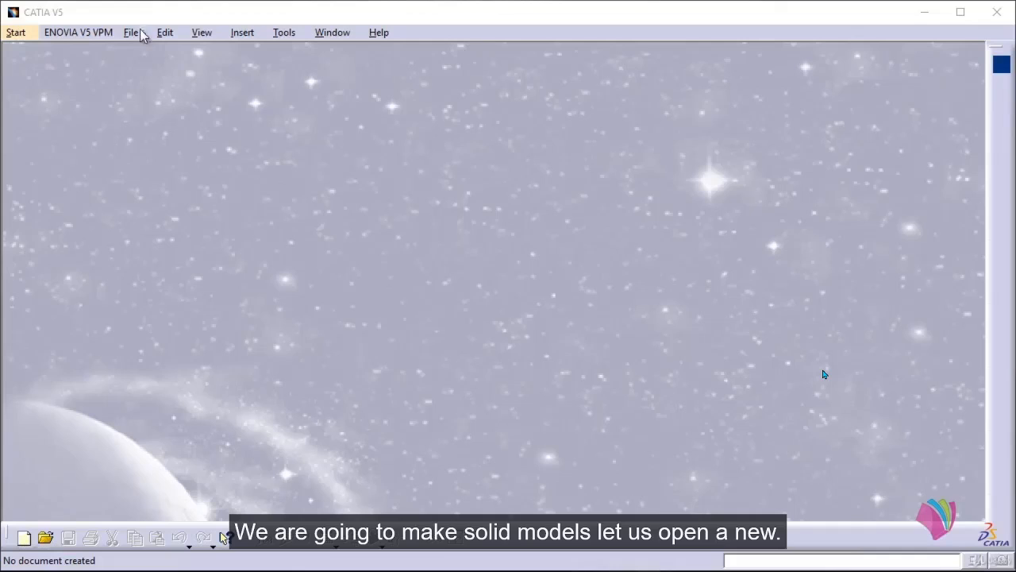
Create a new document of type Part, accepting the default new-part settings.
left_click(137, 33)
left_click(143, 52)
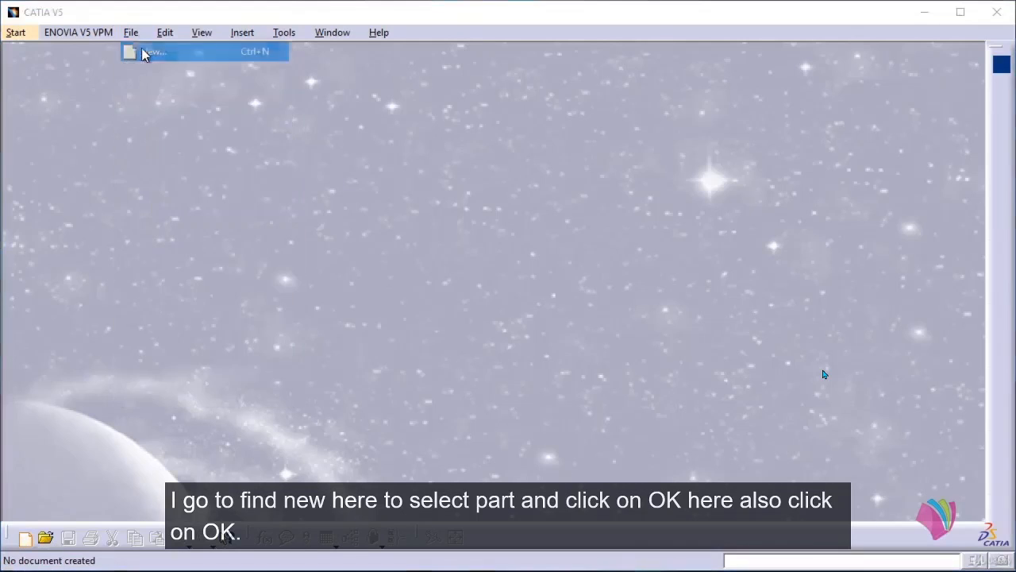
scroll(392, 163, "down", 10)
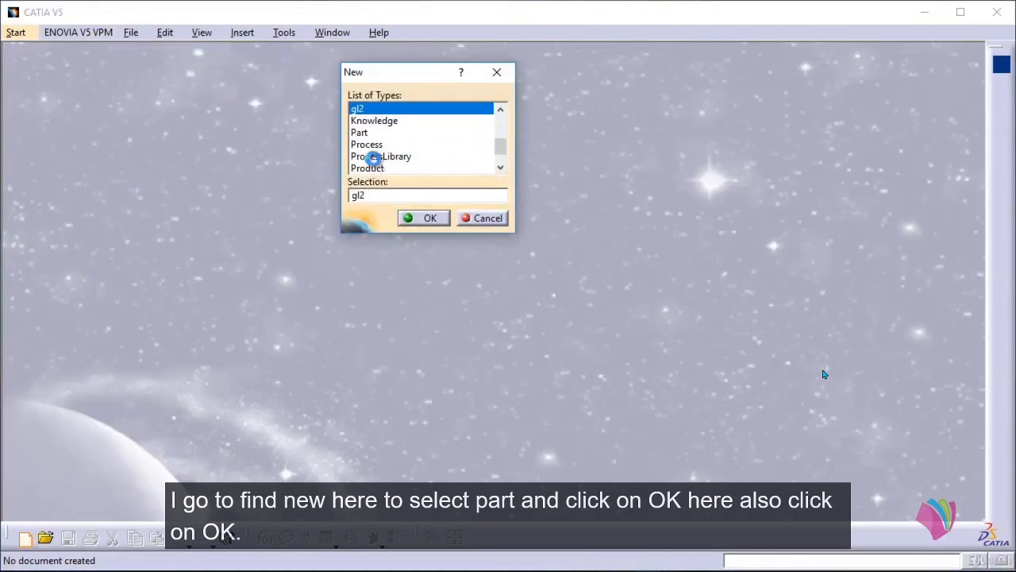
left_click(428, 218)
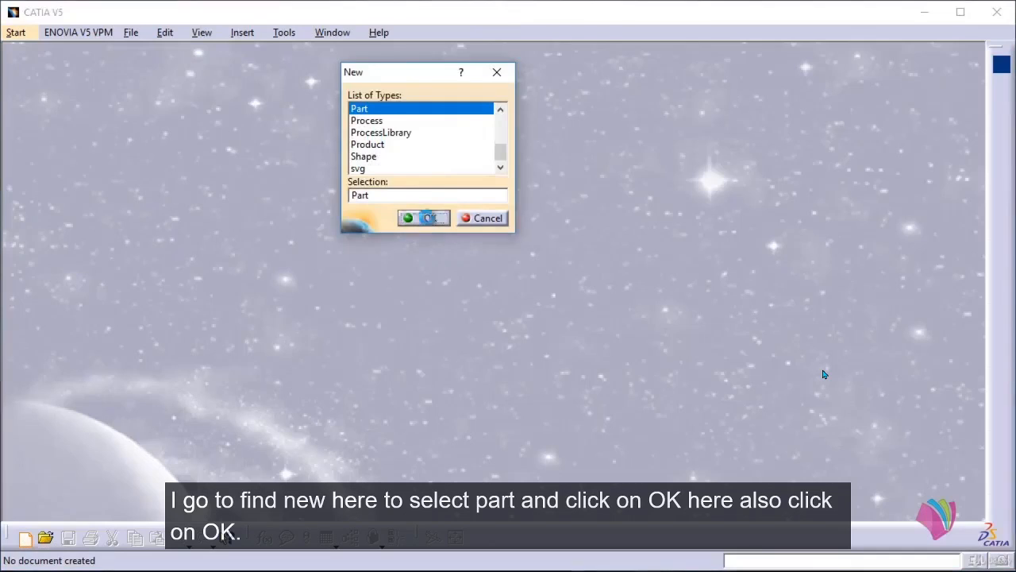
left_click(885, 497)
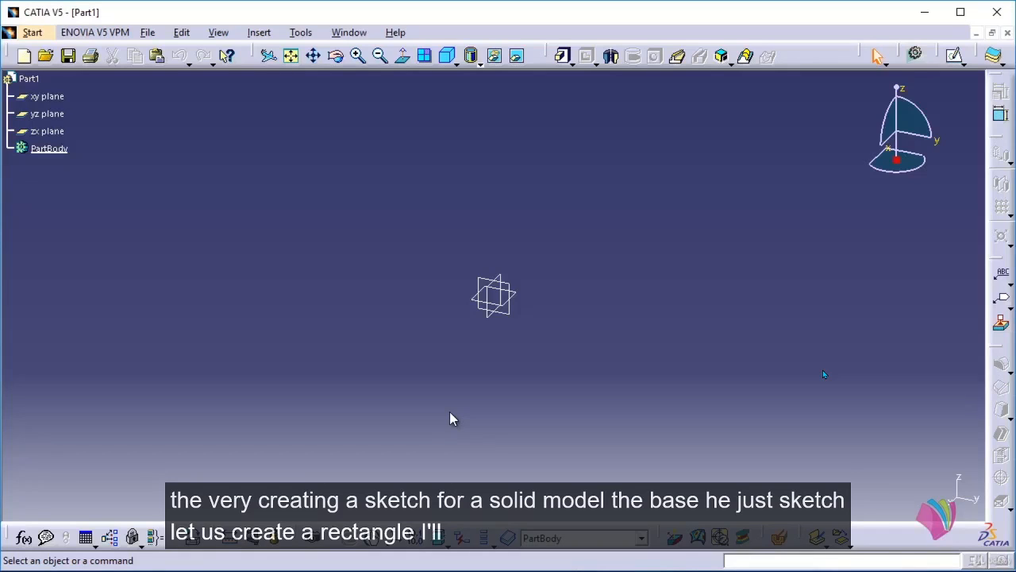
Sketch a rectangle enclosing the origin on the xy plane and exit the sketch.
left_click(954, 57)
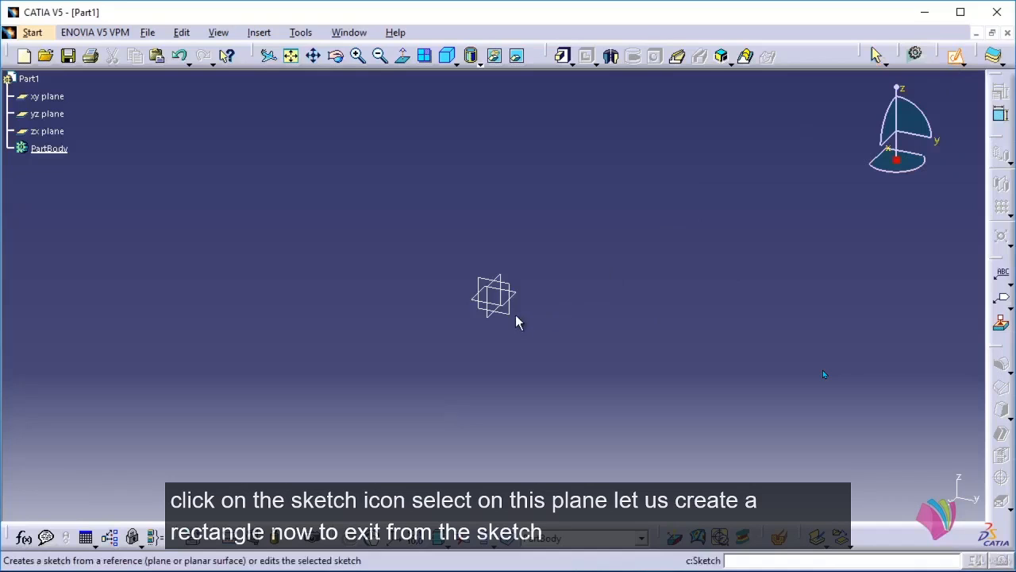
left_click(513, 290)
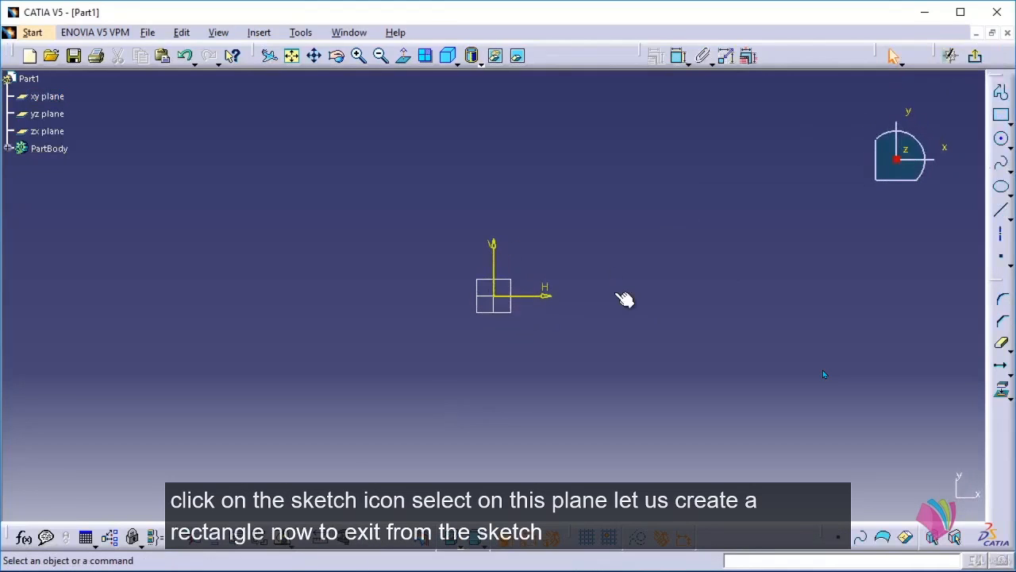
left_click(1001, 115)
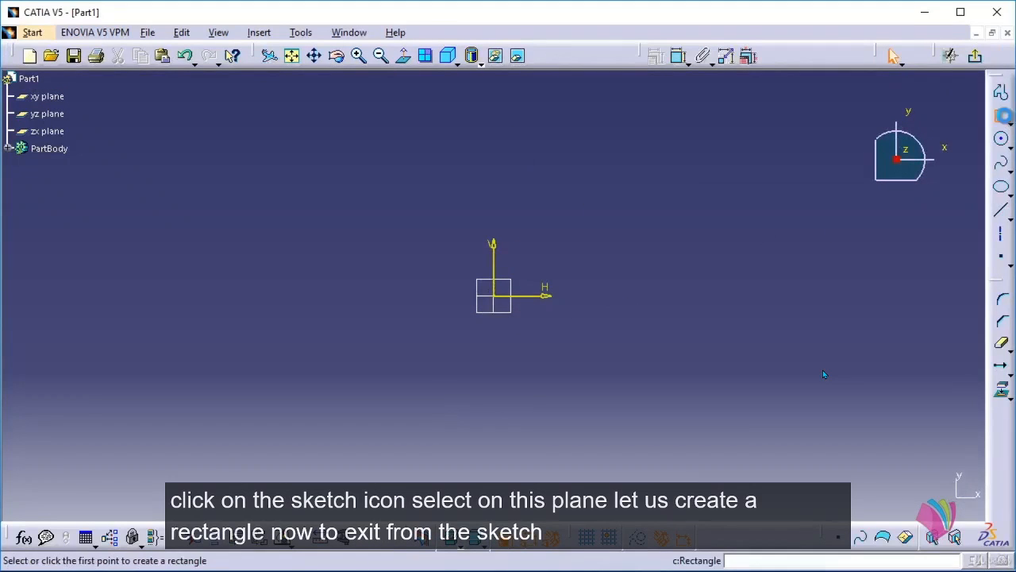
left_click(414, 264)
left_click(673, 388)
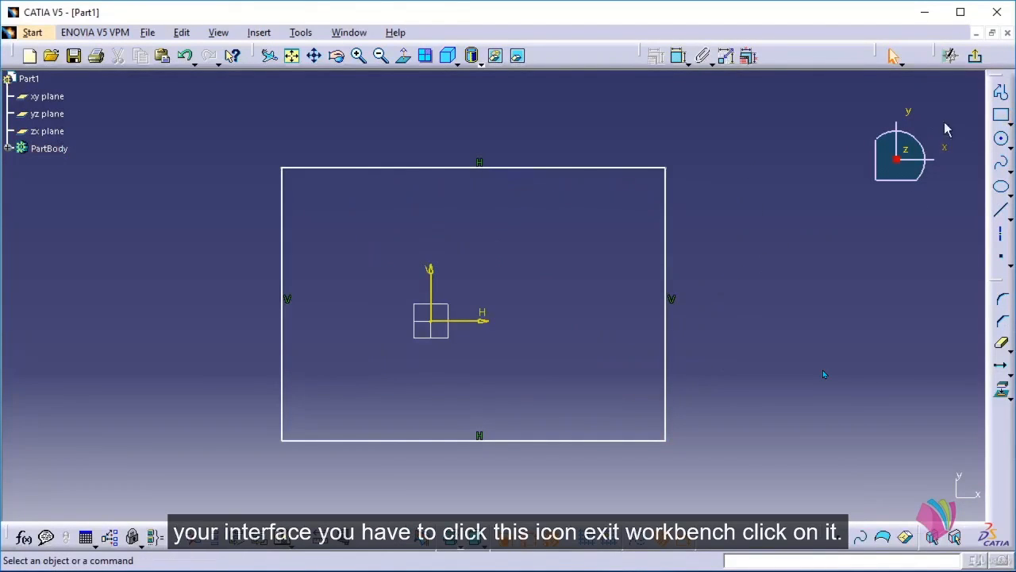
left_click(977, 59)
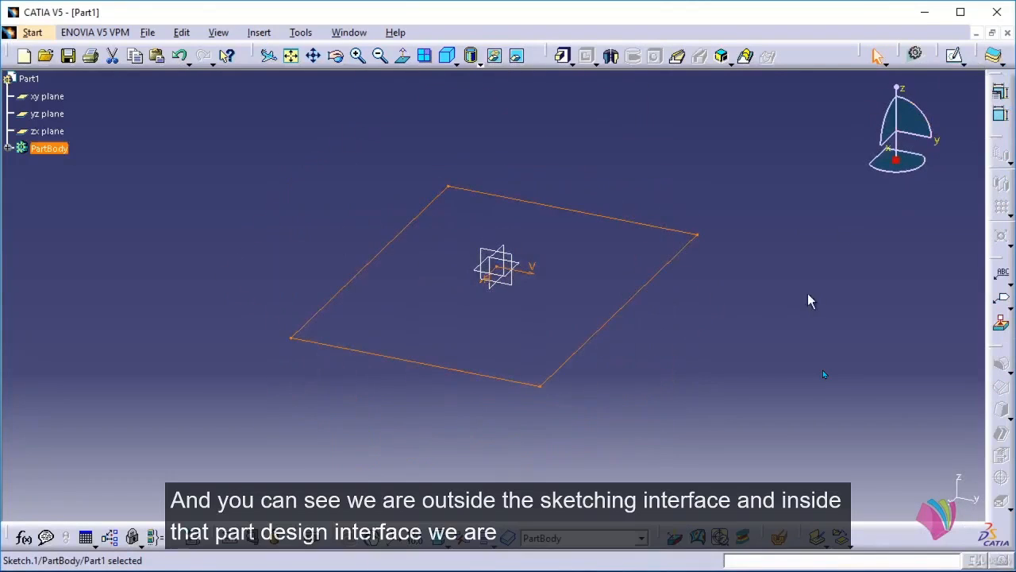
left_click(755, 307)
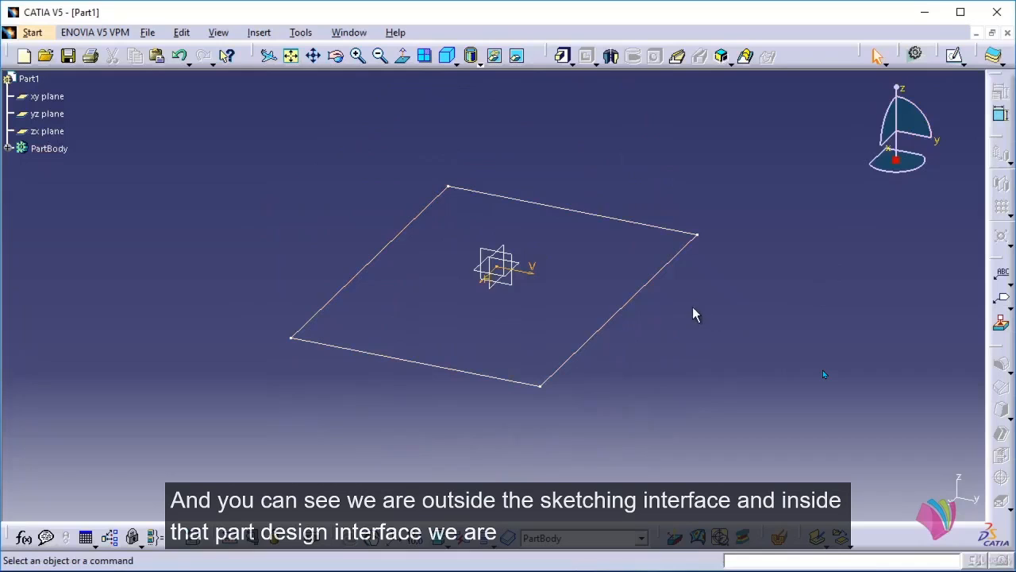
Extrude the rectangle sketch into a solid with the Pad command, using a length of 20 mm.
mouse_move(694, 313)
middle_mouse_down()
mouse_move(660, 320)
mouse_move(649, 284)
mouse_move(698, 279)
mouse_move(664, 319)
mouse_move(544, 352)
mouse_move(551, 288)
mouse_move(581, 341)
mouse_move(636, 346)
mouse_move(651, 277)
mouse_move(613, 356)
mouse_move(583, 370)
mouse_move(545, 358)
mouse_move(555, 373)
mouse_move(554, 359)
mouse_move(548, 372)
mouse_move(526, 368)
mouse_move(535, 357)
mouse_move(532, 369)
mouse_move(524, 358)
mouse_move(540, 370)
mouse_move(508, 357)
mouse_move(552, 373)
mouse_move(513, 370)
mouse_move(579, 354)
mouse_move(533, 381)
mouse_move(547, 316)
mouse_move(646, 402)
mouse_move(591, 381)
middle_mouse_up()
mouse_move(683, 283)
middle_mouse_down()
mouse_move(627, 270)
mouse_move(610, 287)
middle_mouse_up()
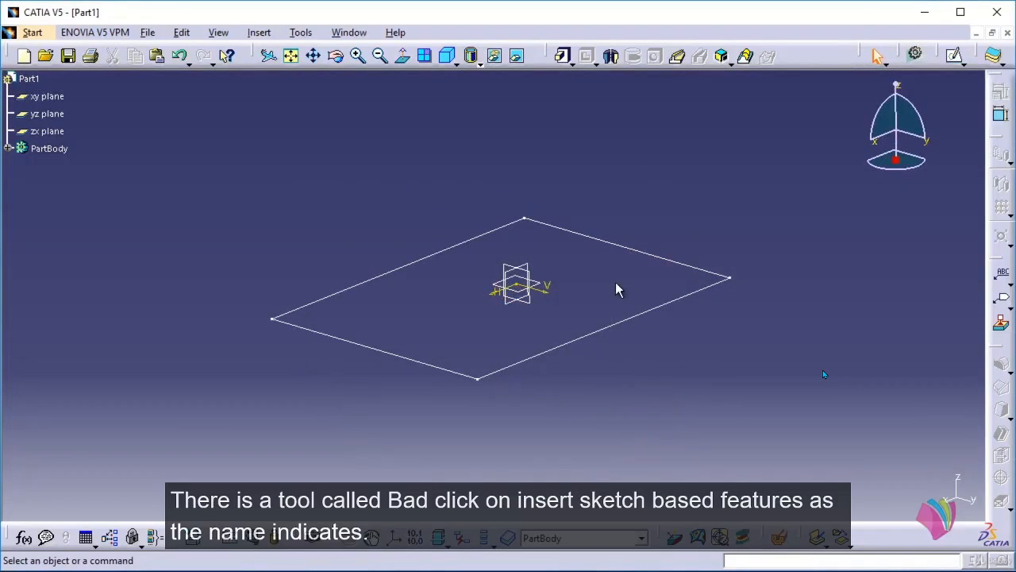
left_click(260, 32)
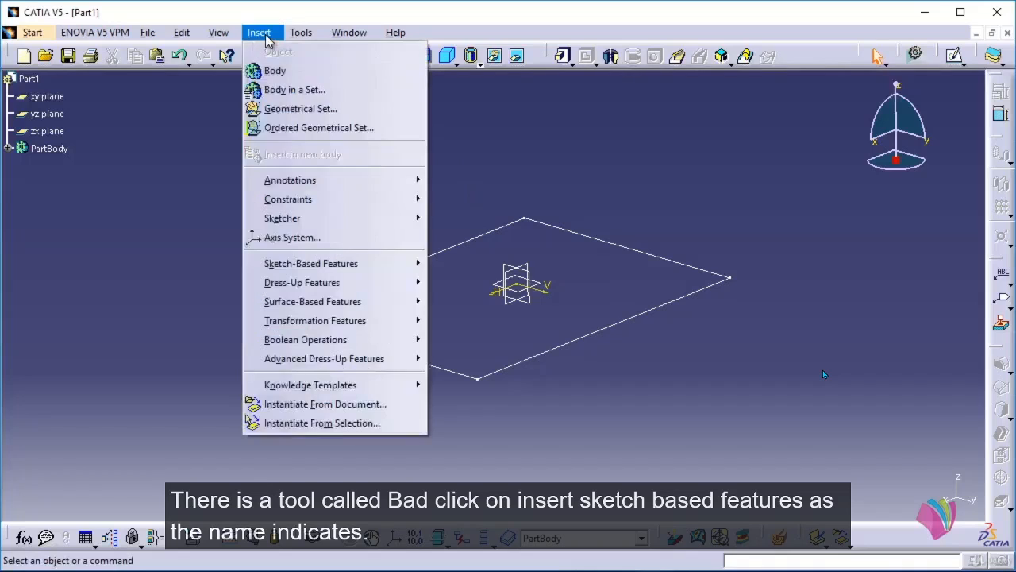
mouse_move(275, 268)
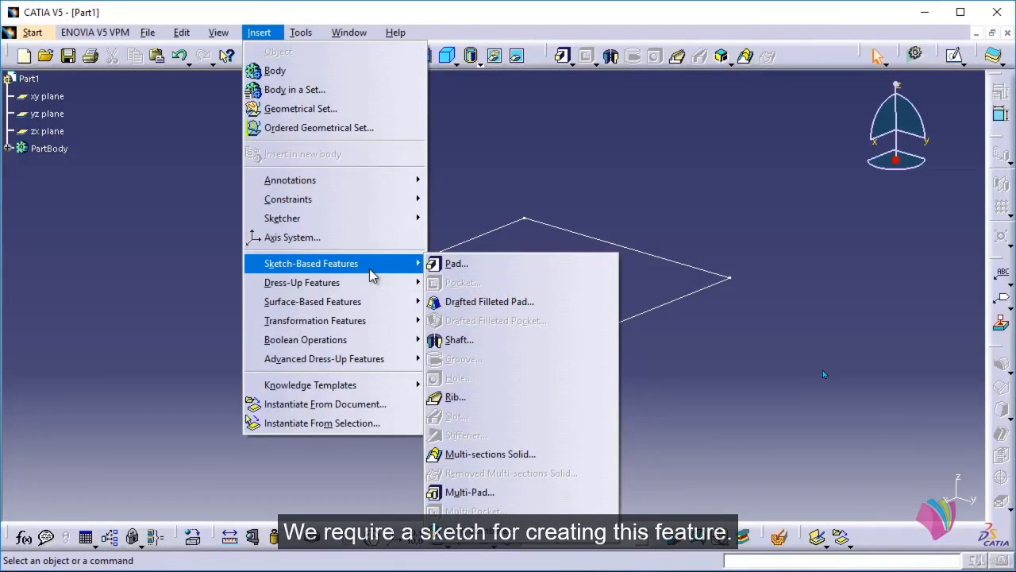
left_click(482, 263)
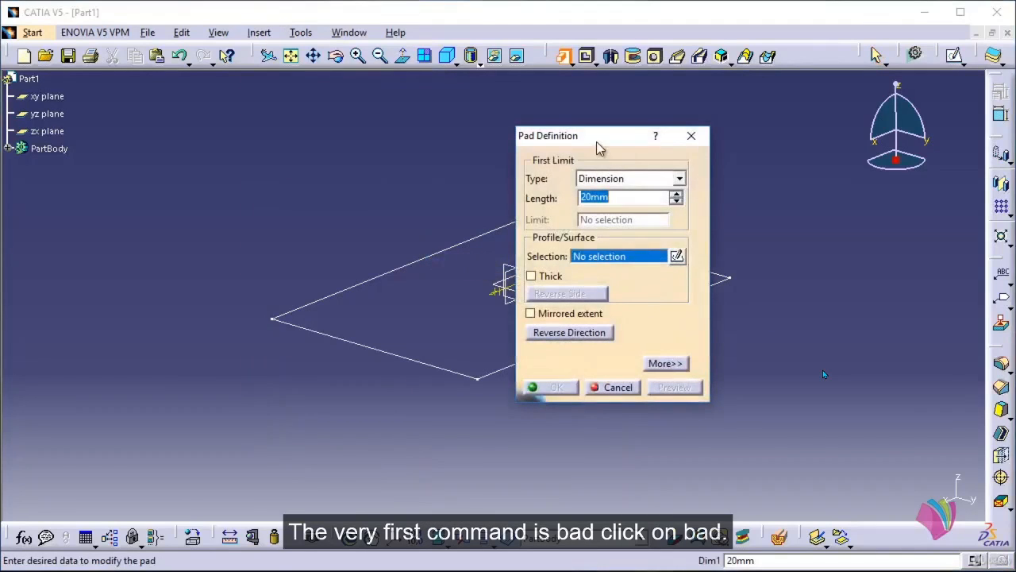
left_click_drag(600, 148, 840, 181)
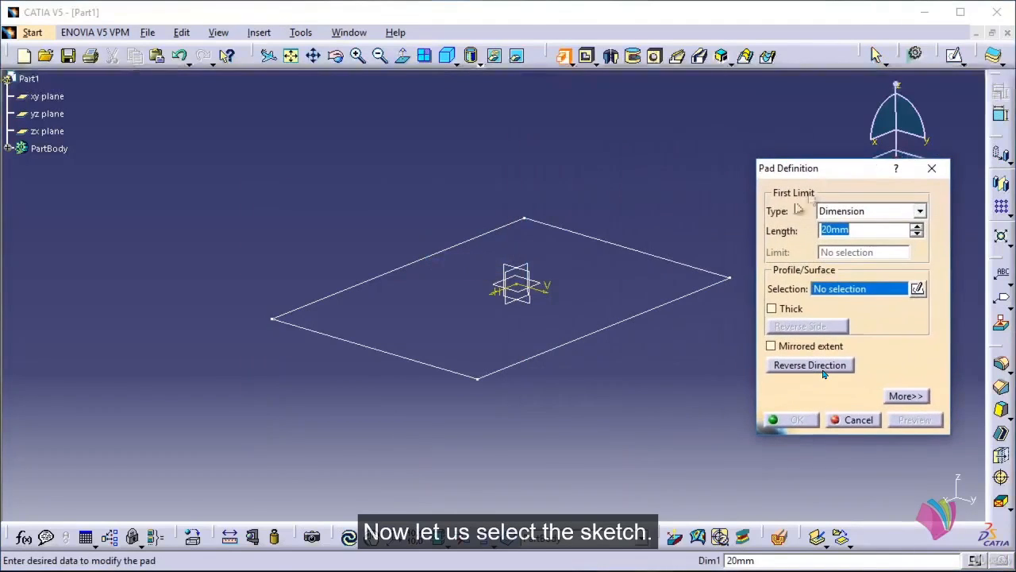
left_click(634, 329)
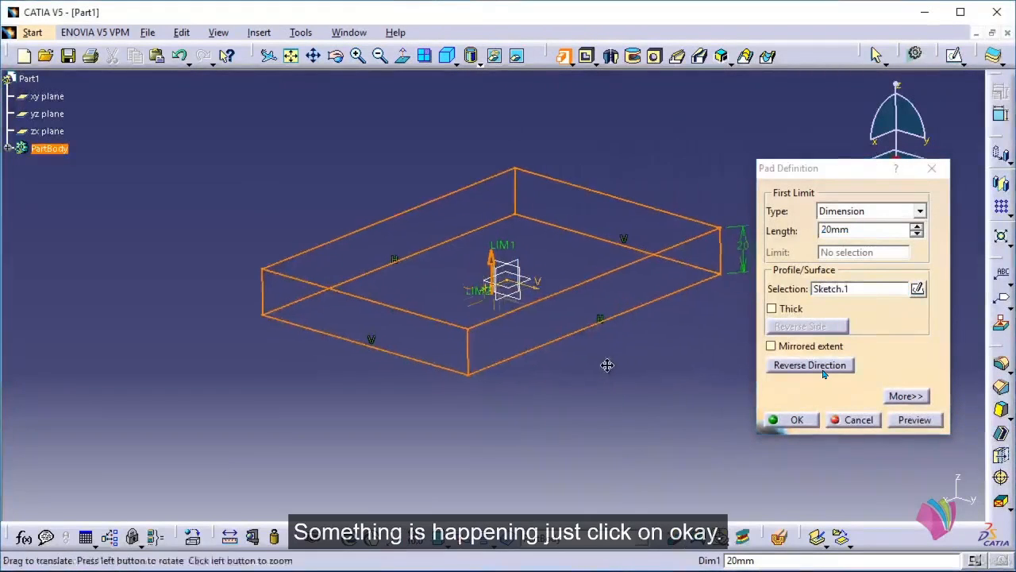
middle_click_drag(606, 364, 580, 363)
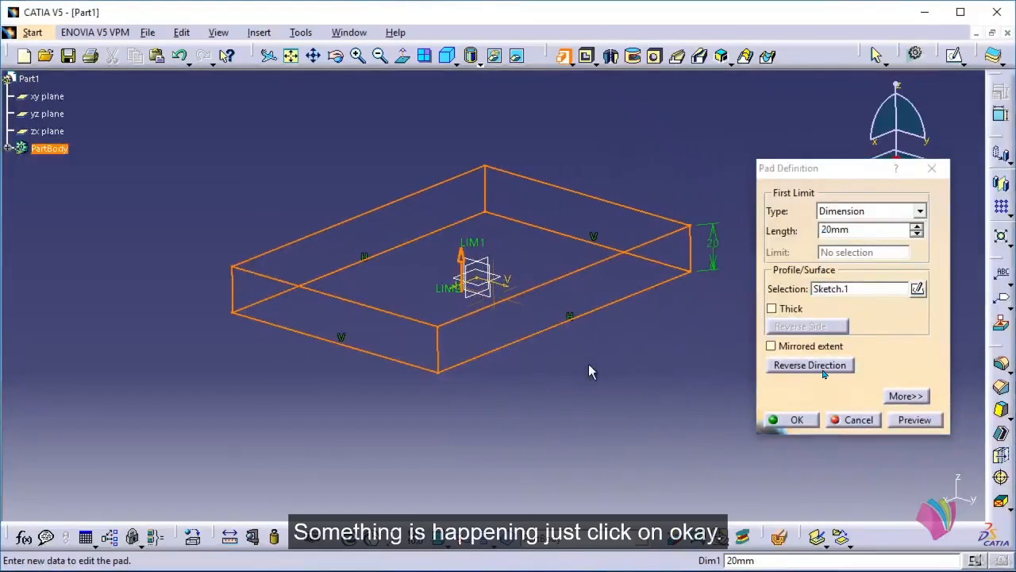
left_click(801, 421)
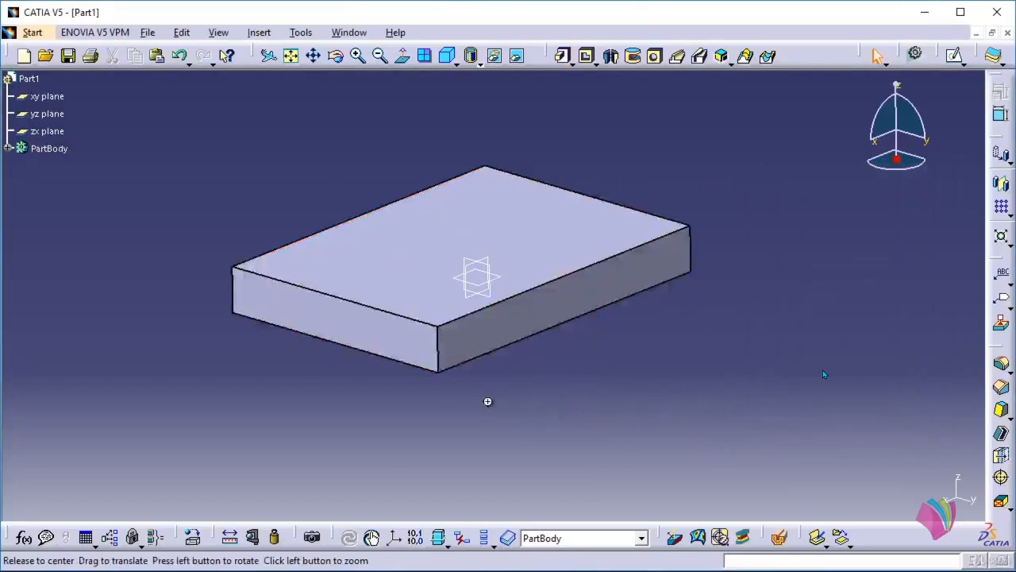
Edit the pad's definition and increase its length to 38 mm.
middle_click_drag(485, 402, 520, 425)
middle_click_drag(753, 314, 724, 288)
middle_click_drag(603, 358, 537, 359)
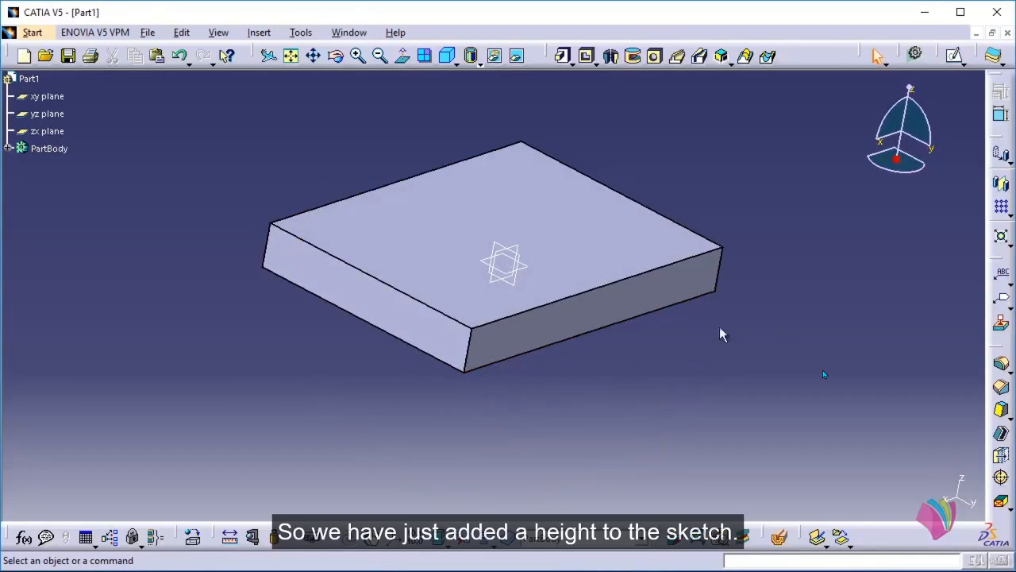
double_click(653, 254)
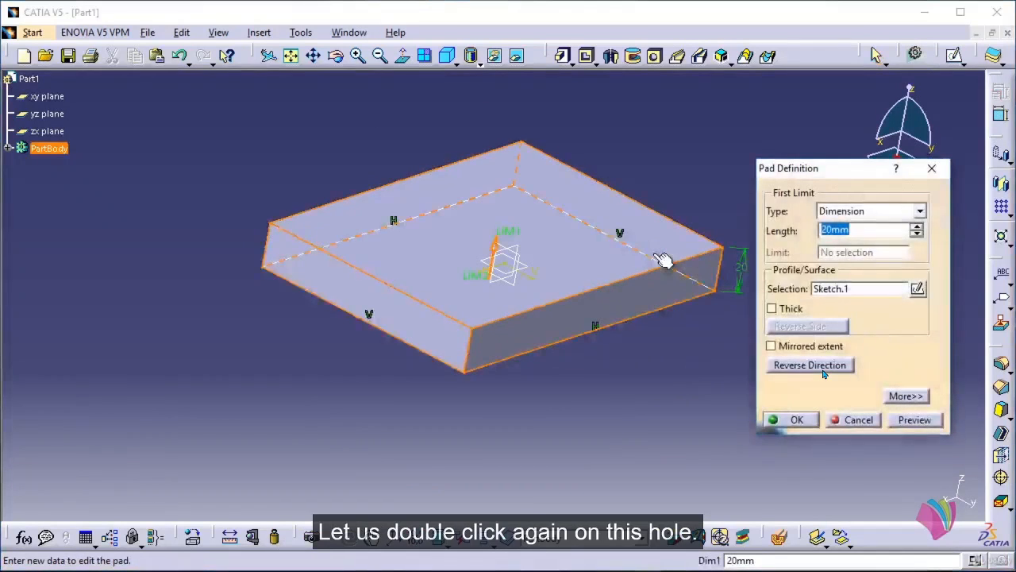
left_click_drag(865, 231, 810, 244)
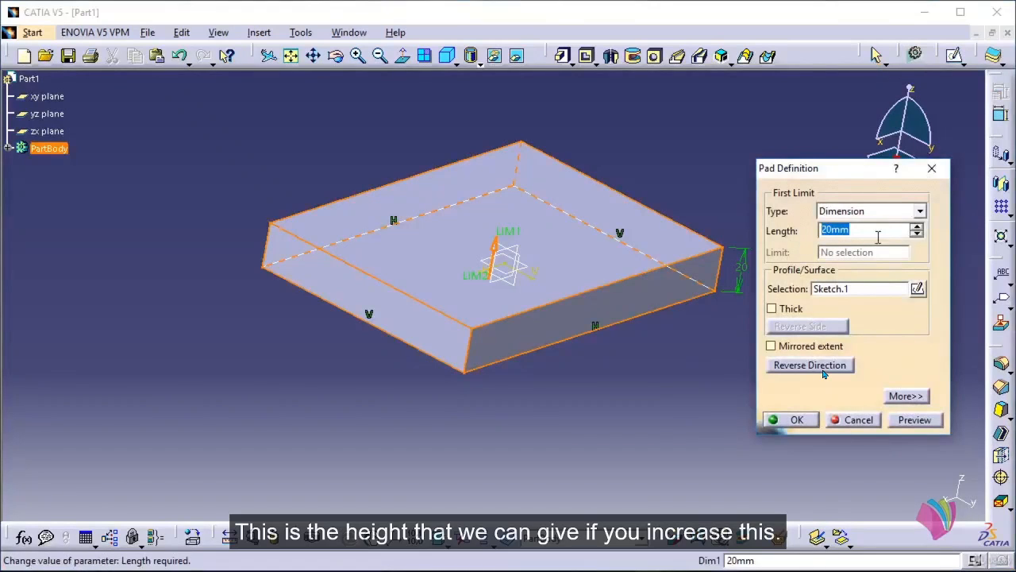
left_click_drag(878, 236, 797, 243)
left_click(917, 226)
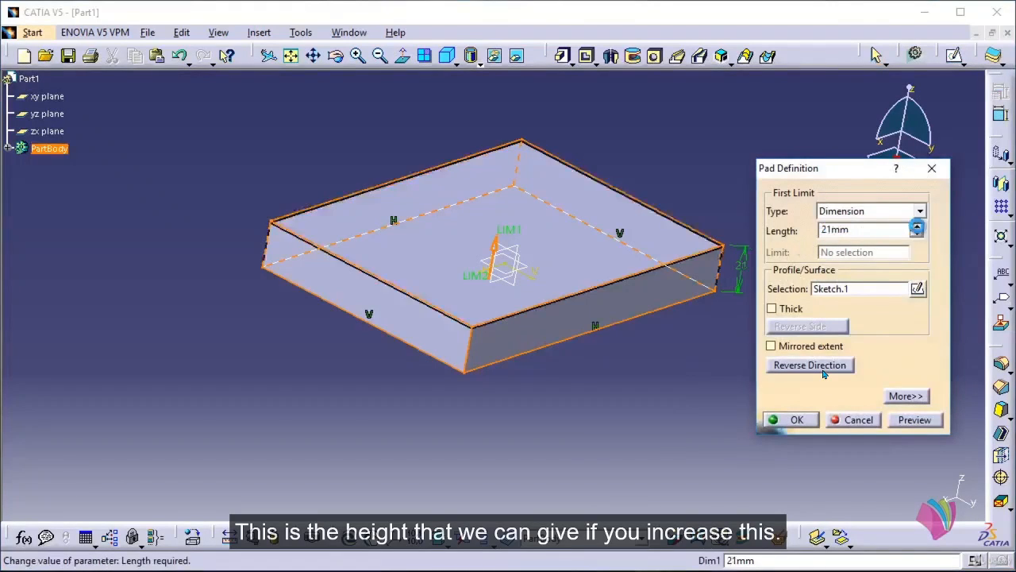
left_click(917, 227)
left_click(917, 226)
left_click(917, 226)
left_click(918, 227)
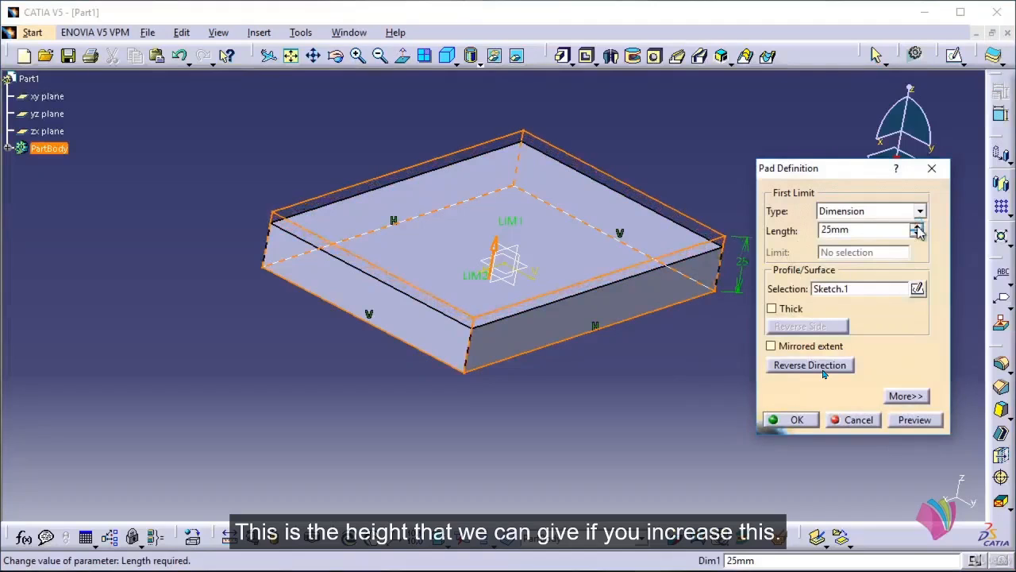
left_click(917, 226)
left_click(917, 226)
left_click(917, 227)
left_click(917, 227)
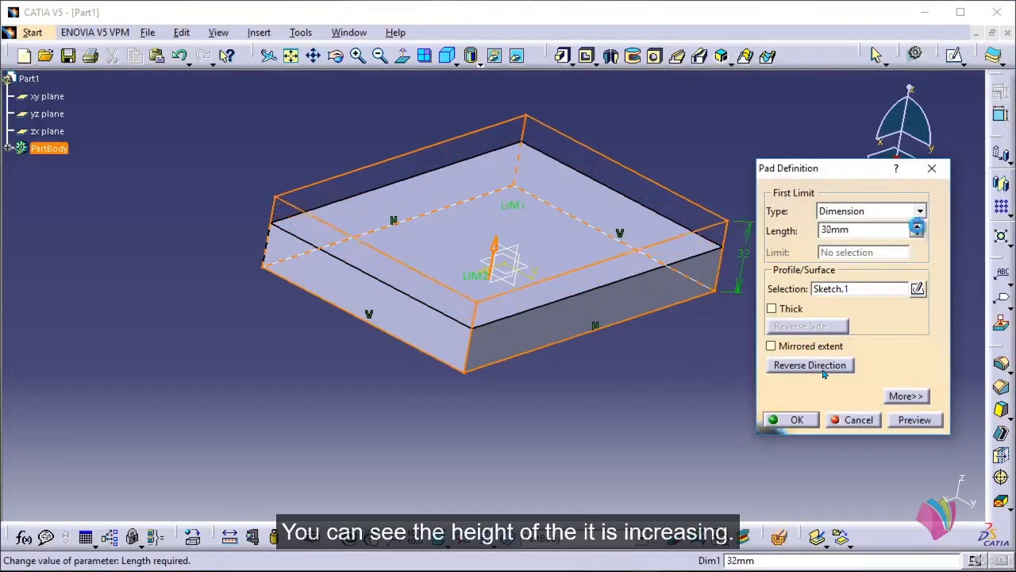
left_click(917, 227)
left_click(917, 227)
left_click(917, 227)
left_click(917, 227)
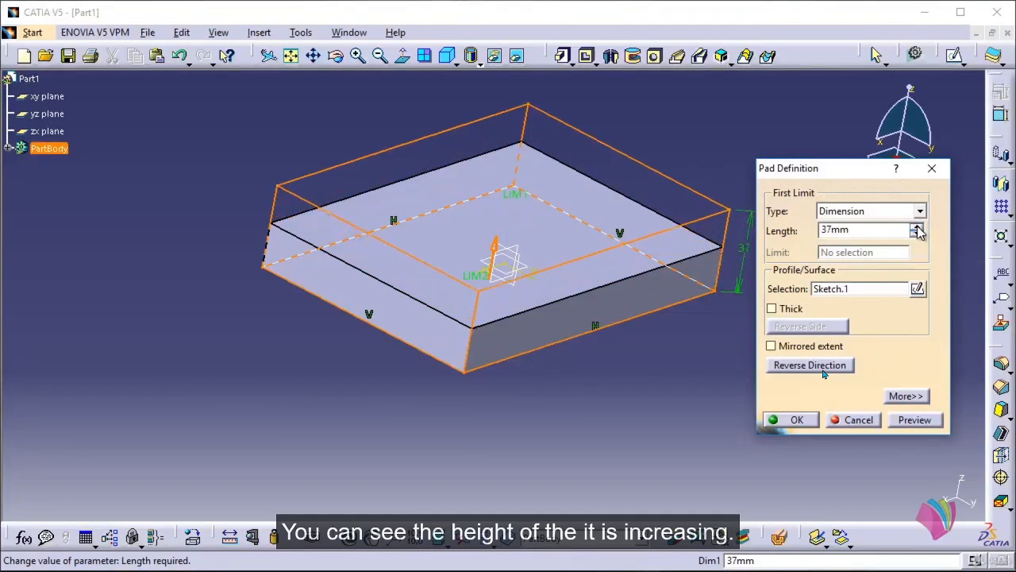
left_click(917, 228)
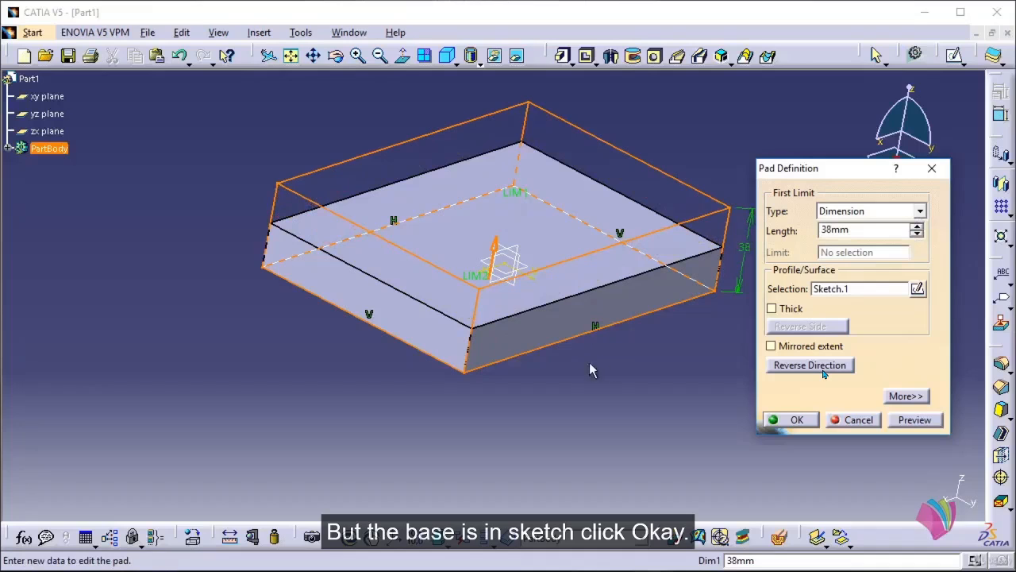
middle_click_drag(551, 365, 560, 402)
left_click(807, 417)
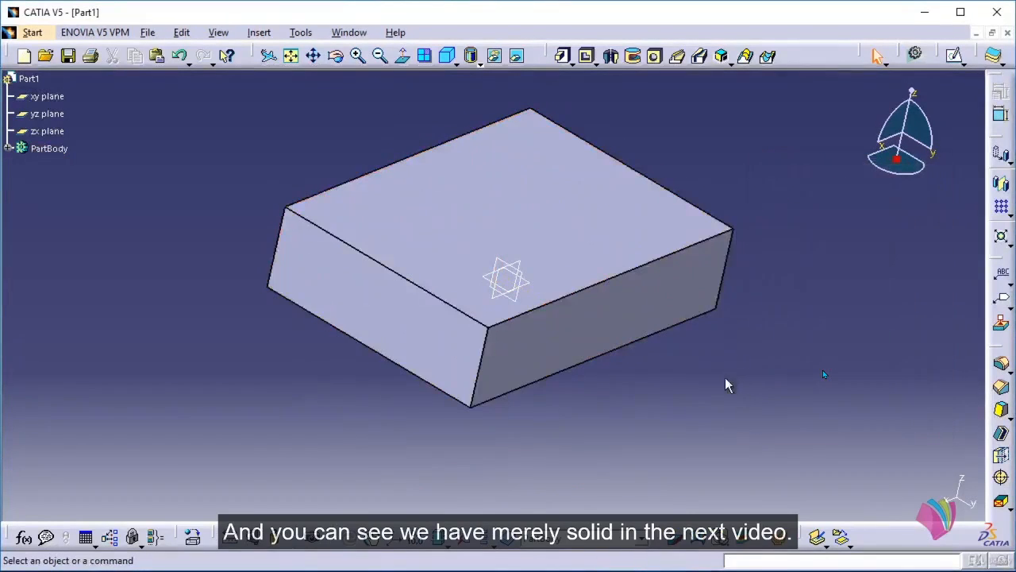
middle_click_drag(725, 377, 721, 340)
mouse_move(567, 389)
middle_mouse_down()
mouse_move(561, 327)
mouse_move(561, 390)
middle_mouse_up()
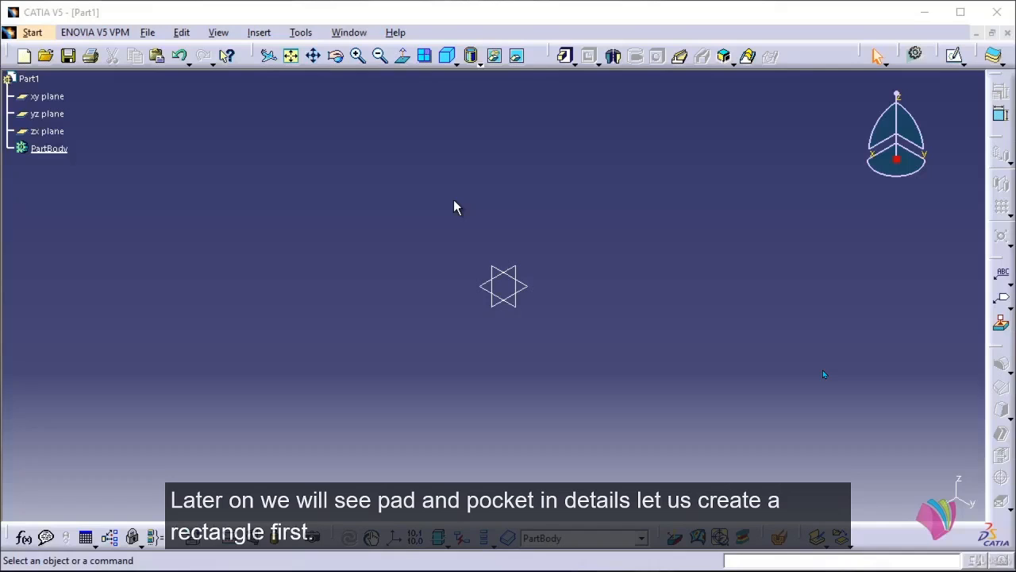
middle_click_drag(454, 201, 508, 198)
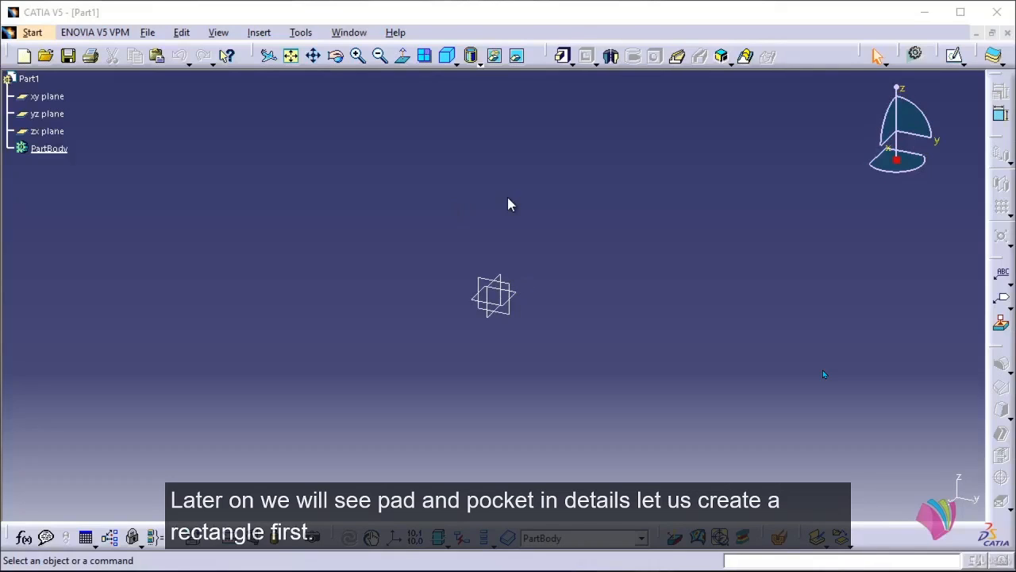
In the empty part, sketch a rectangle around the origin on the xy plane and return to Part Design.
left_click(954, 55)
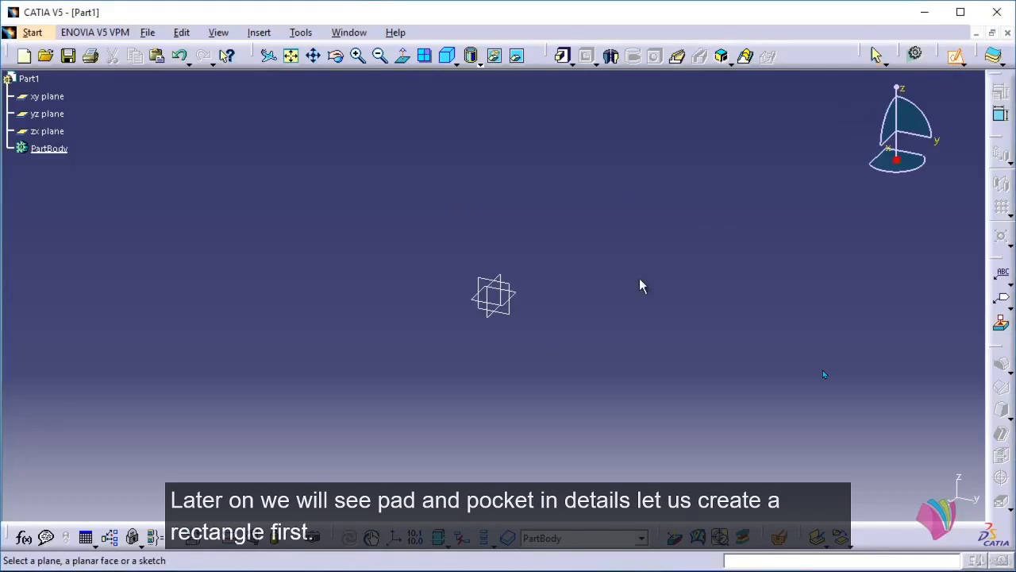
left_click(521, 299)
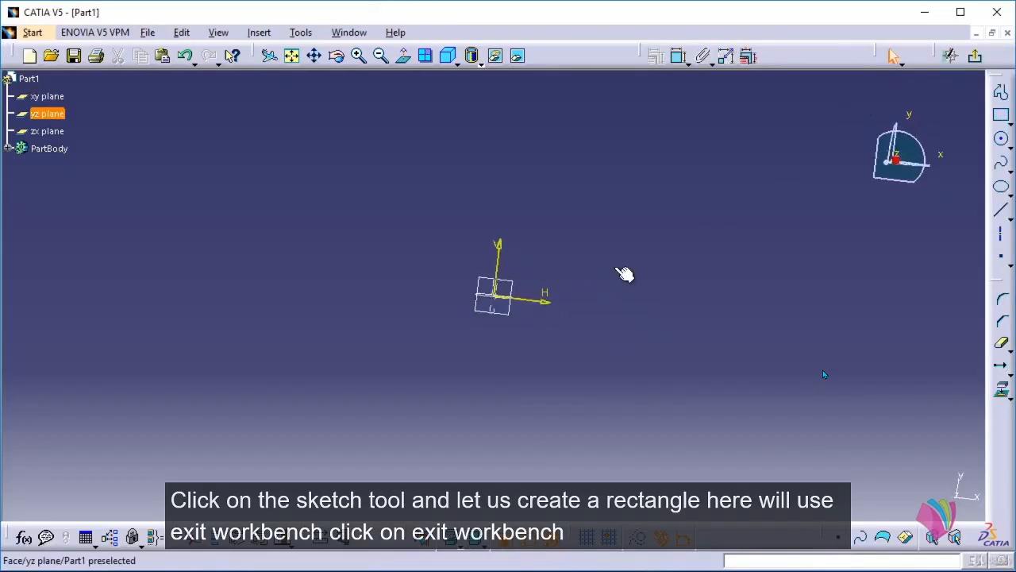
left_click(1001, 115)
left_click(419, 187)
left_click(658, 370)
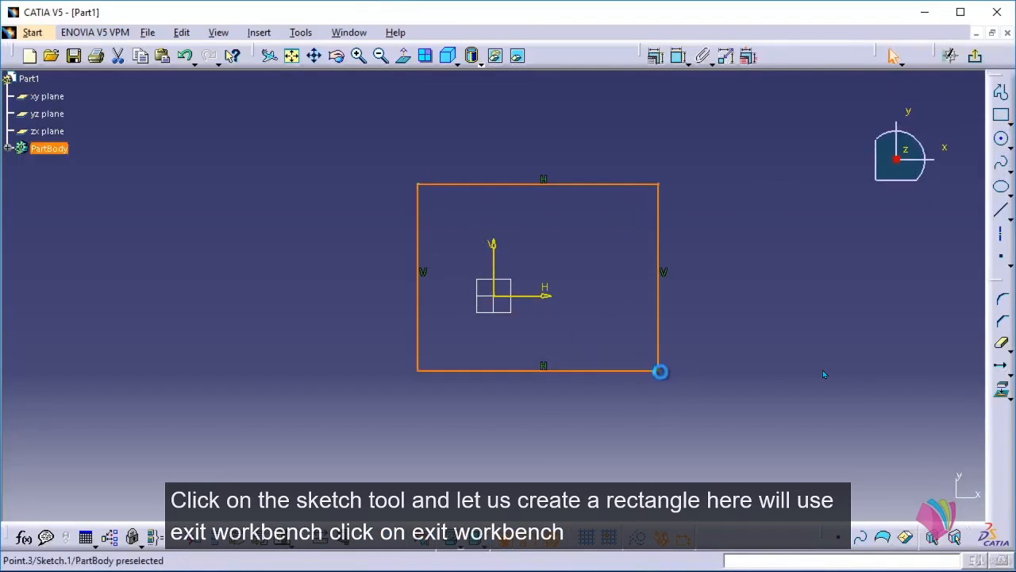
left_click(978, 59)
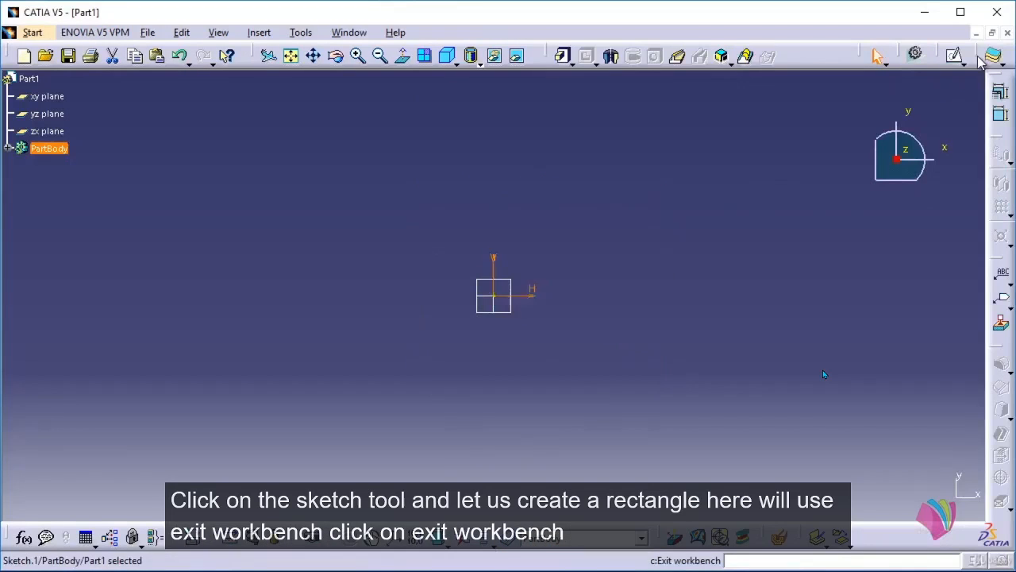
left_click(669, 250)
middle_click_drag(634, 303, 629, 254)
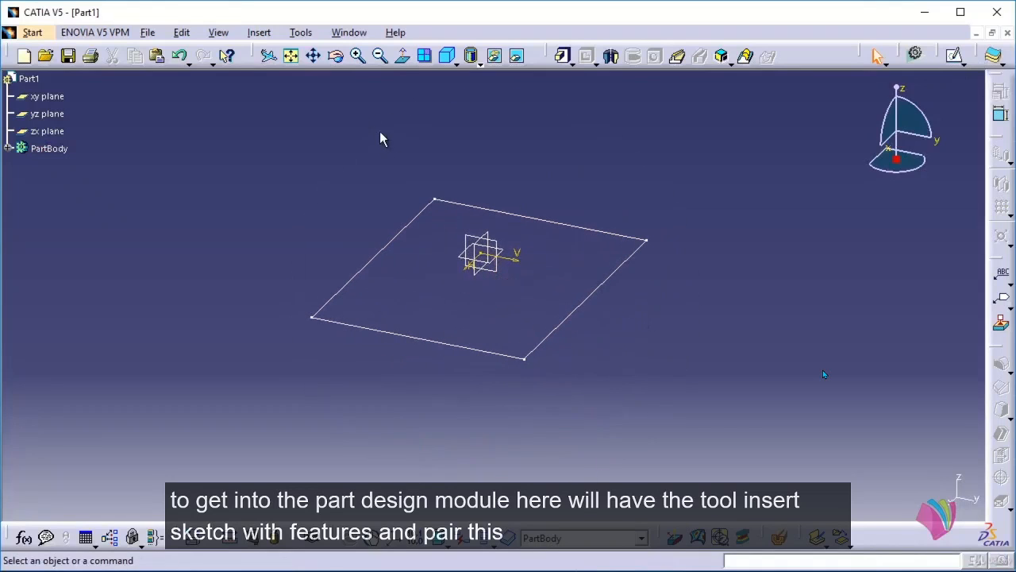
left_click(260, 34)
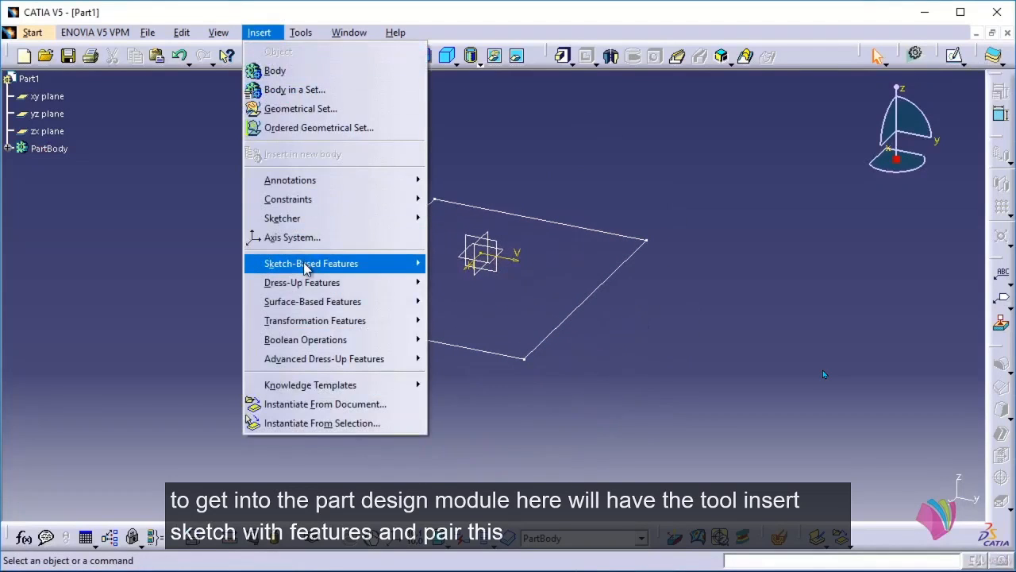
mouse_move(282, 264)
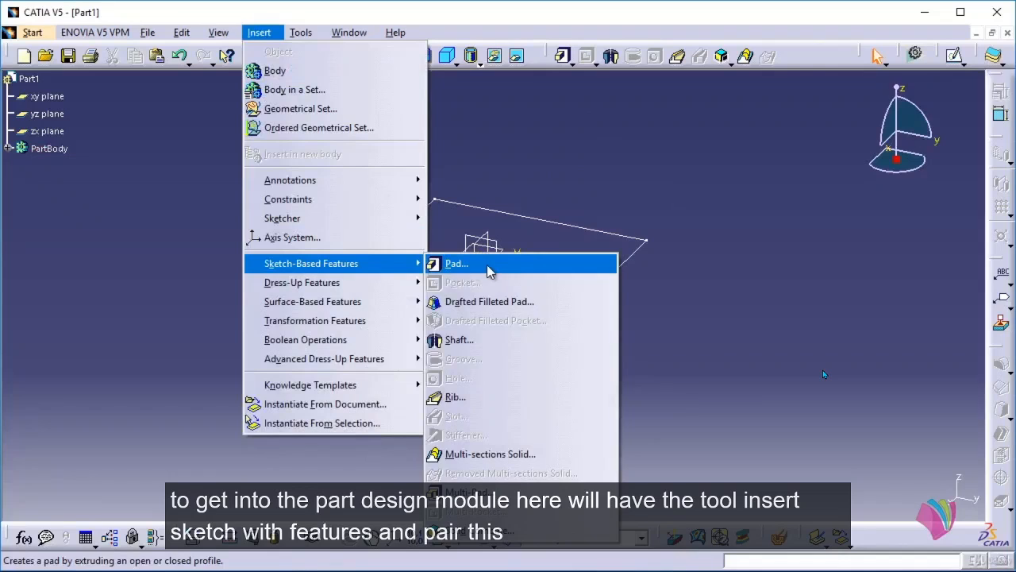
left_click(546, 49)
left_click_drag(550, 54, 572, 107)
left_click_drag(623, 54, 624, 55)
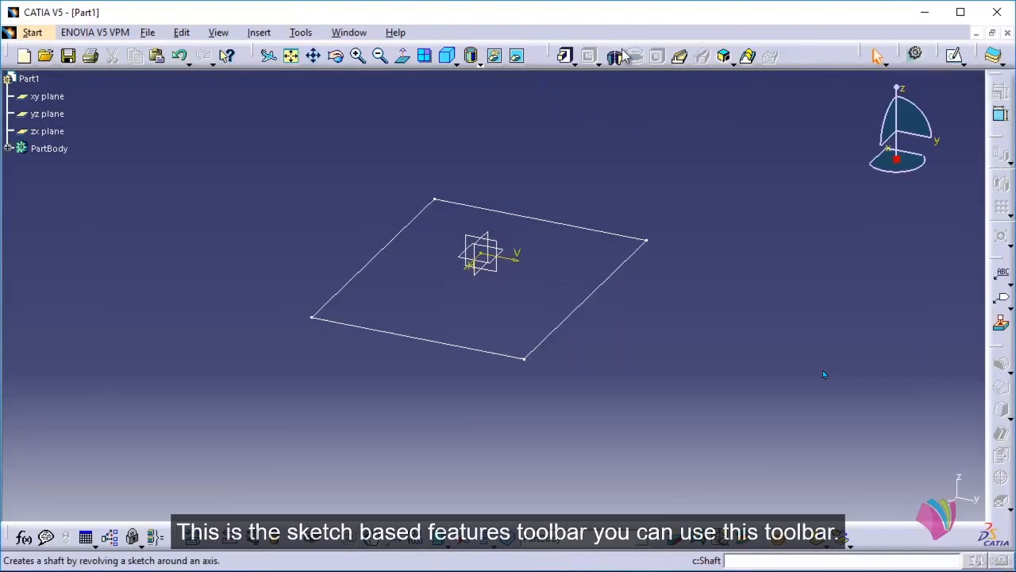
Start a Pad from the rectangle sketch, set its length to 34 mm and preview the solid.
left_click(566, 56)
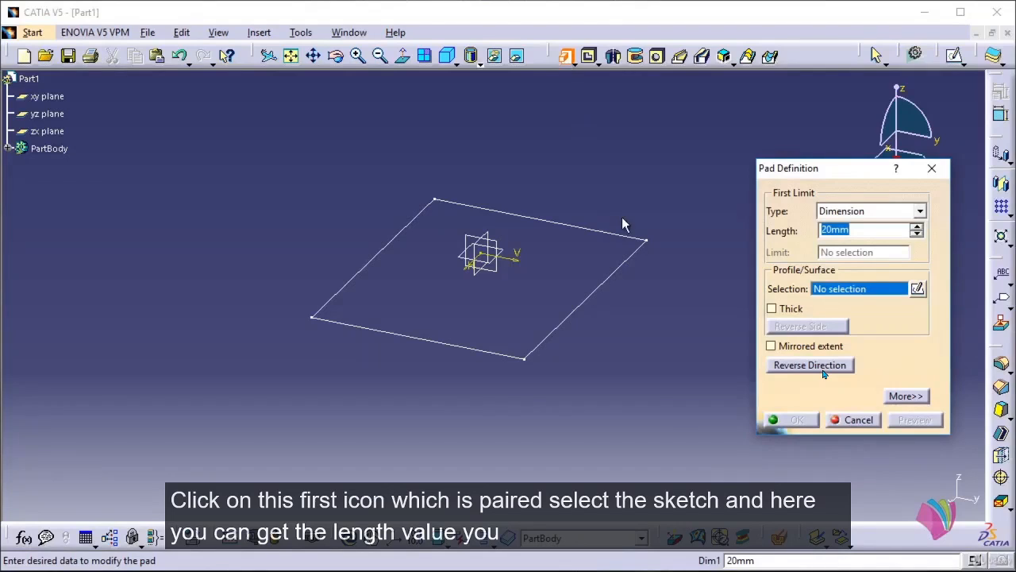
left_click(635, 267)
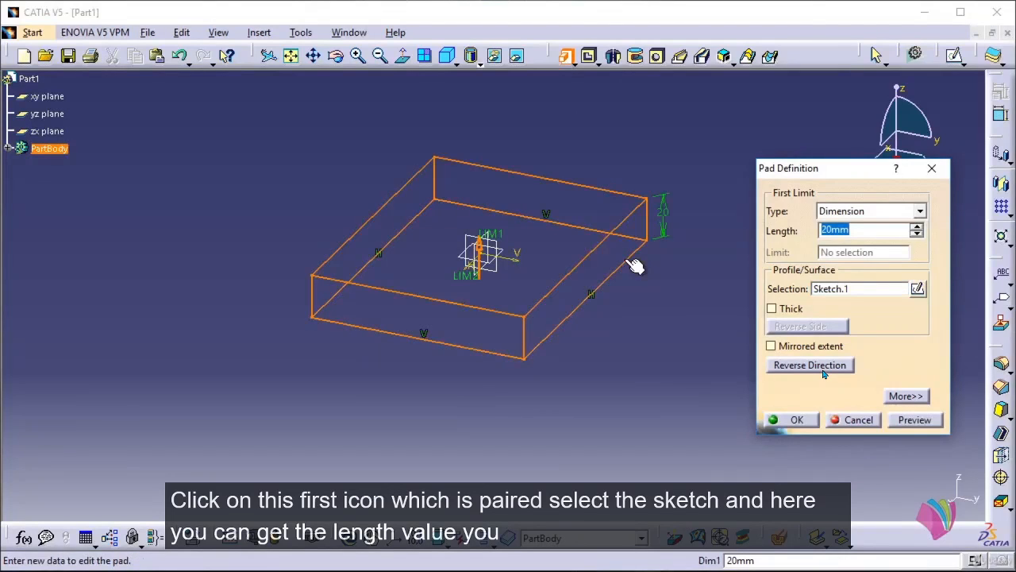
left_click(917, 227)
left_click(917, 227)
left_click(917, 227)
left_click(917, 226)
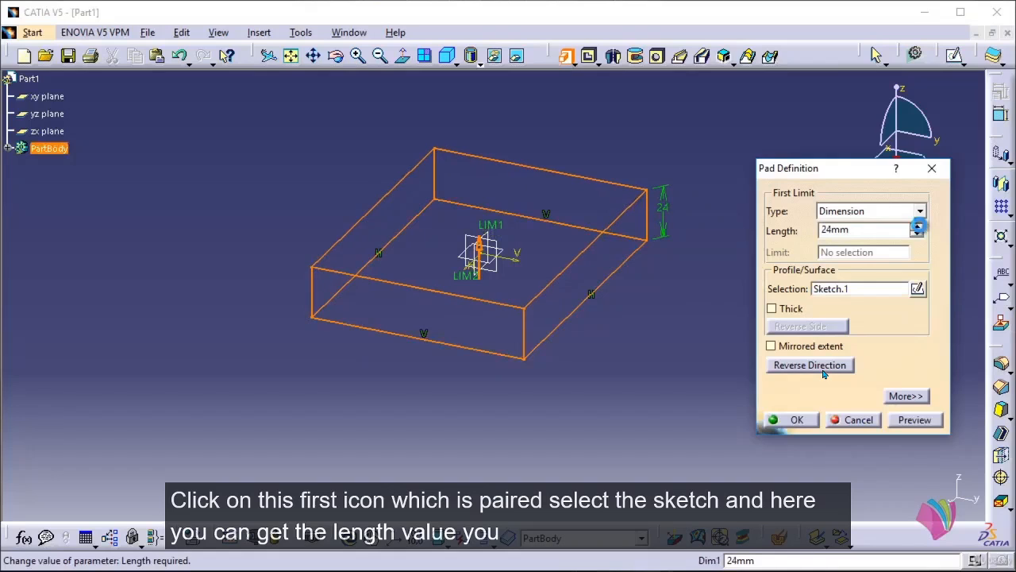
left_click(917, 226)
left_click(917, 226)
left_click(917, 227)
left_click(917, 226)
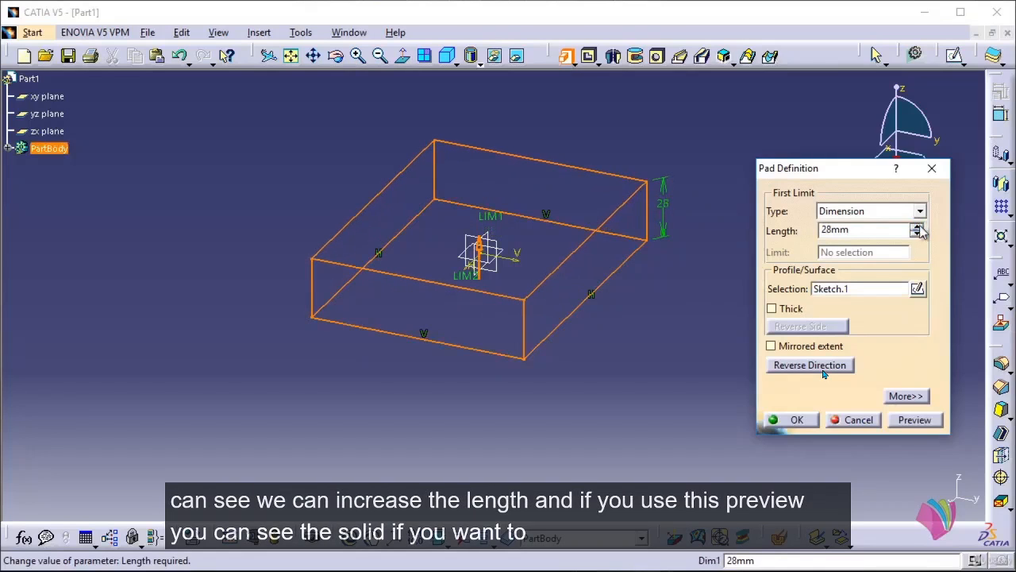
left_click(917, 226)
left_click(917, 226)
left_click(917, 226)
left_click(917, 227)
left_click(917, 226)
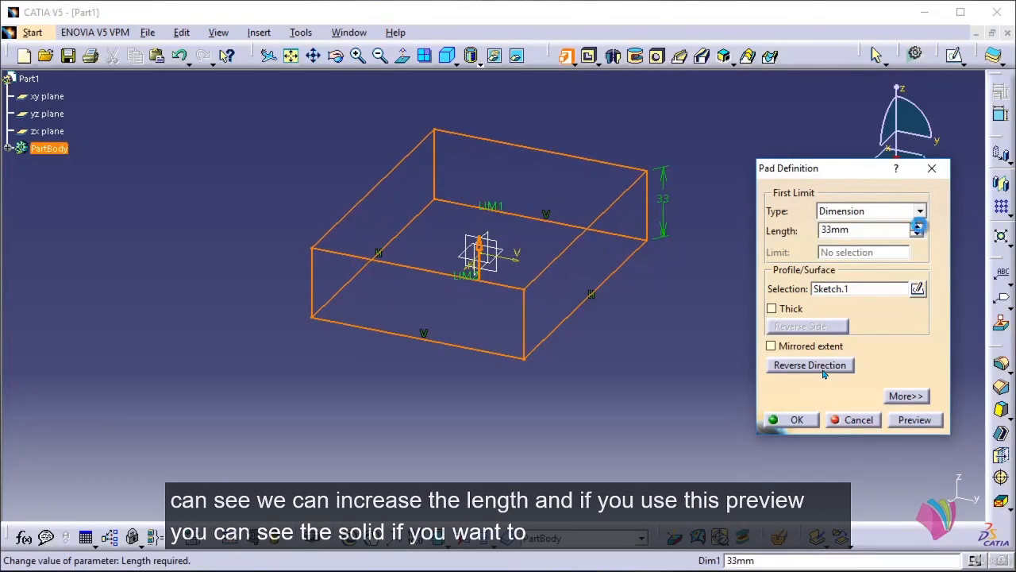
left_click(917, 226)
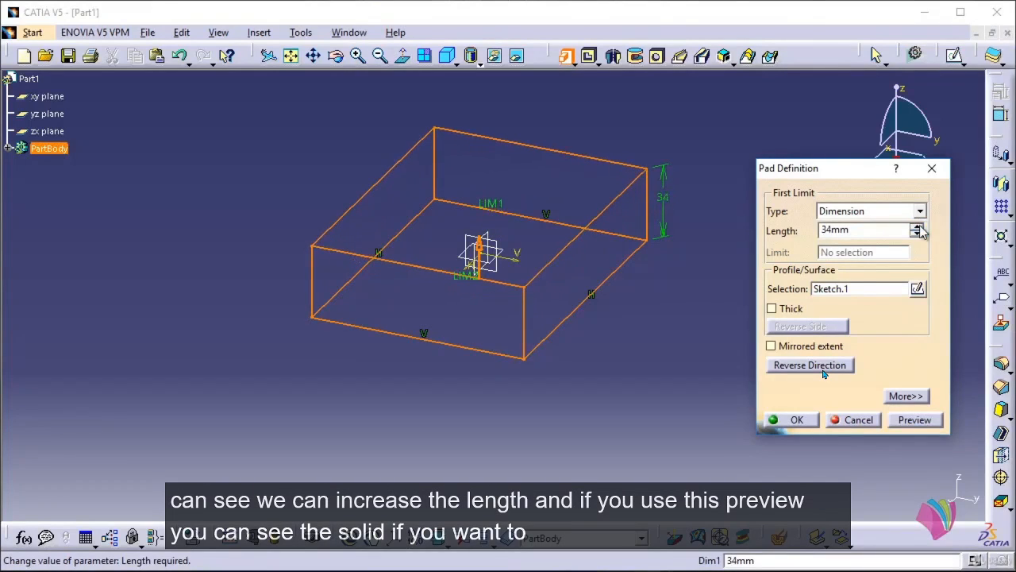
left_click(915, 420)
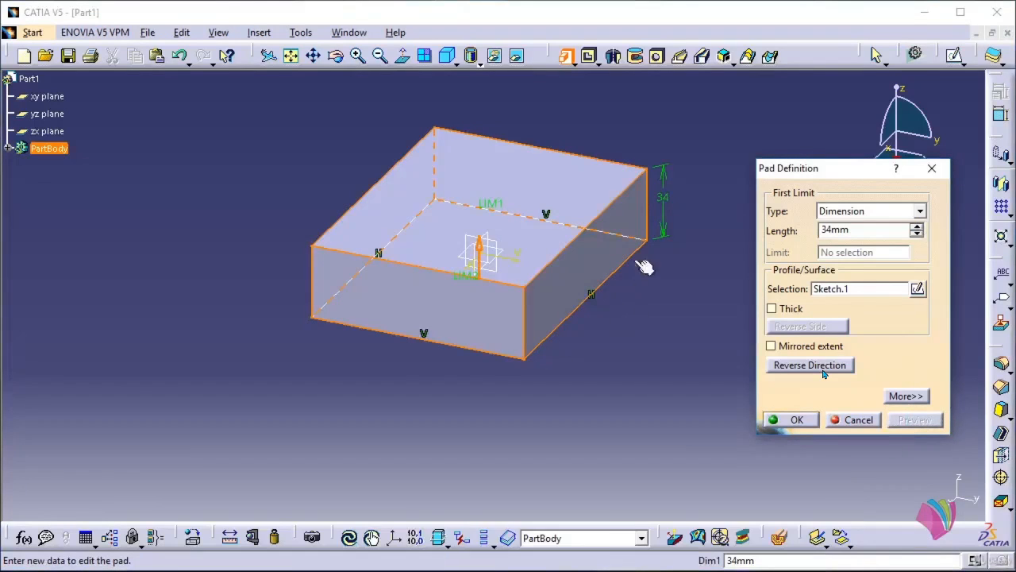
Open the pad's profile sketch for editing and delete the rectangle's upper horizontal edge.
left_click(918, 289)
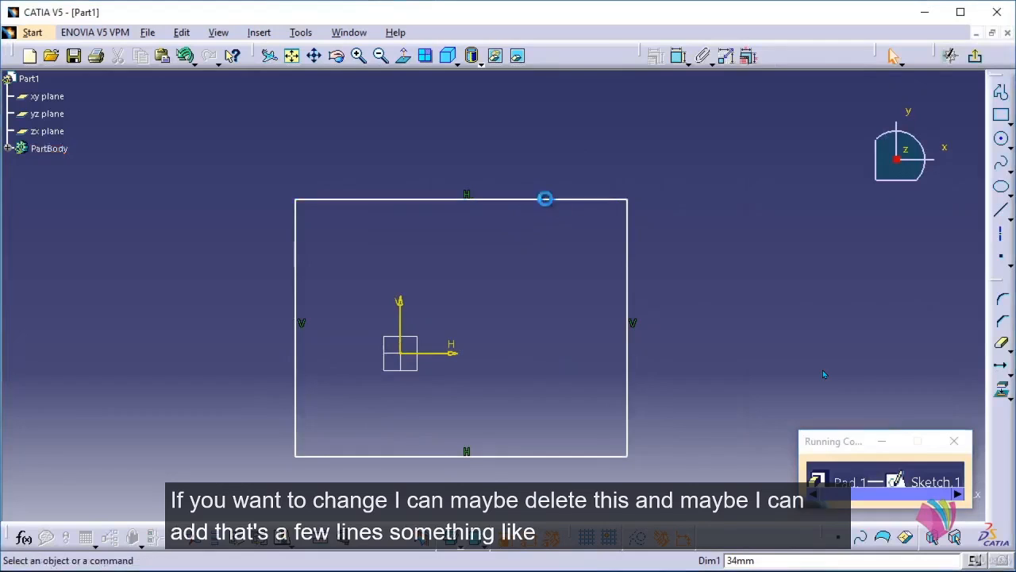
left_click(544, 200)
key("Delete")
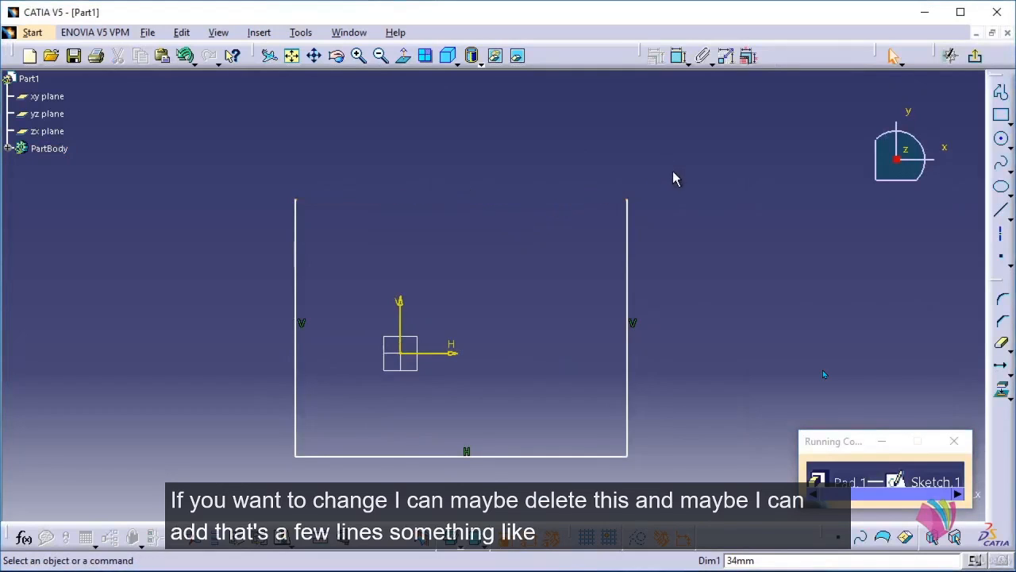
Close the open outline with a two-line profile that rises from one side's upper endpoint to a peak and descends to the other.
left_click(1001, 93)
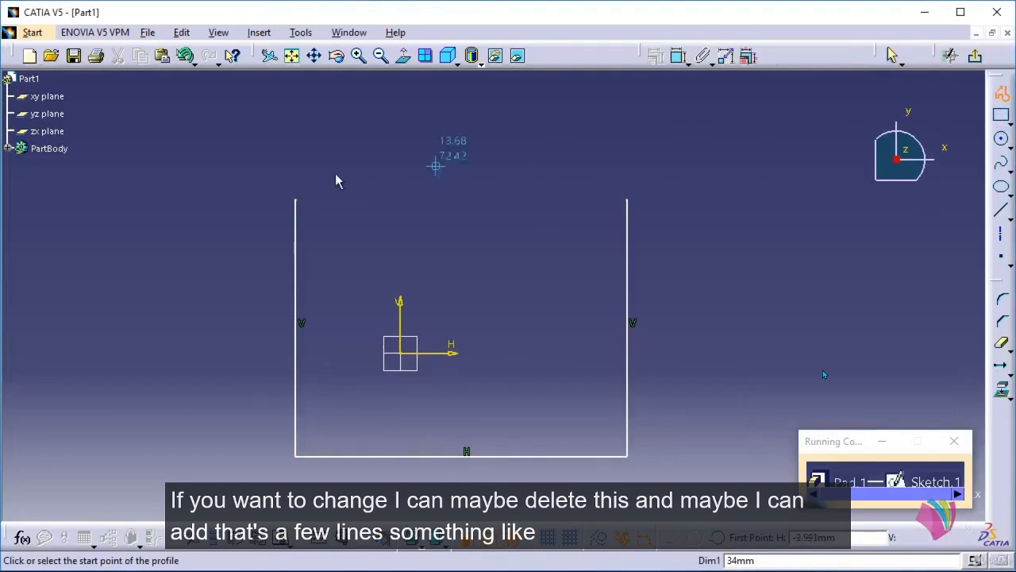
left_click(296, 199)
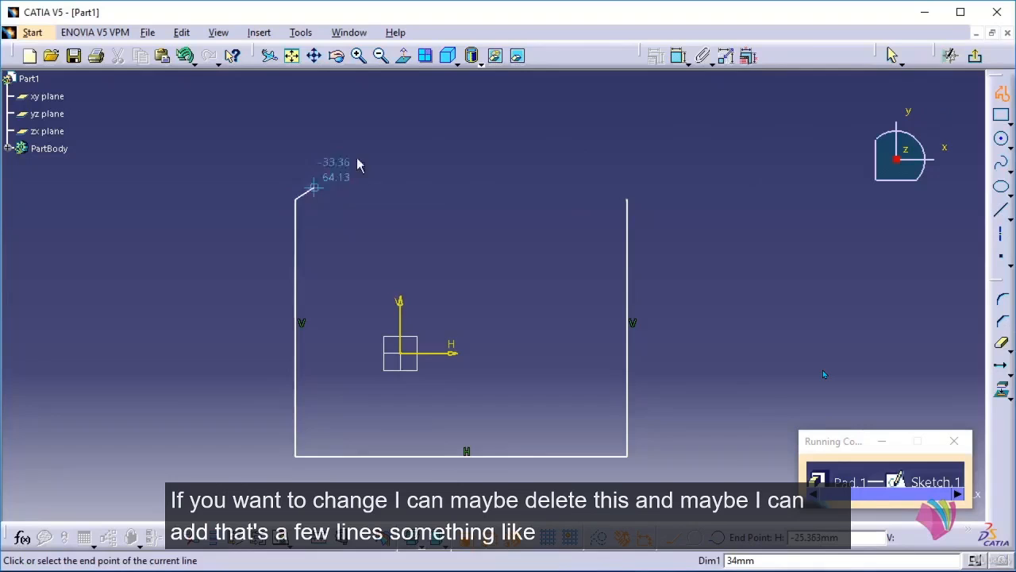
left_click(440, 102)
left_click(628, 200)
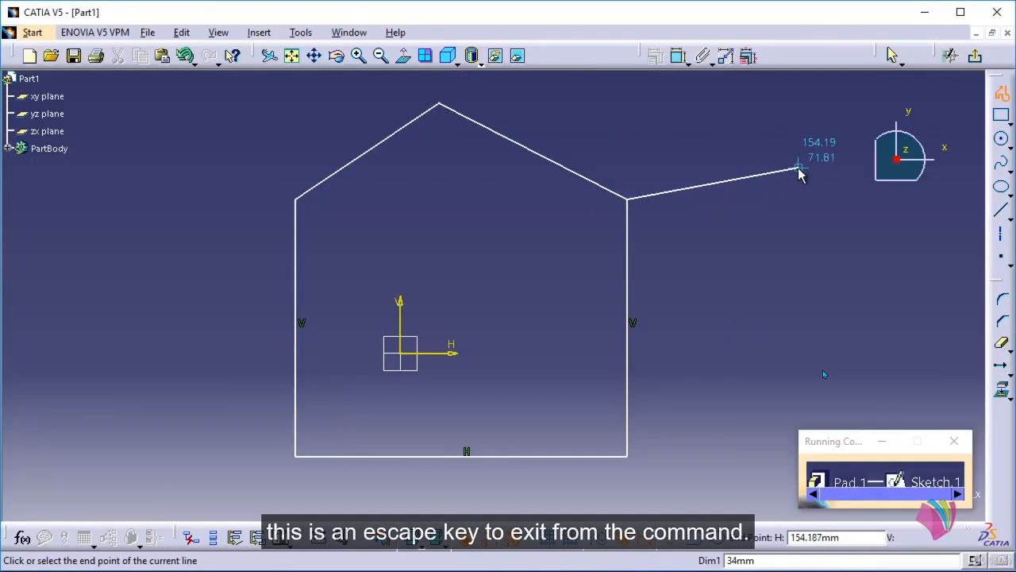
key("Escape")
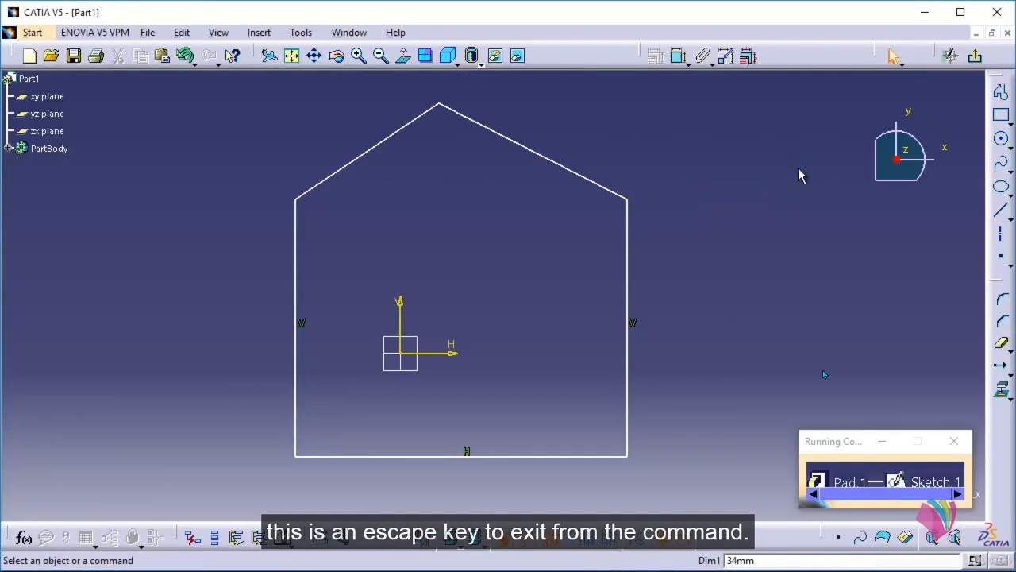
Exit the profile sketch and confirm the pad with the five-sided outline.
left_click(976, 60)
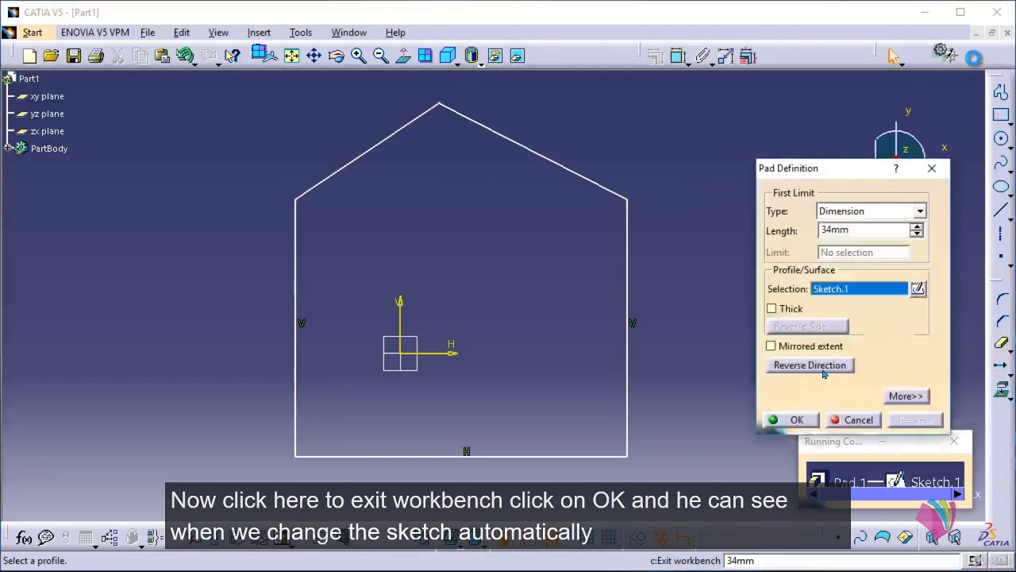
left_click(794, 419)
middle_click_drag(746, 249, 552, 210)
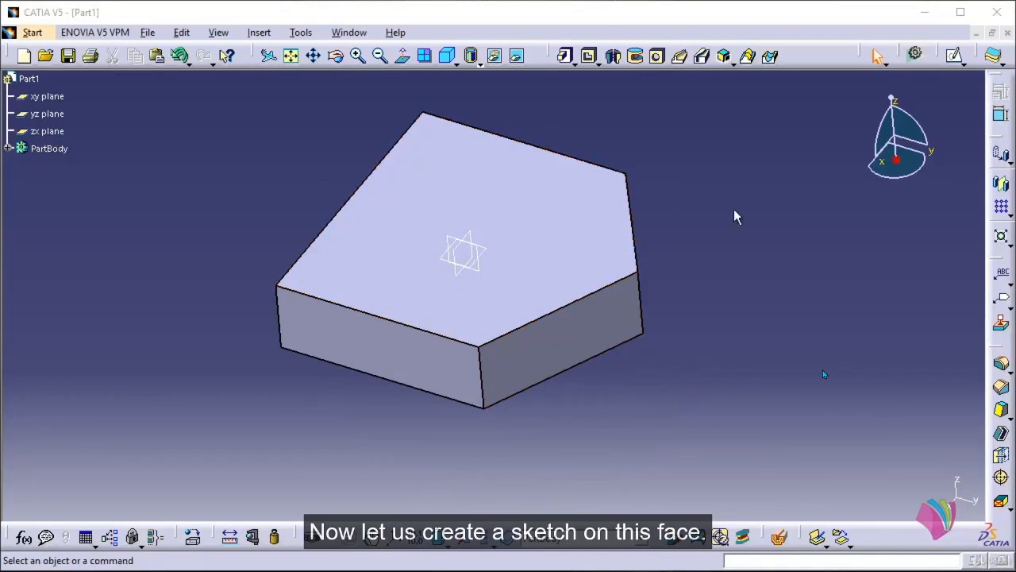
Start a sketch on the solid's top face and orient the view normal to the sketch plane.
middle_click_drag(608, 242, 459, 297)
middle_click_drag(558, 286, 545, 296)
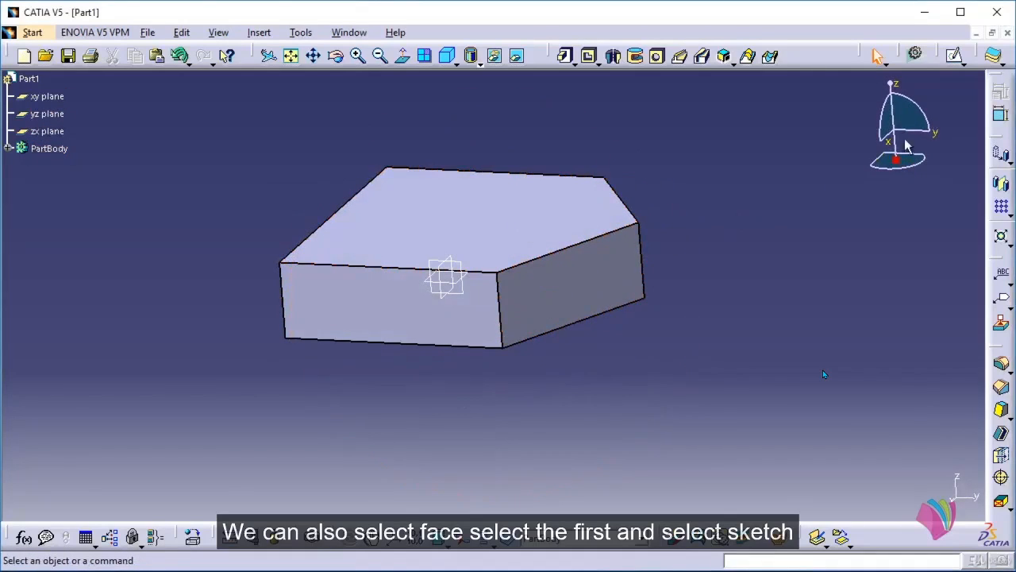
left_click(589, 216)
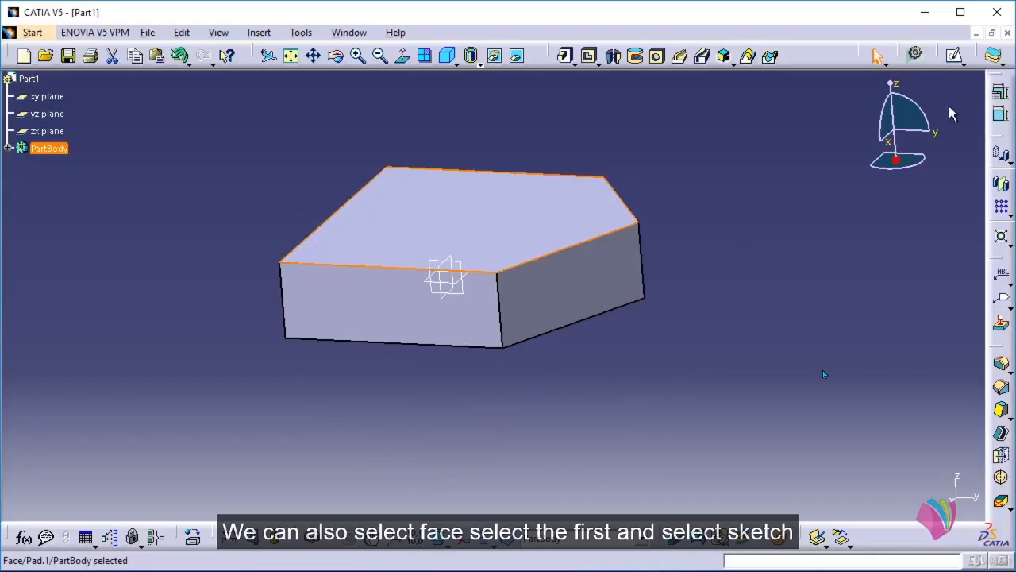
left_click(957, 57)
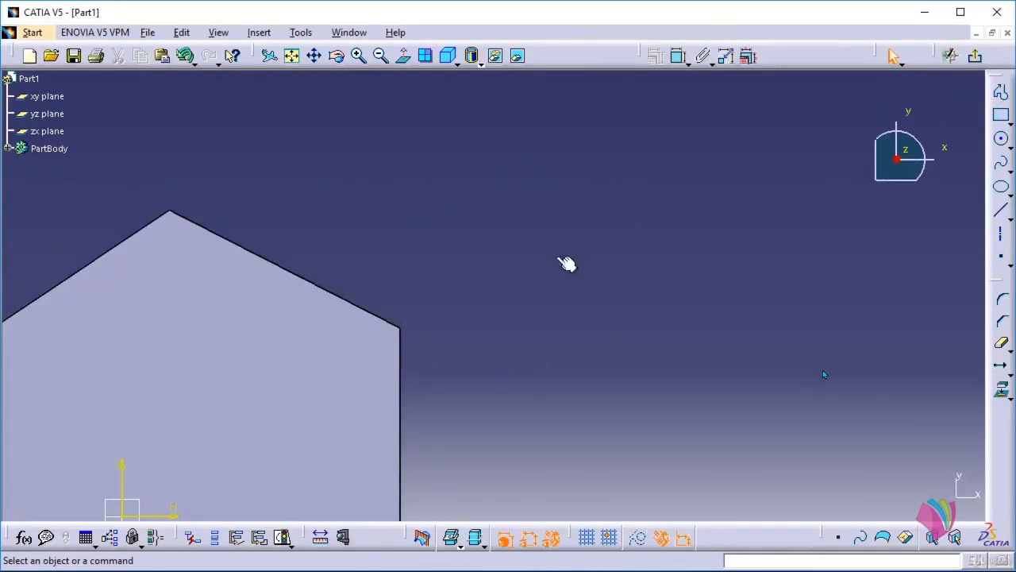
middle_click_drag(634, 273, 662, 217)
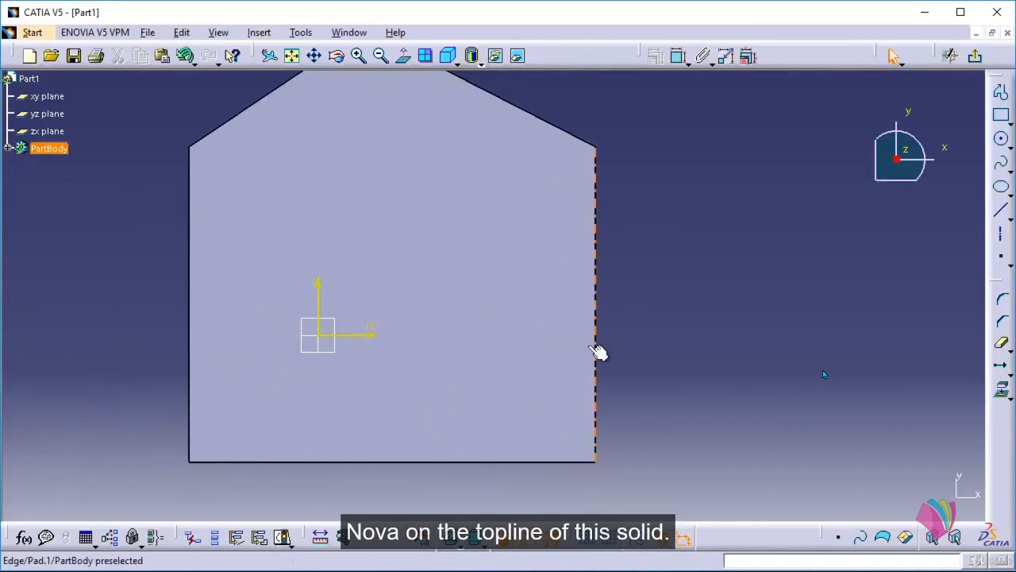
mouse_move(583, 346)
middle_mouse_down()
mouse_move(578, 286)
mouse_move(636, 195)
mouse_move(665, 390)
mouse_move(592, 345)
mouse_move(587, 296)
mouse_move(601, 254)
middle_mouse_up()
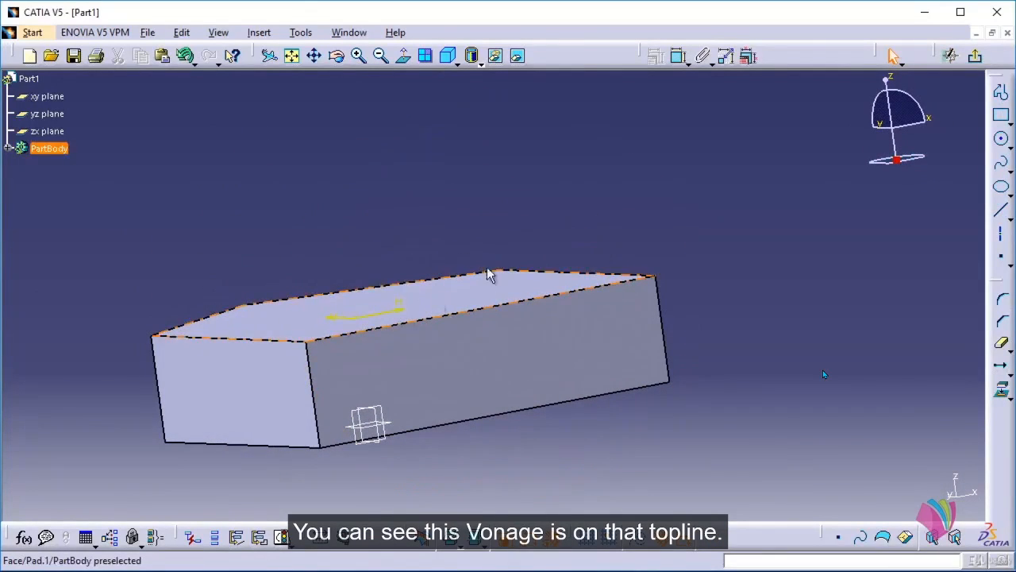
left_click(402, 61)
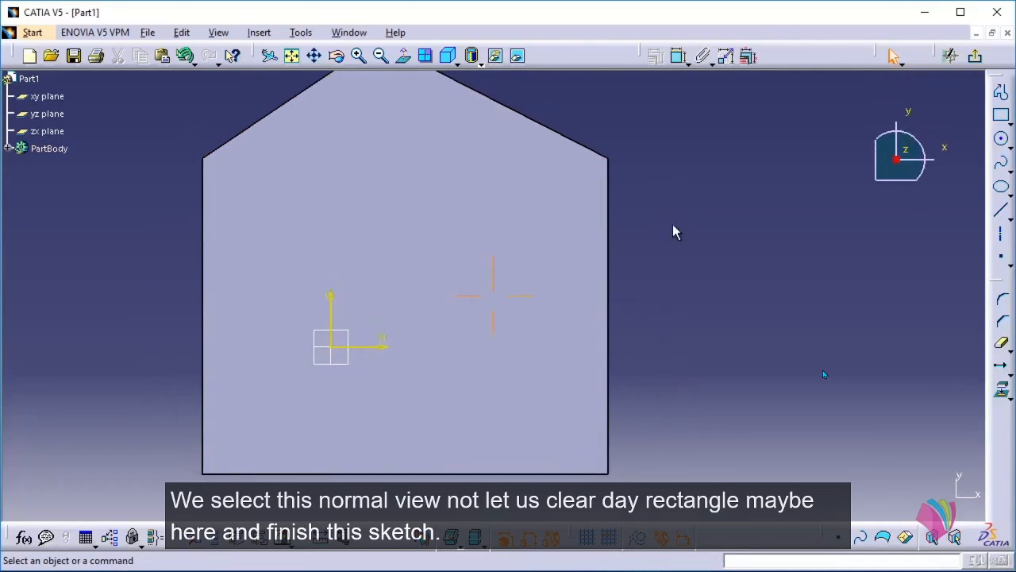
Draw a rectangle inside the top face, on the positive H side of the origin, and exit the sketch.
left_click(1002, 115)
left_click(1009, 122)
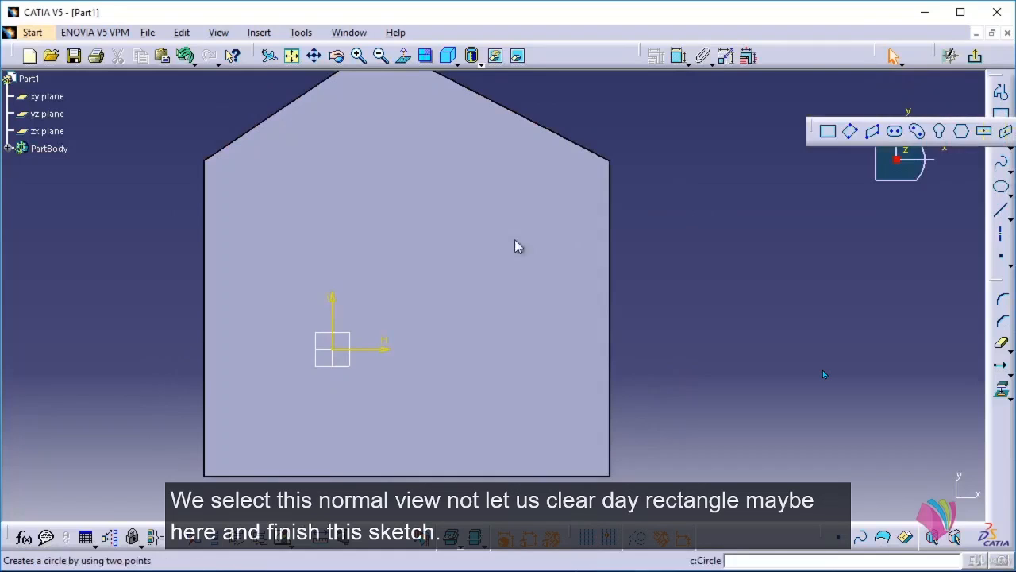
left_click(830, 135)
left_click(390, 202)
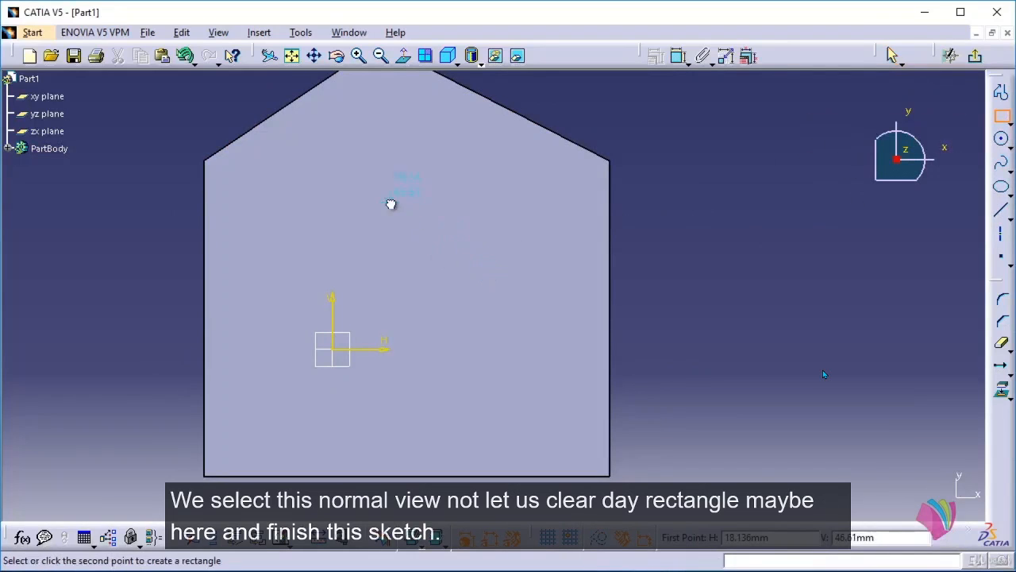
left_click(548, 362)
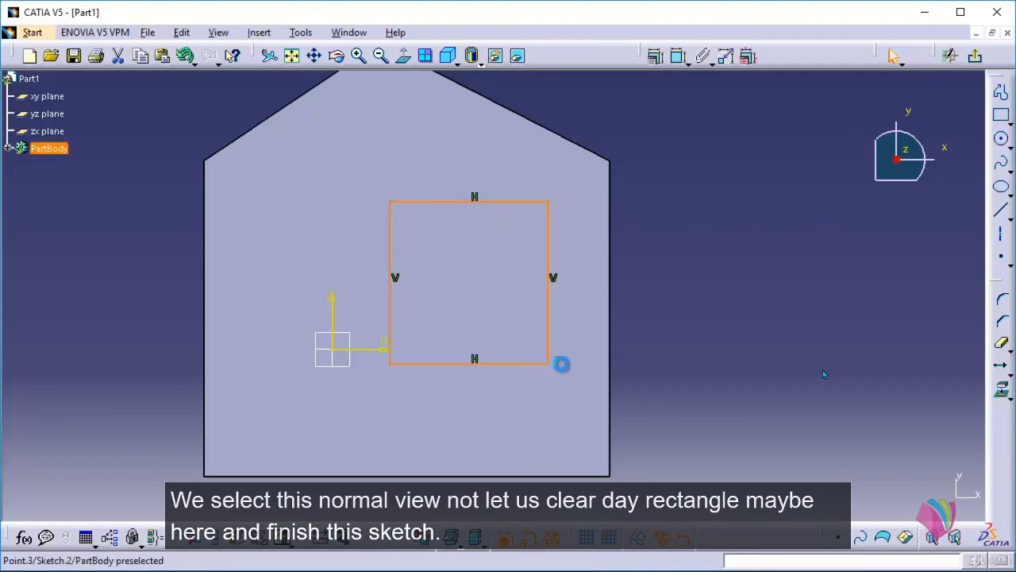
left_click(975, 56)
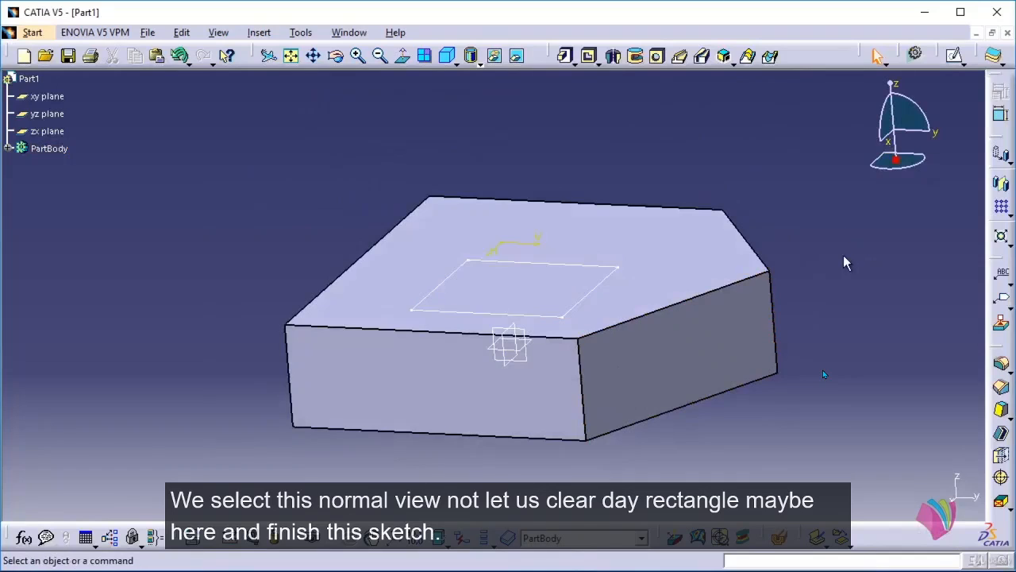
Start a Pocket on the solid using the rectangle sketched on its top face as the profile.
middle_click_drag(824, 260, 630, 130)
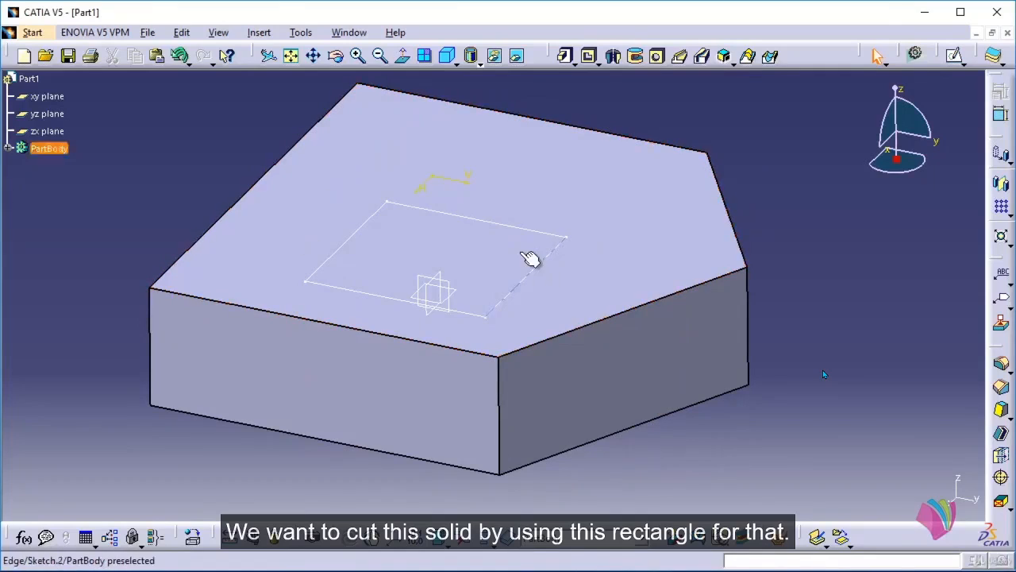
left_click(259, 32)
mouse_move(313, 269)
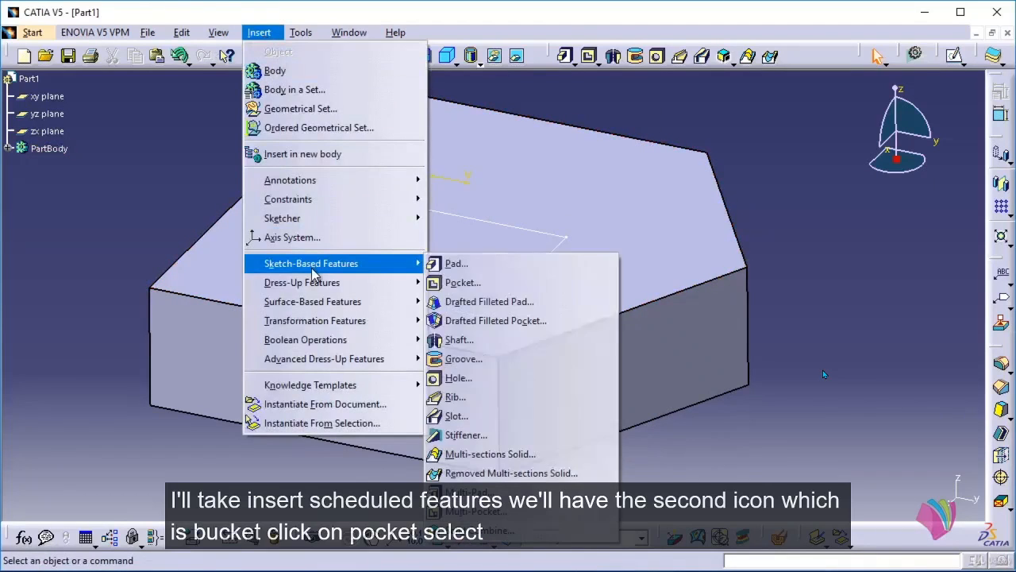
left_click(479, 284)
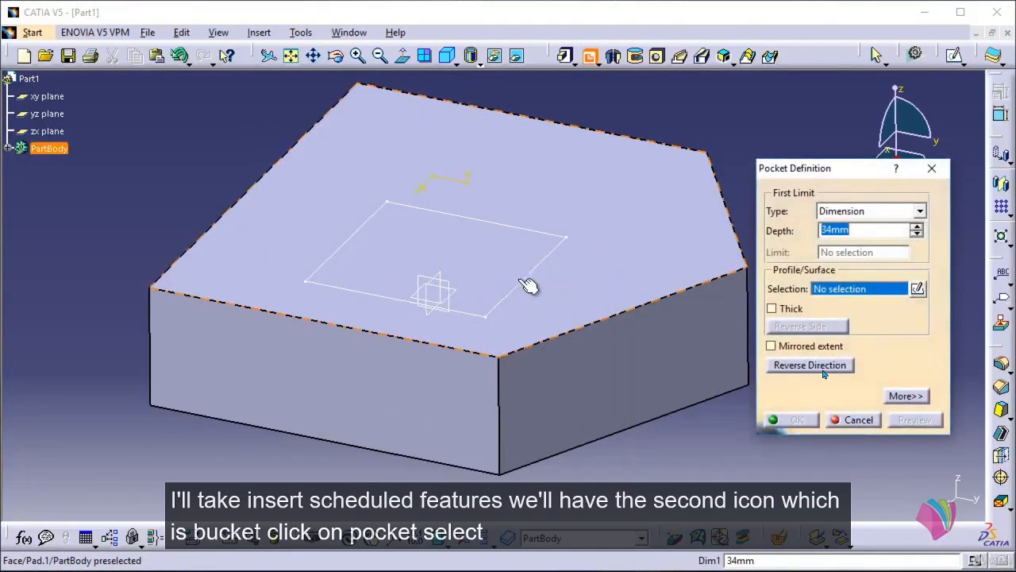
left_click(534, 287)
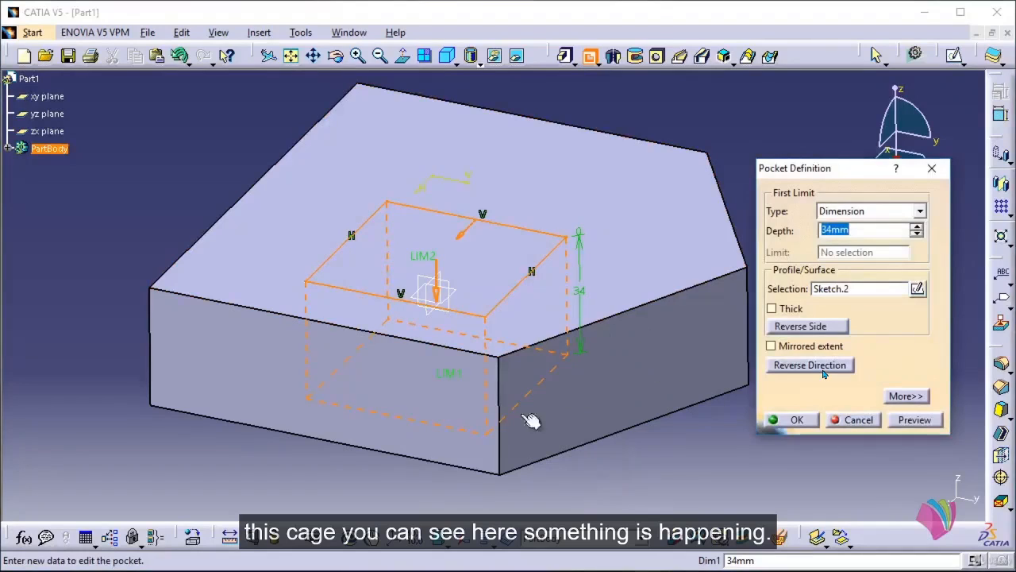
middle_click_drag(530, 421, 545, 375)
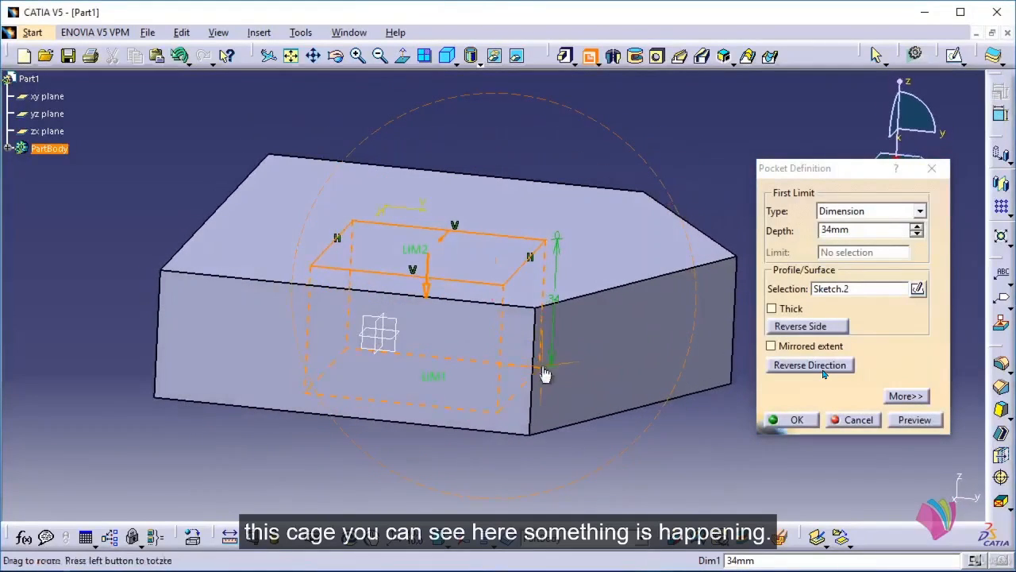
Set the pocket's depth to 24 mm and confirm the cut.
left_click(917, 234)
left_click(917, 235)
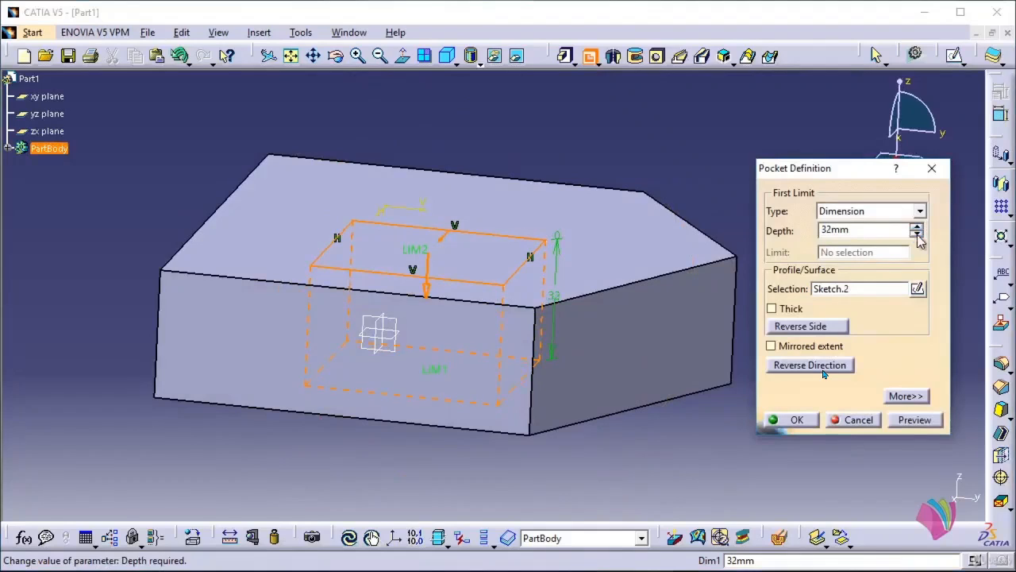
left_click(917, 234)
left_click(917, 234)
left_click(917, 234)
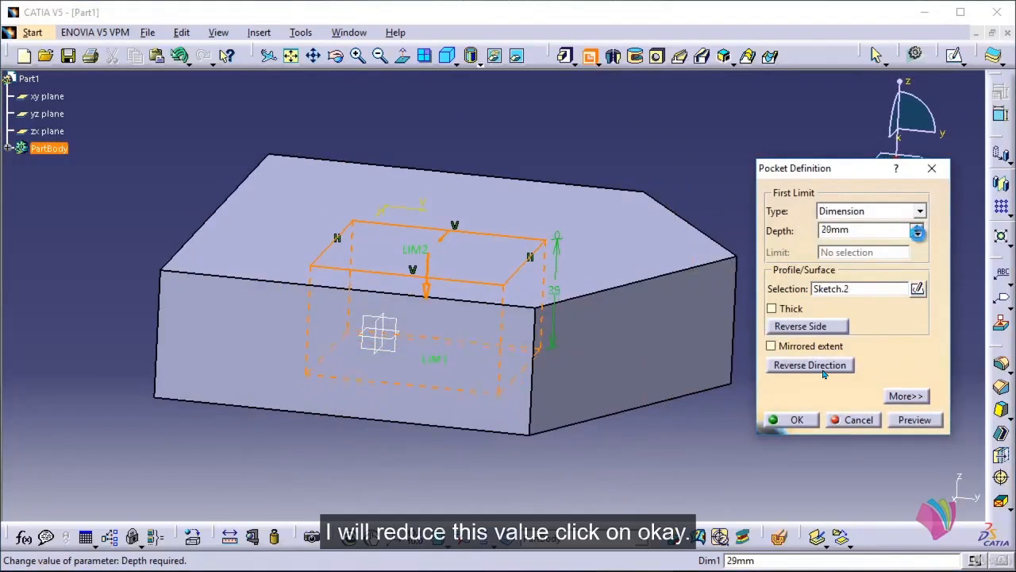
left_click(917, 235)
left_click(917, 235)
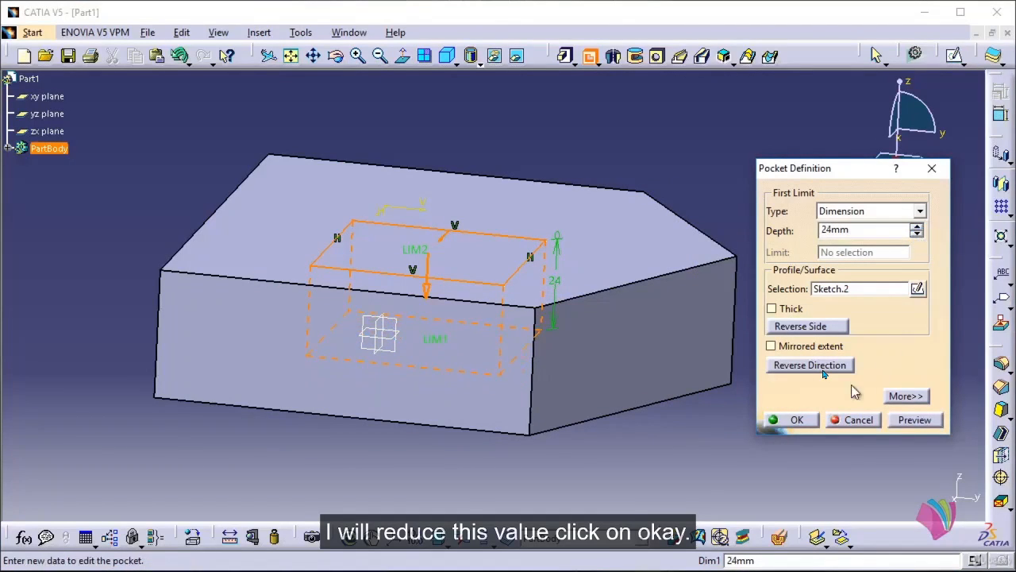
left_click(798, 420)
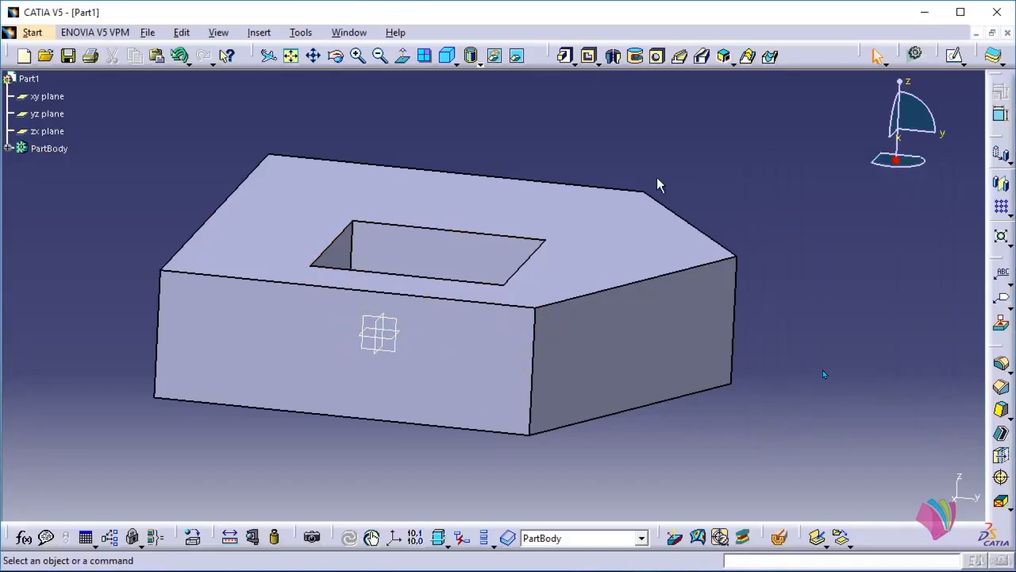
Inspect the pocketed solid and check which sketch-based features are available when a solid body exists.
middle_click_drag(657, 185, 656, 268)
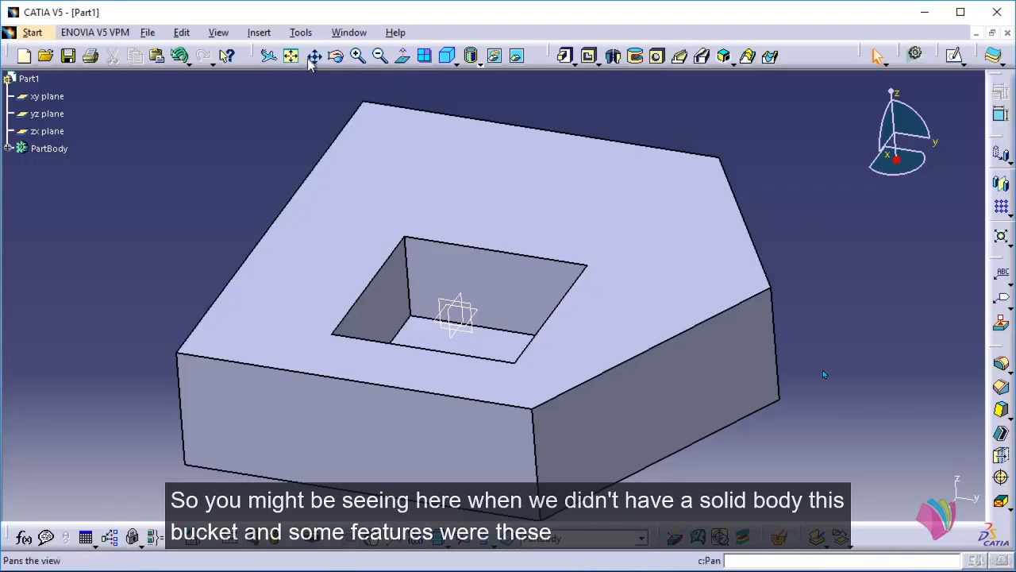
left_click(259, 32)
mouse_move(329, 267)
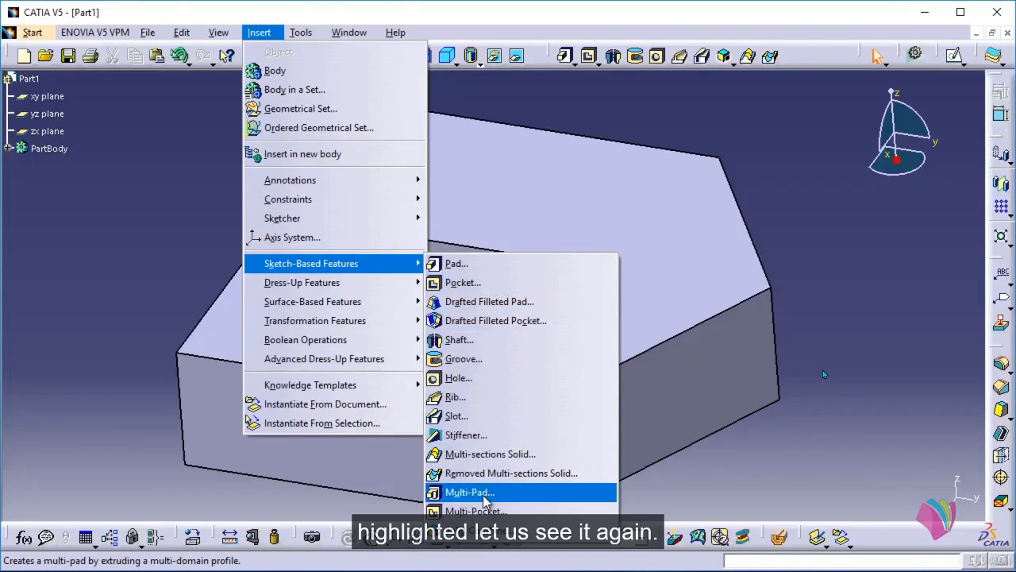
left_click(826, 230)
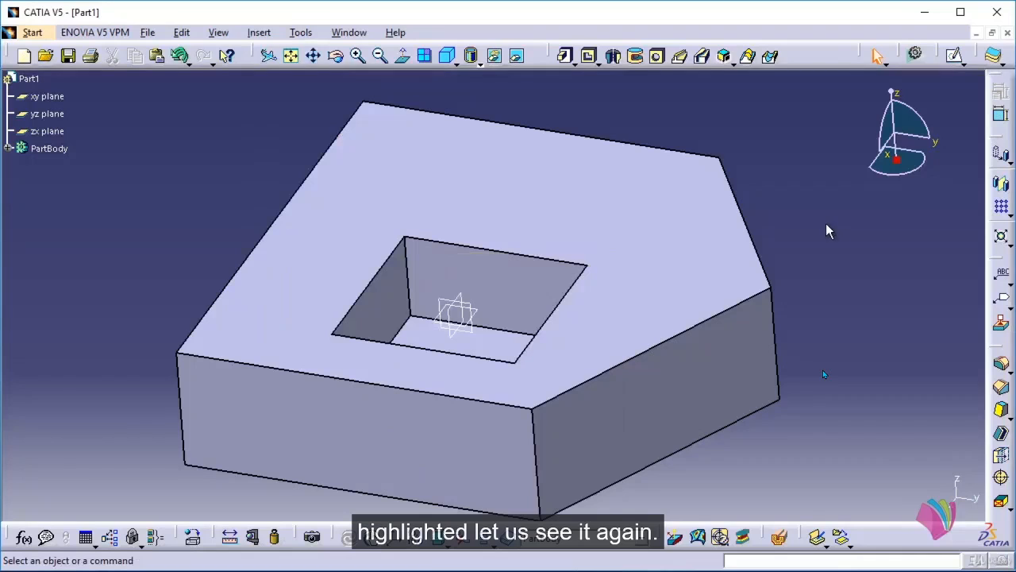
Undo the modelling operations back to the base rectangle sketch and check which sketch-based features are available without a solid.
key("ctrl+z")
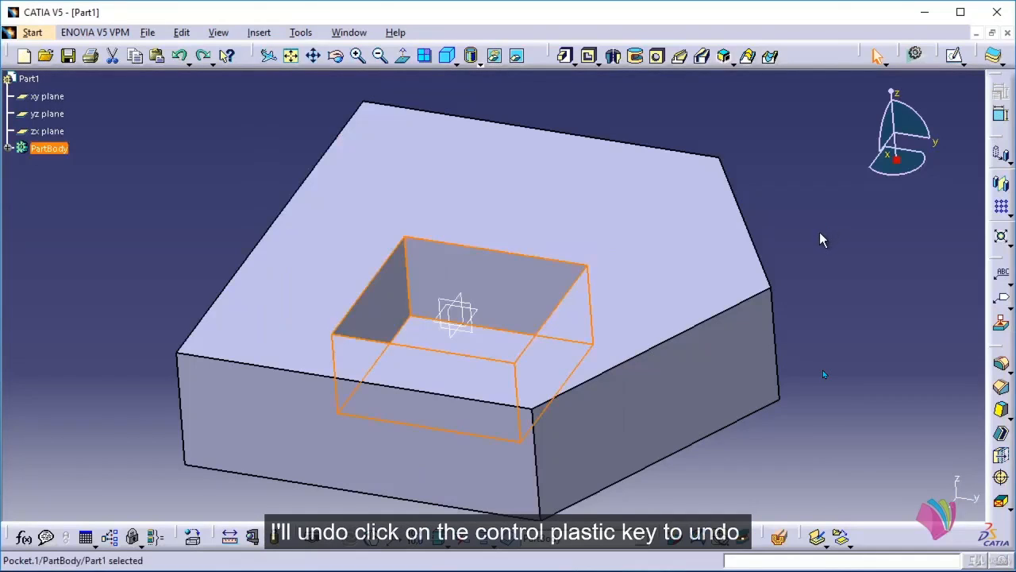
key("ctrl+z")
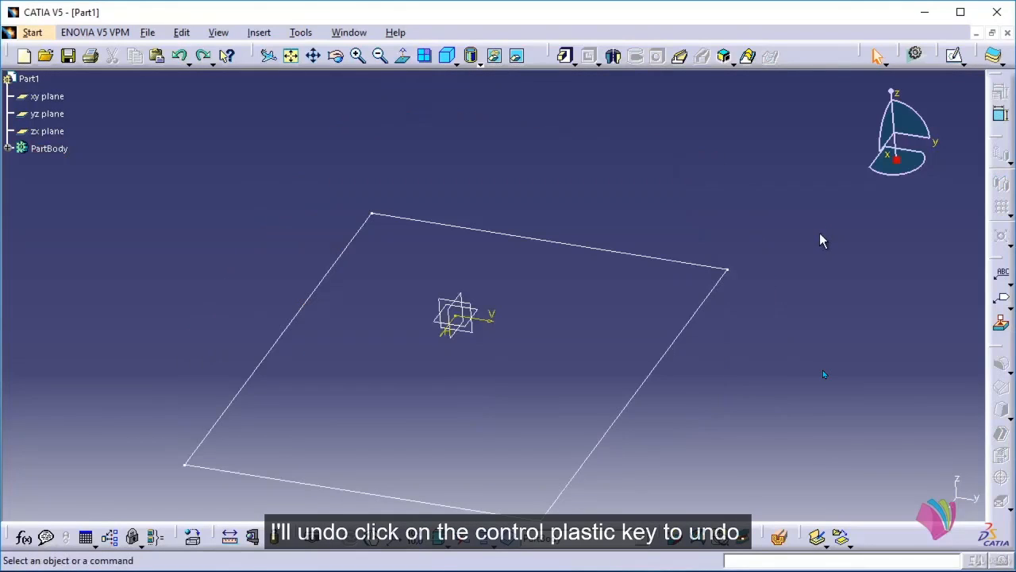
mouse_move(733, 259)
middle_mouse_down()
mouse_move(612, 322)
mouse_move(655, 279)
mouse_move(669, 290)
middle_mouse_up()
left_click(259, 32)
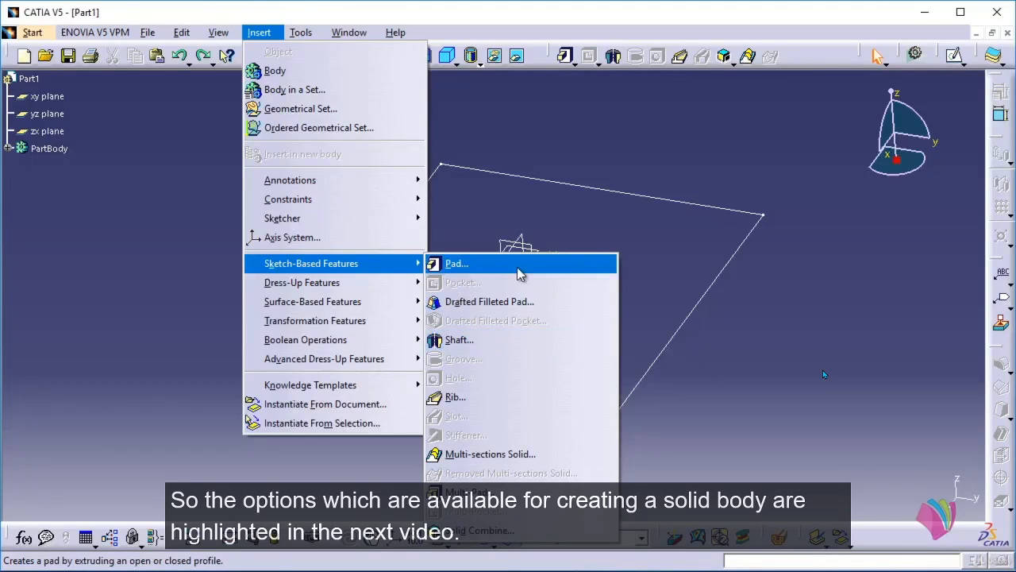
left_click(623, 292)
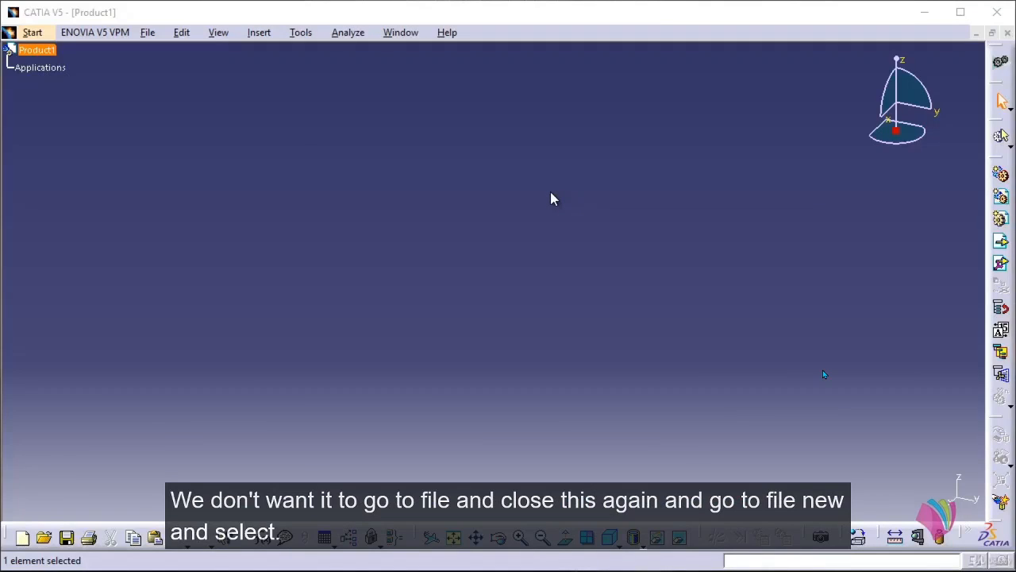
Close the Product1 document and create a new Part document with the default name Part1.
left_click(146, 33)
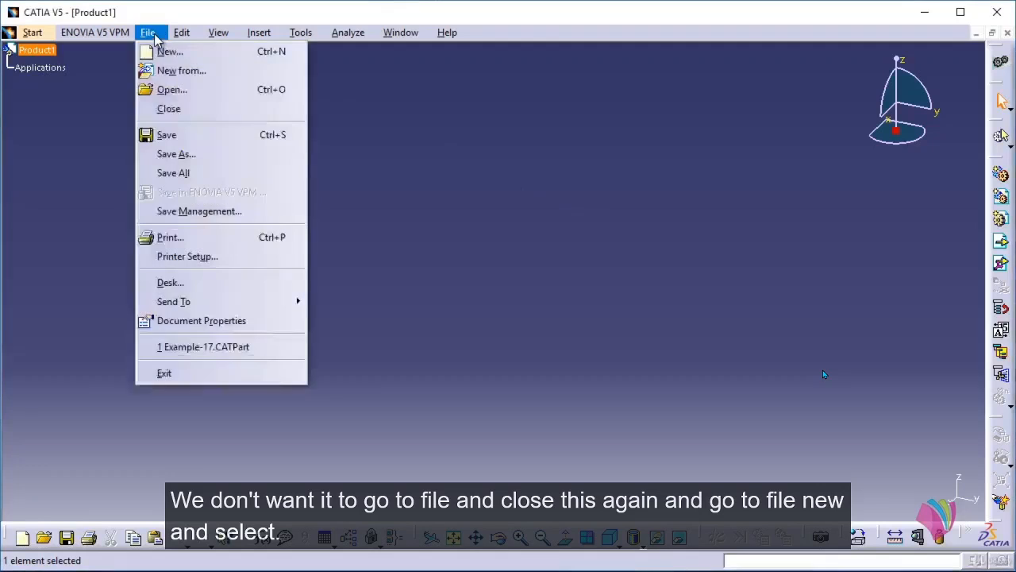
left_click(193, 108)
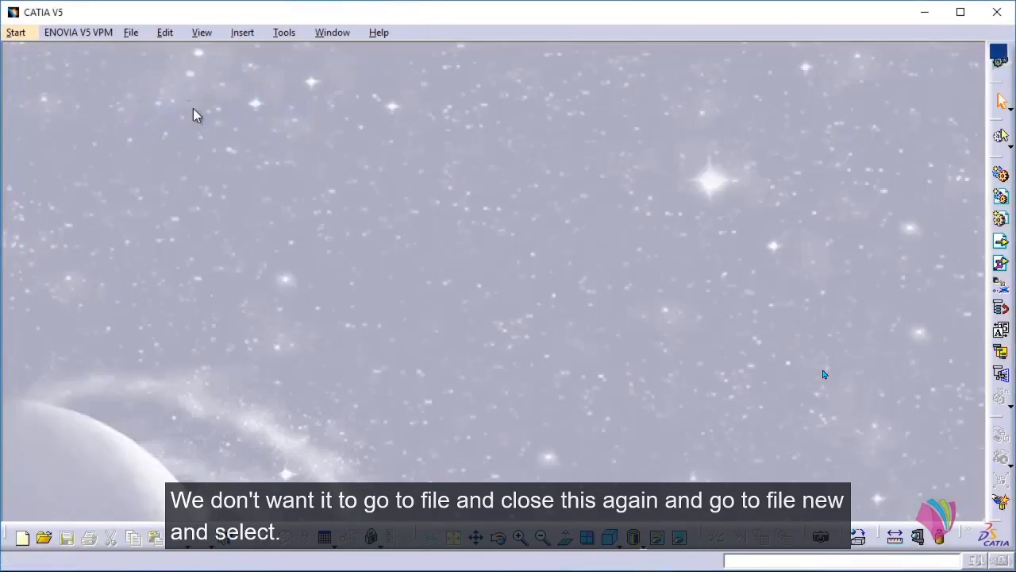
left_click(129, 33)
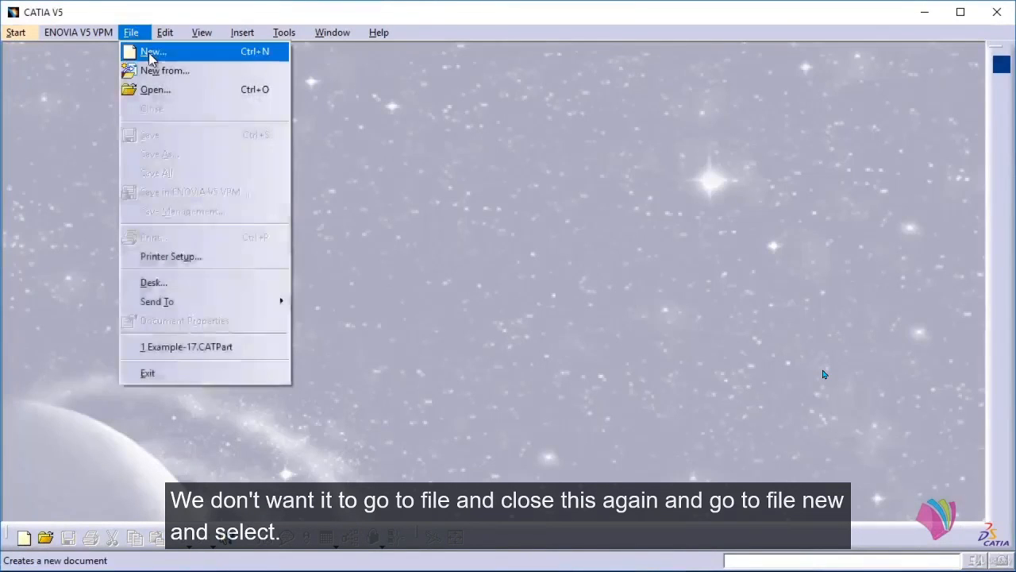
left_click(149, 52)
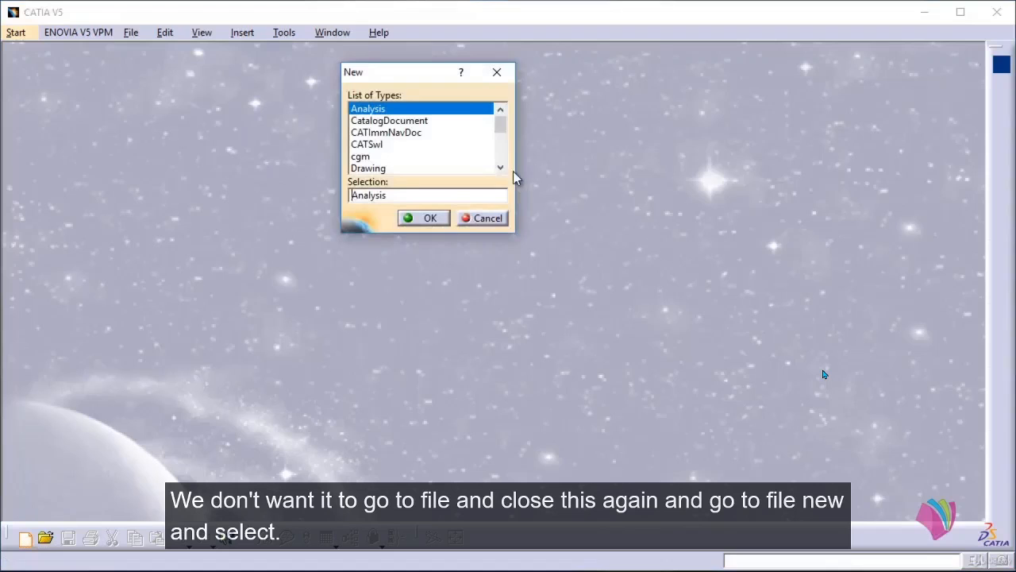
left_click(500, 167)
left_click(500, 166)
left_click(500, 166)
left_click(500, 167)
left_click(500, 166)
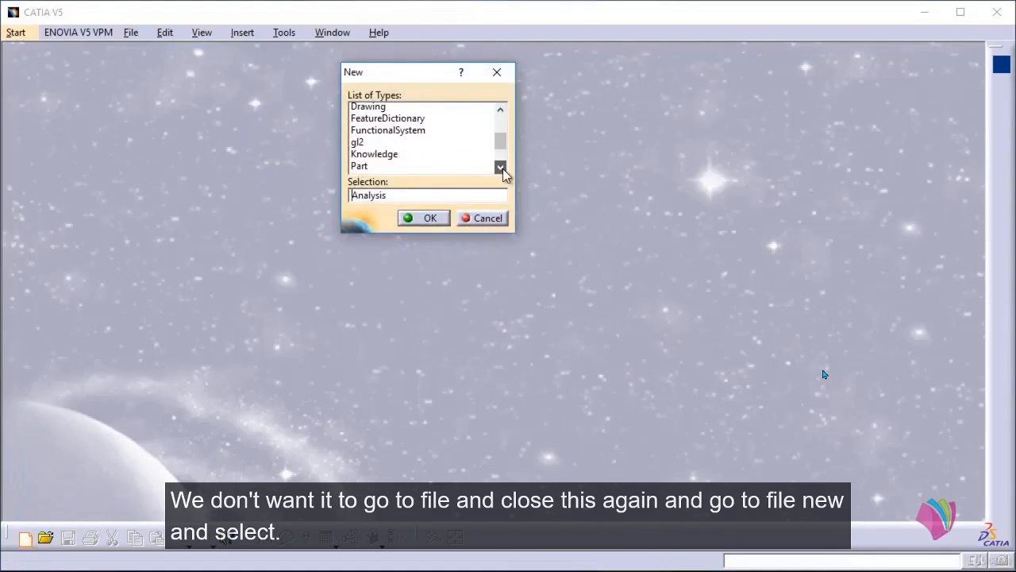
left_click(500, 167)
left_click(426, 155)
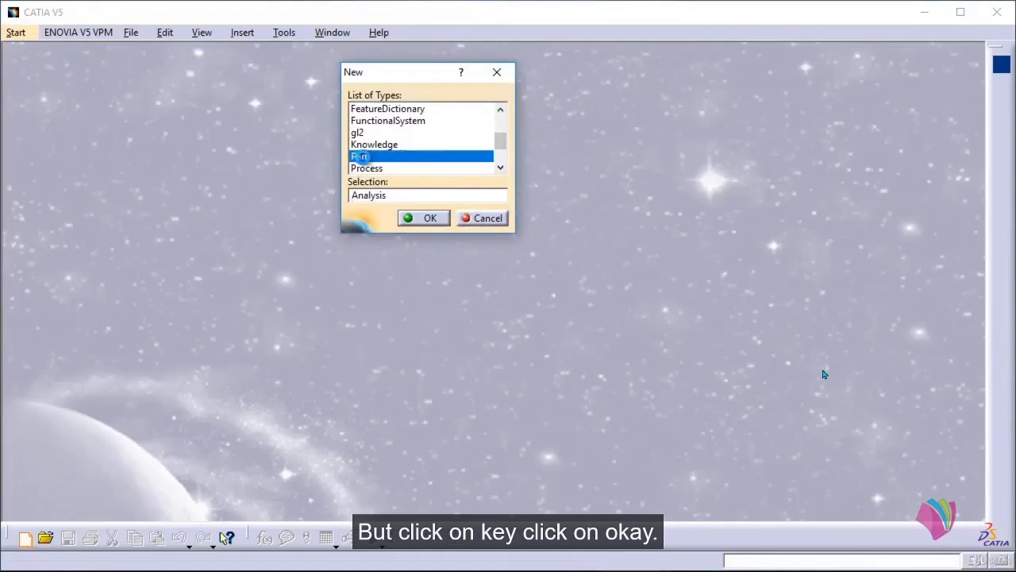
left_click(428, 219)
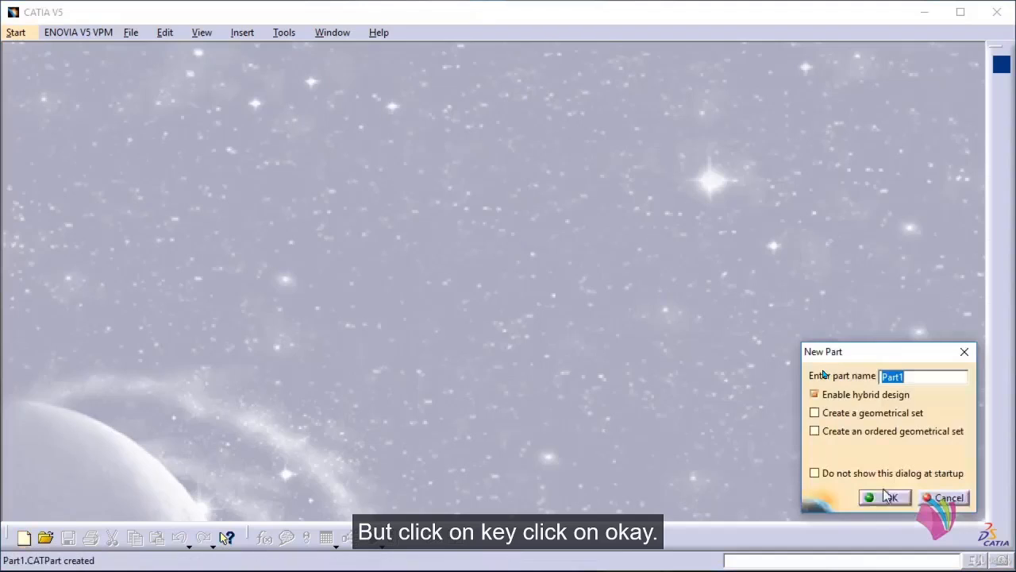
left_click(887, 495)
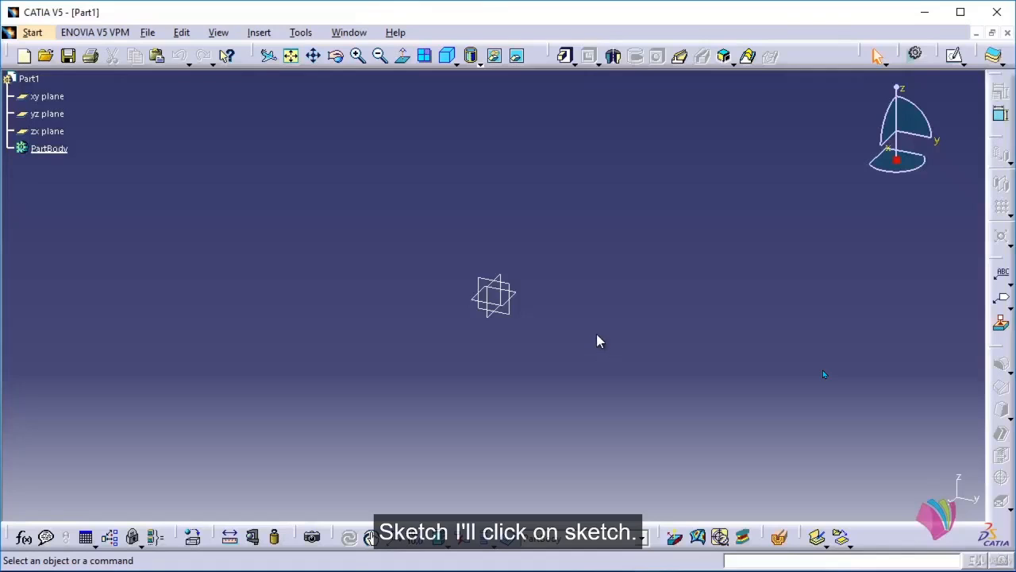
Sketch a rectangle about 117 by 103 mm on the xy plane, starting at the origin and extending along positive H and V.
left_click(955, 56)
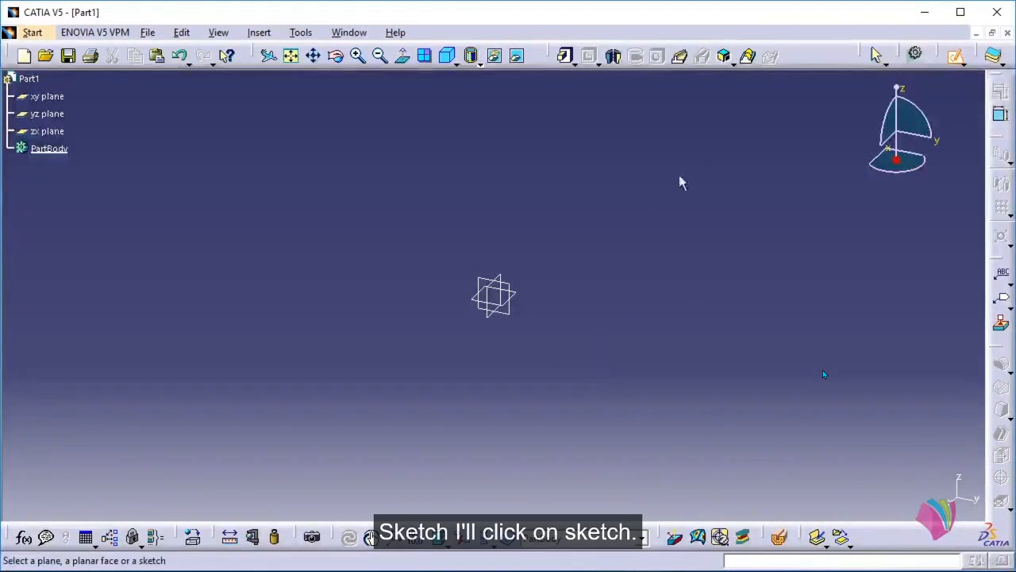
left_click(518, 295)
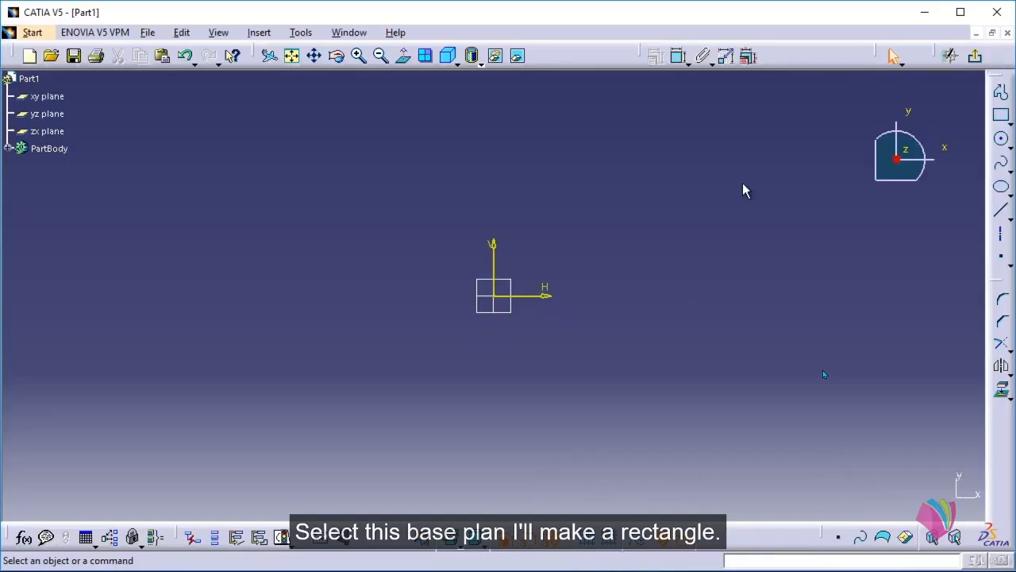
left_click(1001, 115)
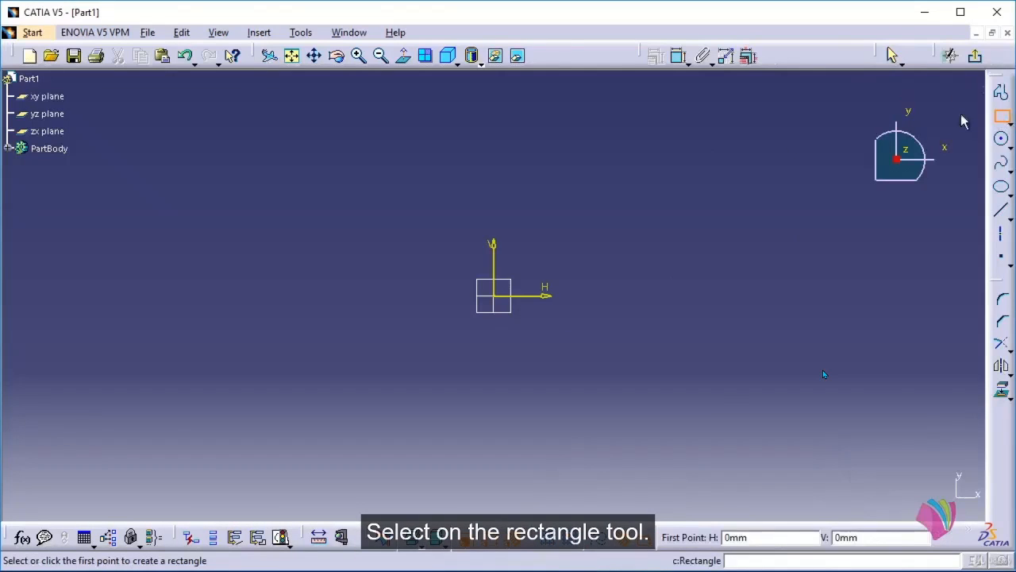
left_click(494, 296)
left_click(713, 106)
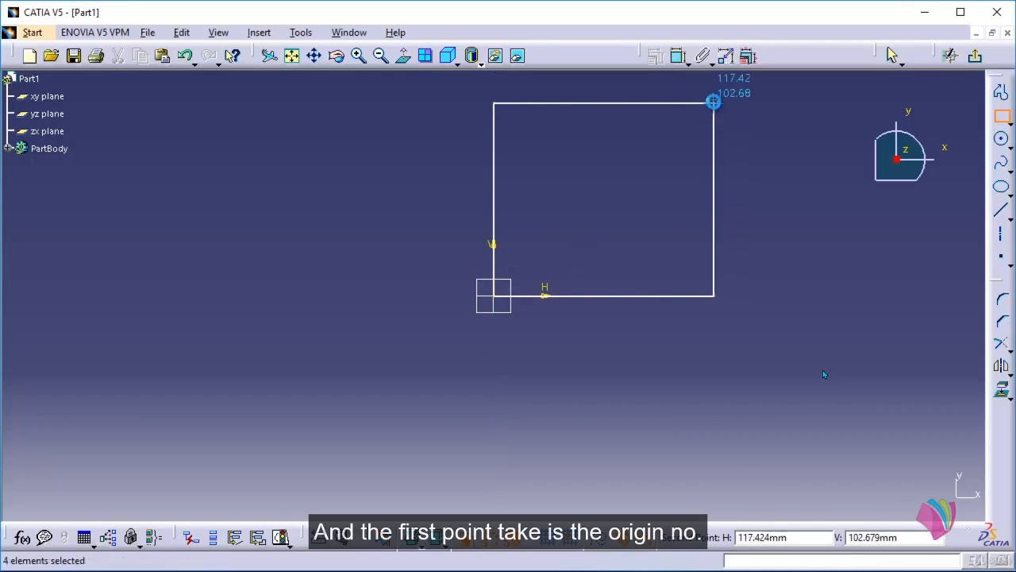
left_click(754, 230)
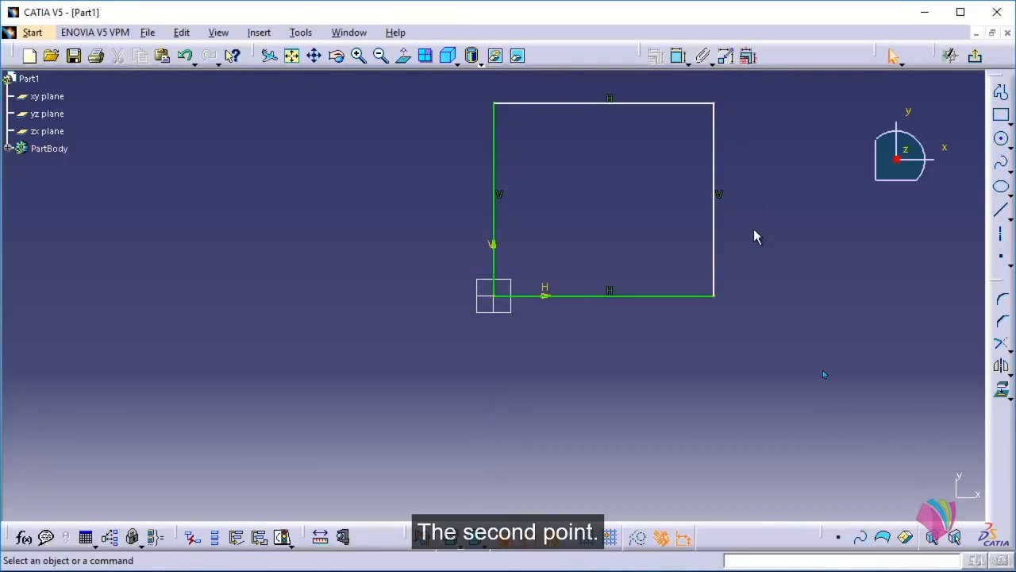
Dimension the rectangle's vertical side farthest from the origin and set its length to 80 mm.
left_click(679, 56)
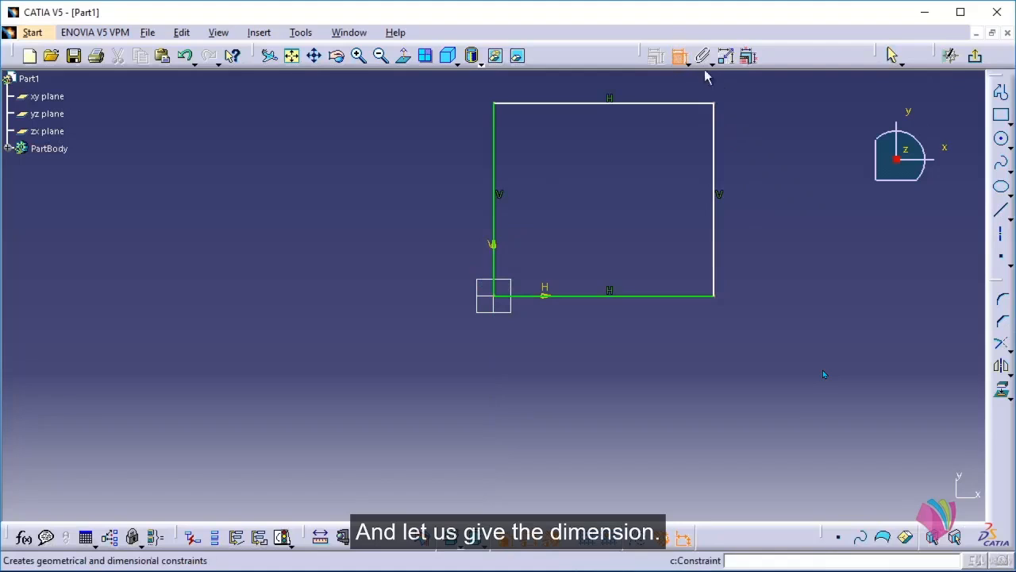
left_click(717, 166)
left_click(804, 173)
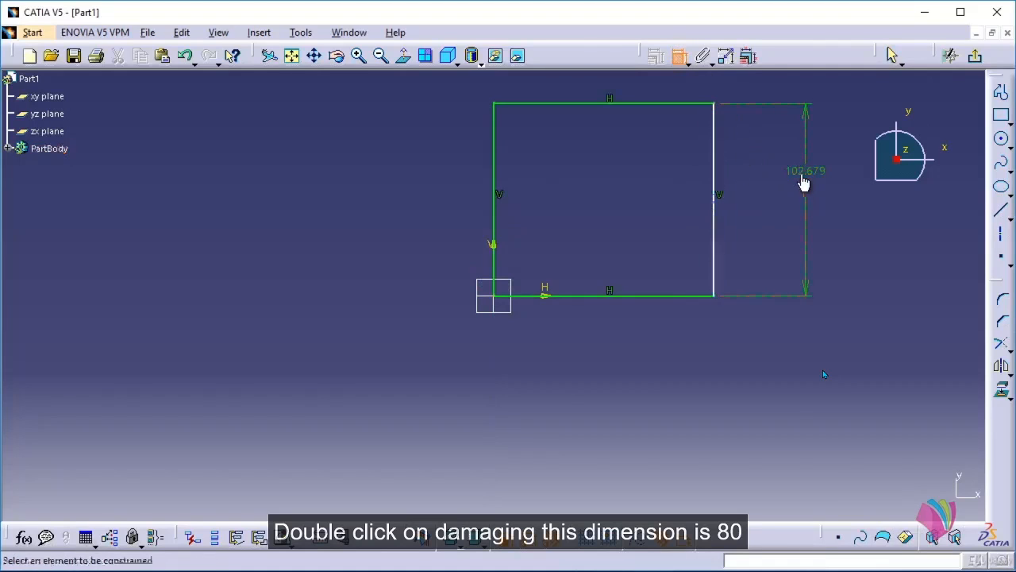
double_click(804, 169)
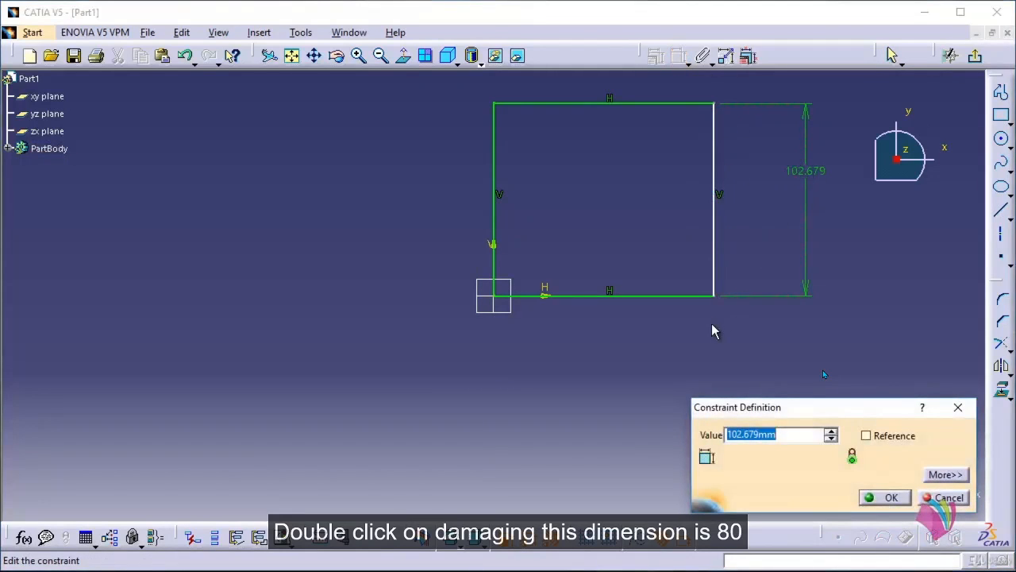
type("80")
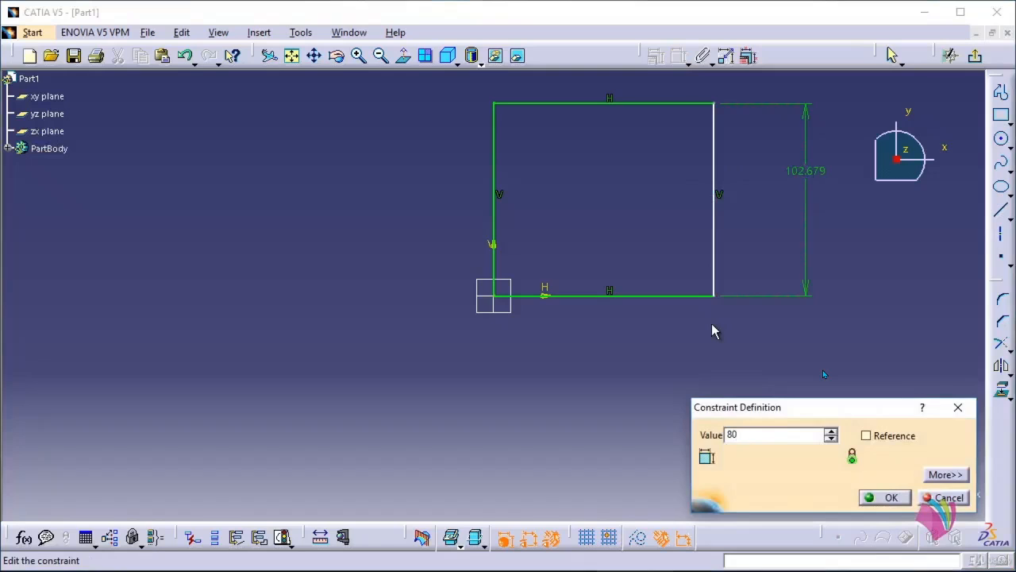
key("Return")
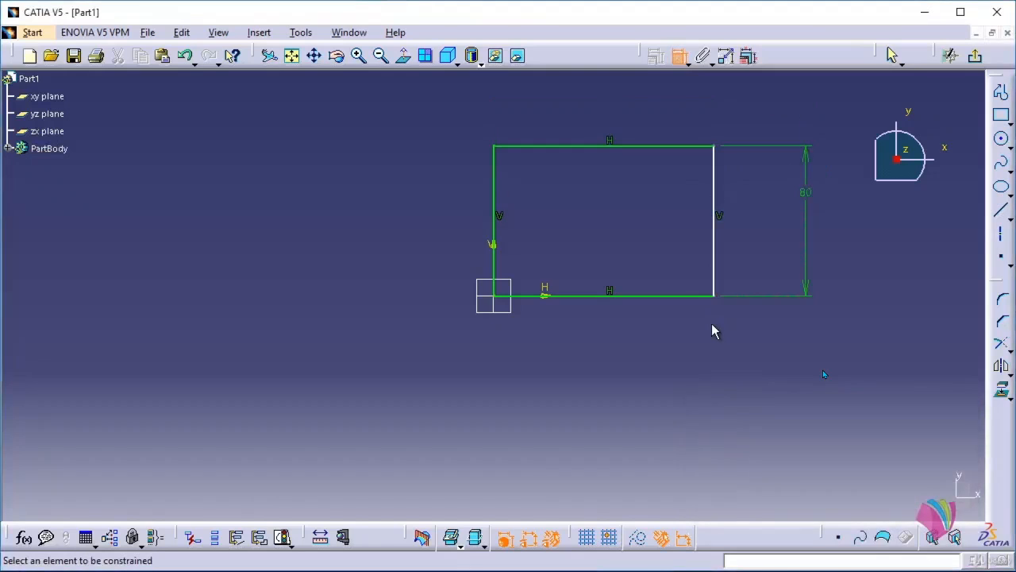
Dimension the rectangle's upper horizontal side, set its length to 100 mm, and exit the sketch.
left_click(637, 145)
double_click(636, 111)
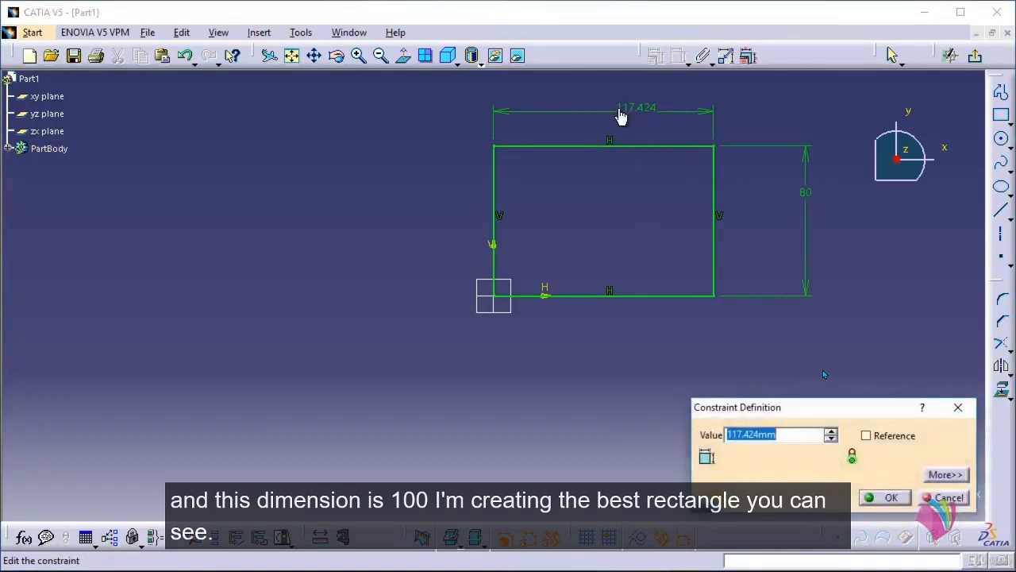
type("100")
key("Return")
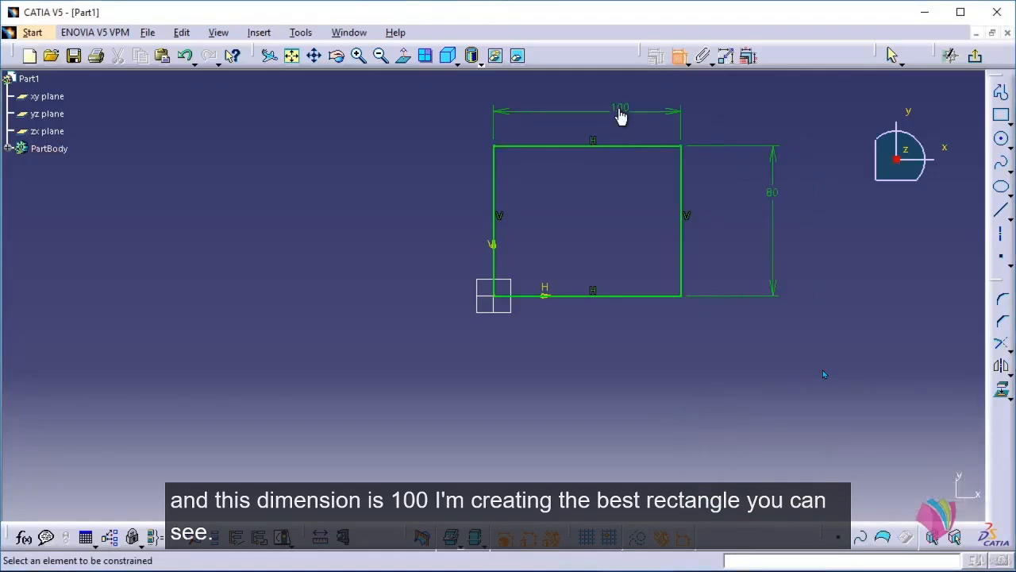
left_click(975, 56)
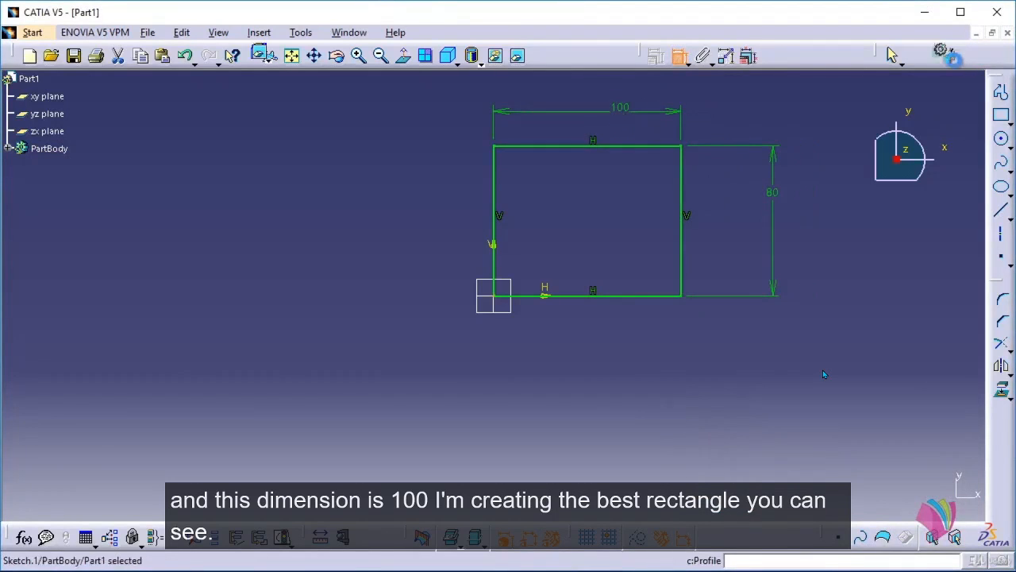
left_click(695, 251)
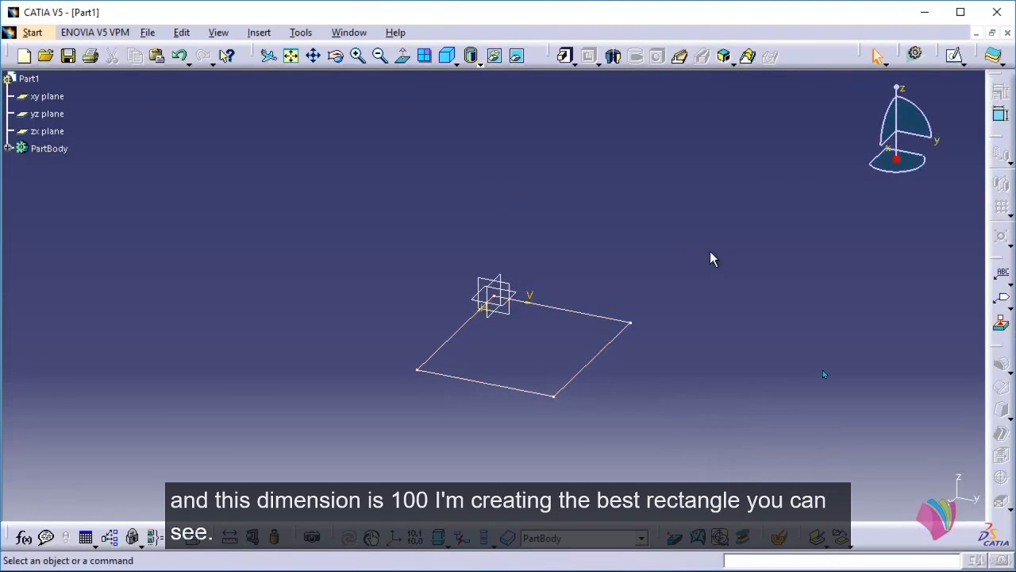
Pad the 100 by 80 mm rectangle sketch to a length of 60 mm.
mouse_move(715, 275)
middle_mouse_down()
mouse_move(598, 350)
mouse_move(596, 233)
middle_mouse_up()
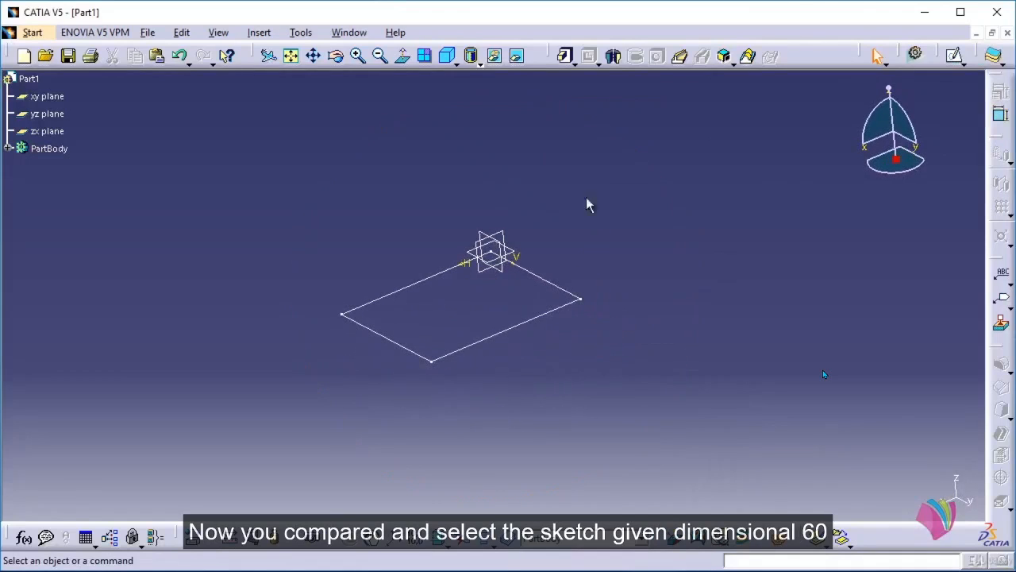
left_click(564, 57)
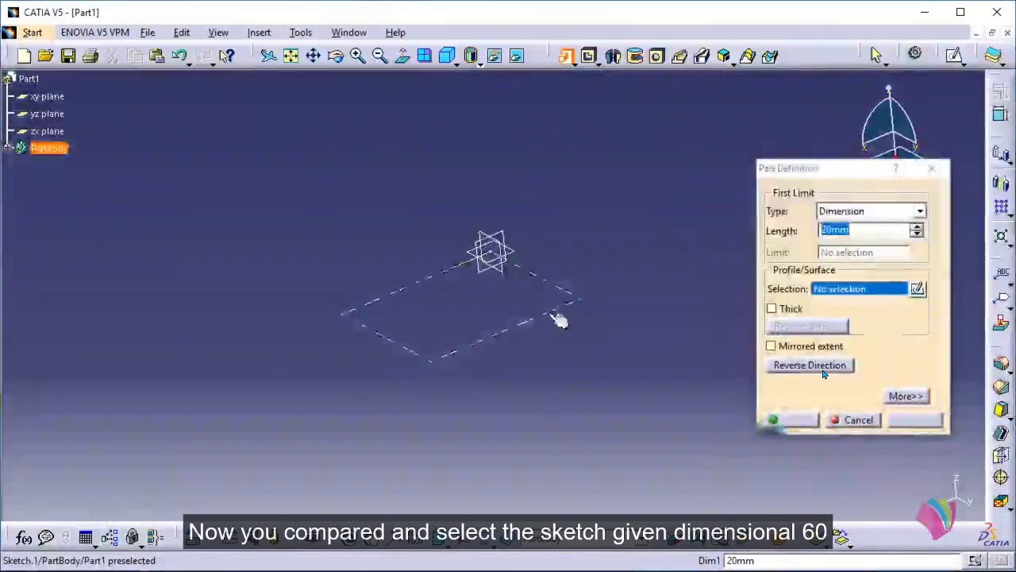
left_click(556, 311)
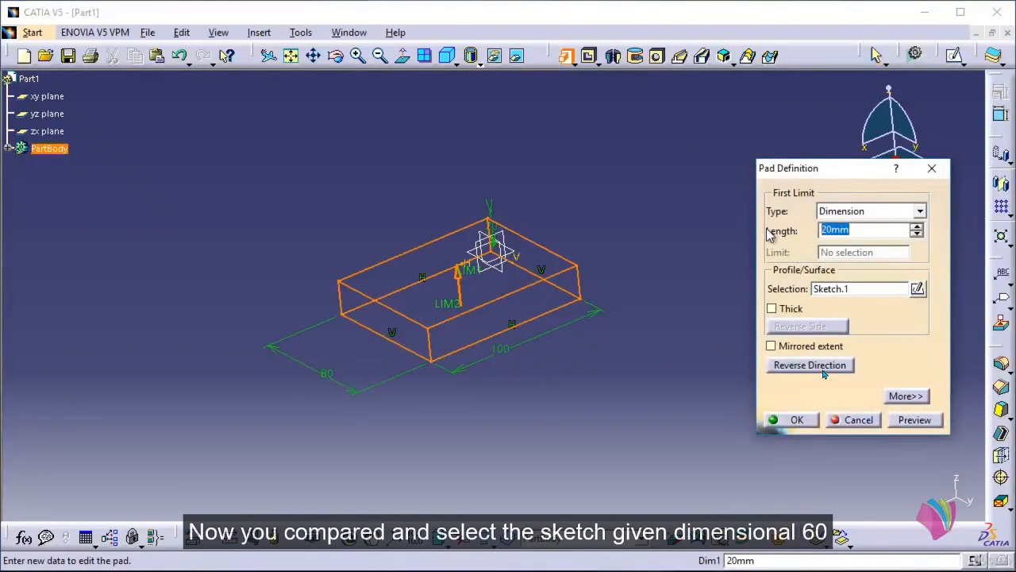
type("60")
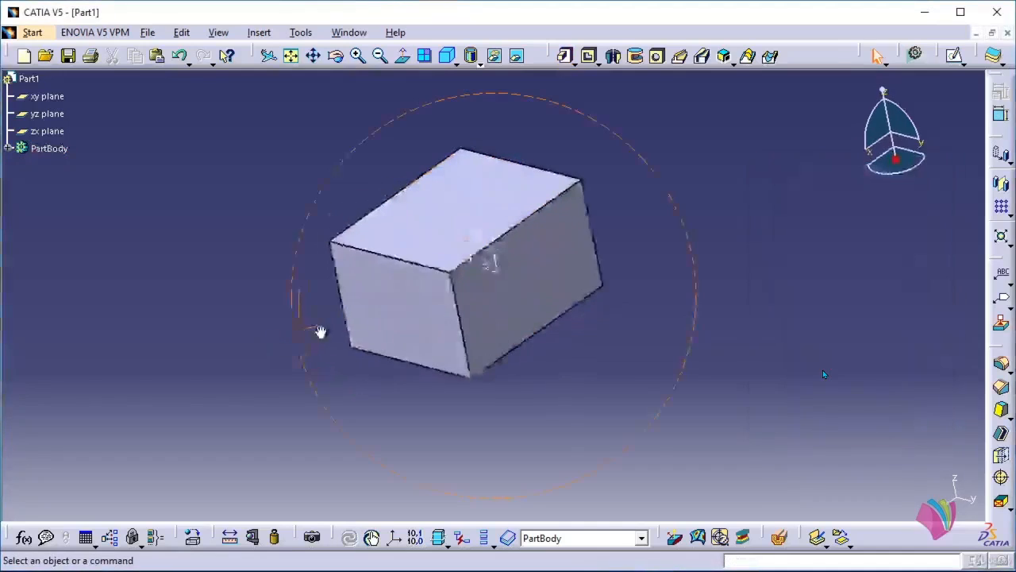
middle_click_drag(320, 332, 330, 322)
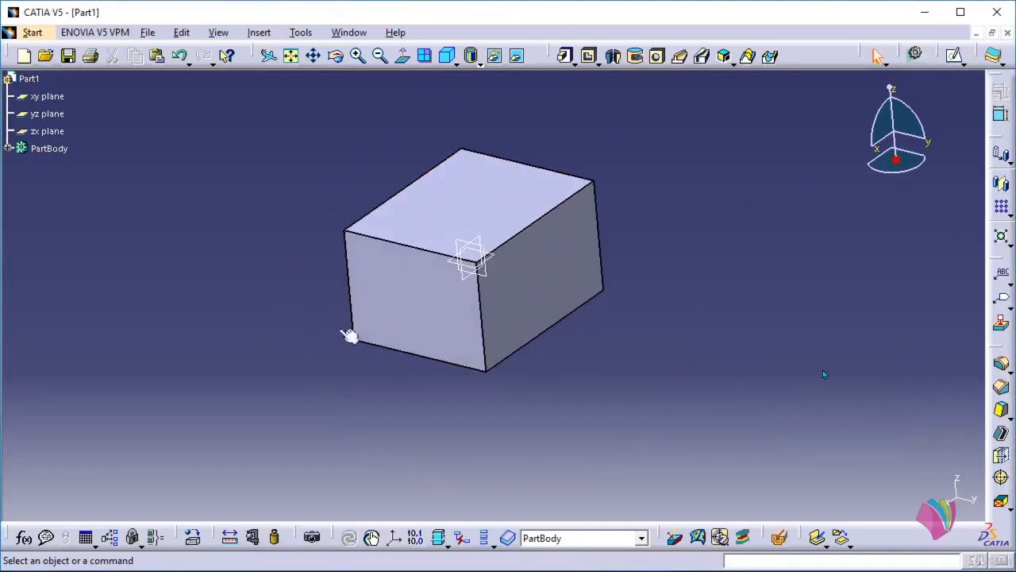
On the block's 100 by 60 mm side face opposite the zx plane, sketch a closed three-step staircase profile about 96 mm wide, overhanging the upper corner.
left_click(958, 60)
left_click(578, 251)
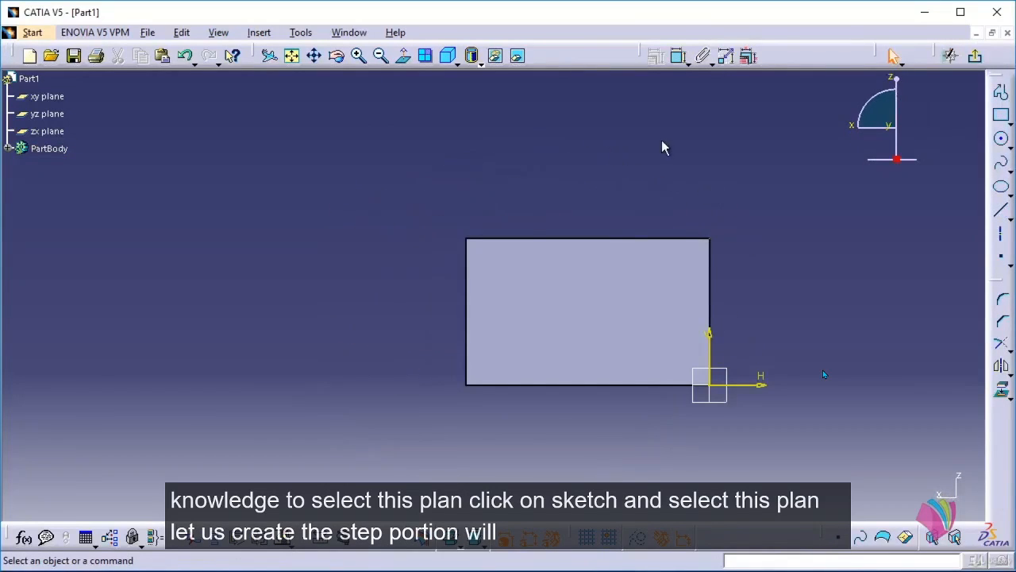
left_click(1002, 93)
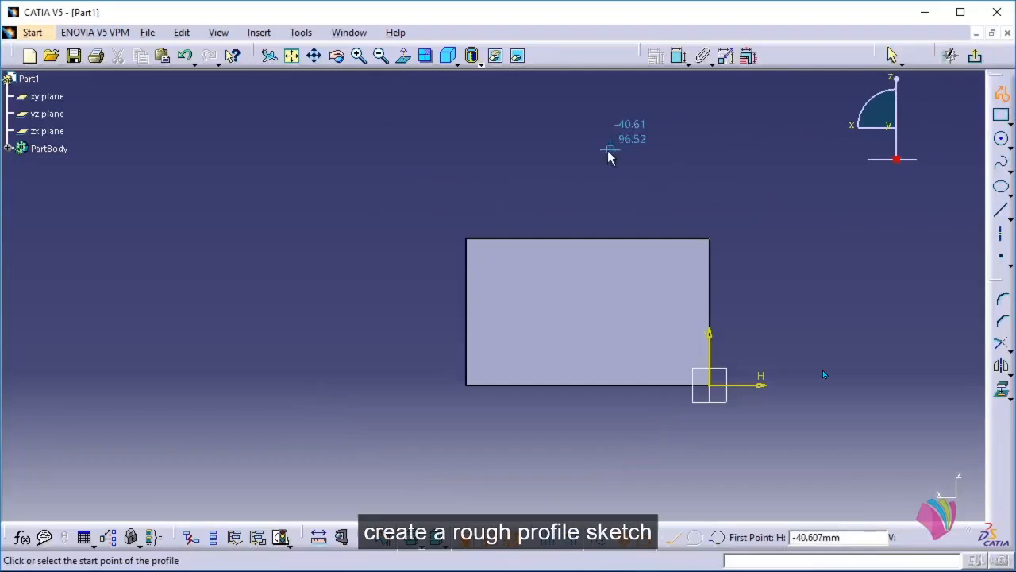
left_click(434, 213)
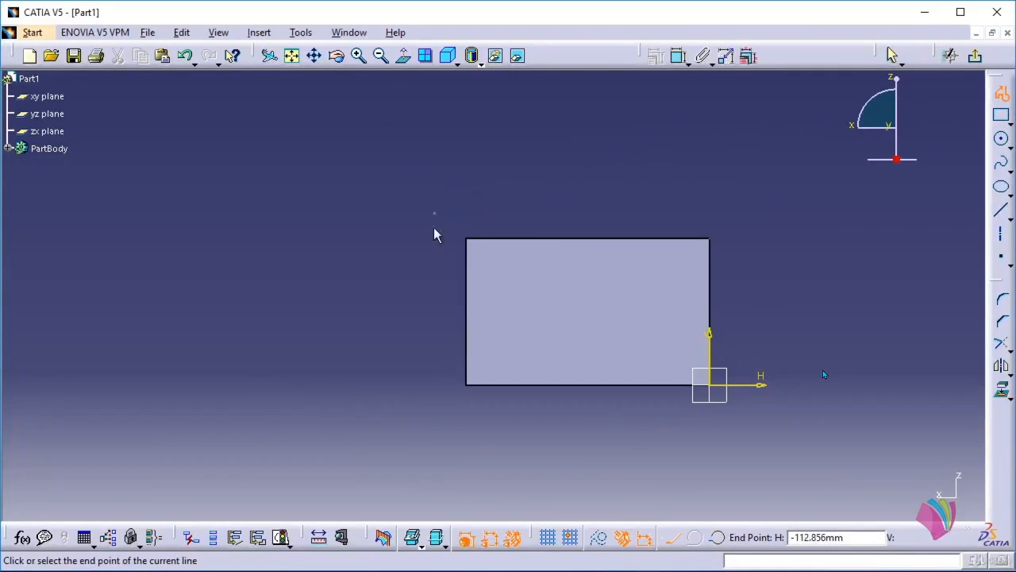
left_click(434, 324)
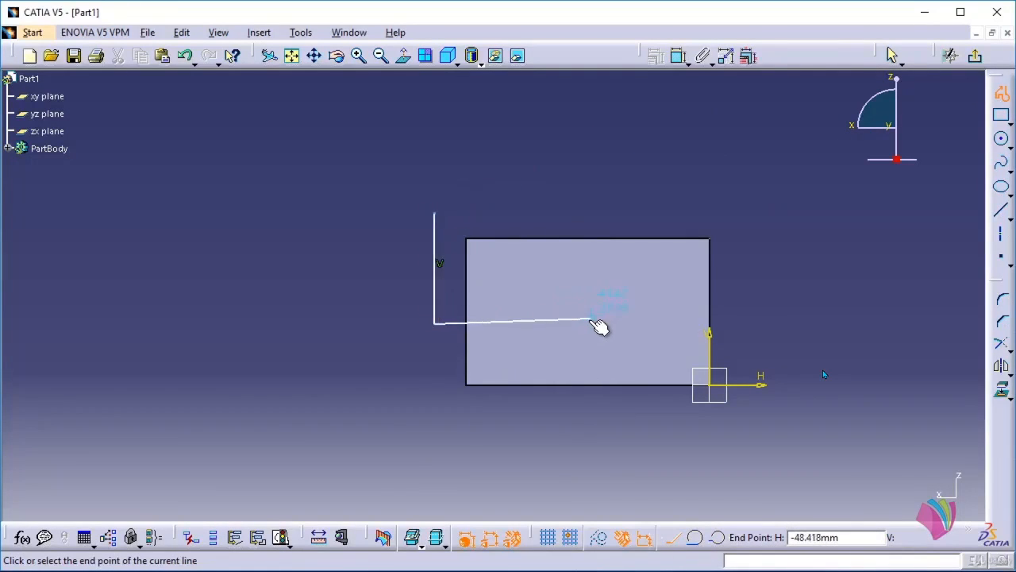
left_click(587, 323)
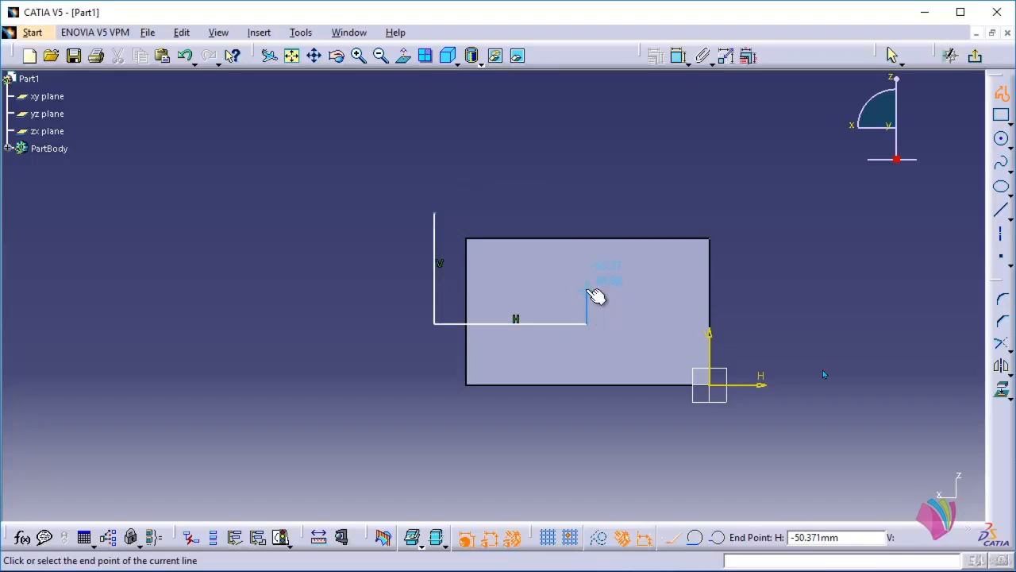
left_click(588, 290)
left_click(634, 290)
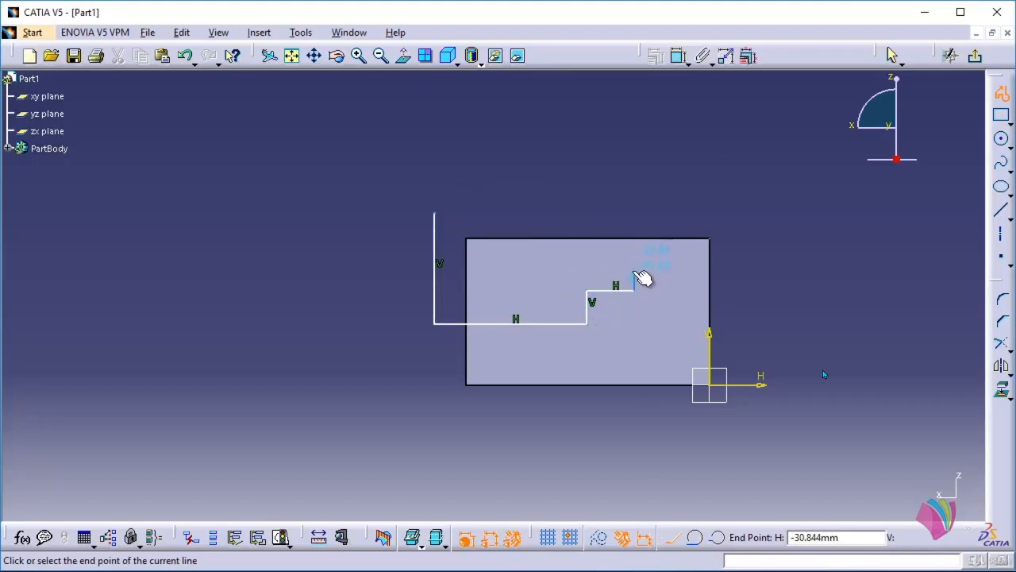
left_click(635, 264)
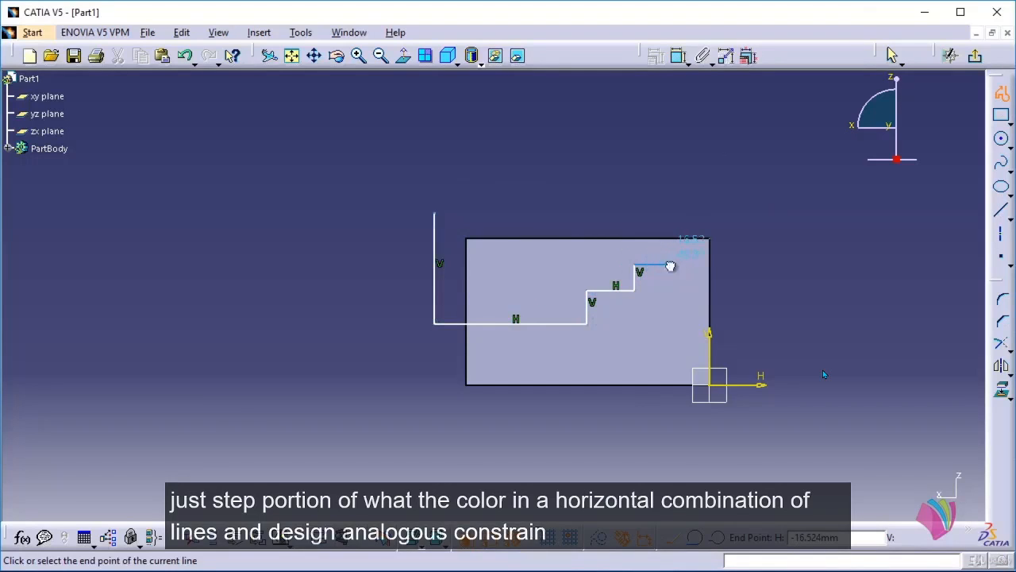
left_click(669, 264)
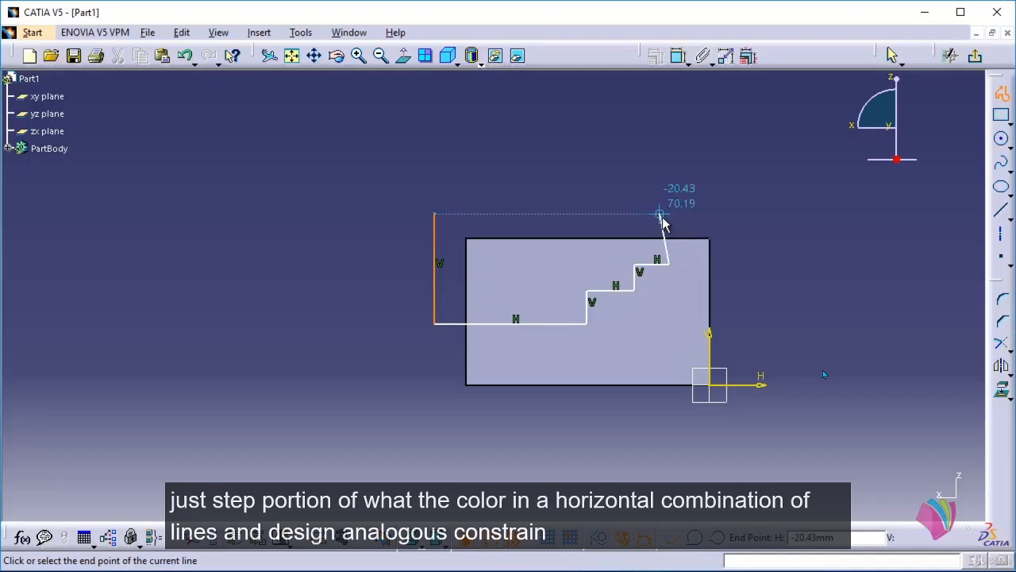
left_click(670, 214)
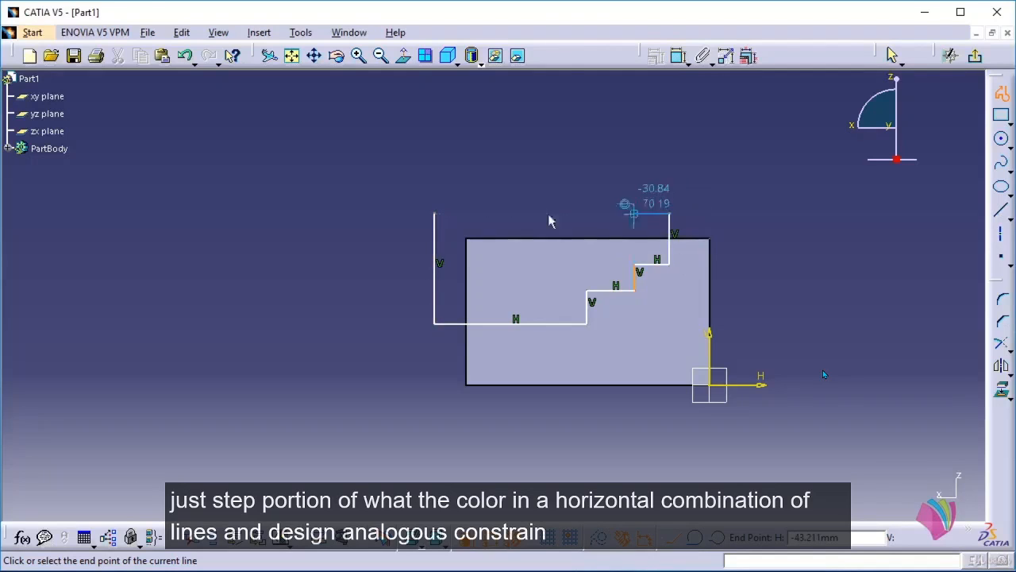
left_click(435, 215)
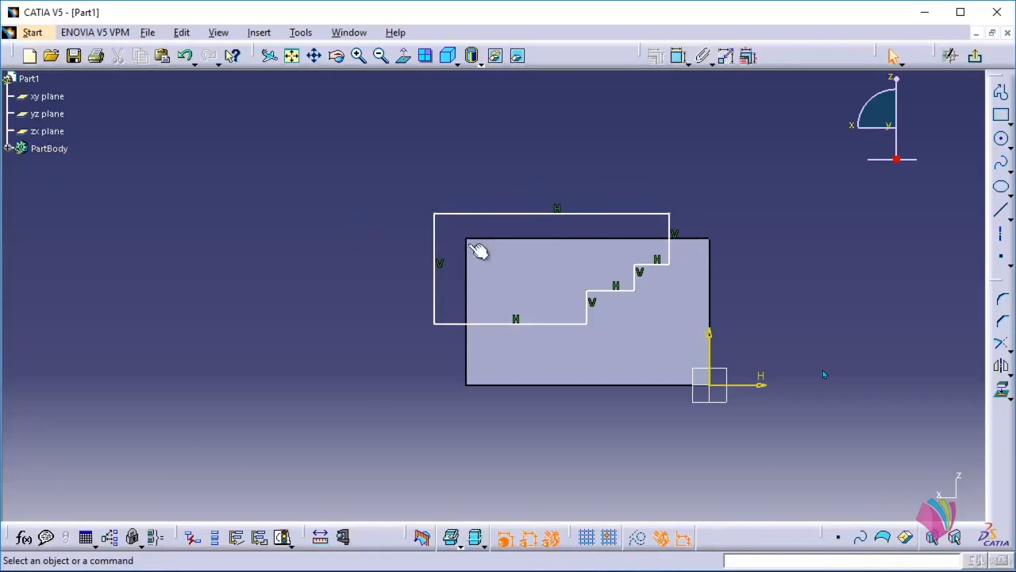
Constrain the stepped profile's top horizontal line to be coincident with the block's top edge.
left_click(589, 216)
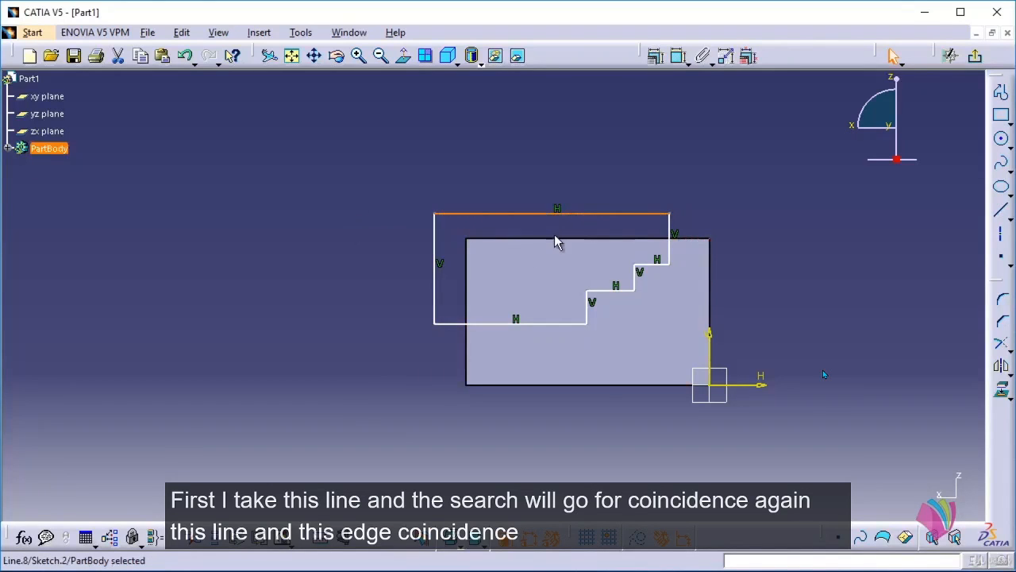
left_click(556, 238, "ctrl")
left_click(655, 56)
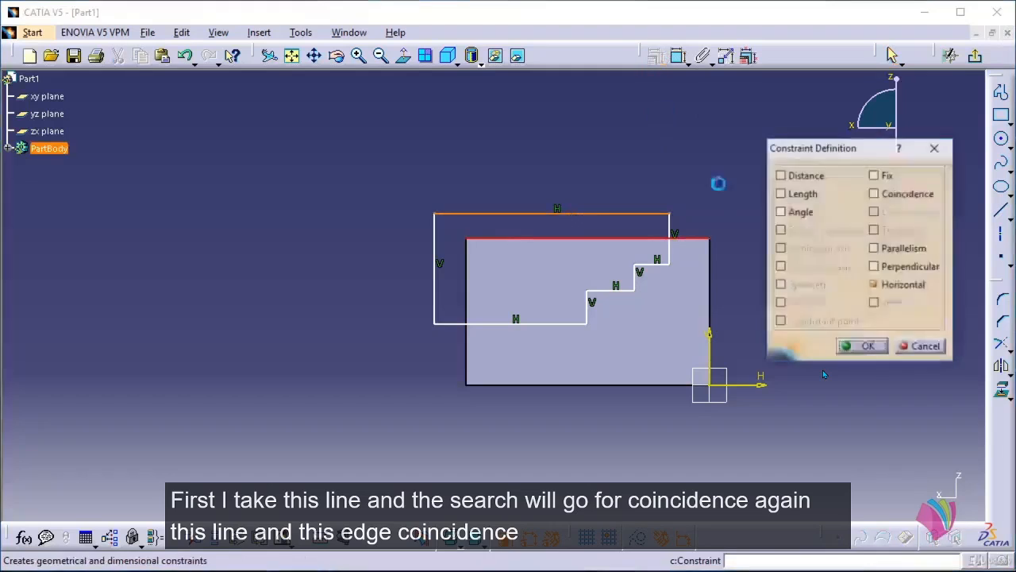
left_click(875, 194)
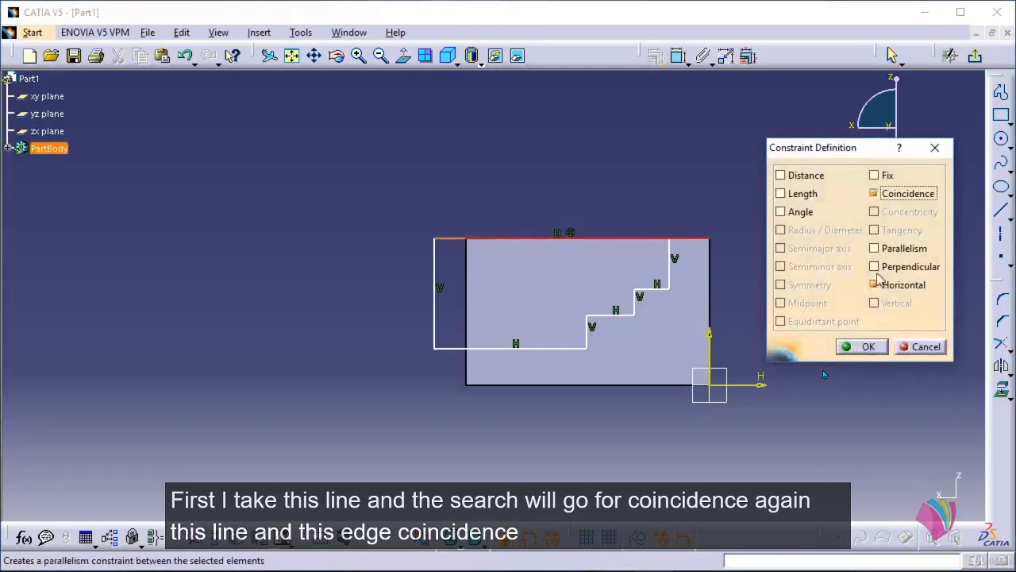
left_click(868, 347)
Constrain the stepped profile's long outer vertical line to be coincident with the block's adjacent vertical edge.
left_click(436, 278)
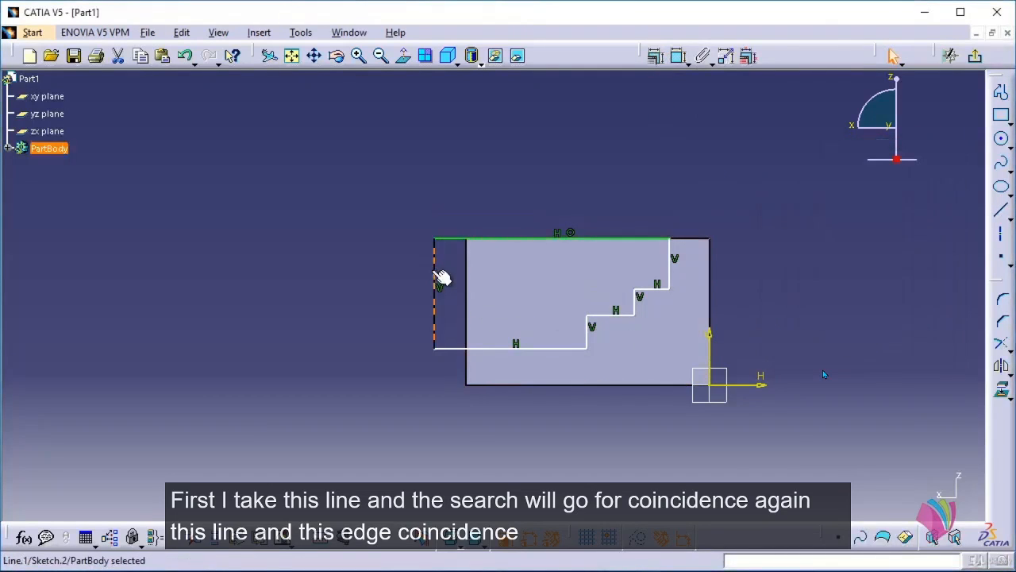
left_click(467, 275, "ctrl")
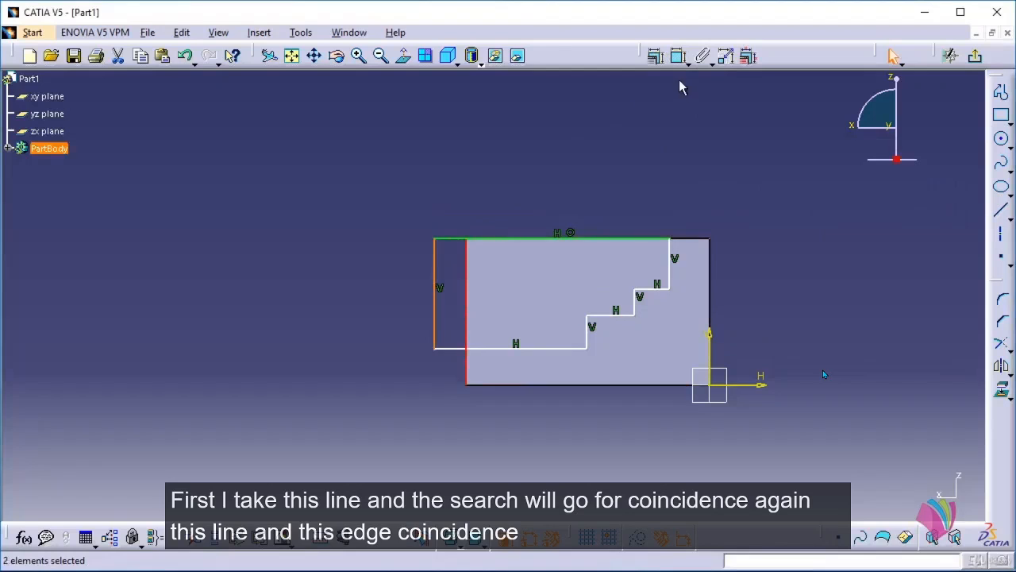
left_click(658, 56)
left_click(885, 194)
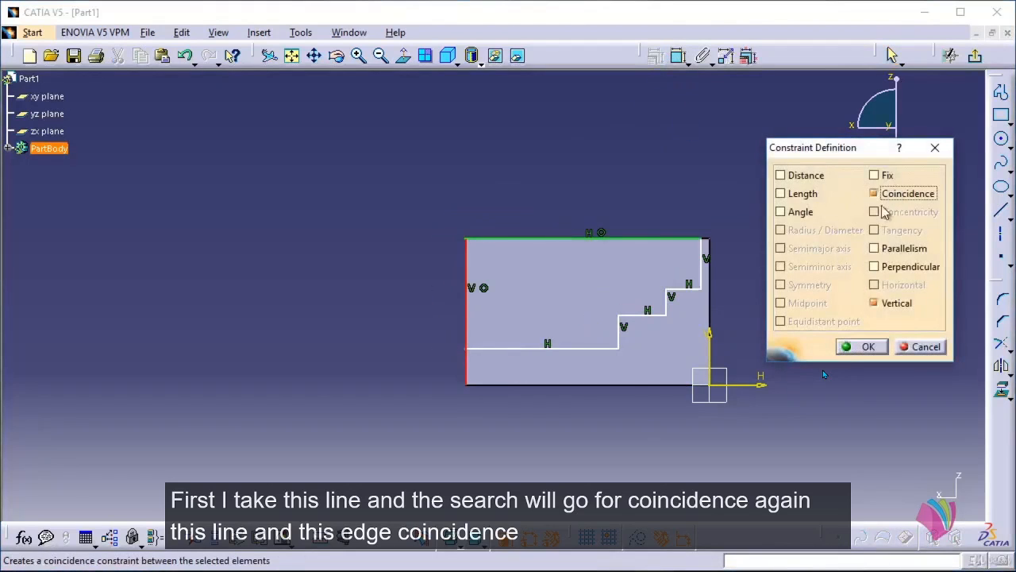
left_click(868, 350)
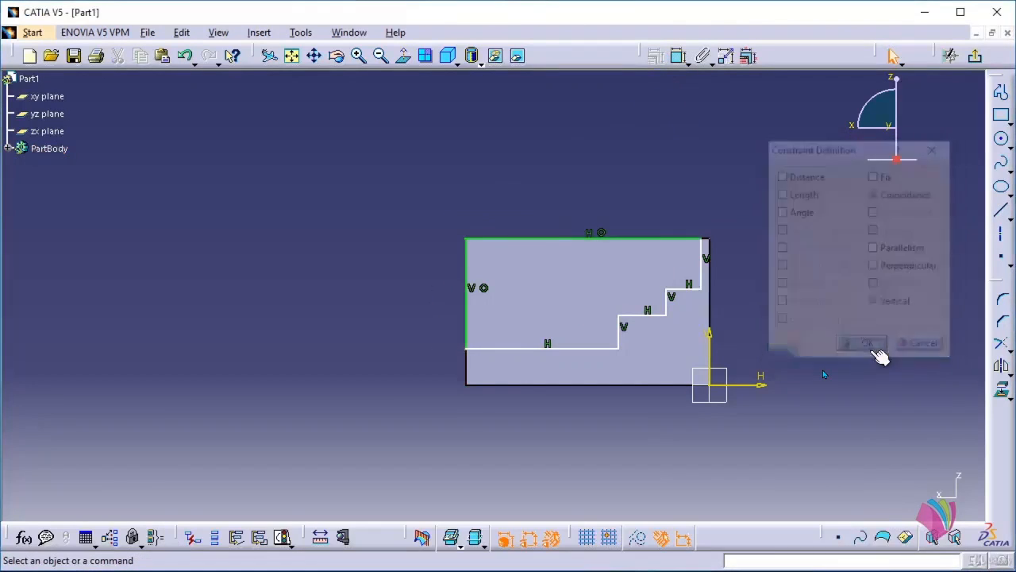
Dimension the lowest horizontal step line of the profile and set its length to 25 mm.
double_click(676, 57)
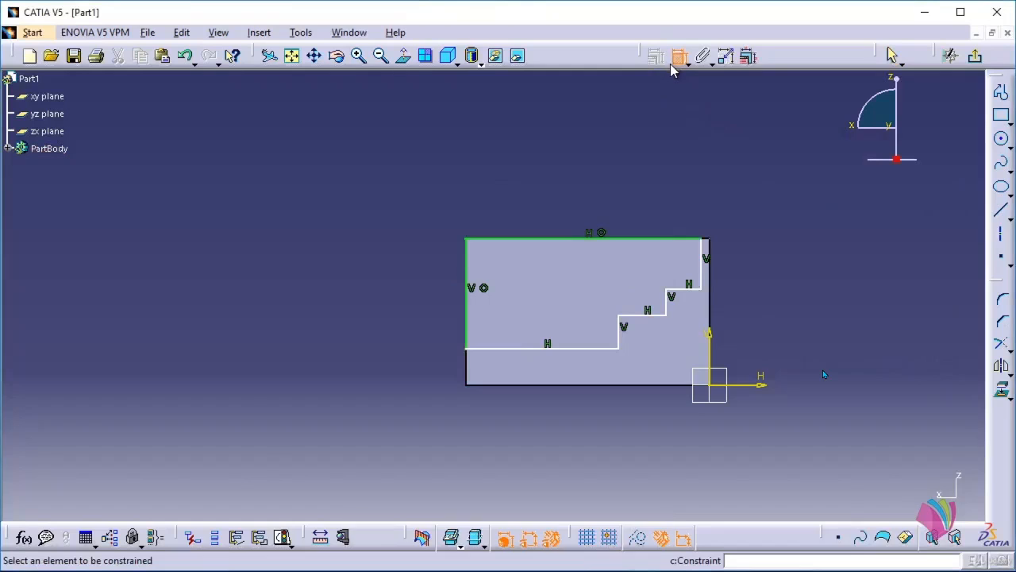
left_click(600, 349)
left_click(579, 422)
double_click(575, 406)
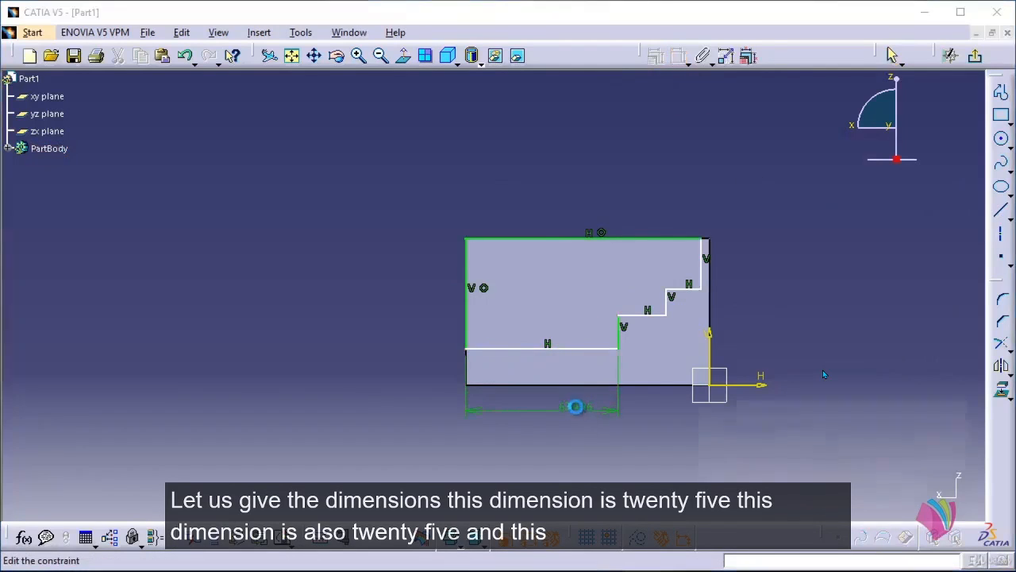
type("25")
key("Return")
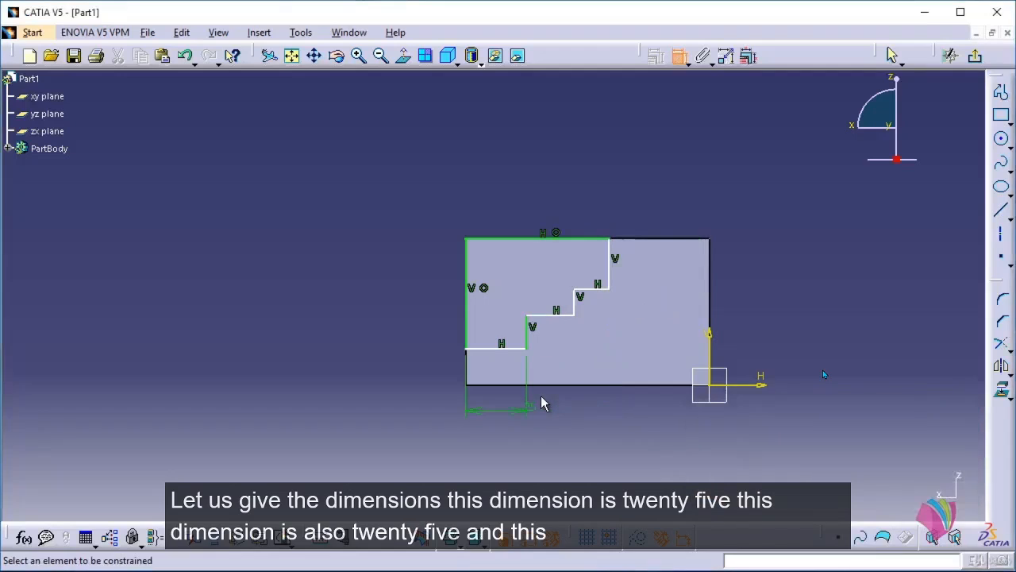
Dimension the middle horizontal step line of the profile and set its length to 25 mm.
left_click(568, 319)
left_click(560, 354)
double_click(561, 354)
type("25")
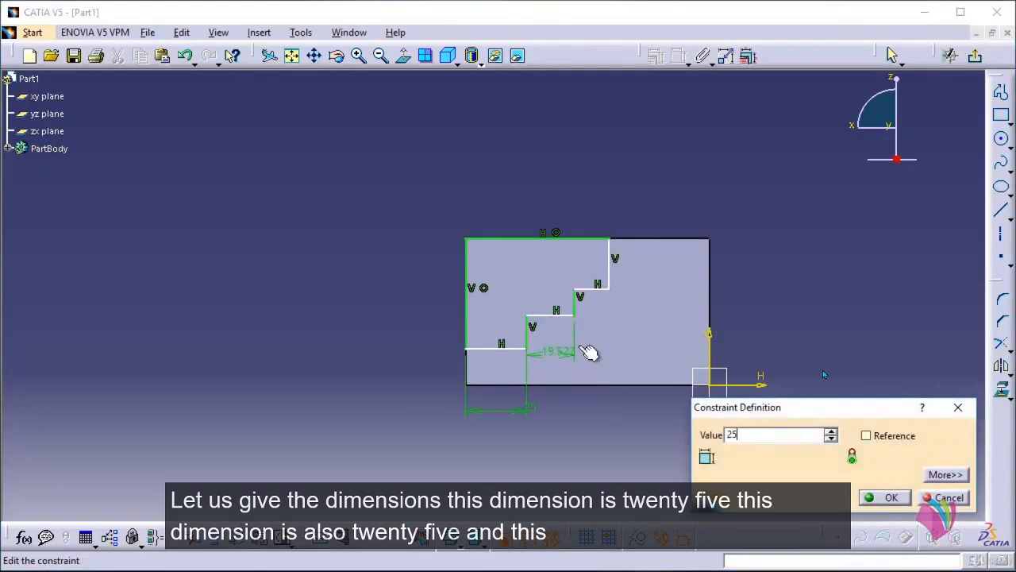
key("Return")
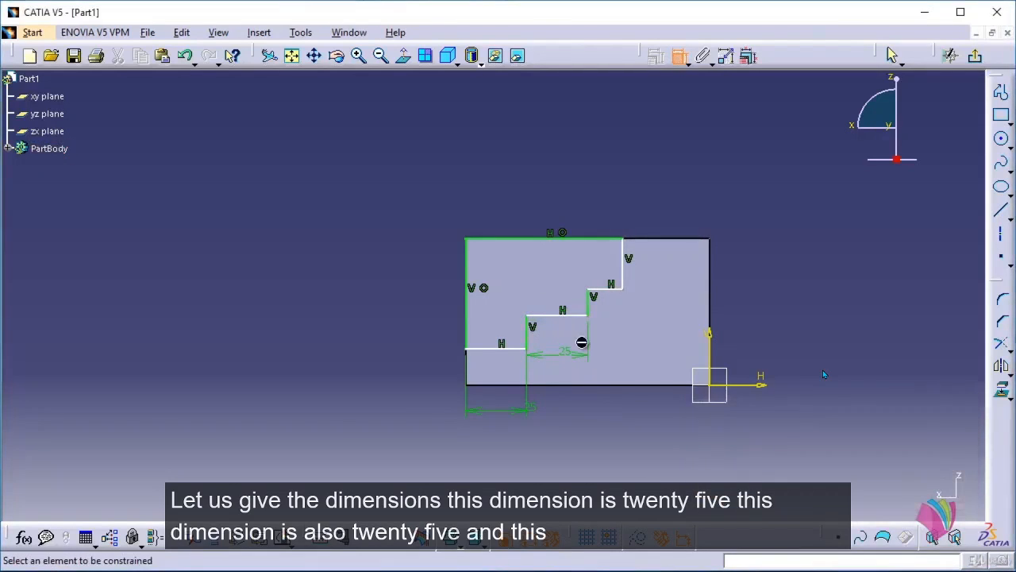
Dimension the uppermost horizontal step line of the profile and set its length to 25 mm.
left_click(603, 290)
left_click(610, 327)
double_click(608, 325)
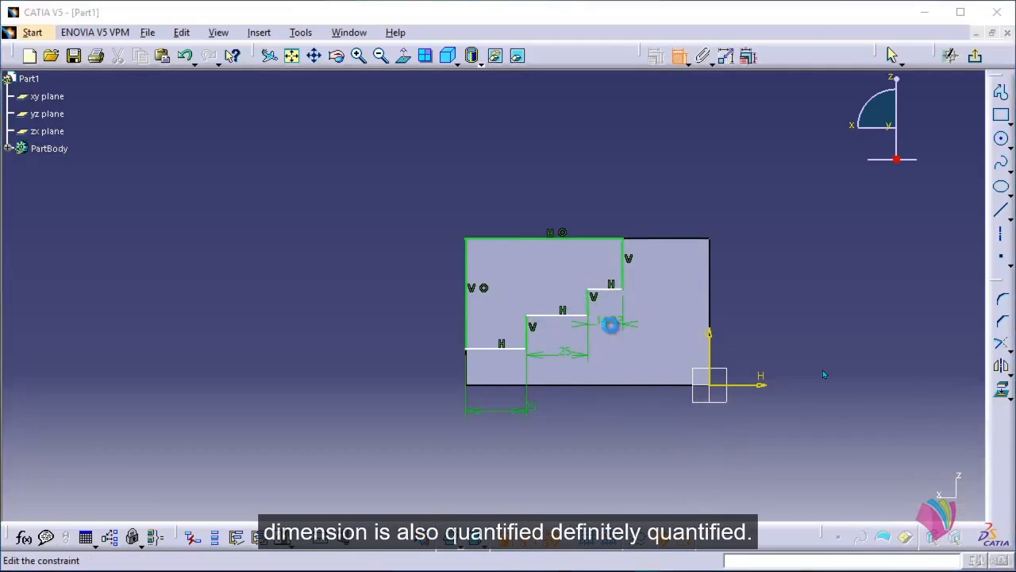
type("25")
key("Return")
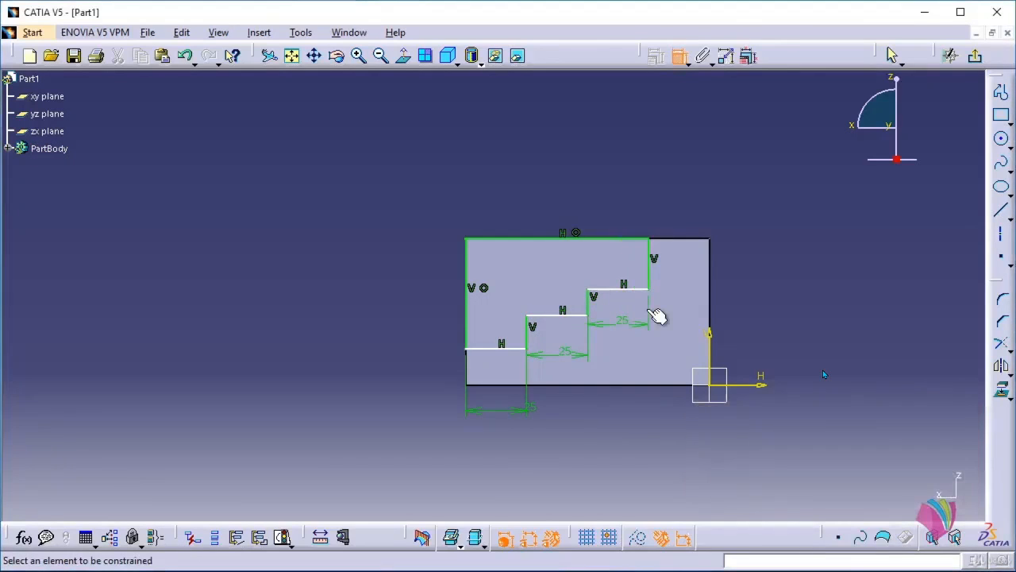
Dimension the vertical line joining the top line to the uppermost step and set its length to 15 mm.
left_click(651, 270)
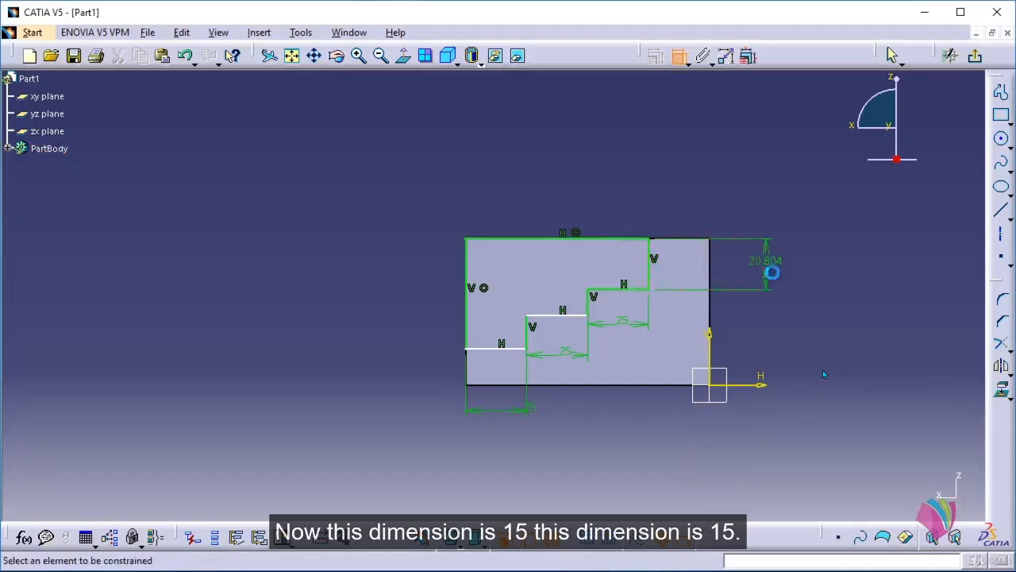
left_click(775, 272)
double_click(770, 258)
type("15mm")
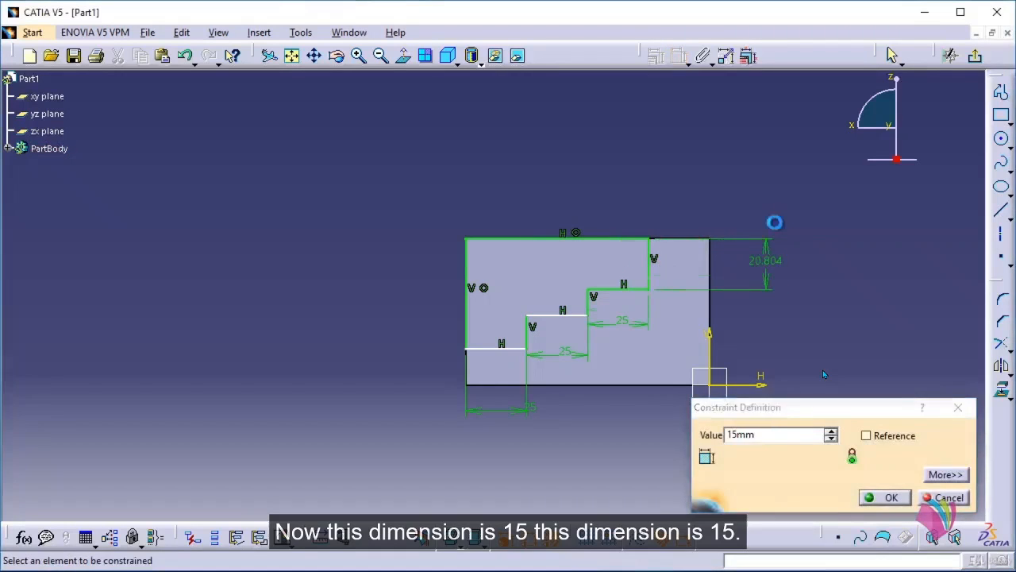
Dimension the vertical line between the uppermost and middle steps of the profile and set its length to 15 mm.
key("Return")
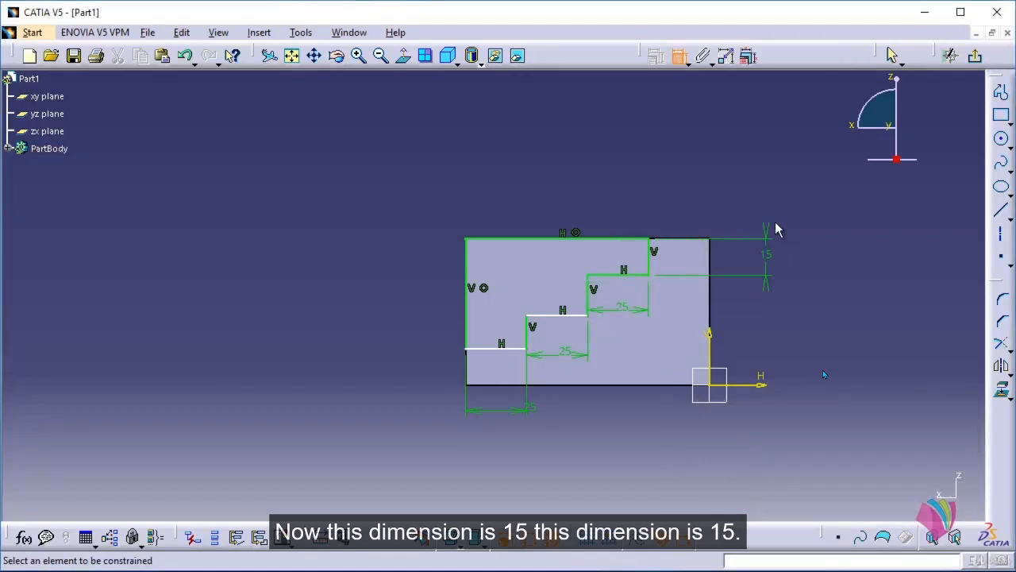
left_click(590, 299)
left_click(767, 315)
double_click(770, 305)
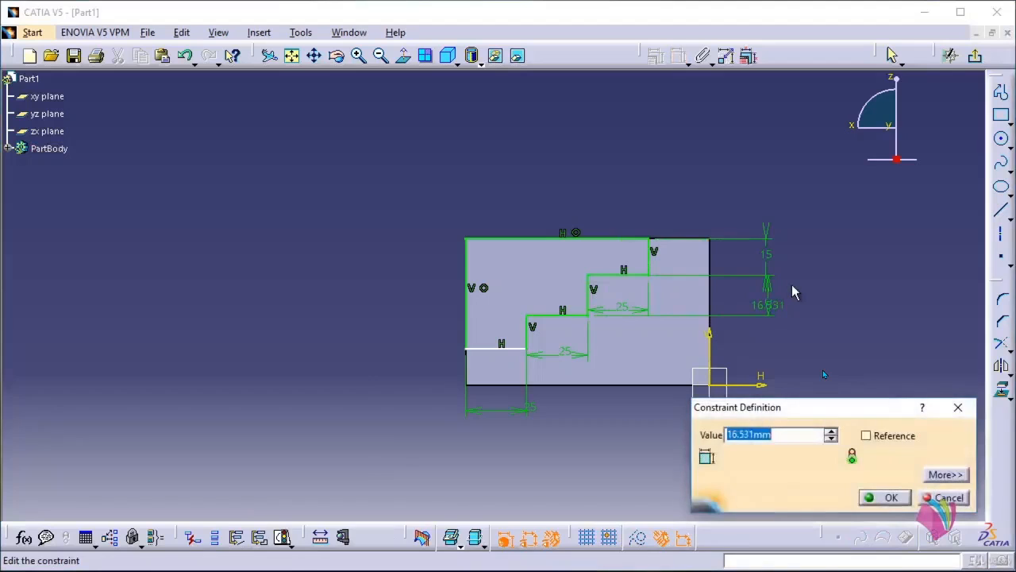
type("15")
key("Return")
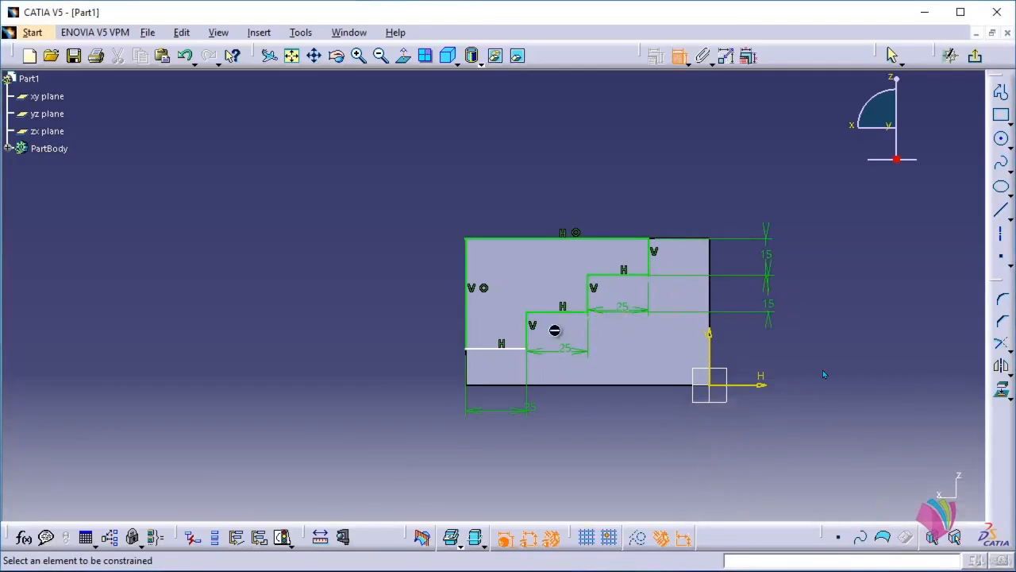
Dimension the vertical line between the middle and lowest steps, set its length to 15 mm, and exit the sketch.
left_click(527, 347)
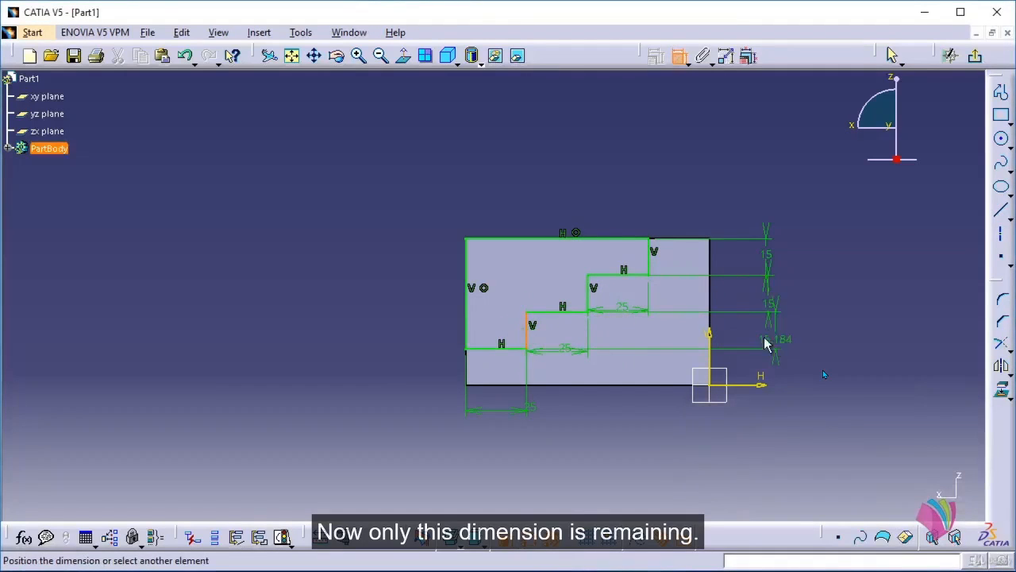
left_click(755, 351)
double_click(757, 334)
type("15")
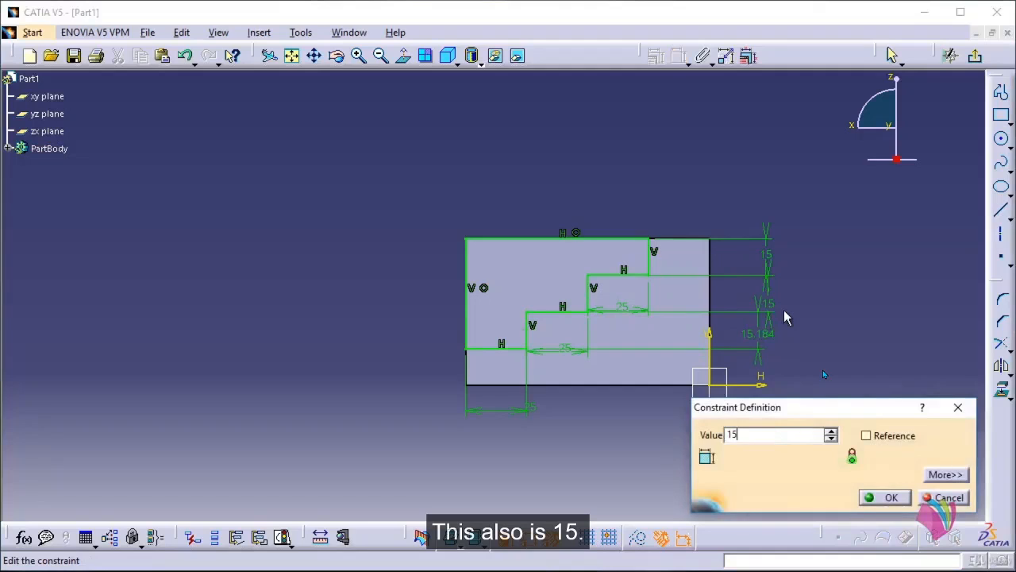
key("Return")
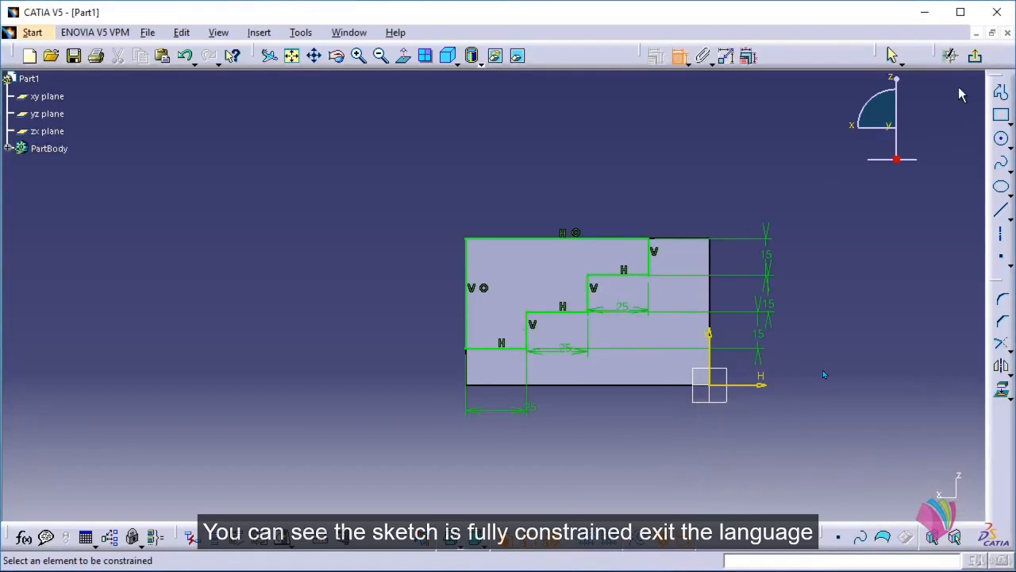
left_click(976, 58)
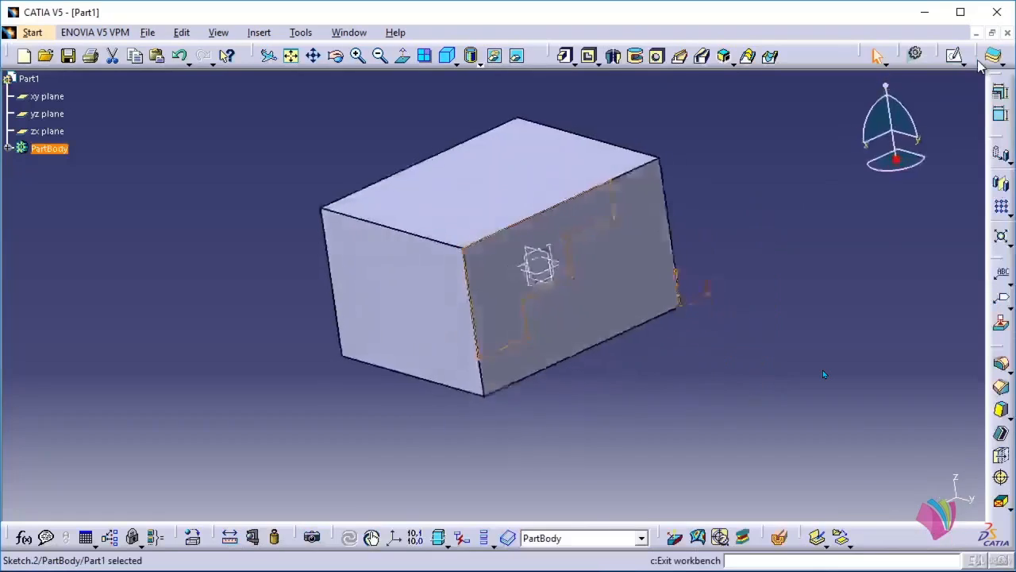
left_click(766, 272)
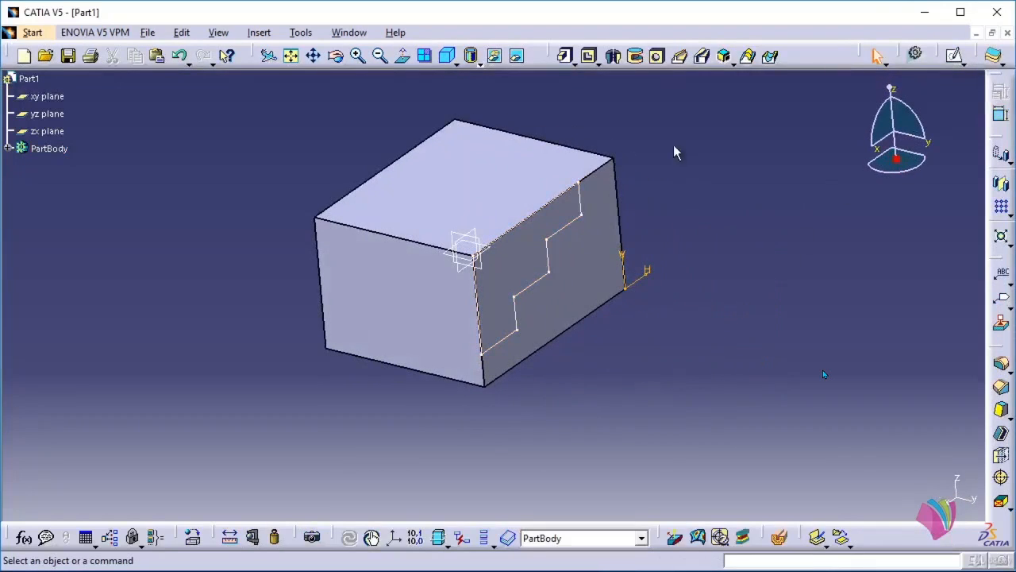
Cut the stepped profile 60 mm deep into the block with a Pocket, previewing it before creating it.
left_click(590, 57)
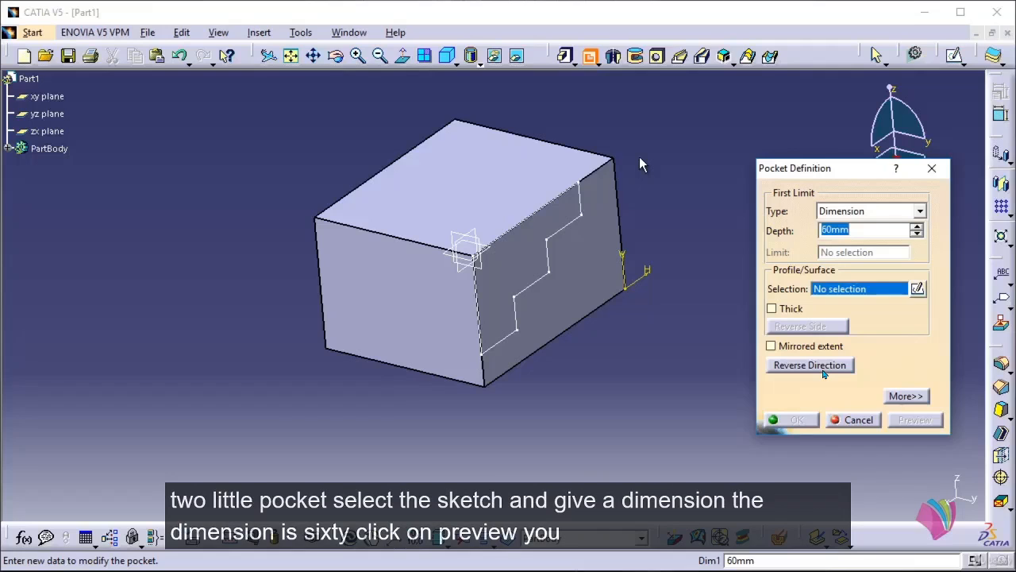
left_click(582, 195)
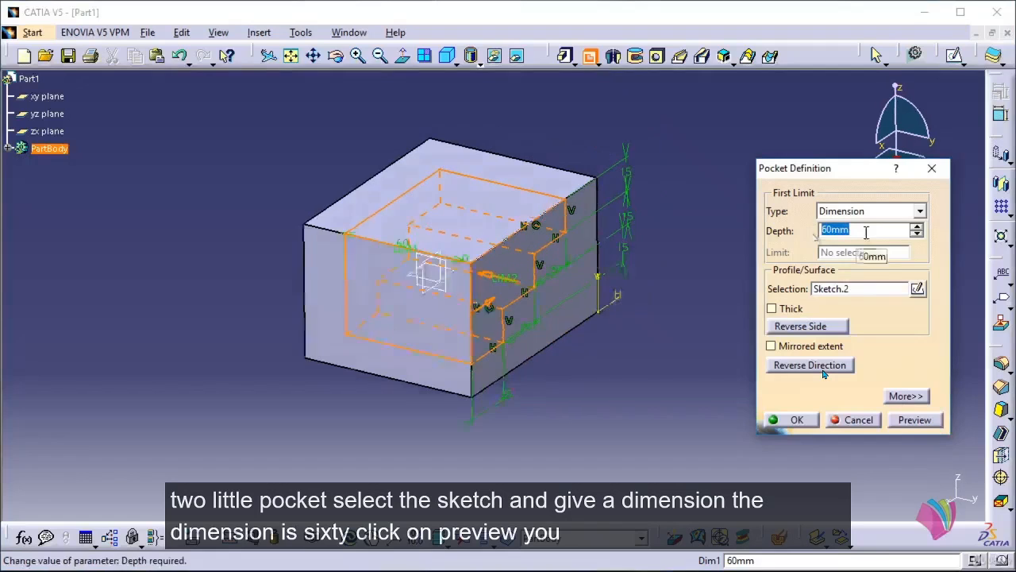
type("60")
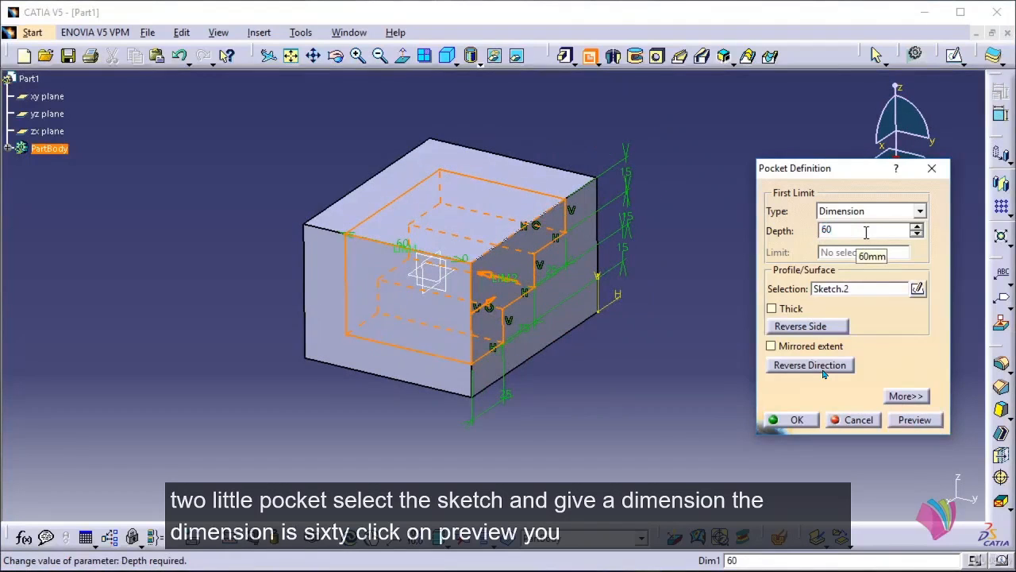
left_click(926, 427)
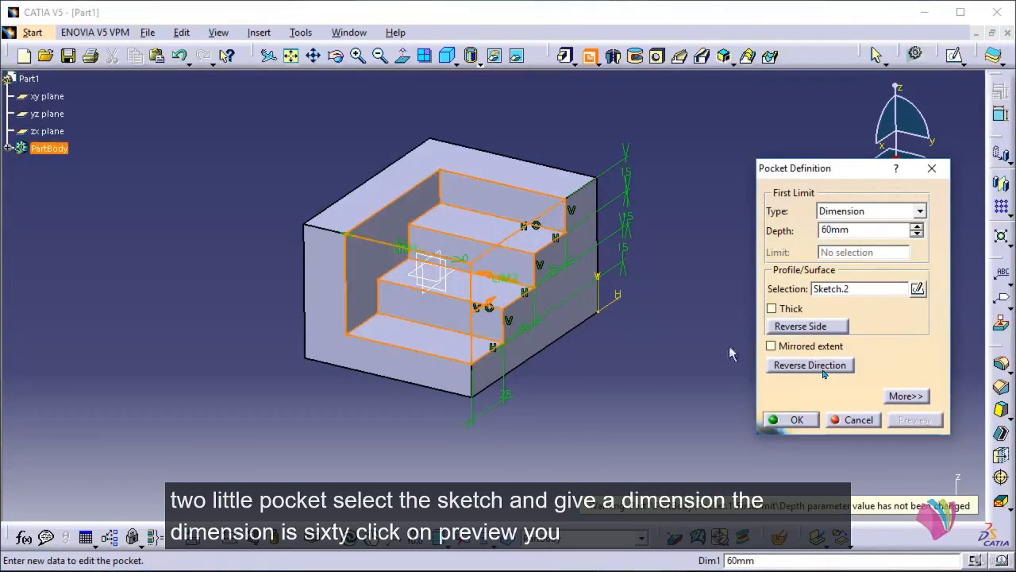
middle_click_drag(598, 342, 610, 372)
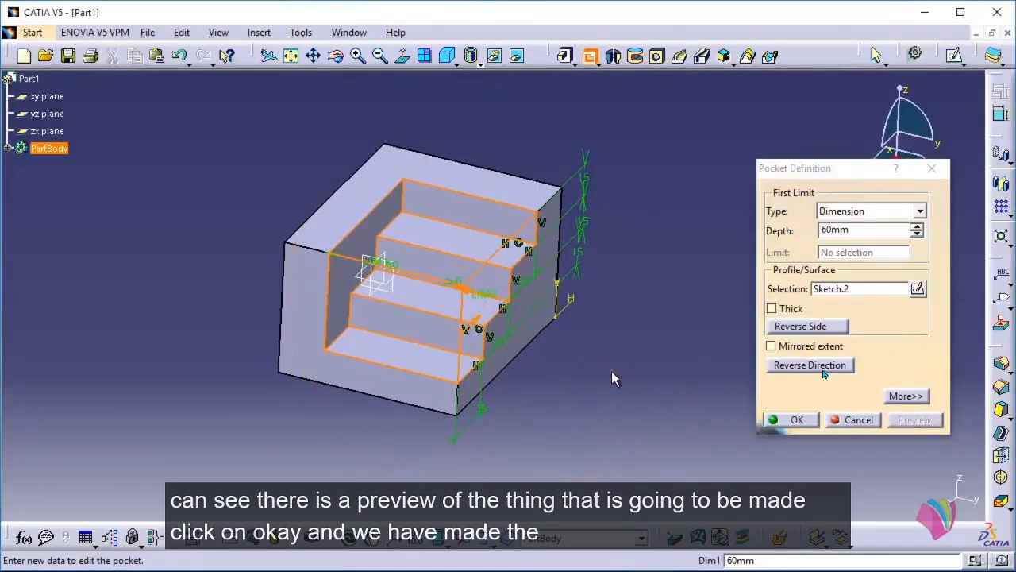
left_click(797, 421)
middle_click_drag(664, 328, 702, 350)
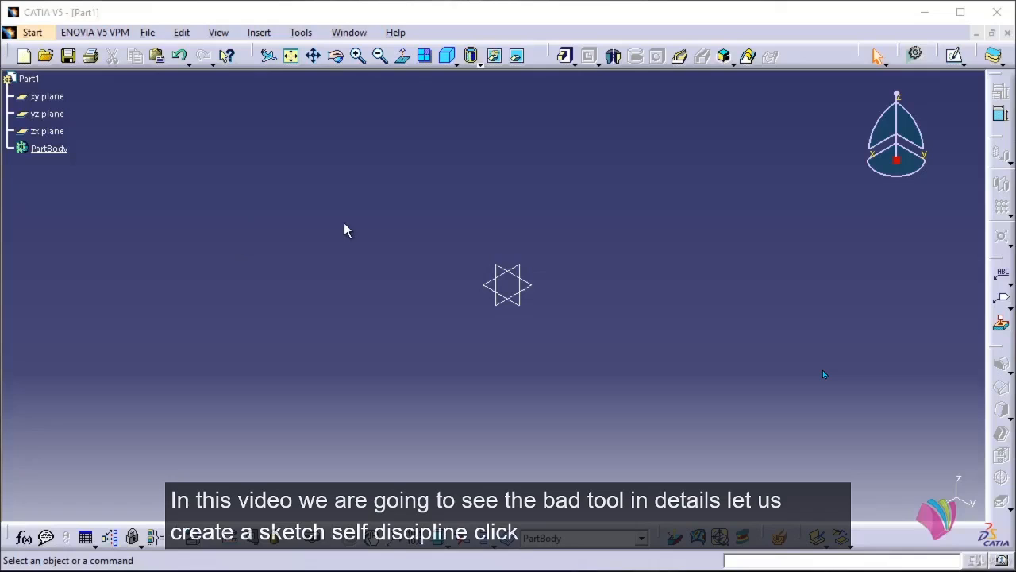
Sketch a rectangle enclosing the origin on the xy plane of the empty part and exit the sketch.
left_click(539, 287)
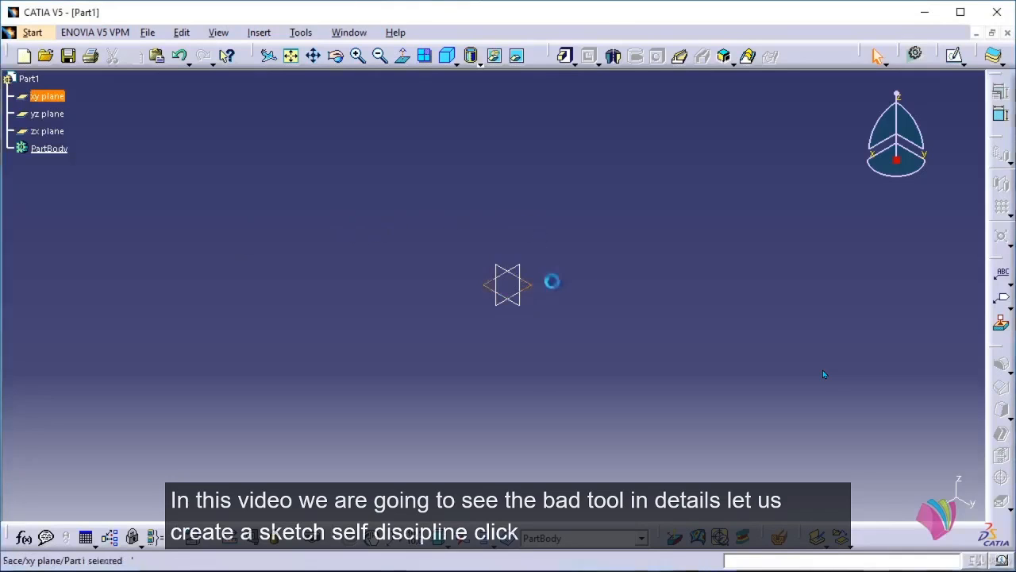
mouse_move(545, 247)
middle_mouse_down()
mouse_move(549, 193)
mouse_move(552, 226)
middle_mouse_up()
left_click(957, 55)
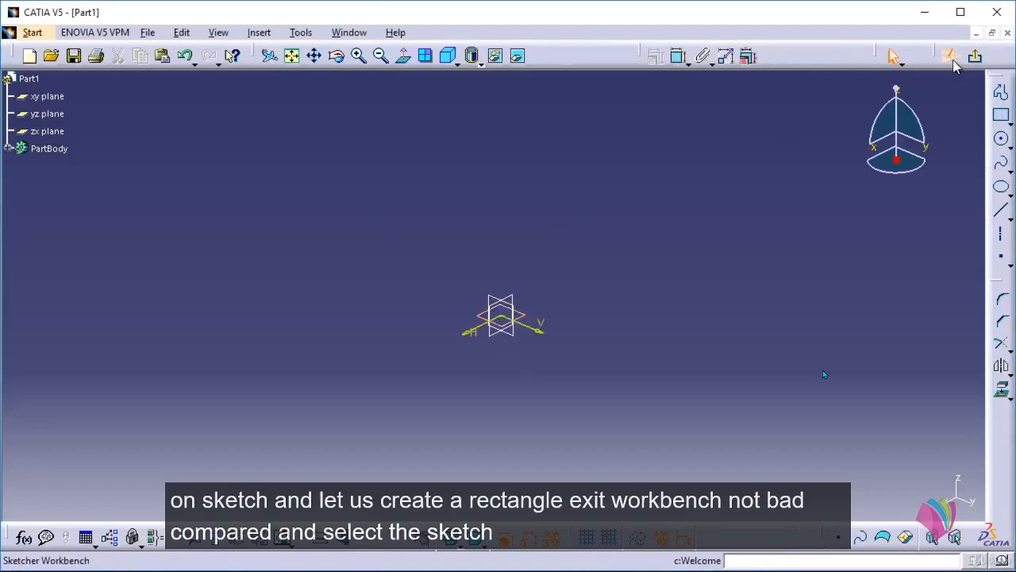
left_click(1003, 117)
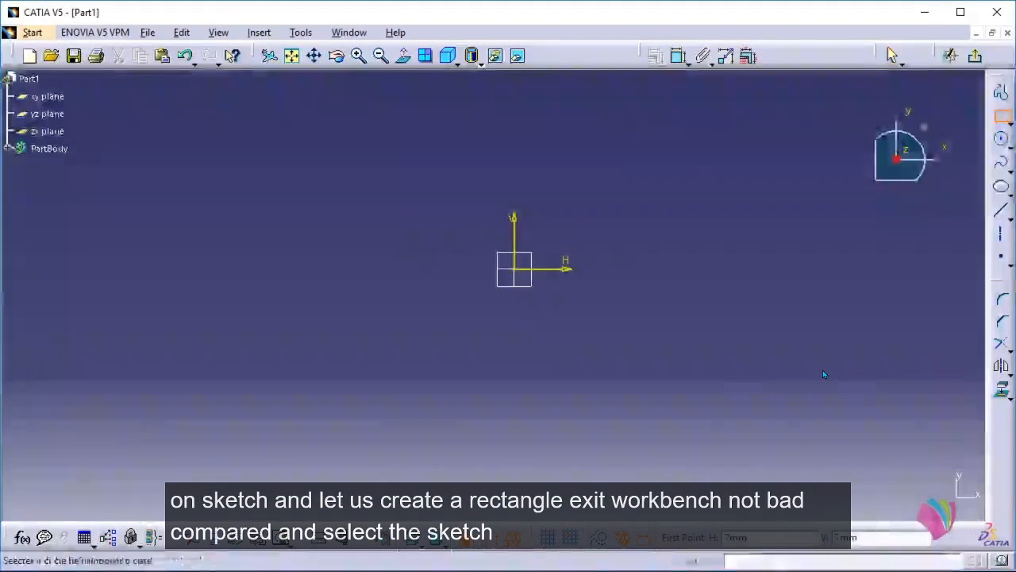
left_click(355, 133)
left_click(698, 379)
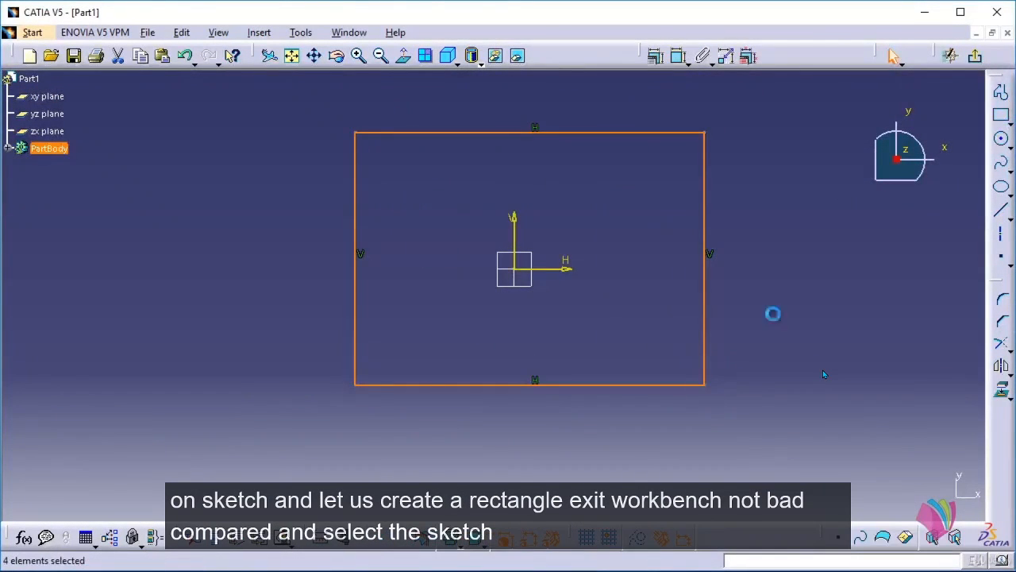
left_click(977, 57)
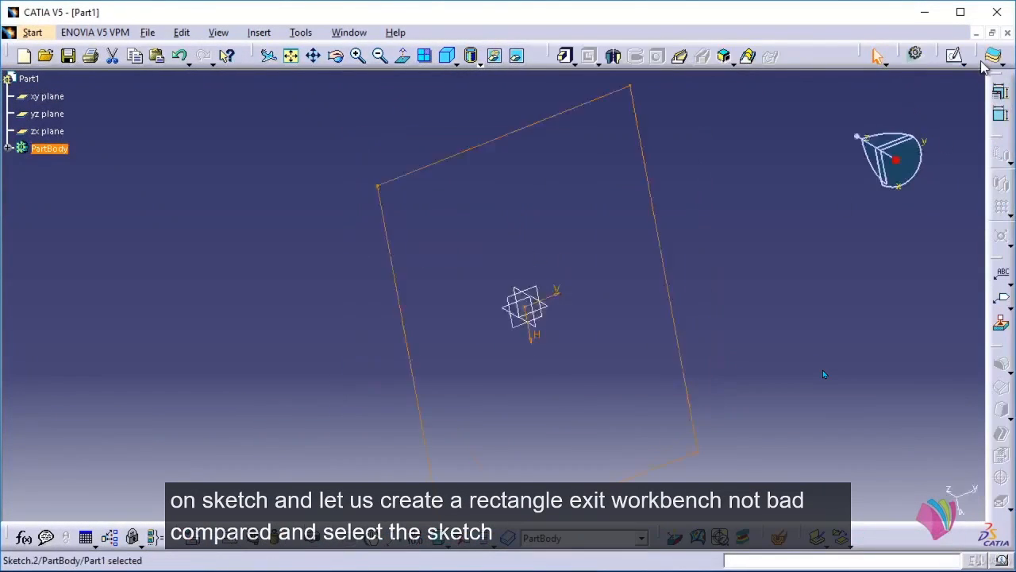
left_click(653, 192)
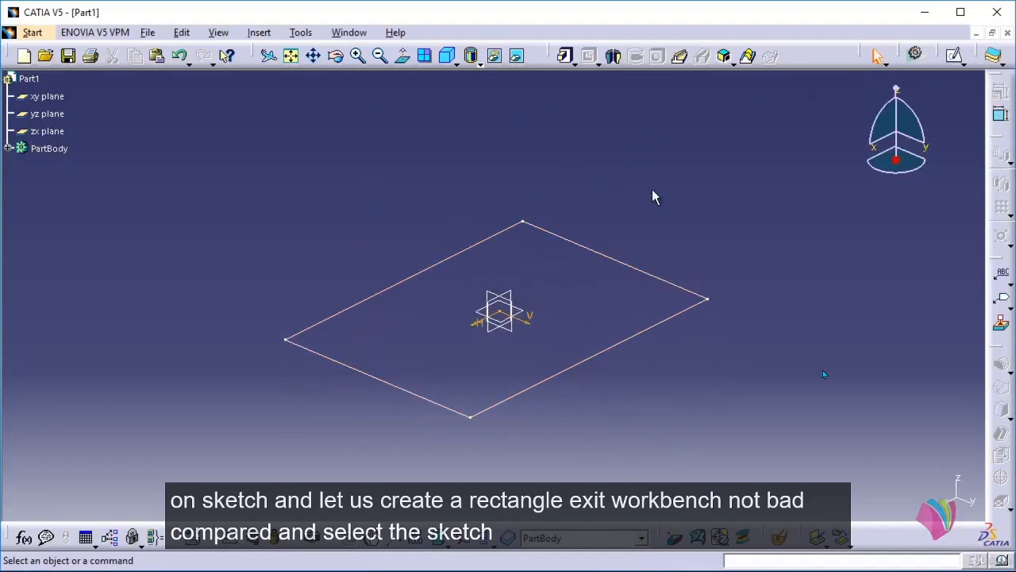
Start a Pad on the rectangle sketch and stretch its first limit upward to 47 mm in the model.
left_click(564, 57)
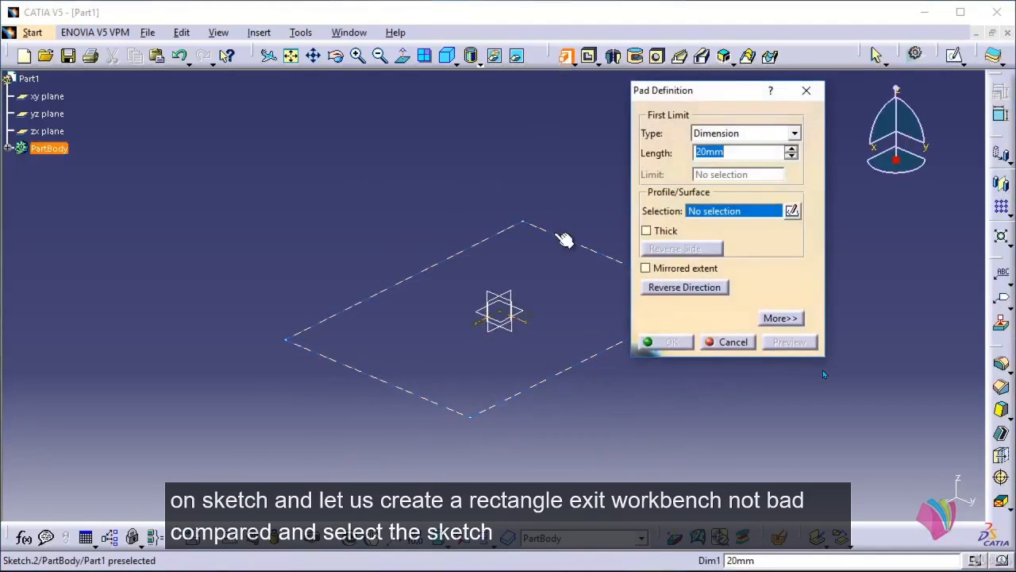
left_click(554, 233)
mouse_move(548, 228)
middle_mouse_down()
mouse_move(465, 224)
mouse_move(464, 209)
middle_mouse_up()
middle_click_drag(514, 161, 469, 156)
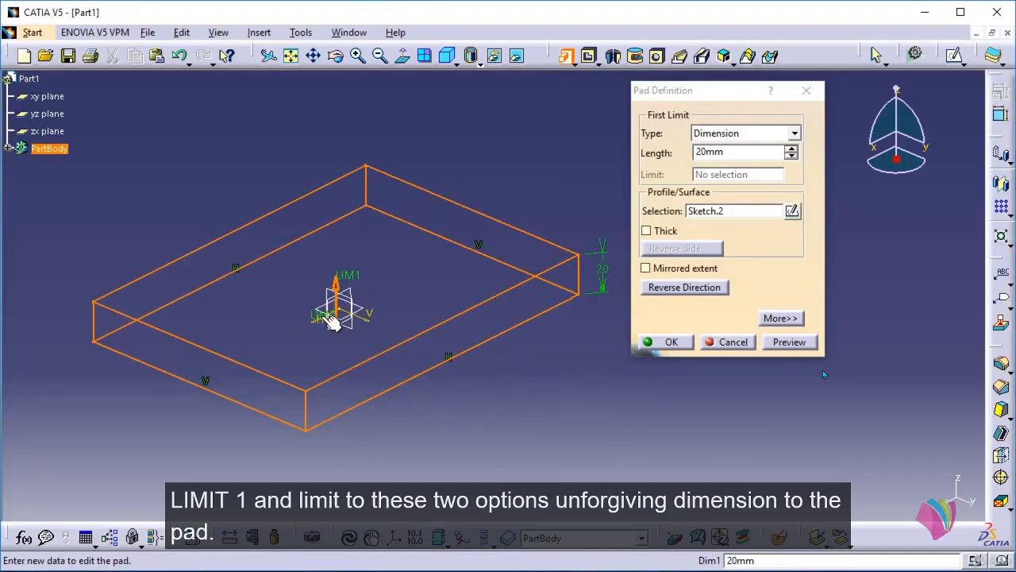
left_click_drag(343, 288, 356, 223)
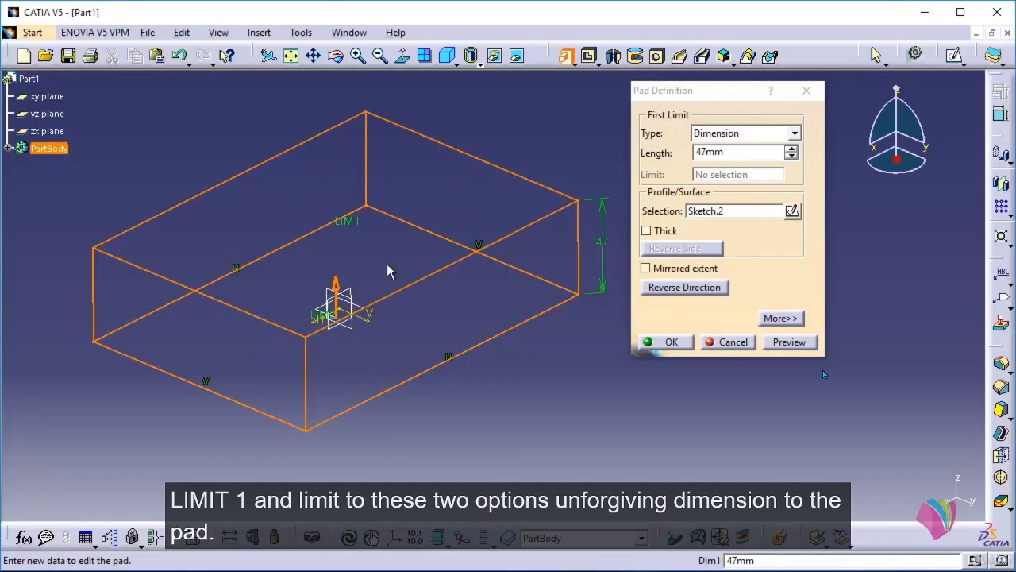
Set the pad's first limit length to 50 mm and create the solid.
double_click(699, 151)
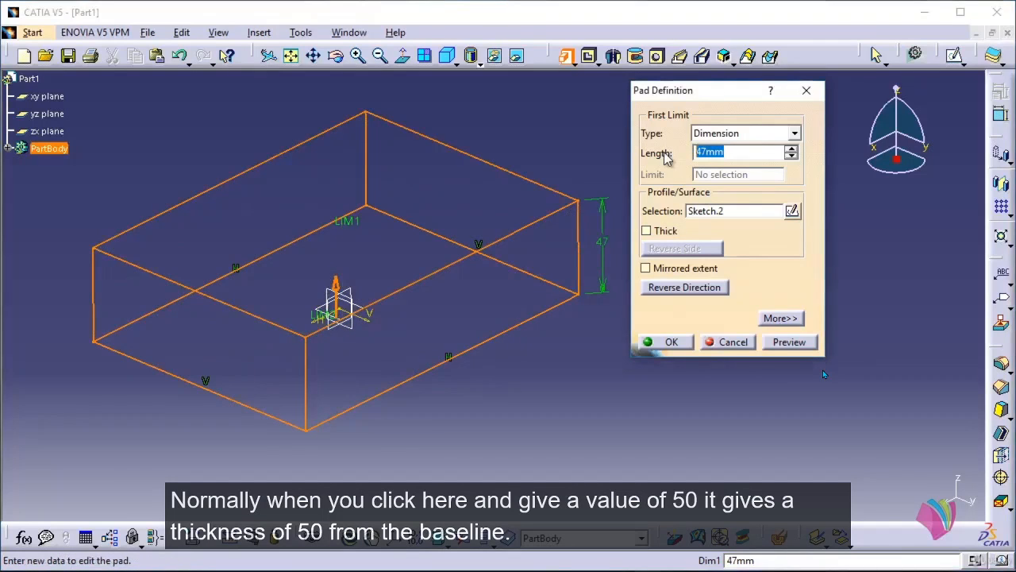
type("50")
key("Return")
key("Return")
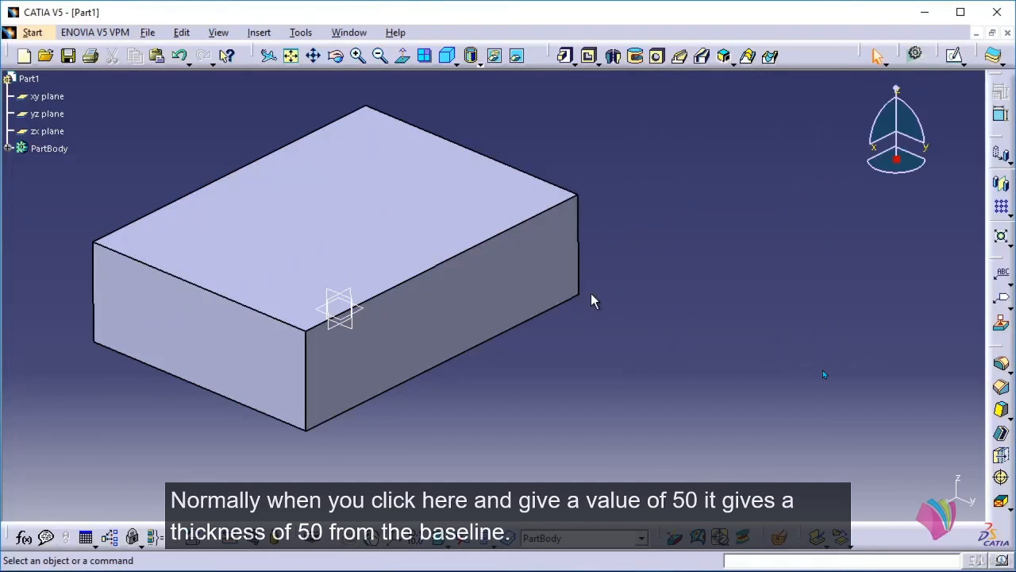
Reopen the pad's definition, extend its second limit to 36 mm below the sketch plane, and preview the solid on both sides.
double_click(463, 254)
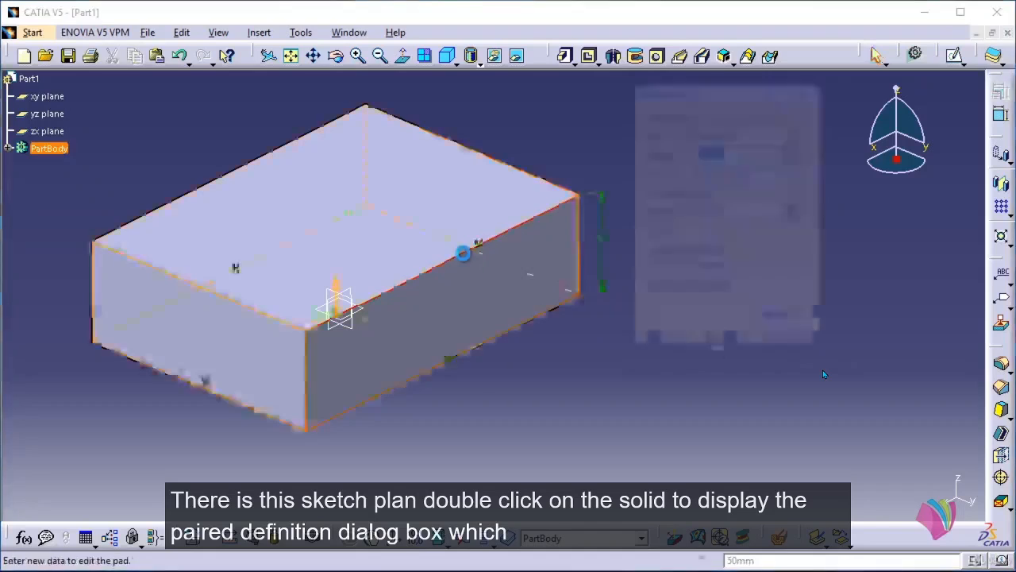
left_click(451, 285)
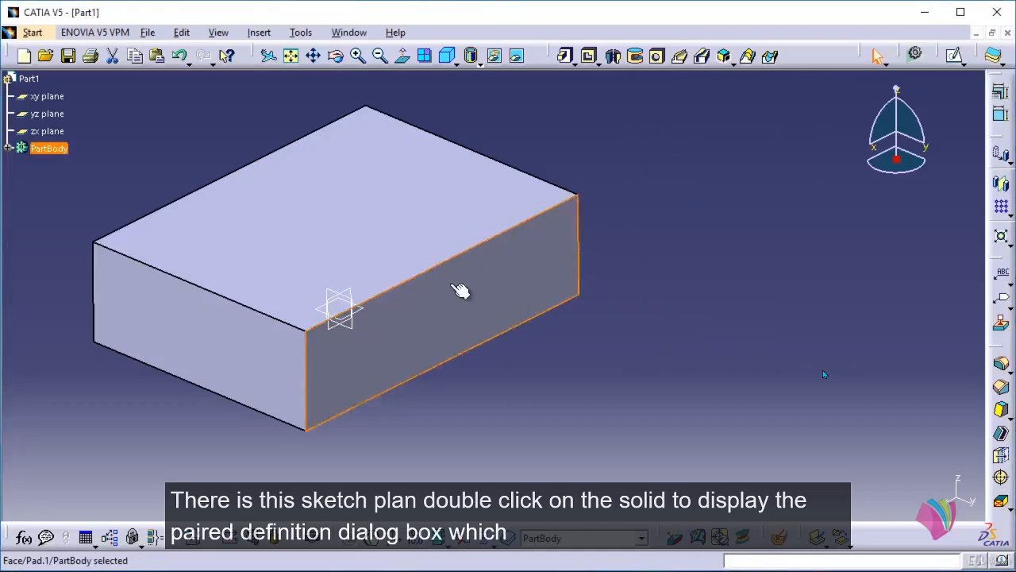
double_click(460, 290)
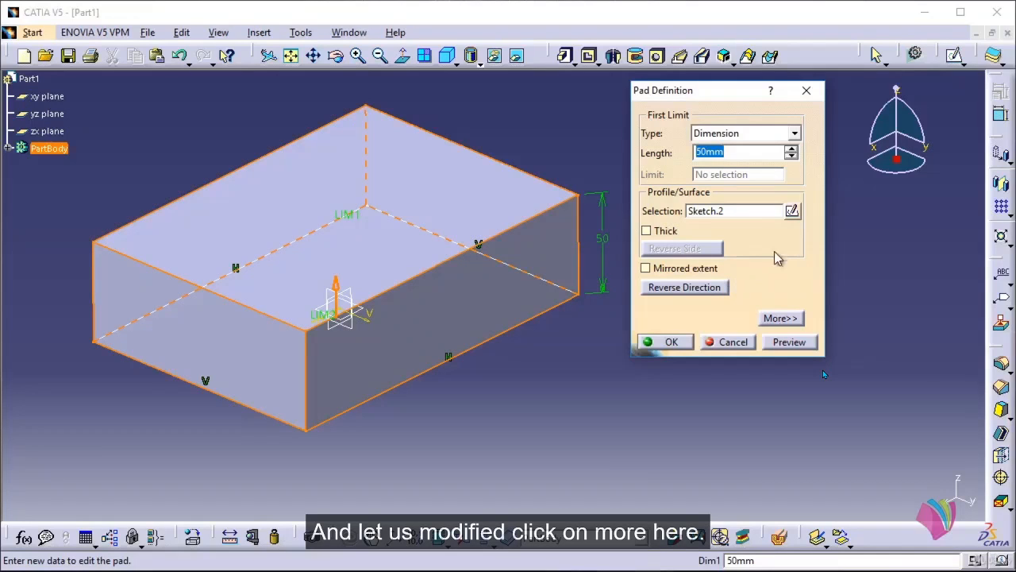
left_click(781, 318)
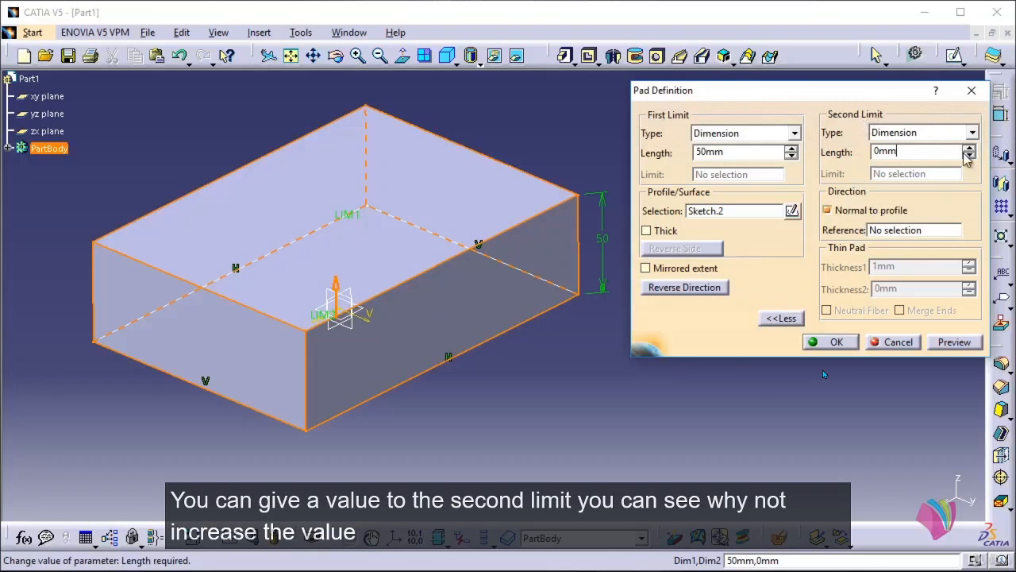
left_click_drag(969, 153, 969, 149)
middle_click_drag(540, 410, 558, 408)
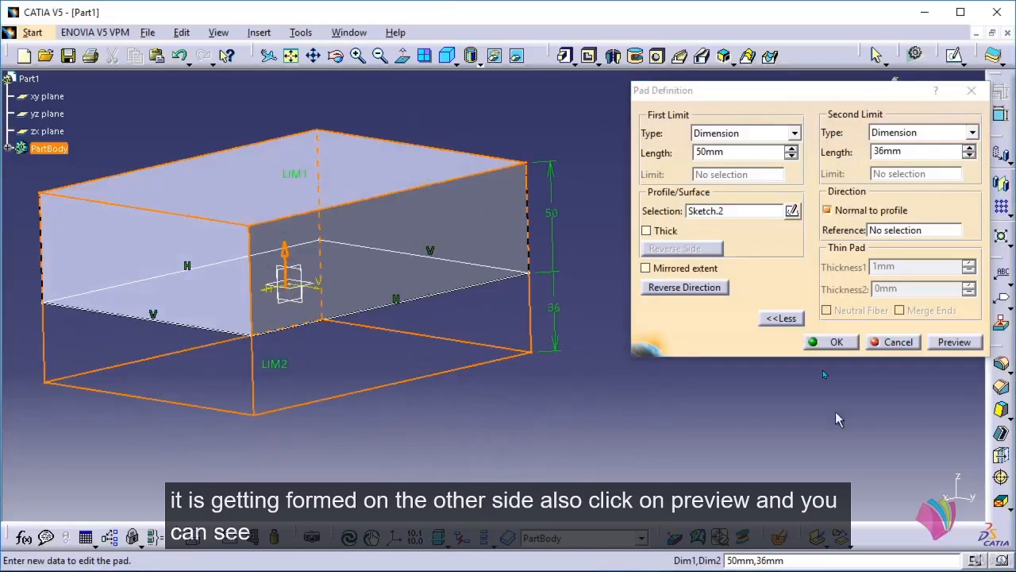
left_click(955, 342)
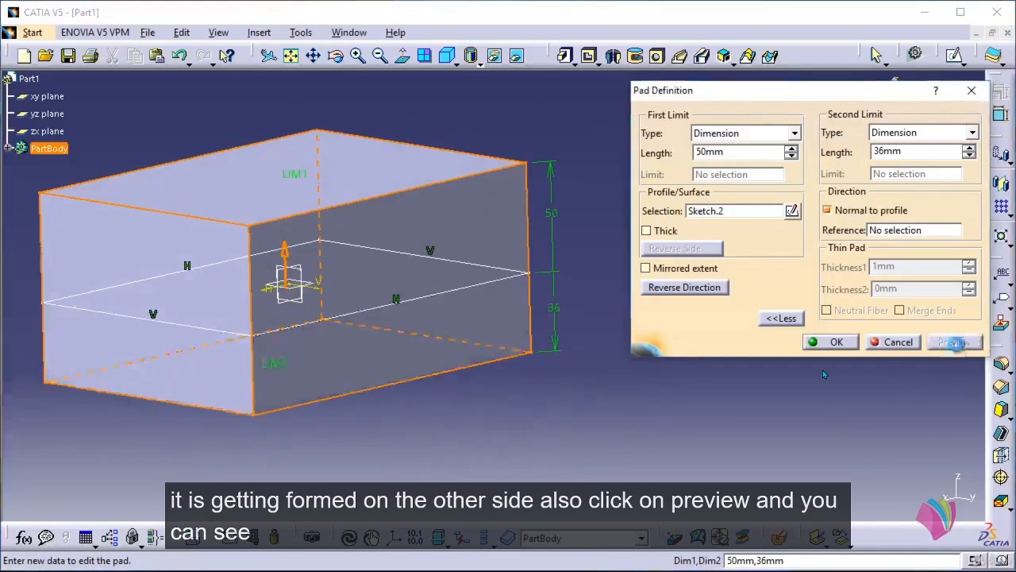
middle_click_drag(495, 410, 529, 411)
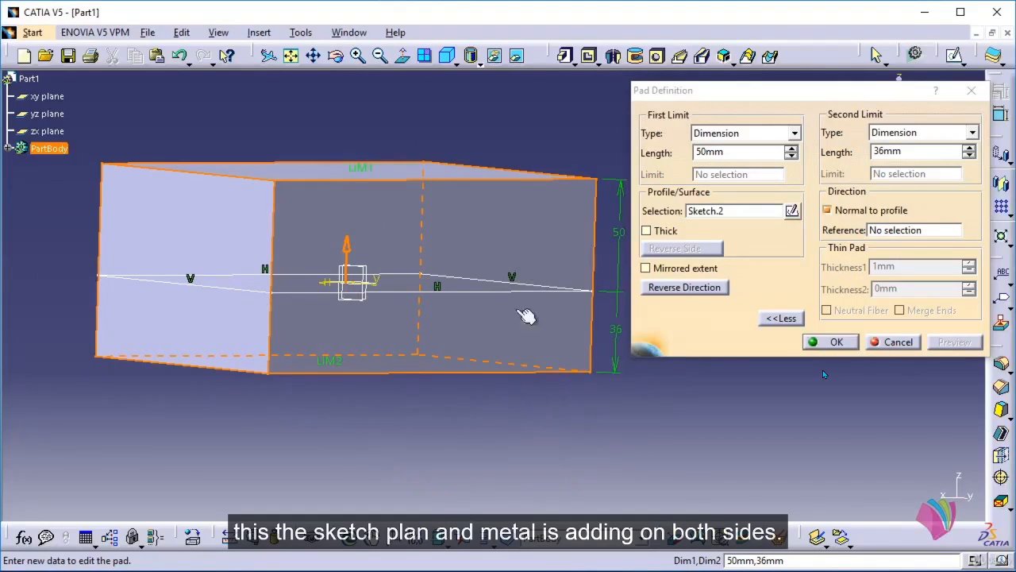
middle_click_drag(534, 361, 488, 355)
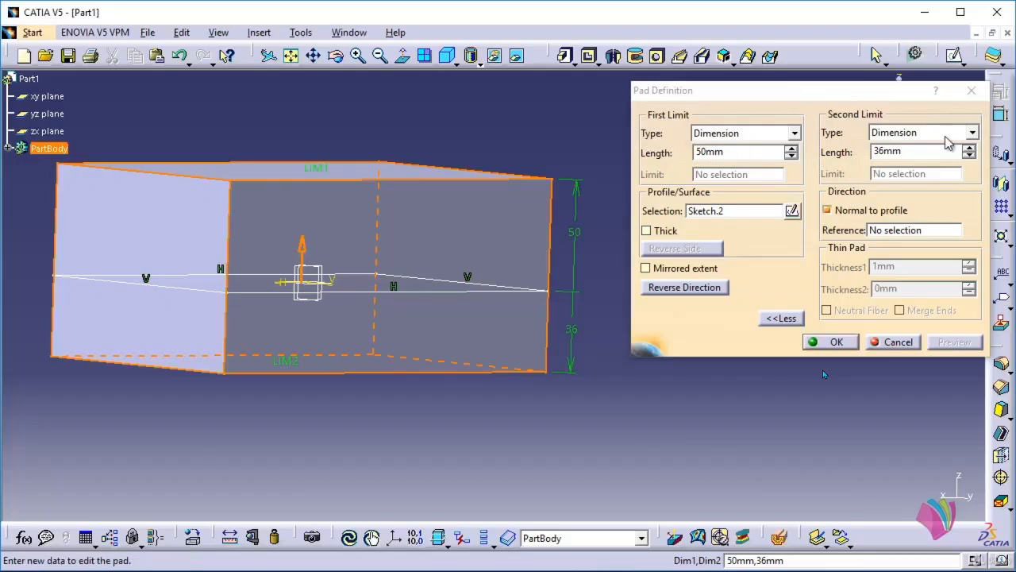
Set the pad's second limit length to -10 mm and refresh the outline in the model.
double_click(925, 153)
type("-10")
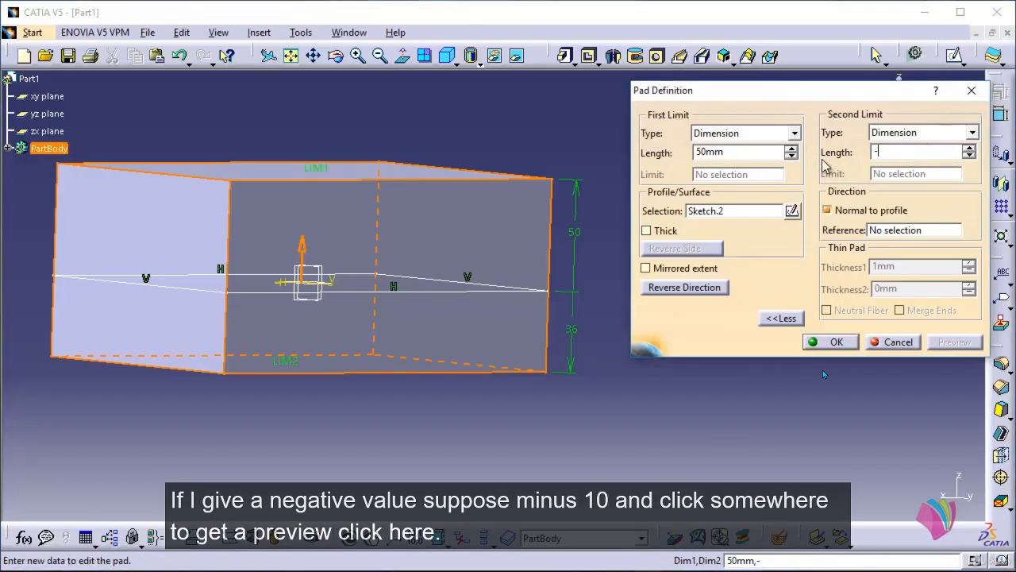
left_click(727, 153)
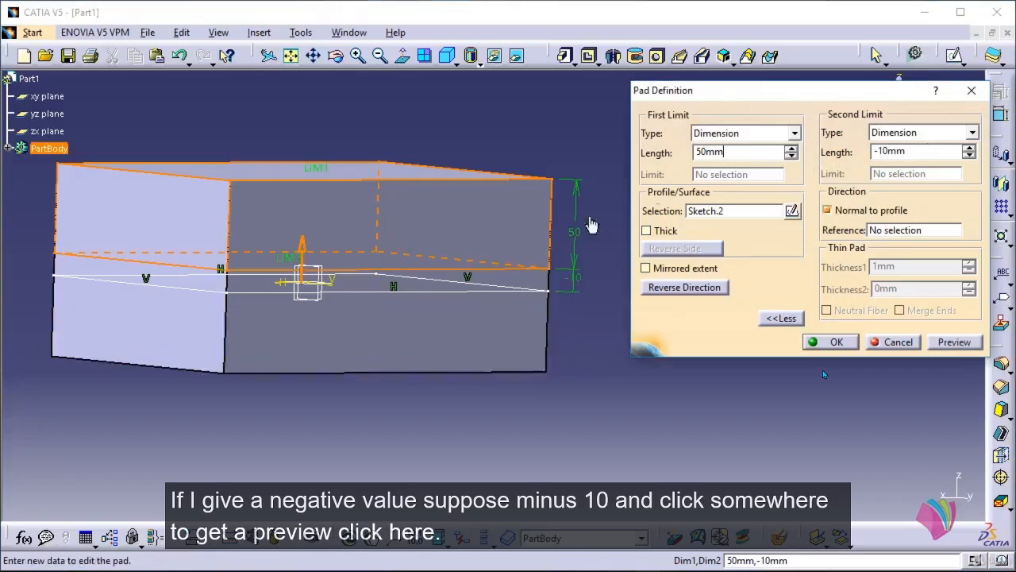
Preview the pad with its negative second limit and inspect the solid's offset from the sketch plane.
left_click(965, 346)
middle_click_drag(381, 376, 396, 372)
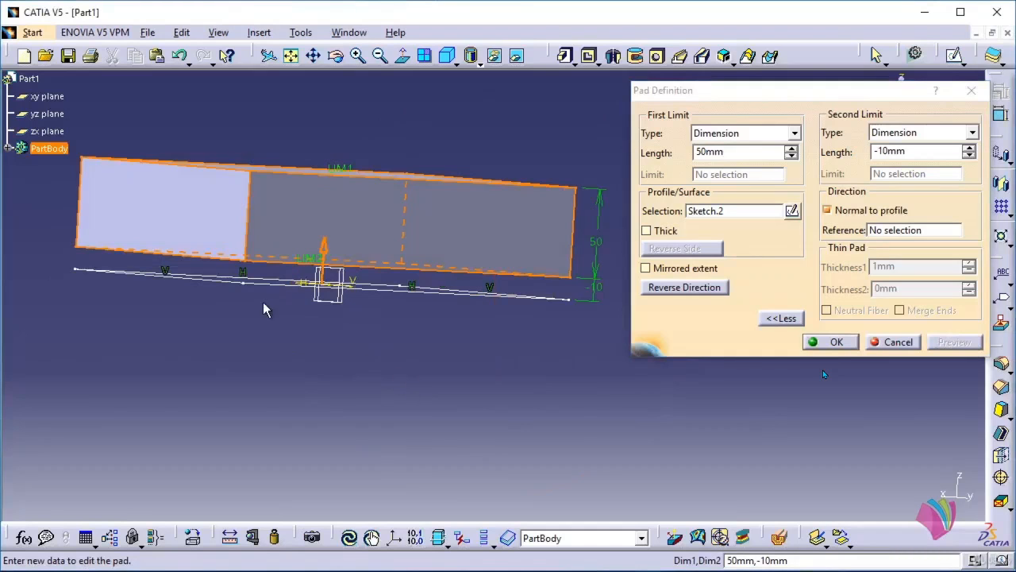
middle_click_drag(266, 302, 454, 389)
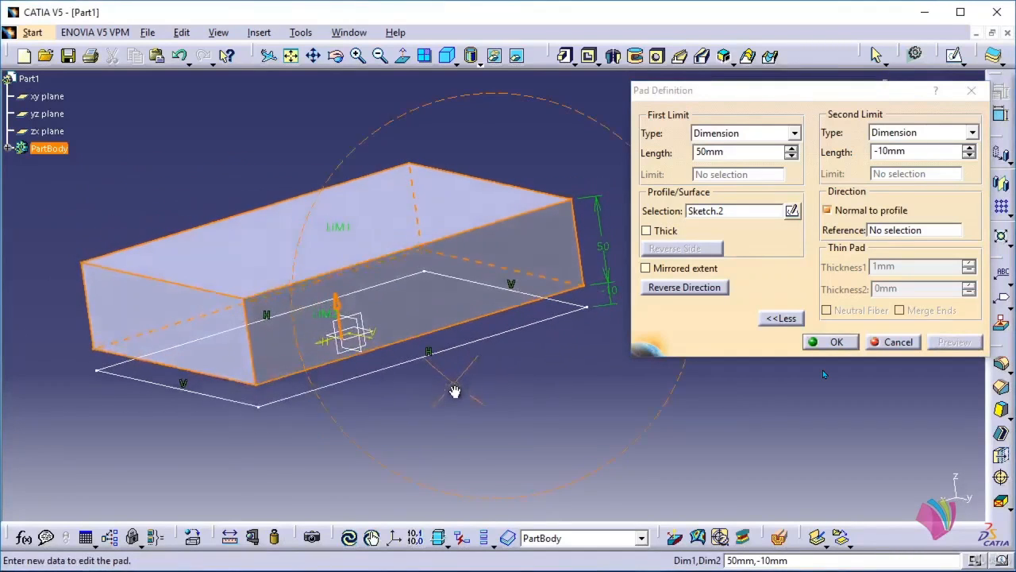
Set the pad's second limit length to 0 mm, preview the solid, and check the available first limit types.
left_click_drag(906, 152, 848, 157)
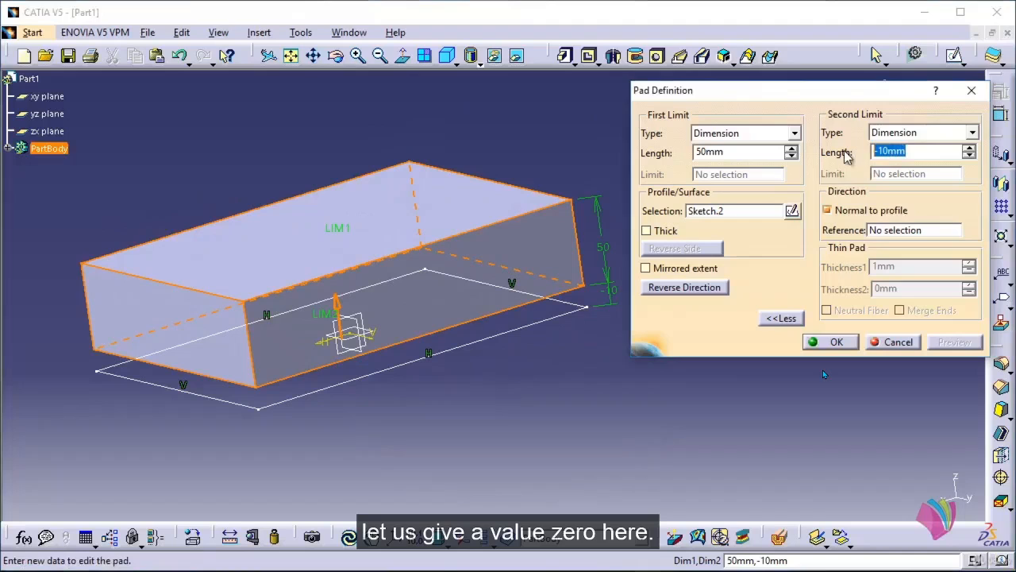
type("0")
key("Return")
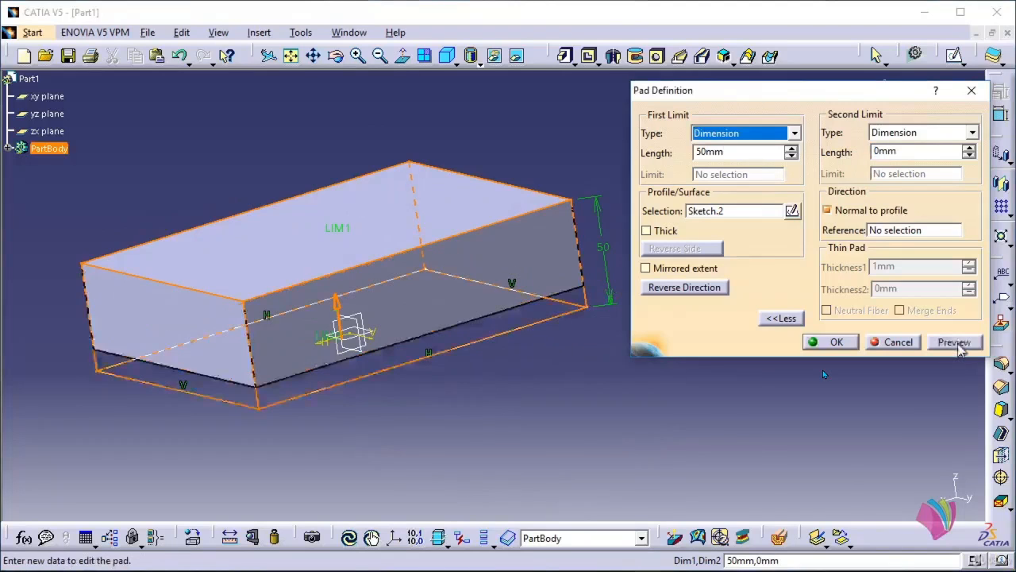
left_click(956, 342)
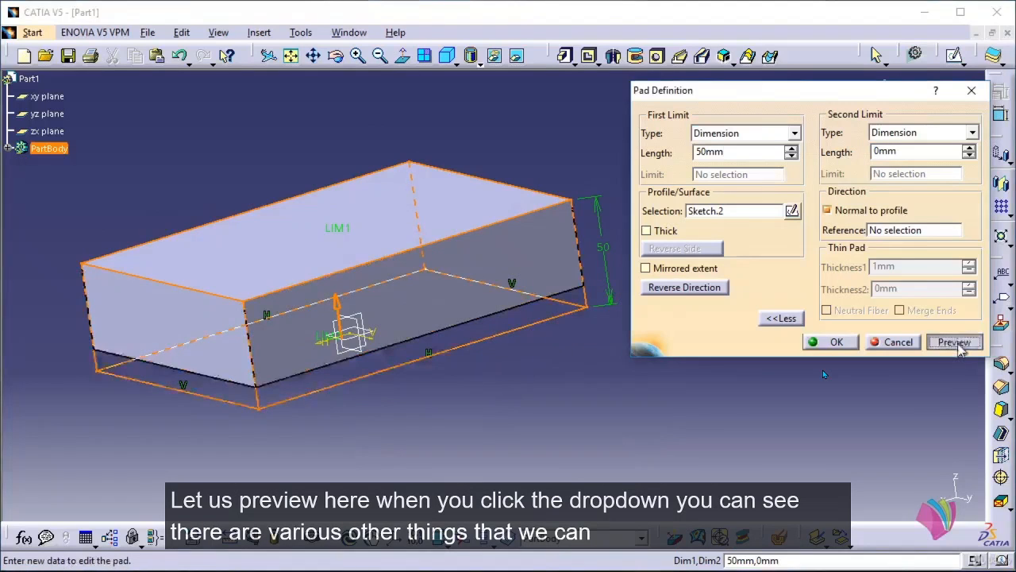
left_click(795, 133)
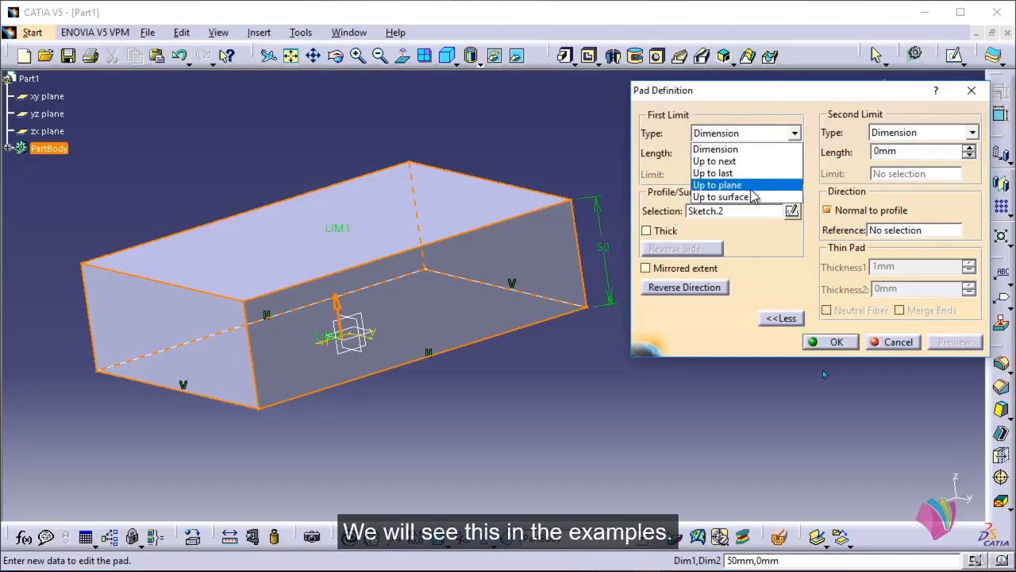
left_click(937, 138)
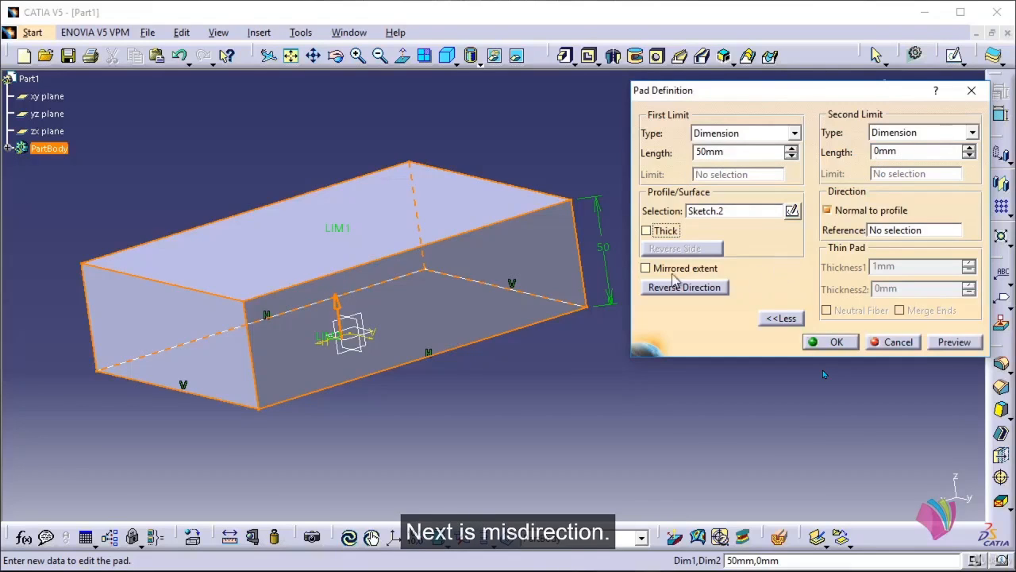
Enable Mirrored extent, preview the pad on both sides of the sketch, and disable the option again.
left_click(647, 270)
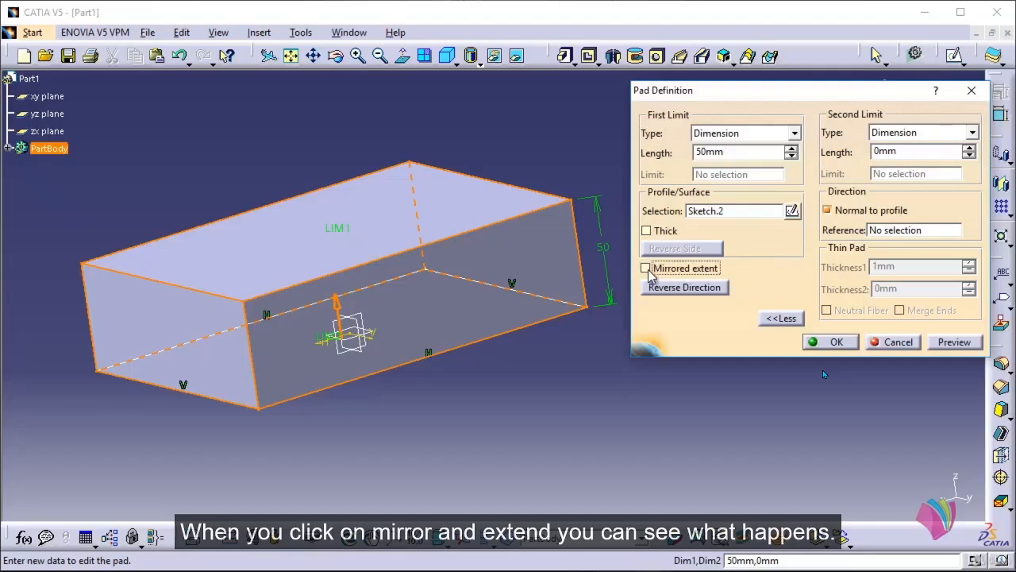
left_click(645, 268)
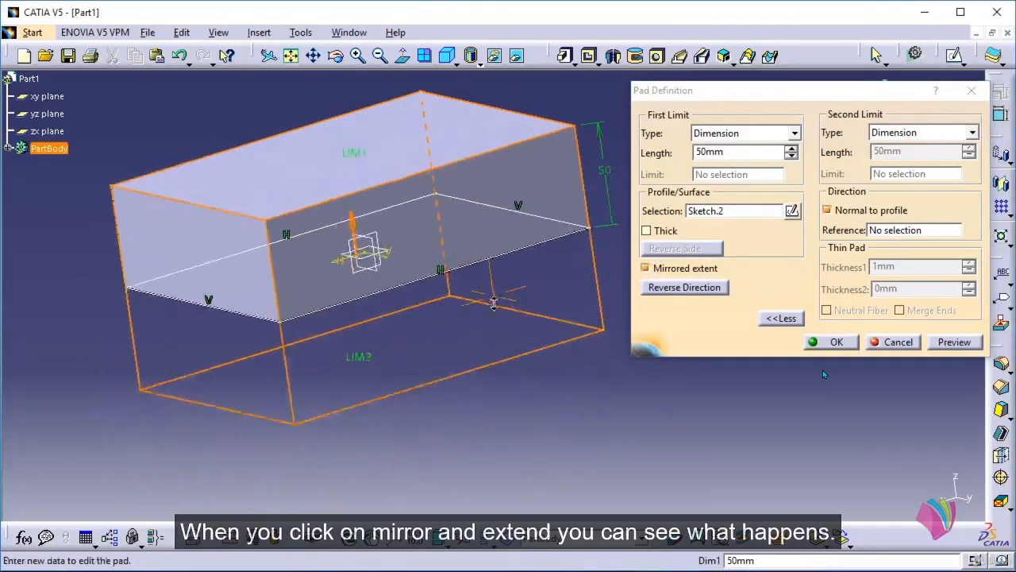
mouse_move(493, 302)
middle_mouse_down()
mouse_move(498, 261)
mouse_move(499, 286)
middle_mouse_up()
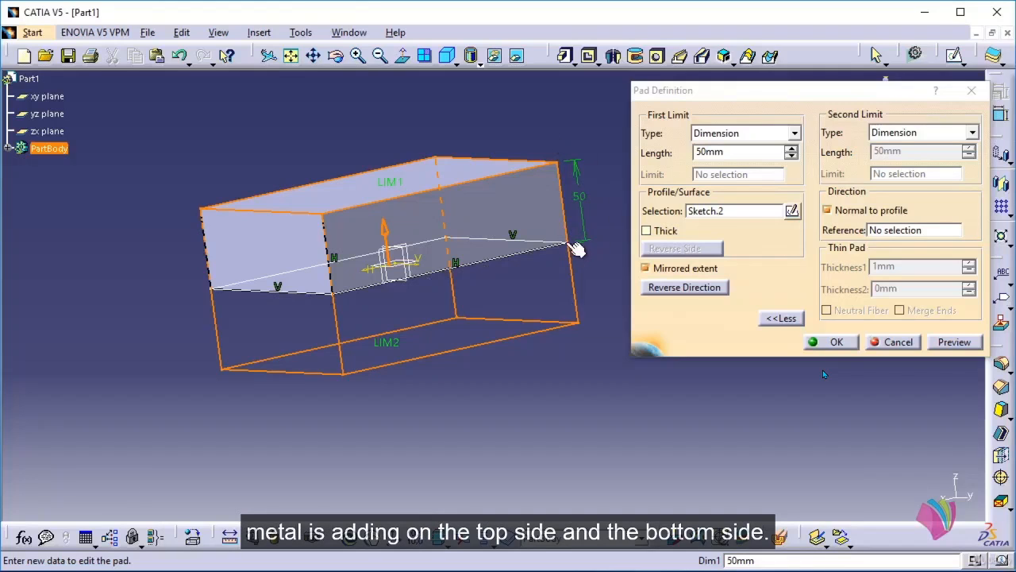
left_click(951, 344)
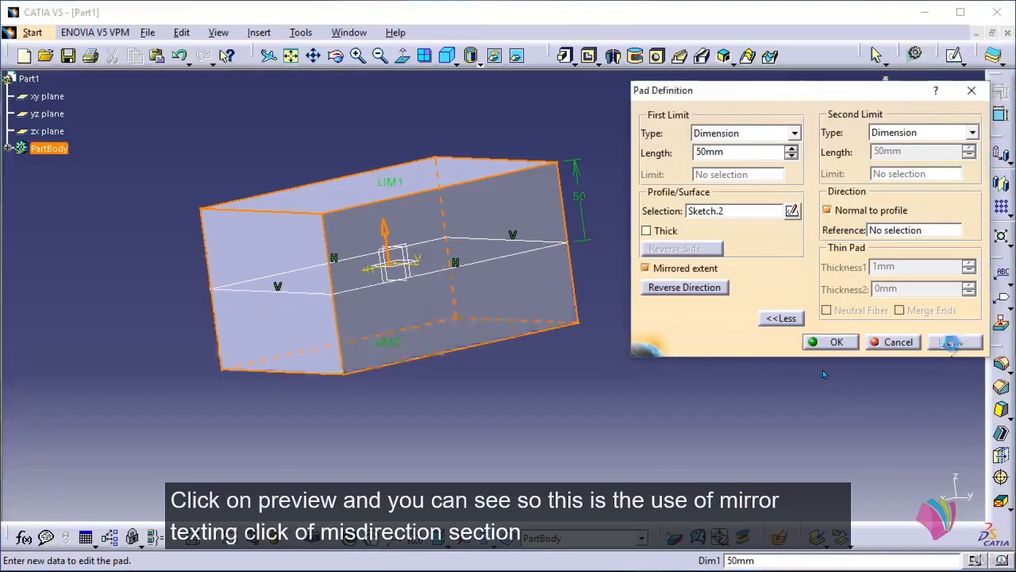
middle_click_drag(385, 386, 385, 364)
middle_click_drag(375, 390, 373, 393)
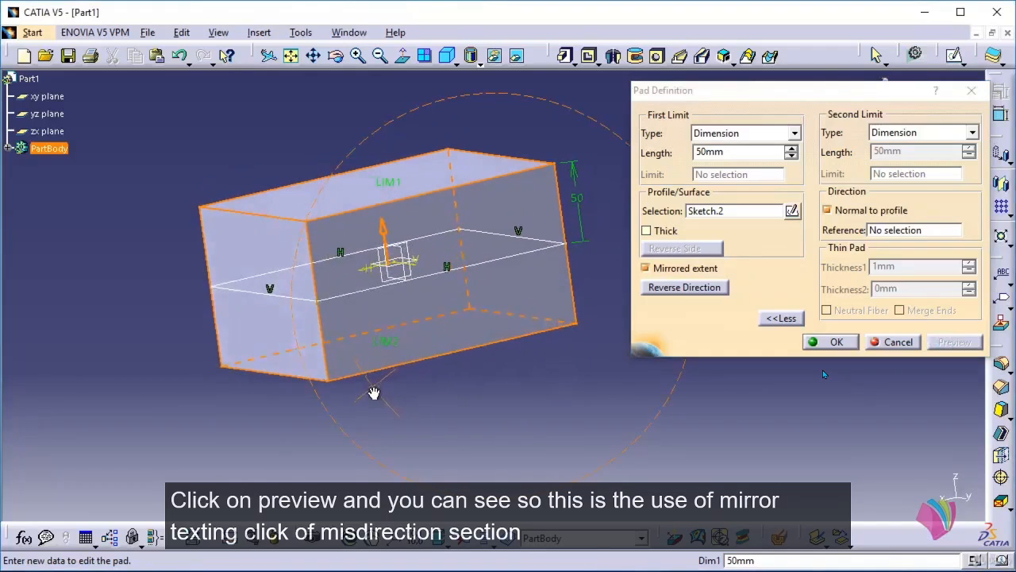
left_click(645, 269)
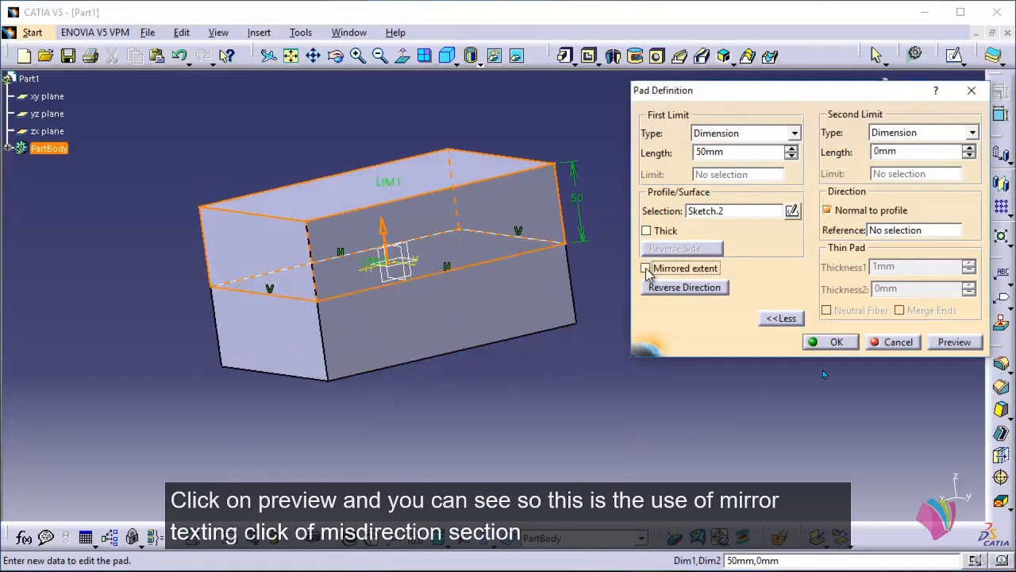
left_click(969, 346)
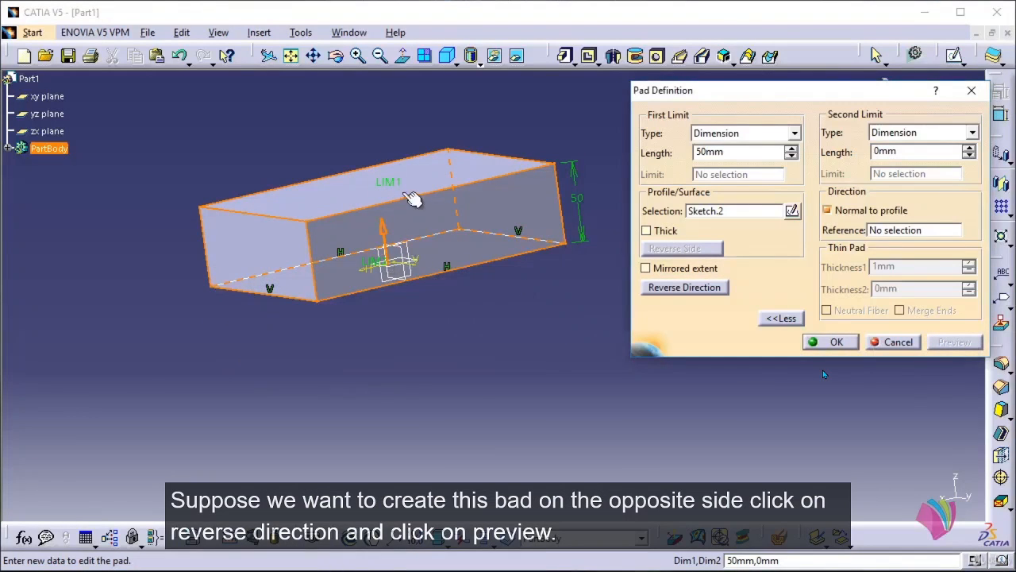
Reverse the pad's direction to preview it below the sketch, and flip it back above with another preview.
left_click(717, 287)
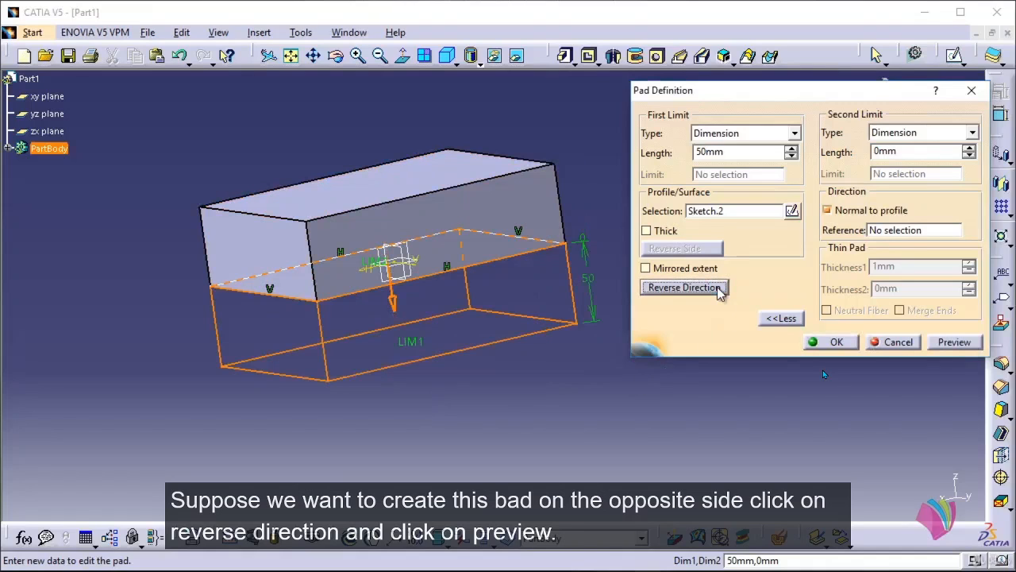
left_click(953, 343)
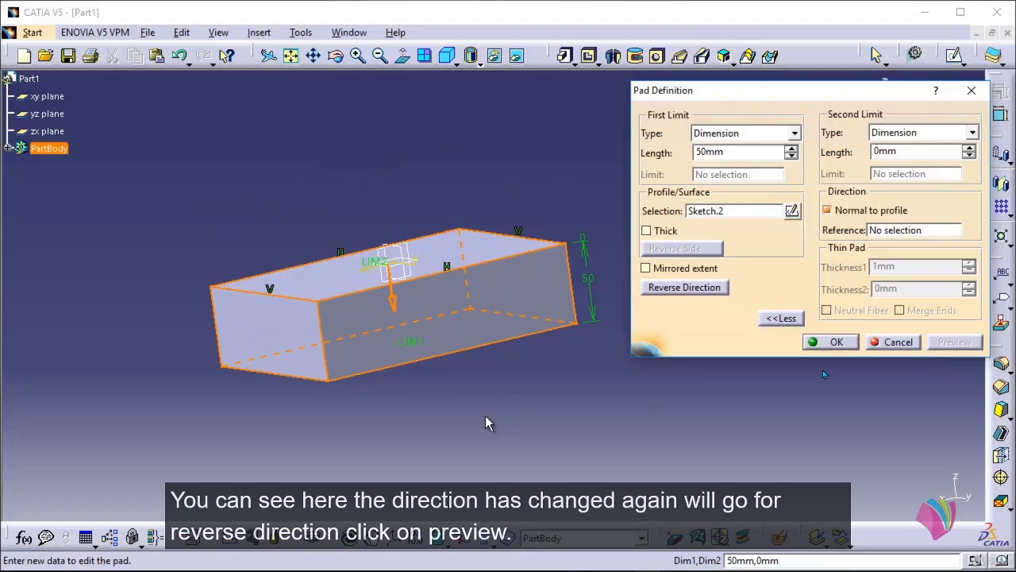
left_click(692, 287)
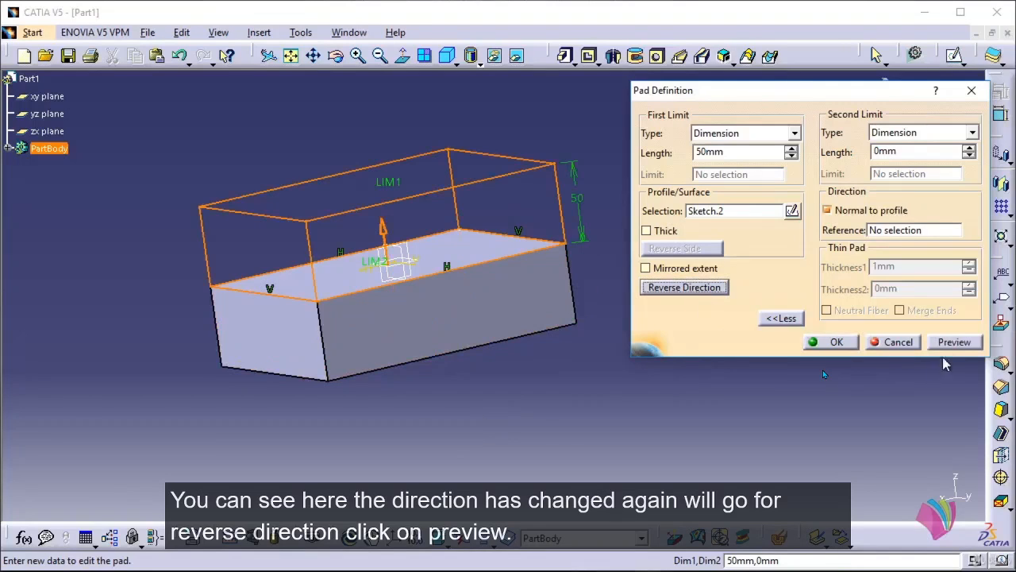
left_click(955, 342)
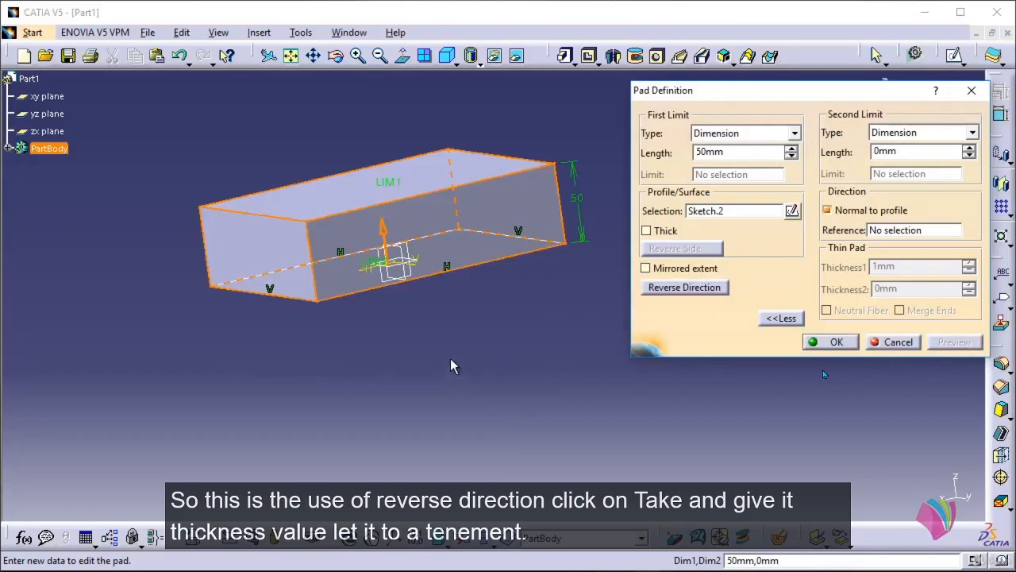
Turn the pad into a thin-walled frame using Thick with Thickness1 set to 10 mm, and preview it.
left_click(649, 231)
middle_click_drag(469, 253, 528, 377)
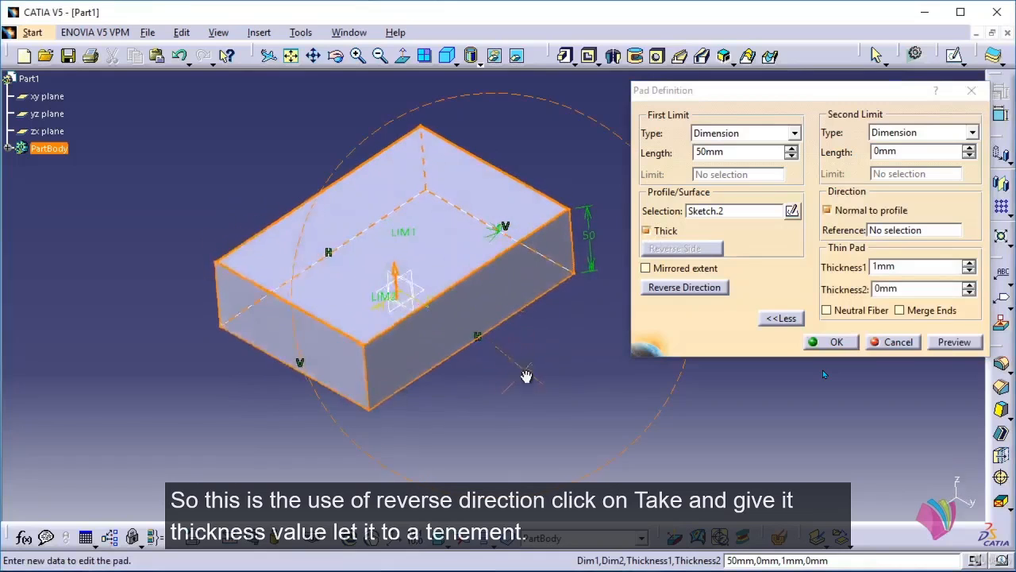
left_click(916, 267)
left_click_drag(915, 267, 819, 270)
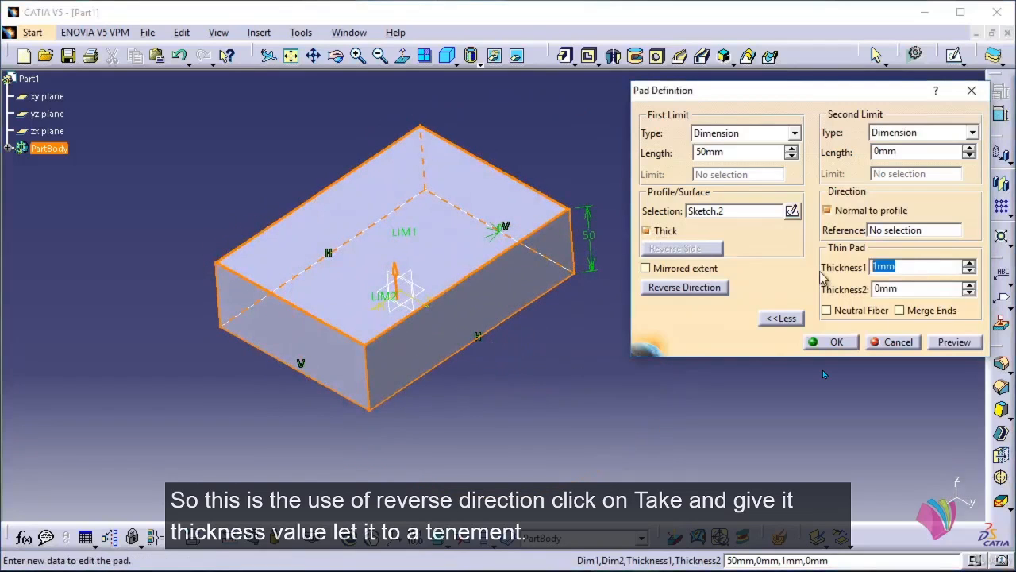
type("10")
left_click(955, 343)
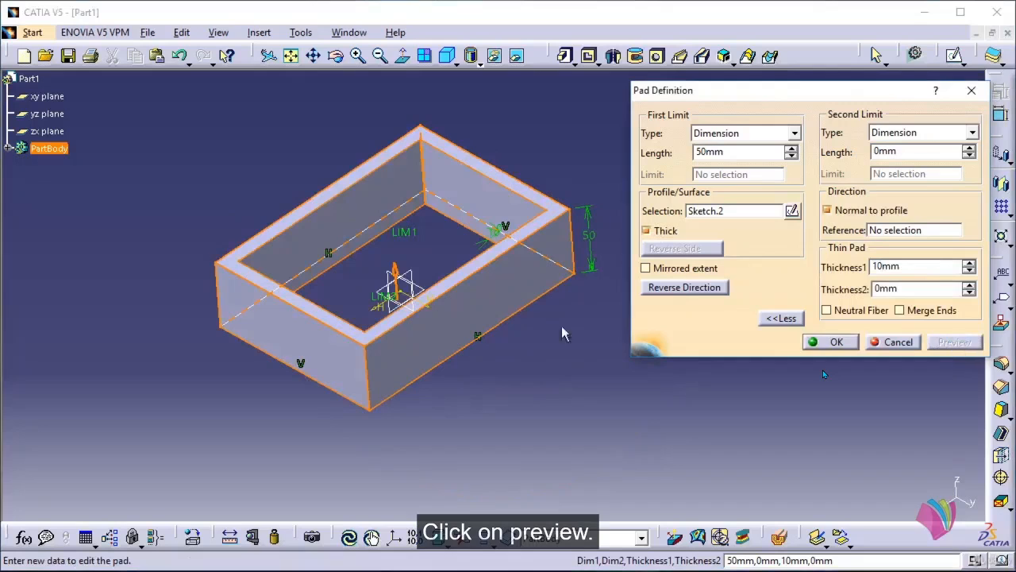
middle_click_drag(447, 340, 568, 373)
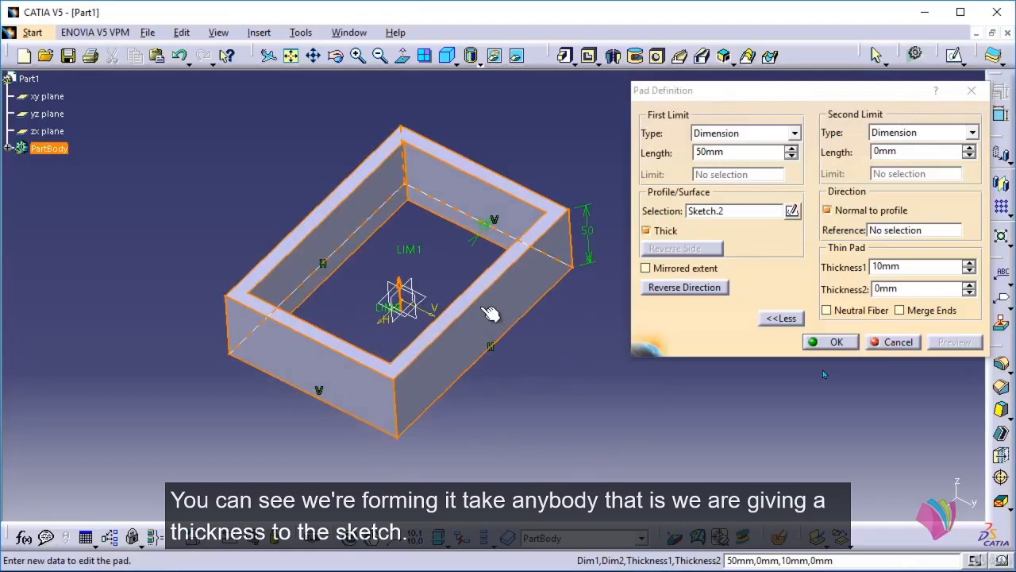
Set the thin pad's Thickness2 to 5 mm and preview the walls thickened outside the sketch.
left_click_drag(933, 288, 853, 286)
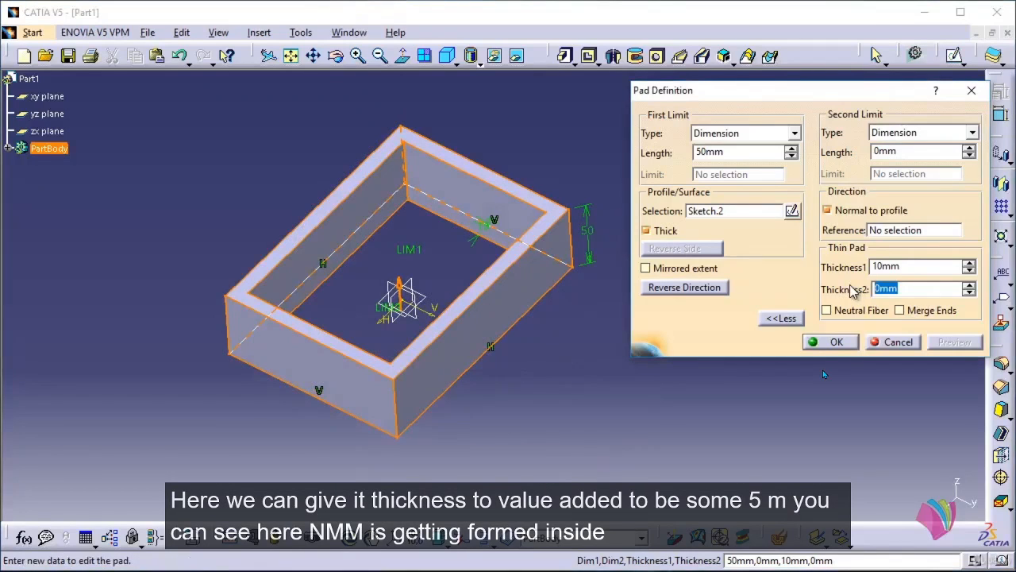
type("5")
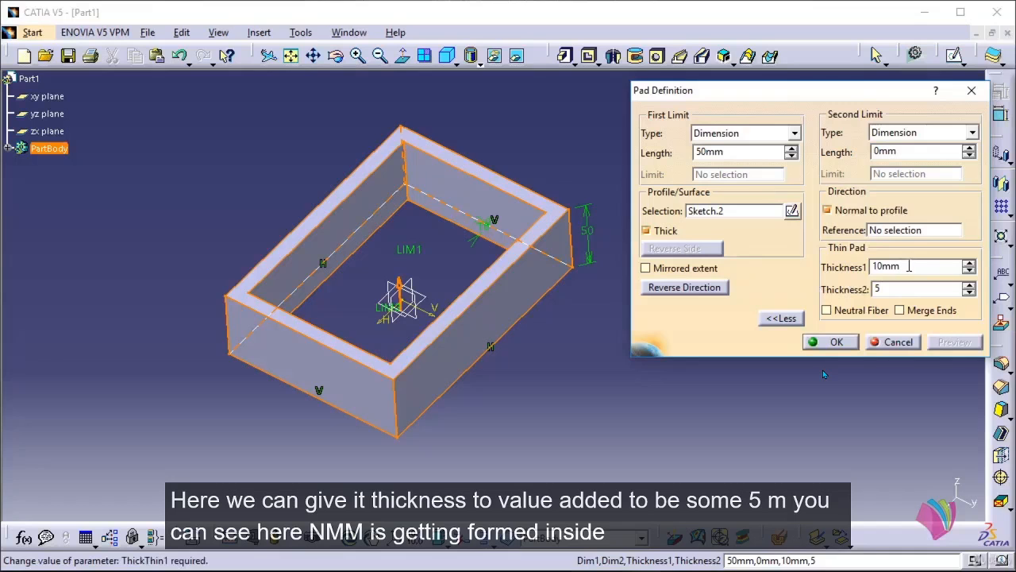
left_click(909, 267)
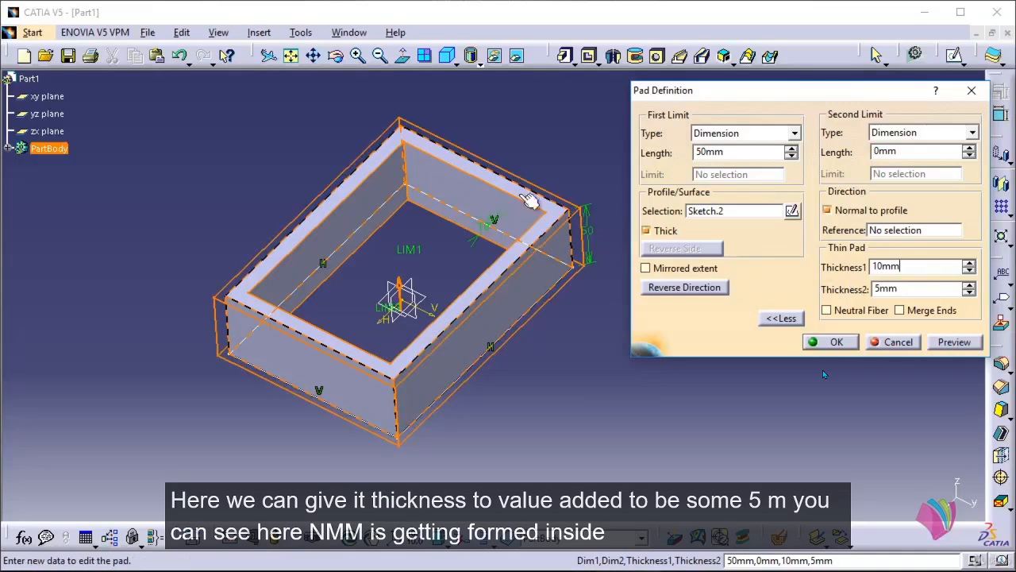
mouse_move(454, 196)
middle_mouse_down()
mouse_move(445, 202)
mouse_move(448, 230)
mouse_move(465, 185)
middle_mouse_up()
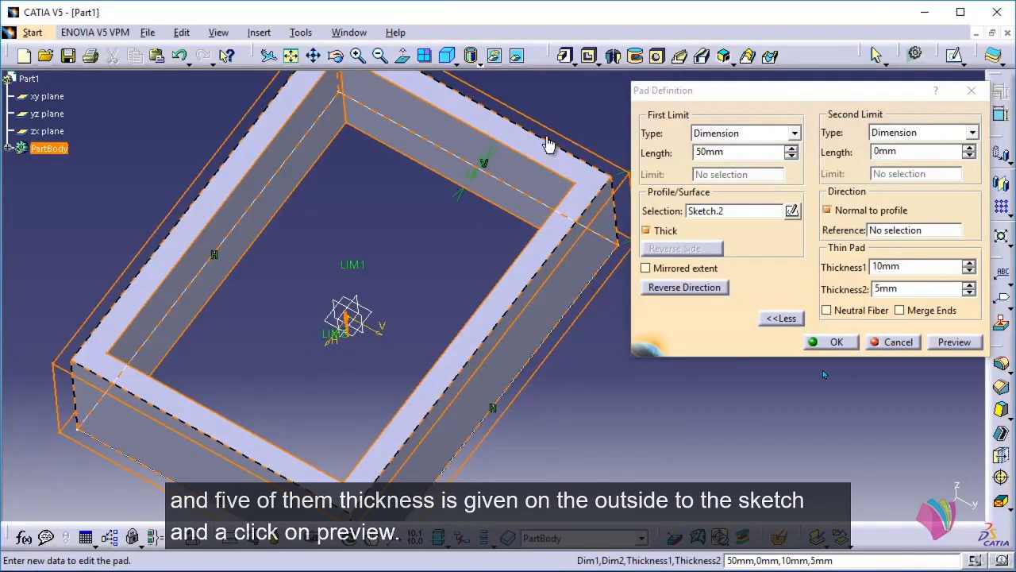
left_click(956, 342)
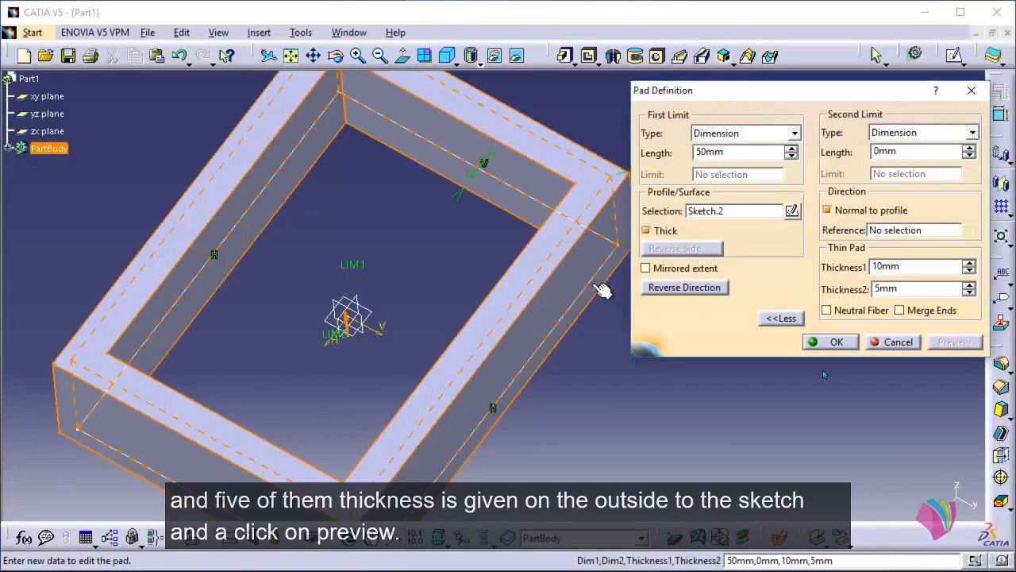
middle_click_drag(556, 284, 516, 312)
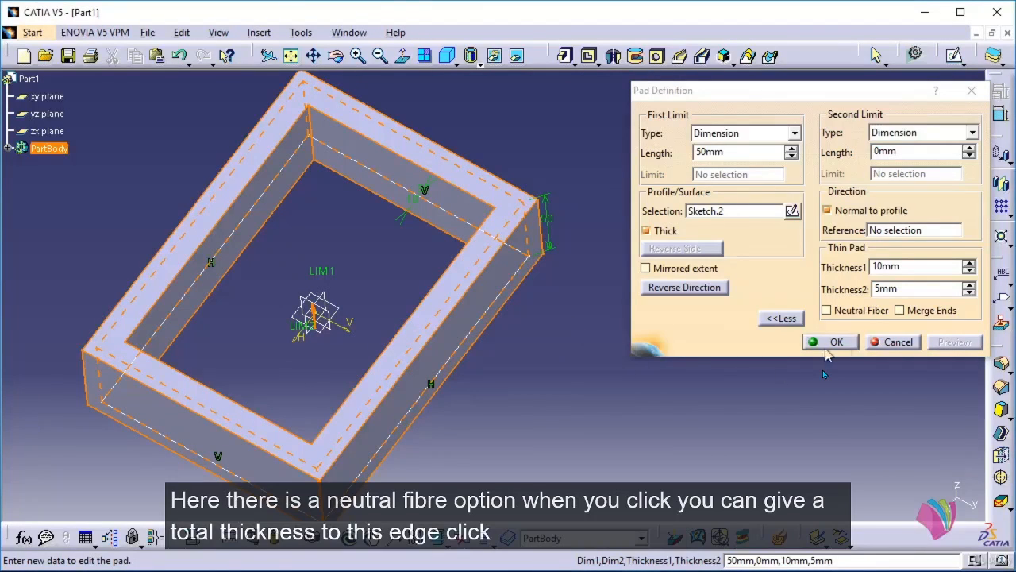
Enable Neutral Fiber for the thin pad and preview its walls centred on the sketch profile.
left_click(827, 310)
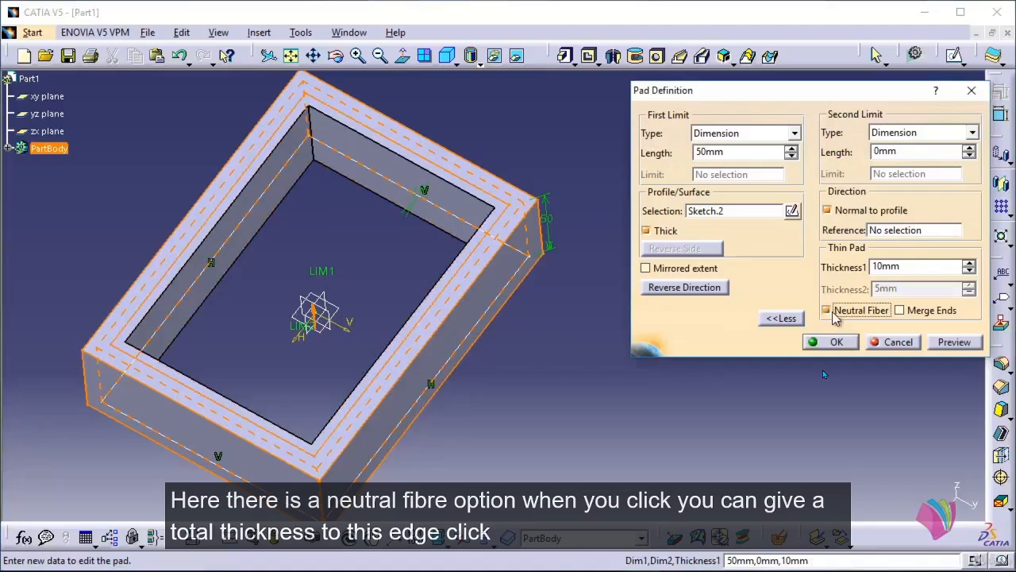
double_click(900, 266)
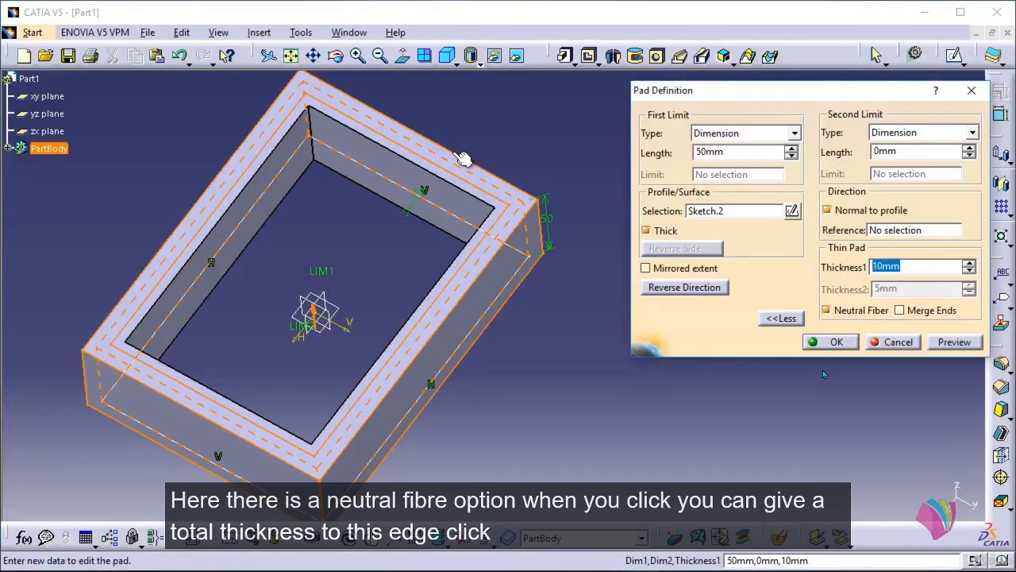
left_click(966, 343)
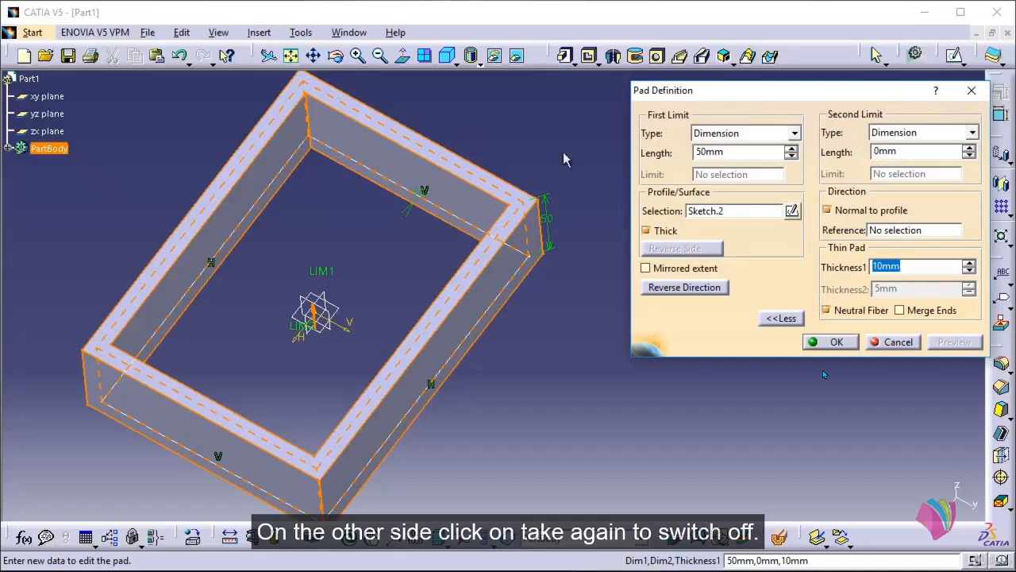
Switch off the Thick option, preview the full solid block, and cancel the pad definition changes.
left_click(649, 232)
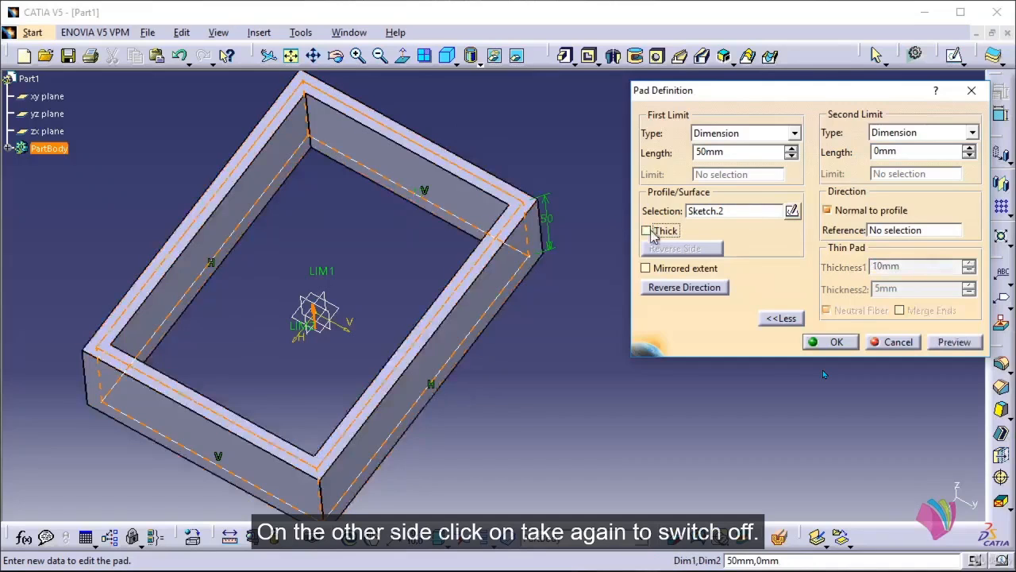
left_click(953, 342)
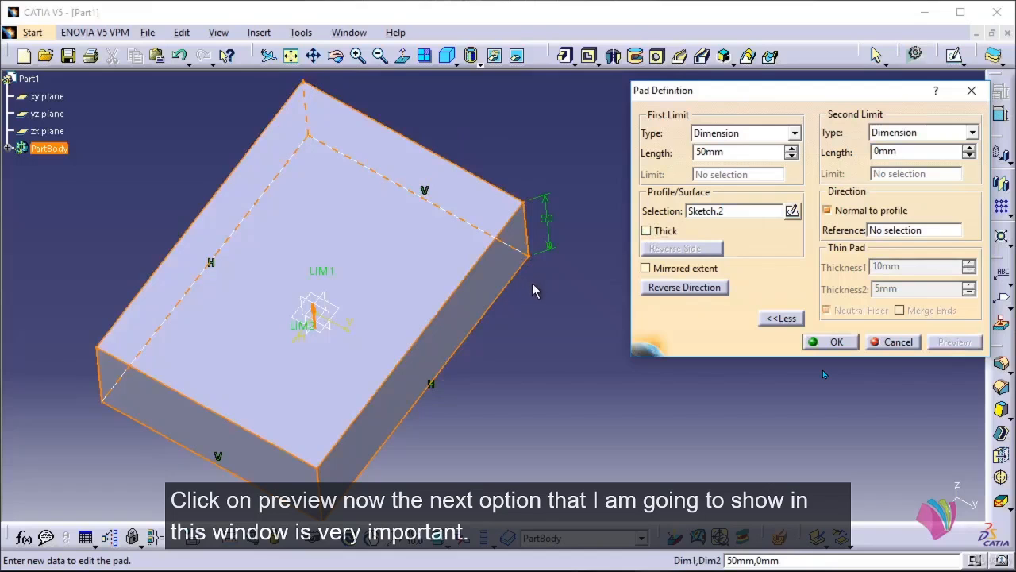
middle_click_drag(531, 283, 525, 307)
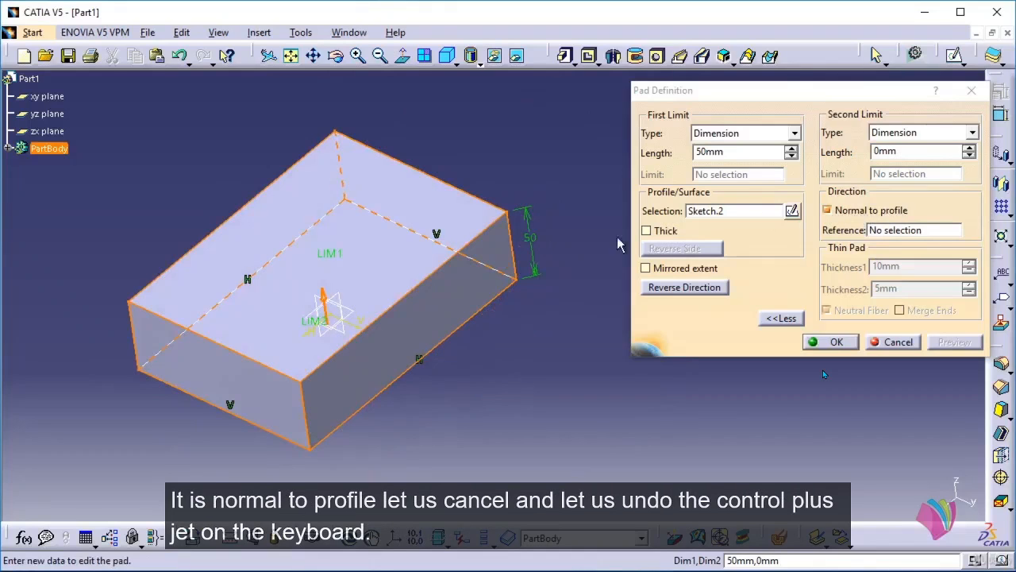
left_click(893, 346)
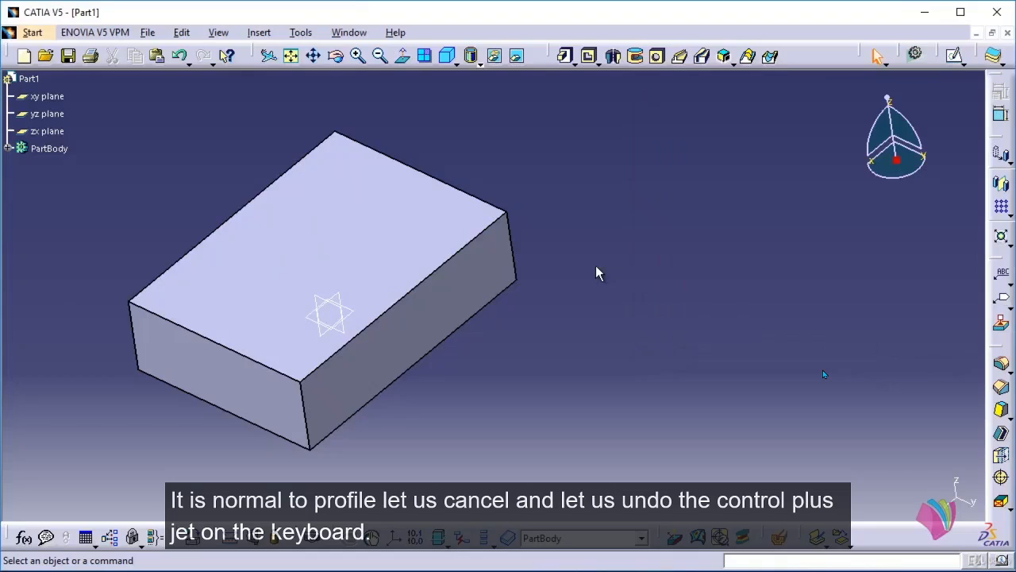
Undo the pad and sketch a single slanted line on the zx plane, rising beside one end of the rectangle.
key("ctrl+z")
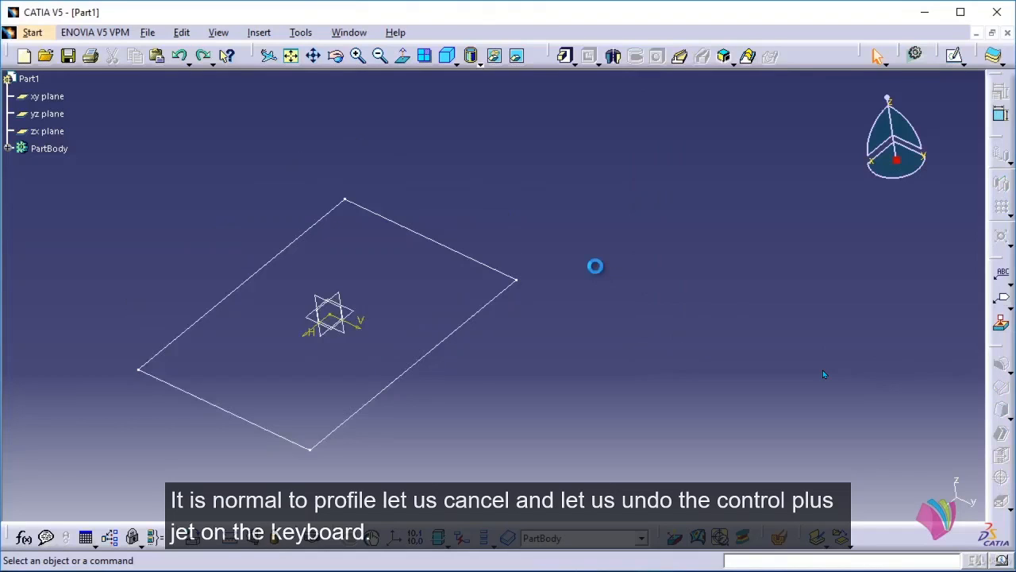
left_click(954, 57)
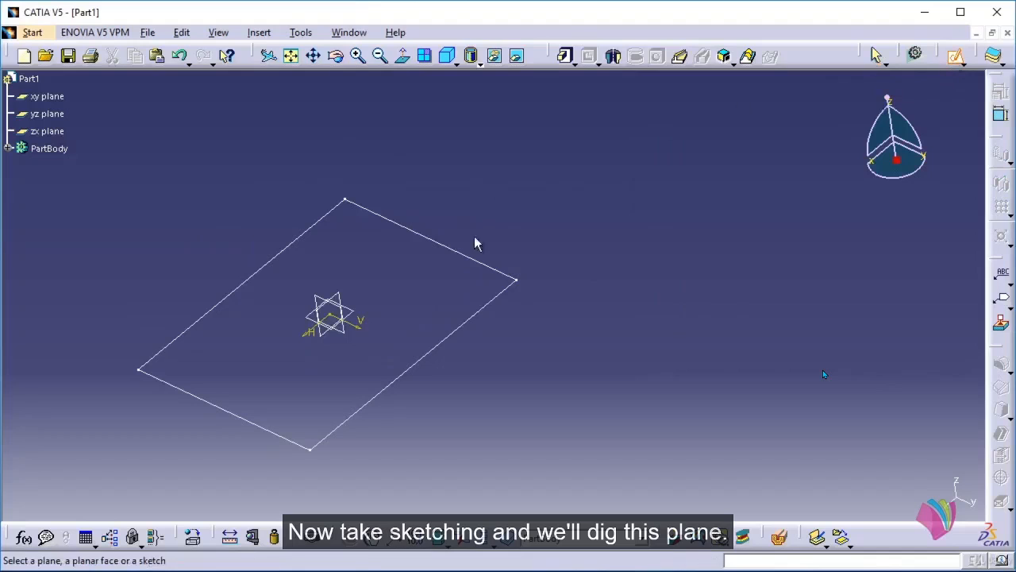
left_click(337, 293)
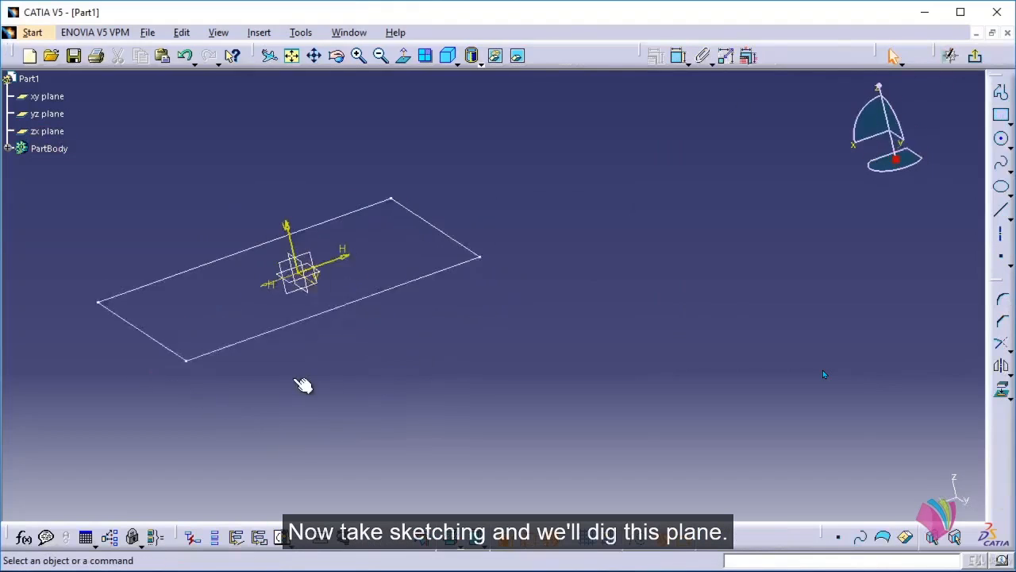
left_click(1001, 211)
left_click(565, 254)
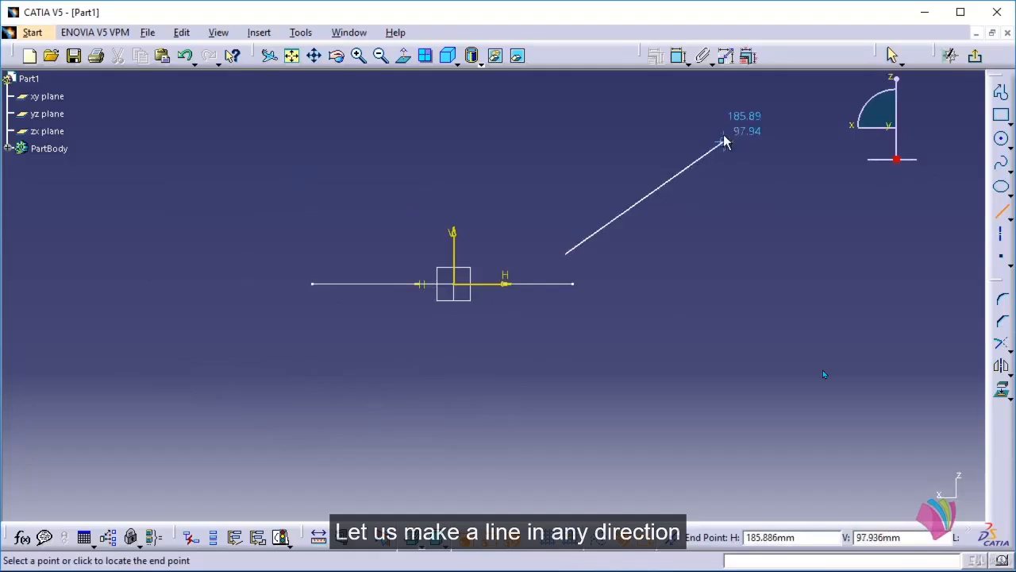
left_click(684, 100)
left_click(975, 55)
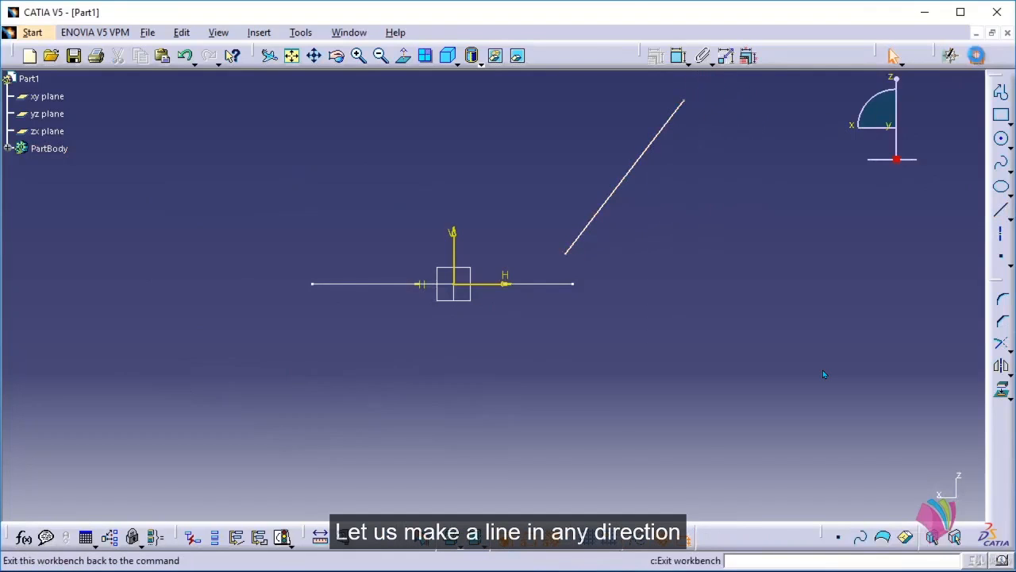
left_click(606, 212)
Start a pad from the rectangular sketch and set its first limit length to 100 mm.
middle_click_drag(563, 229, 499, 277)
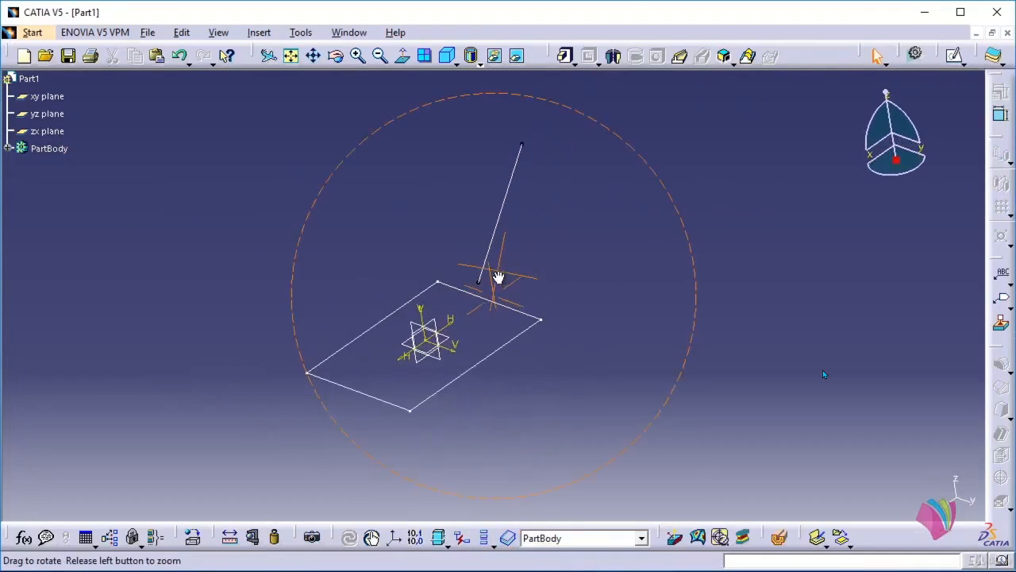
left_click(566, 56)
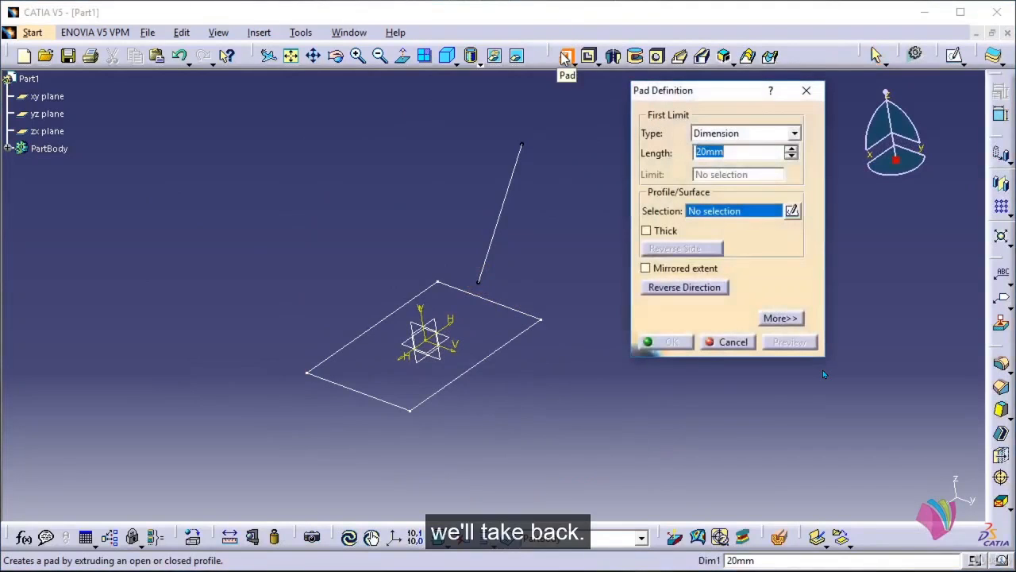
left_click(529, 336)
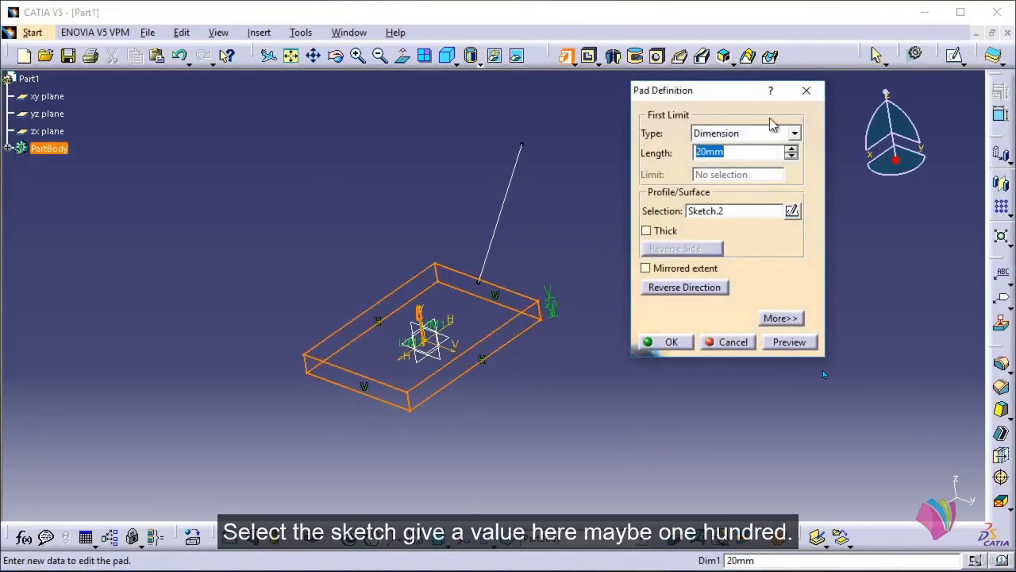
type("100")
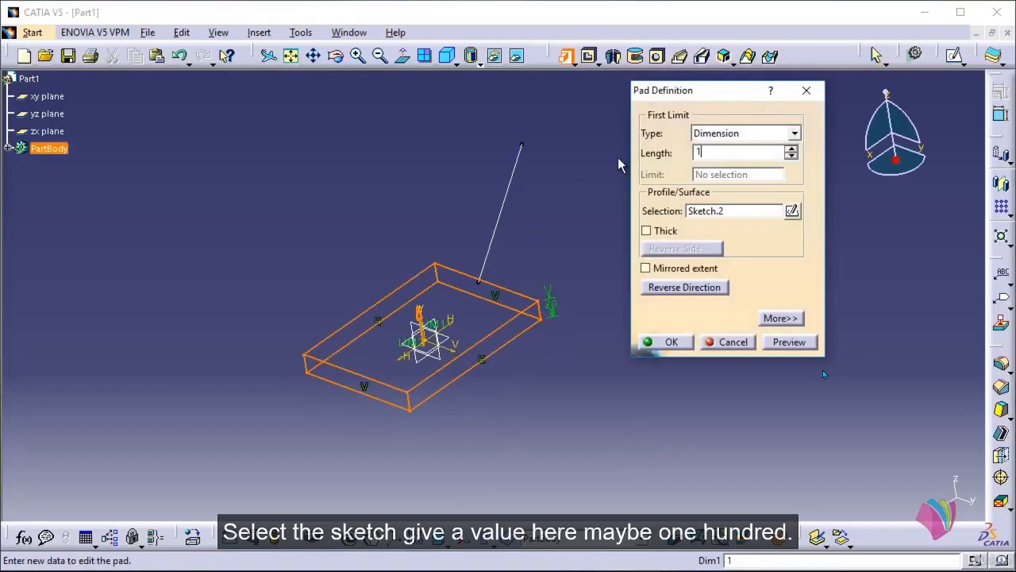
Choose the sketched slanted line as the pad's direction reference in place of Normal to profile.
left_click(784, 316)
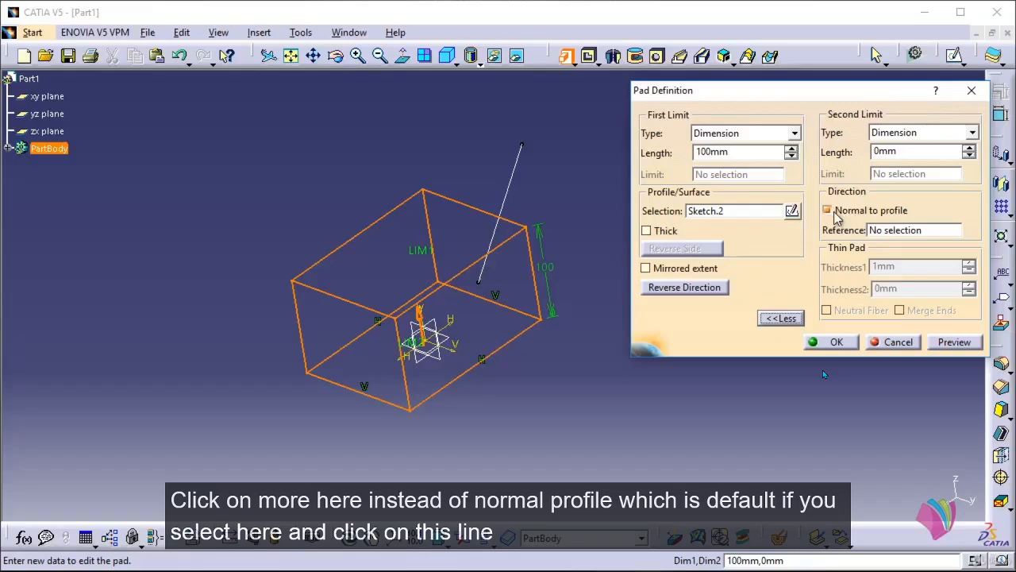
left_click(893, 232)
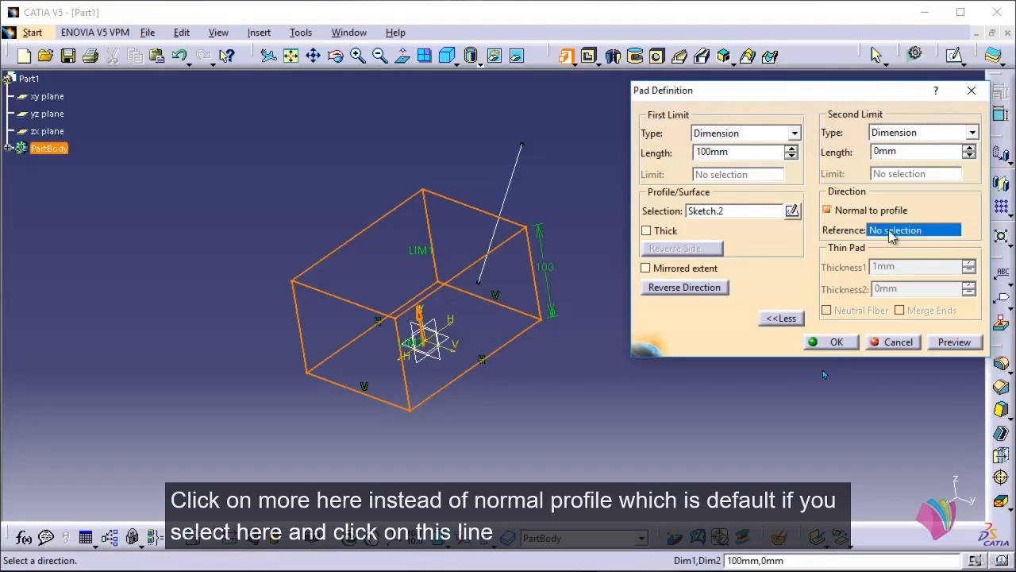
left_click(517, 194)
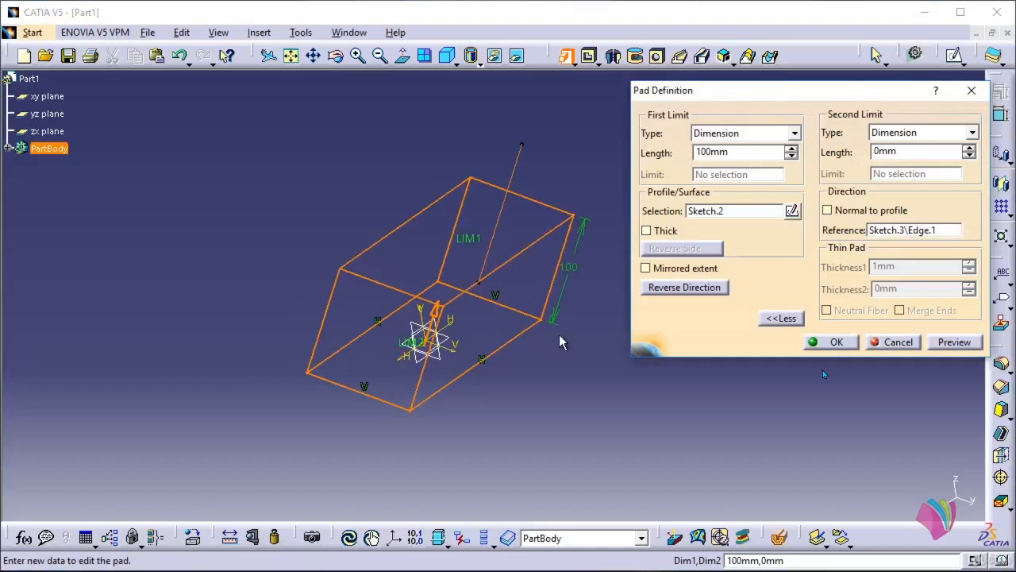
middle_click_drag(499, 373, 420, 323)
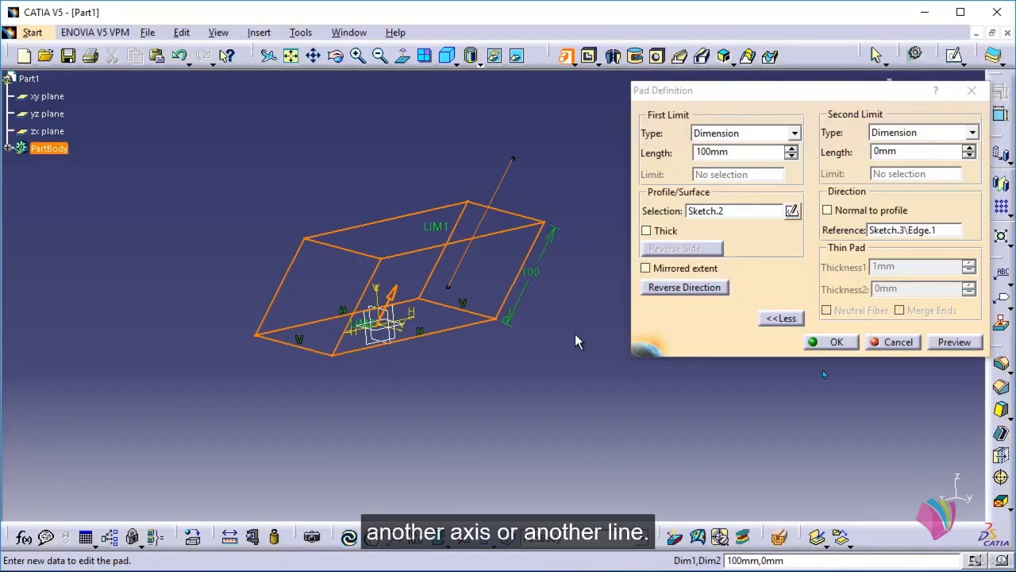
Restore the pad's Normal to profile direction and reselect the slanted line as the reference.
left_click(833, 211)
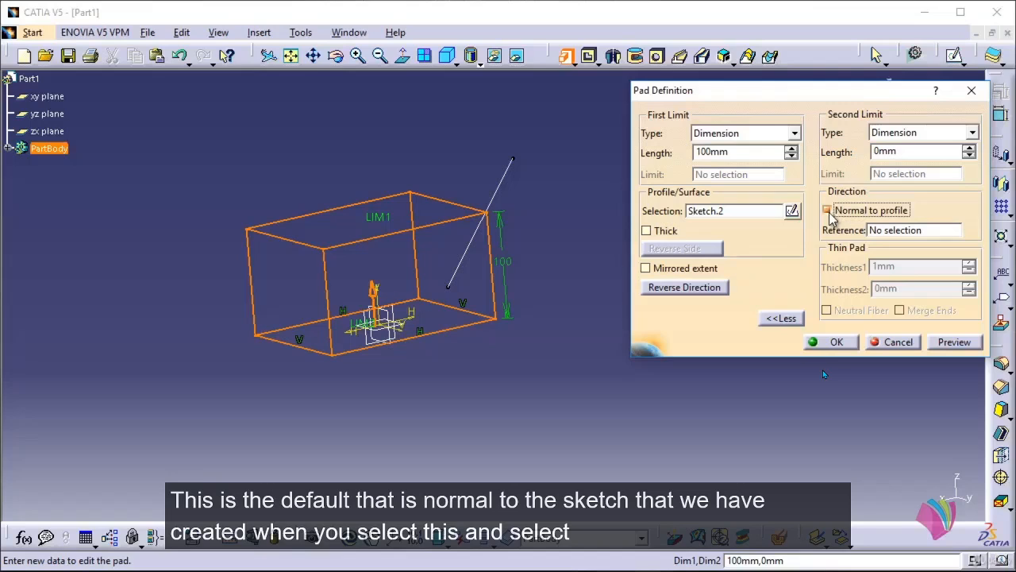
left_click(903, 232)
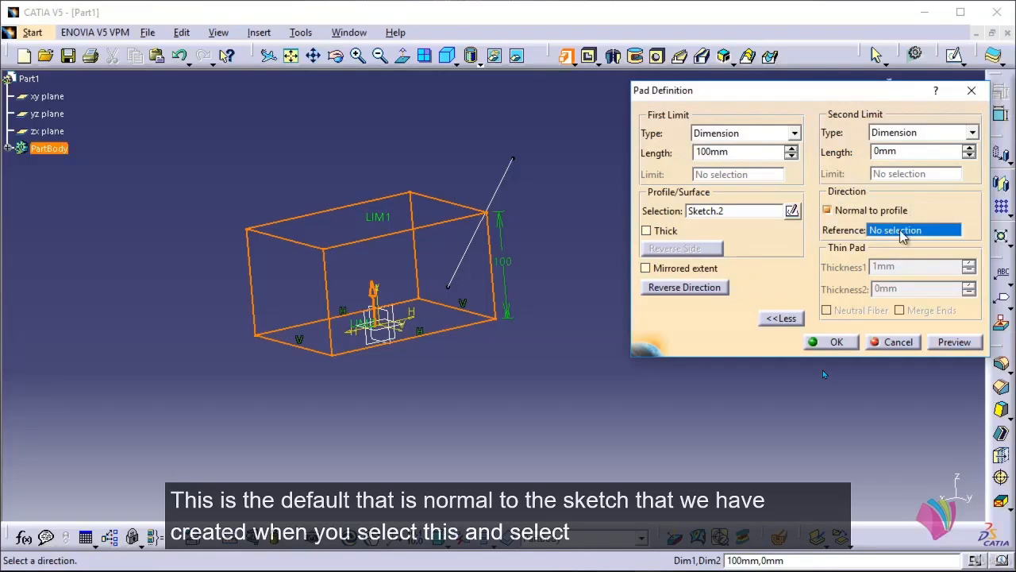
left_click(503, 194)
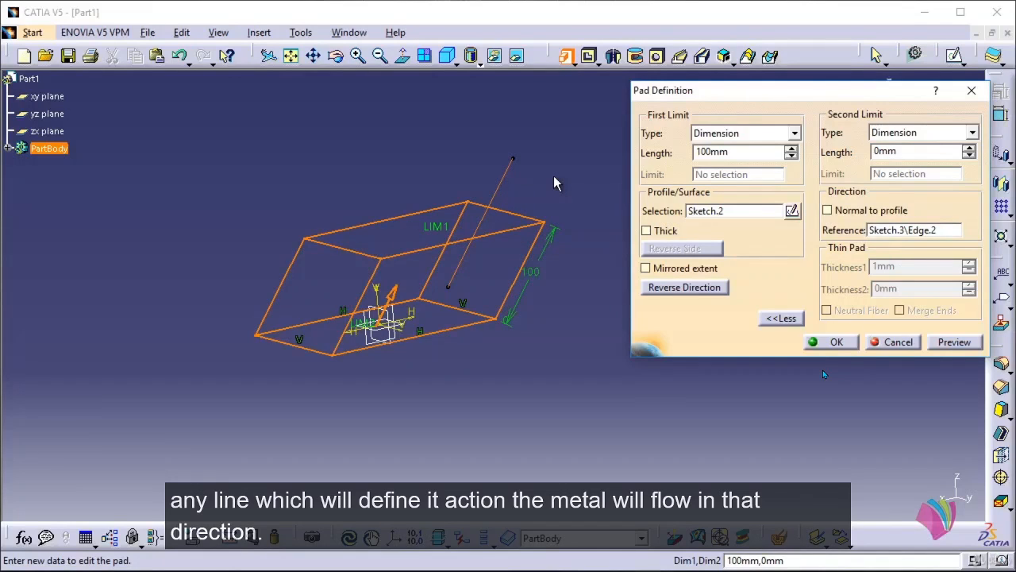
Preview the pad extruded along the slanted line and confirm it.
left_click(954, 341)
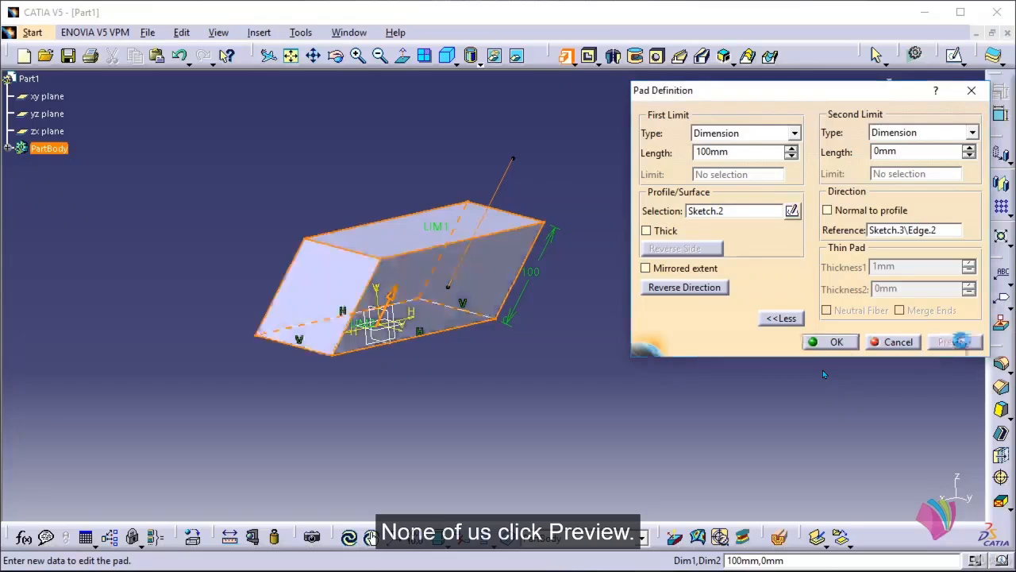
middle_click_drag(477, 333, 524, 381)
left_click(833, 342)
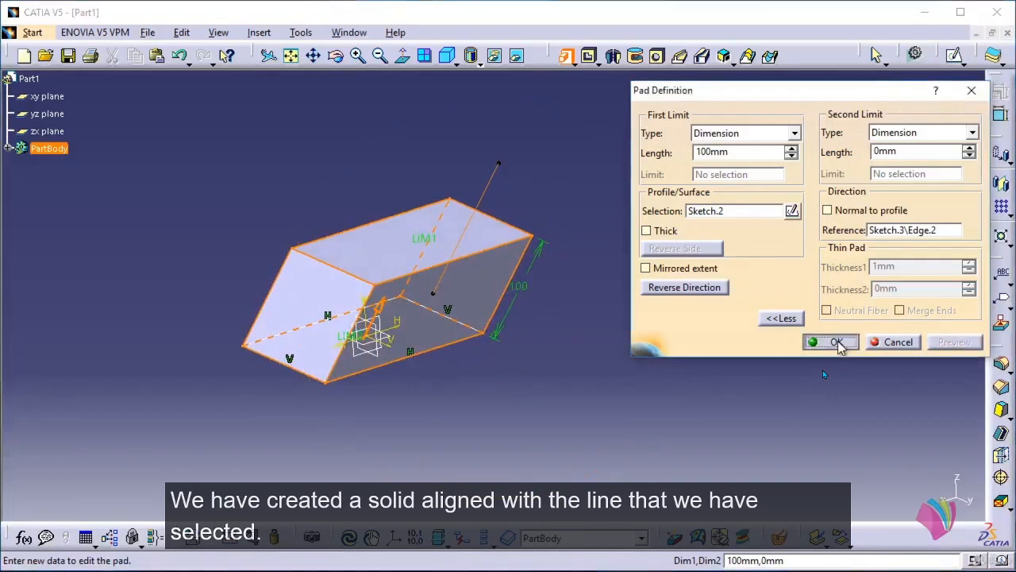
left_click(635, 321)
middle_click_drag(545, 295, 618, 306)
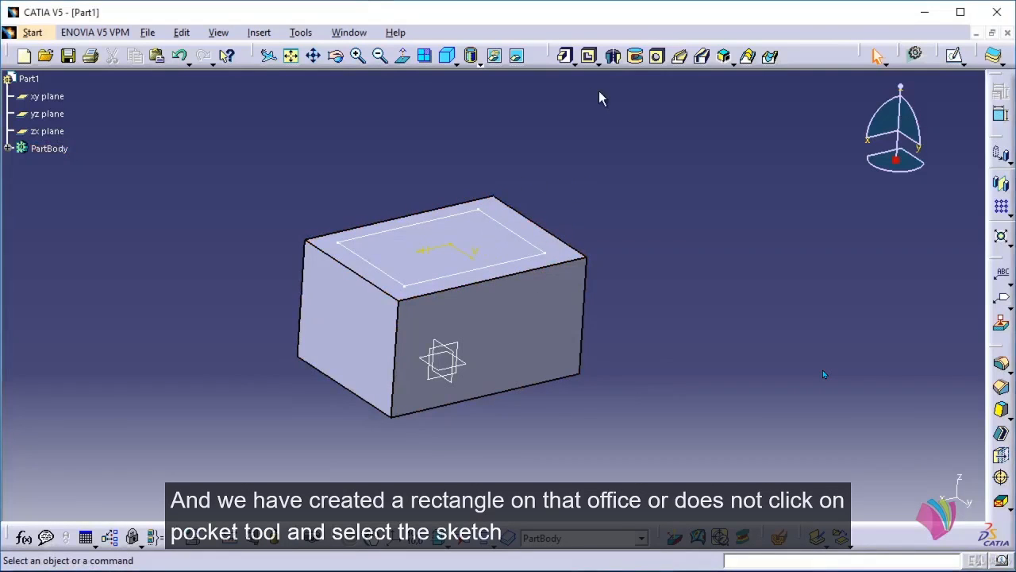
Start a pocket from the rectangular sketch on the block's top face and preview the cut.
left_click(590, 56)
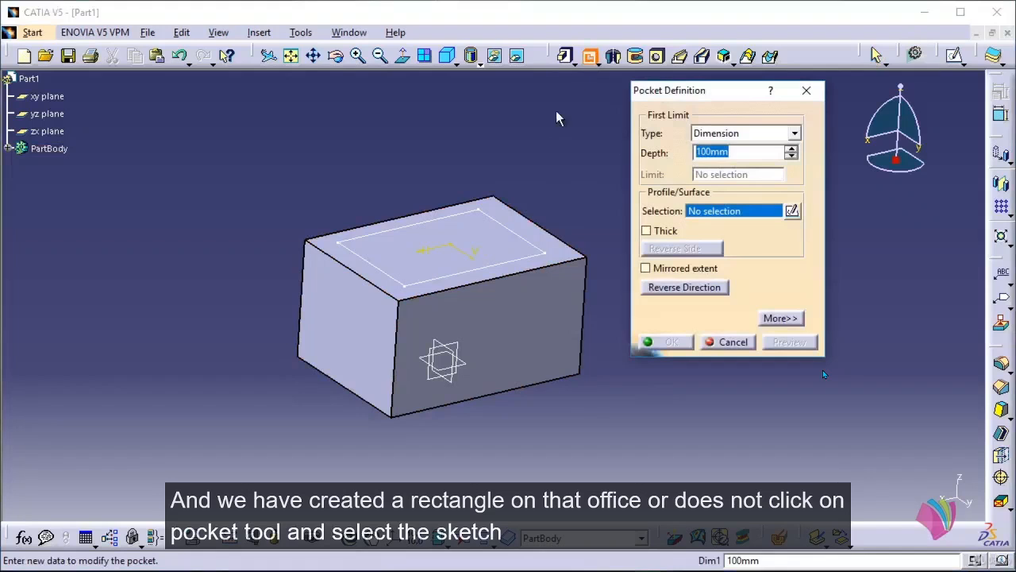
left_click(513, 230)
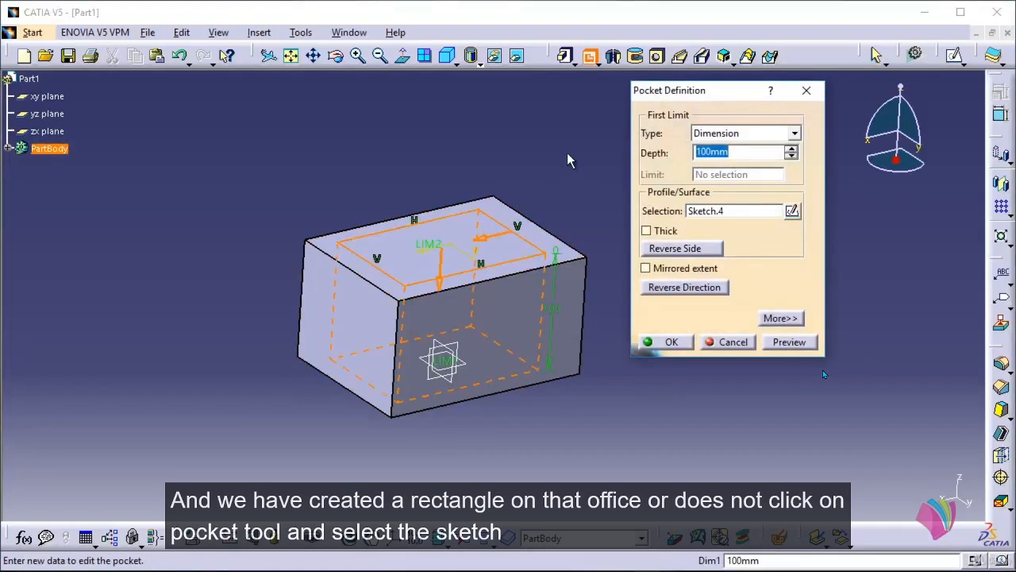
middle_click_drag(567, 154, 510, 185)
left_click(789, 341)
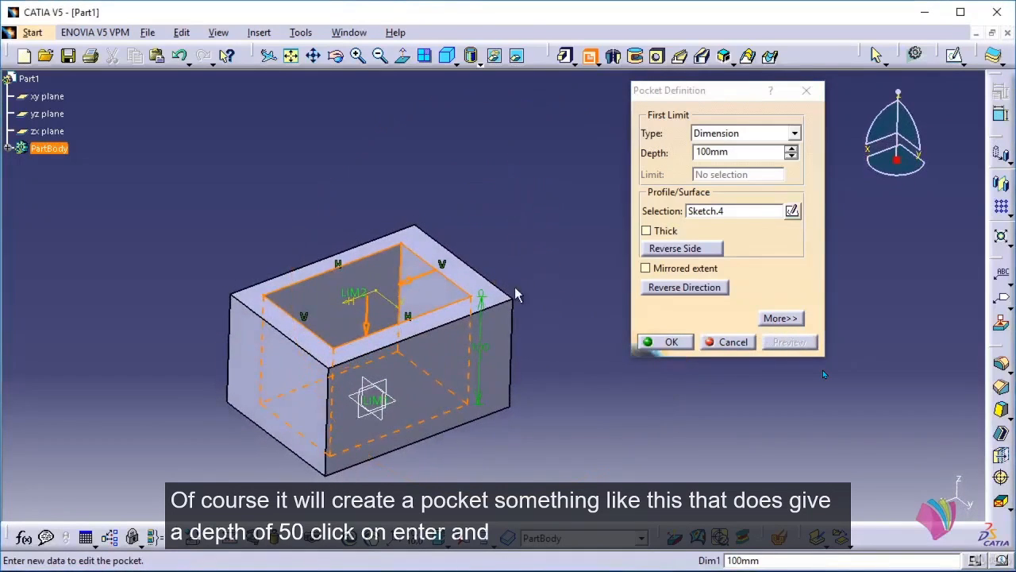
middle_click_drag(517, 291, 517, 213)
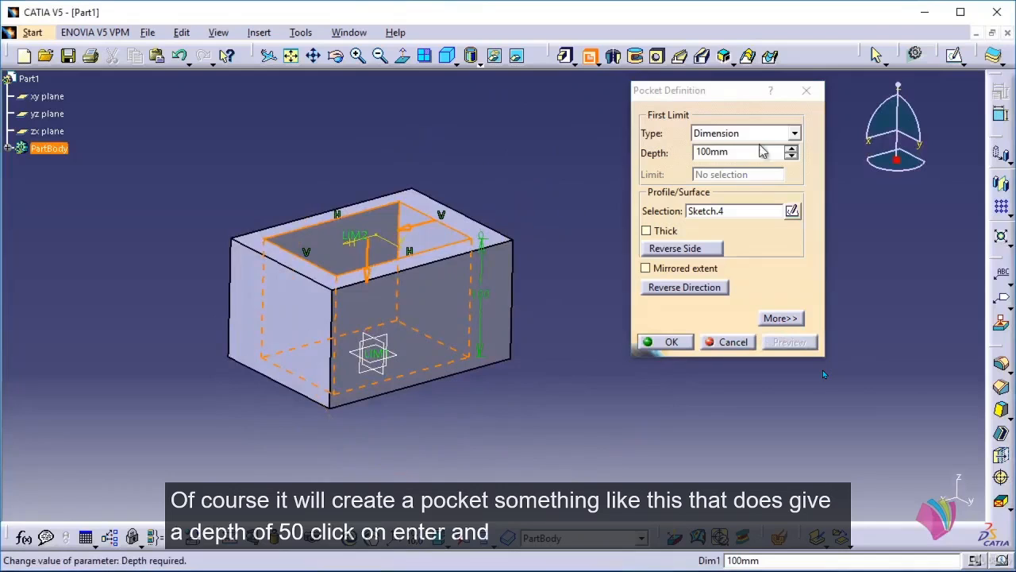
Set the pocket's depth to 50 mm and confirm the cut.
left_click_drag(761, 152, 628, 156)
type("50")
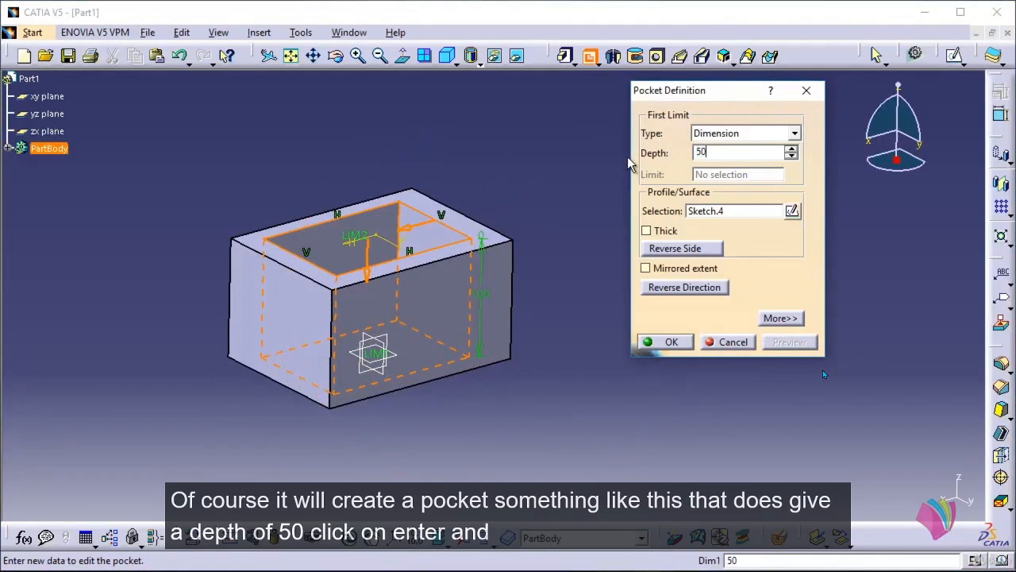
key("Return")
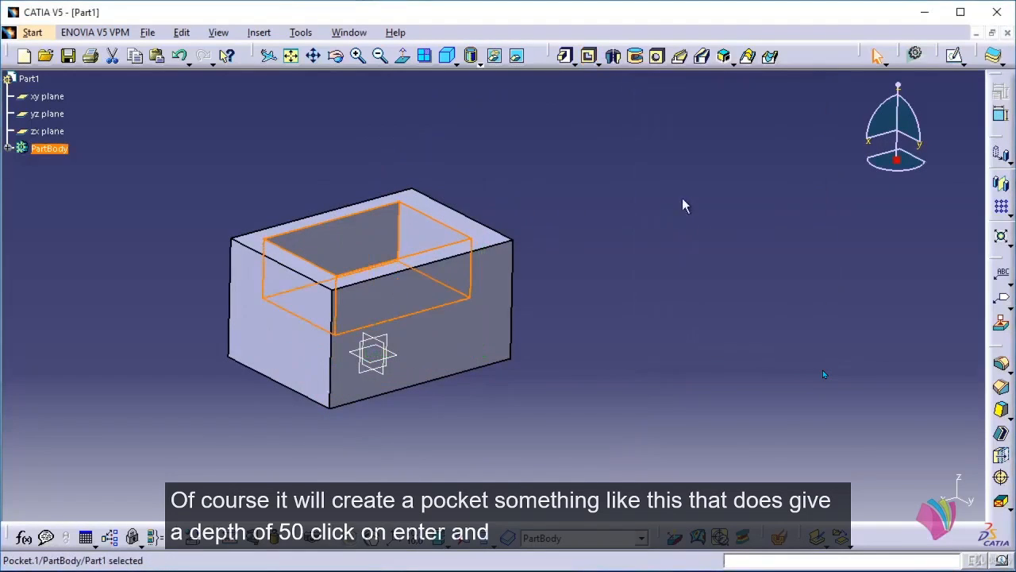
left_click(504, 213)
mouse_move(505, 213)
middle_mouse_down()
mouse_move(488, 195)
mouse_move(487, 270)
mouse_move(491, 205)
middle_mouse_up()
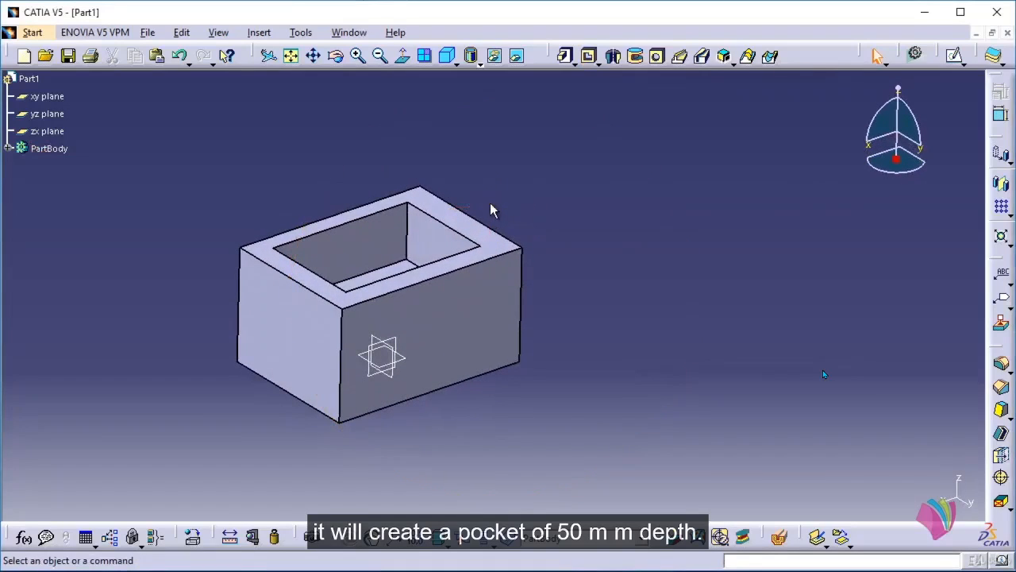
Reopen the pocket definition with its extended options and pull the second limit to 5 mm and the first limit to 59 mm.
double_click(424, 226)
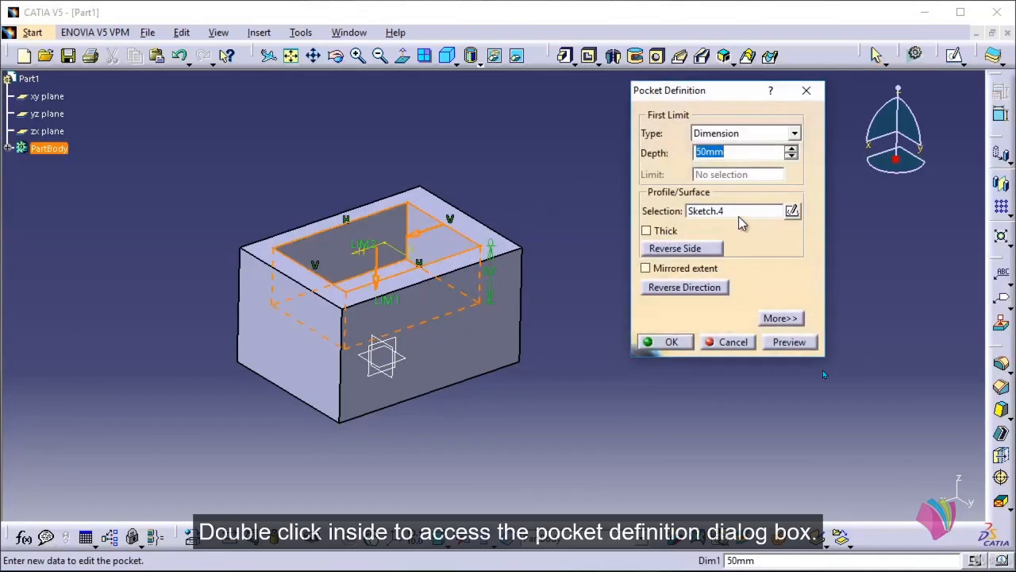
left_click(784, 320)
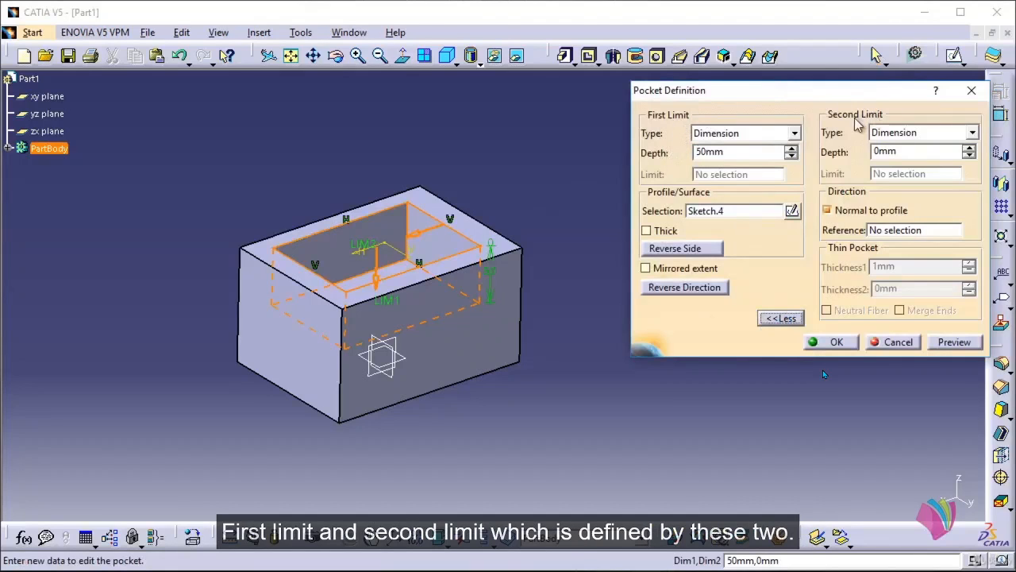
mouse_move(370, 237)
left_mouse_down()
mouse_move(367, 187)
mouse_move(367, 240)
left_mouse_up()
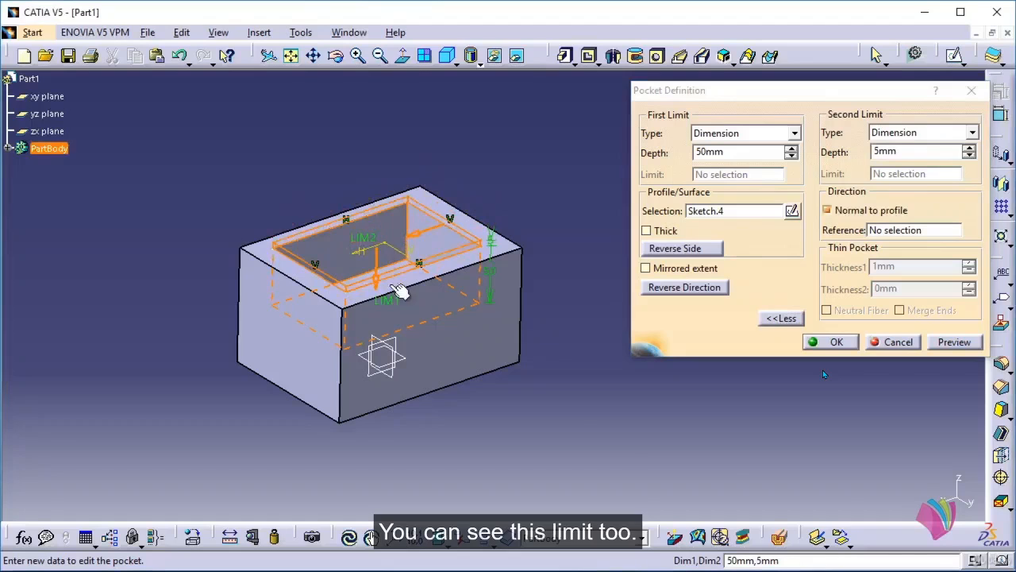
left_click_drag(389, 299, 390, 309)
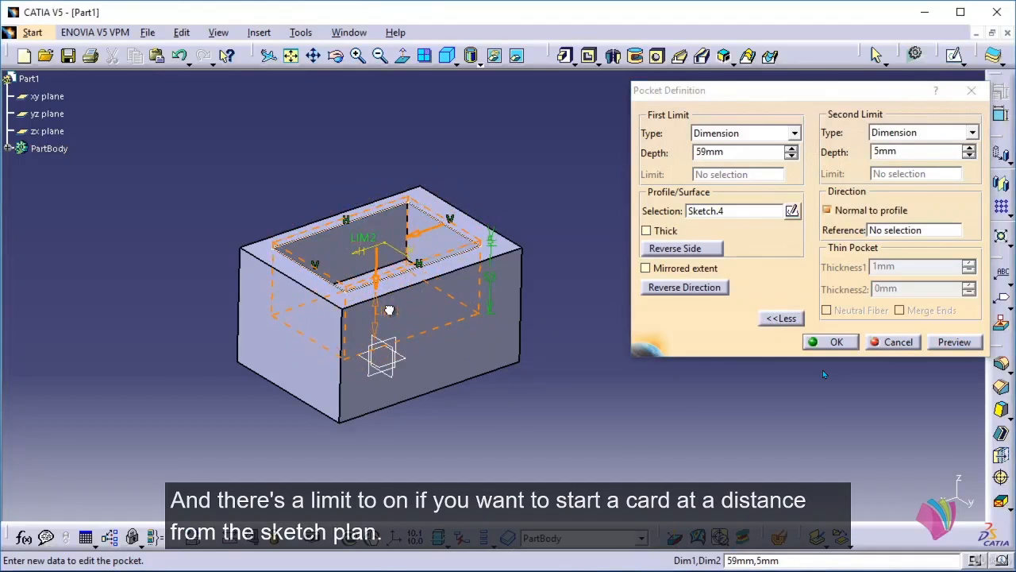
Pull the pocket's second limit to -16 mm so the cut starts below the sketch plane, and preview the enclosed cavity.
left_click_drag(370, 241, 371, 265)
middle_click_drag(373, 270, 393, 350)
middle_click_drag(504, 363, 516, 325)
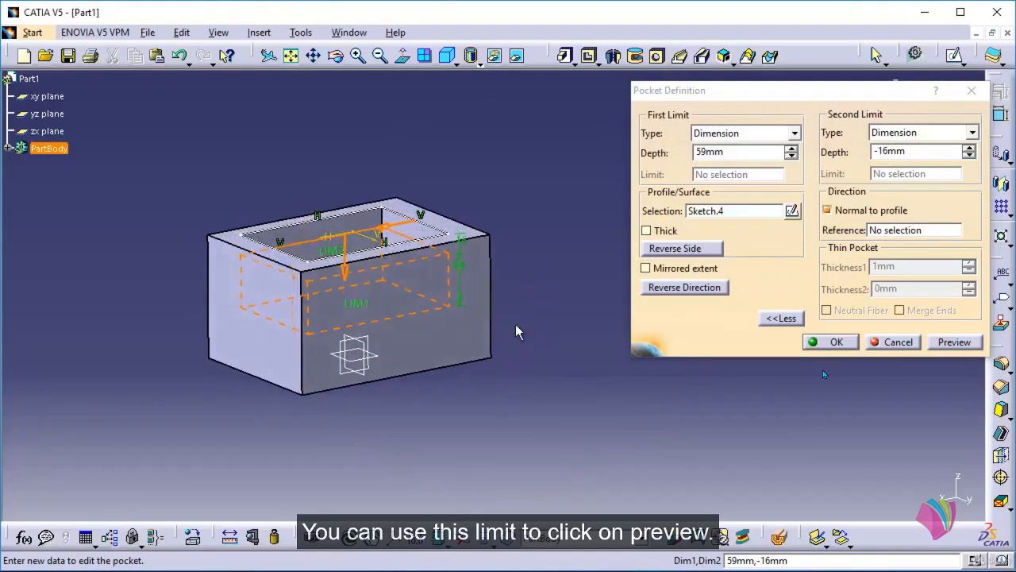
left_click(949, 343)
middle_click_drag(499, 245, 520, 277)
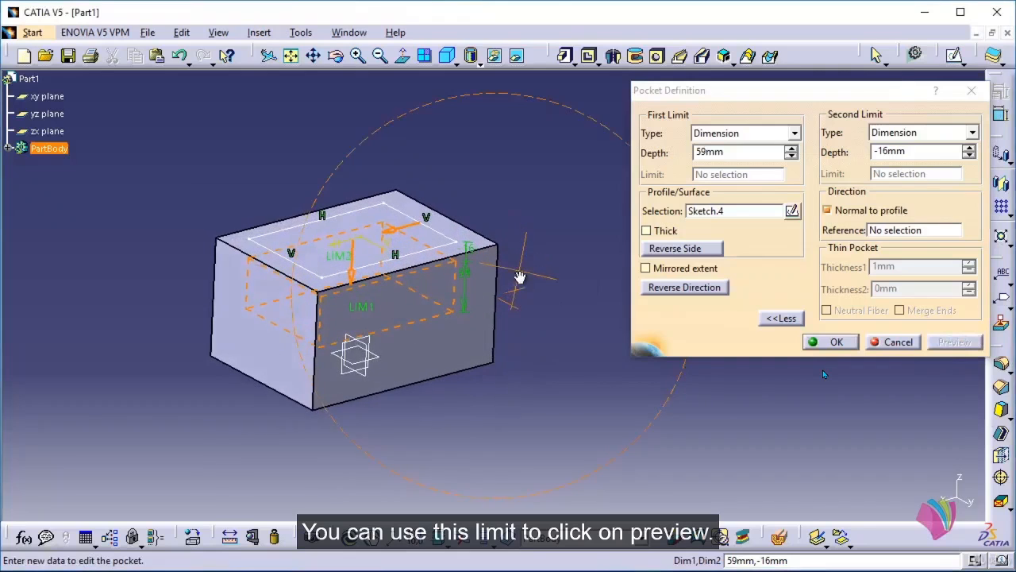
middle_click_drag(464, 322, 334, 246)
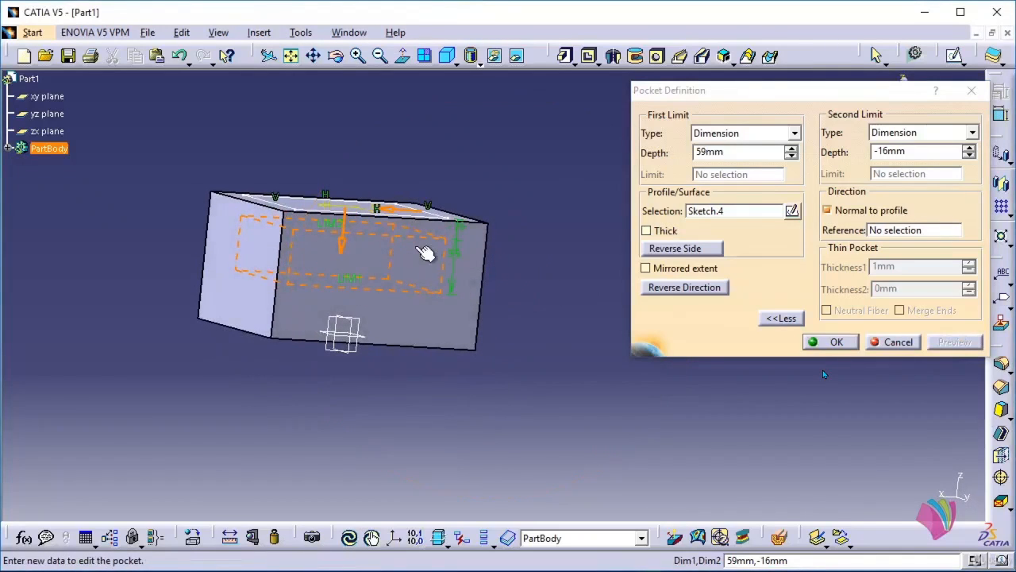
middle_click_drag(419, 254, 459, 340)
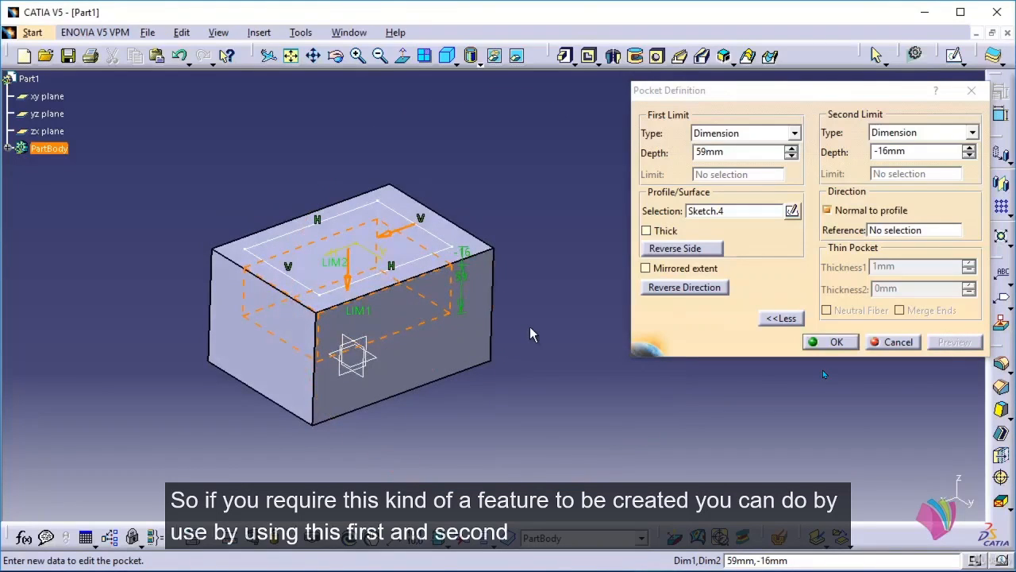
Set the pocket's second limit to 0 mm and preview the open cut from the block's top face.
left_click_drag(940, 151, 828, 166)
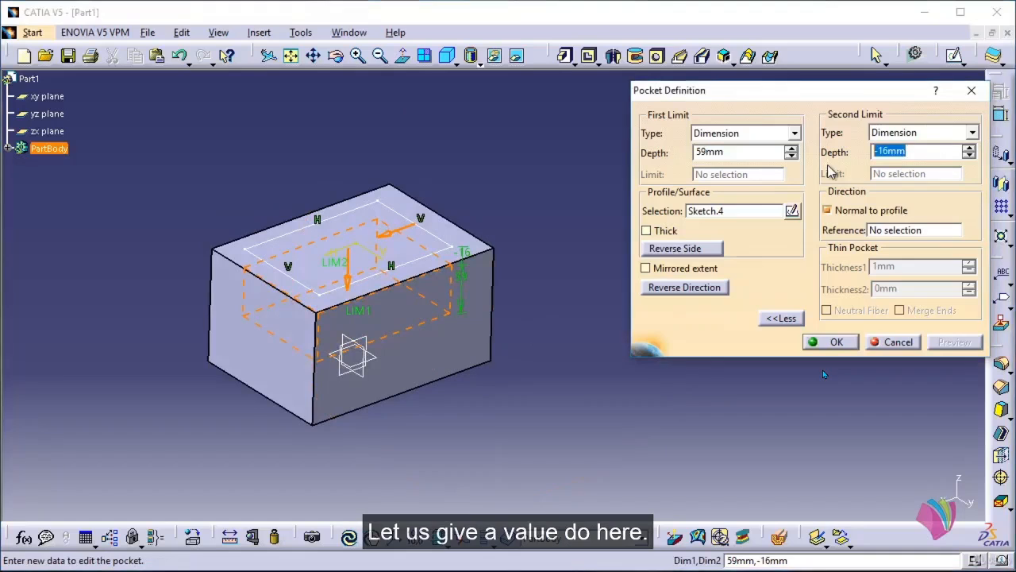
type("0")
key("Return")
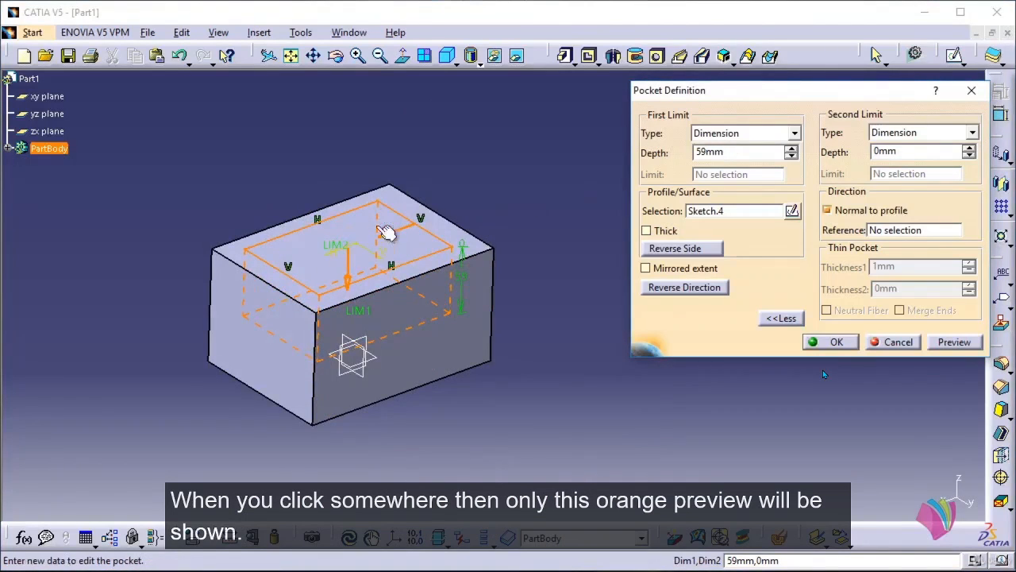
left_click(951, 344)
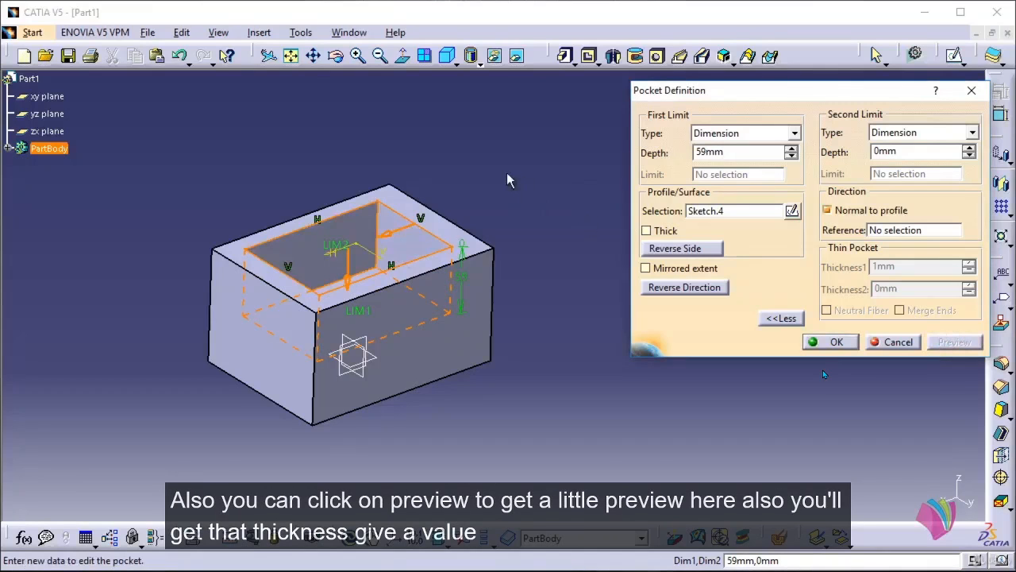
middle_click_drag(507, 173, 512, 198)
Enable the Thick option for the pocket with a Thickness1 of 10 mm and preview the thin groove.
left_click(652, 230)
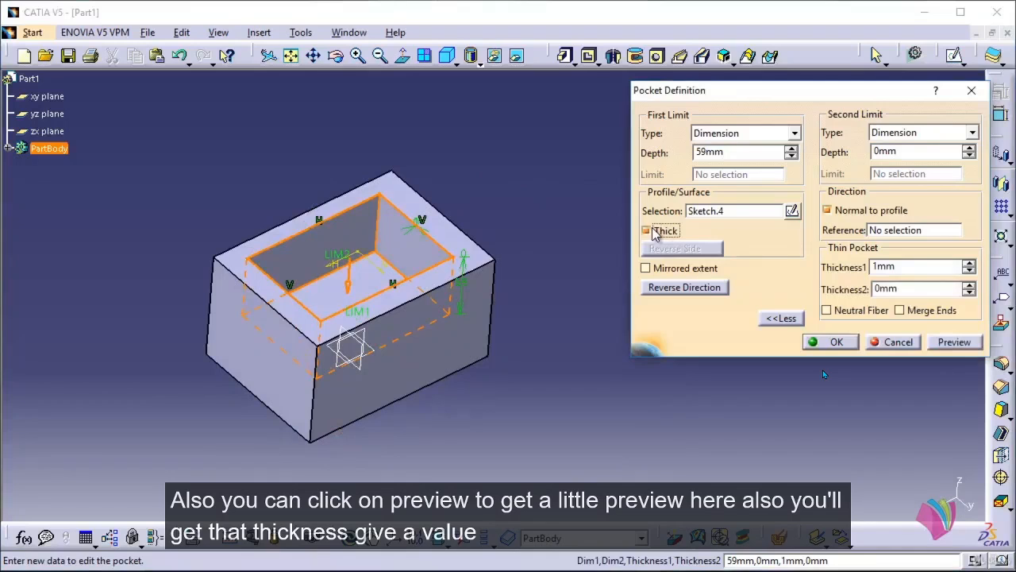
double_click(869, 269)
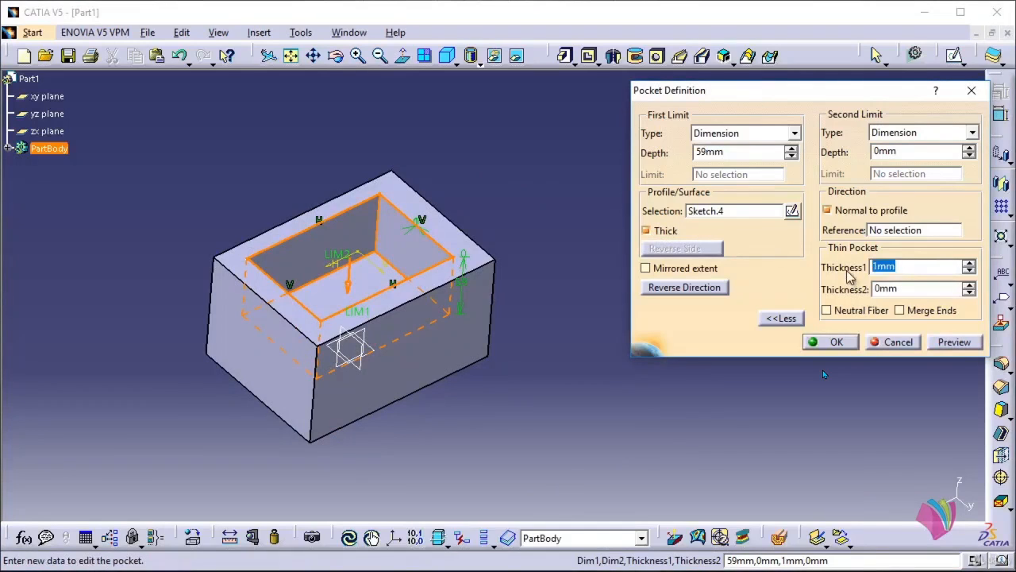
type("10")
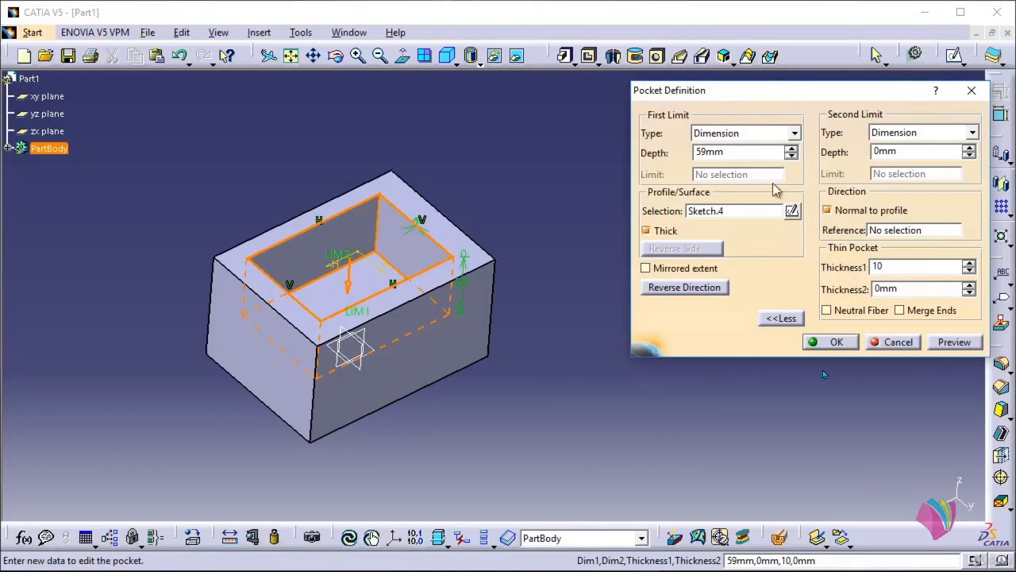
left_click(737, 151)
mouse_move(553, 308)
middle_mouse_down()
mouse_move(543, 385)
mouse_move(524, 321)
mouse_move(555, 295)
middle_mouse_up()
left_click(954, 341)
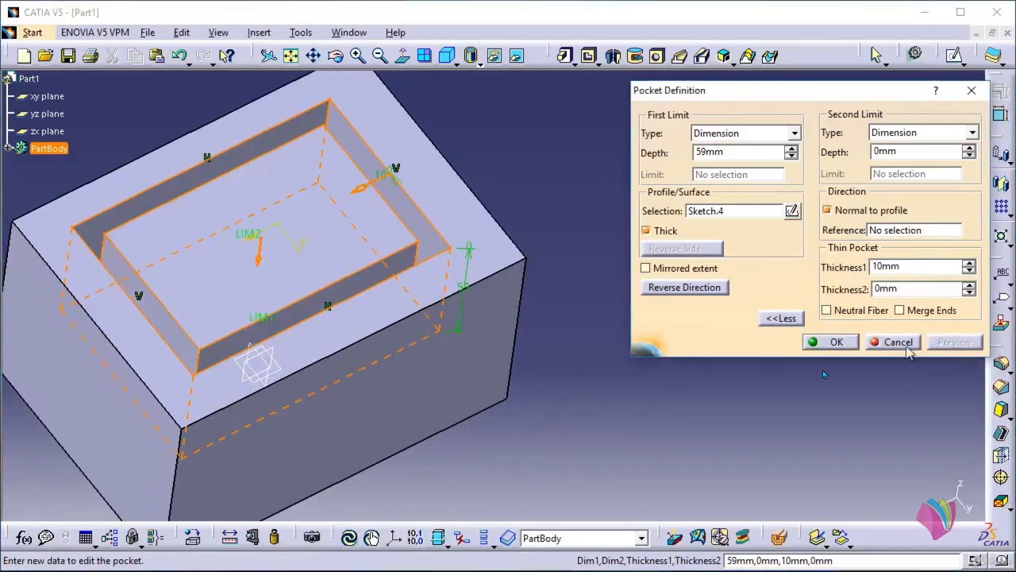
mouse_move(571, 350)
middle_mouse_down()
mouse_move(520, 345)
mouse_move(529, 325)
mouse_move(554, 343)
middle_mouse_up()
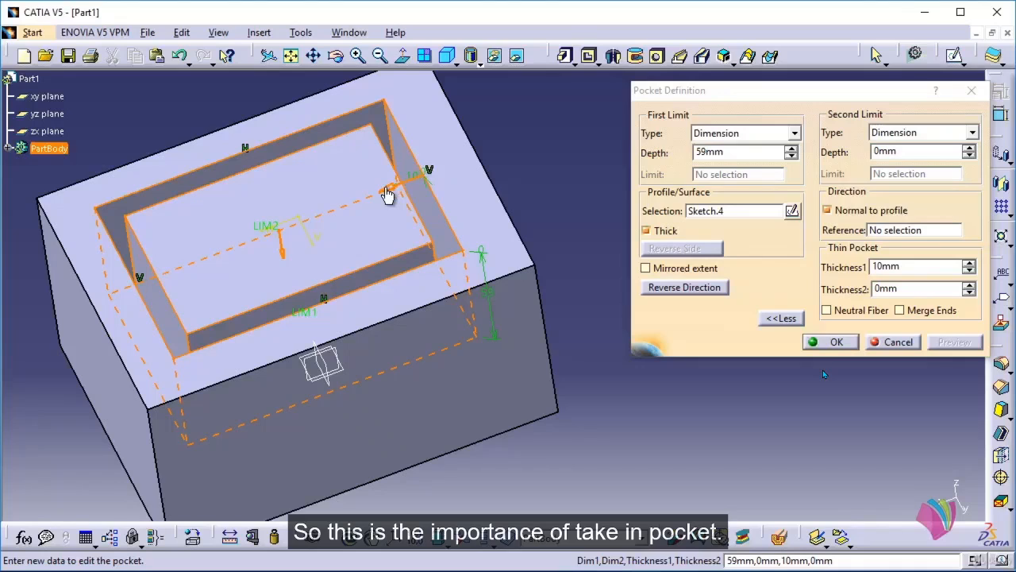
Set the thin pocket's Thickness2 to 5 mm and preview the widened groove.
left_click_drag(929, 289, 848, 295)
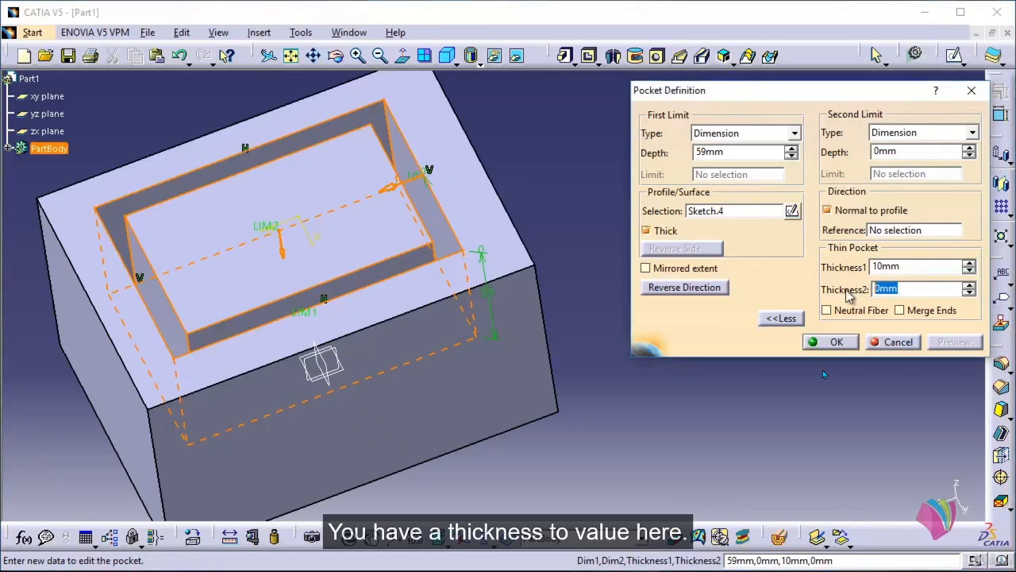
type("5")
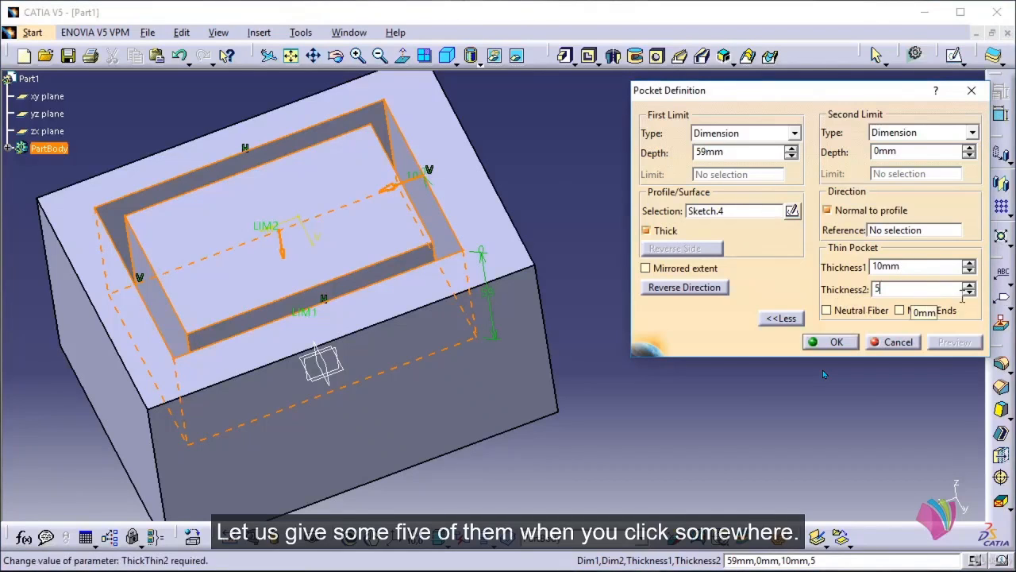
left_click(824, 374)
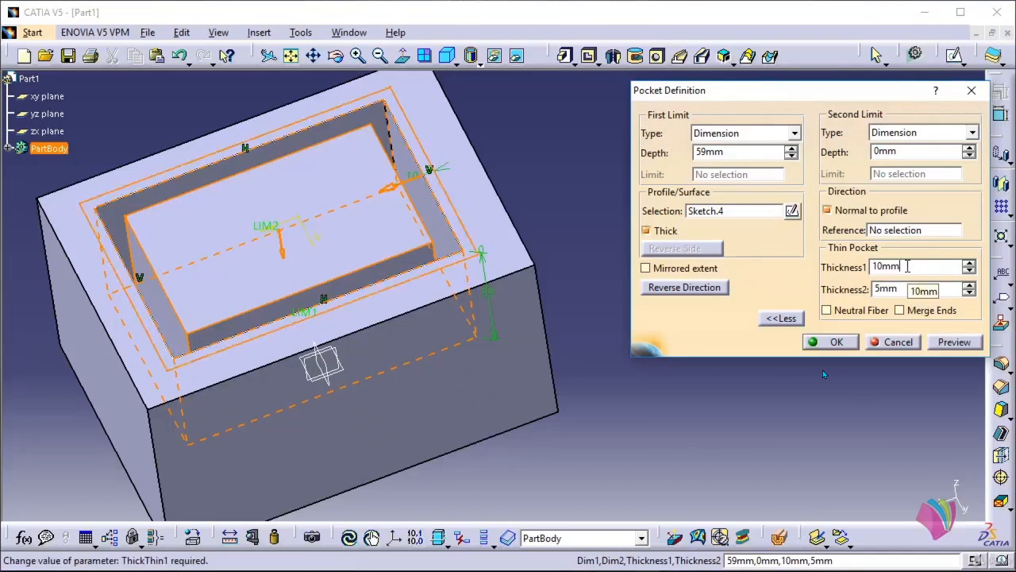
left_click(955, 343)
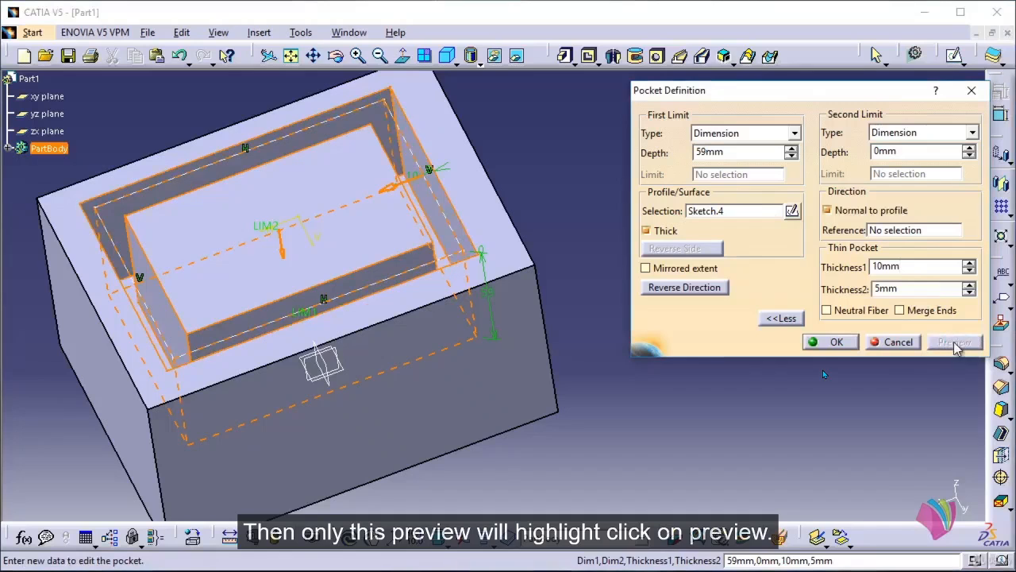
middle_click_drag(557, 225, 531, 252)
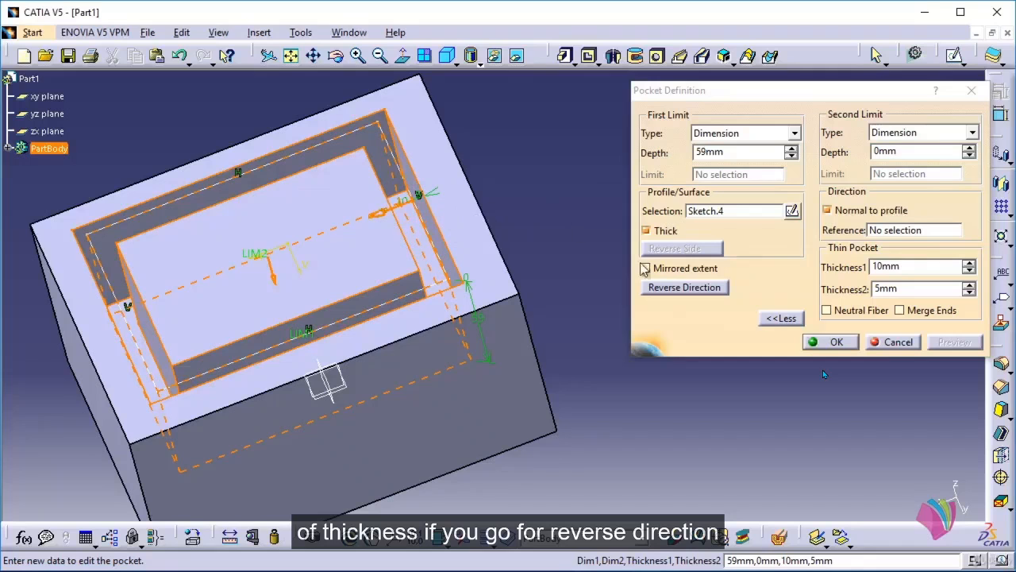
Try to reverse the thin pocket's direction so it points upward out of the block, and preview it.
left_click(707, 288)
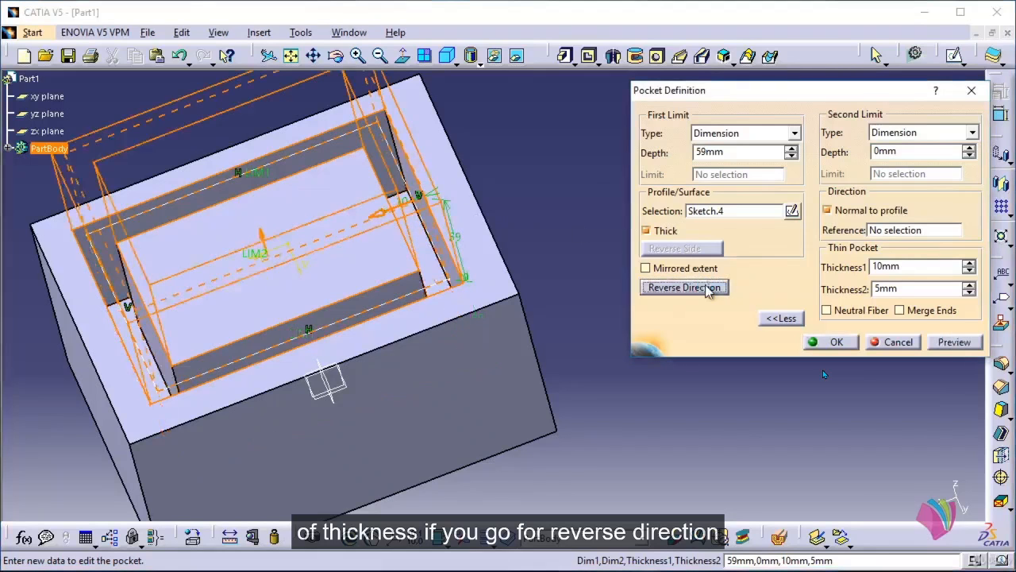
middle_click_drag(518, 371, 610, 272)
middle_click_drag(472, 359, 476, 314)
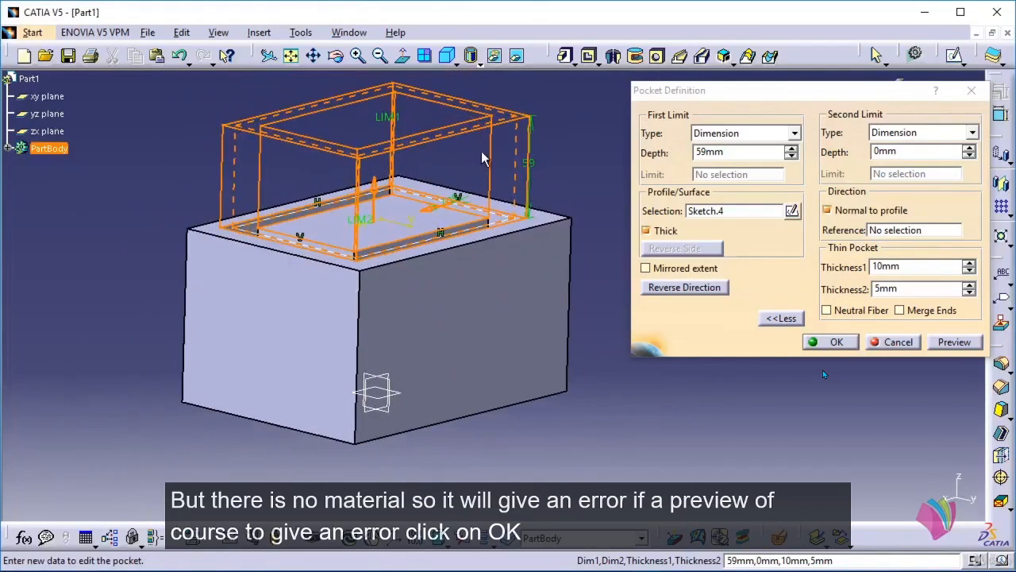
left_click(975, 343)
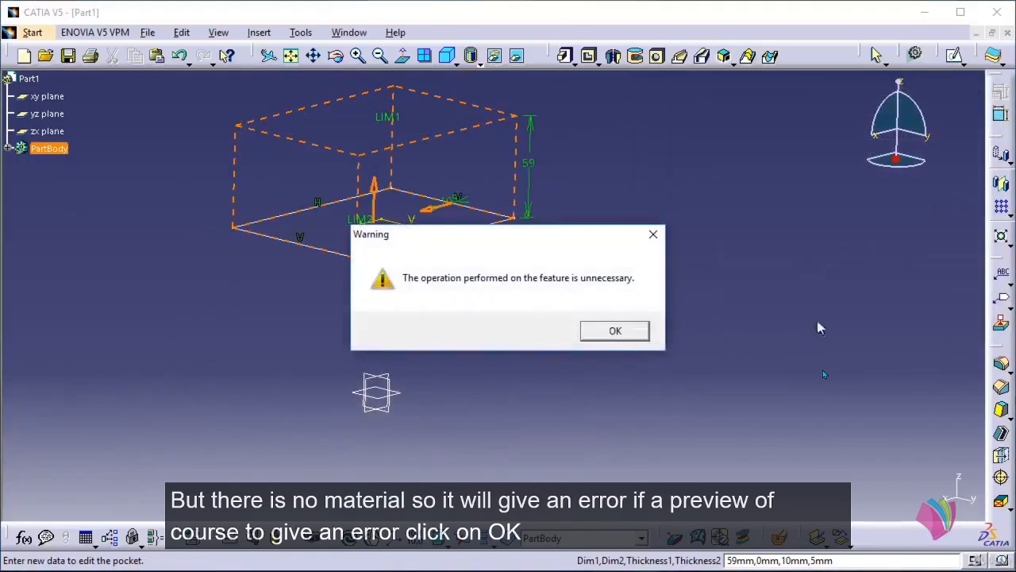
left_click(617, 332)
Reverse the pocket's direction back into the block, preview the groove, and turn off Thick to preview the plain pocket.
left_click(646, 230)
left_click(685, 288)
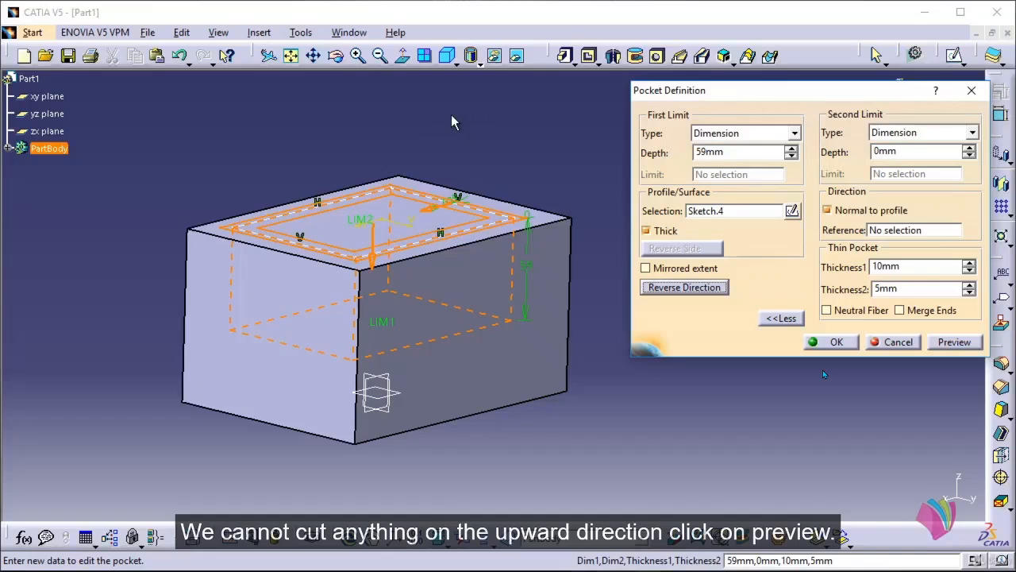
left_click(954, 341)
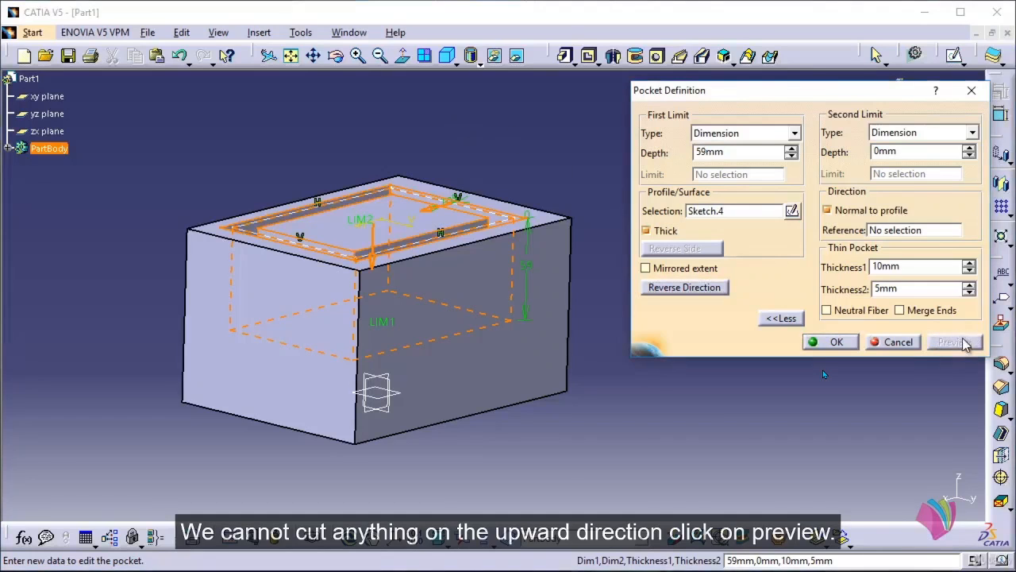
mouse_move(433, 246)
middle_mouse_down()
mouse_move(427, 223)
mouse_move(422, 249)
middle_mouse_up()
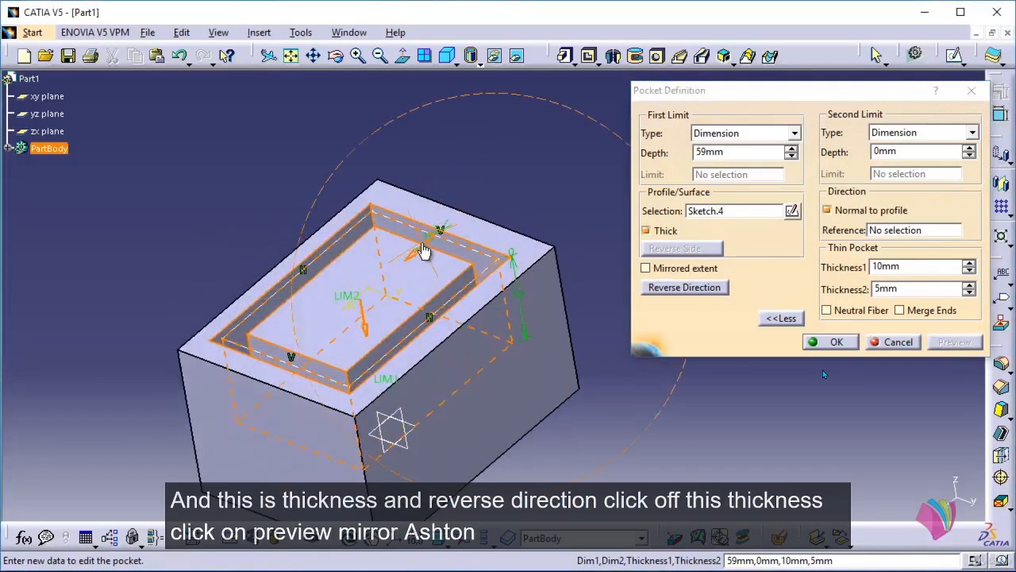
left_click(648, 233)
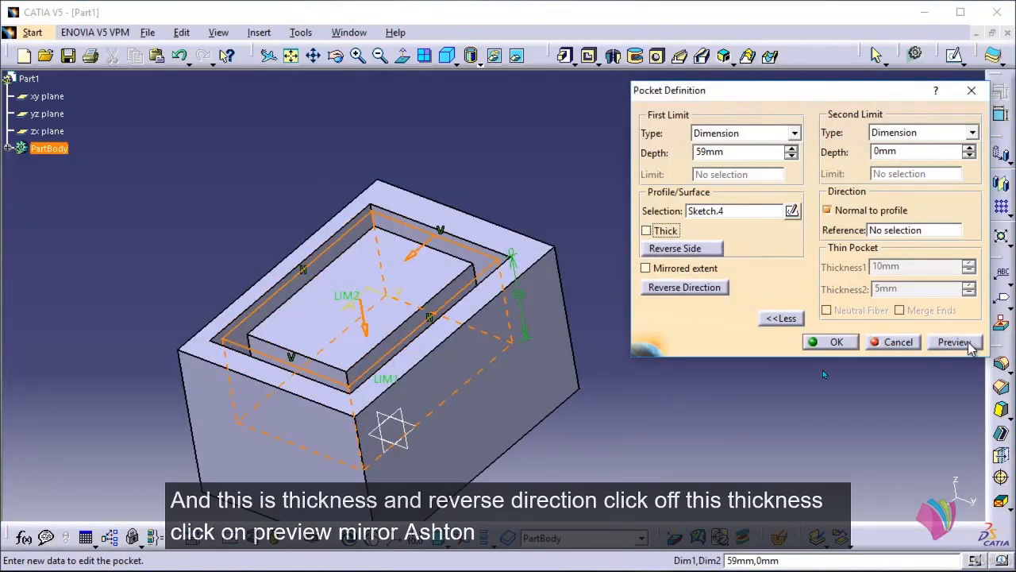
left_click(954, 342)
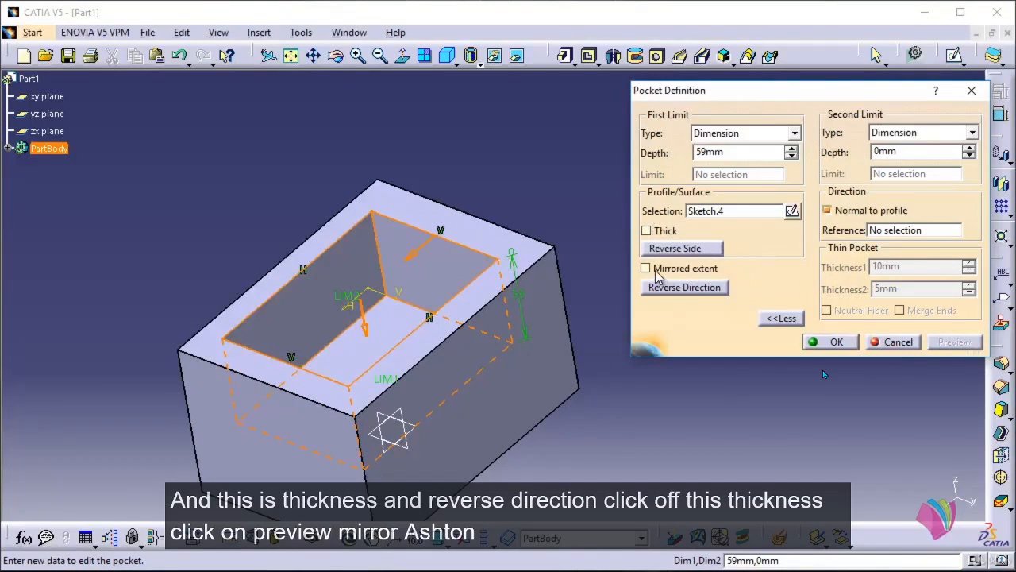
Preview the pocket with Mirrored extent enabled, and turn the option off again to restore the one-sided cut.
left_click(657, 274)
left_click(657, 274)
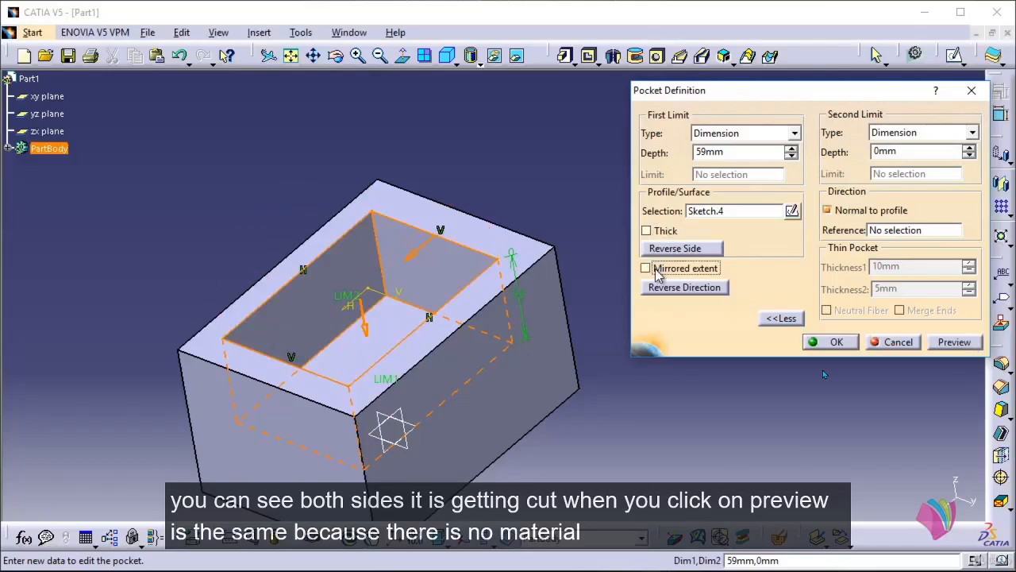
left_click(648, 268)
middle_click_drag(447, 408, 448, 333)
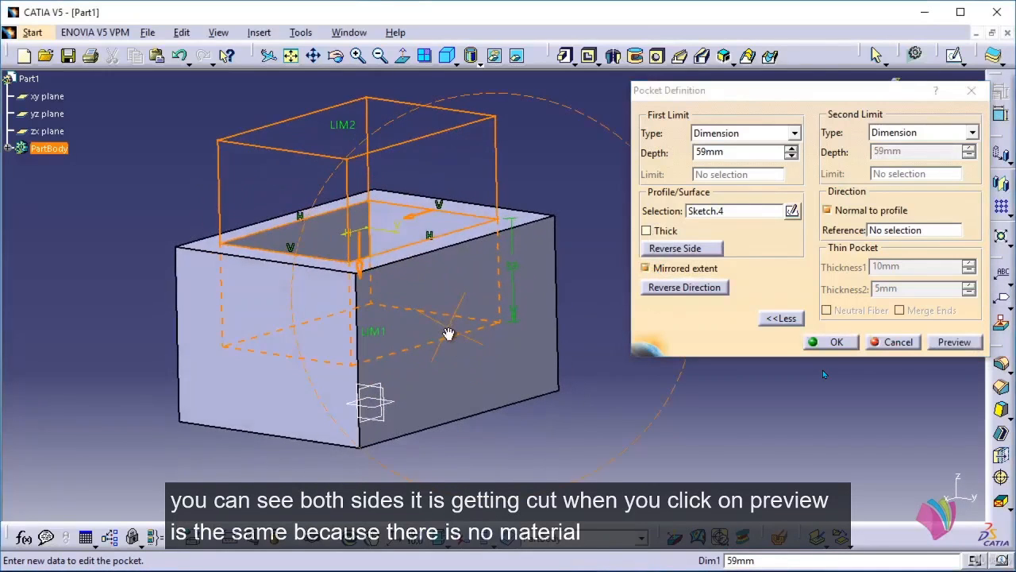
left_click(953, 342)
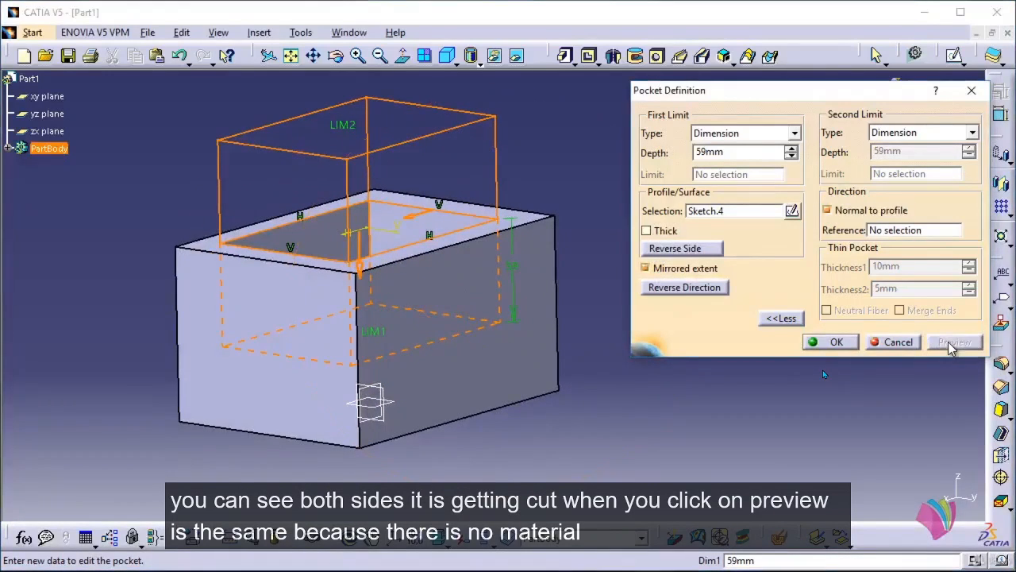
middle_click_drag(565, 327, 616, 391)
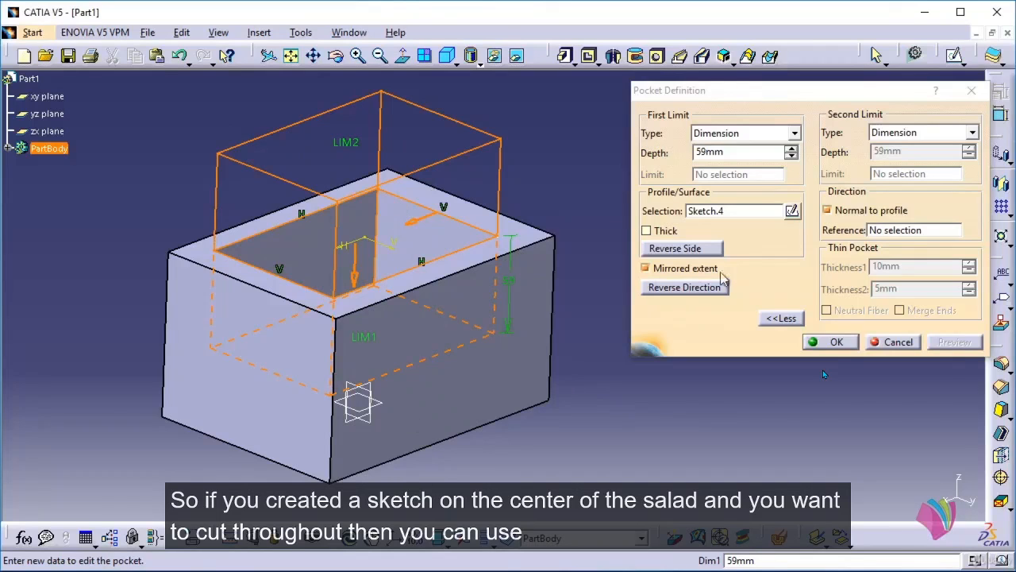
left_click(656, 270)
left_click(975, 342)
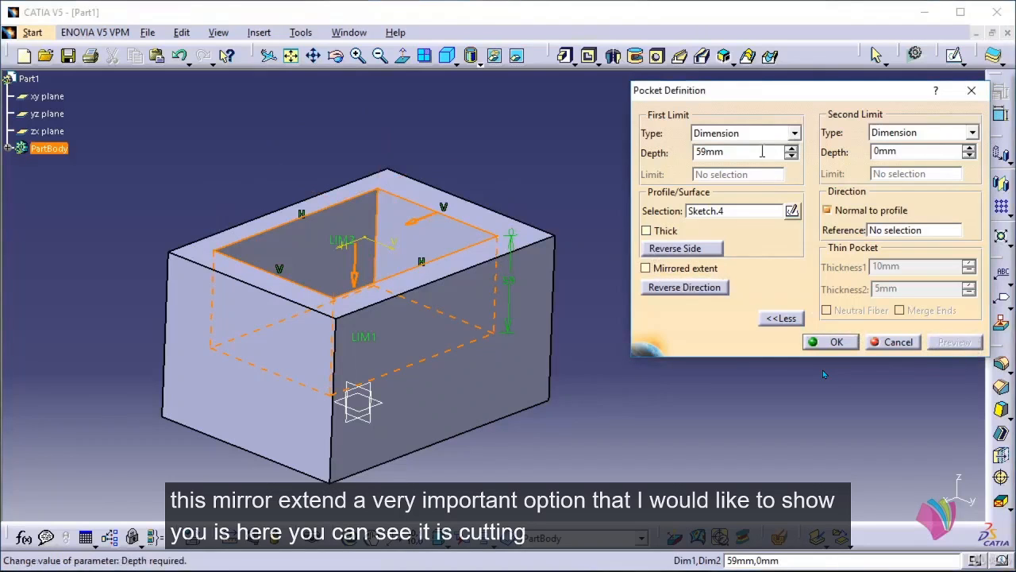
Set the pocket's first limit type to Up to last and preview the cut through the entire block.
middle_click_drag(545, 187, 545, 265)
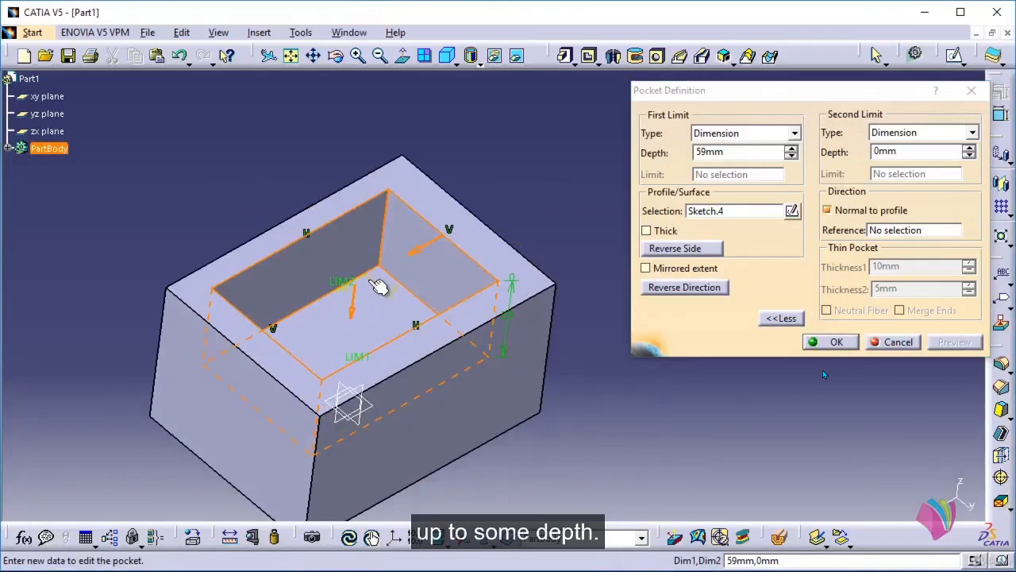
middle_click_drag(566, 347, 489, 261)
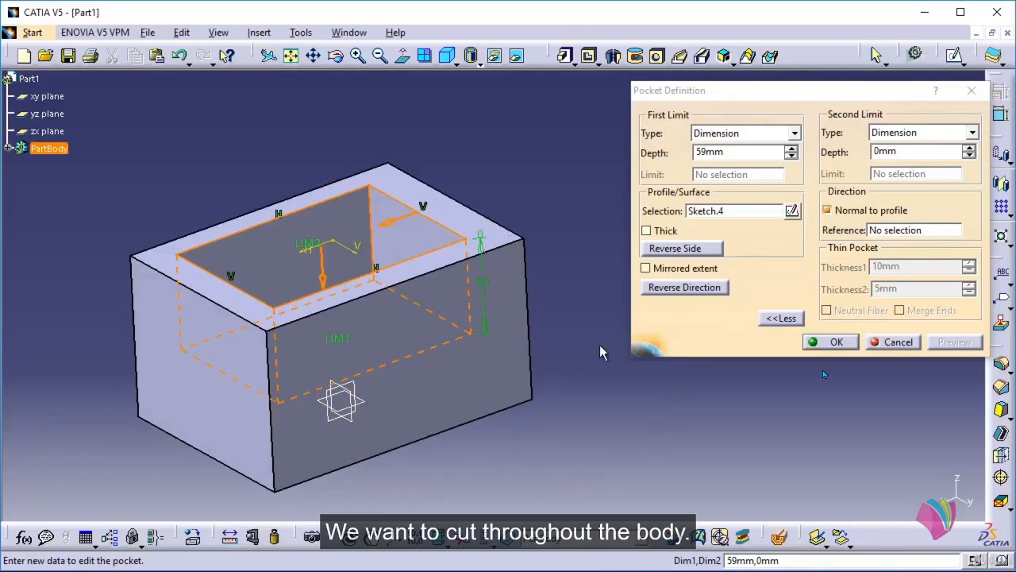
left_click(794, 133)
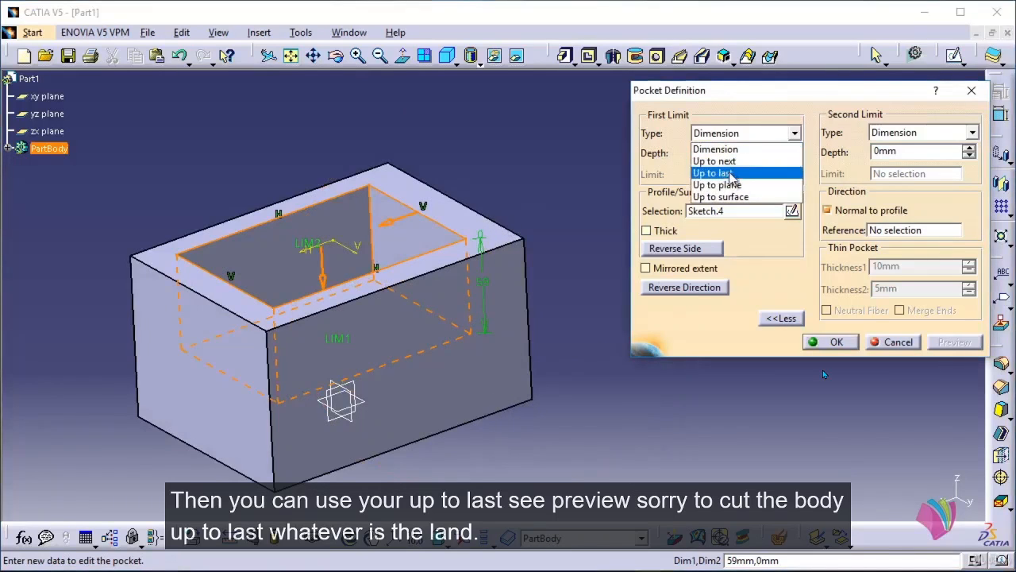
left_click(731, 173)
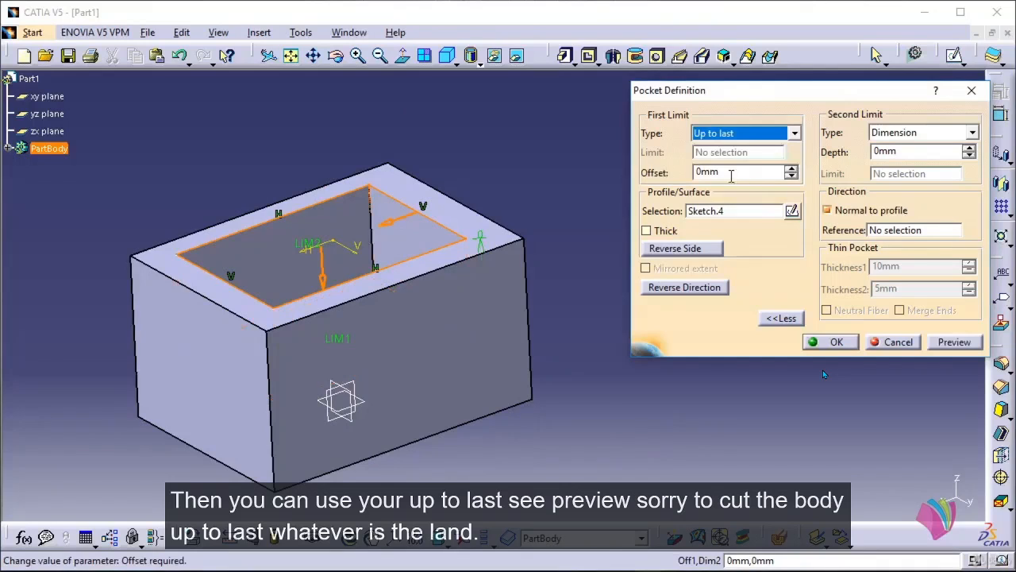
left_click(956, 343)
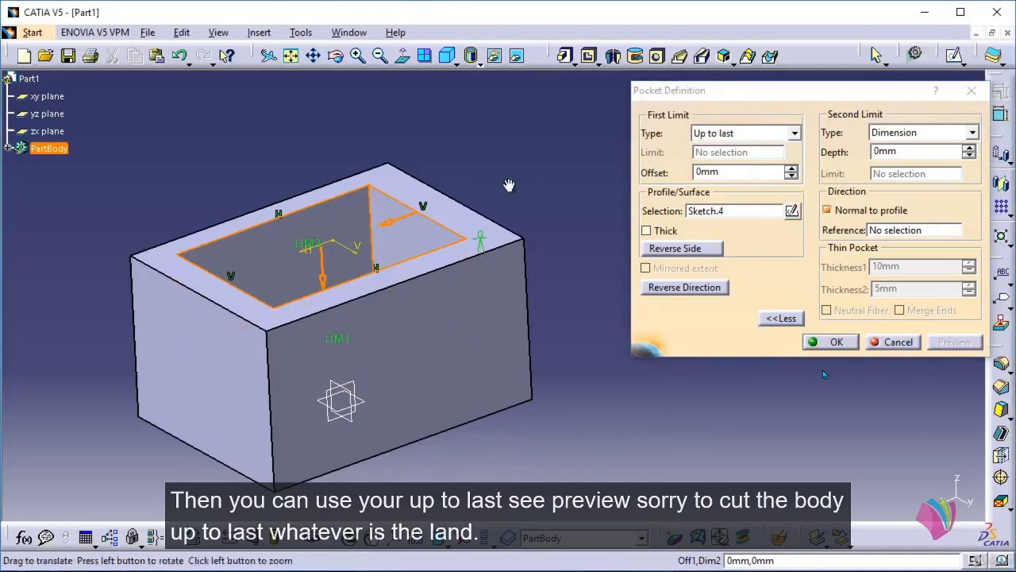
middle_click_drag(520, 274, 524, 292)
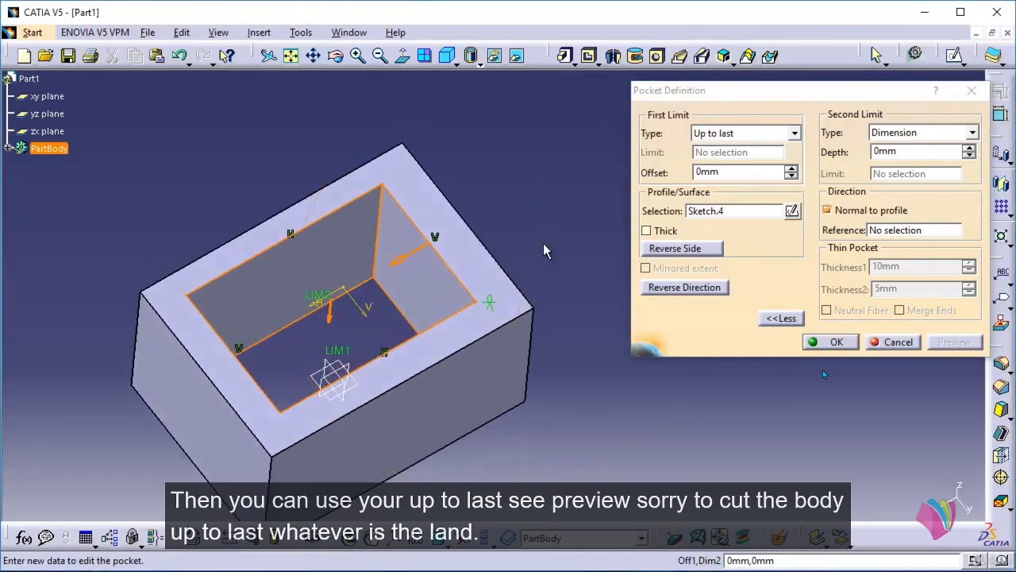
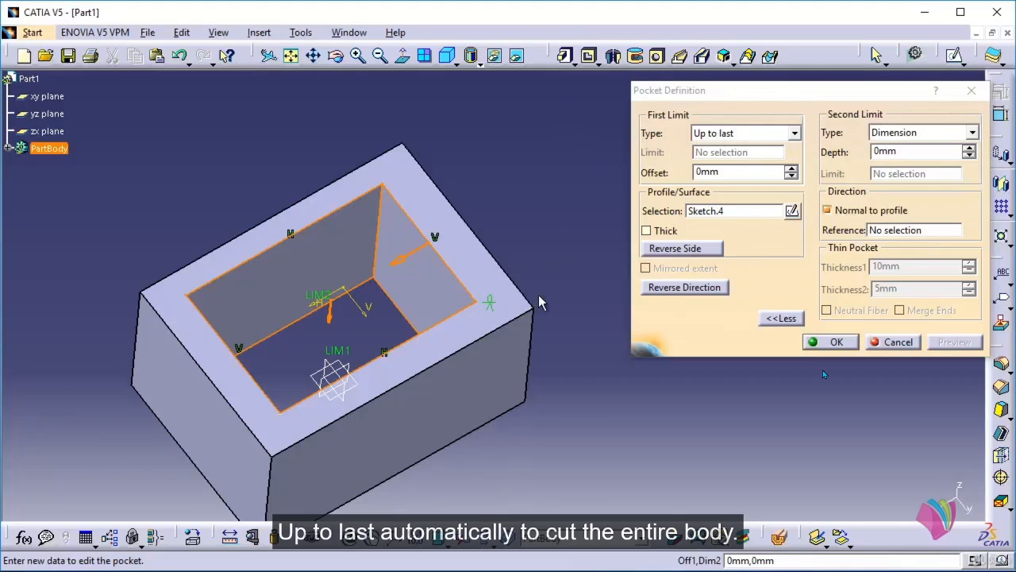
Cancel the pocket edit and delete the pocket without its aggregated elements, so that its rectangular sketch is kept.
left_click(893, 342)
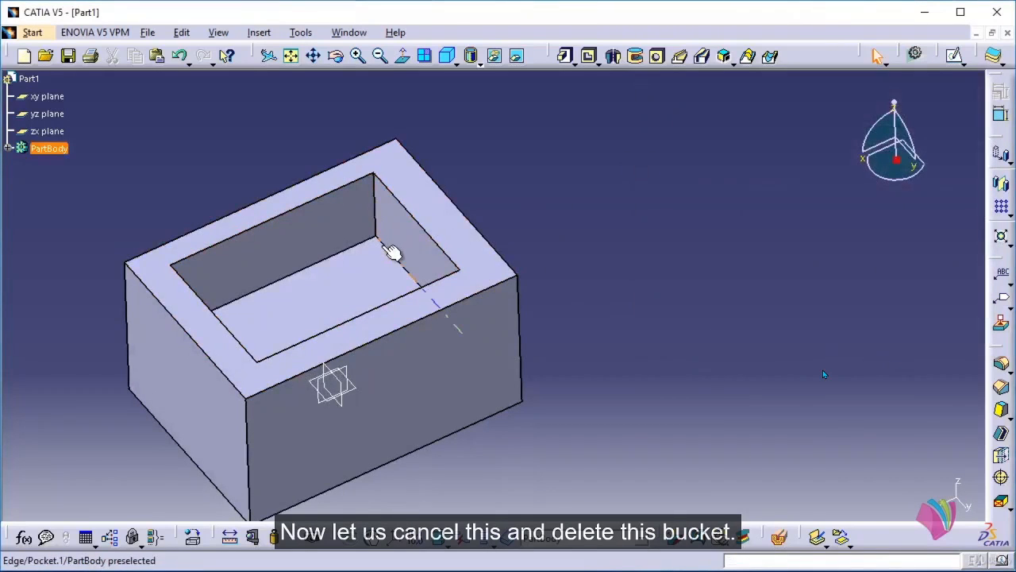
left_click(417, 246)
key("Delete")
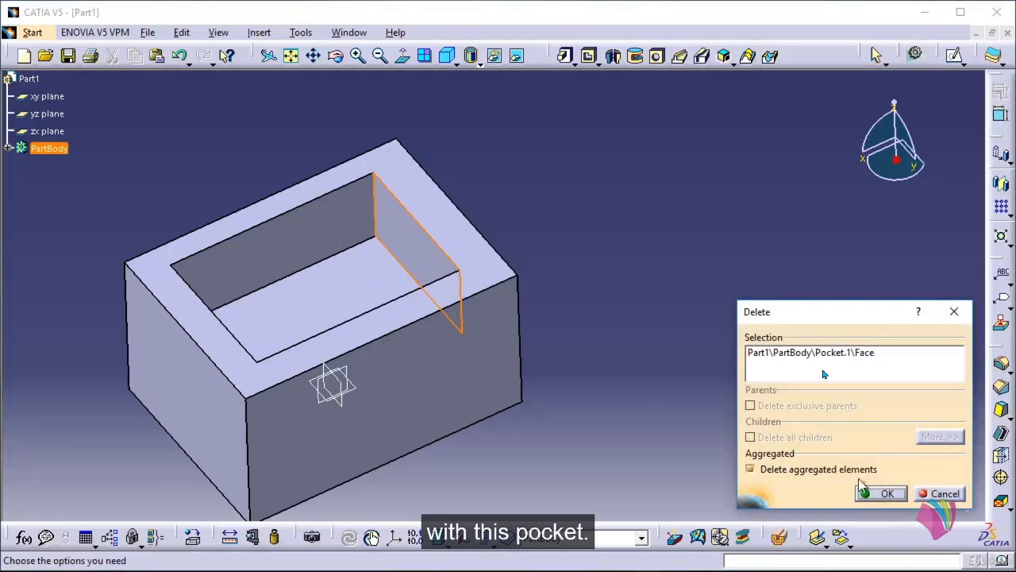
left_click(752, 469)
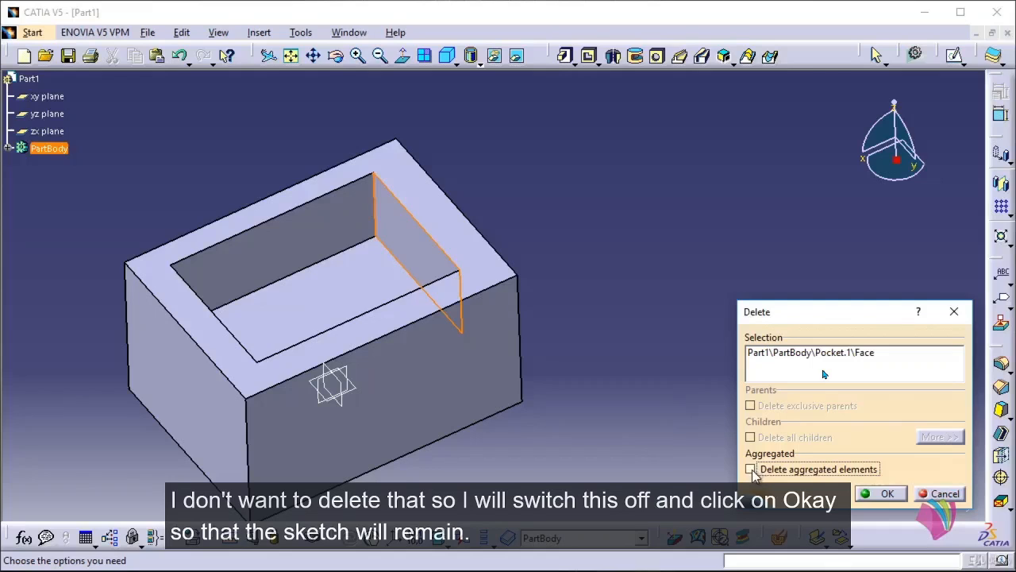
left_click(885, 494)
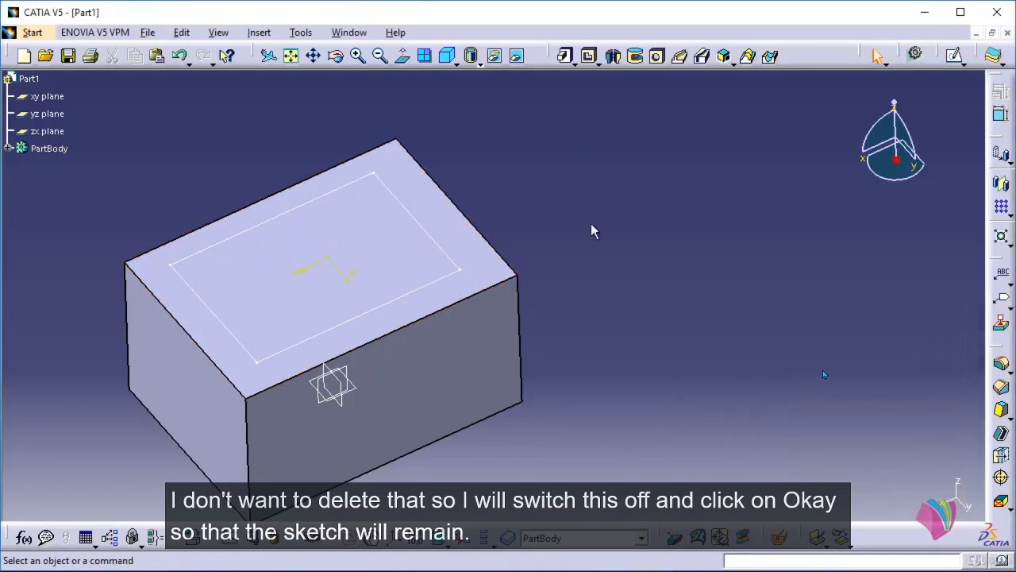
Sketch a slanted line on the block's front face, running from inside the face up past its upper edge, and exit the sketch.
left_click(484, 357)
left_click(954, 56)
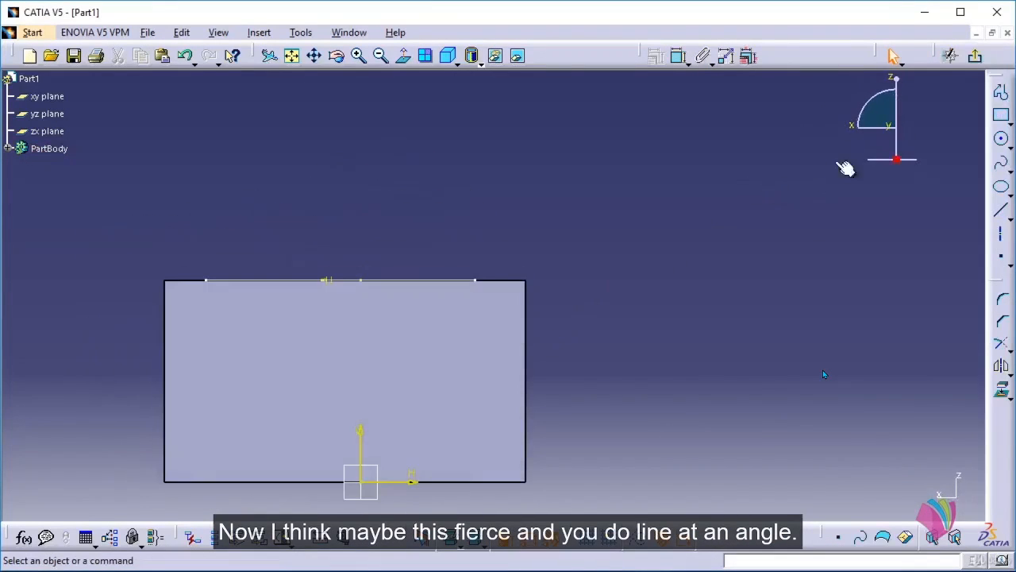
left_click(1001, 211)
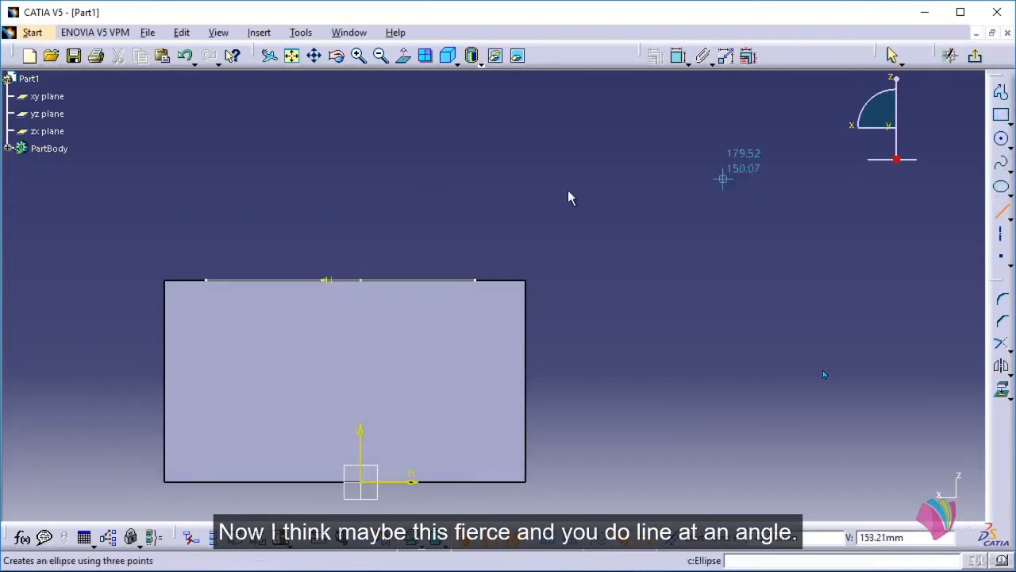
left_click(439, 402)
left_click(627, 183)
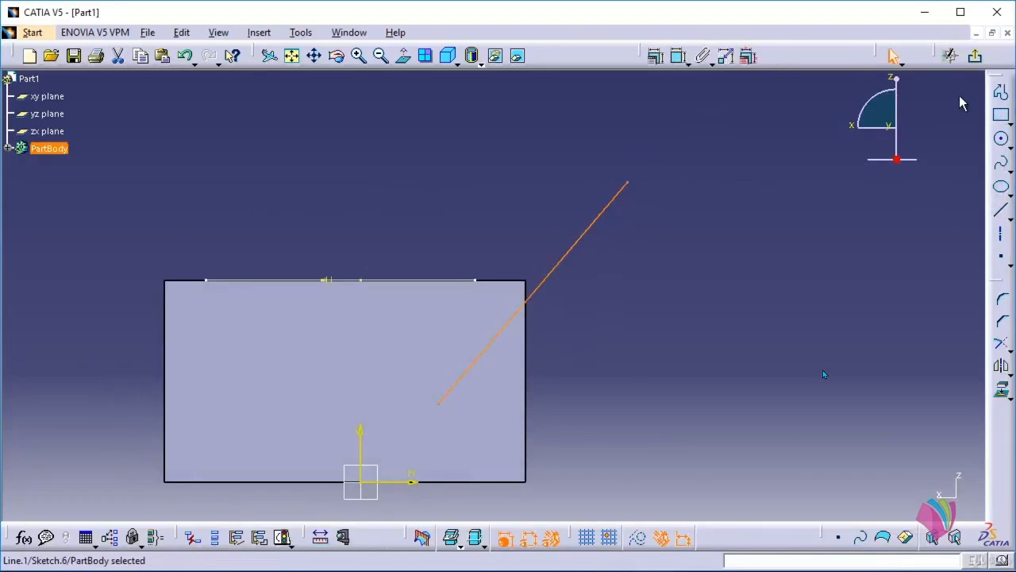
left_click(976, 57)
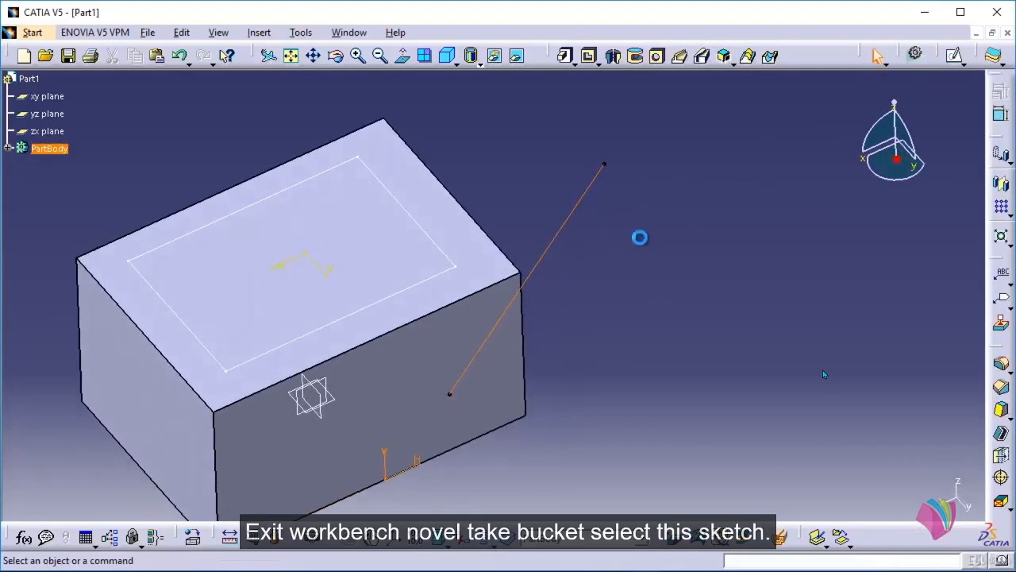
Start a pocket from the rectangular sketch on the top face and use the slanted line as its direction reference.
left_click(590, 57)
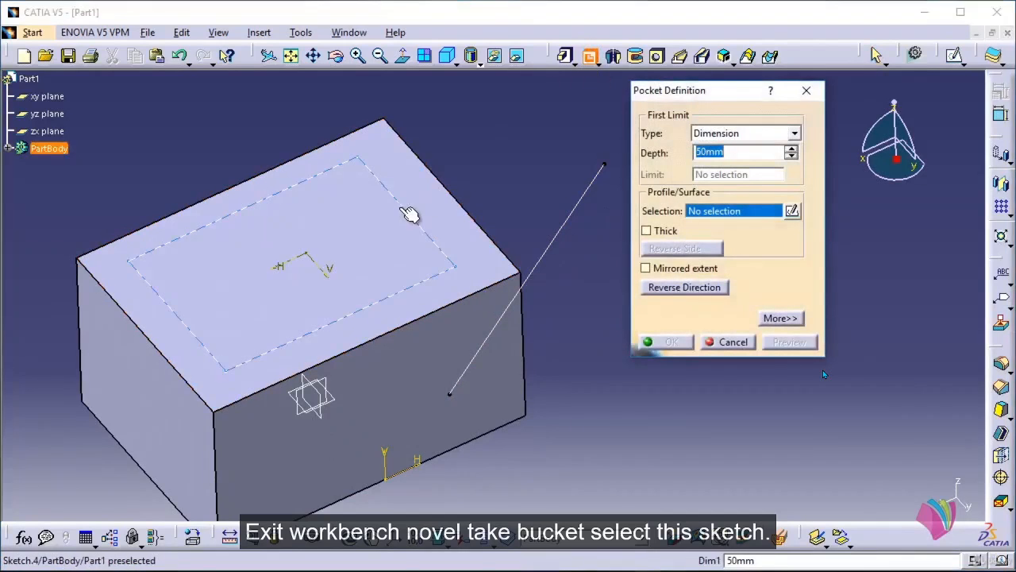
left_click(411, 215)
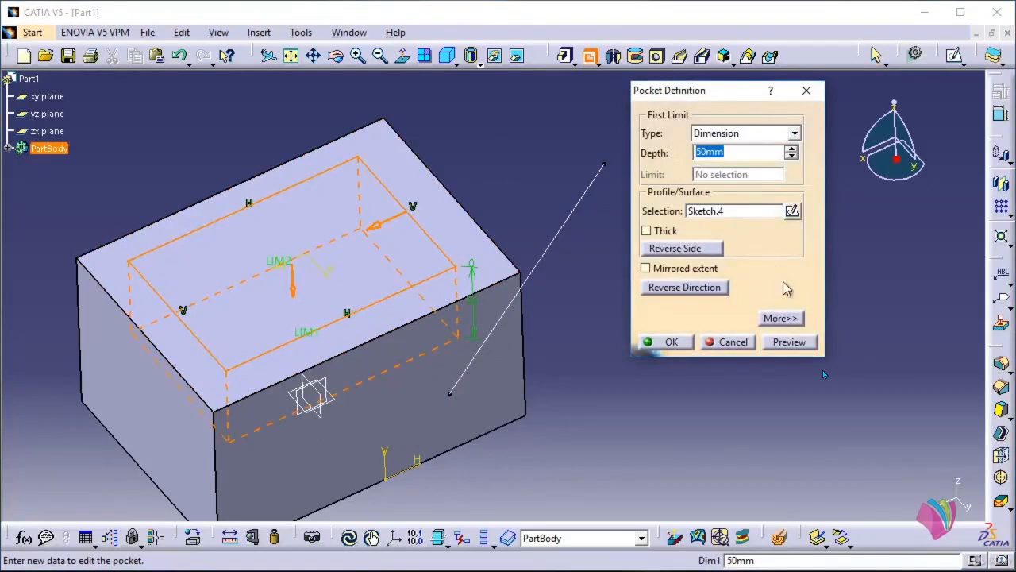
left_click(794, 318)
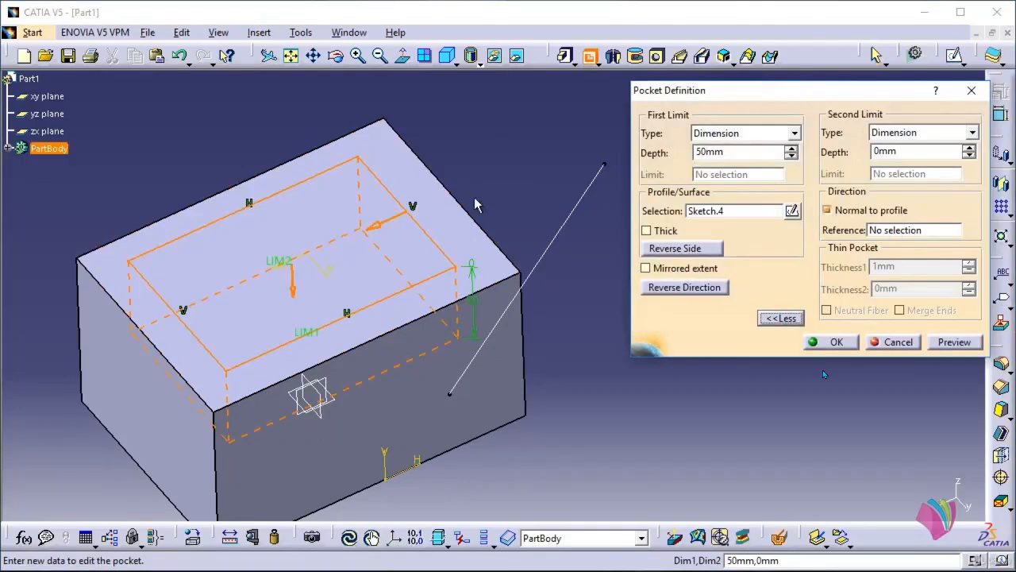
mouse_move(426, 304)
middle_mouse_down()
mouse_move(432, 249)
mouse_move(436, 295)
middle_mouse_up()
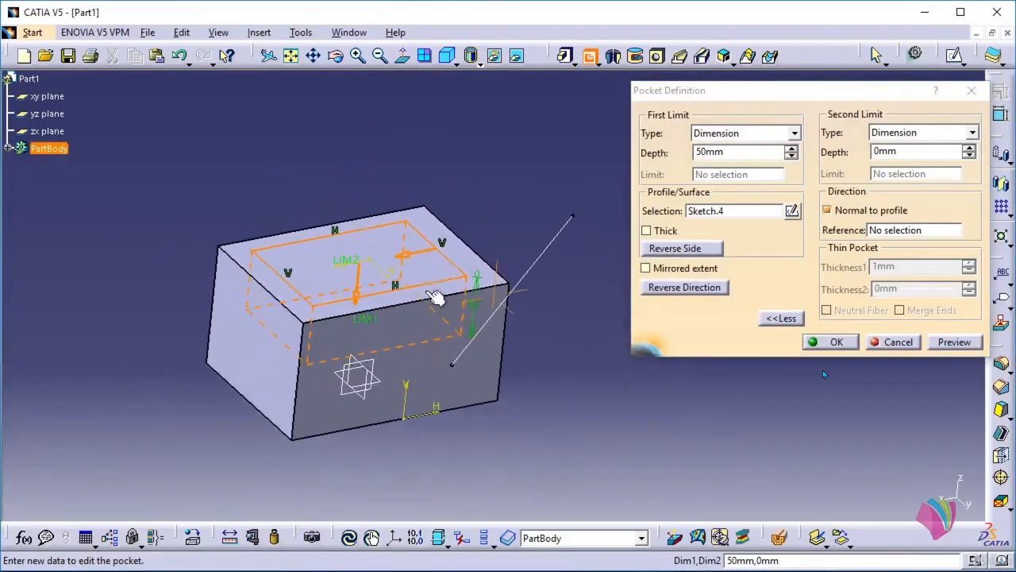
middle_click_drag(522, 222, 494, 216)
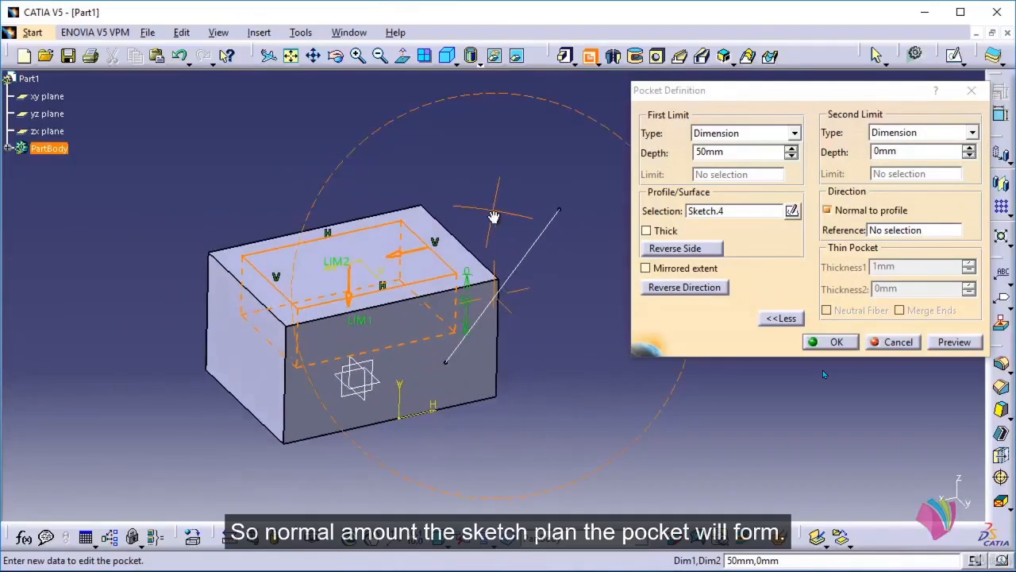
left_click(902, 231)
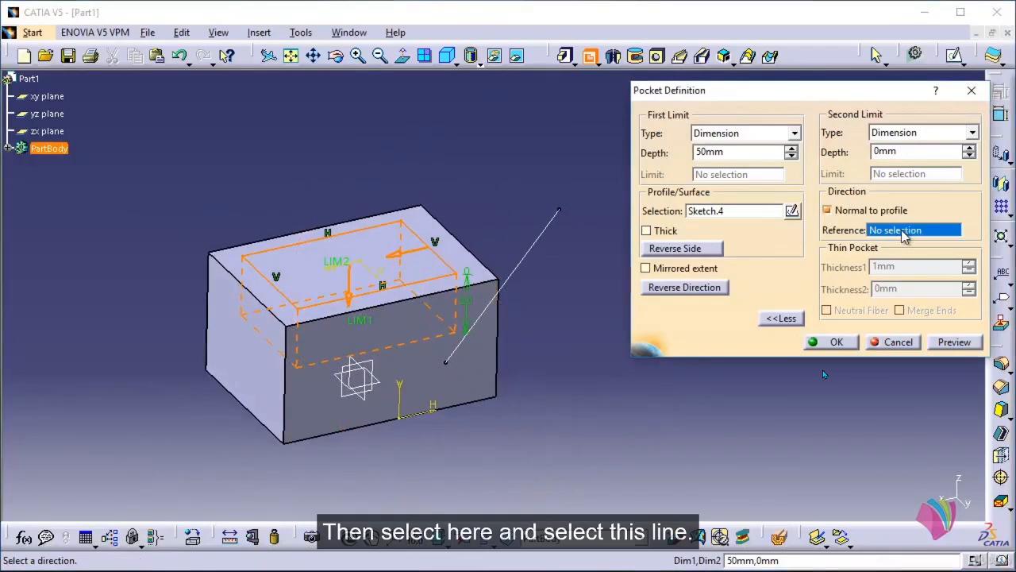
left_click(527, 256)
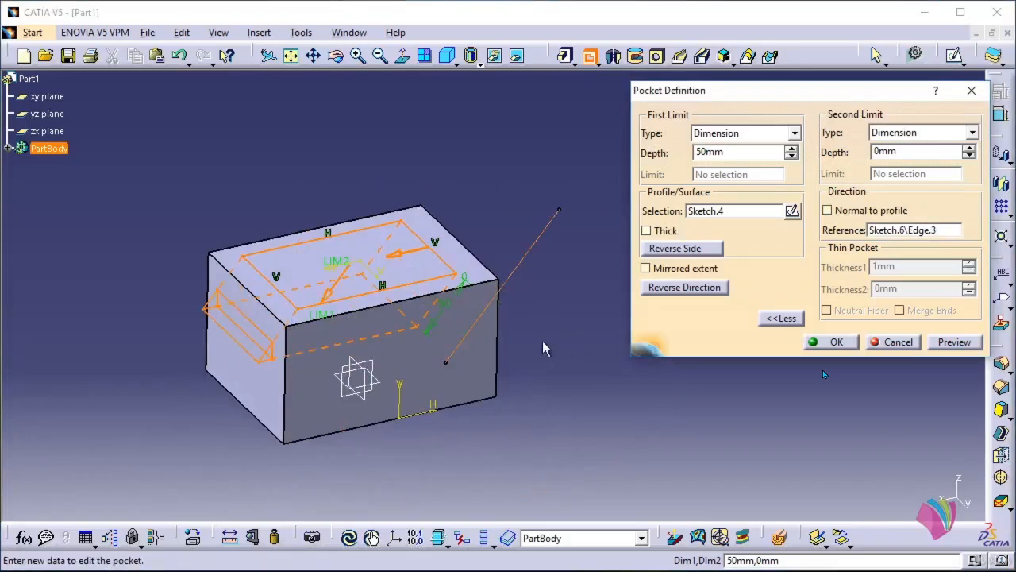
middle_click_drag(465, 387, 540, 368)
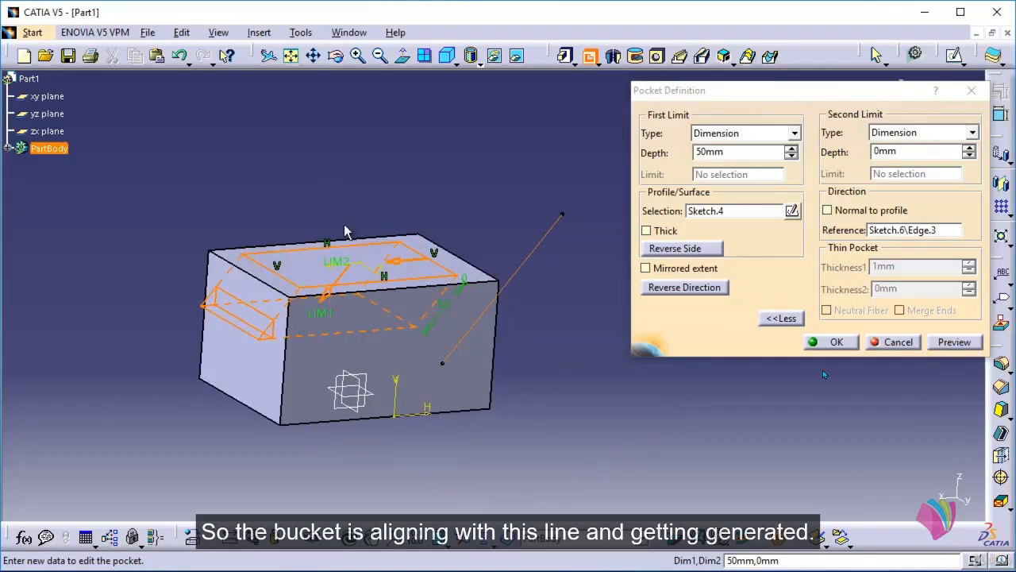
Extend the angled pocket's depth to 178 mm so it passes out of the block, and create it.
left_click_drag(501, 284, 210, 449)
left_click(834, 342)
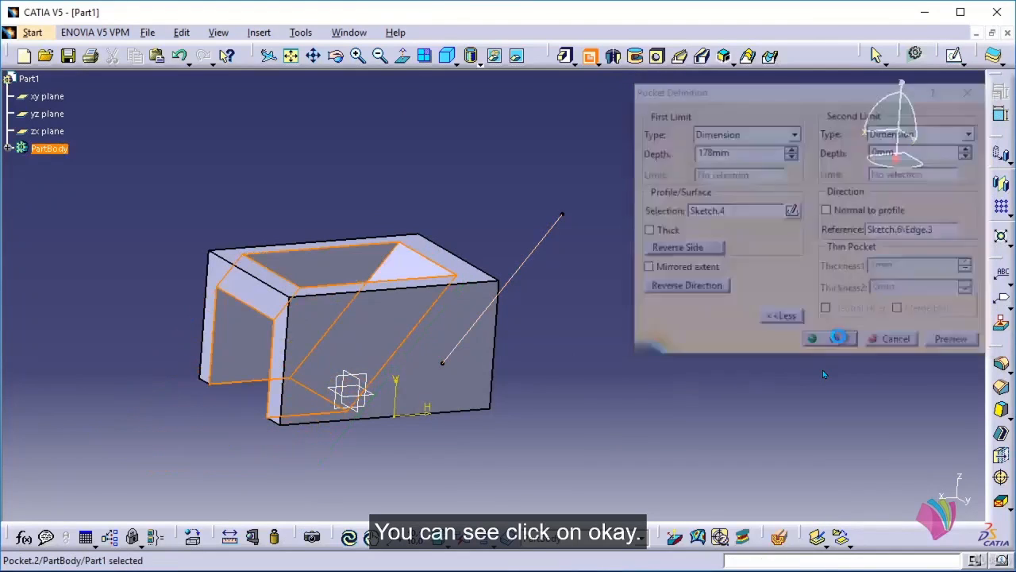
middle_click_drag(633, 264, 627, 385)
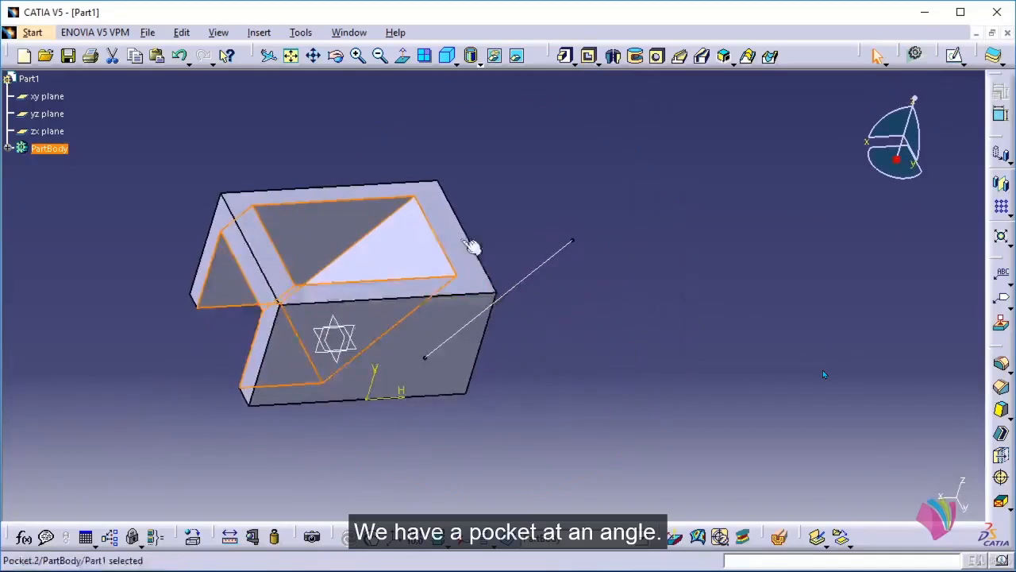
middle_click_drag(471, 245, 393, 276)
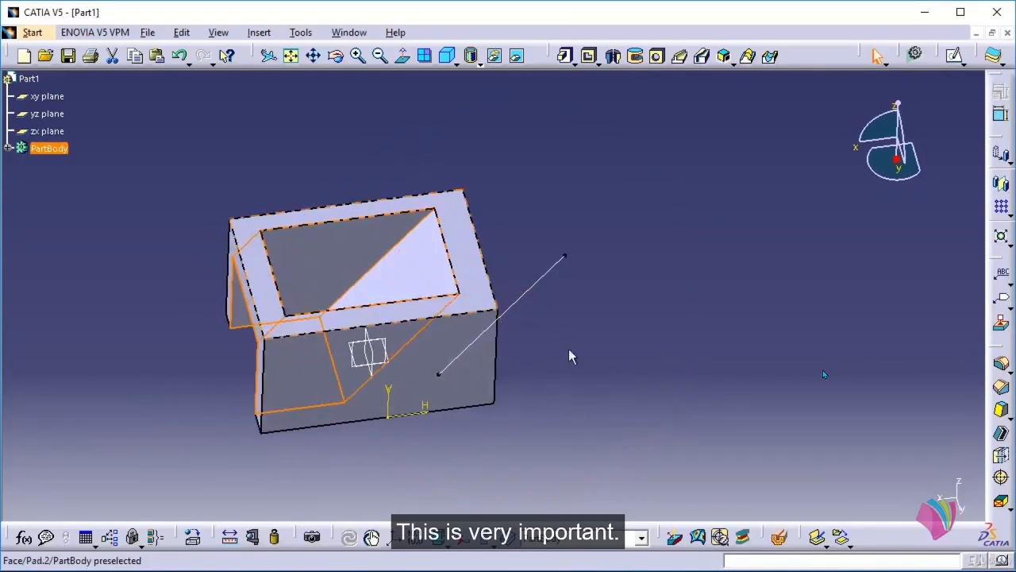
middle_click_drag(570, 356, 640, 319)
left_click(640, 318)
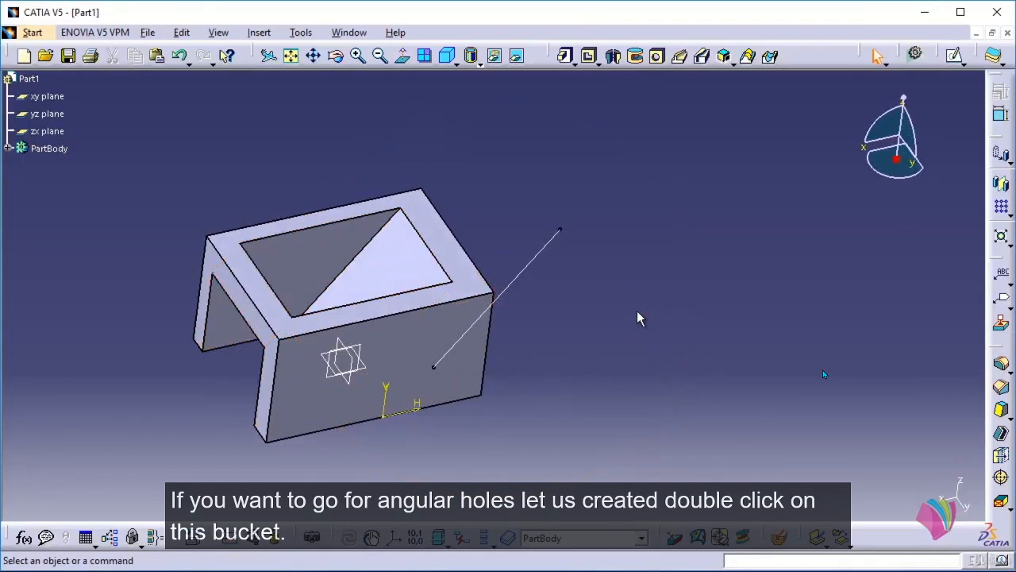
Open the angled pocket's profile sketch for editing and delete all four lines of the rectangle.
double_click(398, 264)
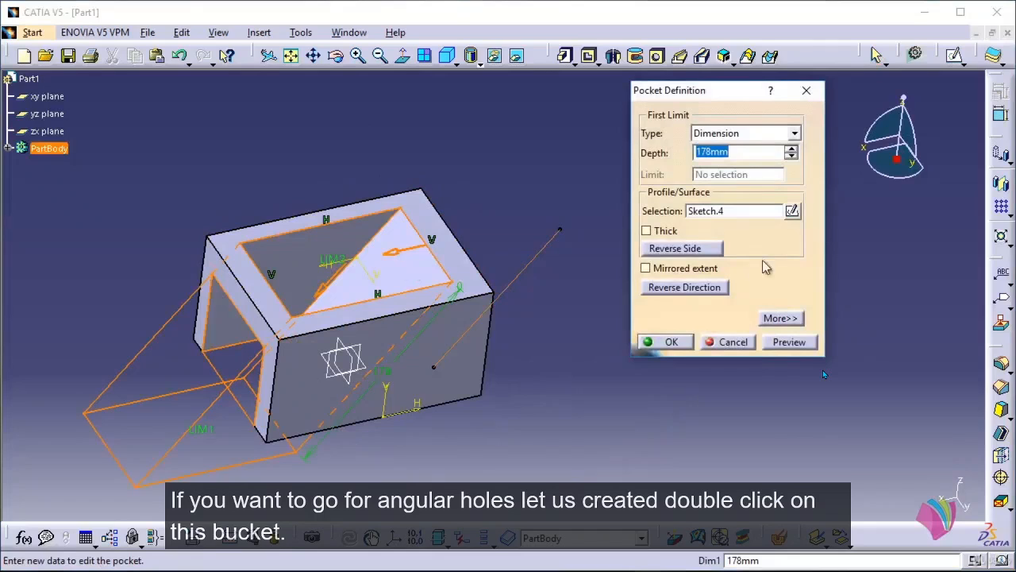
left_click(792, 211)
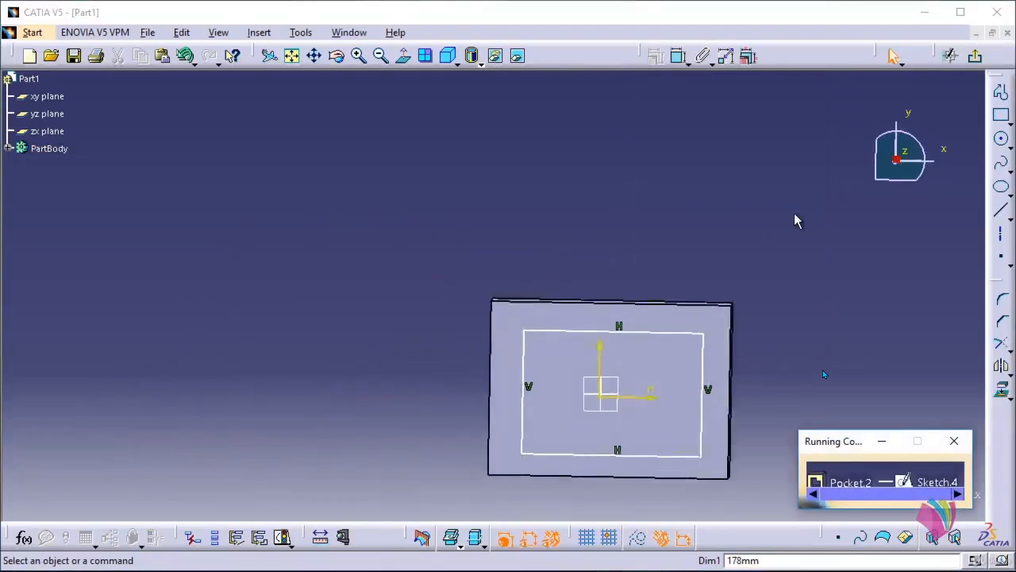
mouse_move(810, 320)
middle_mouse_down()
mouse_move(696, 207)
mouse_move(692, 175)
mouse_move(715, 149)
middle_mouse_up()
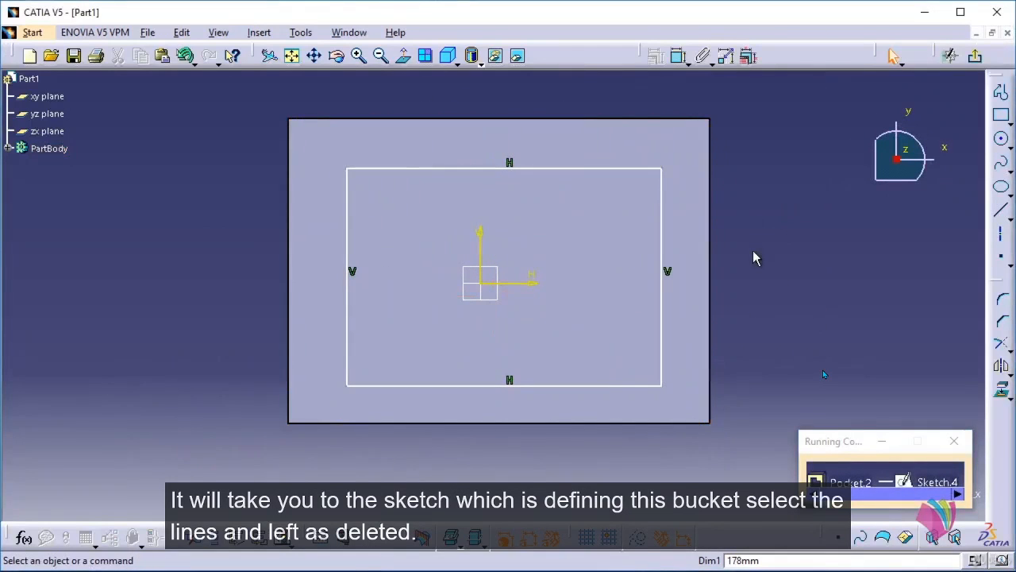
left_click(585, 168)
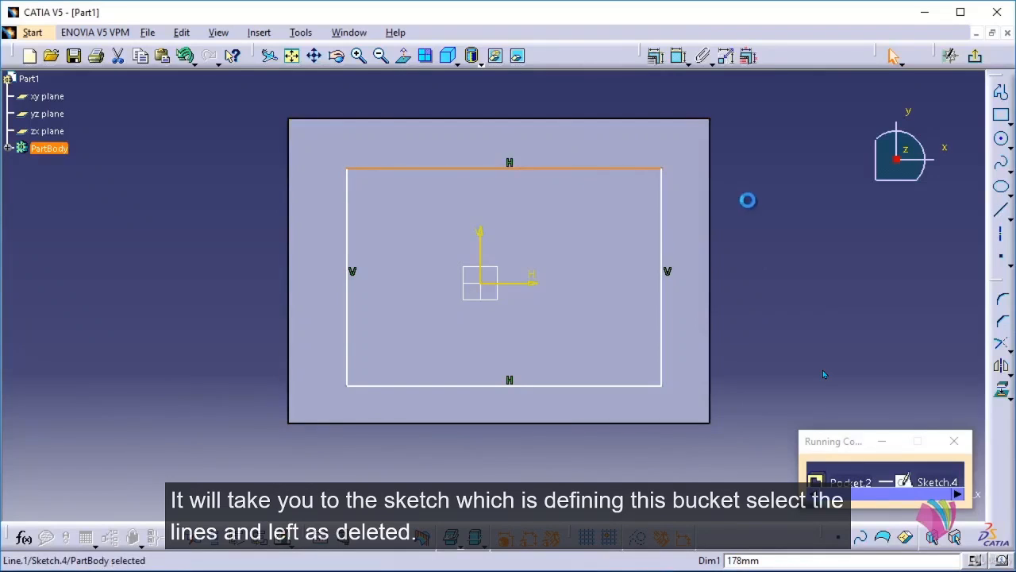
key("Delete")
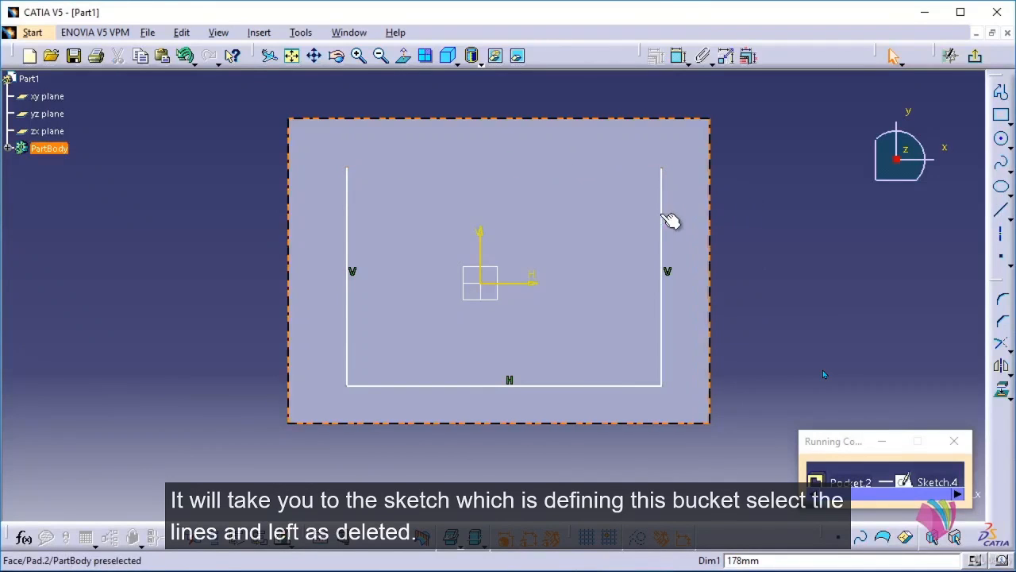
key("Delete")
left_click(346, 219)
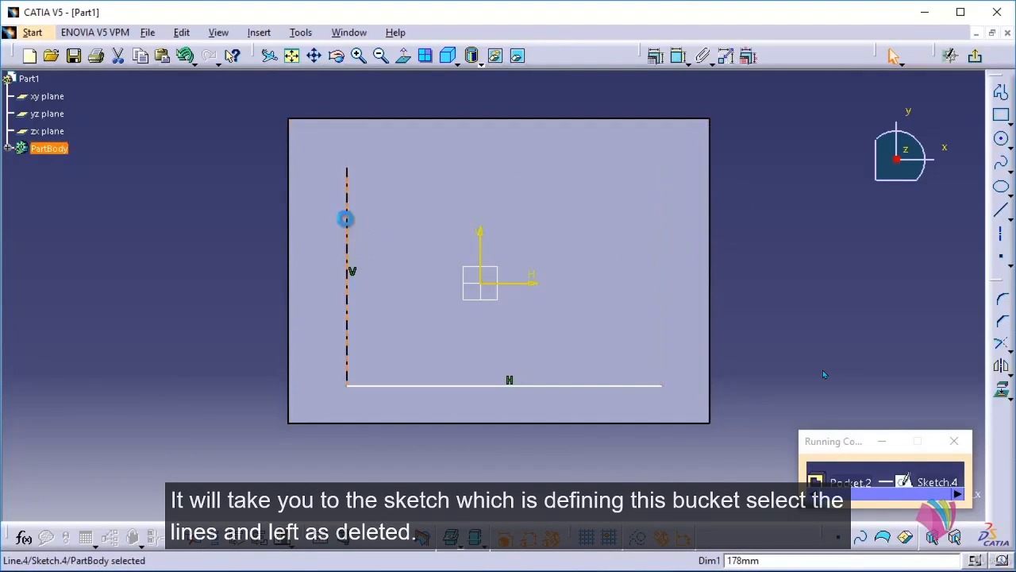
left_click(512, 386)
key("Delete")
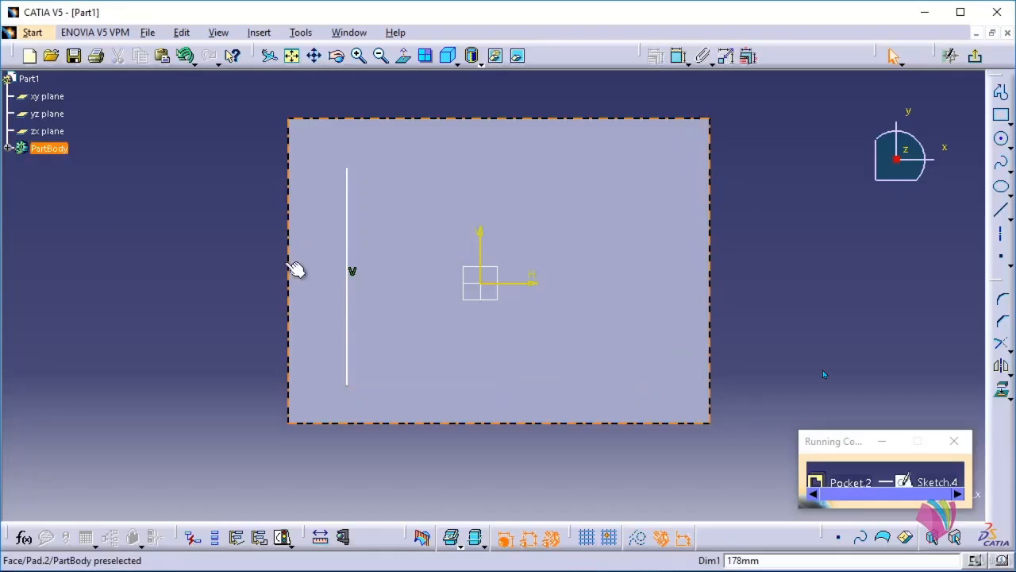
left_click(348, 238)
key("Delete")
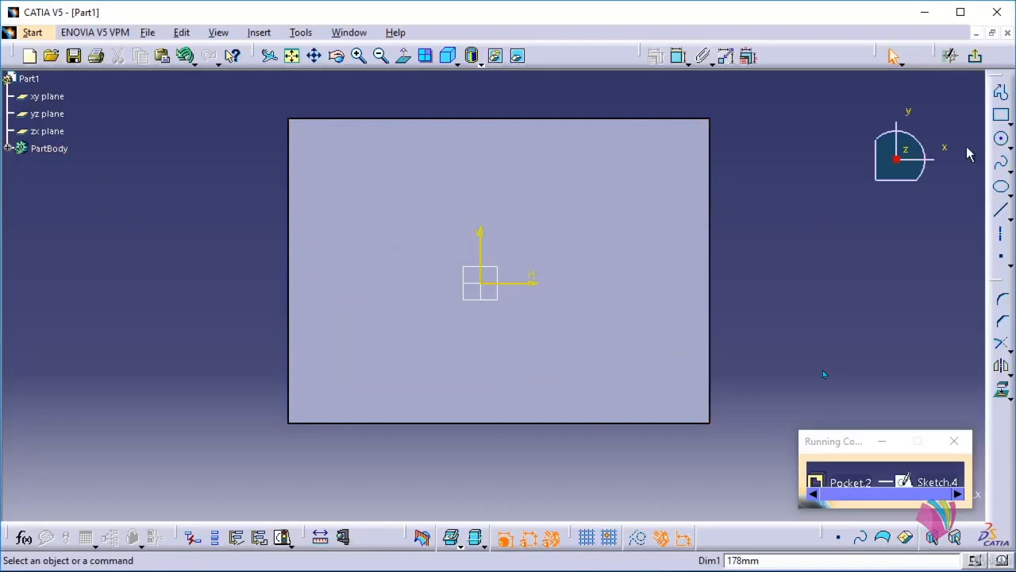
Draw a circle near the middle of the top face as the new profile, exit the sketch and confirm the angled pocket.
left_click(1002, 138)
left_click(508, 240)
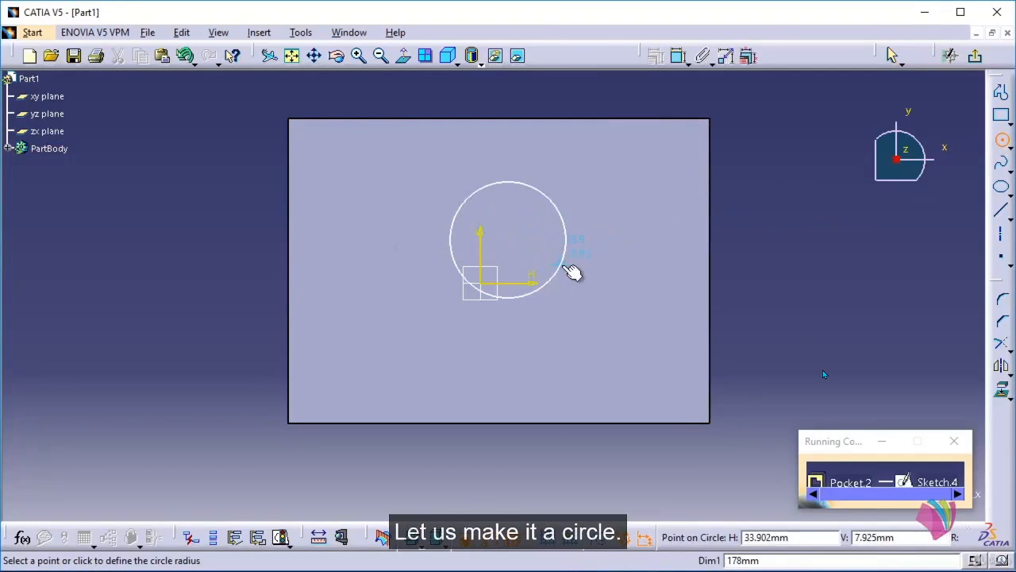
left_click(570, 272)
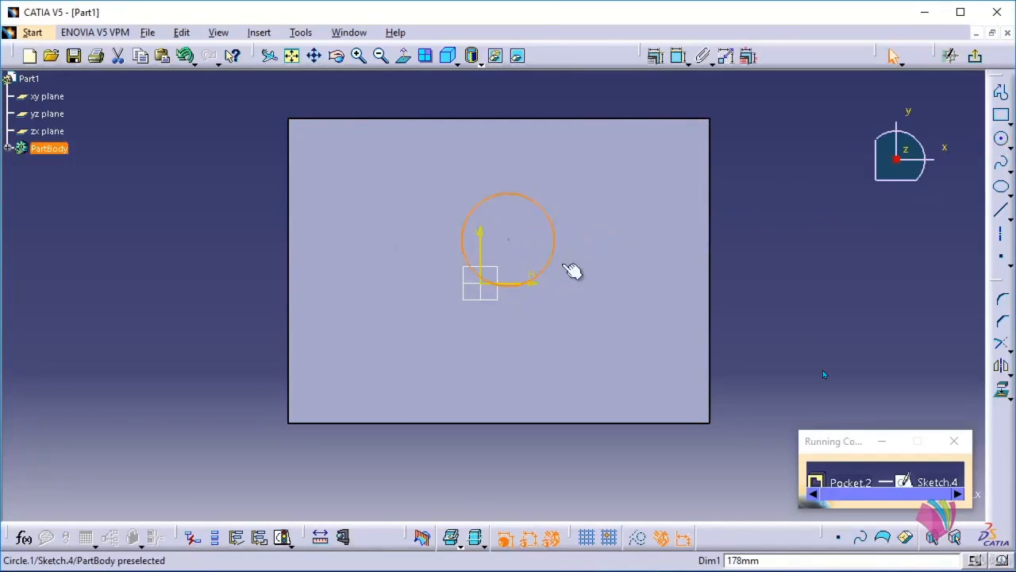
left_click(979, 61)
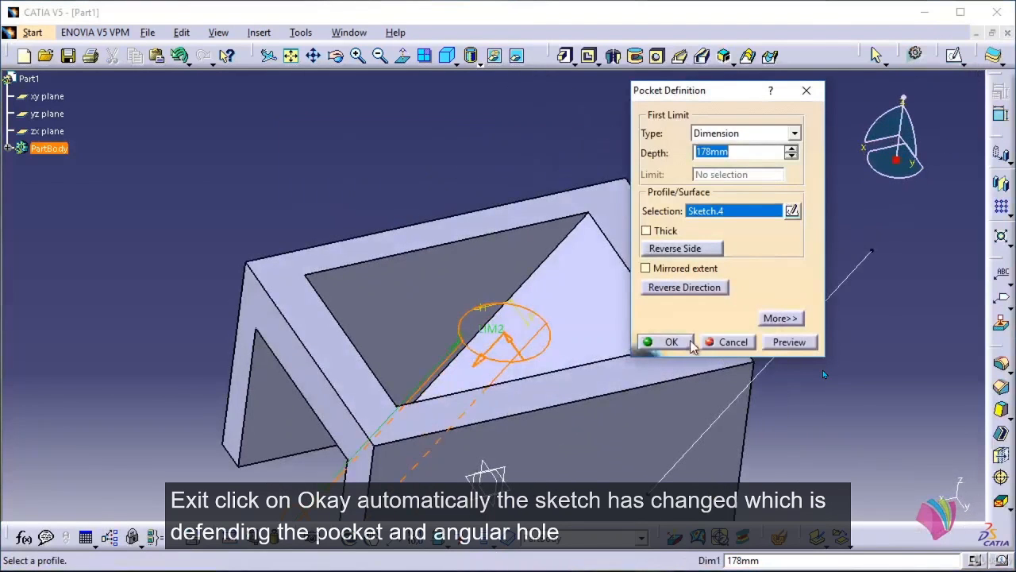
left_click(671, 342)
middle_click_drag(794, 324, 742, 313)
middle_click_drag(649, 400, 611, 253)
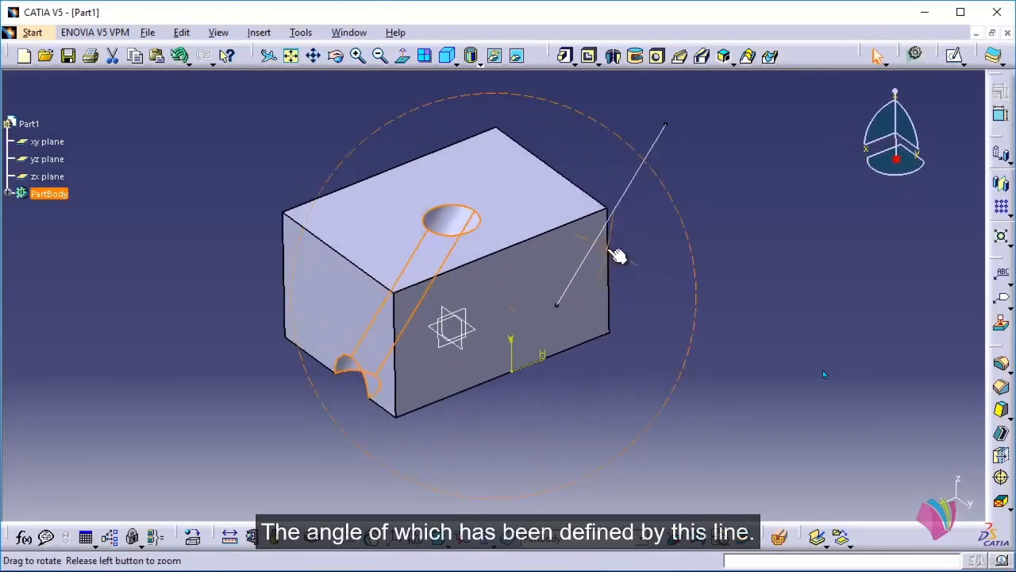
middle_click_drag(637, 209, 696, 312)
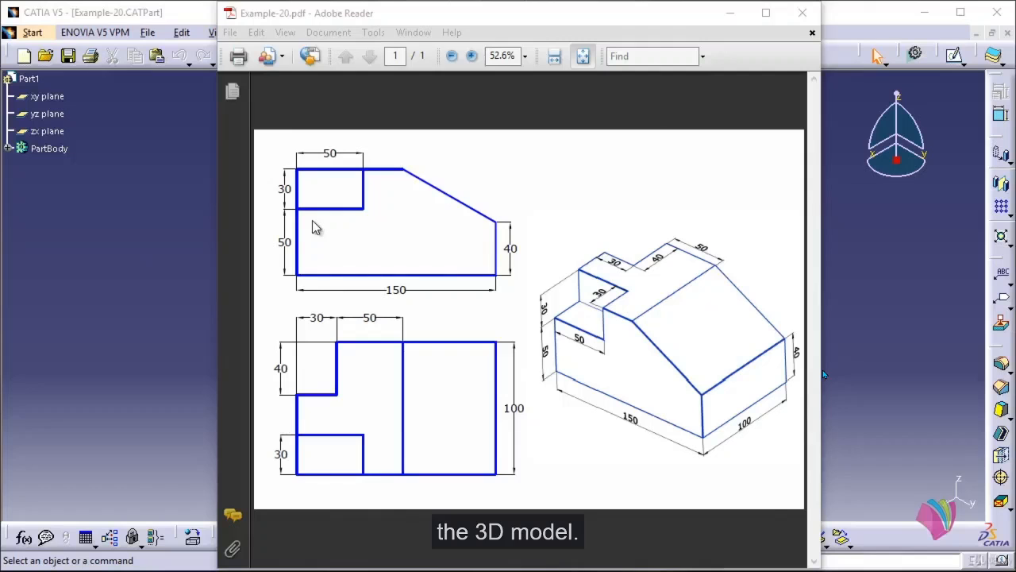
Minimize the Example-20.pdf drawing and examine the Example-20 solid model from several sides.
left_click(735, 15)
left_click(735, 15)
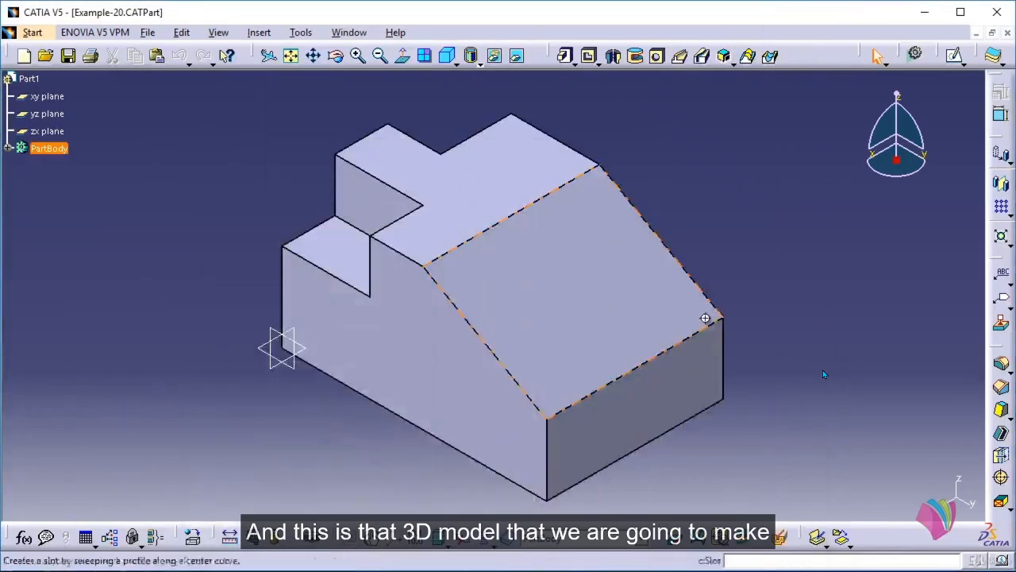
middle_click_drag(609, 245, 572, 302)
middle_click_drag(238, 367, 476, 171)
middle_click_drag(303, 281, 165, 285)
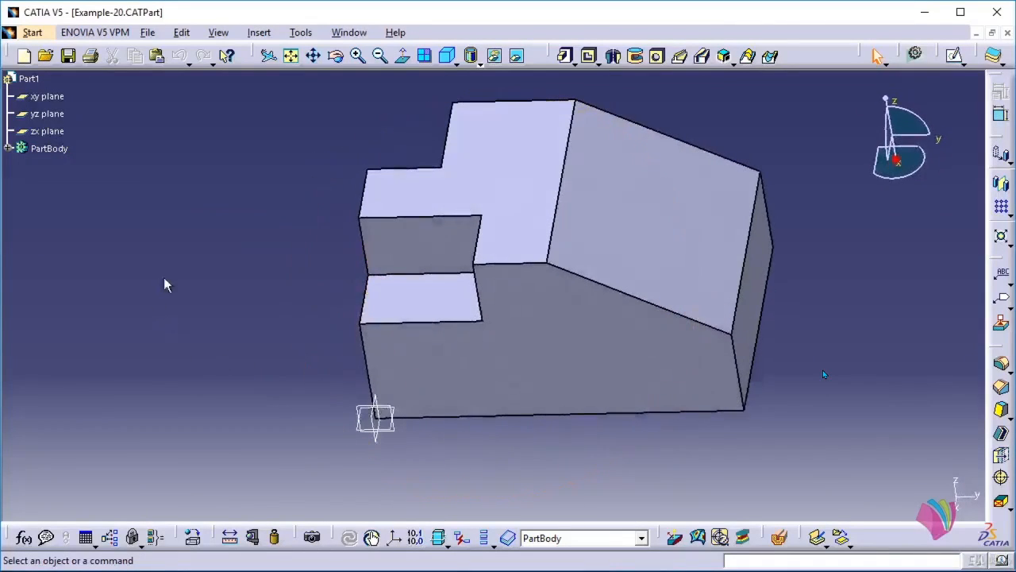
Show the Example-20 part in isometric view and close its document.
left_click(450, 62)
left_click(466, 72)
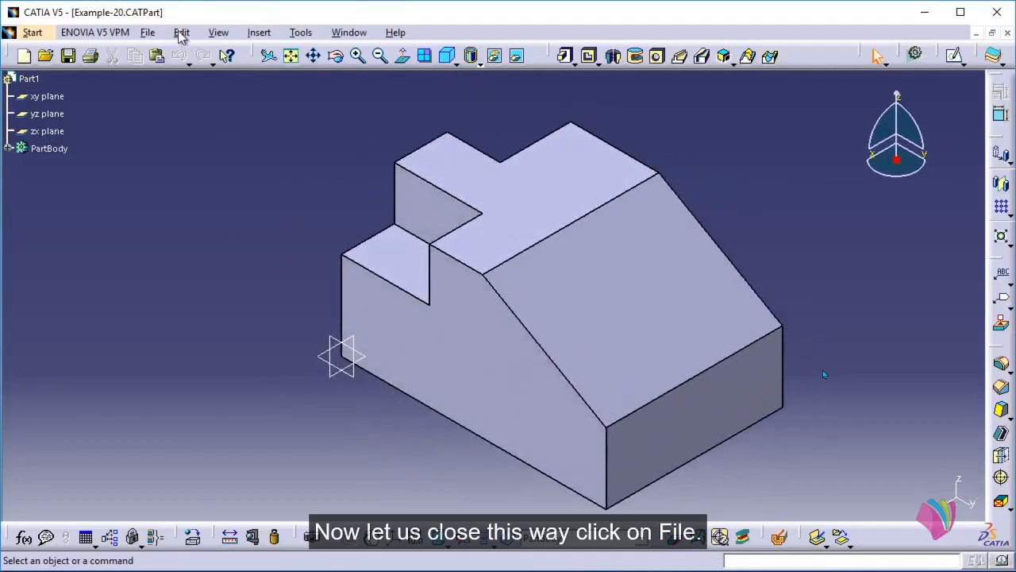
left_click(151, 34)
left_click(188, 116)
Create a new document of type Part.
left_click(131, 33)
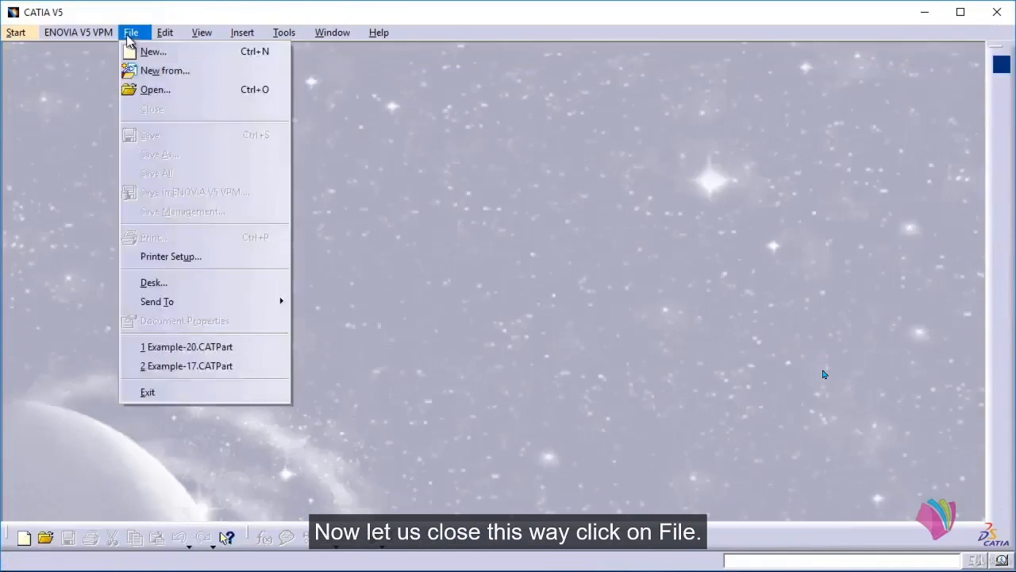
left_click(151, 51)
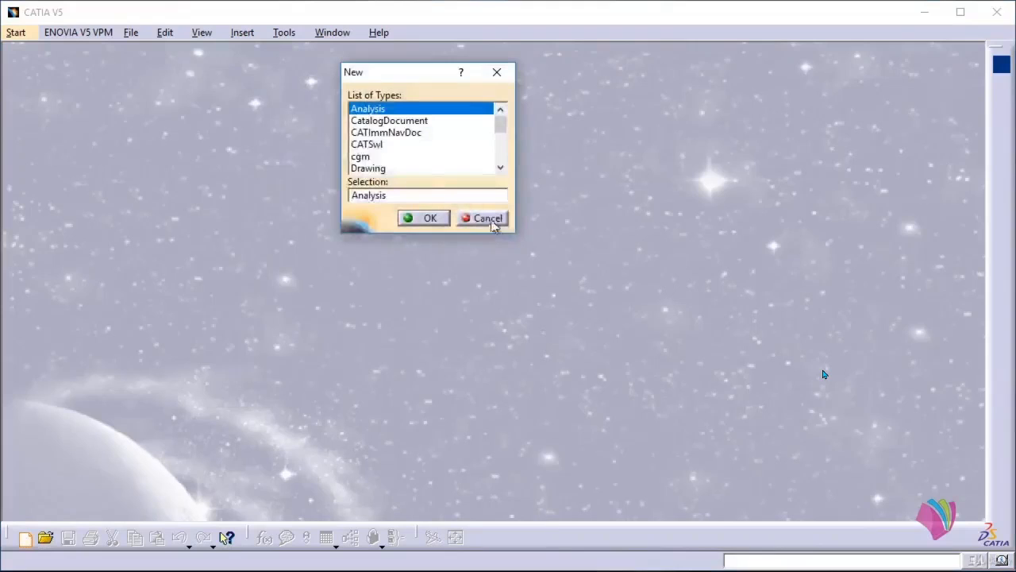
left_click(387, 158)
scroll(383, 152, "down", 2)
left_click(372, 157)
scroll(372, 160, "down", 2)
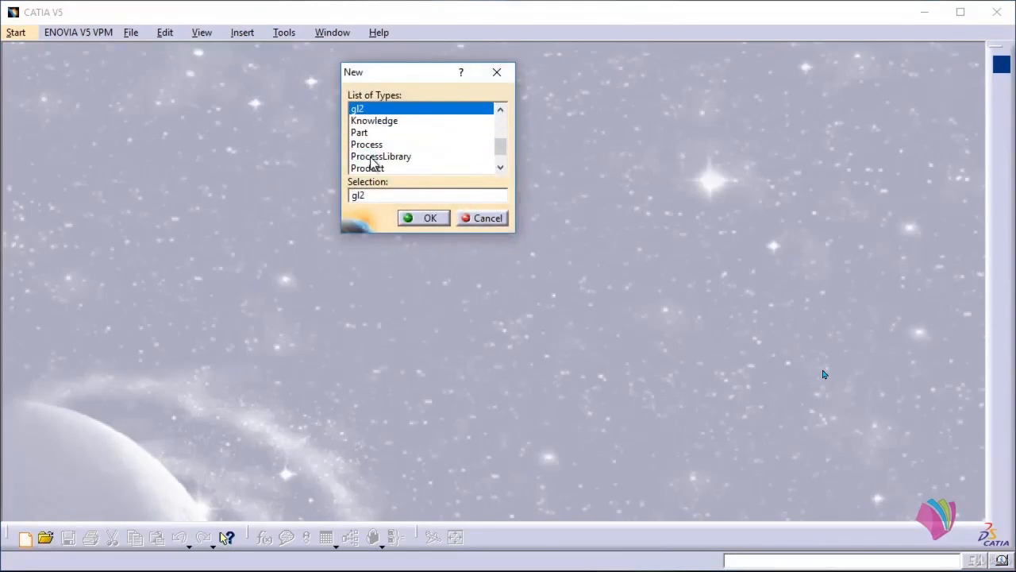
left_click(361, 133)
scroll(365, 137, "down", 1)
left_click(426, 220)
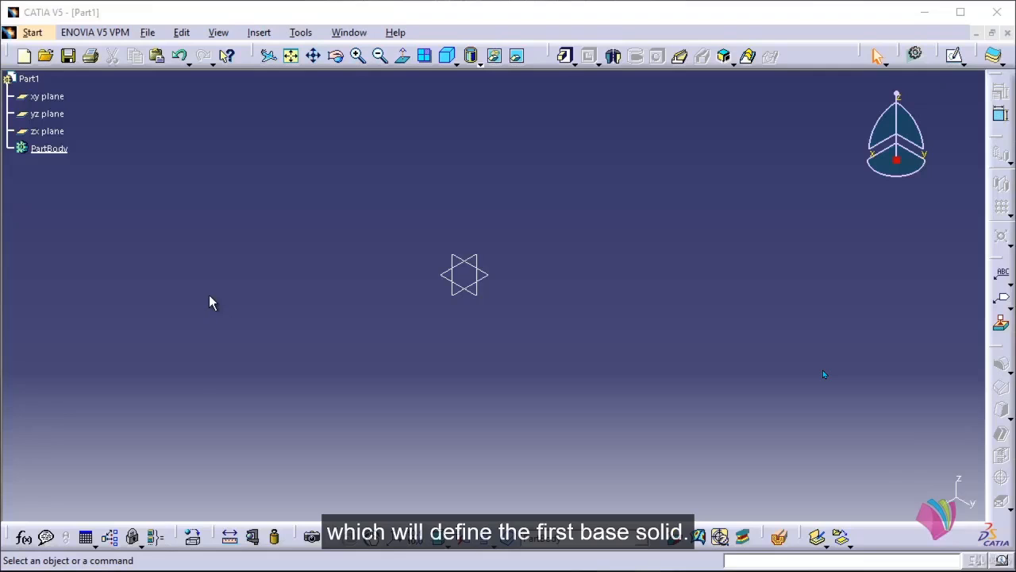
On the yz plane, sketch a closed five-sided profile from the origin, about 214 mm long and 142 mm high, sloping down to a 68 mm end edge.
left_click(955, 56)
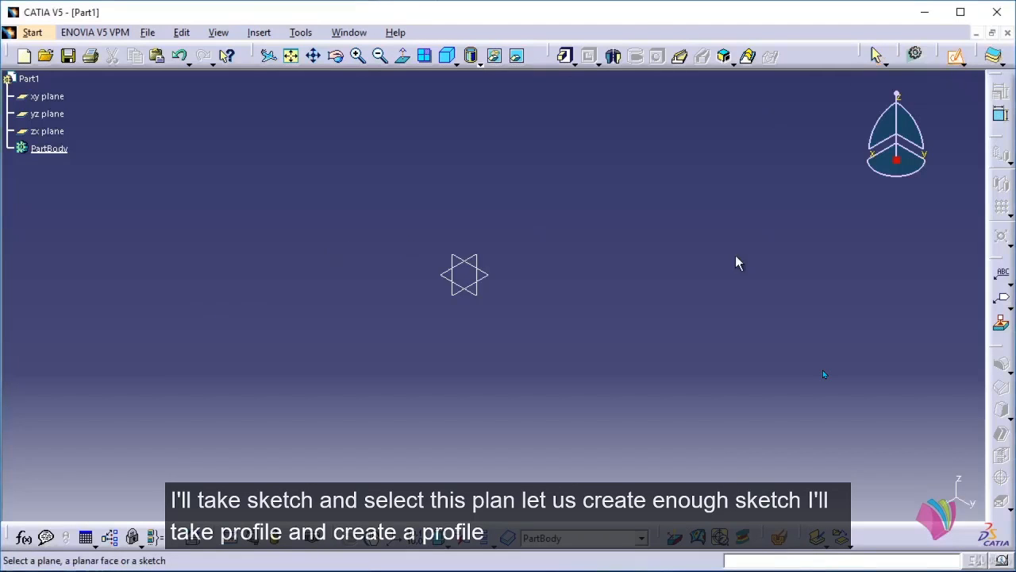
left_click(483, 295)
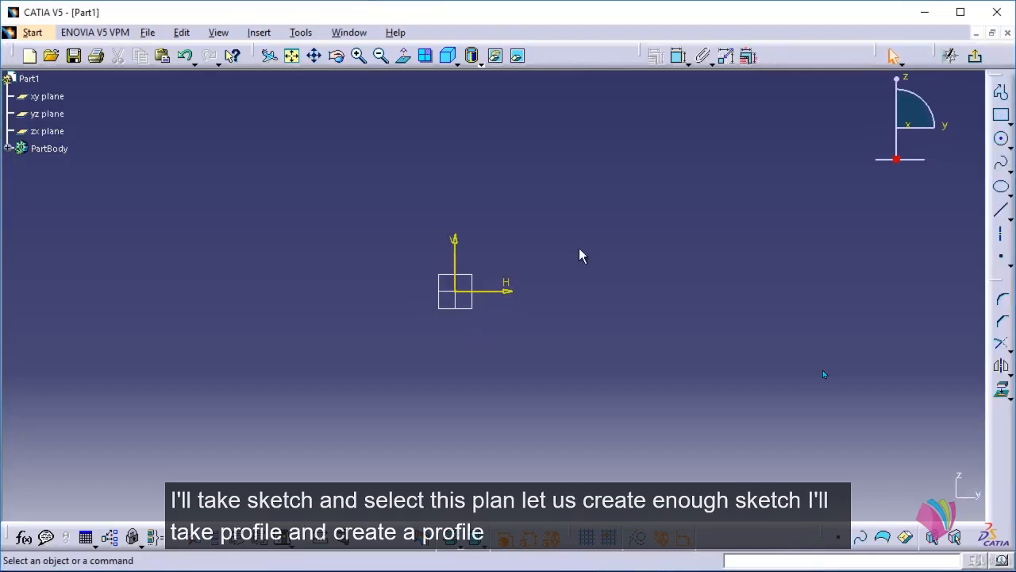
left_click(1001, 92)
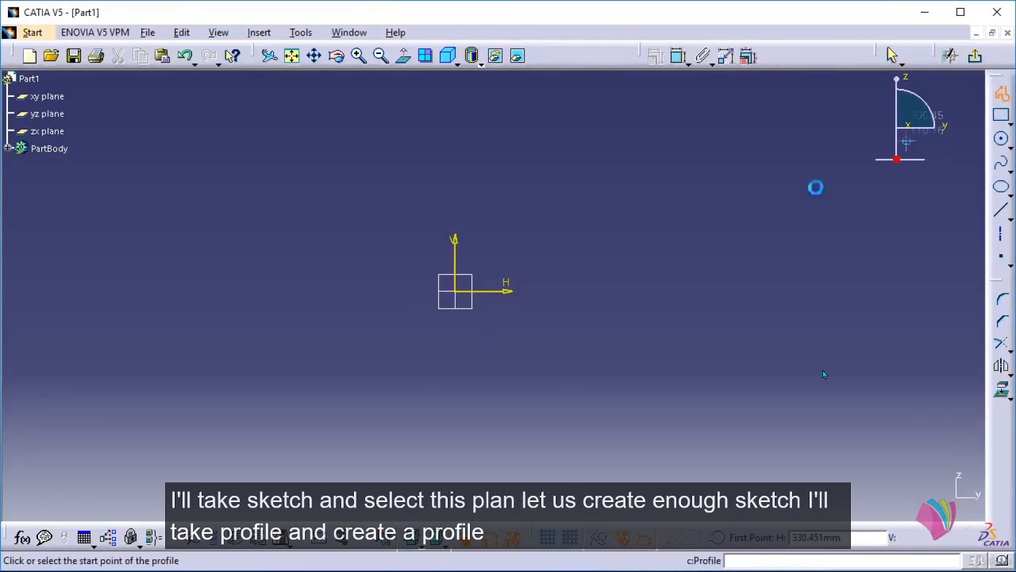
left_click(455, 292)
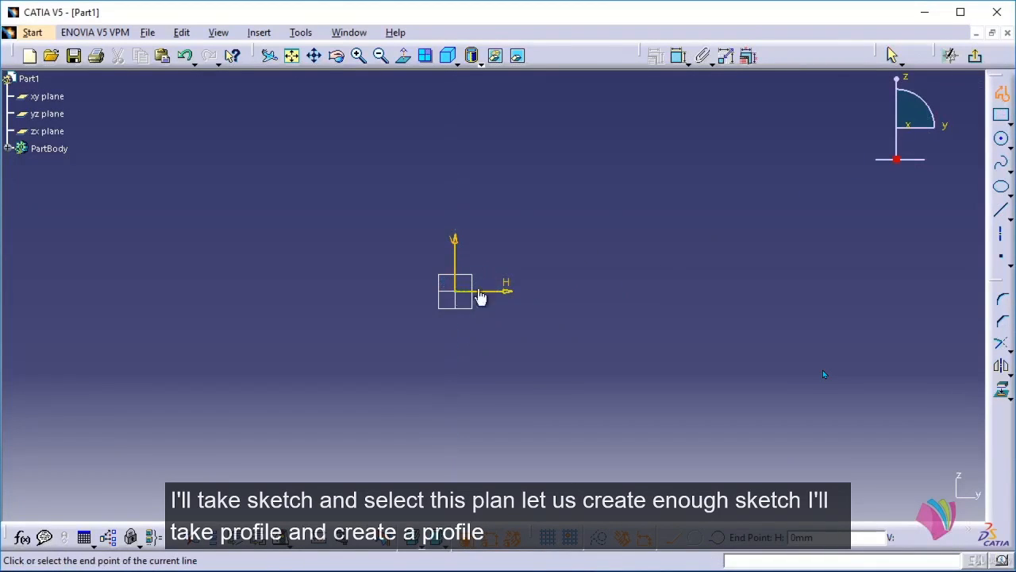
left_click(748, 291)
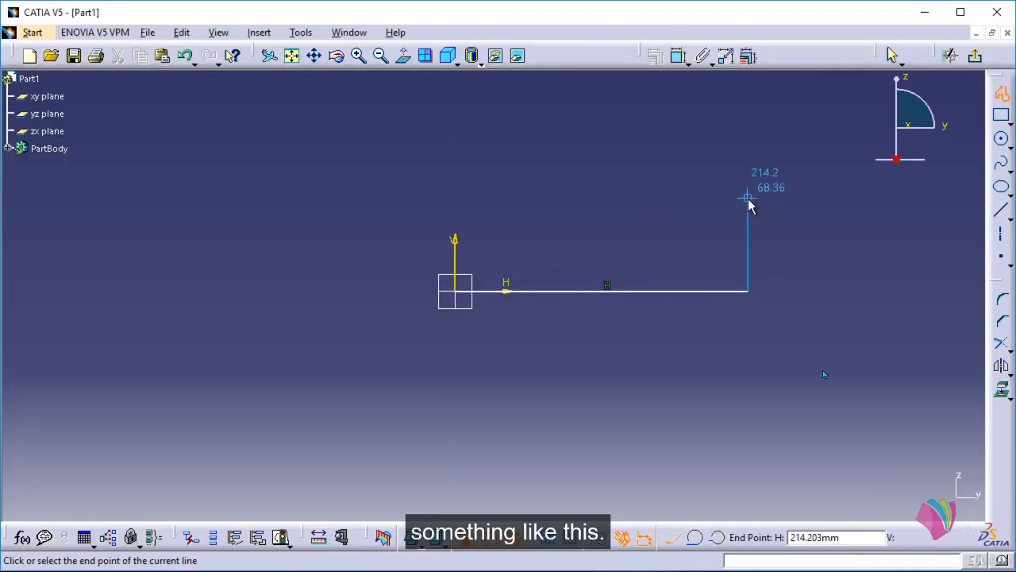
left_click(748, 196)
left_click(607, 97)
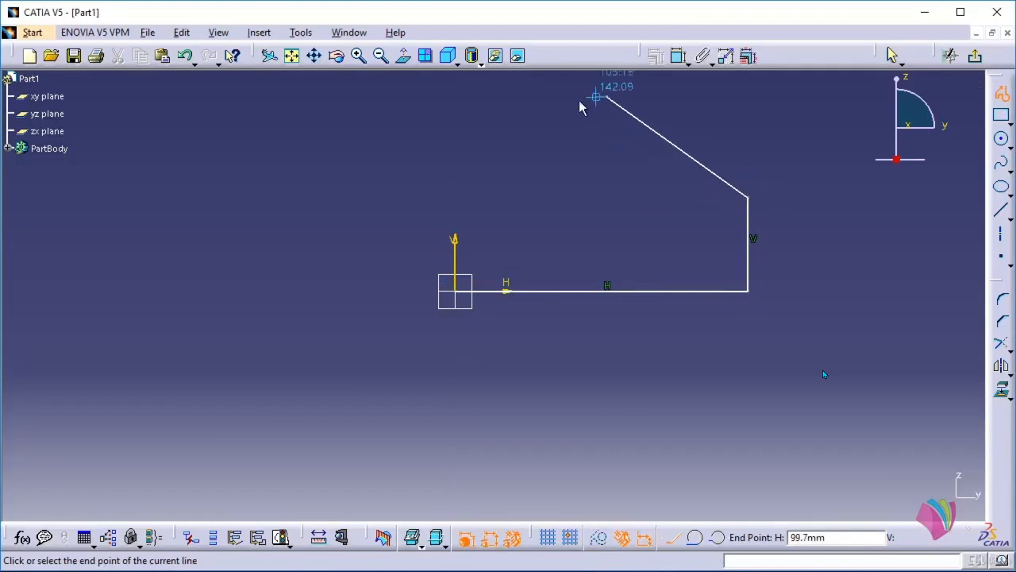
left_click(454, 97)
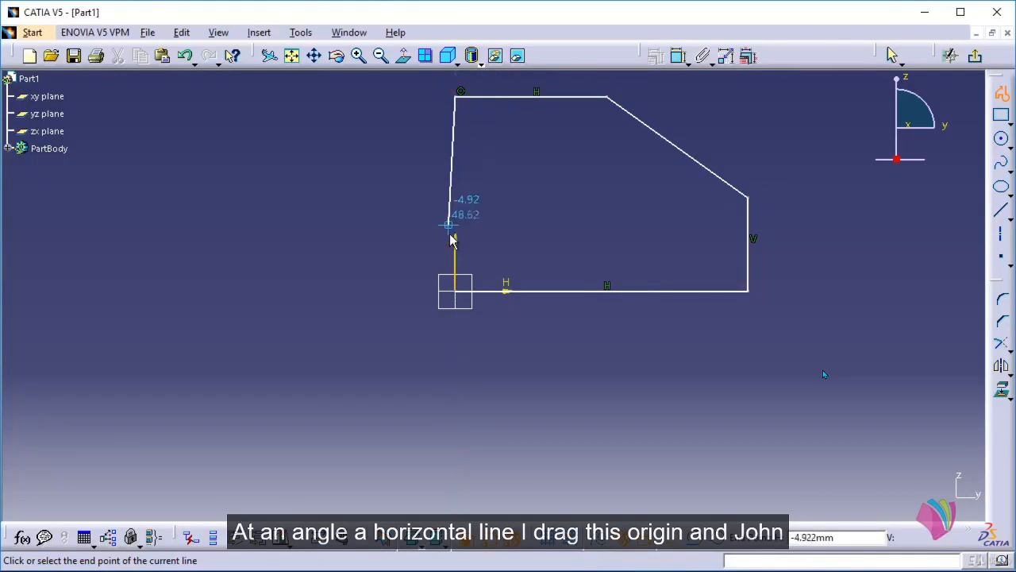
left_click(454, 296)
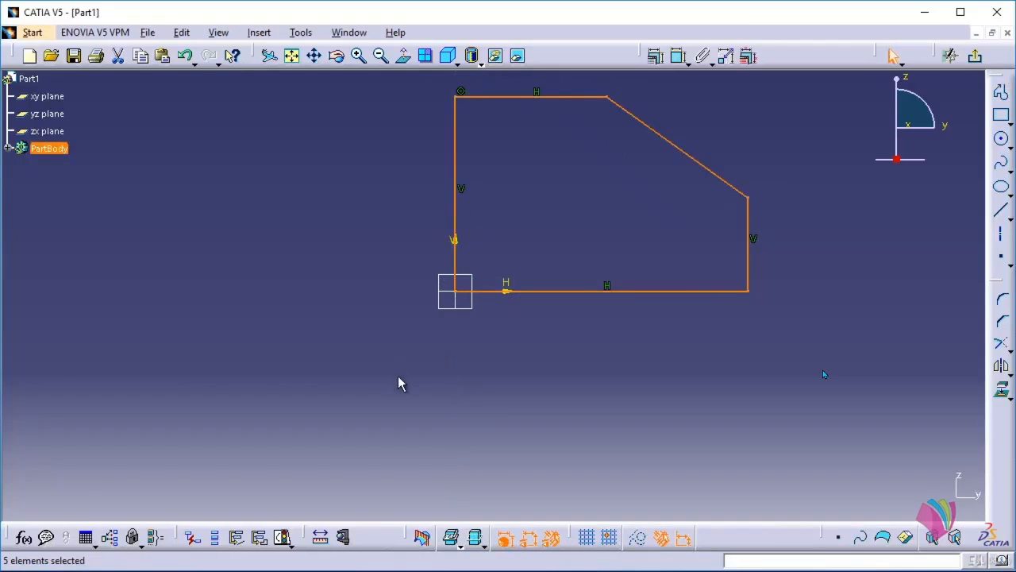
left_click(397, 383)
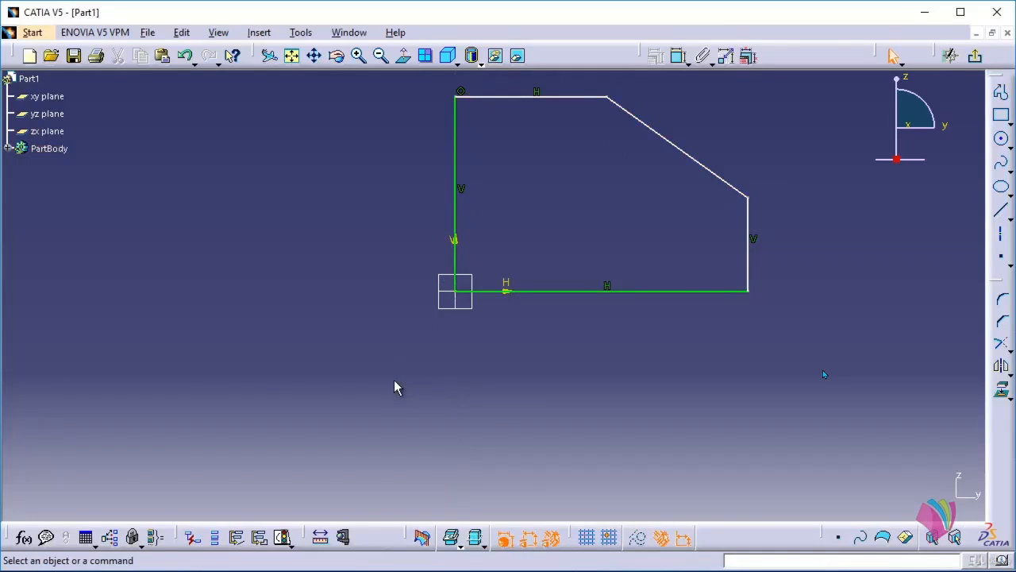
Dimension the profile's short vertical end edge and set it to 40 mm.
left_click(679, 57)
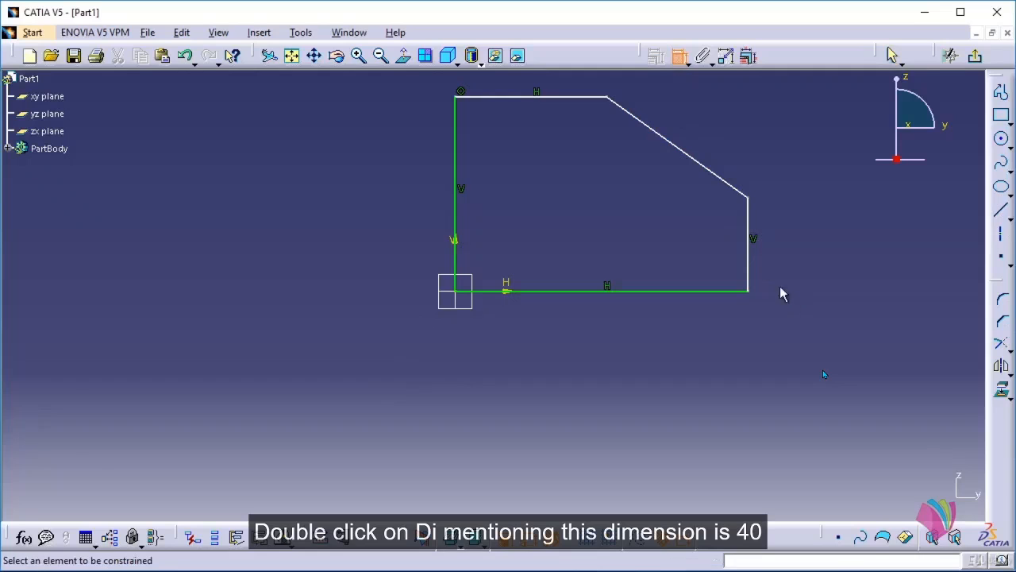
left_click(753, 266)
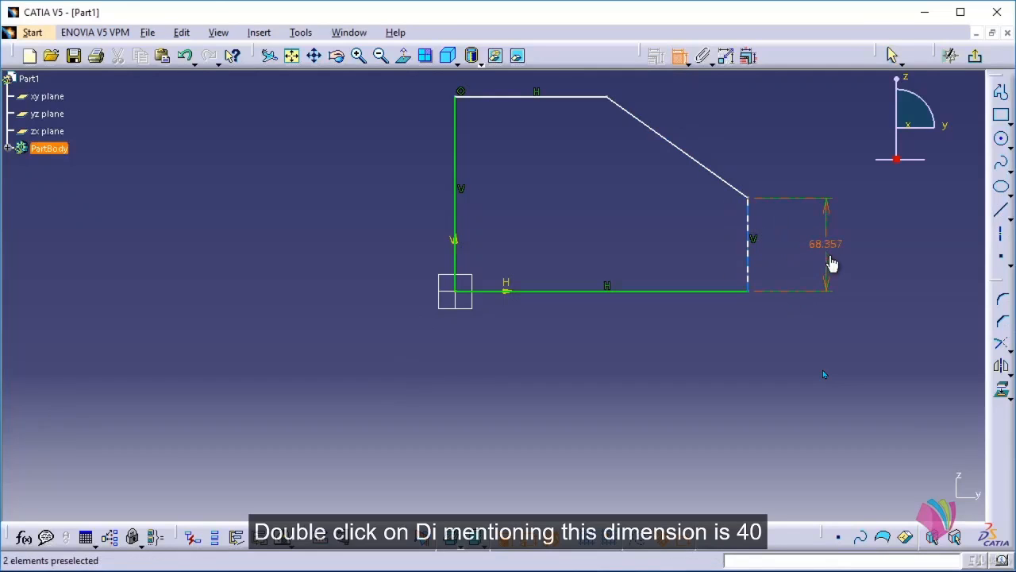
left_click(829, 246)
double_click(828, 240)
type("40")
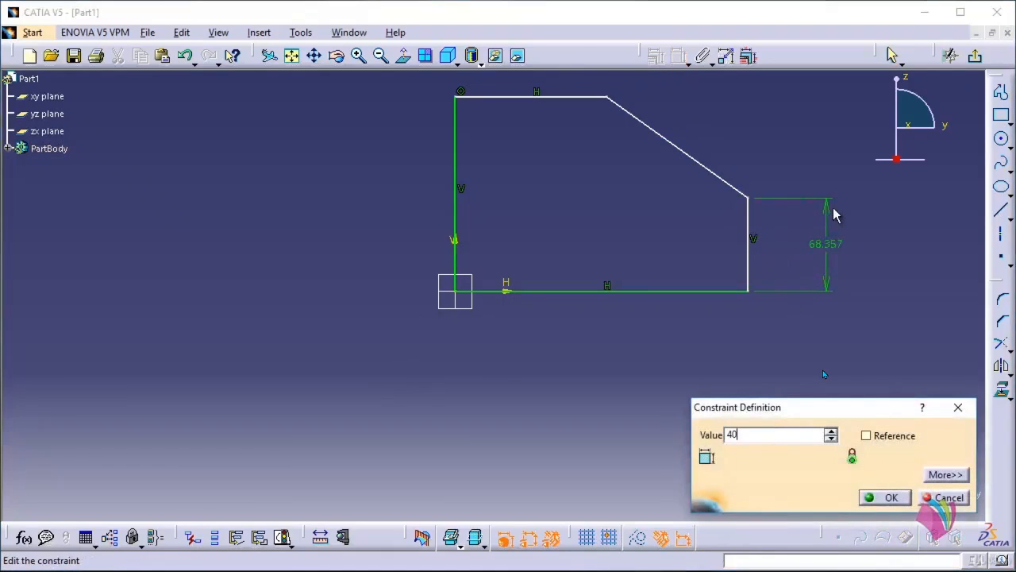
key("Return")
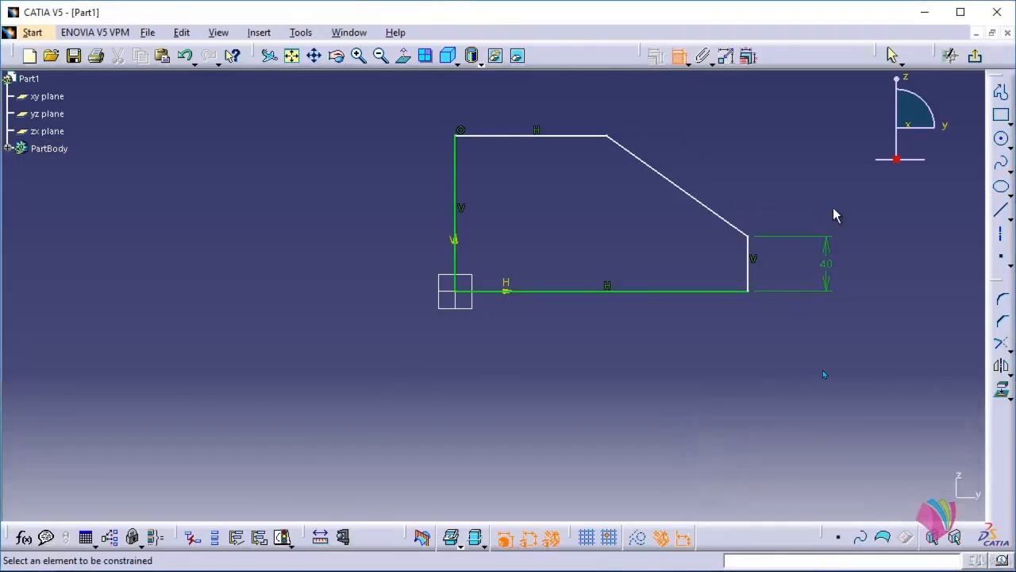
Dimension the profile's horizontal base line and set its length to 150 mm.
left_click(686, 292)
left_click(653, 349)
double_click(651, 339)
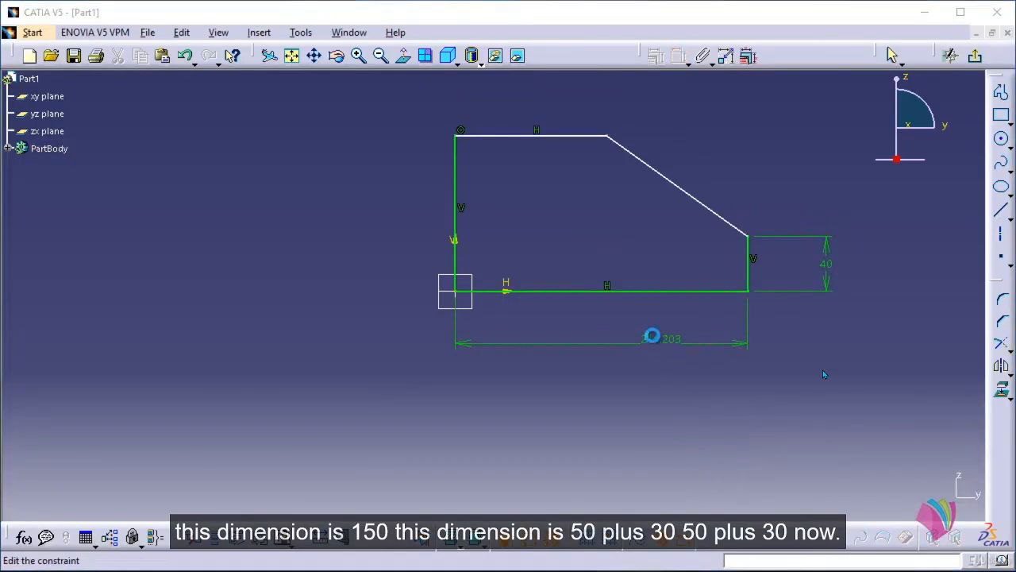
type("150")
key("Return")
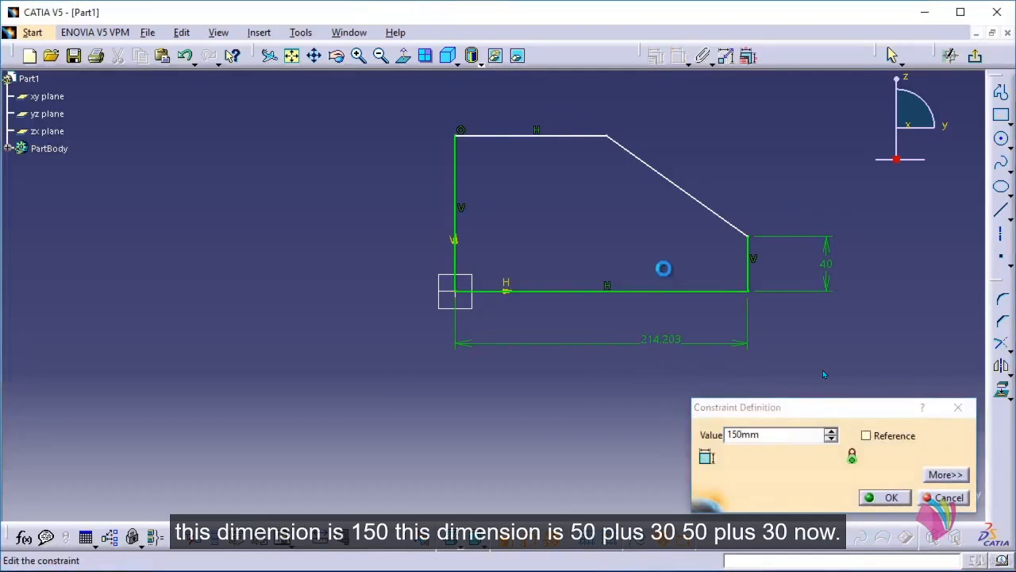
Dimension the tall vertical edge at the origin and set its height to 50+30 mm.
left_click(455, 191)
left_click(388, 191)
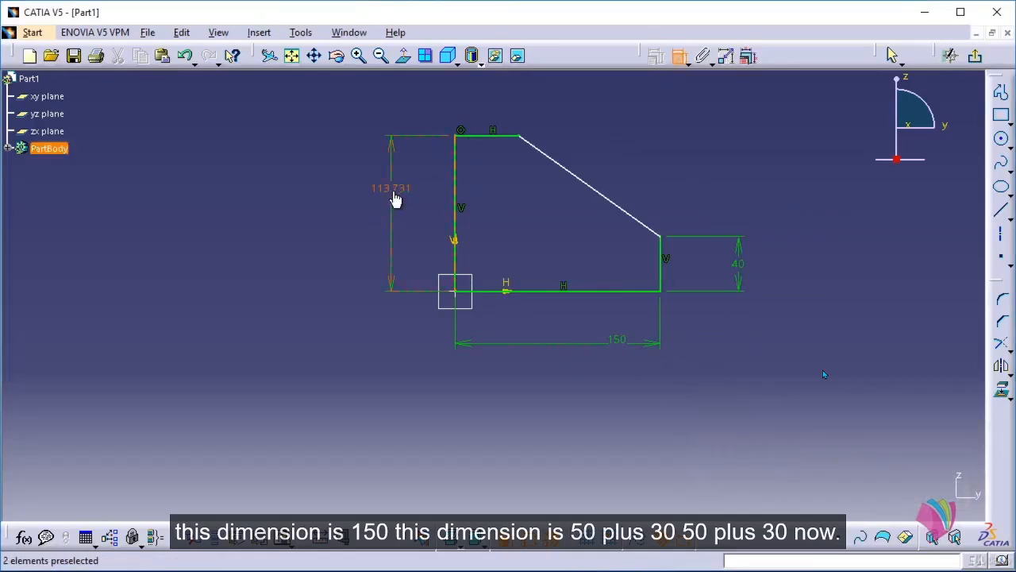
double_click(392, 188)
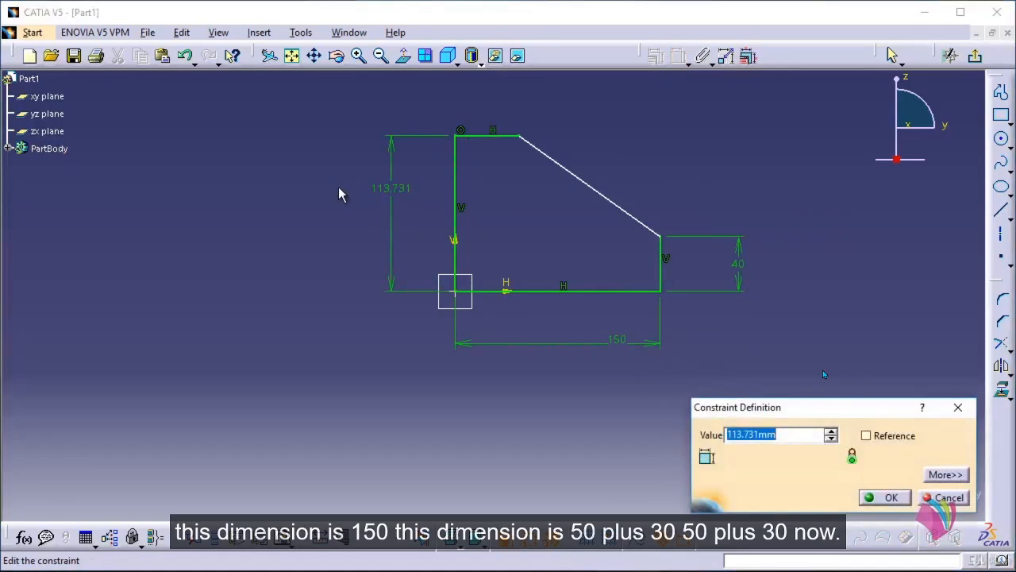
type("50+30")
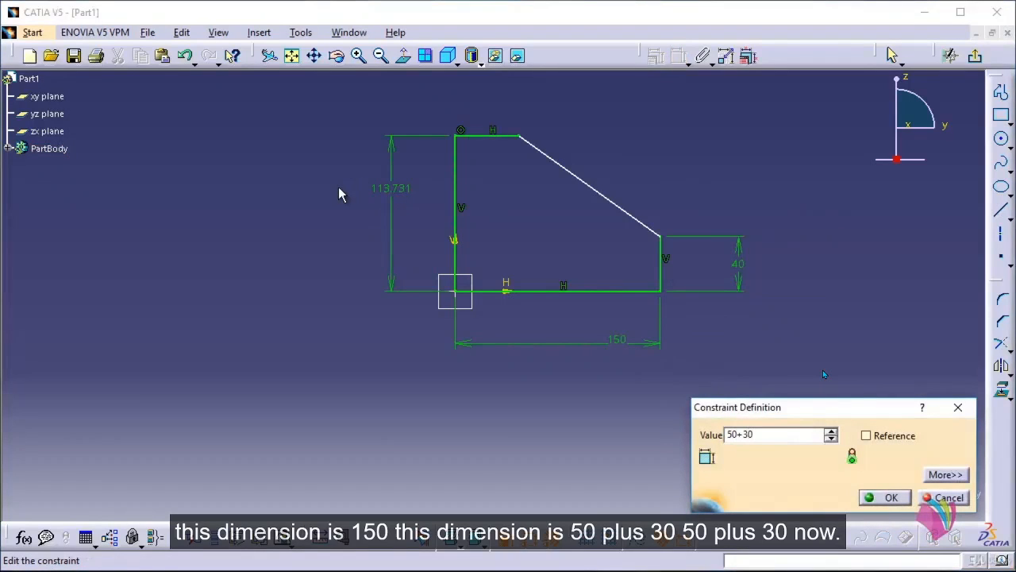
key("Return")
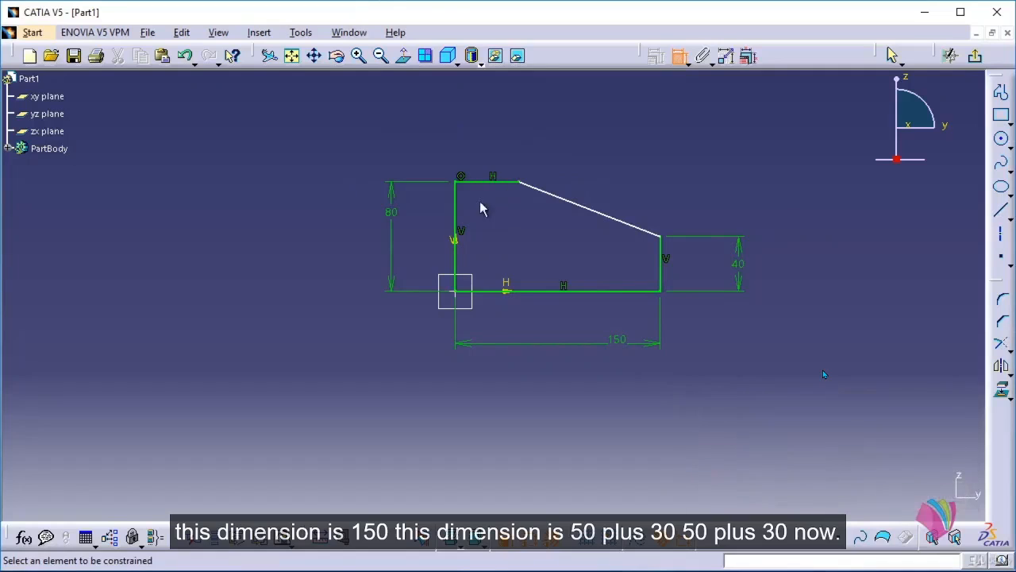
Dimension the distance from the tall vertical edge to the upper end of the sloped line and set it to 30+50 mm.
left_click(457, 211)
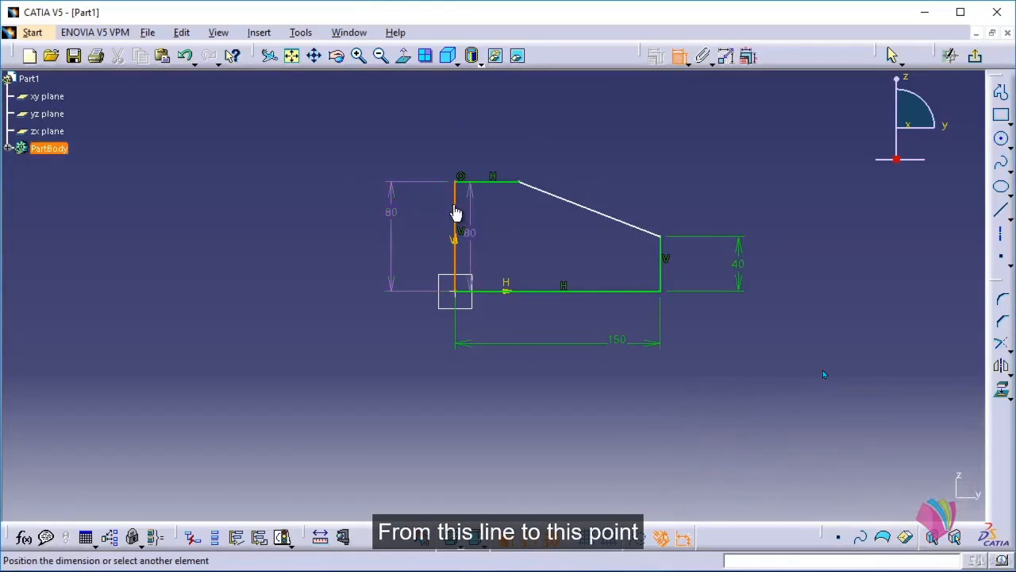
left_click(520, 182)
left_click(495, 139)
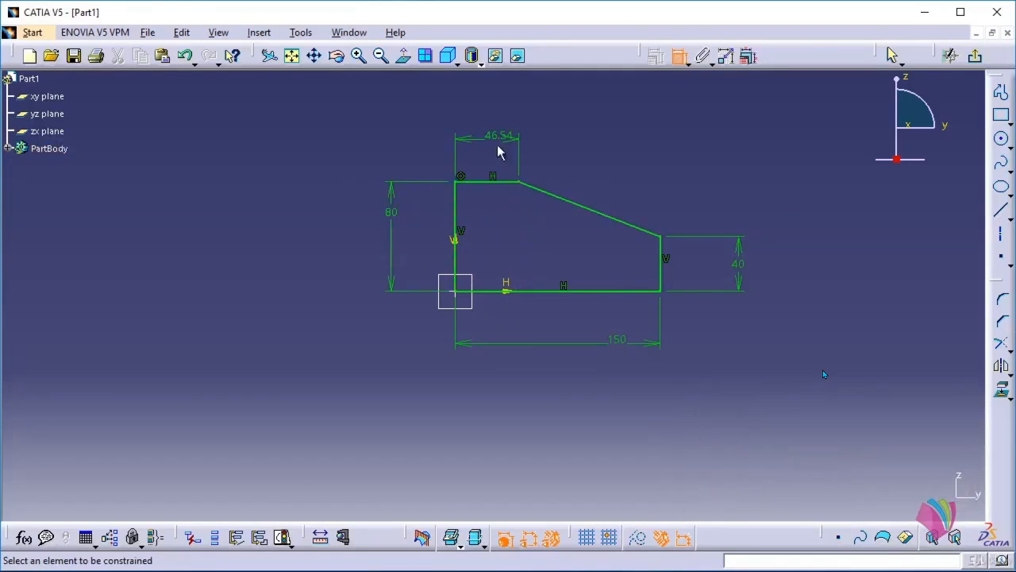
double_click(495, 134)
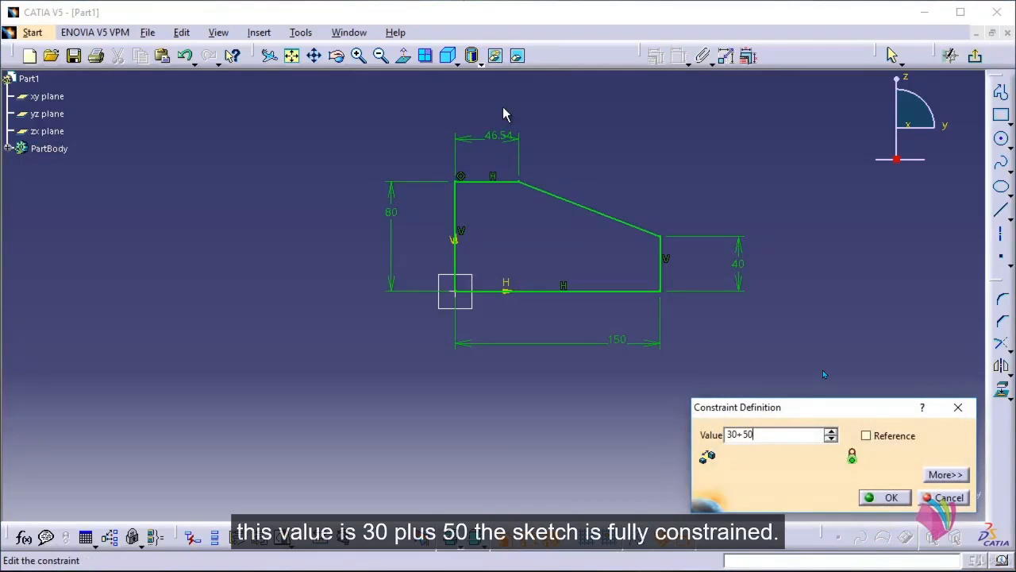
key("Return")
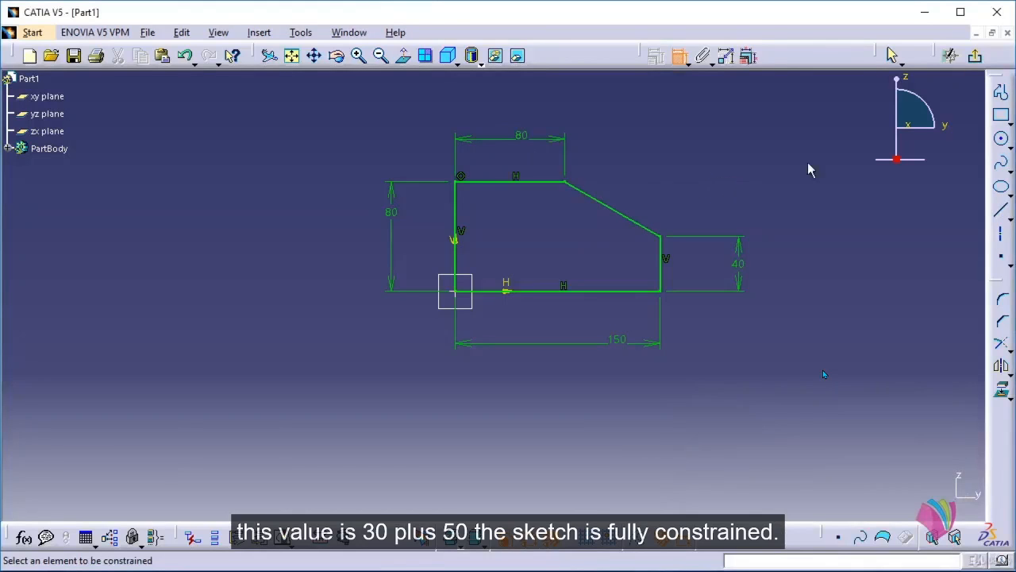
Exit the sketch and pad the profile 100 mm in the reversed direction.
left_click(974, 56)
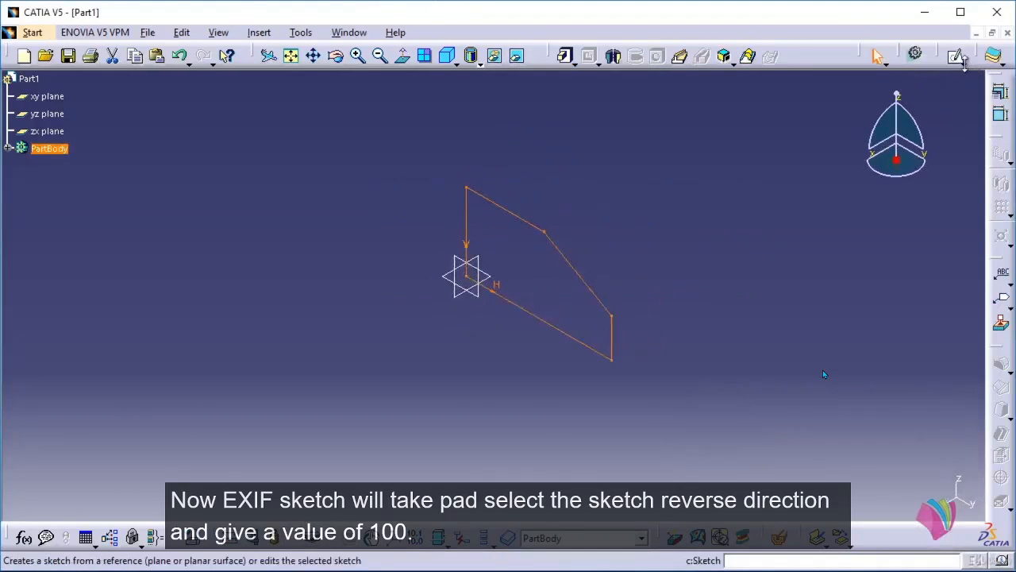
left_click(716, 242)
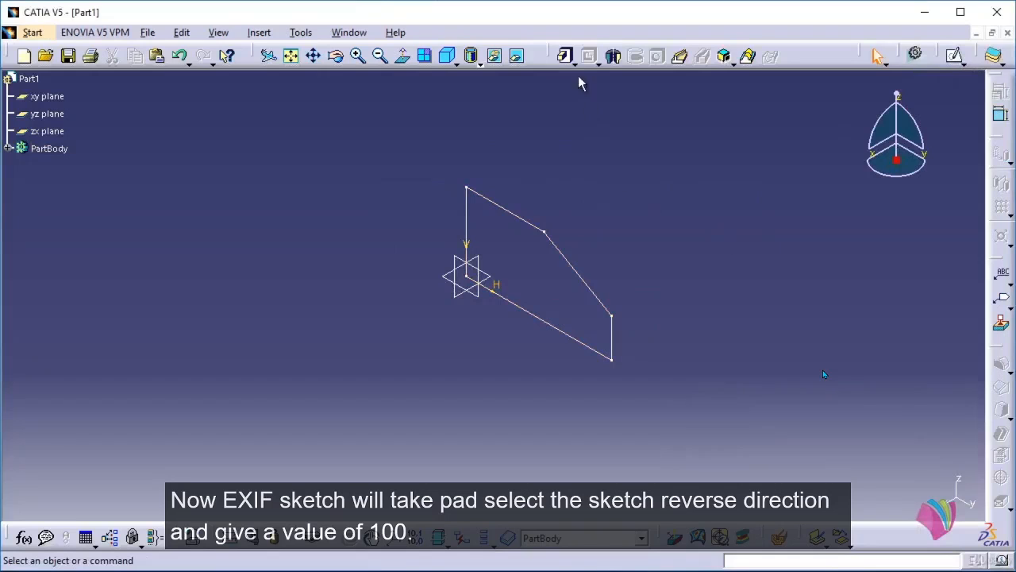
left_click(564, 56)
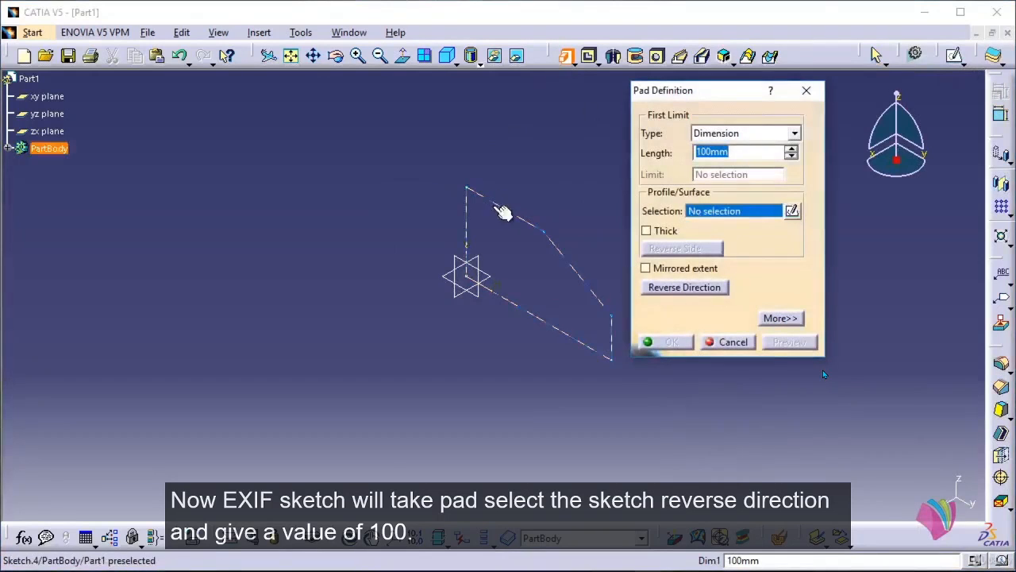
left_click(503, 212)
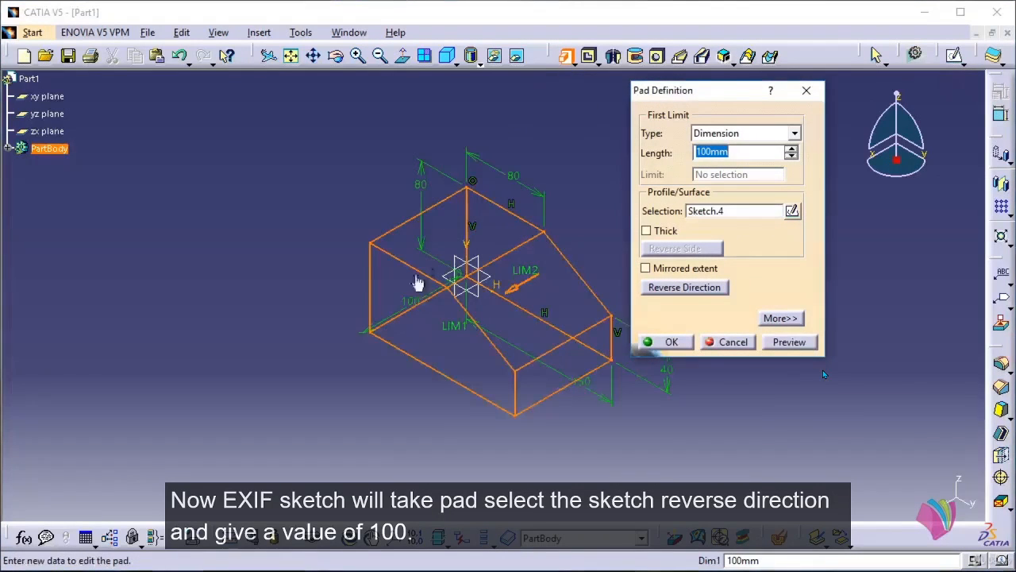
left_click(701, 289)
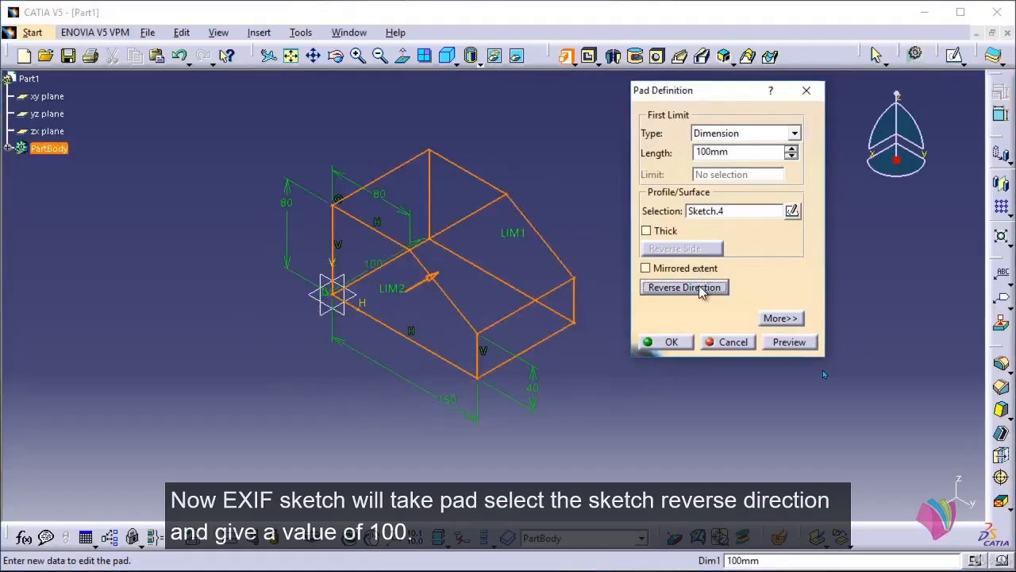
left_click_drag(748, 152, 644, 165)
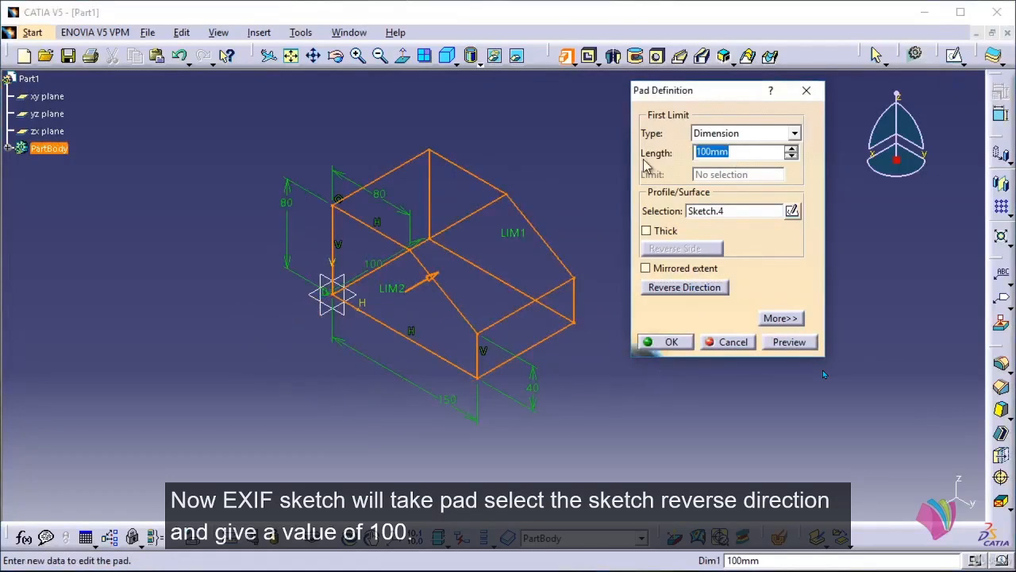
type("100")
key("Return")
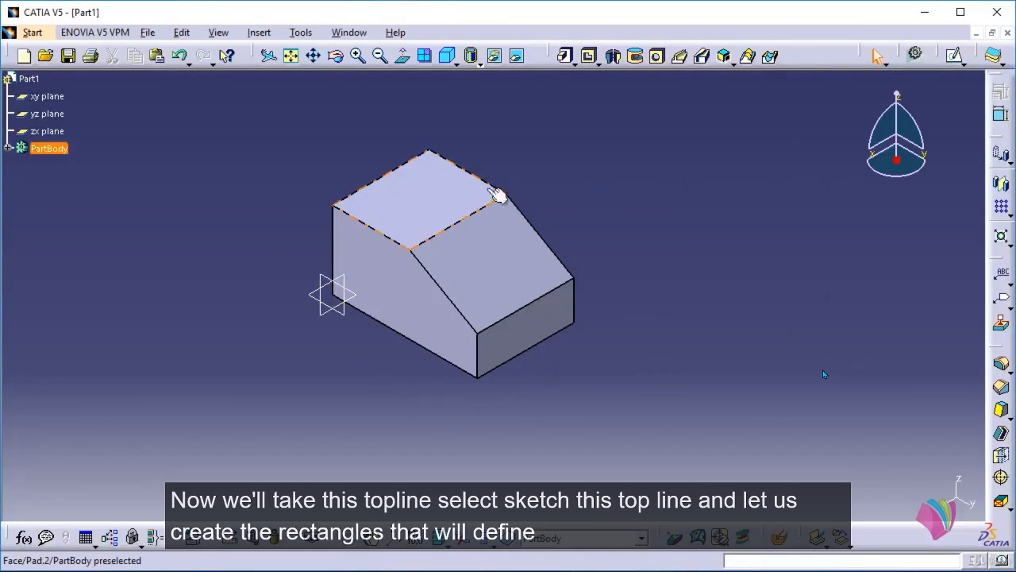
Start a sketch on the solid's flat top face.
left_click(953, 55)
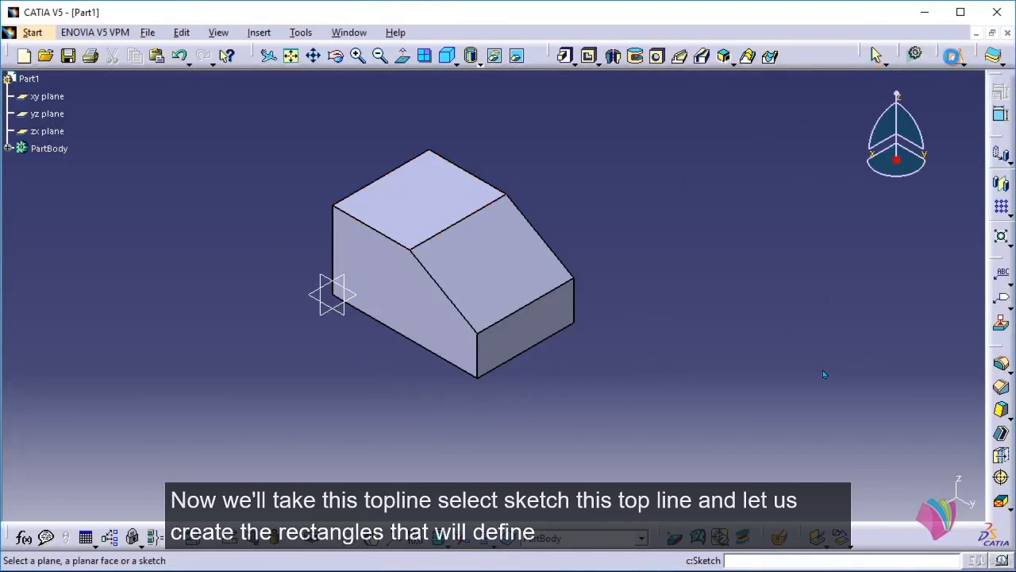
left_click(408, 215)
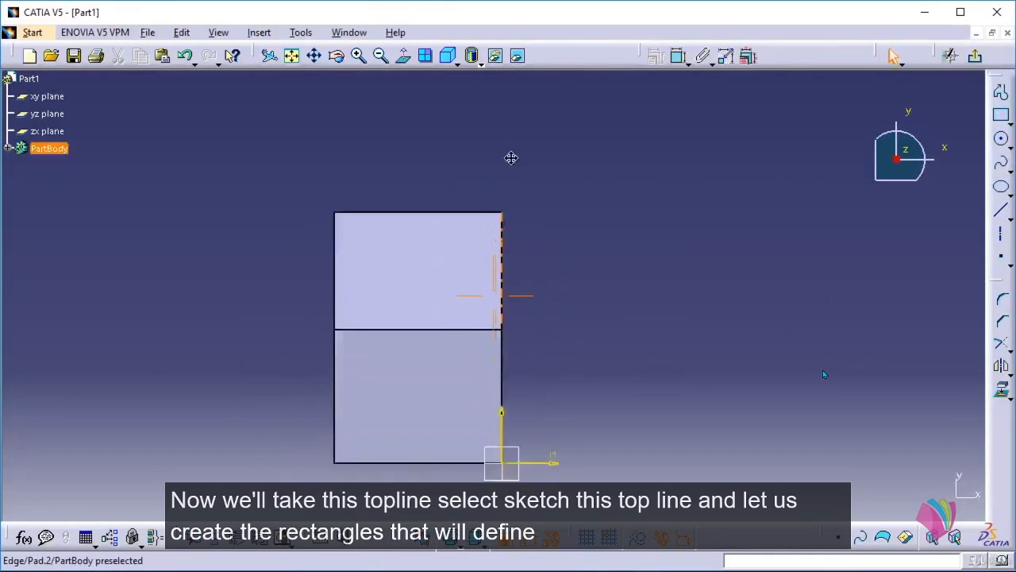
middle_click_drag(556, 262, 576, 186)
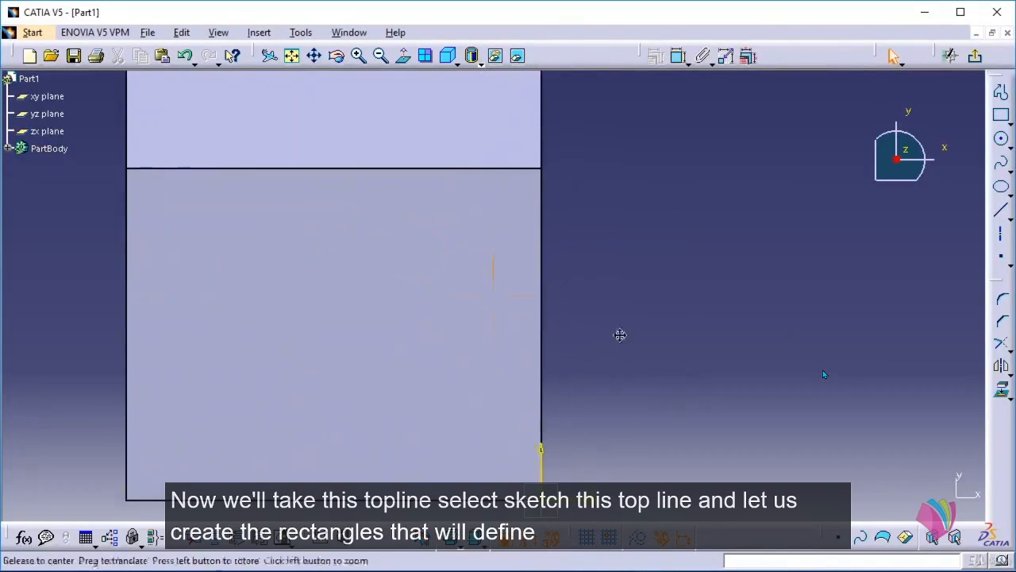
Sketch a rectangle on the top face, from the origin toward the upper left, about 41 mm wide and 29 mm high.
middle_click_drag(620, 336, 614, 289)
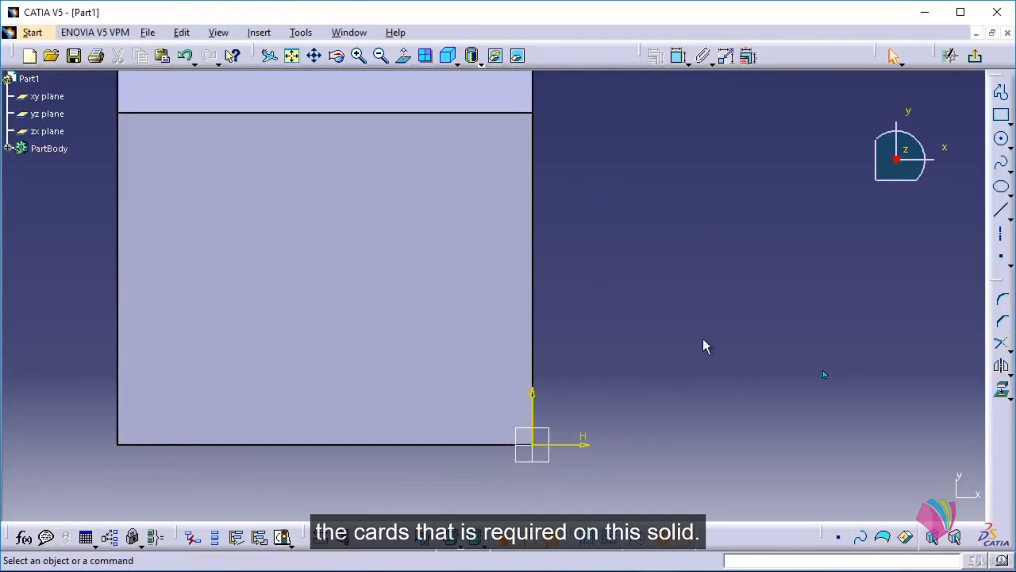
left_click(1002, 115)
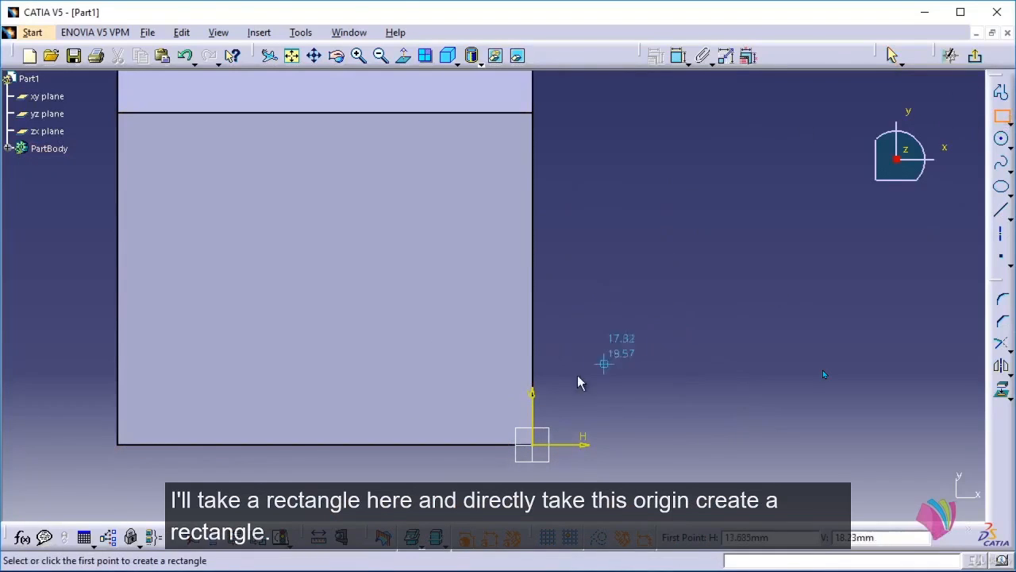
left_click(532, 445)
left_click(362, 324)
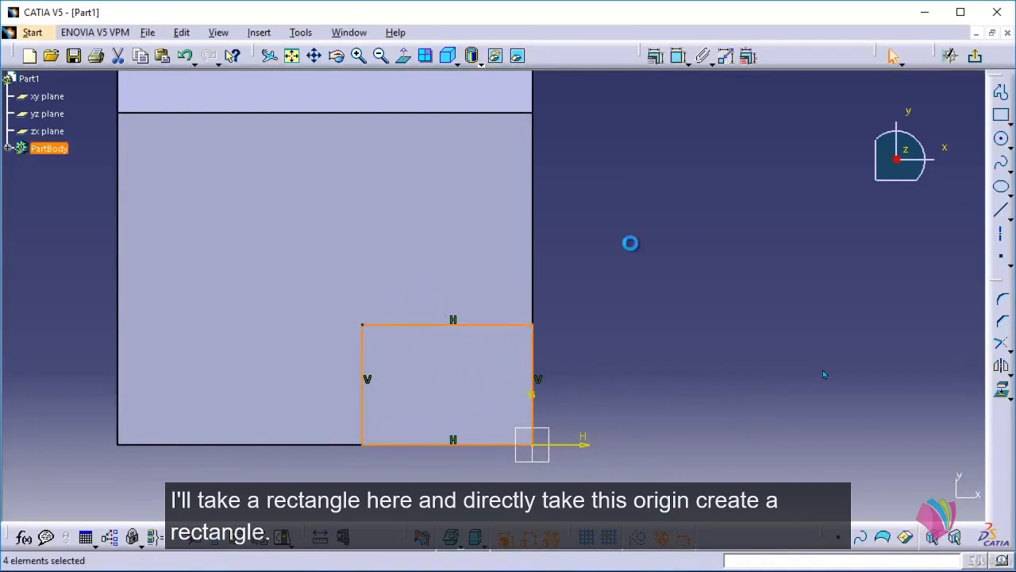
Dimension the rectangle's vertical side at the origin and set it to 50 mm.
left_click(679, 56)
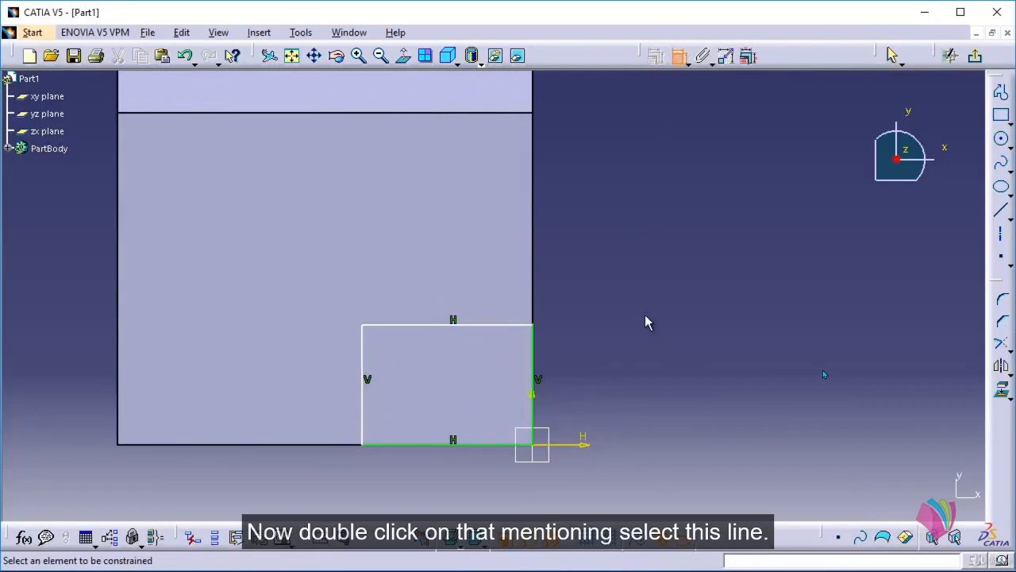
left_click(533, 359)
left_click(652, 373)
double_click(647, 363)
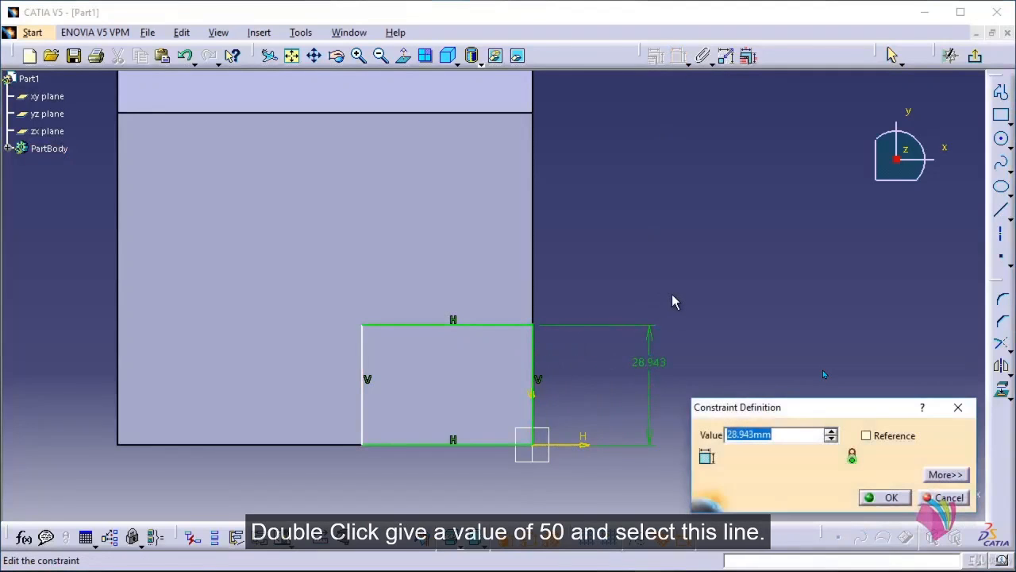
type("50")
key("Return")
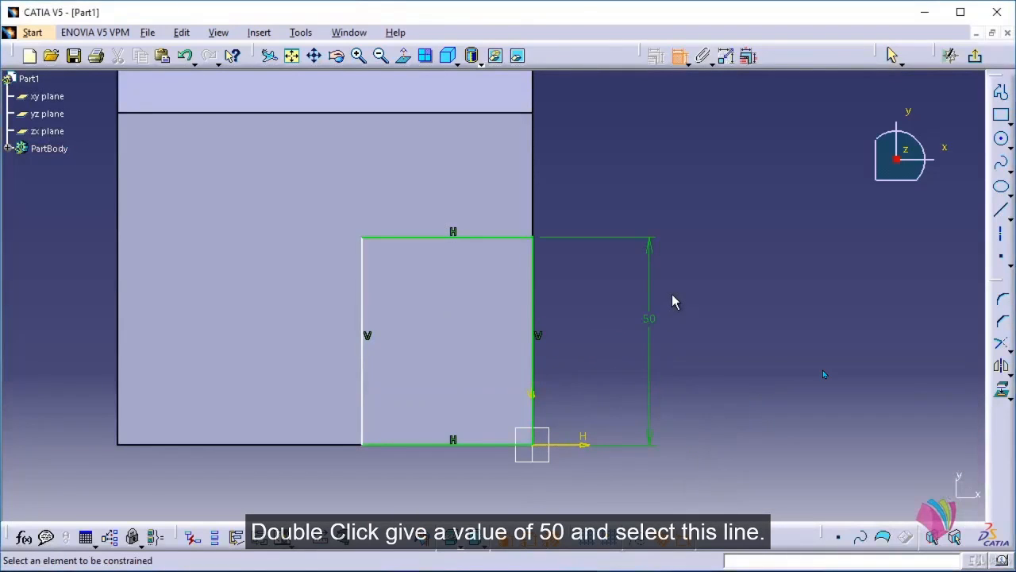
Dimension the rectangle's upper horizontal side, set it to 30 mm, and exit the sketch.
left_click(478, 238)
left_click(492, 207)
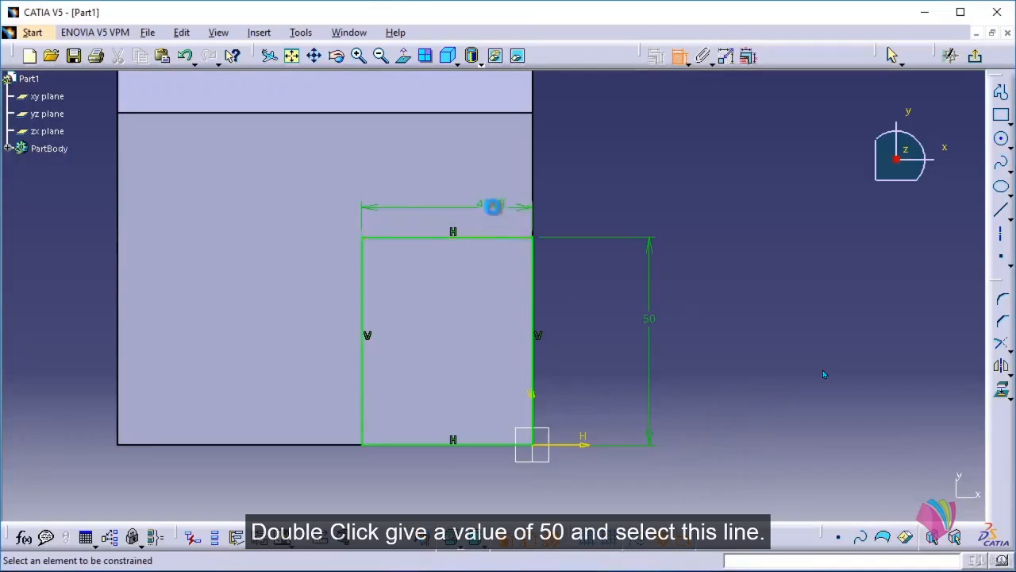
double_click(497, 204)
type("30")
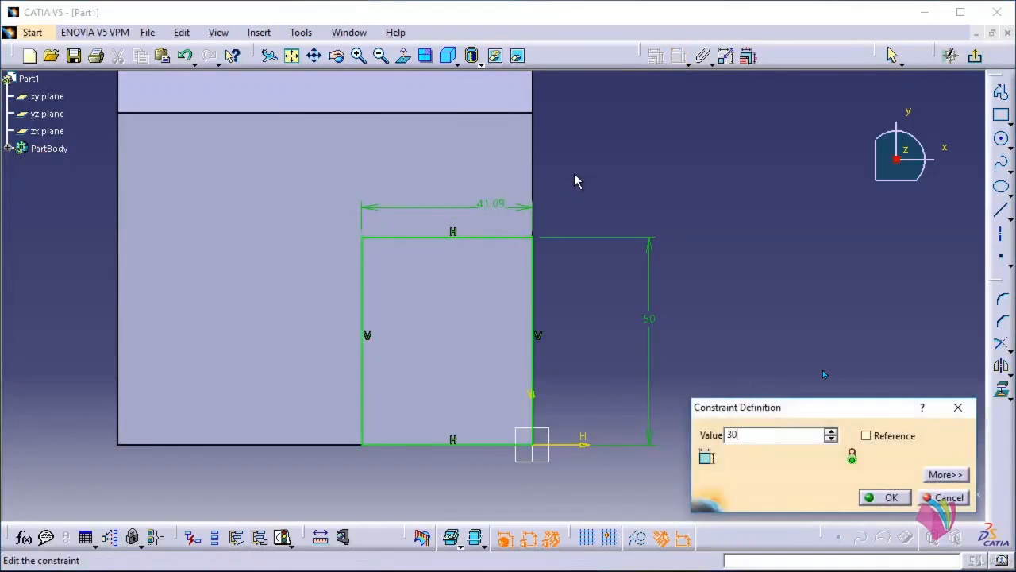
key("Return")
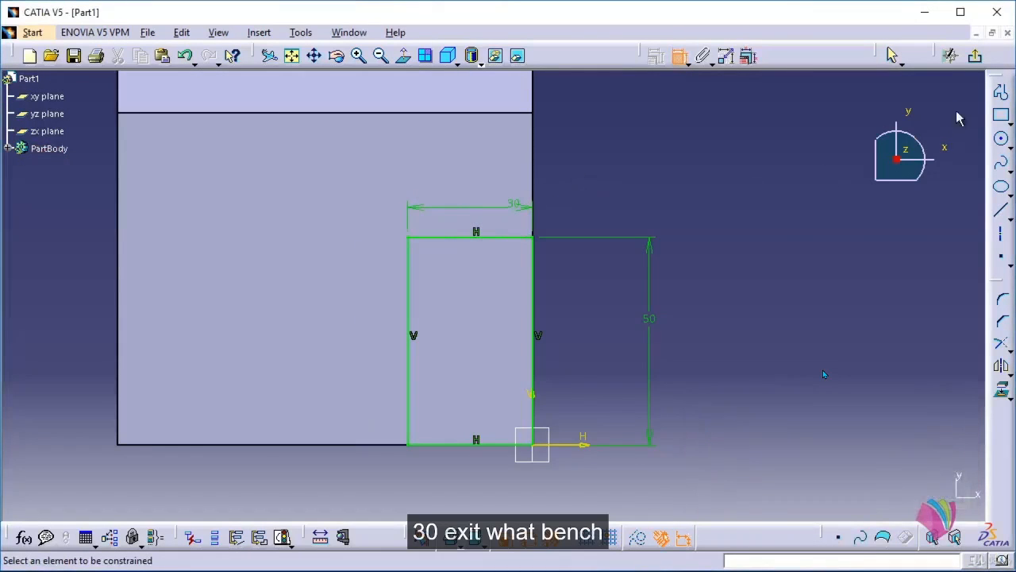
left_click(975, 54)
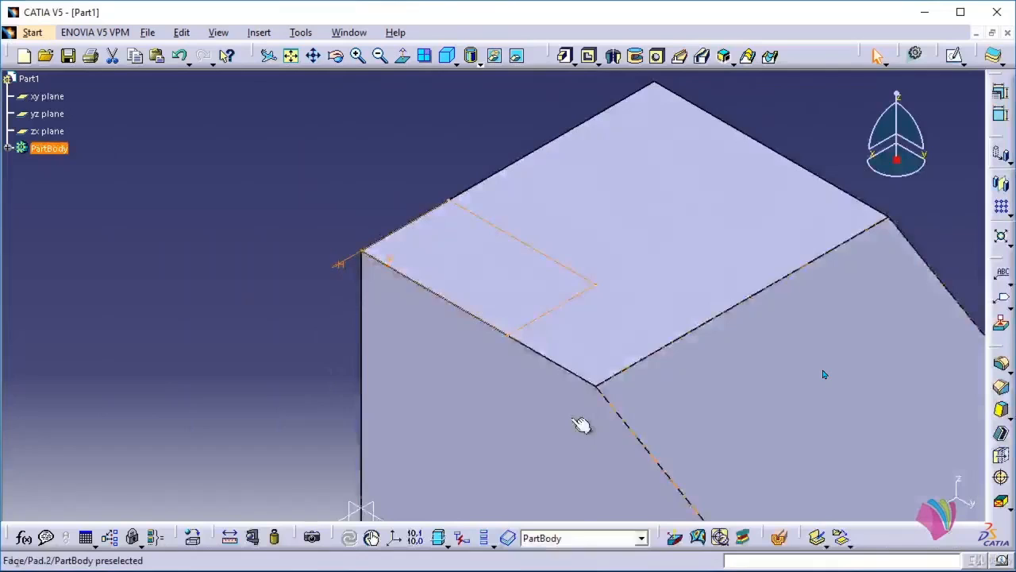
Cut a 30 mm deep pocket from the 30 by 50 mm rectangle at the corner of the top face.
middle_click_drag(581, 425, 659, 424)
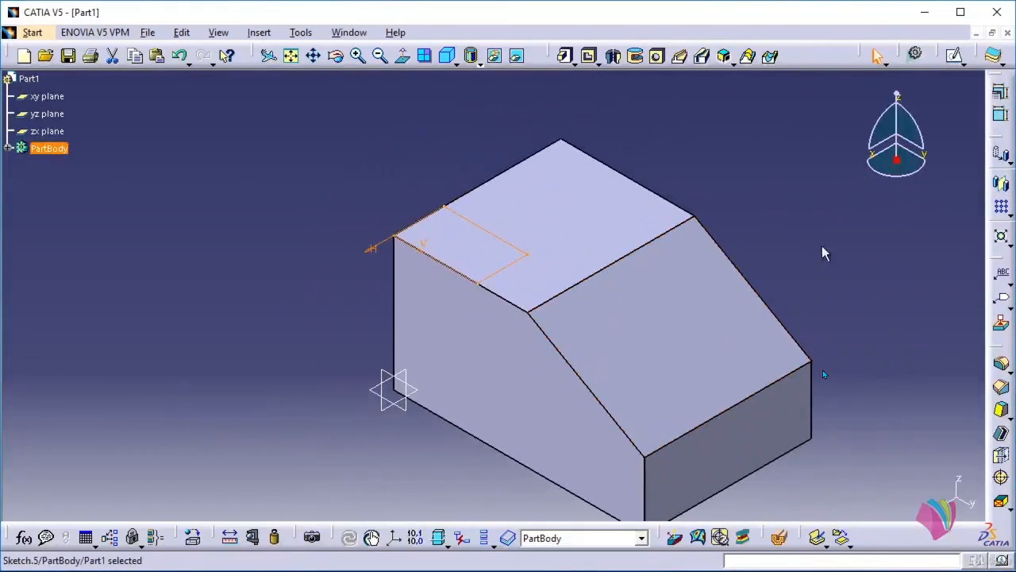
left_click(613, 98)
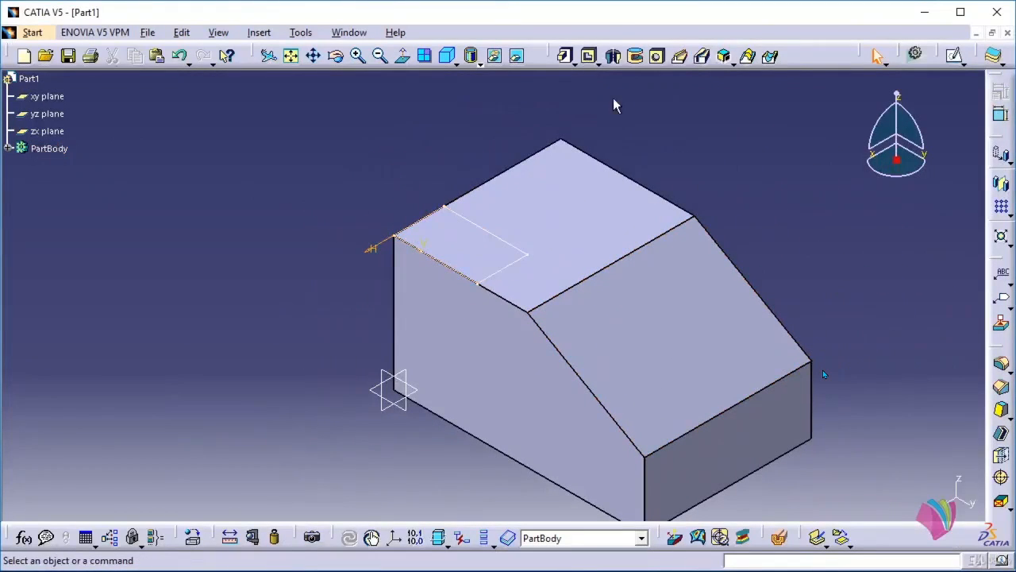
left_click(589, 57)
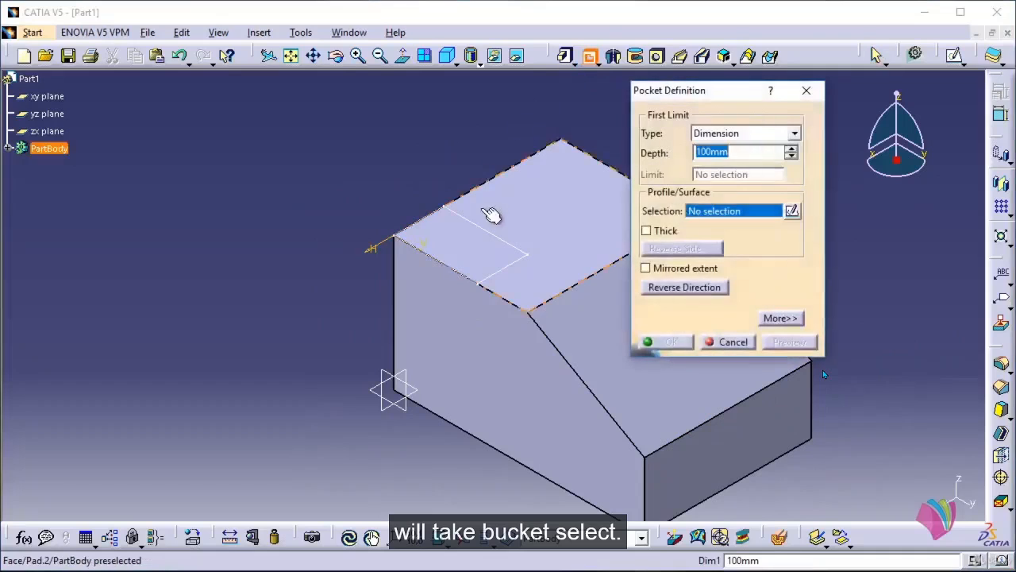
left_click(483, 231)
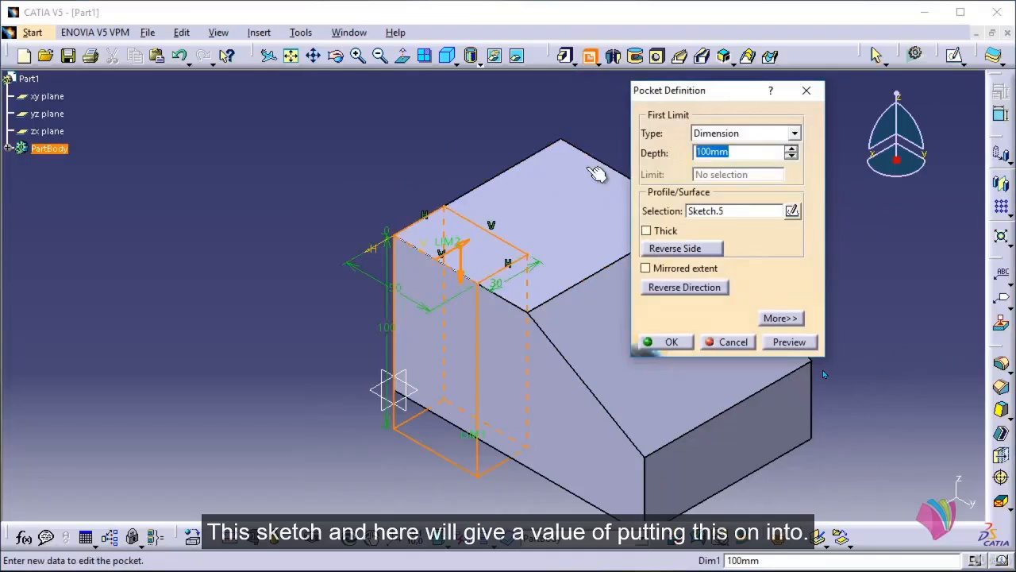
type("30")
key("Return")
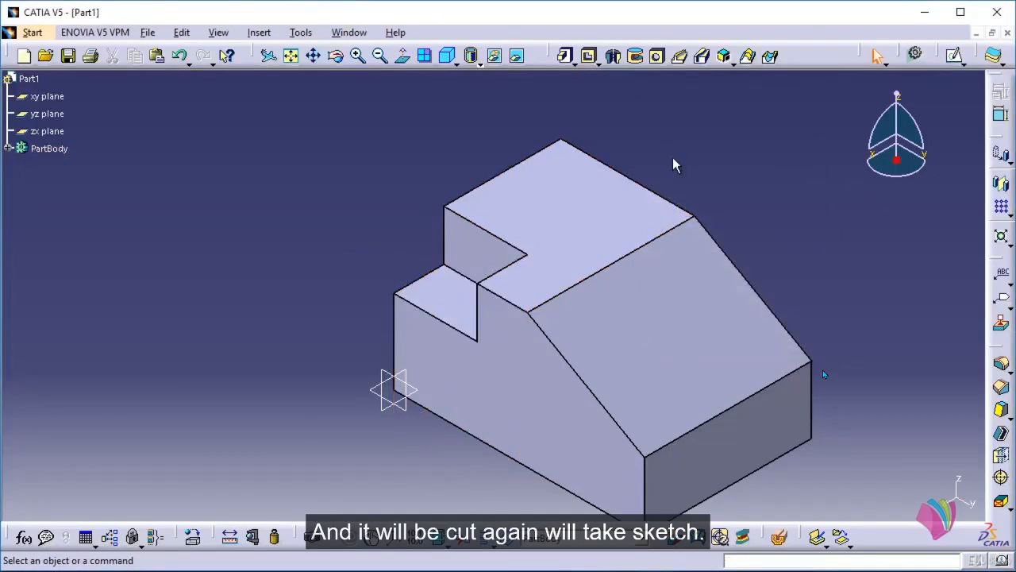
Start a new sketch on the top face and draw a rectangle about 64 mm high overlapping the solid's lower-left corner.
left_click(954, 55)
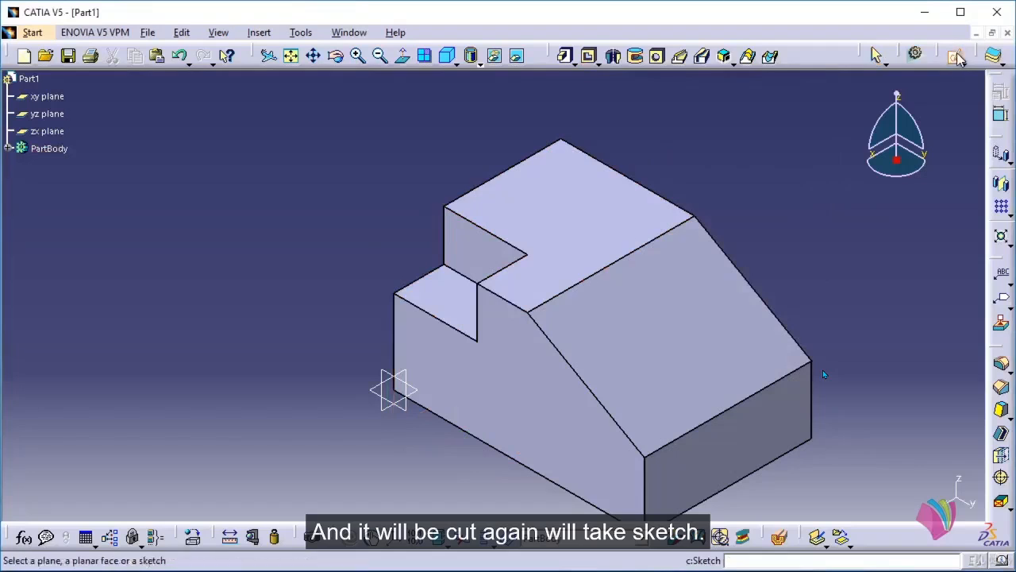
left_click(581, 204)
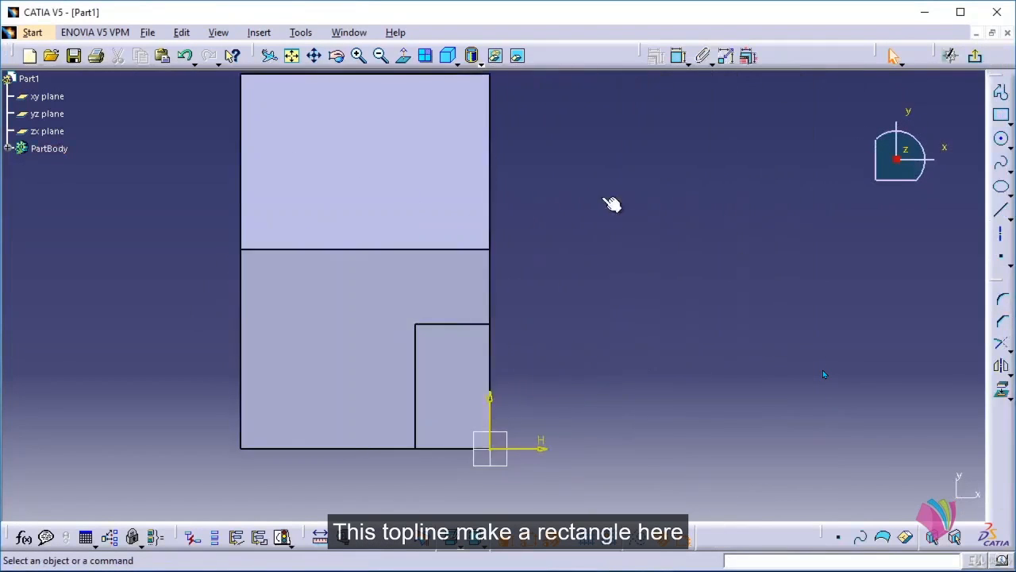
left_click(1002, 115)
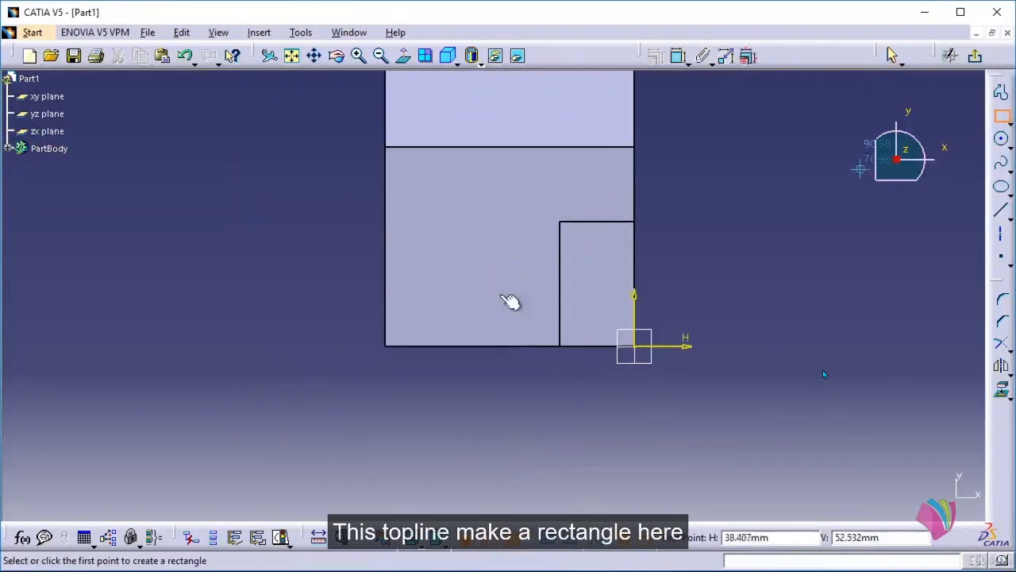
left_click(341, 228)
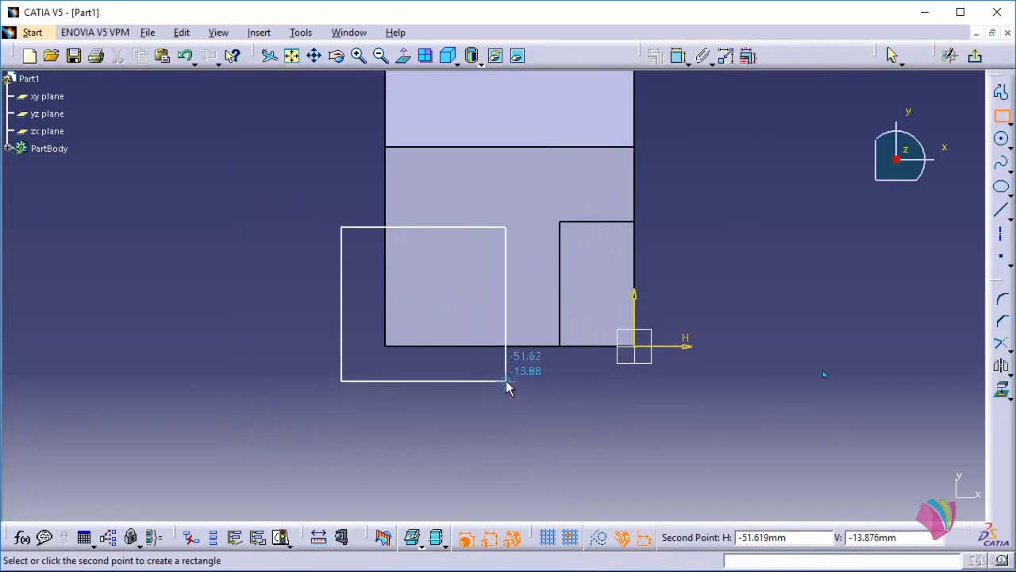
left_click(503, 386)
left_click(548, 412)
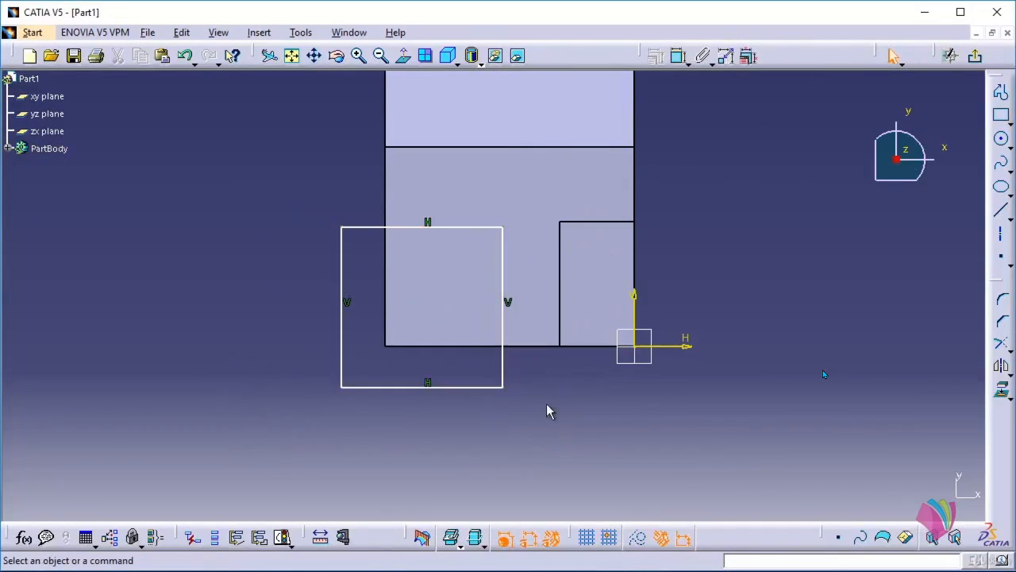
Make the rectangle's lower side coincident with the lower edge of the solid.
left_click(466, 388)
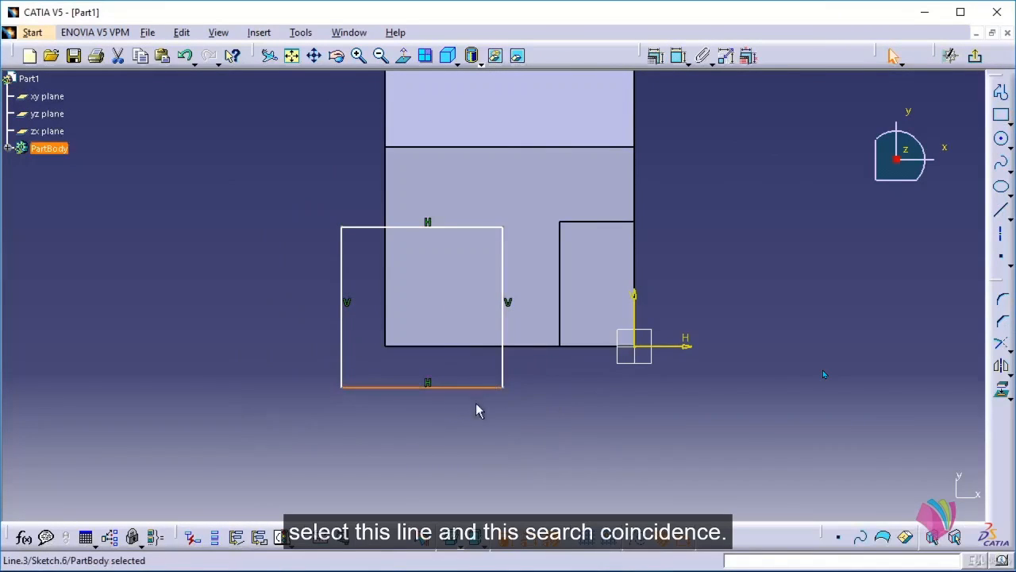
left_click(475, 348, "ctrl")
left_click(656, 55)
left_click(908, 193)
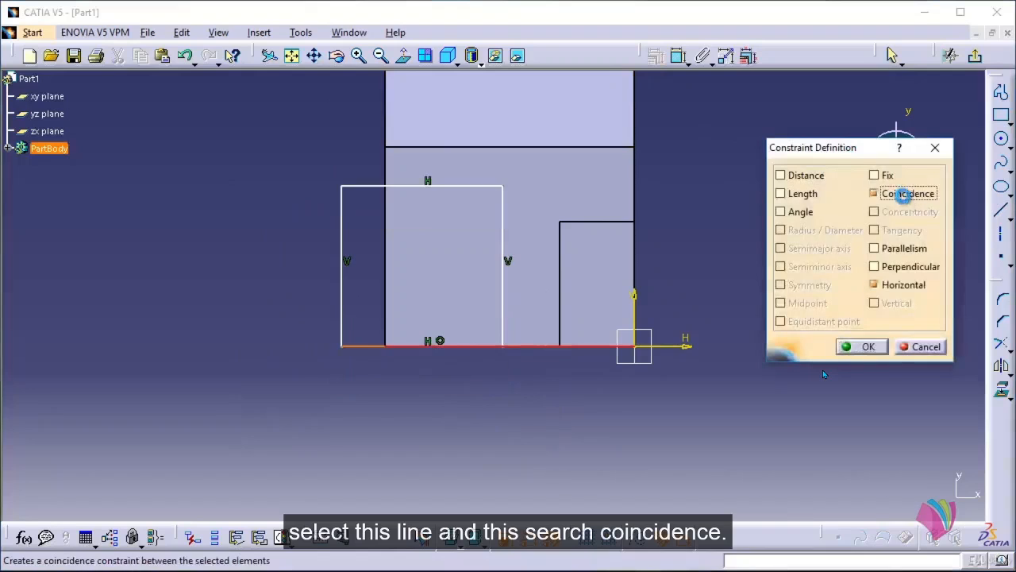
left_click(862, 347)
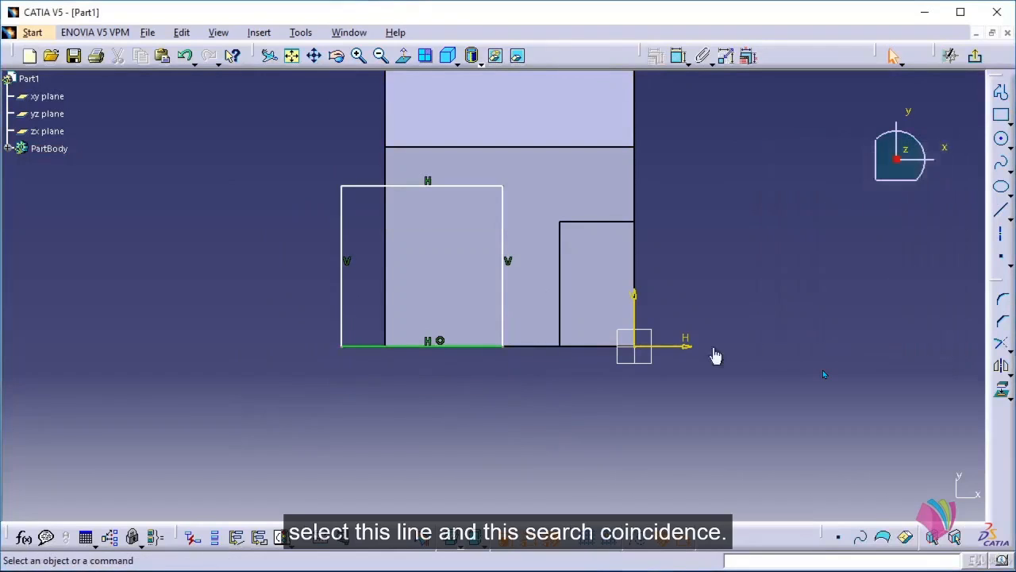
Make the rectangle's left side coincident with the left edge of the solid.
left_click(343, 290)
left_click(655, 56)
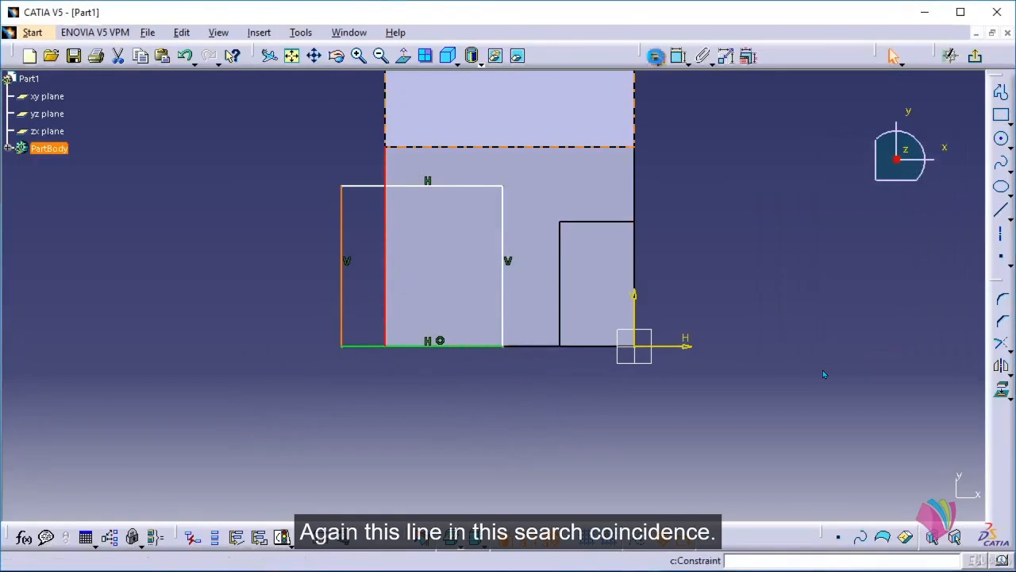
left_click(874, 193)
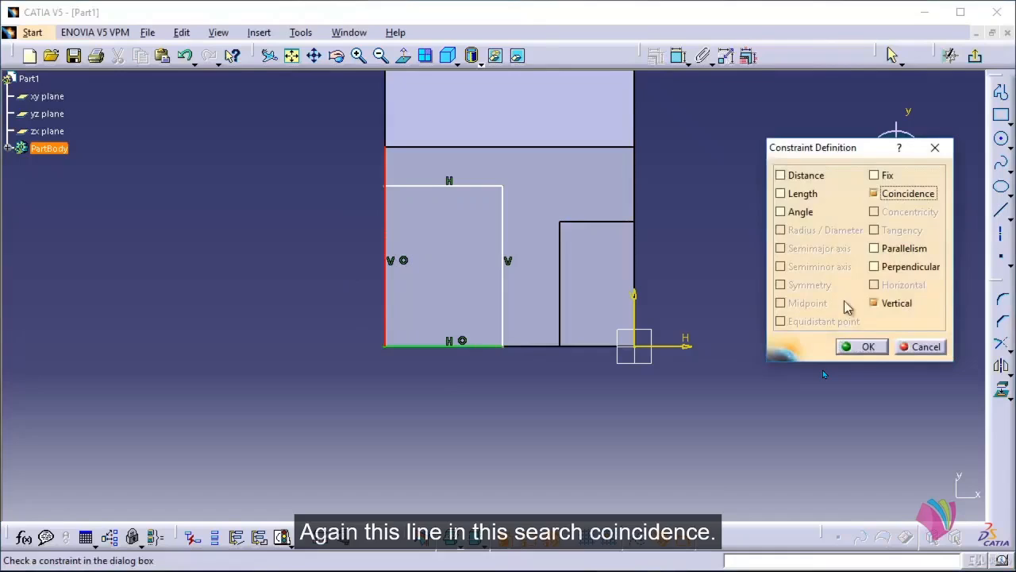
left_click(863, 347)
Dimension the rectangle's left side and set its height to 30 mm.
double_click(678, 56)
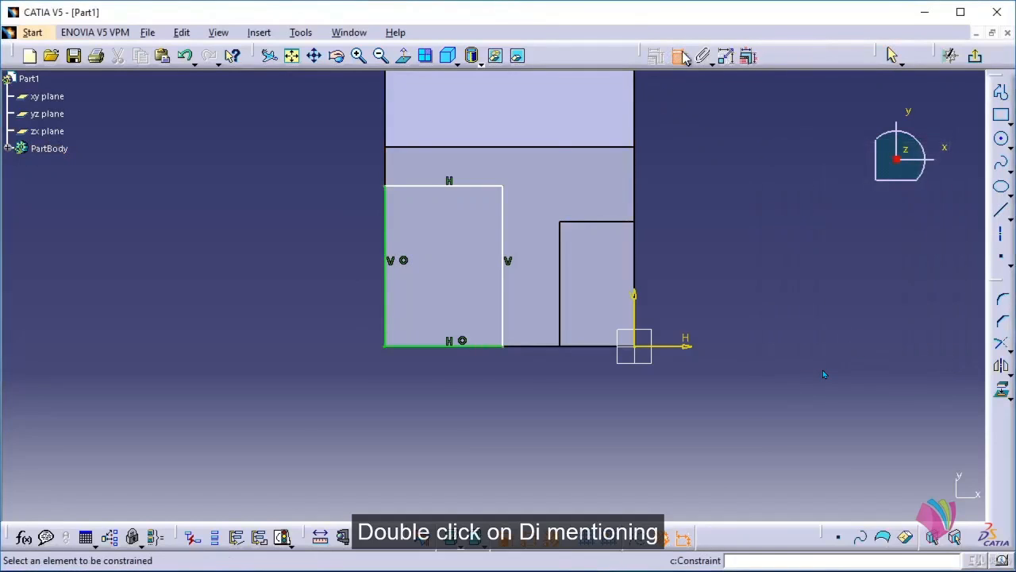
left_click(387, 243)
left_click(330, 230)
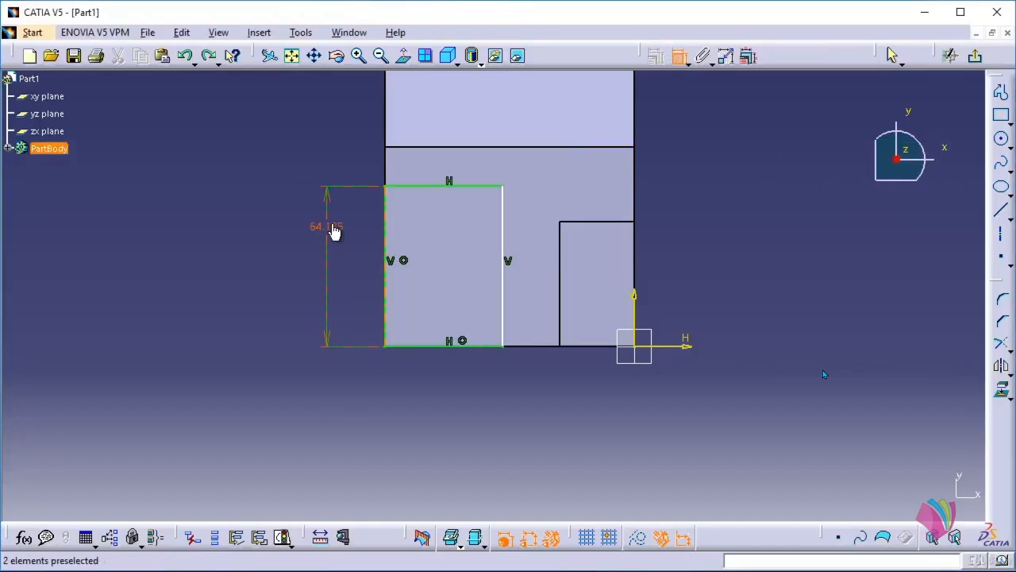
double_click(308, 221)
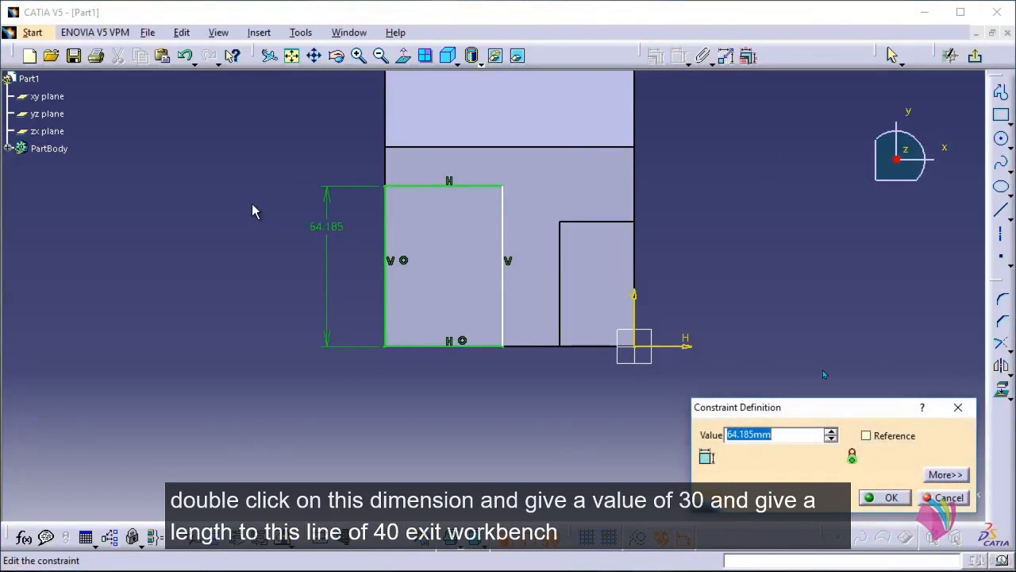
type("30")
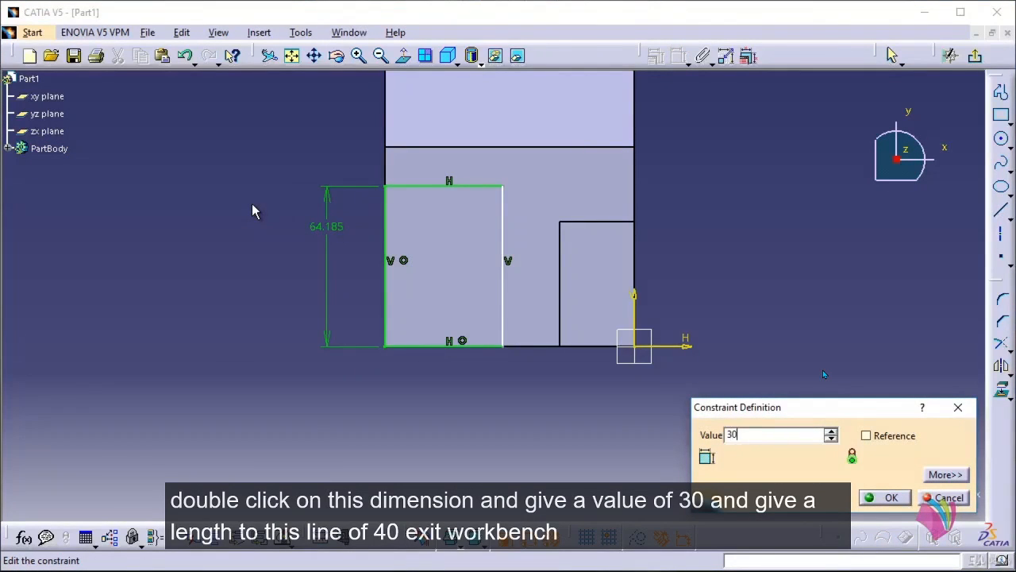
key("Return")
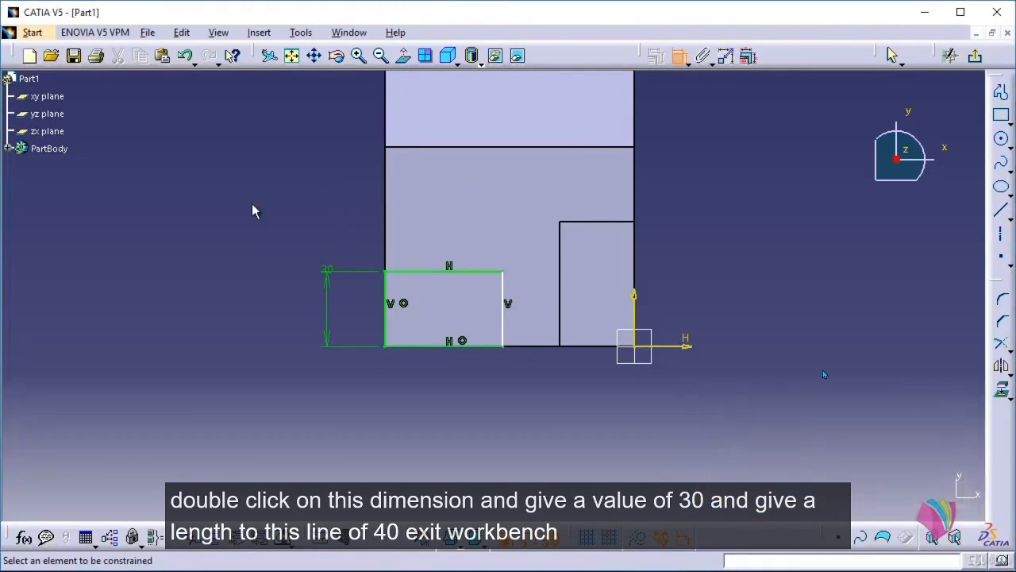
Dimension the rectangle's lower side, set its width to 40 mm, and exit the sketch.
left_click(491, 347)
left_click(441, 397)
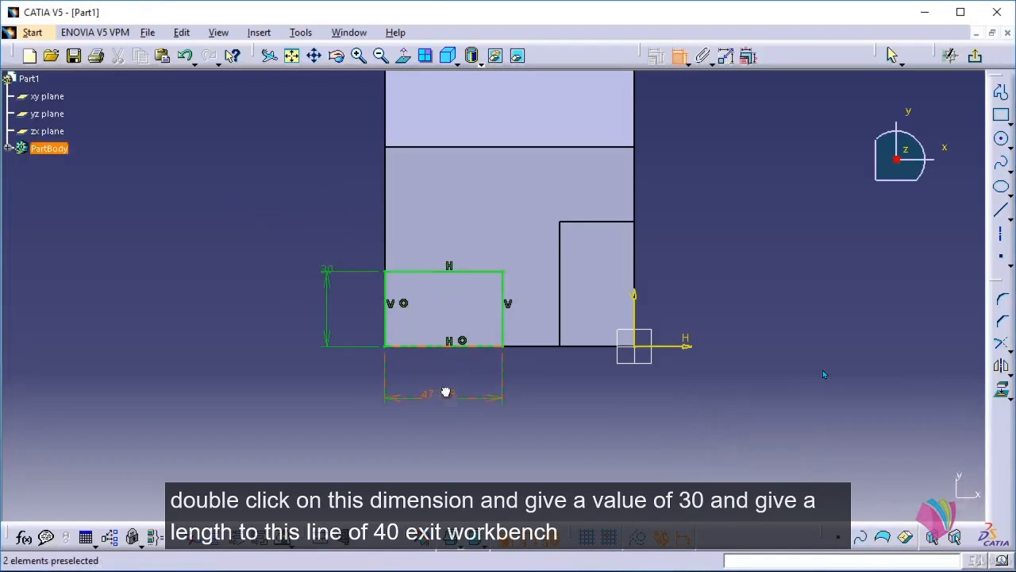
double_click(447, 392)
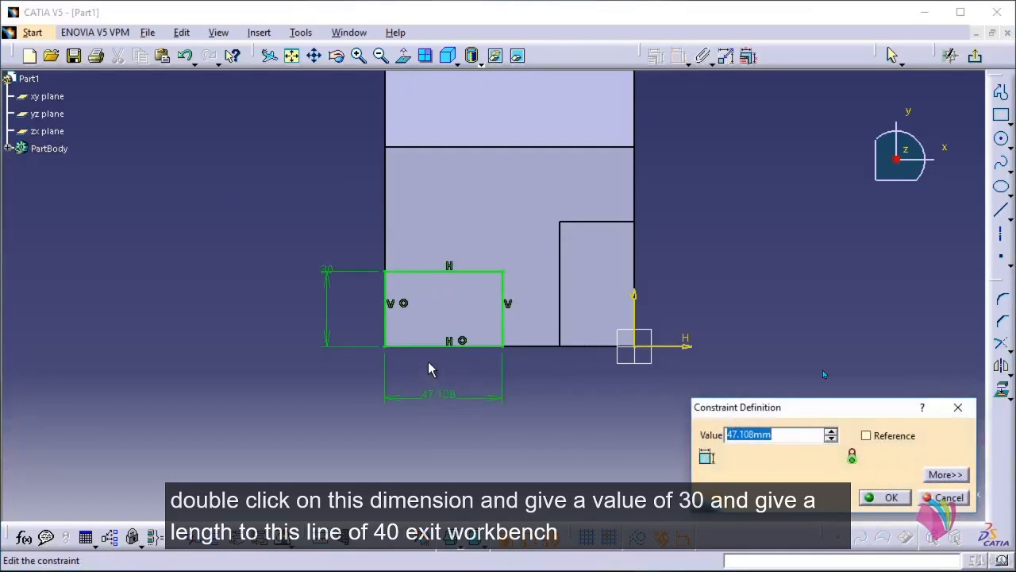
type("40")
key("Return")
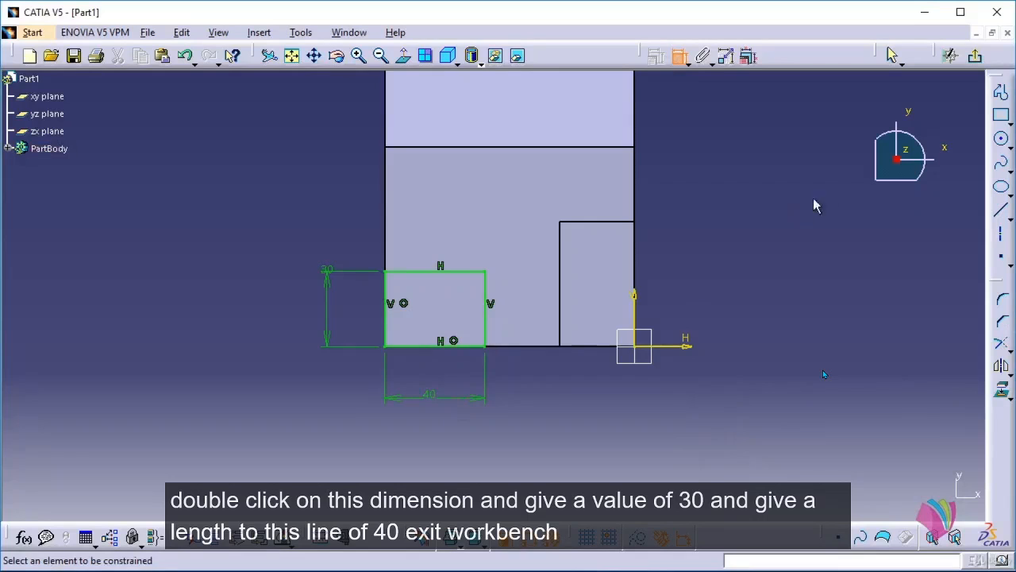
left_click(1001, 91)
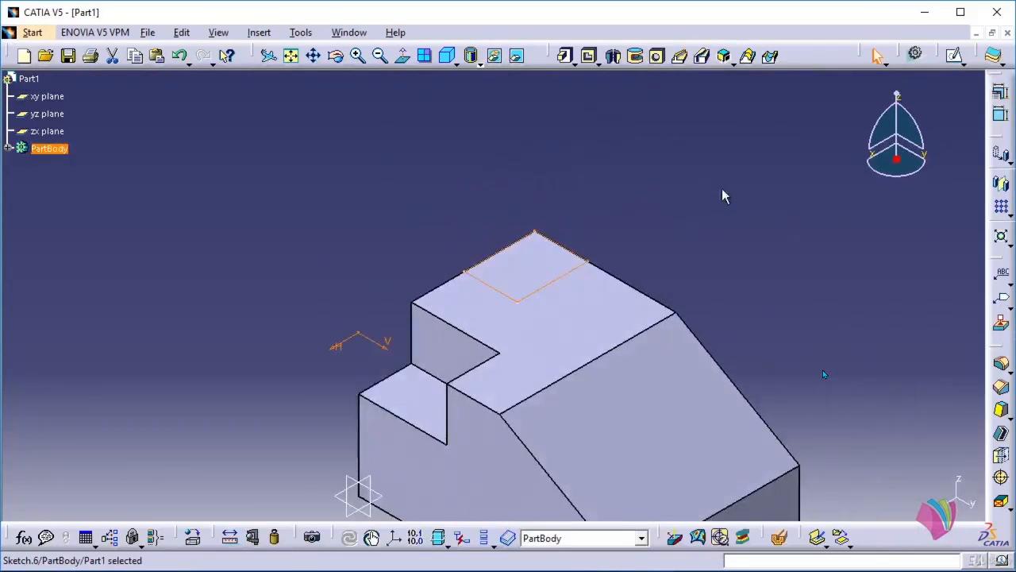
Cut a pocket from the 40 by 30 mm corner rectangle using the Up to last limit.
left_click(588, 56)
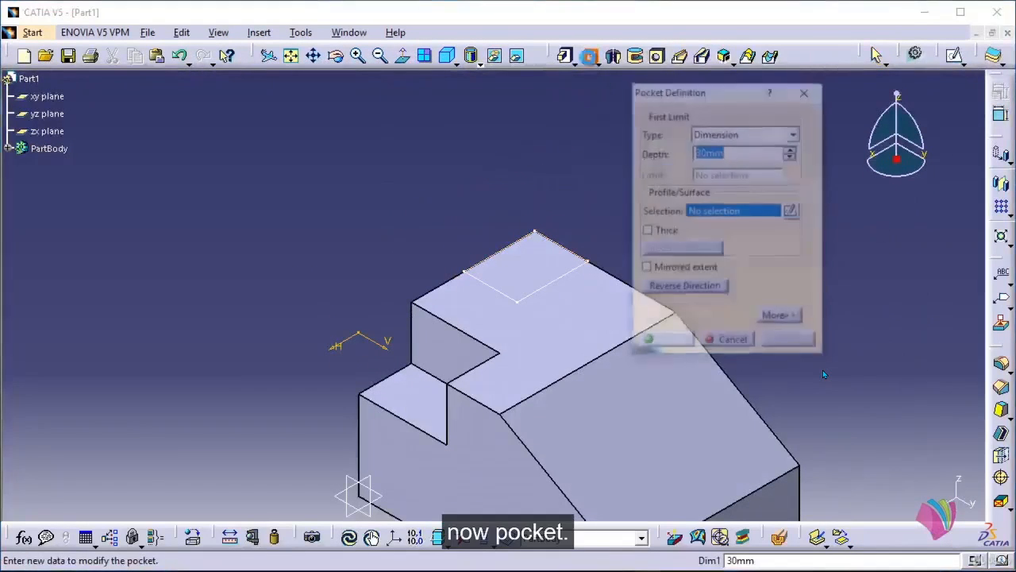
left_click(579, 257)
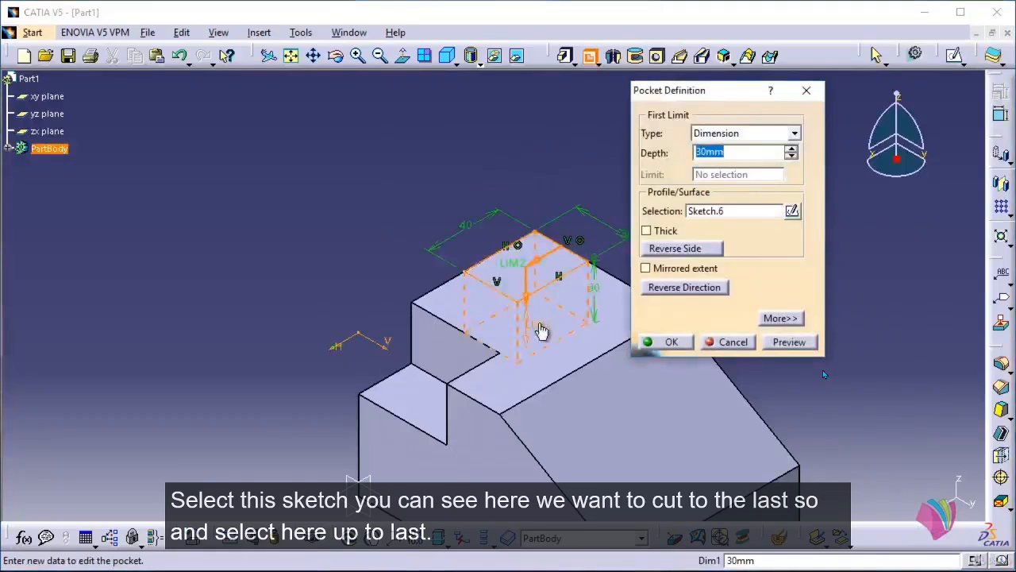
middle_click_drag(540, 331, 519, 363)
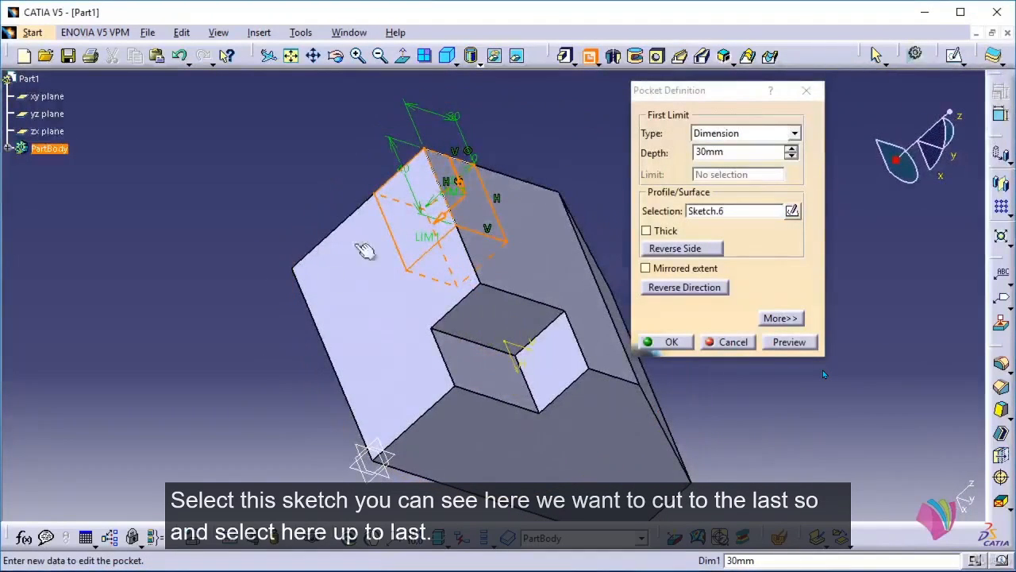
left_click(795, 134)
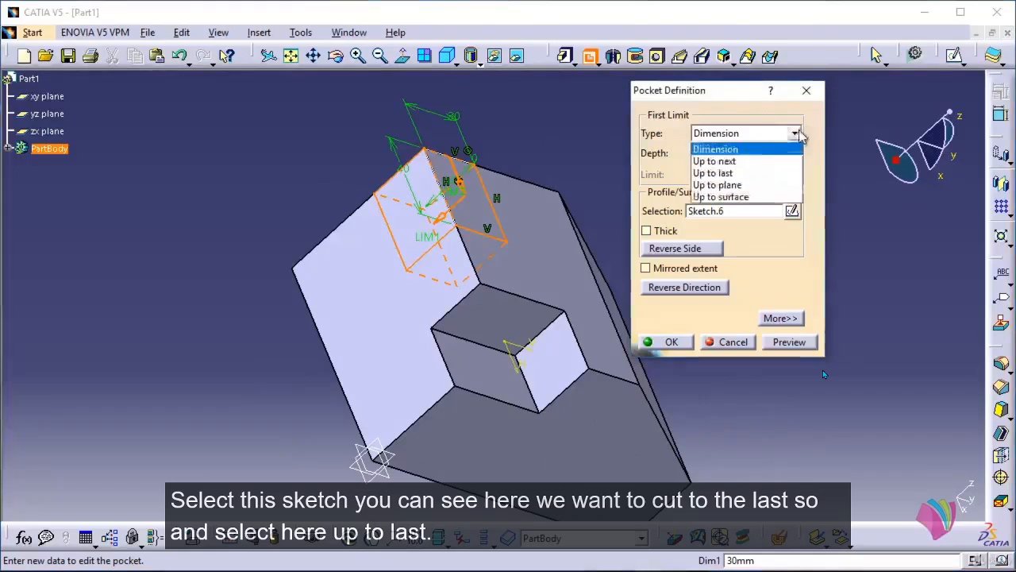
left_click(738, 172)
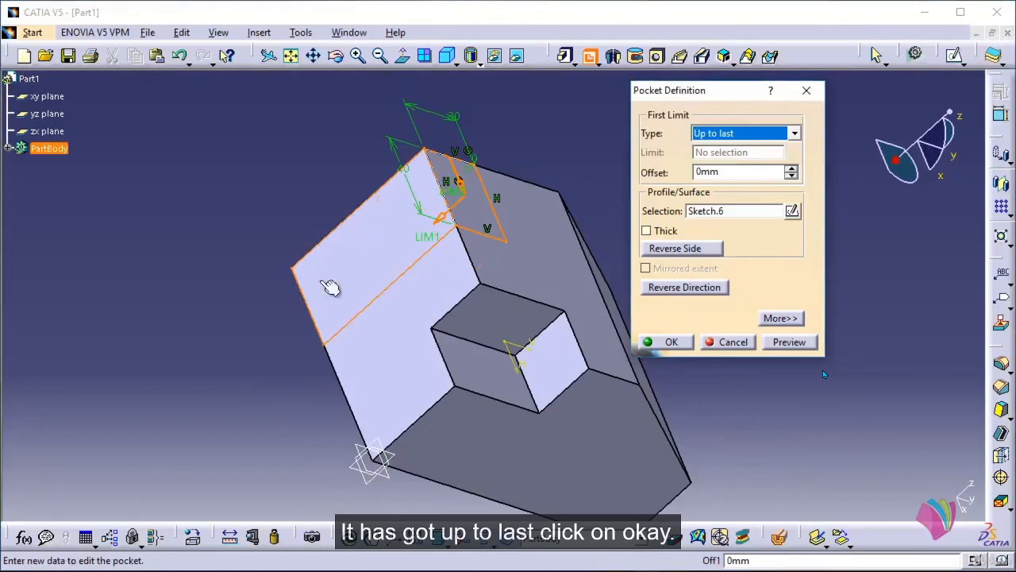
left_click(665, 341)
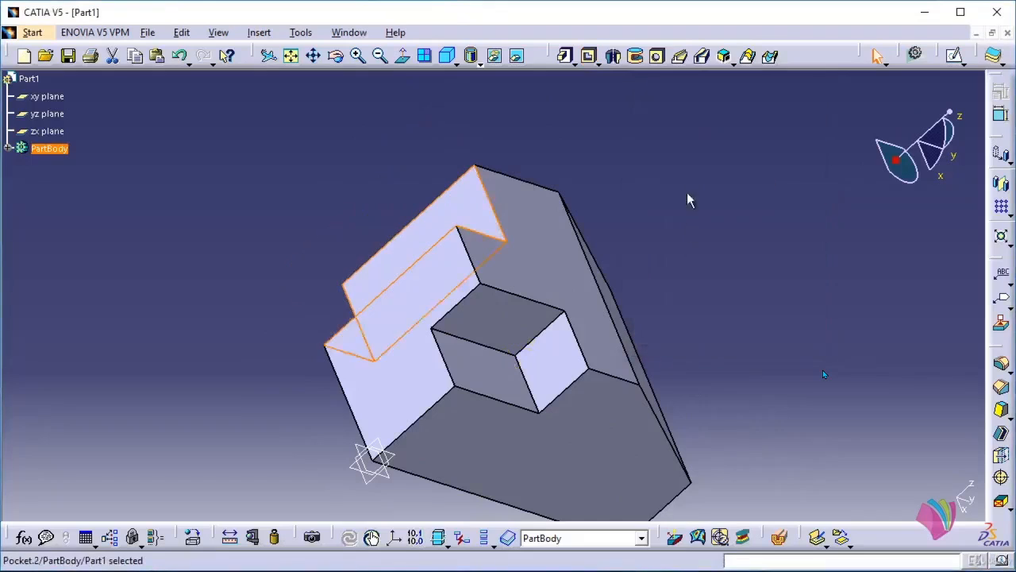
left_click(697, 196)
Return the model to the isometric view and save the part on the Desktop as Example-20.
middle_click_drag(708, 193, 565, 354)
middle_click_drag(551, 254, 594, 242)
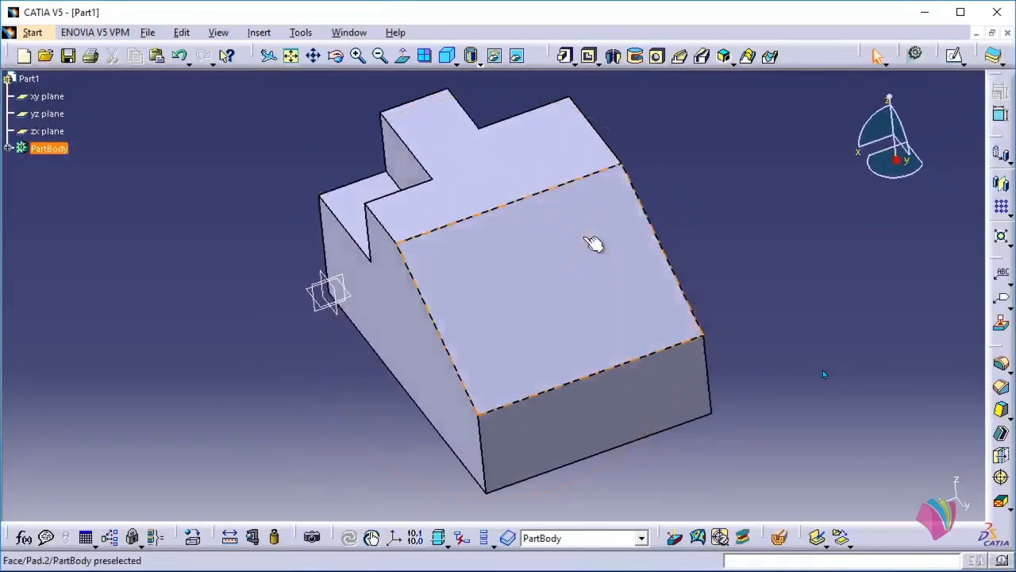
left_click(447, 55)
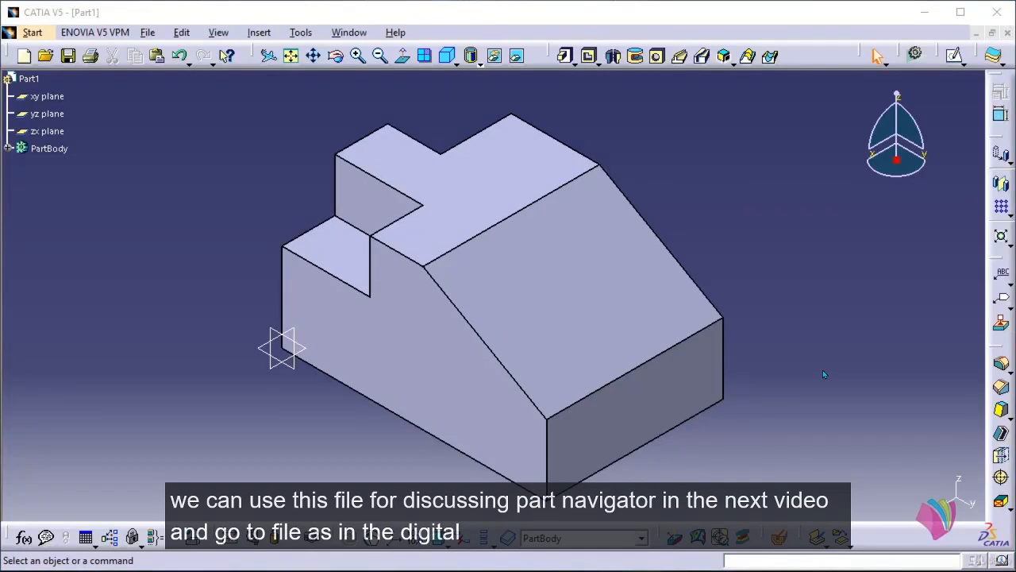
left_click(148, 31)
left_click(176, 154)
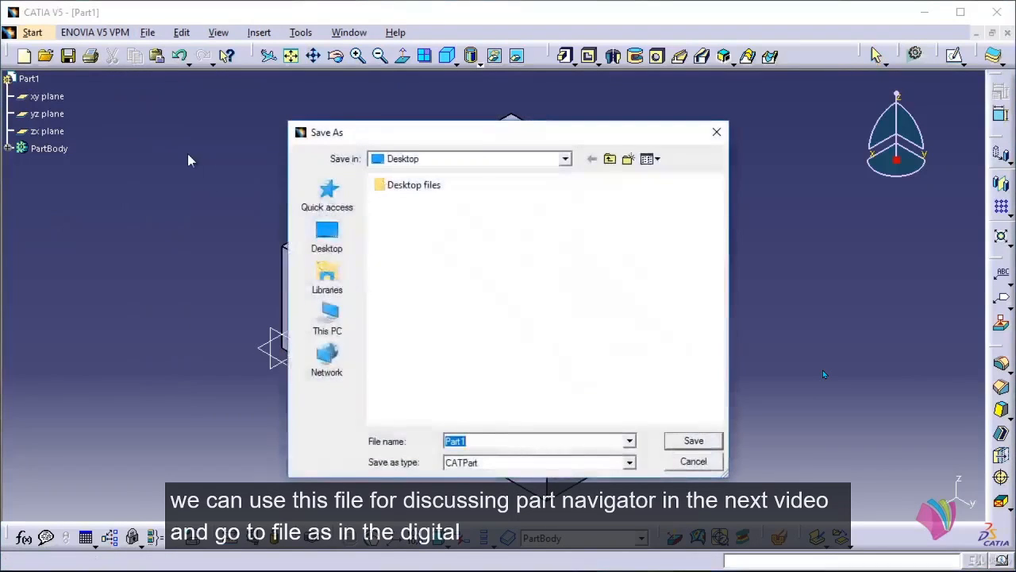
left_click(350, 239)
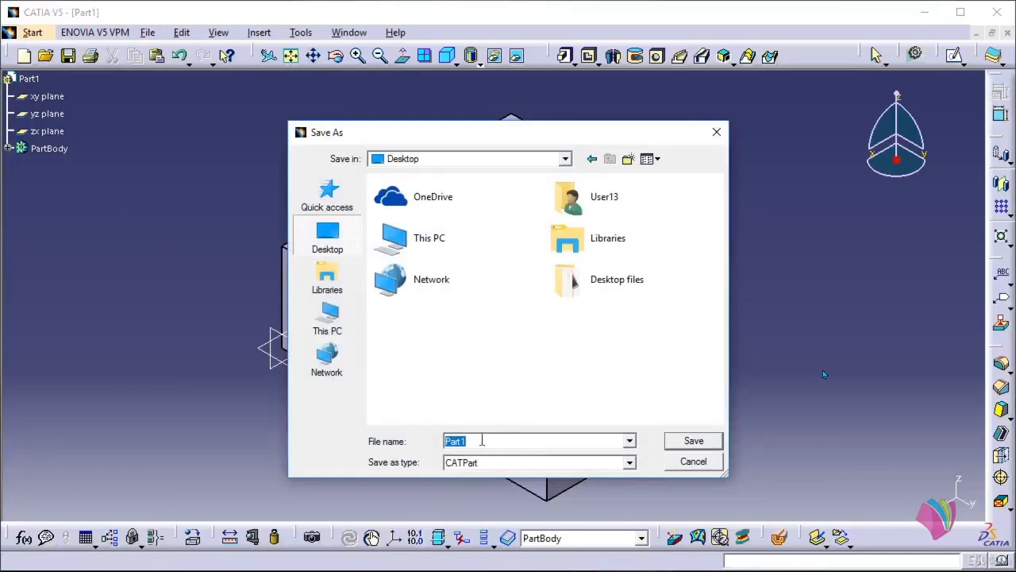
type("Example-")
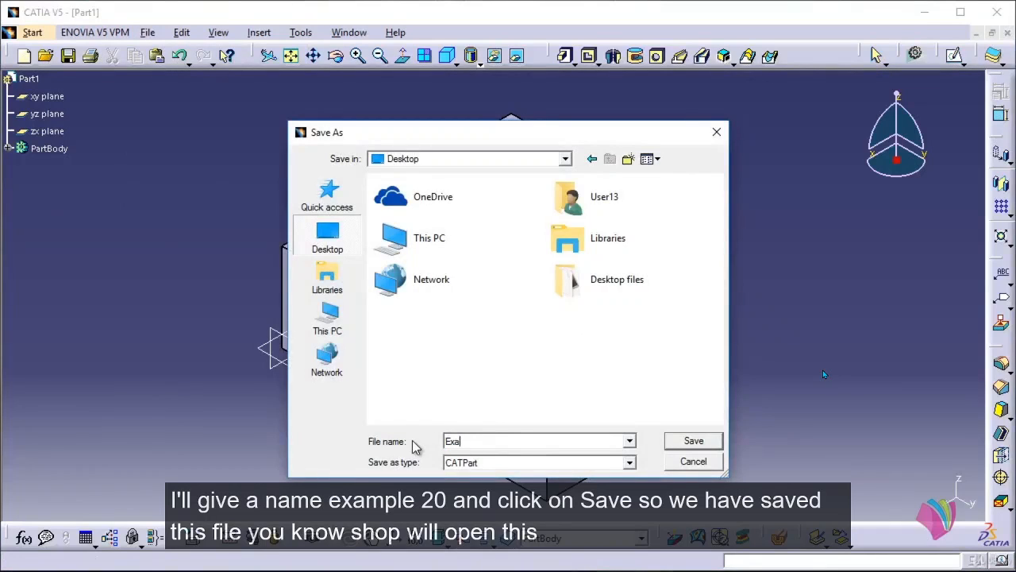
type("20")
left_click(694, 442)
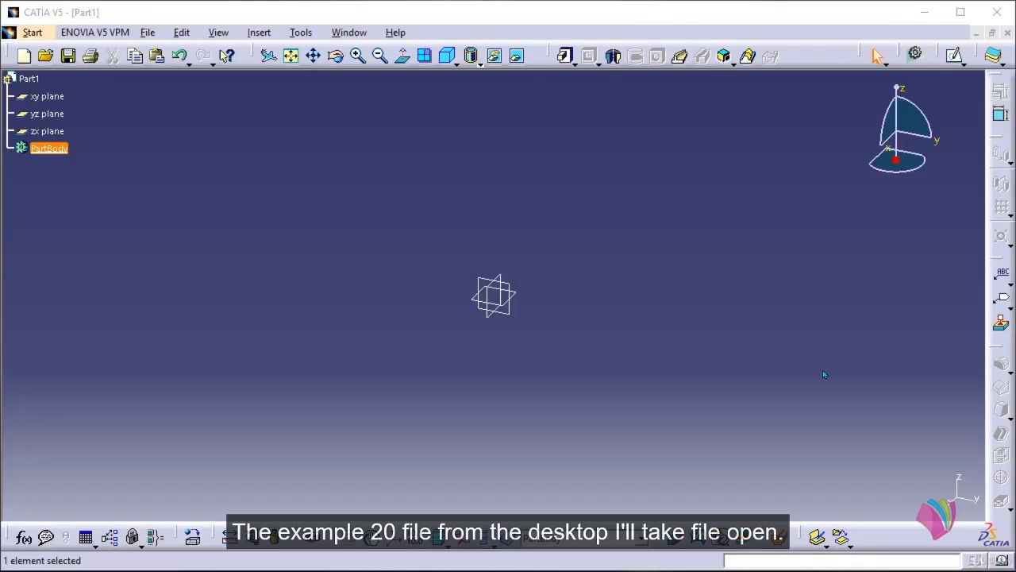
Open the Example-20 part file from the Desktop.
left_click(148, 32)
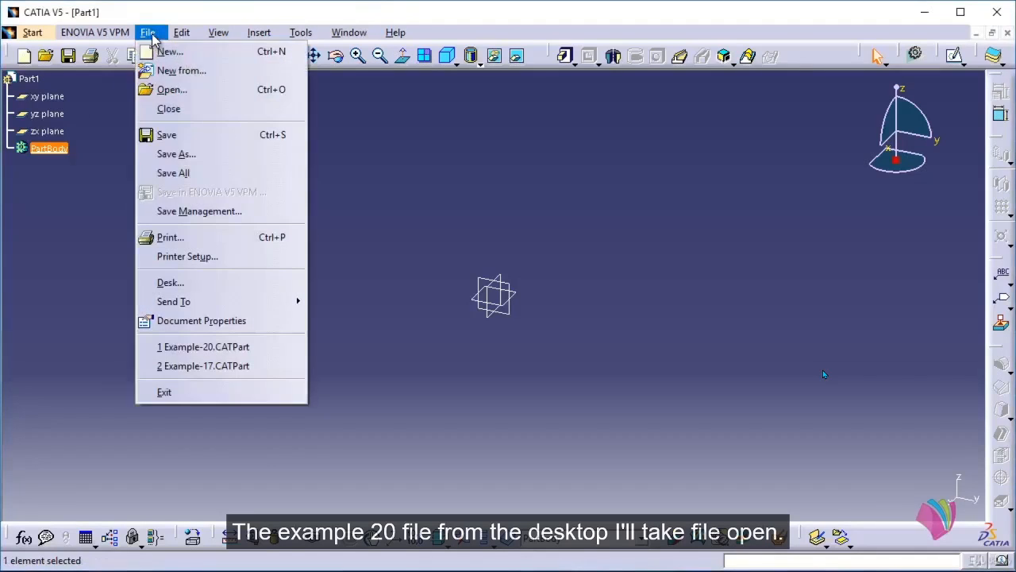
left_click(166, 90)
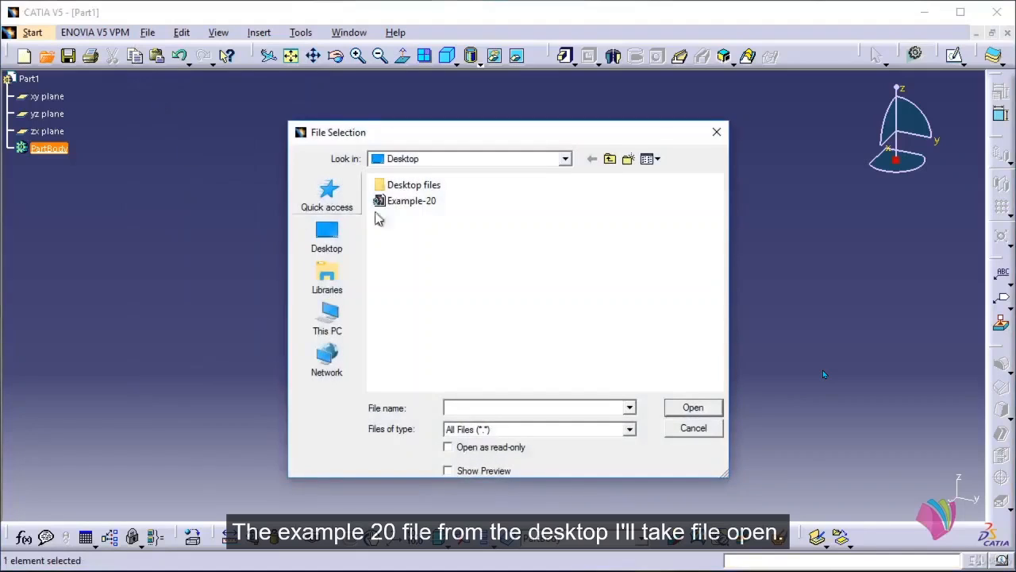
left_click(407, 203)
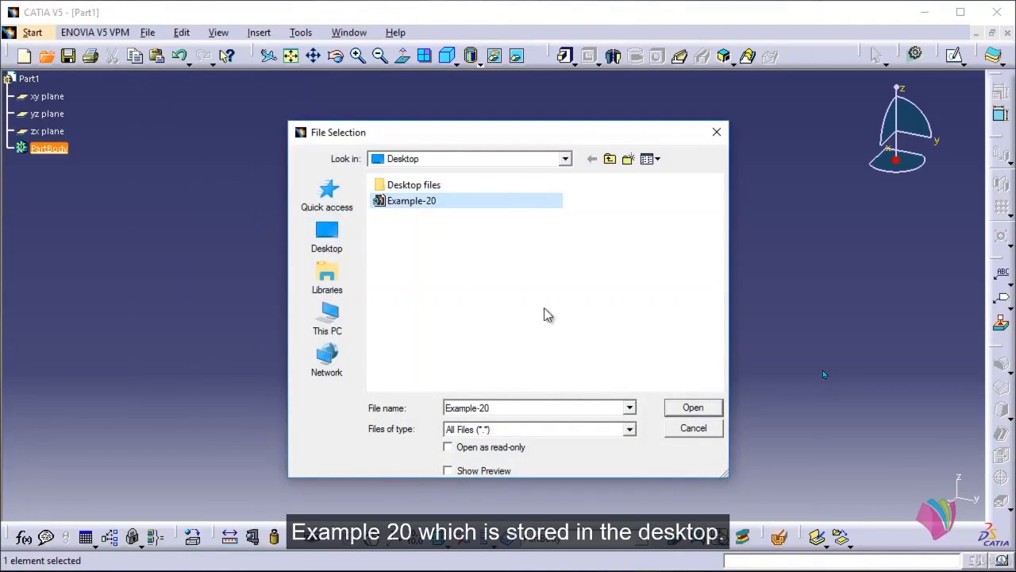
left_click(705, 409)
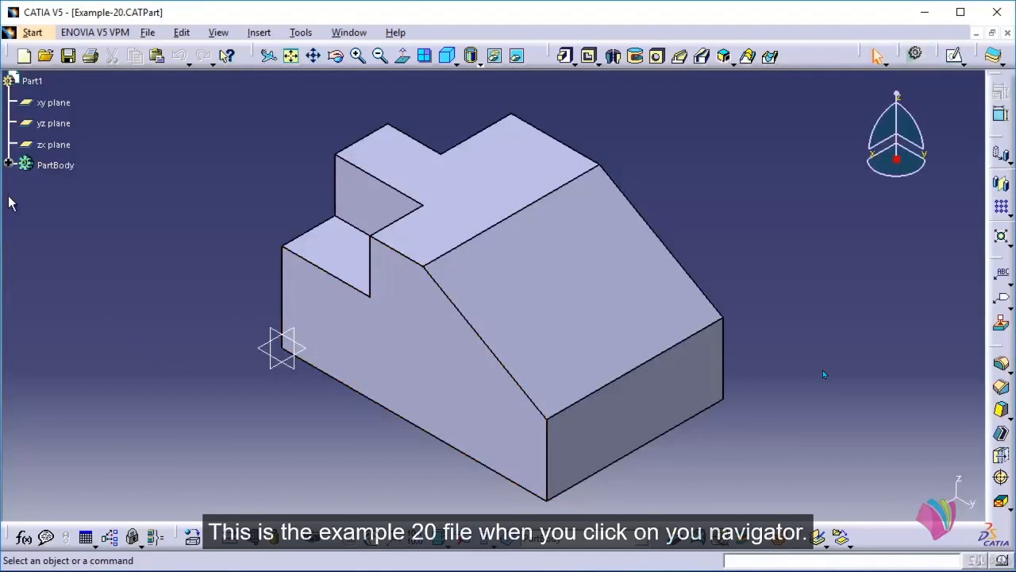
Expand the PartBody in the specification tree and show Sketch.6 under Pocket.2.
left_click(8, 165)
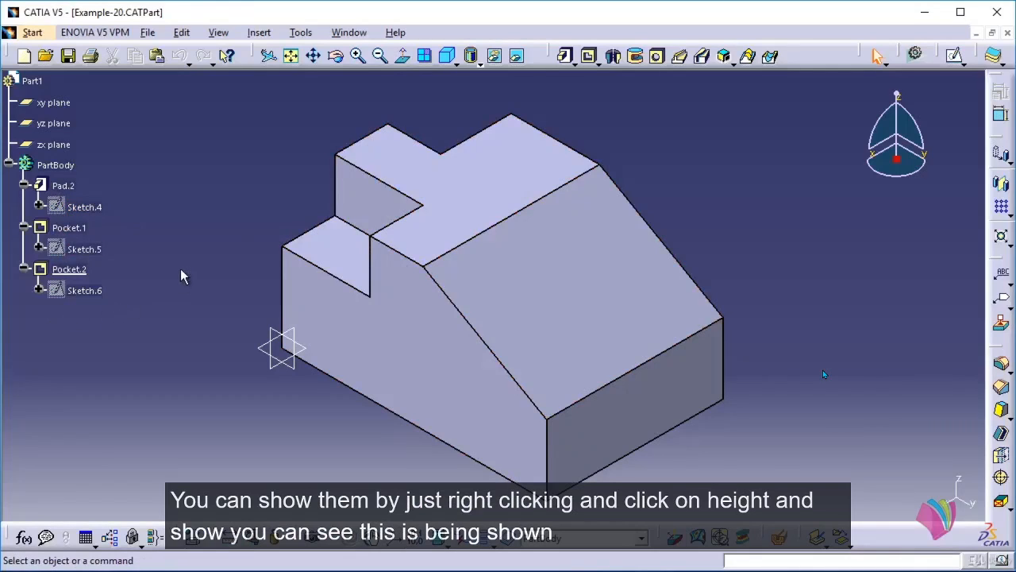
right_click(79, 293)
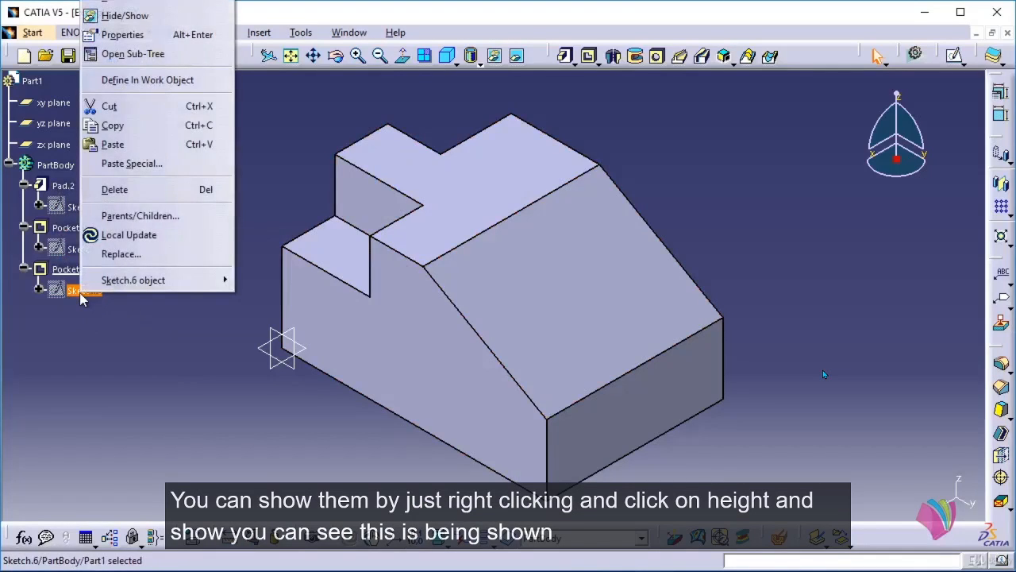
left_click(125, 16)
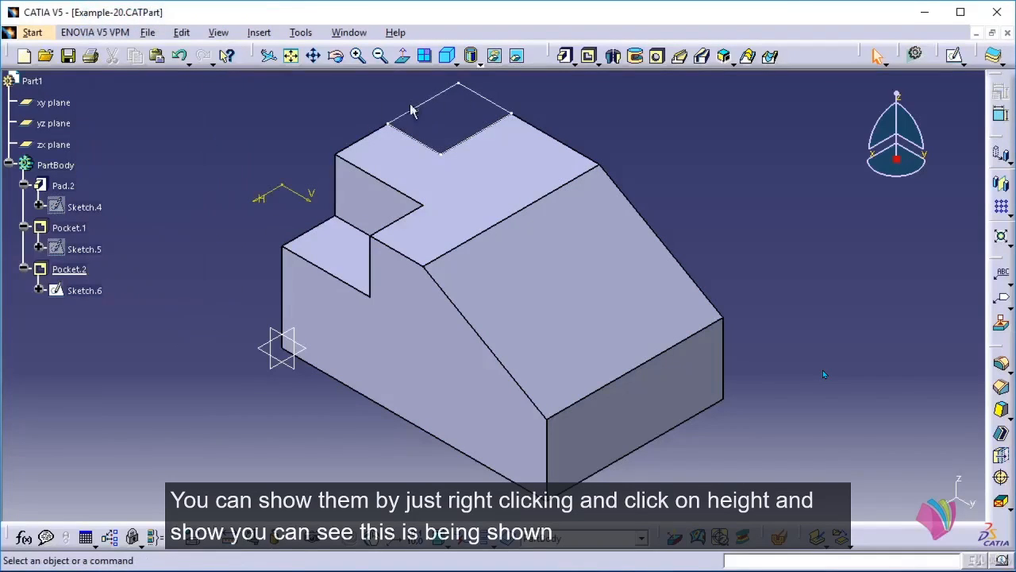
middle_click_drag(271, 254, 306, 294)
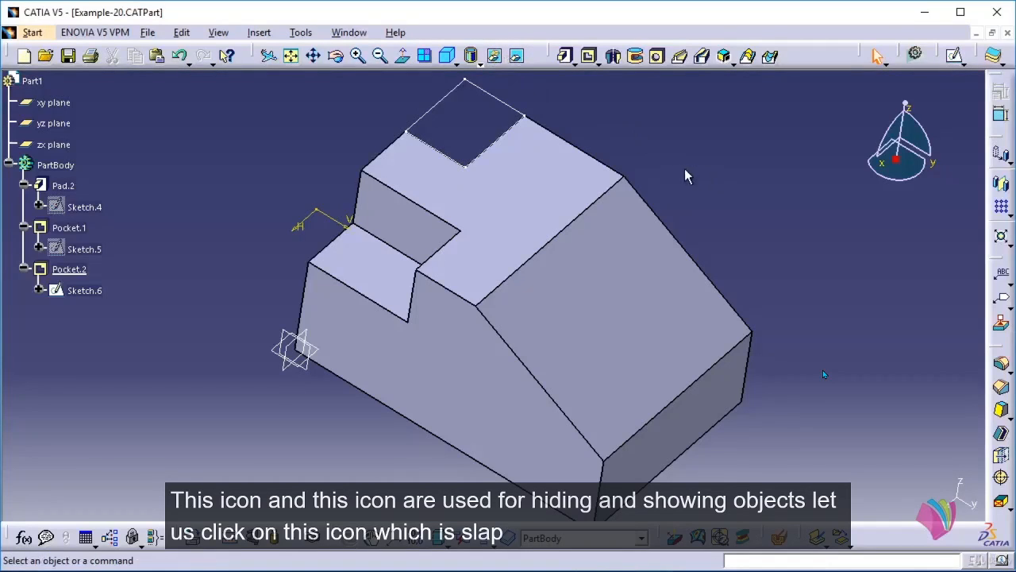
middle_click_drag(685, 169, 574, 129)
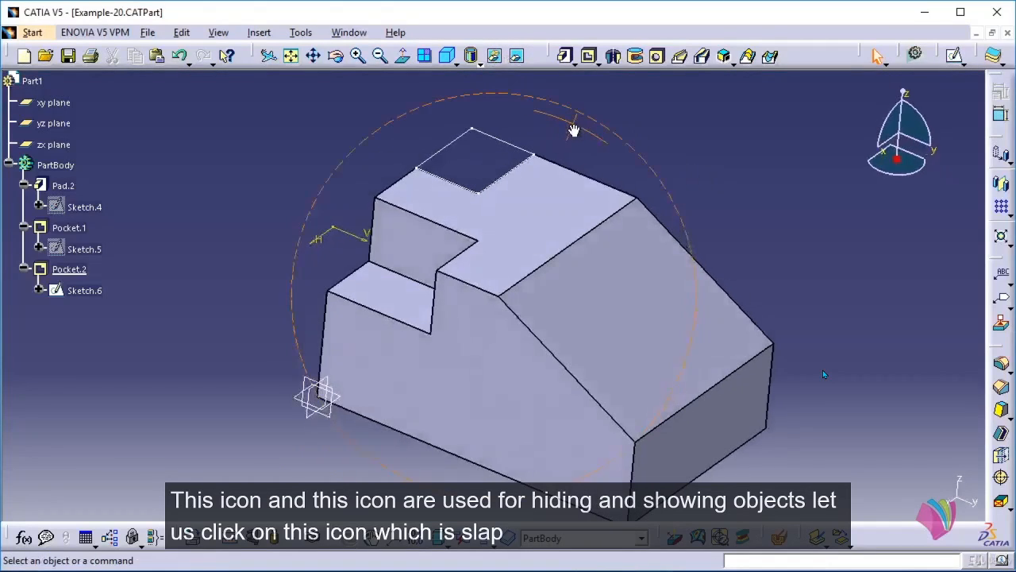
Bring the pad's Sketch.4 out of the hidden space with Hide/Show and return to the visible space.
left_click(517, 57)
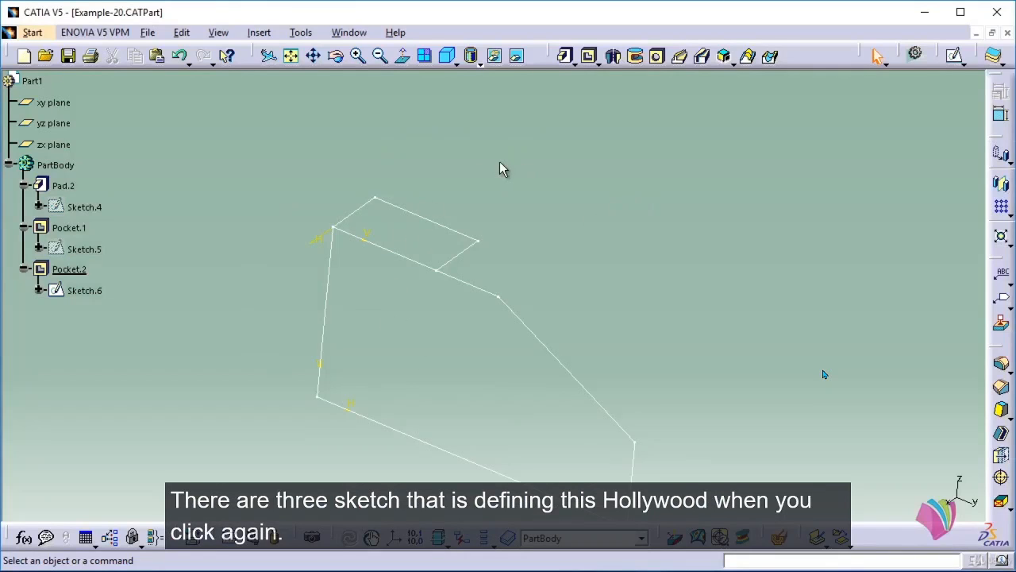
left_click(516, 55)
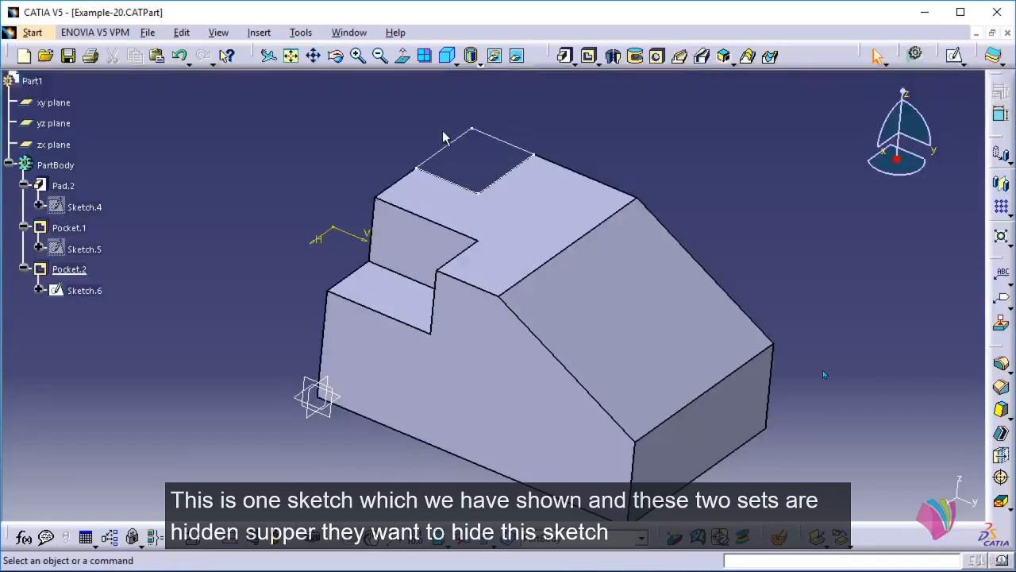
left_click(516, 55)
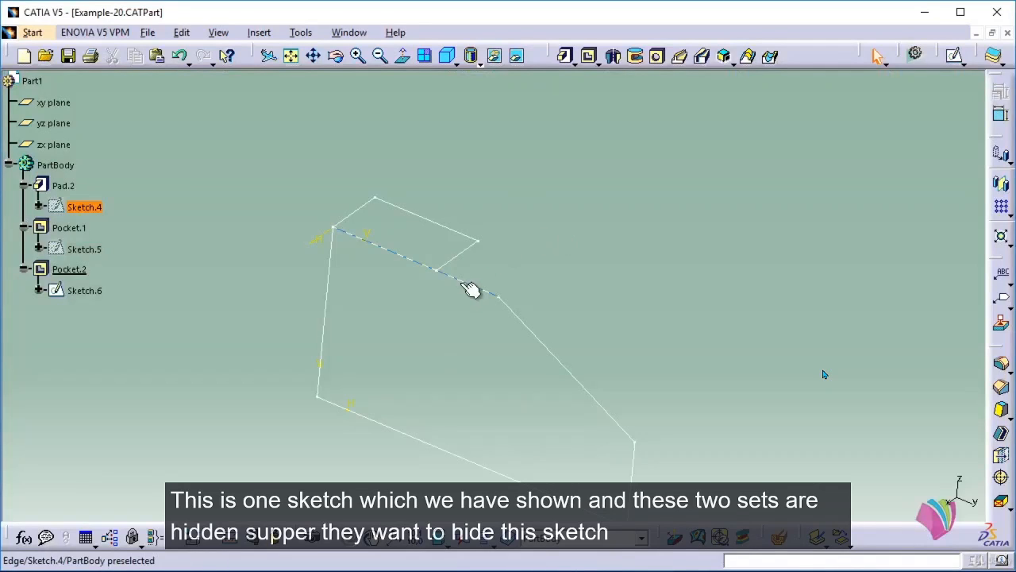
left_click(494, 59)
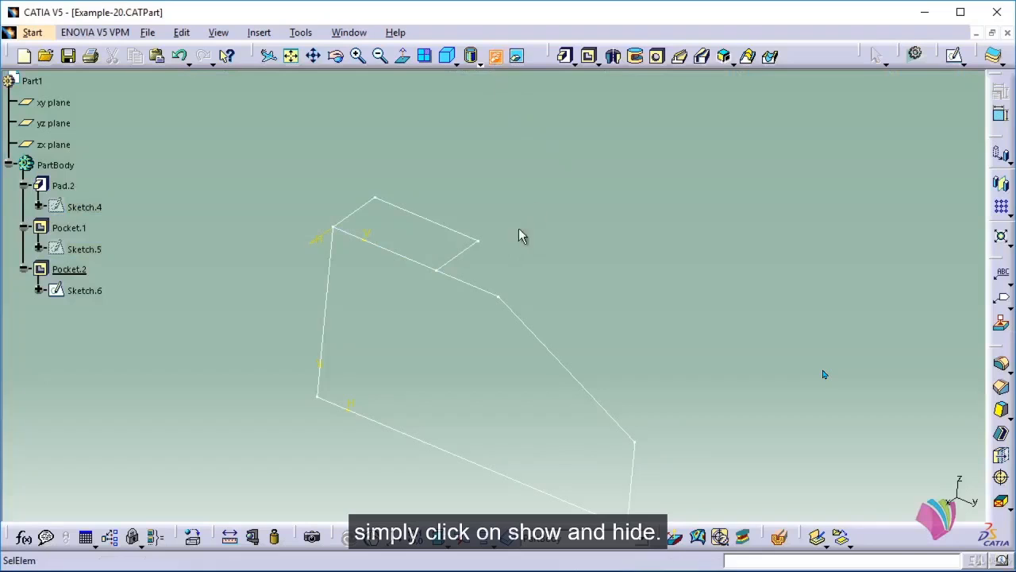
left_click(463, 282)
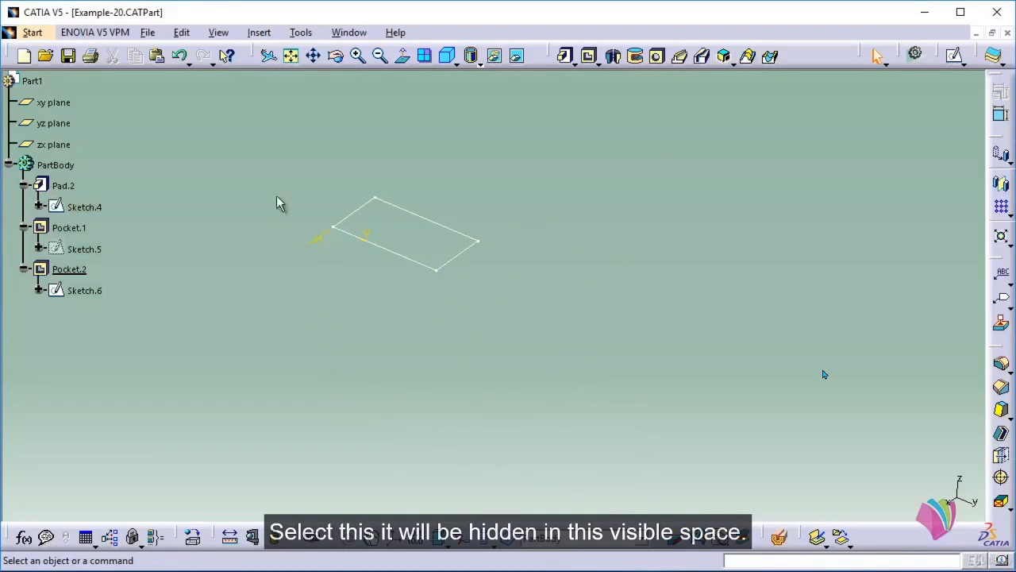
left_click(518, 57)
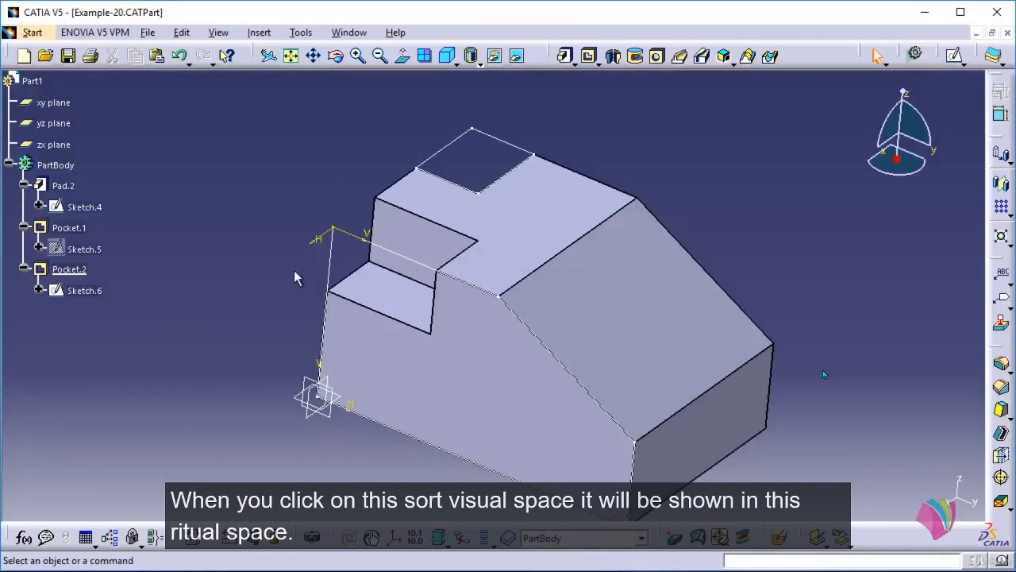
Hide the solid model and swap to the hidden space to view it there.
mouse_move(466, 243)
middle_mouse_down()
mouse_move(522, 178)
mouse_move(517, 215)
mouse_move(467, 238)
mouse_move(476, 233)
middle_mouse_up()
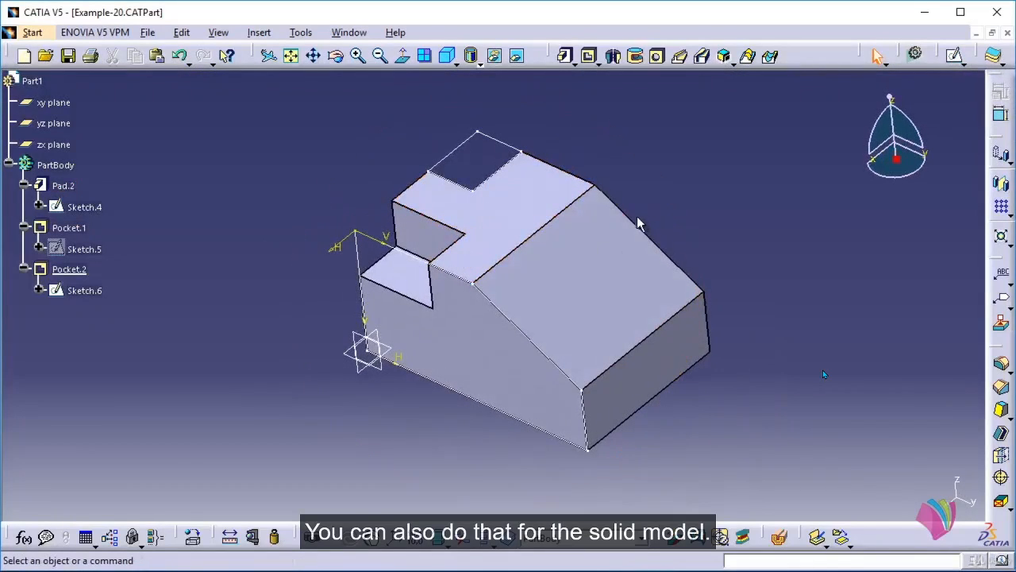
left_click(590, 243)
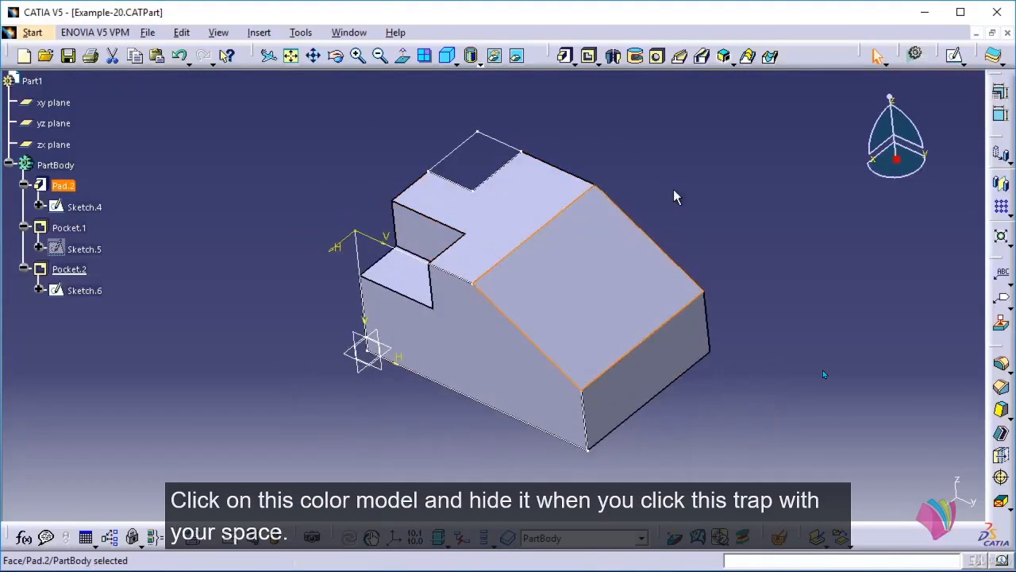
left_click(495, 57)
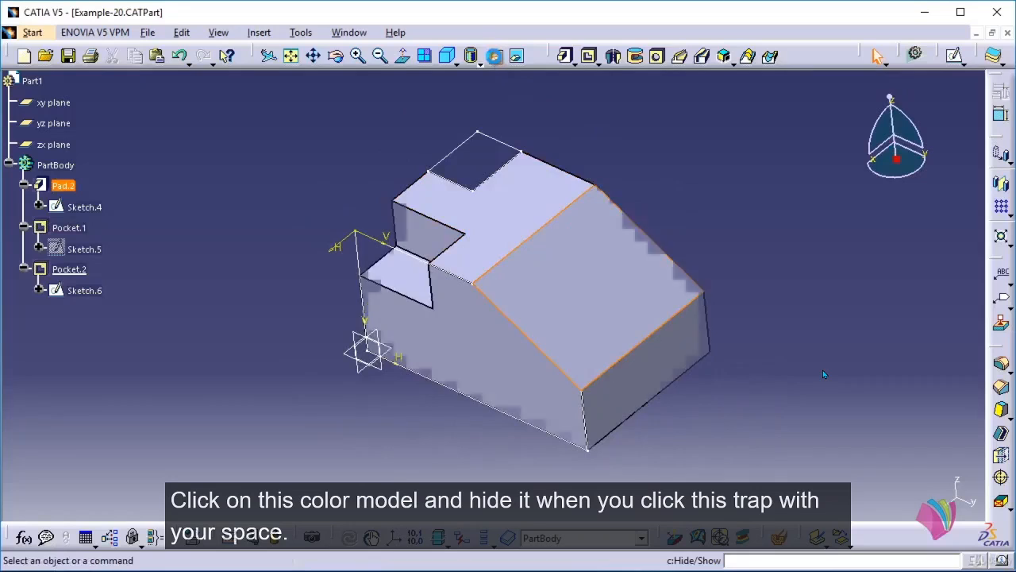
left_click(519, 58)
middle_click_drag(641, 176, 664, 230)
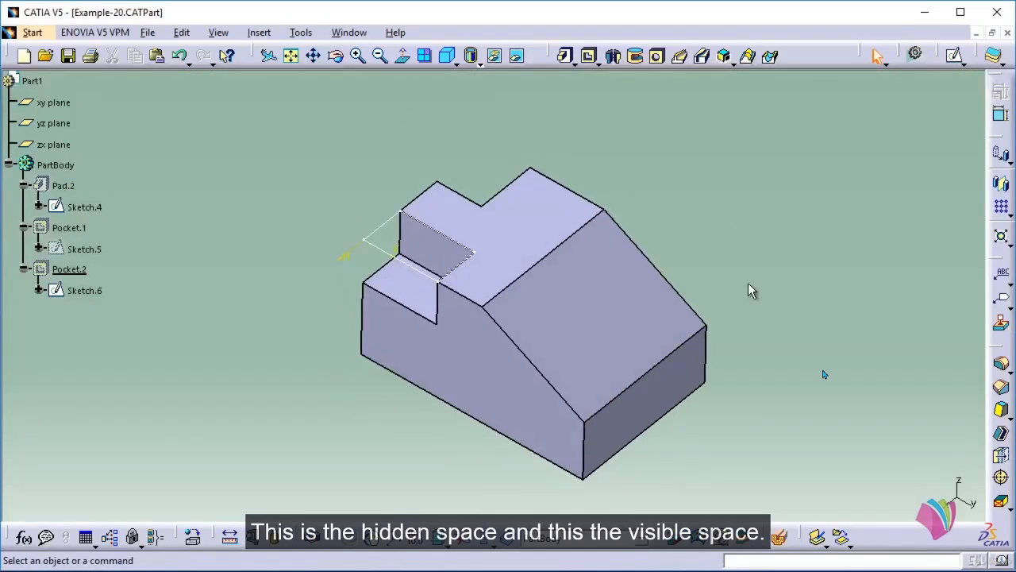
Swap repeatedly between the visible and hidden spaces to compare which objects each one contains.
left_click(520, 57)
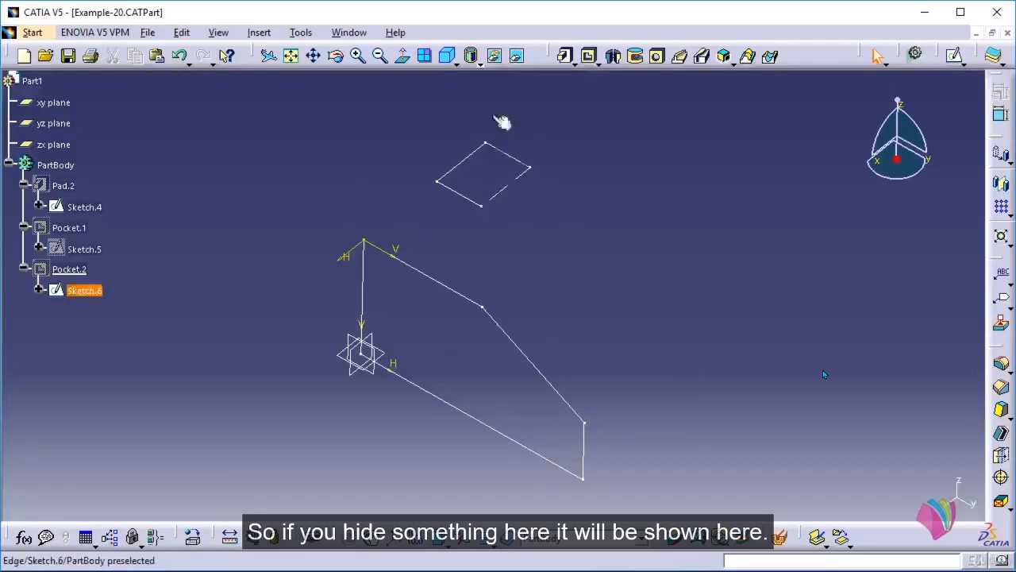
left_click(518, 57)
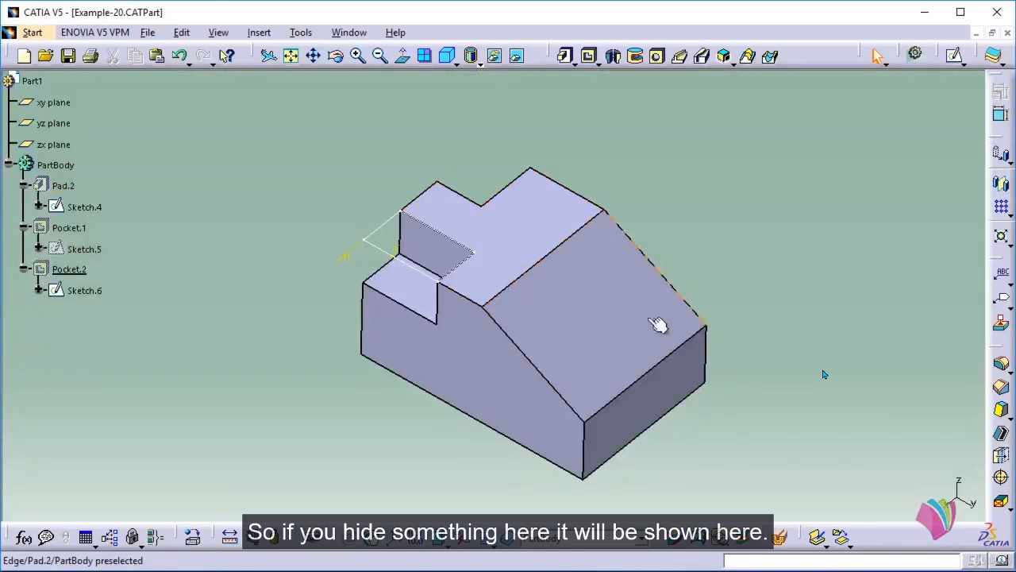
left_click(516, 56)
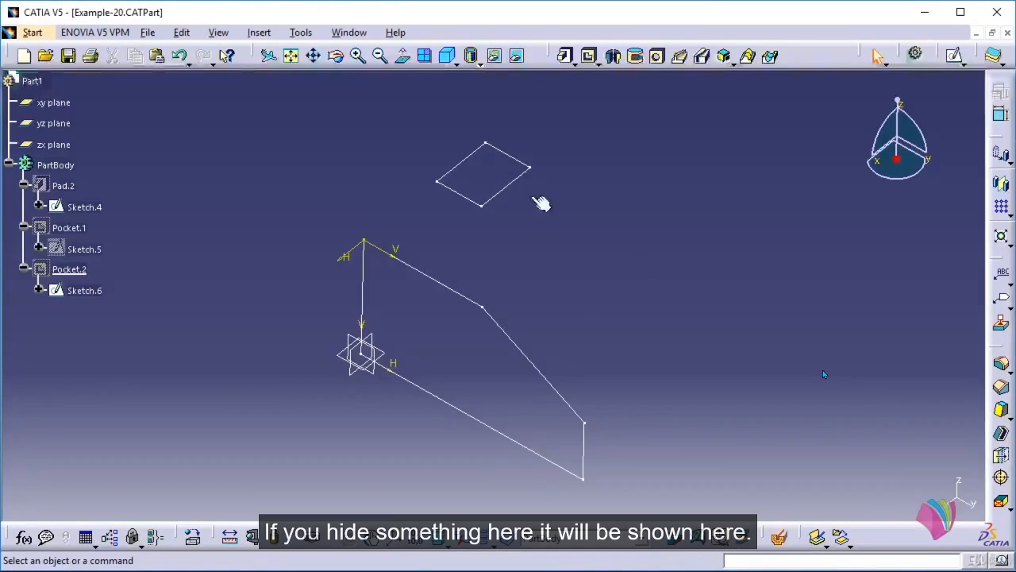
left_click(516, 57)
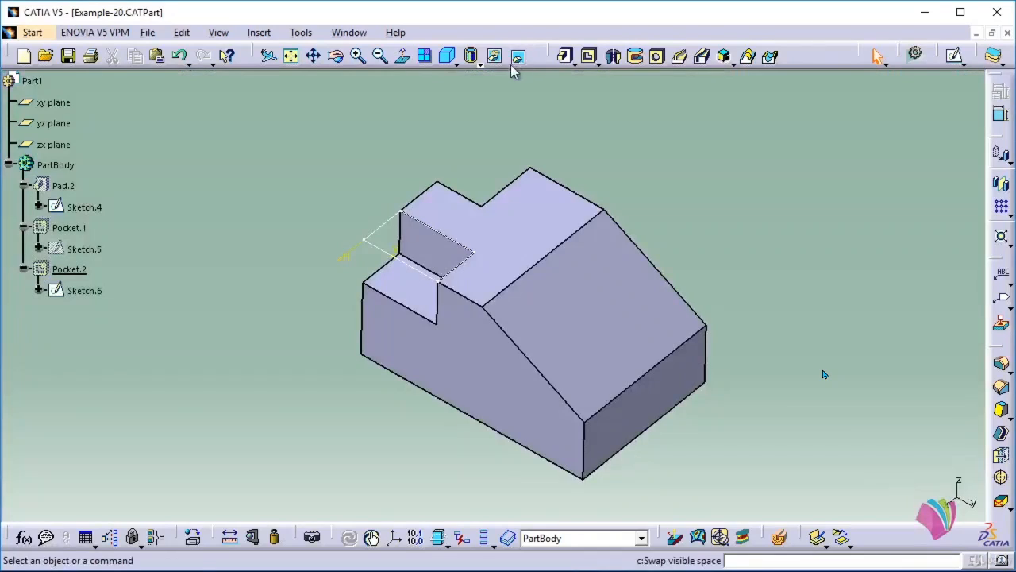
Bring the solid model back out of the hidden space with Hide/Show and return to the visible space.
left_click(495, 57)
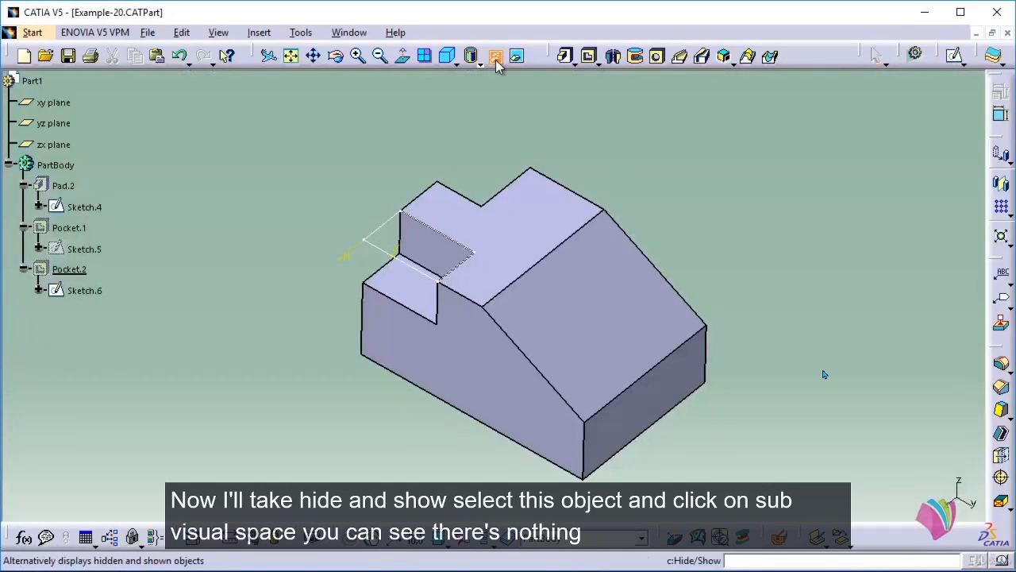
left_click(574, 222)
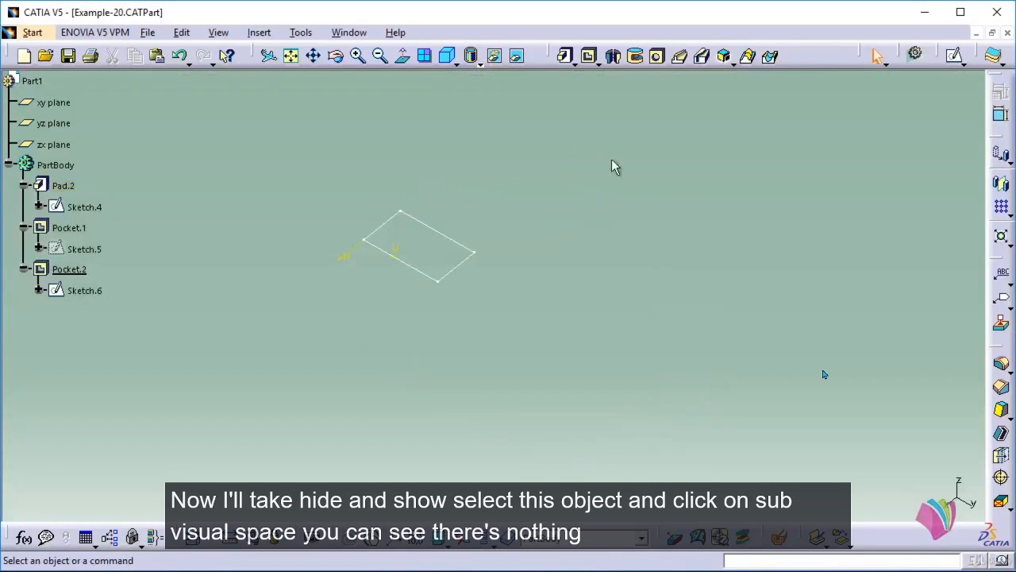
left_click(517, 56)
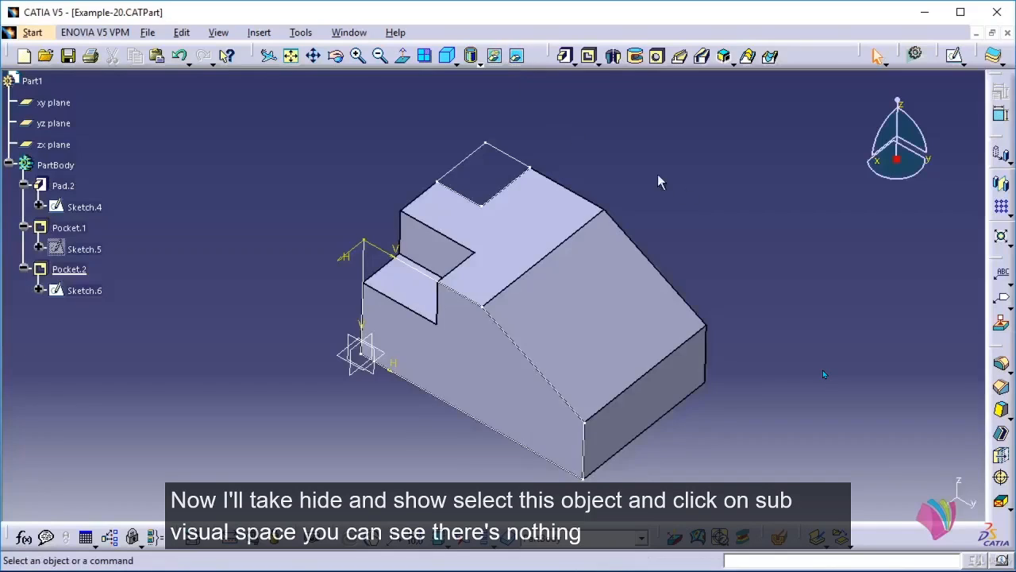
middle_click_drag(716, 267, 737, 258)
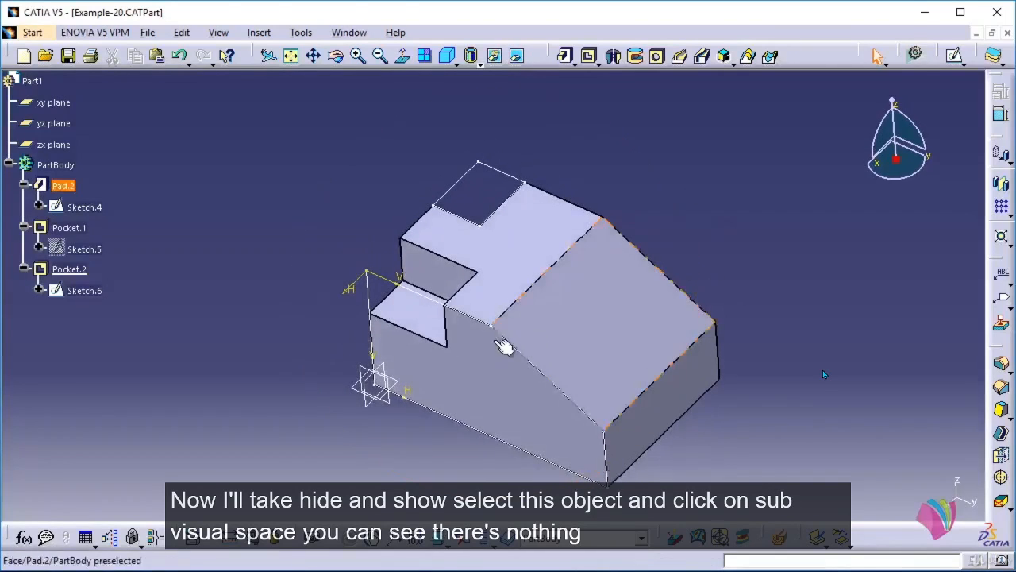
middle_click_drag(506, 344, 551, 294)
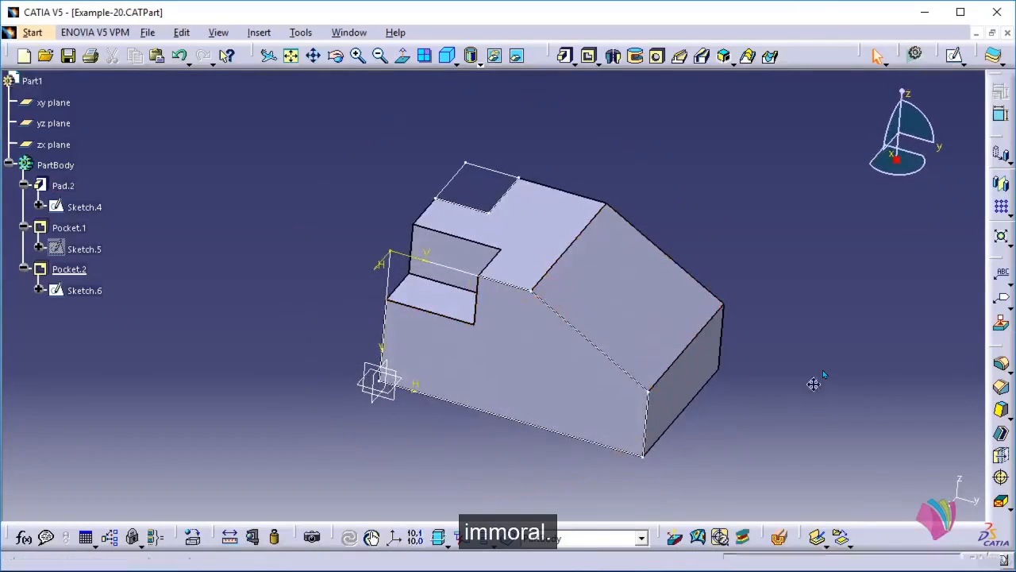
middle_click_drag(812, 381, 745, 428)
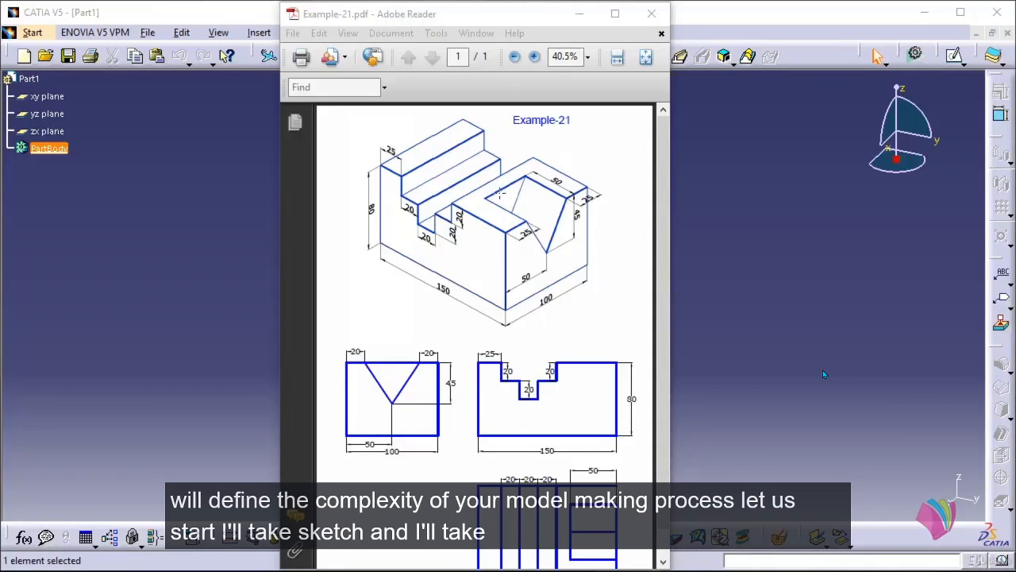
Put away the Example-21 drawing and start a sketch on the yz plane of the new part.
left_click(578, 13)
left_click(954, 55)
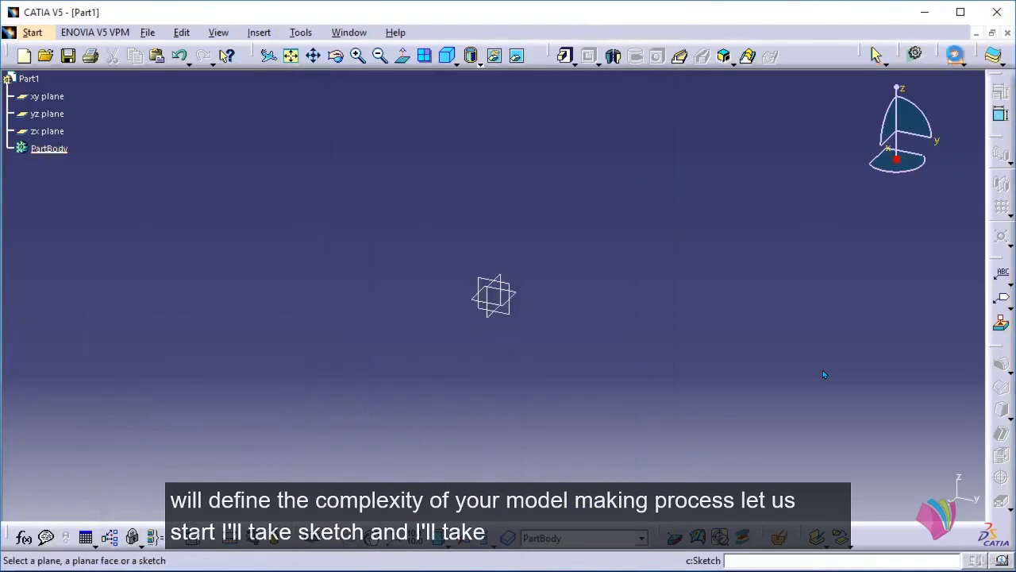
left_click(513, 318)
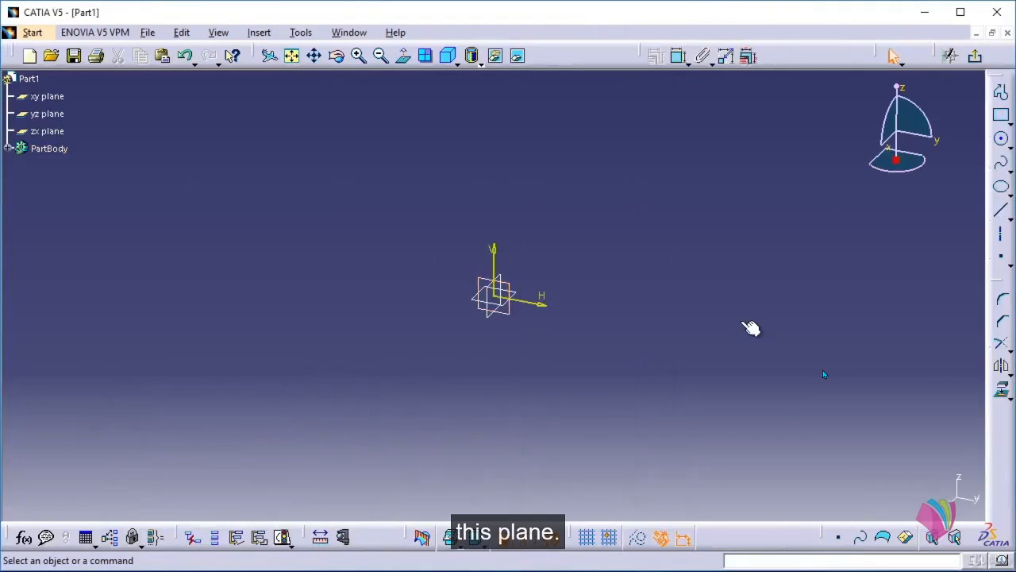
Begin a profile at the origin: horizontal line about 200 mm, vertical up about 83 mm, and horizontal back about 87 mm.
left_click(1002, 93)
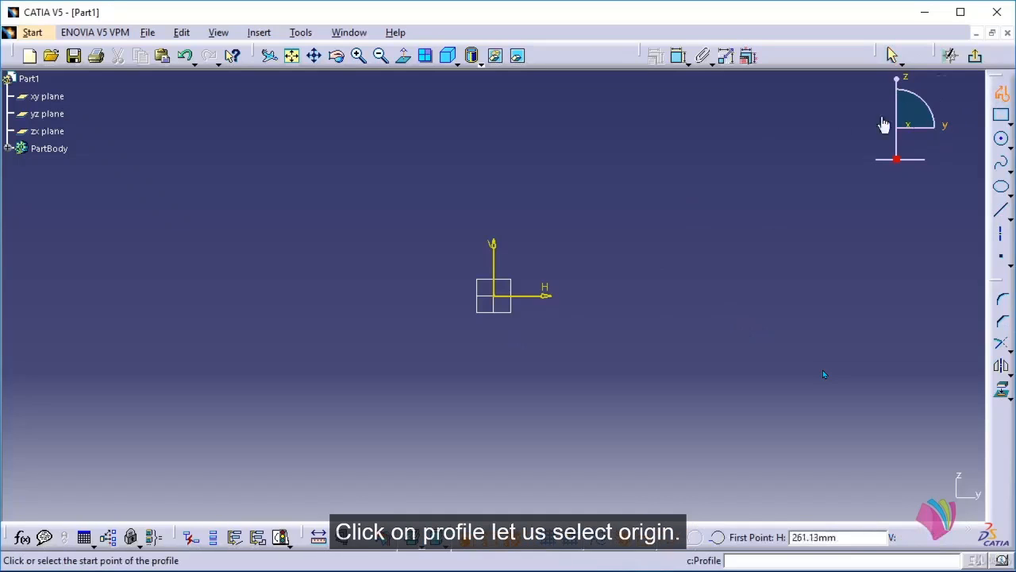
left_click(498, 299)
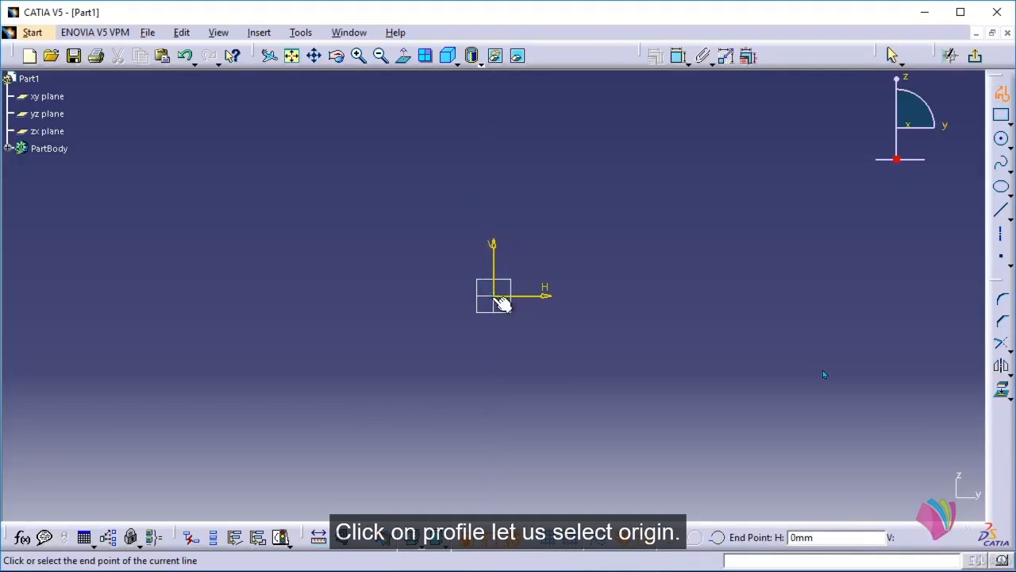
left_click(865, 296)
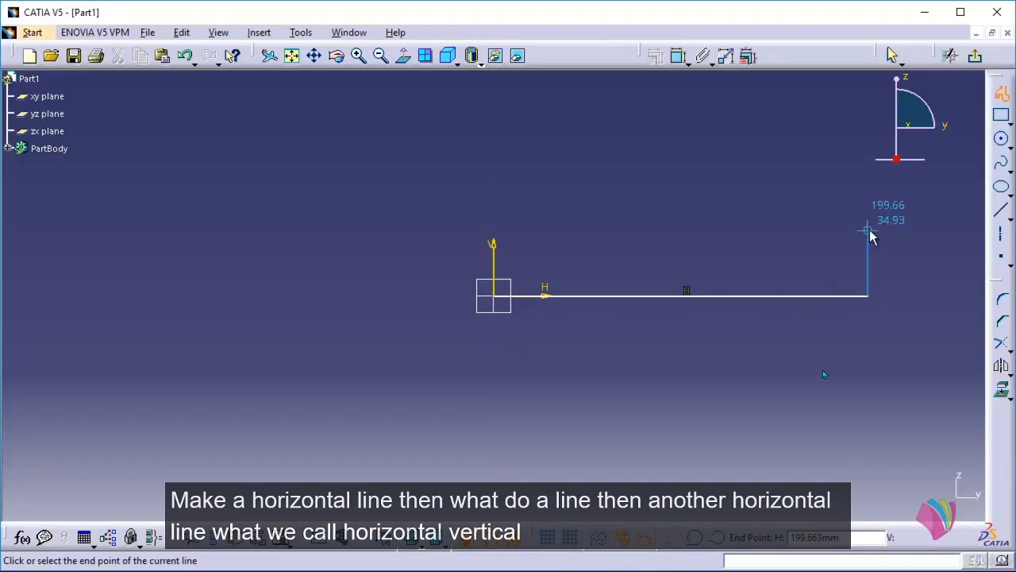
left_click(868, 142)
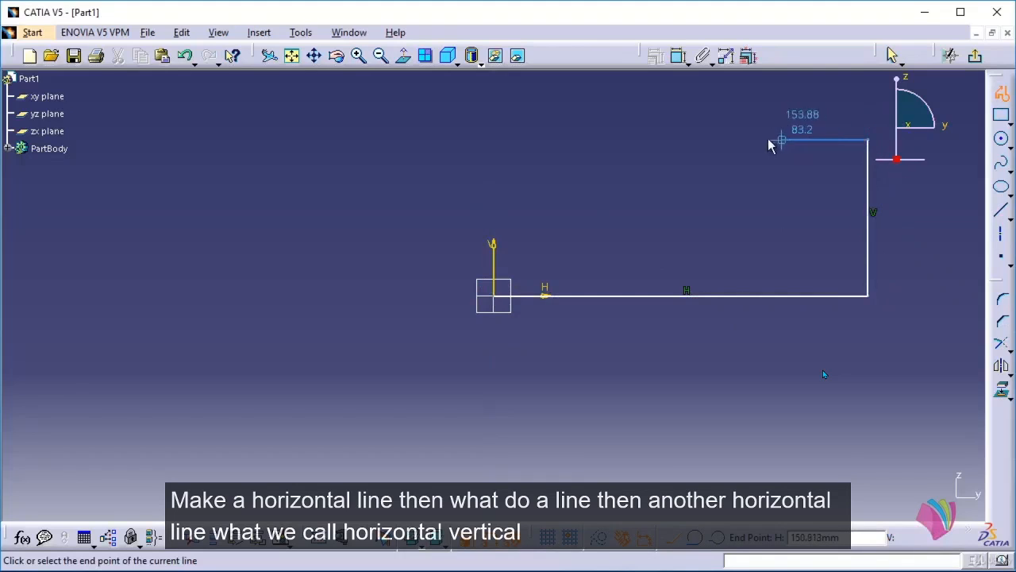
left_click(704, 140)
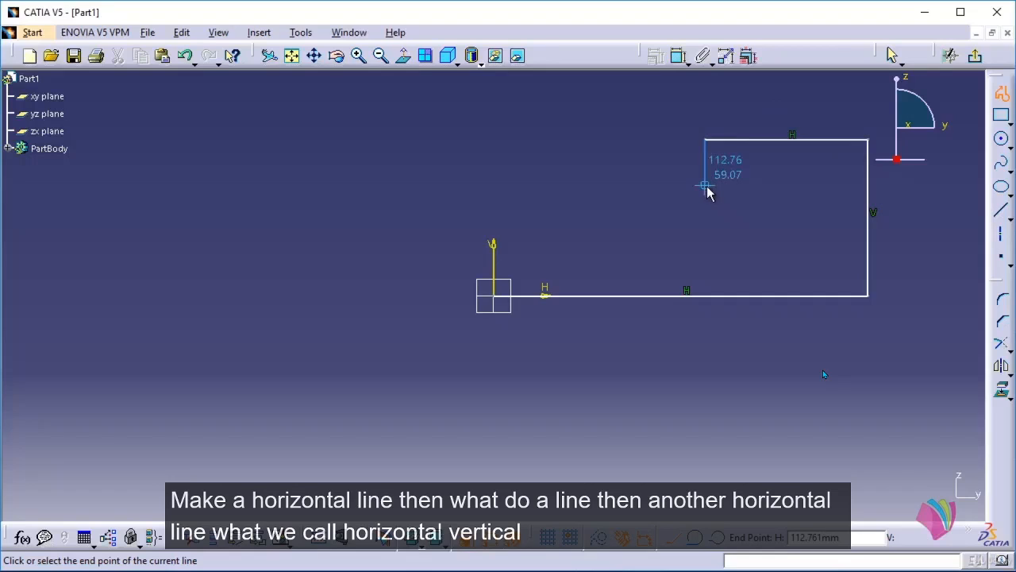
Continue the profile with two steps down to the notch floor about 27 mm wide, and back up level with the first step.
left_click(705, 184)
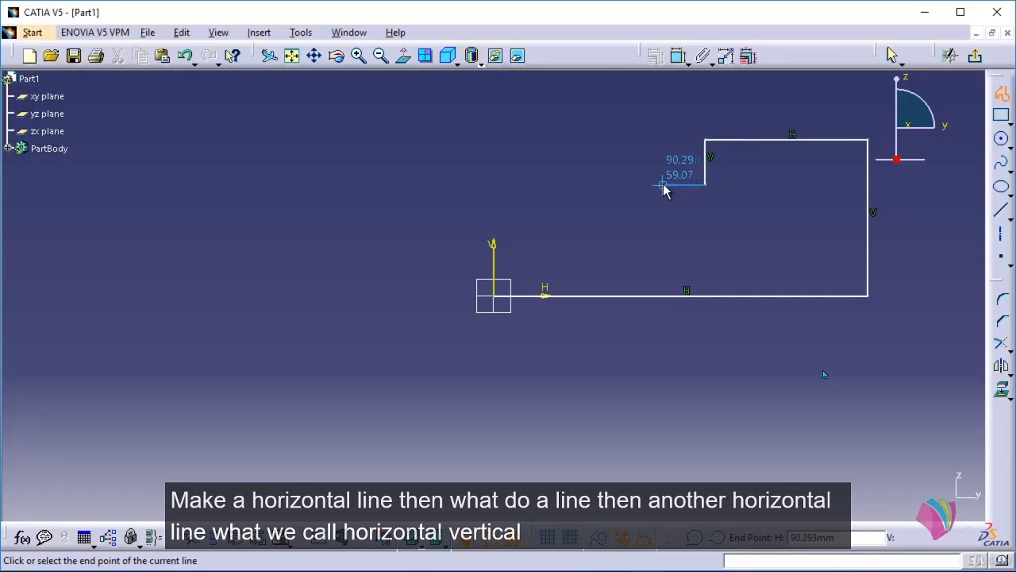
left_click(663, 189)
left_click(663, 219)
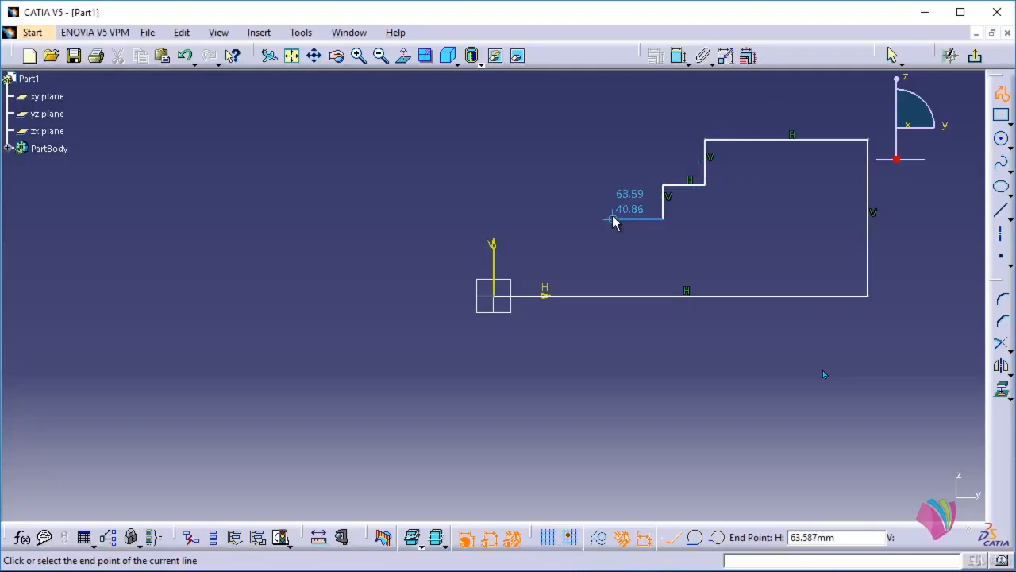
left_click(612, 218)
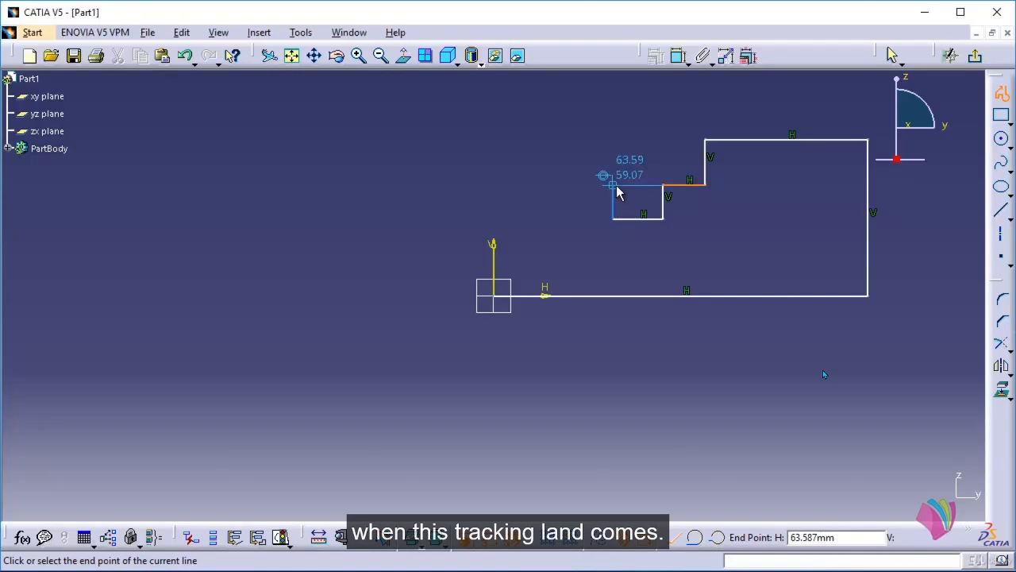
left_click(618, 193)
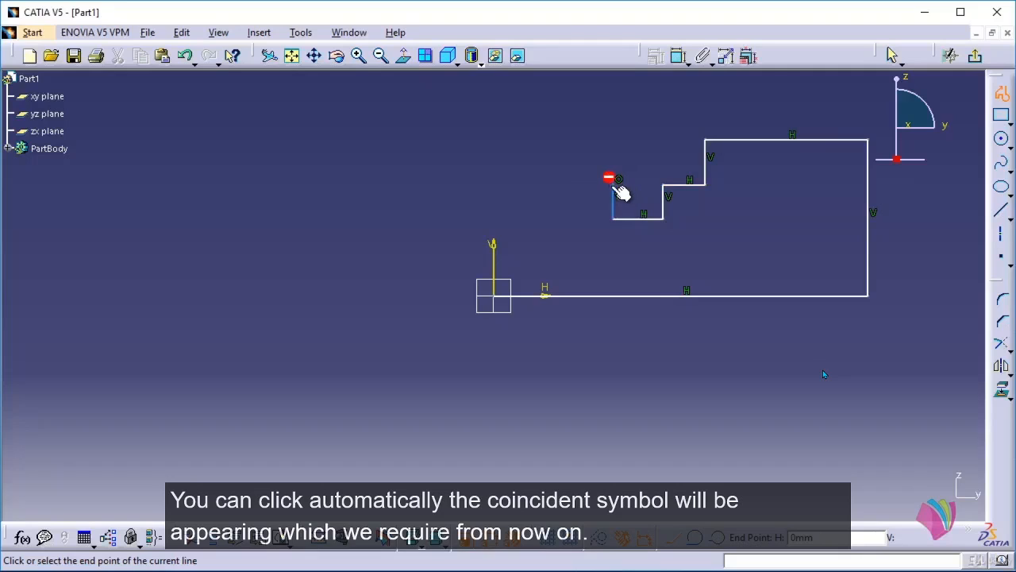
left_click(613, 184)
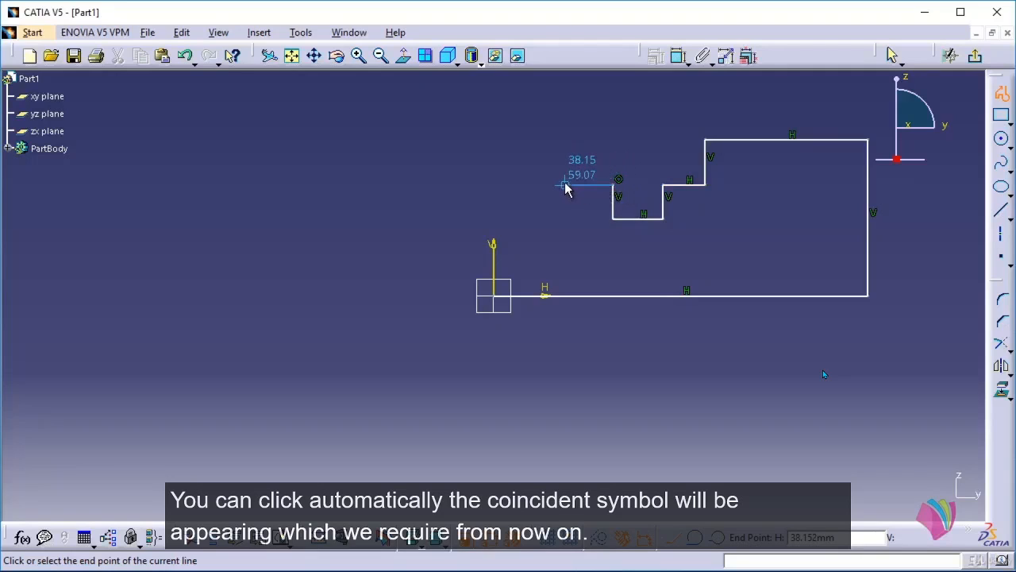
Complete the profile with a step about 25 mm wide, a rise aligned with the top edge, and a closing run along the vertical axis to the origin.
left_click(565, 187)
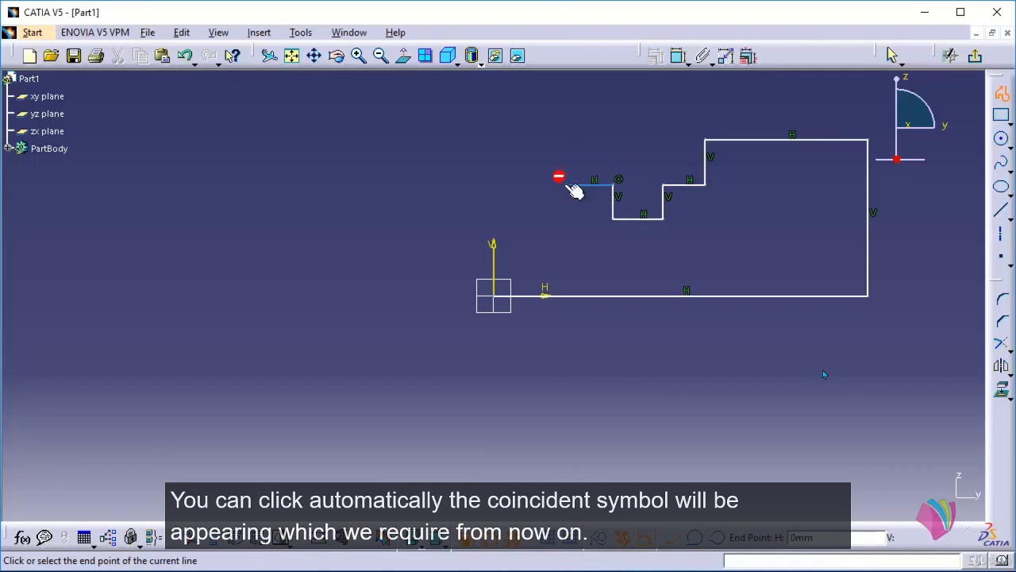
left_click(566, 141)
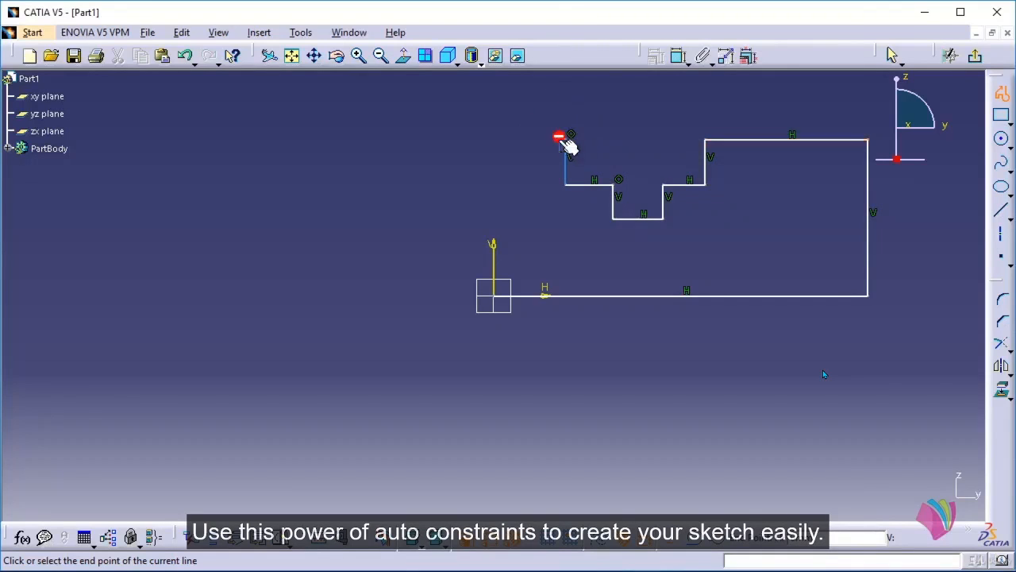
left_click(494, 140)
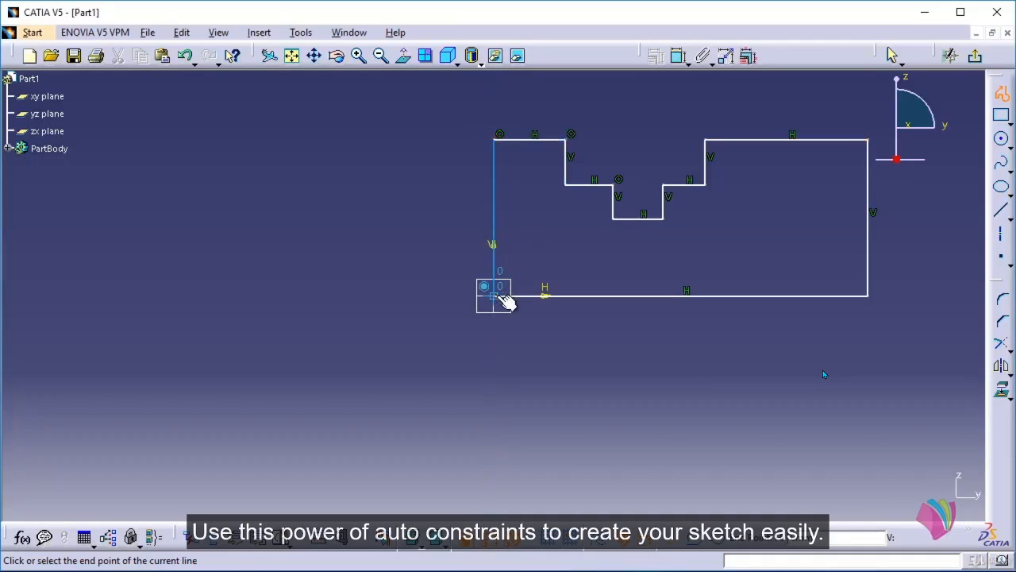
left_click(494, 296)
left_click(540, 364)
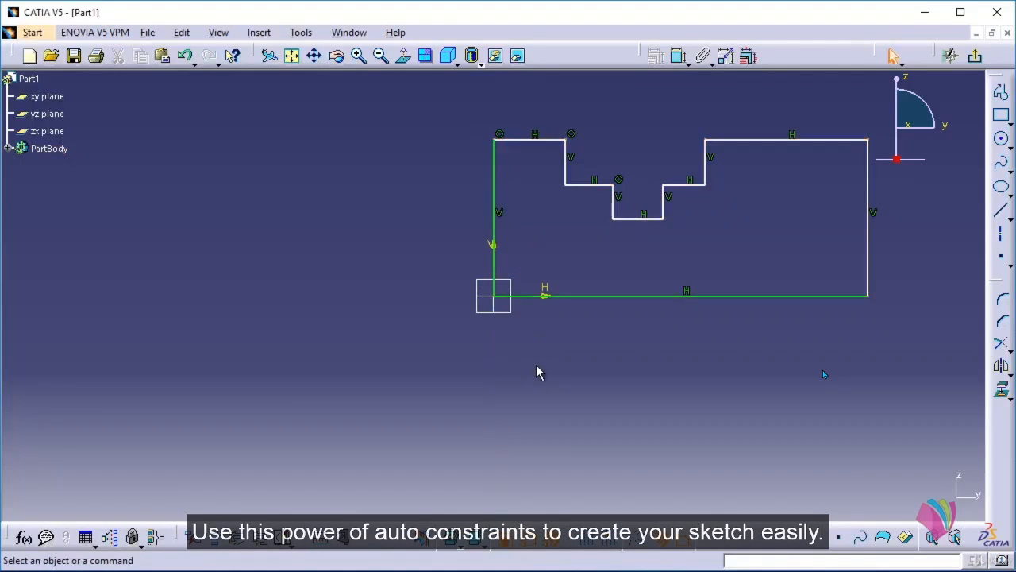
Dimension the profile's overall height along the vertical axis and set it to 80 mm.
middle_click_drag(635, 339, 470, 362)
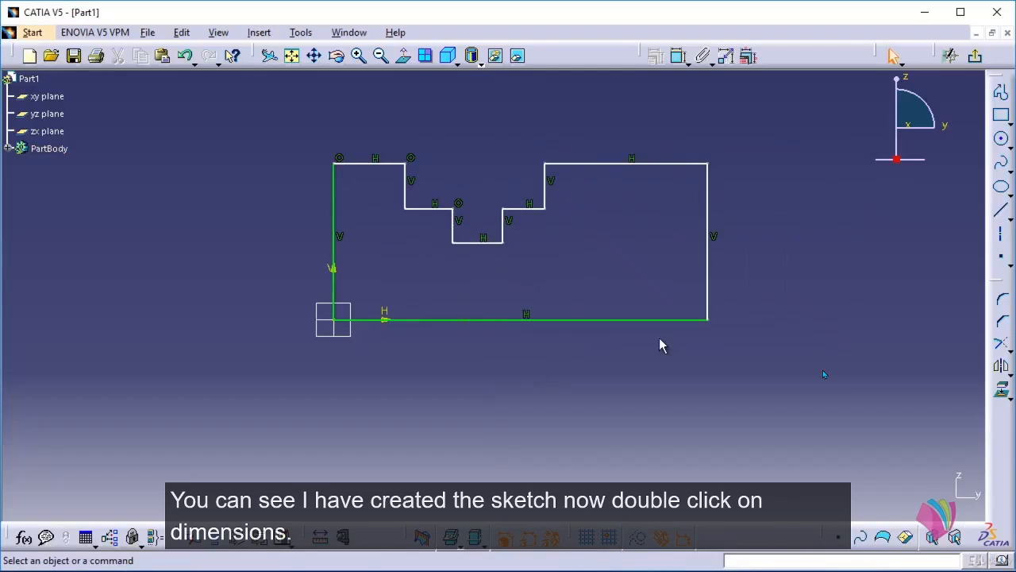
left_click(679, 57)
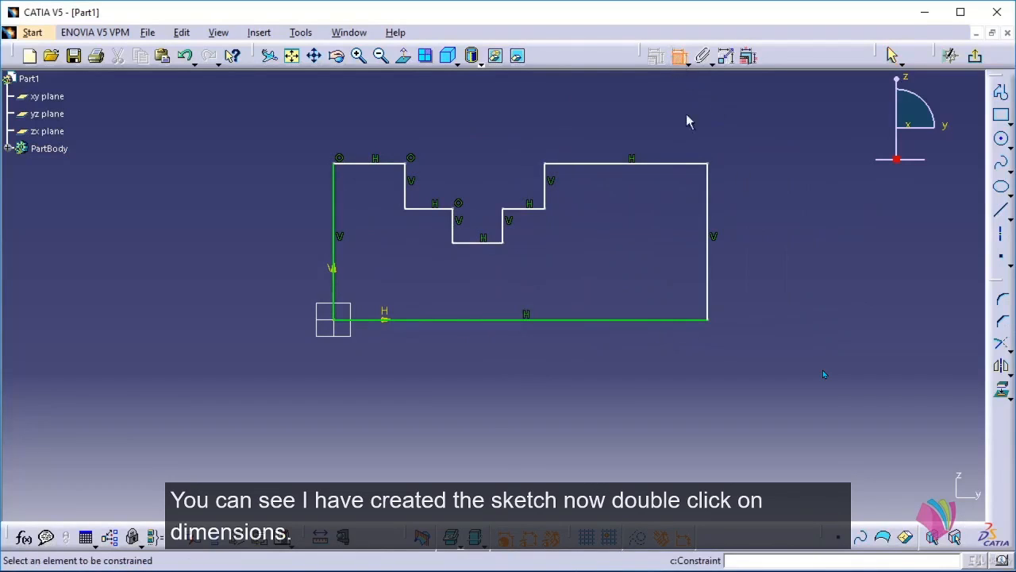
left_click(333, 205)
left_click(292, 219)
double_click(292, 208)
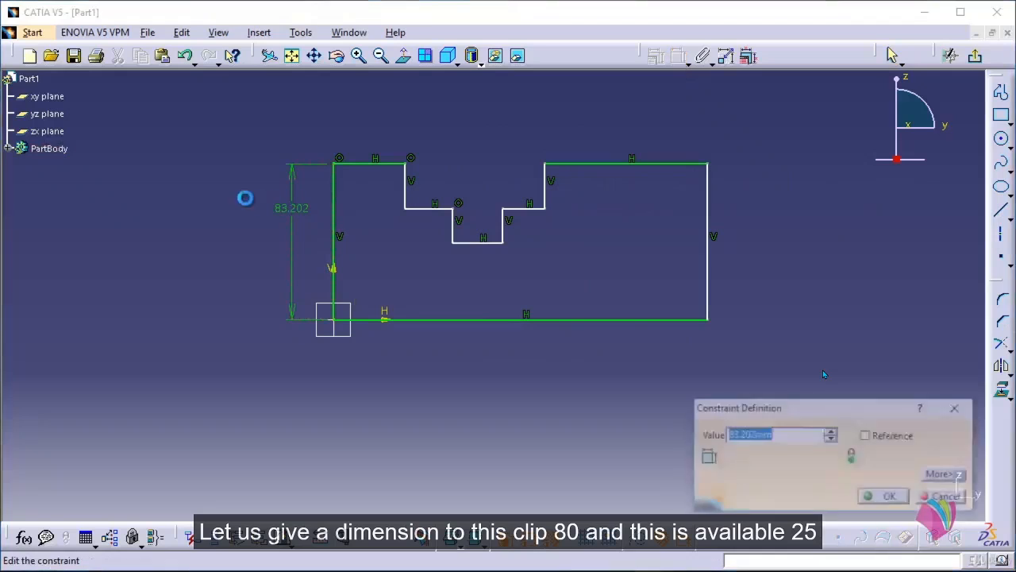
key("Return")
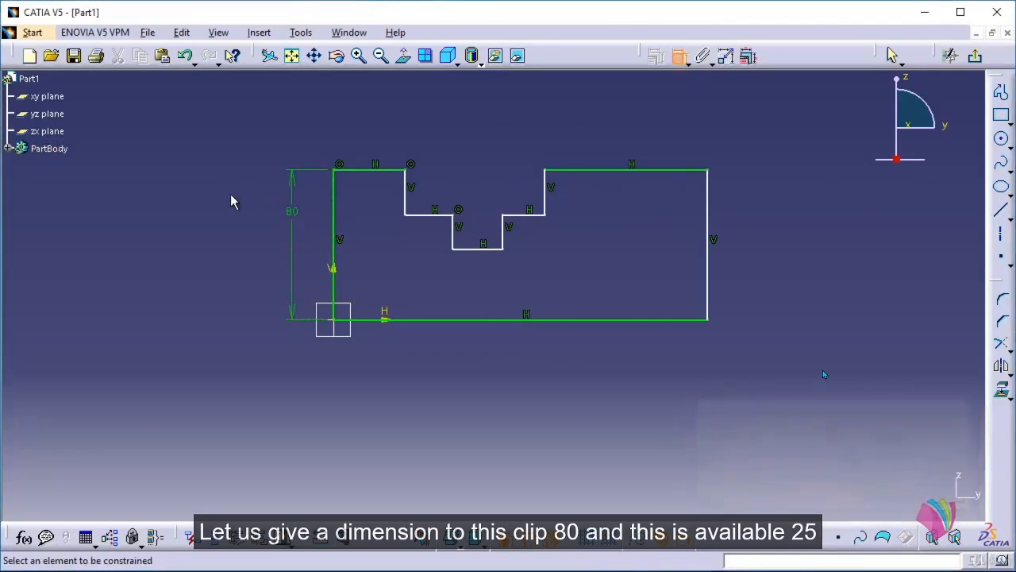
Dimension the short top edge beside the vertical axis and set it to 25 mm.
left_click(392, 169)
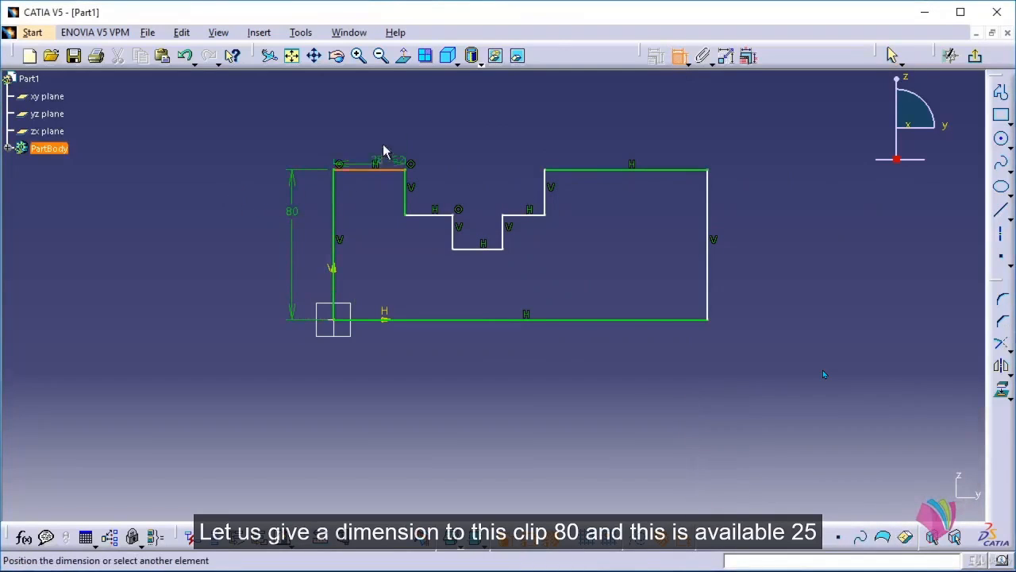
left_click(377, 135)
double_click(379, 132)
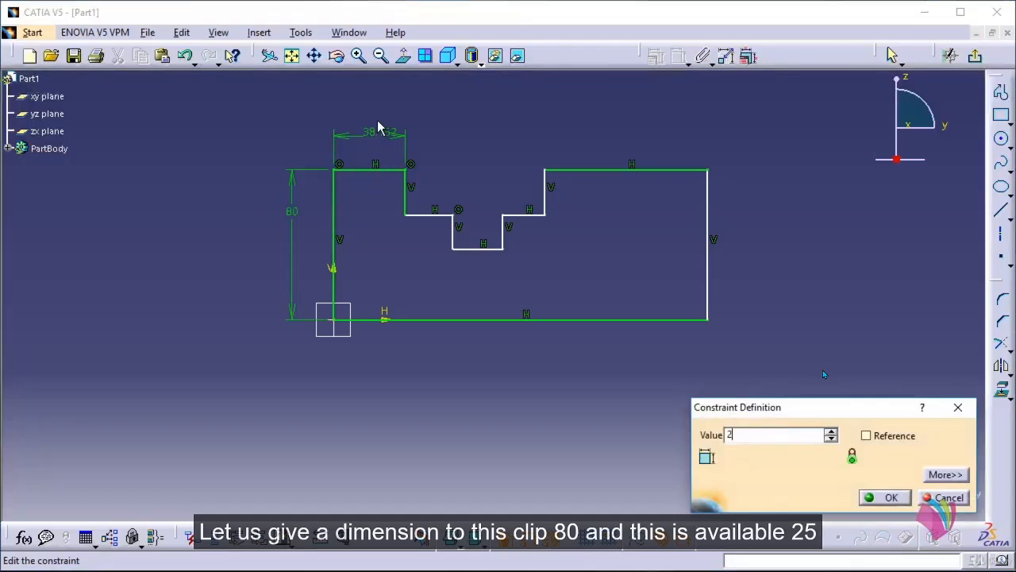
key("Return")
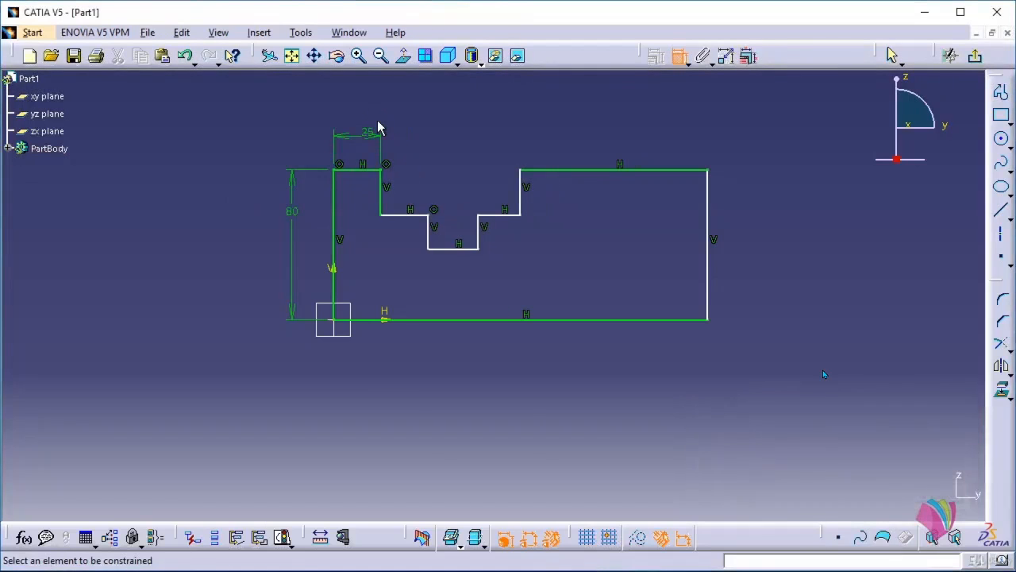
Dimension the width of the notch's first step beside the 25 mm edge and set it to 20 mm.
left_click(411, 215)
left_click(414, 205)
double_click(414, 199)
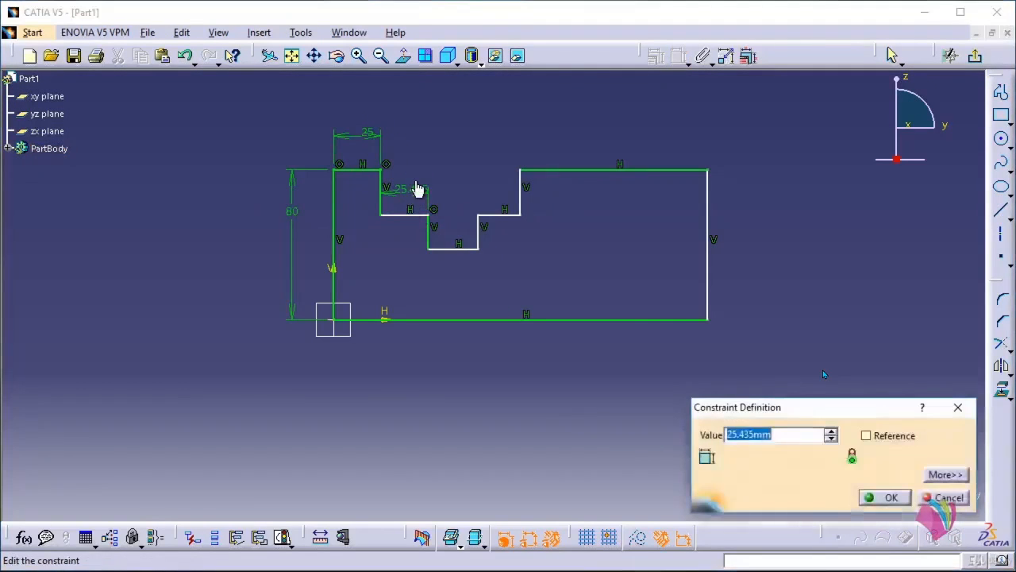
type("20")
key("Return")
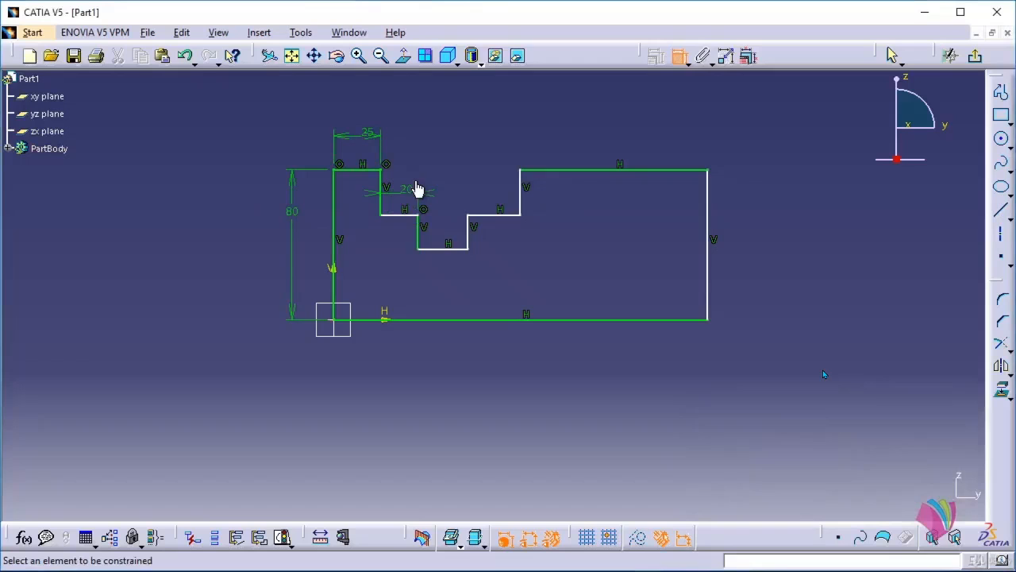
Dimension the width of the notch floor and set it to 20 mm.
left_click(454, 249)
left_click(447, 270)
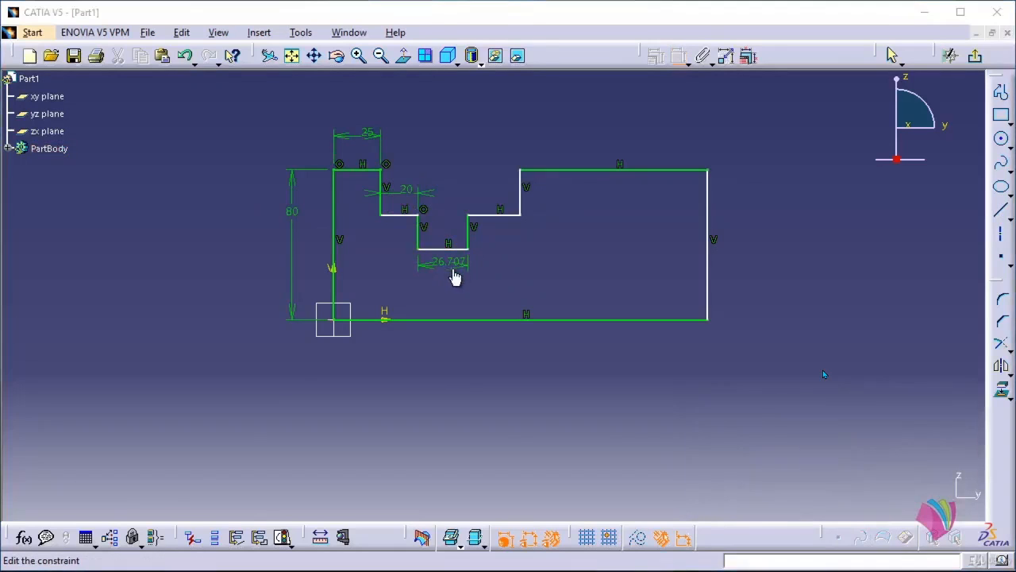
double_click(454, 273)
type("20mm")
key("Return")
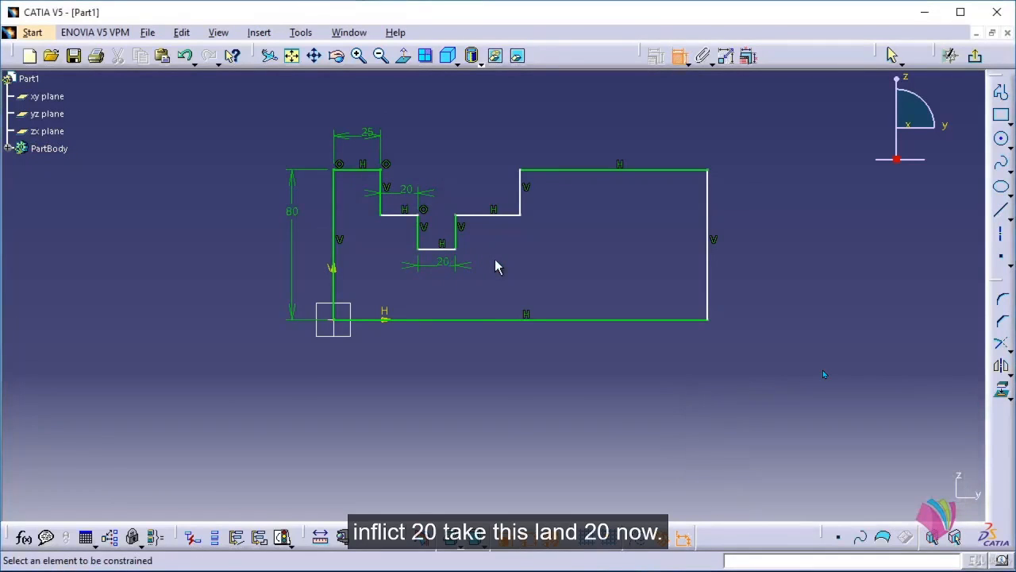
Dimension the width of the step on the far side of the notch floor and set it to 20 mm.
left_click(506, 215)
left_click(508, 236)
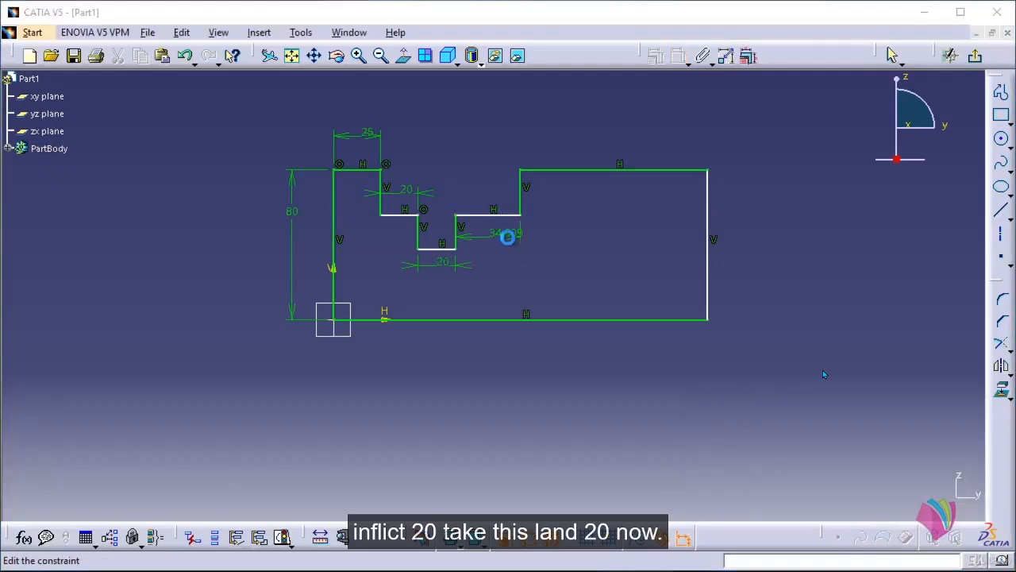
double_click(506, 233)
key("Return")
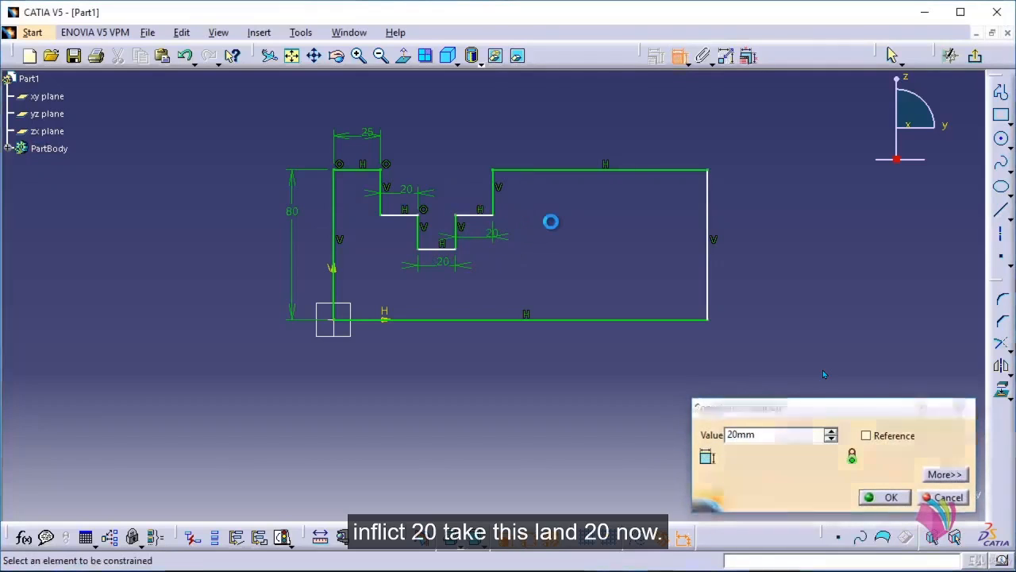
Dimension the upper vertical edge on the notch's far side and set its height to 20 mm.
left_click(494, 200)
left_click(527, 202)
double_click(527, 194)
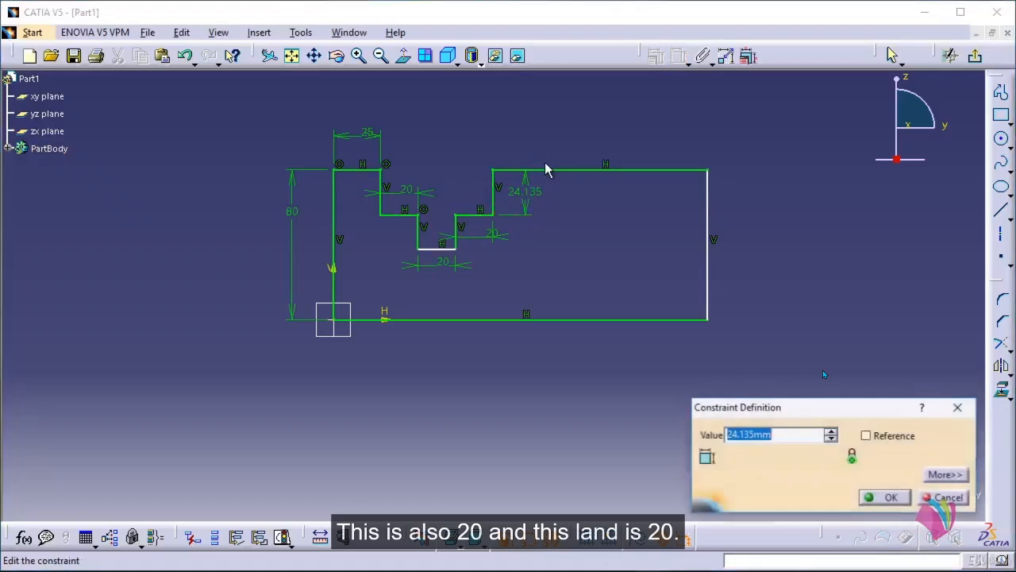
type("20")
key("Return")
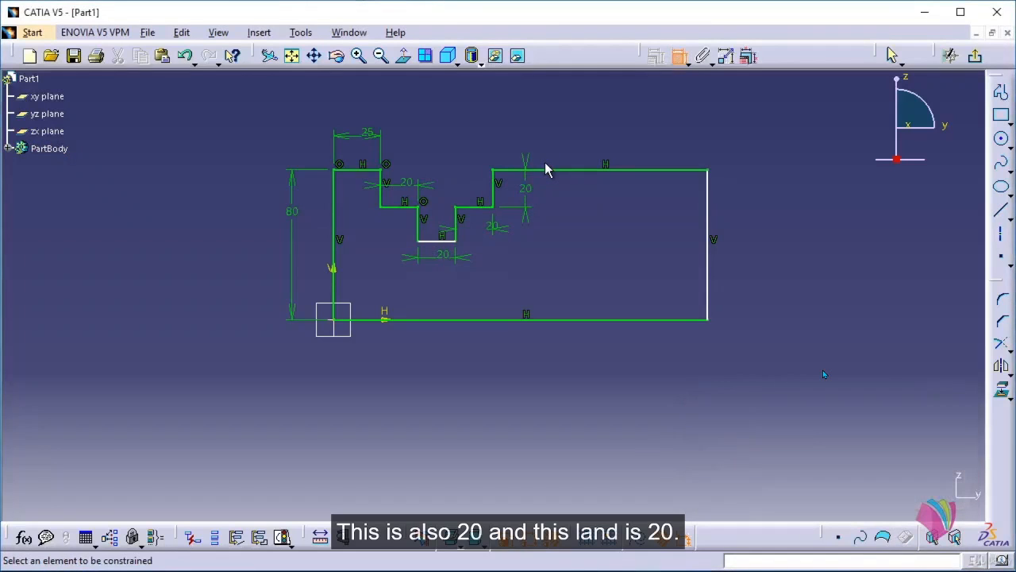
Dimension the lower vertical edge that rises from the notch floor on the same side and set it to 20 mm.
left_click(457, 224)
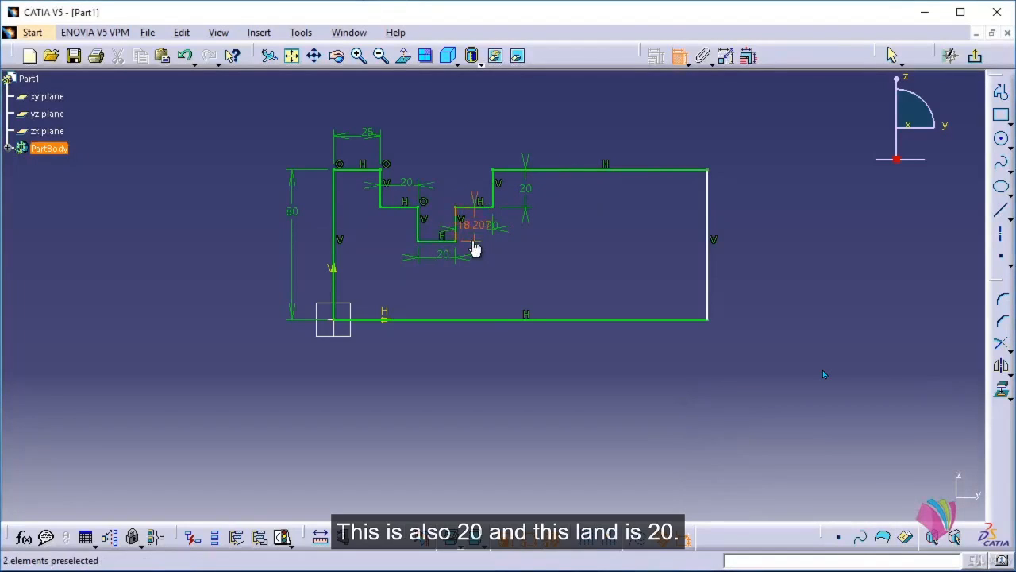
left_click(474, 248)
double_click(475, 224)
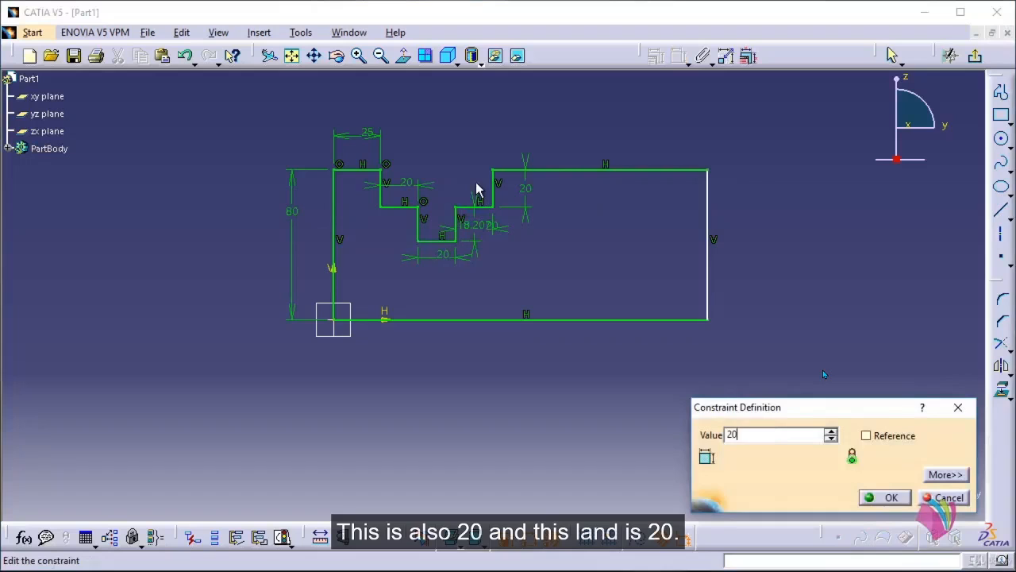
key("Return")
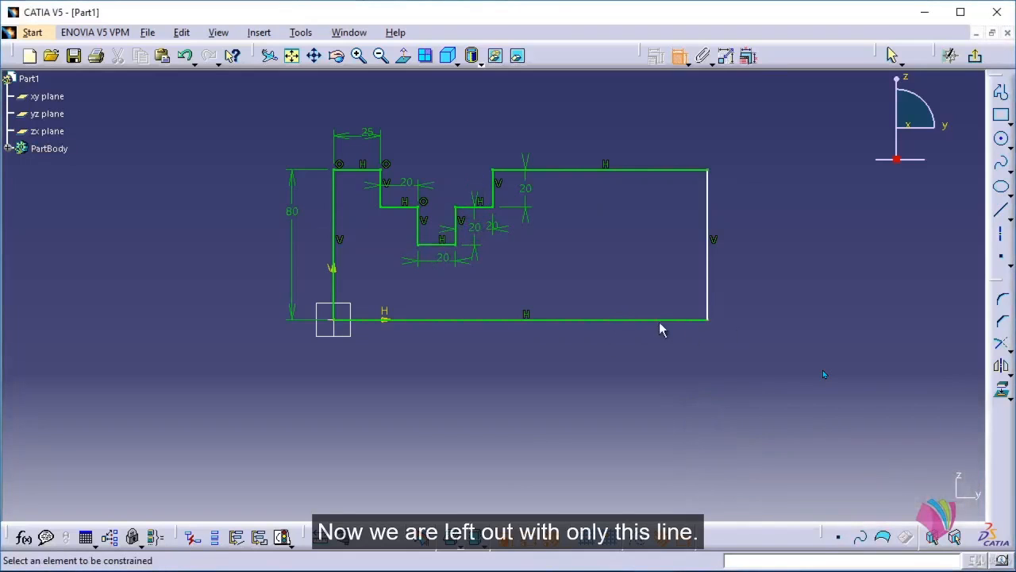
Dimension the profile's bottom edge, set its length to 150 mm, and exit the sketch.
left_click(603, 320)
left_click(569, 389)
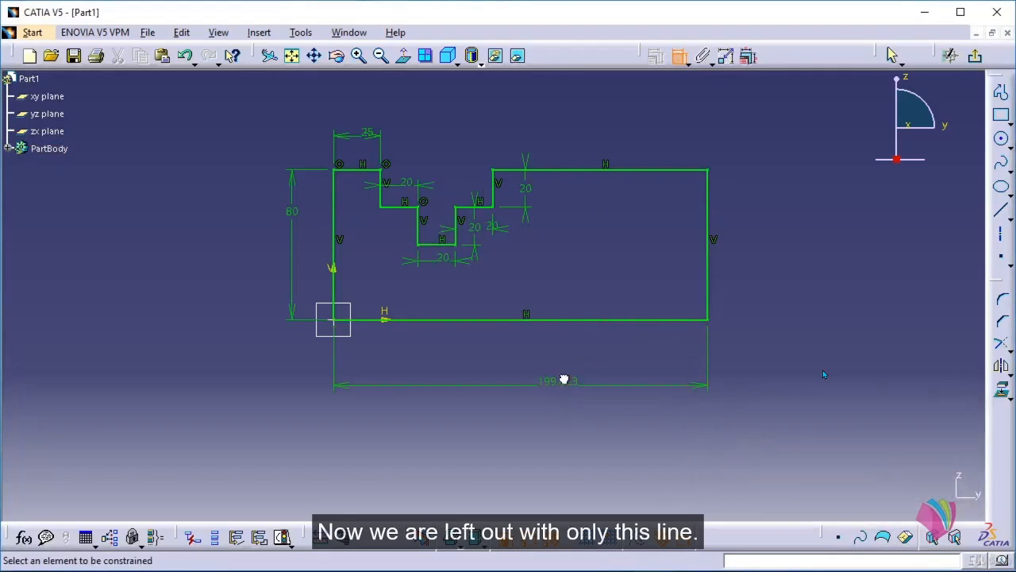
double_click(561, 379)
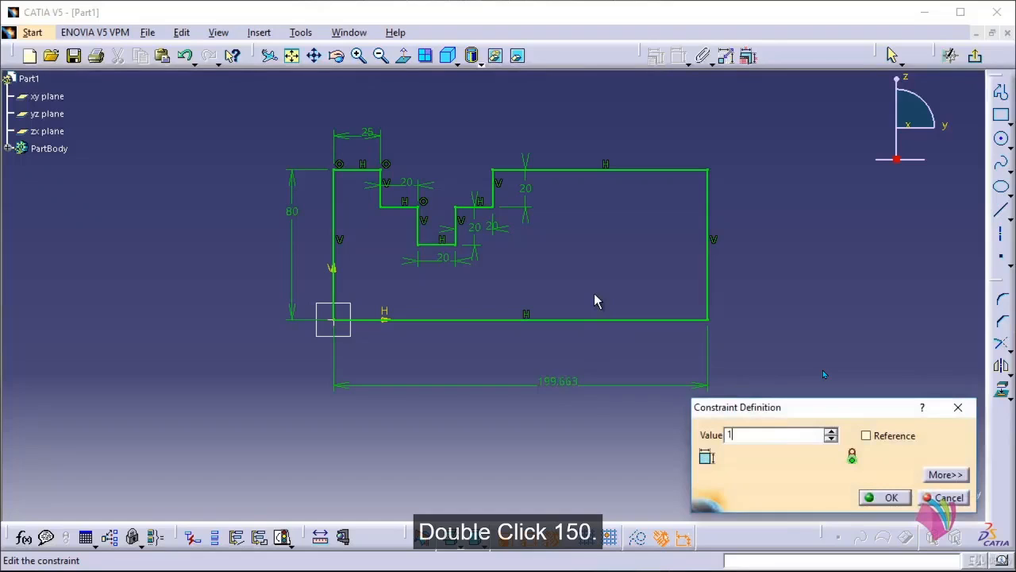
type("150")
key("Return")
left_click(975, 56)
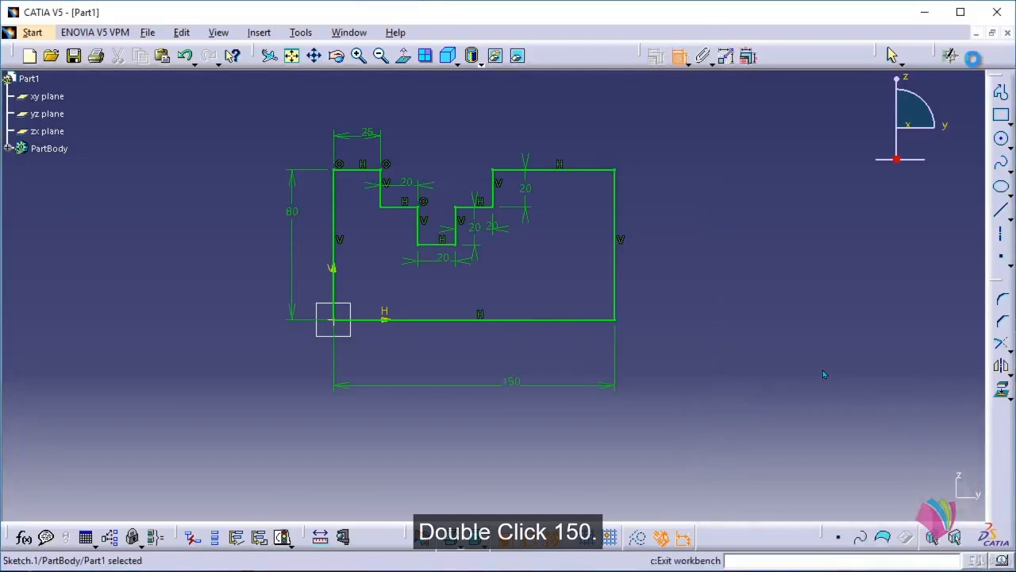
left_click(743, 251)
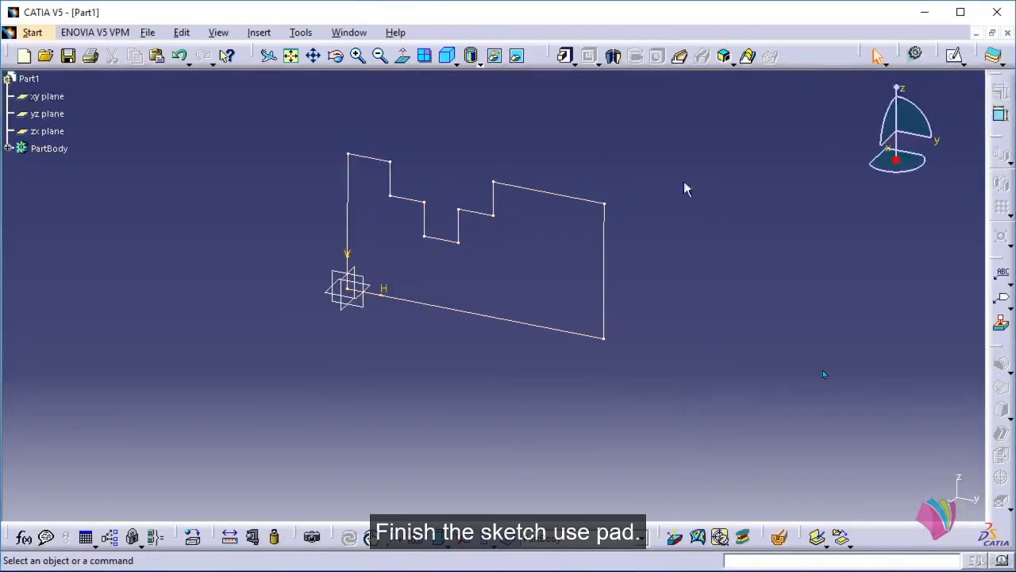
Pad the stepped profile sketch with mirrored extent and a length of 100/2 mm.
left_click(564, 56)
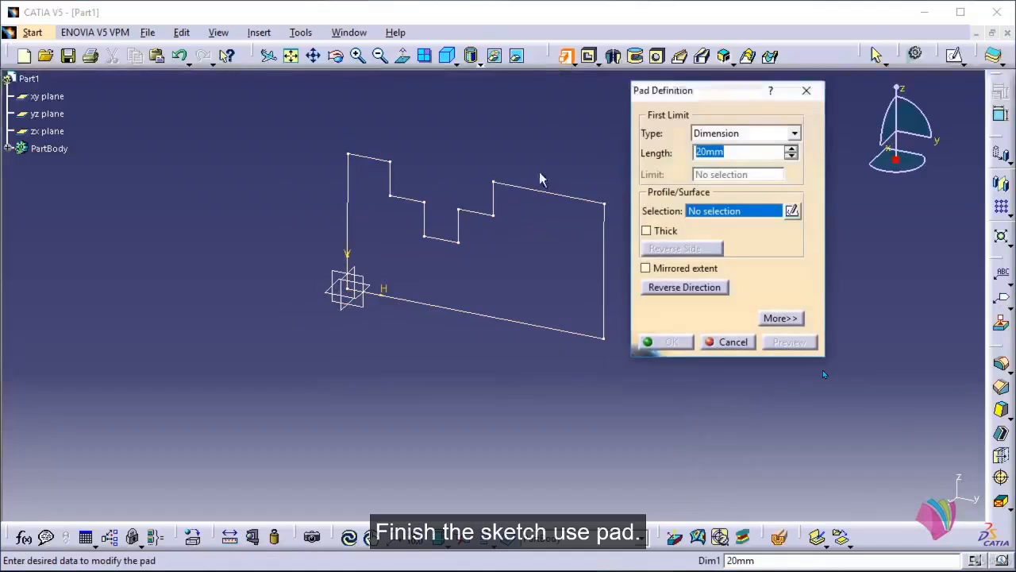
left_click(543, 197)
mouse_move(461, 254)
middle_mouse_down()
mouse_move(431, 277)
mouse_move(456, 309)
mouse_move(481, 288)
middle_mouse_up()
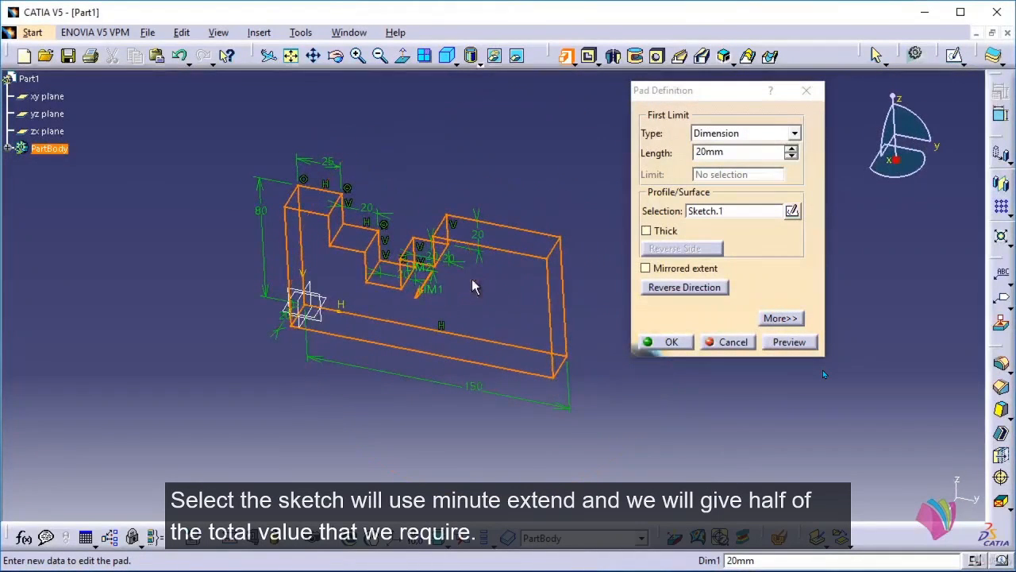
left_click(646, 269)
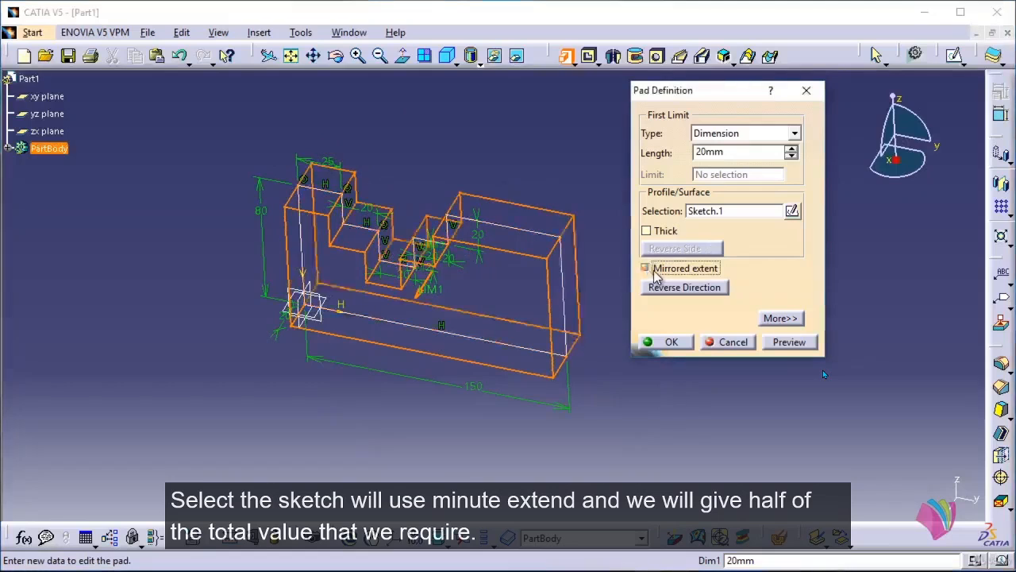
left_click(749, 153)
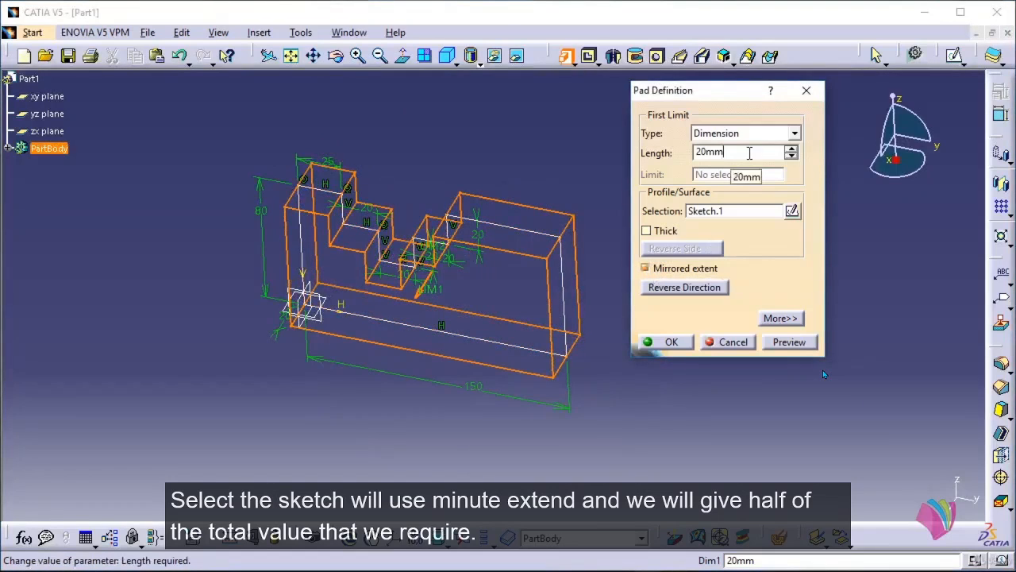
key("BackSpace")
key("BackSpace")
key("BackSpace")
key("BackSpace")
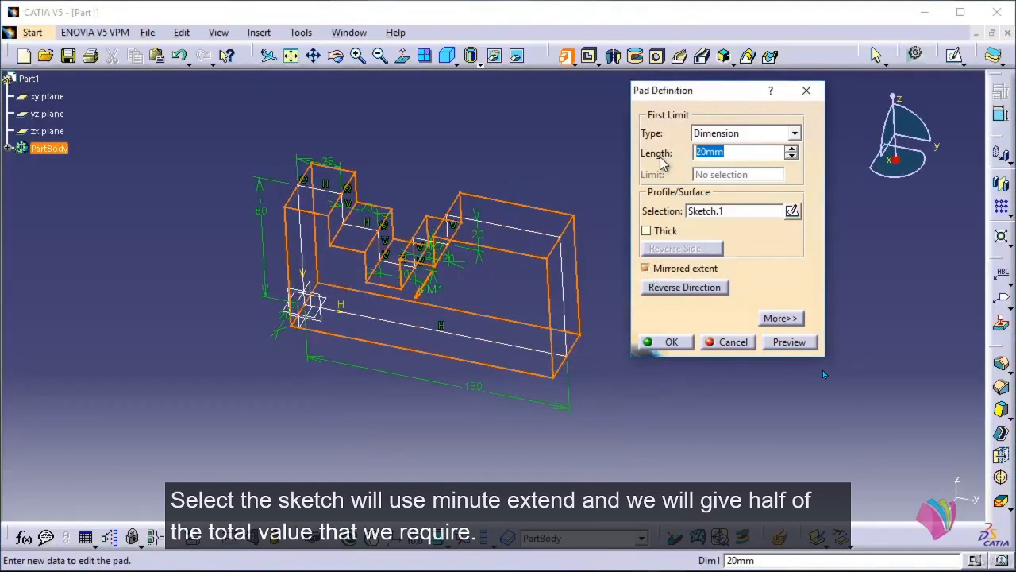
type("100")
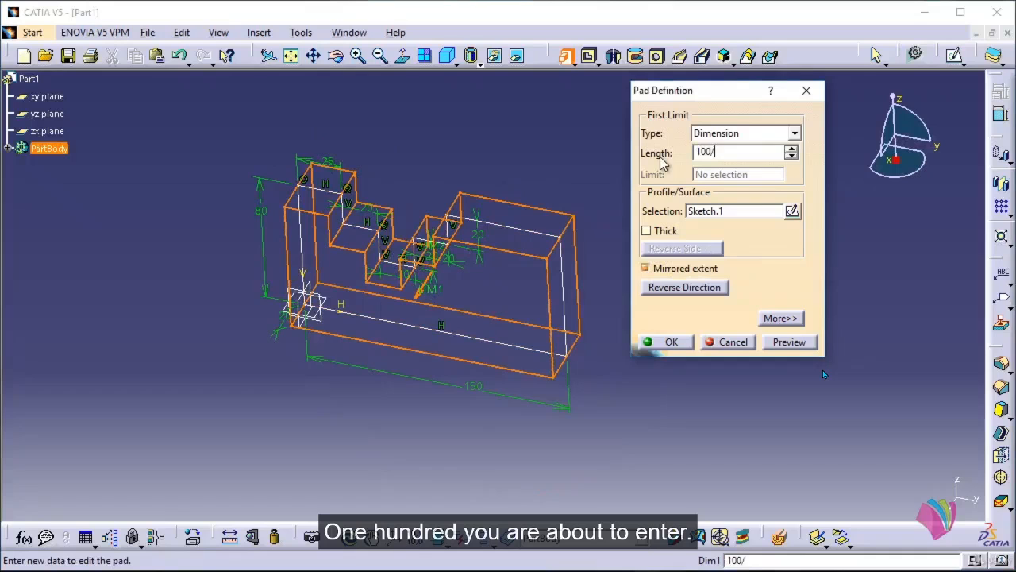
type("/2")
key("Return")
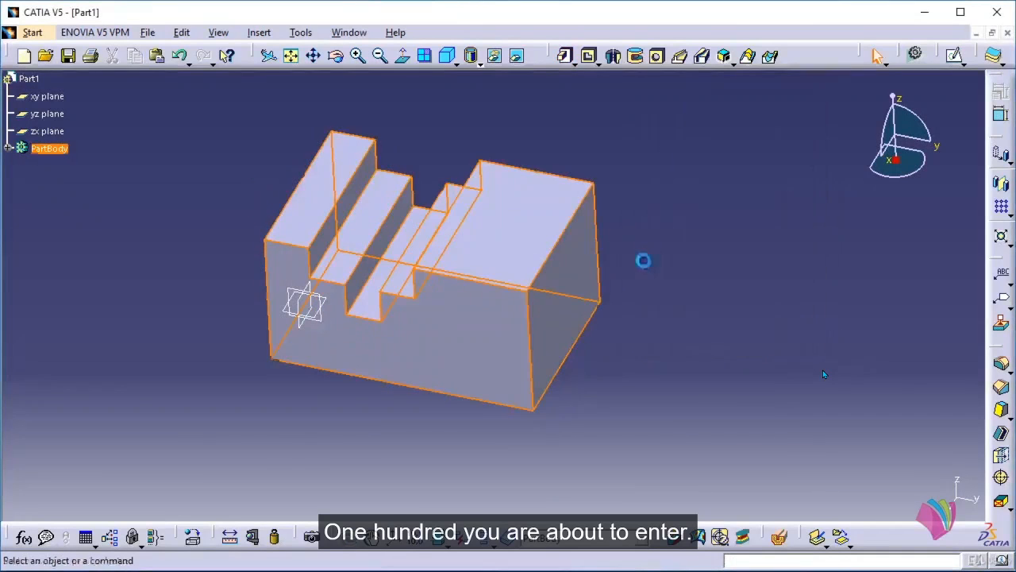
On the block's plain end face beyond the notch, sketch a closed downward-pointing triangle with a horizontal top line above the face and its apex inside it.
mouse_move(584, 336)
middle_mouse_down()
mouse_move(485, 356)
mouse_move(381, 357)
mouse_move(351, 281)
mouse_move(388, 320)
middle_mouse_up()
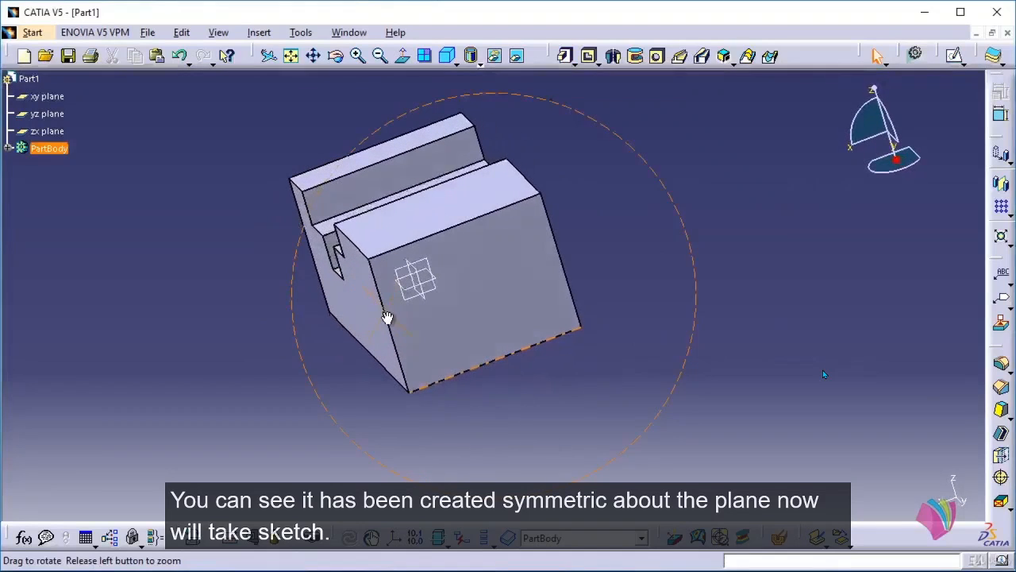
left_click(941, 70)
left_click(513, 256)
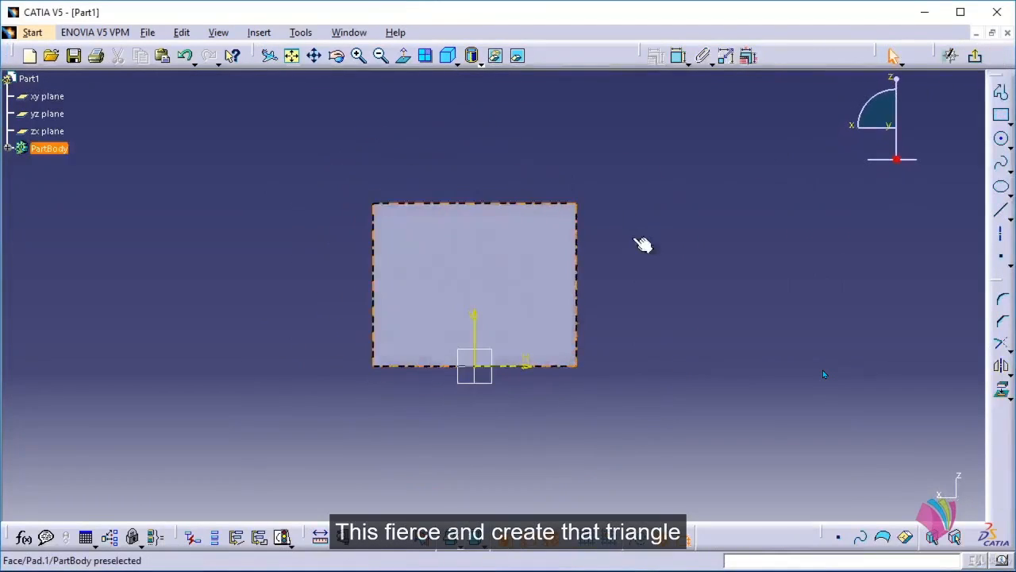
left_click(1001, 93)
left_click(432, 158)
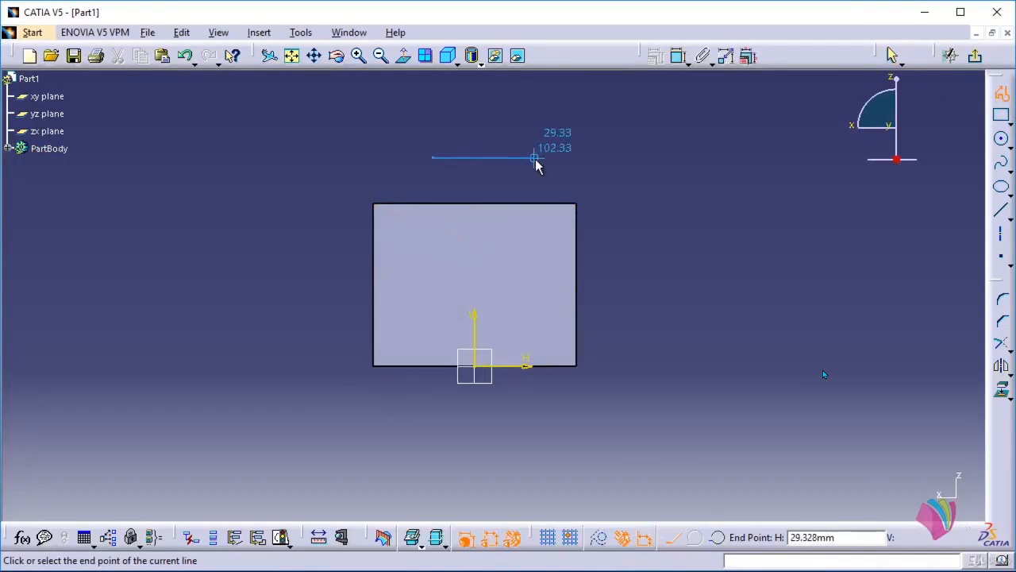
left_click(535, 158)
left_click(490, 270)
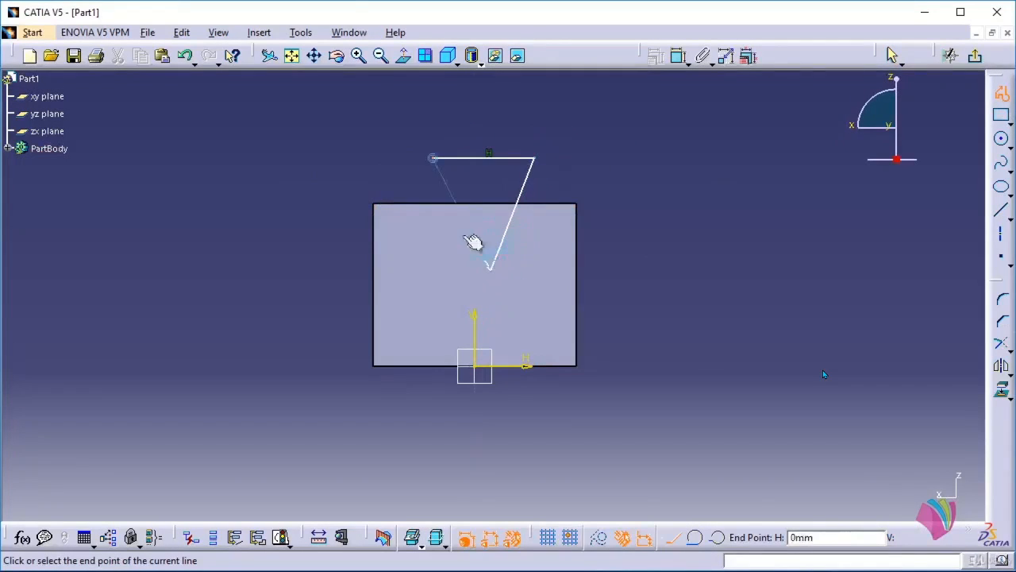
left_click(433, 158)
left_click(645, 185)
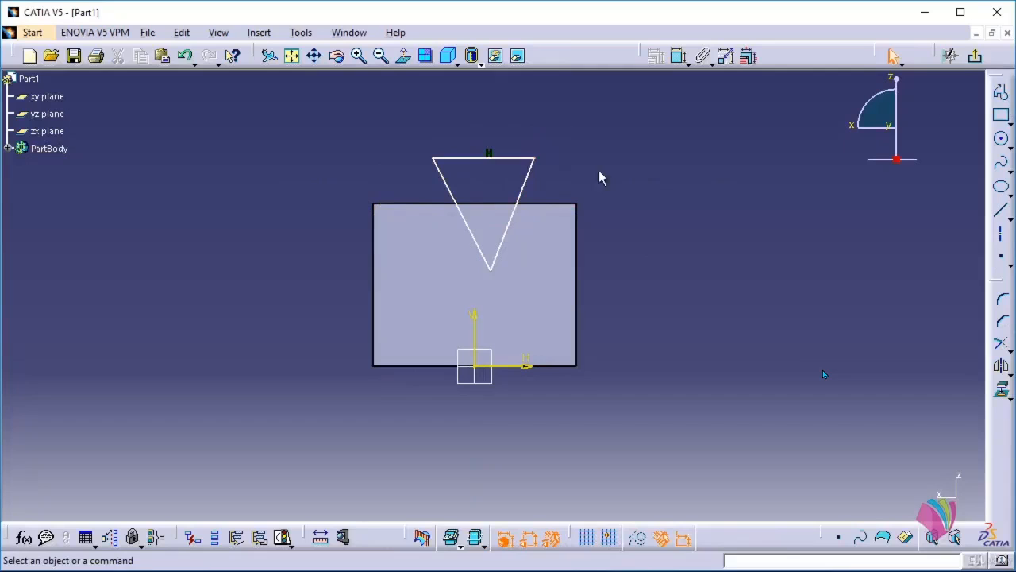
Constrain the triangle's horizontal top line to be coincident with the top edge of the face.
left_click(509, 157)
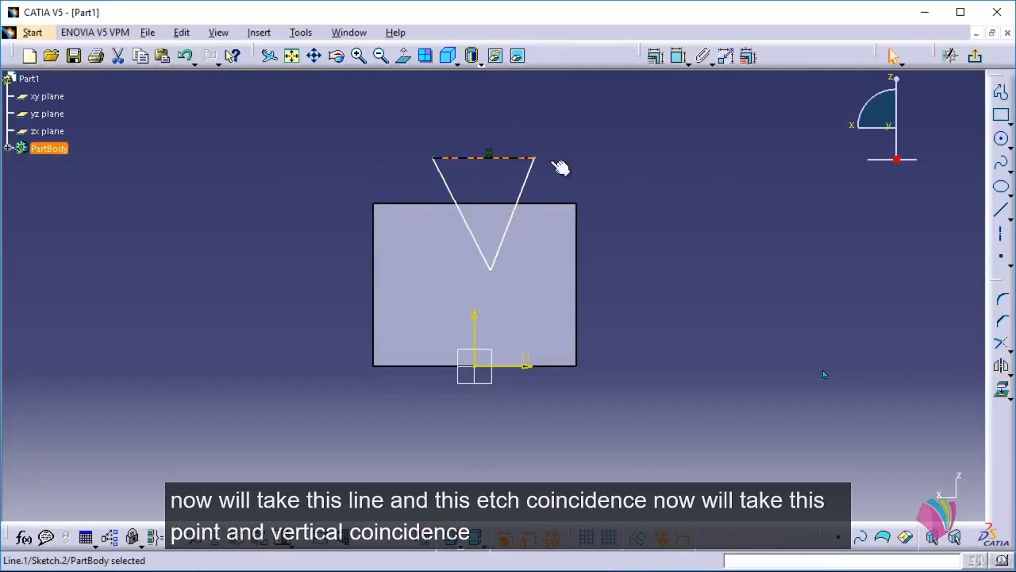
left_click(655, 62)
left_click(887, 197)
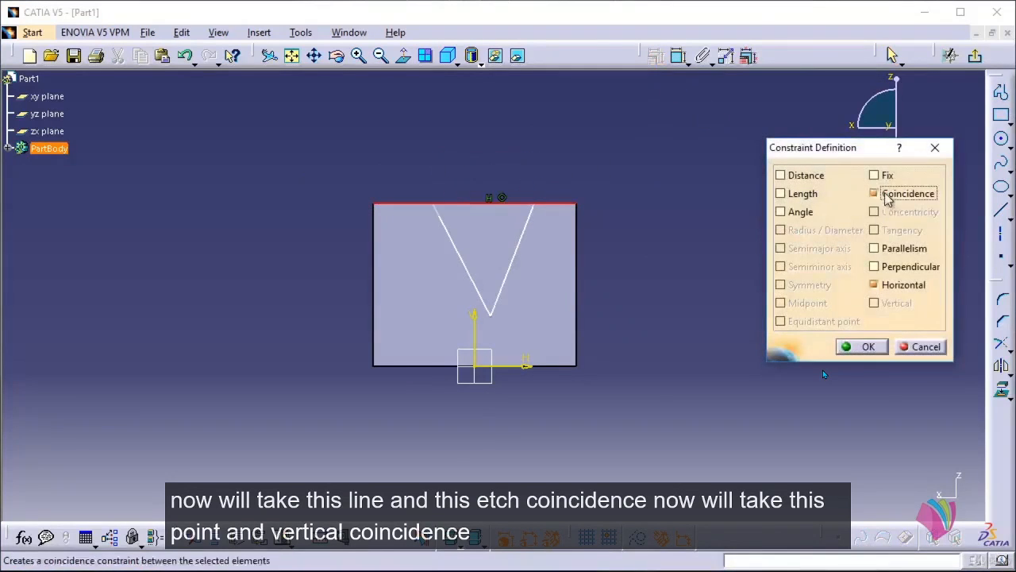
left_click(866, 349)
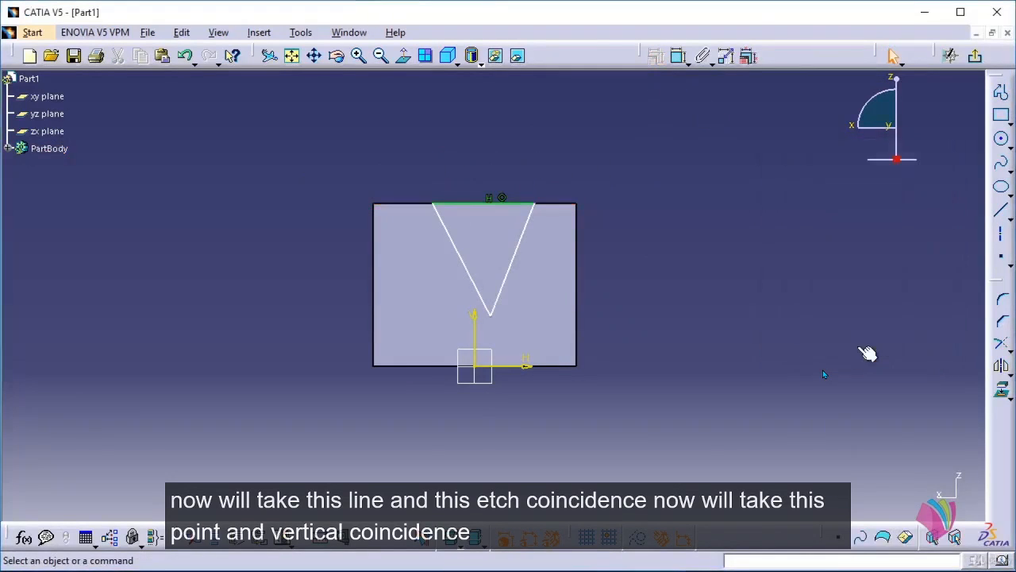
Constrain the triangle's lower apex to be coincident with the sketch's vertical axis.
left_click(474, 316, "ctrl")
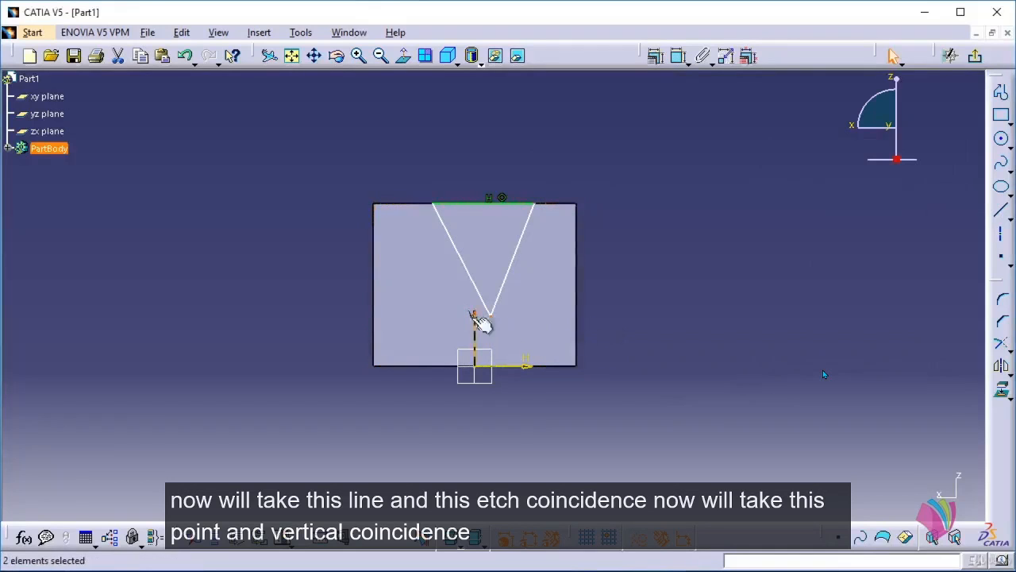
left_click(657, 57)
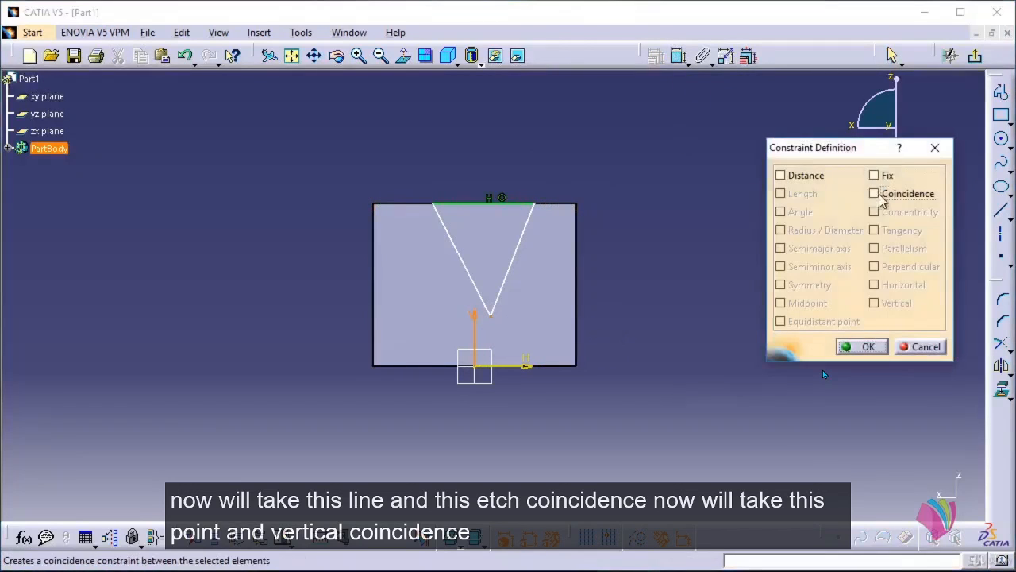
left_click(873, 194)
left_click(866, 347)
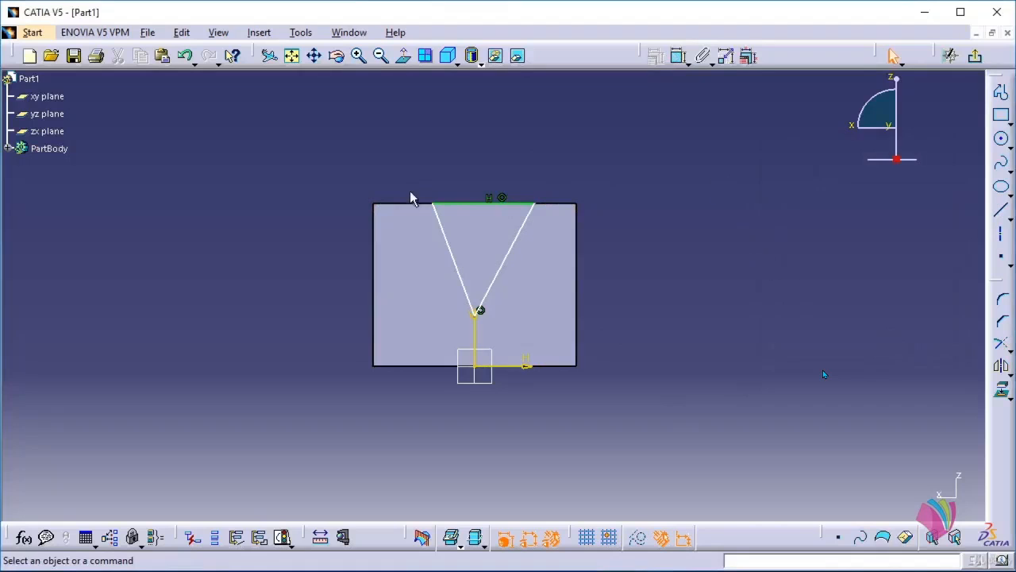
Make the triangle's two slanted sides symmetric about the sketch's vertical axis.
left_click(448, 230)
left_click(522, 239, "ctrl")
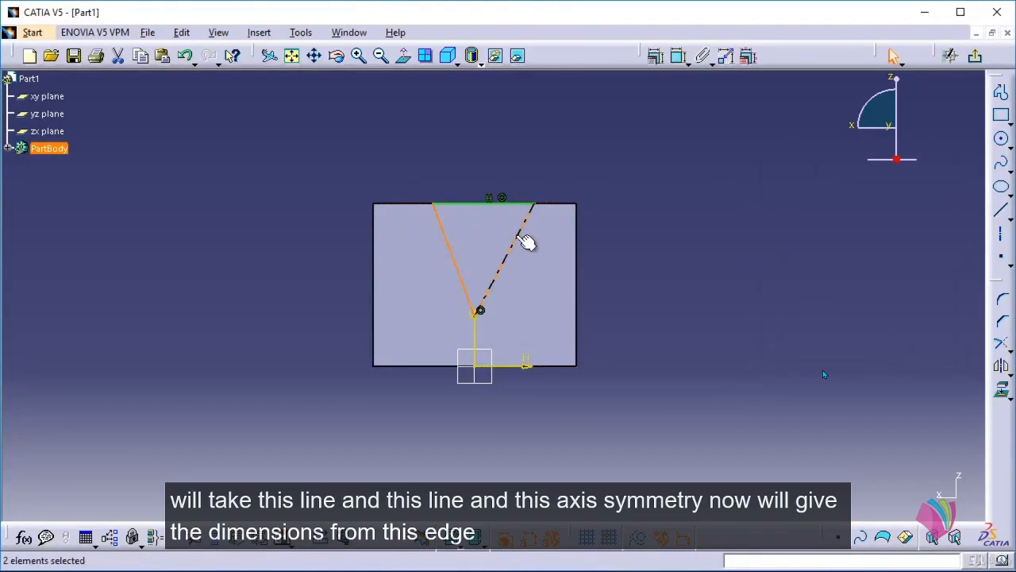
left_click(473, 330, "ctrl")
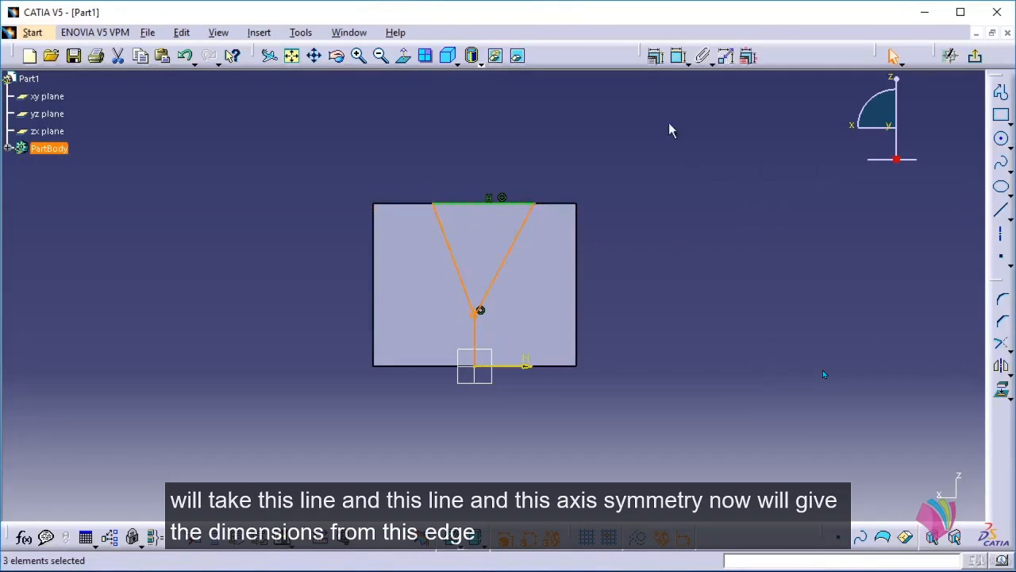
left_click(655, 59)
left_click(800, 284)
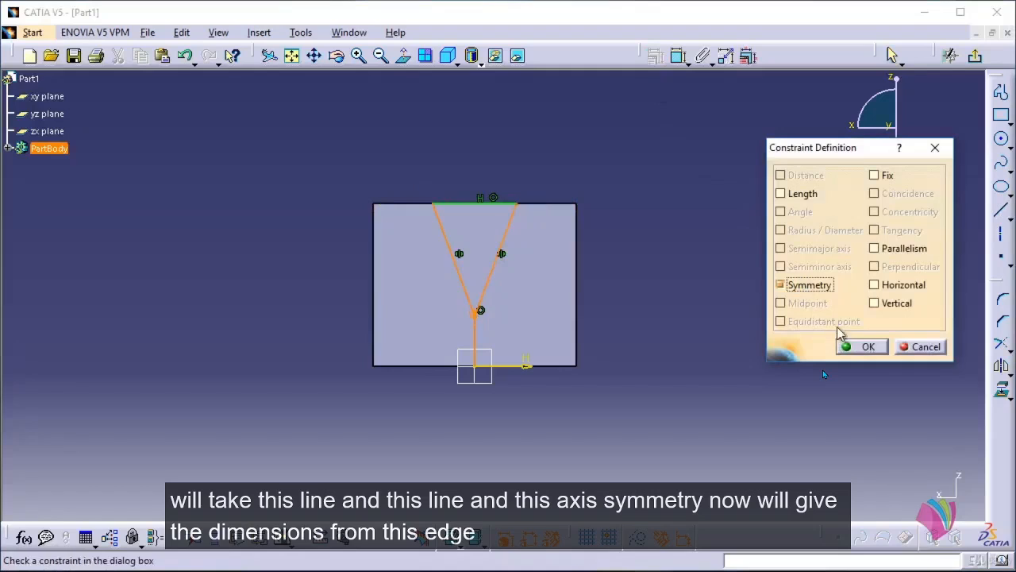
left_click(862, 346)
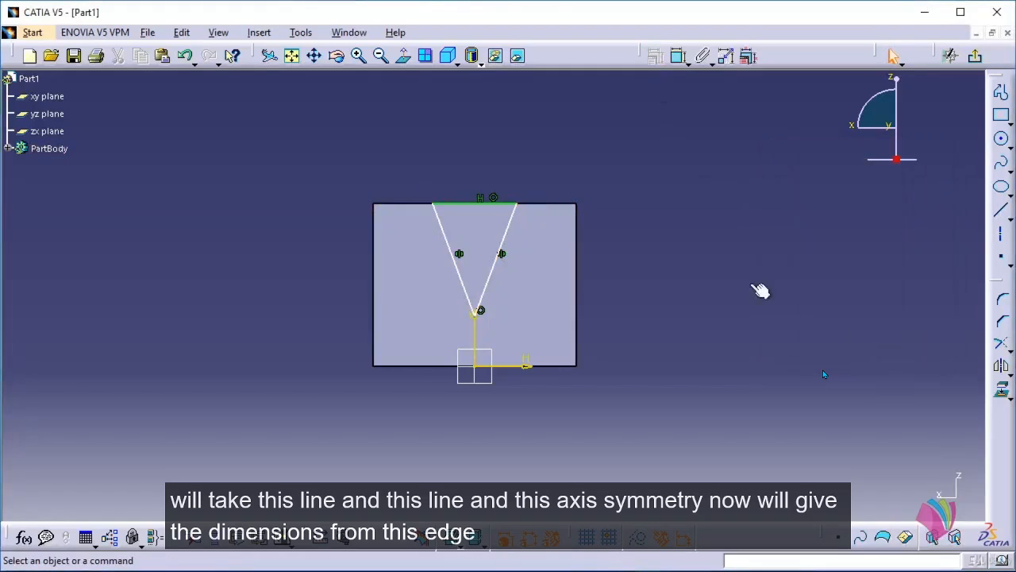
Dimension the distance from the triangle's upper corner on the positive H side to the nearest vertical face edge and set it to 25 mm.
left_click(677, 59)
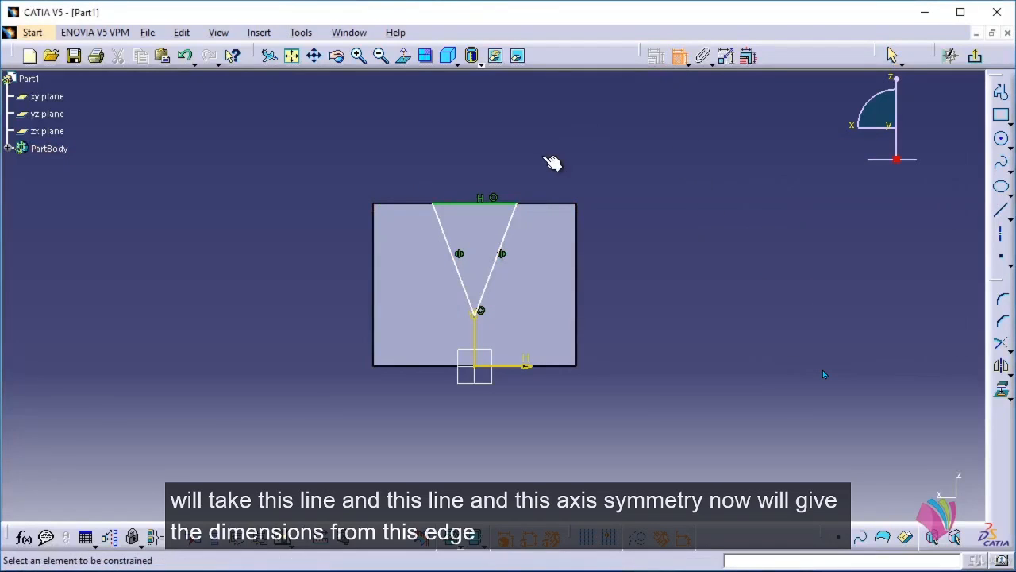
left_click(579, 247)
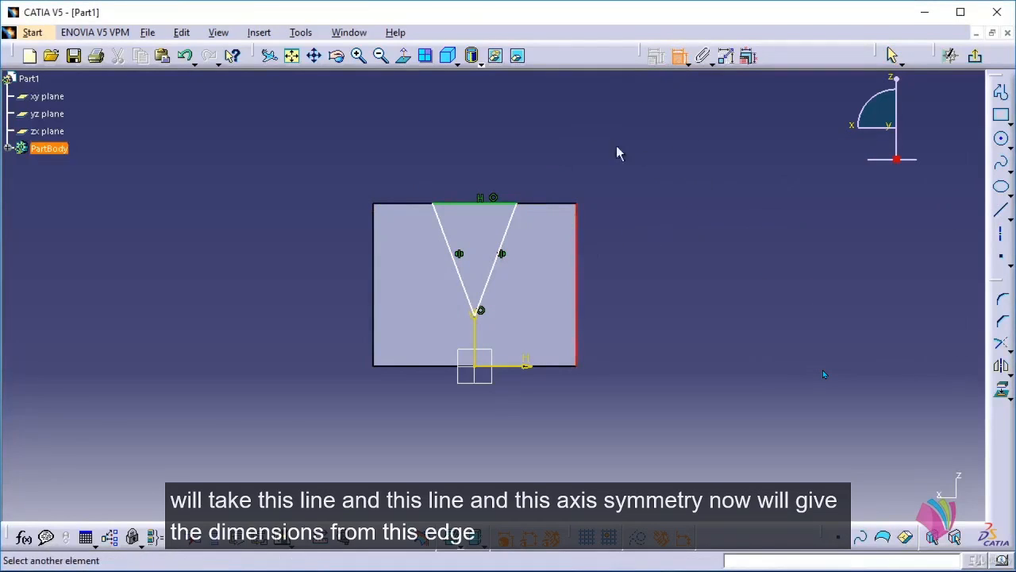
left_click(517, 204)
left_click(542, 163)
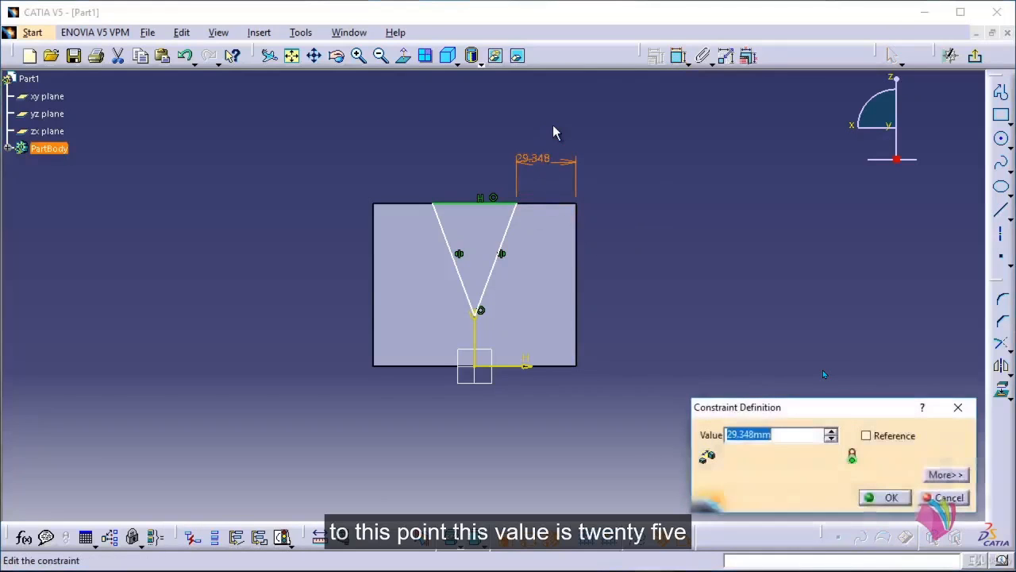
key("Return")
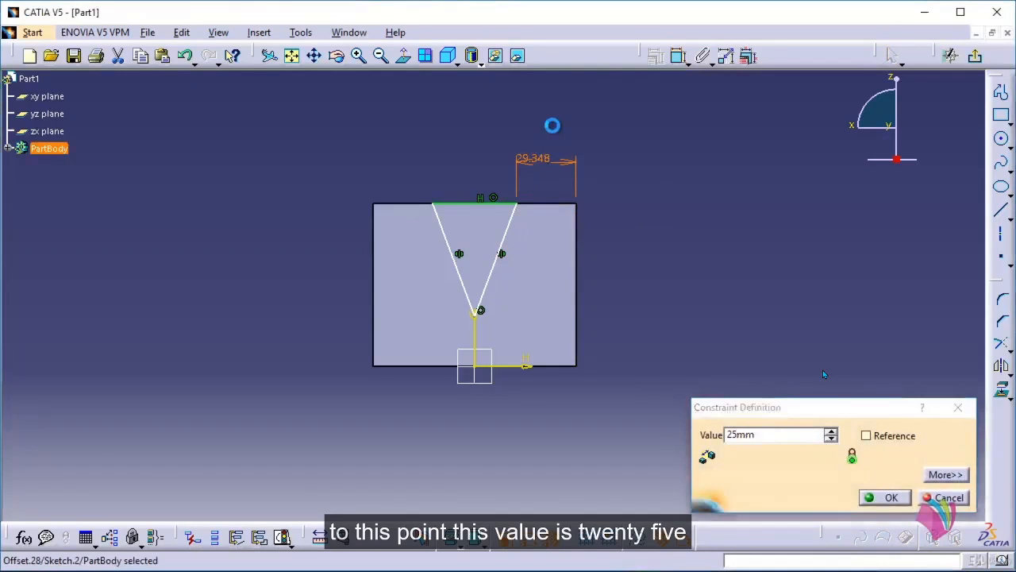
Dimension the vertical distance from the triangle's horizontal top line to its lower apex and set it to 45 mm.
left_click(611, 156)
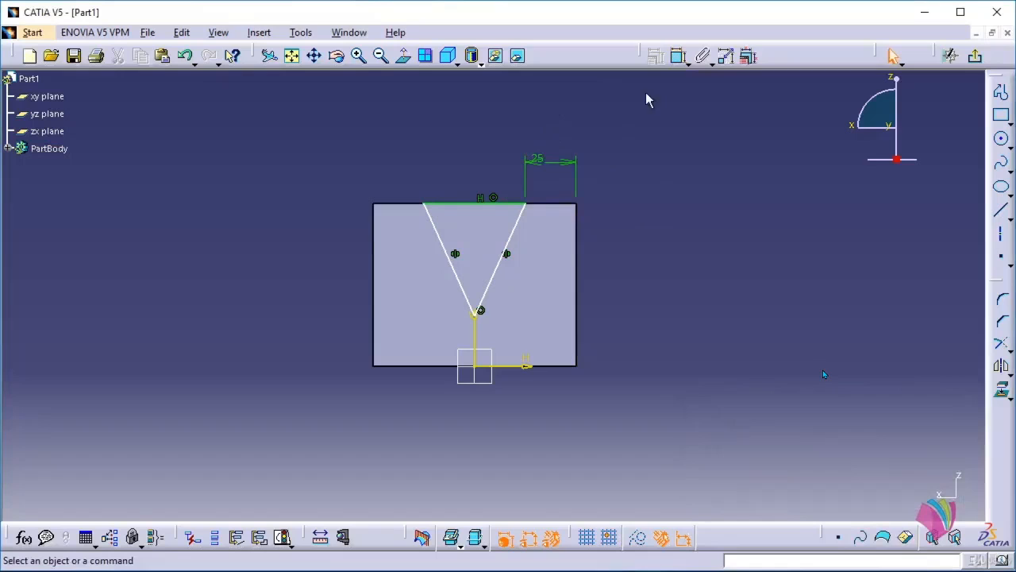
left_click(679, 56)
left_click(500, 203)
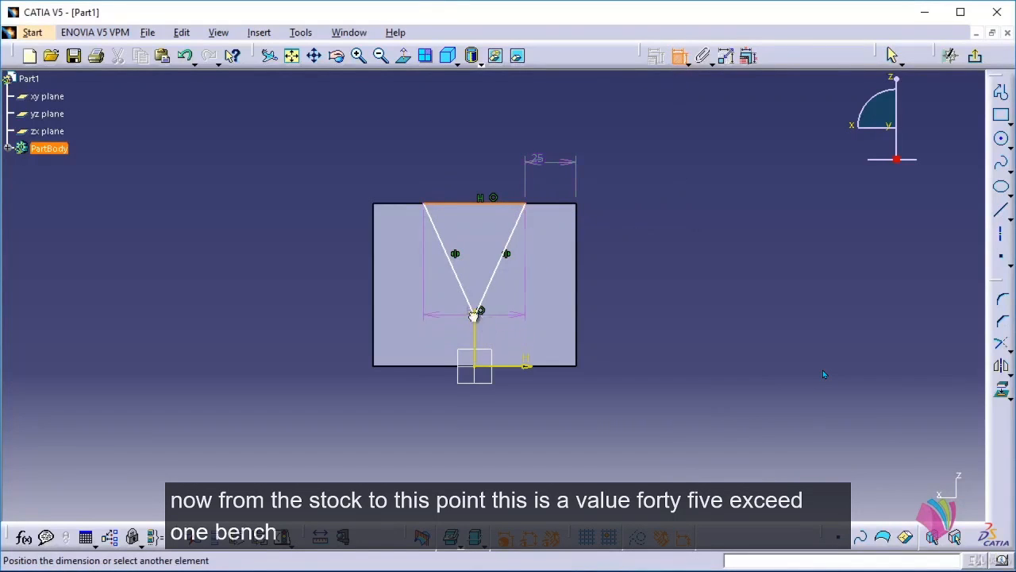
left_click(474, 315)
left_click(631, 293)
double_click(639, 278)
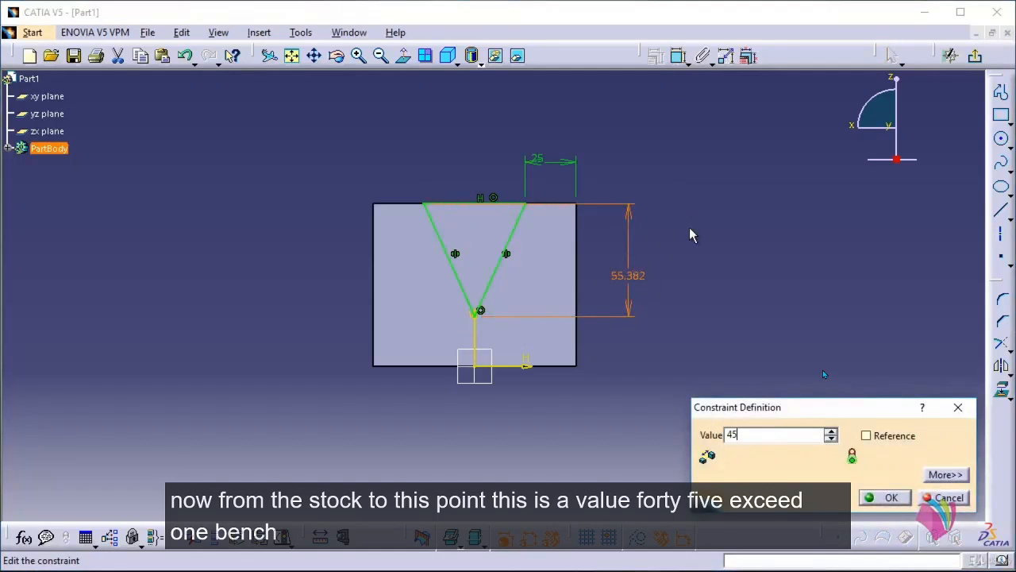
type("45")
key("Return")
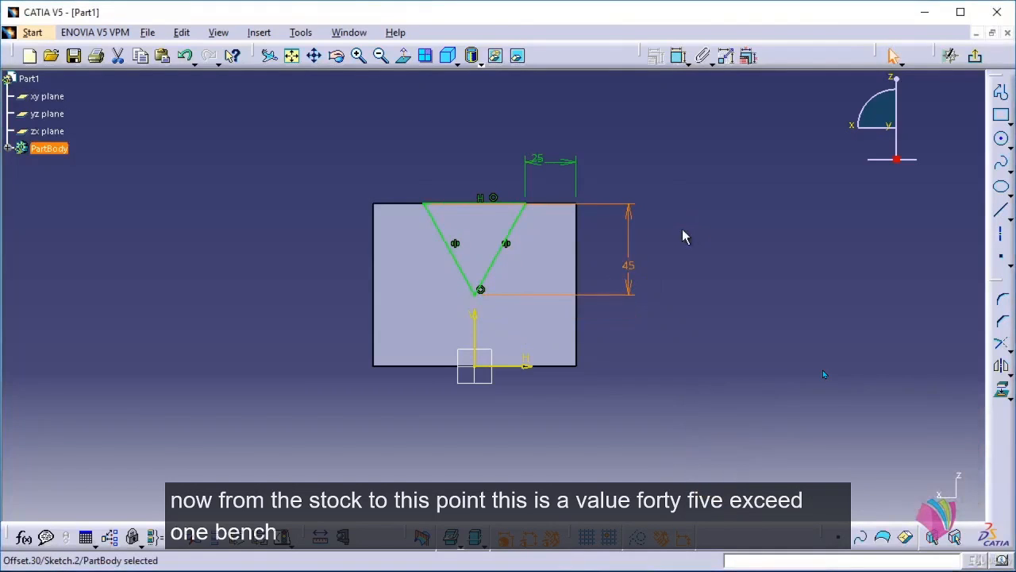
Exit the sketch and cut the V-shaped triangle into the block as a Pocket 50 mm deep.
left_click(975, 56)
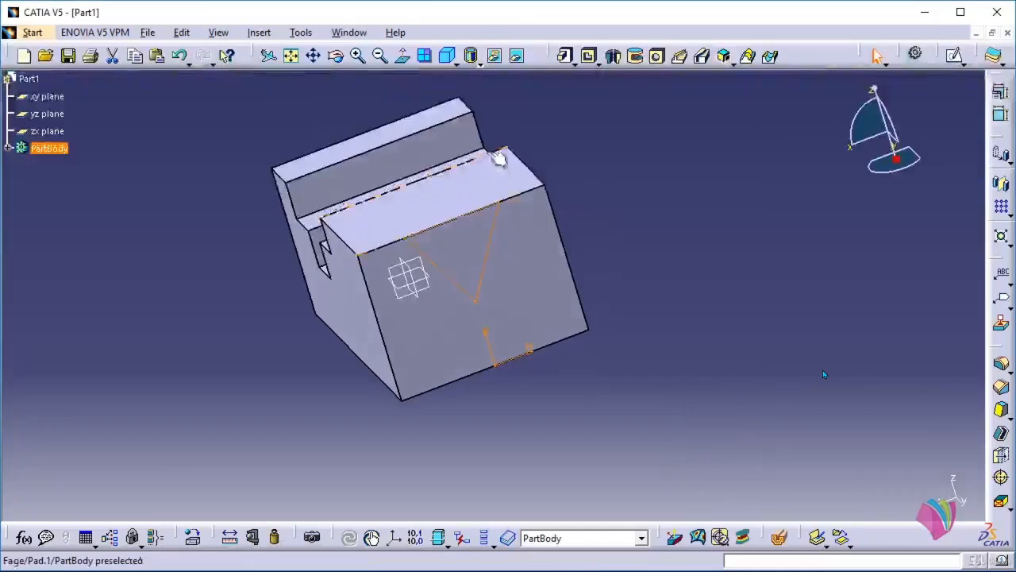
mouse_move(545, 231)
middle_mouse_down()
mouse_move(594, 249)
mouse_move(620, 246)
middle_mouse_up()
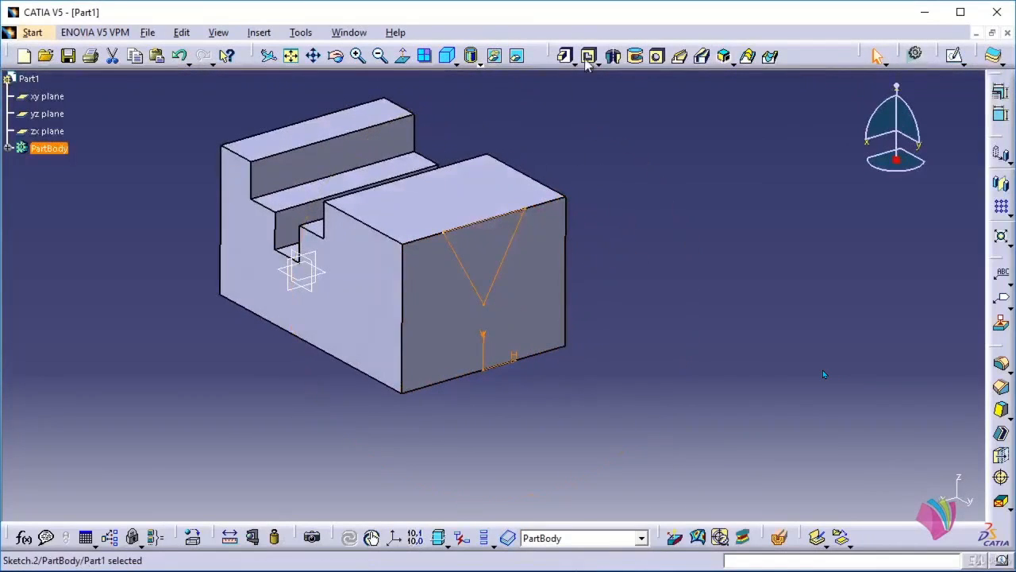
left_click(600, 143)
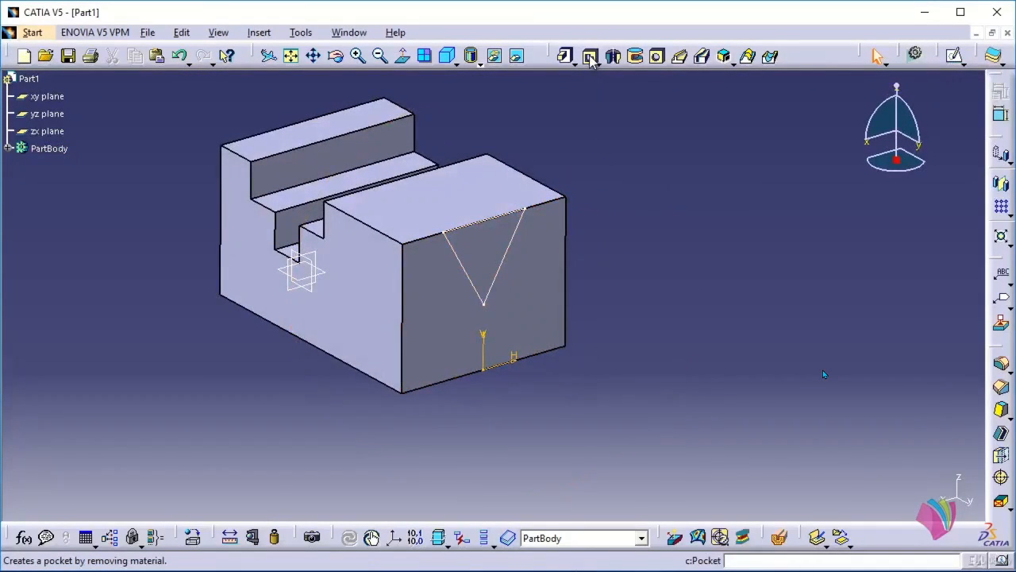
left_click(590, 57)
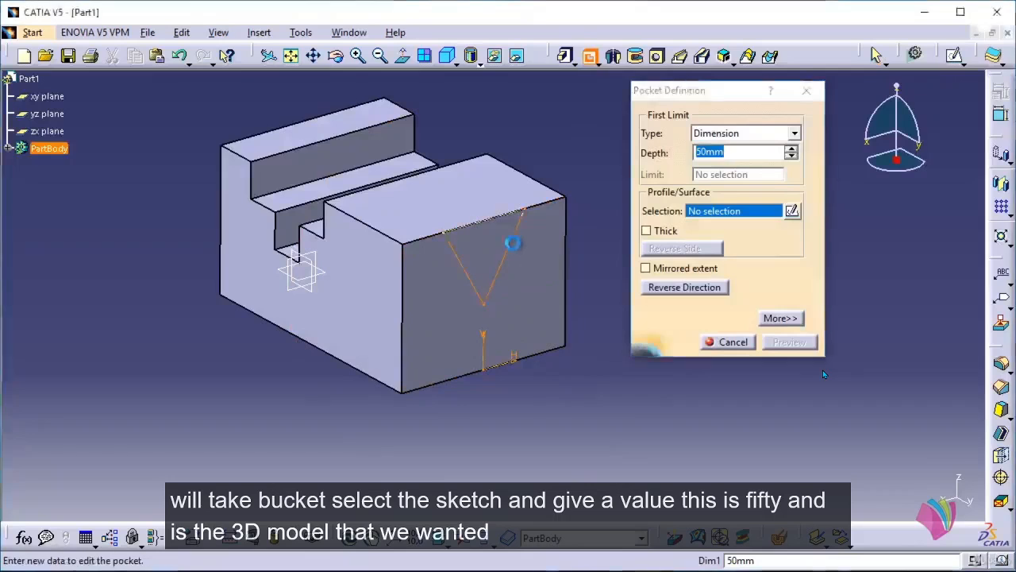
left_click(512, 243)
mouse_move(508, 239)
middle_mouse_down()
mouse_move(318, 352)
mouse_move(352, 339)
mouse_move(330, 326)
middle_mouse_up()
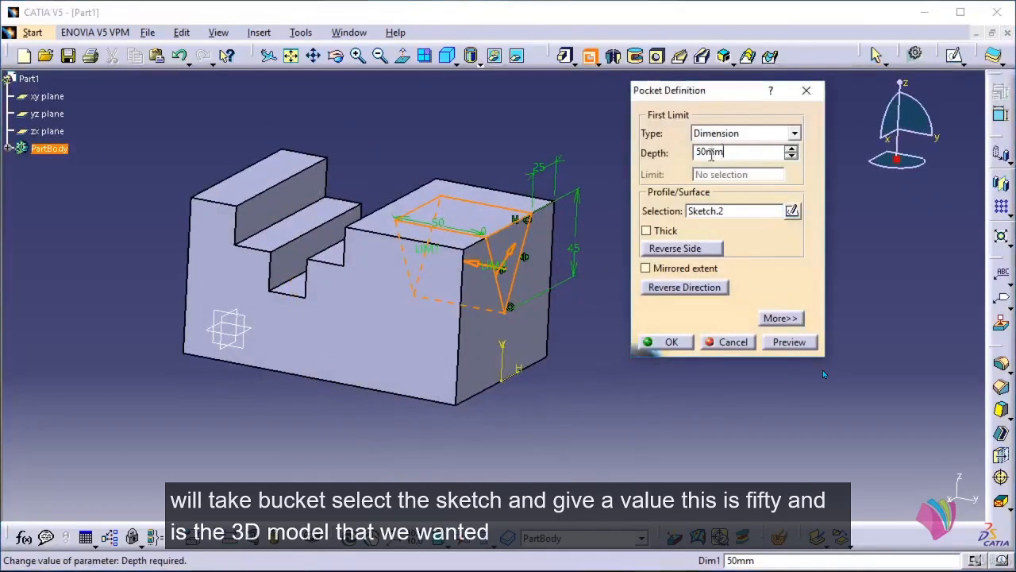
left_click_drag(737, 151, 667, 161)
key("Return")
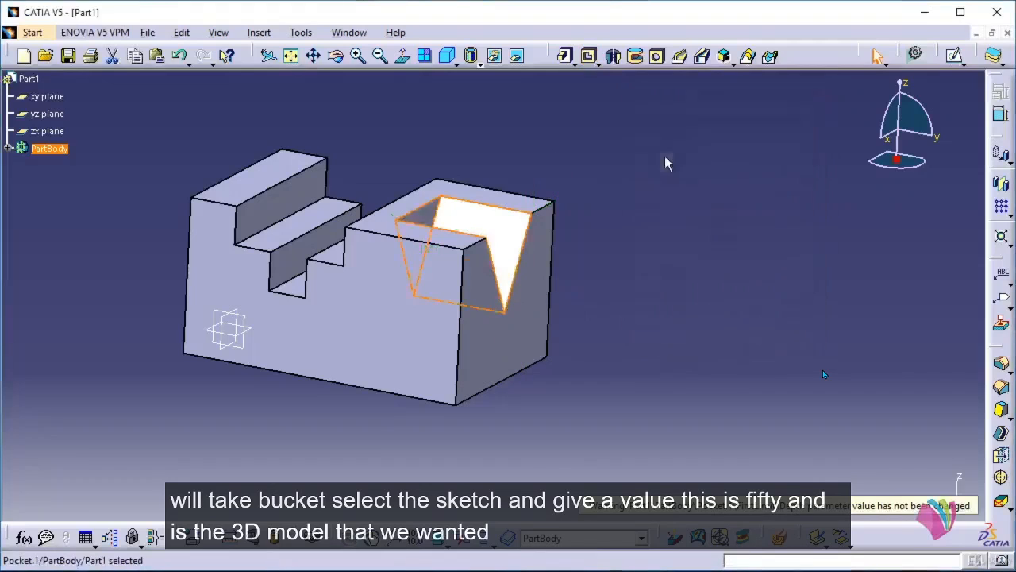
middle_click_drag(586, 262, 648, 329)
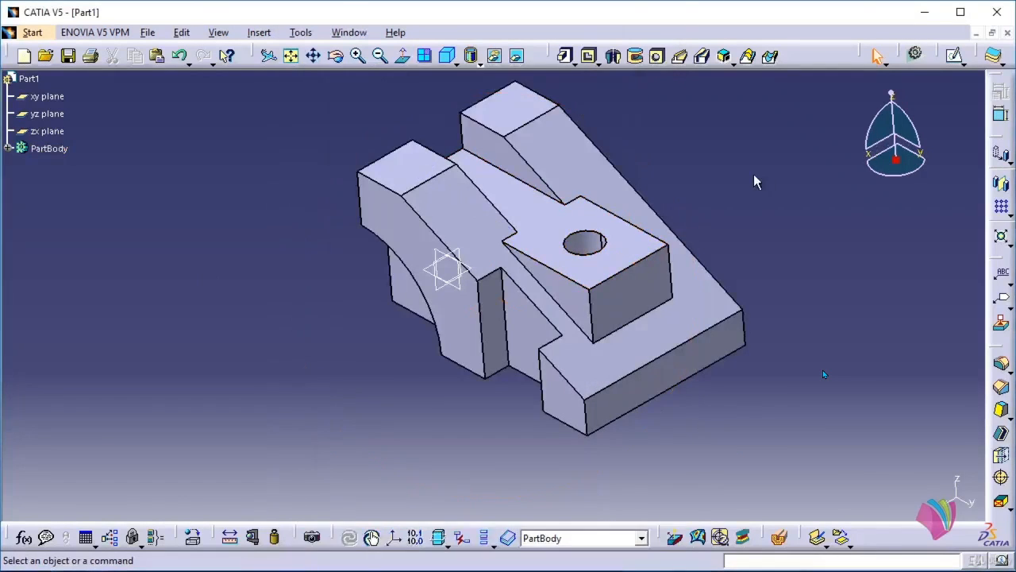
middle_click_drag(755, 176, 692, 206)
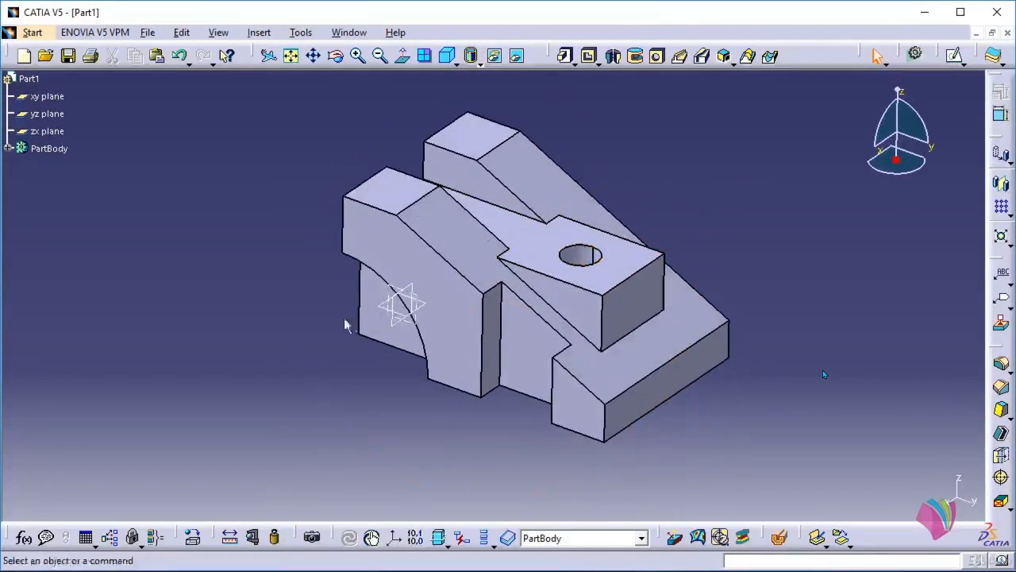
middle_click_drag(344, 325, 342, 297)
middle_click_drag(693, 361, 488, 427)
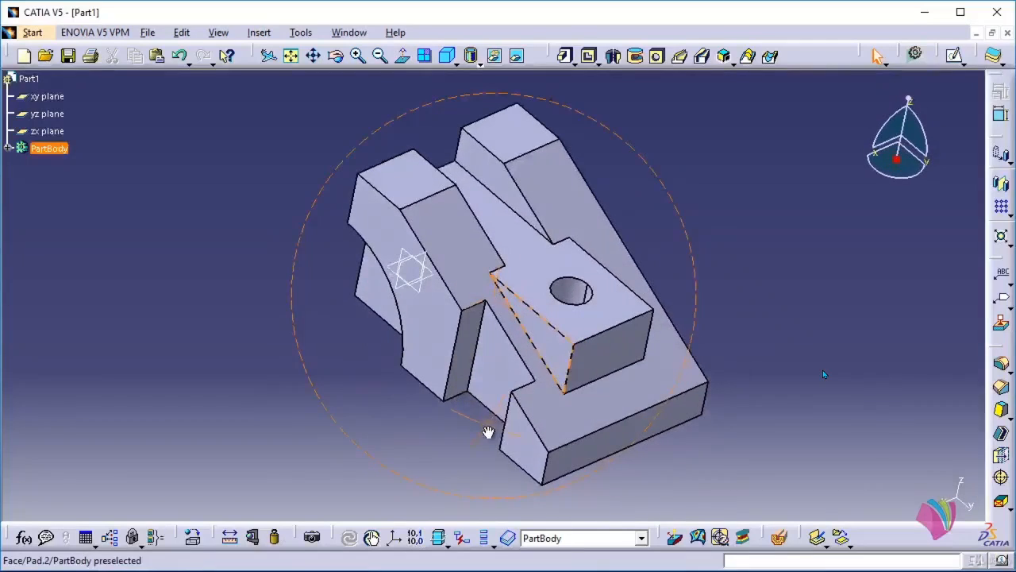
middle_click_drag(662, 370, 705, 220)
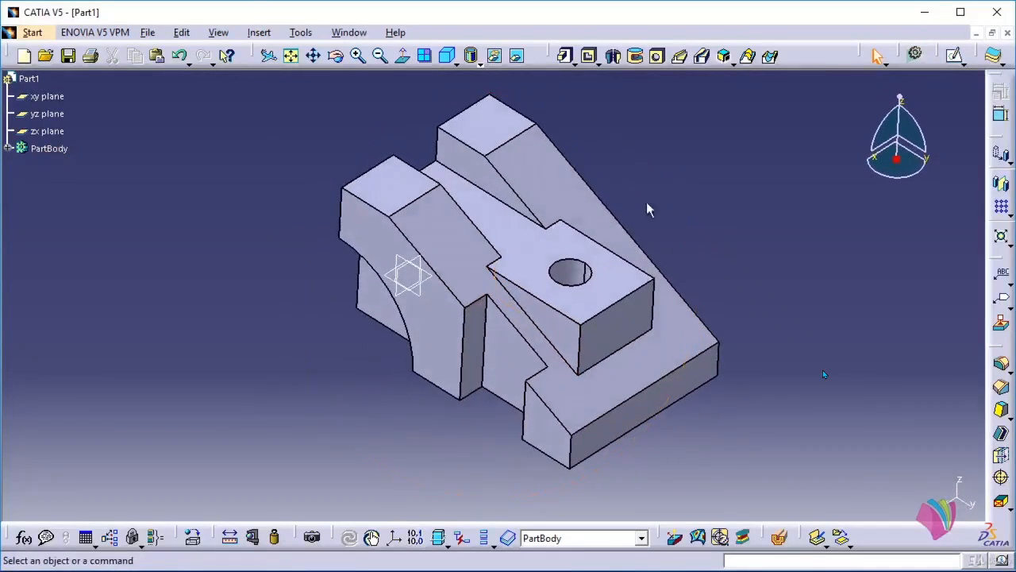
Close the current part document.
left_click(149, 34)
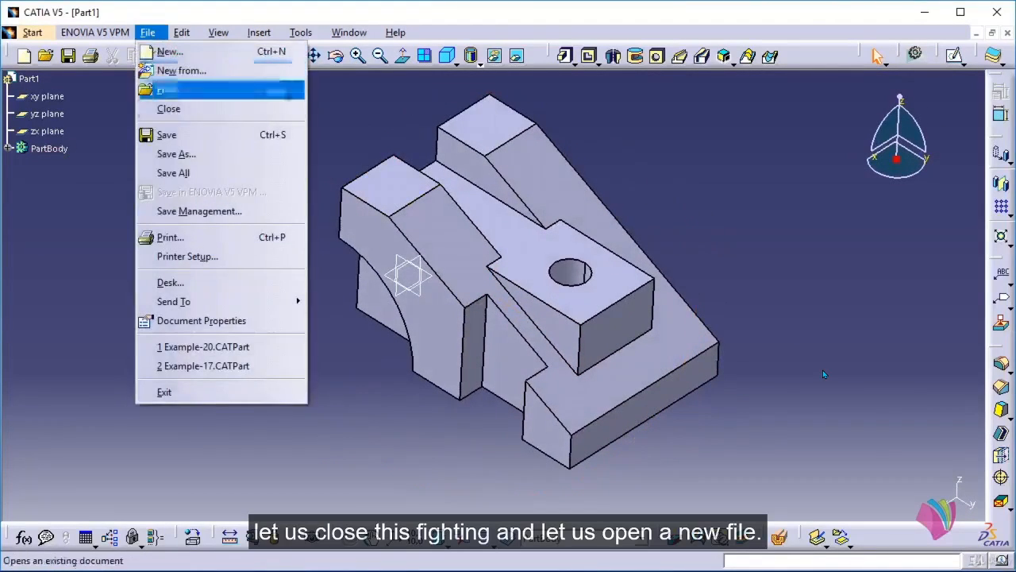
left_click(183, 109)
left_click(555, 329)
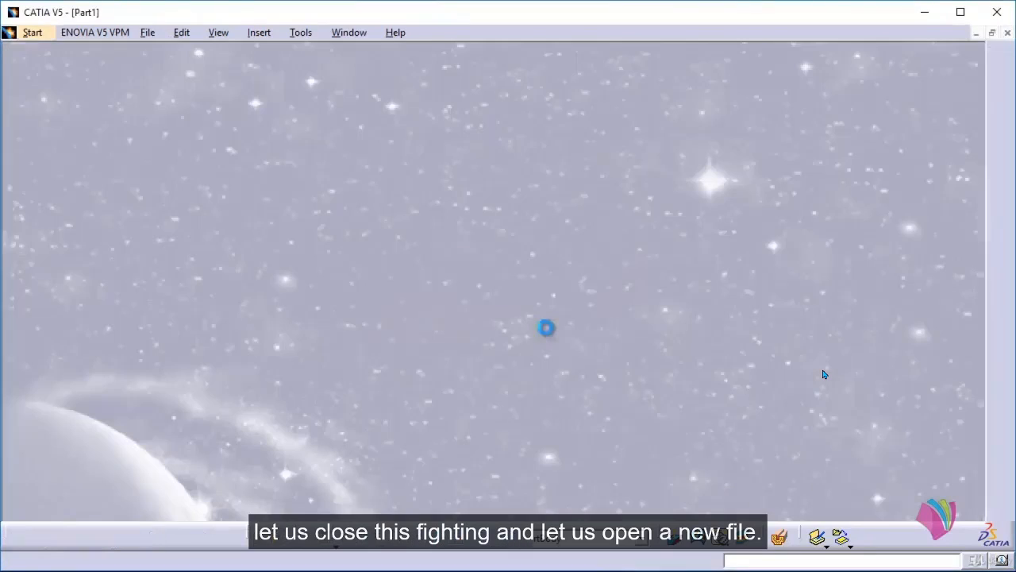
Create a new Part document, keeping the default part name Part1.
left_click(133, 36)
left_click(148, 49)
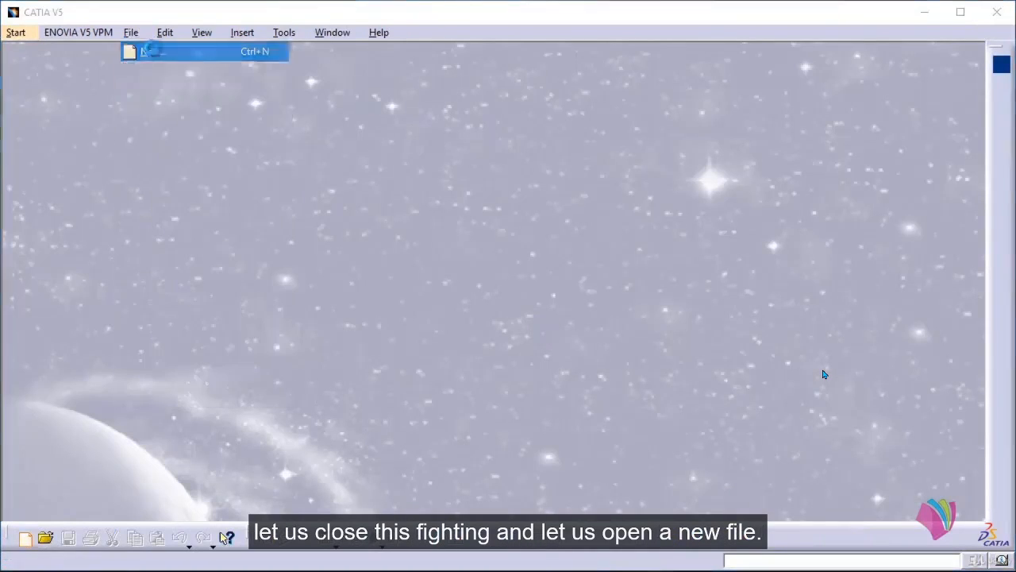
scroll(422, 163, "down", 2)
scroll(422, 163, "down", 1)
left_click(382, 144)
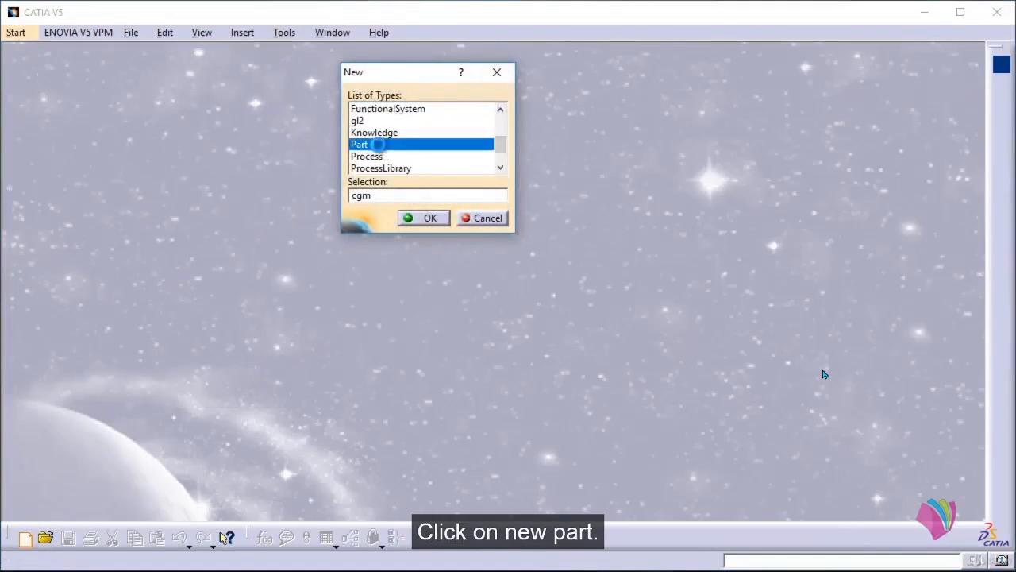
scroll(405, 168, "down", 1)
left_click(424, 217)
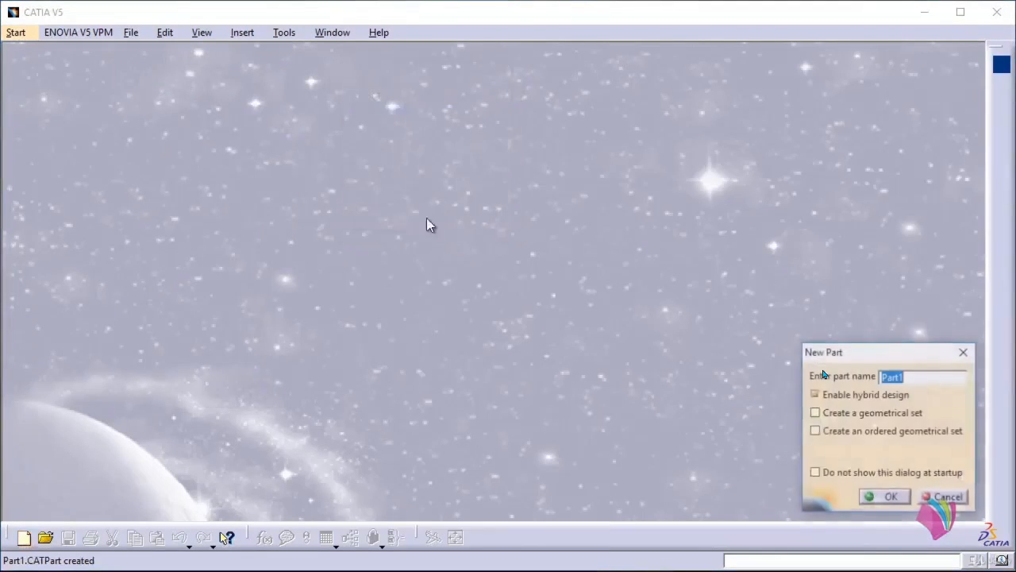
left_click(873, 499)
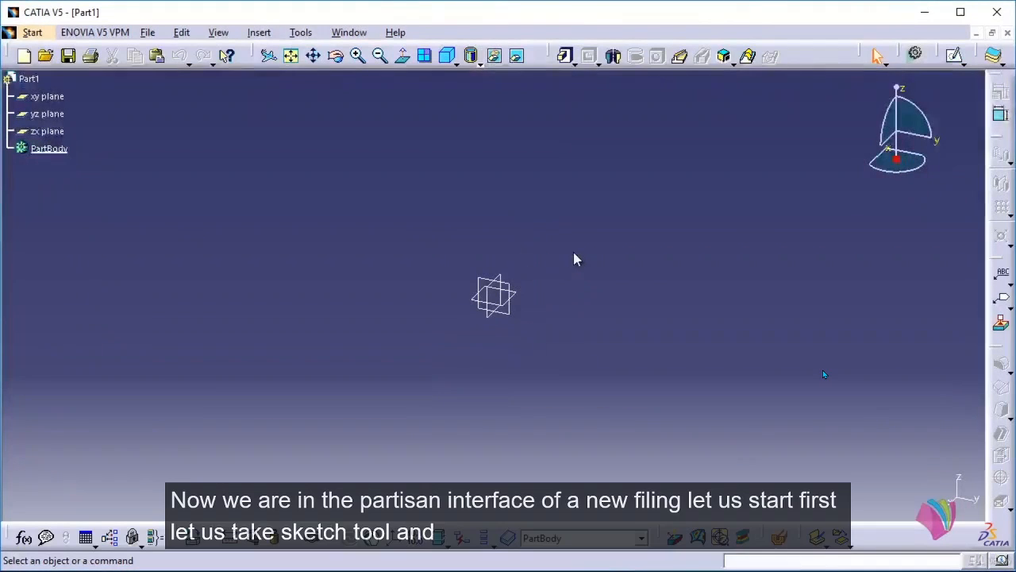
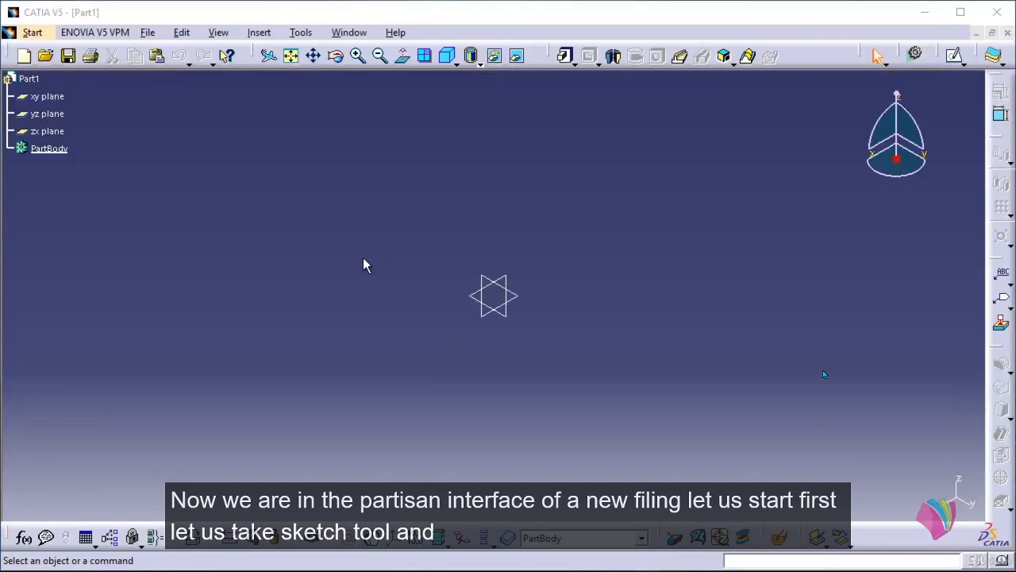
Sketch on the yz plane a closed five-sided profile from the origin, about 104 mm high, with a 50 mm top line and a sloped upper side.
left_click(954, 56)
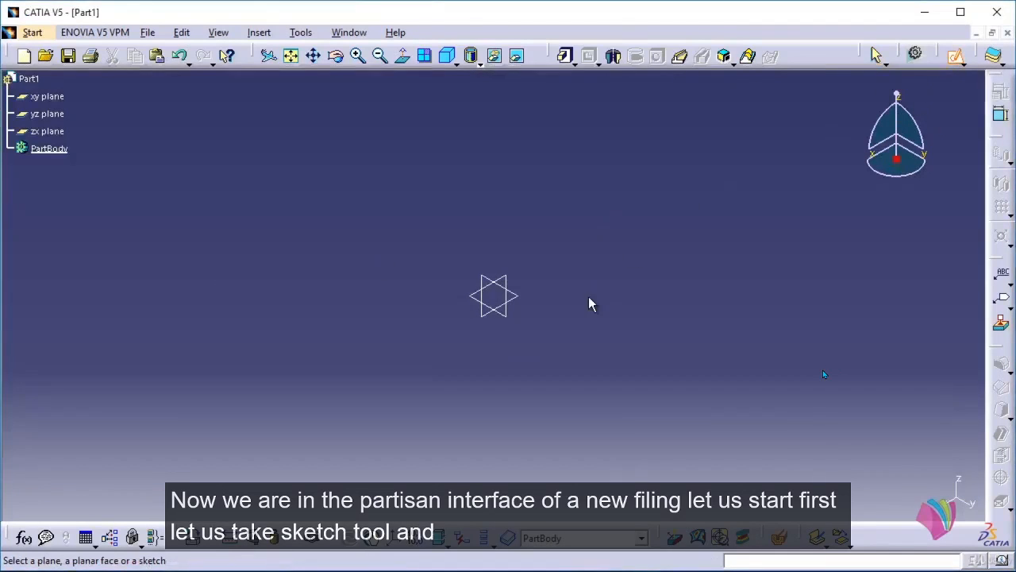
left_click(510, 314)
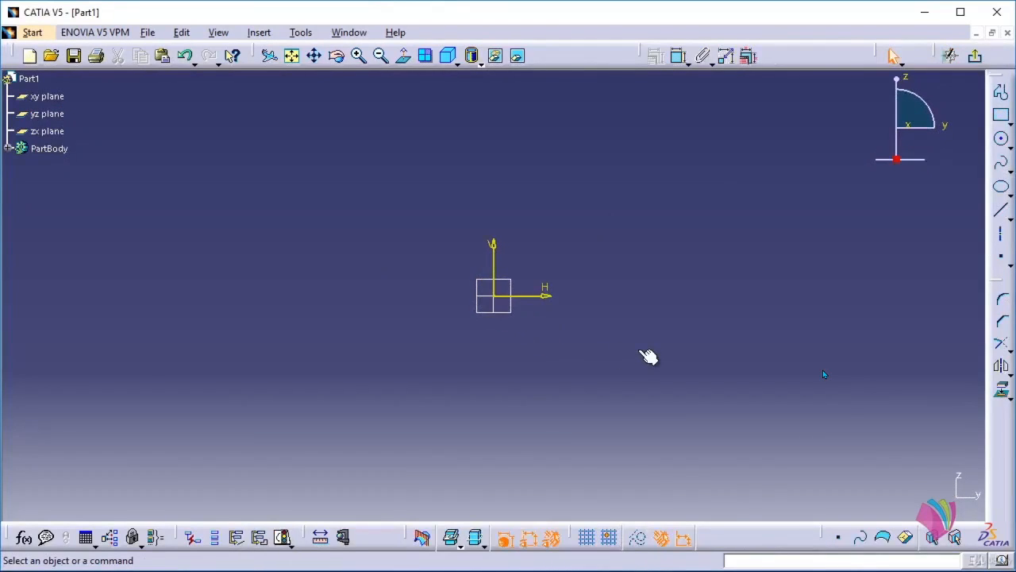
left_click(1001, 92)
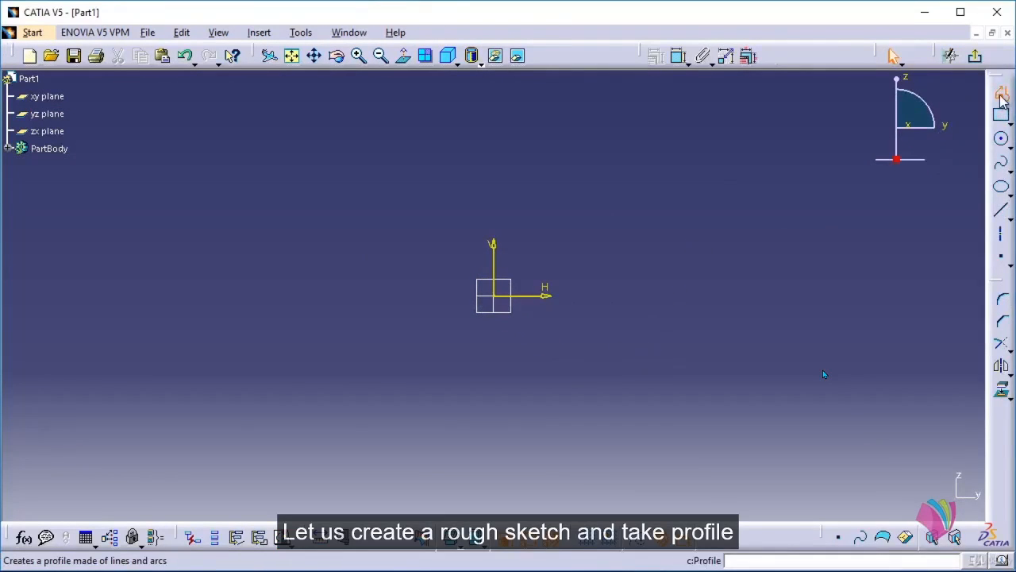
left_click(497, 296)
left_click(839, 296)
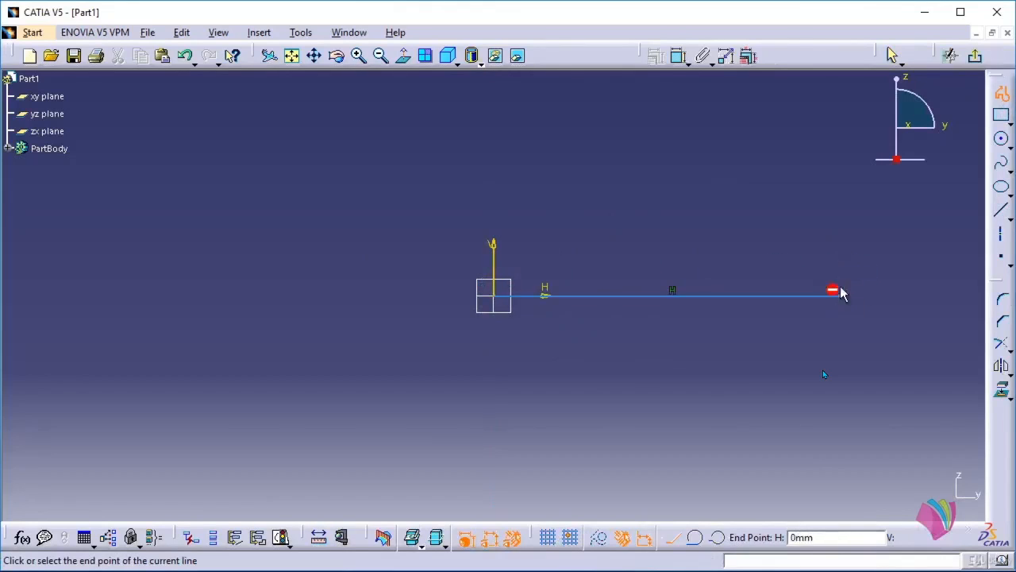
left_click(839, 214)
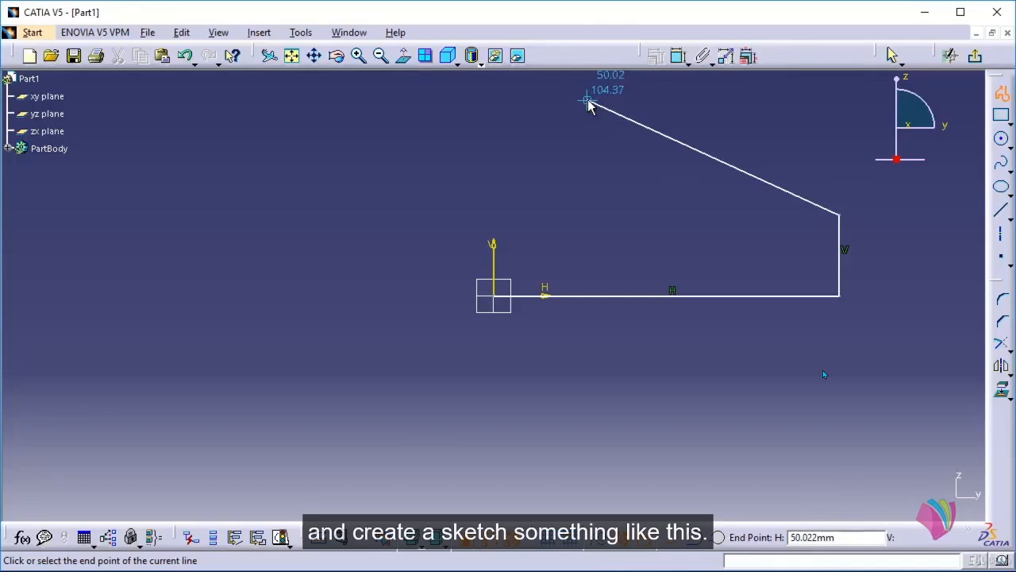
left_click(587, 101)
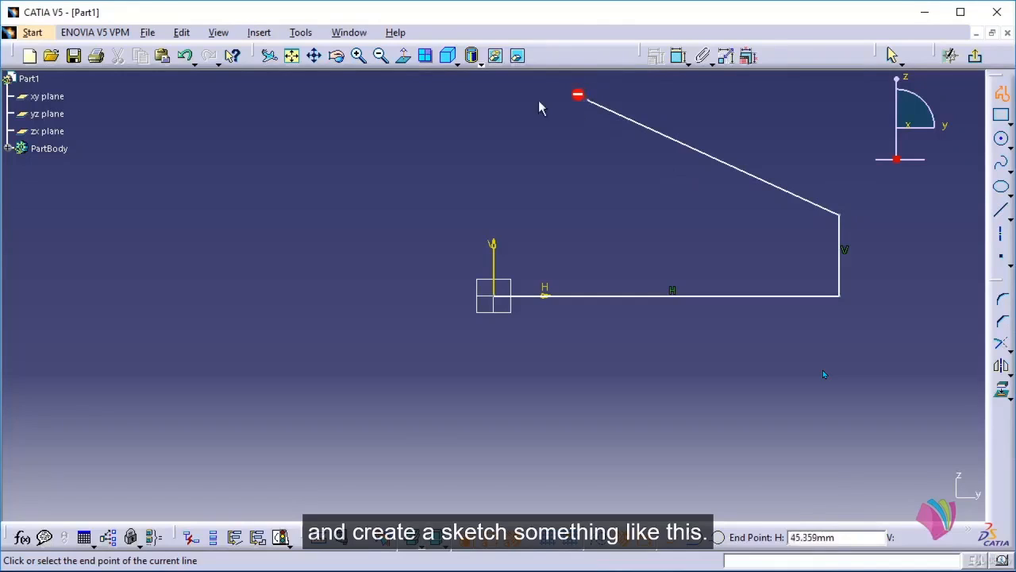
left_click(494, 100)
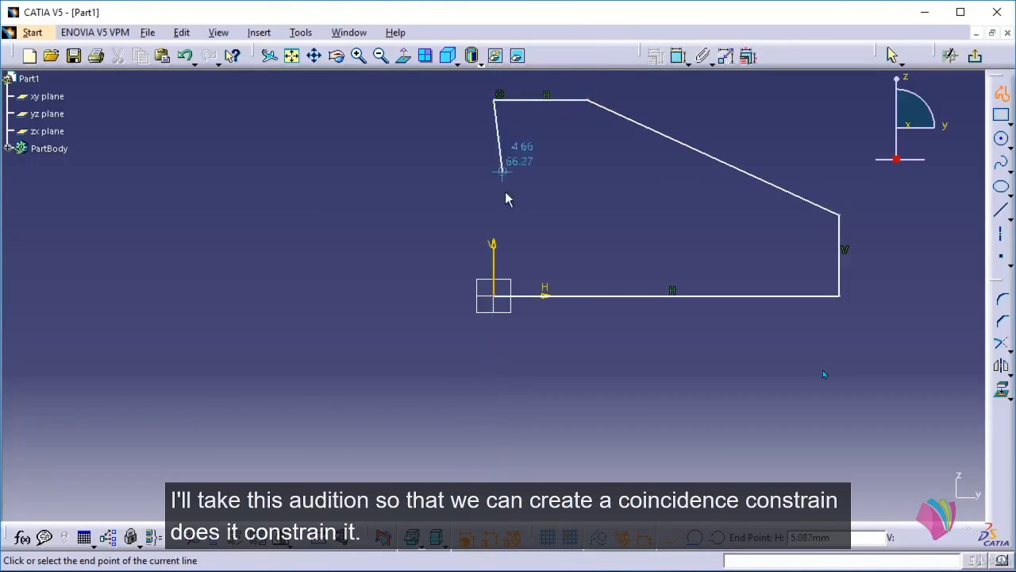
left_click(495, 297)
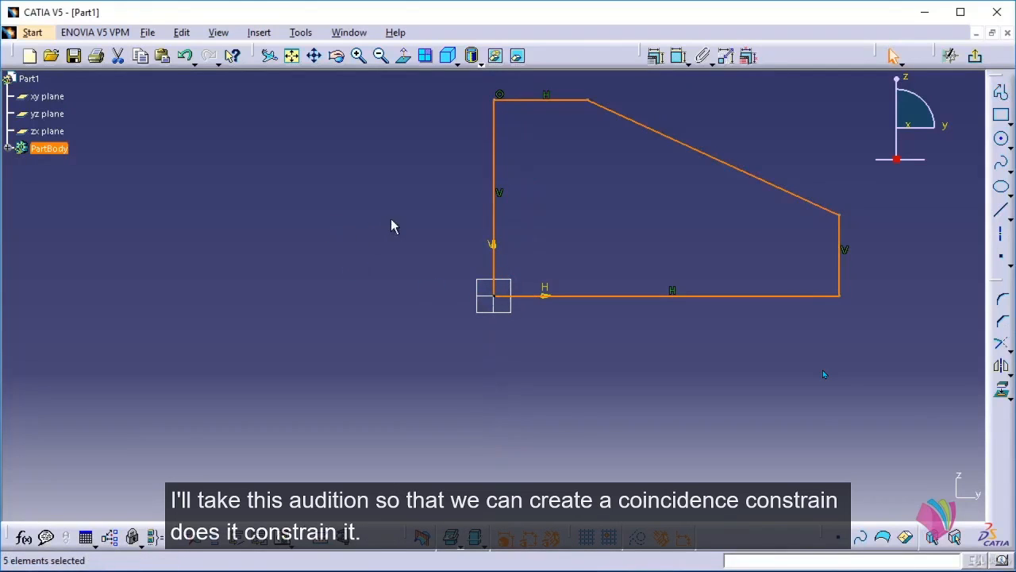
middle_click_drag(376, 222, 228, 280)
left_click(502, 250)
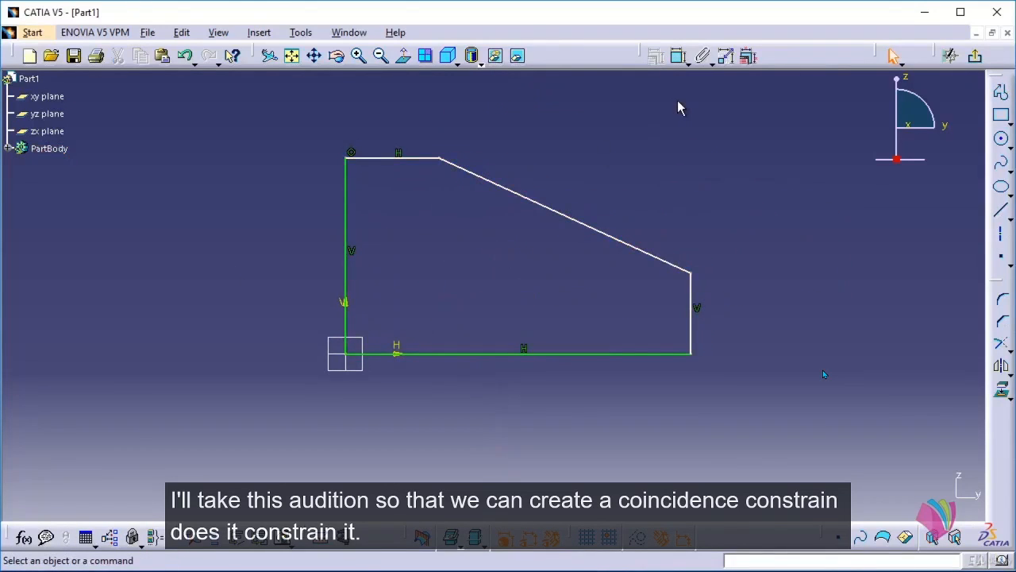
Dimension the profile's short vertical side at the far end of the base line and set it to 20 mm.
left_click(679, 57)
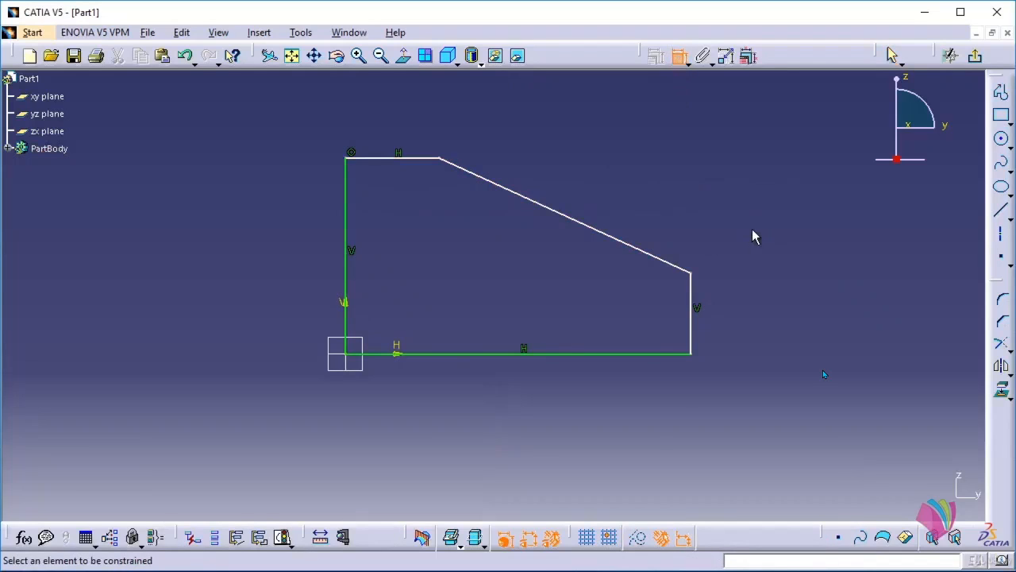
left_click(692, 323)
left_click(785, 324)
double_click(778, 299)
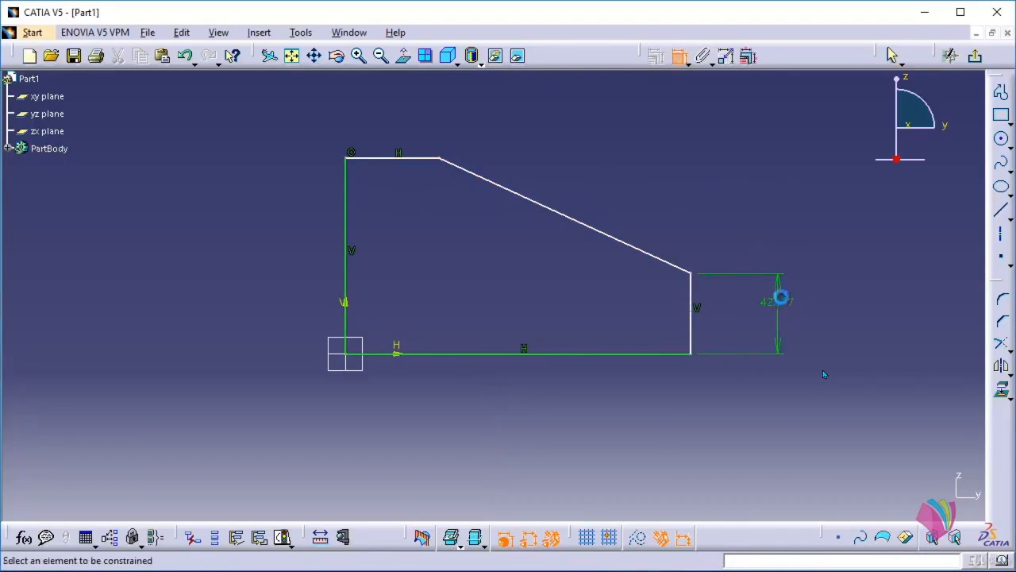
key("Return")
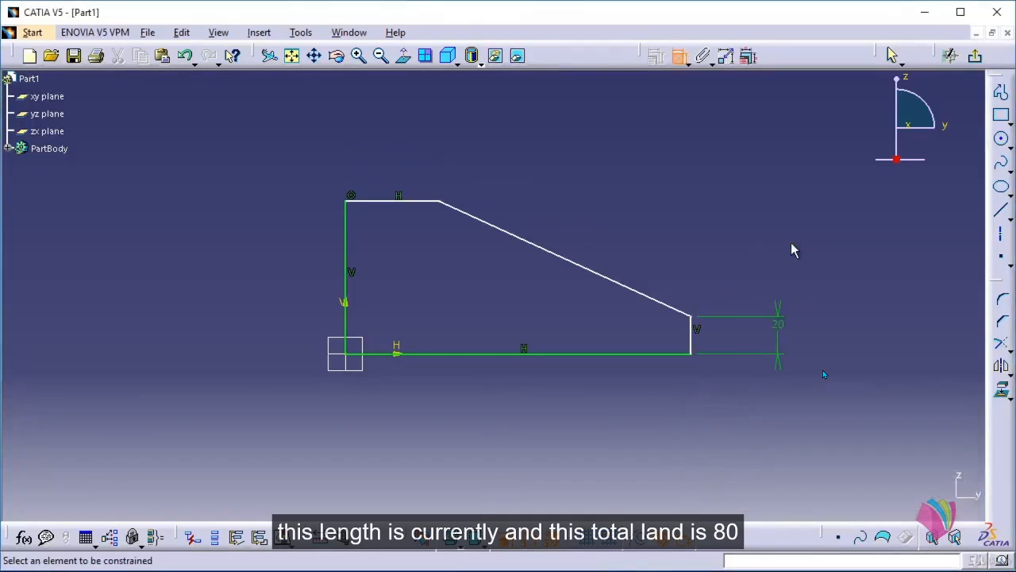
Dimension the profile's tall vertical side and set it to 80 mm.
left_click(345, 226)
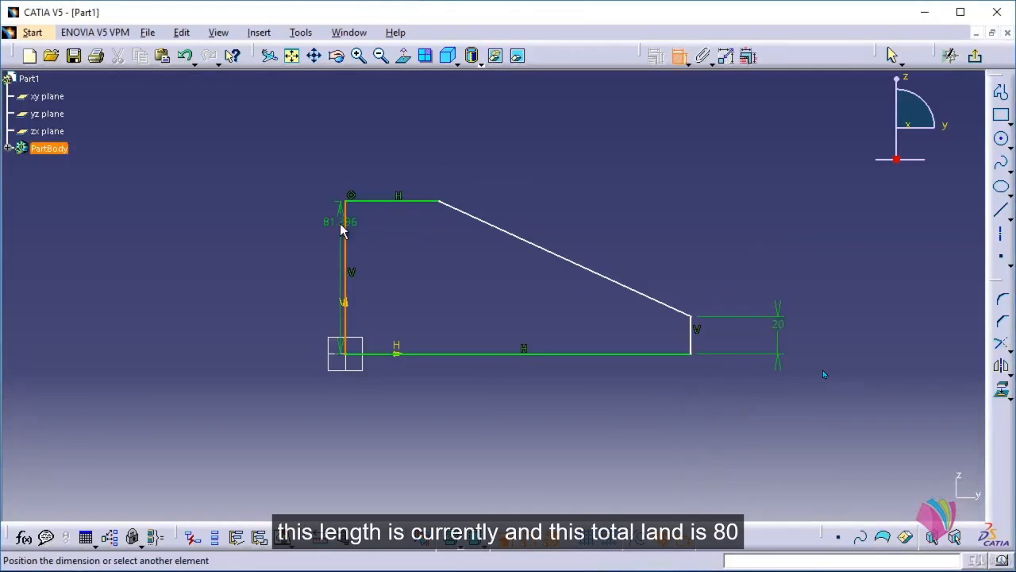
left_click(267, 258)
double_click(273, 235)
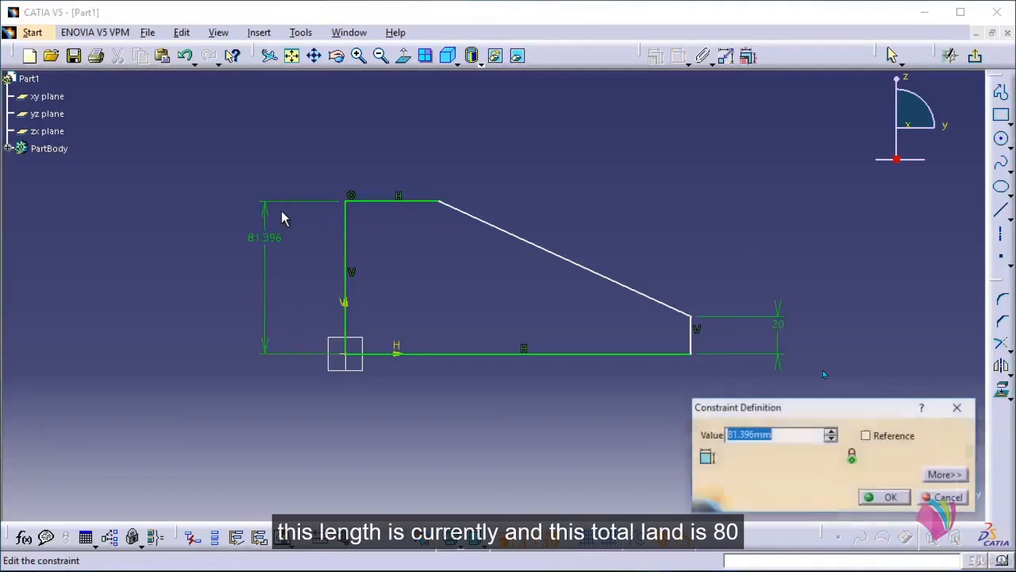
type("80")
key("Return")
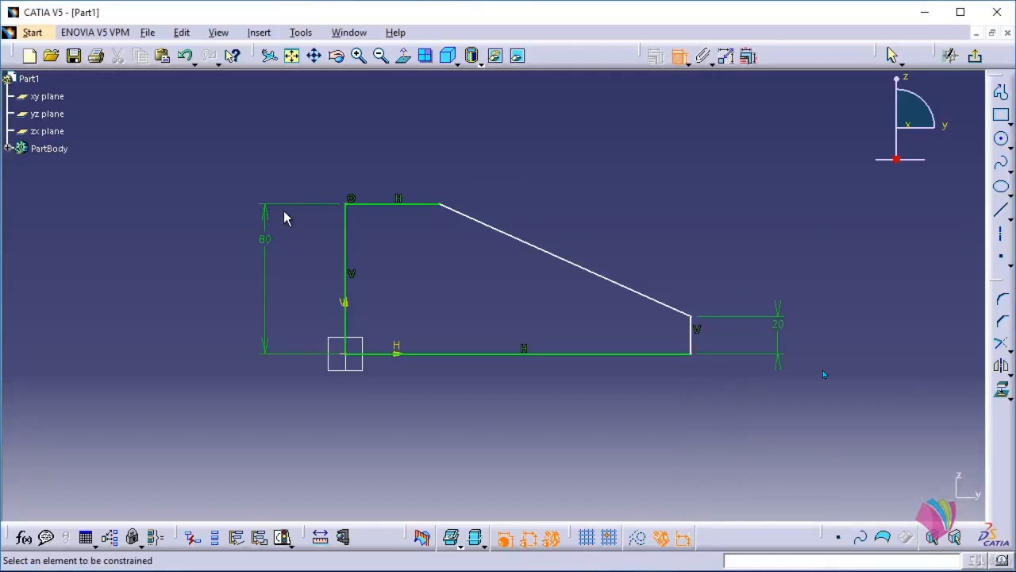
Dimension the profile's short horizontal top line and set it to 30 mm.
left_click(406, 204)
left_click(399, 160)
double_click(397, 157)
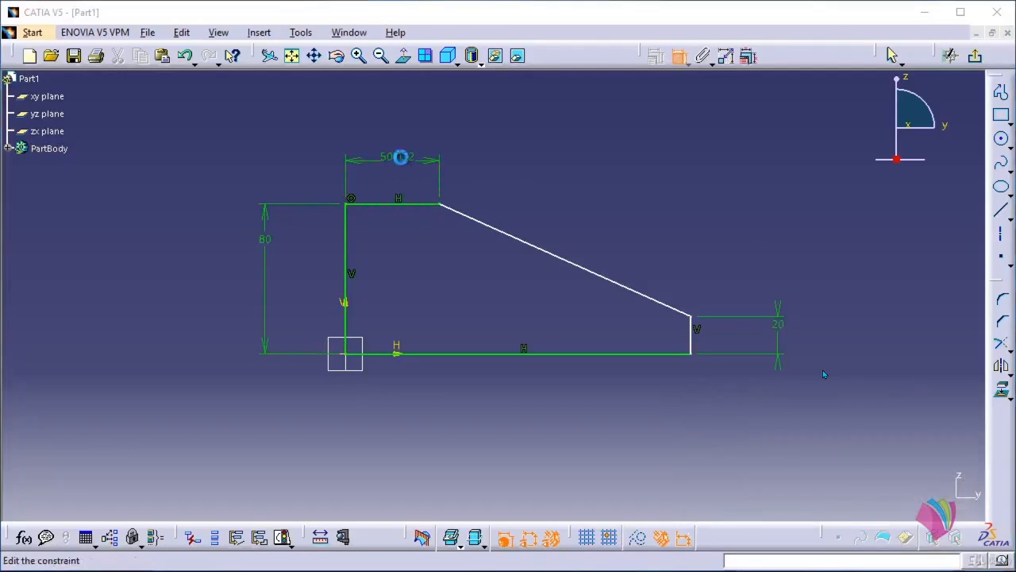
key("Return")
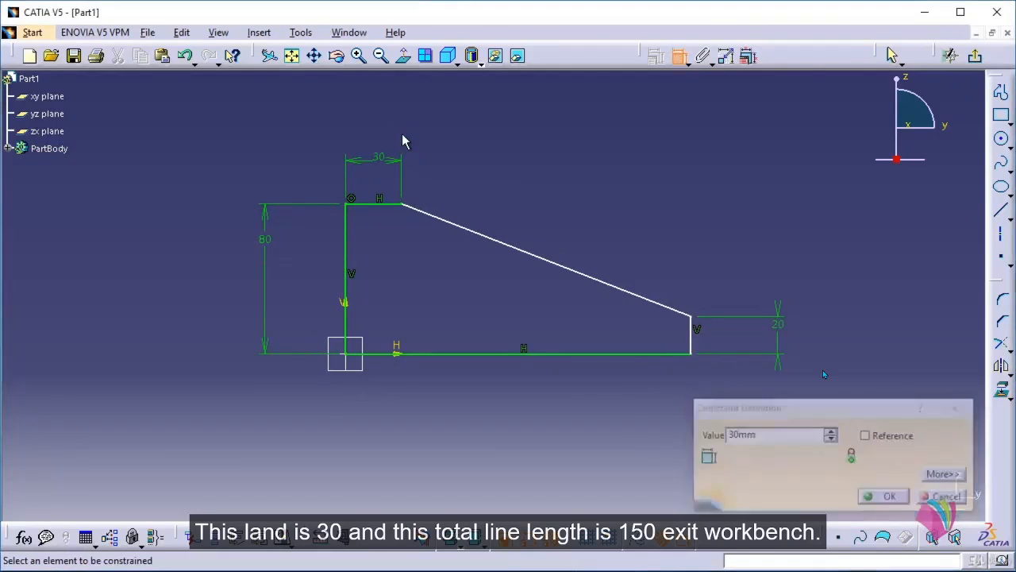
Dimension the profile's horizontal base line, set it to 150 mm and exit the sketch.
left_click(597, 355)
left_click(551, 418)
double_click(551, 414)
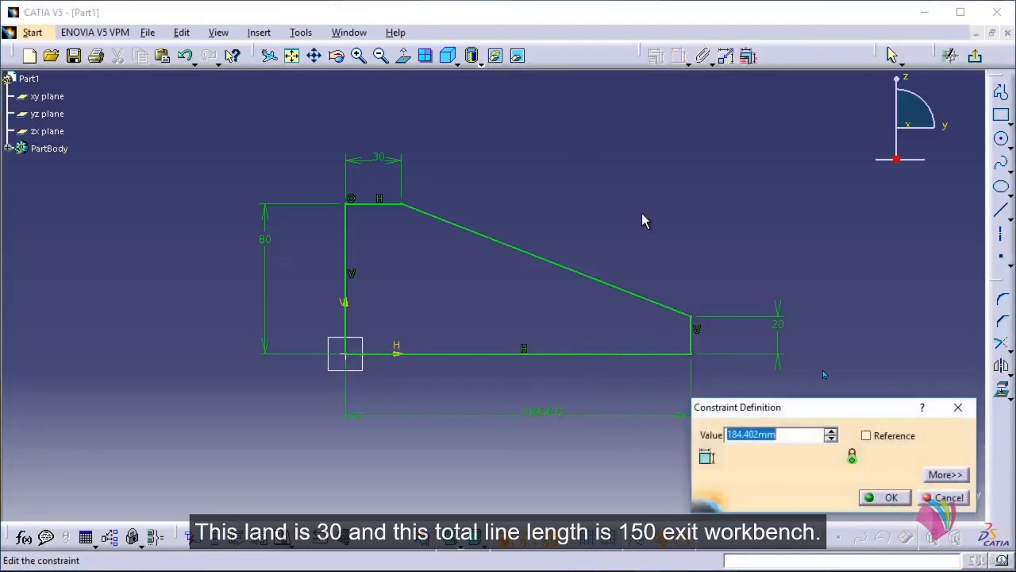
type("150")
key("Return")
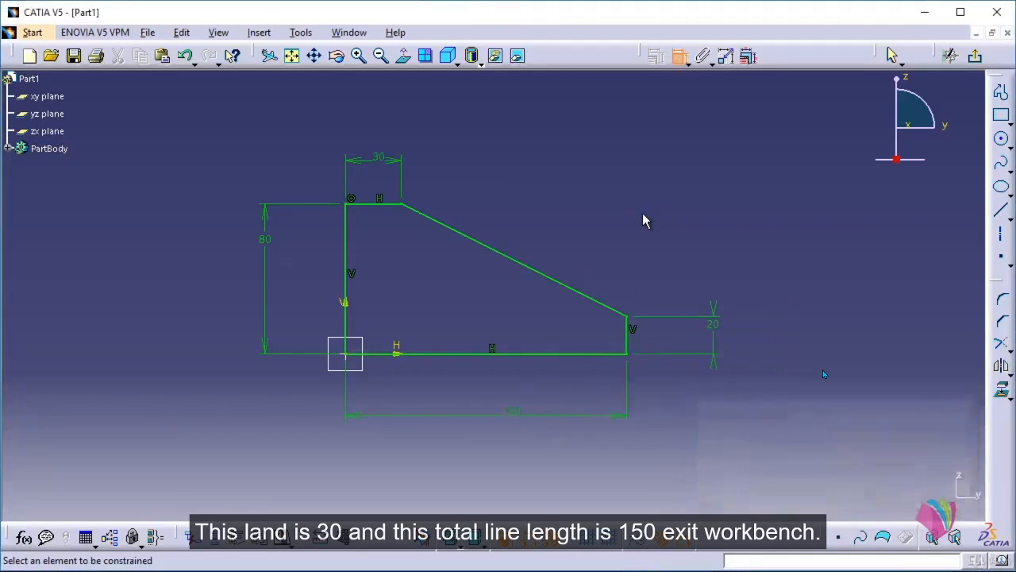
left_click(975, 56)
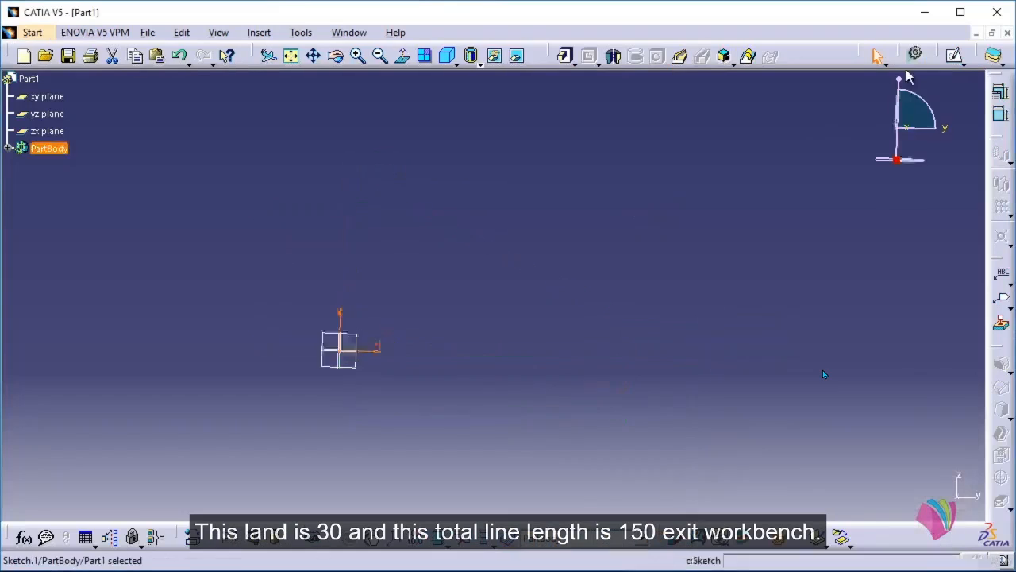
left_click(595, 235)
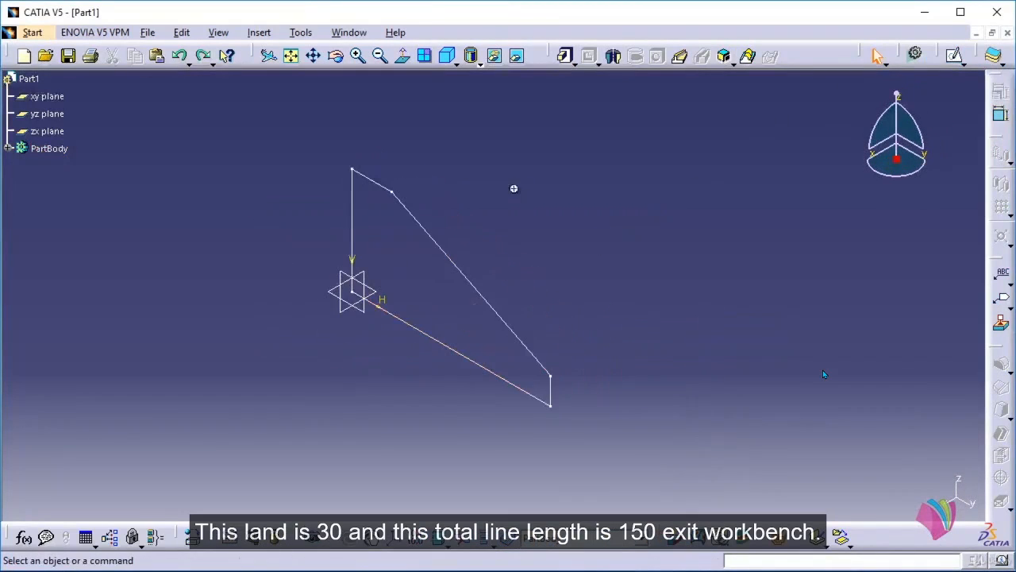
Create a pad from the sloped profile with mirrored extent and a length of 100/2 mm.
left_click(566, 55)
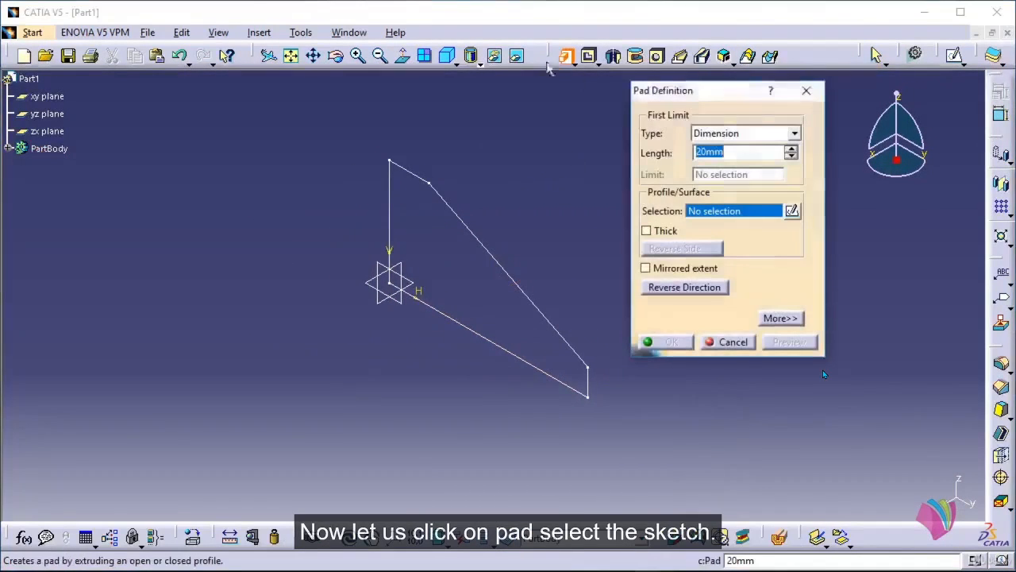
left_click(465, 225)
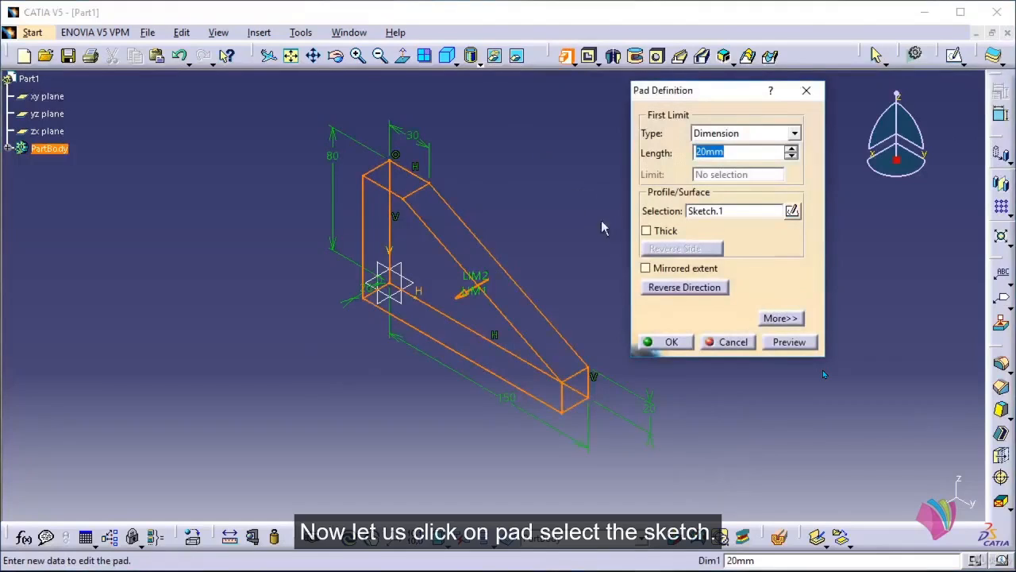
left_click(645, 267)
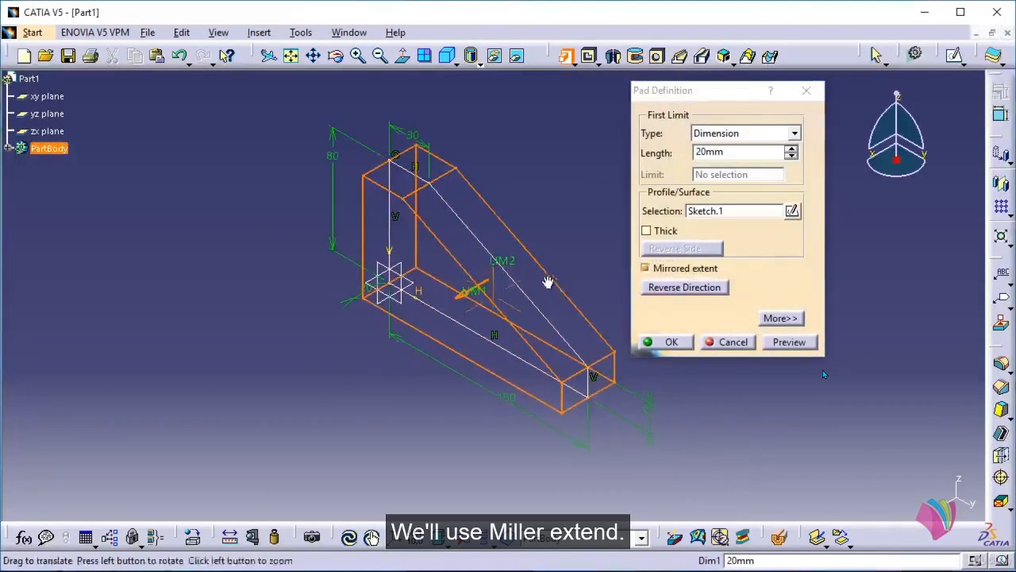
middle_click_drag(547, 282, 88, 292)
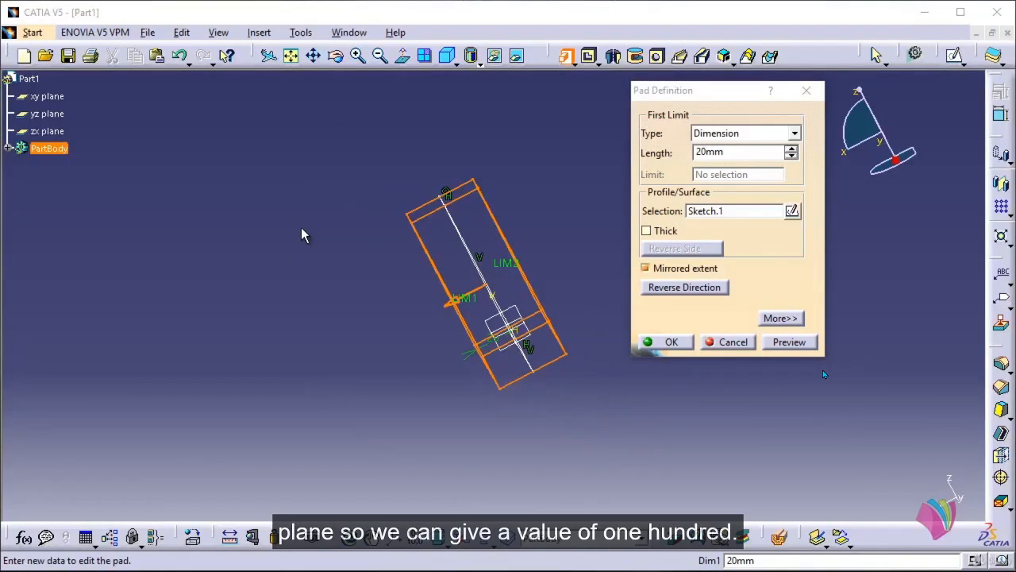
left_click_drag(754, 151, 658, 162)
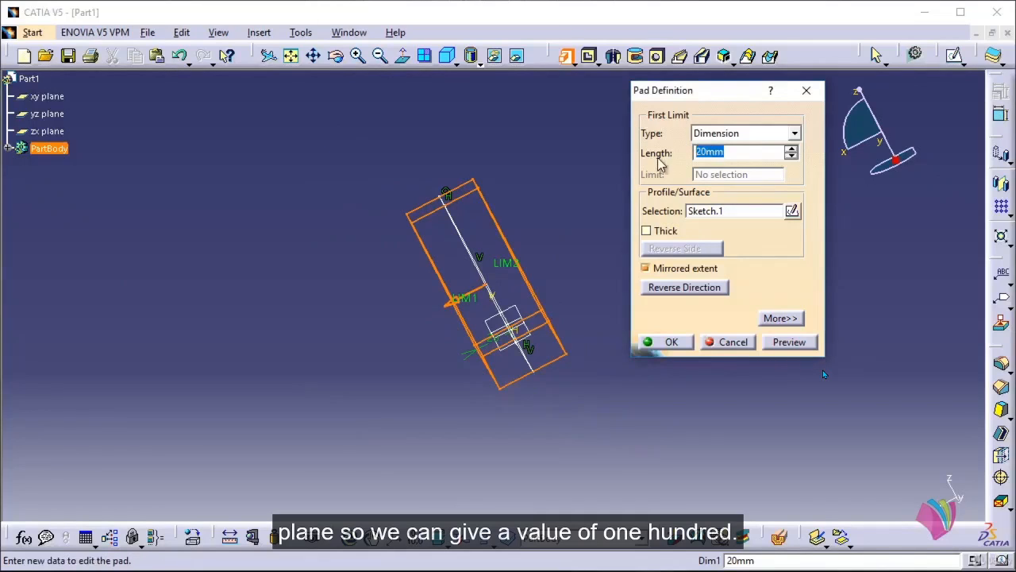
type("100/2")
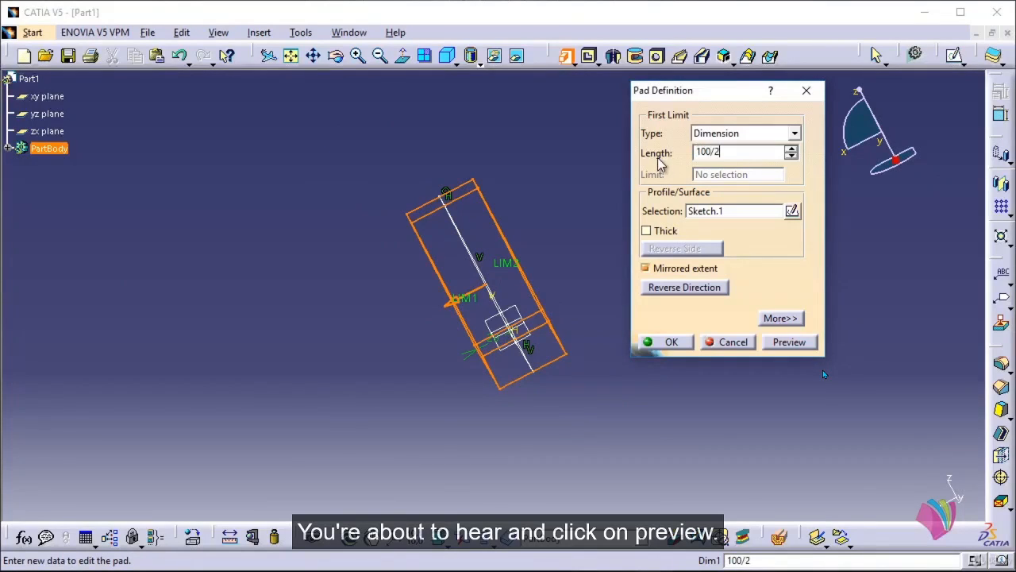
left_click(794, 344)
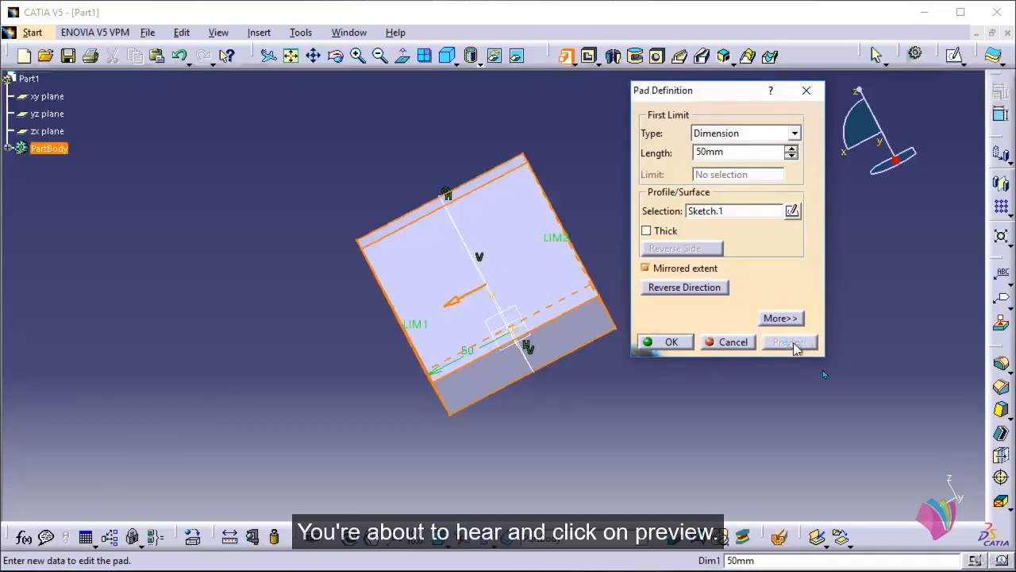
middle_click_drag(547, 405, 561, 367)
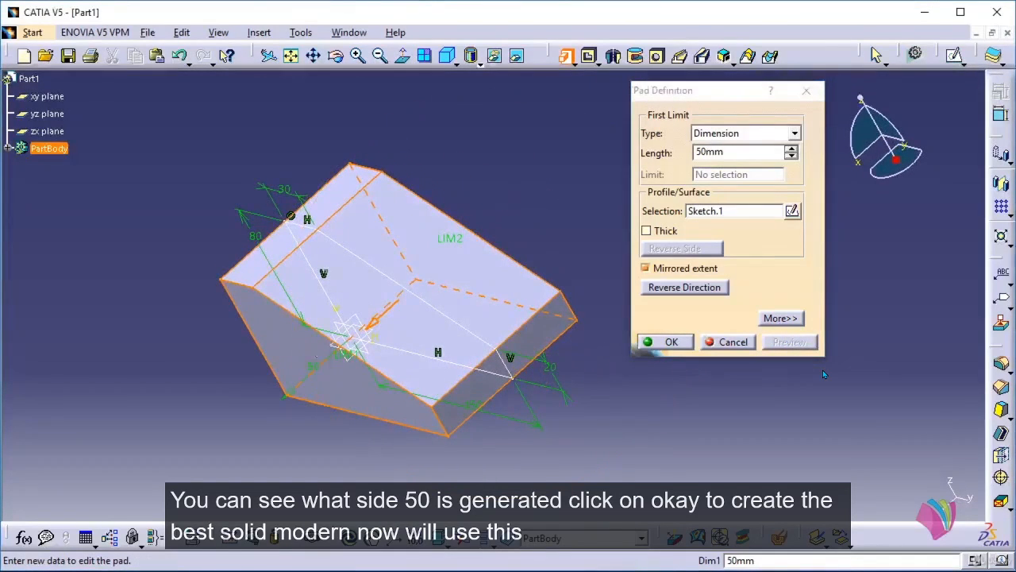
left_click(671, 343)
middle_click_drag(675, 349, 624, 230)
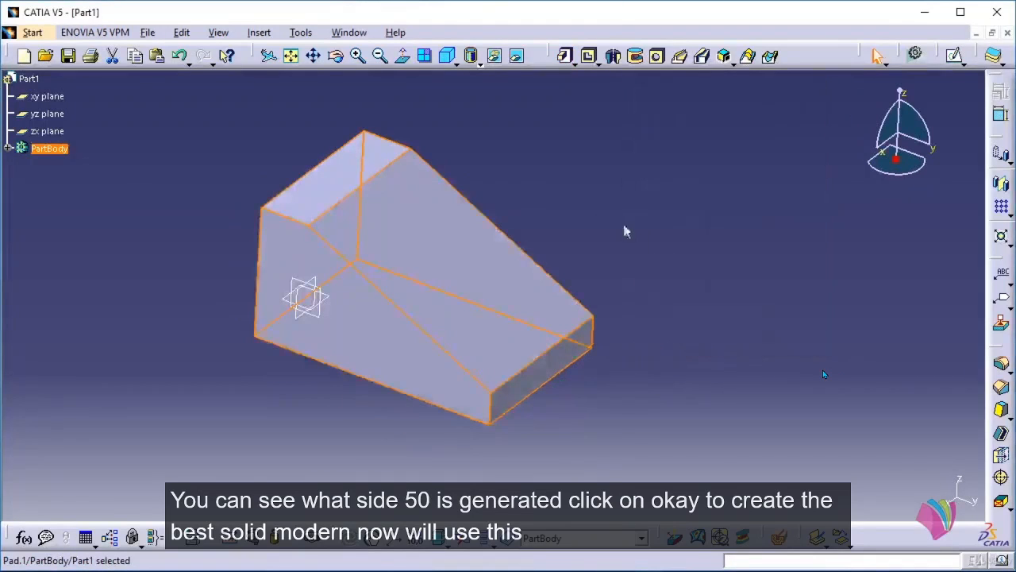
left_click(567, 183)
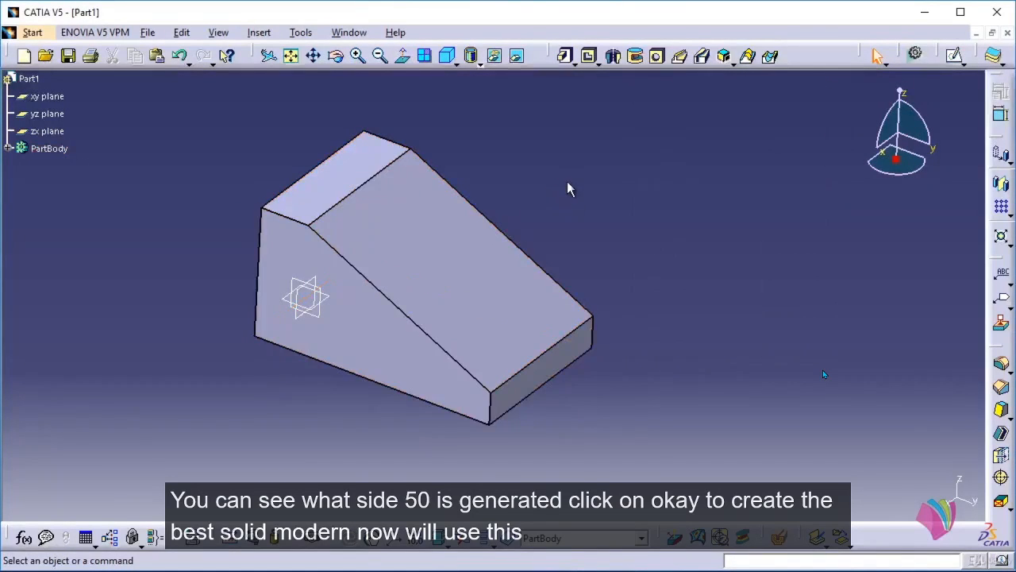
Sketch a circle about 93 mm in diameter on the block's five-sided side face, centred on the origin at its lower corner.
middle_click_drag(679, 251, 605, 255)
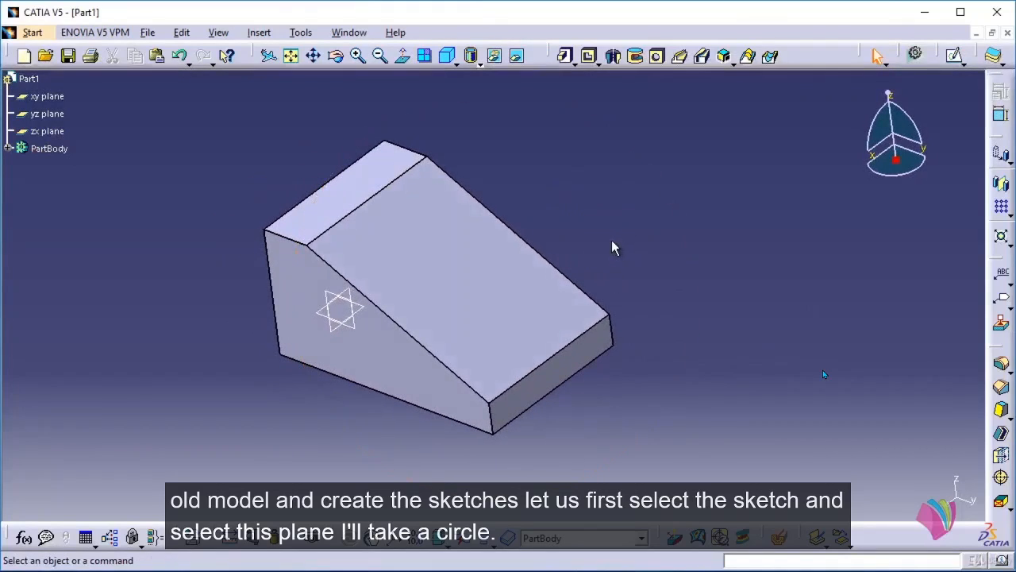
left_click(954, 56)
left_click(301, 339)
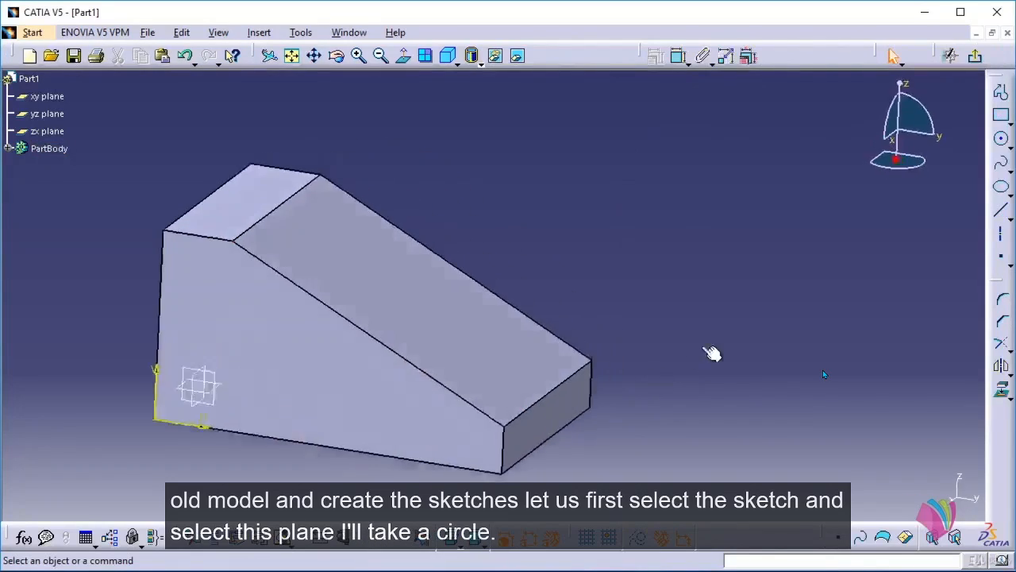
left_click(1003, 141)
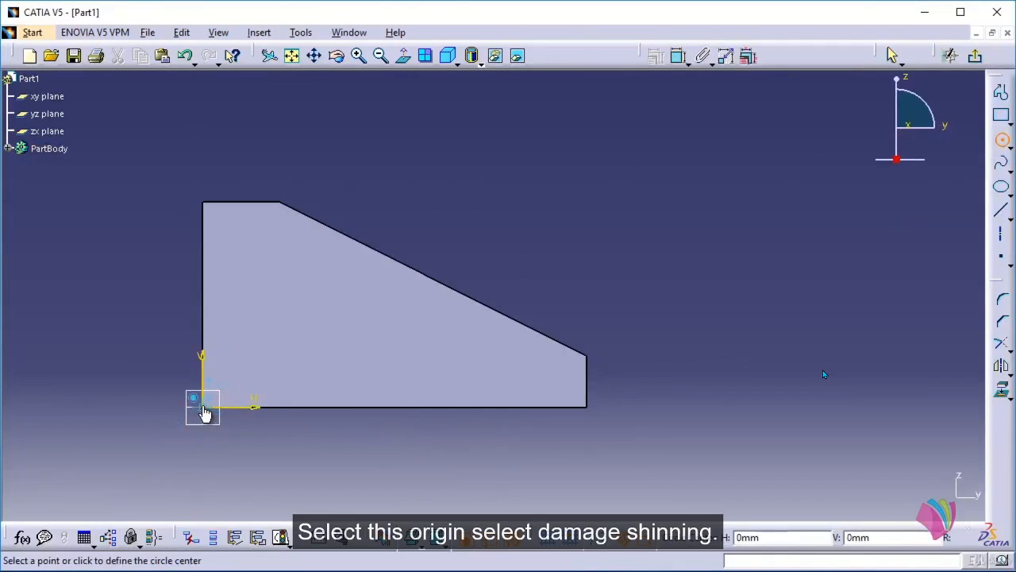
left_click(202, 407)
left_click(321, 423)
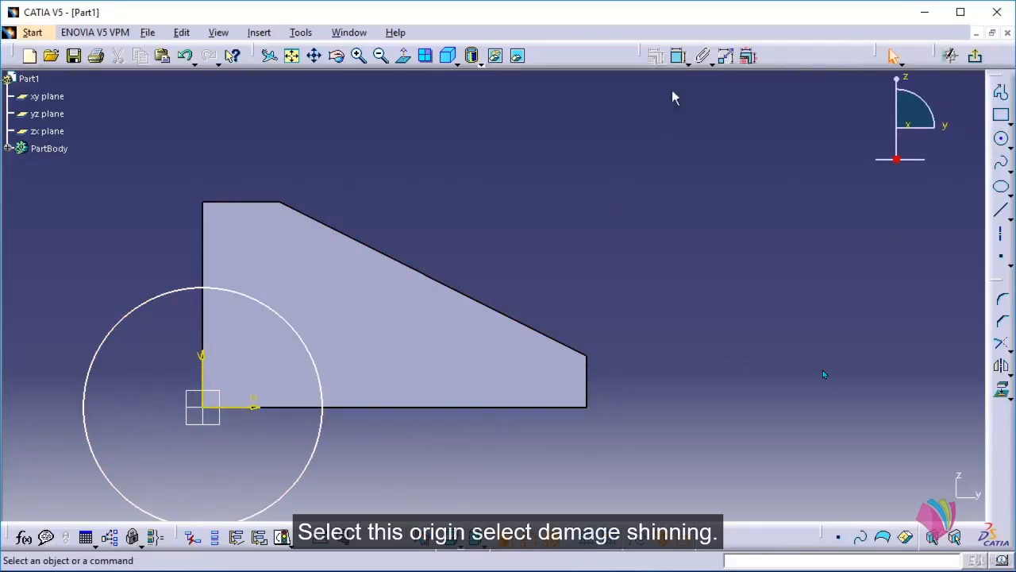
Dimension the circle as a radius of 50 mm and exit the sketch.
left_click(679, 55)
left_click(308, 471)
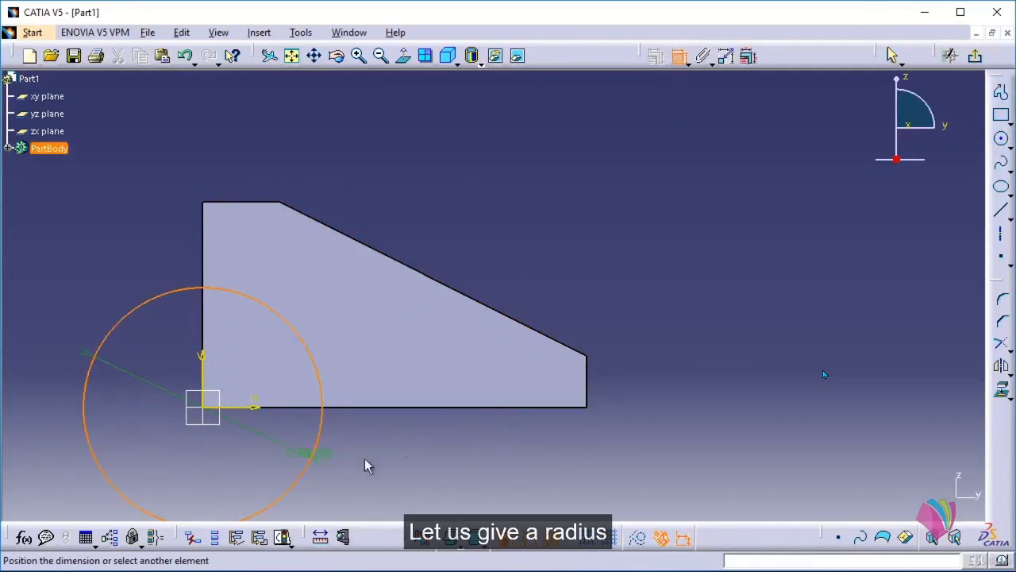
left_click(520, 446)
double_click(528, 446)
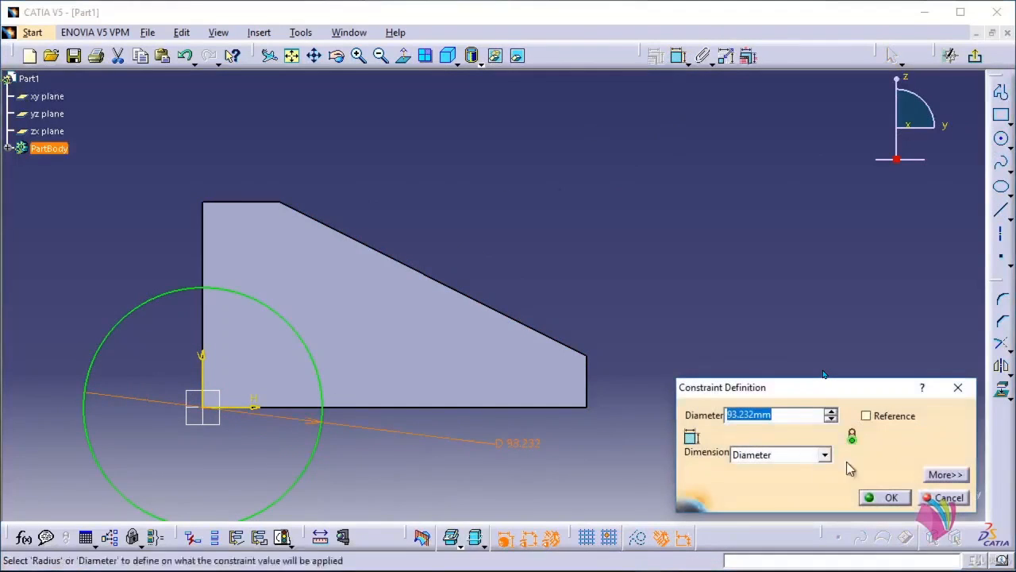
left_click(825, 455)
left_click(778, 469)
left_click_drag(780, 422, 672, 416)
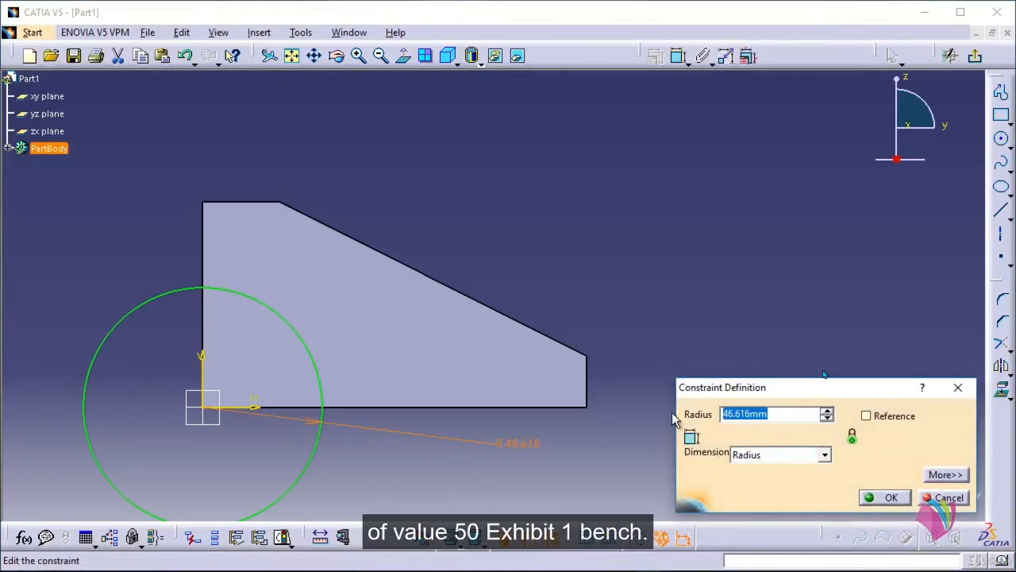
type("50")
key("Return")
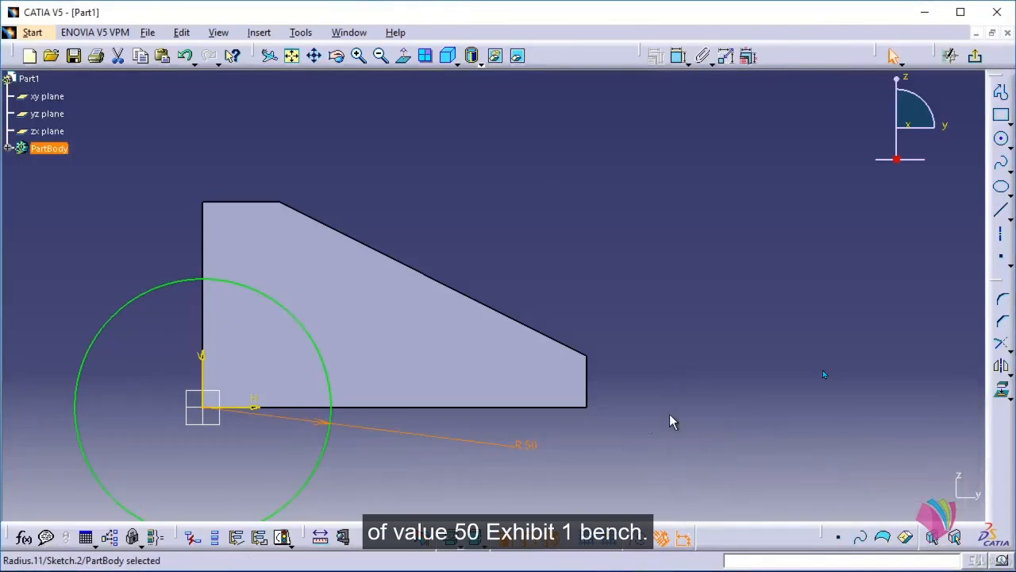
left_click(975, 56)
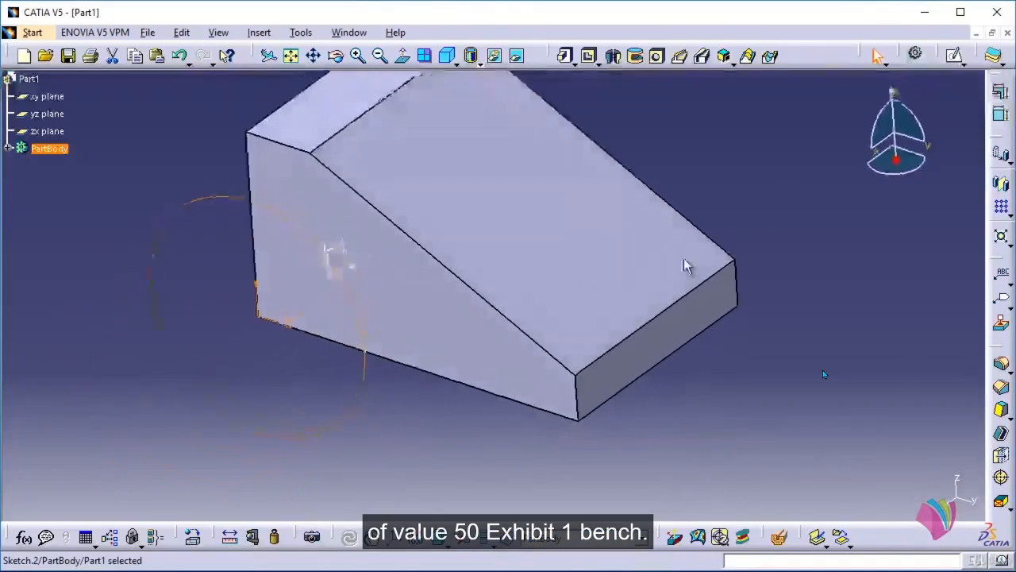
Cut a 15 mm deep pocket into the block's side face using the circle sketch.
left_click(588, 56)
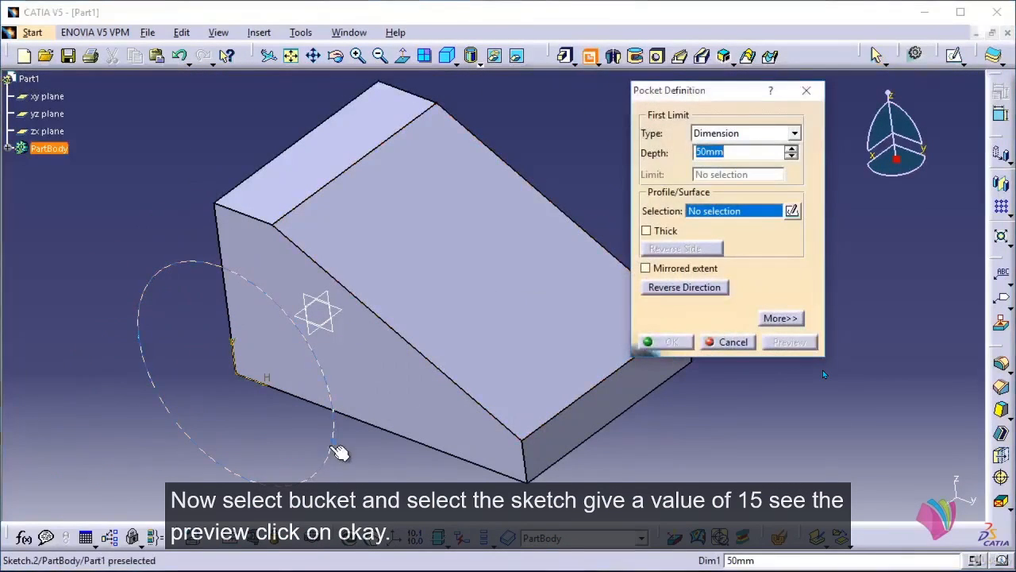
left_click(330, 443)
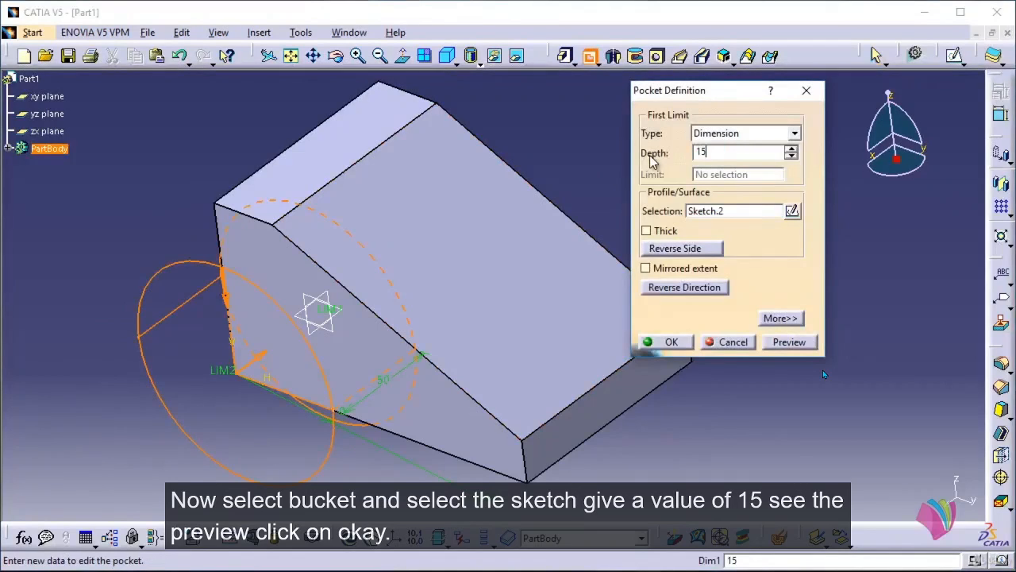
left_click(789, 342)
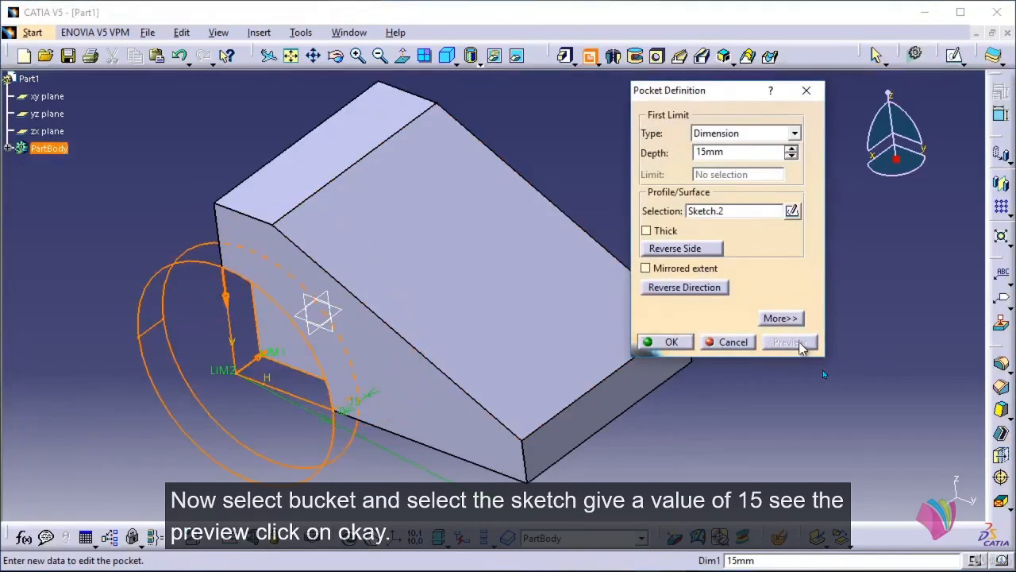
left_click(675, 344)
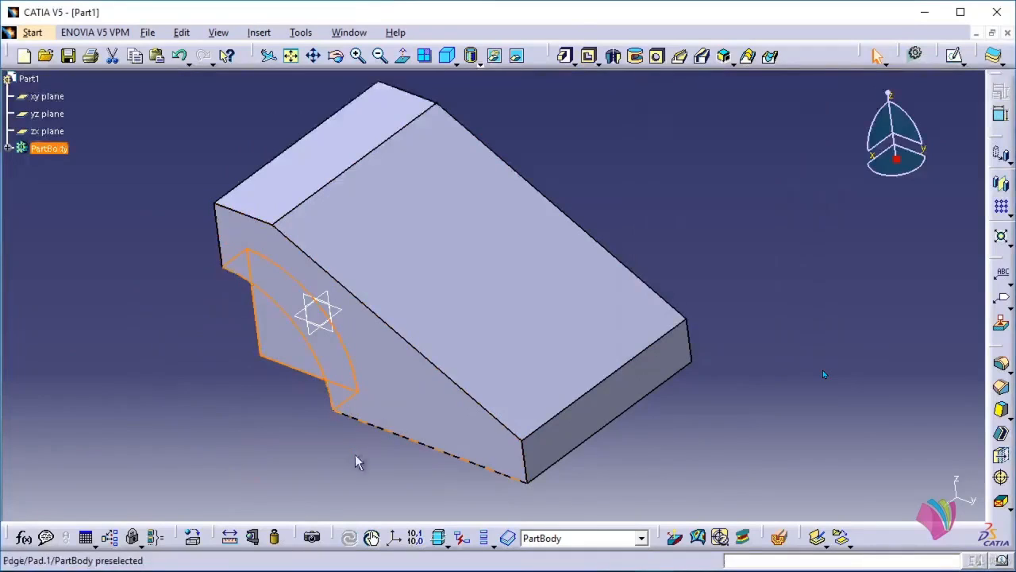
middle_click_drag(358, 412, 422, 424)
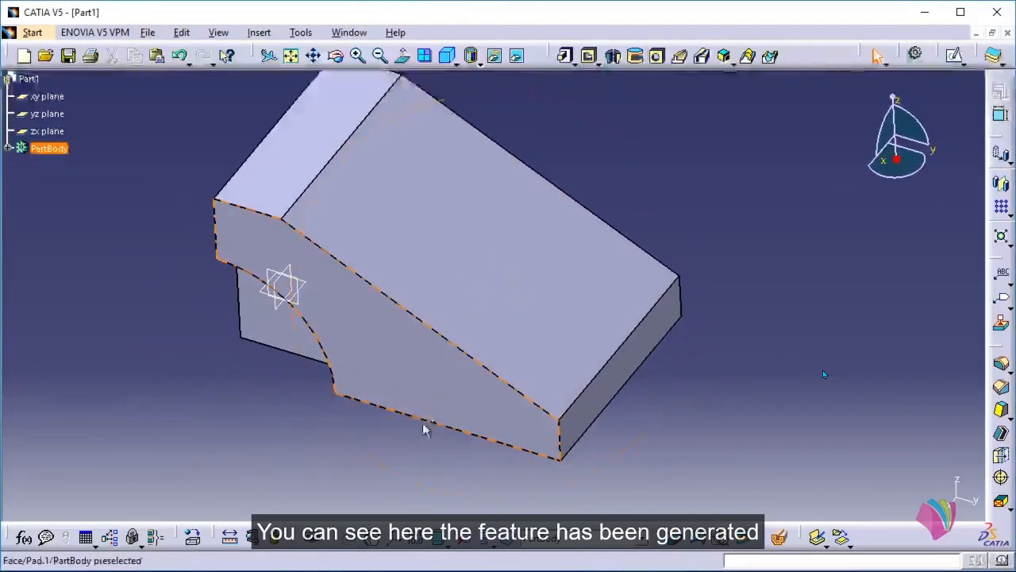
left_click(644, 426)
middle_click_drag(643, 426, 628, 416)
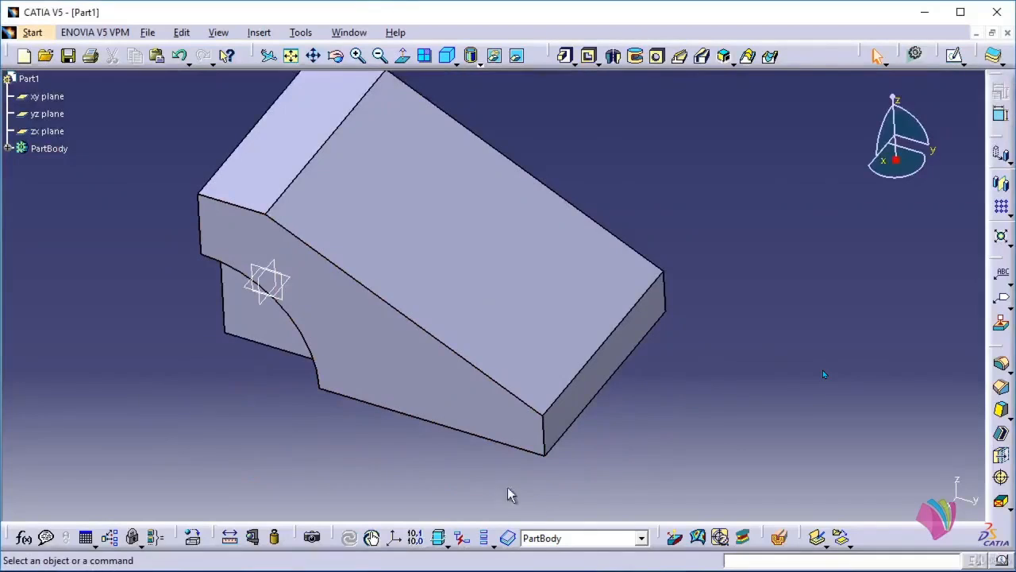
Sketch a rectangle about 45 by 48 mm on the block's base face, crossing the long edge on the quarter-circle pocket's side.
middle_click_drag(432, 489, 602, 174)
left_click(954, 55)
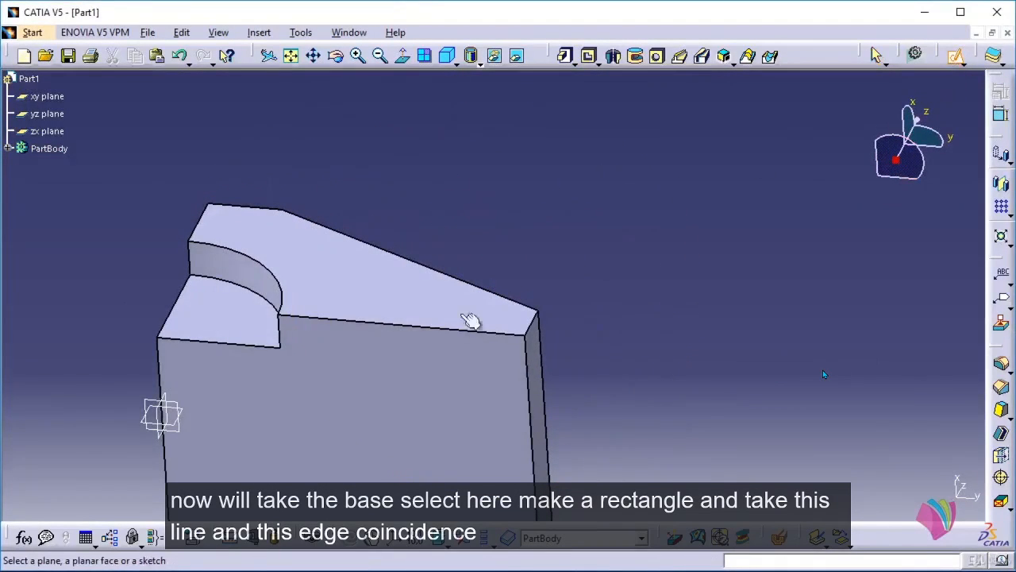
left_click(383, 397)
middle_click_drag(538, 335, 584, 438)
left_click(1001, 118)
left_click(389, 199)
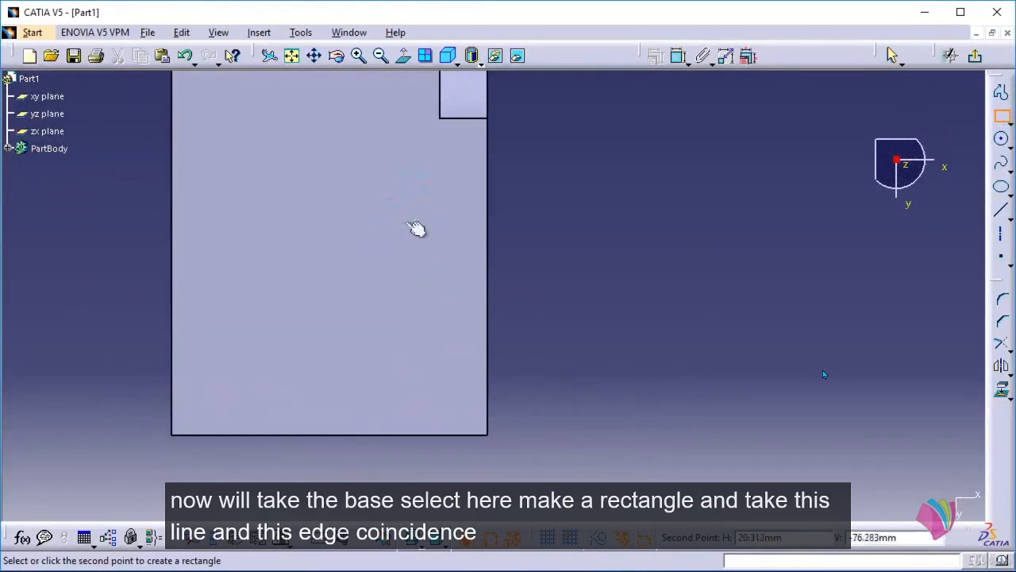
left_click(532, 351)
left_click(567, 342)
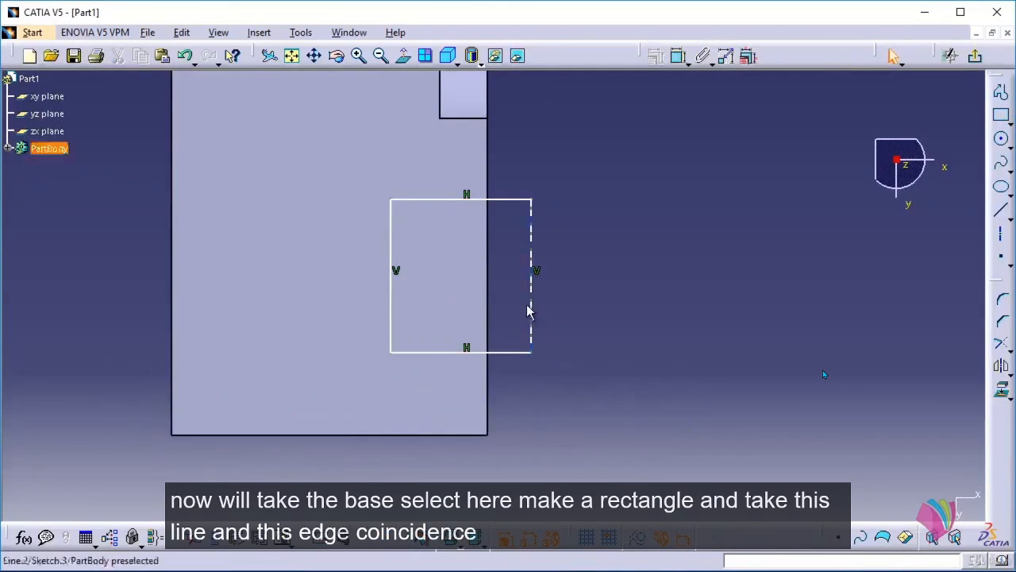
Make the rectangle's outer long line coincident with the base's long edge beside the quarter-circle pocket.
left_click_drag(529, 305, 531, 304)
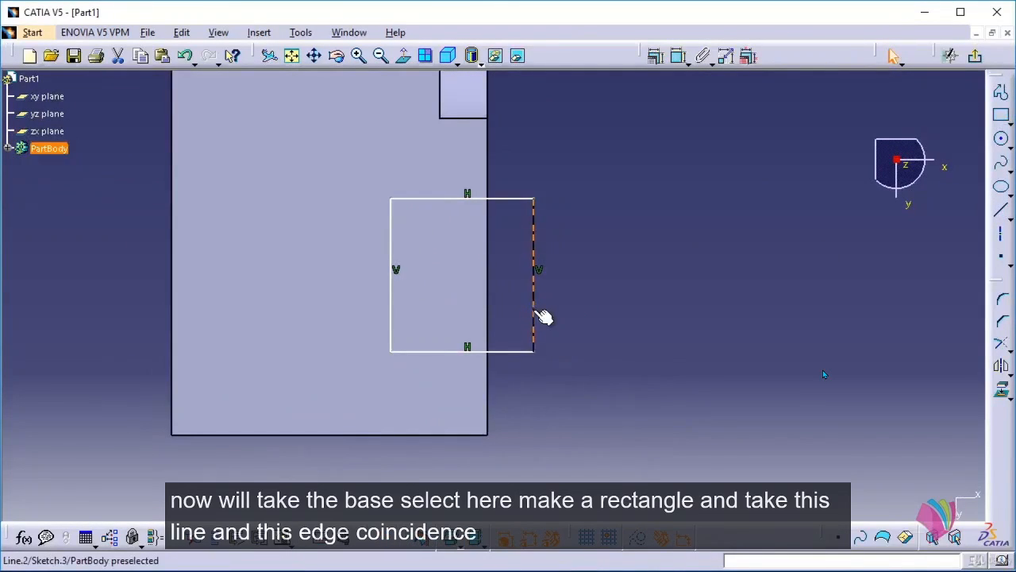
left_click(487, 286, "ctrl")
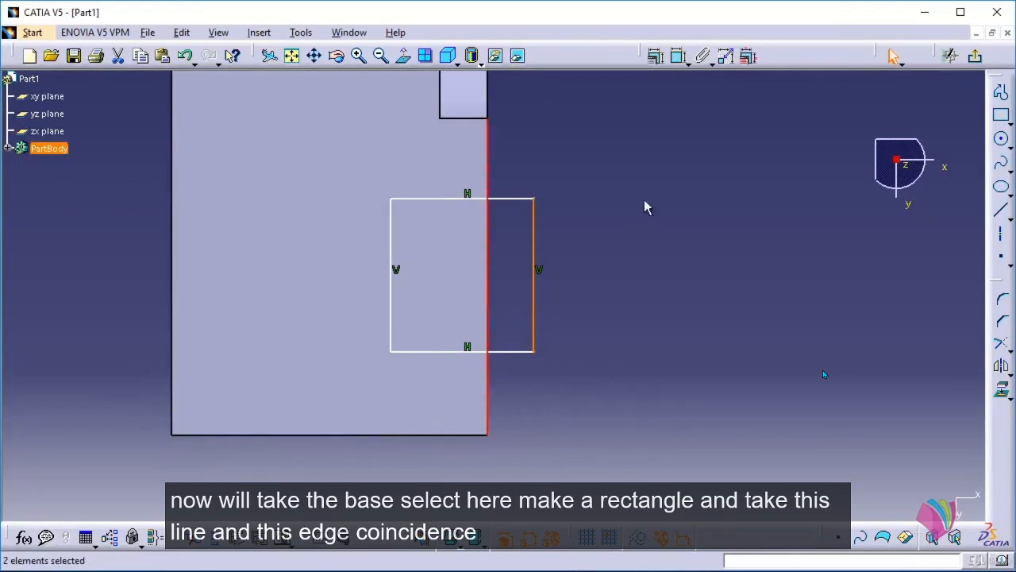
left_click(655, 56)
left_click(876, 193)
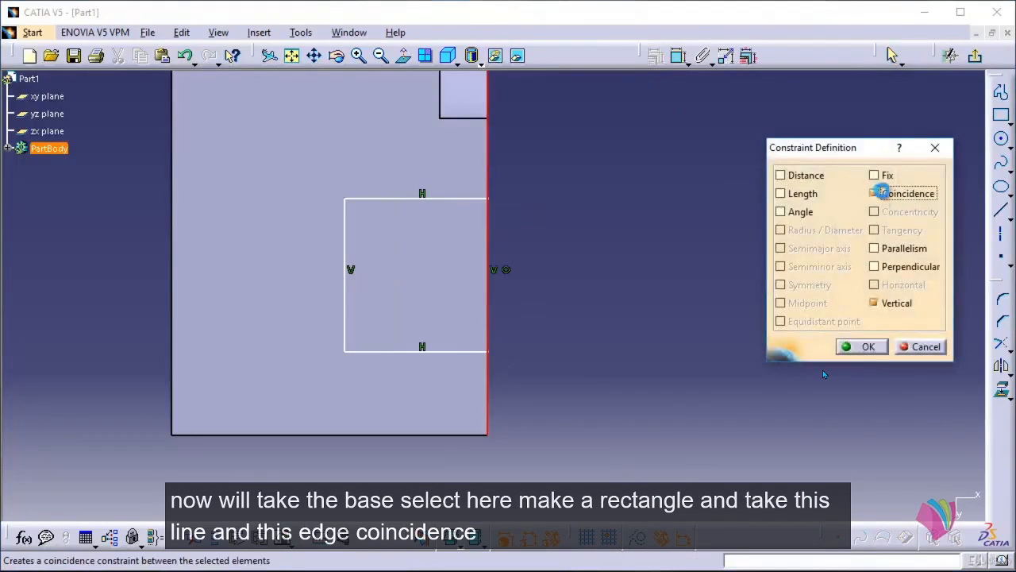
left_click(862, 347)
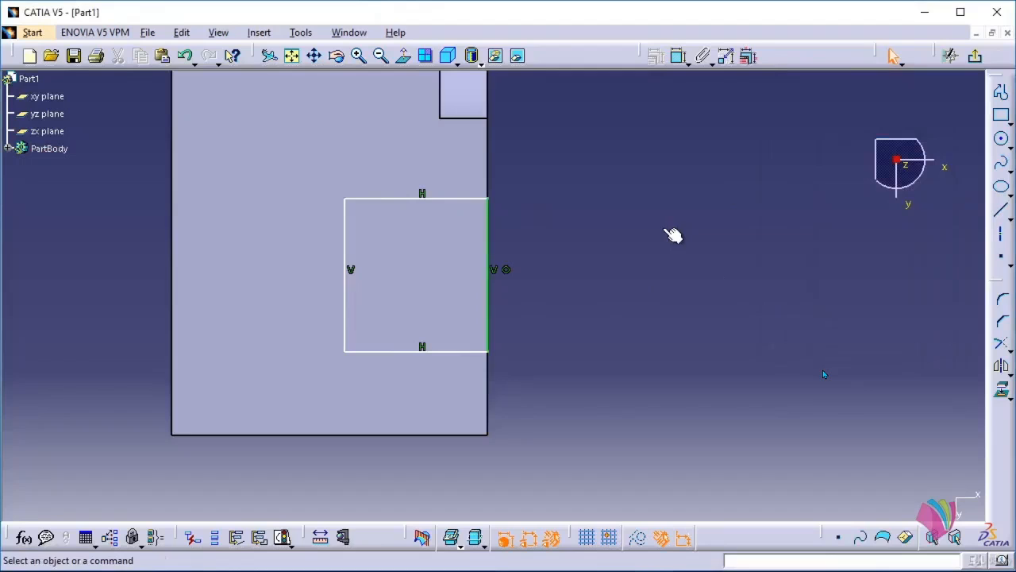
Dimension the rectangle to 15 mm wide and 40 mm long along the block's edge.
left_click(679, 56)
left_click(464, 353)
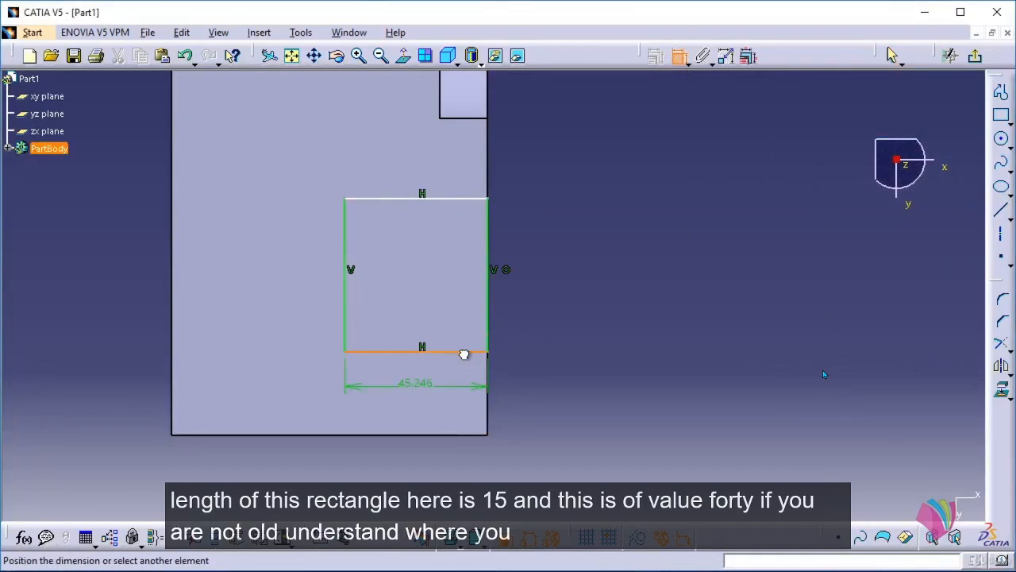
left_click(431, 376)
double_click(428, 373)
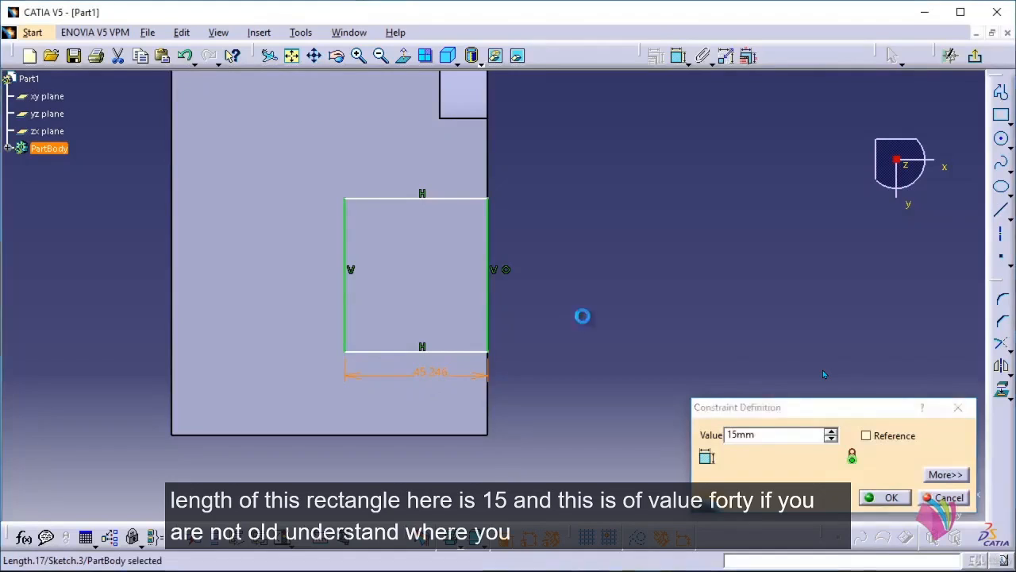
key("Return")
left_click(678, 56)
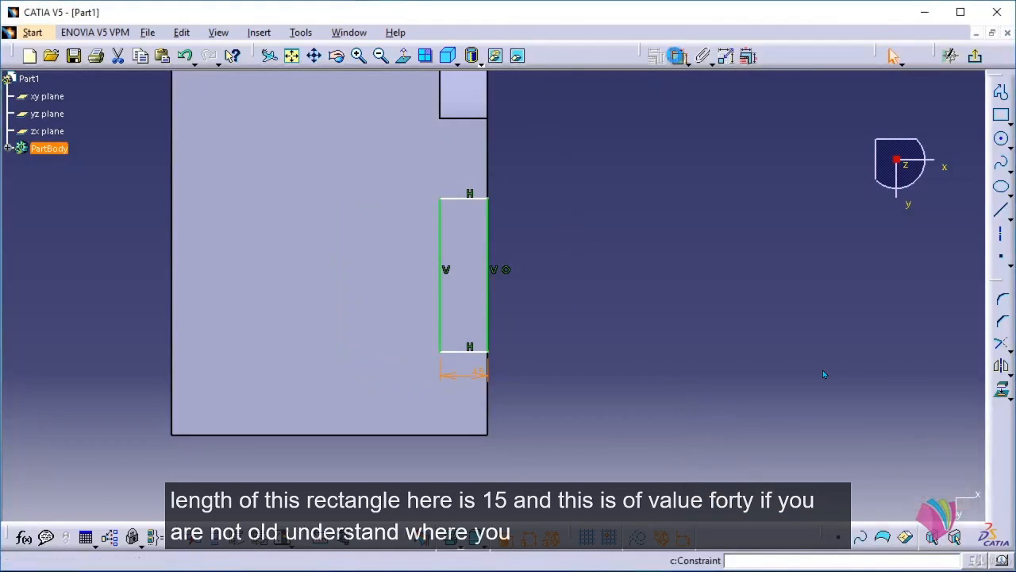
left_click(487, 238)
left_click(541, 243)
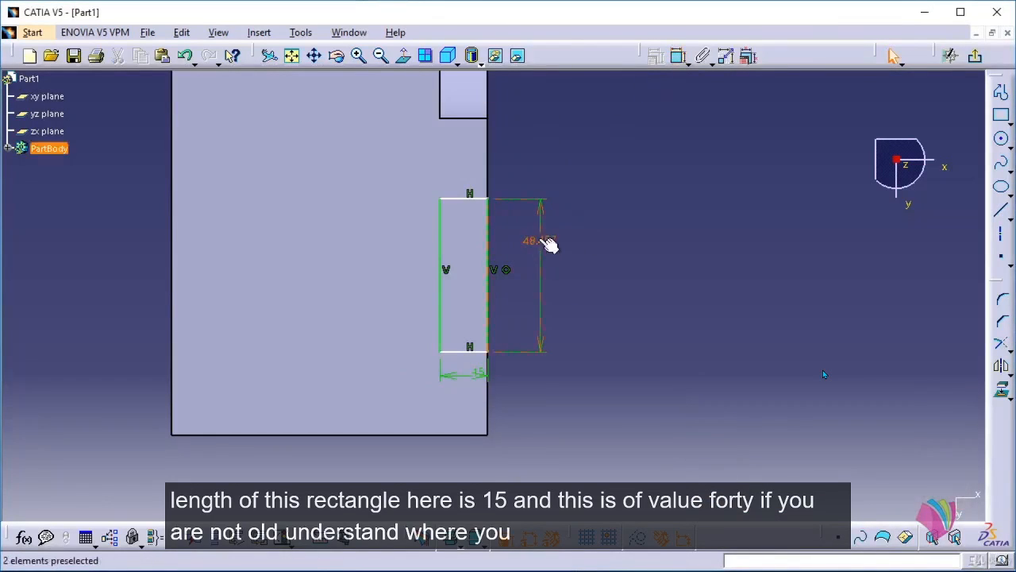
type("40")
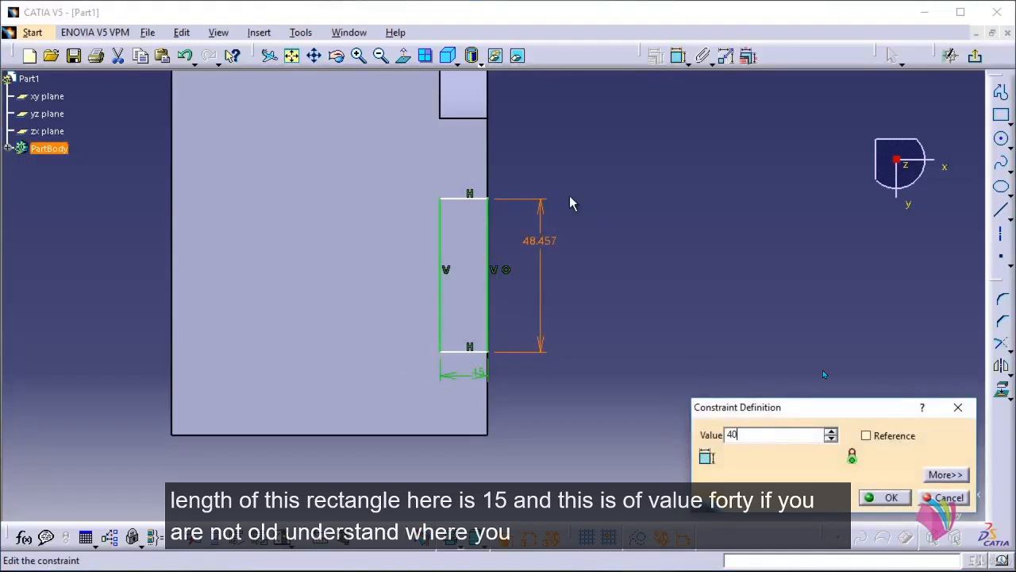
key("Return")
Dimension the rectangle's nearest short side 30 mm from the base edge at the block's low end and exit the sketch.
middle_click_drag(557, 182, 533, 245)
mouse_move(537, 202)
middle_mouse_down()
mouse_move(574, 211)
mouse_move(478, 249)
mouse_move(445, 286)
mouse_move(412, 375)
middle_mouse_up()
middle_click_drag(537, 393, 556, 311)
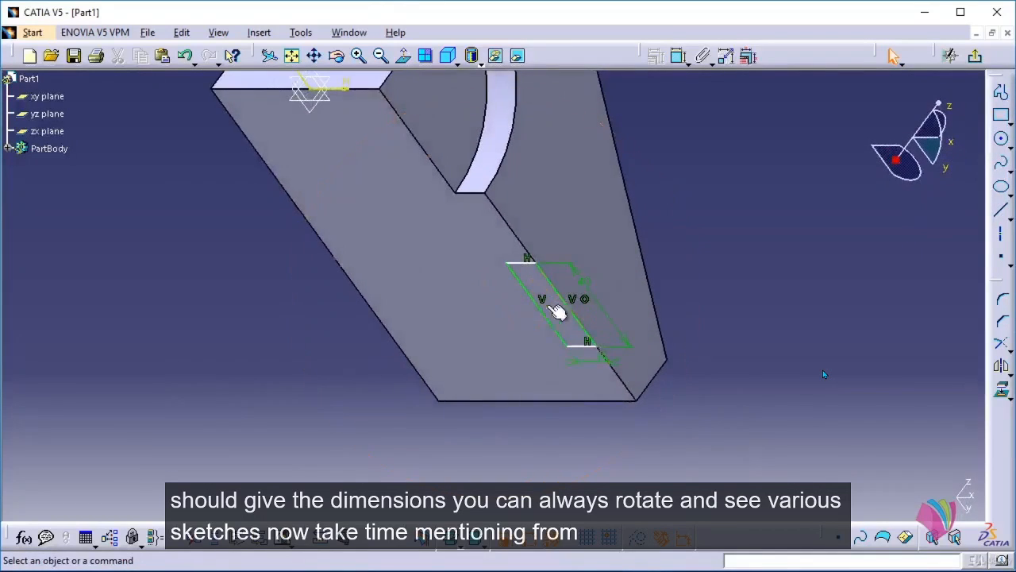
left_click(679, 56)
left_click(618, 401)
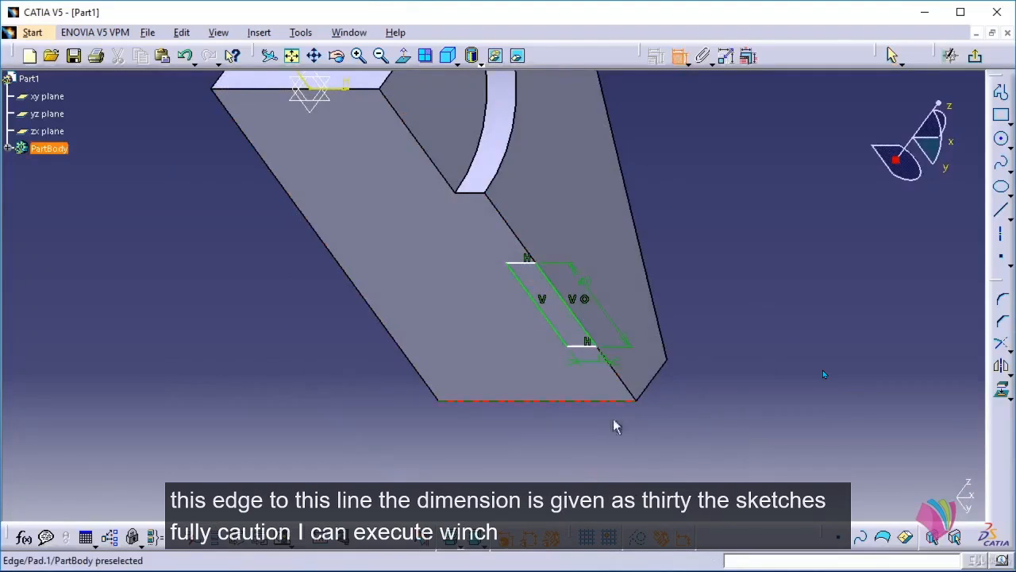
left_click(595, 345)
double_click(731, 348)
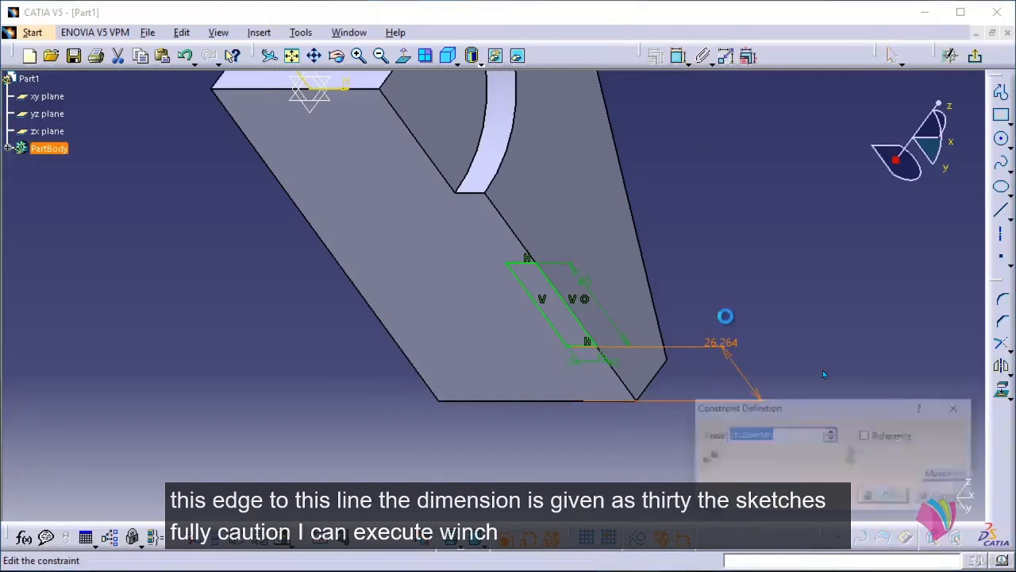
type("30")
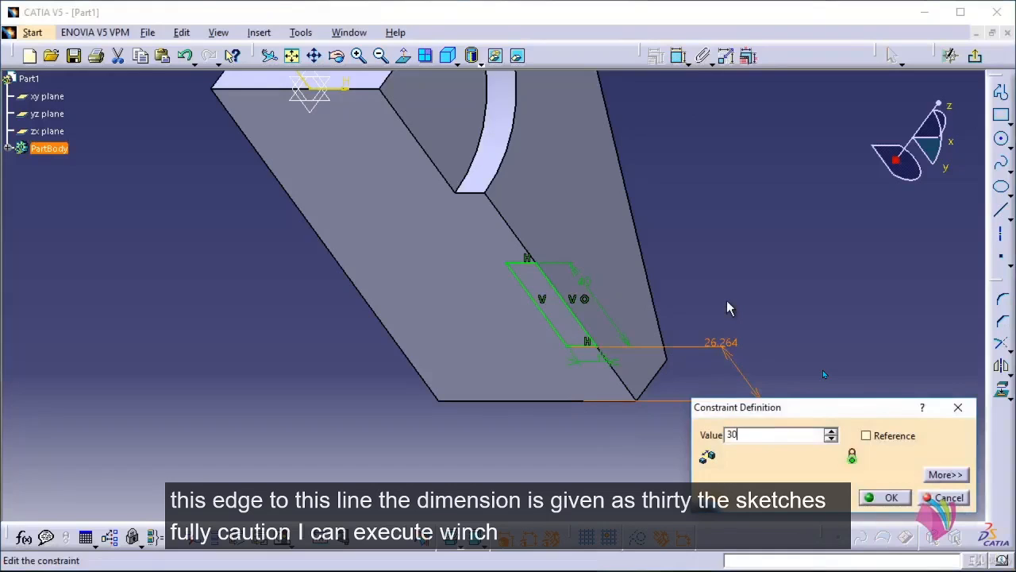
key("Return")
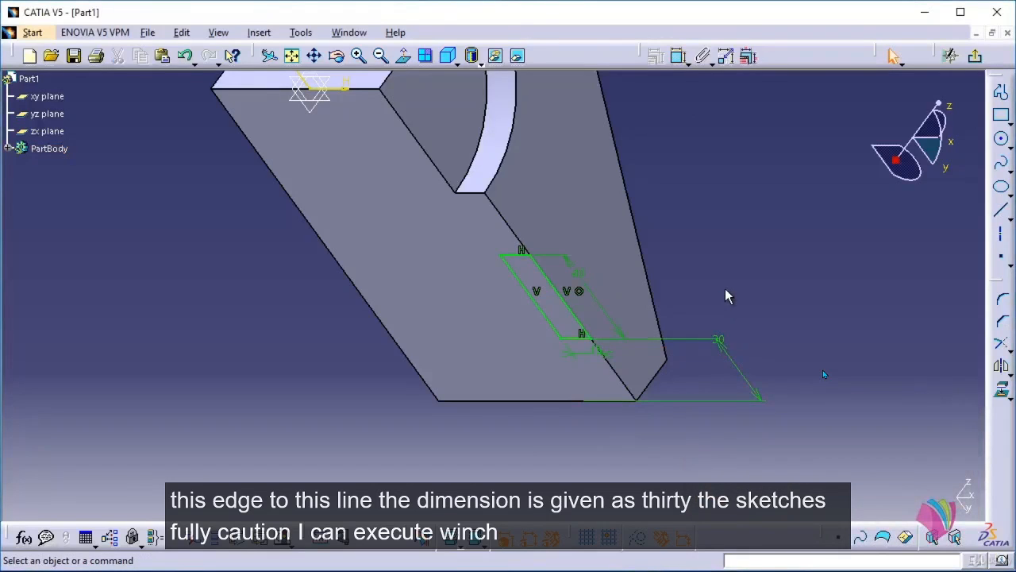
left_click(975, 56)
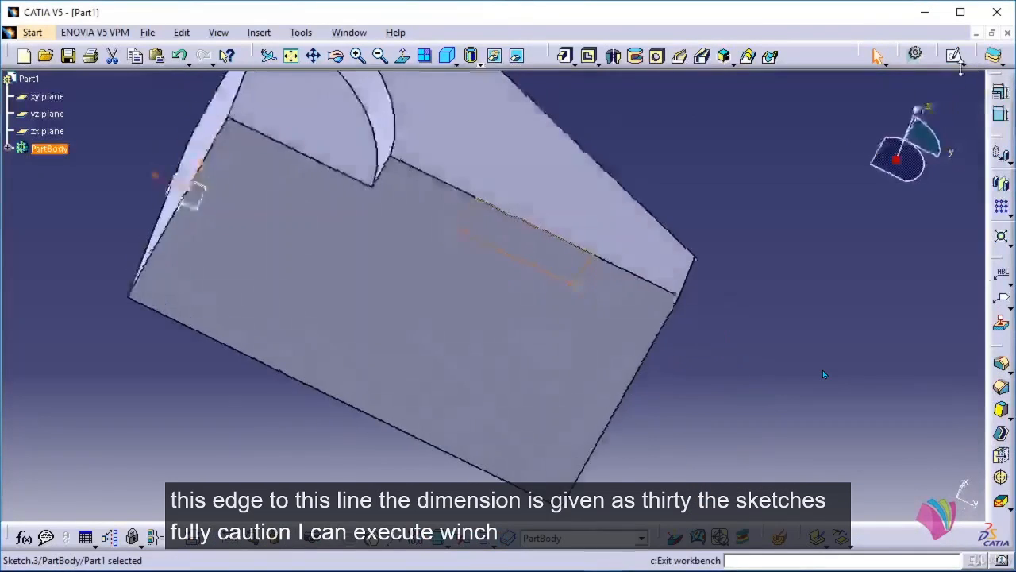
left_click(738, 211)
Cut a pocket from the base rectangle sketch with its limit type set to Up to last.
mouse_move(603, 132)
middle_mouse_down()
mouse_move(477, 277)
mouse_move(501, 228)
mouse_move(483, 352)
mouse_move(590, 125)
mouse_move(445, 131)
mouse_move(472, 145)
middle_mouse_up()
middle_click_drag(567, 281, 601, 281)
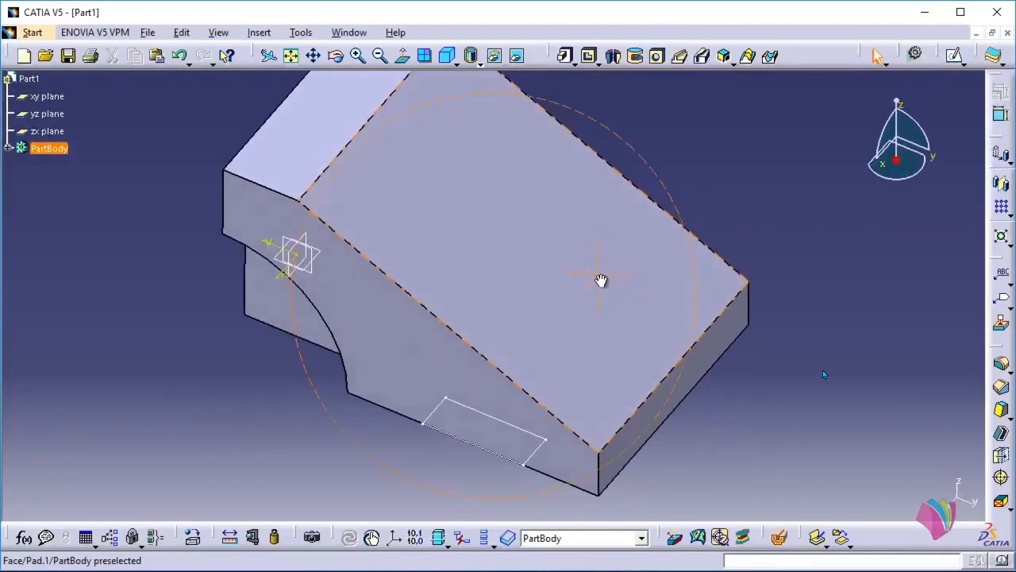
left_click(589, 55)
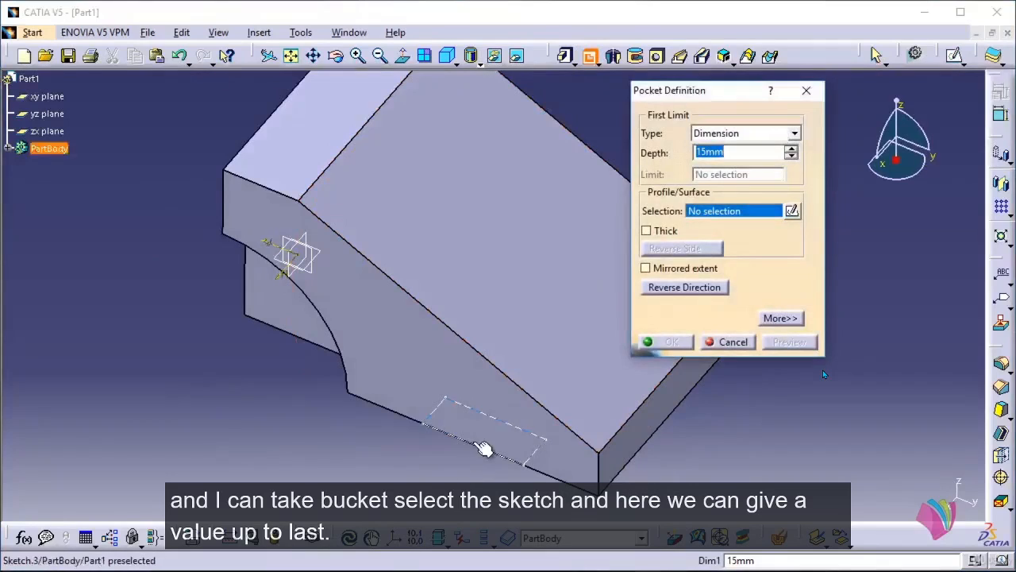
left_click(471, 464)
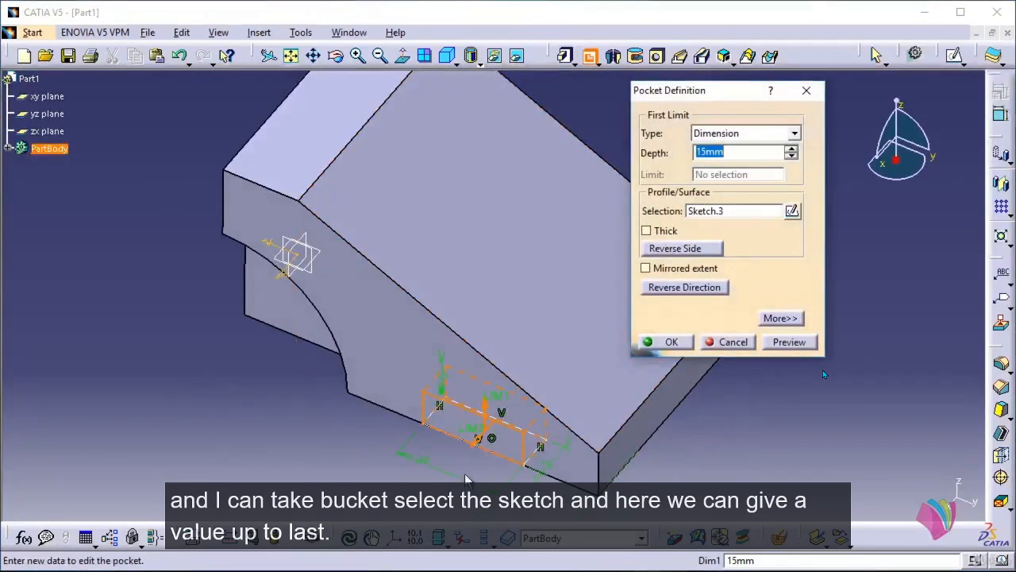
left_click(794, 134)
left_click(738, 173)
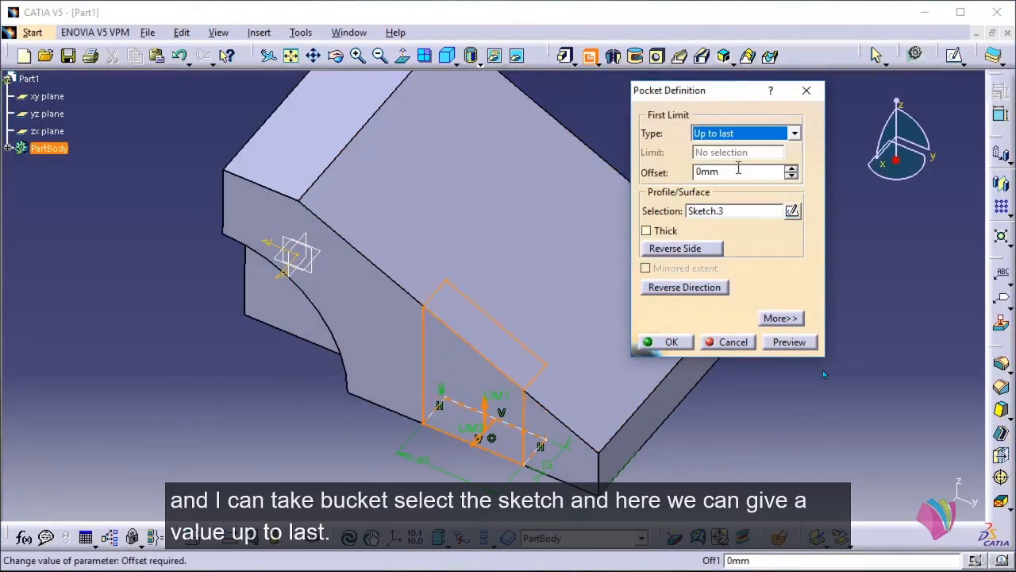
left_click(681, 343)
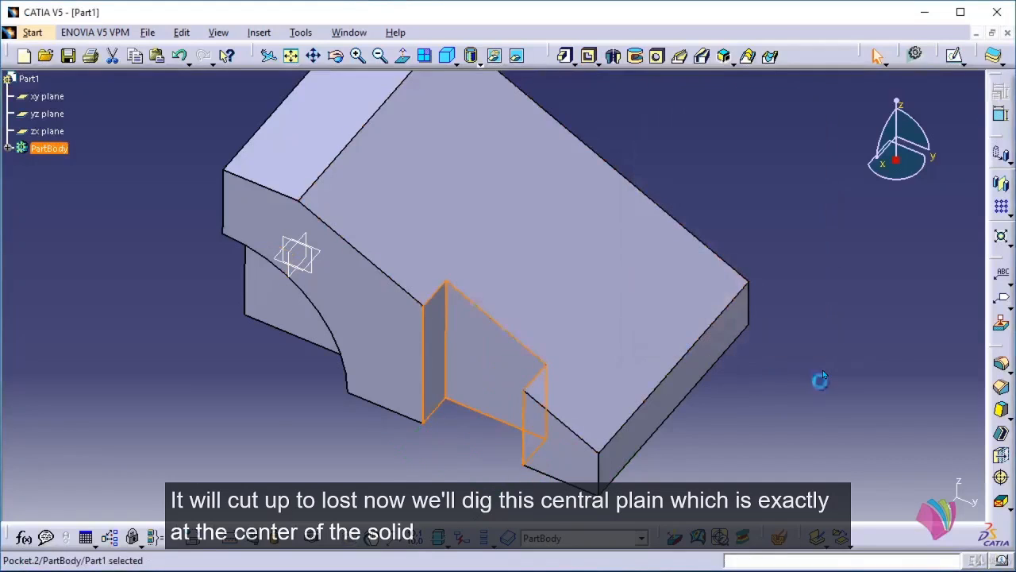
Sketch a right triangle about 28 mm high on the yz plane, just above the block's slope, with horizontal top and vertical outer side.
middle_click_drag(828, 352, 459, 445)
left_click(390, 305)
mouse_move(346, 401)
middle_mouse_down()
mouse_move(344, 387)
mouse_move(476, 403)
middle_mouse_up()
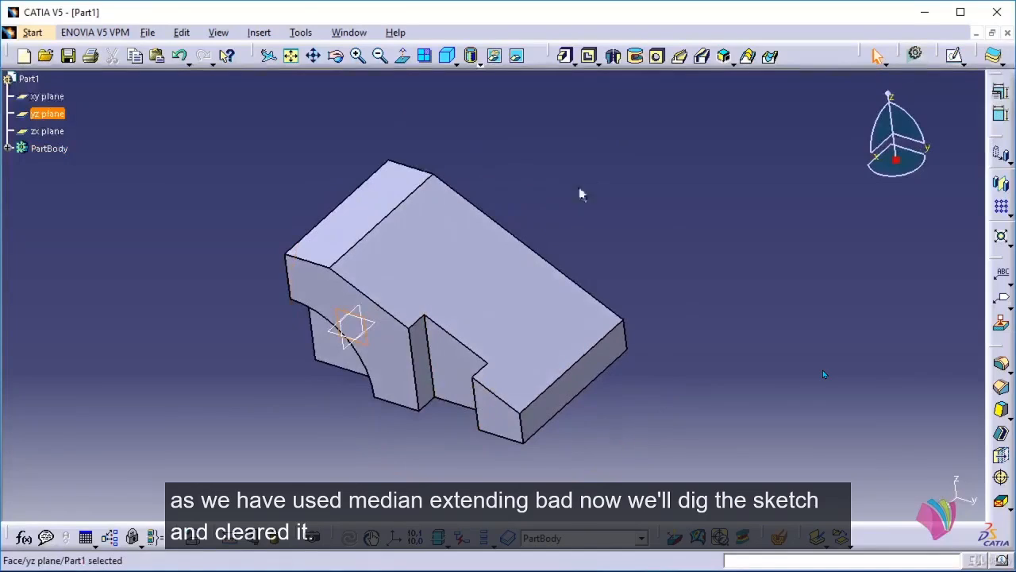
left_click(955, 55)
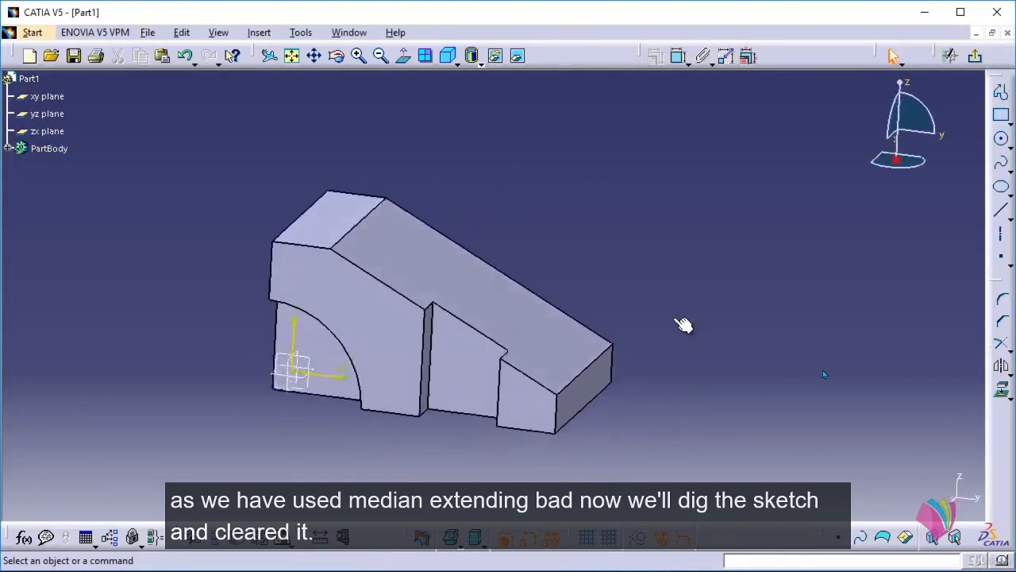
left_click(1002, 93)
mouse_move(518, 244)
middle_mouse_down()
mouse_move(522, 207)
mouse_move(596, 217)
middle_mouse_up()
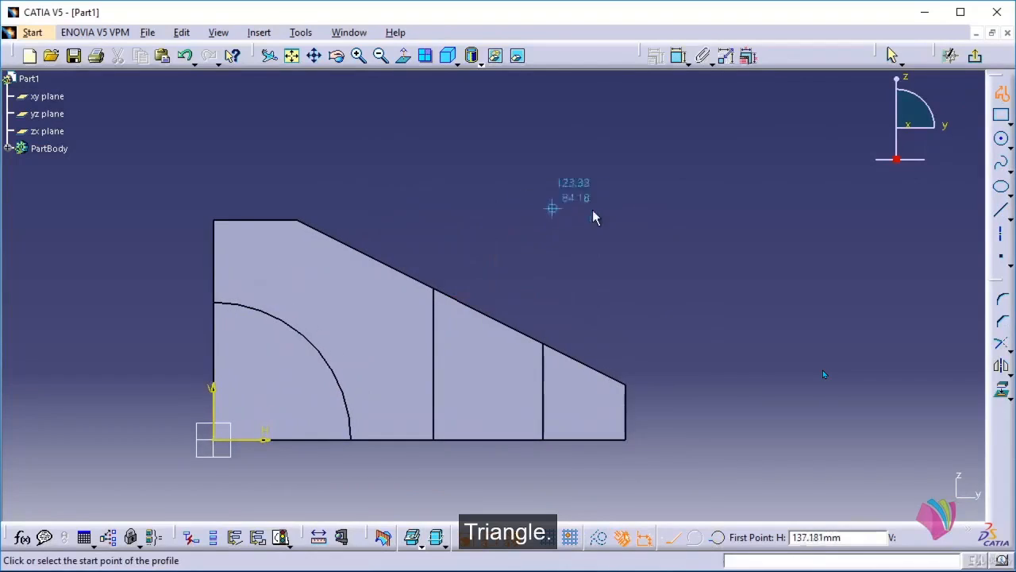
left_click(407, 253)
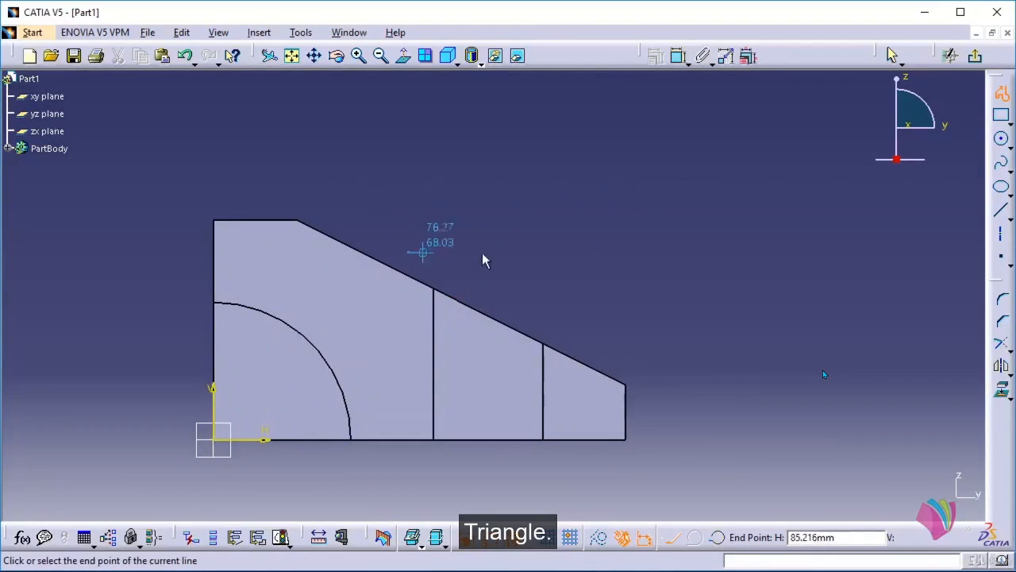
left_click(565, 260)
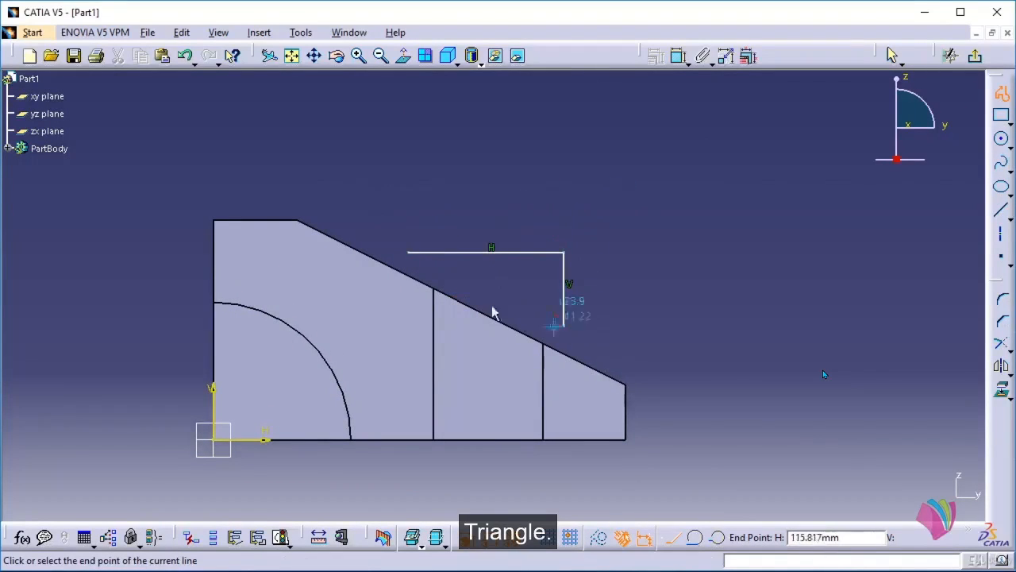
left_click(561, 325)
left_click(408, 253)
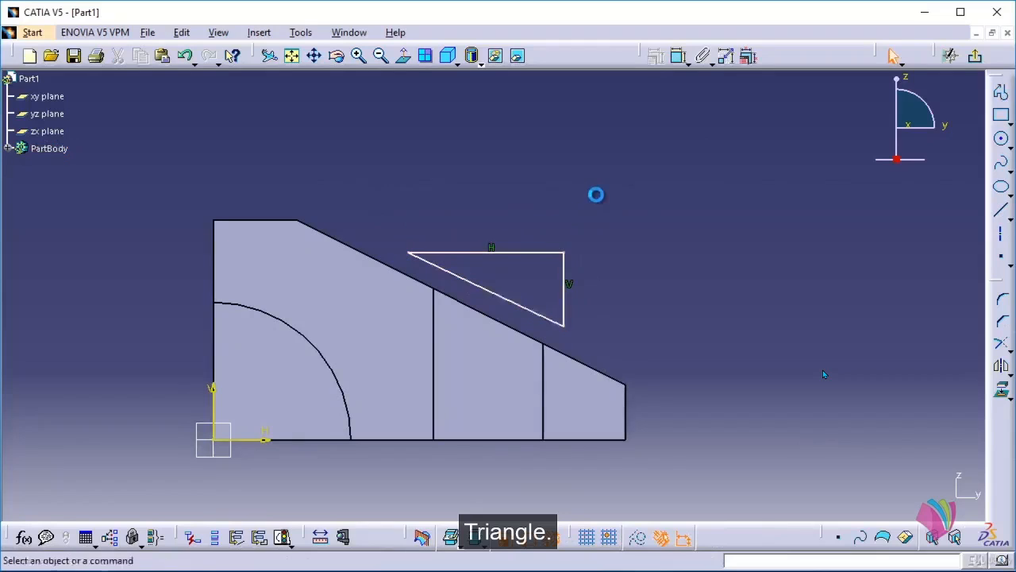
Make the triangle's slanted line coincident with the block's sloped edge.
left_click(486, 289)
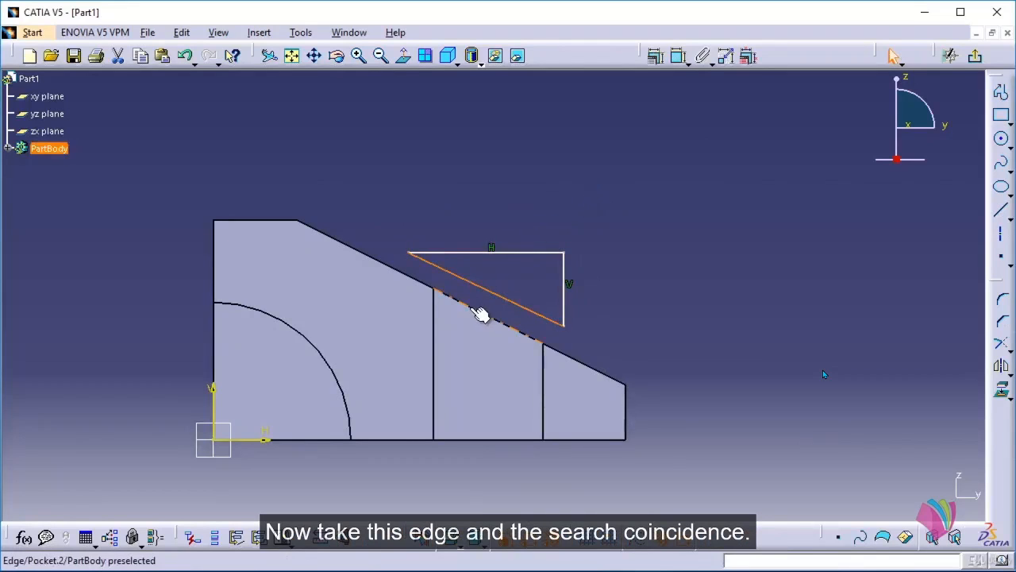
left_click(481, 312, "ctrl")
left_click(656, 56)
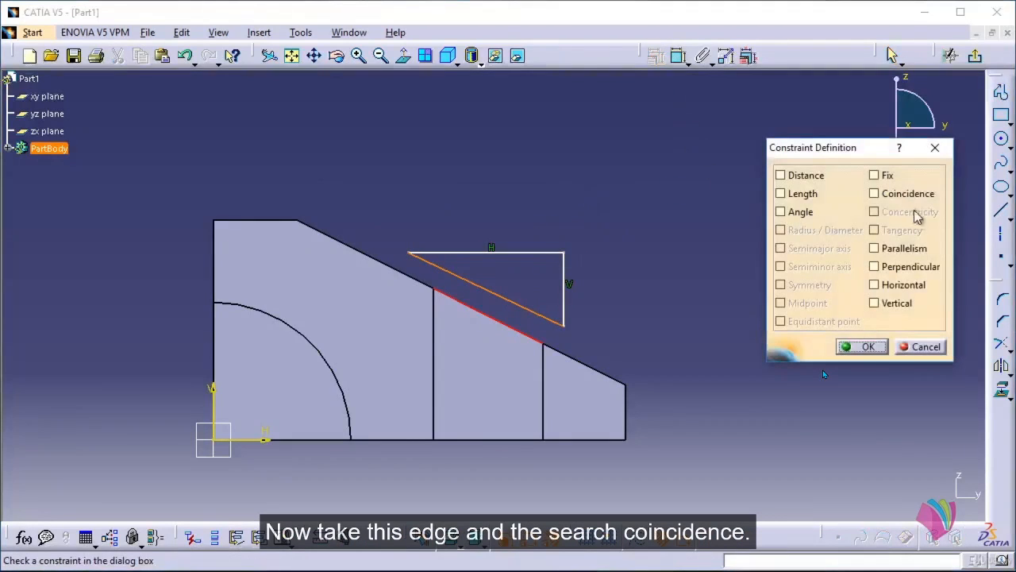
left_click(874, 193)
left_click(867, 347)
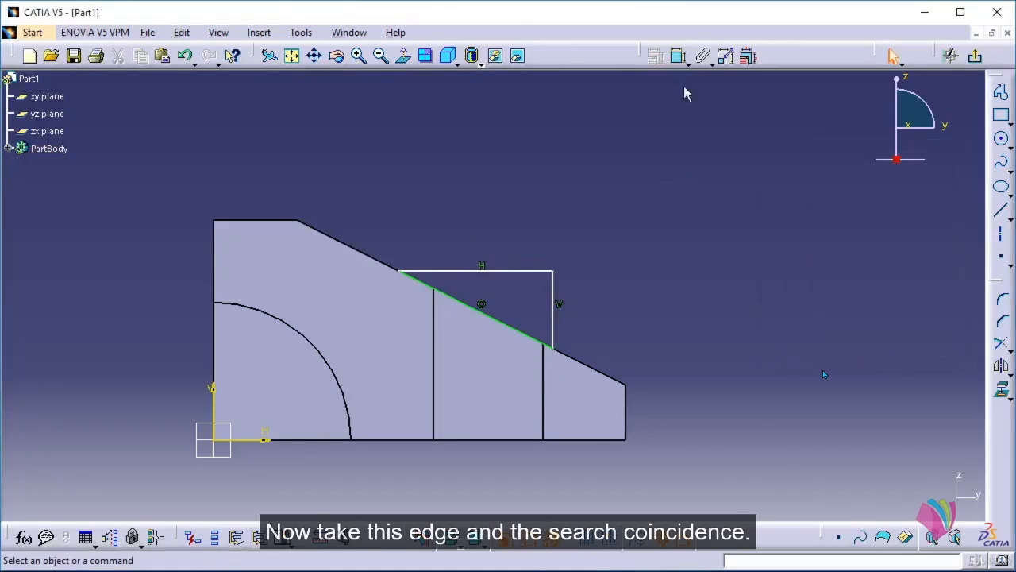
Dimension the triangle's vertical side as 30 mm.
left_click(554, 297)
left_click(596, 304)
double_click(601, 293)
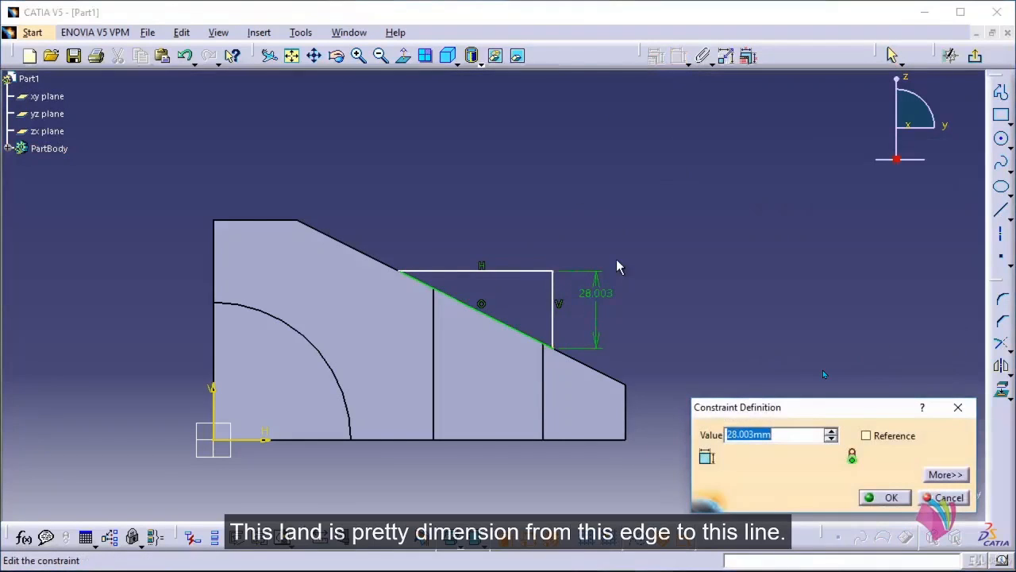
type("30")
key("Return")
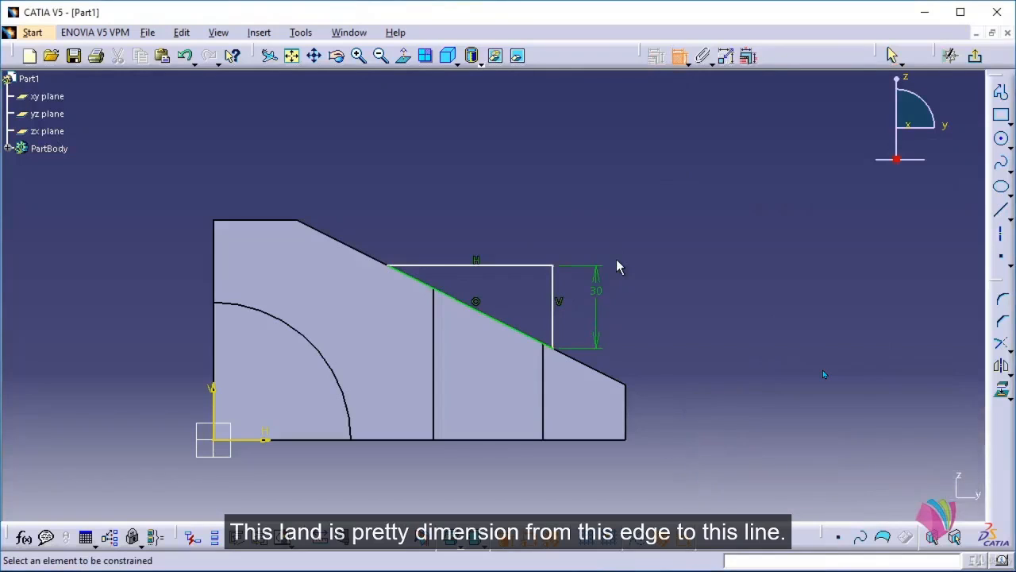
Dimension the triangle's vertical side 20 mm from the block's short vertical end edge and exit the sketch.
left_click(626, 410)
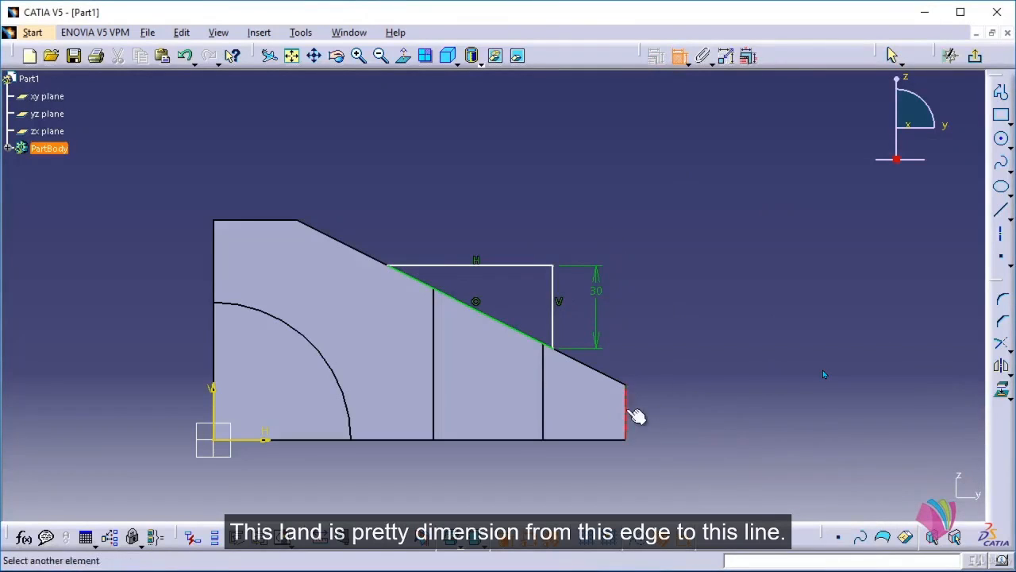
left_click(555, 313)
left_click(636, 322)
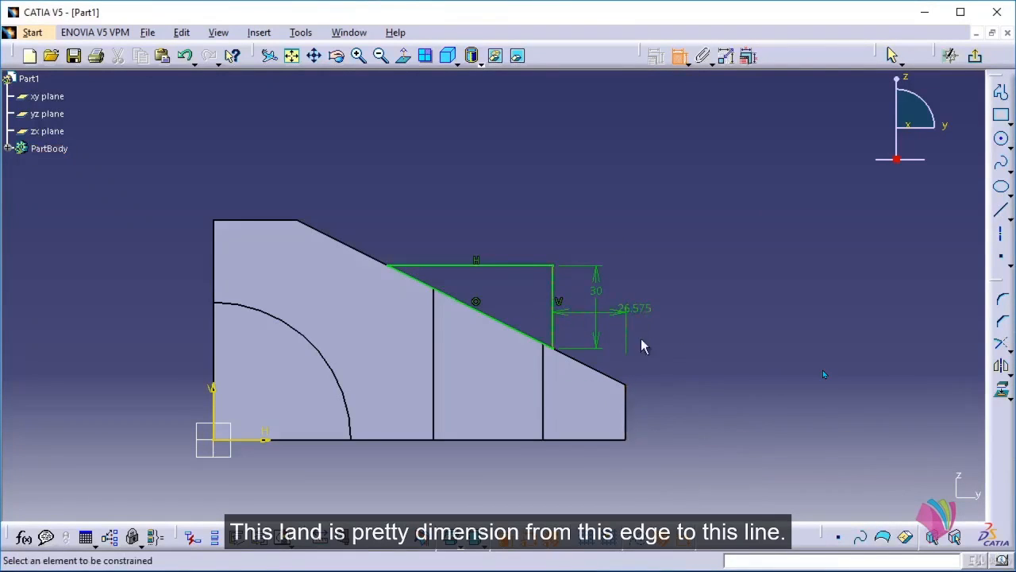
double_click(640, 316)
type("20")
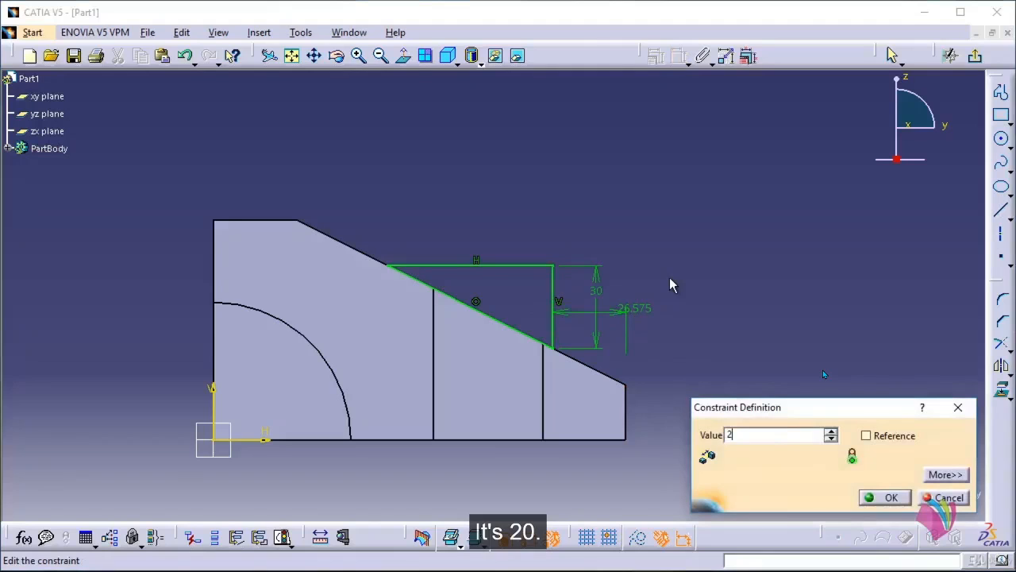
key("Return")
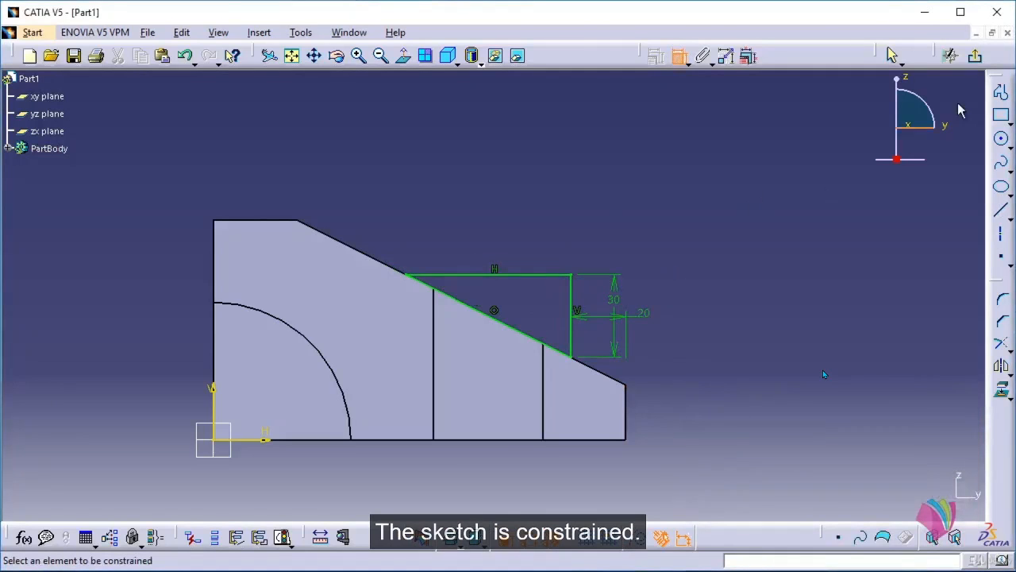
left_click(975, 55)
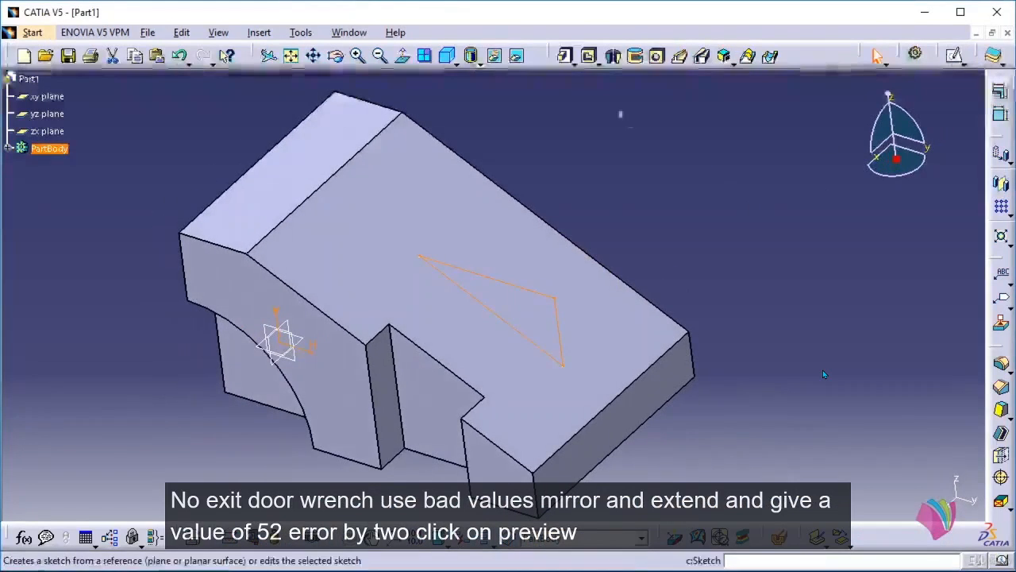
Pad the triangle sketch with mirrored extent and a length of 50/2 mm.
left_click(566, 56)
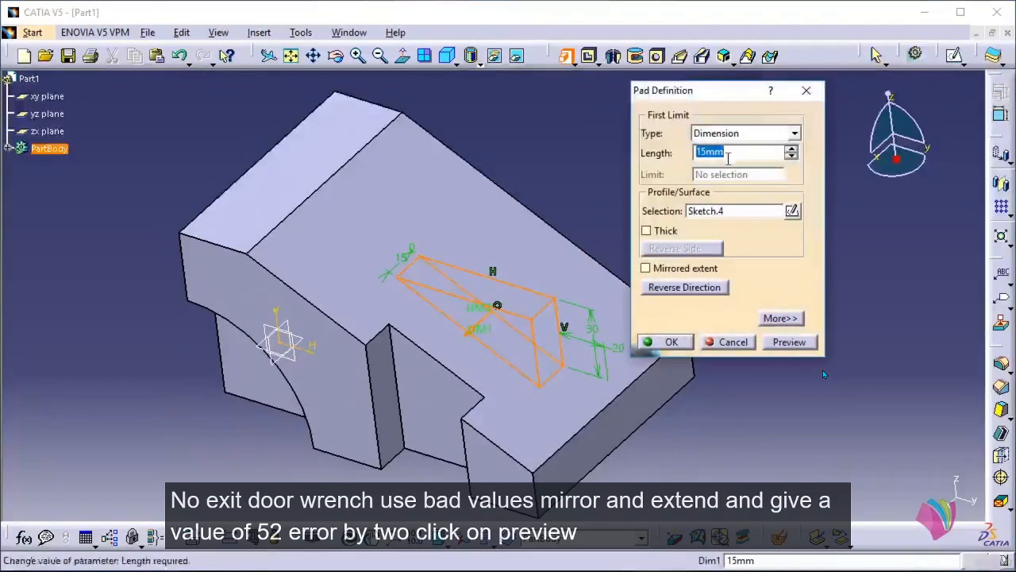
left_click(658, 269)
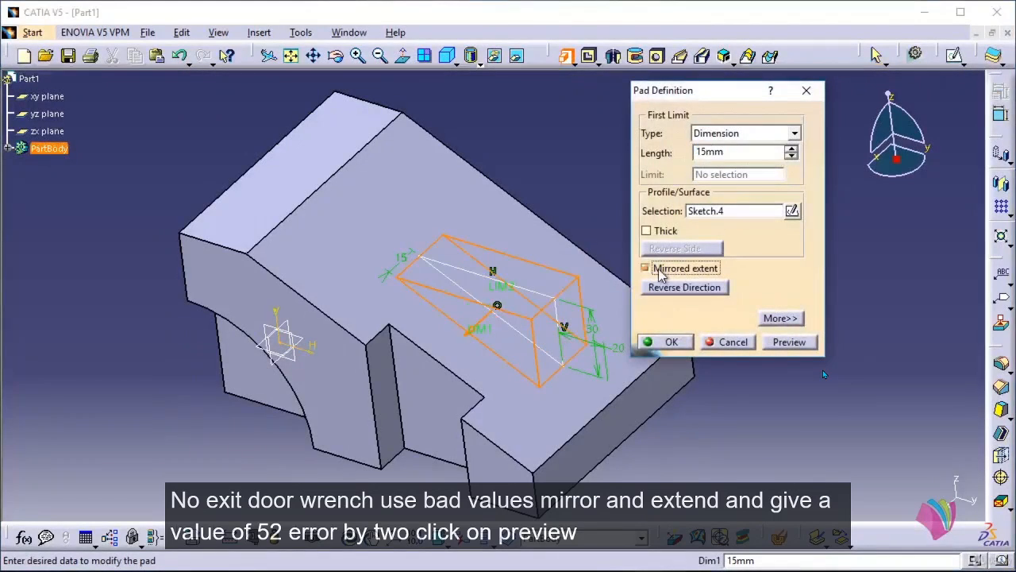
left_click_drag(749, 152, 657, 155)
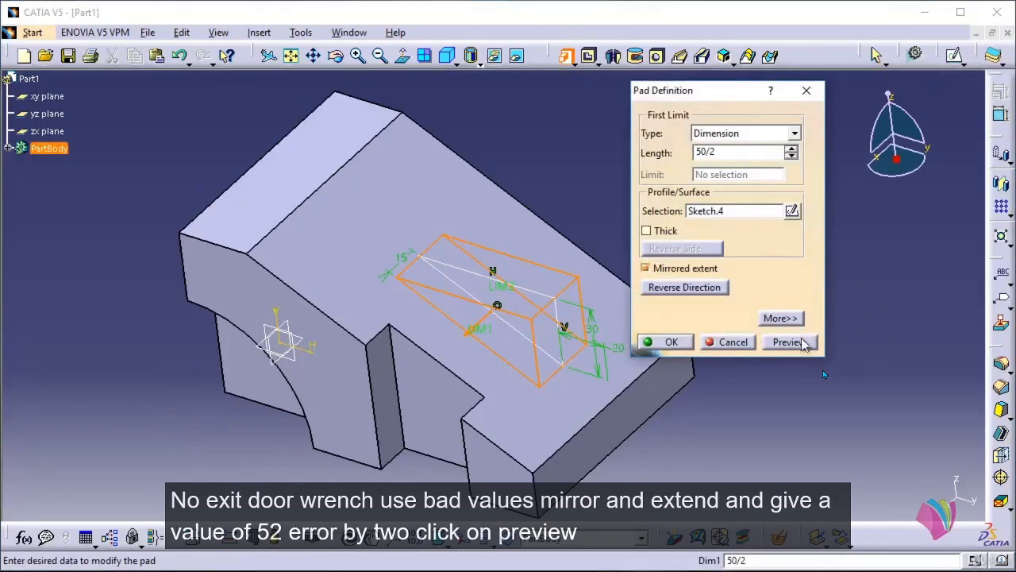
left_click(804, 342)
left_click(669, 342)
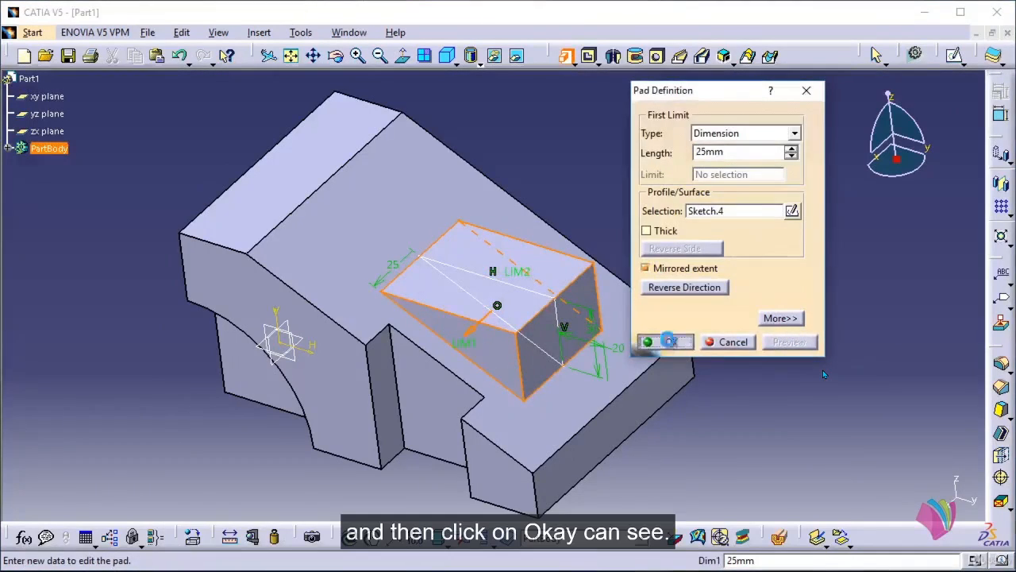
Sketch a circle of about 10 mm radius on the flat top face of the wedge on the slope.
middle_click_drag(755, 263, 703, 295)
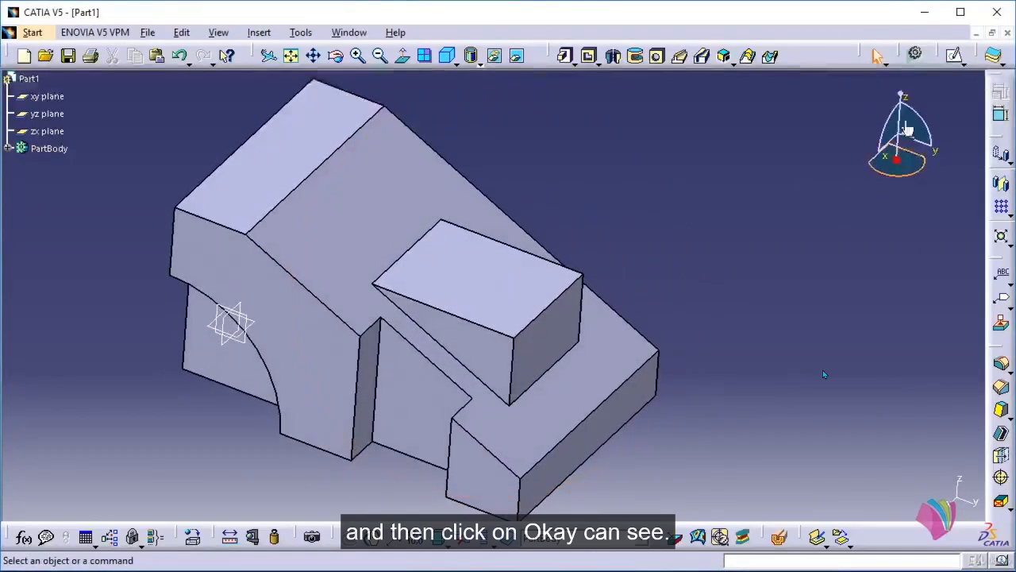
left_click(956, 56)
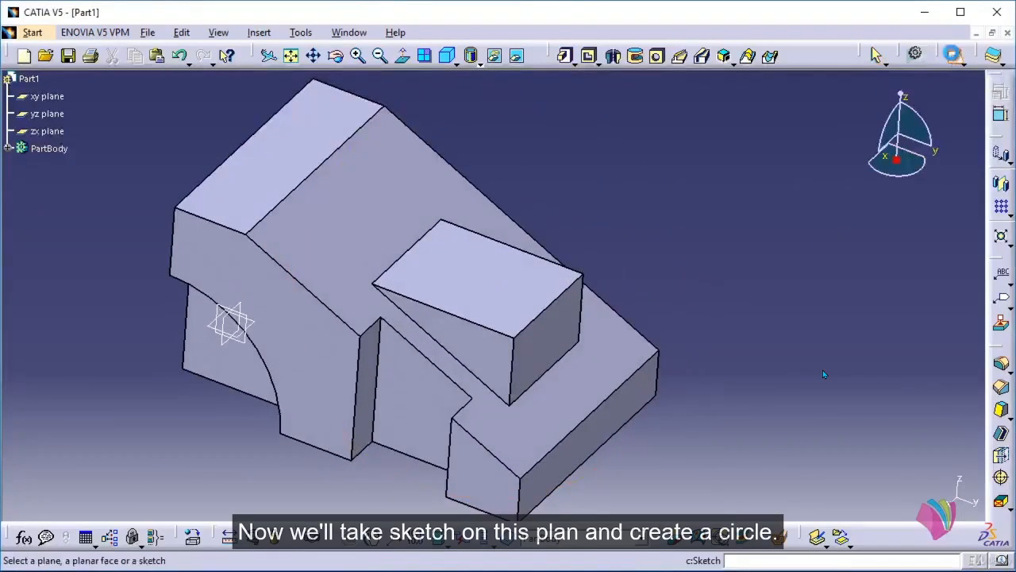
left_click(493, 286)
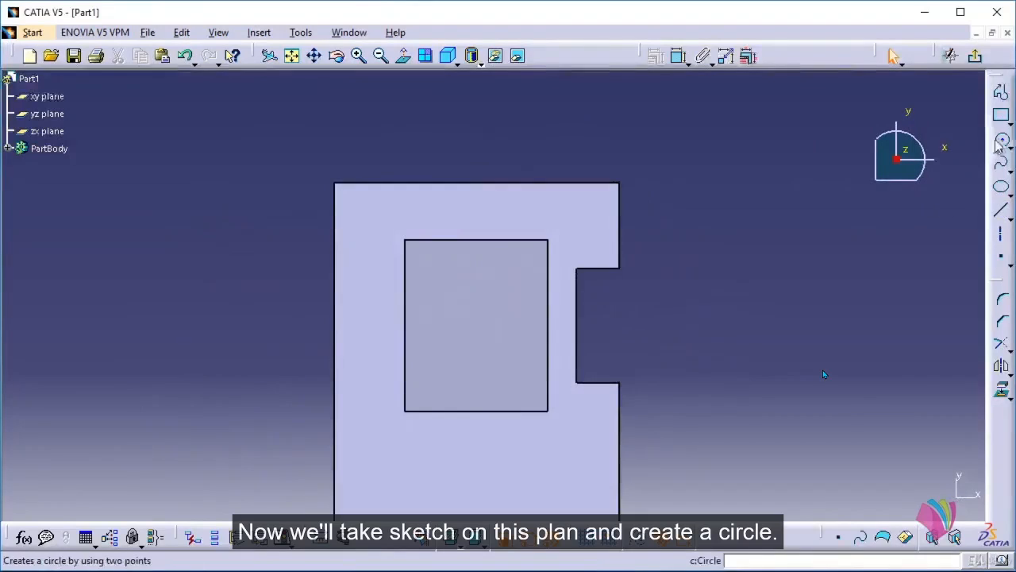
left_click(1002, 141)
left_click(442, 280)
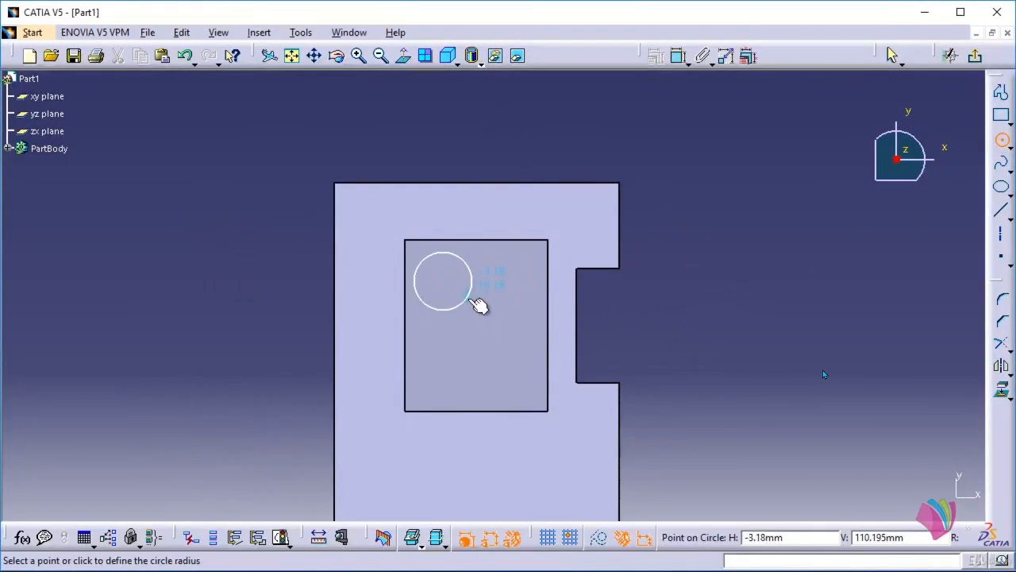
left_click(470, 300)
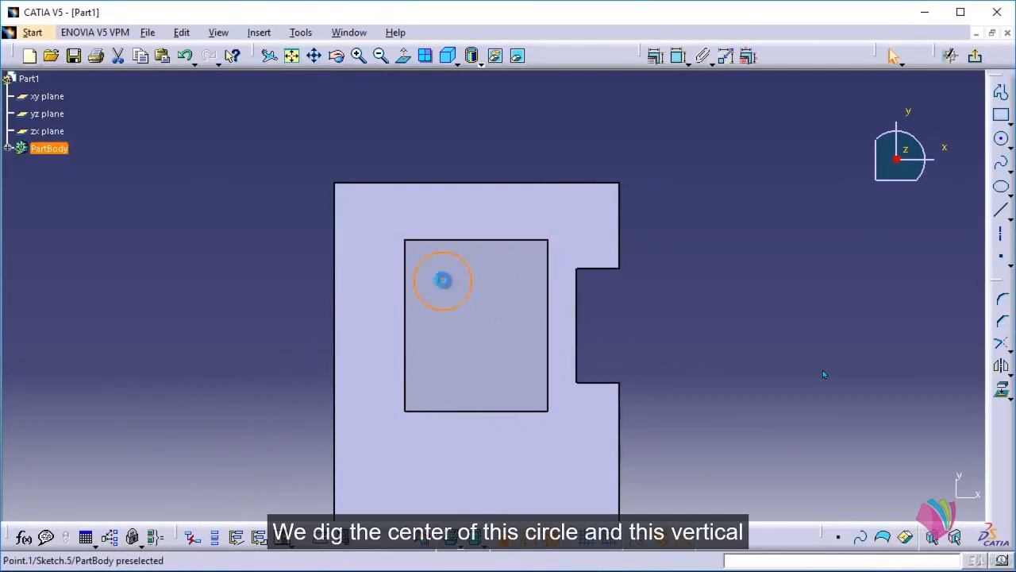
Make the circle's center coincident with the sketch's vertical axis.
left_click(442, 280)
middle_click_drag(601, 373, 600, 291)
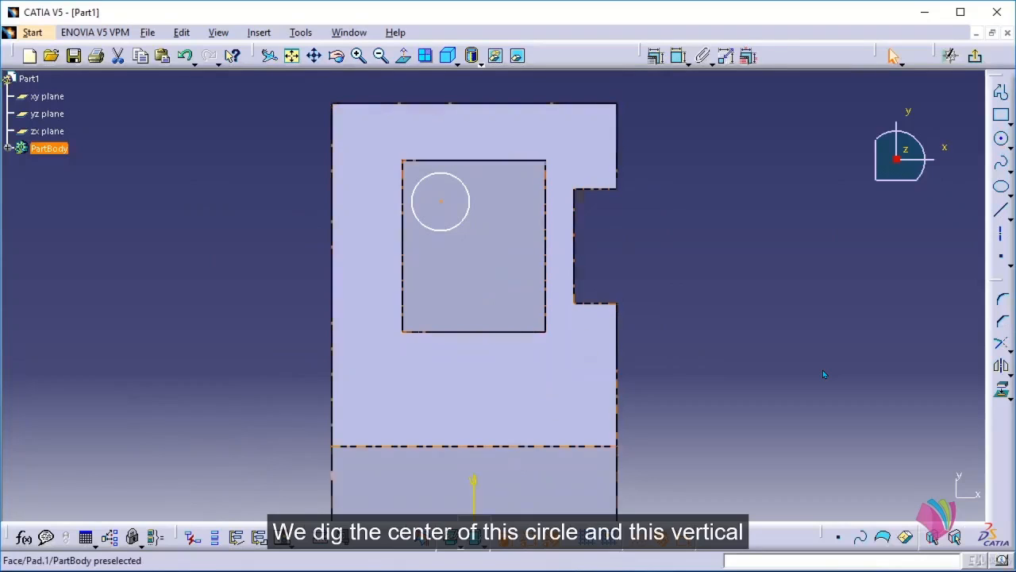
left_click(475, 481, "ctrl")
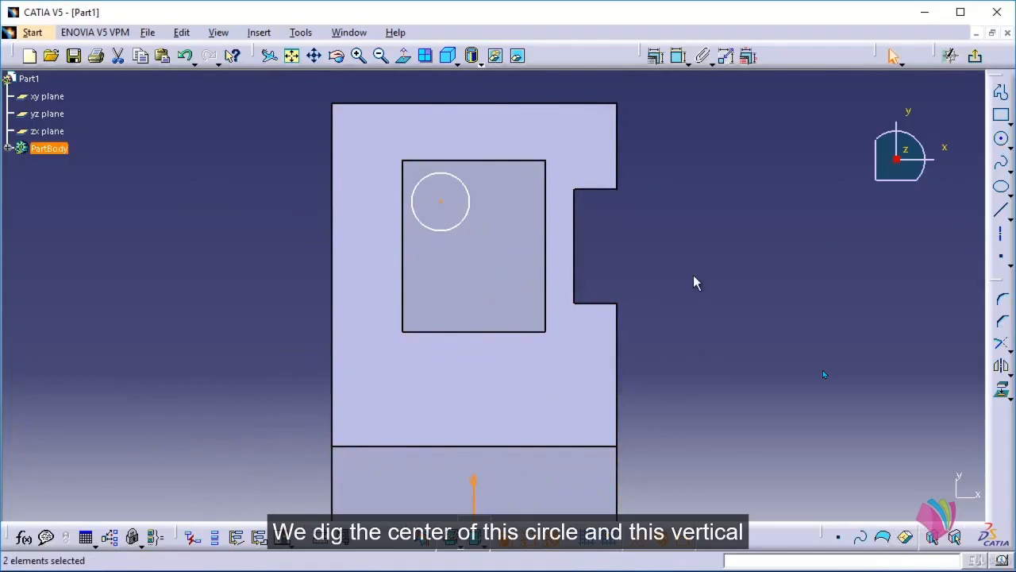
middle_click_drag(693, 275, 663, 279, "ctrl")
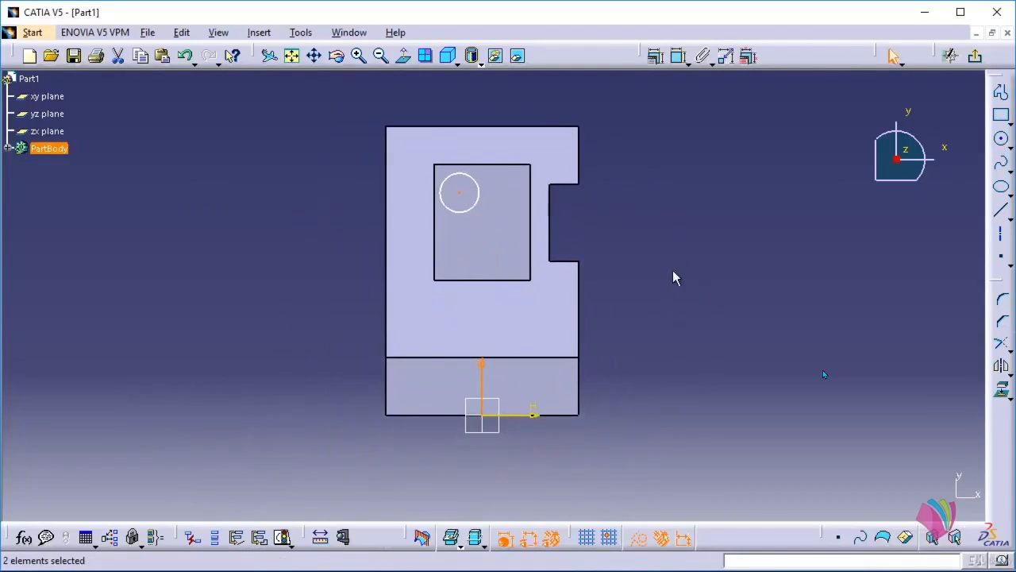
left_click(655, 55)
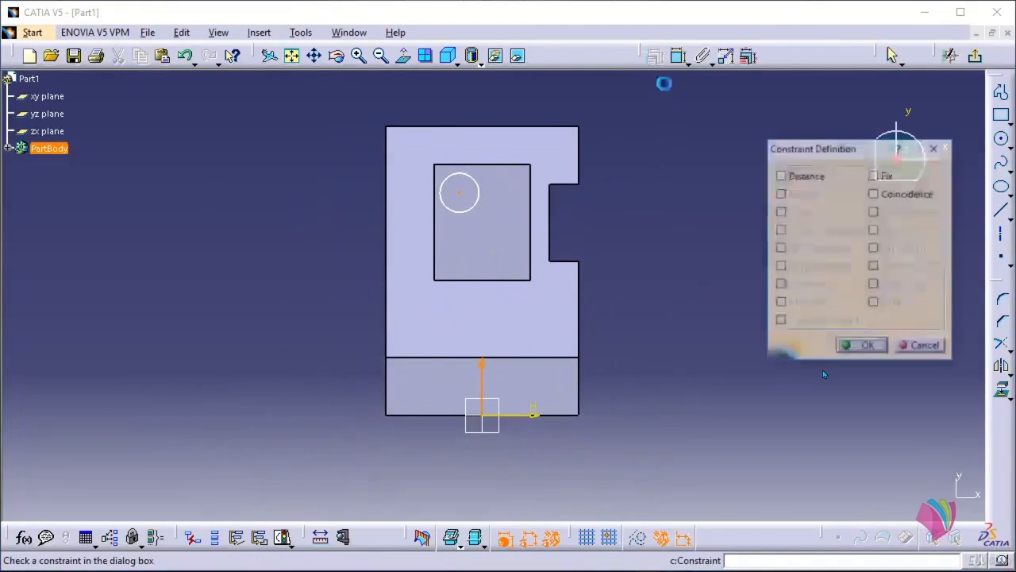
left_click(884, 195)
left_click(861, 346)
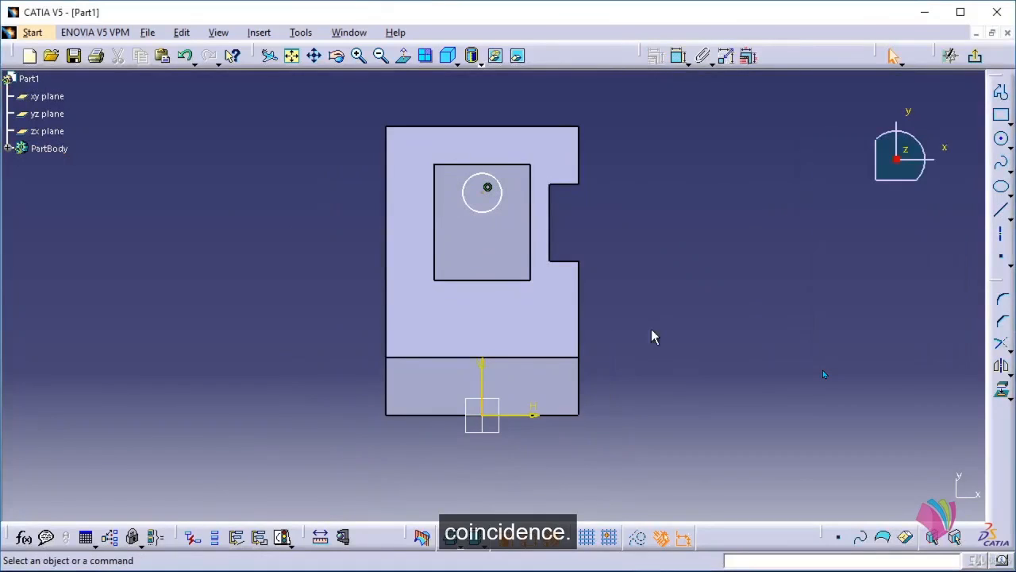
Dimension the circle's center 30 mm from the wedge top face's edge farthest from the sketch origin.
double_click(679, 55)
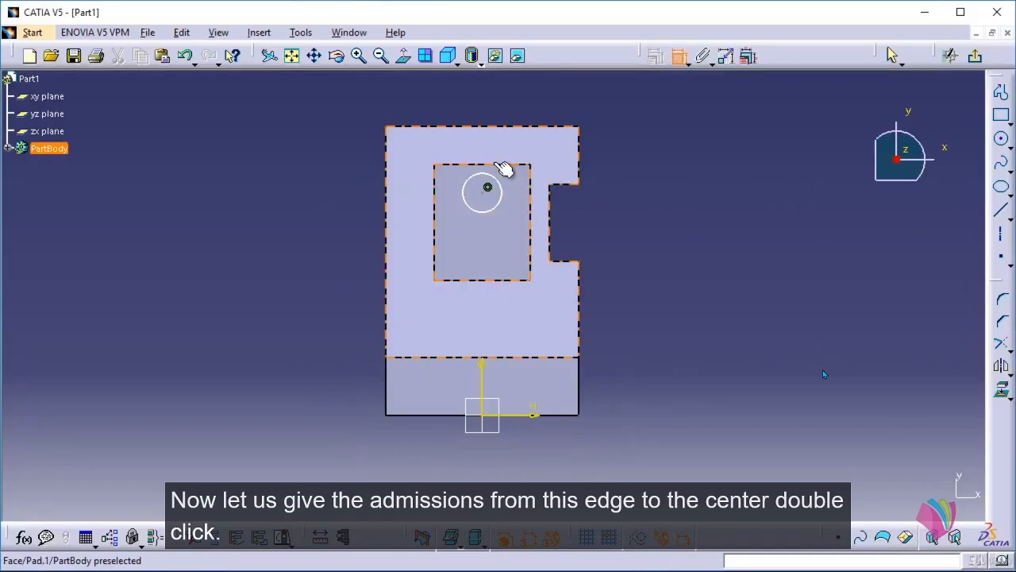
left_click(523, 173)
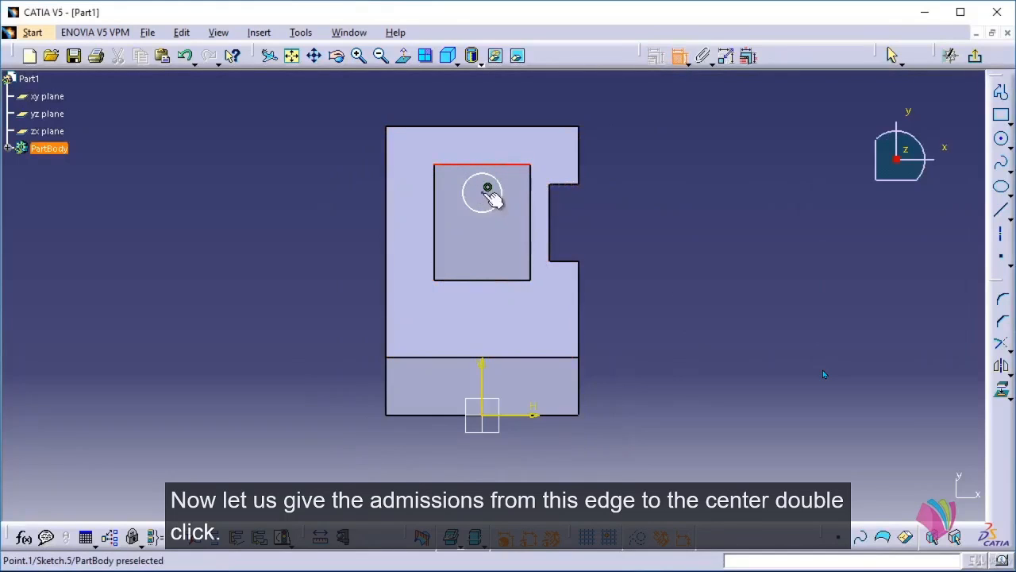
left_click(489, 188)
left_click(635, 191)
double_click(635, 183)
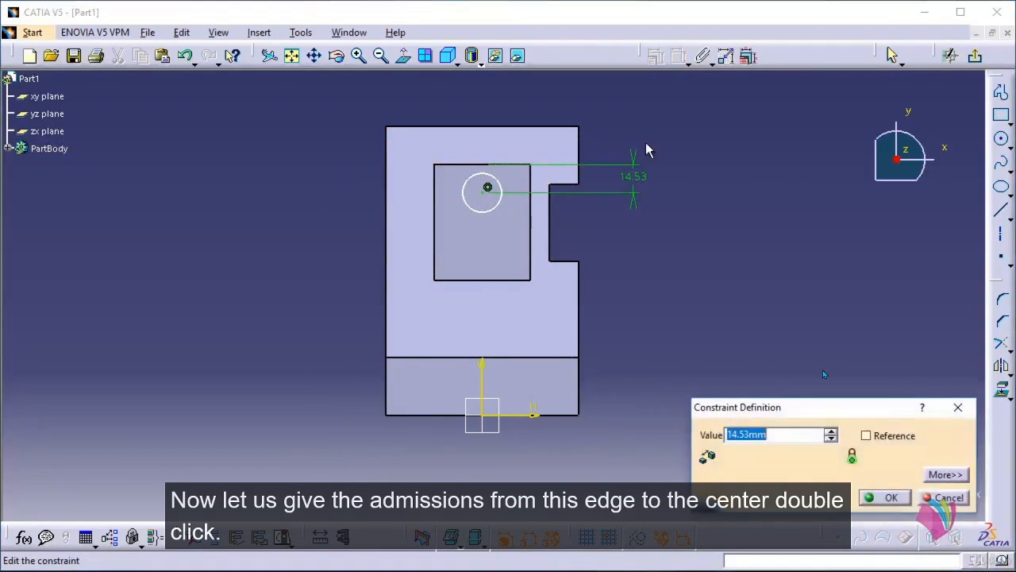
type("30")
key("Return")
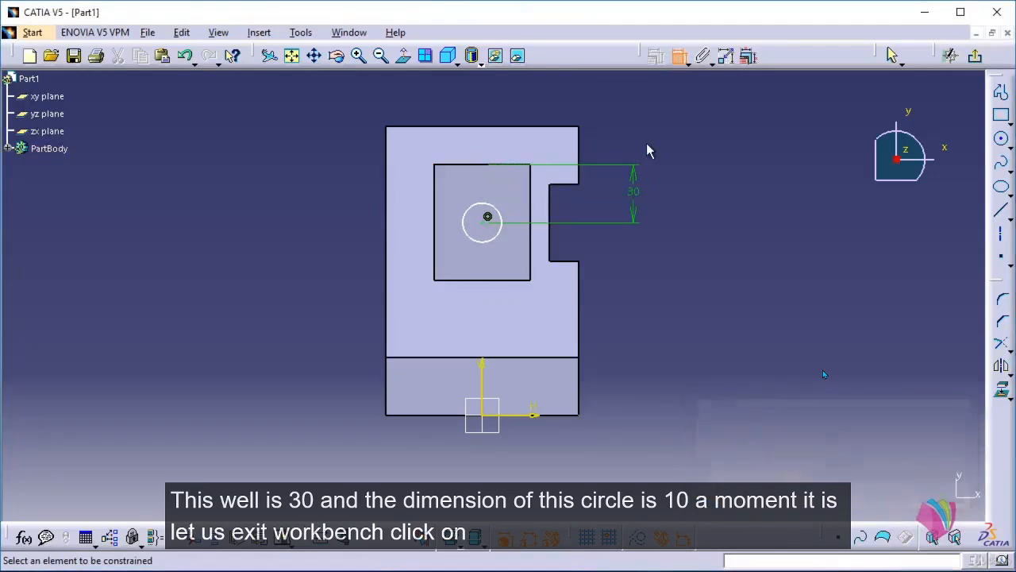
Dimension the circle's radius as 10 mm and exit the sketch.
left_click(494, 213)
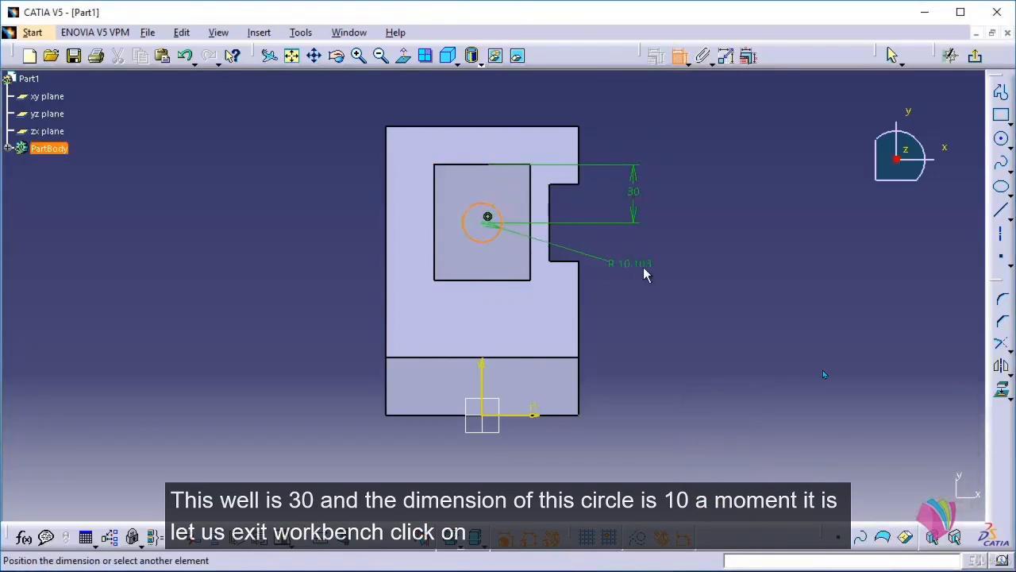
left_click(643, 268)
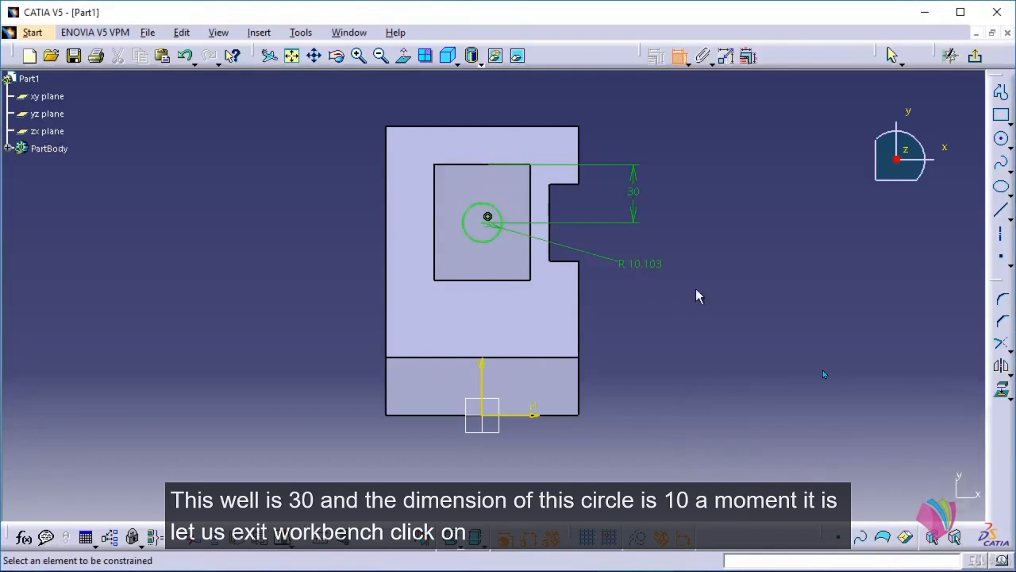
double_click(641, 265)
type("10")
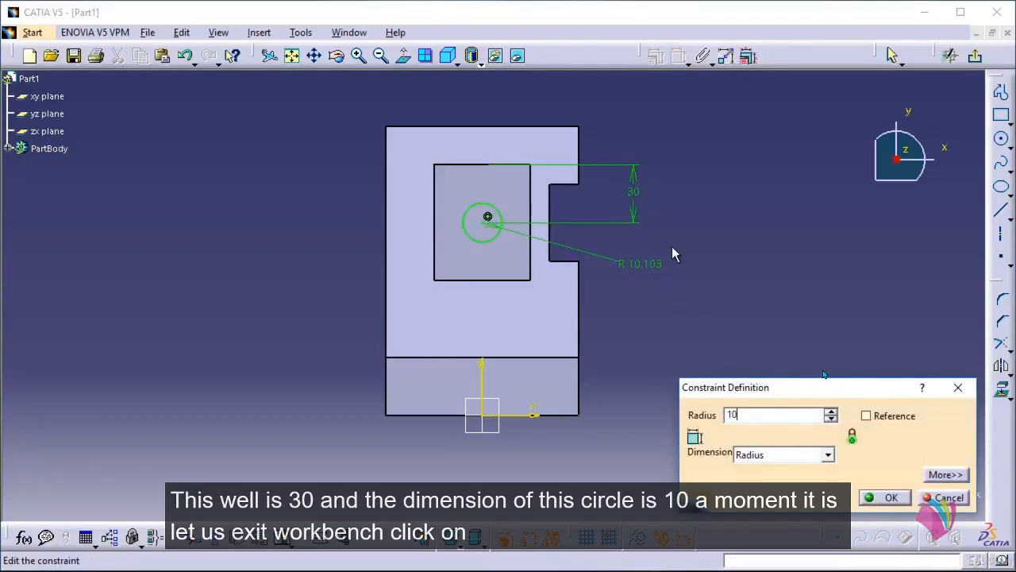
key("Return")
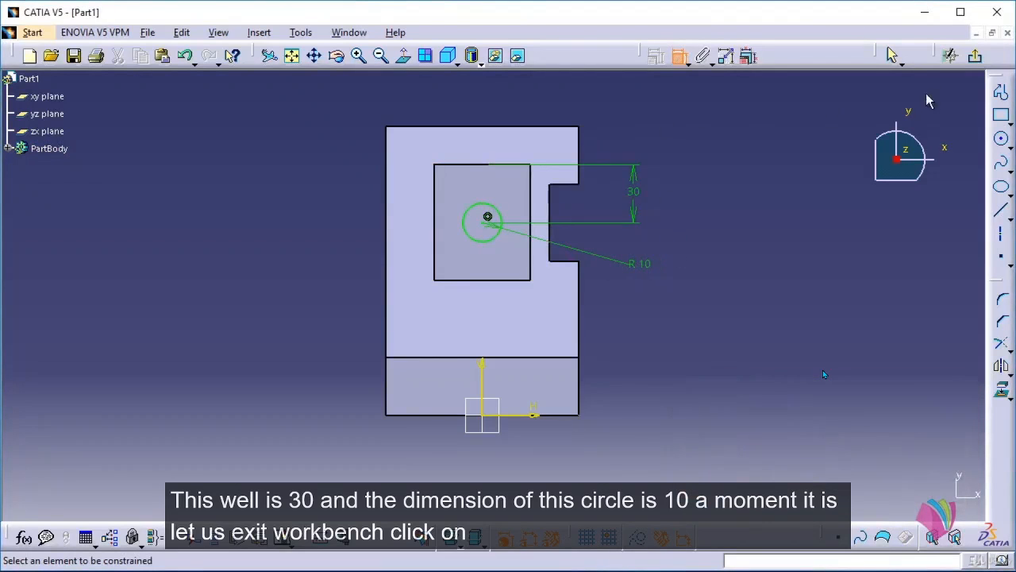
left_click(974, 56)
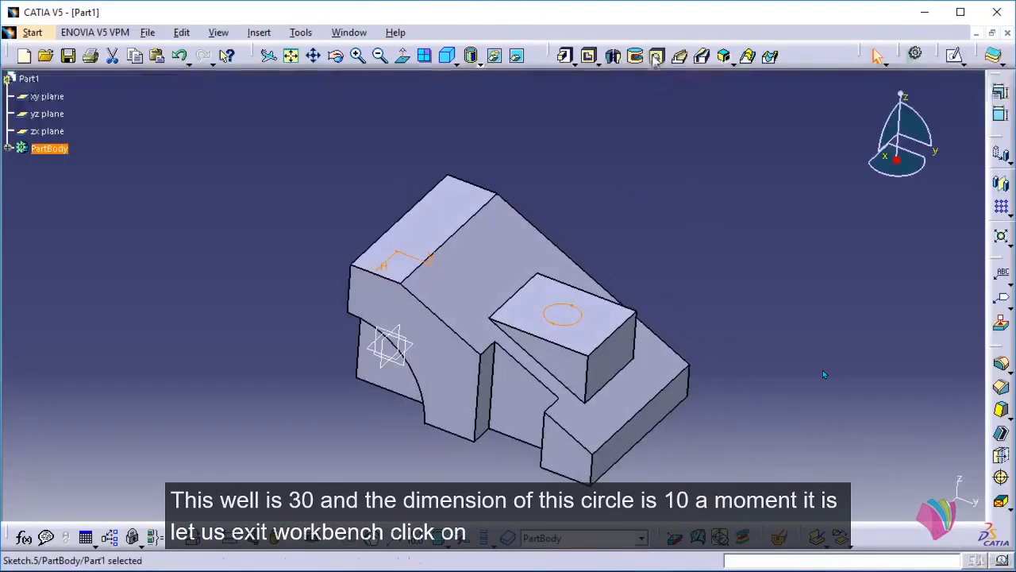
Cut a pocket from the circle sketch through the wedge and block with its limit type set to Up to last.
left_click(588, 59)
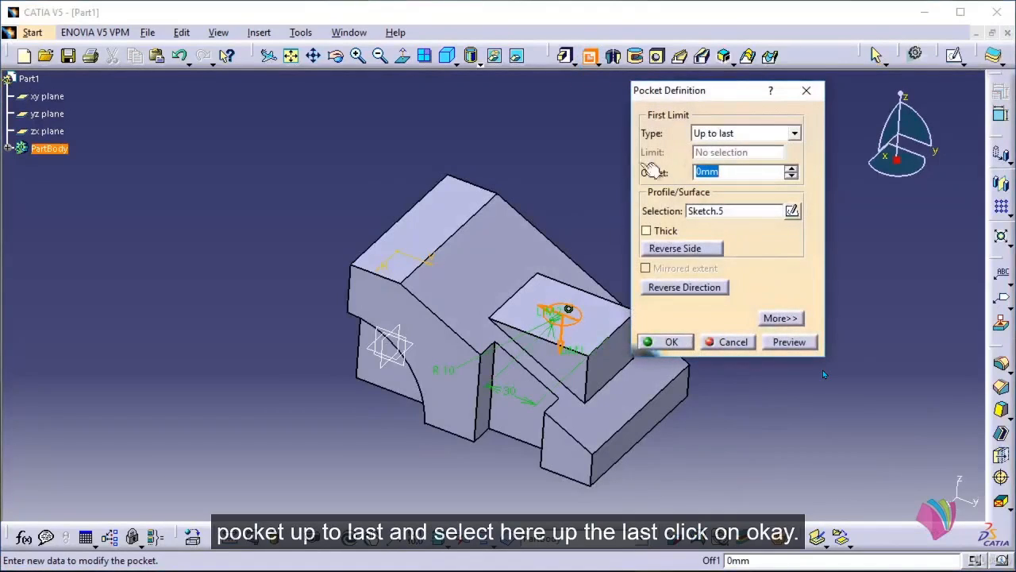
middle_click_drag(621, 177, 536, 164)
left_click(720, 136)
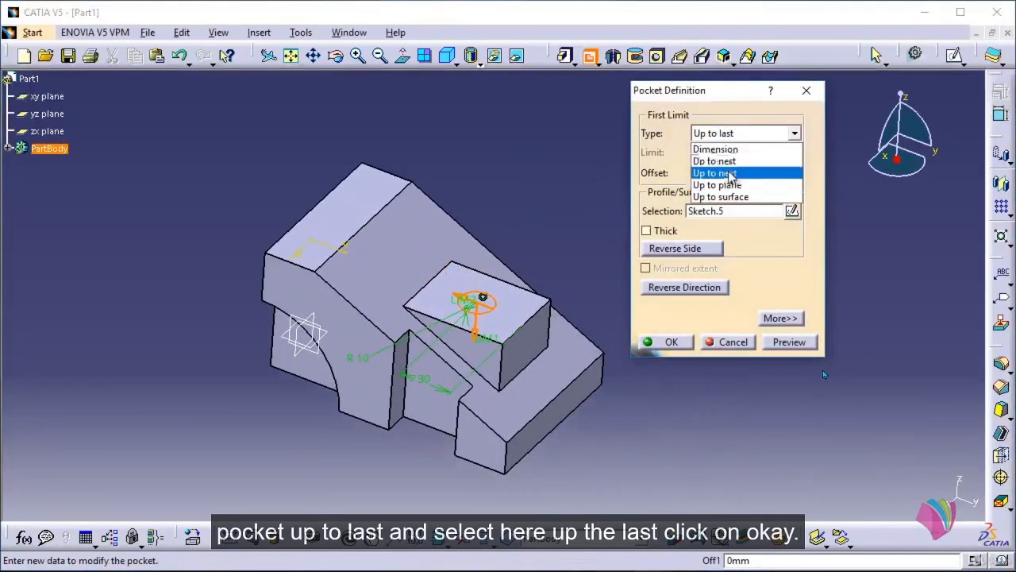
left_click(729, 173)
left_click(666, 343)
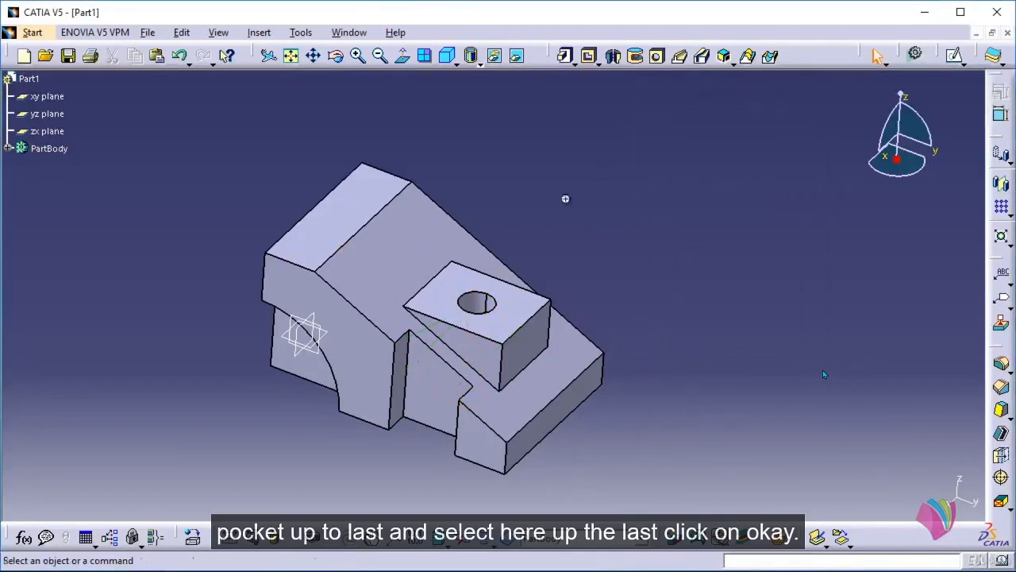
Sketch a long rectangle on the block's highest flat face, running from over the wedge to beyond the block's outer edge.
mouse_move(566, 198)
middle_mouse_down()
mouse_move(501, 399)
mouse_move(515, 422)
mouse_move(580, 188)
middle_mouse_up()
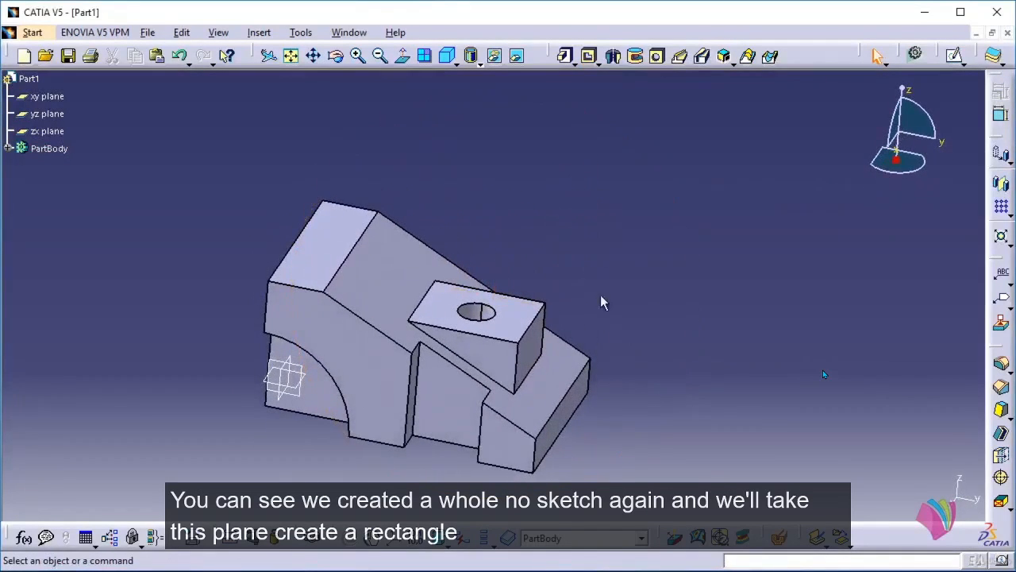
middle_click_drag(601, 296, 623, 286)
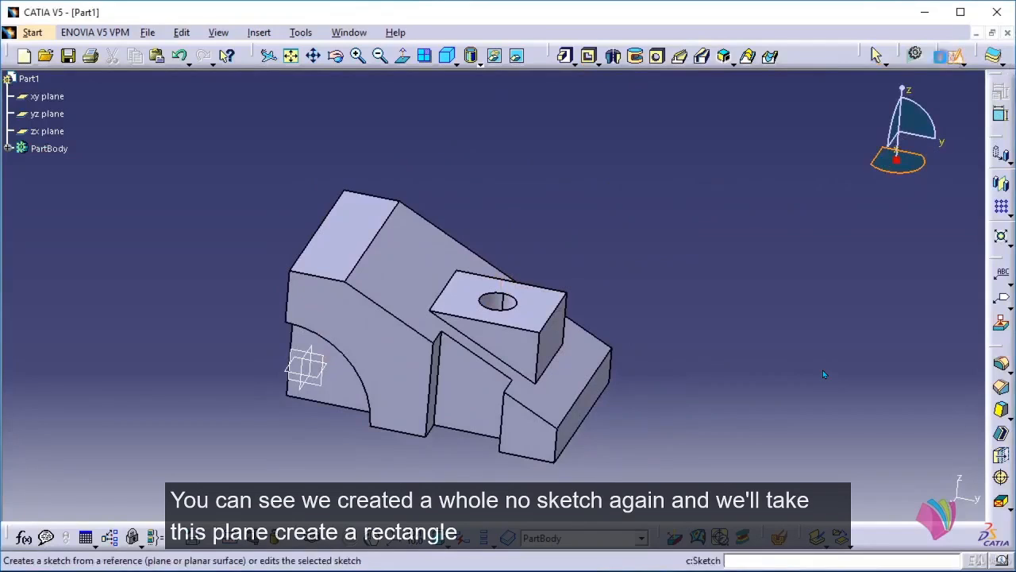
left_click(941, 57)
left_click(355, 231)
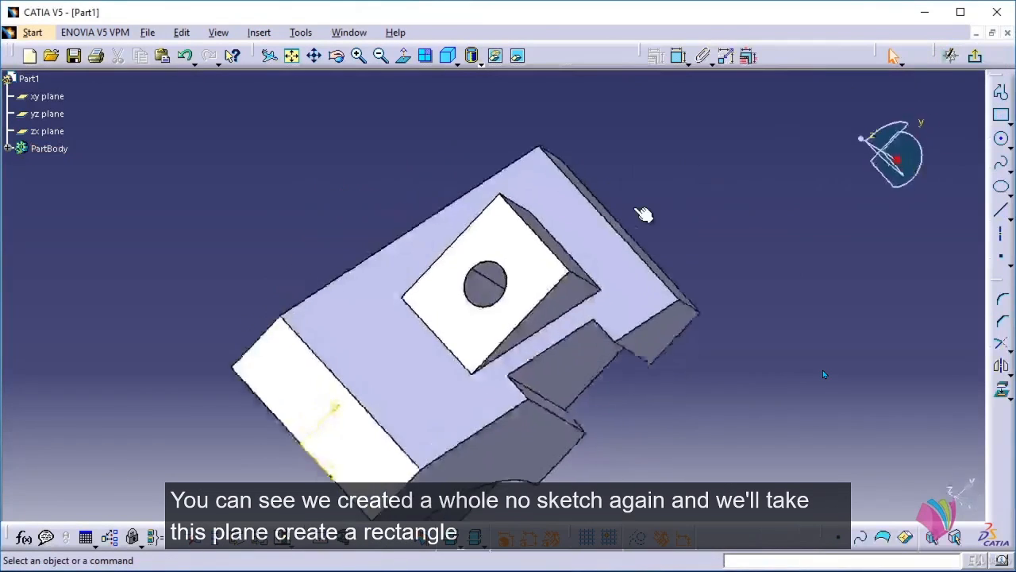
middle_click_drag(579, 252, 608, 172)
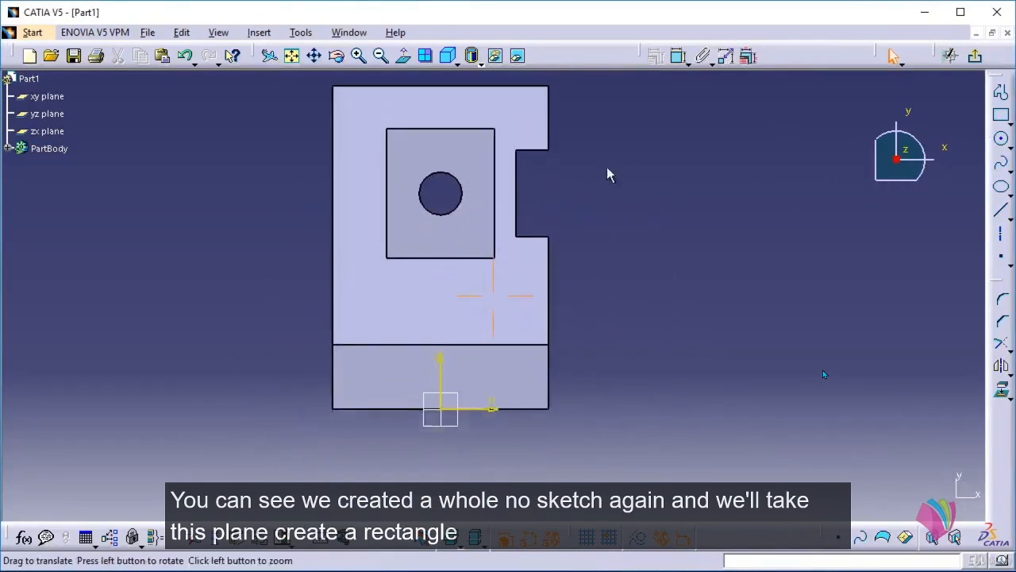
left_click(1002, 117)
left_click(408, 217)
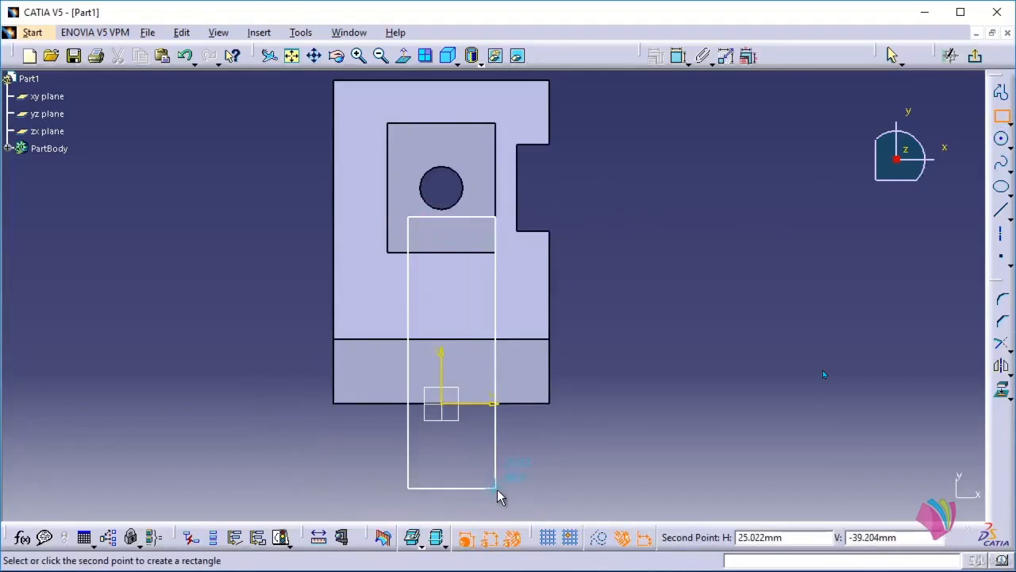
left_click(484, 490)
left_click(648, 319)
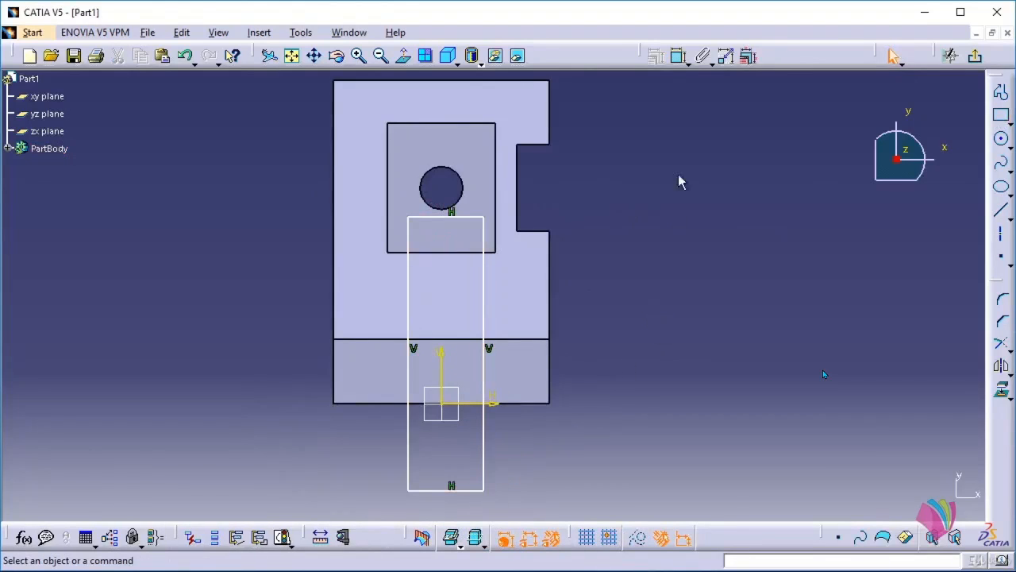
Make the rectangle's two long sides symmetric about the sketch's vertical axis.
left_click(405, 438)
left_click(484, 455, "ctrl")
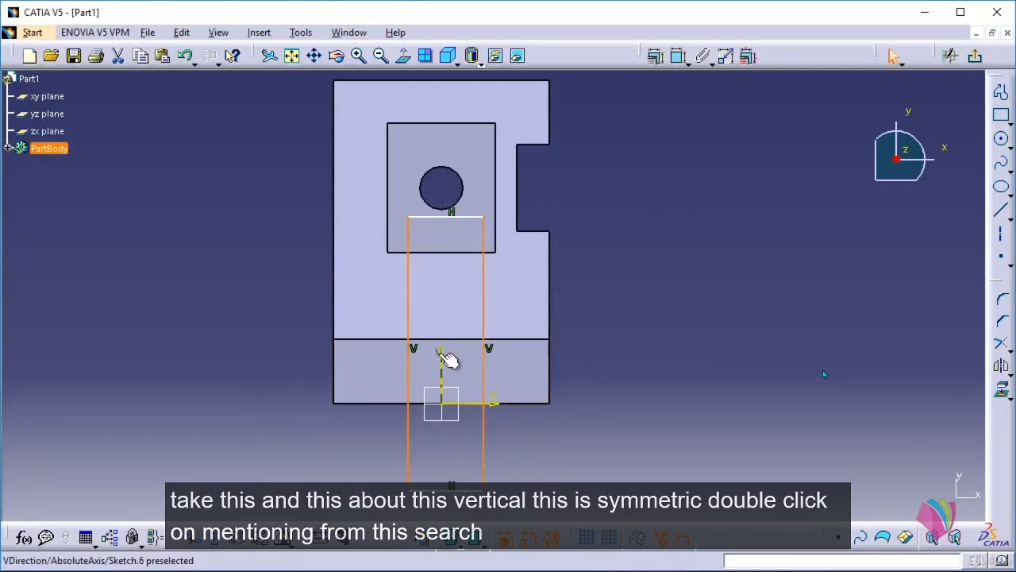
left_click(443, 361, "ctrl")
left_click(656, 56)
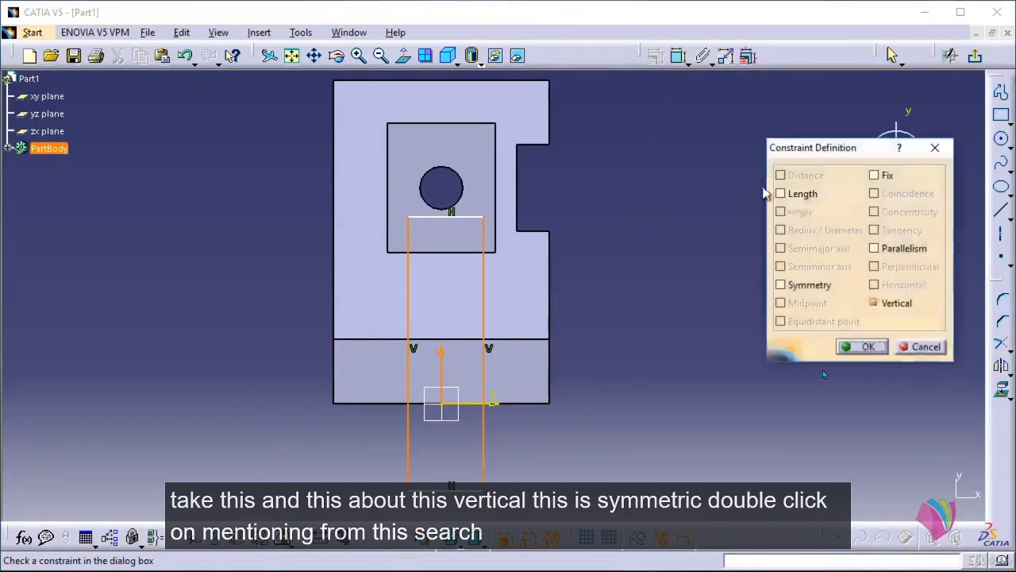
left_click(815, 285)
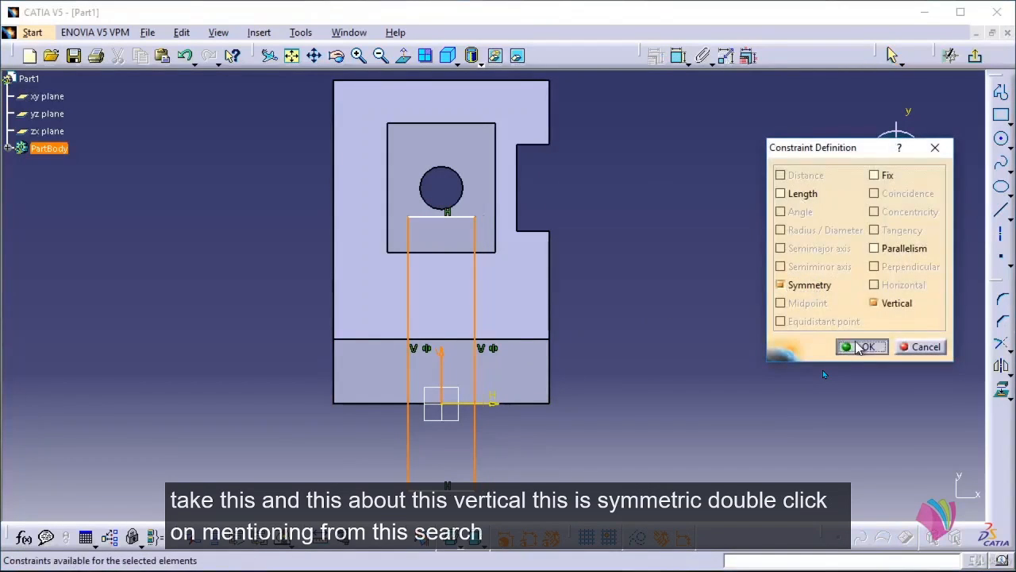
left_click(861, 347)
Dimension the rectangle's long side 35 mm from the block's side edge on the notched side and exit the sketch.
left_click(679, 56)
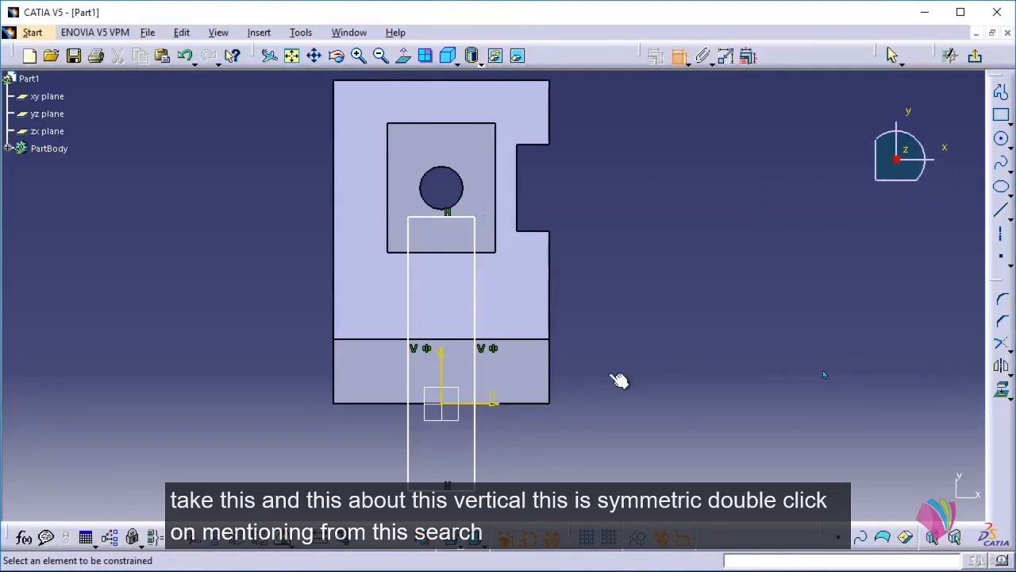
left_click(551, 387)
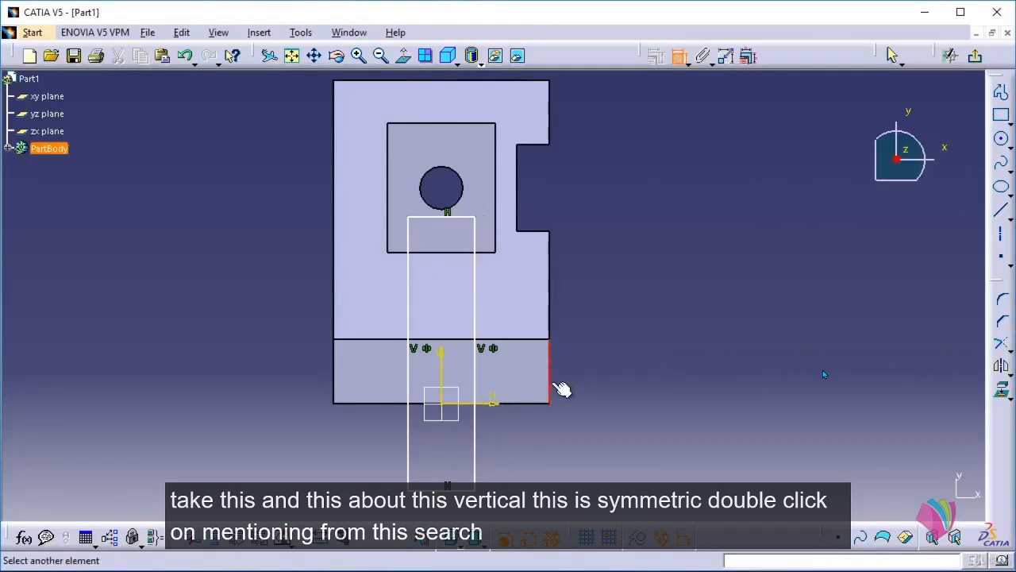
left_click(476, 379)
left_click(527, 449)
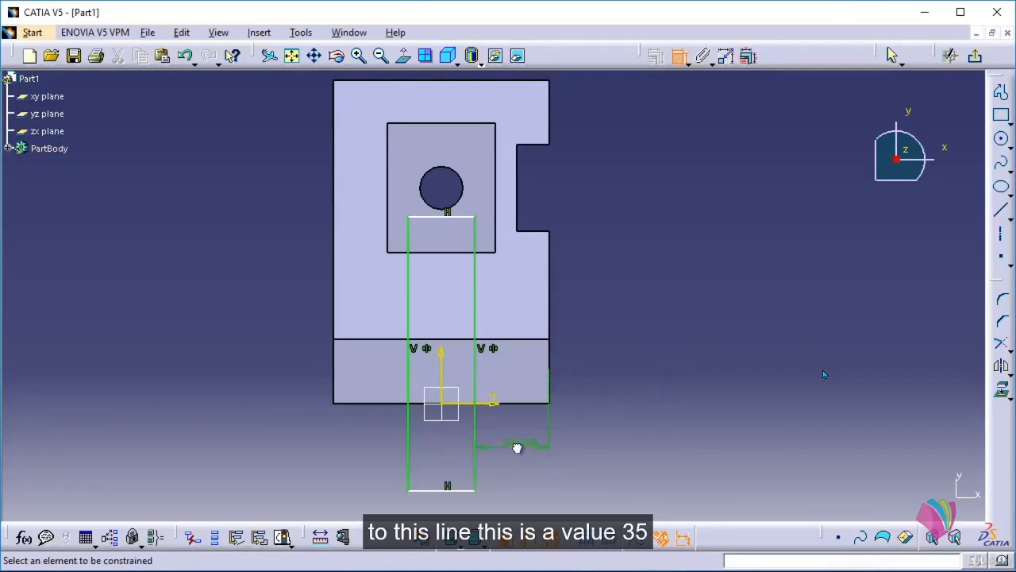
double_click(517, 445)
type("35mm")
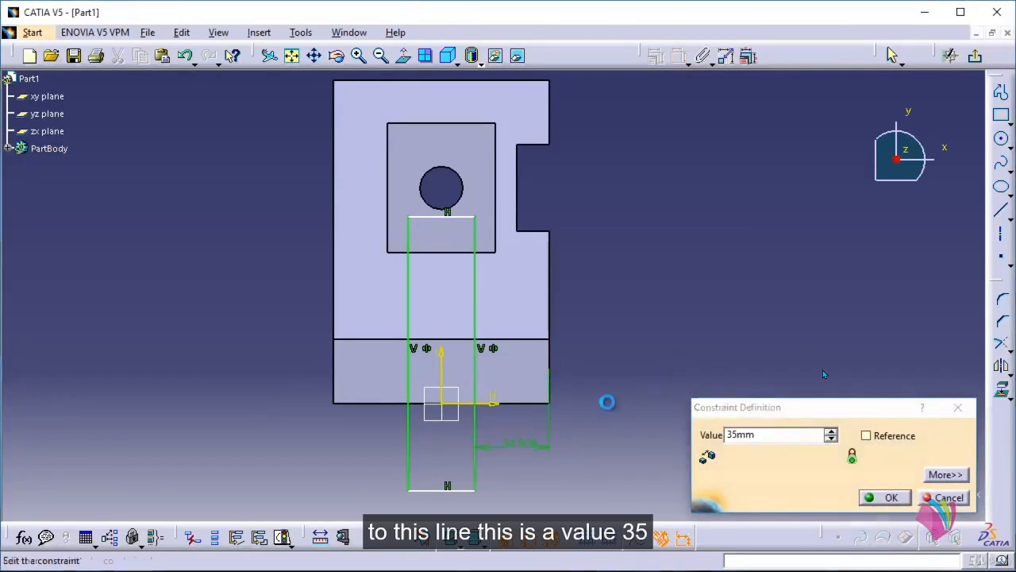
key("Return")
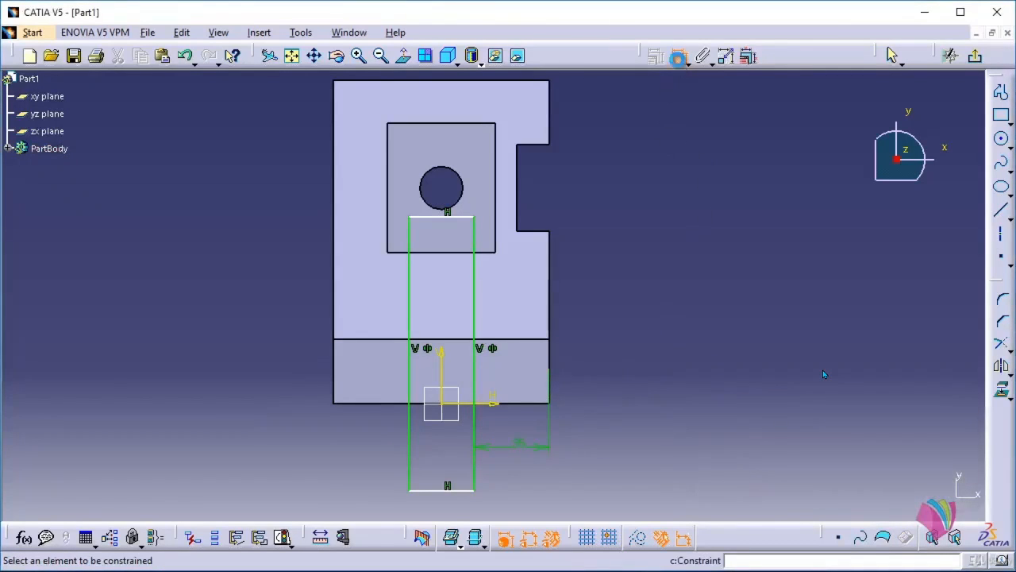
left_click(975, 56)
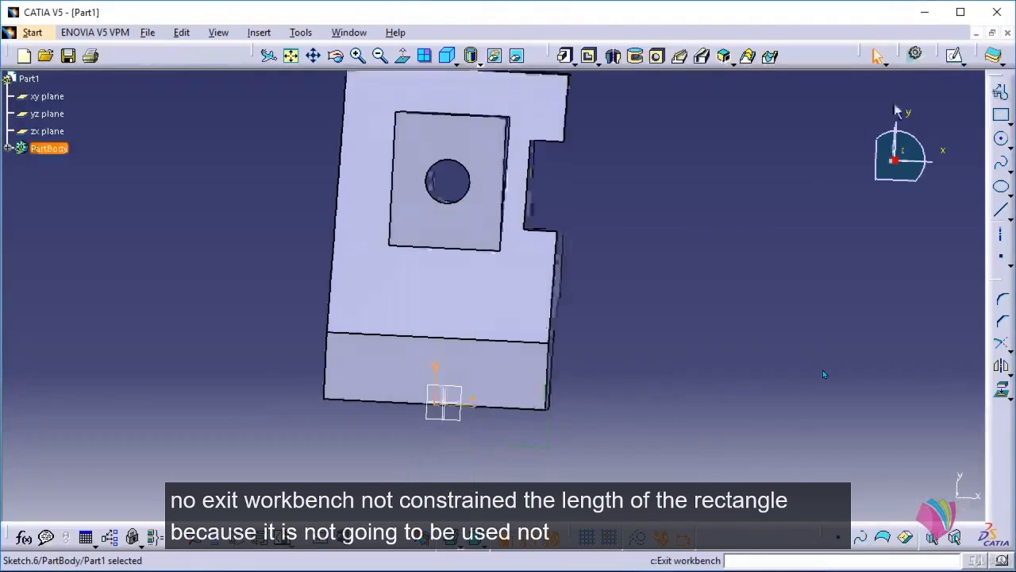
left_click(686, 234)
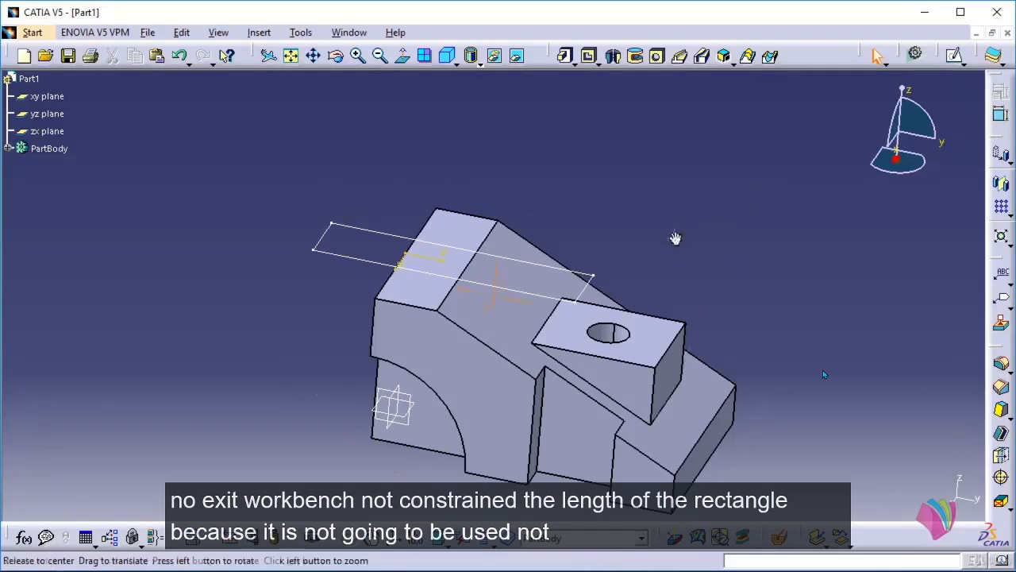
Start a pocket from the rectangle sketch and preview it with a Dimension limit of 10 mm depth.
middle_click_drag(674, 236, 641, 232)
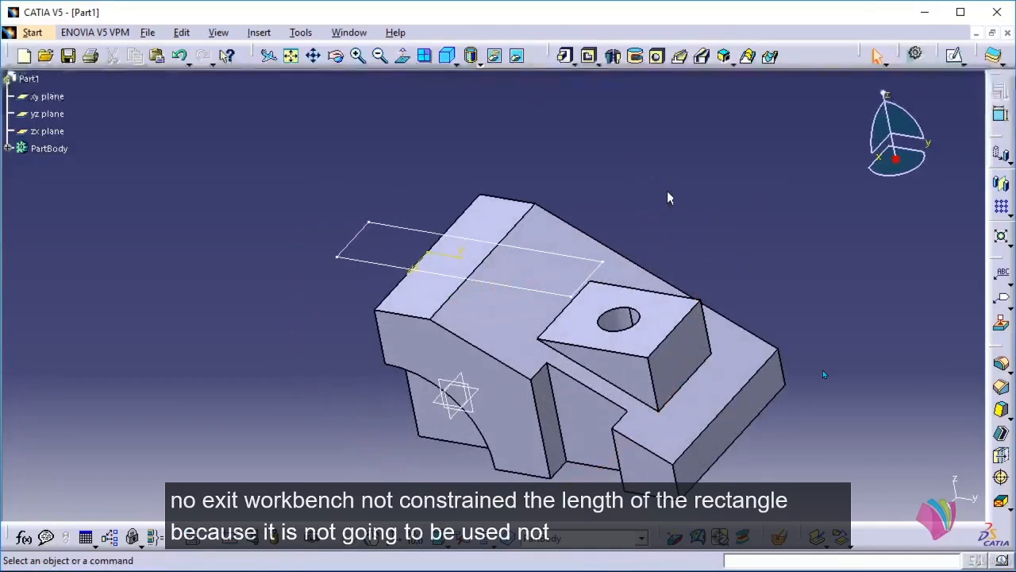
left_click(590, 55)
left_click(372, 225)
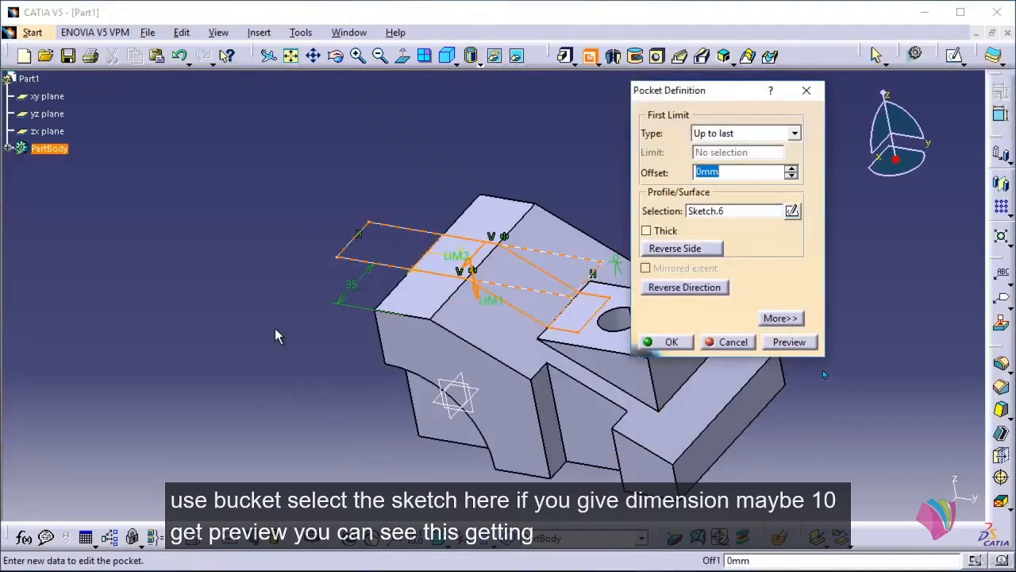
middle_click_drag(275, 328, 179, 319)
left_click(783, 131)
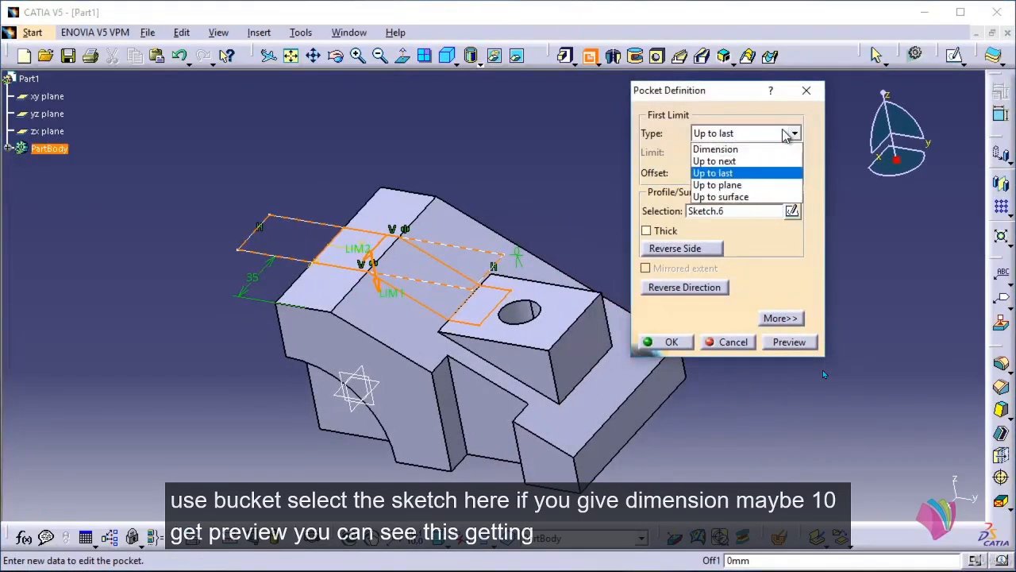
left_click(732, 149)
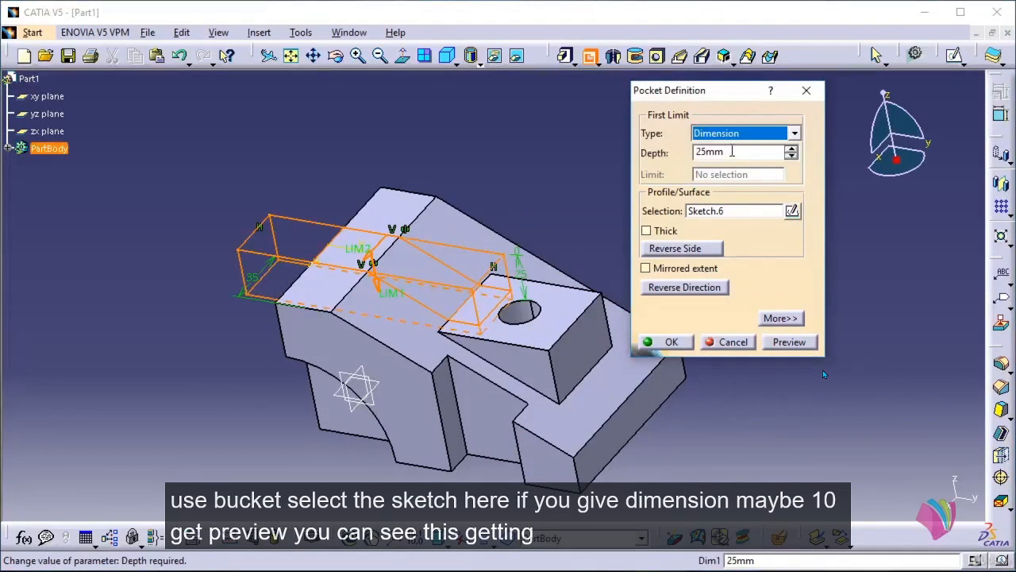
double_click(732, 151)
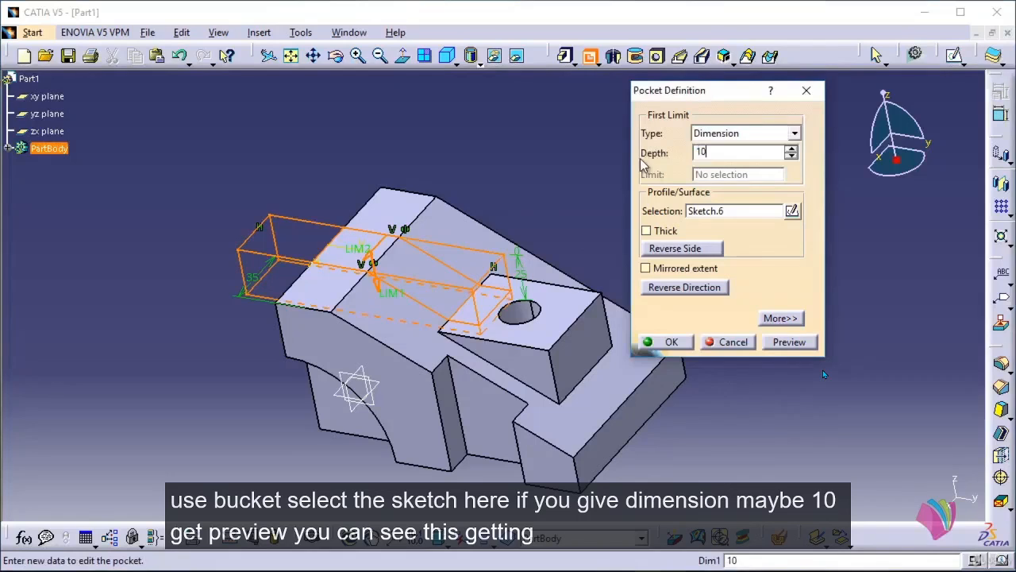
type("10")
left_click(806, 340)
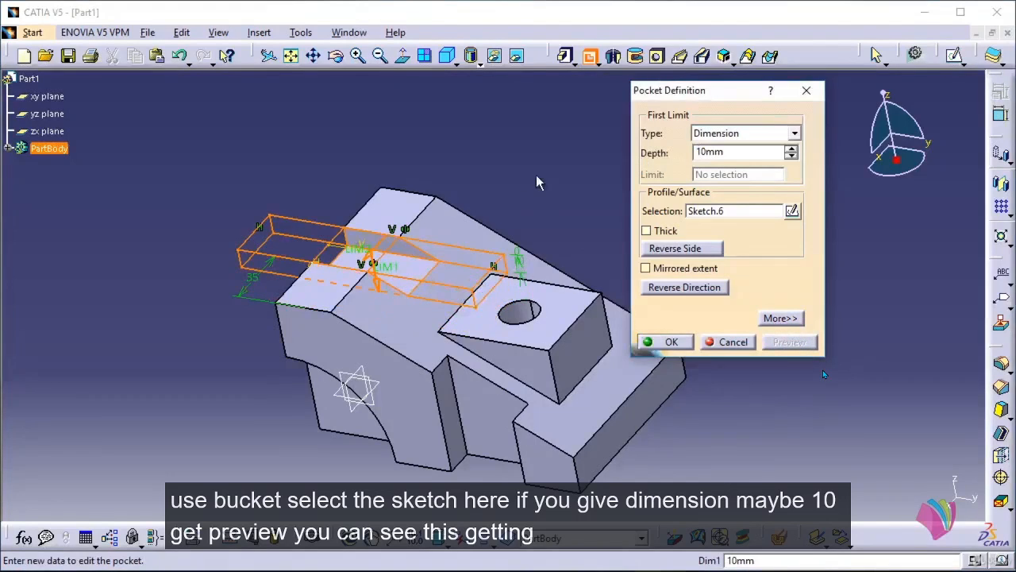
middle_click_drag(536, 175, 509, 214)
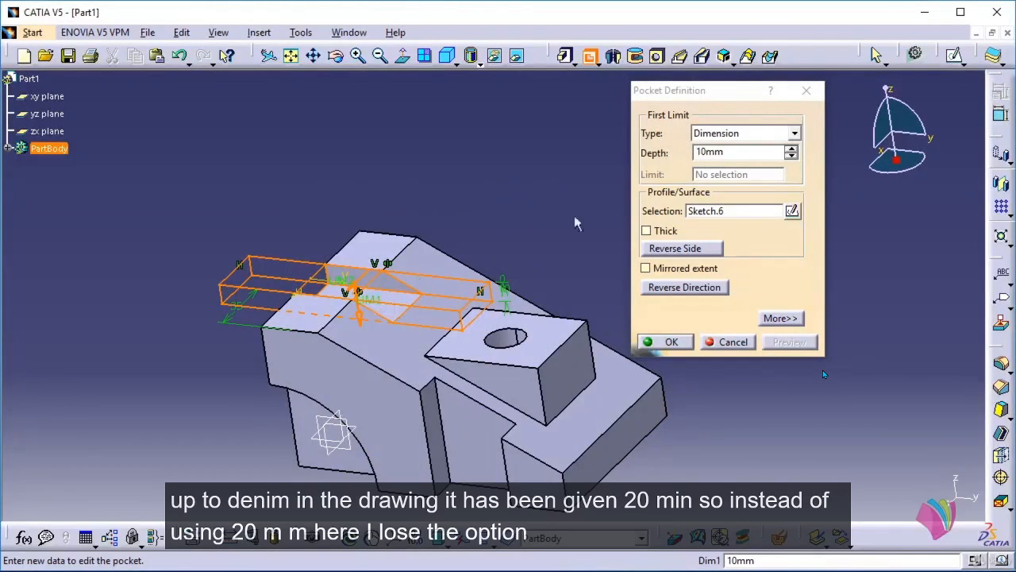
Set the pocket's limit type to Up to plane with the wedge's top face as limit, preview it and create the pocket.
left_click(794, 136)
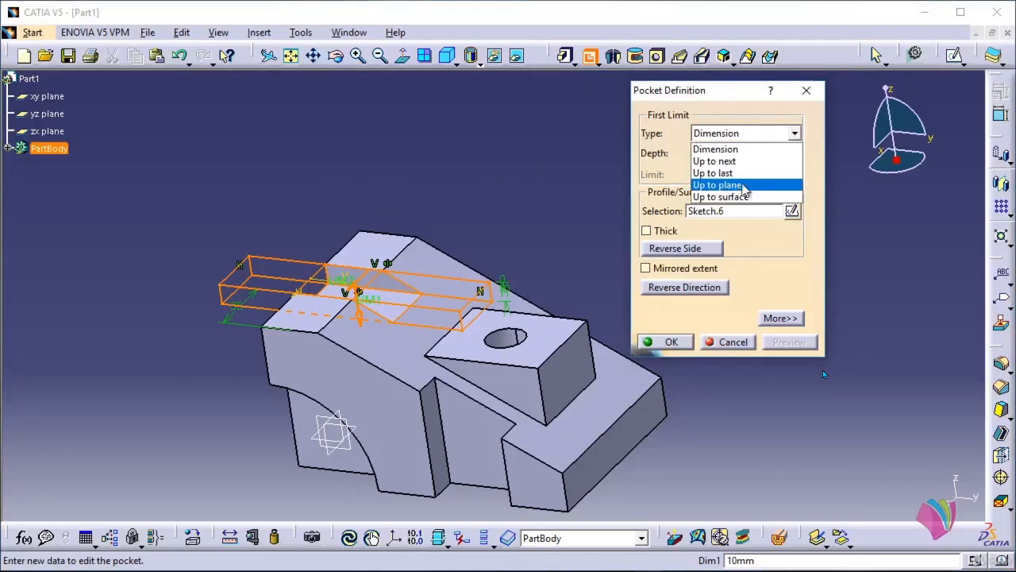
left_click(742, 185)
left_click(725, 157)
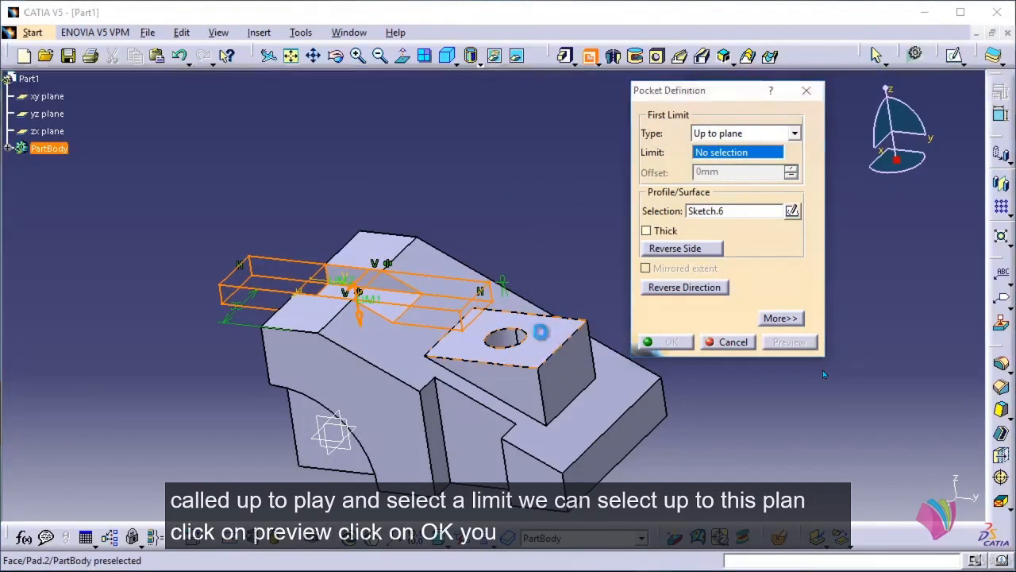
left_click(548, 336)
left_click(790, 343)
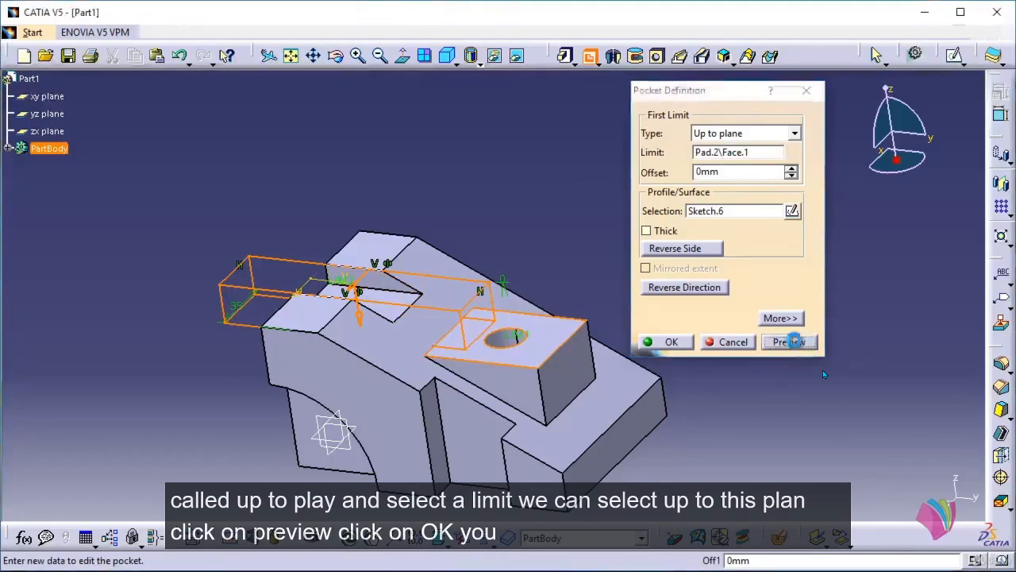
left_click(671, 344)
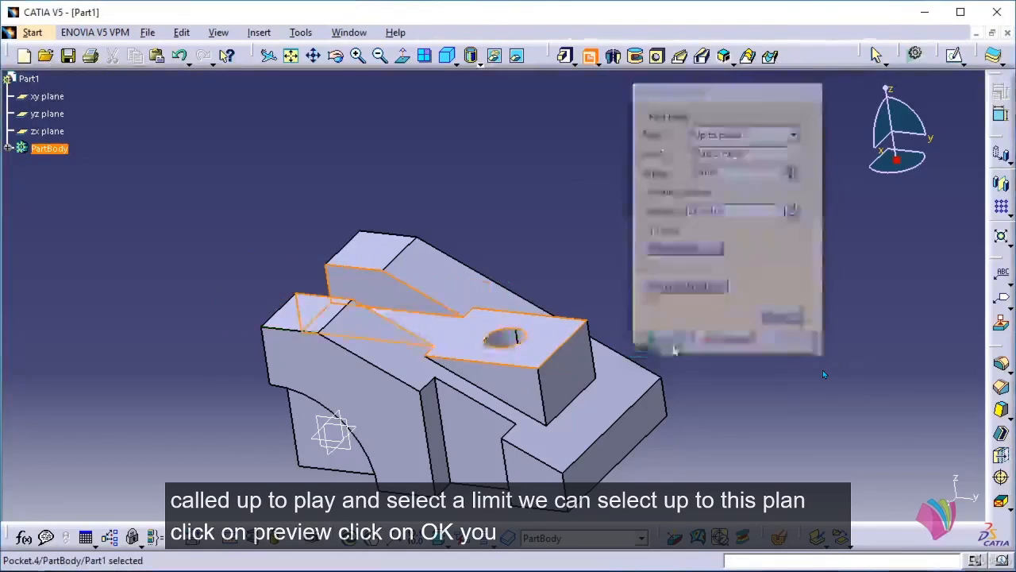
Inspect the block and its new slot from several angles and in isometric view.
middle_click_drag(519, 190, 543, 224)
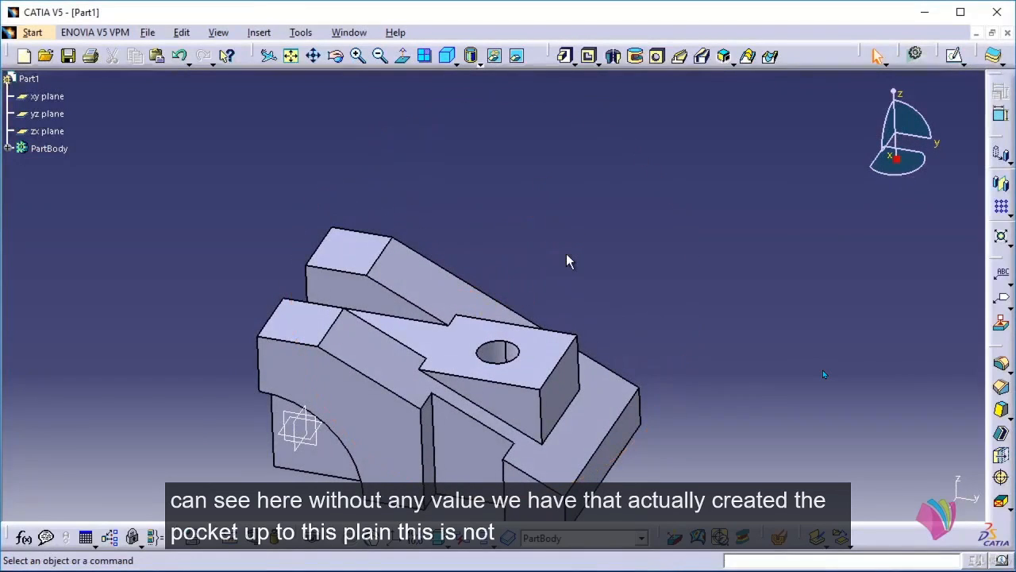
middle_click_drag(496, 268, 586, 204)
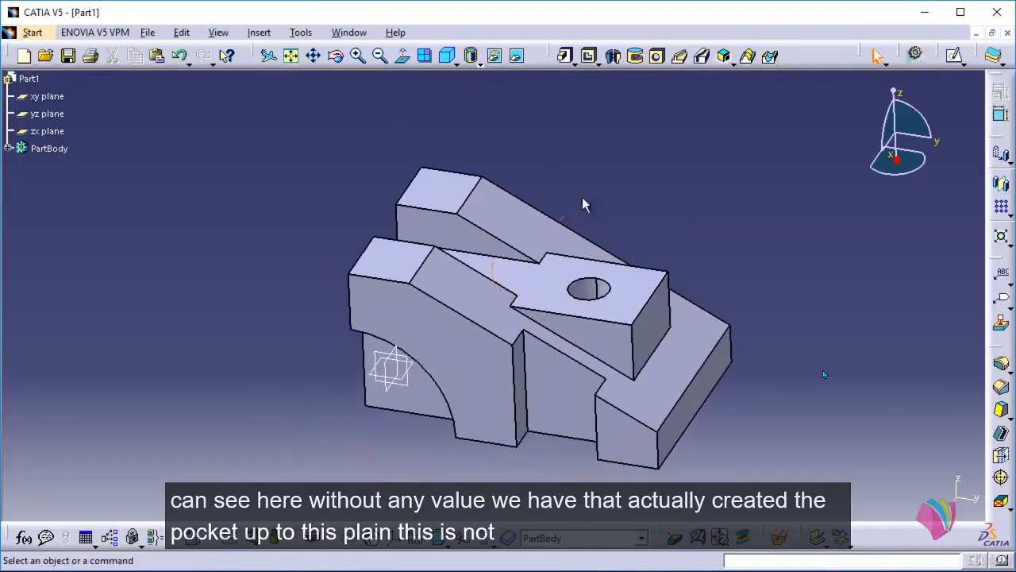
middle_click_drag(547, 293, 347, 369)
middle_click_drag(710, 420, 798, 391)
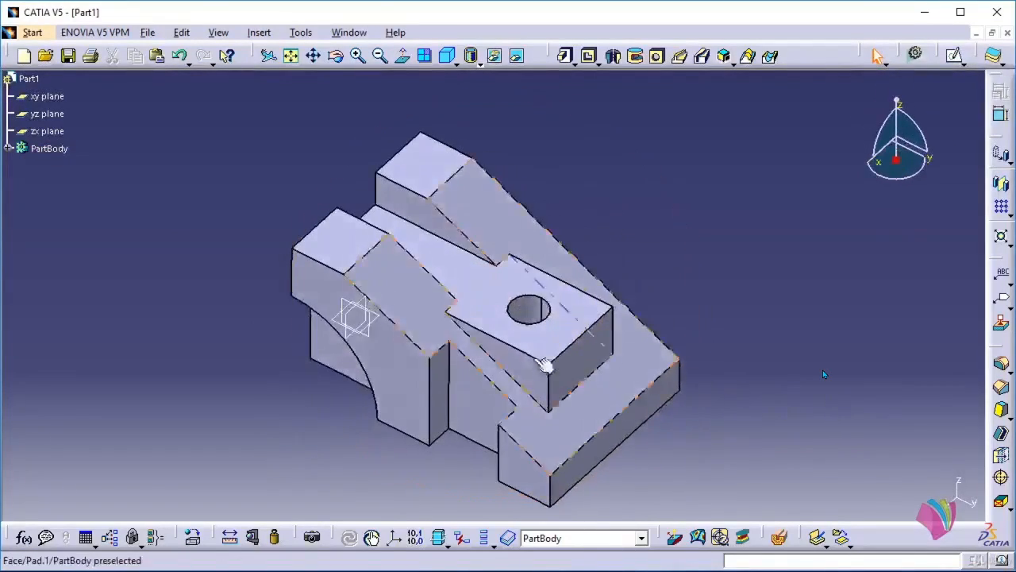
left_click(447, 57)
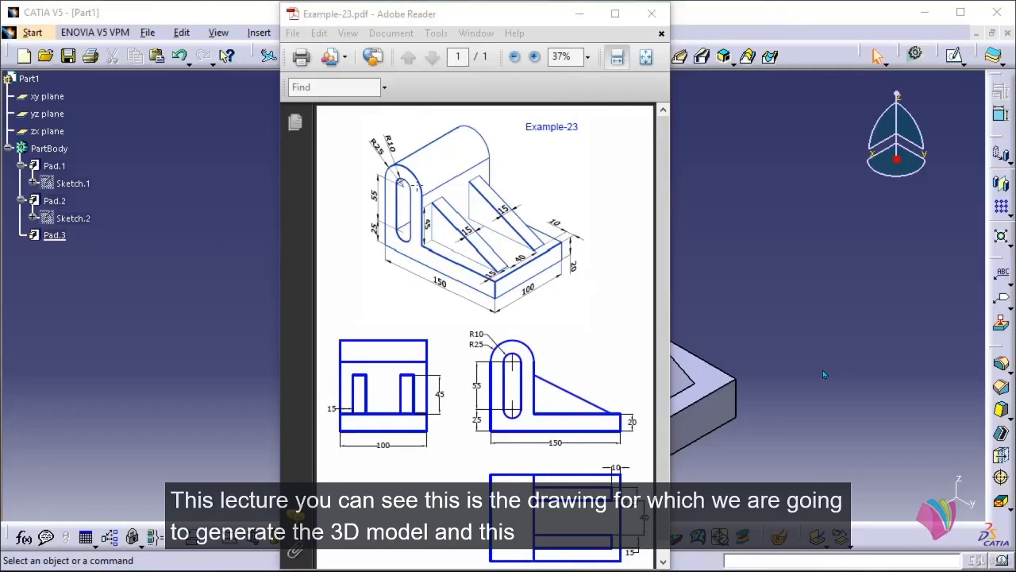
Minimize the Example-23 drawing and close the ribbed bracket part without saving its changes.
left_click(579, 13)
middle_click_drag(332, 353, 452, 366)
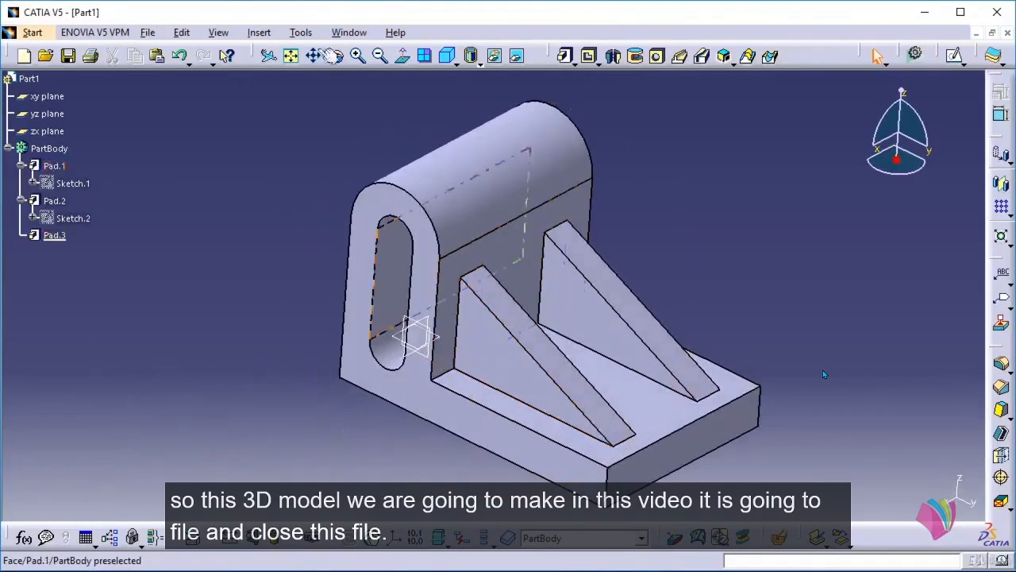
left_click(148, 32)
left_click(191, 106)
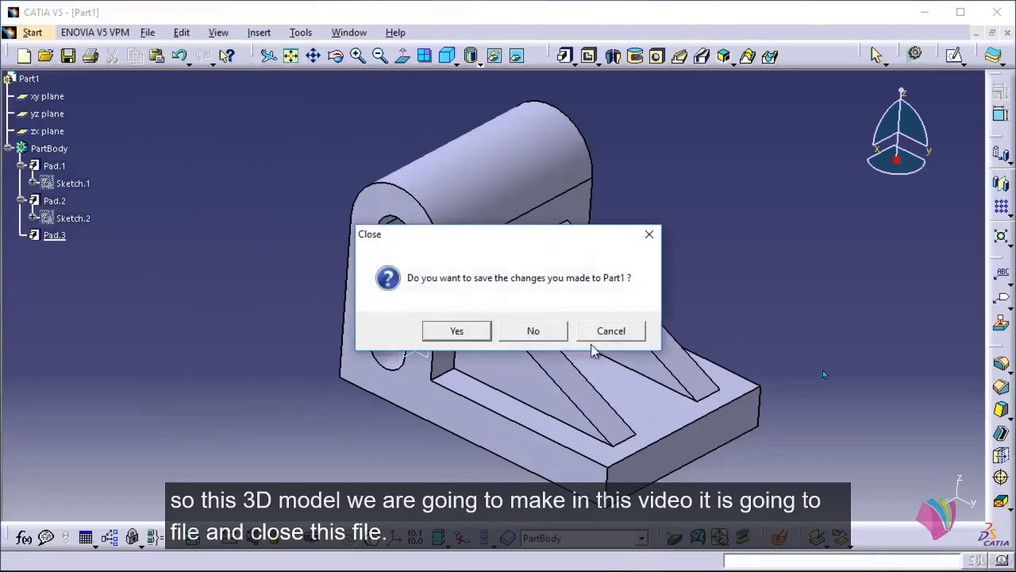
left_click(548, 337)
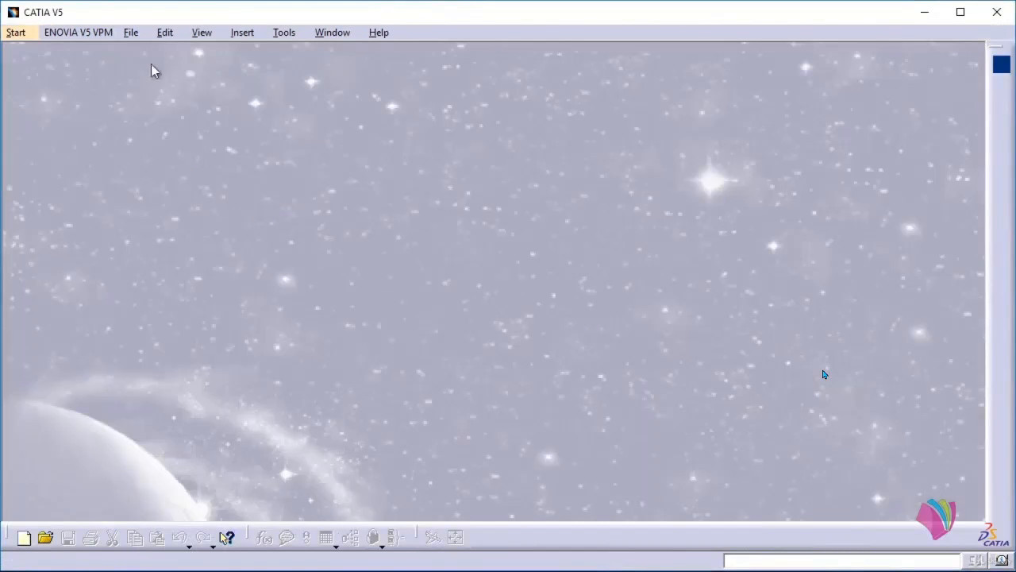
Create a new document of type Part and accept the new part settings.
left_click(132, 33)
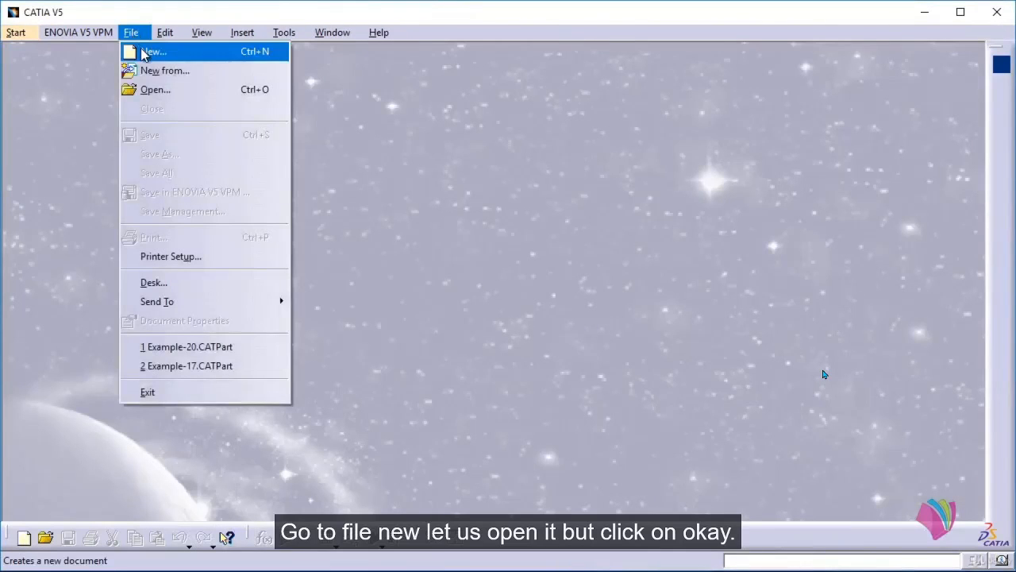
left_click(151, 52)
left_click(397, 158)
key("k")
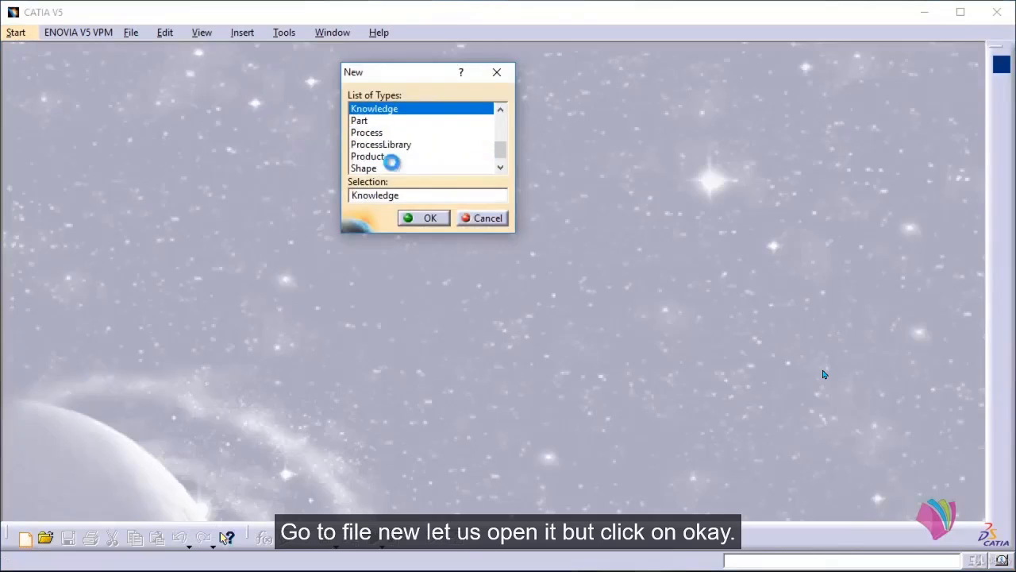
left_click(373, 121)
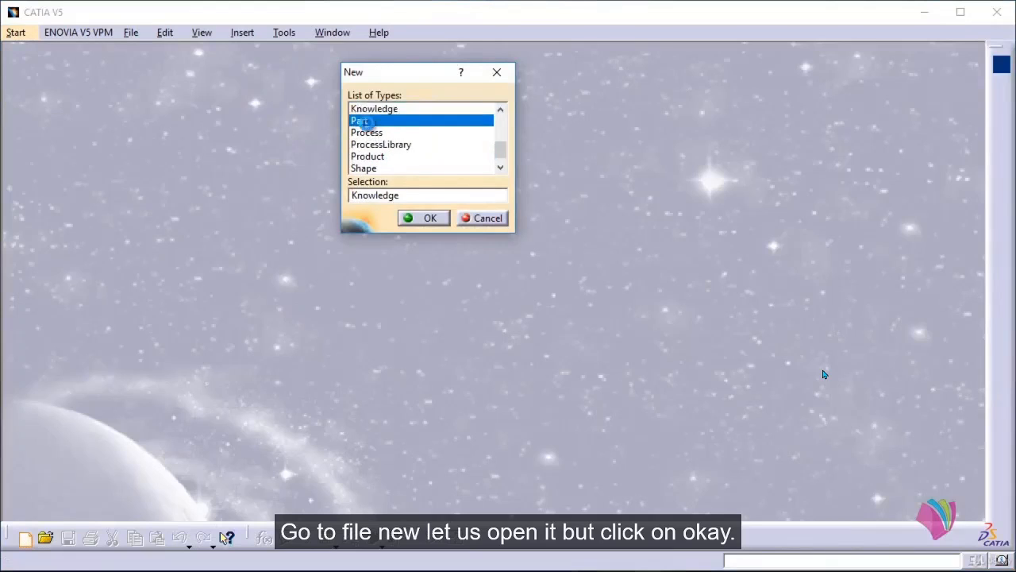
left_click(428, 218)
left_click(900, 493)
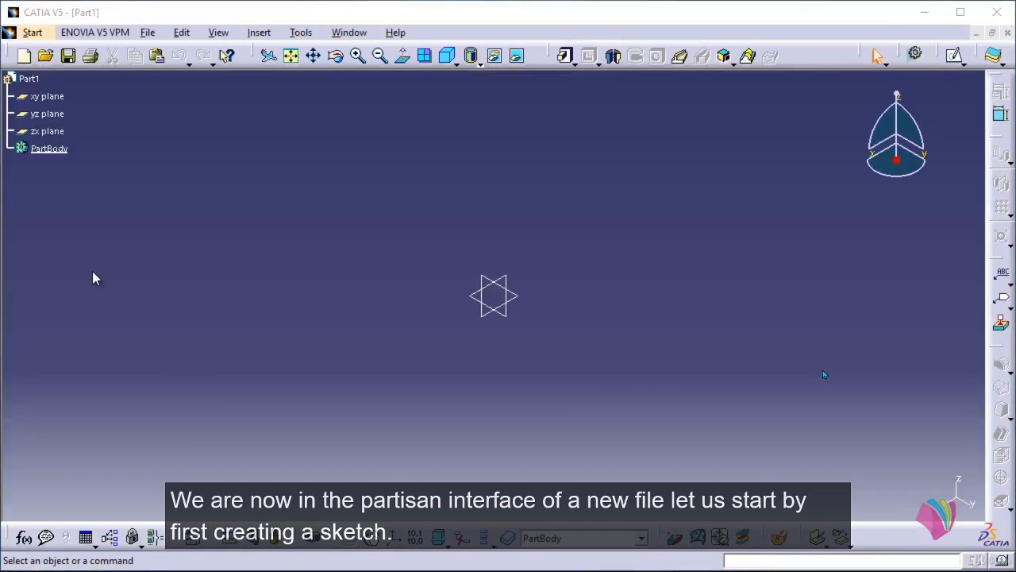
Sketch a closed L-shaped profile from the origin on the yz plane, about 153 mm long and 86 mm high, with a 28 mm thick foot.
left_click(954, 55)
left_click(508, 316)
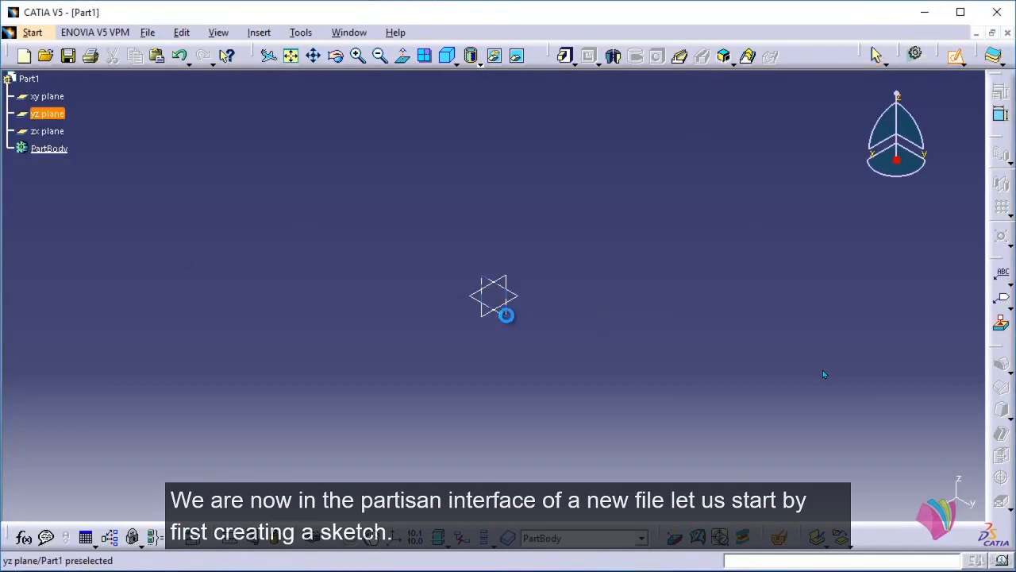
left_click(1002, 92)
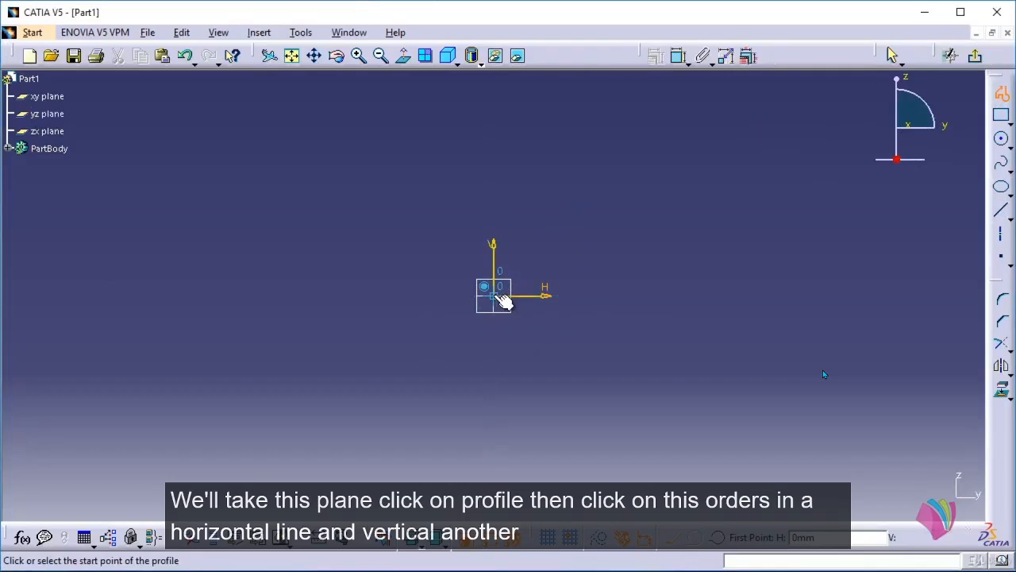
left_click(500, 296)
left_click(779, 296)
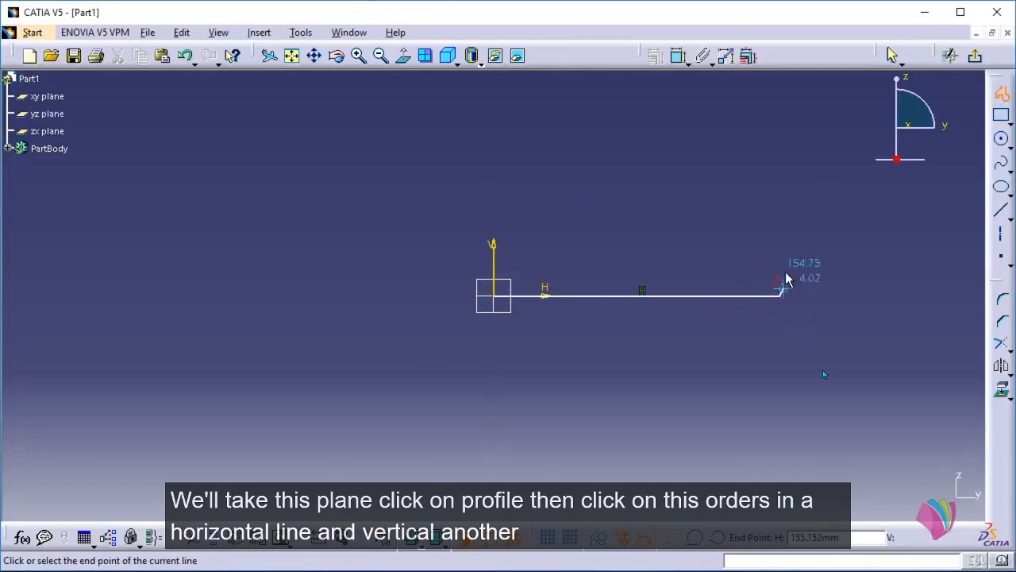
left_click(780, 244)
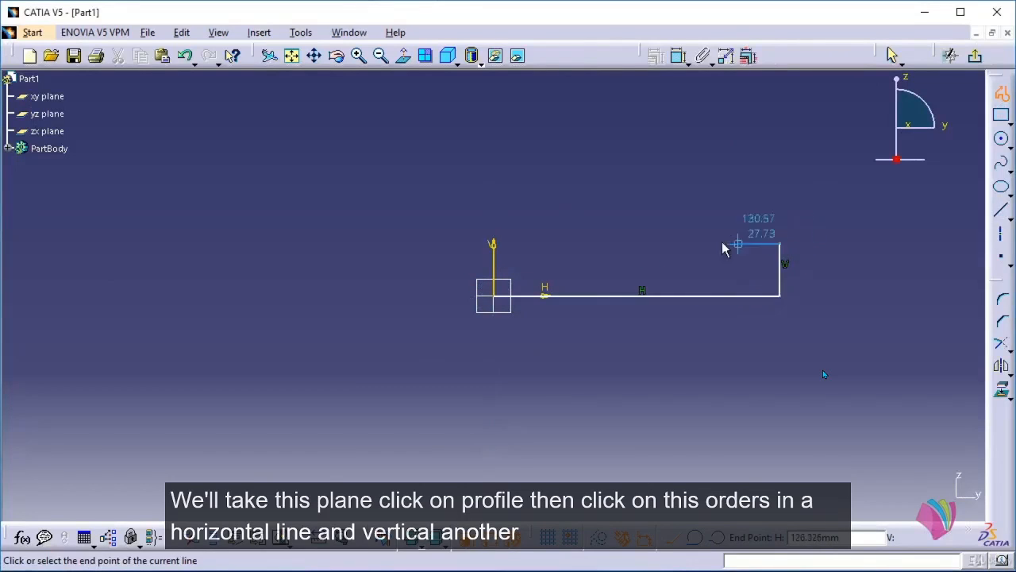
left_click(617, 244)
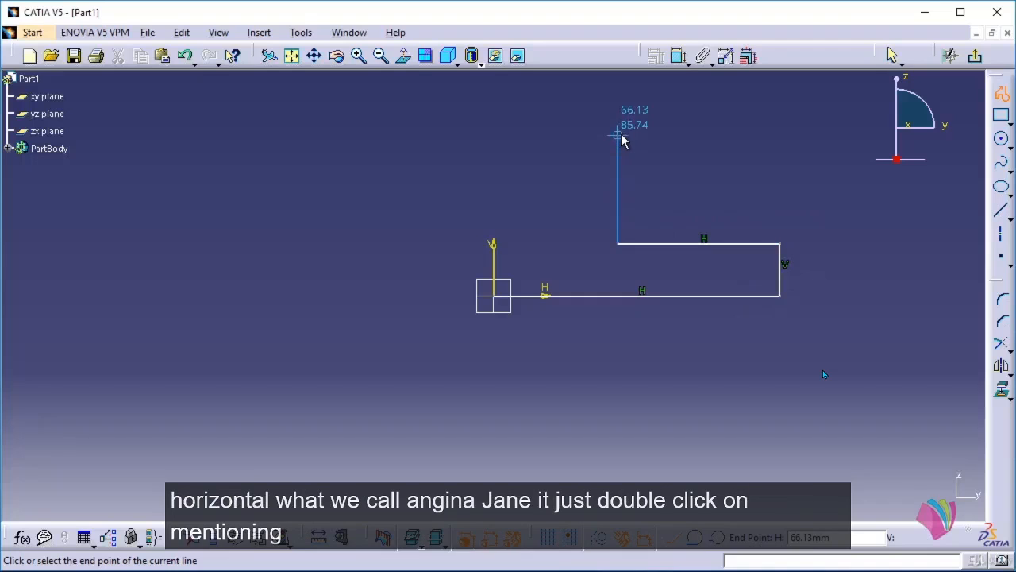
left_click(618, 135)
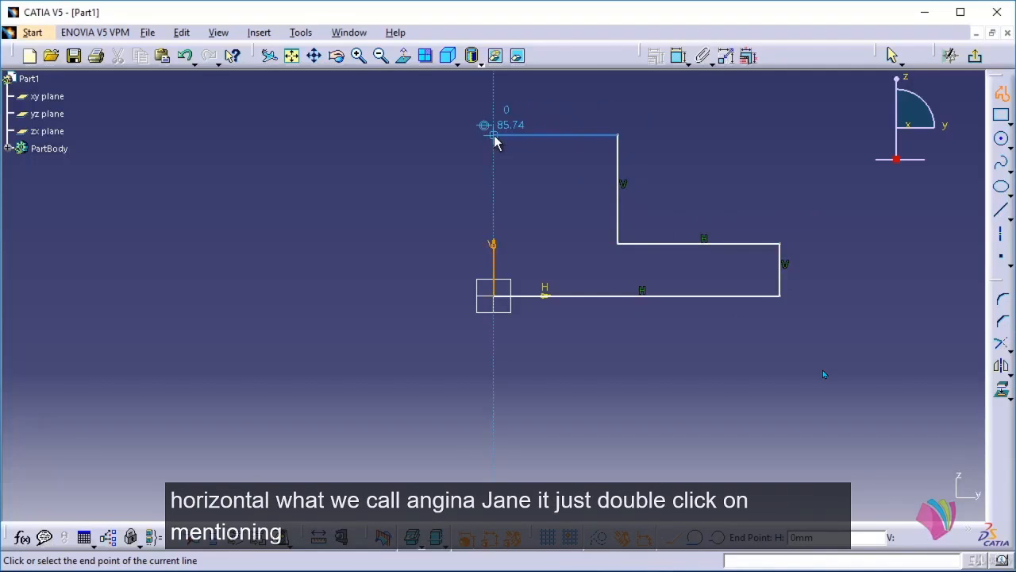
left_click(494, 135)
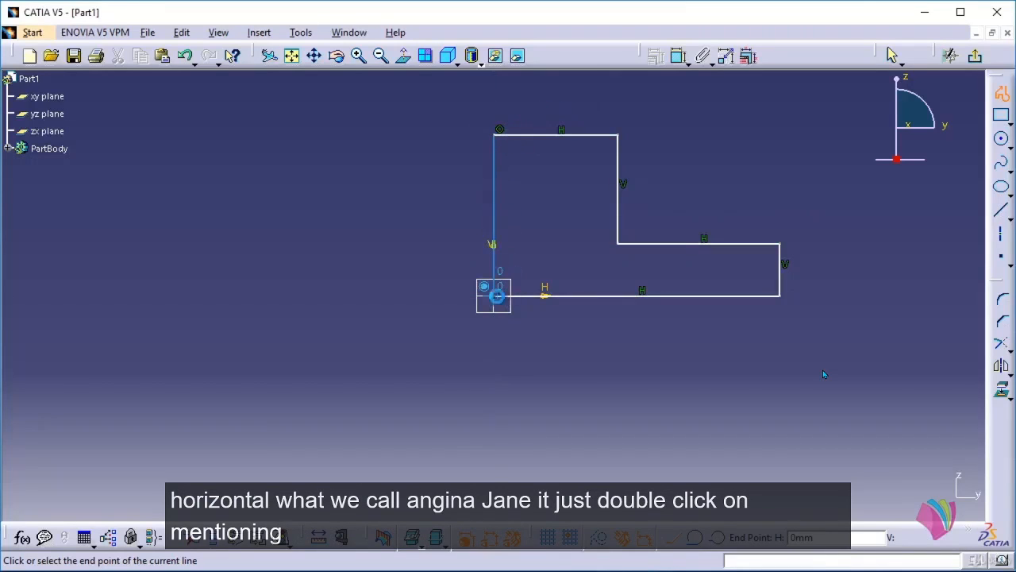
left_click(494, 296)
middle_click_drag(598, 332, 449, 372)
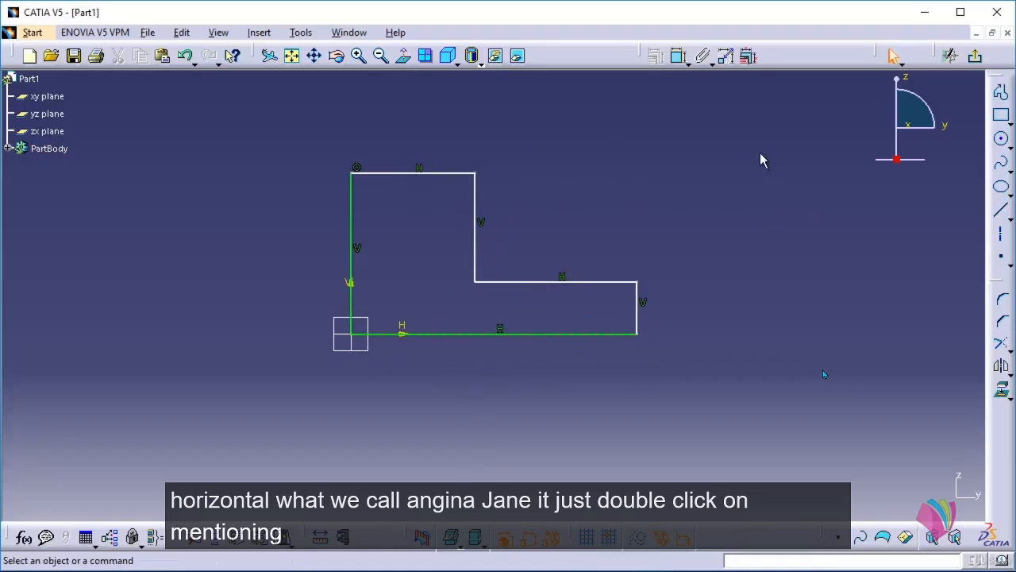
Dimension the L-profile's foot thickness to 20 mm and its total base length to 150 mm.
left_click(679, 56)
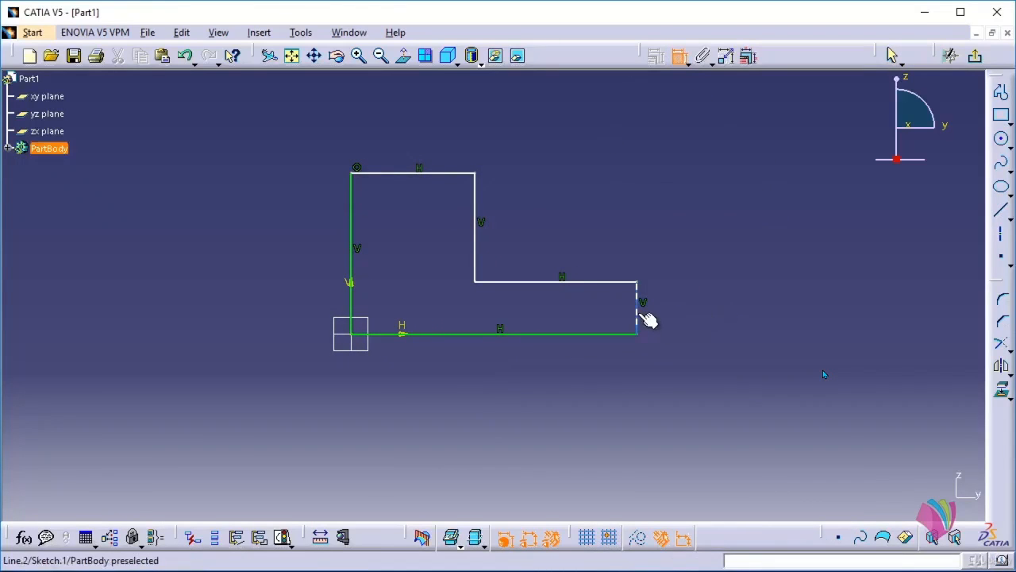
left_click(640, 318)
double_click(729, 288)
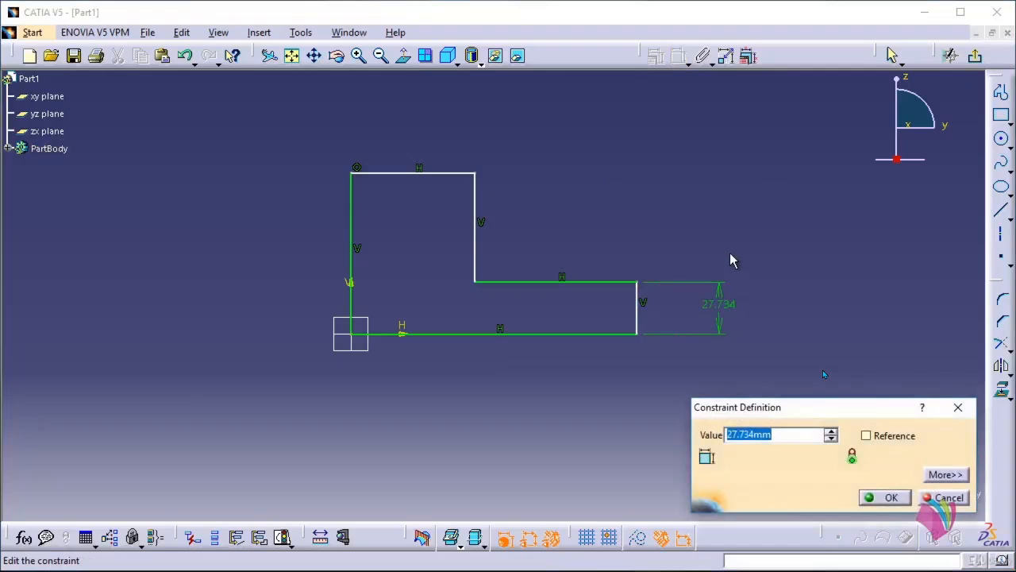
type("20")
key("Return")
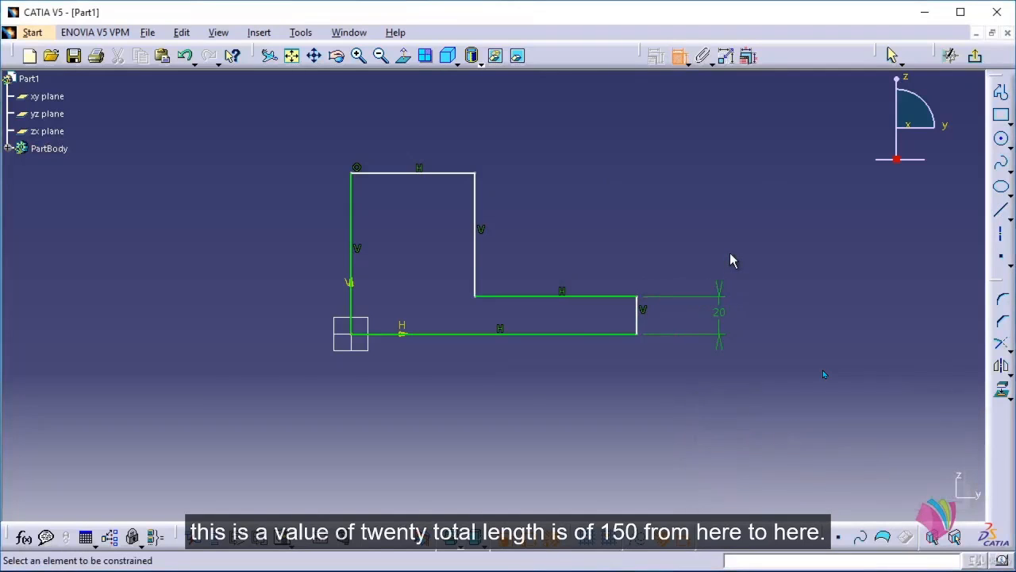
left_click(561, 334)
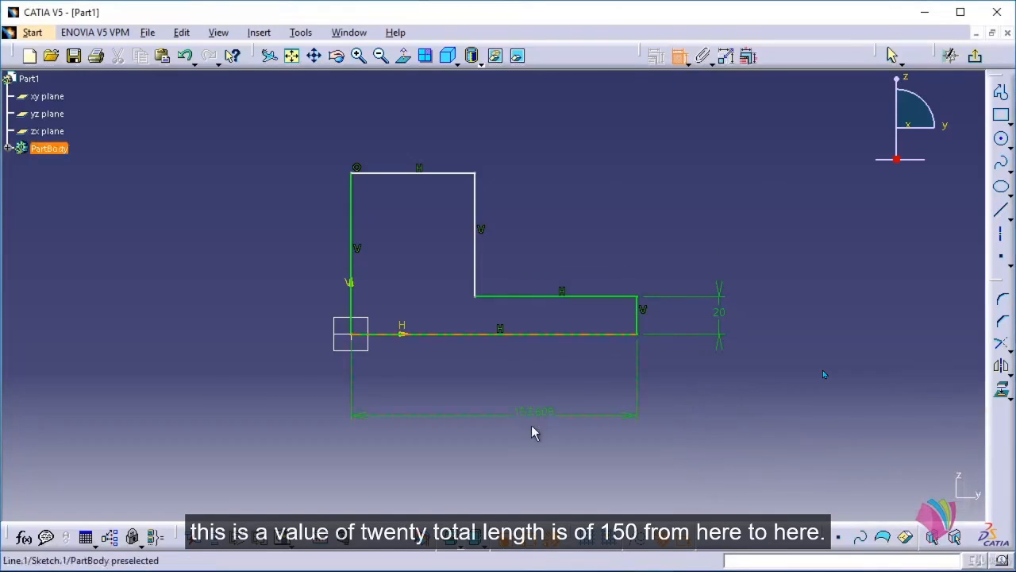
double_click(535, 411)
type("150")
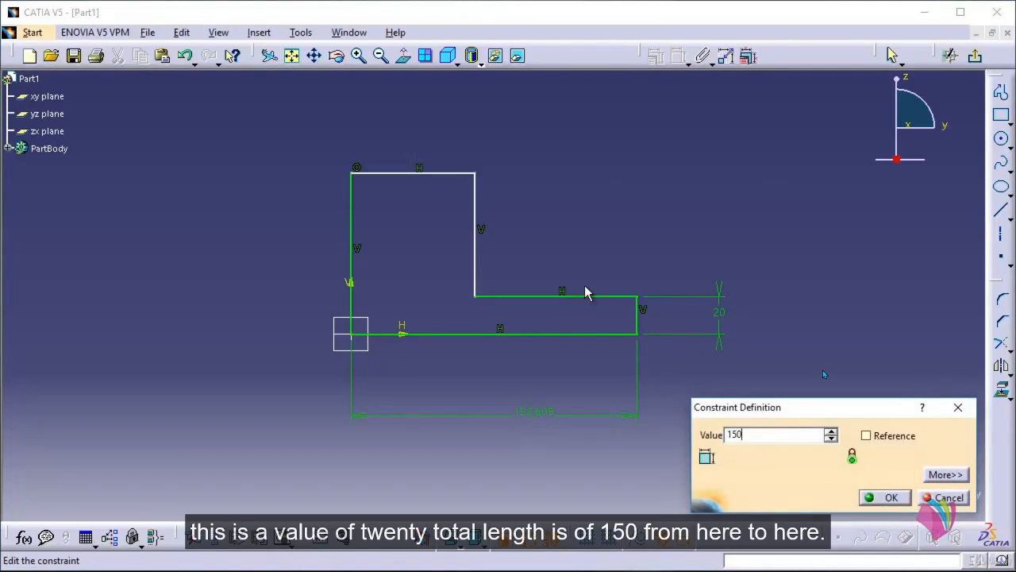
key("Return")
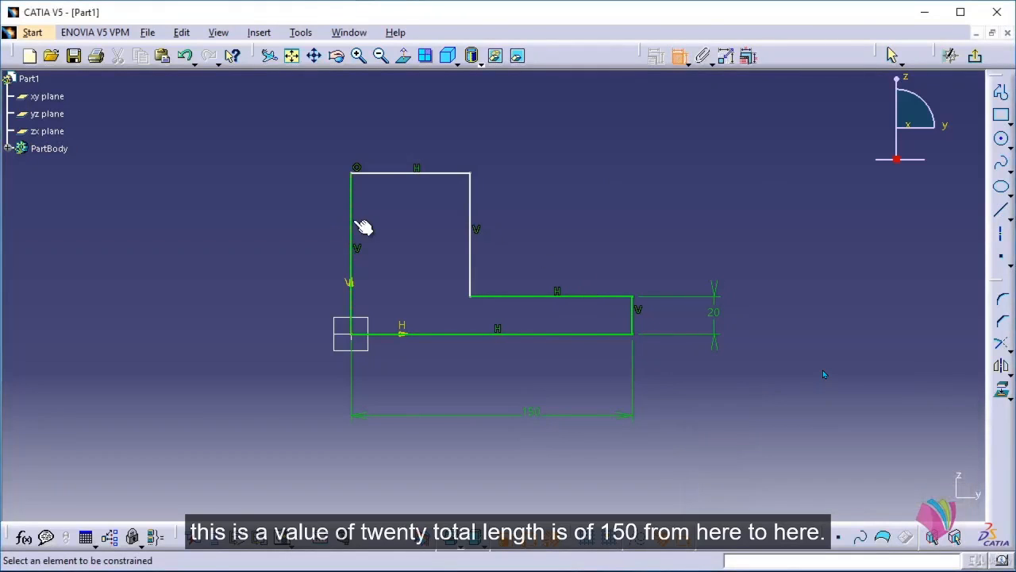
Dimension the L-profile's overall height as 25+55 mm and the width of its upright's top edge to 50 mm.
left_click(352, 225)
double_click(262, 219)
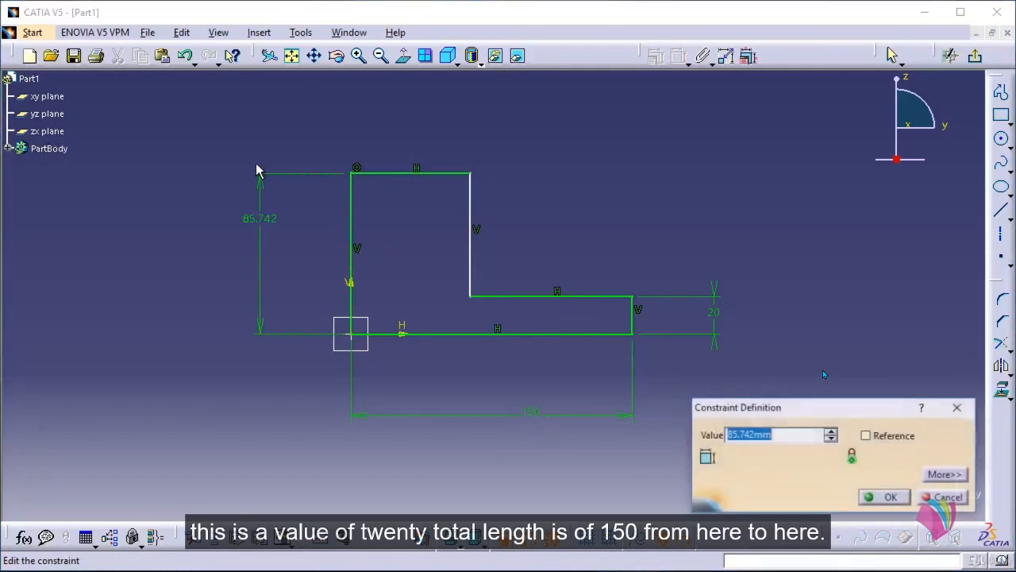
type("2")
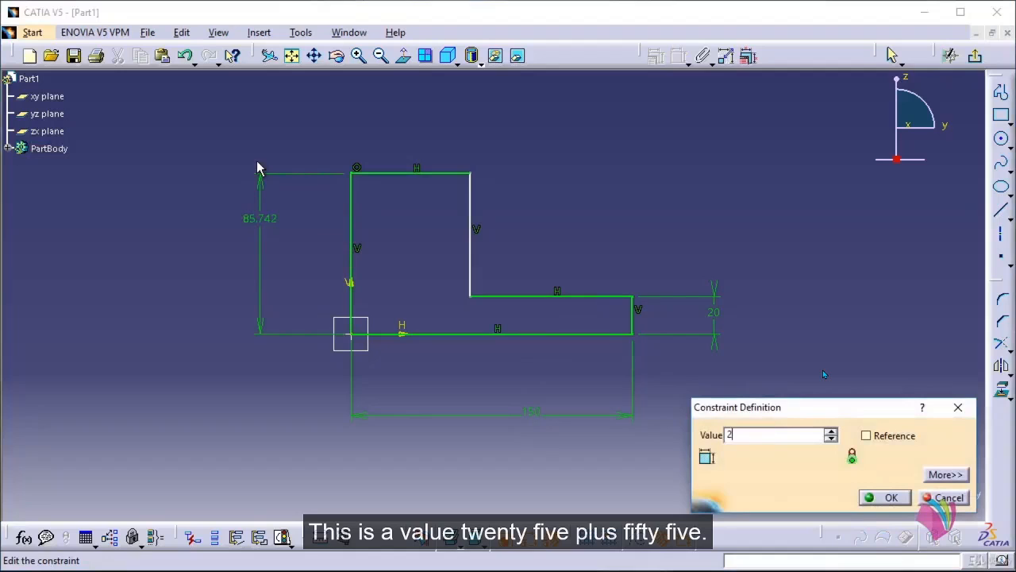
type("5+55")
key("Return")
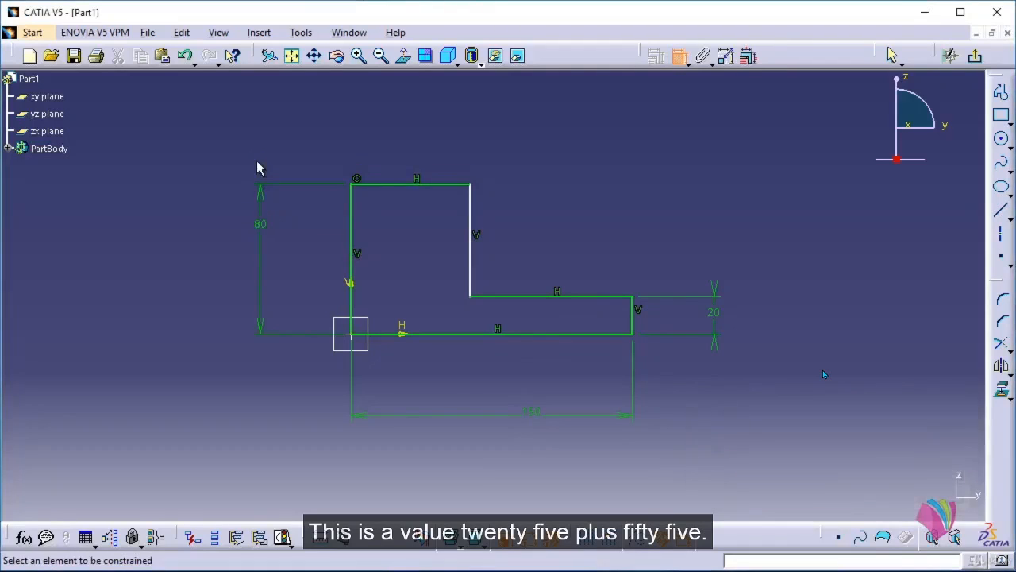
left_click(456, 185)
left_click(447, 139)
double_click(446, 132)
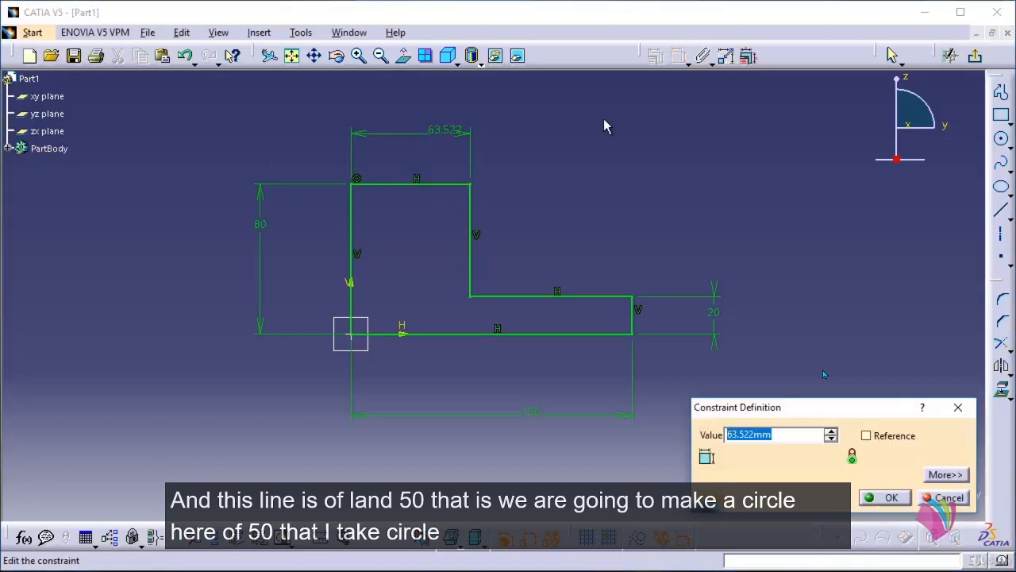
type("50")
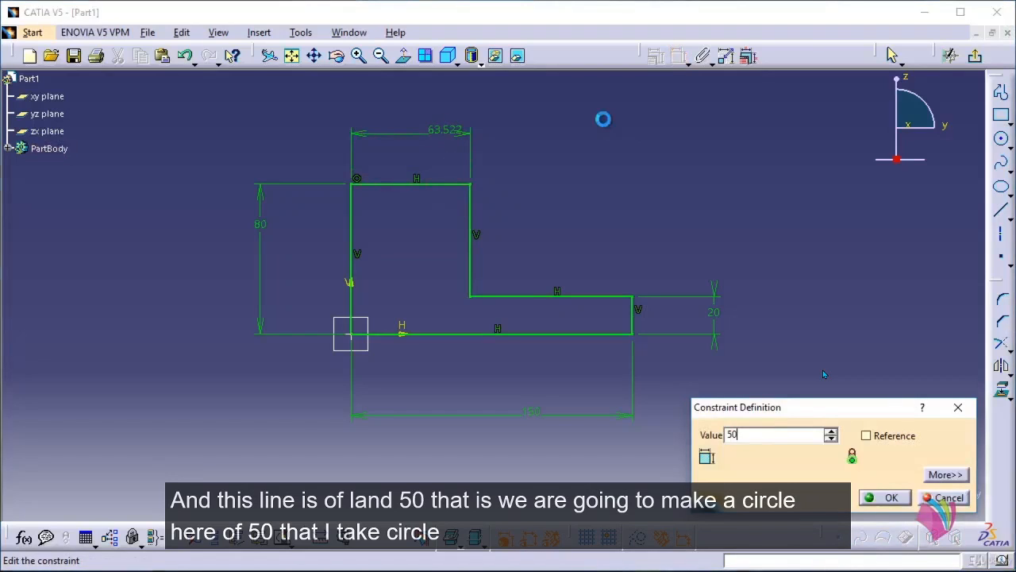
key("Return")
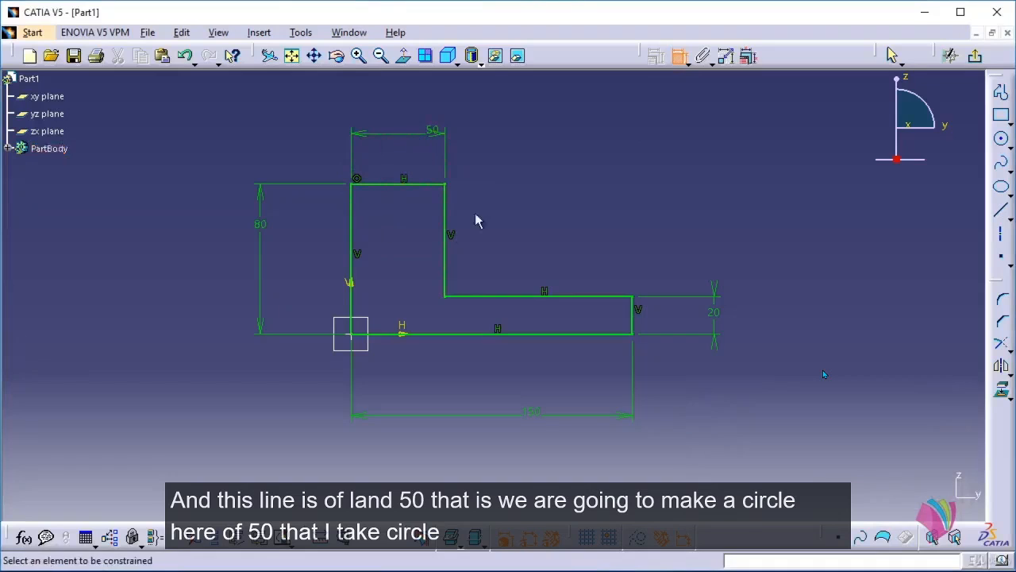
Draw a circle over the upright's top edge and constrain its centre to be coincident with that edge.
left_click(1001, 138)
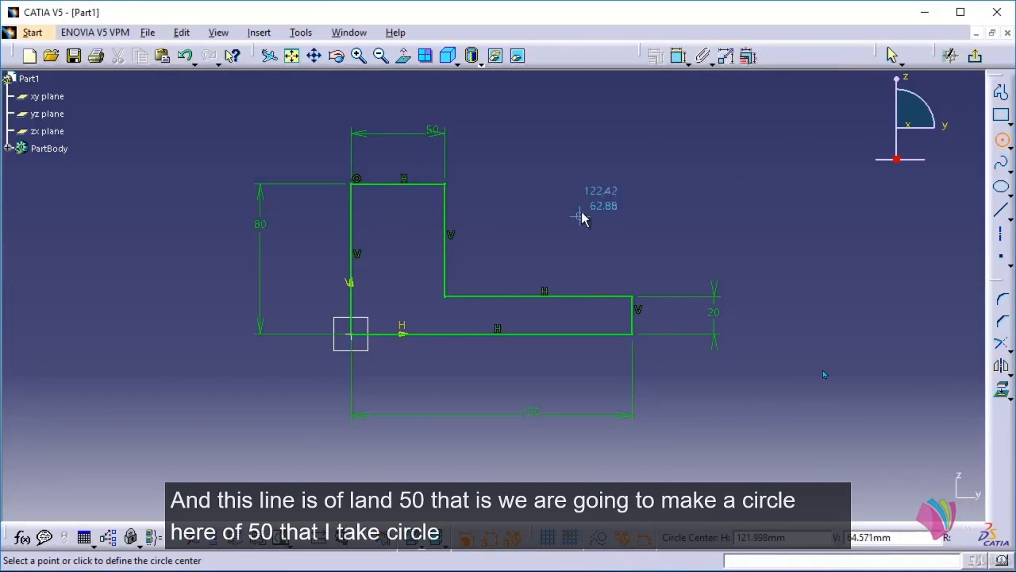
left_click(396, 164)
left_click(404, 195)
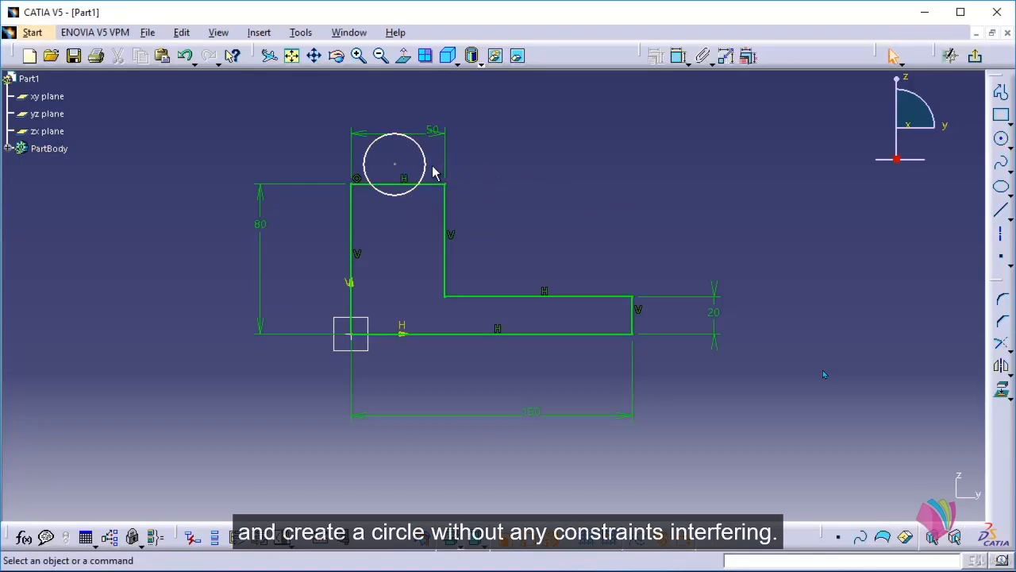
left_click(396, 165)
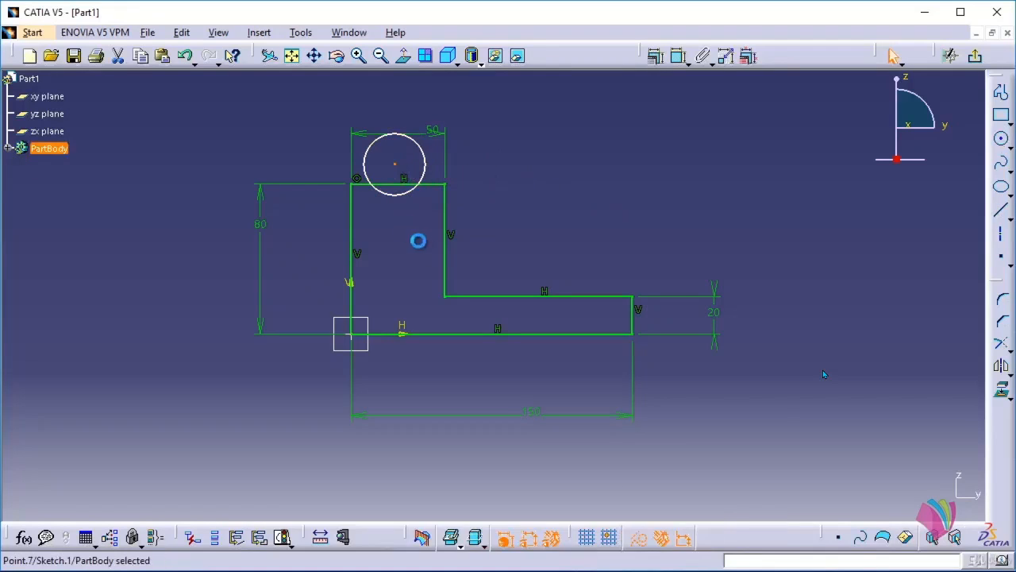
left_click(441, 185, "ctrl")
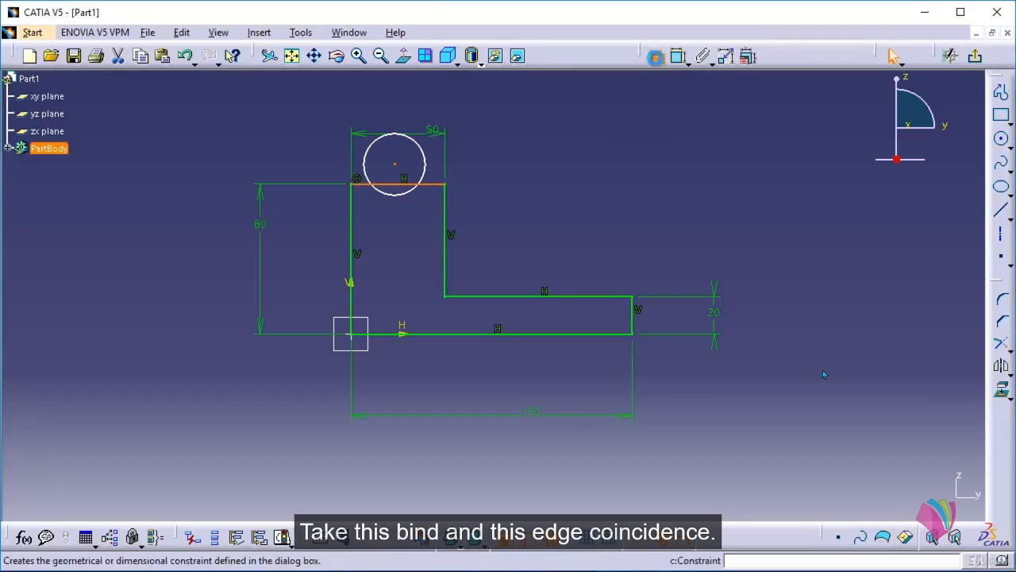
left_click(655, 56)
left_click(874, 193)
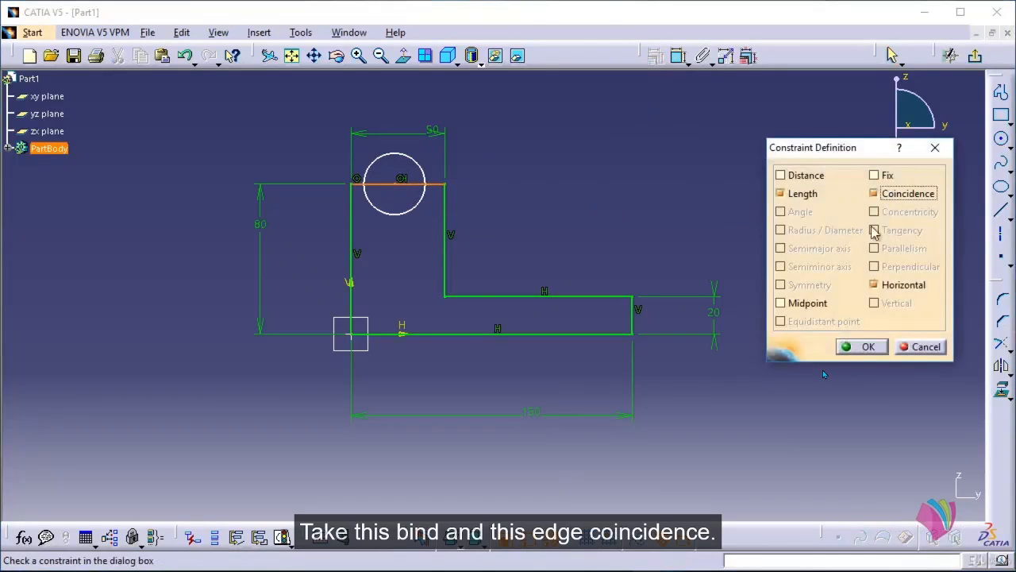
left_click(864, 346)
Constrain the circle to be tangent to the upright's vertical edge above the foot.
left_click(424, 191)
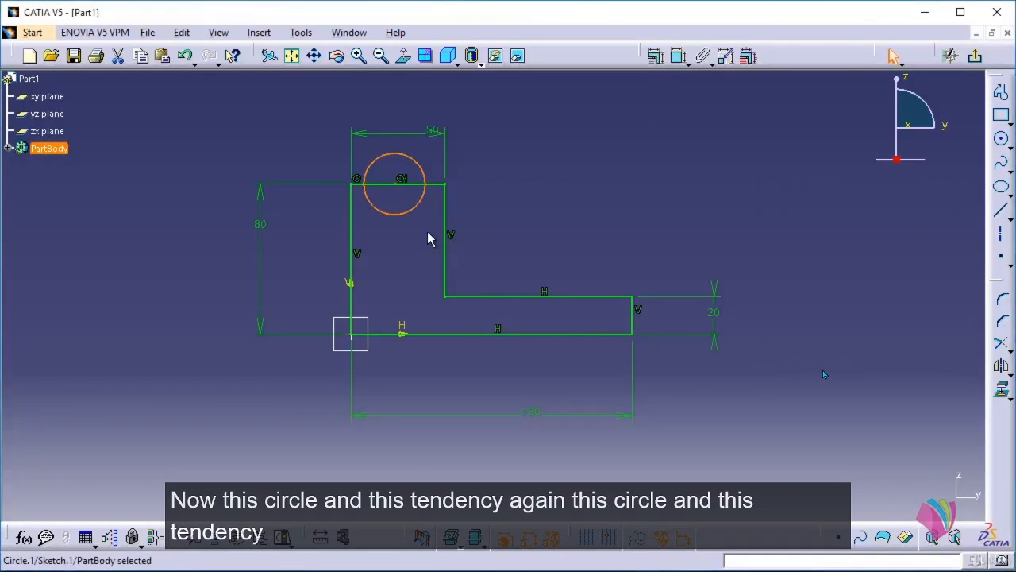
left_click(447, 224, "ctrl")
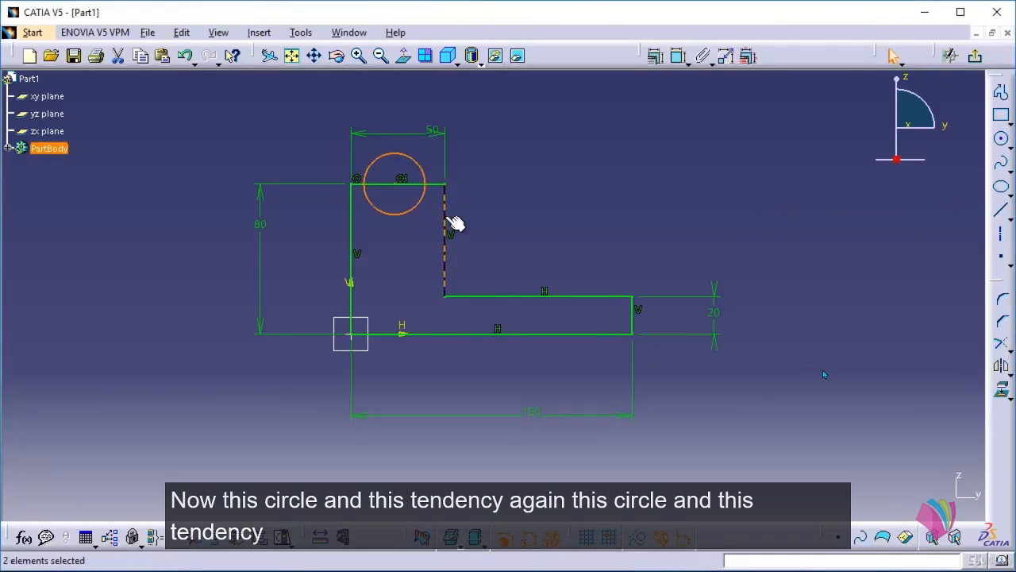
left_click(677, 56)
left_click(902, 230)
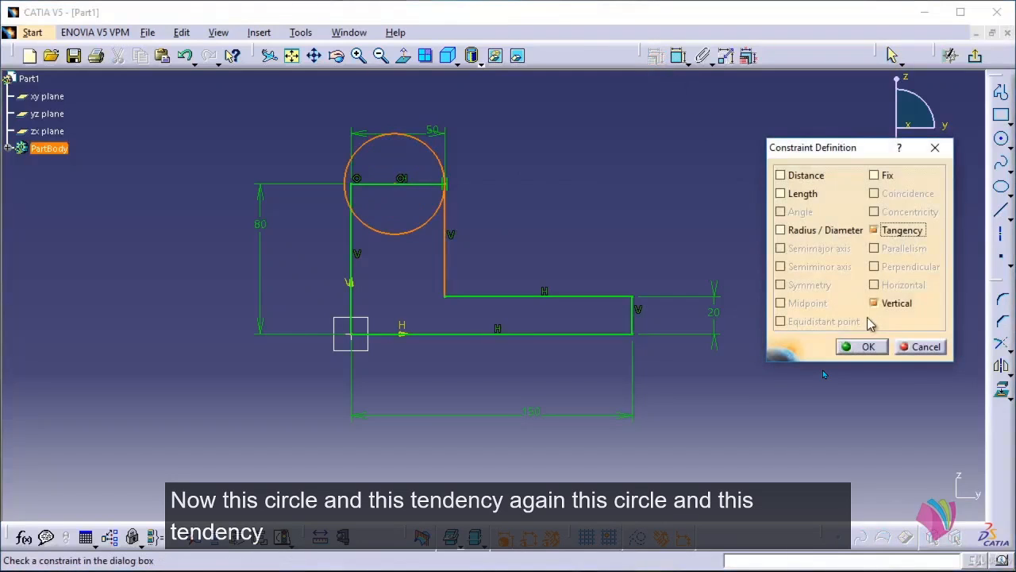
left_click(862, 346)
Constrain the circle to be tangent to the upright's vertical edge through the origin.
left_click(357, 154)
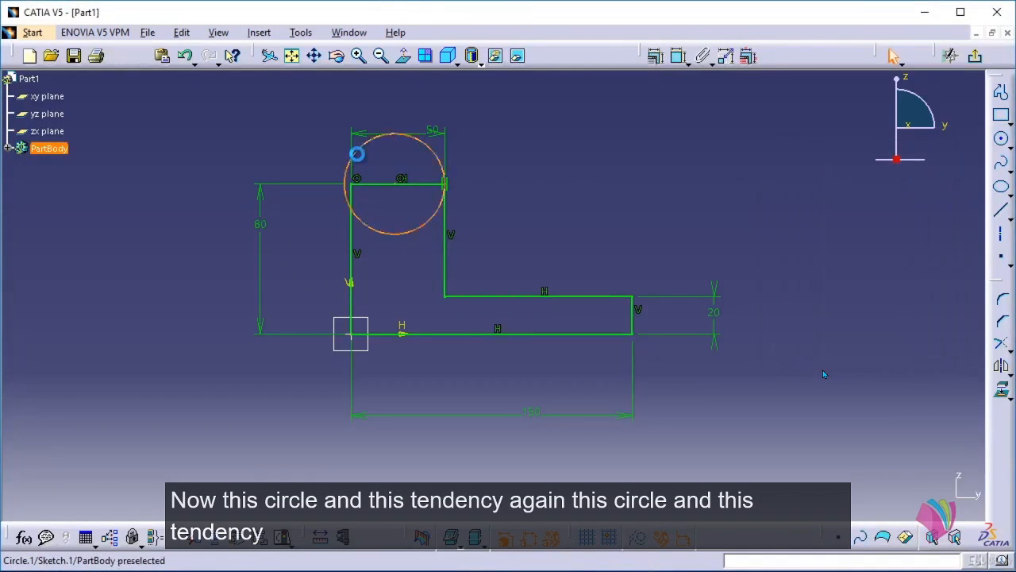
left_click(351, 237, "ctrl")
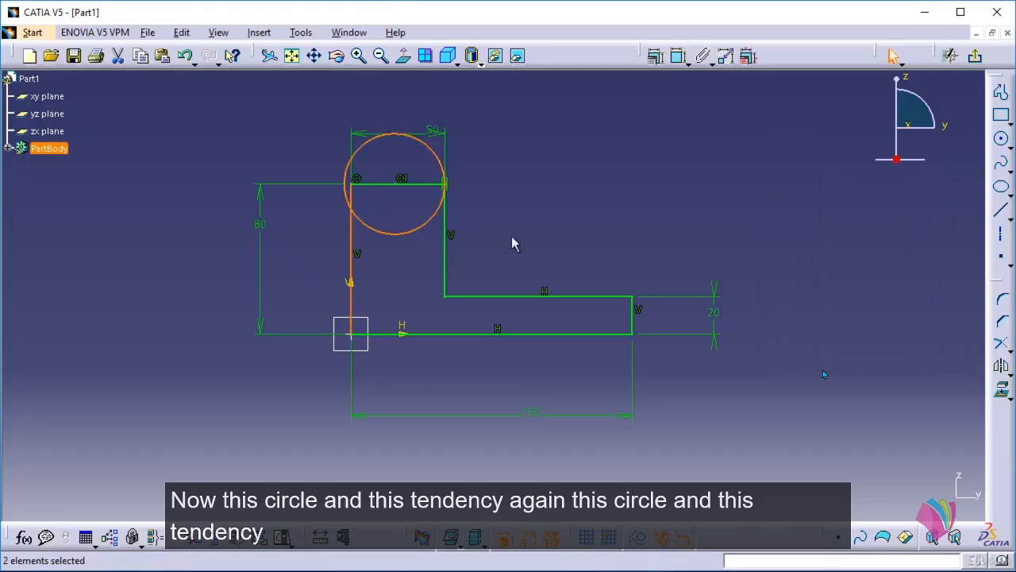
left_click(656, 57)
left_click(901, 230)
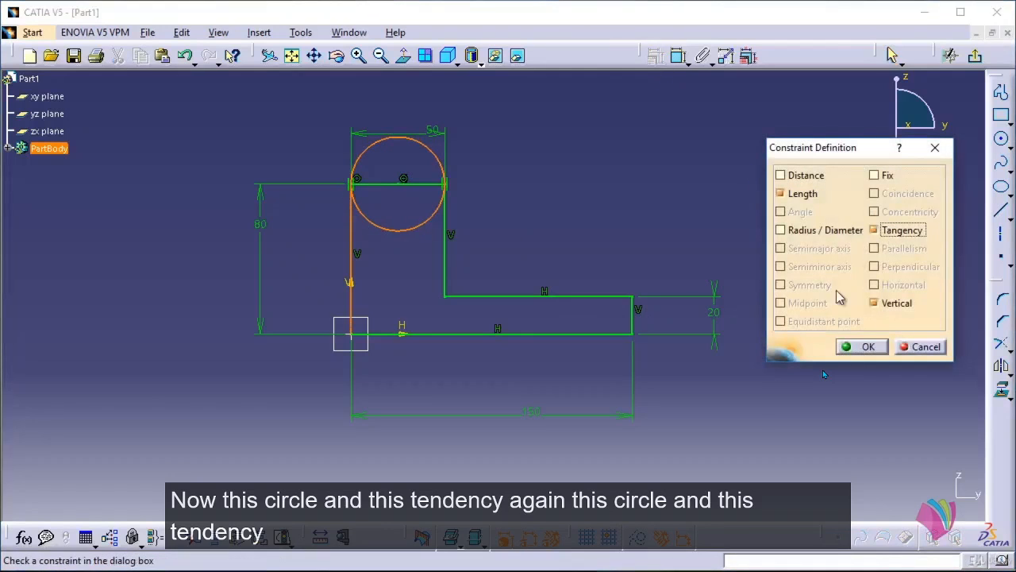
Apply the tangency between the circle and the outer vertical line, and trim away the circle's lower half with Quick Trim.
left_click(862, 346)
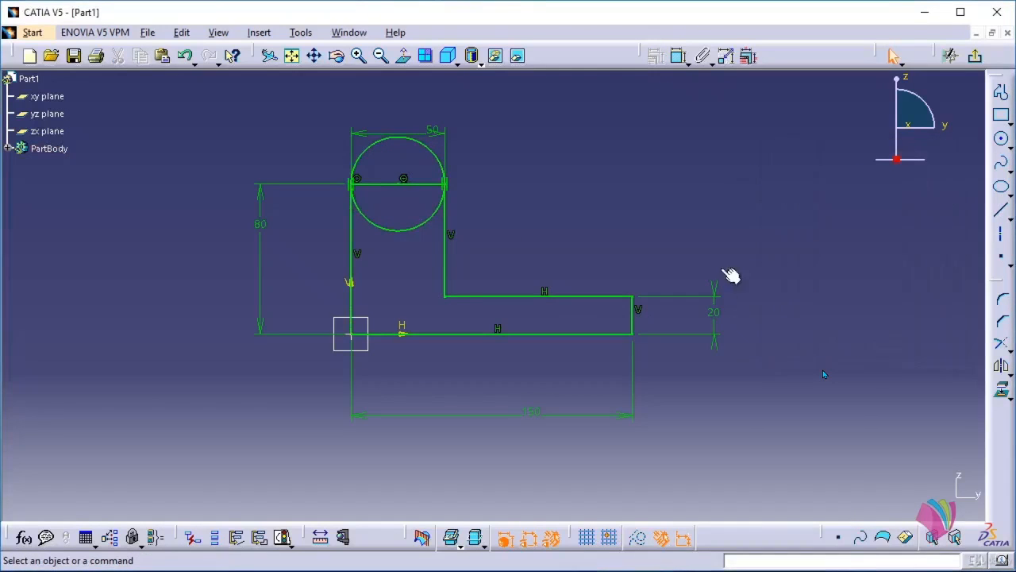
left_click(1007, 346)
left_click(969, 359)
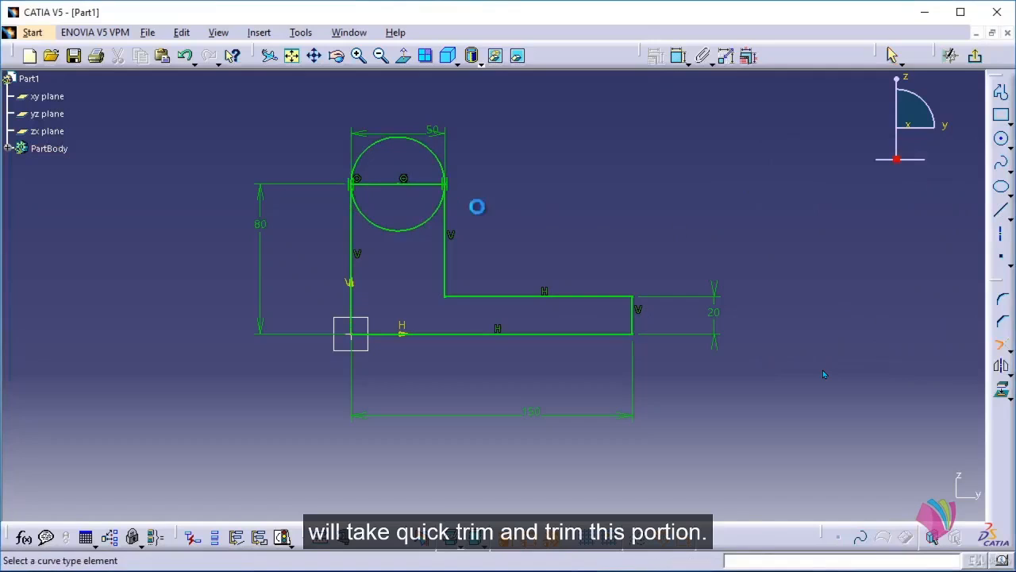
left_click(419, 230)
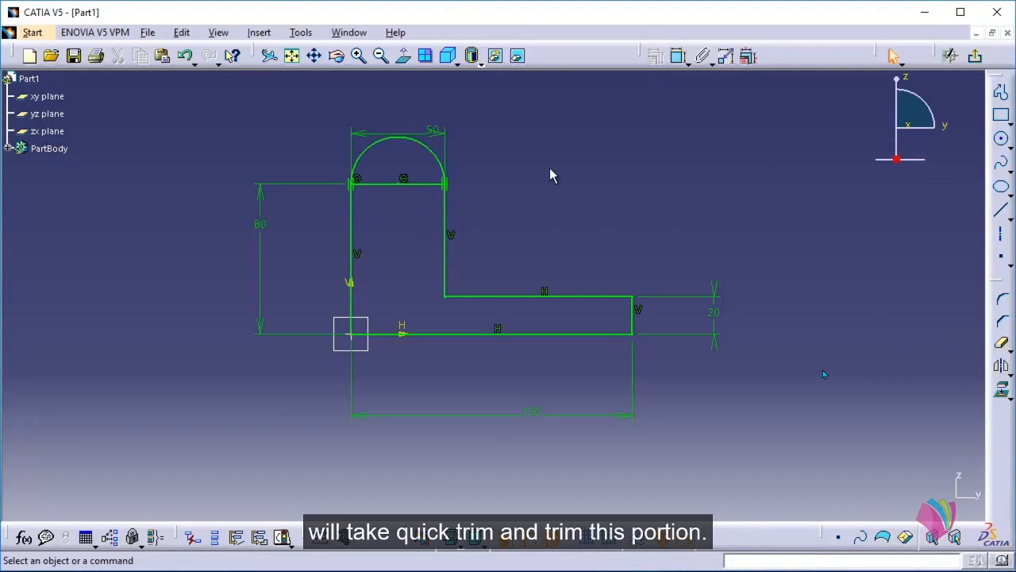
Convert the horizontal line joining the arc's two ends into a construction element.
left_click(429, 185)
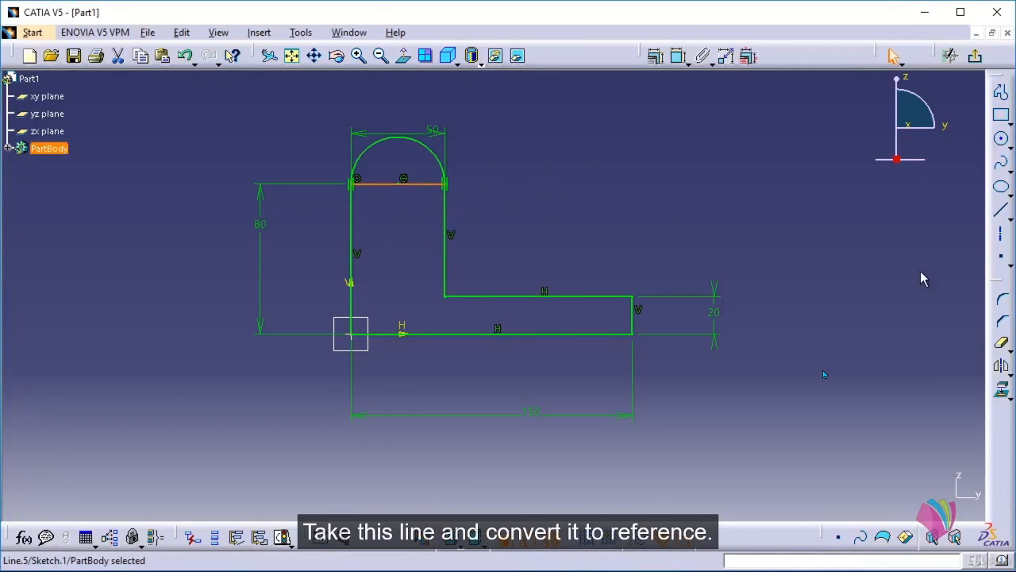
left_click(642, 547)
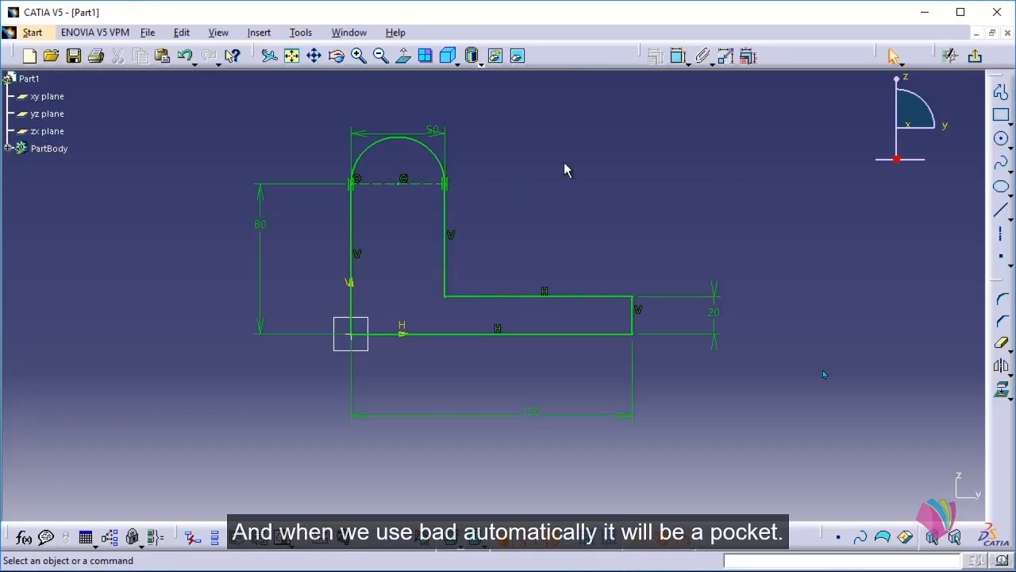
Draw a vertical elongated hole down from the arc's centre, about 46 mm between centres and about 14 mm in radius.
left_click(258, 32)
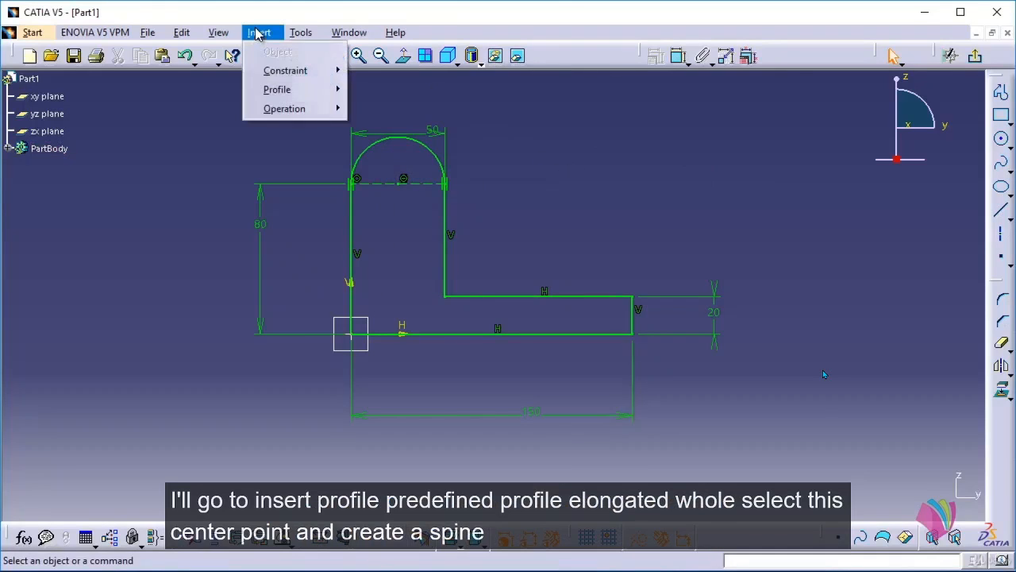
mouse_move(310, 92)
mouse_move(405, 115)
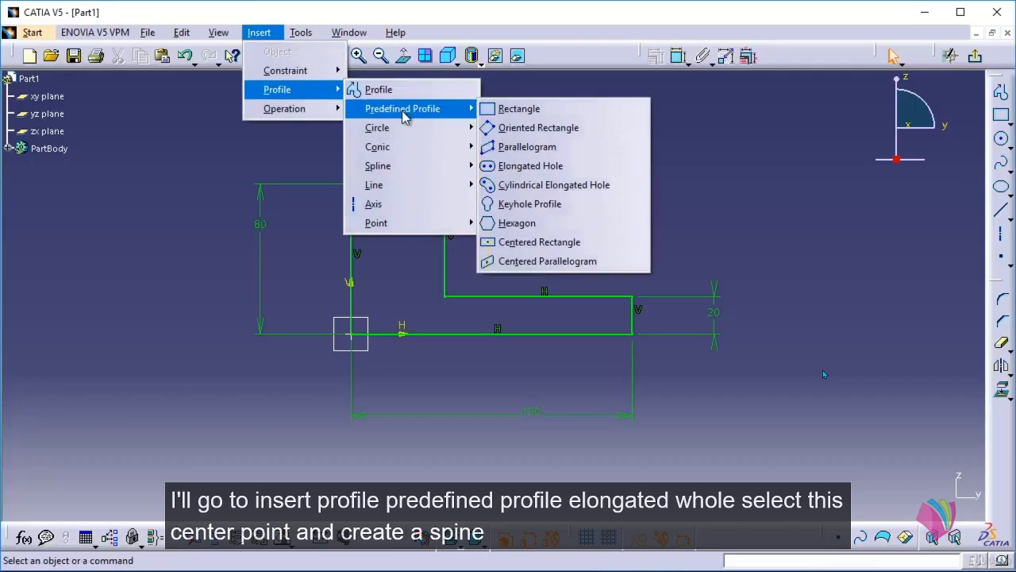
left_click(531, 166)
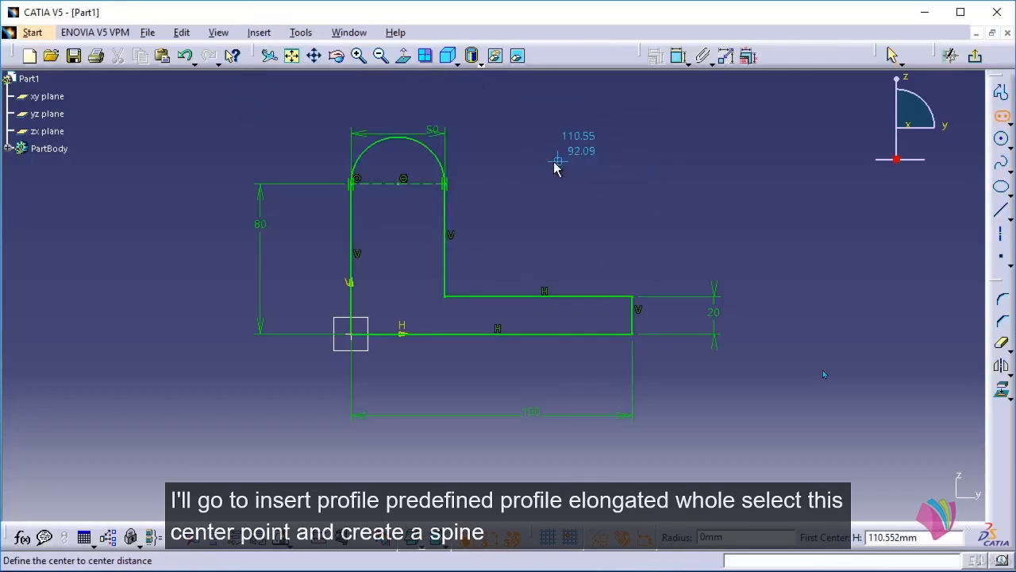
left_click(403, 179)
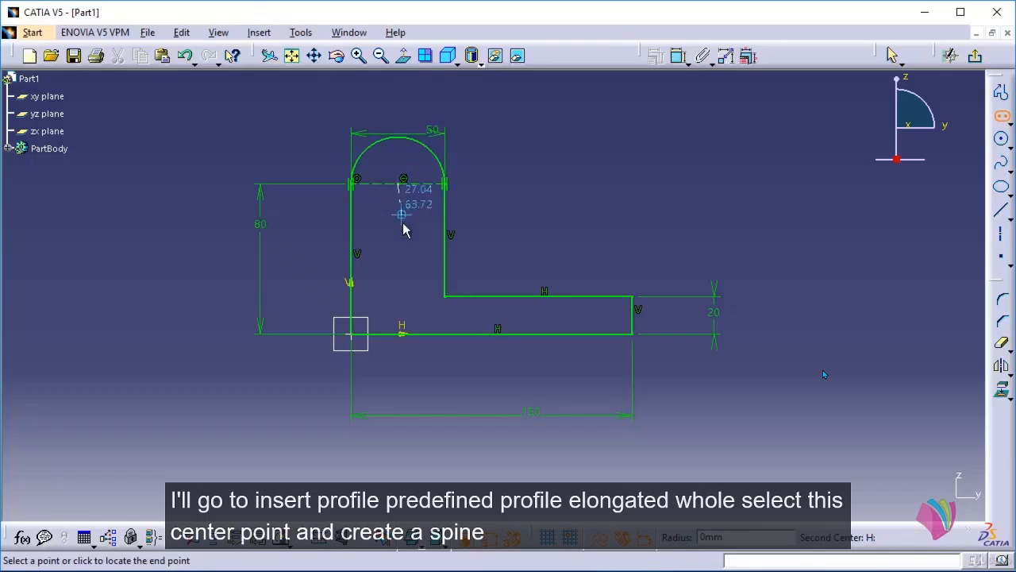
left_click(399, 271)
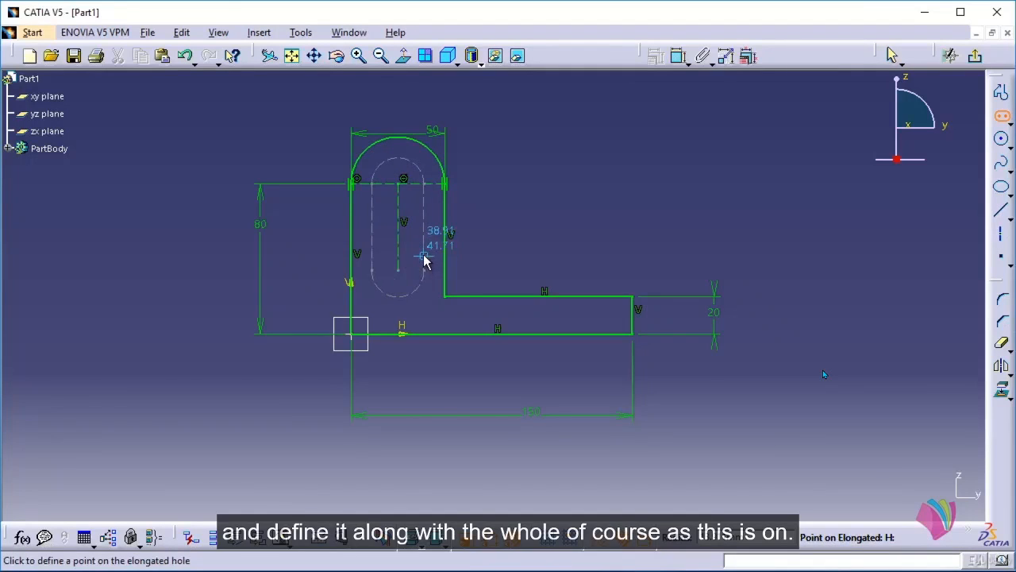
left_click(423, 258)
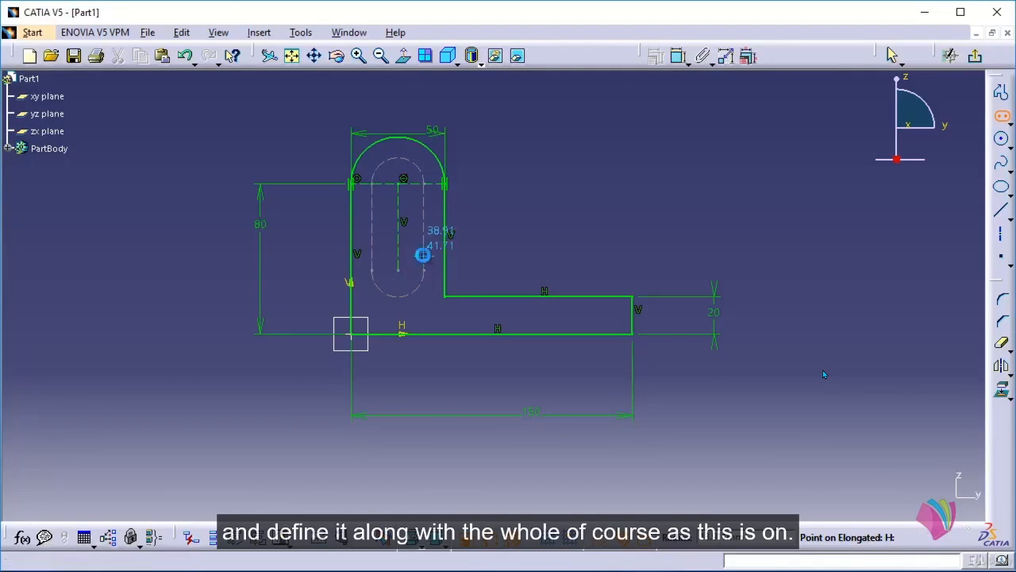
left_click(537, 202)
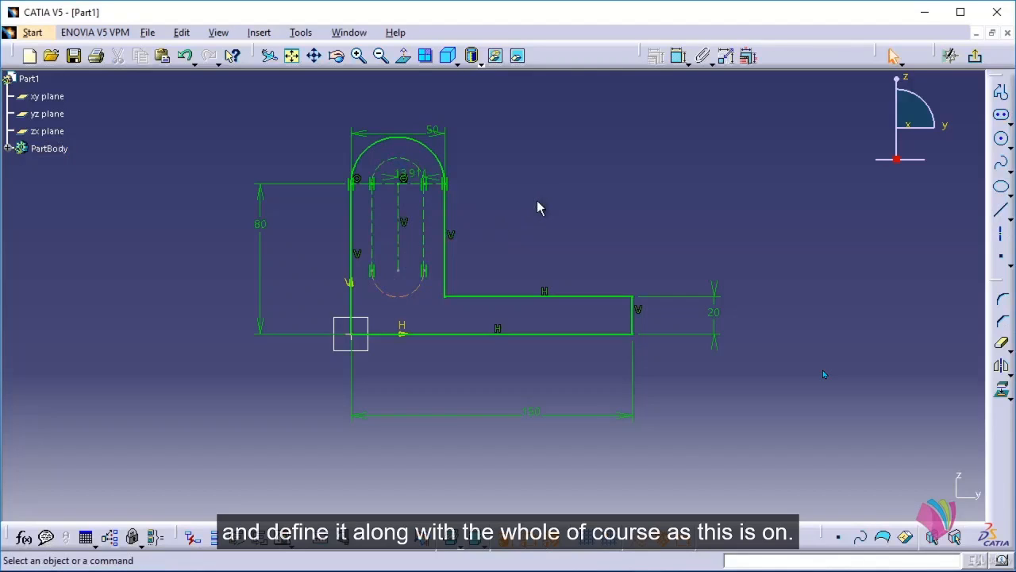
Turn off construction mode and convert the elongated hole's two arcs and two straight sides into standard elements.
left_click(639, 546)
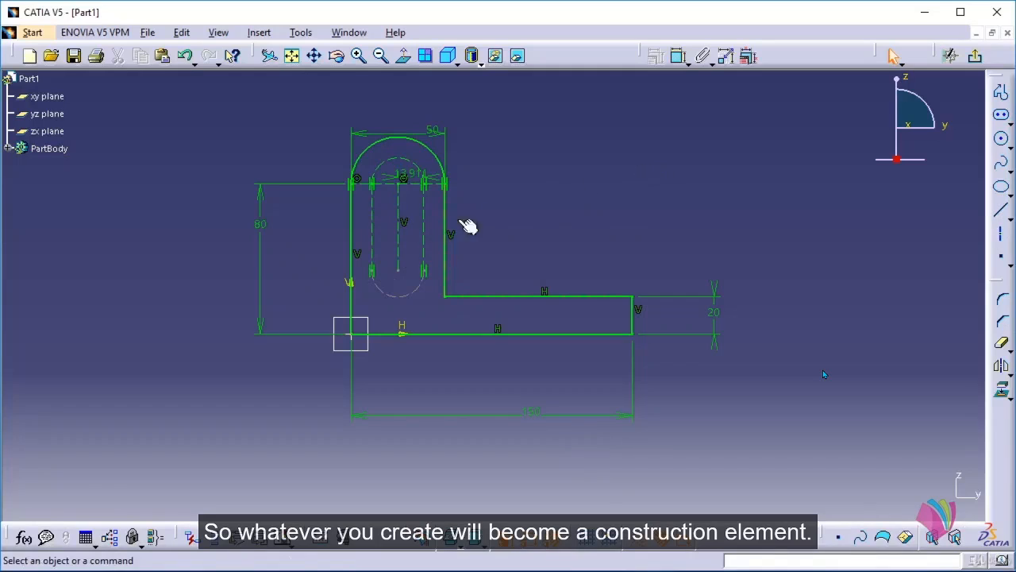
left_click(407, 163)
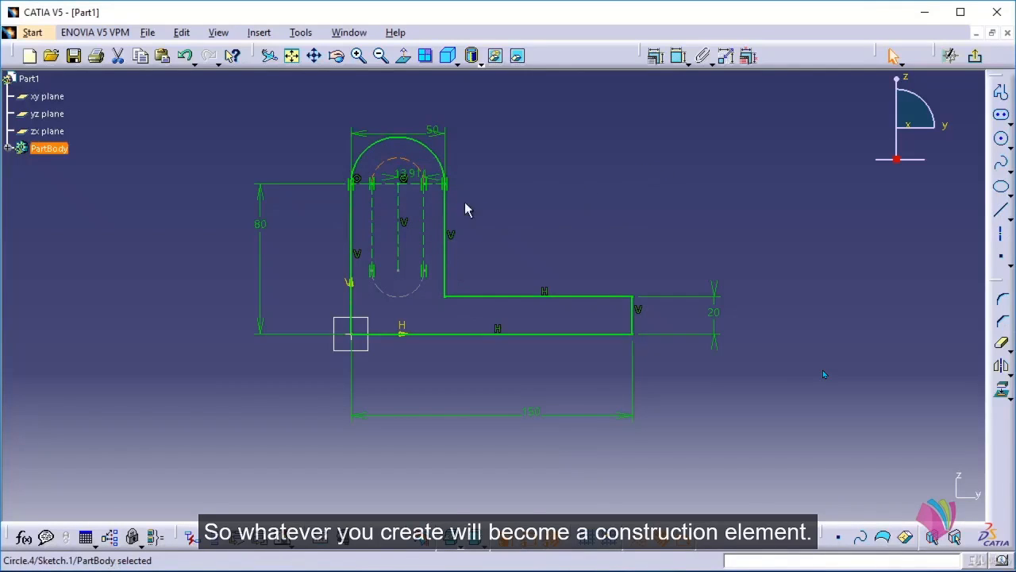
left_click(406, 295, "ctrl")
left_click(381, 238, "ctrl")
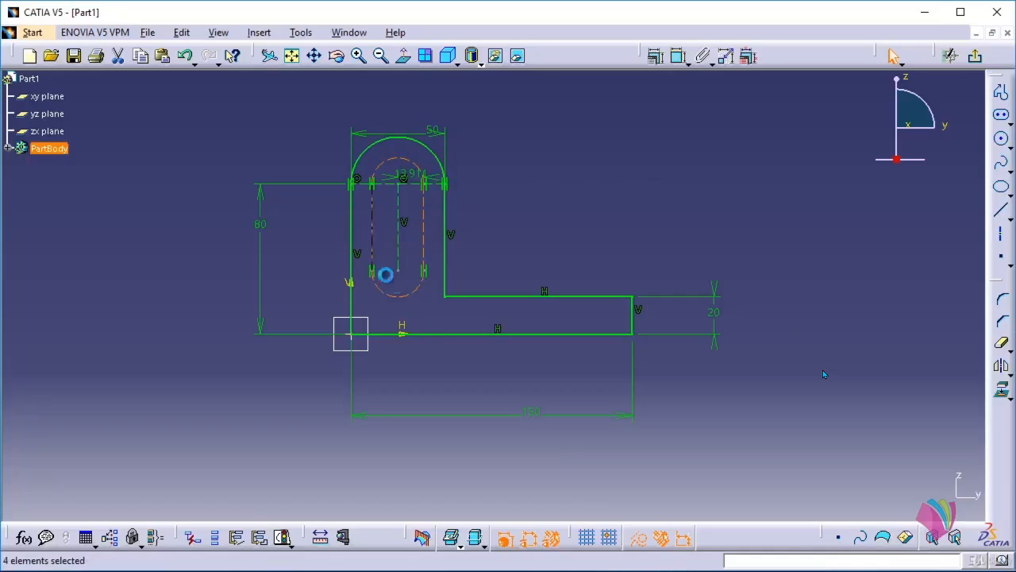
left_click(645, 544)
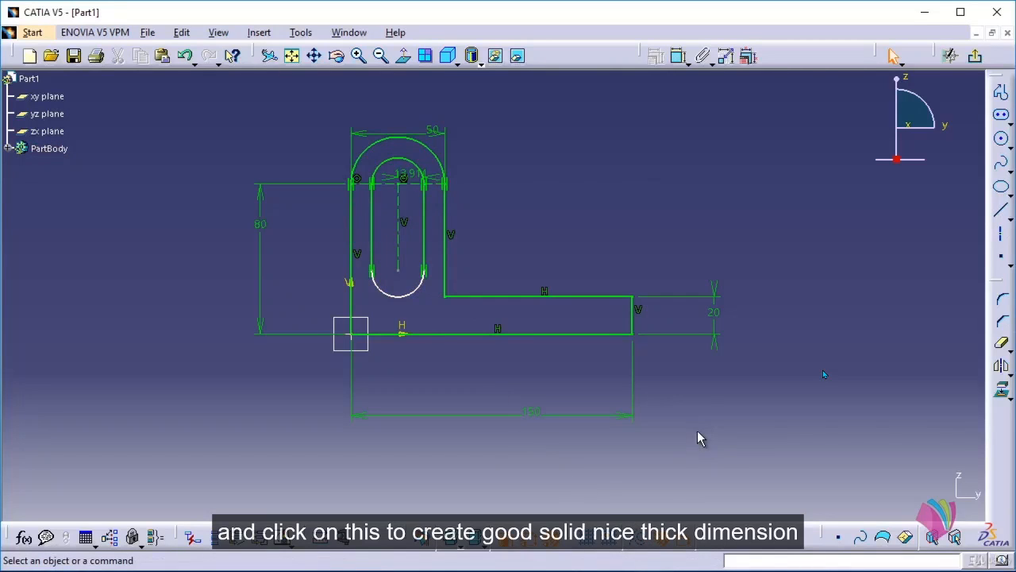
Dimension the centre line of the elongated hole and set its length to 55 mm.
left_click(679, 56)
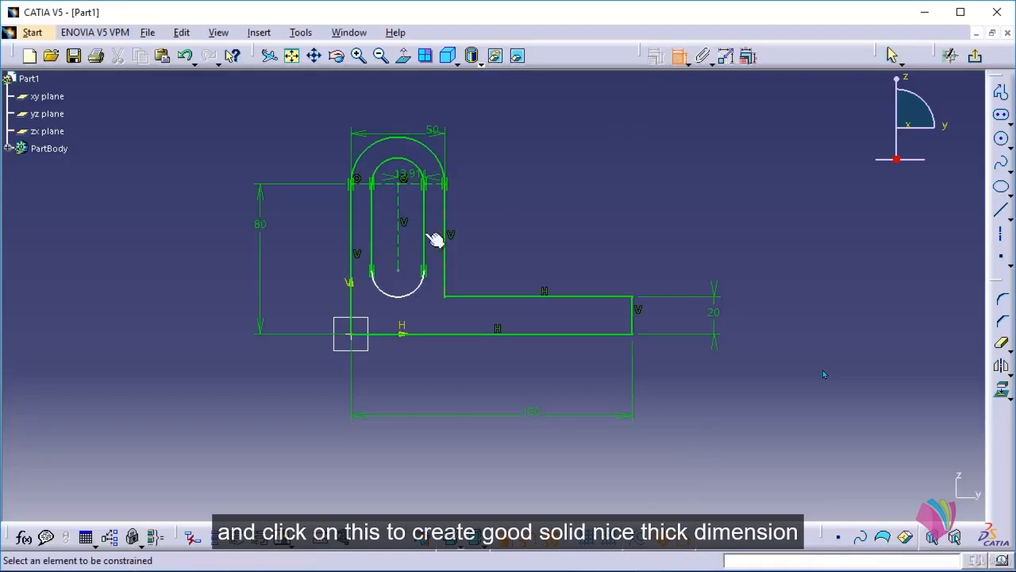
left_click(400, 232)
left_click(499, 232)
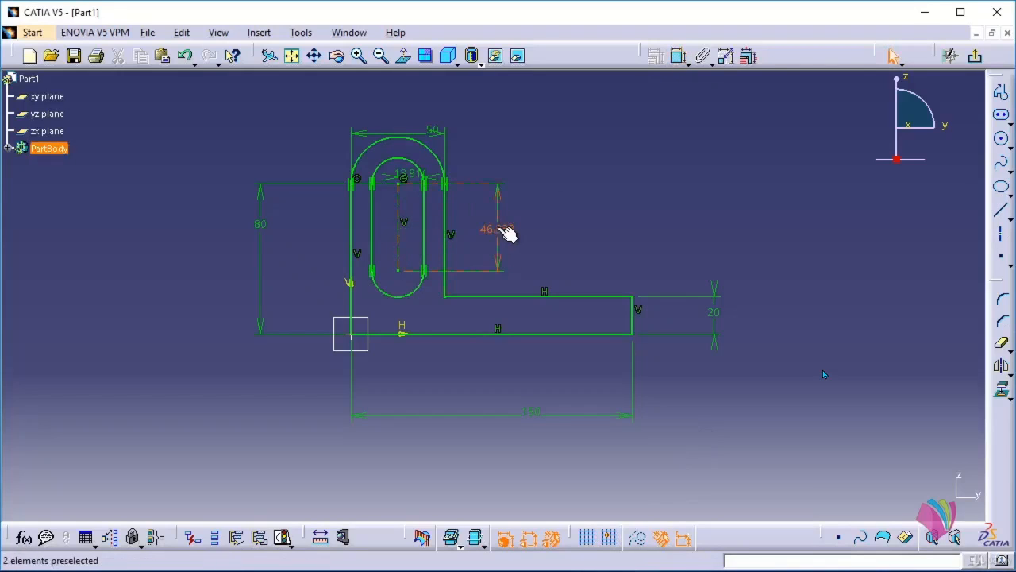
double_click(505, 231)
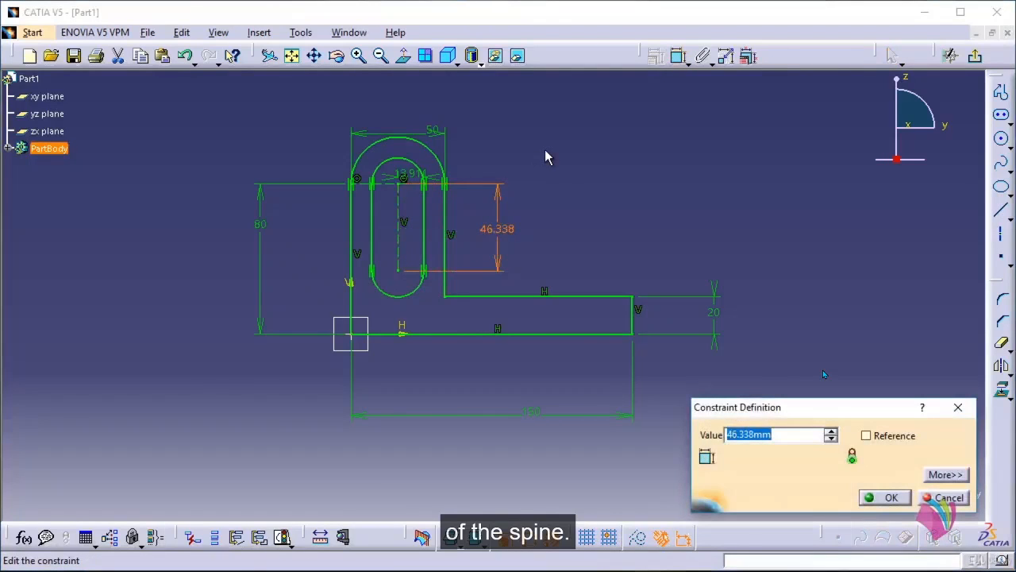
type("55")
key("Return")
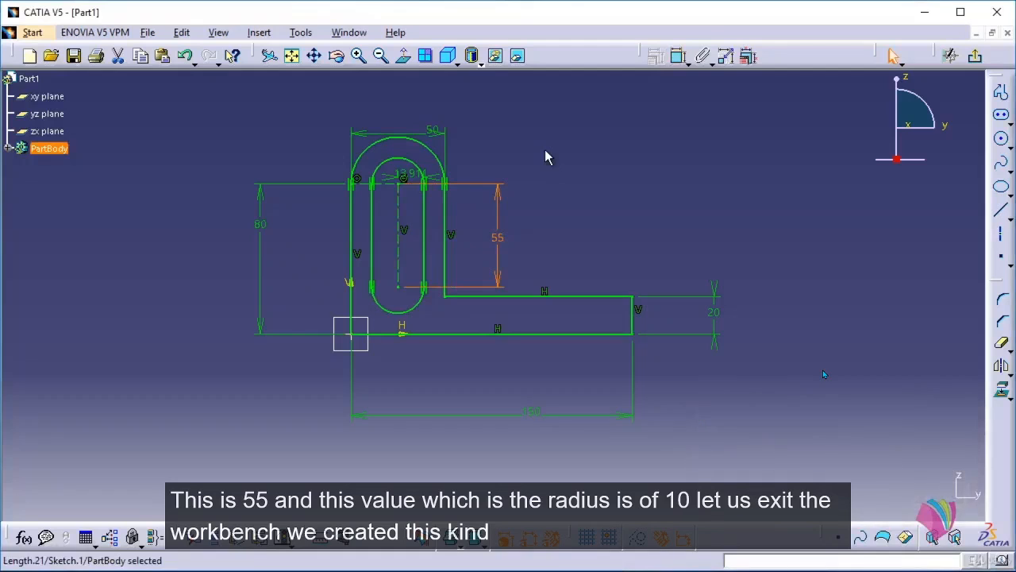
Move the elongated hole's radius dimension clear of the profile and set the radius to 10 mm.
left_click_drag(413, 175, 489, 137)
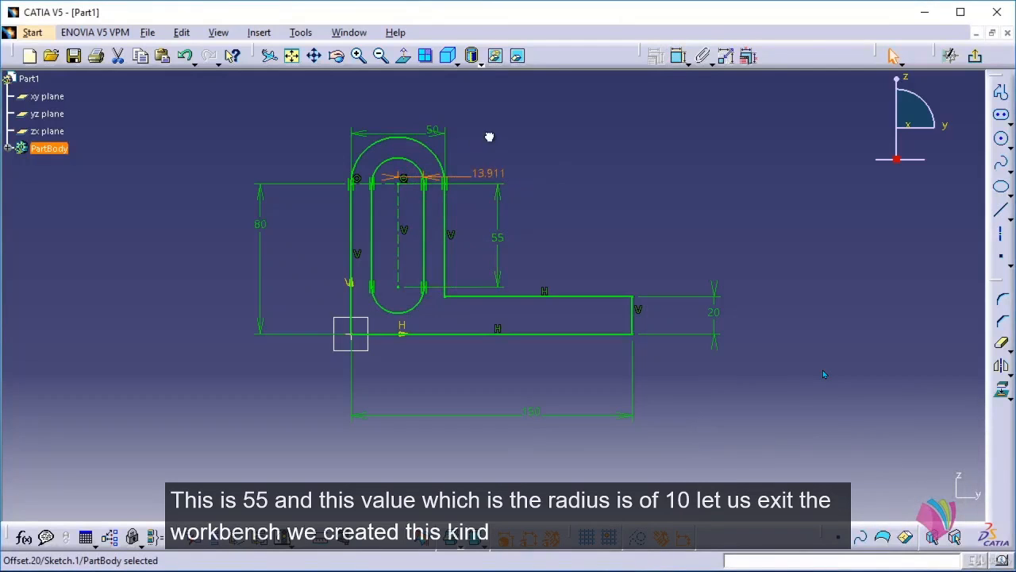
double_click(498, 173)
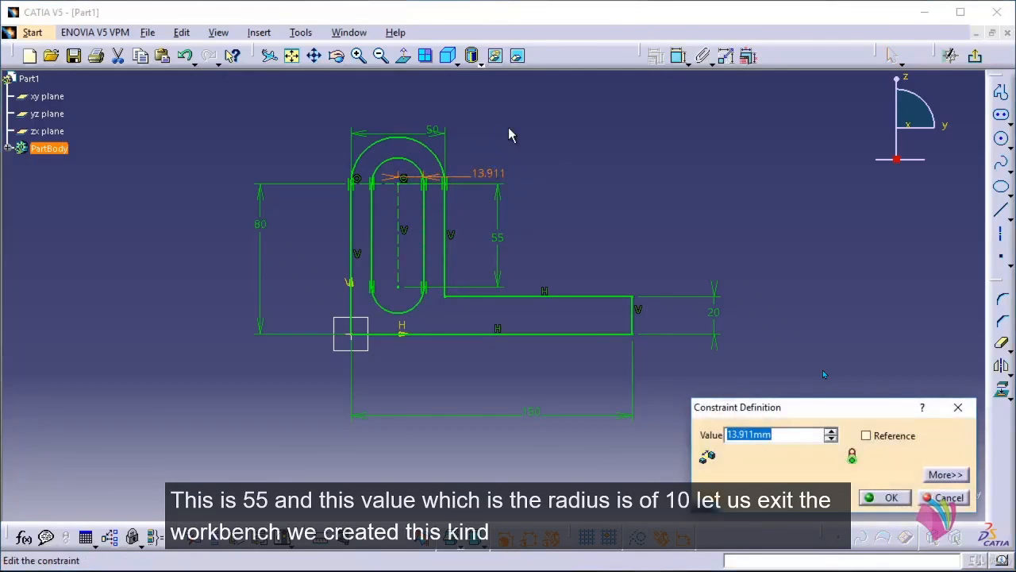
type("10")
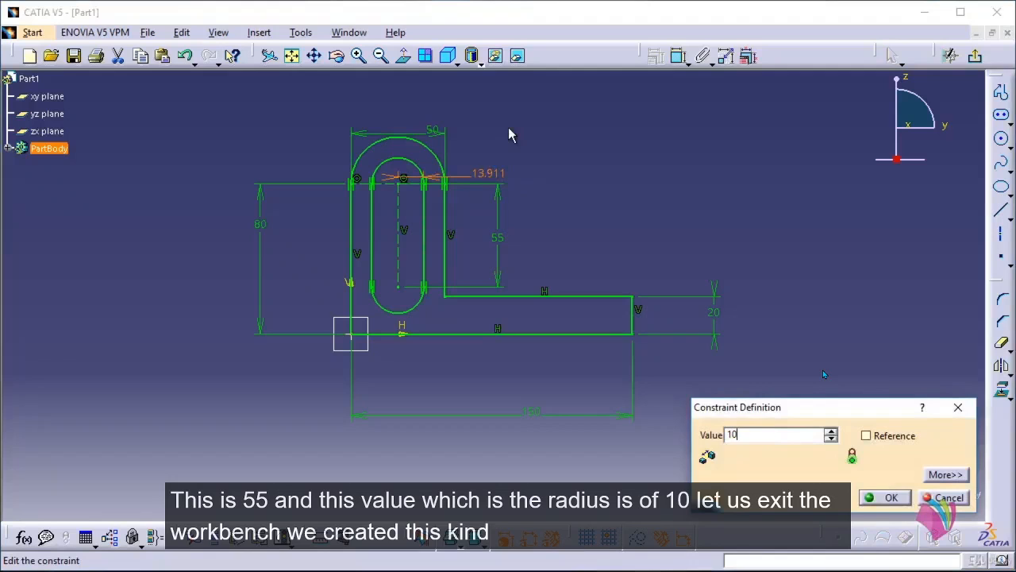
key("Return")
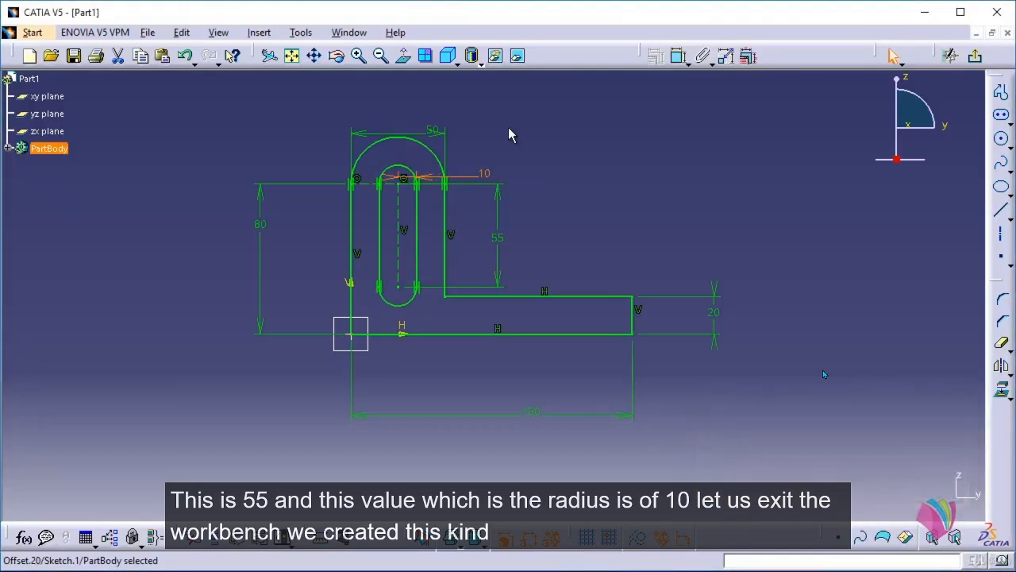
left_click(670, 154)
Exit the sketch and pad the profile with mirrored extent and a length of 100/2 (50 mm).
left_click(975, 56)
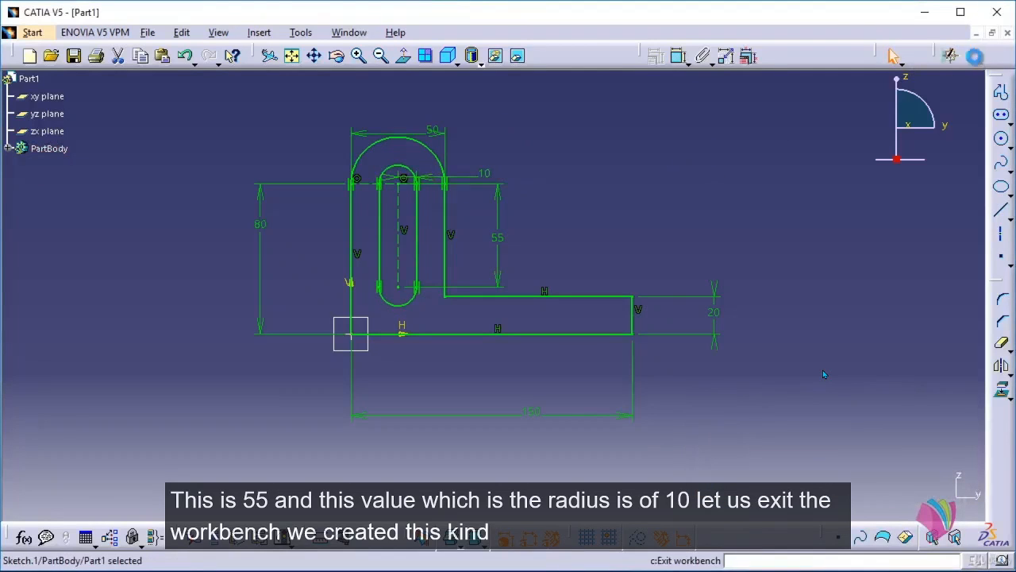
middle_click_drag(559, 220, 527, 243)
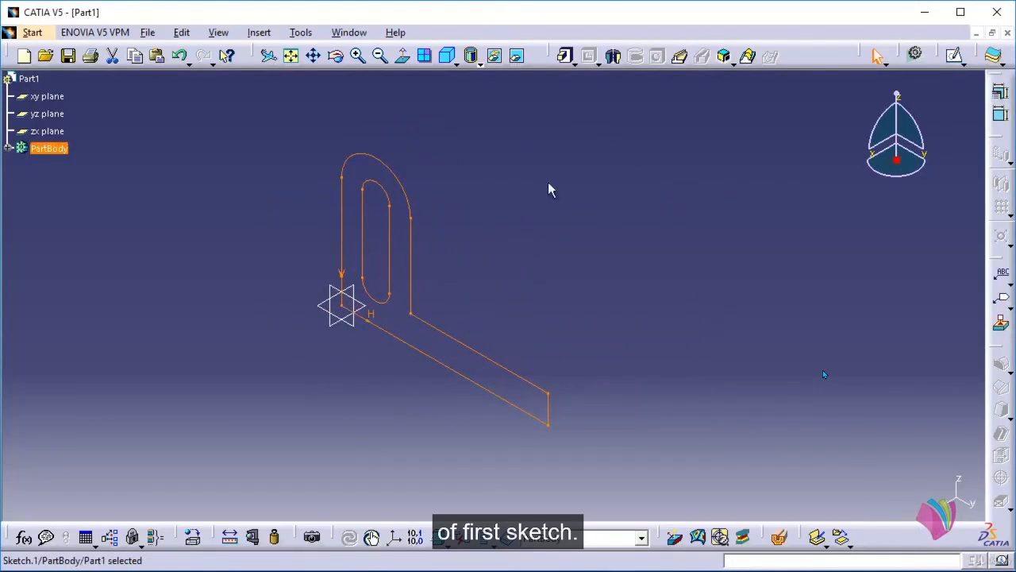
left_click(567, 57)
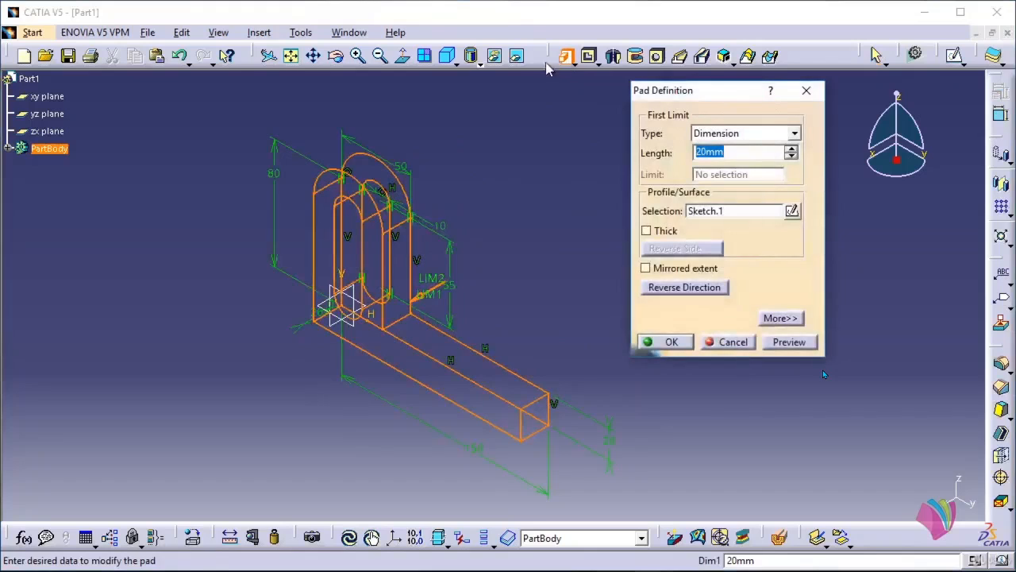
left_click(670, 272)
left_click_drag(741, 152, 655, 154)
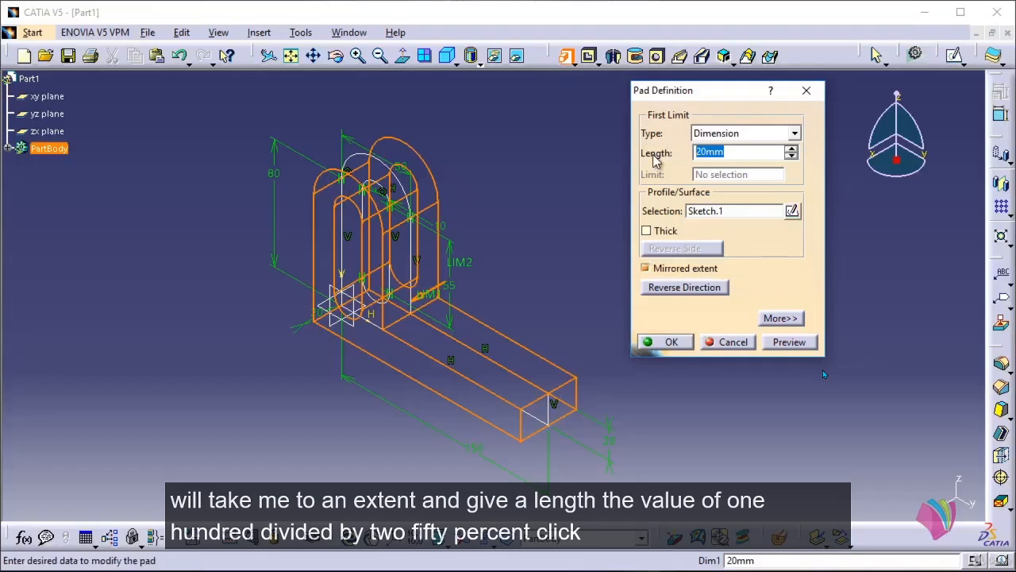
type("100/2")
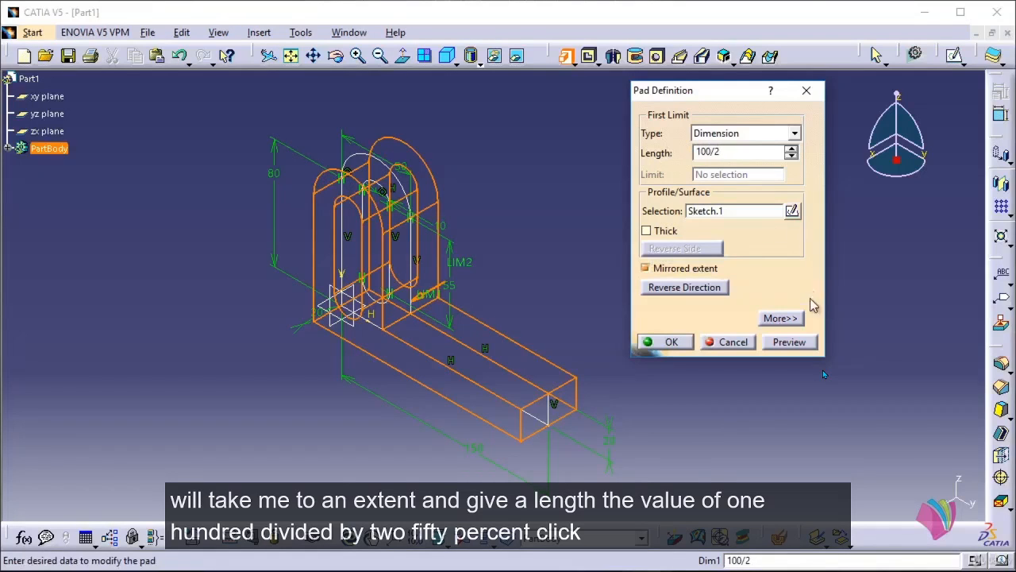
left_click(794, 343)
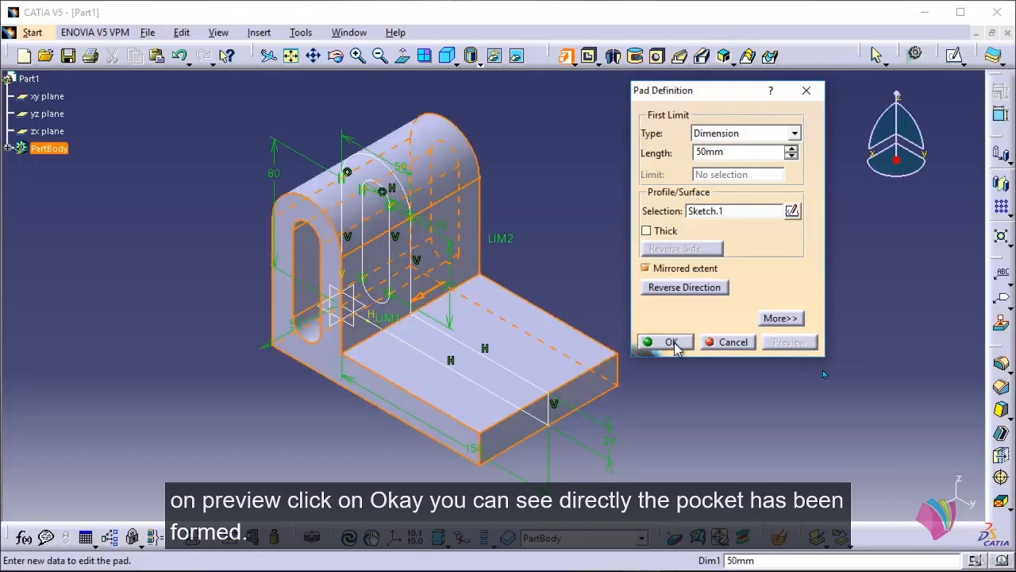
left_click(672, 343)
Start a new sketch on the yz plane through the middle of the padded body.
middle_click_drag(694, 347, 726, 294)
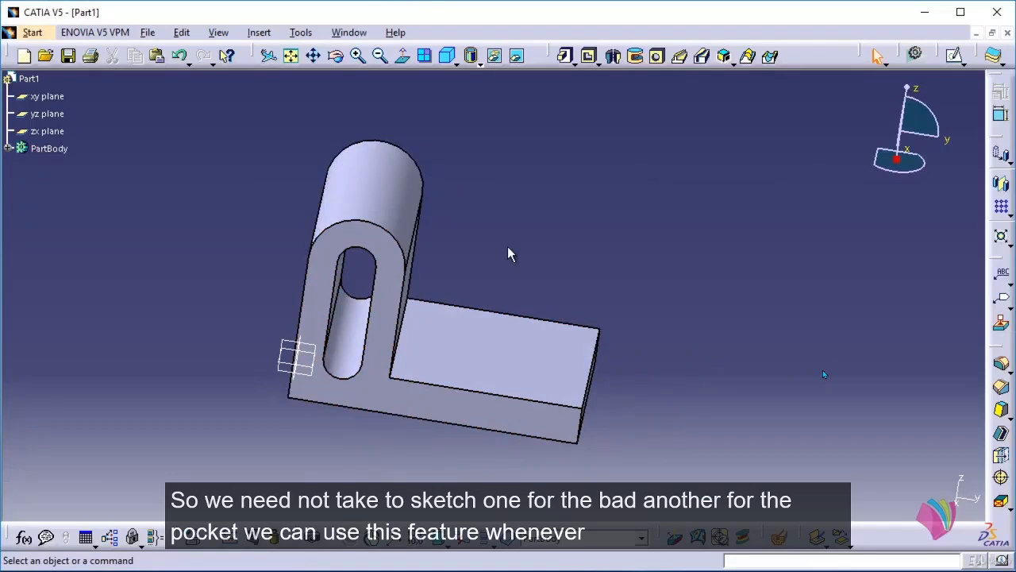
middle_click_drag(473, 276, 540, 278)
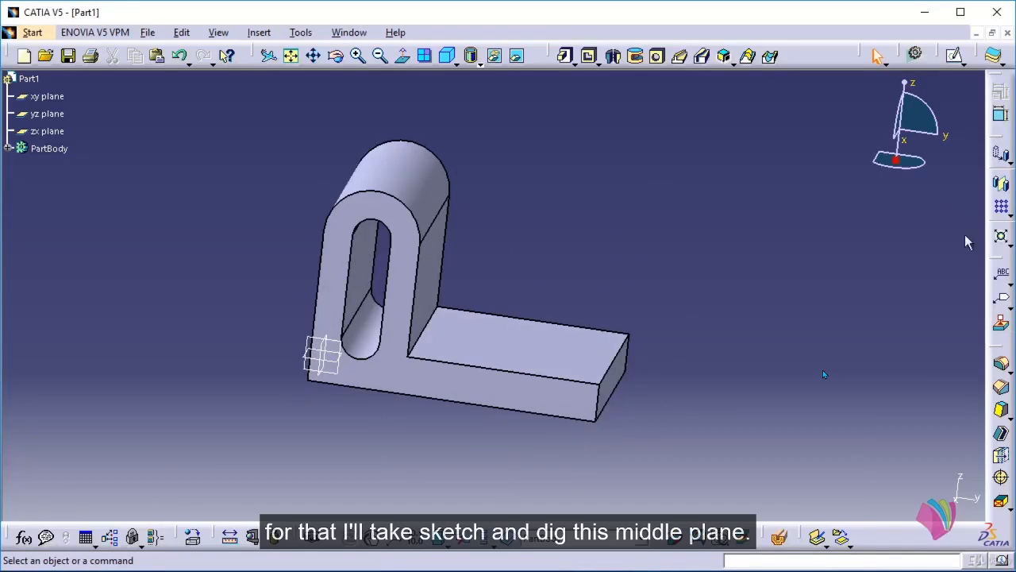
left_click(955, 55)
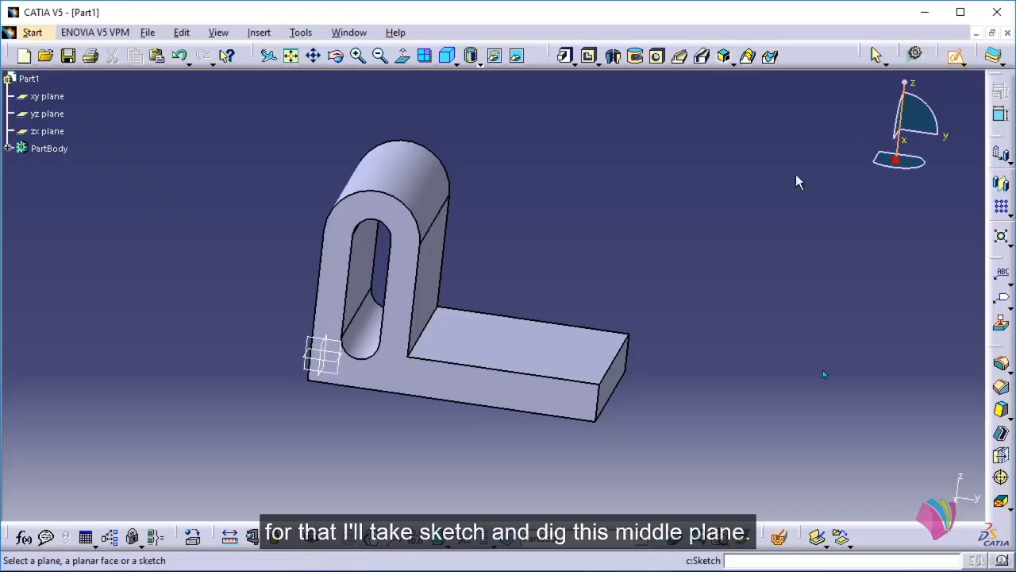
middle_click_drag(608, 252, 491, 309)
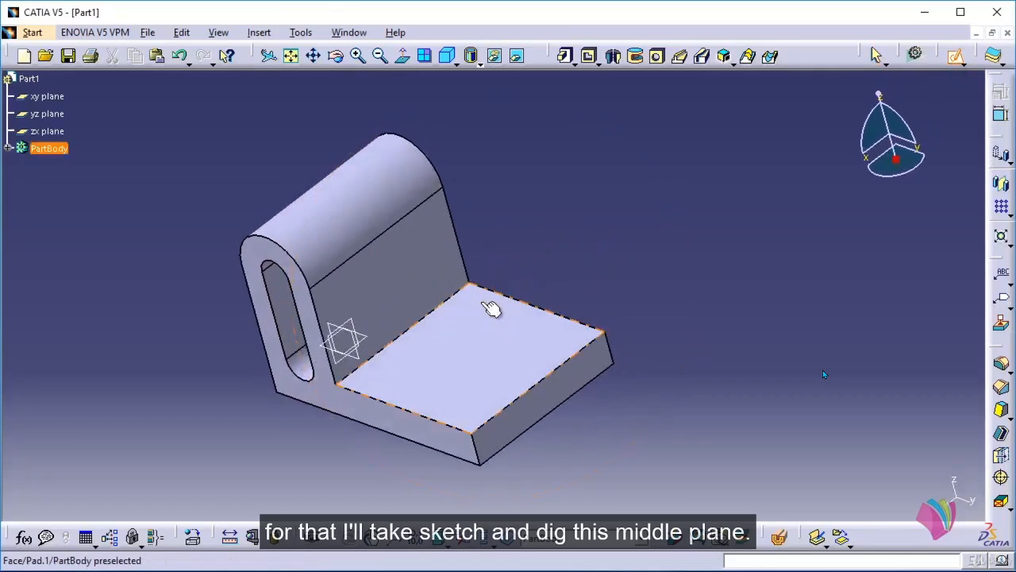
left_click(347, 344)
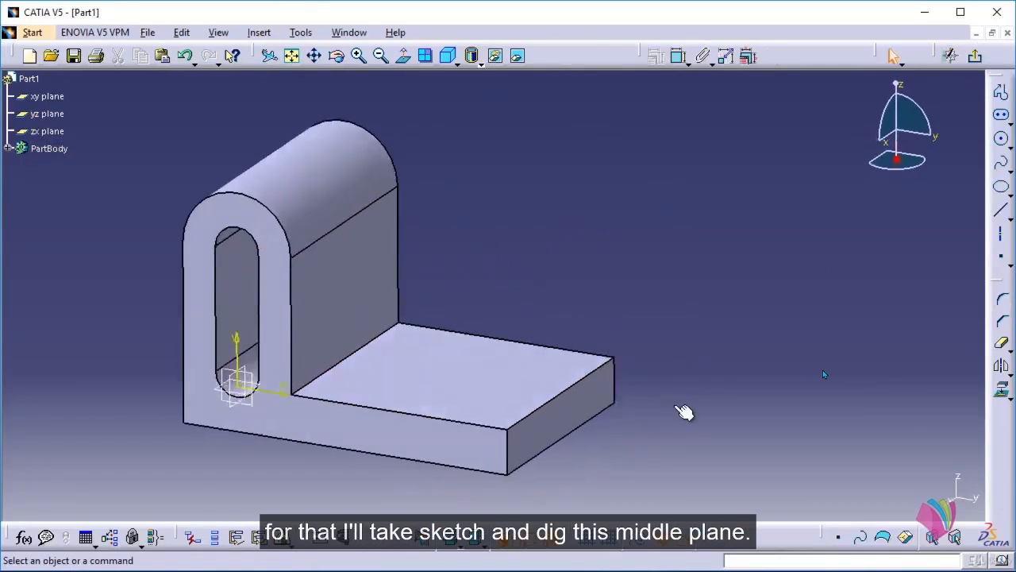
Sketch a closed right triangle about 46 mm high, with vertical and horizontal legs, in the space between the upright and the base.
mouse_move(414, 342)
middle_mouse_down()
mouse_move(551, 340)
mouse_move(624, 320)
mouse_move(640, 290)
mouse_move(683, 286)
mouse_move(530, 385)
middle_mouse_up()
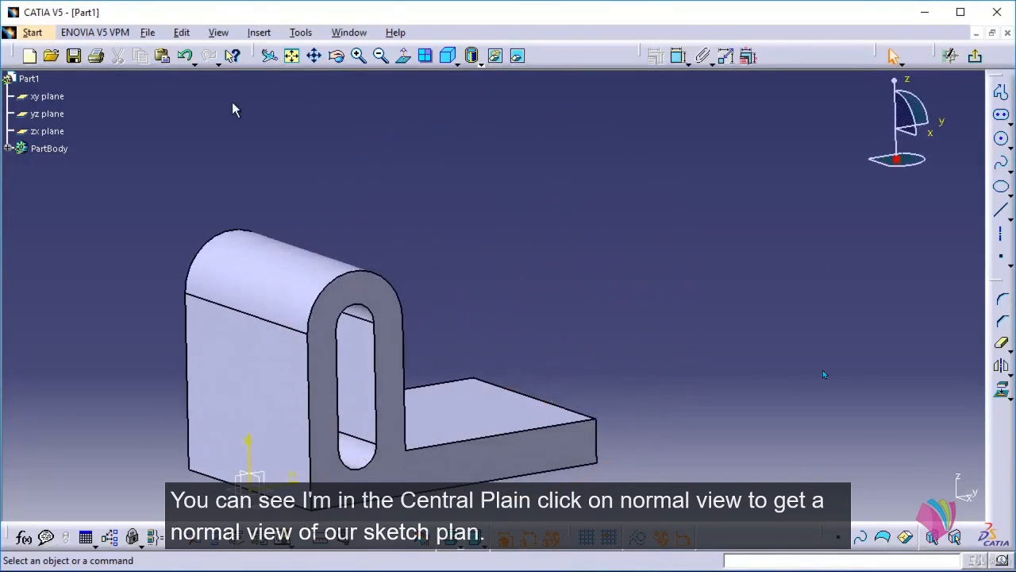
left_click(403, 56)
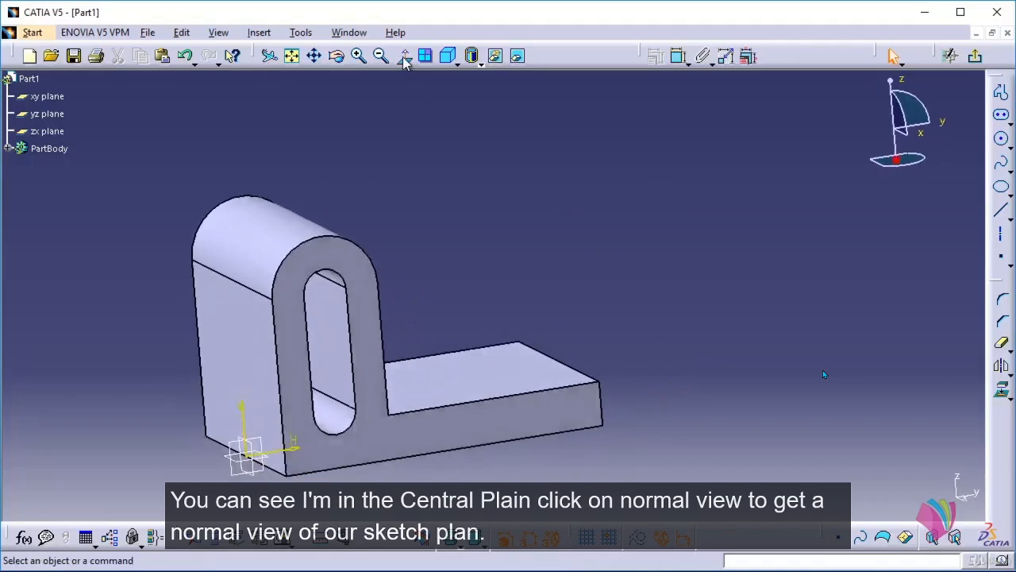
middle_click_drag(453, 227, 510, 190)
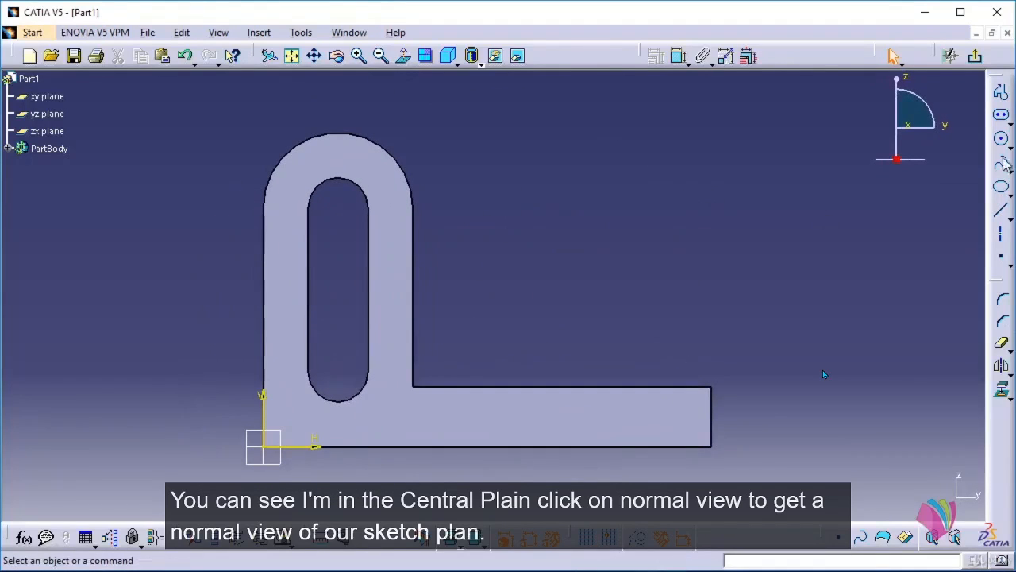
left_click(1000, 93)
left_click(462, 219)
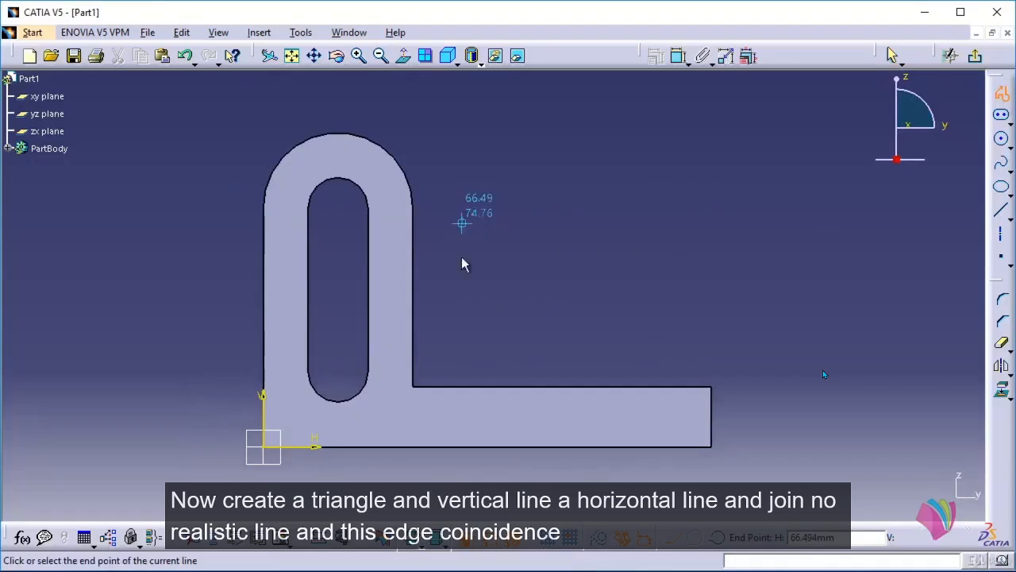
left_click(462, 357)
left_click(693, 358)
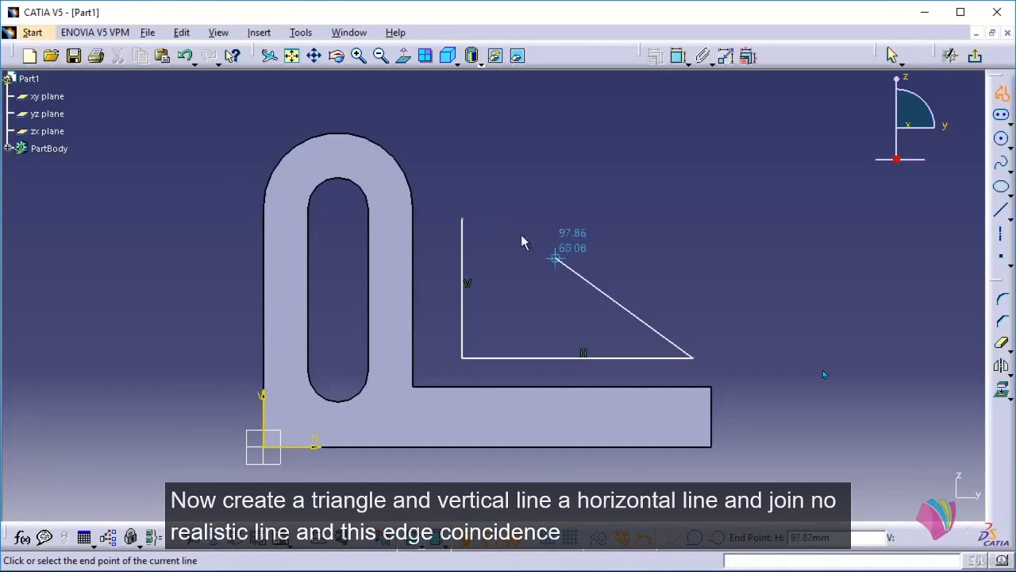
left_click(463, 220)
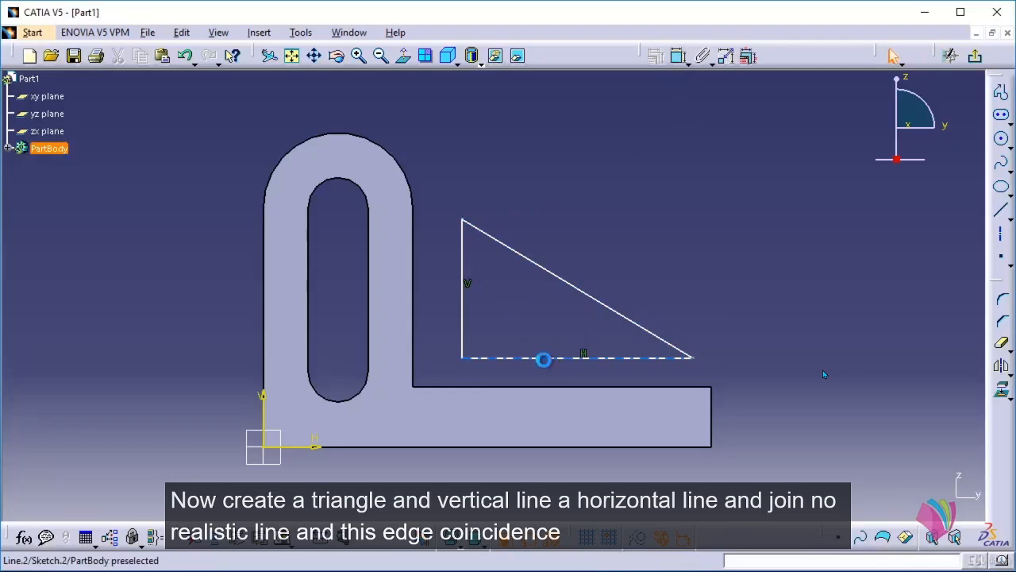
Constrain the triangle's horizontal line to be coincident with the upper edge of the base.
left_click(553, 359)
left_click(559, 395, "ctrl")
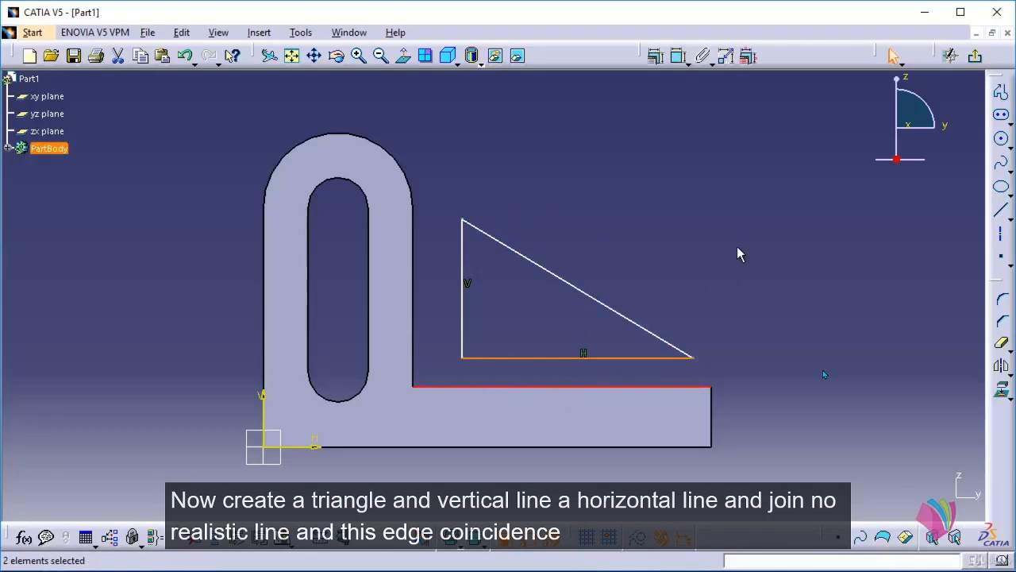
left_click(678, 55)
left_click(883, 194)
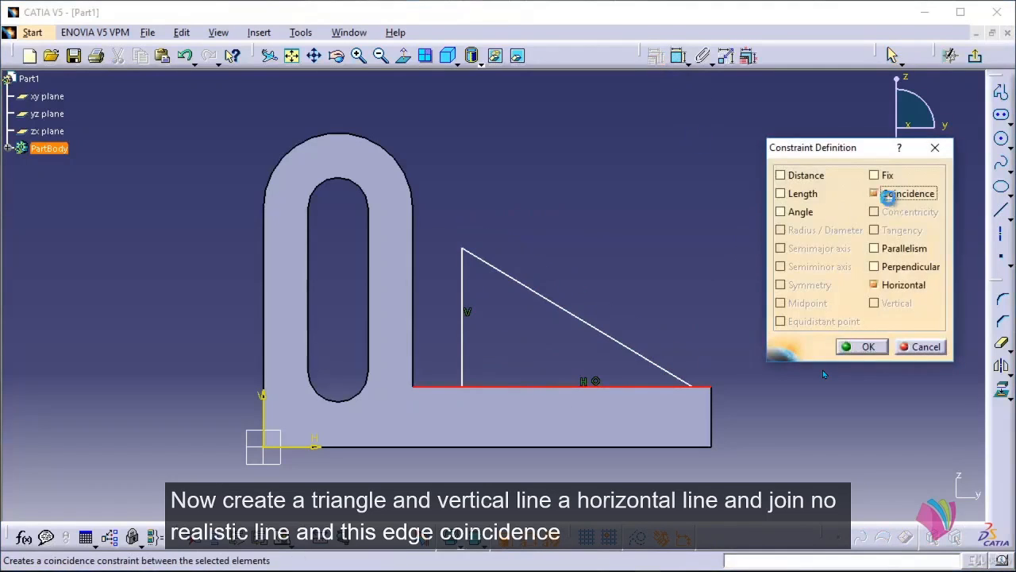
left_click(864, 347)
Constrain the triangle's vertical line to be coincident with the upright's edge facing the base.
left_click(463, 294)
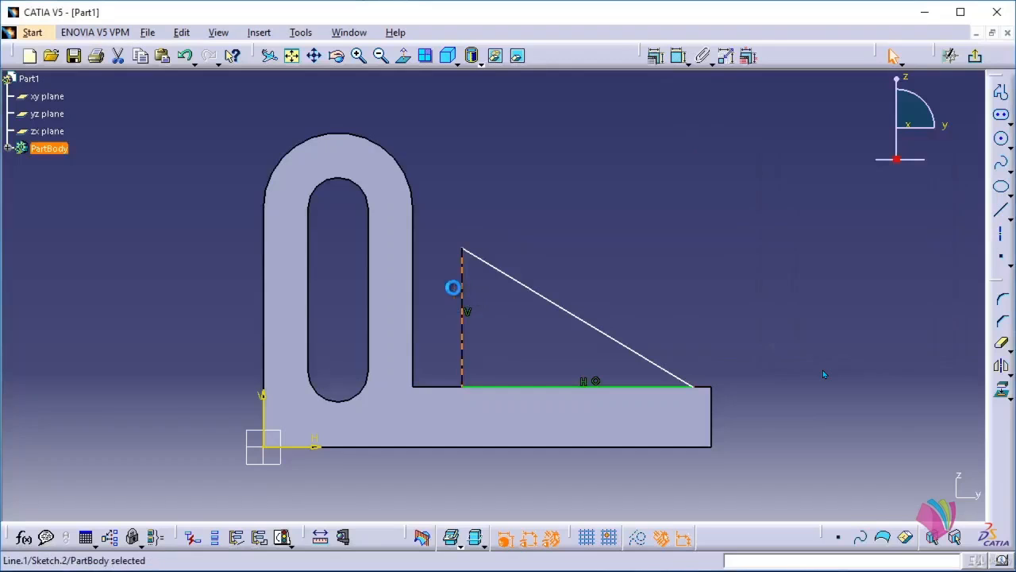
left_click(414, 274, "ctrl")
left_click(678, 55)
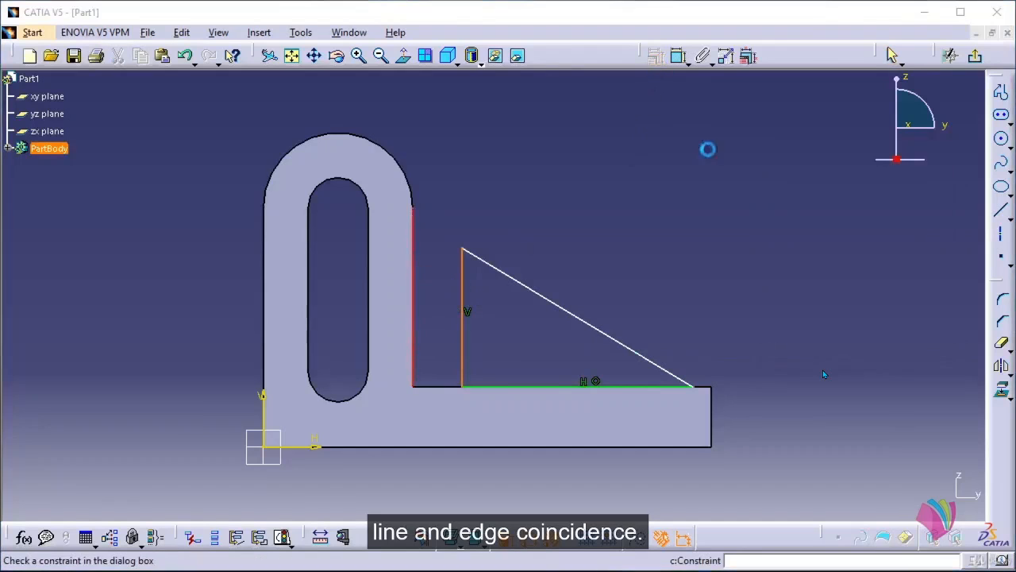
left_click(883, 194)
left_click(864, 347)
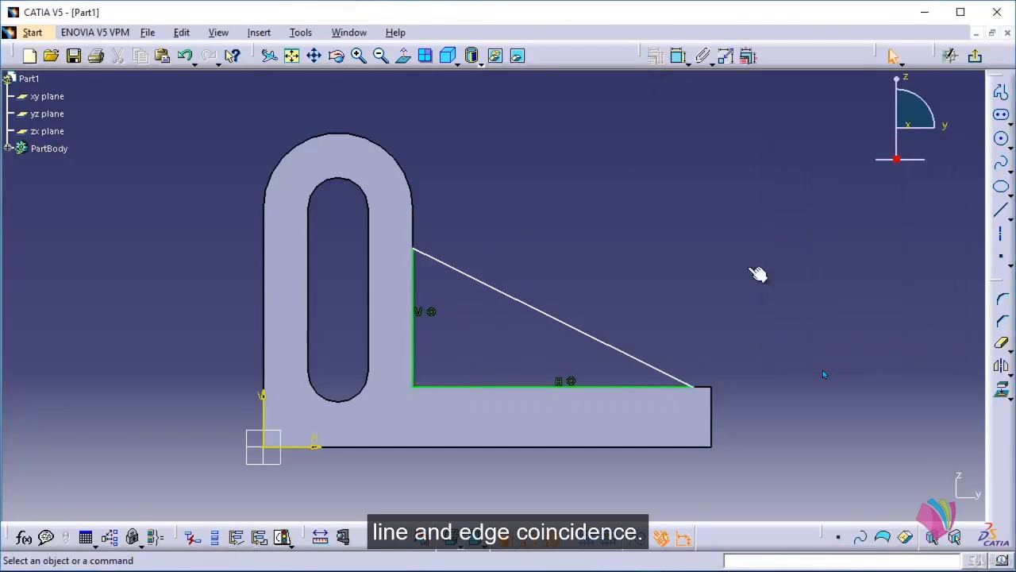
Dimension the triangle's vertical line and set its height to 45 mm.
left_click(679, 55)
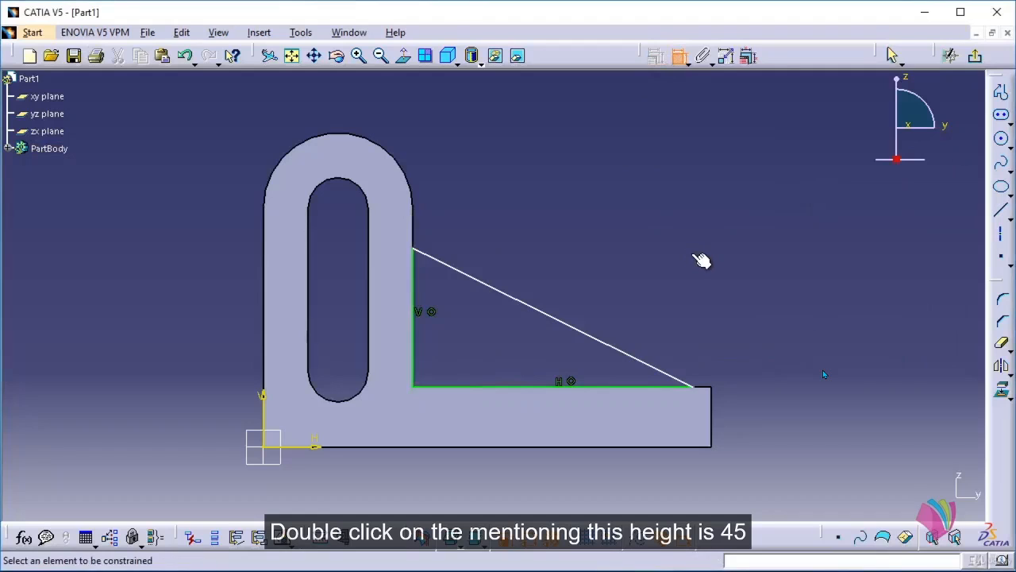
left_click(413, 293)
left_click(341, 292)
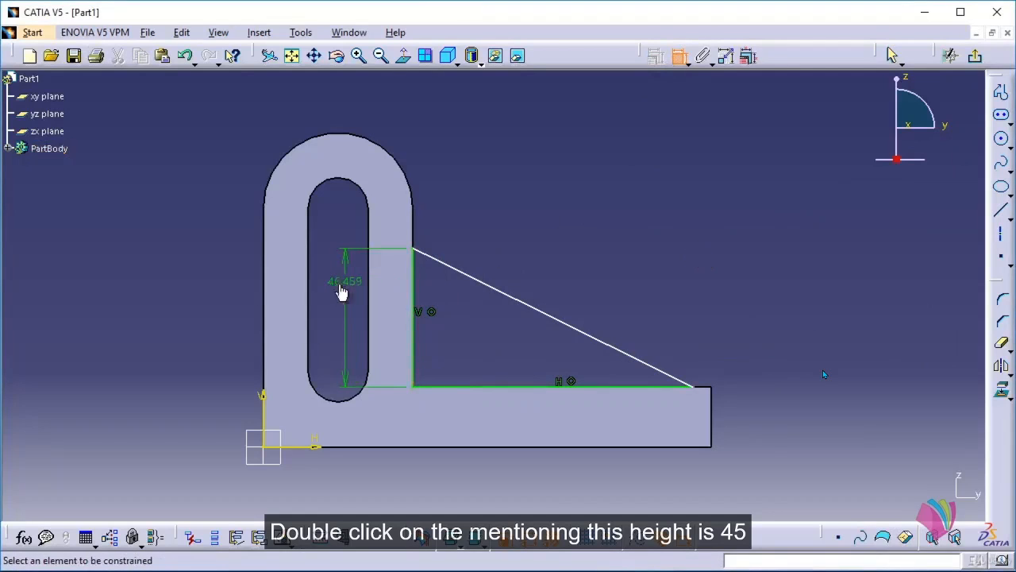
double_click(344, 282)
type("45")
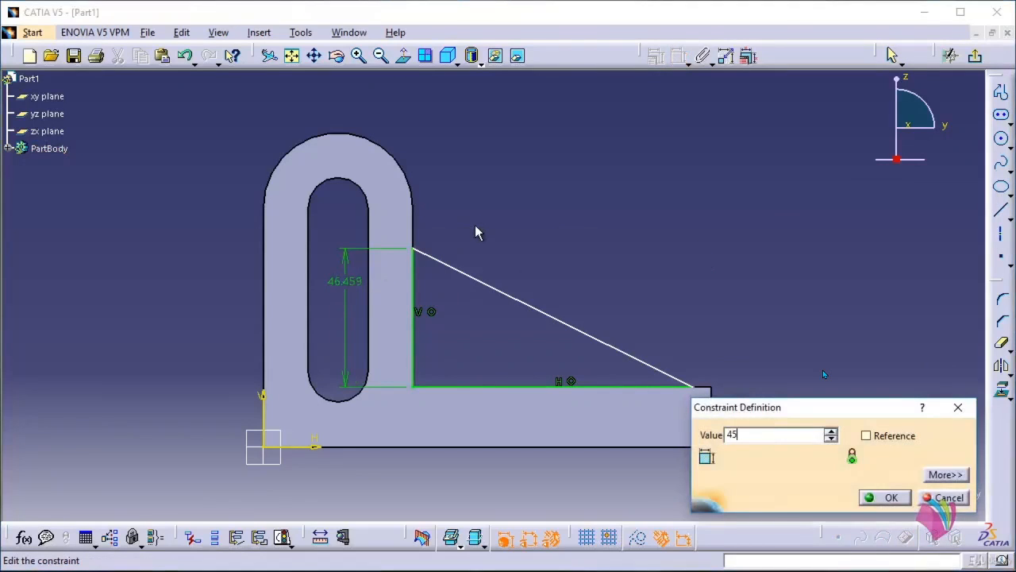
key("Return")
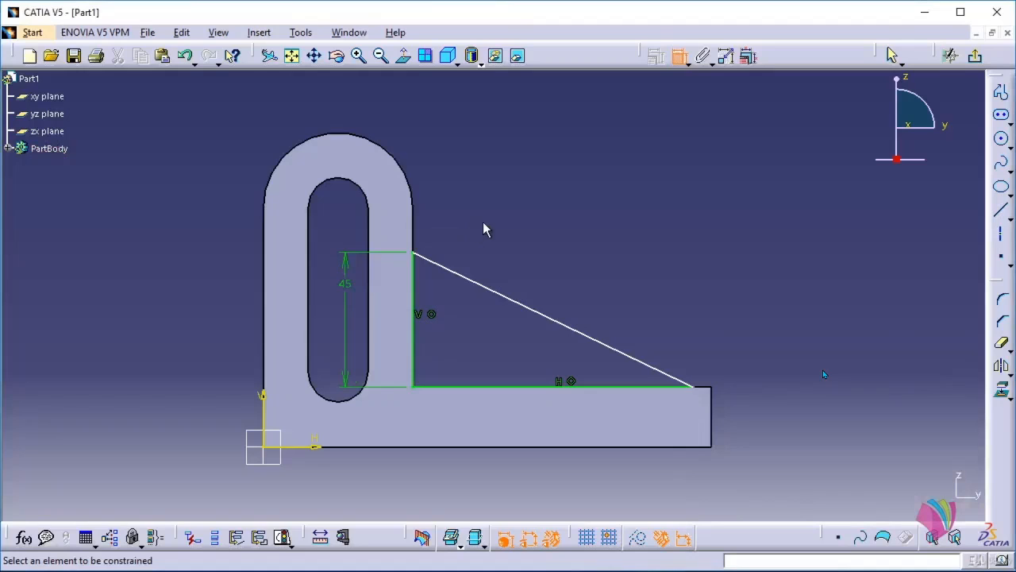
Dimension the distance from the base's free end edge to the triangle's lower outer corner and set it to 10 mm.
left_click(715, 409)
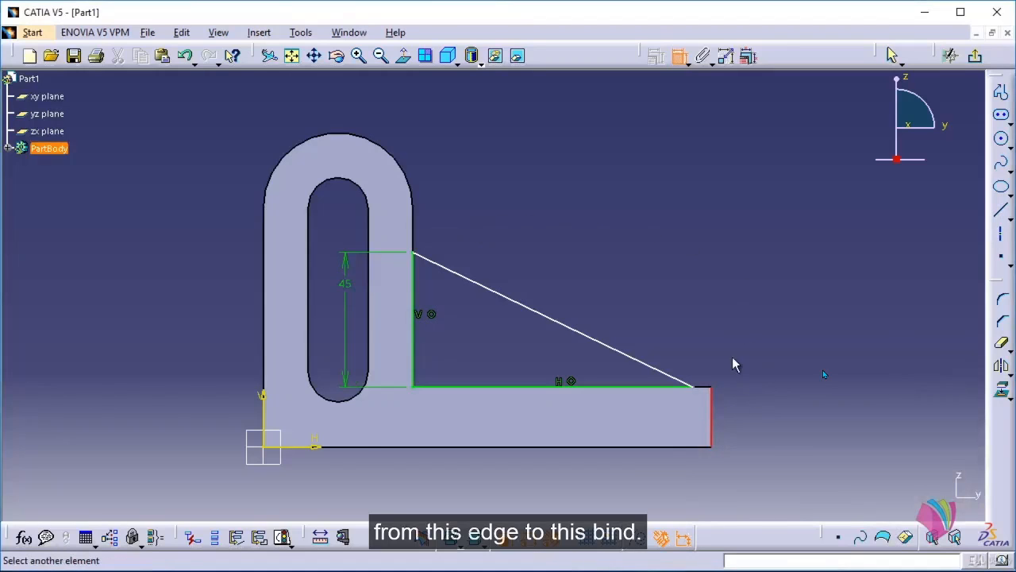
left_click(703, 391)
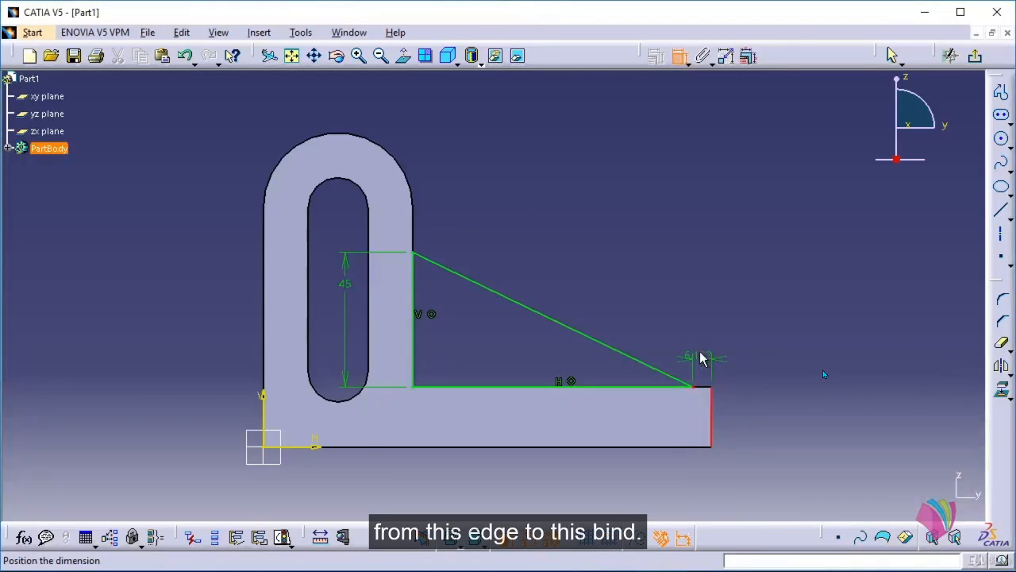
double_click(706, 343)
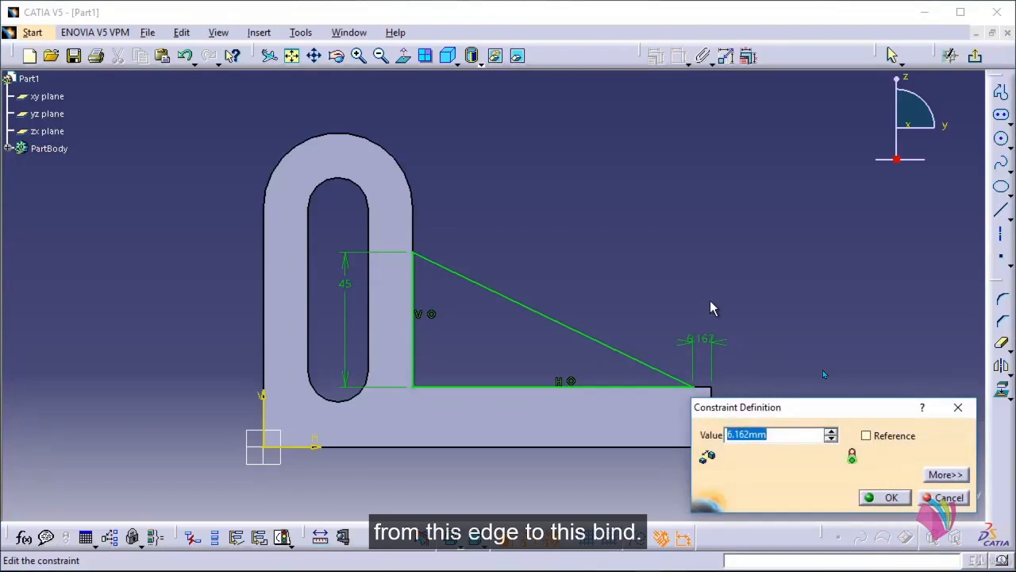
type("10")
key("Return")
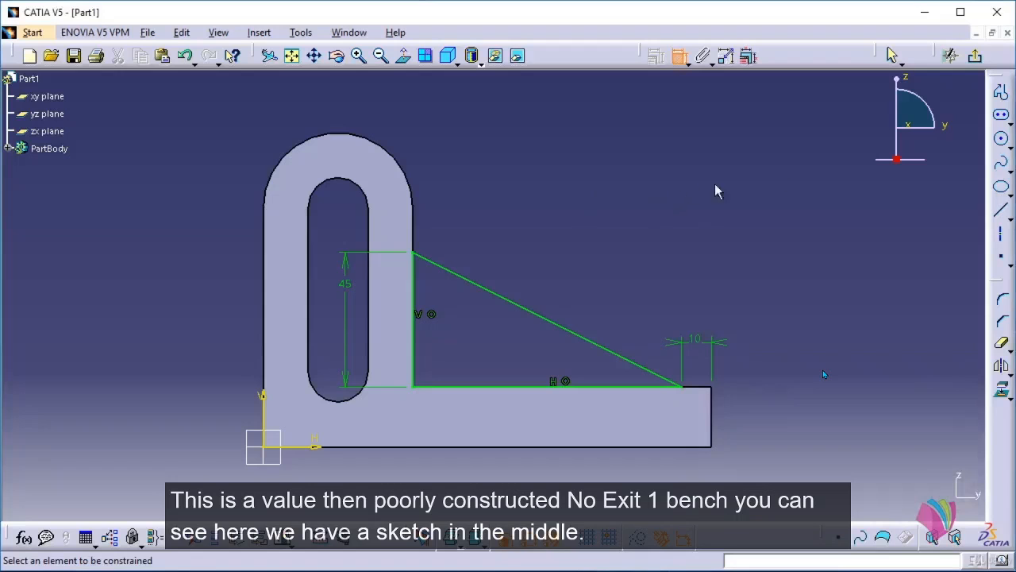
Exit the sketch and start a pad of the triangular sketch with its direction reversed.
left_click(975, 56)
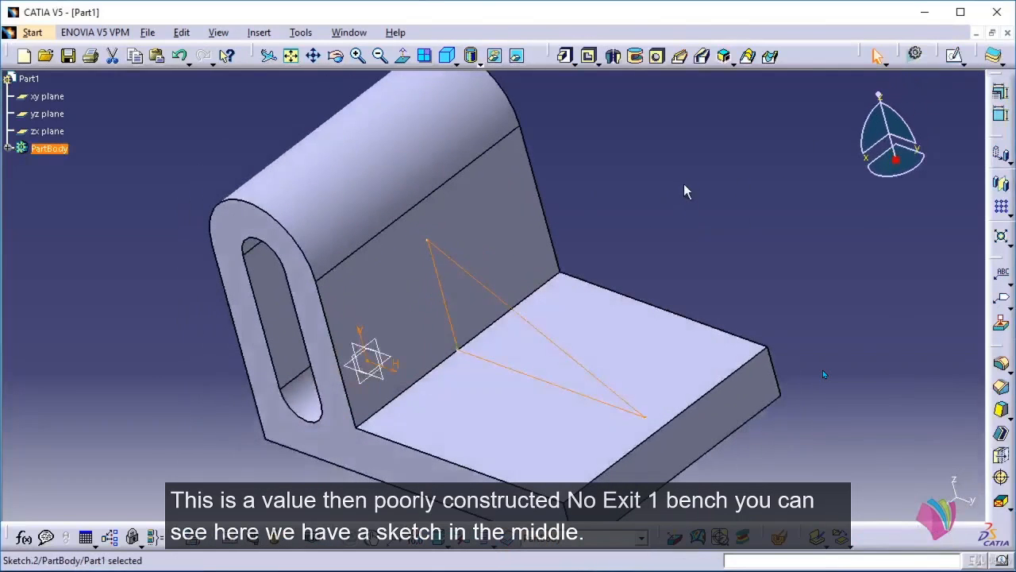
mouse_move(696, 207)
middle_mouse_down()
mouse_move(663, 246)
mouse_move(627, 254)
mouse_move(672, 250)
mouse_move(688, 231)
mouse_move(651, 233)
middle_mouse_up()
left_click(653, 233)
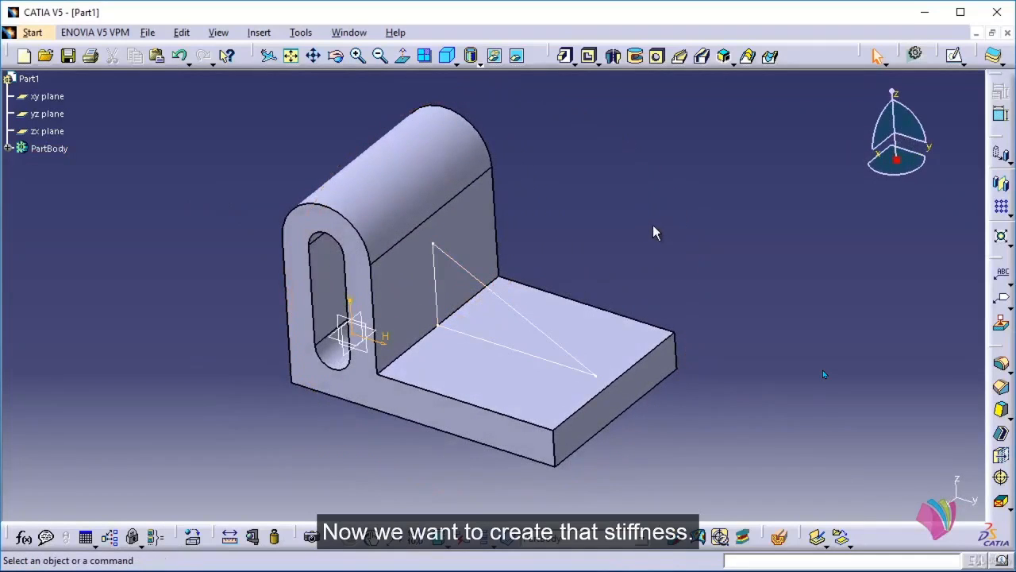
left_click(564, 56)
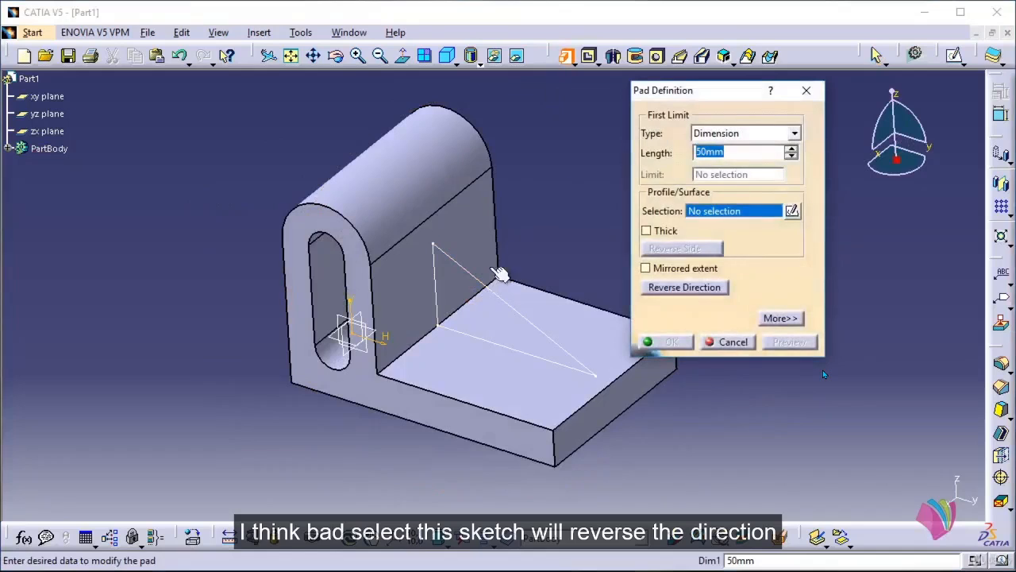
left_click(484, 278)
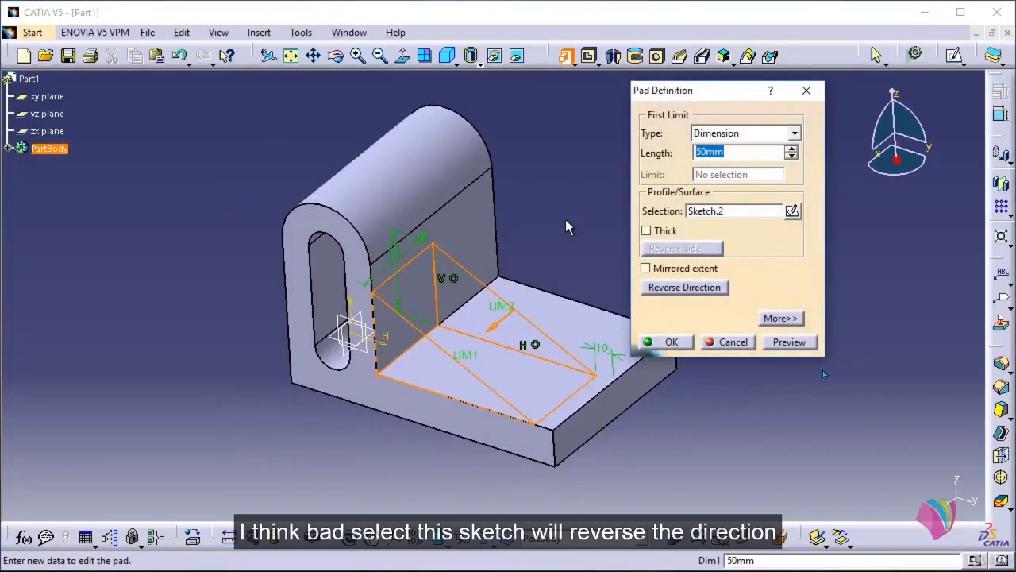
left_click(673, 290)
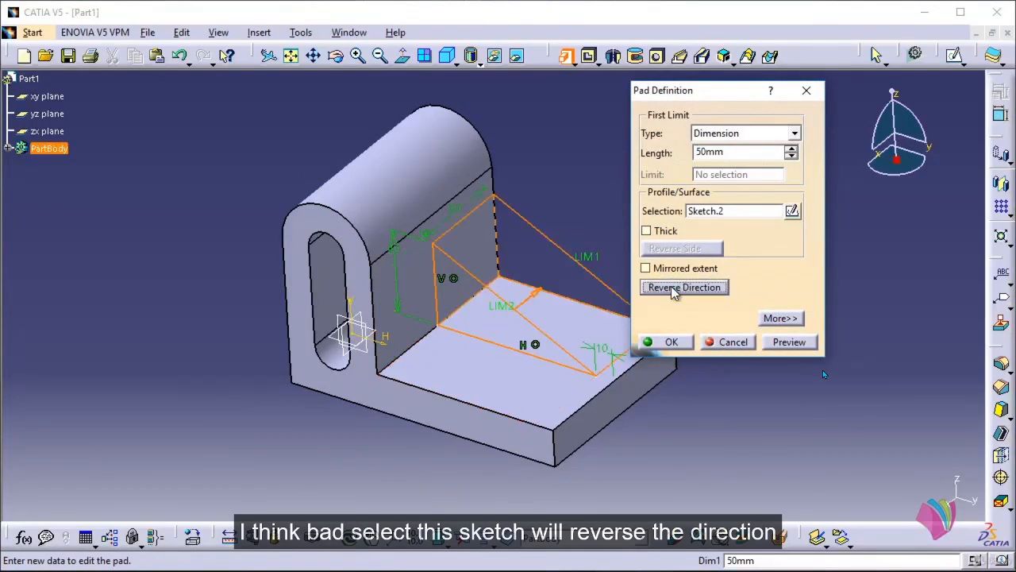
middle_click_drag(545, 209, 456, 226)
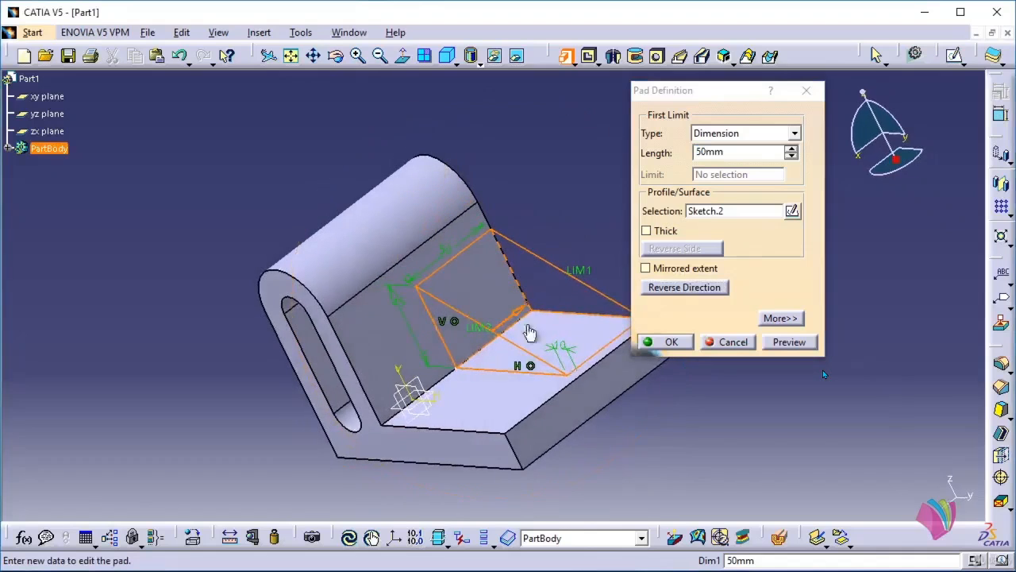
middle_click_drag(608, 408, 459, 431)
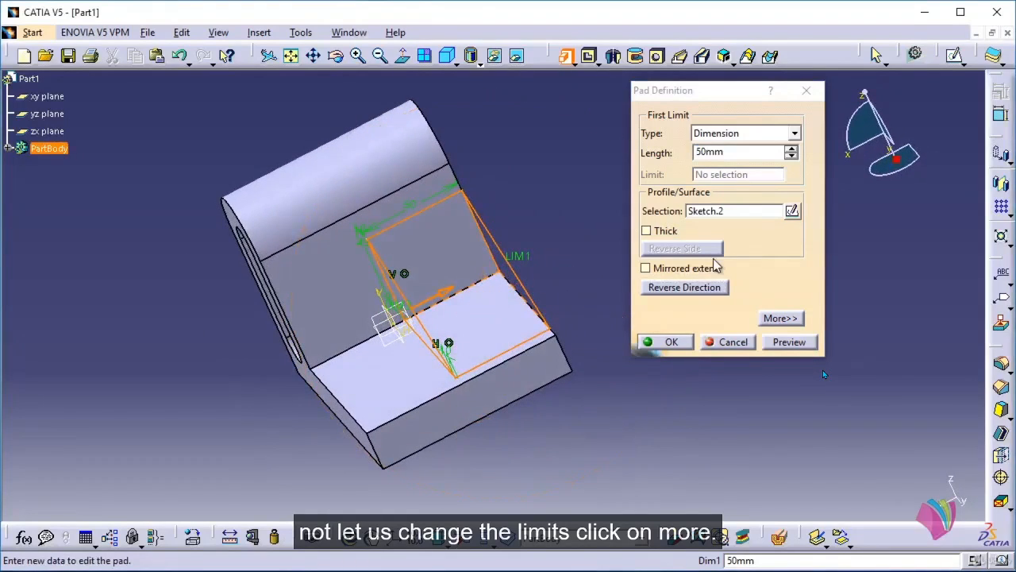
Show the pad's second limit settings and stretch the first limit to 77 mm.
left_click(781, 317)
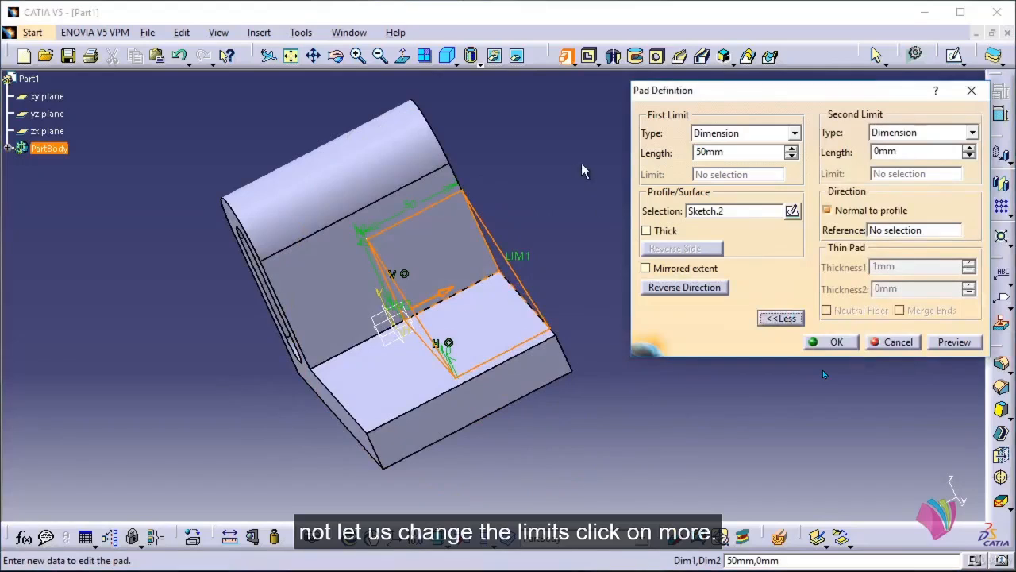
middle_click_drag(581, 163, 530, 170)
left_click(755, 153)
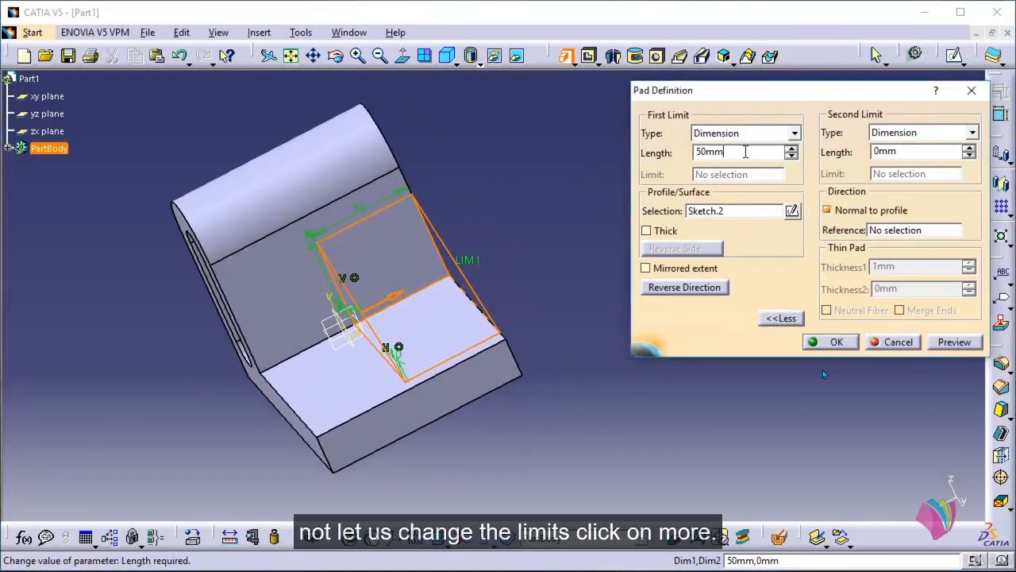
left_click_drag(469, 266, 522, 231)
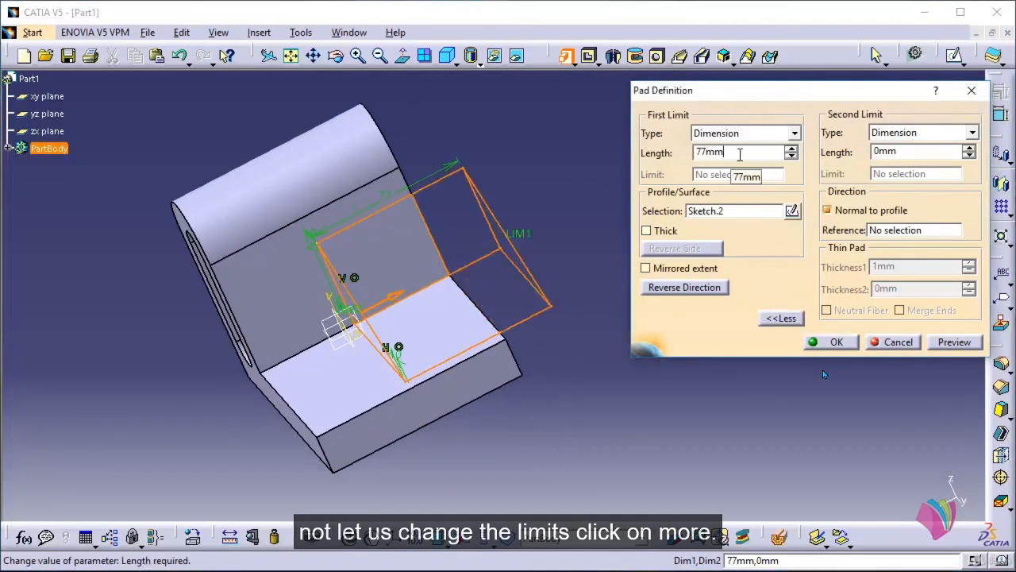
double_click(742, 153)
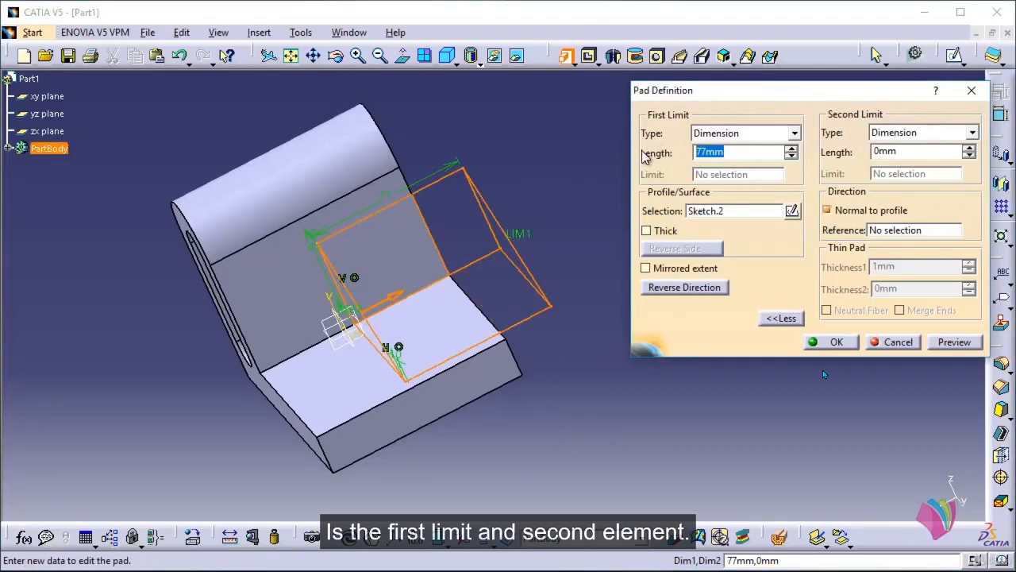
Set the pad's second limit length to -20 mm and update the preview.
left_click(909, 152)
double_click(905, 152)
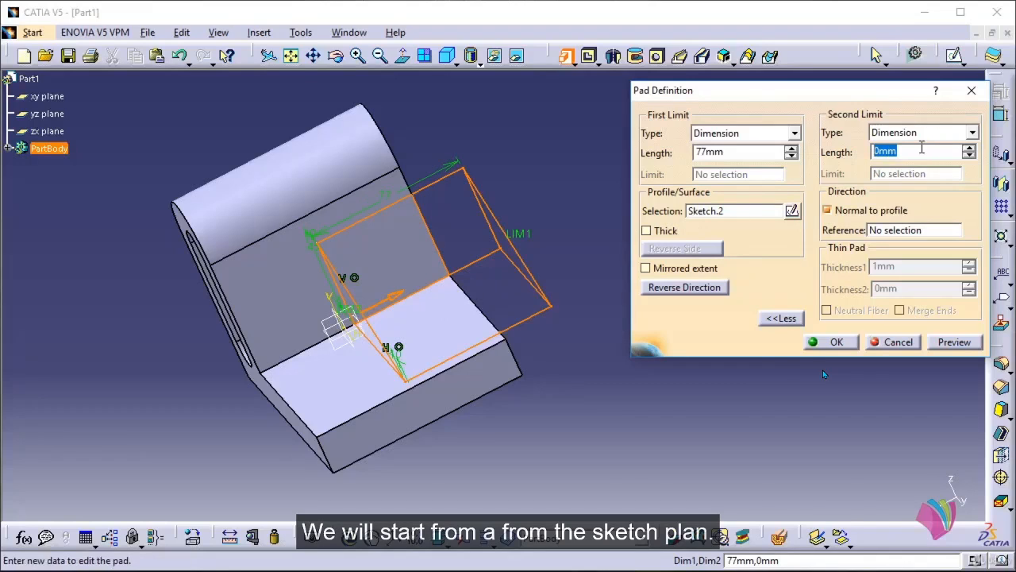
type("-20")
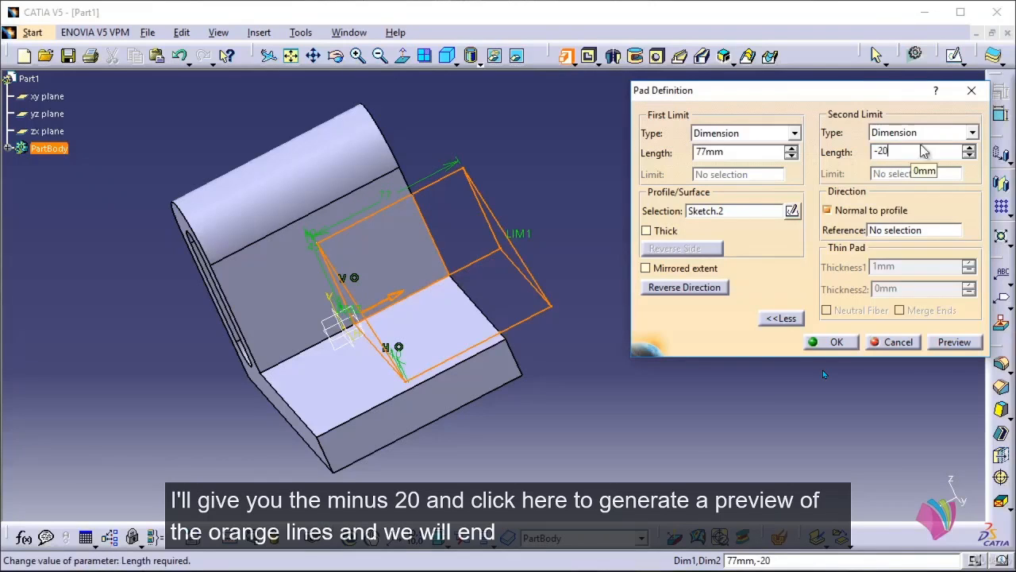
left_click(728, 152)
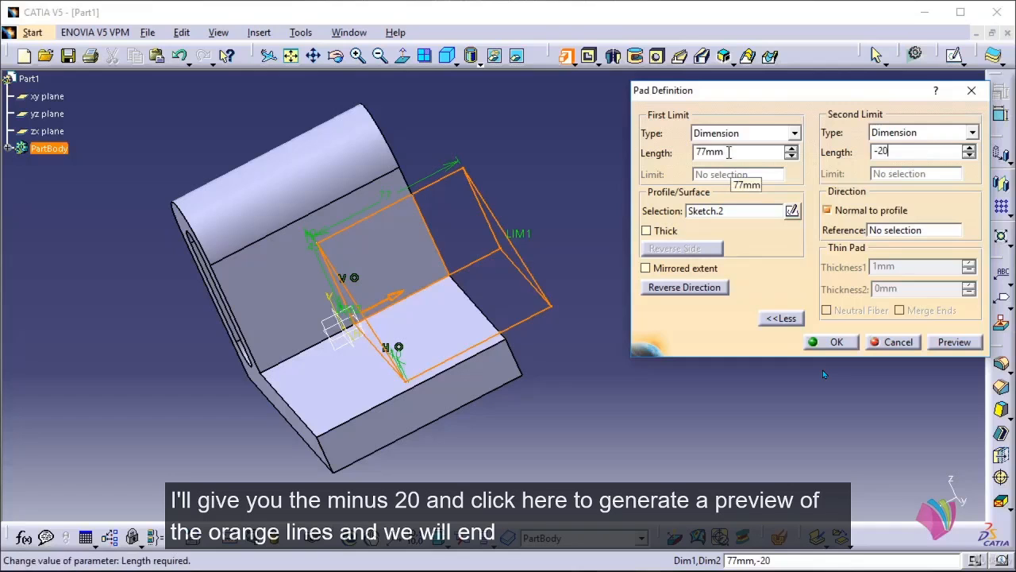
Set the pad's first limit length to 20+15 mm and create the first stiffener rib.
mouse_move(513, 390)
middle_mouse_down()
mouse_move(460, 400)
mouse_move(480, 384)
mouse_move(526, 395)
middle_mouse_up()
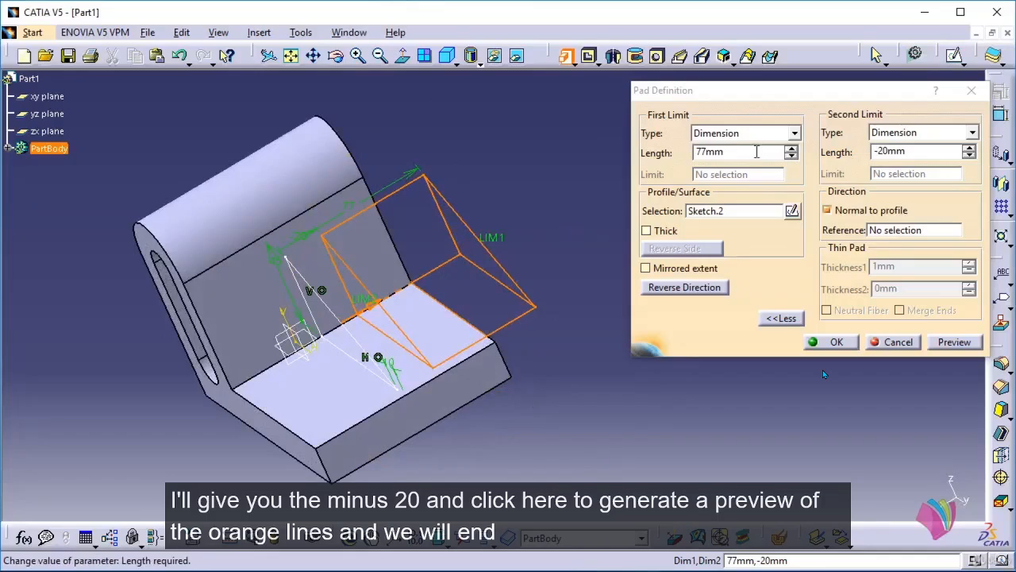
left_click_drag(731, 152, 665, 155)
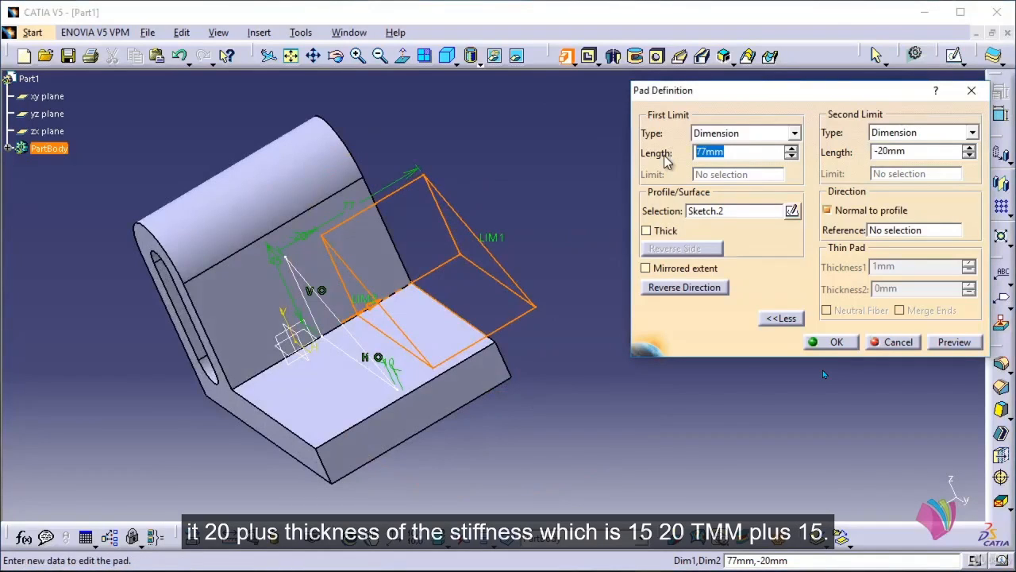
type("20")
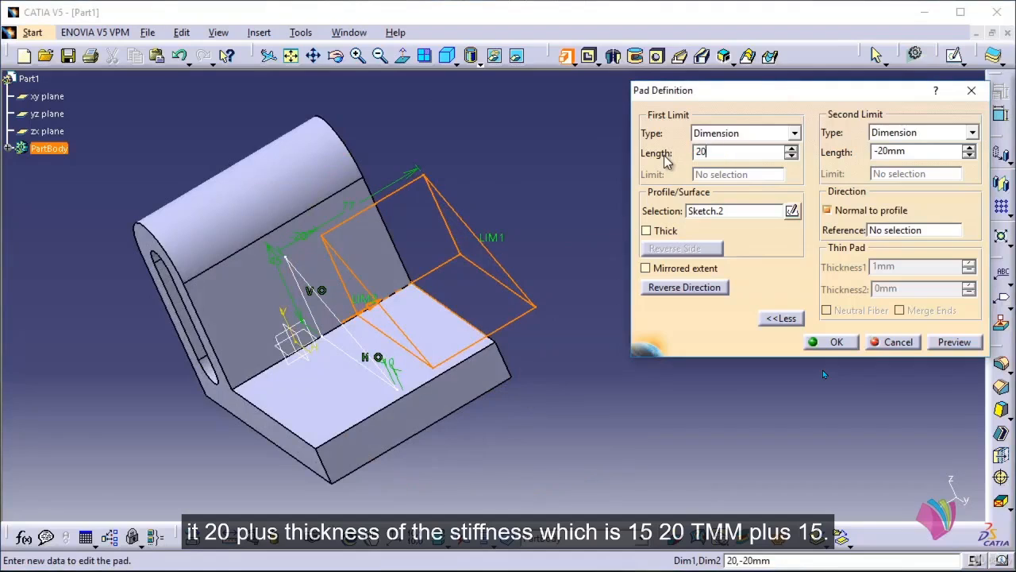
type("+15")
left_click_drag(874, 153, 921, 153)
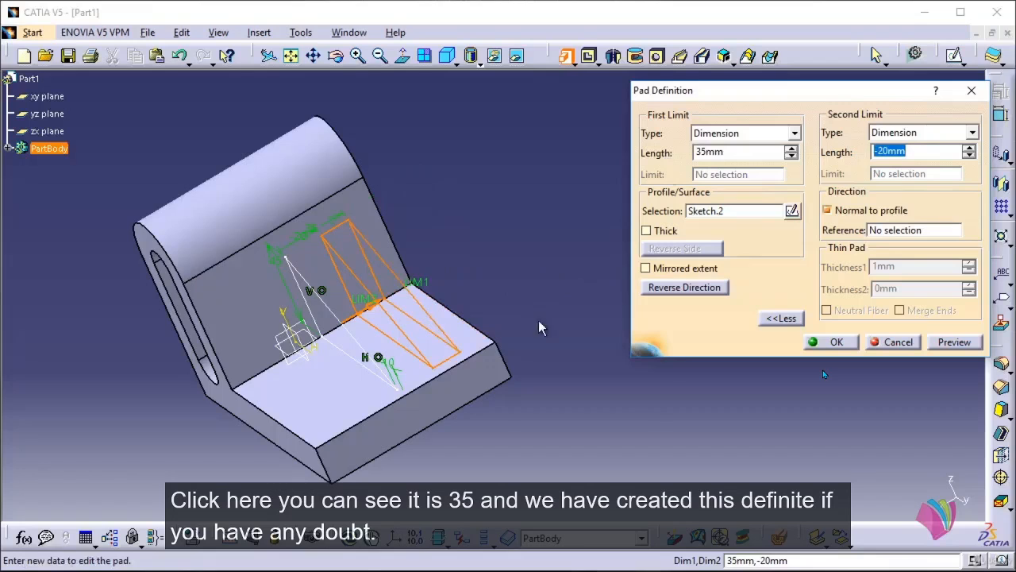
middle_click_drag(538, 327, 521, 246)
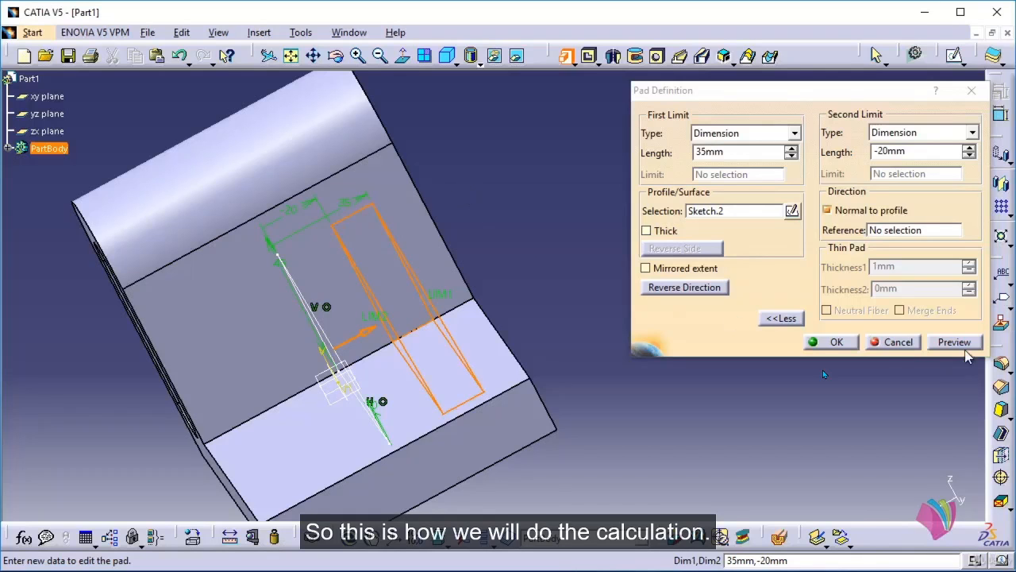
left_click(837, 342)
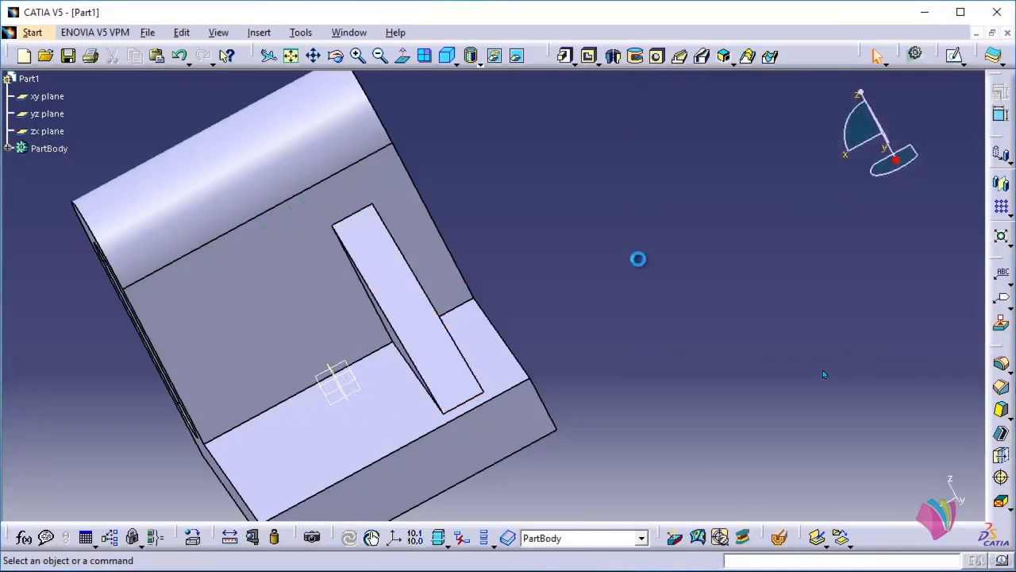
Expand the part body in the tree and unhide the triangular rib sketch, Sketch.2.
mouse_move(639, 259)
middle_mouse_down()
mouse_move(582, 256)
mouse_move(656, 251)
middle_mouse_up()
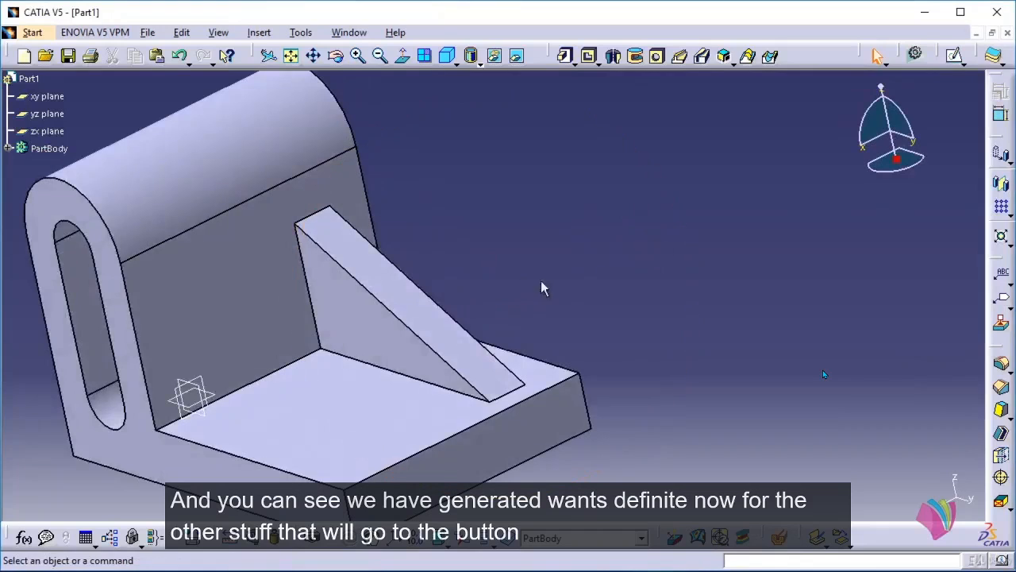
middle_click_drag(542, 284, 604, 280)
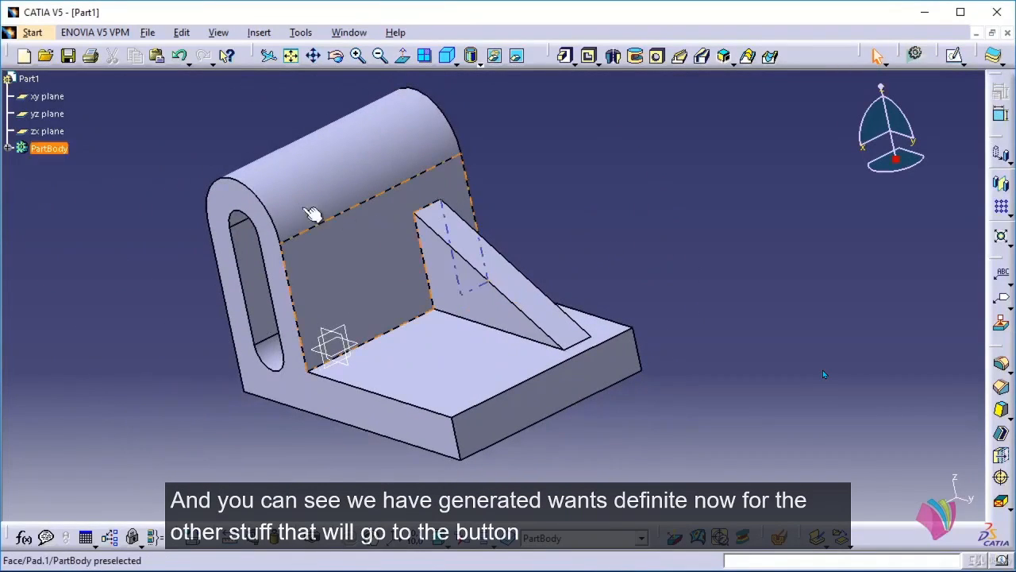
left_click(9, 151)
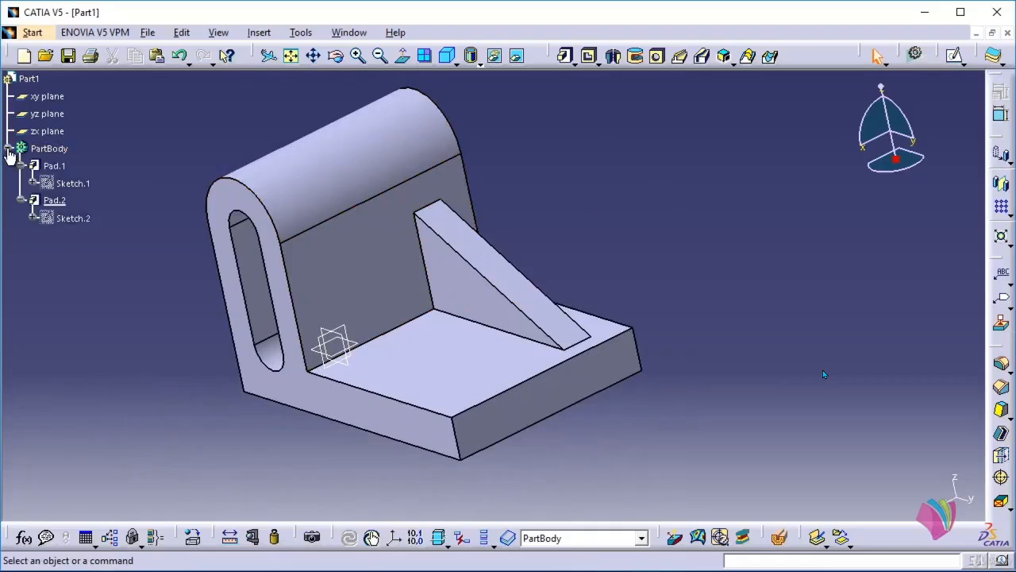
left_click(80, 219)
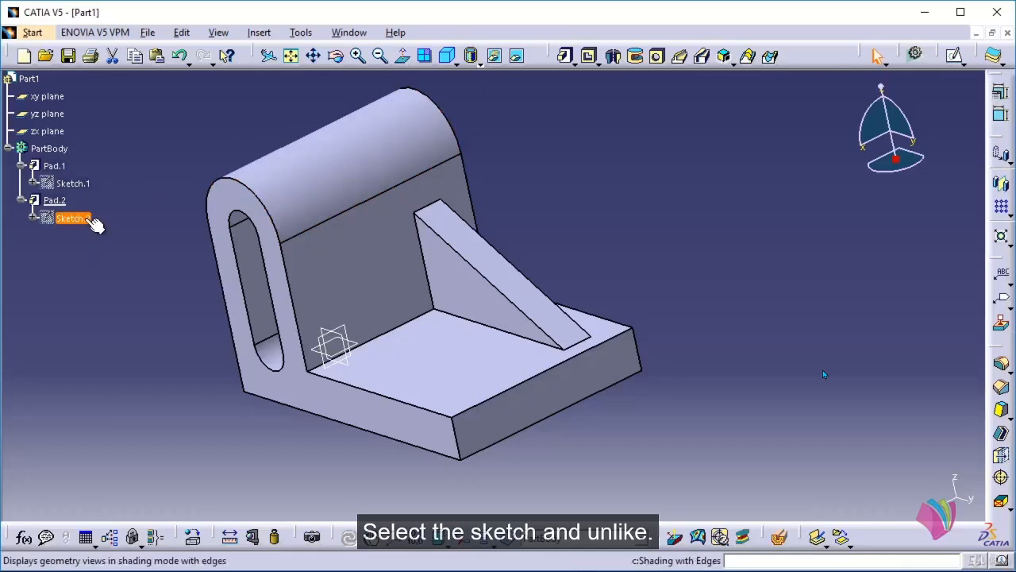
left_click(495, 56)
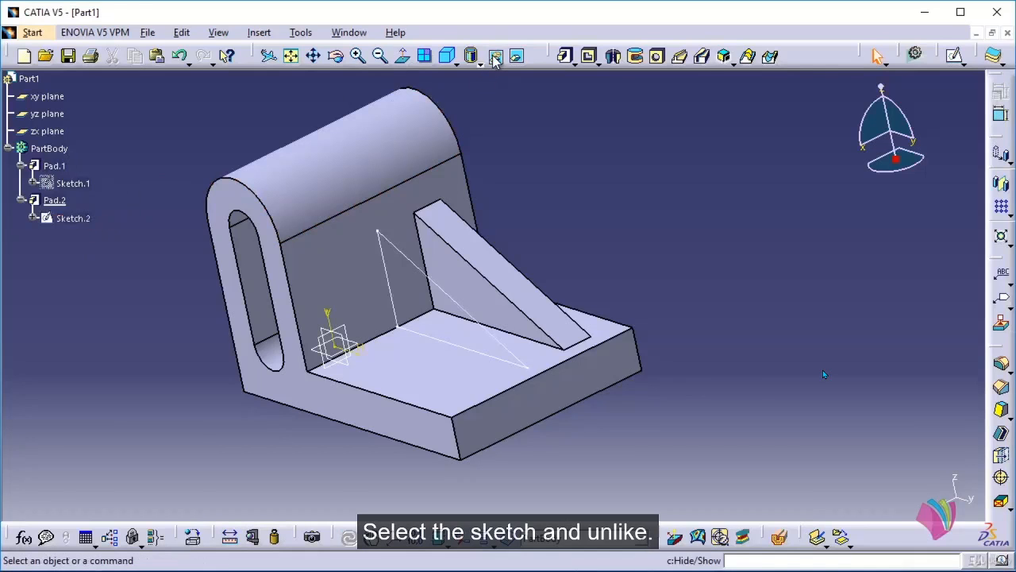
Pad the triangular Sketch.2 again with a 35 mm first limit and a -20 mm second limit, keeping the default direction, to create the opposite rib.
middle_click_drag(627, 261, 624, 288)
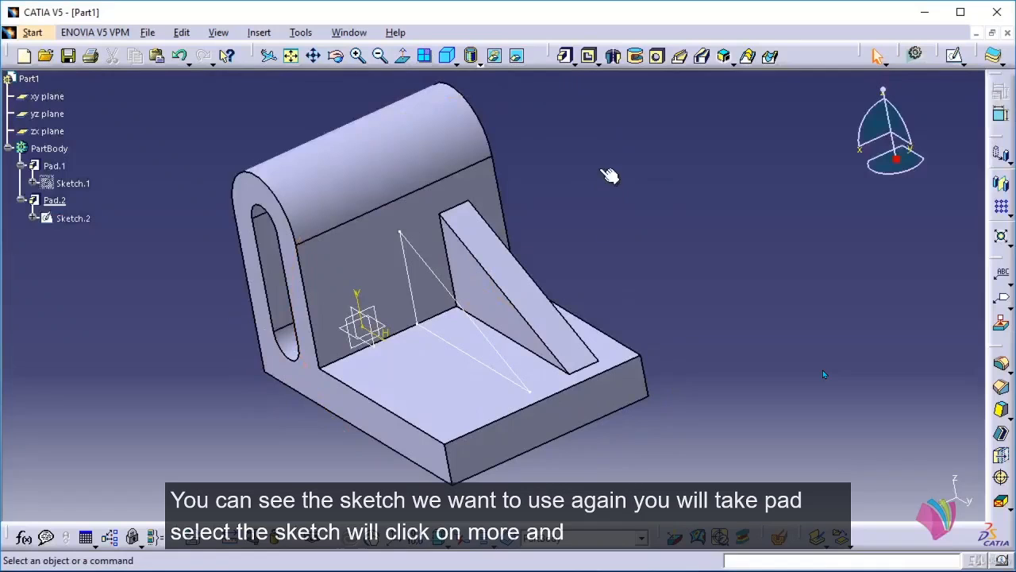
left_click(566, 55)
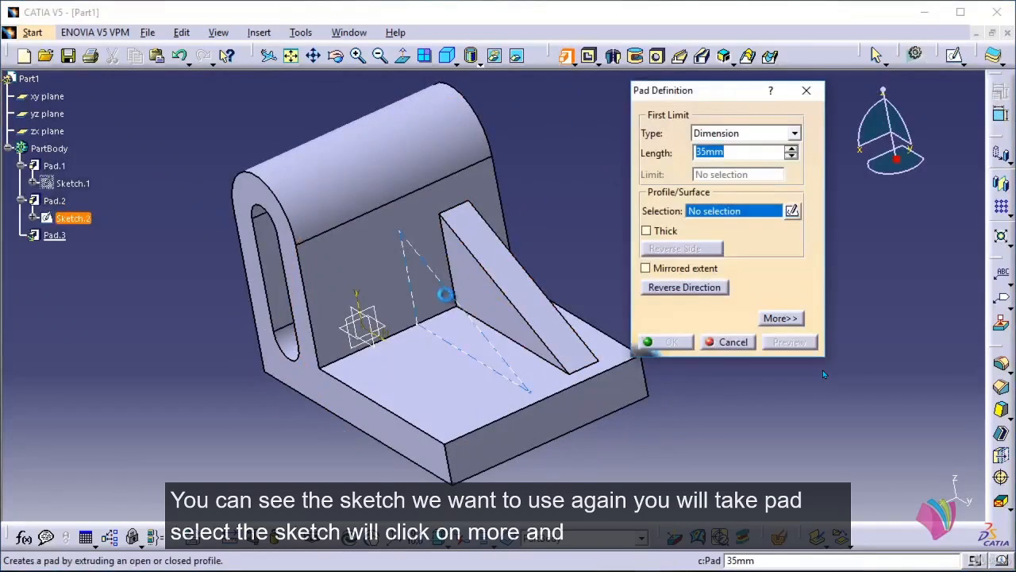
left_click(447, 294)
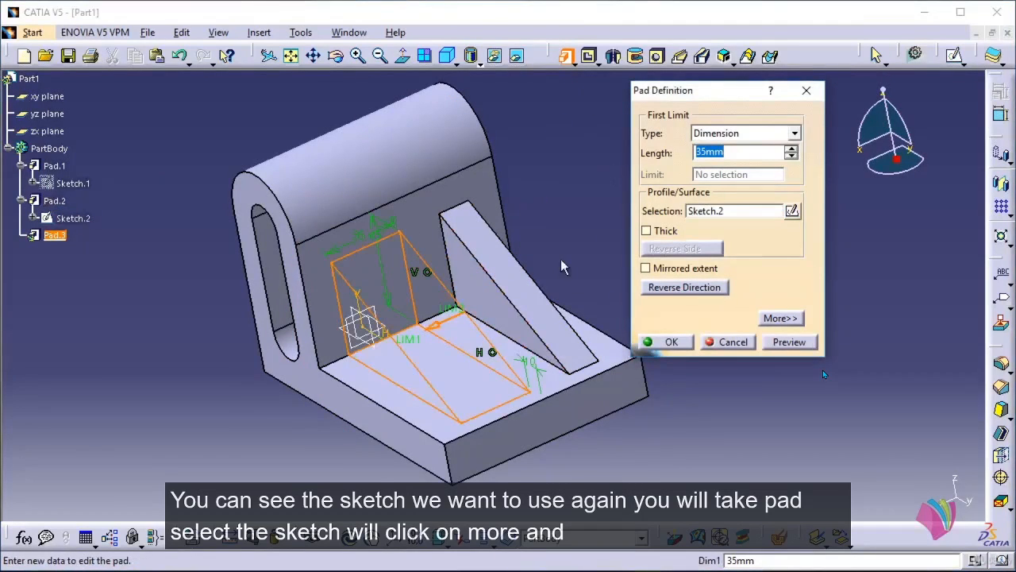
left_click(782, 319)
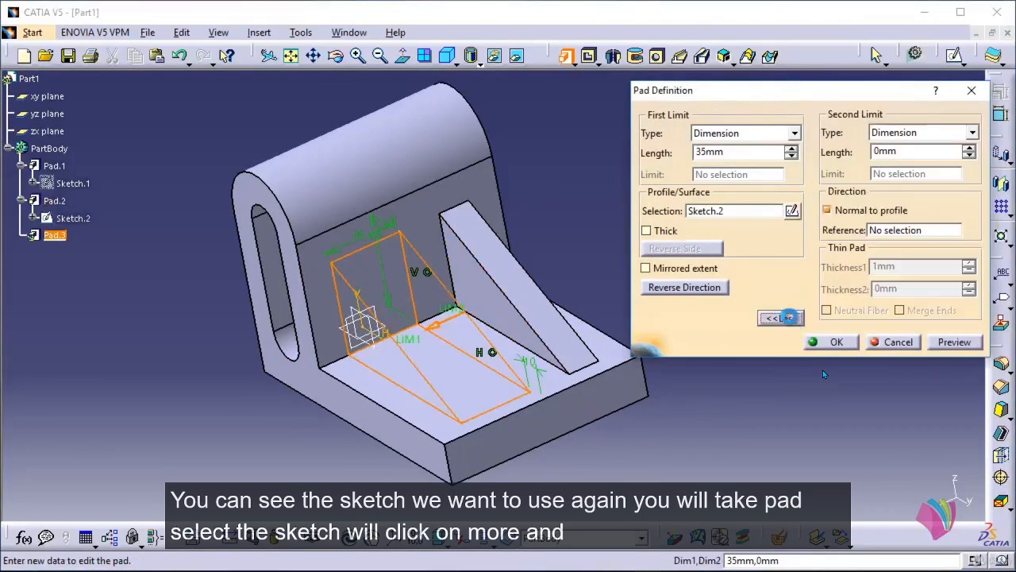
left_click(909, 153)
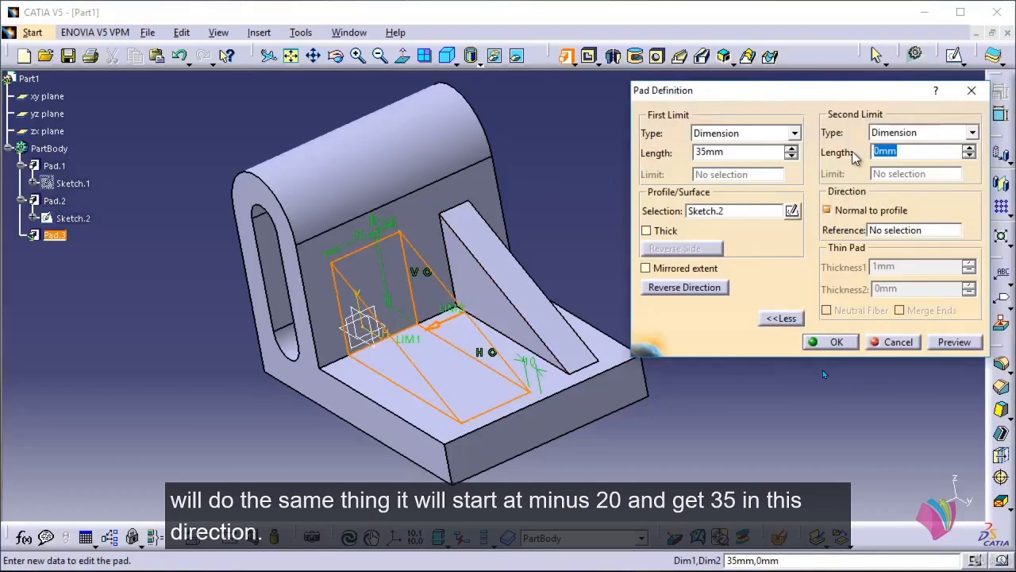
type("-20")
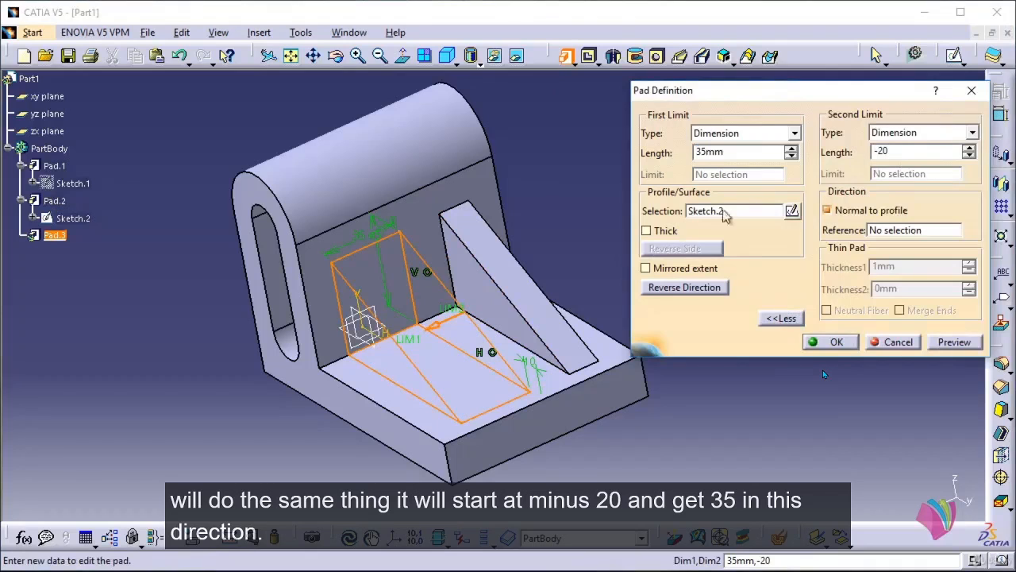
left_click(742, 153)
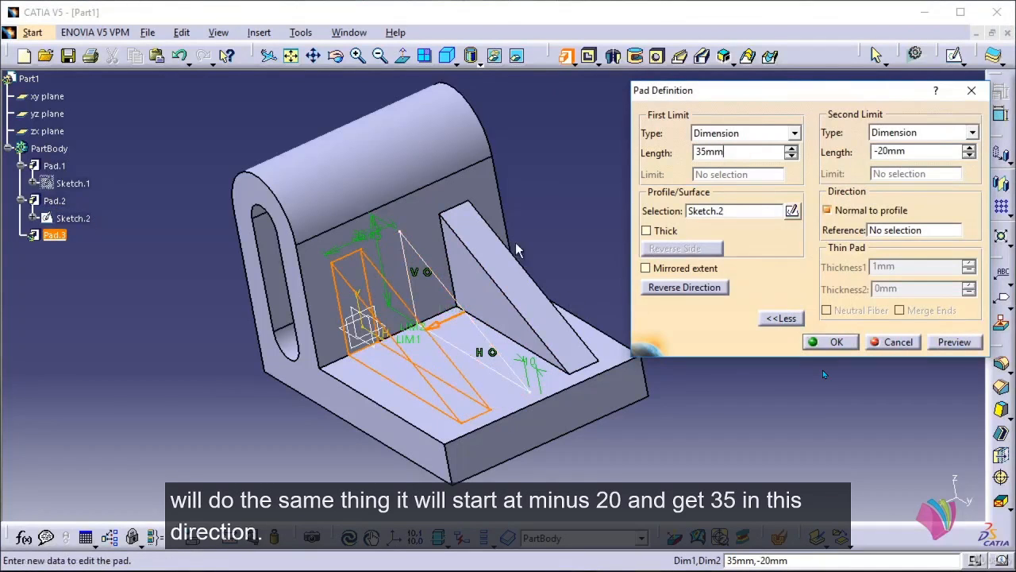
middle_click_drag(516, 248, 404, 314)
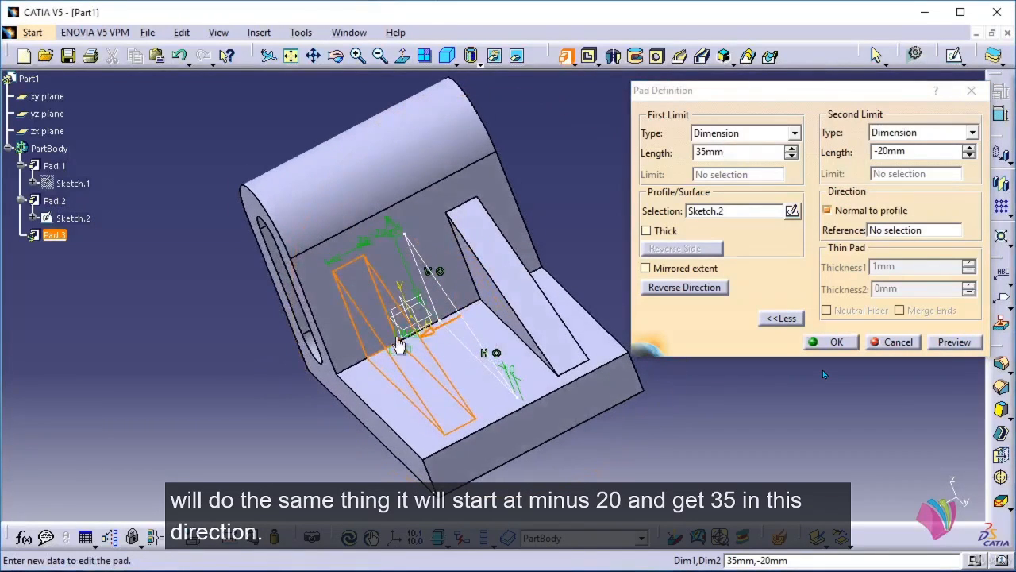
left_click(679, 287)
left_click(693, 290)
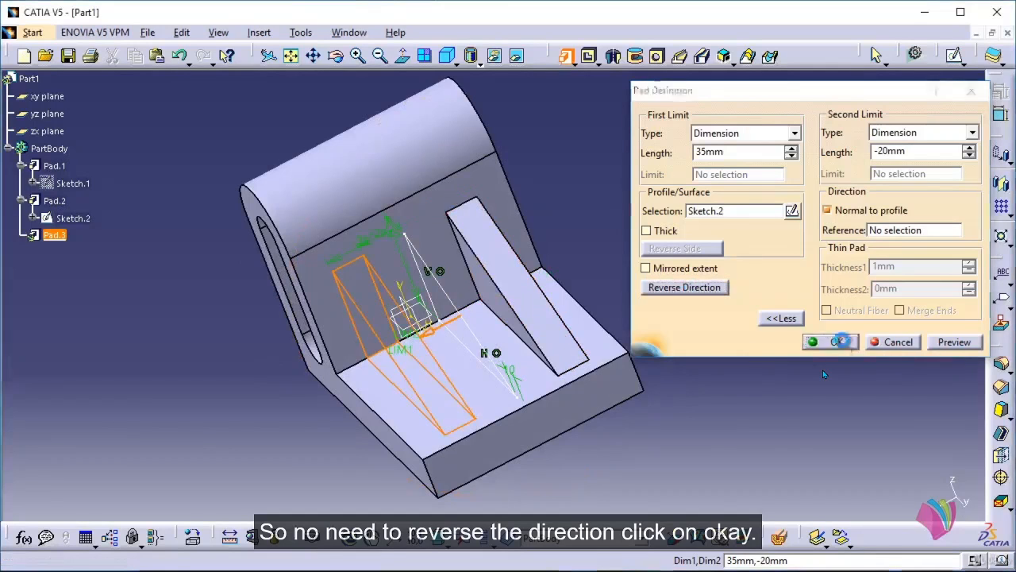
left_click(837, 342)
Inspect the bracket with both stiffener ribs and show it in isometric view.
middle_click_drag(663, 314, 748, 251)
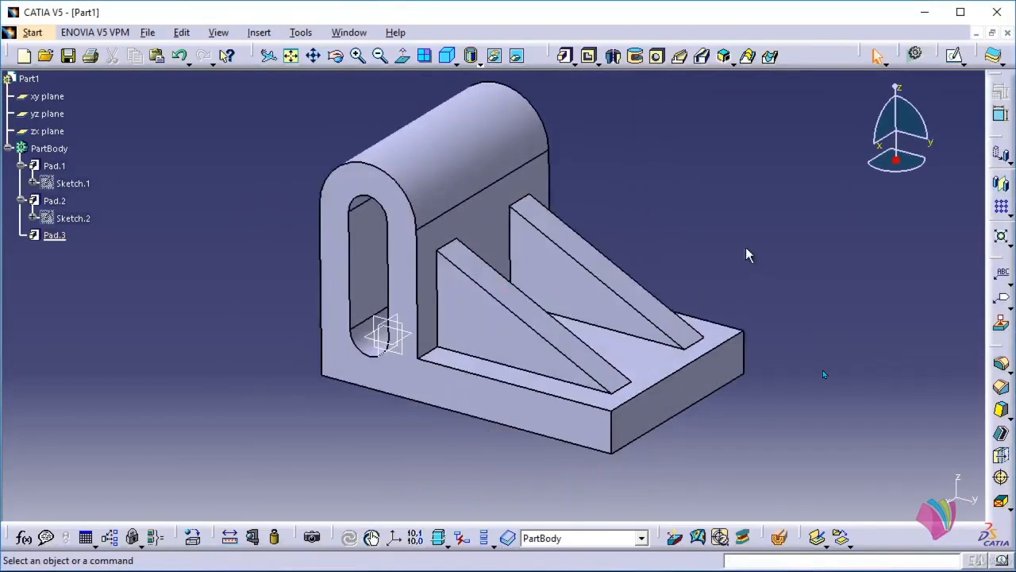
middle_click_drag(443, 362, 545, 215)
left_click(446, 62)
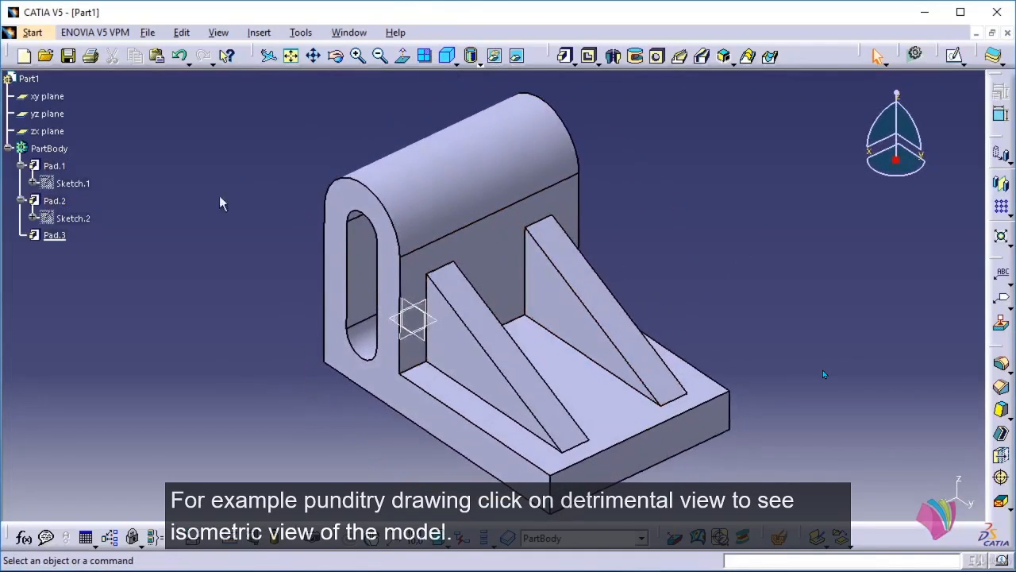
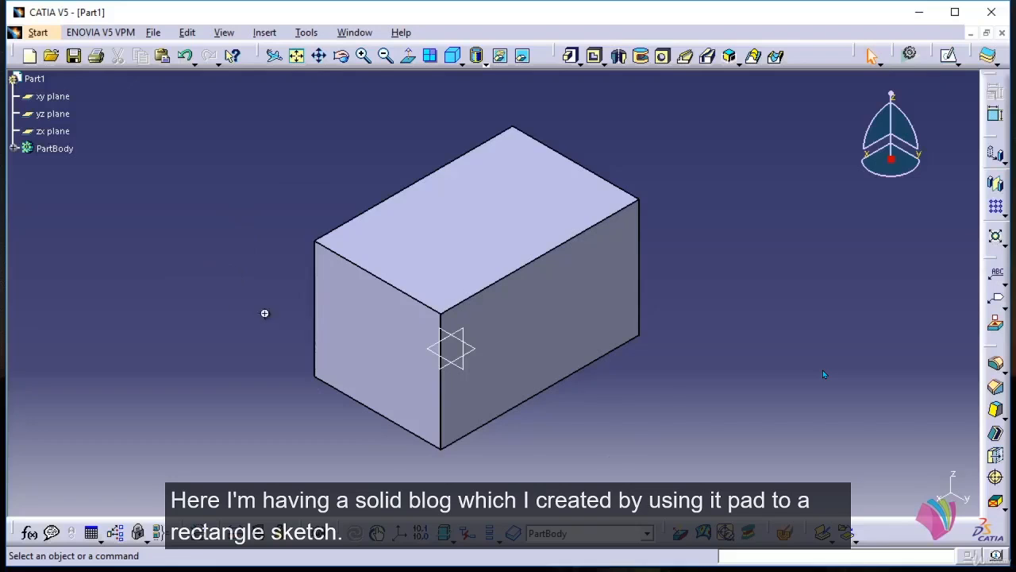
Start a blind hole on the rectangular block's upper face and set its diameter to 30 mm.
middle_click_drag(264, 313, 297, 322)
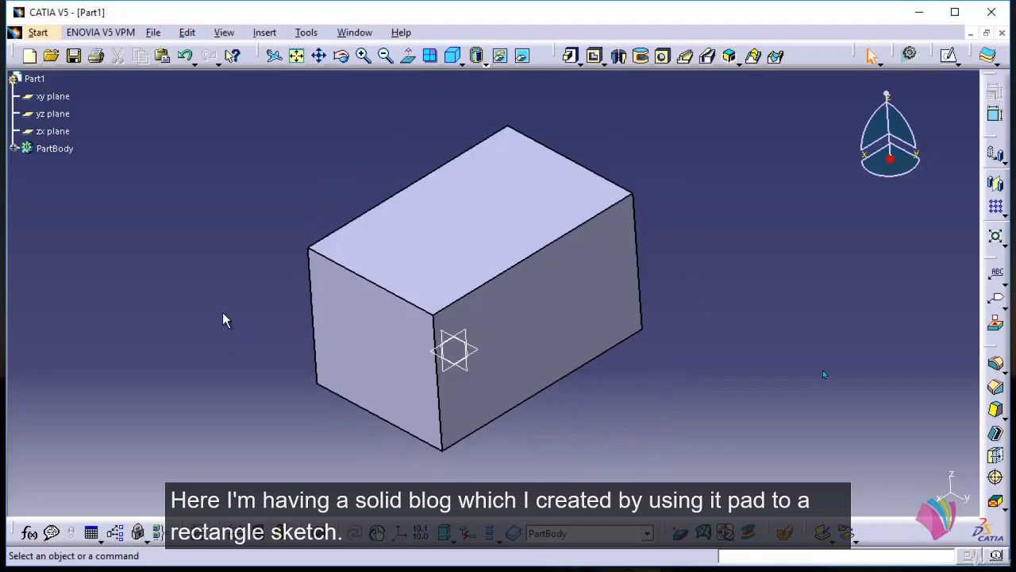
left_click(663, 57)
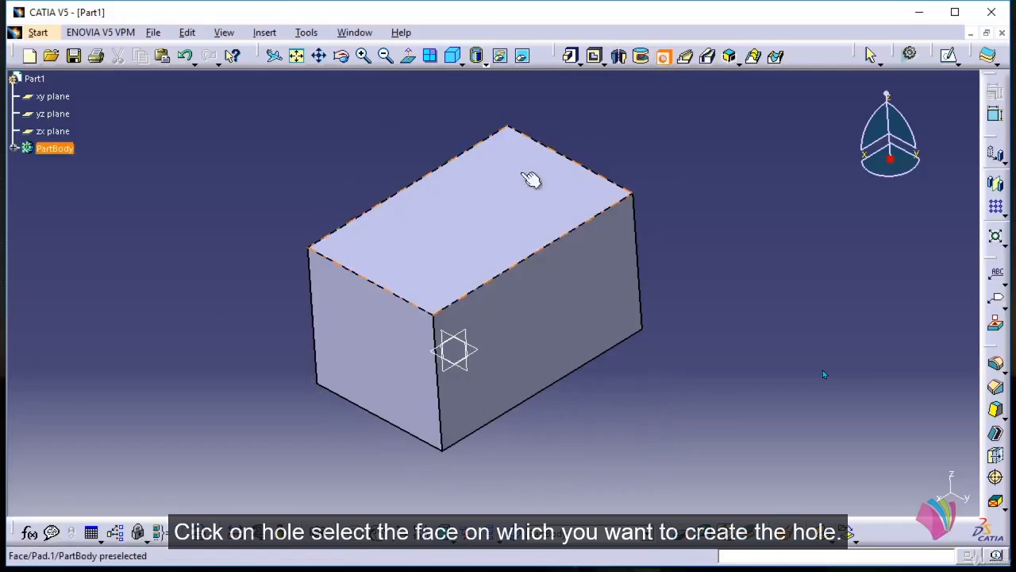
left_click(479, 211)
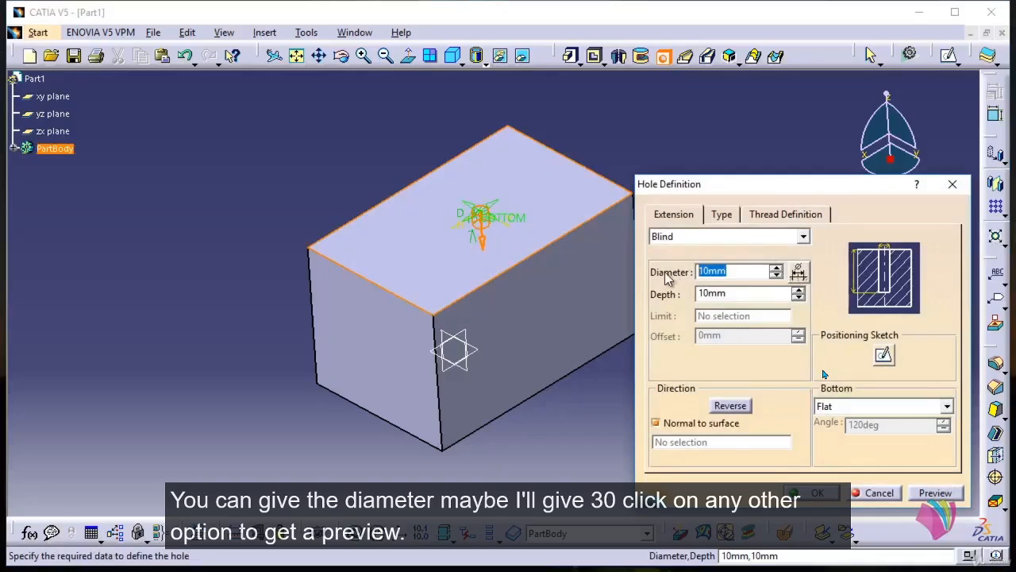
type("30")
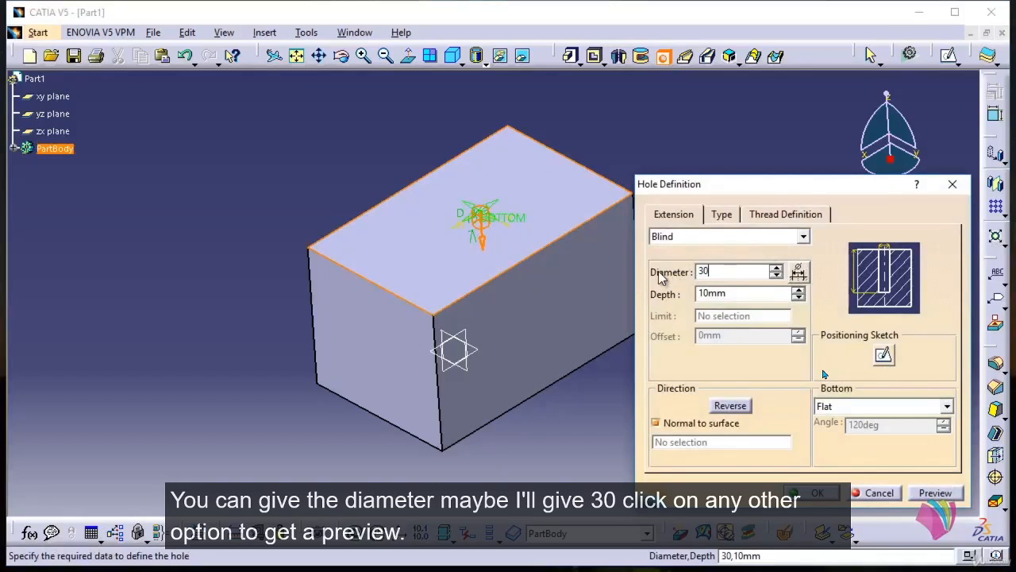
left_click(734, 295)
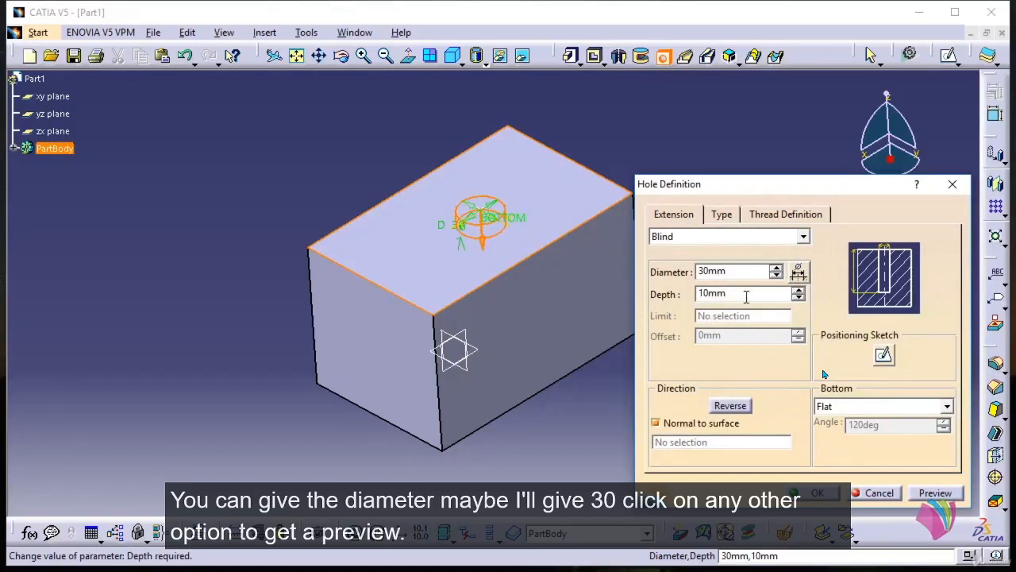
Set the hole's depth to 50 mm and create the hole.
double_click(746, 294)
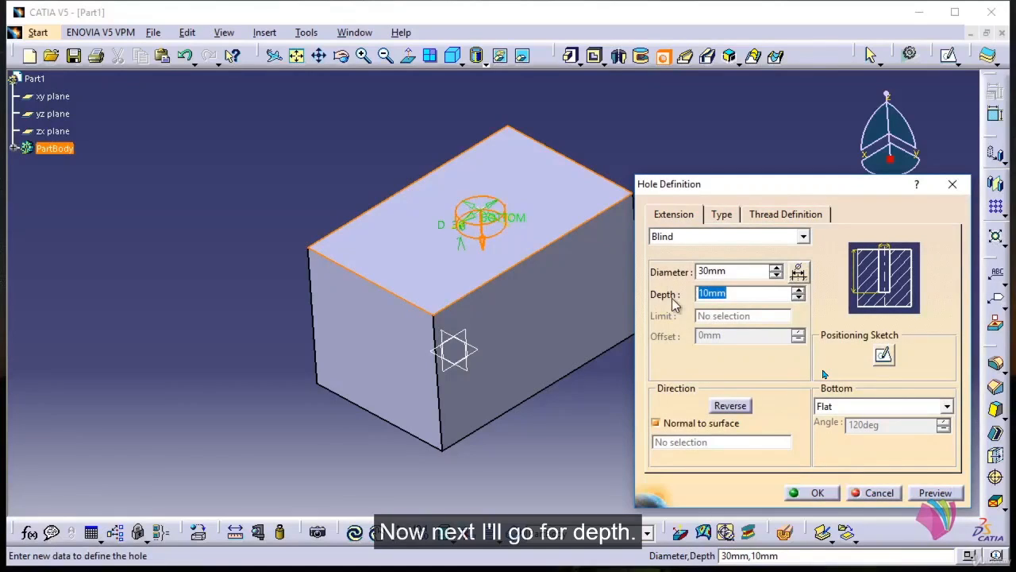
type("50")
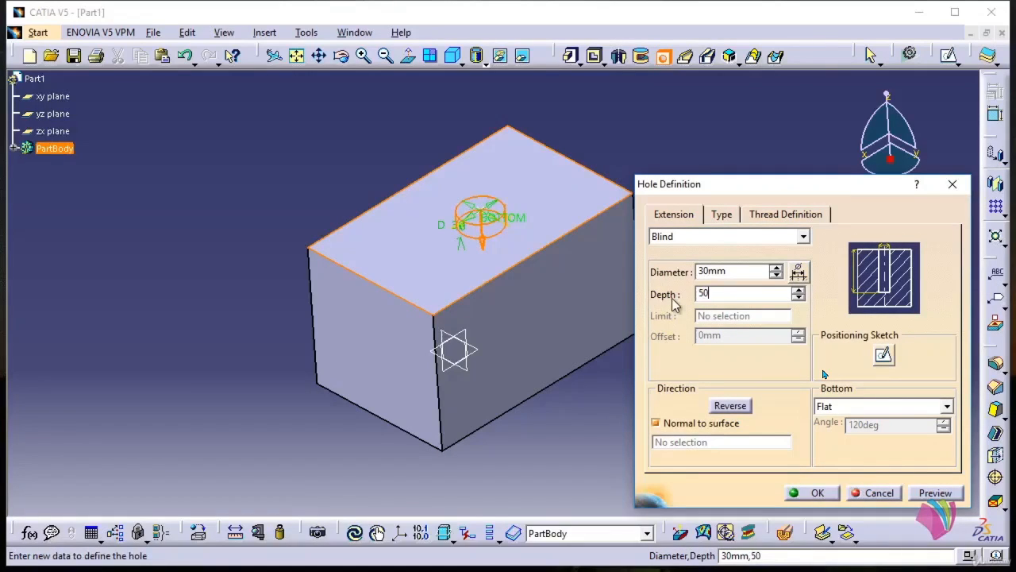
left_click(745, 272)
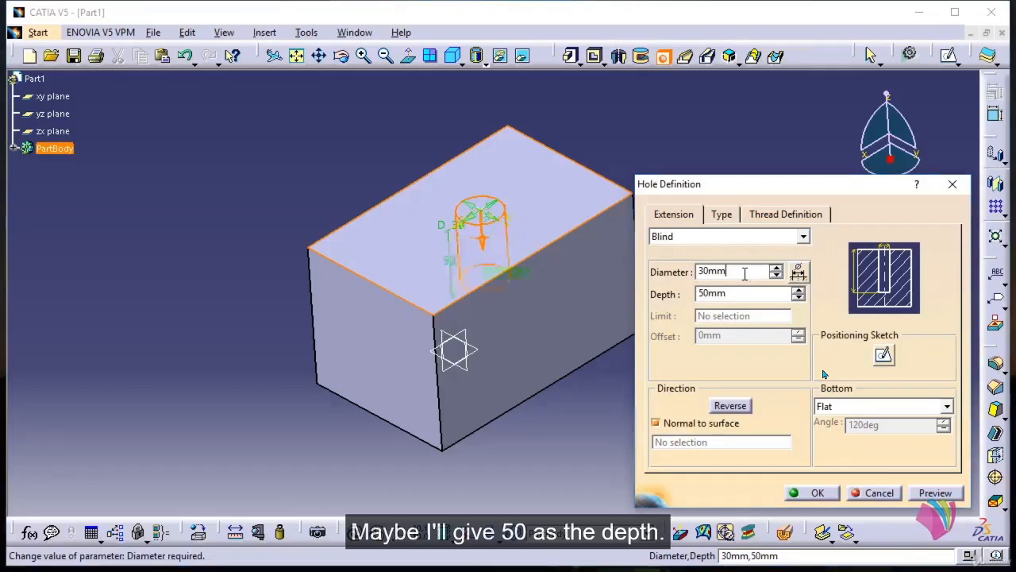
middle_click_drag(552, 365, 489, 354)
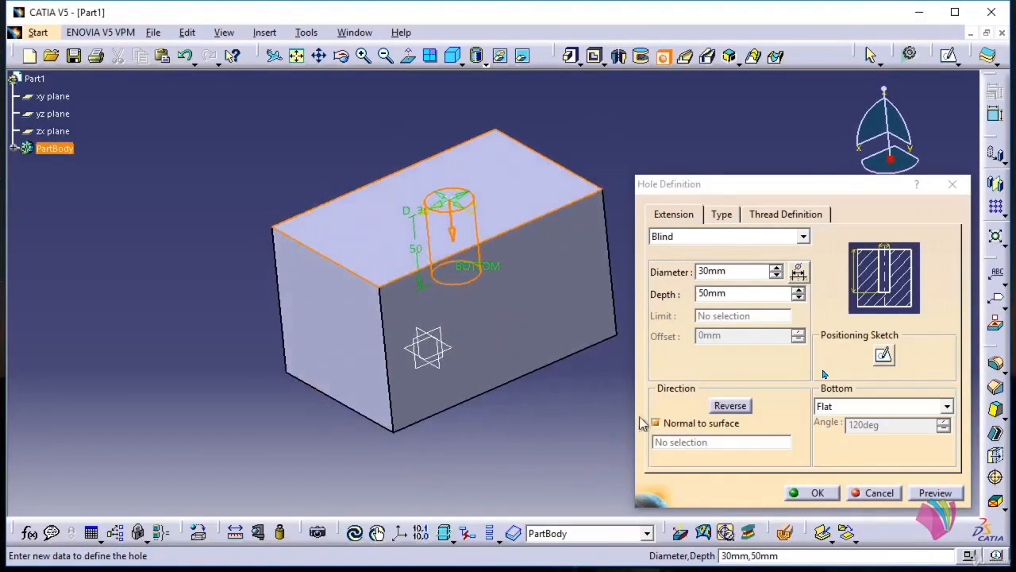
left_click(818, 493)
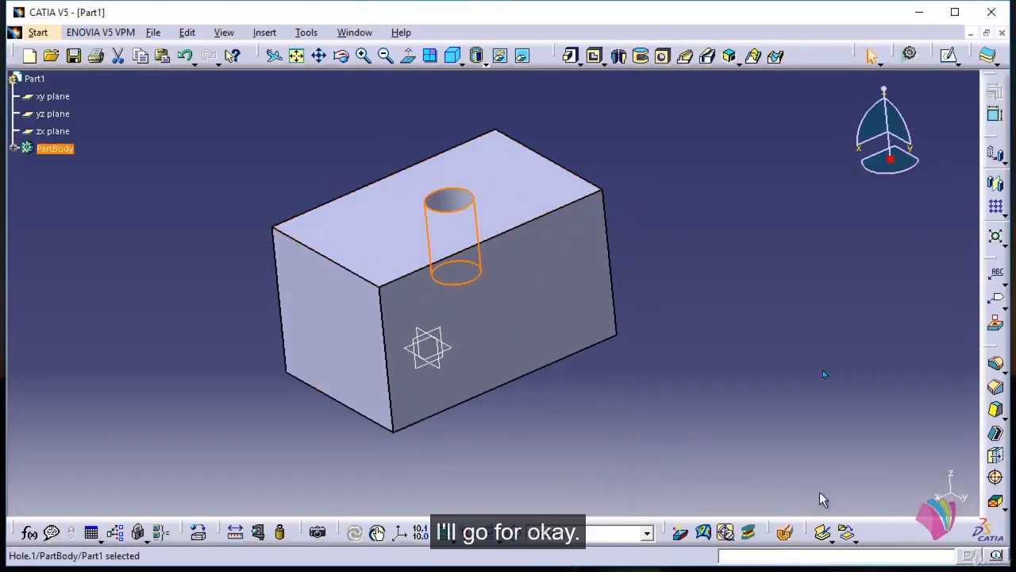
Open the blind hole's definition on the block's upper face and enter its positioning sketch.
middle_click_drag(526, 391, 623, 445)
middle_click_drag(644, 286, 597, 300)
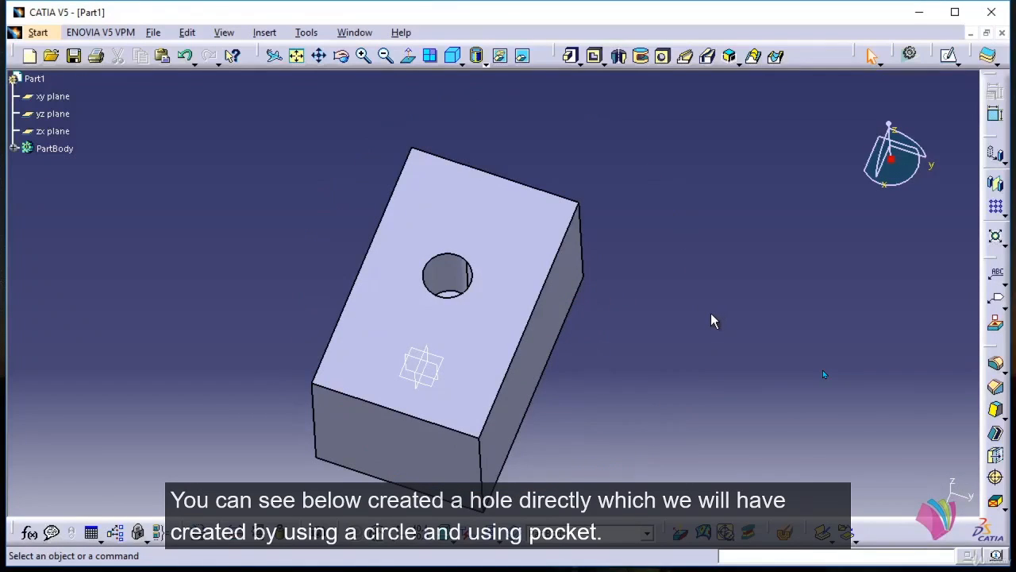
double_click(451, 274)
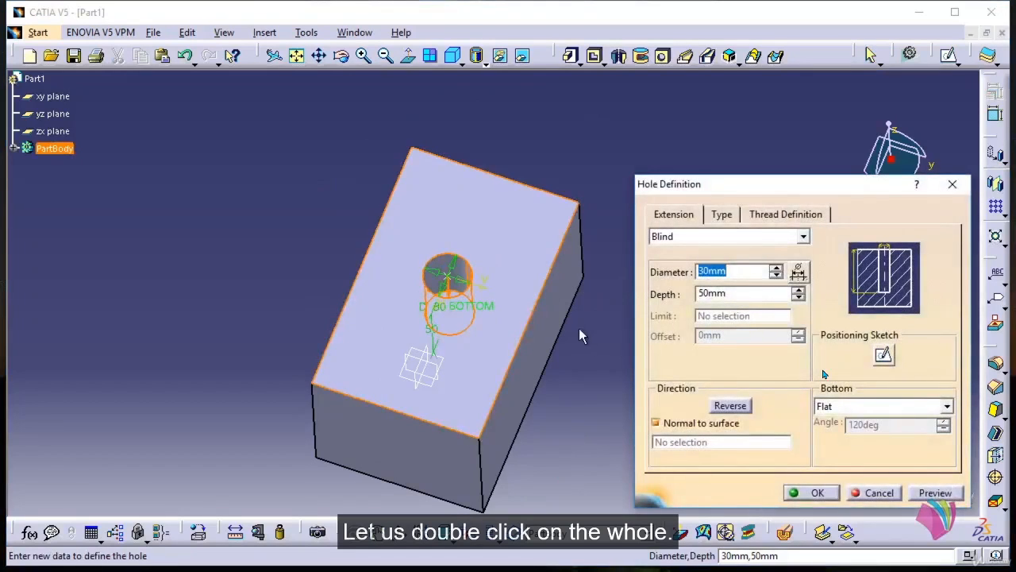
middle_click_drag(578, 328, 535, 287)
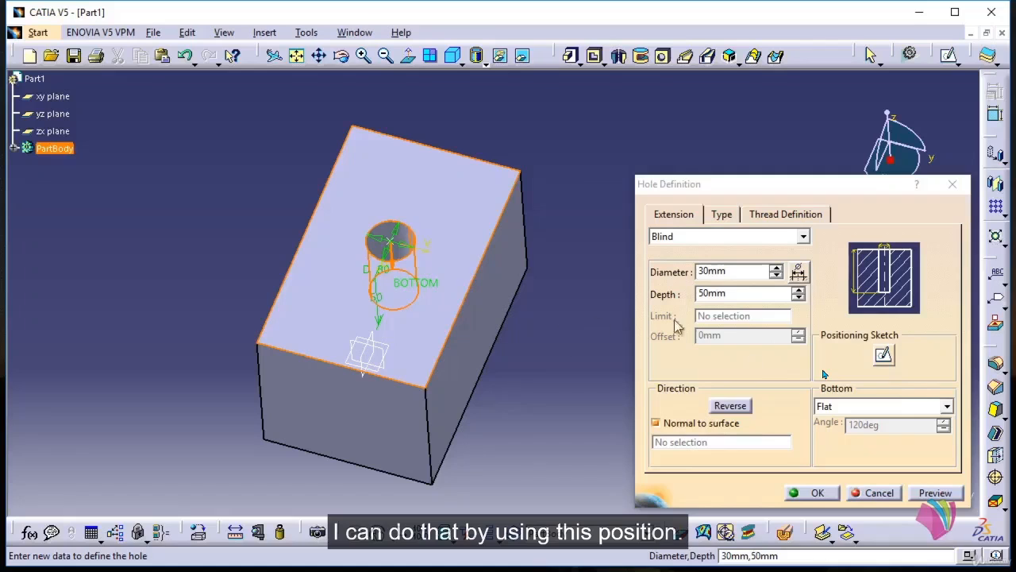
left_click(885, 355)
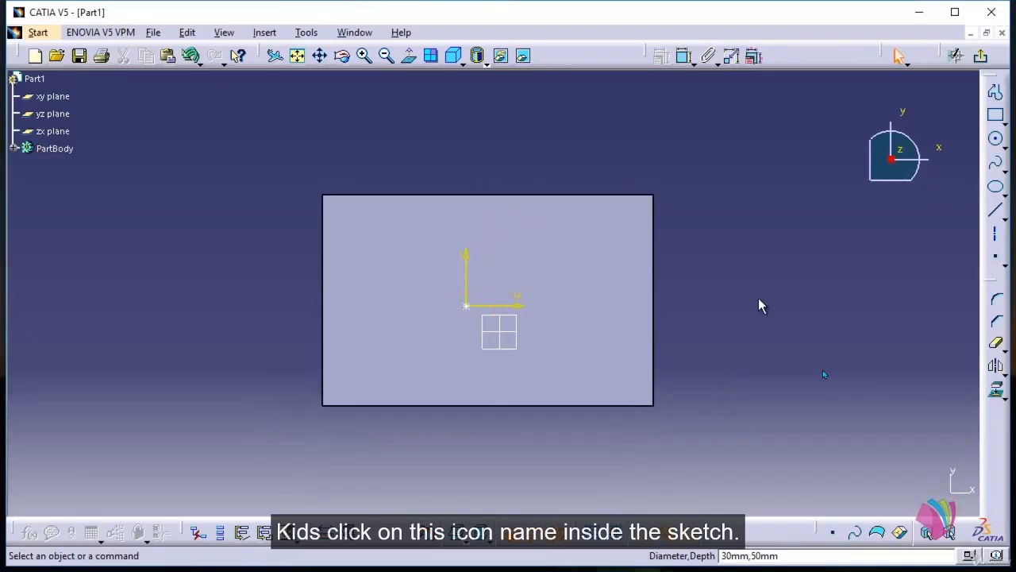
Dimension the hole's centre point from the face's left short edge and set the distance to 30 mm.
left_click(684, 55)
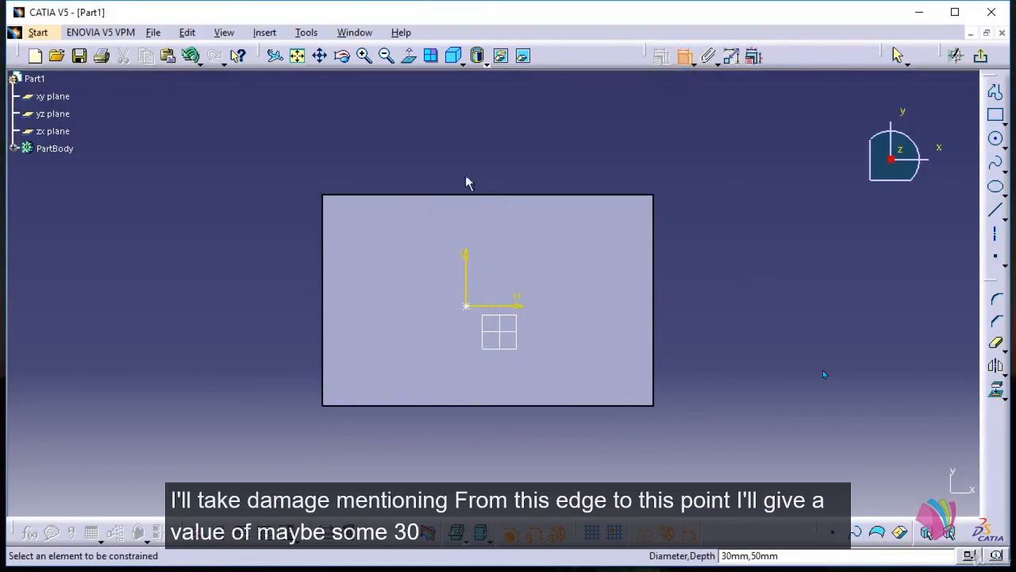
left_click(323, 312)
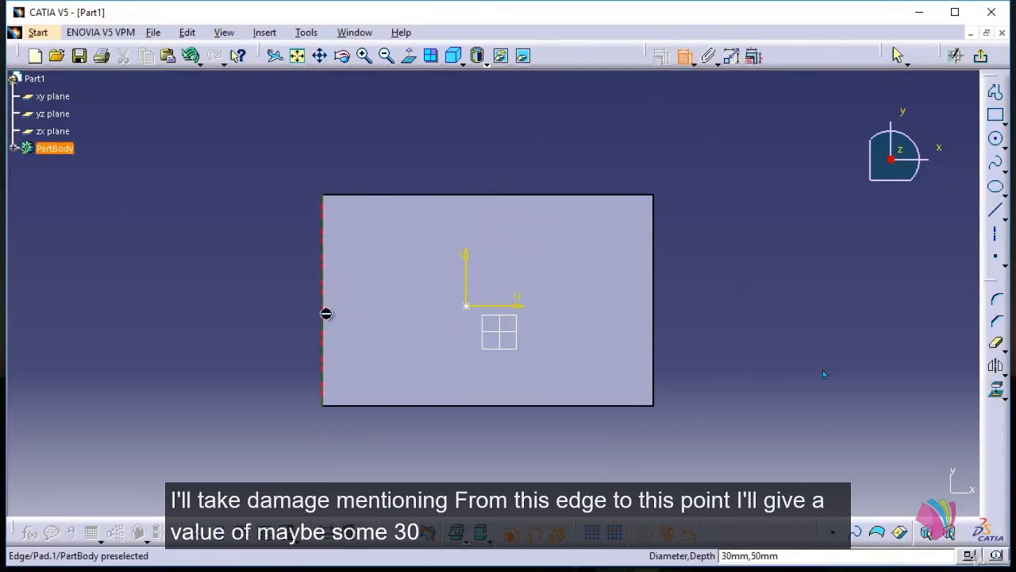
left_click(468, 307)
left_click(388, 151)
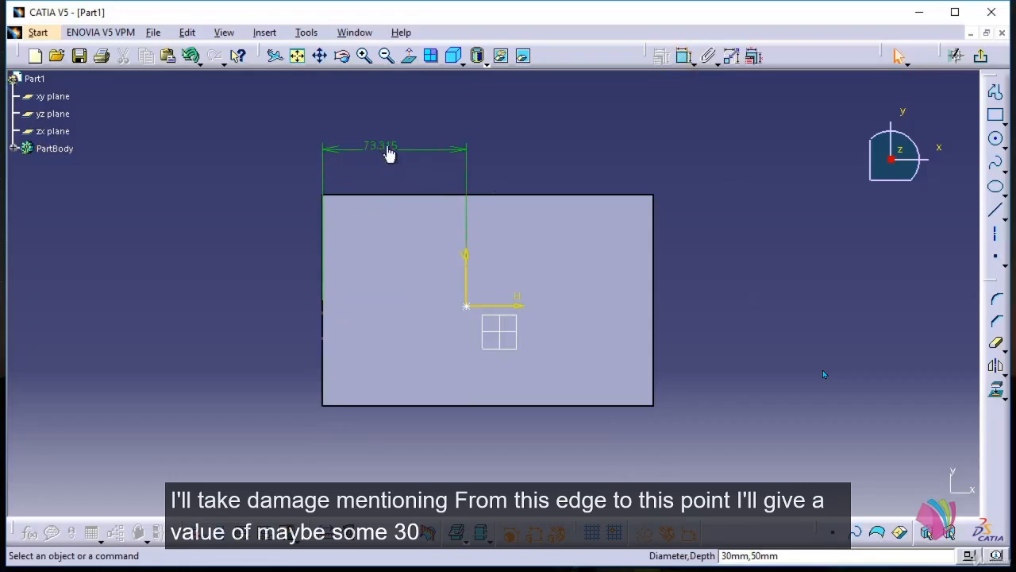
double_click(388, 143)
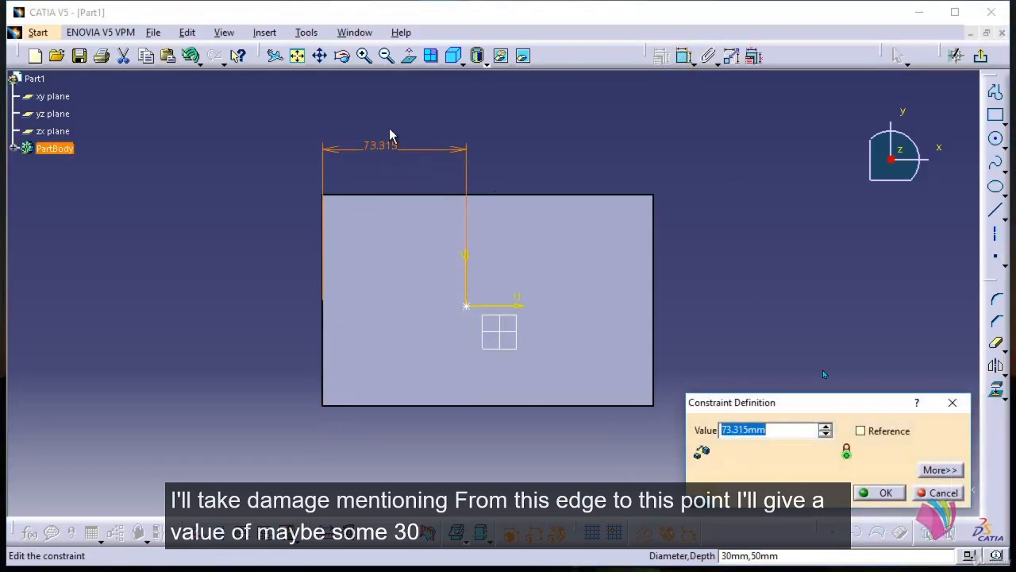
type("30")
key("Return")
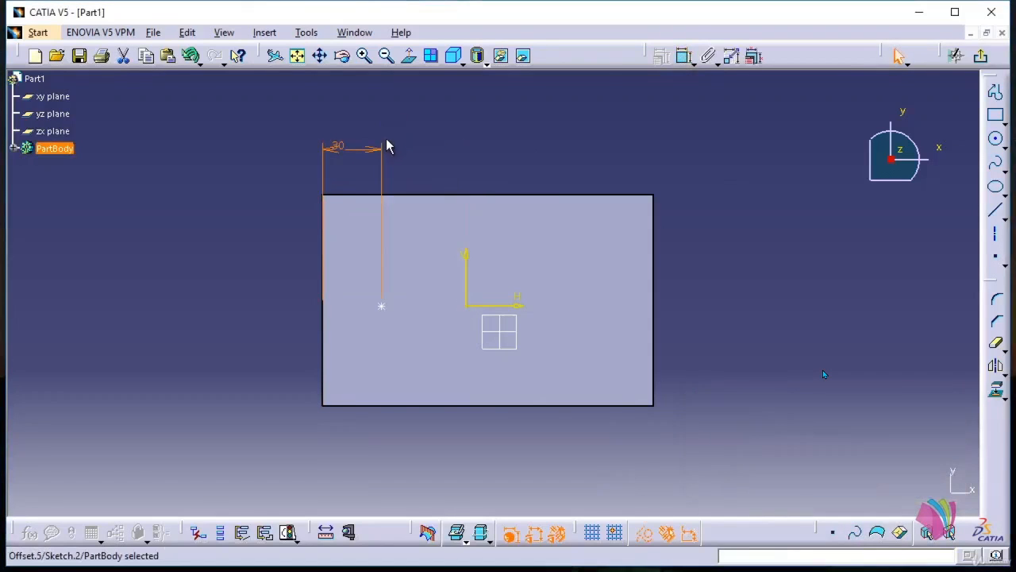
Constrain the hole's centre point to 40 mm from the face's upper long edge.
left_click(684, 56)
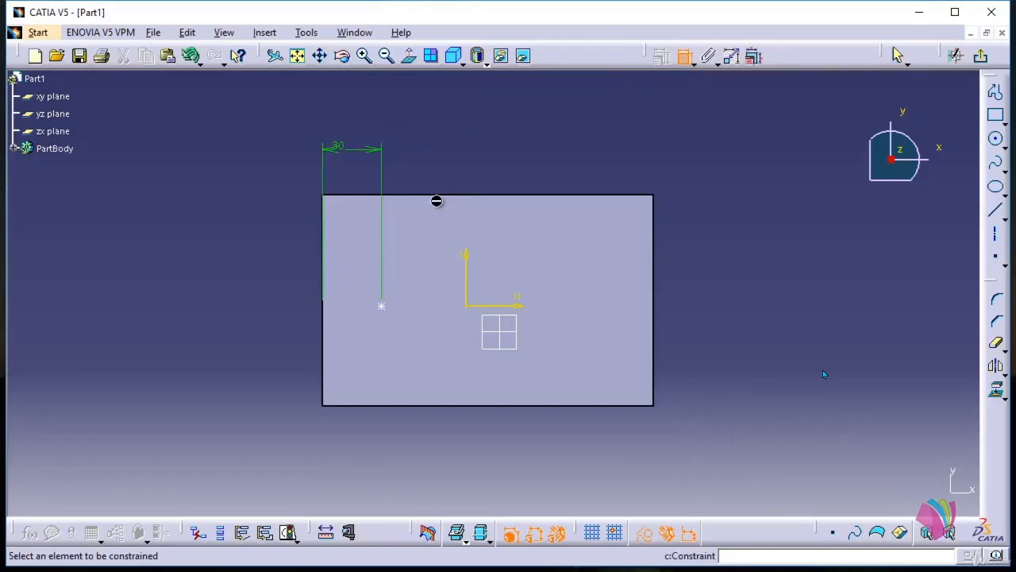
left_click(451, 197)
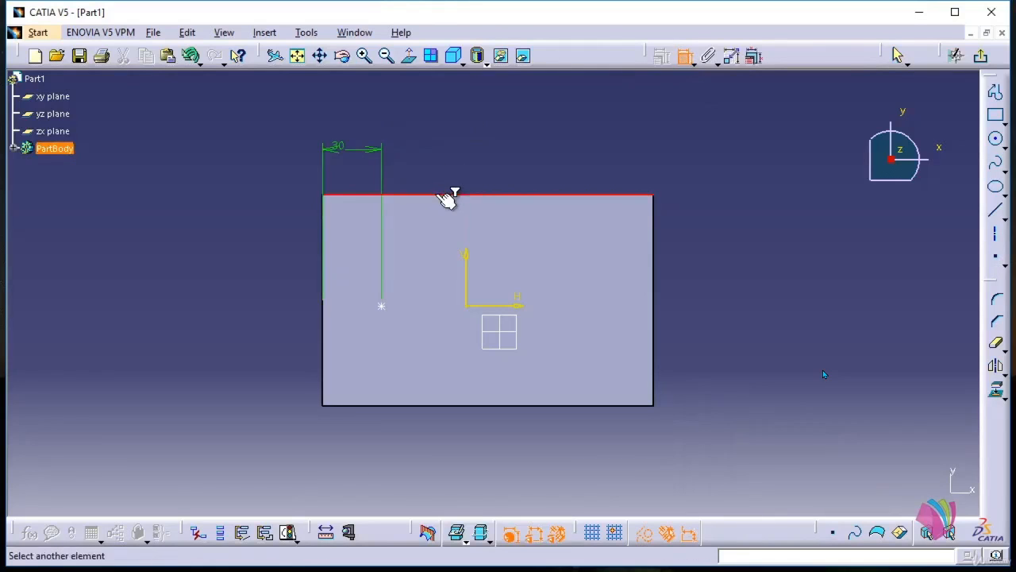
left_click(382, 306)
left_click(431, 222)
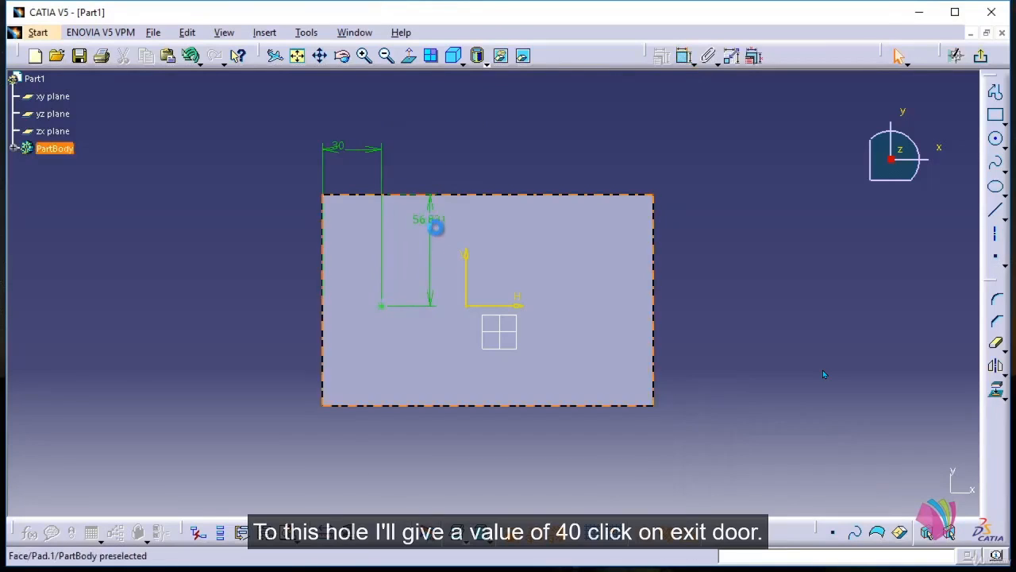
type("40")
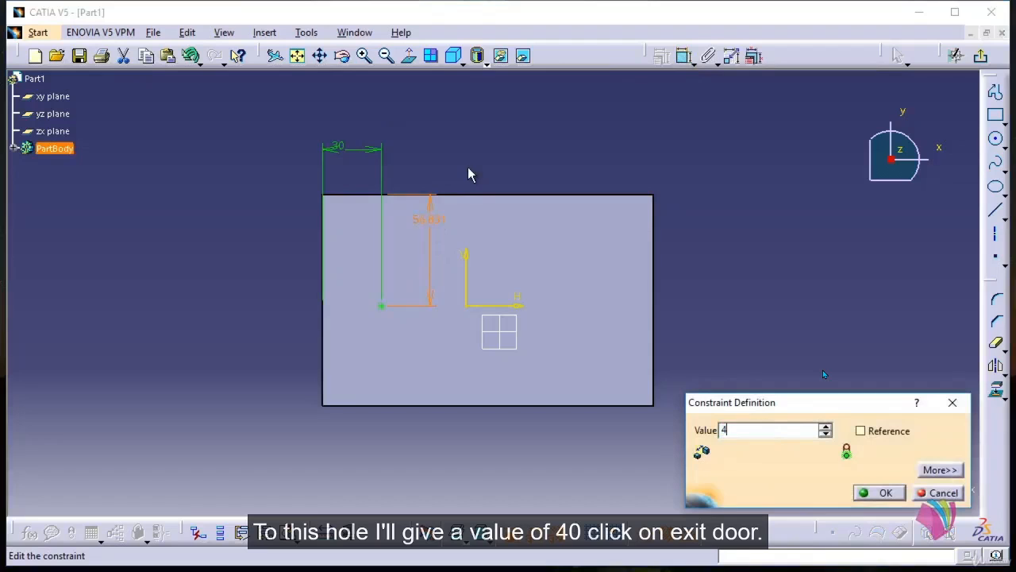
key("Return")
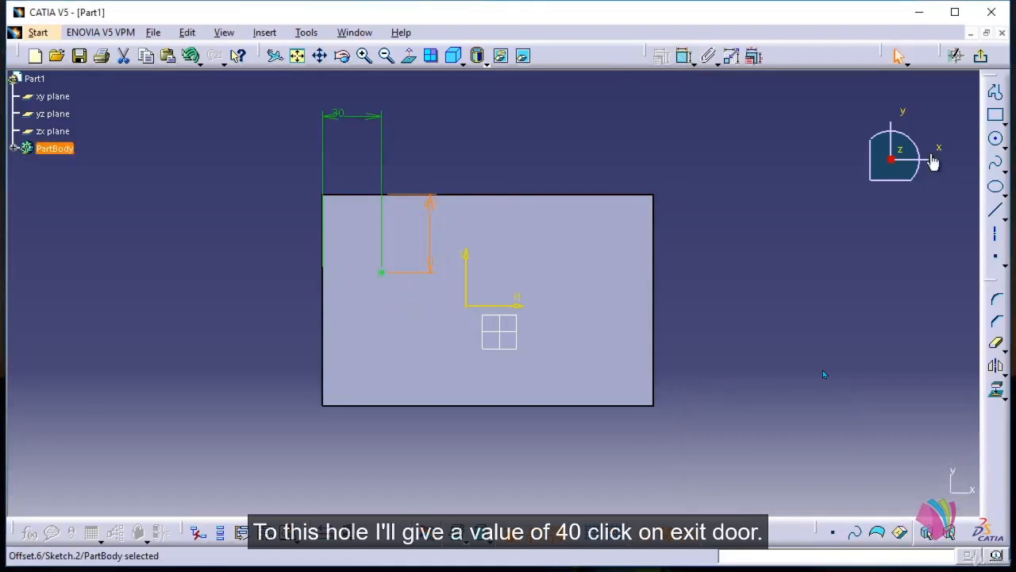
Exit the positioning sketch and apply the hole's new position on the block.
left_click(981, 56)
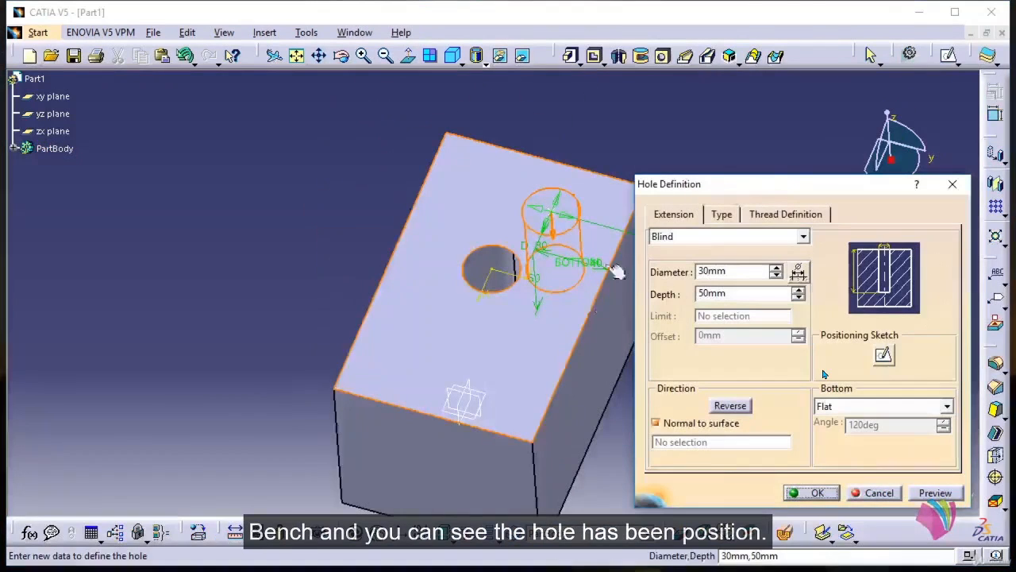
middle_click_drag(583, 381, 427, 341)
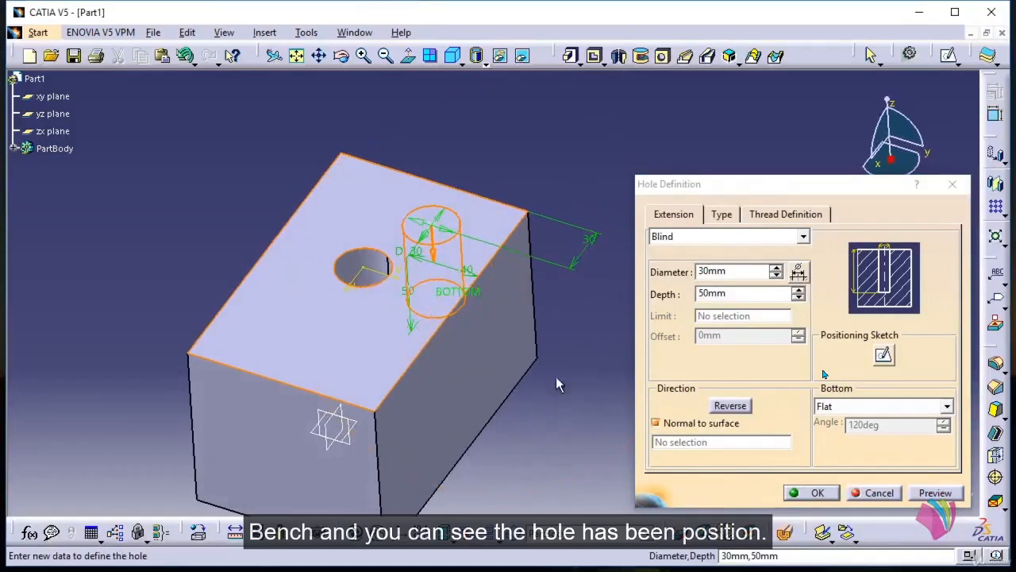
left_click(810, 493)
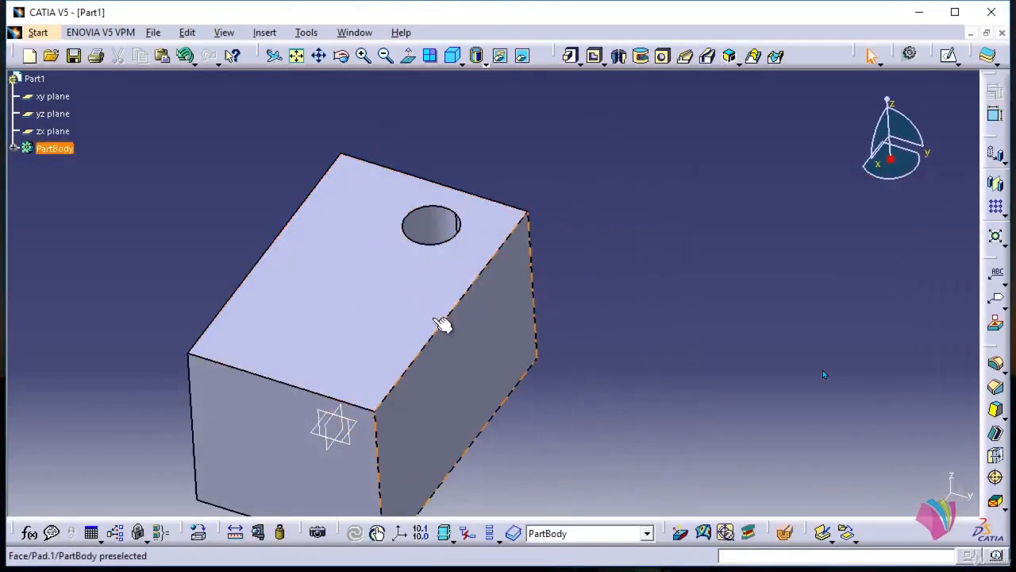
mouse_move(442, 324)
middle_mouse_down()
mouse_move(433, 415)
mouse_move(441, 343)
middle_mouse_up()
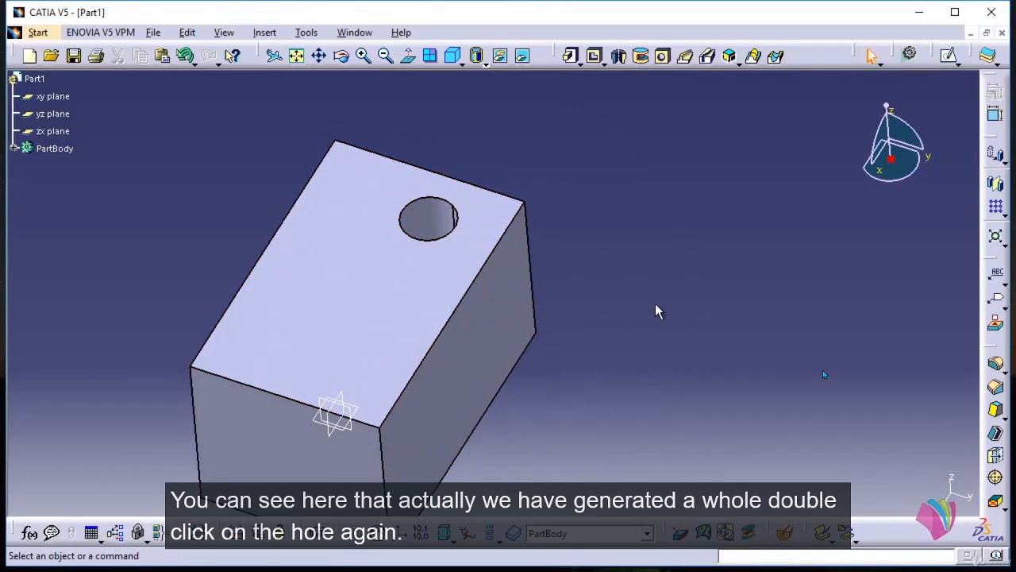
Reopen the hole's definition and set its bottom type to V-Bottom, inspecting the conical tip from the side.
double_click(449, 218)
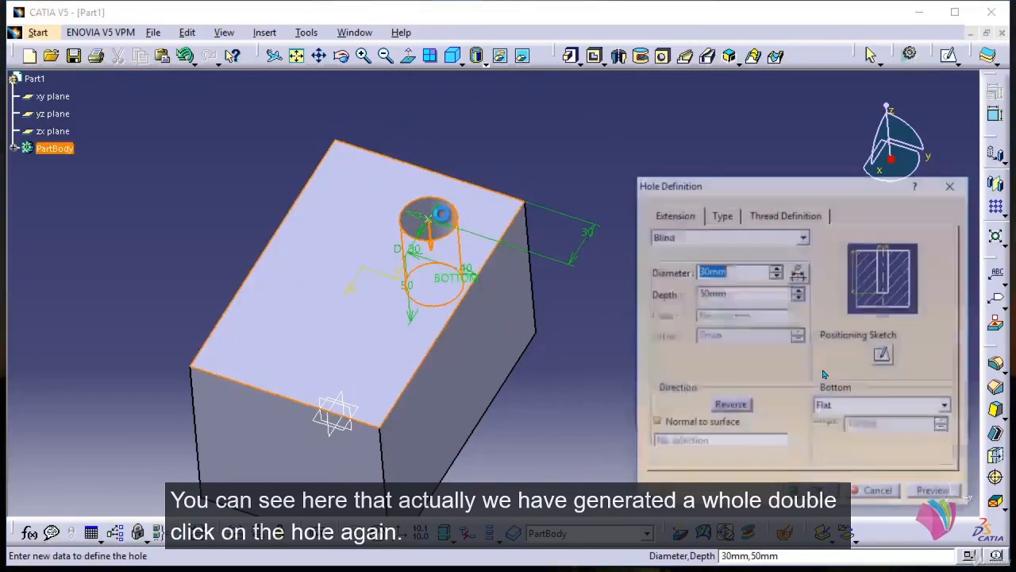
left_click(948, 407)
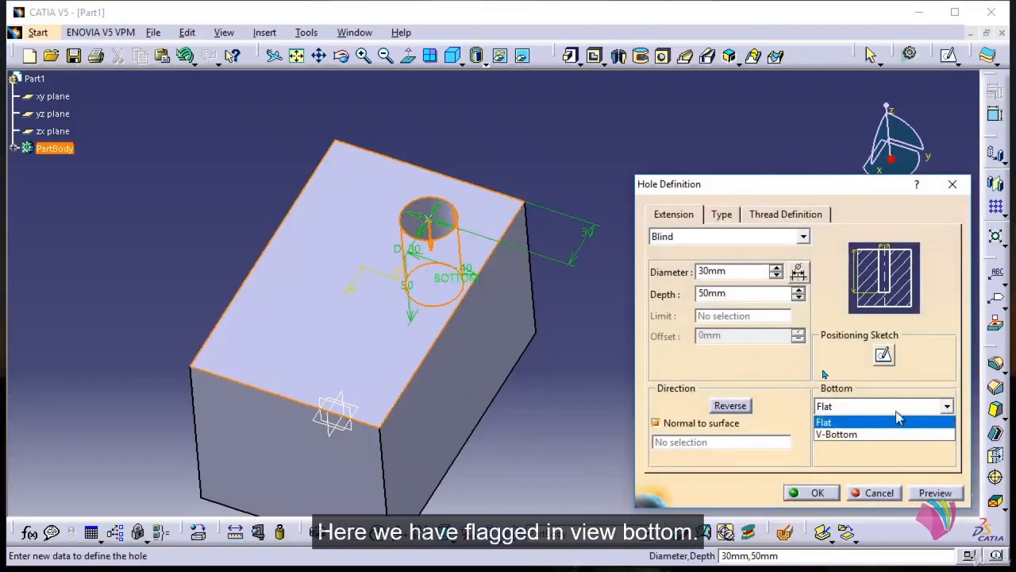
left_click(838, 434)
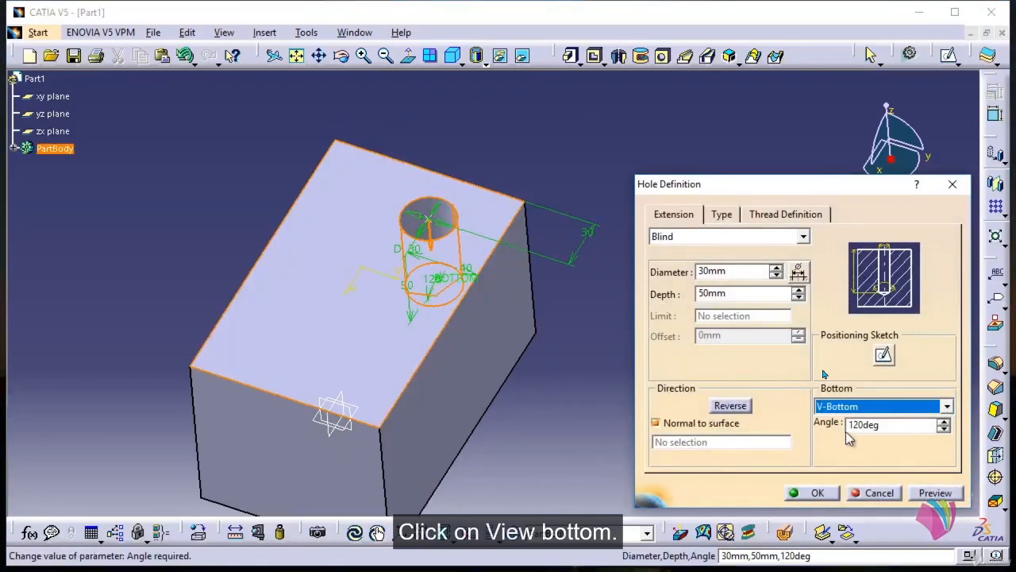
middle_click_drag(531, 413, 454, 245)
middle_click_drag(517, 347, 467, 382)
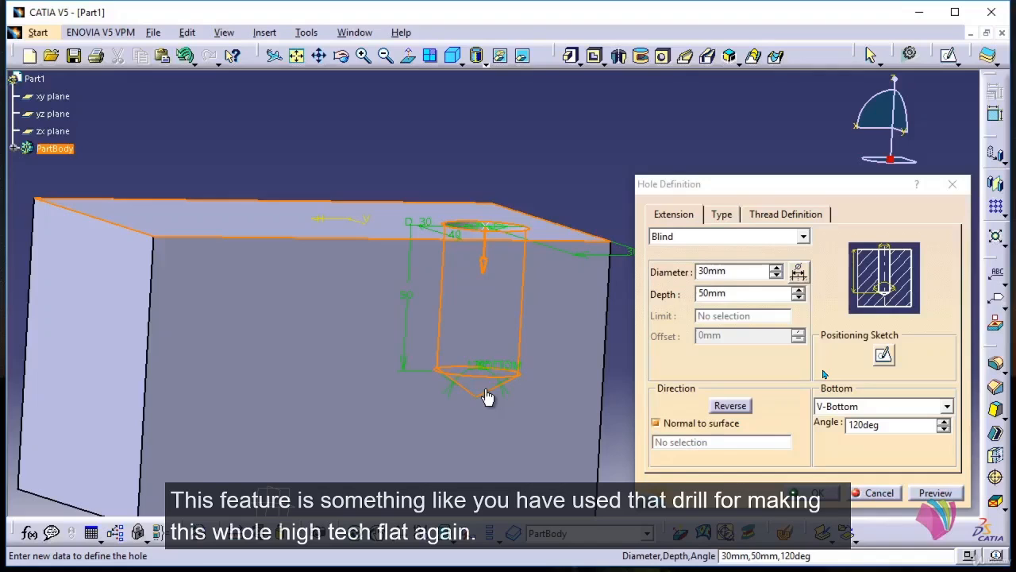
Switch the hole's bottom to Flat for comparison and return it to V-Bottom.
left_click(913, 412)
left_click(854, 420)
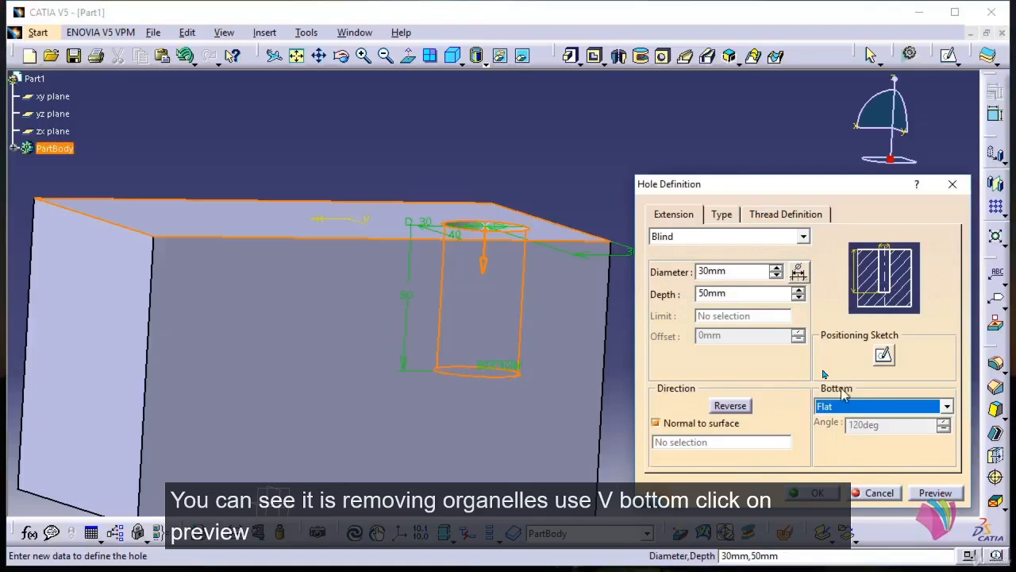
left_click(865, 406)
left_click(835, 431)
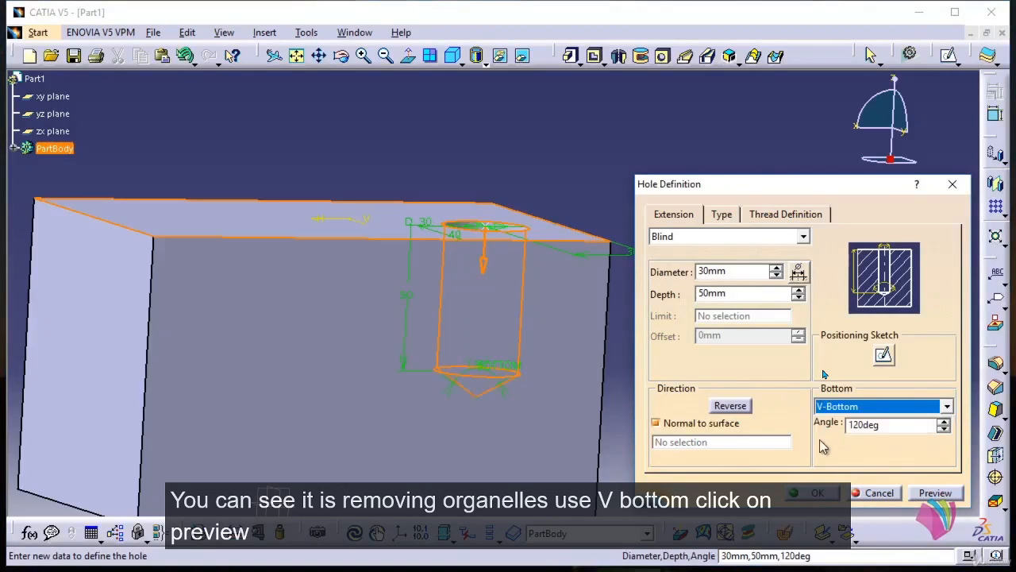
Preview the V-bottom hole, keep its 120-degree tip angle, and apply the definition.
left_click(935, 493)
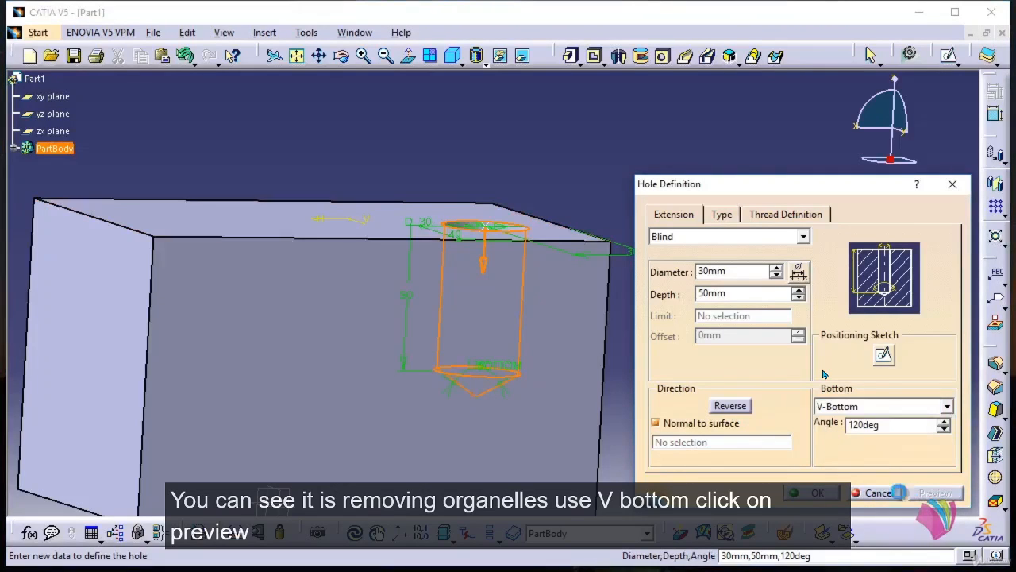
middle_click_drag(507, 210, 426, 166)
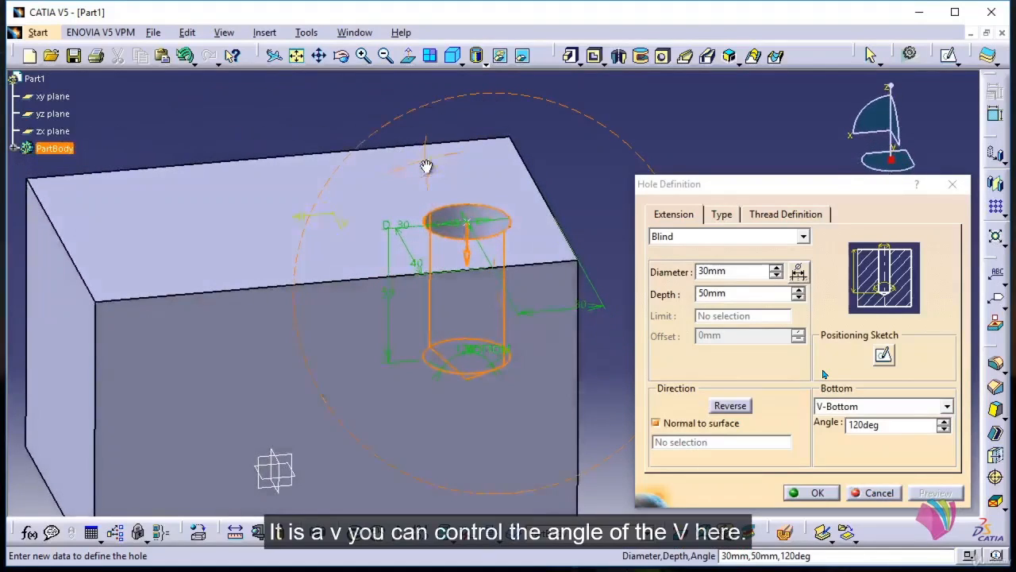
double_click(894, 426)
middle_click_drag(540, 456, 576, 425)
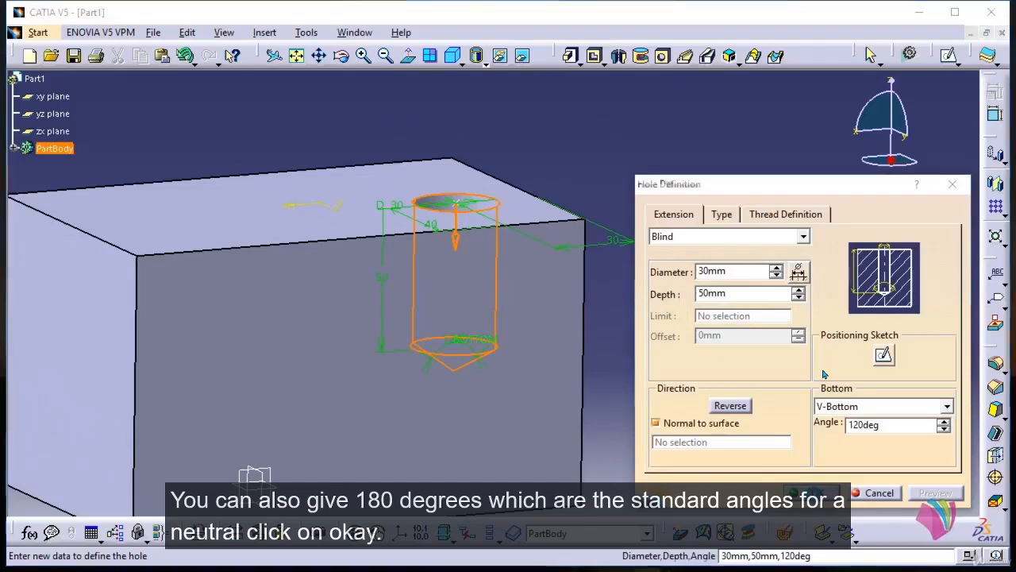
left_click(814, 493)
middle_click_drag(667, 308, 533, 338)
middle_click_drag(463, 339, 624, 204)
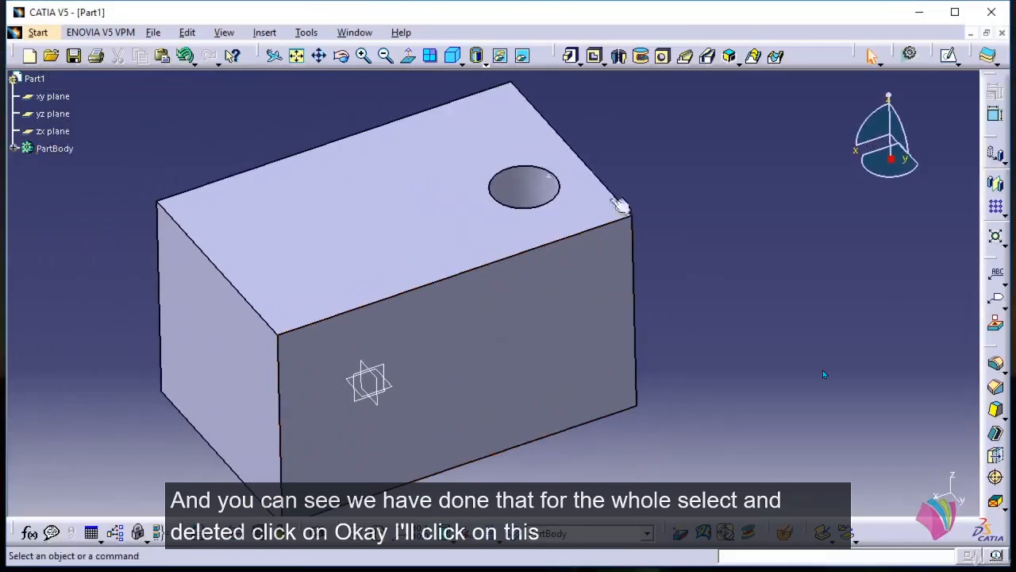
Delete the hole from the block together with its aggregated elements.
left_click(522, 185)
key("Delete")
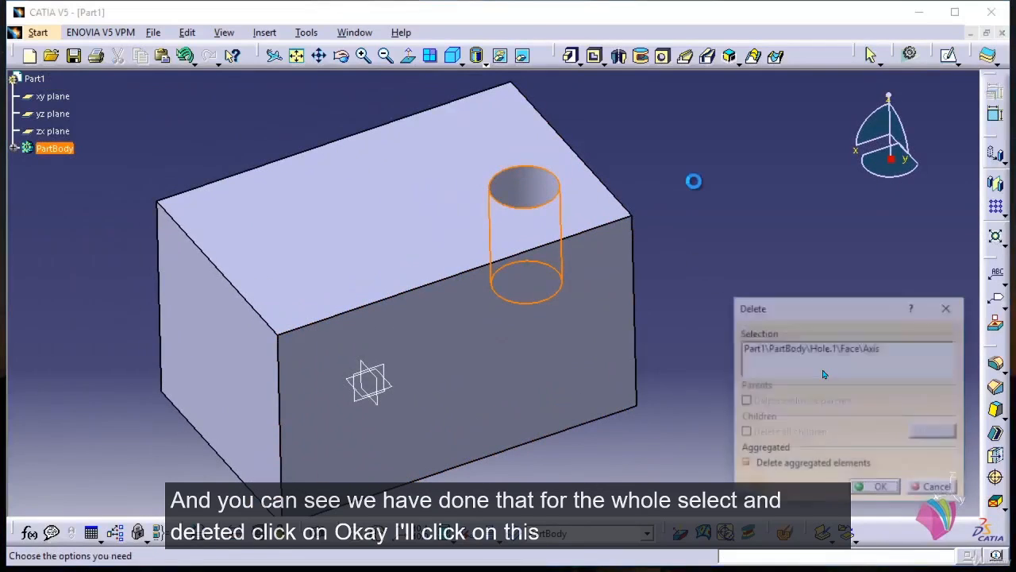
left_click(878, 489)
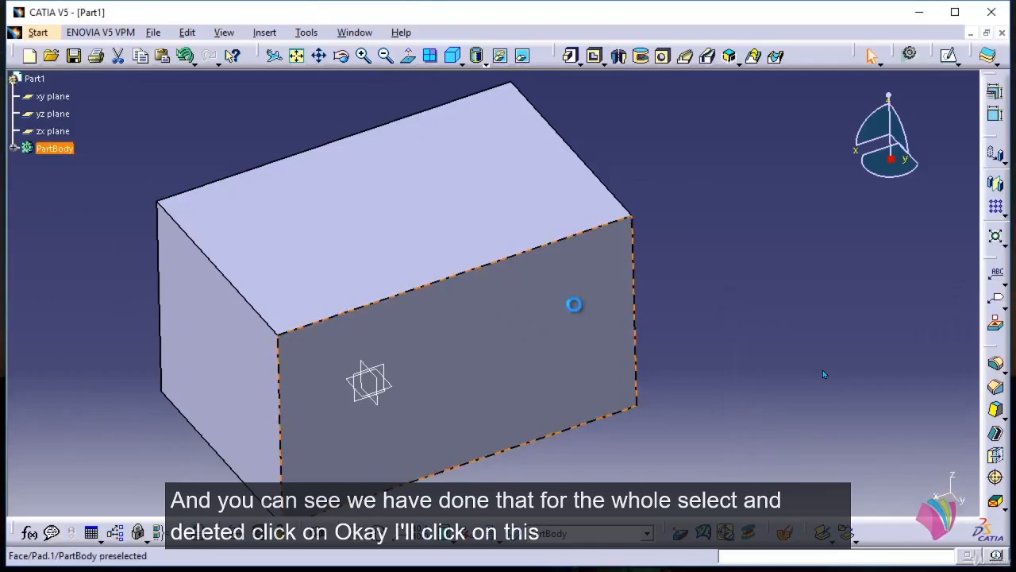
Sketch an inclined line on the block's long side face, starting above its upper edge and ending inside the face, and exit the sketch.
left_click(508, 302)
left_click(948, 56)
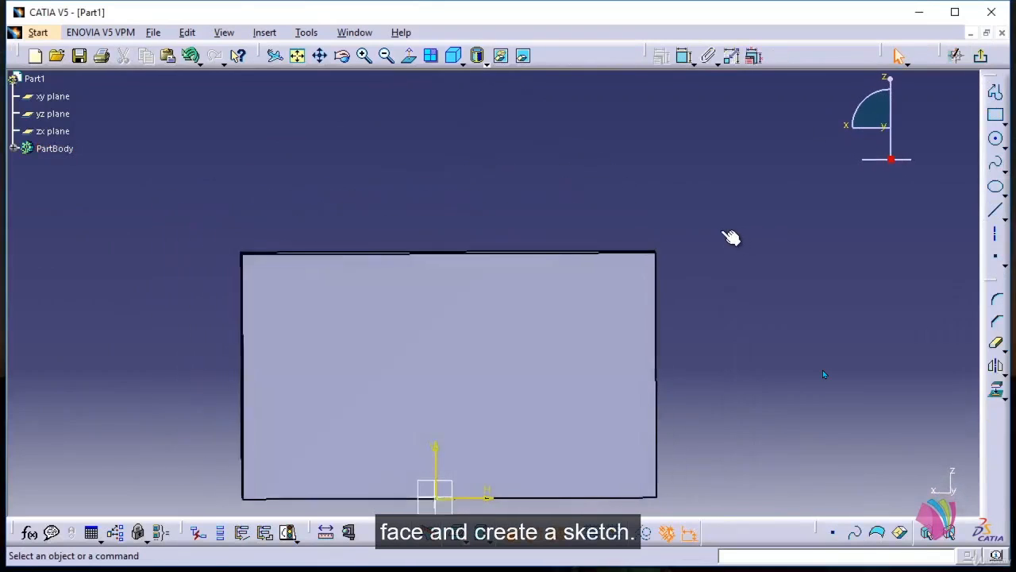
left_click(996, 210)
left_click(467, 209)
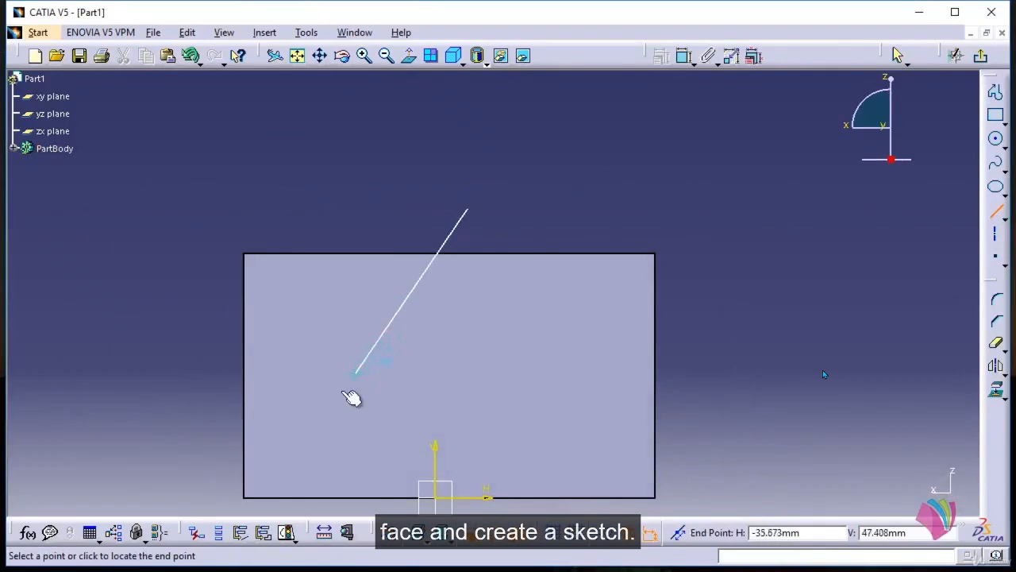
left_click(325, 412)
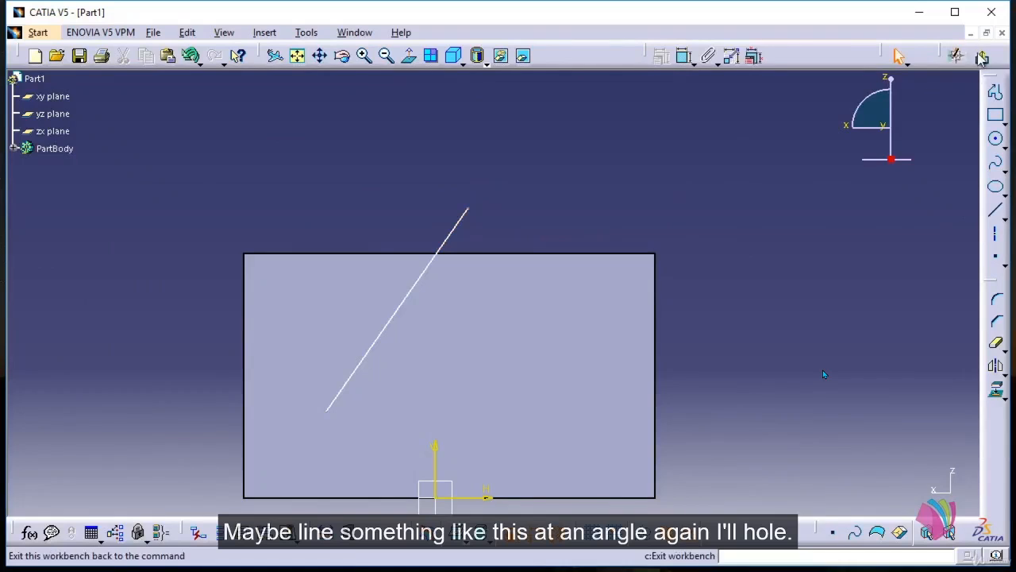
left_click(957, 56)
left_click(715, 175)
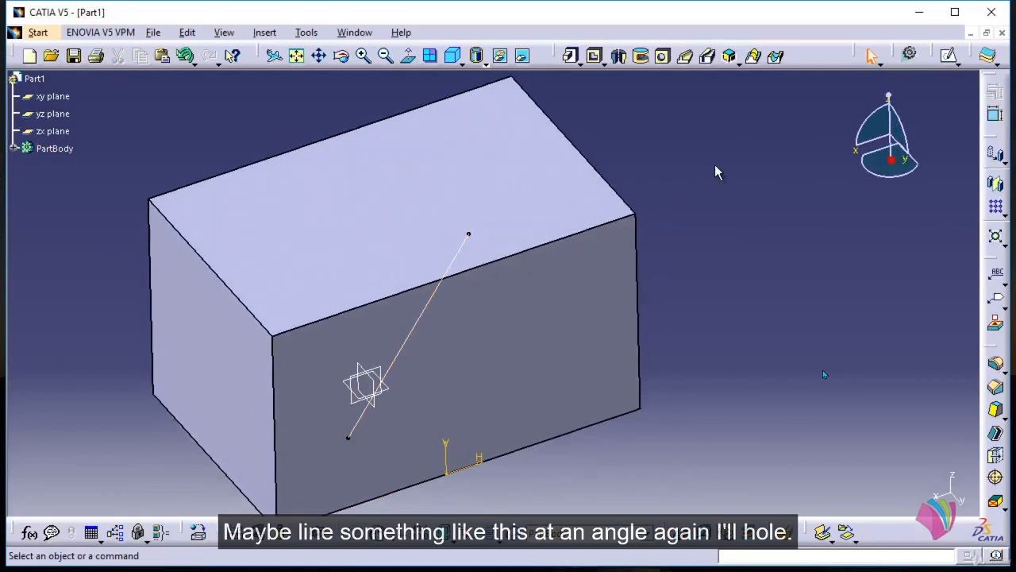
Create a blind hole on the block's top face, 30 mm in diameter and 50 mm deep, directed along the inclined sketch line.
left_click(666, 57)
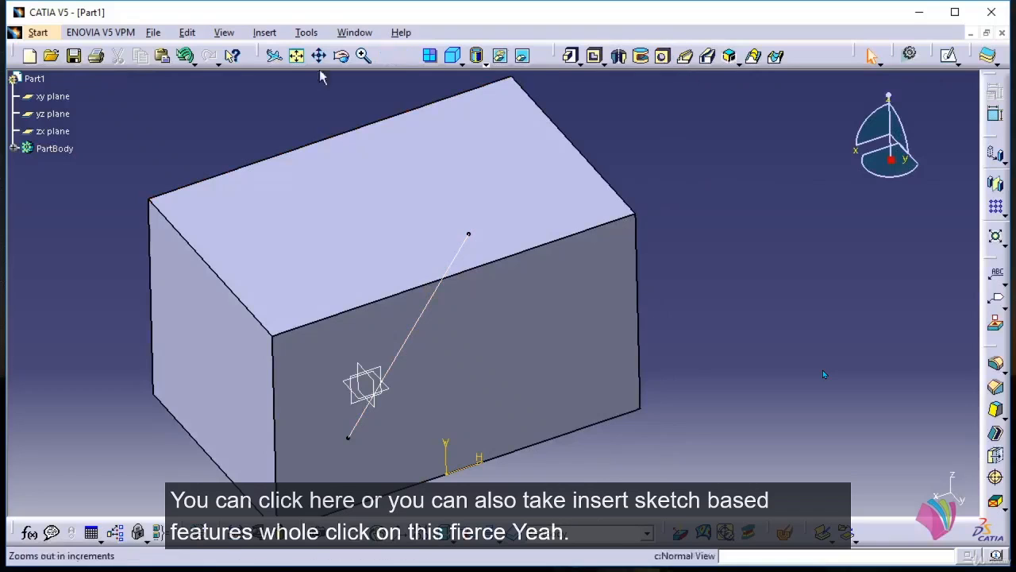
left_click(264, 33)
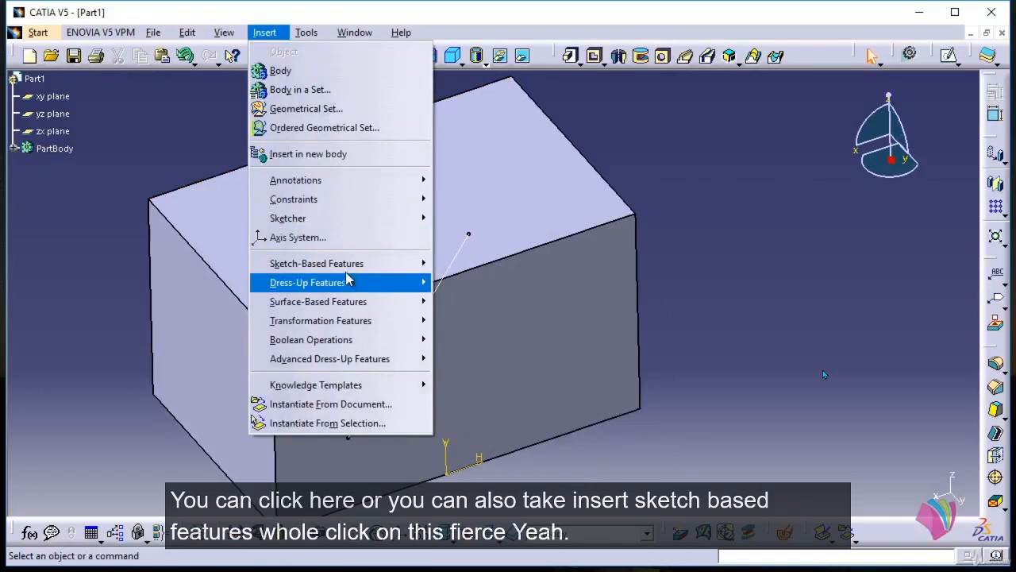
mouse_move(343, 270)
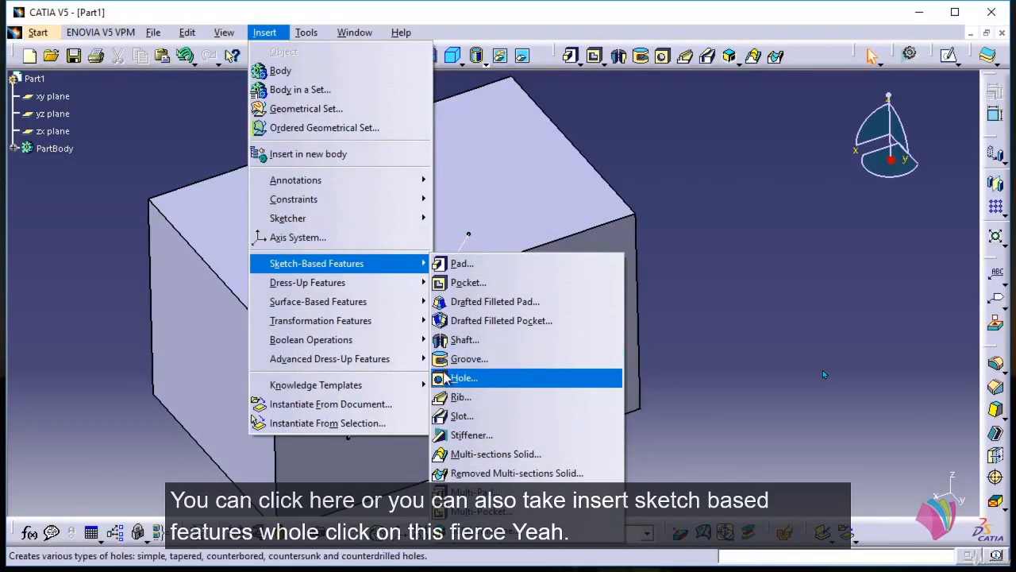
left_click(464, 377)
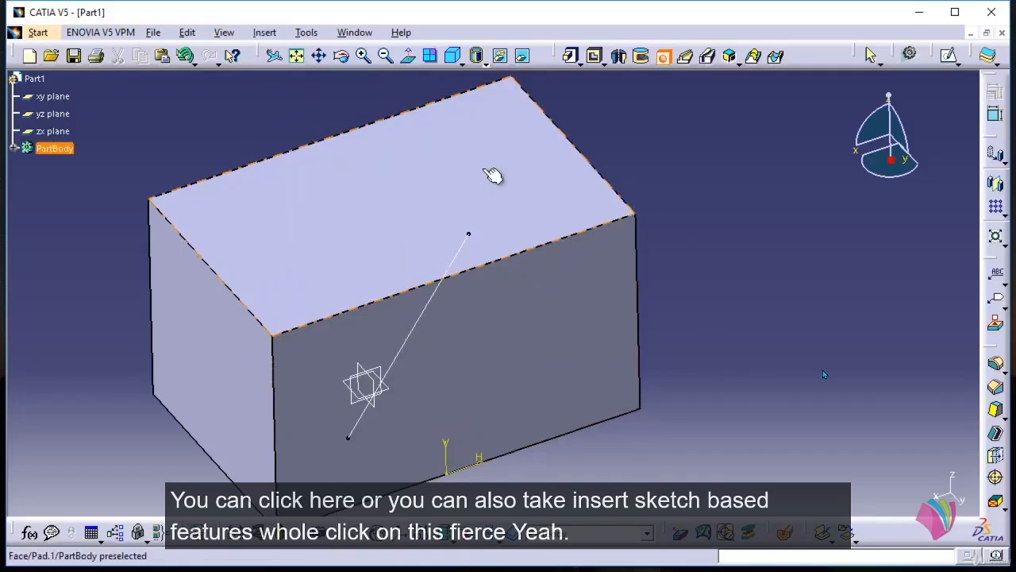
left_click(495, 177)
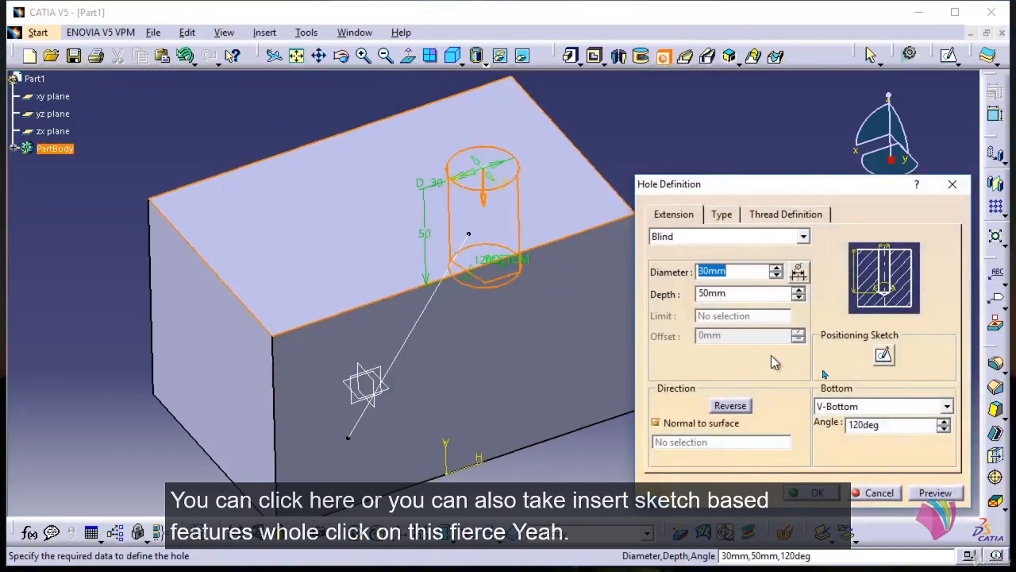
left_click(658, 424)
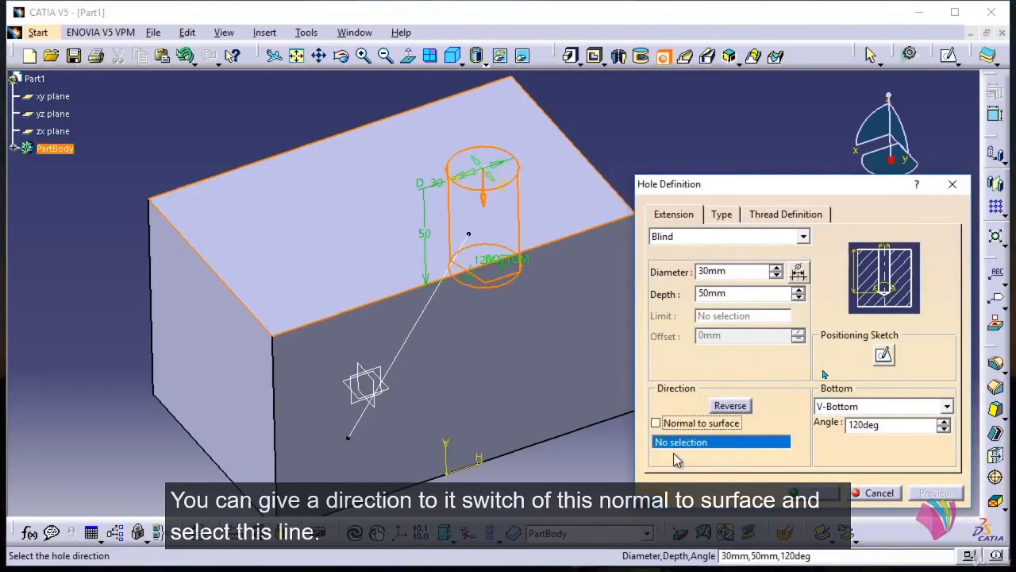
left_click(415, 327)
middle_click_drag(484, 445, 452, 412)
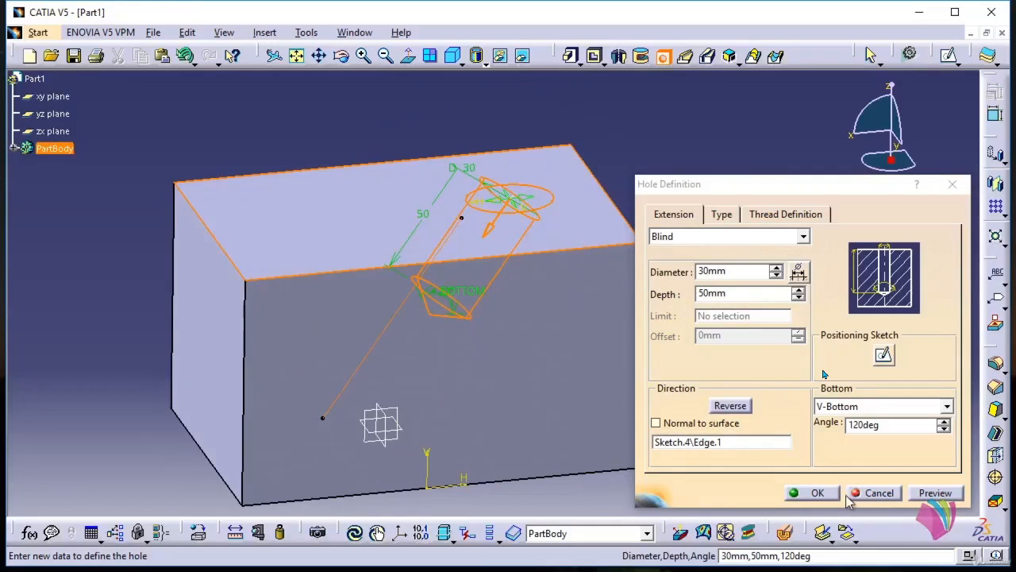
left_click(812, 492)
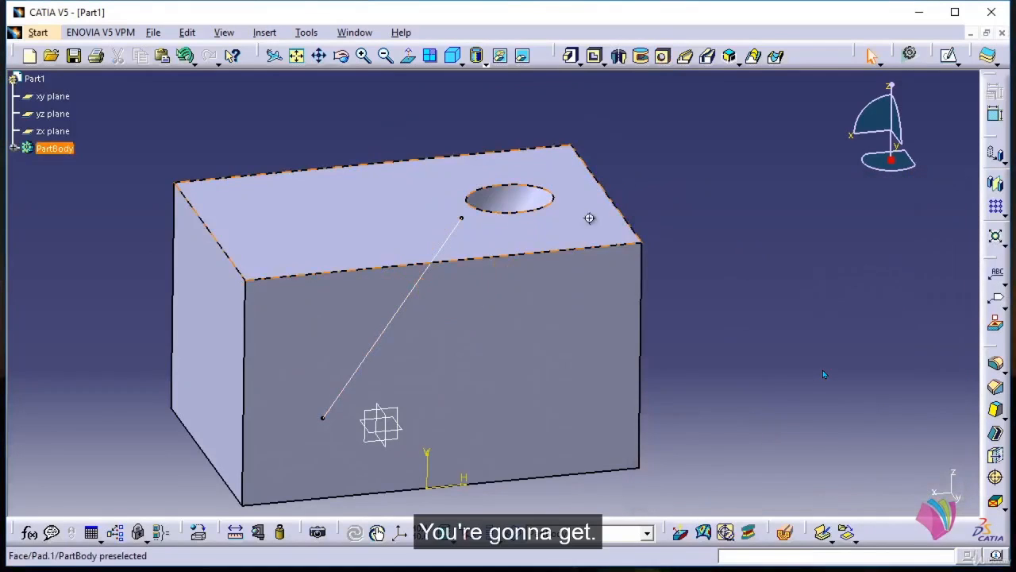
middle_click_drag(589, 217, 672, 243)
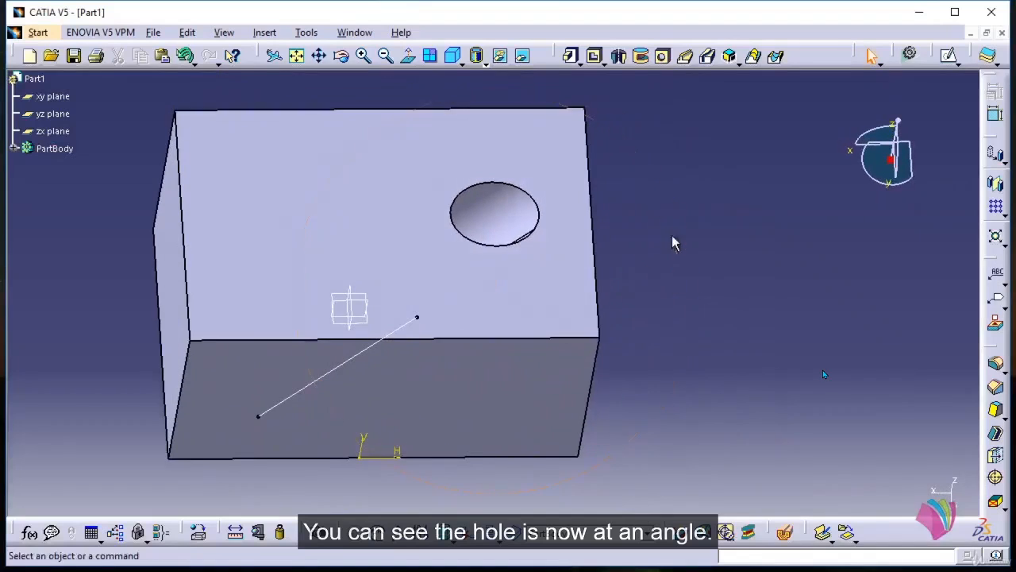
middle_click_drag(585, 370, 609, 352)
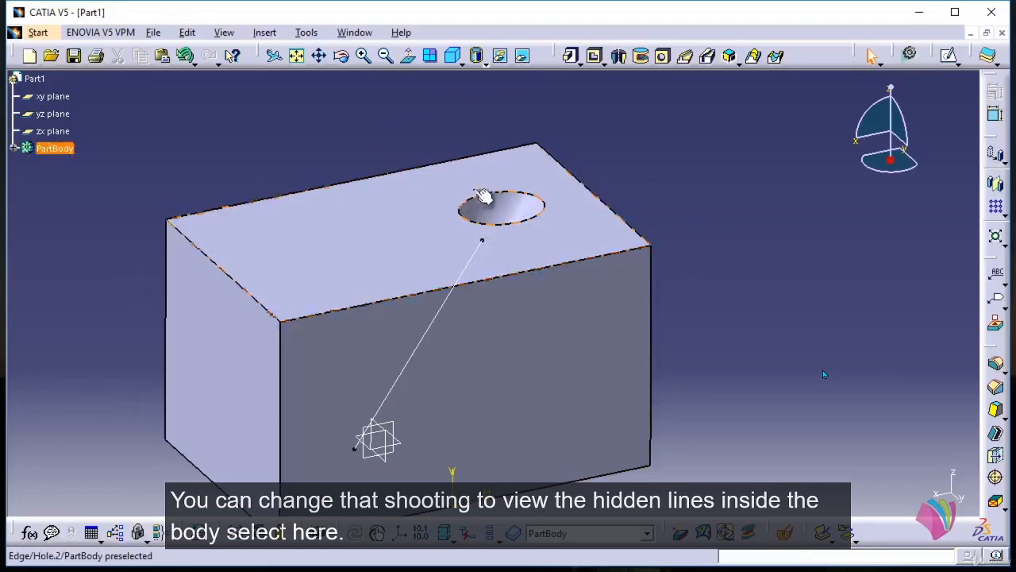
Try the Shading with Edges without Smooth Edges display, and switch to shading with edges and hidden edges to show the hole inside the block.
left_click(481, 62)
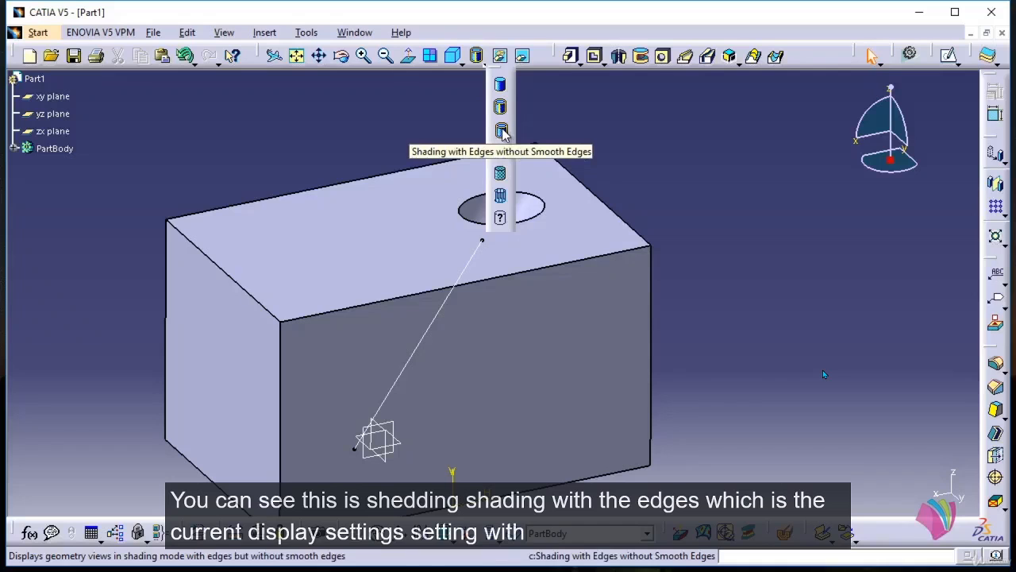
left_click(501, 132)
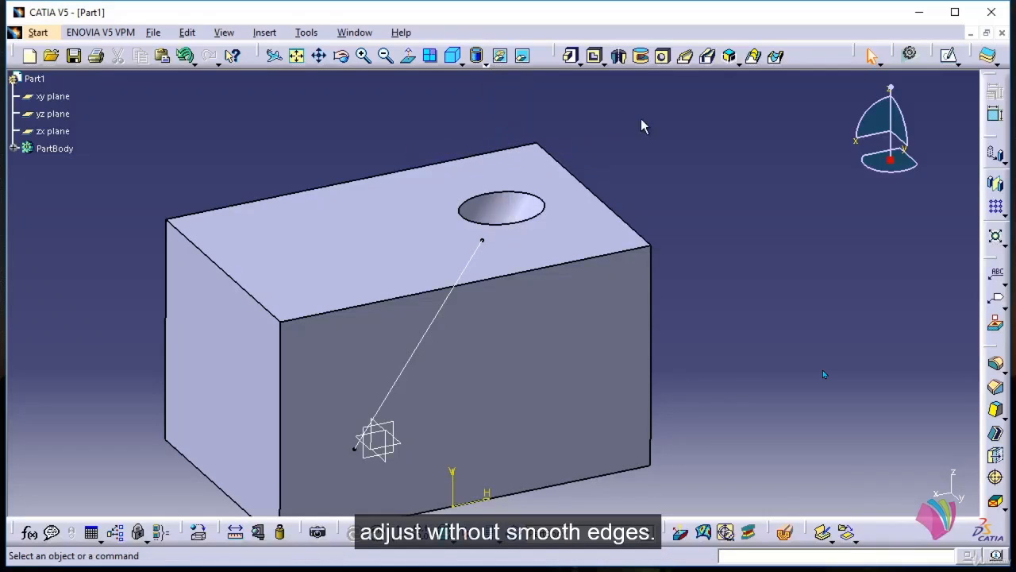
left_click(486, 66)
left_click(499, 153)
middle_click_drag(689, 215, 389, 278)
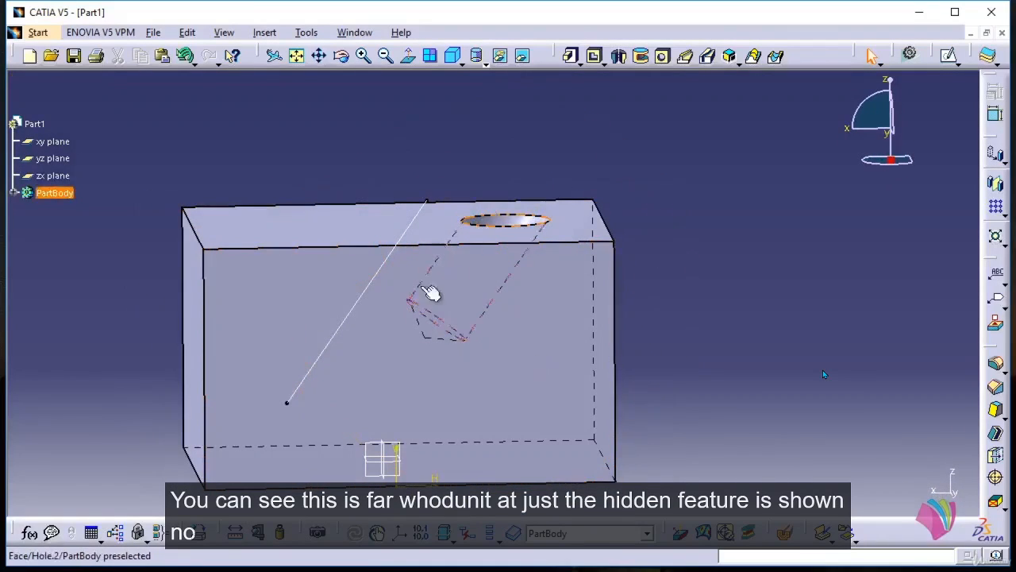
middle_click_drag(310, 315, 484, 188)
Edit the inclined hole so it runs normal to the surface as a blind hole 100 mm deep with a flat bottom.
left_click(457, 191)
double_click(457, 191)
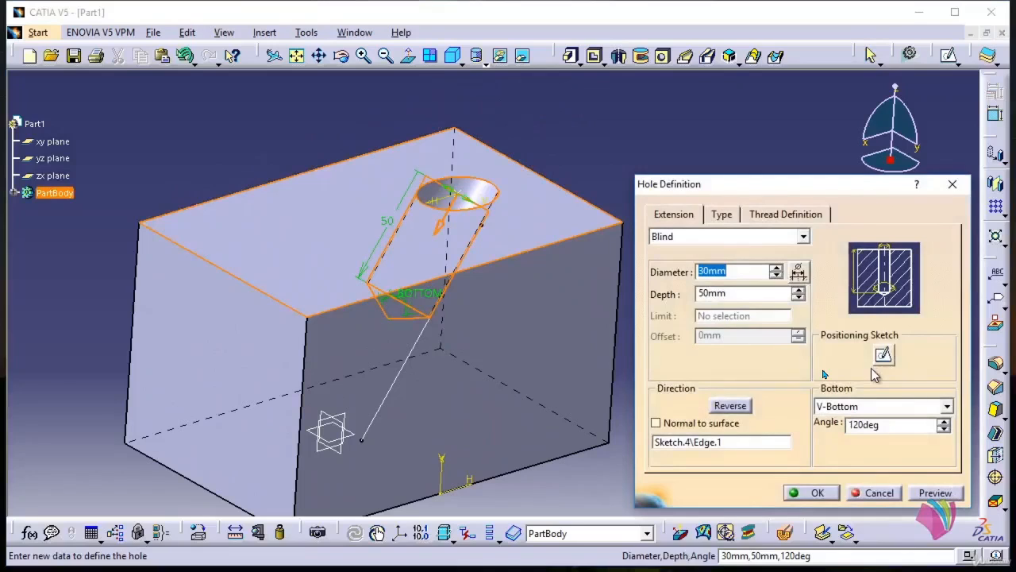
left_click(662, 427)
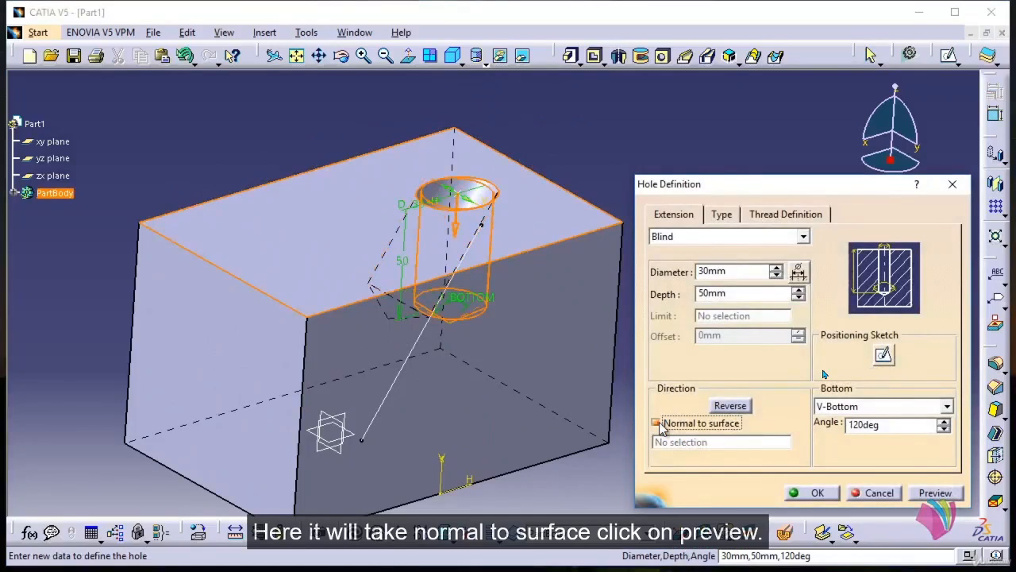
left_click(943, 493)
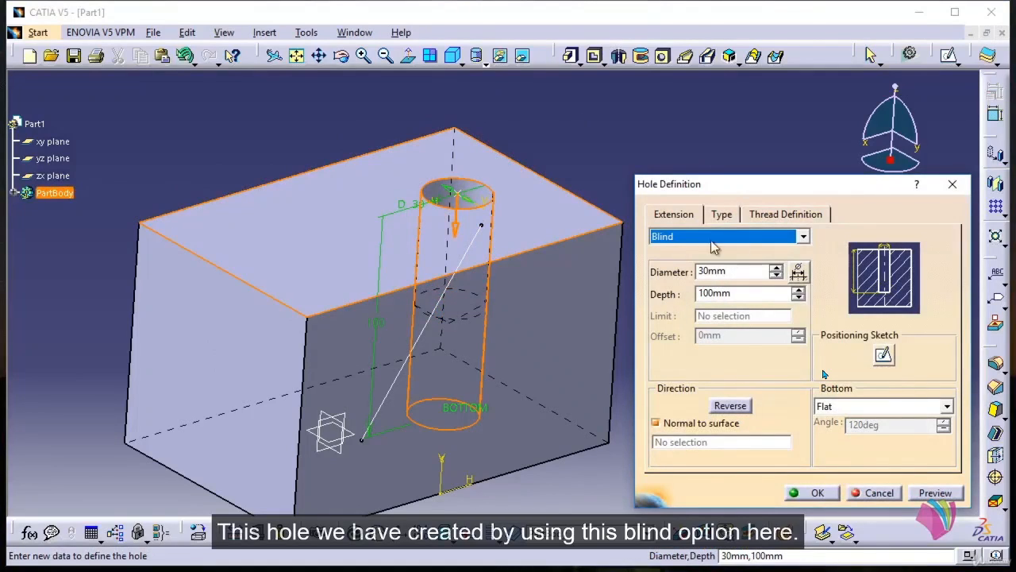
left_click(804, 238)
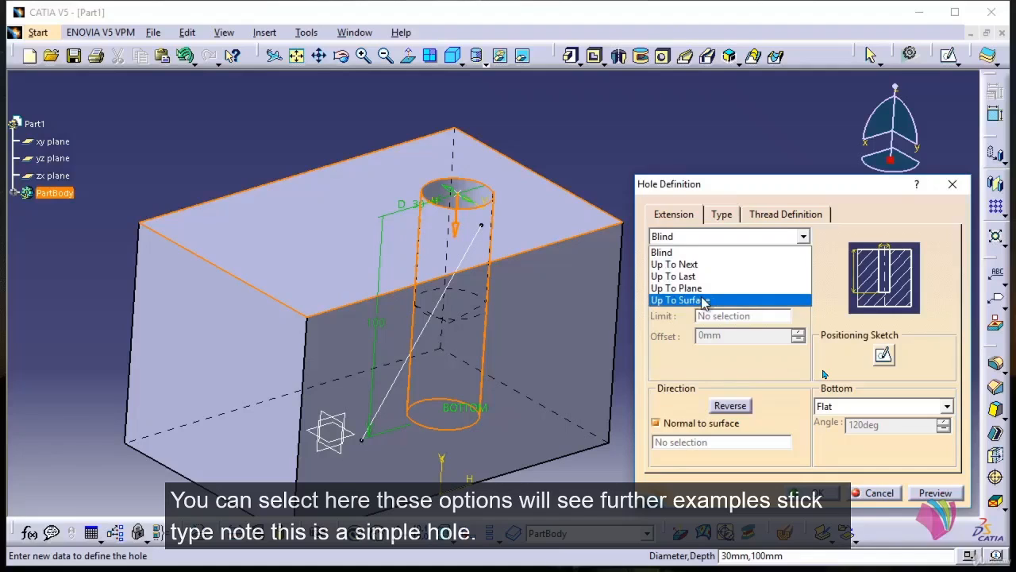
left_click(729, 215)
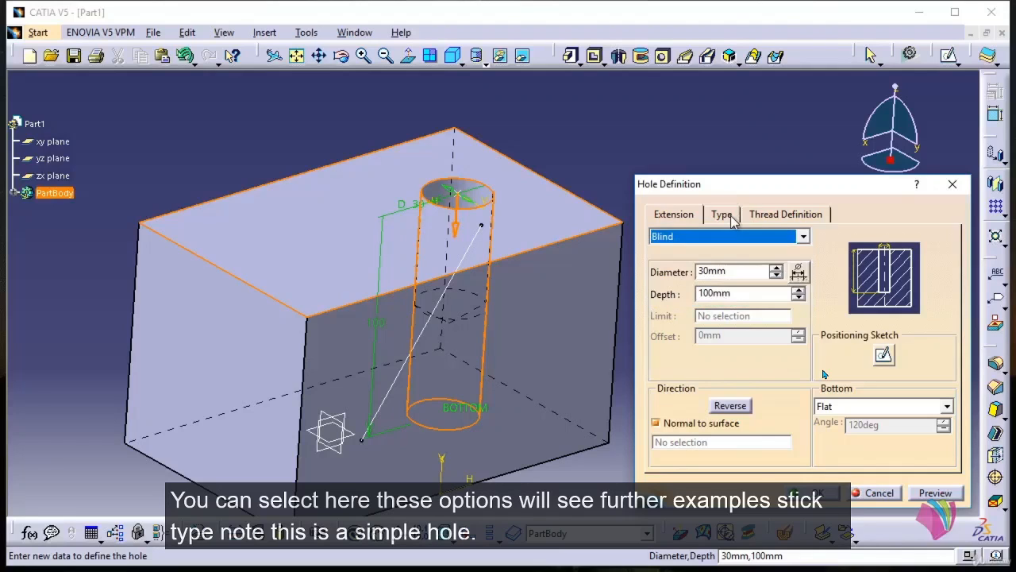
Try the Tapered hole type with a 10-degree angle anchored at the top, and preview it.
left_click(730, 215)
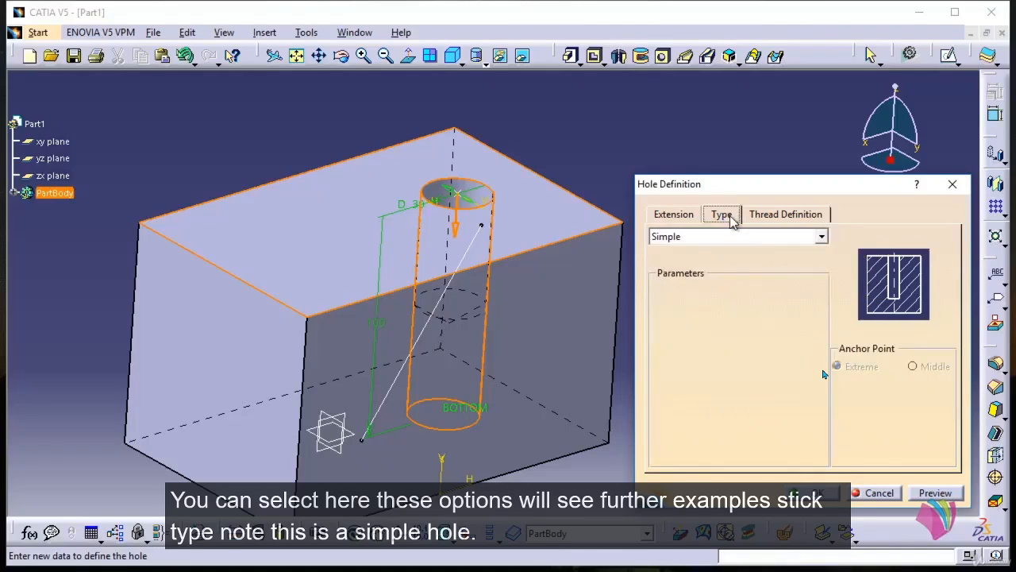
left_click(821, 237)
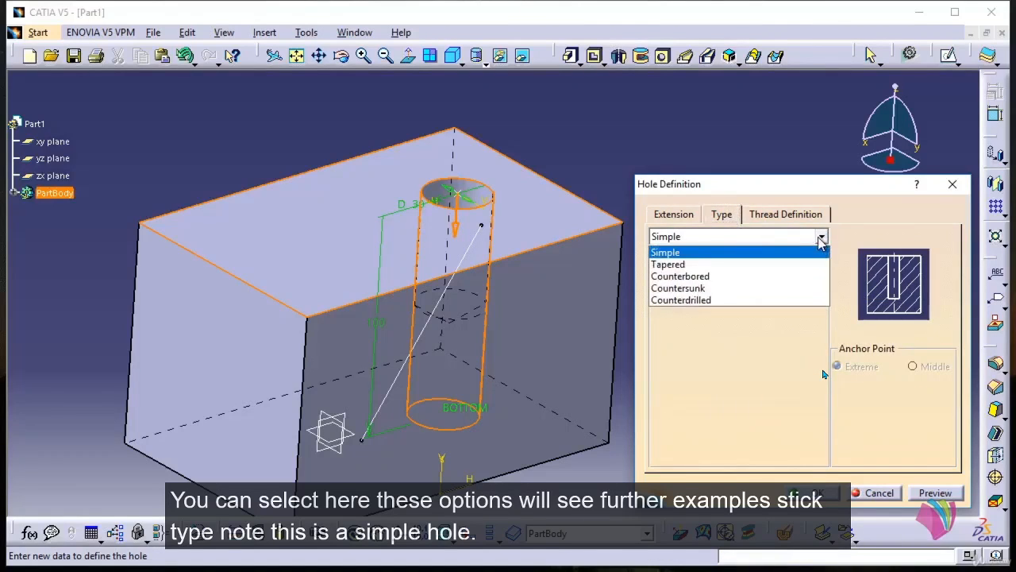
left_click(691, 264)
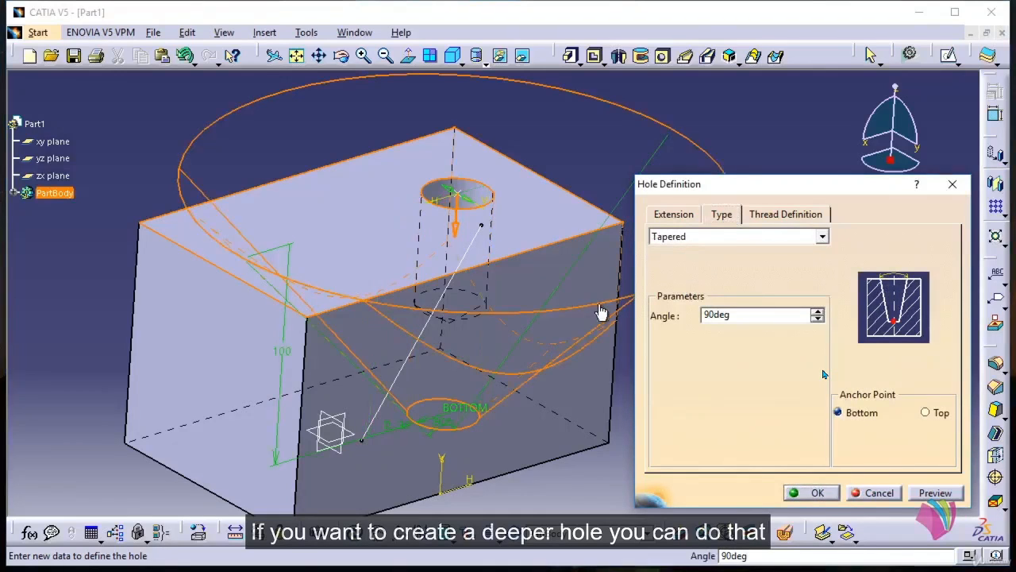
middle_click_drag(601, 312, 479, 236)
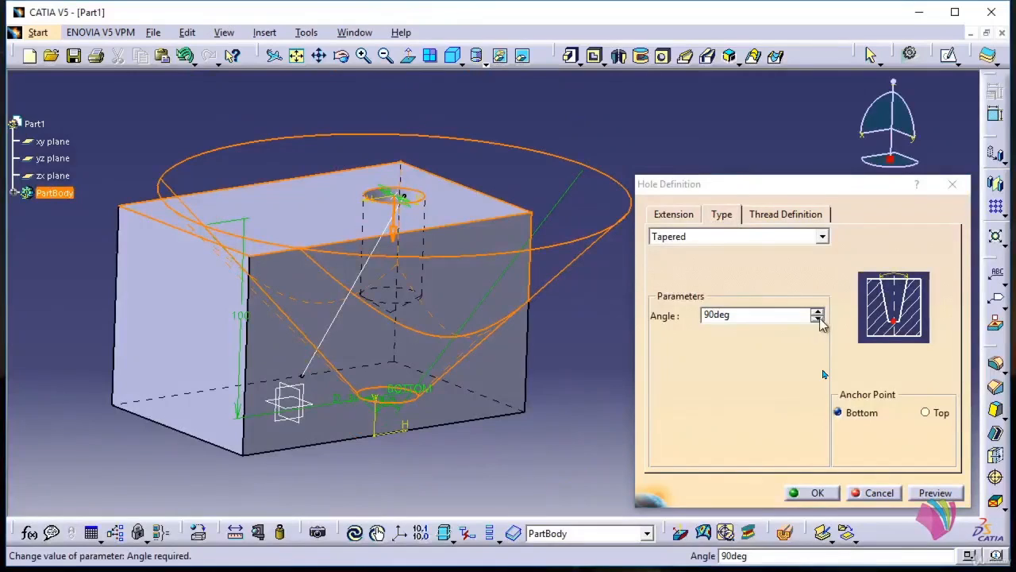
left_click(774, 318)
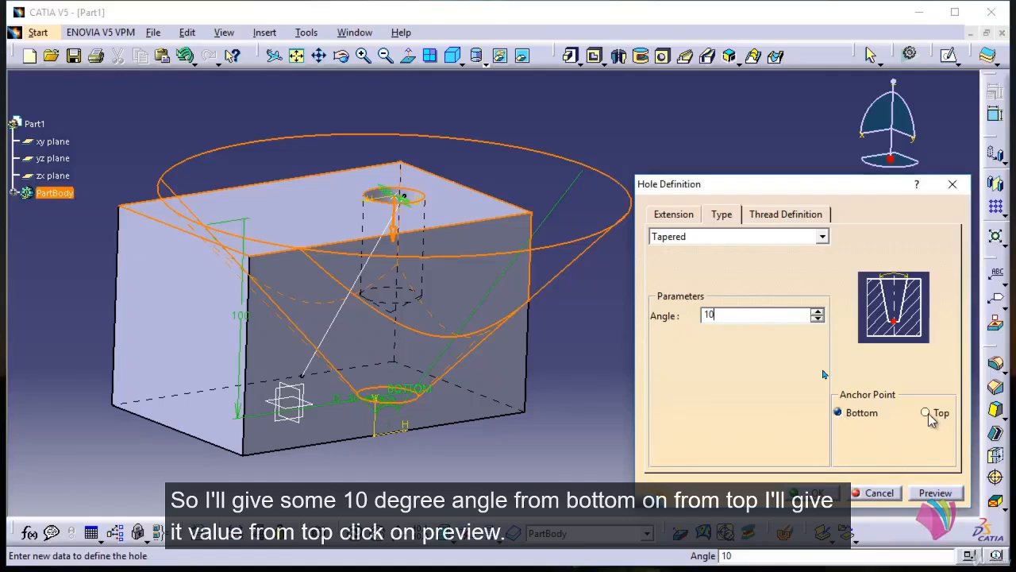
key("Return")
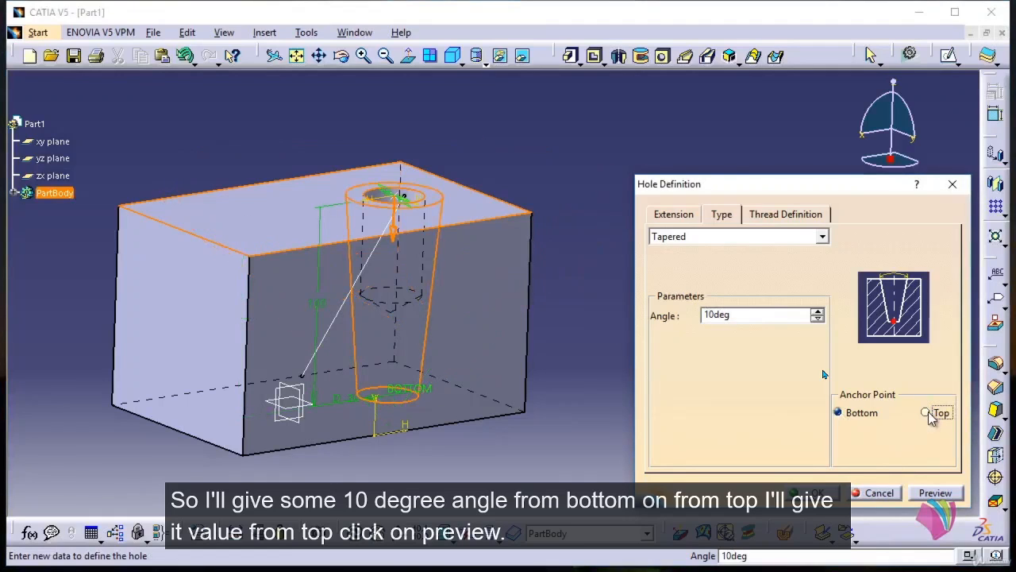
left_click(930, 414)
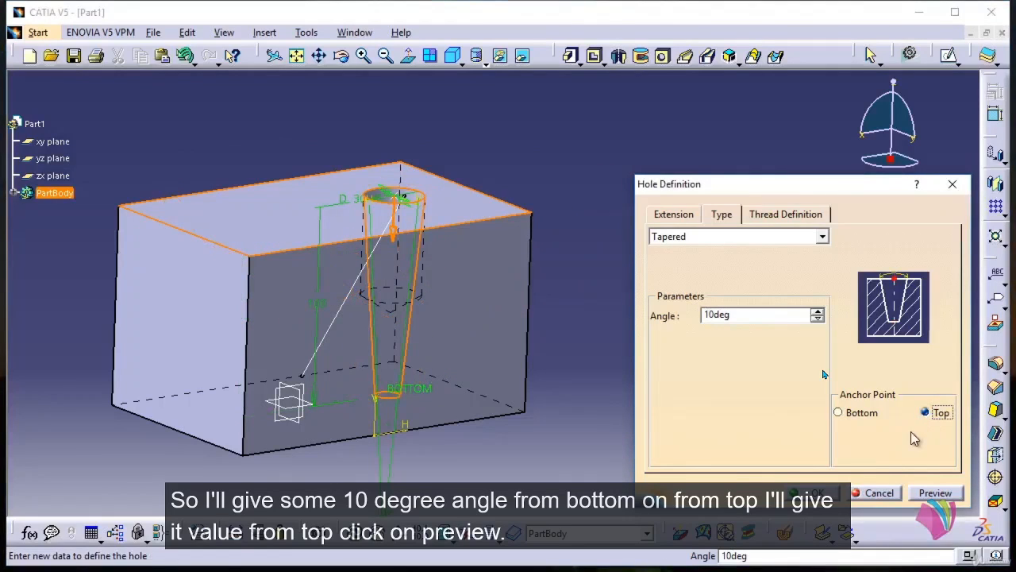
left_click(936, 492)
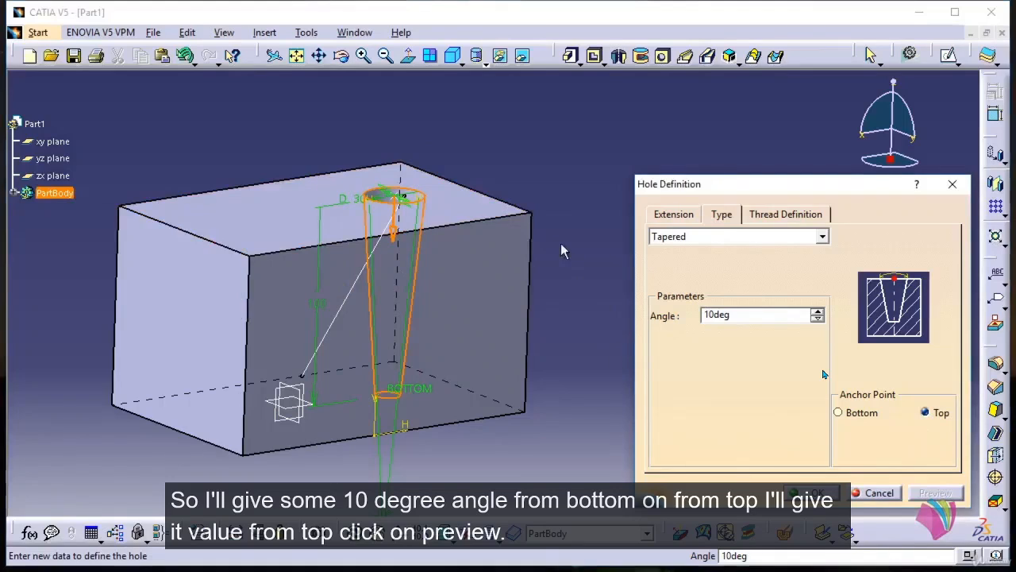
middle_click_drag(560, 244, 505, 357)
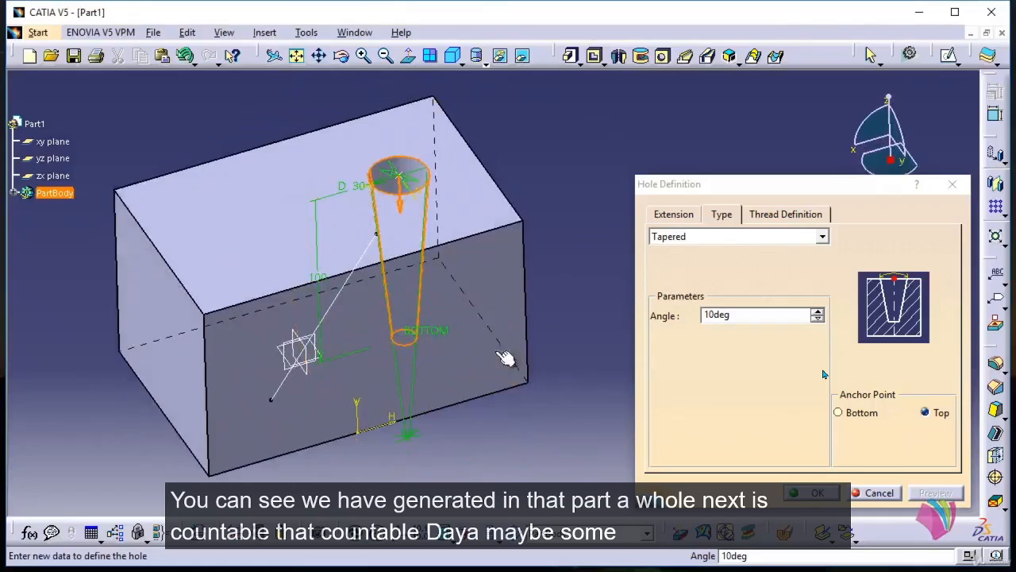
Change the hole type to Counterbored with a counterbore diameter of 50 mm and a depth of 20 mm.
left_click(794, 237)
left_click(716, 277)
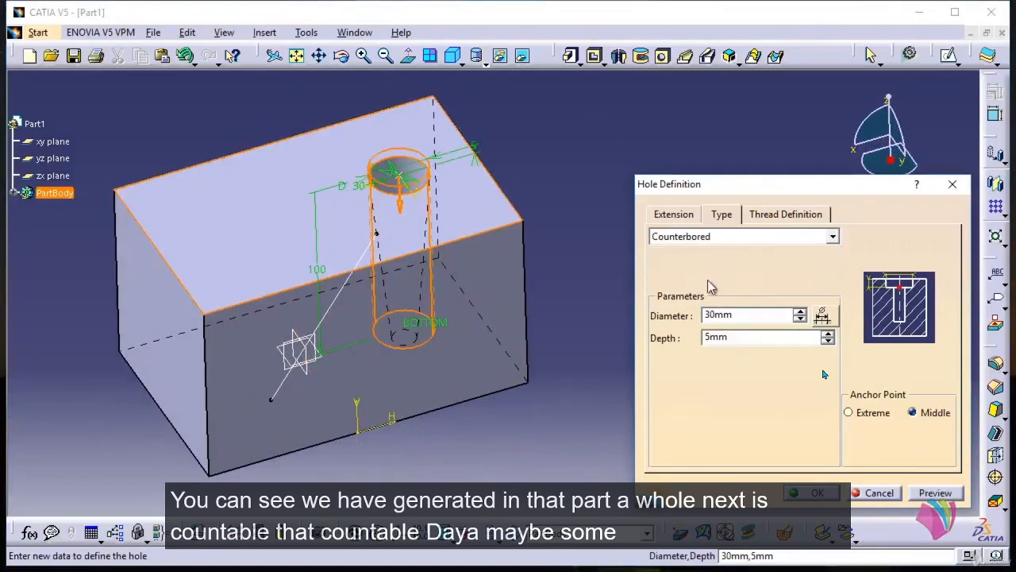
middle_click_drag(567, 380, 565, 303)
left_click_drag(735, 314, 684, 321)
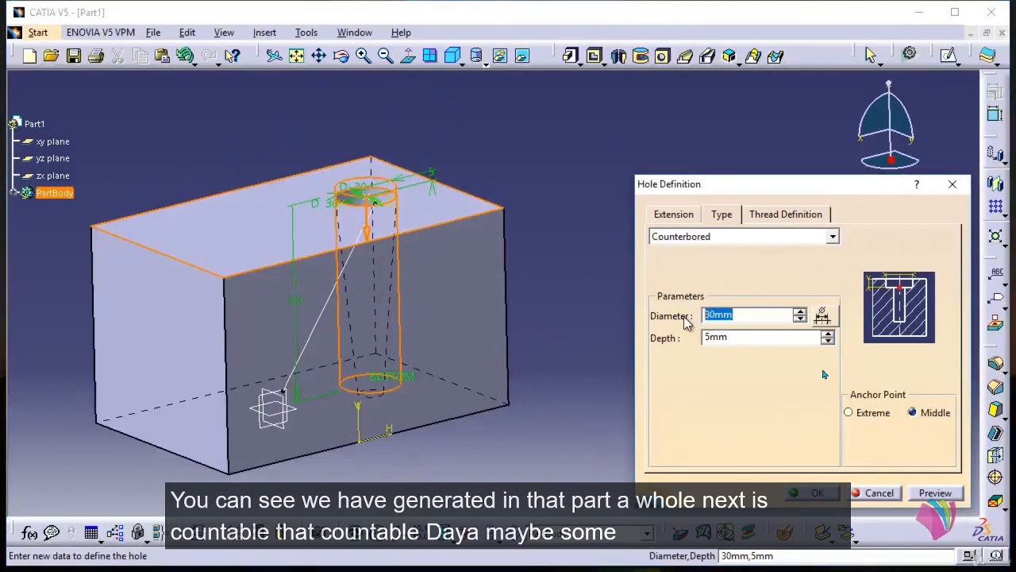
type("50")
left_click(745, 339)
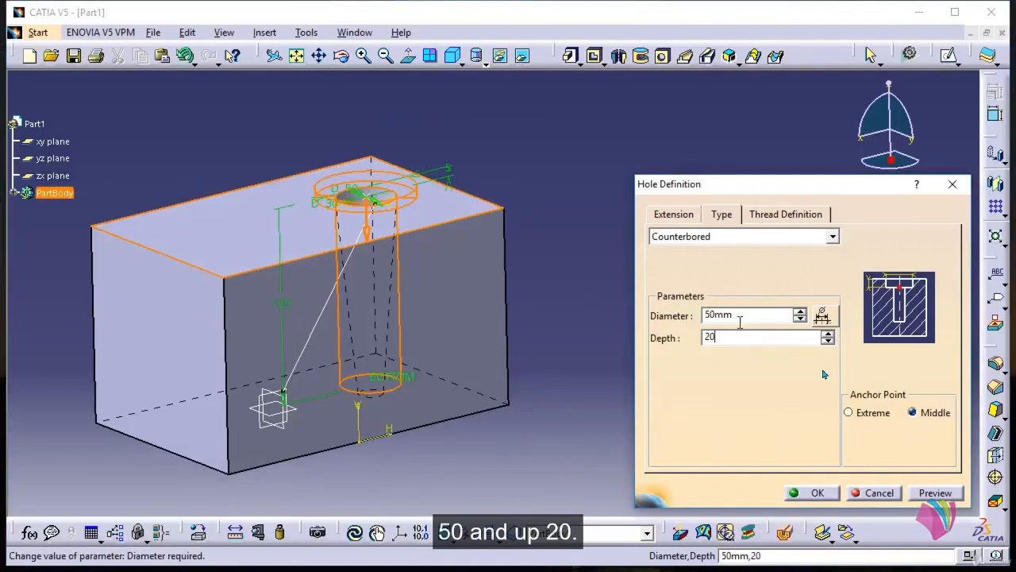
left_click(742, 319)
Set the counterbore's anchor point to Extreme so it sits inside the block, and preview the hole.
middle_click_drag(532, 317, 513, 328)
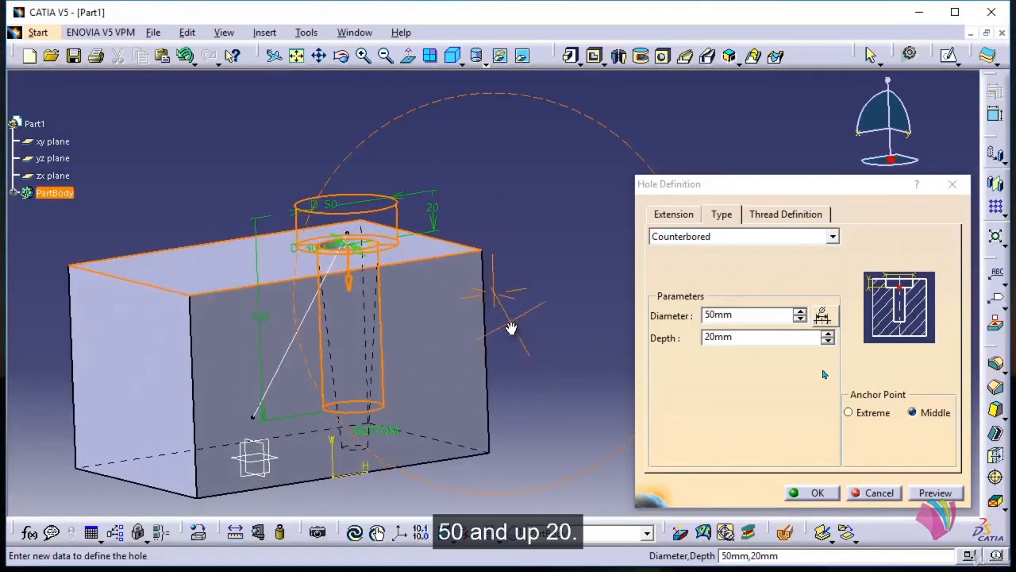
middle_click_drag(357, 321, 357, 320)
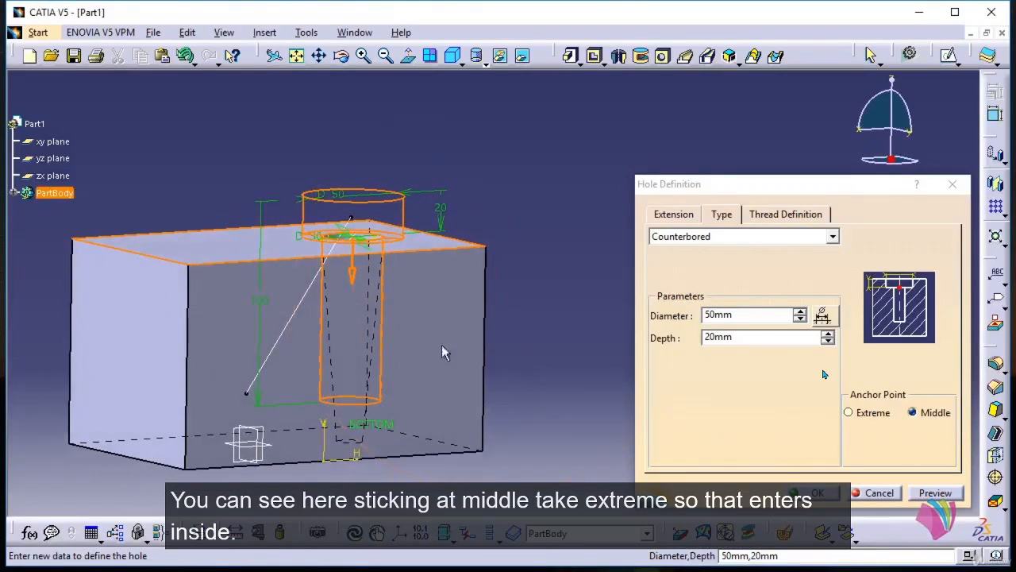
left_click(849, 414)
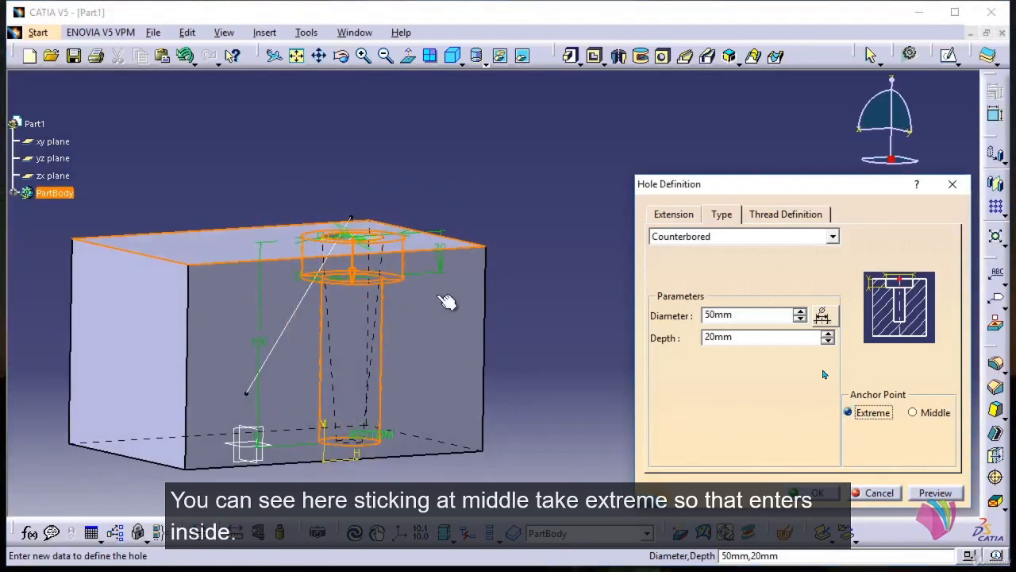
left_click(935, 492)
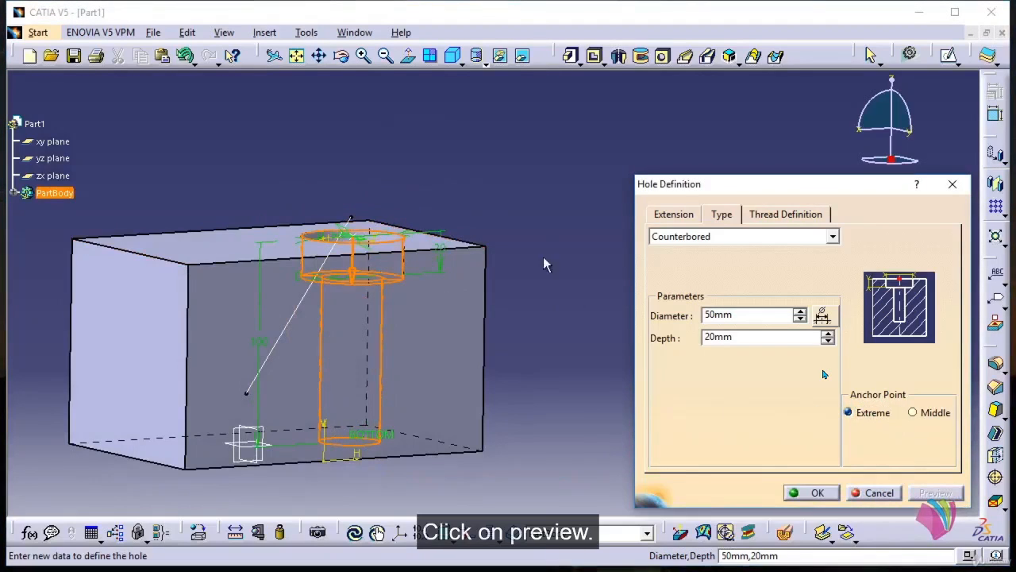
middle_click_drag(466, 206, 513, 354)
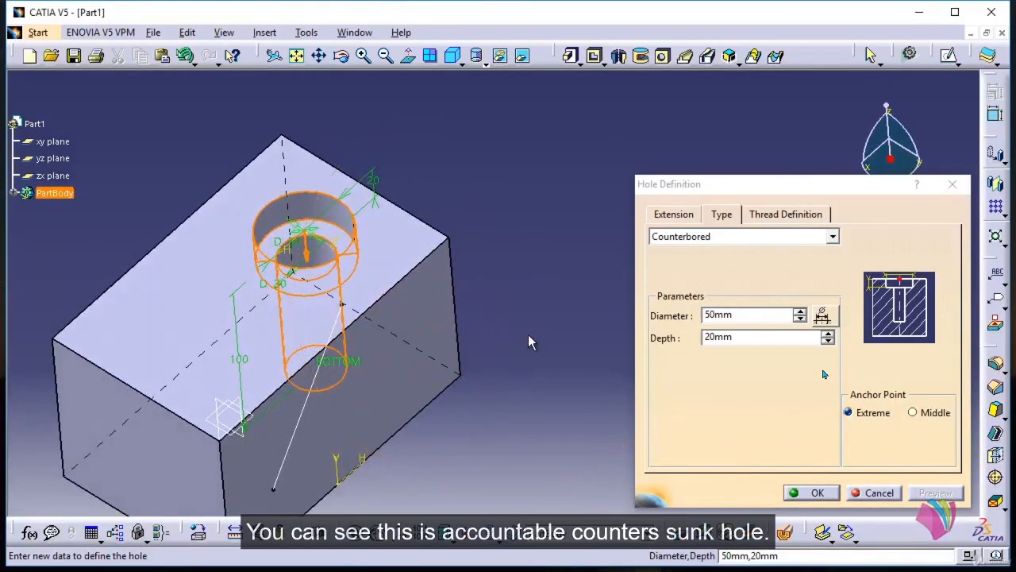
Change the hole type to Countersunk in Depth & Angle mode with 20 mm depth and a 10-degree angle, and preview it.
left_click(832, 236)
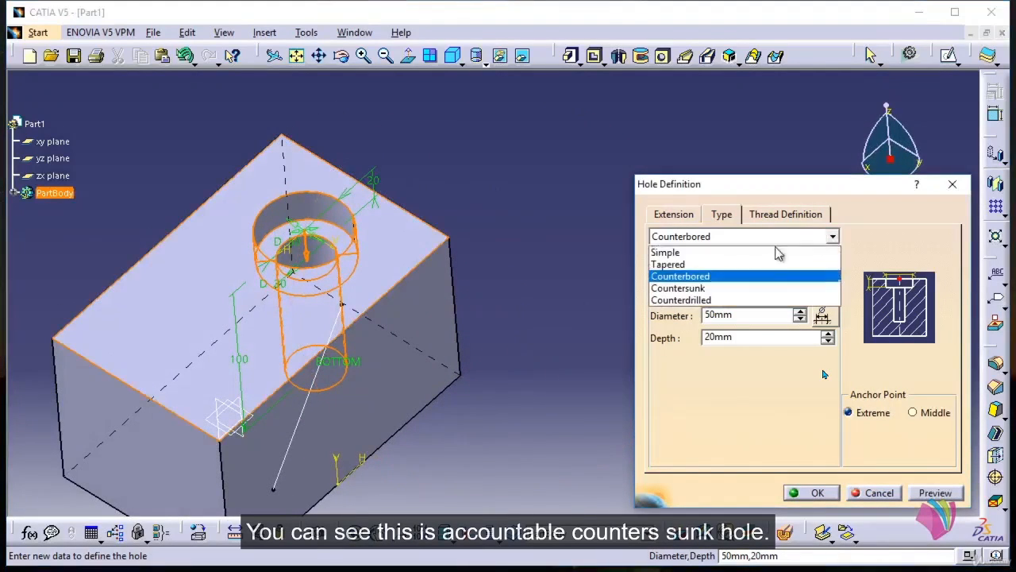
left_click(724, 287)
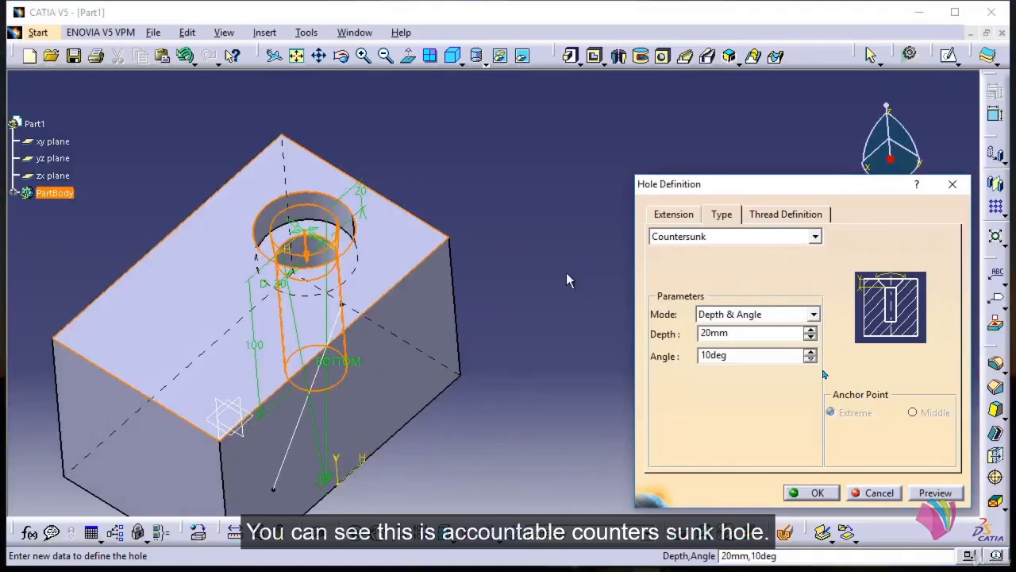
double_click(715, 333)
double_click(753, 356)
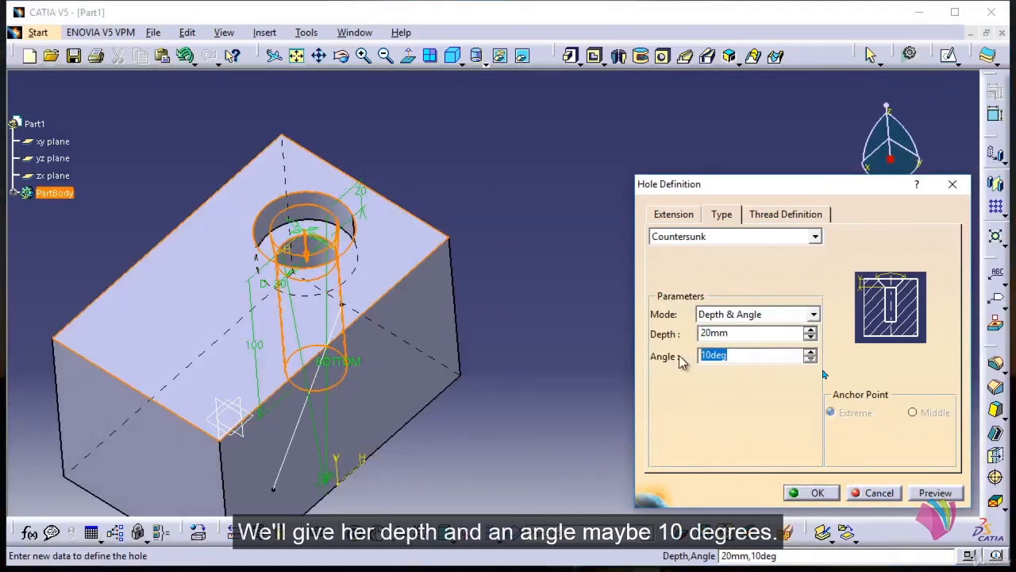
left_click(936, 492)
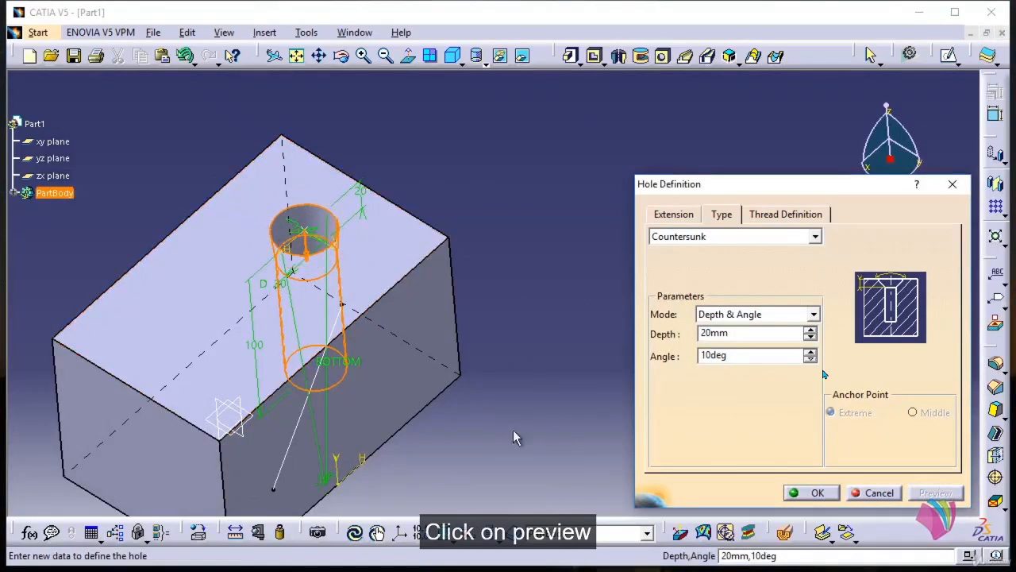
middle_click_drag(514, 437, 454, 390)
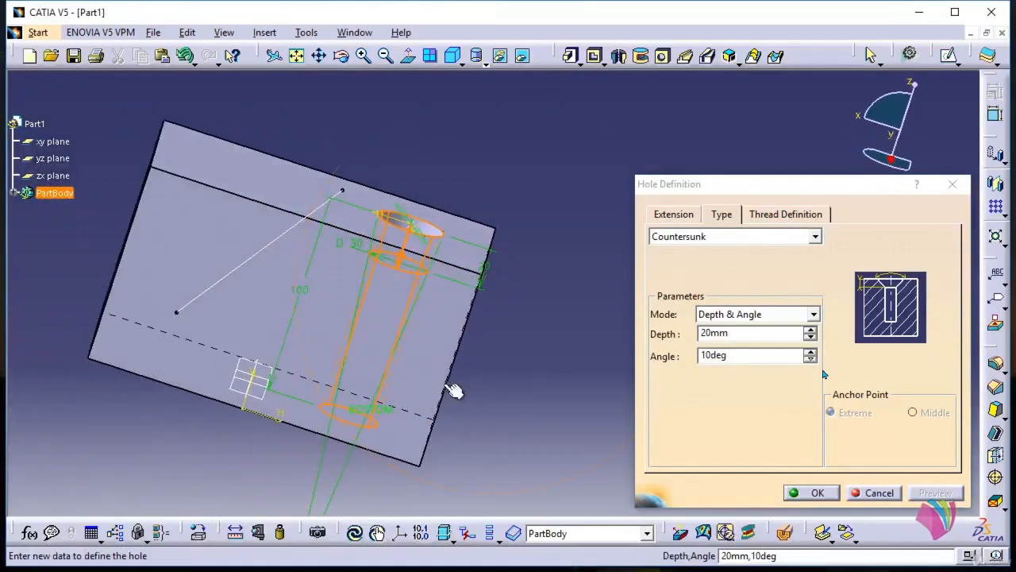
Set the countersink angle to 45 degrees and preview the hole from several sides.
left_click_drag(737, 356, 655, 369)
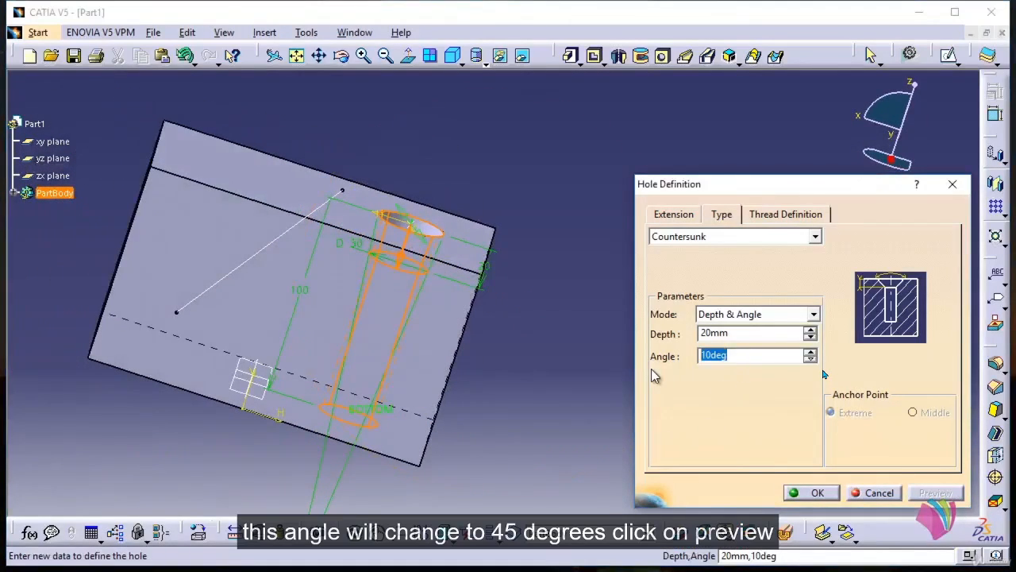
type("45")
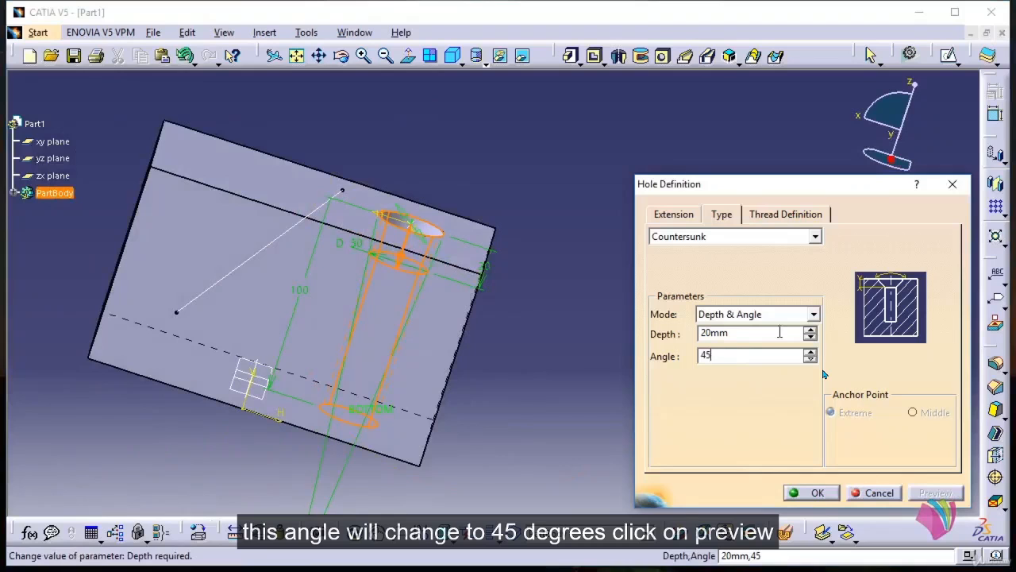
left_click(769, 333)
left_click(934, 493)
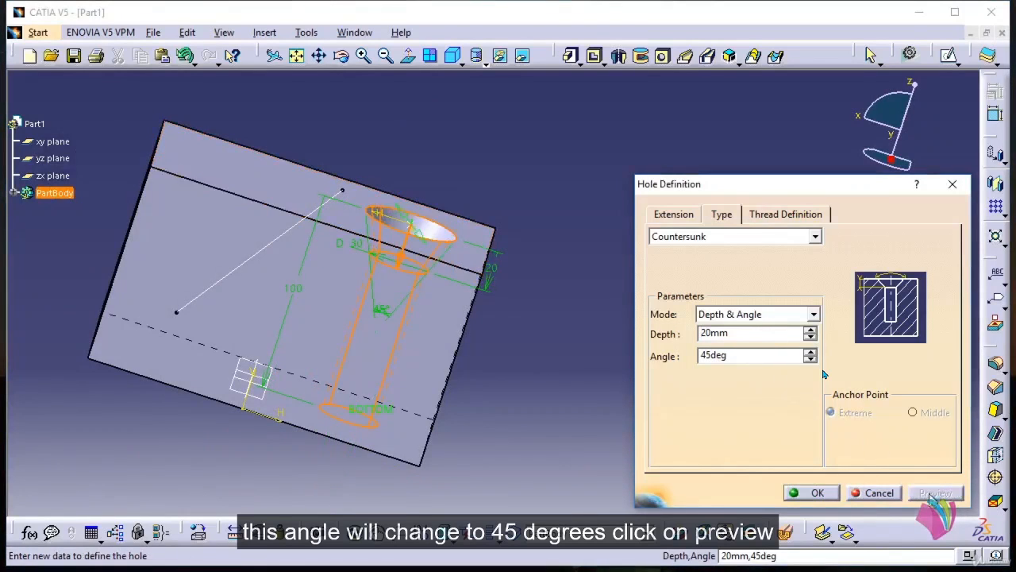
middle_click_drag(563, 323, 377, 413)
middle_click_drag(405, 315, 516, 374)
Change the hole type to Counterdrilled with a 50 mm diameter, 20 mm depth and 45-degree angle, and preview it.
left_click(815, 237)
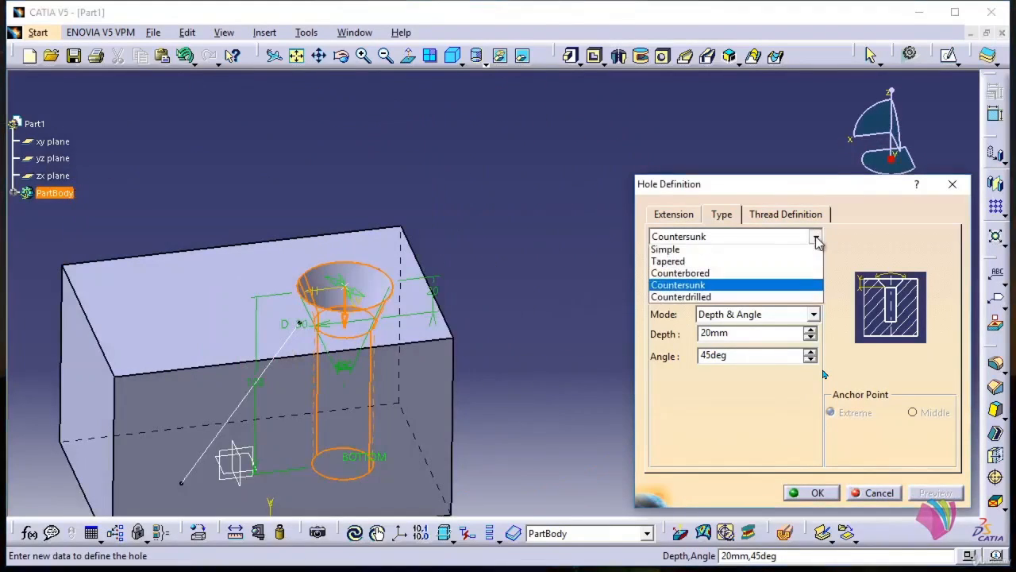
left_click(695, 300)
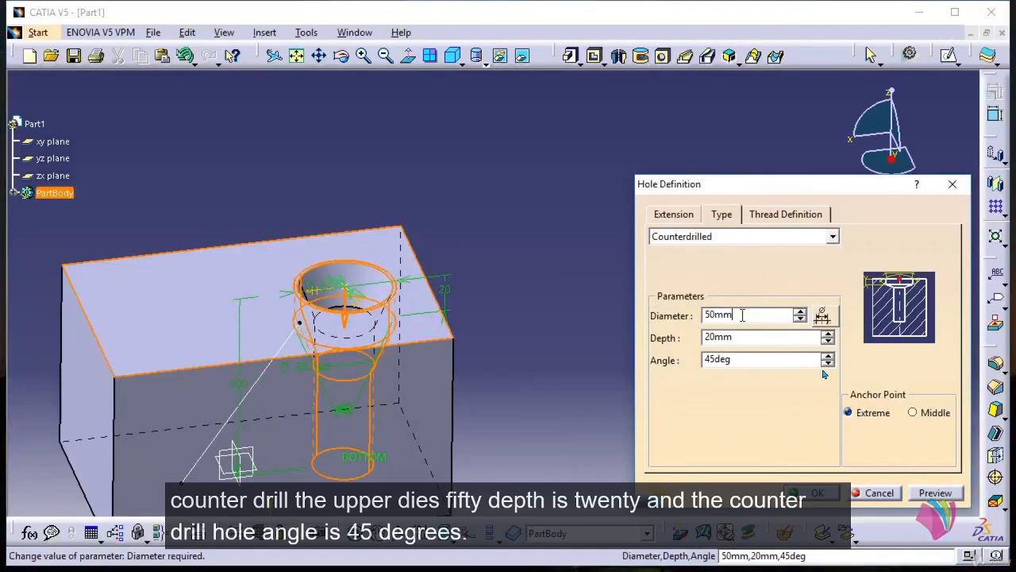
left_click_drag(743, 315, 678, 318)
left_click_drag(740, 337, 673, 342)
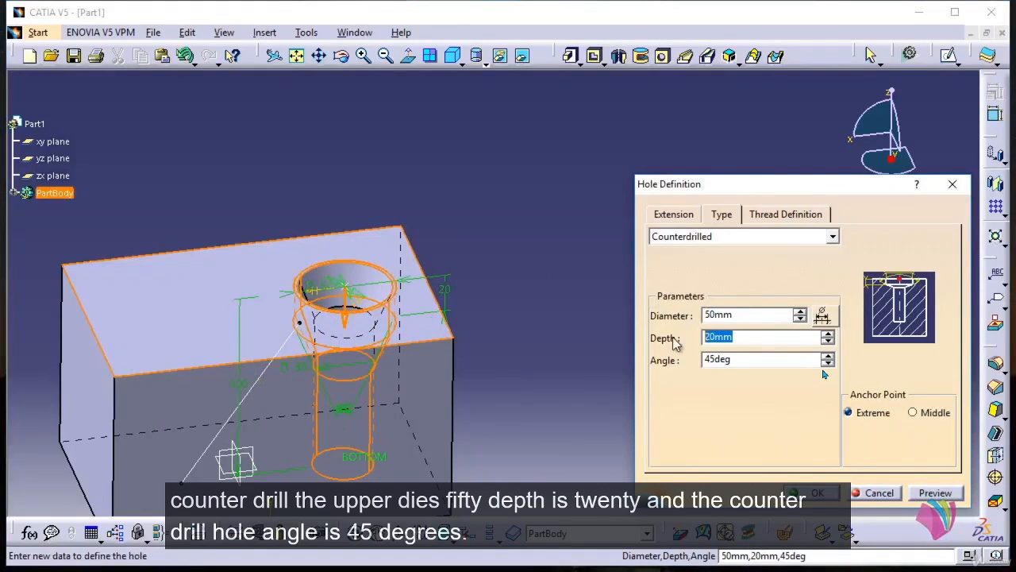
left_click_drag(755, 362, 679, 366)
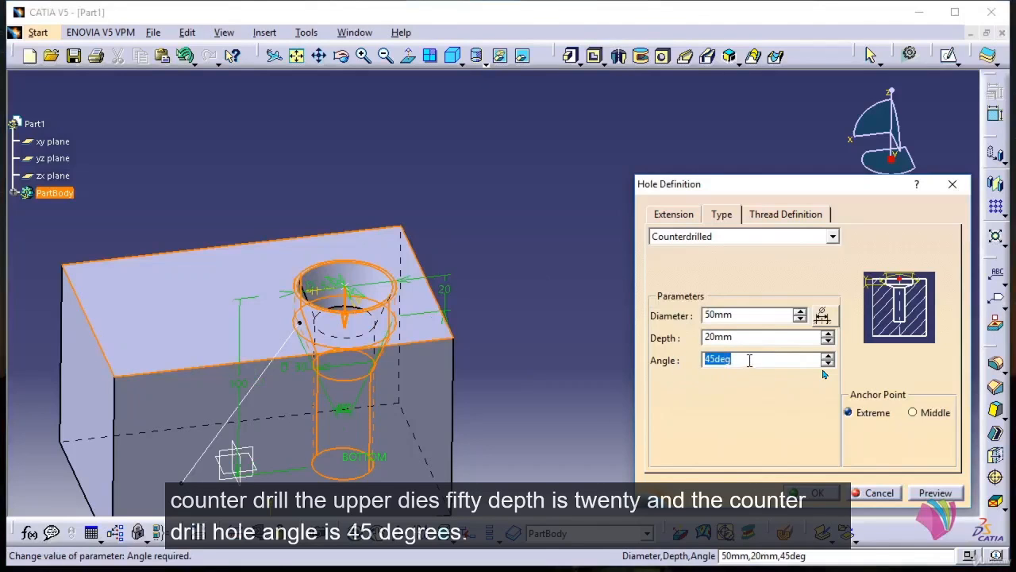
left_click(937, 493)
middle_click_drag(497, 297, 467, 413)
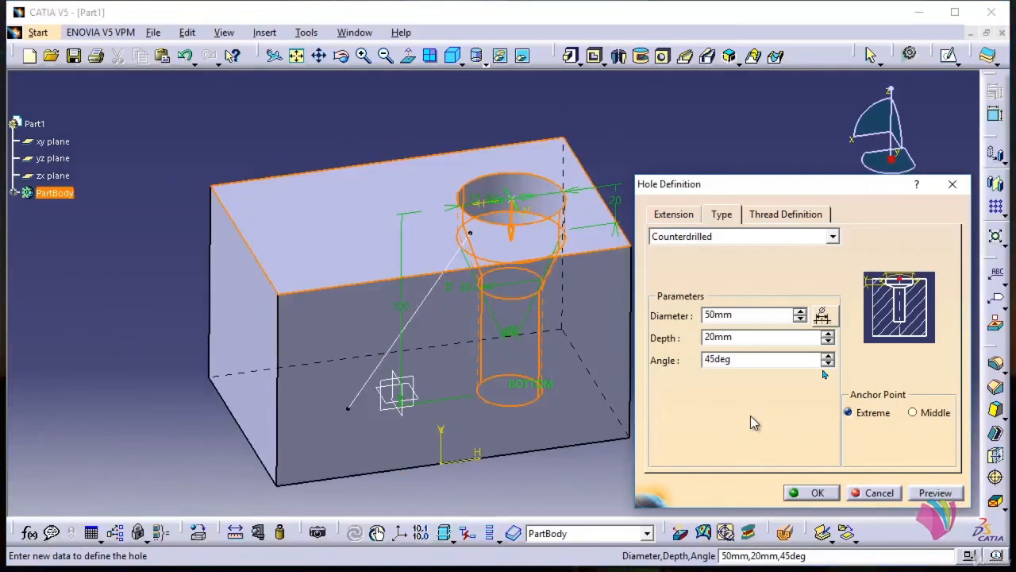
left_click(782, 216)
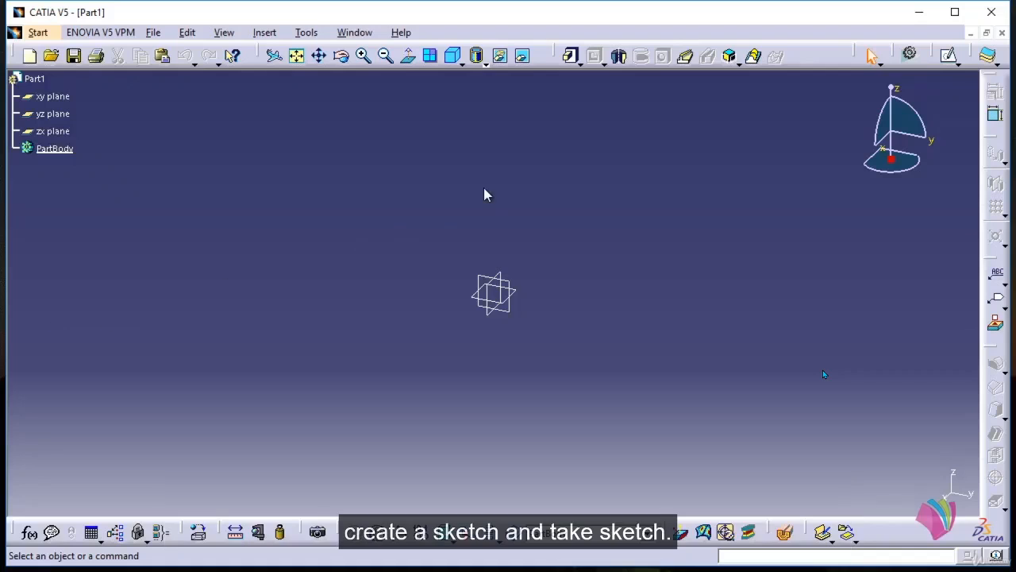
Sketch one large and three small separate rectangles around the origin on the xy plane.
left_click(950, 55)
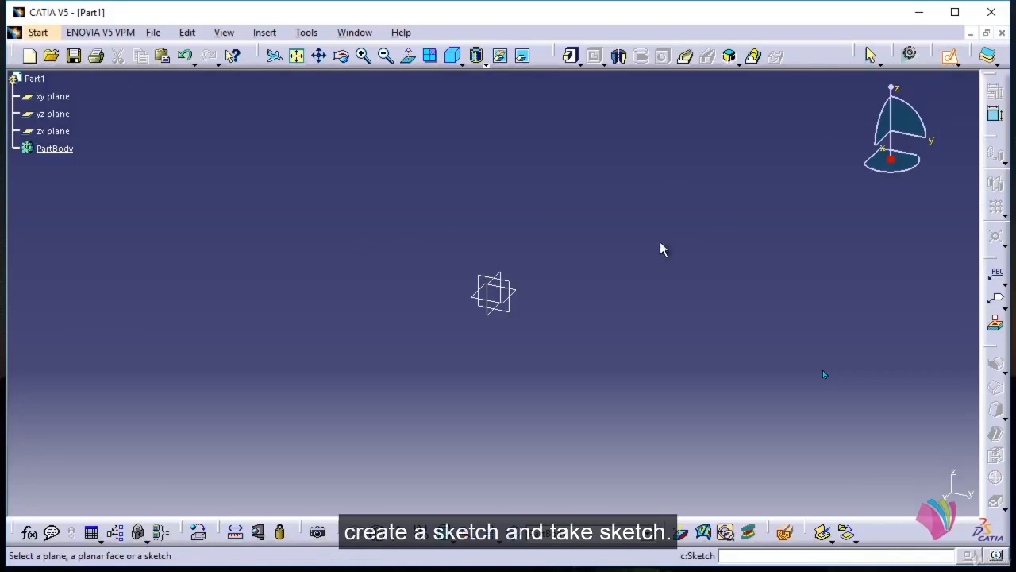
left_click(515, 291)
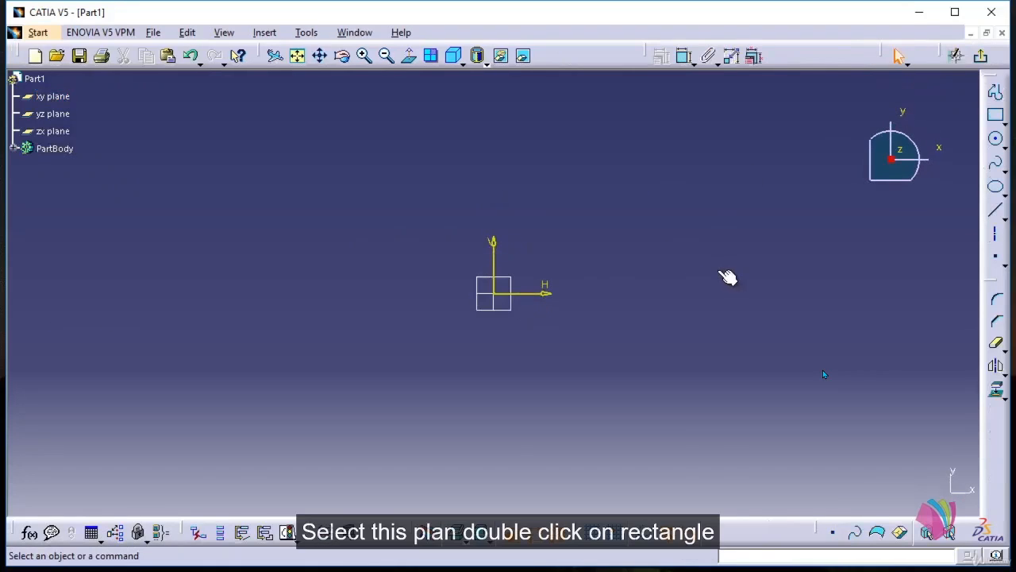
double_click(1001, 120)
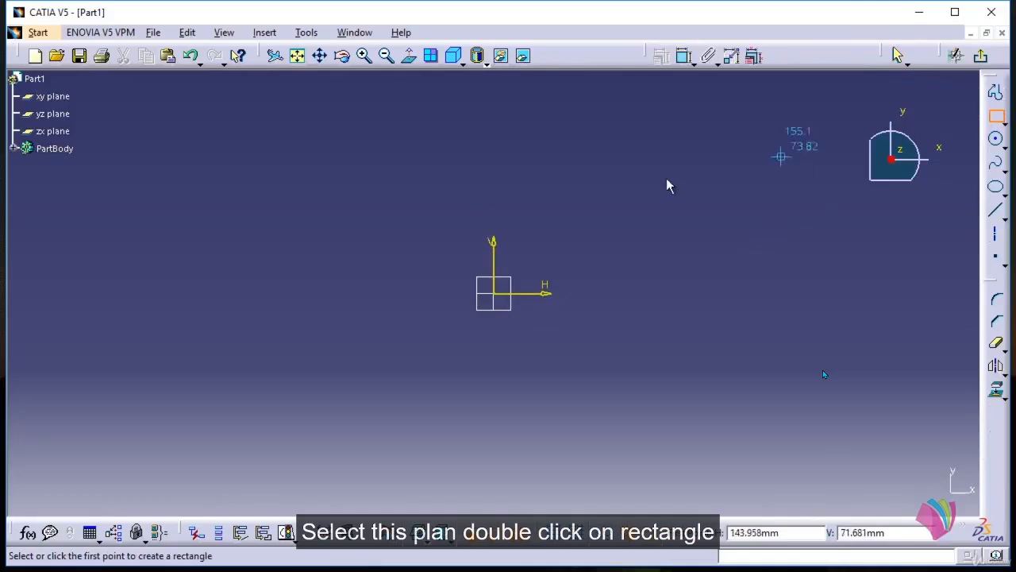
left_click(305, 133)
left_click(409, 205)
left_click(635, 155)
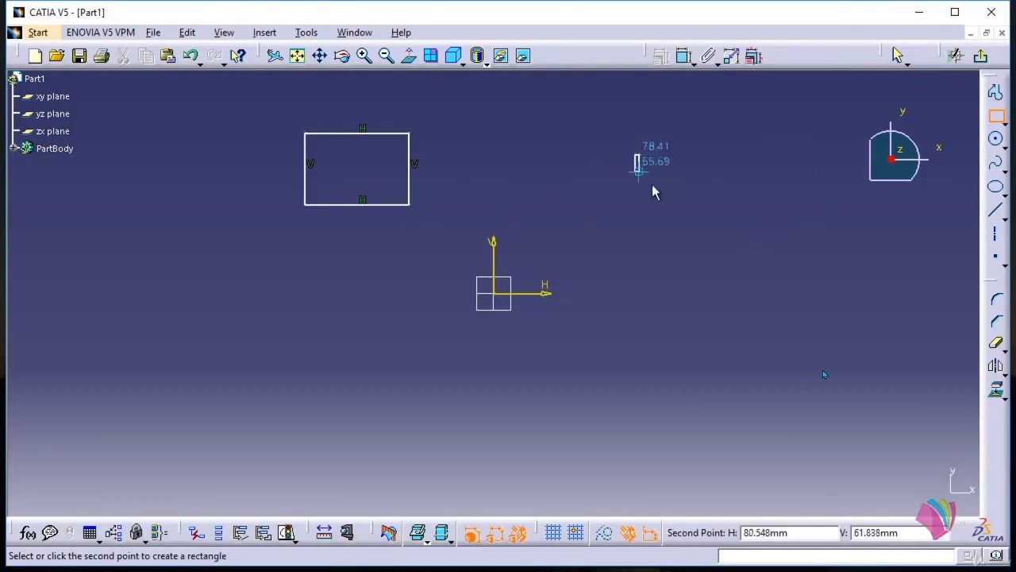
left_click(669, 190)
left_click(531, 176)
left_click(547, 213)
left_click(305, 282)
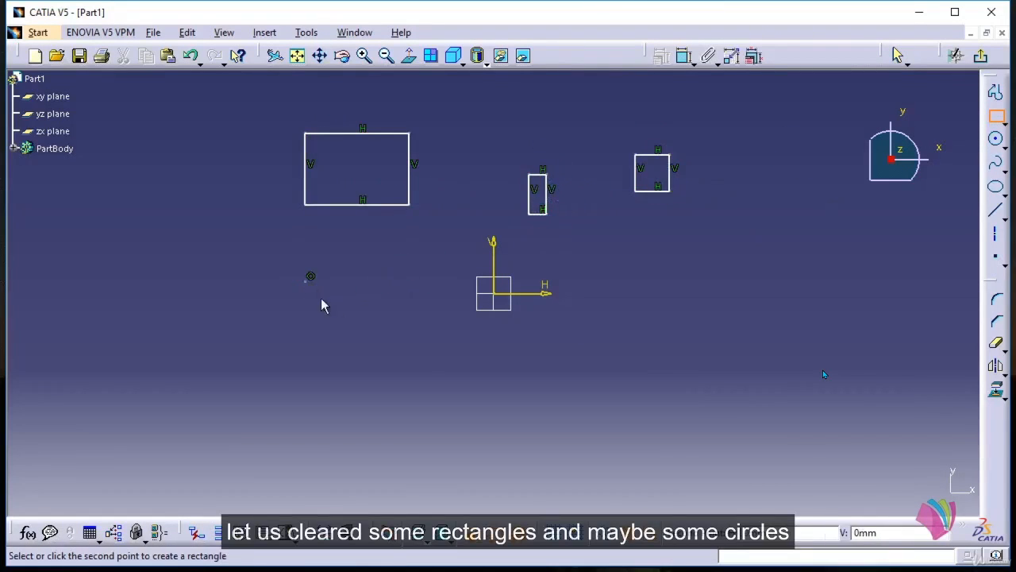
left_click(342, 315)
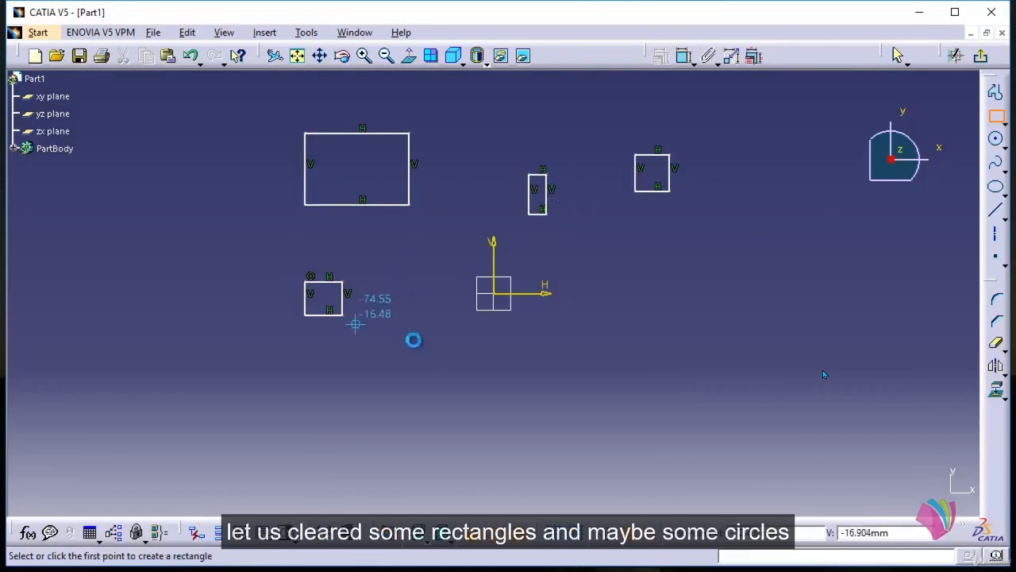
Add two circles to the sketch, one below the origin and one beneath the square at the upper right, and exit the sketch.
left_click(996, 138)
left_click(451, 346)
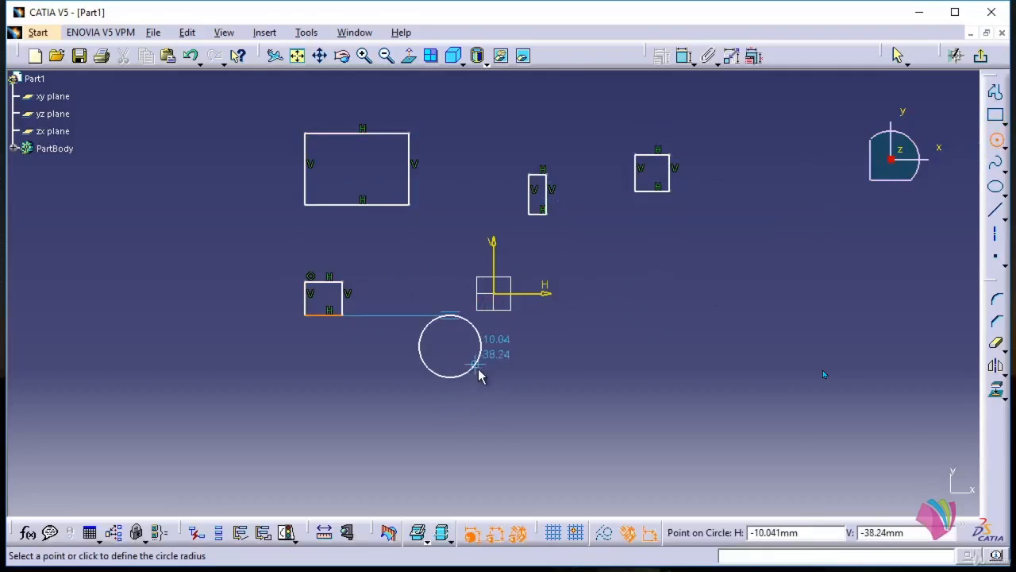
left_click(480, 374)
left_click(656, 269)
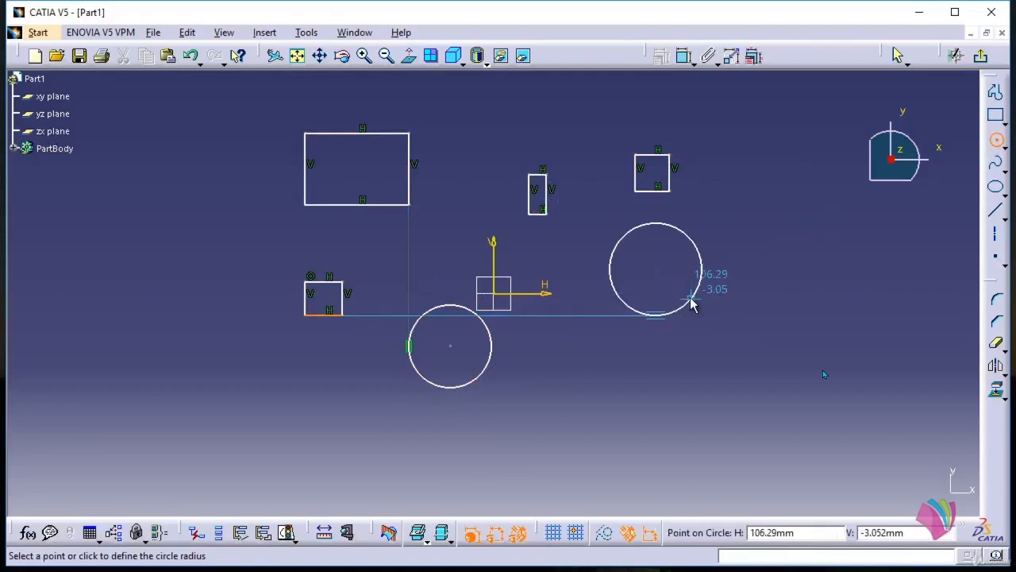
left_click(691, 302)
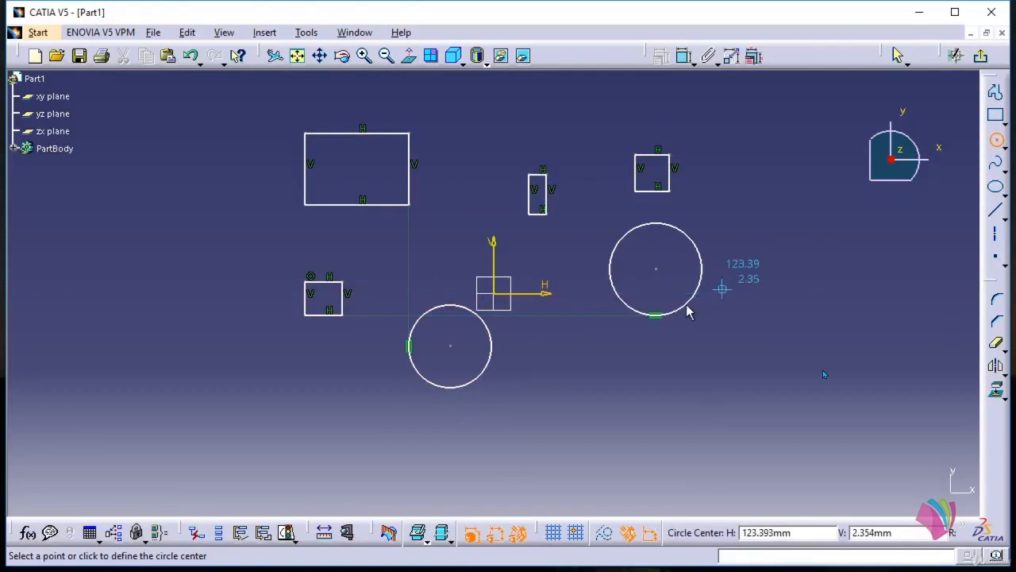
left_click(981, 56)
left_click(658, 339)
mouse_move(658, 339)
middle_mouse_down()
mouse_move(572, 313)
mouse_move(573, 296)
mouse_move(637, 313)
mouse_move(603, 340)
mouse_move(612, 315)
middle_mouse_up()
left_click(572, 312)
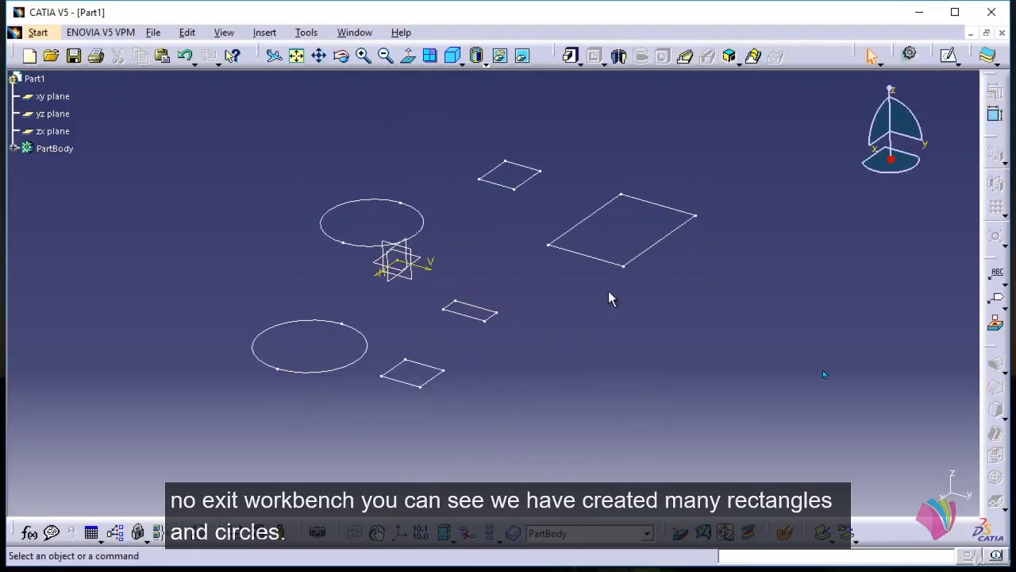
Try padding all profiles of the sketch together to a uniform length of 20 mm, and undo the pad.
left_click(571, 56)
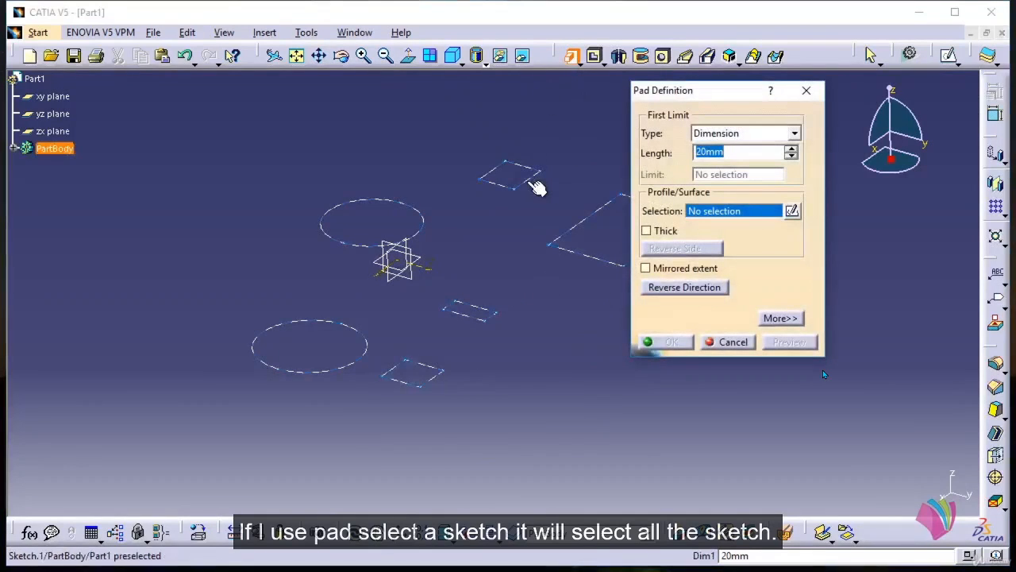
left_click(534, 185)
middle_click_drag(433, 189, 411, 198)
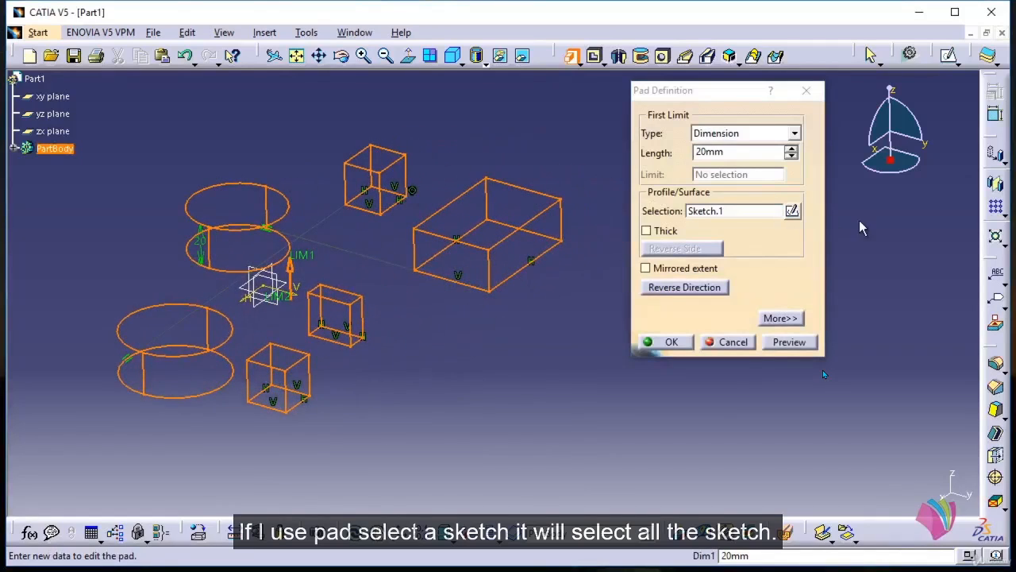
left_click(681, 343)
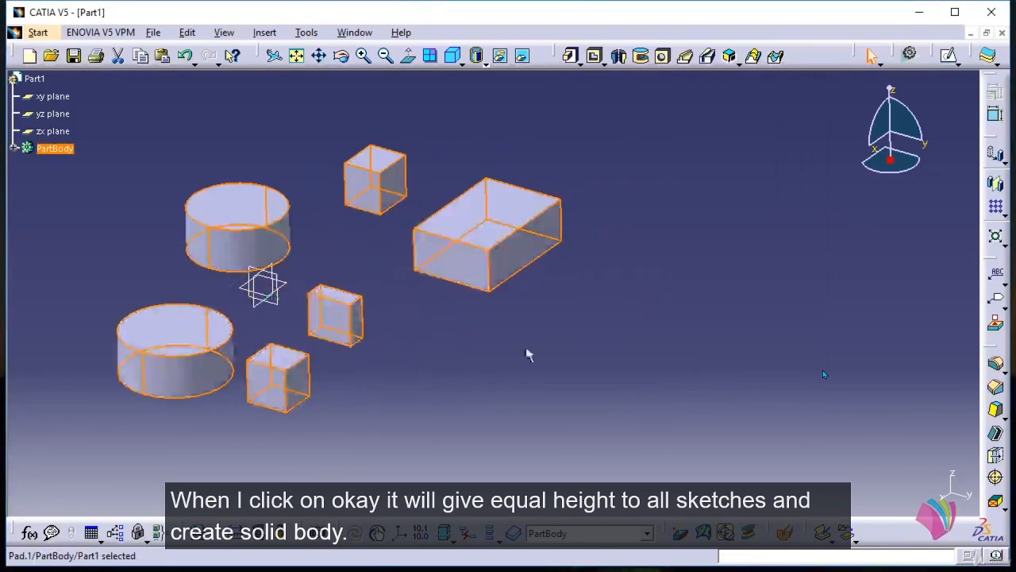
middle_click_drag(523, 337, 597, 343)
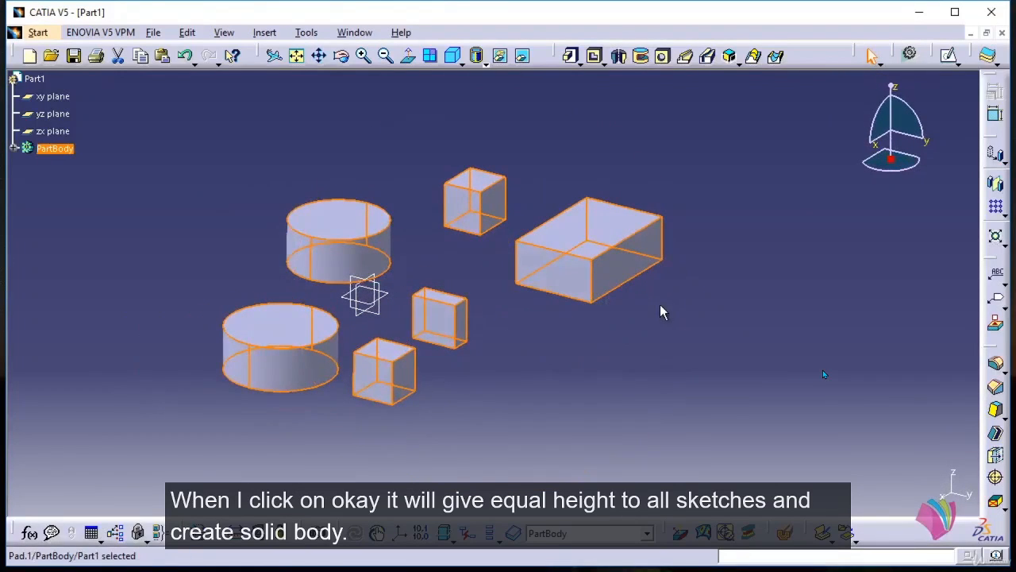
left_click(544, 345)
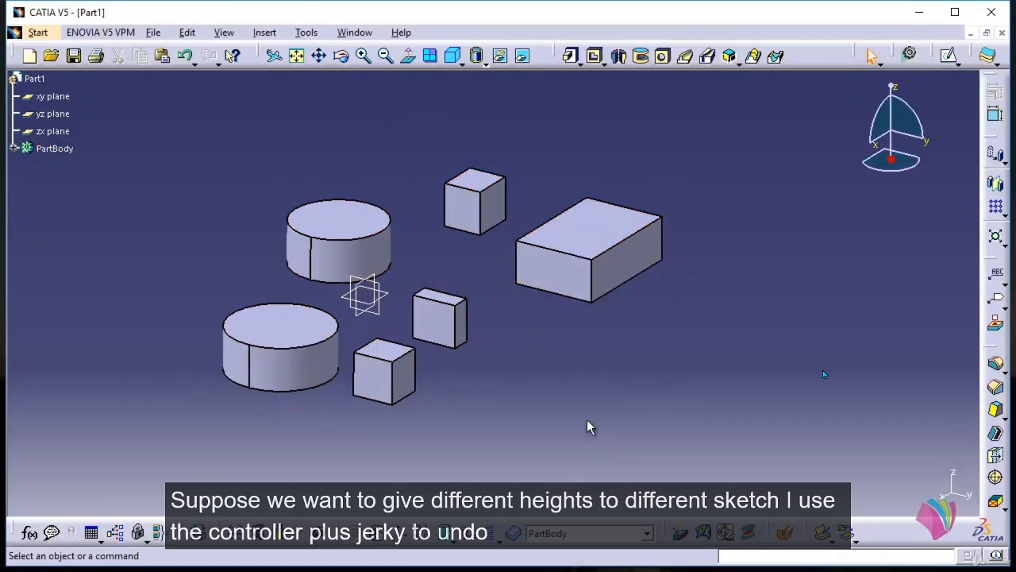
key("ctrl+z")
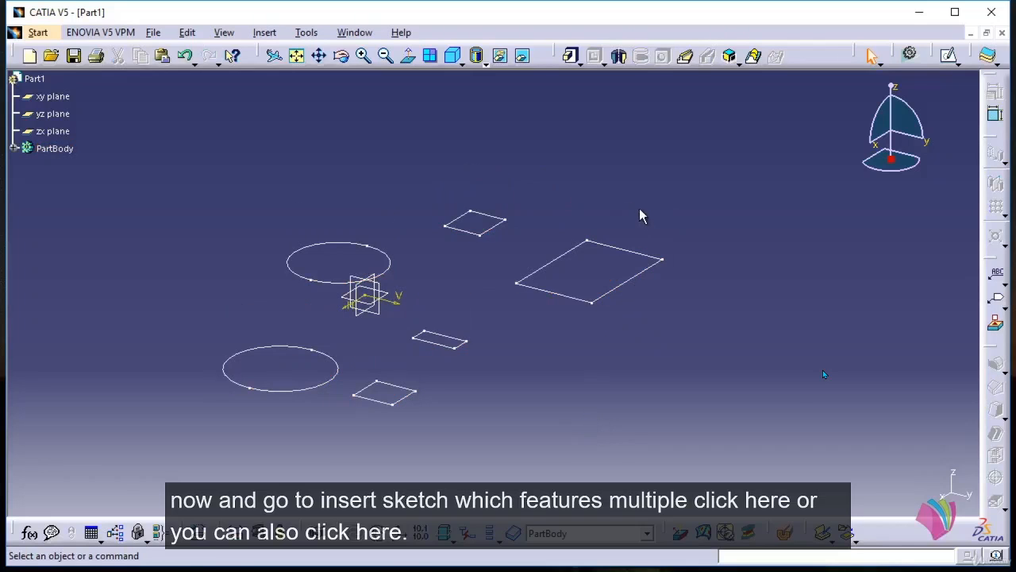
Start a Multi-Pad on the sketch of rectangles and circles and highlight its extrusion domains to identify the profiles.
left_click(267, 32)
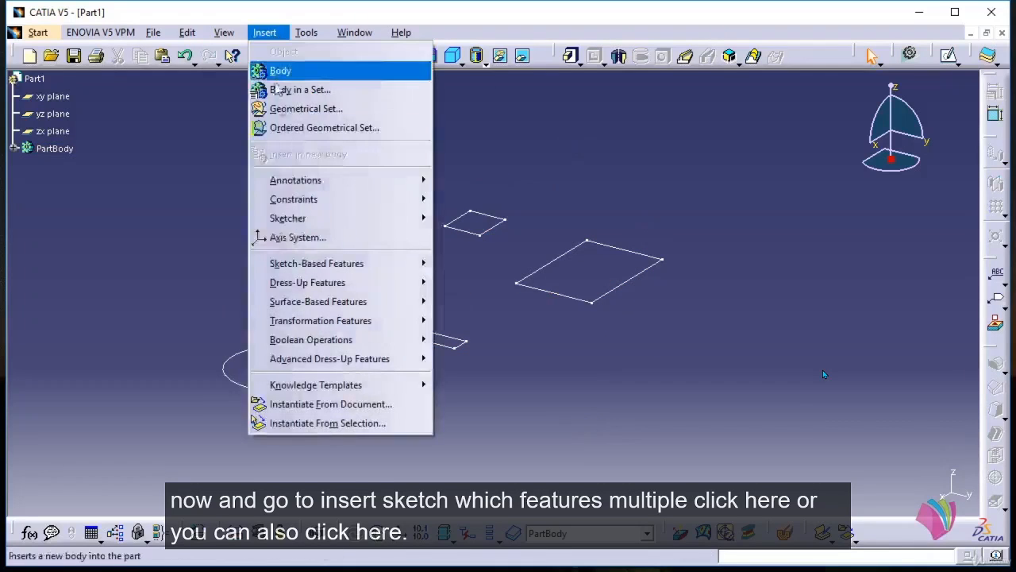
mouse_move(317, 268)
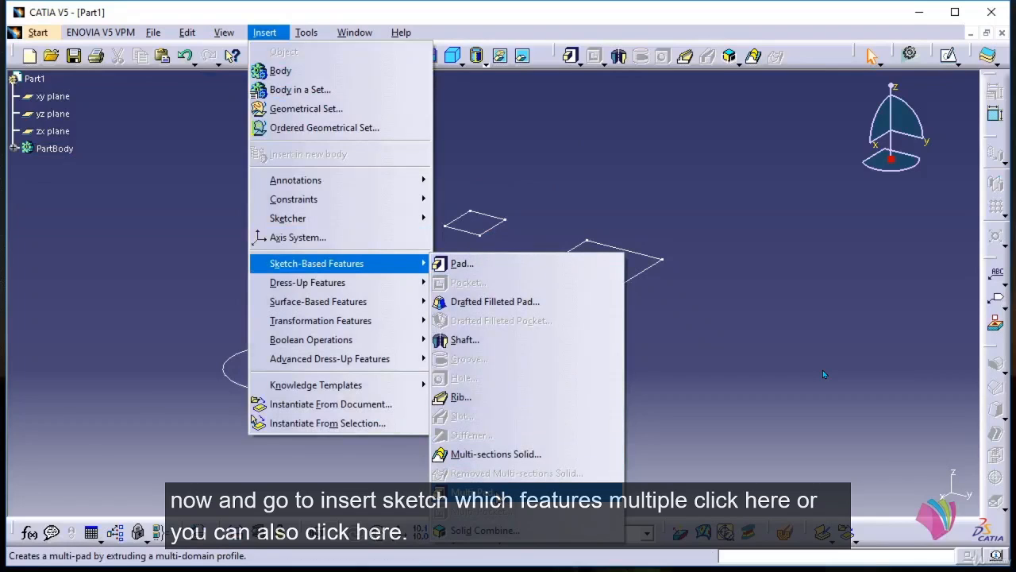
left_click(581, 64)
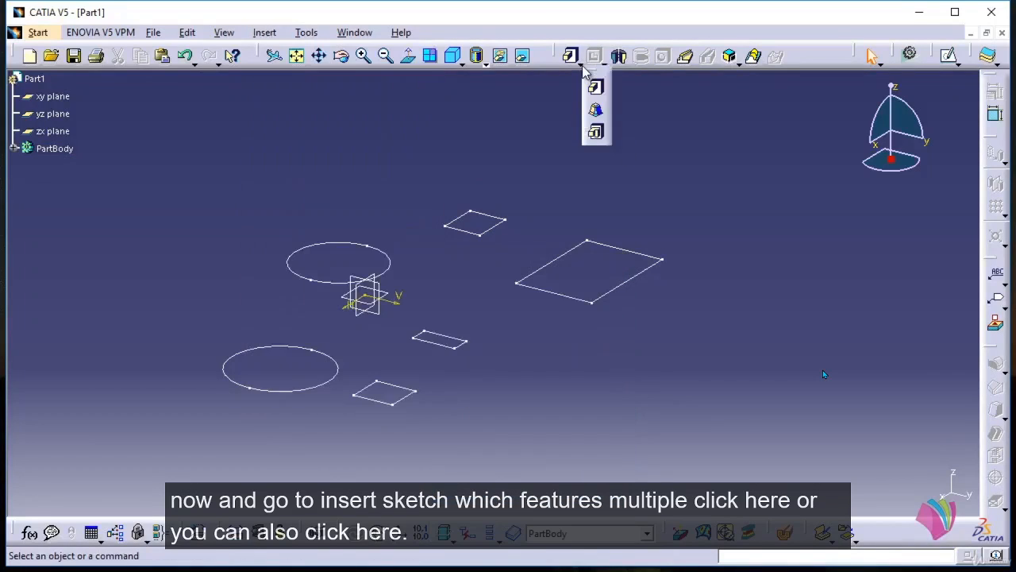
left_click(598, 134)
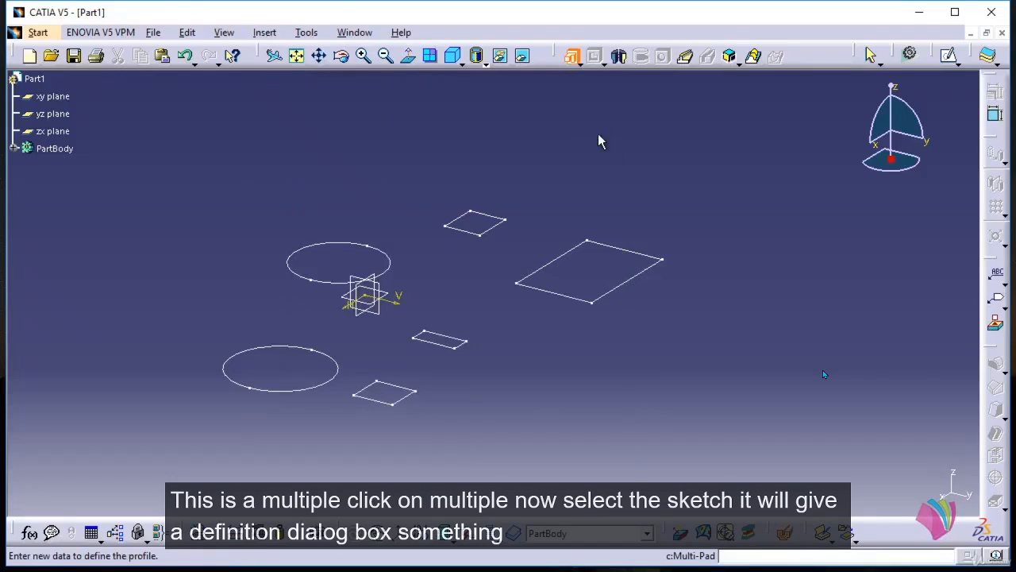
left_click(567, 253)
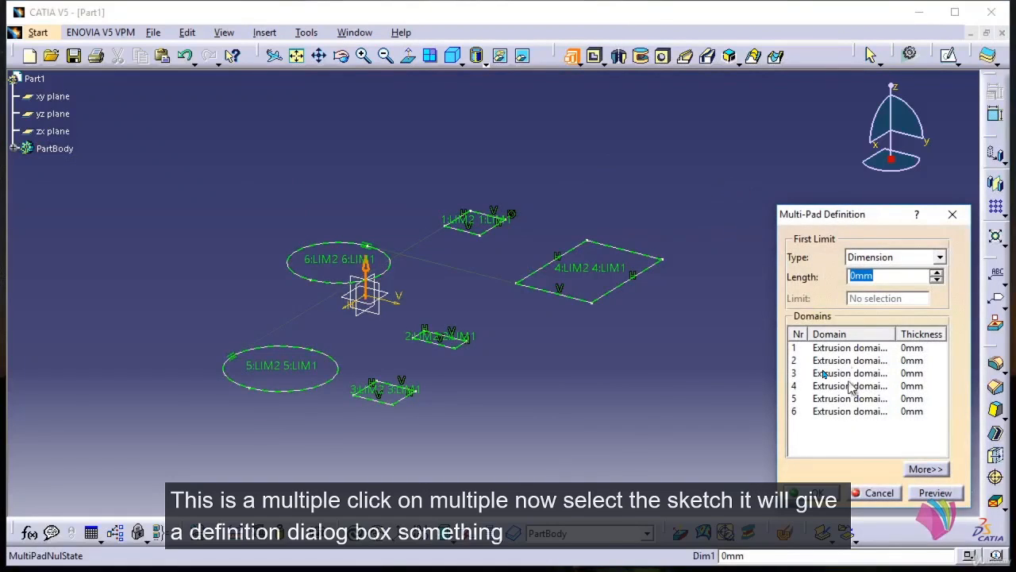
left_click(842, 361)
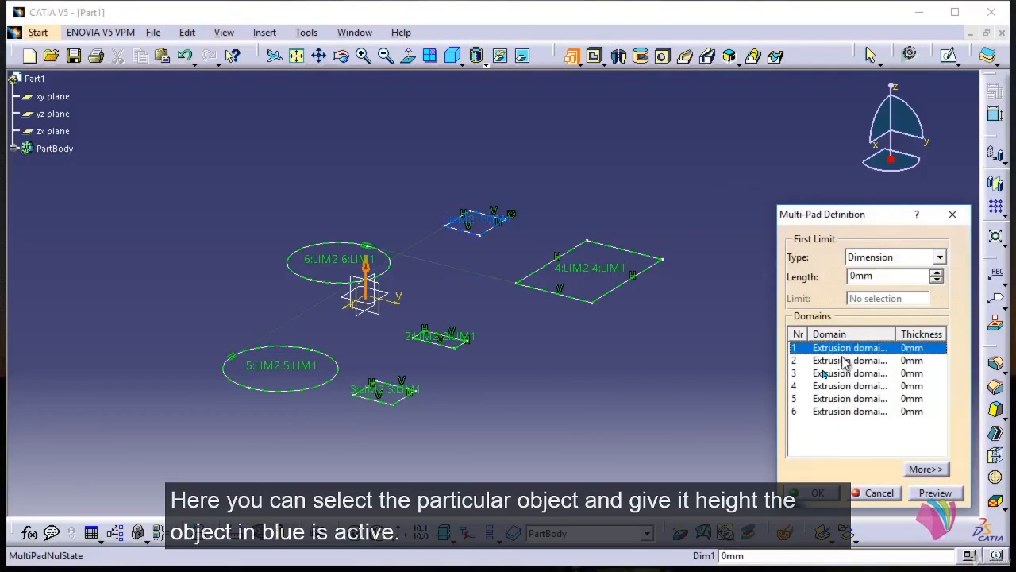
left_click(833, 373)
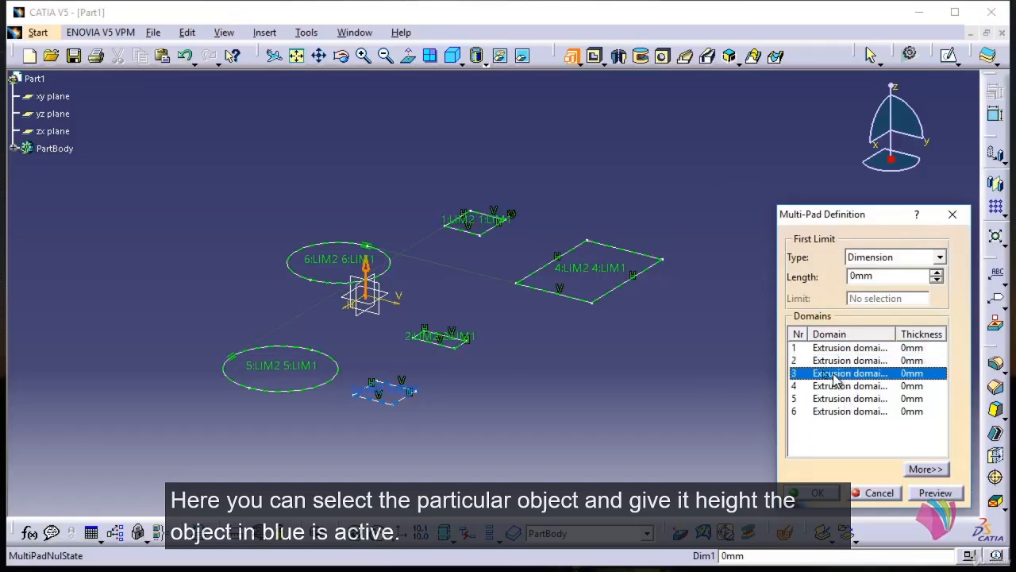
left_click(865, 386)
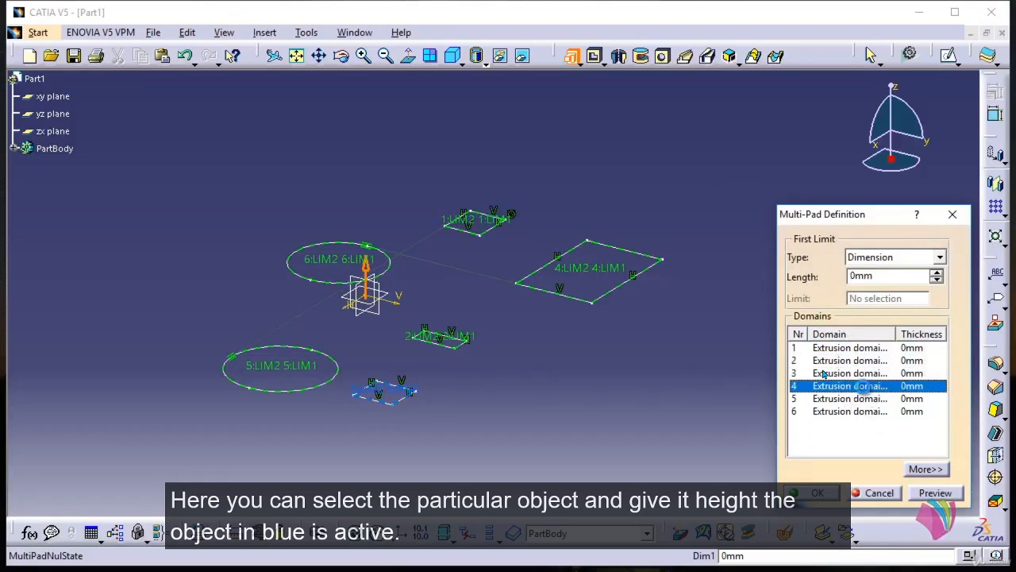
left_click(861, 398)
left_click(854, 411)
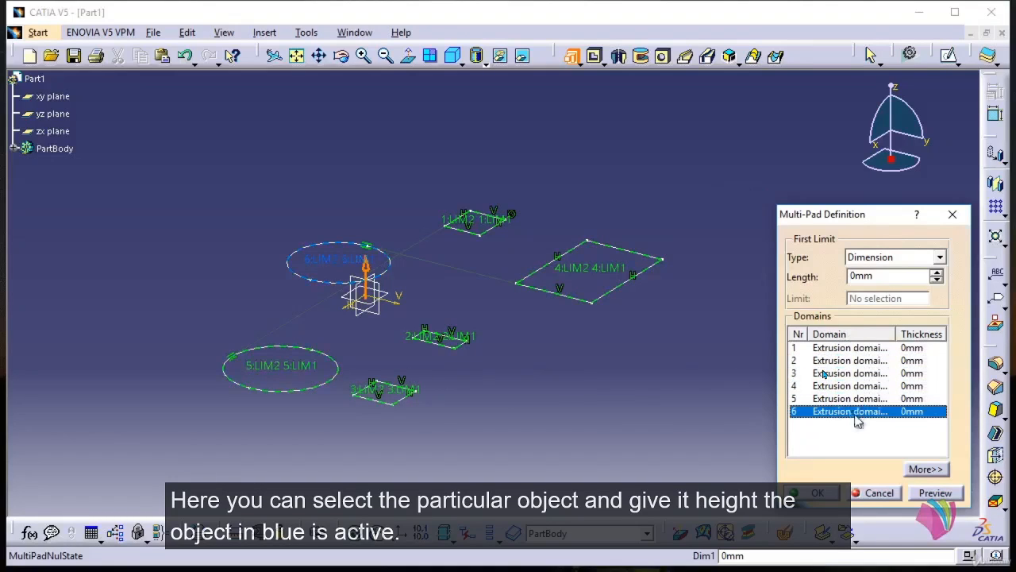
Set the Multi-Pad length of extrusion domain 1 to 20 mm and of domain 2 to 50 mm.
left_click(859, 350)
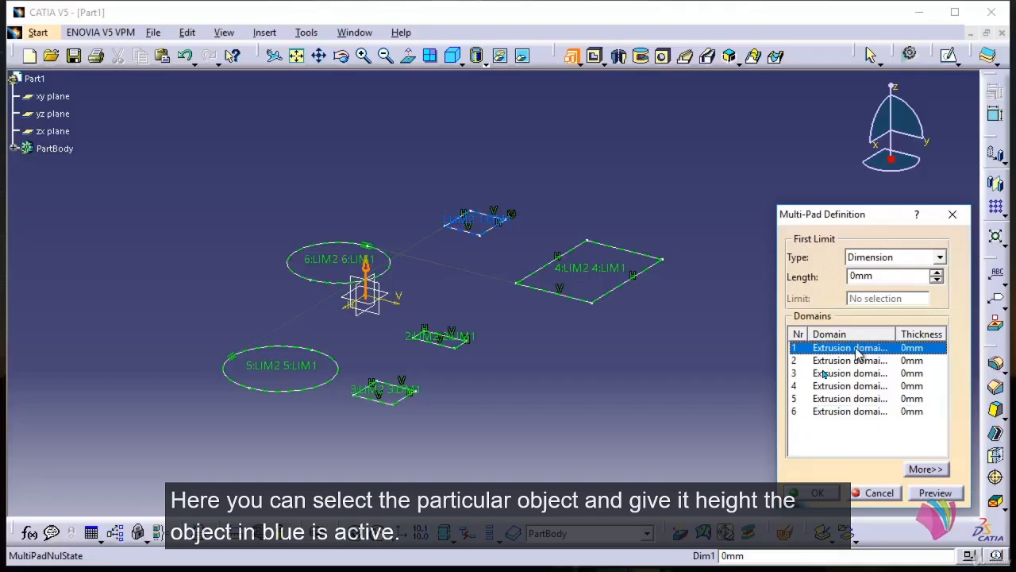
double_click(886, 276)
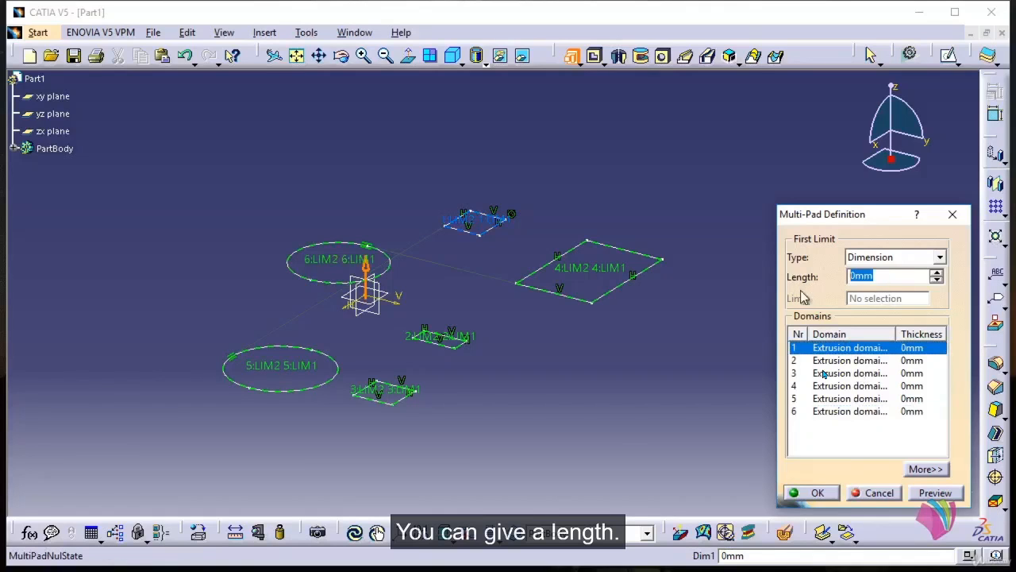
type("20")
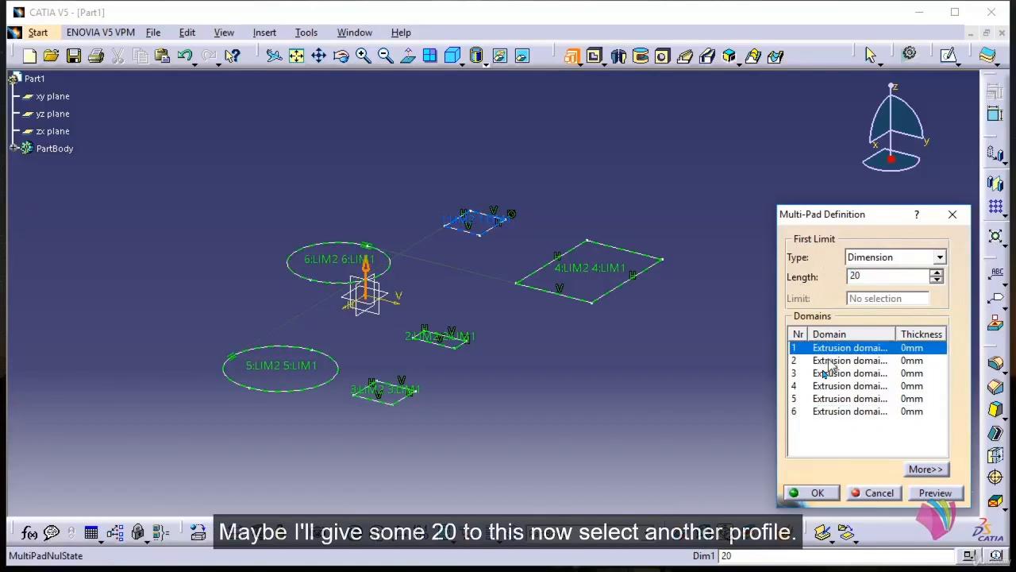
key("Return")
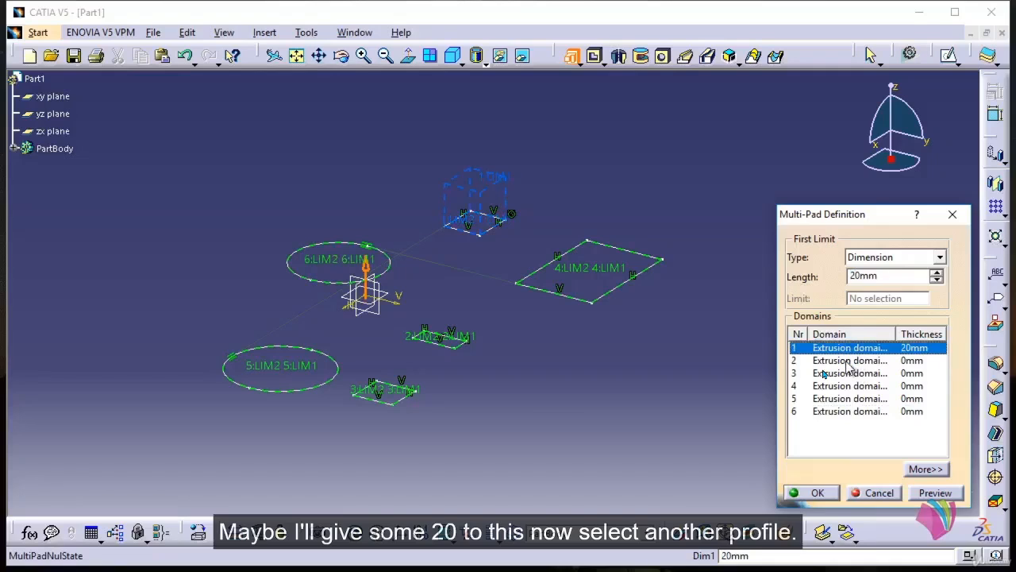
left_click(848, 361)
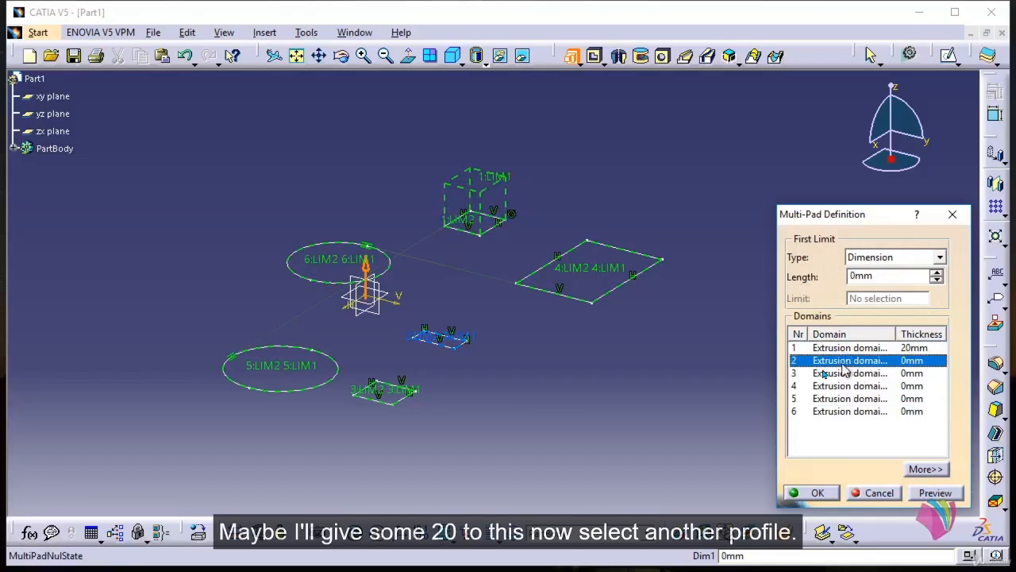
double_click(854, 276)
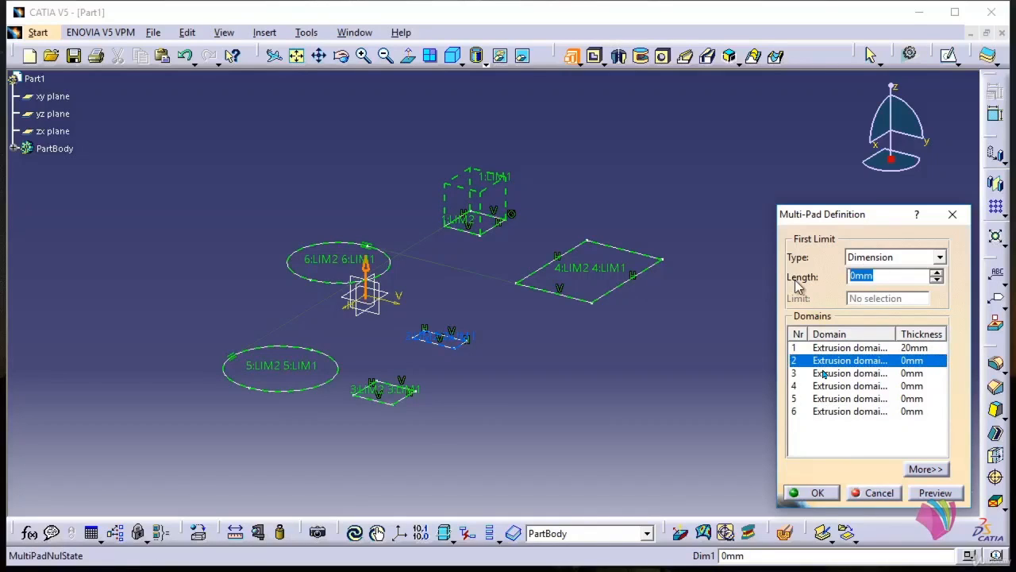
type("50")
Give extrusion domain 3 a length of 30 mm and domain 4, the large rectangle, a length of 60 mm.
left_click(833, 374)
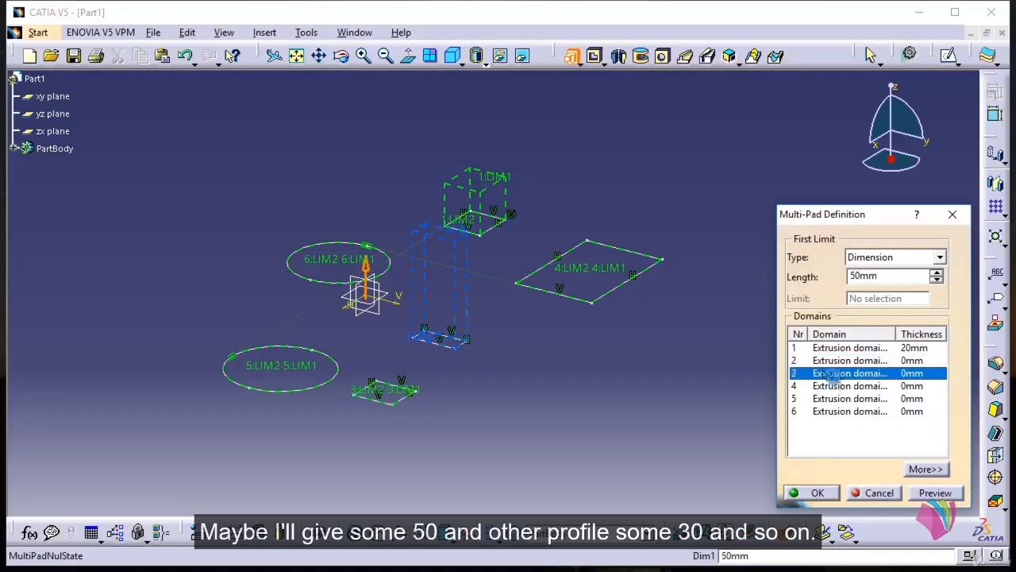
double_click(901, 275)
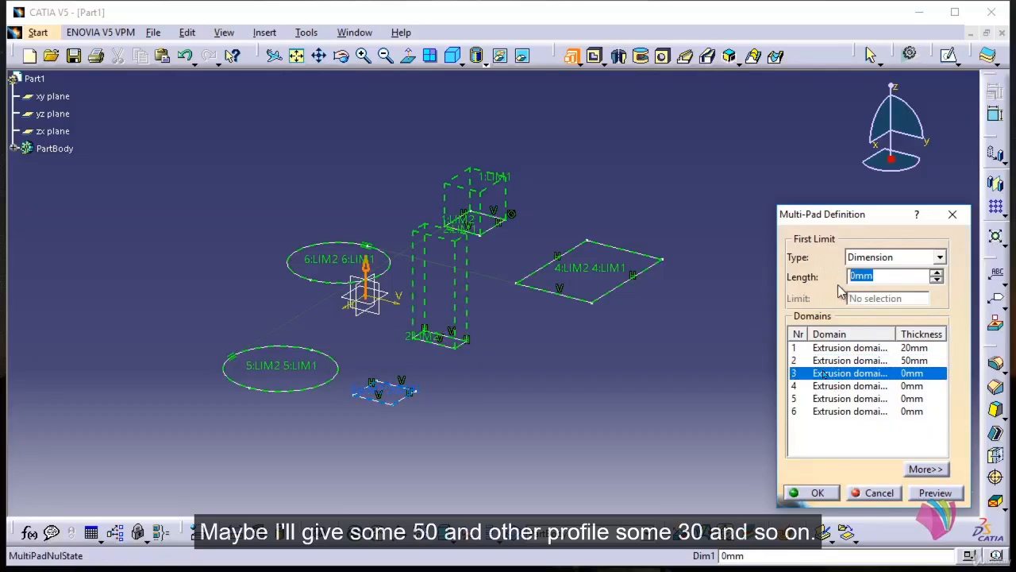
type("30")
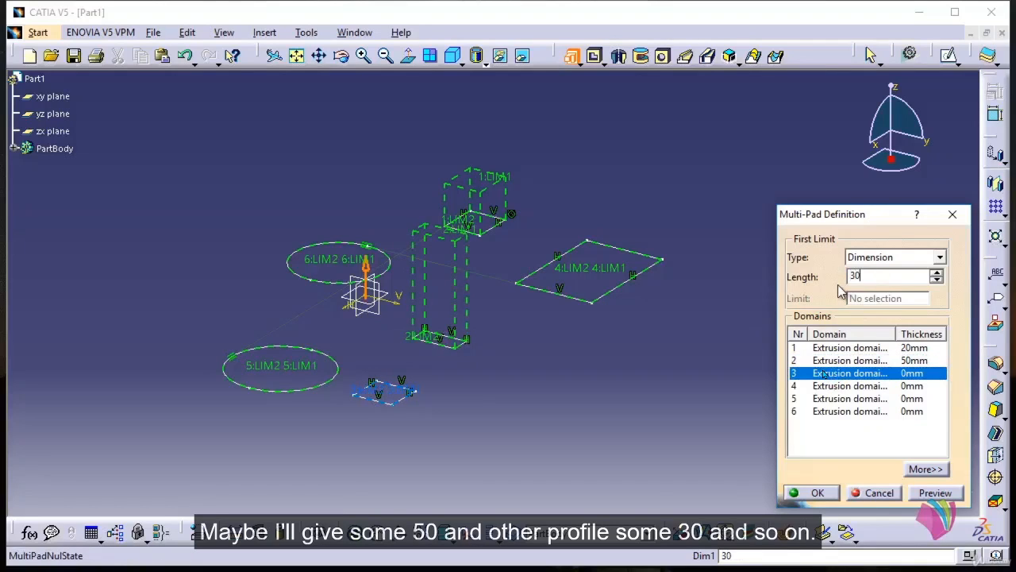
left_click(871, 386)
double_click(896, 276)
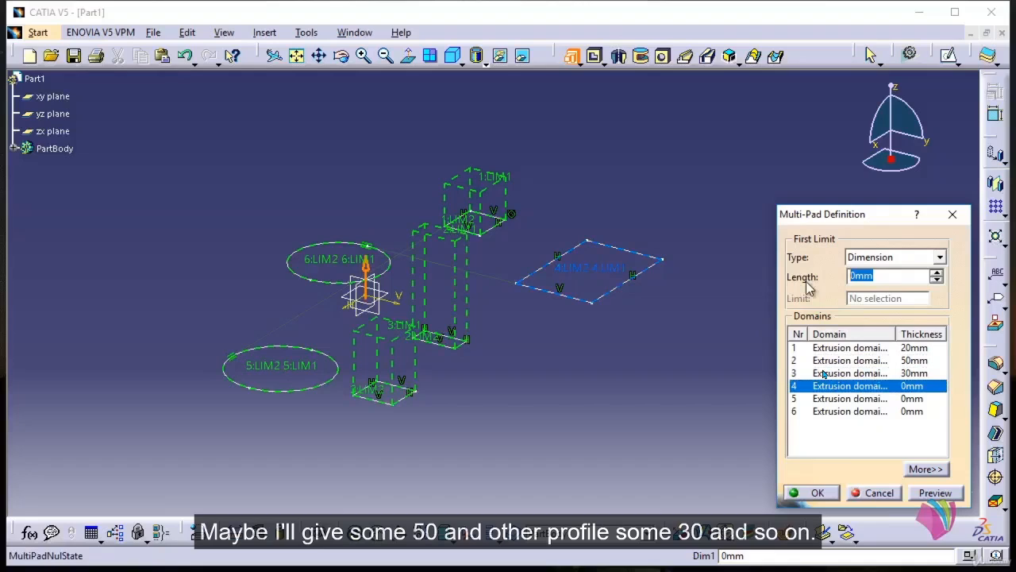
type("60")
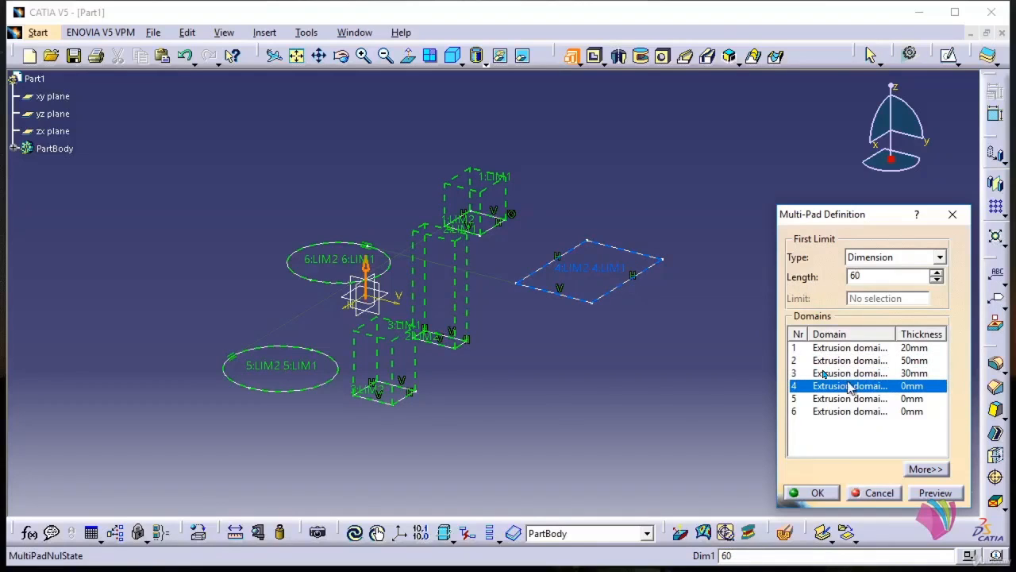
Set the lengths of the two circular profiles to 100 mm for domain 5 and 30 mm for domain 6.
left_click(850, 398)
double_click(862, 276)
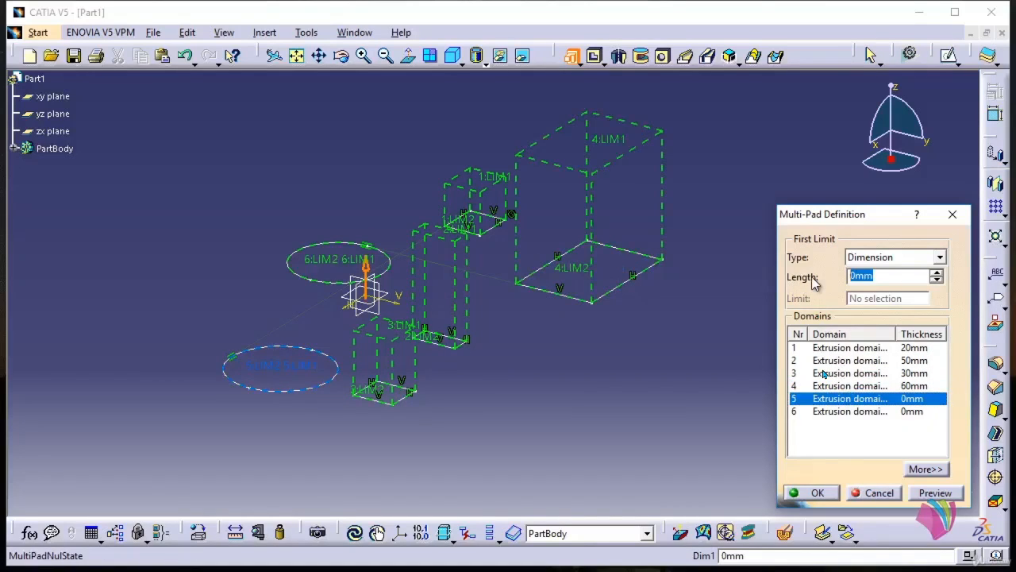
type("100")
left_click(879, 411)
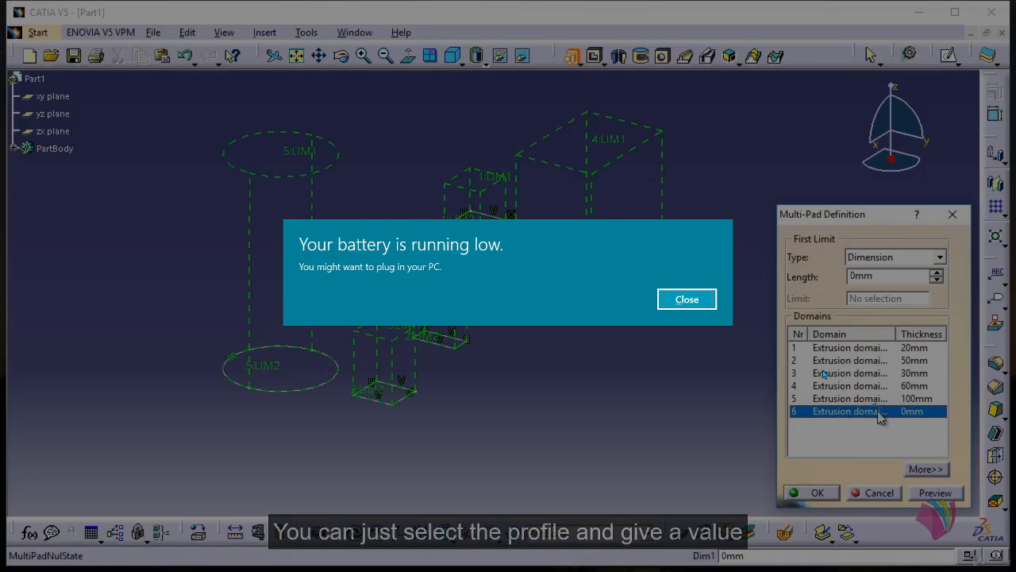
double_click(888, 275)
type("30")
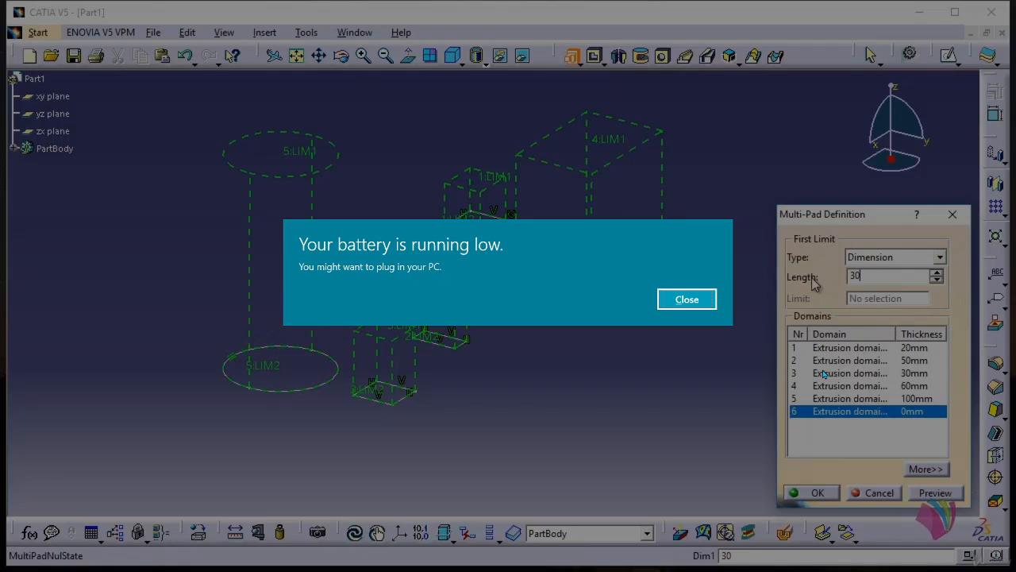
left_click(850, 350)
Create the Multi-Pad with the individual domain heights and inspect the resulting solids.
middle_click_drag(556, 381, 445, 357)
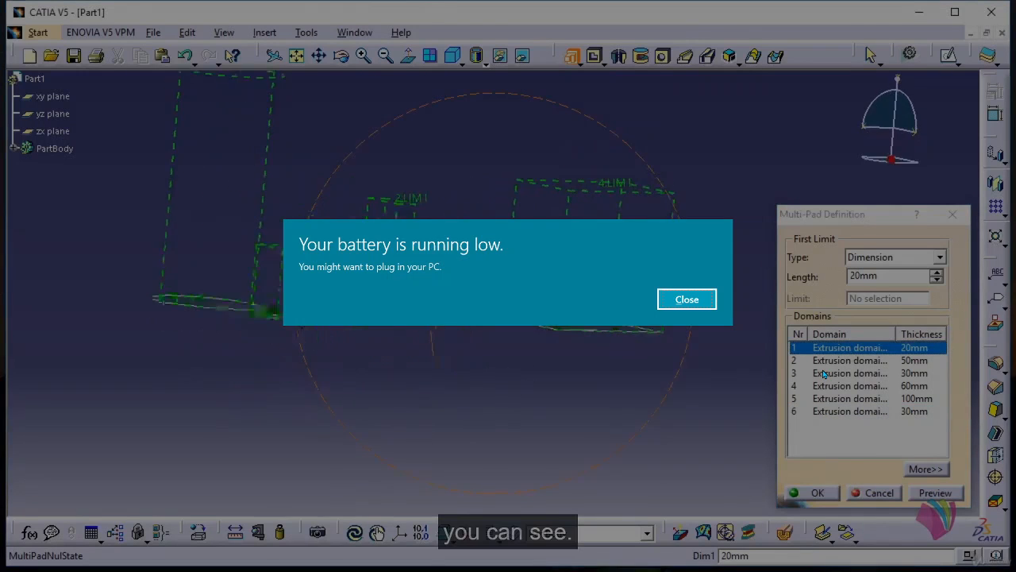
middle_click_drag(453, 317, 516, 365)
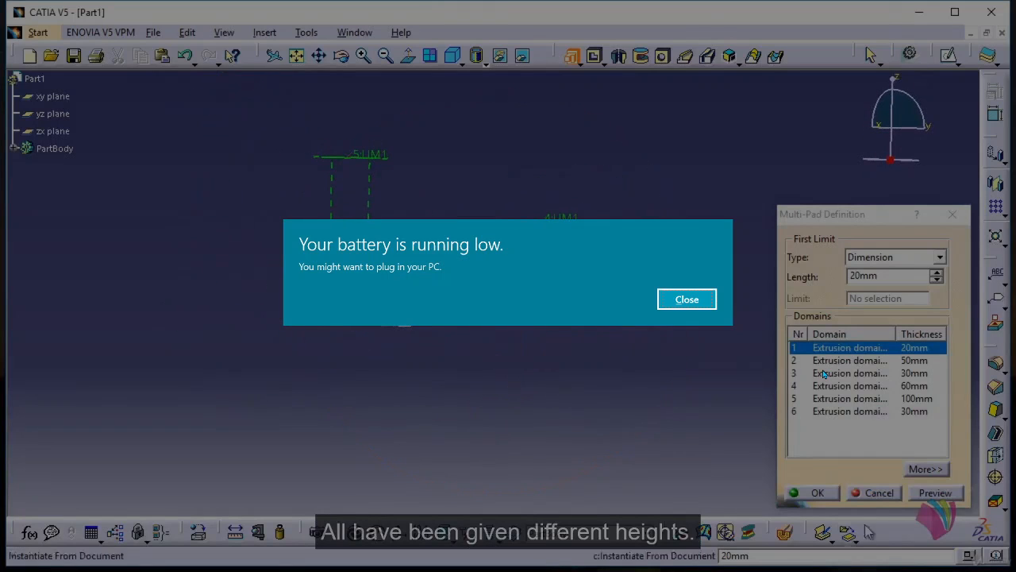
left_click(824, 494)
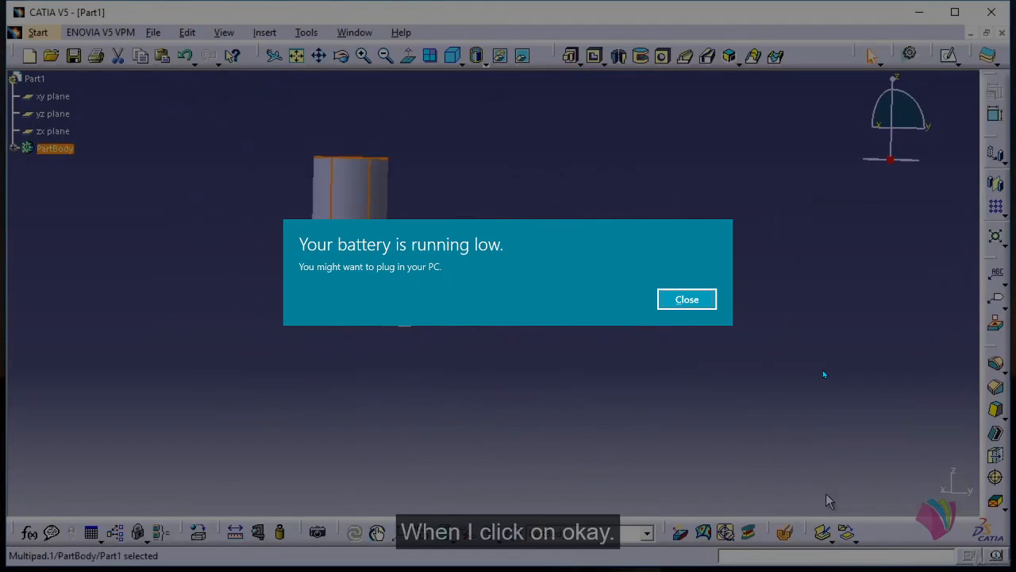
left_click(516, 357)
middle_click_drag(435, 333, 431, 342)
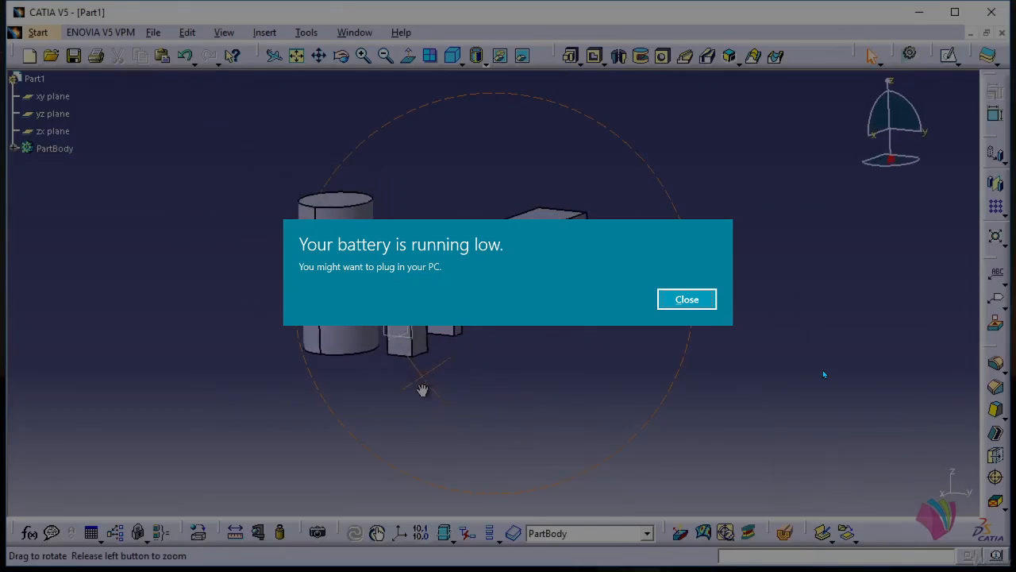
left_click(687, 299)
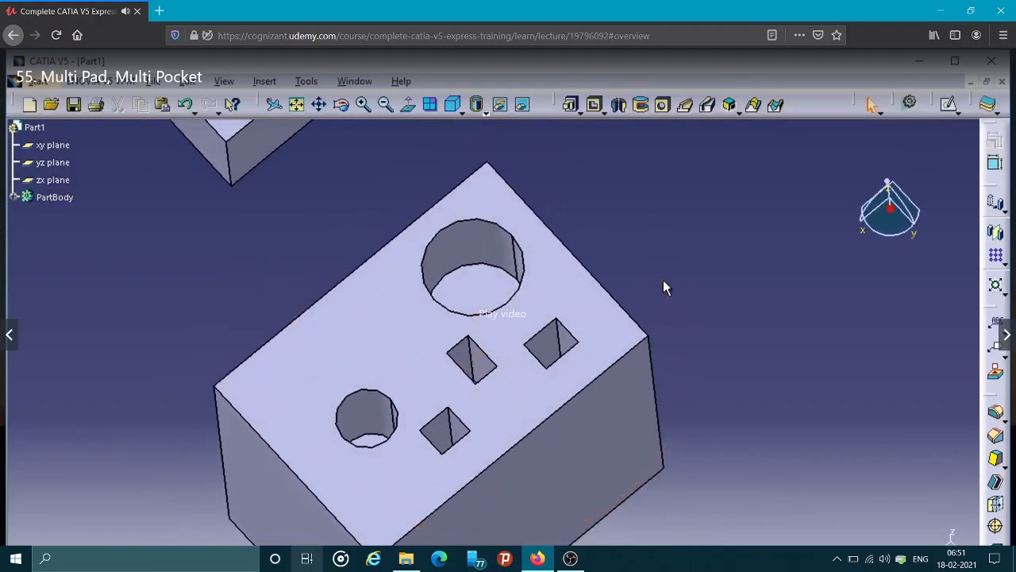
key("Escape")
left_click(460, 189)
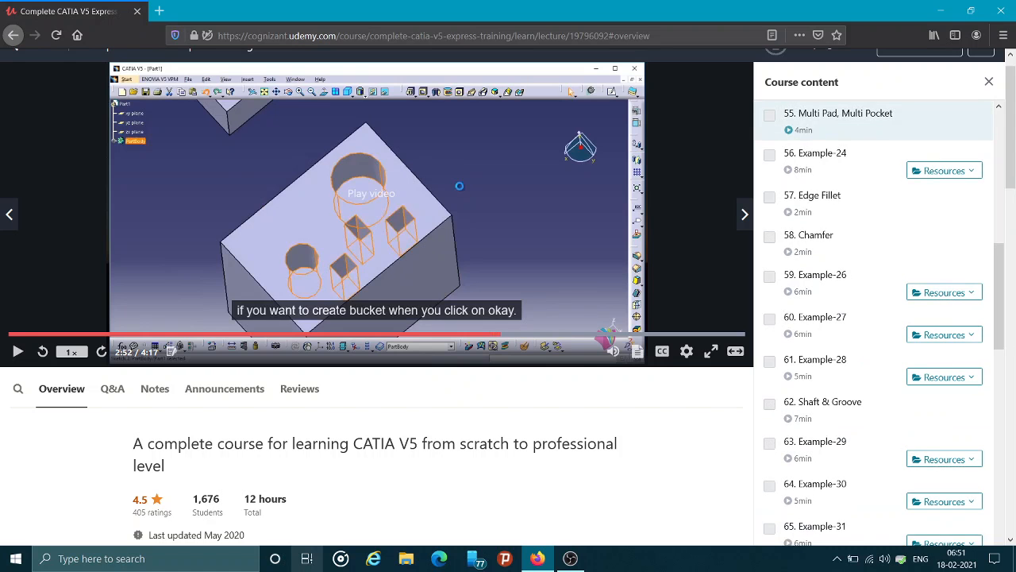
left_click(446, 134)
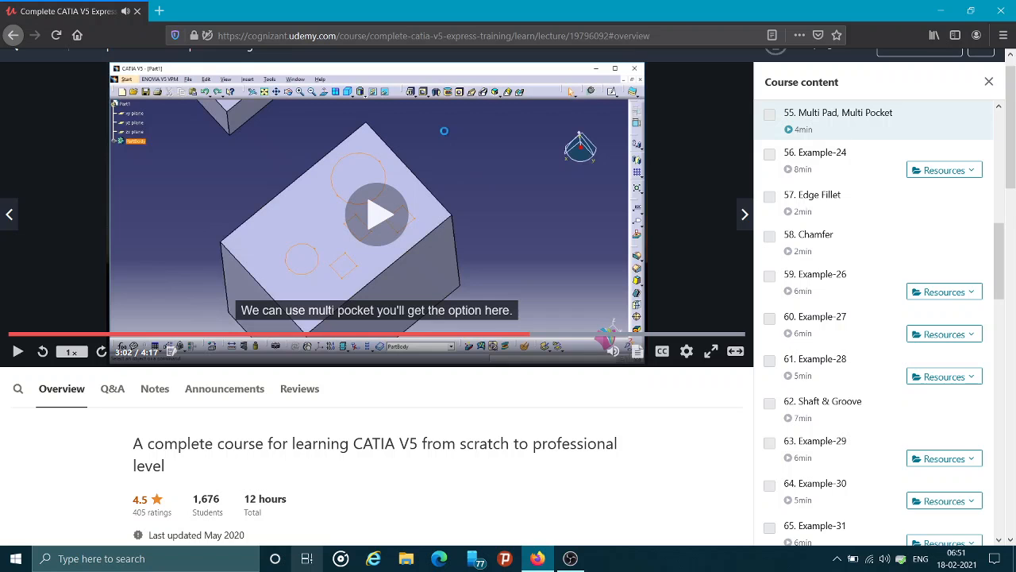
left_click(572, 558)
left_click(786, 388)
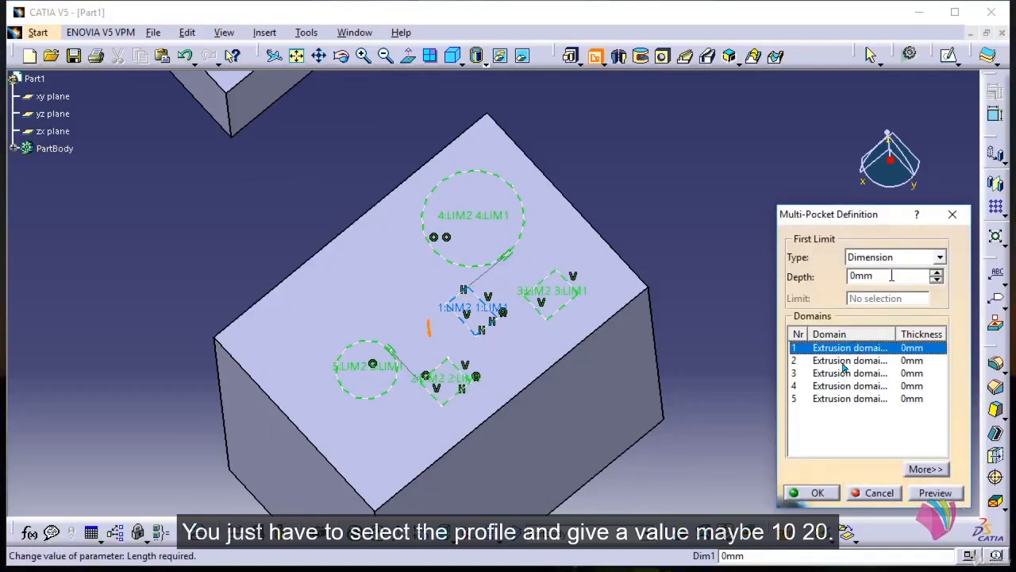
Set the Multi-Pocket depth of extrusion domain 1 to 10 mm and of domain 2 to 20 mm.
type("10")
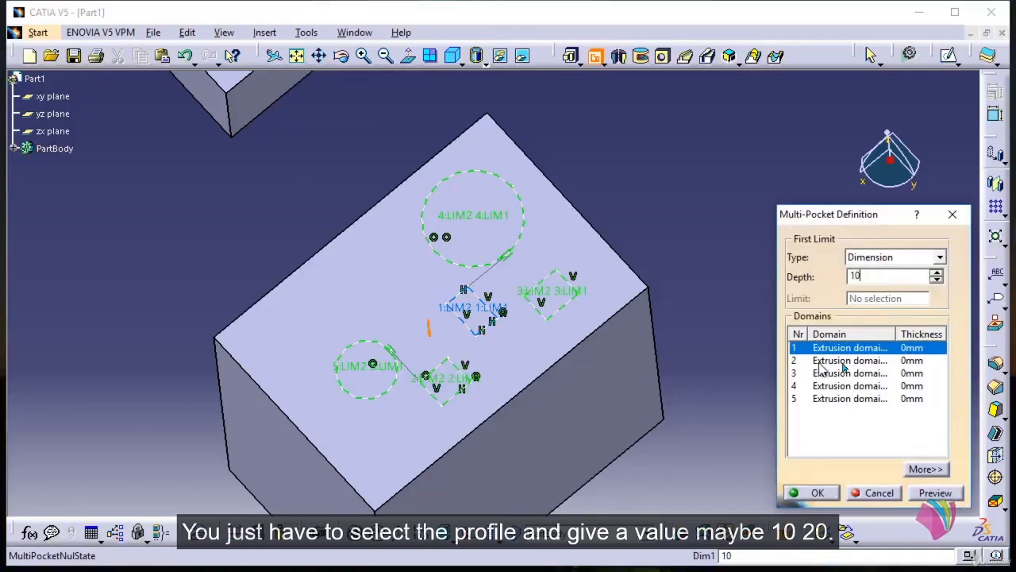
left_click(862, 360)
left_click(877, 278)
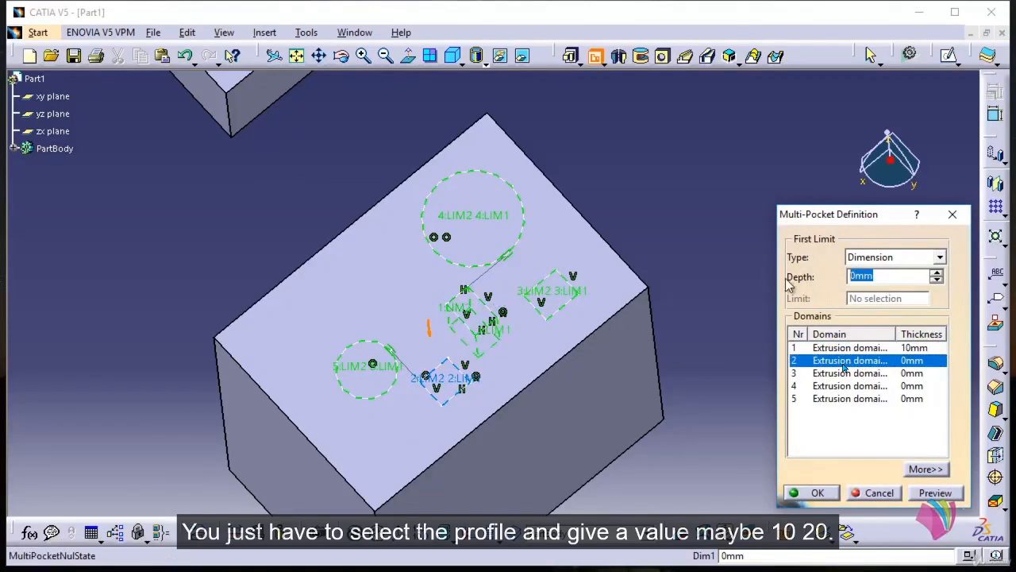
type("20")
Set the Multi-Pocket depth of extrusion domain 3 to 50 mm and of domain 4, the large circle, to 100 mm.
left_click(864, 375)
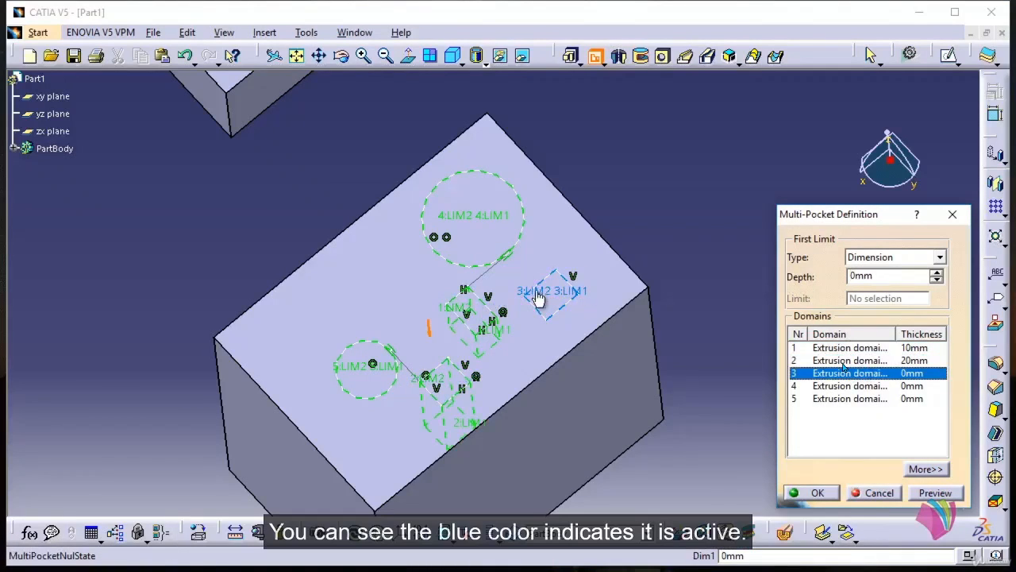
left_click(873, 276)
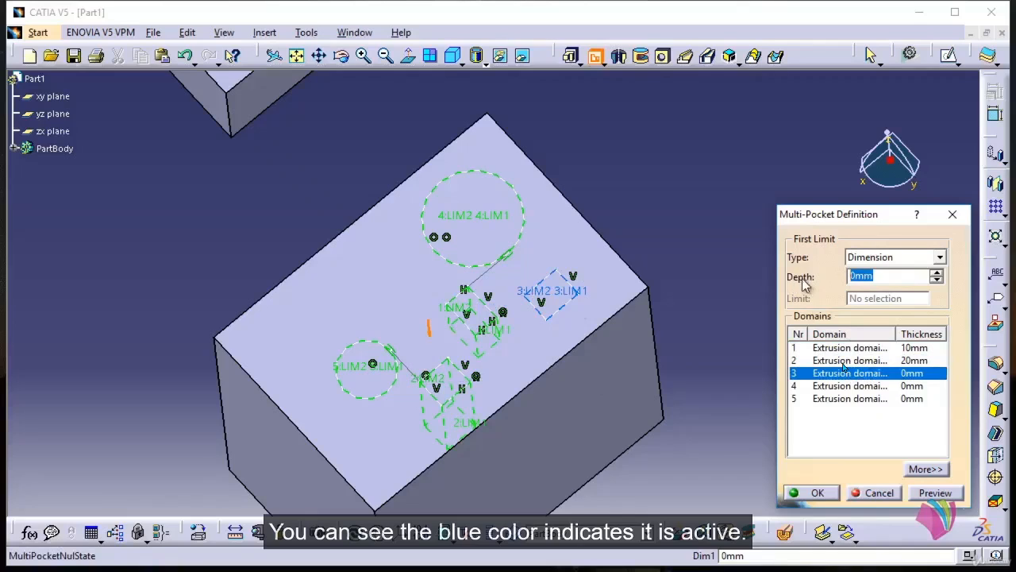
type("50")
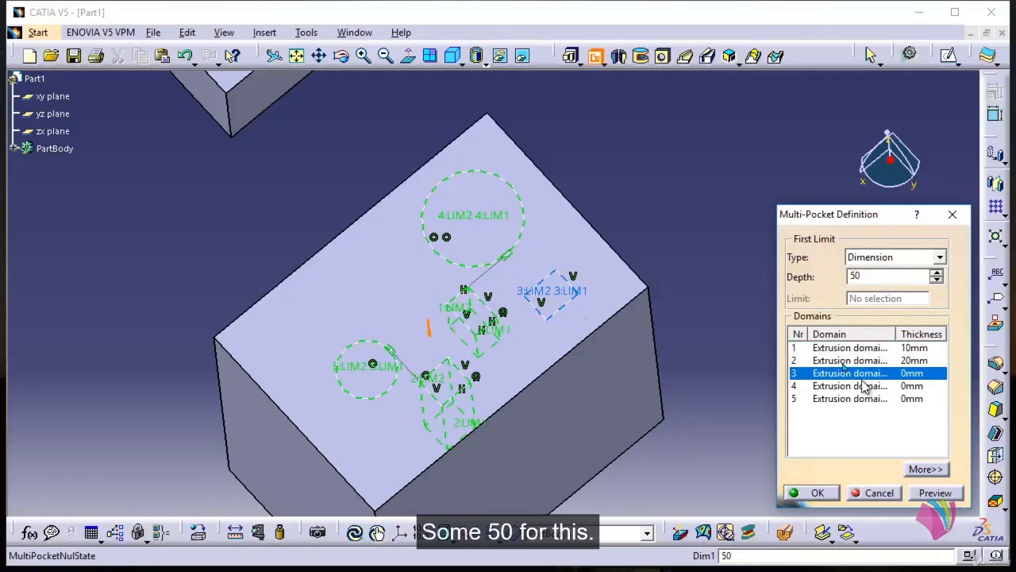
left_click(864, 386)
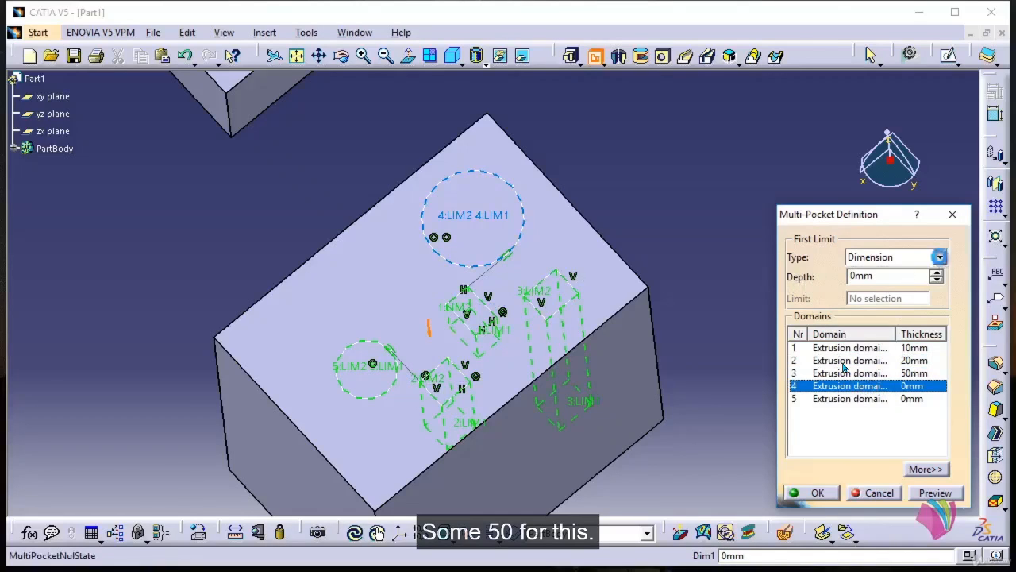
left_click(940, 257)
left_click(897, 273)
type("100")
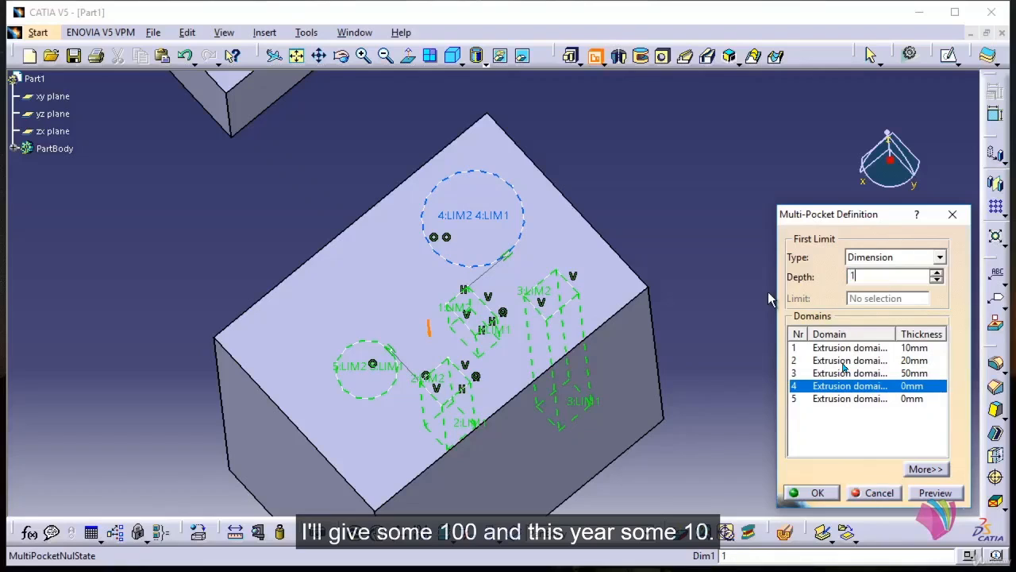
Set the Multi-Pocket depth of extrusion domain 5, the smaller circle, to 10 mm.
left_click(882, 400)
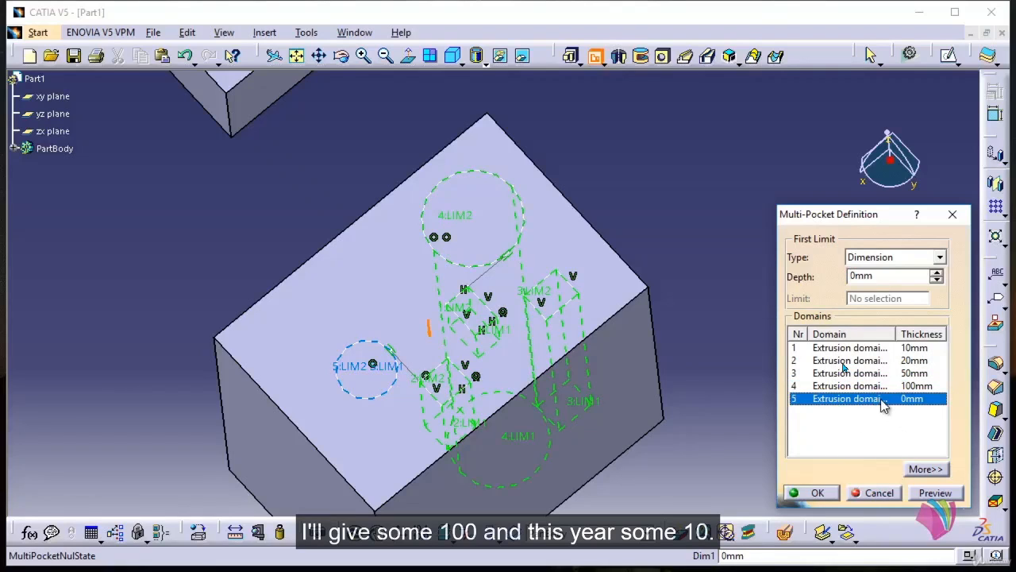
left_click(879, 276)
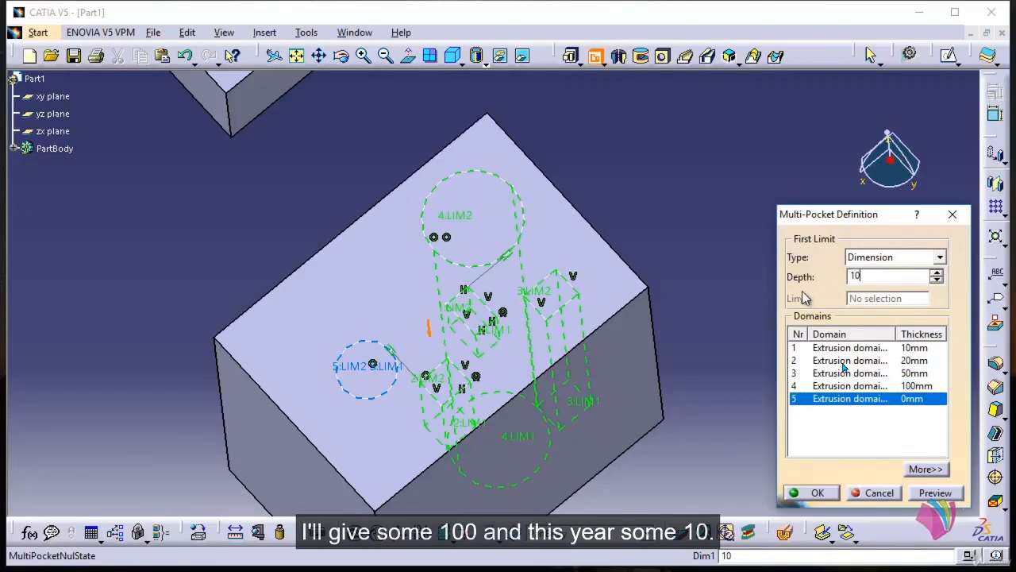
type("10")
left_click(852, 354)
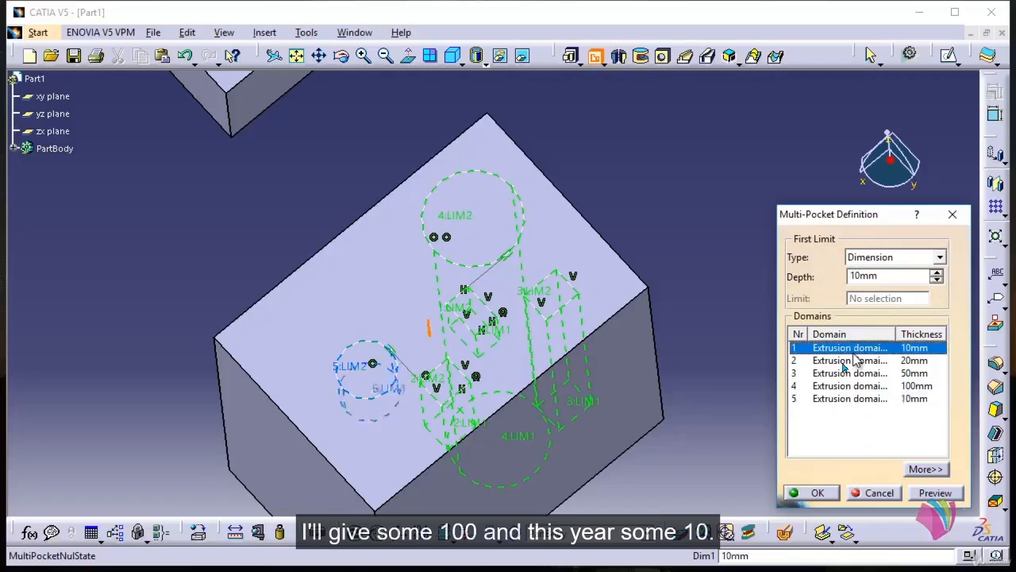
Create the Multi-Pocket with the individual domain depths and inspect the resulting cuts in the block.
middle_click_drag(576, 459, 572, 397)
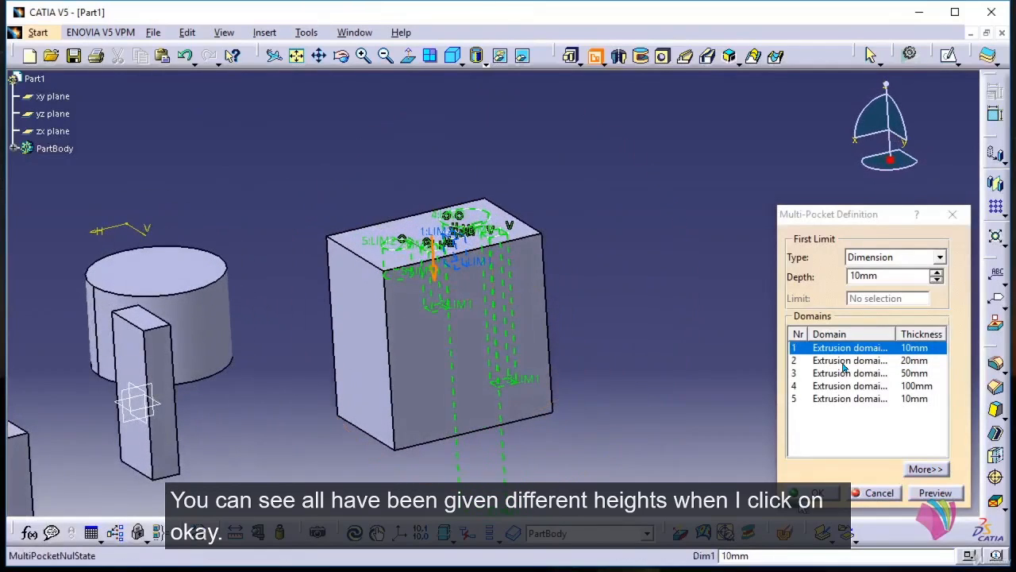
left_click(816, 493)
middle_click_drag(643, 379, 564, 431)
middle_click_drag(363, 269, 400, 278)
left_click(684, 256)
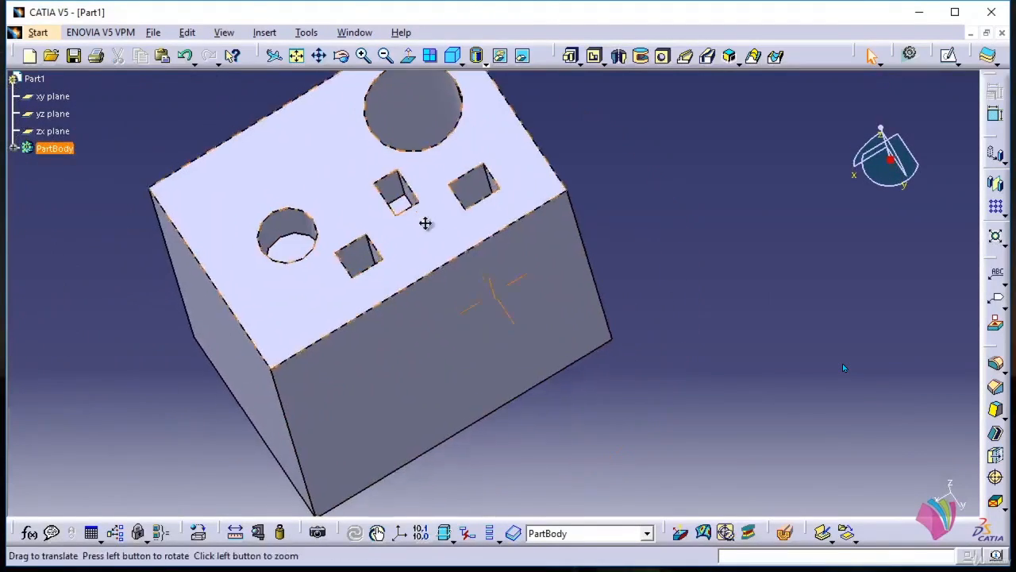
middle_click_drag(426, 222, 481, 295)
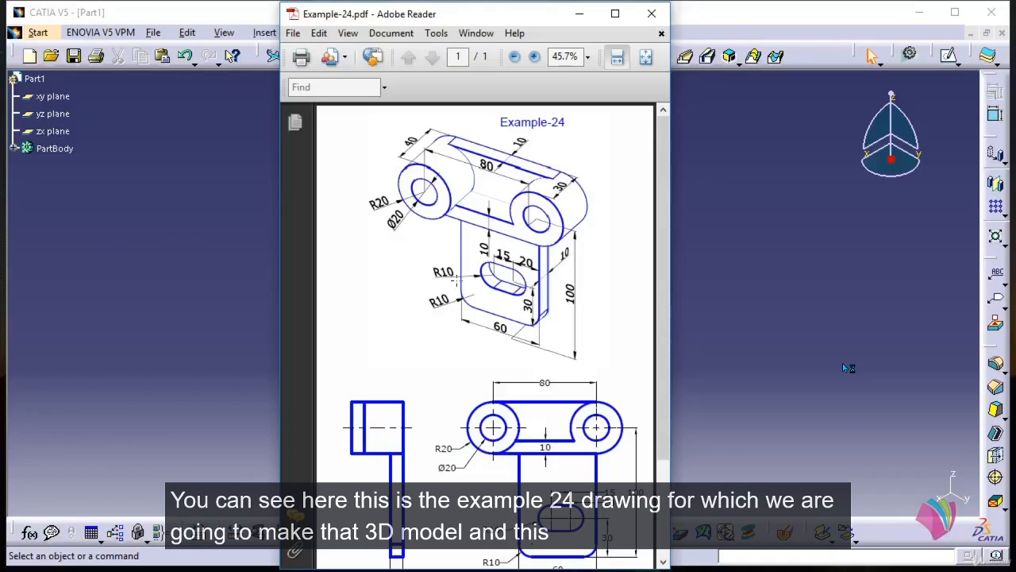
Put away the Example-24 drawing and examine the finished bracket model from different angles.
left_click(579, 22)
middle_click_drag(662, 268, 654, 233)
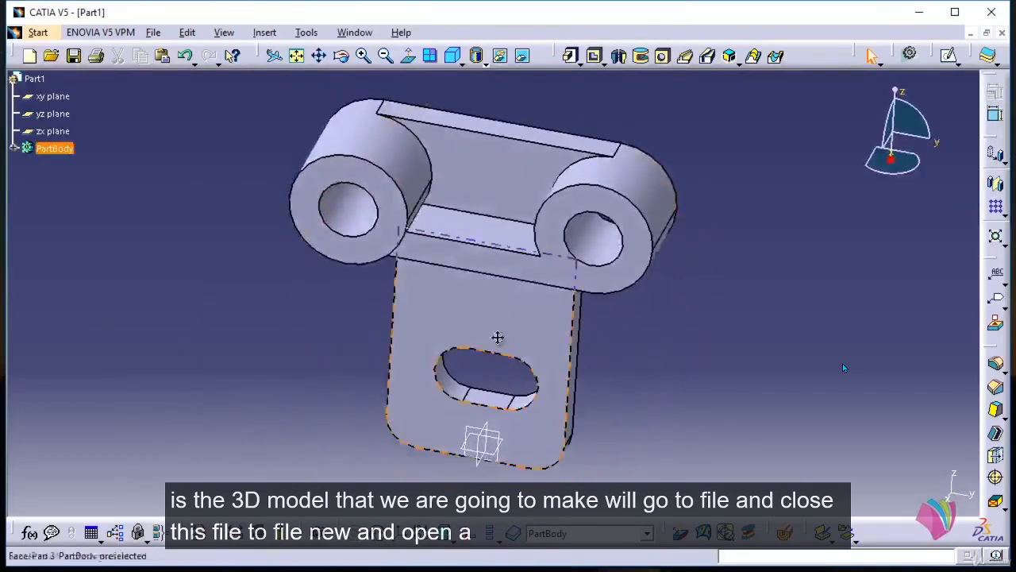
middle_click_drag(497, 341, 444, 341)
Close the finished bracket part without saving its changes.
left_click(153, 32)
left_click(174, 109)
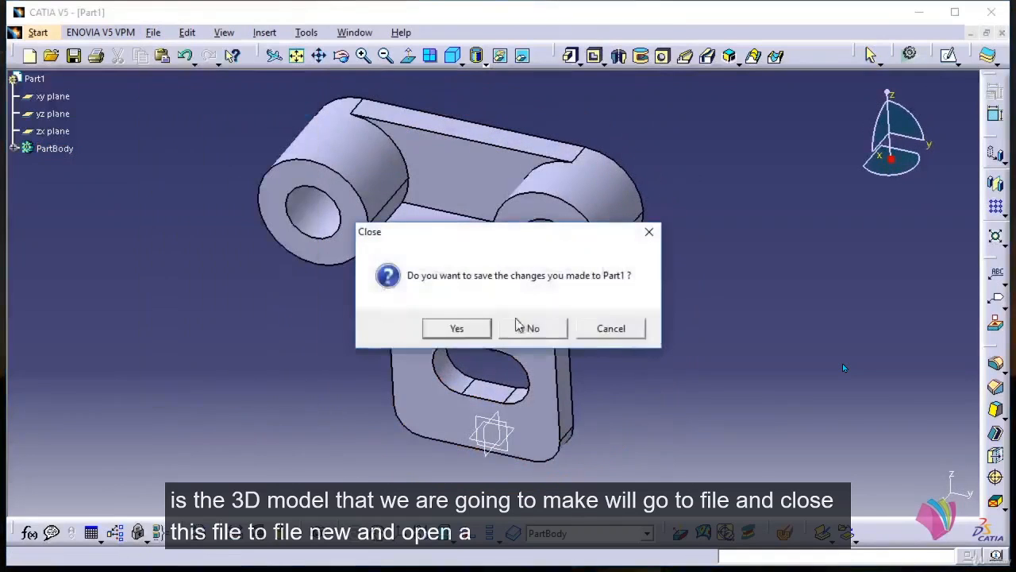
left_click(527, 325)
Create a new Part document with the default name Part1 and hybrid design enabled.
left_click(139, 34)
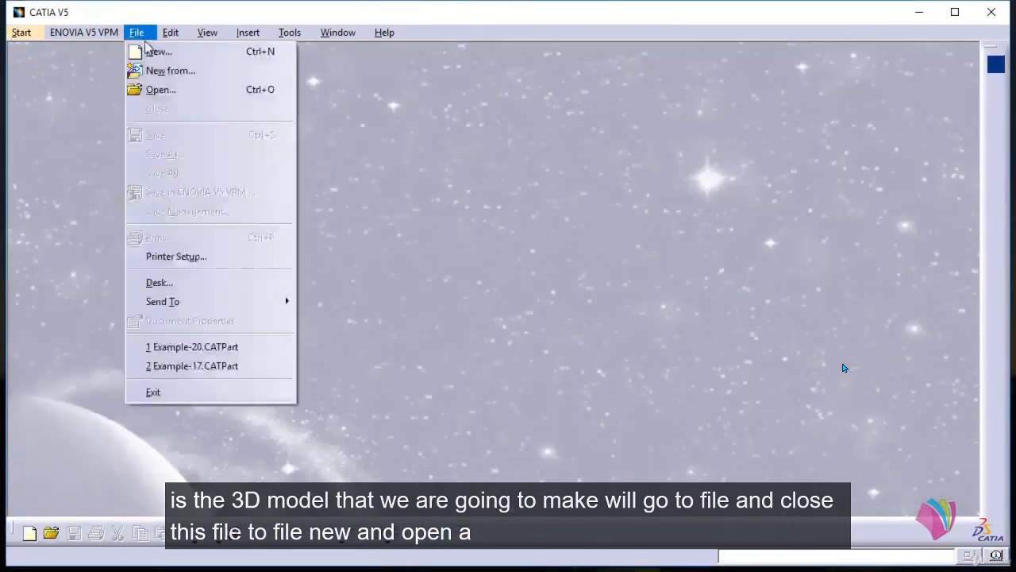
left_click(158, 49)
left_click(437, 160)
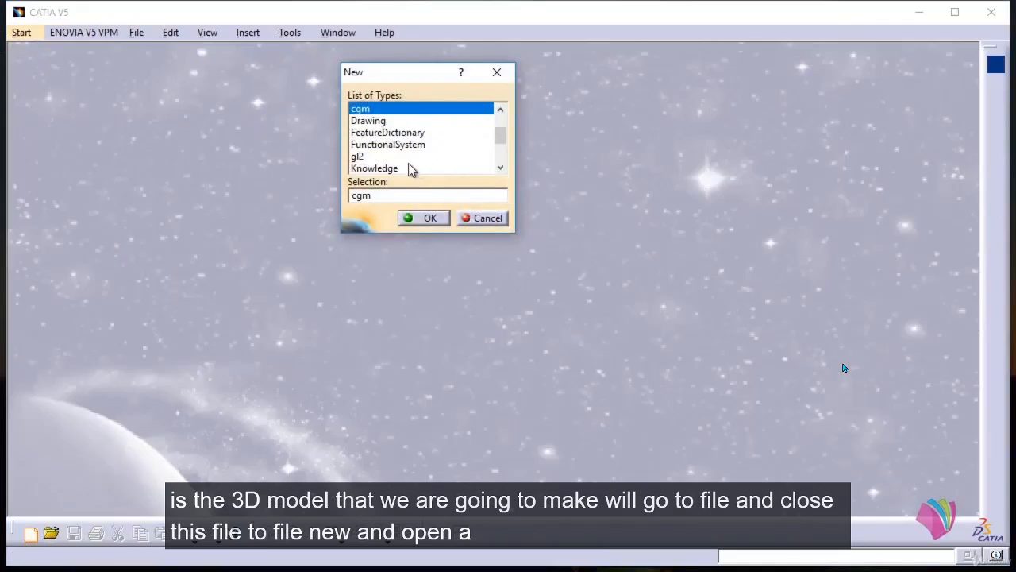
left_click(390, 155)
left_click(370, 141)
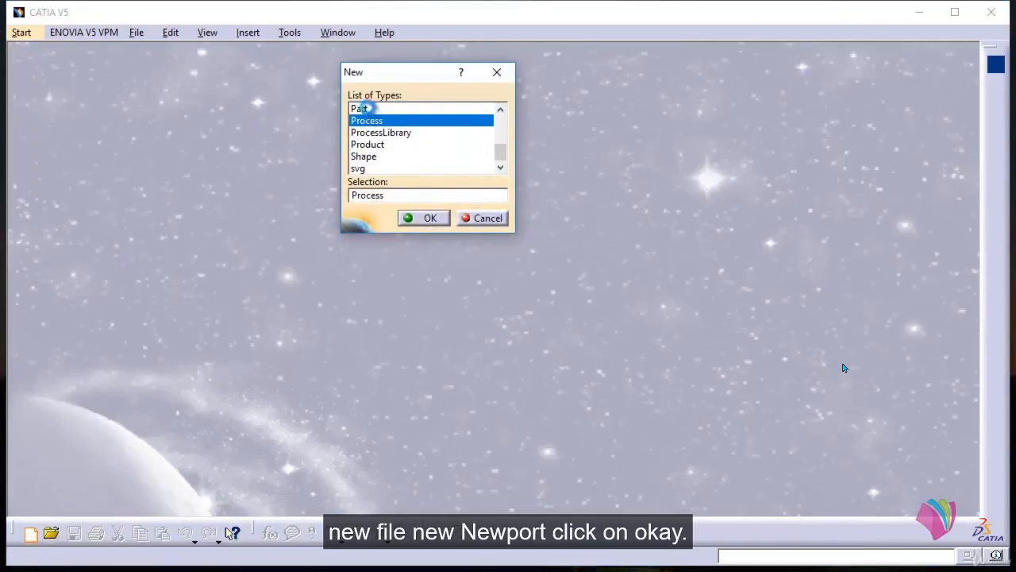
left_click(365, 108)
left_click(423, 219)
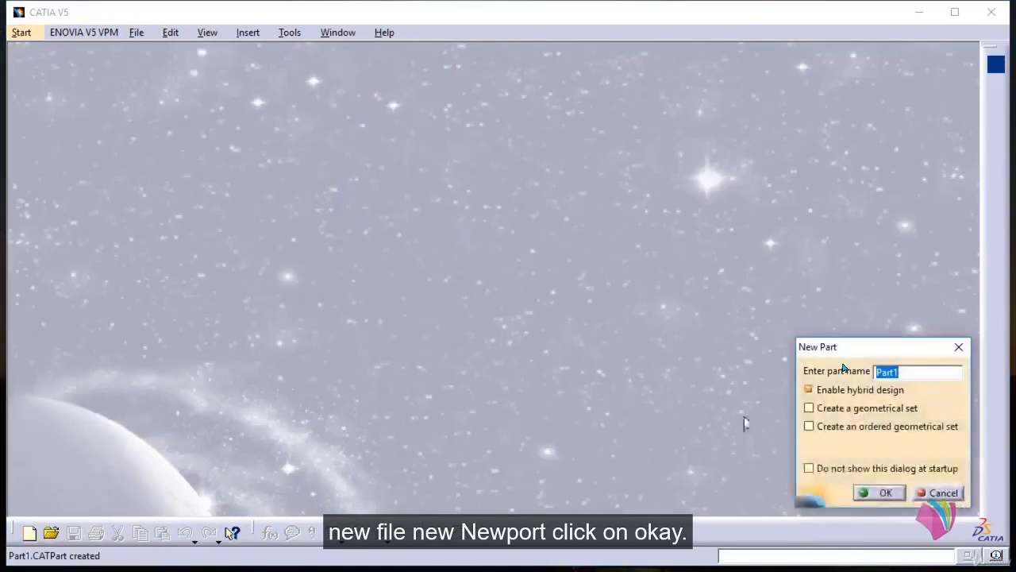
left_click(873, 490)
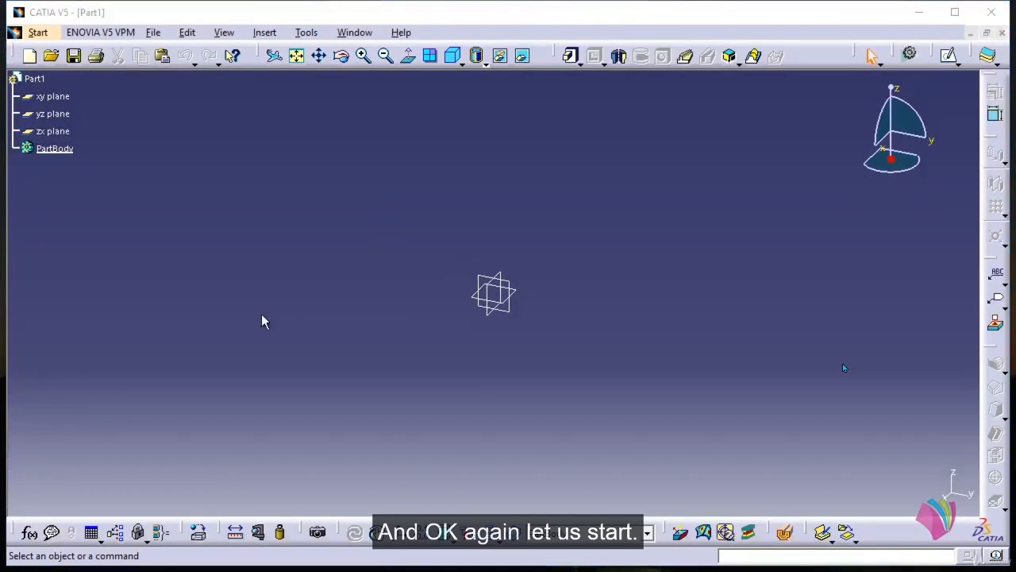
Sketch two circles on the yz plane above the origin, radius about 26 mm right of the vertical axis and about 33 mm left of it.
left_click(946, 57)
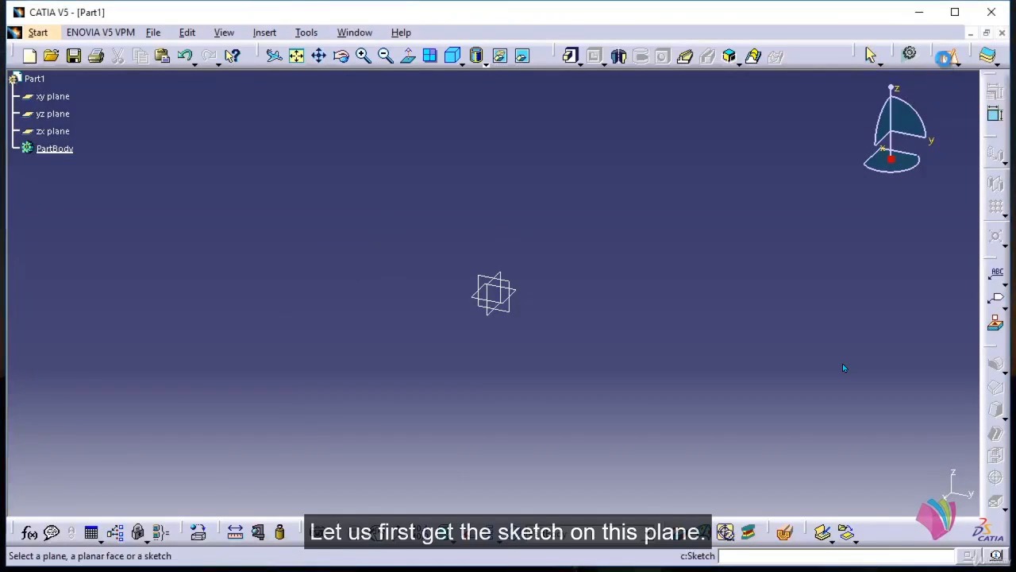
left_click(516, 313)
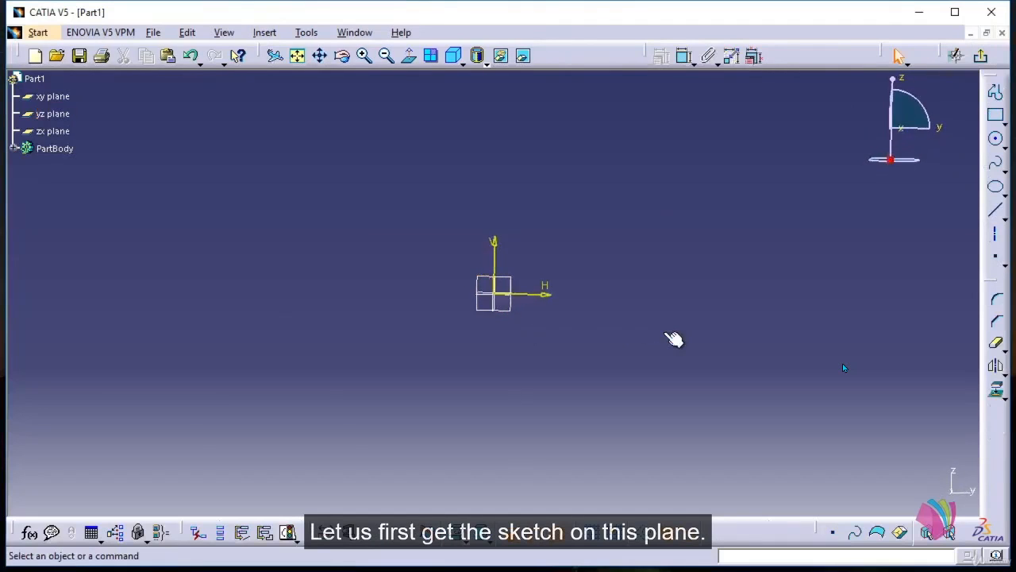
left_click(996, 140)
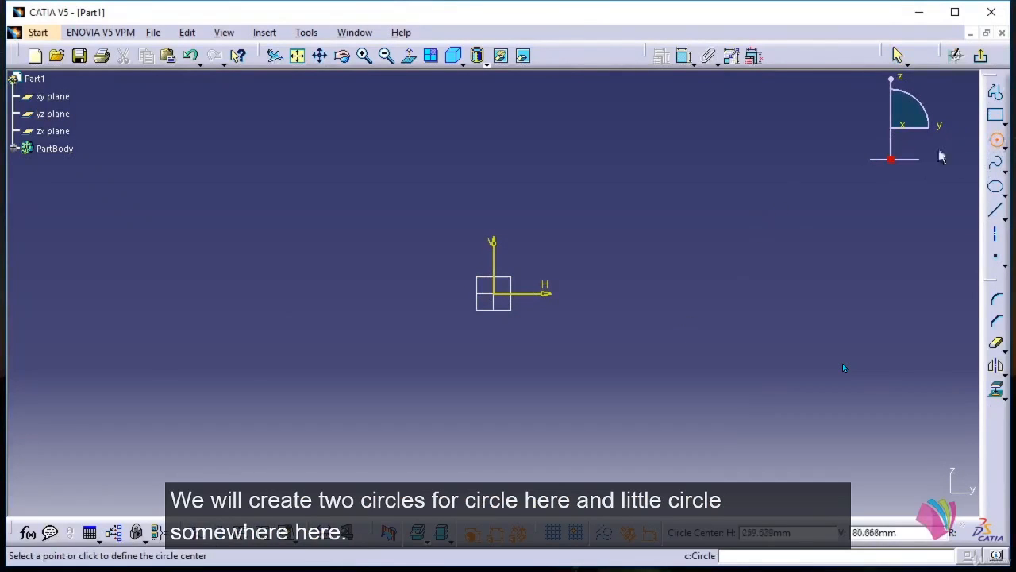
left_click(589, 135)
left_click(624, 164)
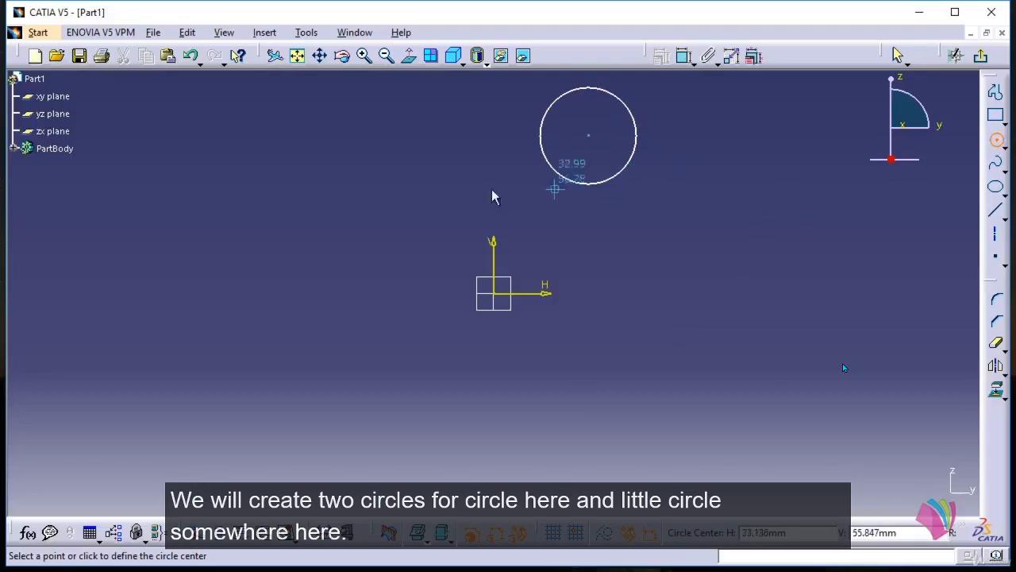
left_click(341, 140)
left_click(361, 197)
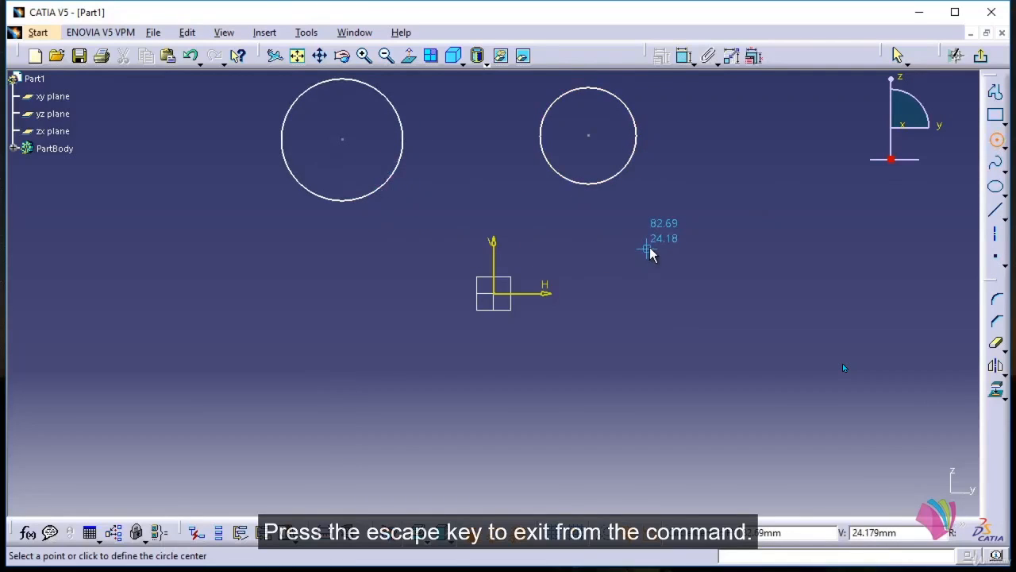
key("Escape")
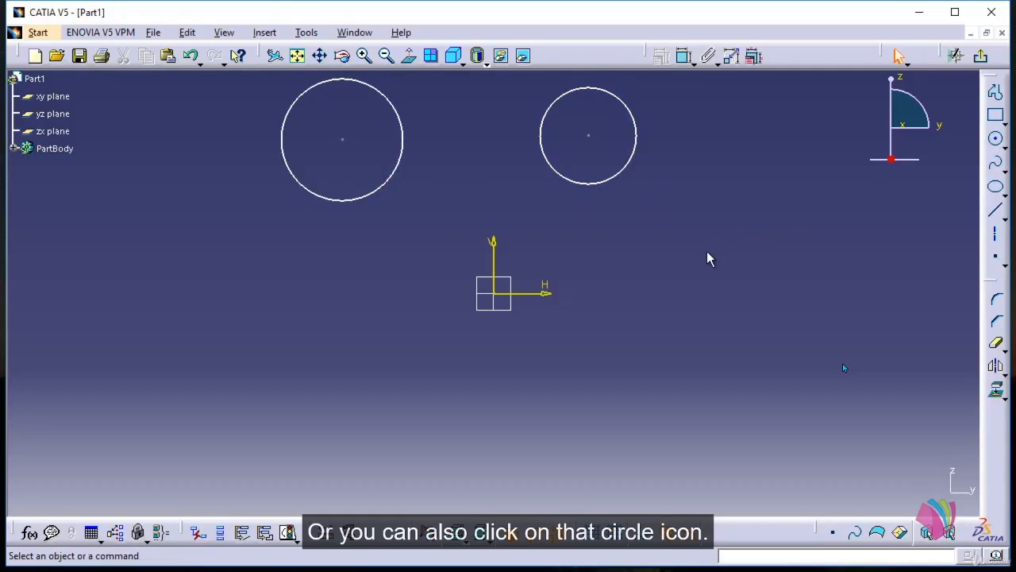
Constrain the two circle centers to be symmetric about the vertical sketch axis.
middle_click_drag(532, 194, 495, 274)
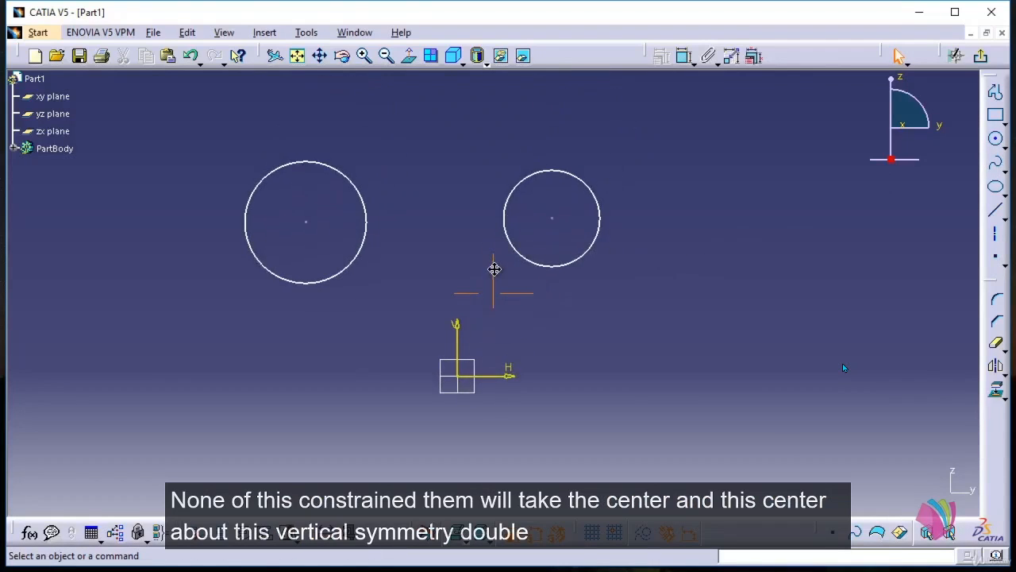
left_click(553, 216)
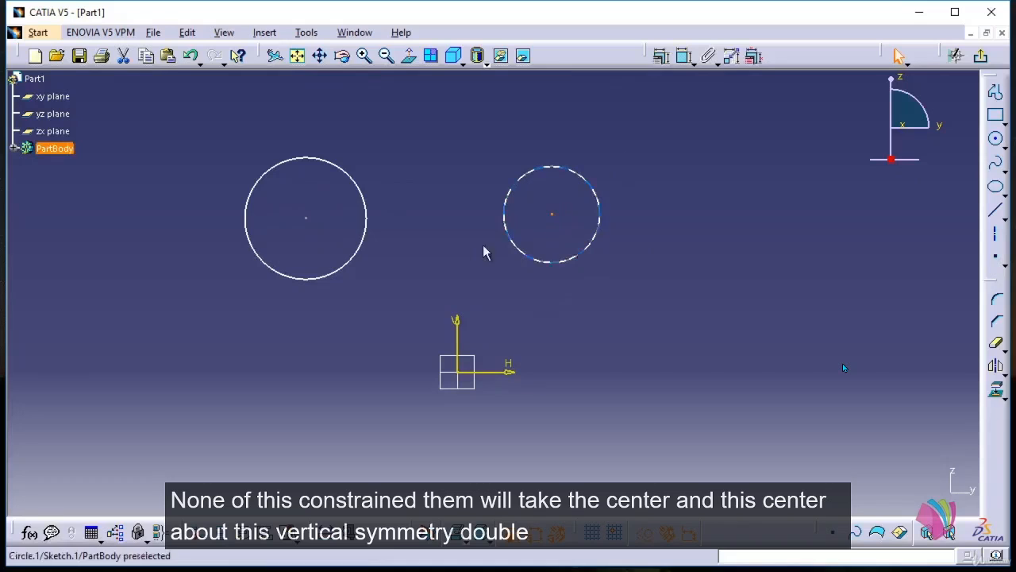
left_click(306, 218, "ctrl")
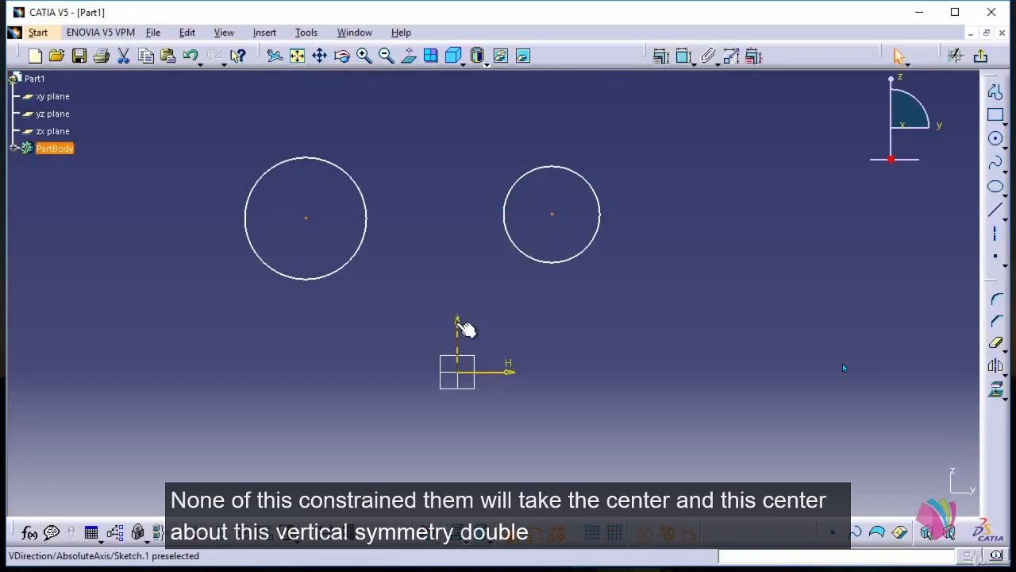
left_click(456, 326, "ctrl")
left_click(661, 57)
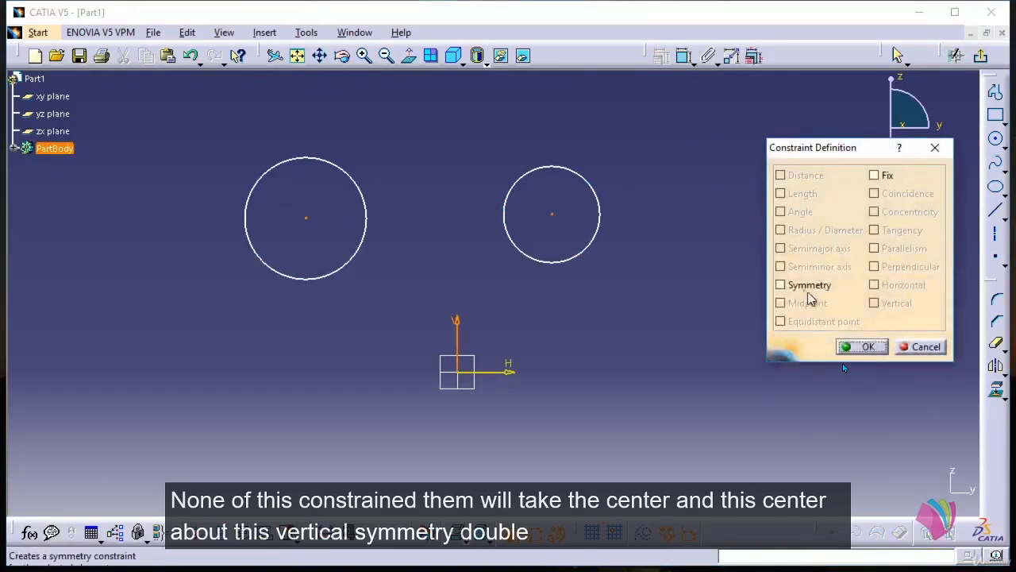
left_click(780, 284)
left_click(859, 345)
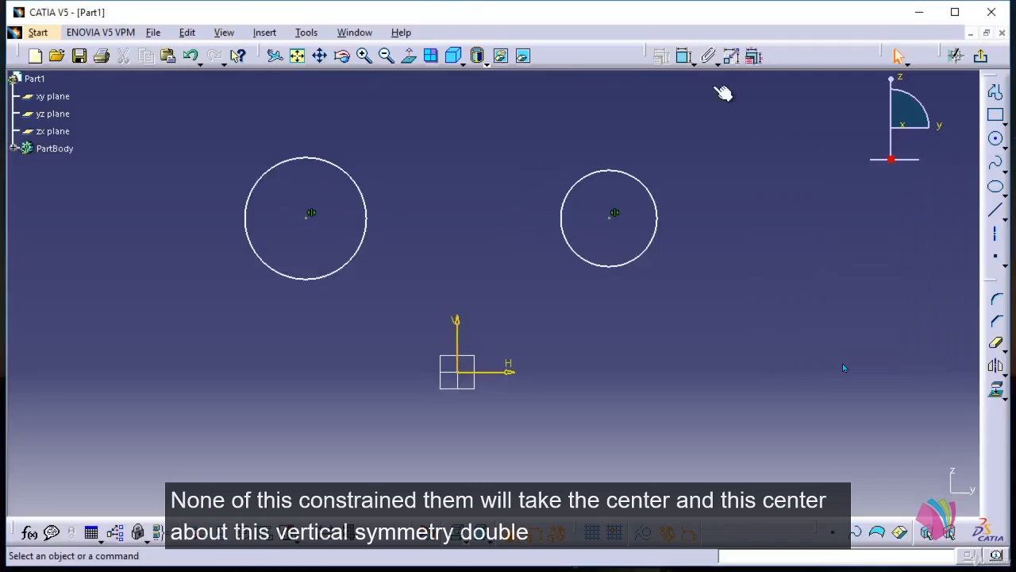
Dimension the right circle's center from the horizontal axis and set the distance to 100 mm.
left_click(684, 56)
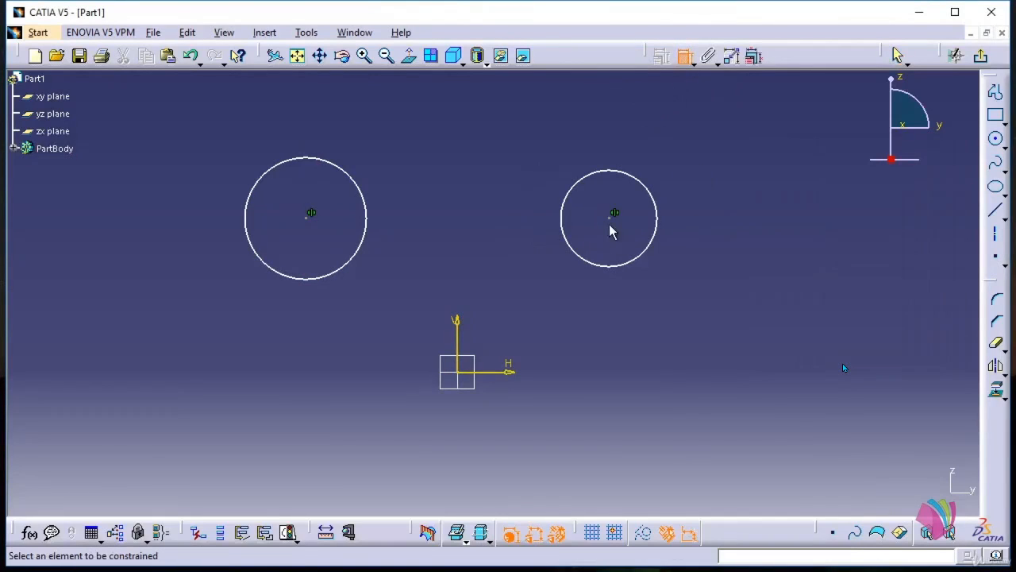
left_click(609, 220)
left_click(512, 373)
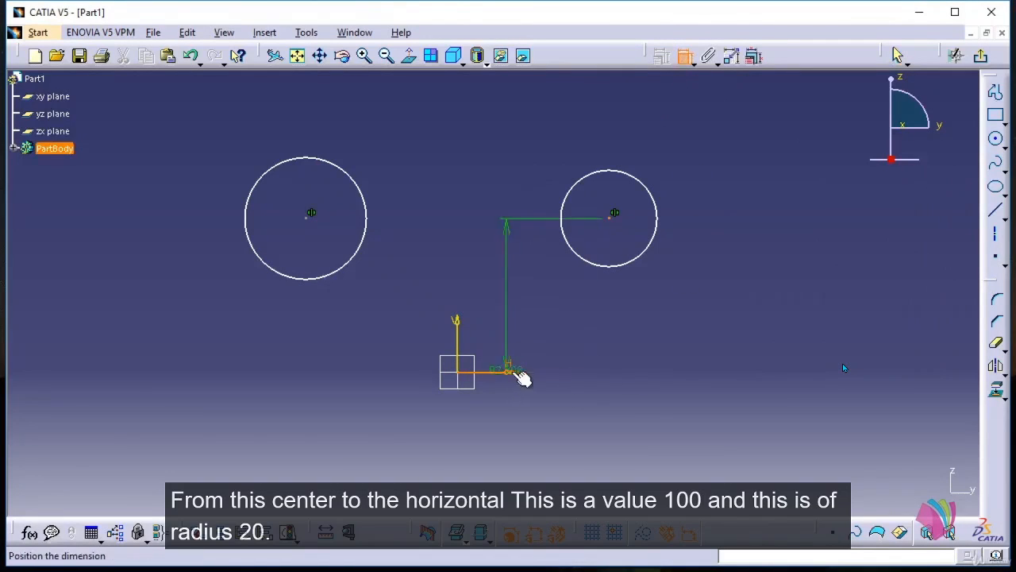
left_click(737, 310)
double_click(738, 302)
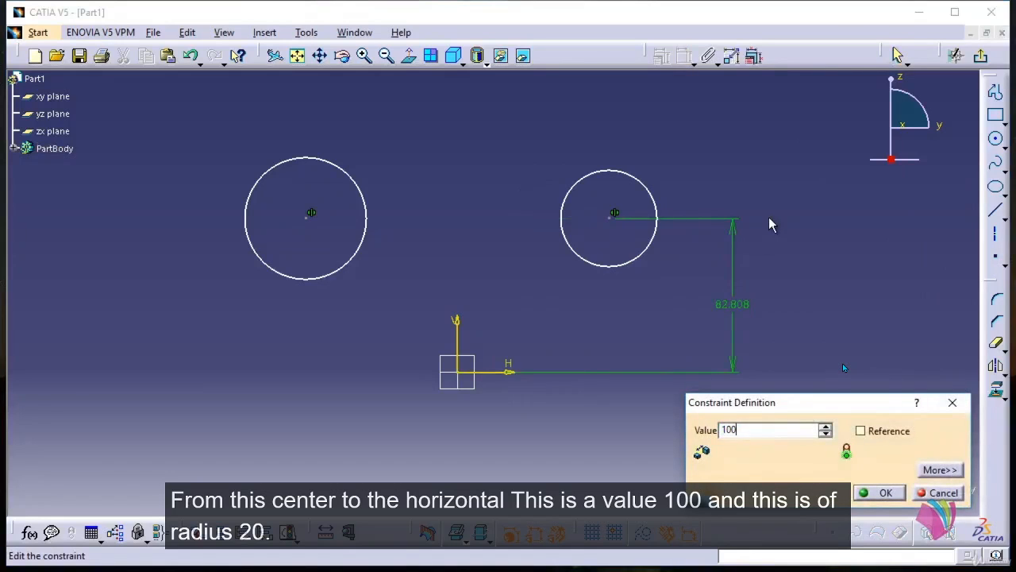
key("Return")
Dimension the right circle's radius and set it to 20 mm.
left_click(653, 159)
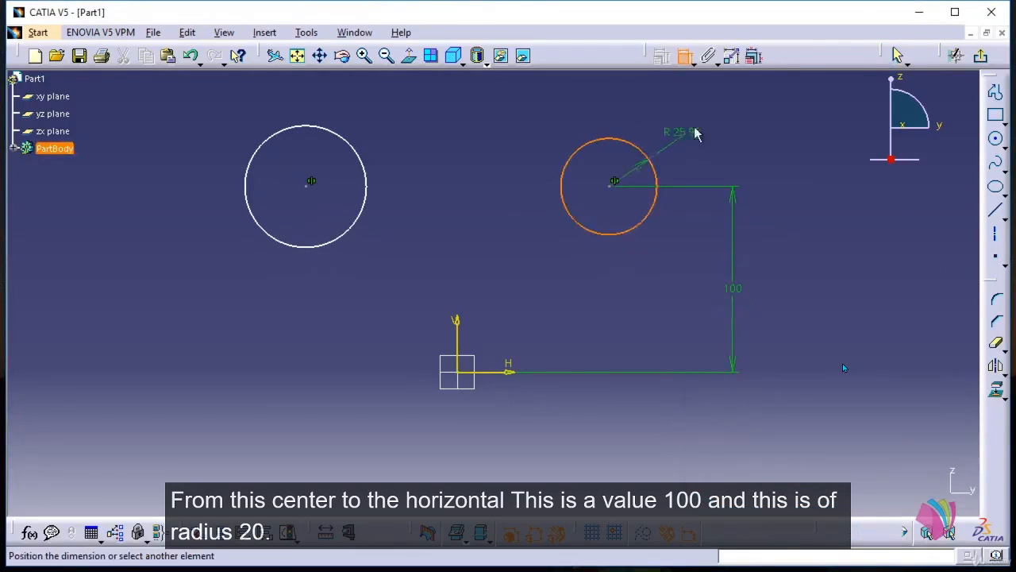
left_click(695, 133)
double_click(703, 123)
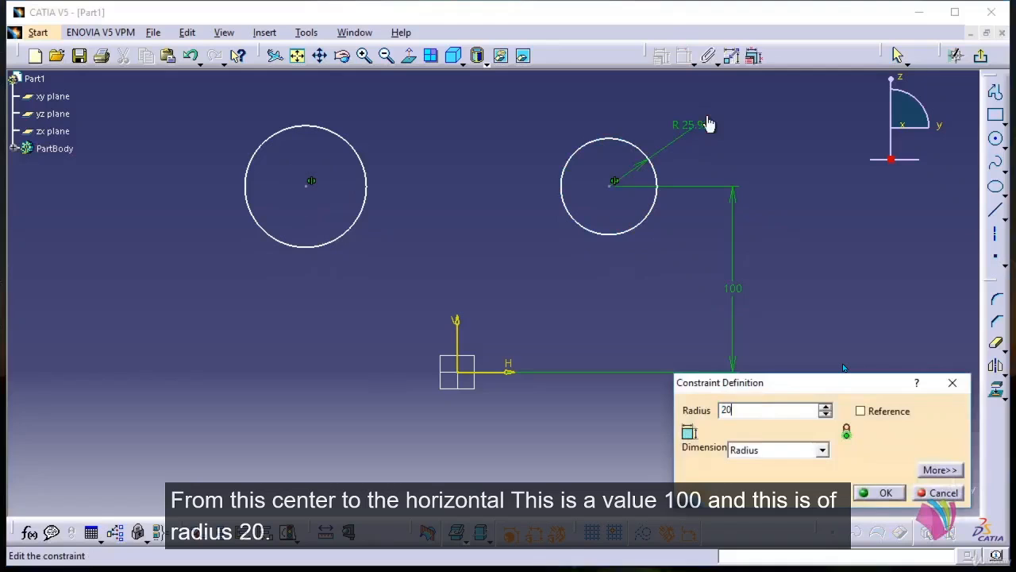
key("Return")
Dimension the left circle's radius and set it to 20 mm.
left_click(272, 143)
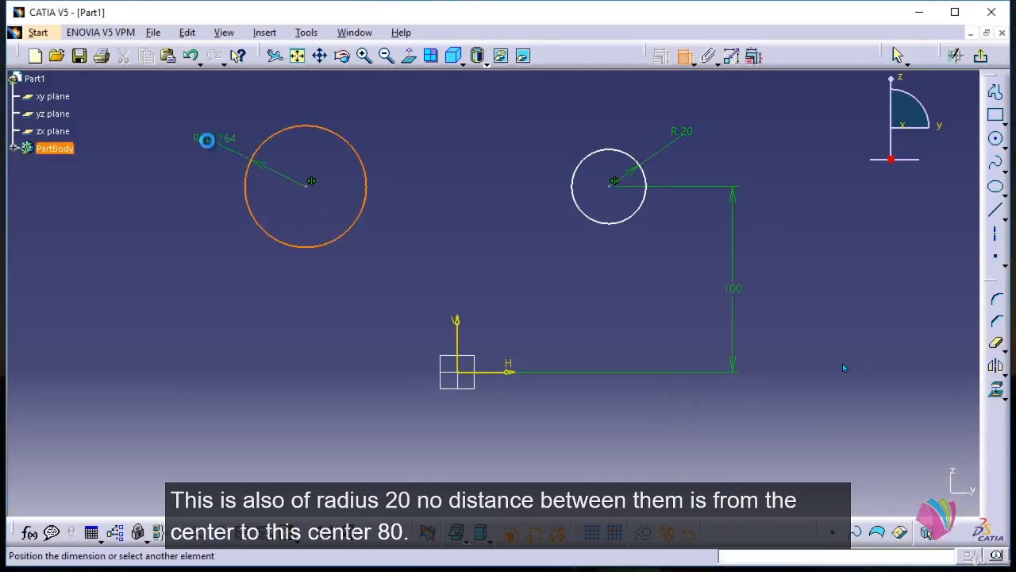
double_click(208, 140)
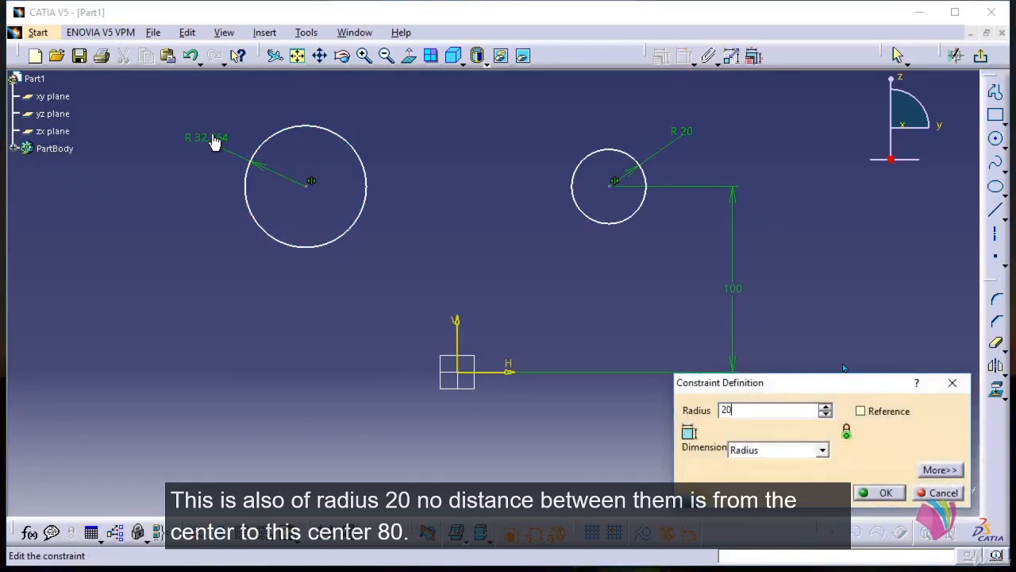
key("Return")
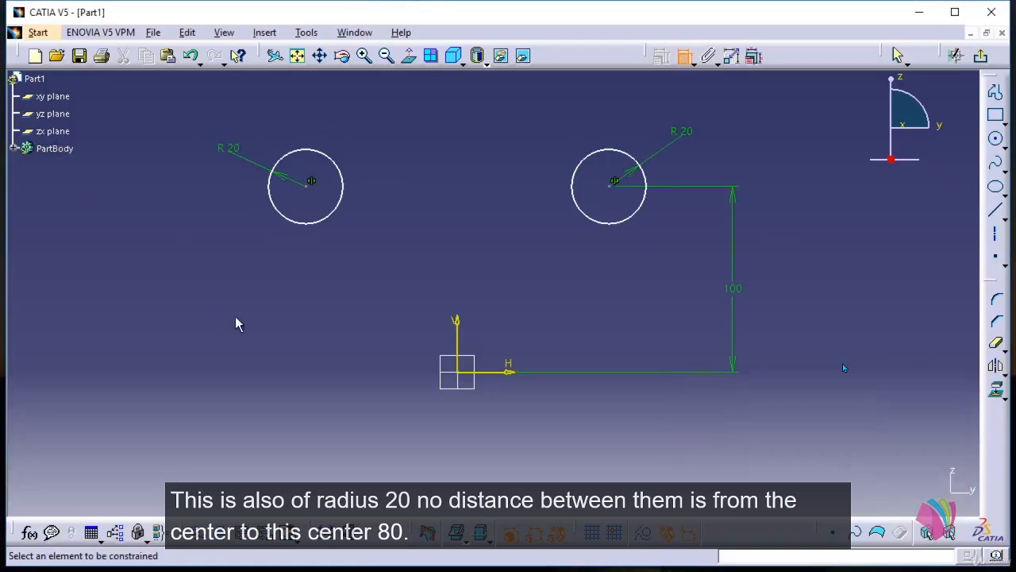
Dimension the distance between the two circle centers and set it to 80 mm.
left_click(309, 186)
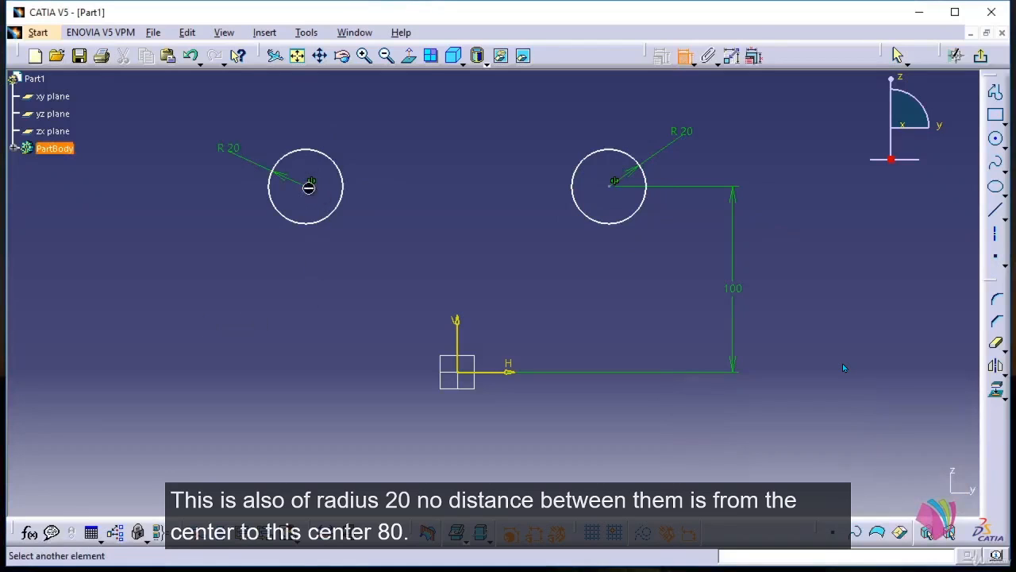
left_click(613, 184)
left_click(442, 131)
double_click(443, 129)
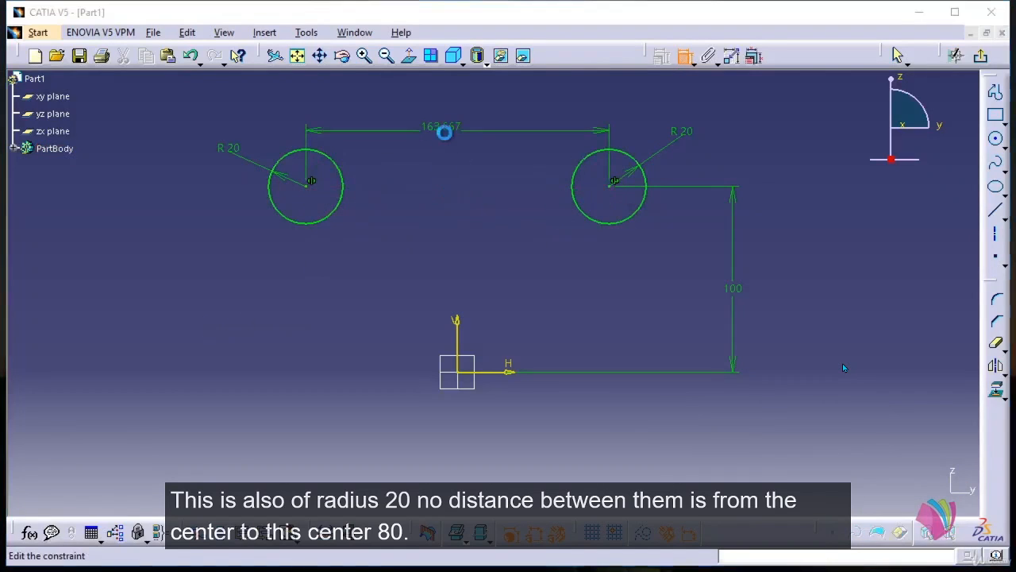
type("80")
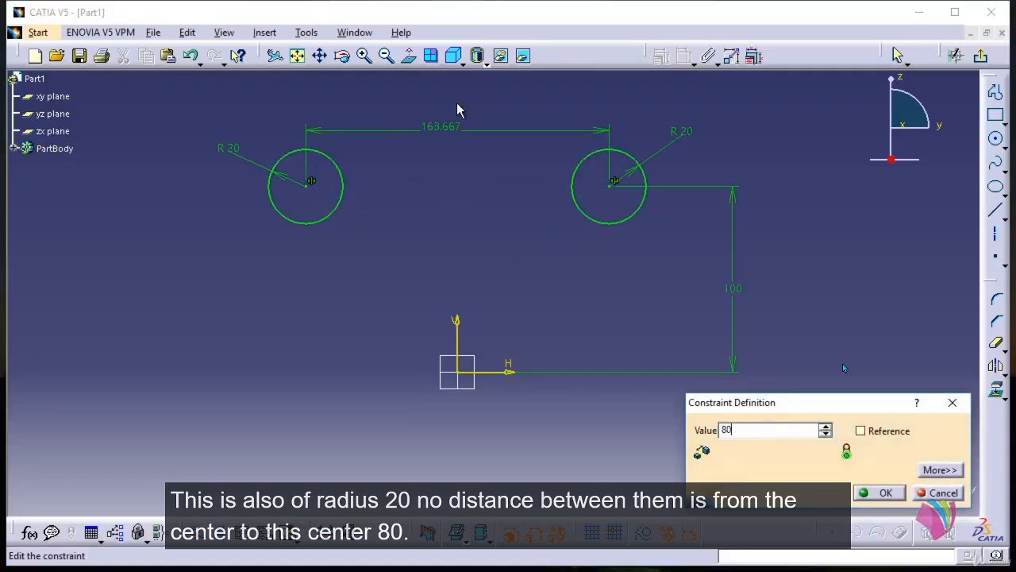
key("Return")
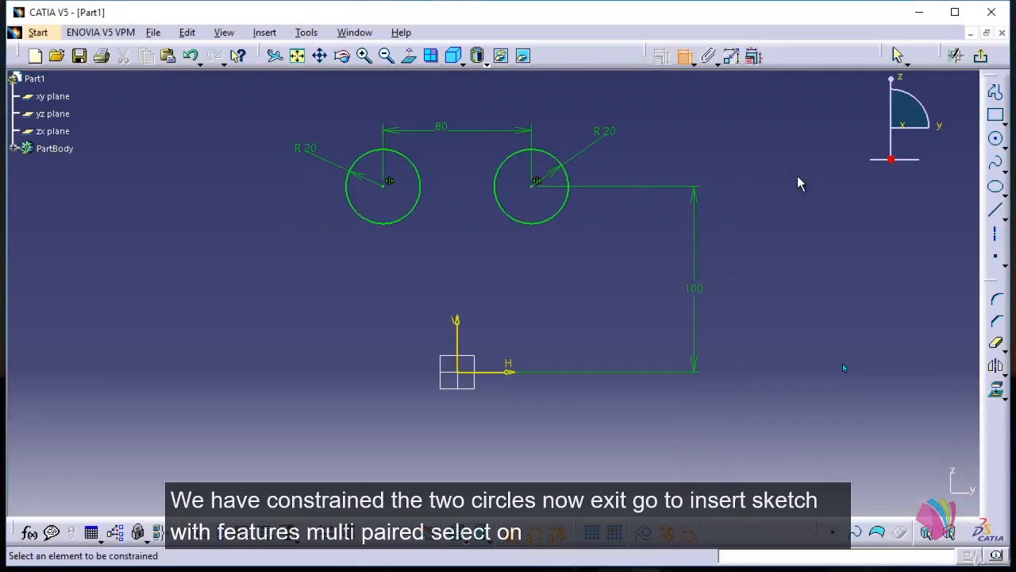
Exit the sketch, start a Multi-Pad on the two circles and set the left circle's extrusion length to 40 mm.
left_click(981, 56)
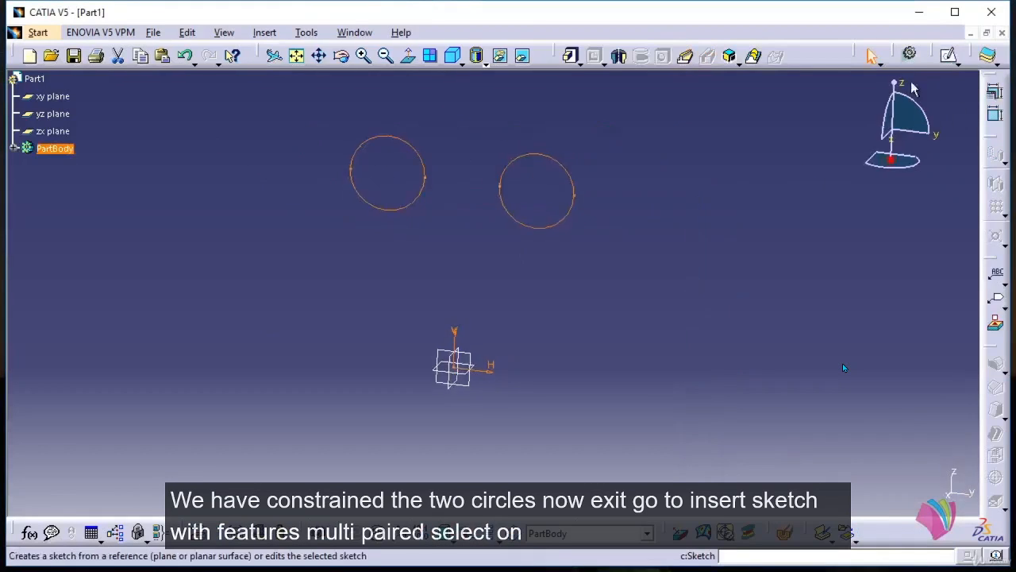
left_click(690, 270)
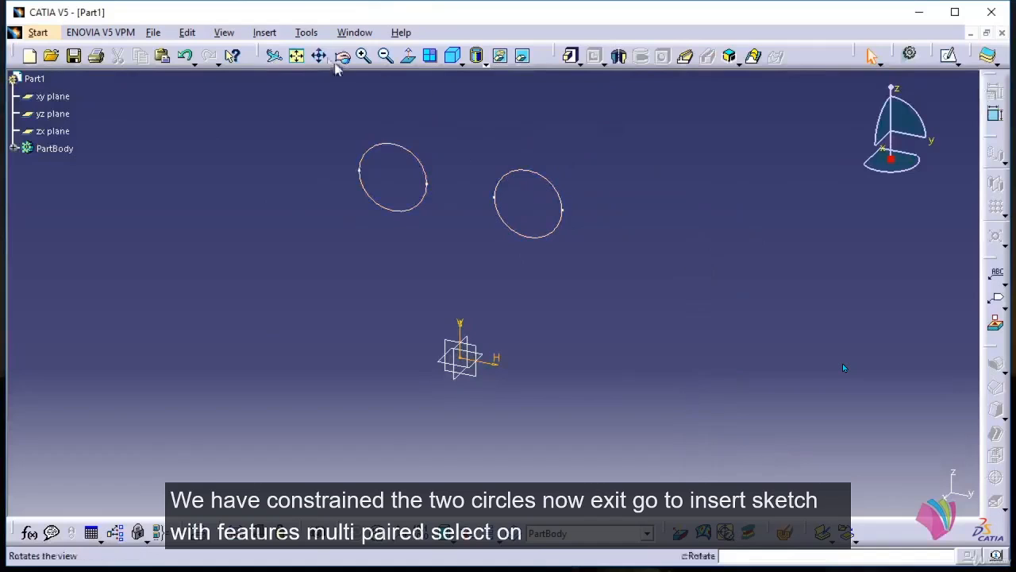
left_click(265, 31)
mouse_move(325, 270)
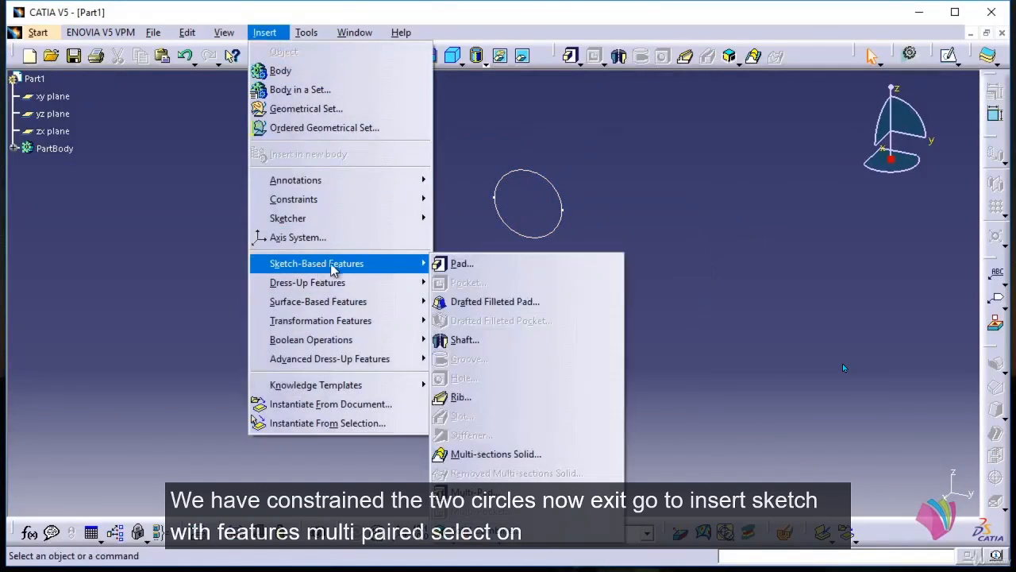
left_click(491, 475)
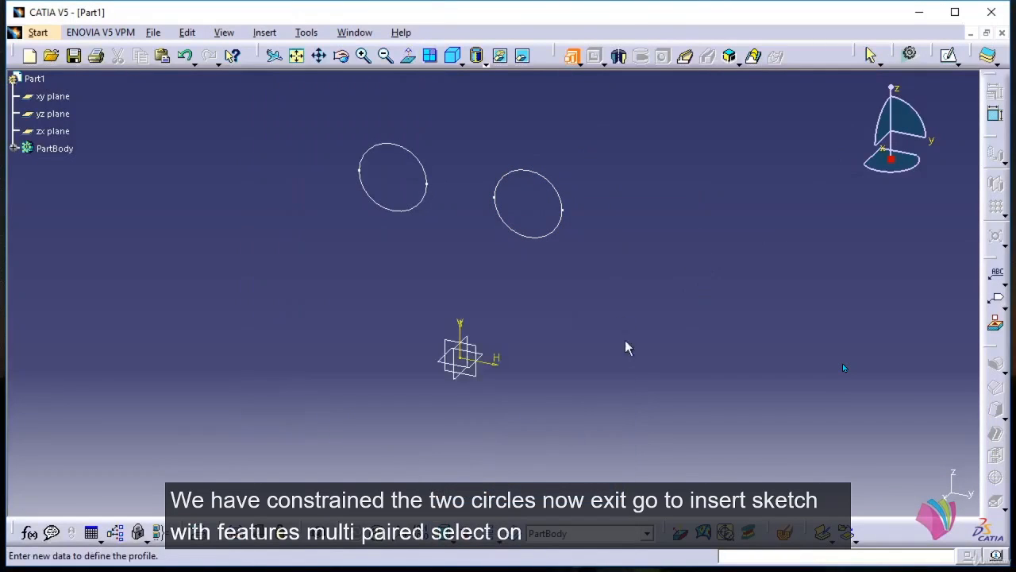
left_click(567, 231)
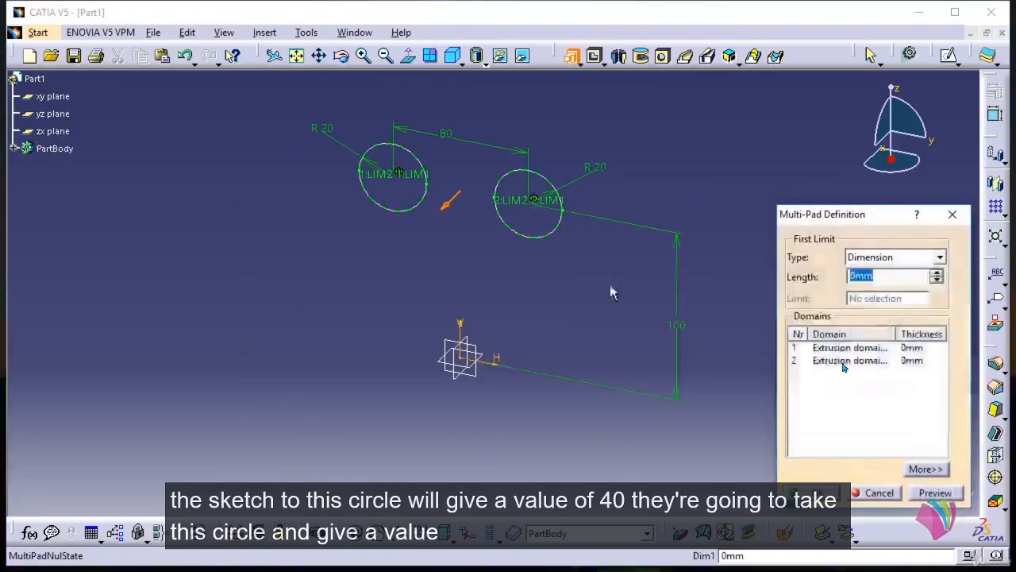
left_click(836, 348)
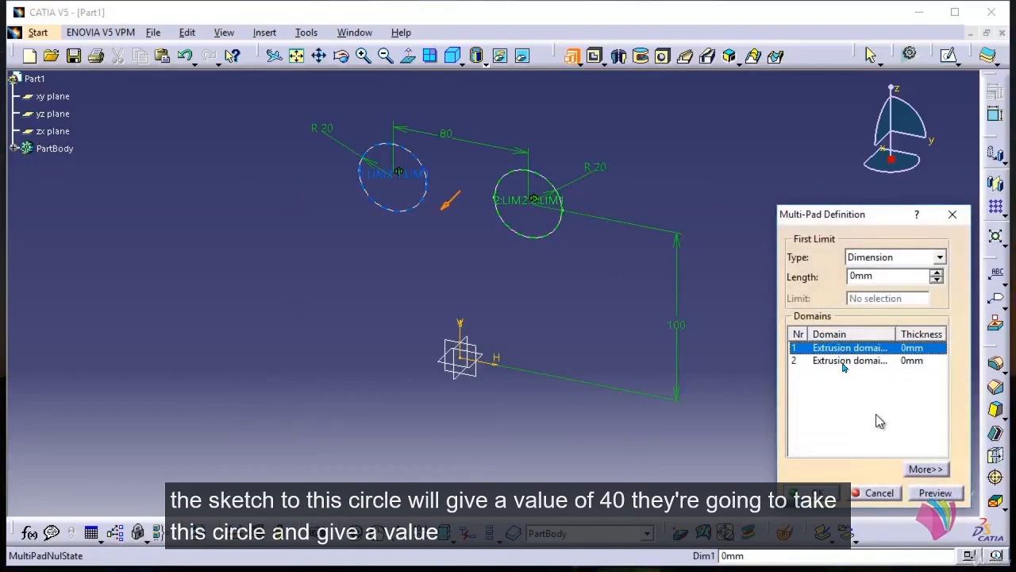
double_click(889, 275)
type("40")
Set the right circle's extrusion domain to 30 mm and complete the Multi-Pad.
left_click(873, 362)
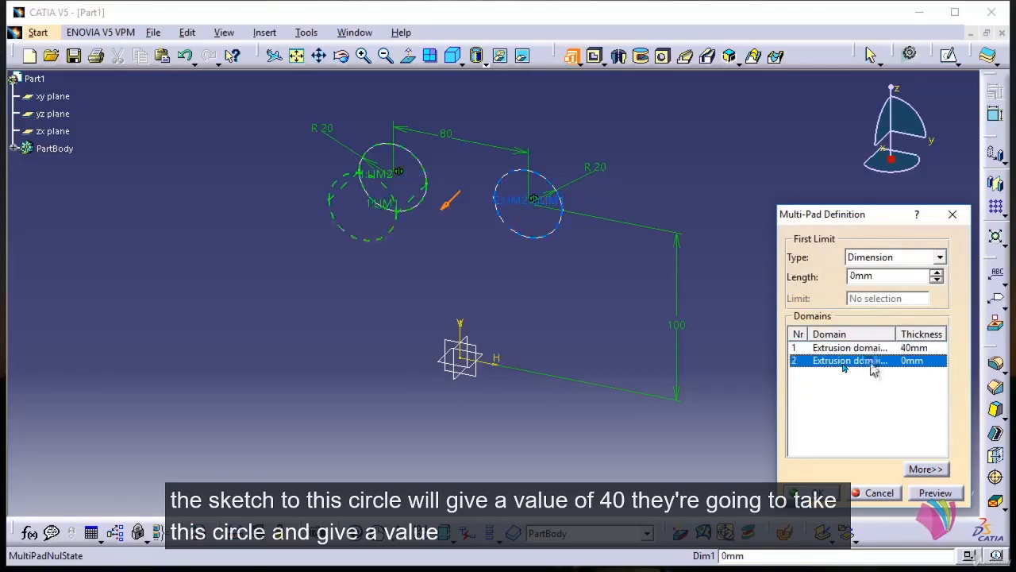
double_click(861, 275)
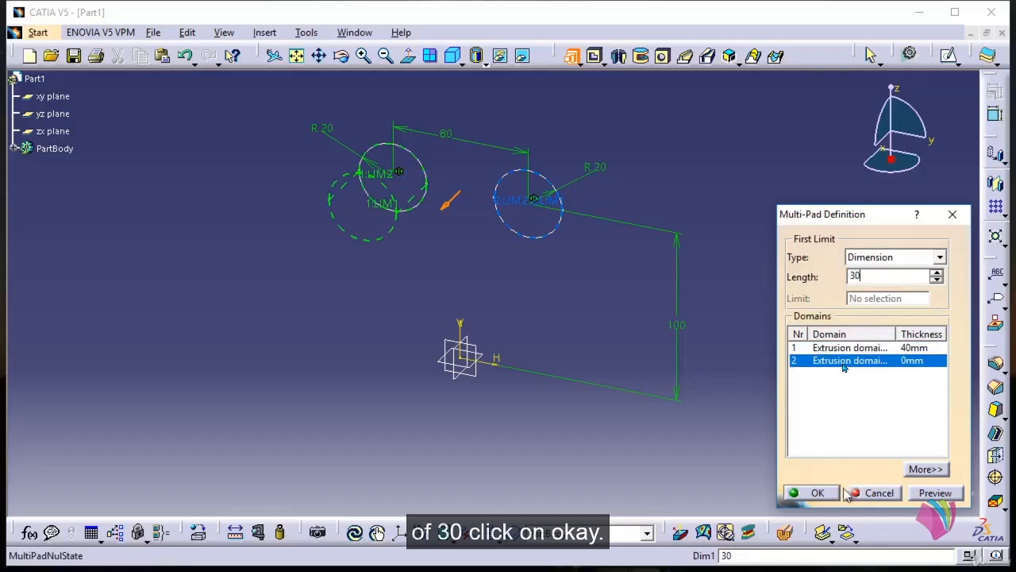
type("30")
left_click(814, 493)
Start a sketch on the yz plane and draw a rectangle about 86 mm wide spanning between the two cylinders.
middle_click_drag(549, 295, 500, 335)
mouse_move(563, 329)
middle_mouse_down()
mouse_move(595, 265)
mouse_move(643, 260)
middle_mouse_up()
left_click(946, 57)
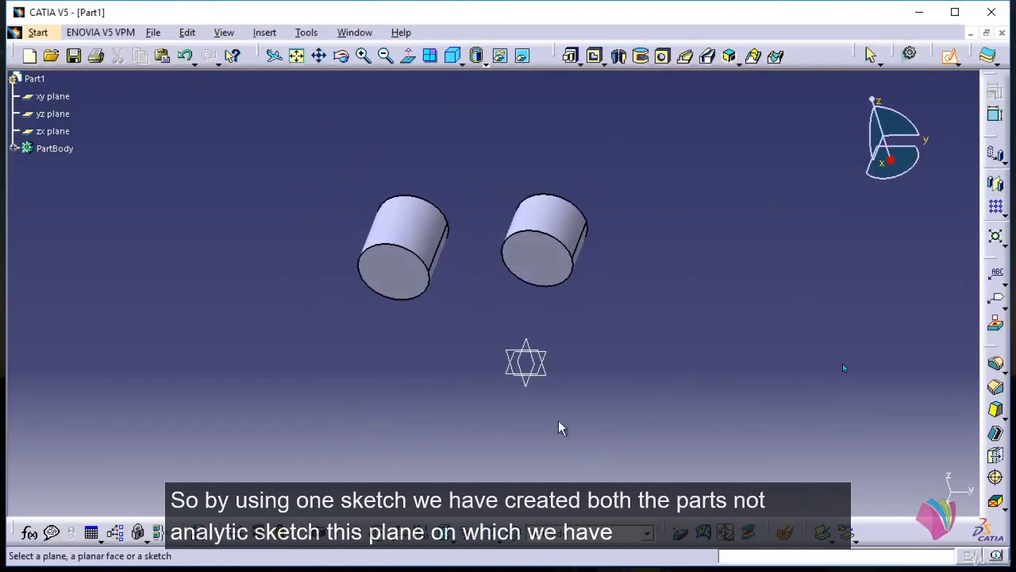
left_click(550, 376)
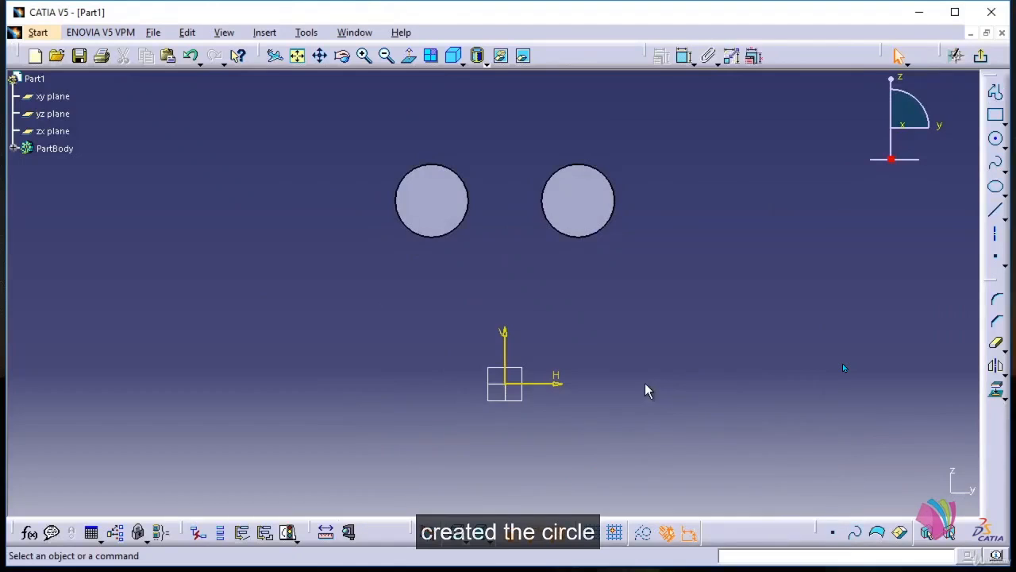
left_click(996, 115)
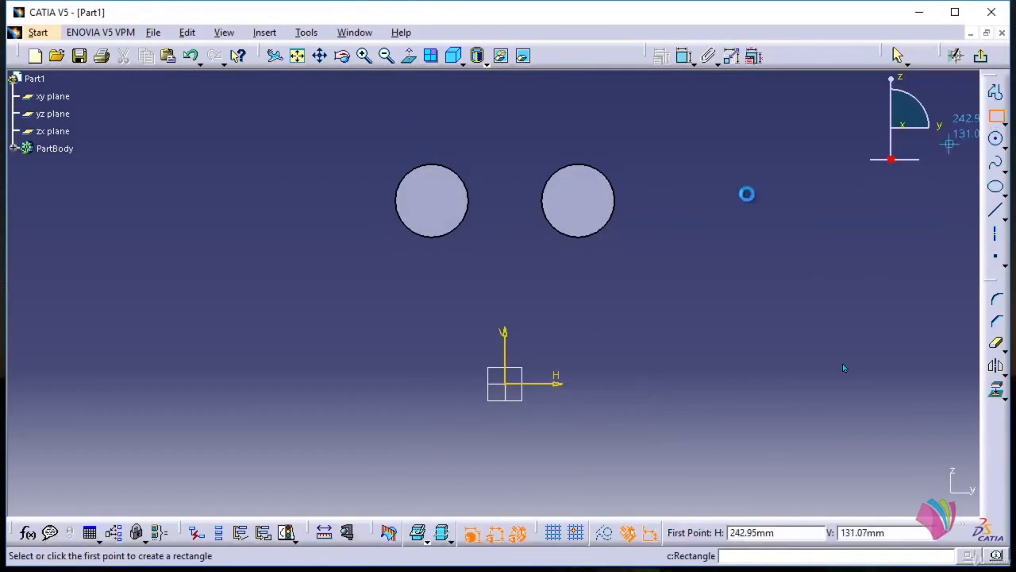
left_click(426, 156)
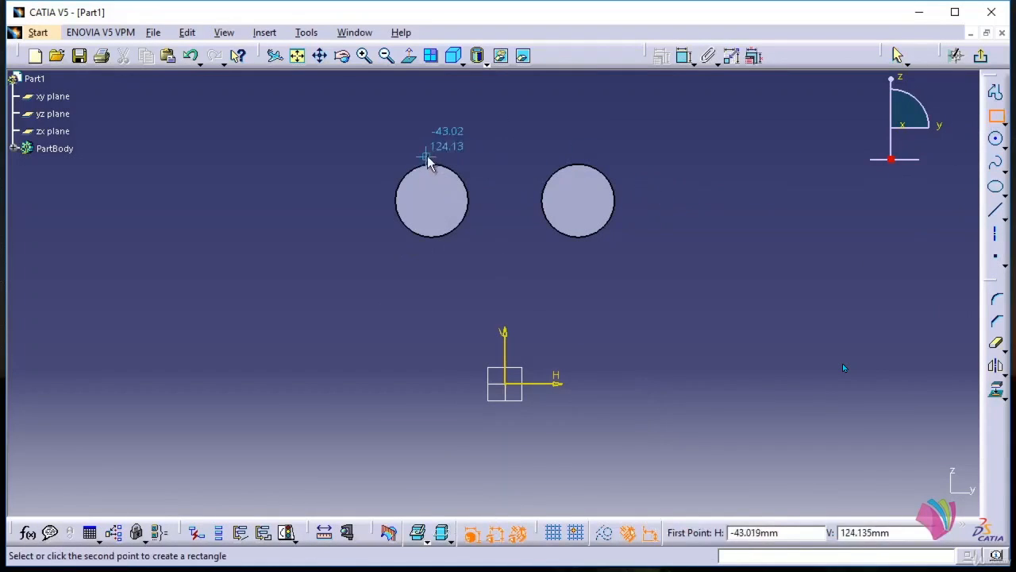
left_click(583, 257)
Make the rectangle's top edge tangent to the right cylinder's circular edge.
mouse_move(533, 238)
middle_mouse_down()
mouse_move(533, 209)
mouse_move(513, 238)
middle_mouse_up()
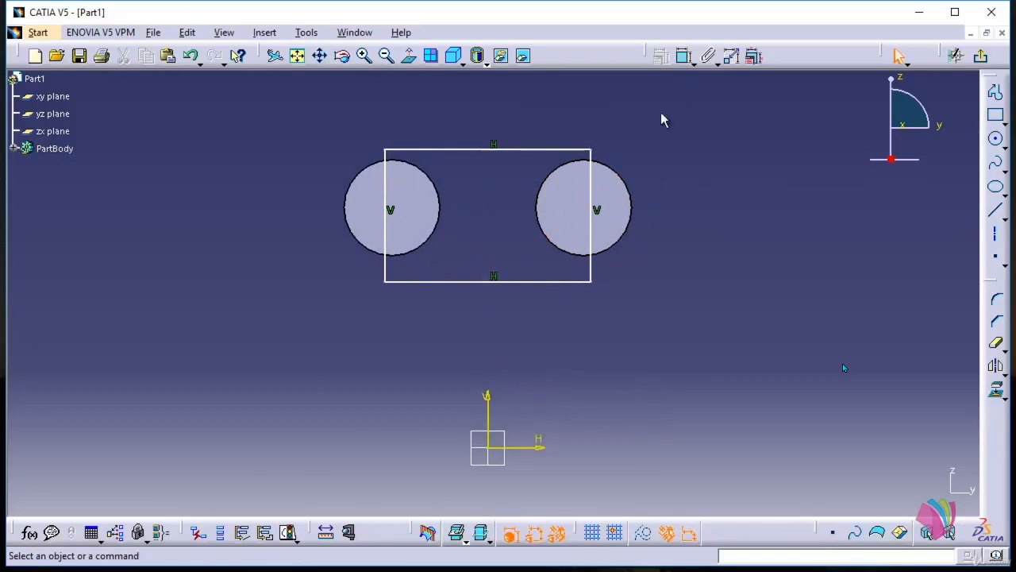
left_click(551, 149)
left_click(608, 165, "ctrl")
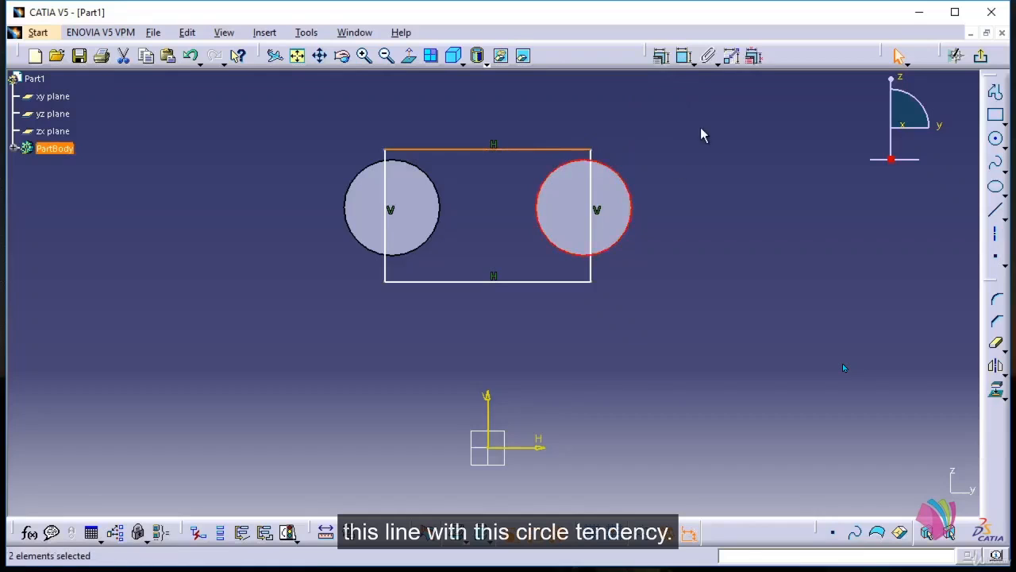
left_click(661, 56)
left_click(876, 231)
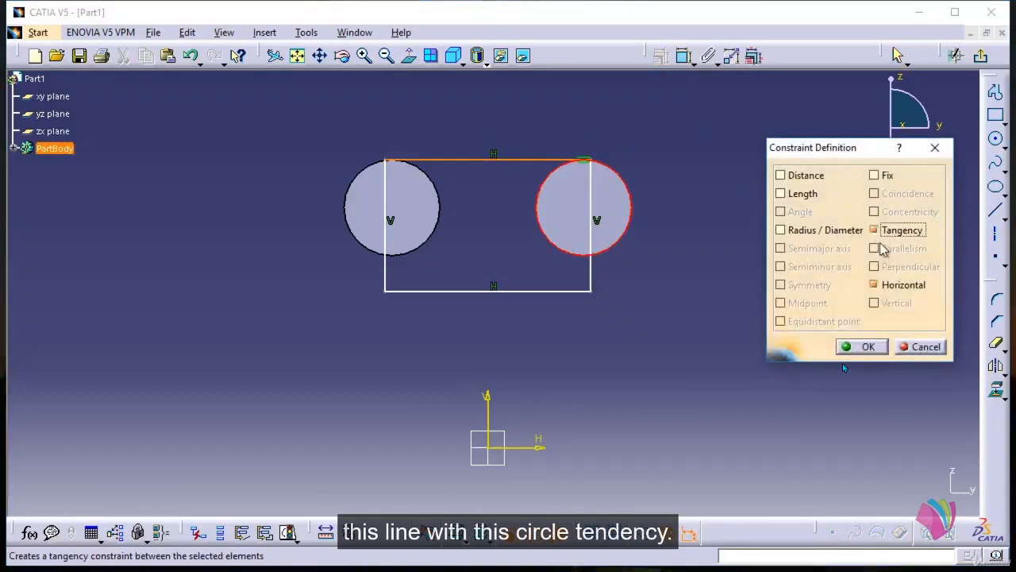
left_click(864, 347)
Make the rectangle's bottom edge tangent to the right cylinder's circular edge.
left_click(566, 291)
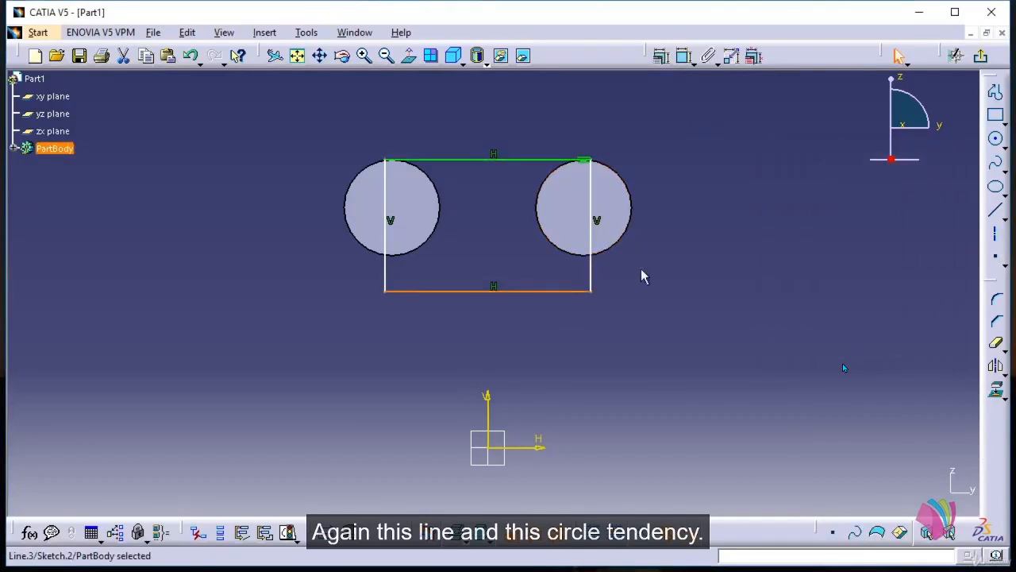
left_click(660, 55)
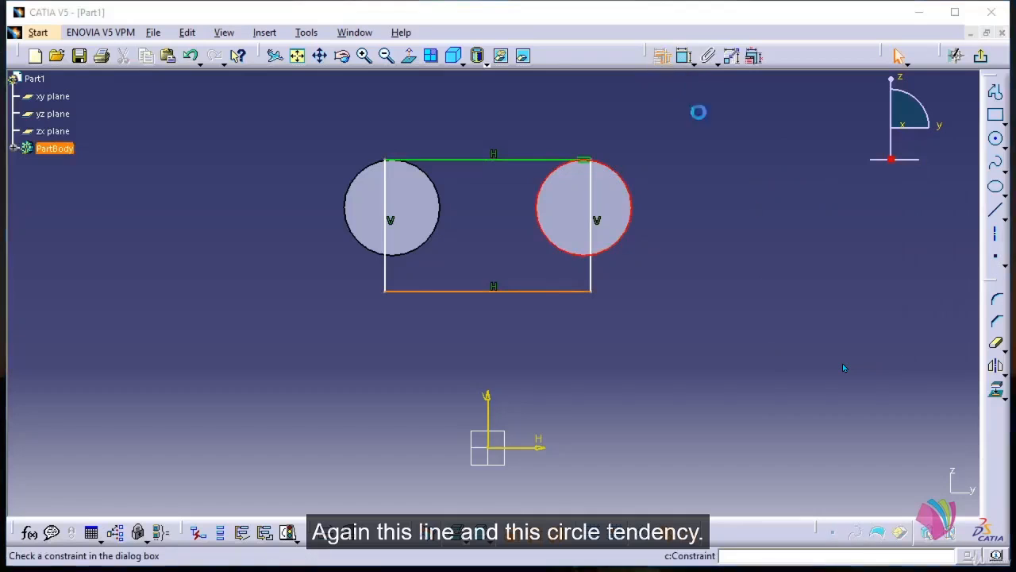
left_click(875, 231)
left_click(864, 347)
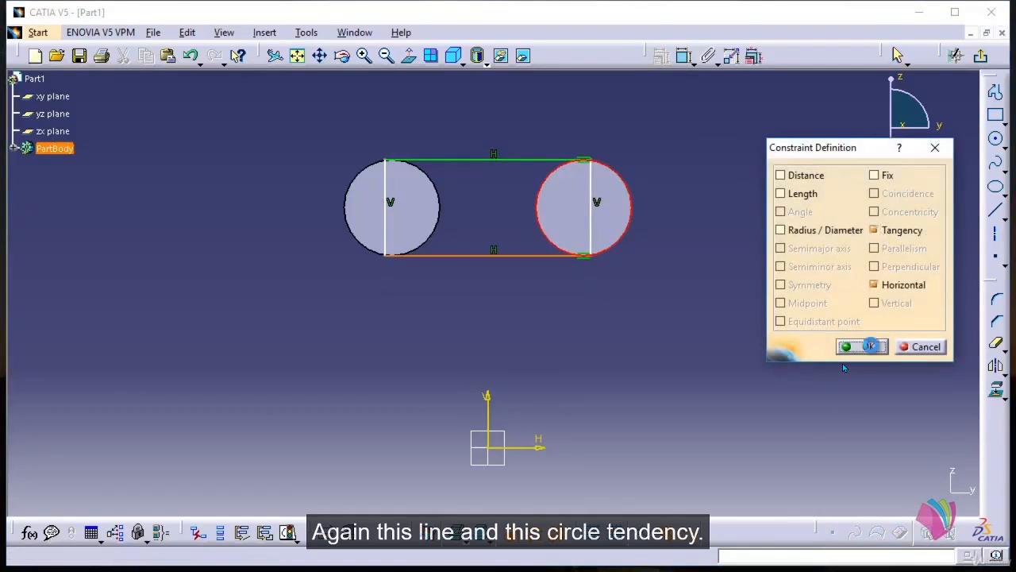
Constrain the rectangle's two vertical sides to be symmetric about the vertical sketch axis.
left_click(586, 224)
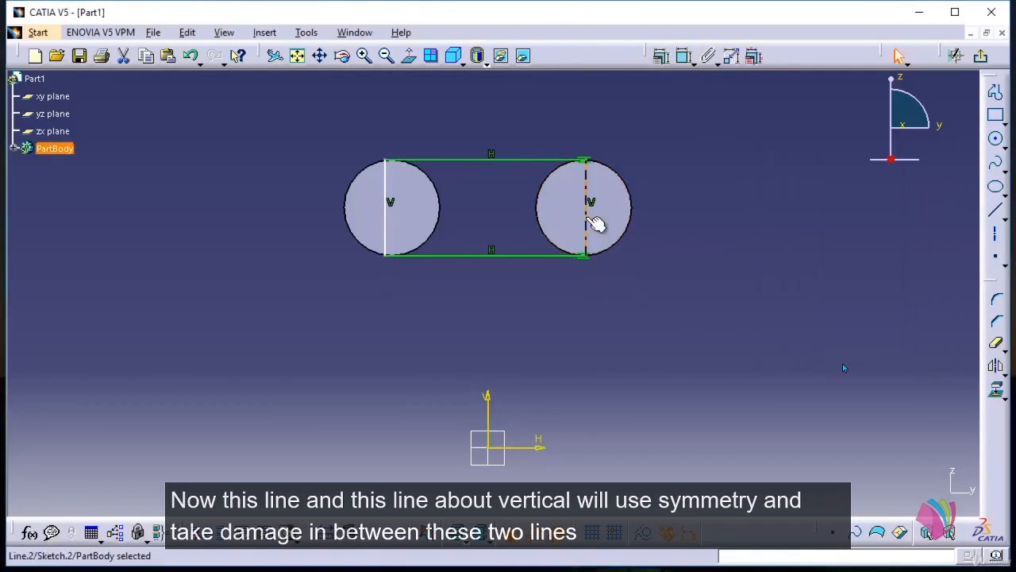
left_click(386, 219, "ctrl")
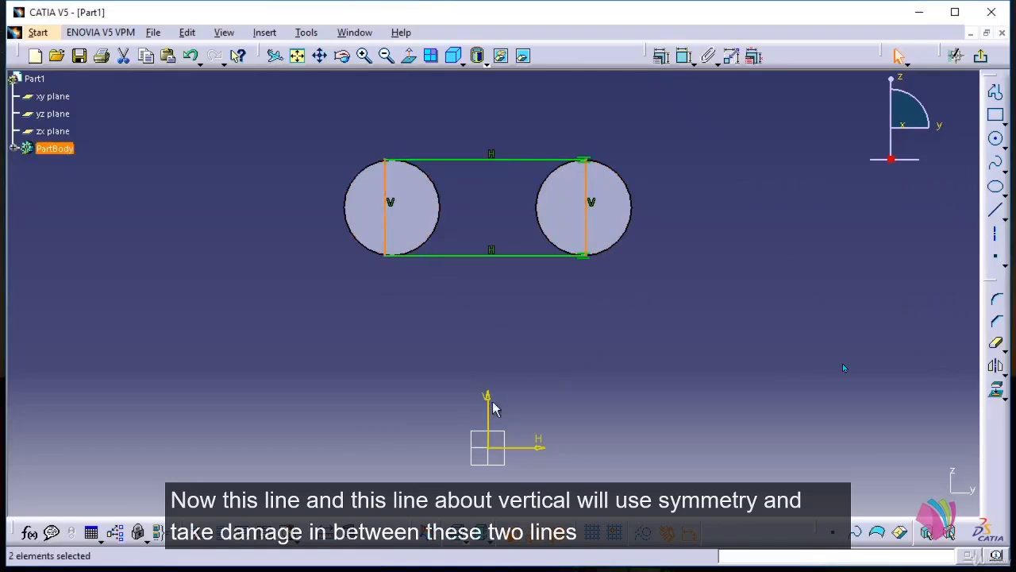
left_click(661, 56)
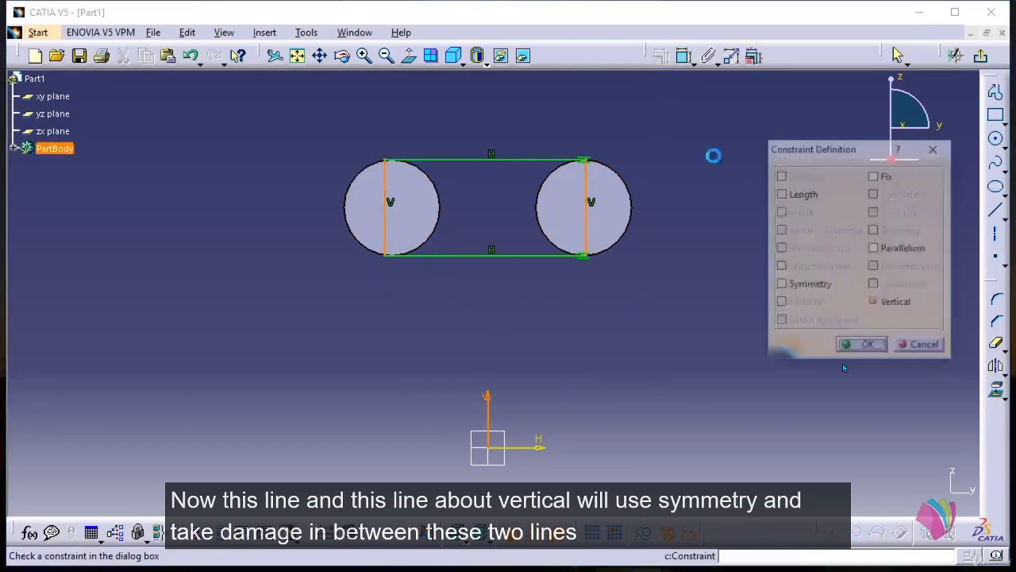
left_click(808, 284)
left_click(867, 347)
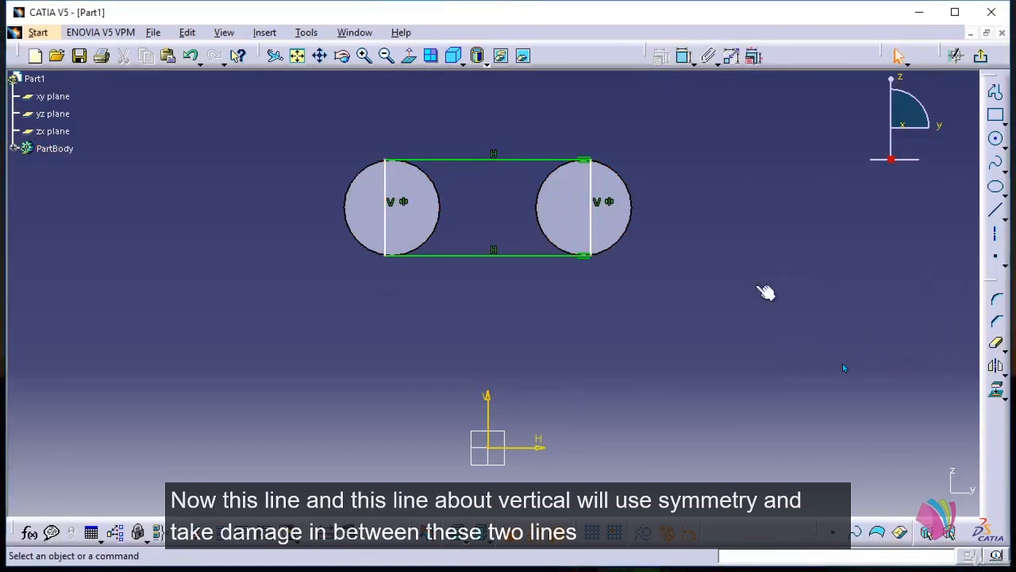
Dimension the rectangle's top edge and set its length to 80 mm.
left_click(685, 56)
left_click(532, 165)
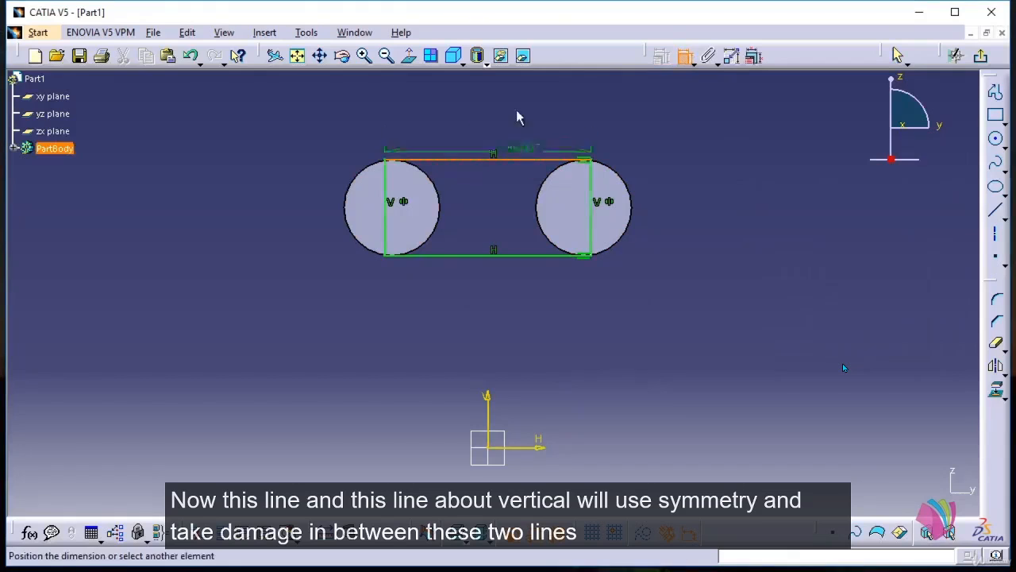
left_click(515, 113)
double_click(514, 102)
type("80")
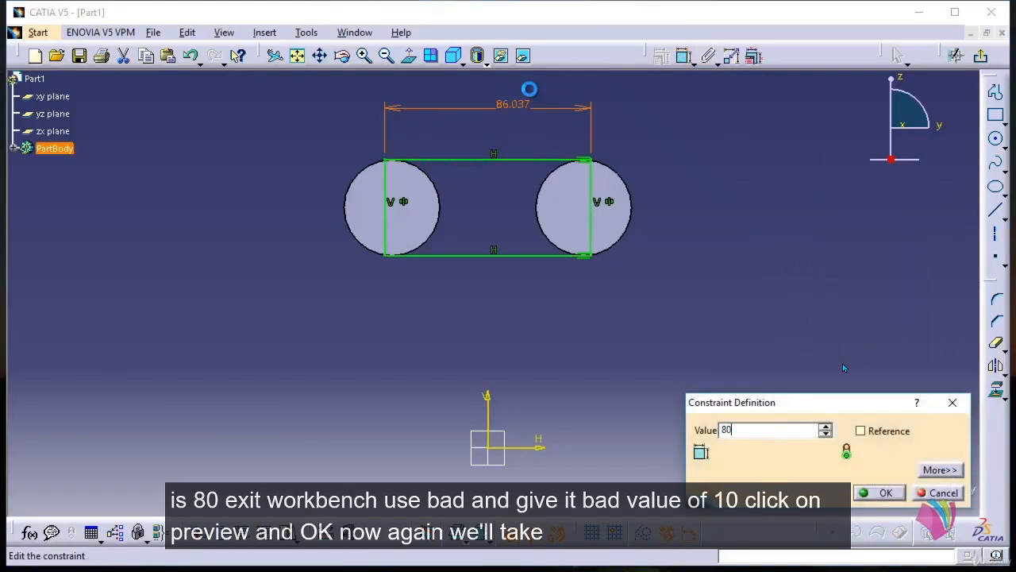
key("Return")
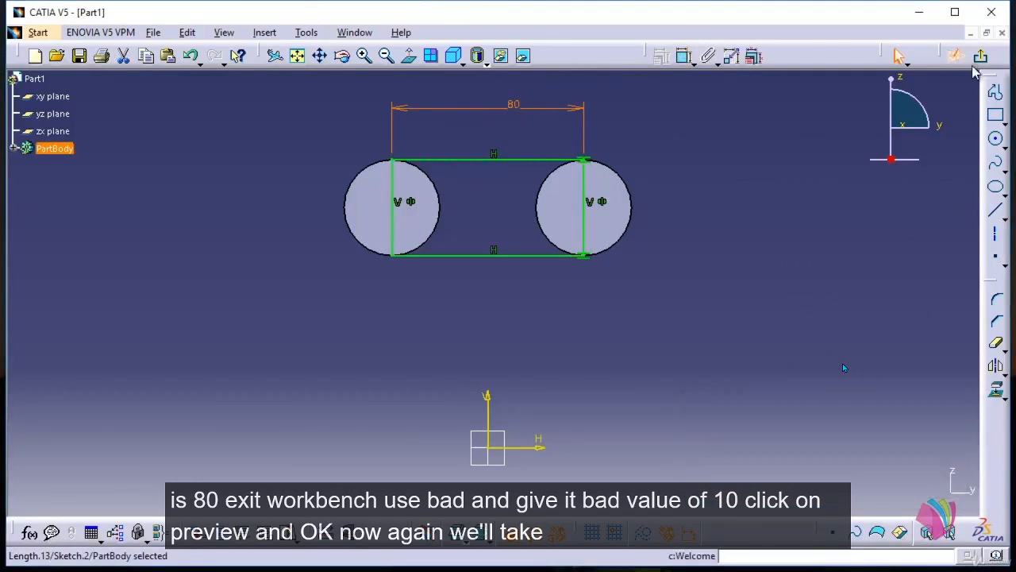
Exit the sketch and extrude the rectangle between the two cylinders as a 10 mm Pad.
left_click(980, 57)
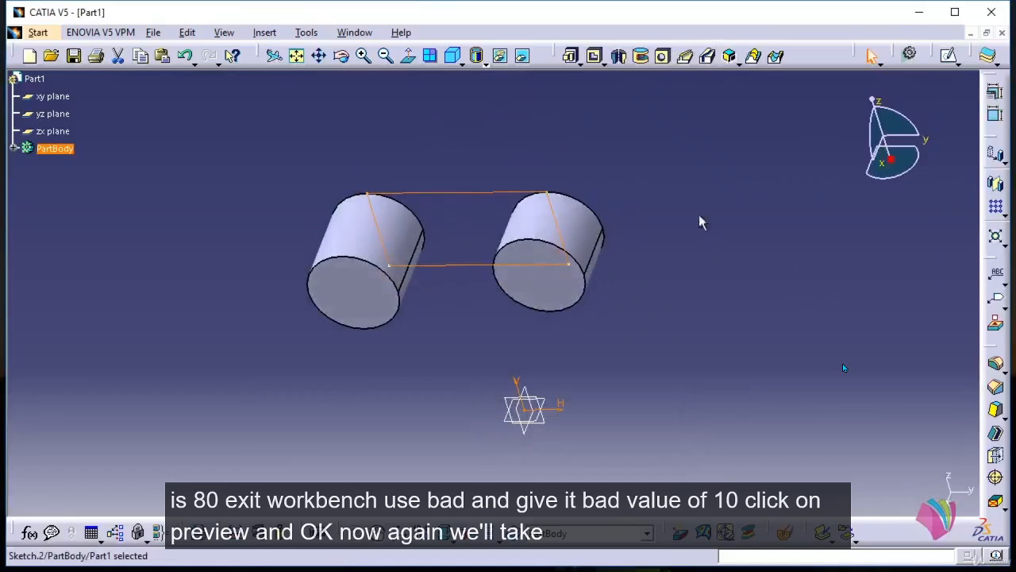
left_click(578, 64)
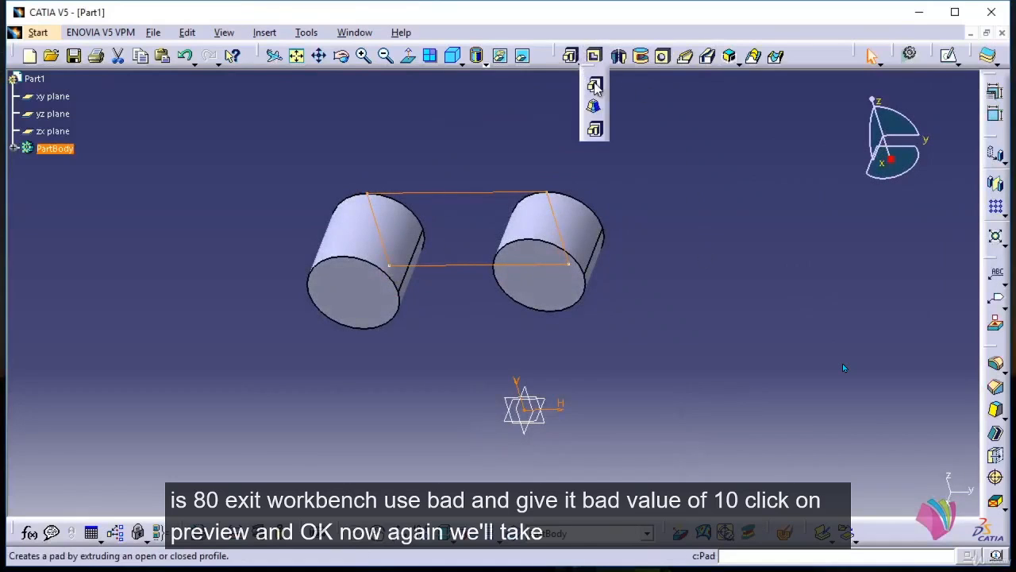
left_click(593, 82)
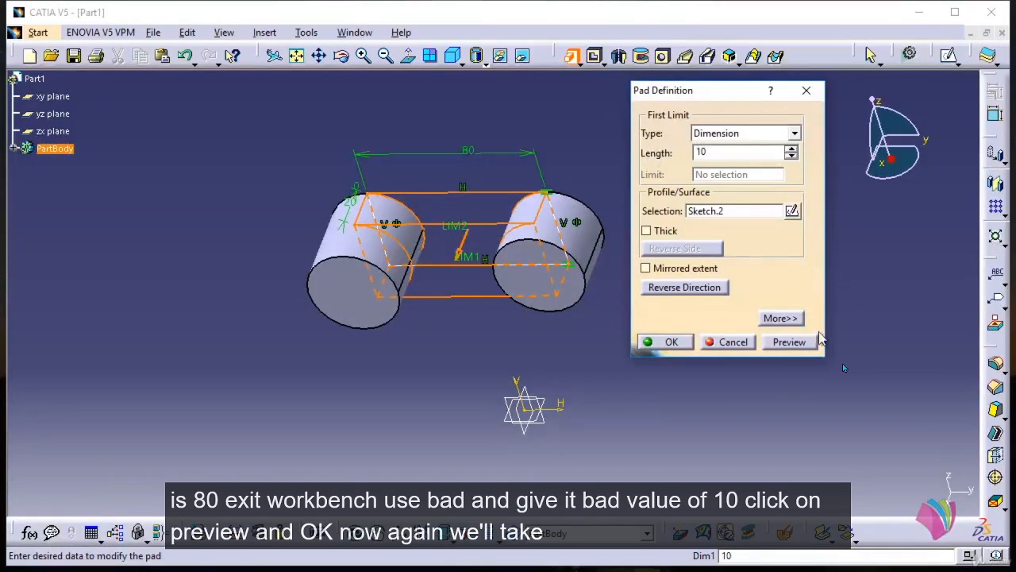
left_click(789, 341)
left_click(665, 342)
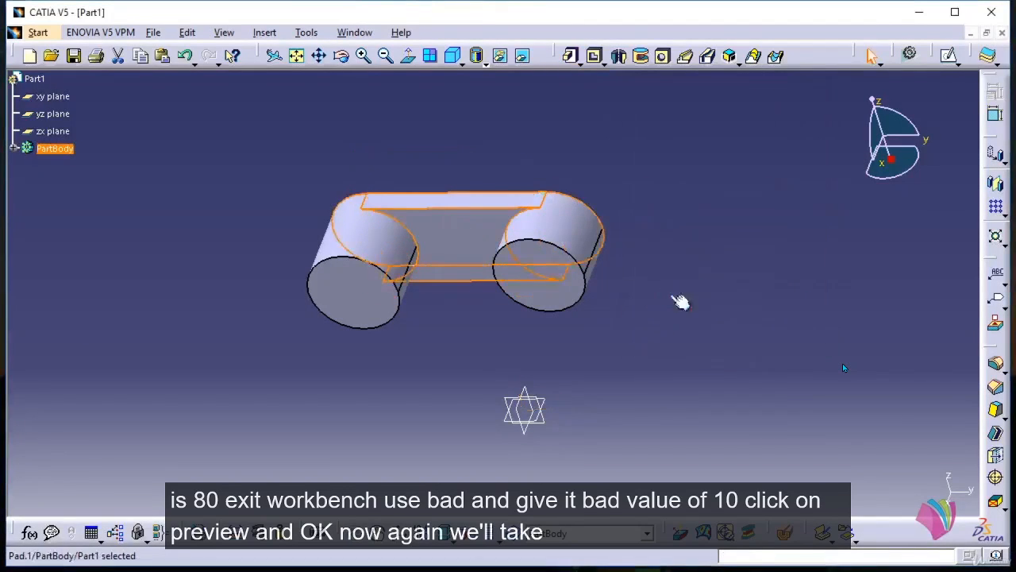
left_click(673, 297)
Sketch a rectangle about 23 mm high on the yz plane, spanning the lower part of the plate between the cylinders.
middle_click_drag(673, 297, 682, 344)
left_click(949, 56)
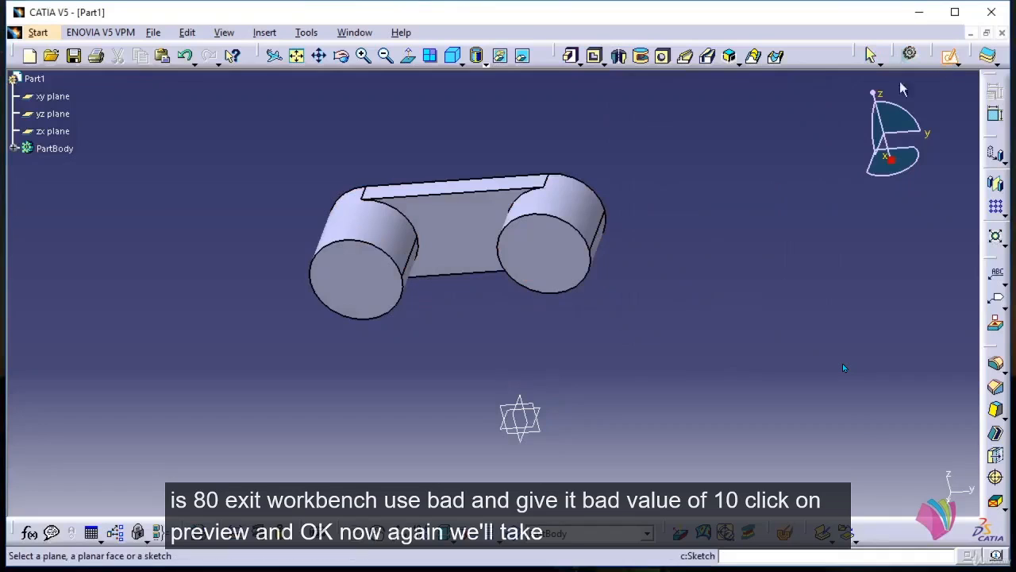
left_click(540, 410)
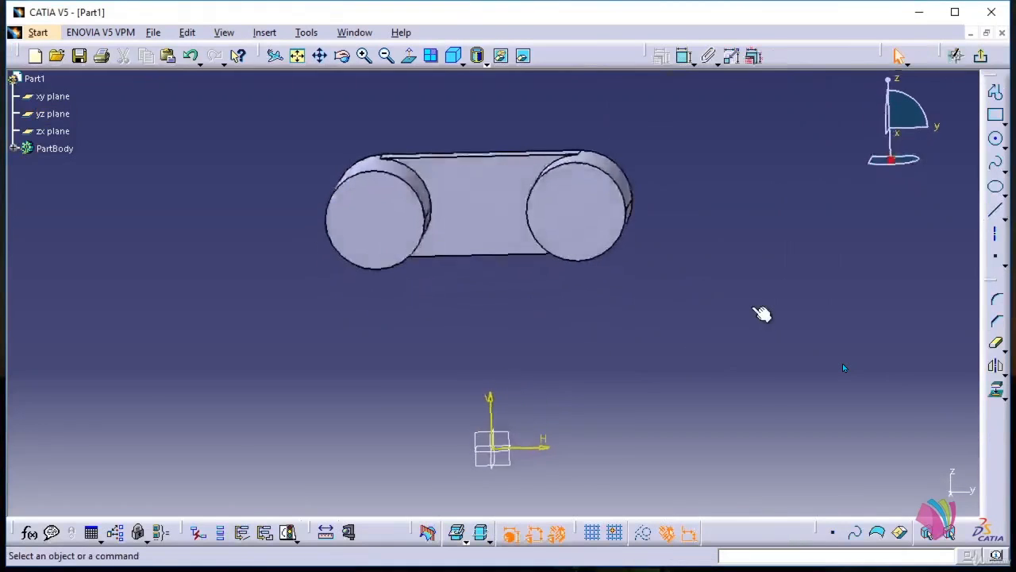
left_click(995, 115)
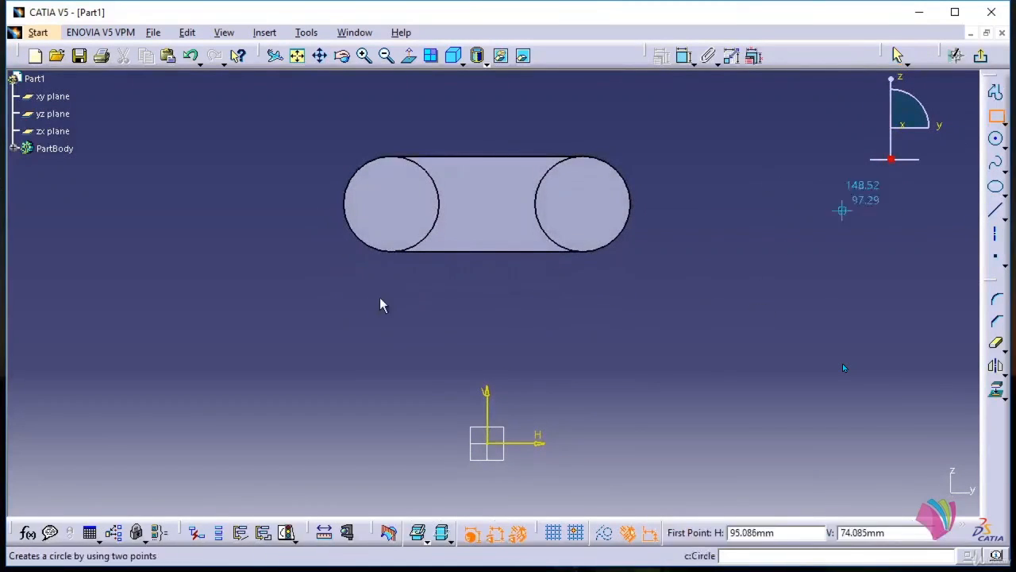
left_click(390, 209)
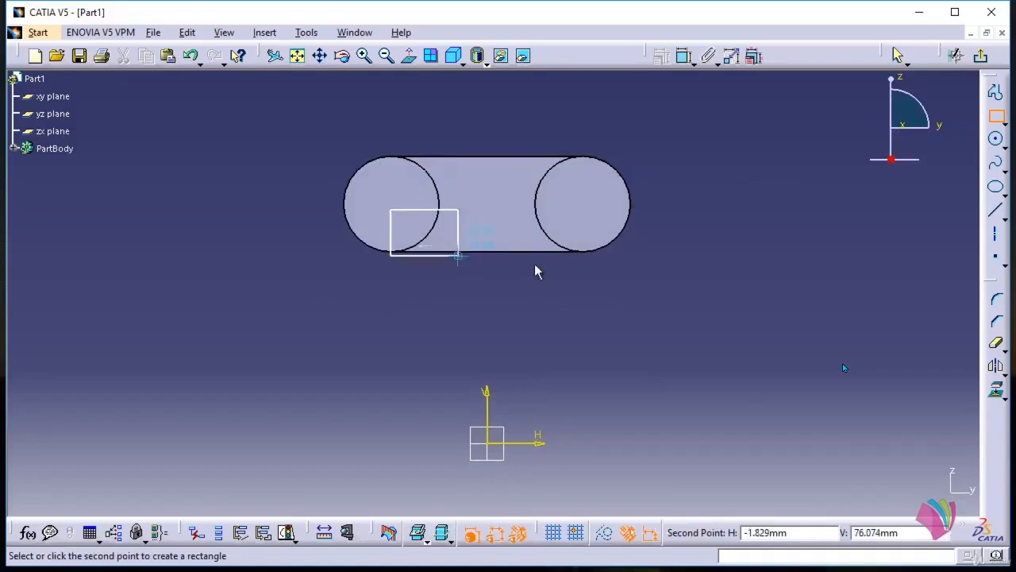
left_click(589, 263)
left_click(640, 275)
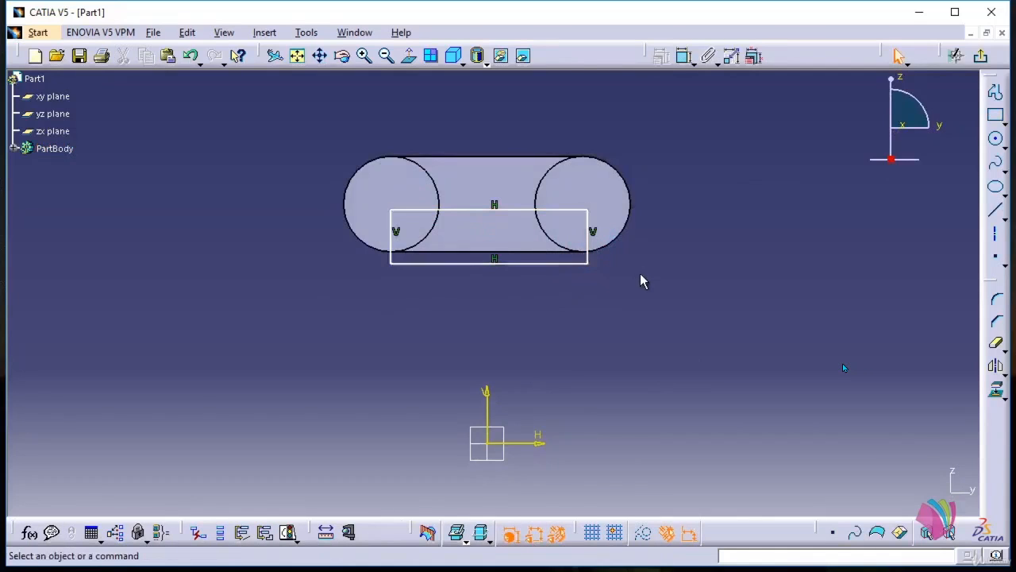
Make the rectangle's bottom line coincident with the connecting plate's lower edge.
left_click(556, 263)
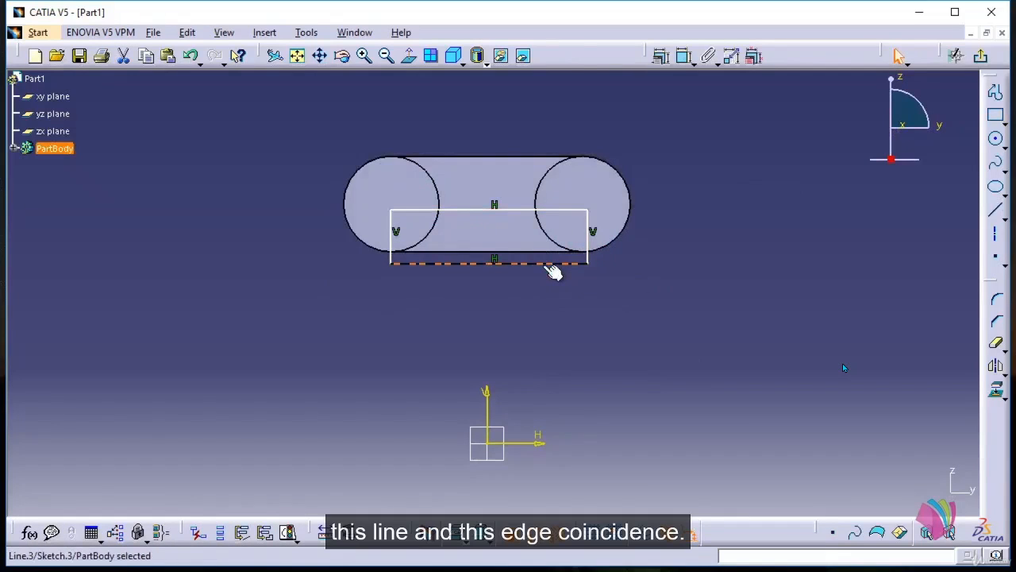
left_click(685, 57)
left_click(874, 193)
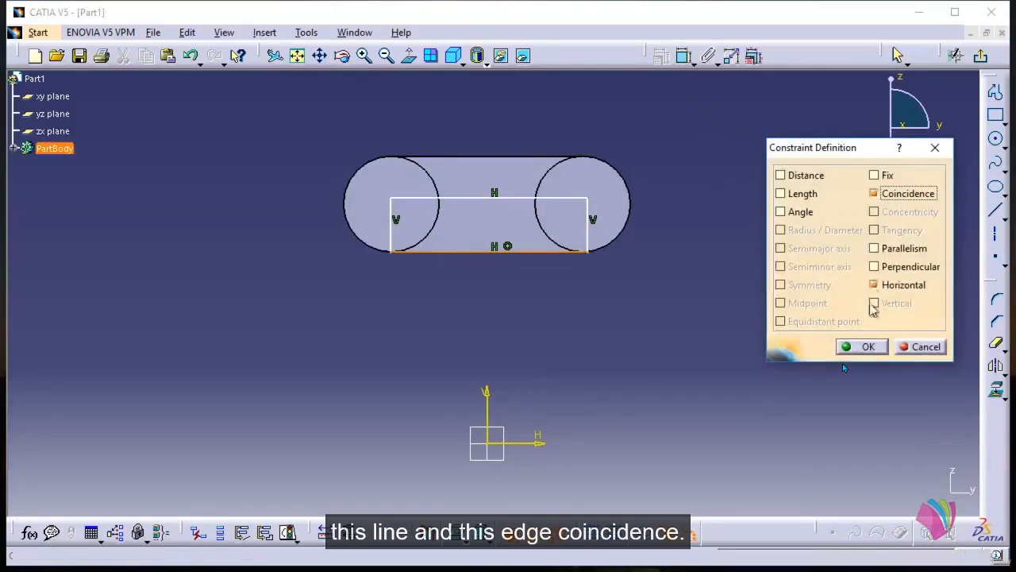
left_click(862, 346)
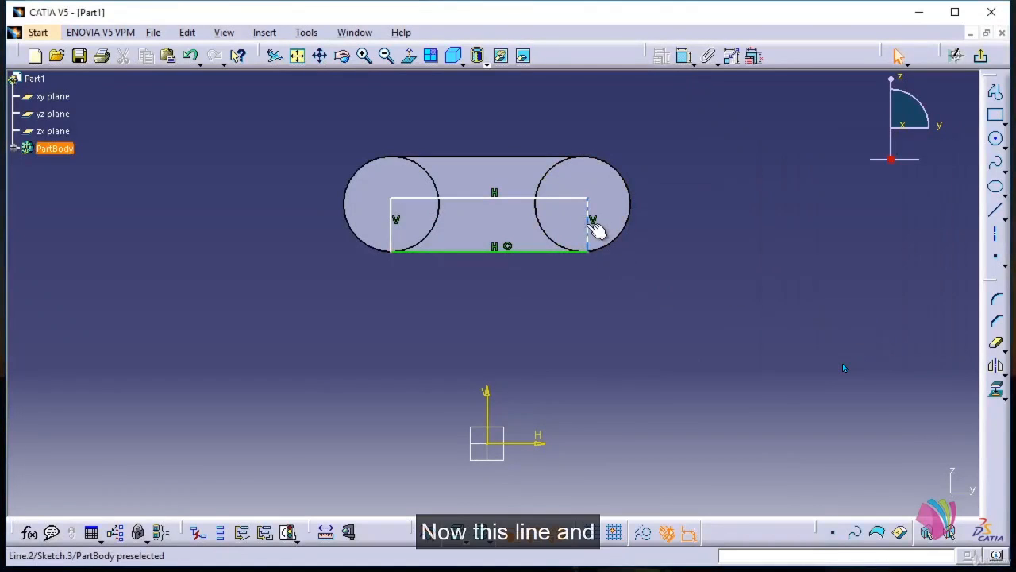
Make the rectangle's right vertical side coincident with the short edge at the plate's lower right corner.
middle_click_drag(630, 291, 527, 178)
left_click(524, 203)
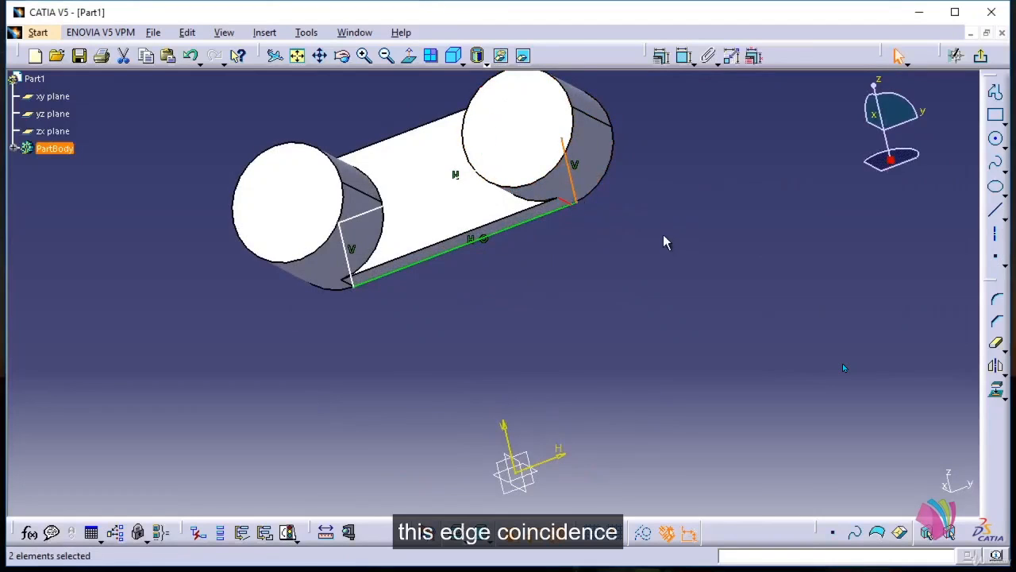
left_click(660, 56)
left_click(897, 196)
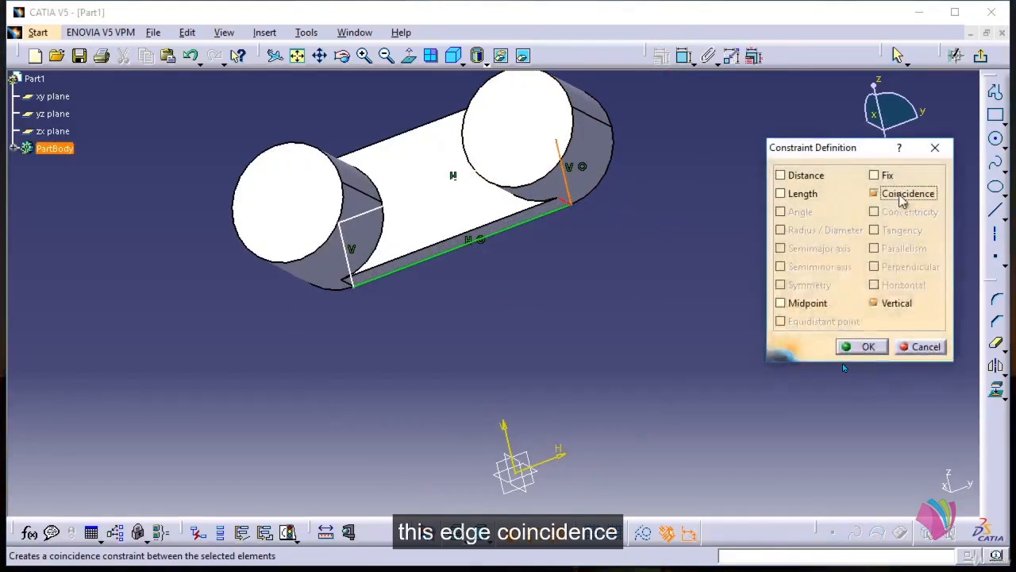
left_click(851, 347)
Make the rectangle's left vertical side coincident with the short edge at the plate's lower left corner.
mouse_move(442, 297)
middle_mouse_down()
mouse_move(567, 291)
mouse_move(588, 274)
mouse_move(504, 331)
mouse_move(458, 343)
mouse_move(445, 294)
mouse_move(449, 322)
mouse_move(451, 244)
middle_mouse_up()
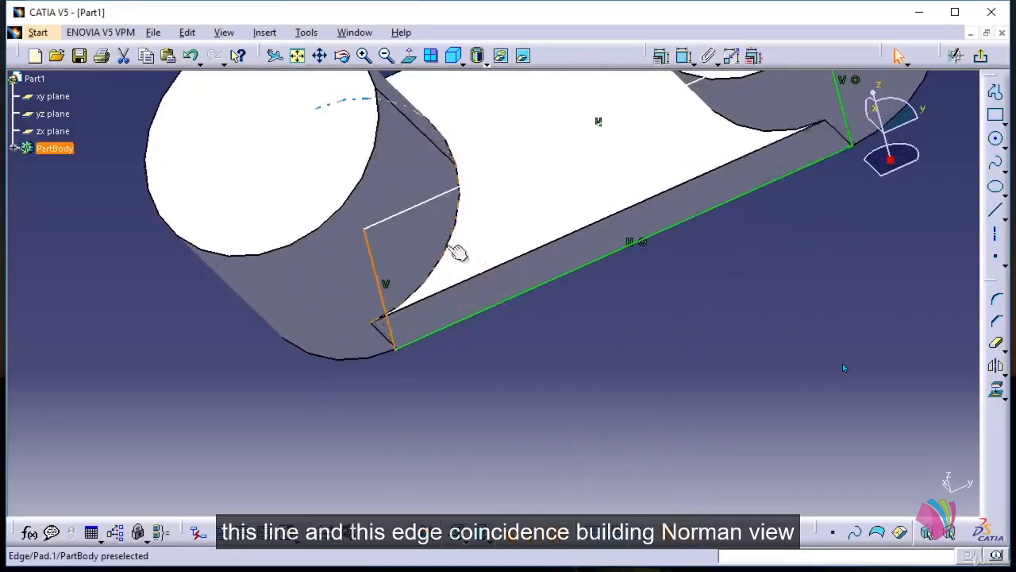
left_click(390, 332)
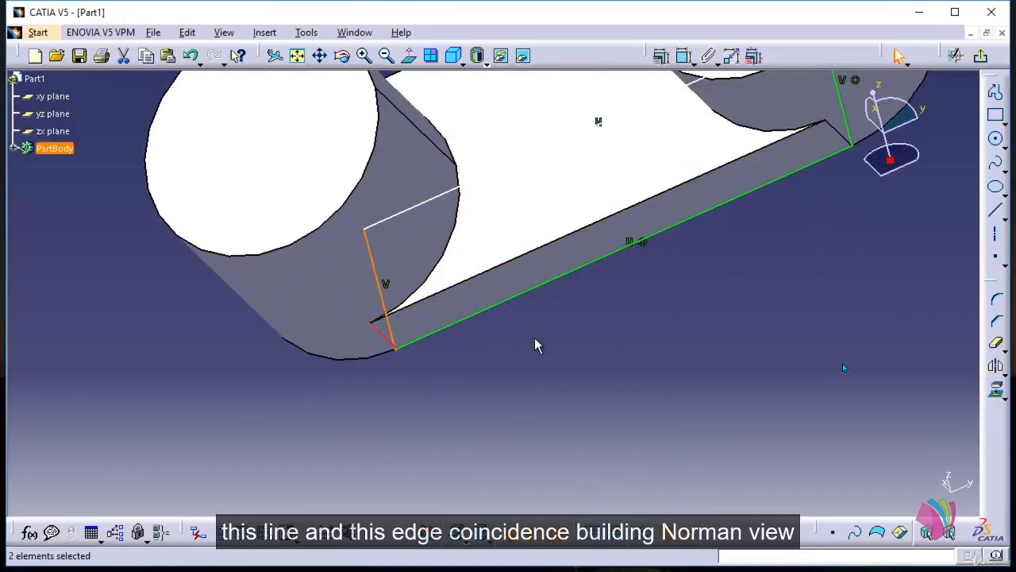
left_click(661, 55)
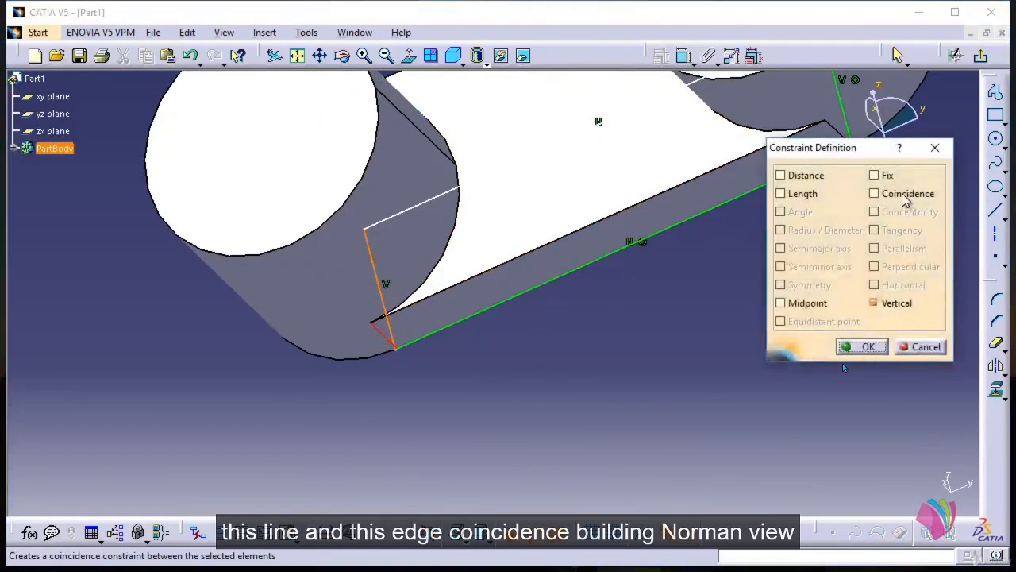
left_click(885, 193)
left_click(865, 347)
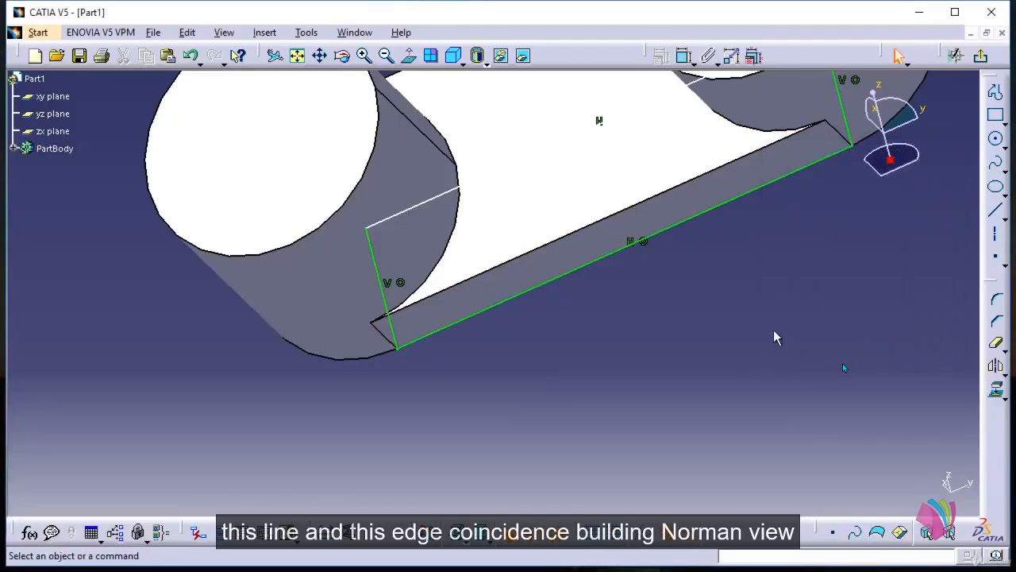
Return to the normal view, dimension the rectangle's vertical side and set its height to 10 mm.
left_click(409, 57)
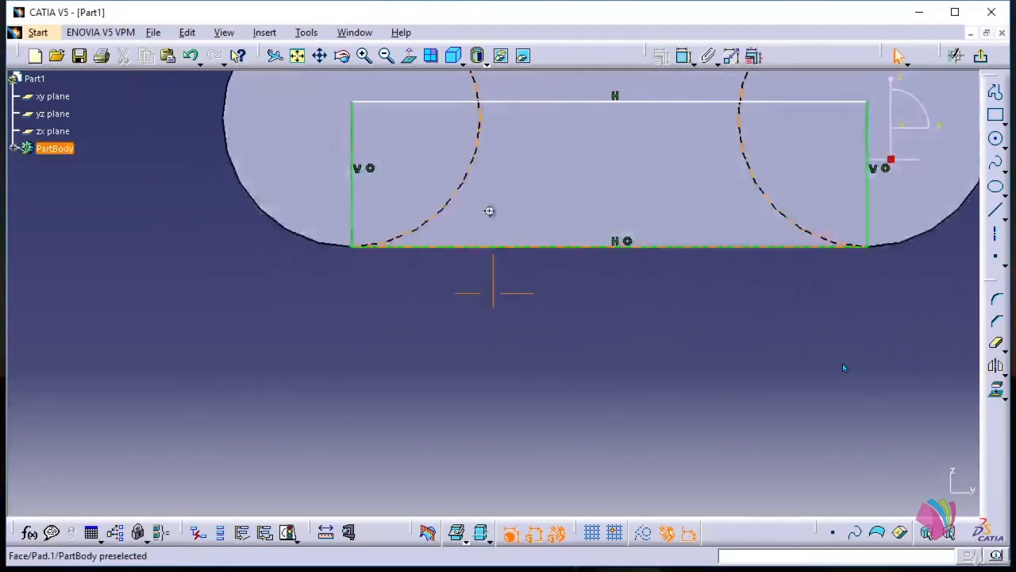
middle_click_drag(490, 211, 483, 305)
middle_click_drag(497, 241, 481, 243)
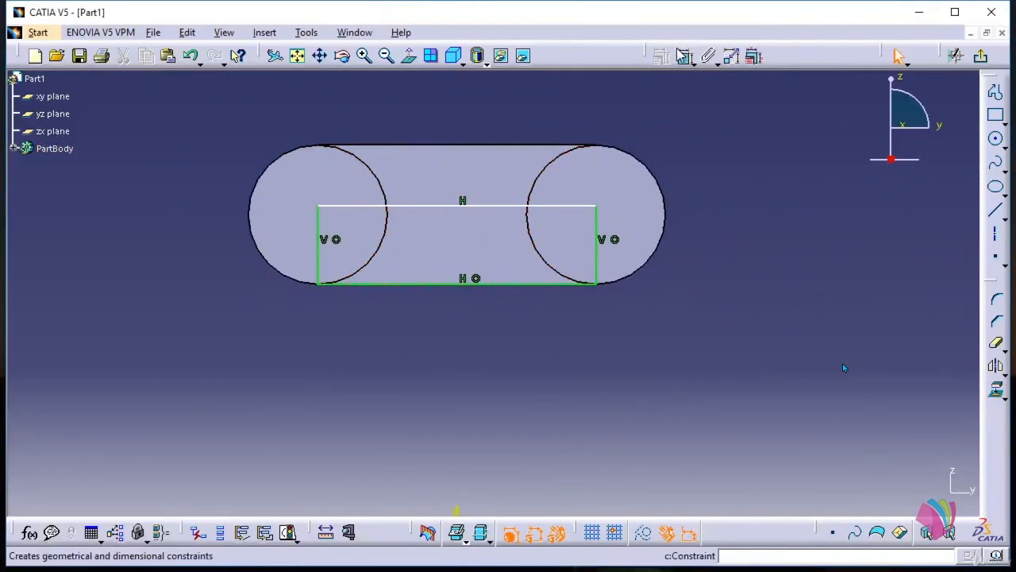
left_click(598, 238)
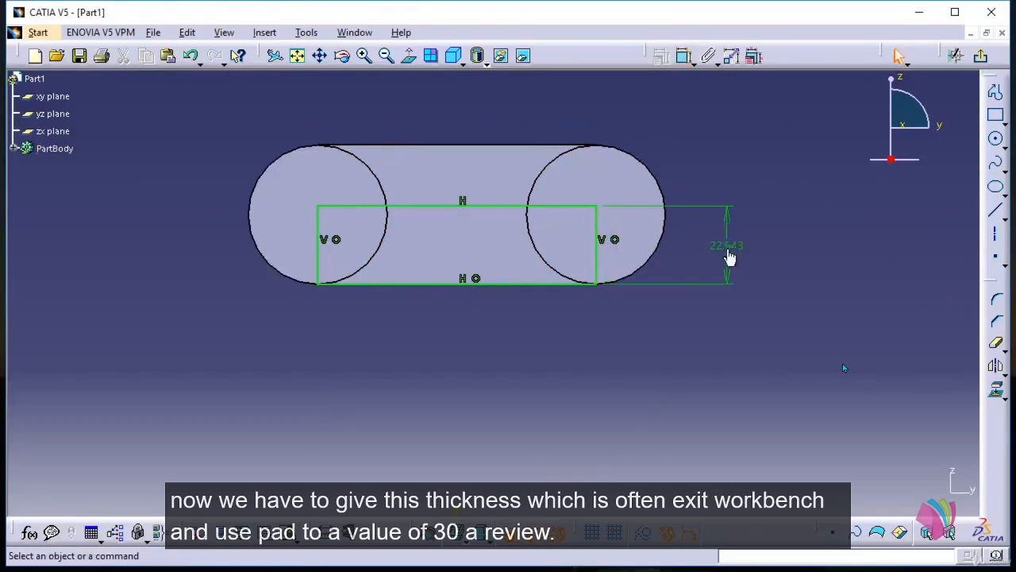
double_click(721, 244)
type("1")
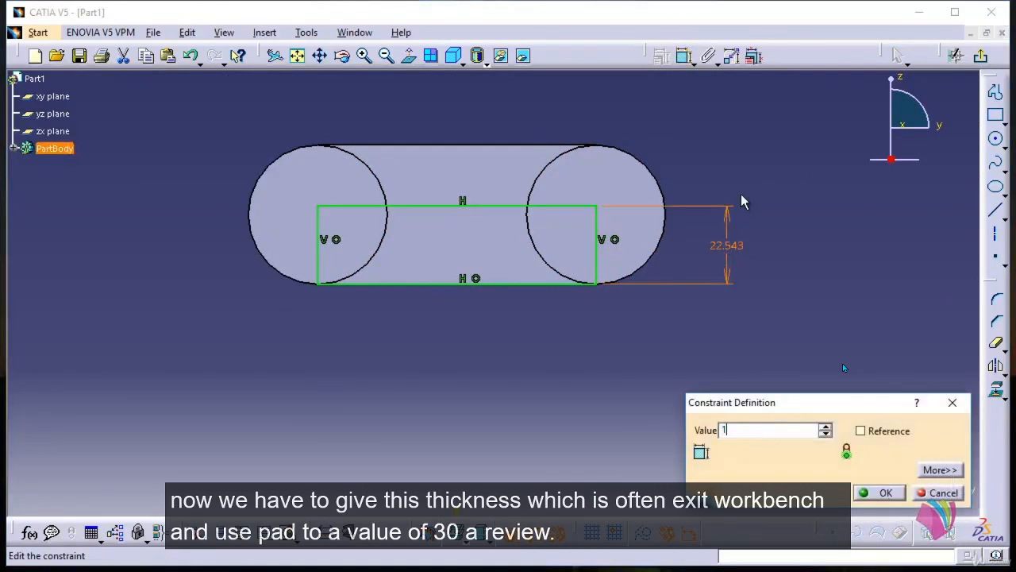
type("0")
key("Return")
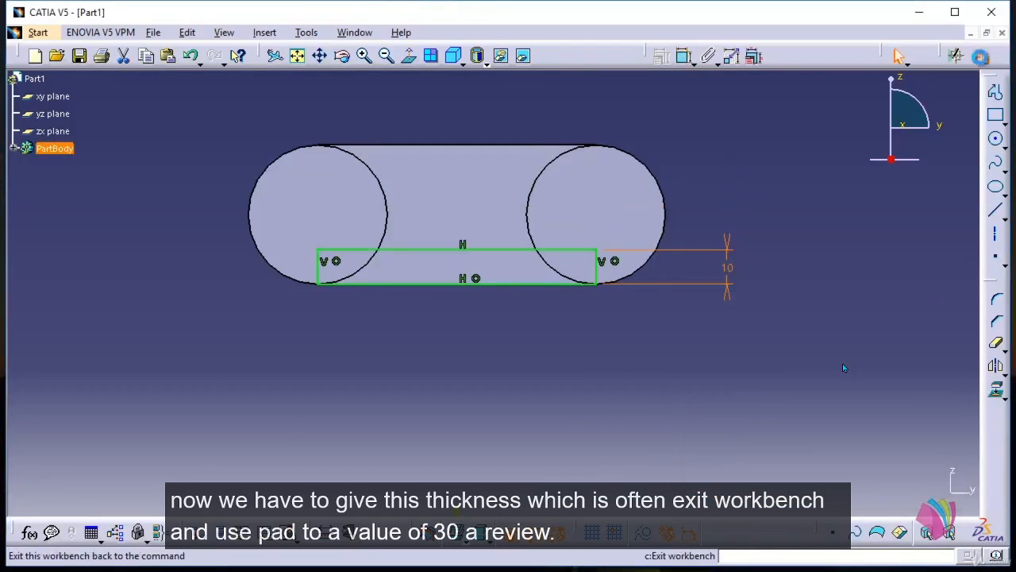
Exit the sketch and extrude the narrow rectangle as a 30 mm Pad between the cylinders.
left_click(956, 57)
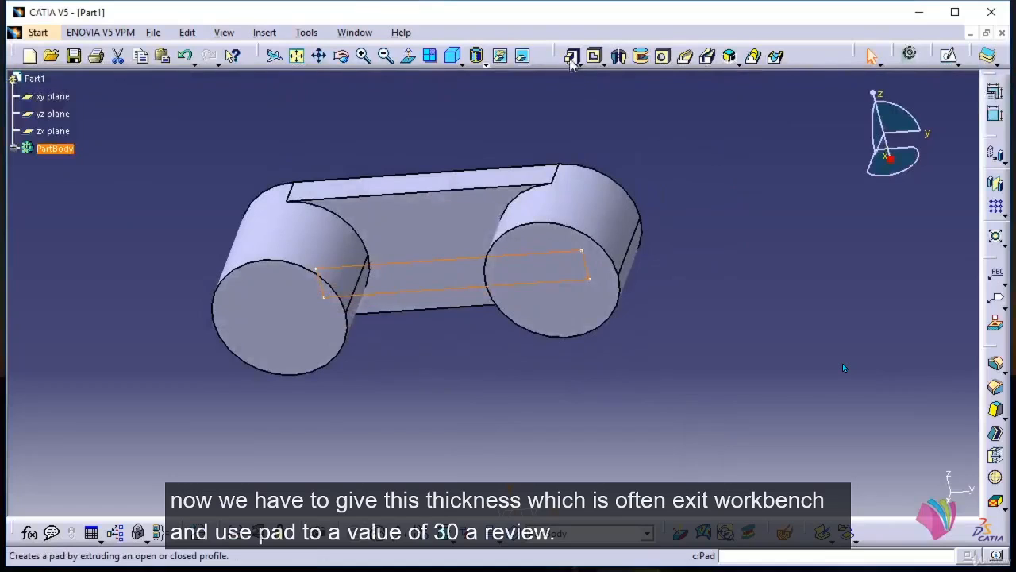
left_click(573, 57)
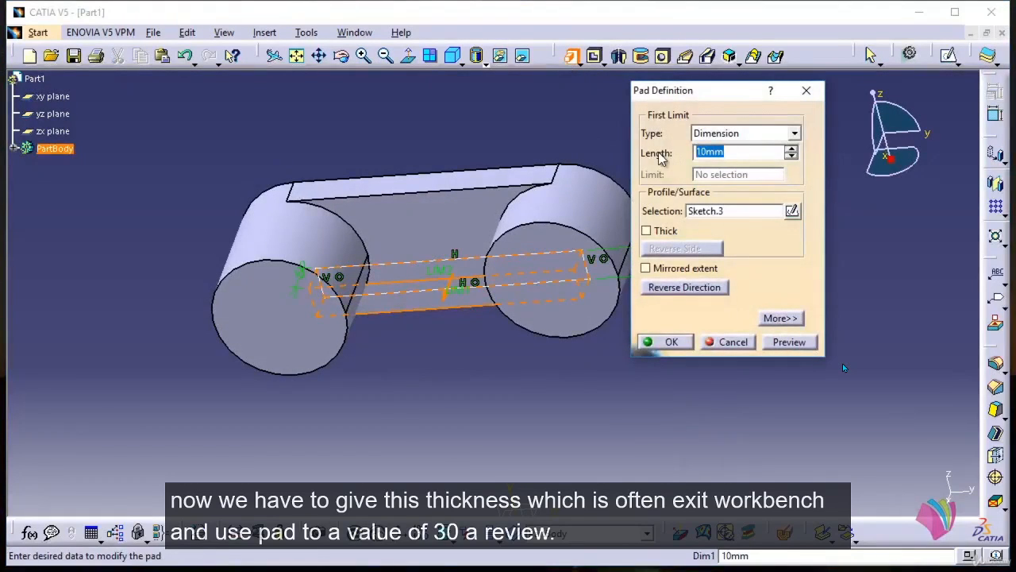
left_click(789, 342)
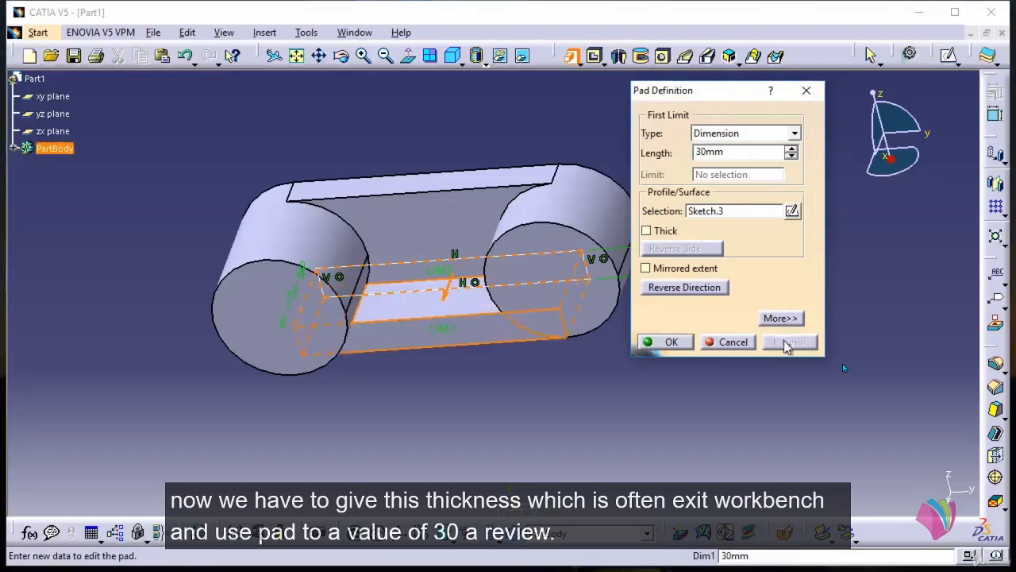
left_click(671, 342)
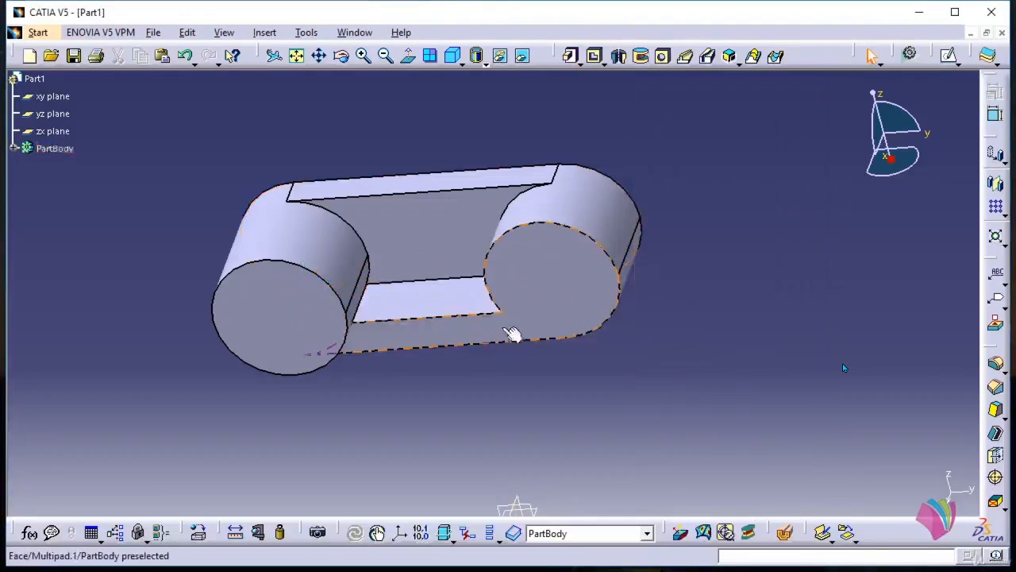
Start a Hole on the right cylinder's front face and open its positioning sketch.
middle_click_drag(513, 336, 676, 278)
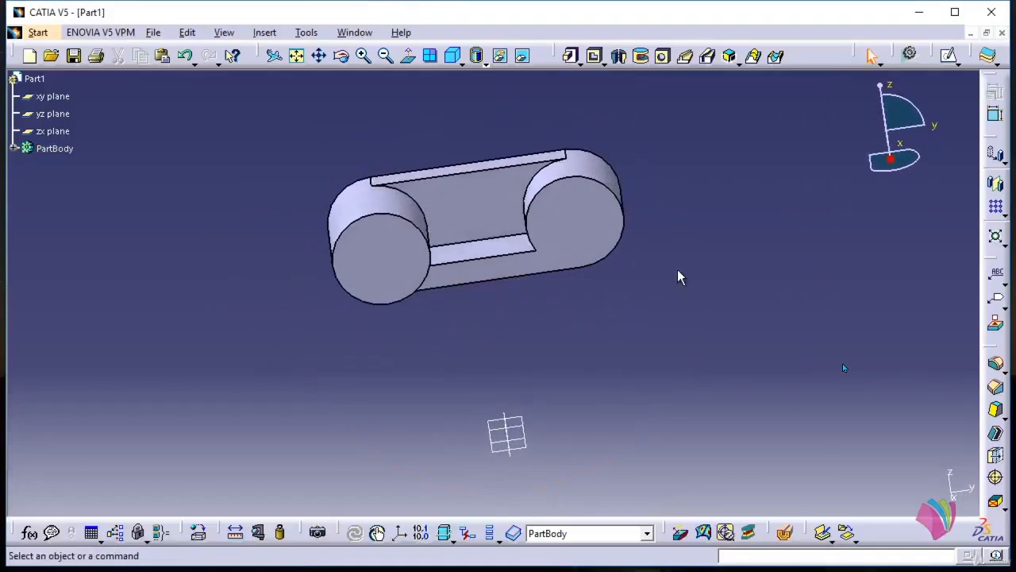
left_click(664, 58)
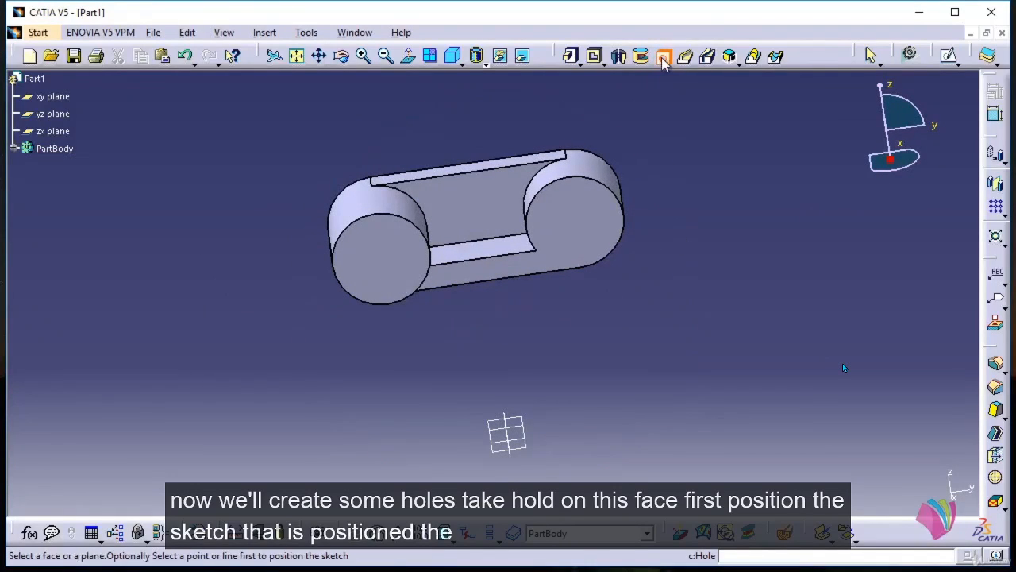
left_click(567, 216)
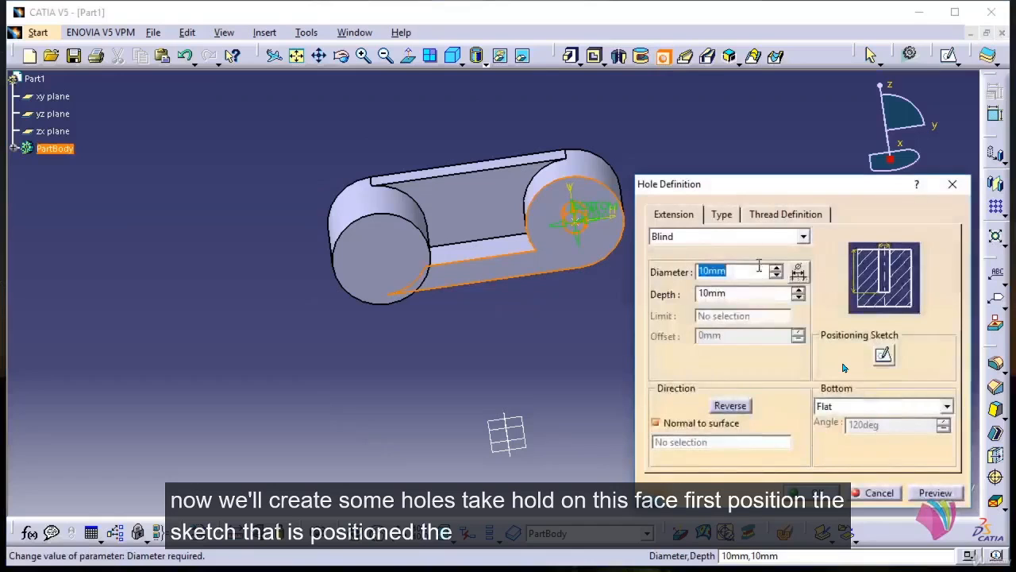
left_click(883, 356)
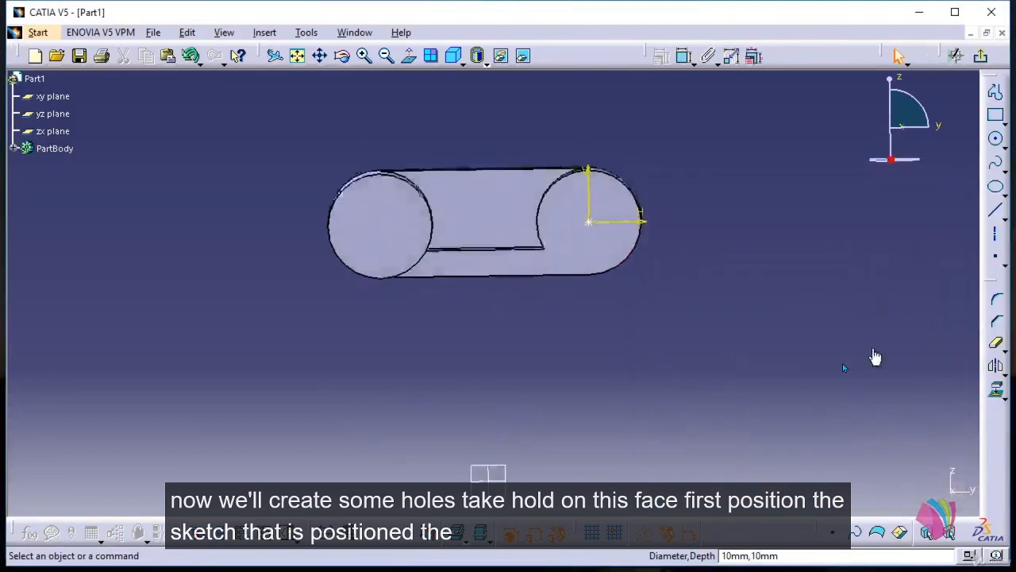
Constrain the hole's centre point to be concentric with the right cylinder's circular edge.
mouse_move(699, 285)
middle_mouse_down("ctrl")
mouse_move(685, 274)
mouse_move(691, 159)
middle_mouse_up("ctrl")
middle_click_drag(771, 201, 674, 266)
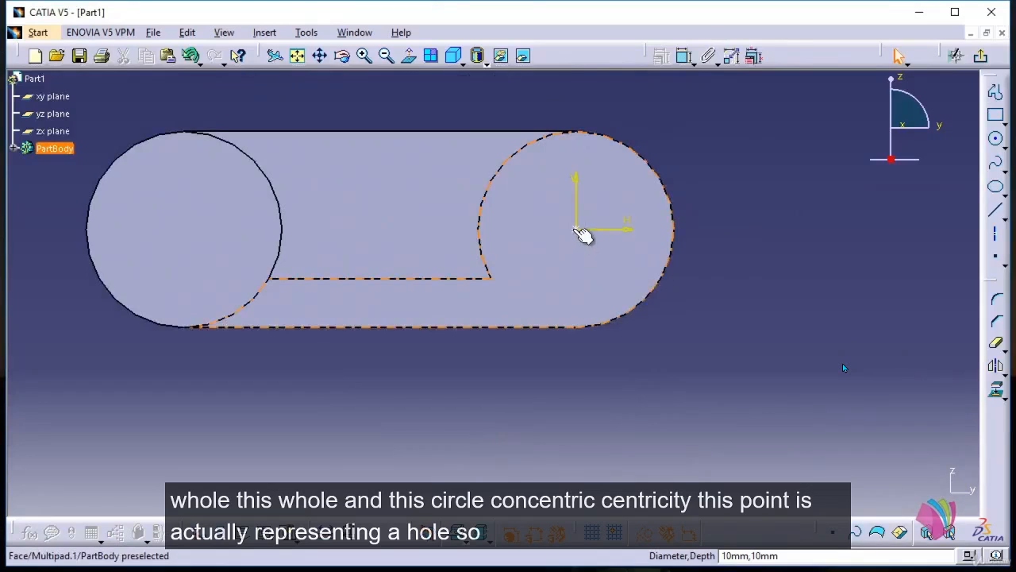
left_click(576, 229)
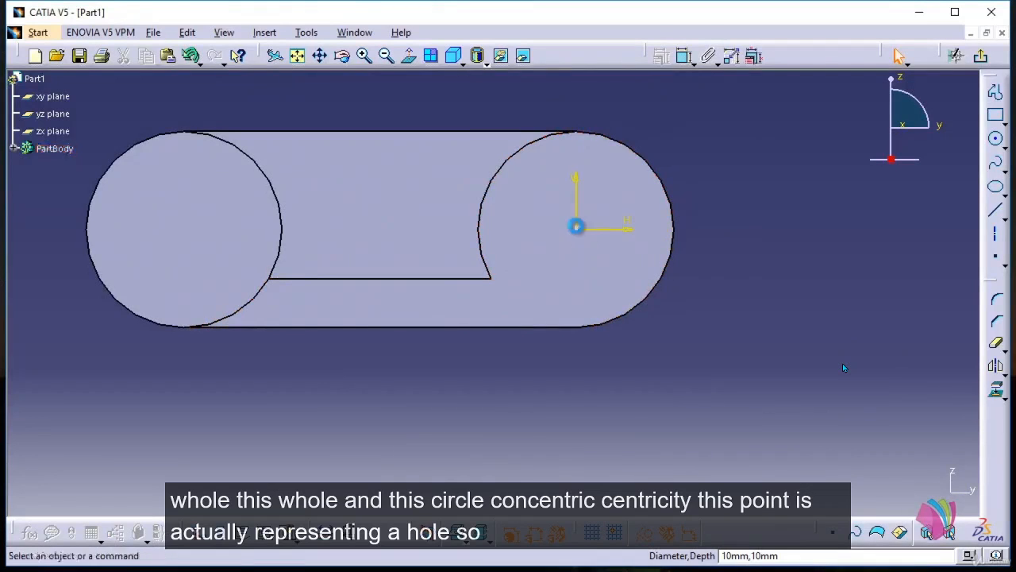
left_click(674, 246, "ctrl")
left_click(664, 62)
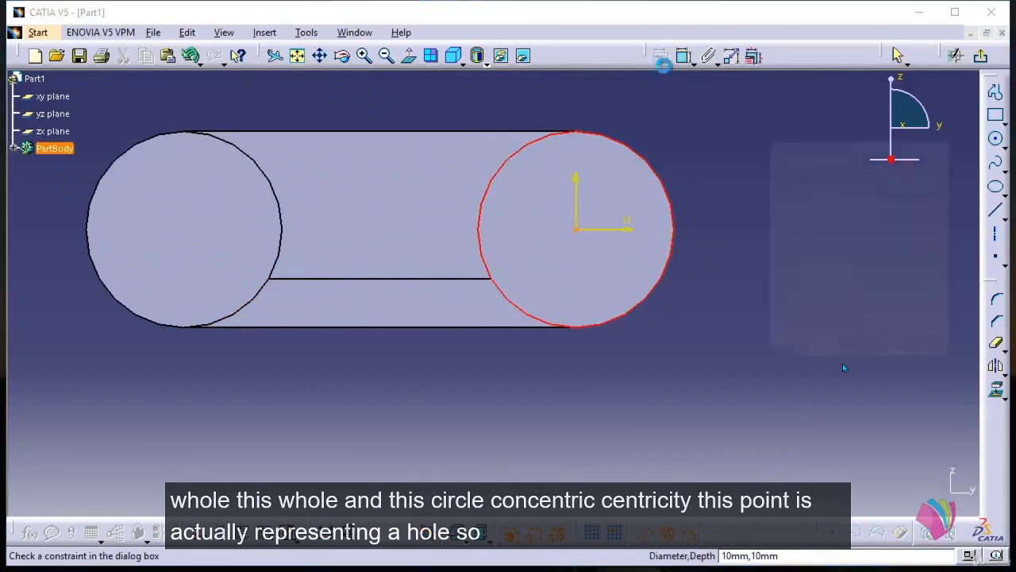
left_click(895, 214)
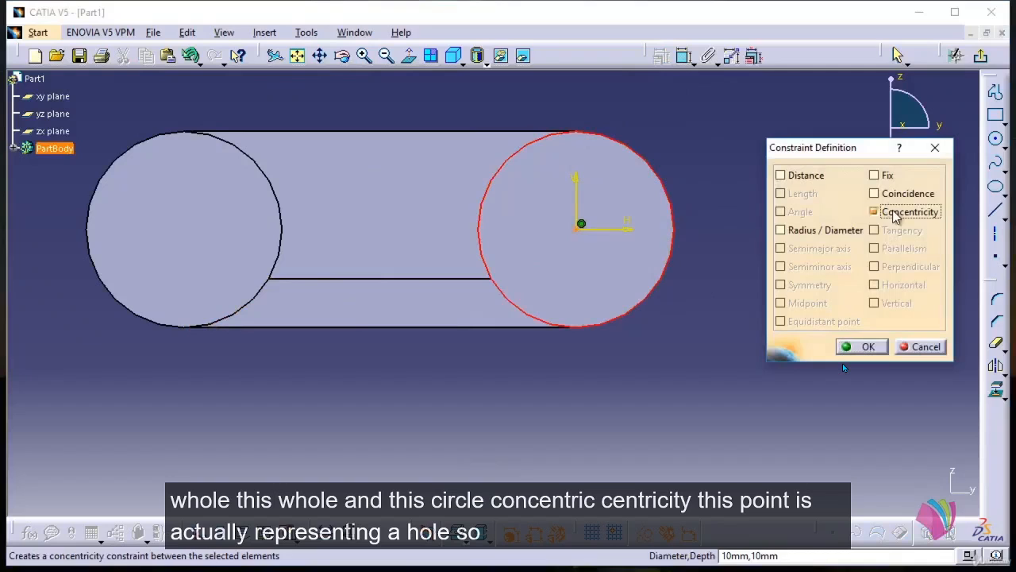
left_click(868, 346)
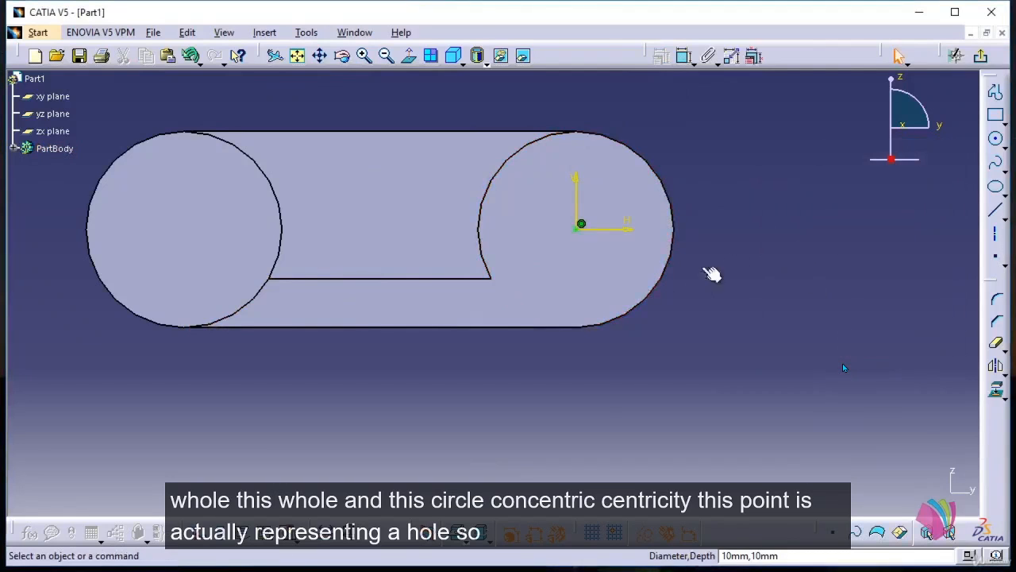
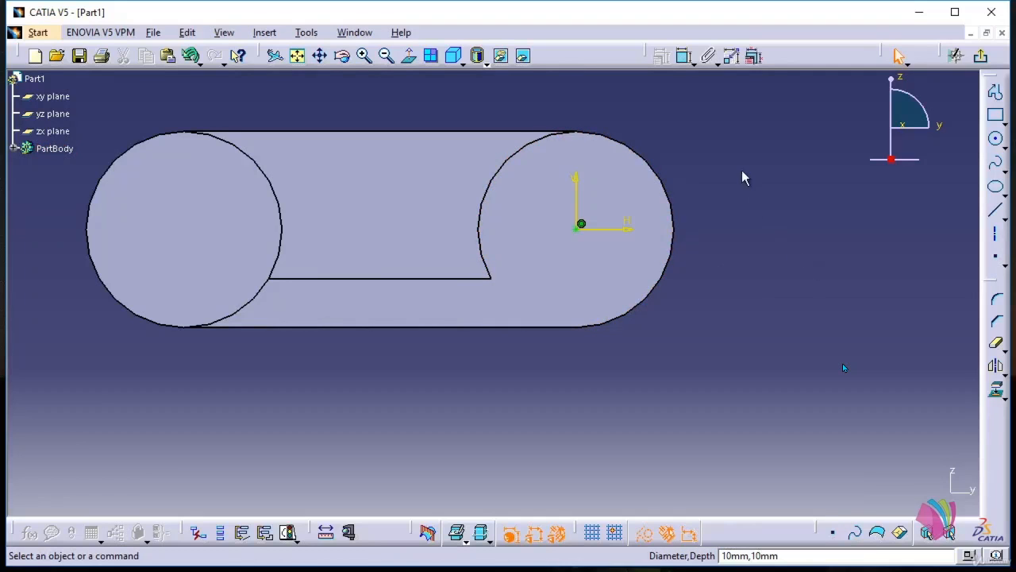
Exit the positioning sketch and define the right cylinder's hole with a 20 mm diameter and Up To Last extent.
left_click(981, 56)
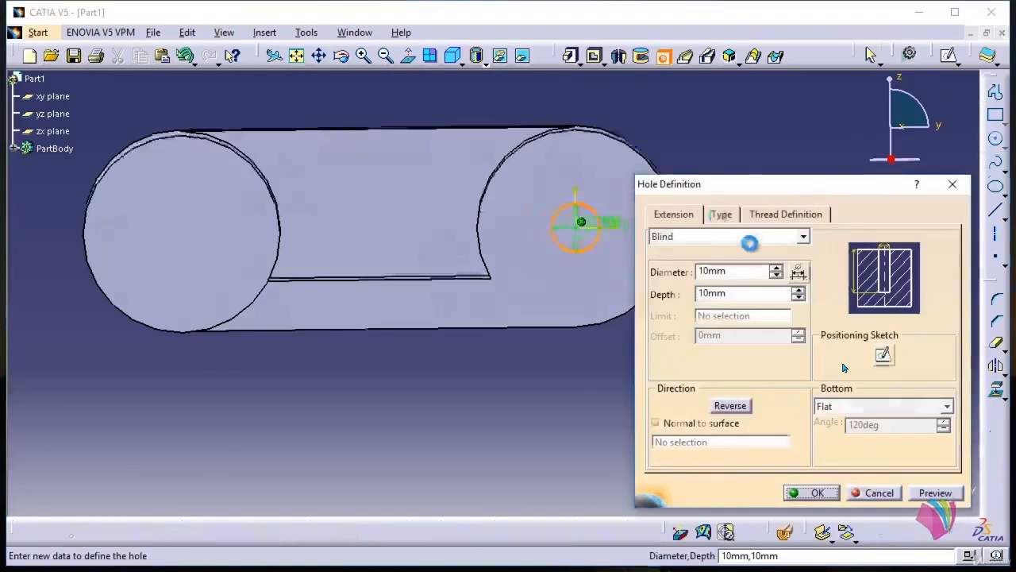
double_click(744, 271)
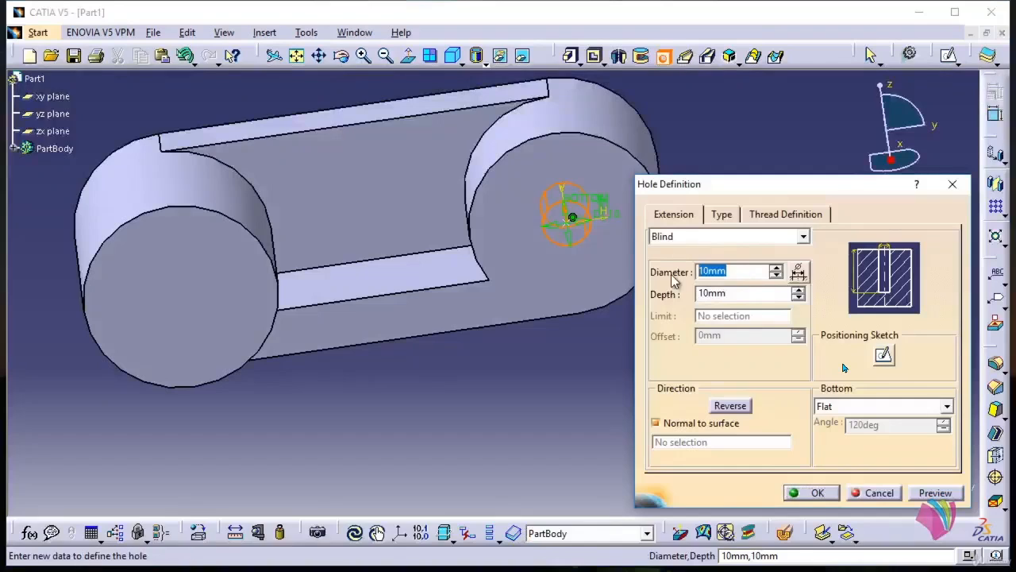
type("20")
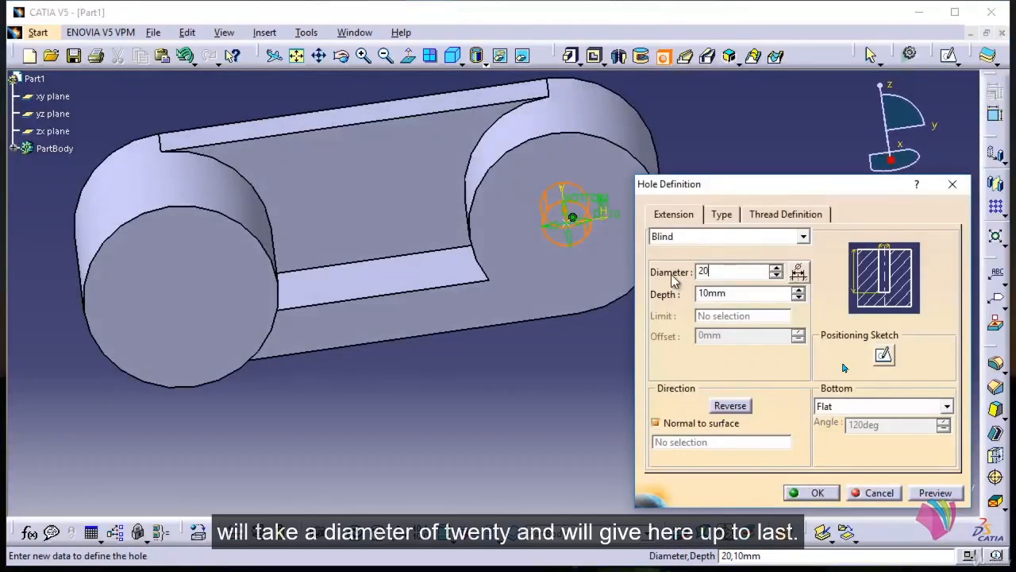
left_click(804, 236)
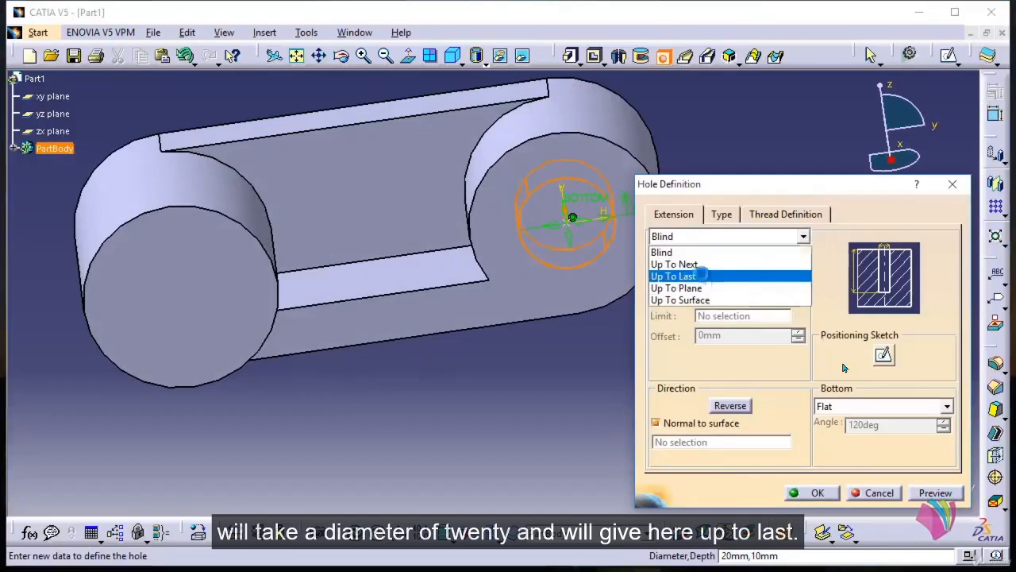
left_click(702, 276)
middle_click_drag(596, 289, 427, 391)
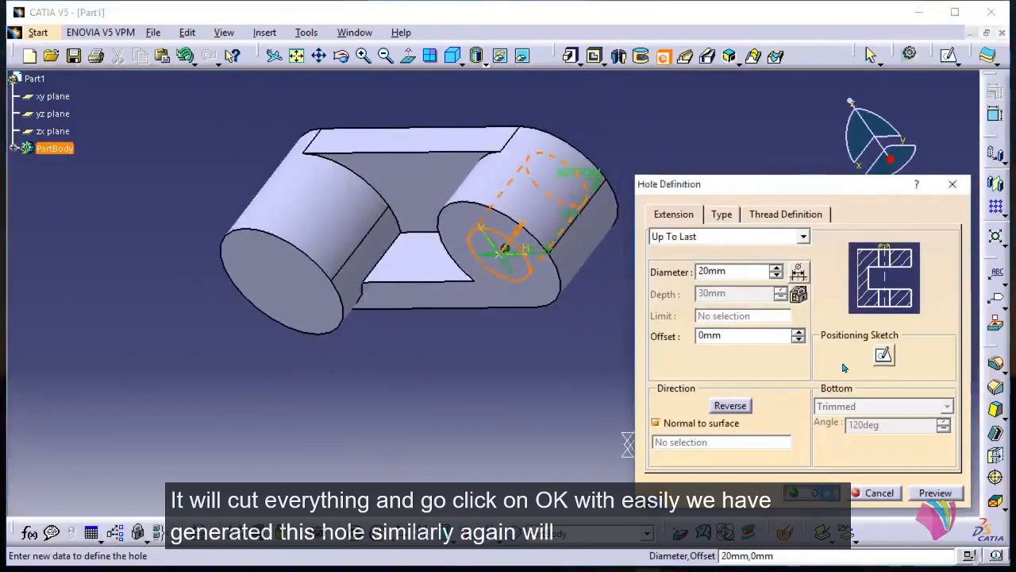
Finish the 20 mm Up To Last hole in the first boss and start another hole on the solid boss's round end face.
left_click(824, 494)
middle_click_drag(503, 381, 641, 288)
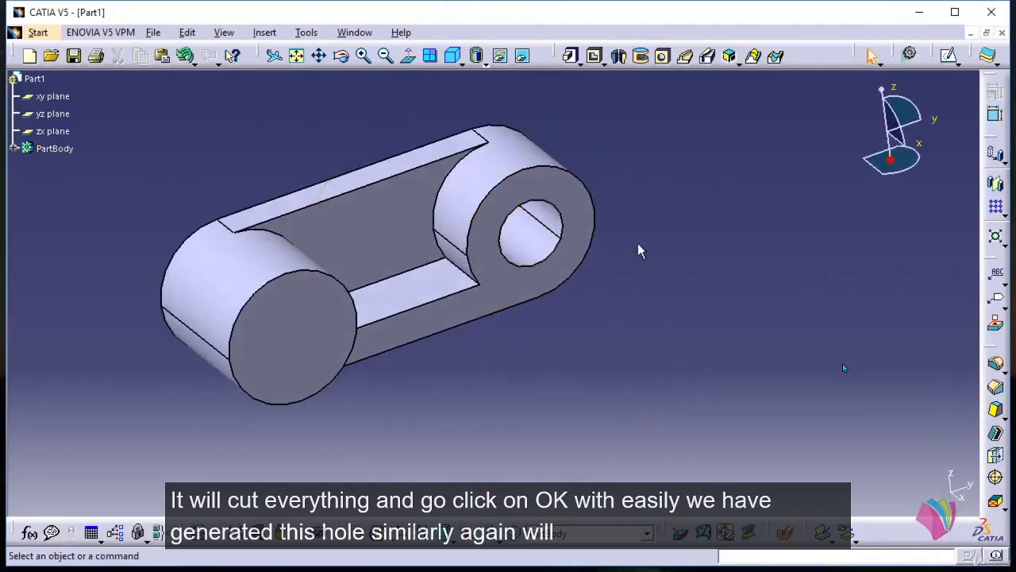
left_click(664, 57)
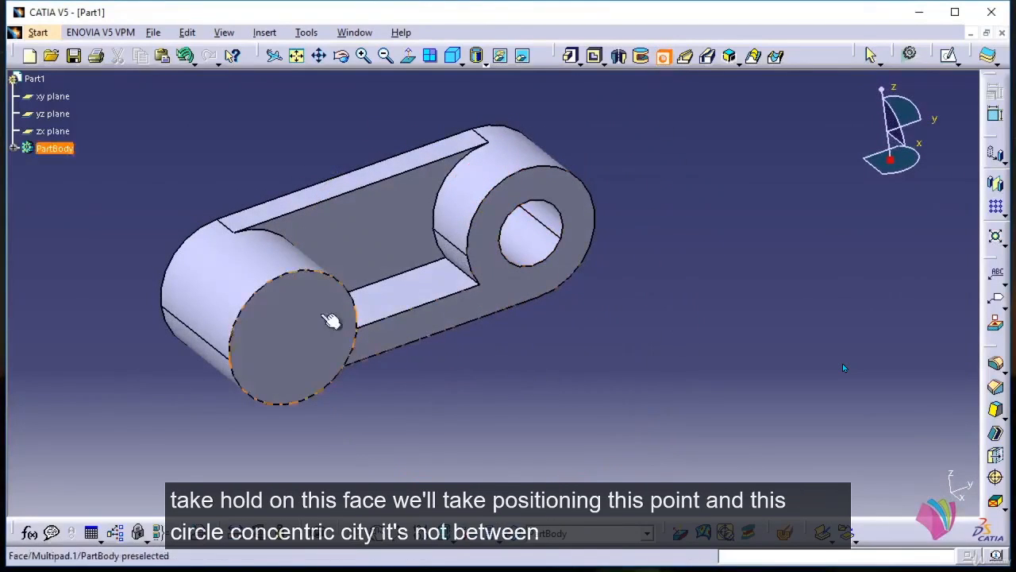
left_click(302, 324)
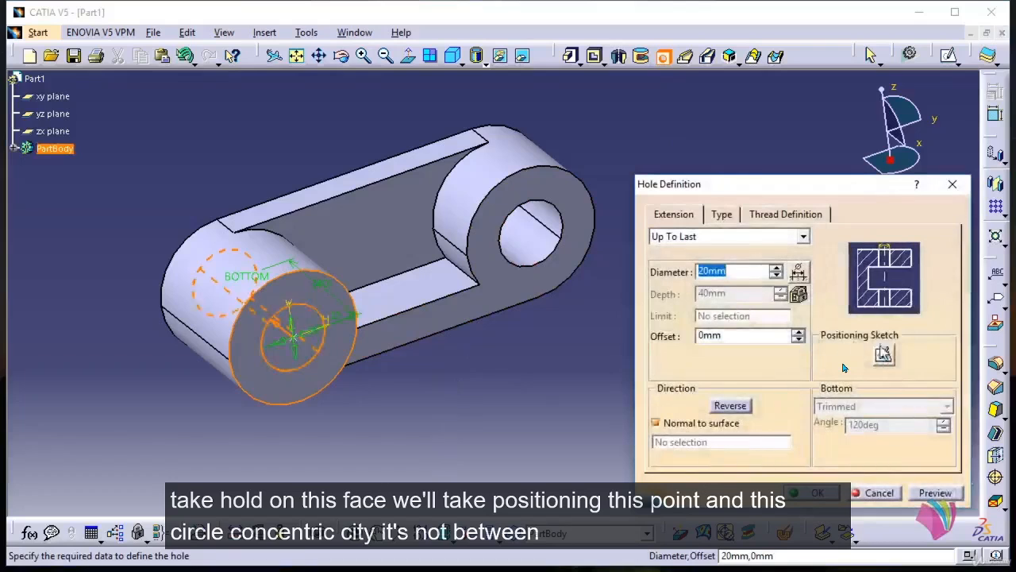
In the hole's positioning sketch, constrain the centre point concentric with the boss's circular edge, then leave the sketch.
left_click(883, 354)
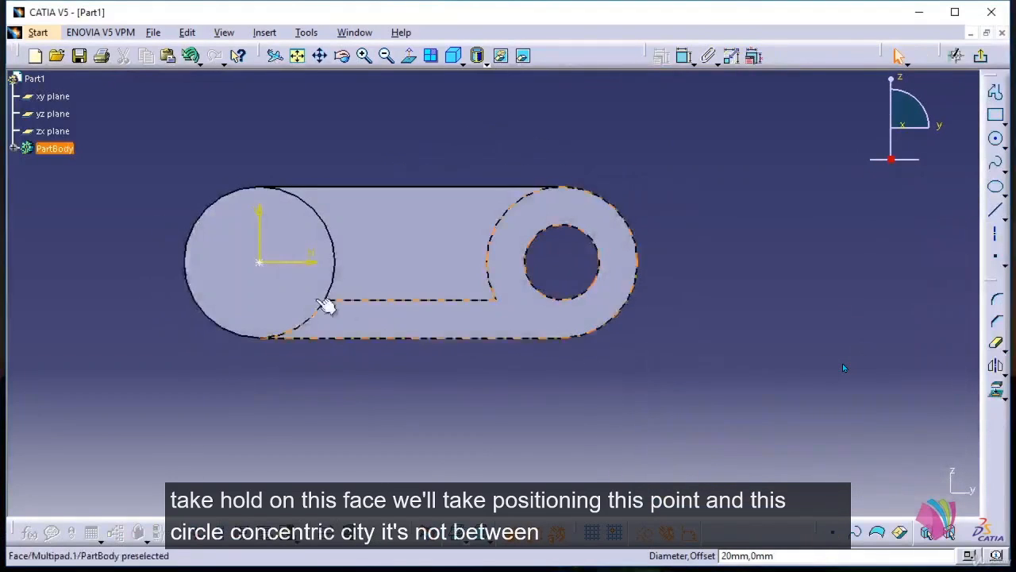
left_click(261, 262)
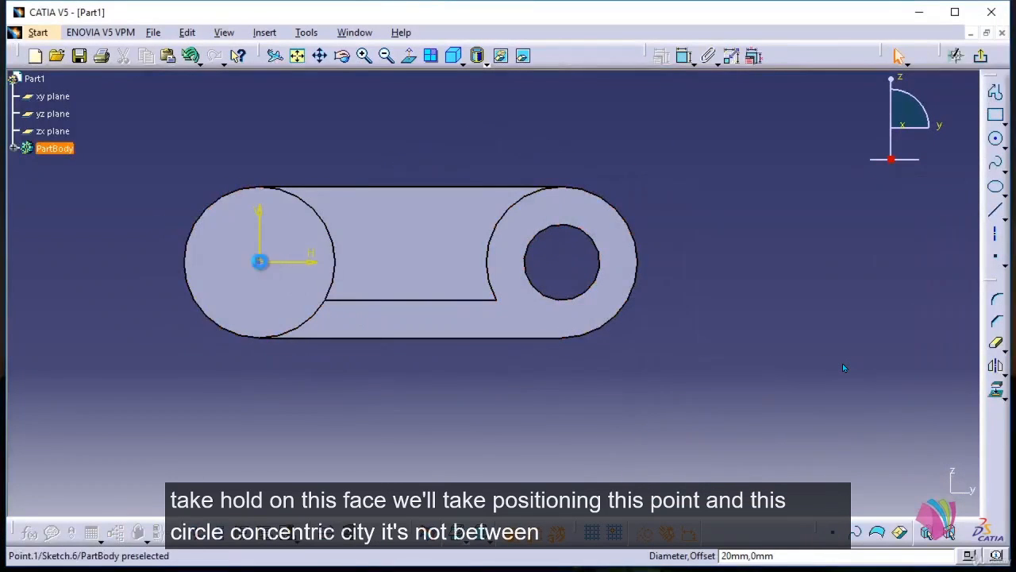
left_click(340, 253, "ctrl")
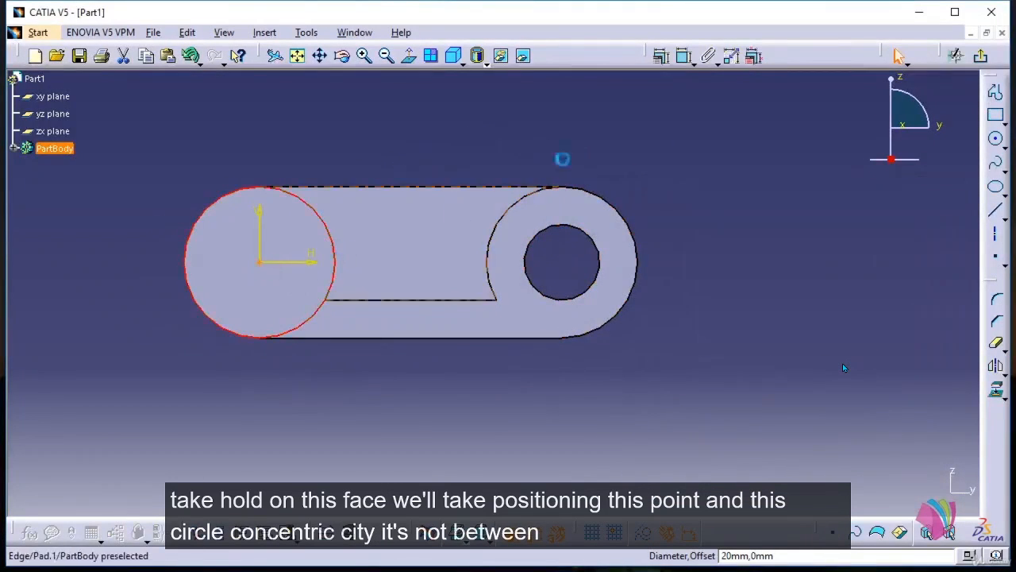
left_click(662, 55)
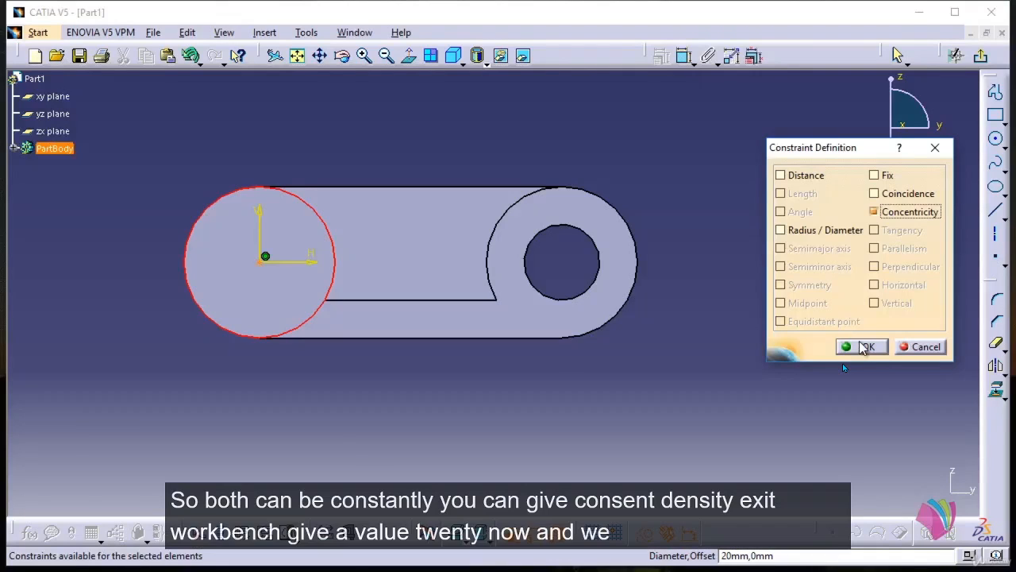
left_click(865, 348)
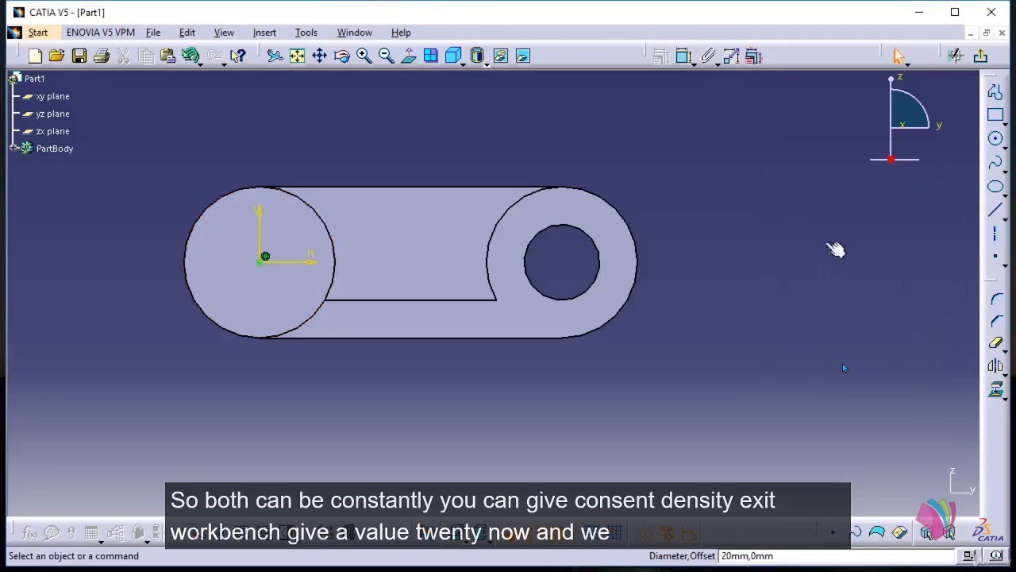
left_click(980, 55)
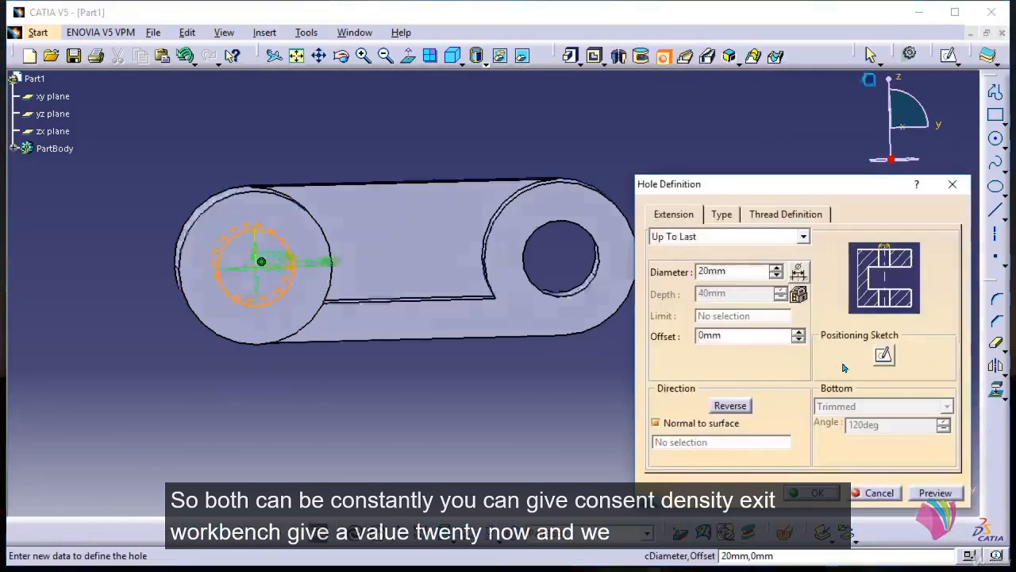
Create the second boss's hole with a 20 mm diameter and the Up To Last extension.
double_click(733, 270)
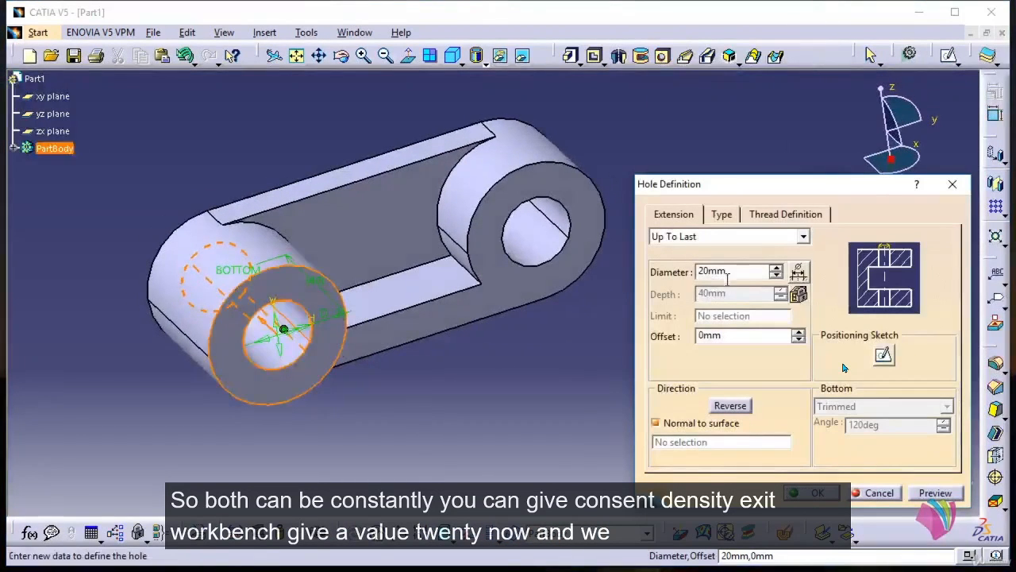
left_click(692, 237)
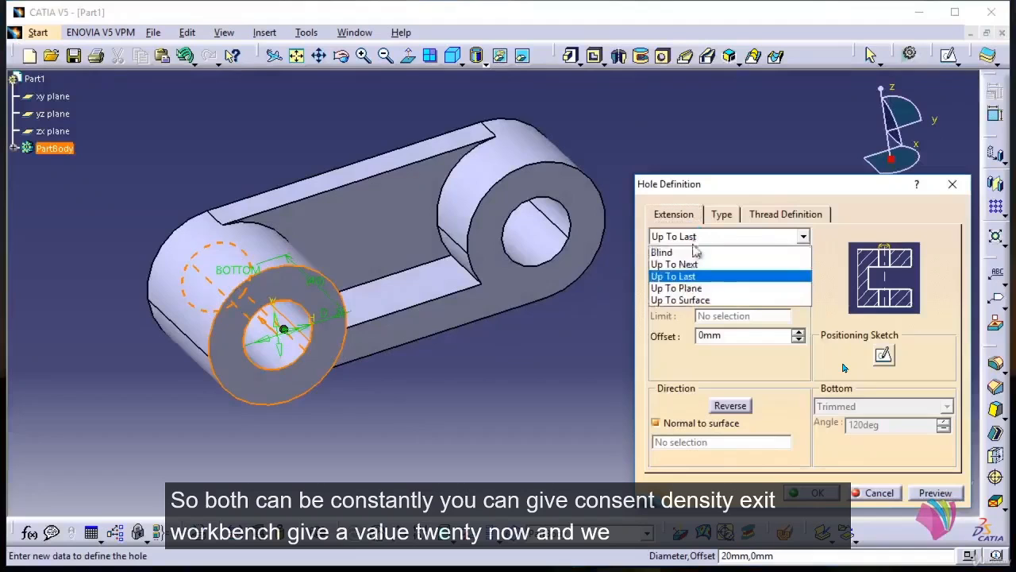
left_click(704, 277)
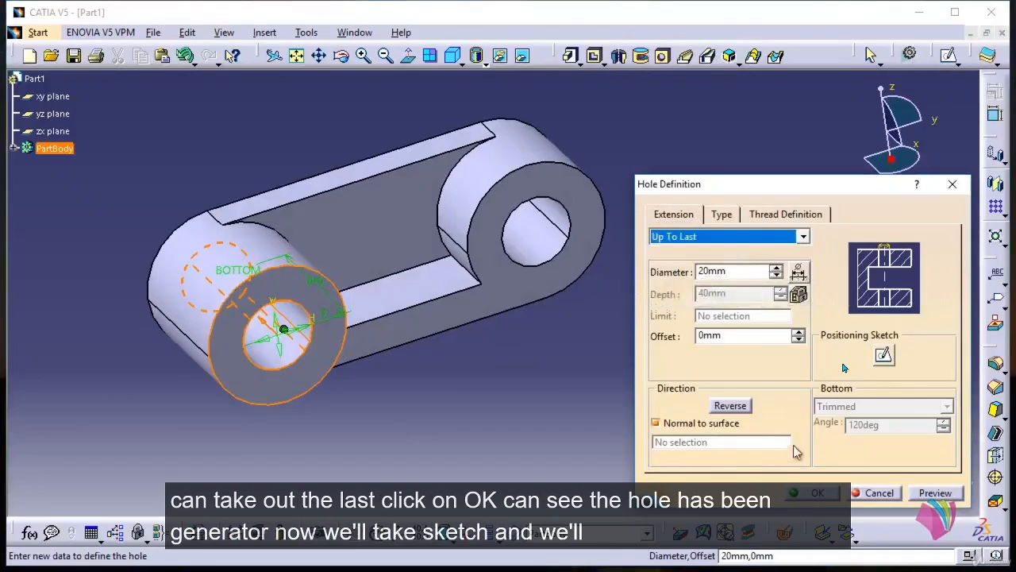
left_click(820, 494)
Start a sketch on the yz plane and draw an upright rectangle from just below the link to below the origin.
middle_click_drag(474, 357, 420, 289)
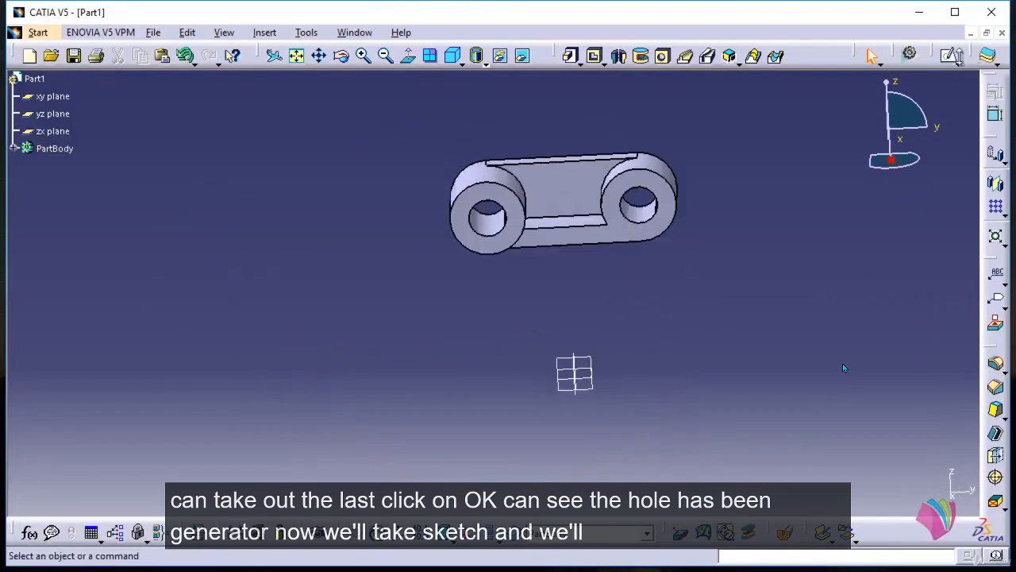
left_click(948, 55)
mouse_move(792, 250)
middle_mouse_down()
mouse_move(696, 290)
mouse_move(687, 281)
middle_mouse_up()
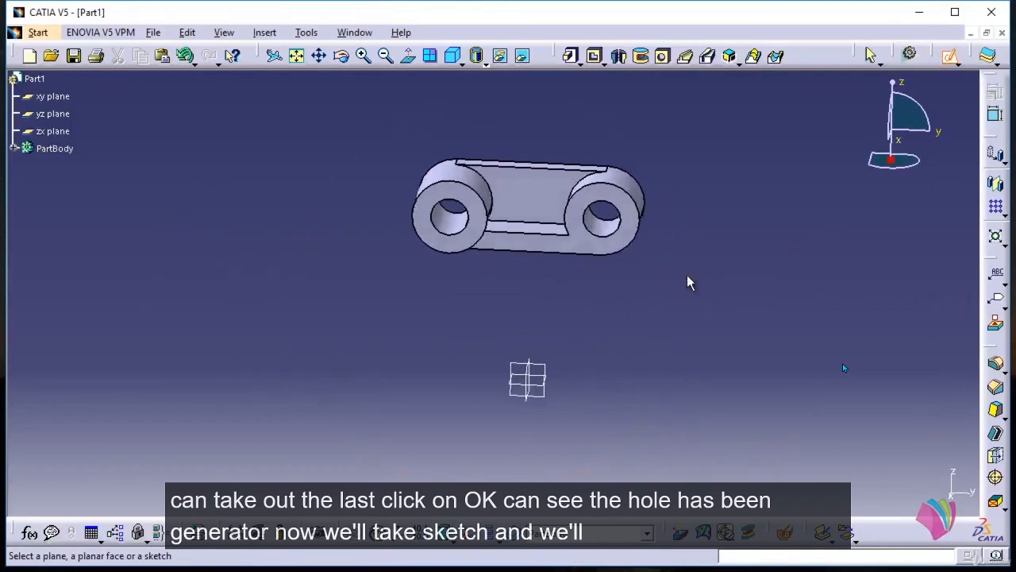
mouse_move(608, 311)
middle_mouse_down()
mouse_move(532, 340)
mouse_move(551, 362)
middle_mouse_up()
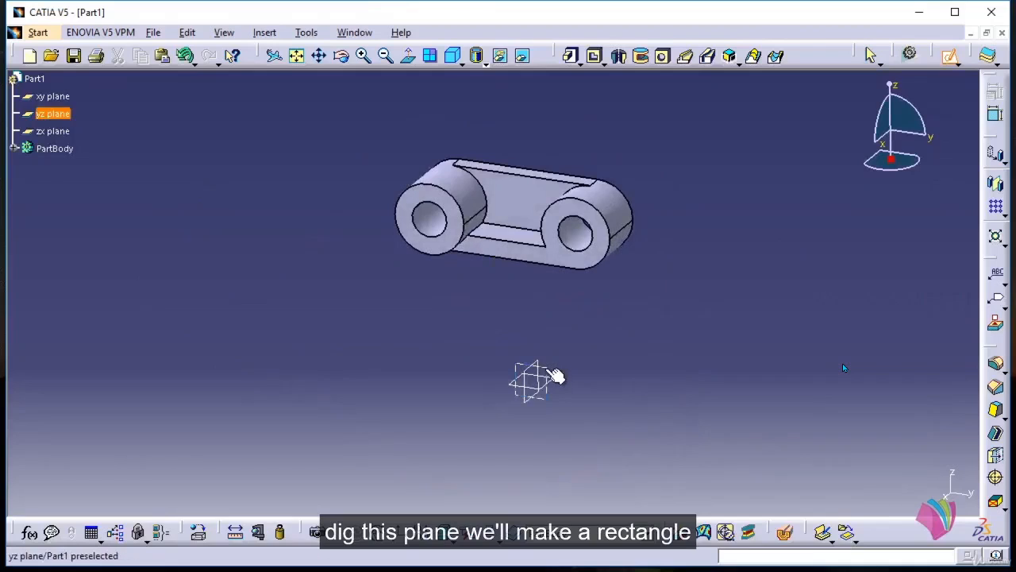
left_click(546, 369)
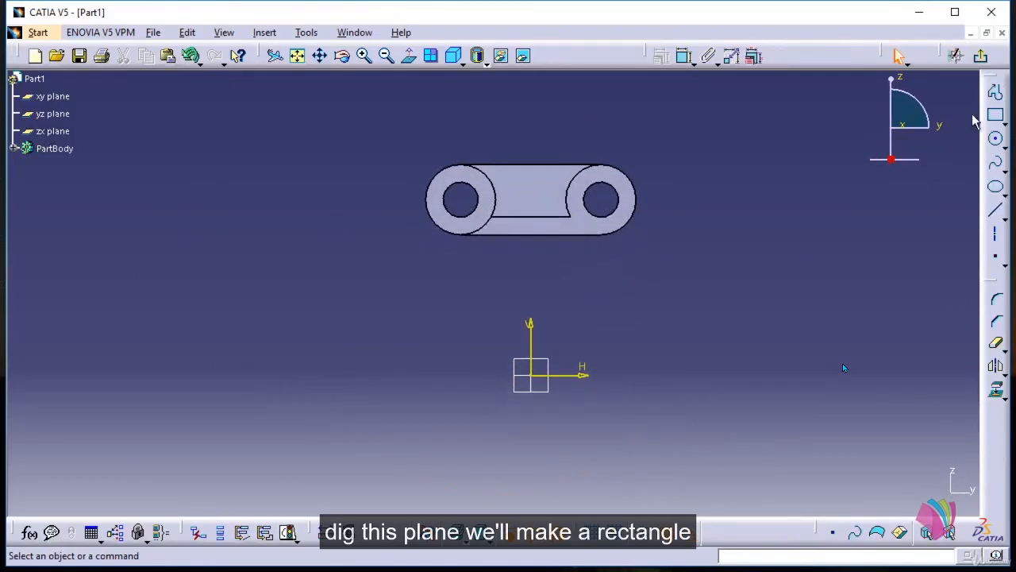
left_click(995, 115)
left_click(497, 247)
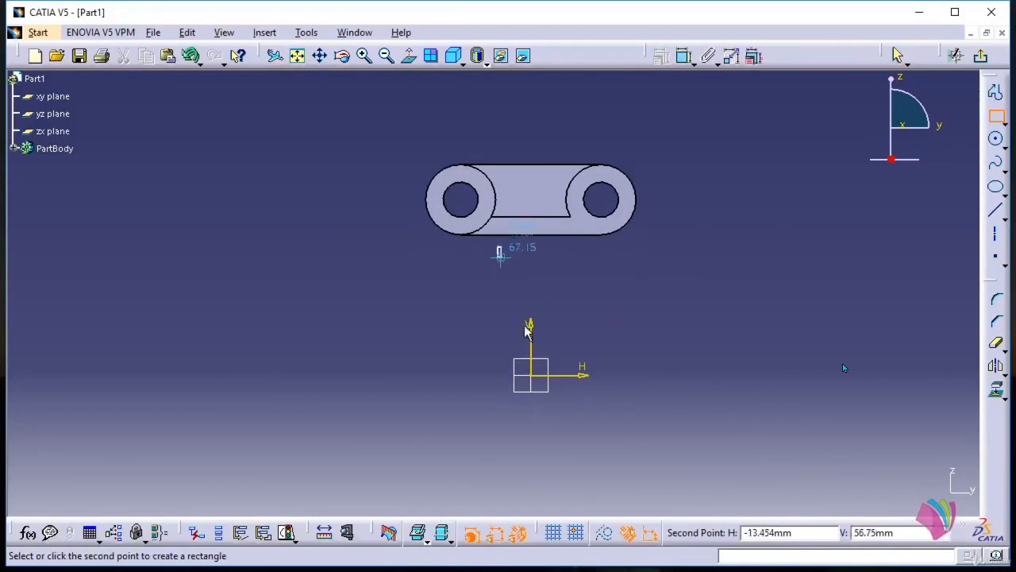
left_click(592, 406)
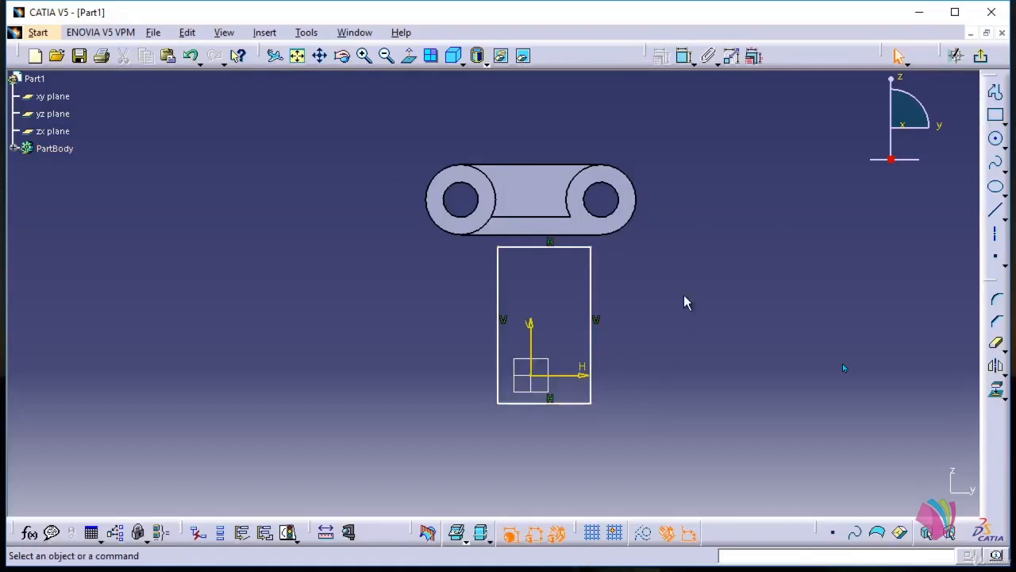
Constrain the rectangle's upper line coincident with the straight lower edge of the link.
left_click(564, 248)
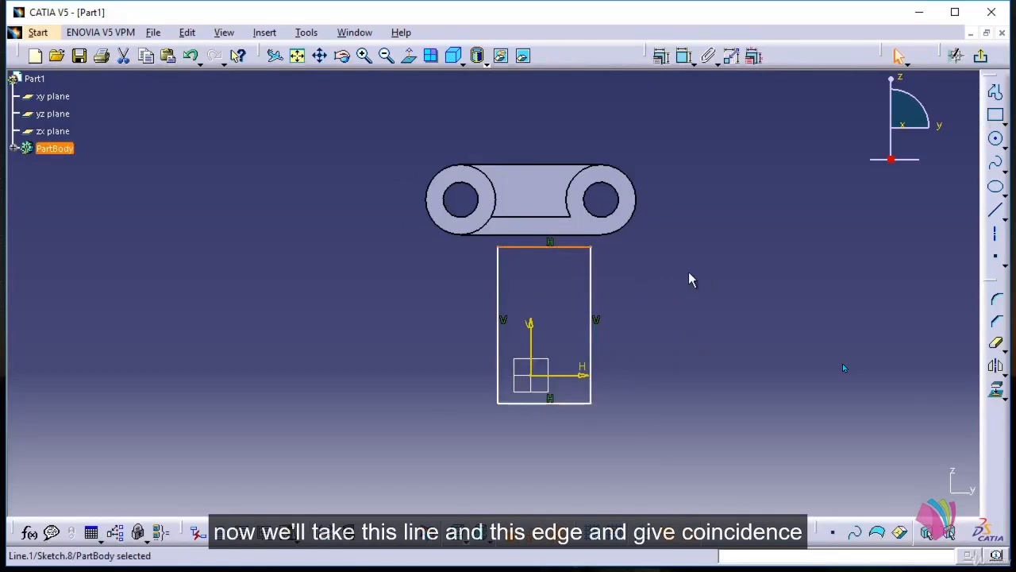
left_click(534, 235, "ctrl")
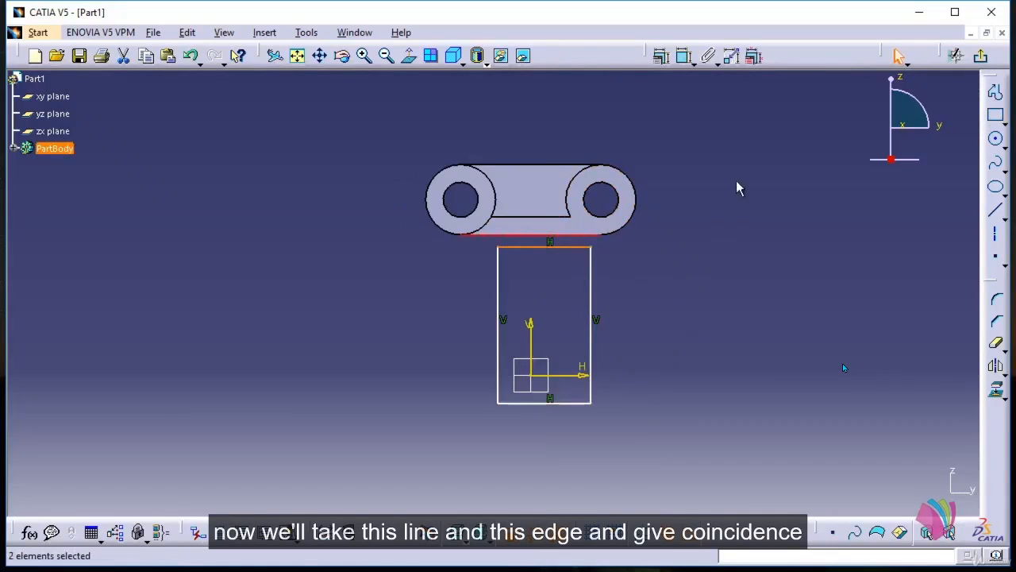
left_click(661, 56)
left_click(891, 195)
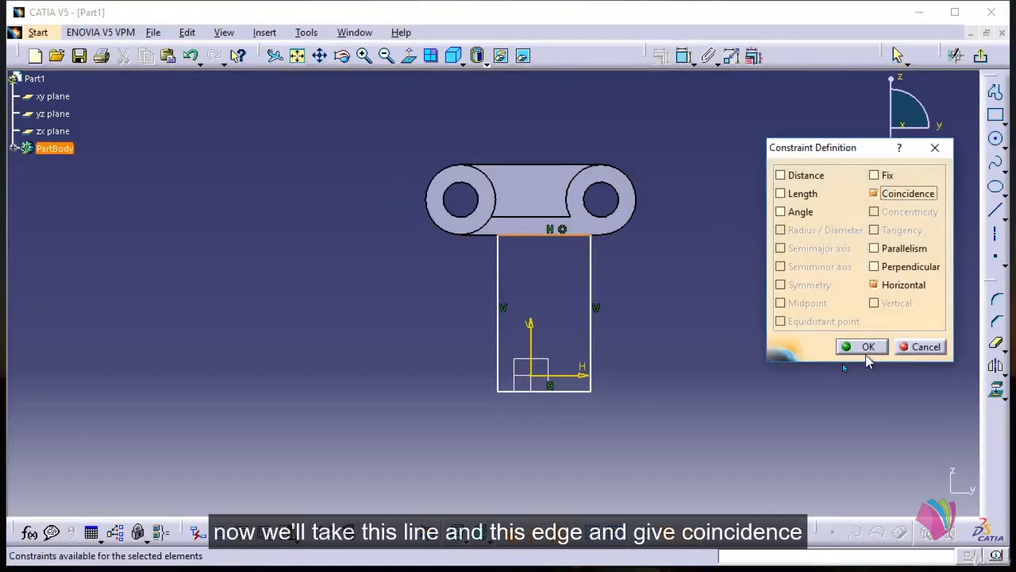
left_click(867, 352)
Constrain the rectangle's two vertical sides symmetric about the vertical sketch axis.
mouse_move(642, 283)
middle_mouse_down()
mouse_move(649, 227)
mouse_move(758, 262)
mouse_move(728, 277)
middle_mouse_up()
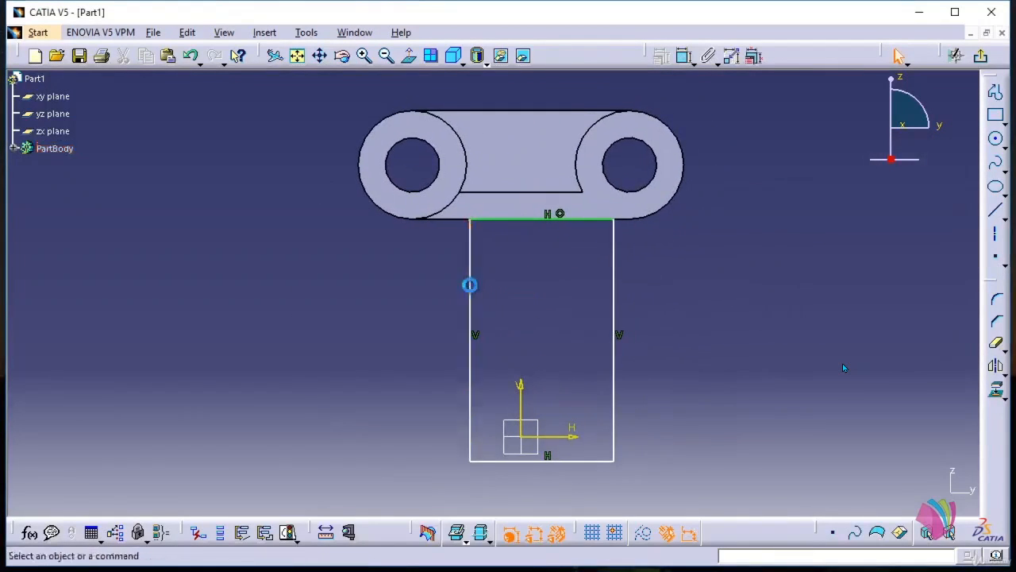
left_click(471, 283)
left_click(613, 295, "ctrl")
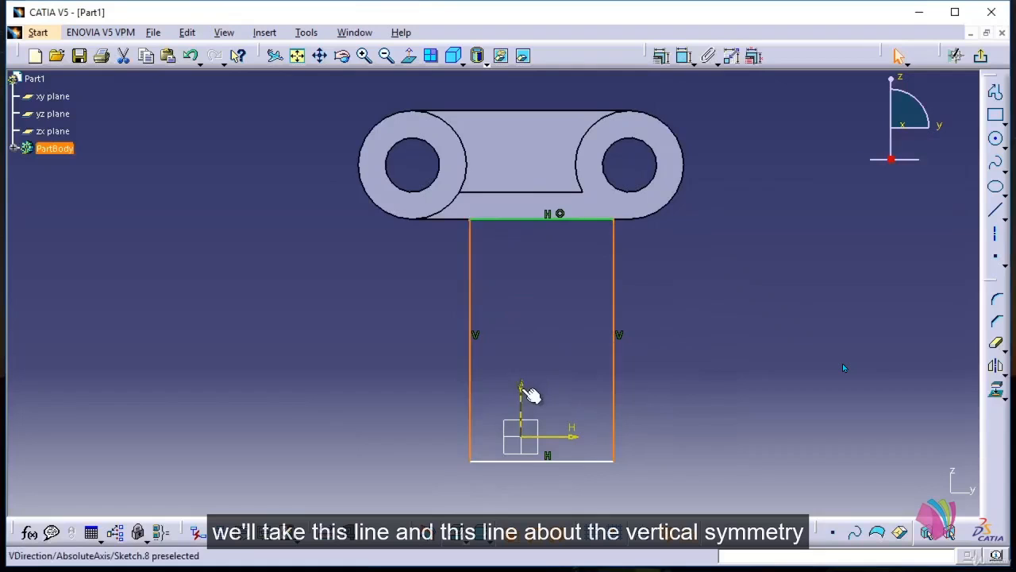
left_click(522, 396, "ctrl")
left_click(662, 55)
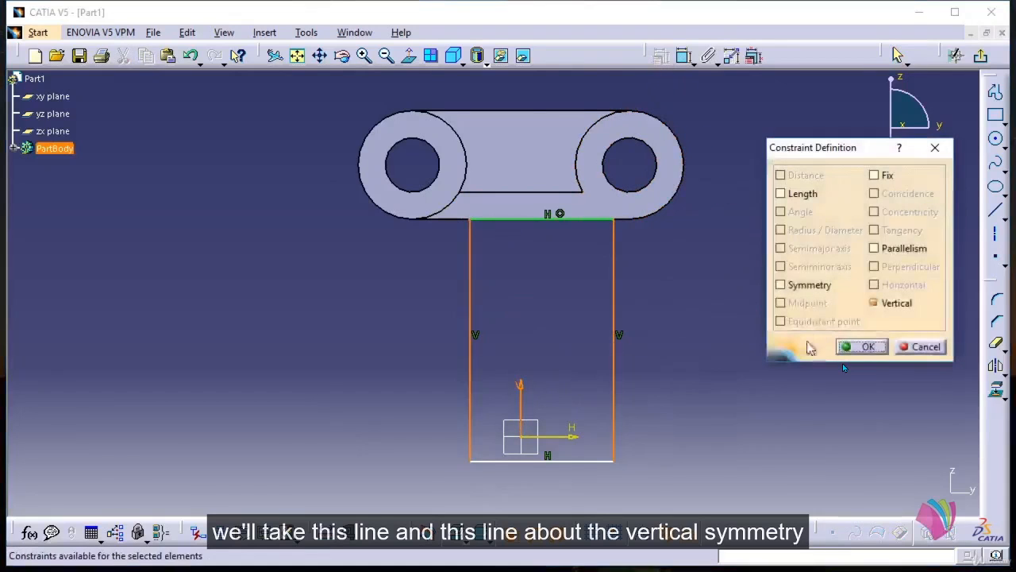
left_click(785, 287)
left_click(859, 345)
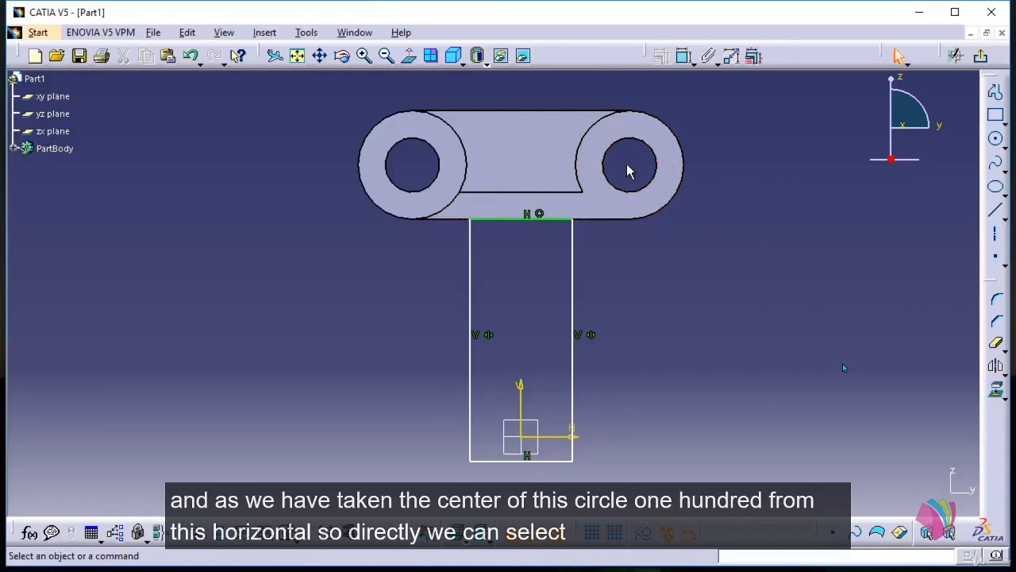
Constrain the rectangle's lower line coincident with the horizontal sketch axis.
left_click(566, 463)
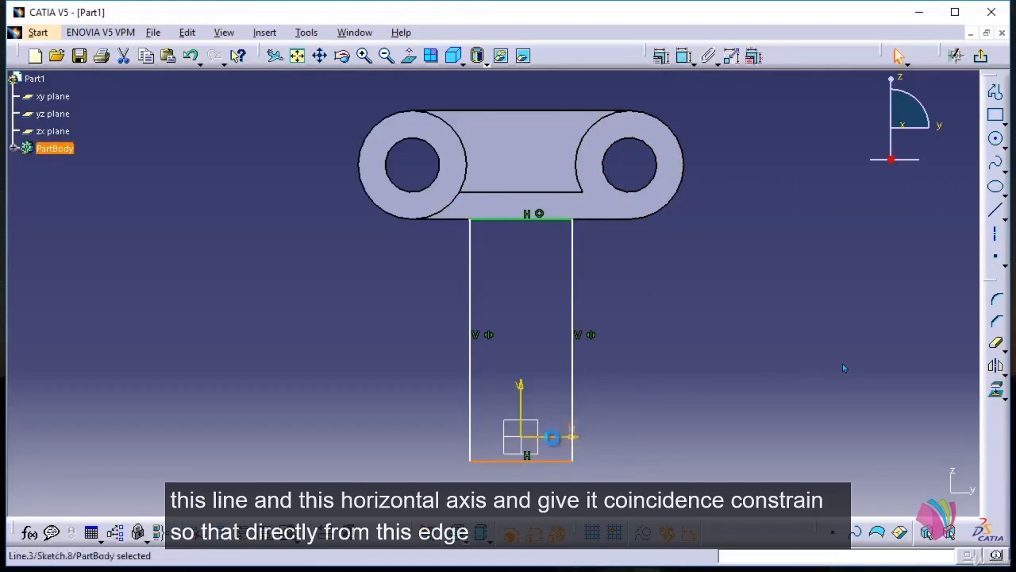
left_click(553, 435, "ctrl")
left_click(661, 55)
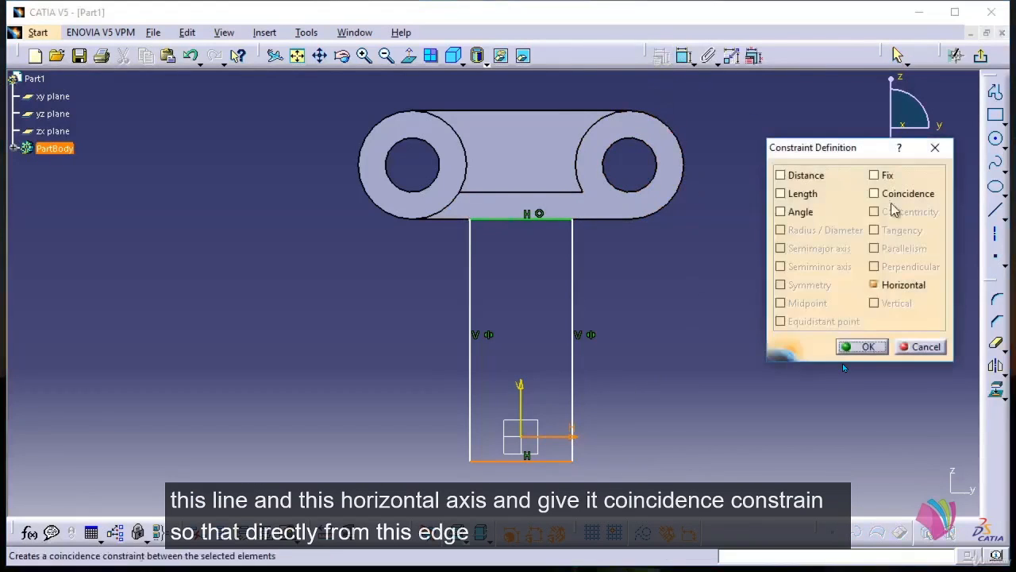
left_click(888, 195)
left_click(873, 346)
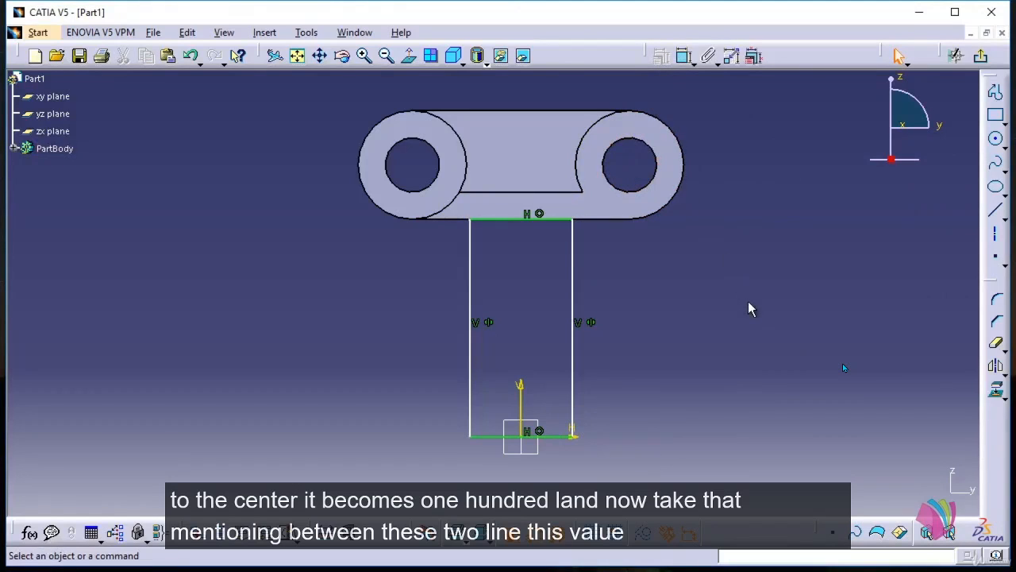
Dimension the distance between the rectangle's two vertical sides and set it to 60 mm.
left_click(683, 55)
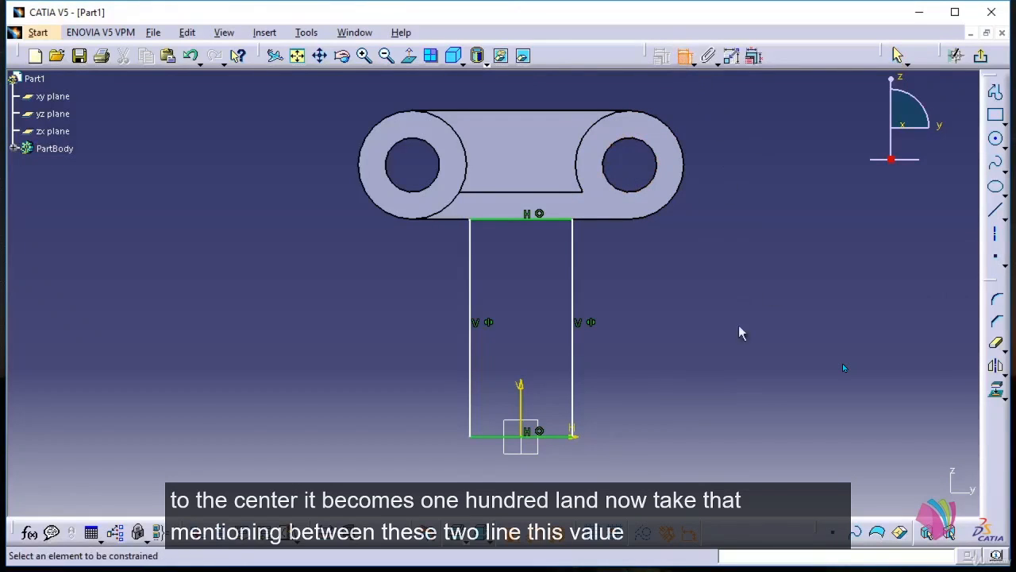
left_click(472, 363)
left_click(573, 372)
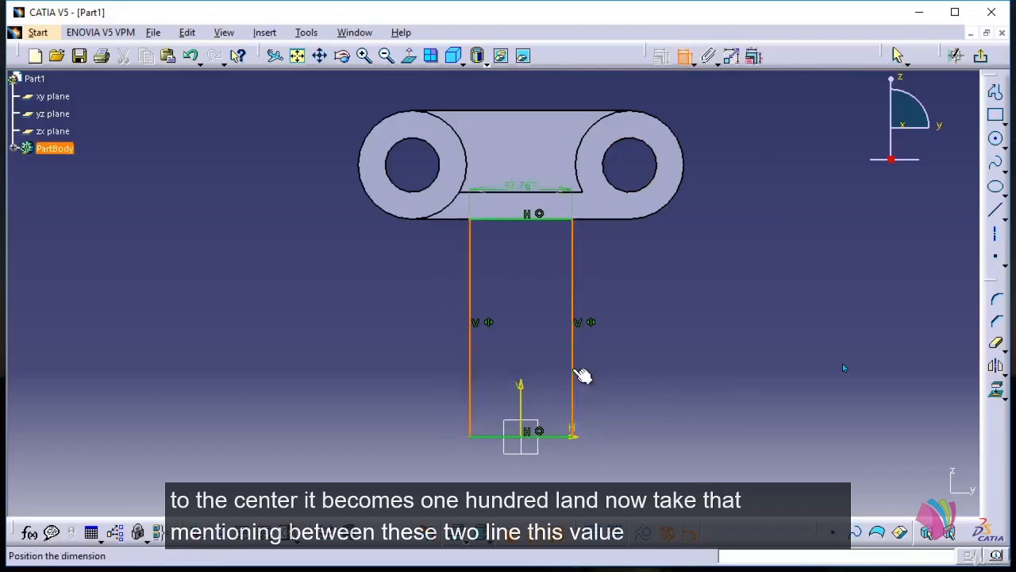
left_click(534, 344)
double_click(535, 344)
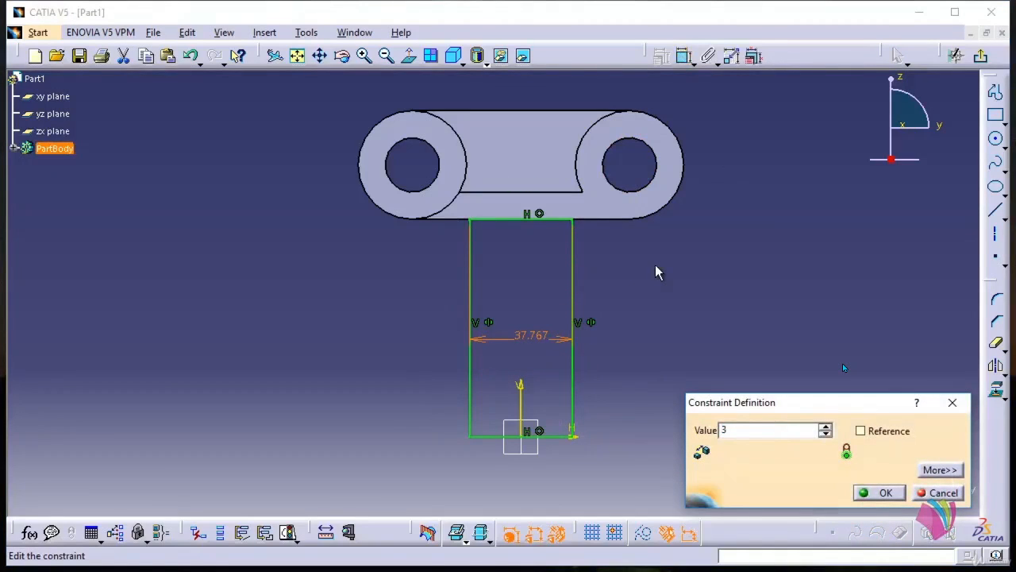
key("Return")
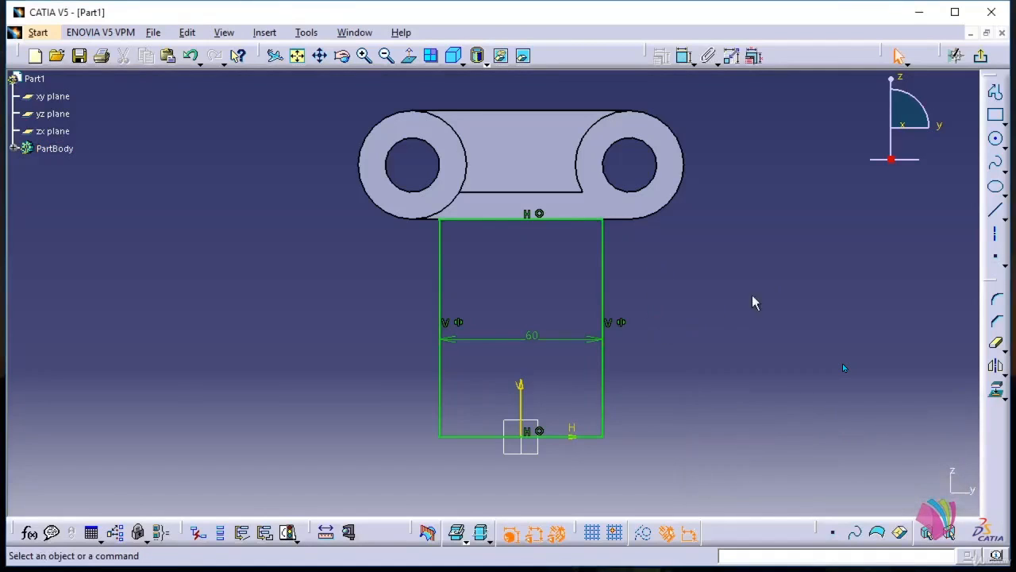
Round the two lower corners of the rectangle with the Corner tool.
double_click(998, 304)
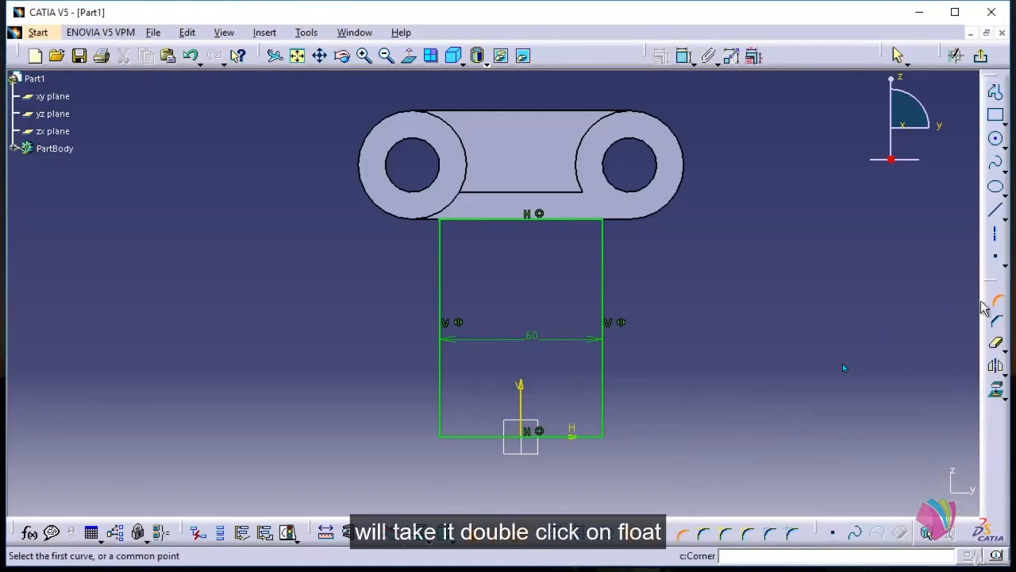
left_click(605, 435)
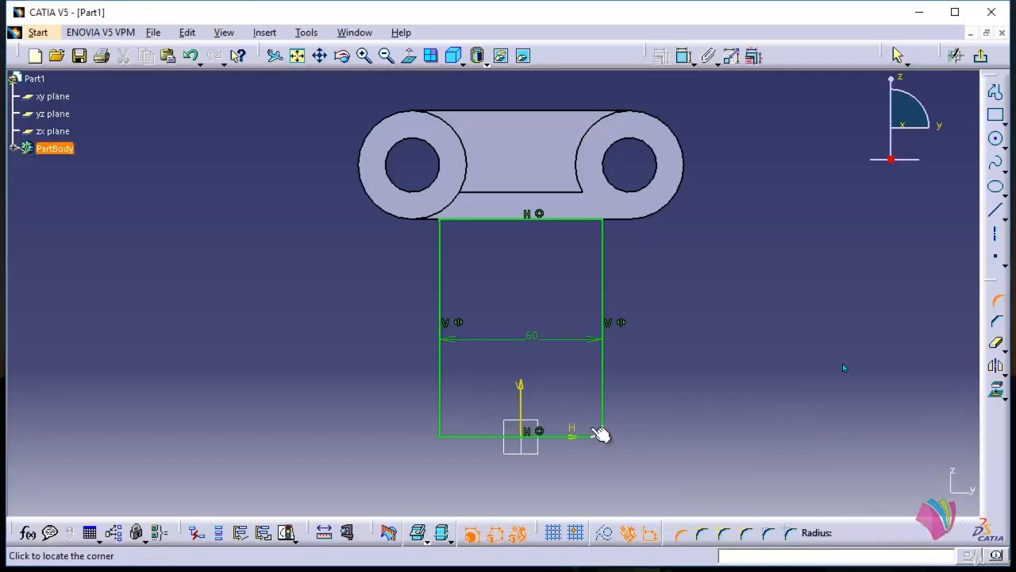
left_click(586, 428)
left_click(442, 436)
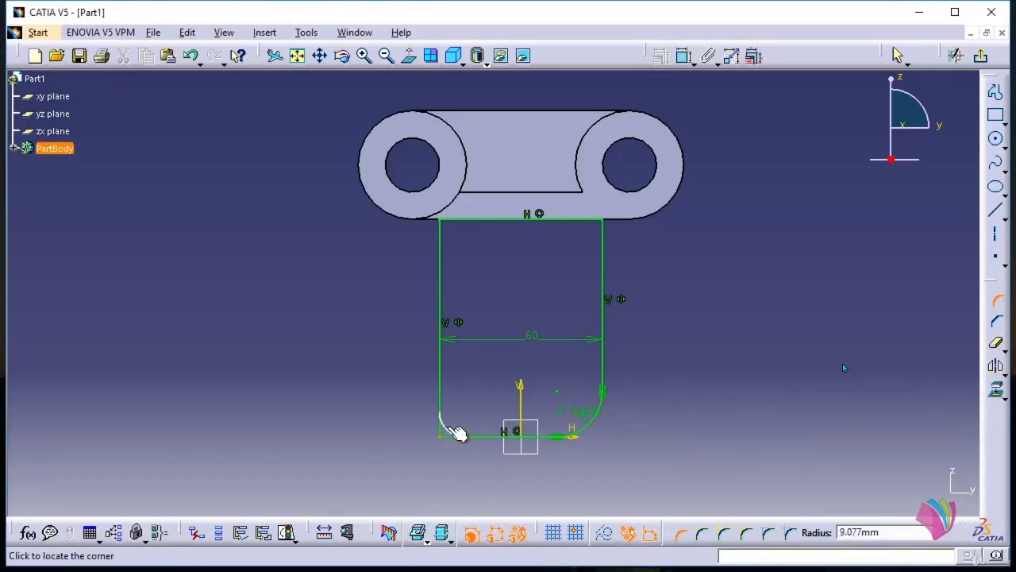
left_click(449, 425)
Set the radius of both lower corner roundings to 10 mm.
double_click(585, 412)
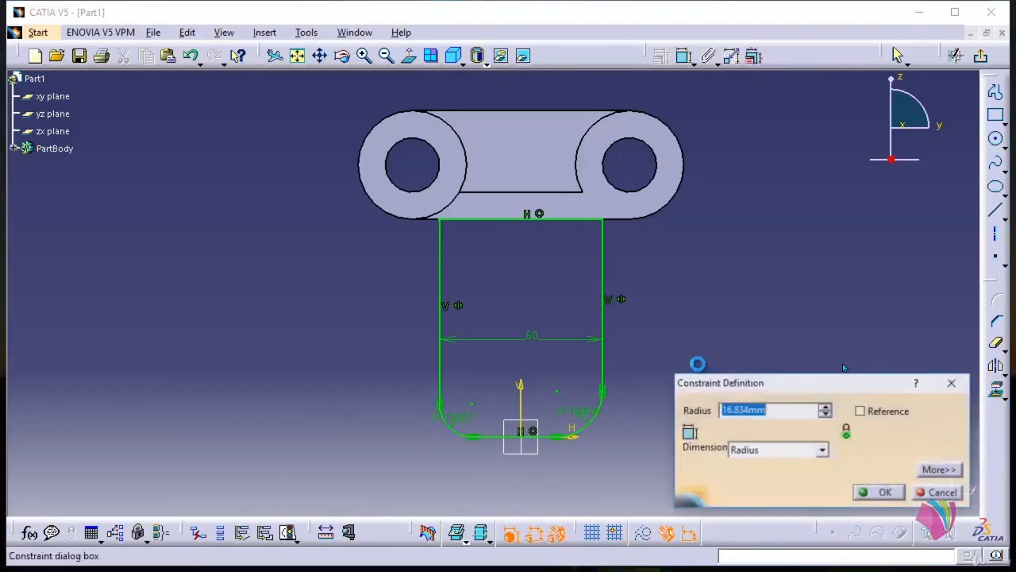
type("1")
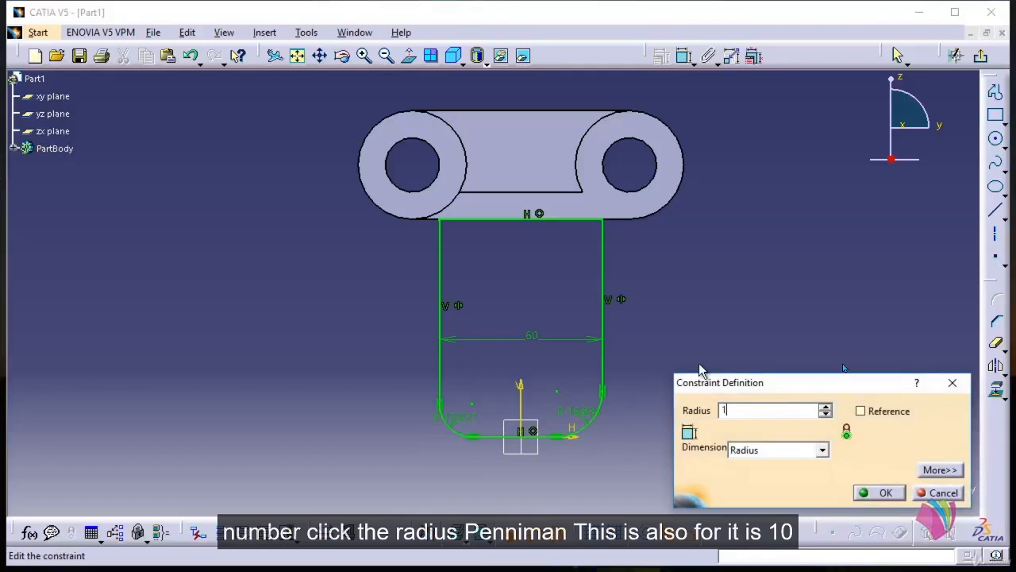
type("0mm")
key("Return")
double_click(460, 429)
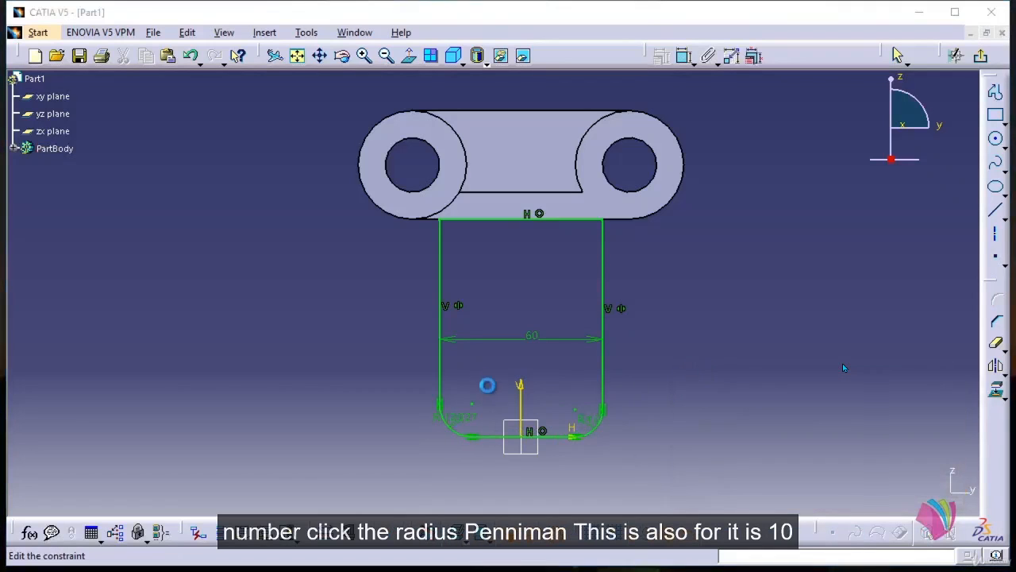
type("10mm")
key("Return")
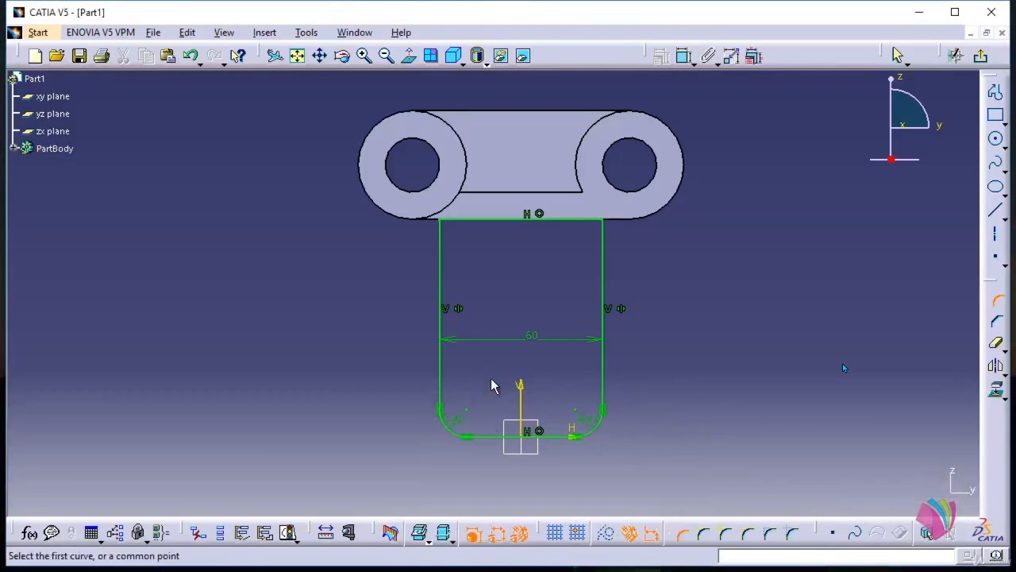
Sketch a horizontal elongated hole inside the lower half of the rectangle and set its radius to 10 mm.
middle_click_drag(552, 376, 557, 310)
middle_click_drag(608, 365, 510, 272)
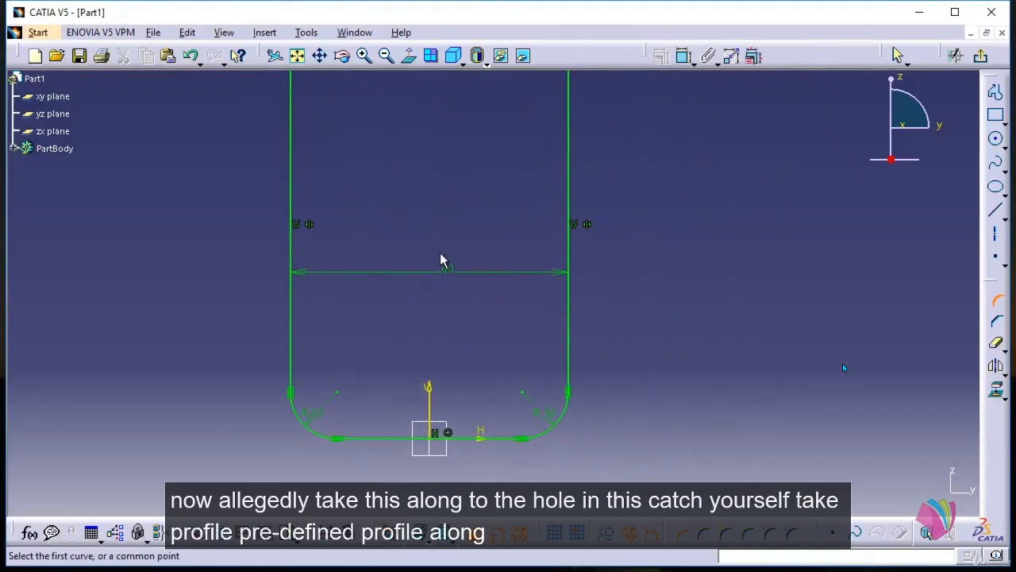
left_click(265, 32)
mouse_move(306, 96)
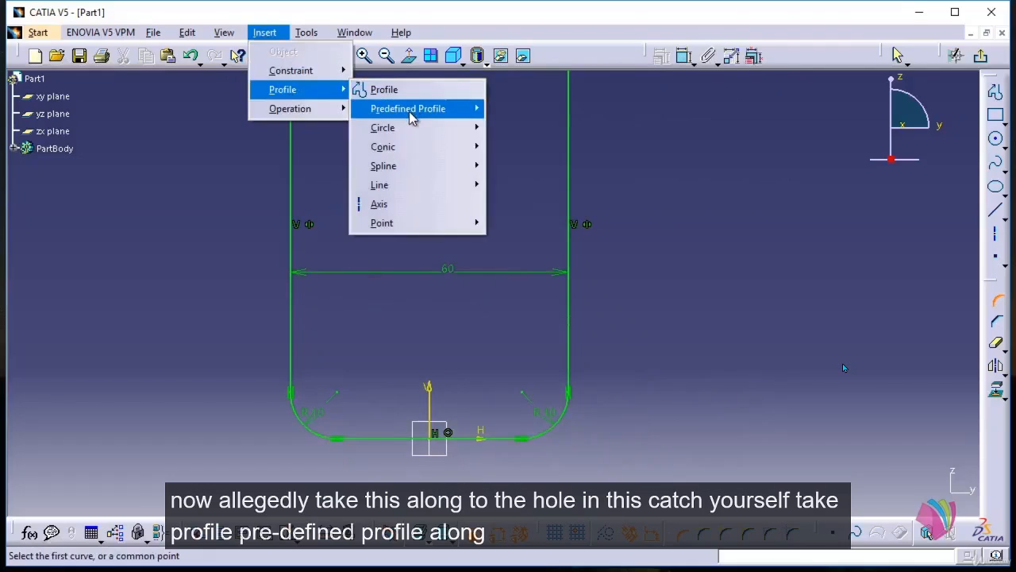
mouse_move(413, 117)
left_click(528, 163)
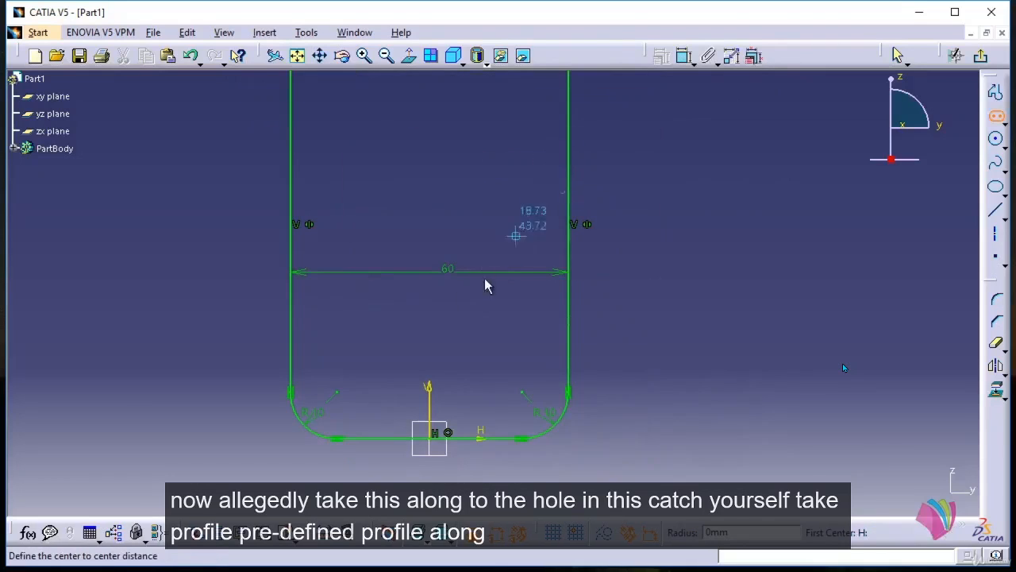
left_click(415, 287)
left_click(536, 288)
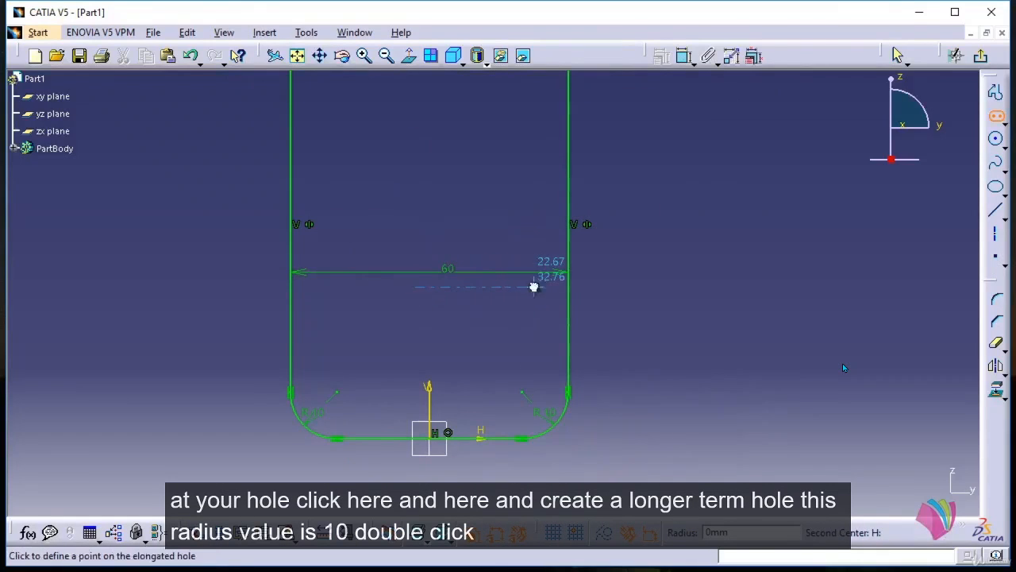
left_click(528, 258)
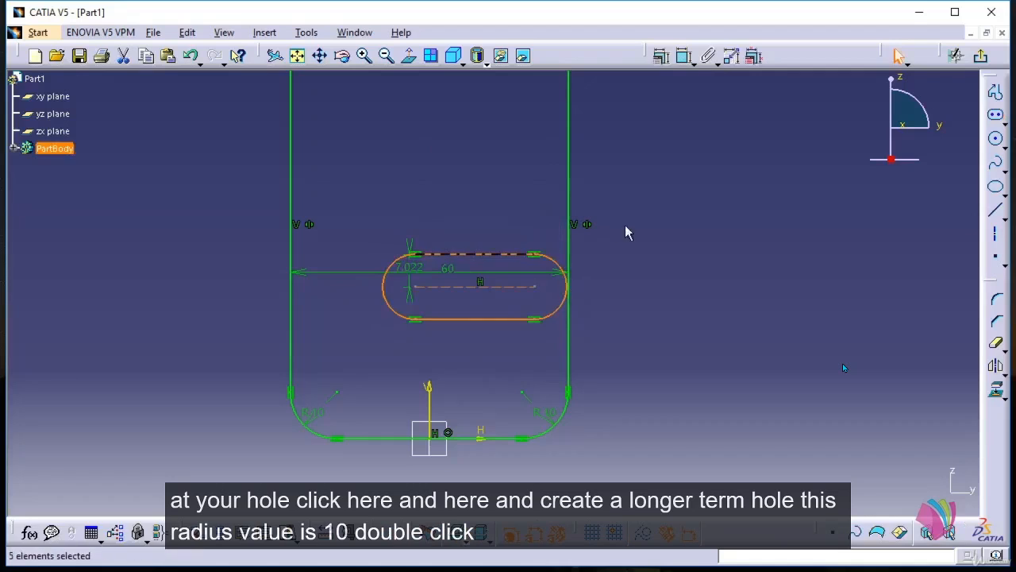
double_click(419, 270)
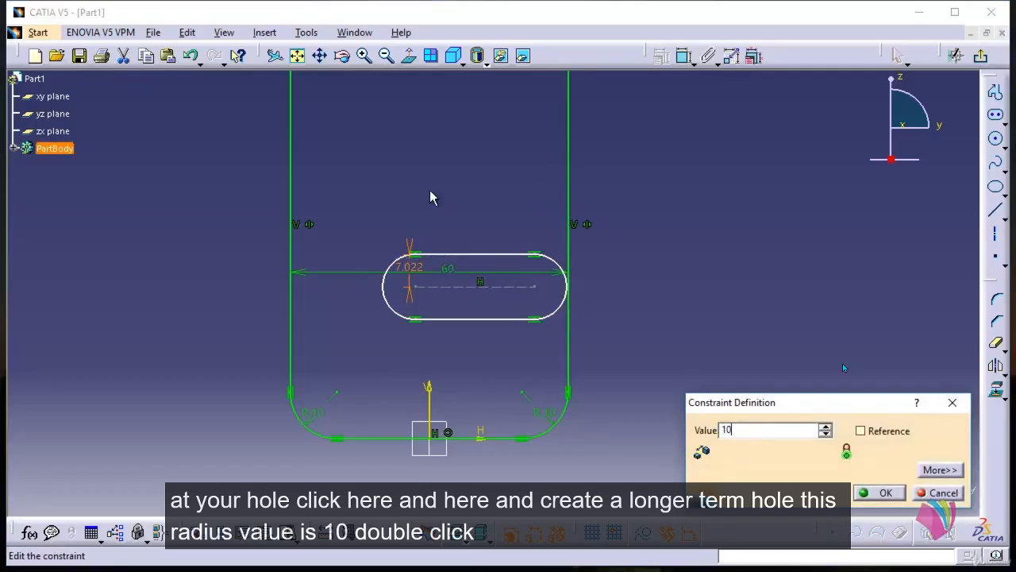
key("Return")
Dimension the distance from the elongated hole's centre line to the rectangle's lower line and set it to 30 mm.
left_click(683, 54)
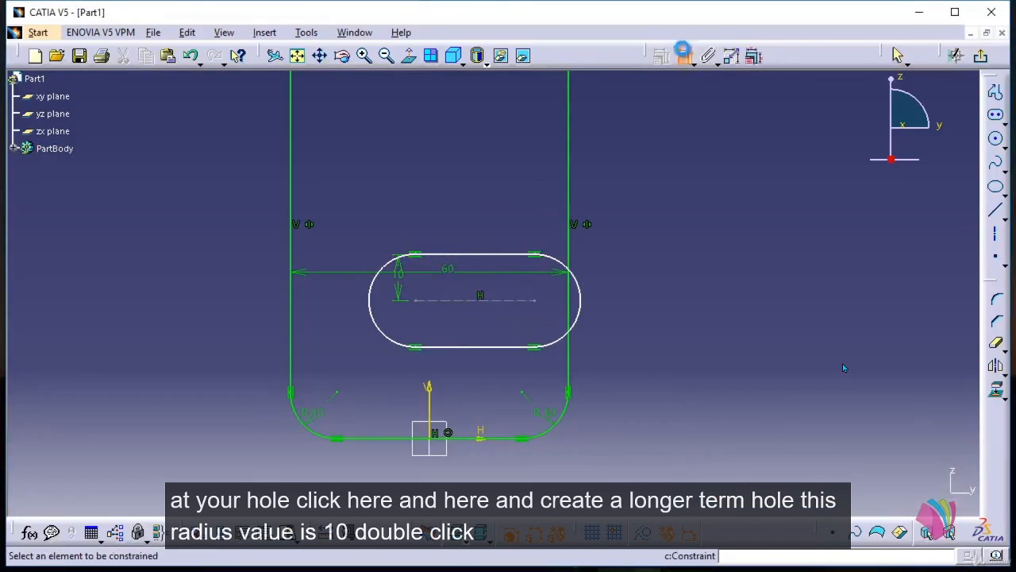
left_click(501, 301)
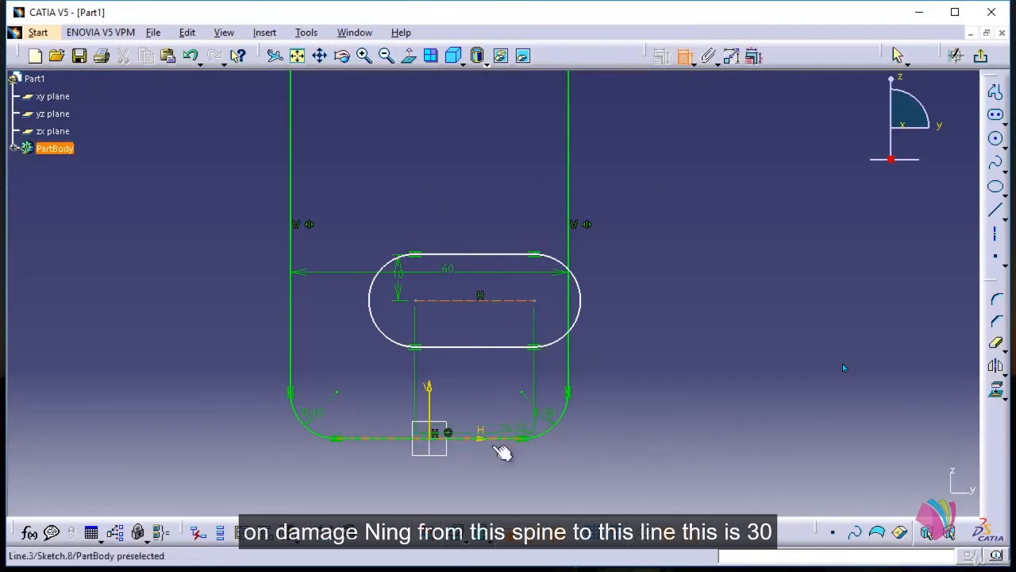
left_click(463, 438)
left_click(667, 397)
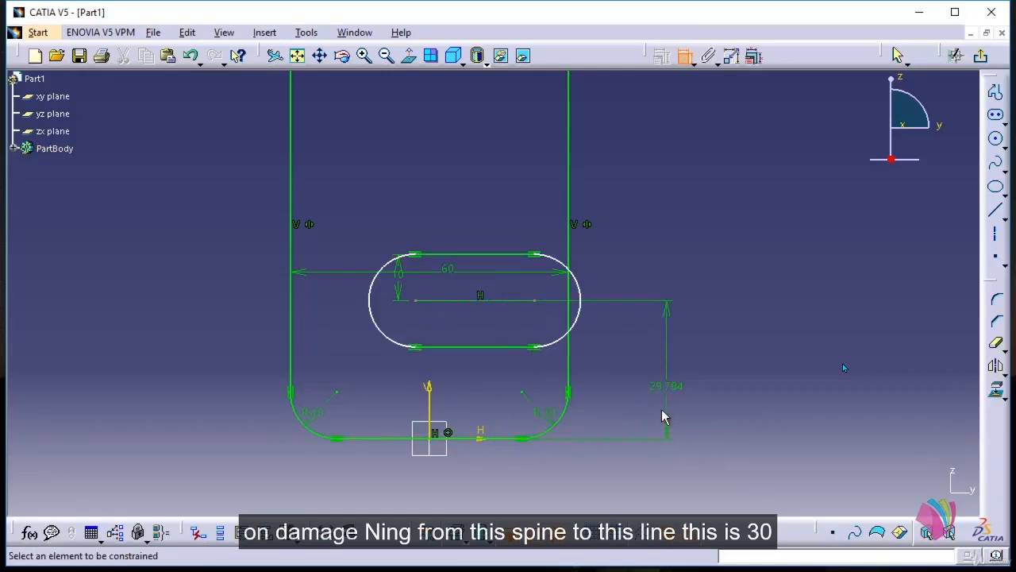
double_click(664, 385)
type("30")
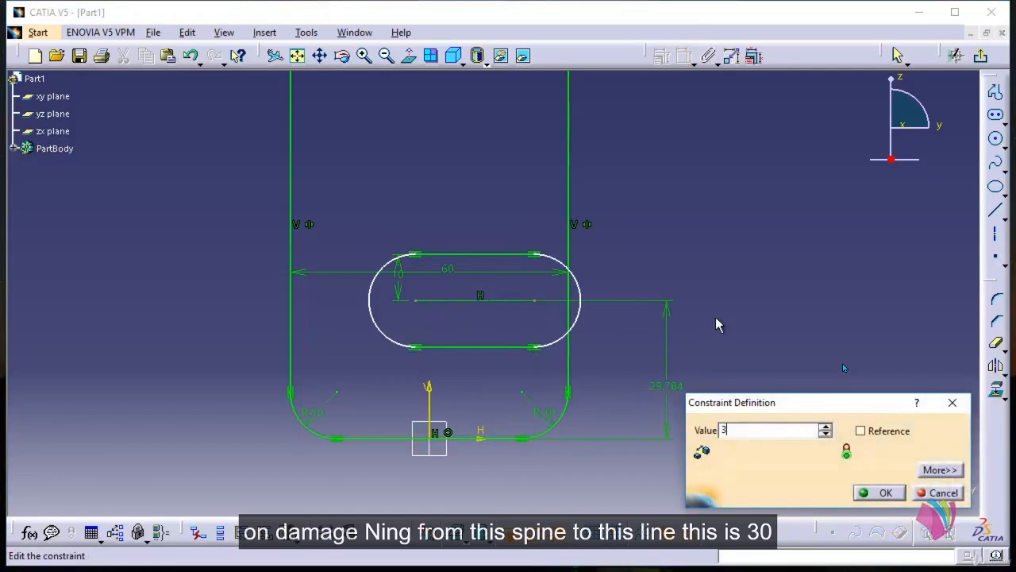
key("Return")
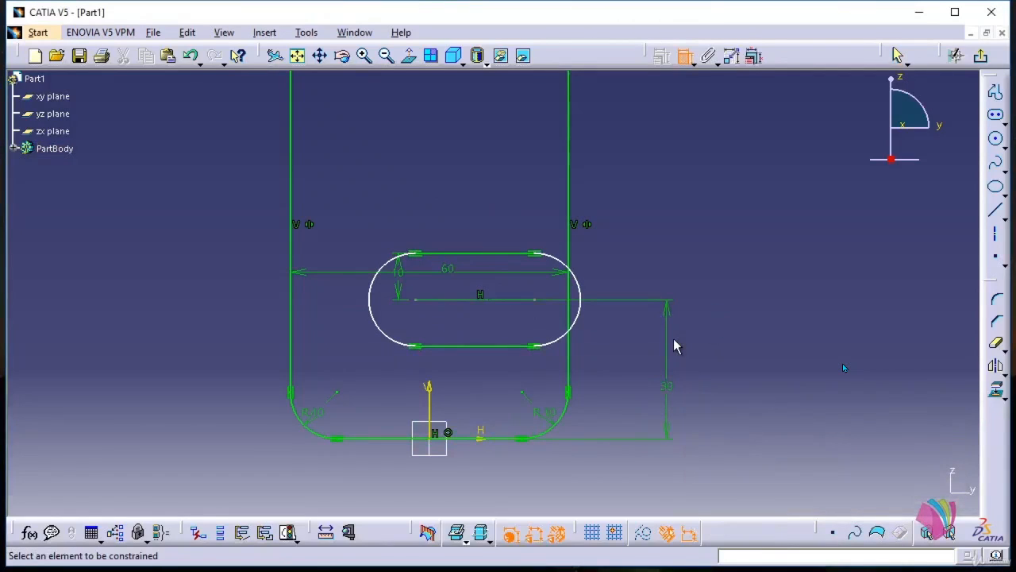
Dimension the distance from the elongated hole's right centre point to the rectangle's right side and set it to 20 mm.
left_click(541, 305)
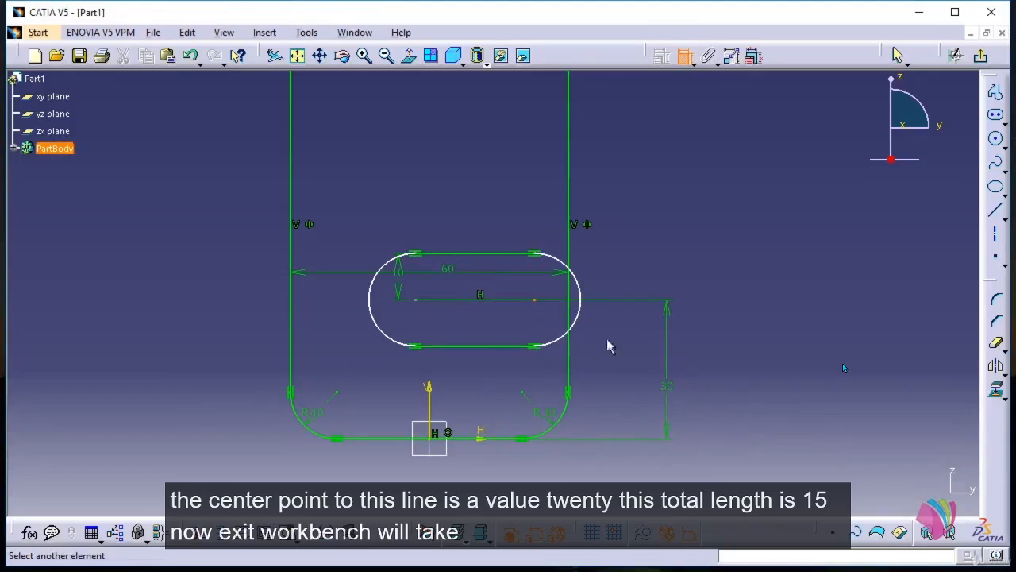
left_click(571, 243)
left_click(649, 226)
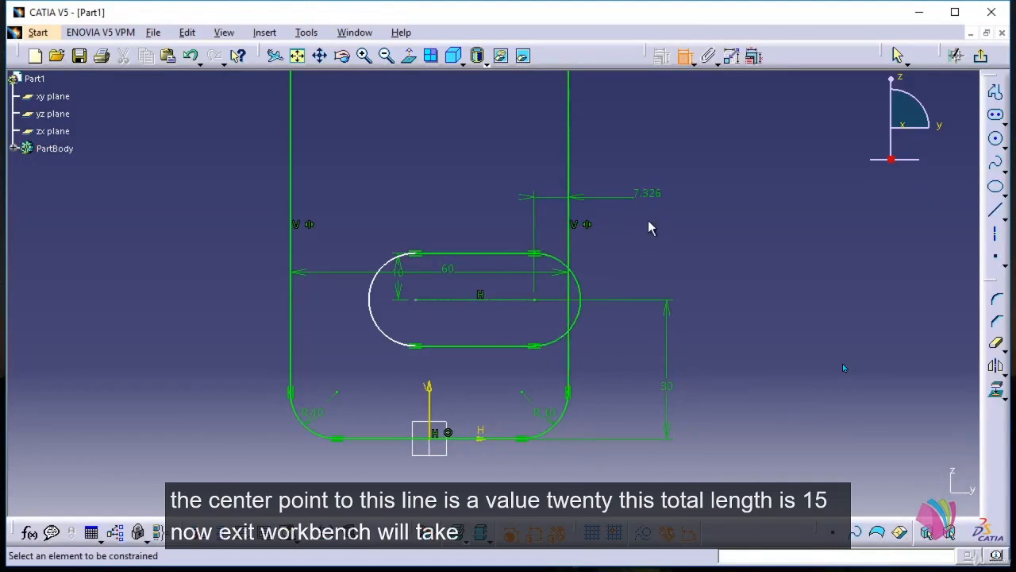
double_click(650, 199)
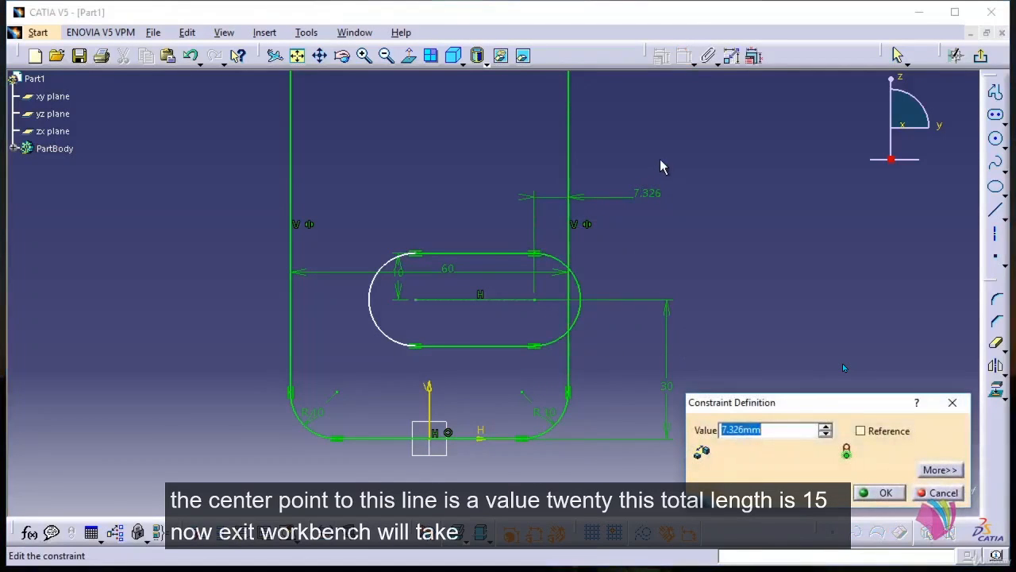
type("20")
key("Return")
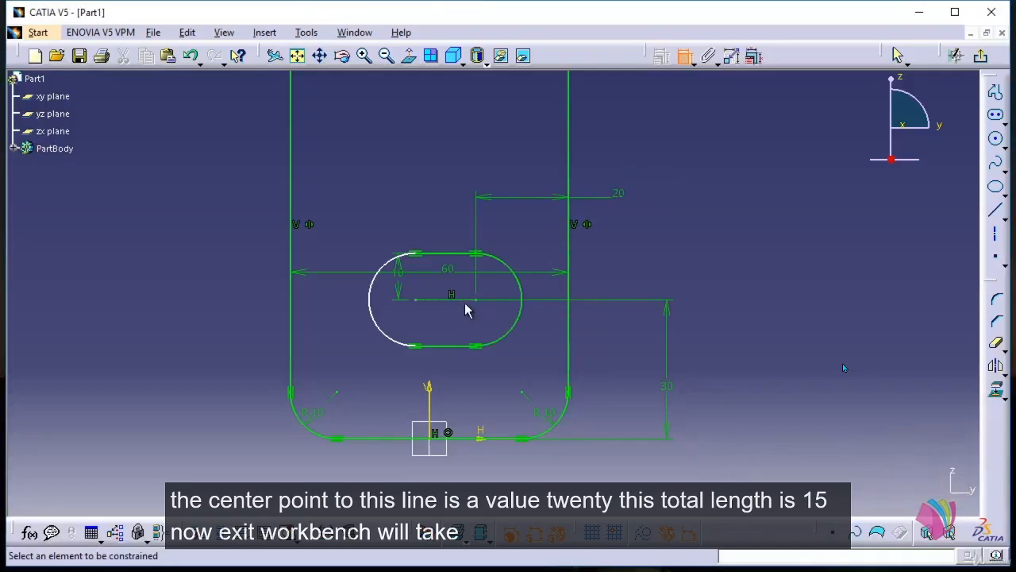
Dimension the elongated hole's centre-to-centre length and set it to 15 mm.
left_click(471, 298)
left_click(445, 208)
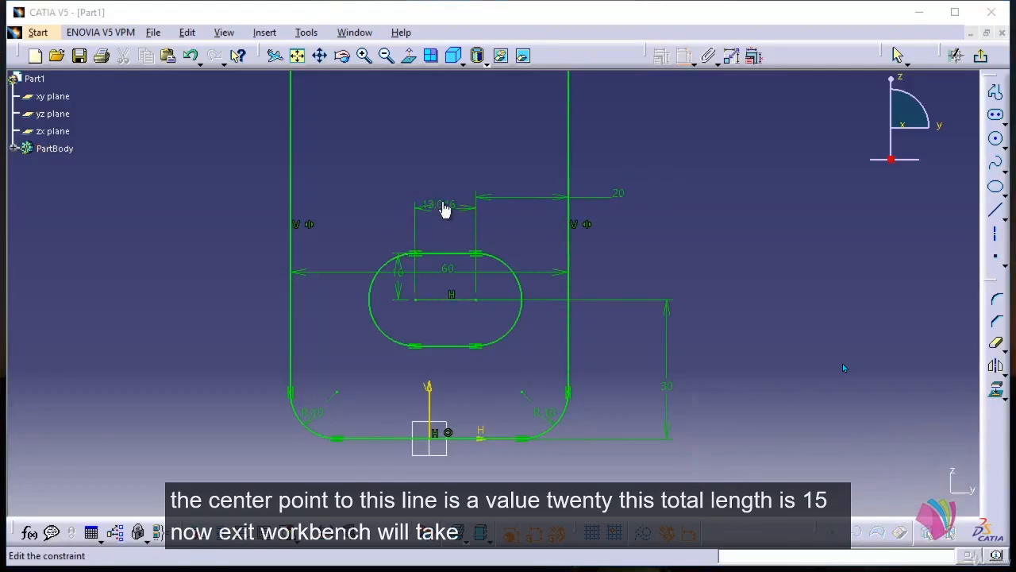
double_click(445, 208)
type("15mm")
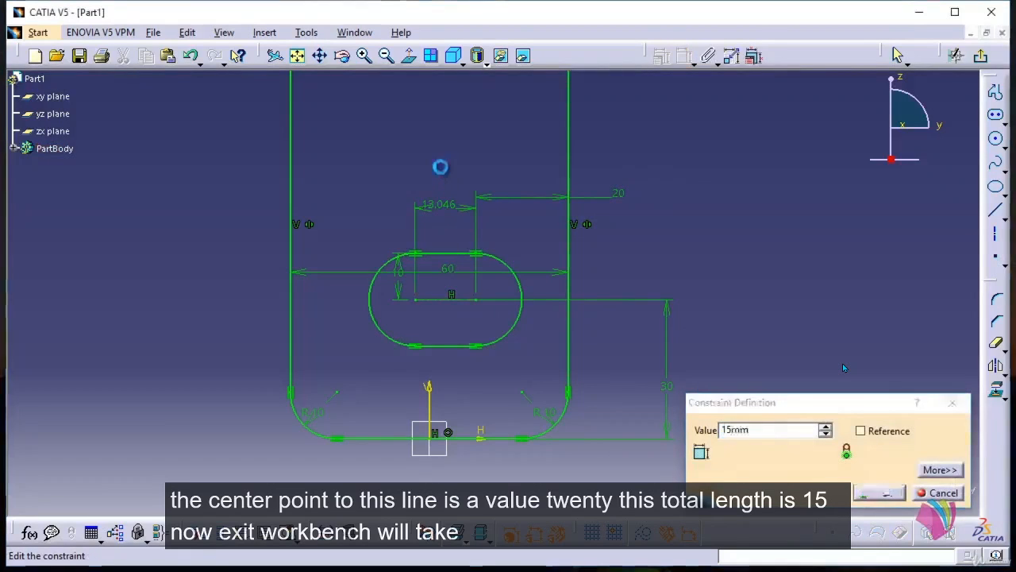
key("Return")
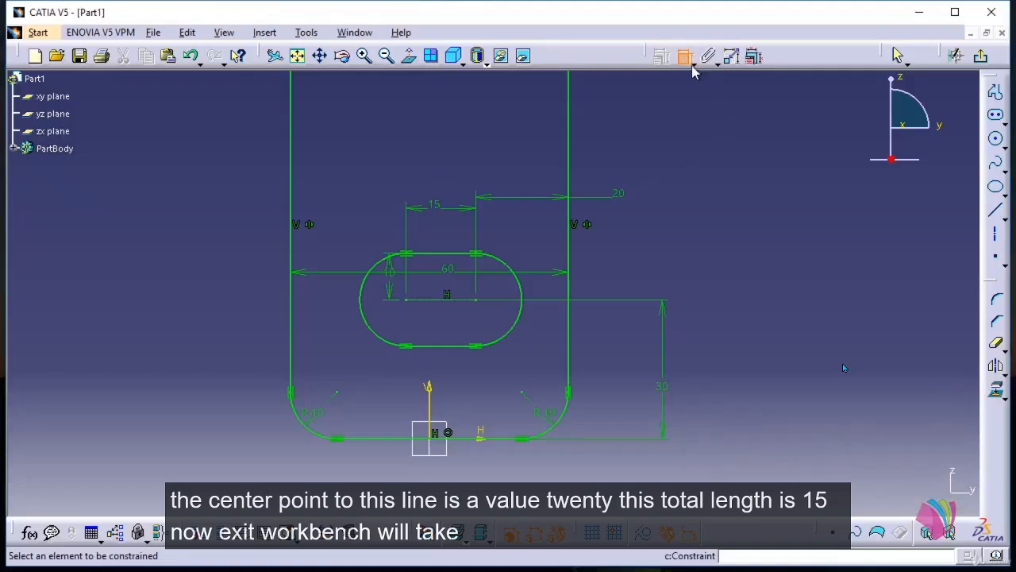
Exit the sketch and extrude the slotted plate profile as a pad 10 mm long.
left_click(981, 56)
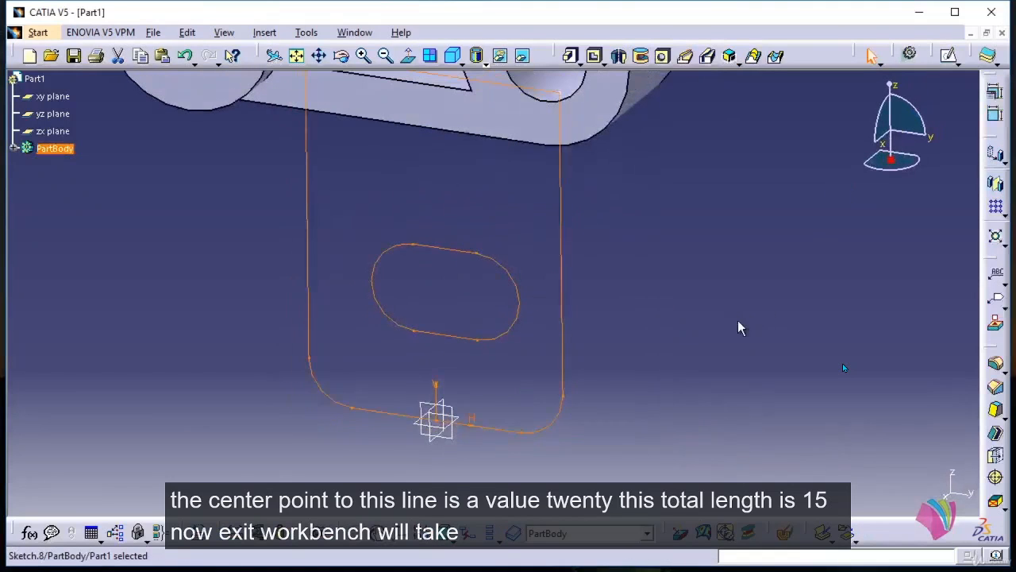
middle_click_drag(635, 265, 621, 306, "ctrl")
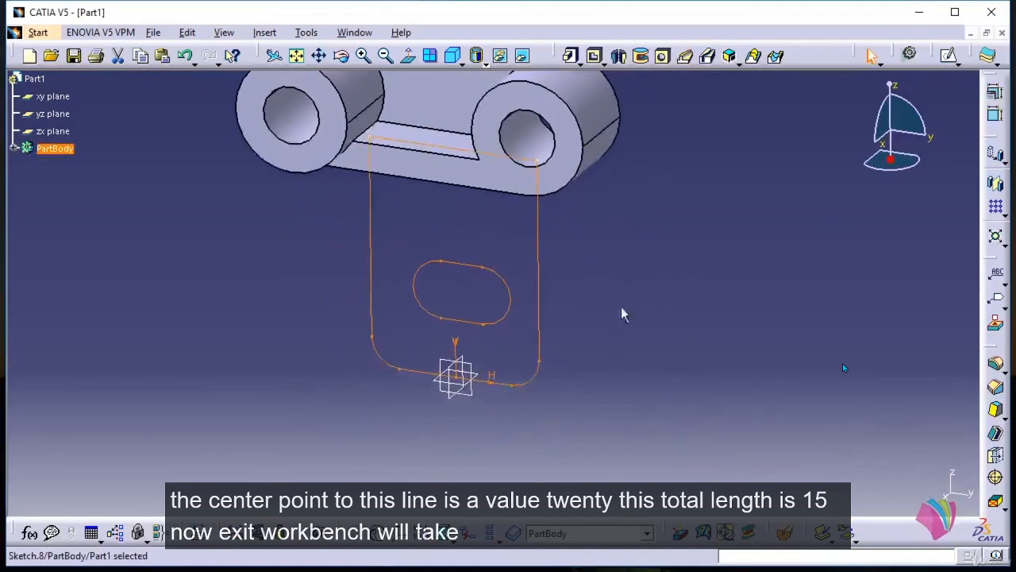
left_click(571, 56)
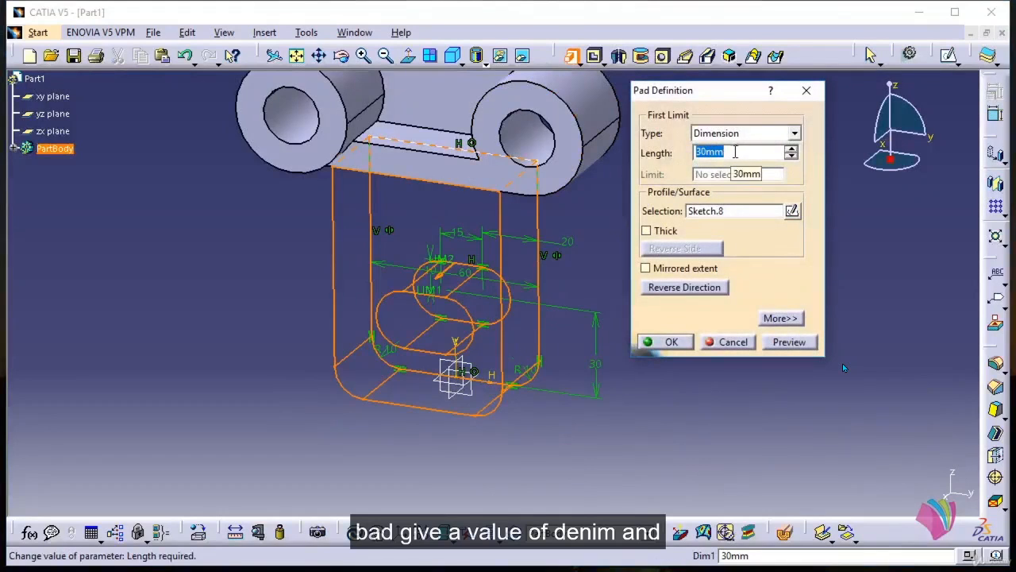
double_click(735, 153)
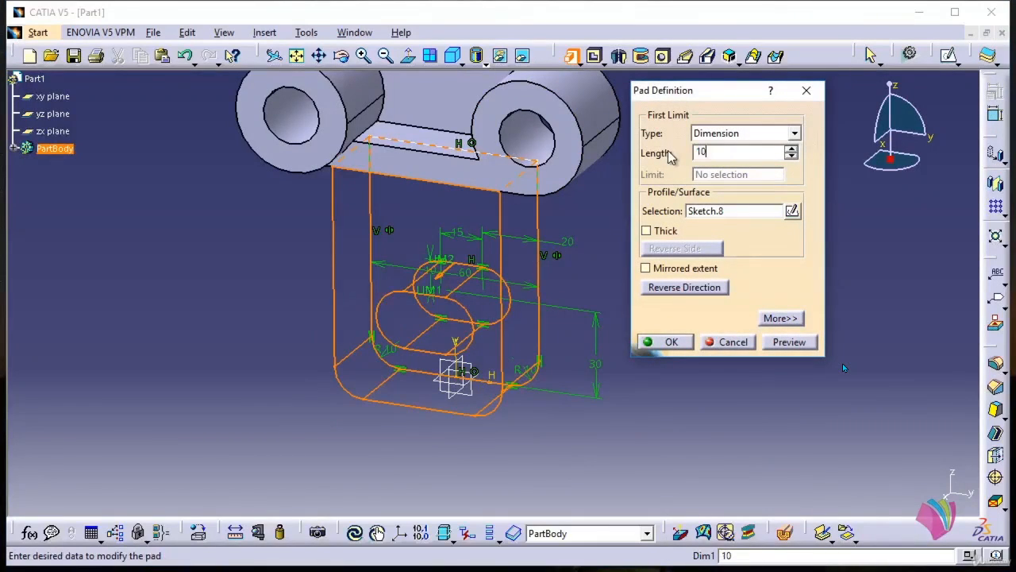
middle_click_drag(559, 288, 508, 361)
left_click(671, 342)
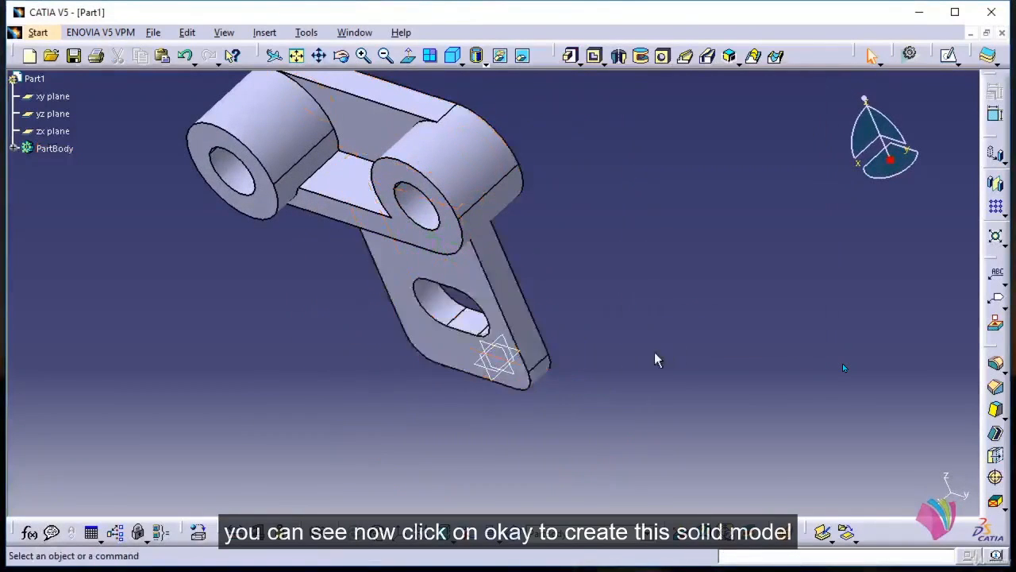
Inspect the finished link part and show it in the isometric view.
middle_click_drag(406, 327, 636, 373)
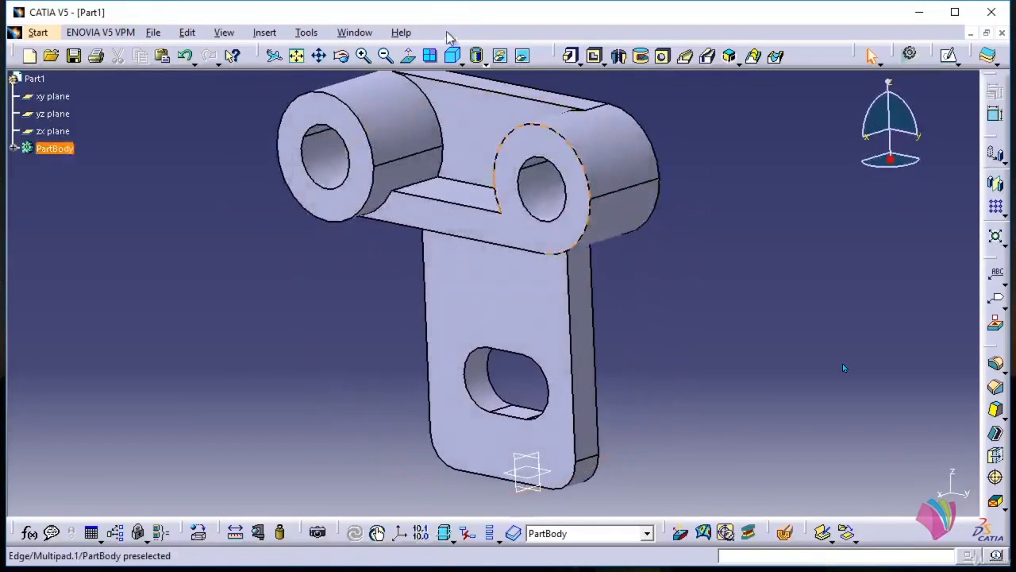
left_click(454, 56)
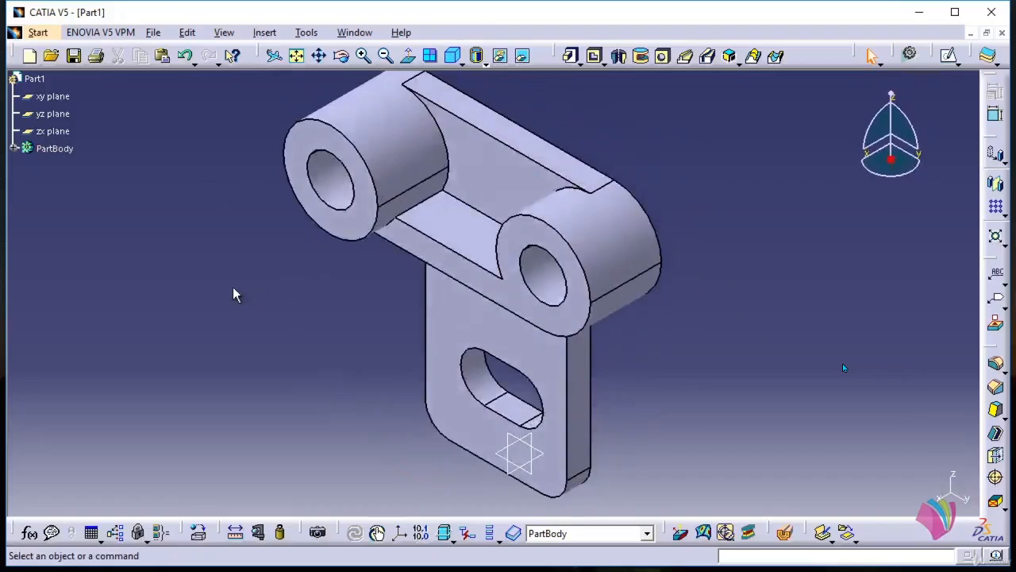
middle_click_drag(236, 288, 240, 307)
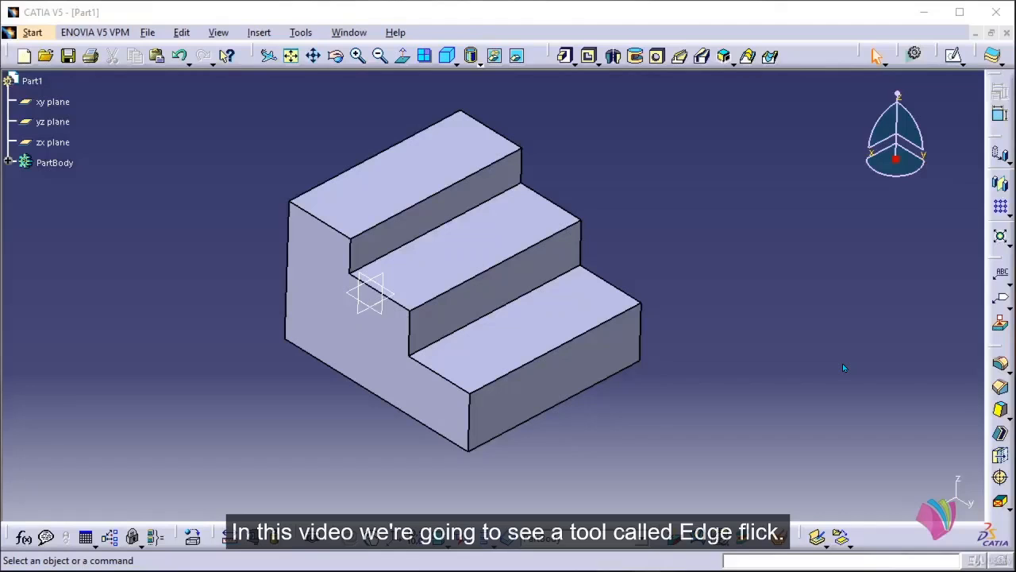
middle_click_drag(278, 404, 320, 401)
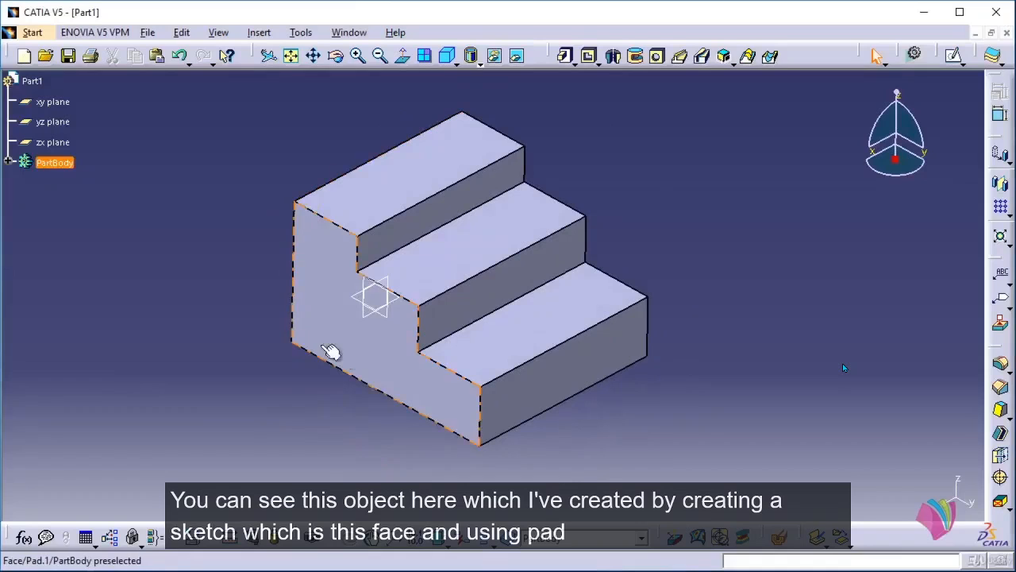
left_click(315, 386)
middle_click_drag(315, 386, 294, 401)
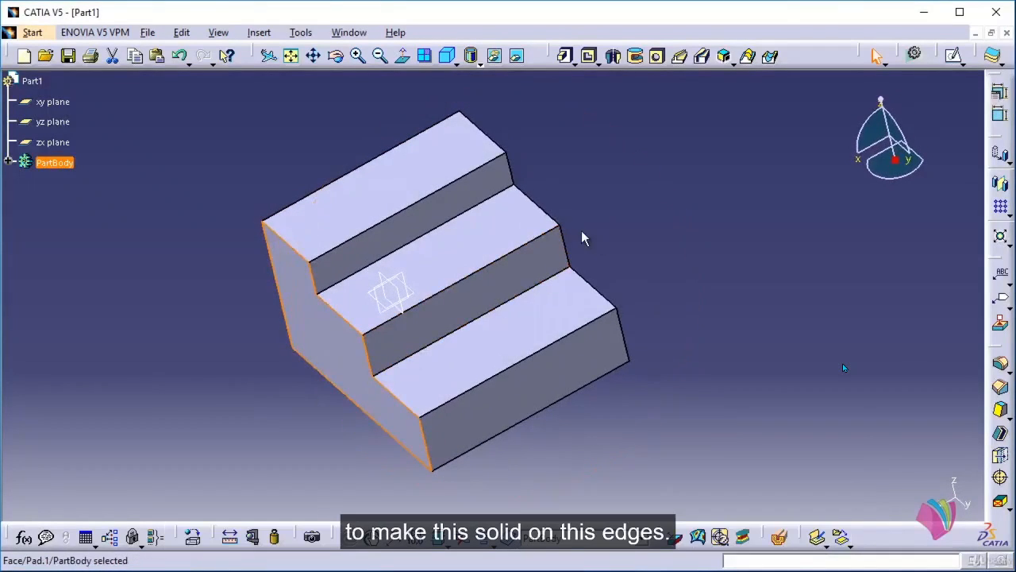
Apply a 10 mm Edge Fillet to the outer edge of the stepped block's middle step.
middle_click_drag(600, 237, 576, 267)
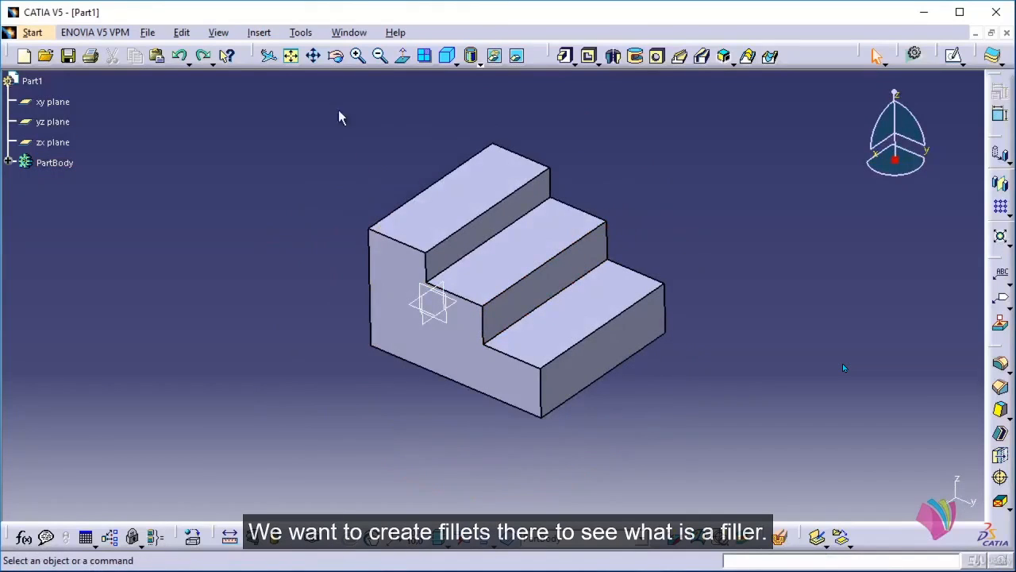
left_click(259, 35)
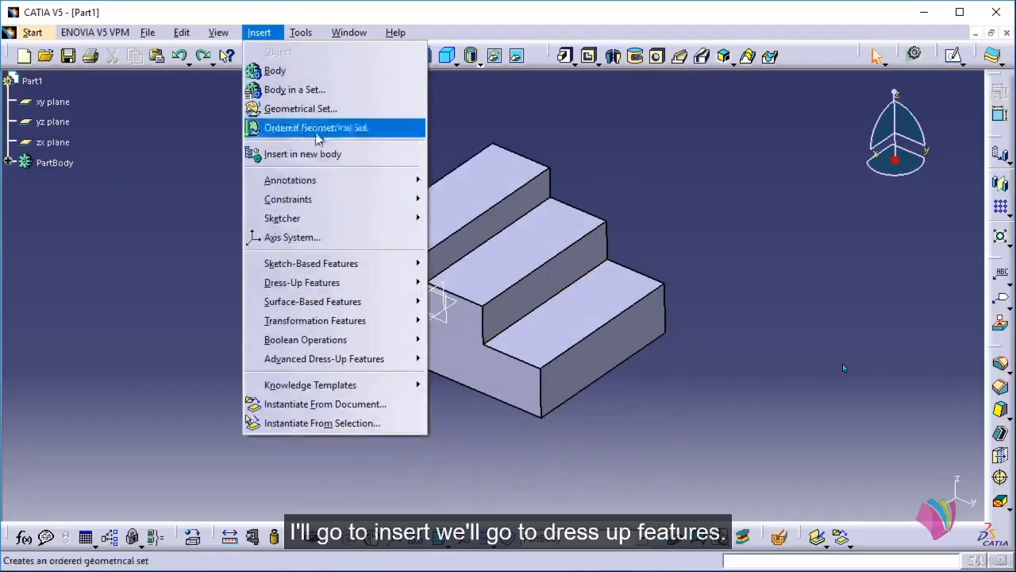
mouse_move(376, 289)
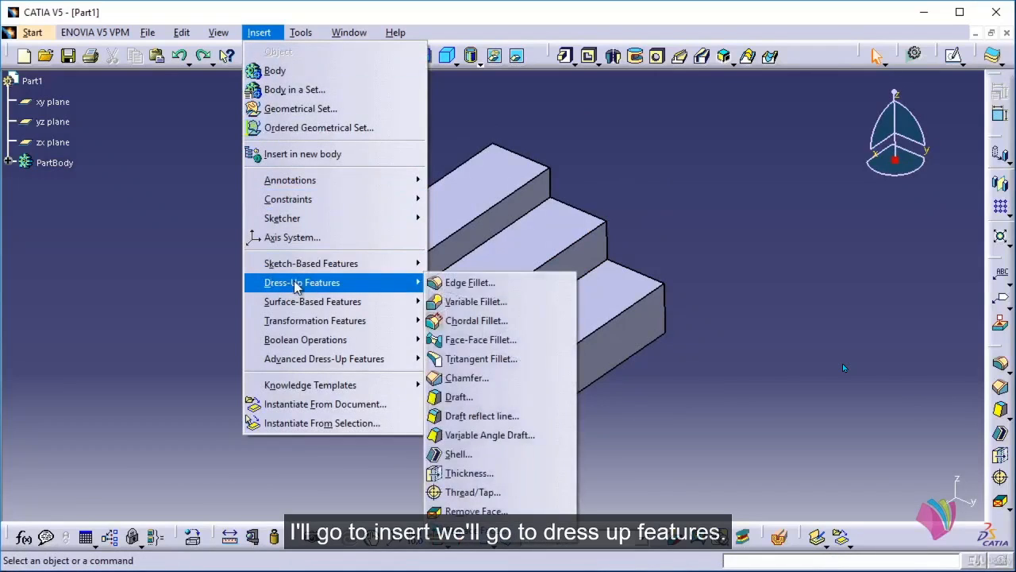
mouse_move(331, 272)
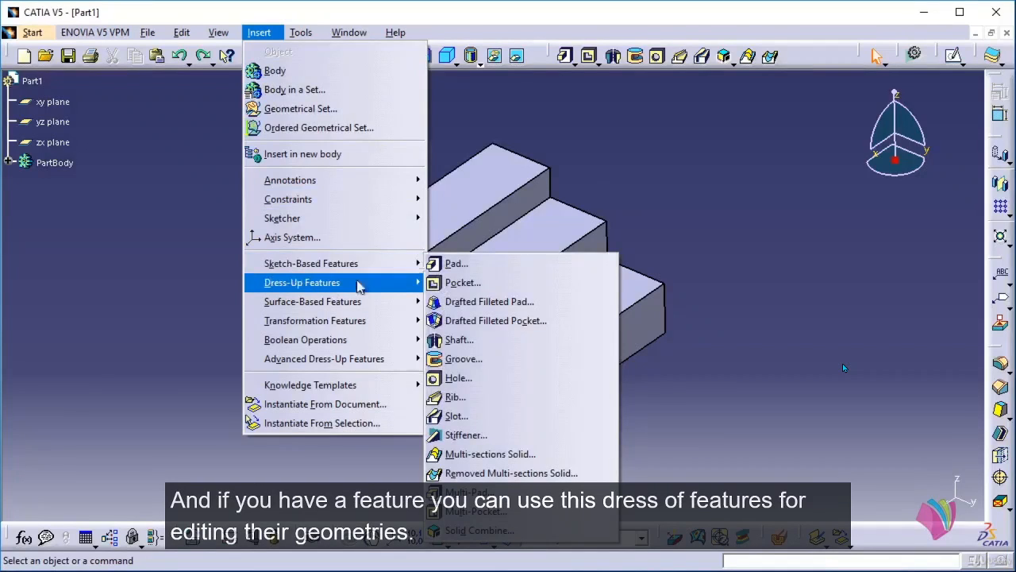
mouse_move(317, 292)
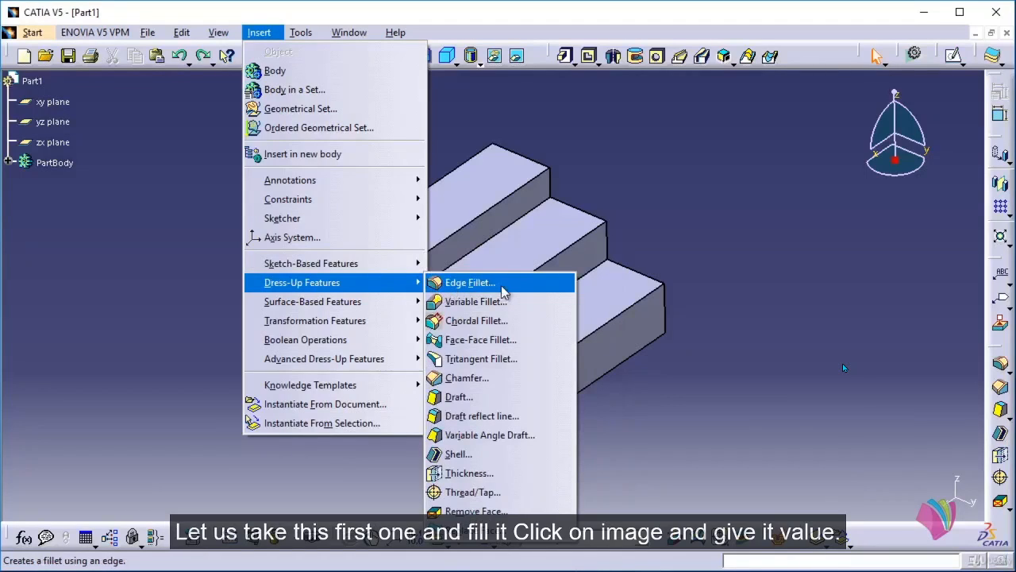
left_click(470, 283)
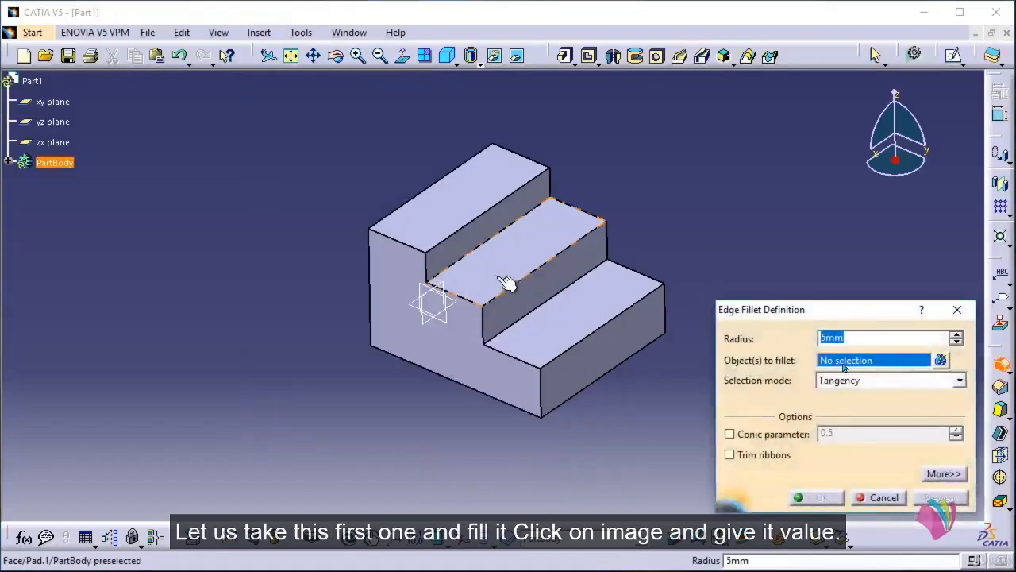
left_click(534, 281)
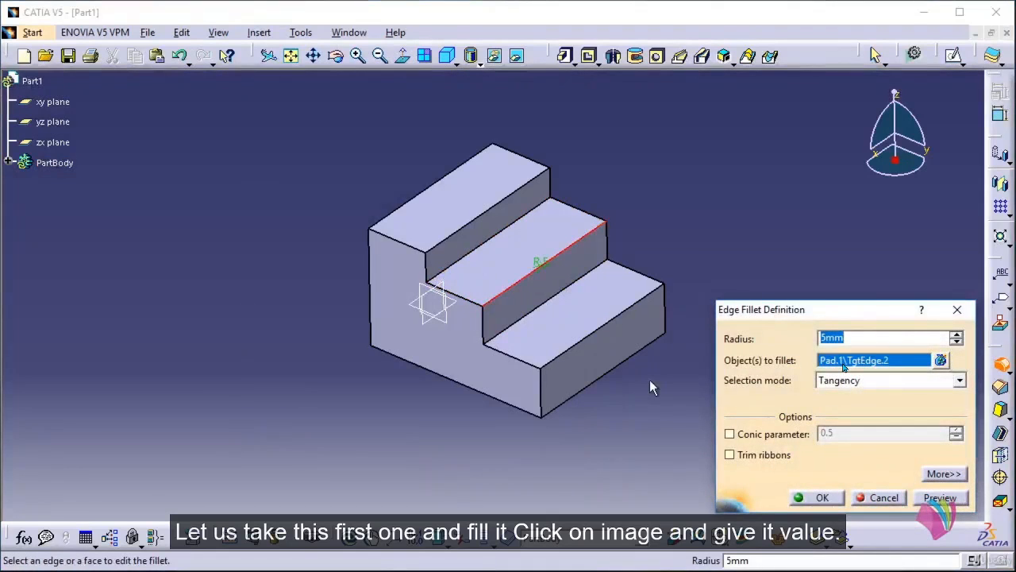
middle_click_drag(601, 397, 568, 328)
double_click(861, 337)
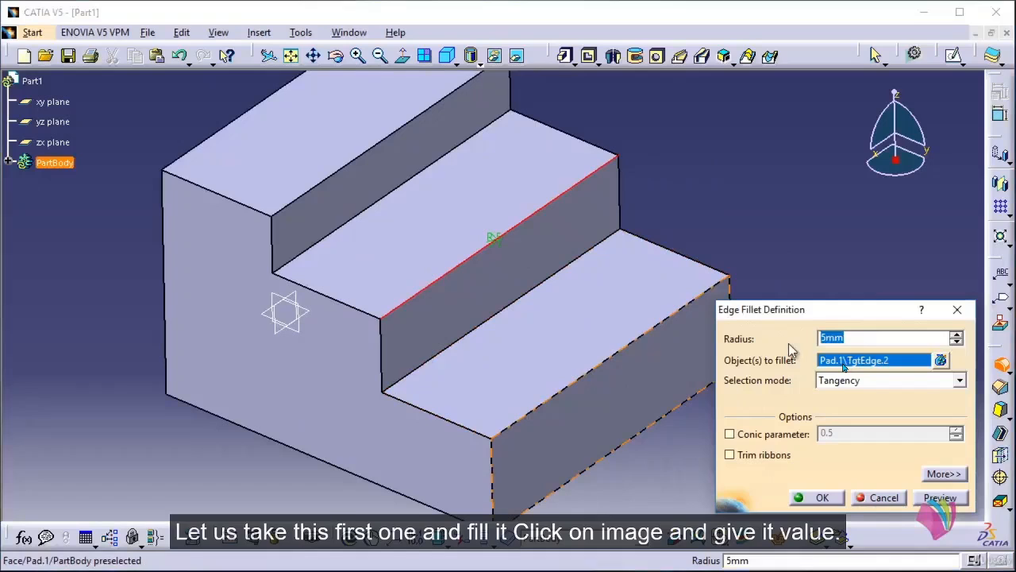
type("10")
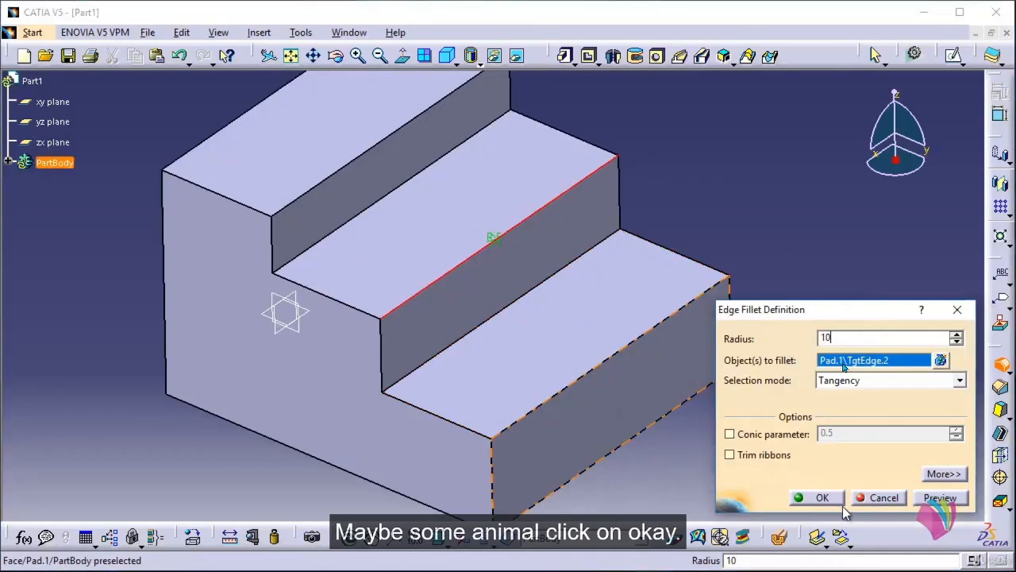
left_click(823, 498)
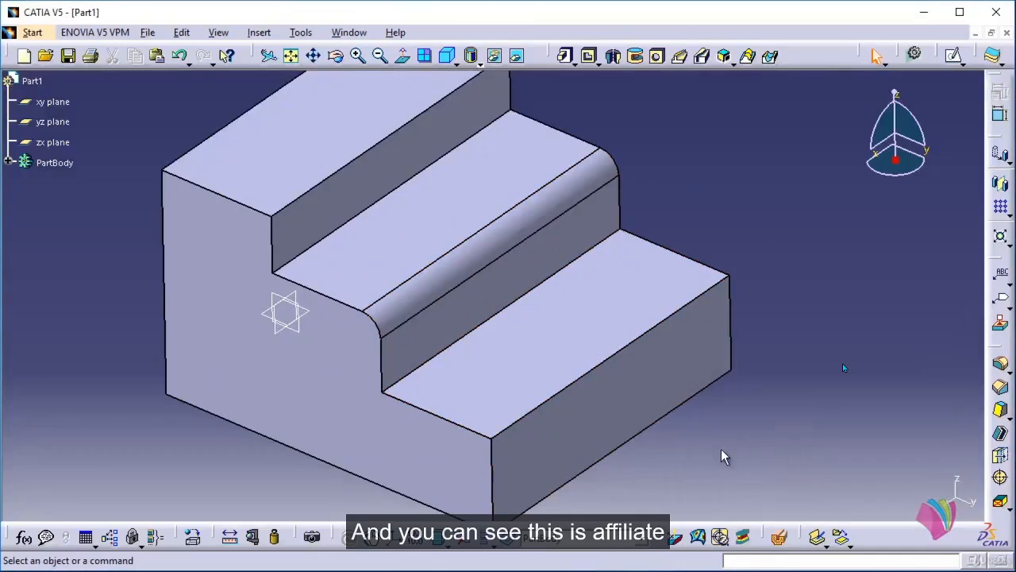
Apply a 10 mm Edge Fillet to the inner corner edge where the middle step's riser meets the lowest tread.
middle_click_drag(439, 438, 457, 424)
middle_click_drag(664, 277, 605, 319)
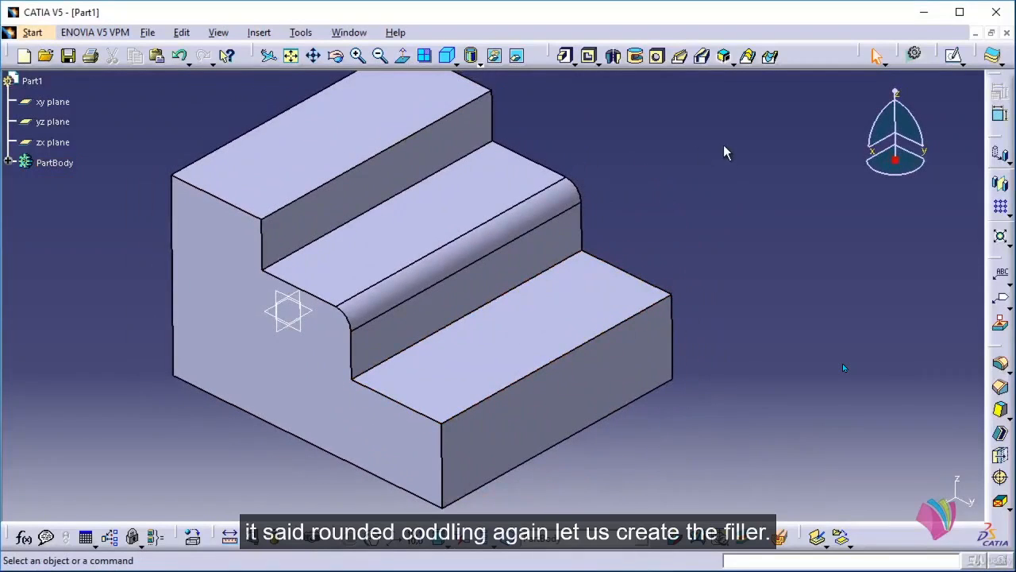
left_click(259, 32)
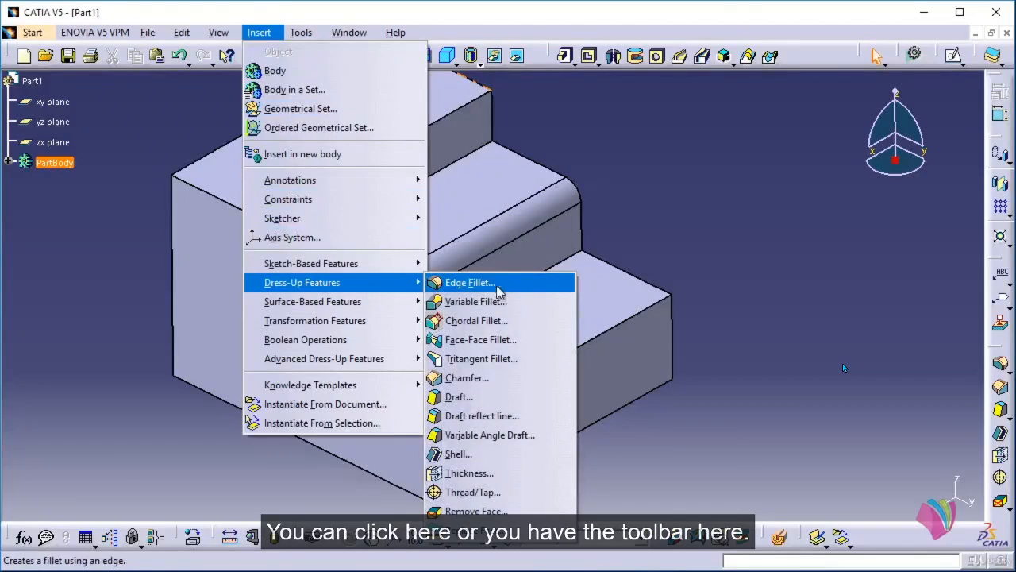
left_click(815, 272)
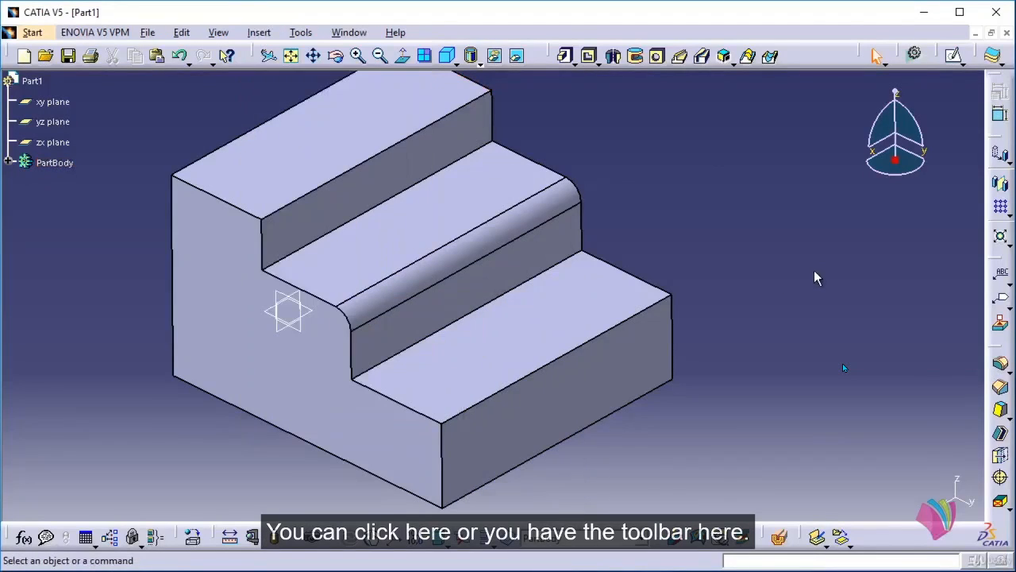
left_click(1002, 367)
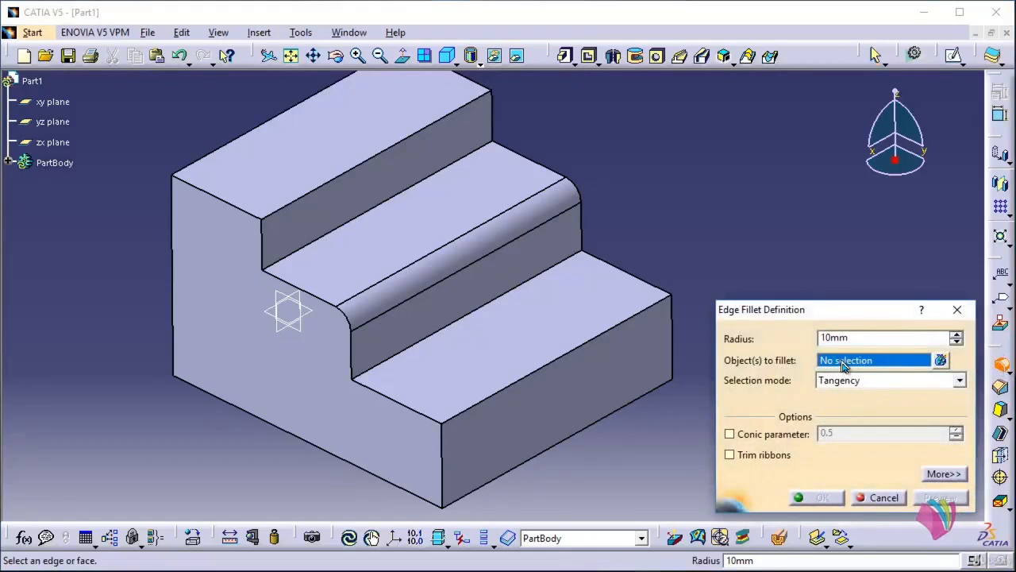
left_click(474, 308)
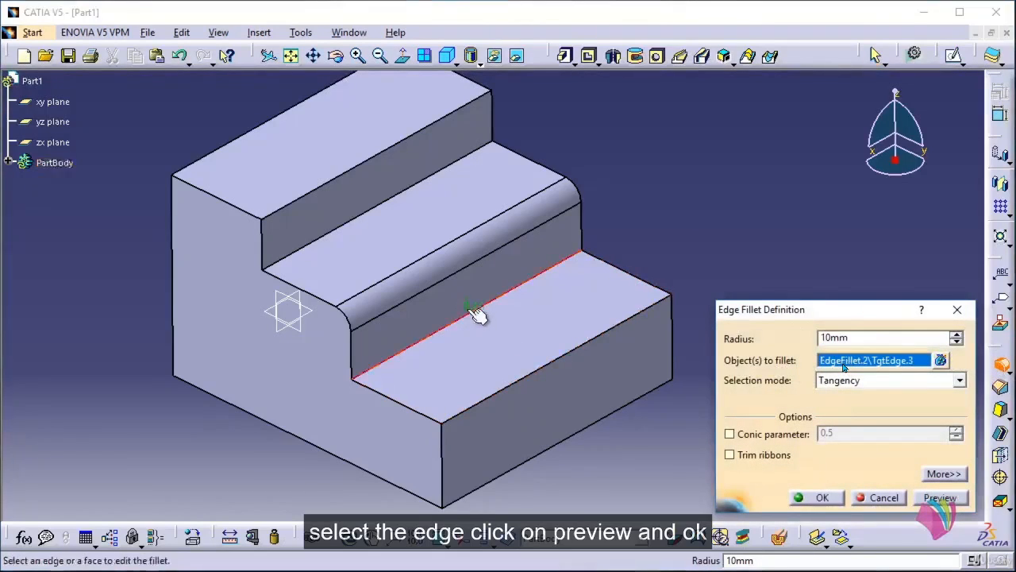
left_click(940, 497)
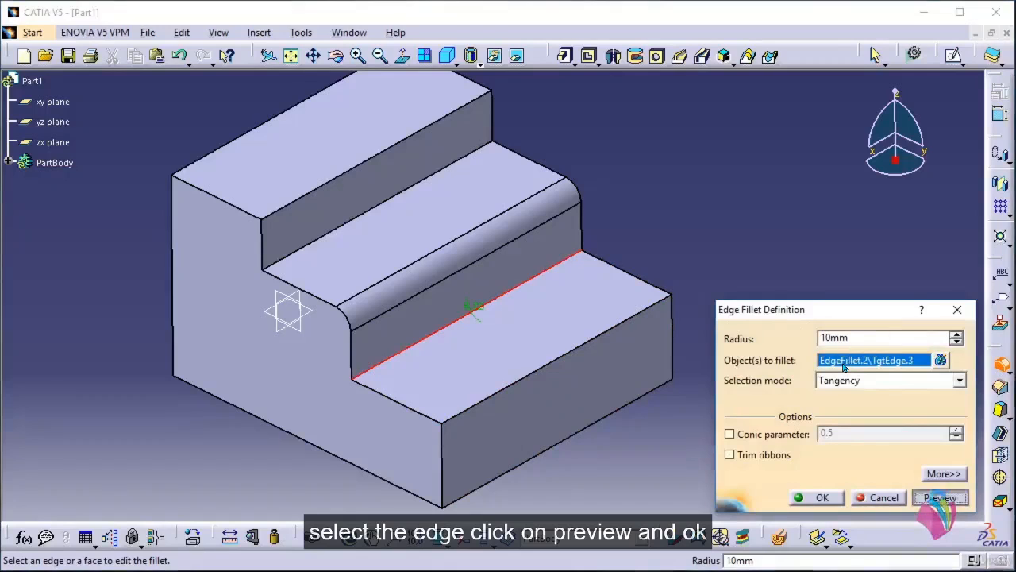
left_click(824, 497)
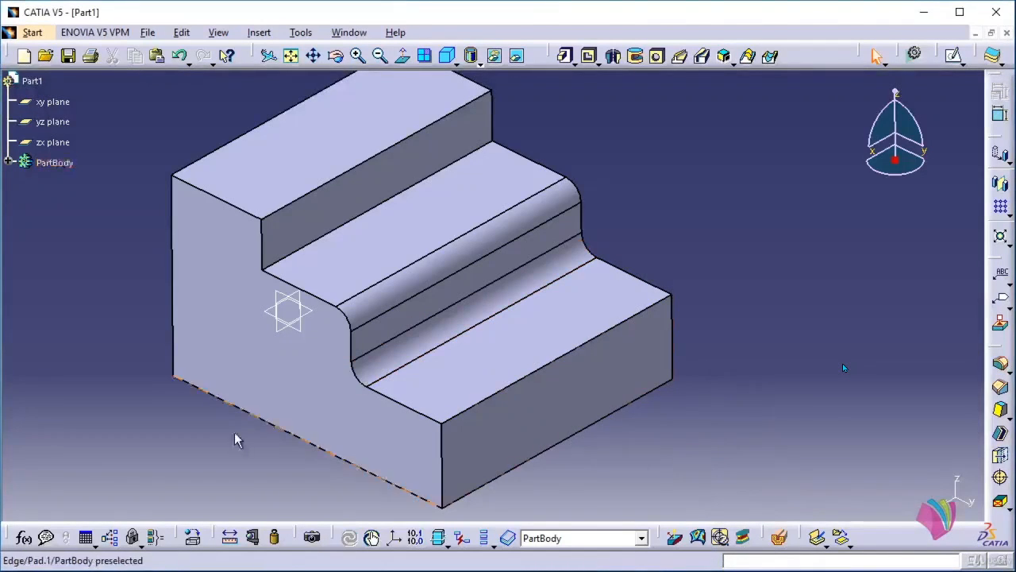
Fillet the side-face edge chain along the middle and lowest steps with a 10 mm radius, using Tangency selection mode.
middle_click_drag(239, 433, 319, 408)
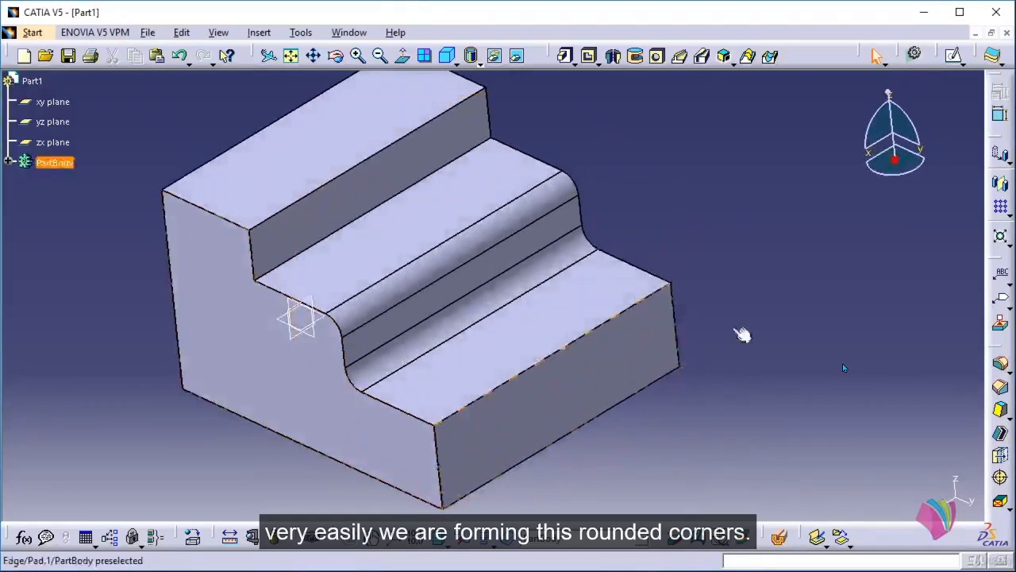
middle_click_drag(691, 243, 723, 244)
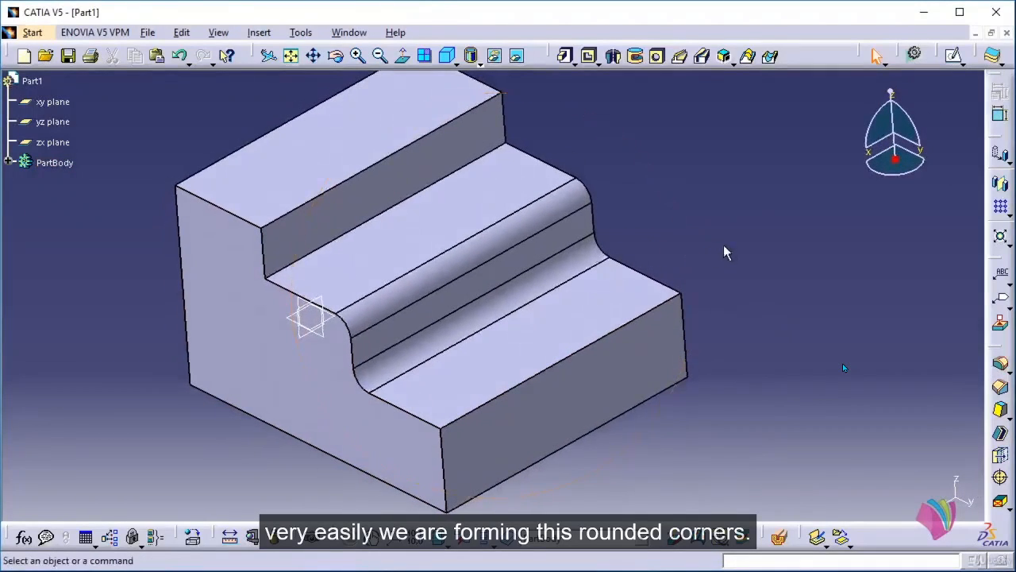
middle_click_drag(560, 295, 666, 278)
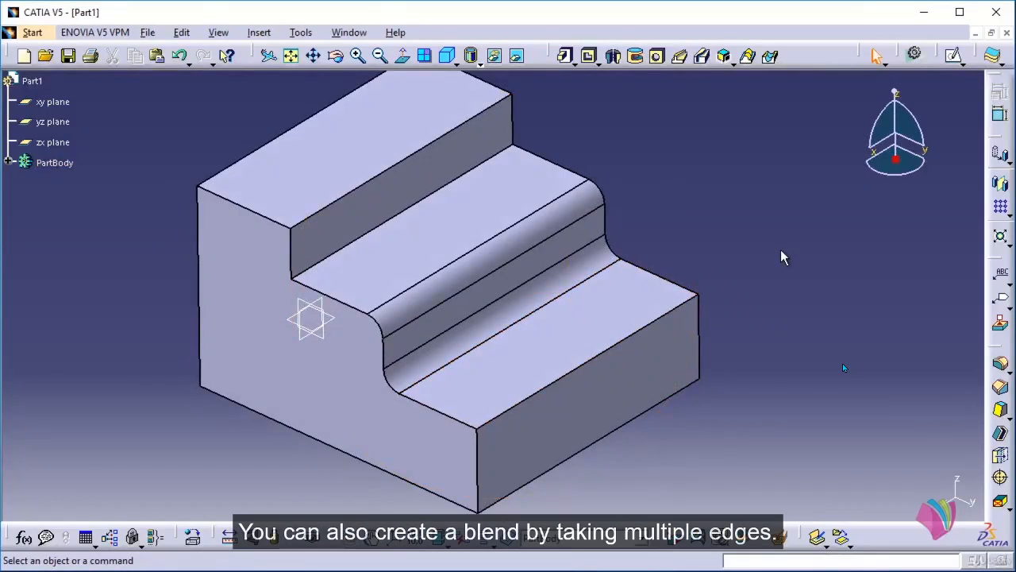
left_click(1000, 363)
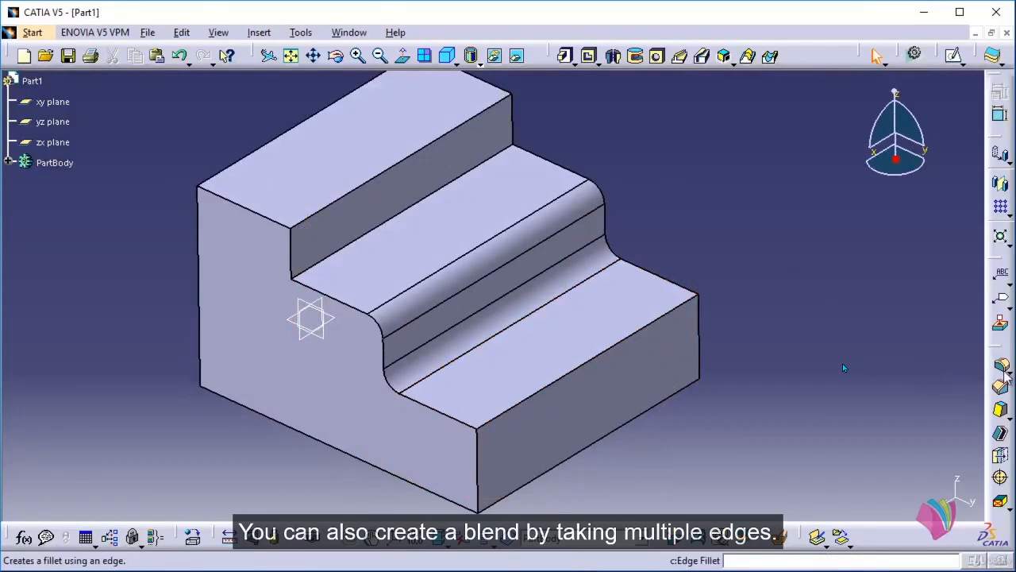
key("Escape")
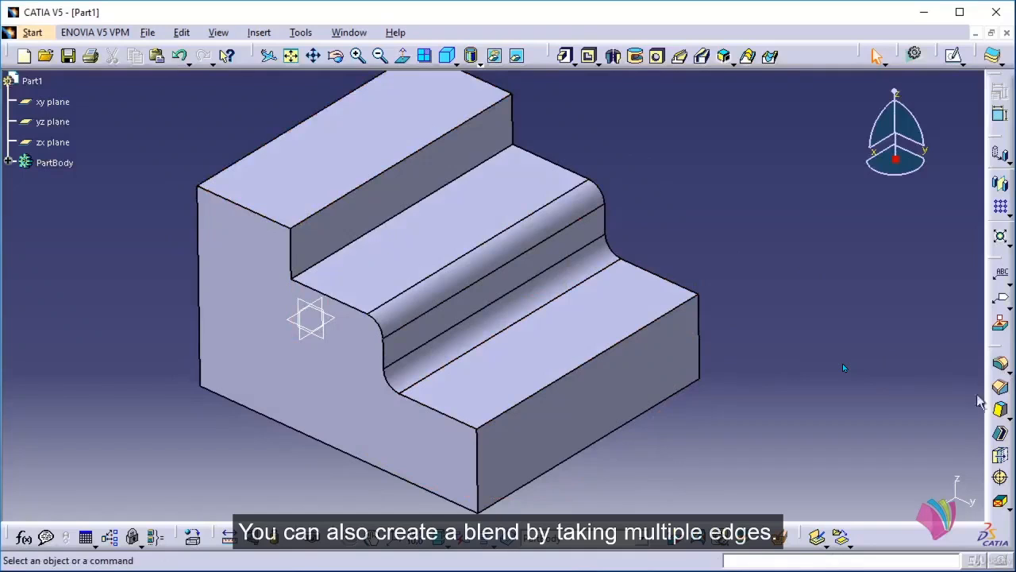
left_click(1001, 364)
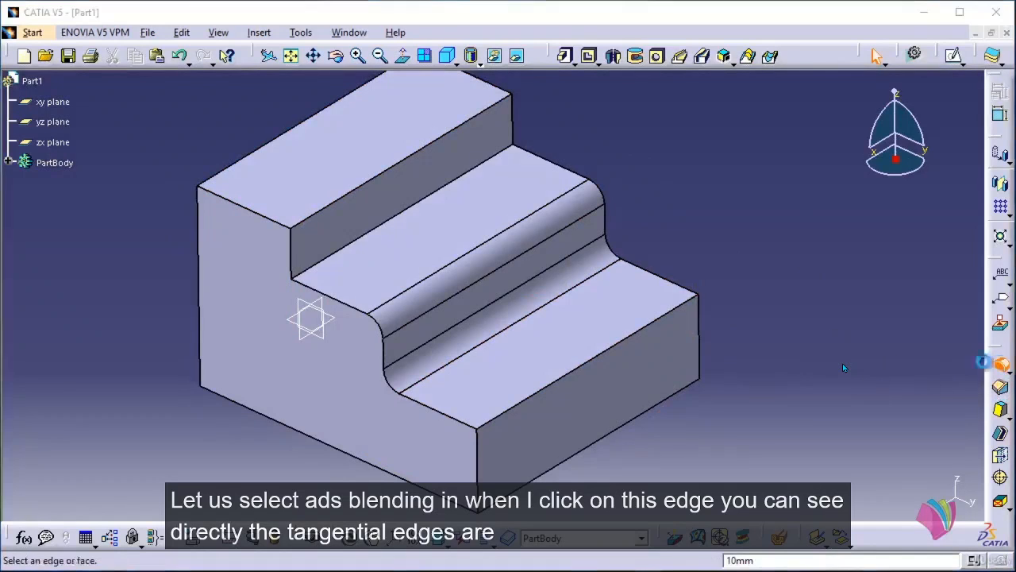
left_click(333, 301)
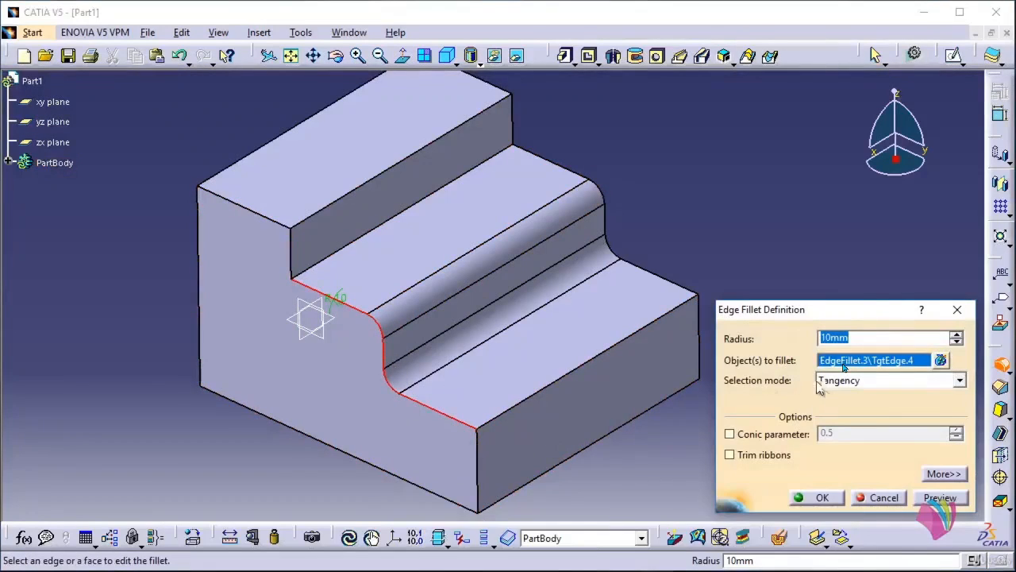
left_click(880, 380)
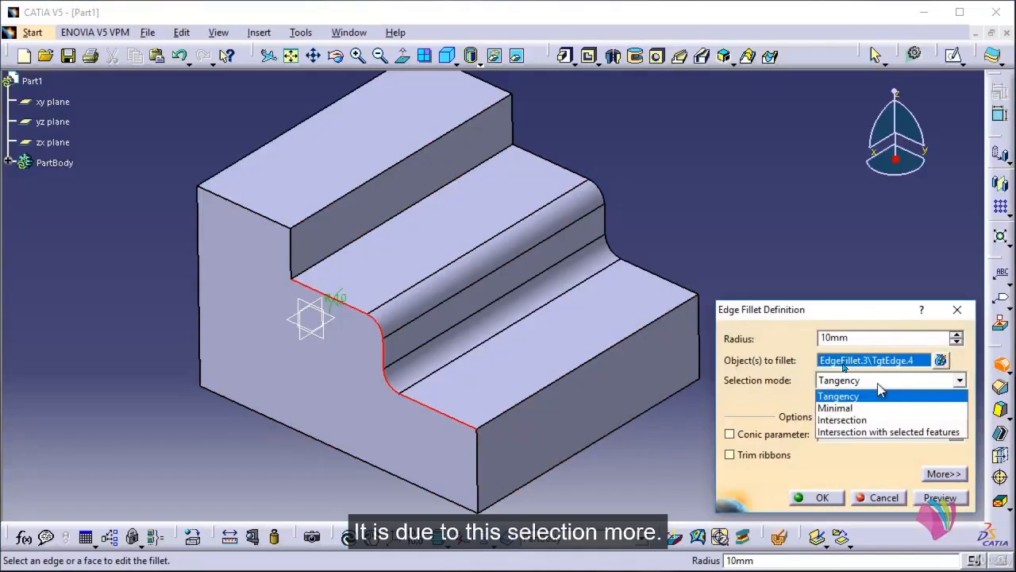
left_click(878, 383)
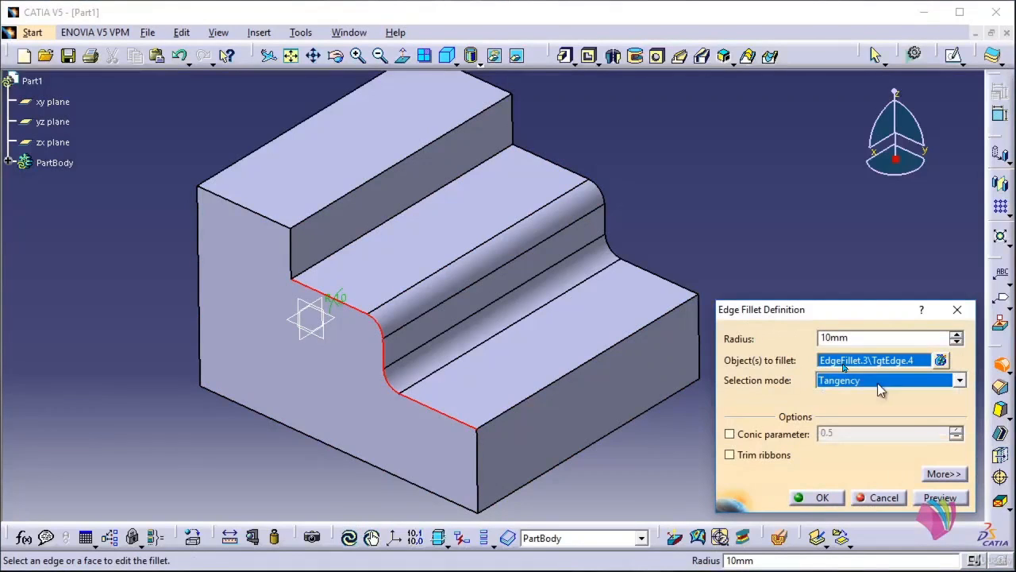
left_click(825, 498)
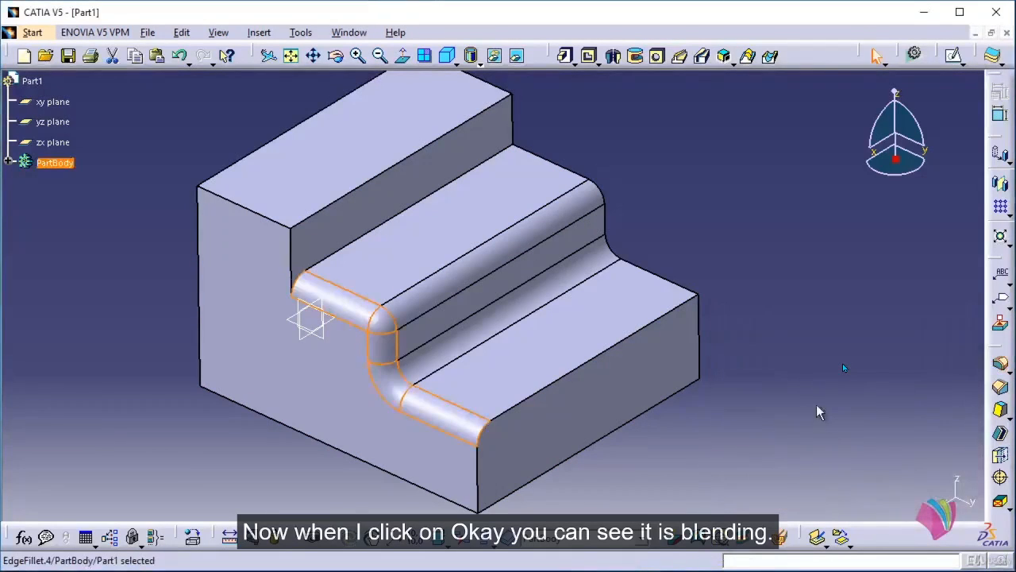
left_click(819, 412)
middle_click_drag(753, 392, 797, 401)
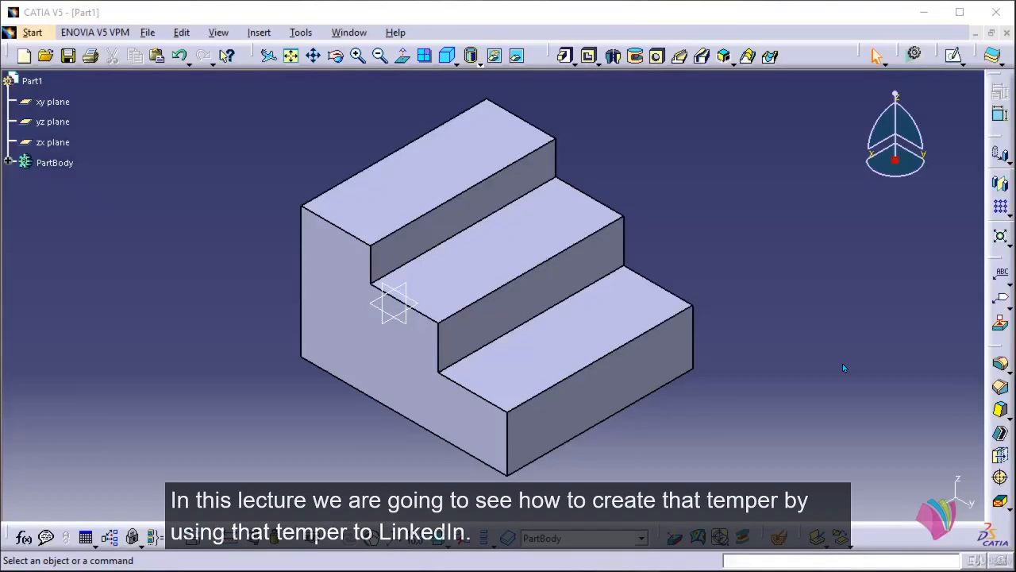
Apply a 10 mm by 45° Chamfer to the outer edge of the stepped block's middle step.
middle_click_drag(141, 273, 292, 326)
left_click(370, 351)
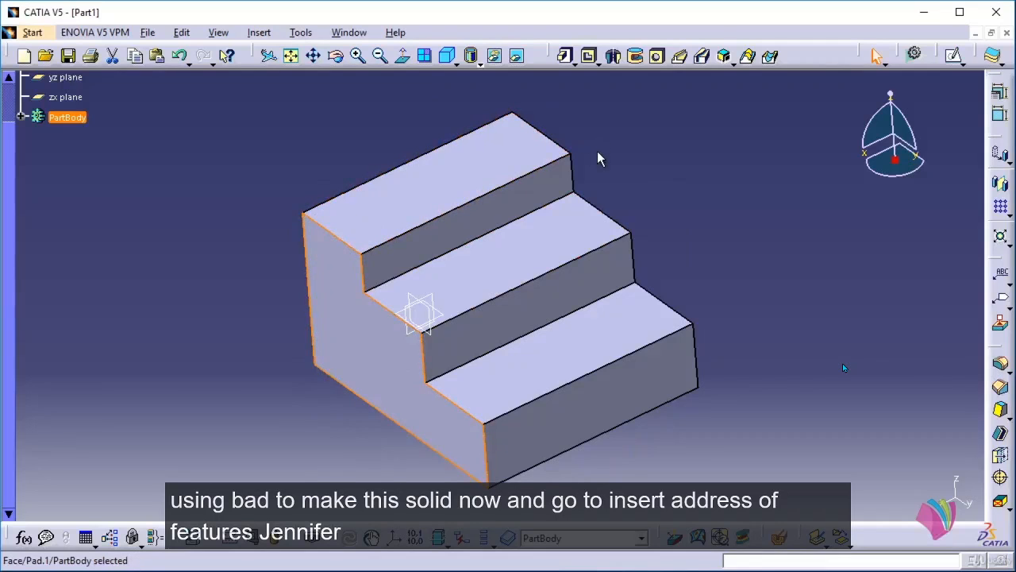
left_click(341, 125)
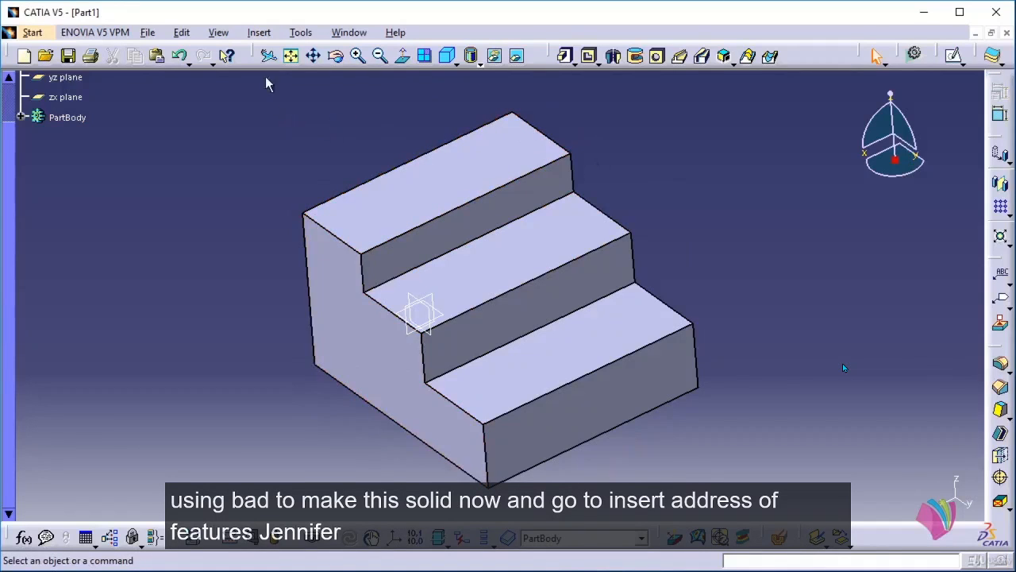
left_click(259, 31)
mouse_move(340, 288)
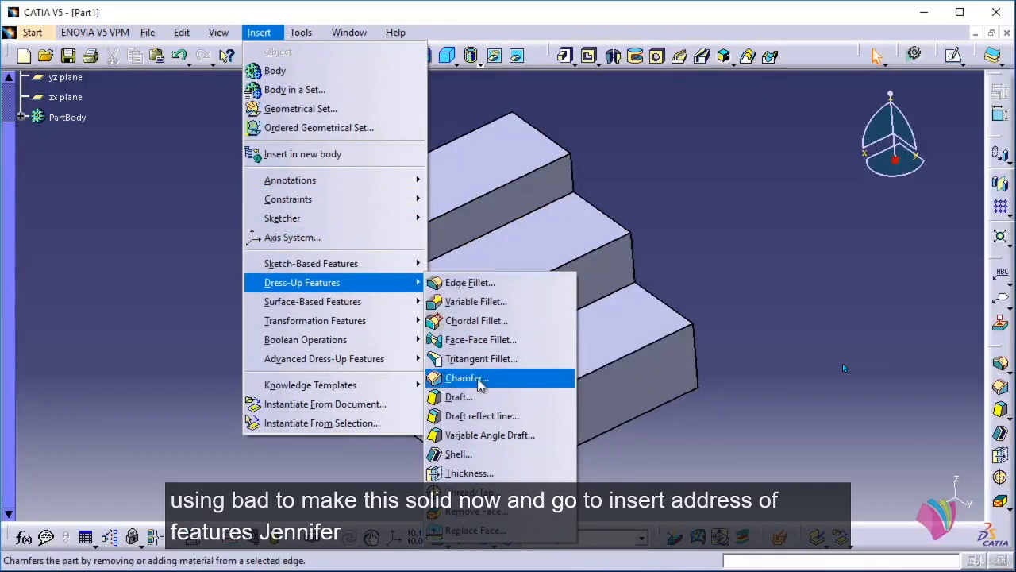
left_click(469, 378)
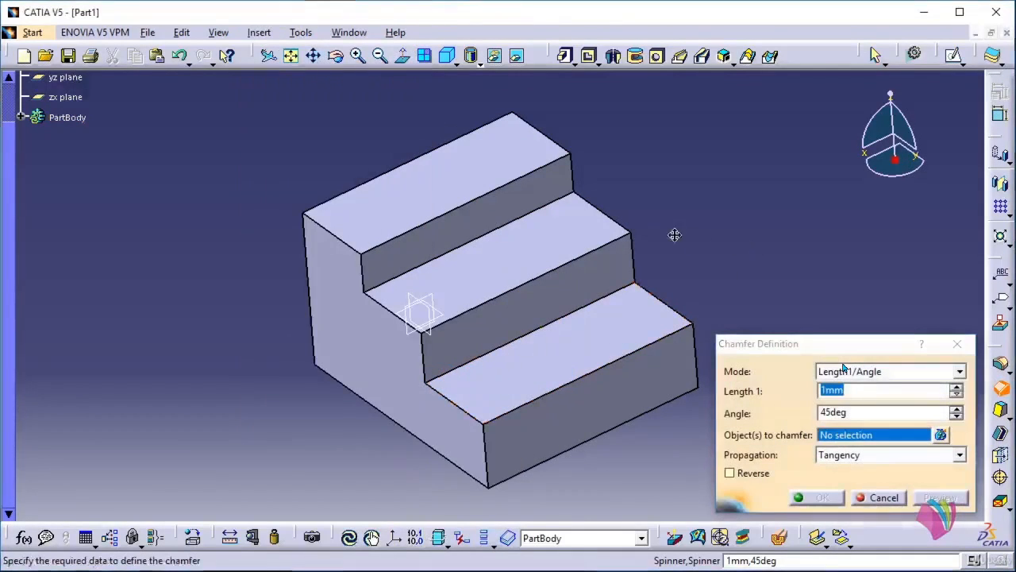
middle_click_drag(674, 234, 610, 232)
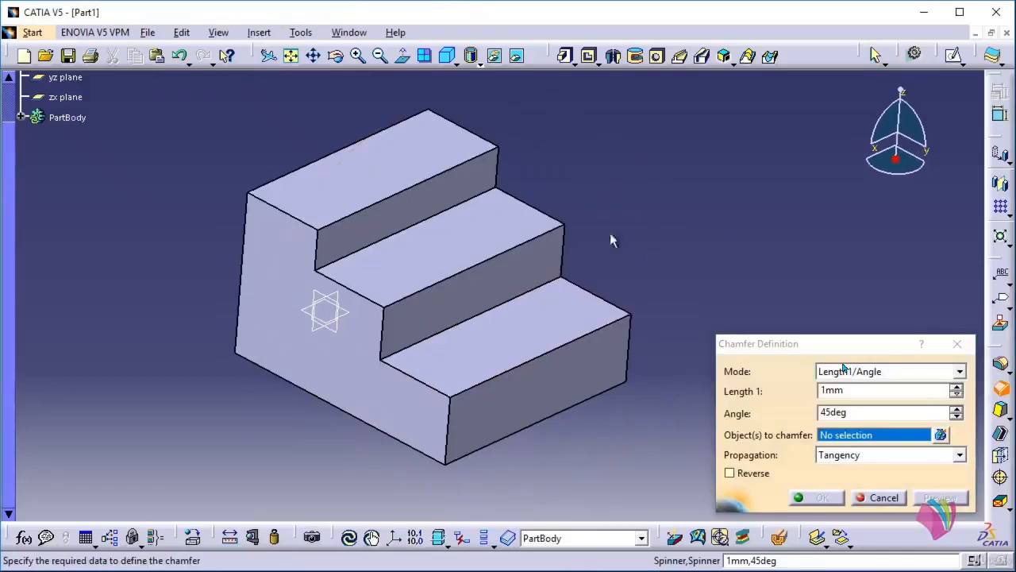
left_click(488, 258)
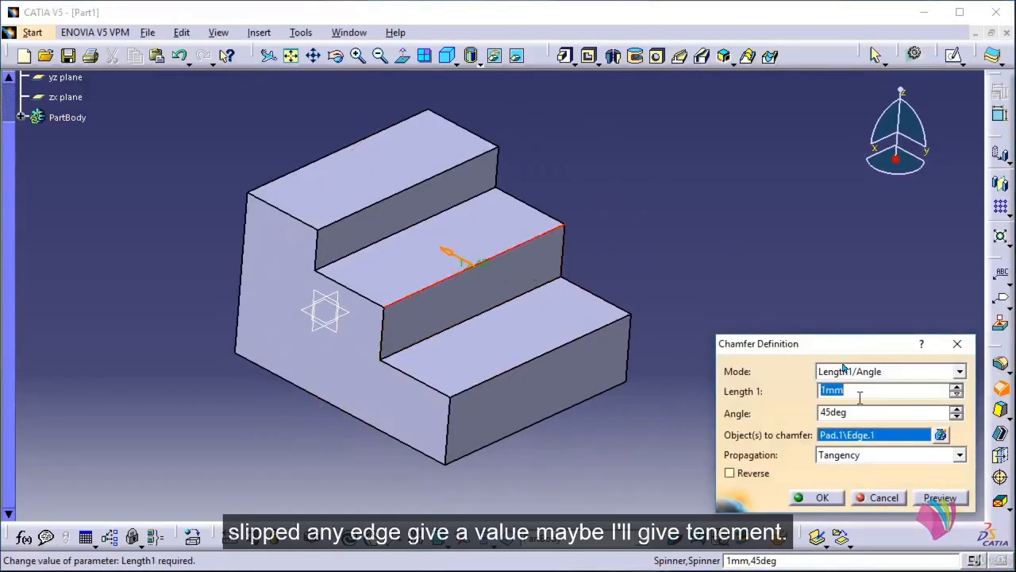
type("10")
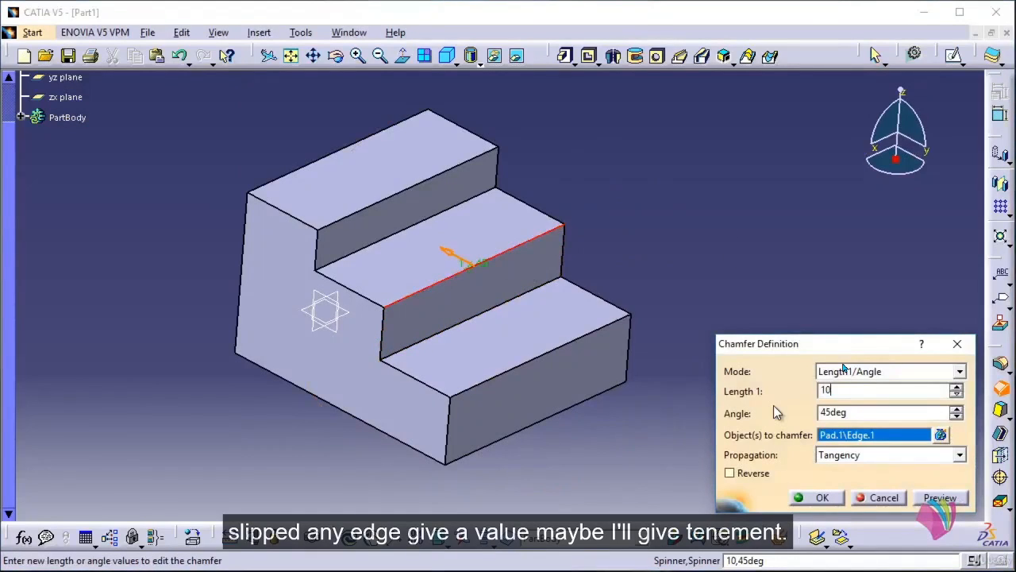
left_click(823, 497)
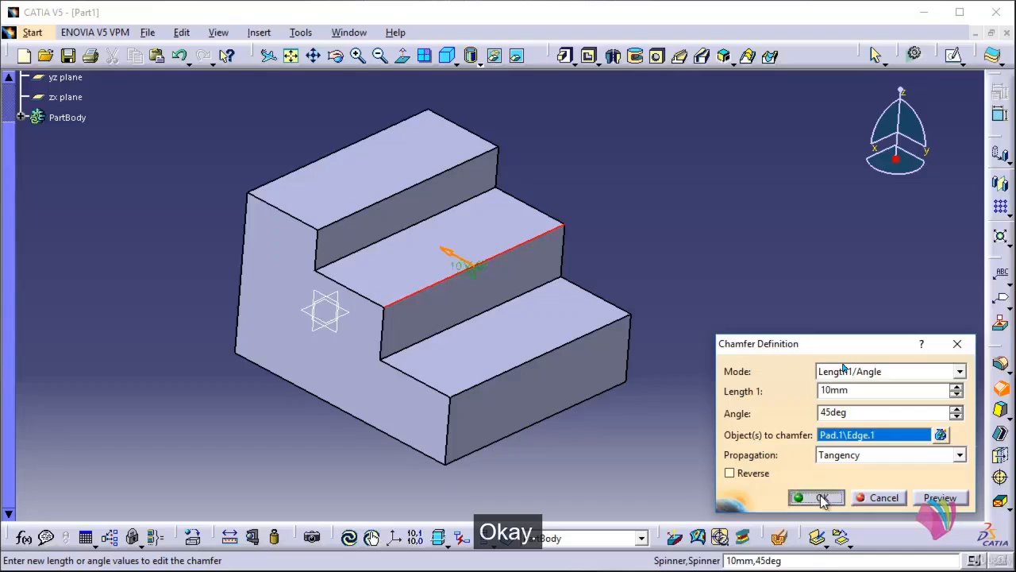
Define a Length1/Angle Chamfer of 10 mm at 60° on the outer edge of the lowest step.
middle_click_drag(397, 403, 442, 308)
middle_click_drag(599, 392, 515, 278)
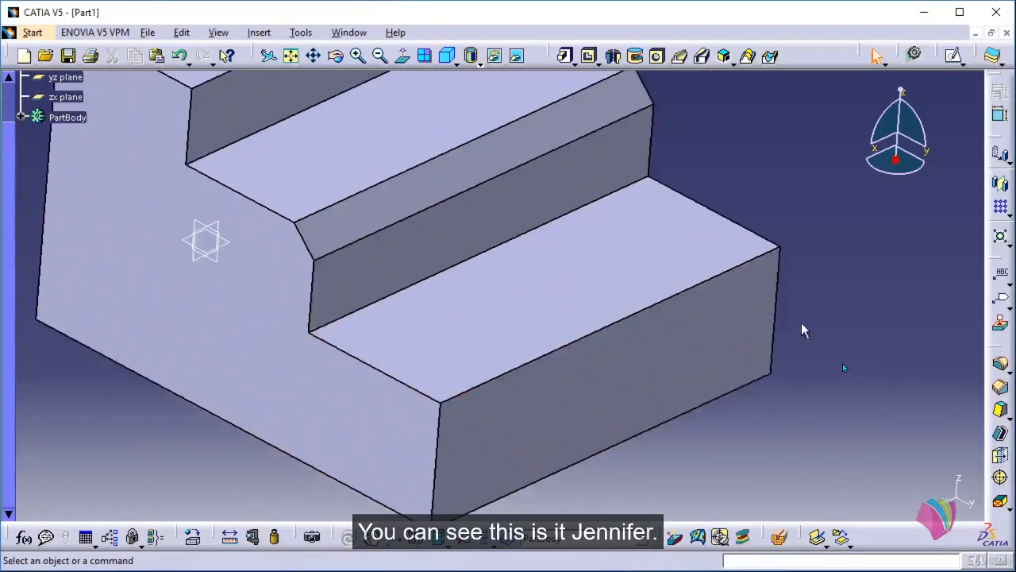
middle_click_drag(853, 329, 839, 318)
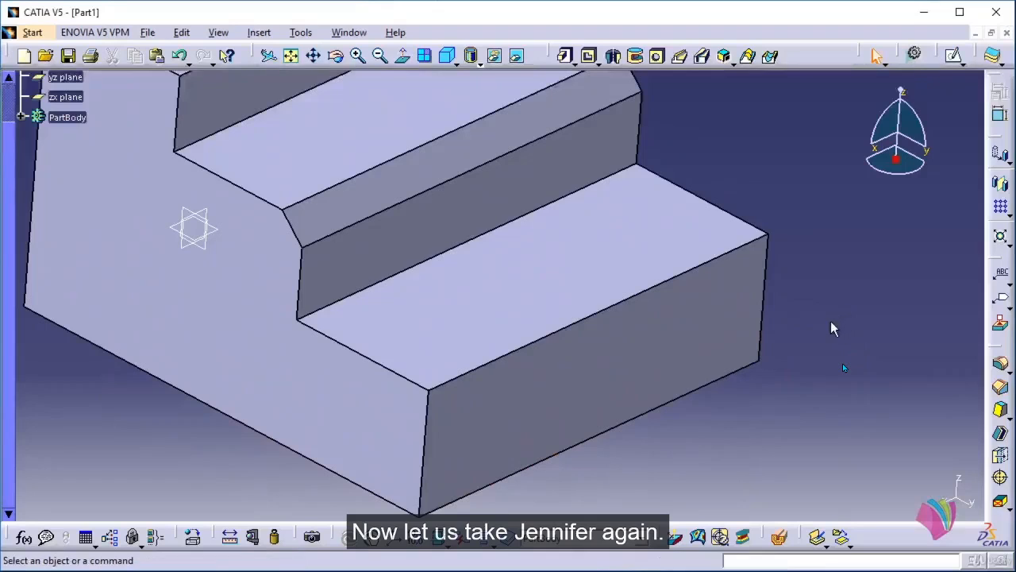
left_click(259, 32)
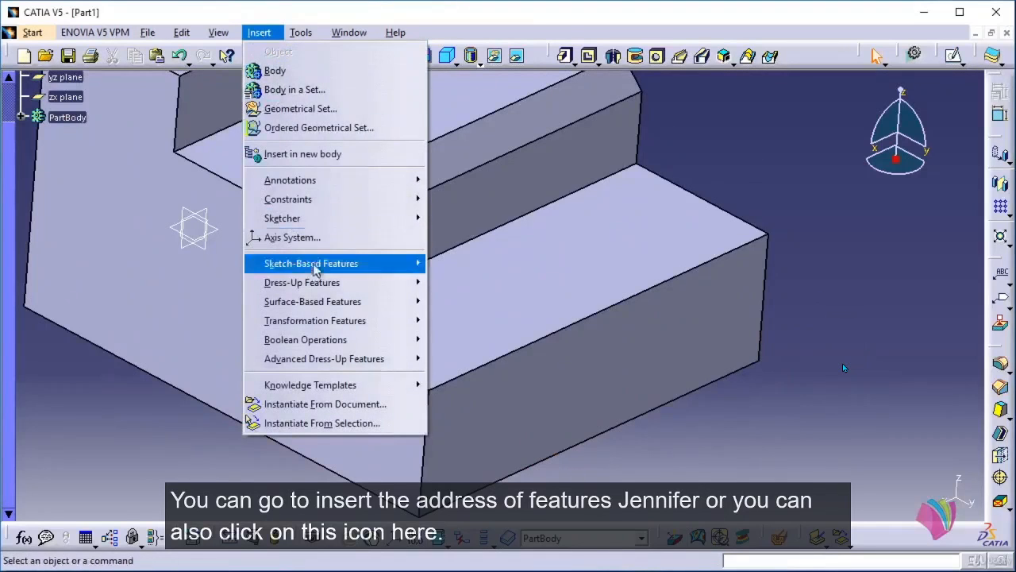
mouse_move(311, 283)
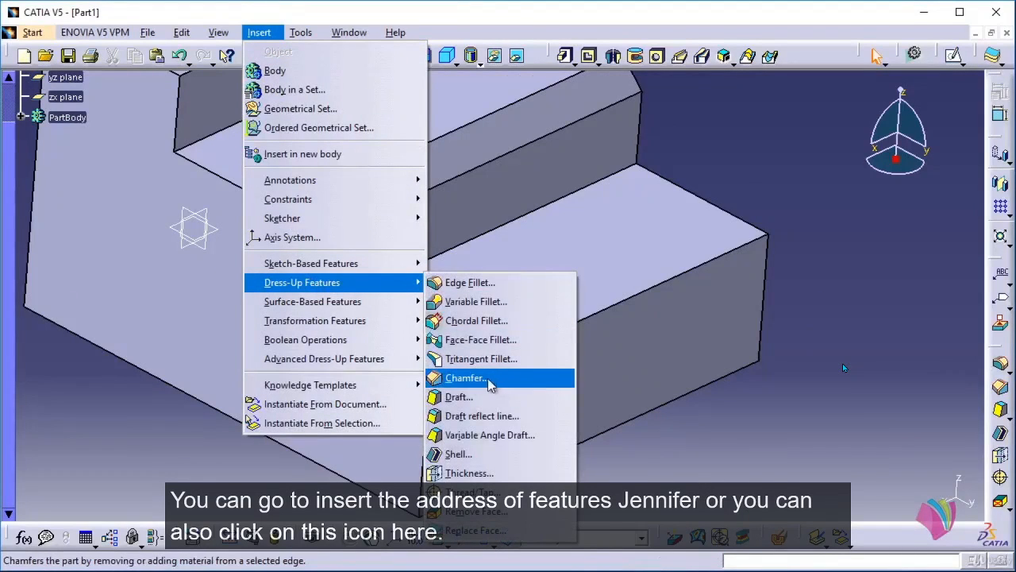
left_click(999, 388)
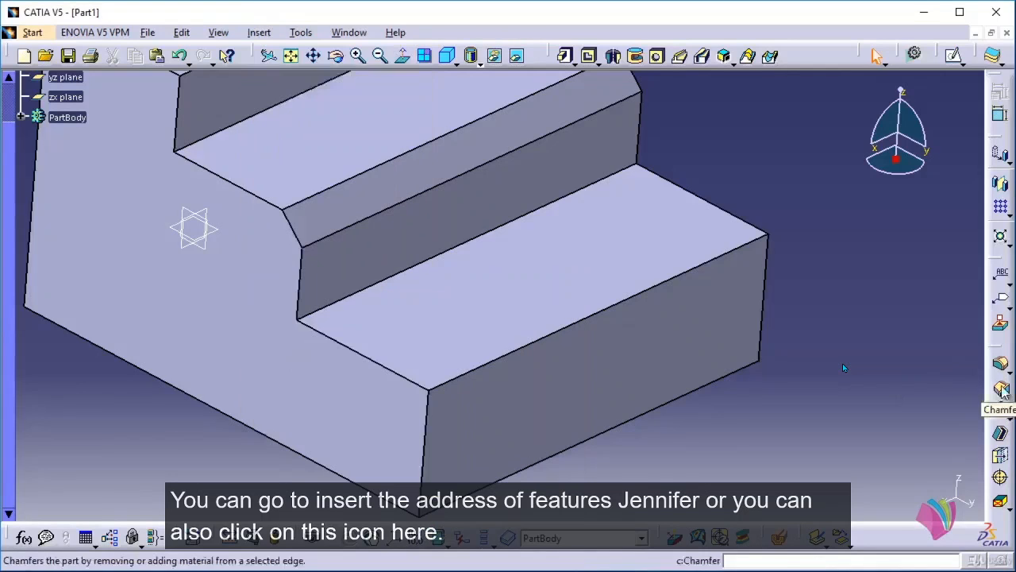
left_click(999, 389)
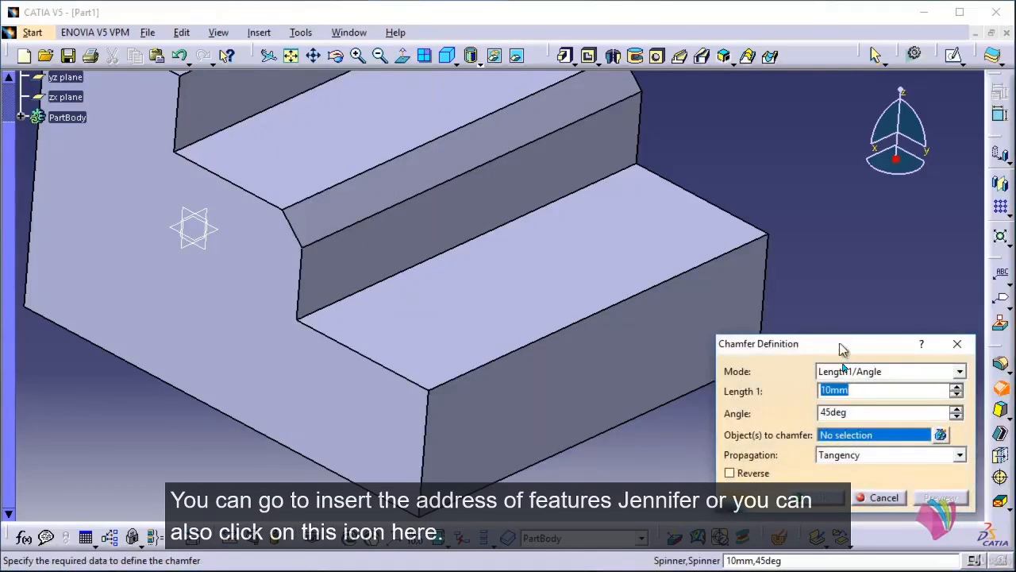
left_click_drag(843, 350, 825, 129)
left_click(853, 152)
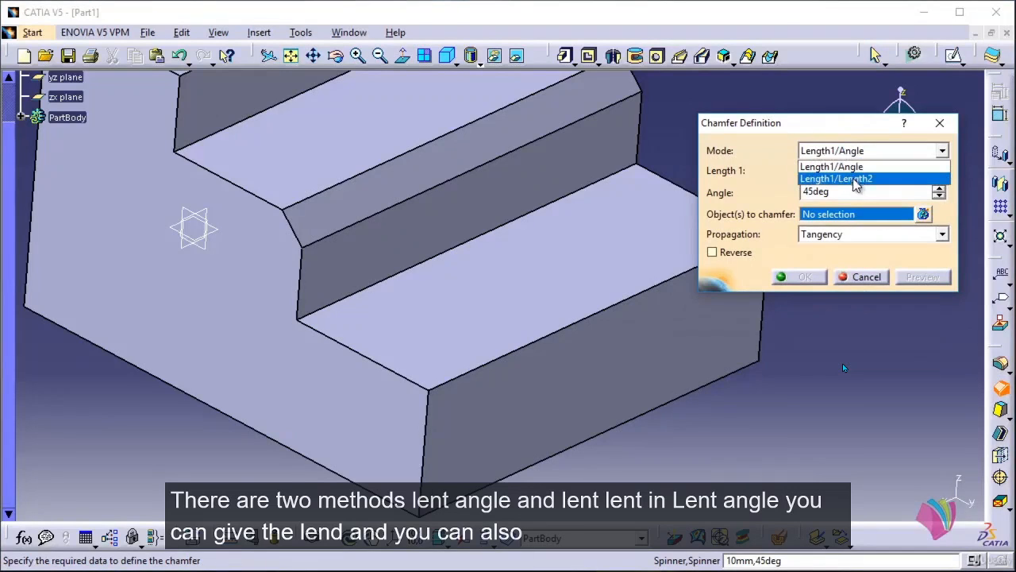
left_click(848, 167)
left_click_drag(846, 168, 772, 171)
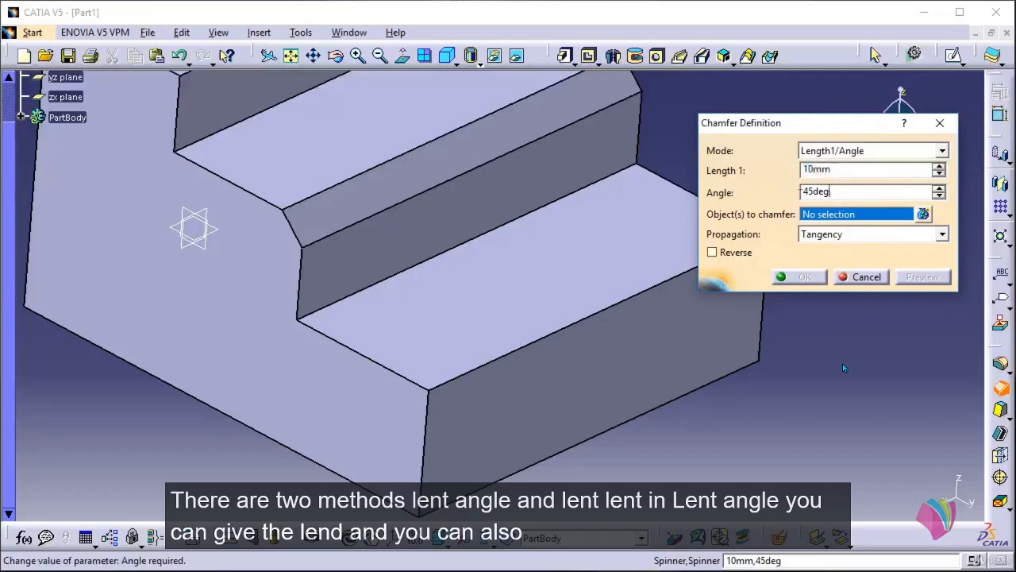
left_click_drag(830, 192, 770, 197)
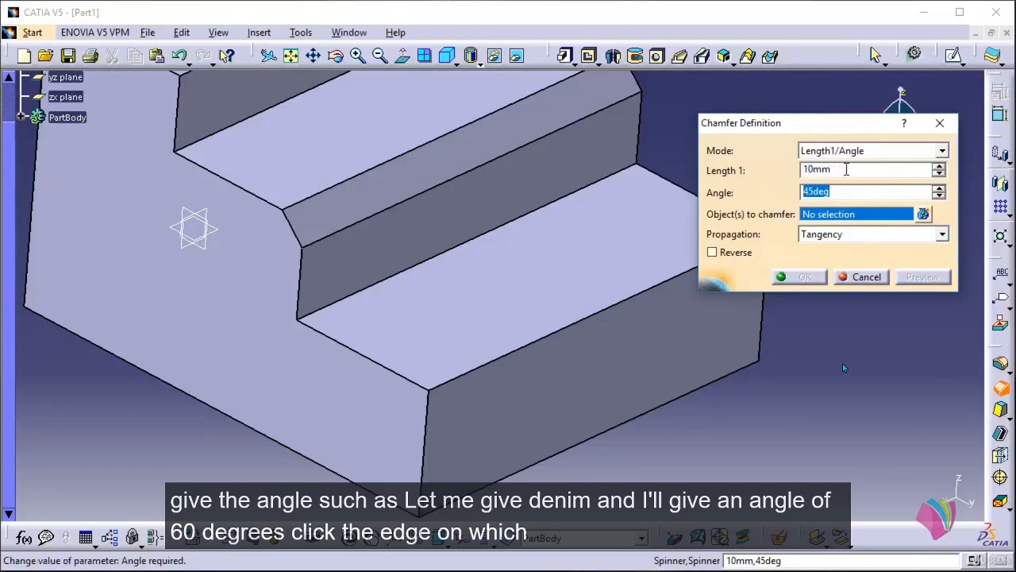
left_click_drag(845, 168, 778, 182)
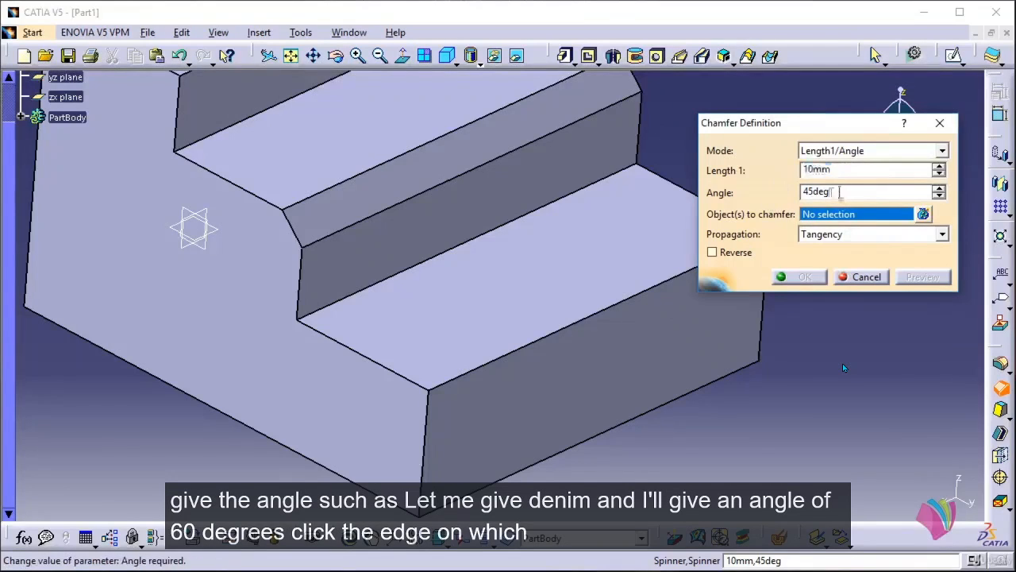
left_click_drag(839, 191, 763, 199)
type("60")
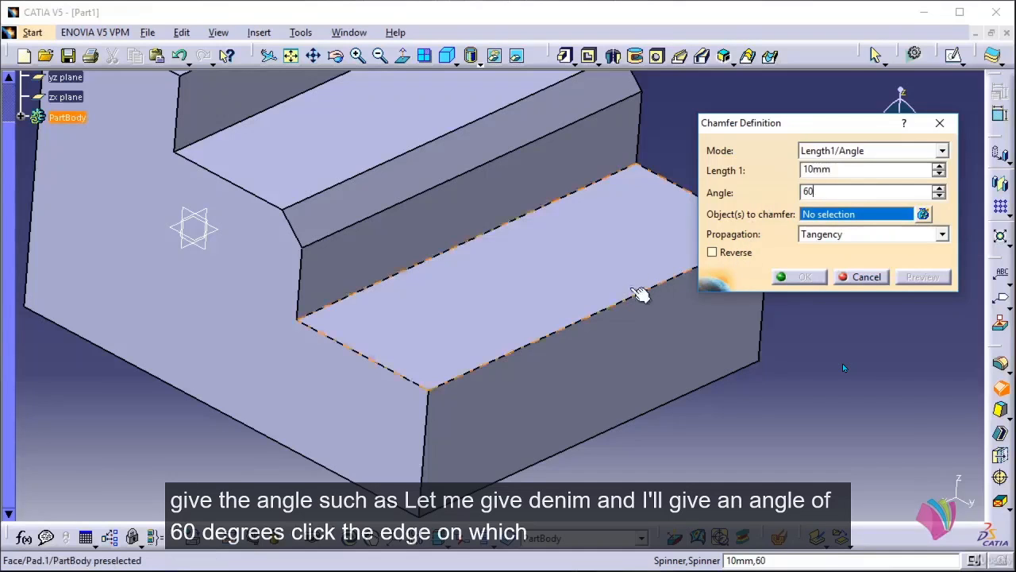
left_click(605, 312)
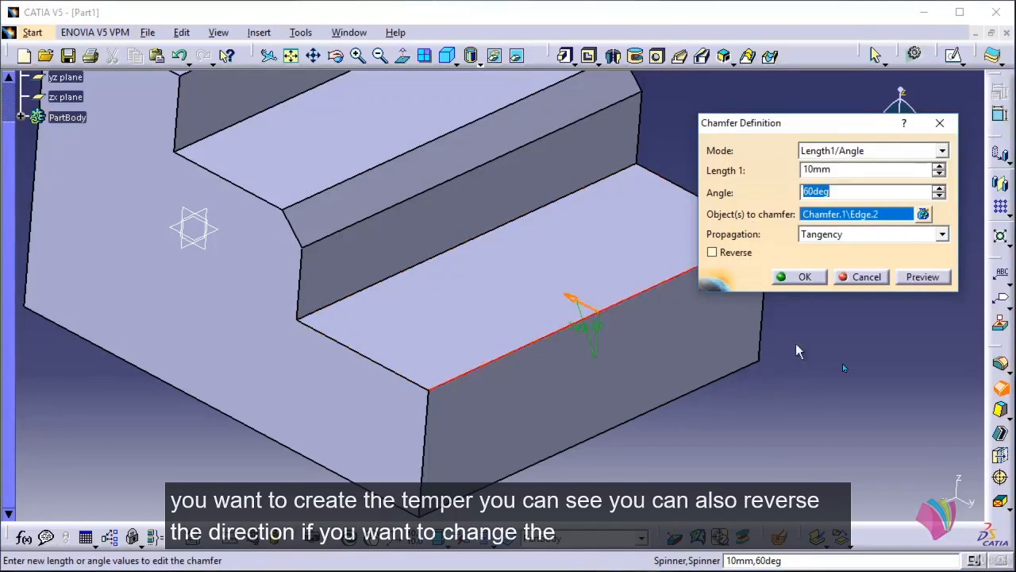
Preview the lowest step's chamfer in both directions and apply it with the direction reversed.
middle_click_drag(798, 351, 404, 302)
left_click(725, 254)
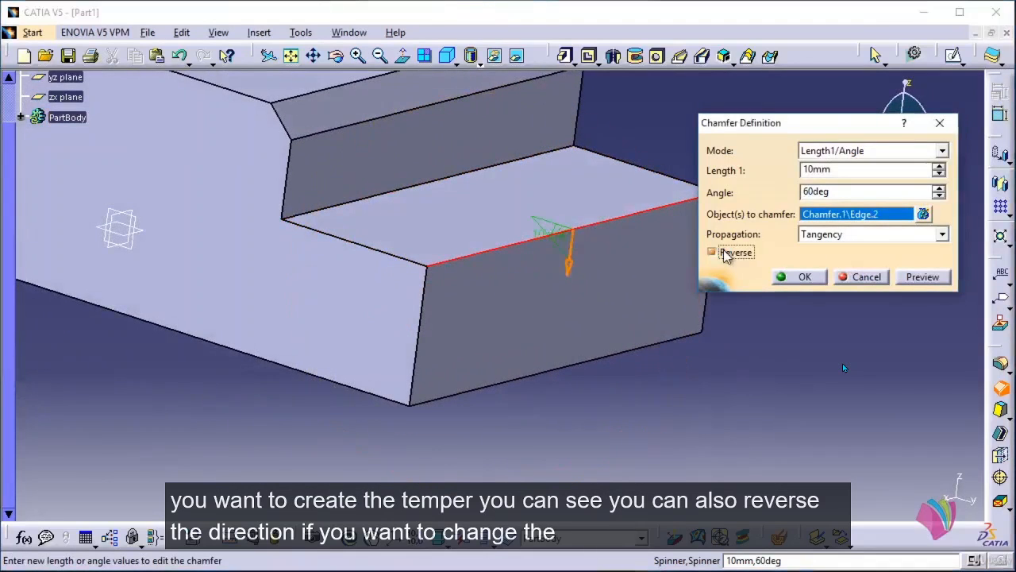
left_click(725, 254)
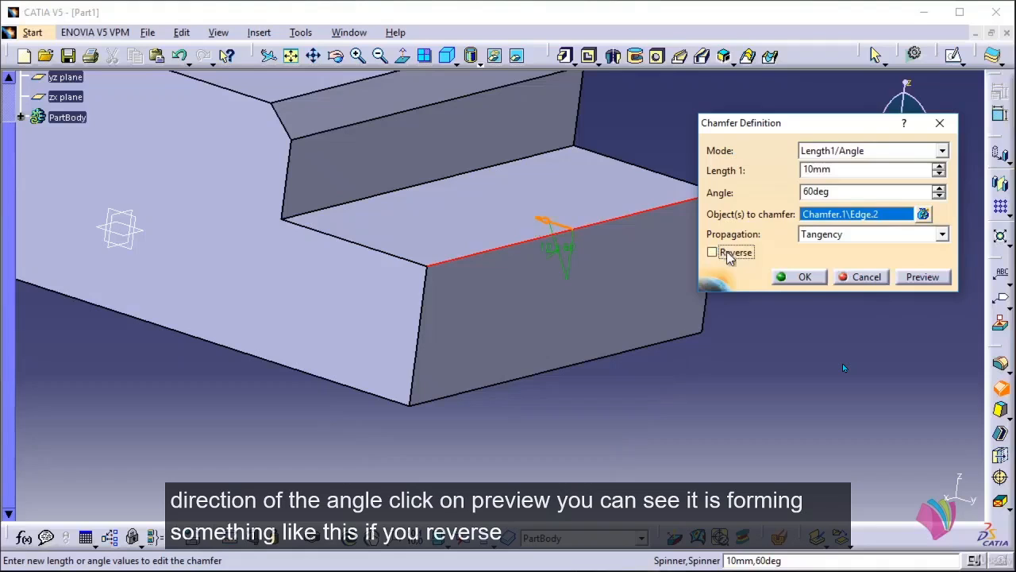
left_click(922, 279)
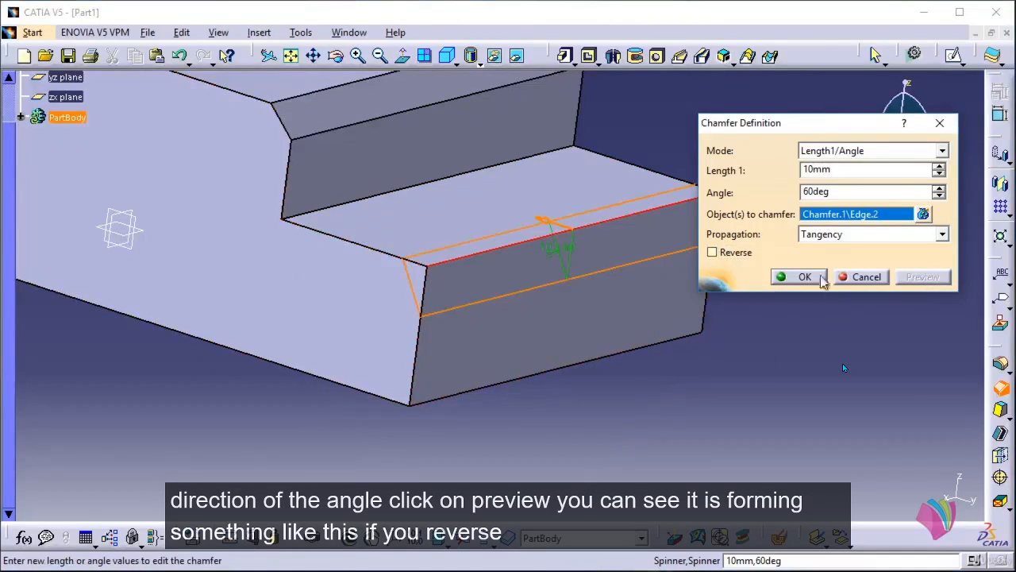
left_click(737, 258)
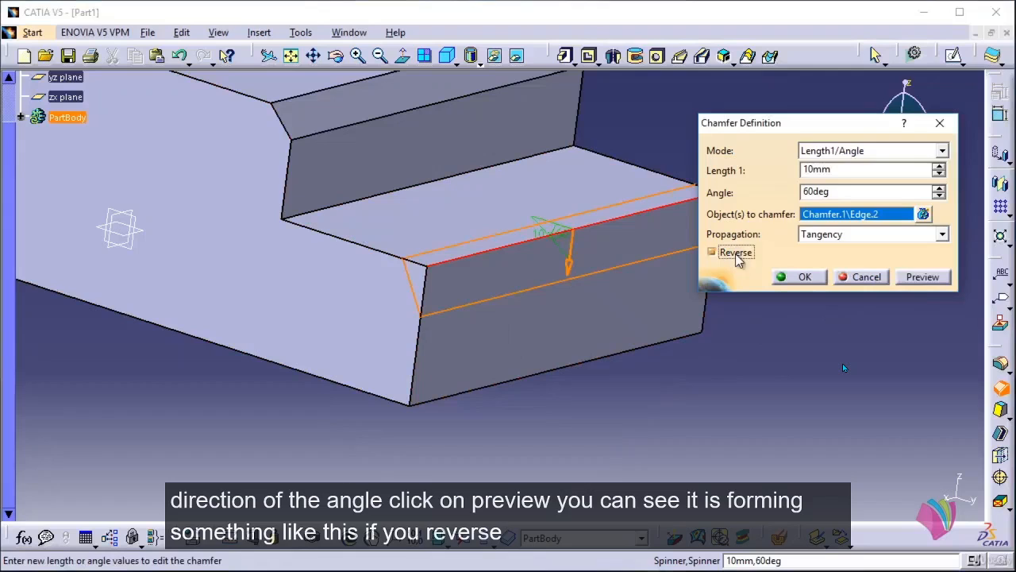
left_click(928, 280)
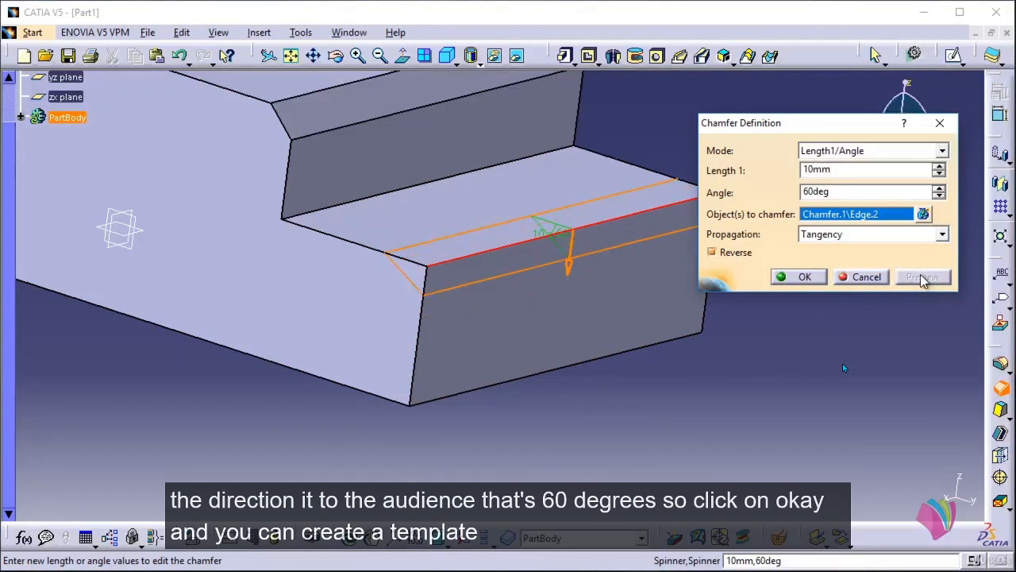
left_click(804, 277)
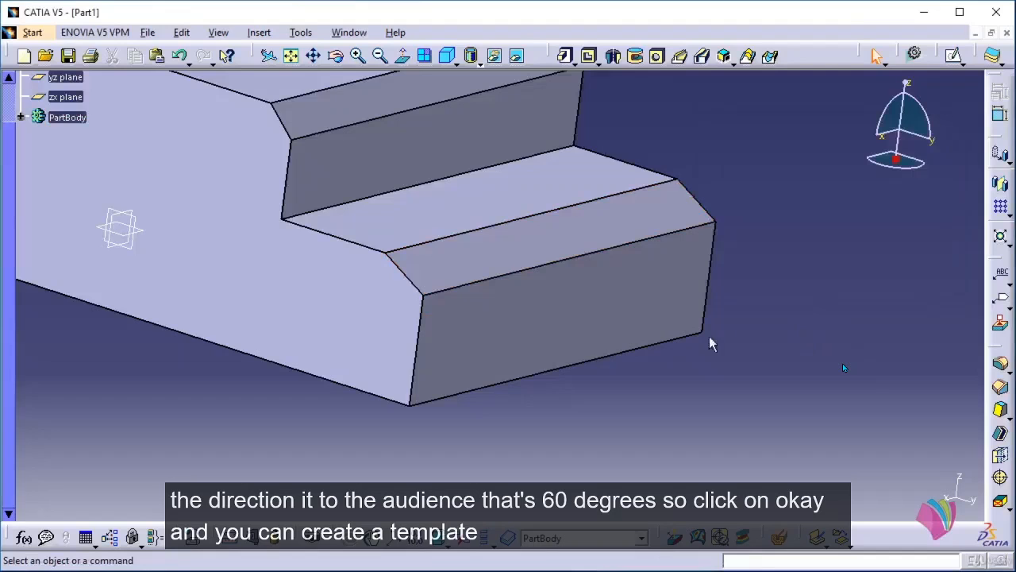
Define a Length1/Length2 Chamfer of 10 mm by 5 mm on the outer edge of the highest step.
middle_click_drag(710, 341, 516, 323)
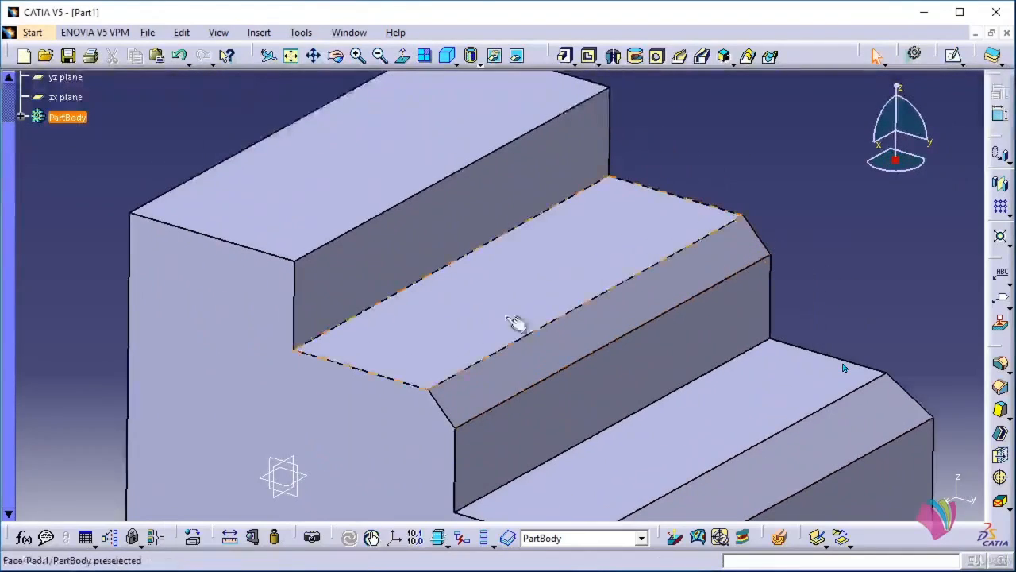
middle_click_drag(497, 272, 498, 280)
left_click(998, 390)
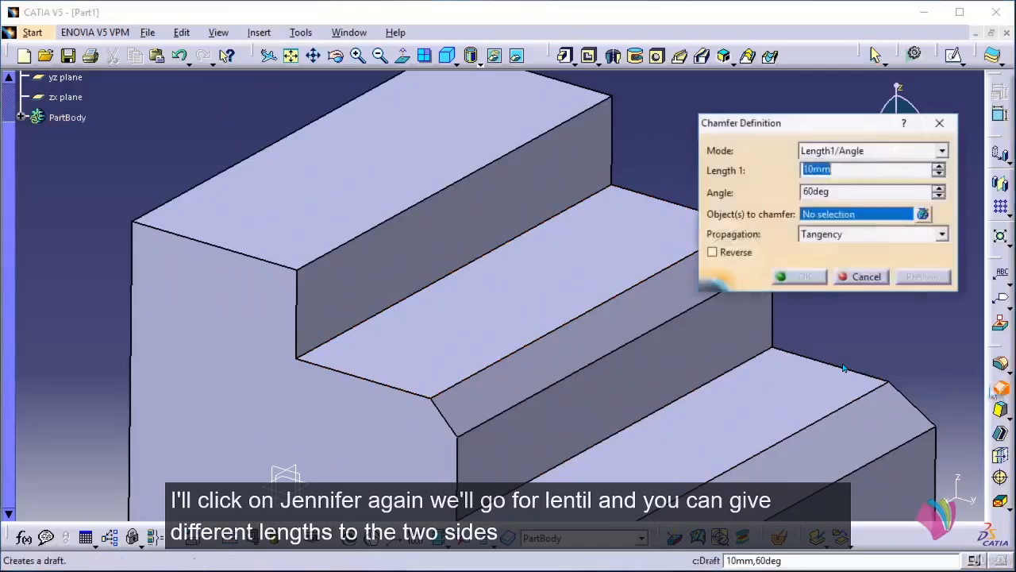
left_click(845, 151)
left_click(857, 175)
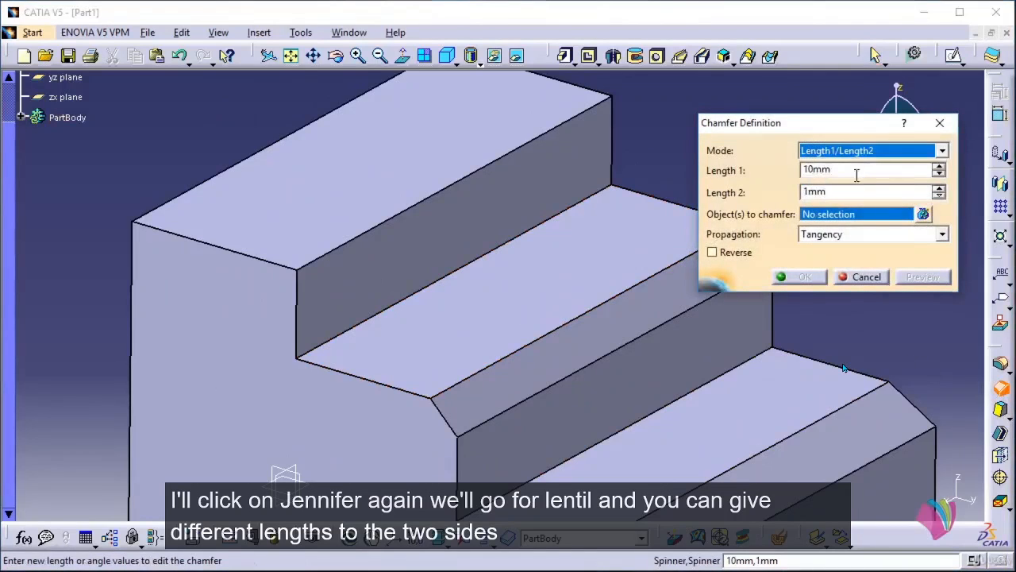
left_click(852, 172)
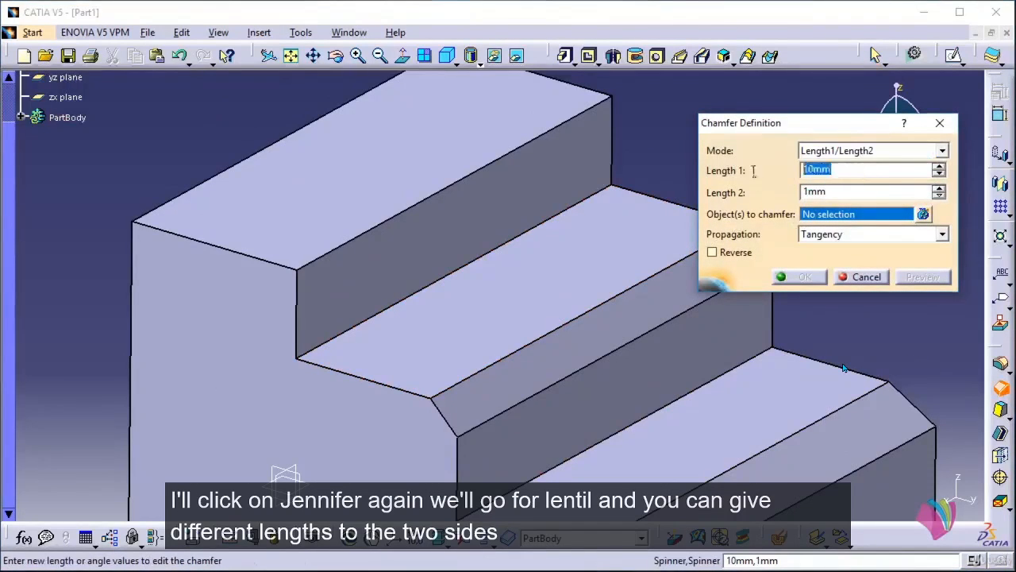
key("Tab")
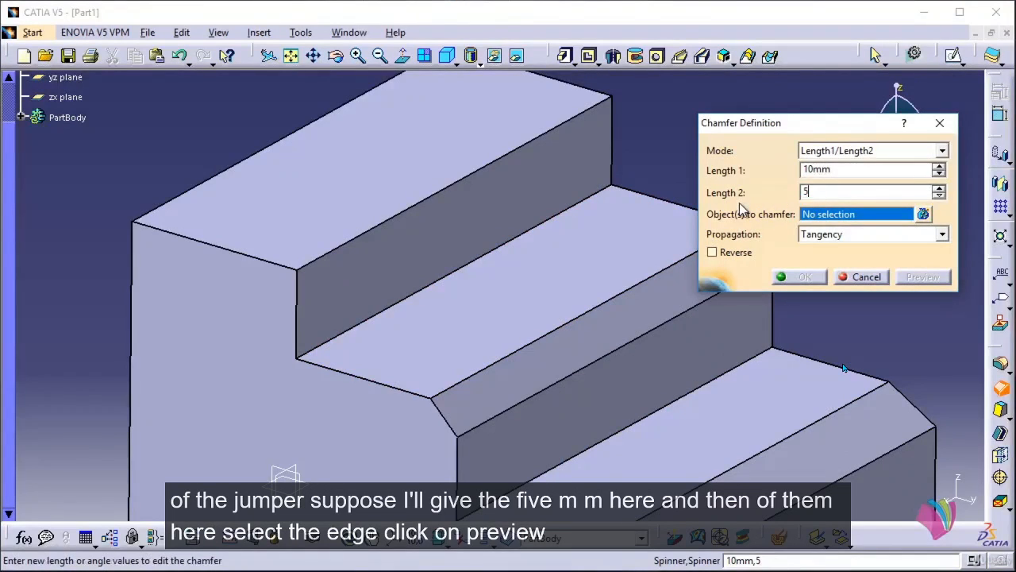
type("5")
left_click(828, 169)
left_click(470, 176)
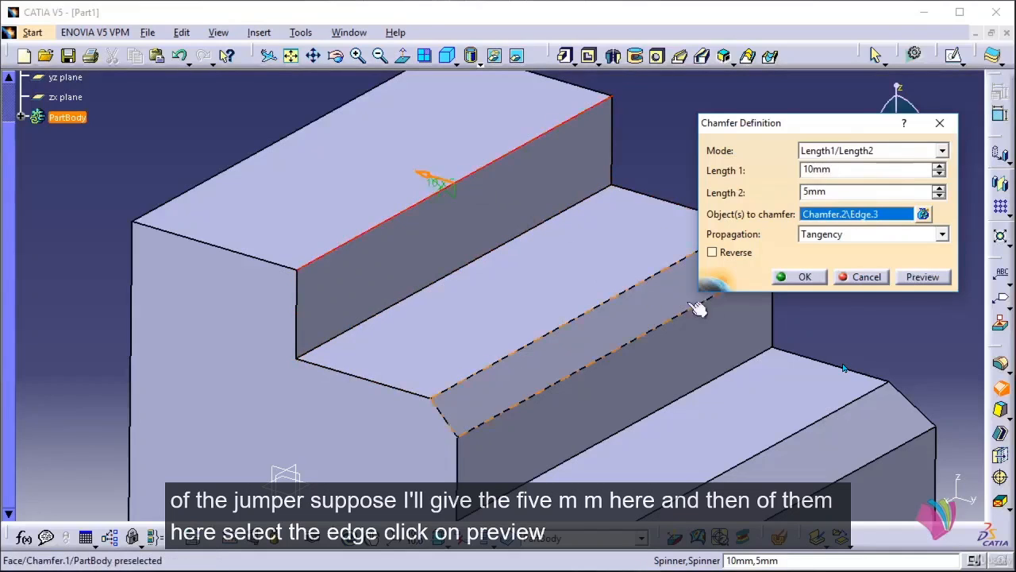
Preview the highest step's 10 mm by 5 mm chamfer in both directions and apply it with the direction reversed.
left_click(922, 278)
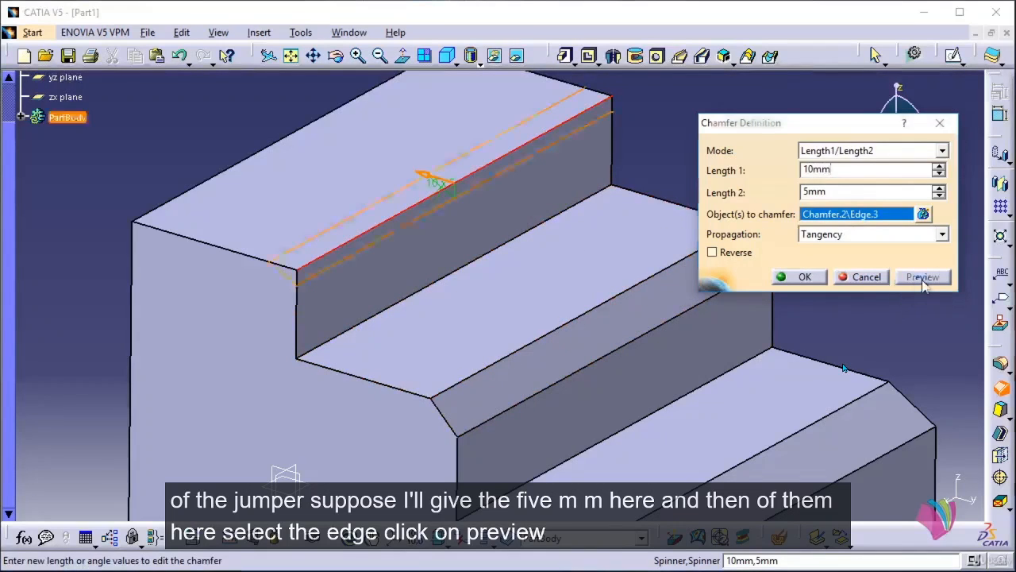
middle_click_drag(508, 312, 329, 285)
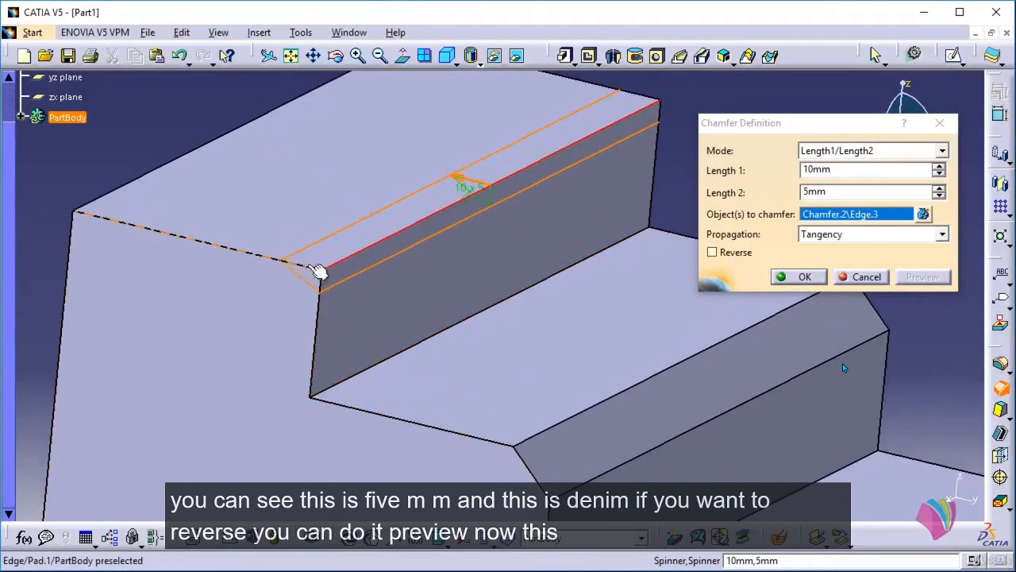
left_click(719, 256)
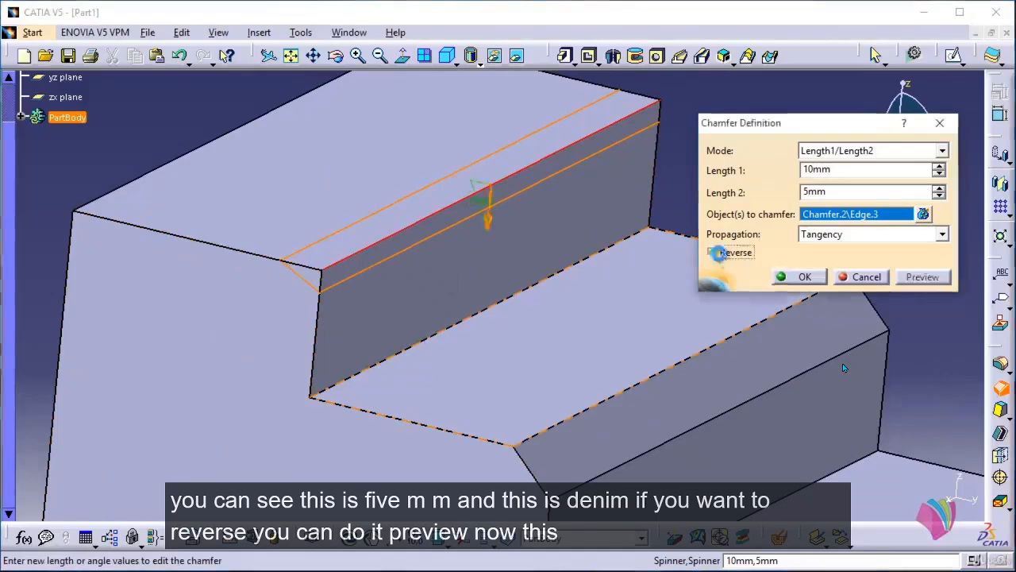
left_click(925, 277)
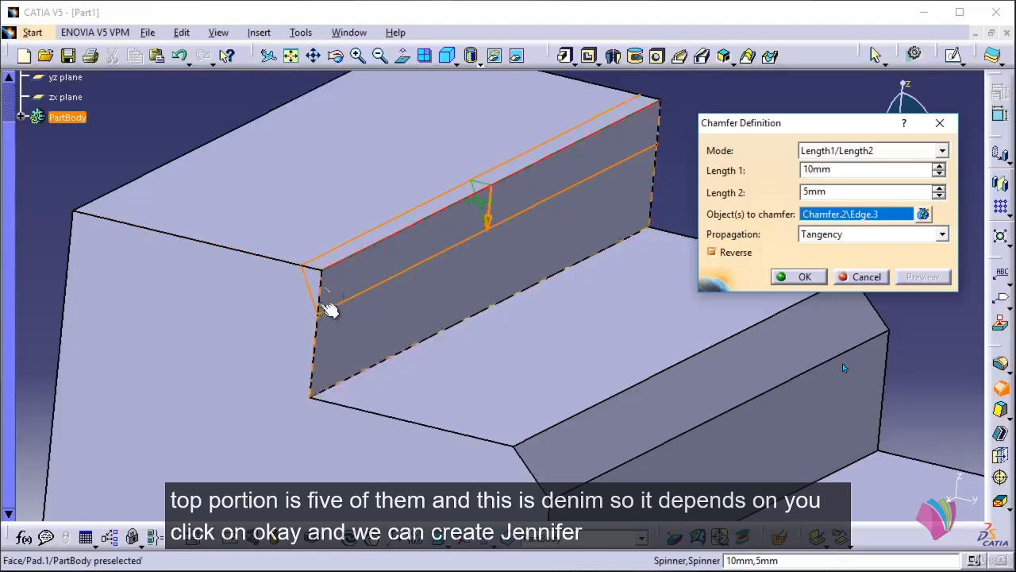
left_click(804, 276)
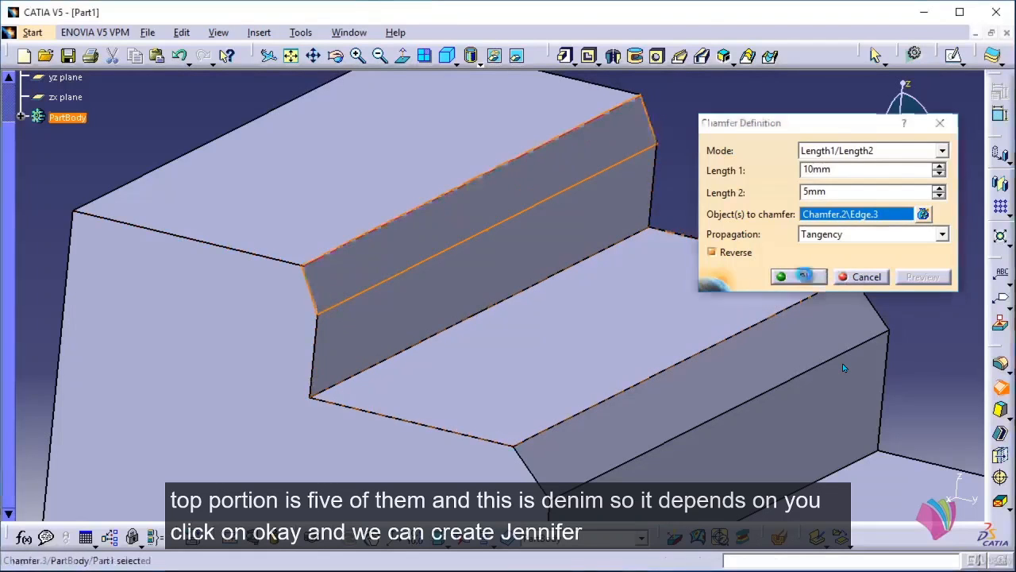
middle_click_drag(709, 181, 703, 229)
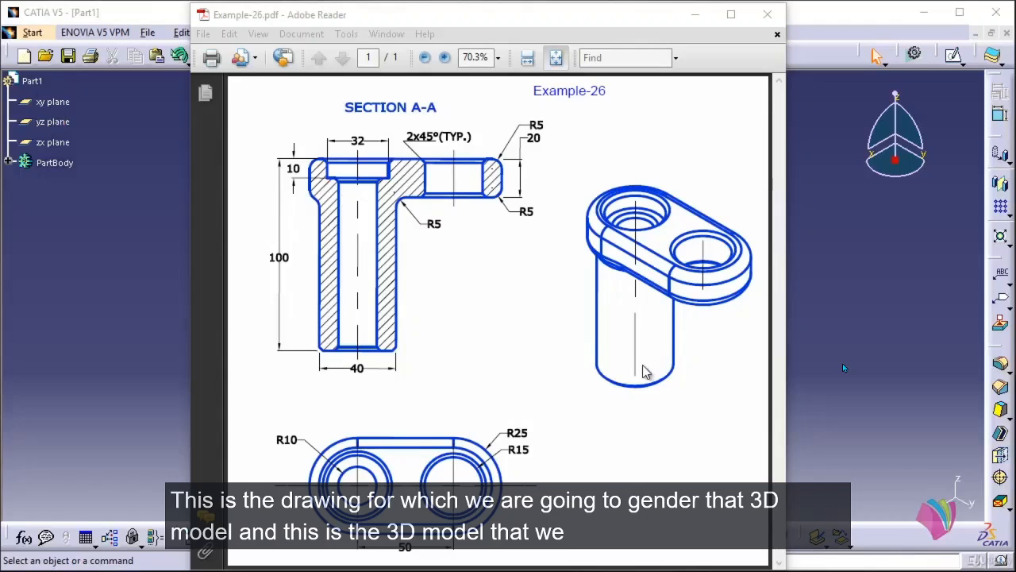
Switch from the Example-26 drawing to CATIA and examine the finished reference model from several angles.
left_click(695, 15)
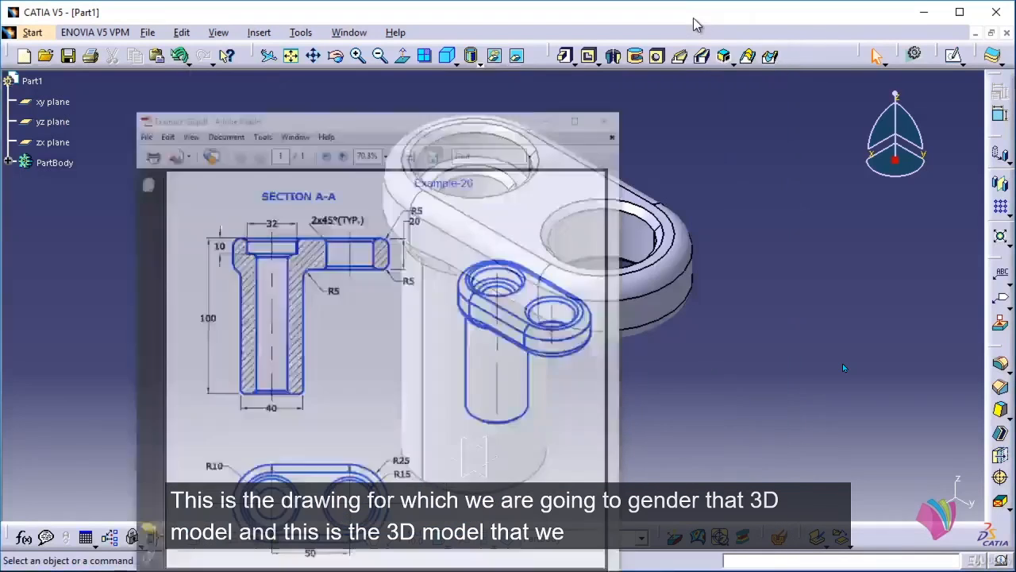
middle_click_drag(580, 359, 468, 436)
middle_click_drag(497, 224, 431, 291)
middle_click_drag(517, 261, 547, 297)
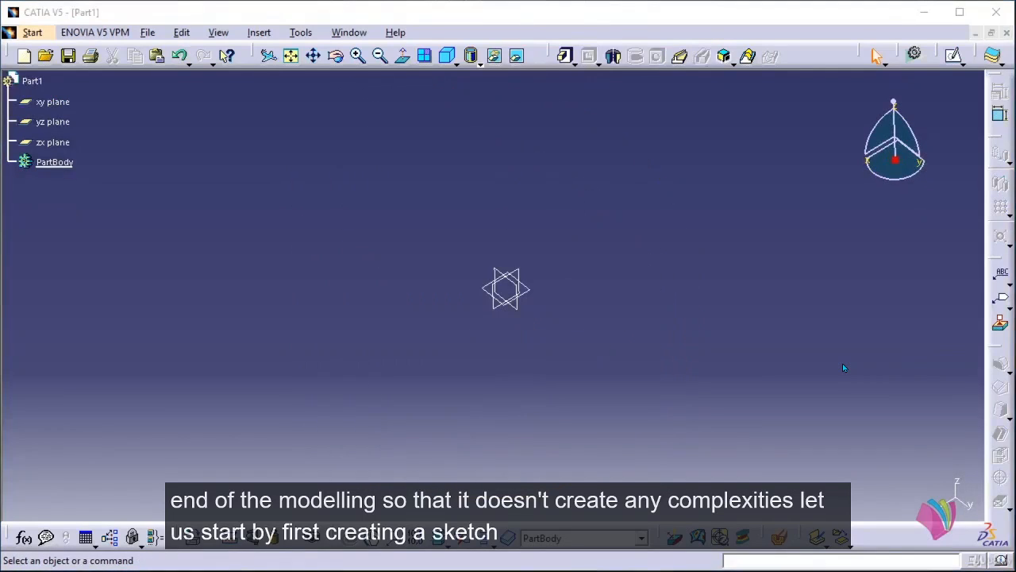
Start a sketch on the xy plane and draw a circle of about 71 mm radius centred on the origin.
left_click(953, 55)
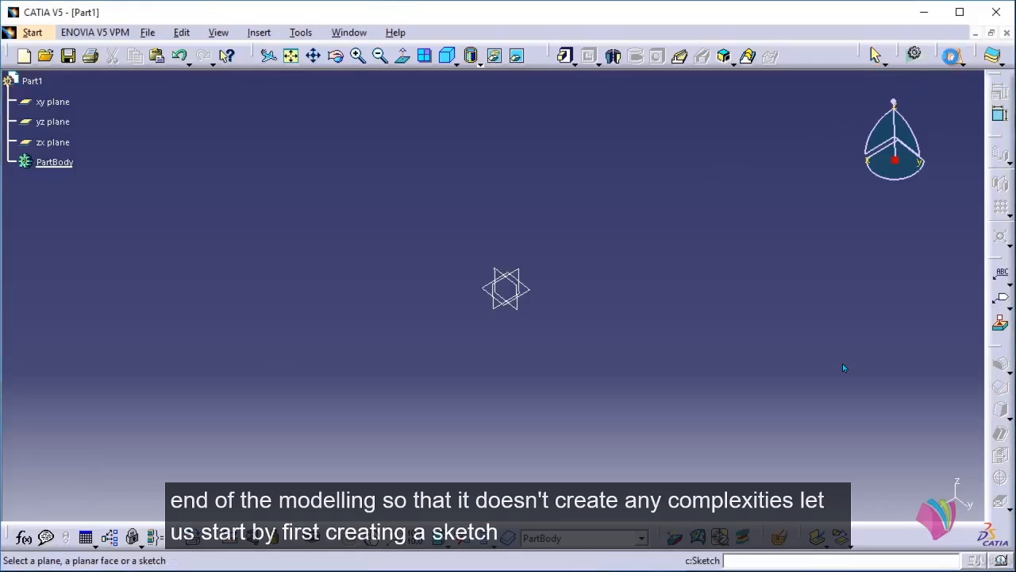
left_click(539, 295)
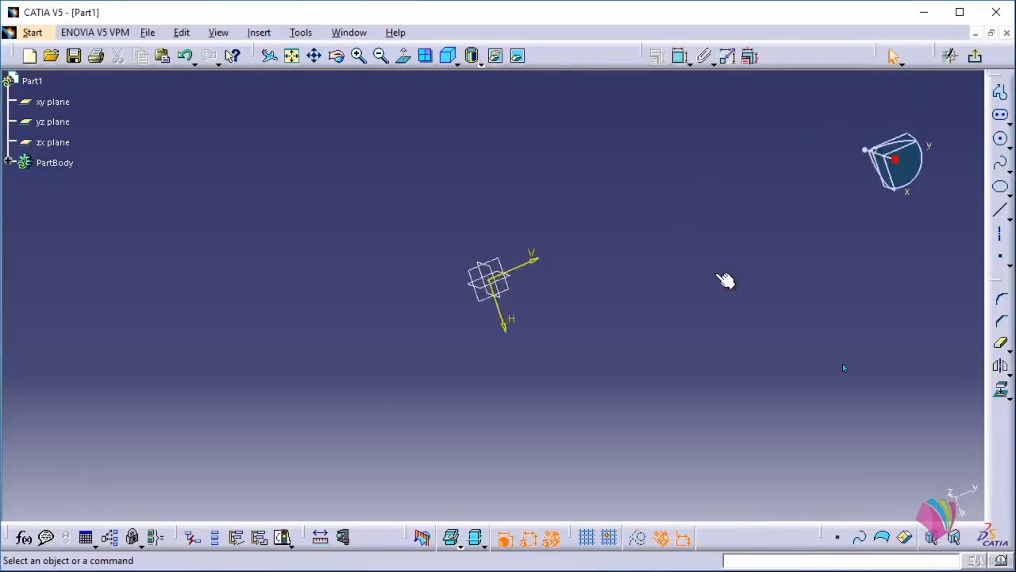
left_click(1000, 139)
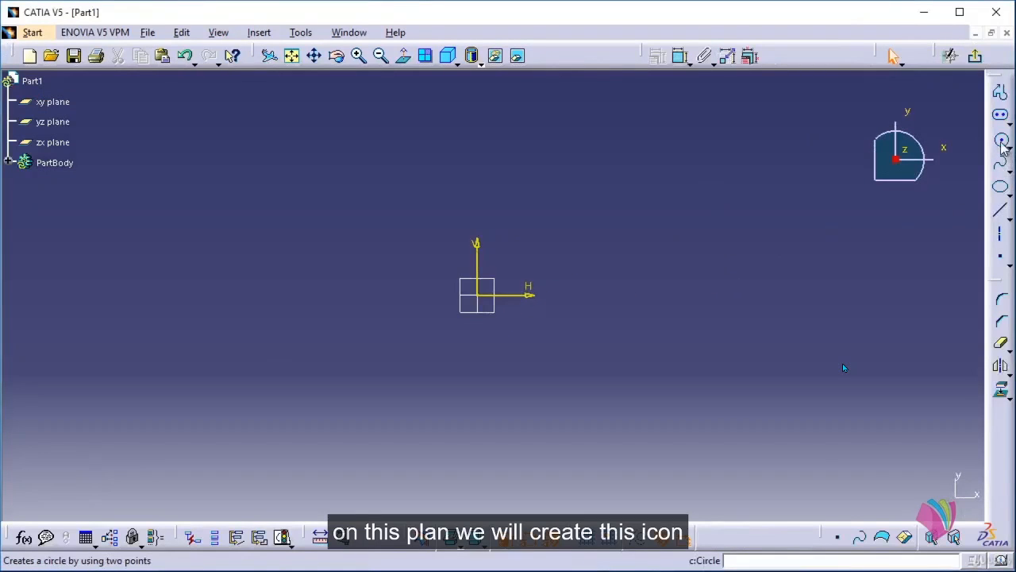
left_click(480, 295)
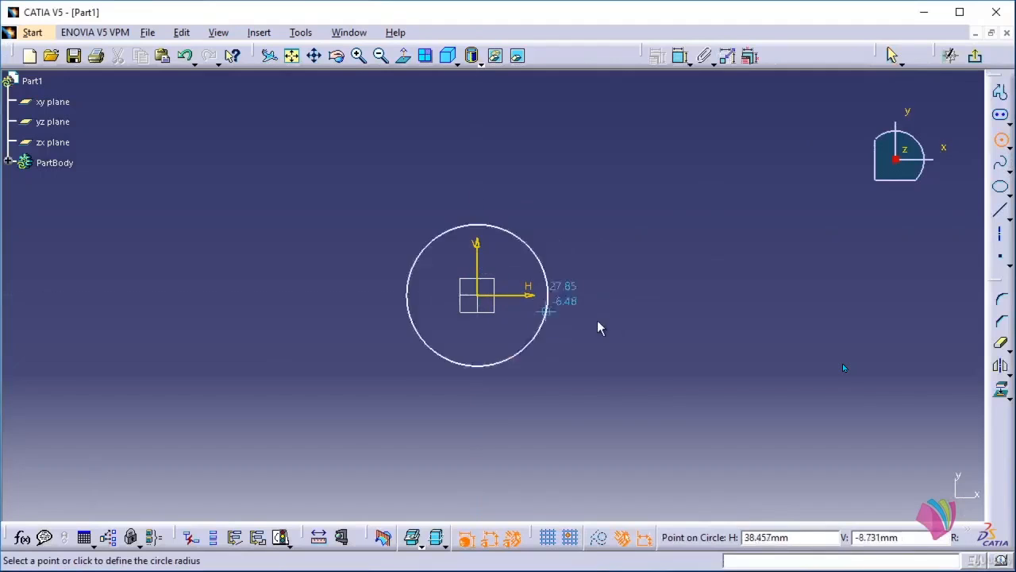
left_click(671, 329)
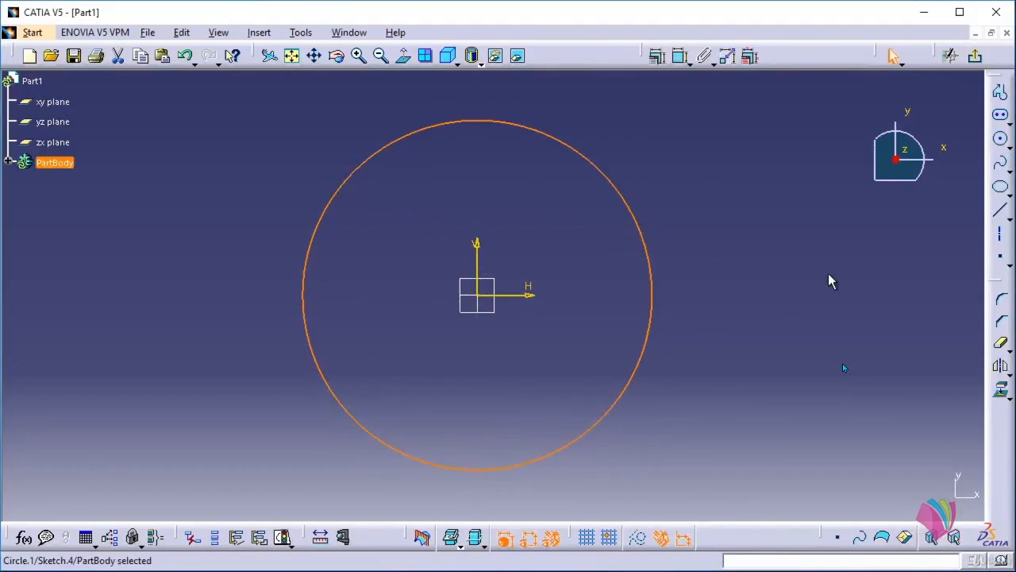
left_click(723, 229)
Dimension the circle as a diameter and set it to 40 mm.
left_click(682, 57)
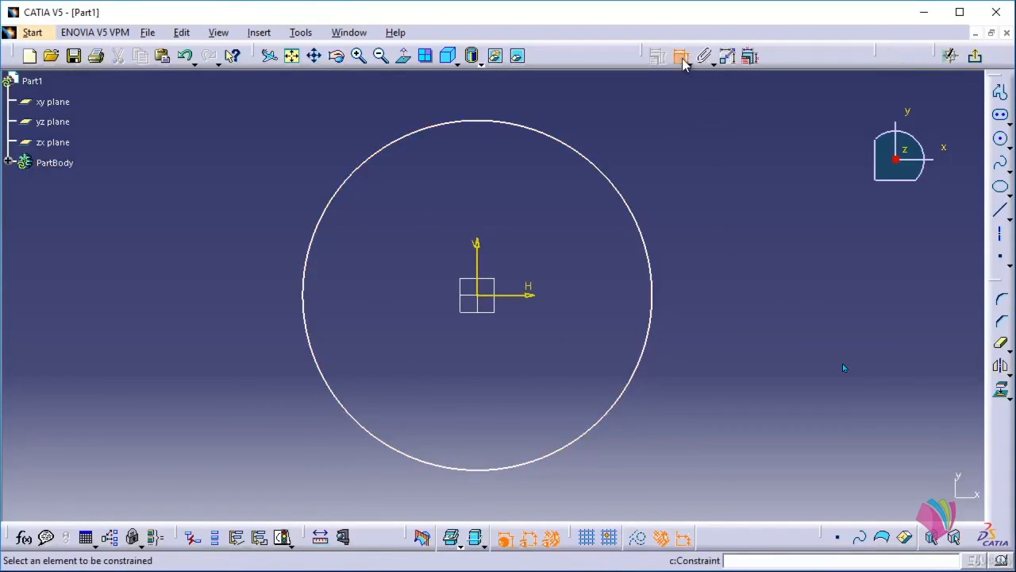
left_click(610, 183)
left_click(675, 176)
double_click(670, 159)
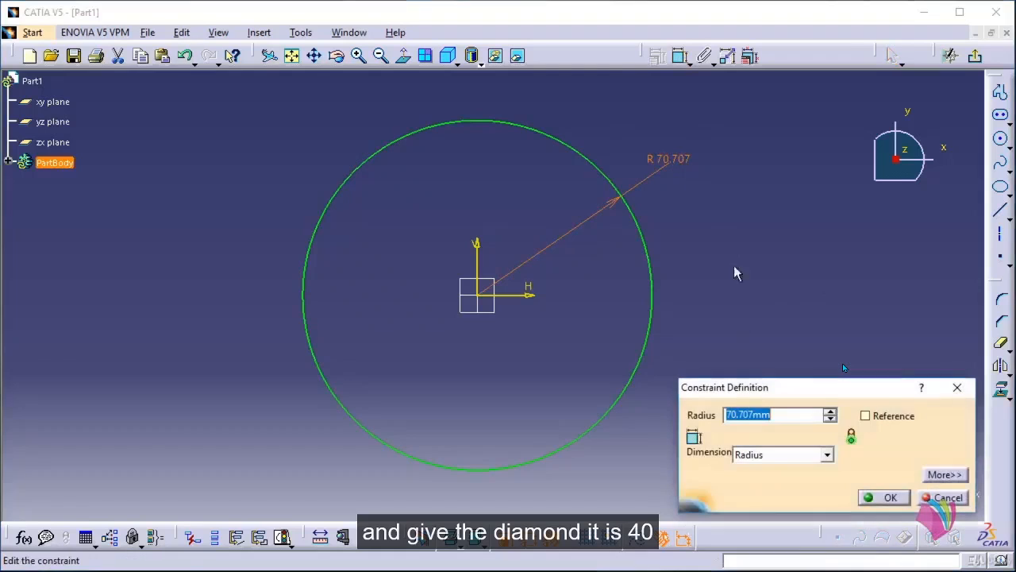
left_click(799, 455)
left_click(767, 481)
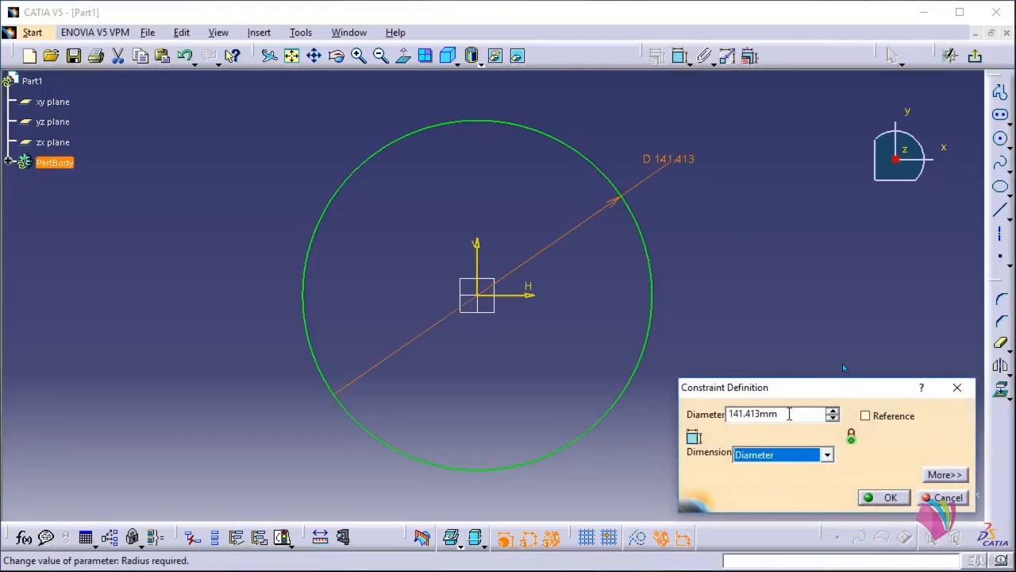
left_click_drag(789, 413, 663, 405)
type("40")
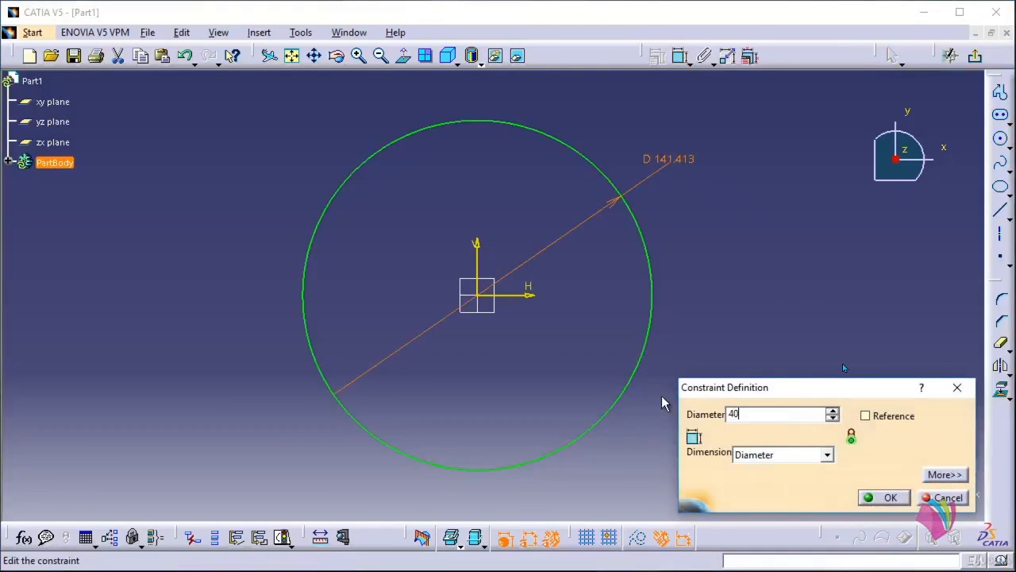
left_click(890, 496)
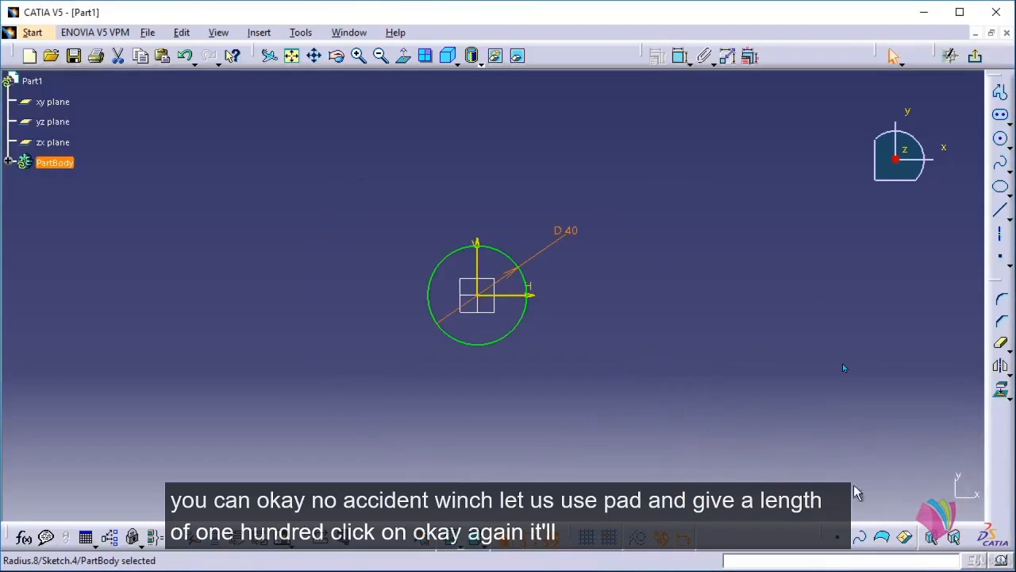
Exit the sketch and extrude the circle with a 100 mm Pad.
left_click(975, 55)
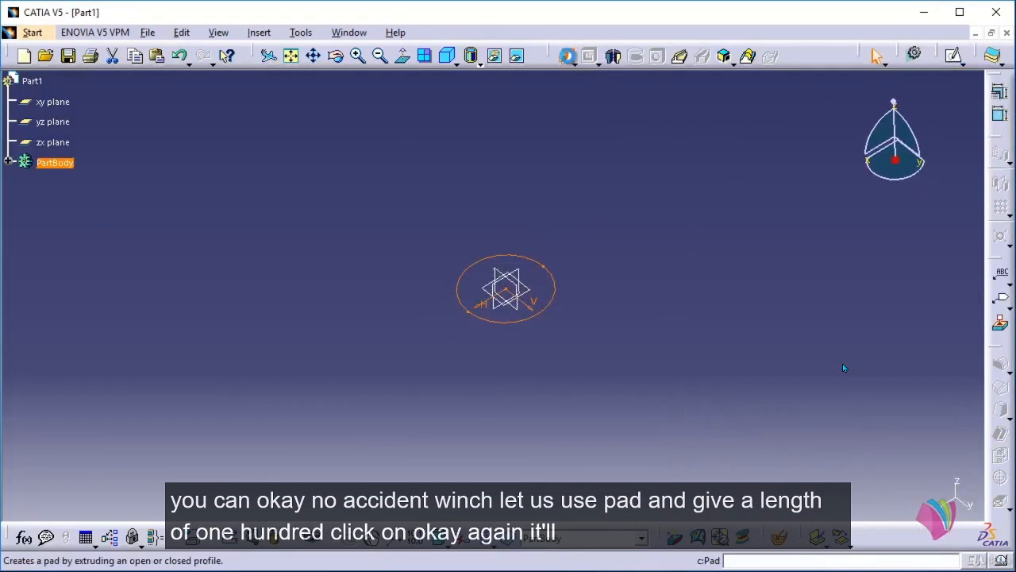
left_click(564, 55)
middle_click_drag(588, 211, 526, 246)
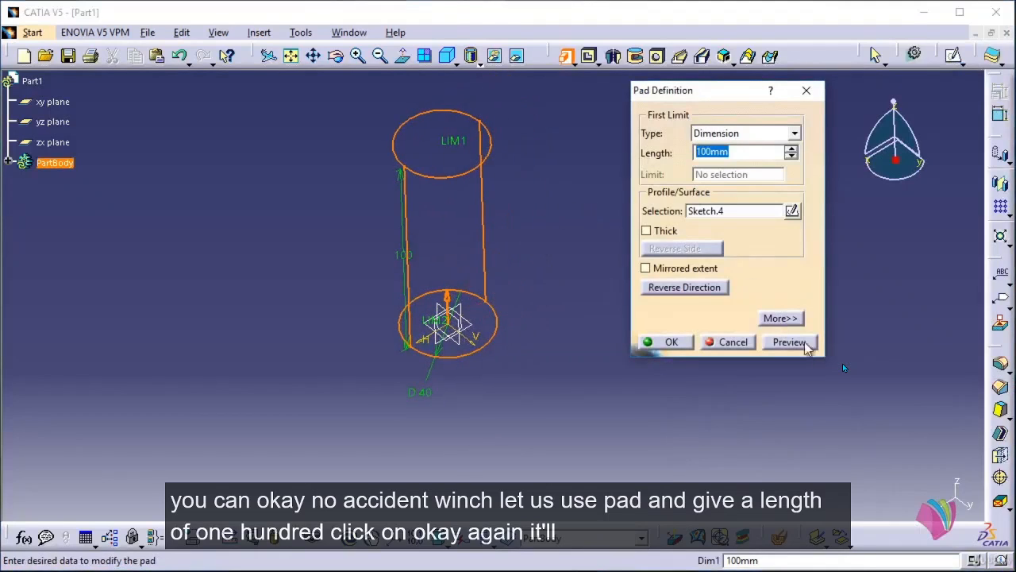
left_click(667, 342)
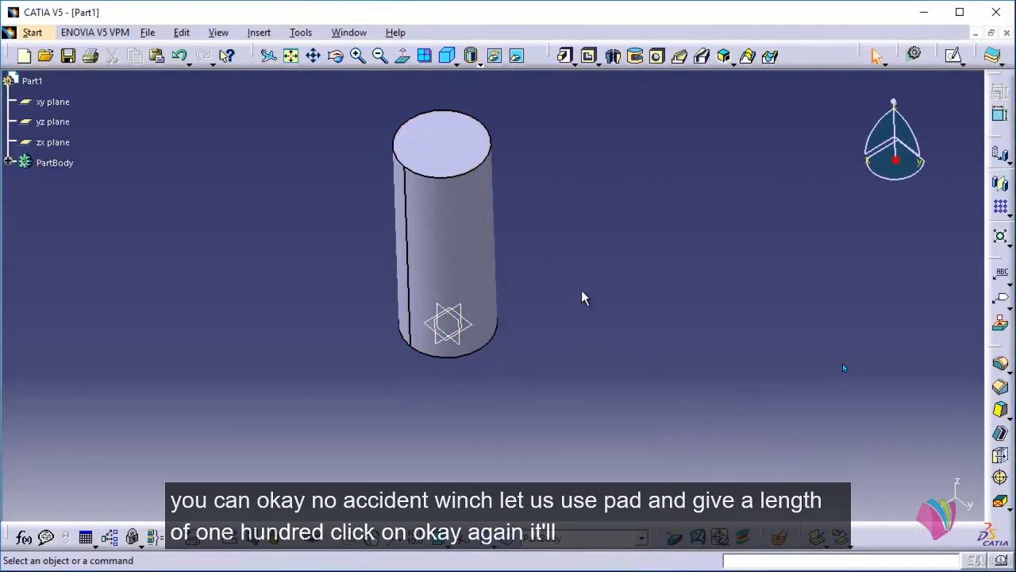
On the cylinder's top face, sketch an elongated hole from the origin along the V axis, about 60 mm between centres and 24 mm in radius.
left_click(999, 116)
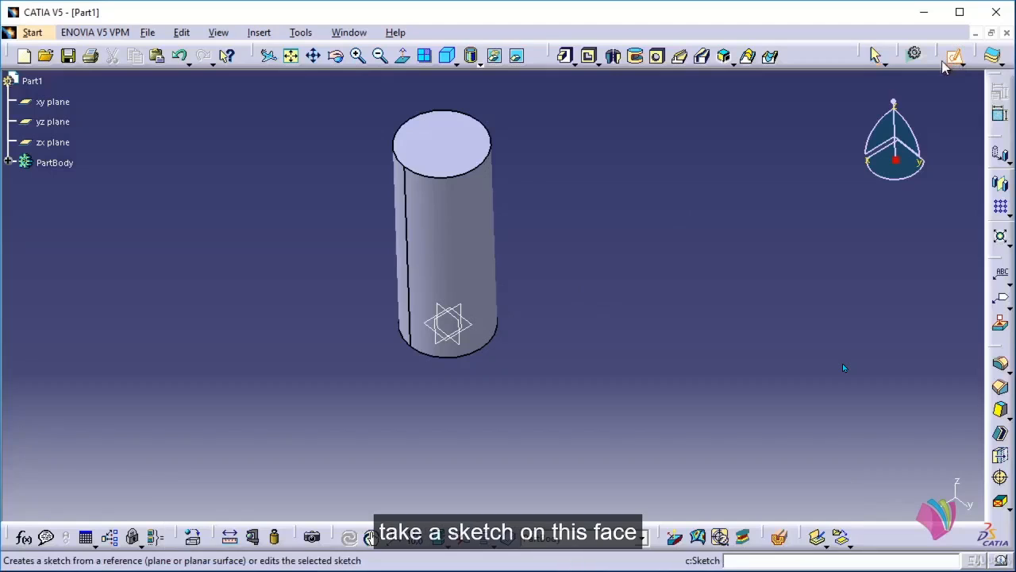
left_click(460, 149)
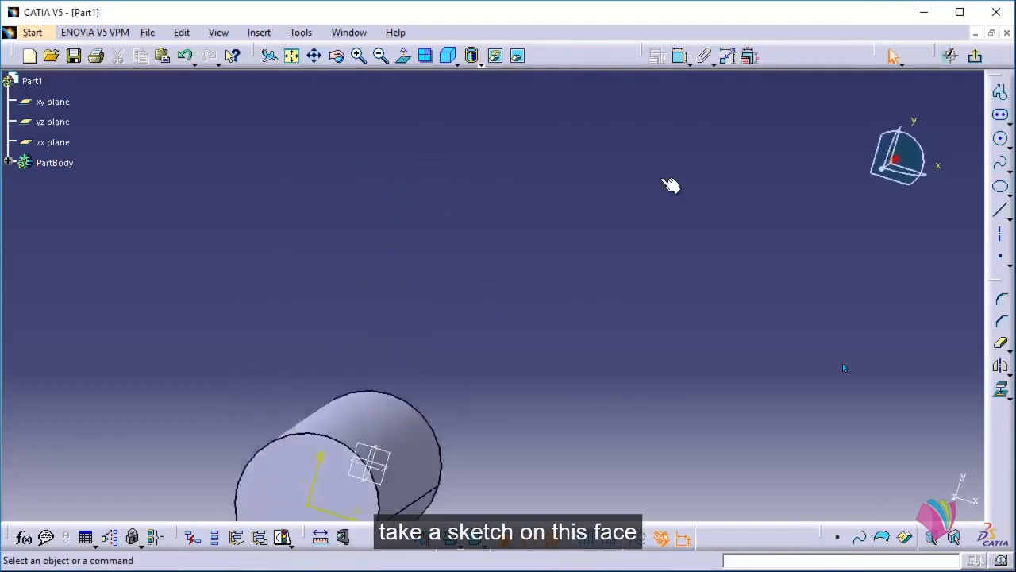
middle_click_drag(535, 281, 590, 134)
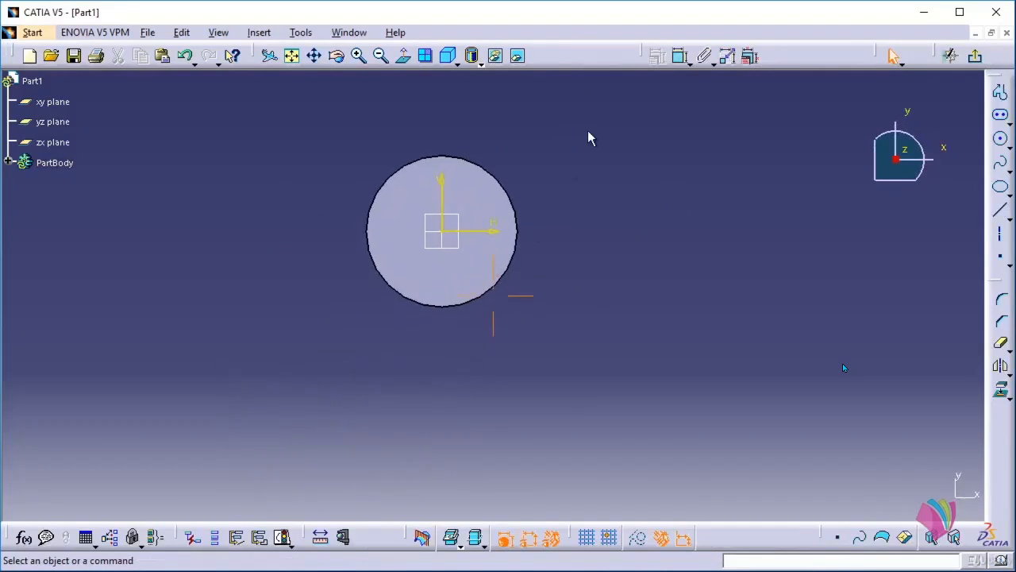
left_click(1002, 117)
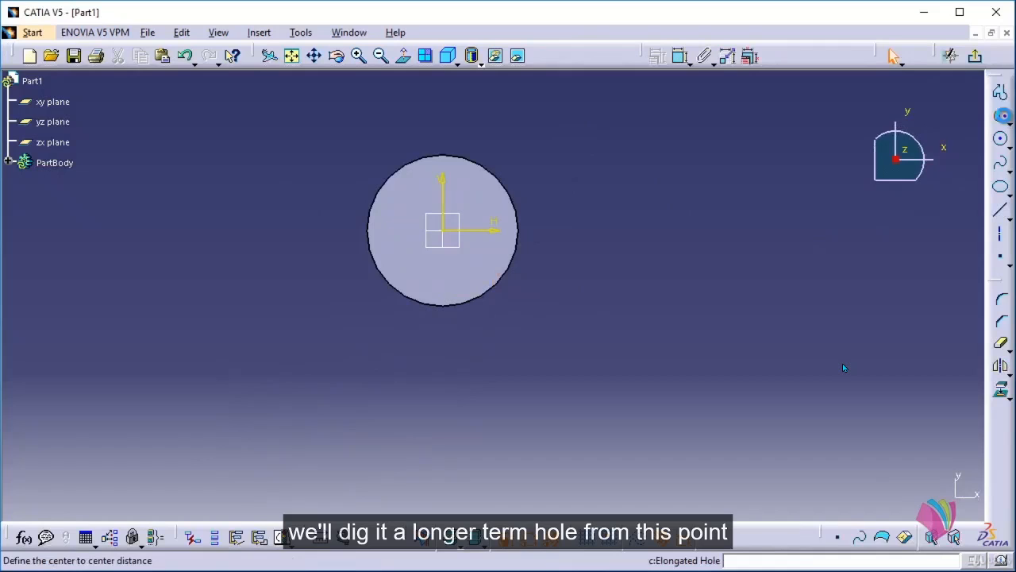
left_click(449, 230)
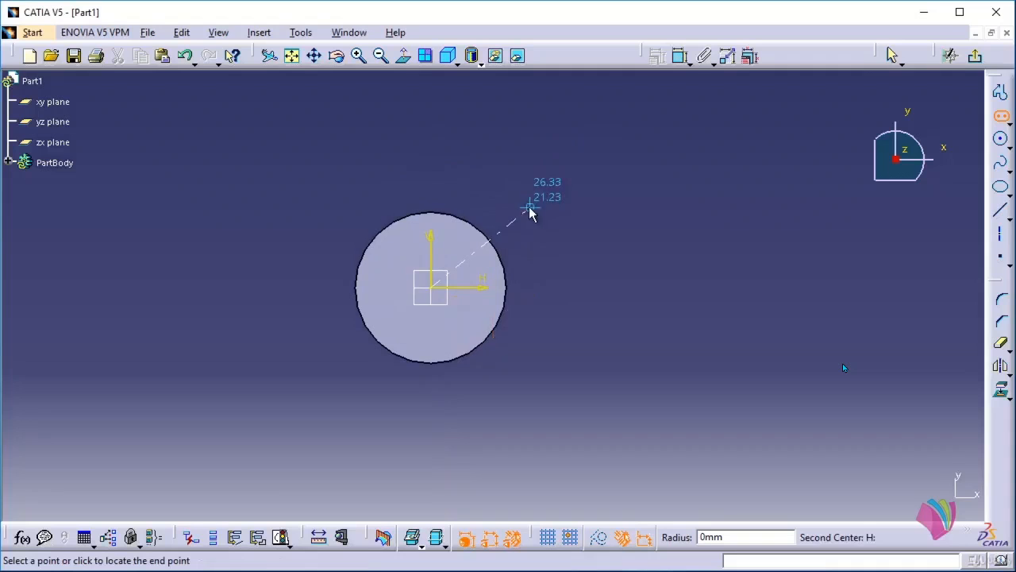
left_click(449, 60)
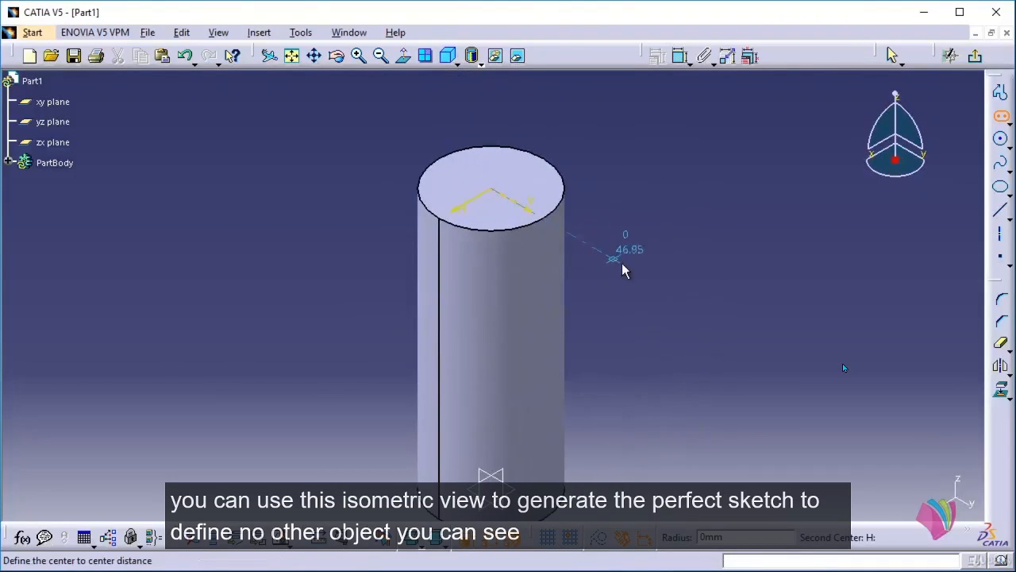
left_click(649, 280)
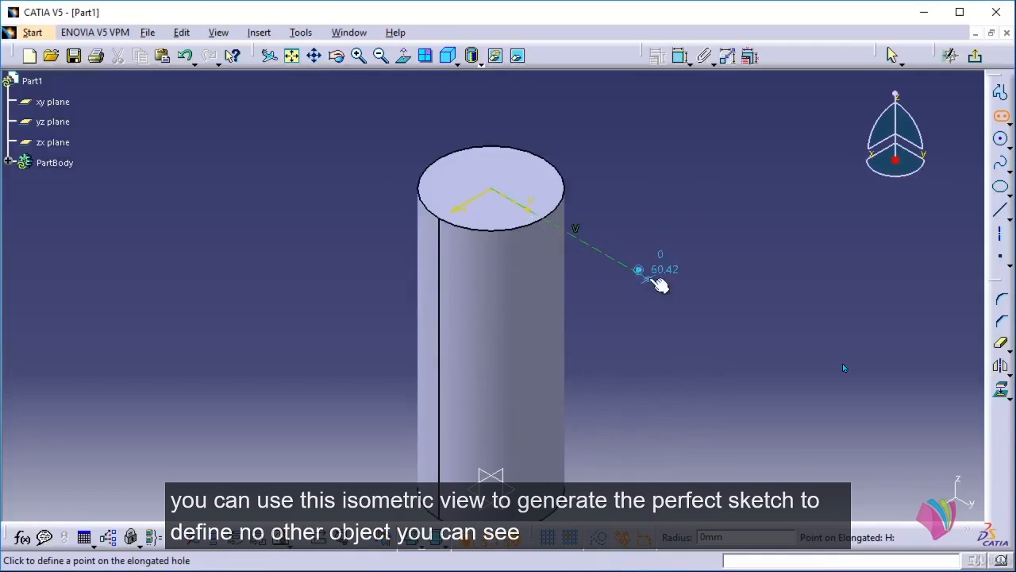
left_click(687, 232)
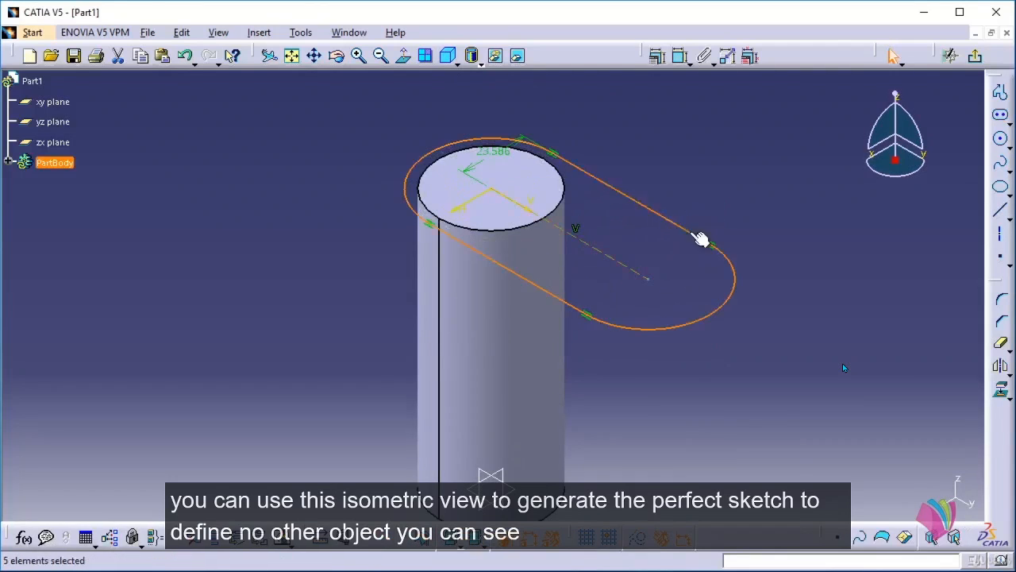
View the sketch plane straight on and set the elongated hole's radius to 25 mm.
left_click(403, 62)
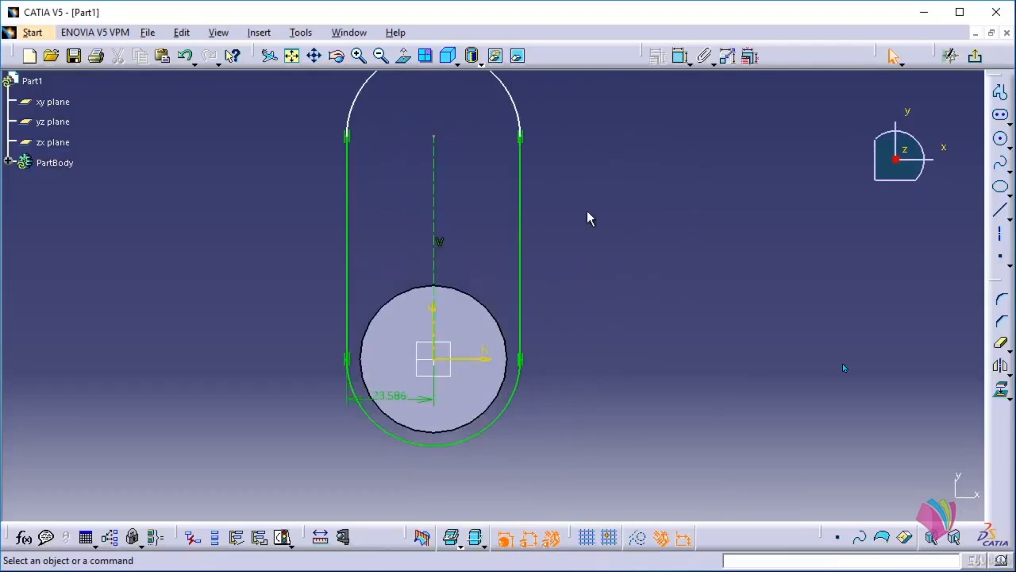
middle_click_drag(586, 210, 585, 221)
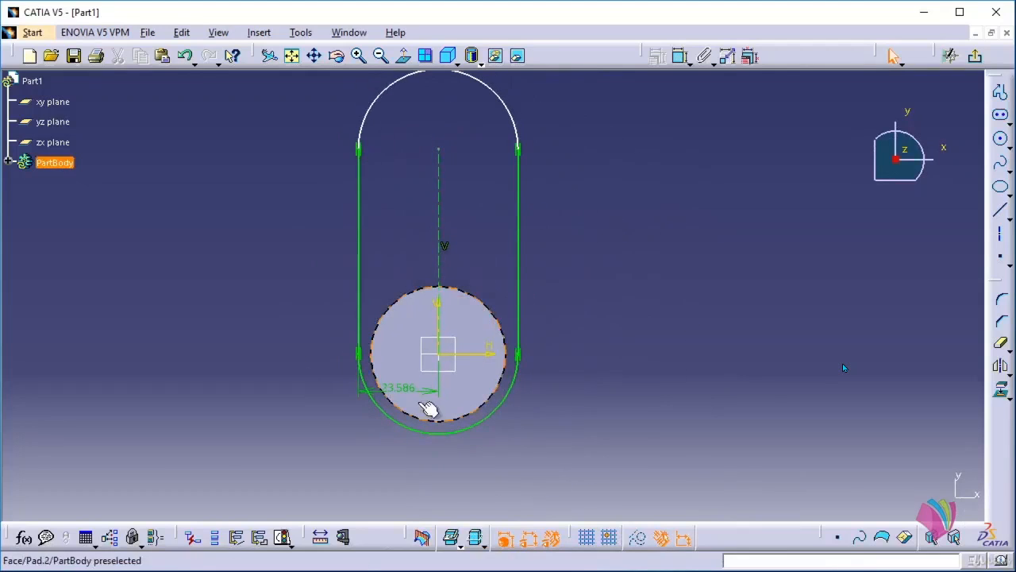
double_click(401, 387)
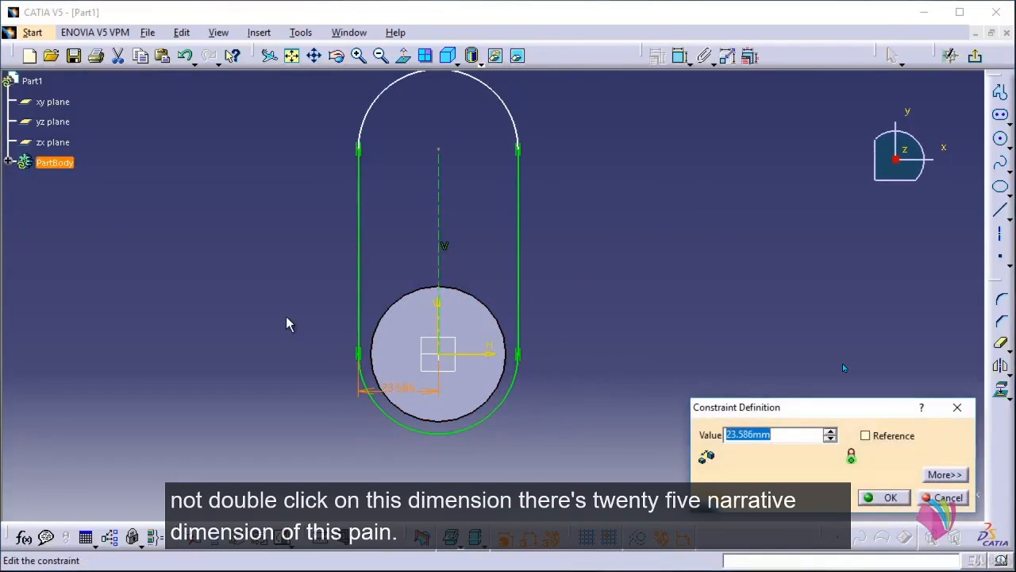
type("25")
key("Return")
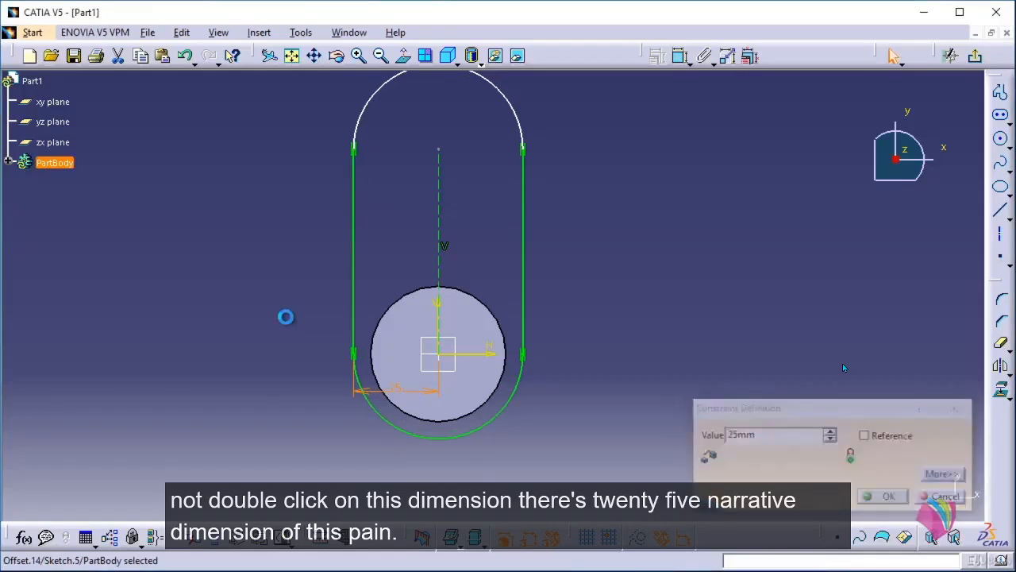
Dimension the distance between the elongated hole's arc centres and set it to 50 mm.
left_click(680, 55)
left_click(443, 232)
left_click(640, 235)
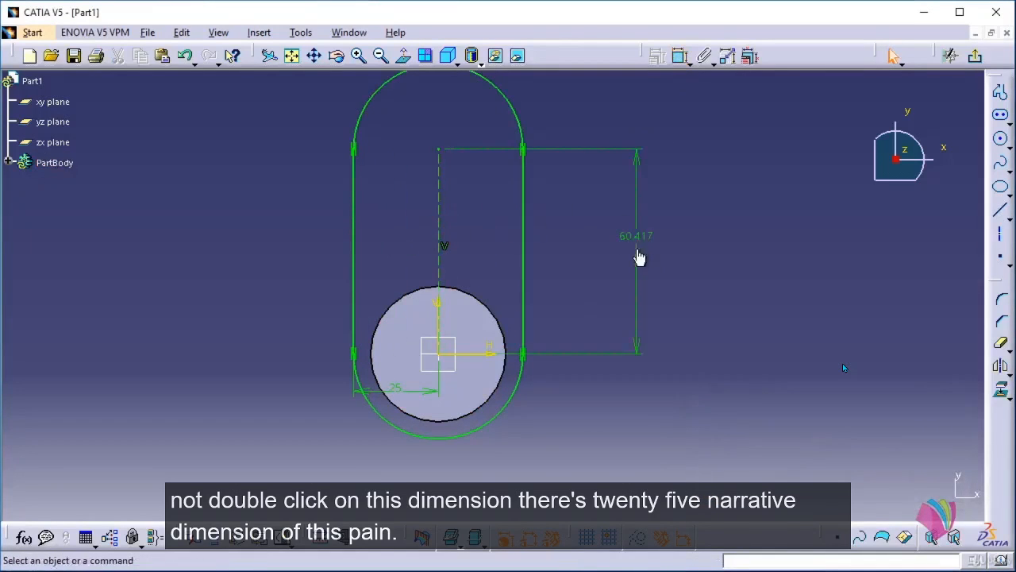
double_click(635, 236)
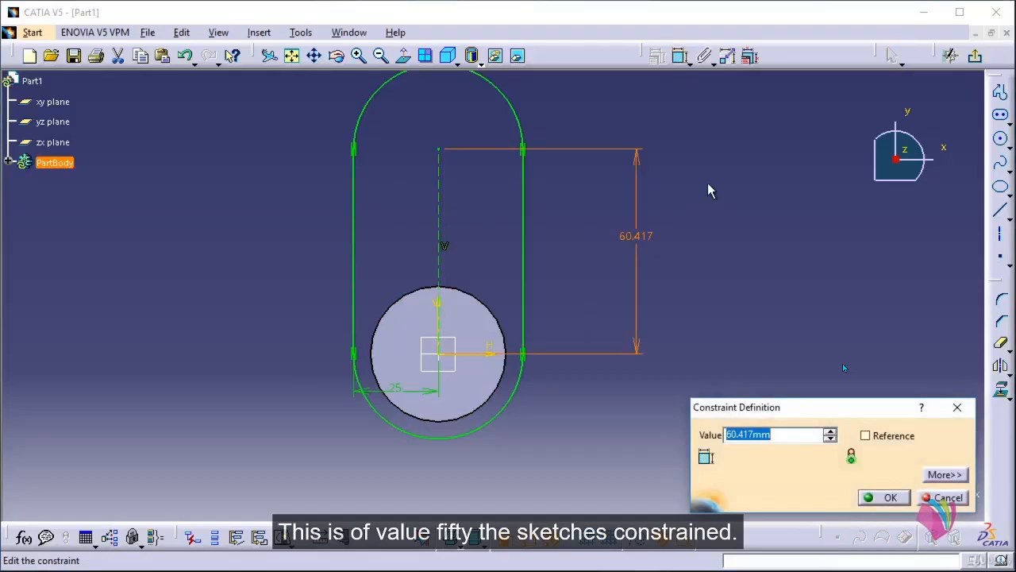
type("50")
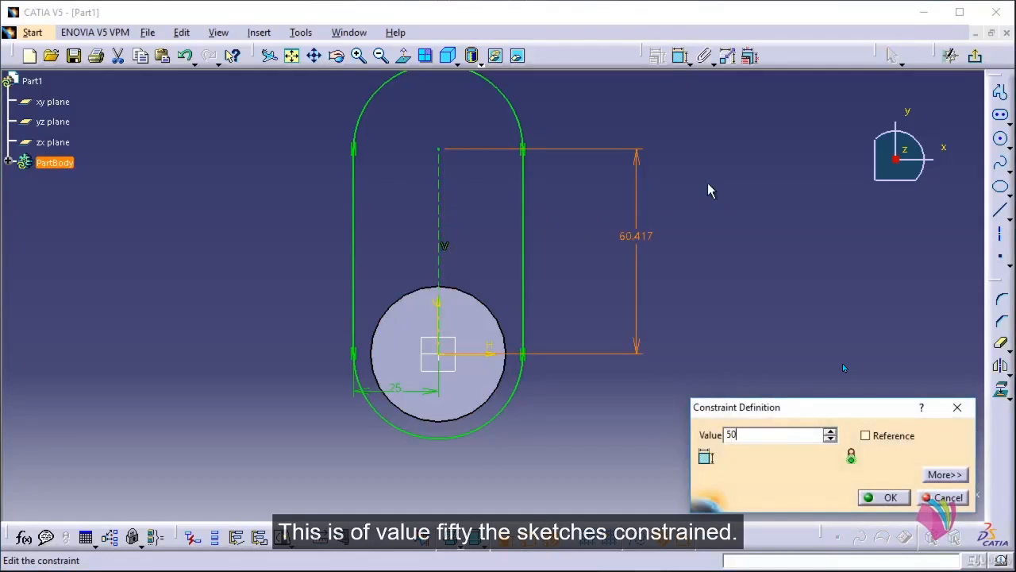
key("Return")
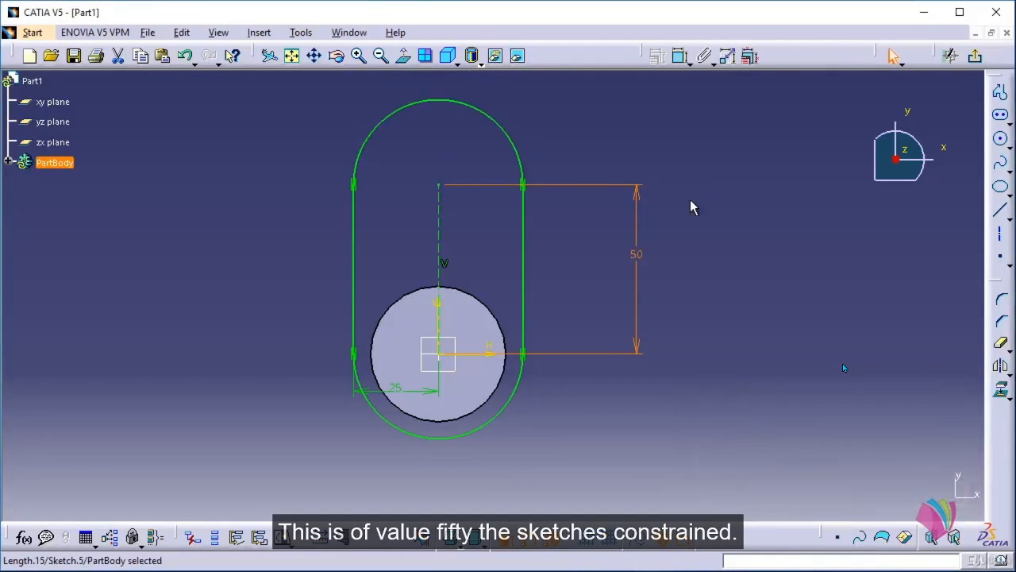
Exit the sketch and extrude the elongated profile 20 mm with a Pad in the reversed direction, down along the cylinder.
left_click(975, 56)
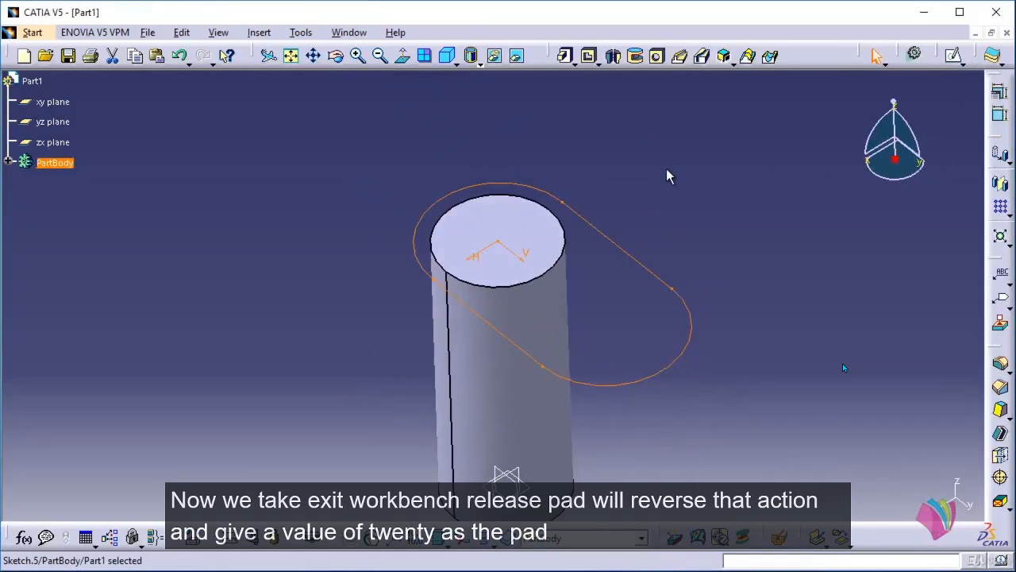
left_click(566, 57)
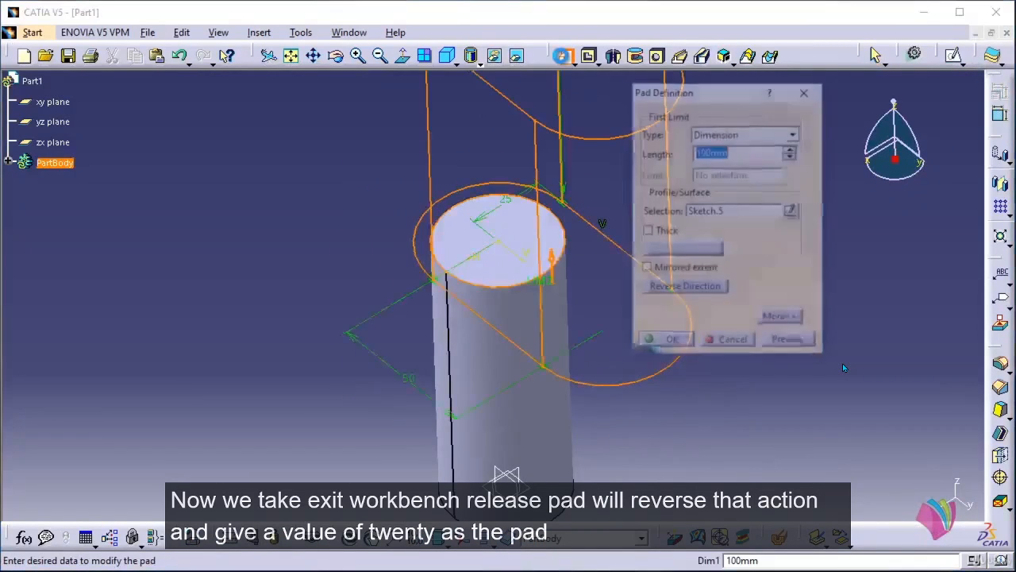
left_click(695, 287)
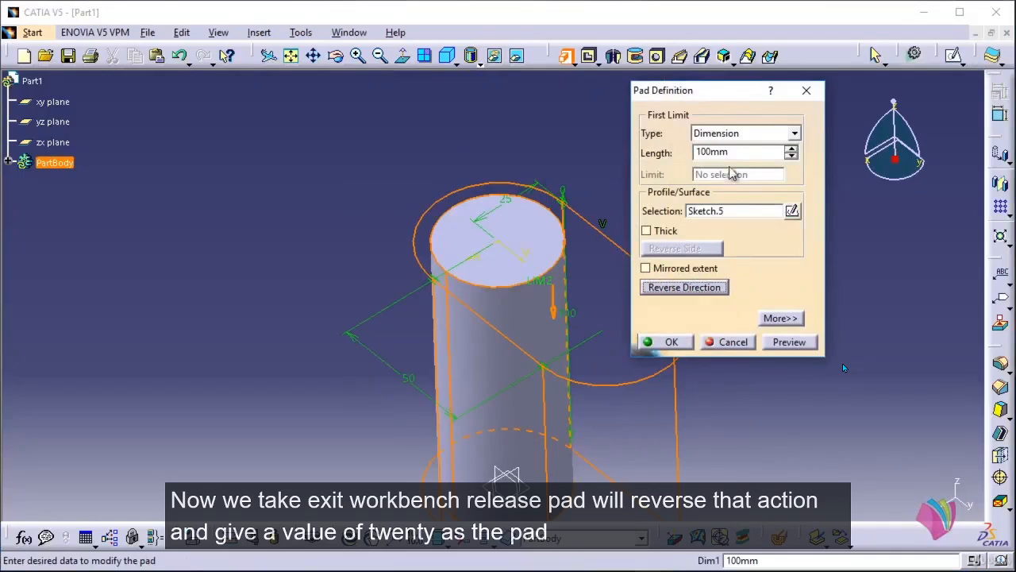
left_click_drag(742, 151, 648, 156)
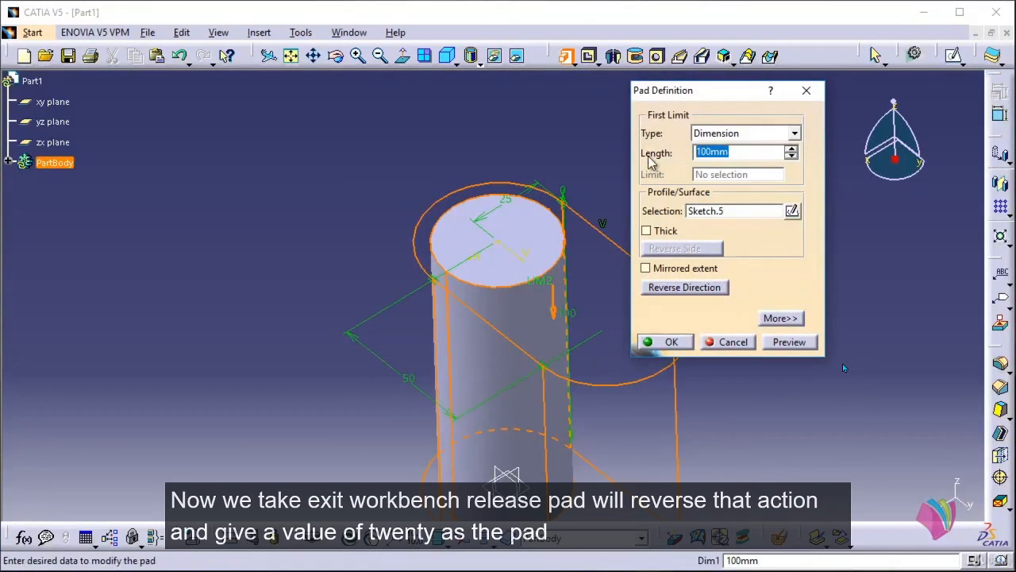
type("20")
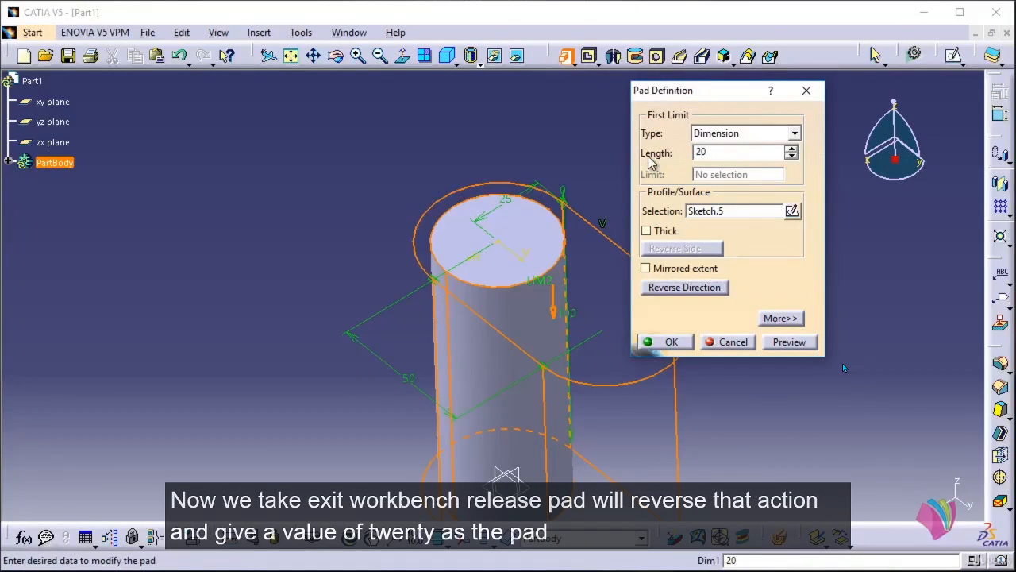
left_click(789, 342)
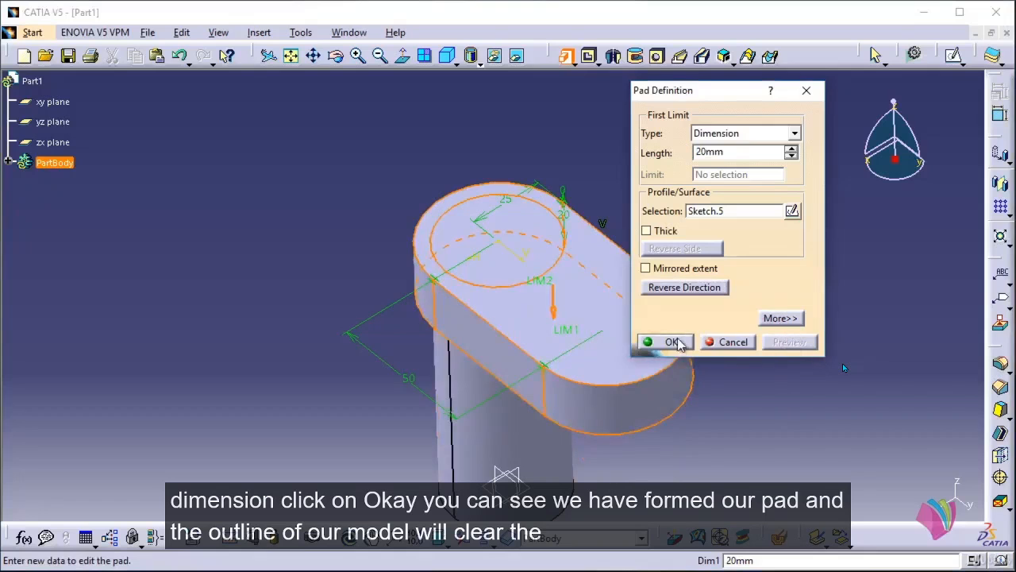
left_click(675, 342)
Start a Hole on the elongated plate's top face and move it to the overhanging rounded end.
middle_click_drag(746, 324, 532, 308)
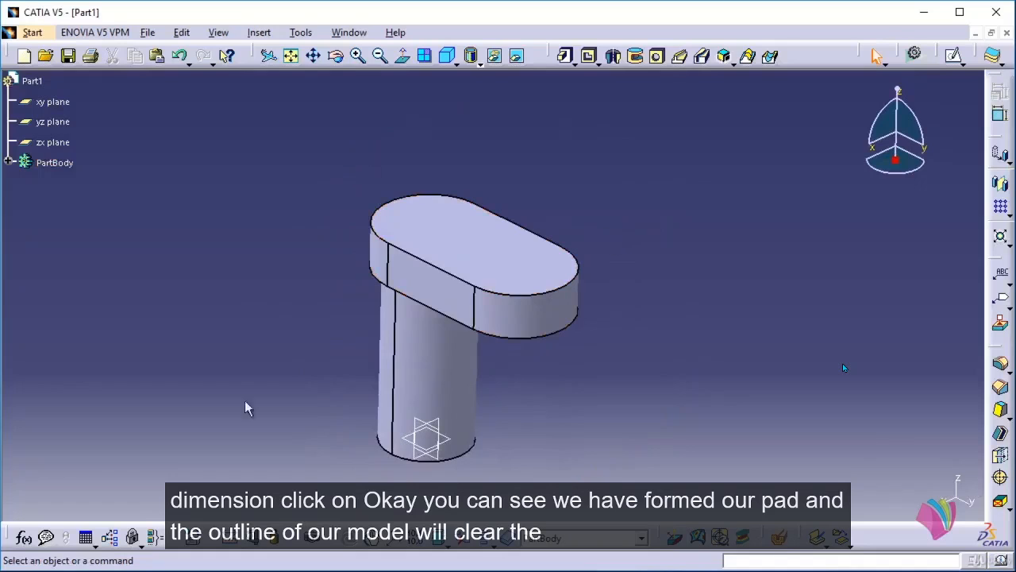
middle_click_drag(357, 262, 362, 319)
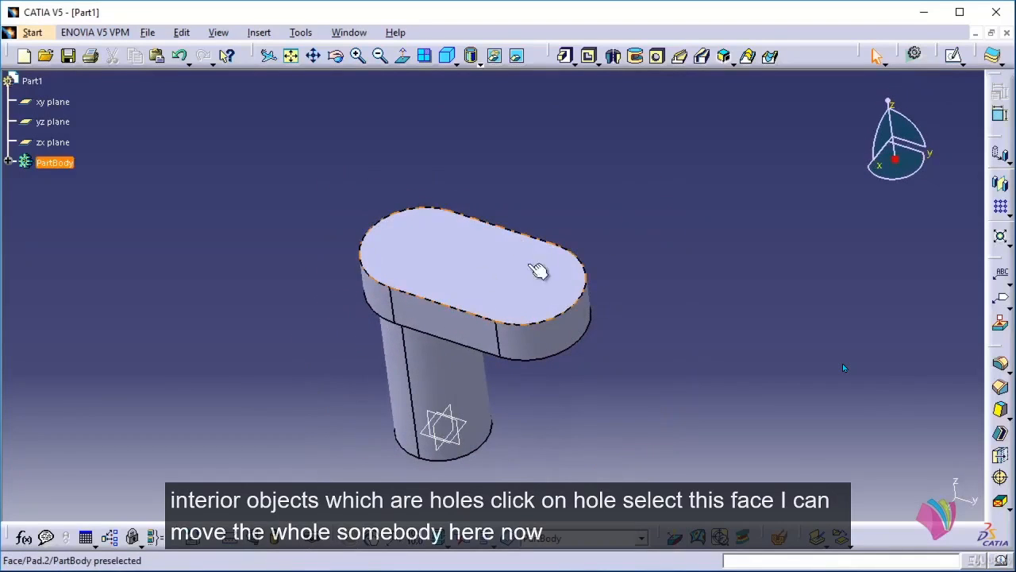
left_click(656, 57)
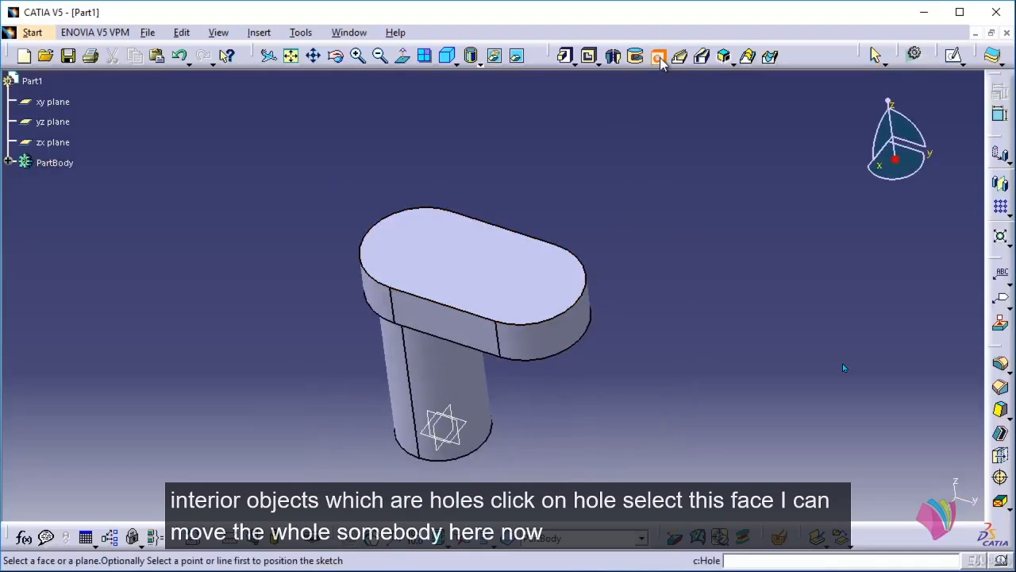
left_click(533, 287)
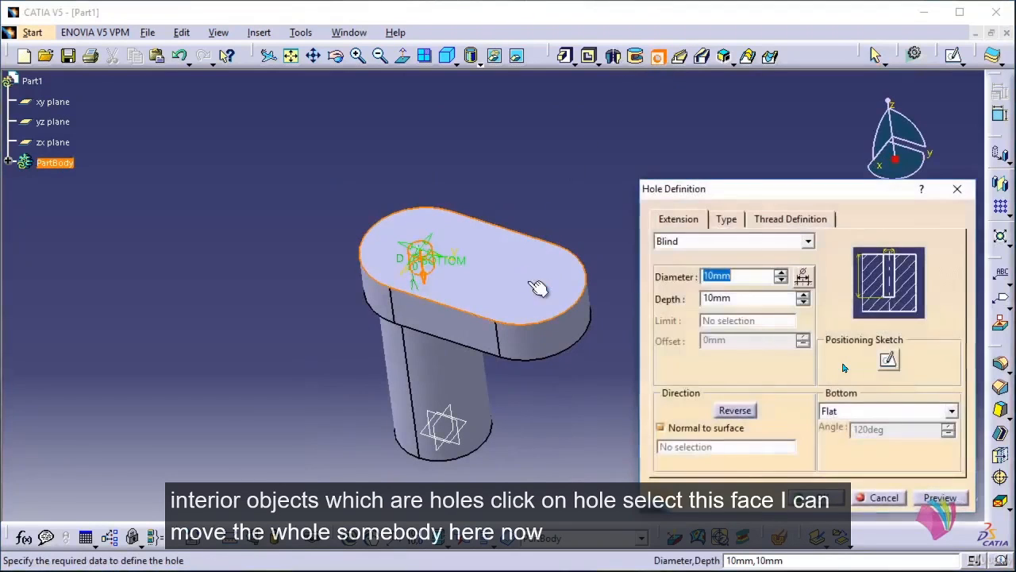
mouse_move(419, 256)
left_mouse_down()
mouse_move(513, 275)
mouse_move(522, 286)
left_mouse_up()
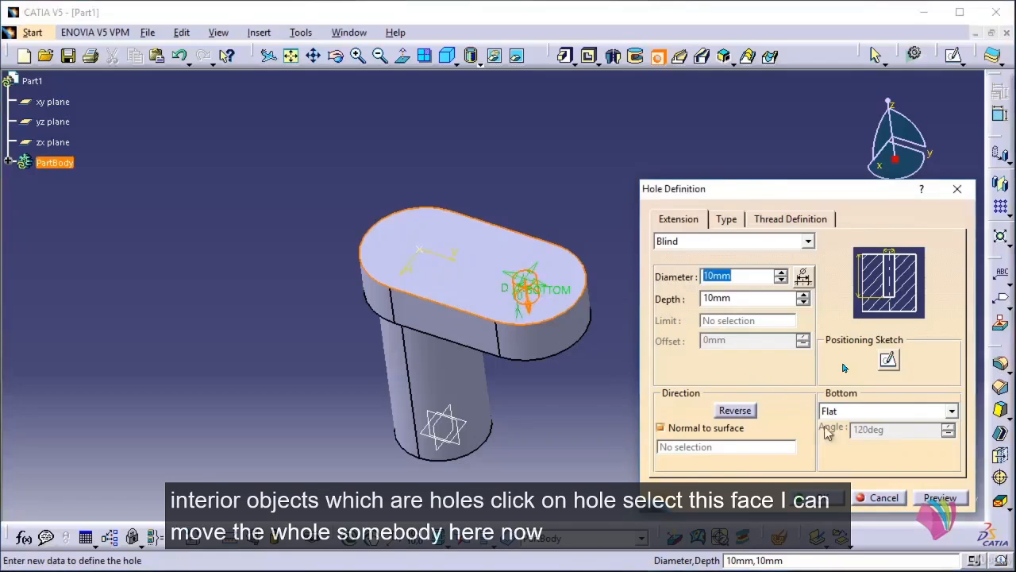
In the hole's positioning sketch, make its centre point concentric with the plate's overhanging end arc, and return to the hole definition.
left_click(889, 362)
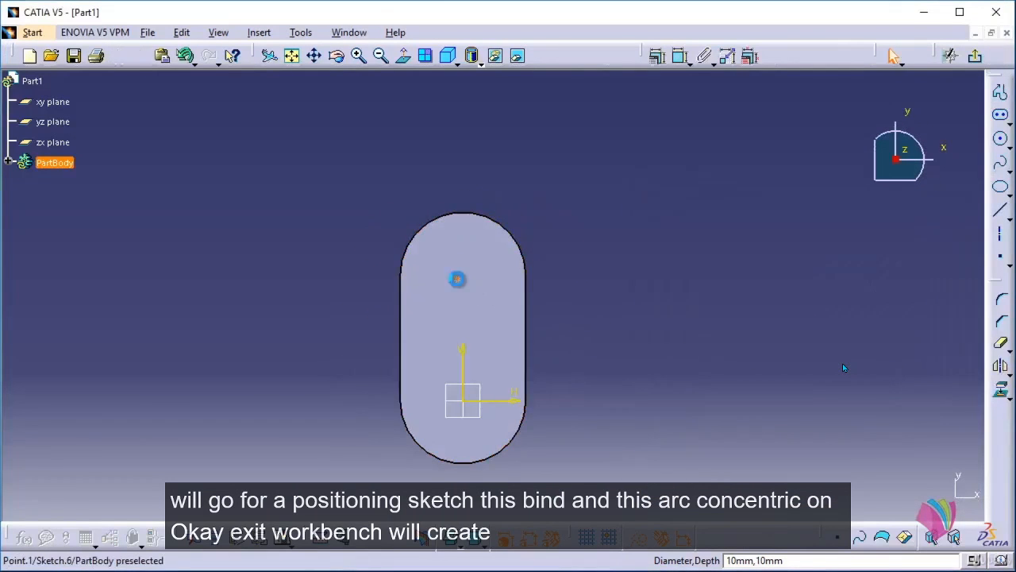
left_click(457, 279)
left_click(487, 215, "ctrl")
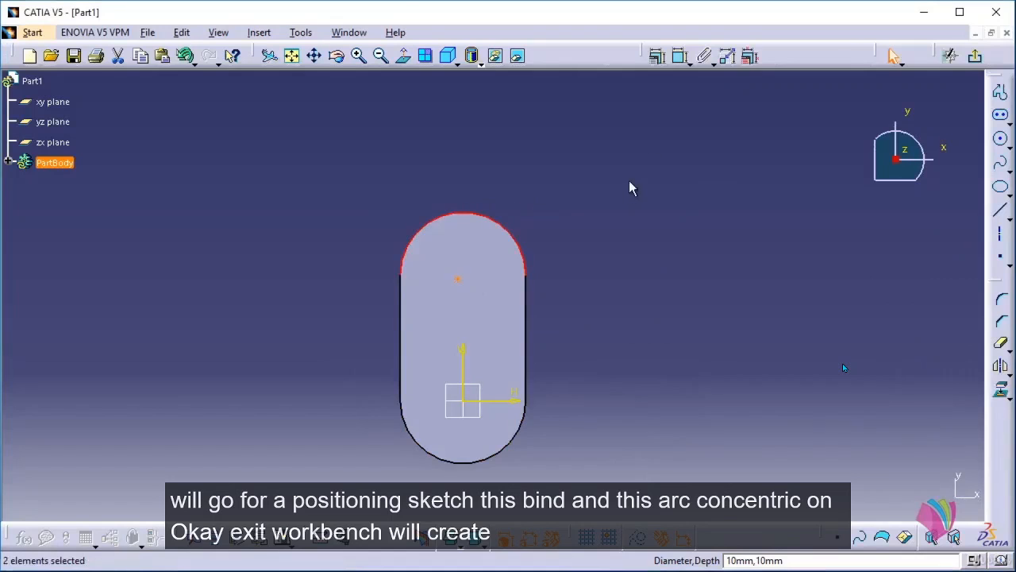
left_click(658, 56)
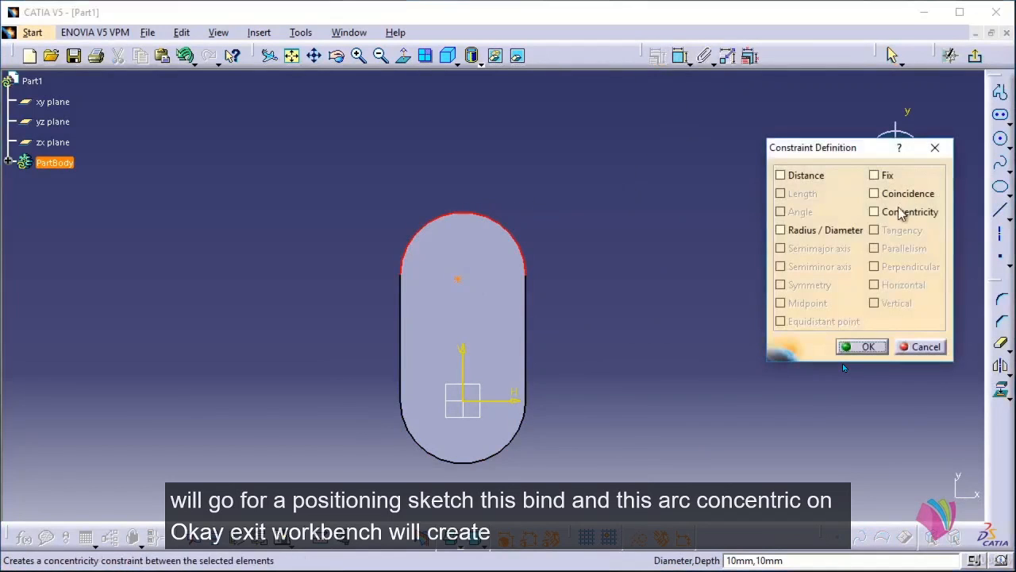
left_click(902, 213)
left_click(862, 346)
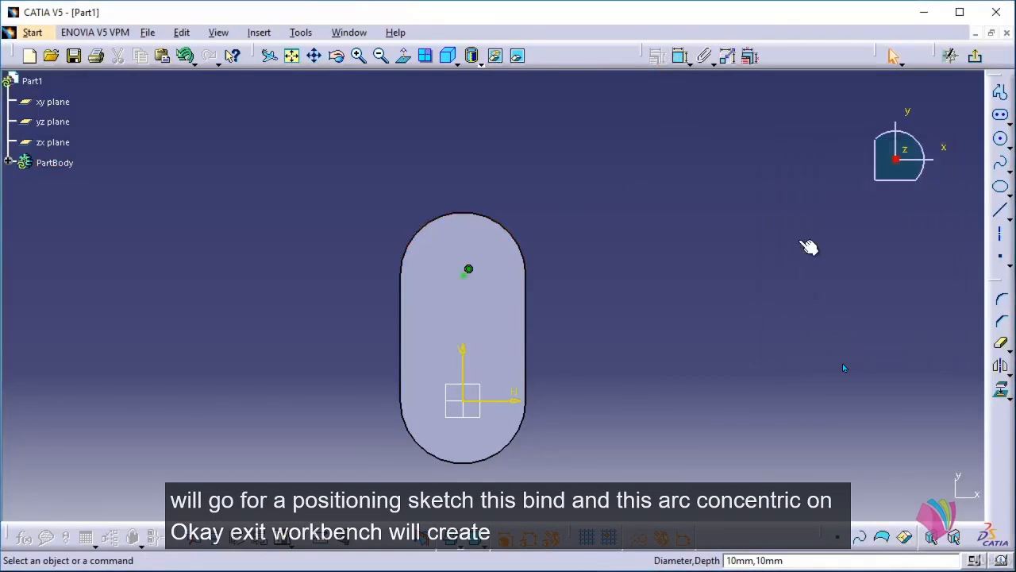
left_click(975, 56)
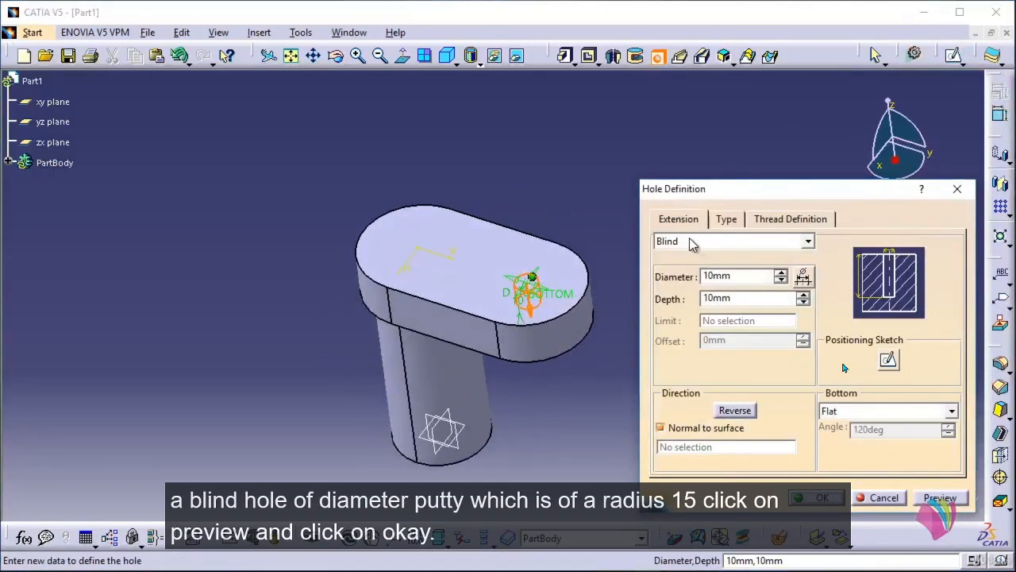
Set the blind hole's diameter to 30 mm, preview it and create the hole.
left_click_drag(744, 275, 675, 277)
type("30")
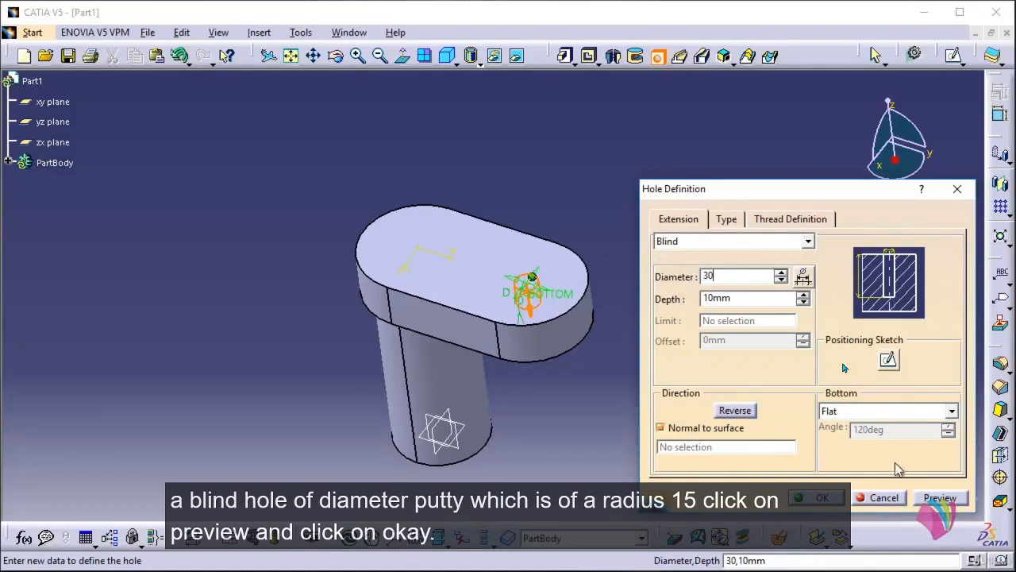
left_click(941, 498)
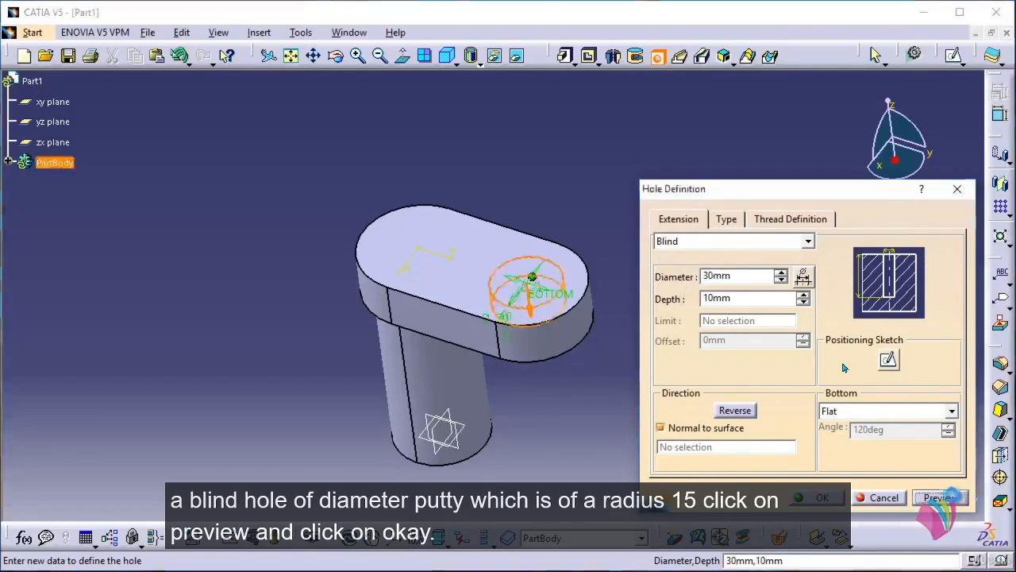
left_click(815, 498)
left_click(681, 413)
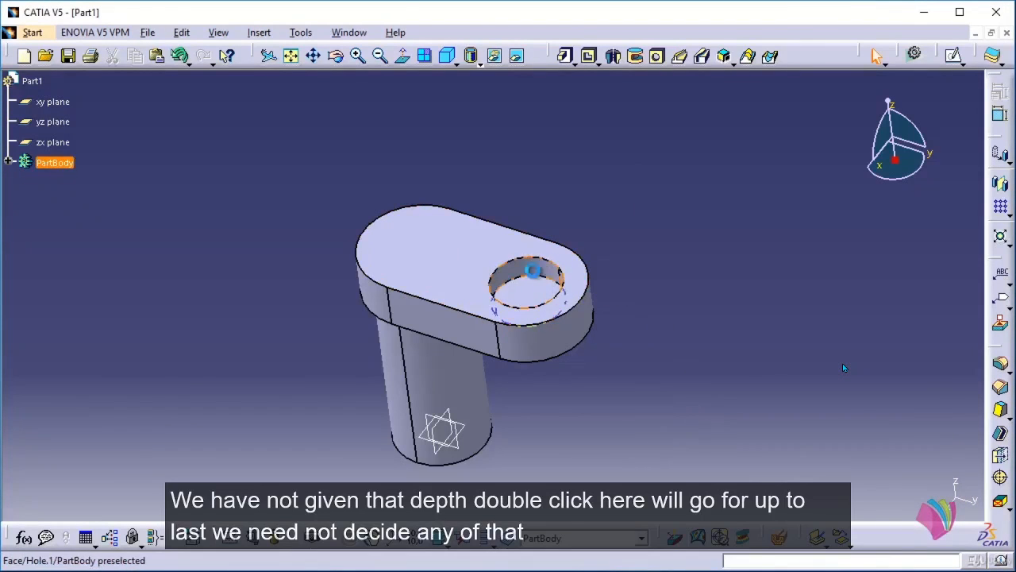
Edit the 30 mm hole and change its extension to Up To Last.
double_click(543, 285)
left_click(807, 247)
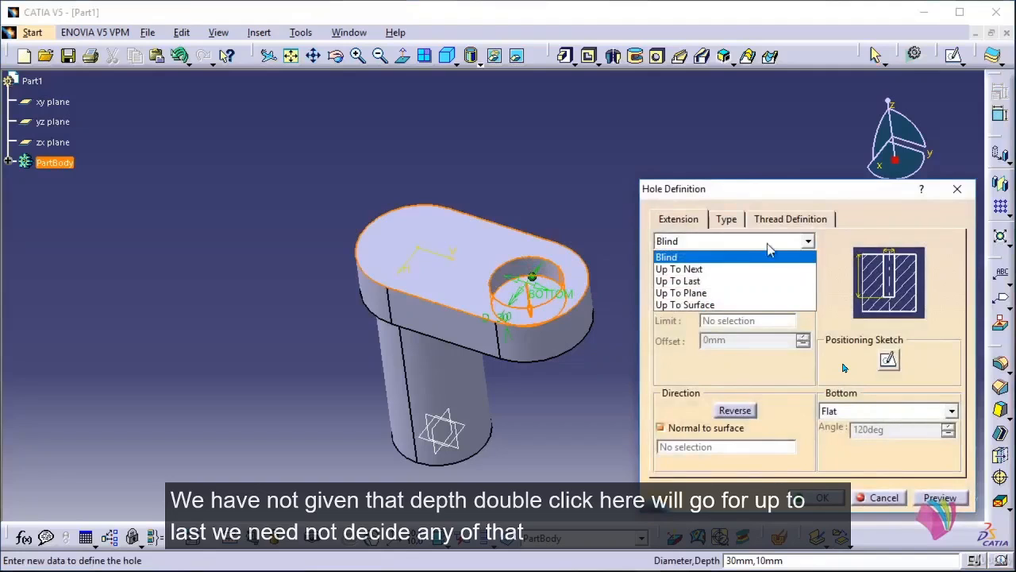
left_click(711, 282)
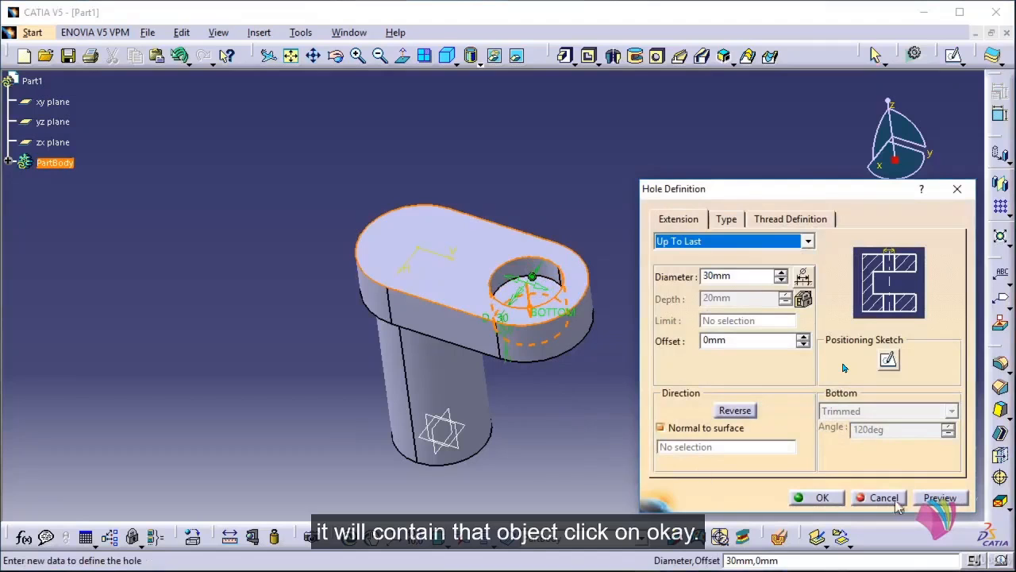
left_click(825, 498)
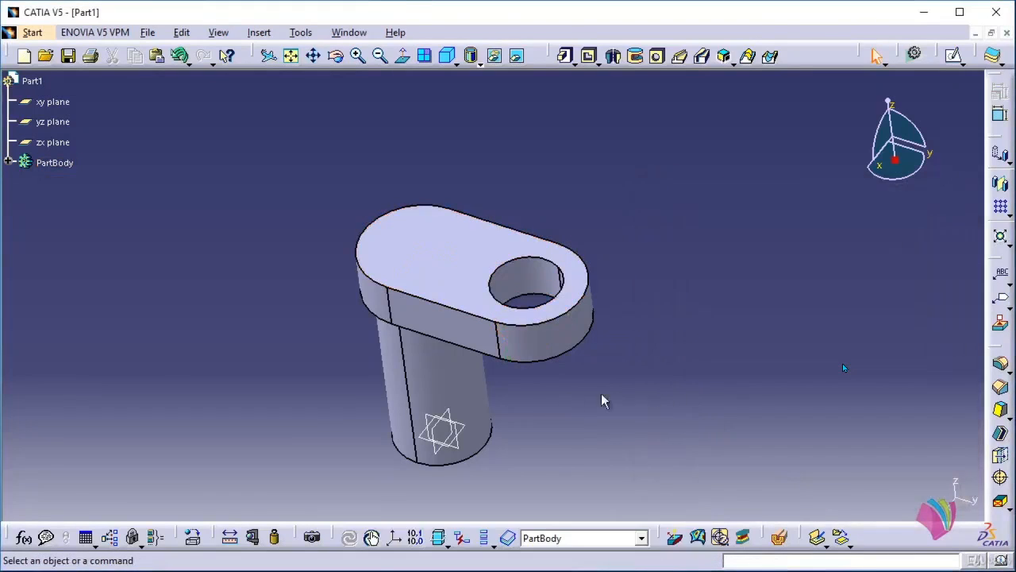
Start a second Hole on the plate's top face above the cylinder and set its type to Counterbored.
middle_click_drag(603, 402, 535, 427)
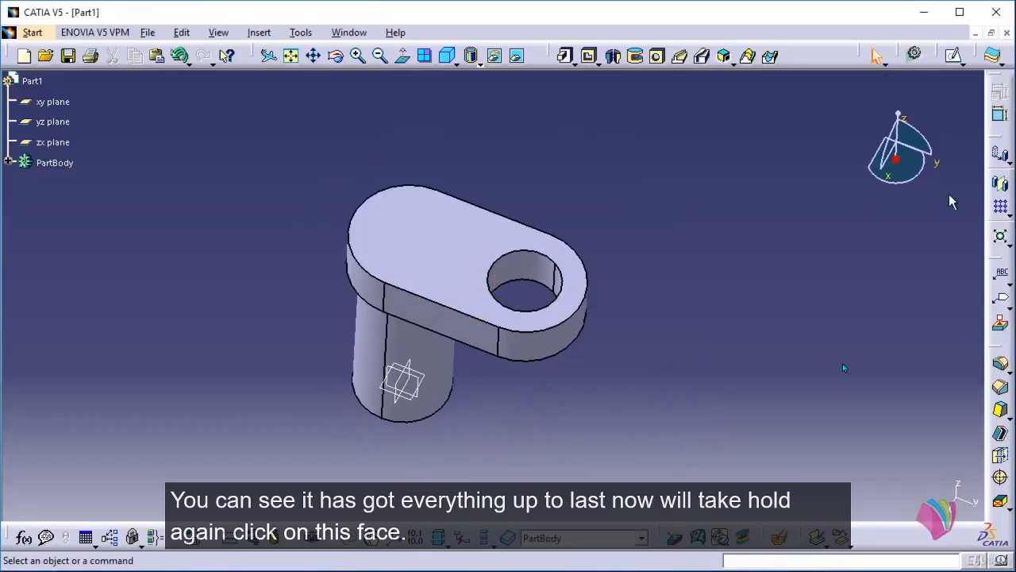
left_click(657, 55)
left_click(417, 230)
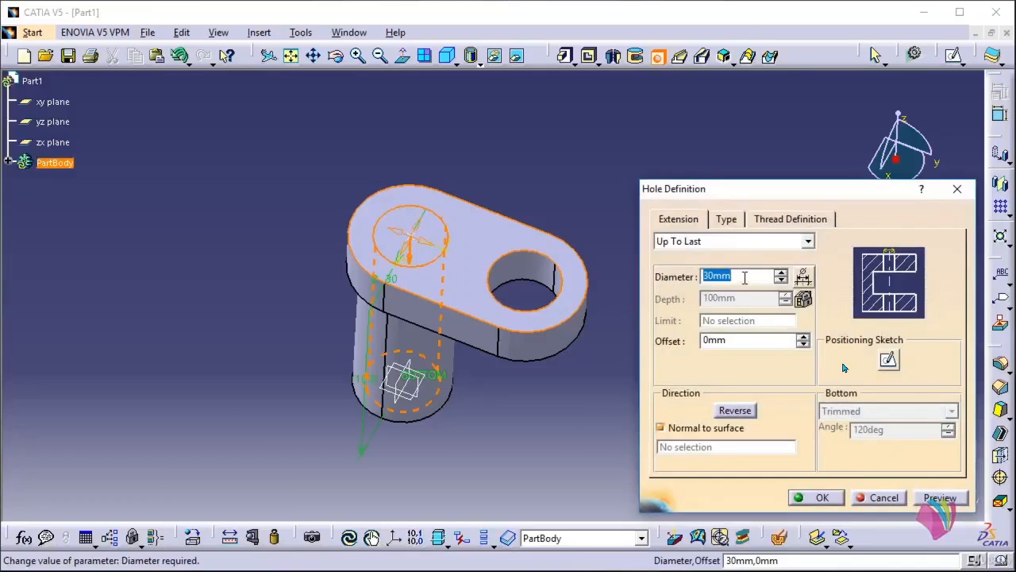
left_click(737, 225)
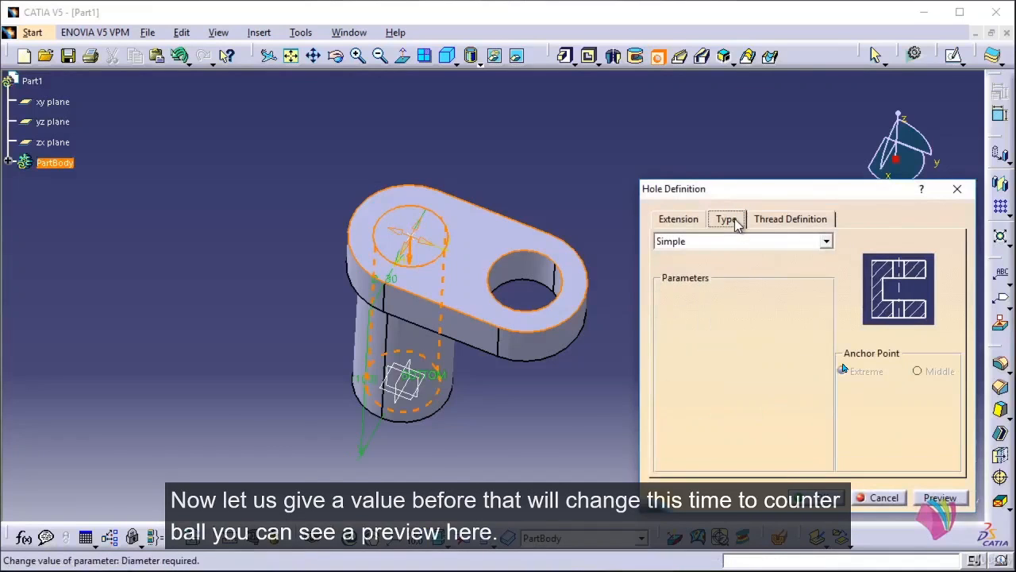
left_click(725, 242)
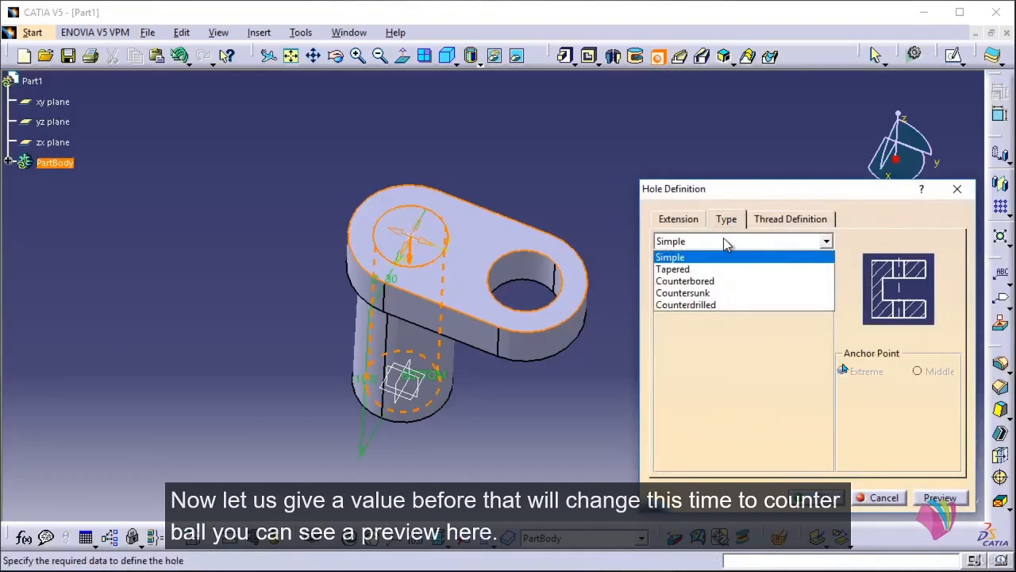
left_click(699, 281)
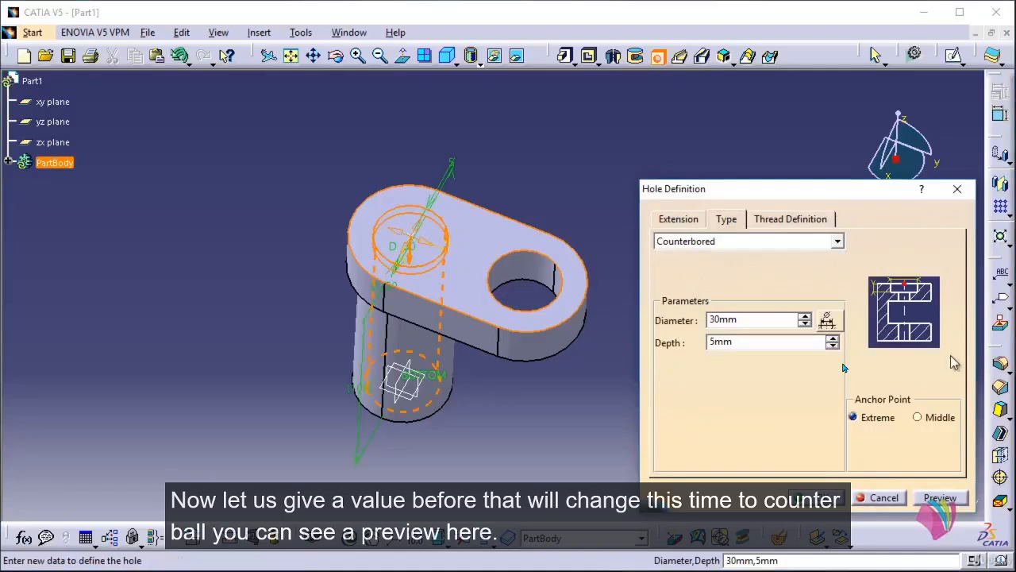
left_click(833, 243)
left_click(706, 280)
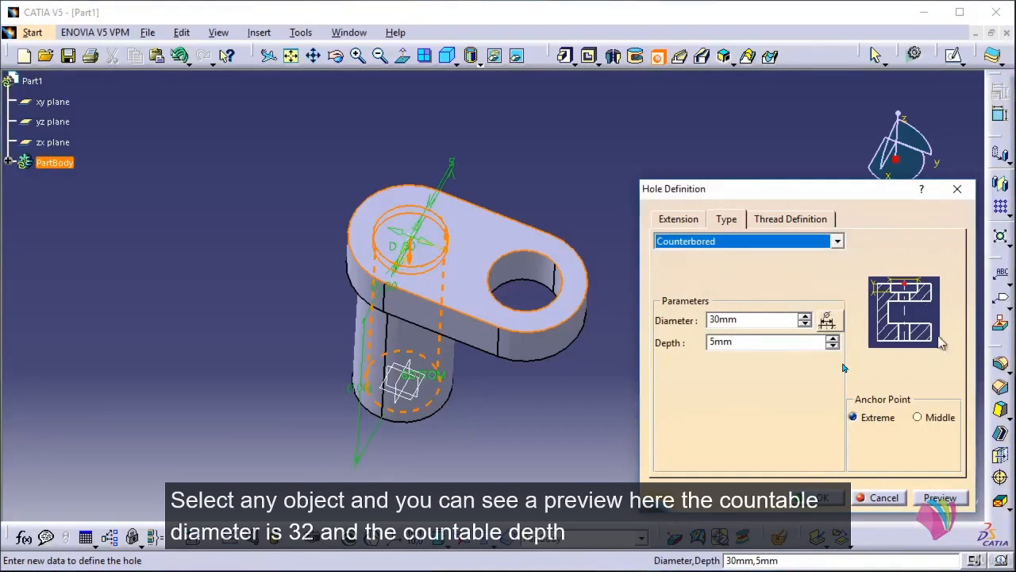
Set the counterbore's diameter to 32 mm and its depth to 10 mm.
left_click(746, 320)
left_click_drag(763, 320, 640, 309)
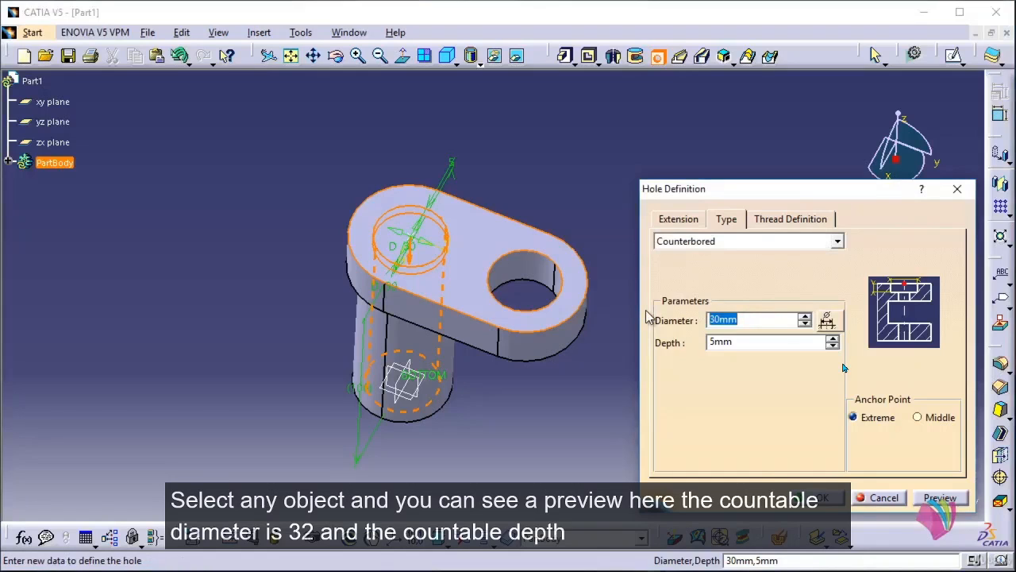
type("32")
left_click(749, 343)
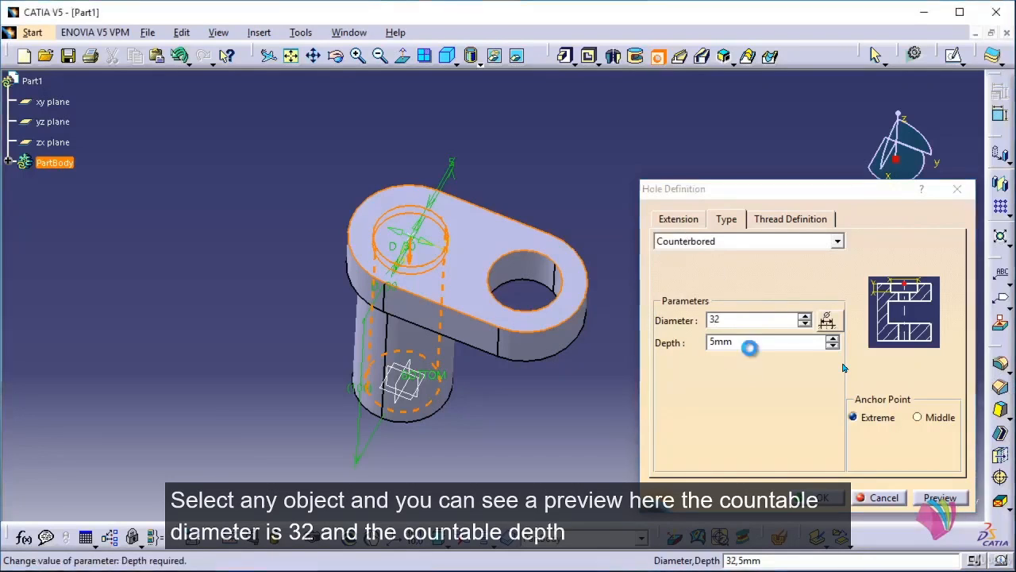
left_click_drag(750, 348, 665, 341)
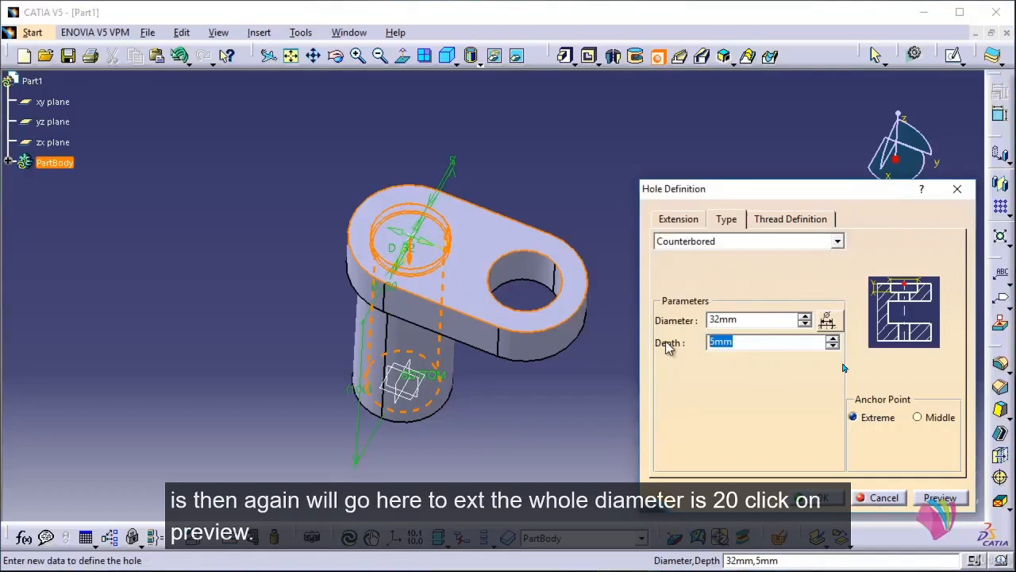
type("10")
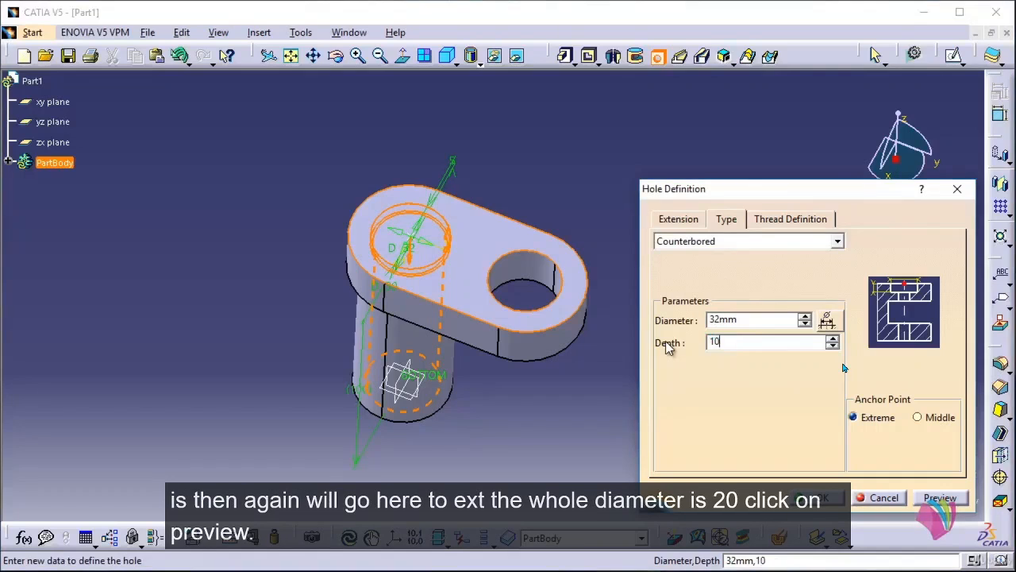
Set the counterbored hole's through diameter to 20 mm in its extension settings, preview it and create the hole.
left_click(679, 223)
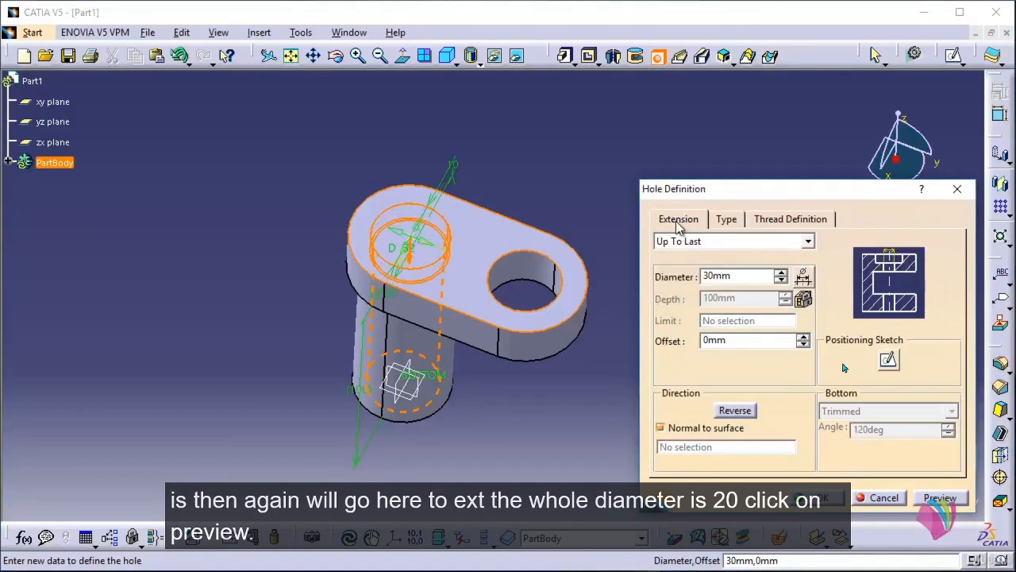
left_click_drag(750, 277, 681, 284)
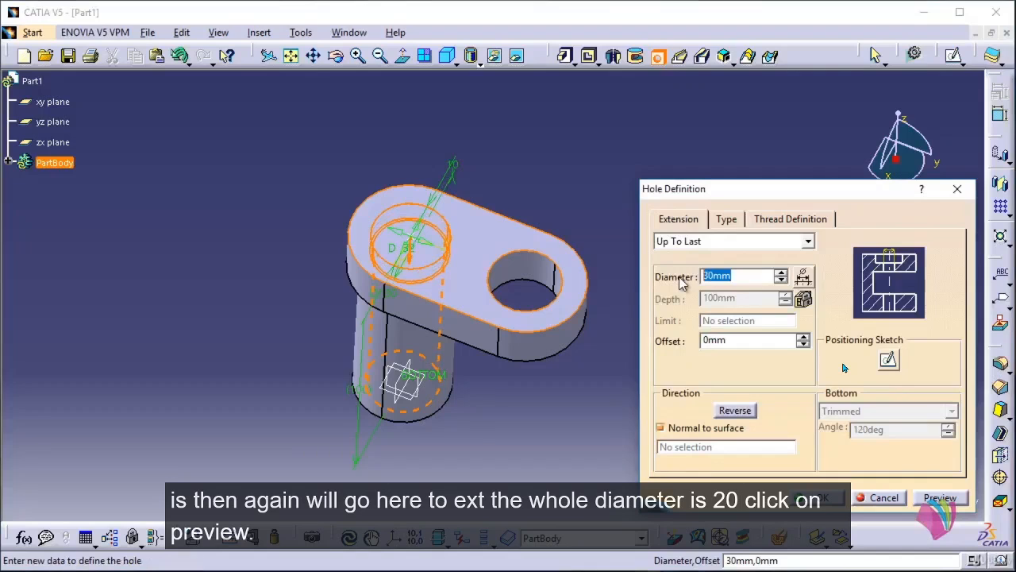
type("2")
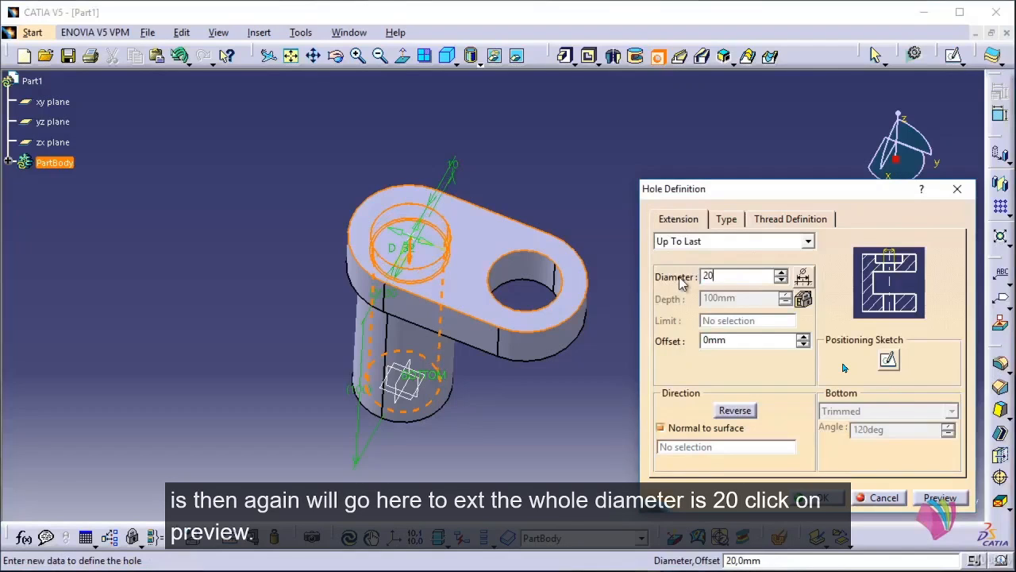
type("0")
left_click(940, 498)
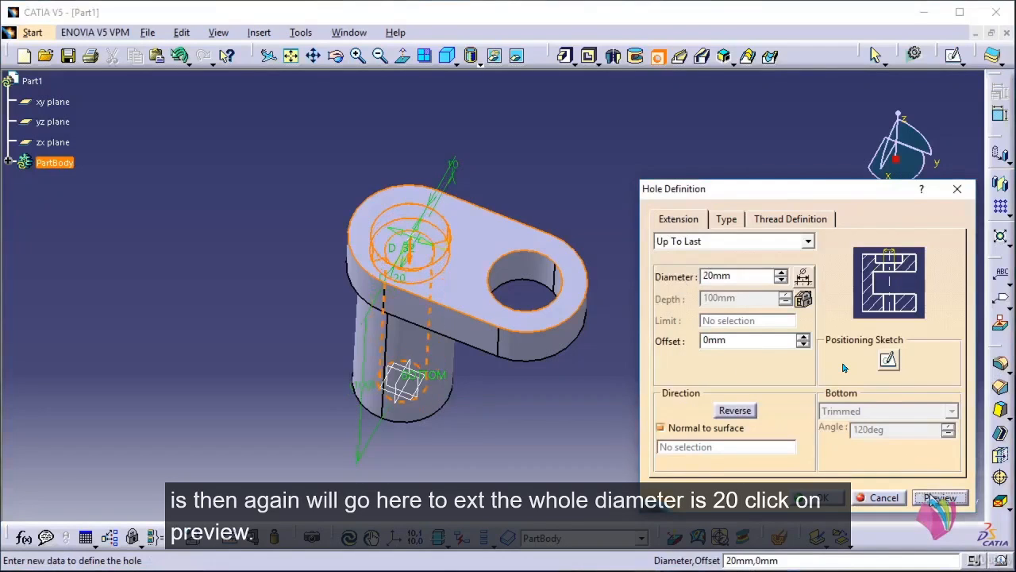
middle_click_drag(444, 452, 447, 376)
left_click(822, 498)
Apply a 5 mm edge fillet to the cylinder-plate junction and to the plate's lower and upper outer edges.
middle_click_drag(465, 297, 470, 256)
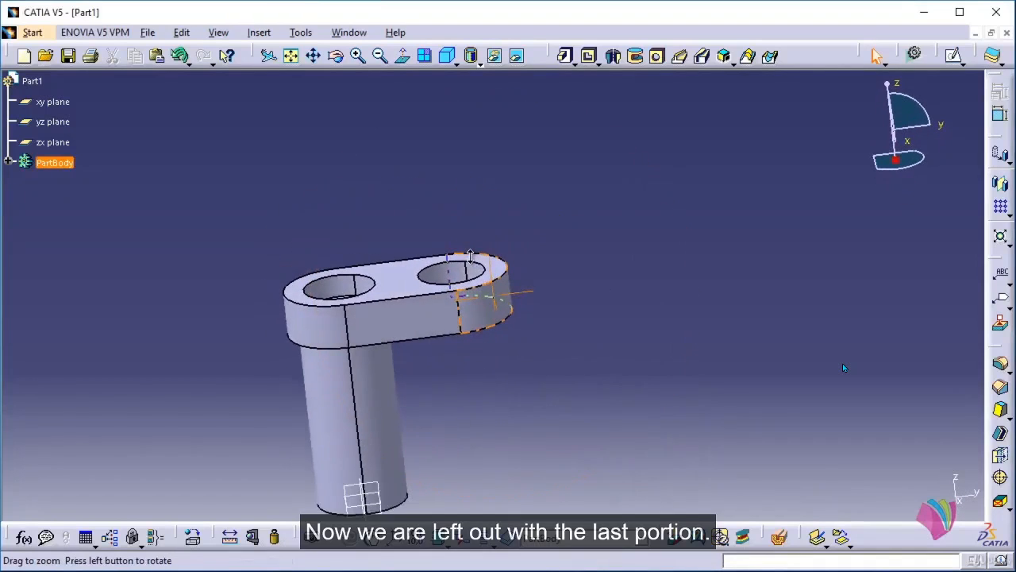
middle_click_drag(390, 363, 607, 372)
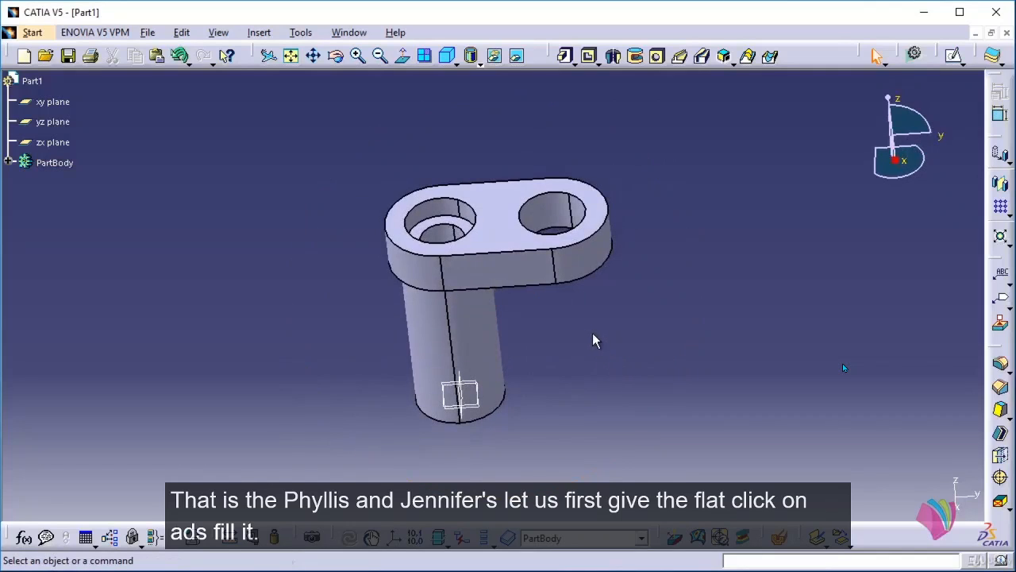
left_click(1001, 369)
middle_click_drag(580, 365, 551, 282)
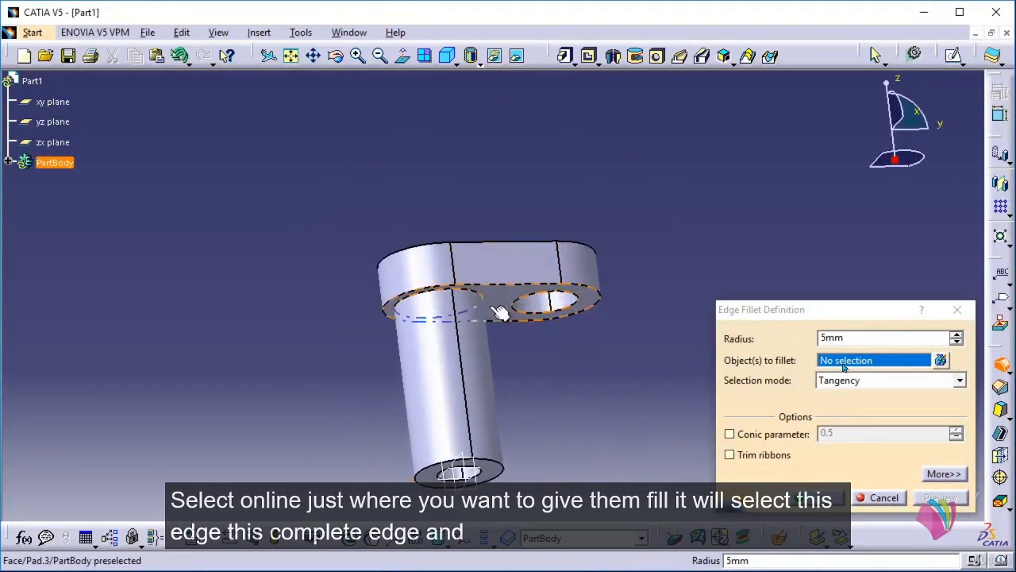
left_click(475, 299)
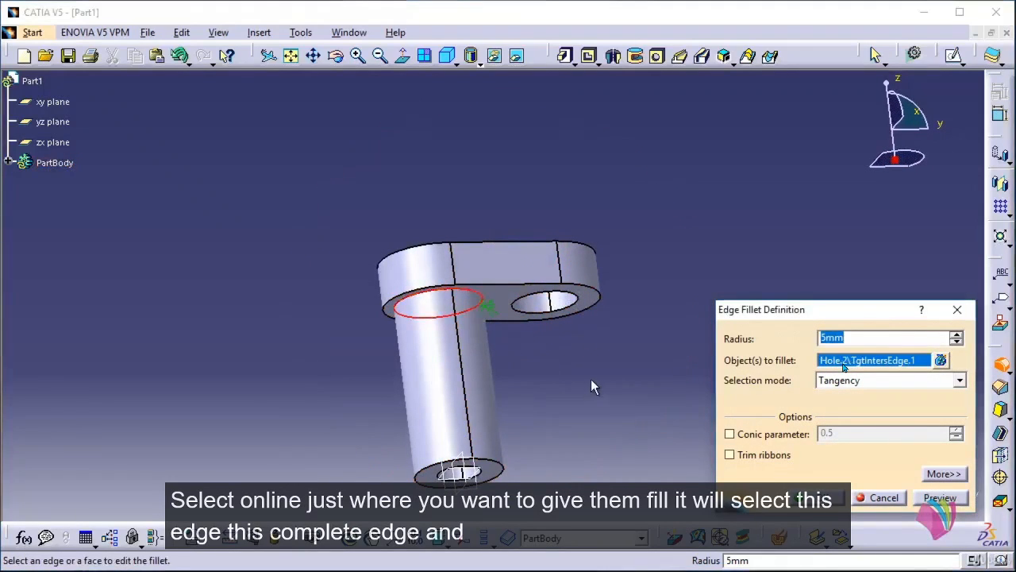
left_click(603, 302)
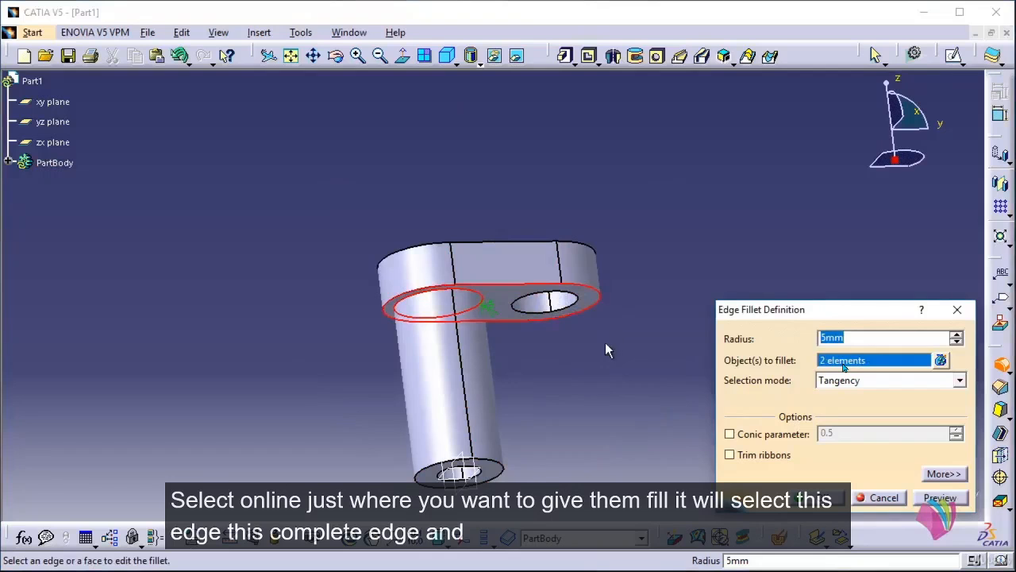
middle_click_drag(628, 281, 522, 427)
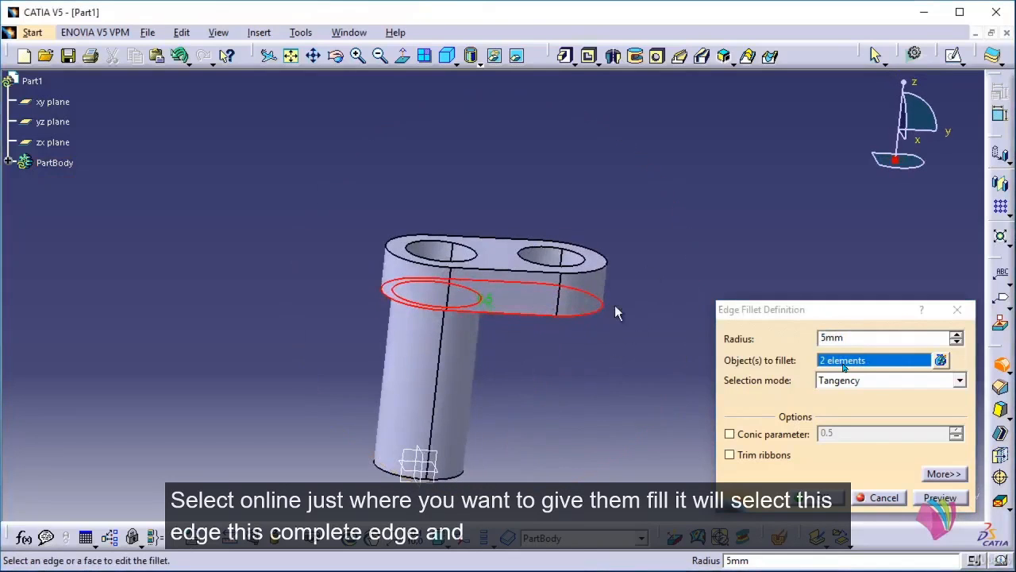
left_click(616, 262)
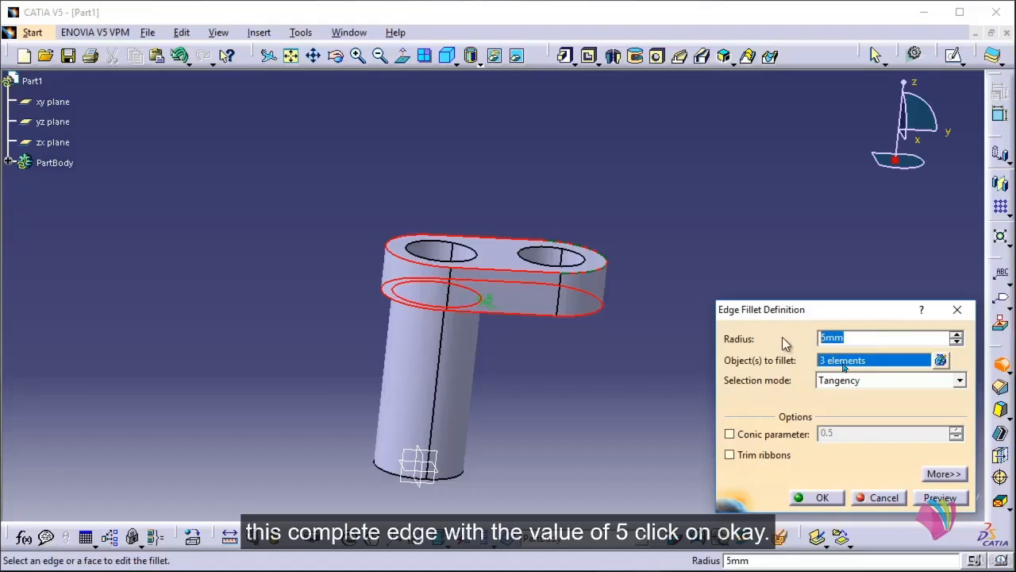
left_click(818, 498)
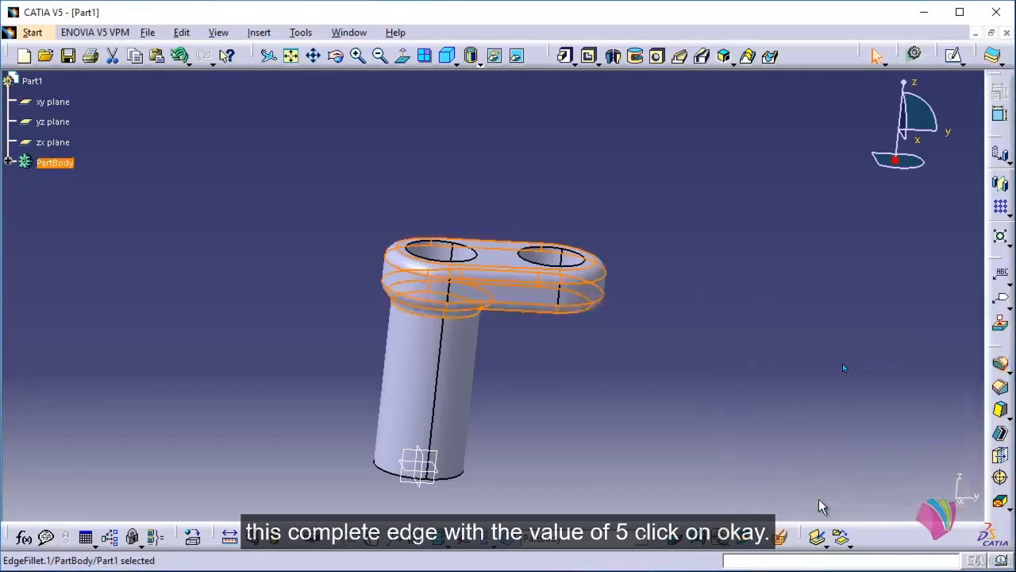
Start a Chamfer in Length1/Angle mode with a 2 mm length and a 45-degree angle.
middle_click_drag(635, 430, 541, 394)
middle_click_drag(476, 345, 572, 415)
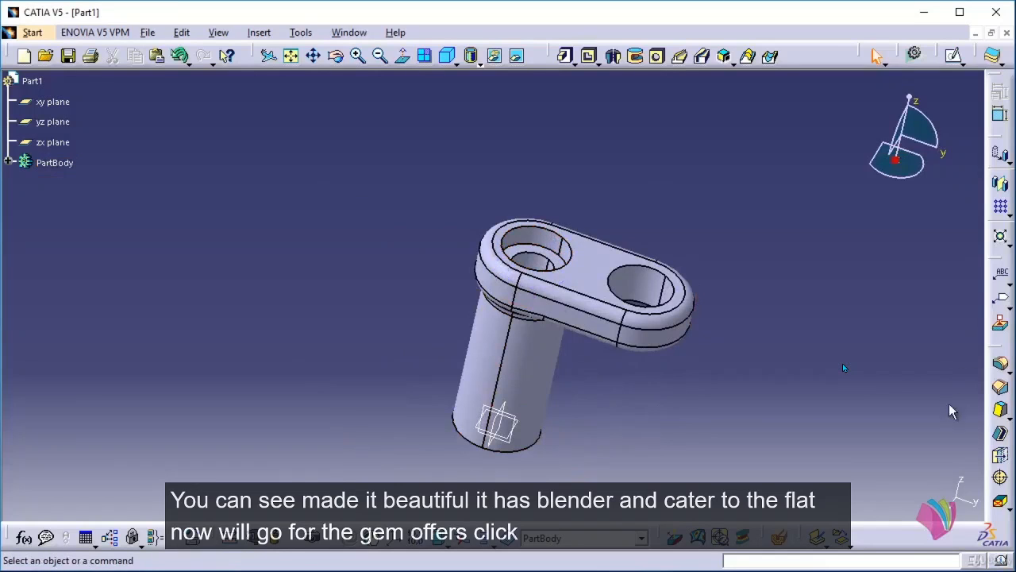
left_click(1002, 390)
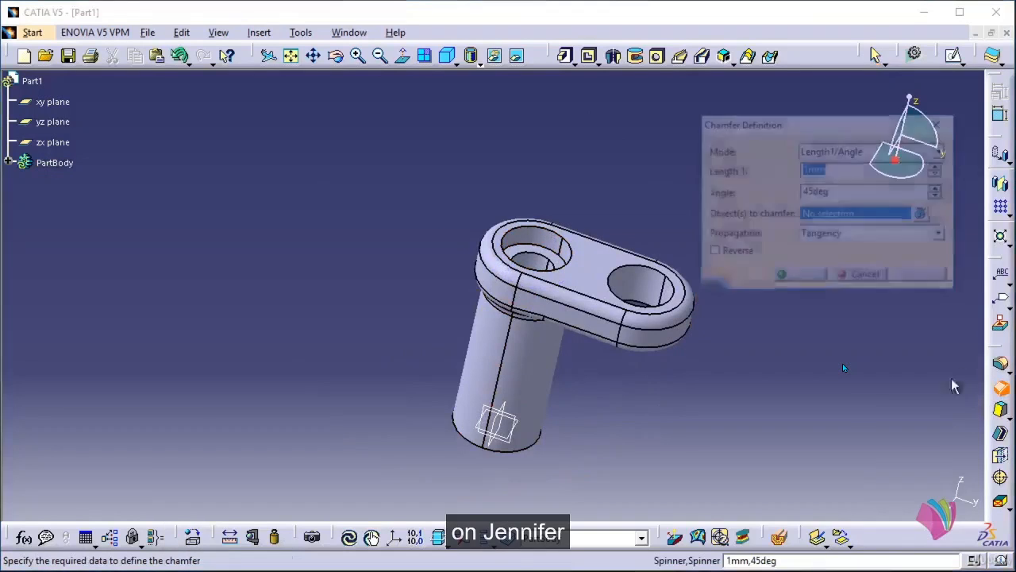
middle_click_drag(646, 204, 551, 219)
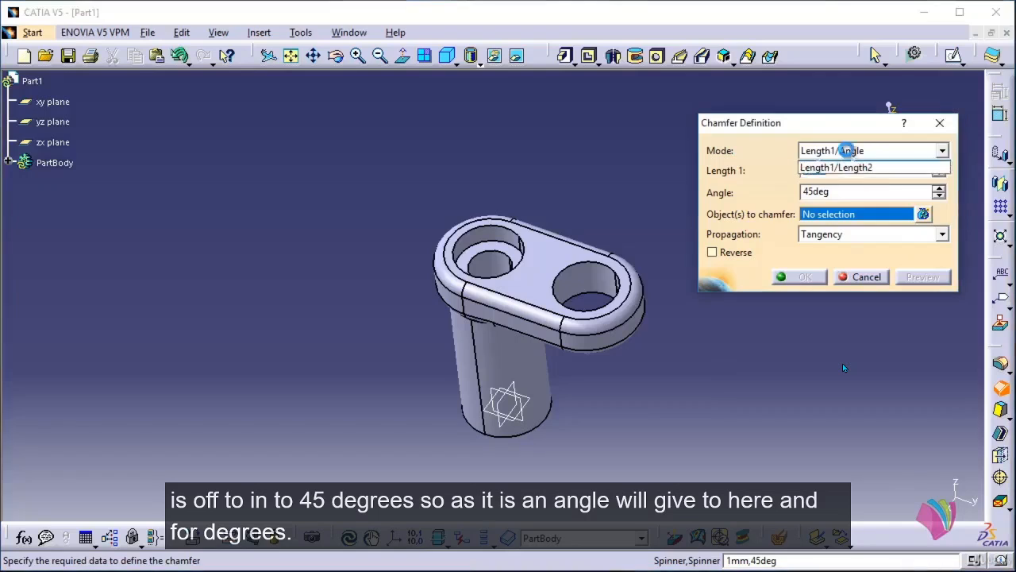
left_click(865, 150)
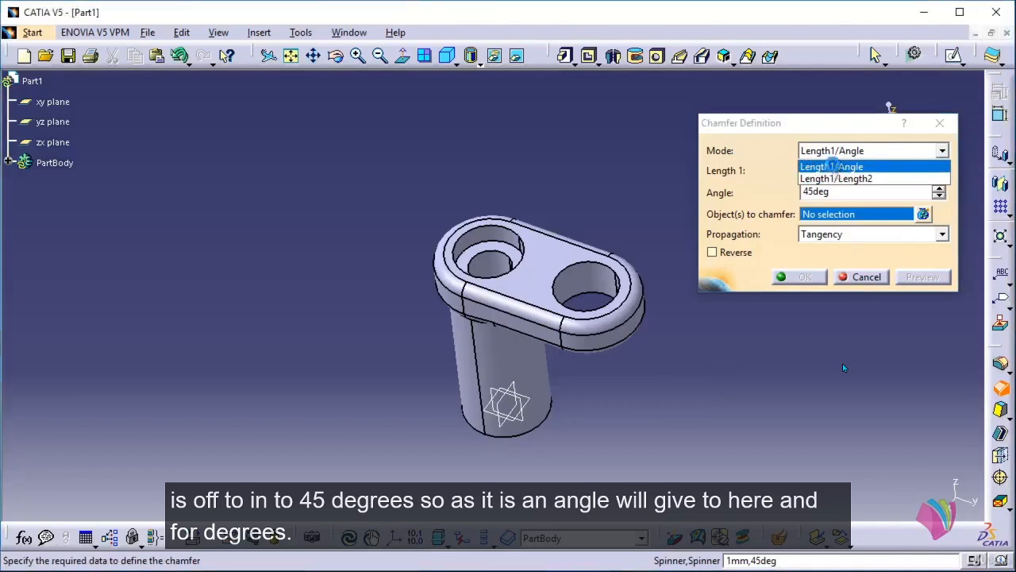
left_click(846, 169)
key("Tab")
type("2")
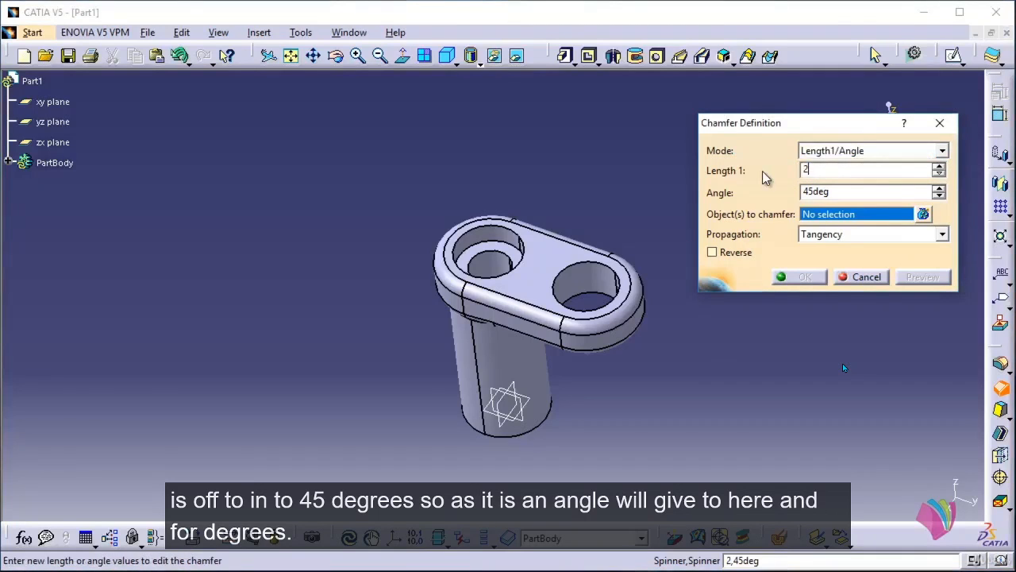
key("Tab")
left_click(848, 193)
left_click_drag(849, 193, 782, 205)
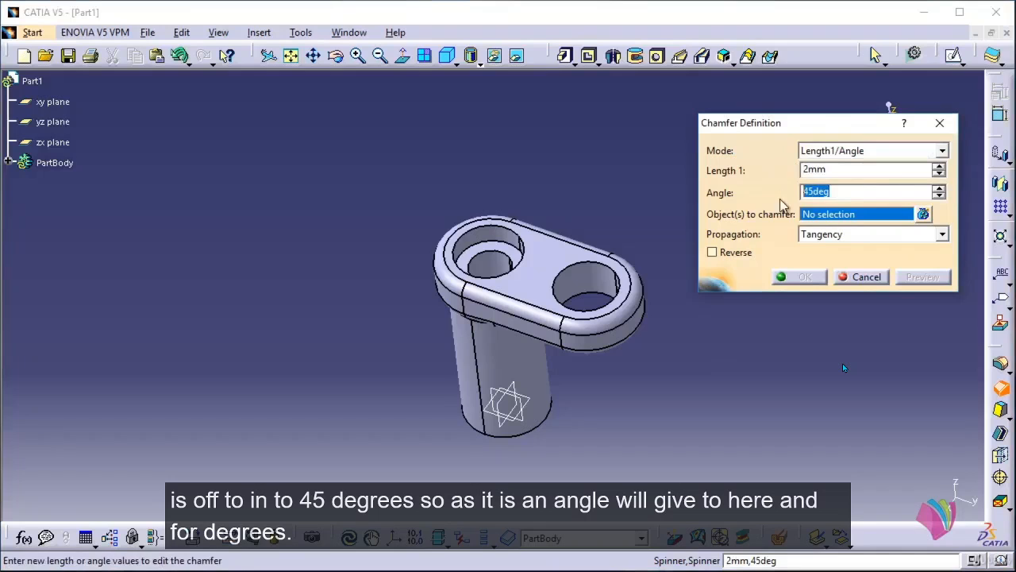
Select for chamfering the counterbore's top edge, the 20 mm hole's edge on the counterbore floor, and the plain hole's top and bottom edges.
middle_click_drag(558, 211, 493, 197)
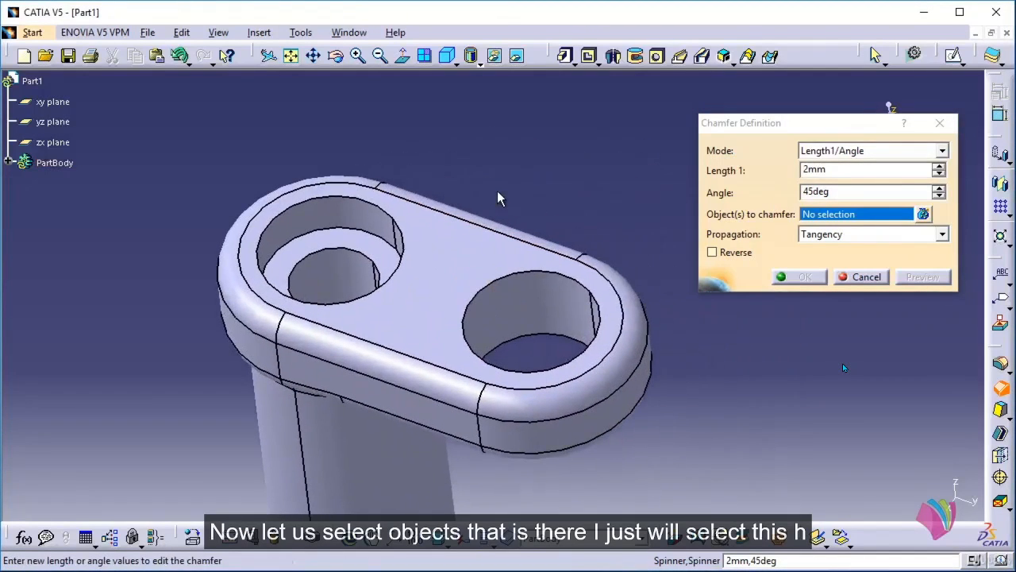
left_click(399, 229)
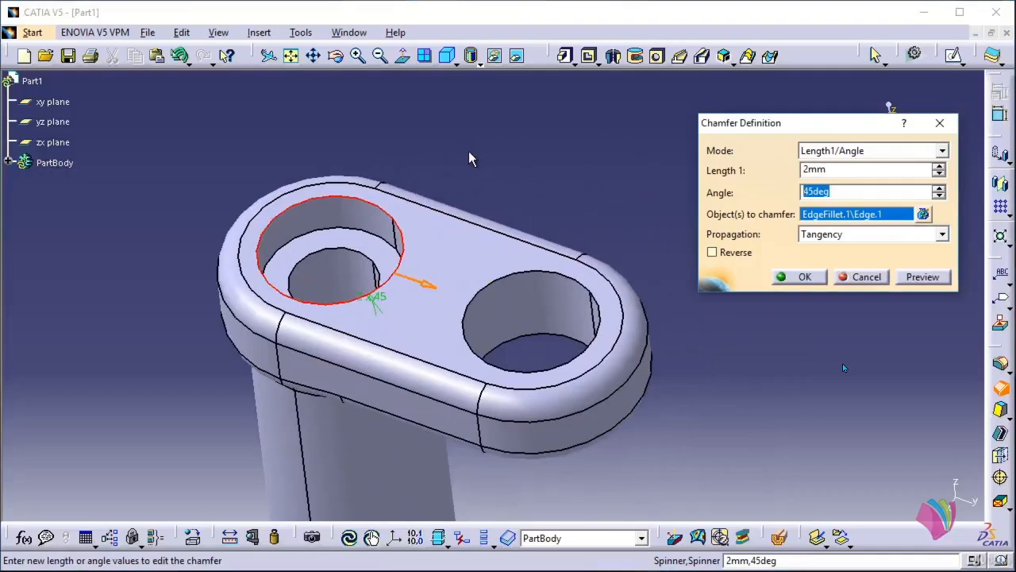
left_click(346, 250)
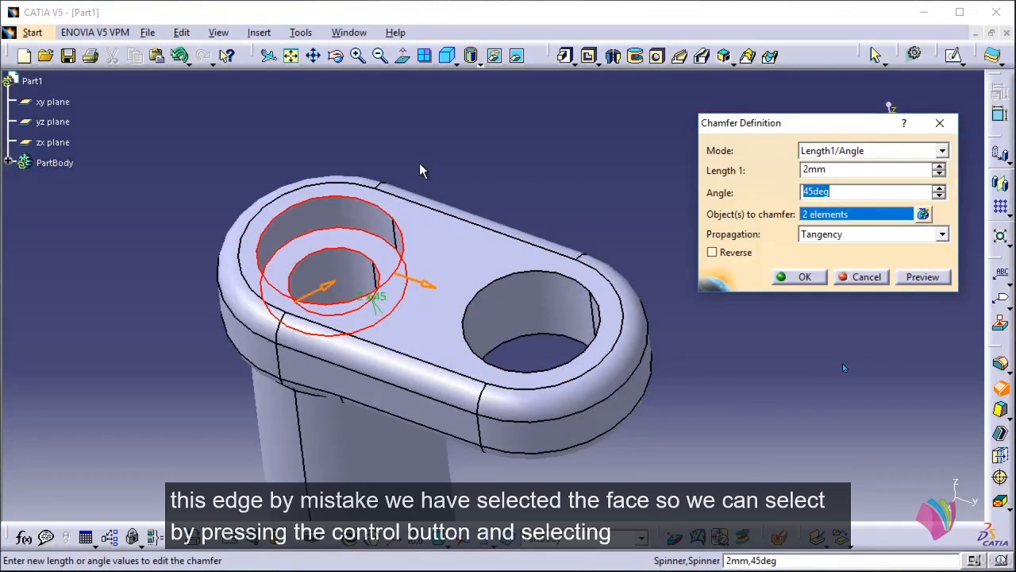
left_click(356, 246, "ctrl")
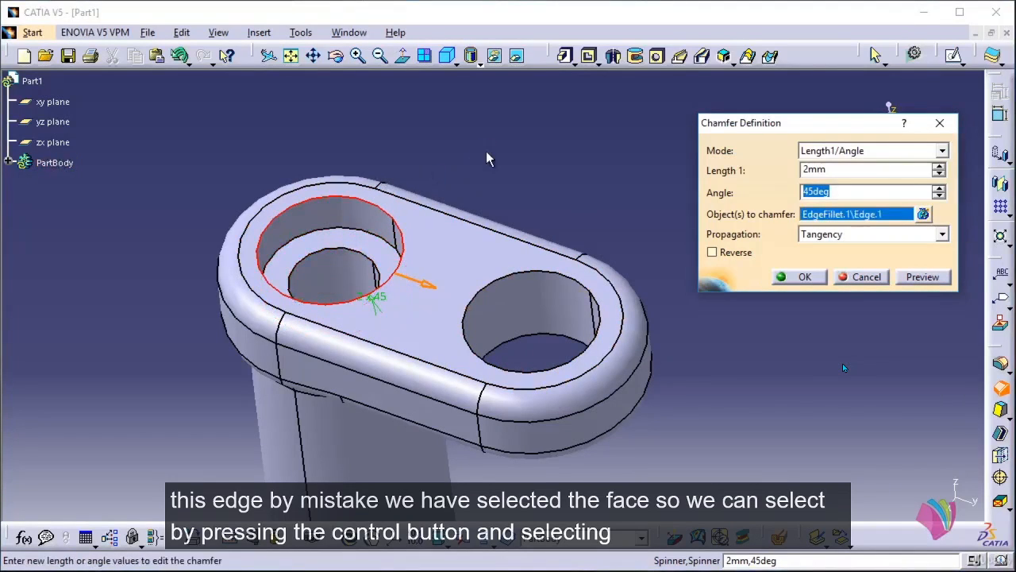
left_click(361, 244, "ctrl")
left_click(356, 243, "ctrl")
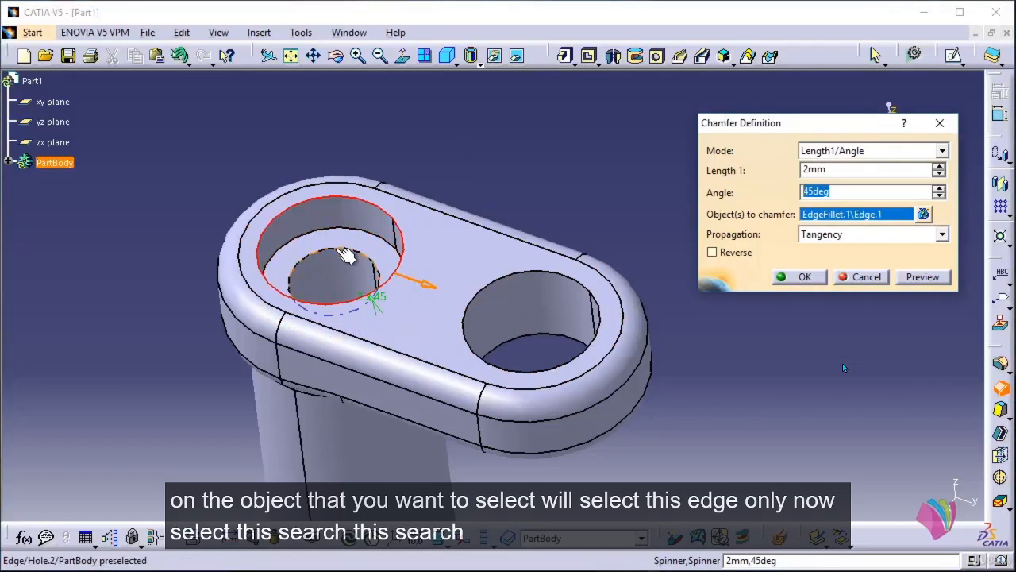
left_click(346, 254)
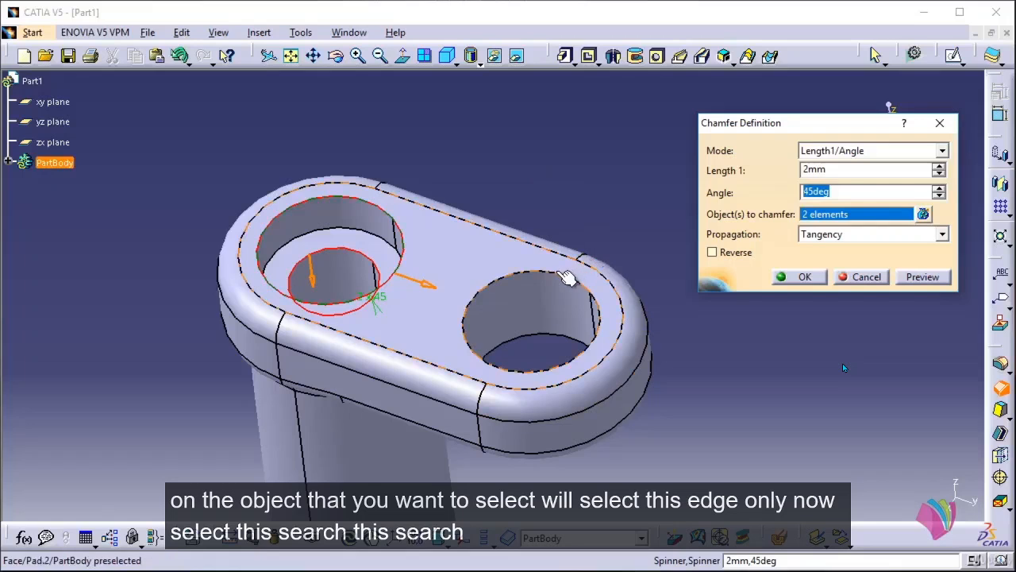
left_click(565, 280)
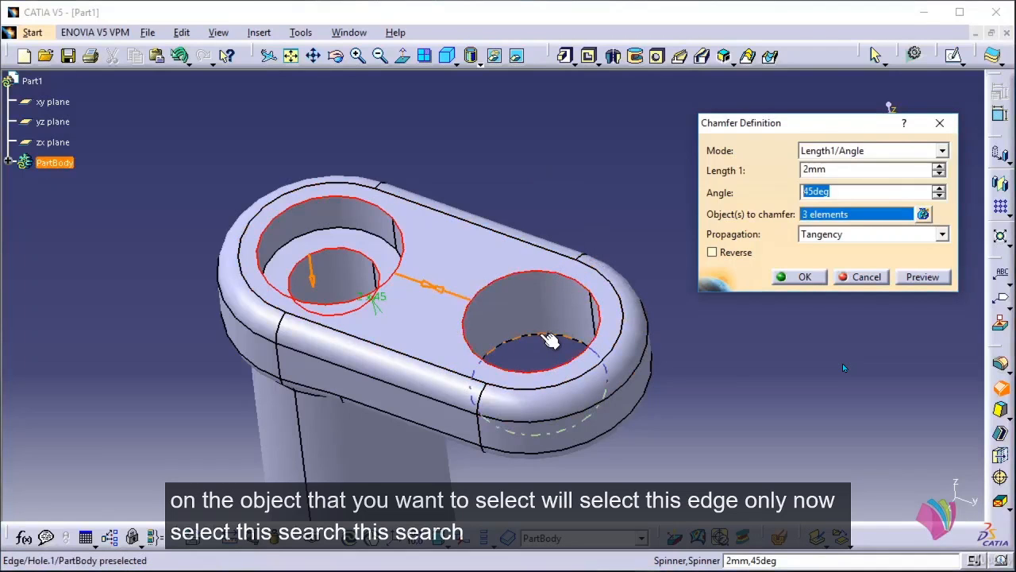
left_click(551, 338)
Add the outer and inner circular edges of the cylinder's bottom face to the selection and create the chamfer.
middle_click_drag(538, 395, 569, 159)
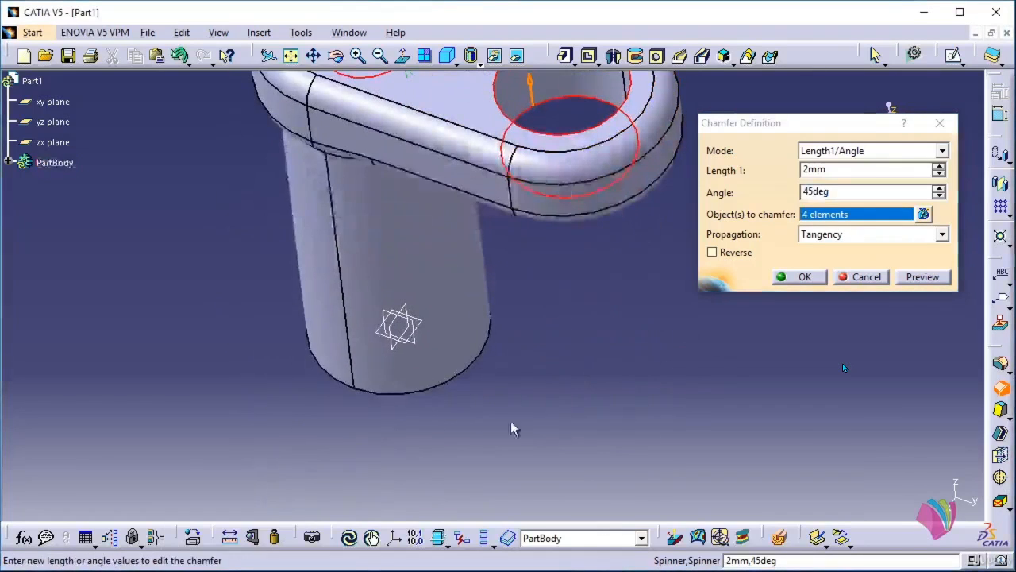
middle_click_drag(402, 383, 410, 336)
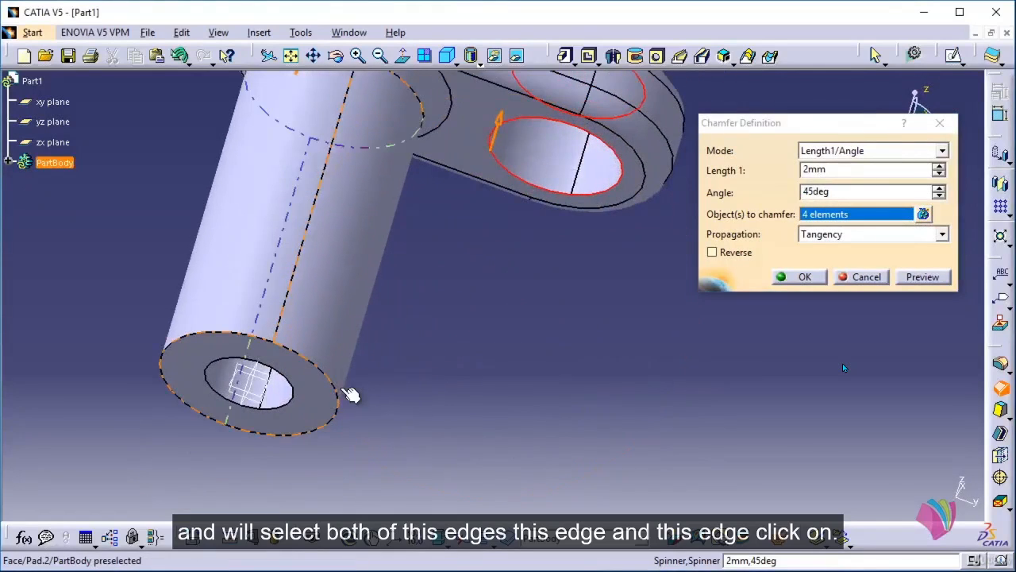
left_click(346, 397)
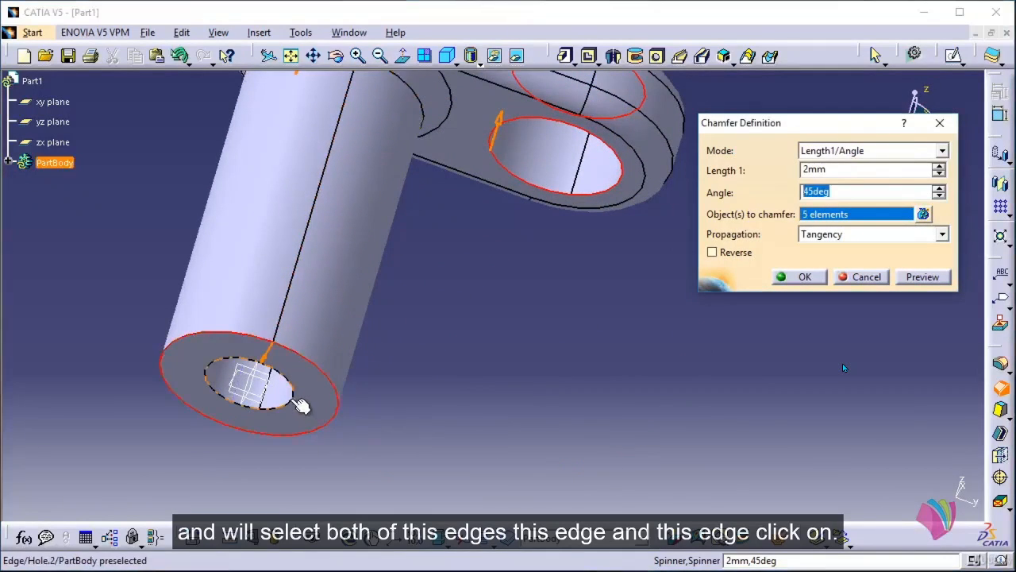
left_click(300, 404)
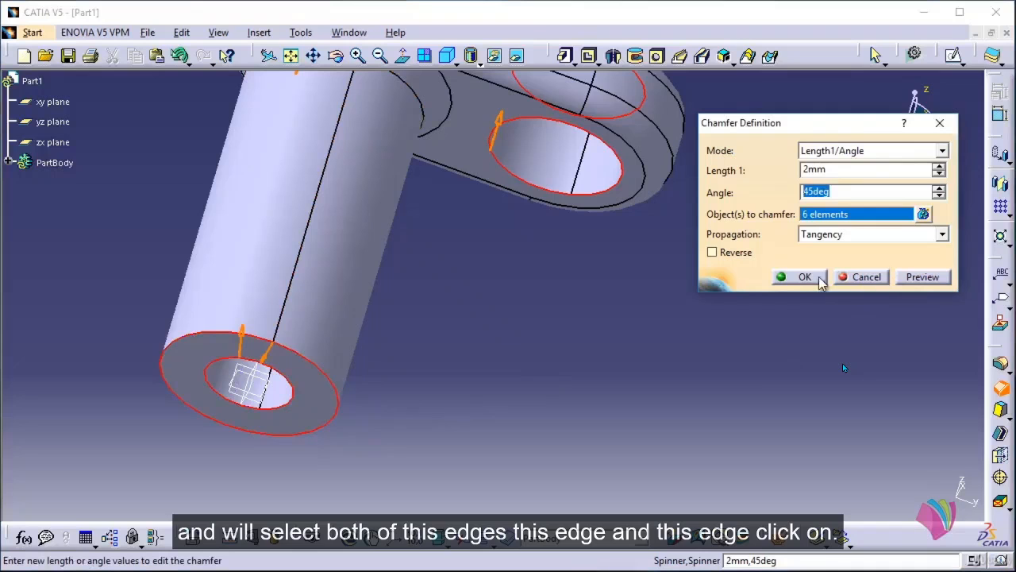
left_click(798, 277)
middle_click(503, 325)
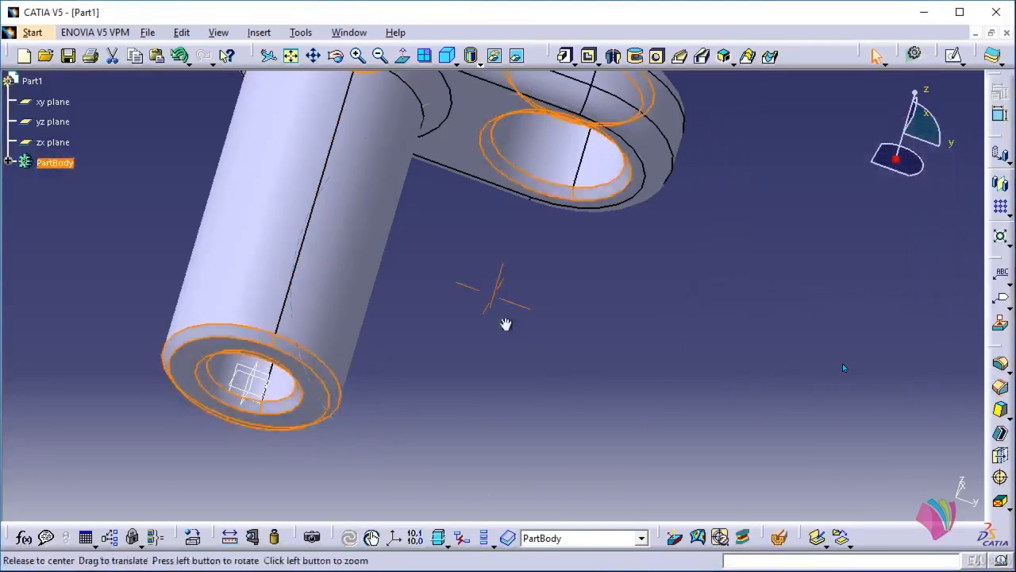
middle_click_drag(505, 317, 530, 313)
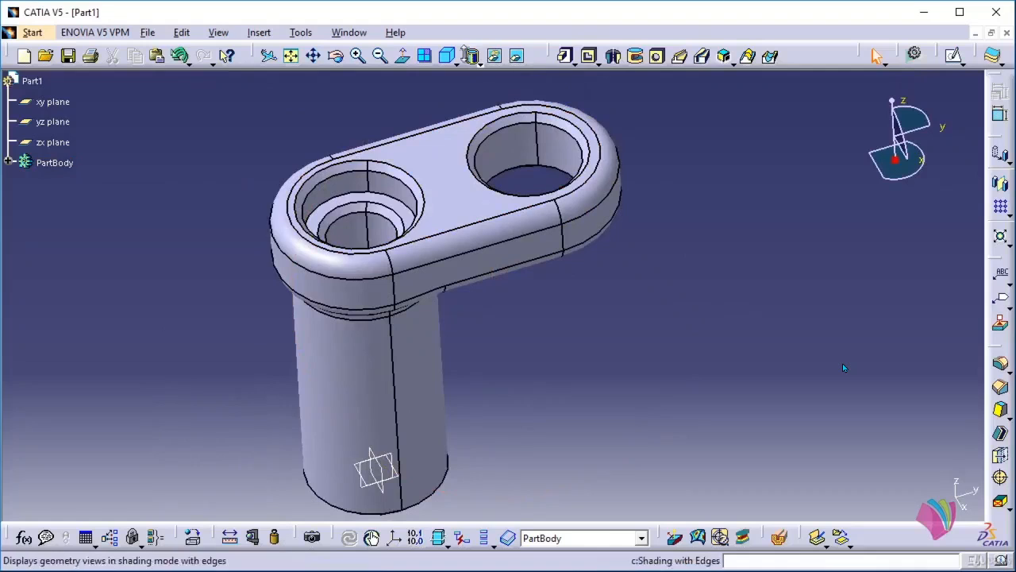
Review the finished part in isometric view, the Example-27 drawing and the 3D model of the new part.
left_click(447, 55)
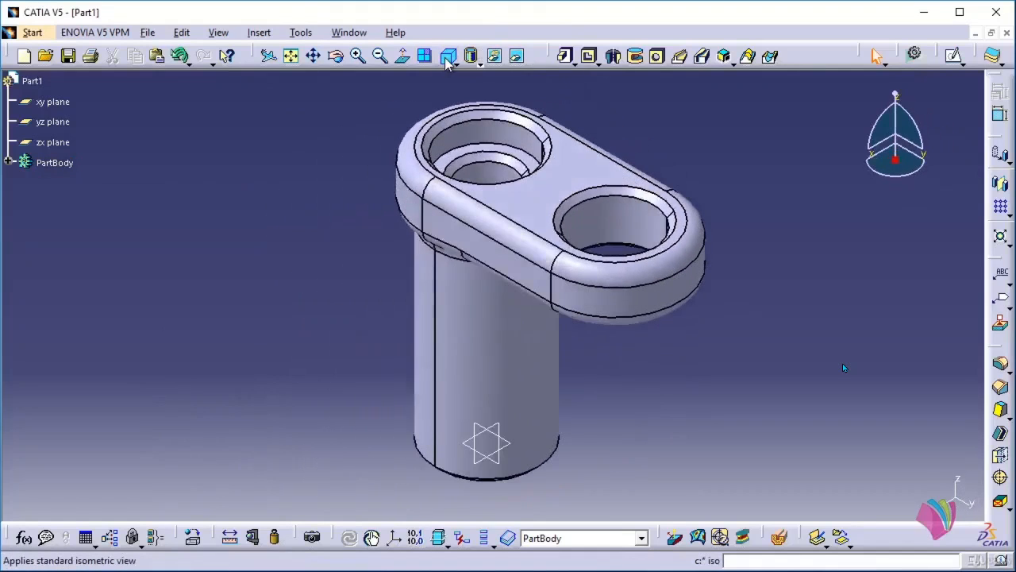
middle_click_drag(326, 157, 314, 170)
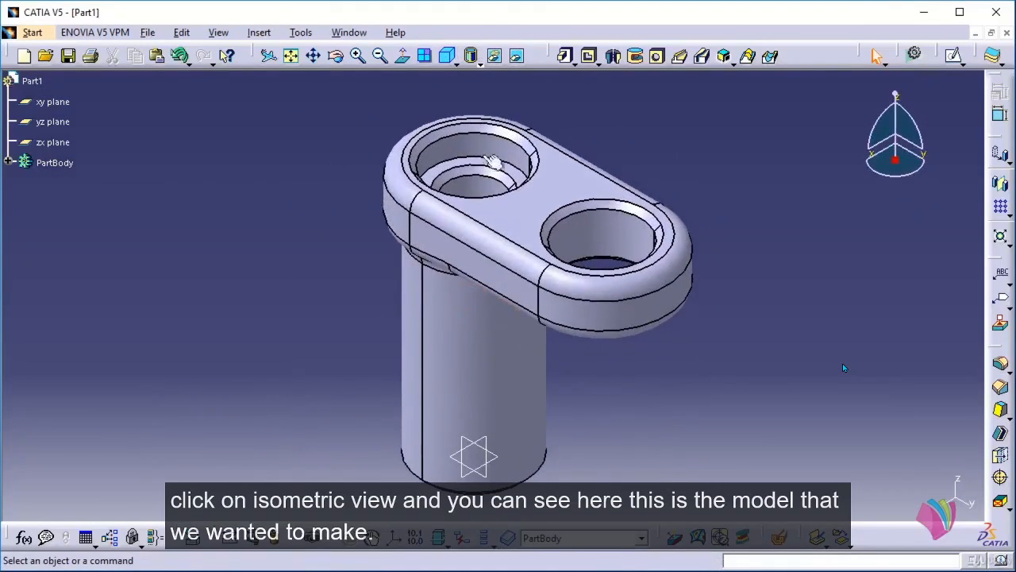
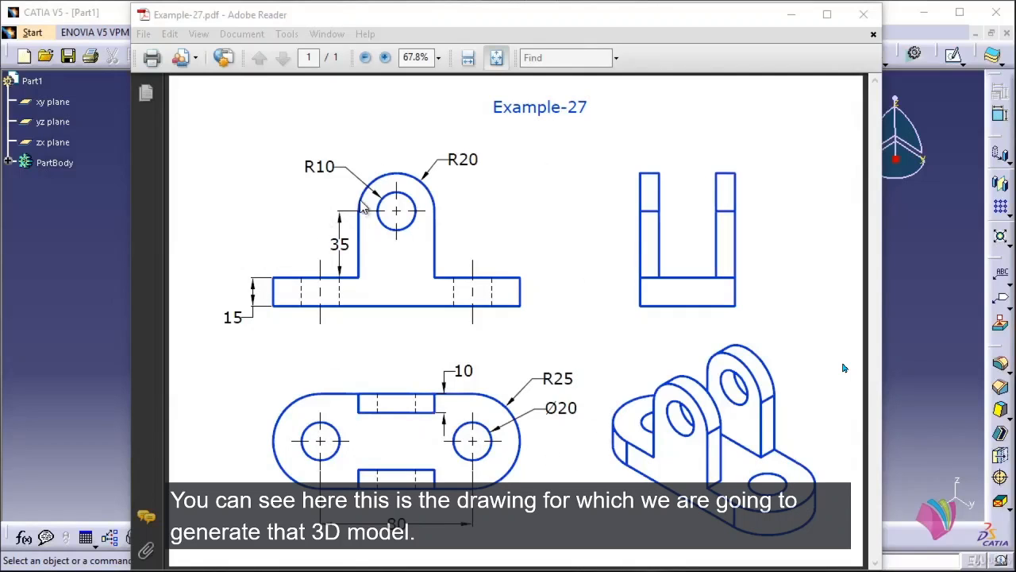
left_click(792, 16)
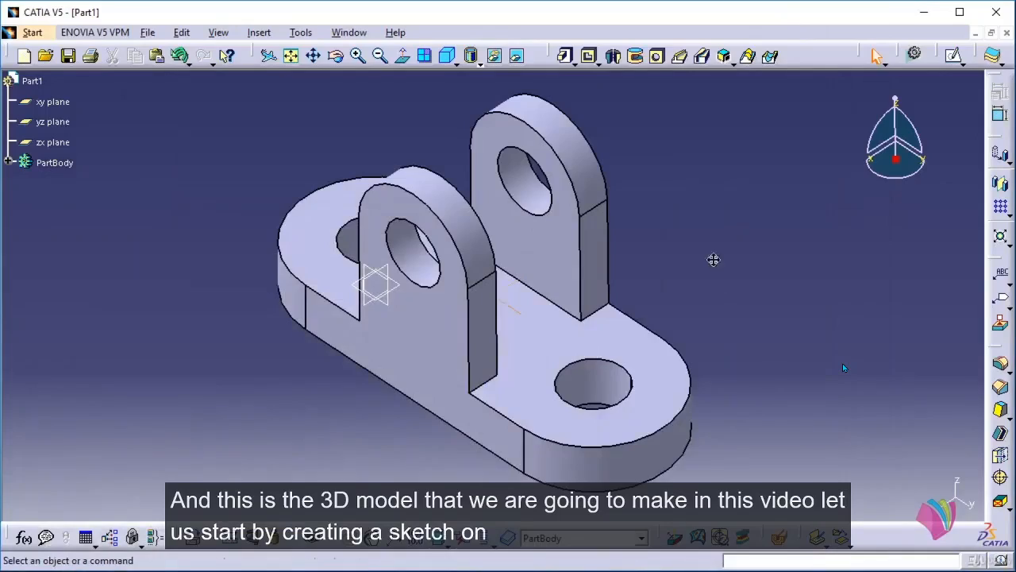
middle_click_drag(714, 259, 355, 389, "ctrl")
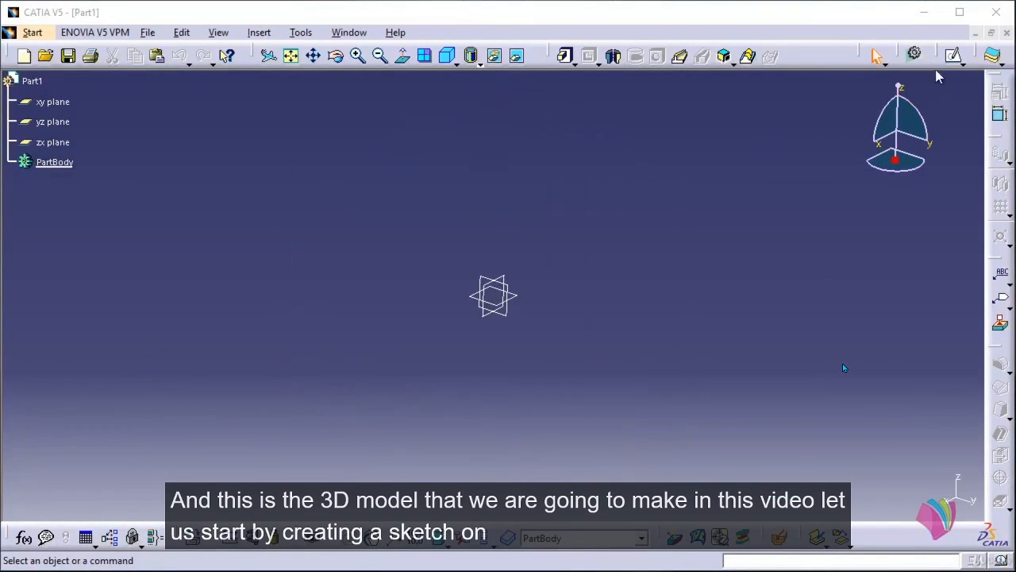
Sketch an elongated hole on the xy plane from the origin along the V axis, about 146 mm between centres with about 53 mm radius.
left_click(953, 55)
left_click(512, 295)
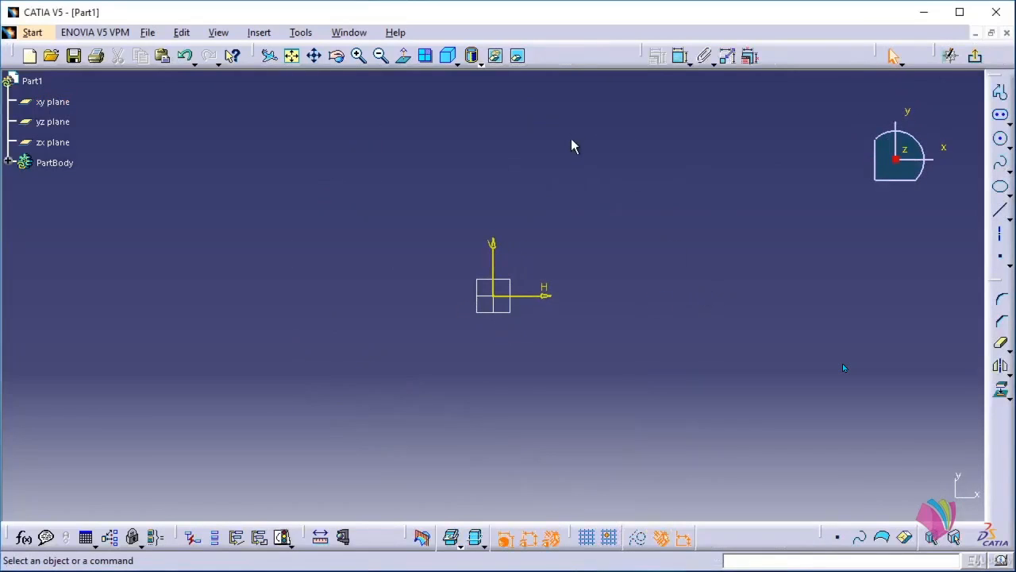
left_click(1000, 115)
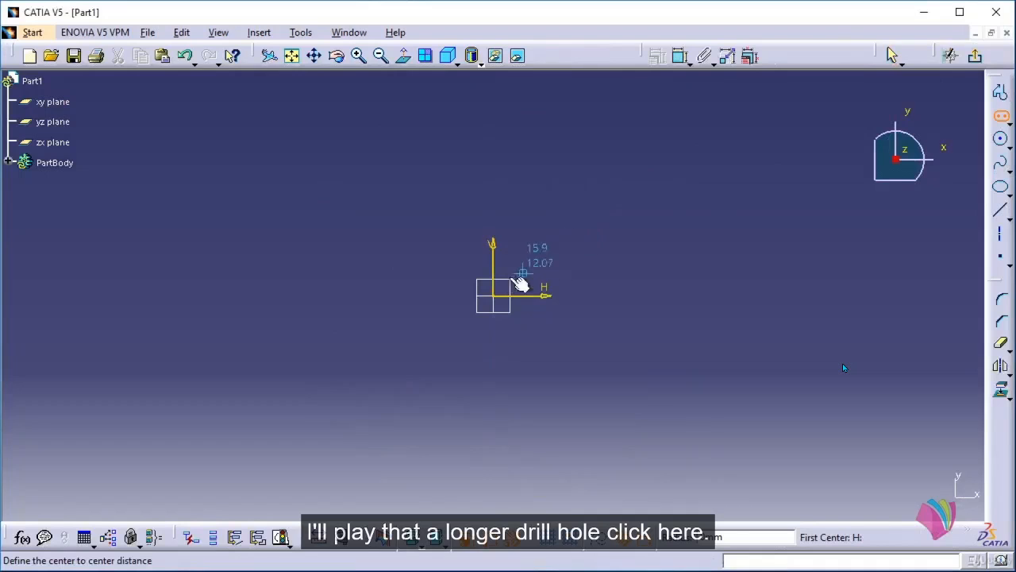
left_click(496, 295)
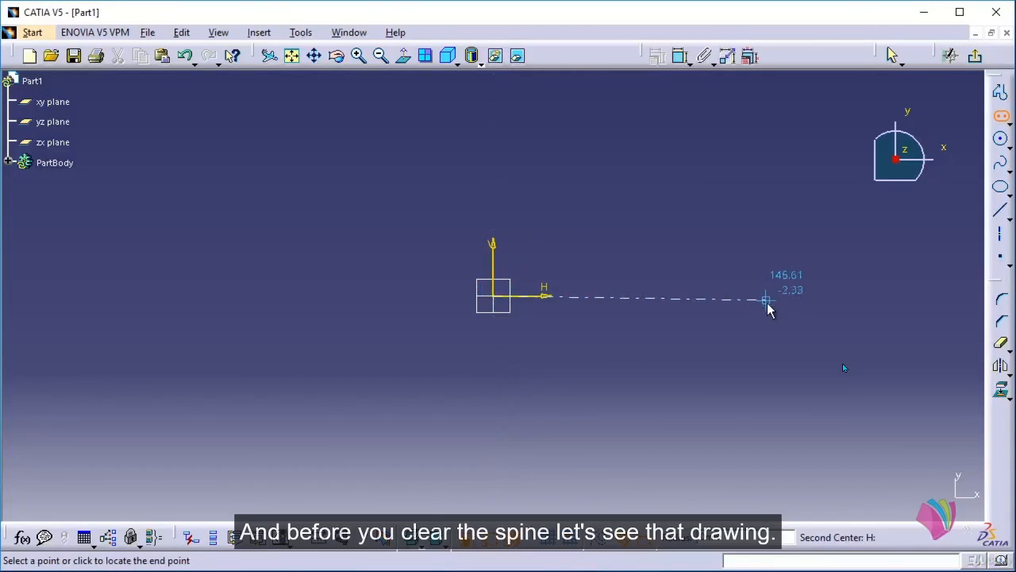
key("alt+Tab")
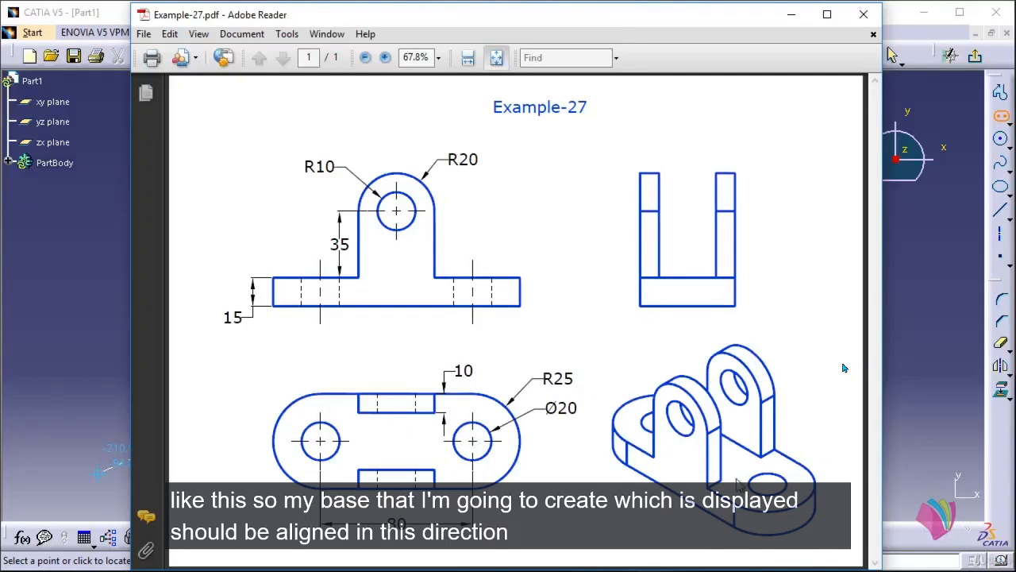
left_click(791, 14)
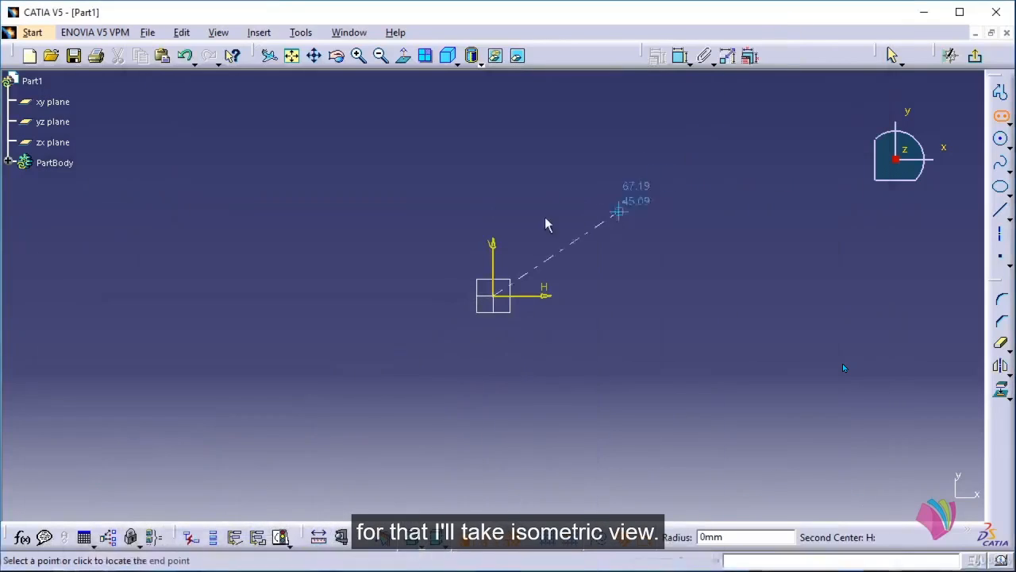
left_click(449, 58)
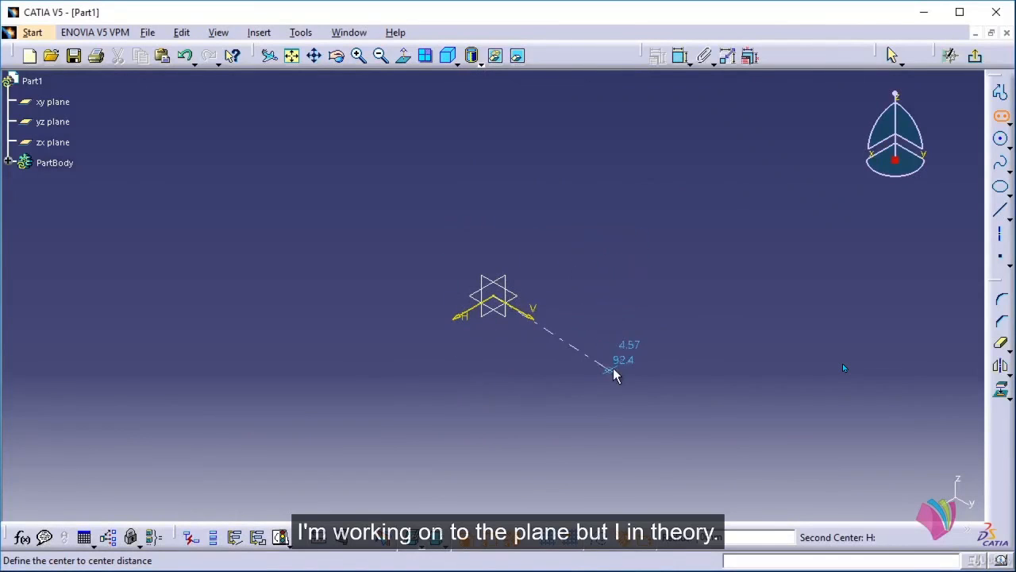
left_click(686, 407)
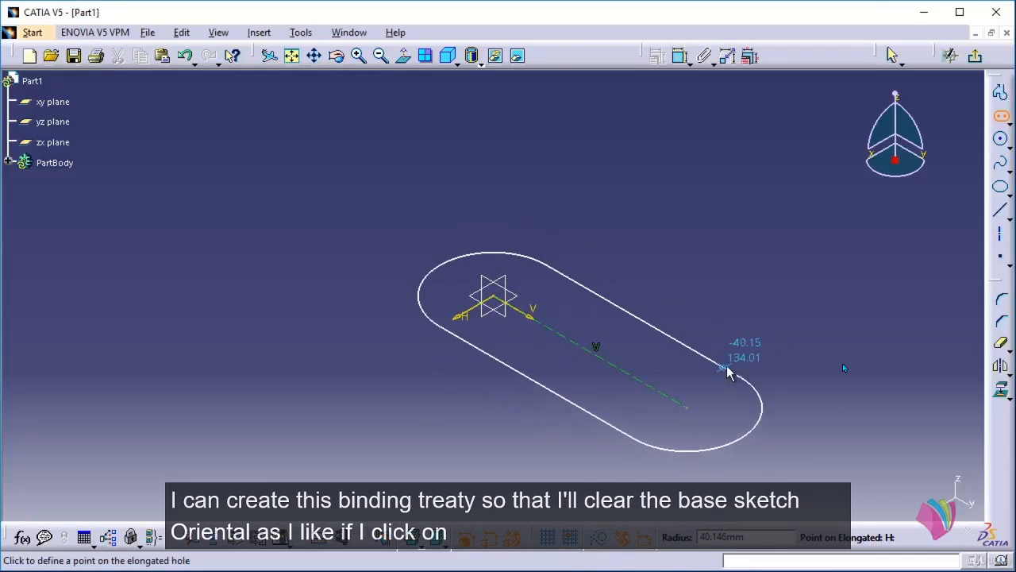
left_click(751, 359)
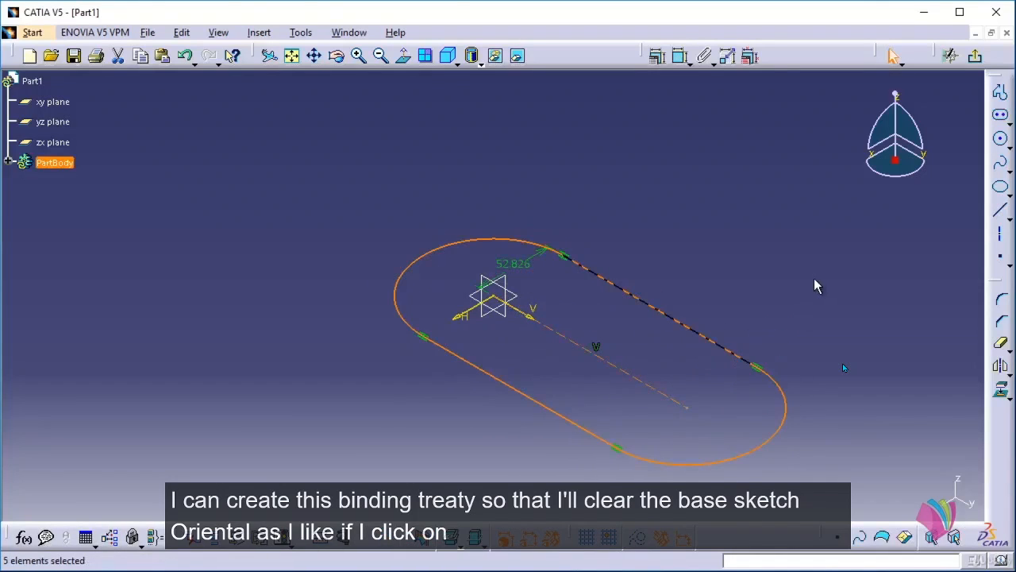
View the sketch plane straight on and set the elongated profile's radius to 25 mm.
left_click(404, 58)
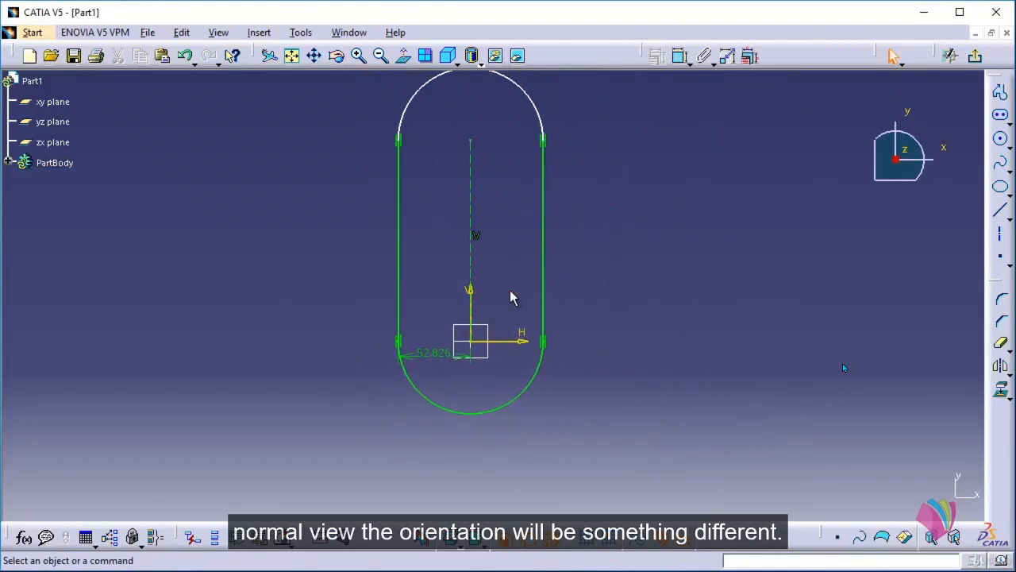
left_click(436, 355)
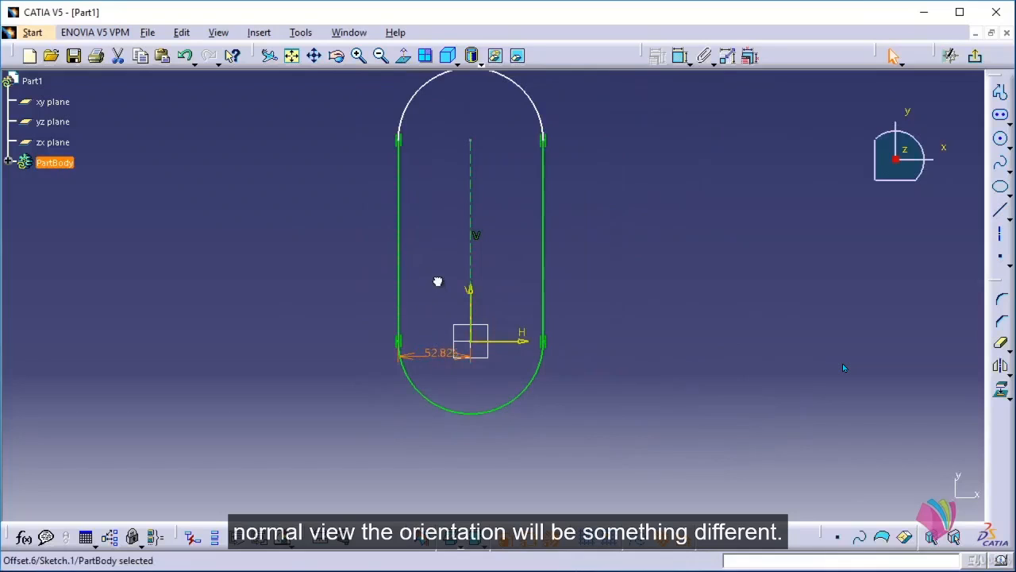
double_click(429, 350)
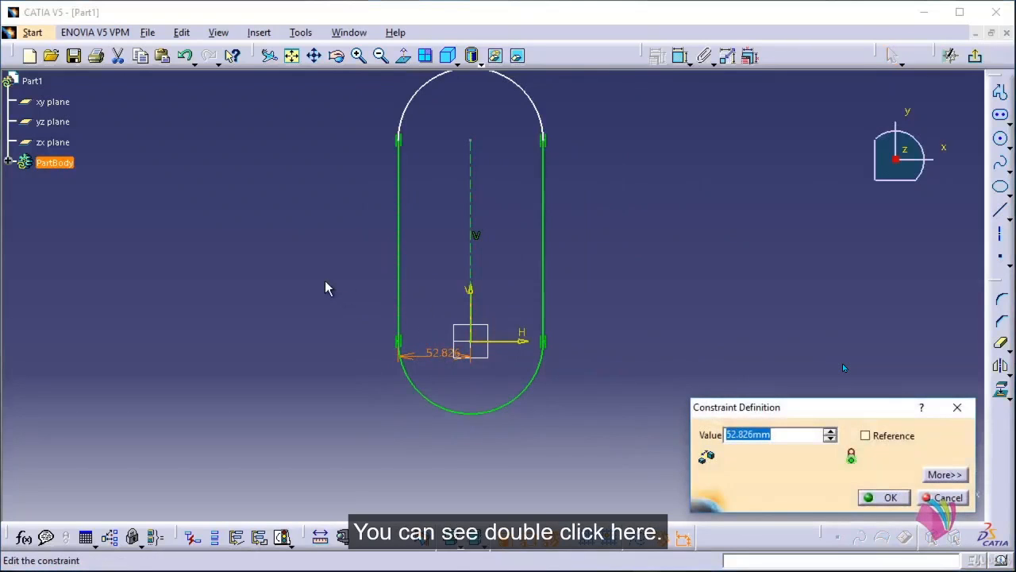
type("25")
key("Return")
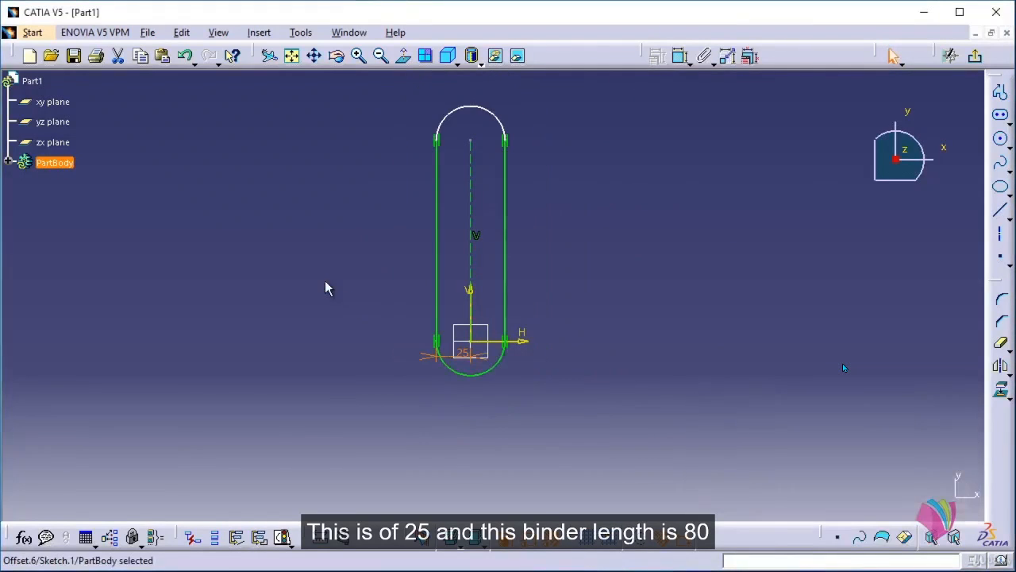
Dimension the elongated profile's centre-to-centre length and set it to 80 mm.
left_click(681, 56)
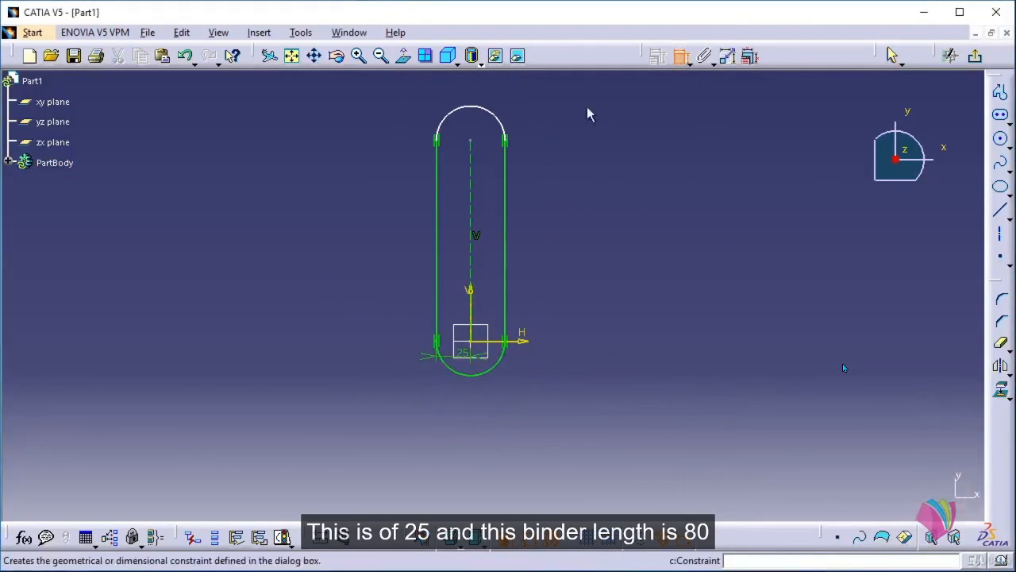
left_click(480, 204)
double_click(600, 203)
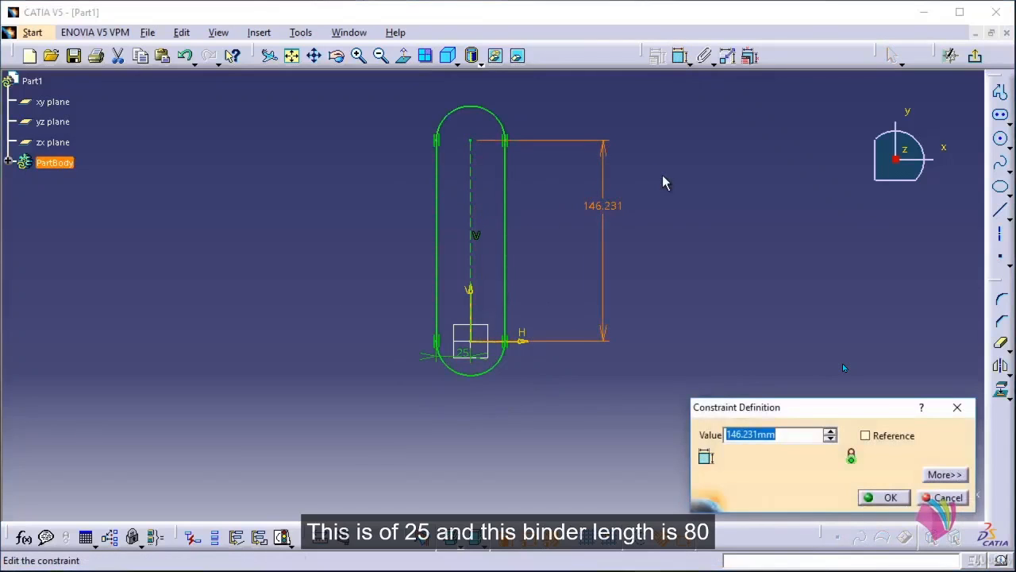
type("80")
key("Return")
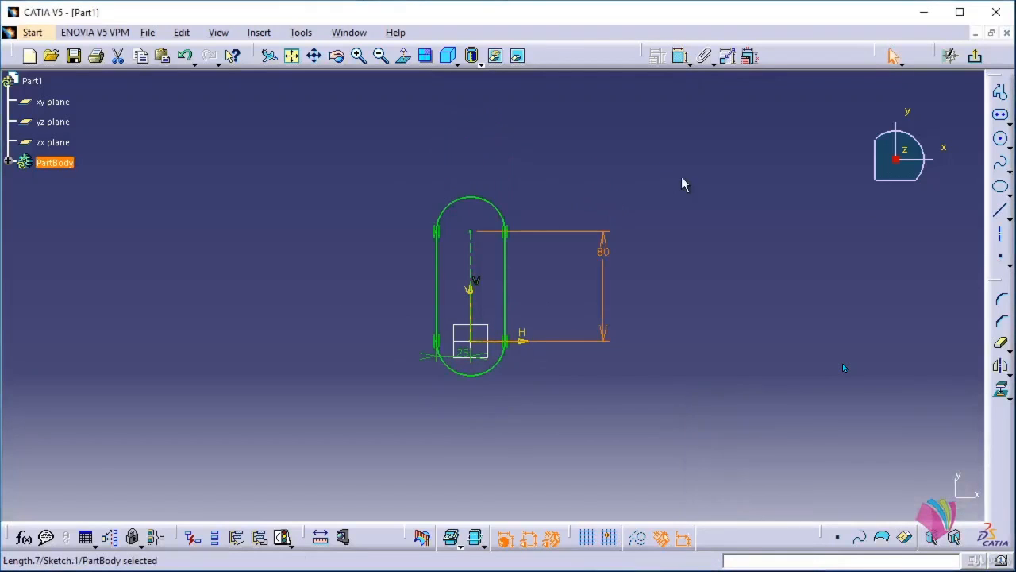
Exit the sketch and pad the elongated profile 15 mm to form the base plate.
left_click(998, 90)
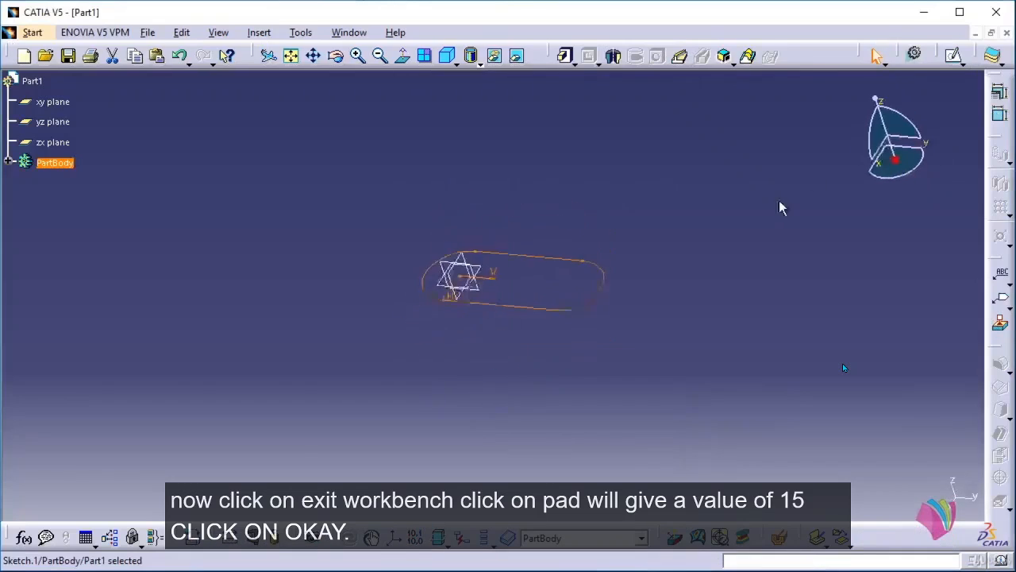
left_click(564, 56)
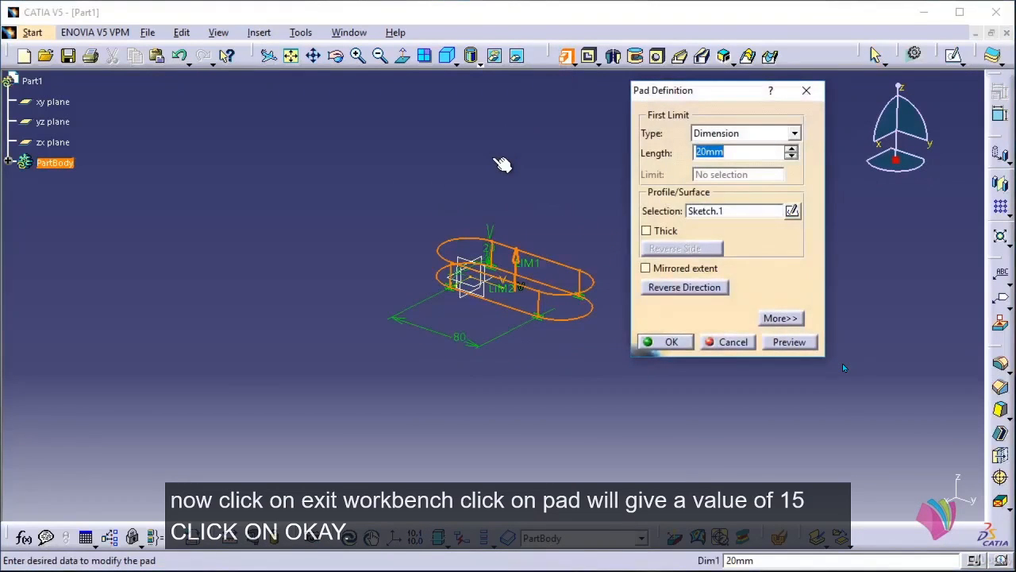
type("15")
left_click(668, 342)
middle_click_drag(640, 324, 597, 238)
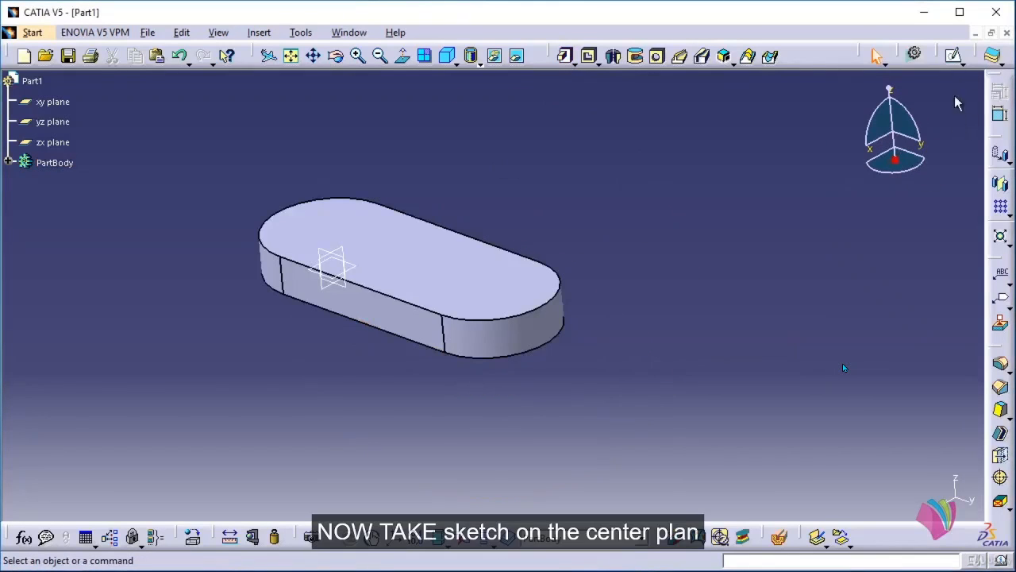
Start a sketch on the yz plane and draw a circle above the plate, its centre about 42 mm from the vertical axis.
left_click(954, 55)
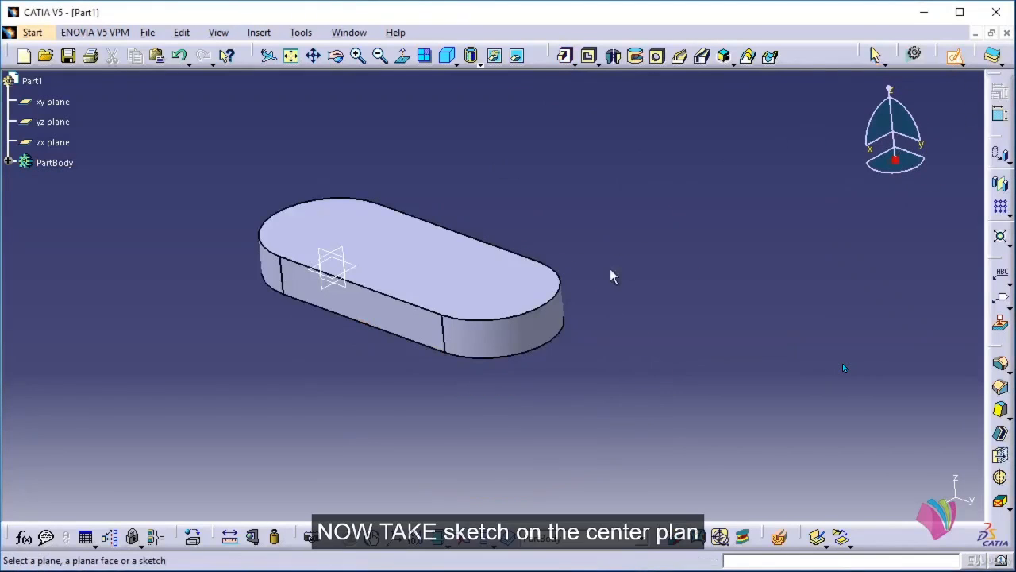
mouse_move(361, 328)
middle_mouse_down()
mouse_move(334, 336)
mouse_move(351, 333)
middle_mouse_up()
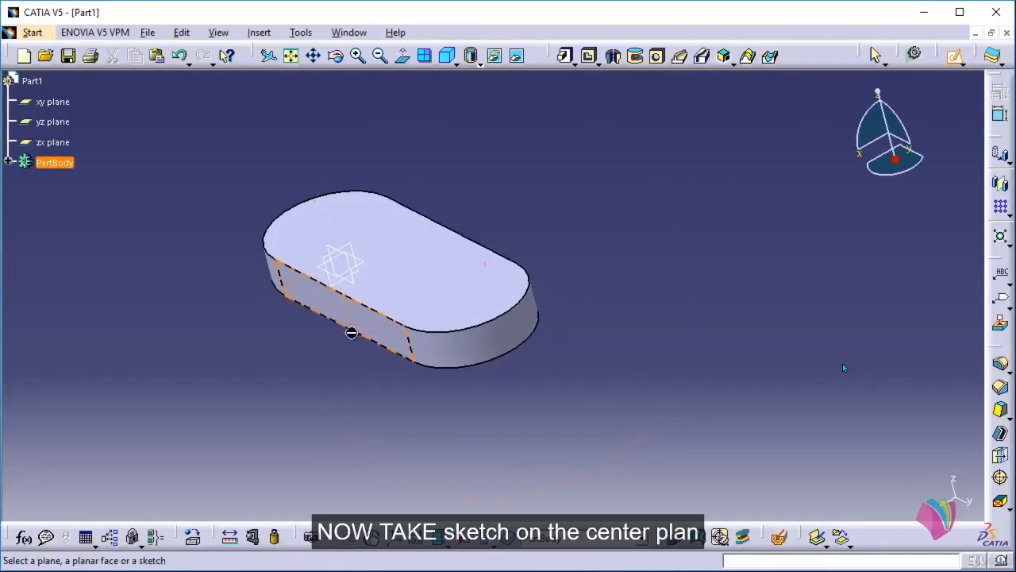
left_click(336, 256)
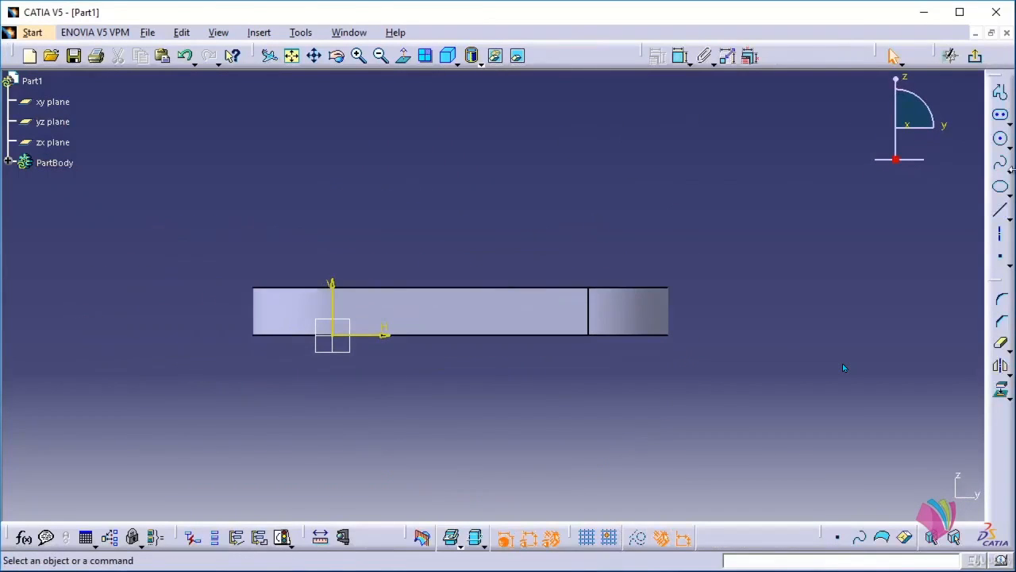
left_click(1001, 139)
left_click(469, 123)
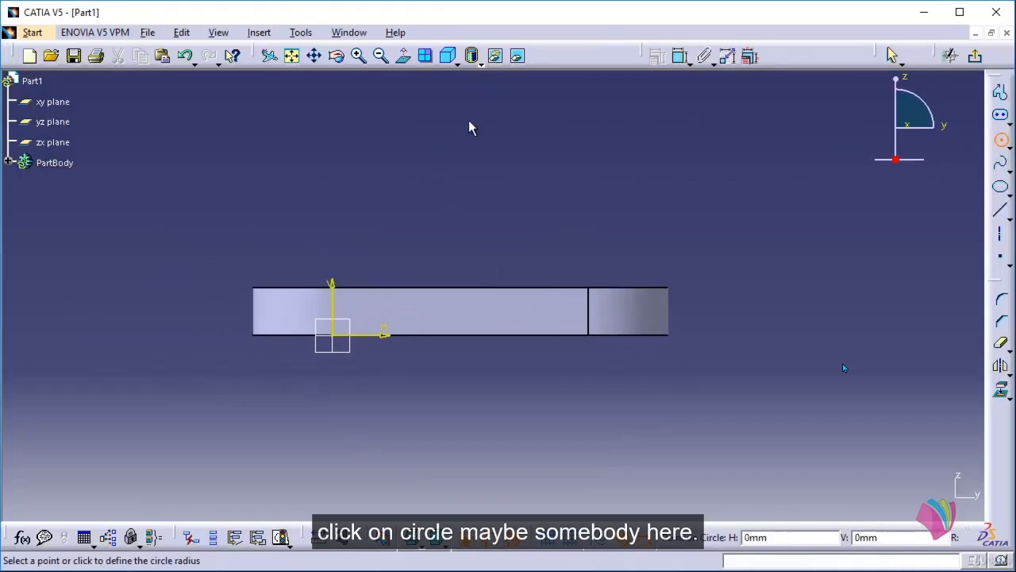
left_click(521, 153)
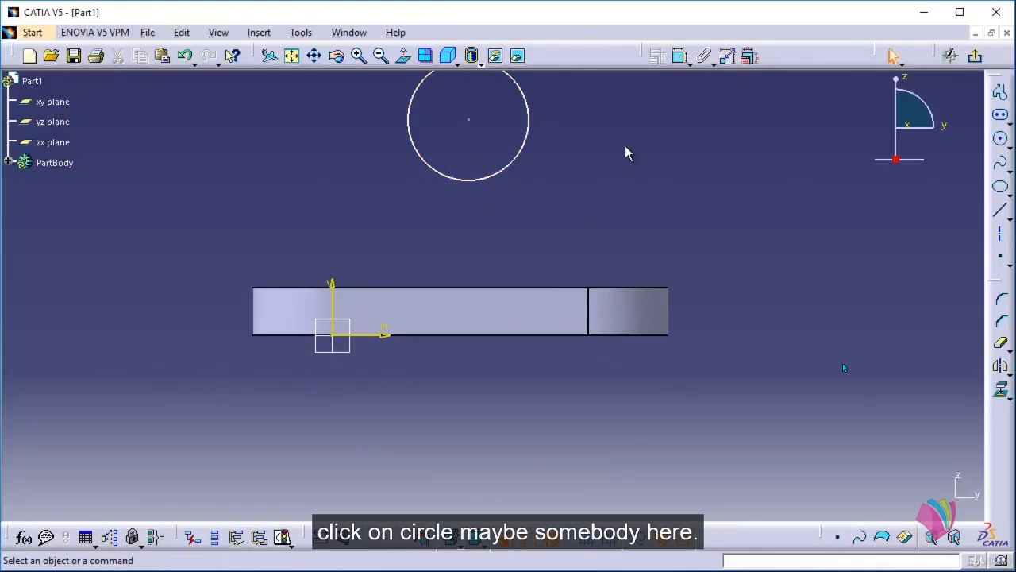
Dimension the circle's centre from the vertical axis and set the distance to 80/2, which is 40 mm.
left_click(680, 55)
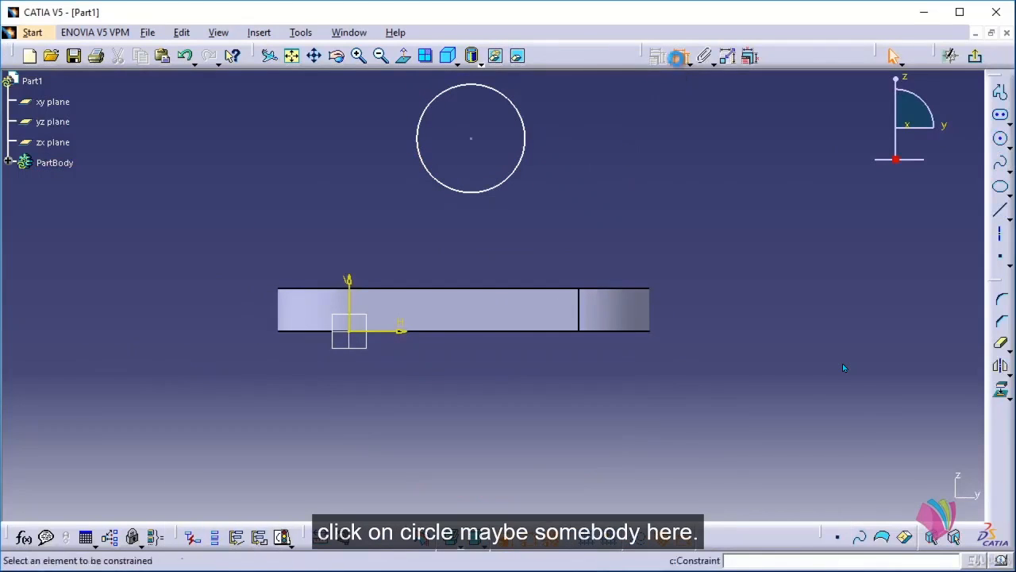
left_click(471, 140)
left_click(350, 282)
left_click(389, 171)
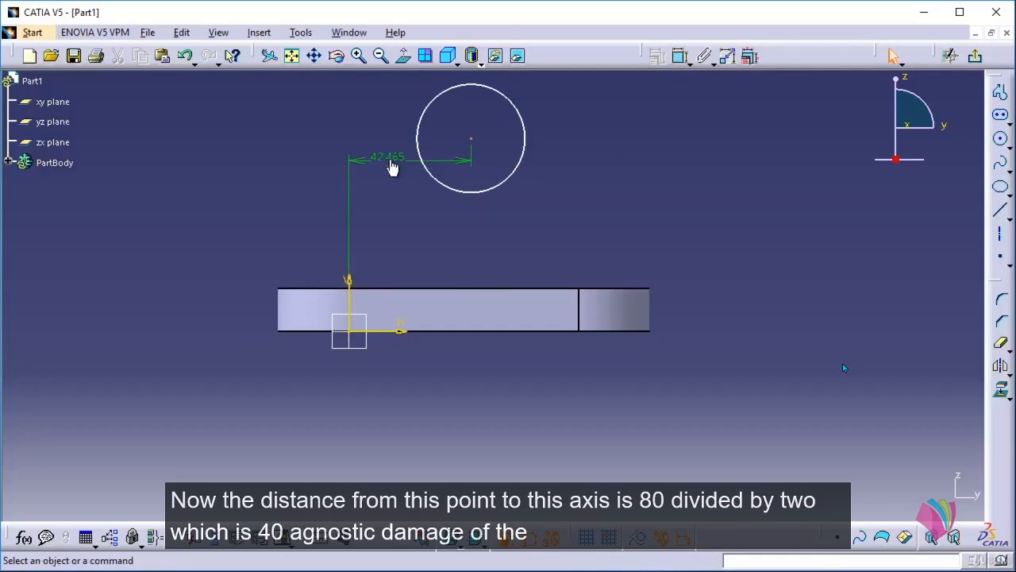
double_click(388, 157)
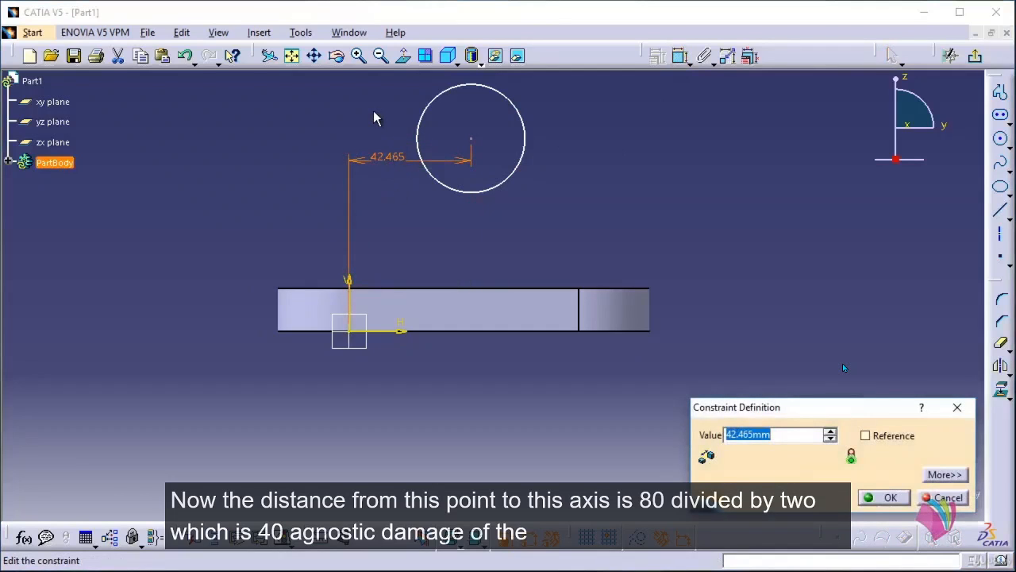
type("80/2")
key("Return")
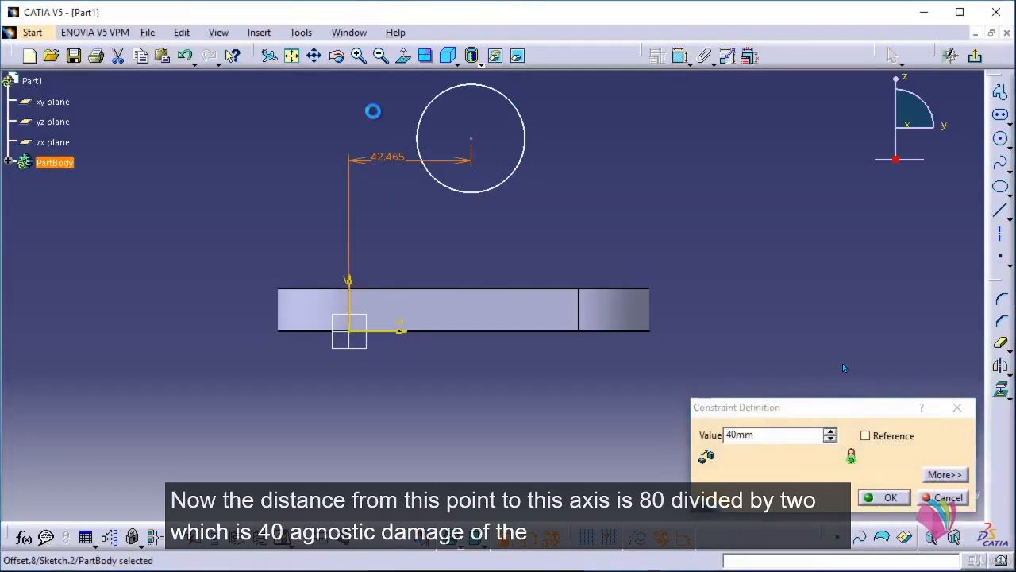
left_click(377, 117)
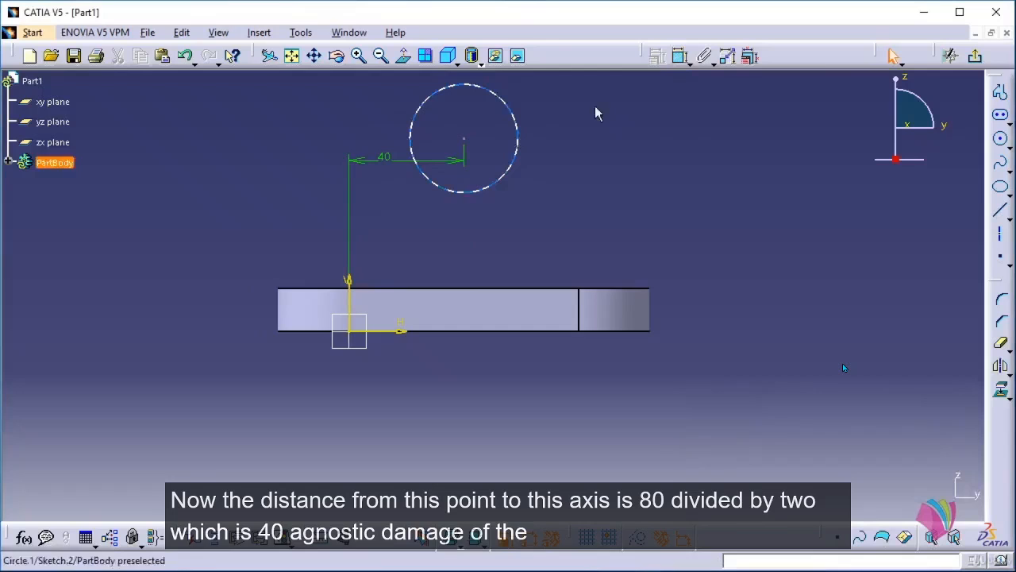
Dimension the circle's centre from the plate's upper edge and set the distance to 35 mm.
left_click(681, 56)
left_click(465, 141)
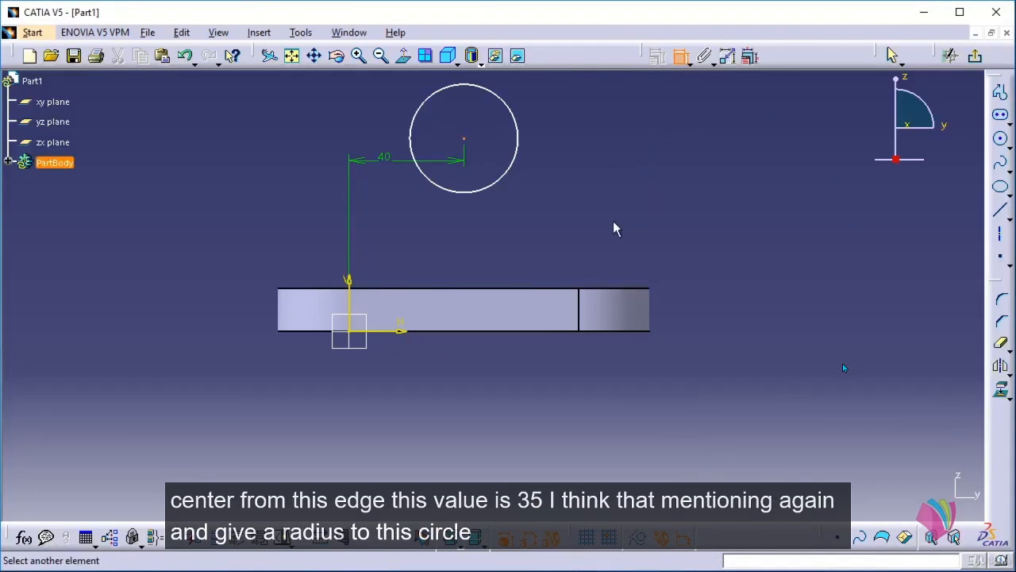
left_click(528, 288)
left_click(579, 198)
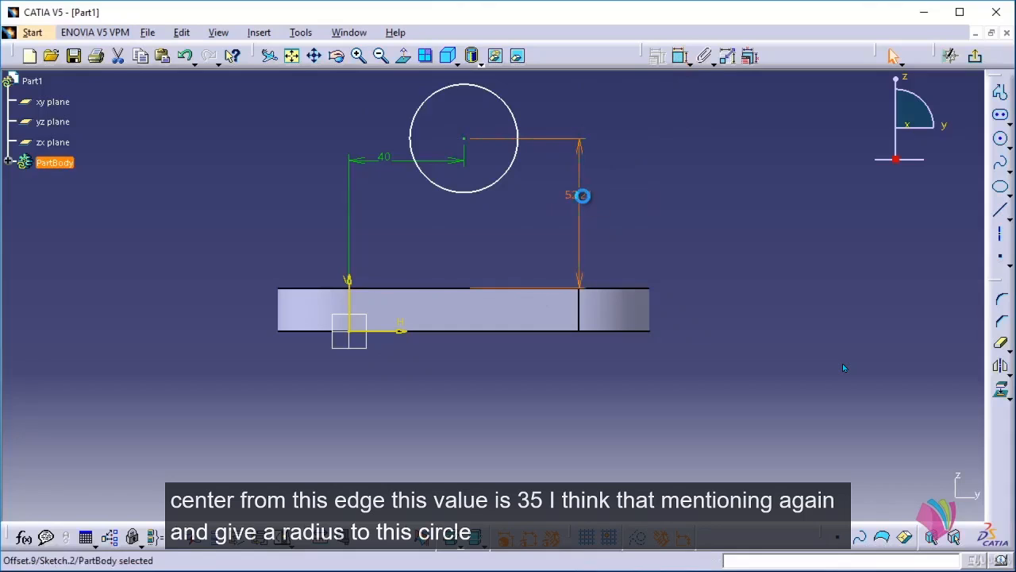
double_click(579, 195)
type("35")
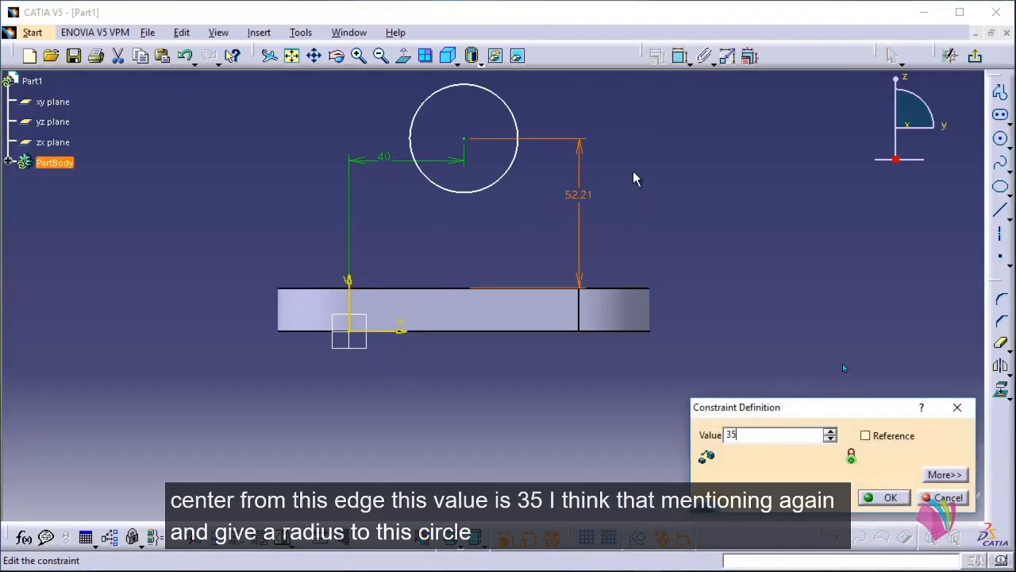
key("Return")
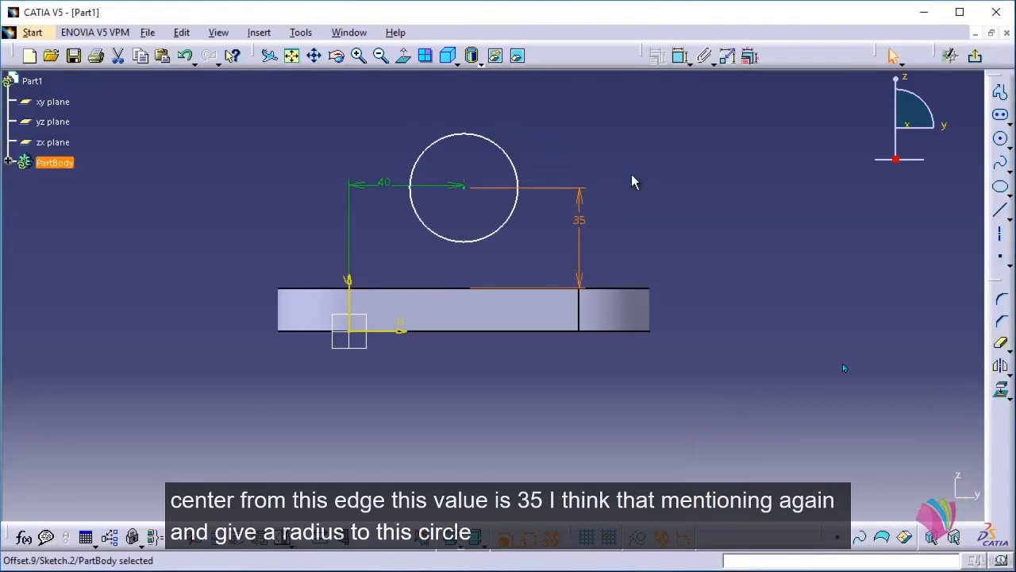
Dimension the circle, switch the dimension from diameter to radius, and set the radius to 20 mm.
left_click(675, 62)
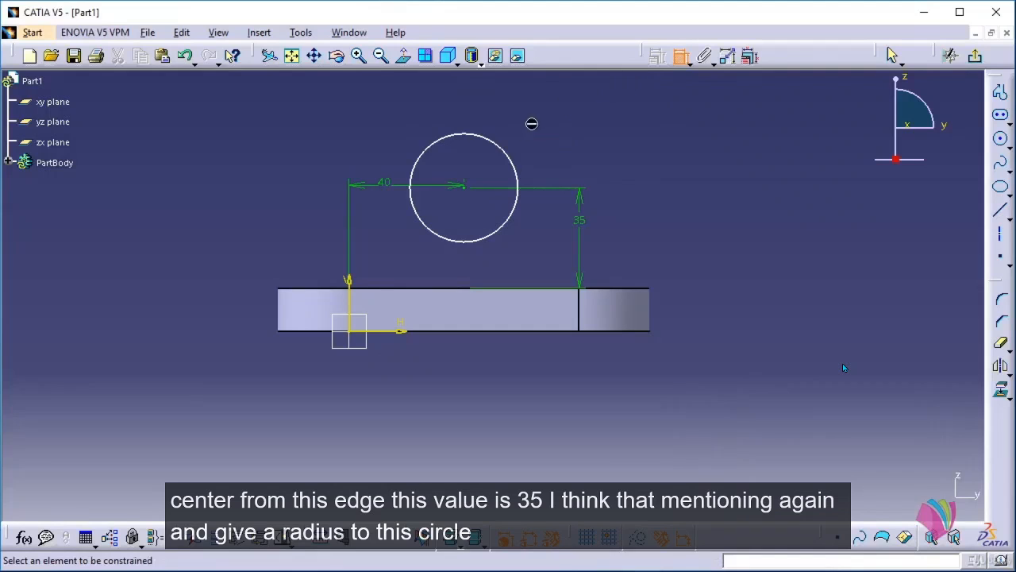
left_click(512, 155)
left_click(585, 119)
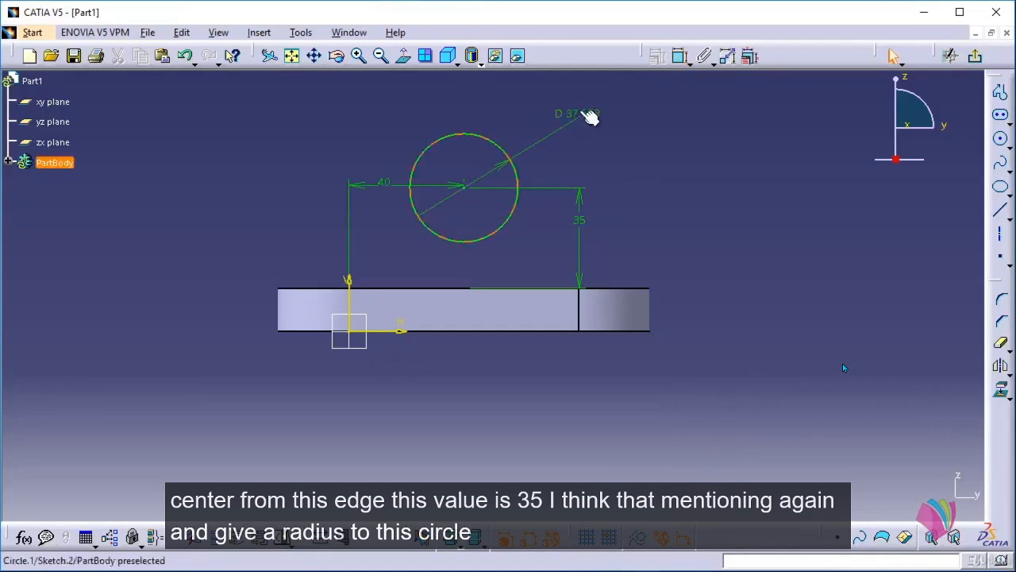
double_click(580, 113)
left_click(823, 454)
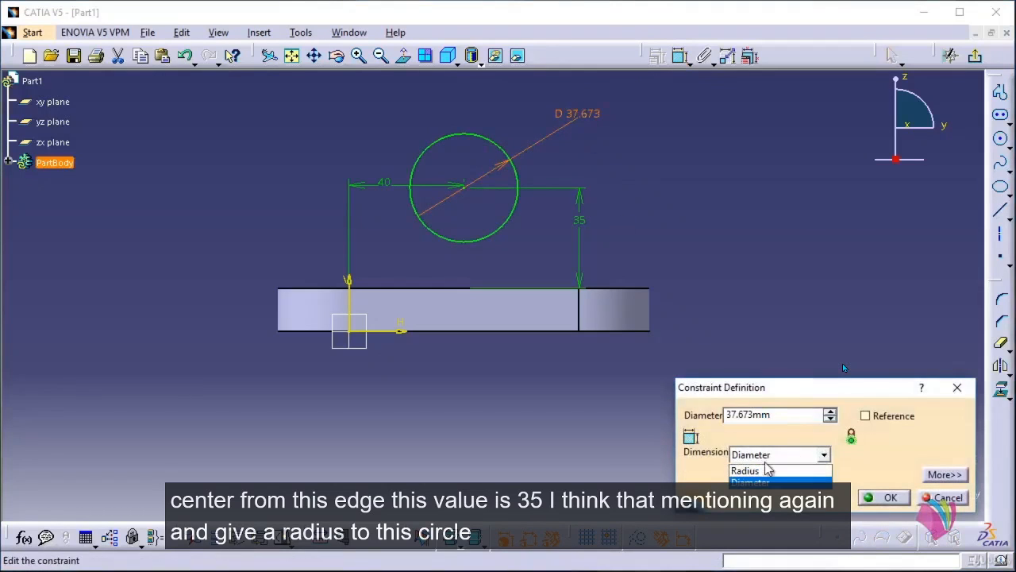
left_click(762, 468)
left_click_drag(776, 414, 687, 421)
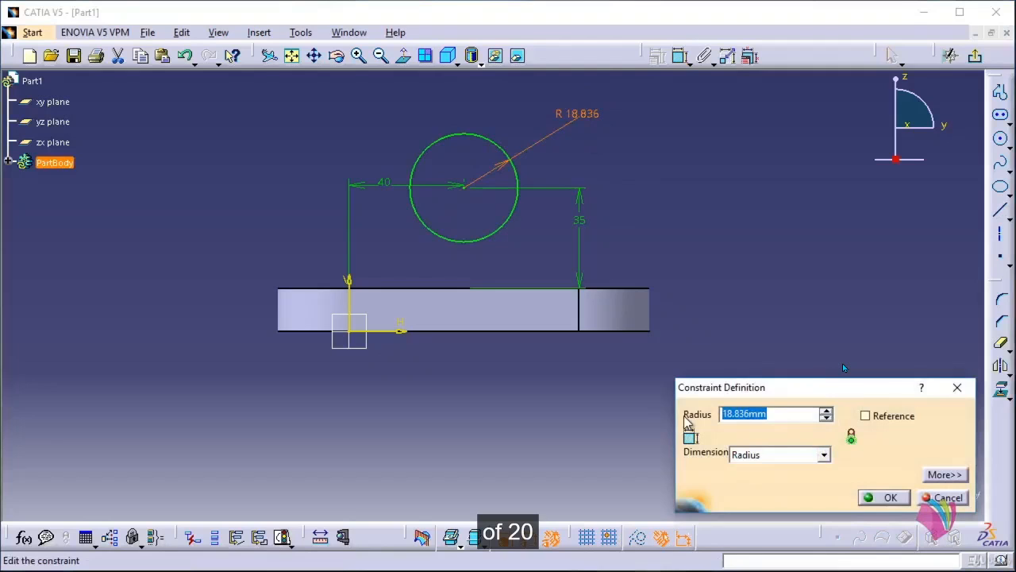
type("20")
key("Return")
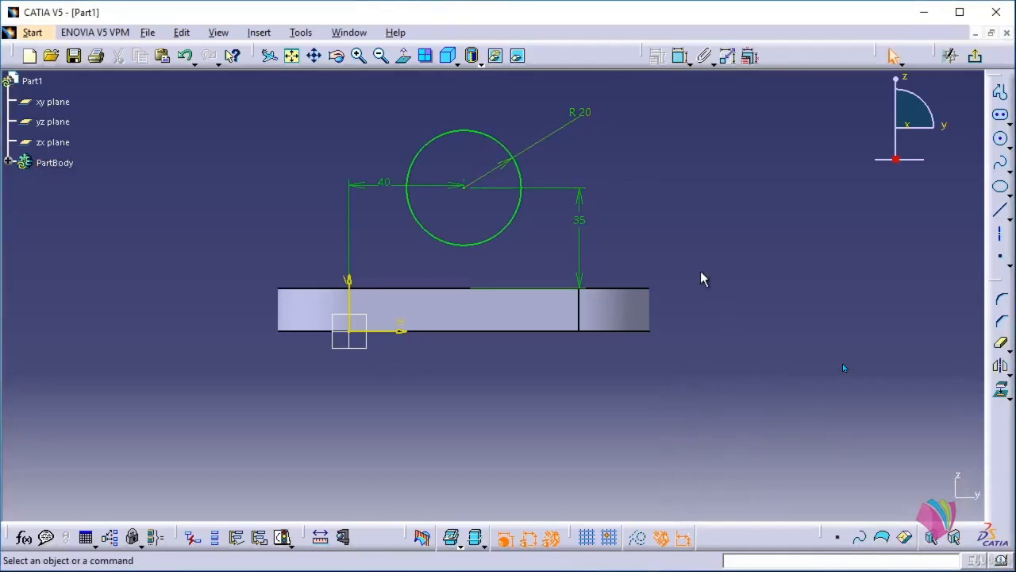
Draw an open U-shaped profile of two vertical lines and one horizontal line around the circle, its base inside the plate outline.
mouse_move(697, 270)
middle_mouse_down()
mouse_move(651, 245)
mouse_move(651, 211)
mouse_move(524, 301)
middle_mouse_up()
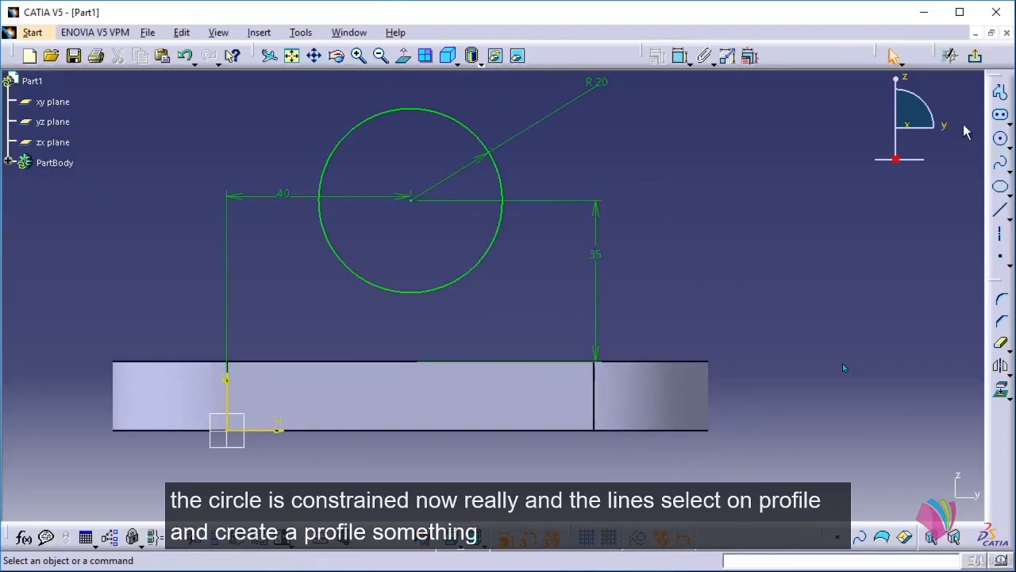
left_click(1000, 92)
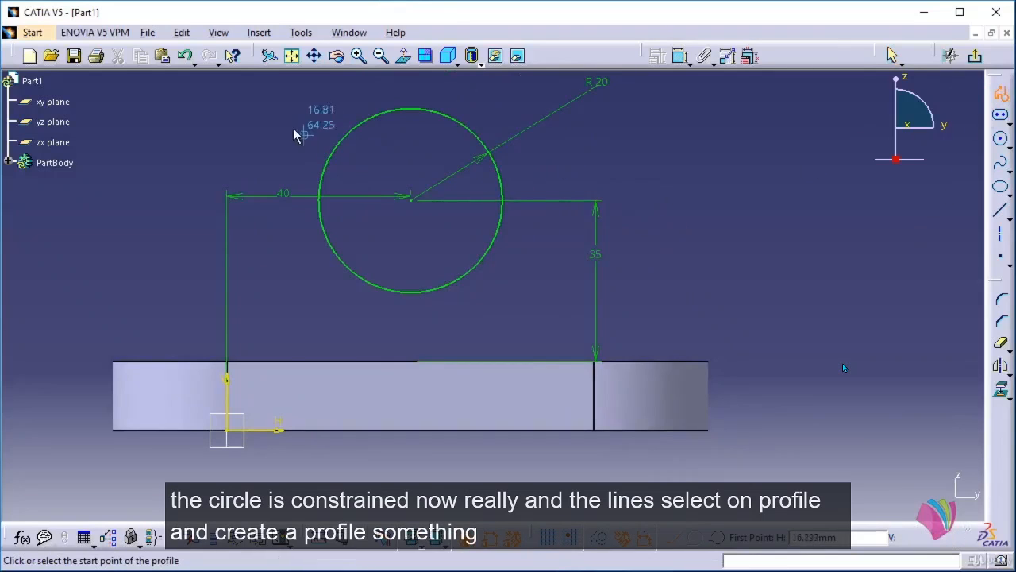
left_click(290, 128)
left_click(293, 394)
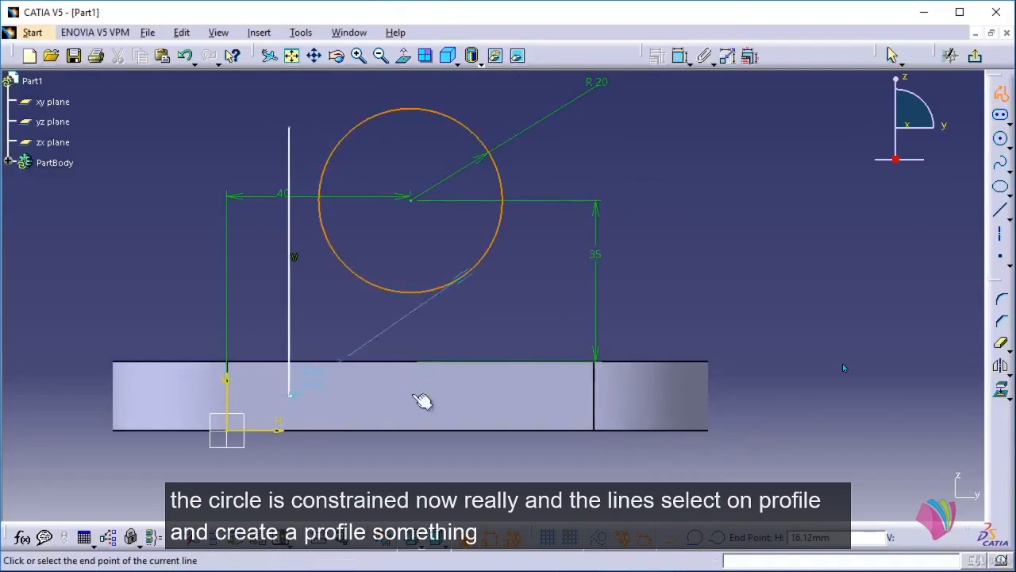
left_click(541, 396)
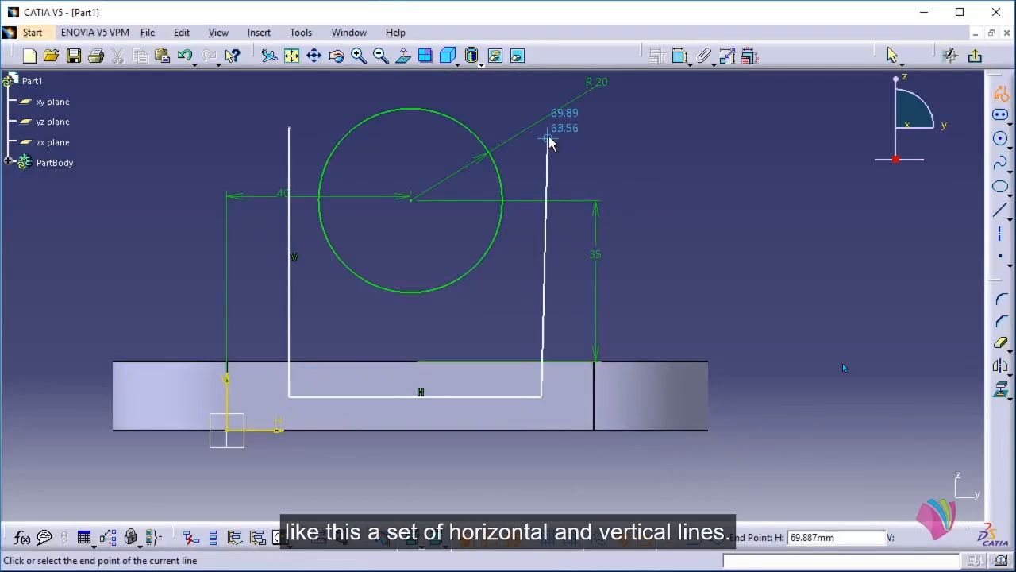
left_click(544, 137)
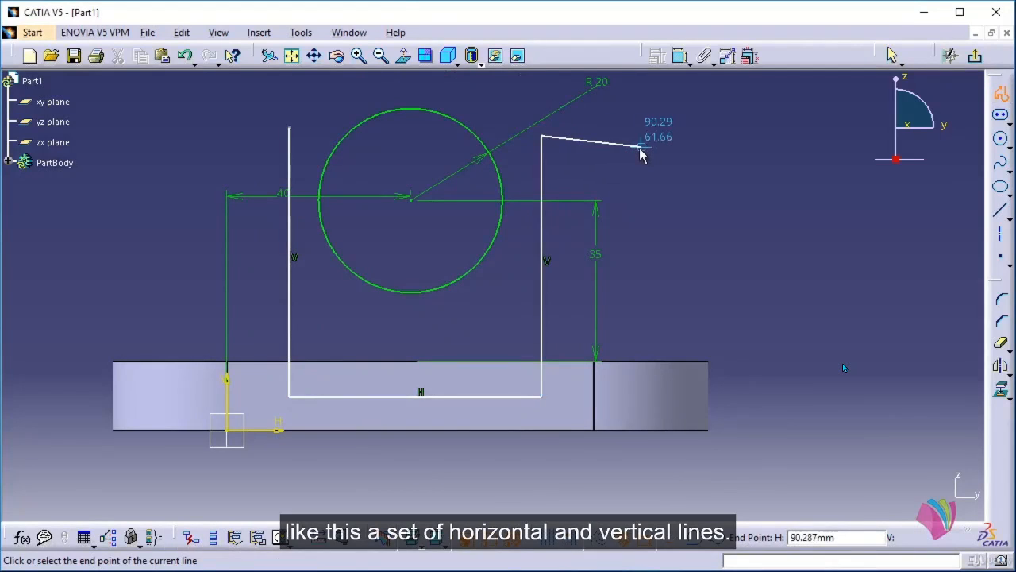
key("Escape")
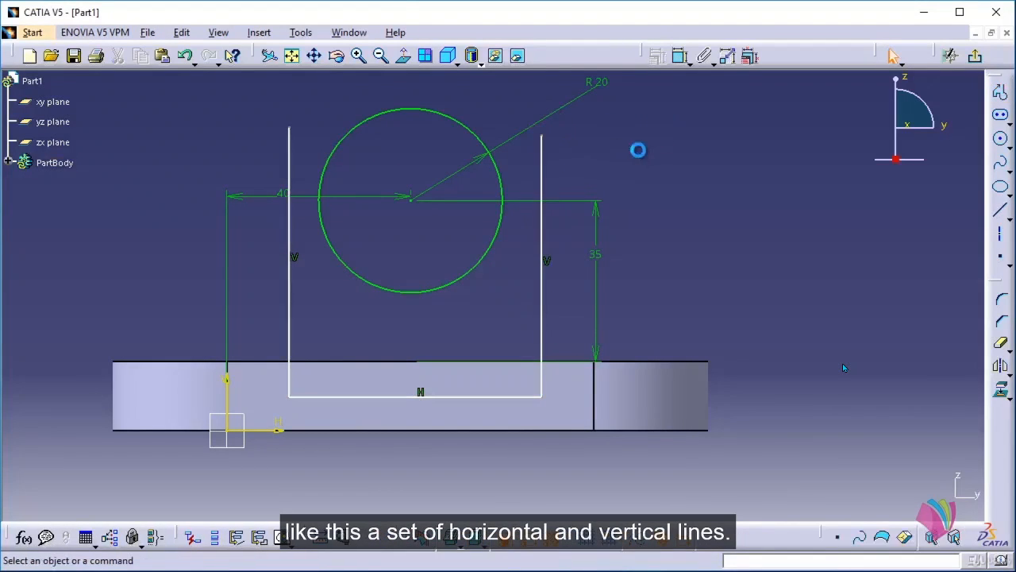
Constrain both vertical lines of the U-shaped profile tangent to the circle.
left_click(540, 175)
left_click(501, 174, "ctrl")
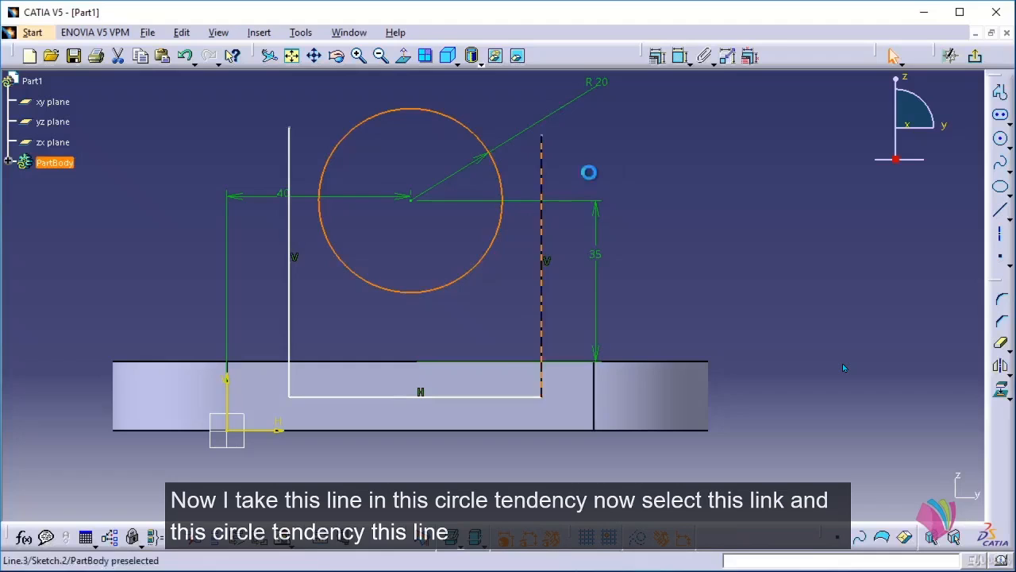
left_click(655, 55)
left_click(874, 229)
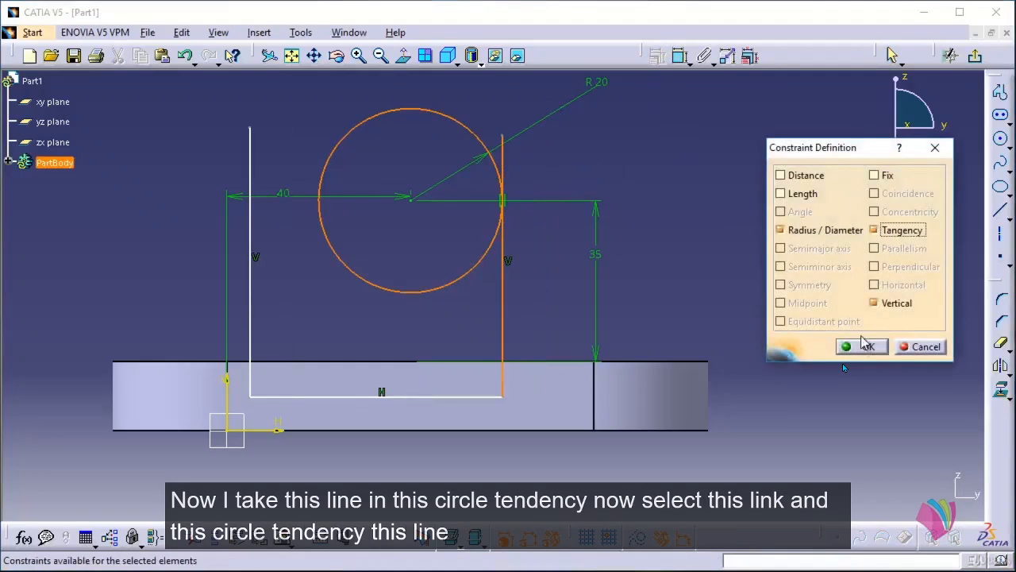
left_click(863, 342)
left_click(252, 151)
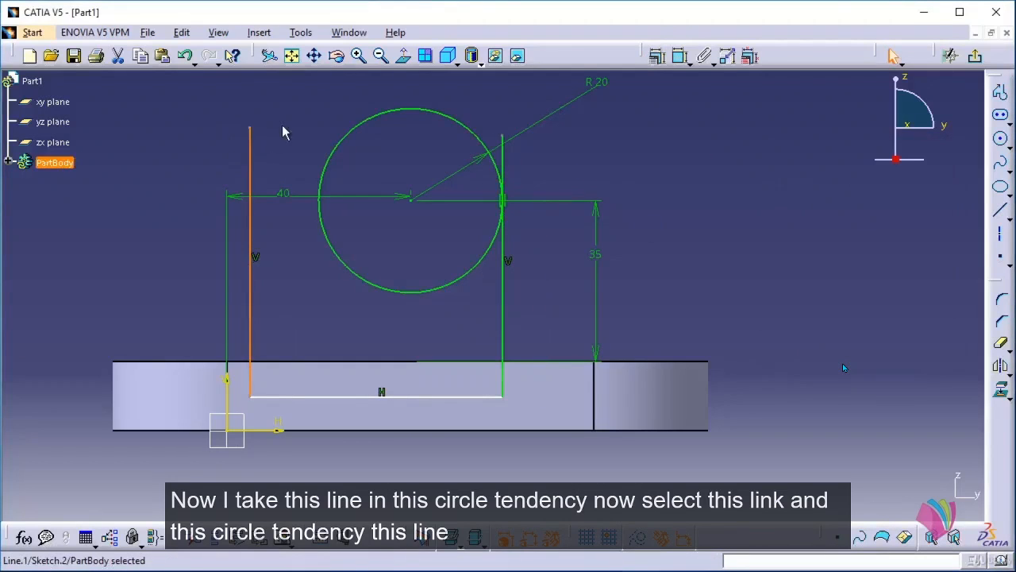
left_click(334, 150, "ctrl")
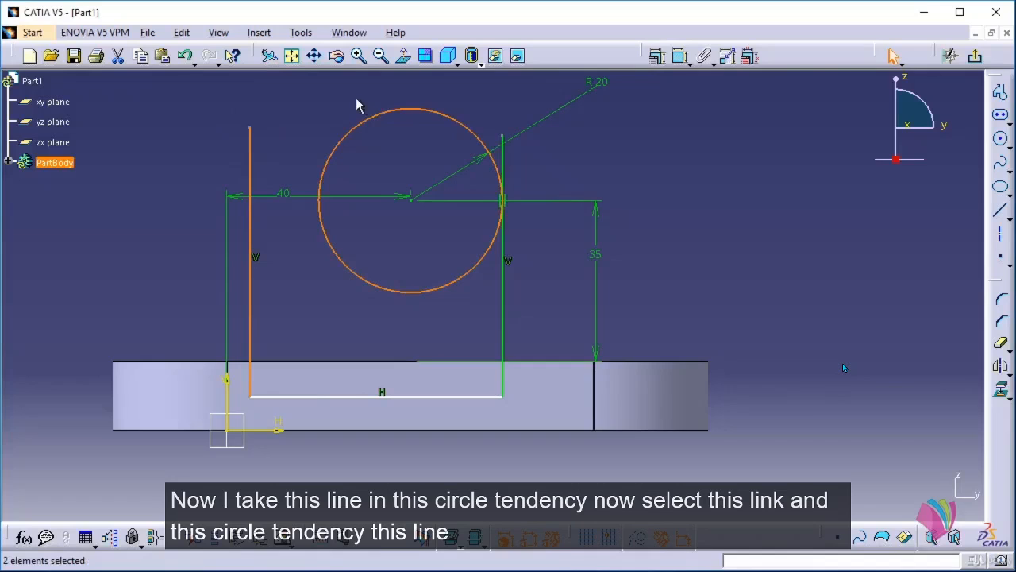
left_click(655, 55)
left_click(873, 229)
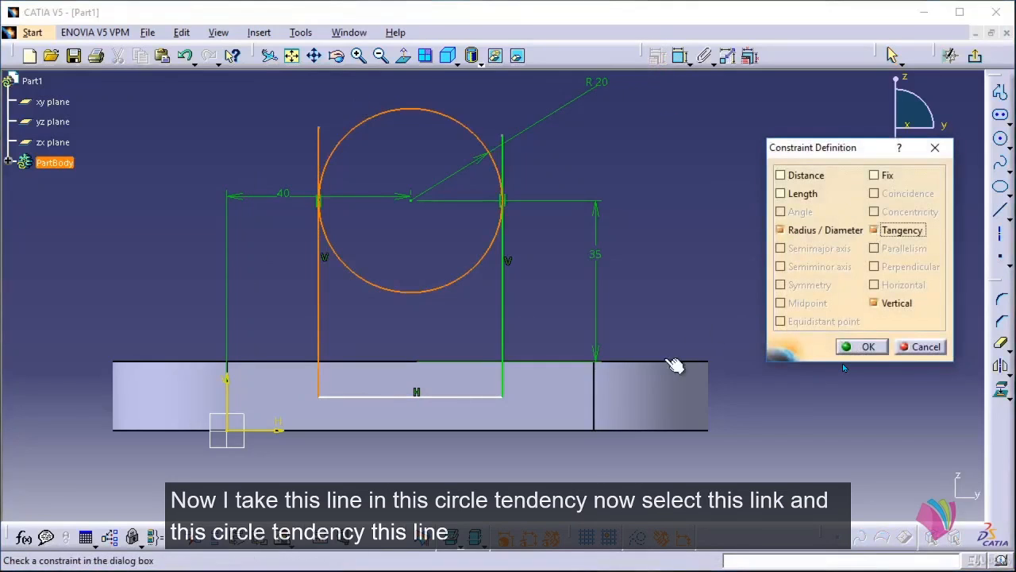
left_click(863, 346)
Constrain the profile's horizontal base line coincident with the plate's upper edge.
left_click(475, 396)
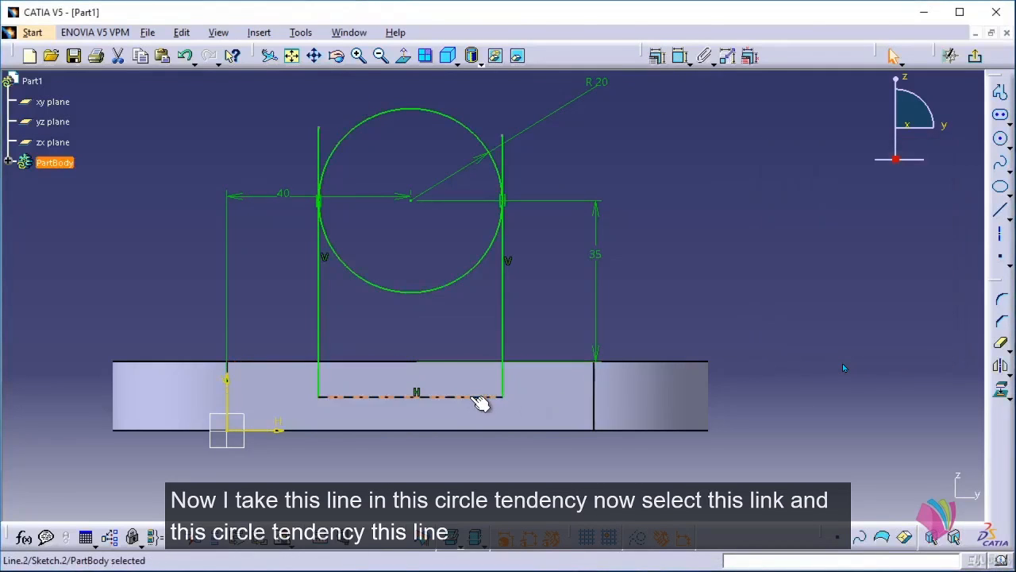
left_click(410, 365, "ctrl")
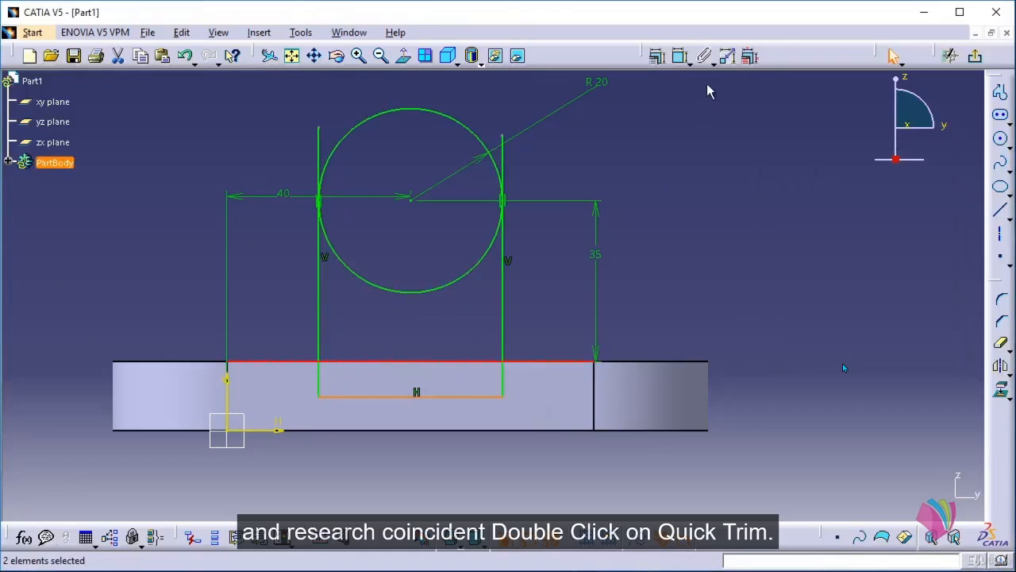
left_click(679, 56)
left_click(896, 193)
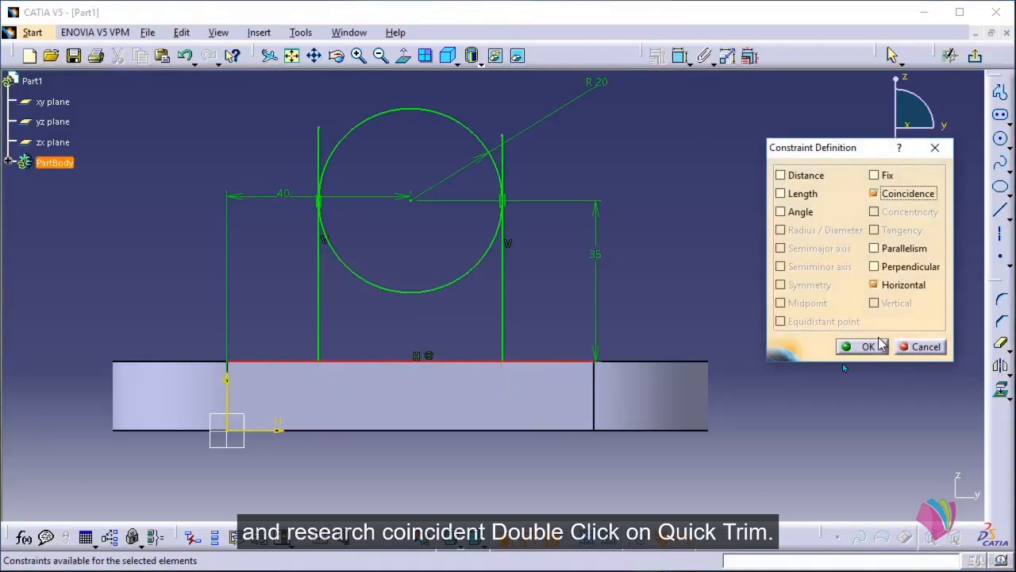
left_click(862, 346)
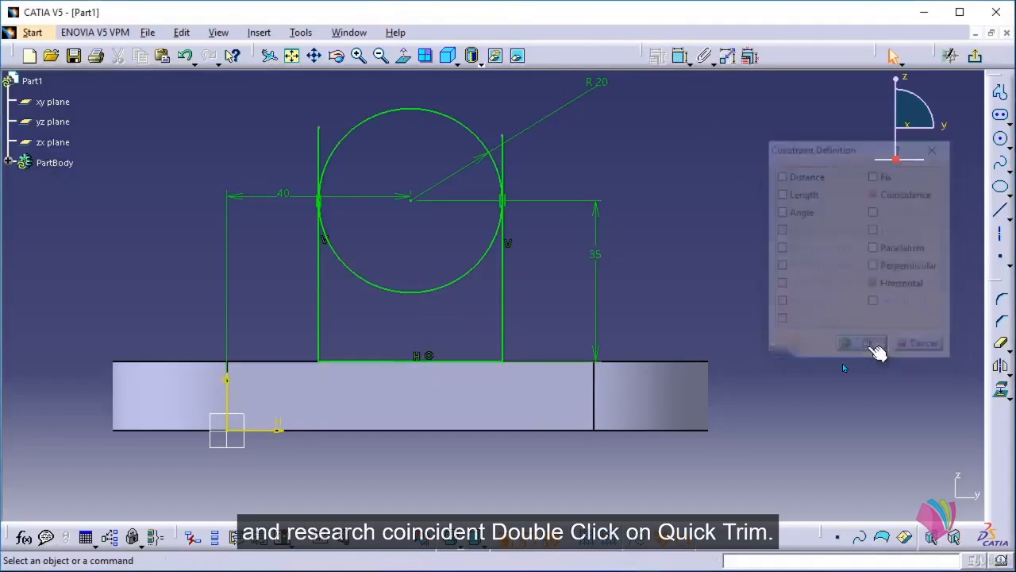
Quick Trim both vertical line ends above the tangent points and the circle's lower arc, leaving a closed round-topped profile.
double_click(997, 345)
left_click(508, 159)
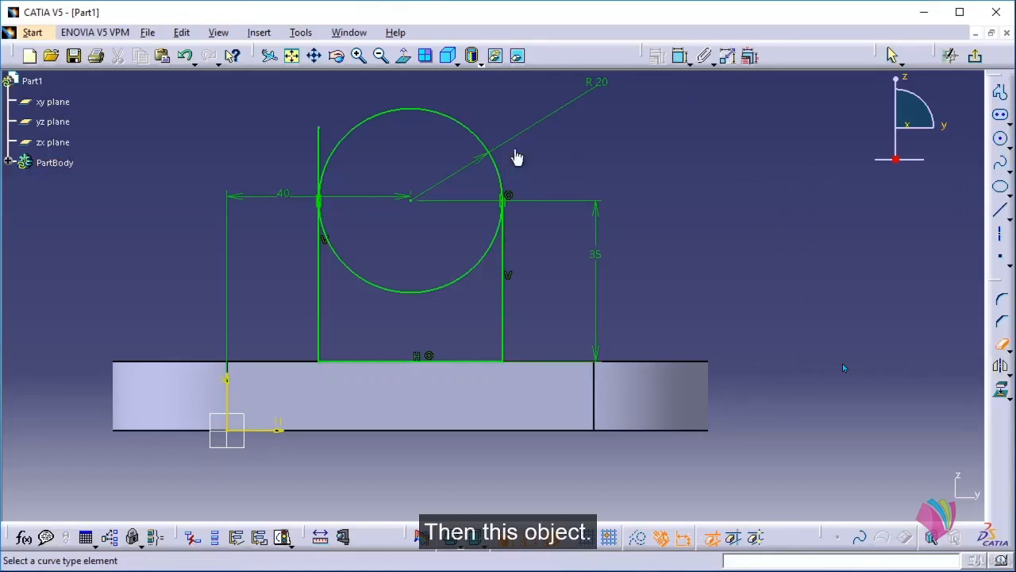
left_click(322, 136)
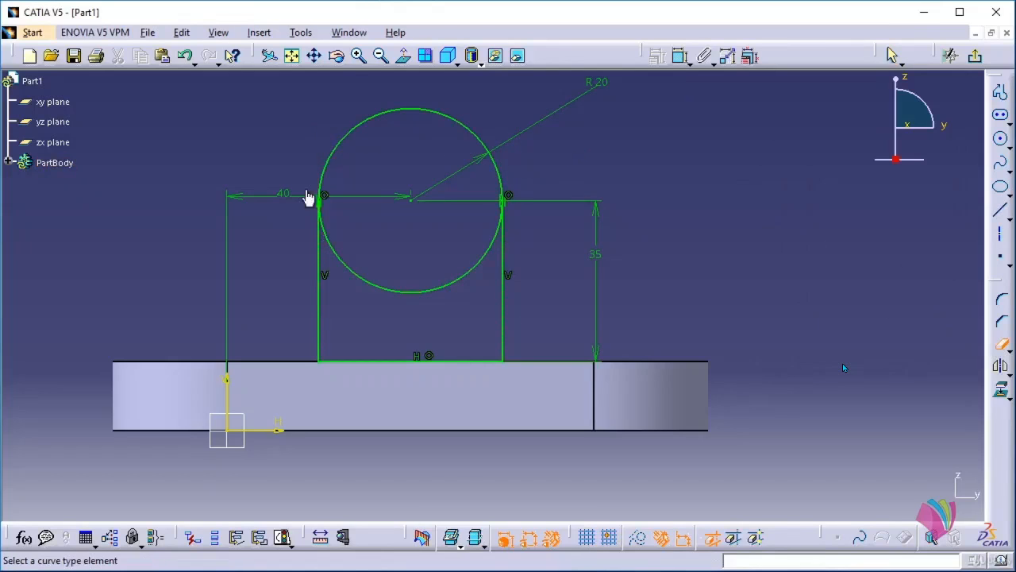
left_click(417, 293)
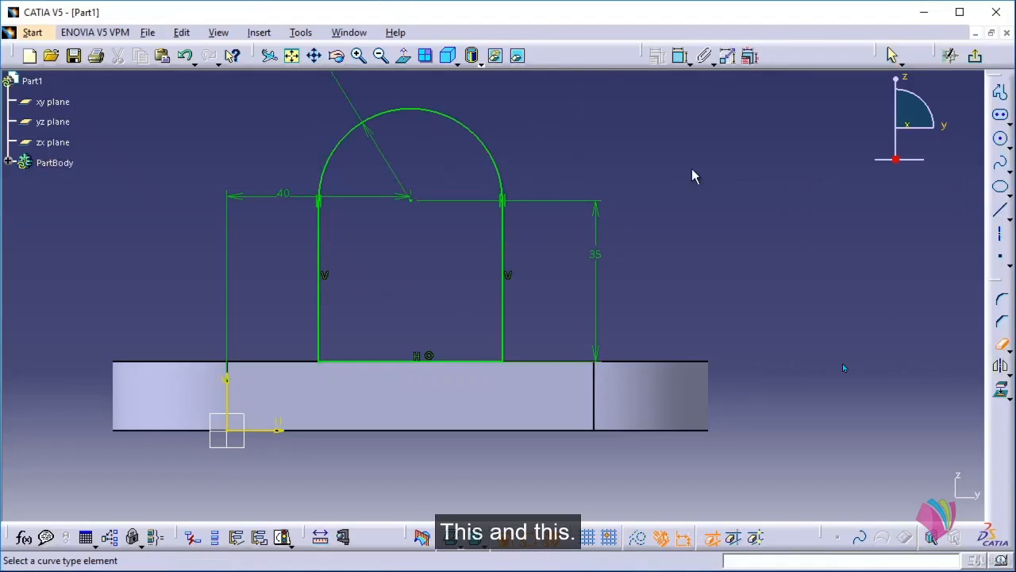
Exit the sketch, start a pad of the round-topped lug profile and reverse its direction.
left_click(977, 61)
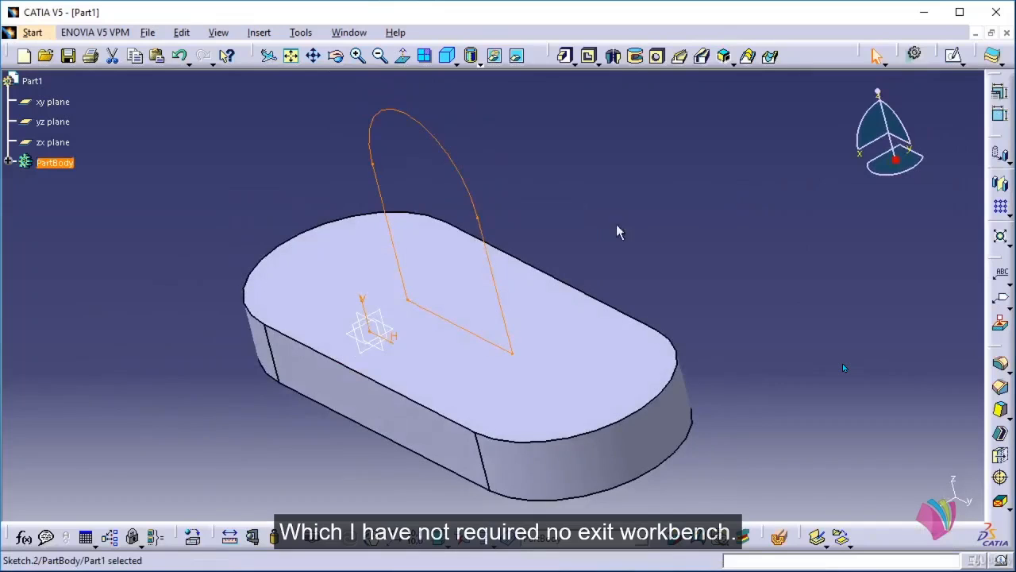
mouse_move(617, 230)
middle_mouse_down()
mouse_move(517, 223)
mouse_move(540, 230)
mouse_move(621, 212)
mouse_move(624, 225)
middle_mouse_up()
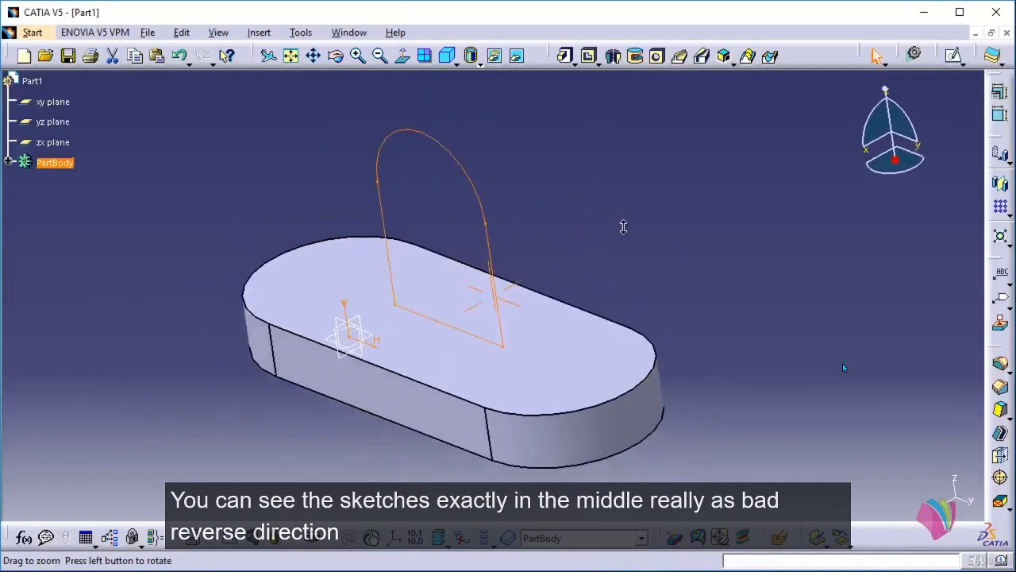
left_click(565, 55)
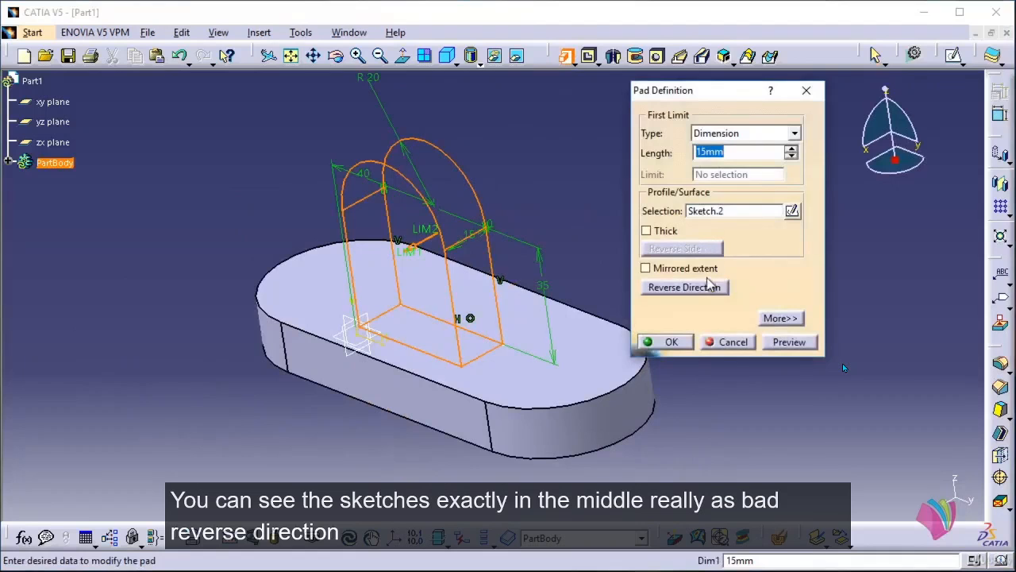
left_click(709, 286)
middle_click_drag(497, 286, 485, 237)
middle_click_drag(533, 204, 470, 228)
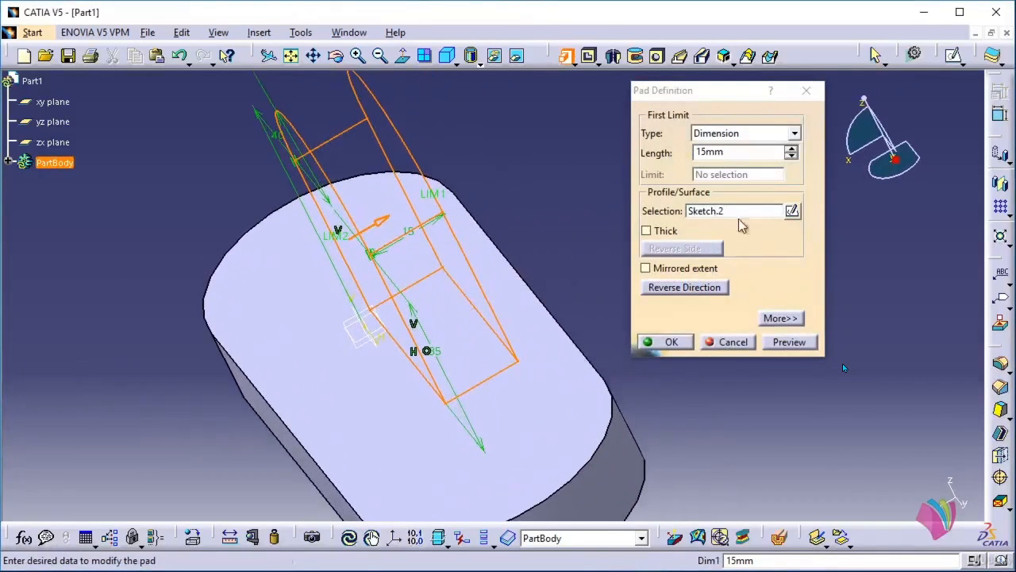
Pad the lug profile with a first limit of 25 mm and a second limit of -15 mm.
left_click(782, 318)
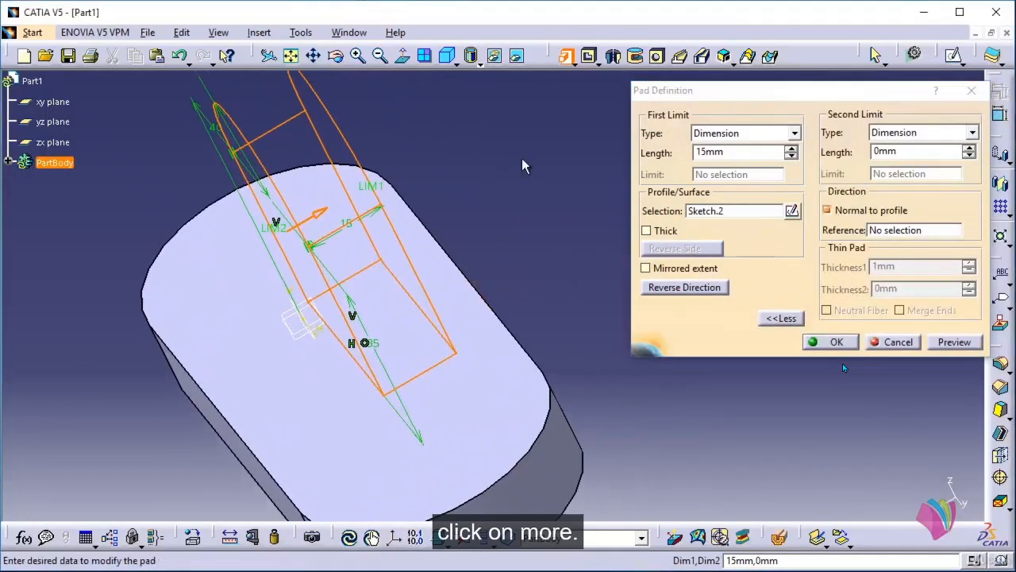
left_click_drag(736, 153, 635, 153)
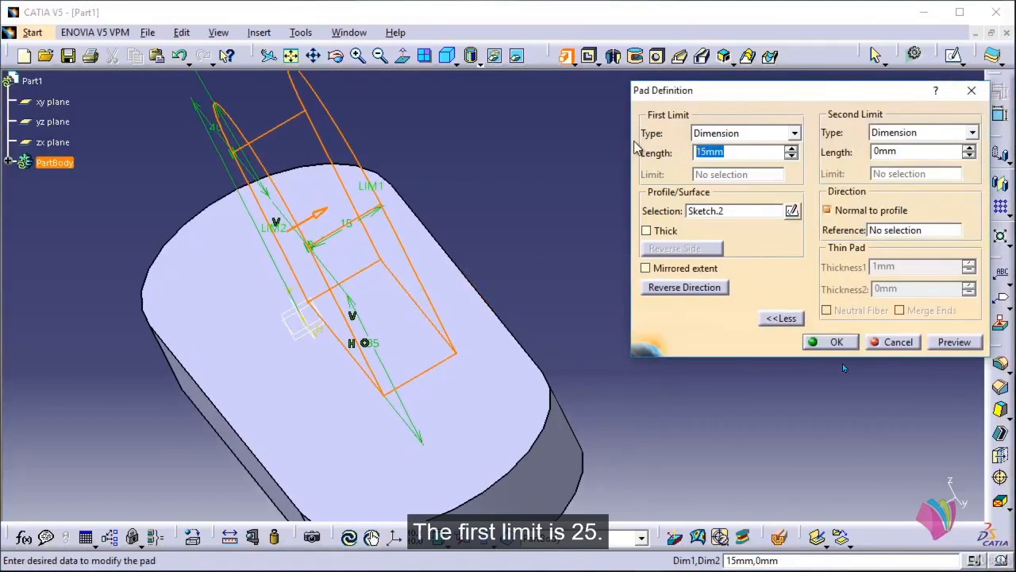
type("25")
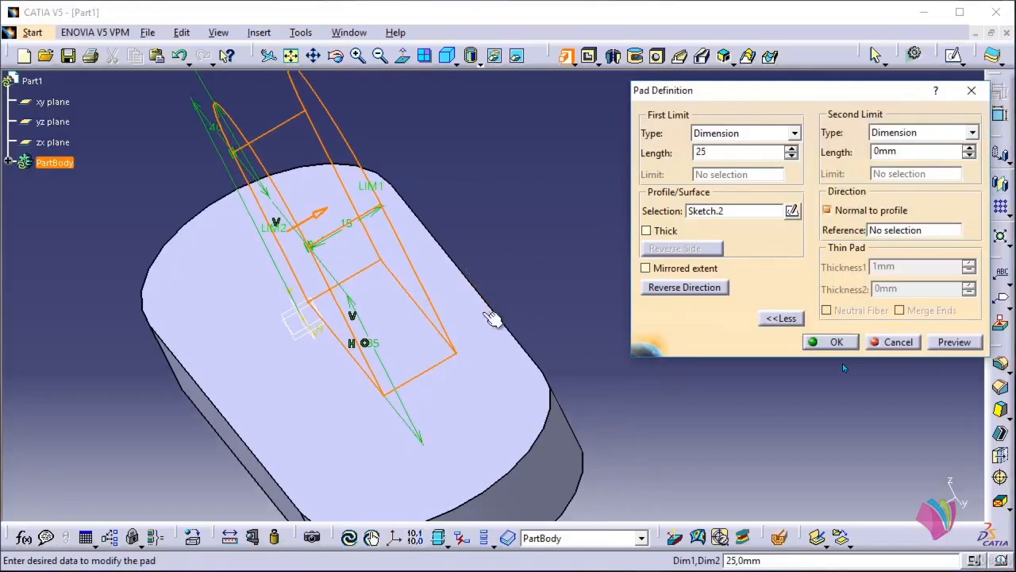
double_click(905, 152)
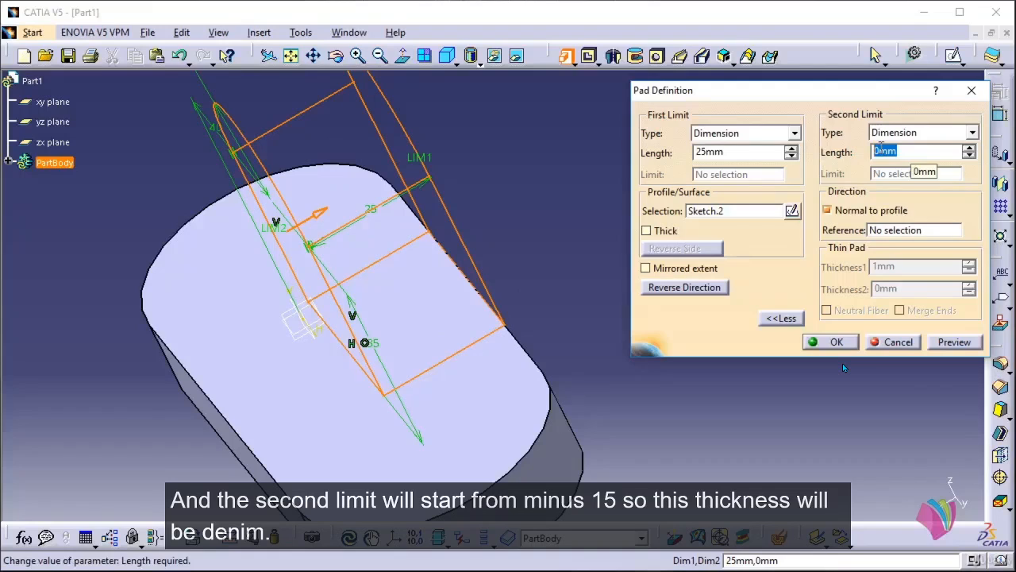
type("-15")
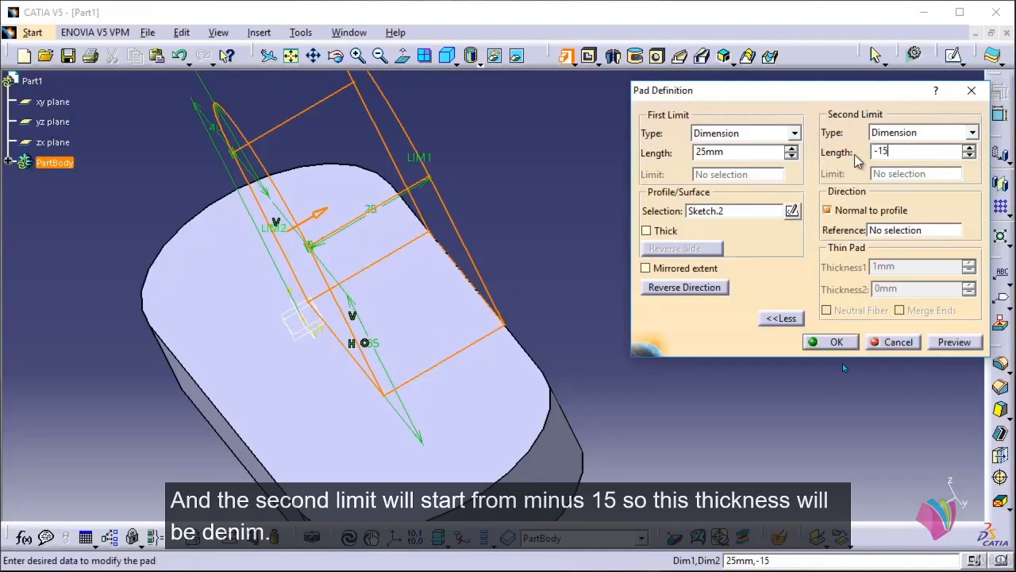
left_click(737, 155)
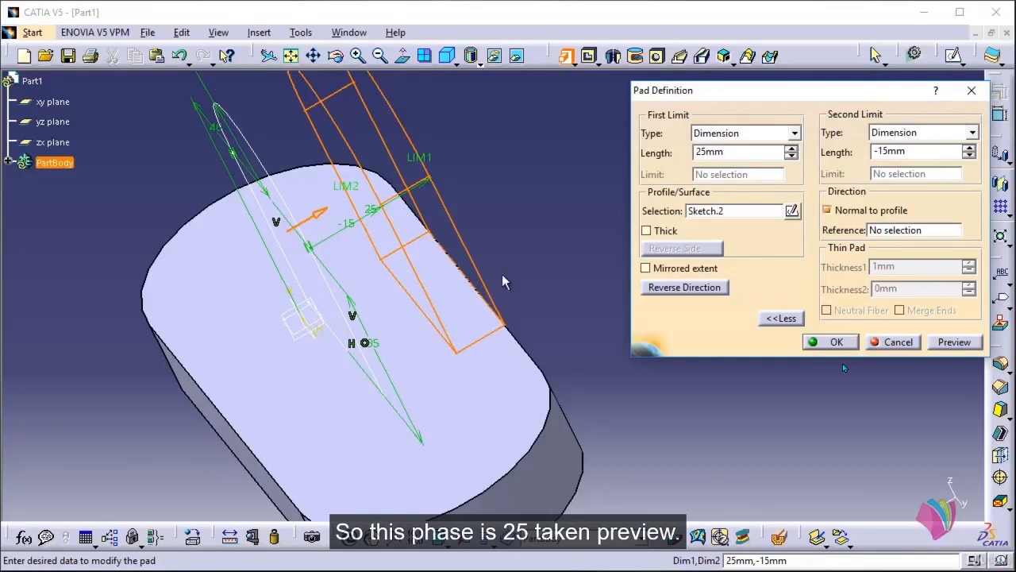
left_click(955, 343)
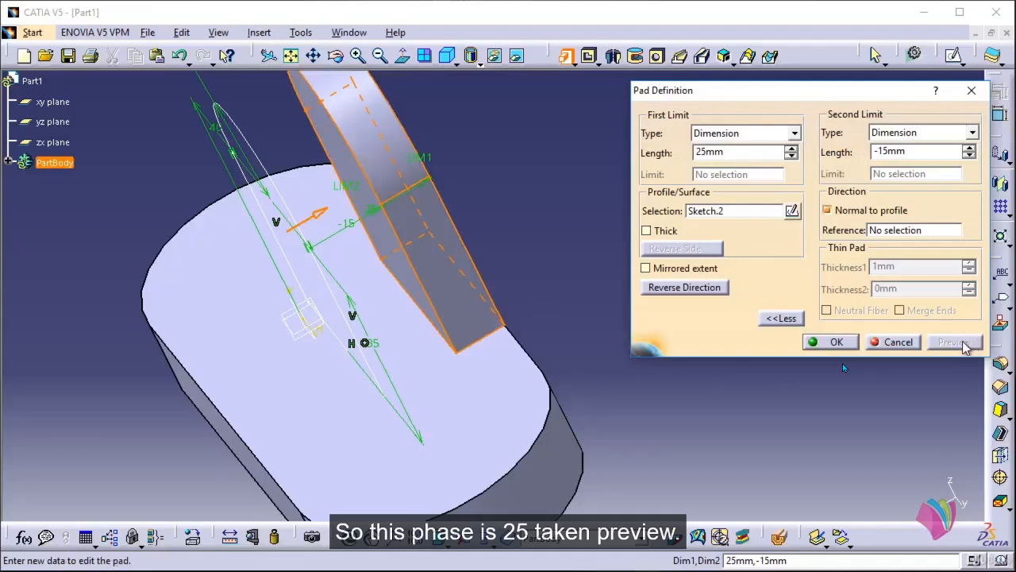
left_click(836, 343)
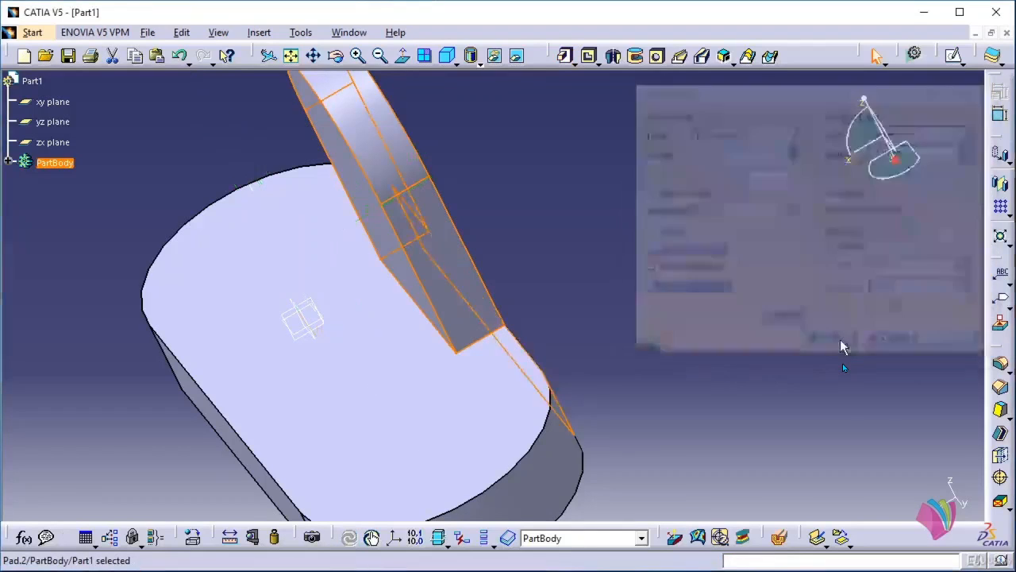
left_click(590, 272)
middle_click_drag(590, 272, 633, 310)
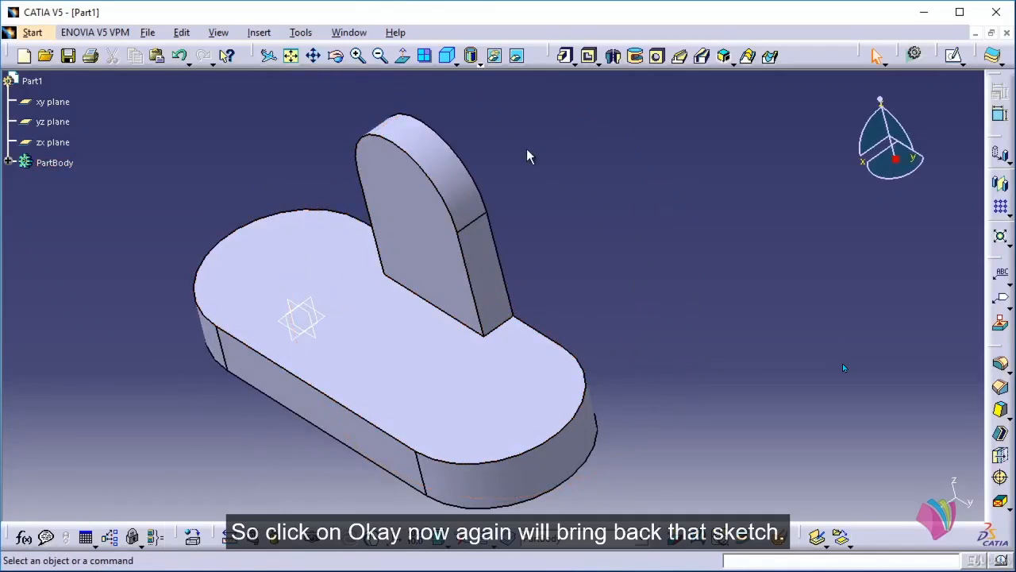
Bring the round-topped lug sketch back from the hidden space into the visible space.
left_click(517, 55)
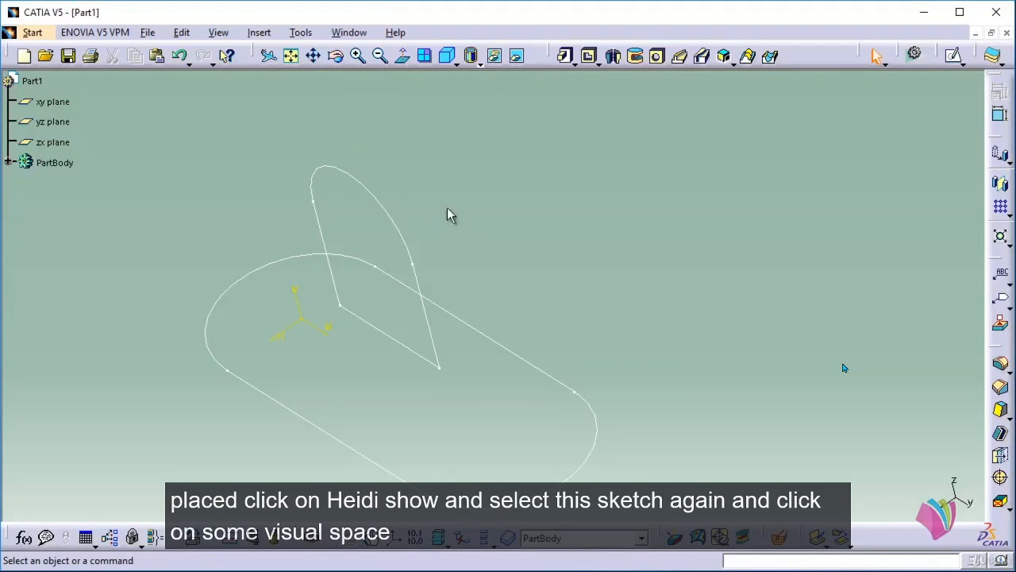
left_click(494, 55)
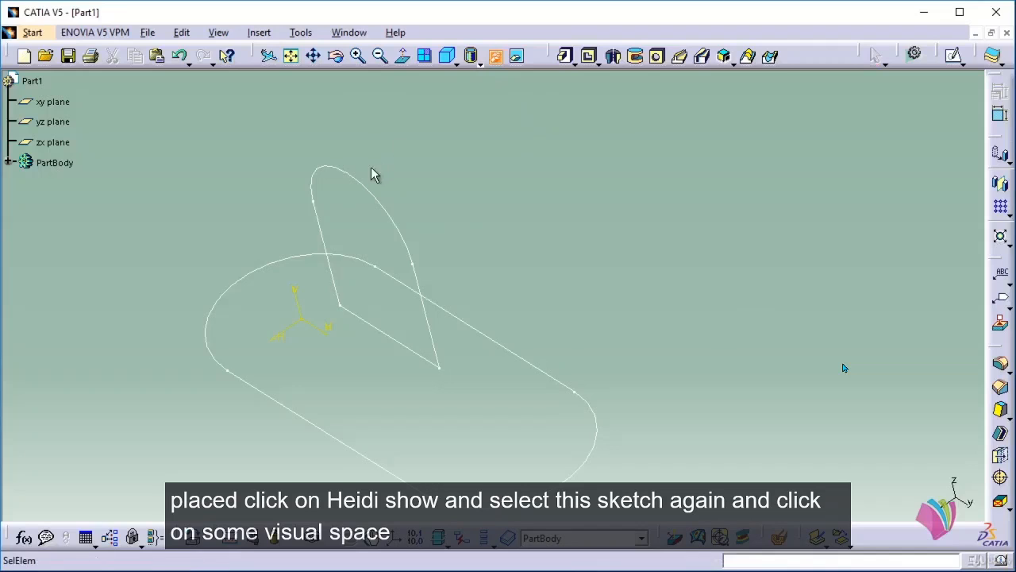
left_click(373, 193)
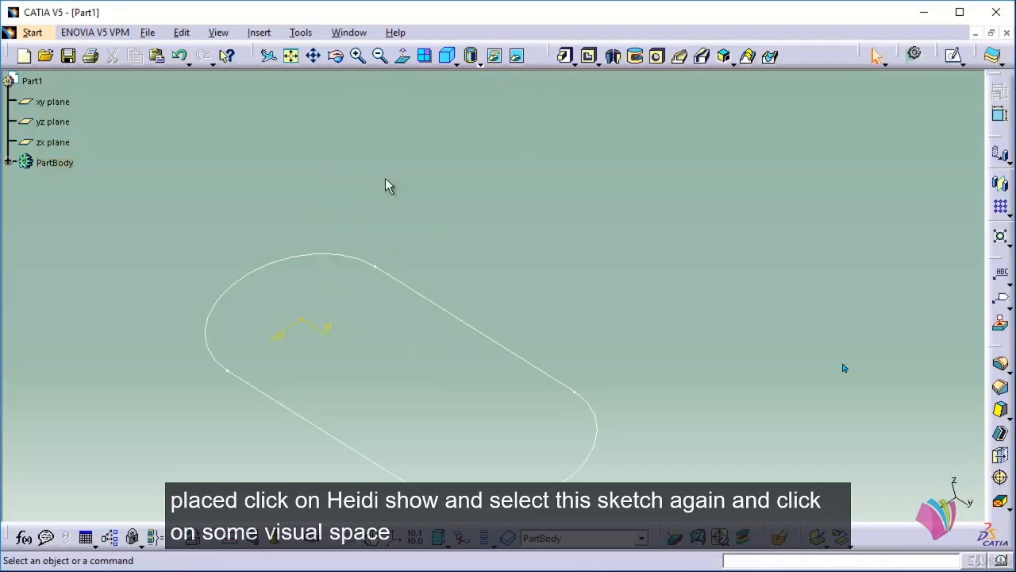
left_click(517, 62)
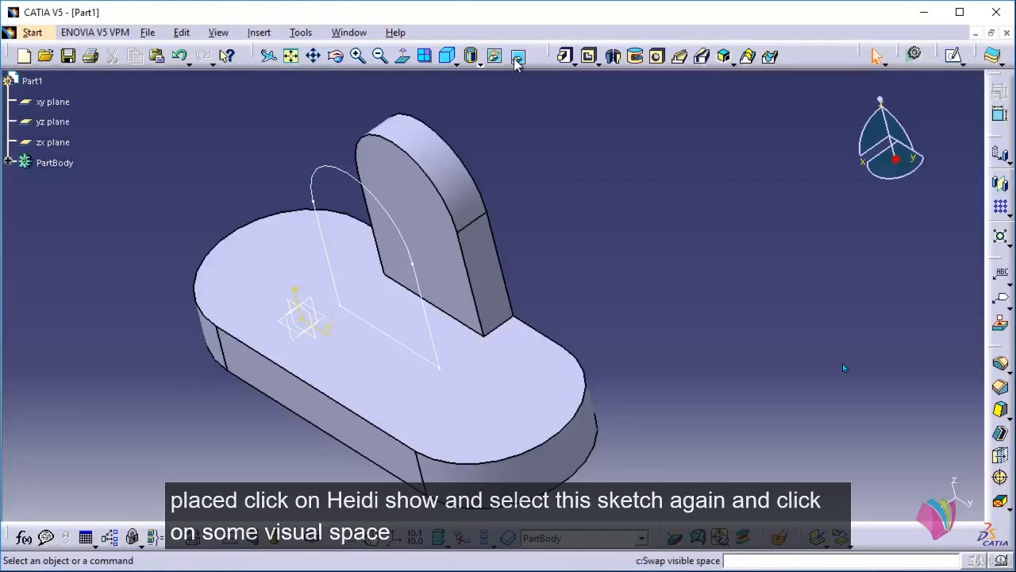
Pad the same lug sketch toward the plate's opposite side, with limits of 25 mm and -15 mm, to form the second lug.
middle_click_drag(581, 246, 568, 266)
left_click(565, 56)
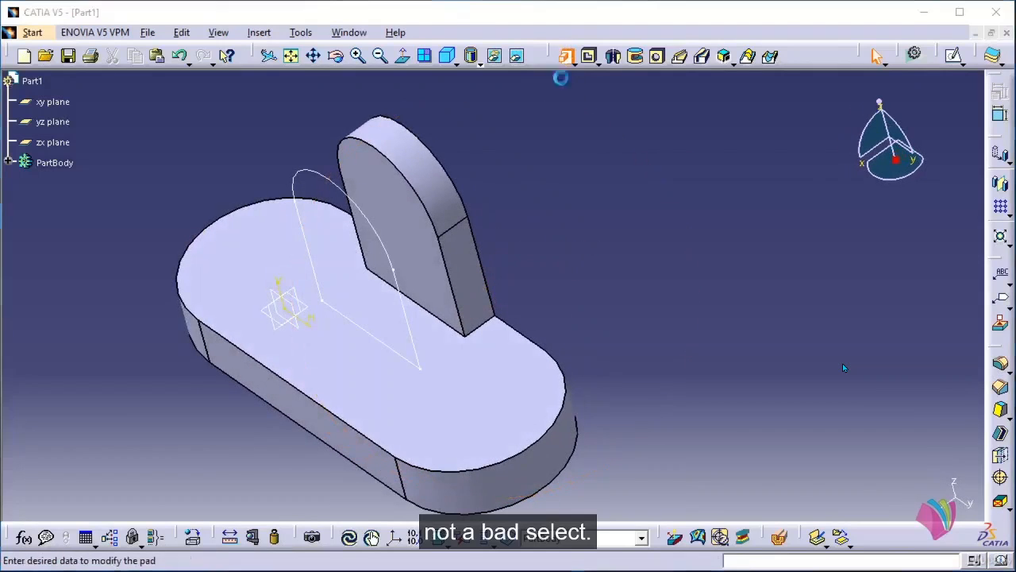
left_click(334, 187)
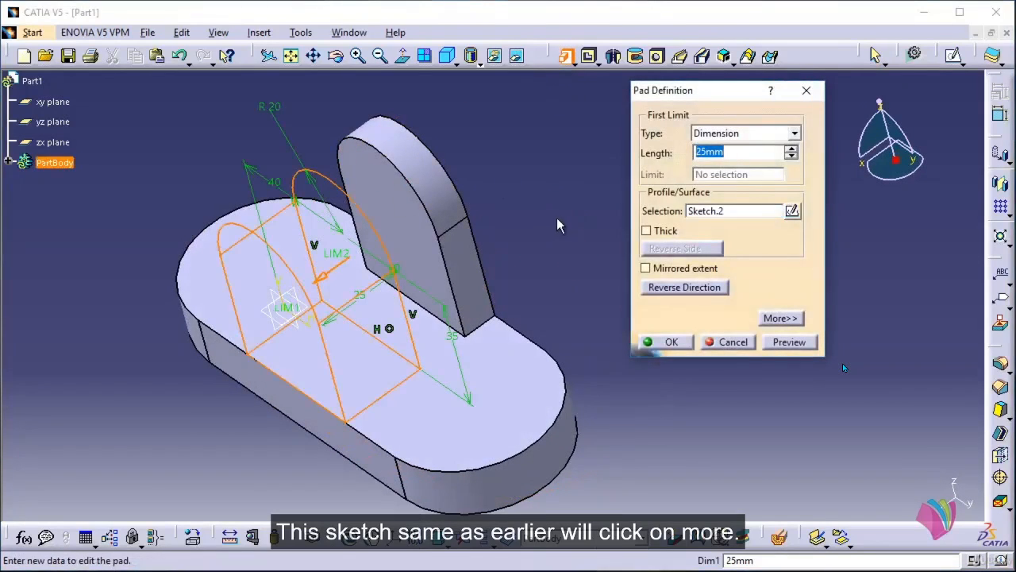
middle_click_drag(513, 304, 456, 331)
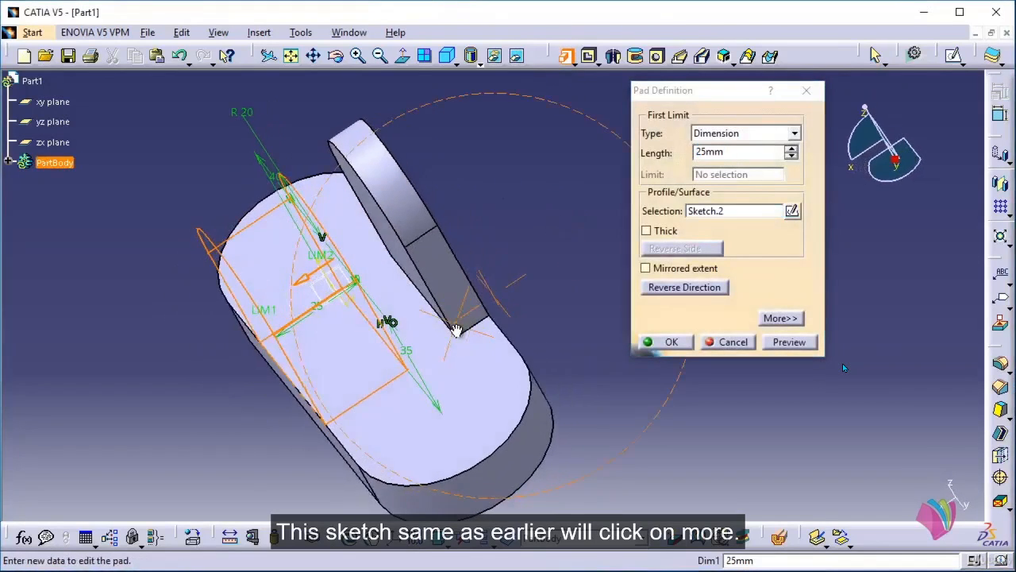
left_click(781, 318)
left_click(750, 154)
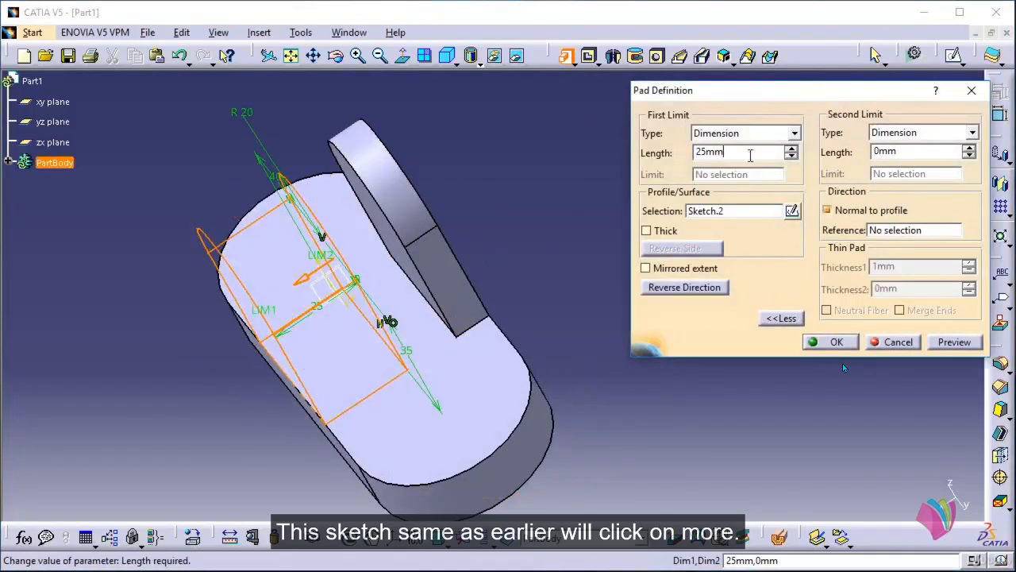
double_click(750, 154)
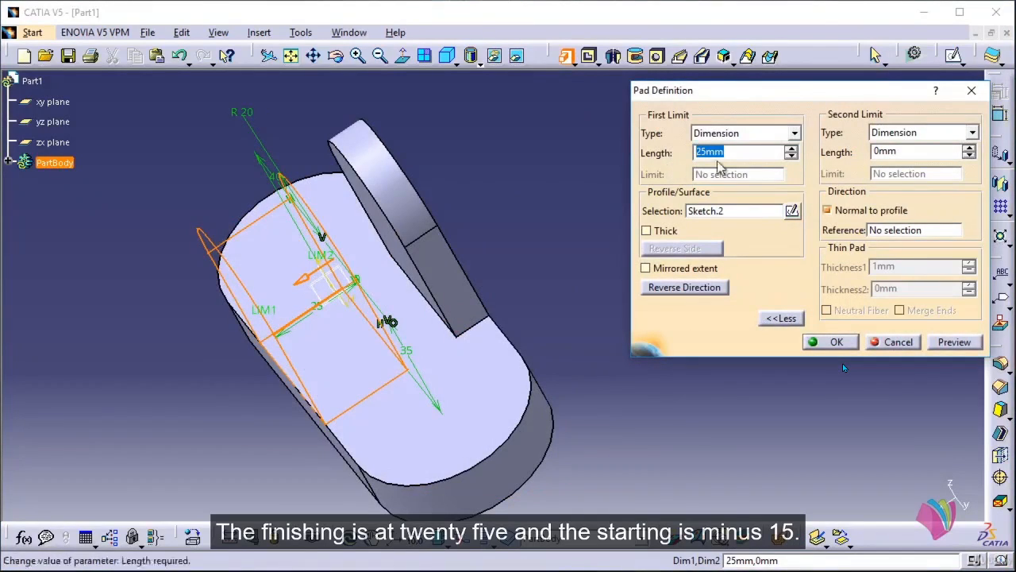
left_click(915, 152)
left_click_drag(914, 152, 840, 159)
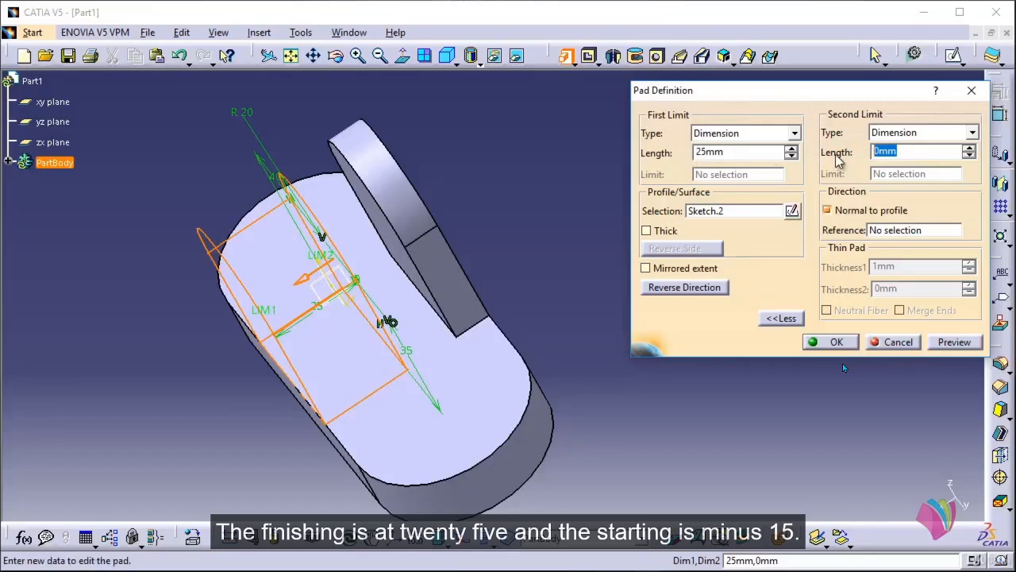
type("-15")
left_click(724, 152)
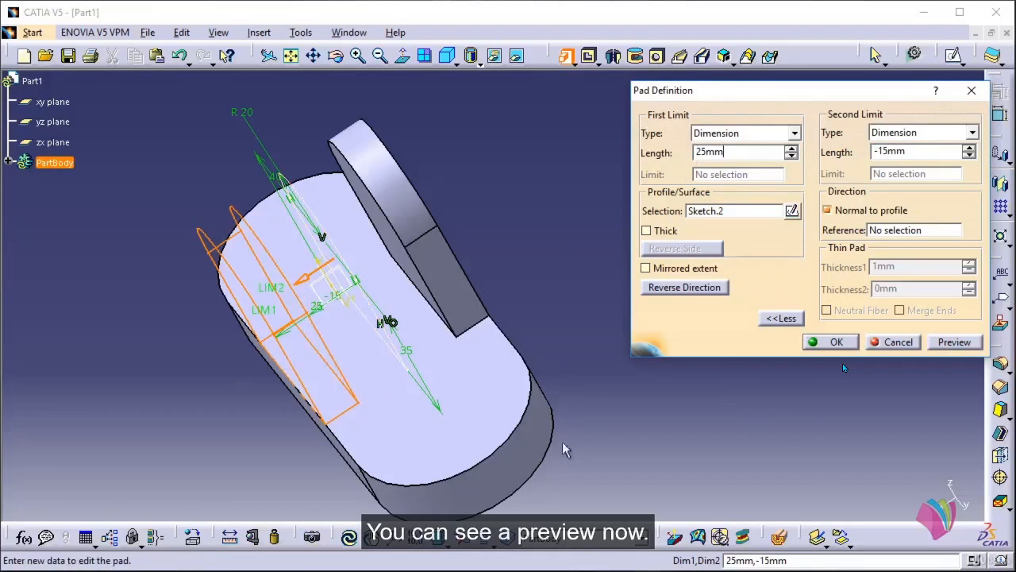
left_click(830, 343)
Place a hole on the base plate's upper face and constrain its center point concentric with the plate's rounded end.
middle_click_drag(680, 358, 474, 404)
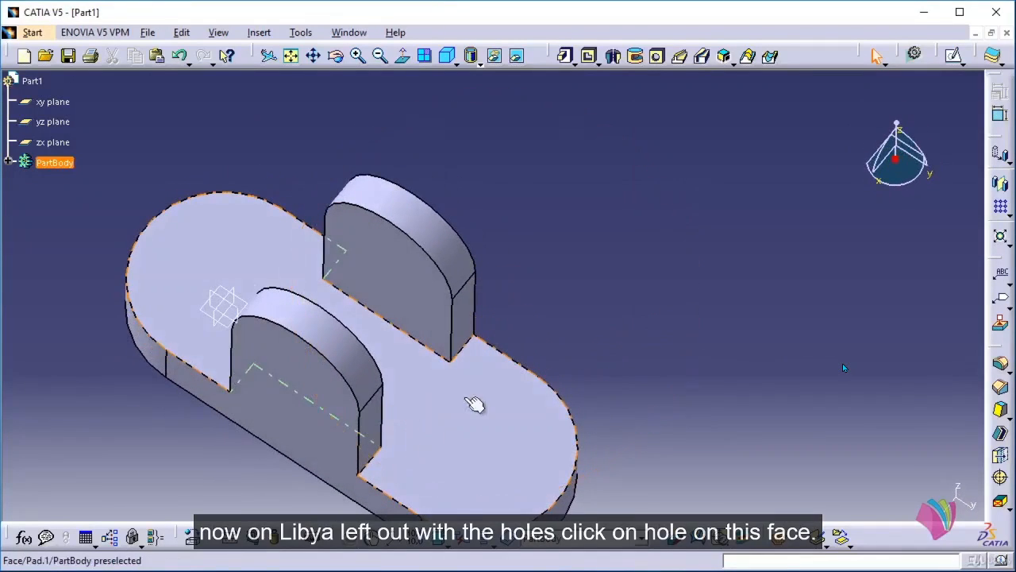
left_click(641, 177)
left_click(658, 59)
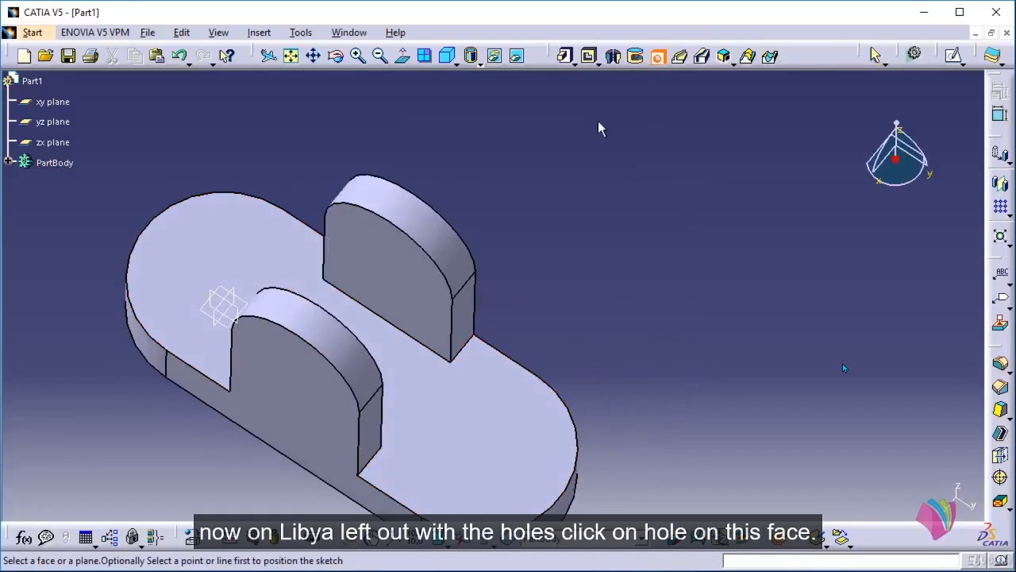
left_click(474, 449)
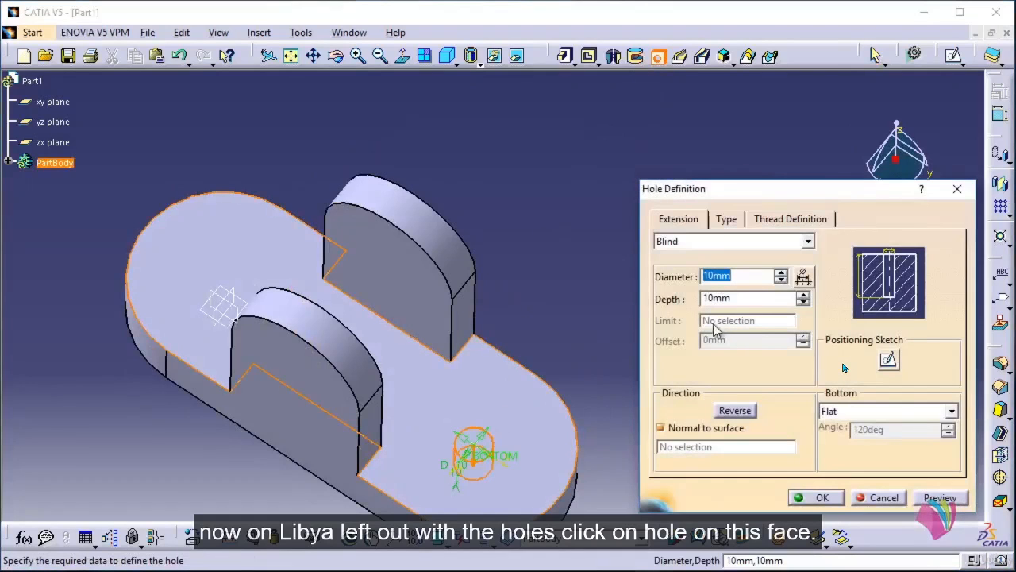
left_click(887, 359)
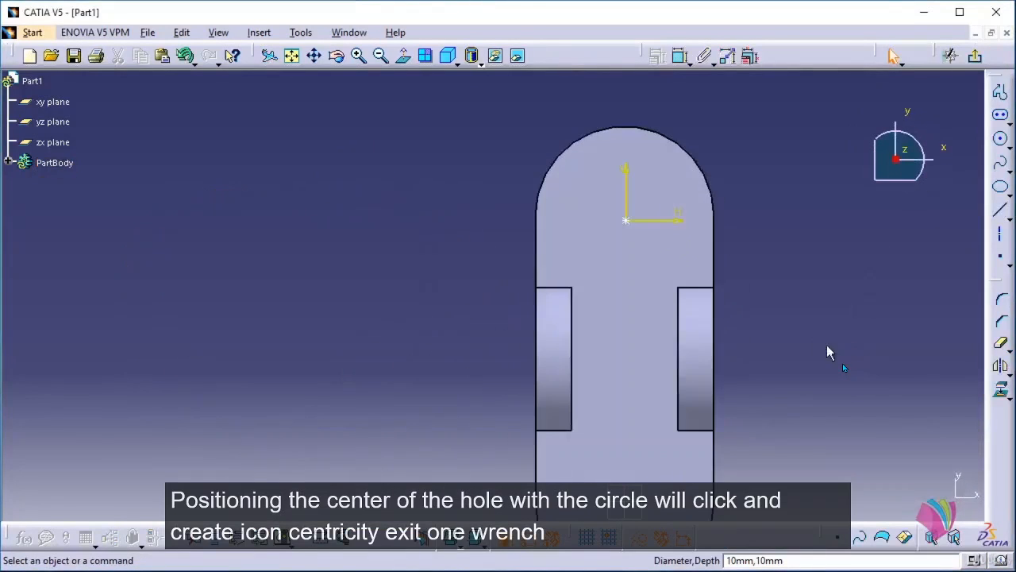
left_click(633, 223)
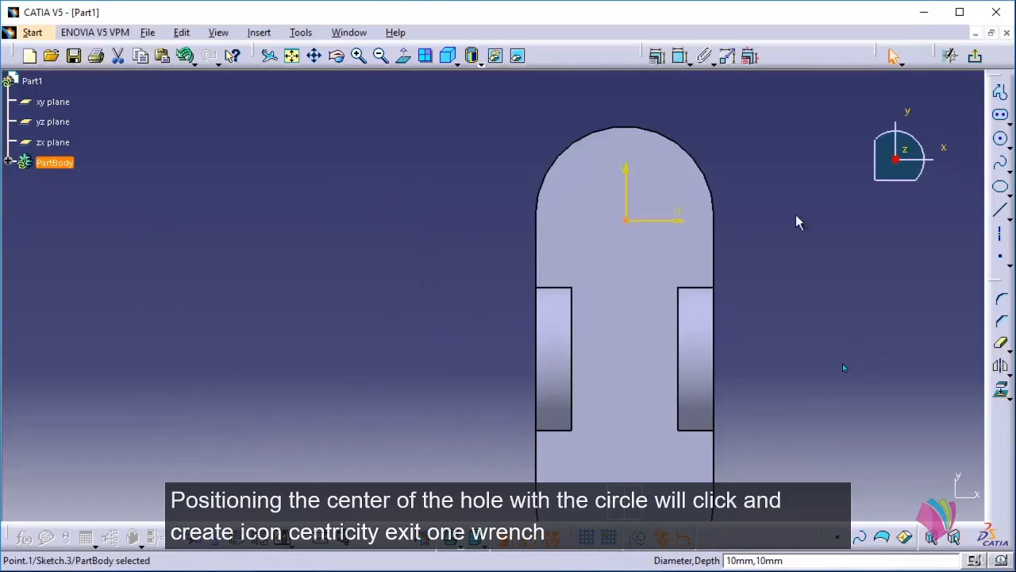
left_click(658, 133, "ctrl")
left_click(657, 55)
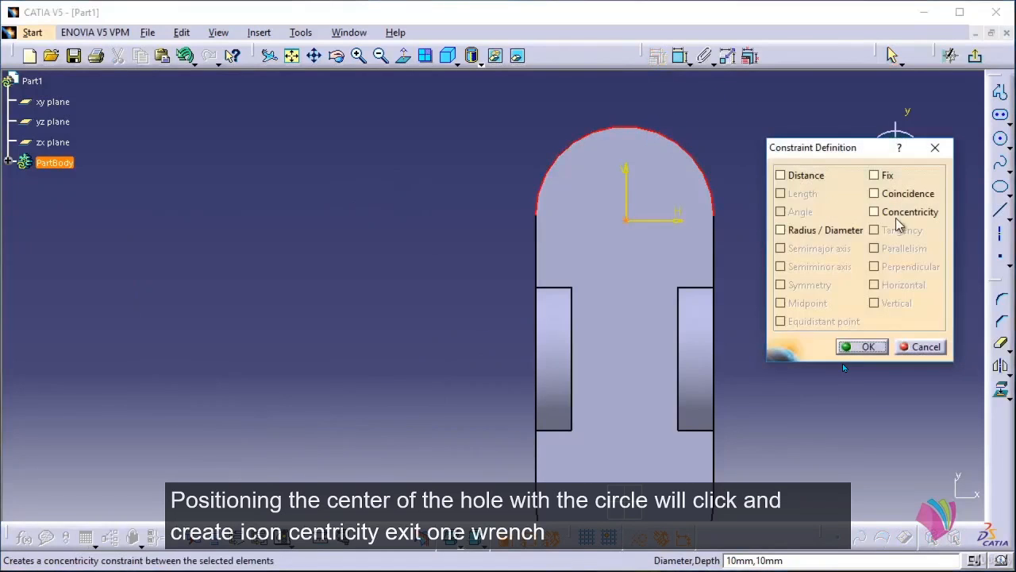
left_click(899, 213)
left_click(865, 347)
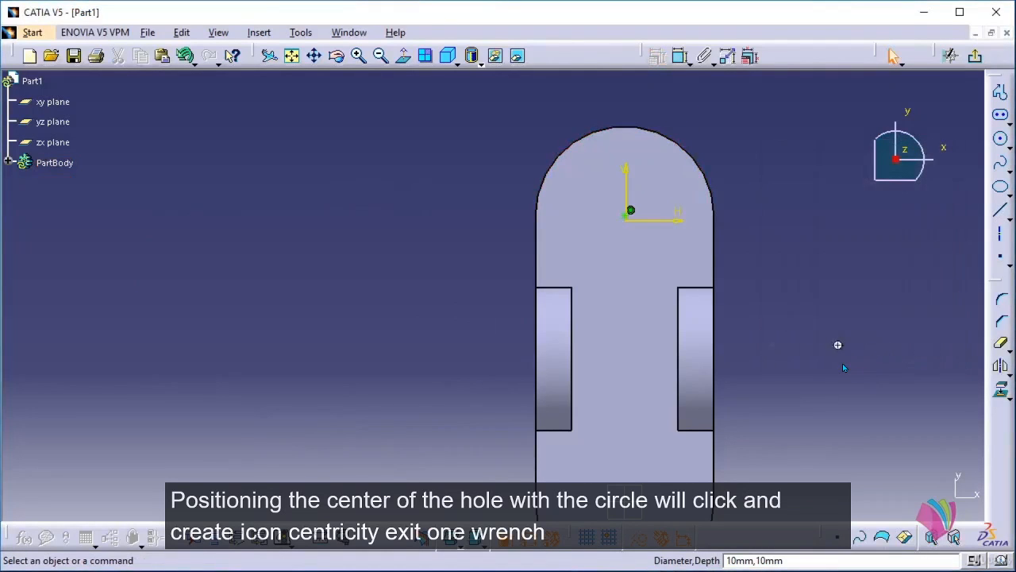
middle_click_drag(838, 345, 794, 310)
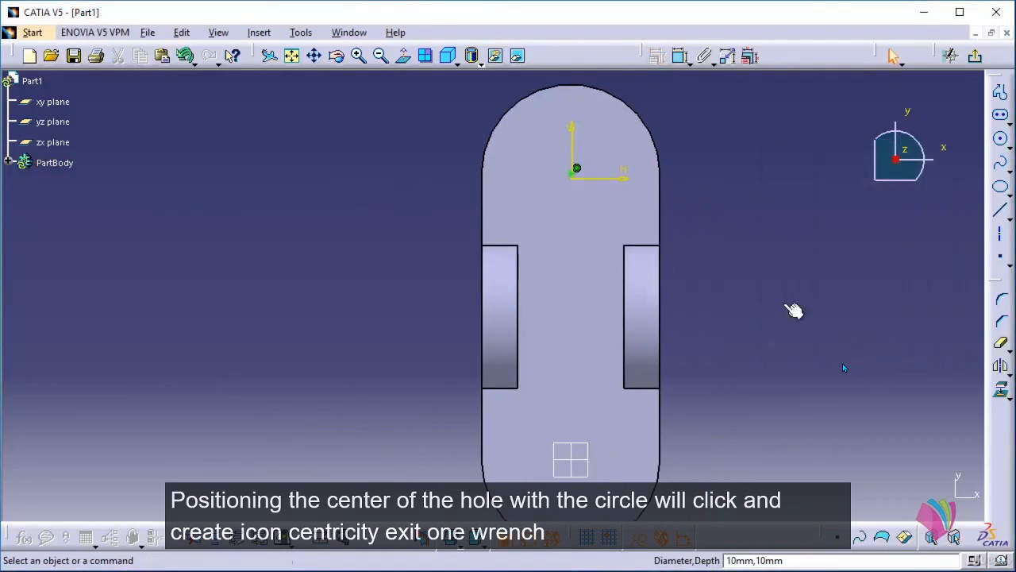
left_click(975, 56)
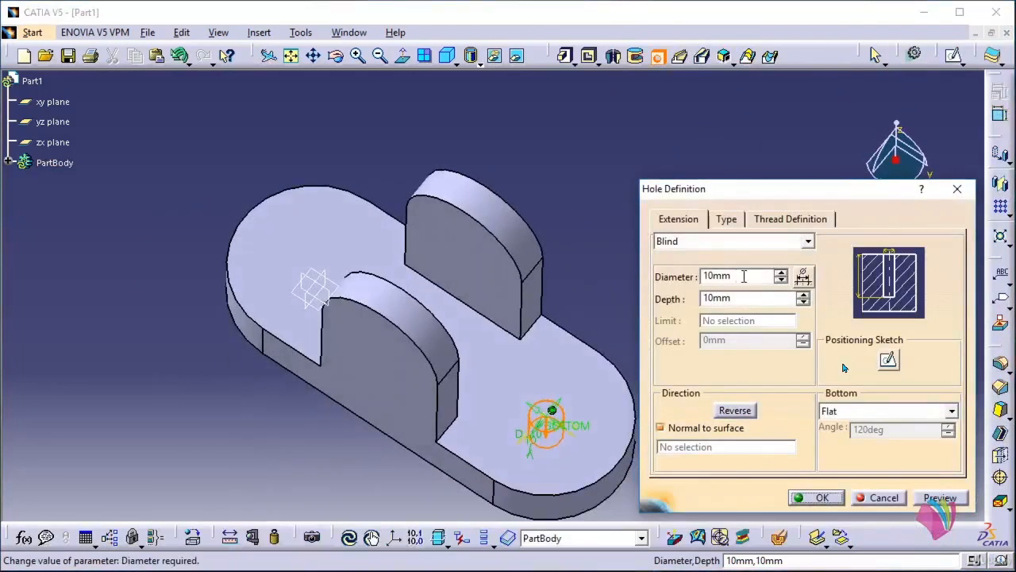
Set the hole's diameter to 20 mm with an Up To Last extension and create it.
left_click_drag(744, 276, 688, 273)
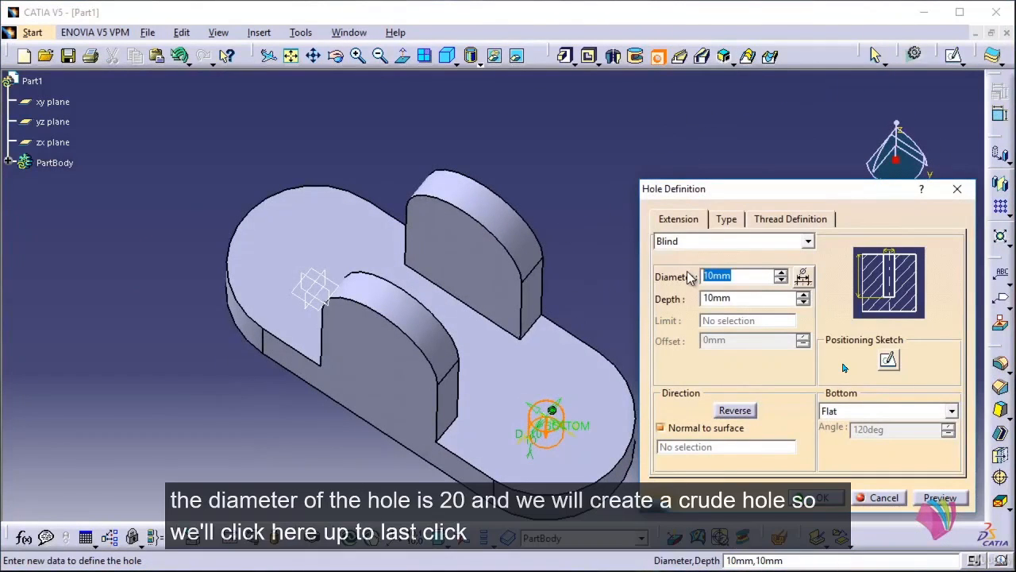
type("20")
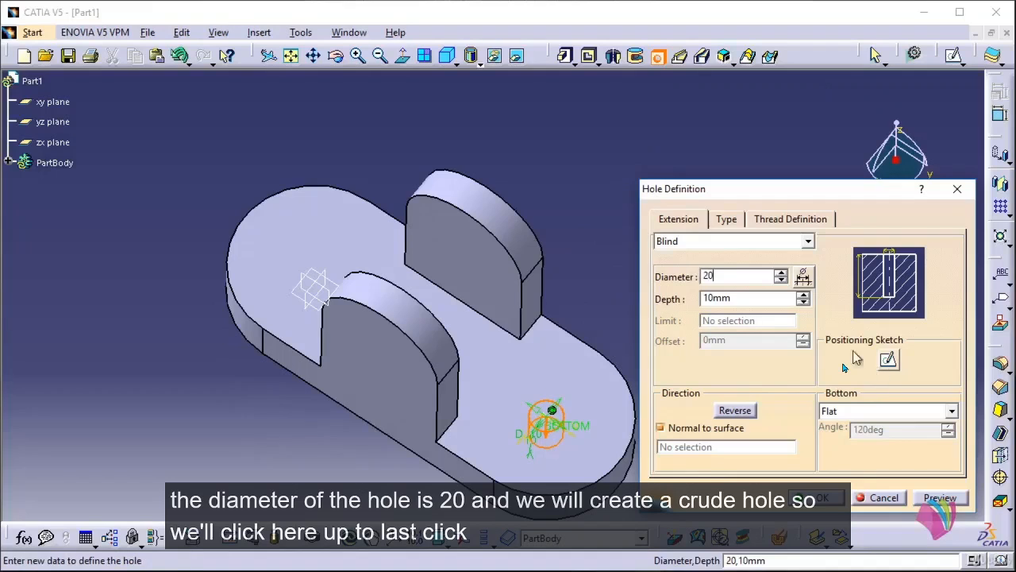
left_click(771, 242)
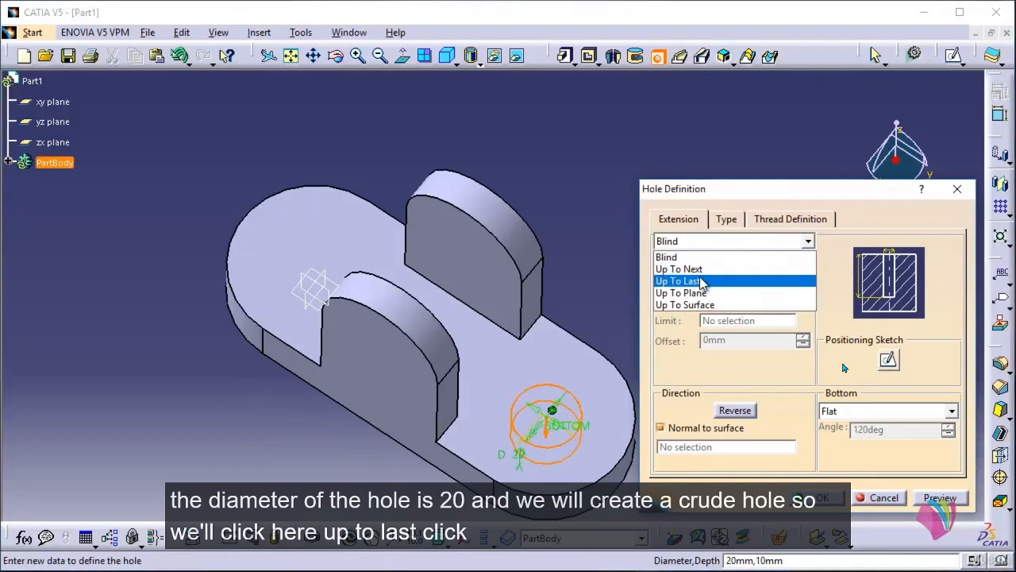
left_click(702, 281)
middle_click_drag(516, 279, 490, 156)
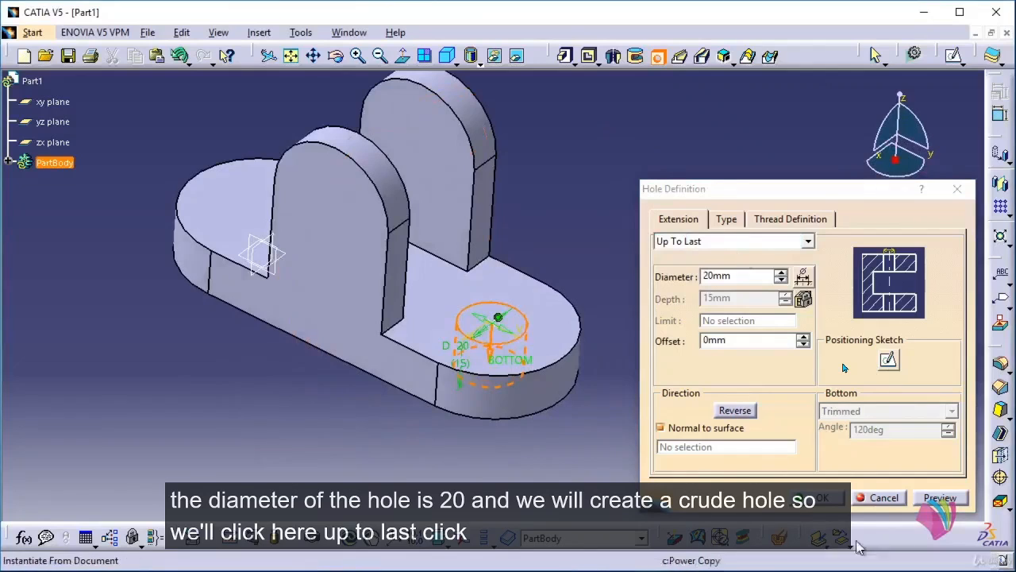
left_click(826, 498)
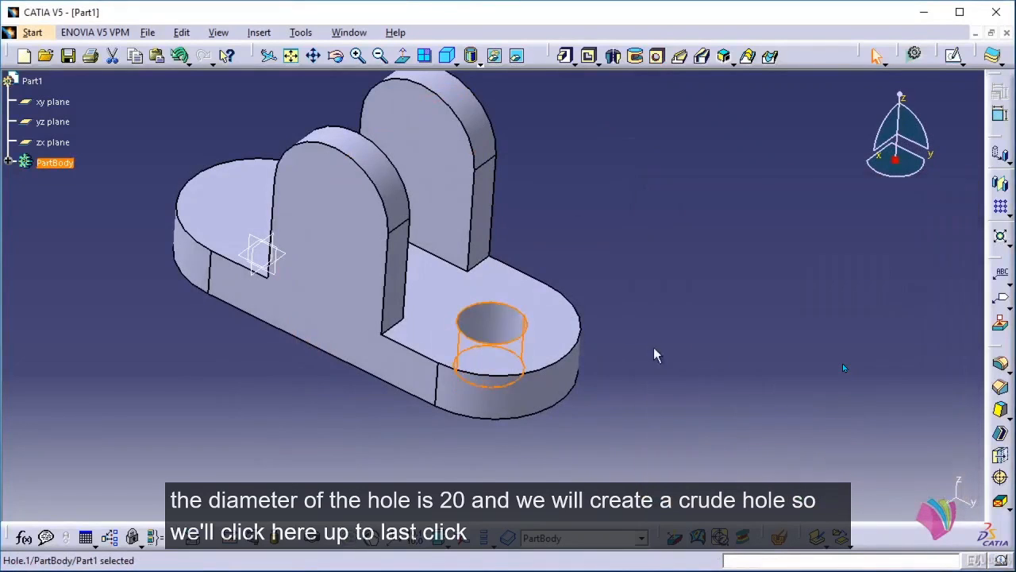
left_click(696, 321)
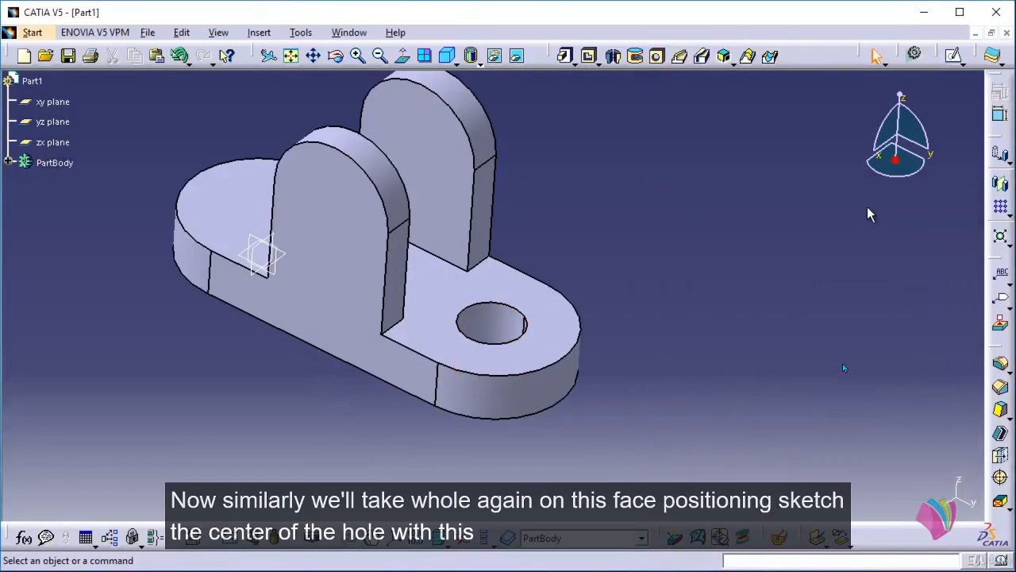
Place a second hole on the base plate's upper face and constrain its center point concentric with the plate's other rounded end.
left_click(657, 55)
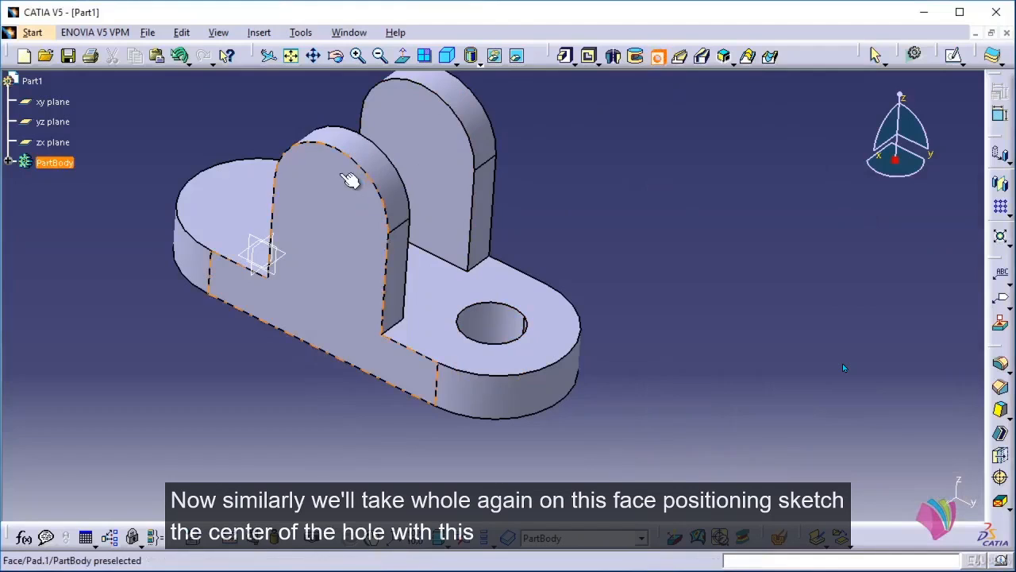
left_click(262, 189)
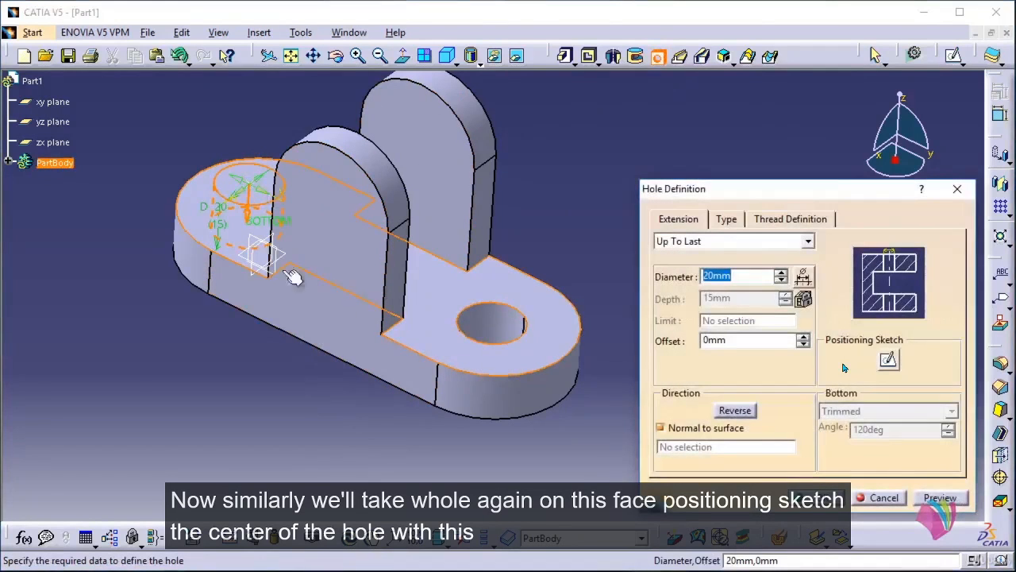
left_click(888, 361)
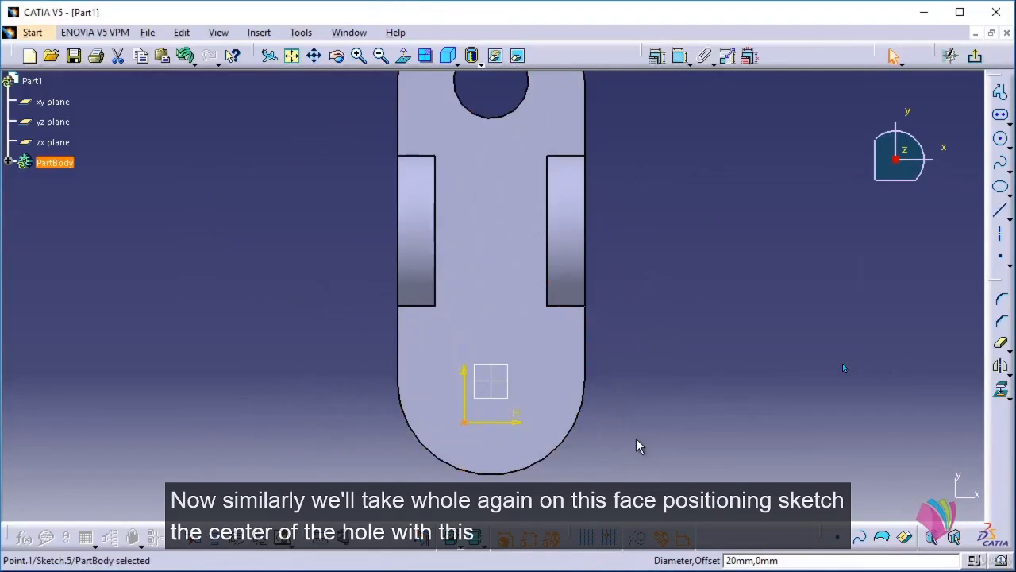
left_click(566, 450)
left_click(657, 56)
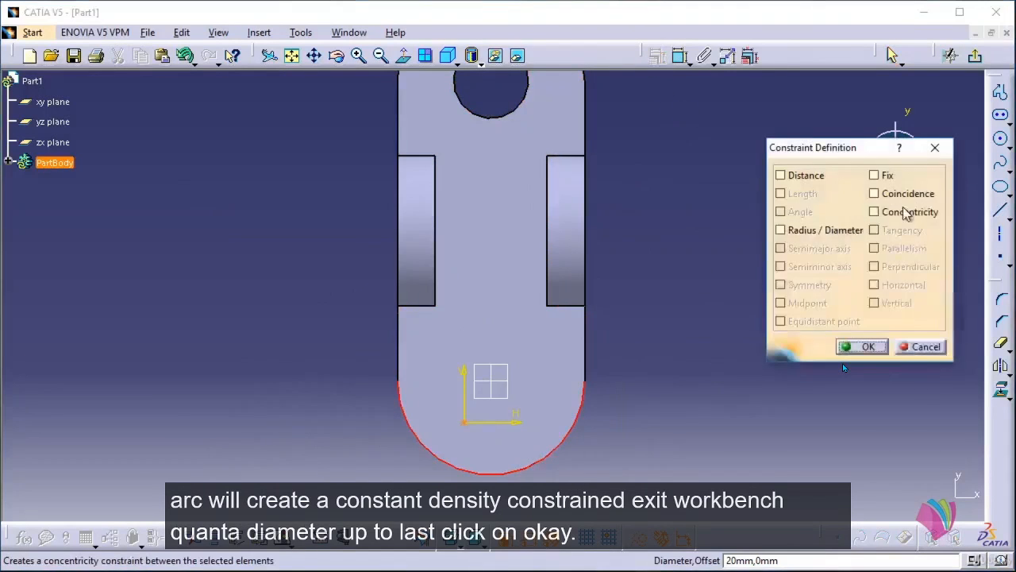
left_click(888, 212)
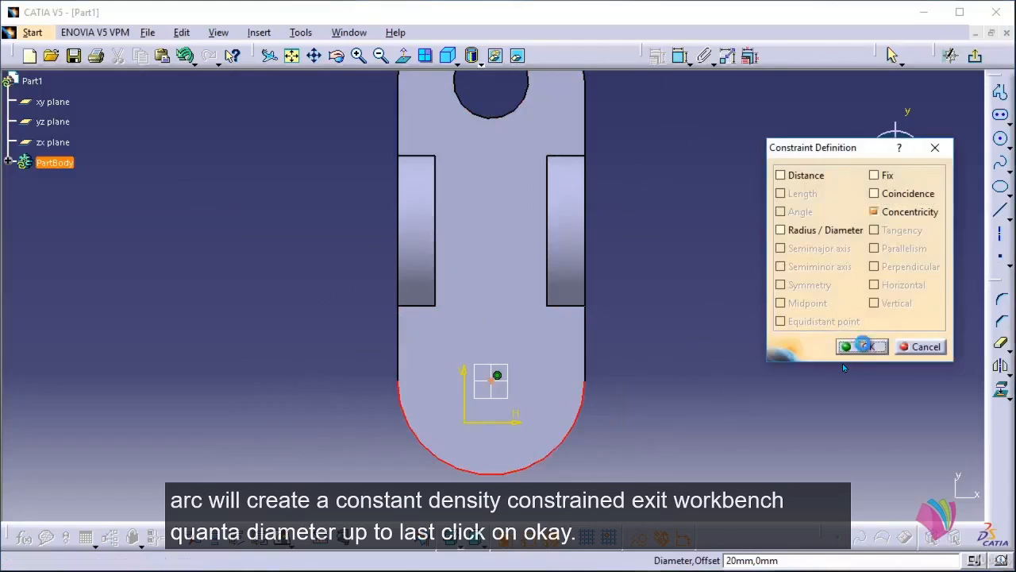
left_click(864, 346)
Finish the positioning sketch and create the base plate hole with a 20 mm diameter and Up To Last extension.
left_click(975, 55)
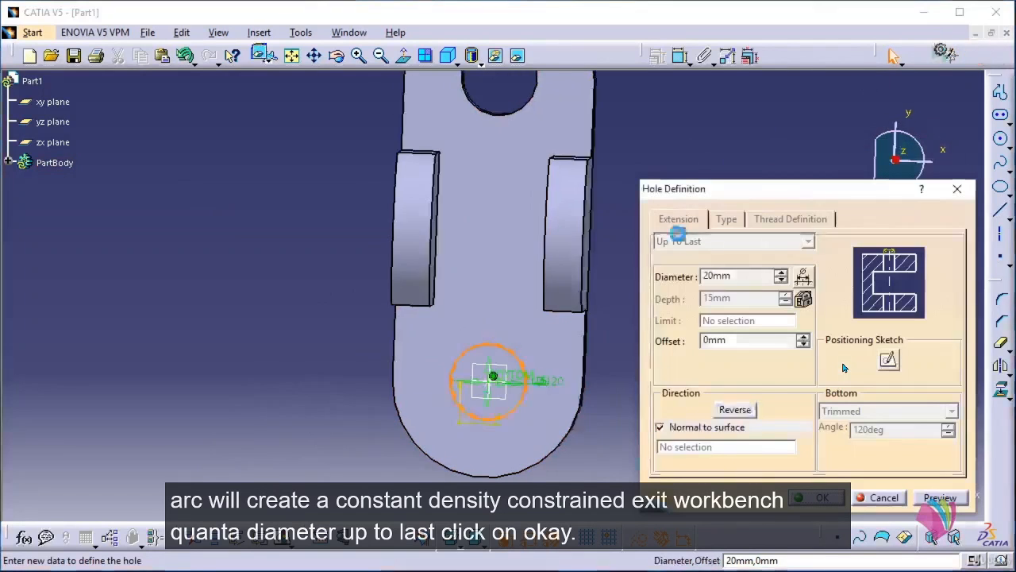
left_click_drag(748, 277, 665, 279)
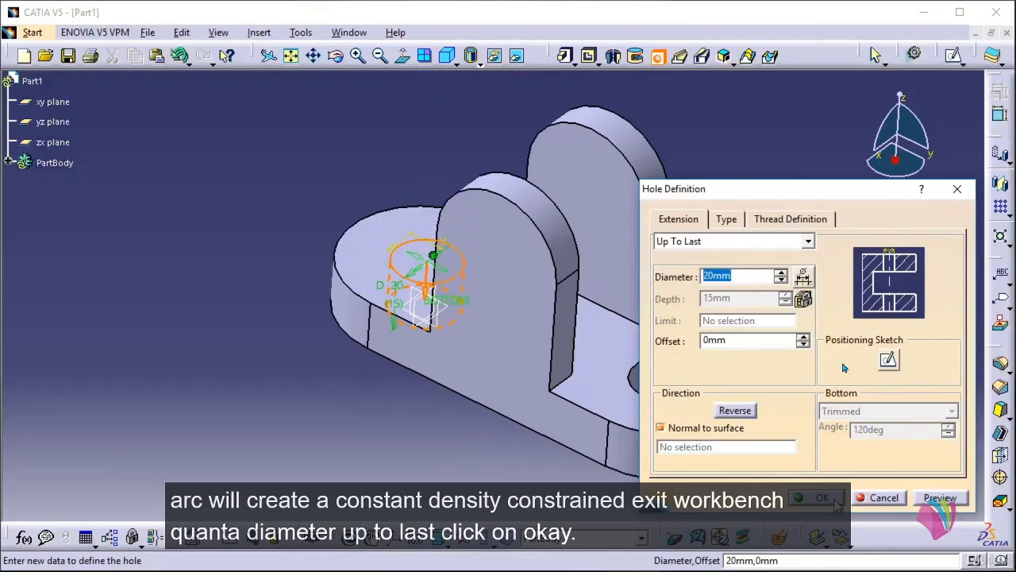
left_click(814, 498)
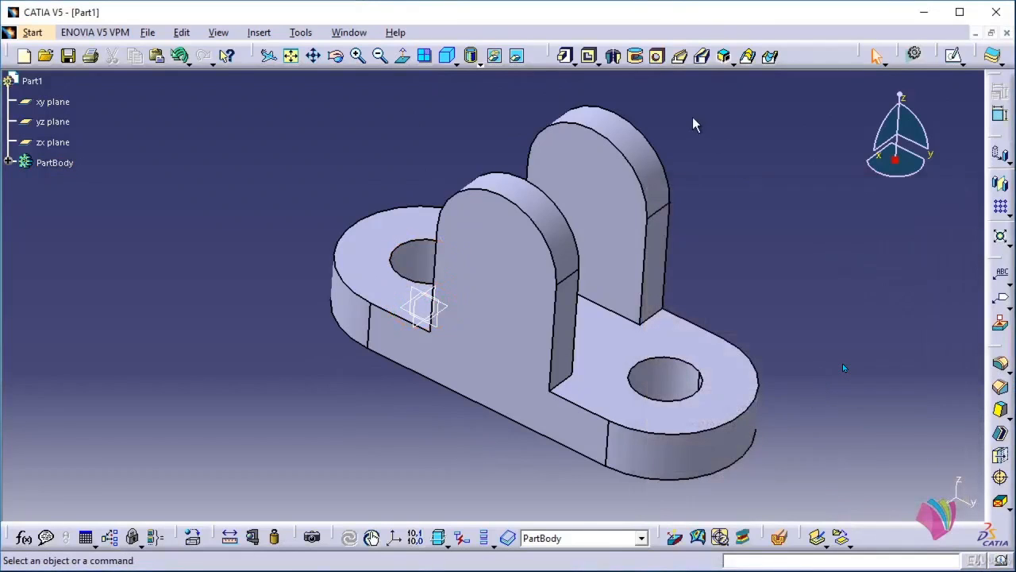
Place a 20 mm Up To Last hole on the front lug's outer face and constrain its center point concentric with the lug's rounded top.
left_click(657, 56)
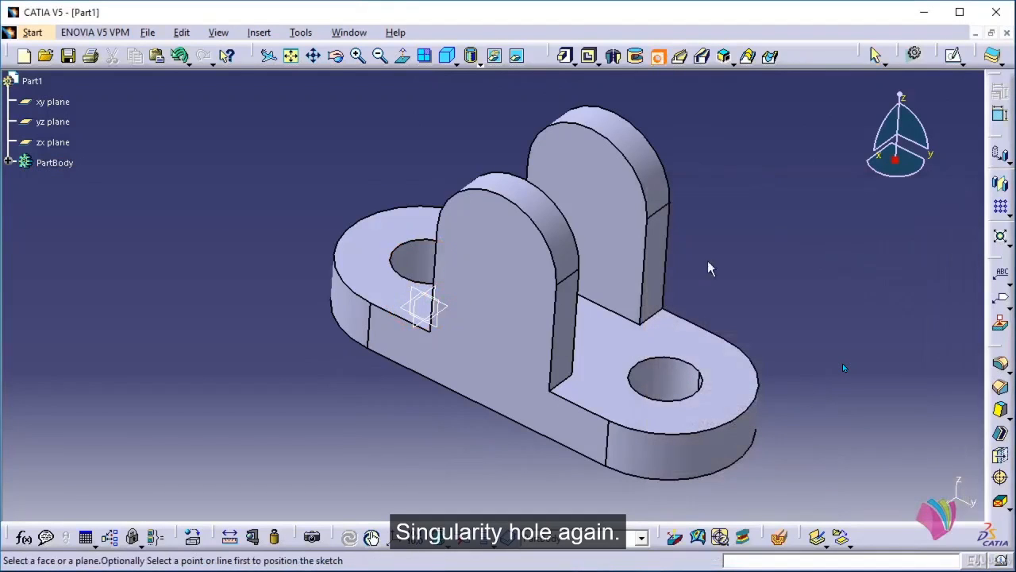
left_click(496, 250)
left_click_drag(733, 276, 667, 279)
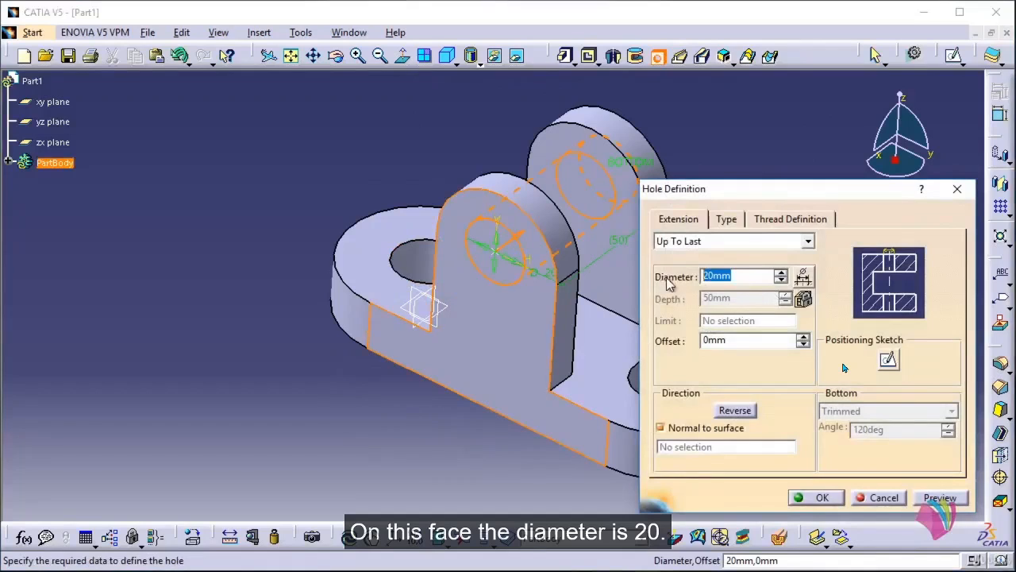
left_click(888, 361)
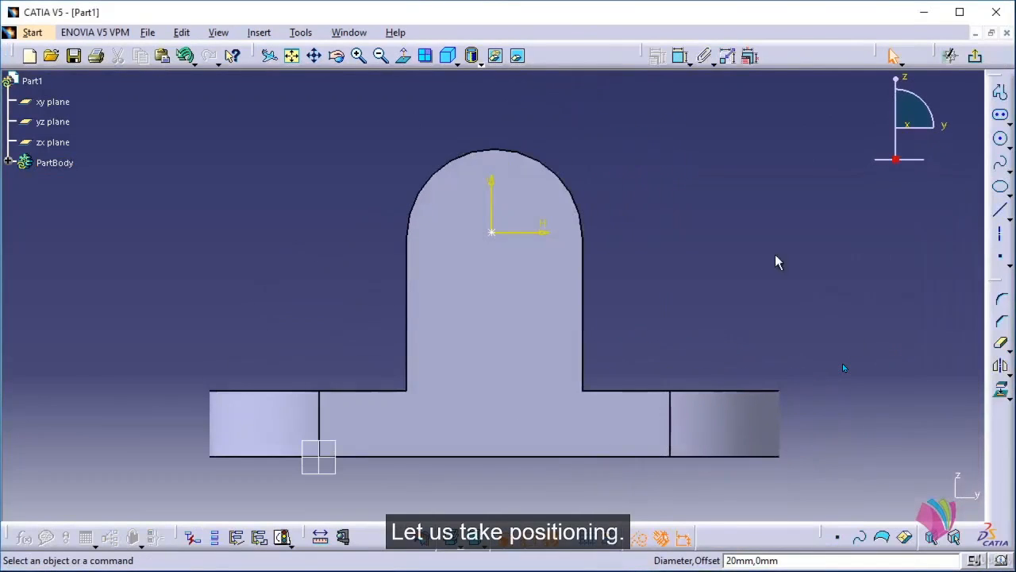
left_click(538, 161)
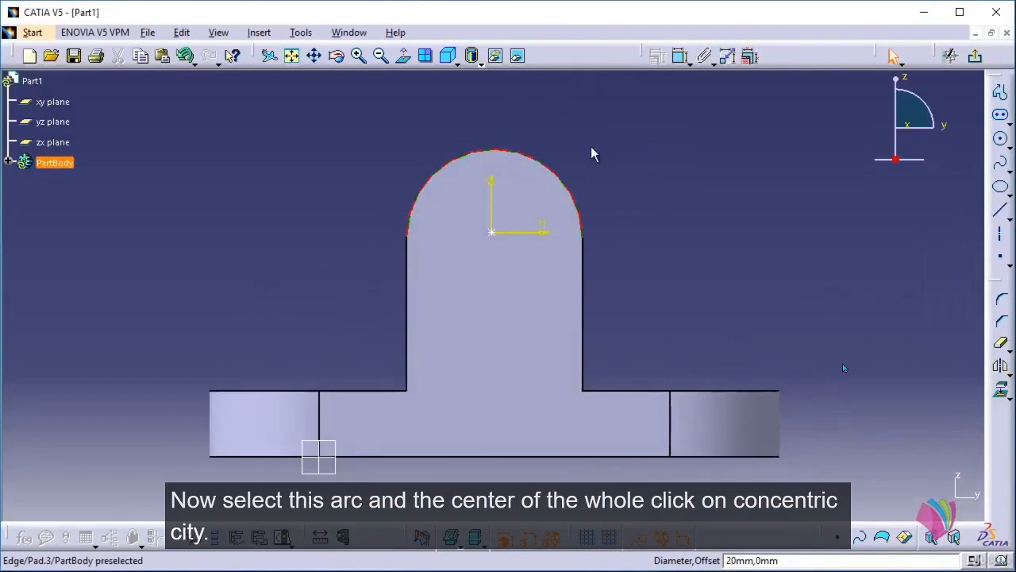
left_click(492, 232, "ctrl")
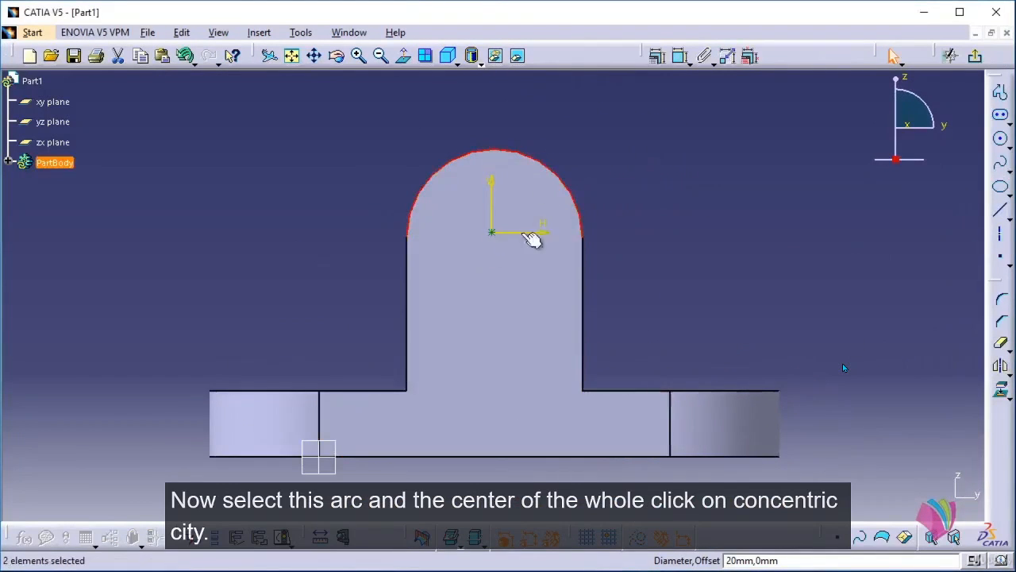
left_click(656, 56)
left_click(878, 211)
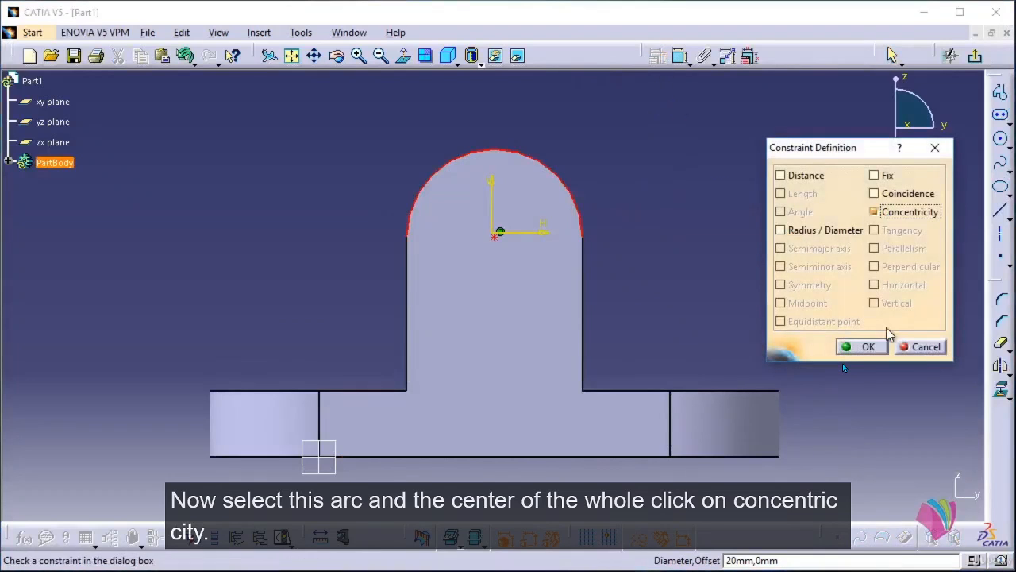
left_click(862, 346)
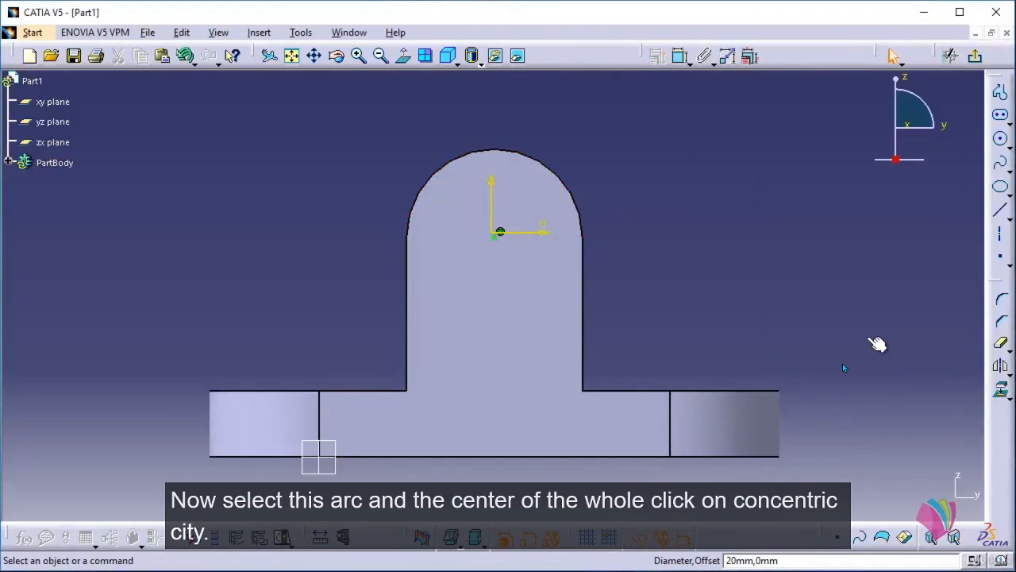
Finish the hole's positioning sketch and create the 20 mm diameter hole through the upright lugs with the Up To Last extension.
left_click(975, 55)
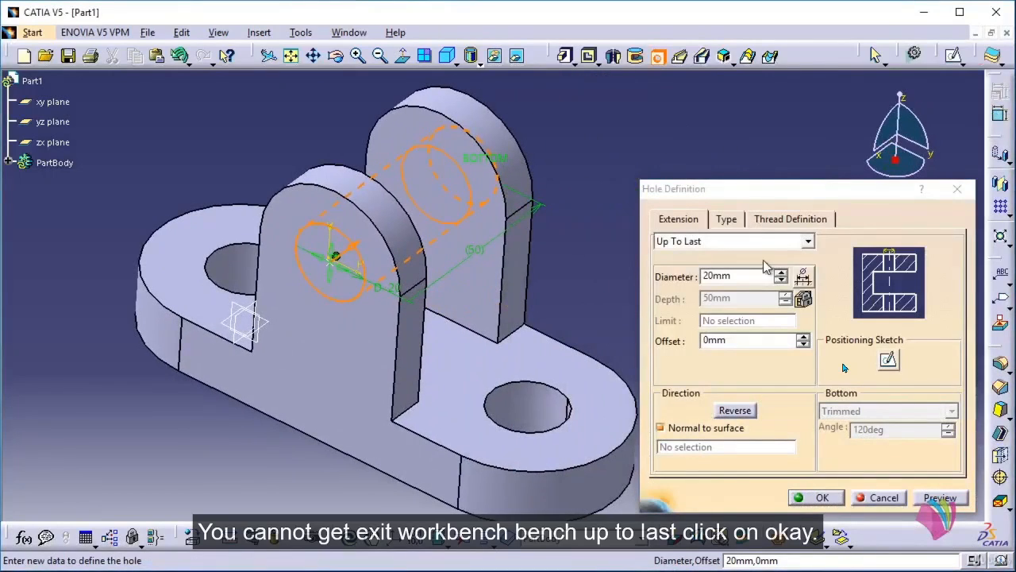
left_click(818, 497)
middle_click_drag(628, 241, 643, 267)
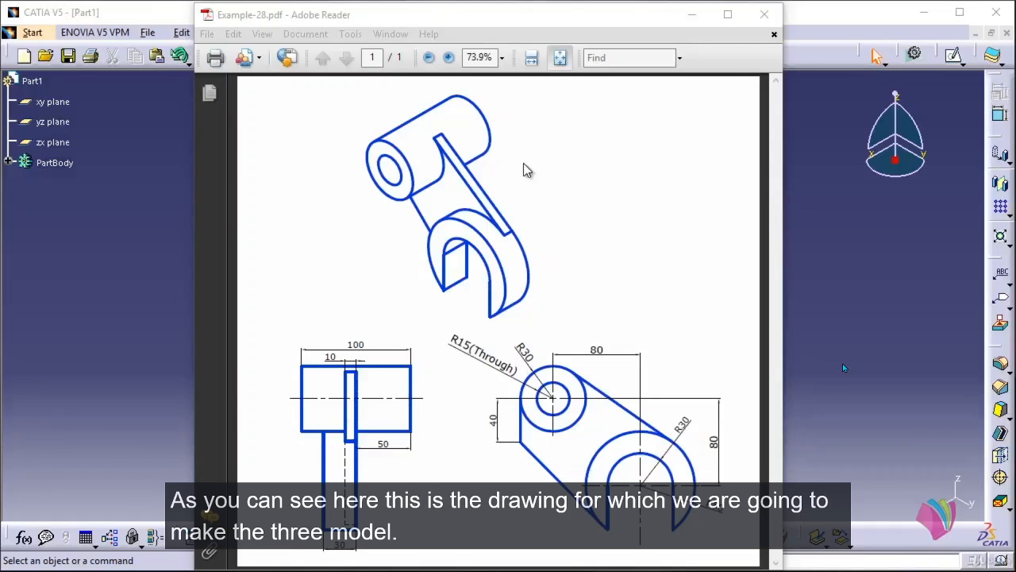
Put the Example-28 drawing away and examine the finished arm model from another angle.
left_click(693, 16)
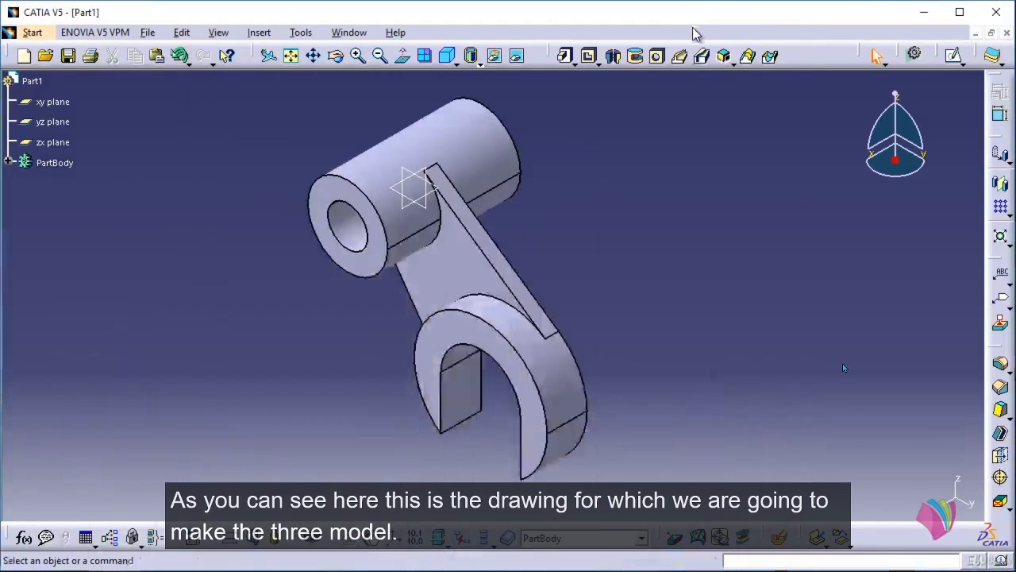
middle_click_drag(617, 328, 436, 333)
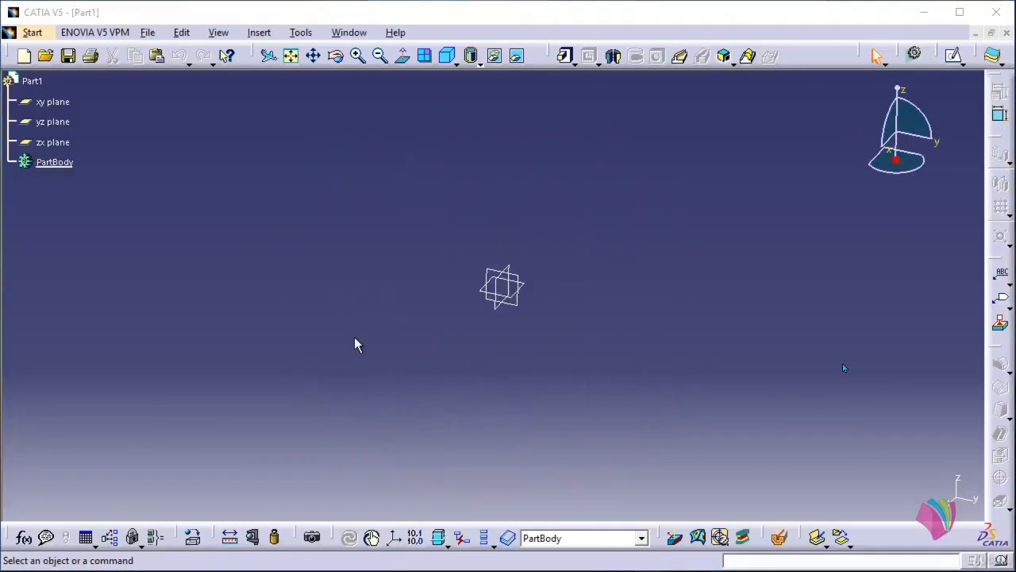
Start a sketch on the yz plane and draw a circle of about 59 mm radius centred on the origin.
left_click(952, 55)
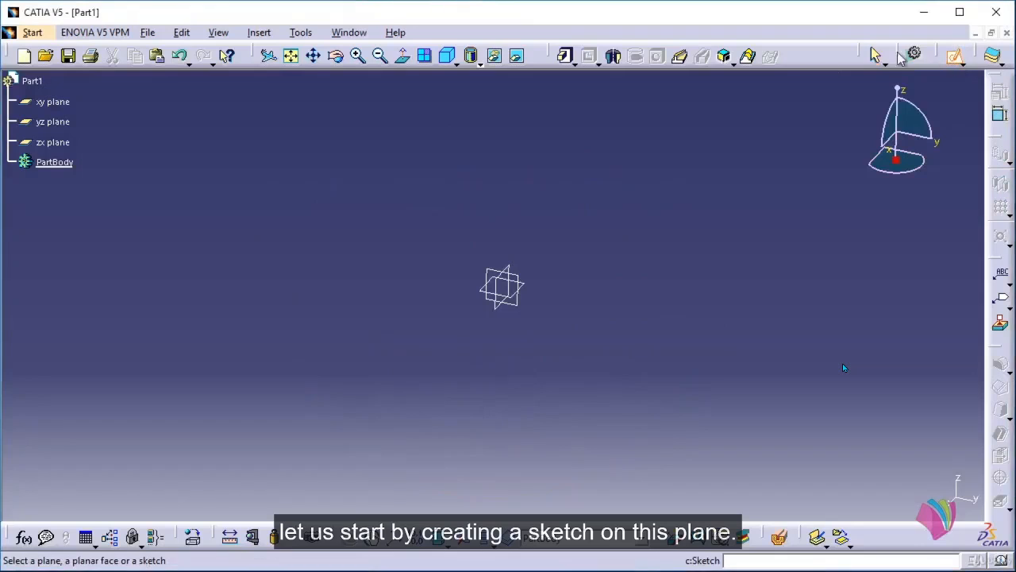
left_click(526, 306)
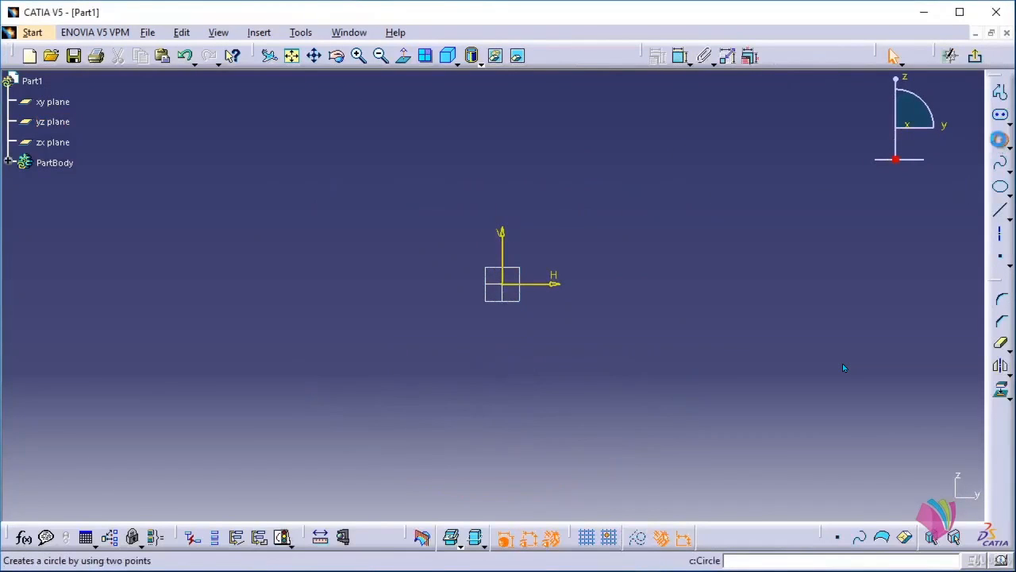
left_click(1000, 138)
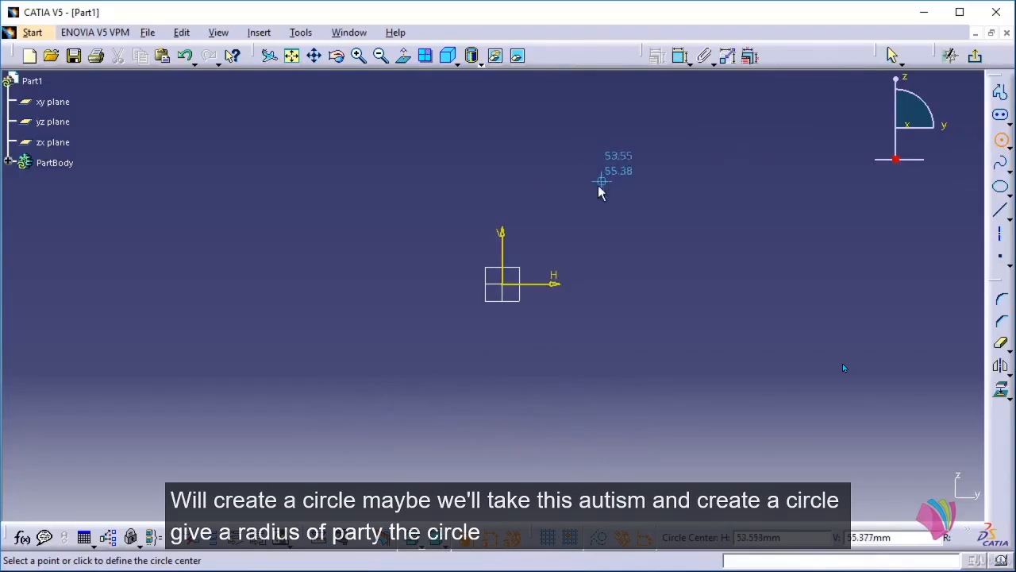
left_click(505, 282)
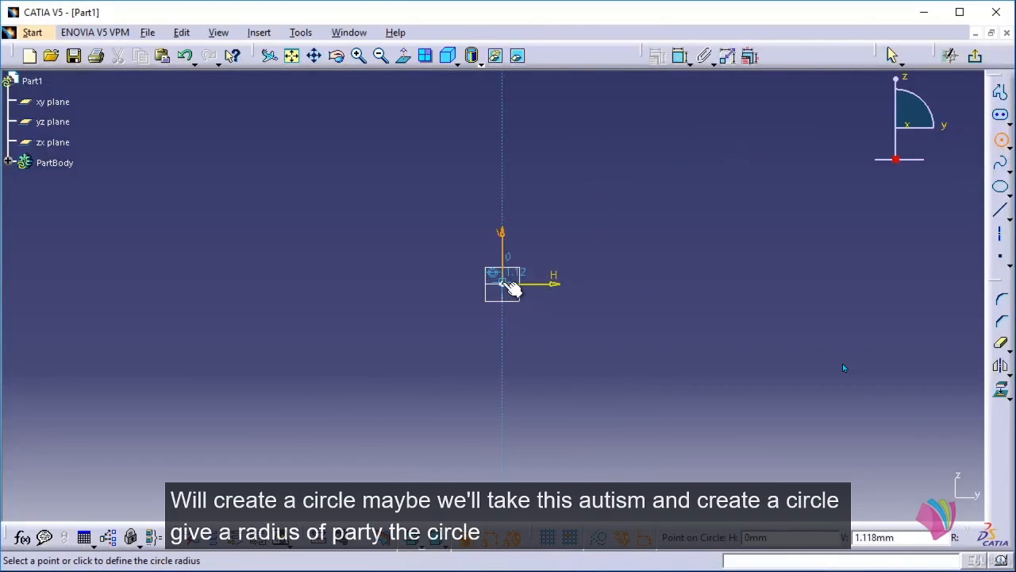
left_click(601, 331)
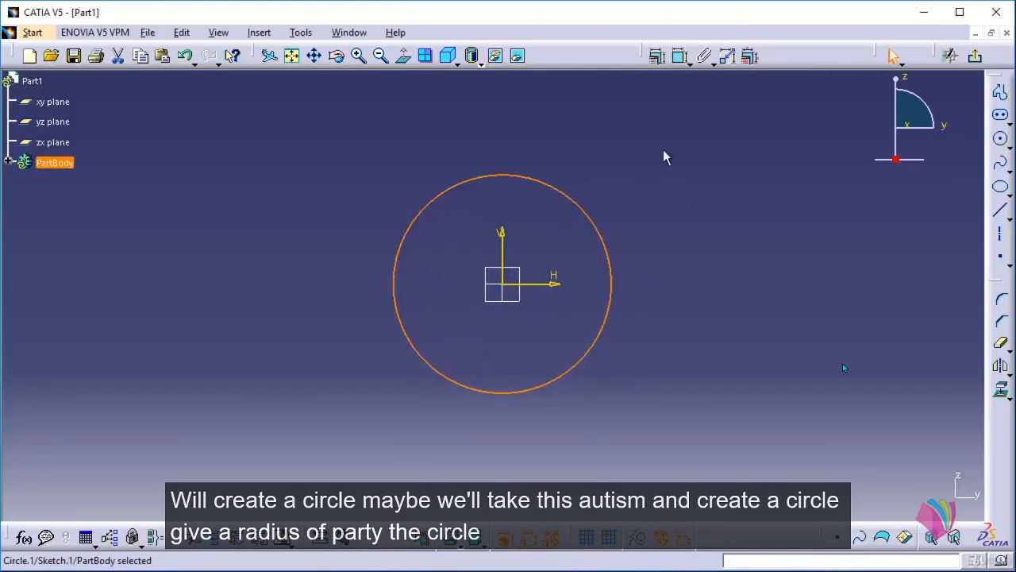
Dimension the circle with a radius of 30 mm and exit the sketch.
left_click(680, 56)
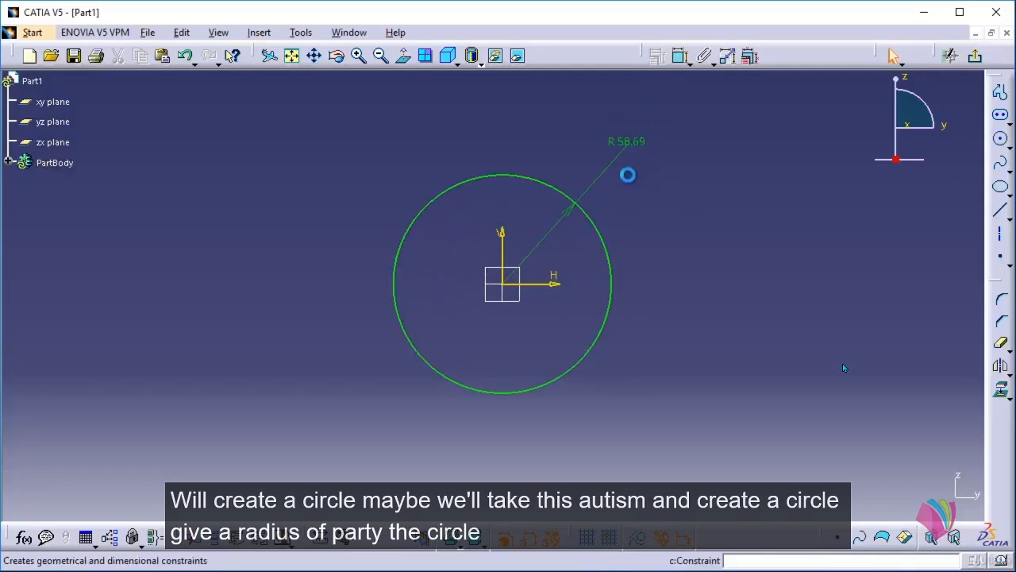
left_click(628, 174)
double_click(634, 141)
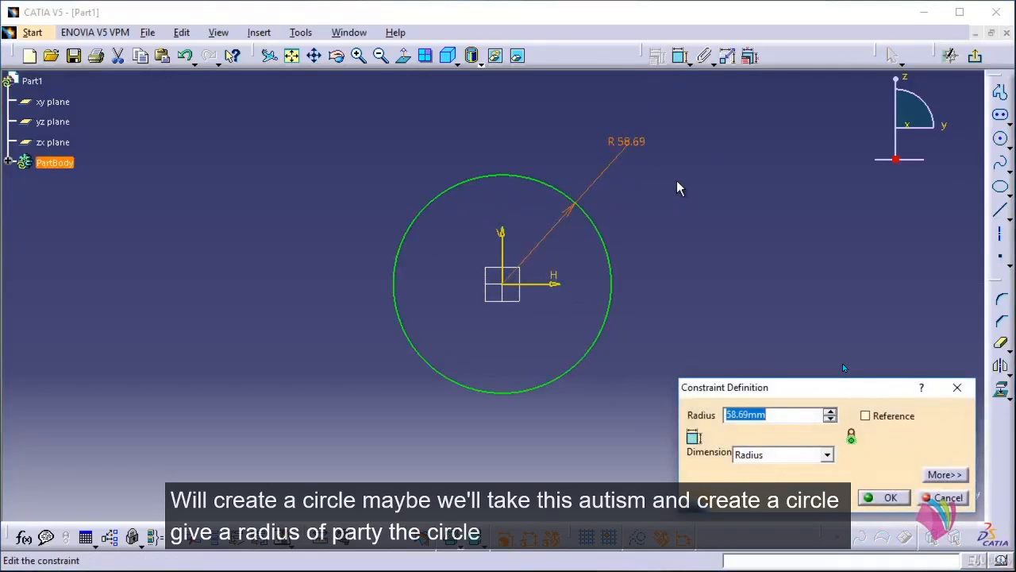
type("30")
key("Return")
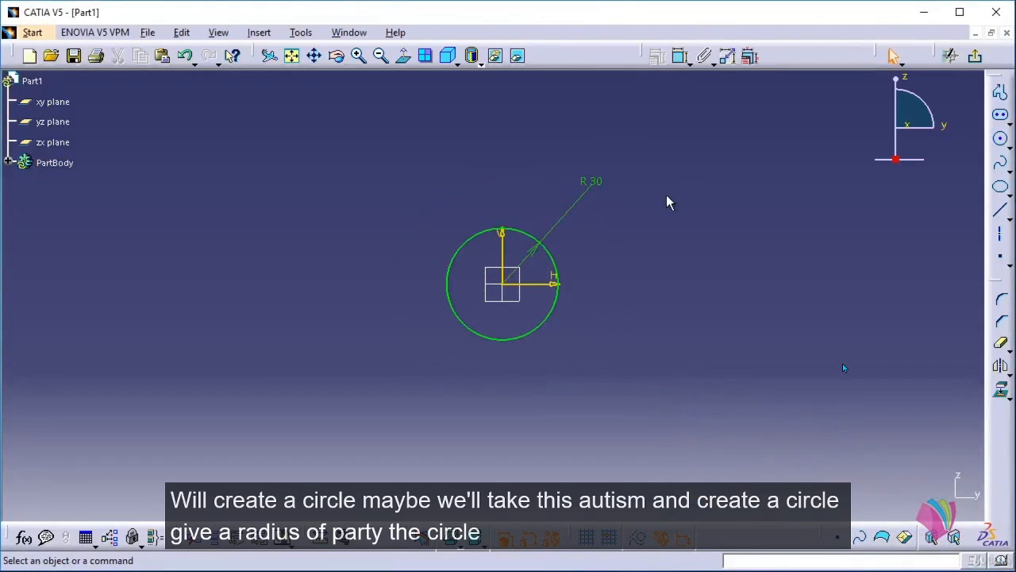
left_click(976, 58)
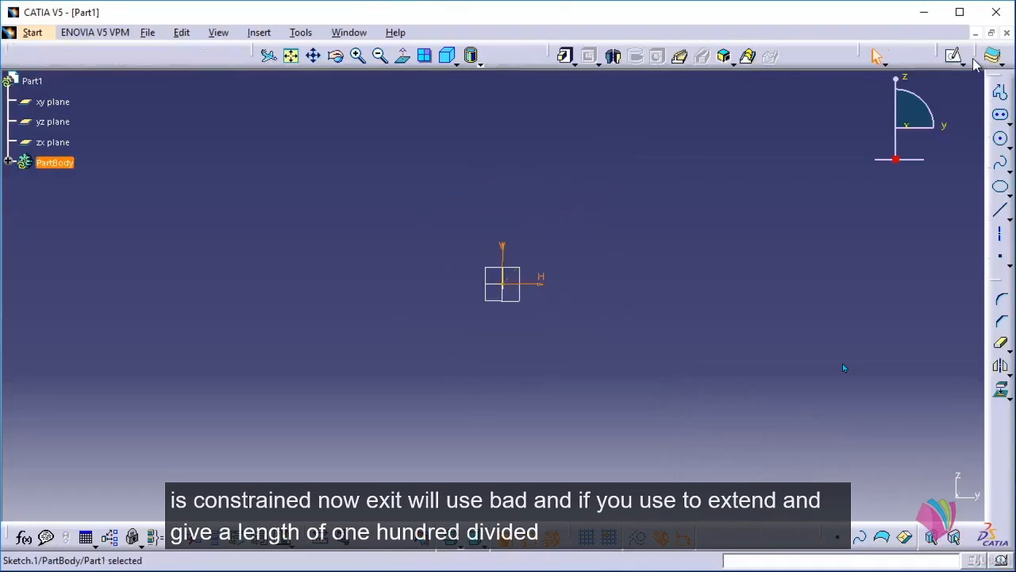
Pad the circle sketch with a length of 100/2 mm and mirrored extent.
left_click(564, 56)
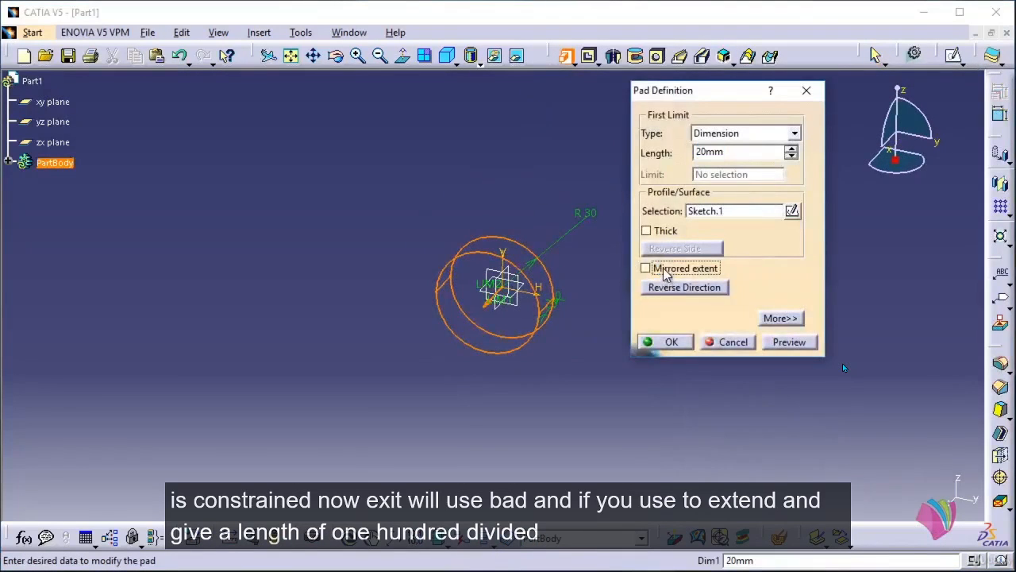
left_click(660, 268)
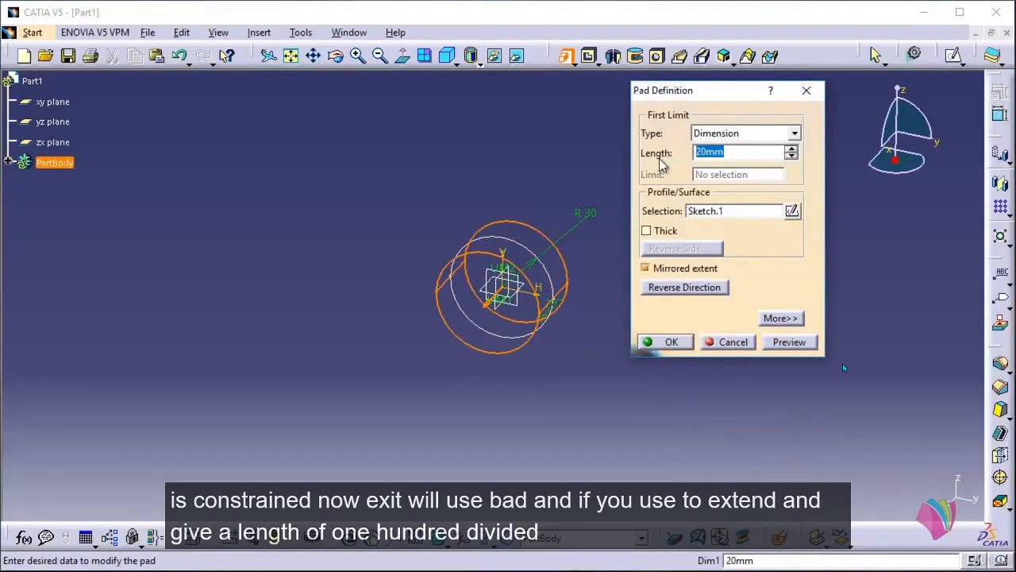
type("100/2")
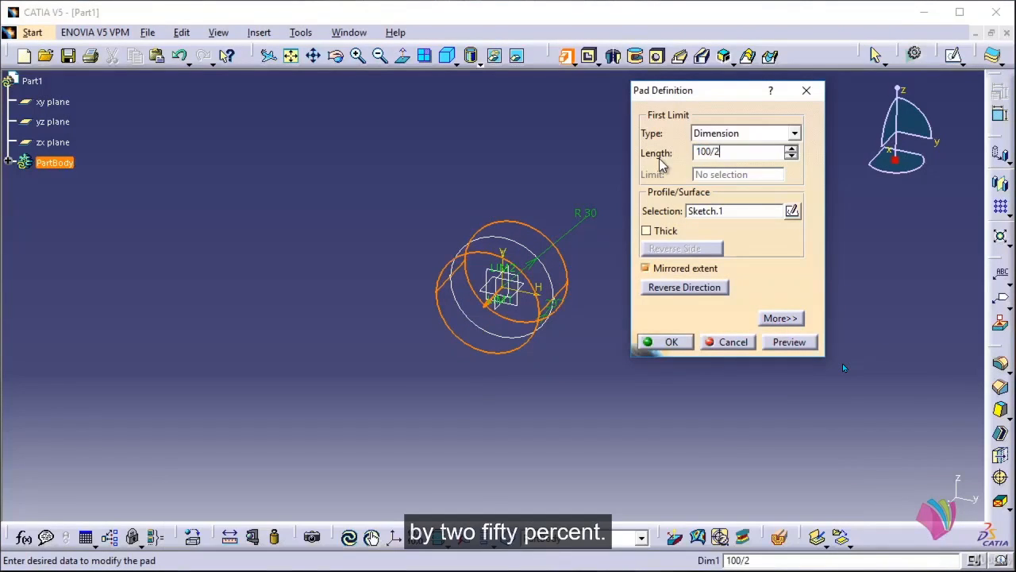
key("Return")
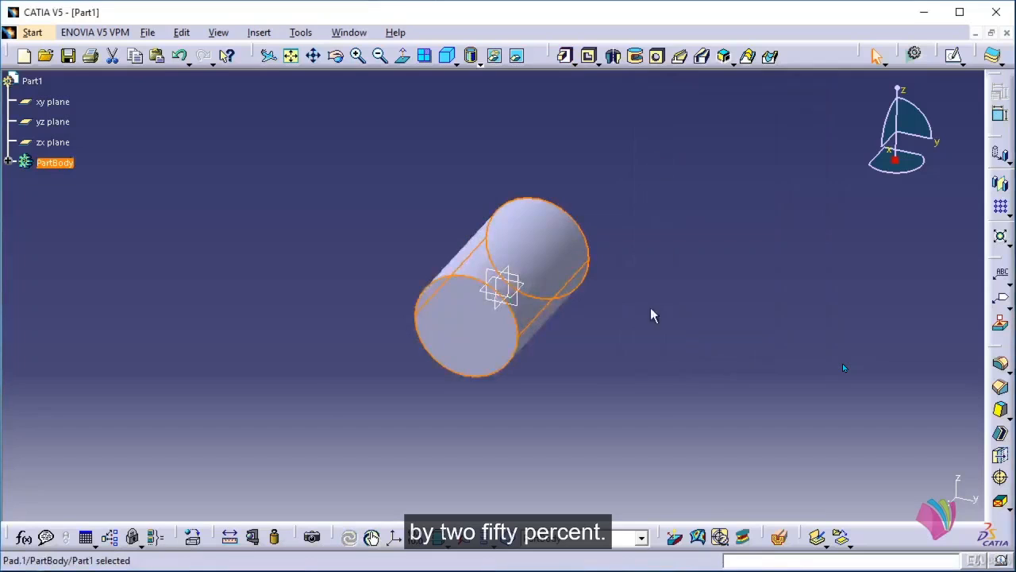
Switch to Adobe Reader to check the Example-28 drawing for the next feature, and return to CATIA.
middle_click_drag(651, 313, 391, 341)
key("alt+Tab")
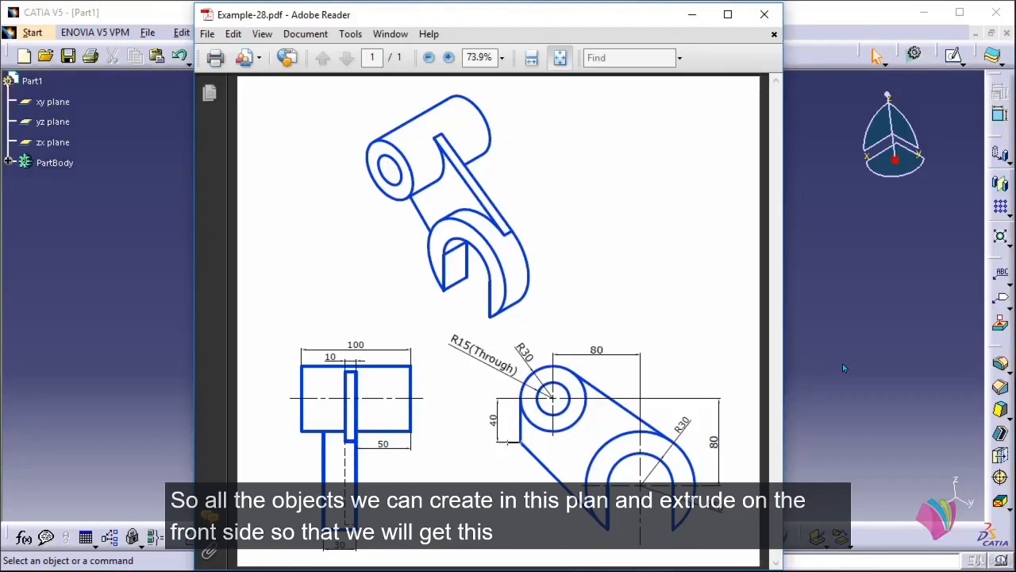
left_click(691, 14)
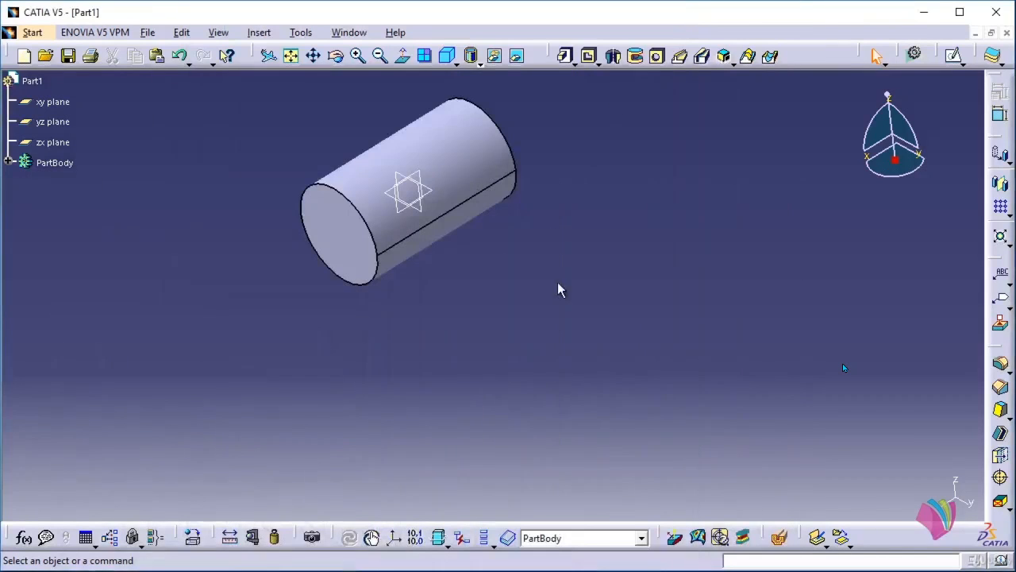
Start a new sketch on the yz plane and draw a circle of about 50 mm radius below and to the right of the cylinder.
left_click(953, 55)
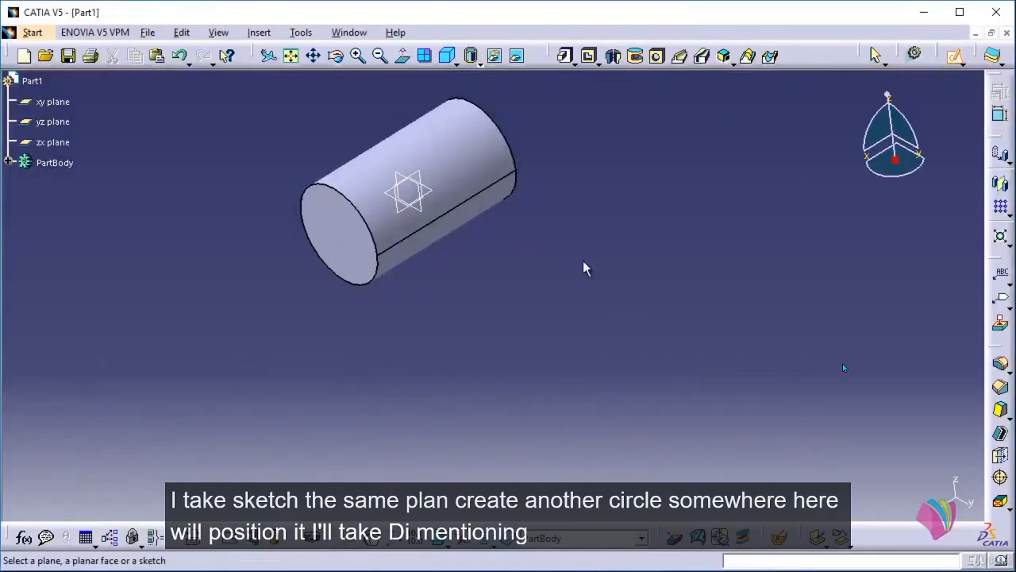
left_click(420, 216)
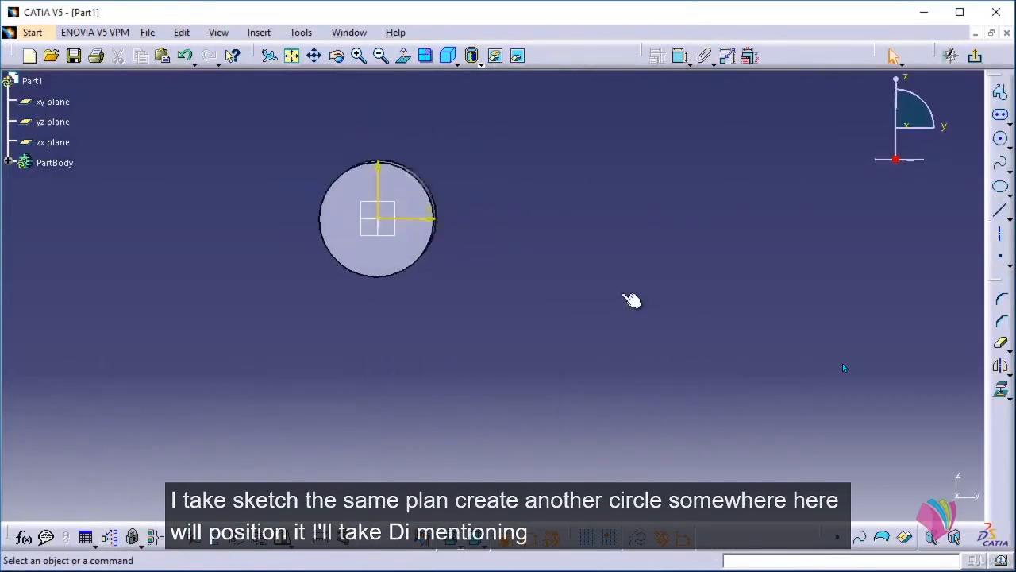
left_click(1000, 138)
left_click(613, 309)
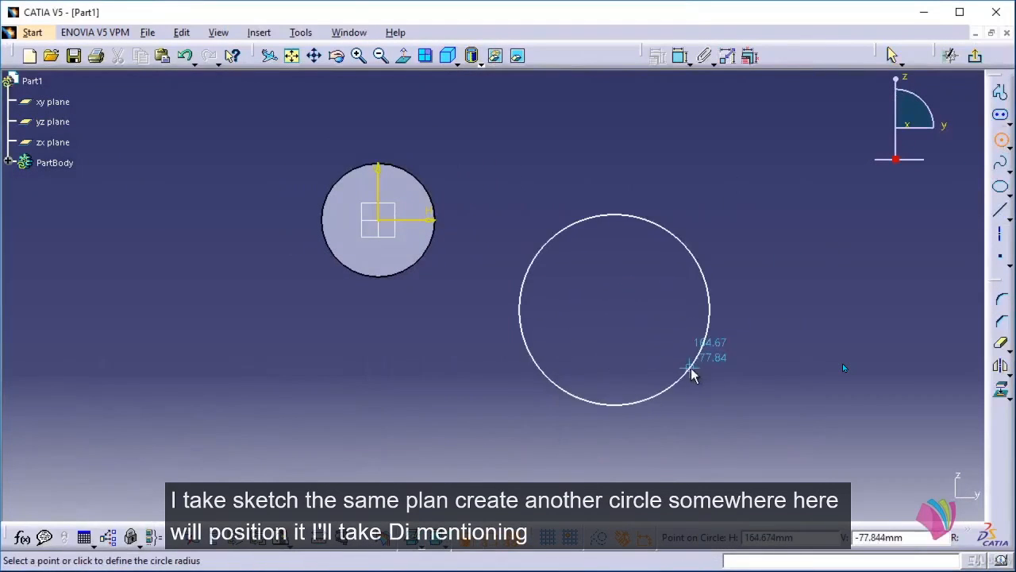
left_click(691, 375)
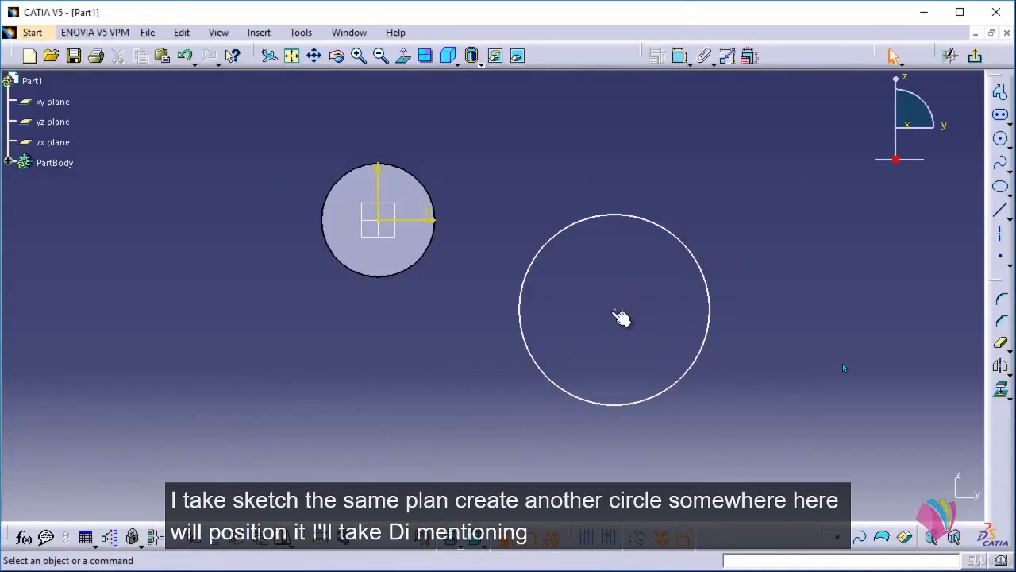
Dimension the vertical distance from the new circle's centre to the horizontal axis as 80 mm.
left_click(680, 55)
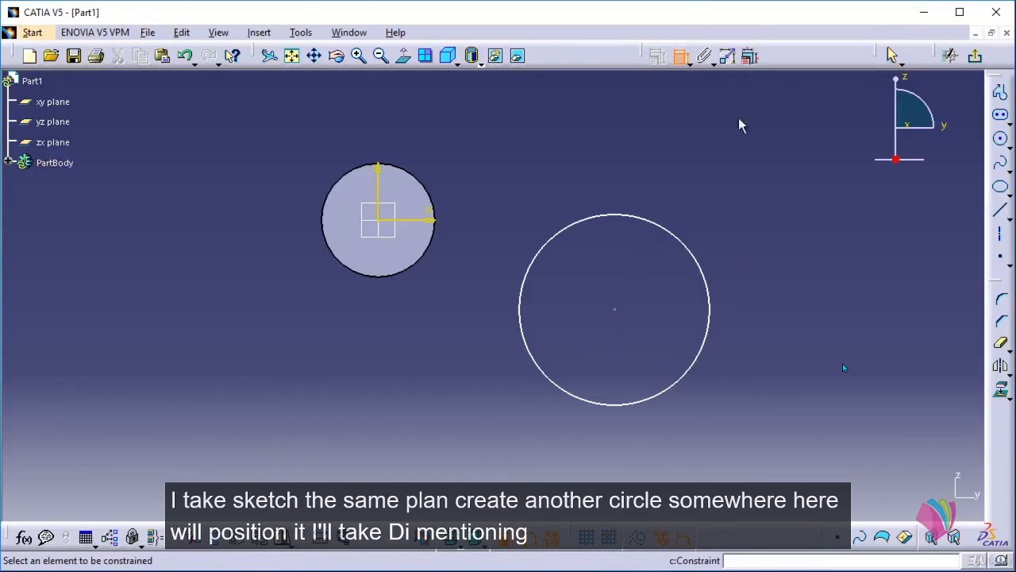
left_click(617, 311)
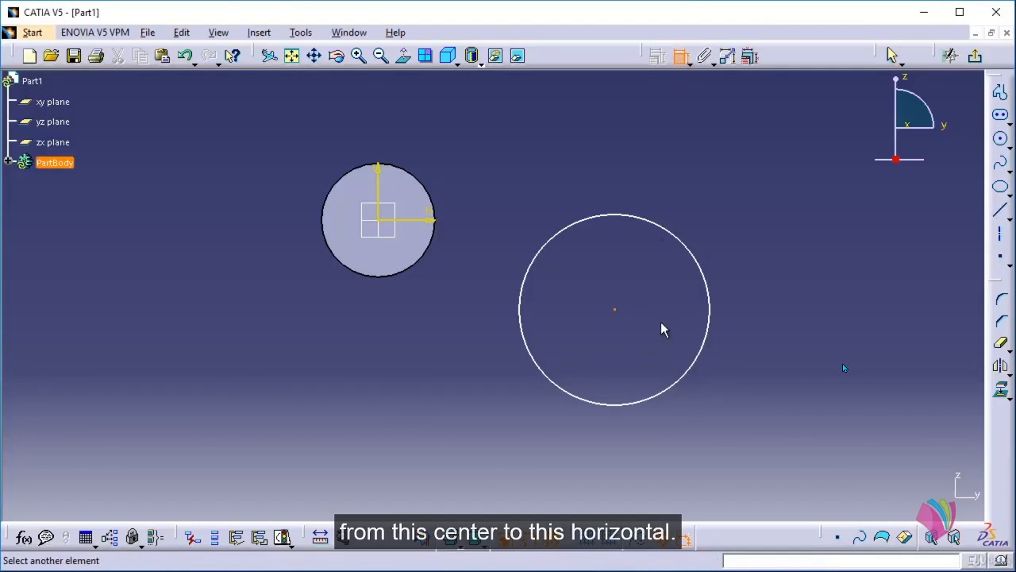
left_click(436, 224)
left_click(782, 259)
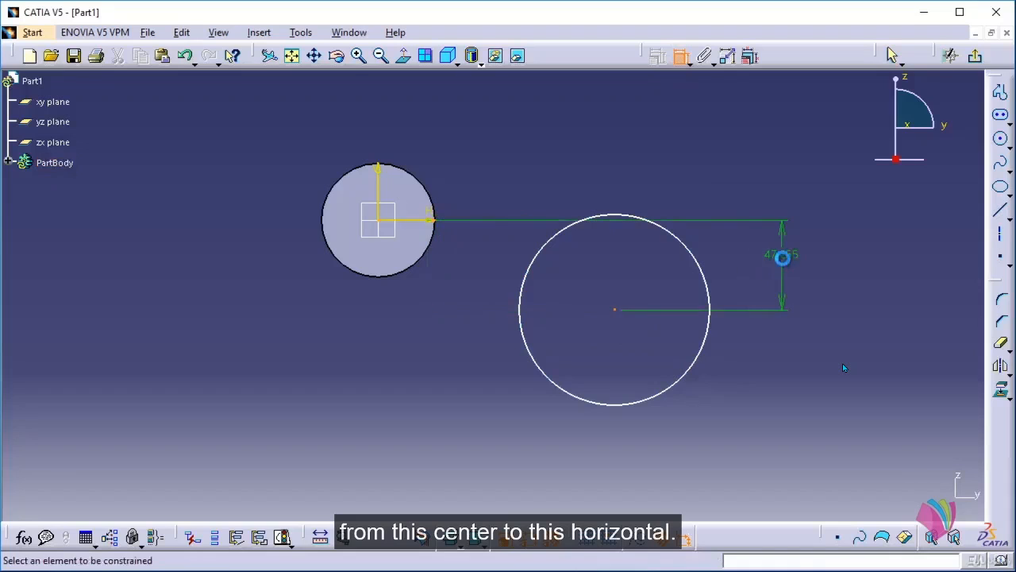
double_click(790, 261)
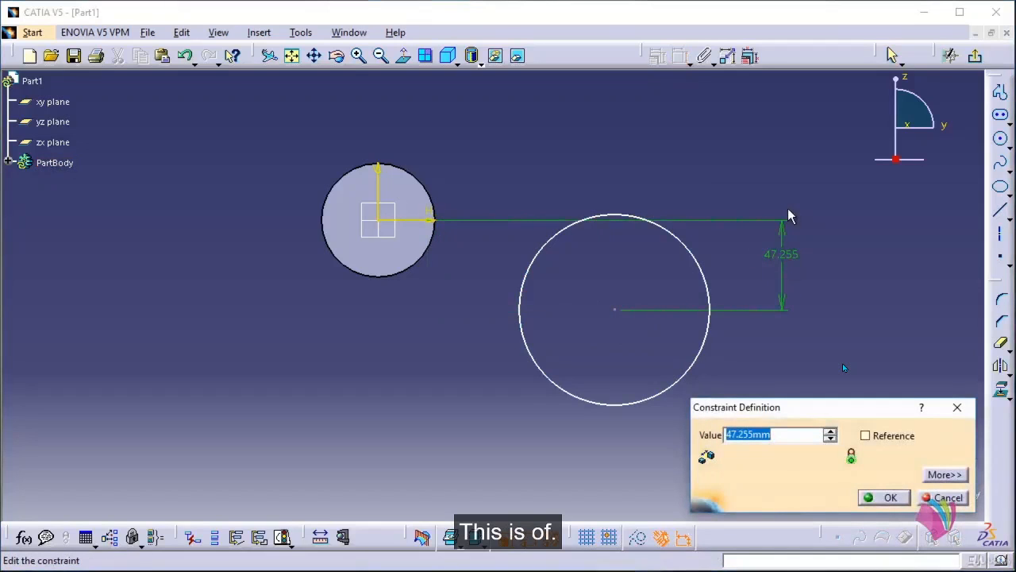
type("80")
key("Return")
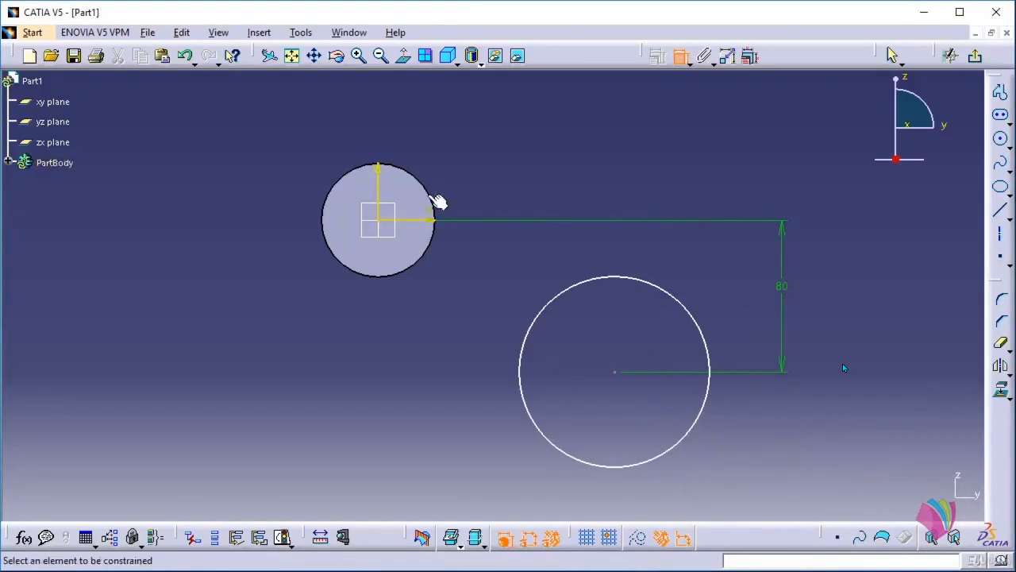
Dimension the horizontal distance from the vertical axis to the new circle's centre as 80 mm.
left_click(385, 178)
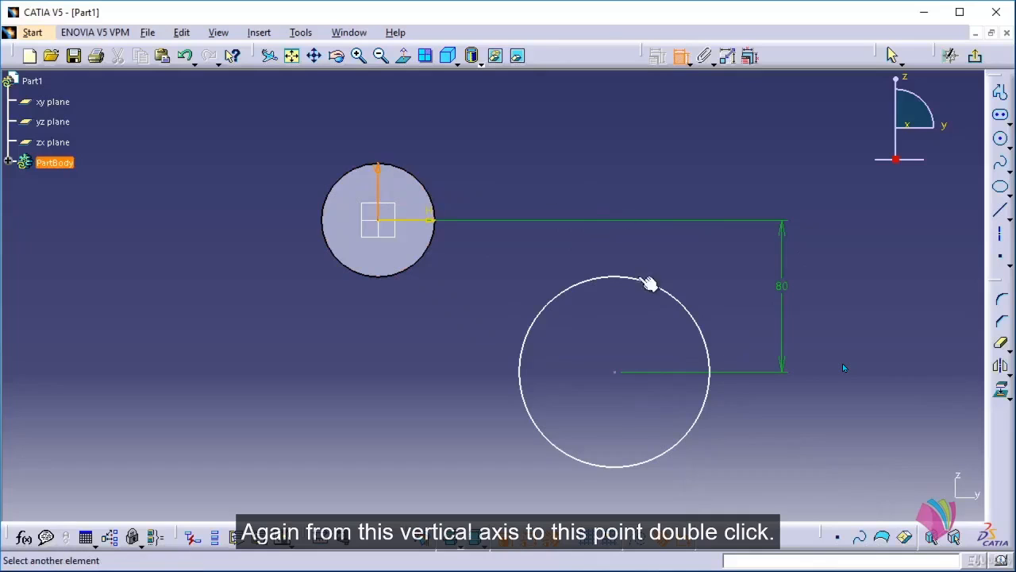
left_click(615, 372)
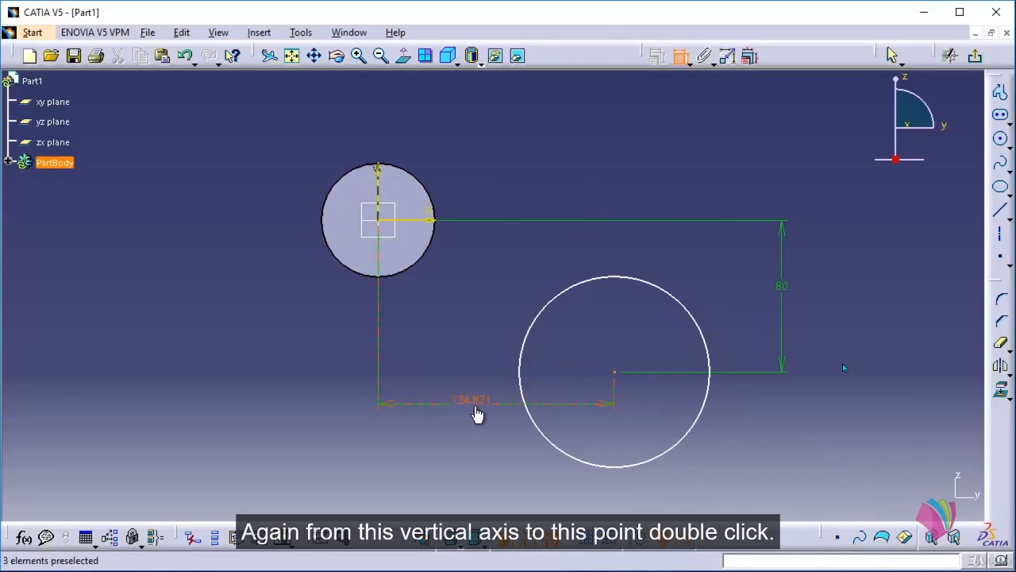
double_click(475, 402)
type("80")
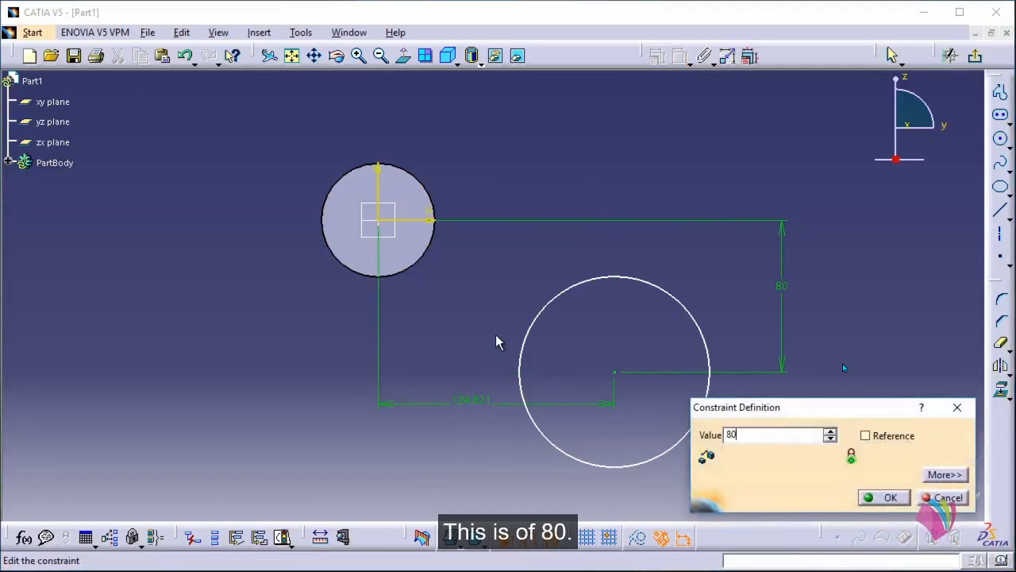
key("Return")
Constrain the lower circle's radius to 50 mm and exit the sketch.
left_click(610, 319)
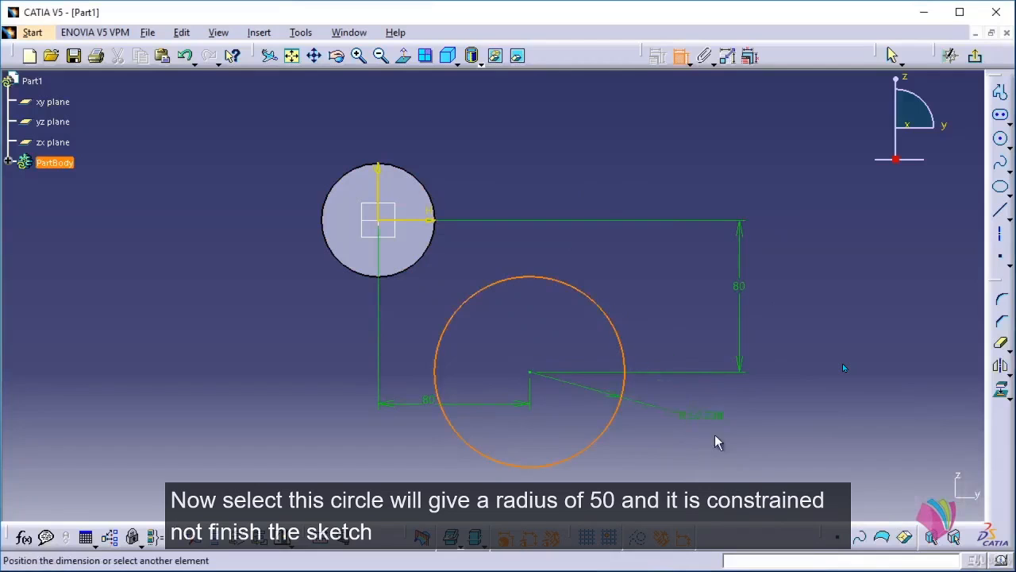
double_click(714, 433)
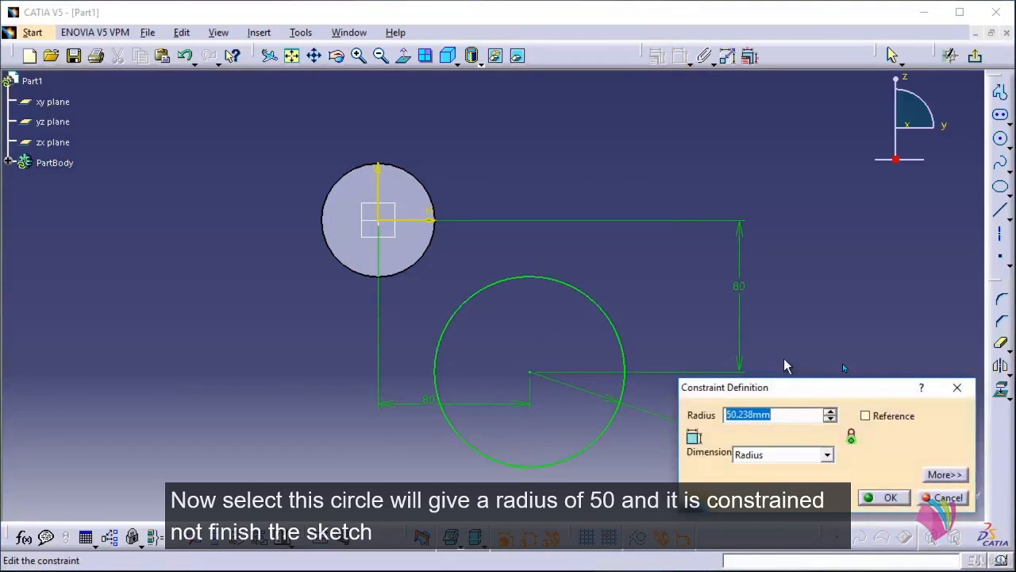
type("50")
key("Return")
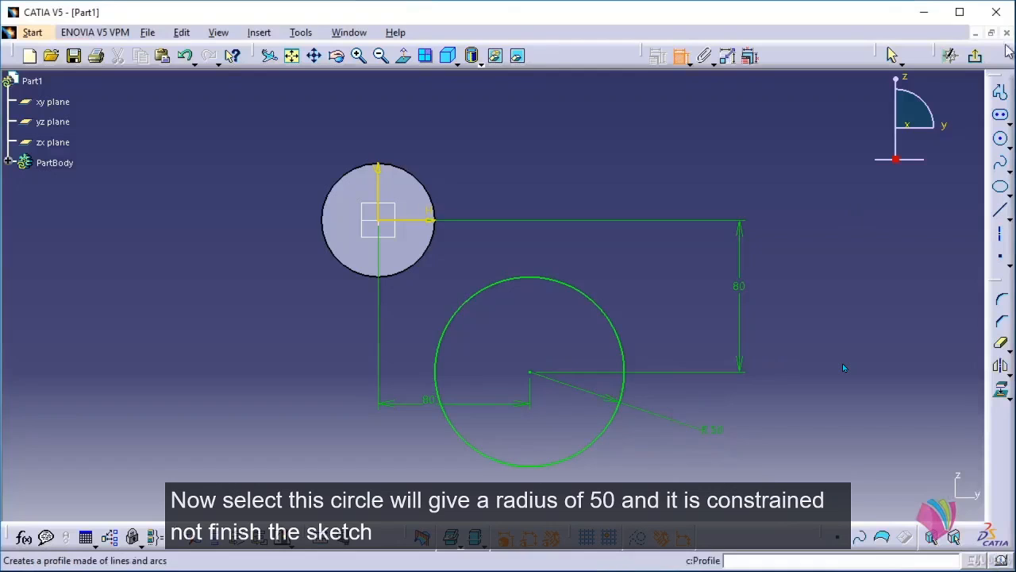
left_click(975, 55)
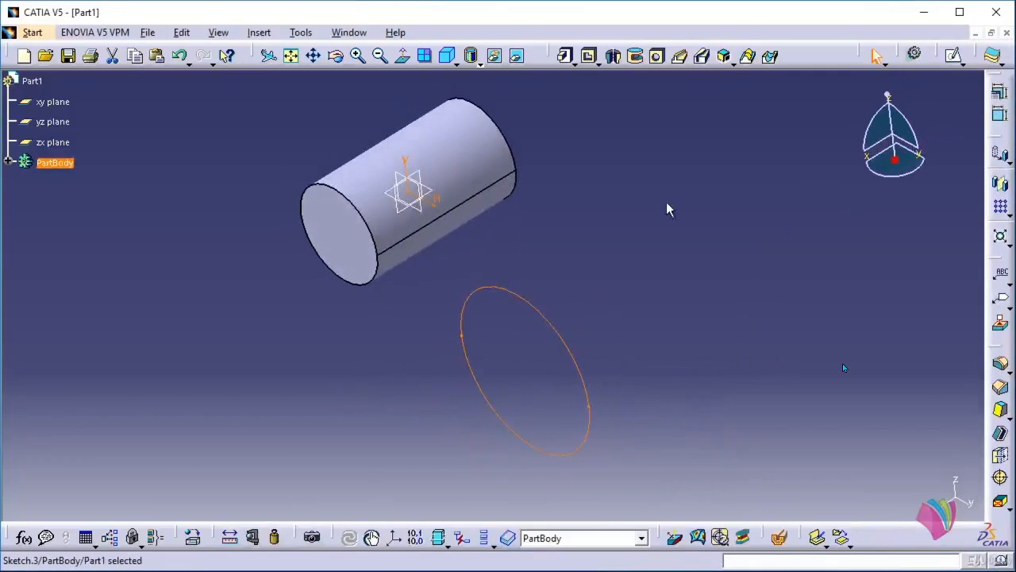
Pad the lower circle sketch to a length of 30 mm.
left_click(565, 56)
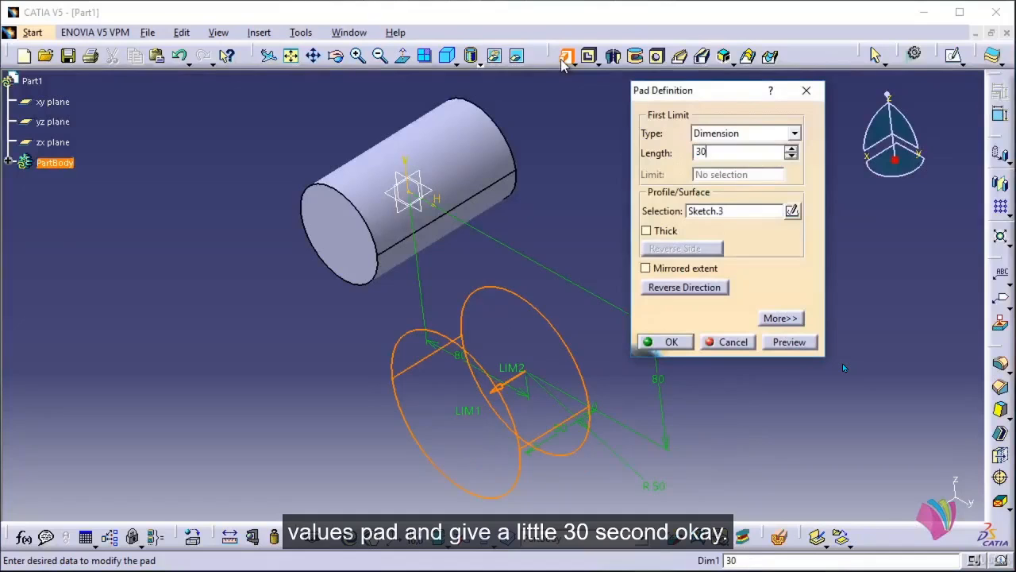
left_click(688, 352)
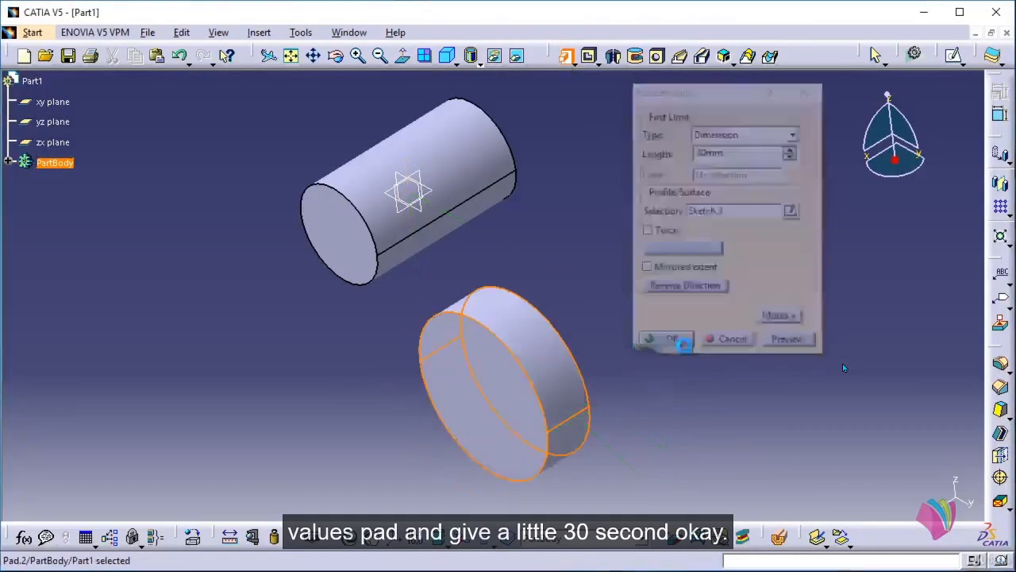
mouse_move(640, 268)
middle_mouse_down()
mouse_move(603, 297)
mouse_move(461, 282)
mouse_move(588, 281)
mouse_move(627, 258)
middle_mouse_up()
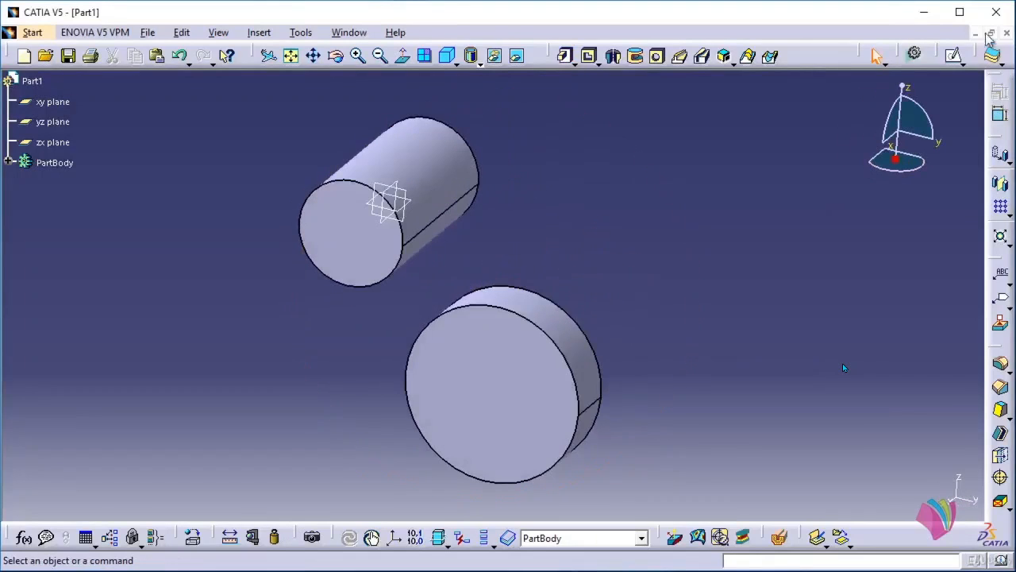
Start a new sketch on the yz plane and draw a closed four-line profile spanning the small and large circles.
left_click(954, 55)
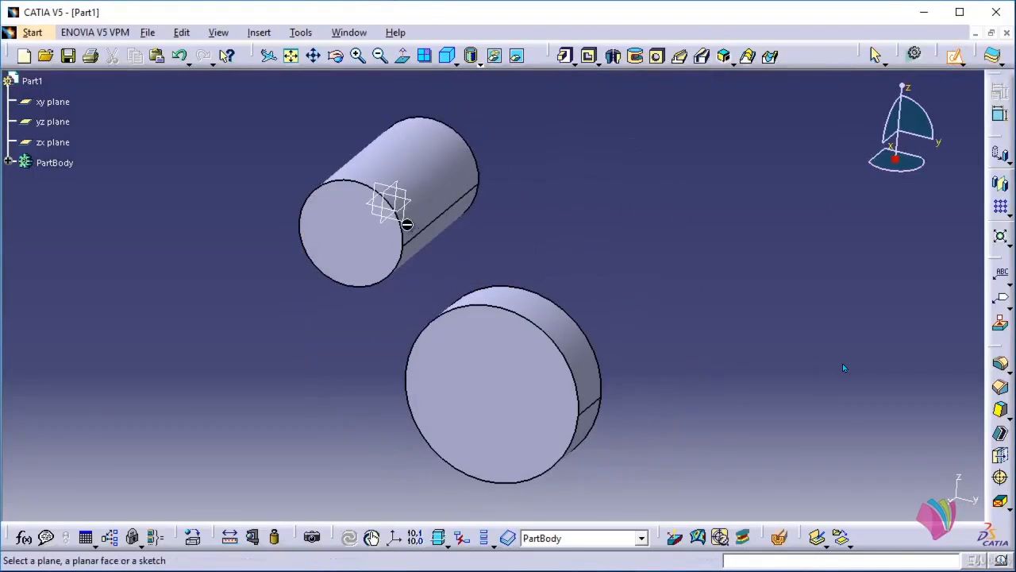
left_click(403, 219)
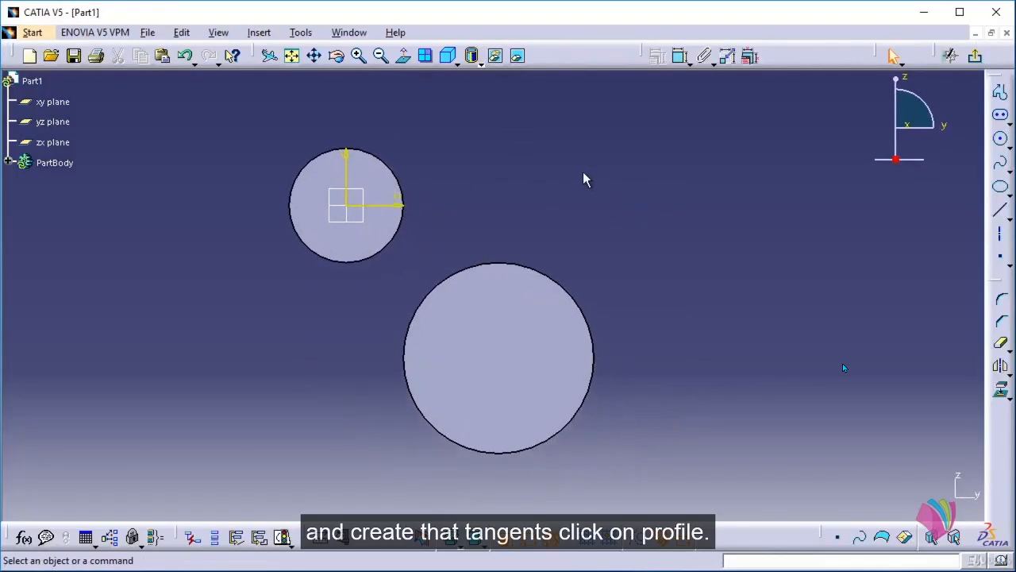
left_click(1001, 92)
left_click(368, 166)
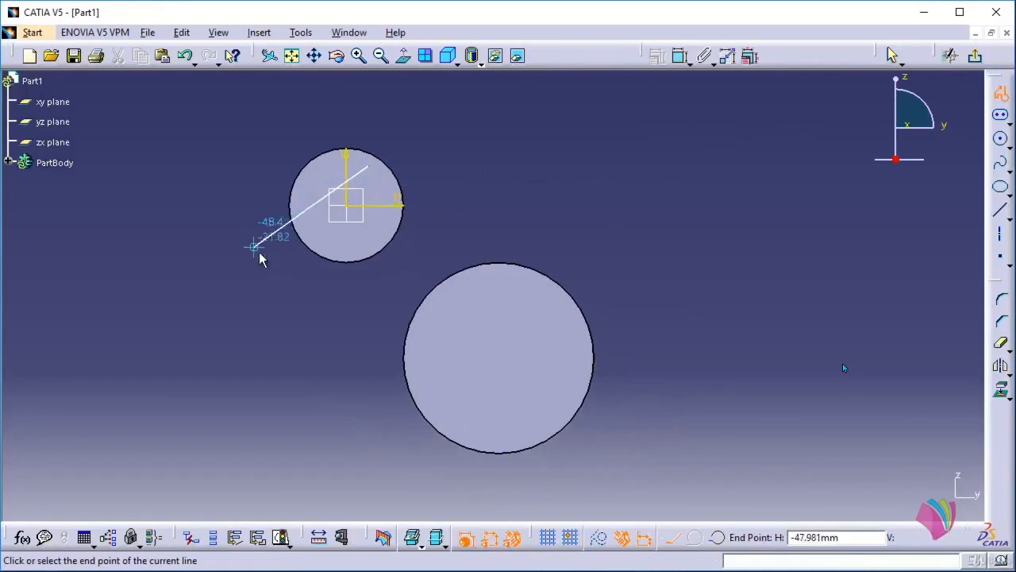
left_click(458, 481)
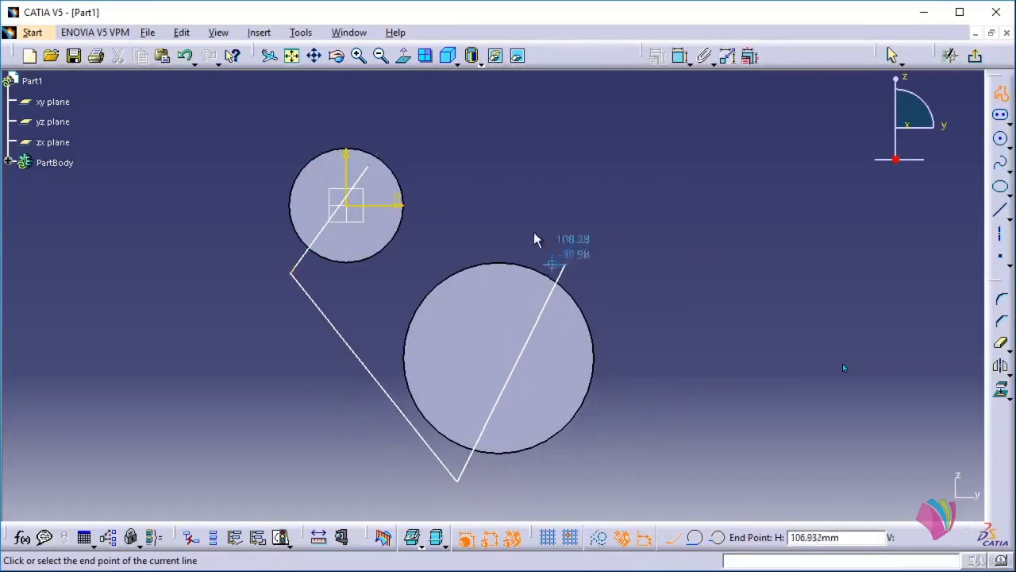
left_click(566, 264)
left_click(367, 164)
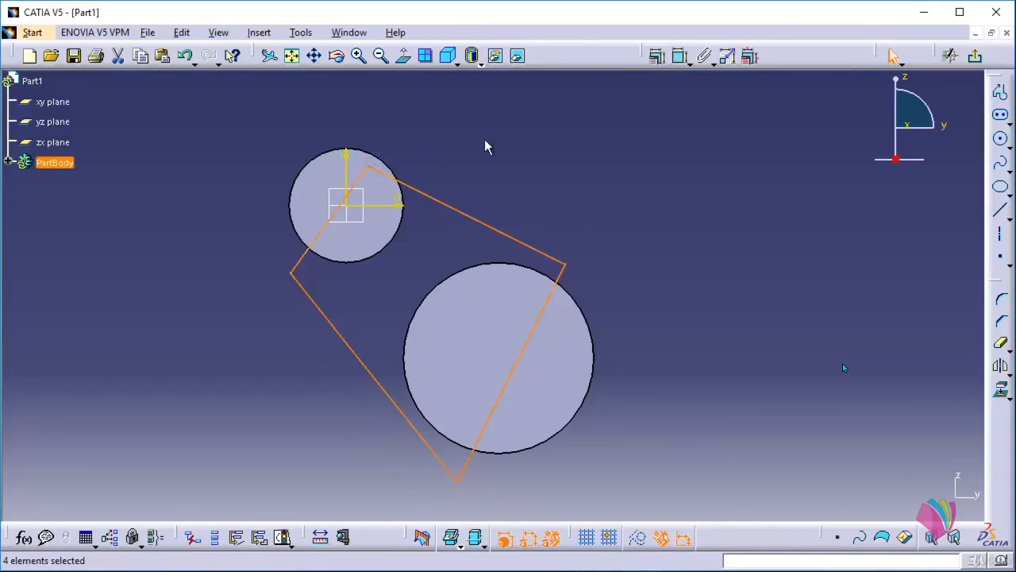
Constrain the profile's upper line tangent to the small cylinder's circular edge.
left_click(429, 196)
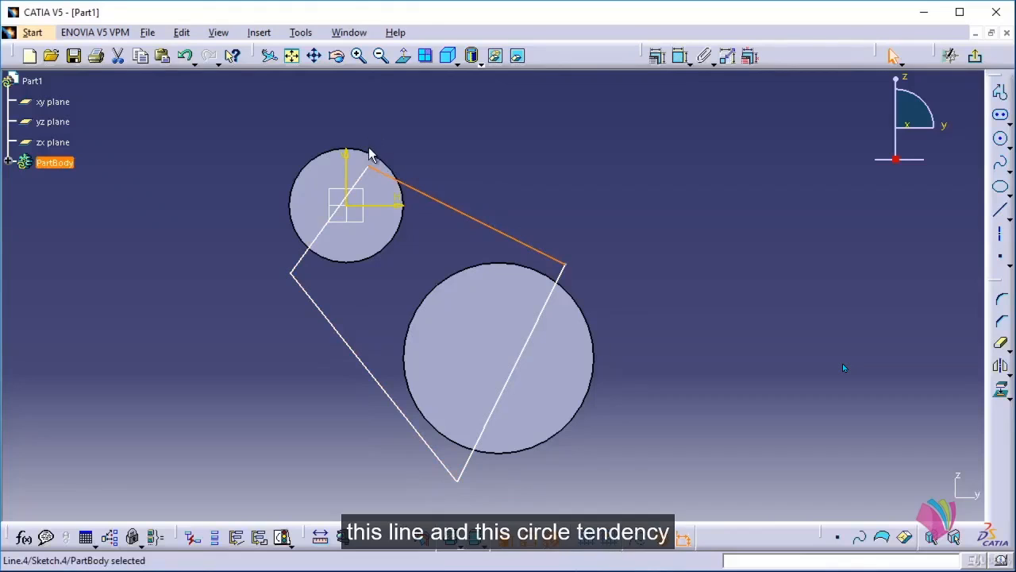
left_click(381, 159, "ctrl")
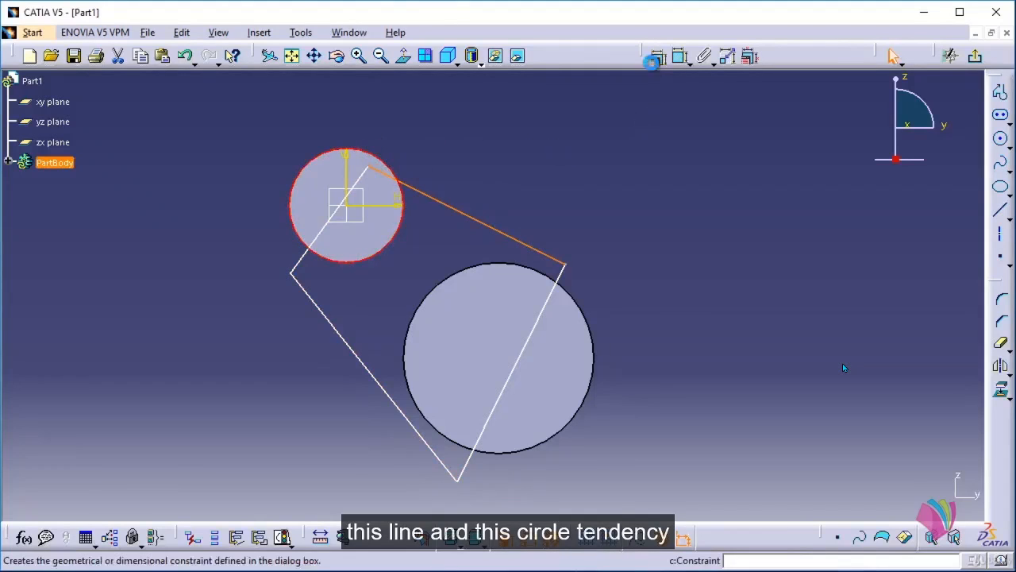
left_click(656, 56)
left_click(875, 230)
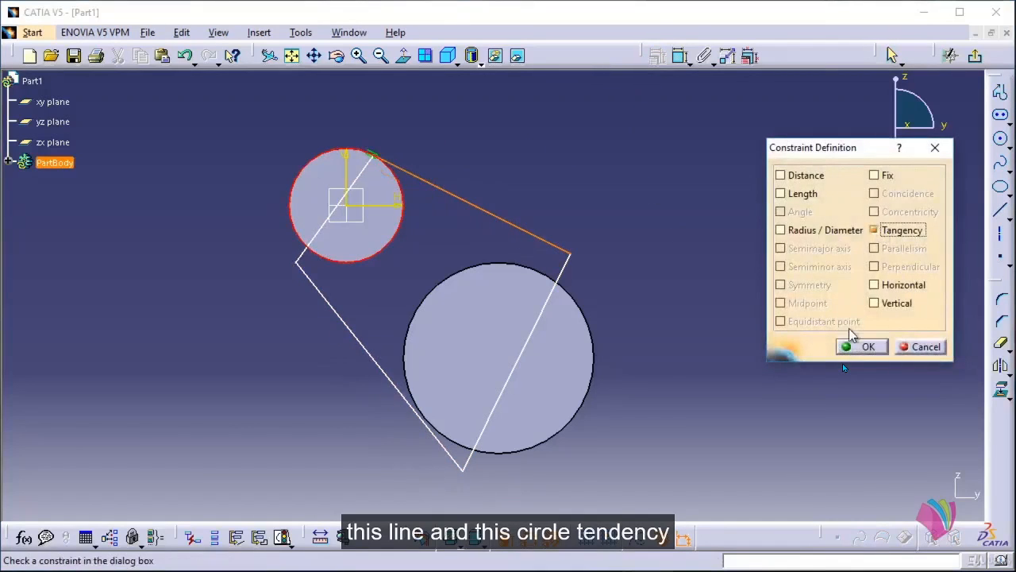
left_click(862, 346)
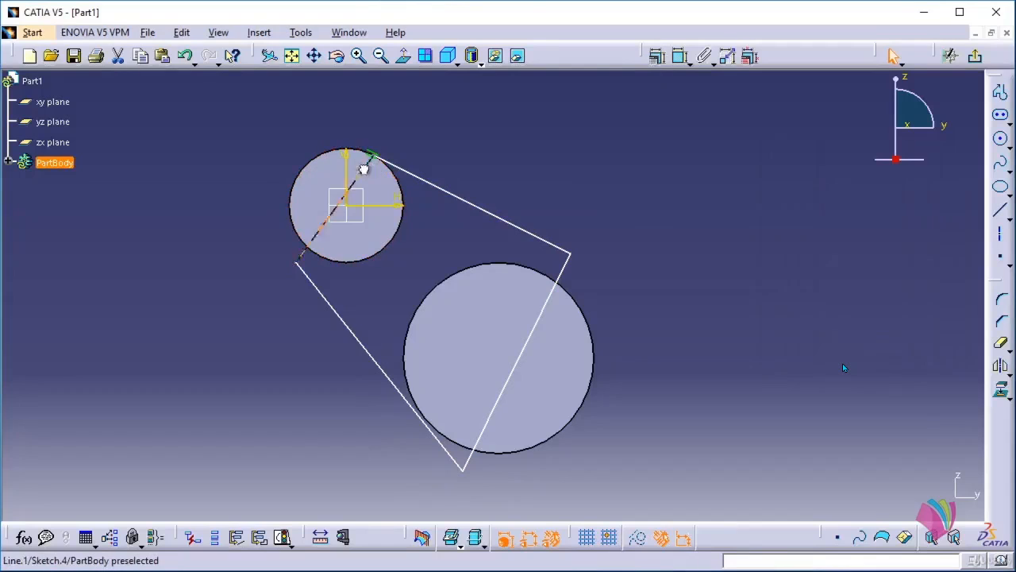
Move the profile's short line near the small circle aside and make its upper endpoint coincident with the circle's edge.
mouse_move(361, 162)
left_mouse_down()
mouse_move(267, 127)
mouse_move(391, 180)
left_mouse_up()
left_click(421, 152)
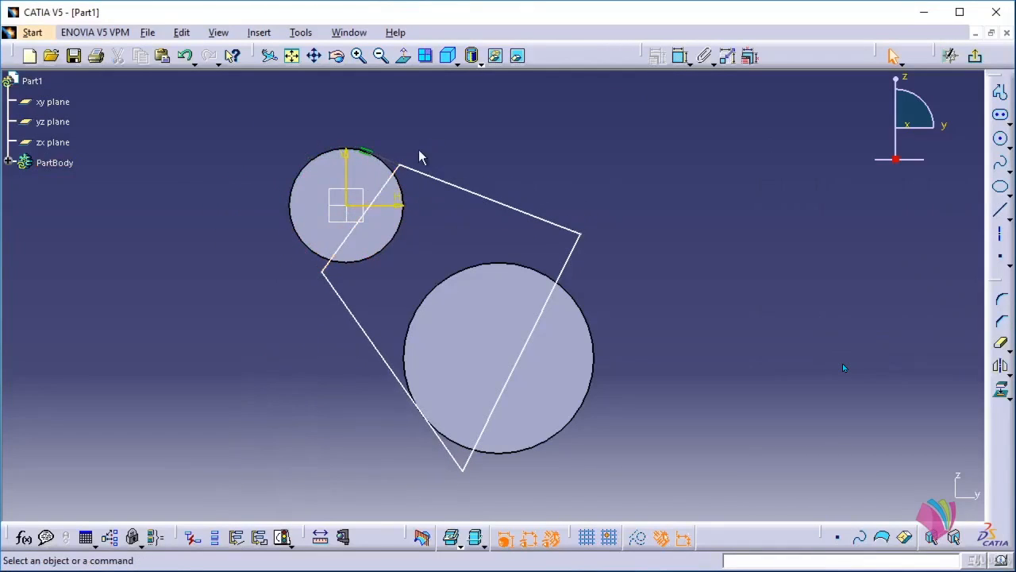
left_click(399, 164)
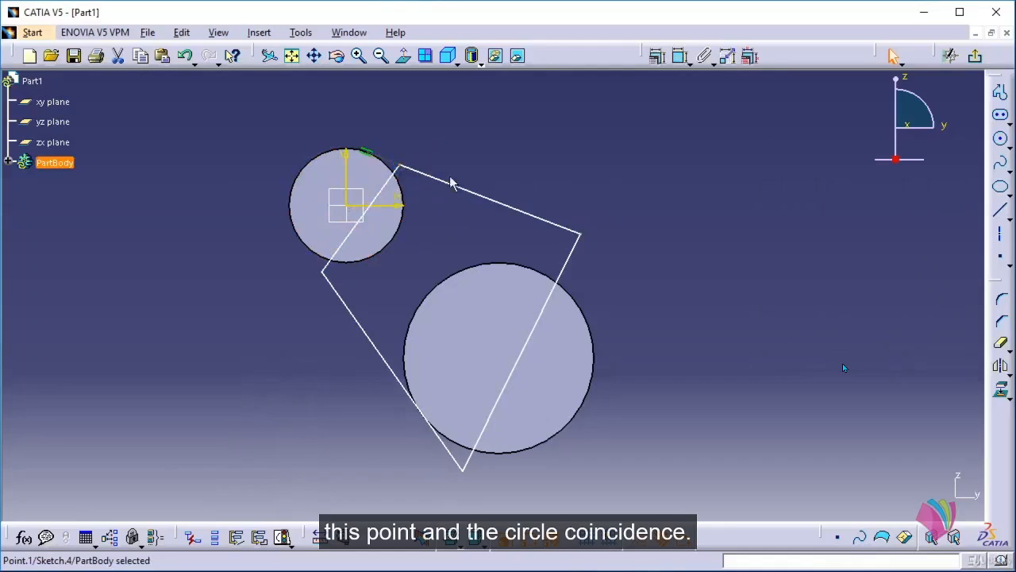
left_click(401, 191, "ctrl")
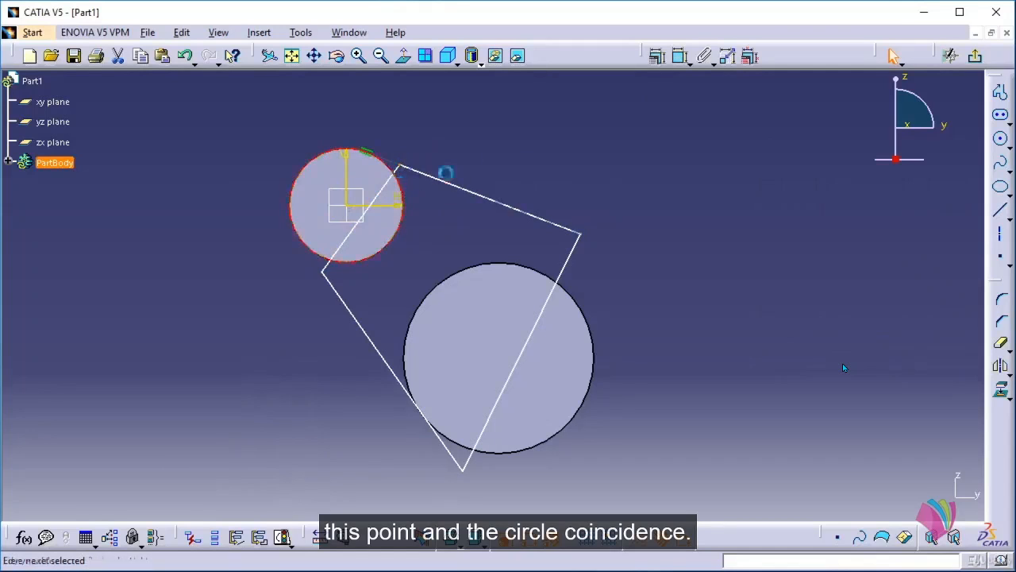
left_click(657, 57)
left_click(874, 193)
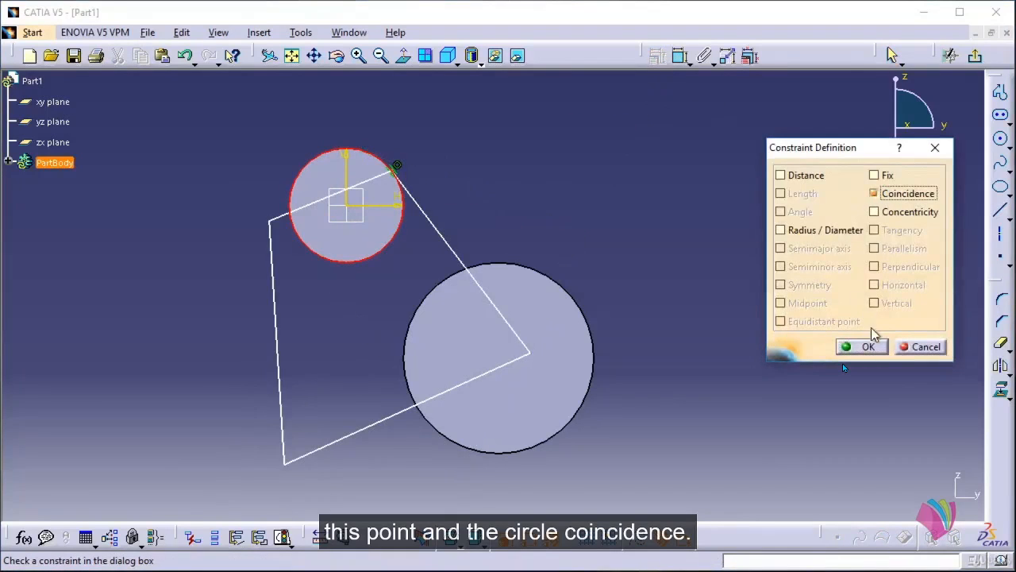
left_click(866, 347)
Constrain the profile's upper line tangent to the large disc's circular edge.
left_click(530, 317)
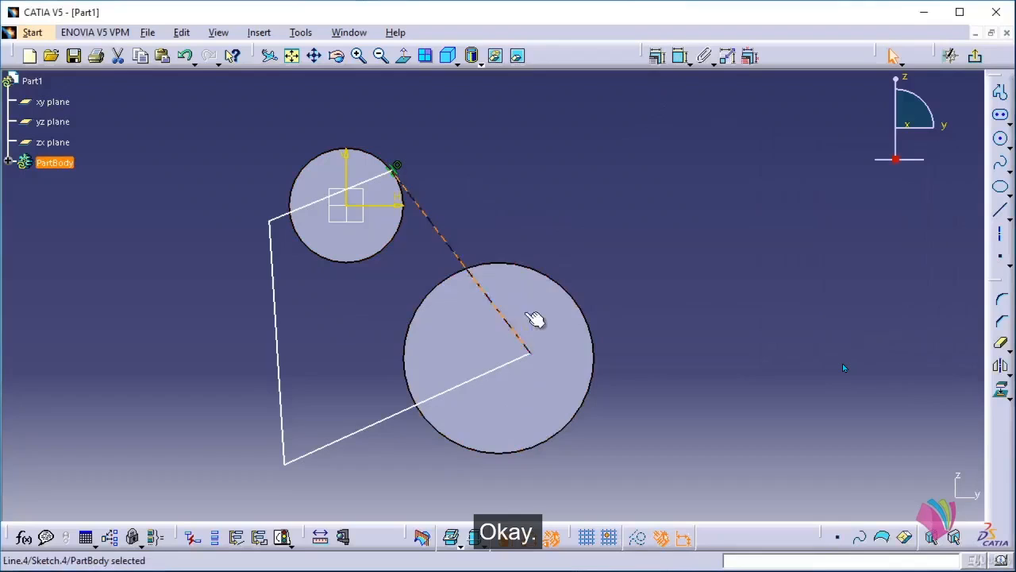
left_click(563, 283, "ctrl")
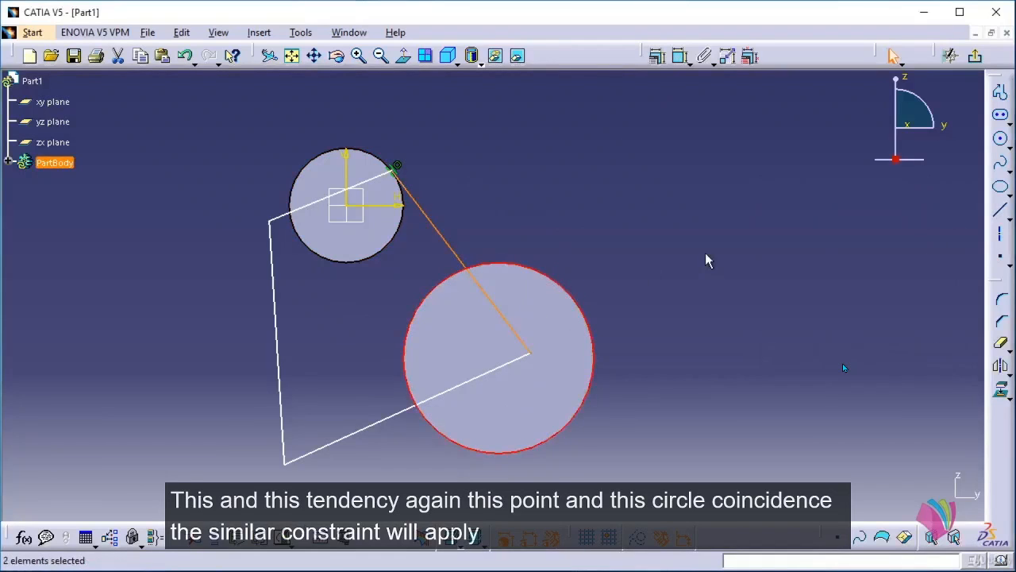
left_click(657, 57)
left_click(902, 231)
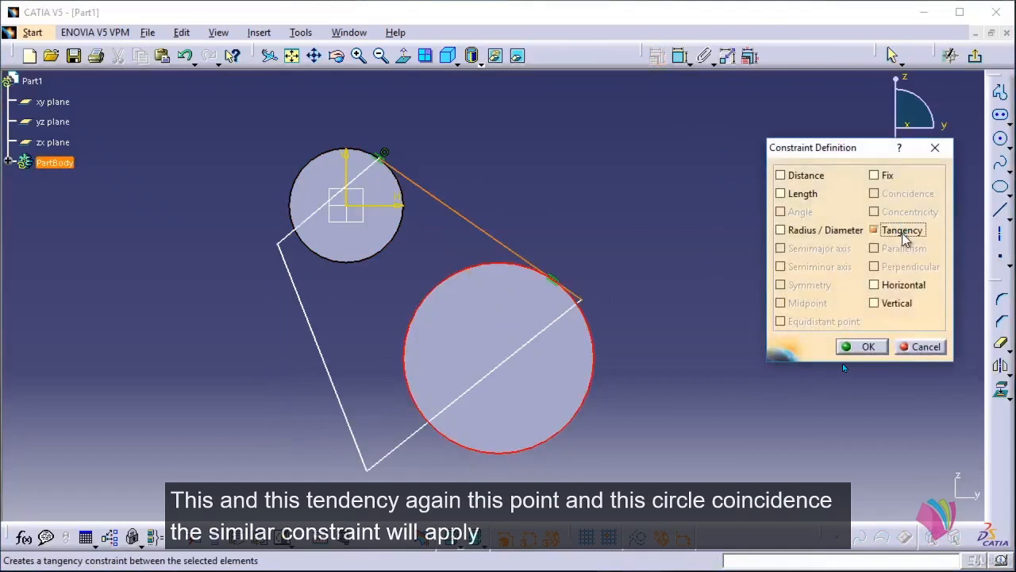
left_click(861, 346)
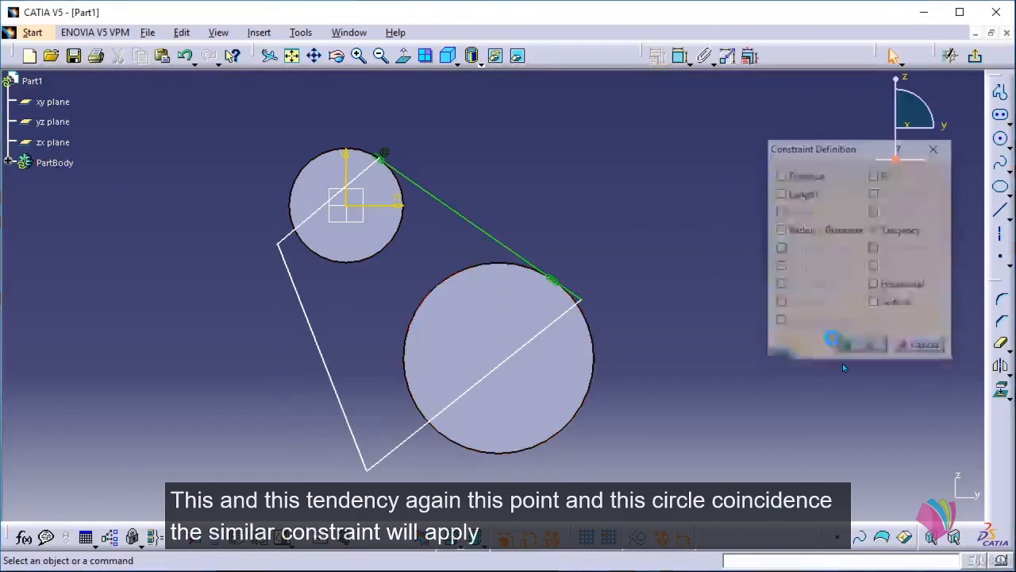
Make the upper line's lower-right endpoint coincident with the large disc's circular edge.
left_click(588, 301)
left_click(585, 316, "ctrl")
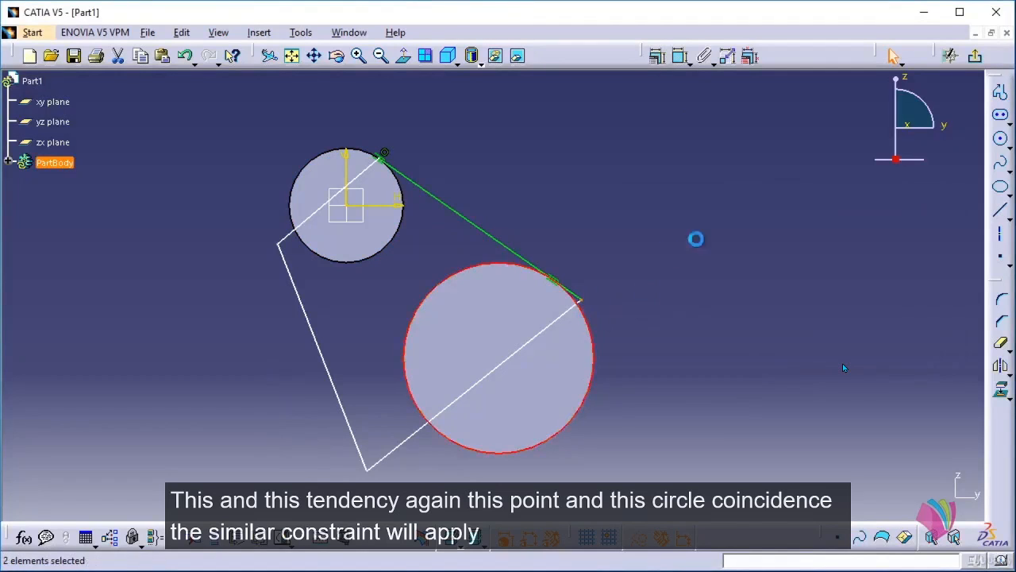
left_click(657, 56)
left_click(907, 195)
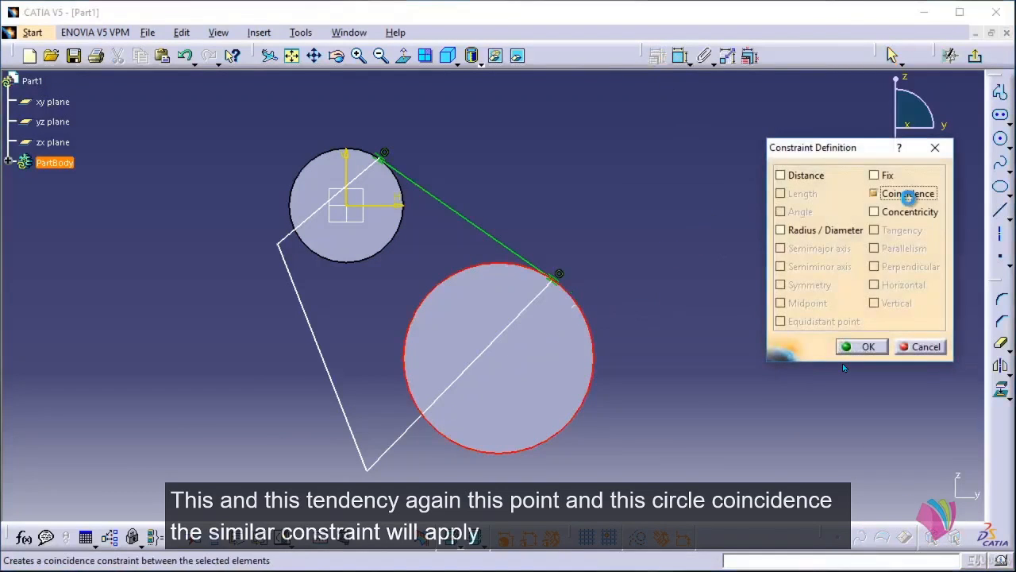
left_click(862, 347)
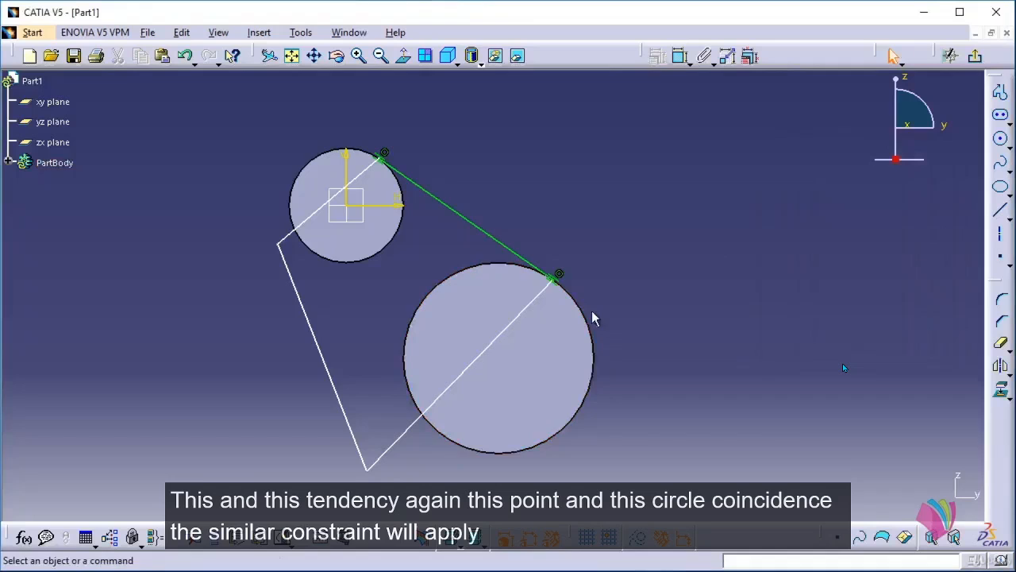
Make the profile's left corner coincident with the small cylinder's circular edge.
left_click(287, 247)
left_click(313, 250, "ctrl")
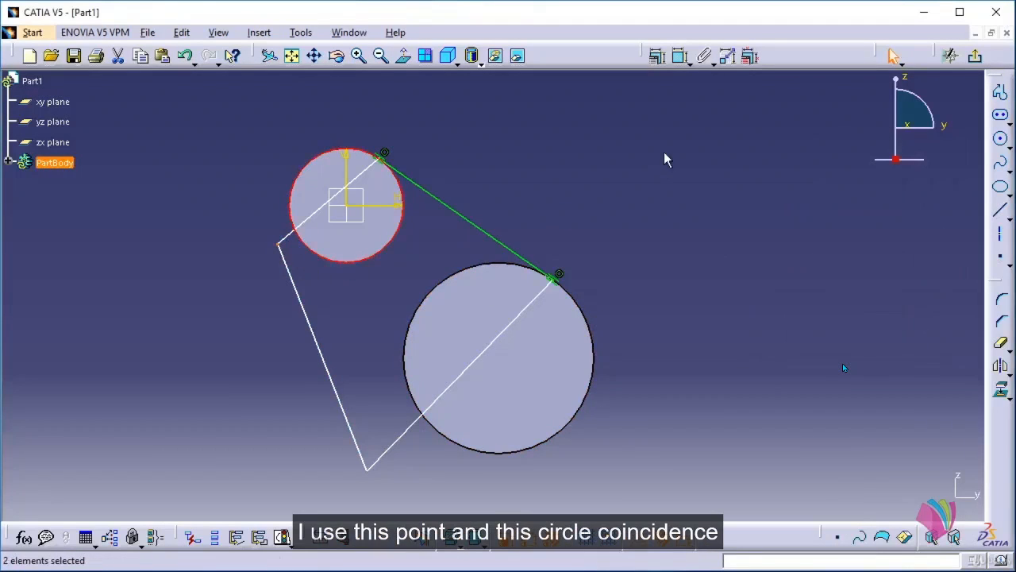
left_click(656, 55)
left_click(876, 194)
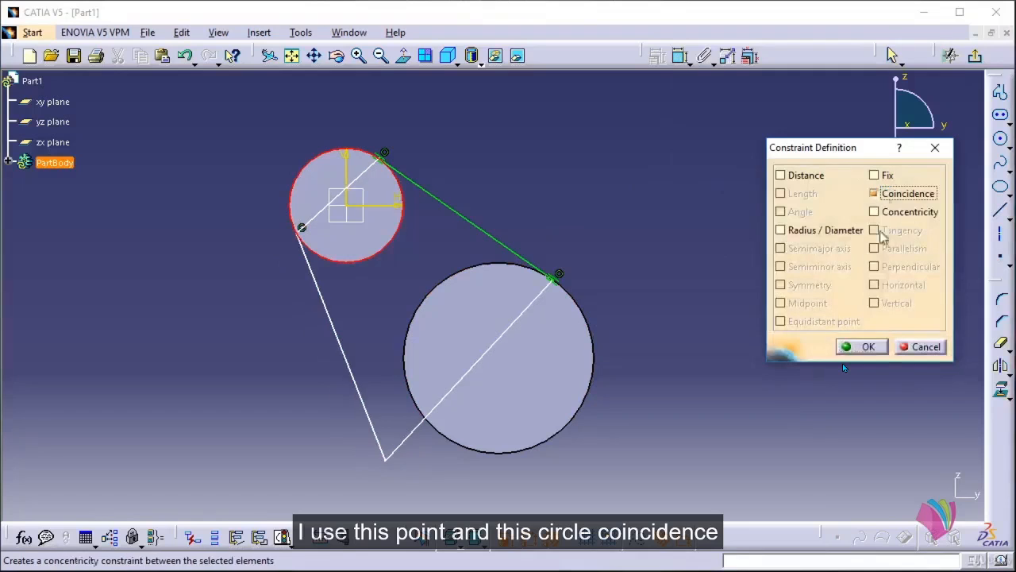
left_click(864, 347)
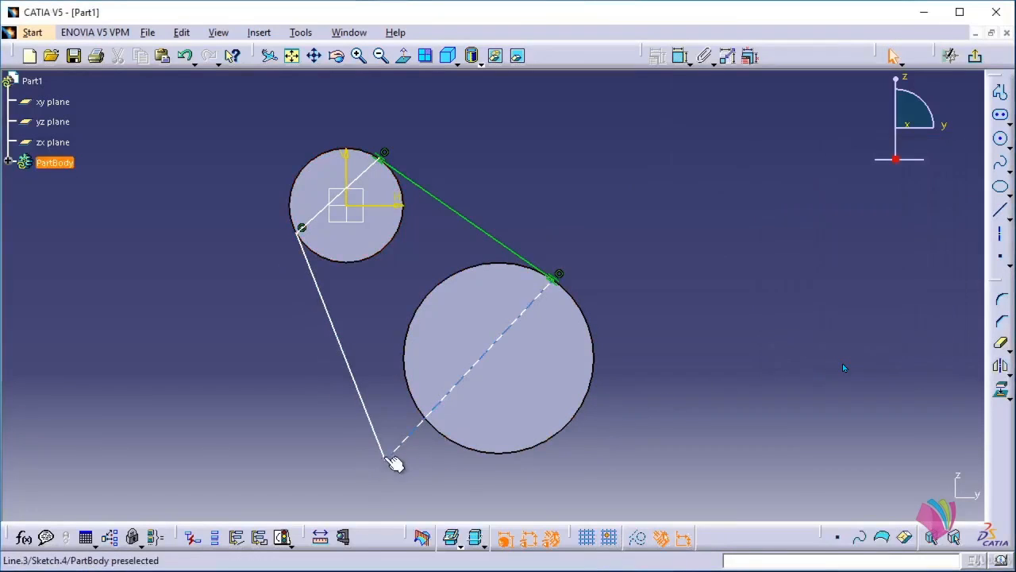
Constrain the profile's lower-left line tangent to the small cylinder's circular edge.
left_click(329, 300)
left_click(325, 256, "ctrl")
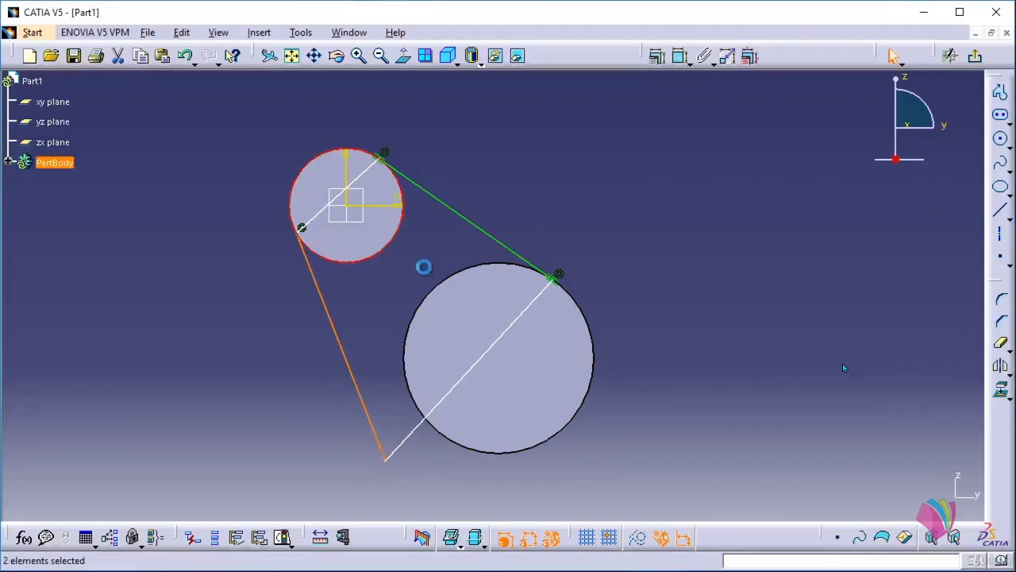
left_click(657, 56)
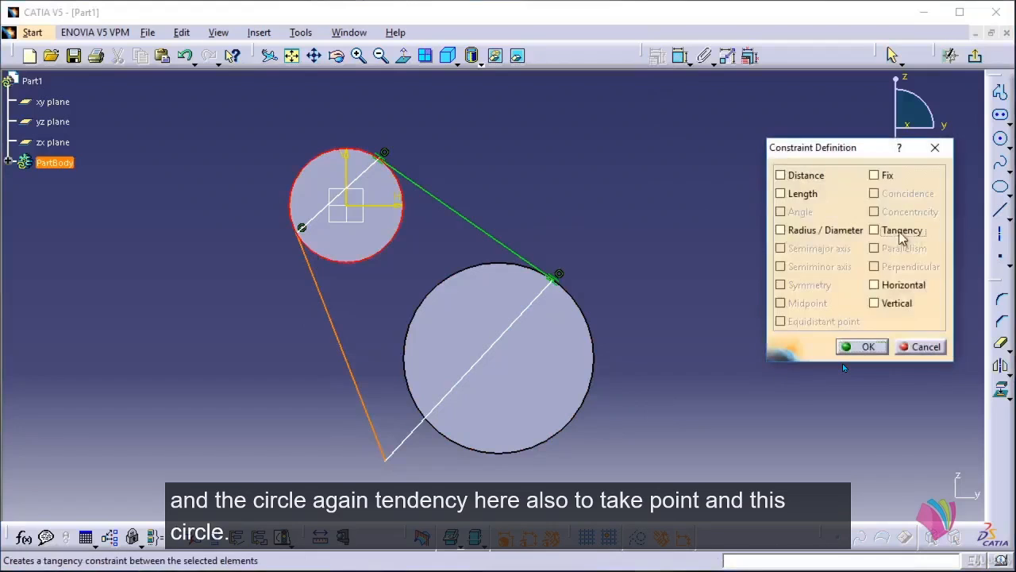
left_click(876, 230)
left_click(853, 347)
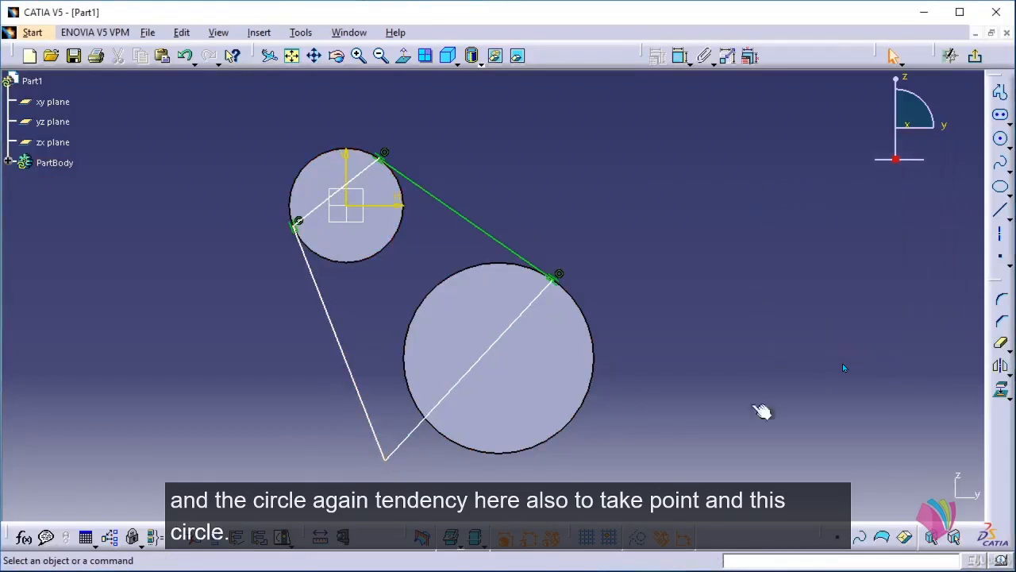
Make the profile's bottom corner coincident with the large disc's circular edge.
left_click(386, 461)
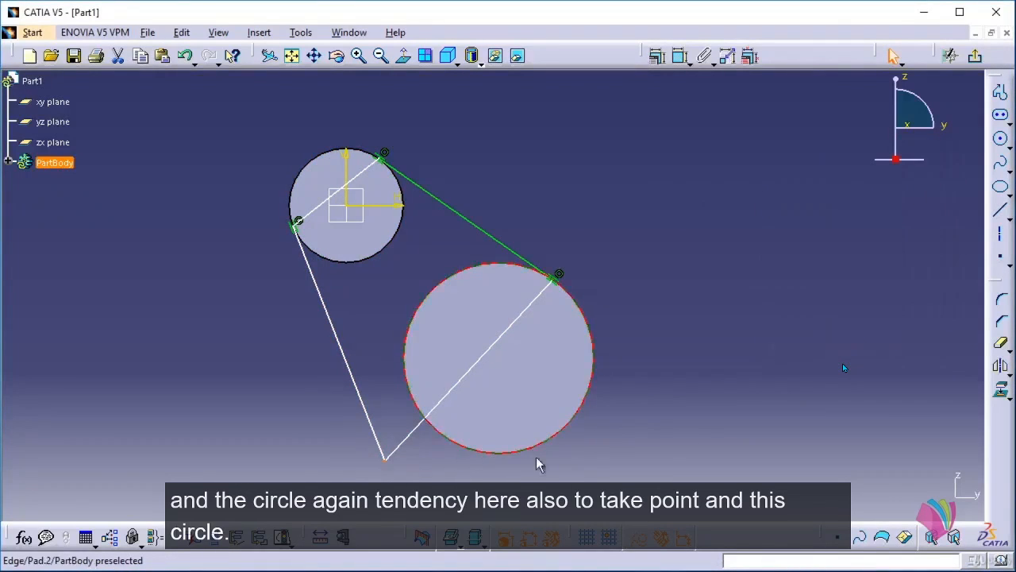
left_click(656, 56)
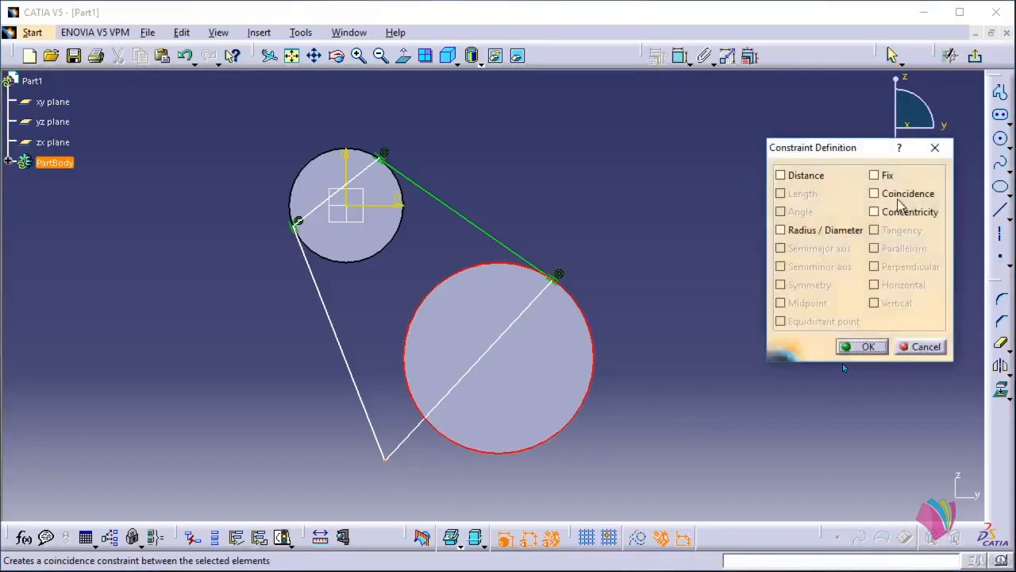
left_click(900, 198)
left_click(857, 347)
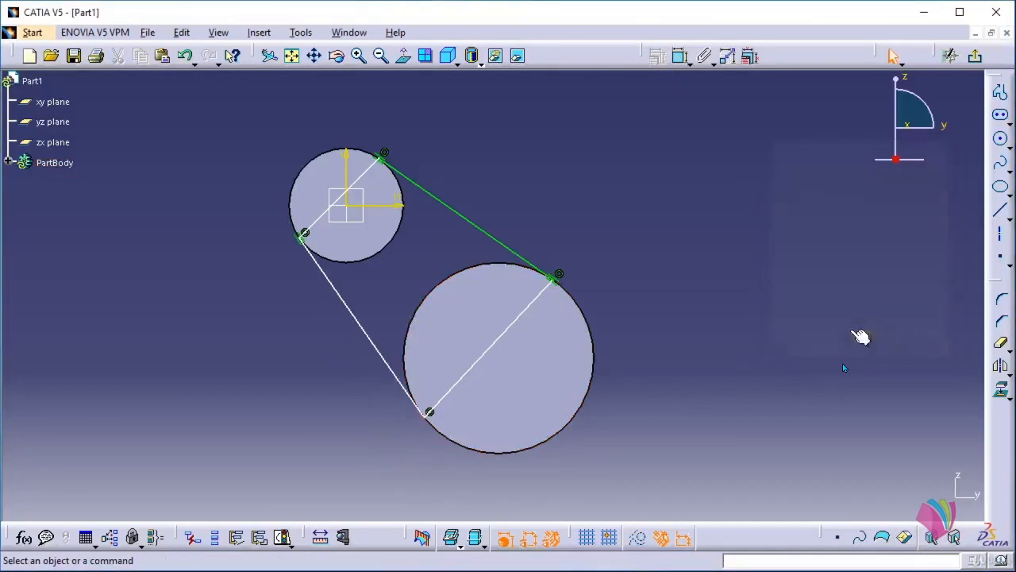
Constrain the profile's lower-left line tangent to the large disc's circular edge.
left_click(374, 342)
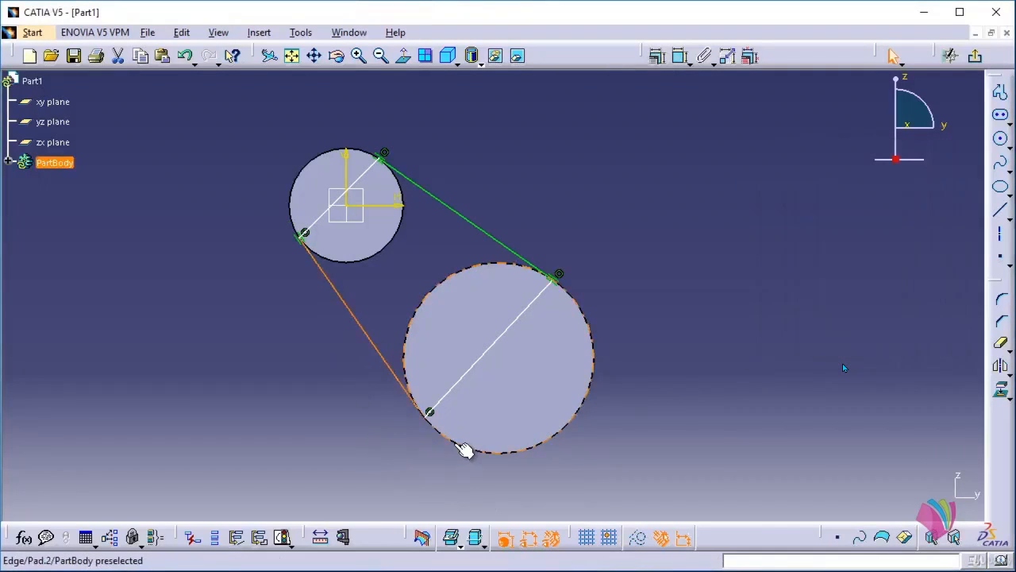
left_click(657, 58)
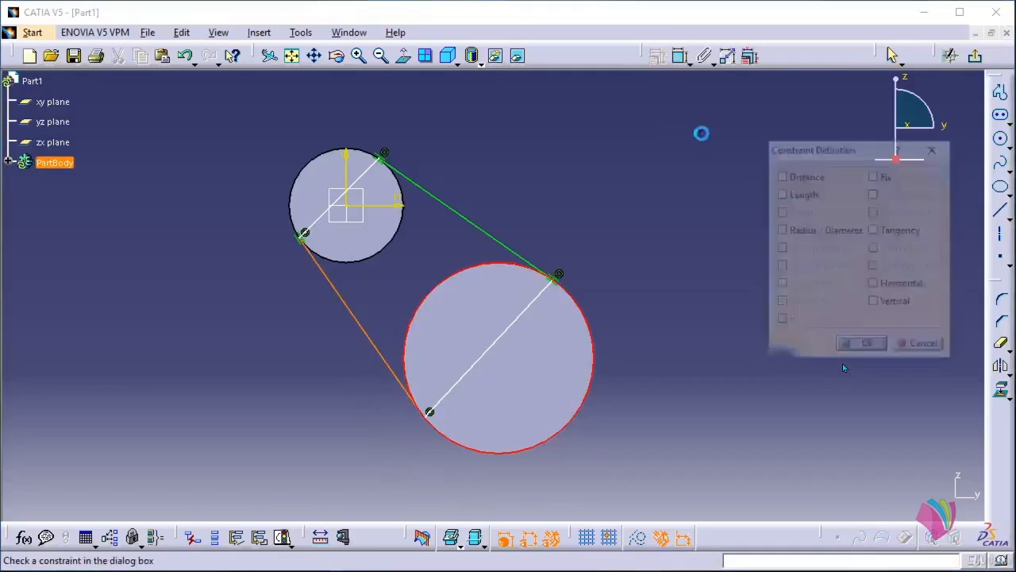
left_click(898, 230)
left_click(868, 347)
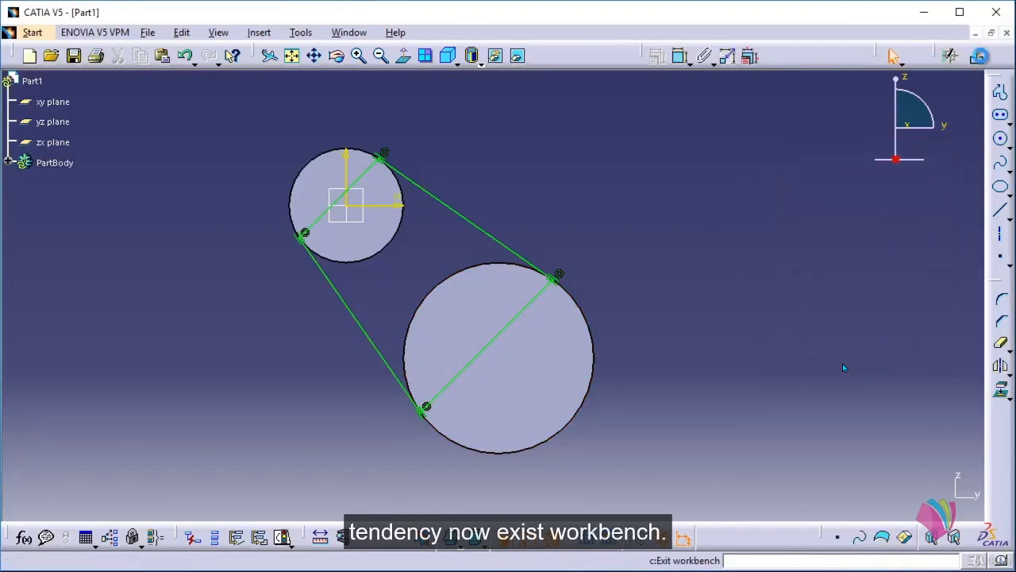
Finish the web profile sketch and pad it 10 mm between the cylindrical boss and the large disc.
left_click(975, 55)
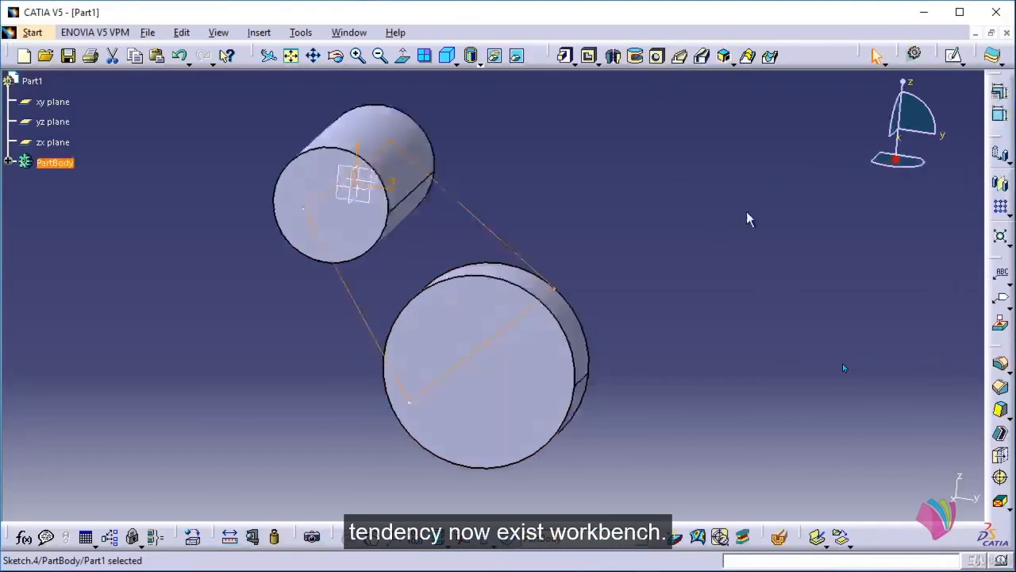
left_click(563, 57)
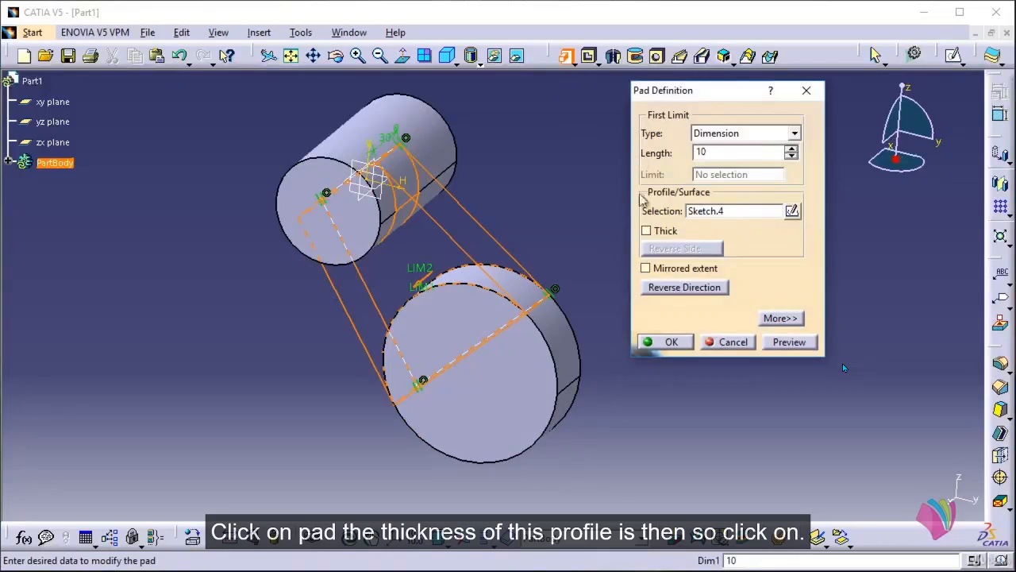
left_click(667, 342)
left_click(626, 214)
middle_click_drag(628, 220, 617, 197)
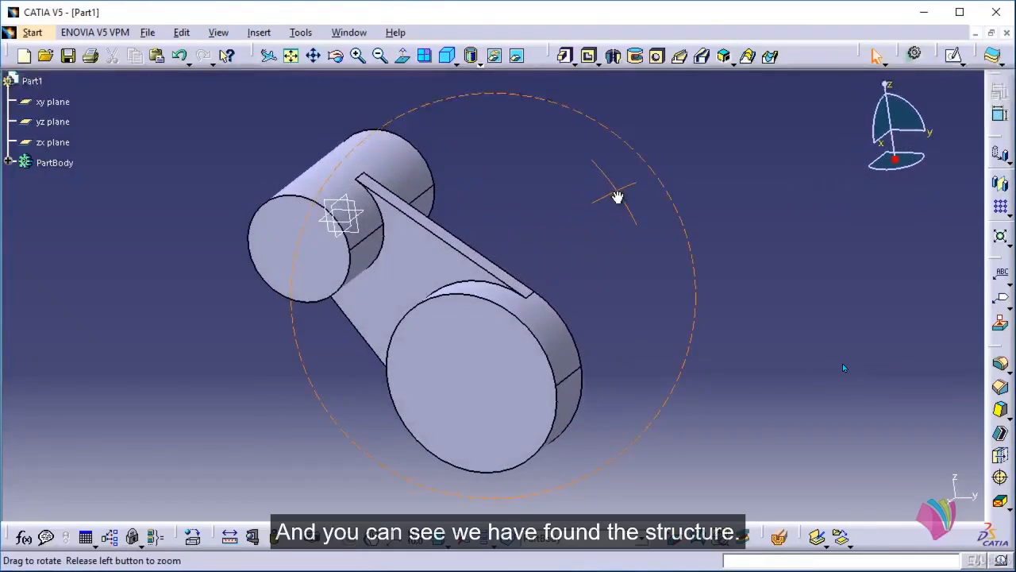
Sketch a vertical elongated hole with a radius of about 17.6 mm on the large disc's front face, extending below the disc.
left_click(952, 57)
left_click(468, 397)
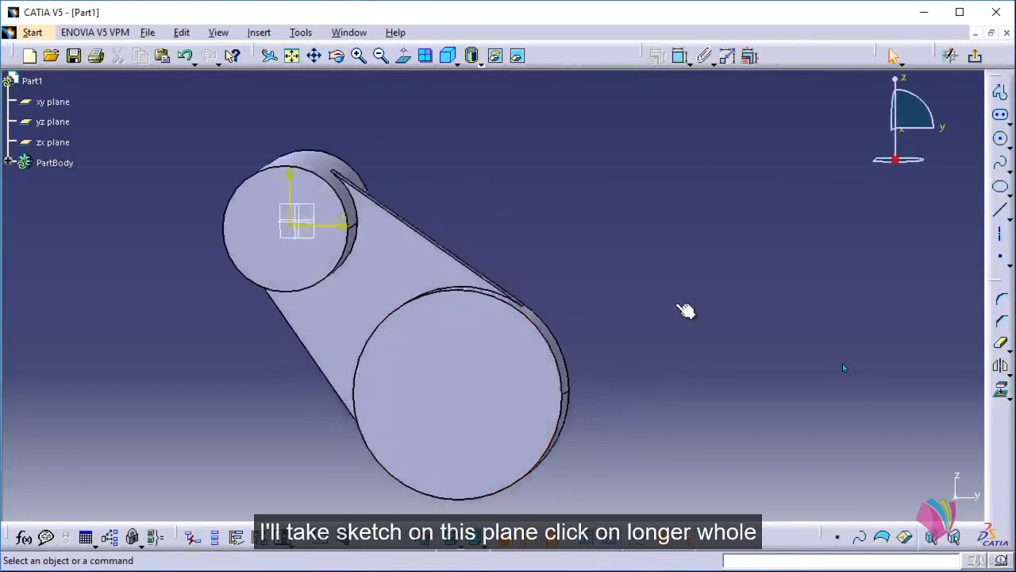
left_click(1000, 115)
left_click(460, 260)
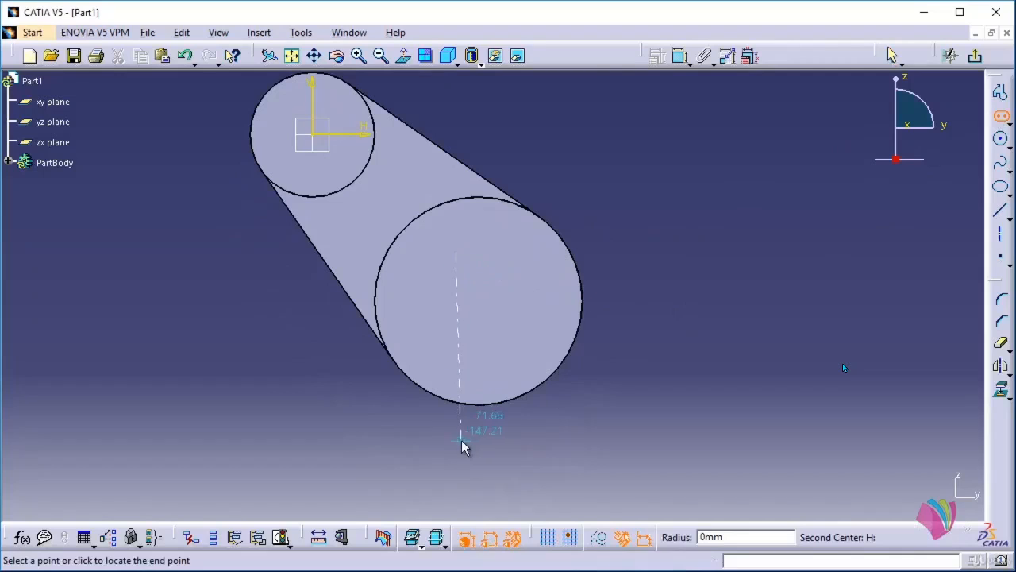
left_click(454, 486)
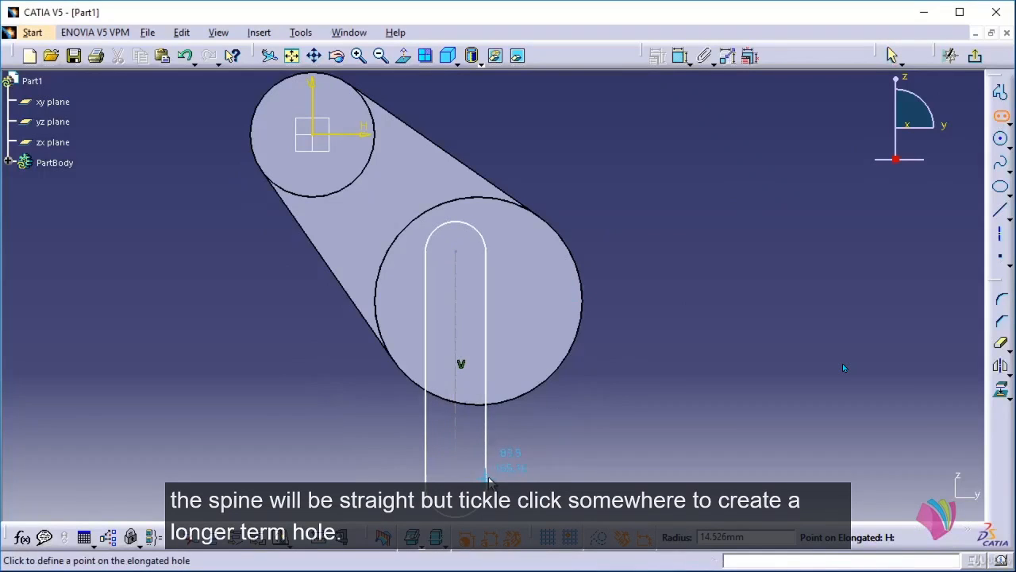
left_click(493, 481)
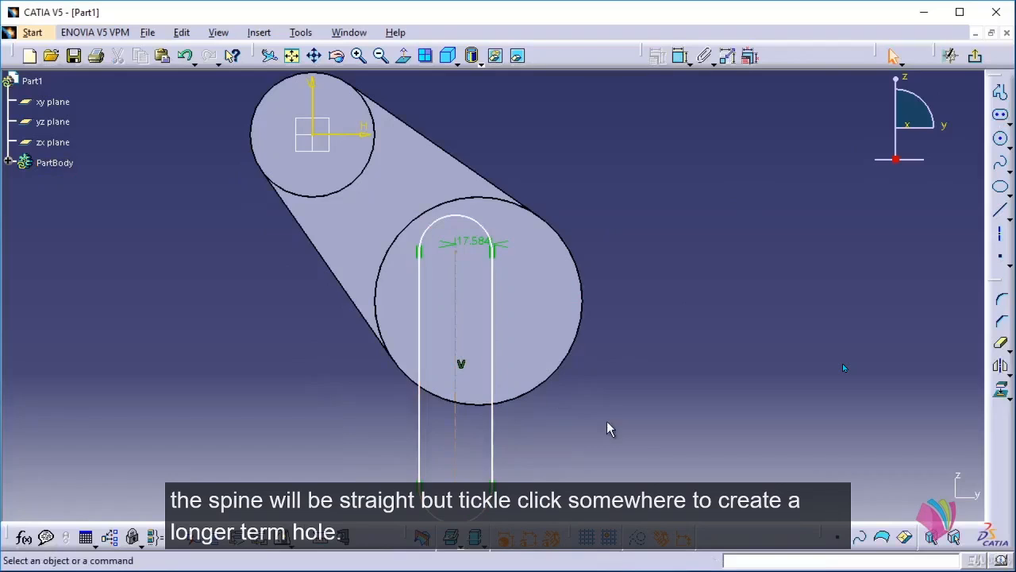
Make the elongated hole's upper arc concentric with the large disc's circular edge.
left_click(462, 217)
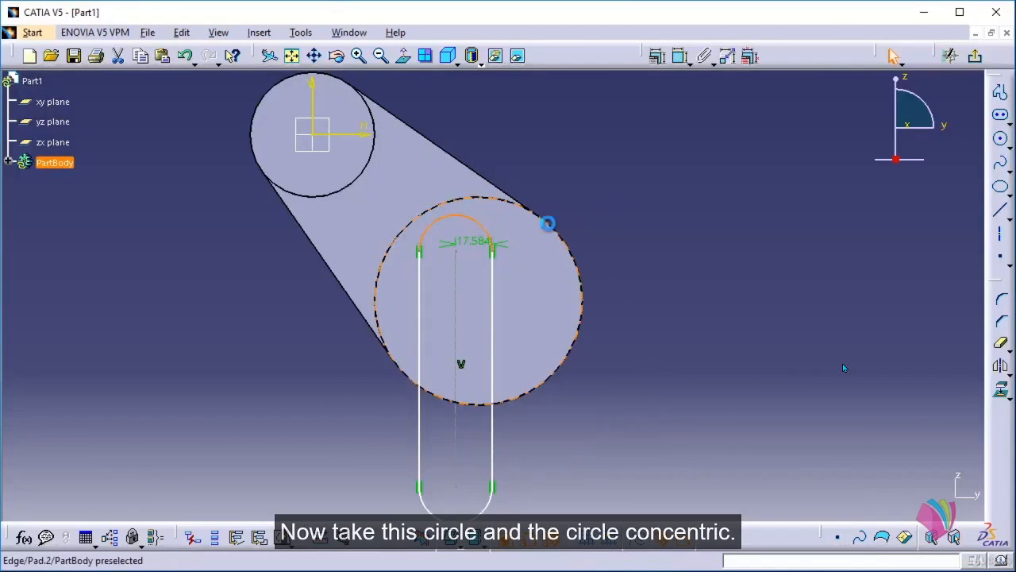
left_click(558, 229, "ctrl")
left_click(656, 56)
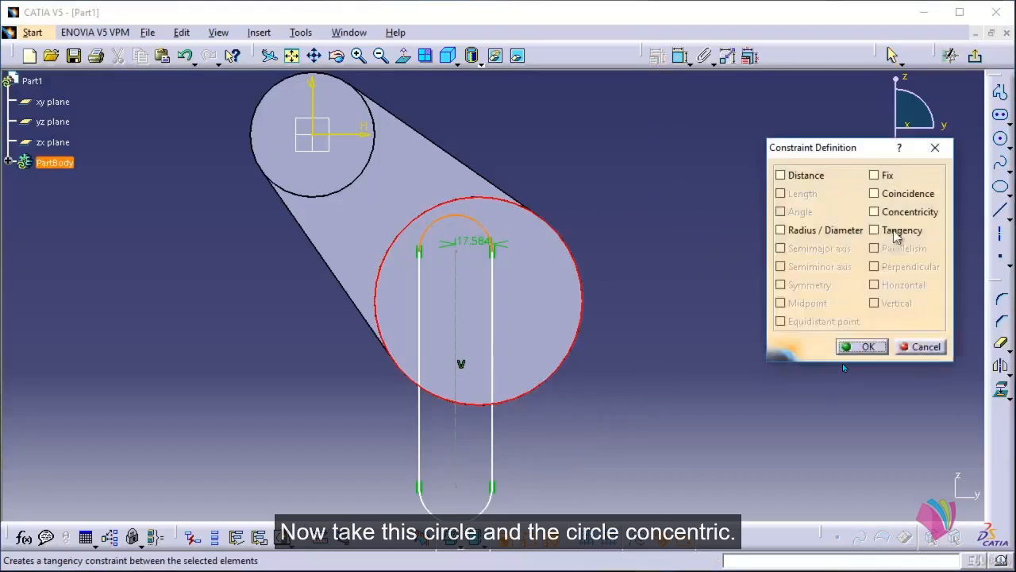
left_click(890, 212)
left_click(861, 346)
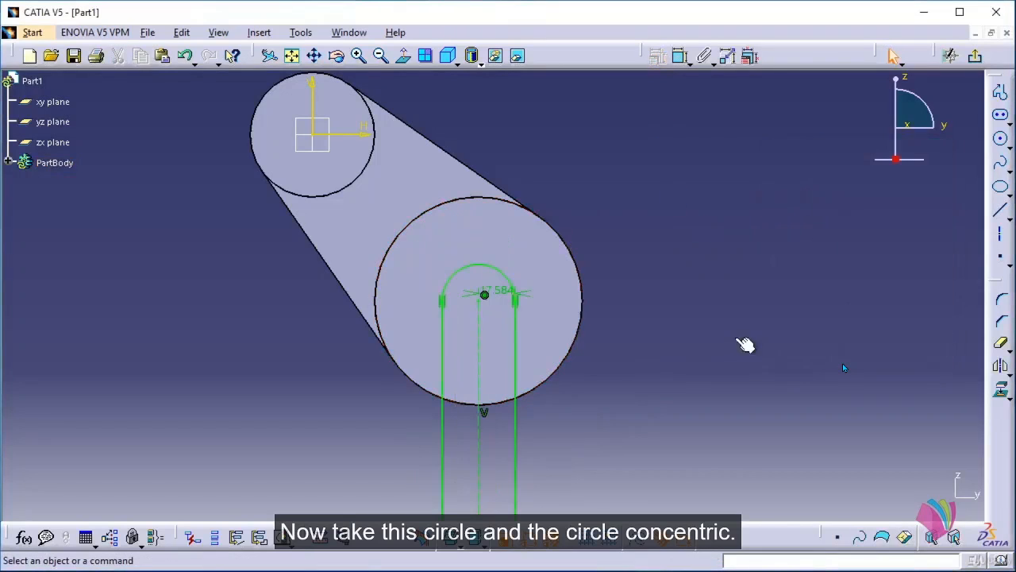
Set the elongated hole's radius to 30 mm and shorten it by moving its lower centre point up, just below the disc.
mouse_move(741, 344)
middle_mouse_down()
mouse_move(698, 318)
mouse_move(657, 210)
mouse_move(670, 220)
middle_mouse_up()
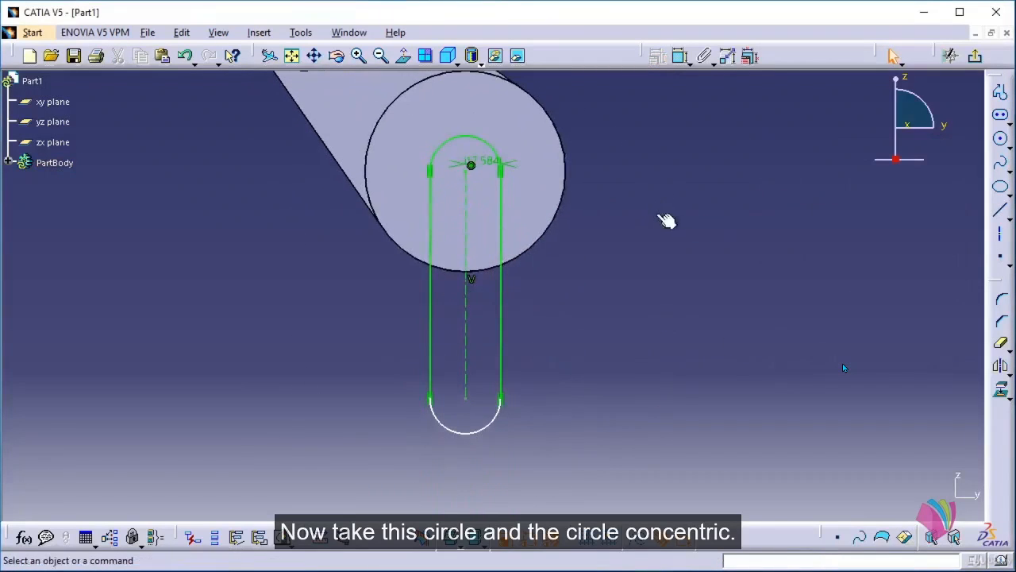
double_click(492, 164)
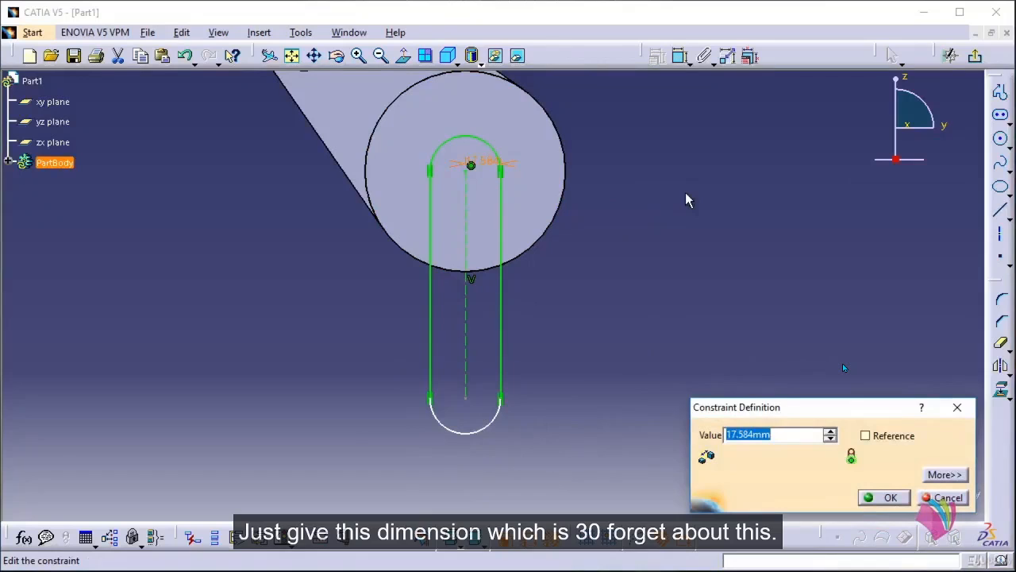
type("30")
key("Return")
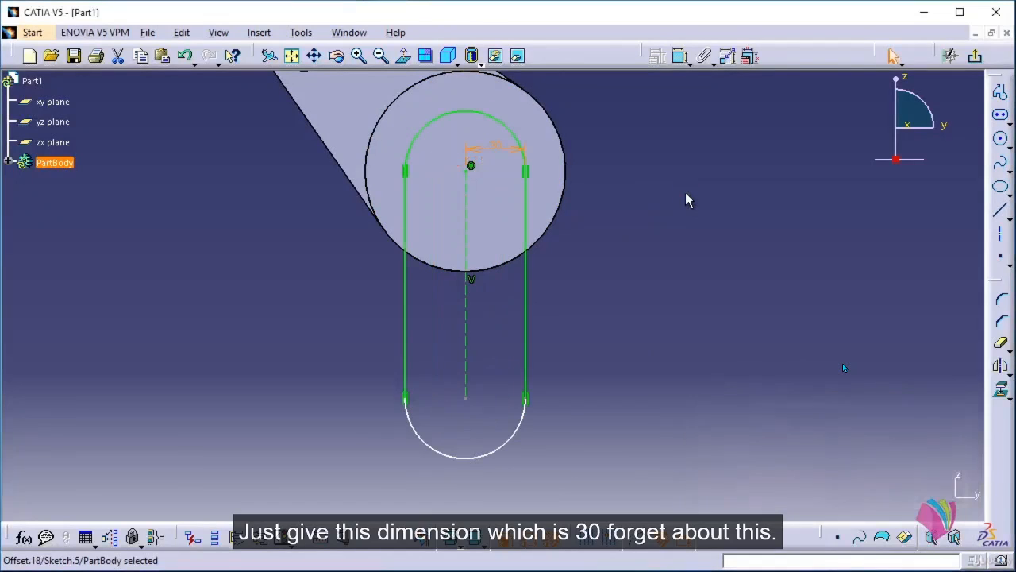
left_click_drag(473, 400, 476, 296)
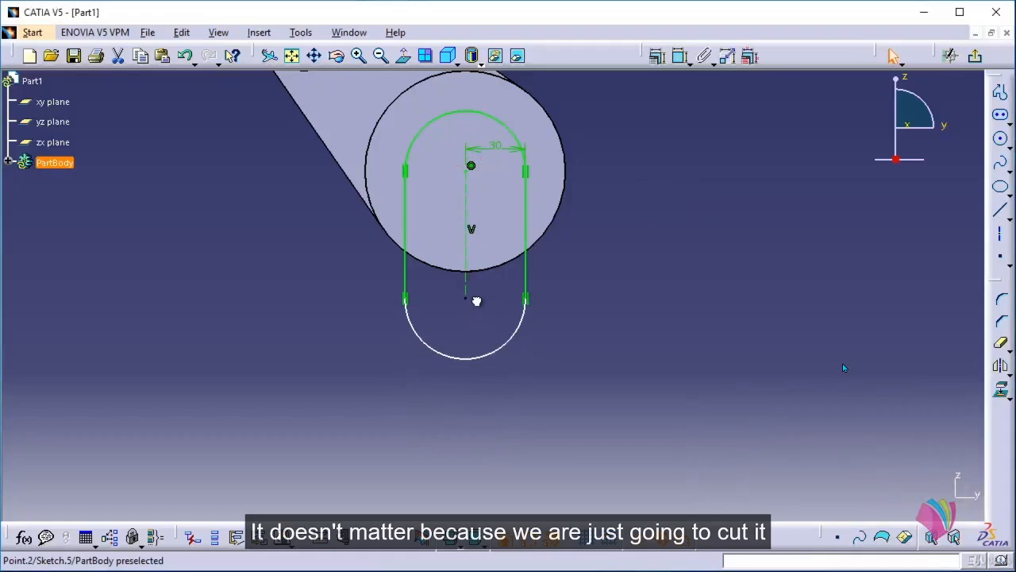
left_click(632, 363)
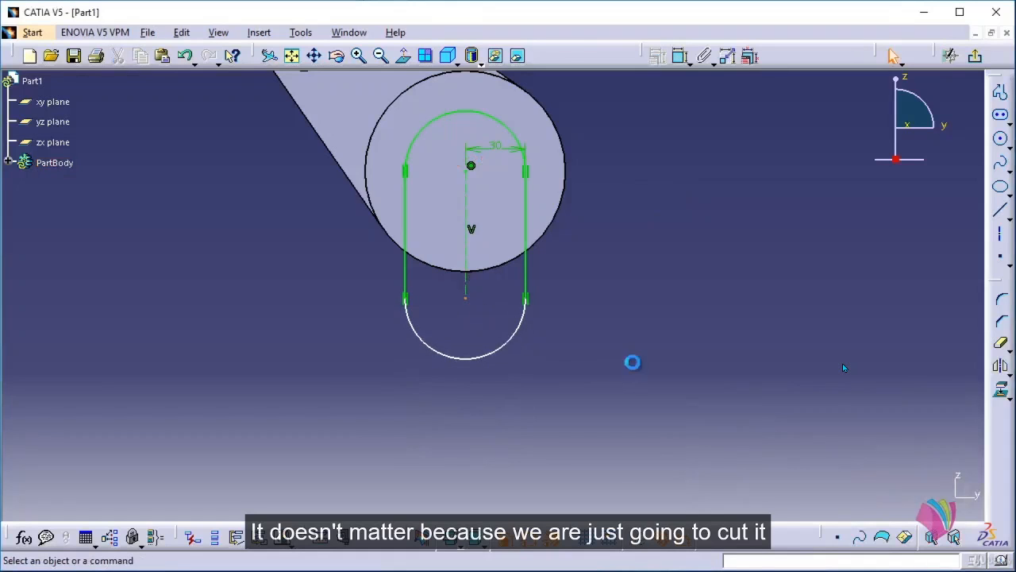
Exit the sketch and cut the elongated hole through the large disc as a pocket with the Up to last limit.
left_click(975, 55)
middle_click_drag(706, 247, 687, 227)
left_click(589, 57)
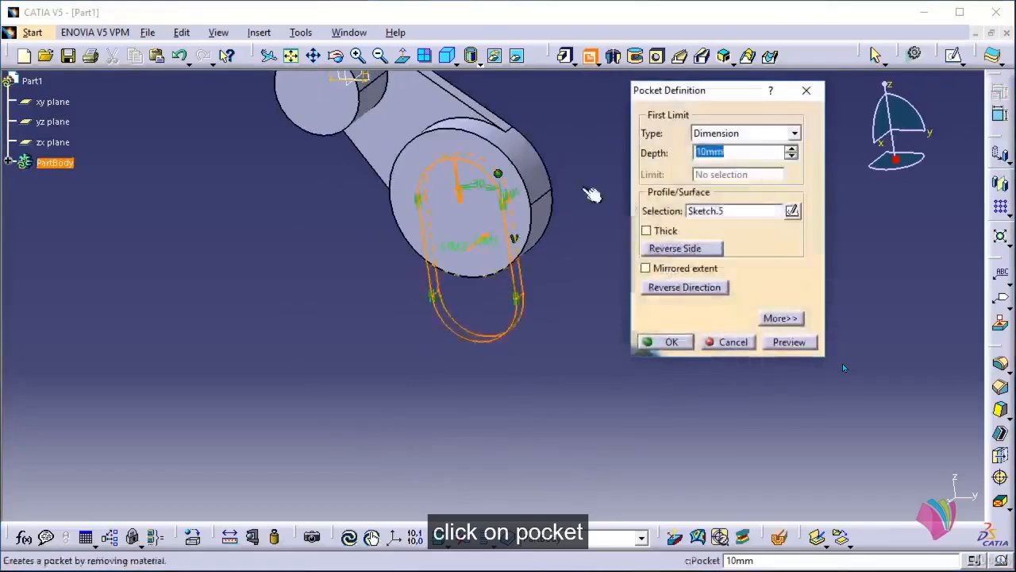
middle_click_drag(585, 196, 556, 278)
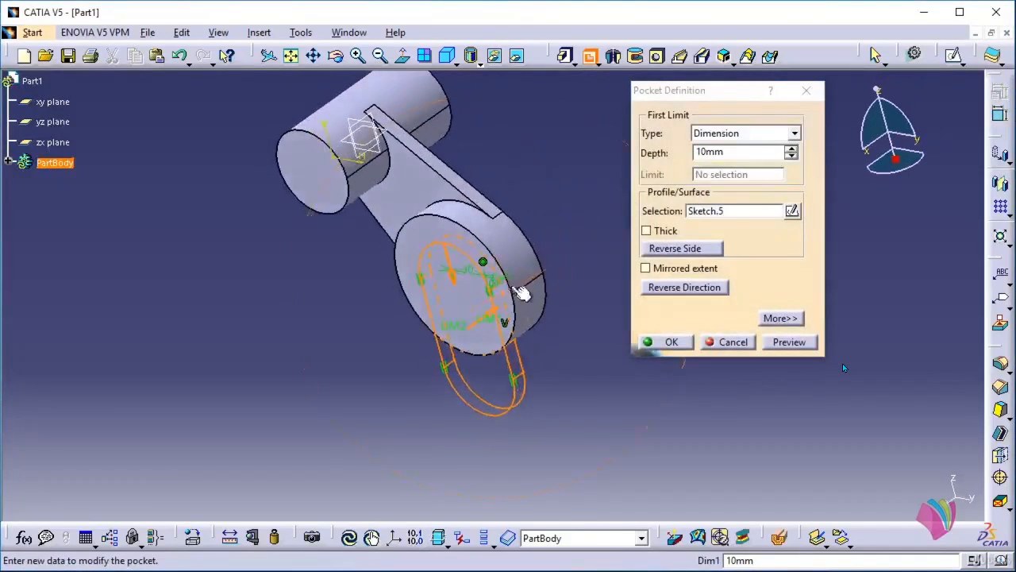
left_click(746, 133)
left_click(736, 173)
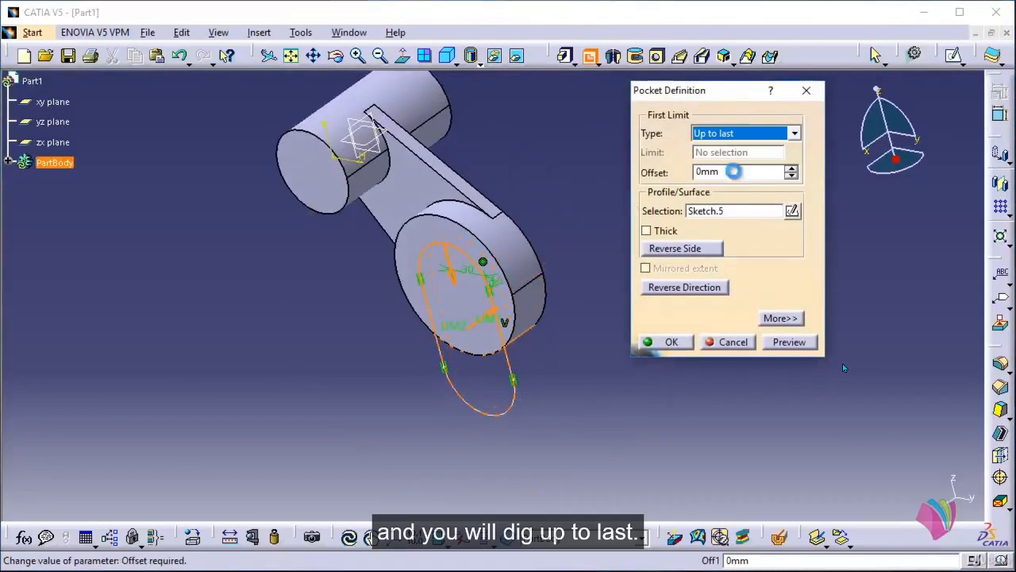
left_click(671, 342)
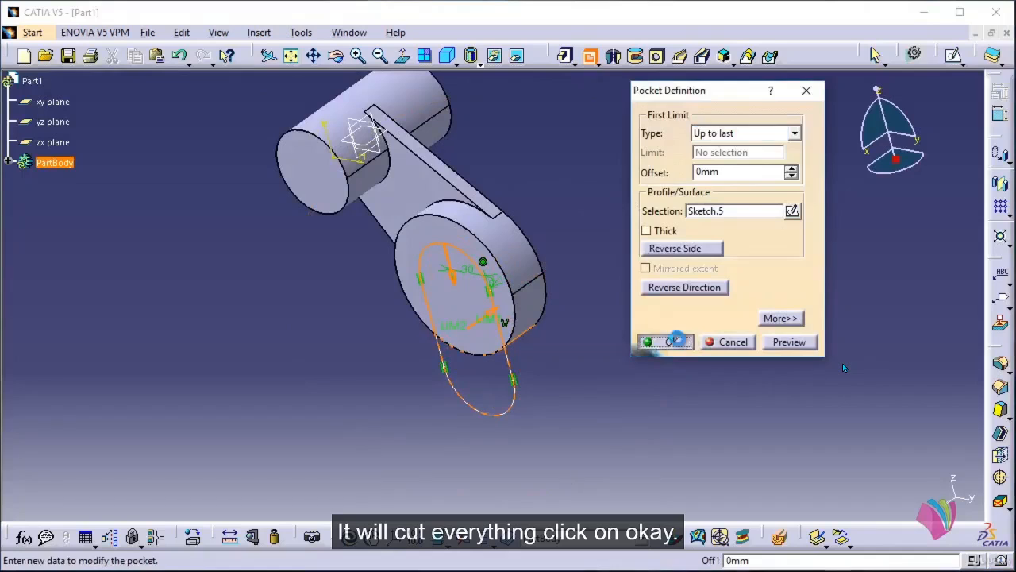
Place a hole on the cylindrical boss's front face and constrain its centre point concentric with the boss's circular edge.
mouse_move(585, 209)
middle_mouse_down()
mouse_move(674, 161)
mouse_move(599, 199)
middle_mouse_up()
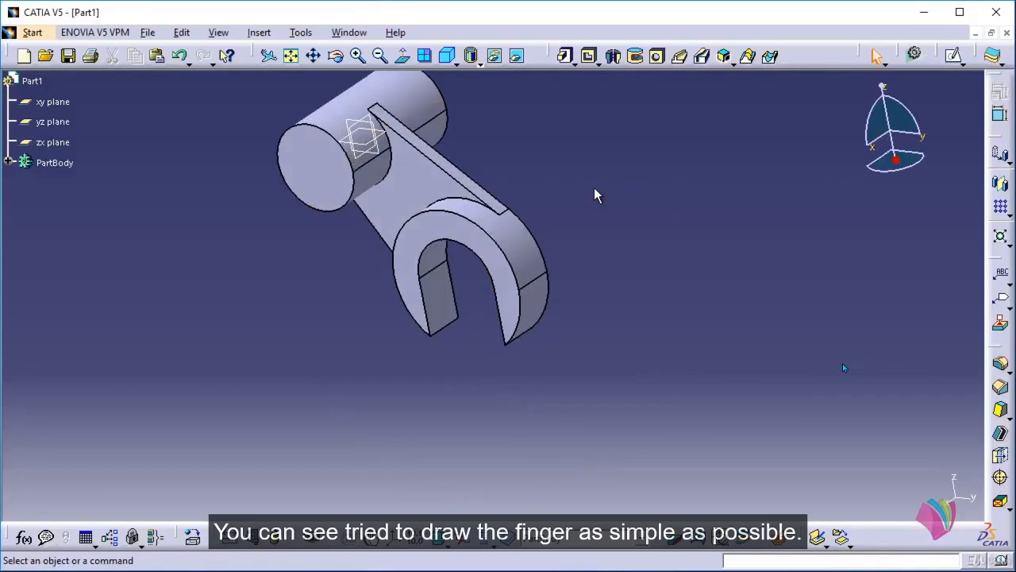
left_click(657, 56)
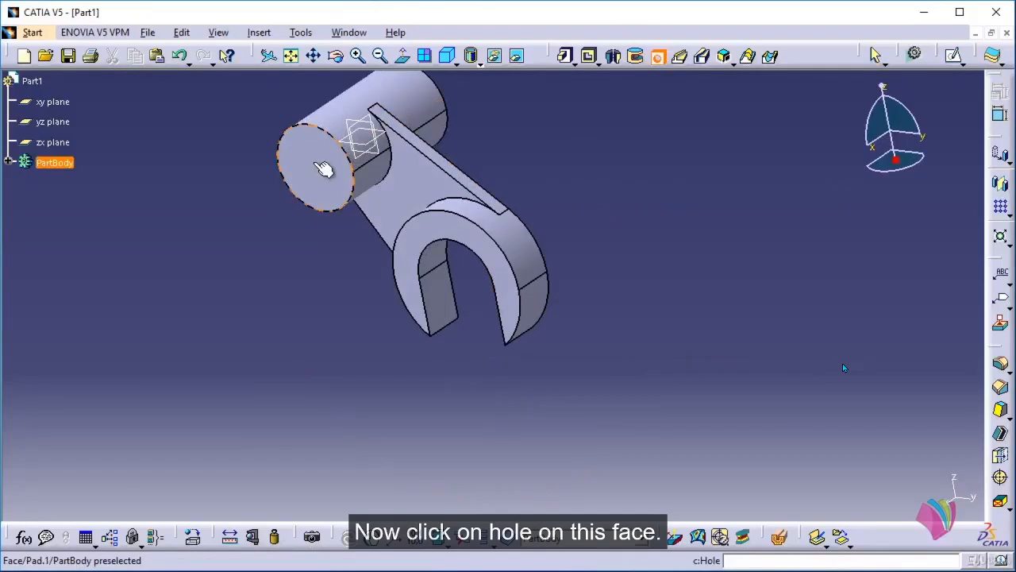
left_click(324, 168)
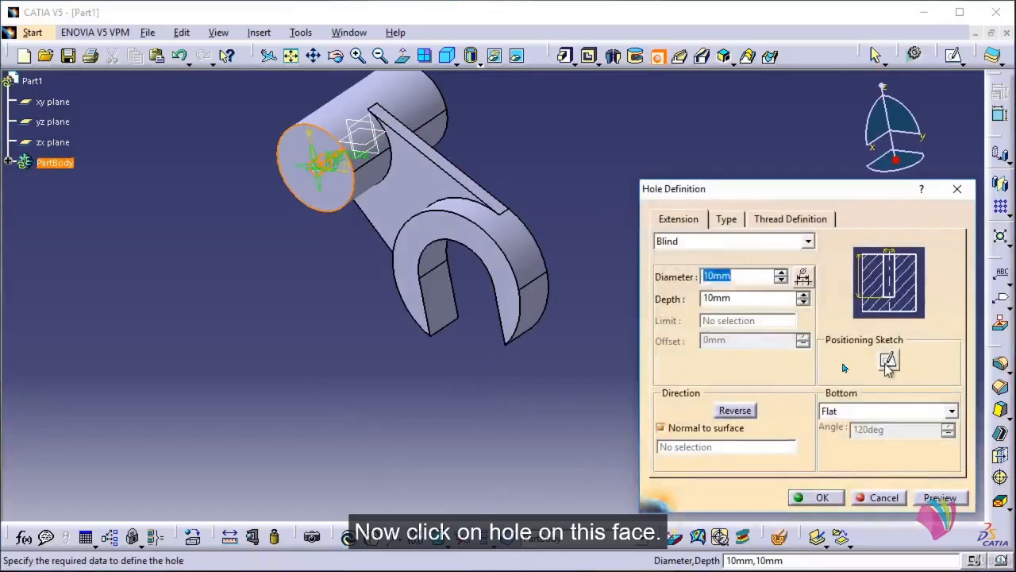
left_click(888, 361)
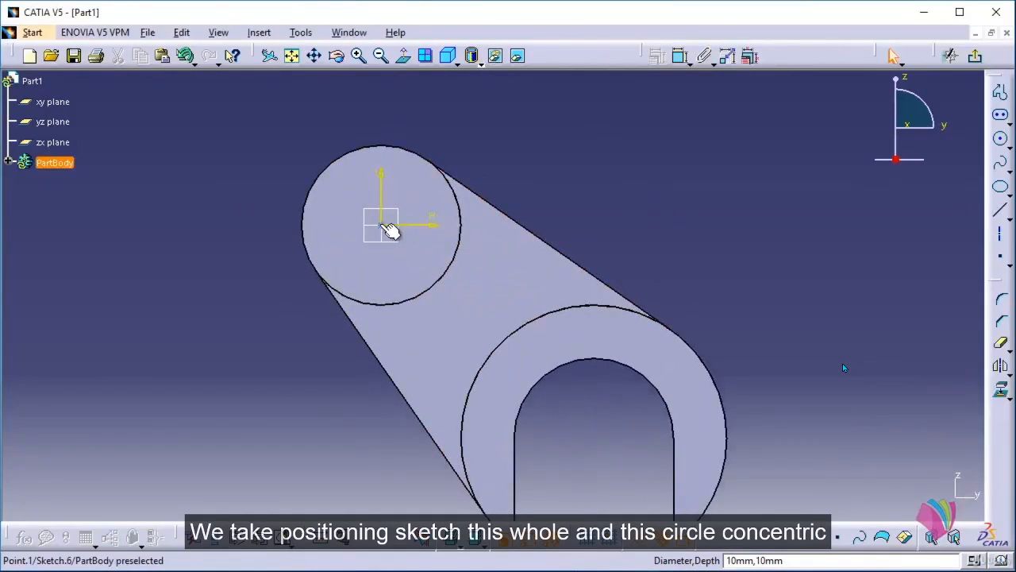
left_click(384, 226)
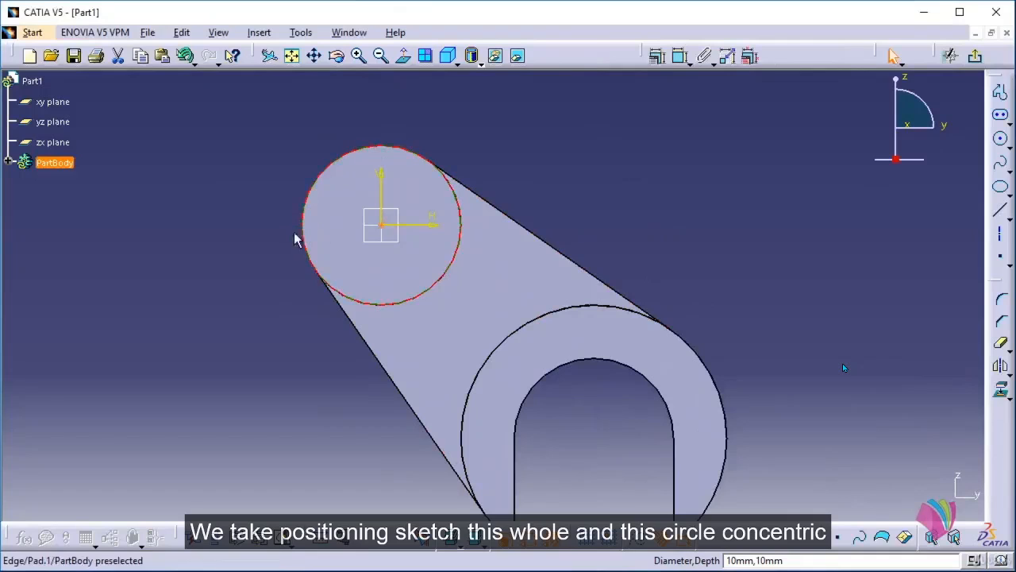
left_click(656, 56)
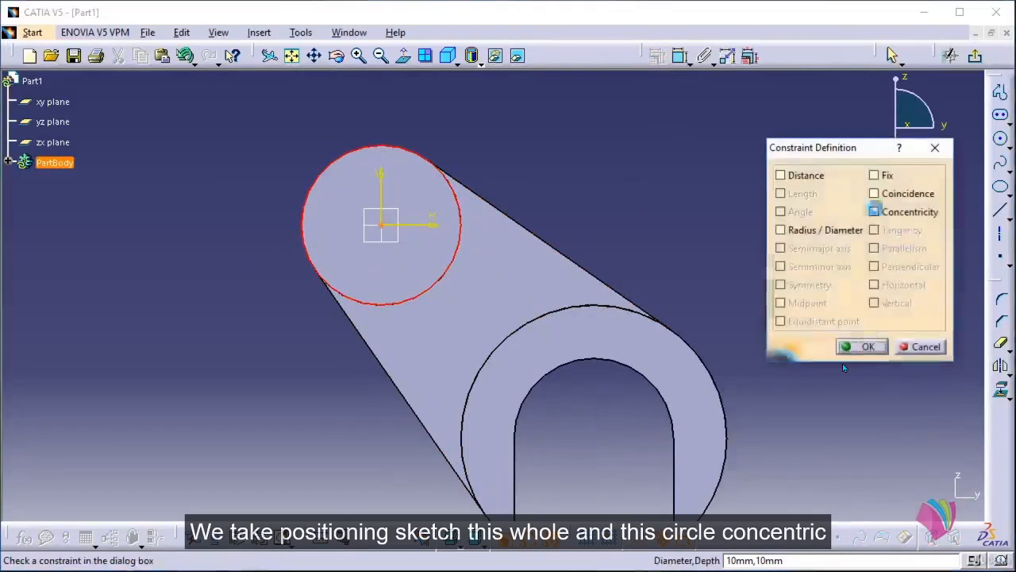
left_click(898, 214)
left_click(863, 346)
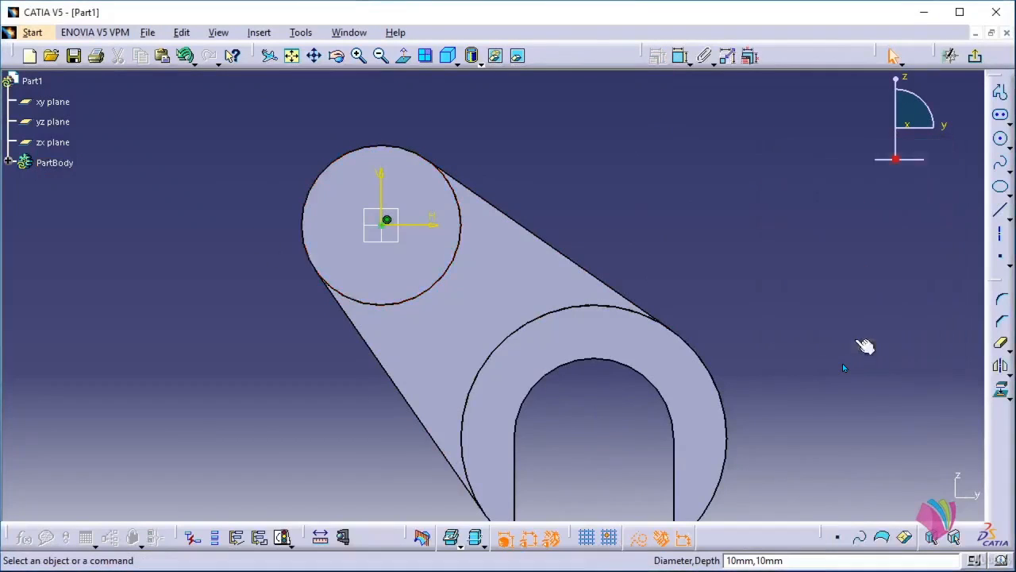
left_click(975, 55)
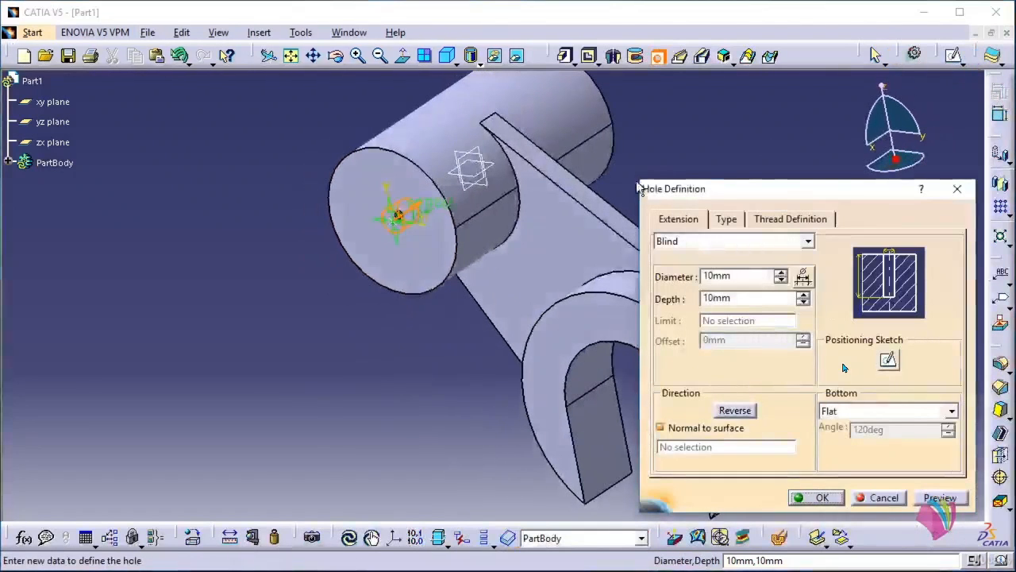
Set the boss hole to Up To Last with a 30 mm diameter and create it.
middle_click_drag(560, 231, 605, 255)
left_click(717, 240)
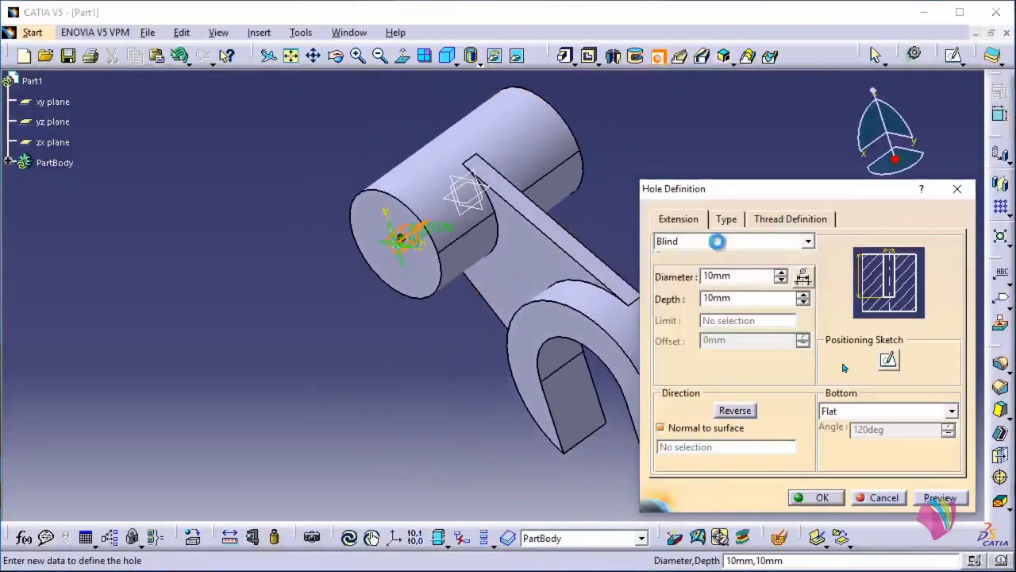
left_click(699, 282)
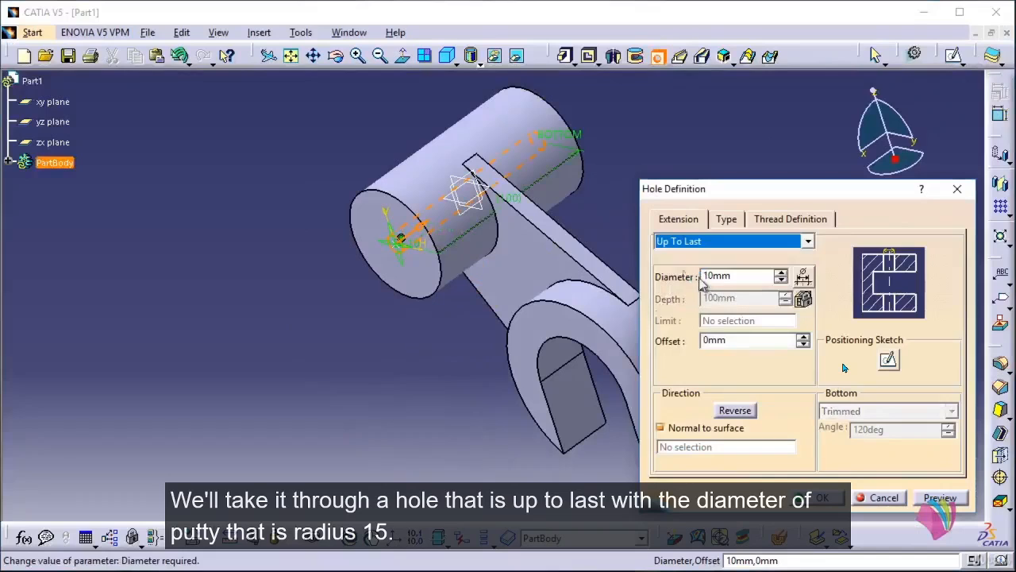
middle_click_drag(585, 238, 451, 234)
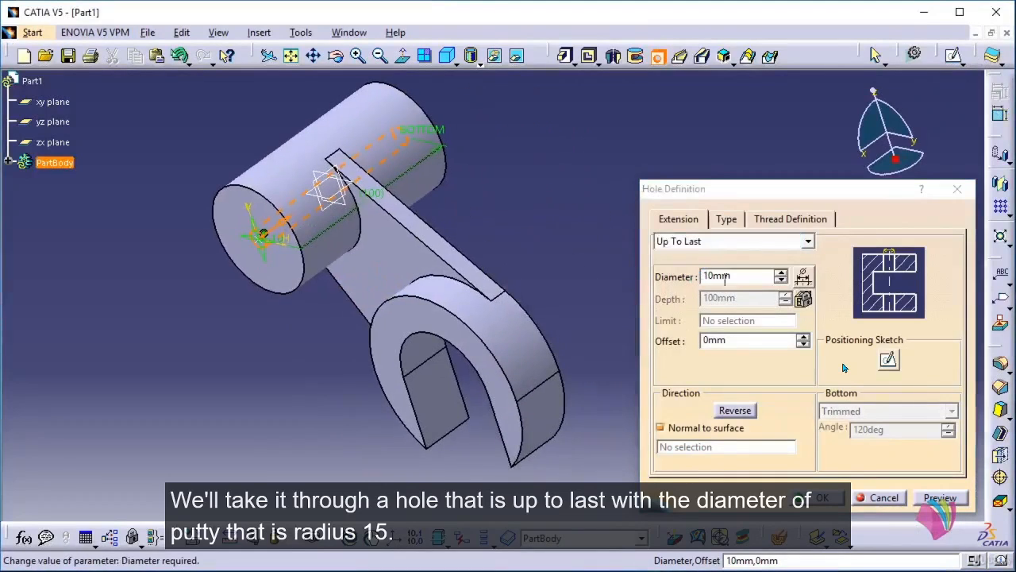
double_click(725, 276)
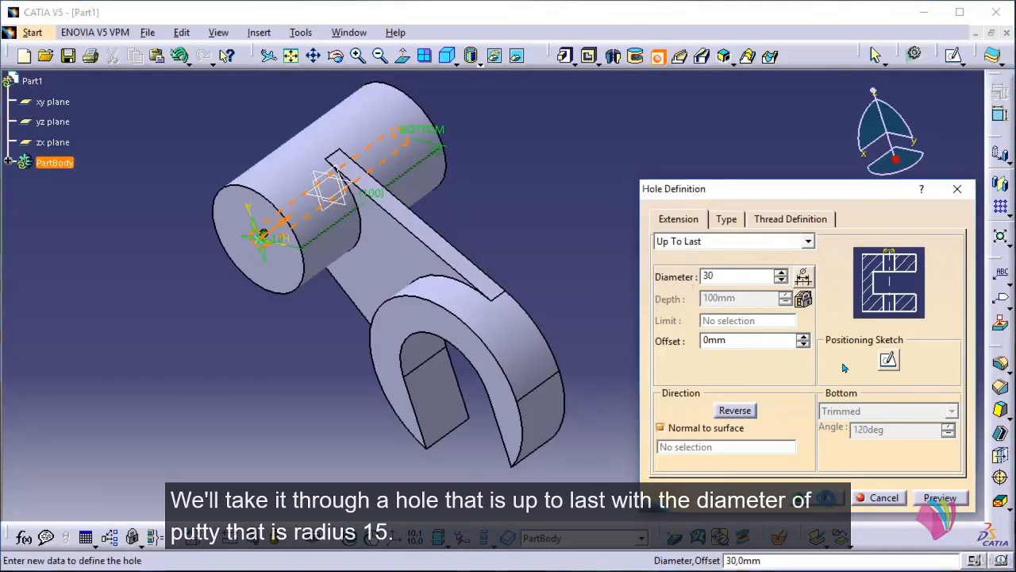
key("Tab")
left_click(817, 495)
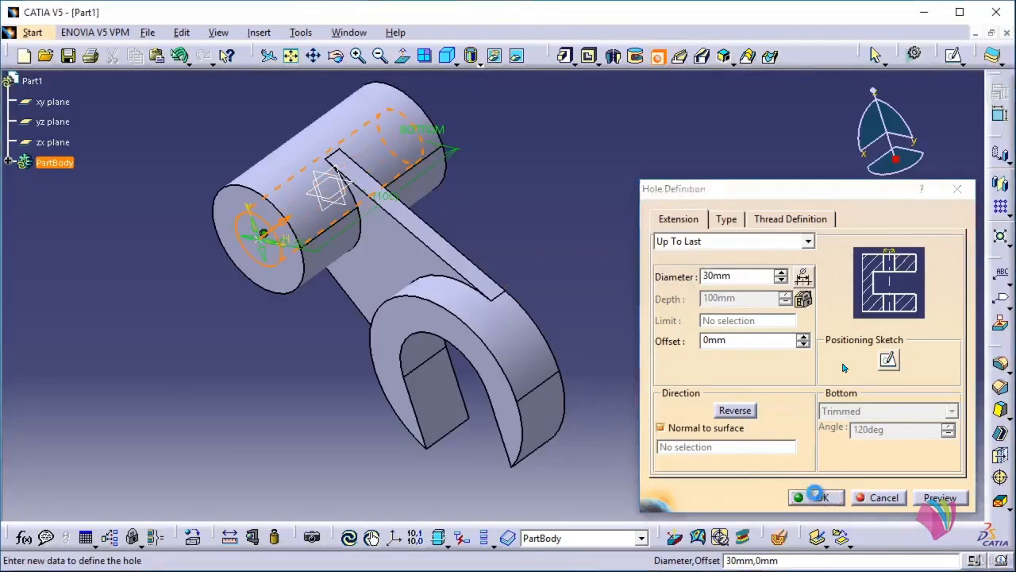
left_click(605, 228)
middle_click_drag(525, 234, 697, 247)
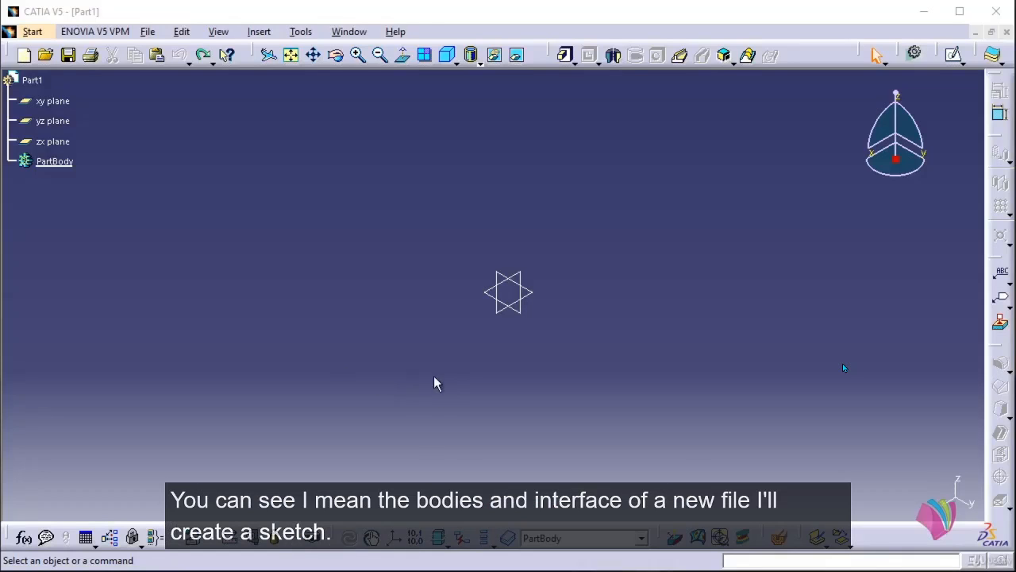
Open a new sketch on the yz plane of the empty part.
middle_click_drag(436, 381, 518, 330)
middle_click_drag(477, 248, 464, 265)
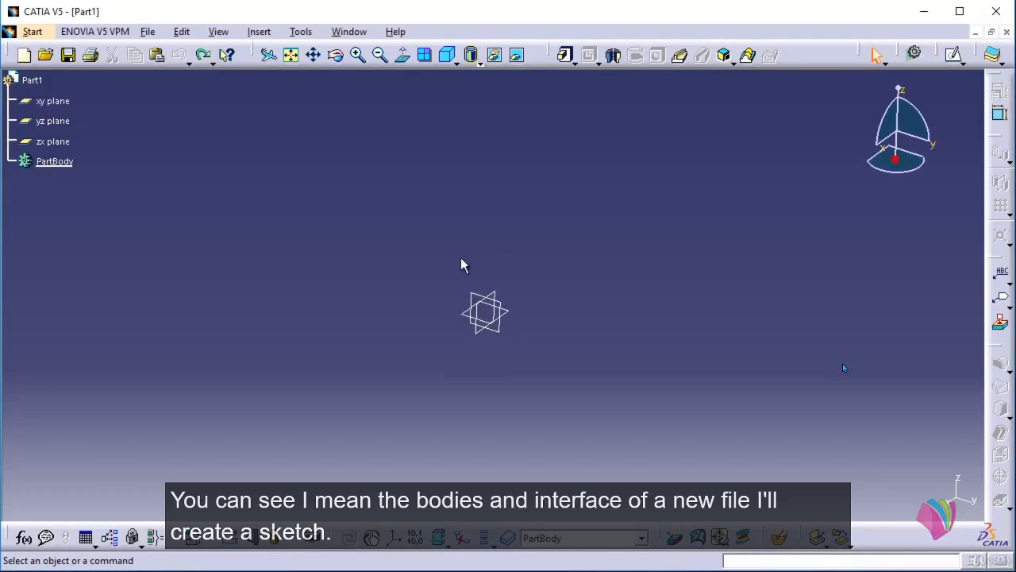
left_click(956, 56)
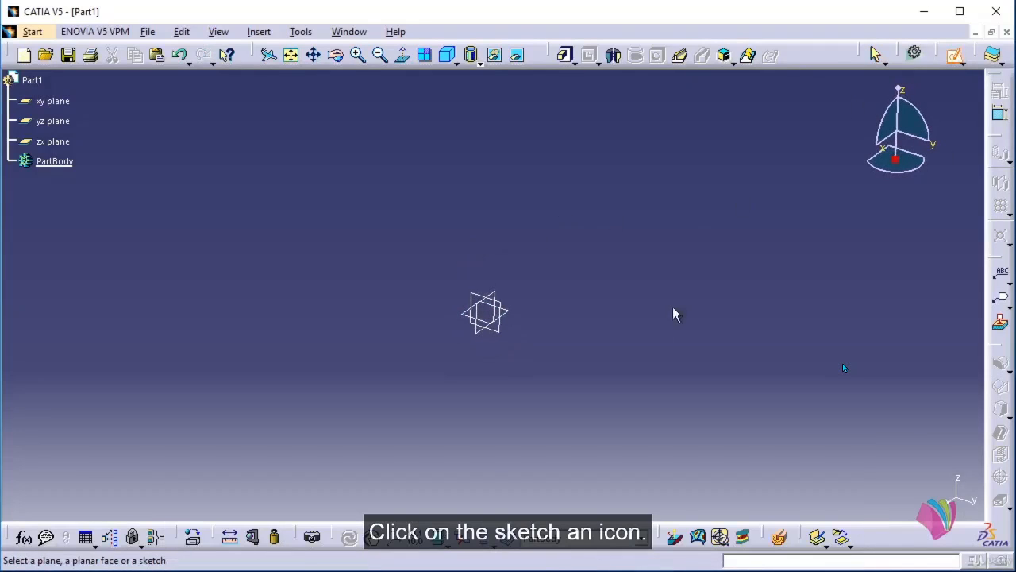
left_click(491, 326)
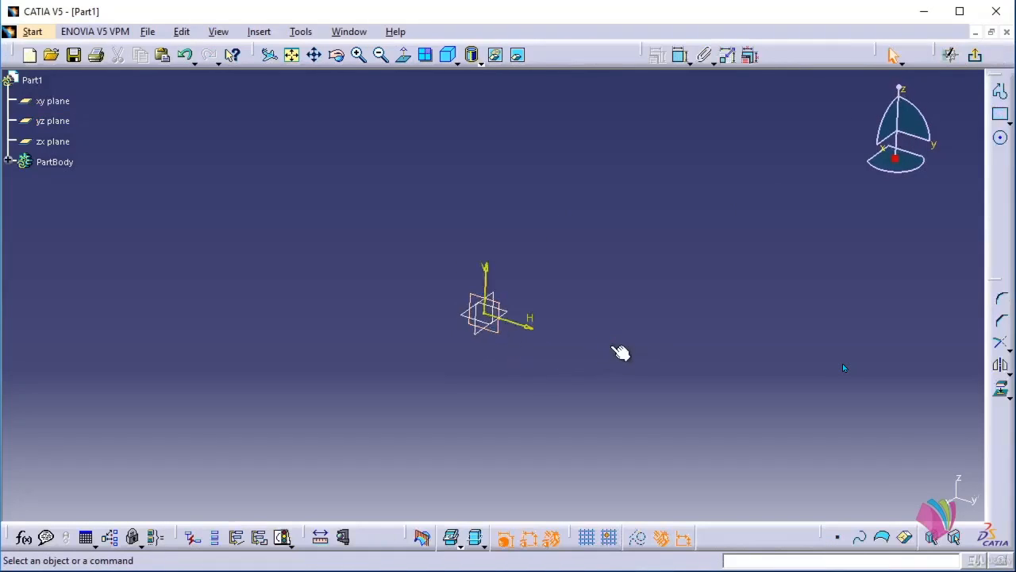
Draw a closed six-sided profile spanning about 49 to 116 mm from the vertical axis, with a V-notch in its outer side, and exit the sketch.
left_click(1001, 91)
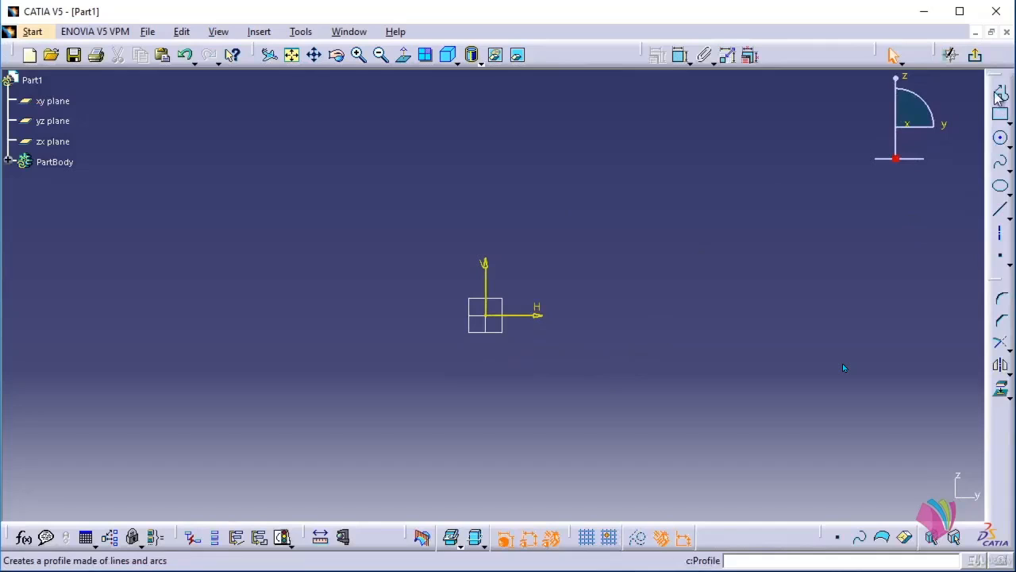
left_click(602, 145)
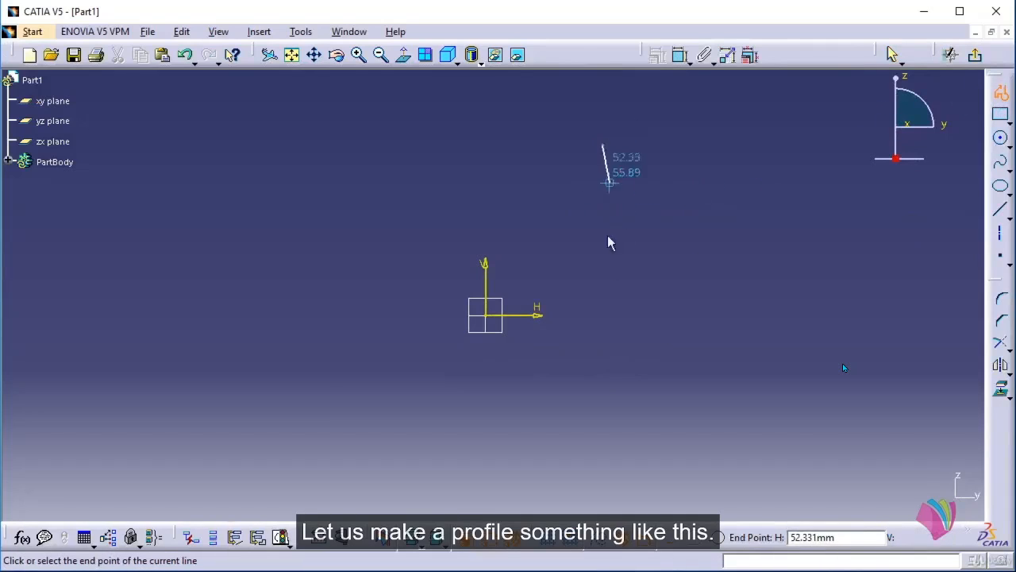
left_click(602, 299)
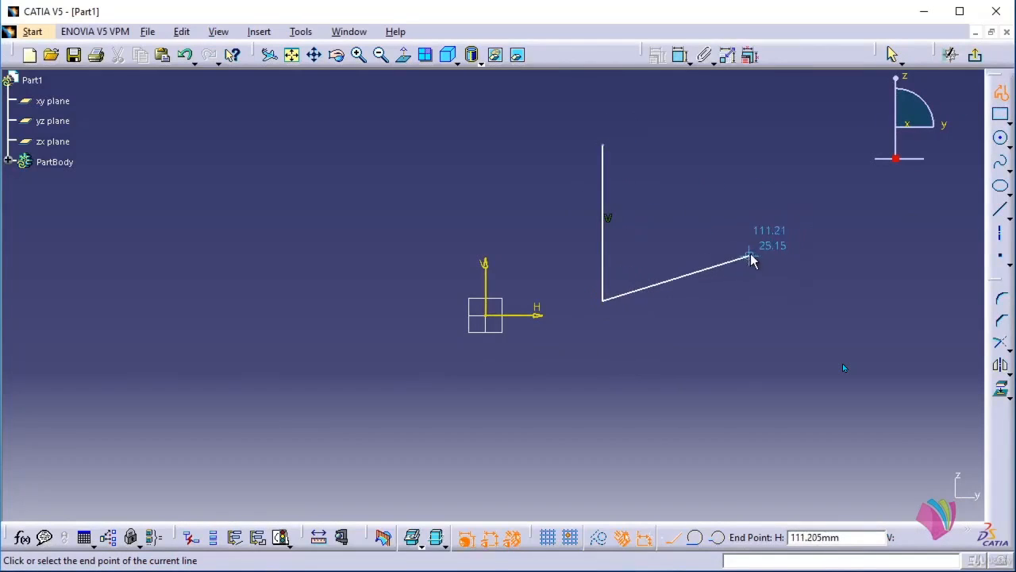
left_click(749, 256)
left_click(685, 213)
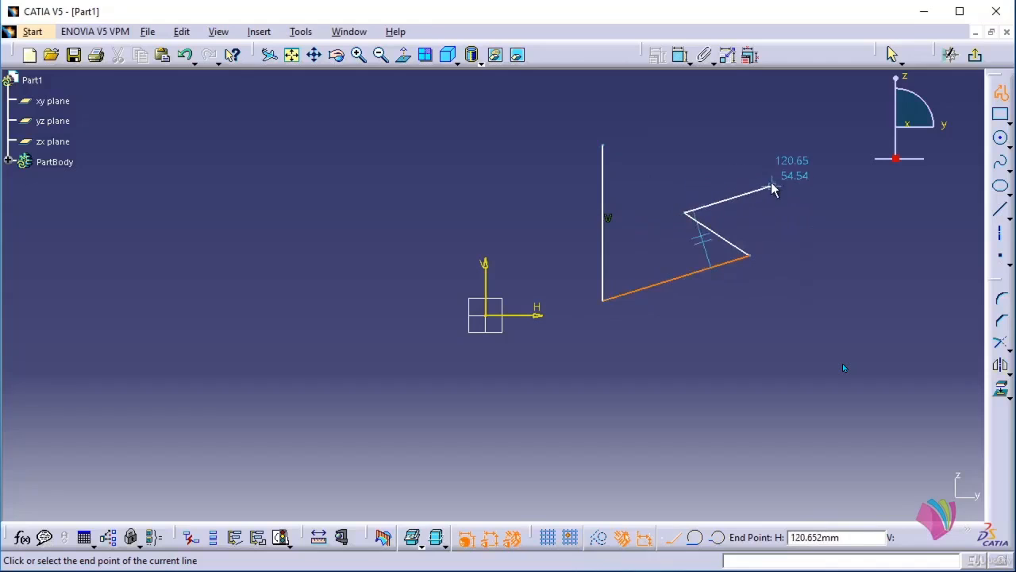
left_click(761, 180)
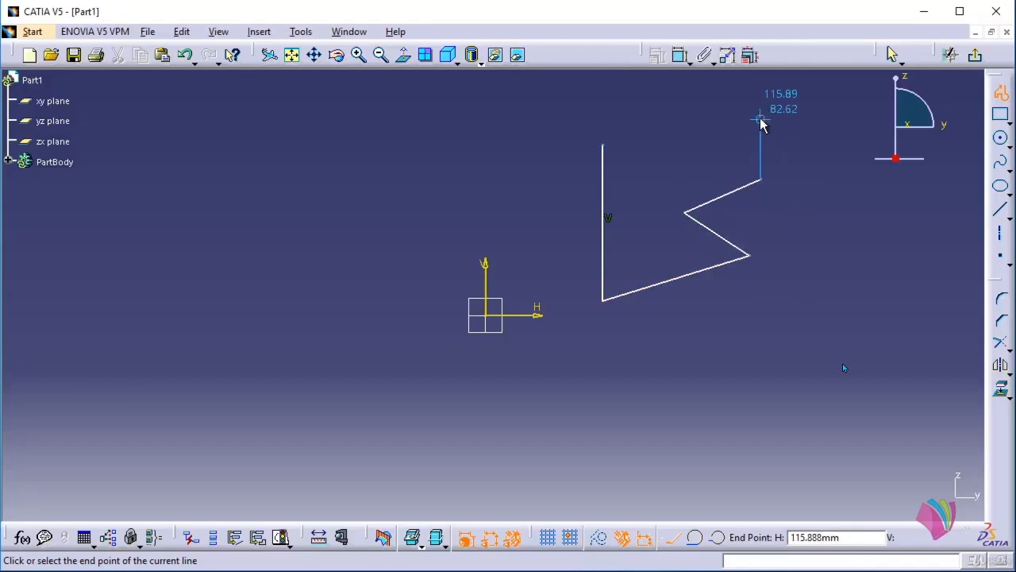
left_click(760, 120)
left_click(602, 145)
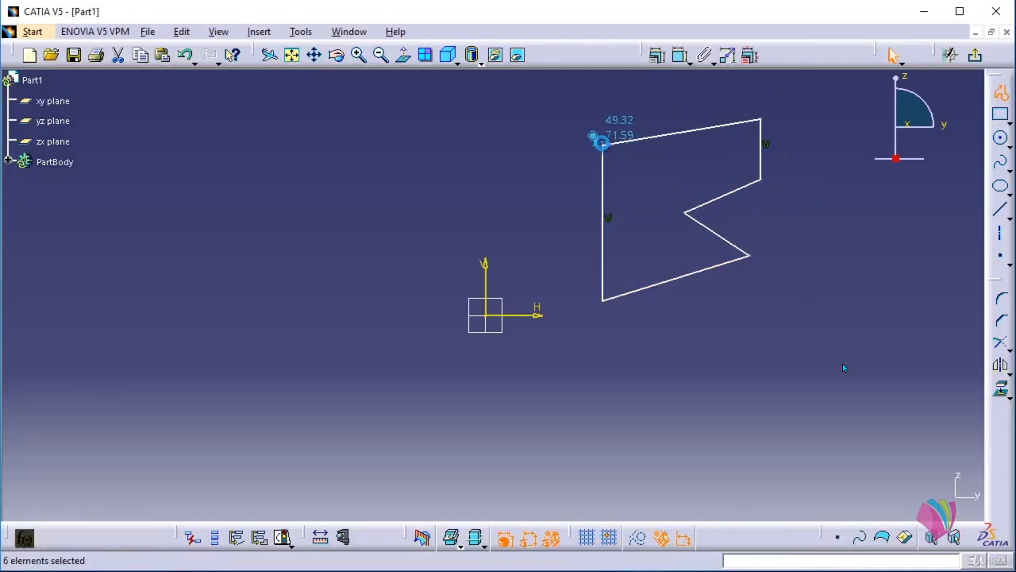
left_click(826, 116)
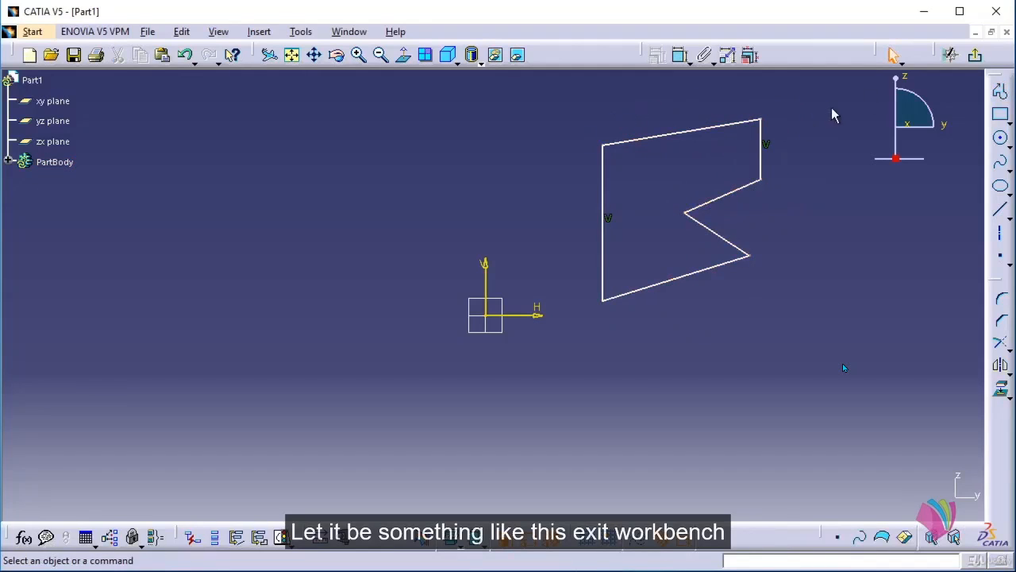
left_click(976, 55)
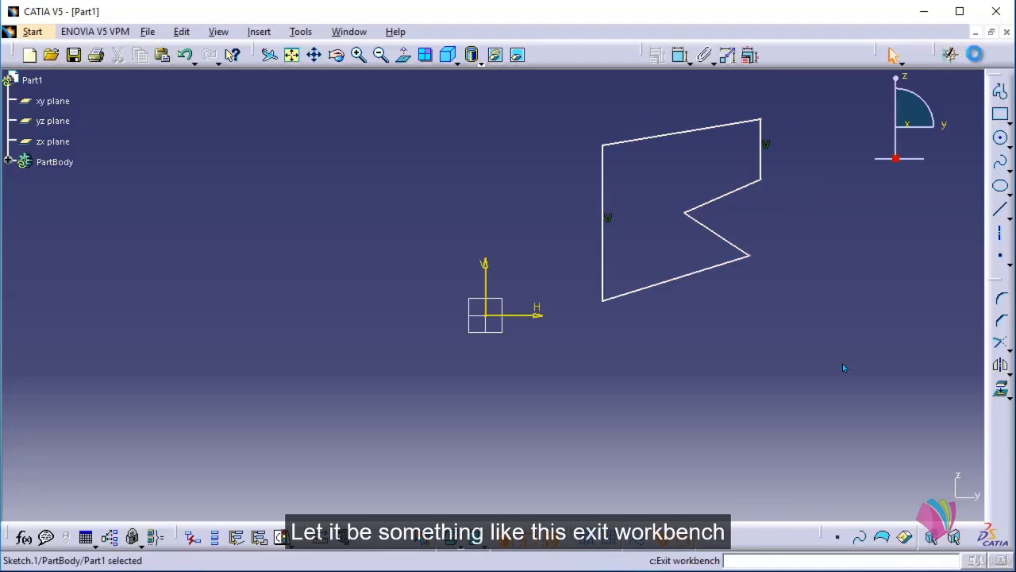
left_click(825, 121)
Start a Shaft feature using the notched profile sketch and choose the sketch's vertical axis as the revolution axis.
mouse_move(740, 143)
middle_mouse_down()
mouse_move(713, 174)
mouse_move(631, 223)
mouse_move(645, 203)
middle_mouse_up()
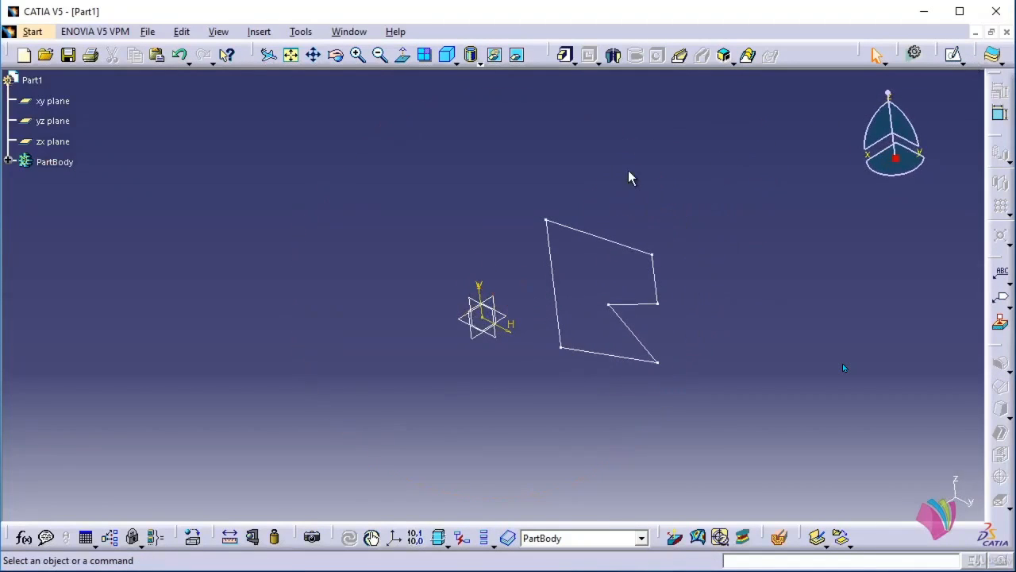
left_click(259, 31)
mouse_move(318, 265)
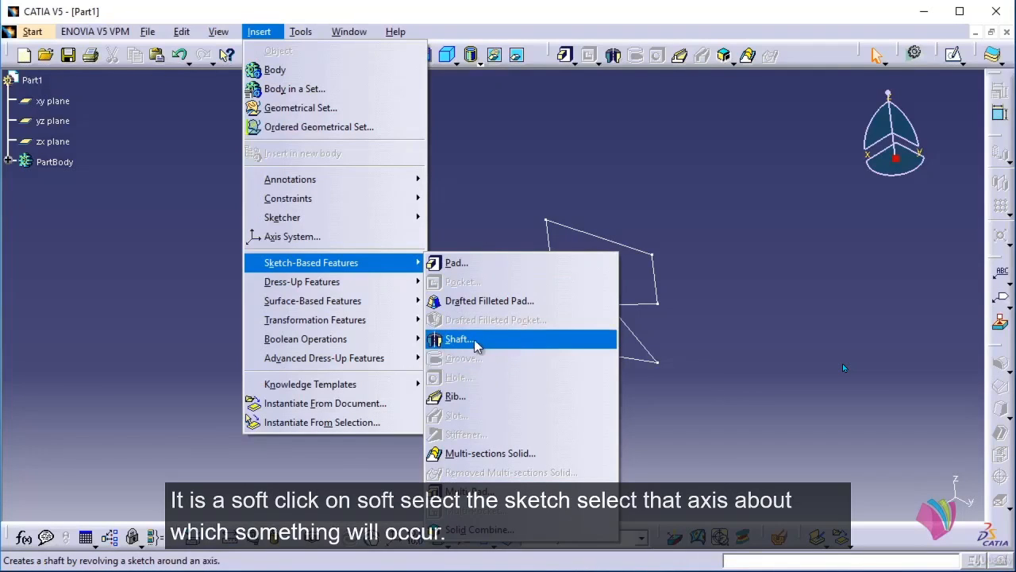
left_click(485, 346)
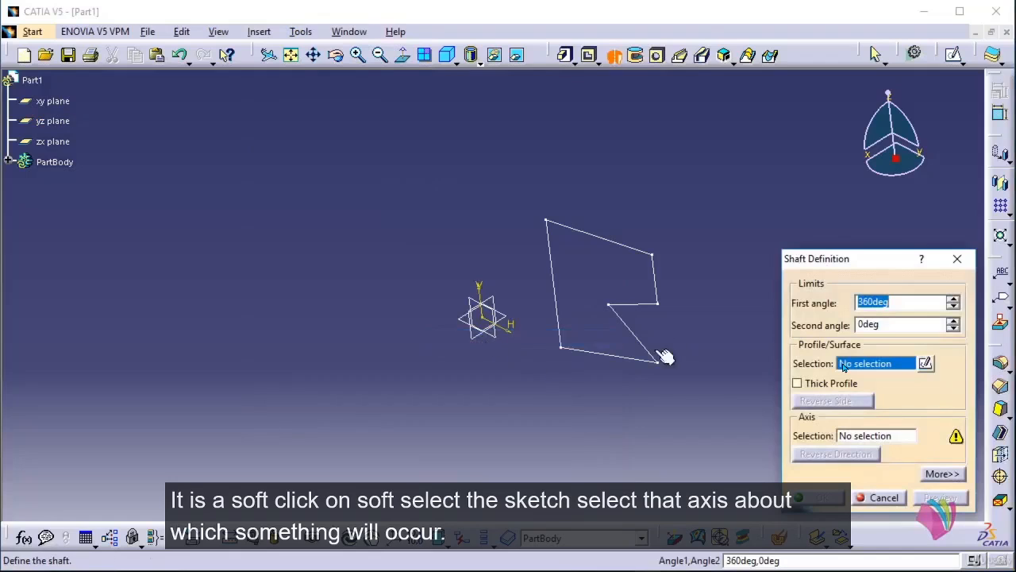
left_click(631, 248)
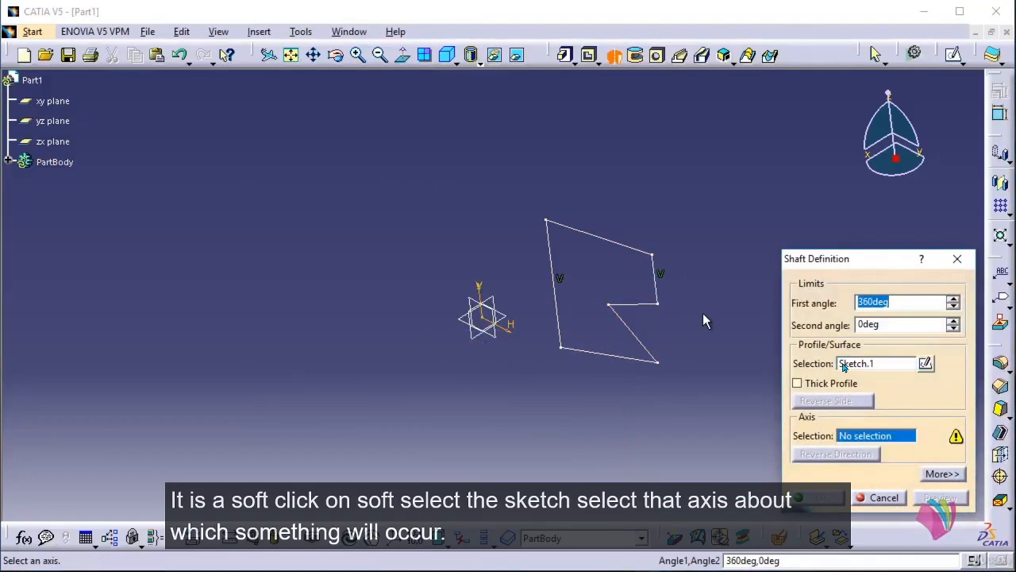
left_click(482, 301)
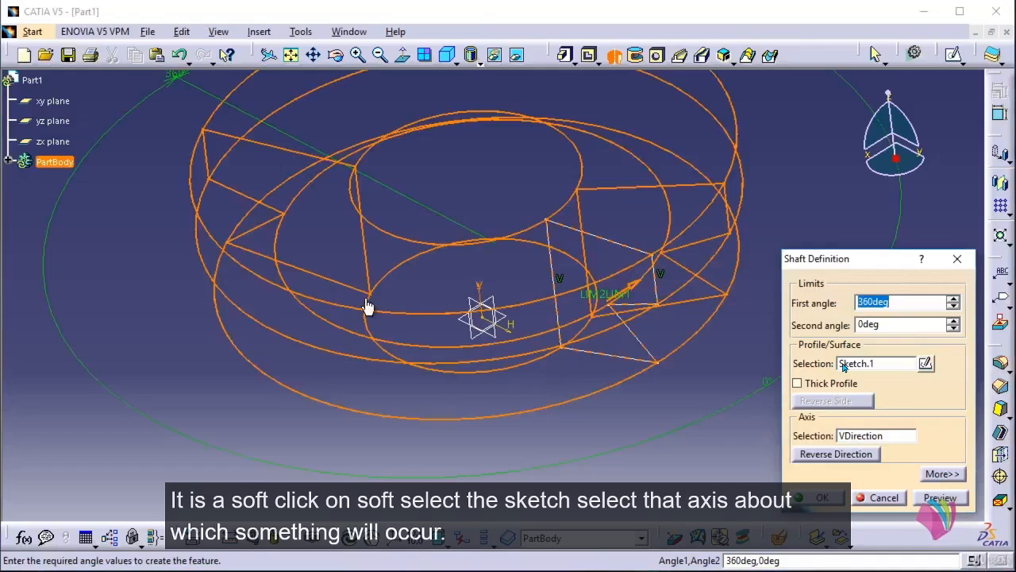
Set the shaft's first angle to 270 degrees, keep the second angle at 0, and preview the solid.
middle_click_drag(393, 277, 437, 284)
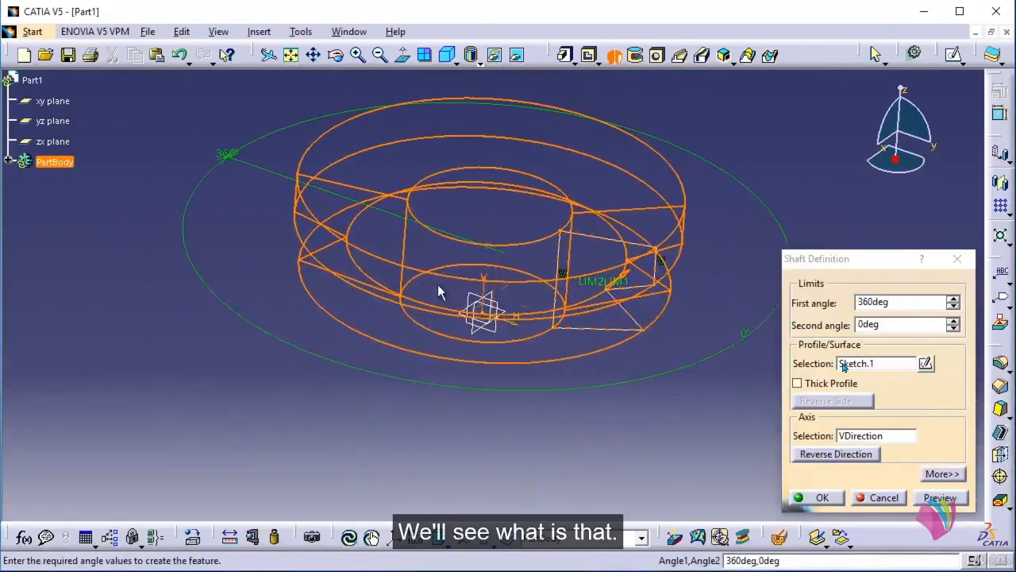
middle_click_drag(473, 251, 429, 268)
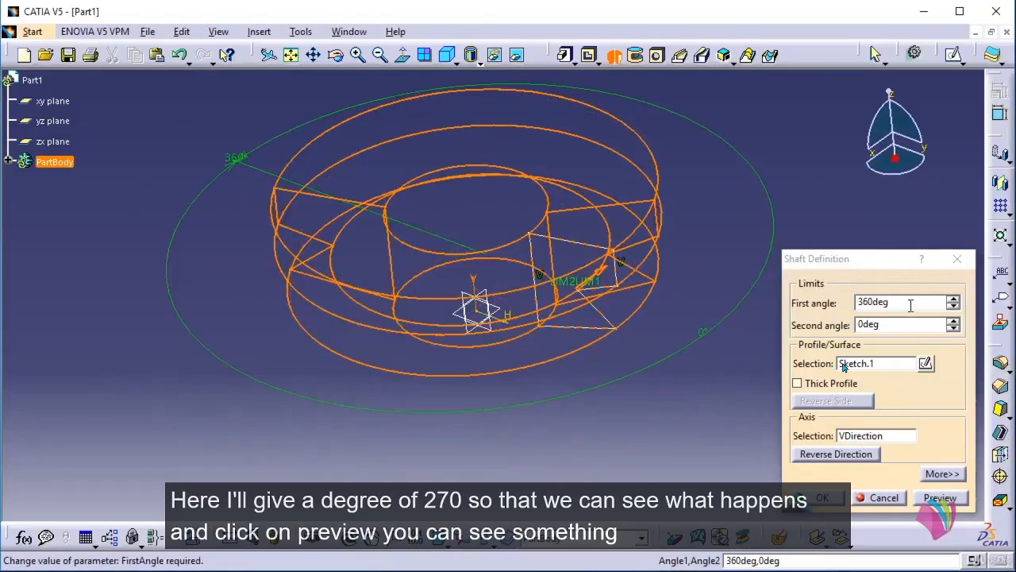
double_click(910, 302)
type("270")
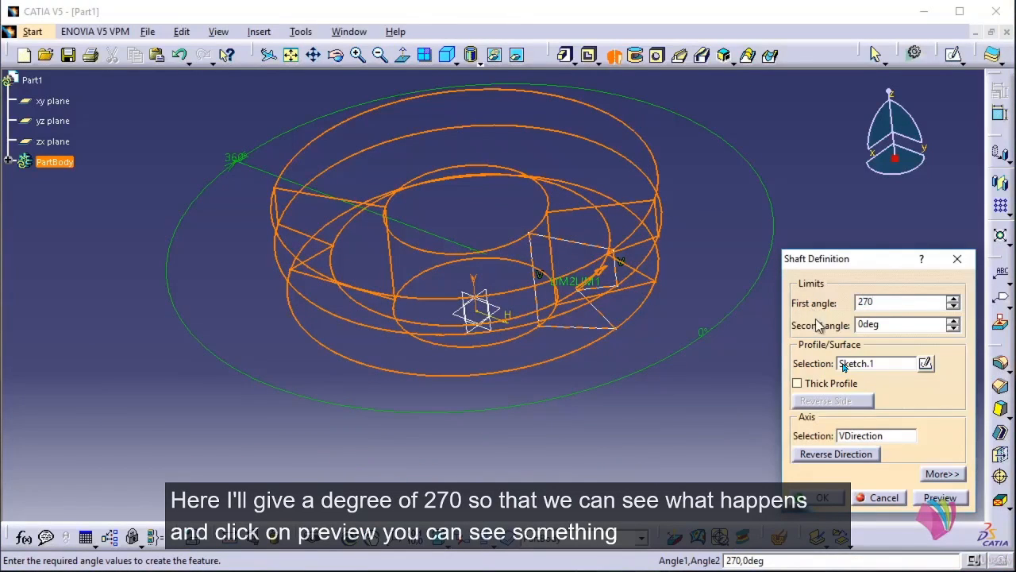
left_click(896, 324)
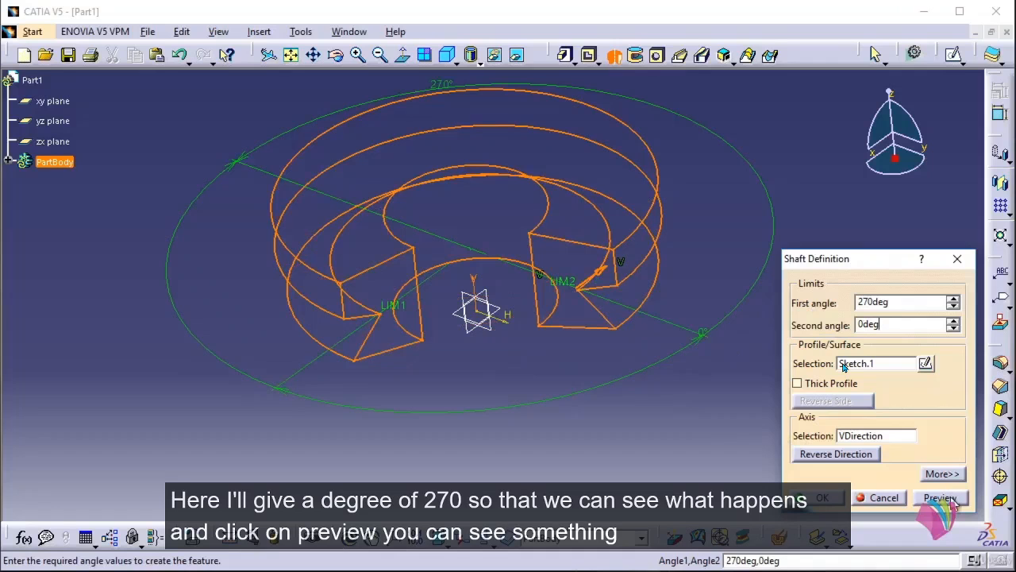
left_click(949, 500)
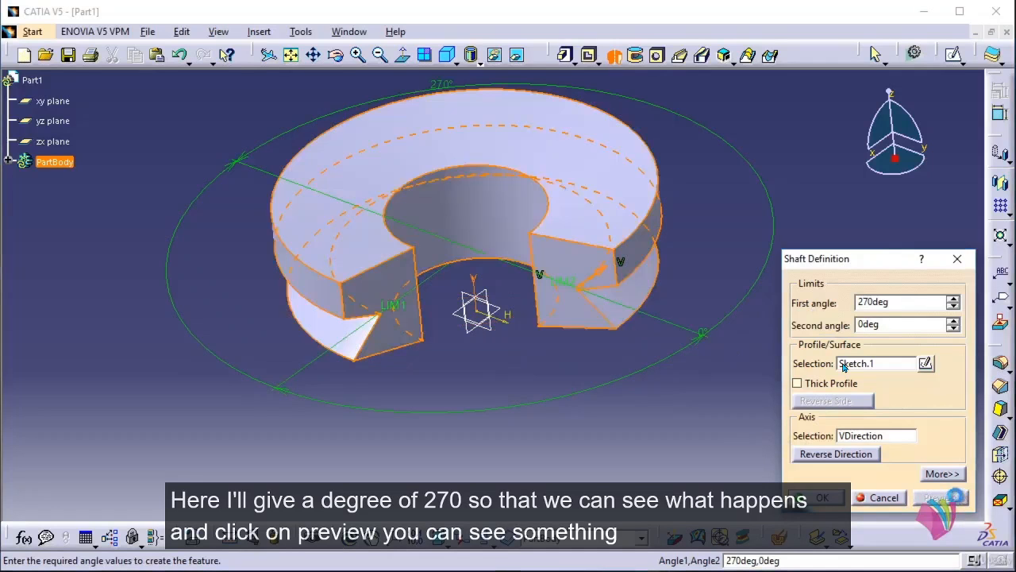
Reduce the shaft's first angle to 162 degrees by moving its first limit handle in a top view, and preview it.
middle_click_drag(603, 397, 528, 333)
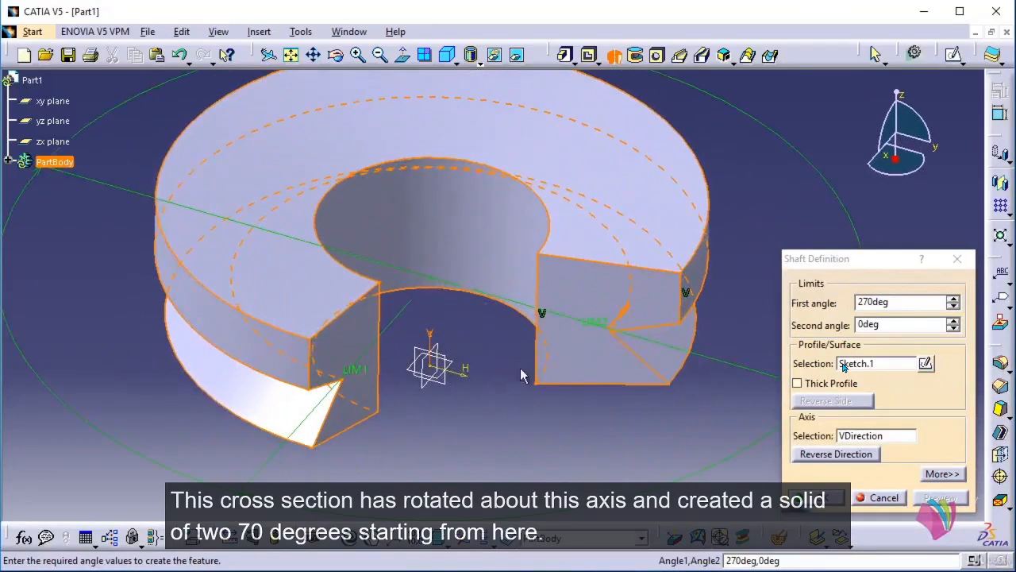
middle_click_drag(633, 270, 518, 329)
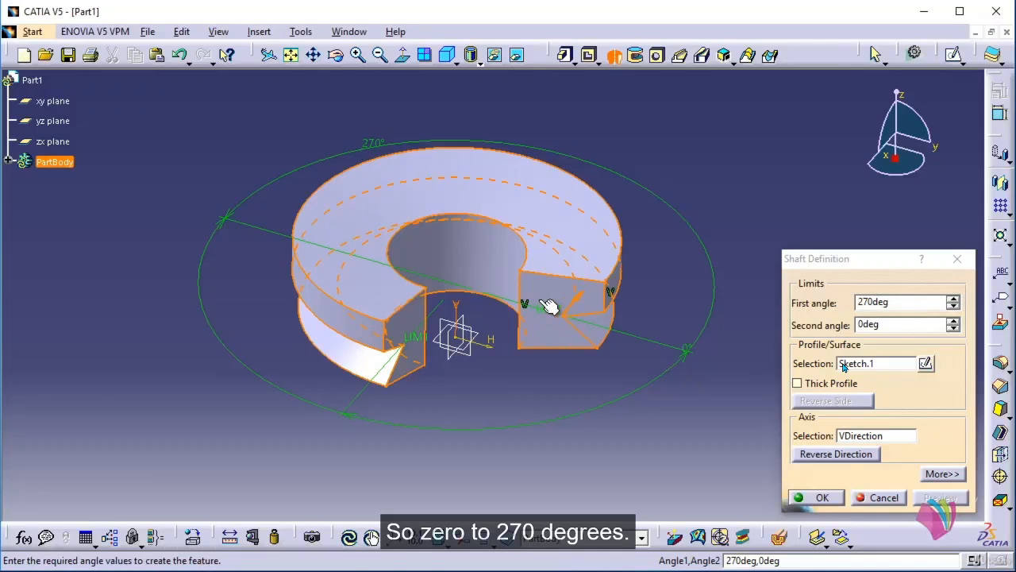
middle_click_drag(464, 226, 490, 356)
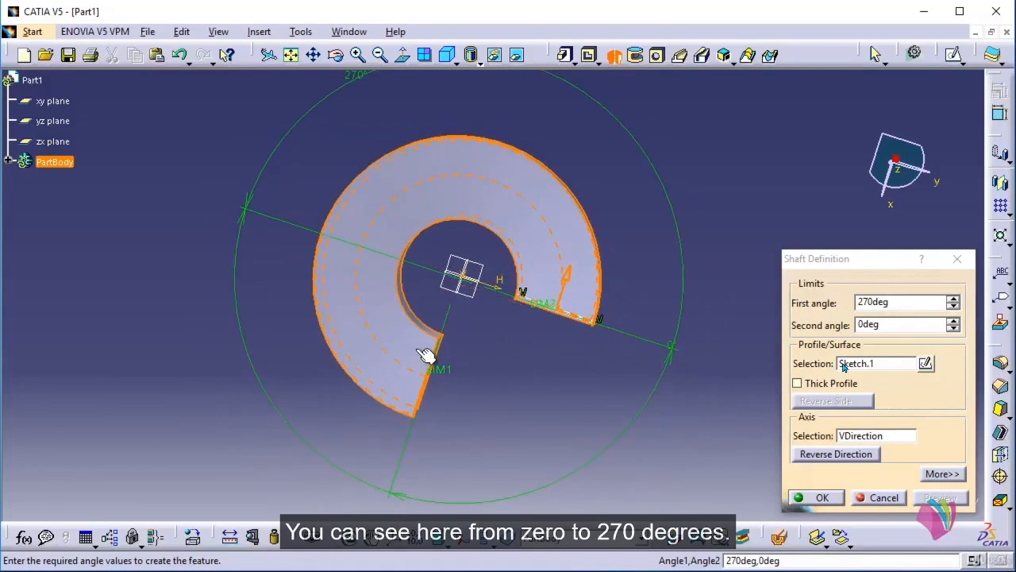
left_click_drag(437, 370, 390, 235)
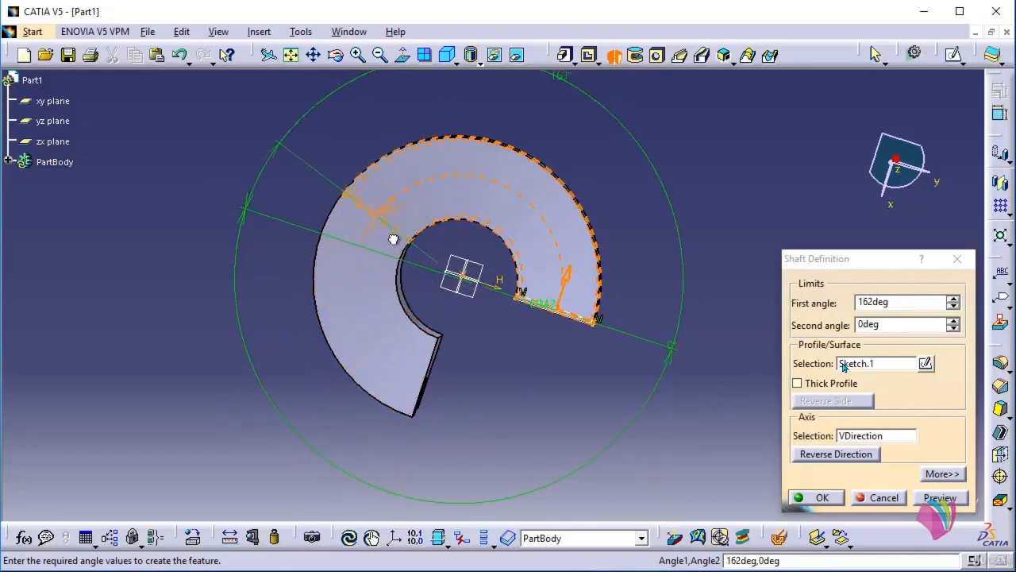
left_click(939, 497)
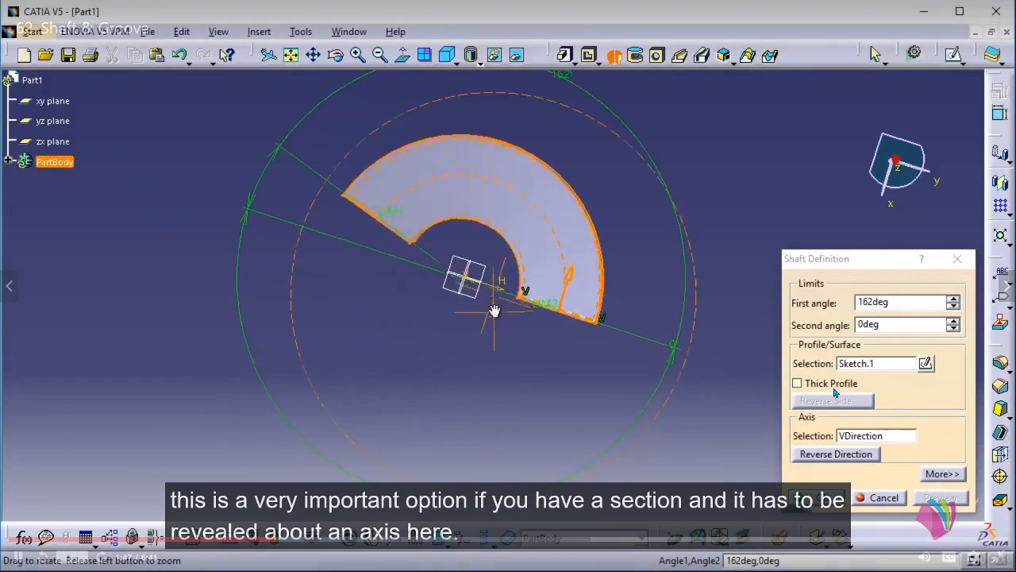
middle_click_drag(483, 238, 516, 243)
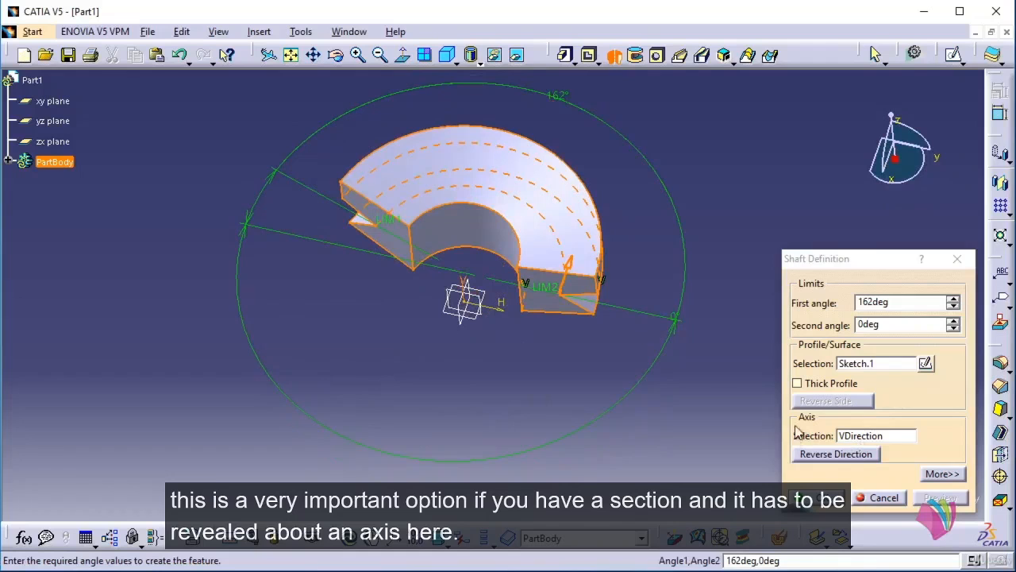
Change the shaft's revolution axis to the profile's inner vertical edge and preview the solid.
left_click(886, 437)
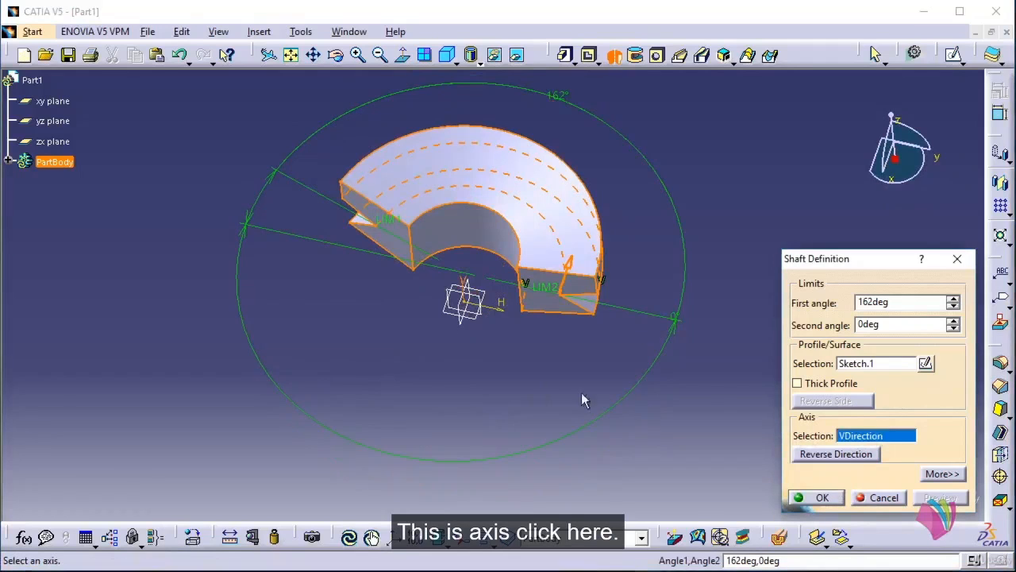
middle_click_drag(582, 400, 512, 298)
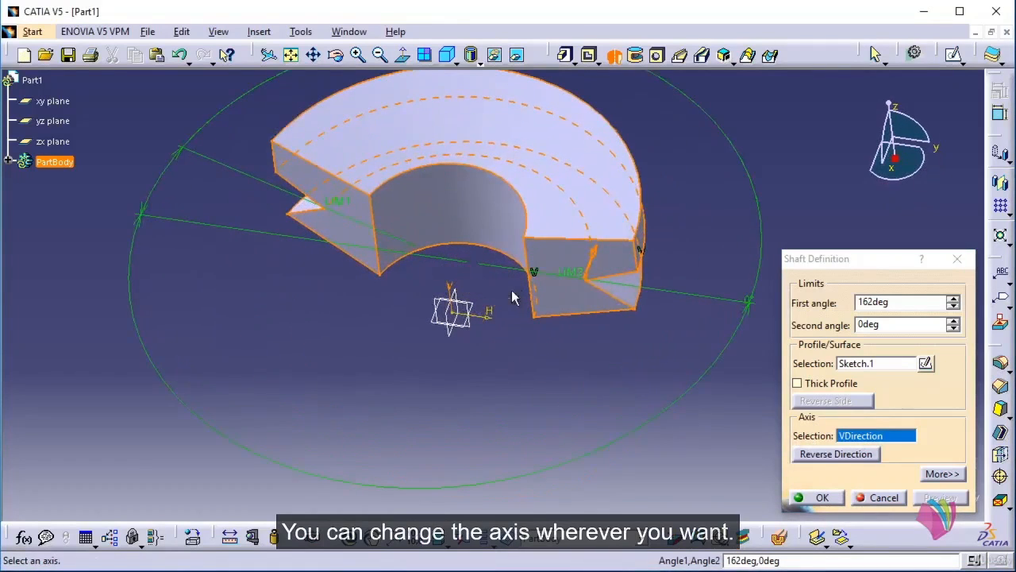
middle_click_drag(502, 341, 529, 270)
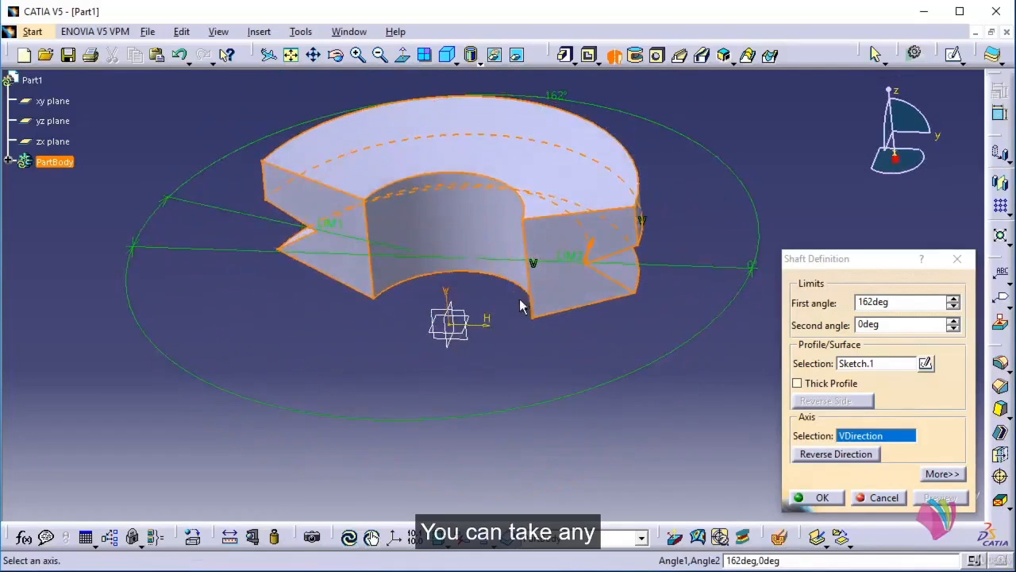
left_click(533, 276)
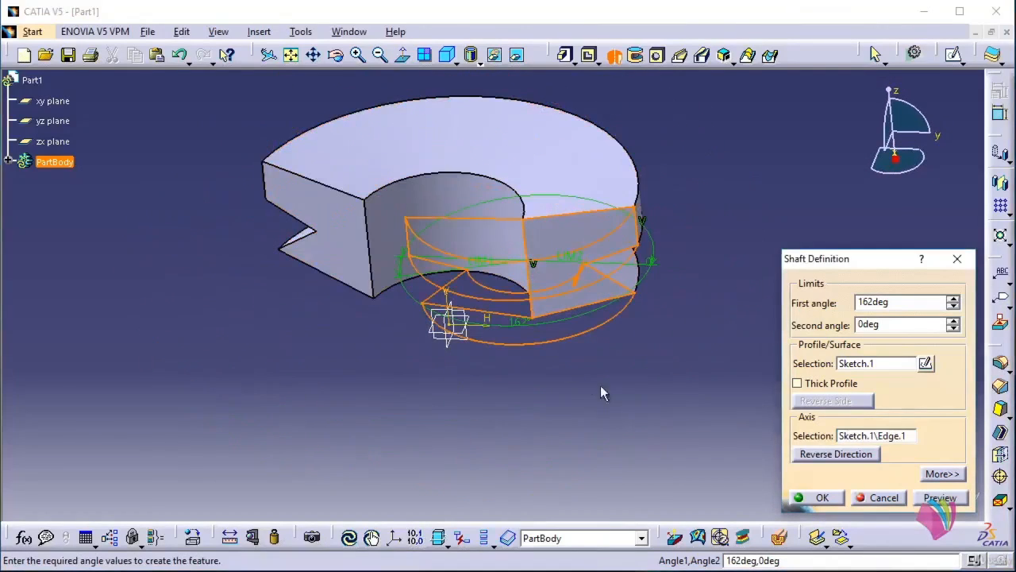
left_click(942, 497)
middle_click_drag(632, 379, 607, 246)
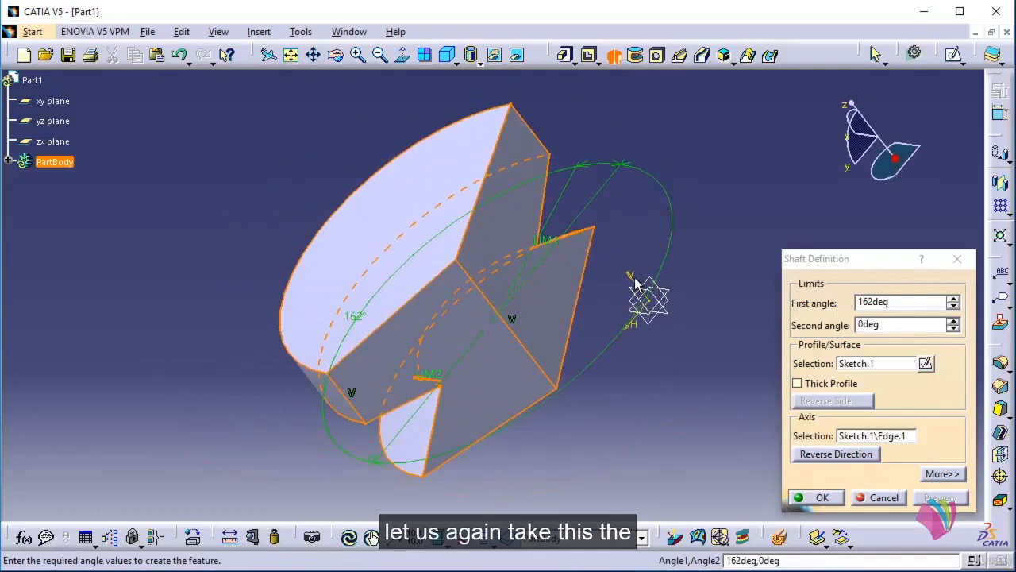
Reselect the sketch's vertical axis as the shaft's revolution axis.
left_click(897, 435)
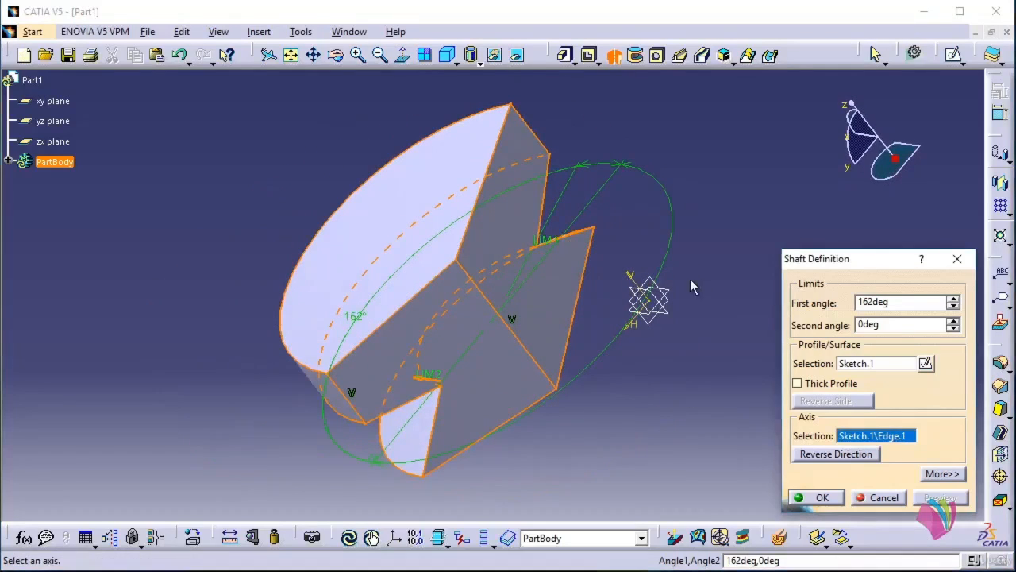
left_click(881, 437)
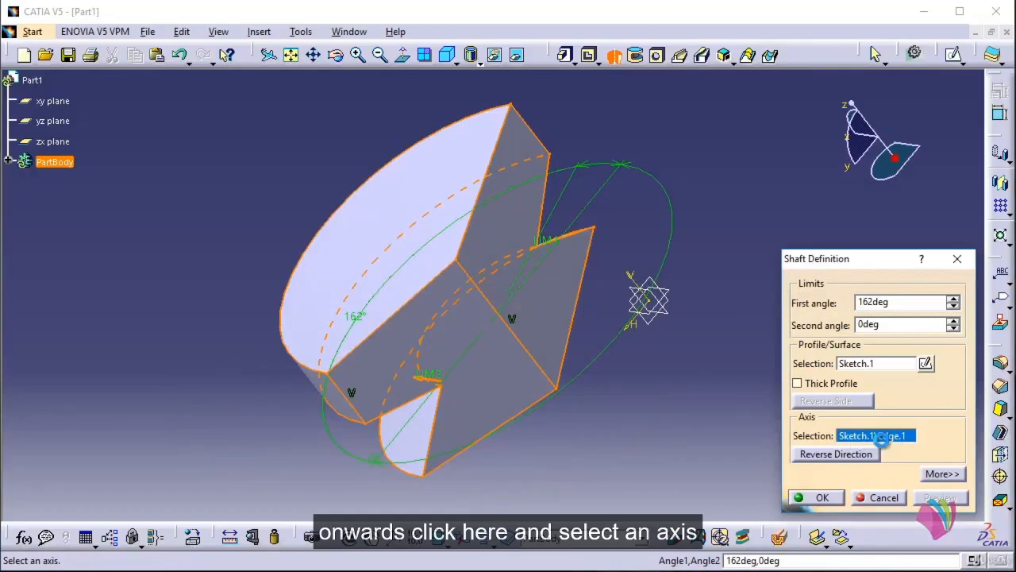
left_click(641, 295)
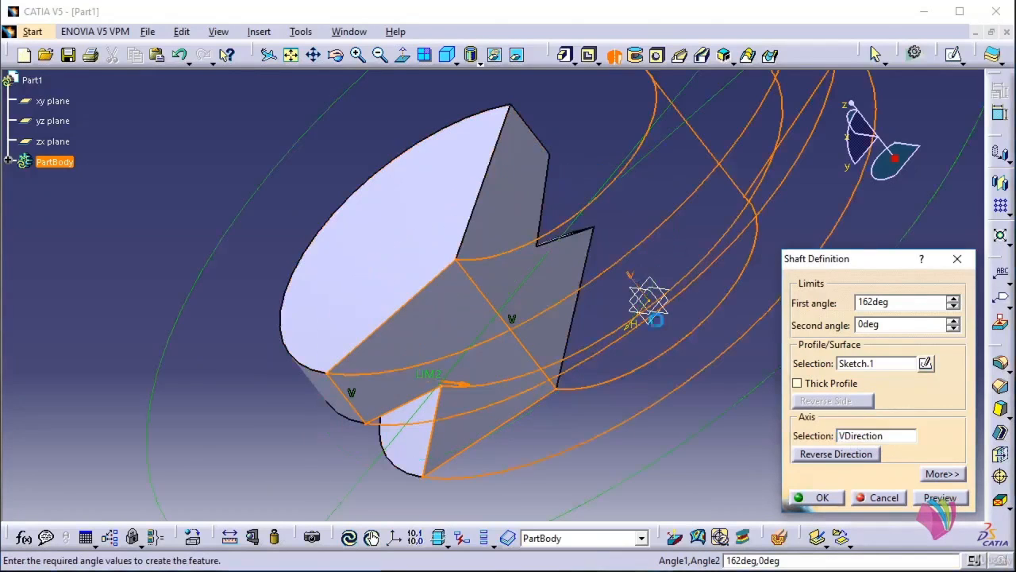
Preview the 162-degree shaft revolved about the sketch's vertical axis and examine the solid from several sides.
mouse_move(640, 342)
middle_mouse_down()
mouse_move(458, 300)
mouse_move(585, 352)
mouse_move(529, 309)
mouse_move(672, 328)
middle_mouse_up()
left_click(950, 494)
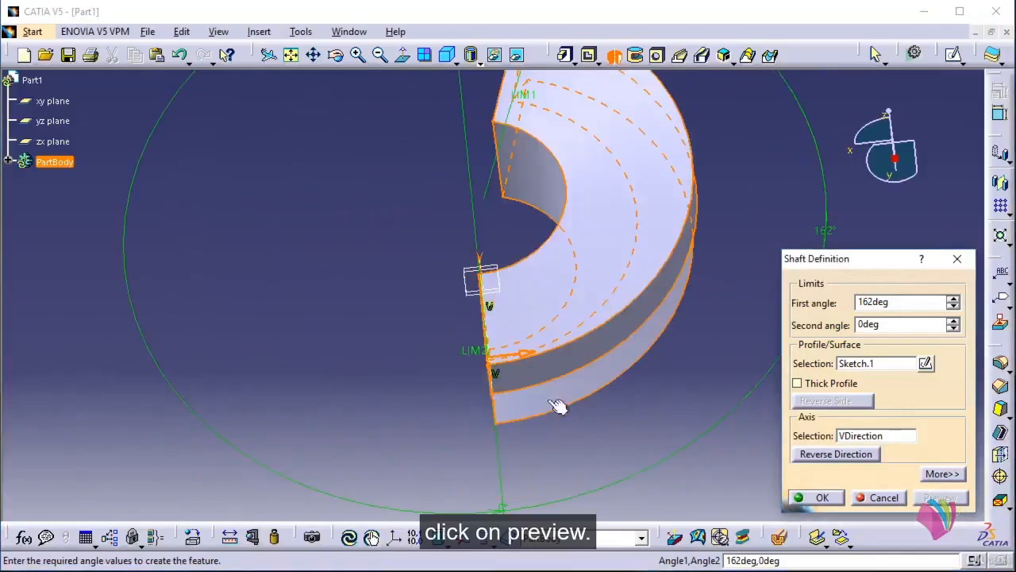
middle_click_drag(558, 408, 353, 362)
Set the shaft's first angle to 360 degrees, keep the second angle at 0, and preview the full revolution.
left_click_drag(912, 302, 841, 303)
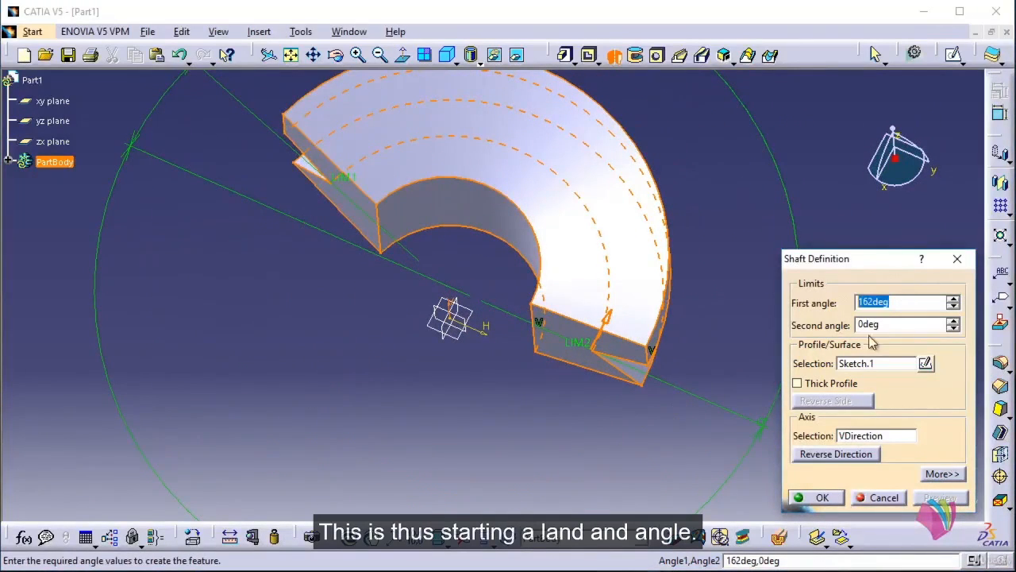
left_click_drag(894, 326, 817, 333)
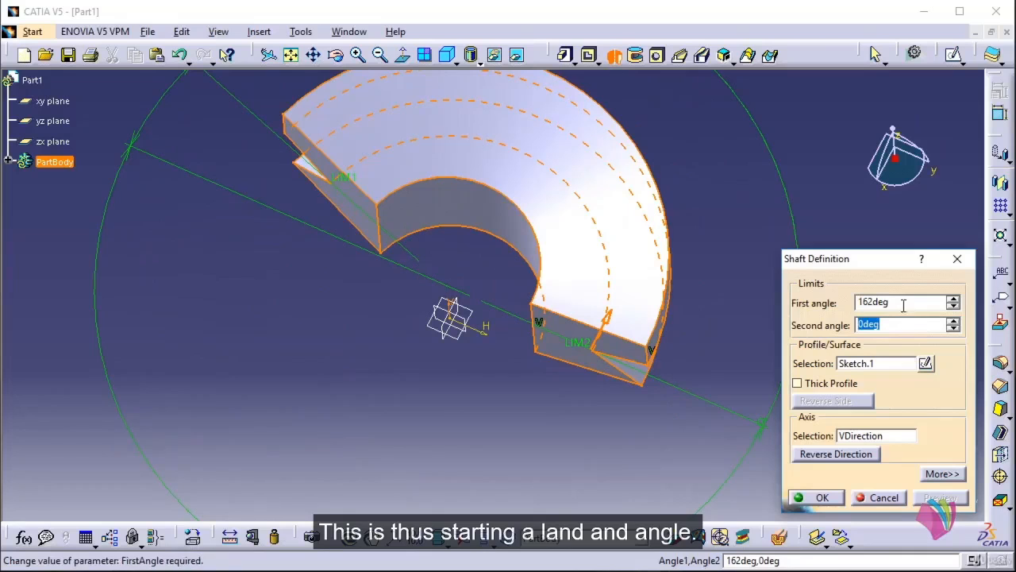
left_click_drag(903, 304, 761, 315)
type("360")
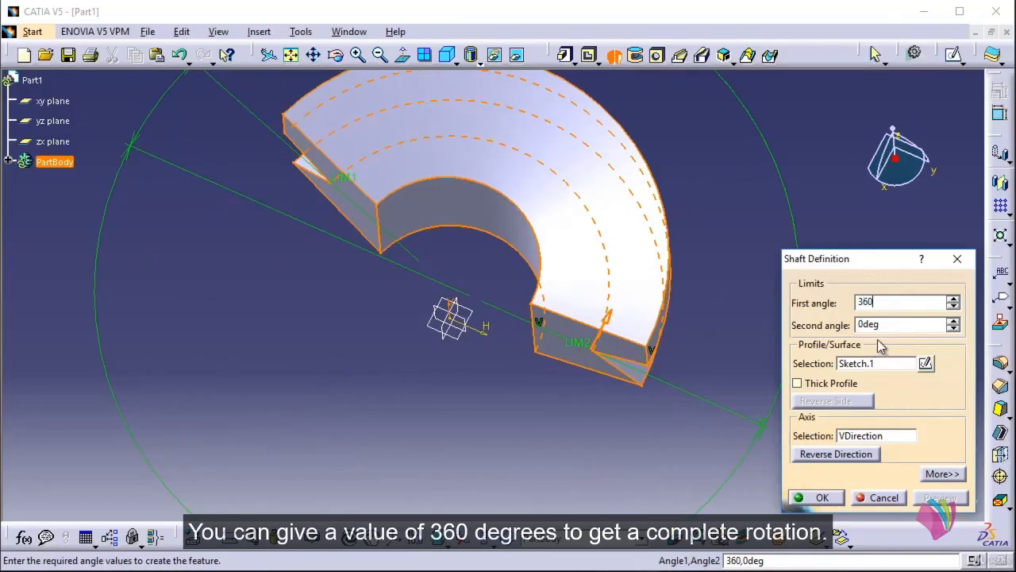
left_click(891, 325)
left_click(950, 499)
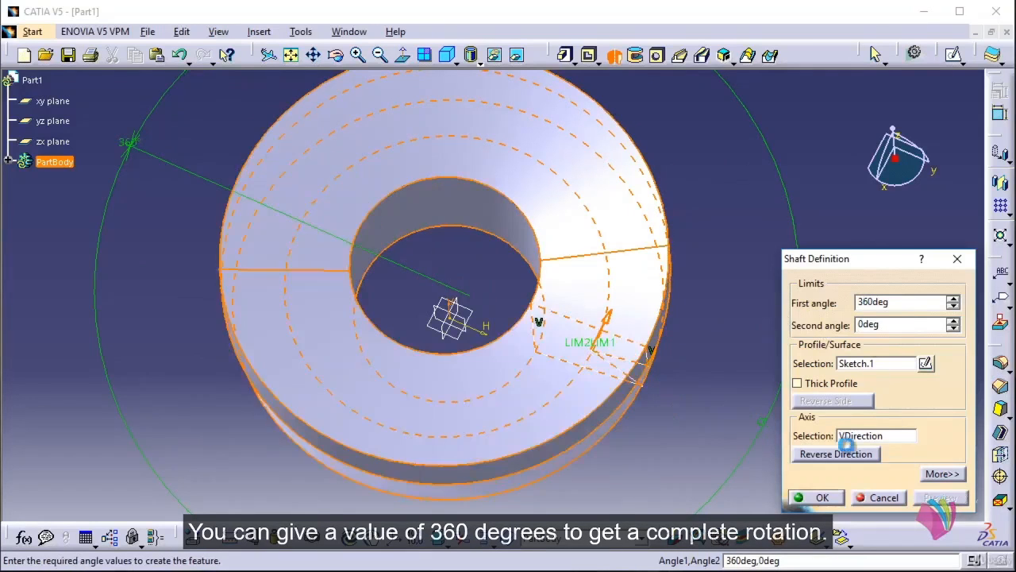
middle_click_drag(605, 316, 620, 199)
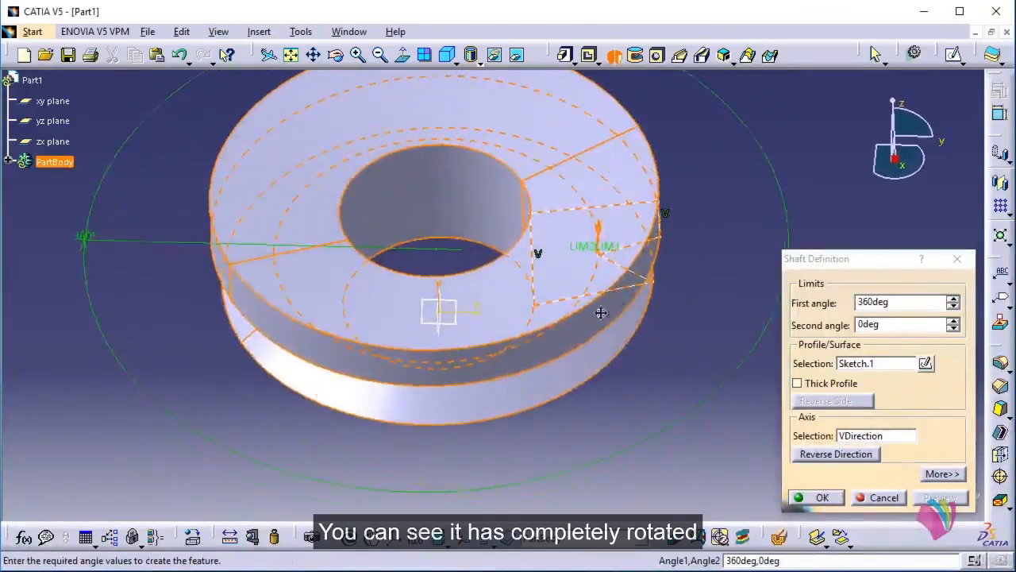
middle_click_drag(602, 313, 737, 351)
Set the shaft's first angle to 270 degrees and preview the partial revolution.
double_click(905, 302)
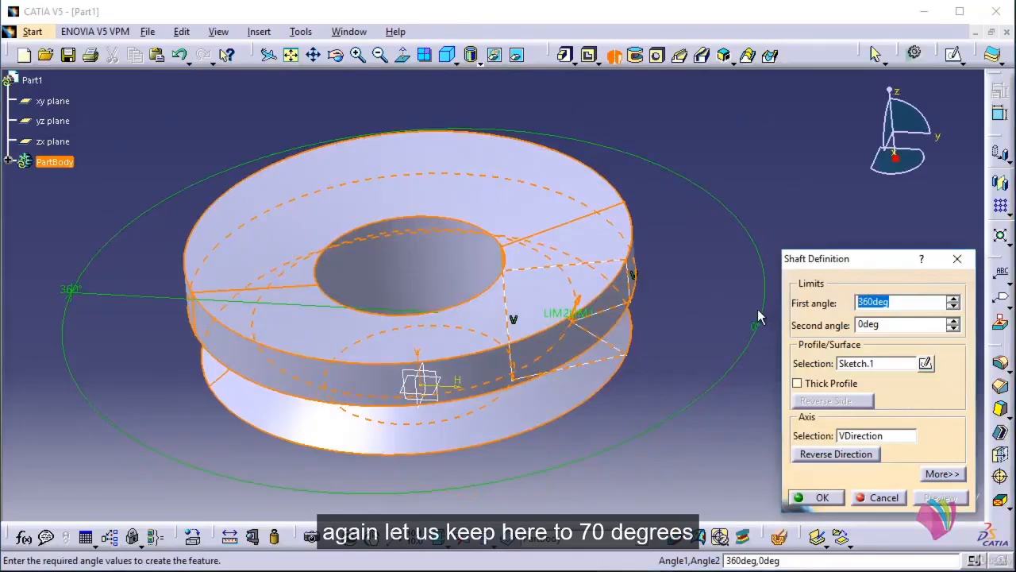
type("270")
left_click(903, 322)
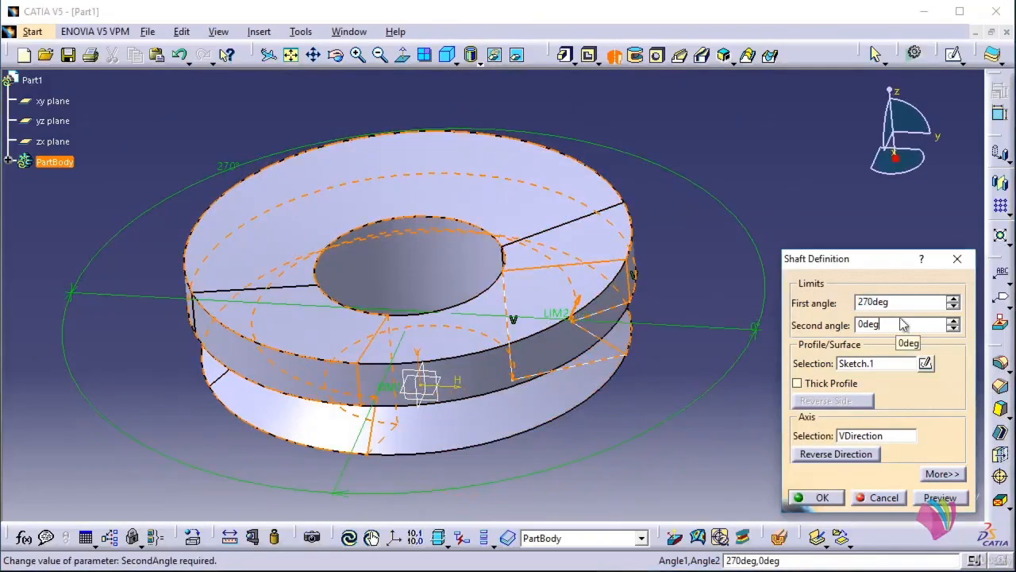
left_click(940, 497)
middle_click_drag(618, 332, 447, 300)
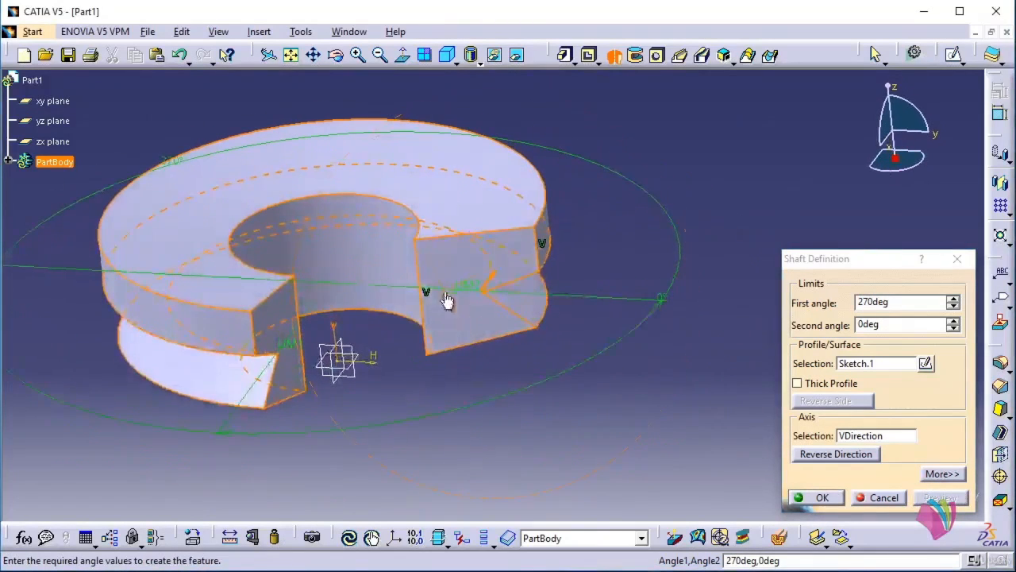
Enable Thick Profile for the shaft, set Thickness1 to 2 mm, and preview the hollow cross-section.
left_click(797, 383)
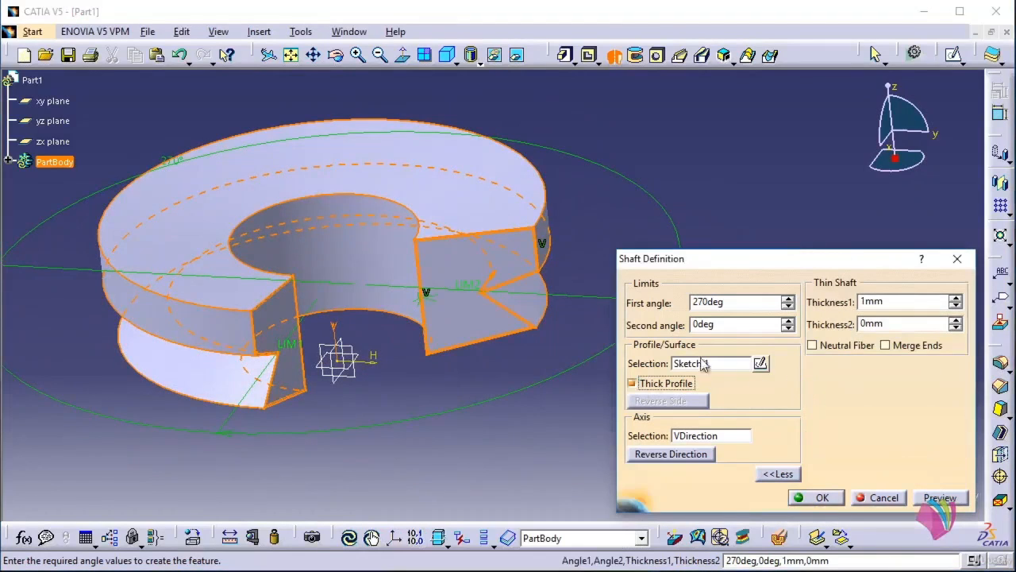
middle_click_drag(426, 351, 437, 300)
left_click_drag(899, 303, 849, 310)
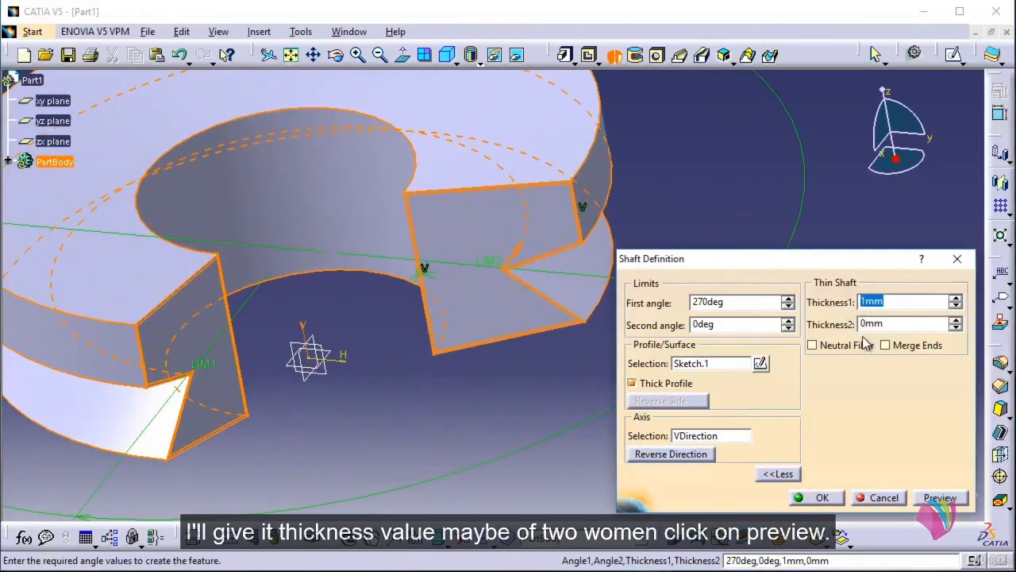
type("2")
left_click(897, 324)
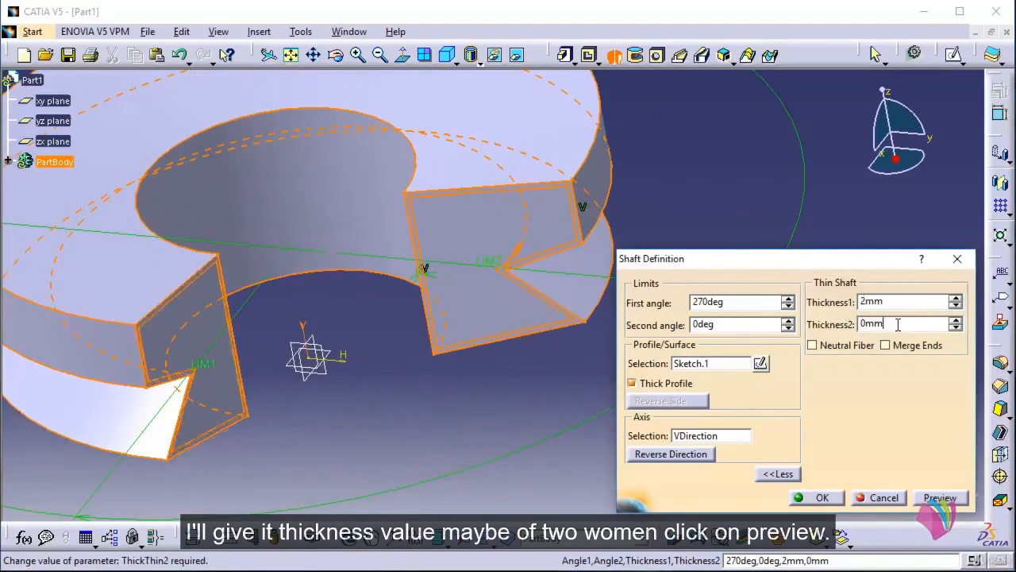
left_click(945, 498)
middle_click_drag(391, 367, 465, 190)
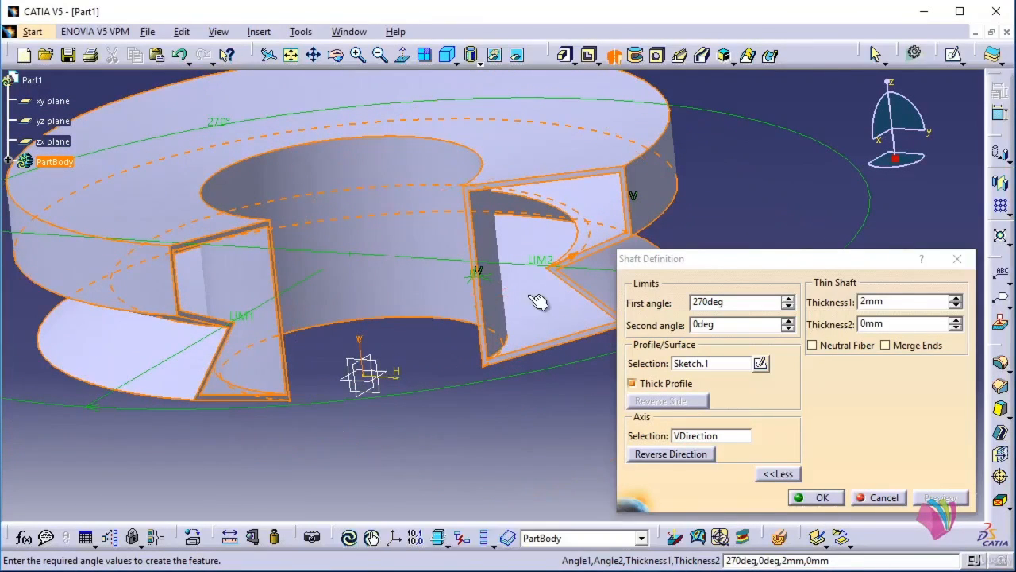
middle_click_drag(552, 302, 480, 281)
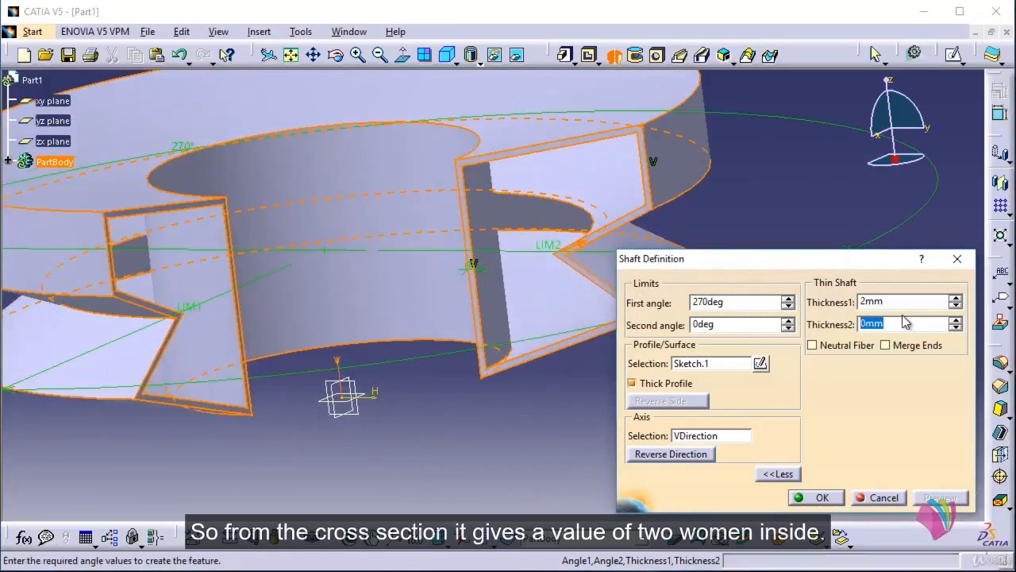
Set the thin shaft's Thickness2 to 4 mm with Thickness1 kept at 2 mm, and preview the walls.
left_click(878, 302)
left_click_drag(915, 328, 796, 335)
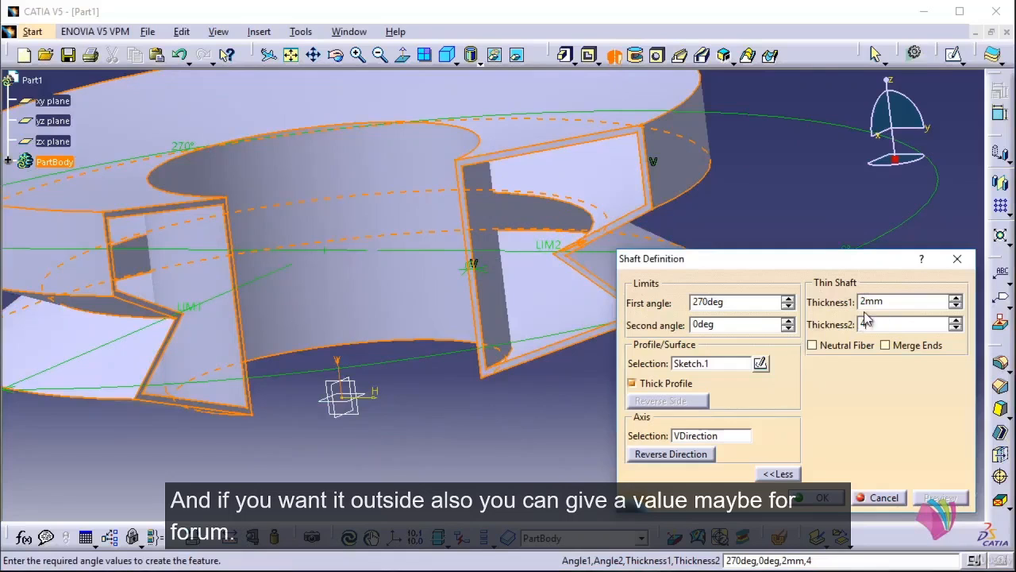
left_click(895, 302)
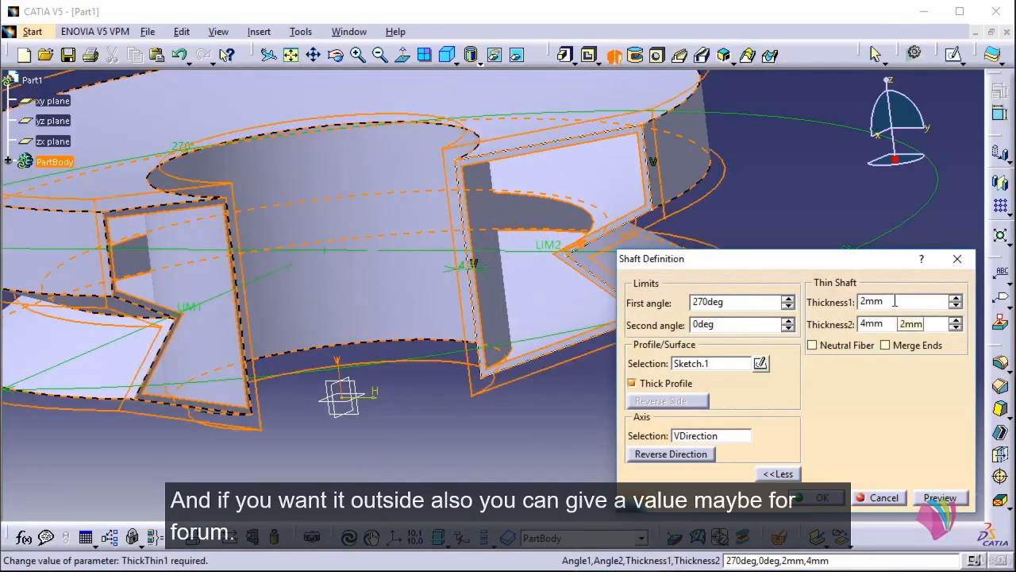
left_click(941, 497)
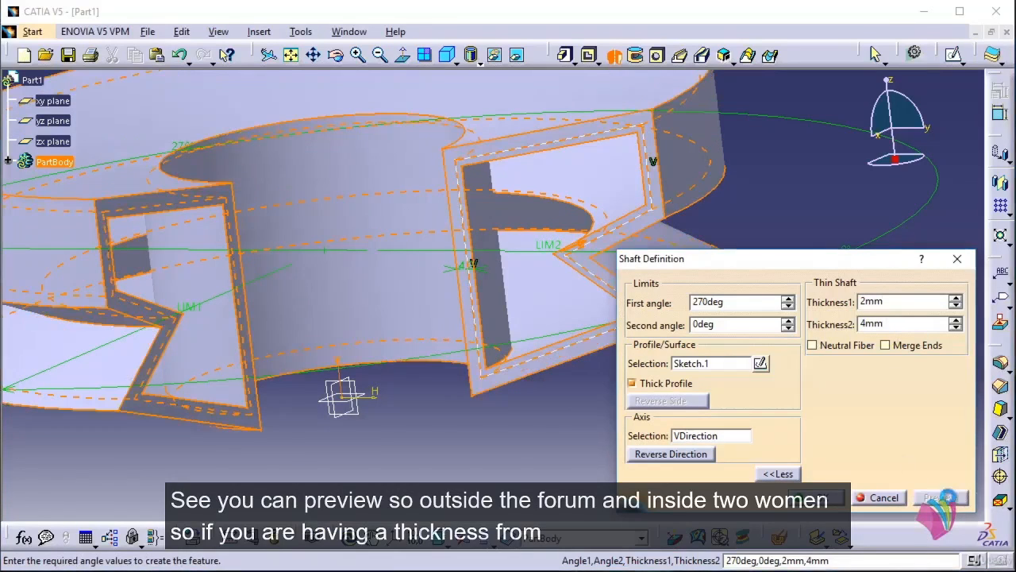
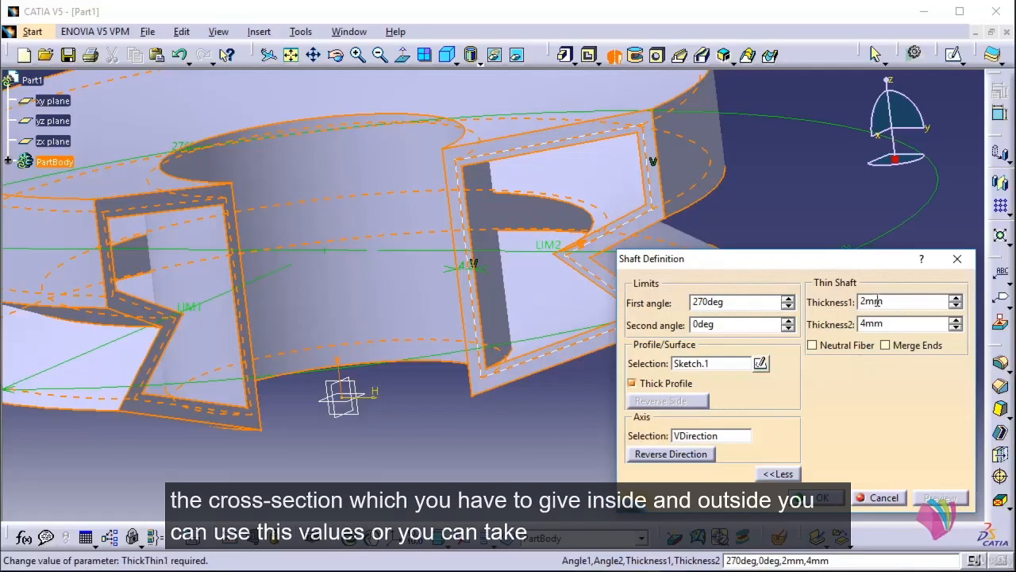
Apply Neutral Fiber to the thin shaft with a total thickness of 4 mm, preview the wall, and create the shaft.
left_click(812, 345)
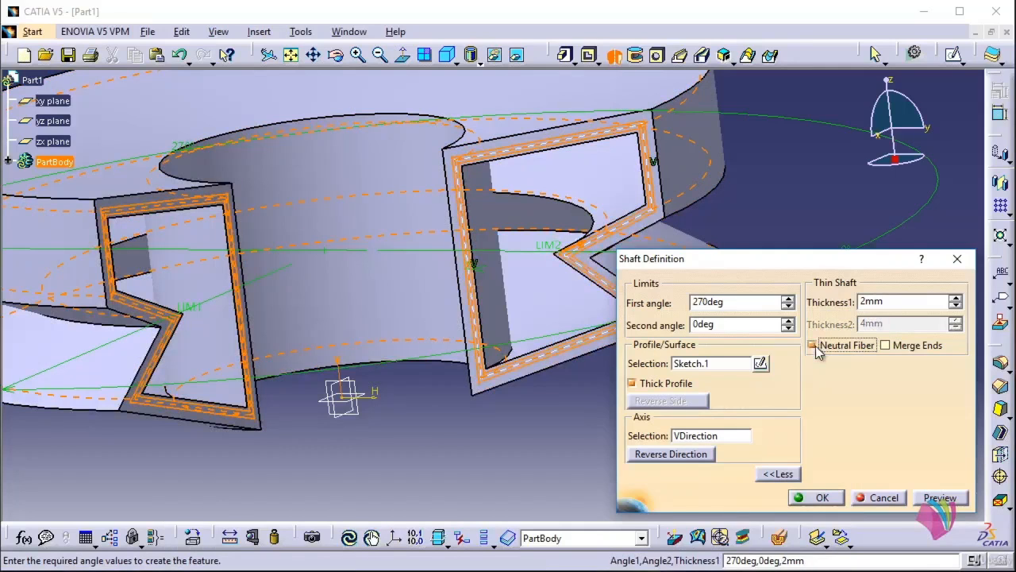
left_click(903, 303)
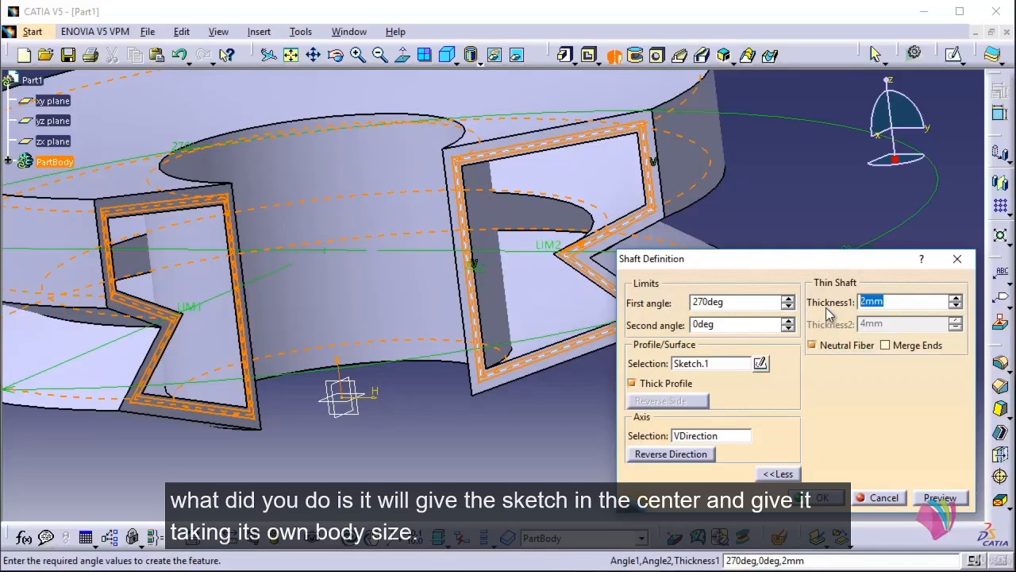
type("4")
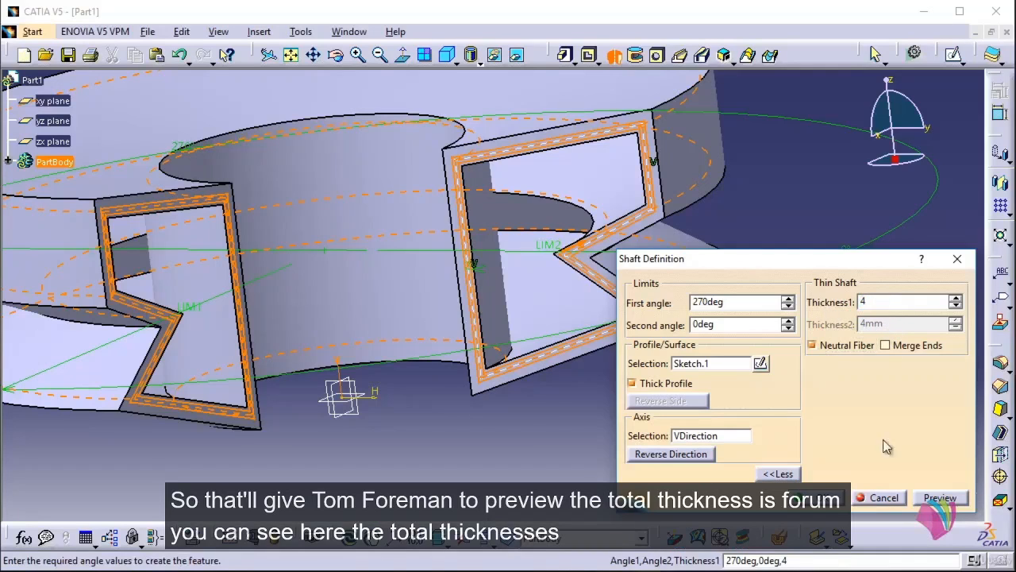
left_click(941, 498)
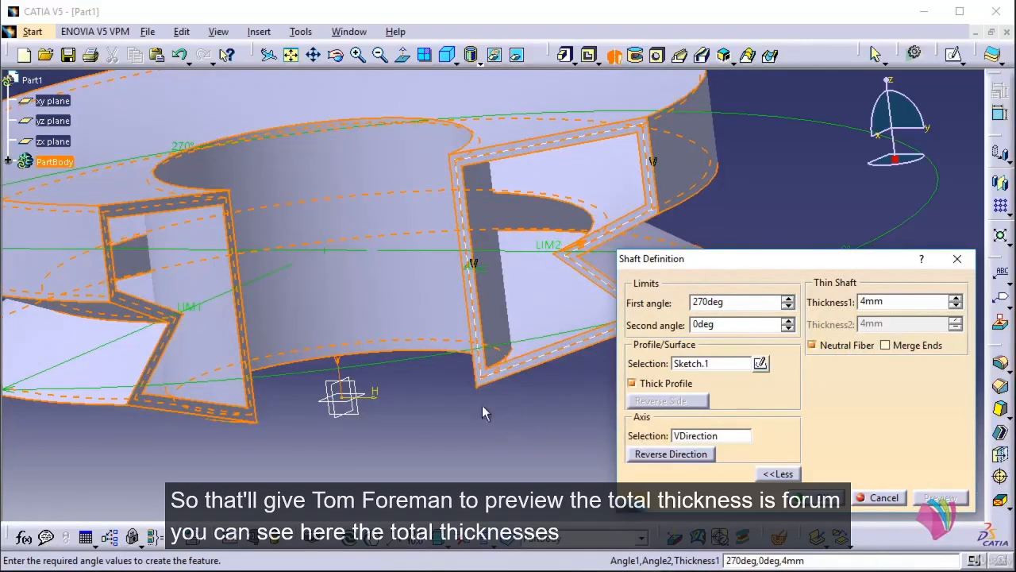
middle_click_drag(482, 405, 488, 112)
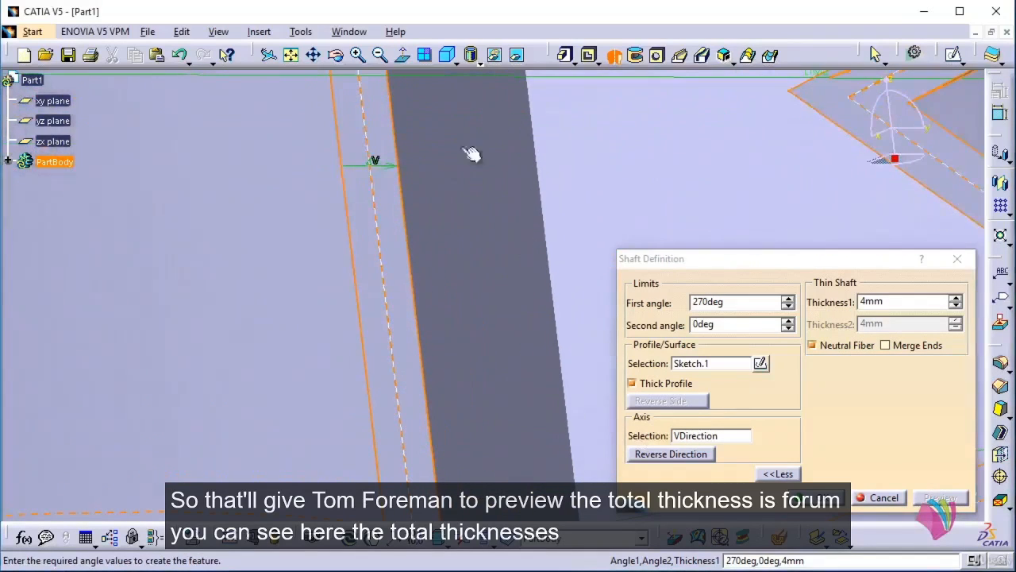
middle_click_drag(431, 180, 420, 365)
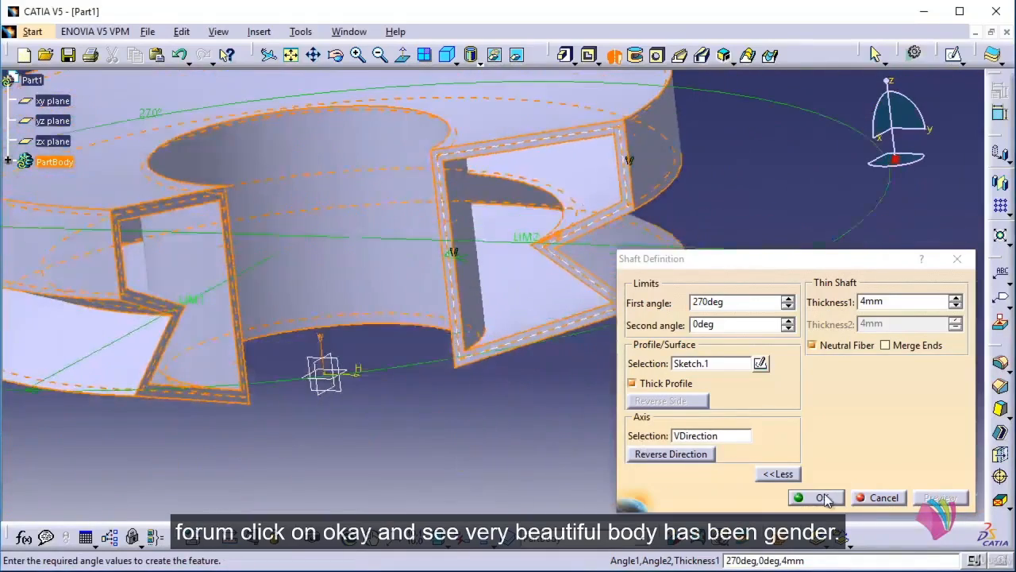
left_click(821, 497)
middle_click_drag(561, 364, 555, 330)
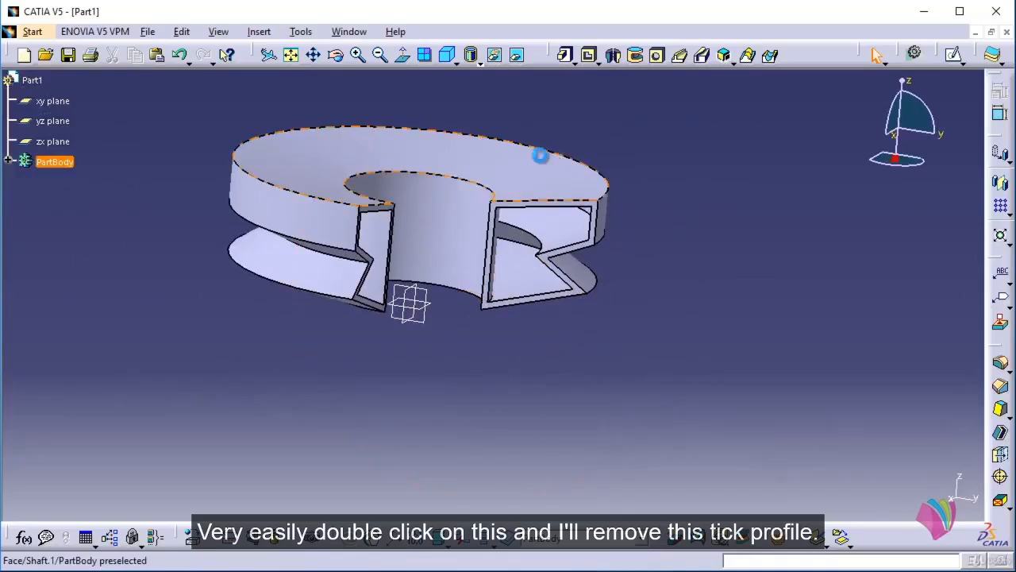
Edit the finished shaft to turn off Thick Profile and rebuild it as a solid body.
double_click(536, 157)
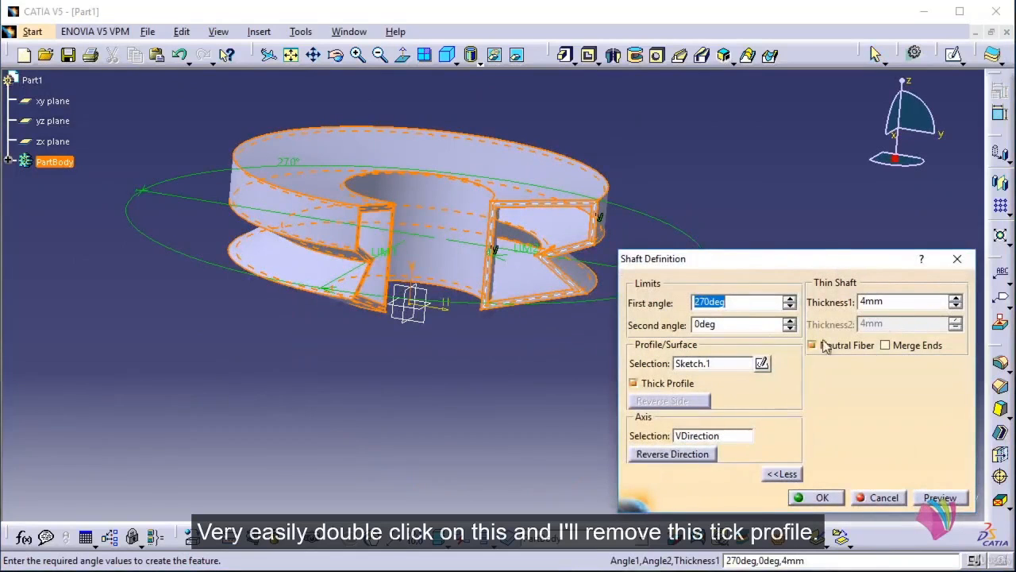
left_click(645, 386)
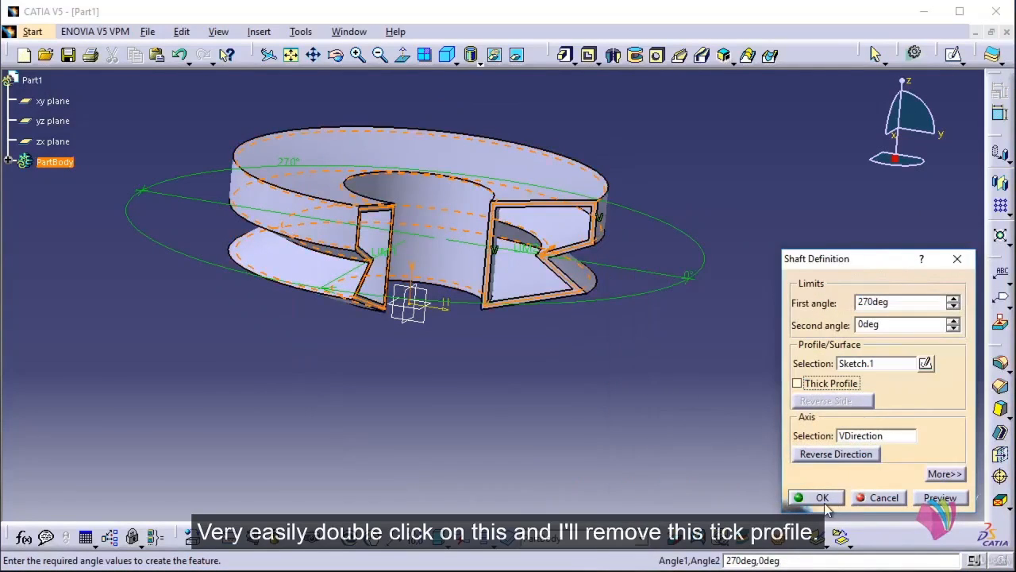
left_click(823, 498)
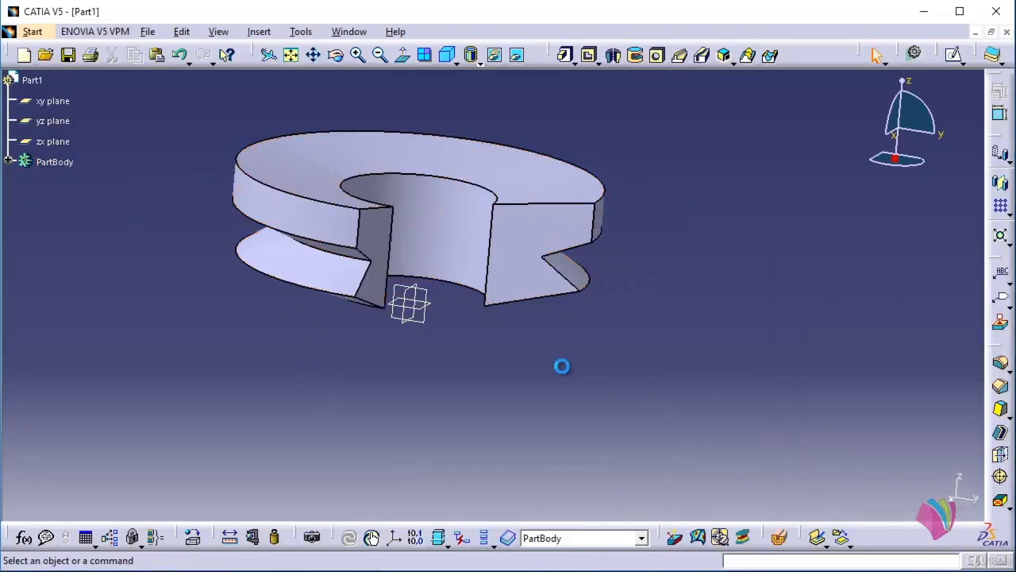
Sketch a small rectangle on the shaft's notched end face, straddling its inner vertical edge, and leave the sketch.
middle_click_drag(370, 335, 381, 401)
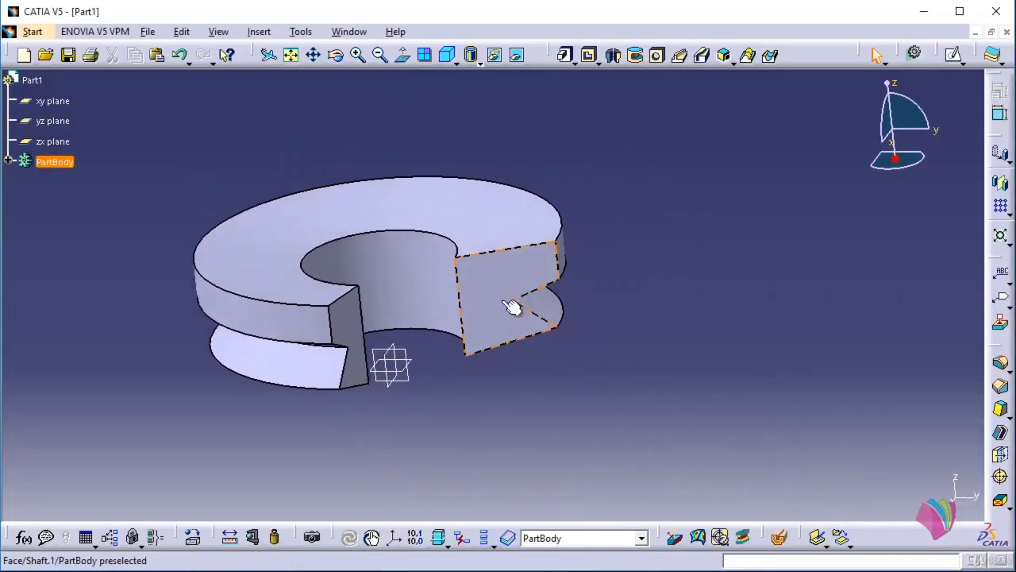
left_click(511, 292)
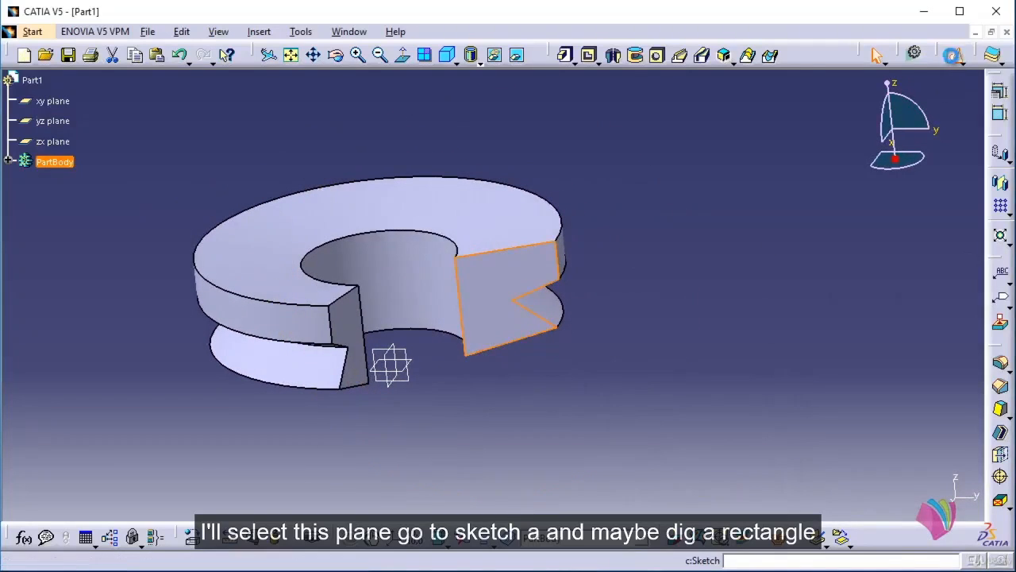
left_click(954, 54)
left_click(1000, 114)
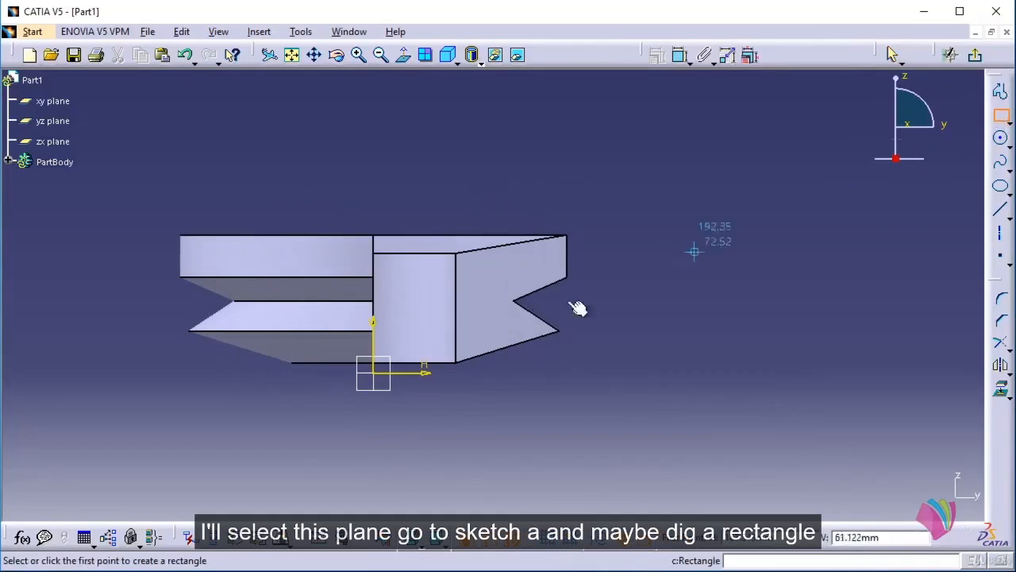
left_click(435, 283)
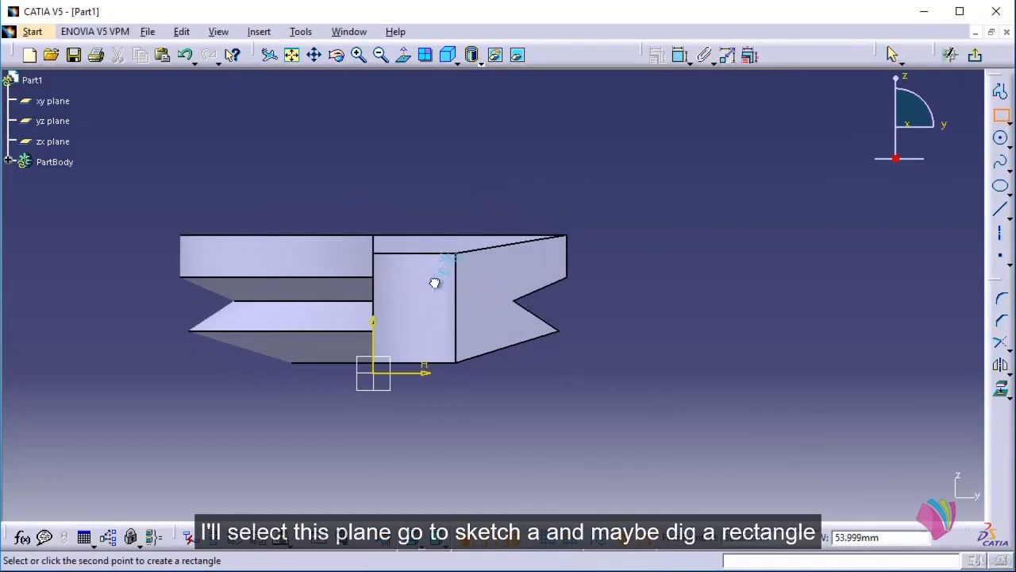
left_click(483, 316)
left_click(975, 54)
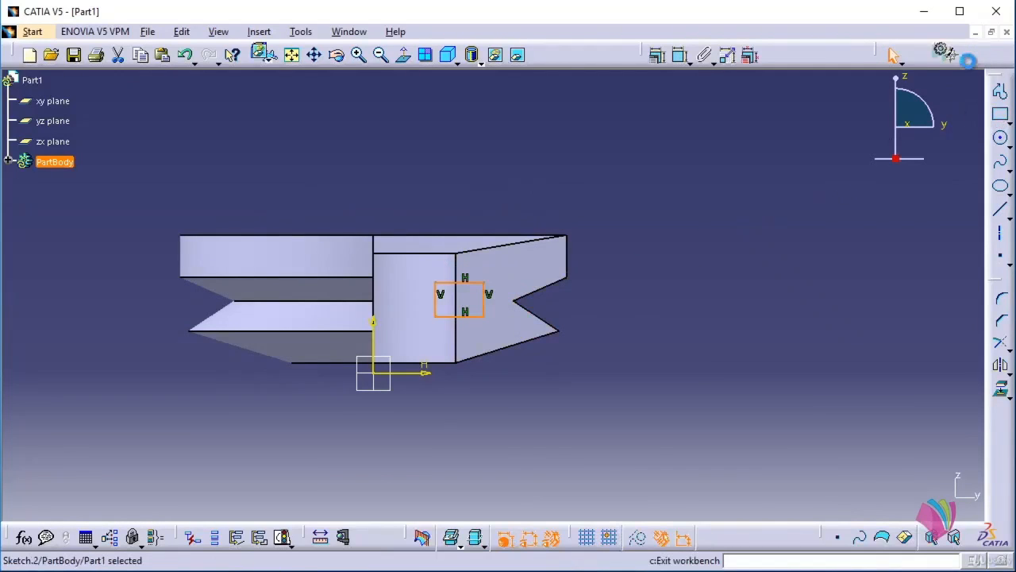
left_click(825, 209)
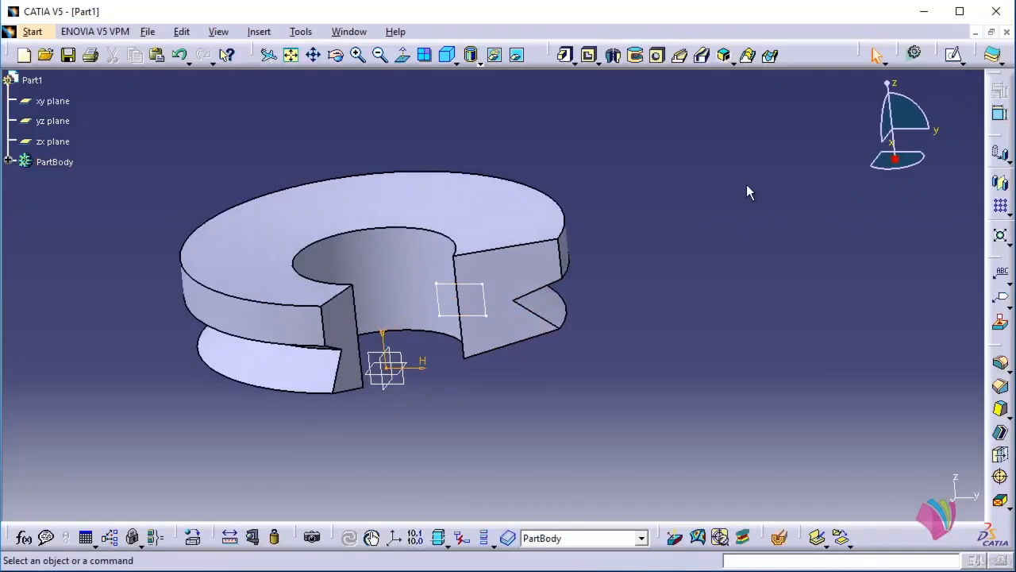
Cut a 270-degree Groove in the shaft from the rectangle sketch about the sketch's V axis, previewing it before creating it.
left_click(637, 58)
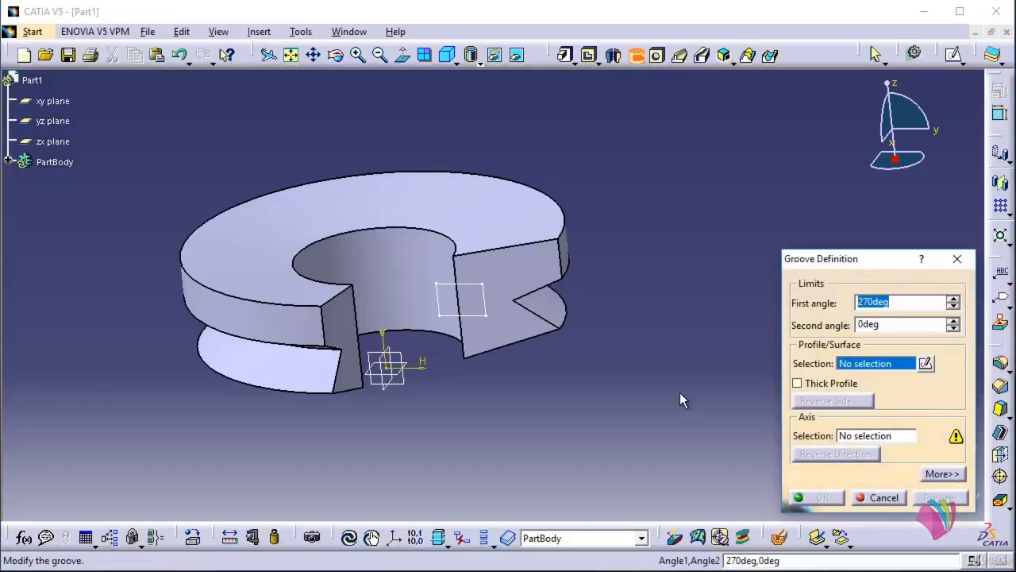
left_click(482, 295)
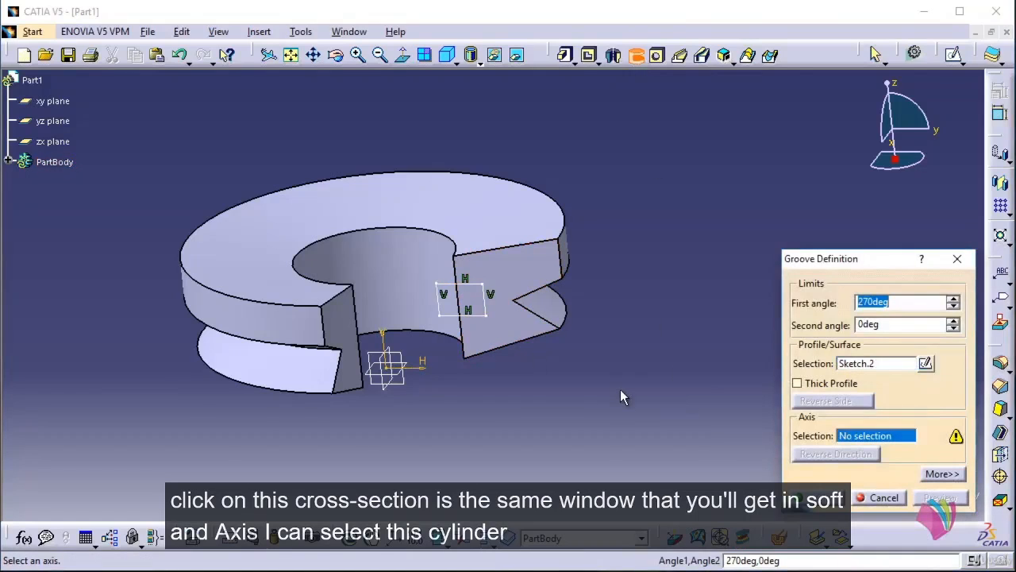
left_click(848, 437)
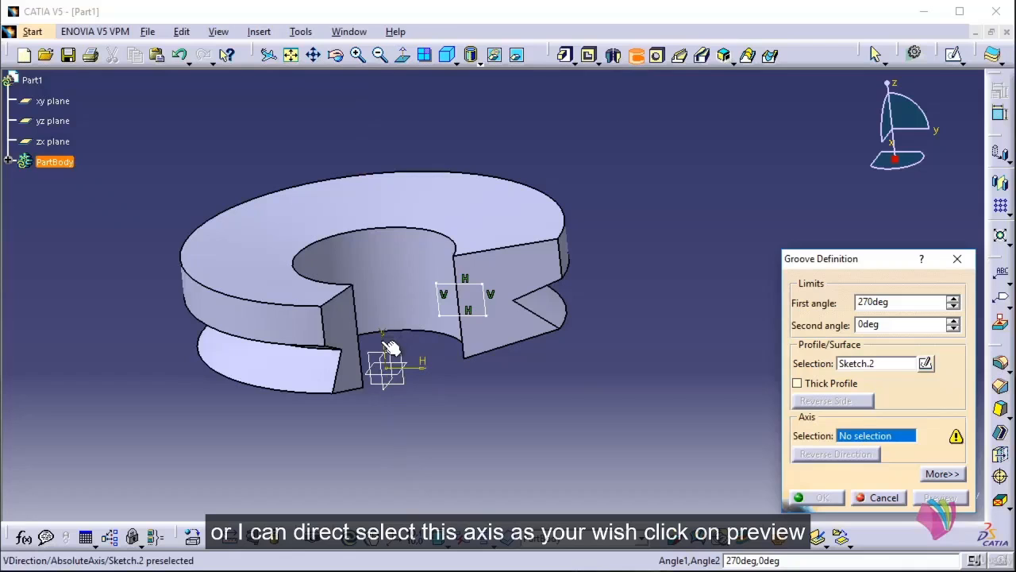
left_click(391, 347)
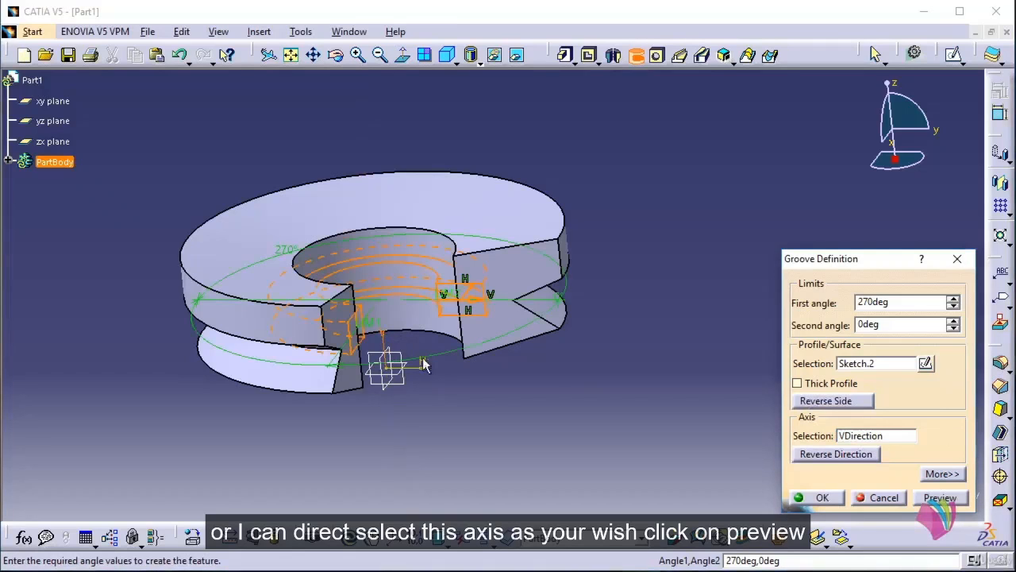
left_click(940, 498)
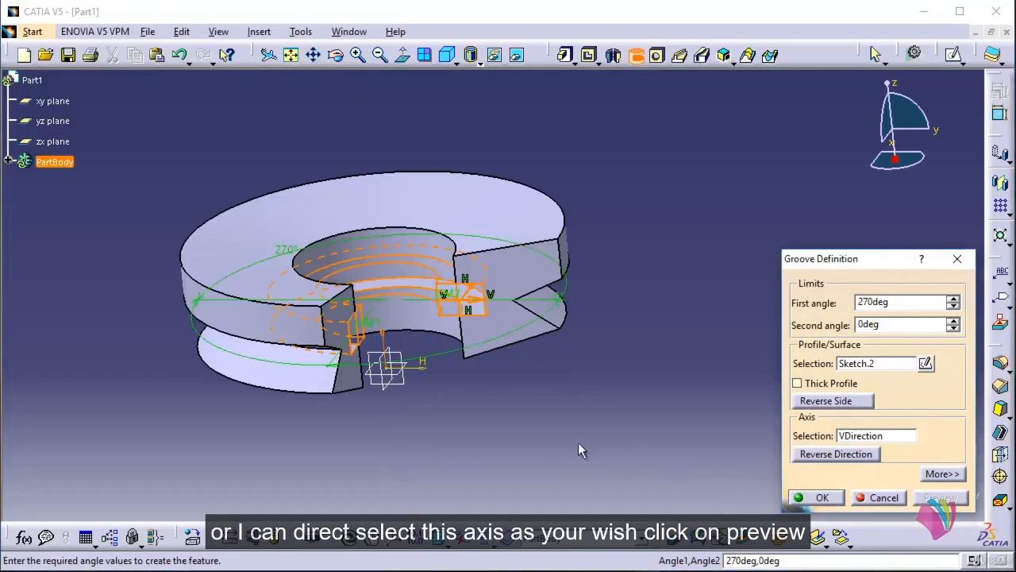
mouse_move(512, 429)
middle_mouse_down()
mouse_move(453, 444)
mouse_move(419, 400)
mouse_move(438, 431)
mouse_move(462, 398)
mouse_move(400, 420)
mouse_move(482, 422)
mouse_move(465, 420)
mouse_move(474, 441)
mouse_move(517, 417)
mouse_move(526, 397)
mouse_move(502, 411)
mouse_move(505, 422)
middle_mouse_up()
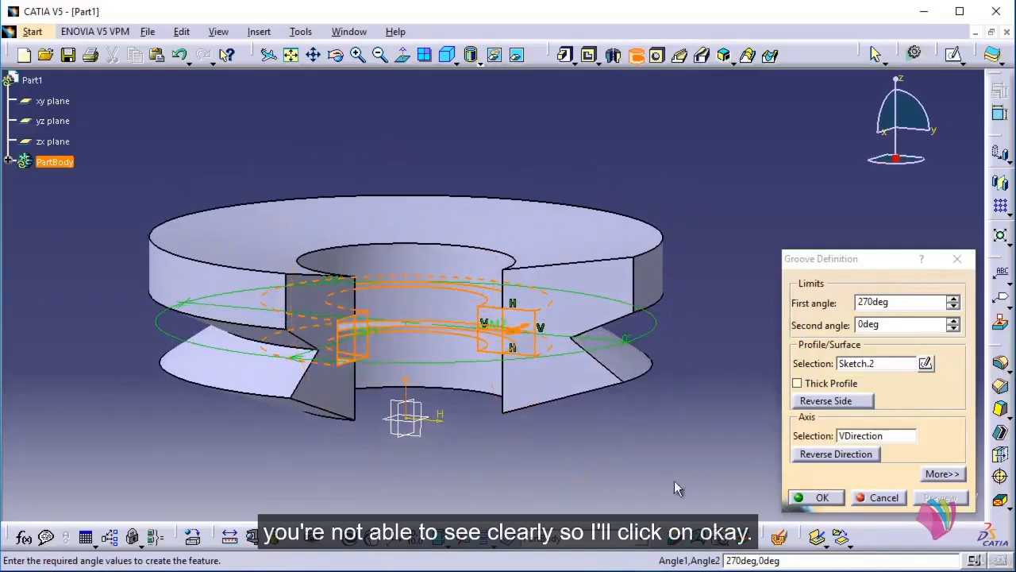
left_click(822, 502)
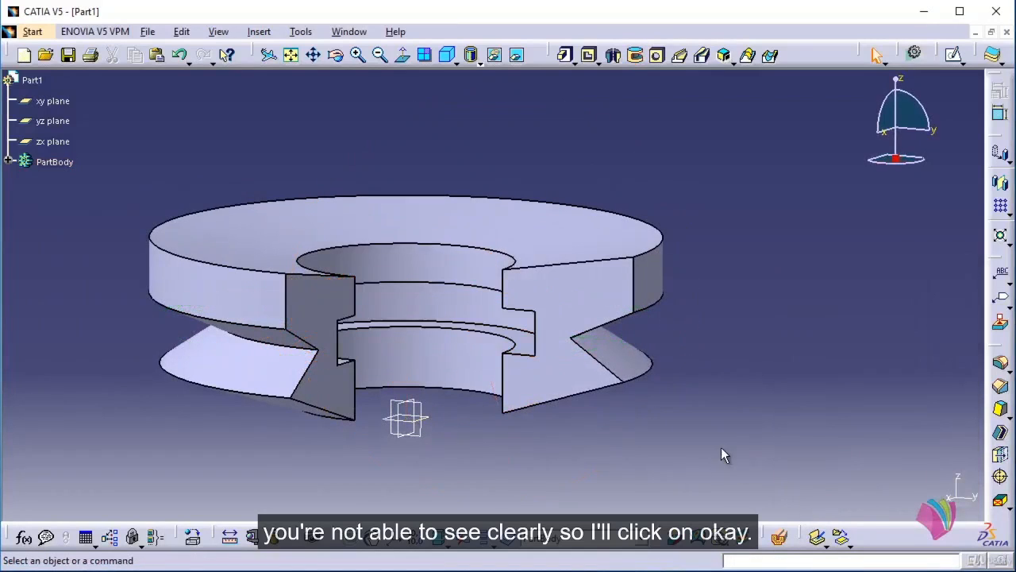
Inspect the groove around the bore, reopen its definition and turn on Thick Profile.
middle_click_drag(710, 341, 736, 350)
middle_click_drag(442, 358, 453, 386)
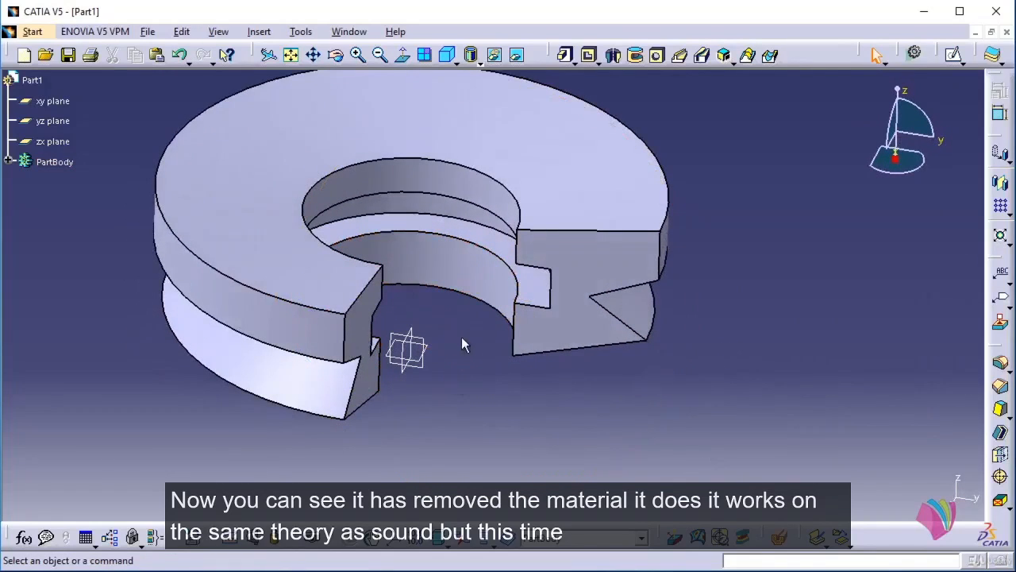
middle_click_drag(463, 344, 427, 357)
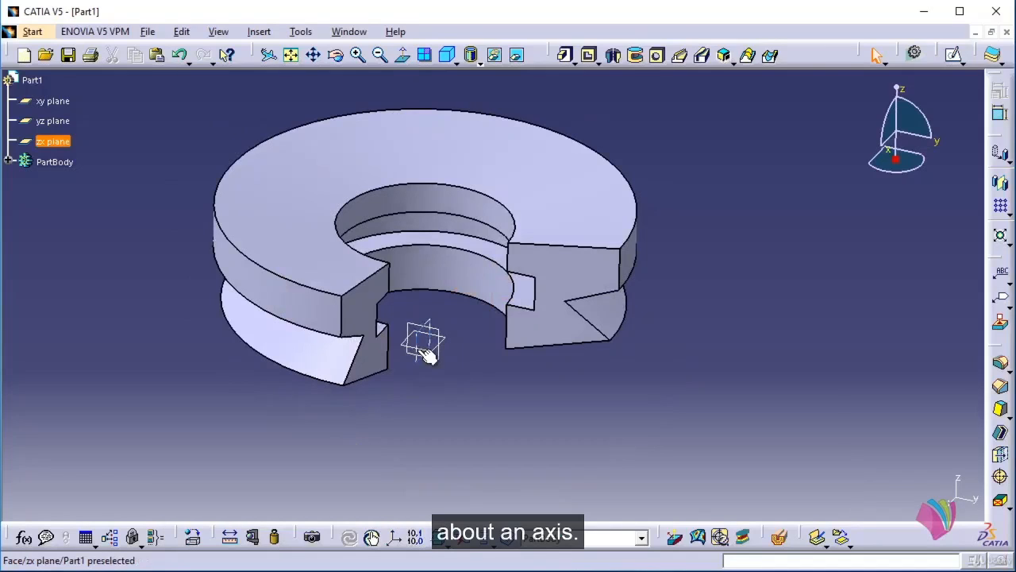
middle_click_drag(555, 378, 556, 341)
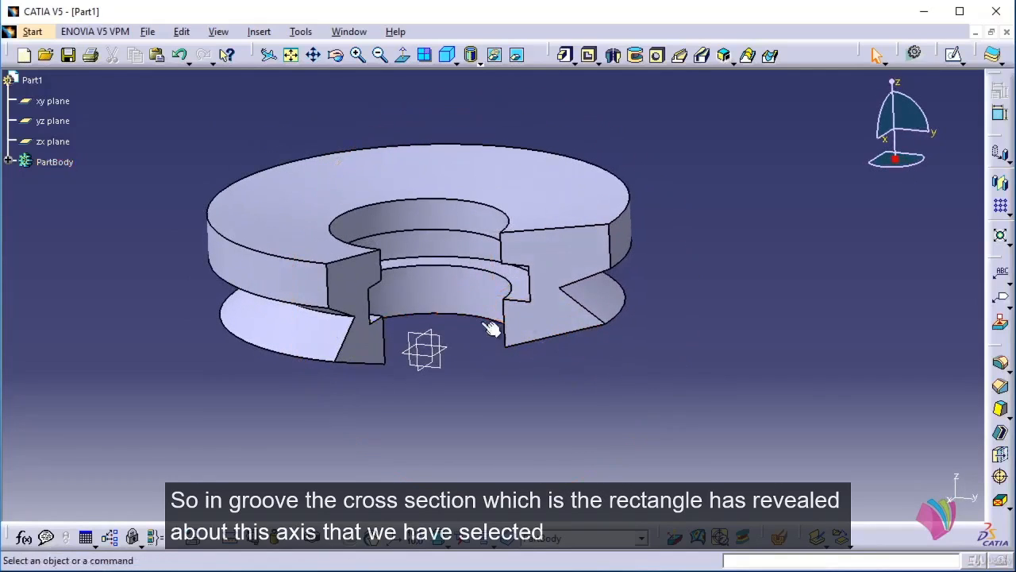
middle_click_drag(482, 349, 370, 318)
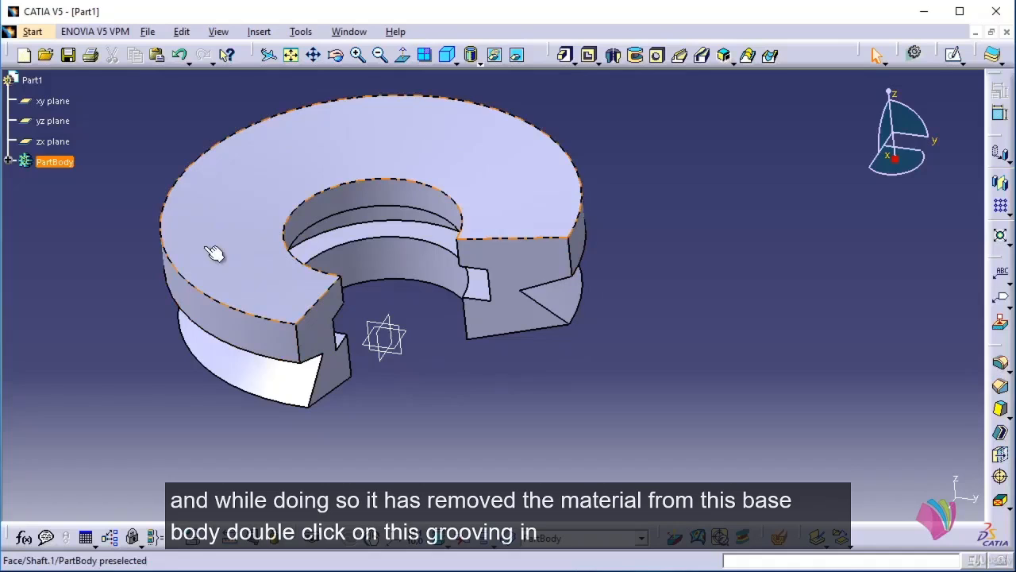
middle_click_drag(215, 252, 405, 254)
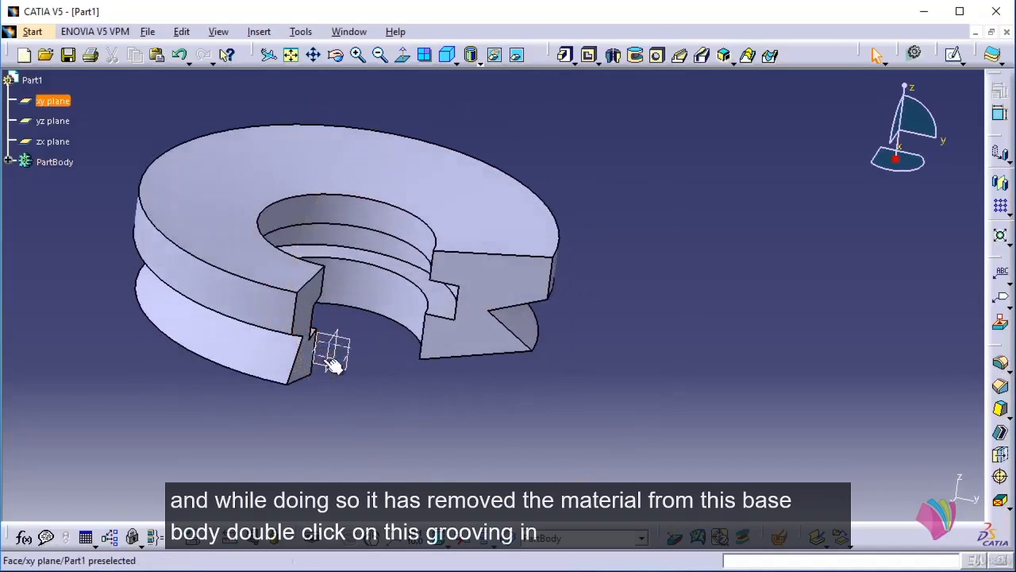
double_click(405, 256)
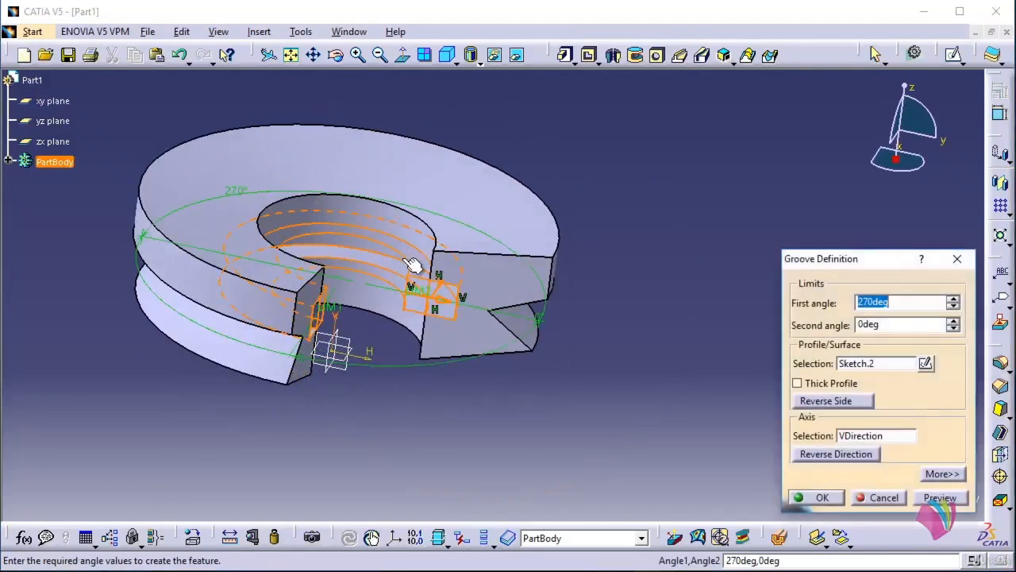
left_click(797, 383)
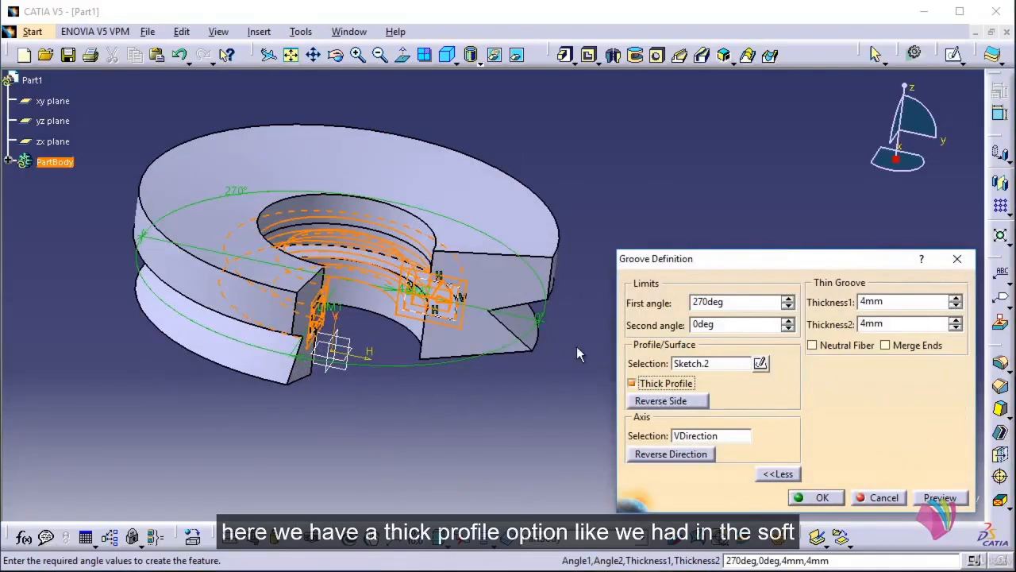
middle_click_drag(450, 278, 386, 151)
middle_click_drag(345, 274, 378, 308)
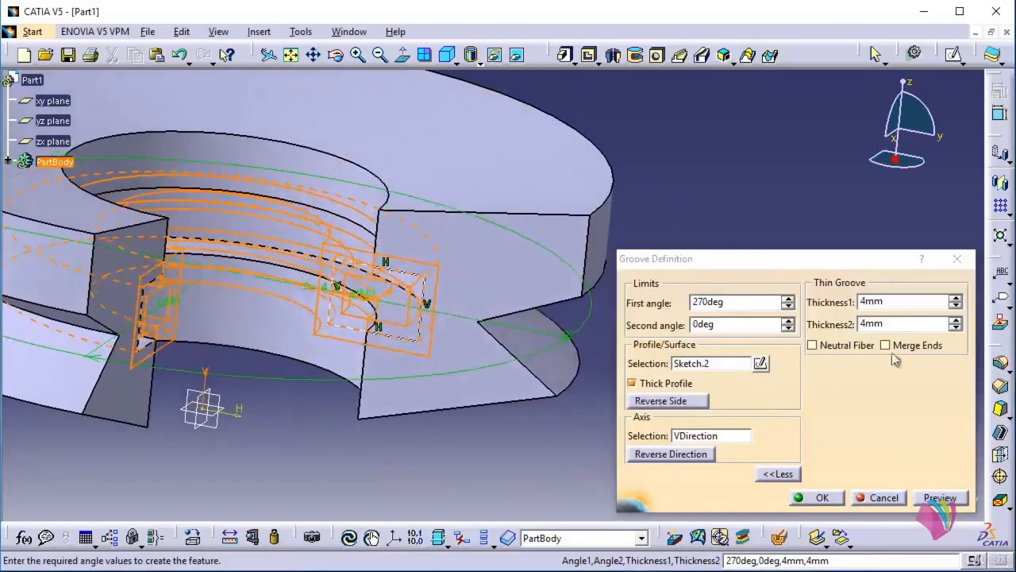
Set the thin groove's Thickness1 to 2 mm and Thickness2 to 0 mm, preview it and apply the change.
double_click(897, 302)
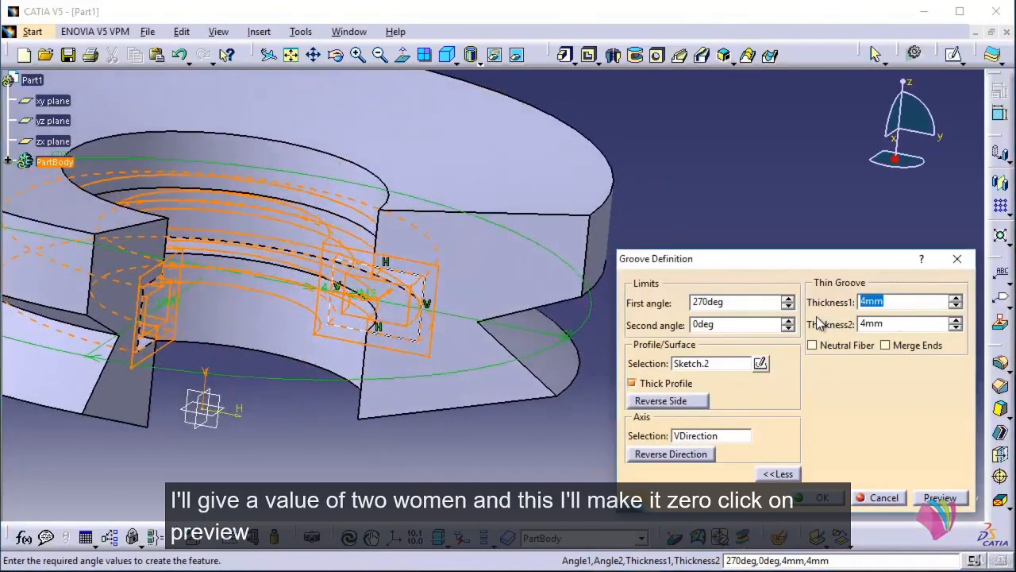
type("2")
key("Tab")
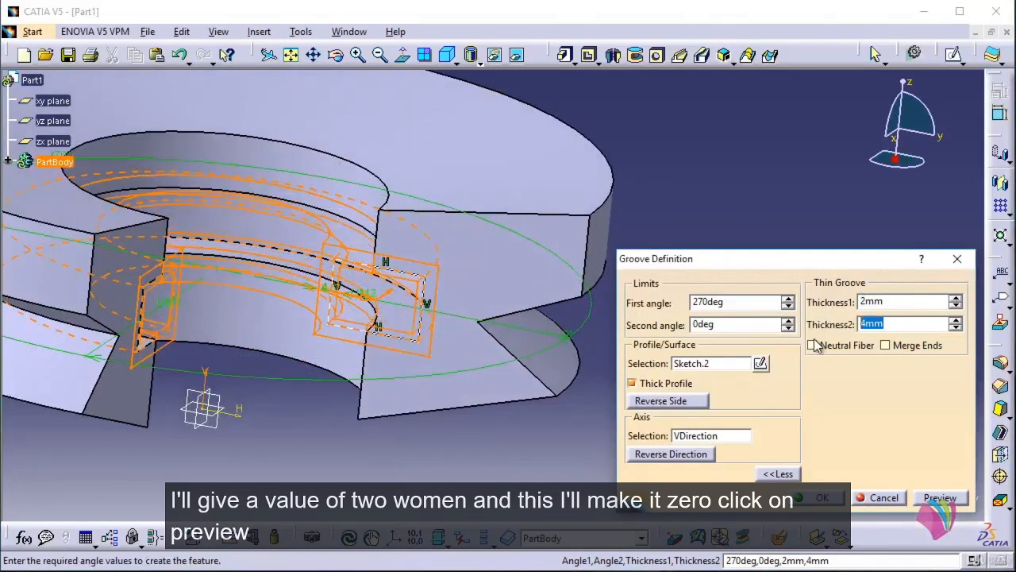
type("0")
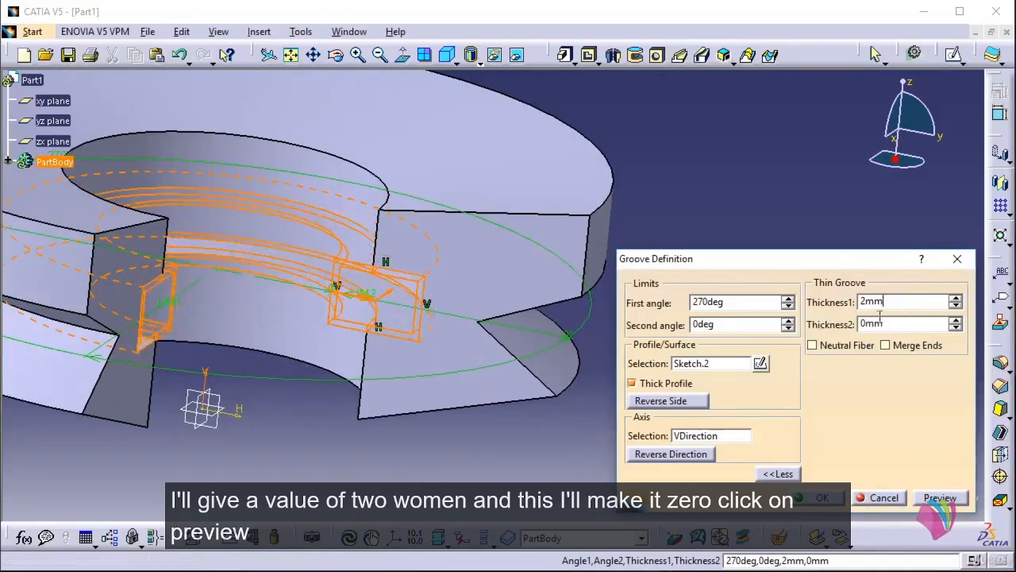
left_click(942, 498)
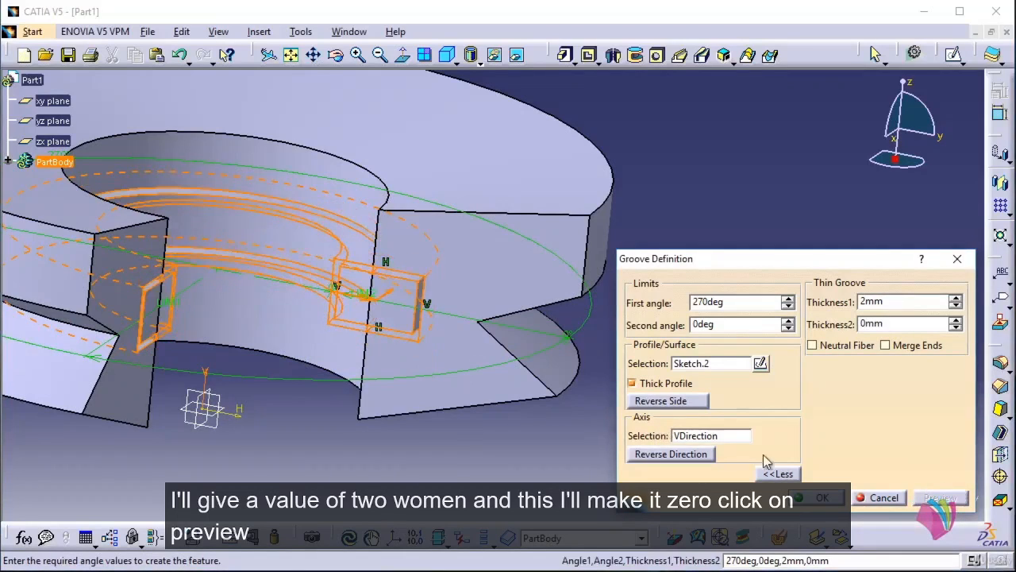
middle_click_drag(478, 431, 480, 373)
left_click(814, 497)
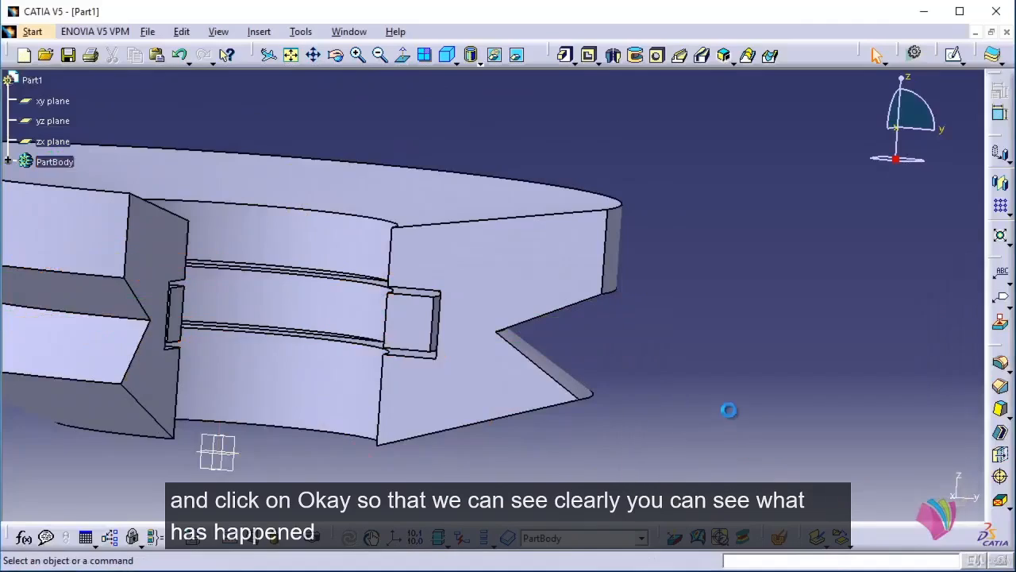
Examine the thin groove's cut walls and the material left in its centre, reopening and closing its definition for reference.
middle_click_drag(621, 363, 317, 317)
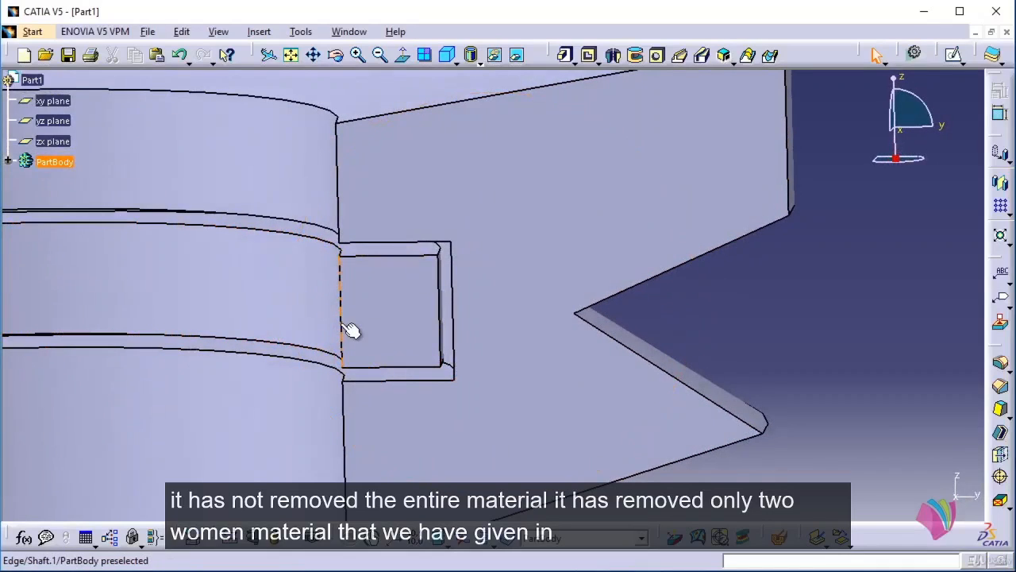
double_click(431, 379)
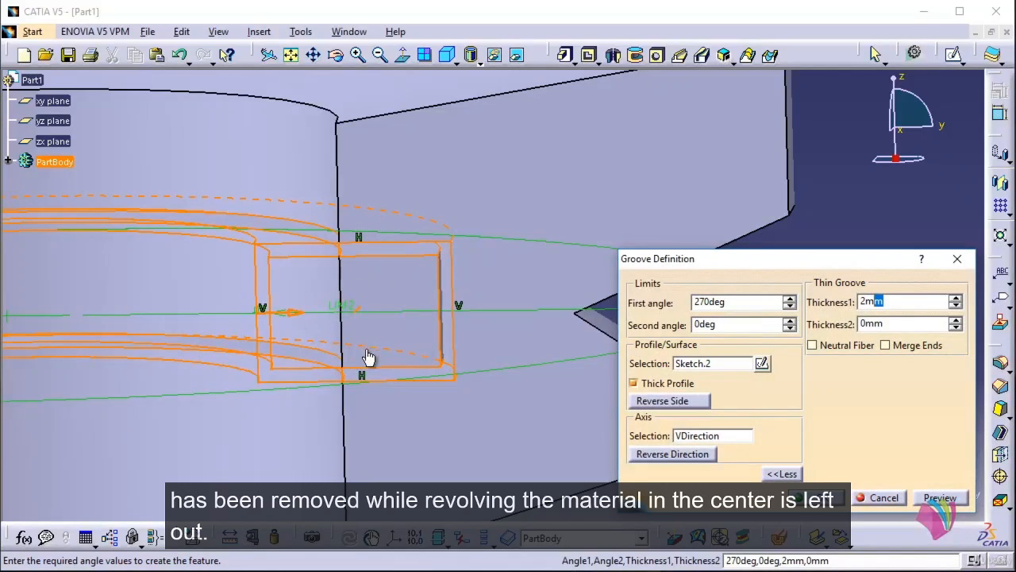
middle_click_drag(347, 294, 323, 408, "ctrl")
mouse_move(404, 342)
middle_mouse_down()
mouse_move(352, 302)
mouse_move(227, 291)
mouse_move(323, 310)
middle_mouse_up()
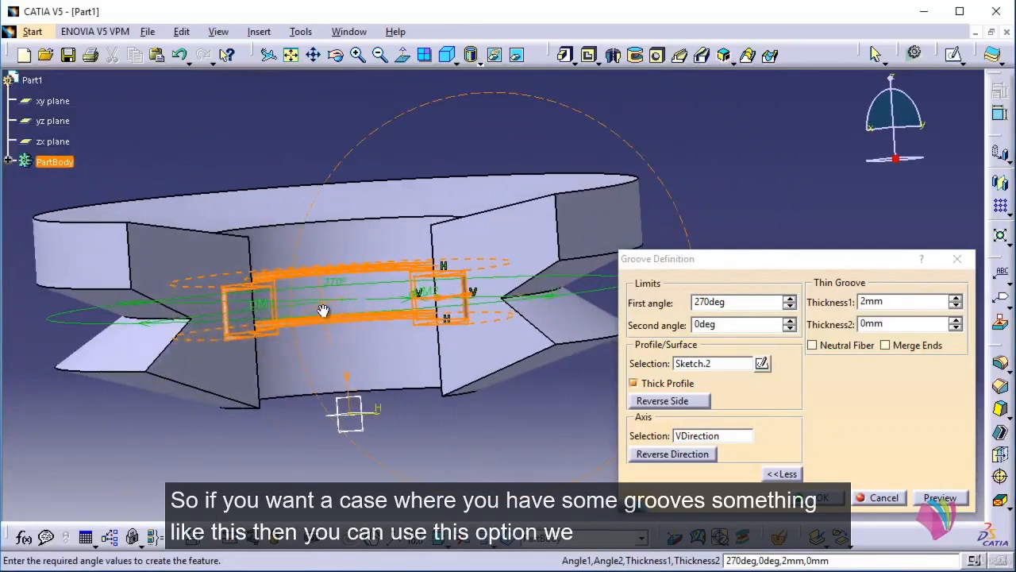
left_click(830, 499)
middle_click_drag(420, 421, 441, 421)
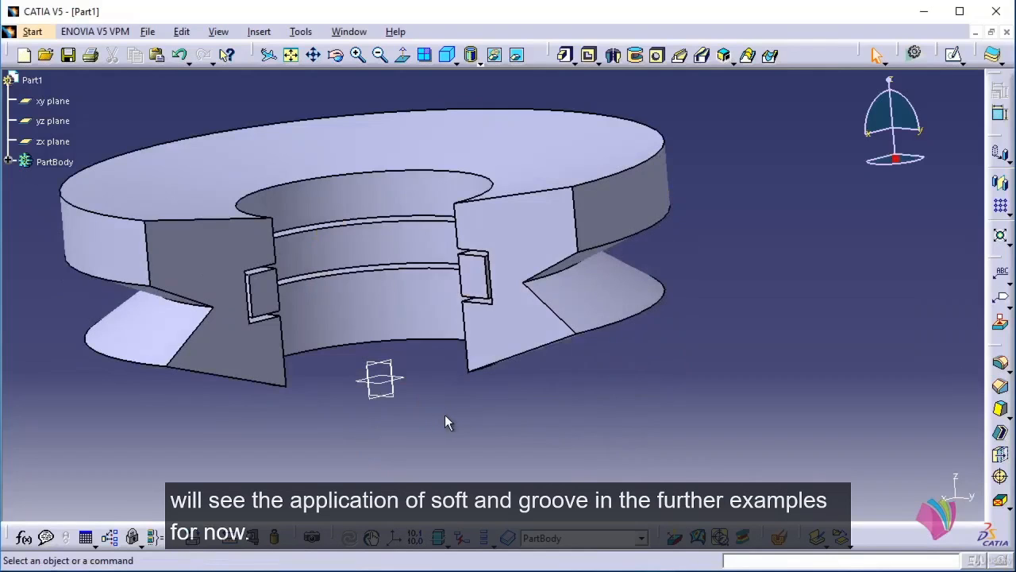
middle_click_drag(445, 415, 482, 395)
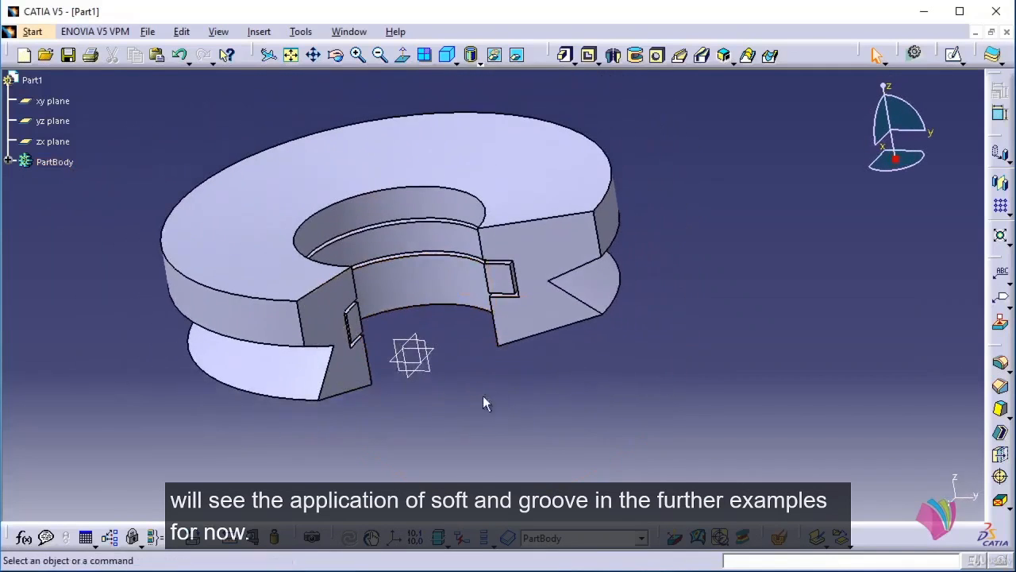
middle_click_drag(340, 321, 394, 314)
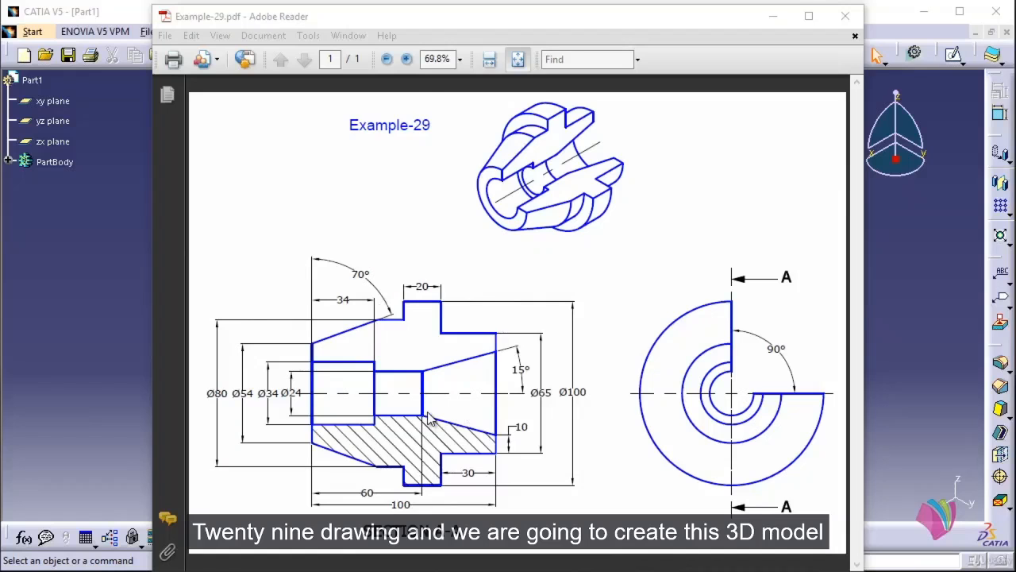
Switch from the Example-29 drawing to CATIA V5 and open a sketch on the zx plane of the empty part.
left_click(782, 23)
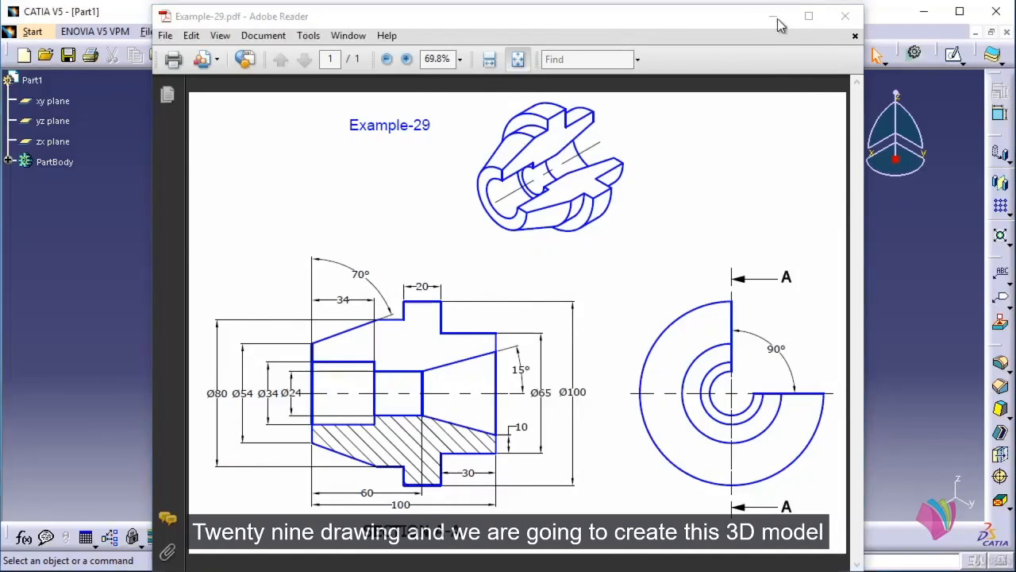
middle_click_drag(689, 284, 700, 265)
middle_click_drag(620, 347, 537, 370)
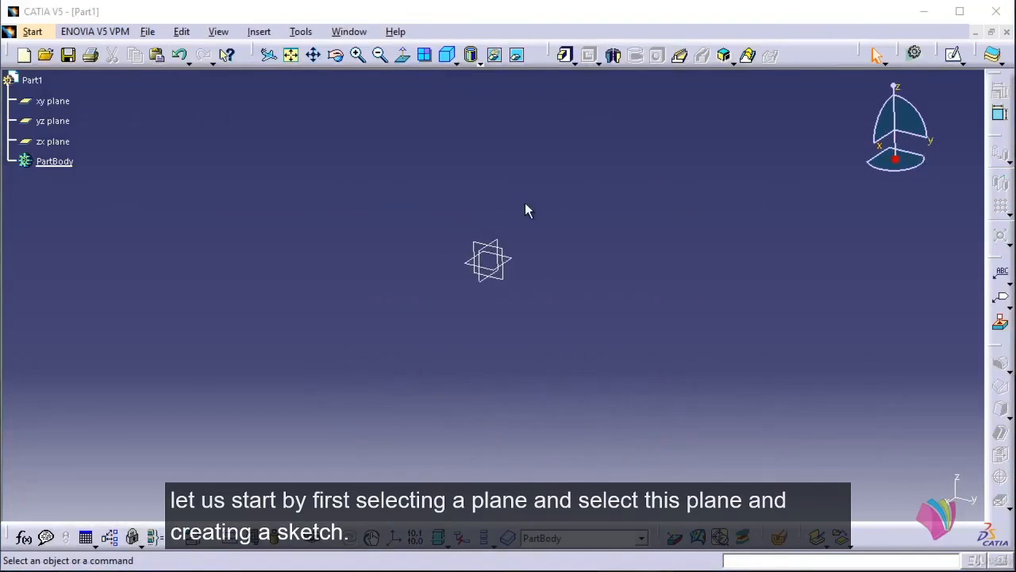
left_click(496, 241)
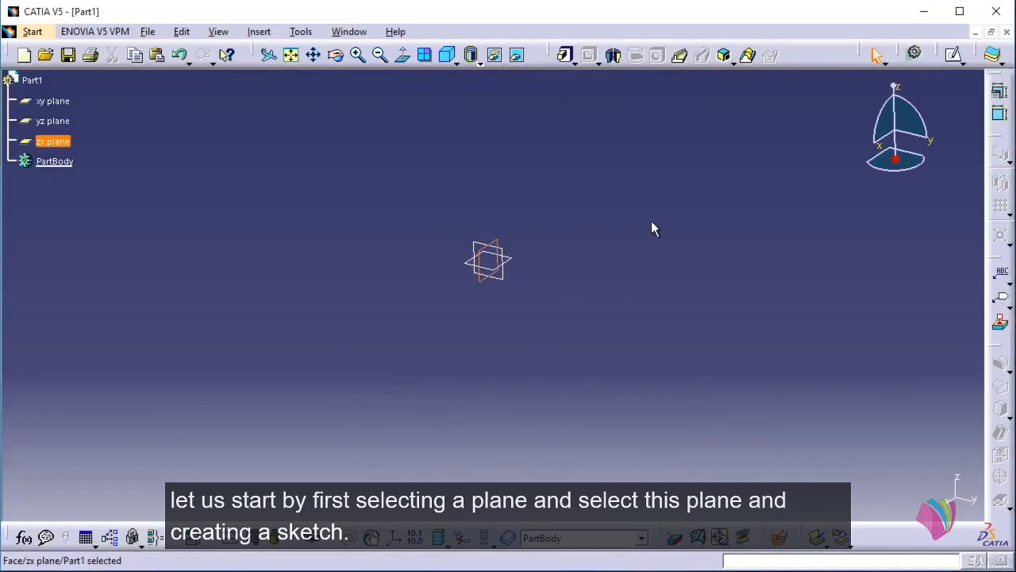
left_click(955, 56)
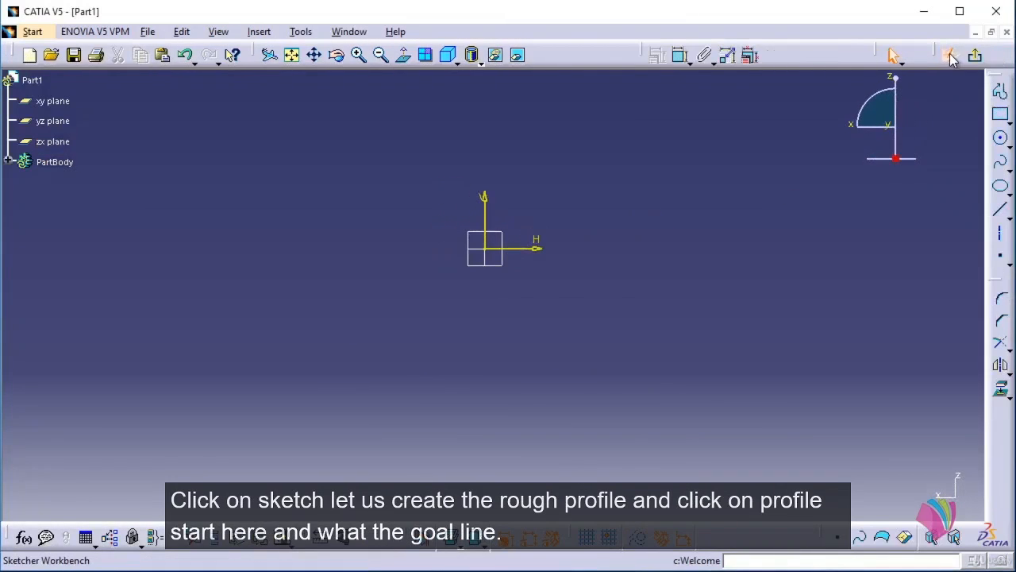
middle_click_drag(597, 217, 465, 296)
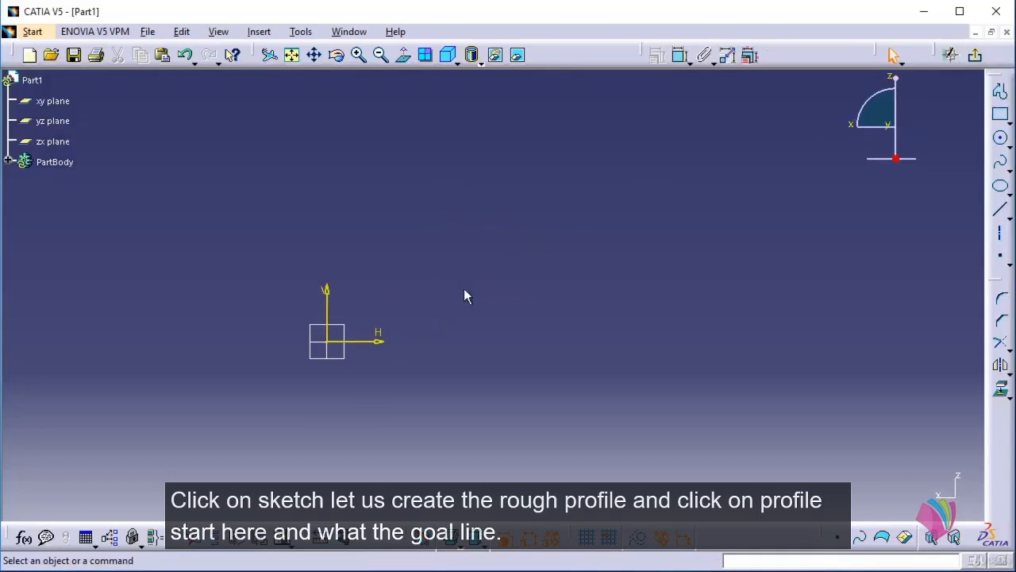
Sketch the profile's left edge and lower boundary about 35 mm above the H axis, stepping down to about 27 mm, plus a rising slanted line.
left_click(1000, 92)
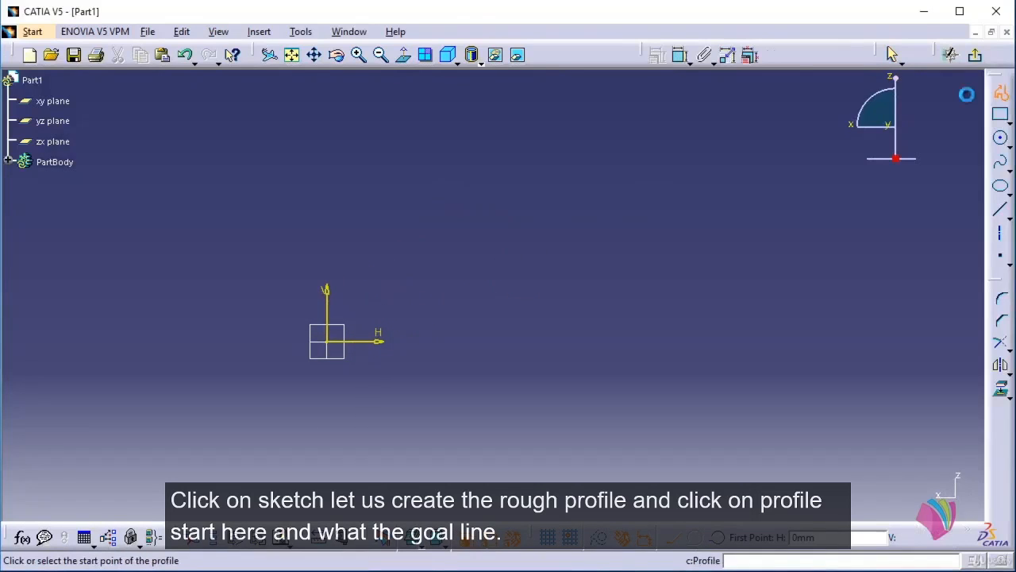
left_click(416, 217)
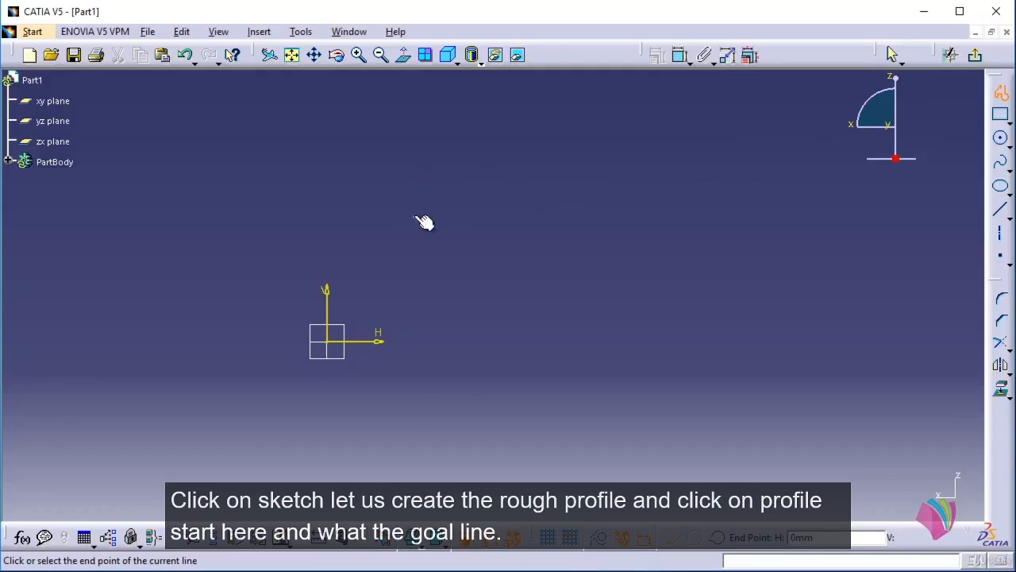
left_click(414, 268)
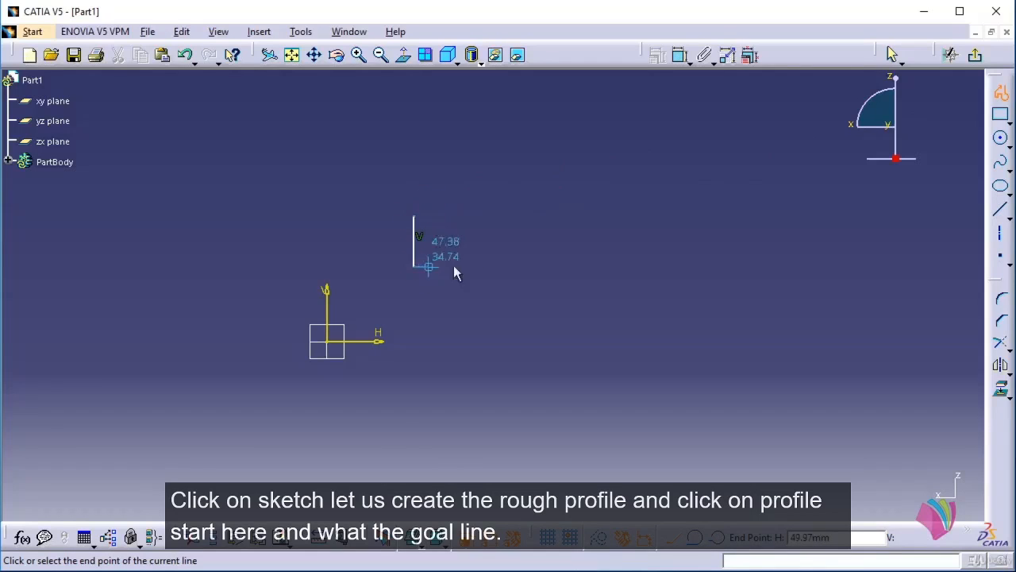
left_click(515, 268)
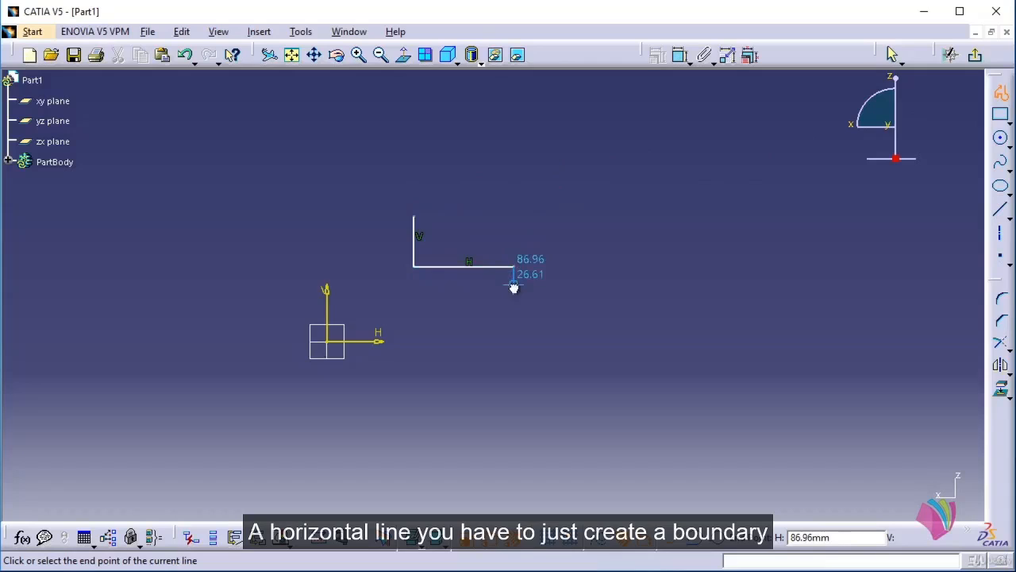
left_click(515, 284)
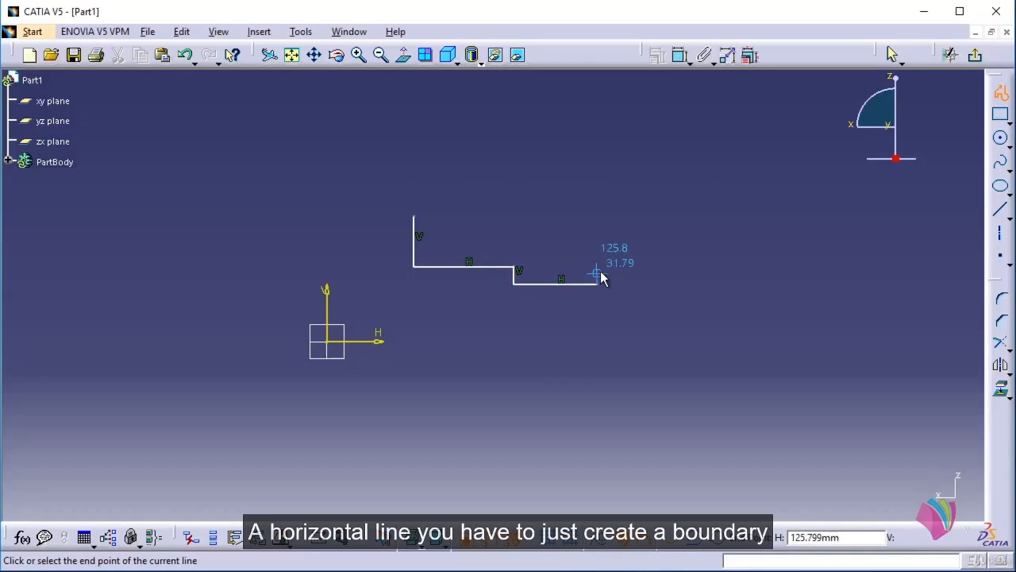
left_click(599, 279)
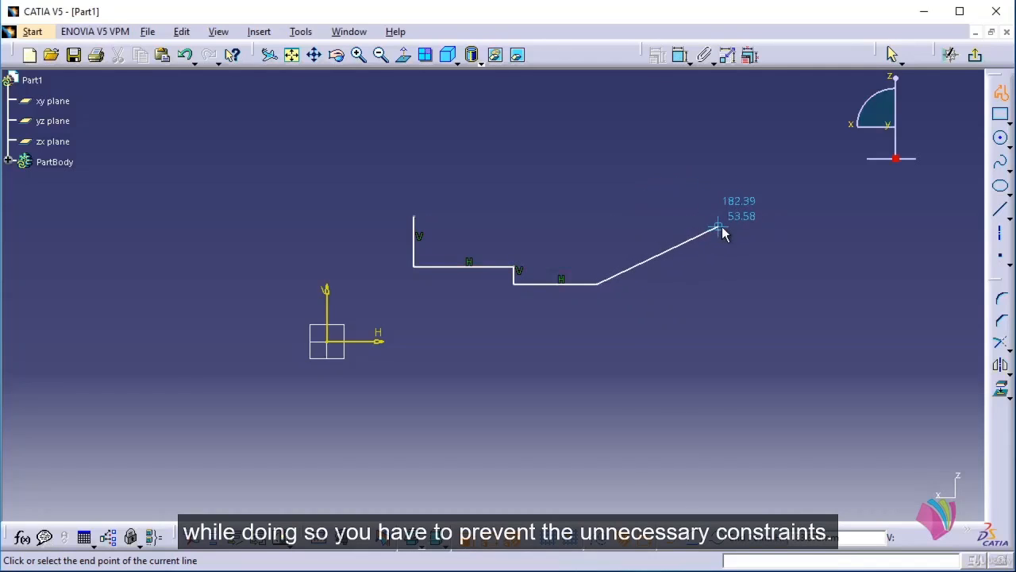
left_click(725, 229)
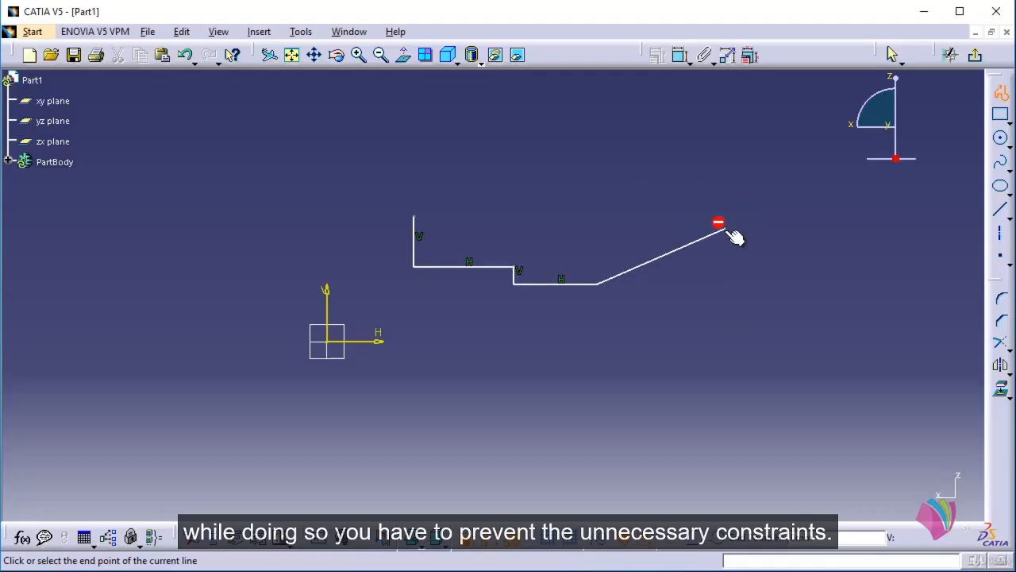
Complete the profile with the right edge, a raised rectangular step about 97 mm above the H axis and a slanted line closing at the start point.
left_click(724, 186)
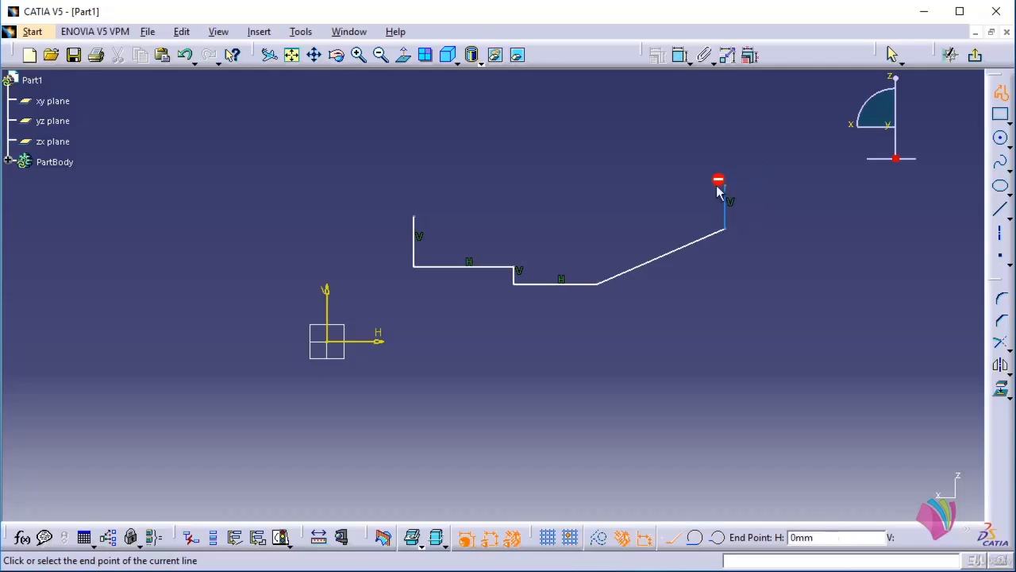
left_click(581, 187)
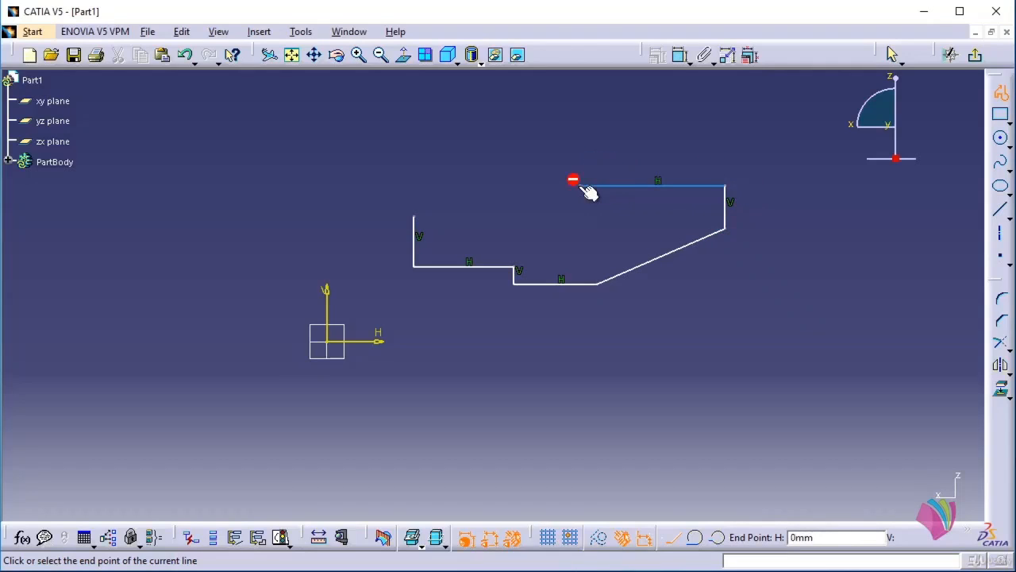
left_click(580, 133)
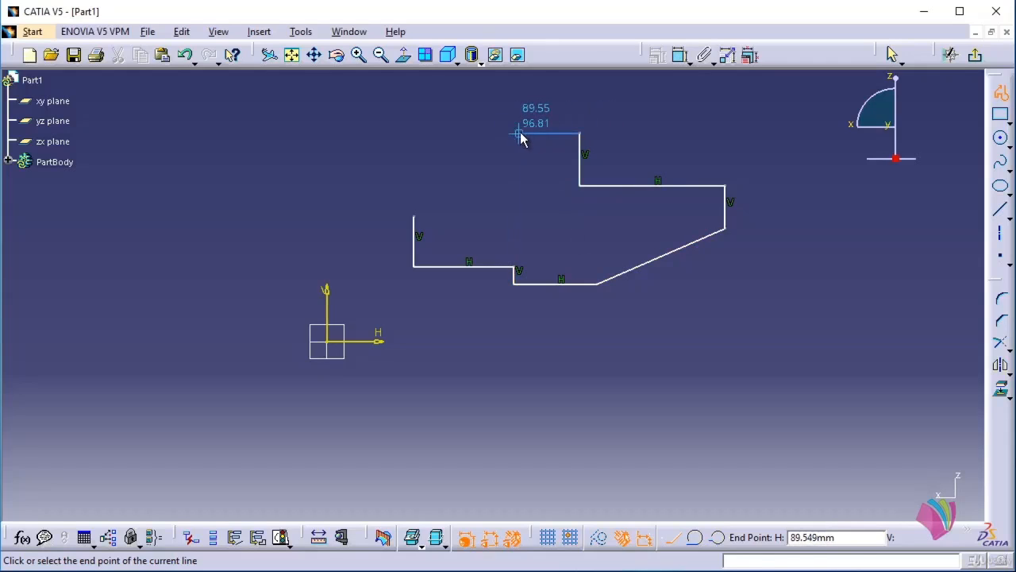
left_click(520, 134)
left_click(519, 172)
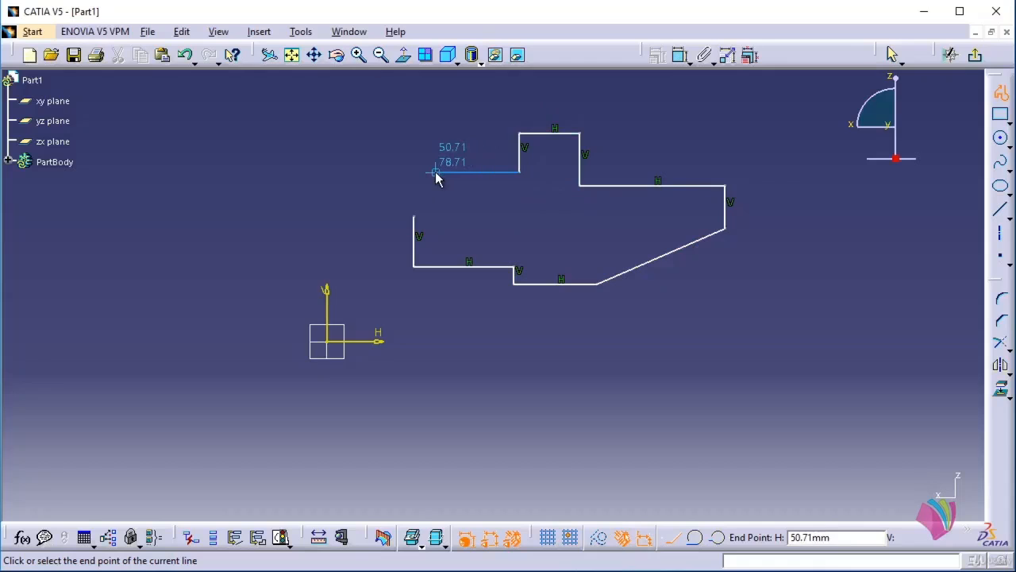
left_click(482, 172)
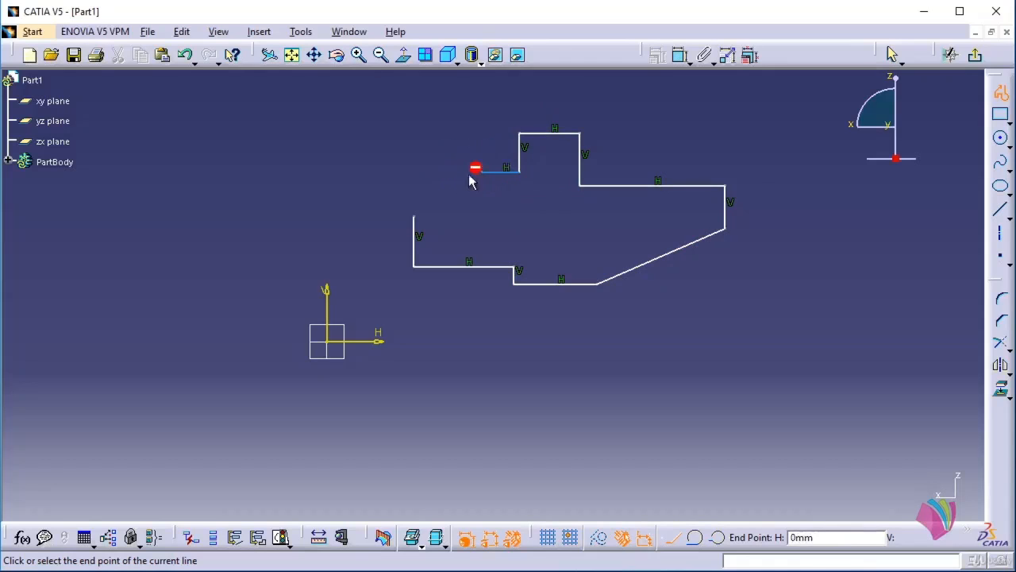
left_click(410, 211)
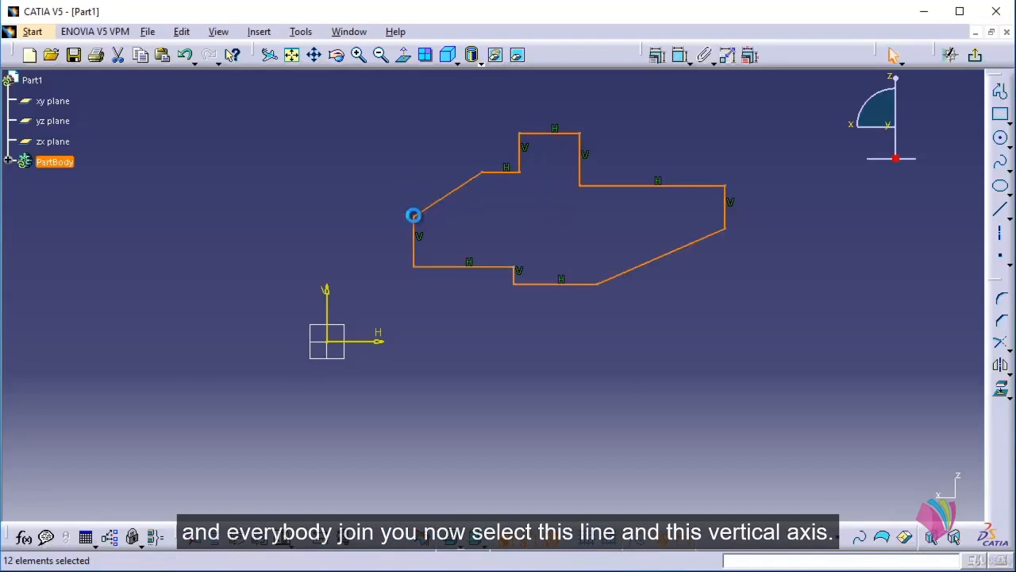
left_click(370, 208)
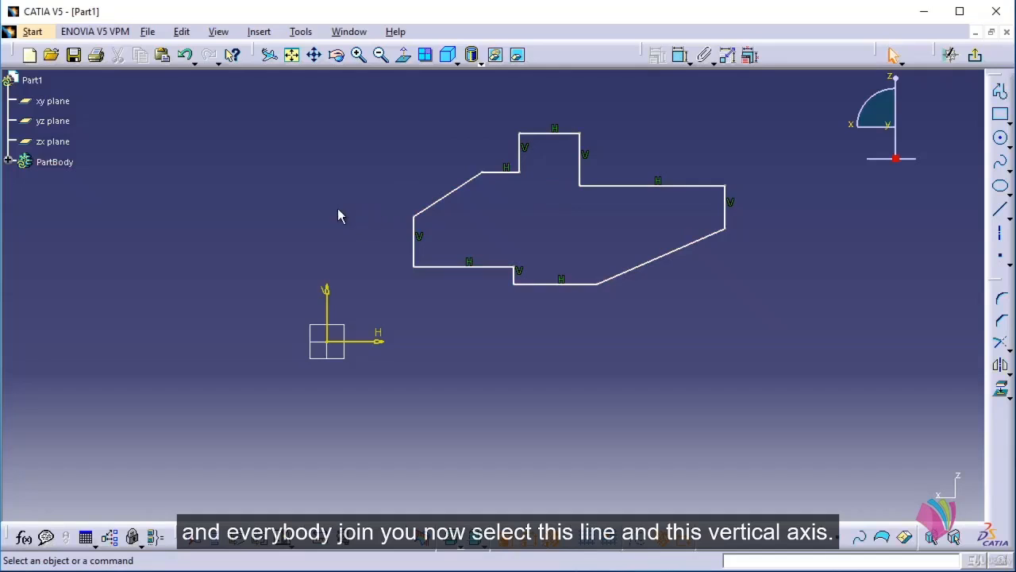
Constrain the profile's left vertical edge to be coincident with the vertical axis.
left_click(413, 251)
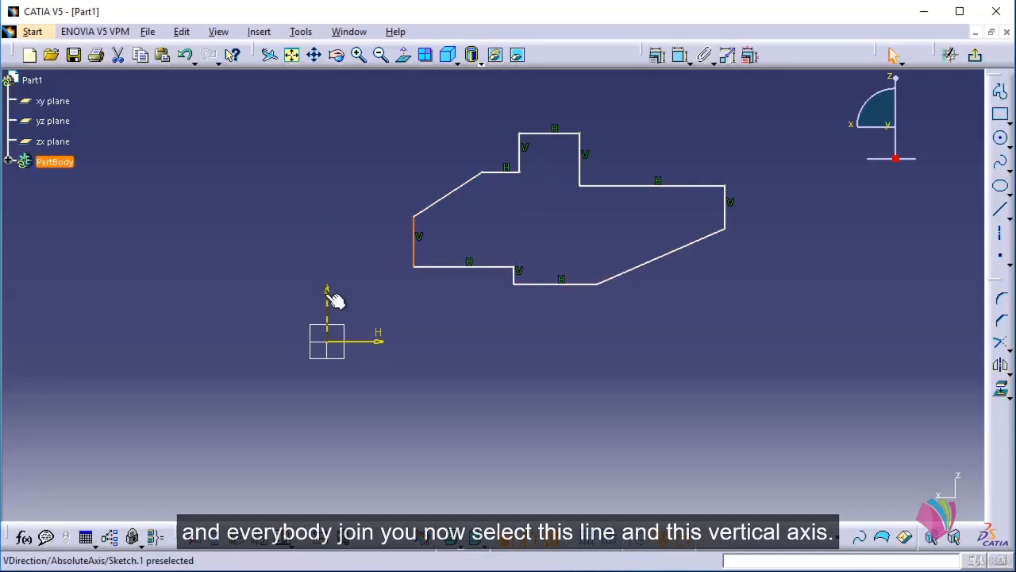
left_click(328, 297, "ctrl")
left_click(658, 55)
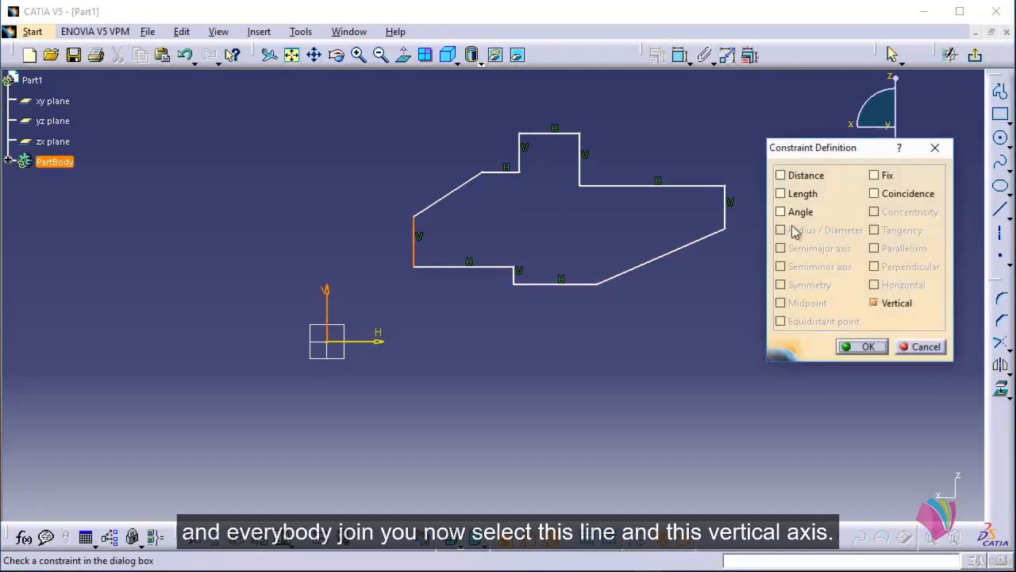
left_click(882, 194)
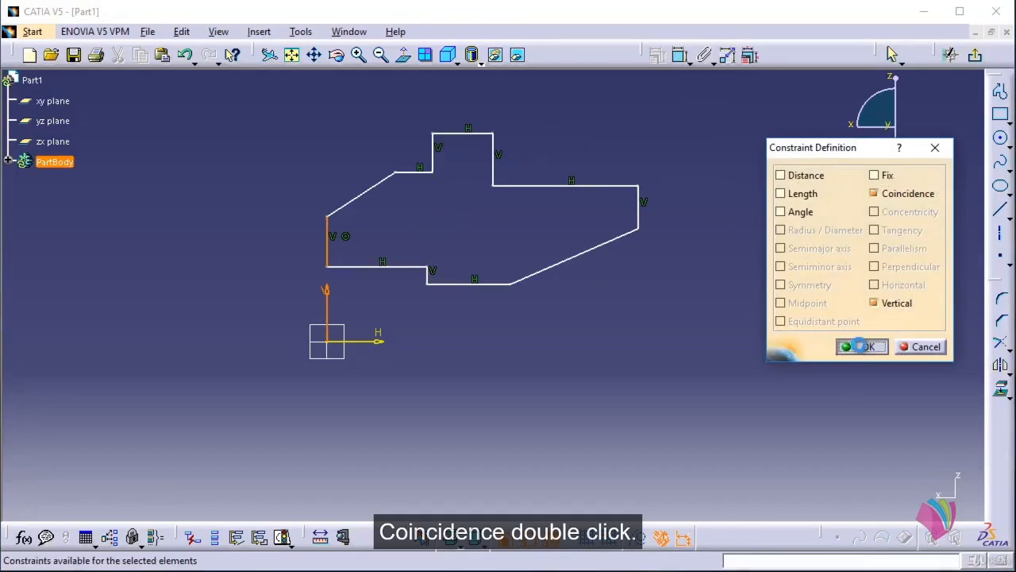
left_click(863, 346)
Dimension the lowest horizontal line from the horizontal axis and set the distance to 24/2 mm.
left_click(679, 55)
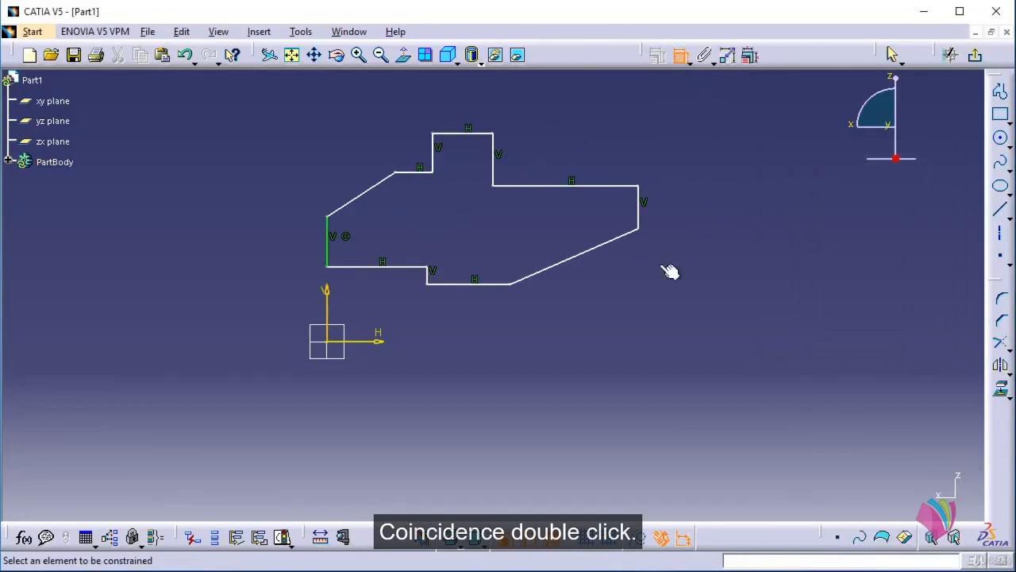
left_click(469, 284)
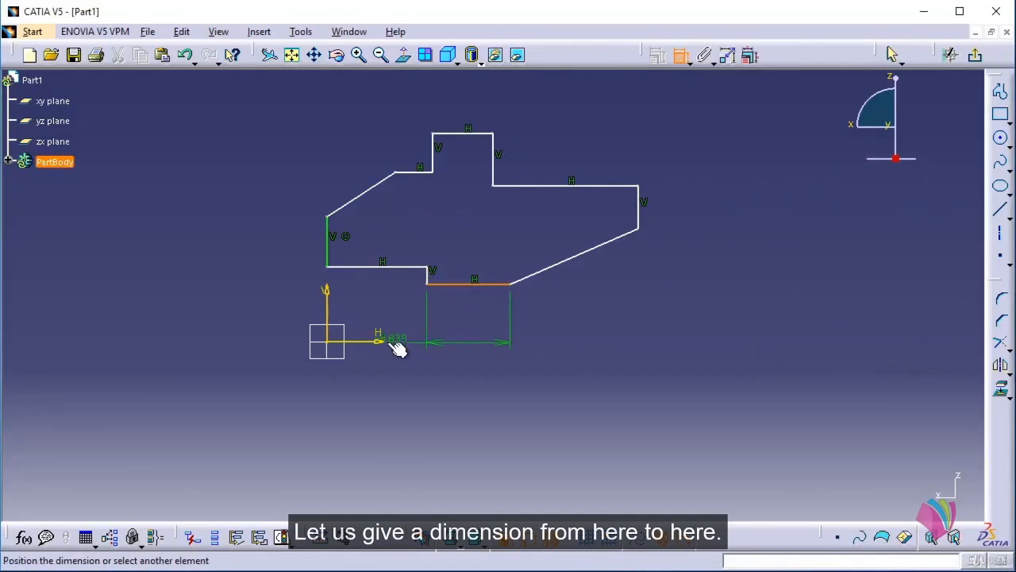
left_click(390, 343)
left_click(460, 327)
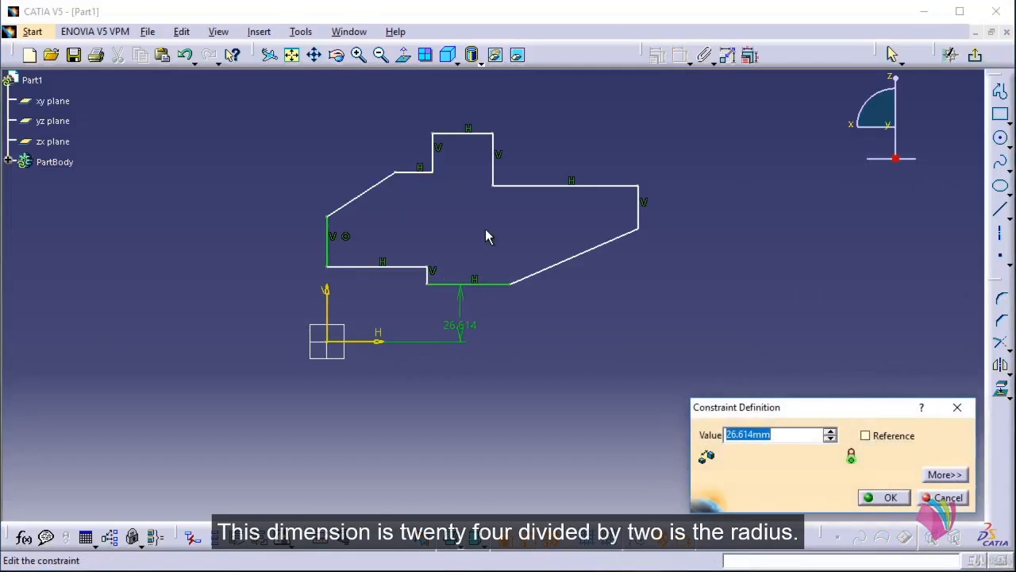
type("24/")
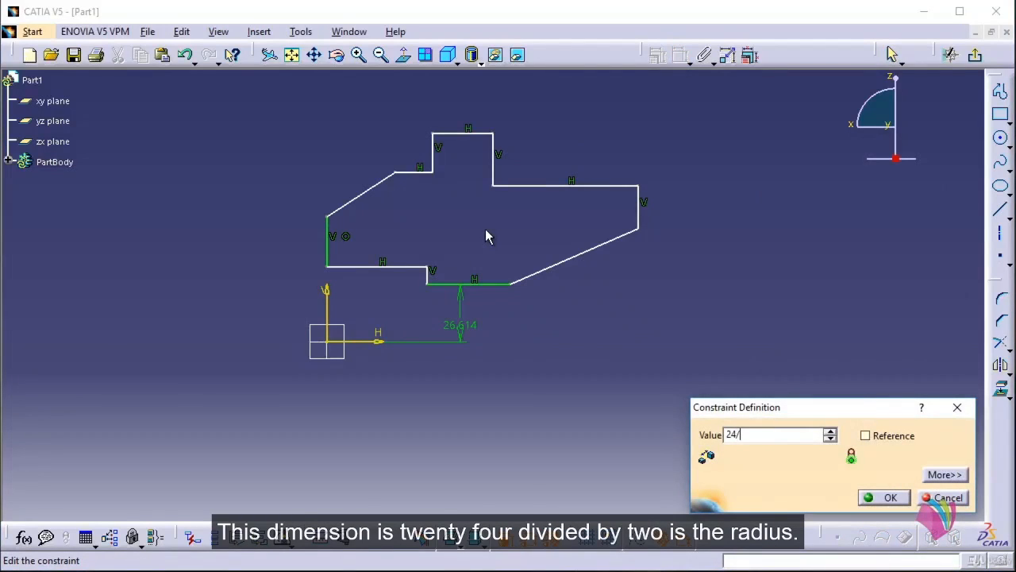
type("2")
key("Return")
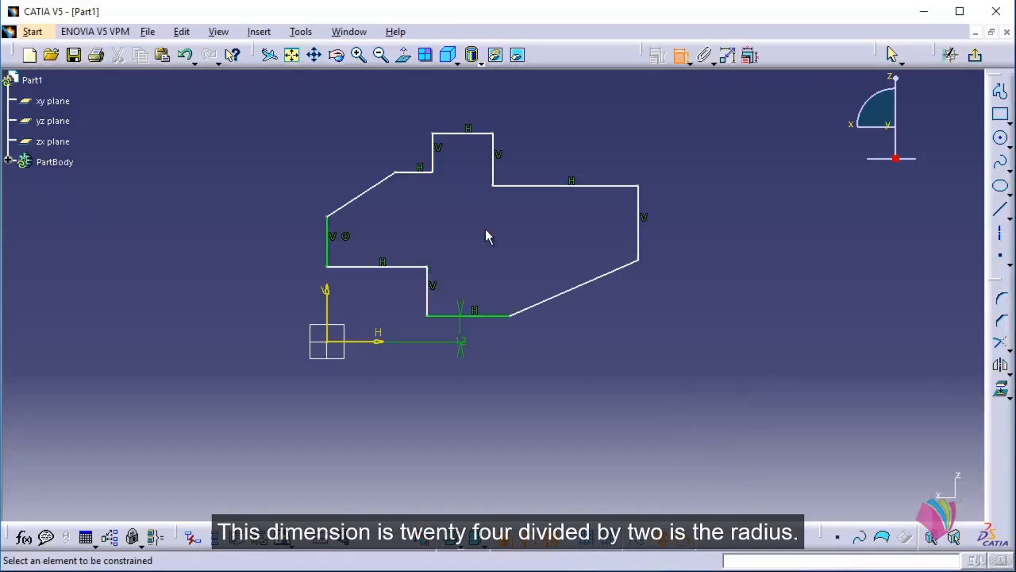
Dimension the horizontal line beside the vertical axis from the horizontal axis and set the distance to 34/2 mm.
left_click(399, 267)
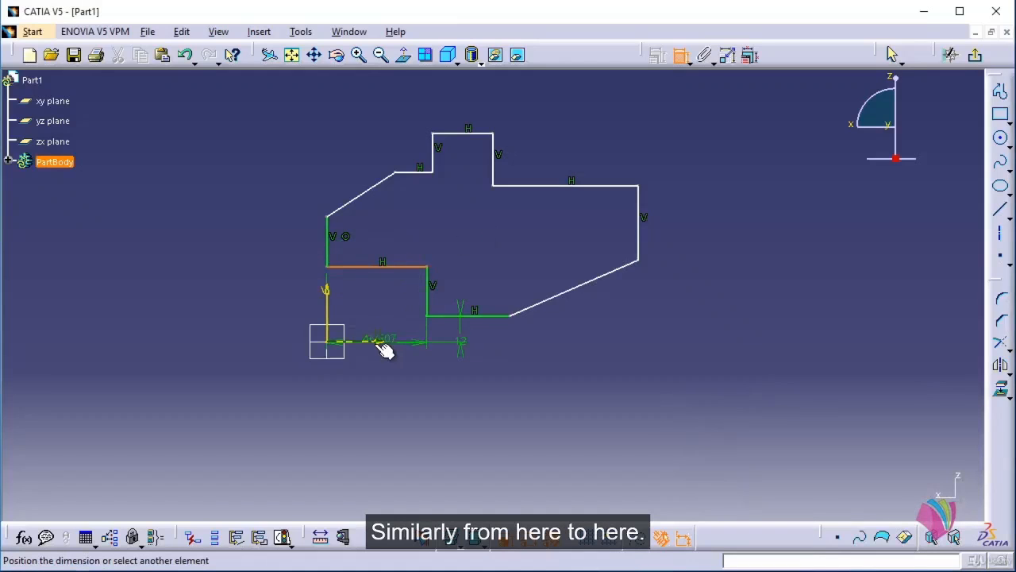
left_click(379, 342)
left_click(347, 395)
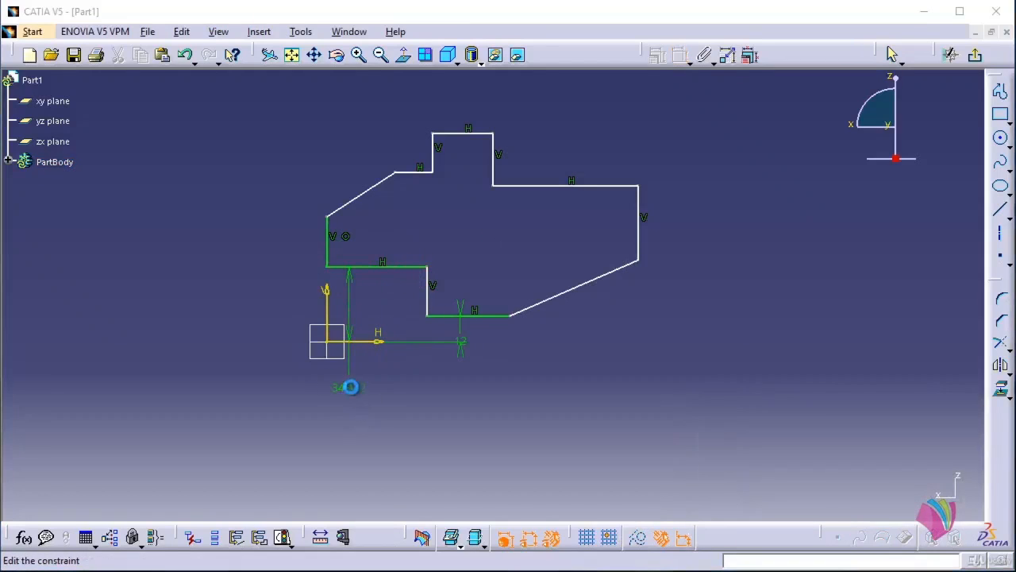
double_click(350, 387)
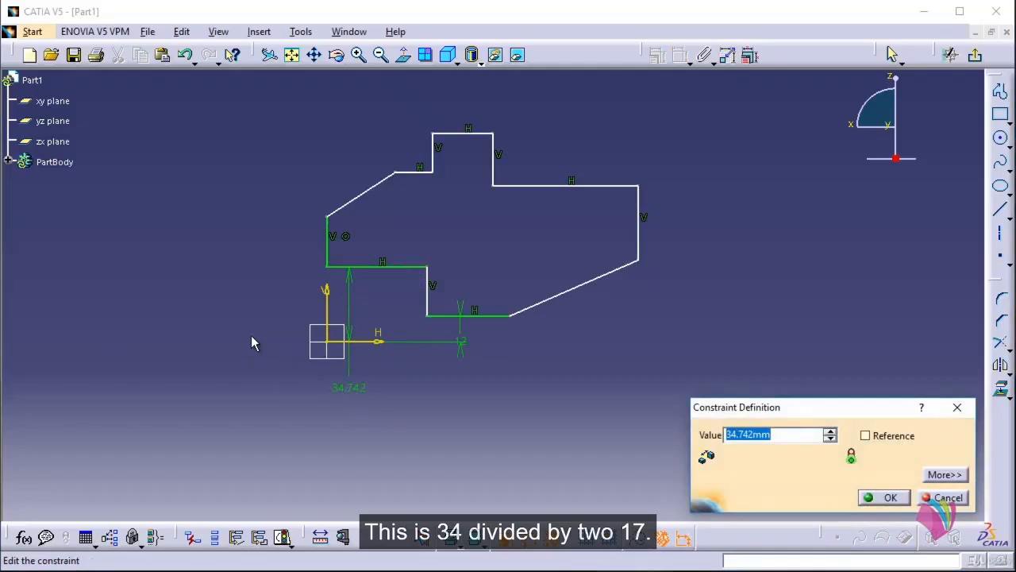
type("34/2")
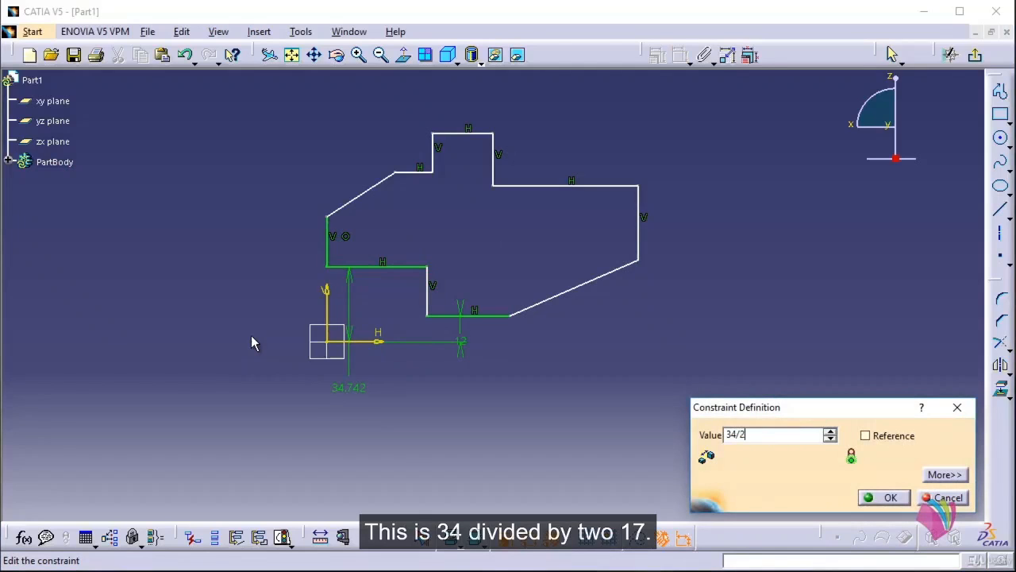
key("Return")
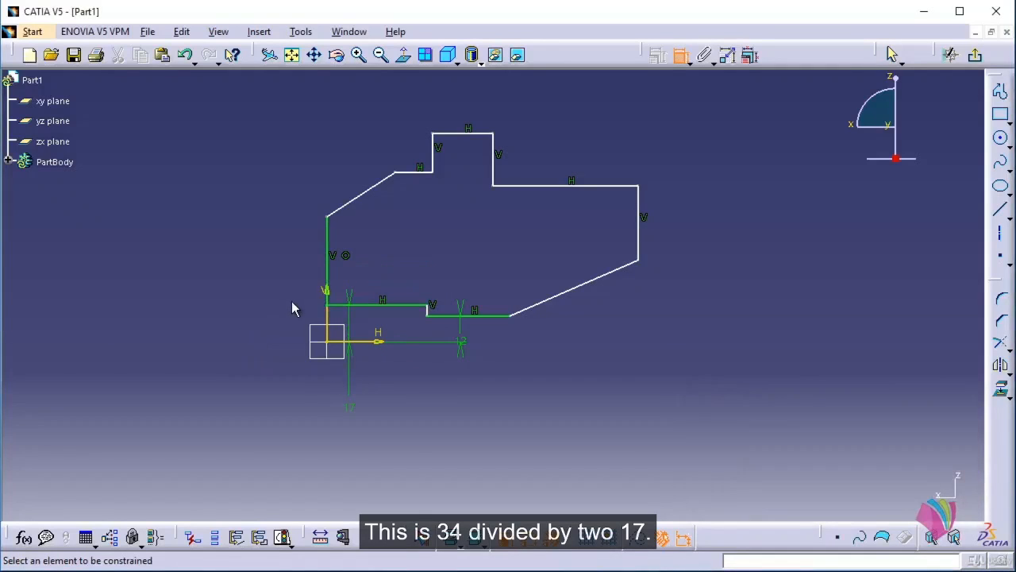
Dimension the distance between the left vertical edge and the short vertical step line and set it to 34 mm.
mouse_move(366, 349)
middle_mouse_down("ctrl")
mouse_move(354, 322)
mouse_move(362, 276)
middle_mouse_up("ctrl")
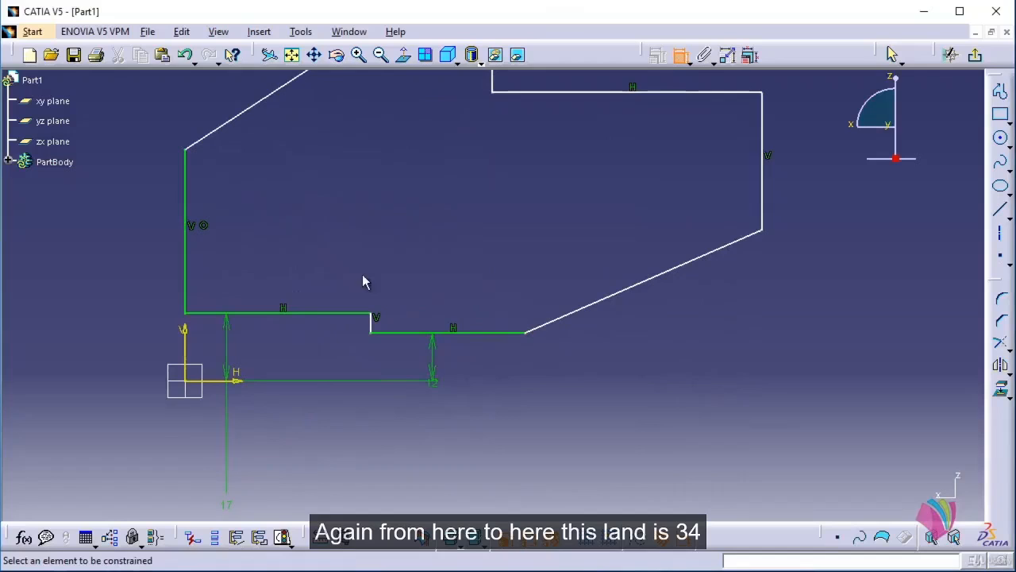
left_click(186, 278)
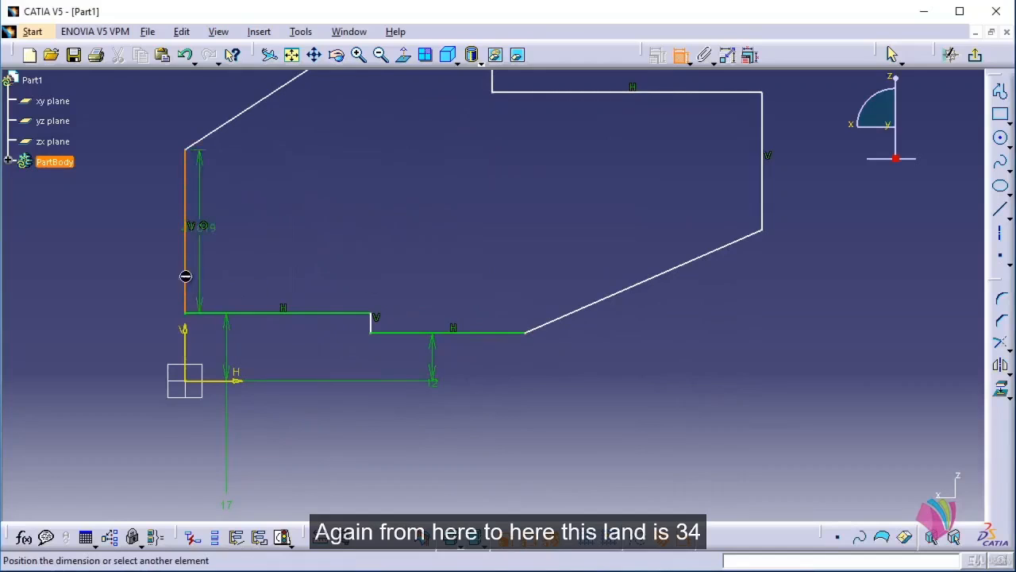
left_click(371, 323)
left_click(324, 288)
double_click(323, 287)
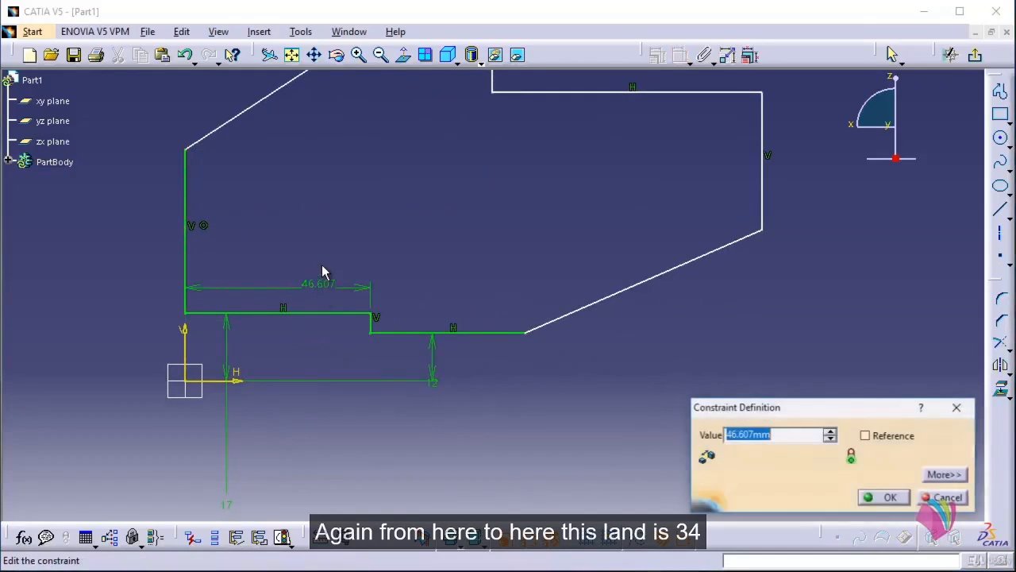
type("34")
key("Return")
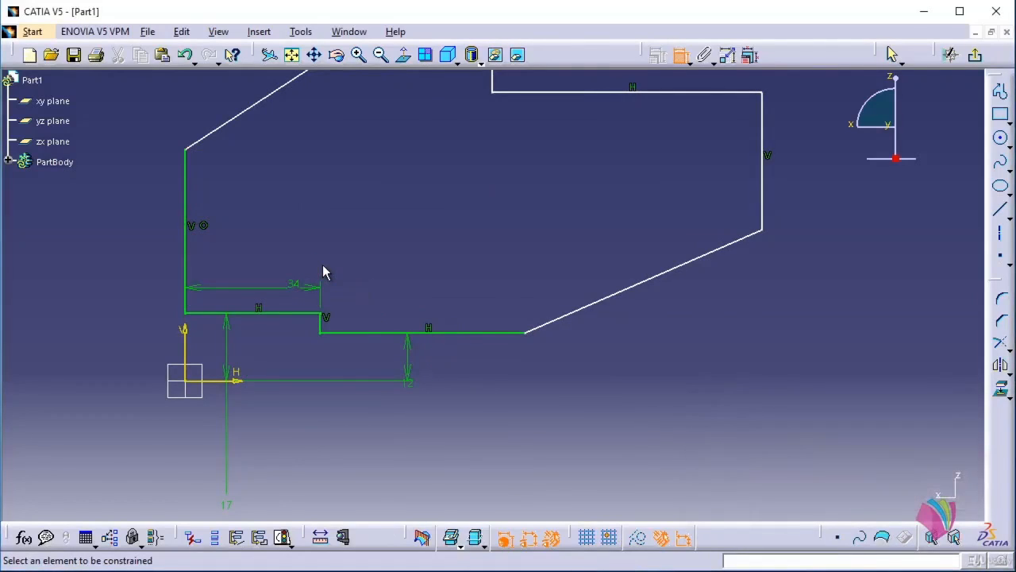
Dimension the lower end point of the long slanted line from the vertical axis and set the distance to 60 mm.
left_click(526, 334)
left_click(190, 336)
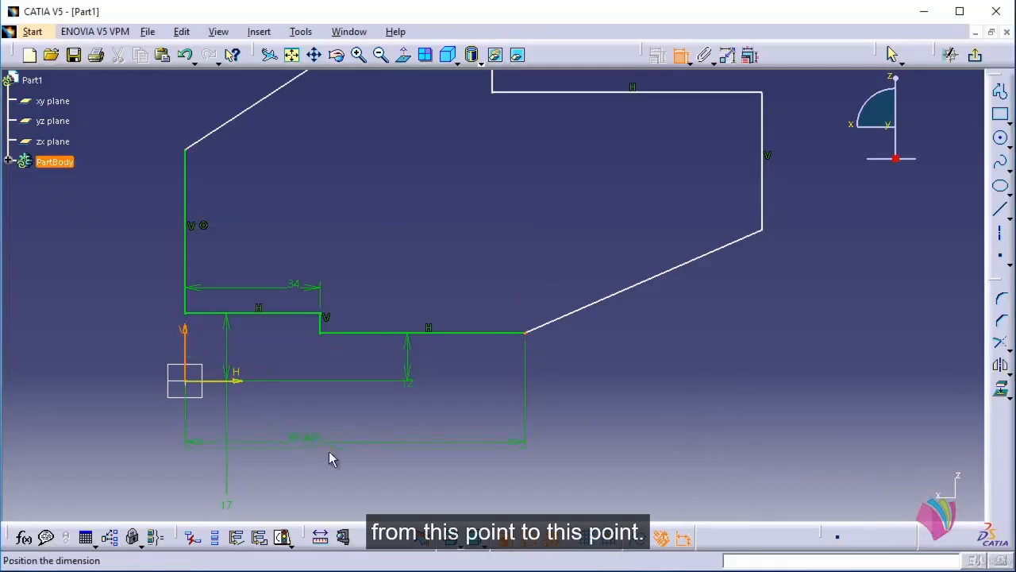
left_click(331, 454)
double_click(336, 451)
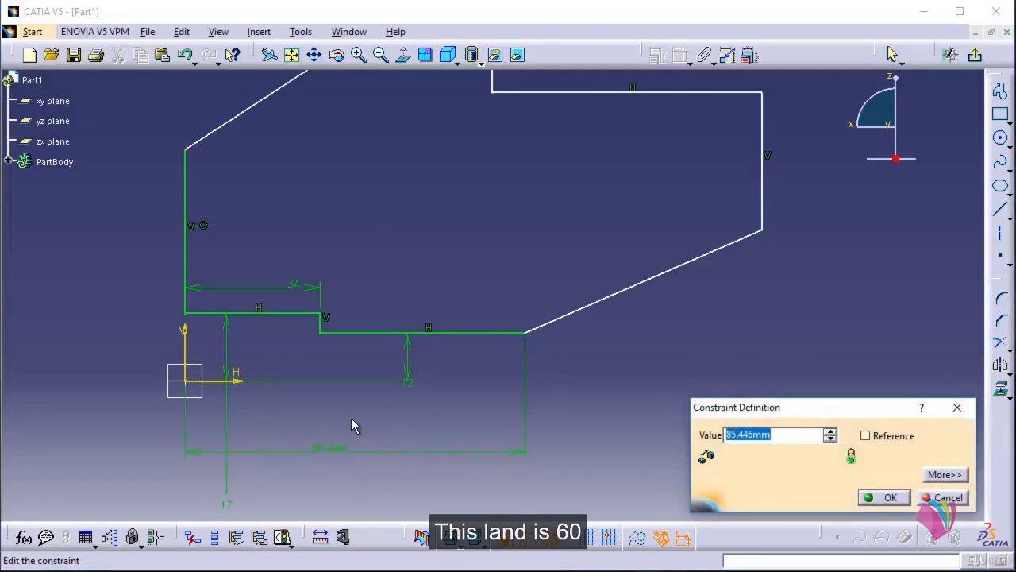
type("60")
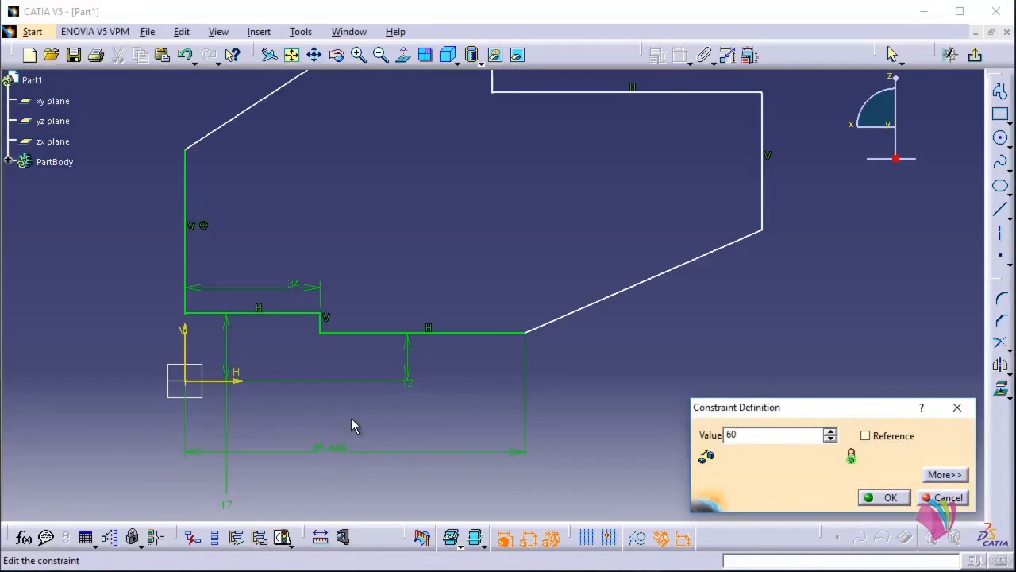
key("Return")
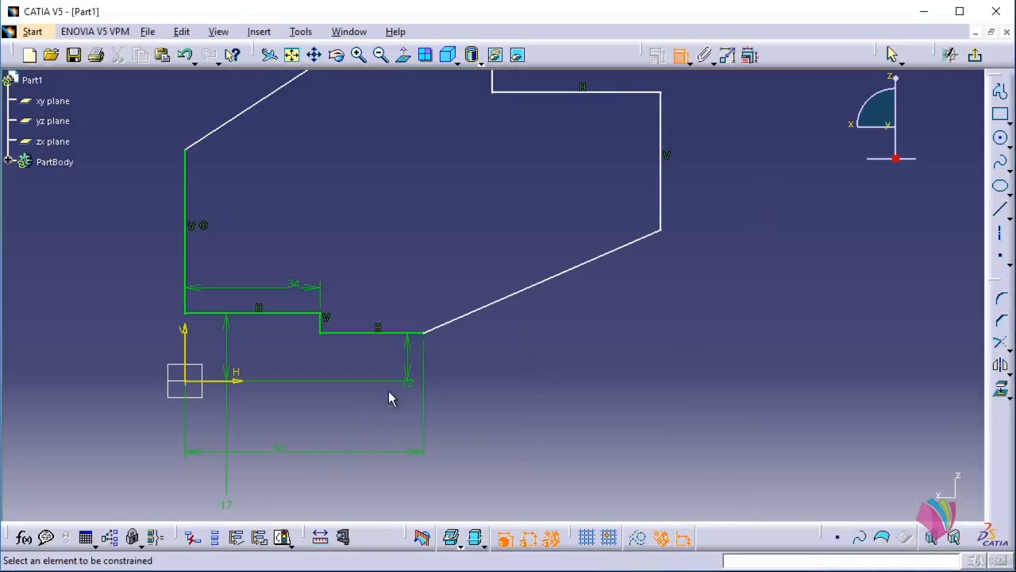
Dimension the upper end point of the left vertical edge from the horizontal axis and set the distance to 80/2 mm.
middle_click_drag(472, 347, 471, 397)
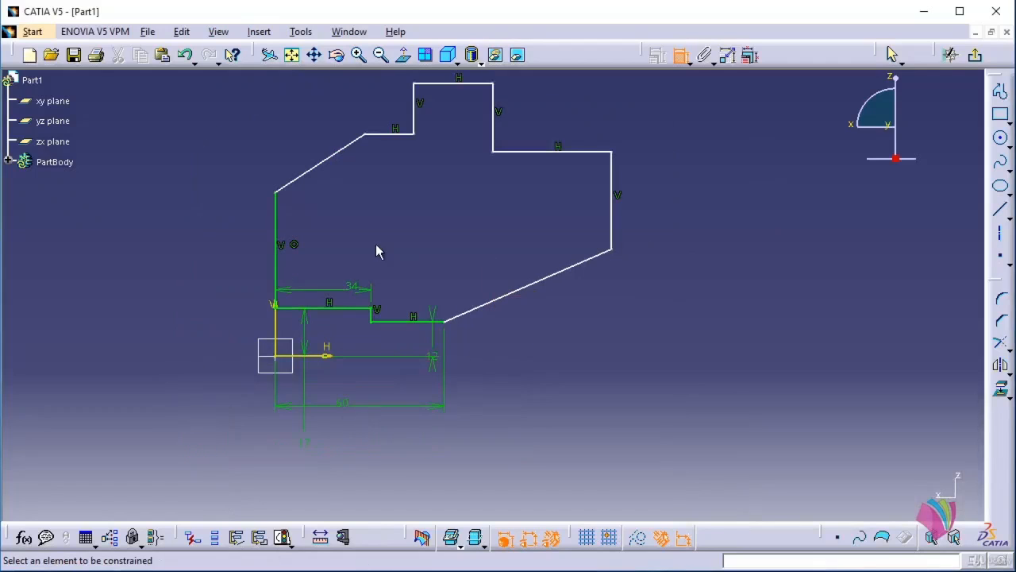
left_click(280, 194)
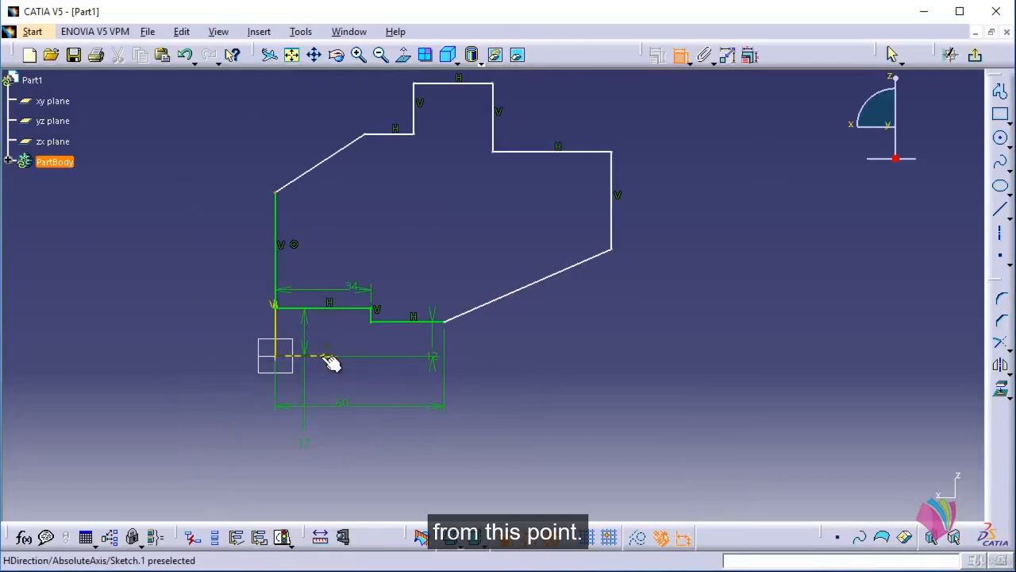
left_click(332, 357)
left_click(183, 290)
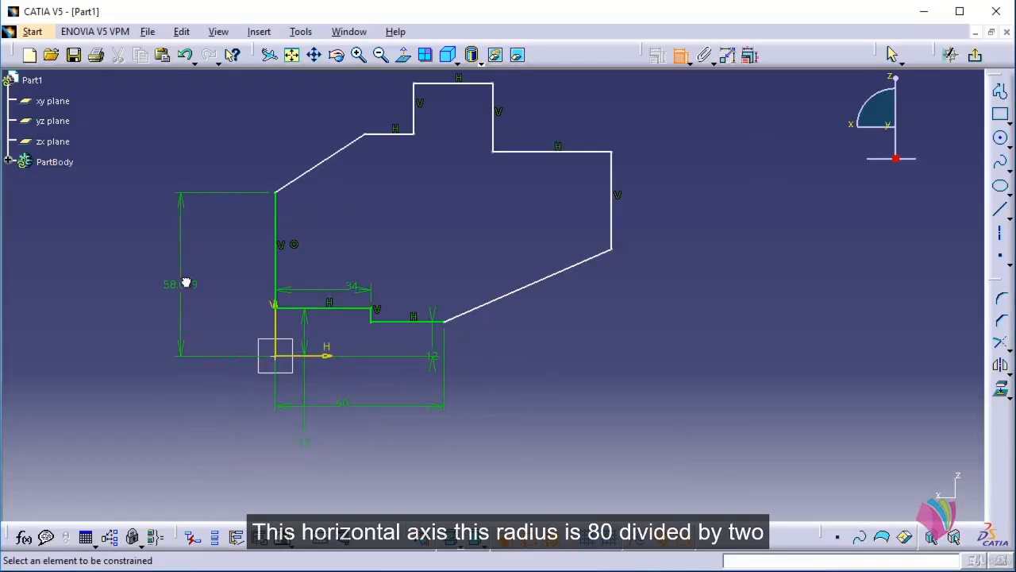
double_click(184, 281)
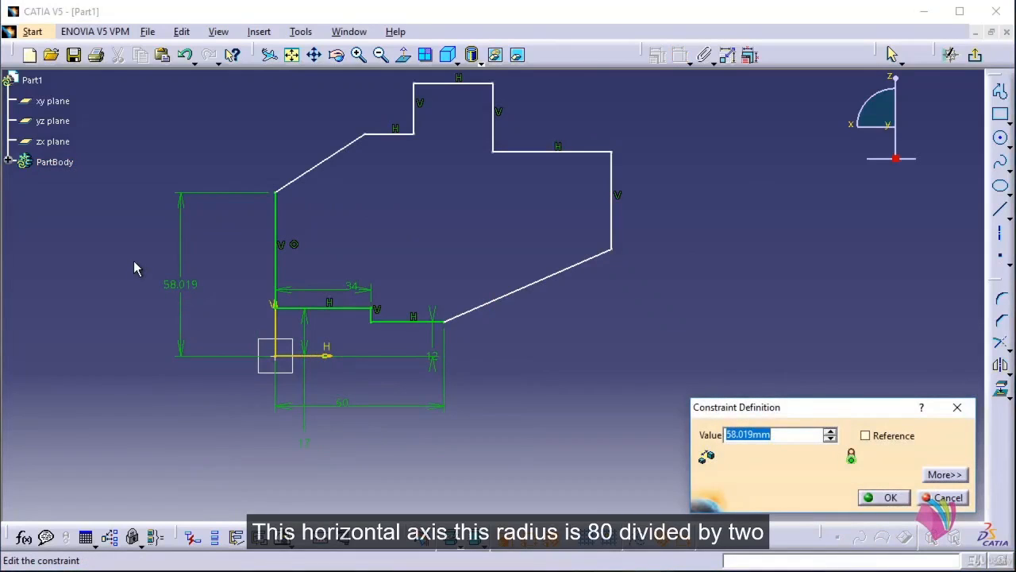
type("8")
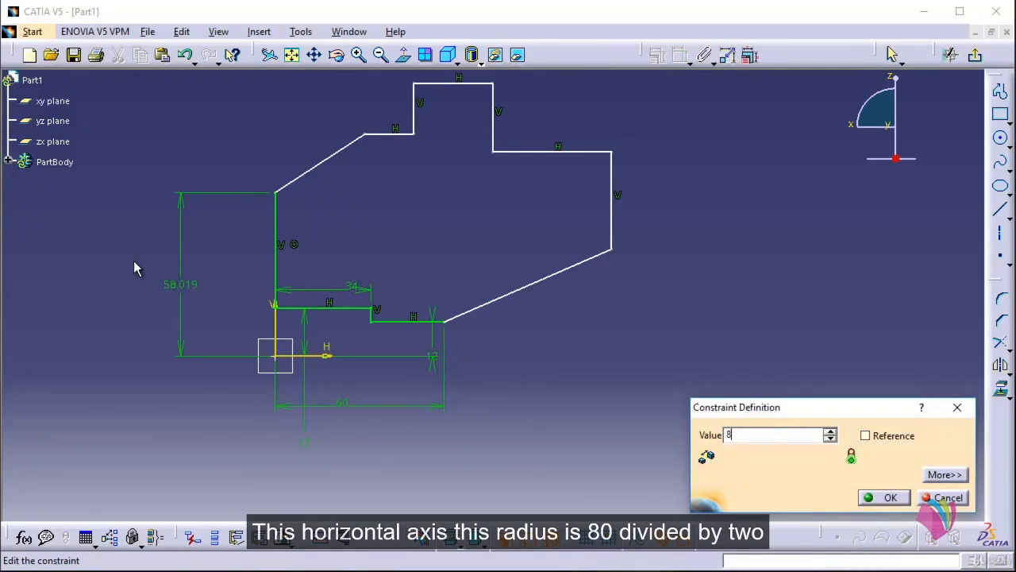
type("0/2")
key("Return")
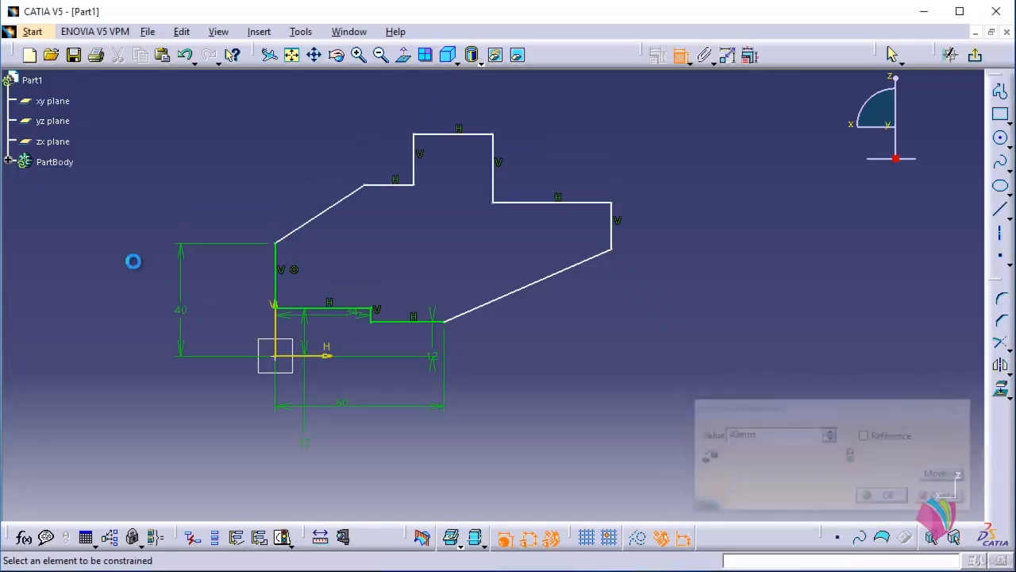
Dimension the angle between the long lower slanted line and the lowest horizontal line and set it to 15 degrees.
left_click(526, 286)
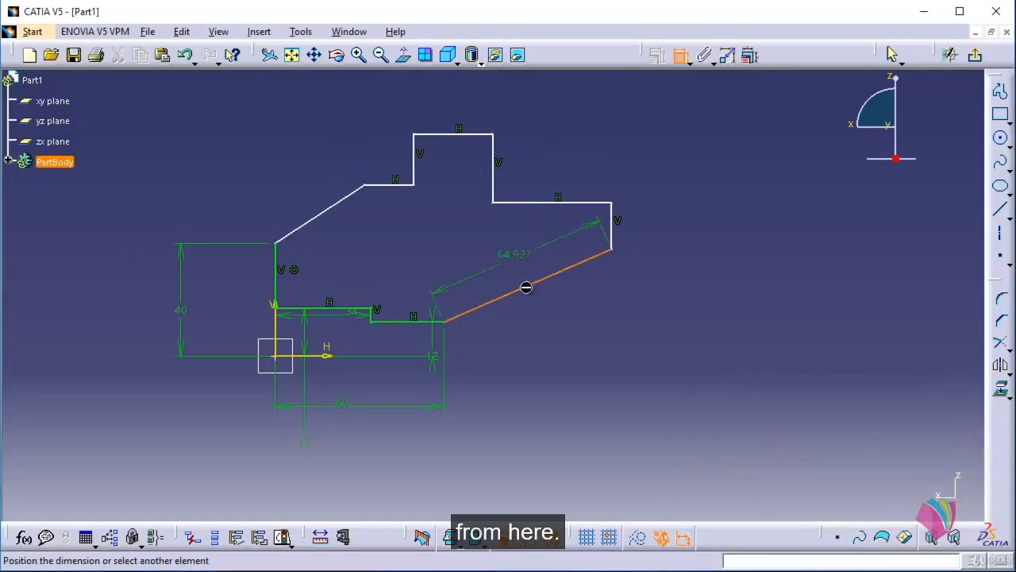
left_click(437, 321)
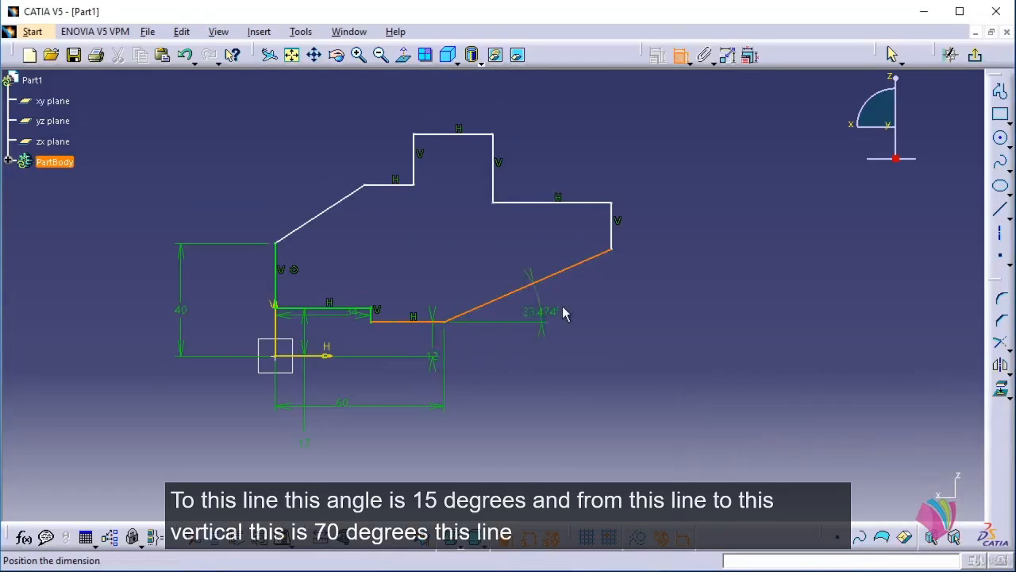
left_click(582, 297)
double_click(584, 294)
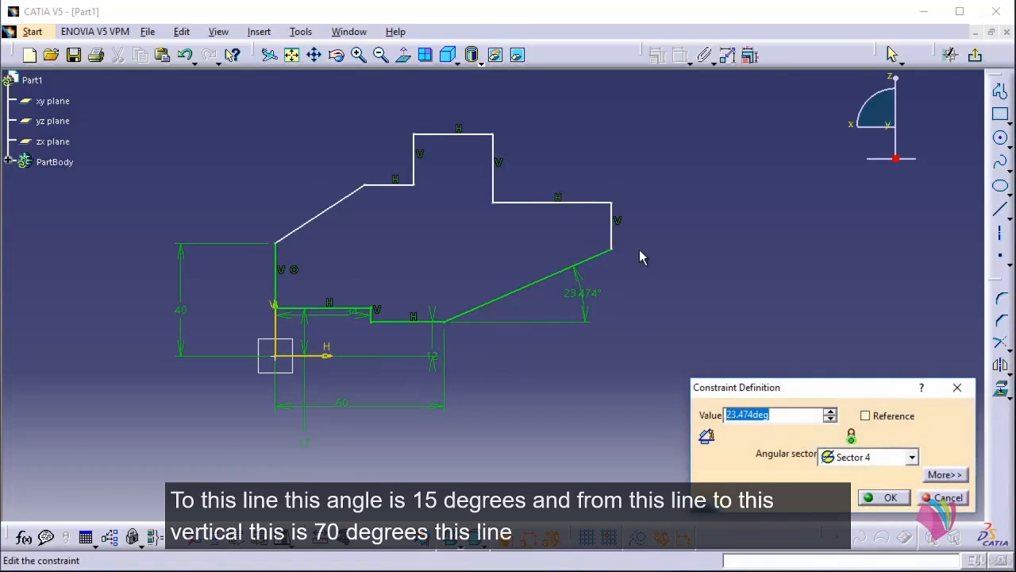
type("15")
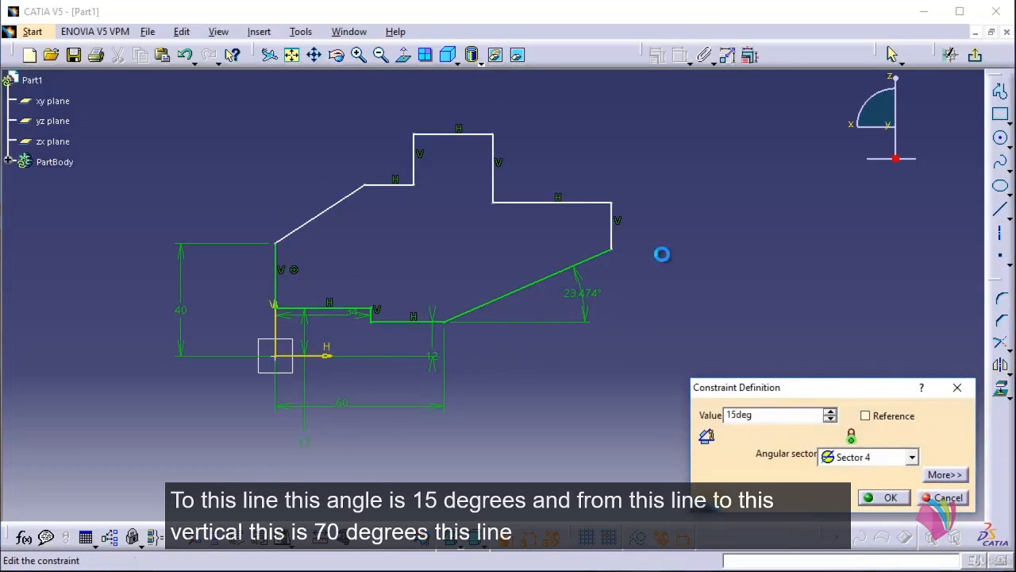
key("Return")
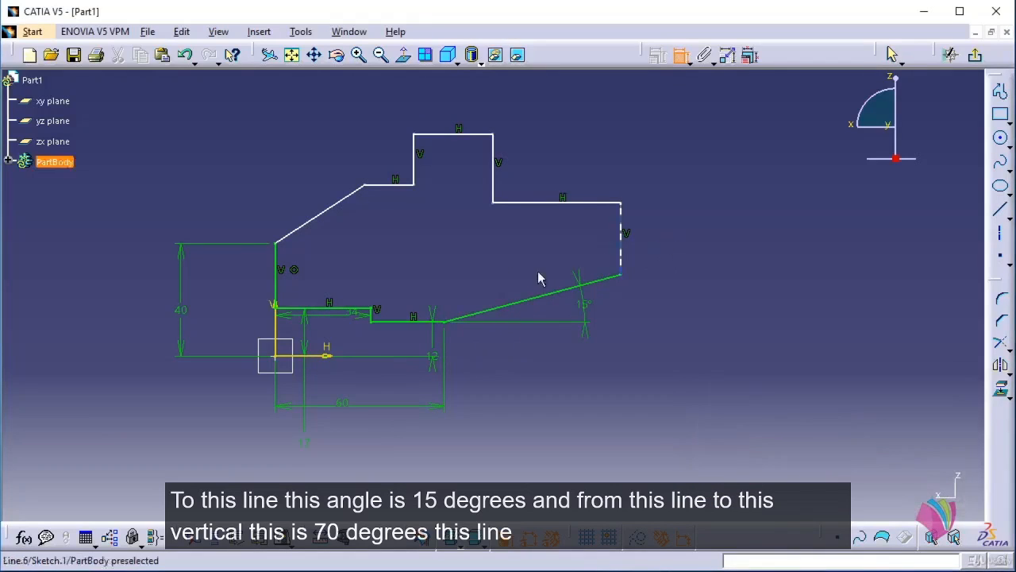
Dimension the angle between the upper slanted line and the left vertical edge and set it to 70 degrees.
left_click(332, 213)
left_click(277, 262)
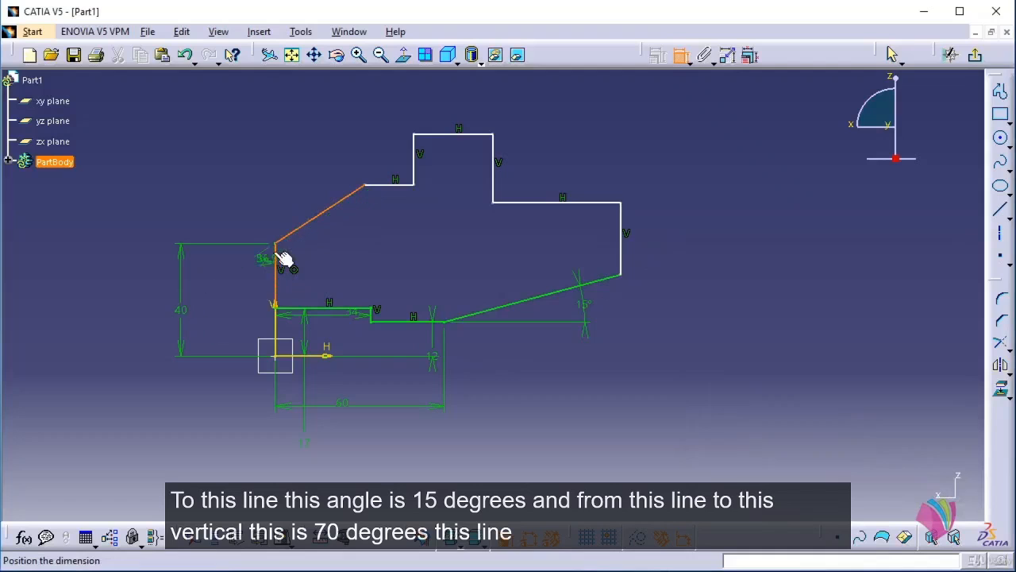
left_click(314, 164)
double_click(316, 136)
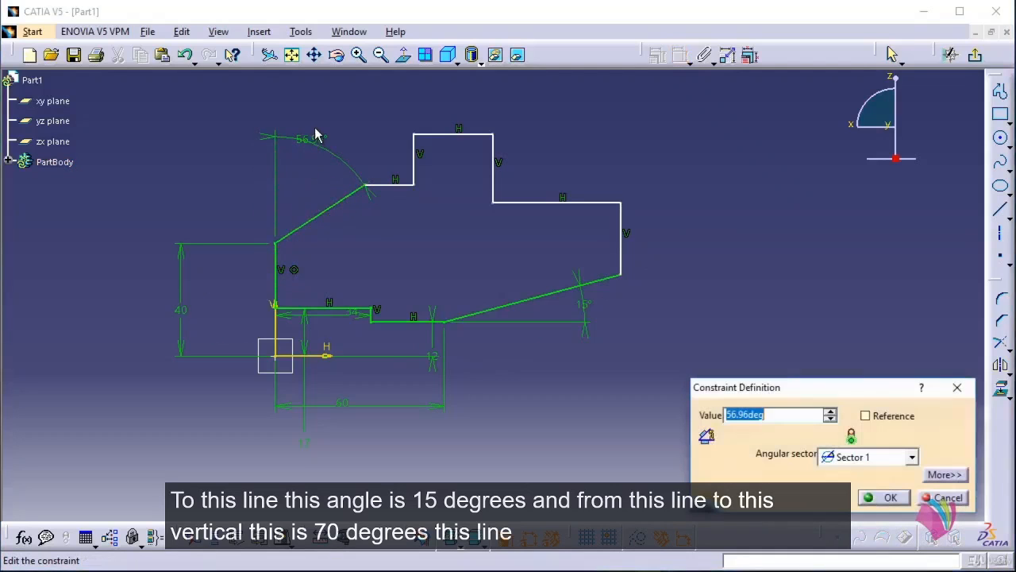
type("70")
key("Return")
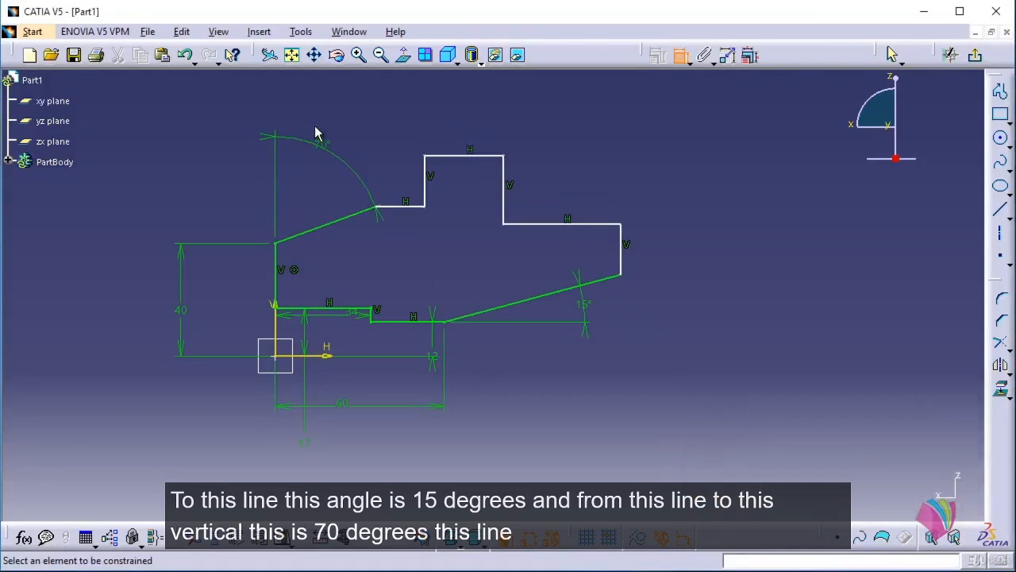
Dimension the length of the topmost horizontal line and set it to 20 mm.
left_click(465, 155)
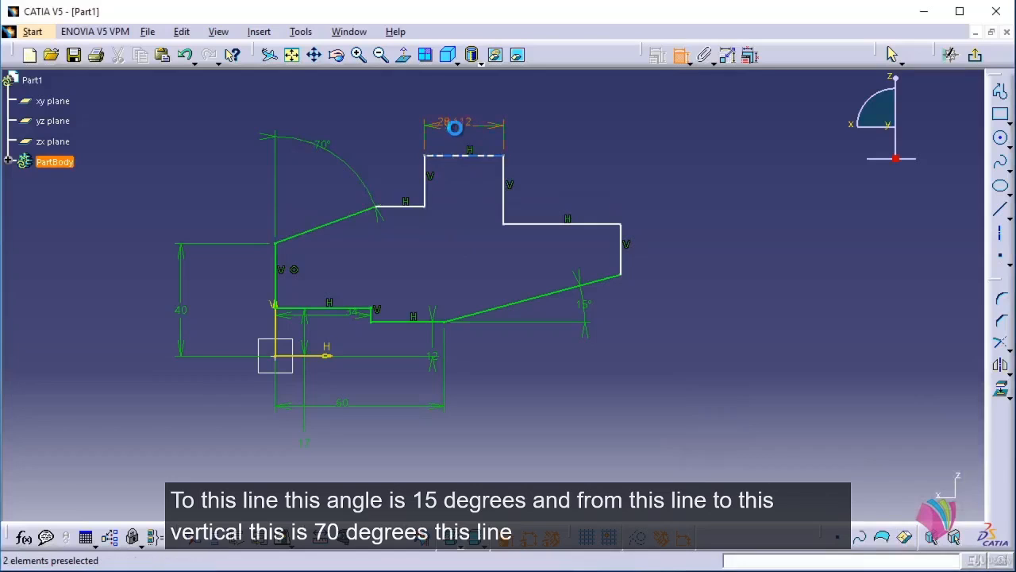
left_click(463, 129)
double_click(460, 123)
type("20mm")
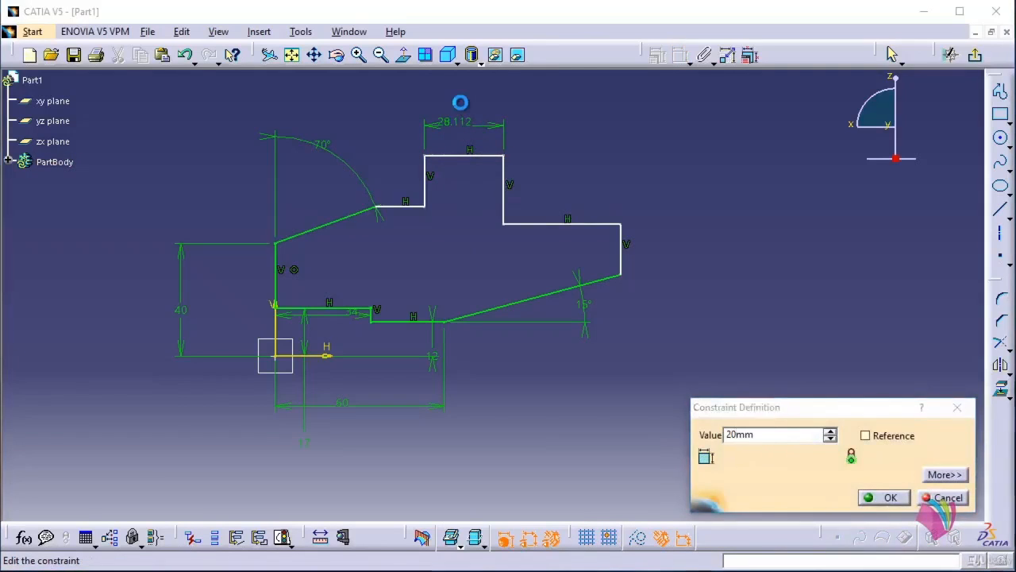
key("Return")
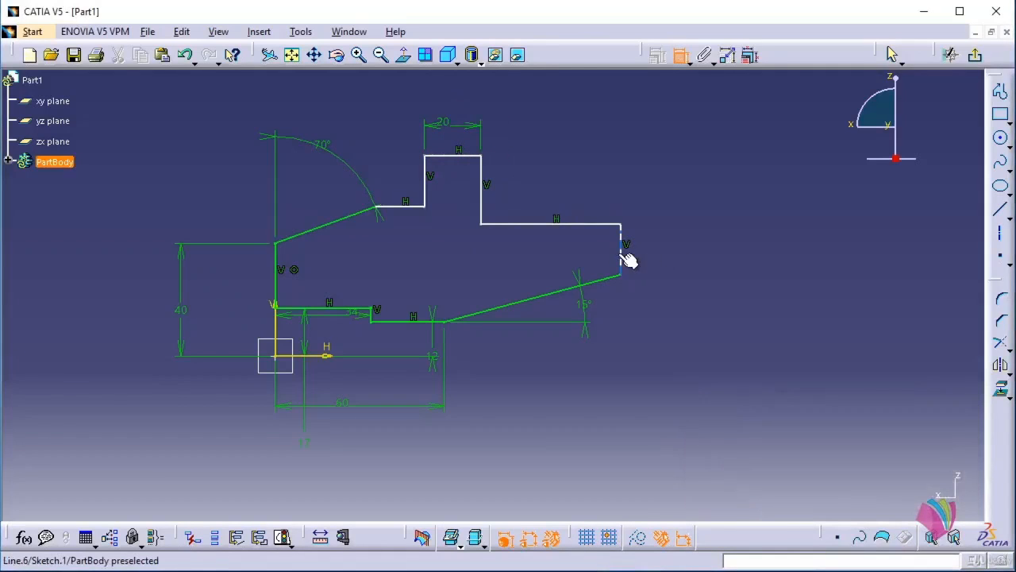
Dimension the length of the profile's rightmost vertical line and set it to 10 mm.
left_click(622, 255)
left_click(655, 248)
double_click(653, 246)
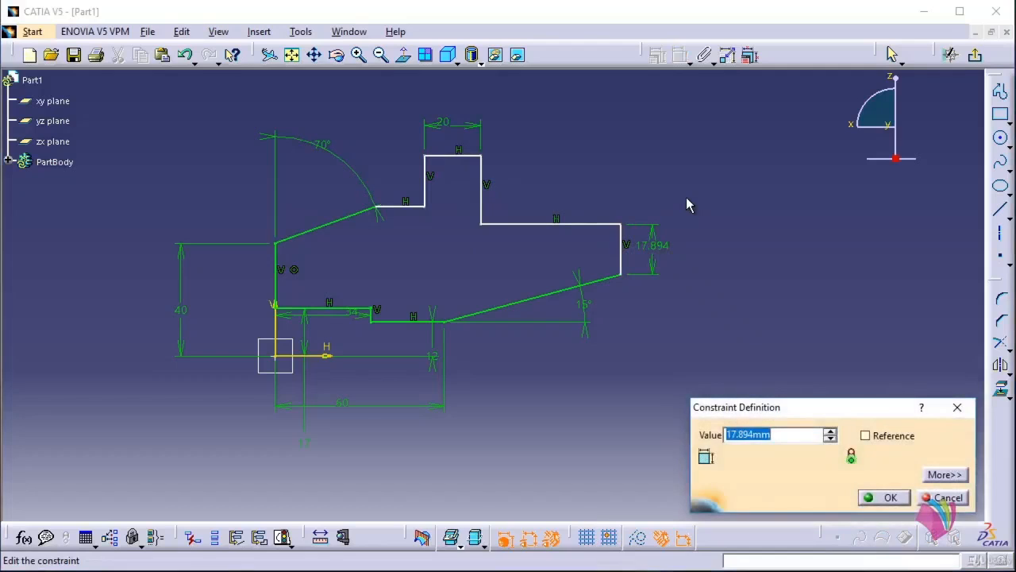
type("10")
key("Return")
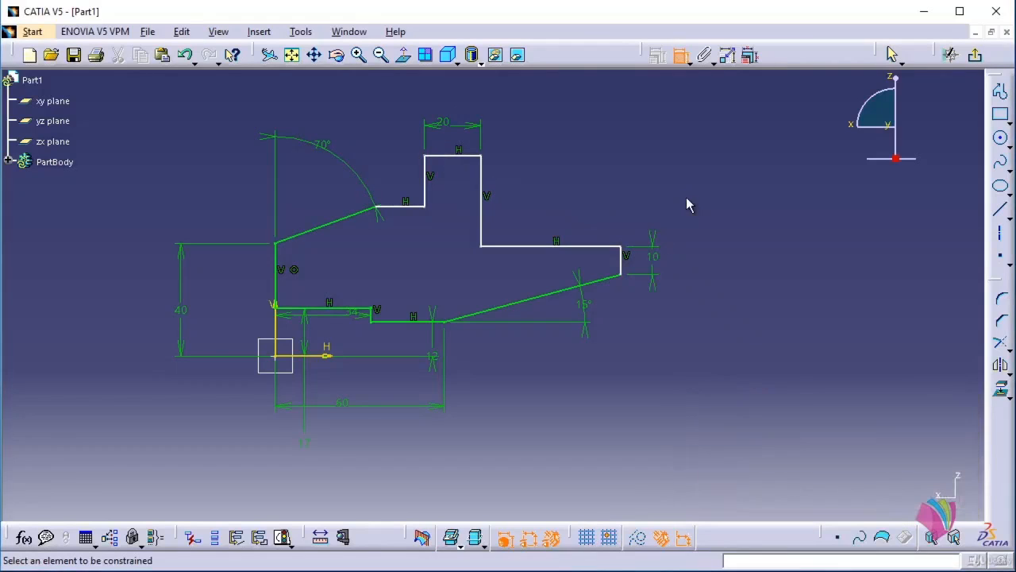
Dimension the horizontal line joining the rightmost vertical edge from the horizontal axis and set the distance to 65/2 mm.
left_click(605, 246)
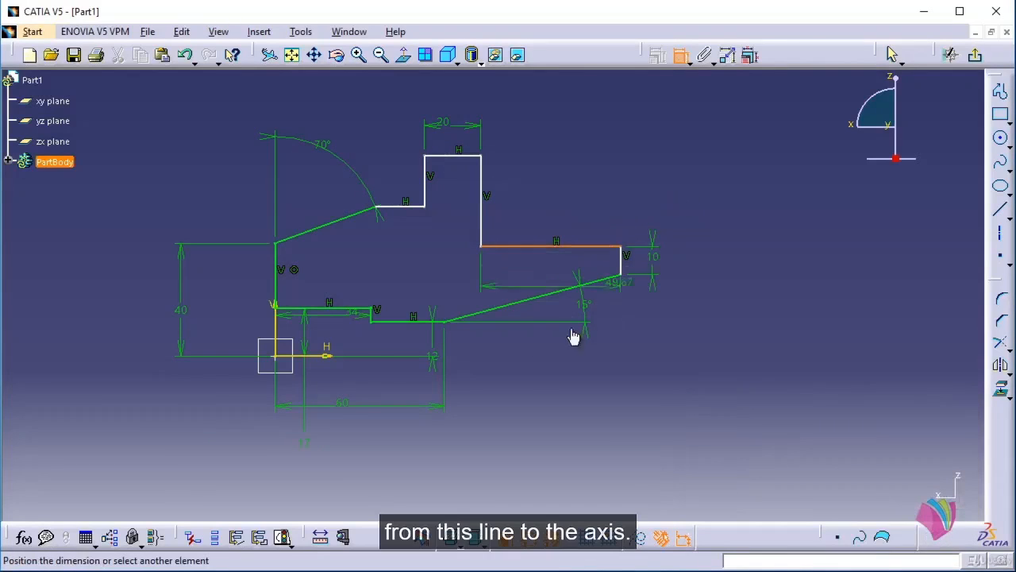
left_click(328, 355)
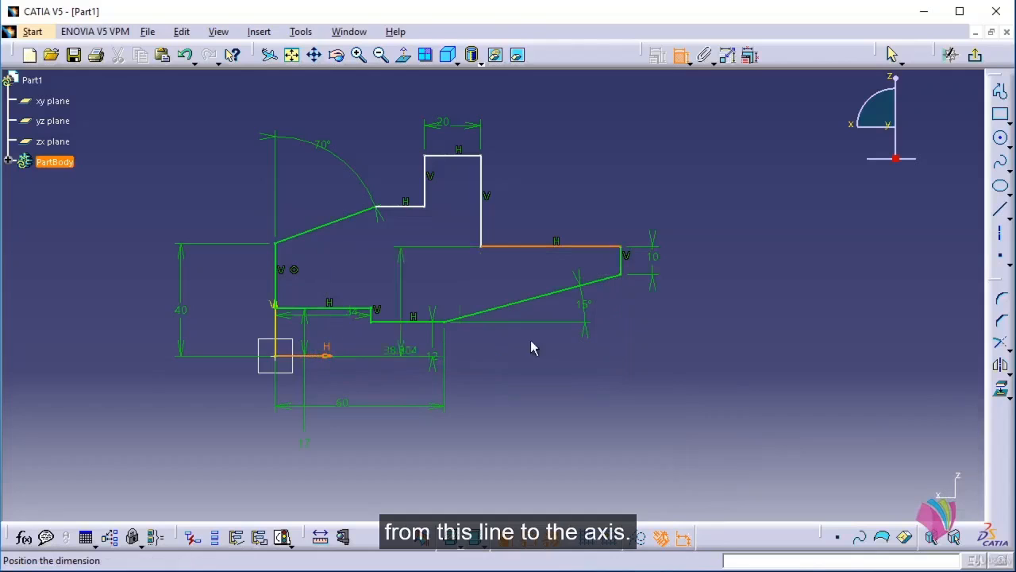
left_click(715, 294)
double_click(712, 294)
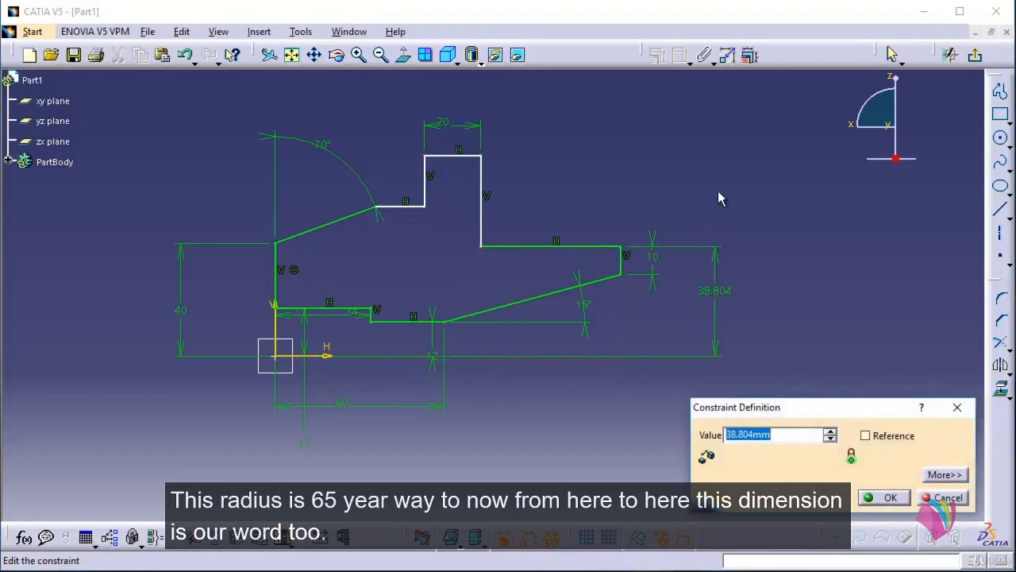
type("65/2")
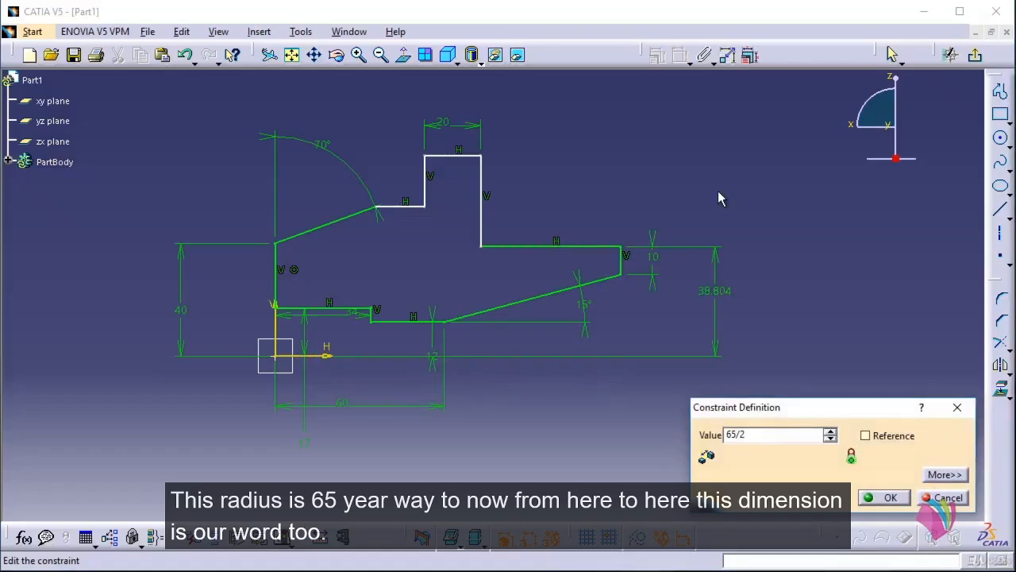
key("Return")
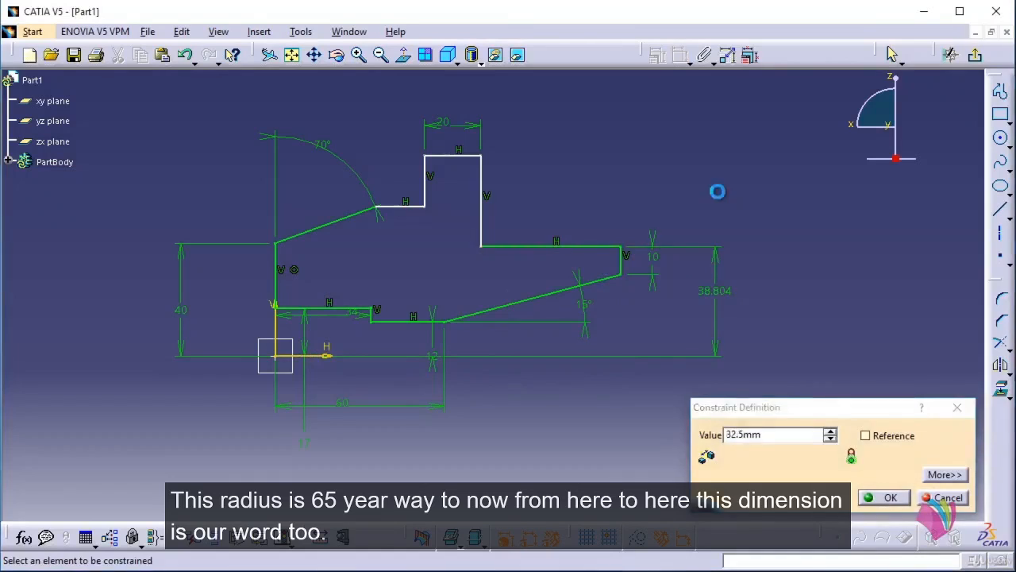
Try dimensioning the short horizontal line beside the upper slanted line from the horizontal axis, and delete that dimension.
left_click(456, 235)
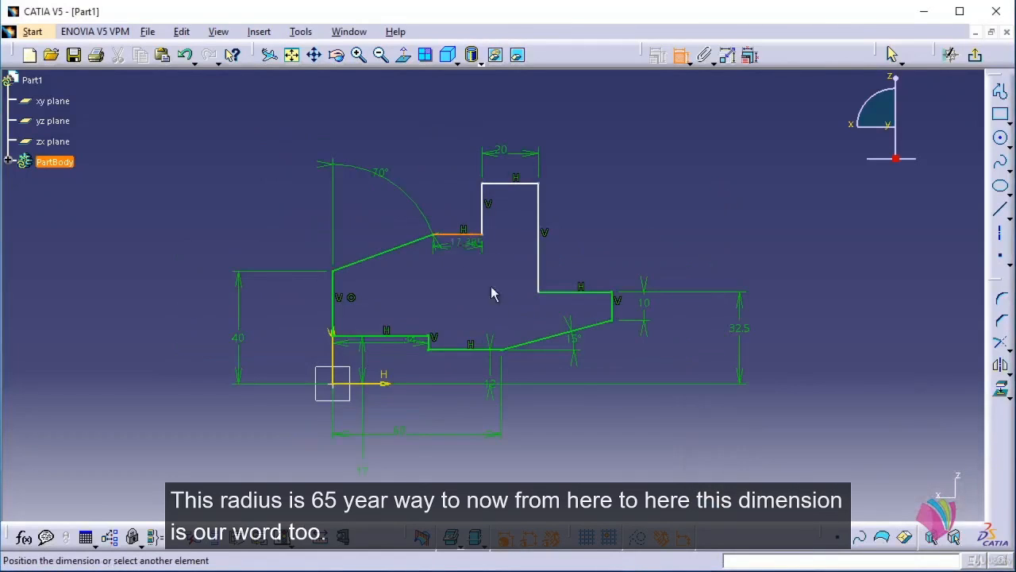
left_click(384, 384)
left_click(171, 327)
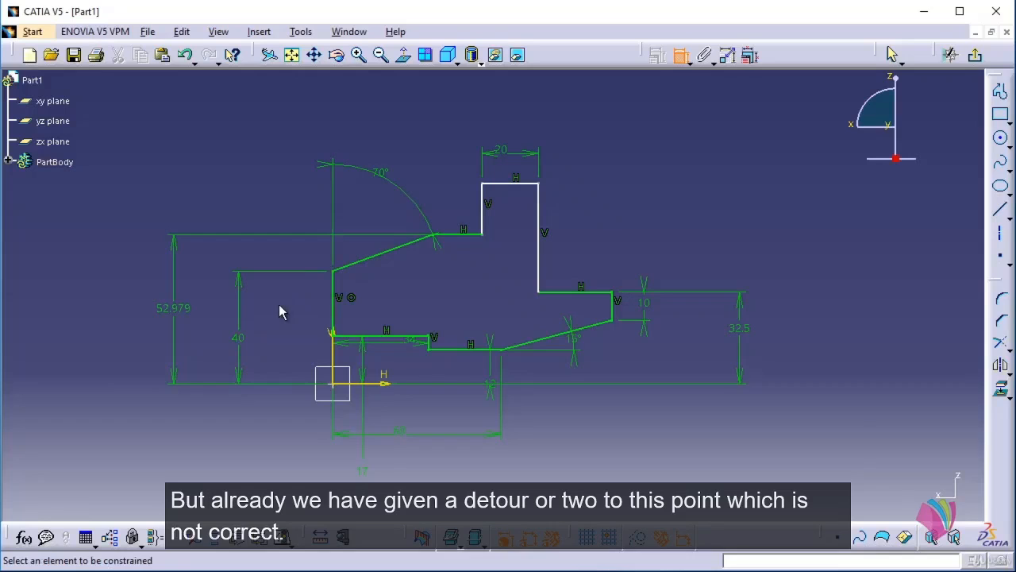
left_click(681, 56)
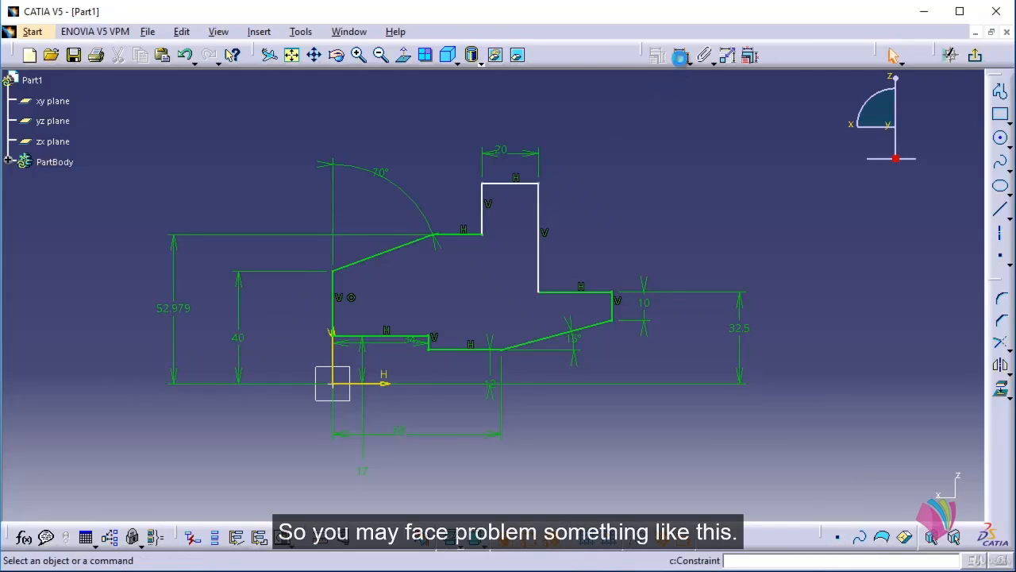
left_click(184, 317)
key("Delete")
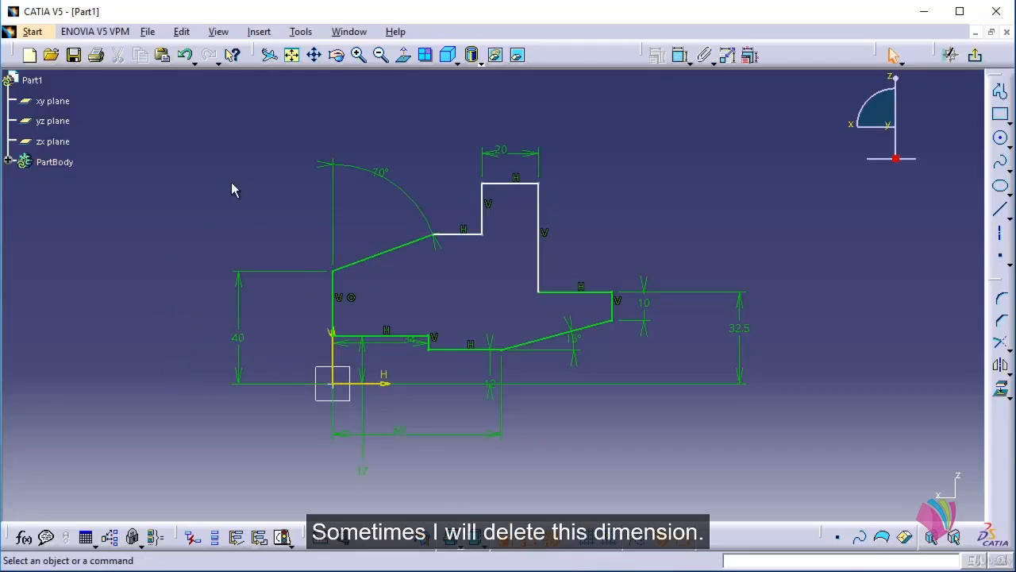
Change the height of the left vertical edge's upper end point above the horizontal axis to 54/2 mm.
double_click(248, 341)
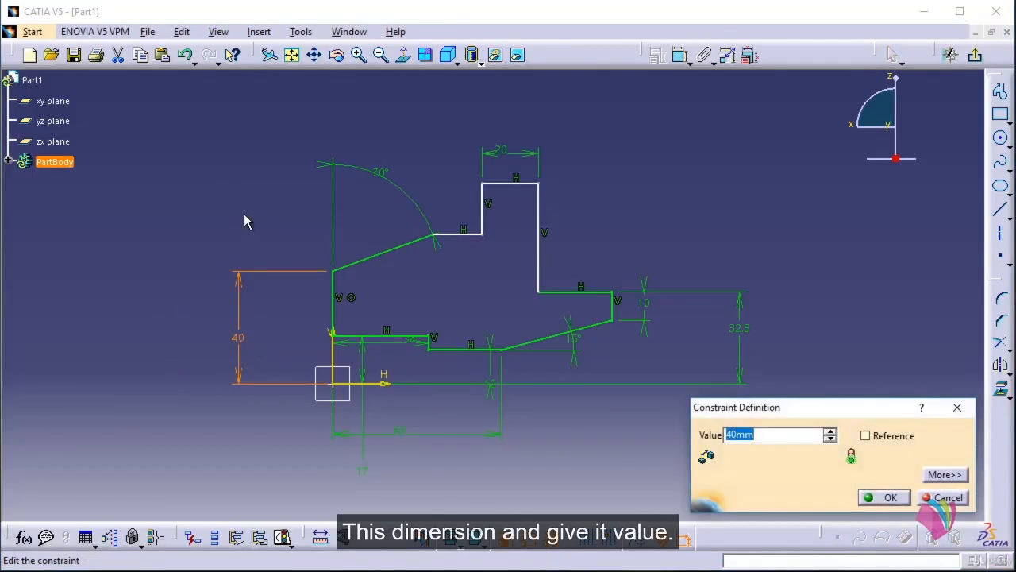
type("54")
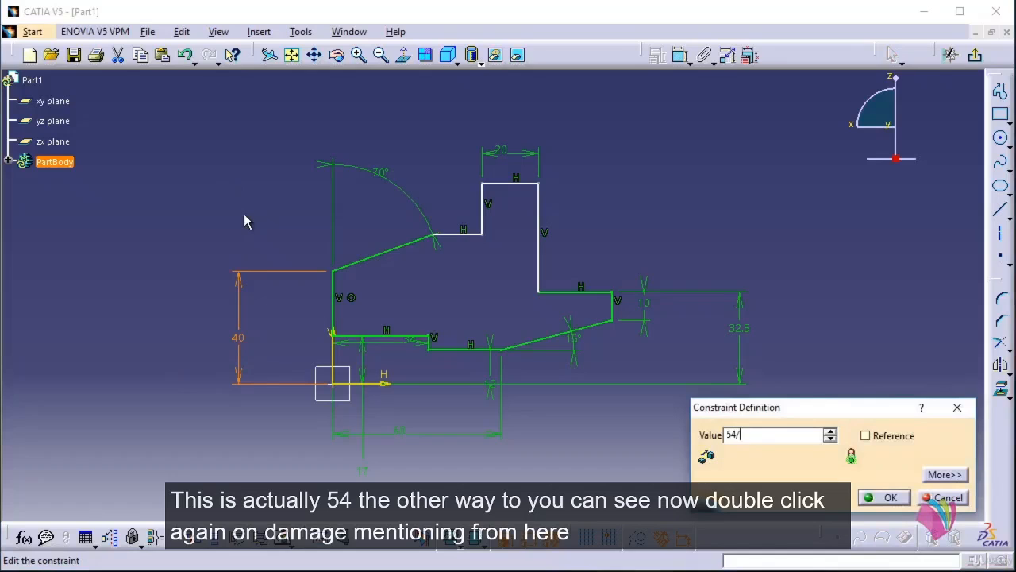
type("/2")
key("Return")
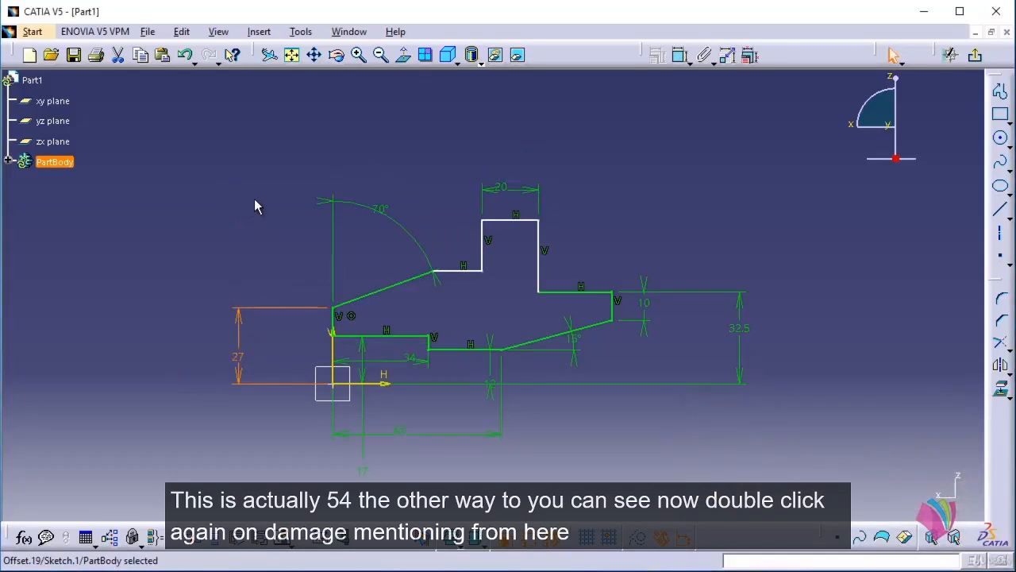
left_click(253, 254)
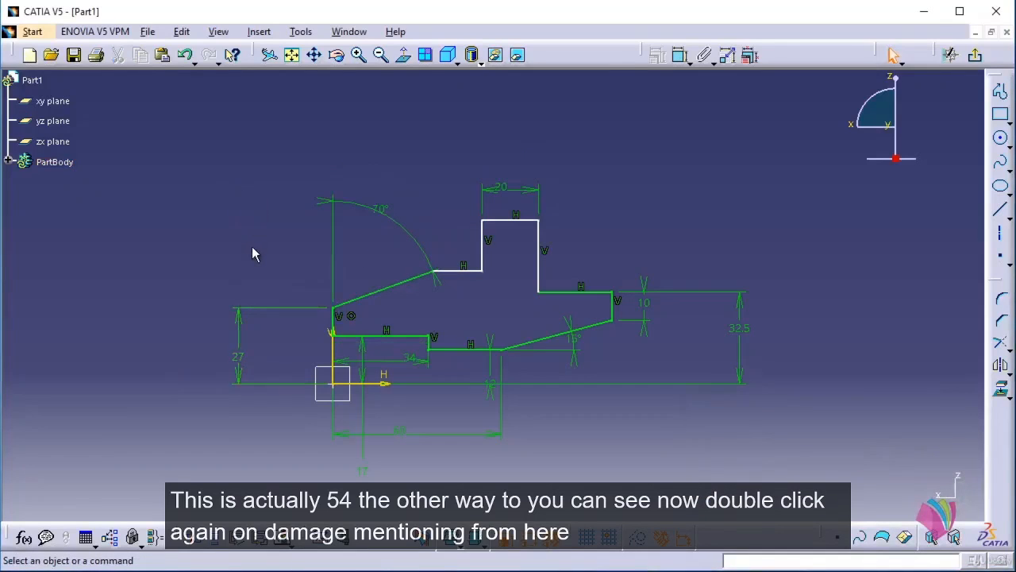
Dimension the short horizontal line beside the upper slanted line from the horizontal axis and set the distance to 40 mm.
left_click(681, 57)
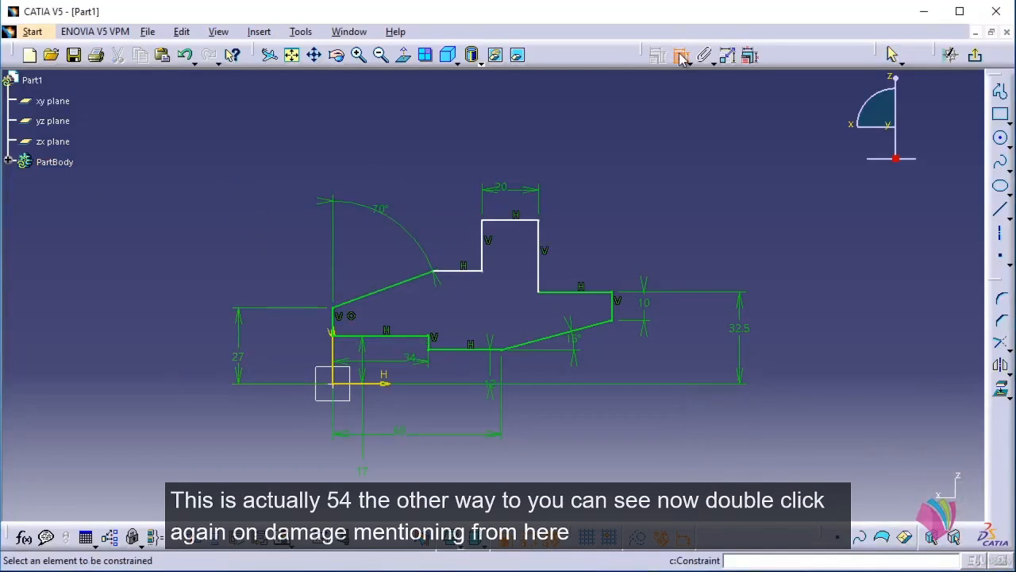
left_click(460, 271)
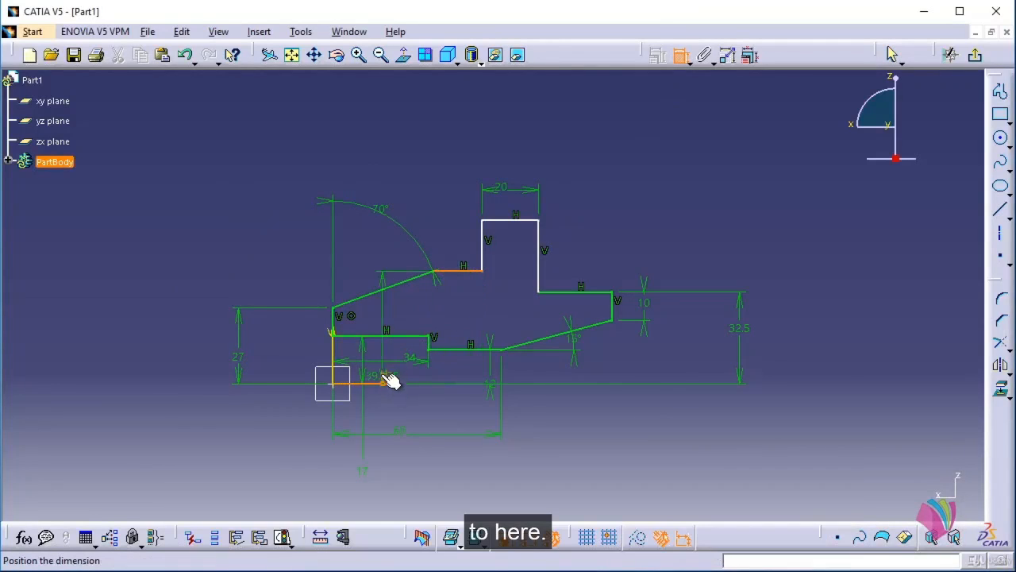
left_click(208, 317)
double_click(209, 314)
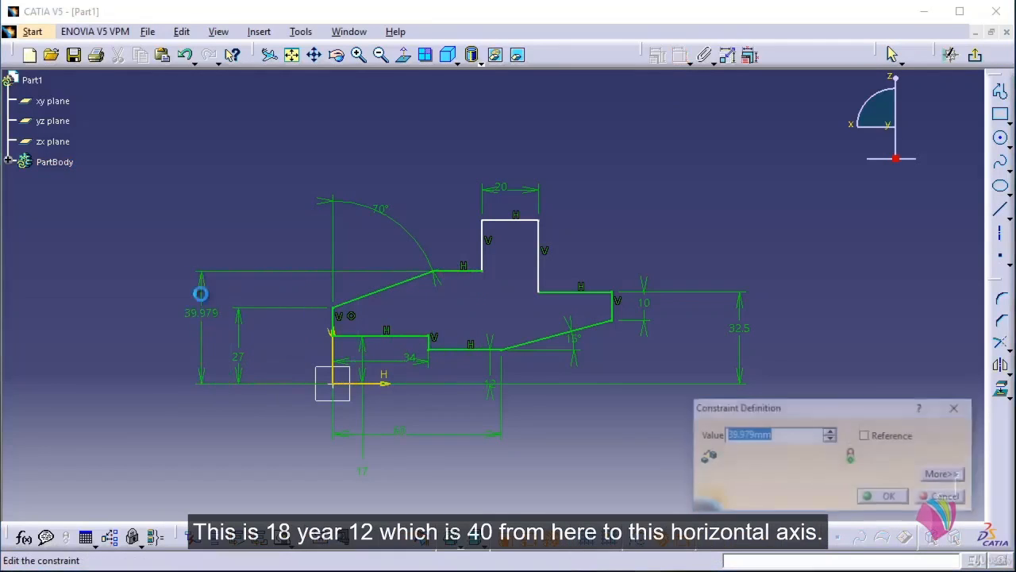
type("40")
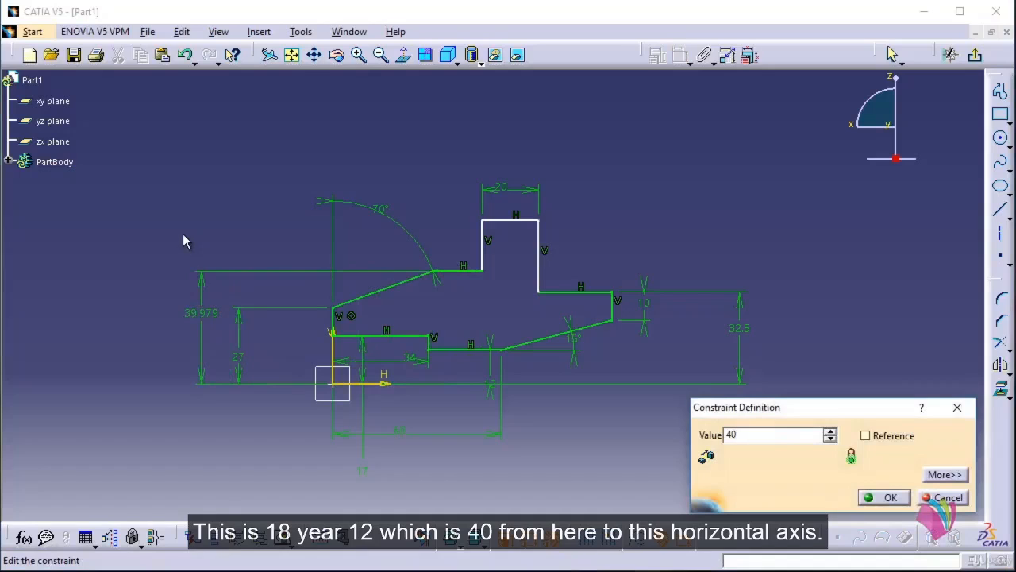
key("Return")
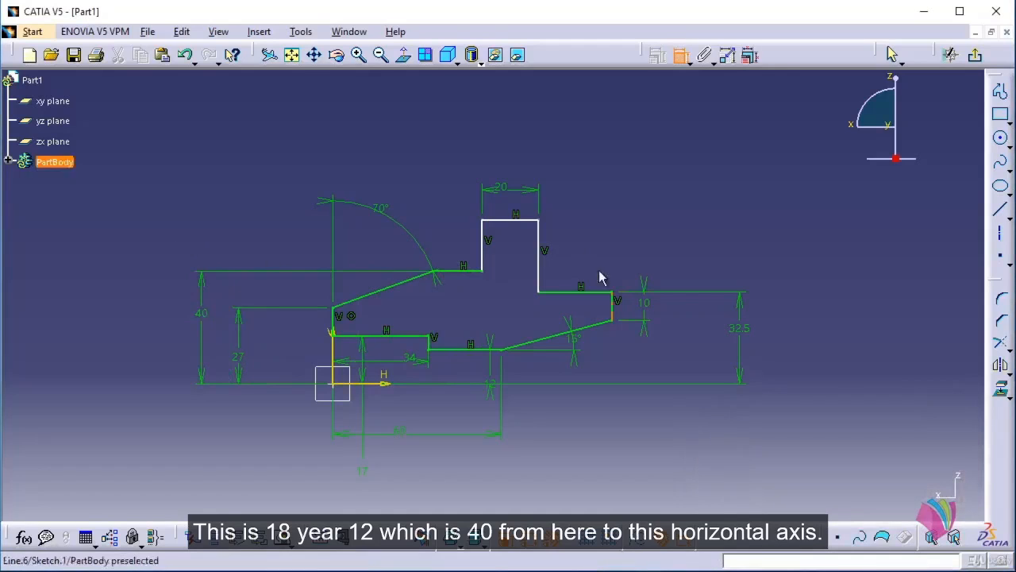
Dimension the profile's topmost horizontal line from the horizontal axis and set the distance to 100/2 mm.
left_click(515, 222)
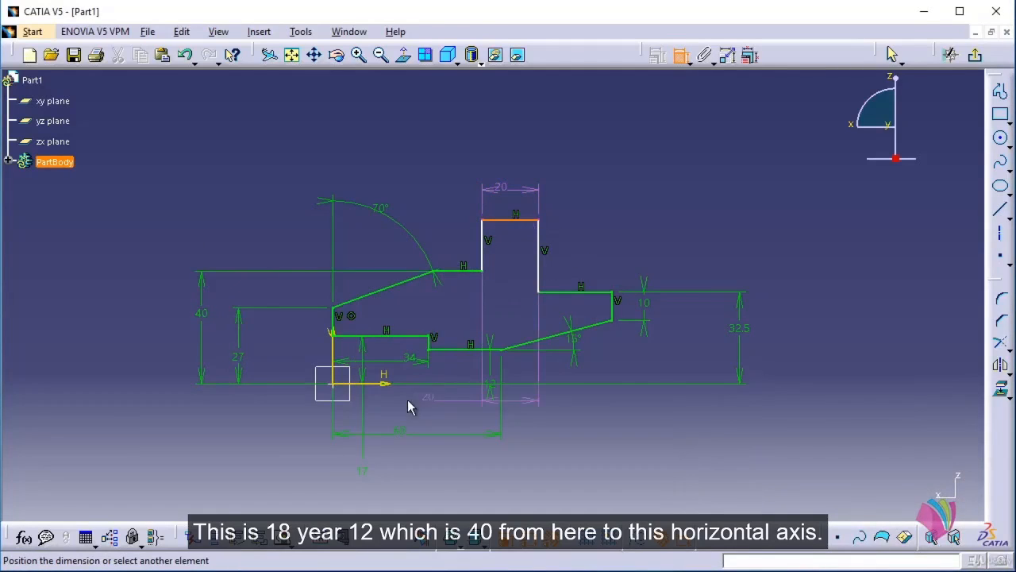
left_click(388, 383)
left_click(791, 307)
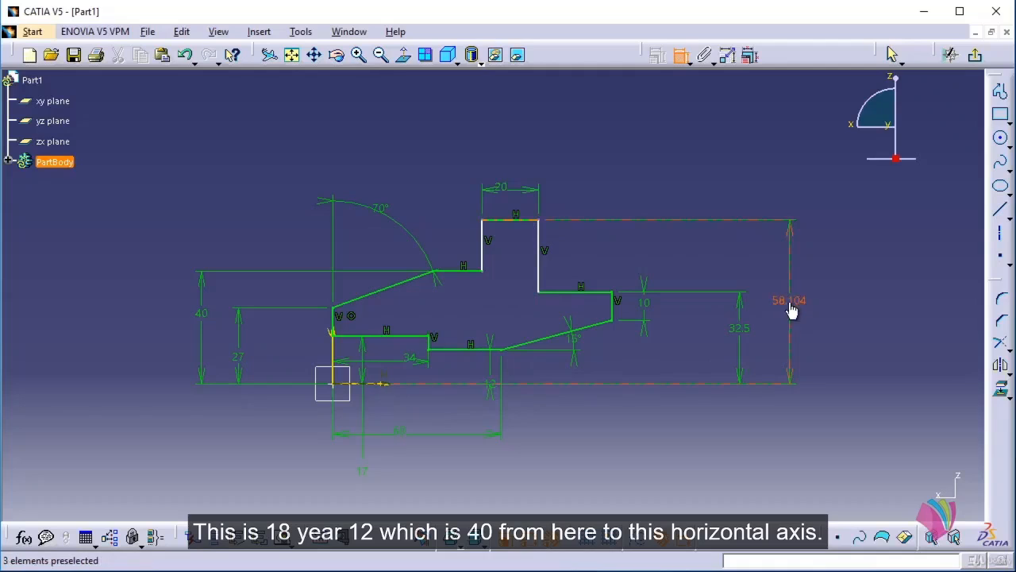
double_click(789, 301)
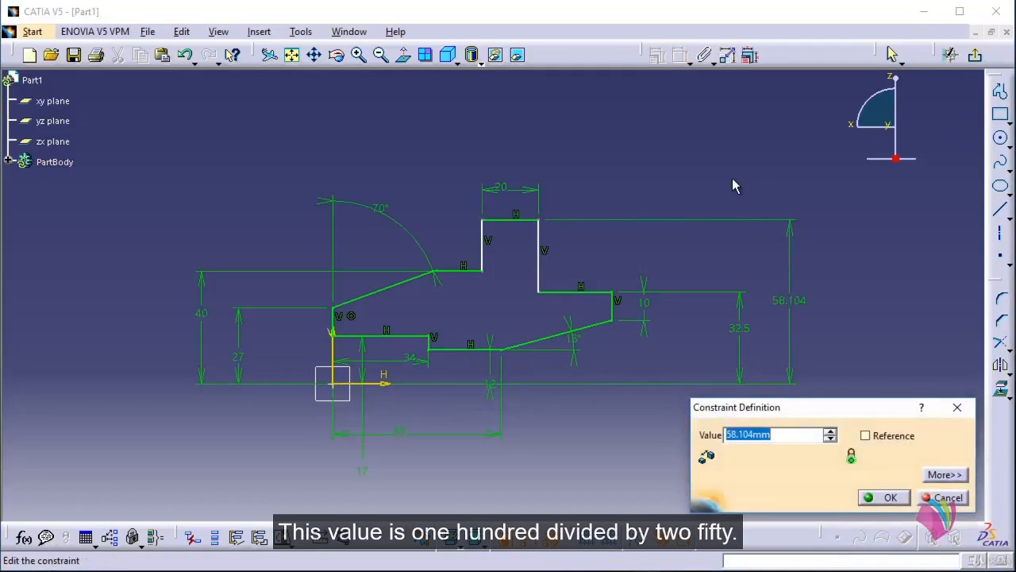
type("100/")
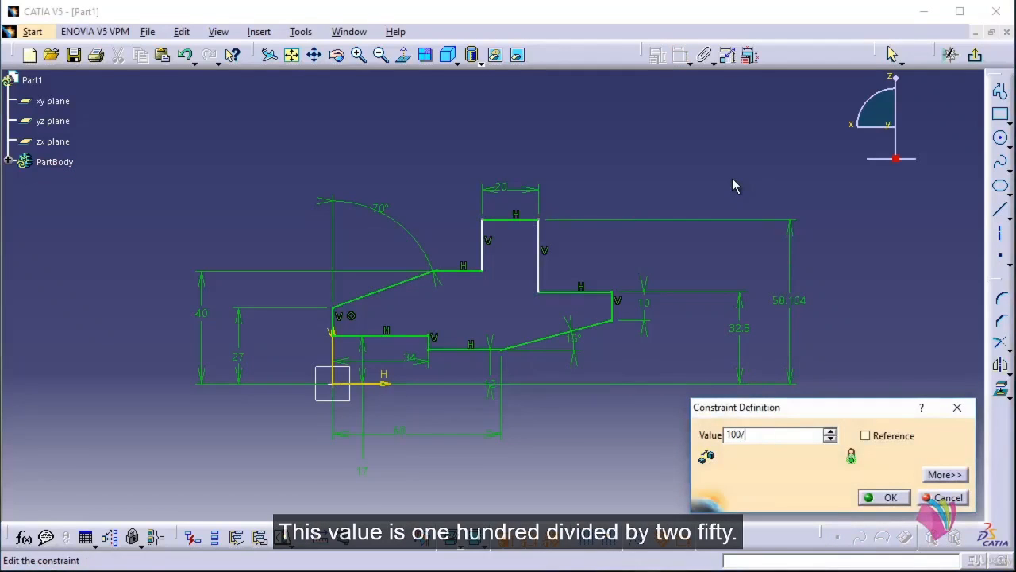
type("2")
key("Return")
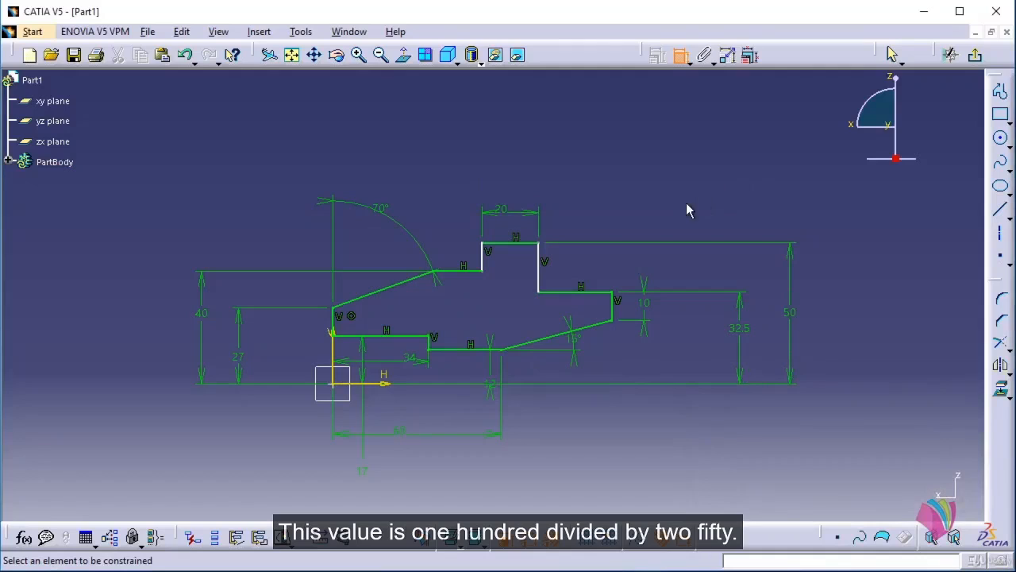
left_click(680, 54)
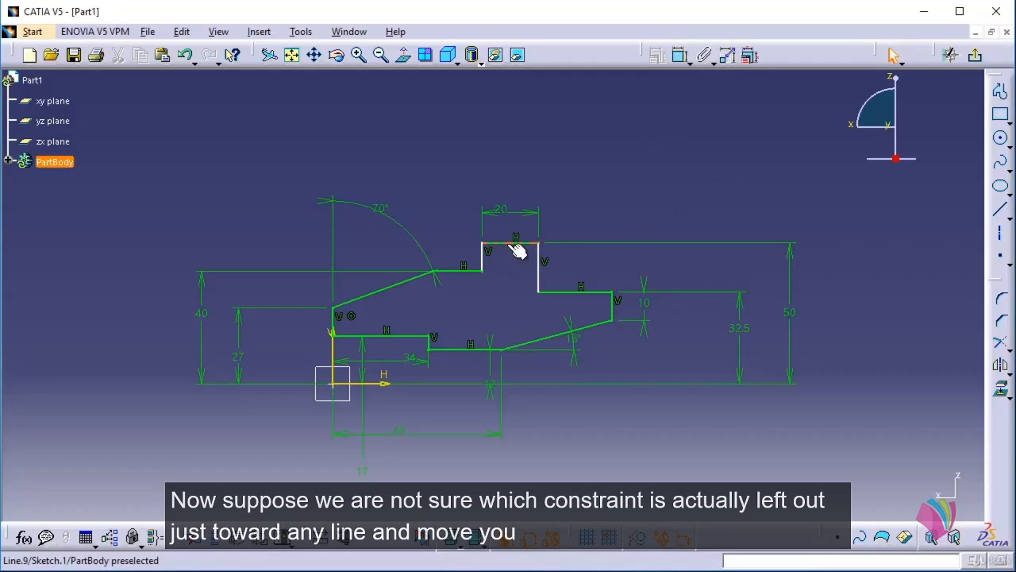
Test the profile's remaining freedom by shifting its topmost line sideways, and check the Example-29 PDF drawing in Adobe Reader for the missing dimension.
mouse_move(511, 246)
left_mouse_down()
mouse_move(556, 243)
mouse_move(489, 248)
mouse_move(553, 252)
mouse_move(497, 250)
mouse_move(551, 249)
mouse_move(537, 264)
mouse_move(516, 246)
mouse_move(524, 252)
left_mouse_up()
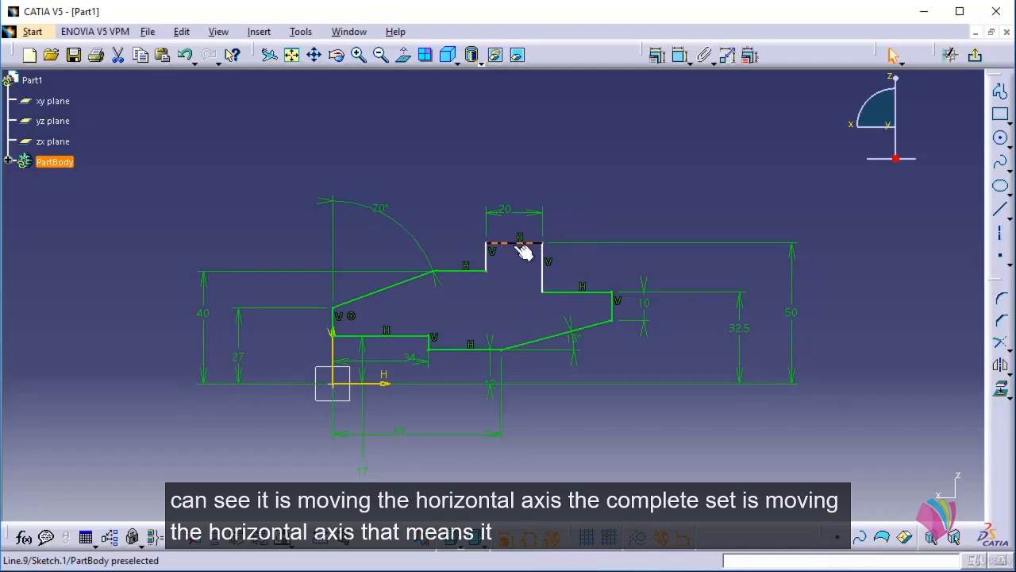
left_click(517, 273)
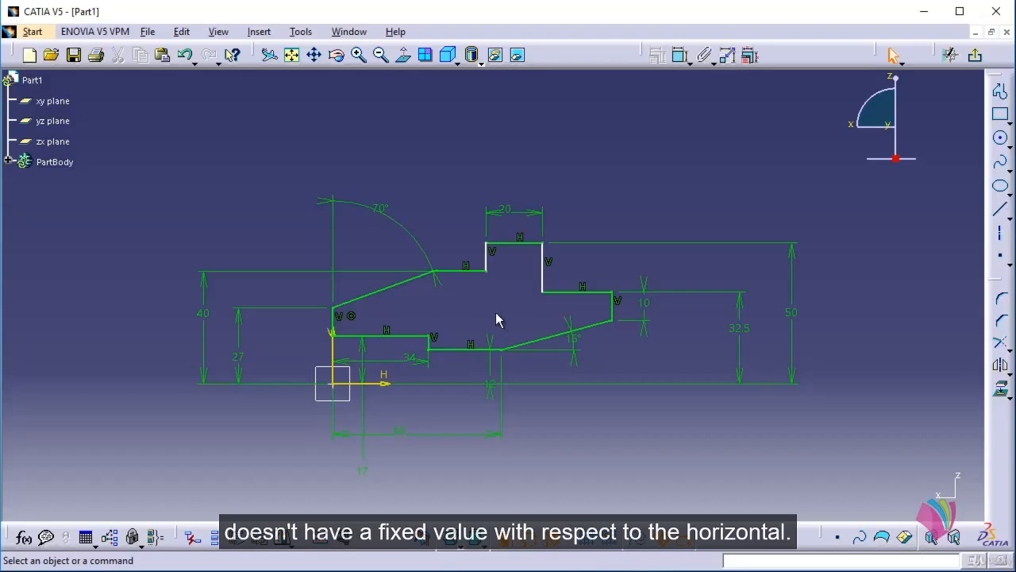
key("alt+Tab")
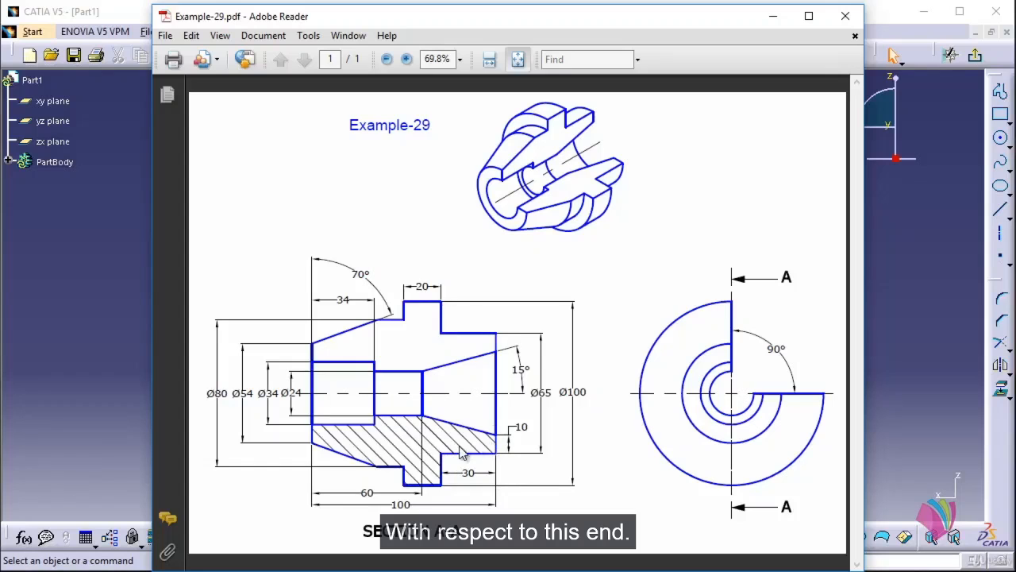
left_click(774, 16)
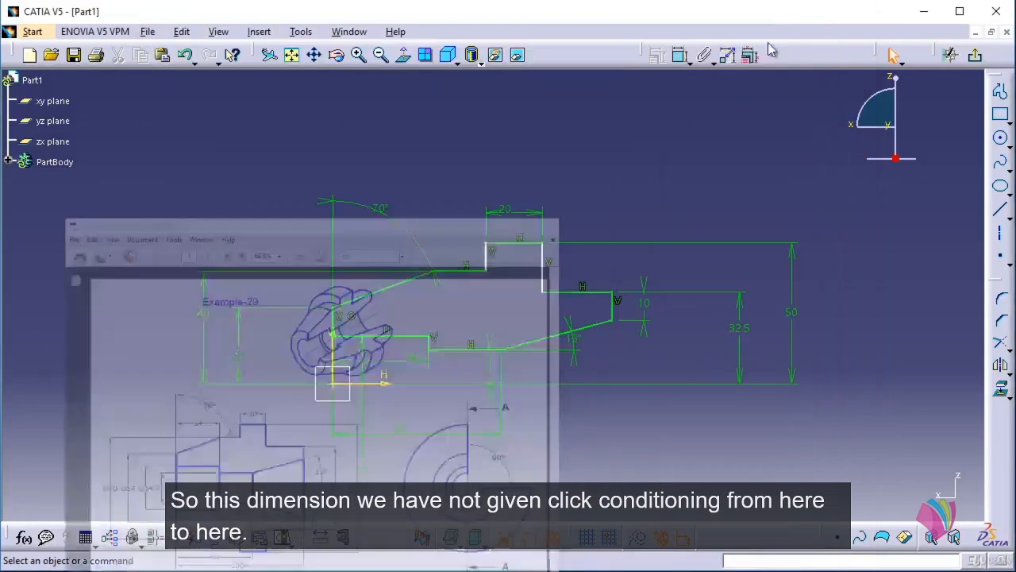
Dimension the horizontal distance between the rightmost vertical line and the raised collar's right edge and set it to 30 mm.
left_click(681, 54)
left_click(611, 309)
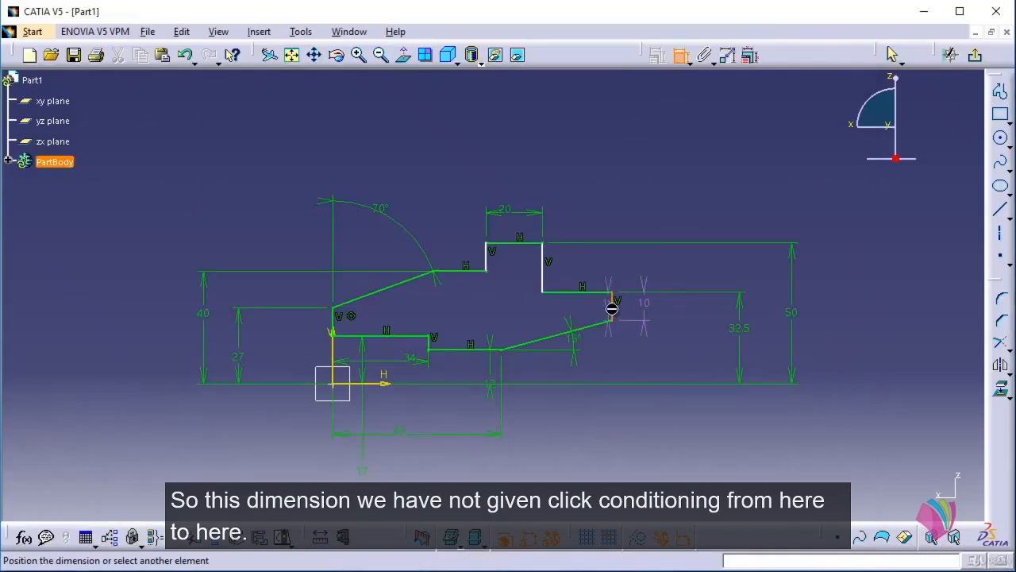
left_click(543, 274)
left_click(580, 271)
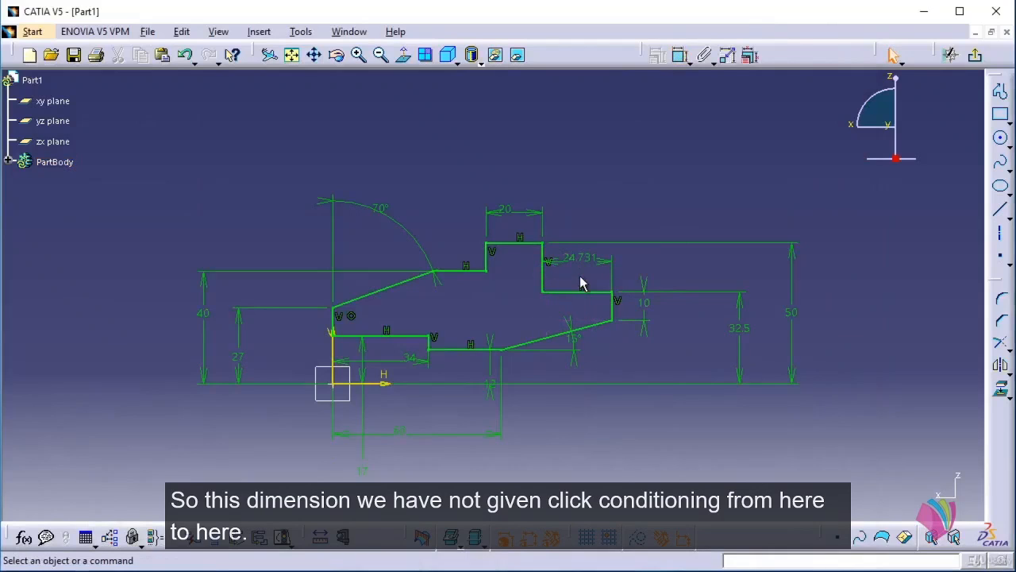
double_click(579, 257)
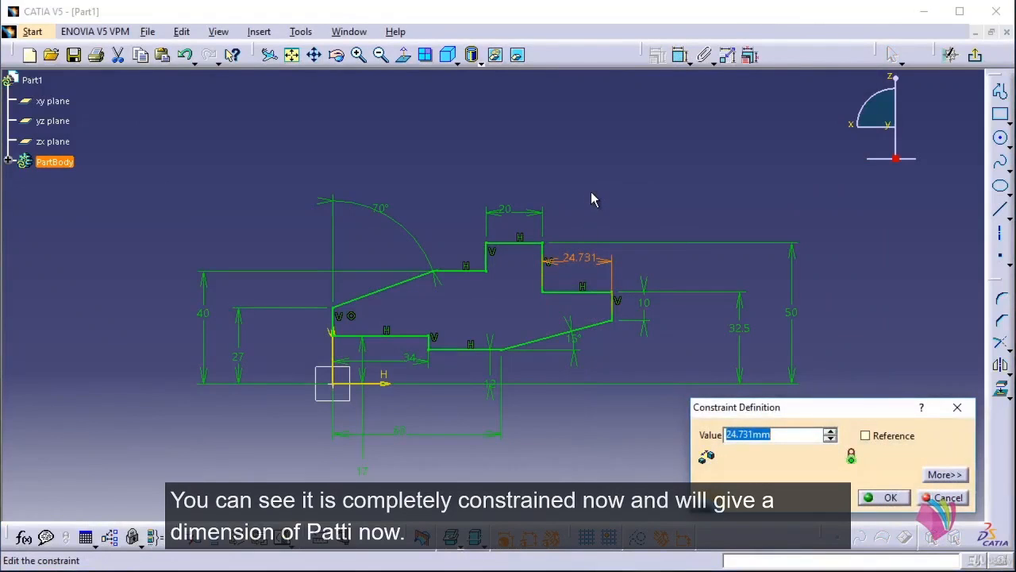
type("3")
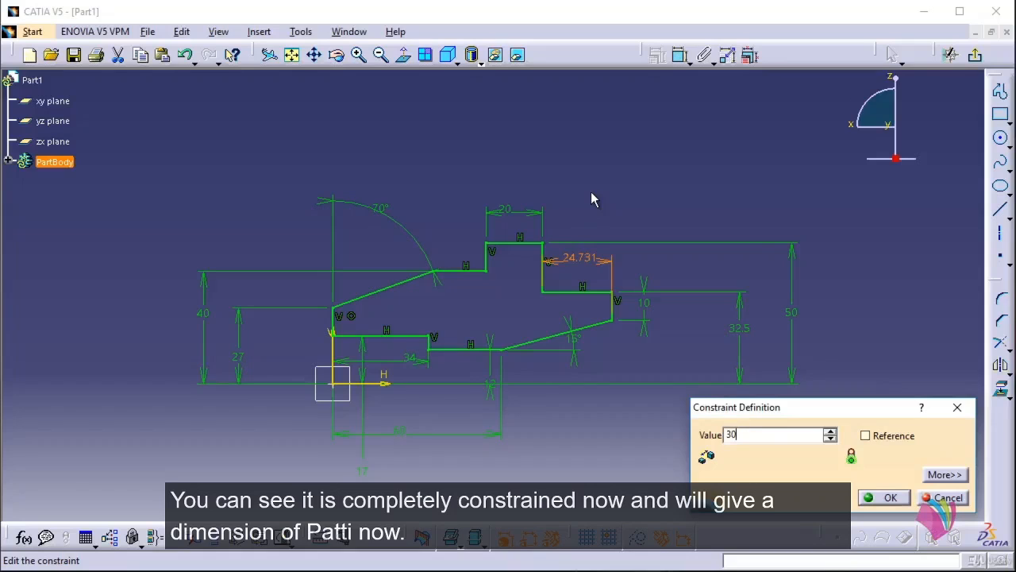
type("0")
key("Return")
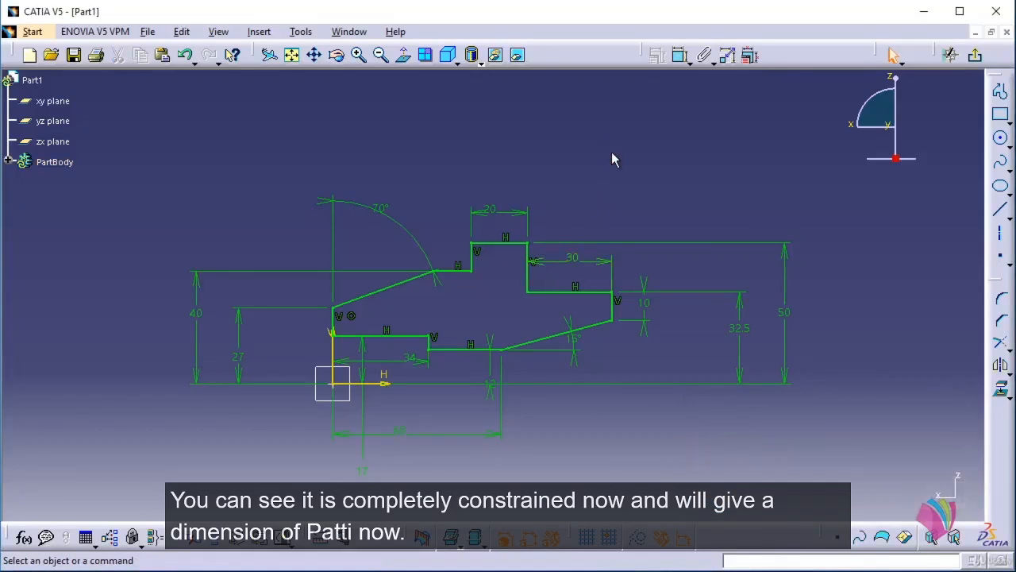
Exit the sketch and revolve the profile 360° about the sketch's horizontal axis with the Shaft feature.
left_click(977, 55)
middle_click_drag(586, 209, 550, 166)
left_click(550, 167)
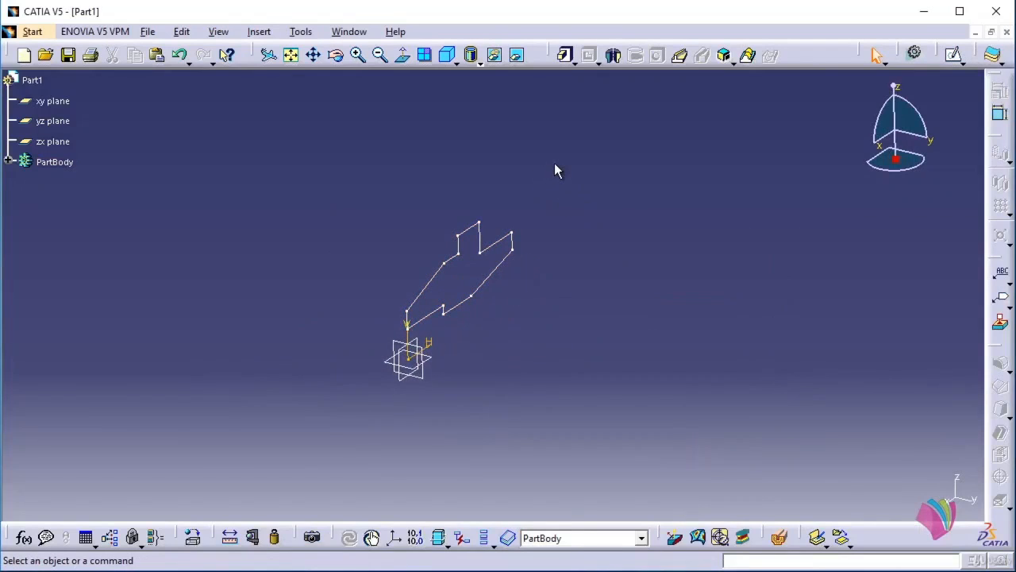
left_click(615, 57)
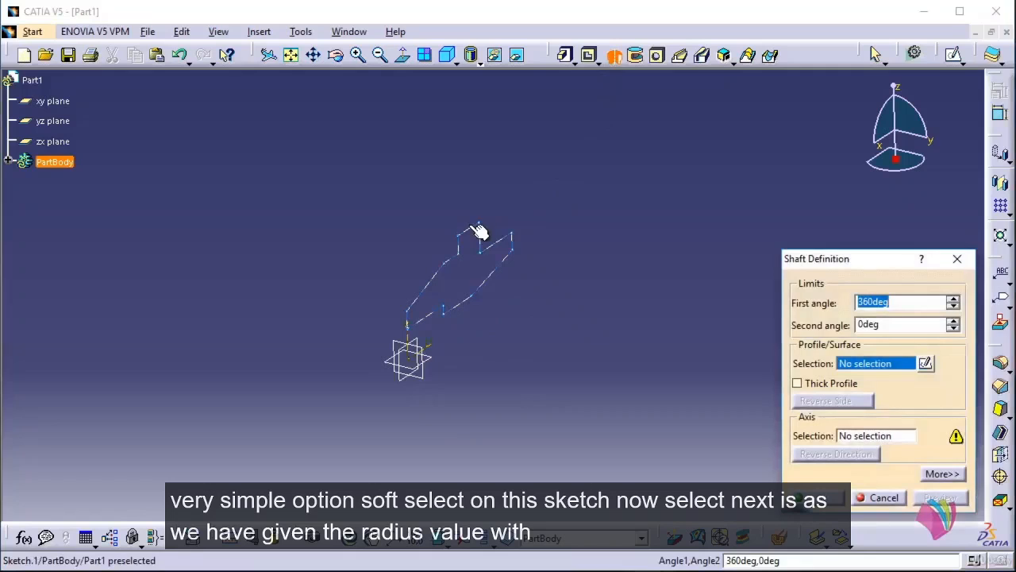
left_click(480, 232)
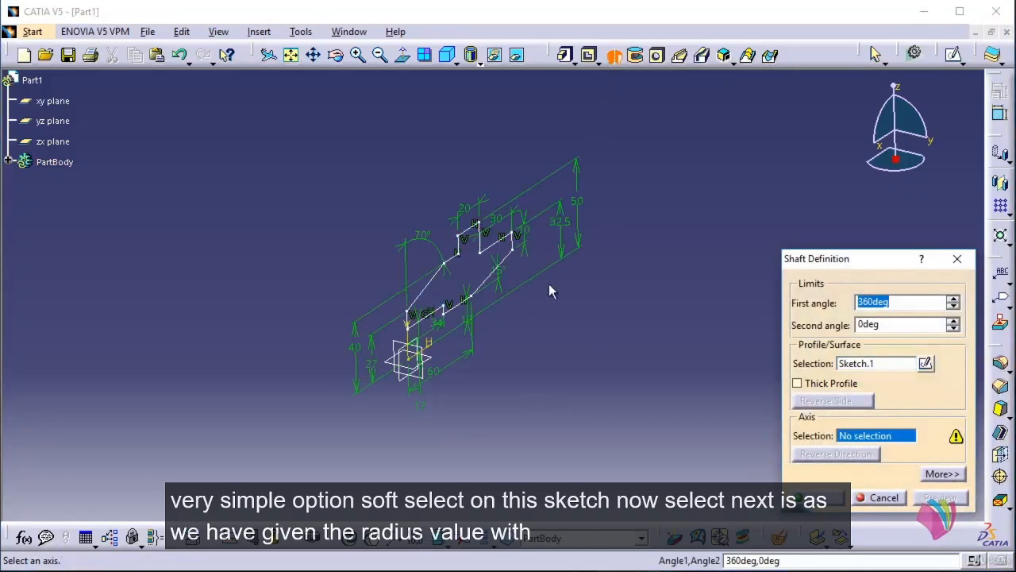
middle_click_drag(442, 339, 450, 228, "ctrl")
middle_click_drag(439, 405, 459, 328)
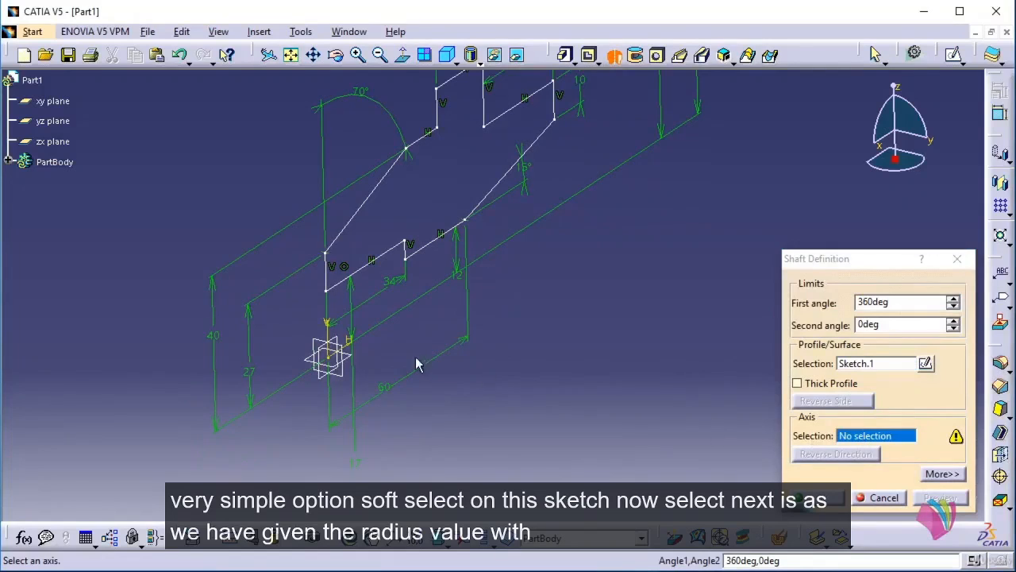
left_click(353, 349)
middle_click_drag(546, 371, 511, 358)
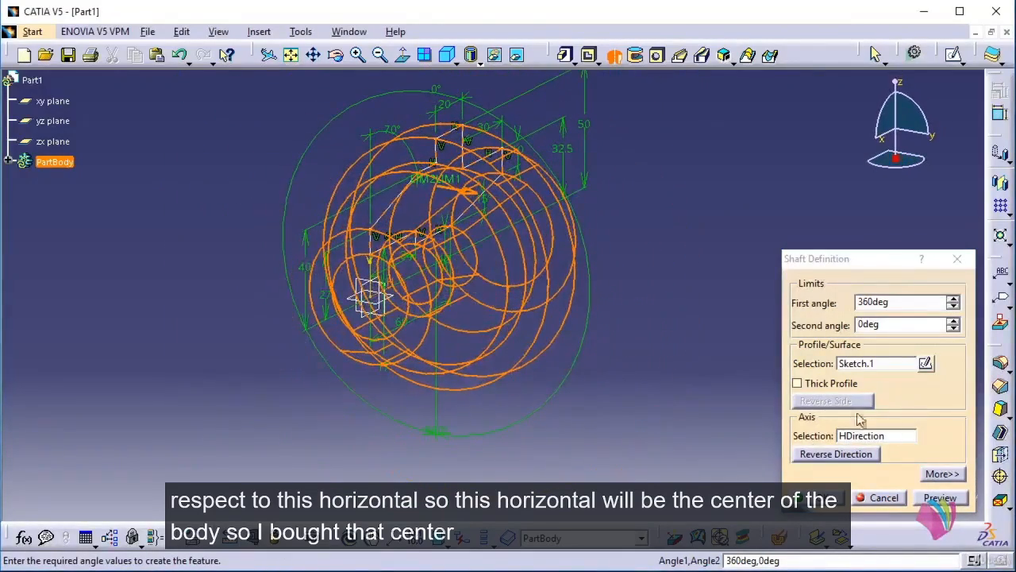
left_click(818, 497)
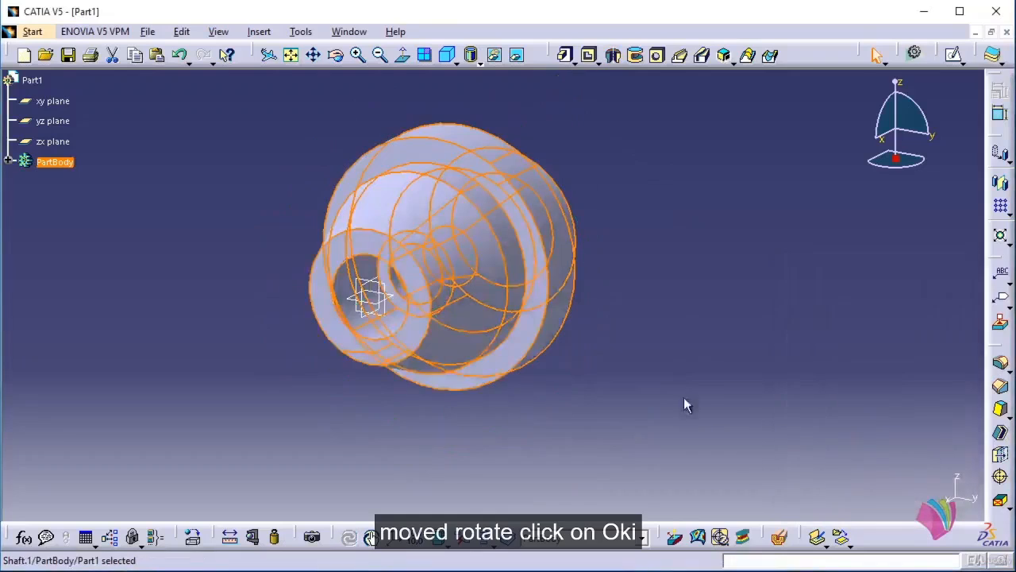
Reopen the shaft's definition, set its first angle to 270° and preview the partial revolution.
middle_click_drag(399, 411, 376, 412)
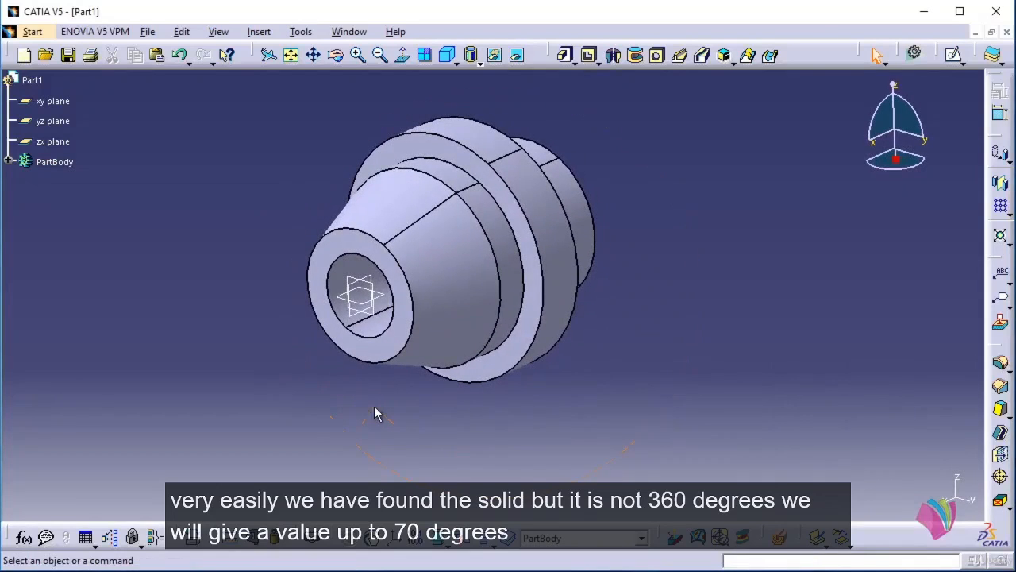
double_click(438, 236)
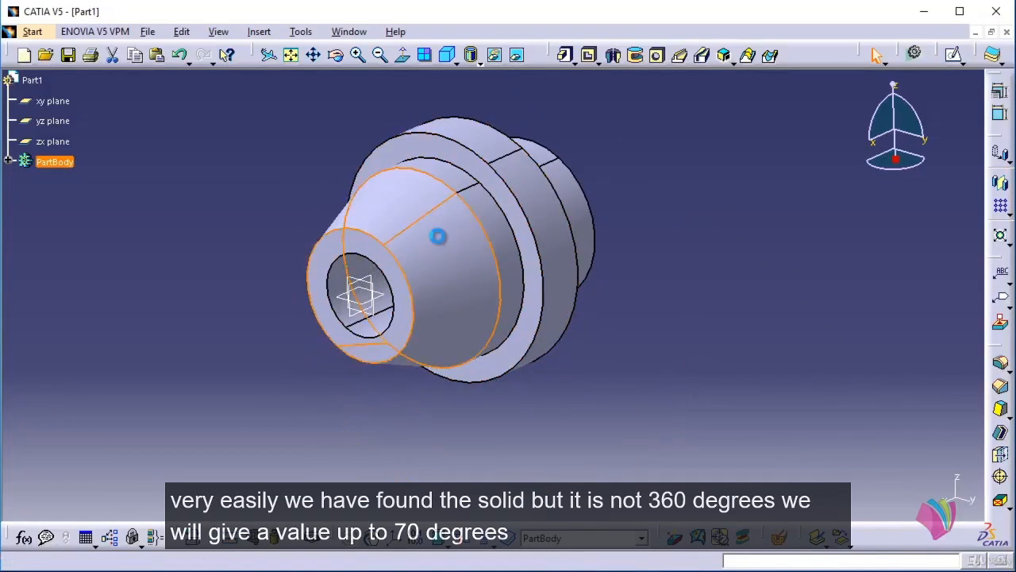
left_click_drag(904, 305, 818, 316)
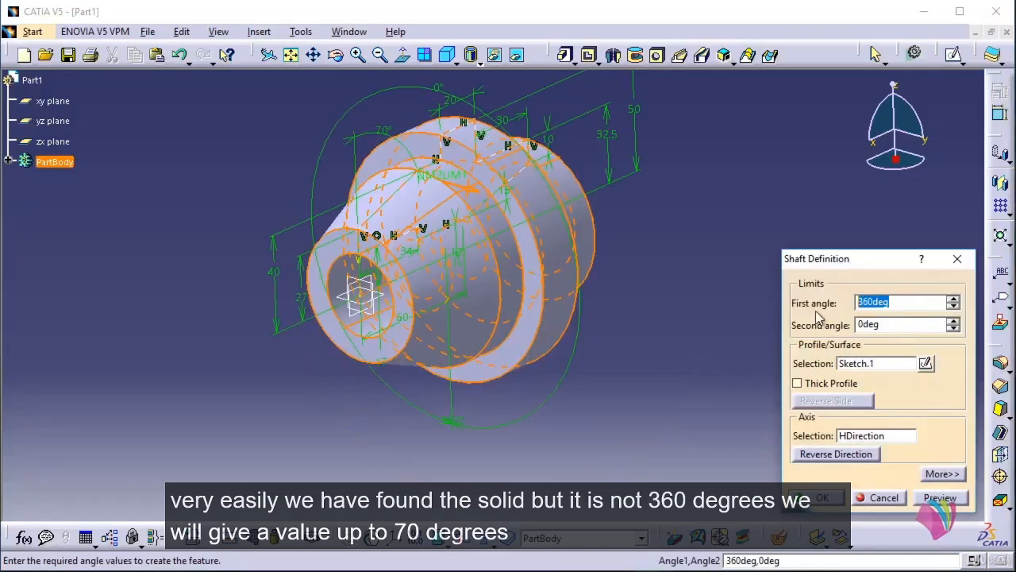
type("2")
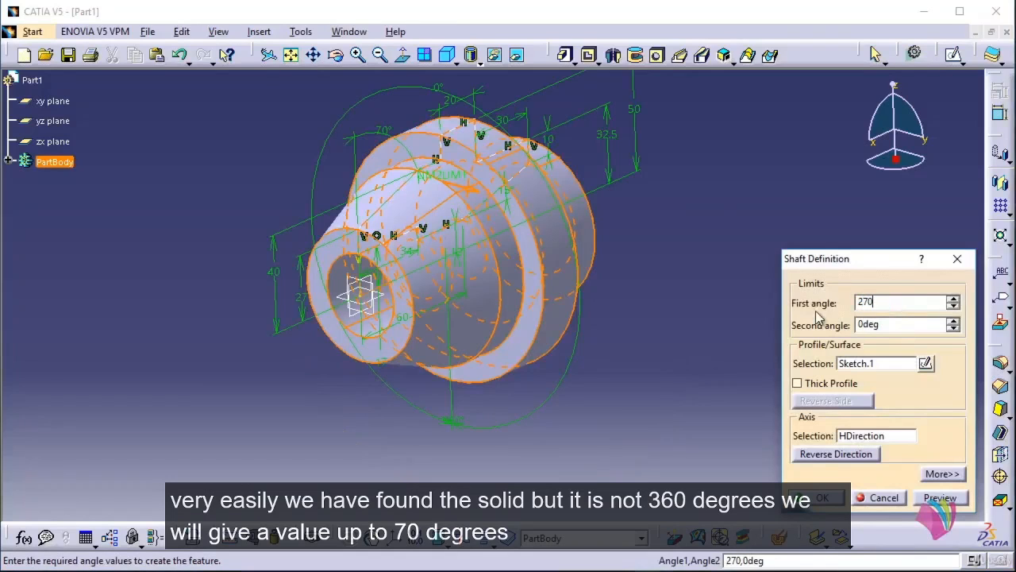
type("70")
left_click(910, 325)
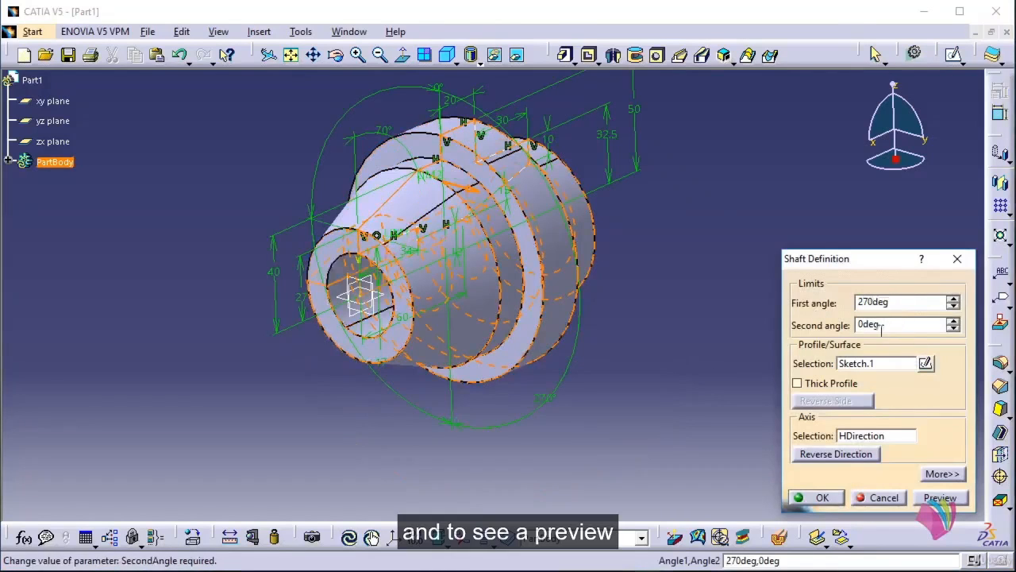
left_click(940, 497)
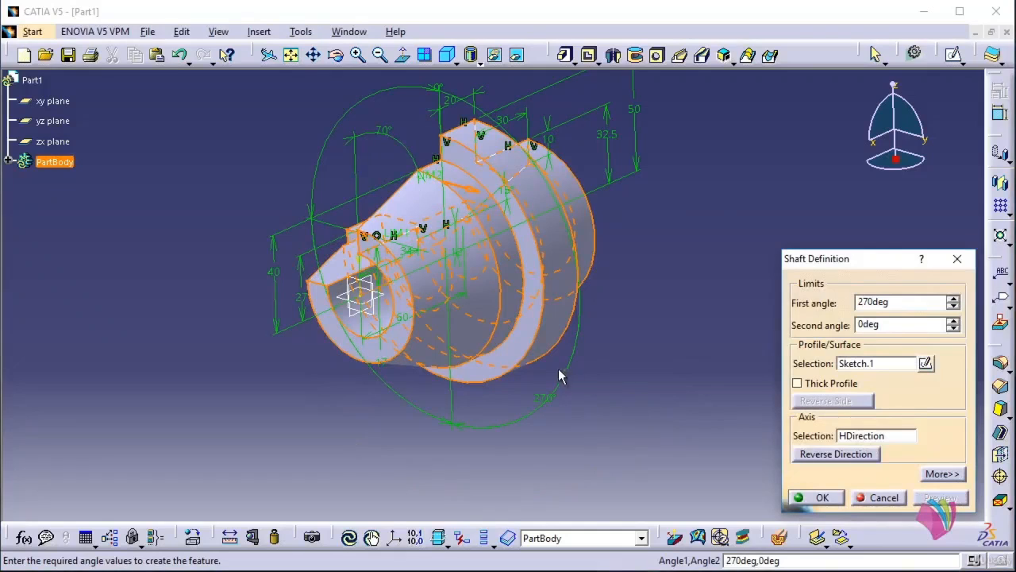
Reverse the shaft's revolution direction, preview it and apply the change.
middle_click_drag(434, 378, 454, 370)
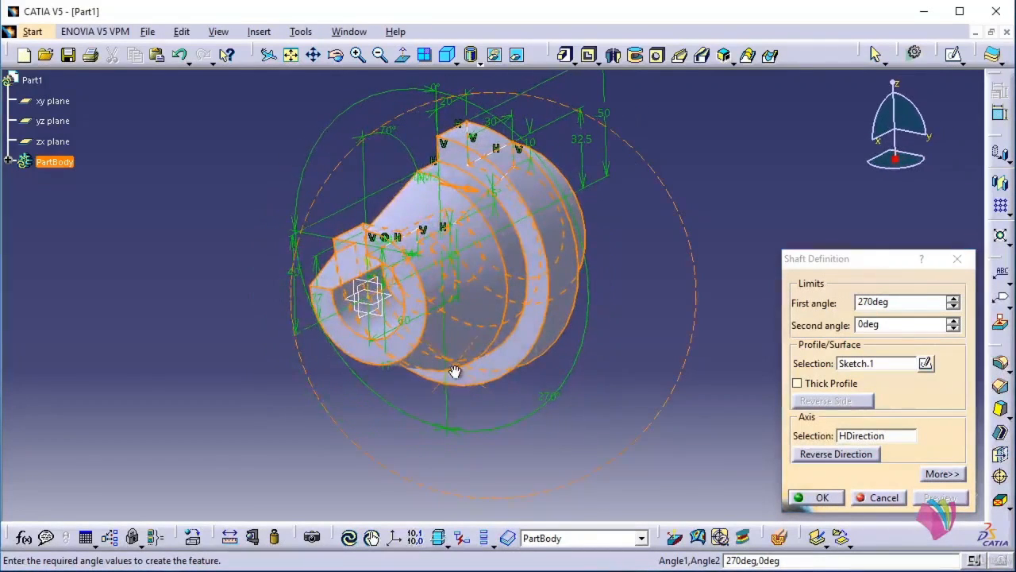
left_click(838, 461)
left_click(941, 498)
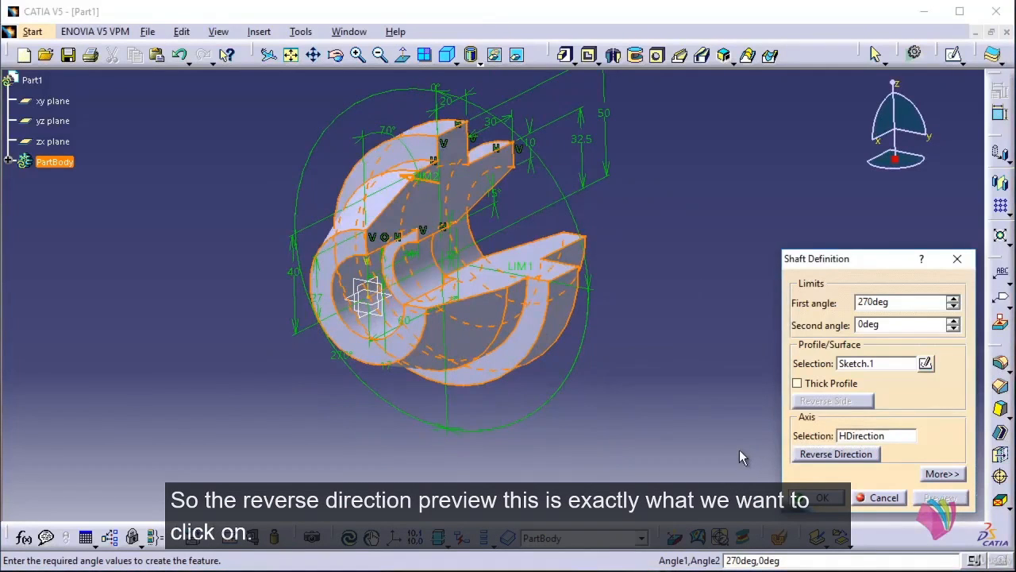
left_click(824, 498)
left_click(697, 362)
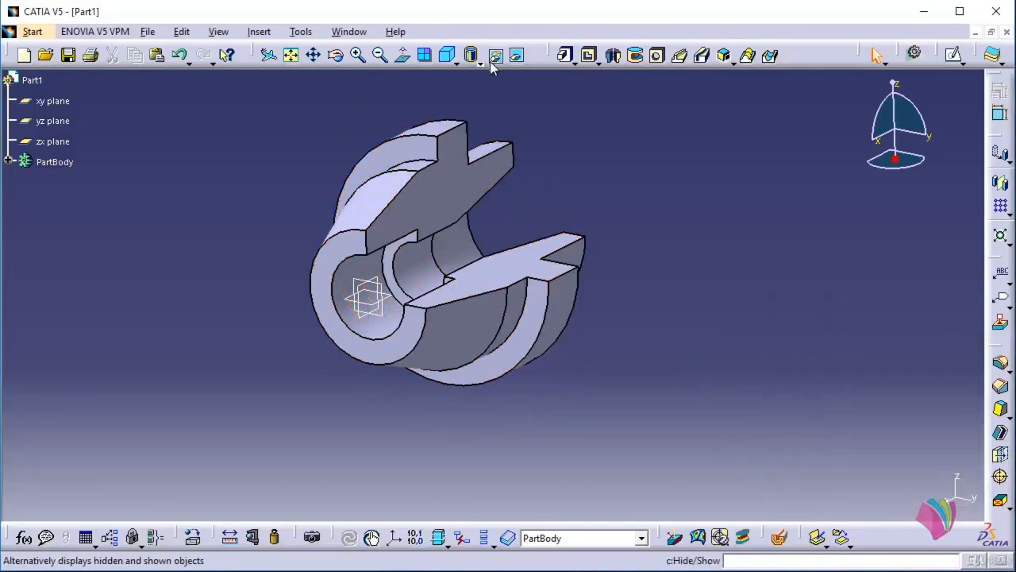
Show the partially revolved shaft in the isometric view.
left_click(450, 59)
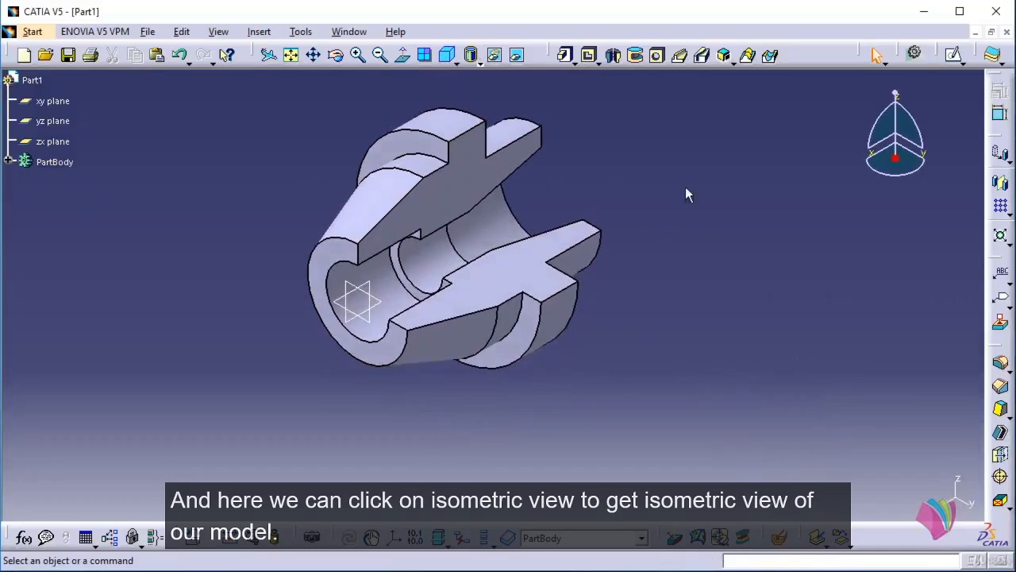
mouse_move(632, 156)
middle_mouse_down("ctrl")
mouse_move(626, 183)
mouse_move(630, 160)
middle_mouse_up("ctrl")
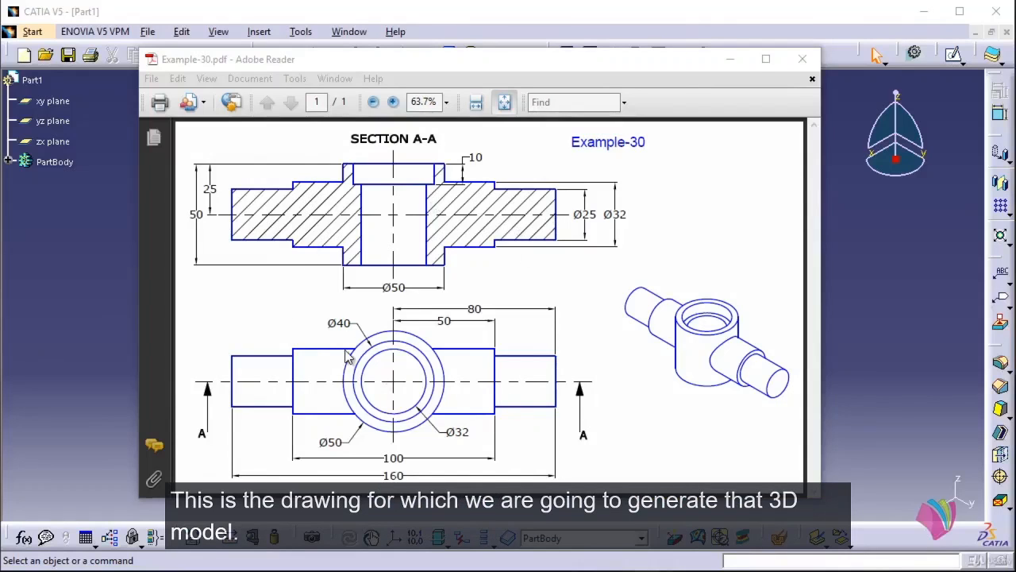
Minimise the Example-30 drawing and examine the finished cross-shaped 3D model from several angles.
left_click(731, 59)
middle_click_drag(658, 276, 690, 228)
middle_click_drag(455, 262, 386, 320)
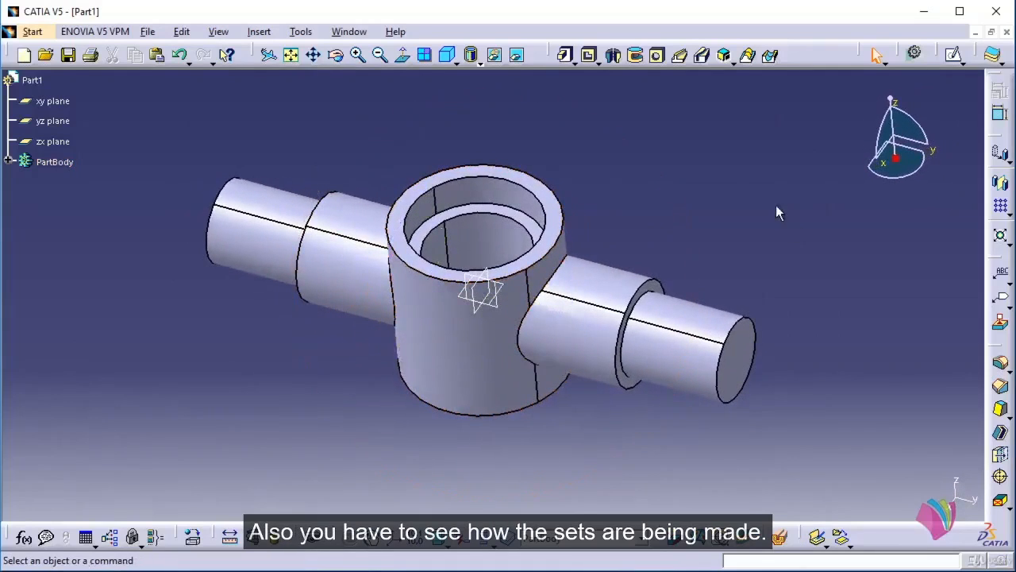
middle_click_drag(775, 207, 681, 234)
middle_click_drag(592, 210, 584, 231)
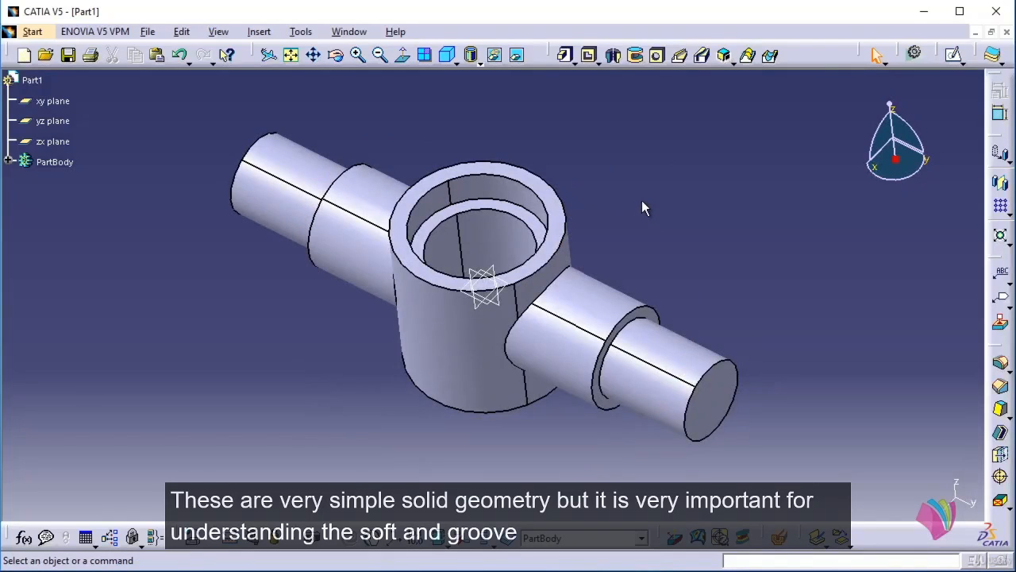
middle_click_drag(610, 177, 605, 208)
mouse_move(608, 190)
middle_mouse_down()
mouse_move(642, 179)
mouse_move(619, 188)
middle_mouse_up()
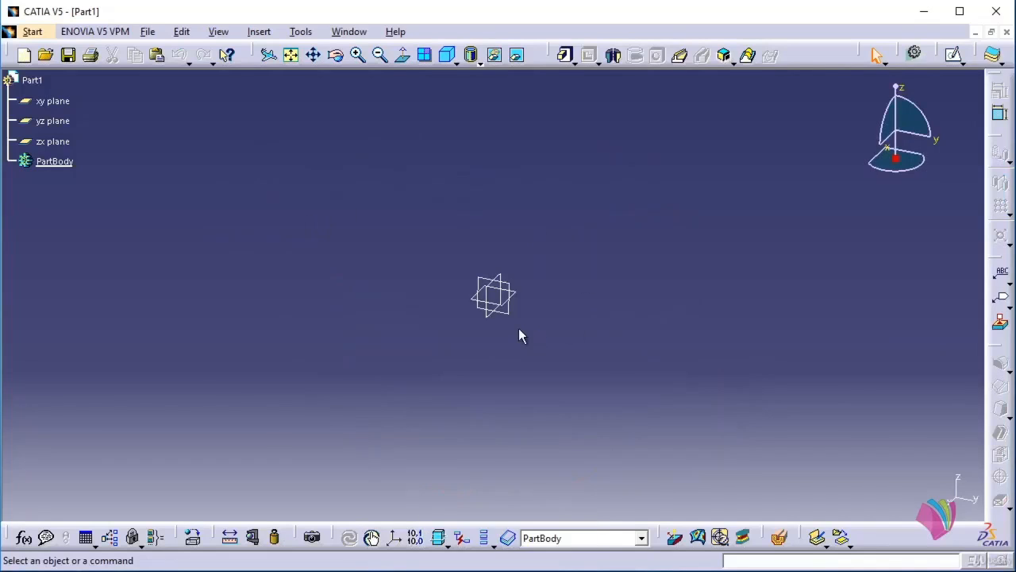
Sketch an open stepped half-profile on the yz plane from the origin, about 167 mm long and 60 mm high, ending on the vertical axis.
left_click(492, 306)
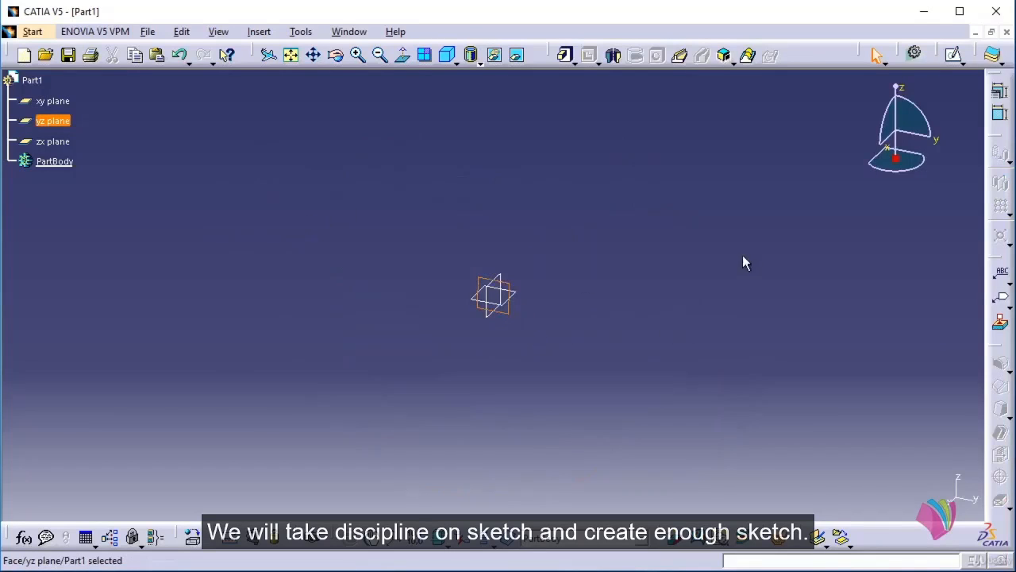
left_click(952, 54)
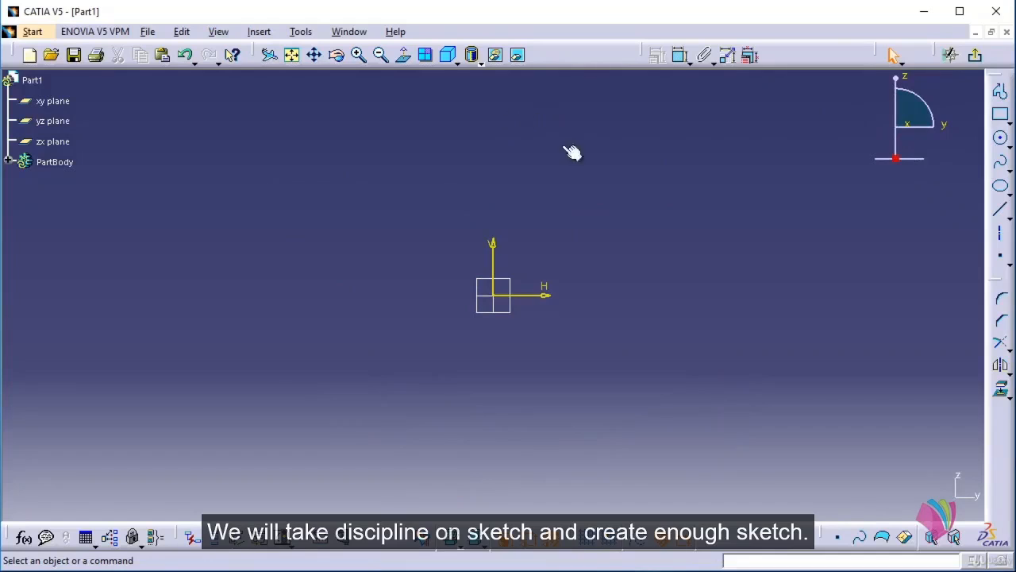
left_click(1001, 92)
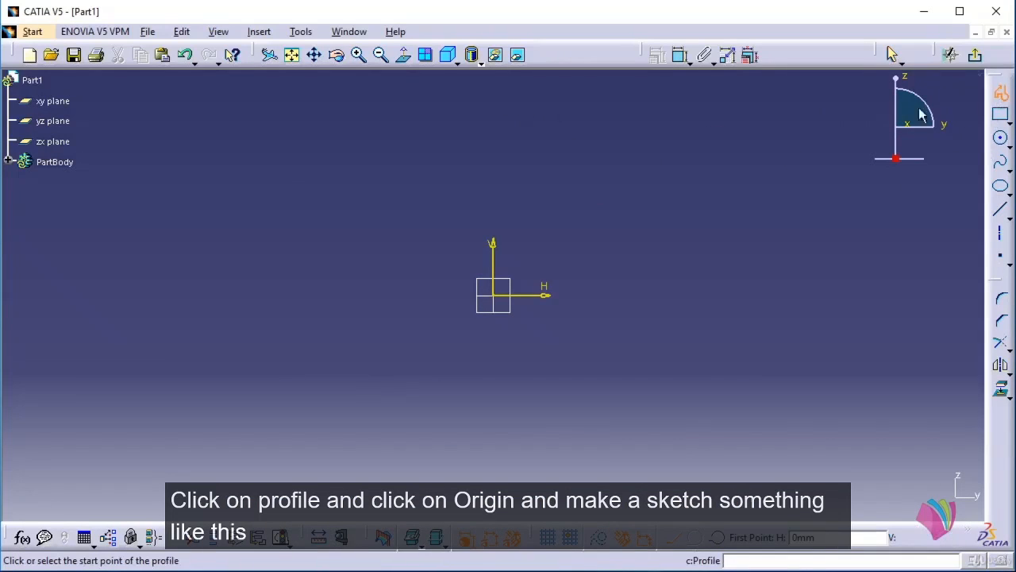
left_click(493, 295)
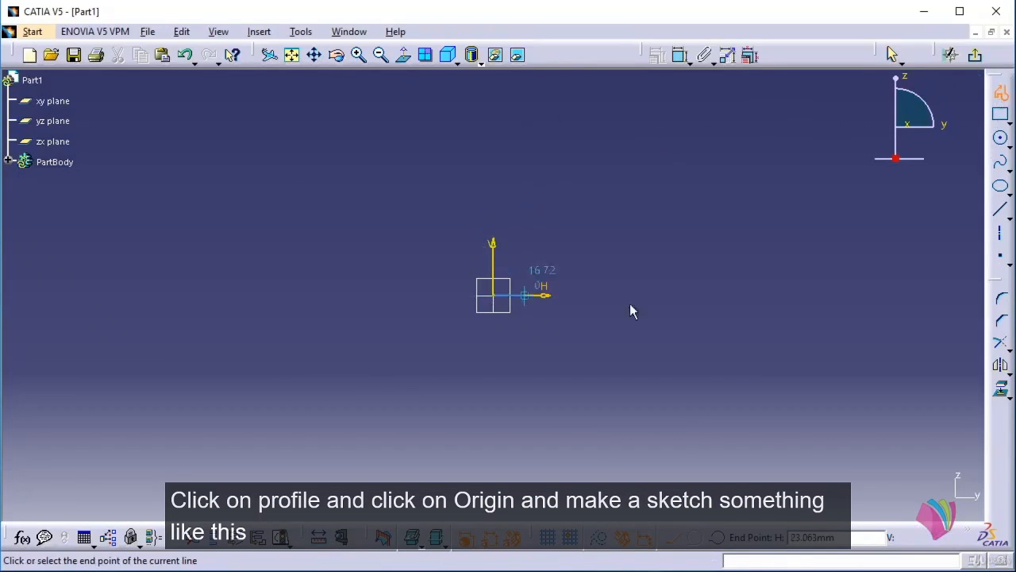
left_click(807, 295)
left_click(807, 217)
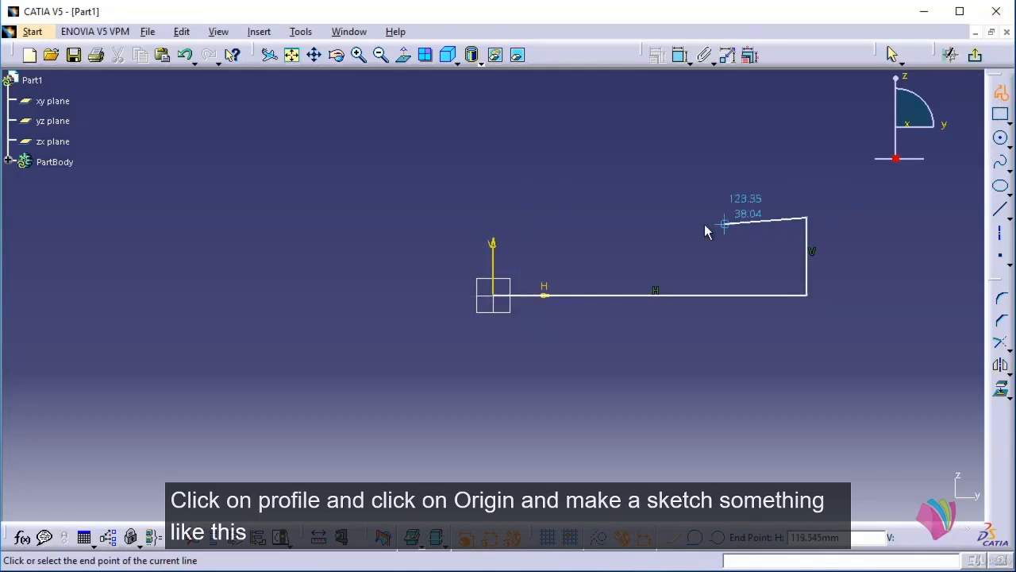
left_click(665, 218)
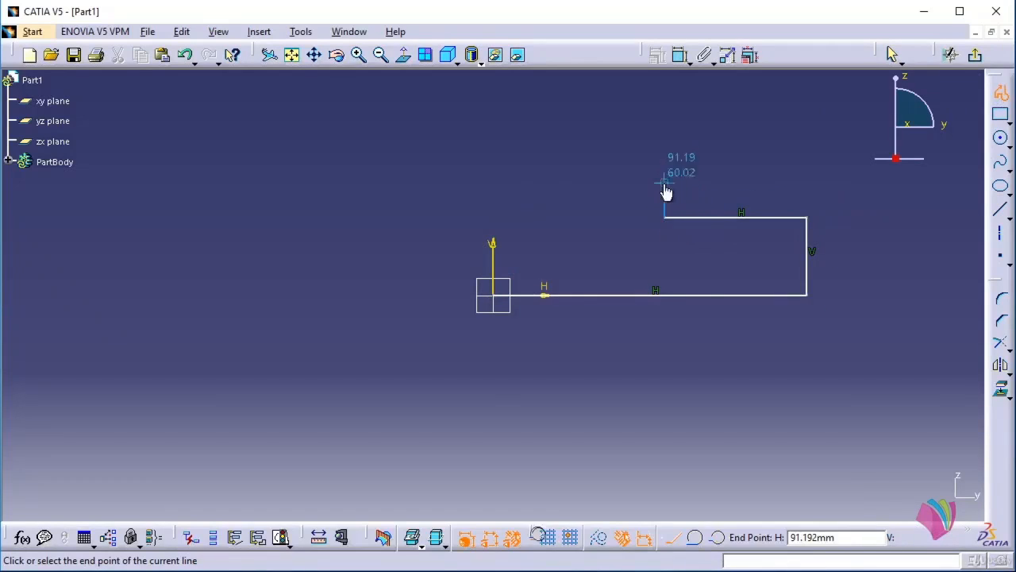
left_click(665, 183)
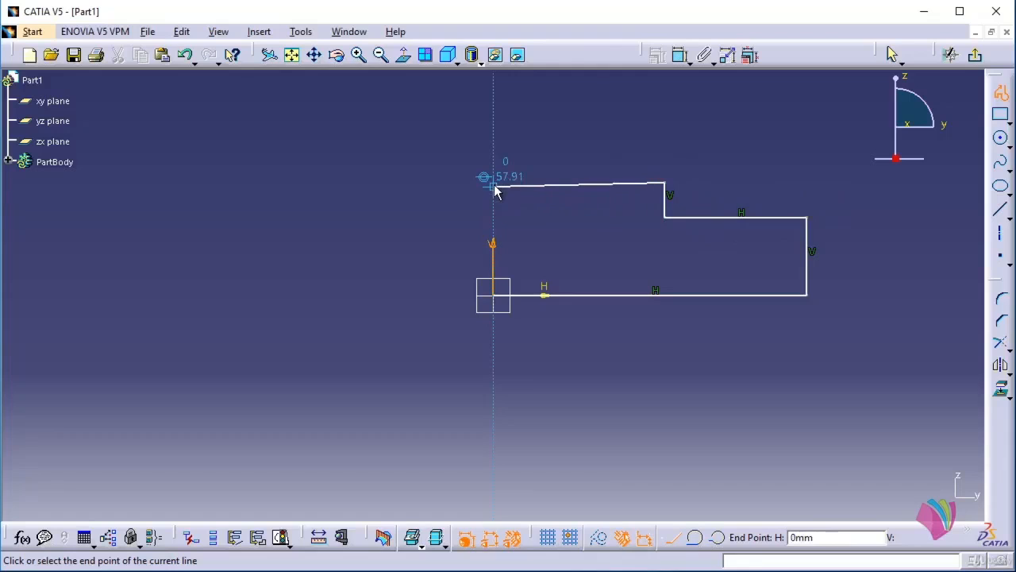
left_click(492, 183)
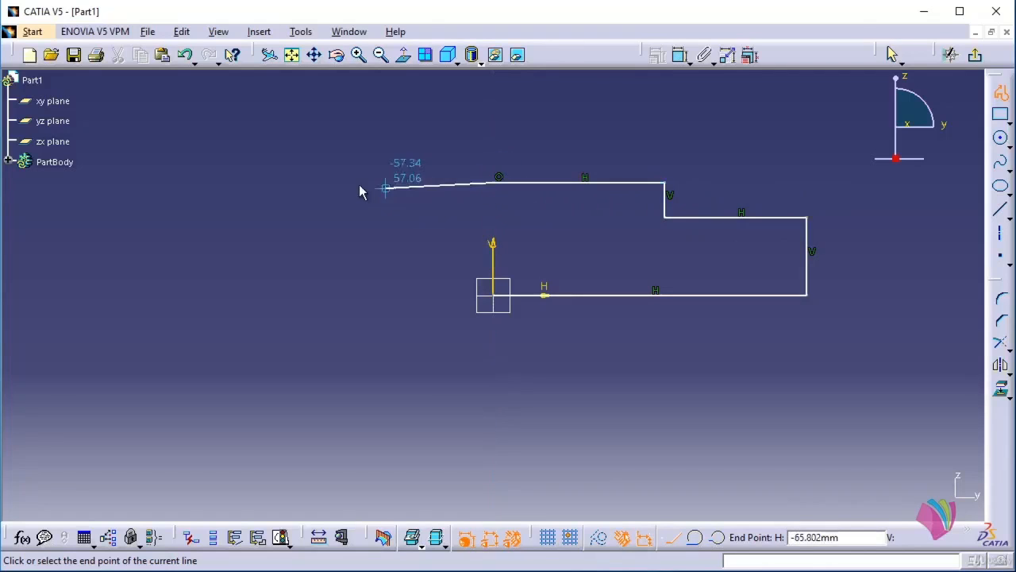
key("Escape")
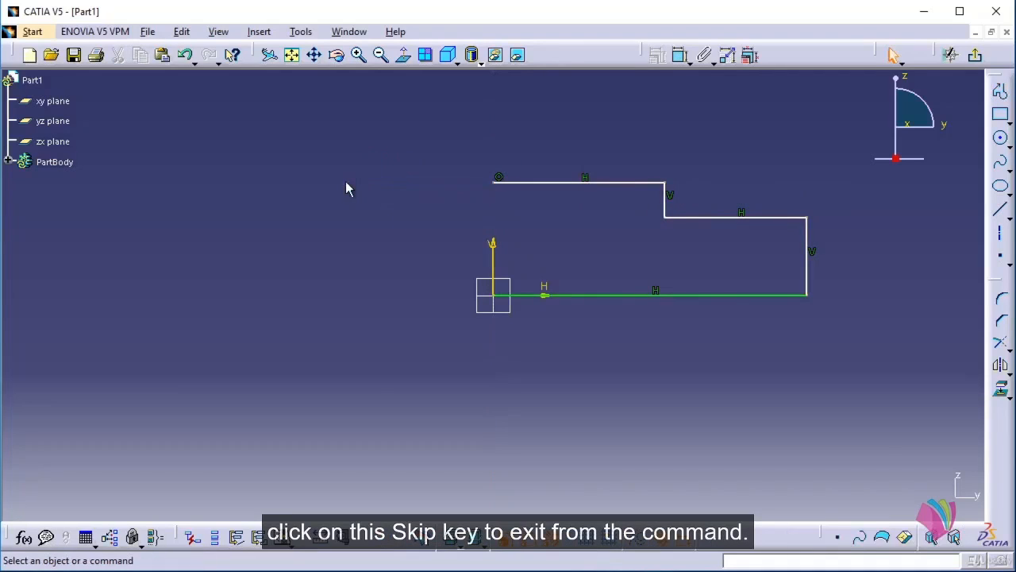
Dimension the half-profile's short vertical end line and set its length to 25/2 (12.5 mm).
left_click(680, 55)
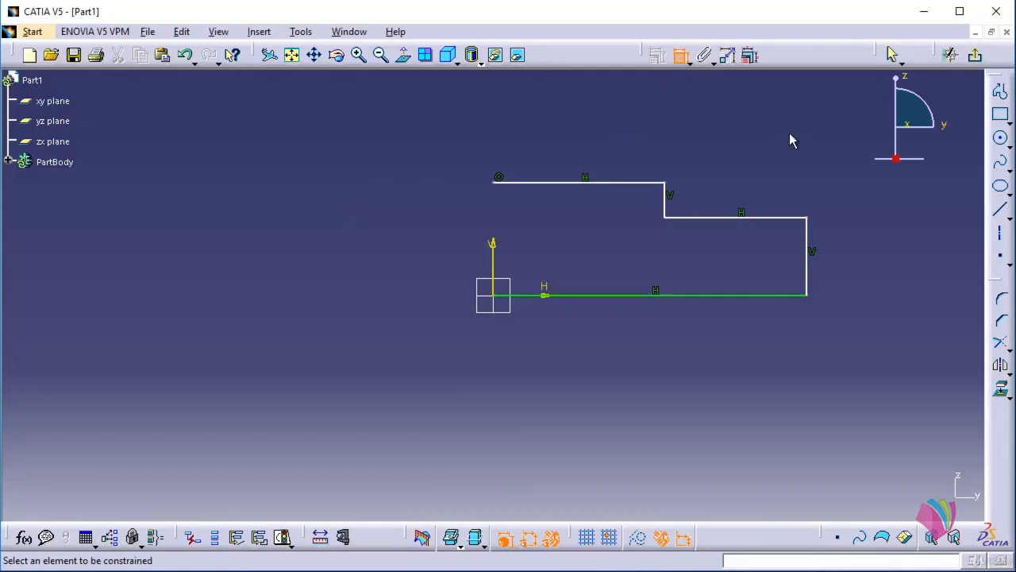
left_click(808, 248)
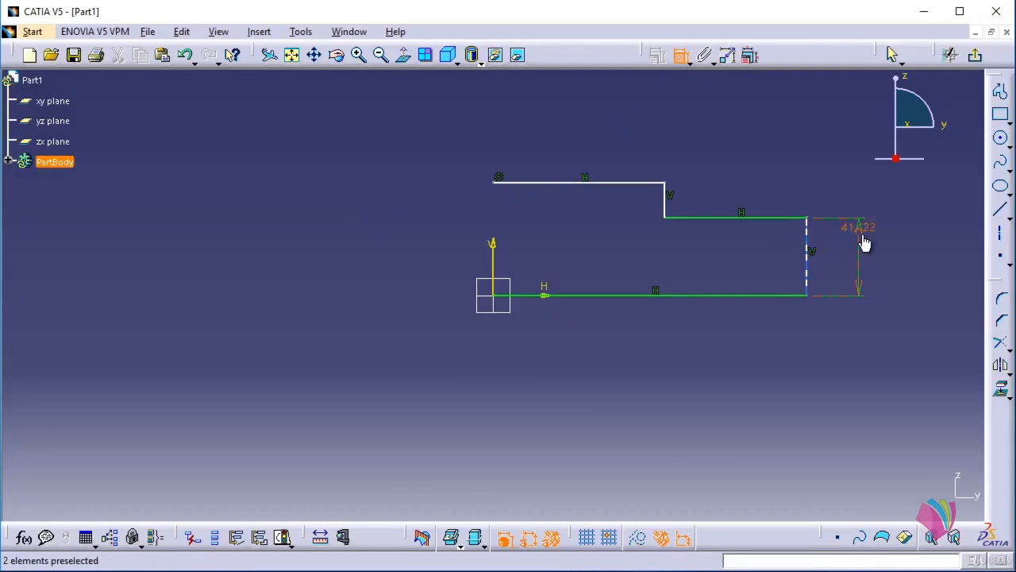
left_click(862, 234)
double_click(860, 230)
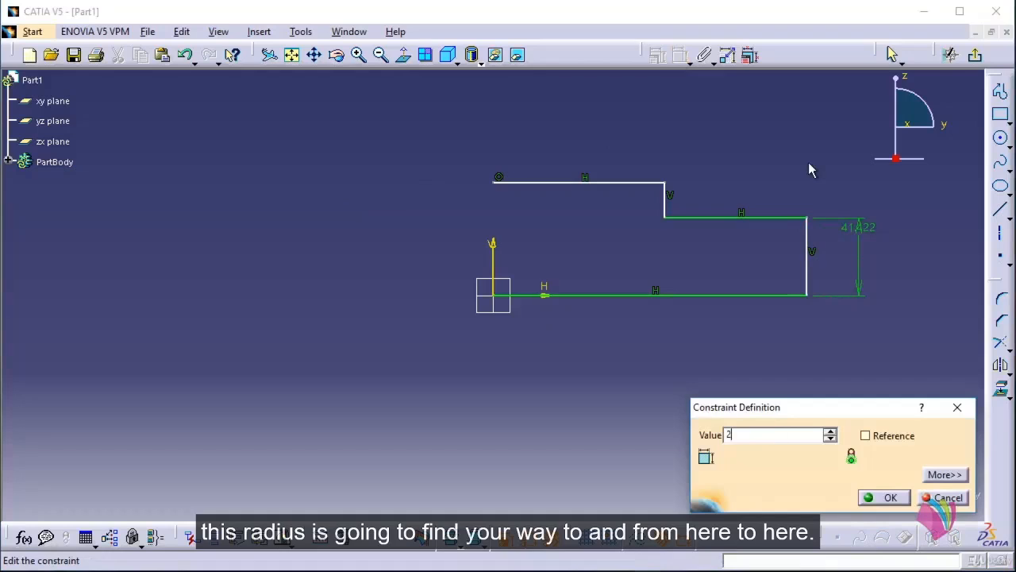
type("25/2")
key("Return")
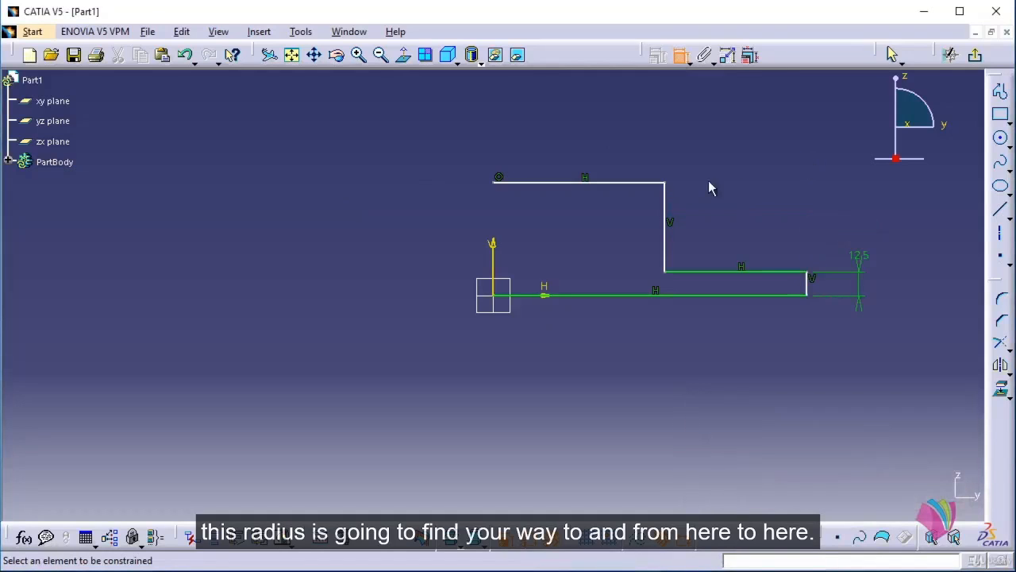
Dimension the distance from the profile's upper horizontal line to its base line and set it to 16 mm.
left_click(630, 190)
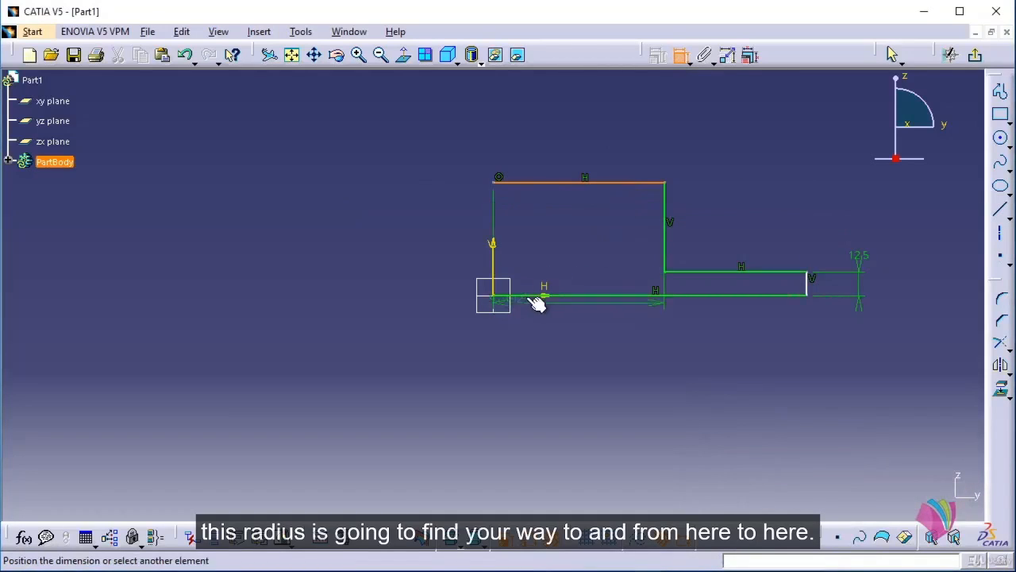
left_click(528, 295)
left_click(408, 283)
double_click(407, 250)
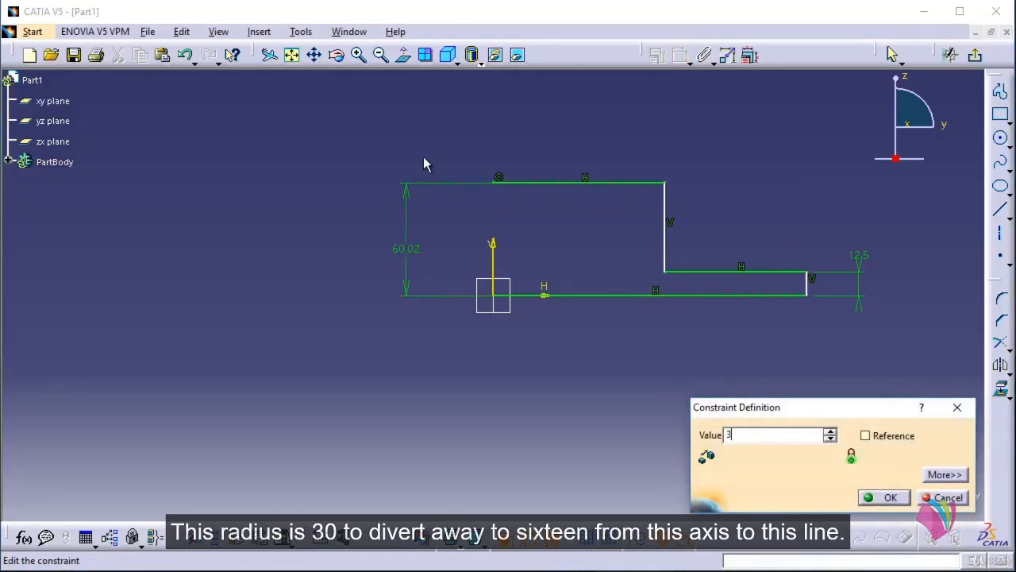
key("Return")
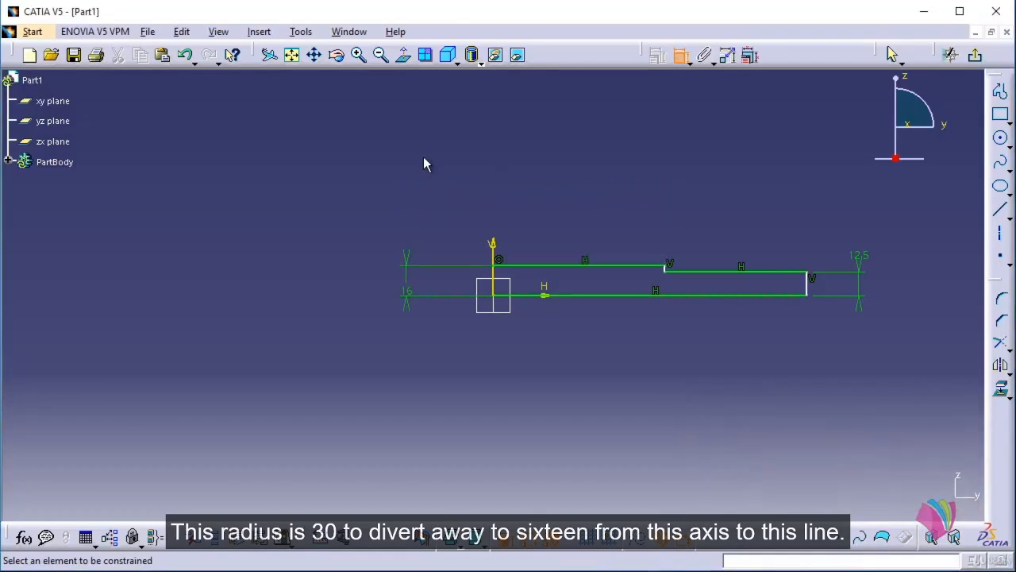
Dimension the distance from the vertical axis to the profile's step line and set it to 50 mm.
middle_click_drag(586, 333, 588, 247)
middle_click_drag(662, 304, 535, 293)
left_click(370, 262)
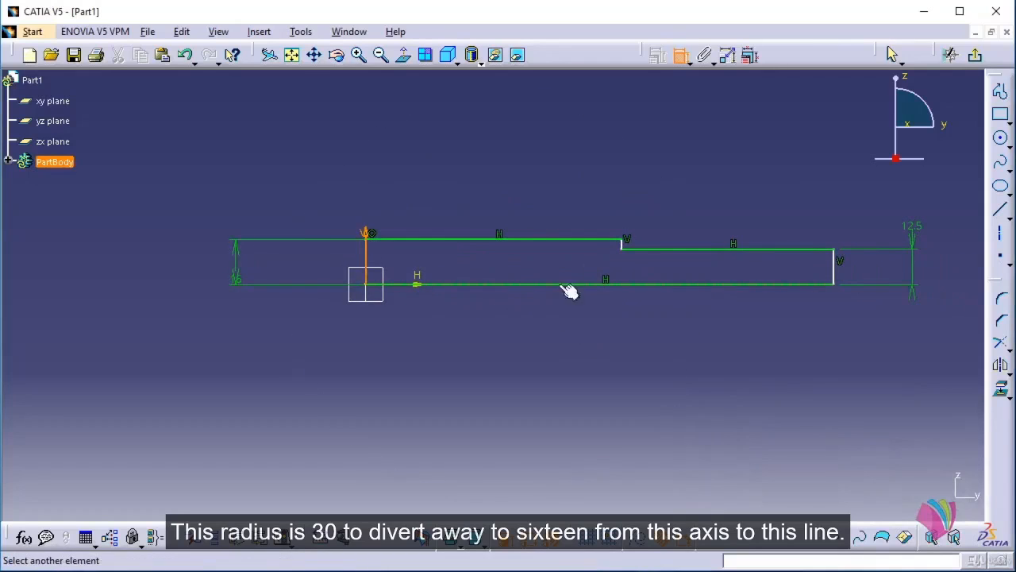
left_click(623, 251)
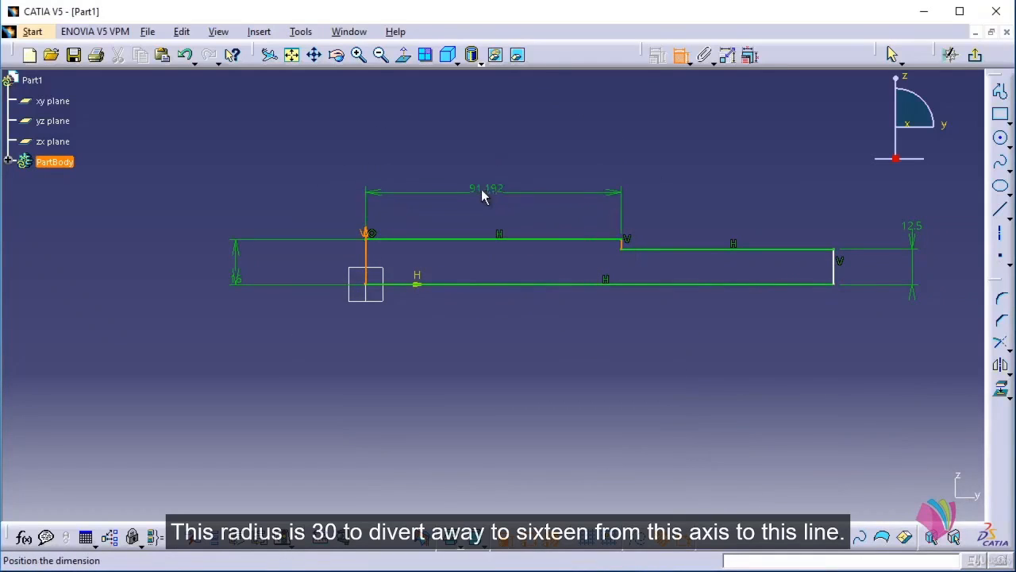
left_click(493, 185)
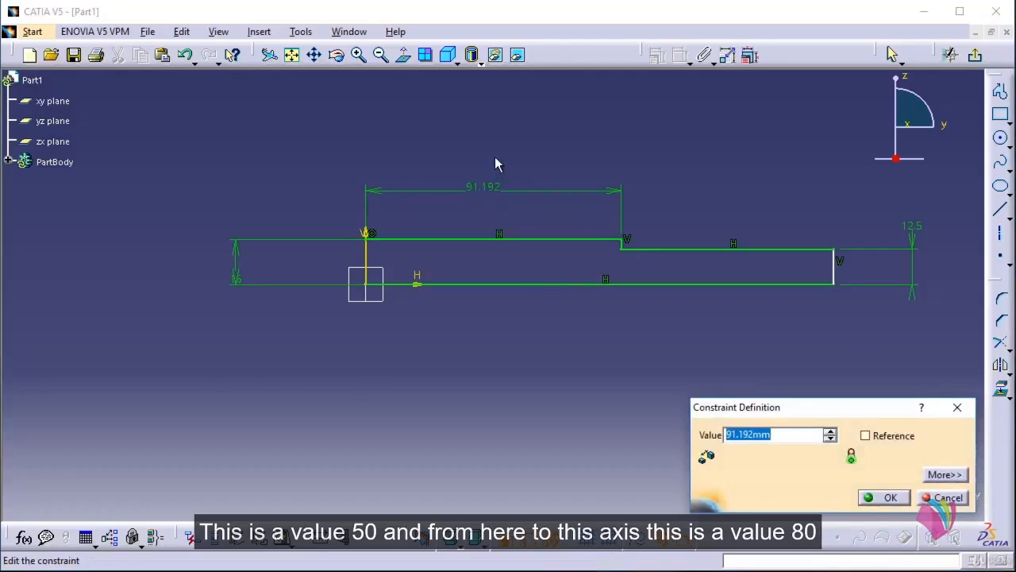
type("50")
key("Return")
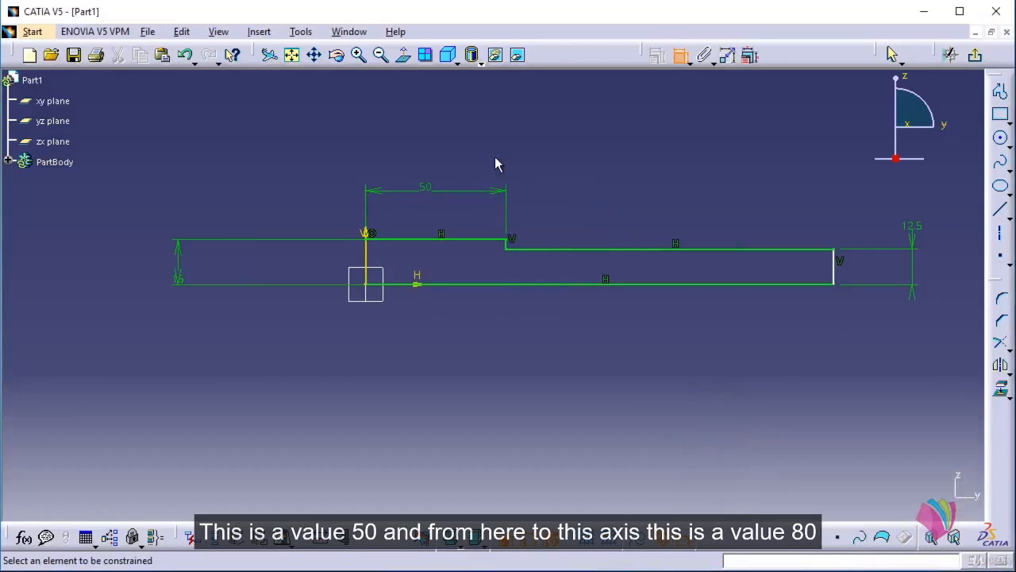
Dimension the distance from the vertical axis to the profile's end line, set it to 80 mm and finish dimensioning.
left_click(833, 268)
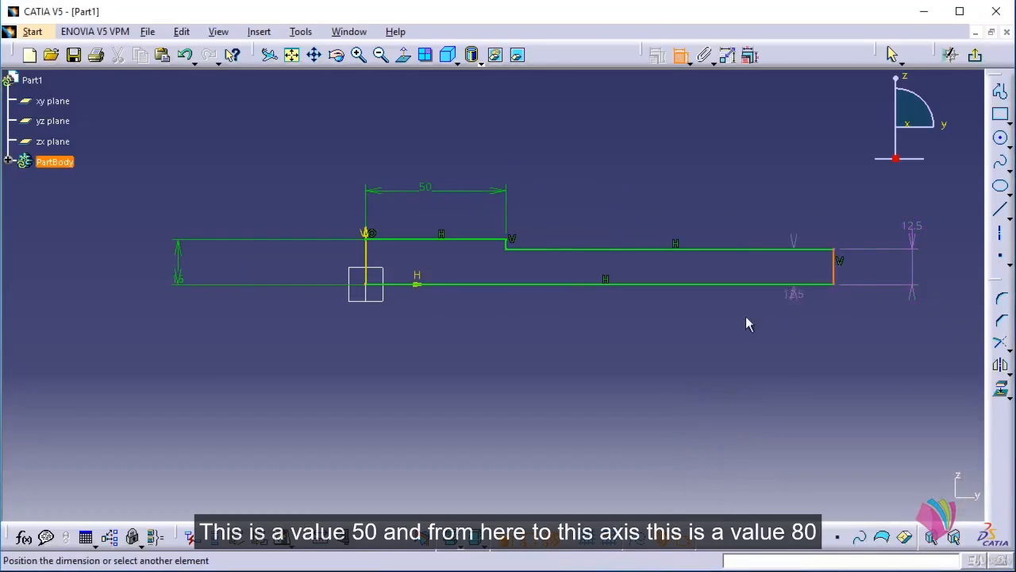
left_click(366, 262)
left_click(428, 363)
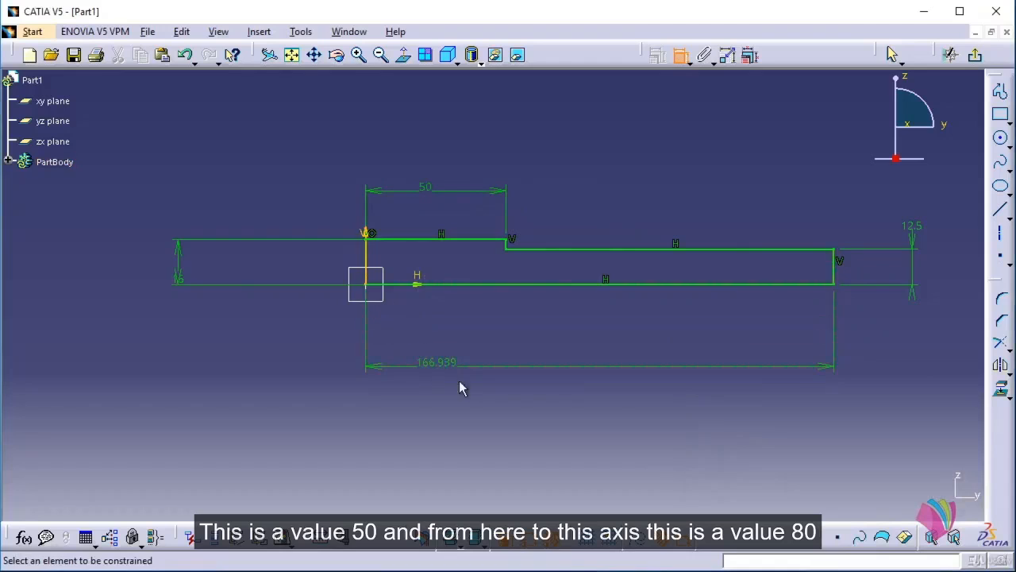
double_click(438, 364)
type("8")
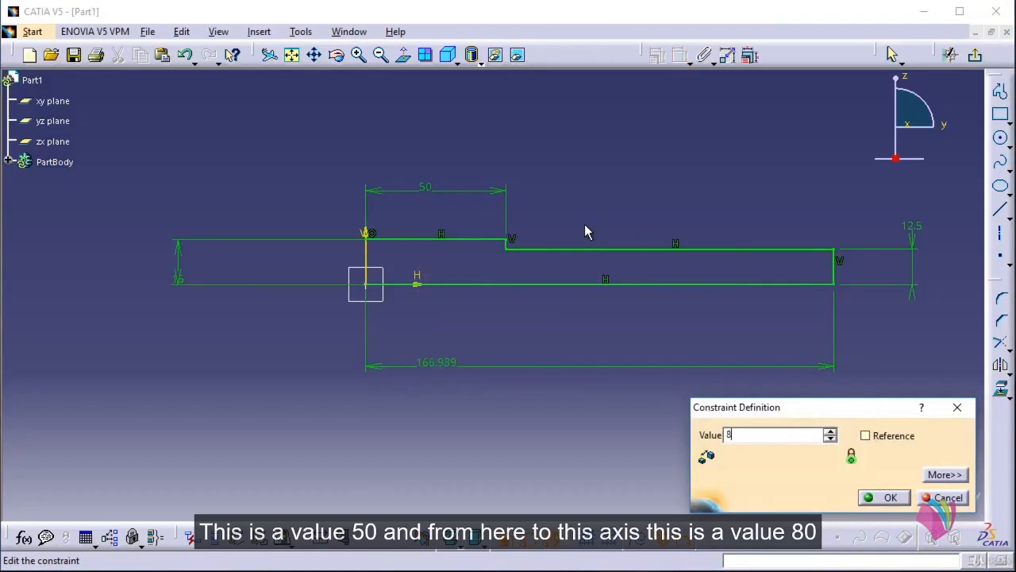
type("0")
key("Return")
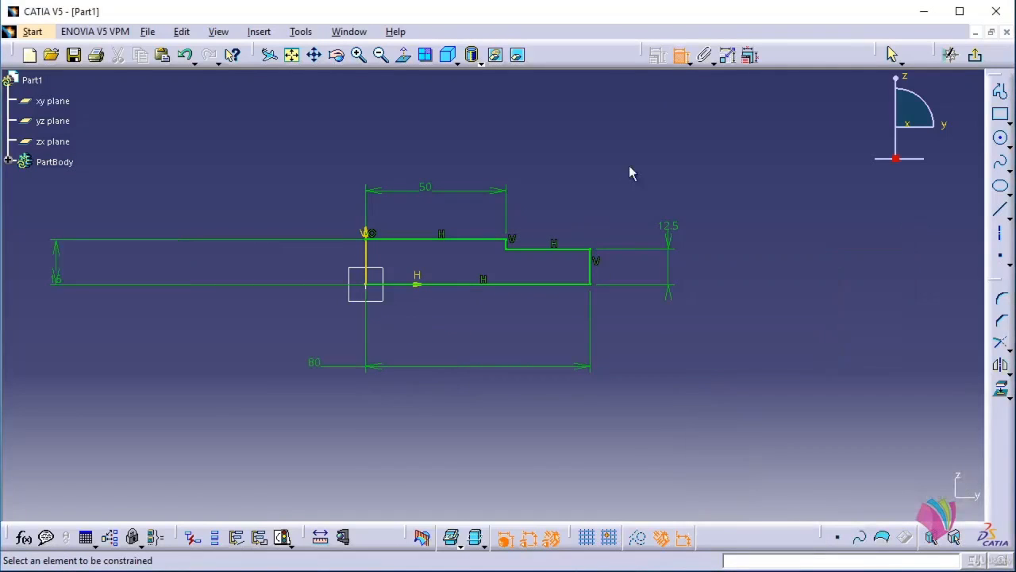
left_click(679, 55)
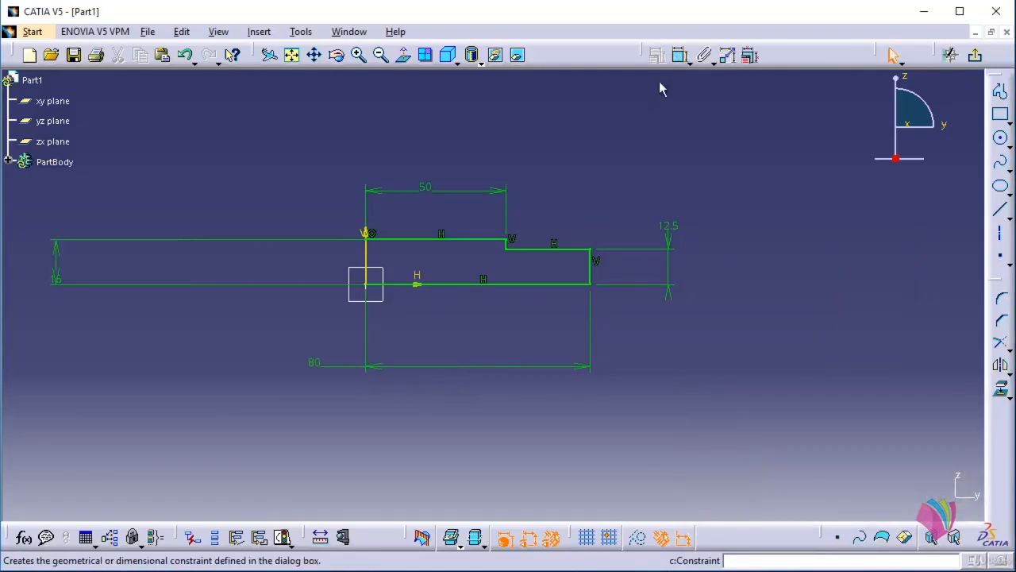
Mirror all lines of the stepped half-profile about the sketch's vertical axis.
left_click(475, 241)
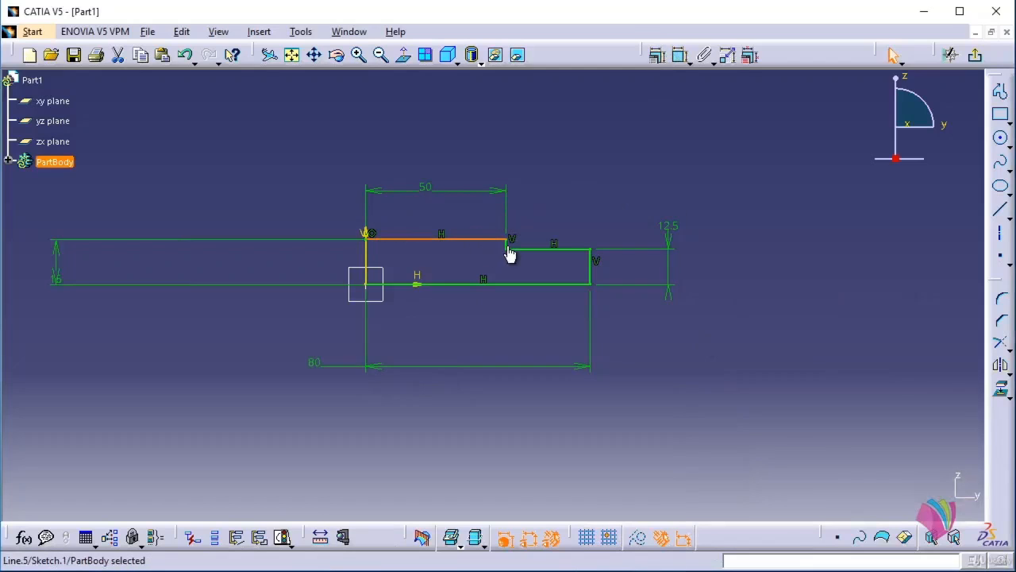
left_click(508, 248, "ctrl")
left_click(539, 250, "ctrl")
left_click(590, 268, "ctrl")
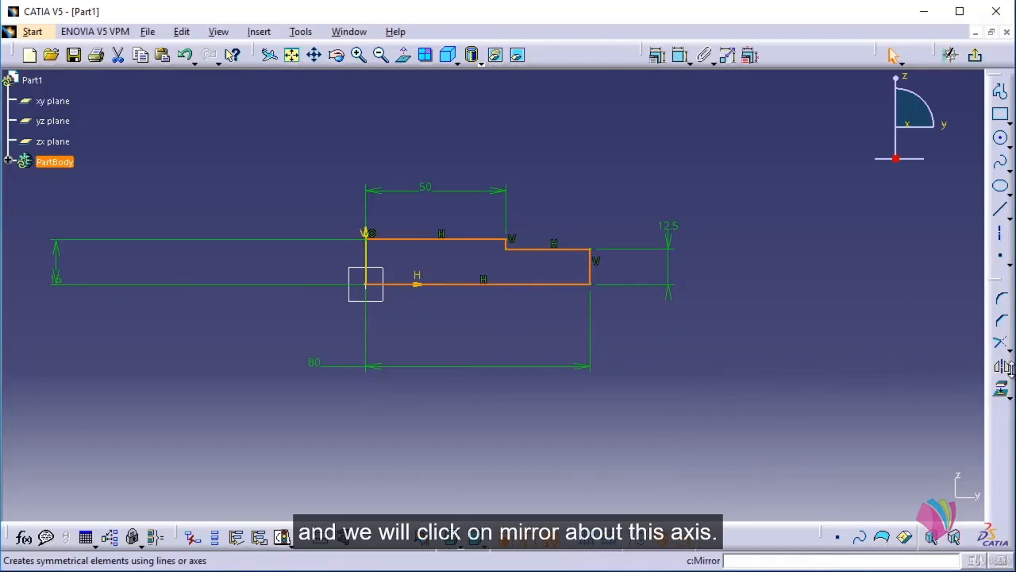
left_click(1005, 369)
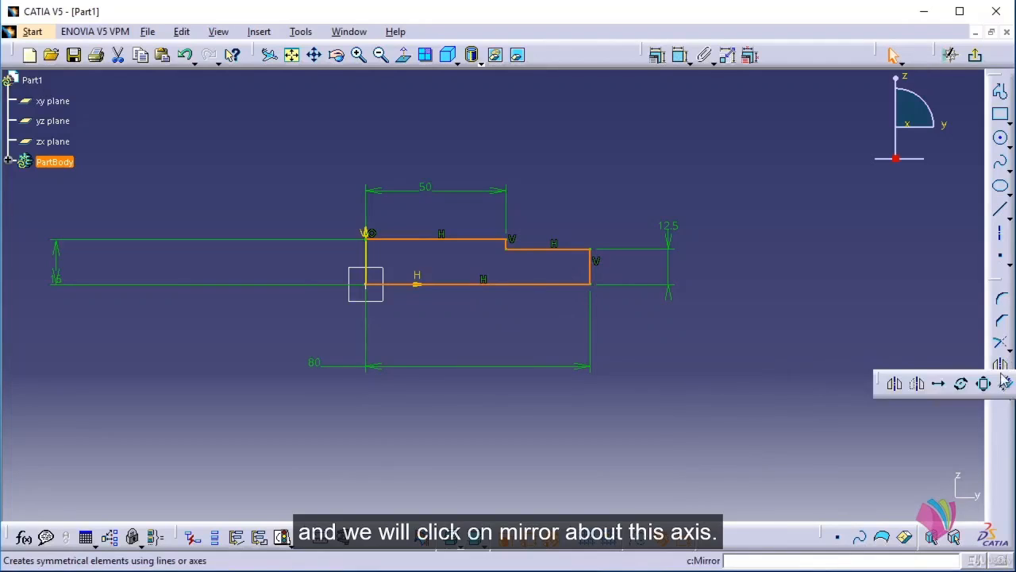
left_click(895, 384)
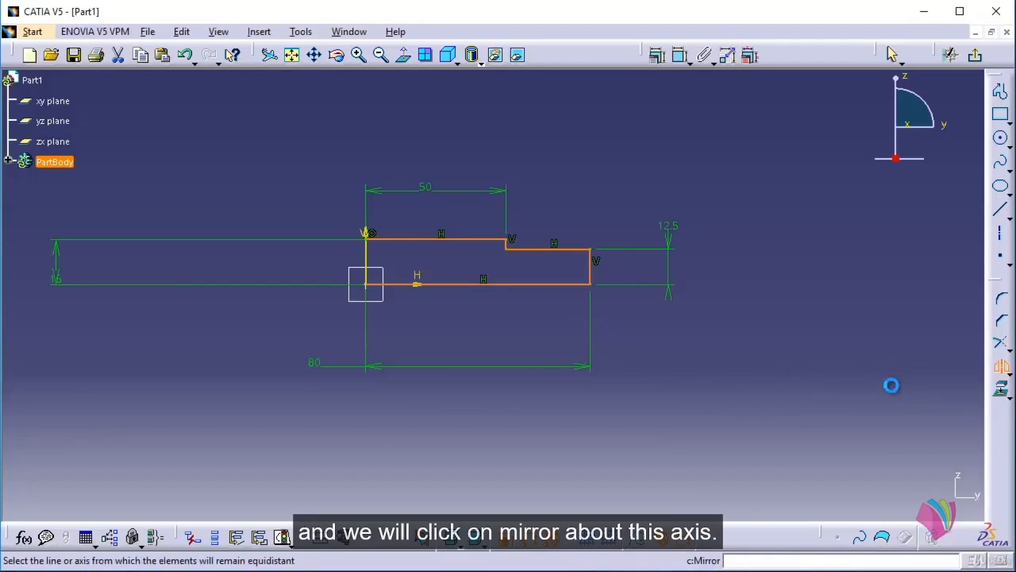
left_click(367, 254)
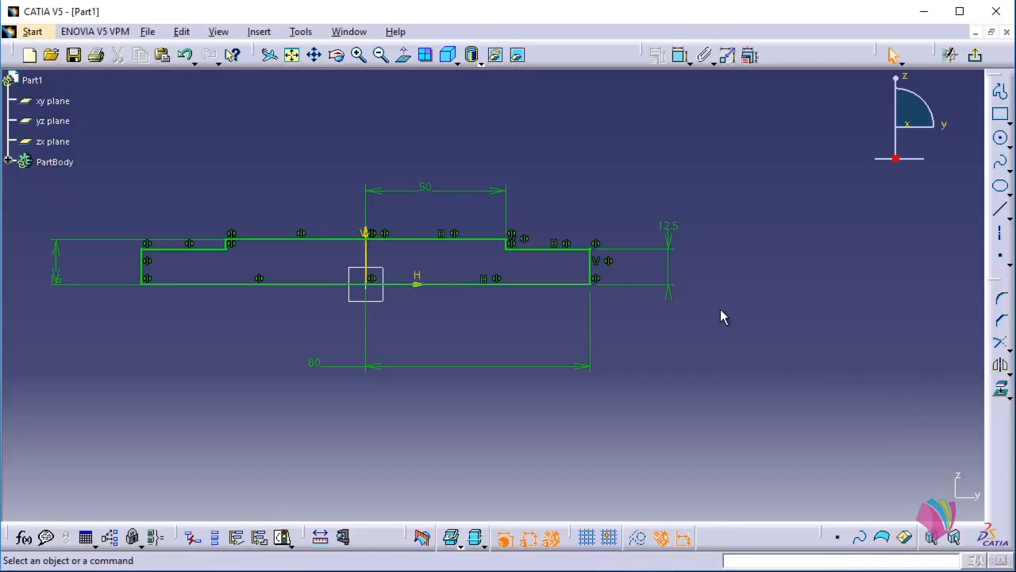
Finish the stepped profile sketch and revolve it 360 degrees about its long bottom line with the Shaft tool.
left_click(975, 54)
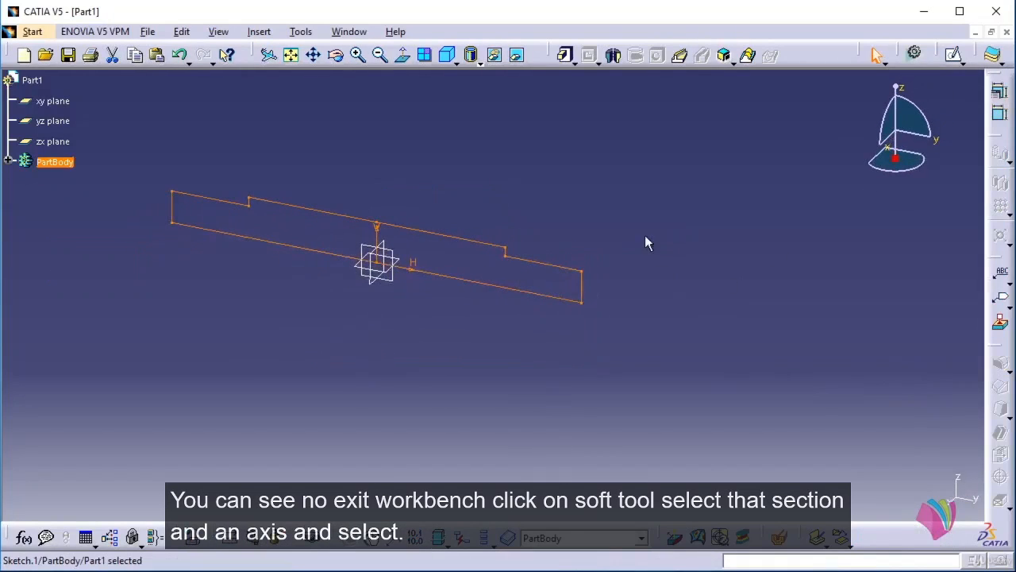
left_click(602, 96)
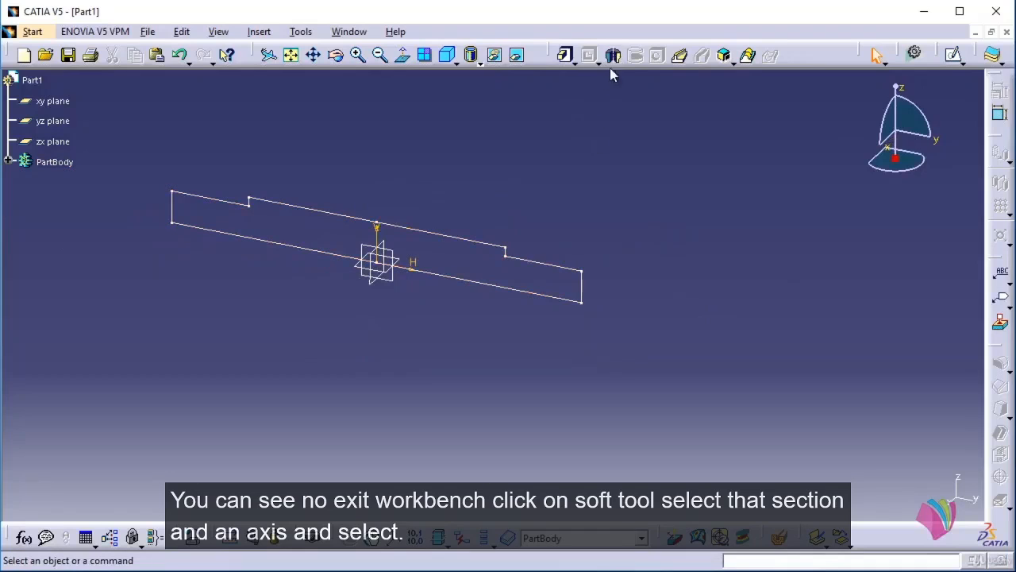
left_click(614, 55)
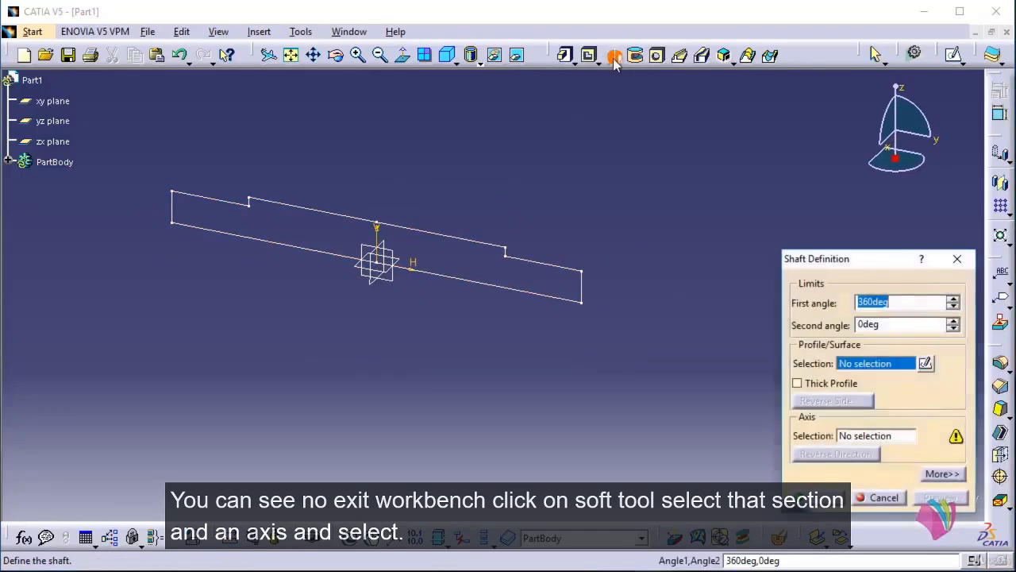
left_click(444, 244)
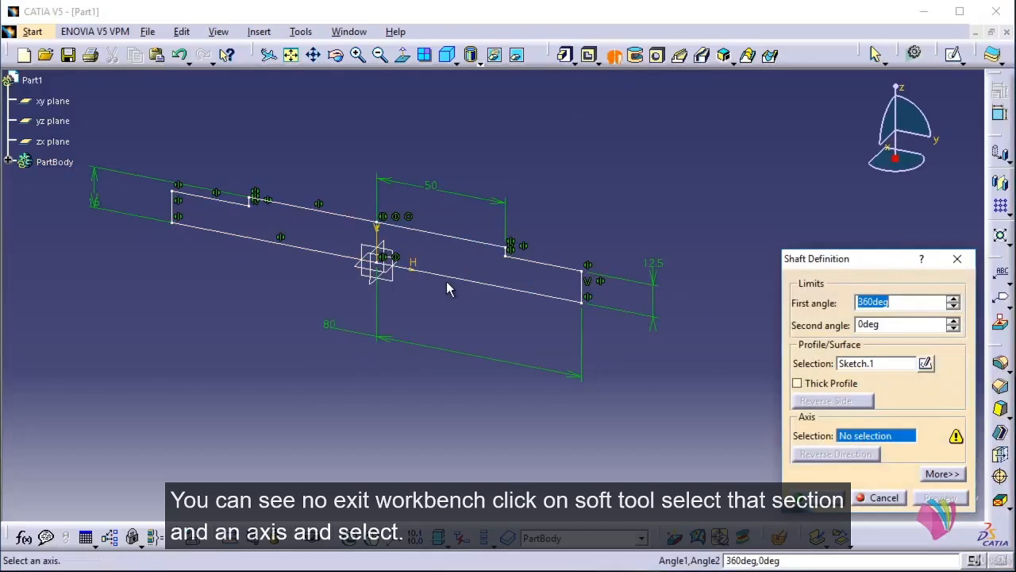
left_click(447, 275)
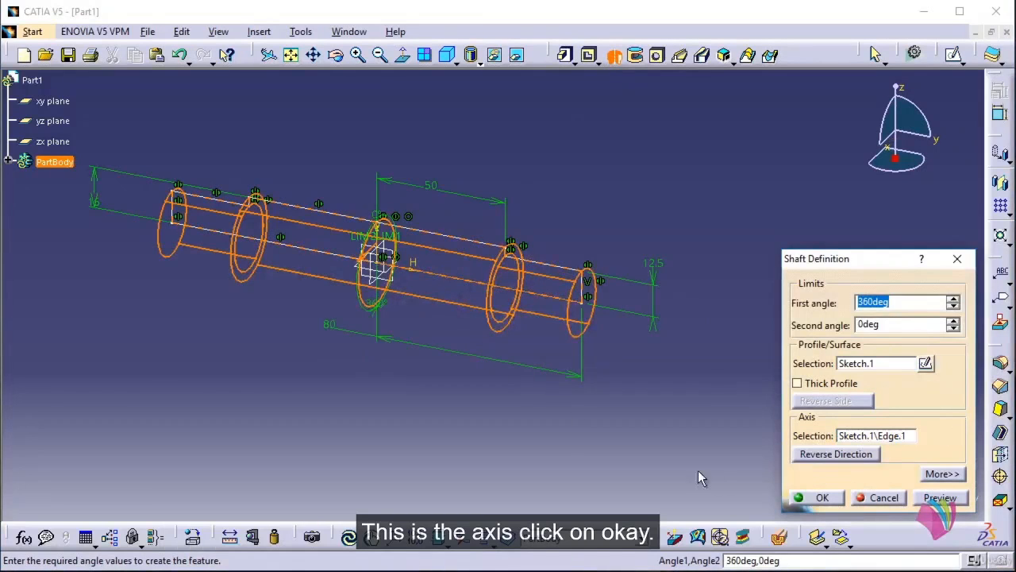
left_click(822, 499)
left_click(676, 374)
middle_click_drag(561, 342, 628, 341)
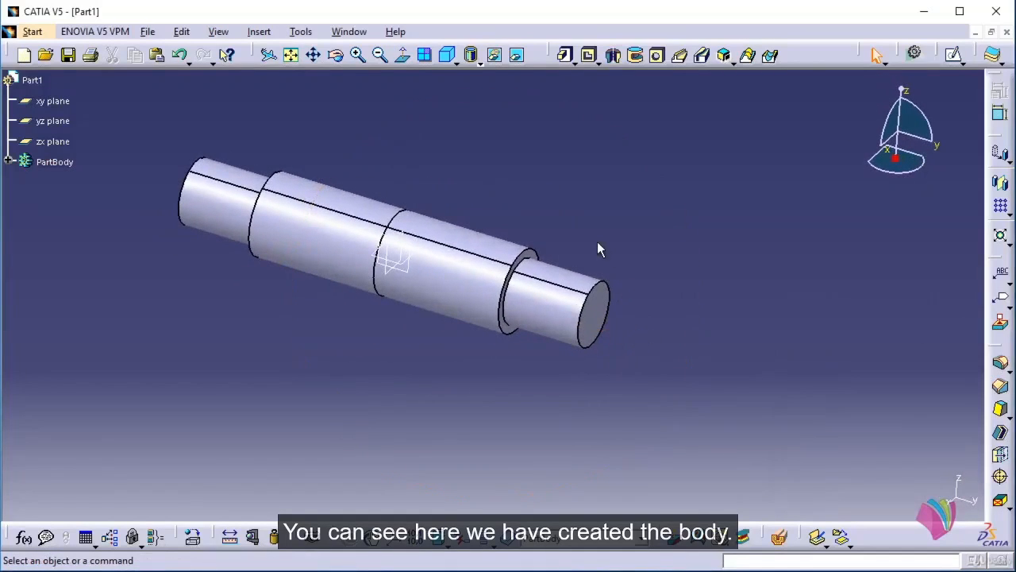
Open a sketch on the yz plane and draw a rectangle about 34 mm wide across the shaft, just beside the vertical axis.
left_click(446, 55)
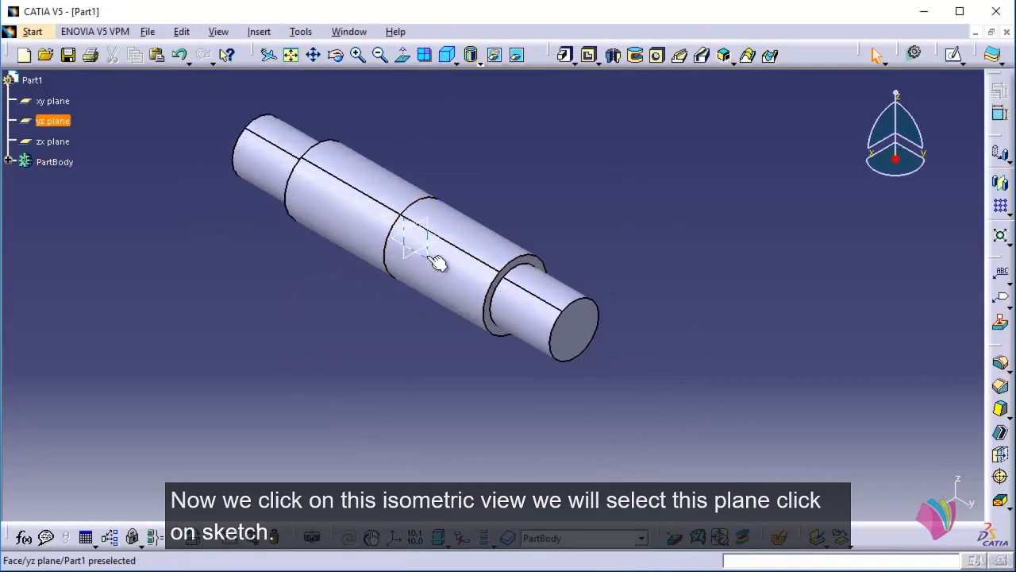
left_click(953, 54)
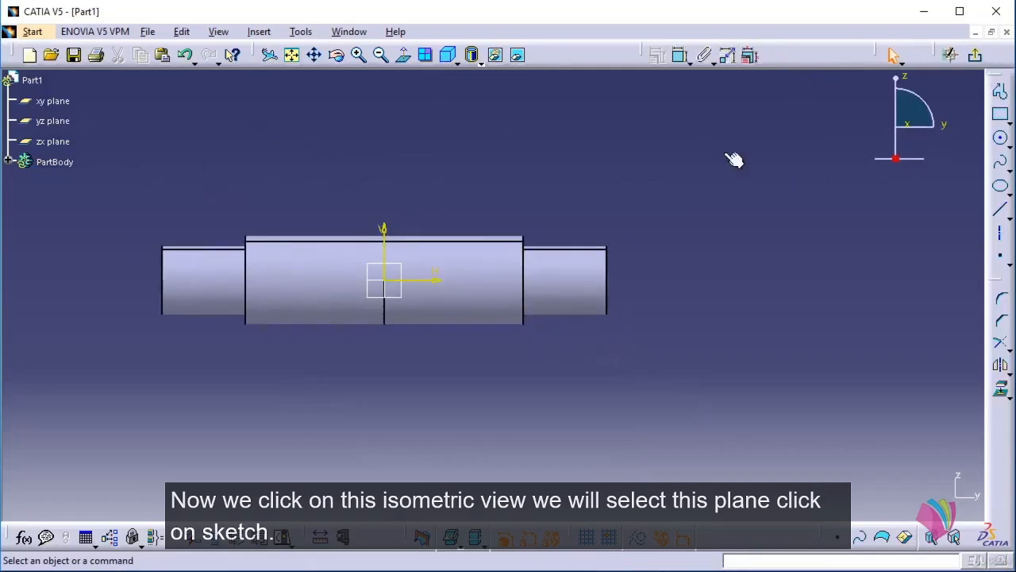
left_click(1000, 113)
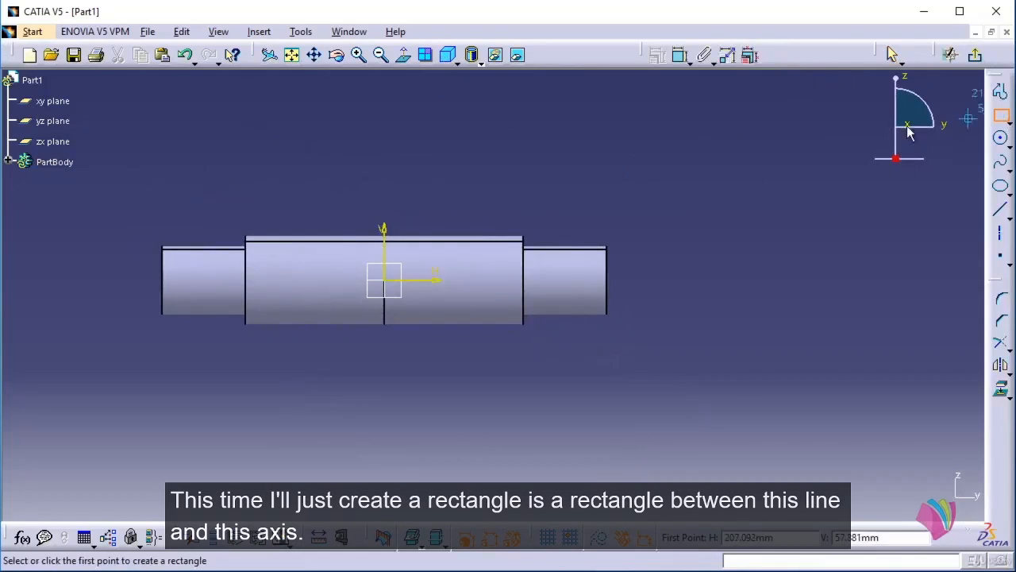
left_click(388, 151)
left_click(485, 381)
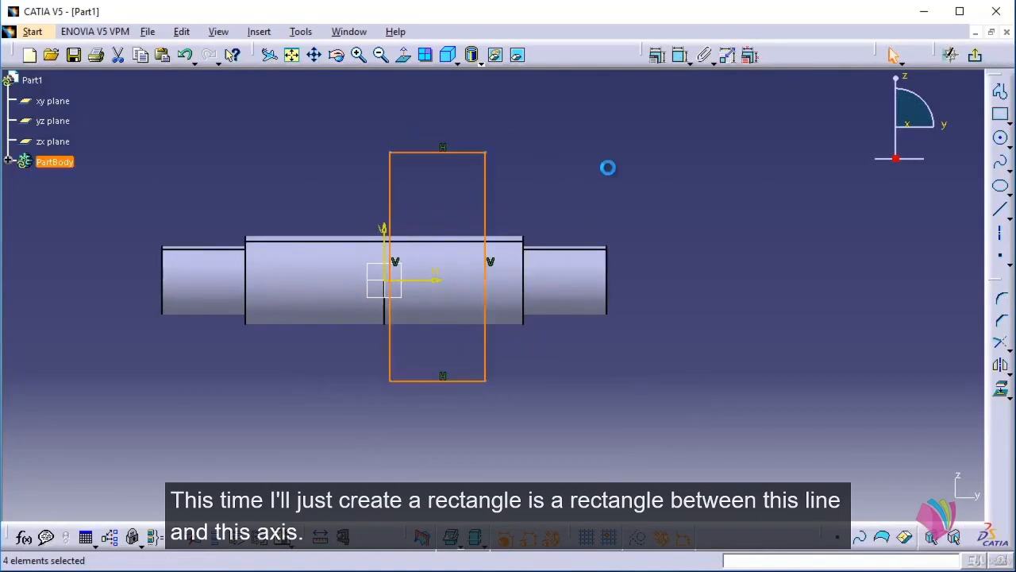
left_click(608, 168)
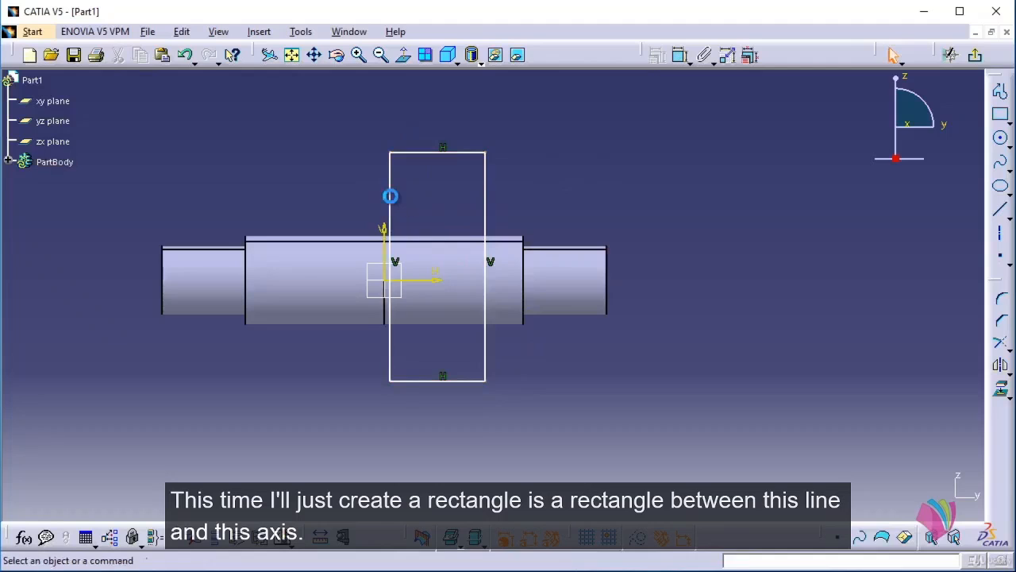
Constrain the rectangle's vertical side nearest the origin to be coincident with the vertical axis.
left_click(390, 196)
left_click(384, 230, "ctrl")
left_click(659, 54)
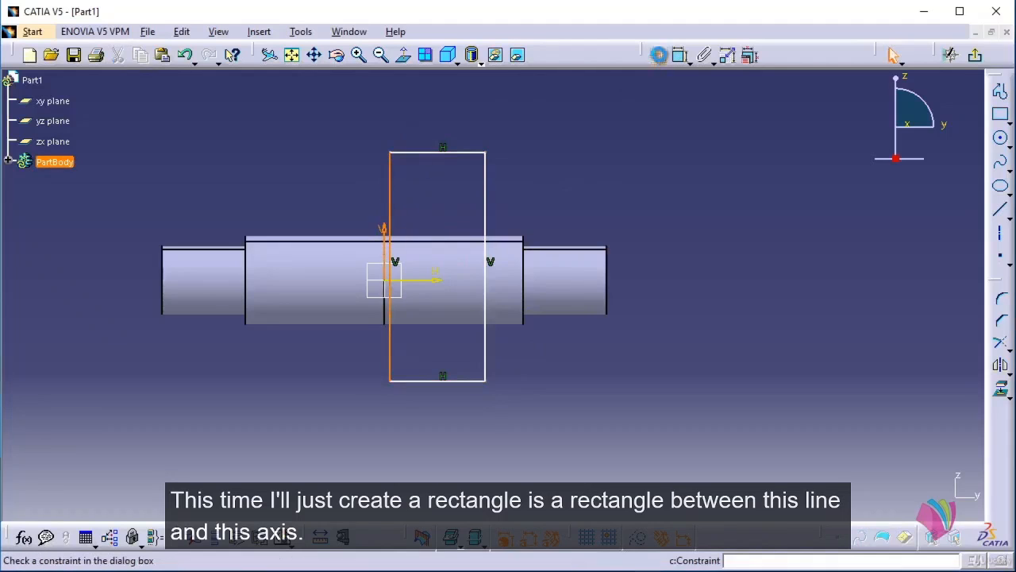
left_click(888, 196)
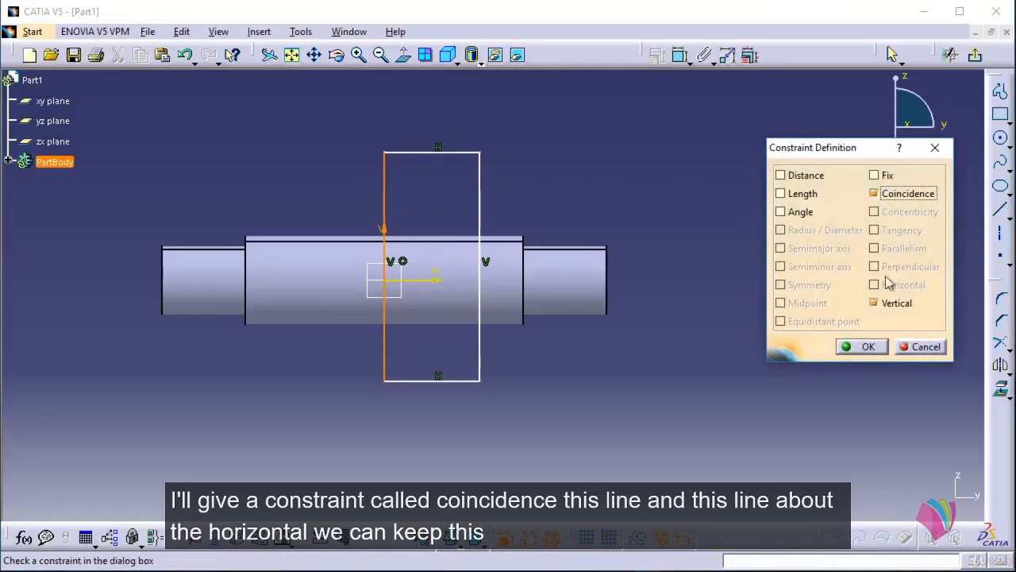
left_click(870, 347)
Make the rectangle's top and bottom lines symmetric about the horizontal axis.
left_click(469, 154)
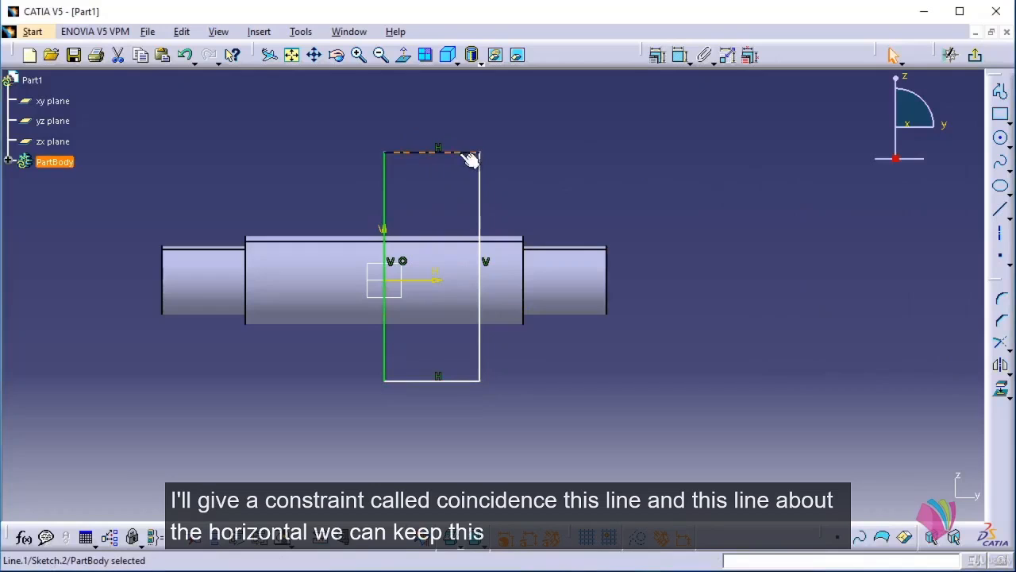
left_click(443, 382, "ctrl")
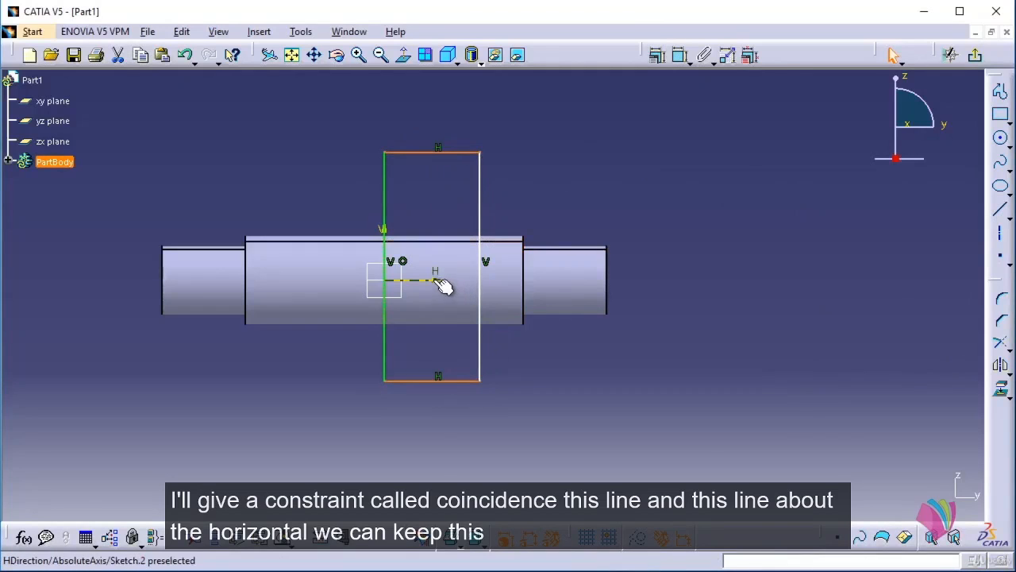
left_click(445, 281, "ctrl")
left_click(657, 54)
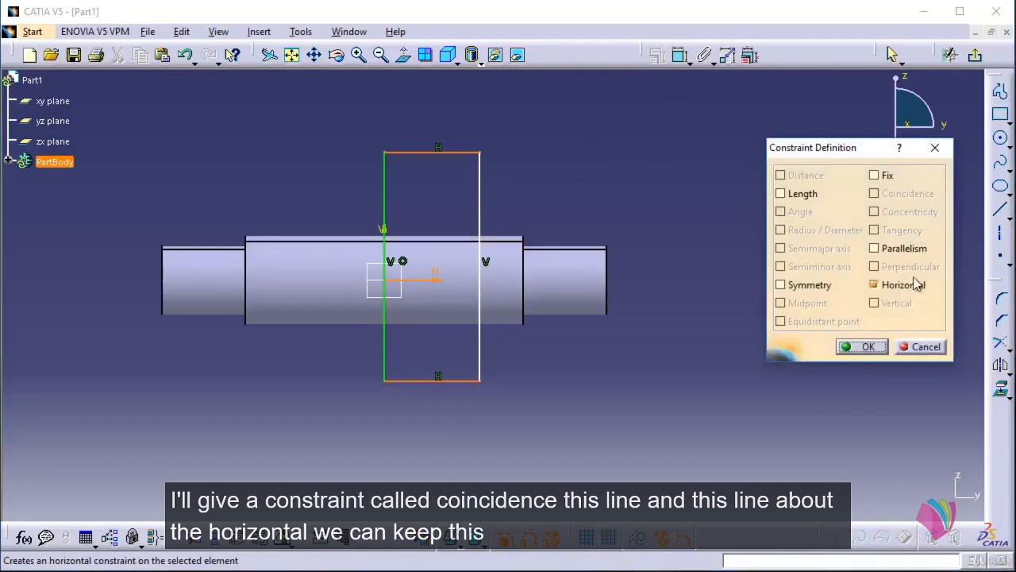
left_click(809, 285)
left_click(860, 350)
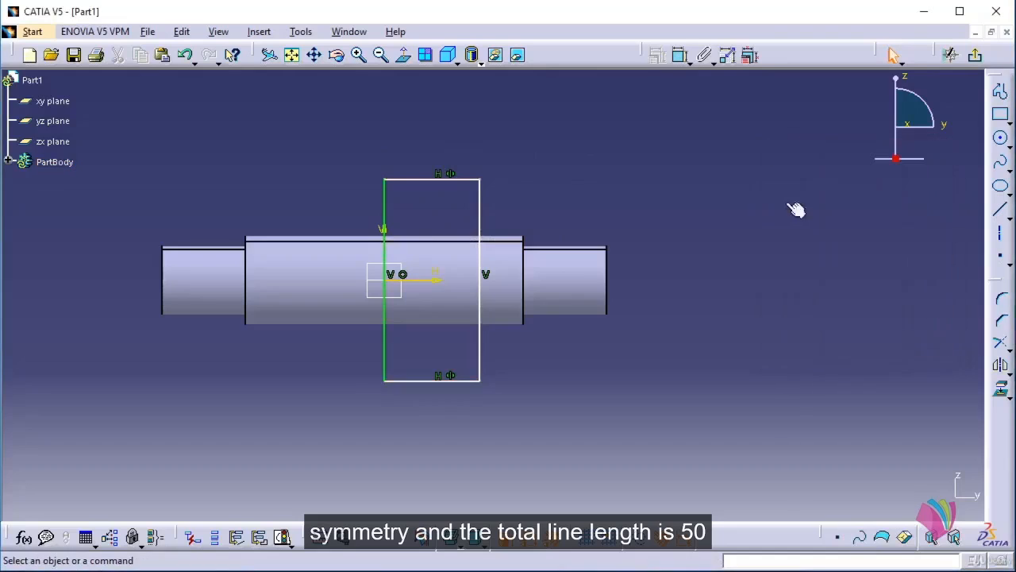
Dimension the rectangle's free vertical side and set its length to 50 mm.
left_click(643, 60)
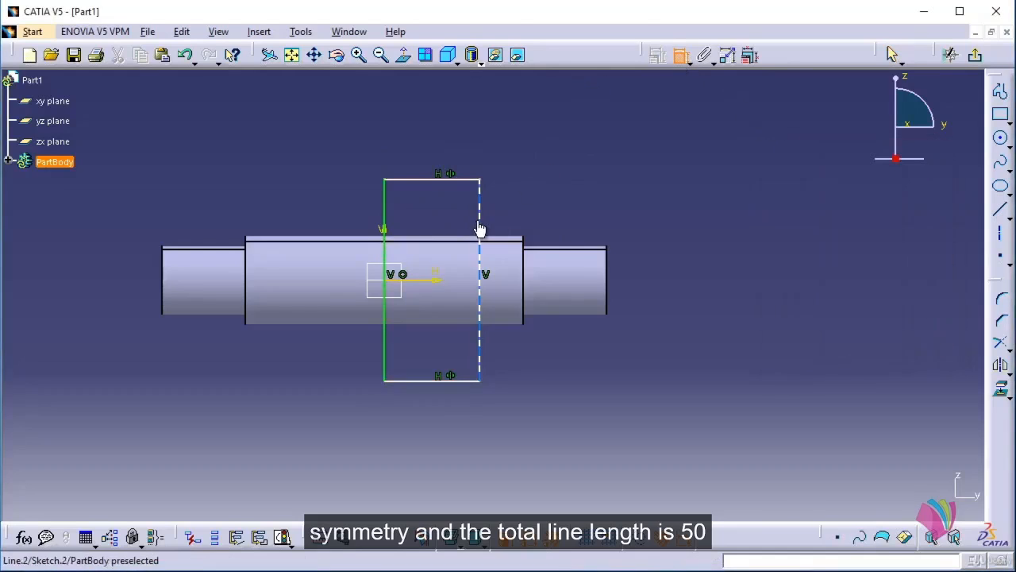
left_click(479, 230)
double_click(703, 240)
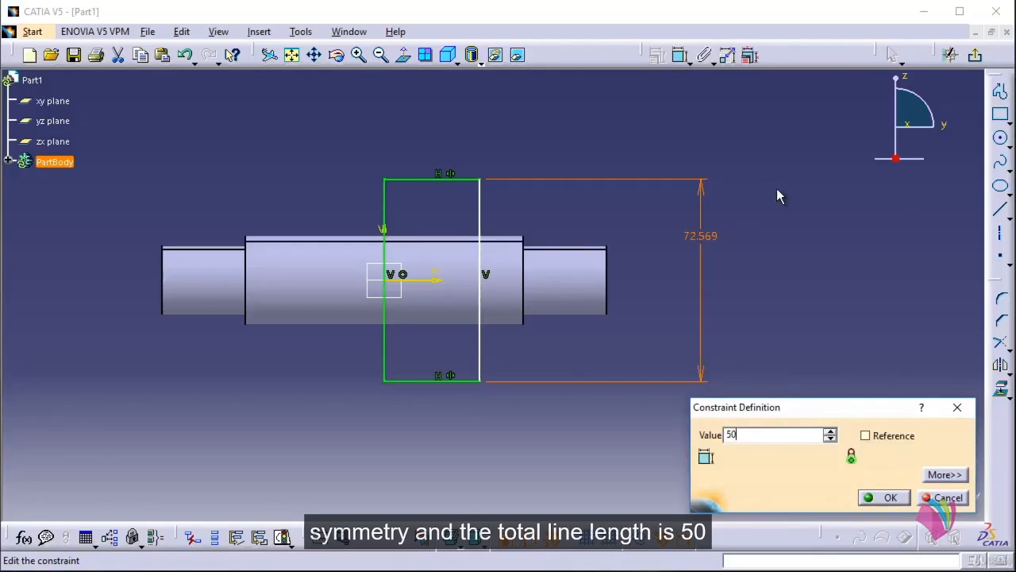
key("Return")
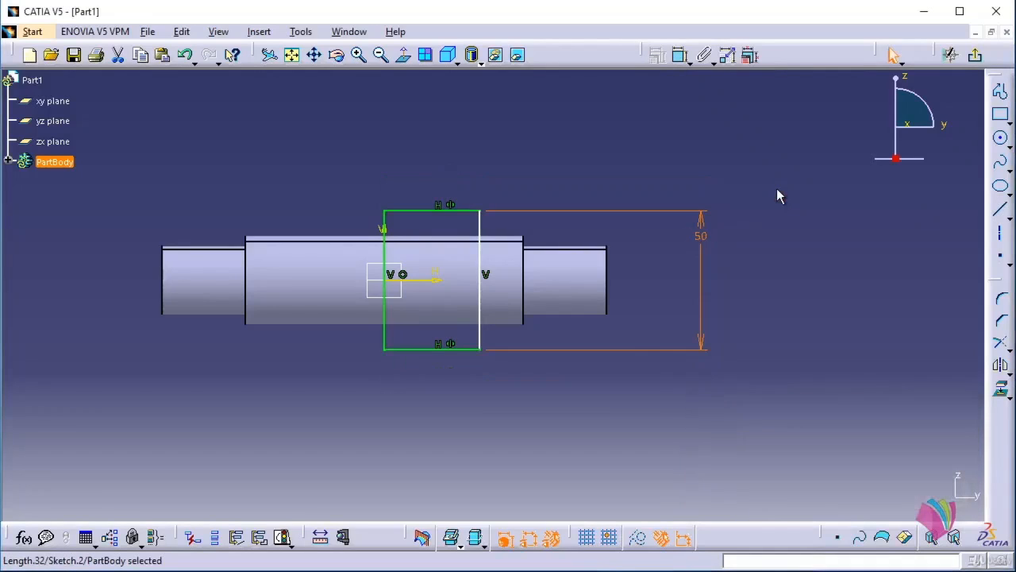
left_click(822, 263)
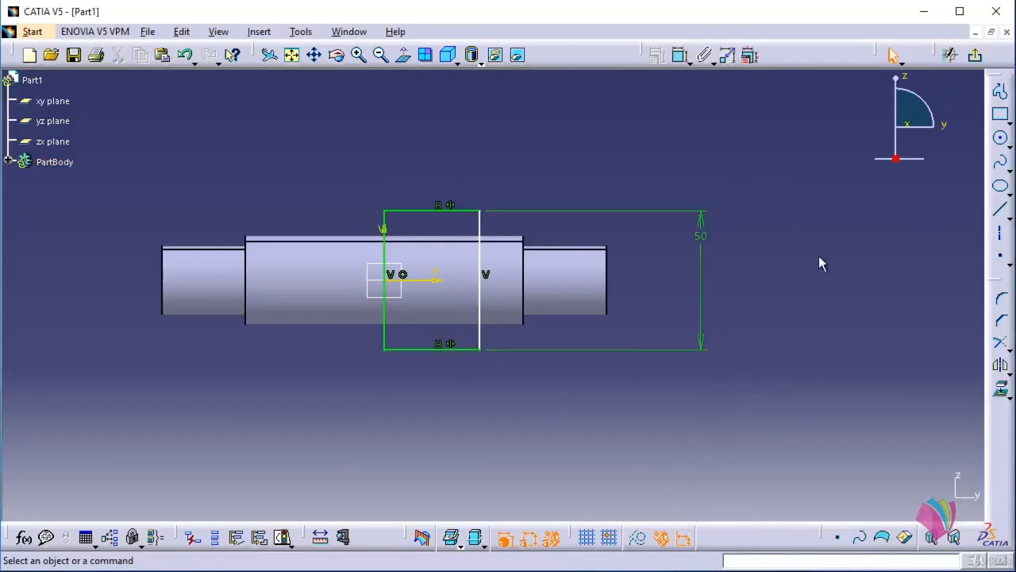
Dimension the rectangle's bottom line and set its length to 50/2, giving 25 mm.
left_click(681, 56)
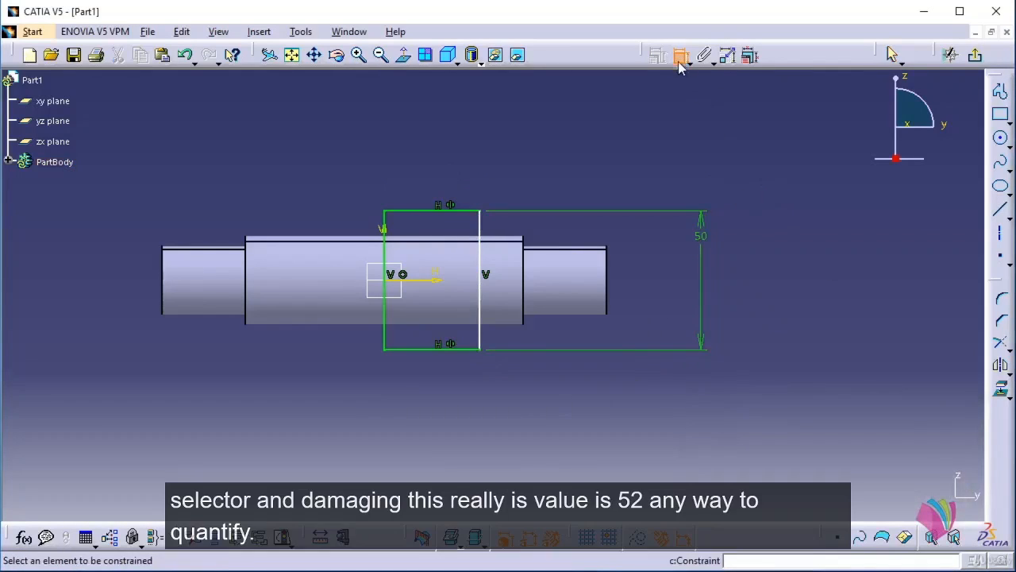
left_click(465, 350)
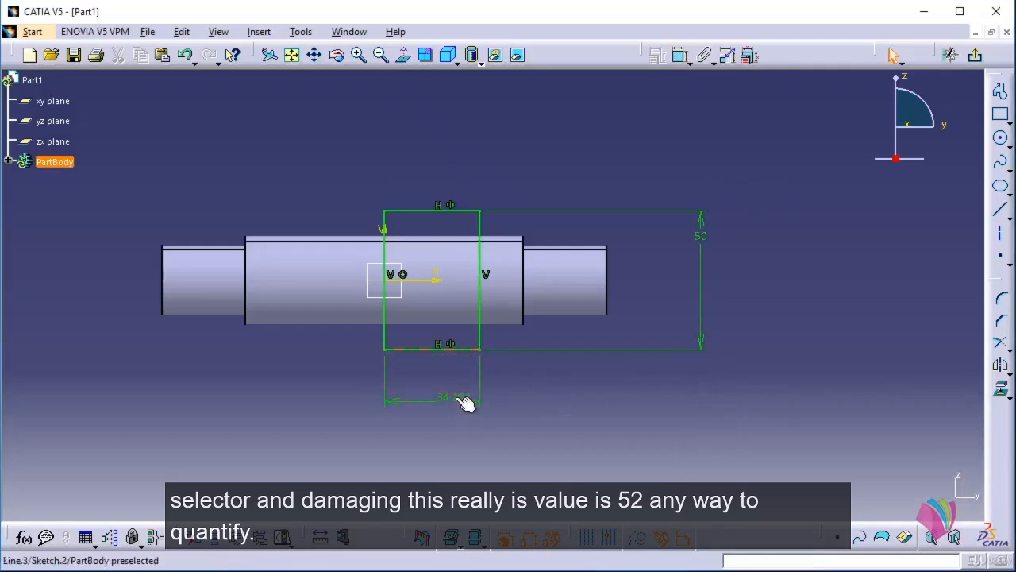
double_click(476, 397)
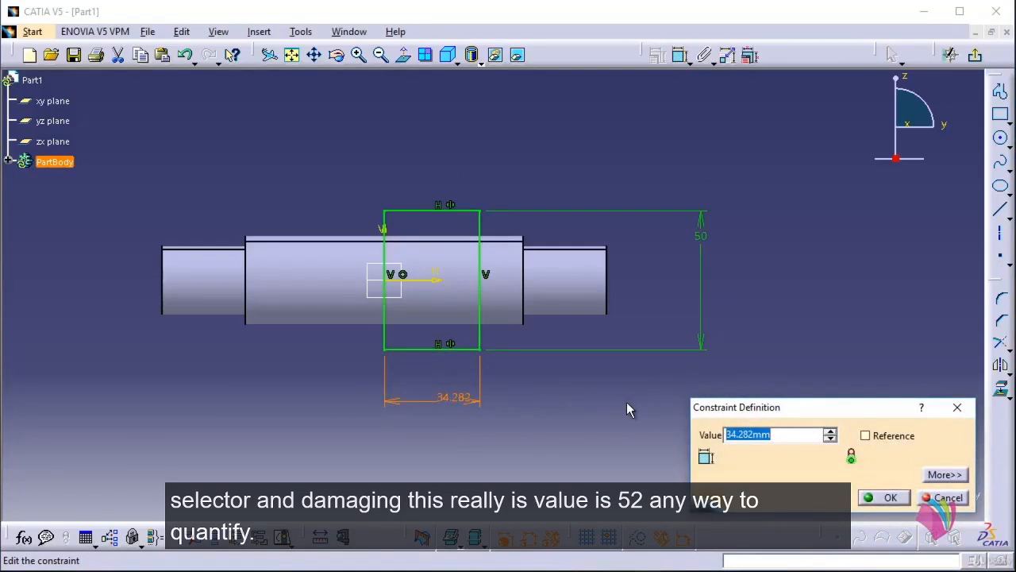
type("50/2")
key("Return")
key("Return")
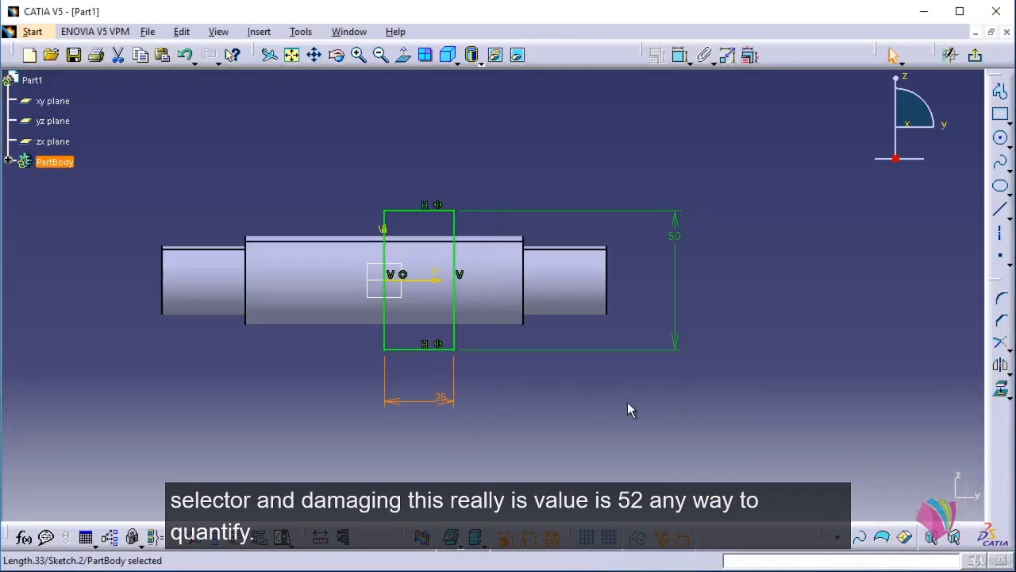
Finish the rectangle sketch and revolve it 360 degrees about its side on the vertical axis with the Shaft tool.
left_click(973, 57)
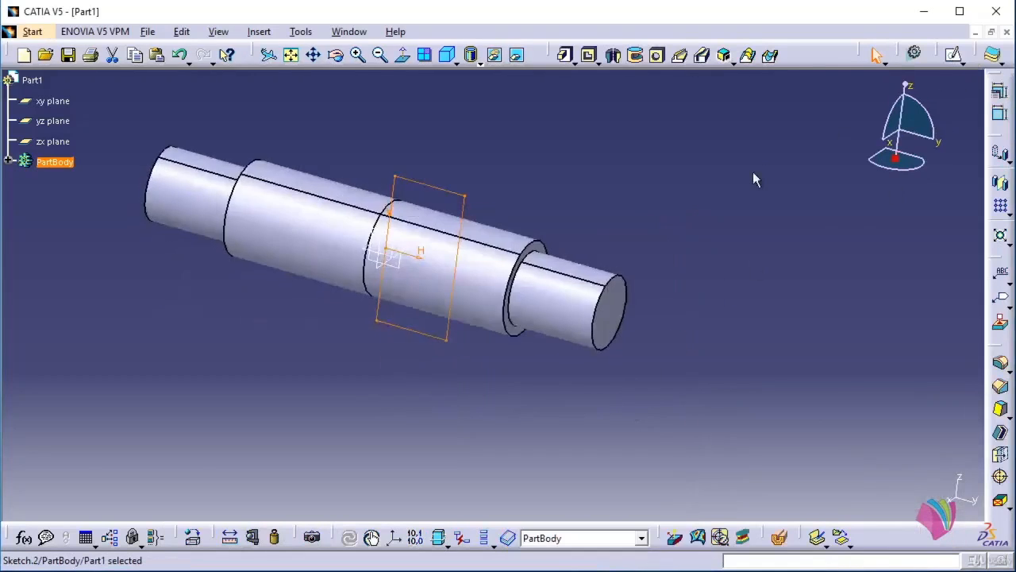
left_click(632, 156)
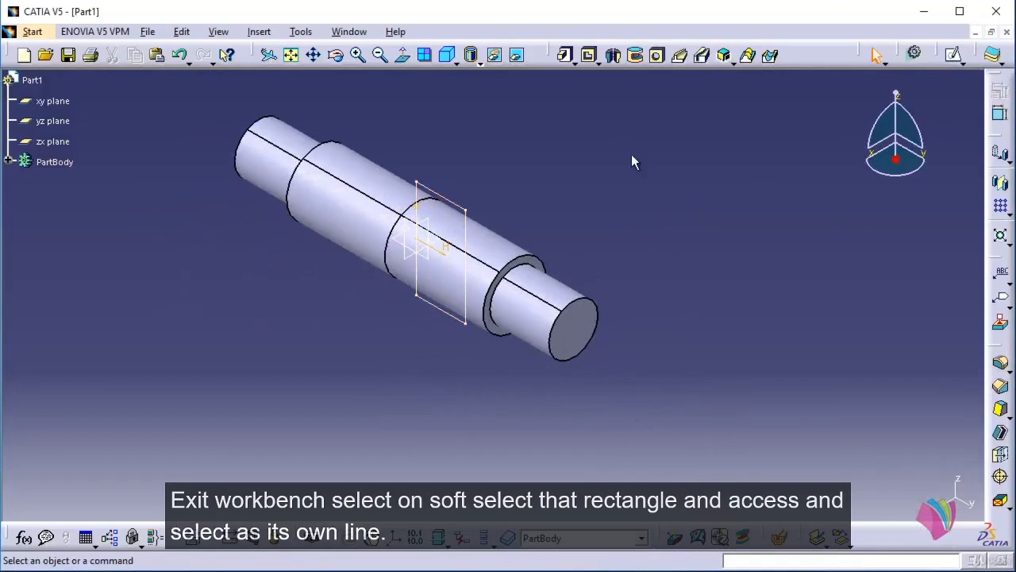
left_click(613, 55)
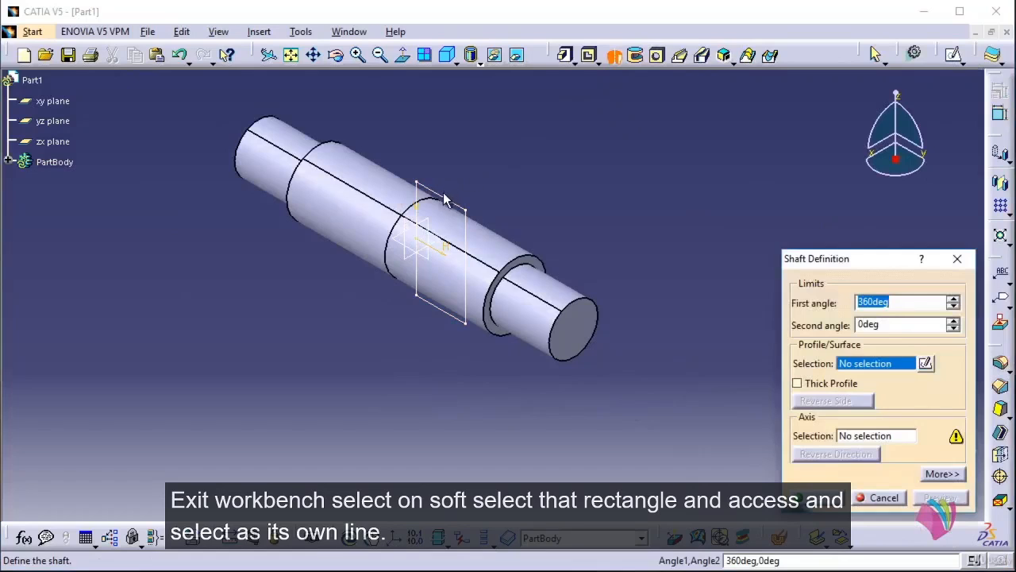
left_click(454, 208)
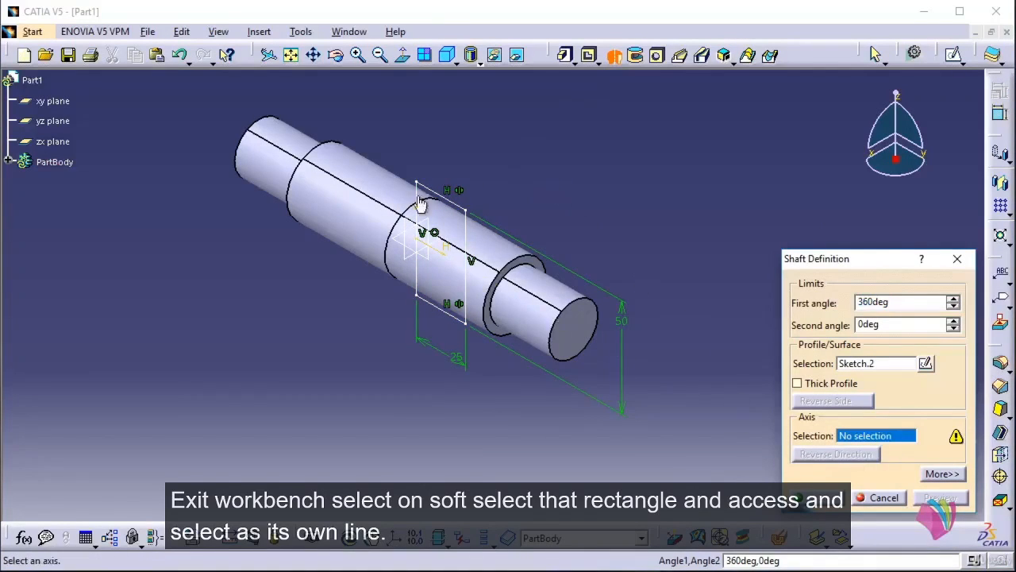
left_click(417, 202)
middle_click_drag(424, 397, 508, 342)
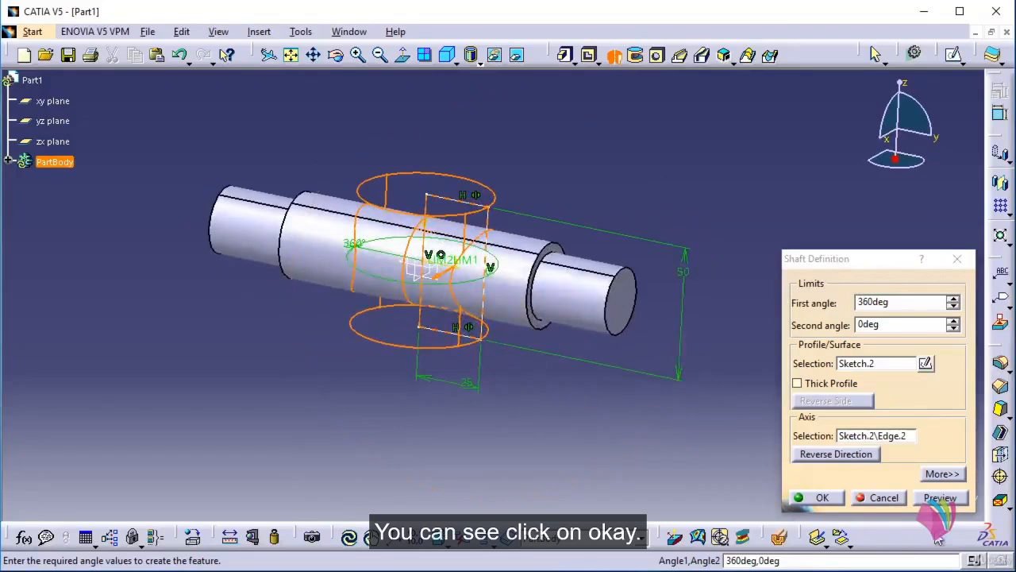
left_click(823, 498)
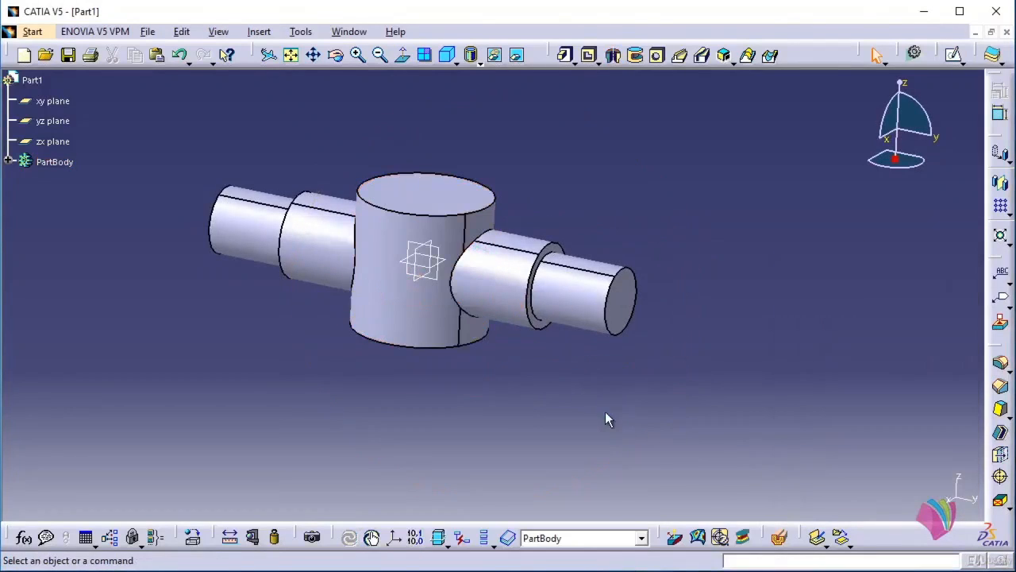
Start a sketch on the yz plane and draw a closed stepped profile through the hub, with a wider portion above a long narrow one.
middle_click_drag(288, 351, 316, 377)
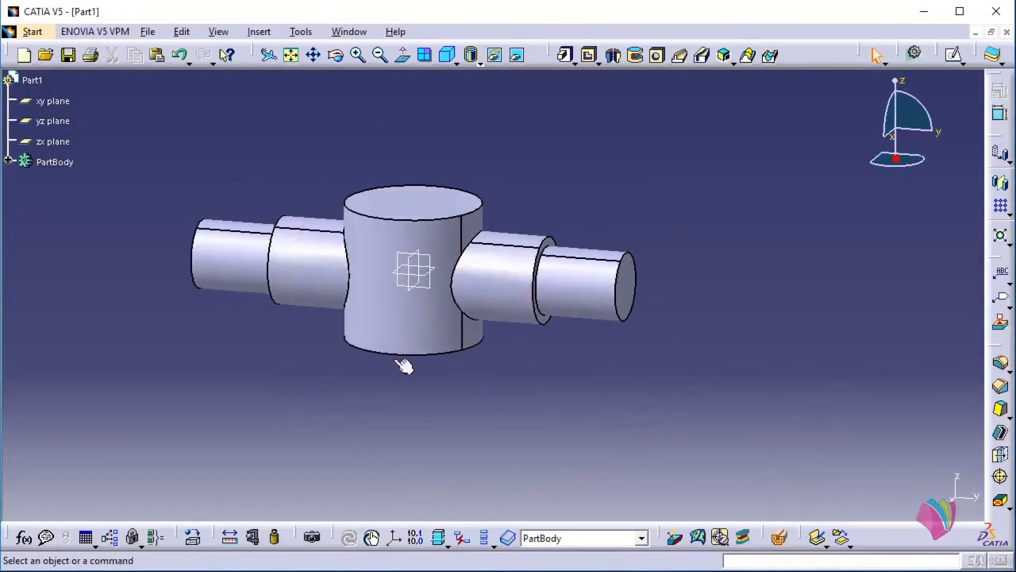
middle_click_drag(437, 358, 470, 394)
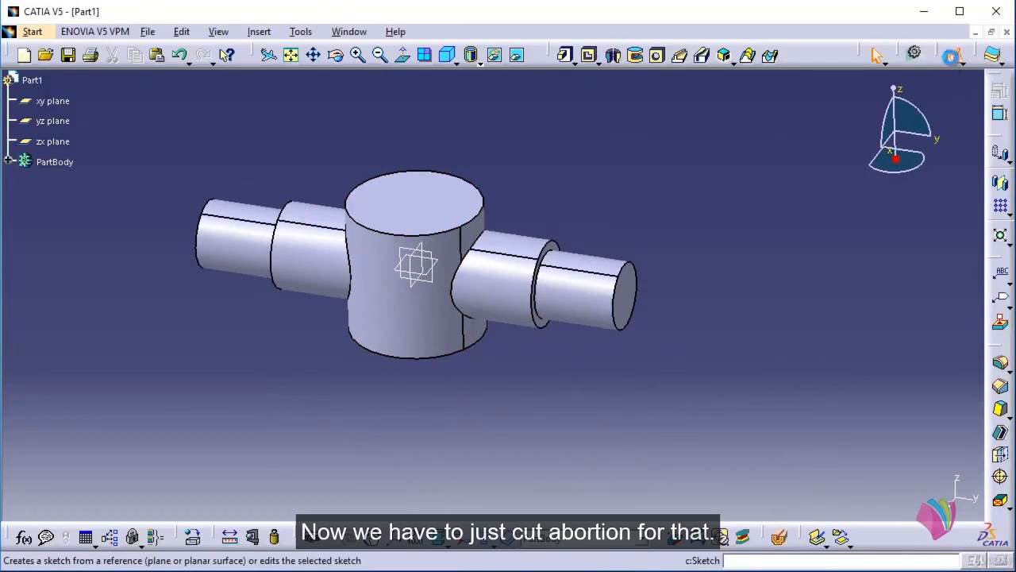
left_click(952, 54)
left_click(423, 274)
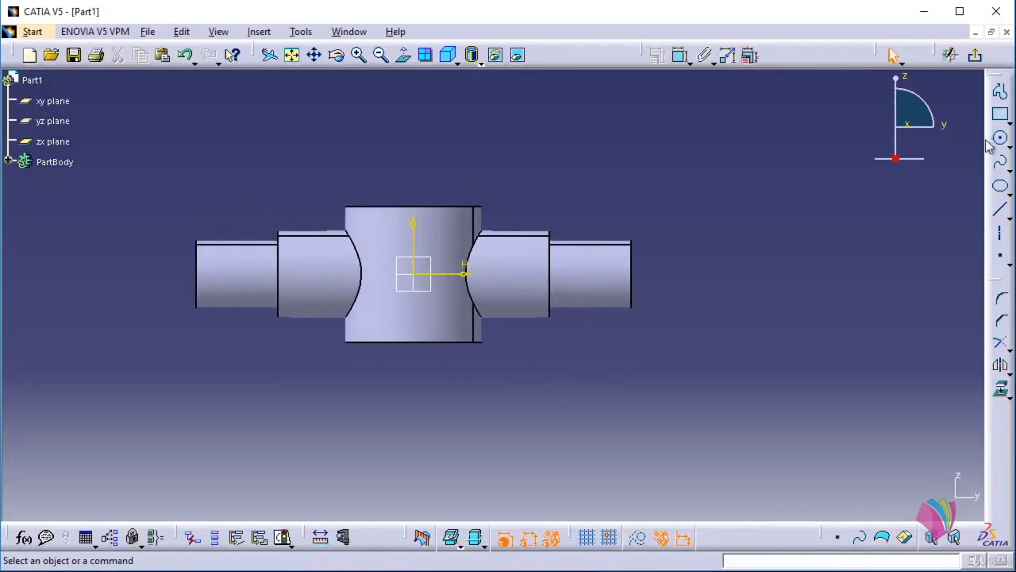
left_click(1000, 92)
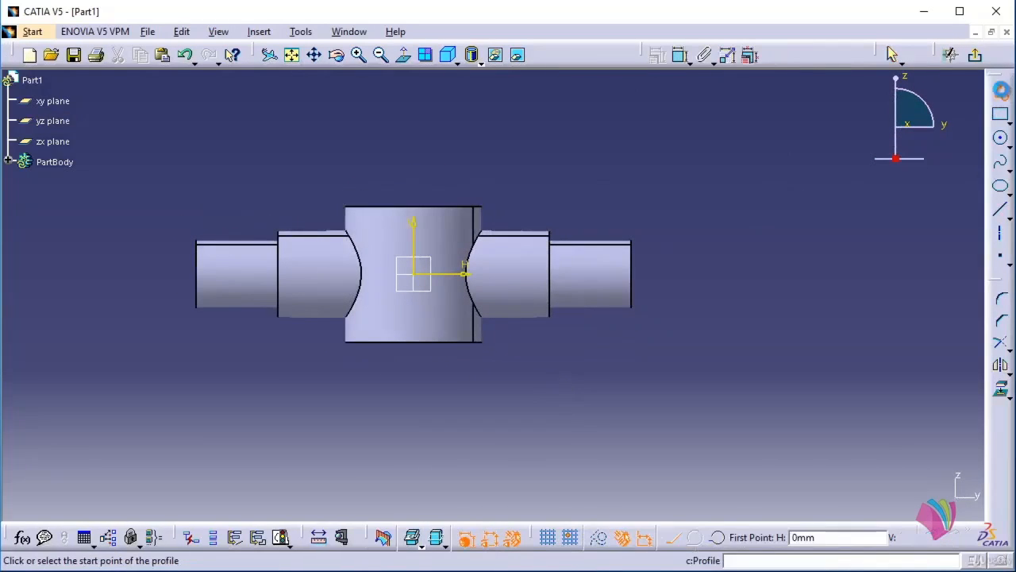
left_click(398, 173)
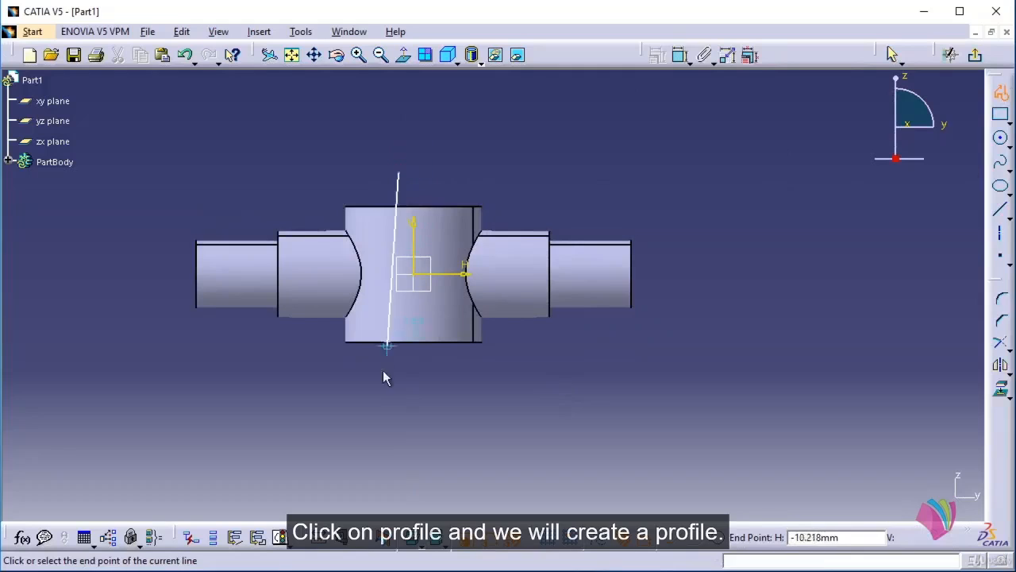
left_click(460, 408)
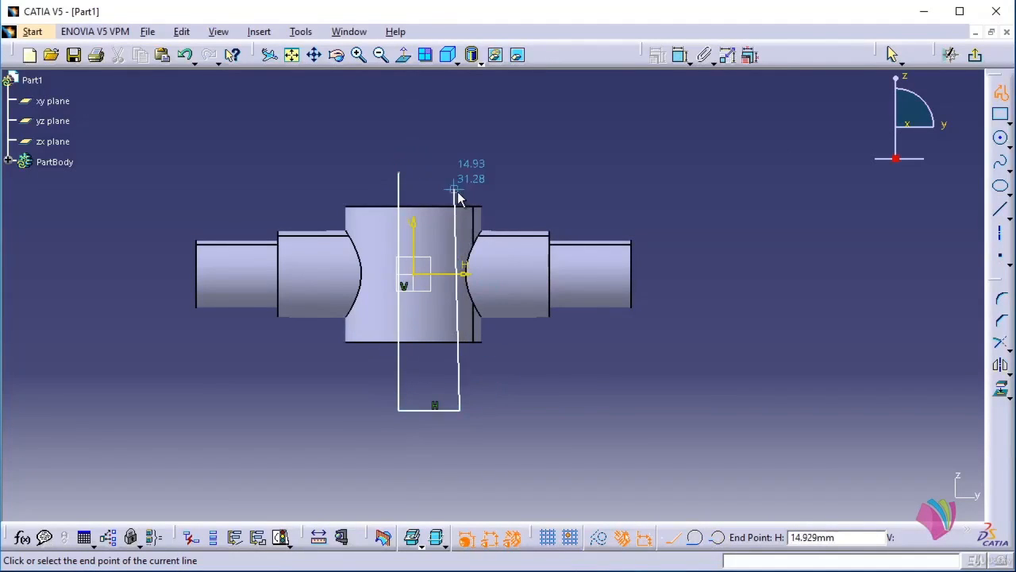
left_click(460, 195)
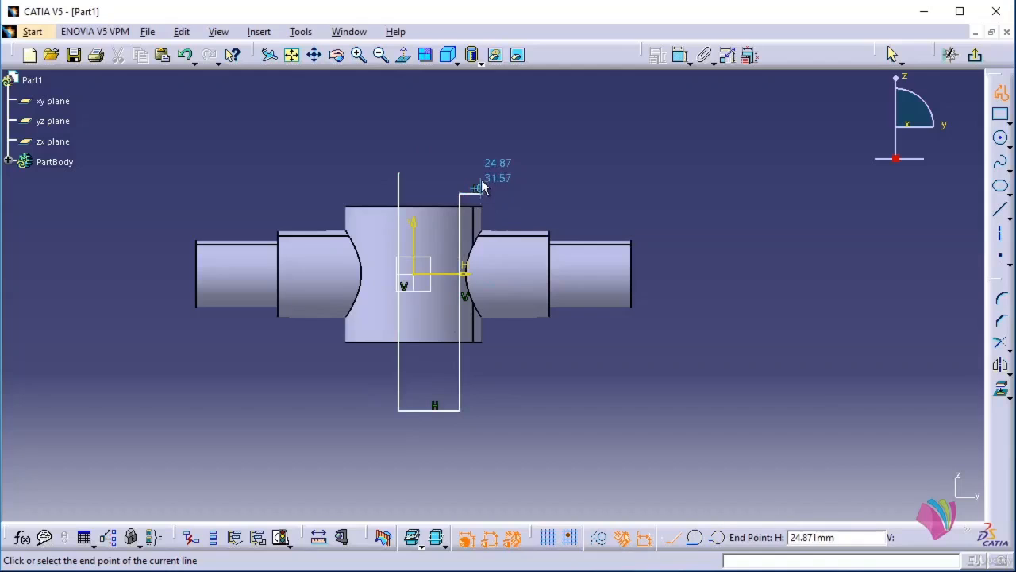
left_click(482, 193)
left_click(481, 172)
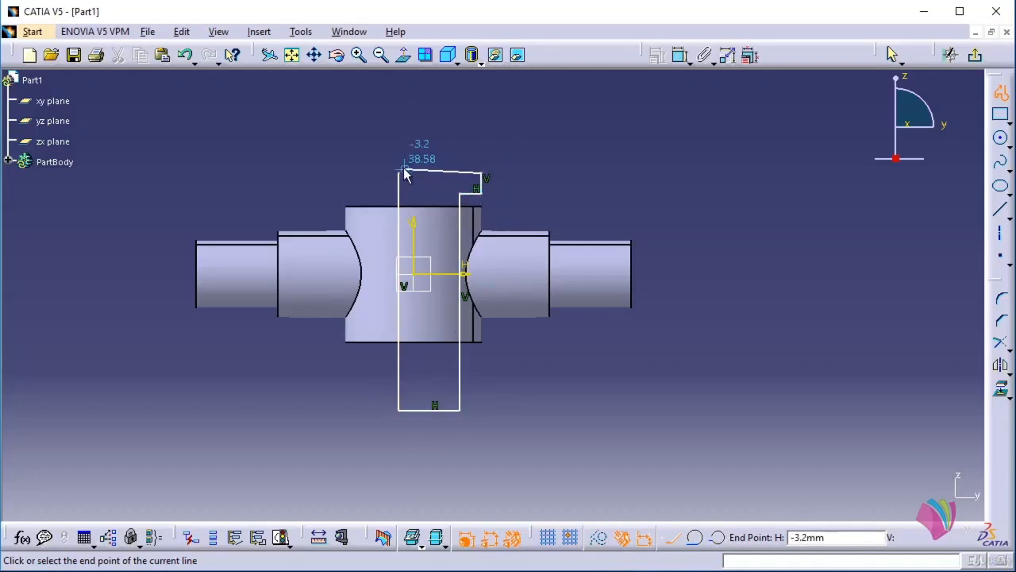
left_click(399, 173)
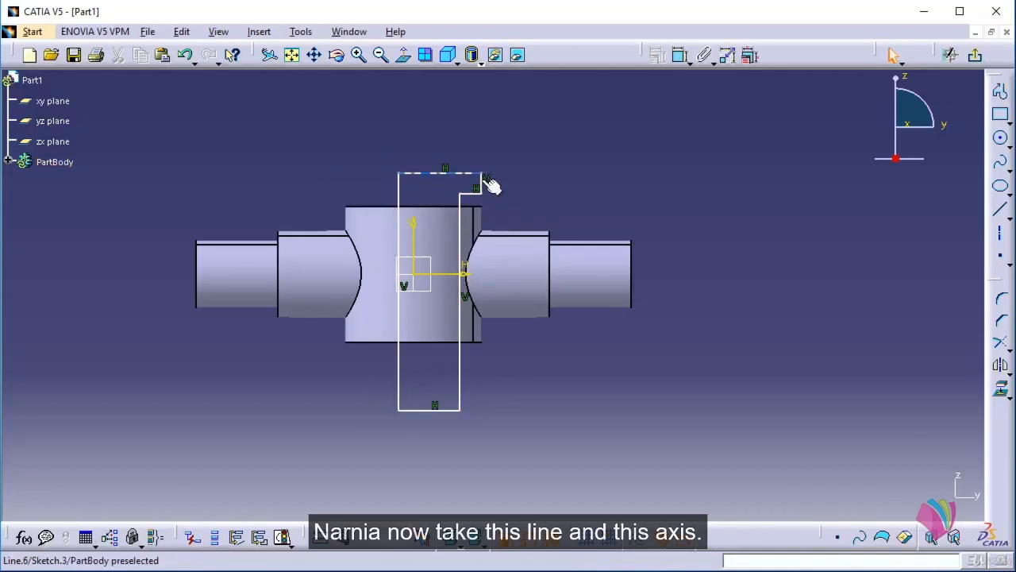
Make the profile's long vertical side on the narrow-wide common edge coincident with the vertical axis.
left_click(399, 197)
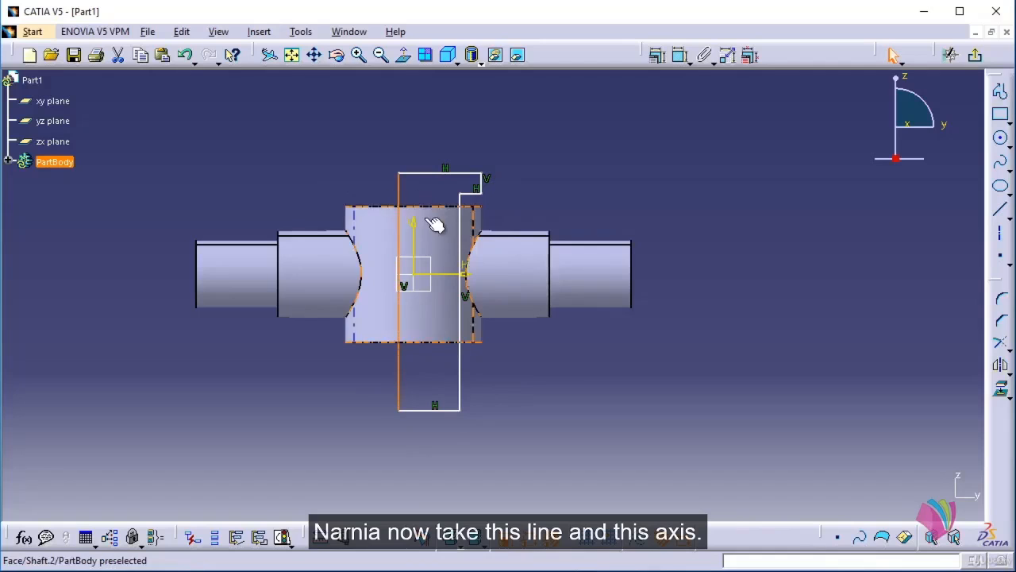
left_click(413, 226, "ctrl")
left_click(657, 55)
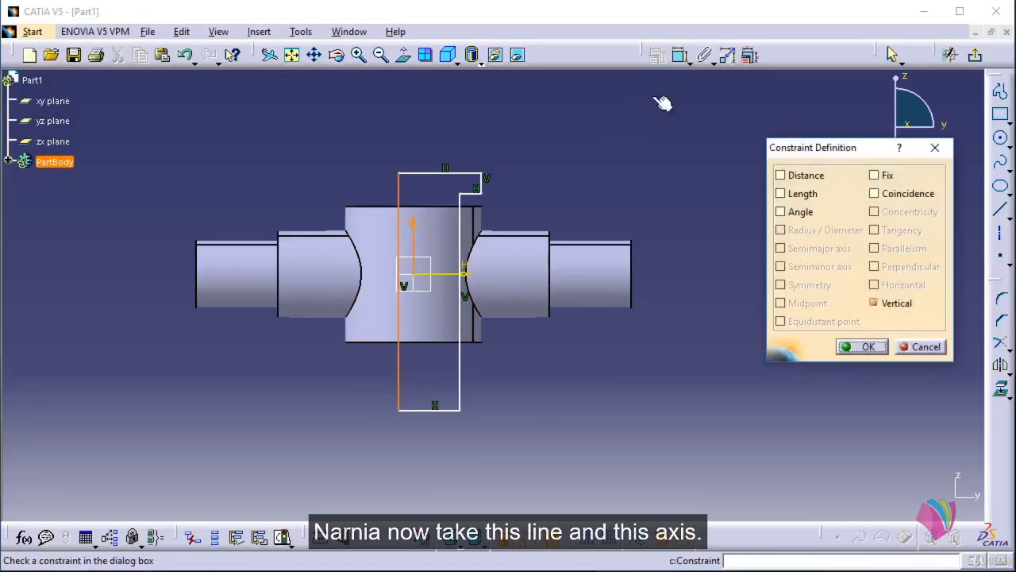
left_click(879, 195)
left_click(866, 346)
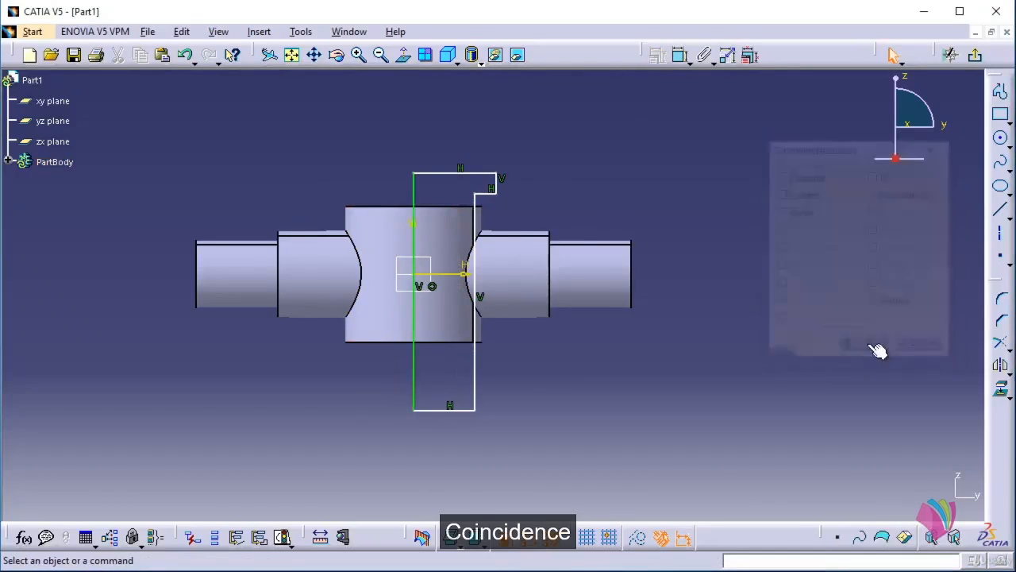
Make the profile's bottom line coincident with the hub's bottom edge.
left_click(458, 410)
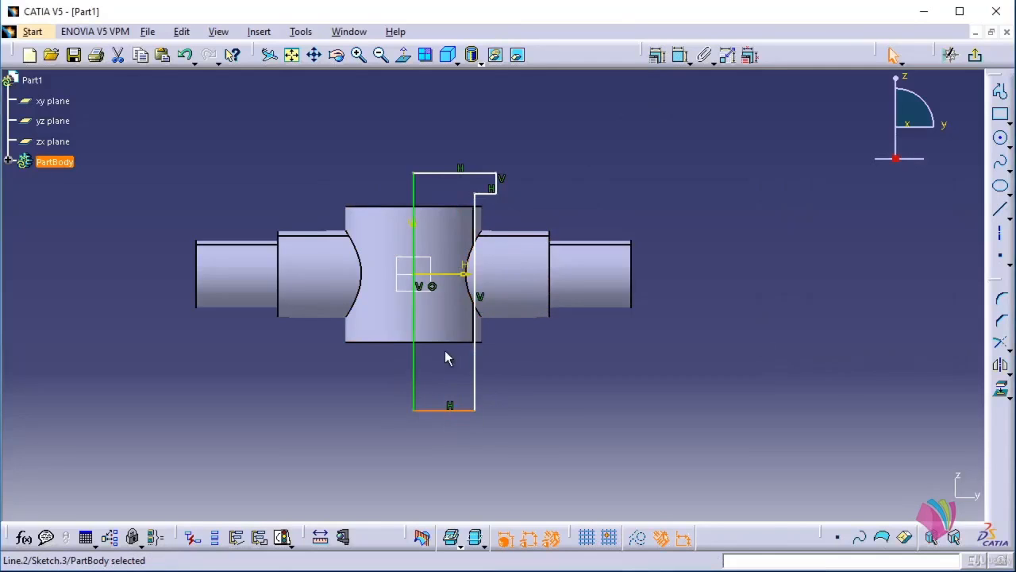
left_click(451, 342, "ctrl")
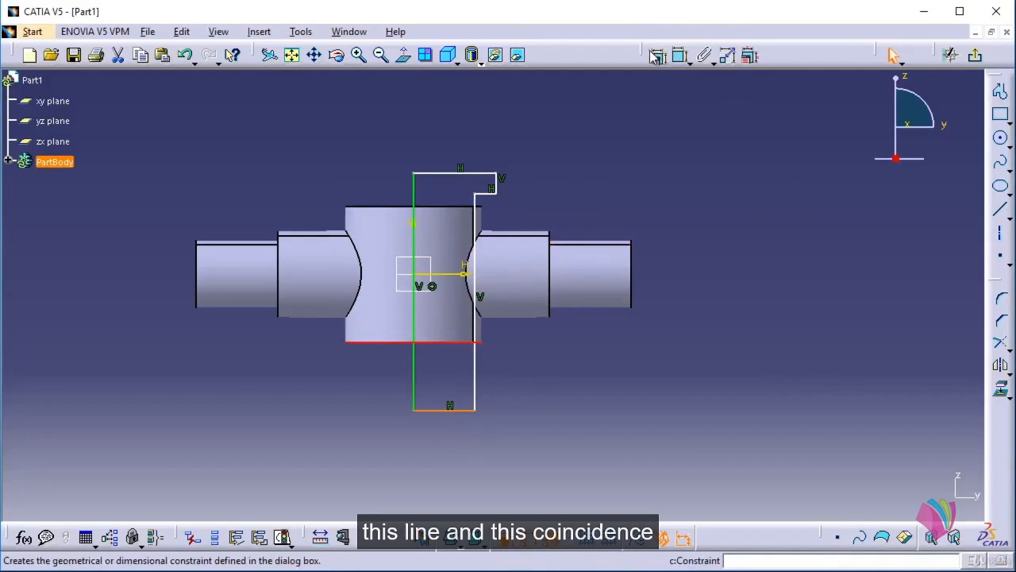
left_click(729, 55)
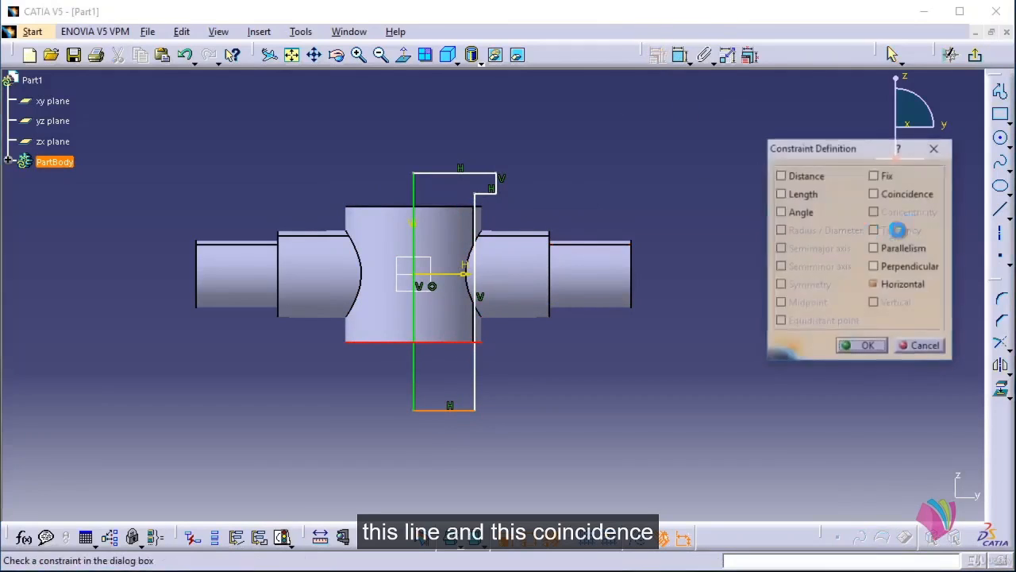
left_click(857, 346)
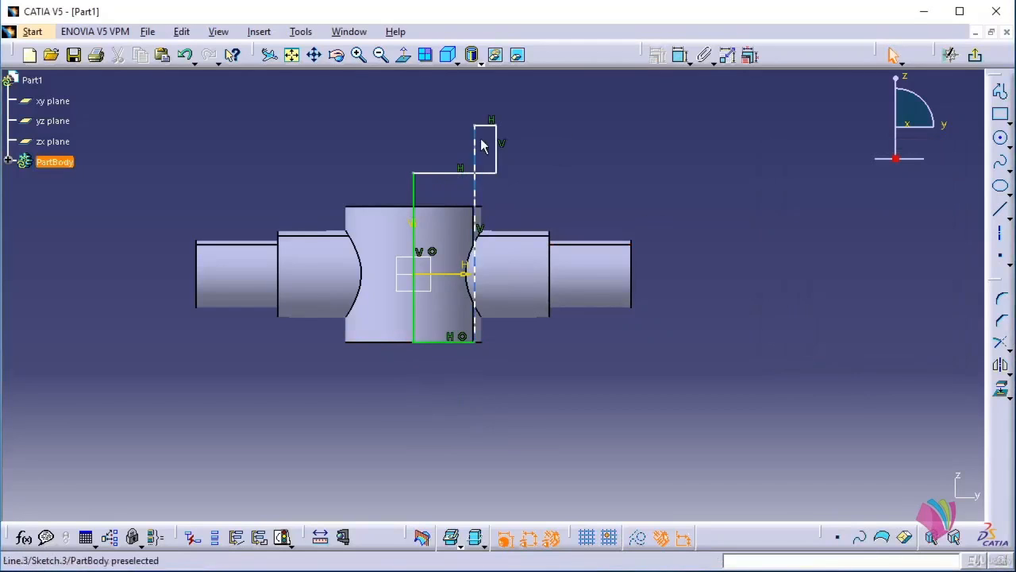
Move the short step line back below the profile's top line and make the top line coincident with the hub's top edge.
left_click_drag(487, 126, 488, 194)
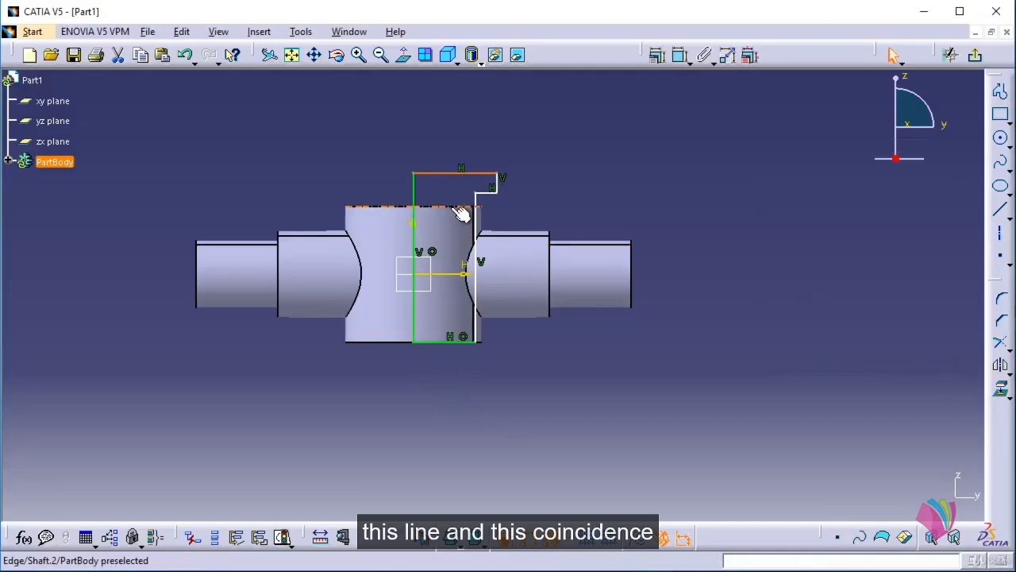
left_click(457, 206, "ctrl")
left_click(657, 55)
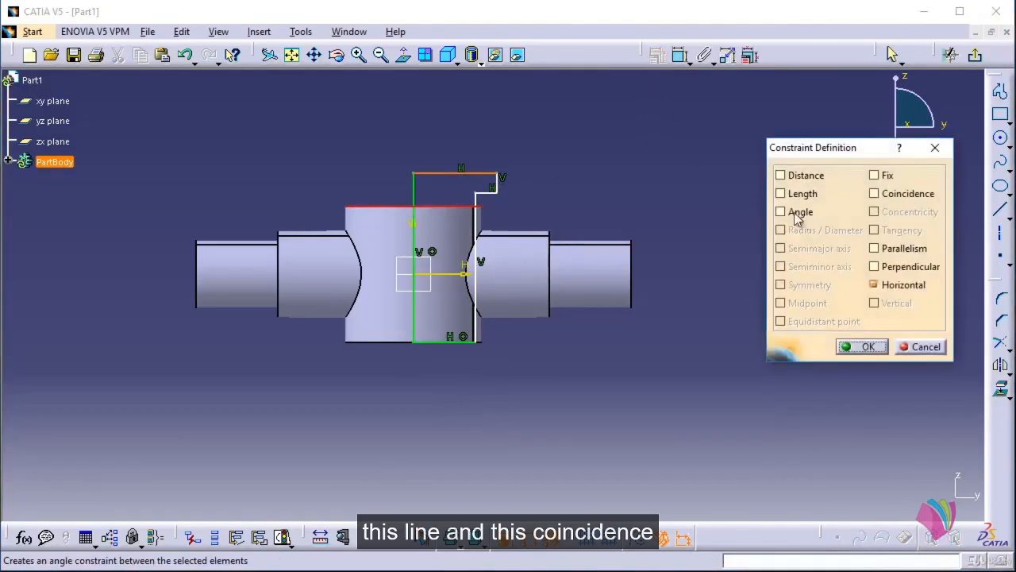
left_click(880, 195)
left_click(842, 346)
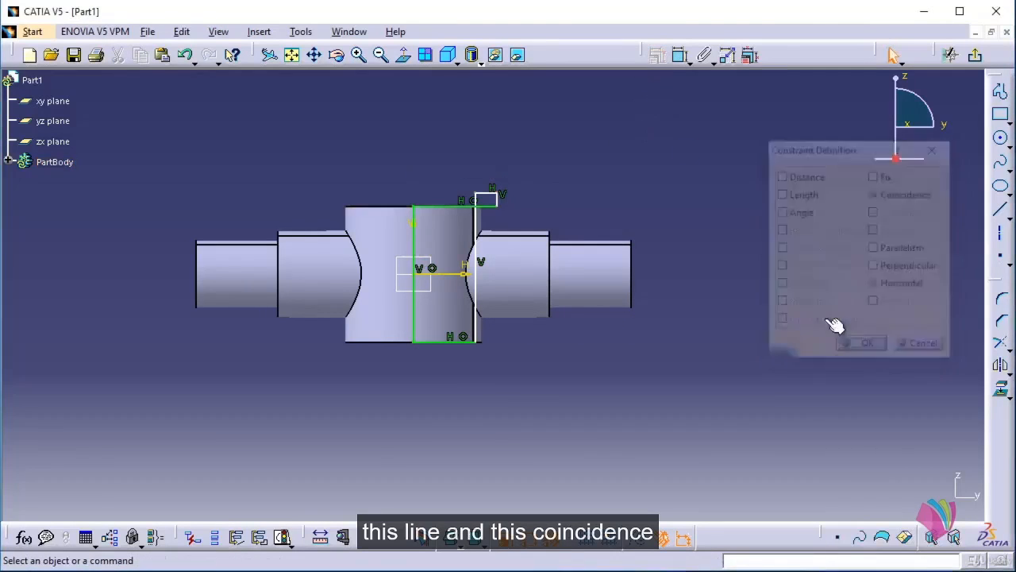
Reshape the profile to lie inside the hub, about 22 mm wide above and 14 mm below, with its step about 7 mm down.
mouse_move(628, 227)
middle_mouse_down()
mouse_move(617, 145)
mouse_move(636, 170)
middle_mouse_up()
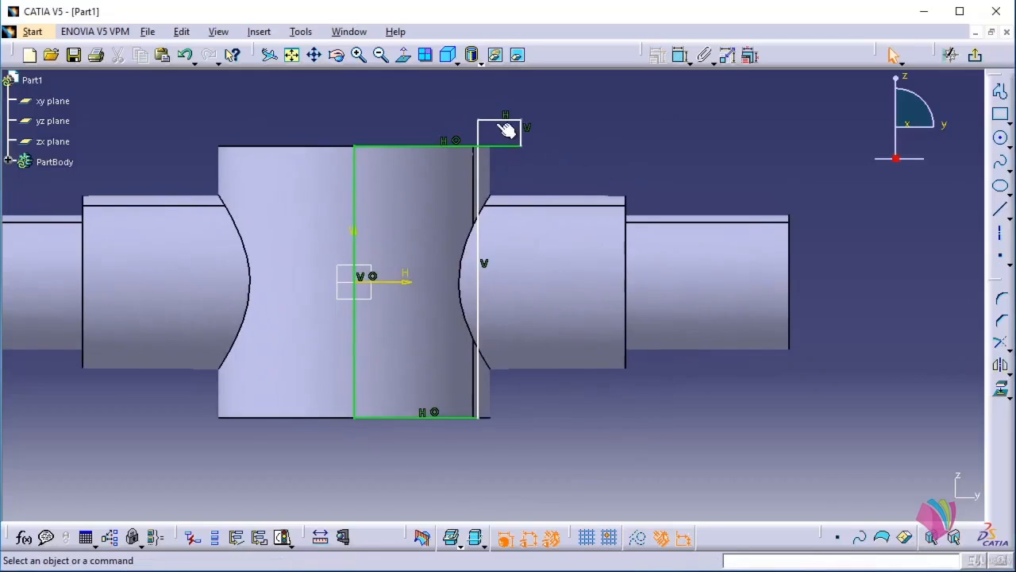
left_click_drag(501, 168, 453, 184)
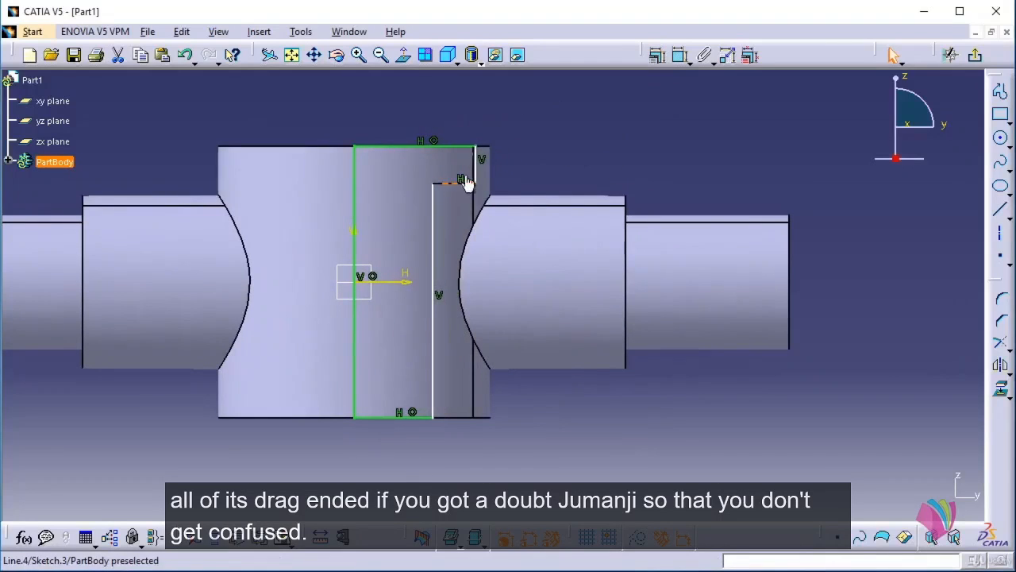
left_click(547, 141)
Dimension the height of the profile's wide upper portion and set it to 10 mm.
left_click(676, 58)
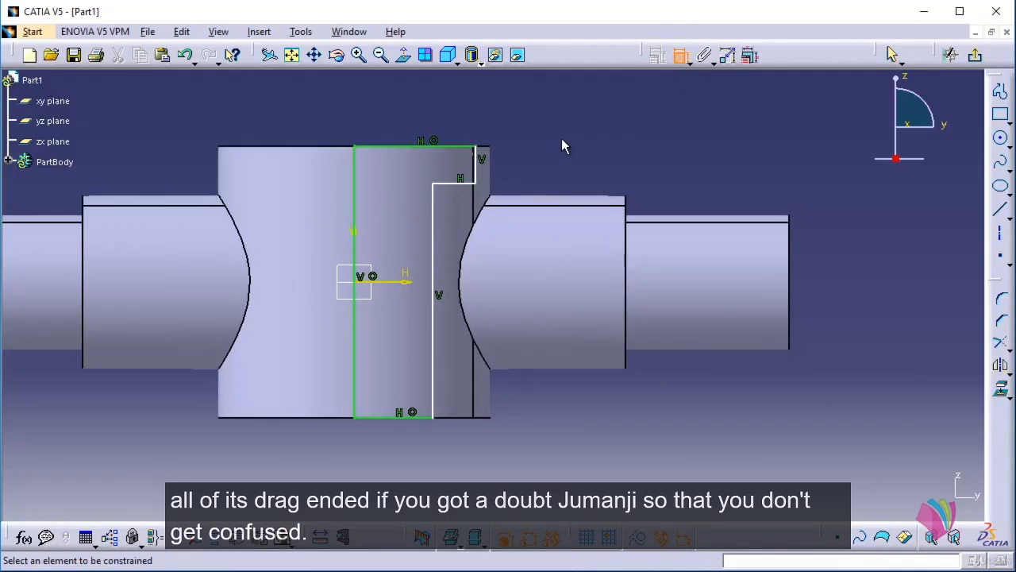
left_click(476, 172)
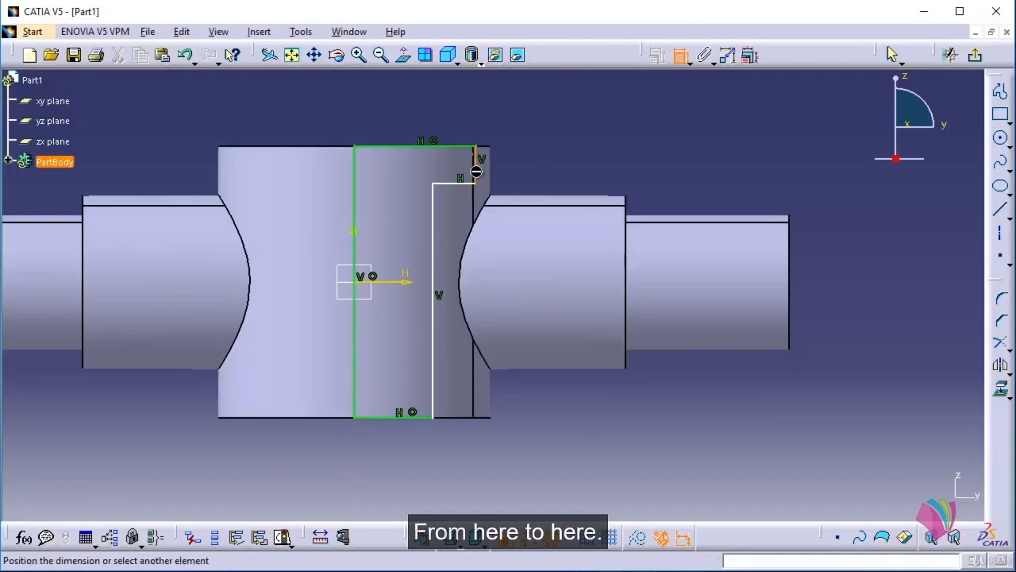
left_click(549, 168)
double_click(546, 155)
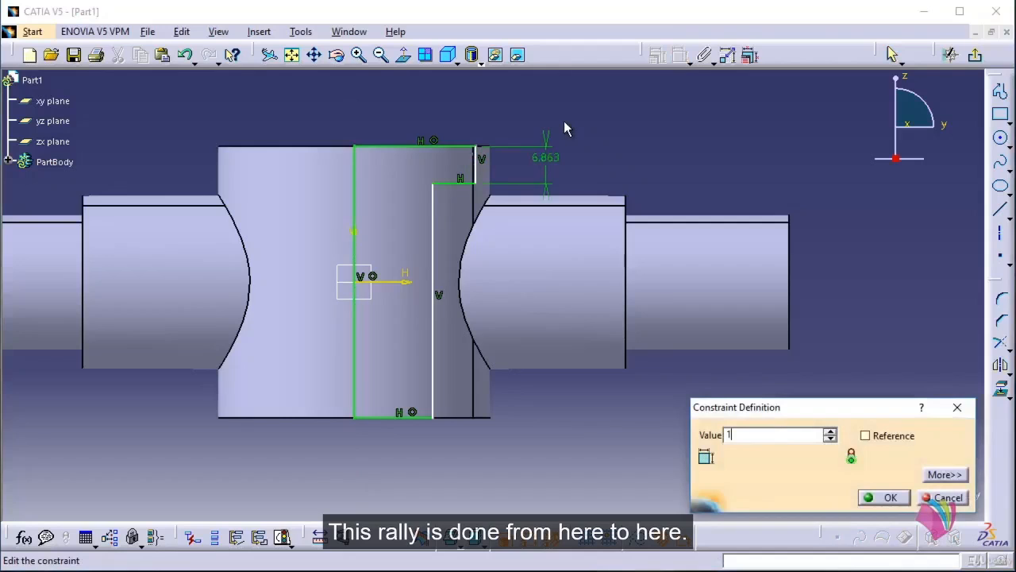
key("Return")
Dimension the distance between the two long vertical lines and set it to 32/2, giving 16 mm.
left_click(434, 323)
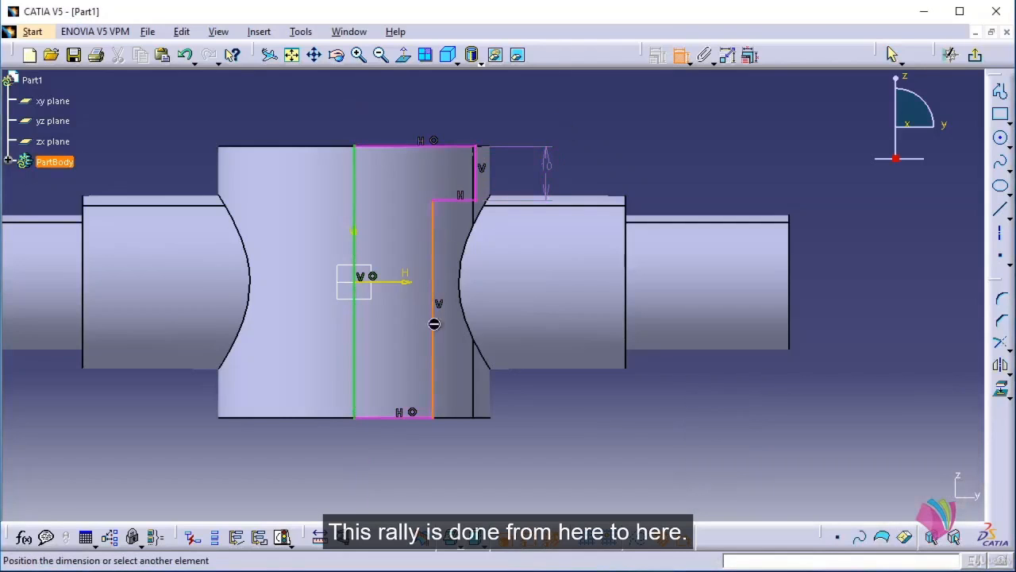
left_click(358, 370)
left_click(399, 472)
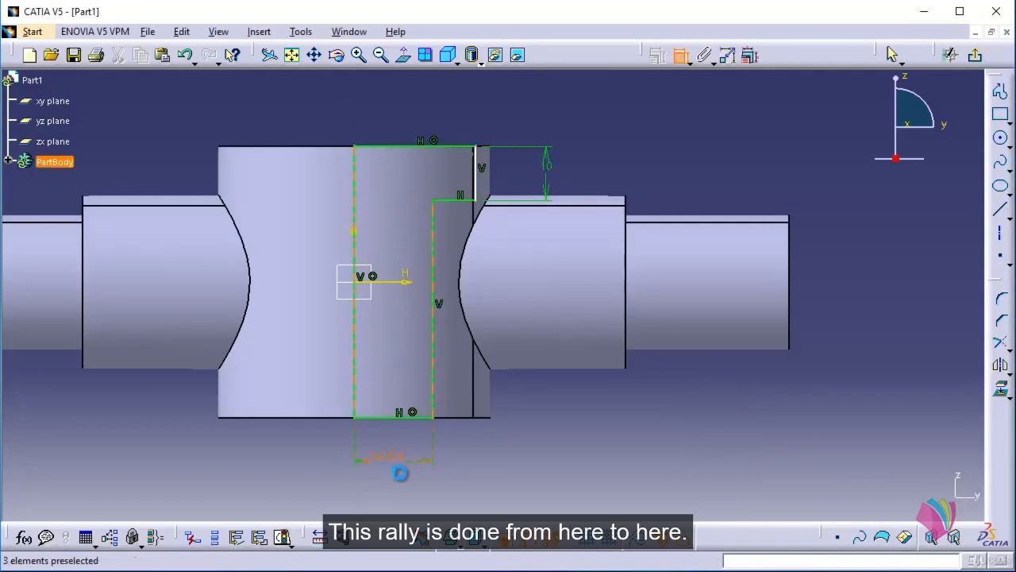
double_click(397, 468)
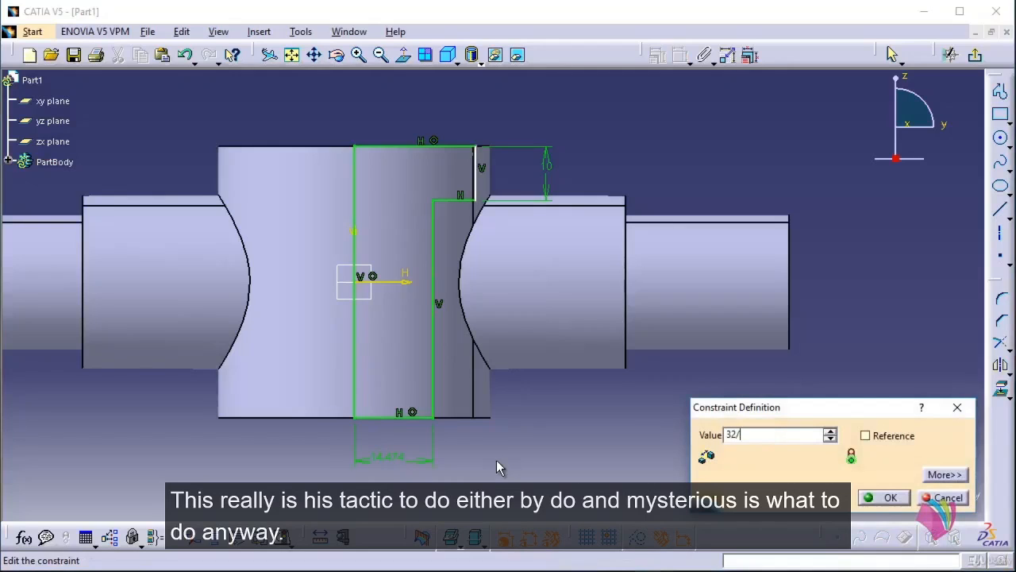
key("Return")
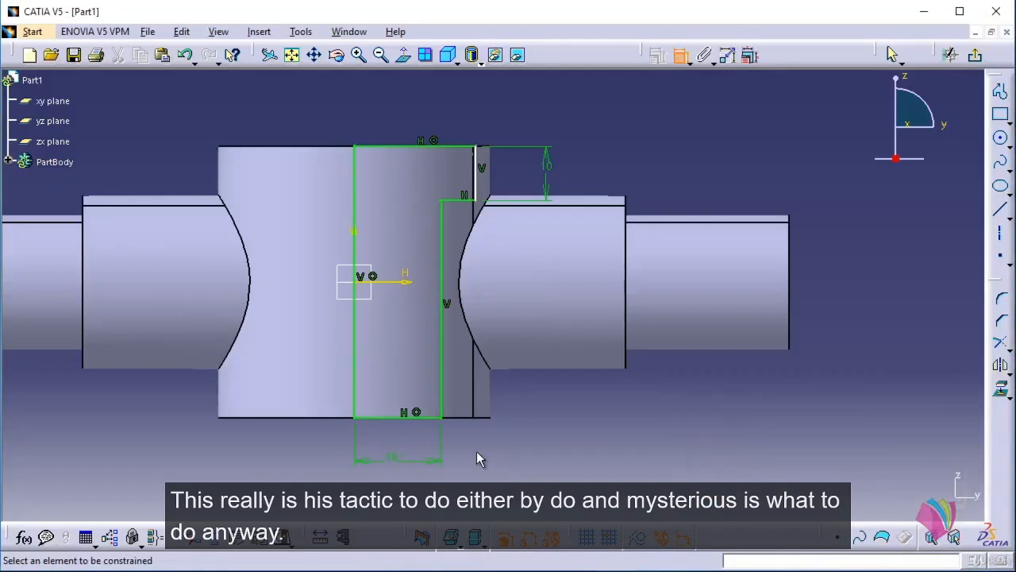
Dimension the profile's top line and set its length to 40/2, giving 20 mm.
left_click(453, 147)
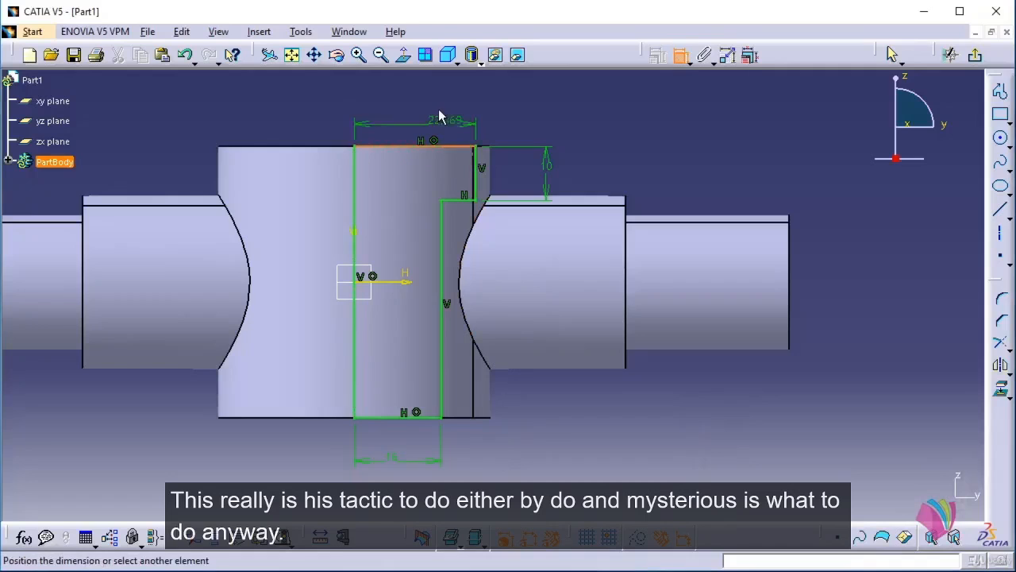
left_click(440, 119)
double_click(437, 107)
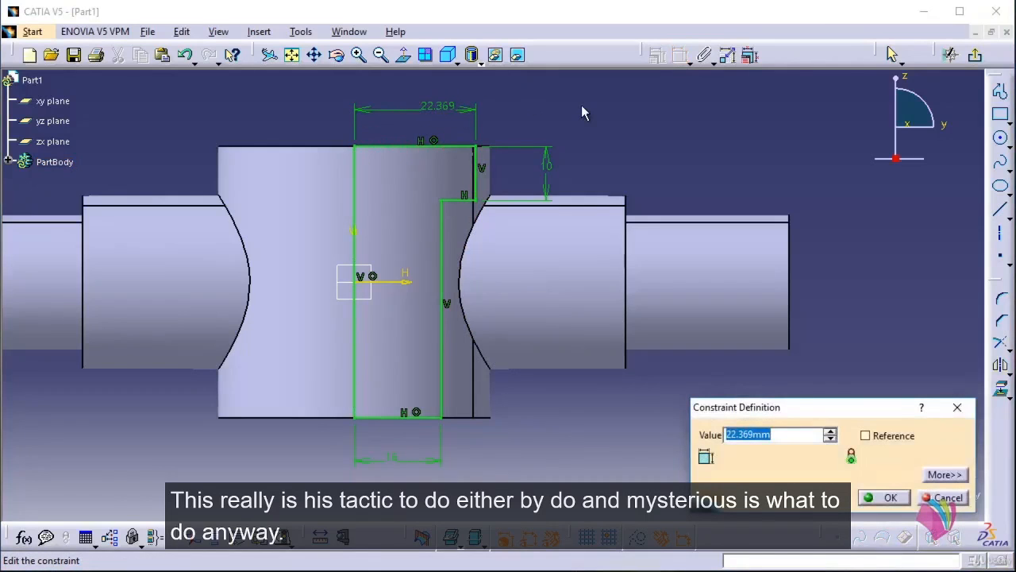
type("40/2")
key("Return")
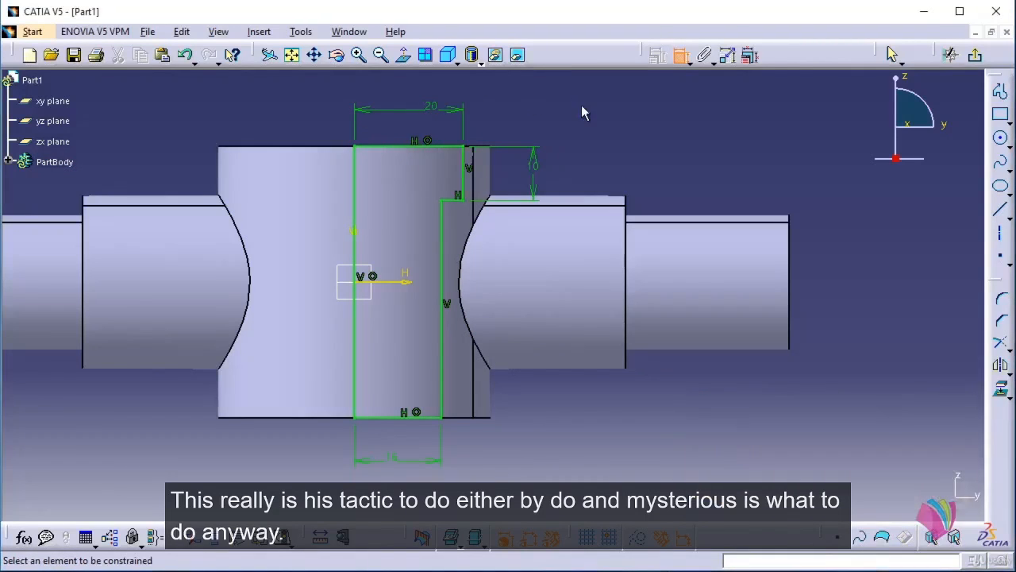
Finish the sketch and cut the stepped profile through the hub as a 360° groove about the hub's vertical axis.
left_click(975, 54)
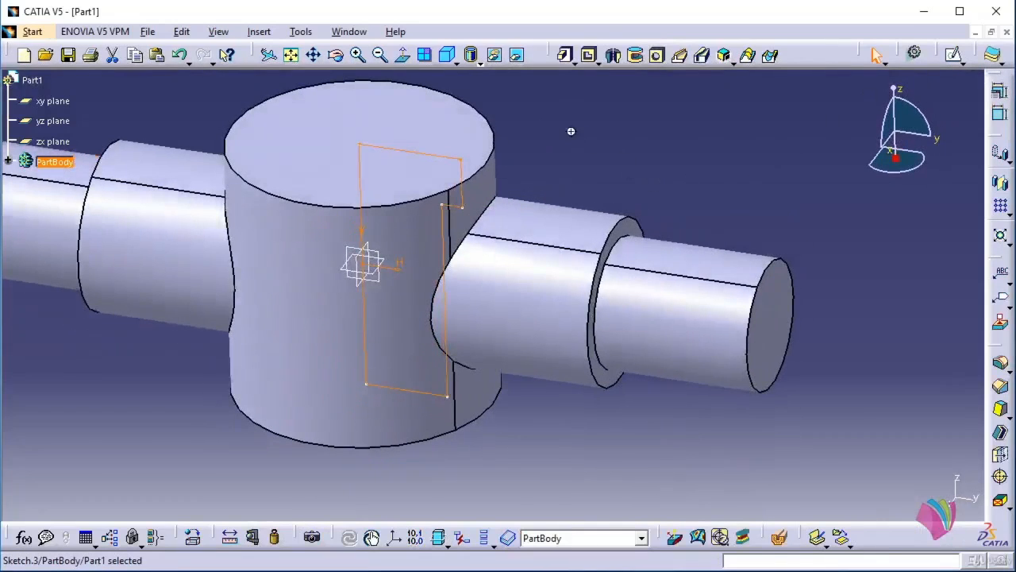
middle_click_drag(572, 131, 567, 171, "ctrl")
left_click(558, 161)
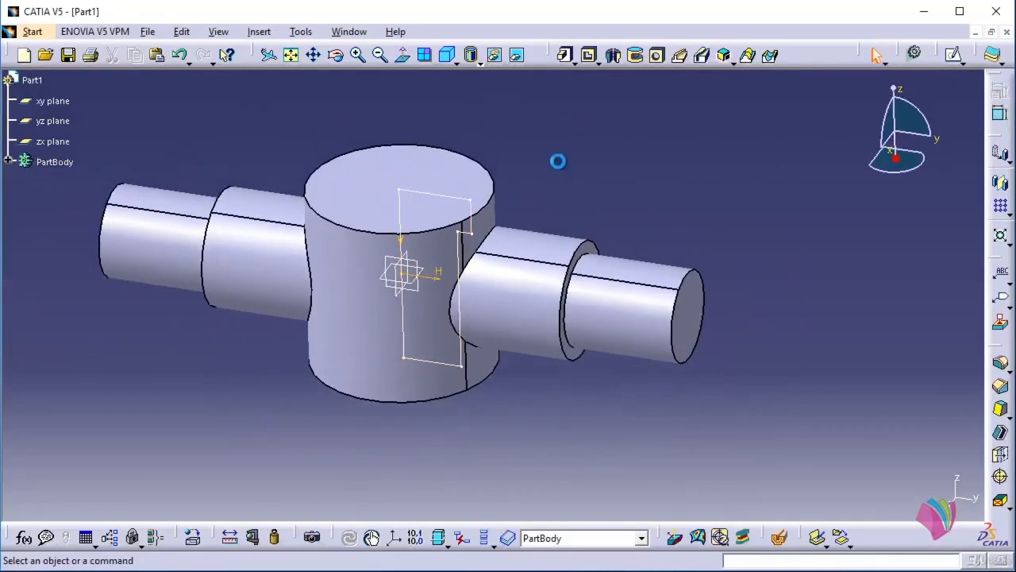
left_click(635, 55)
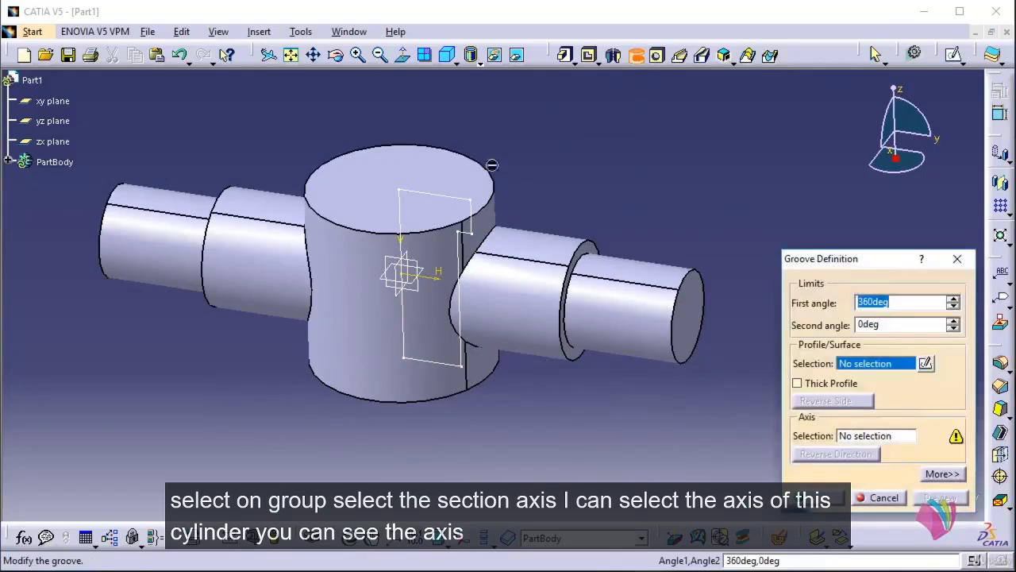
left_click(449, 203)
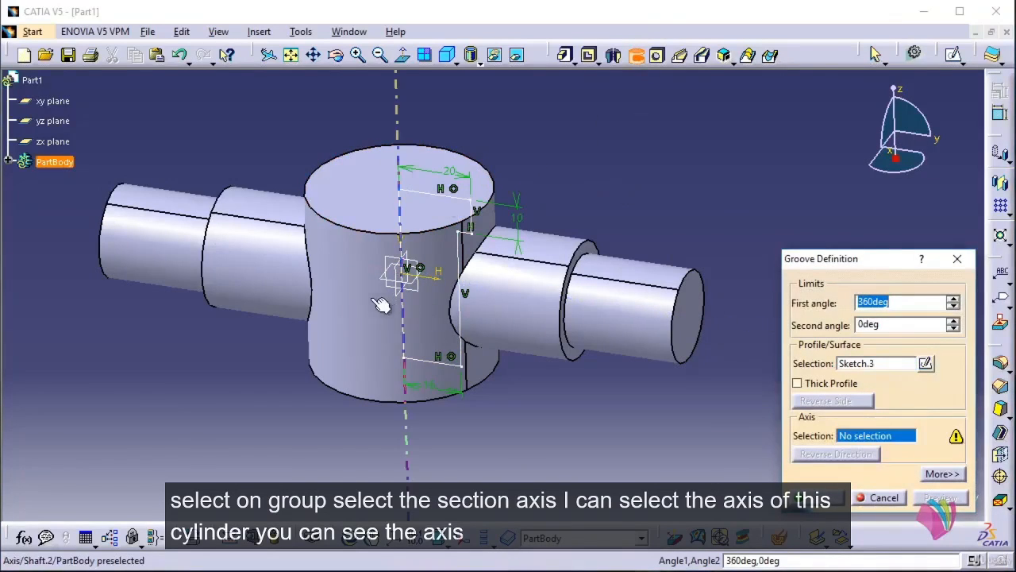
left_click(365, 369)
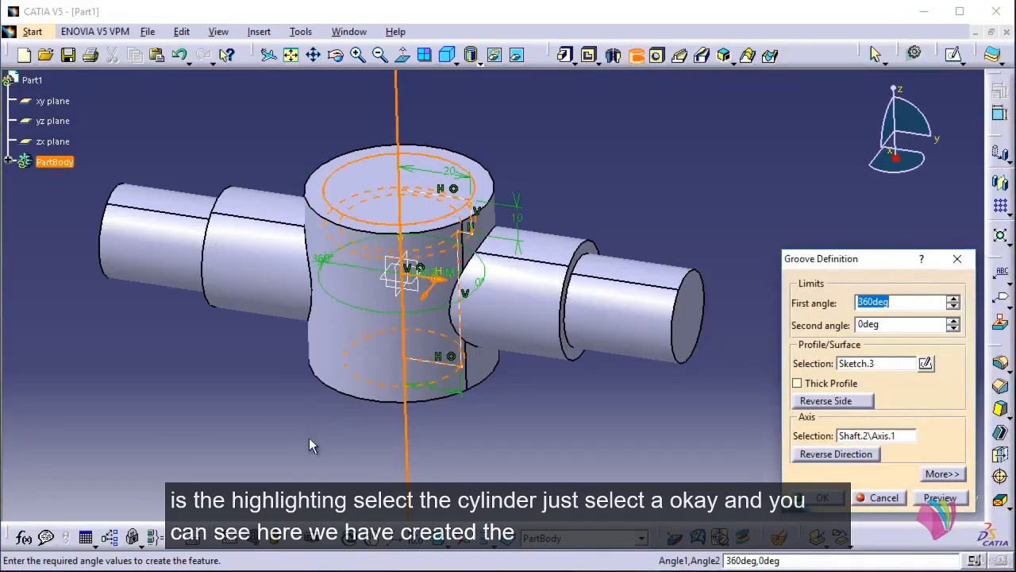
left_click(812, 501)
left_click(677, 459)
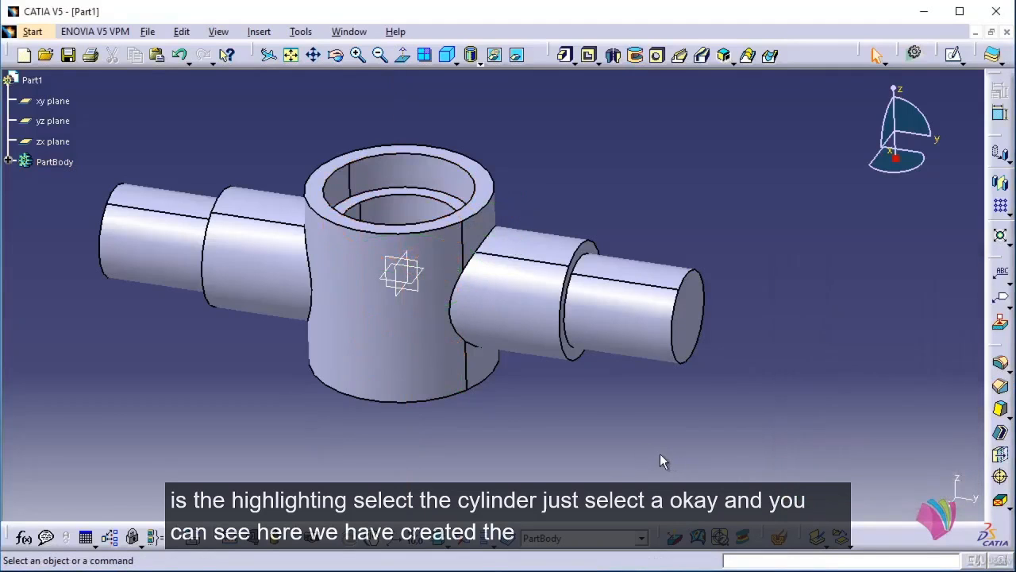
middle_click_drag(426, 249, 397, 289)
middle_click_drag(555, 259, 587, 262)
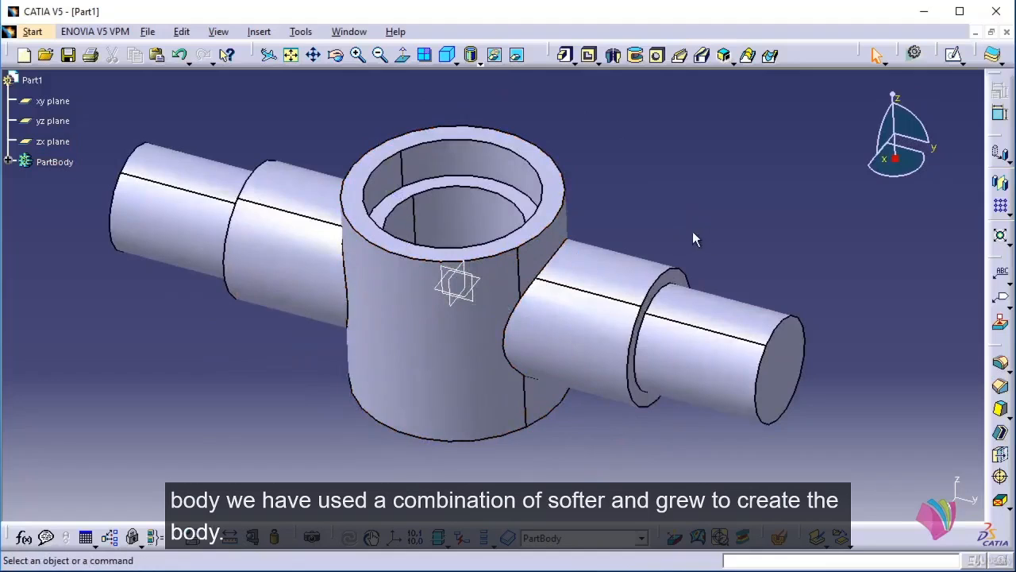
middle_click_drag(643, 220, 650, 250)
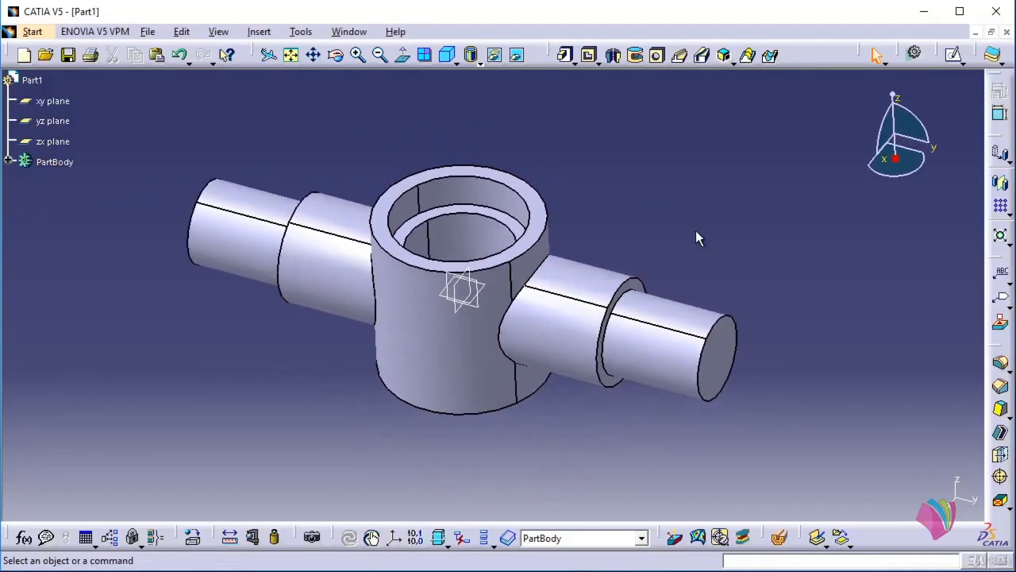
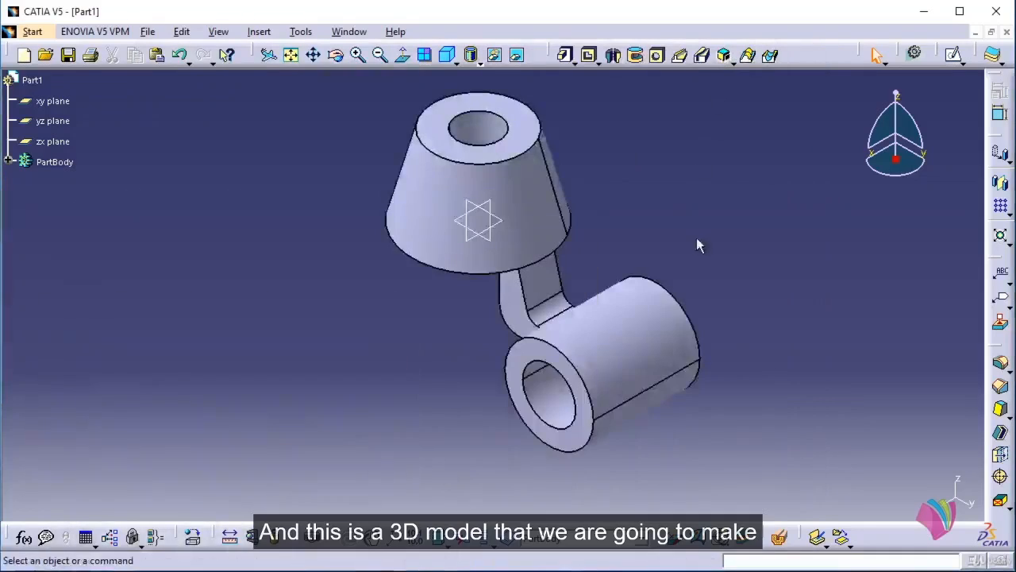
Examine the model of a bored cone joined by a curved arm to a horizontal hollow cylinder from several sides.
middle_click_drag(697, 243, 431, 254)
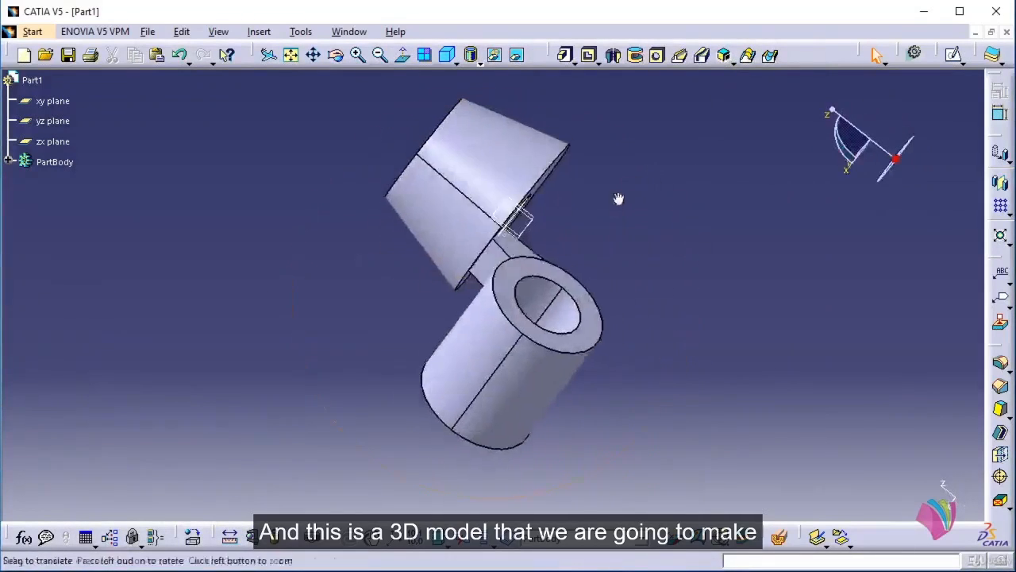
mouse_move(620, 199)
middle_mouse_down()
mouse_move(465, 220)
mouse_move(411, 270)
mouse_move(592, 277)
mouse_move(610, 197)
middle_mouse_up()
middle_click_drag(438, 312, 627, 182)
middle_click_drag(525, 270, 484, 317)
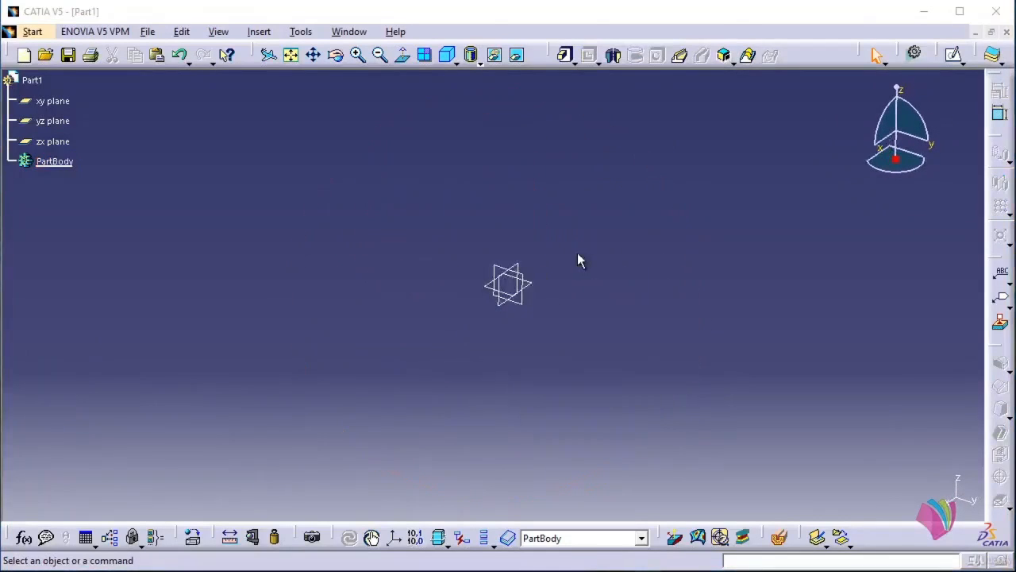
Sketch a closed trapezoid on the yz plane above the origin, about 79 mm high, 64 mm wide below and 39 mm above.
left_click(956, 59)
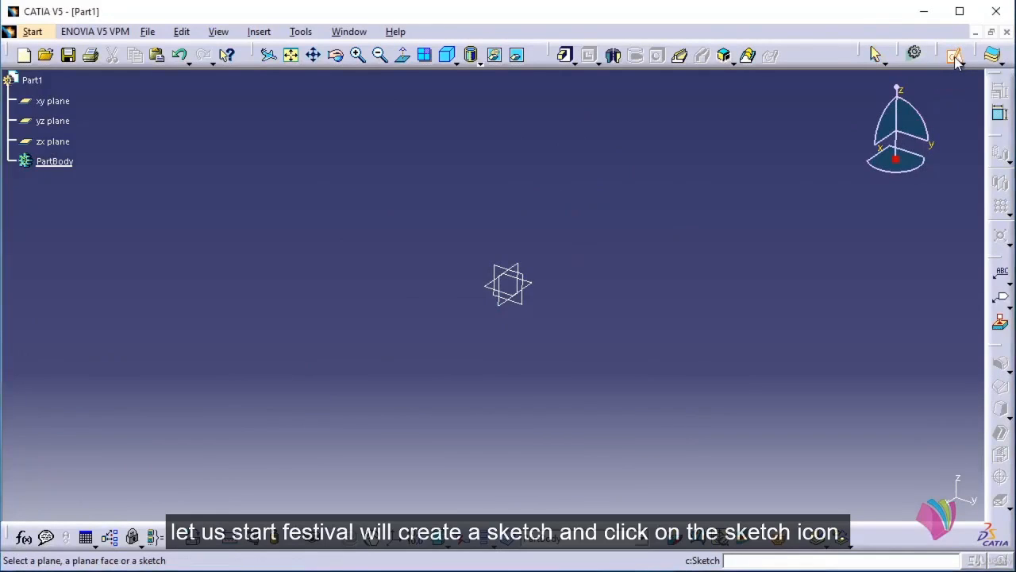
left_click(530, 309)
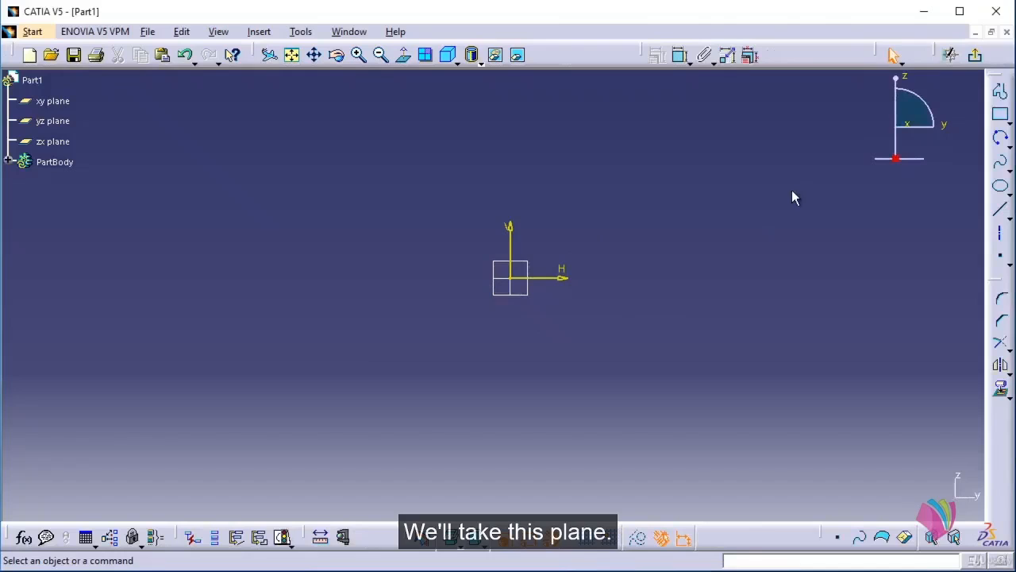
left_click(1000, 92)
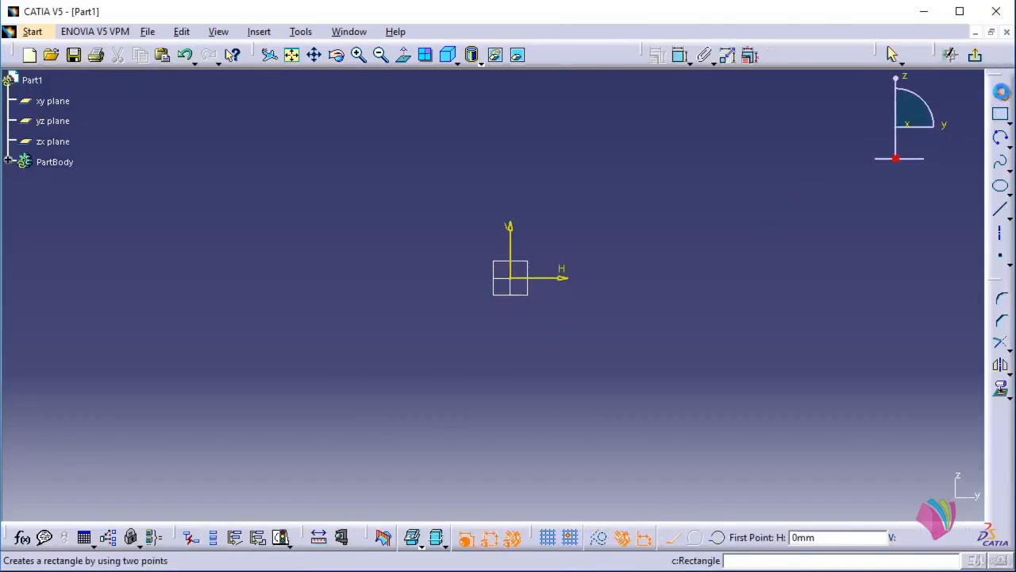
left_click(527, 105)
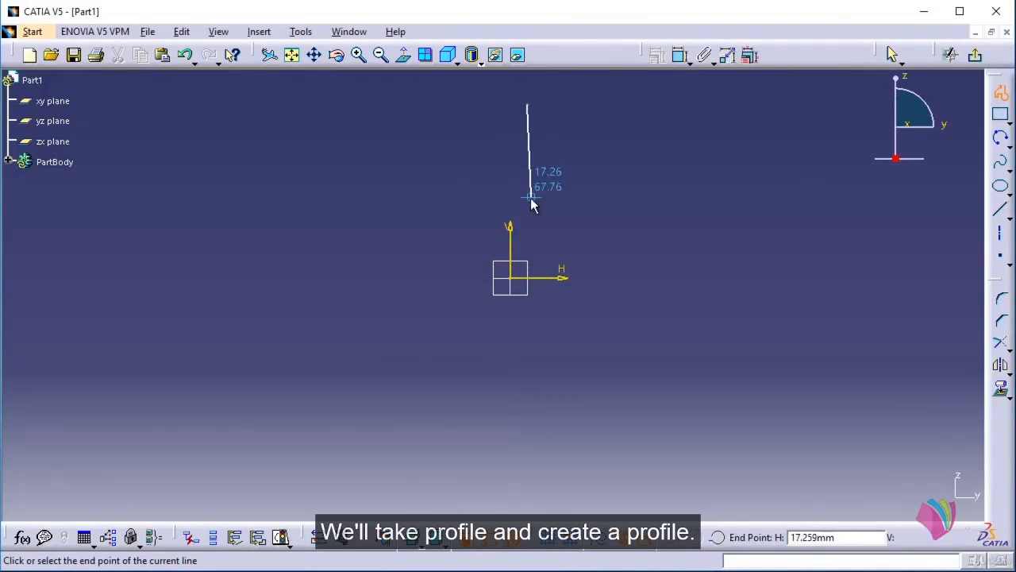
left_click(527, 199)
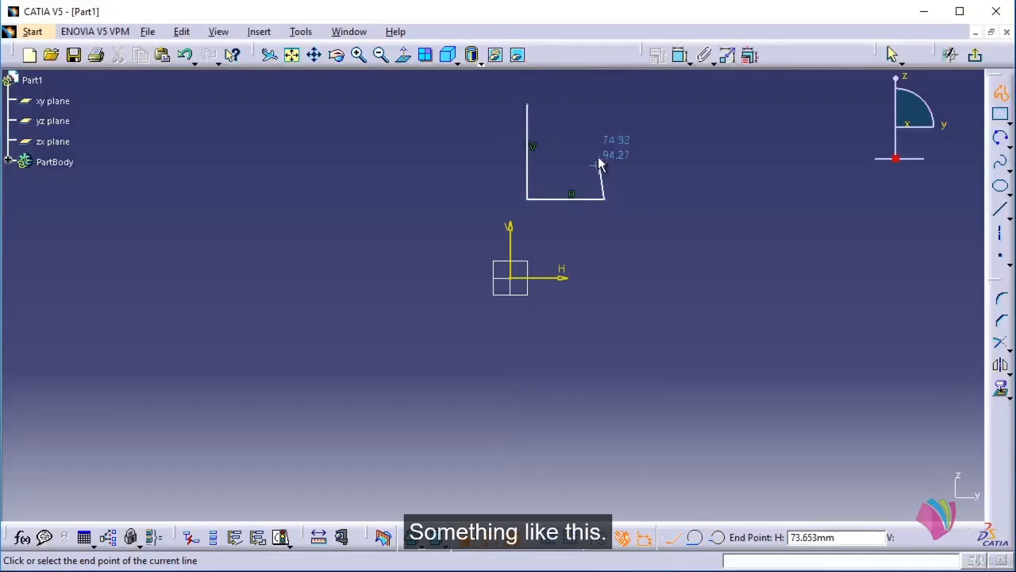
left_click(575, 104)
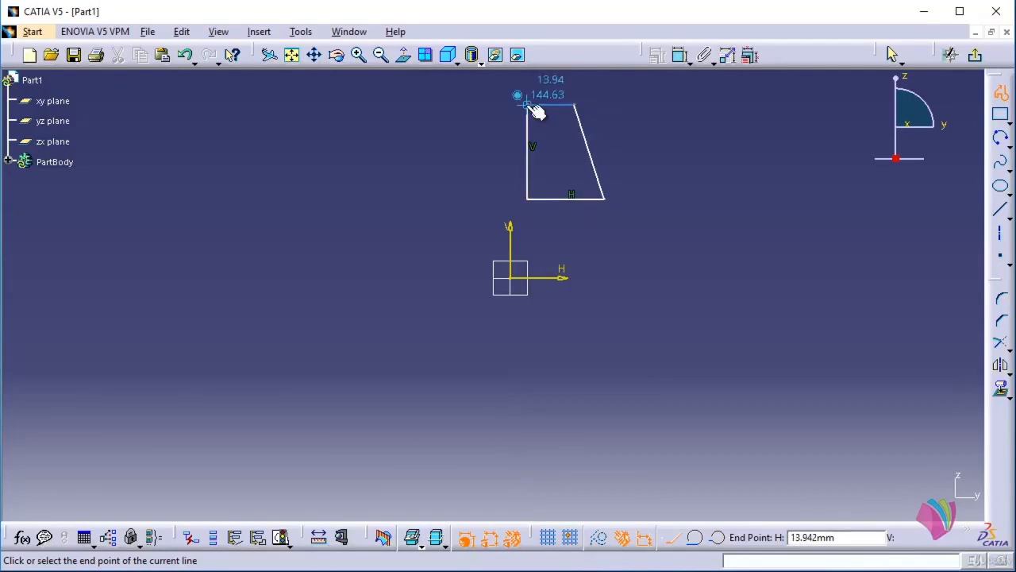
left_click(527, 104)
Constrain the trapezoid's bottom line coincident with the sketch's horizontal axis.
mouse_move(438, 162)
middle_mouse_down()
mouse_move(572, 209)
mouse_move(571, 230)
mouse_move(552, 240)
middle_mouse_up()
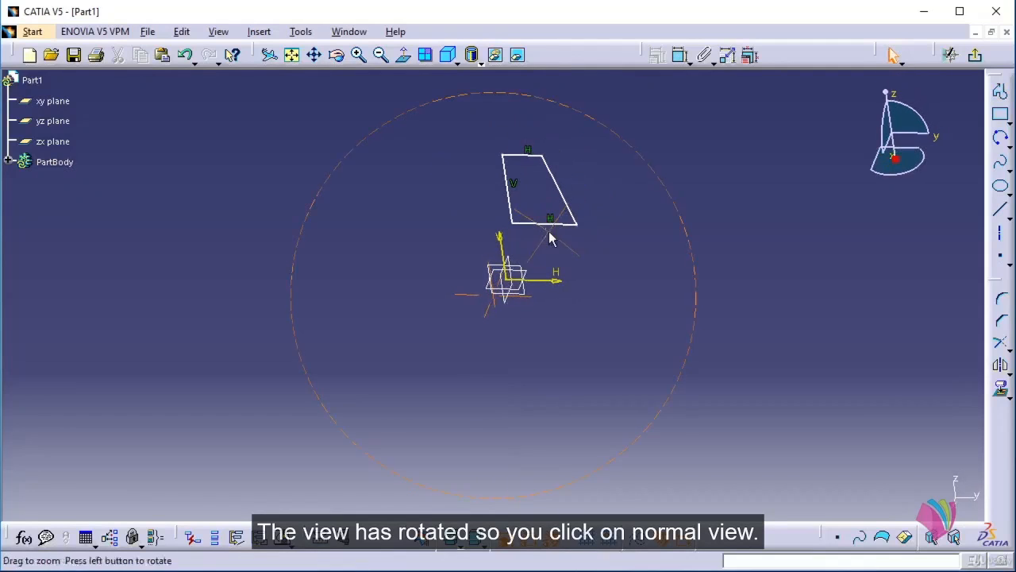
left_click(402, 54)
mouse_move(549, 221)
middle_mouse_down()
mouse_move(527, 281)
mouse_move(530, 211)
mouse_move(549, 211)
mouse_move(506, 222)
mouse_move(469, 254)
mouse_move(476, 262)
middle_mouse_up()
left_click(515, 279)
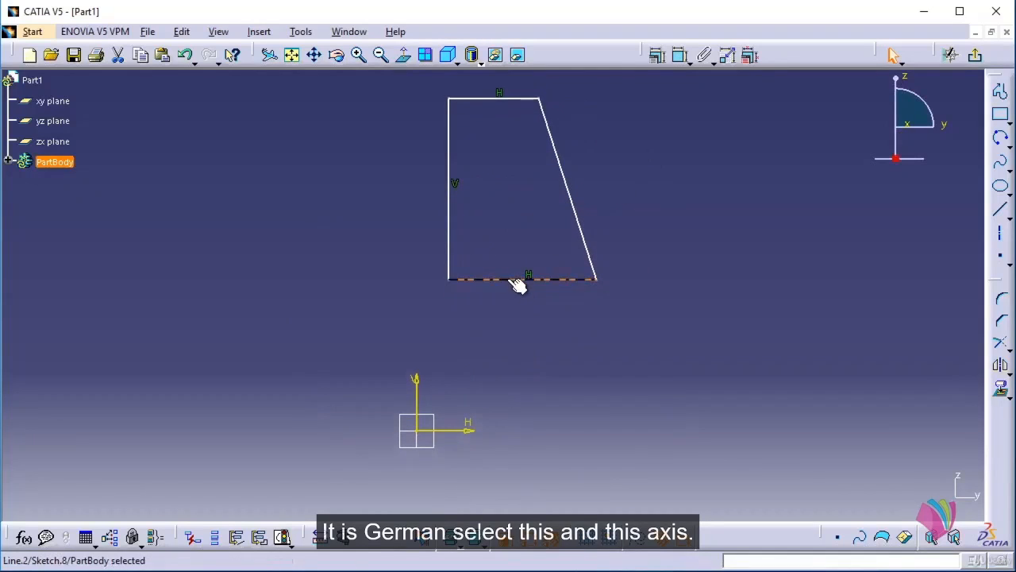
left_click(467, 430, "ctrl")
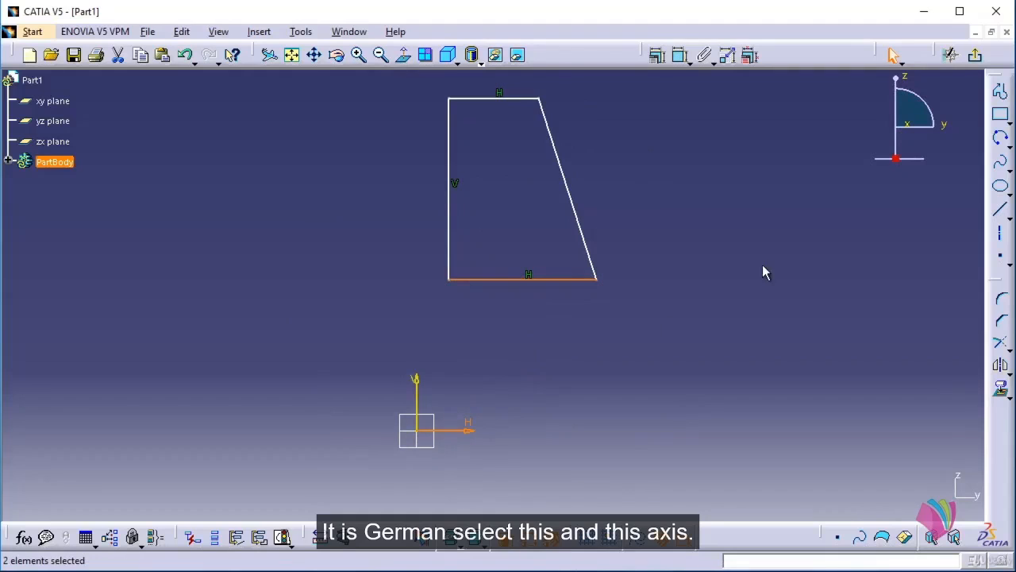
left_click(659, 56)
left_click(874, 193)
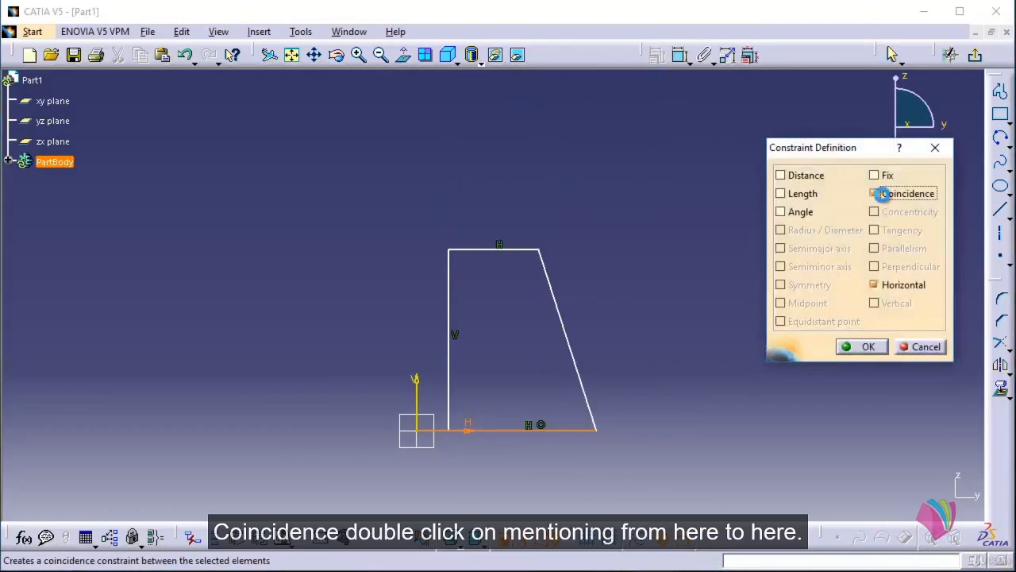
left_click(868, 344)
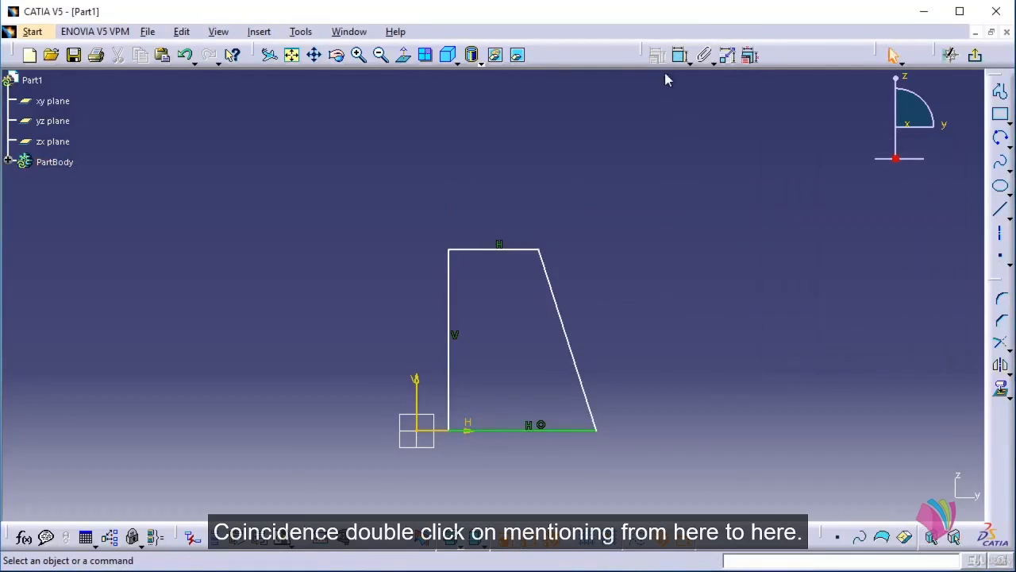
Dimension the distance from the trapezoid's vertical line to the vertical axis and set it to 24/2, giving 12 mm.
left_click(680, 55)
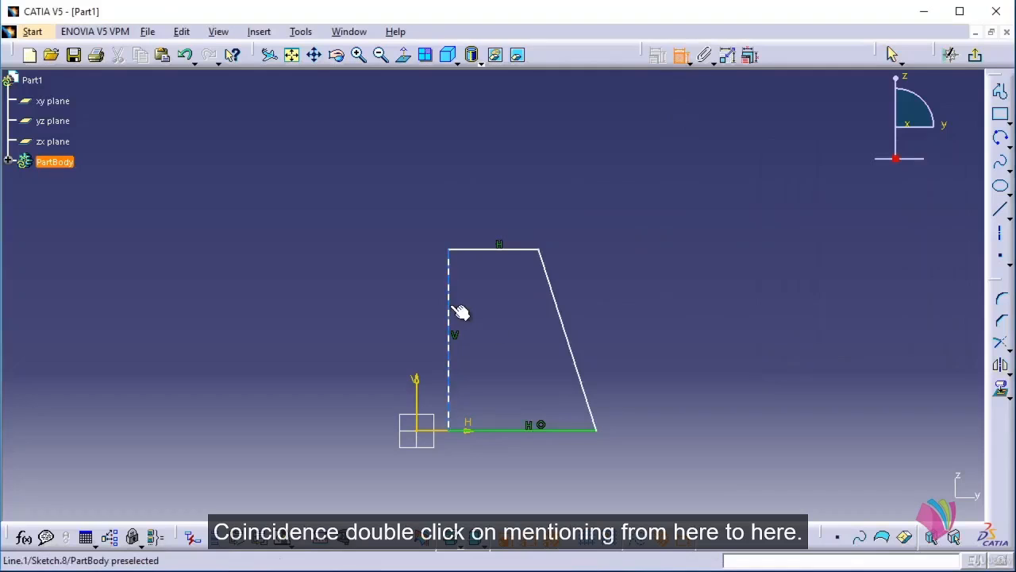
left_click(458, 312)
left_click(418, 380)
left_click(424, 321)
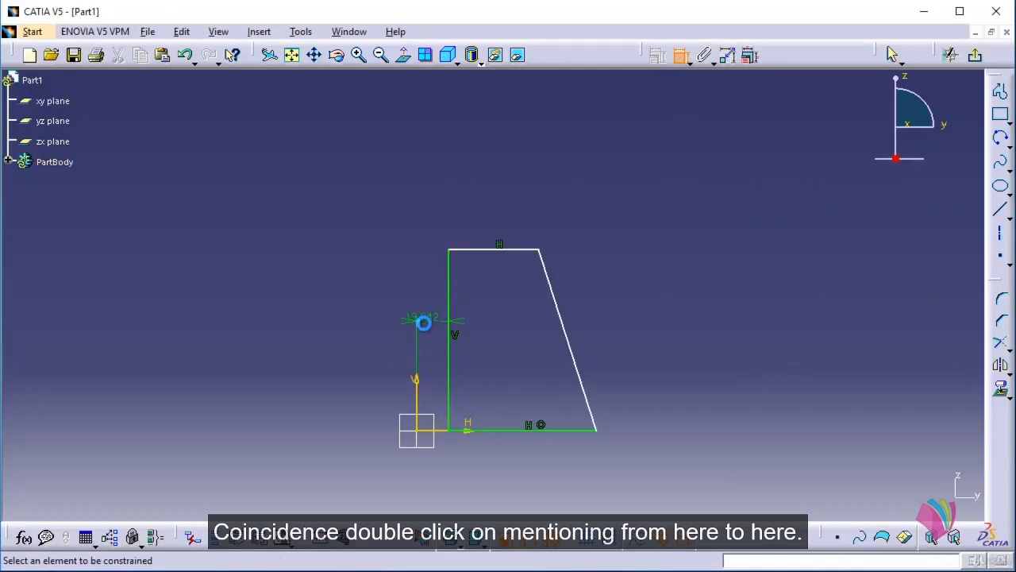
double_click(427, 318)
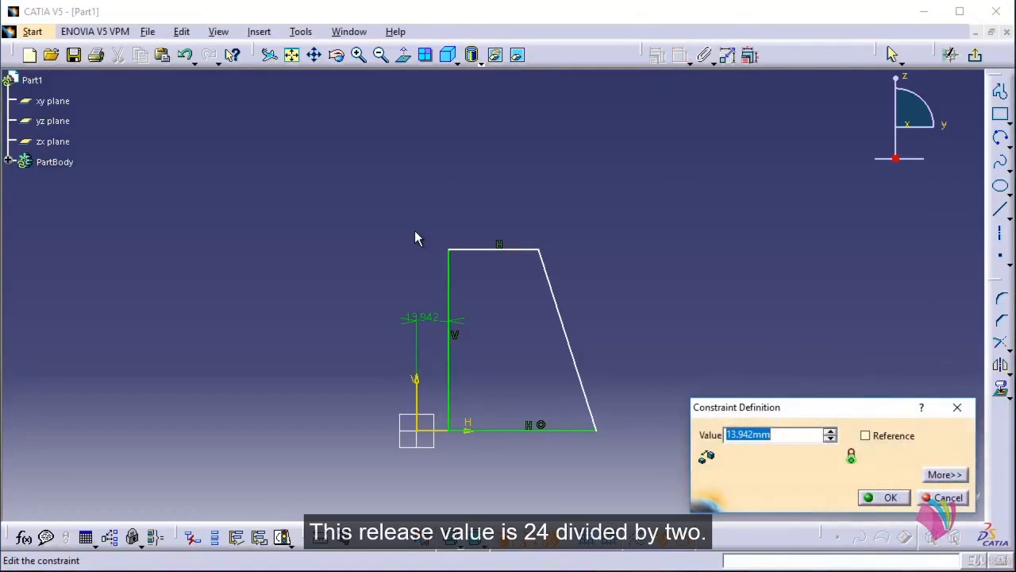
type("24/")
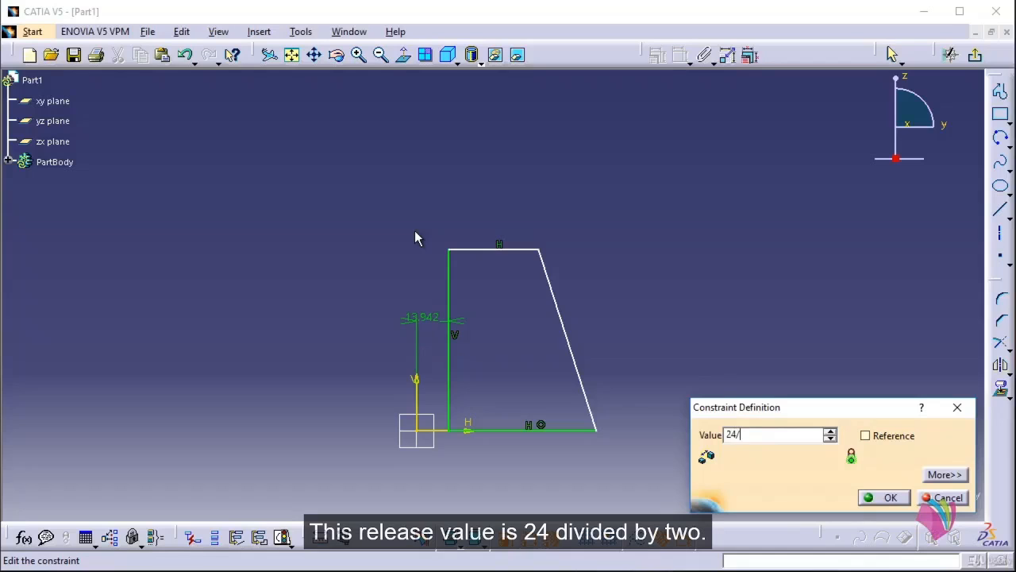
type("2")
key("Return")
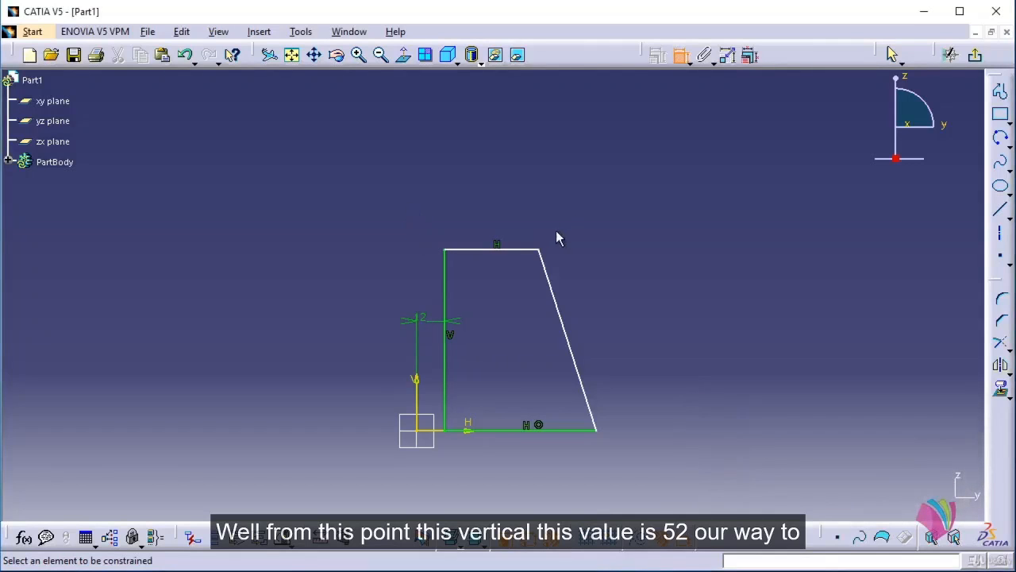
Dimension the upper outer corner's distance from the vertical axis and set it to 50/2, giving 25 mm.
left_click(539, 250)
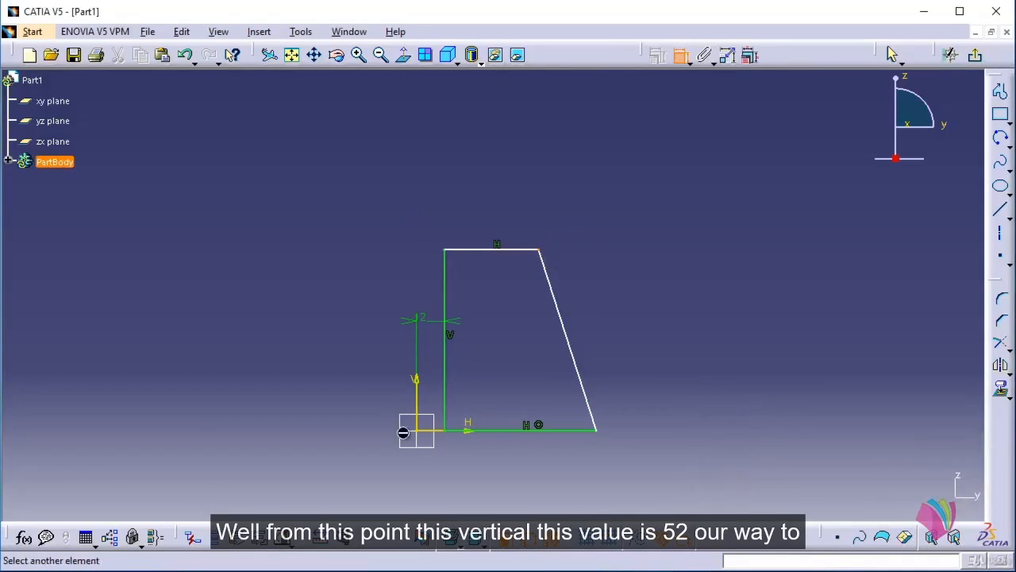
left_click(417, 381)
left_click(456, 189)
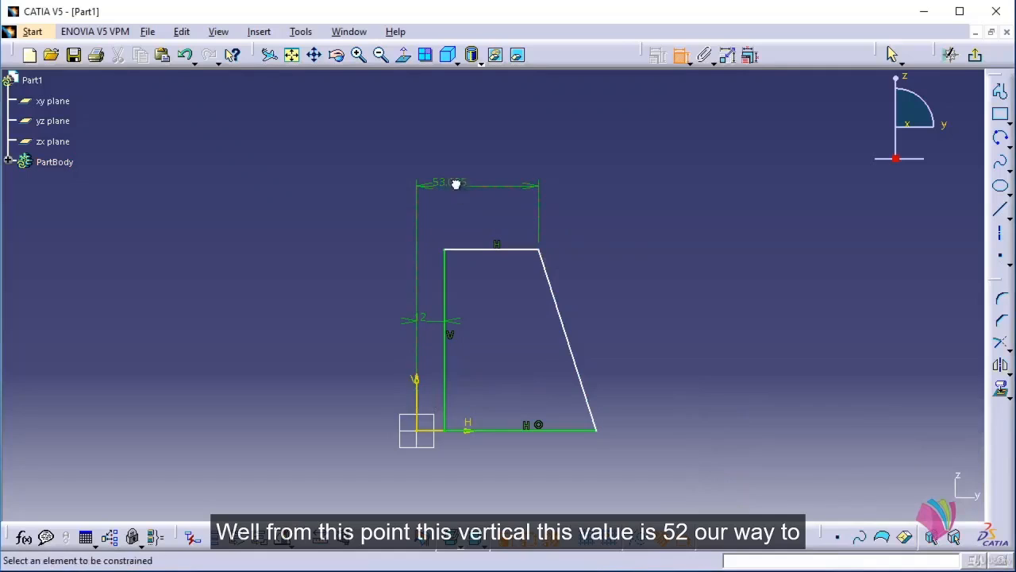
double_click(455, 184)
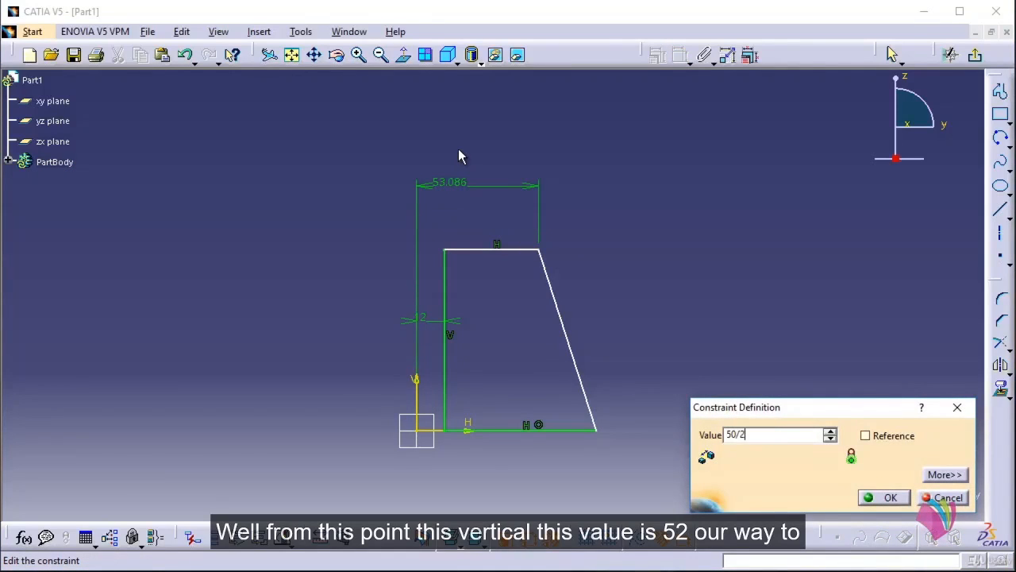
key("Return")
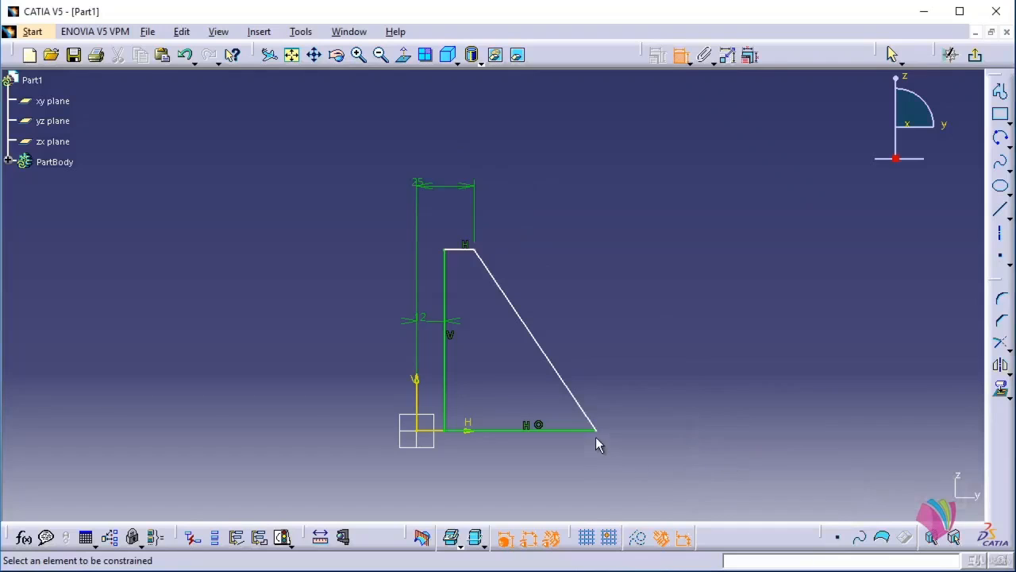
Dimension the lower outer corner's distance from the vertical axis and set it to 74/2, giving 37 mm.
left_click(597, 429)
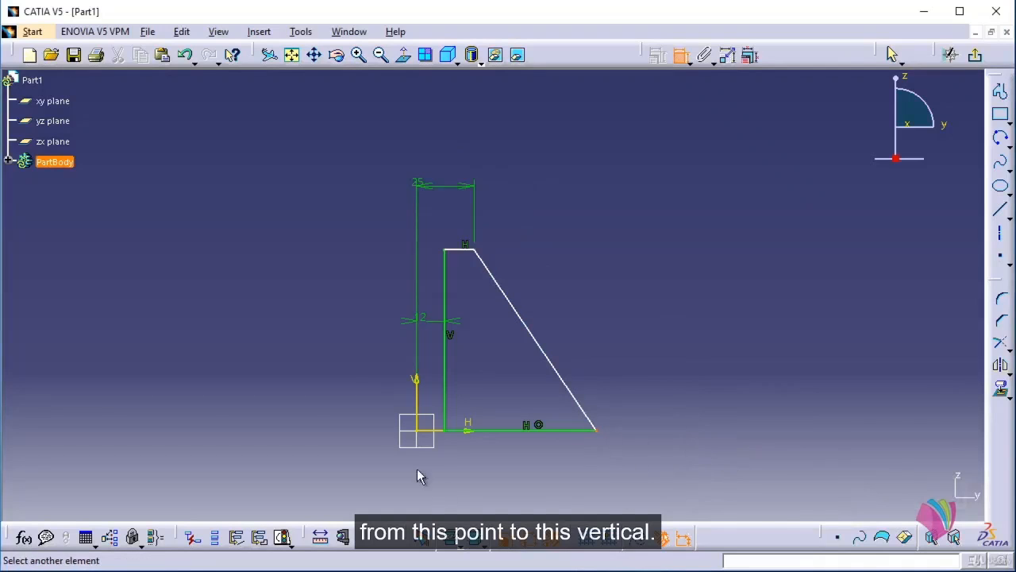
left_click(415, 383)
left_click(476, 479)
double_click(477, 473)
type("74/")
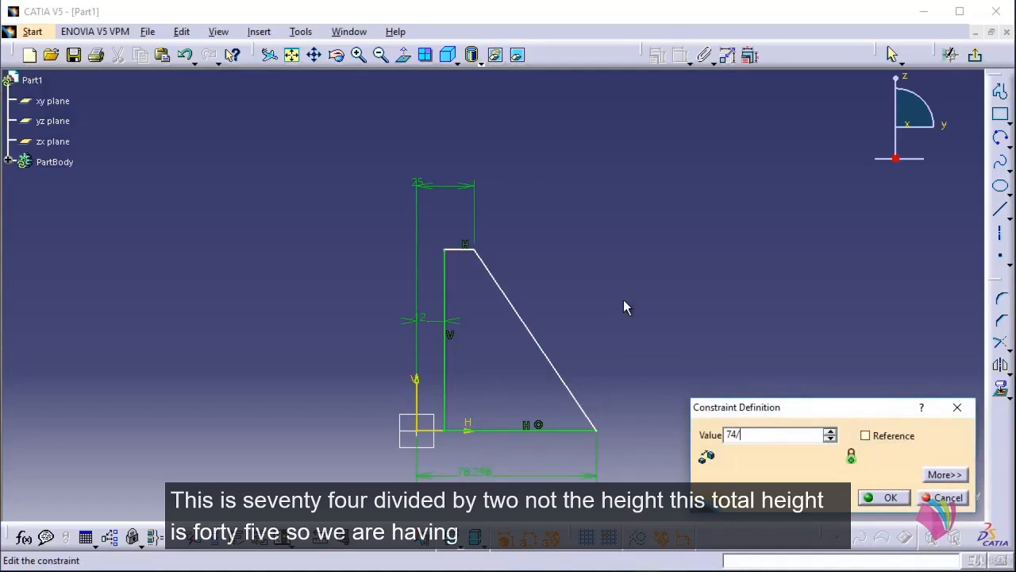
type("2")
key("Return")
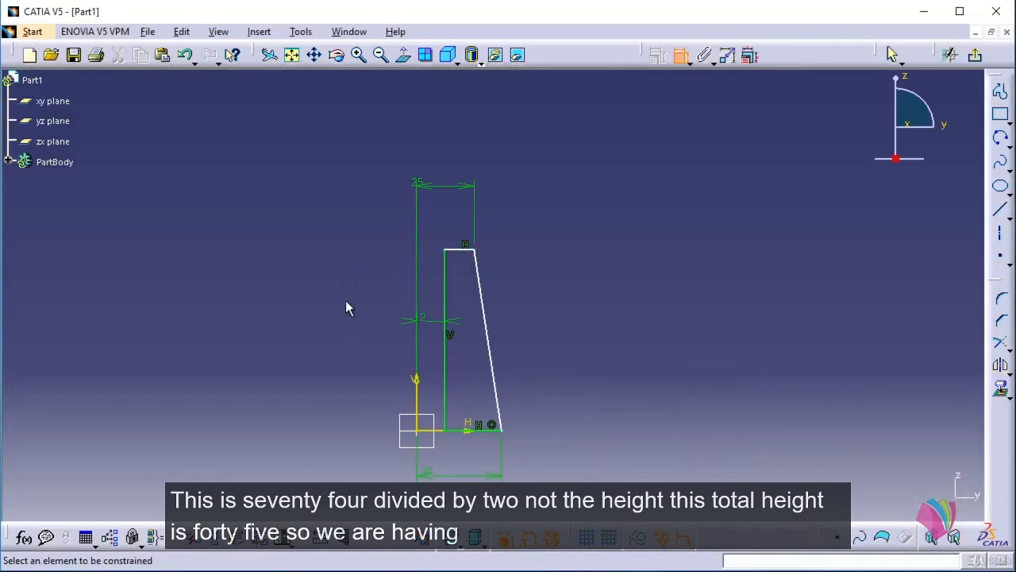
Dimension the height of the trapezoid's vertical line and set it to 45 mm.
left_click(452, 289)
left_click(362, 288)
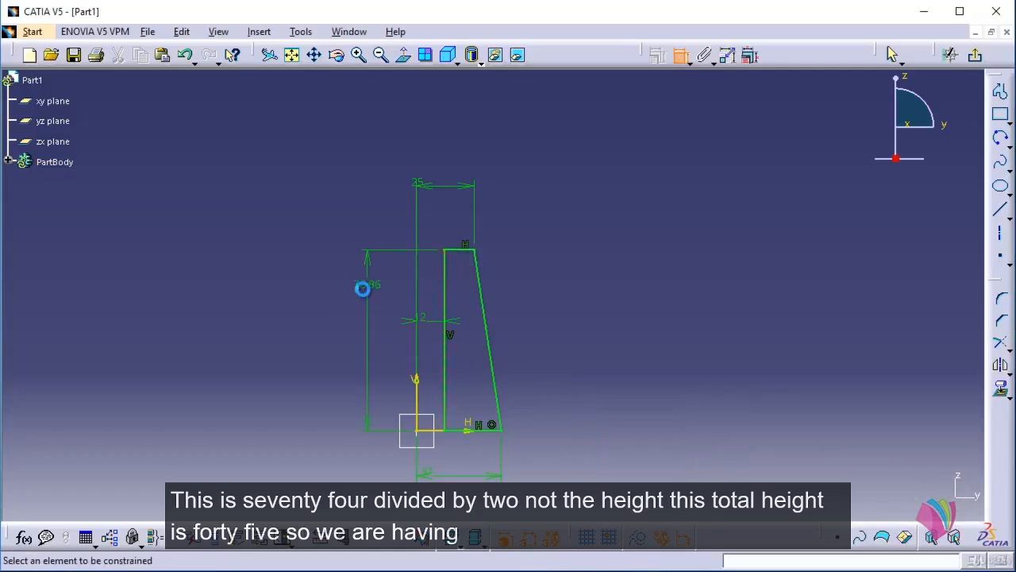
double_click(363, 284)
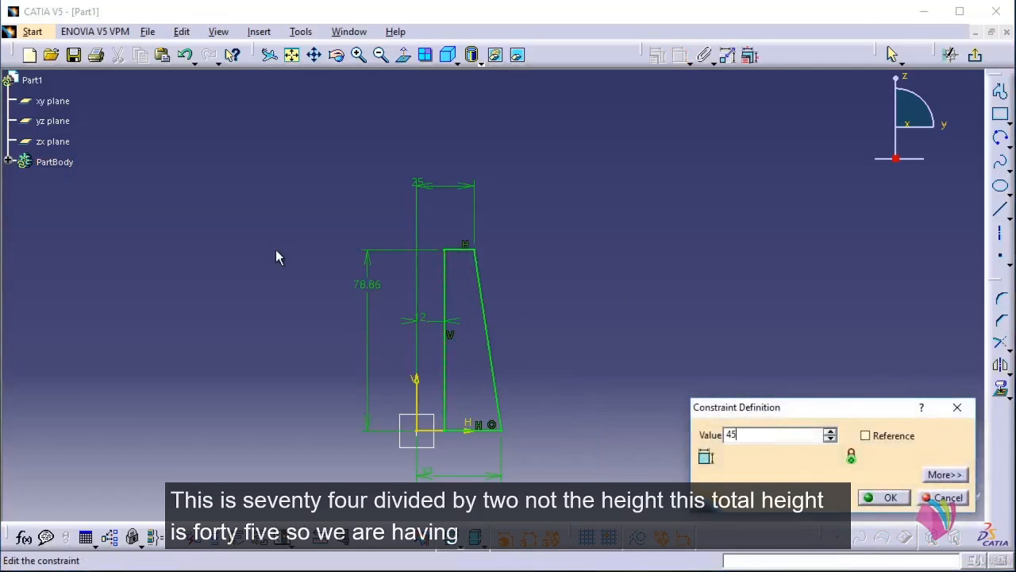
key("Return")
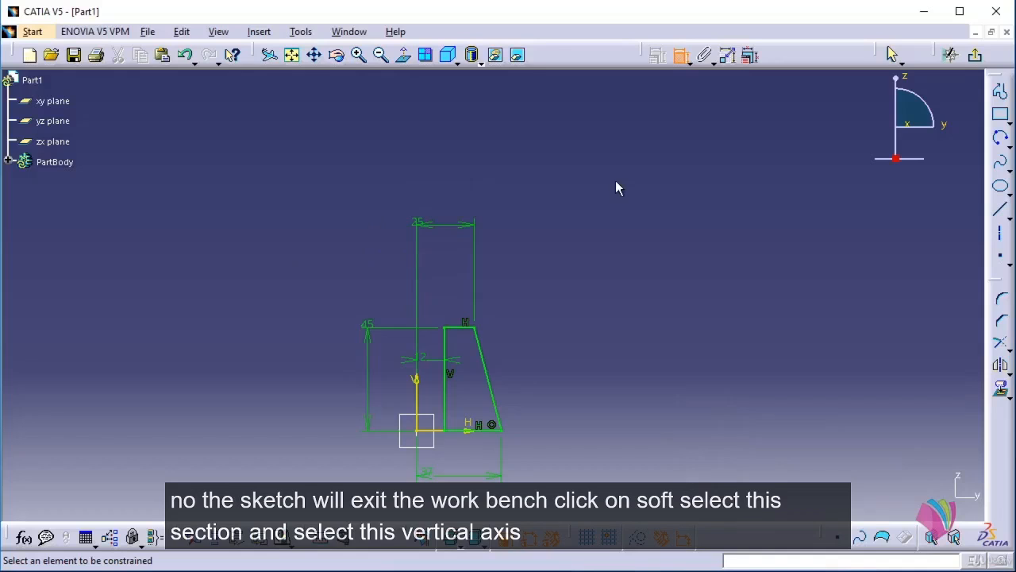
Exit the sketch and revolve the trapezoid profile 360 degrees about the sketch's vertical axis with the Shaft command.
left_click(975, 55)
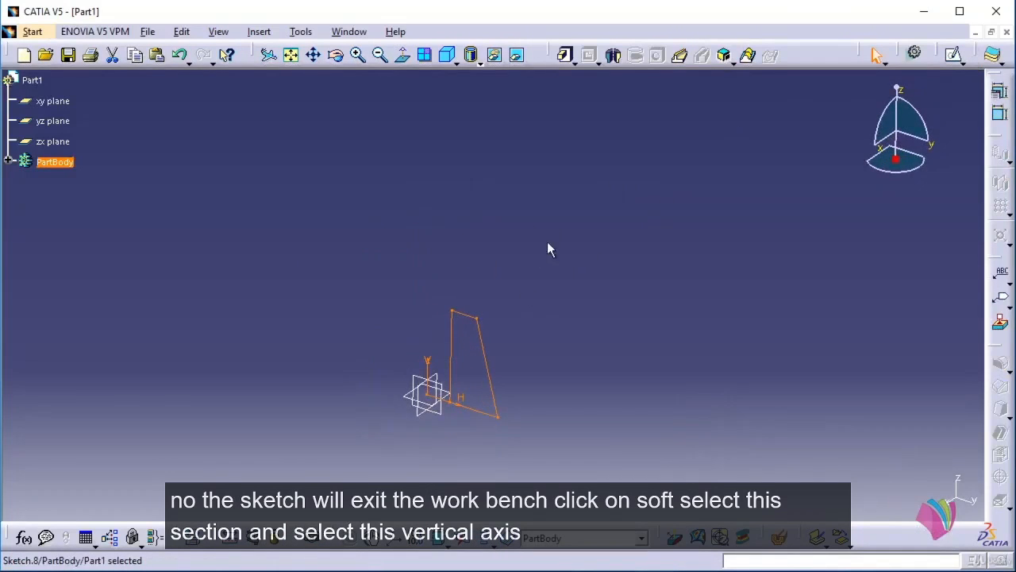
left_click(613, 55)
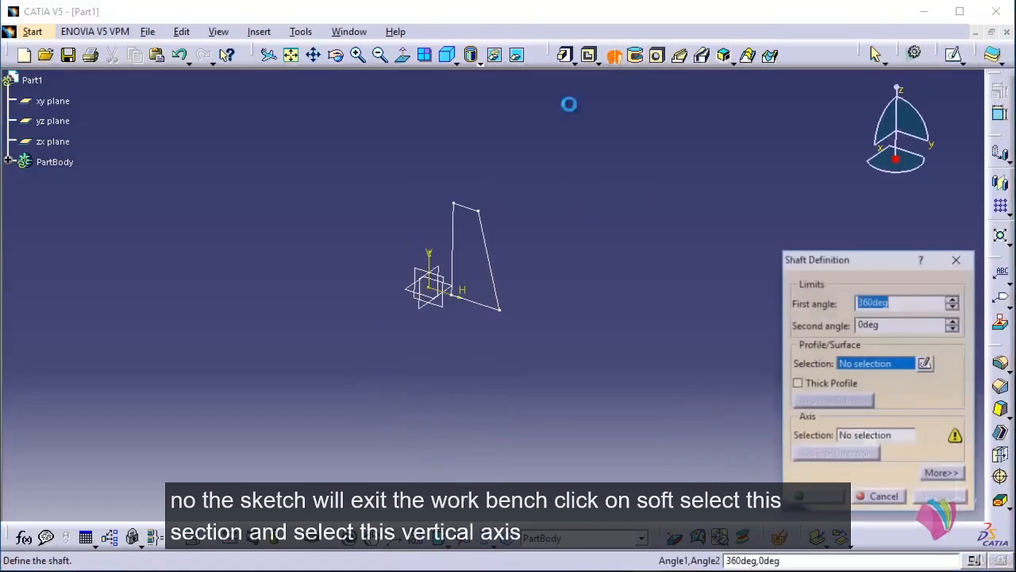
left_click(470, 204)
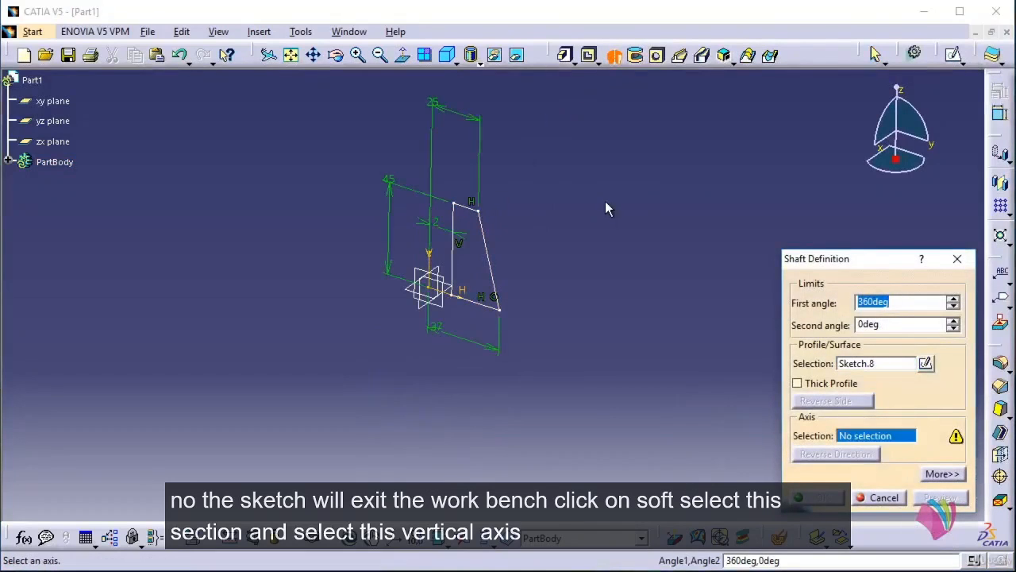
left_click(432, 262)
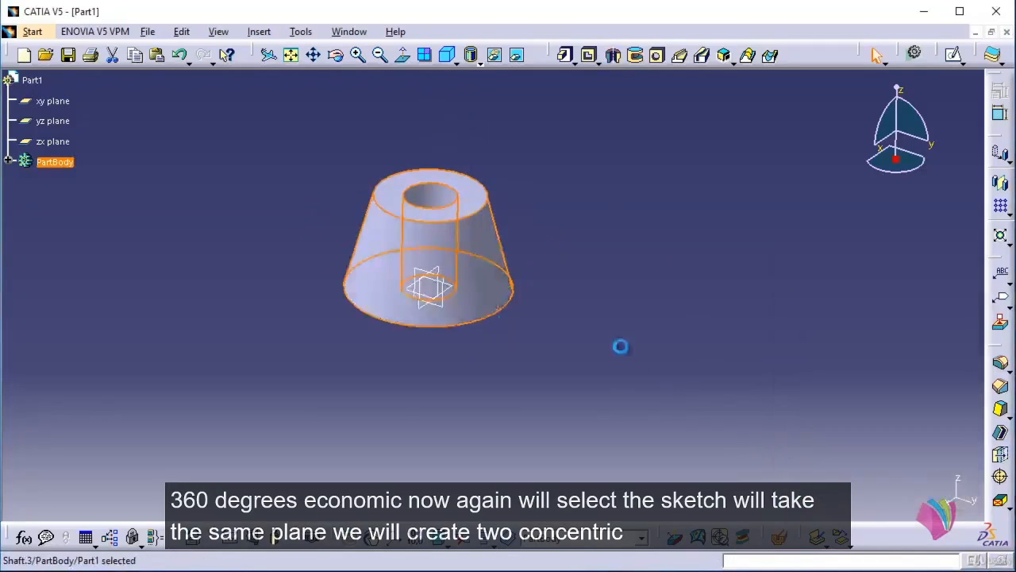
Start a sketch on the yz plane and draw concentric circles about 73 mm and 39 mm in diameter, beyond and below the cone.
left_click(952, 54)
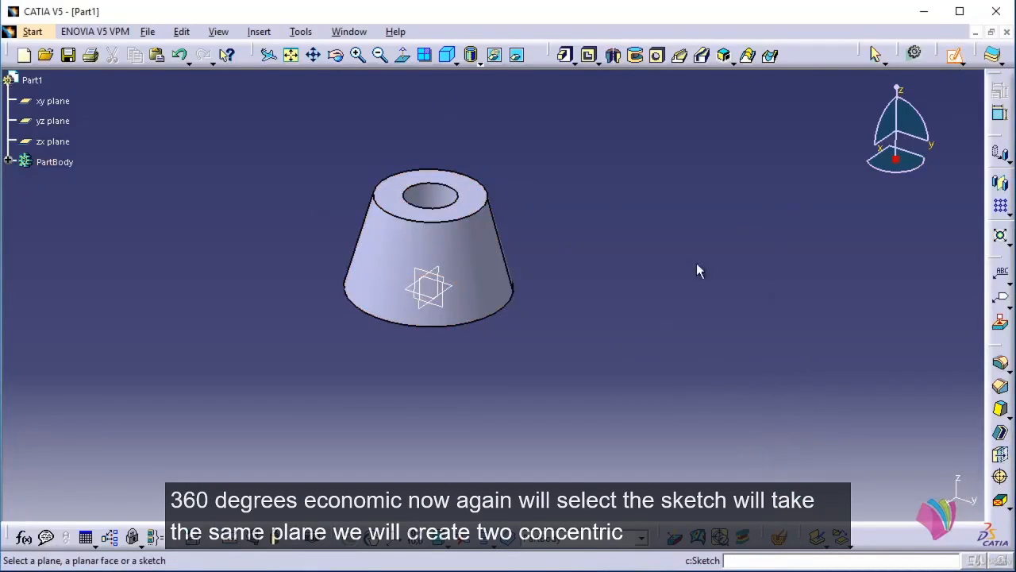
left_click(455, 310)
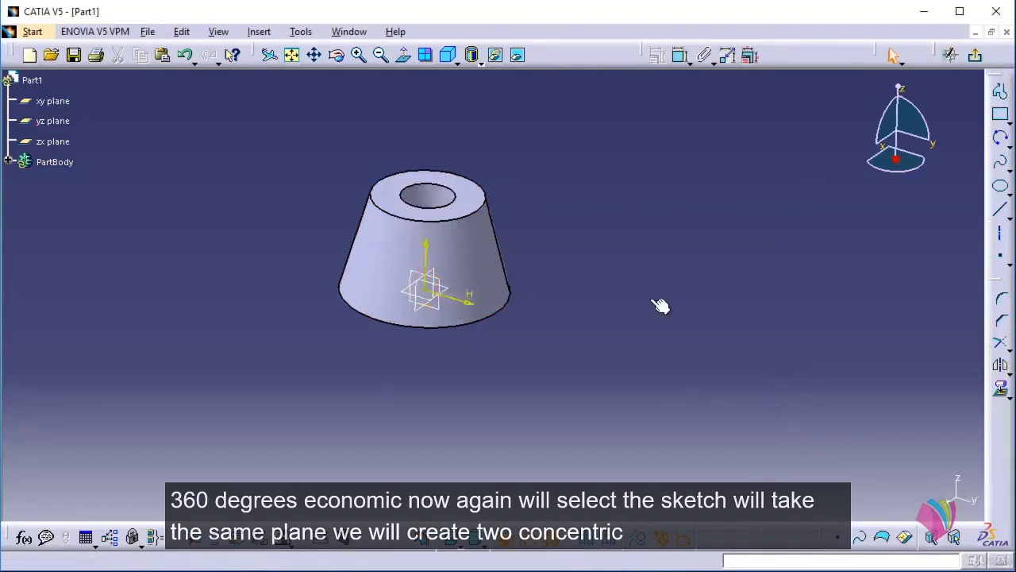
middle_click_drag(720, 354, 642, 291)
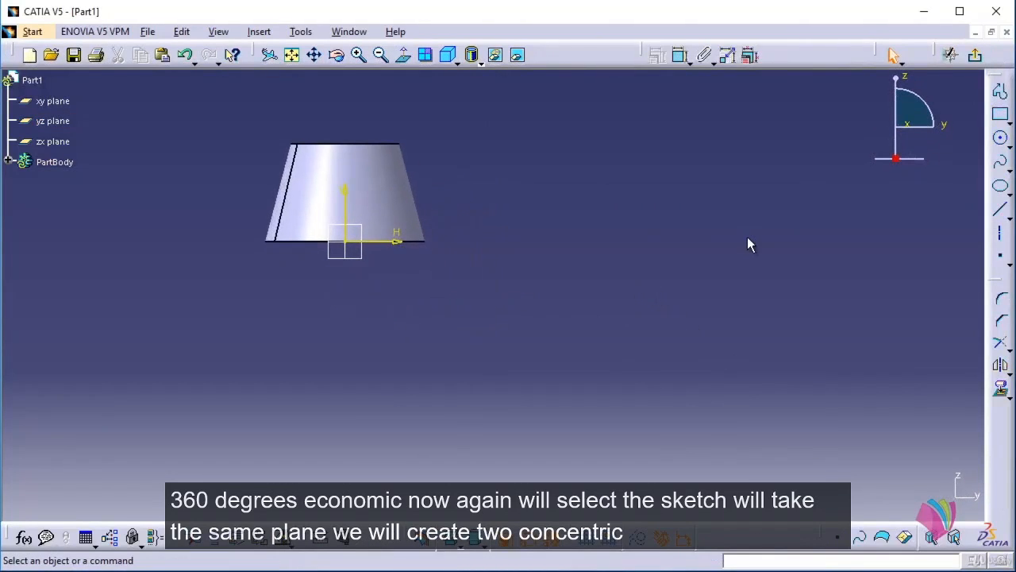
double_click(1000, 139)
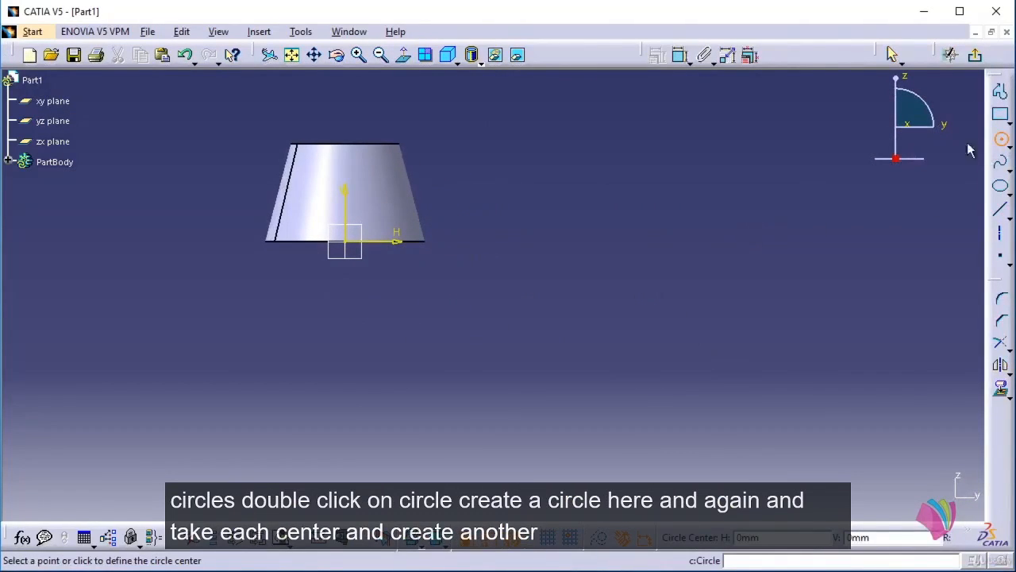
left_click(603, 320)
left_click(681, 349)
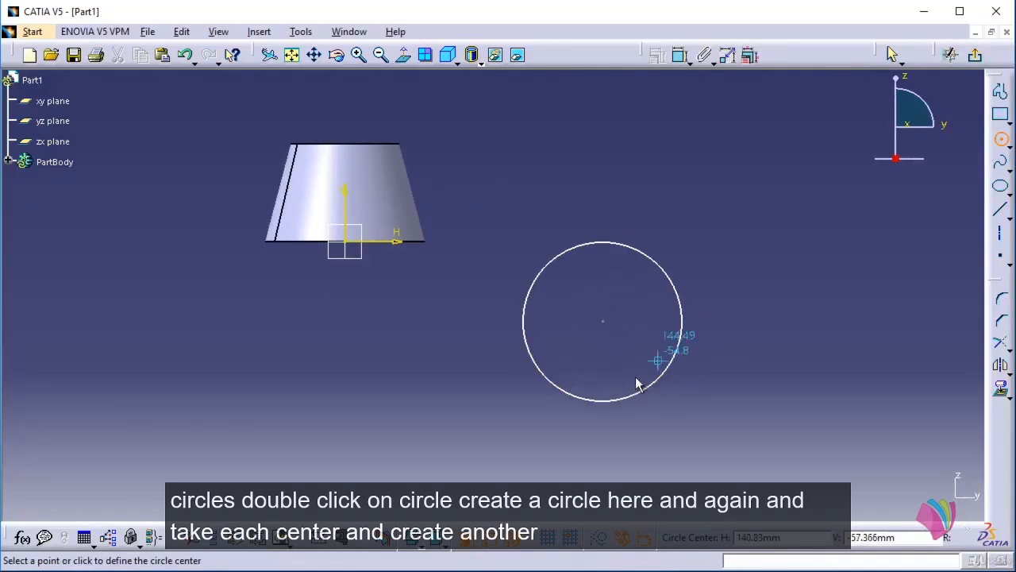
left_click(603, 322)
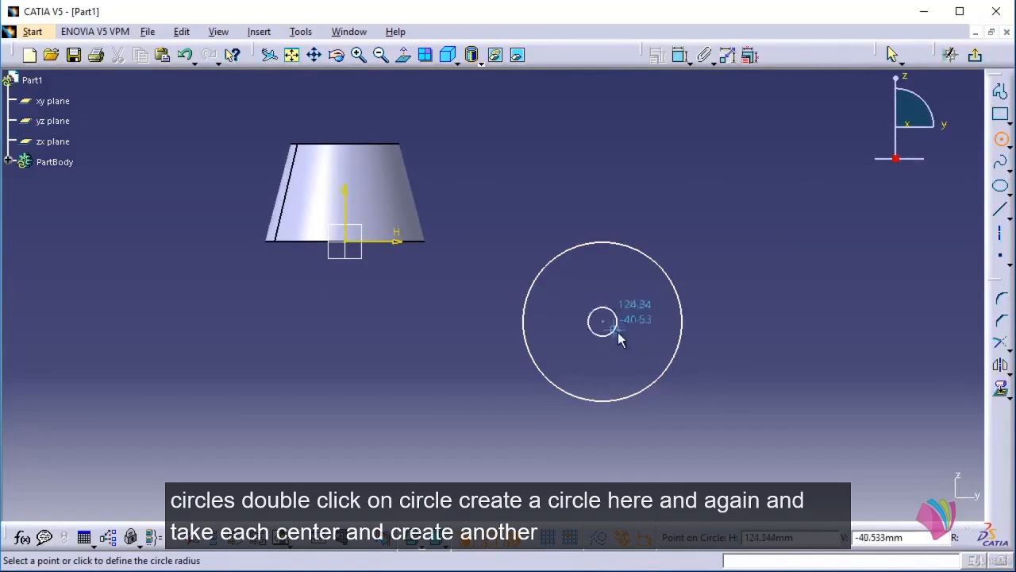
left_click(637, 342)
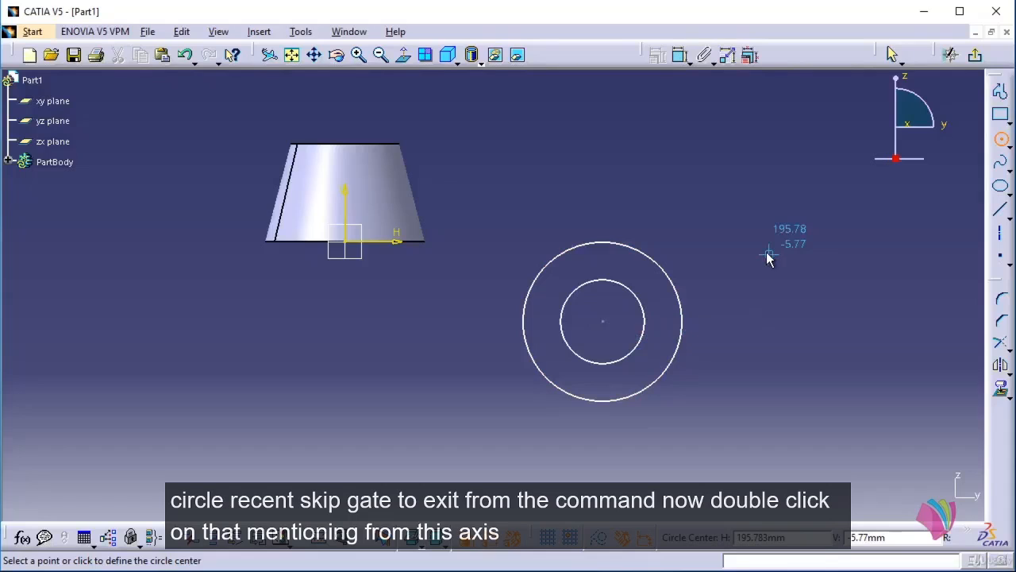
key("Escape")
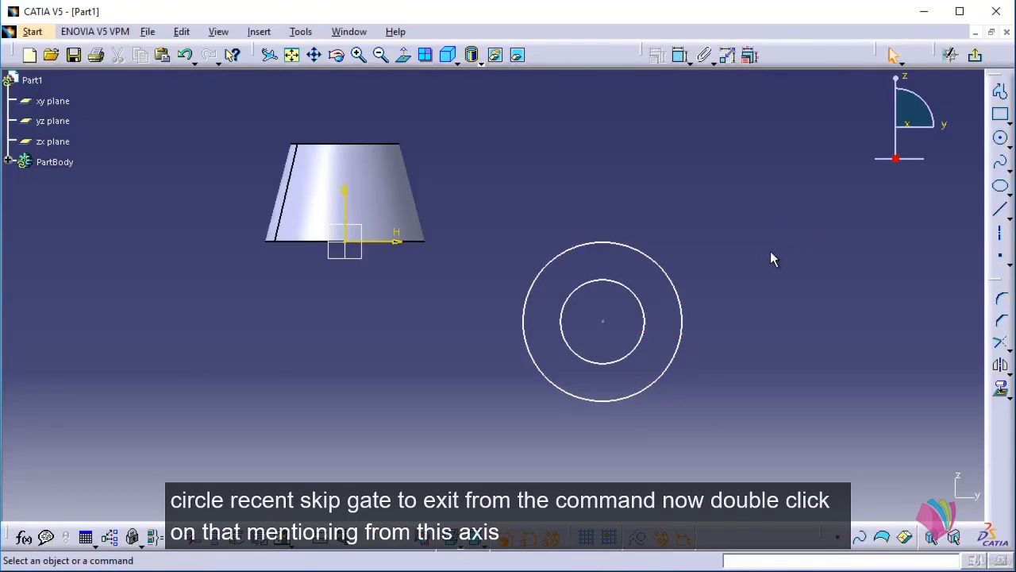
Dimension the distance from the sketch's vertical axis to the circles' common centre and set it to 70 mm.
left_click(674, 60)
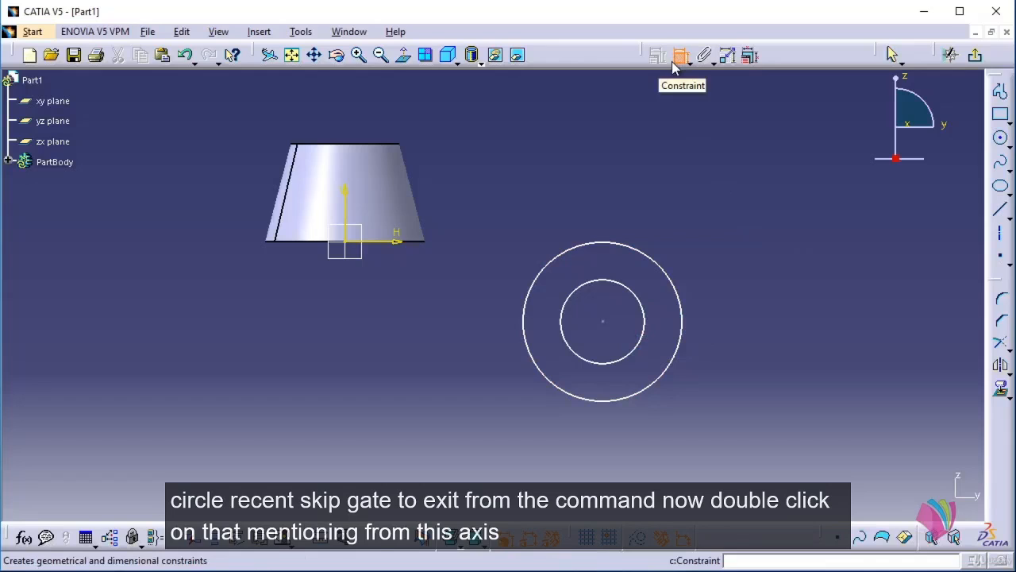
left_click(347, 199)
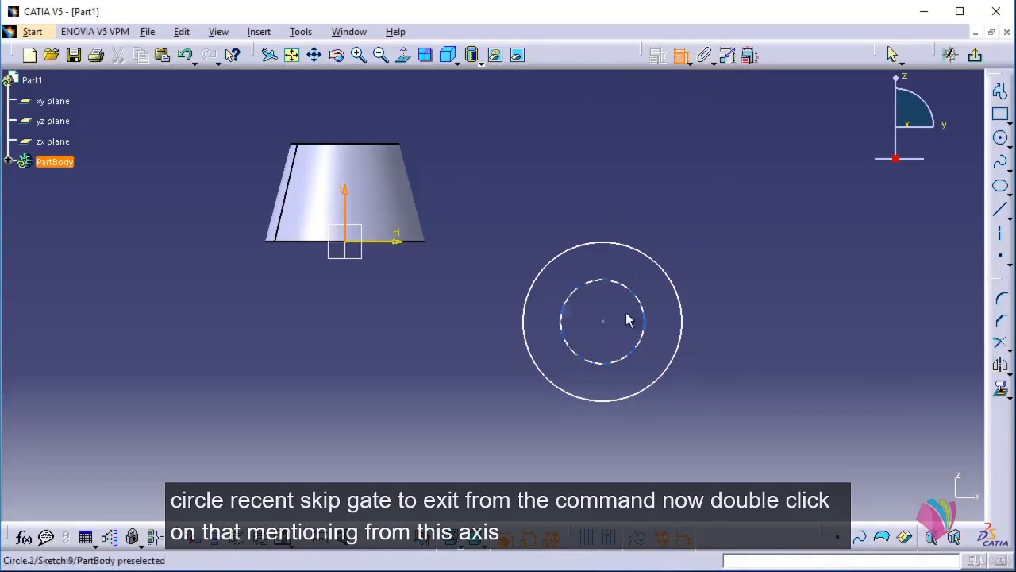
left_click(603, 323)
left_click(523, 227)
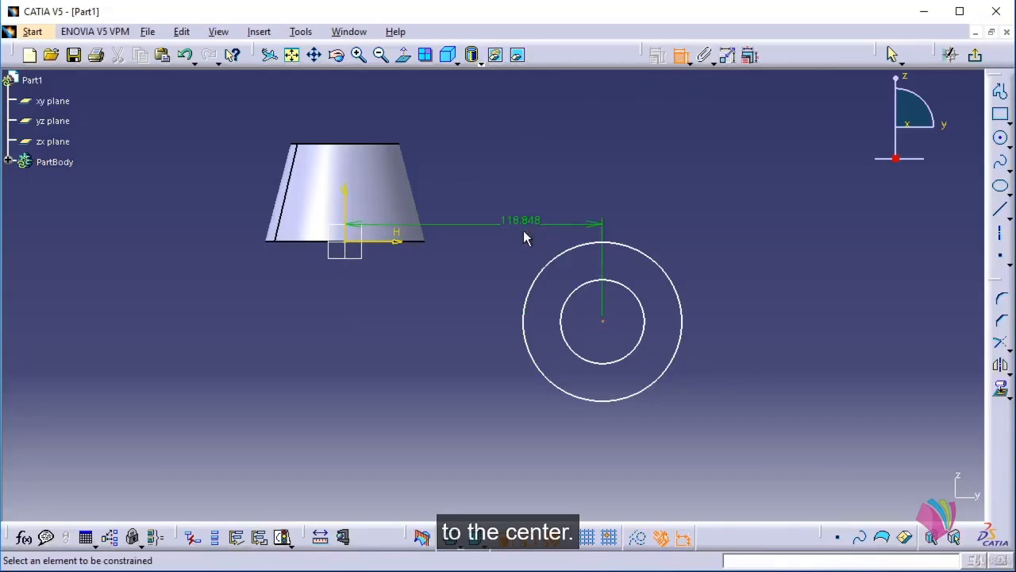
double_click(521, 221)
type("7")
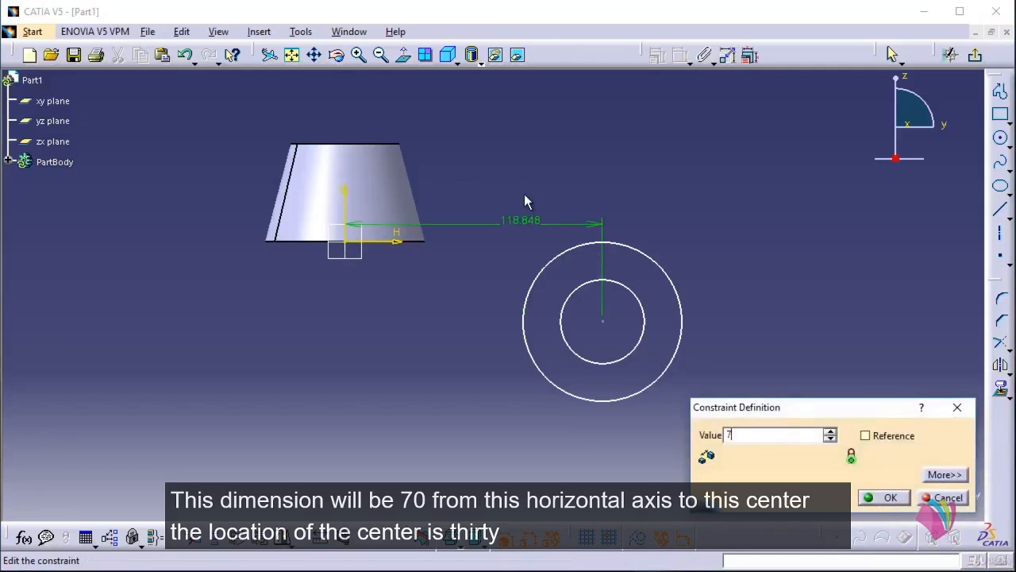
type("0")
key("Return")
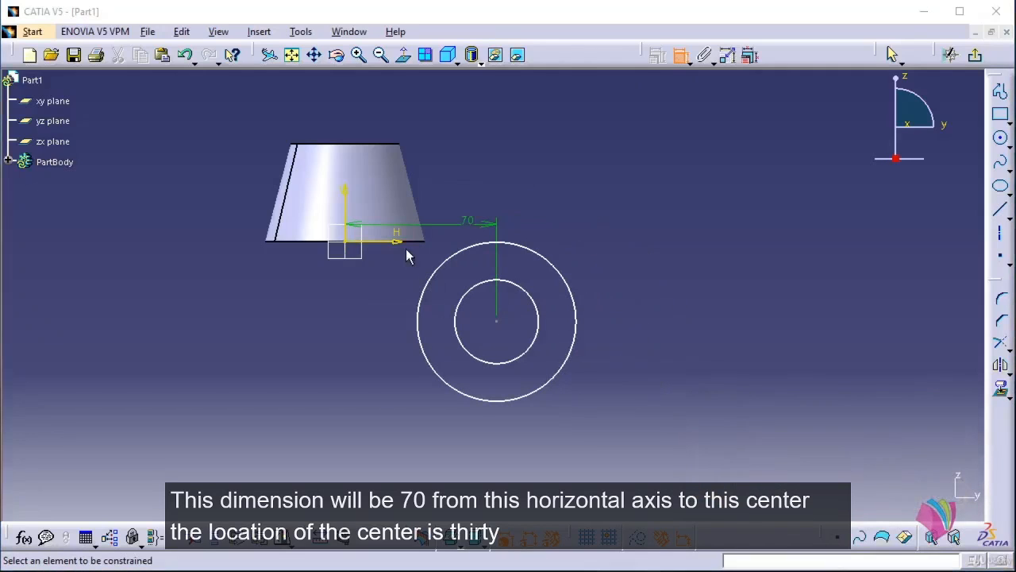
Dimension the distance from the sketch's horizontal axis to the circles' centre and set it to 35 mm.
left_click(397, 241)
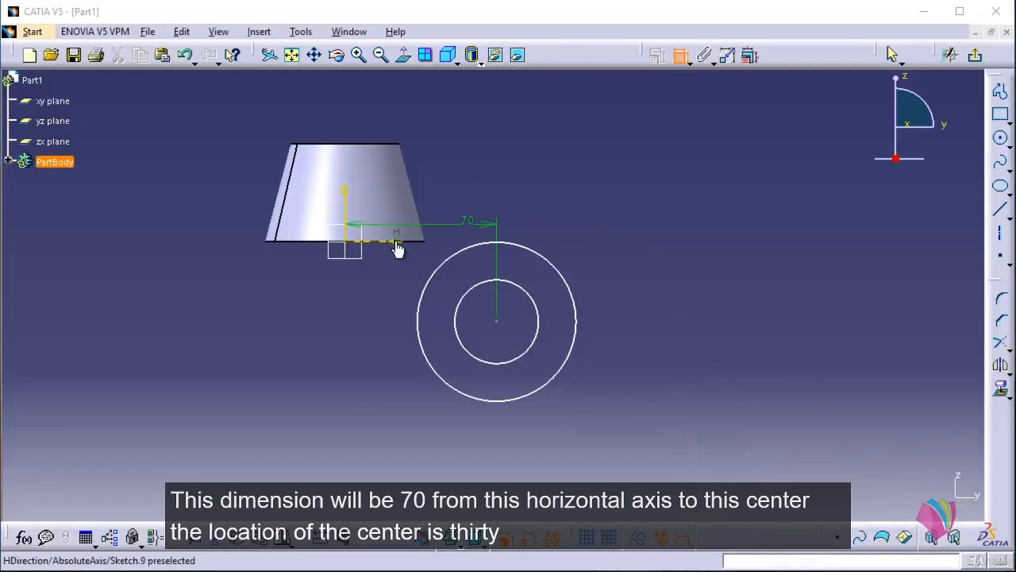
left_click(496, 321)
double_click(351, 297)
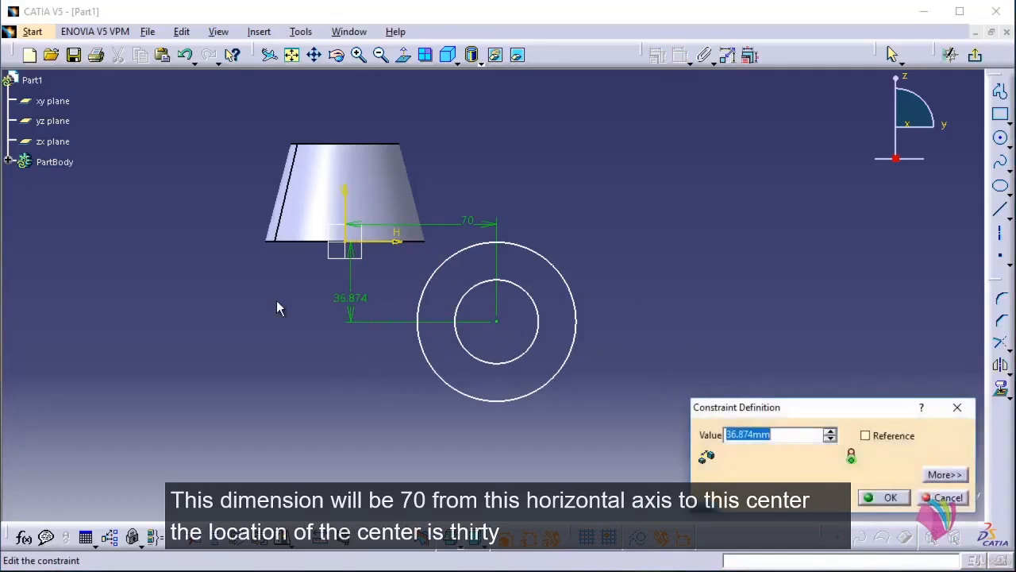
type("35")
key("Return")
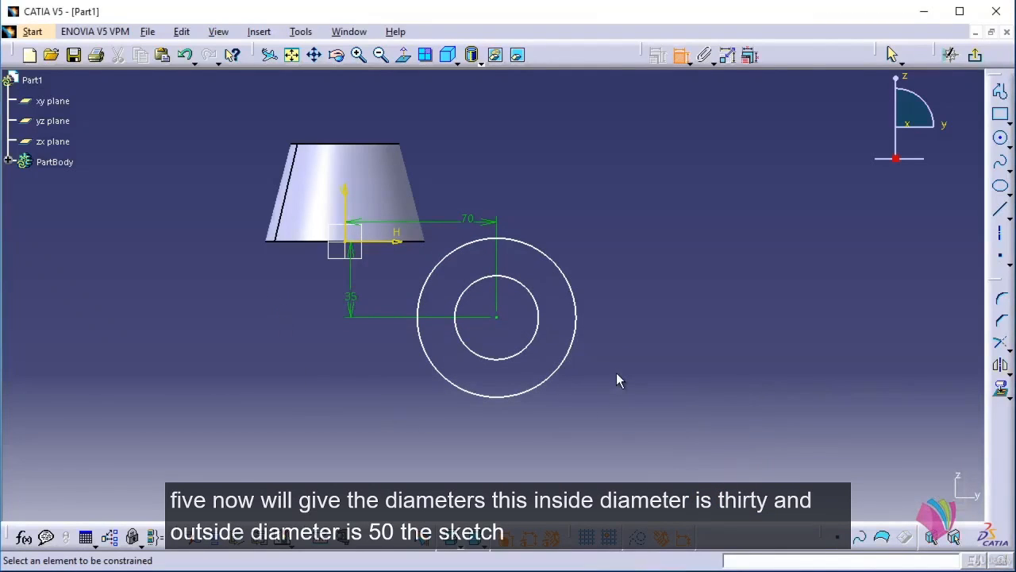
Dimension the two concentric circles, setting the inner diameter to 30 mm and the outer diameter to 50 mm.
left_click(527, 293)
left_click(579, 212)
double_click(578, 211)
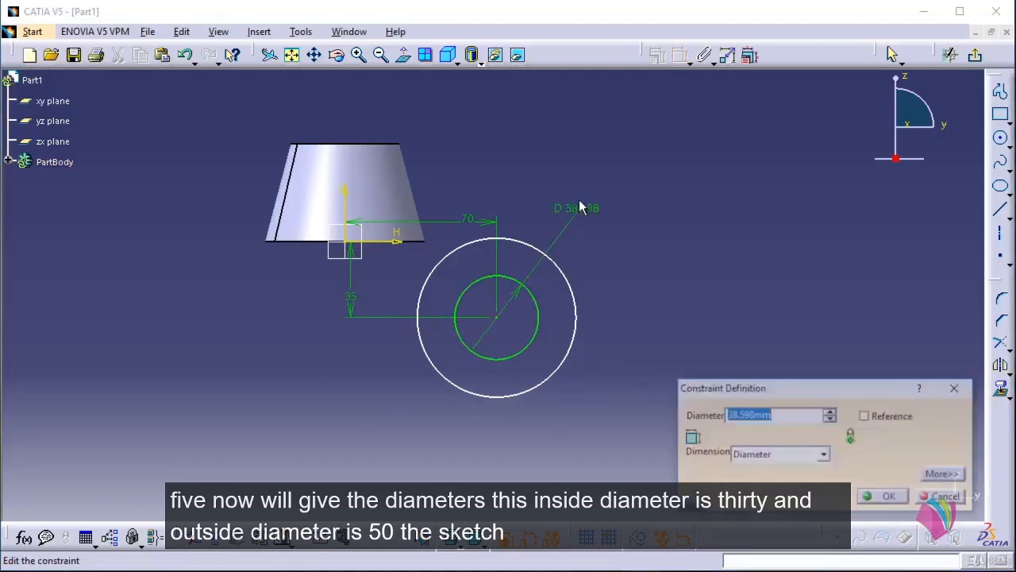
key("Return")
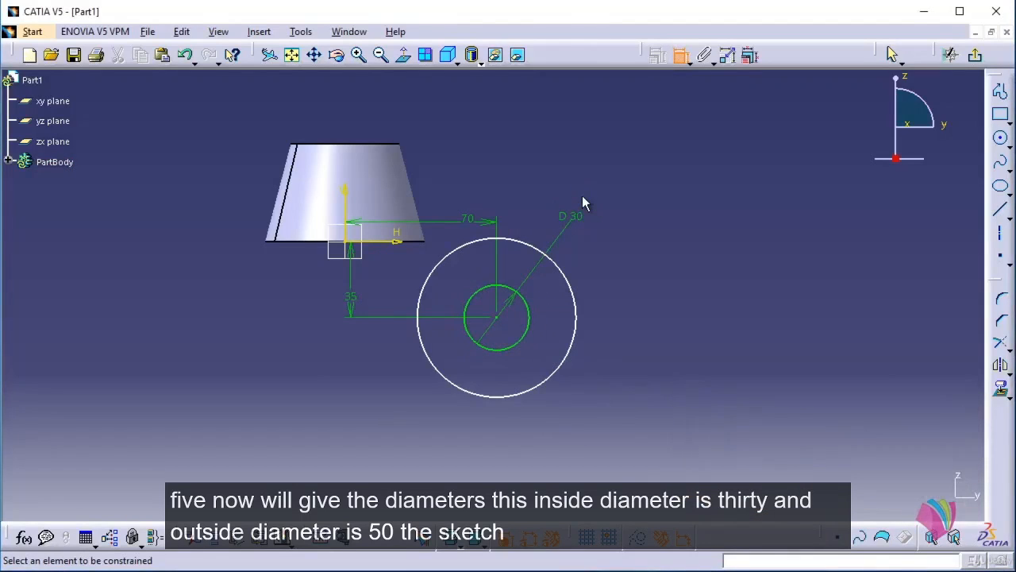
left_click(576, 342)
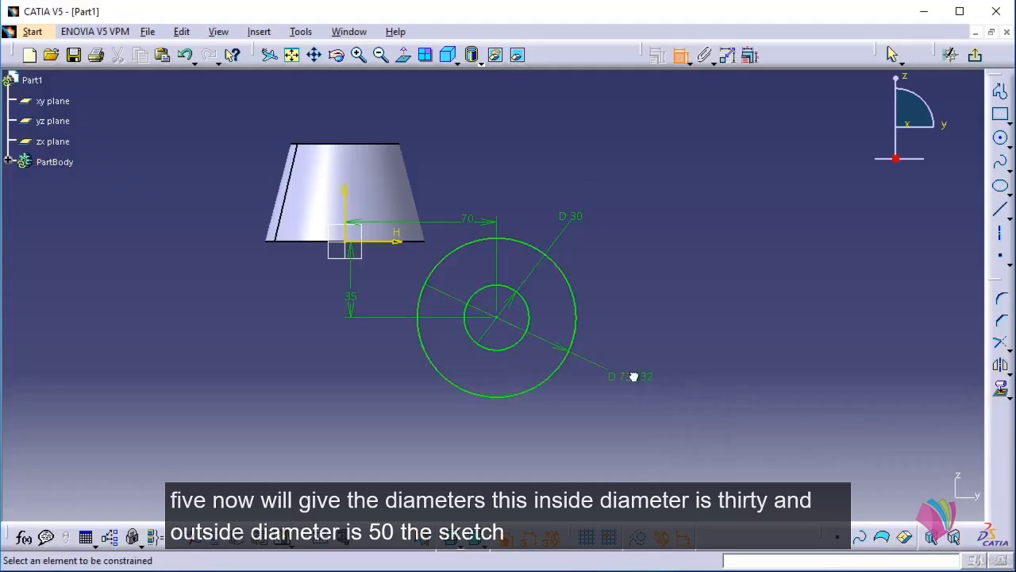
double_click(632, 376)
type("50")
key("Return")
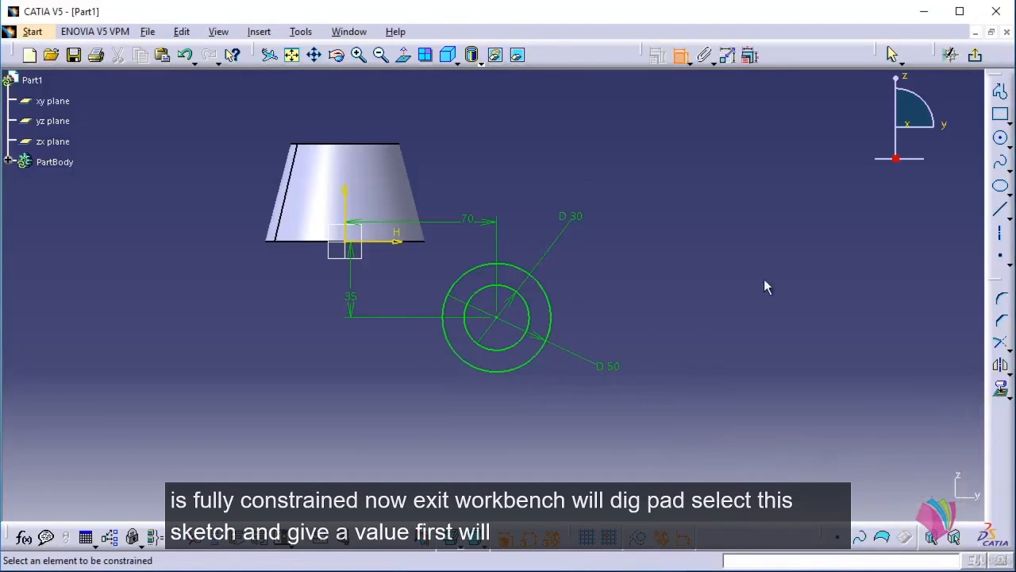
Exit the sketch and pad the concentric circles with mirrored extent to form a hollow cylinder 60 mm long overall.
left_click(975, 57)
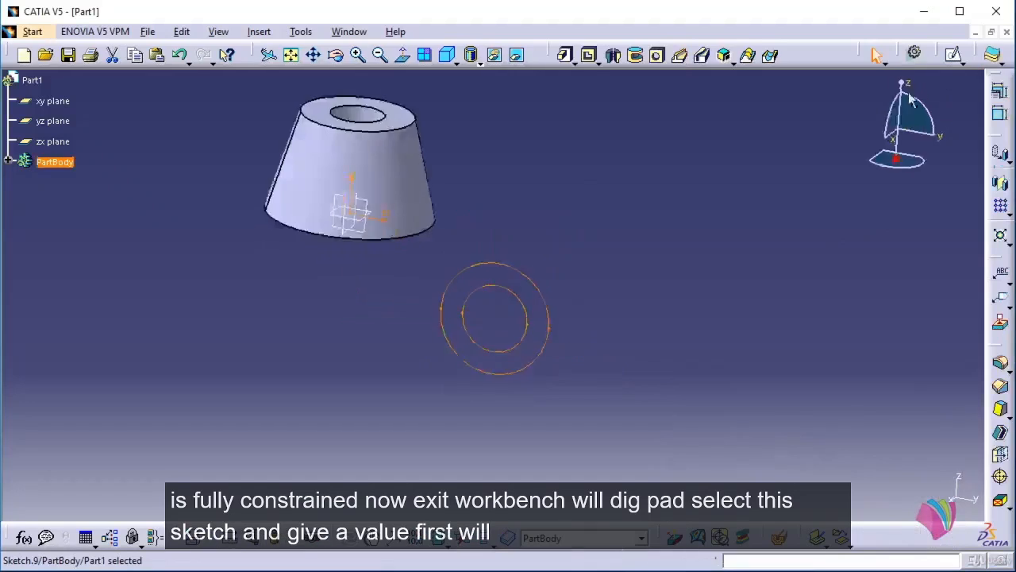
left_click(629, 232)
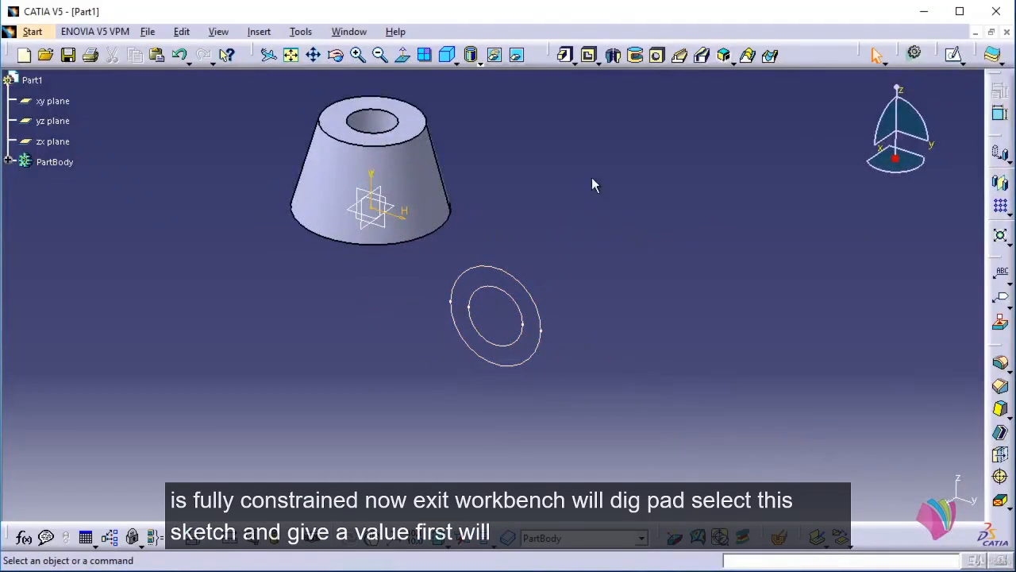
left_click(566, 56)
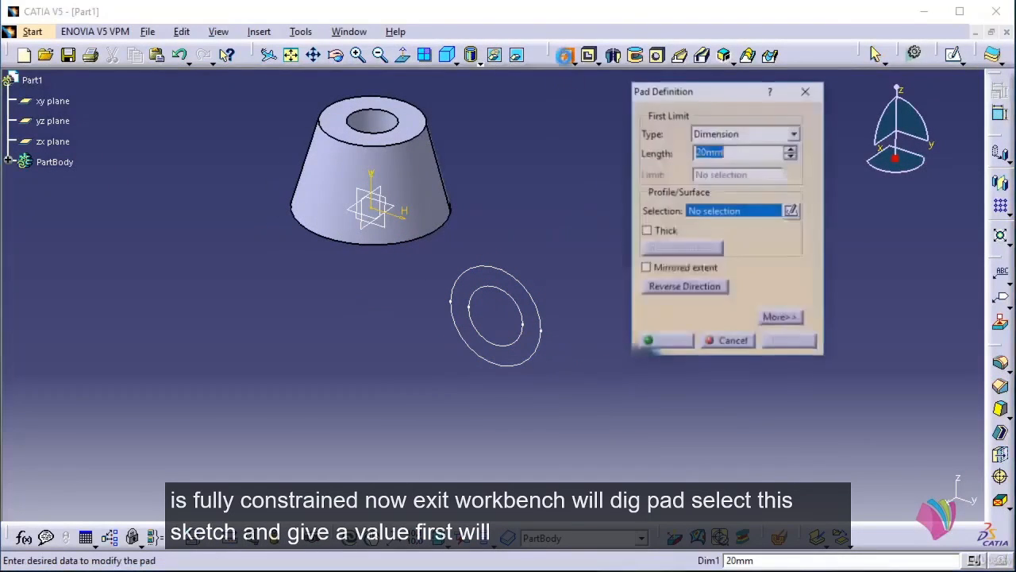
left_click(502, 269)
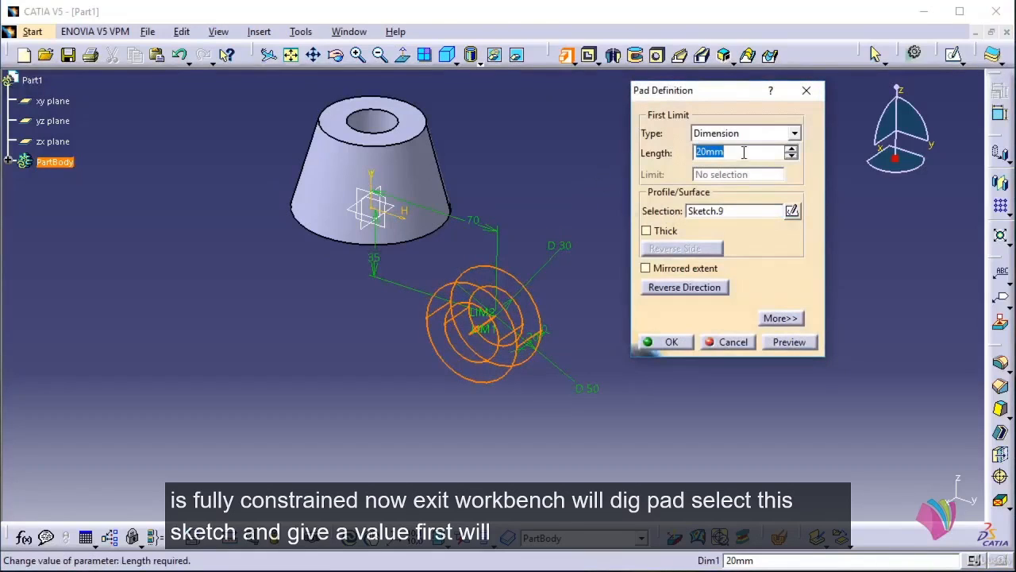
left_click(647, 269)
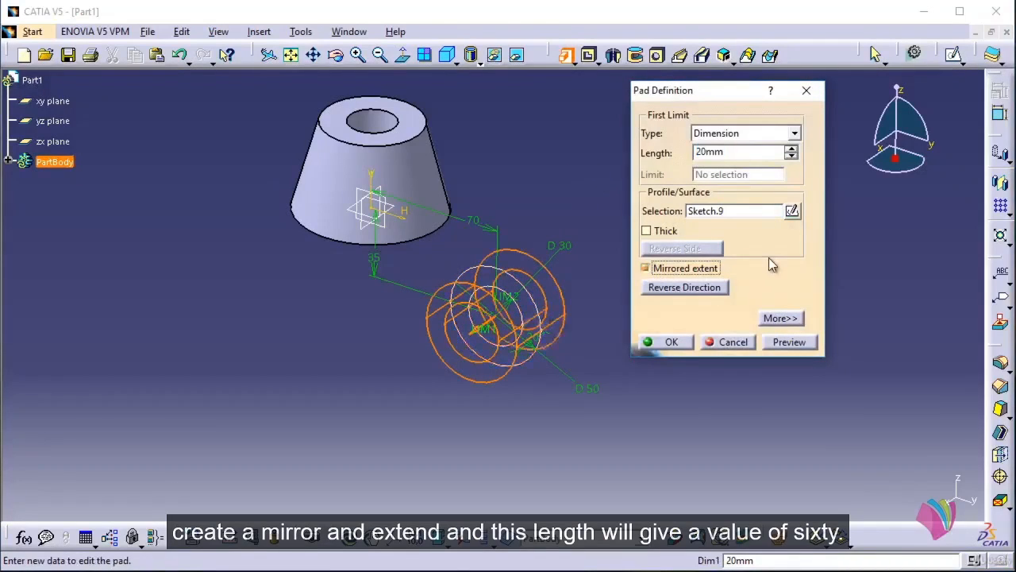
left_click_drag(733, 153, 633, 163)
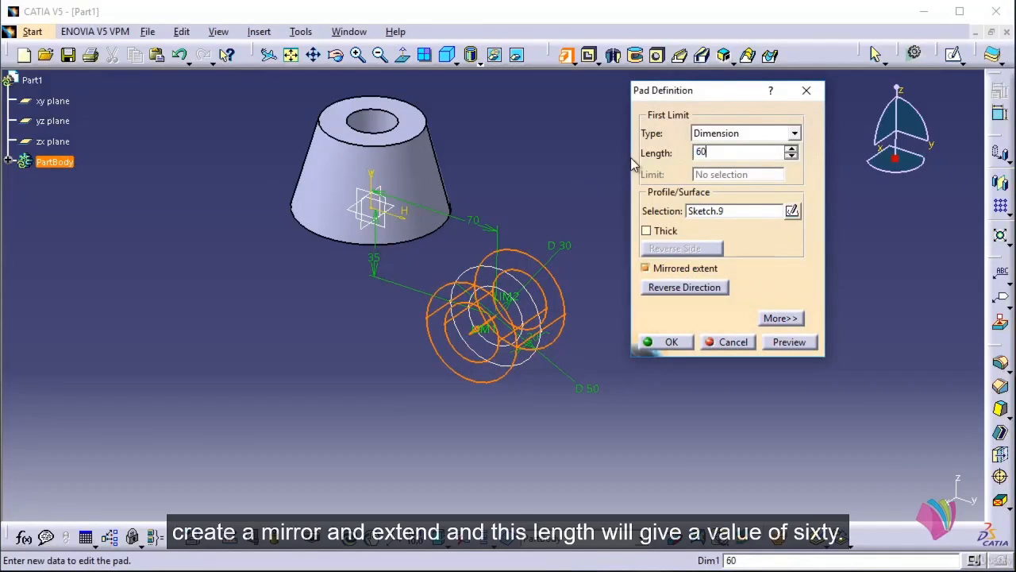
key("Return")
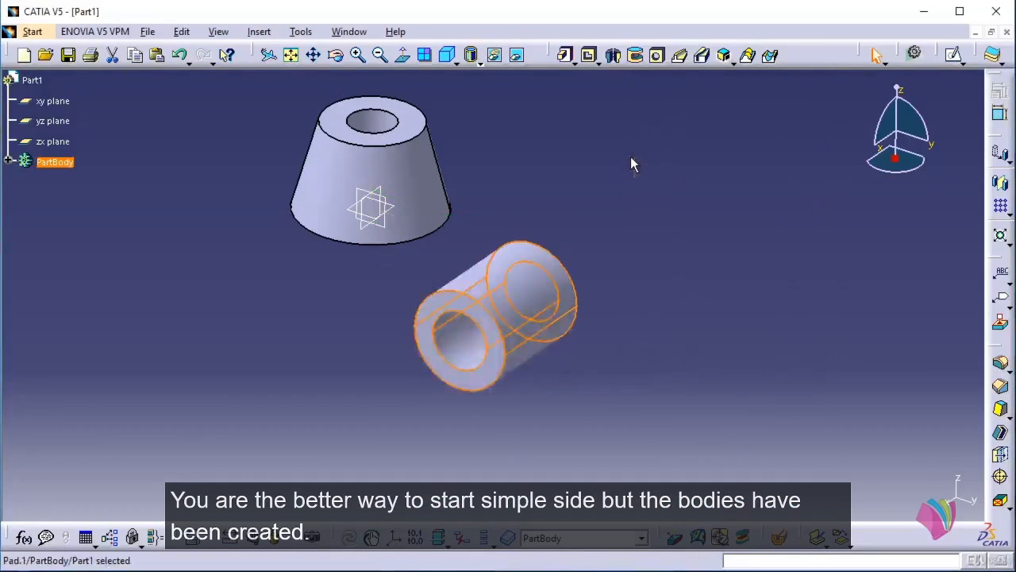
middle_click_drag(618, 250, 490, 163)
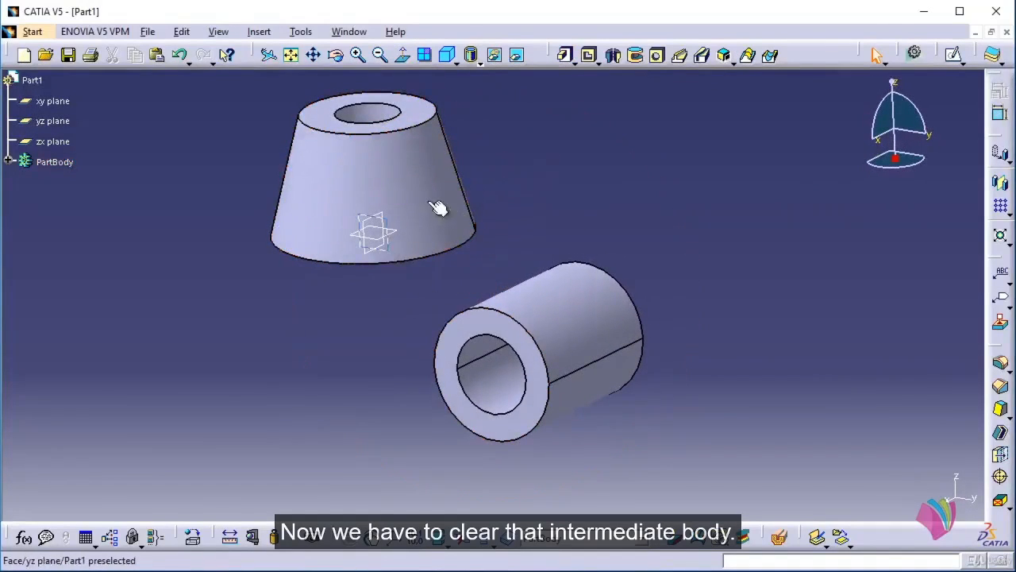
Sketch a closed six-sided profile with one slanted edge on the yz plane, about 37 mm wide and 49 mm tall, from the cone's base to the ring.
left_click(954, 54)
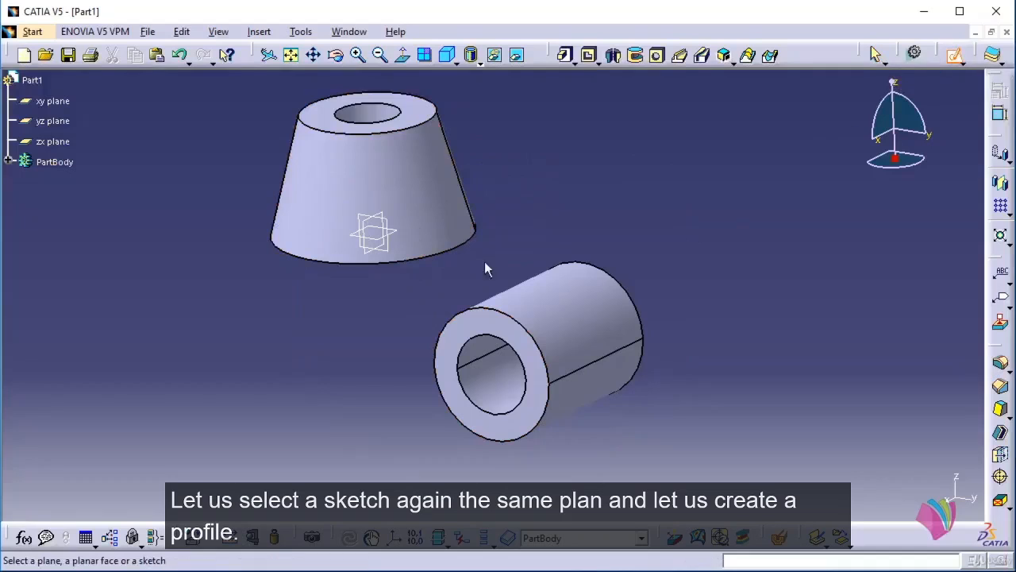
left_click(397, 249)
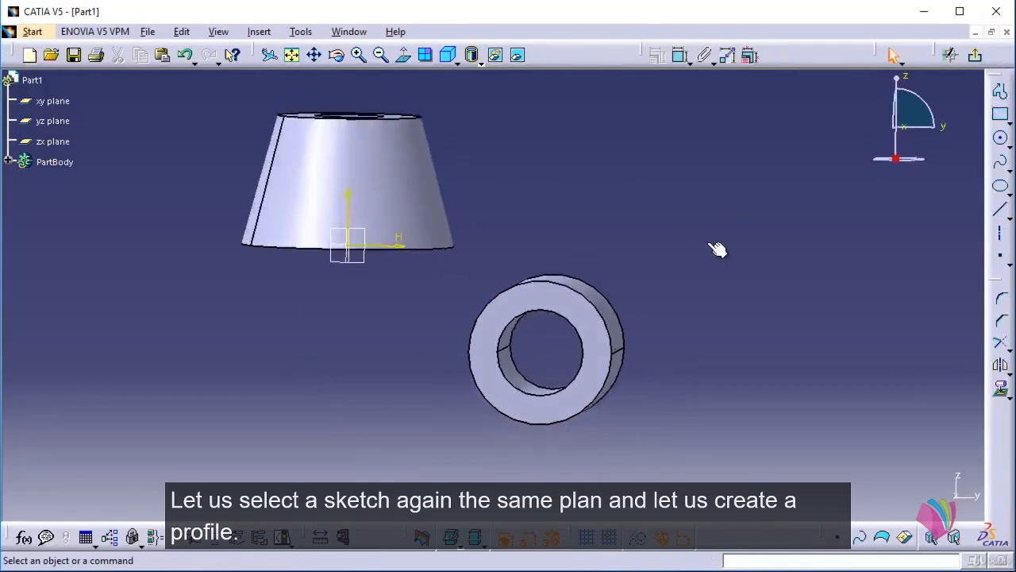
left_click(1000, 92)
left_click(387, 229)
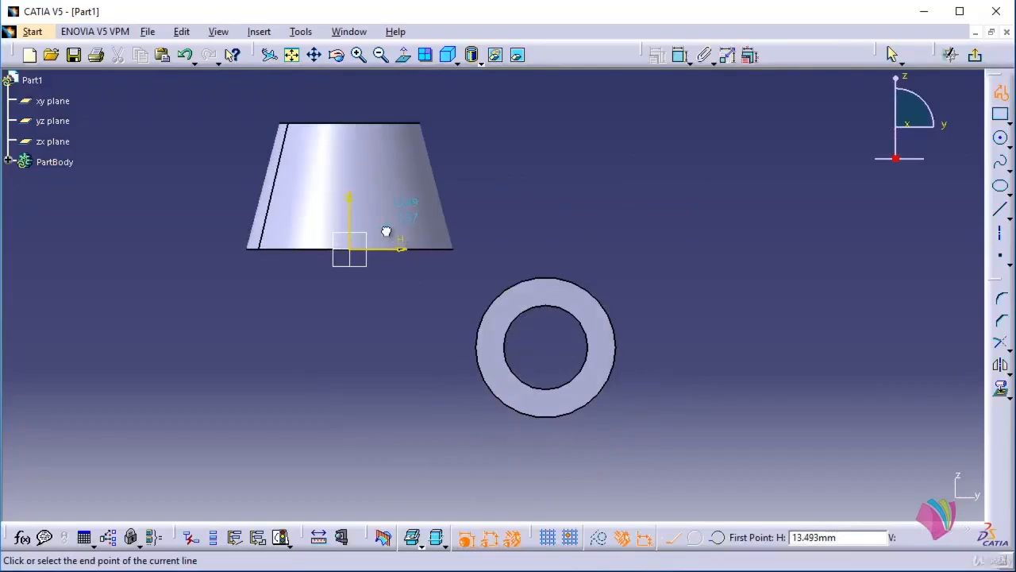
left_click(388, 364)
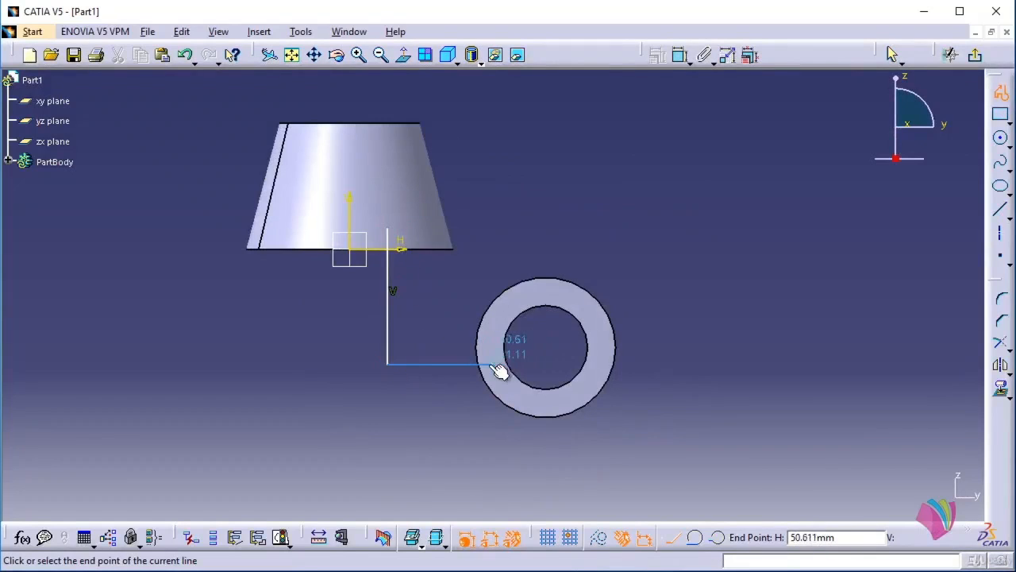
left_click(493, 364)
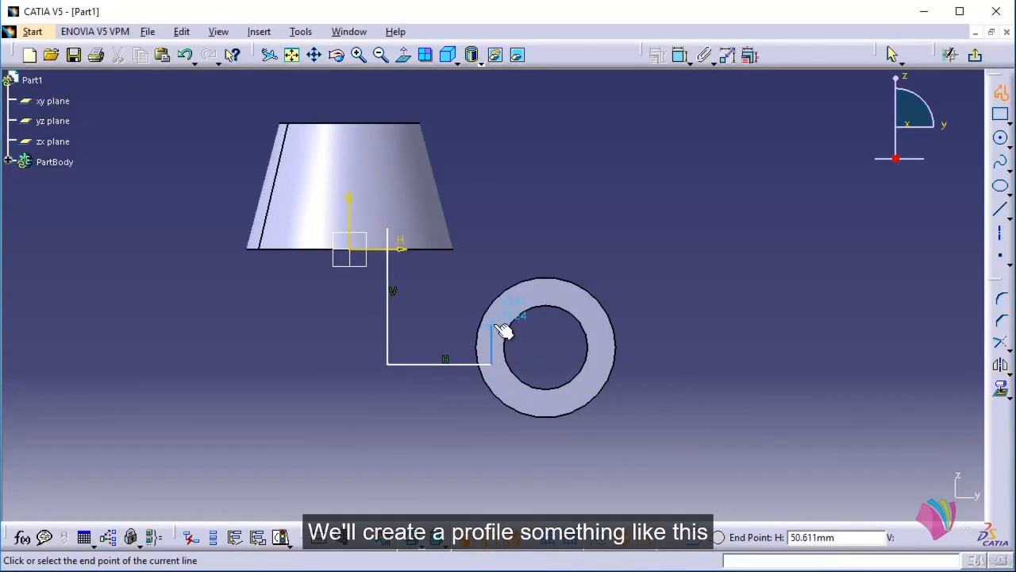
left_click(494, 326)
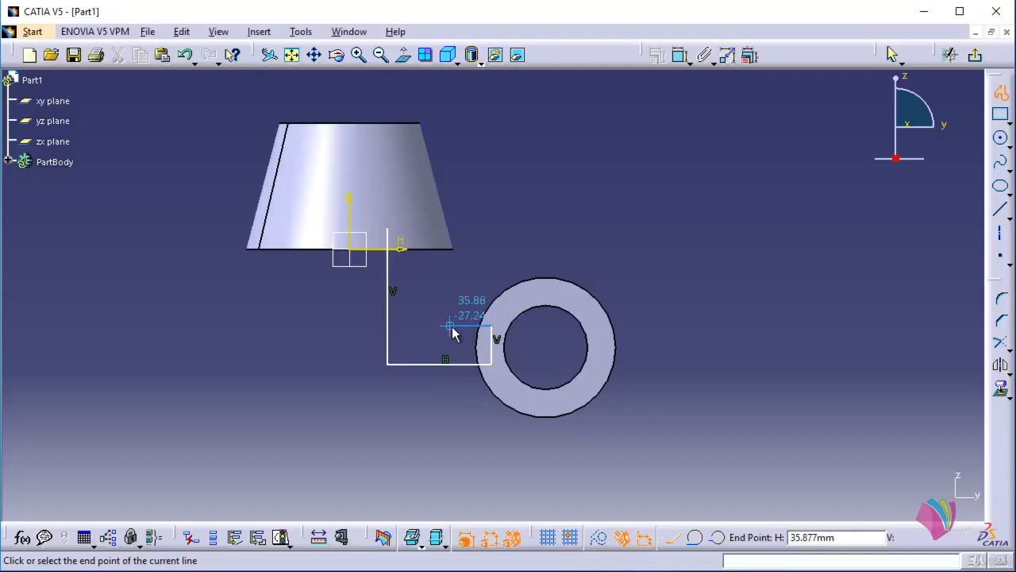
left_click(453, 325)
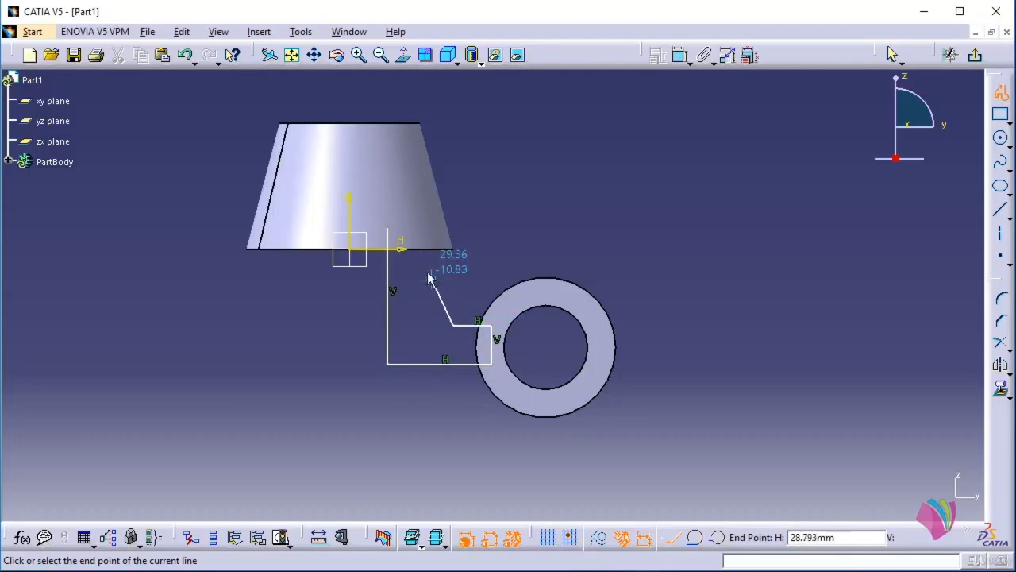
left_click(418, 226)
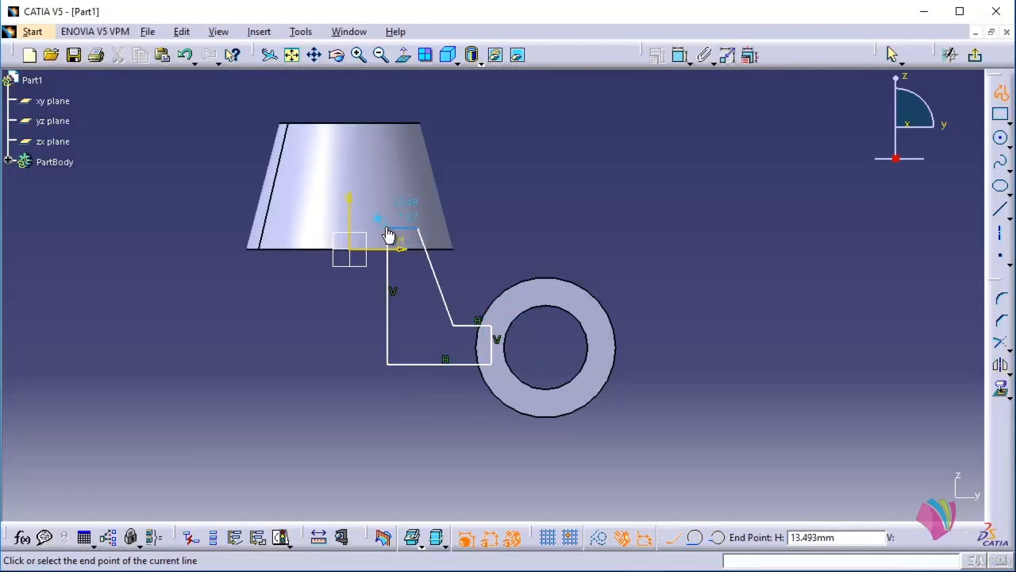
left_click(388, 229)
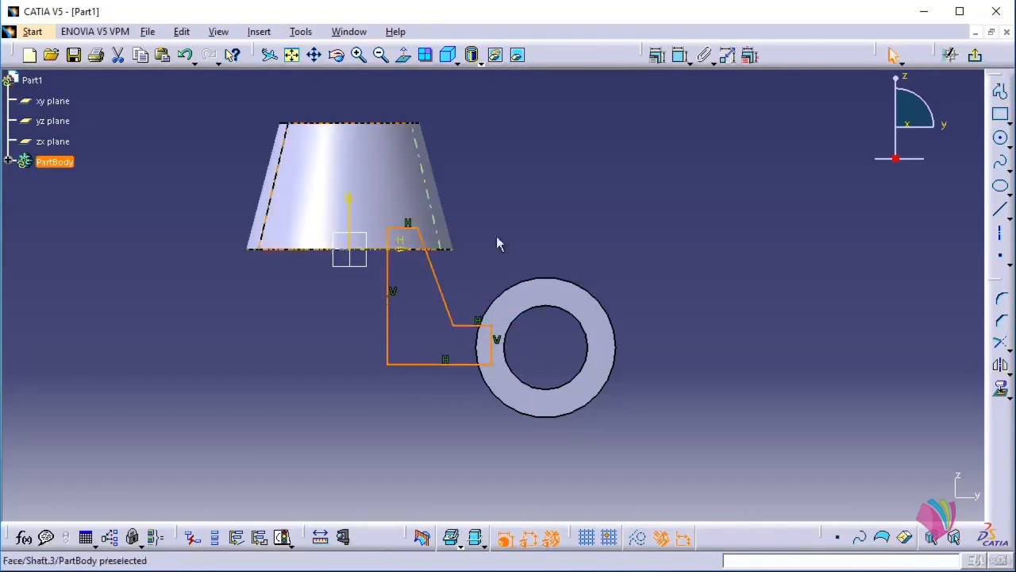
Constrain the profile's short upper horizontal line to be coincident with the cone's bottom edge.
left_click(413, 230)
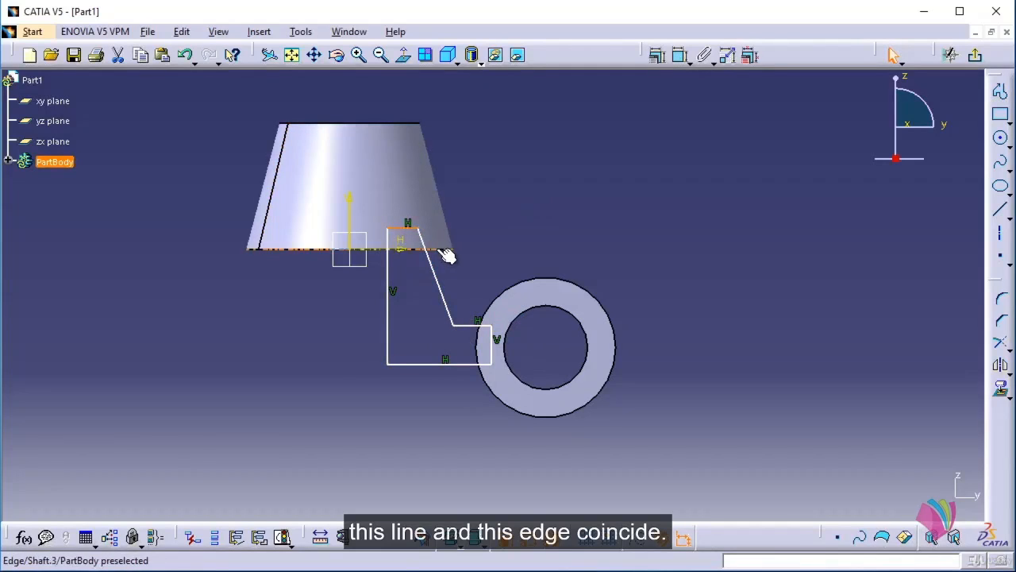
left_click(445, 250, "ctrl")
left_click(656, 54)
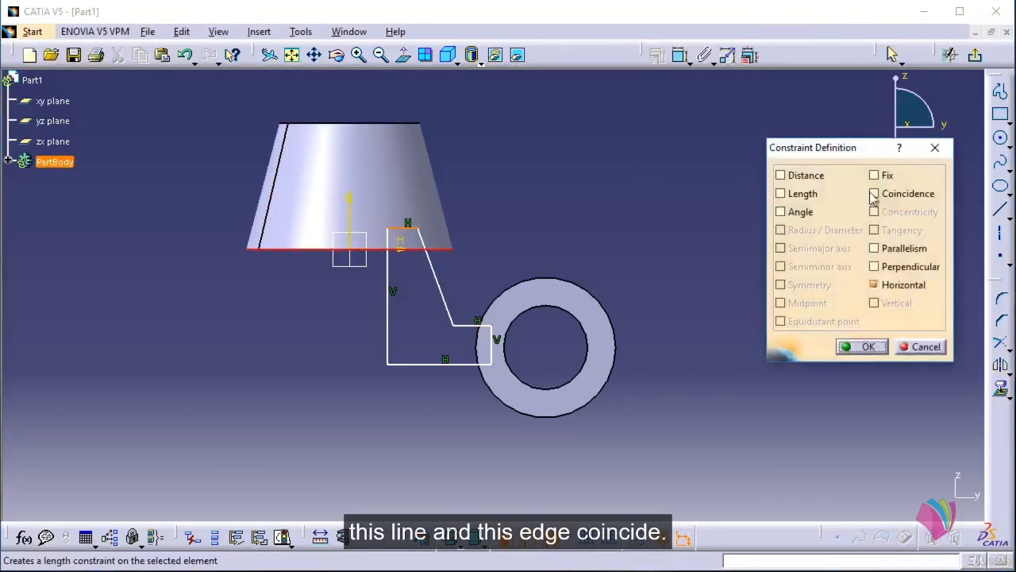
left_click(874, 193)
left_click(864, 346)
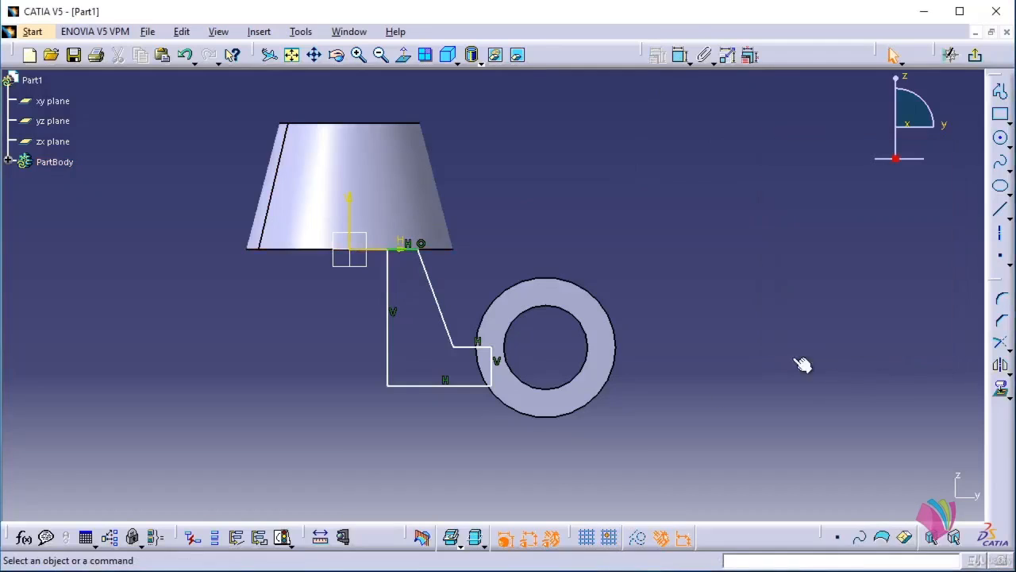
Dimension the distance from the sketch's horizontal axis to the profile's bottom line and set it to 35 mm.
left_click(680, 57)
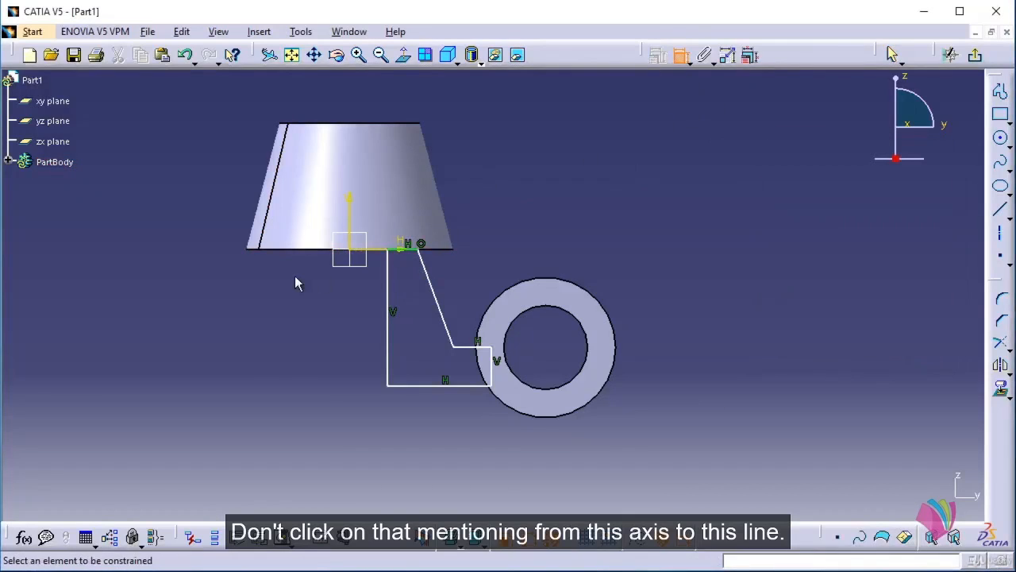
left_click(367, 260)
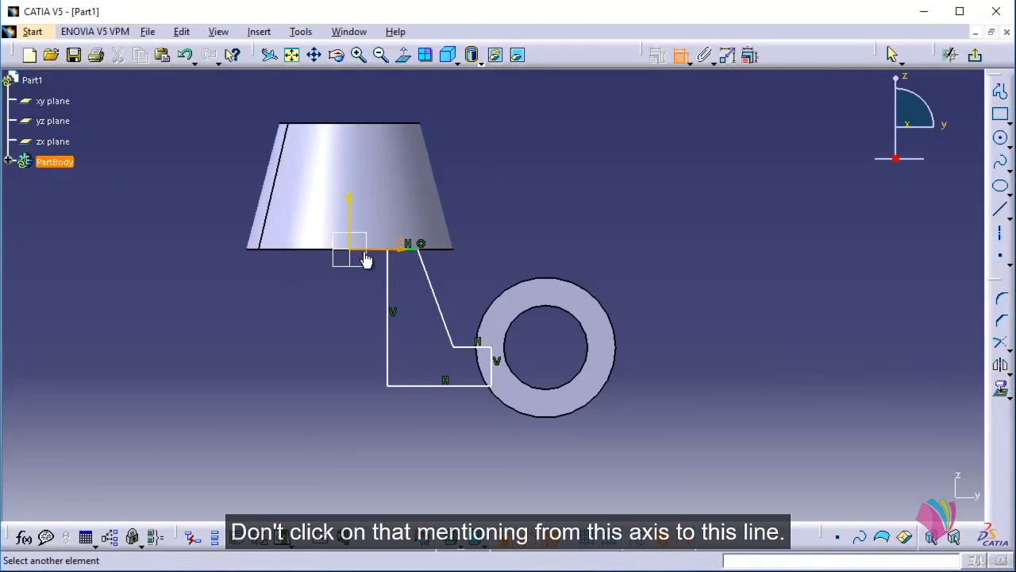
left_click(435, 387)
left_click(310, 355)
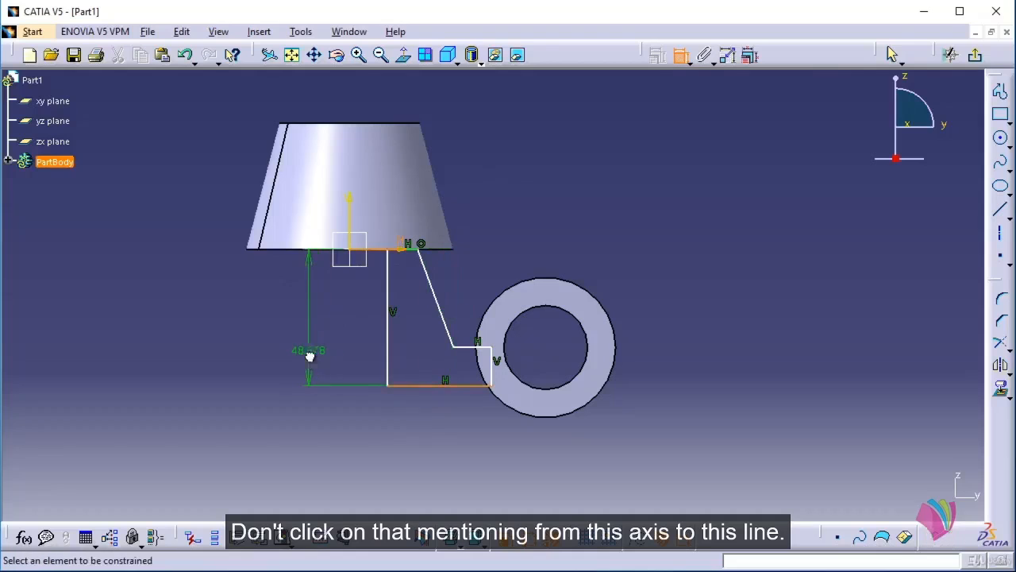
double_click(312, 353)
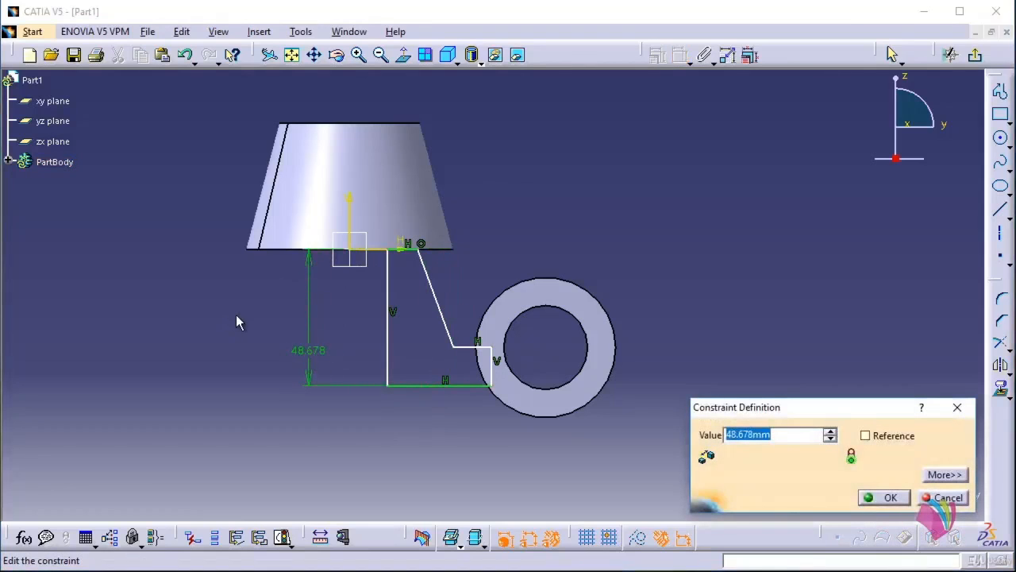
type("35")
key("Return")
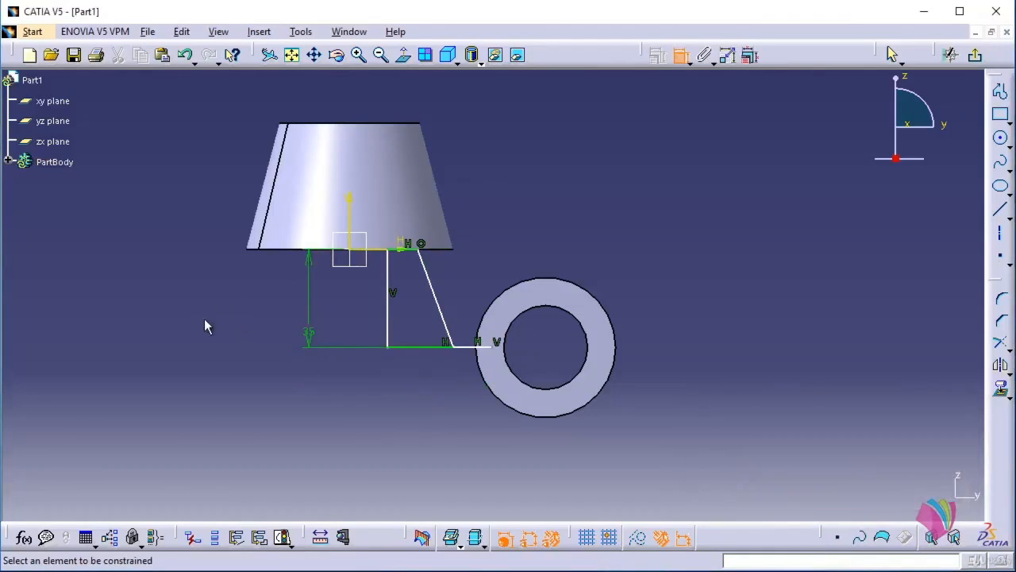
Move the short horizontal line near the ring up above the profile's bottom line to reopen the arm's end.
middle_click_drag(458, 347, 458, 291)
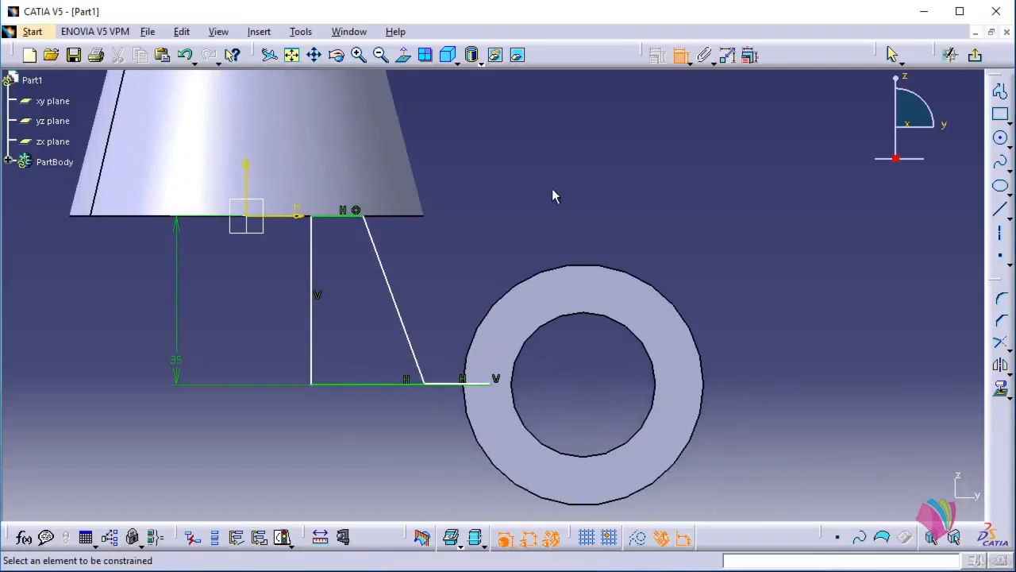
left_click(678, 62)
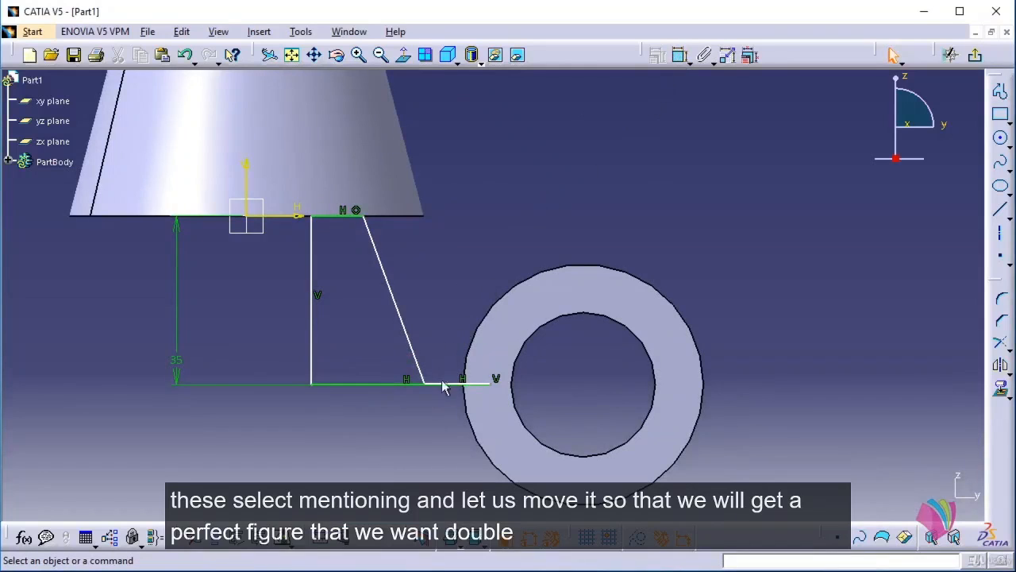
mouse_move(443, 392)
left_mouse_down()
mouse_move(438, 320)
mouse_move(450, 336)
mouse_move(453, 328)
left_mouse_up()
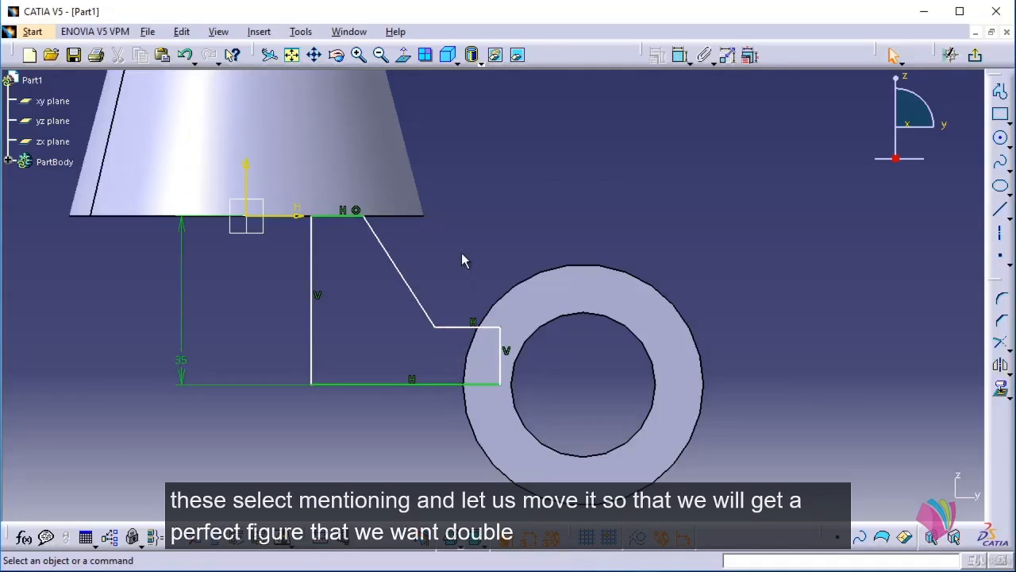
Dimension the distance from the sketch's vertical axis to the profile's long vertical line and set it to 22 mm.
left_click(680, 55)
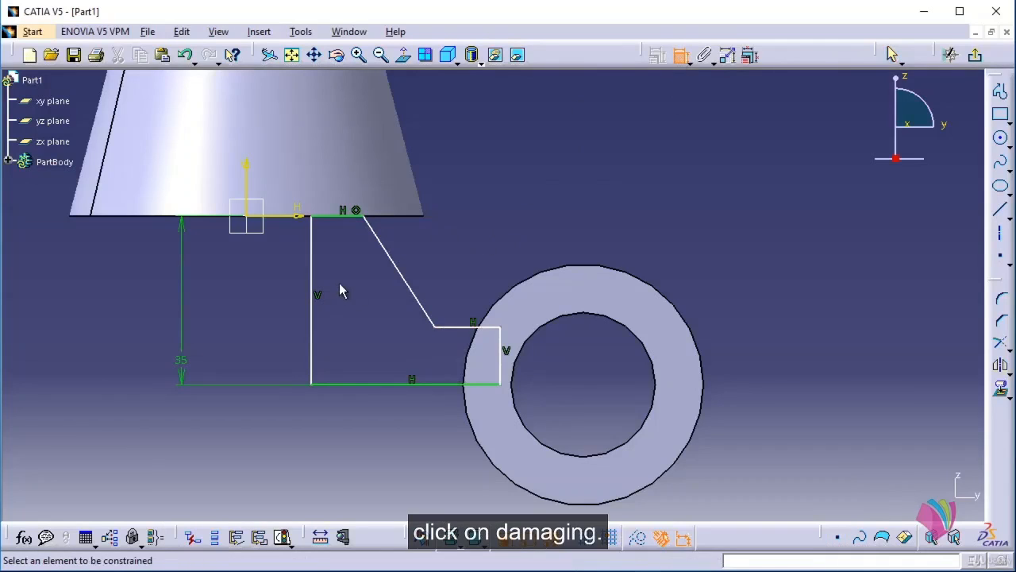
left_click(312, 267)
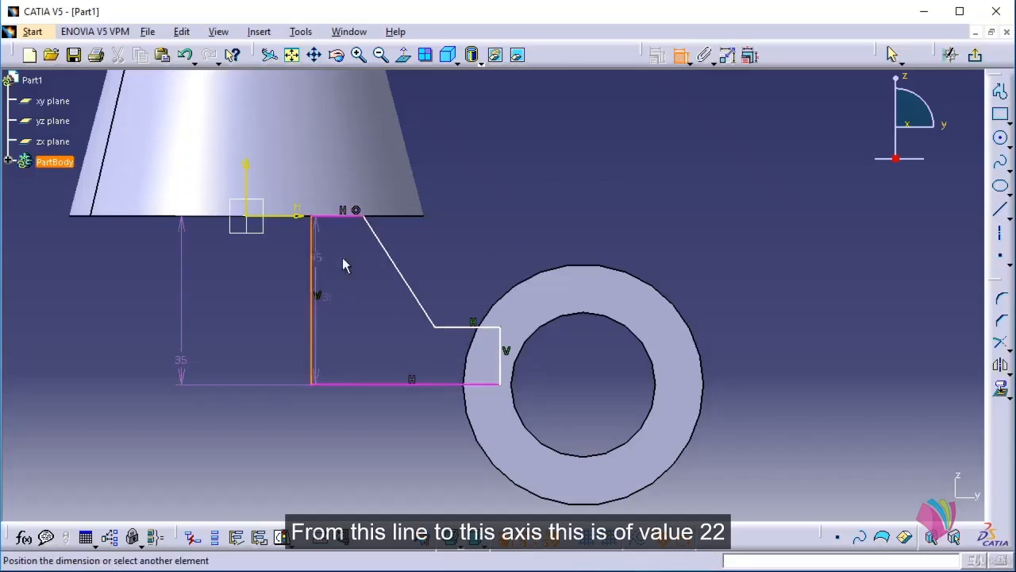
left_click(247, 172)
left_click(254, 251)
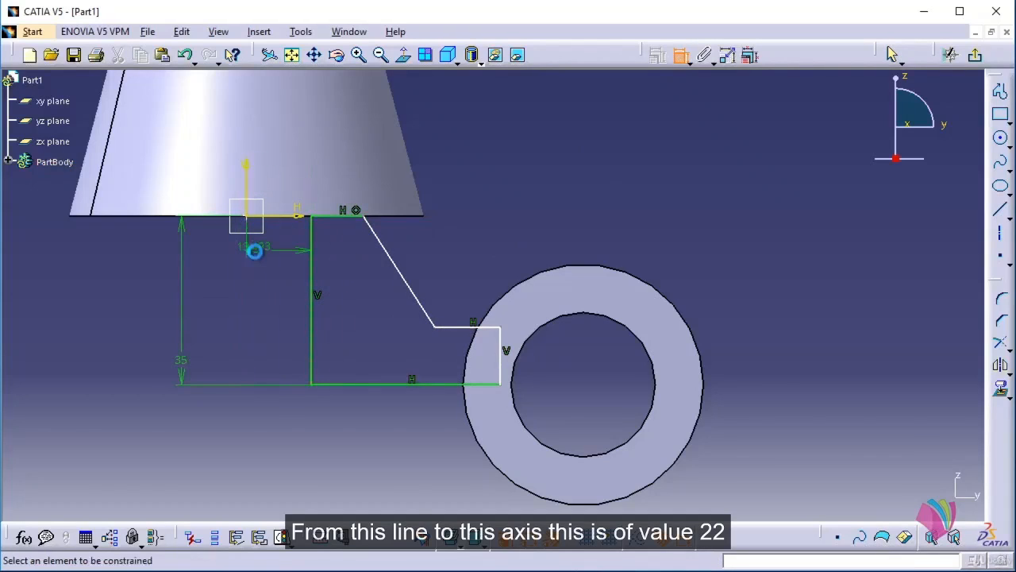
double_click(265, 248)
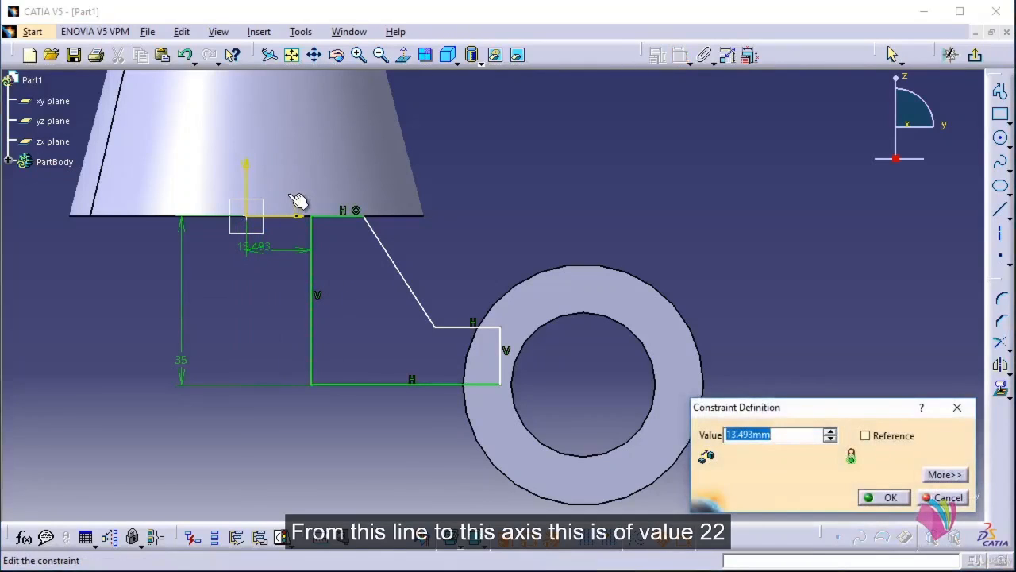
type("22")
key("Return")
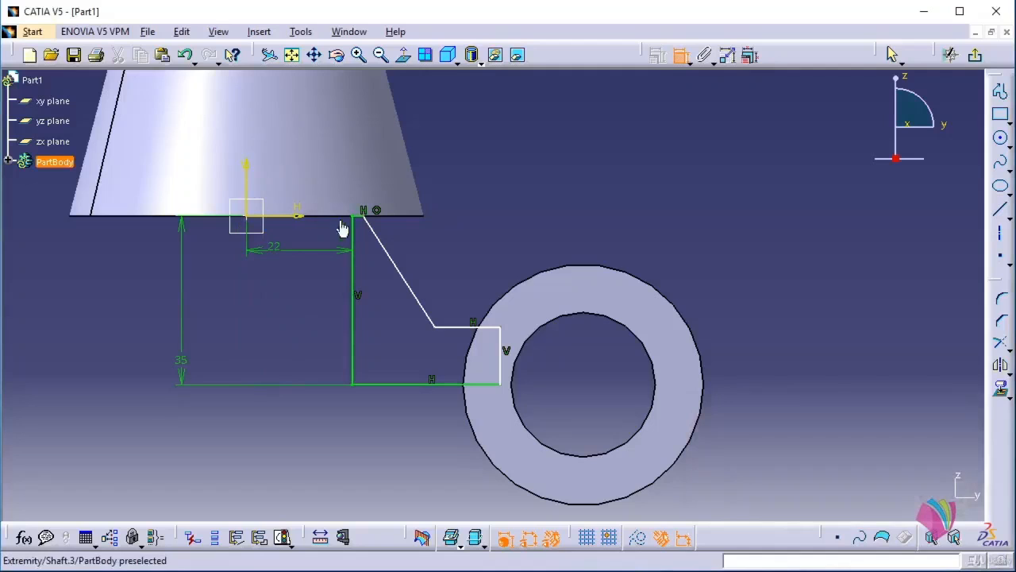
Dimension the length of the profile's upper horizontal line on the cone's base and set it to 10 mm.
middle_click_drag(416, 213, 411, 148)
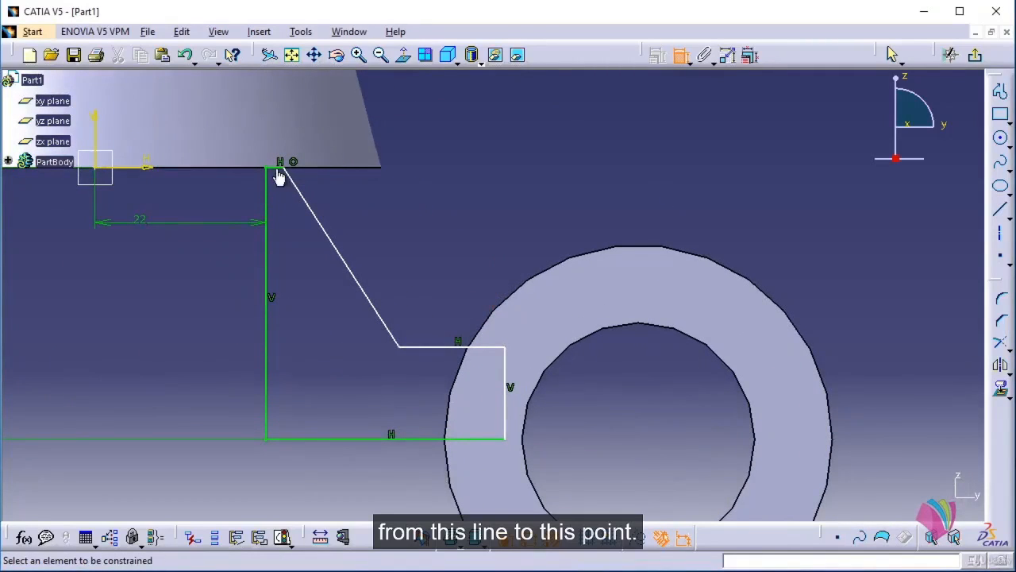
left_click(275, 168)
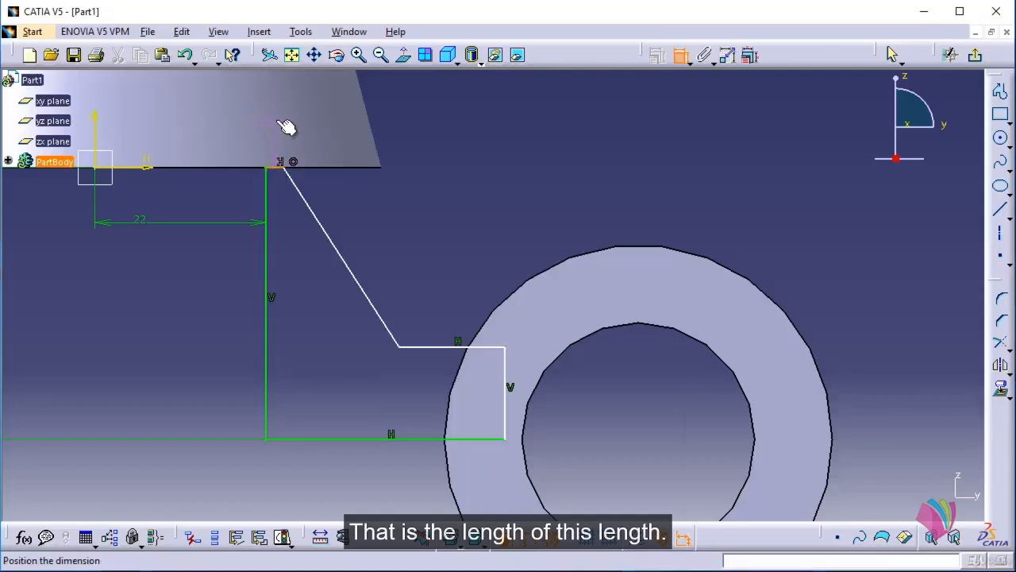
double_click(513, 116)
type("10")
key("Return")
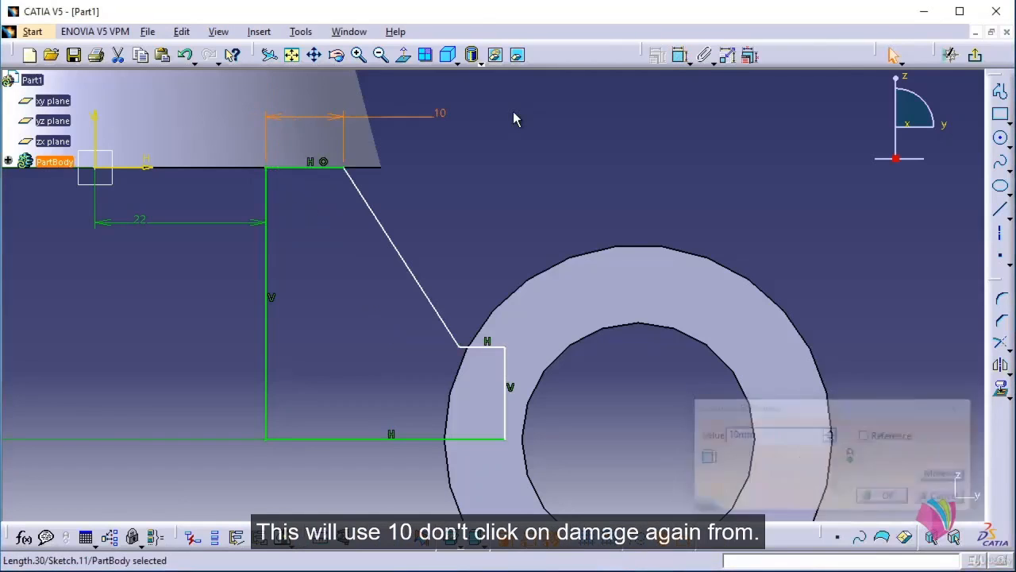
Dimension the angle between the profile's slanted line and its long vertical line and set it to 15 degrees.
left_click(680, 54)
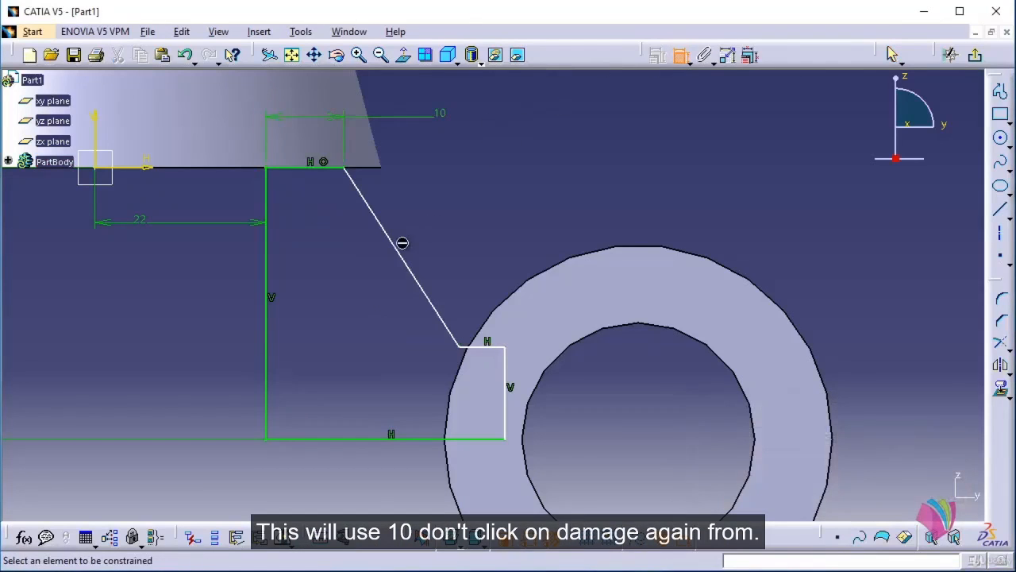
left_click(399, 254)
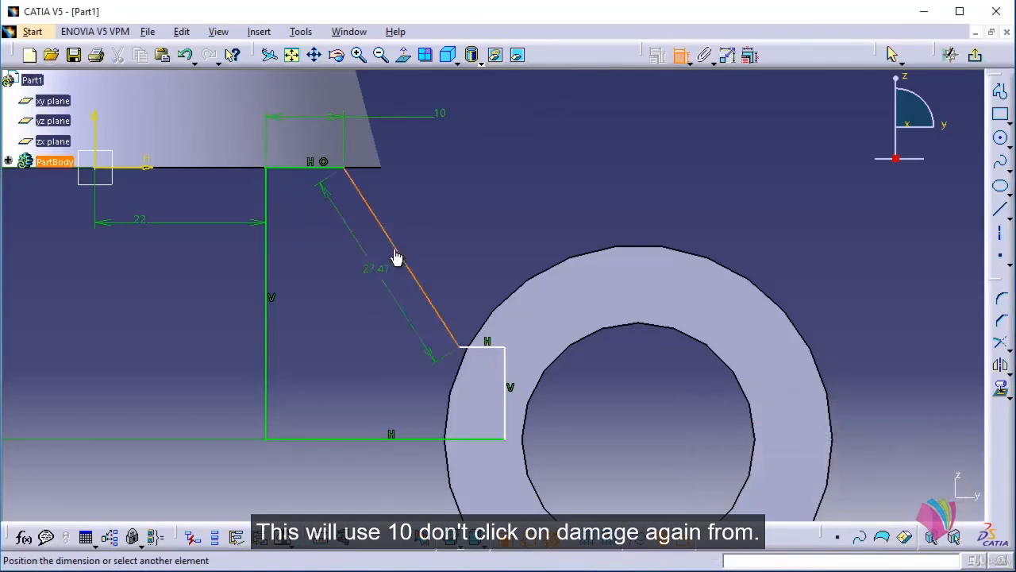
left_click(267, 283)
left_click(329, 258)
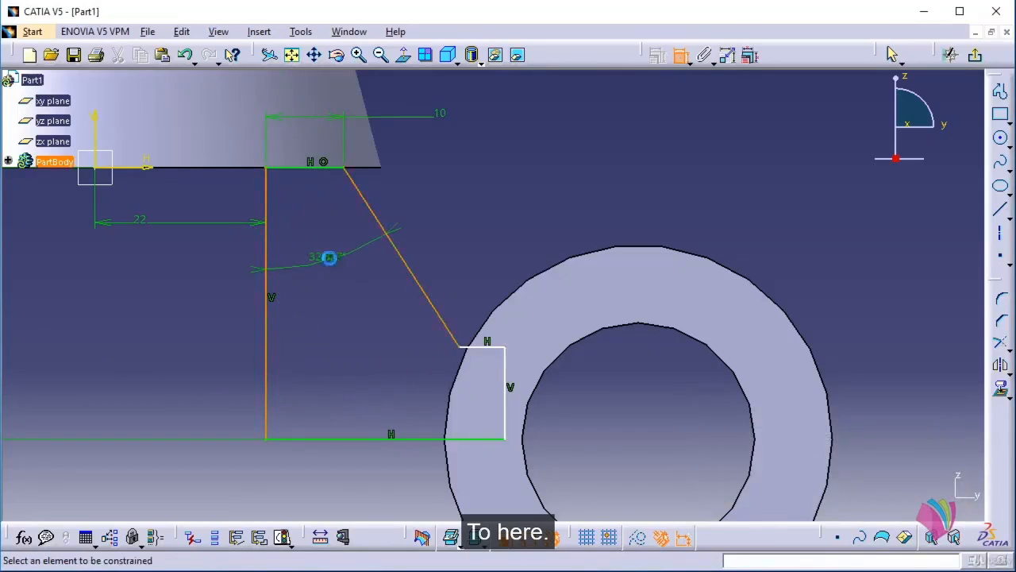
double_click(335, 259)
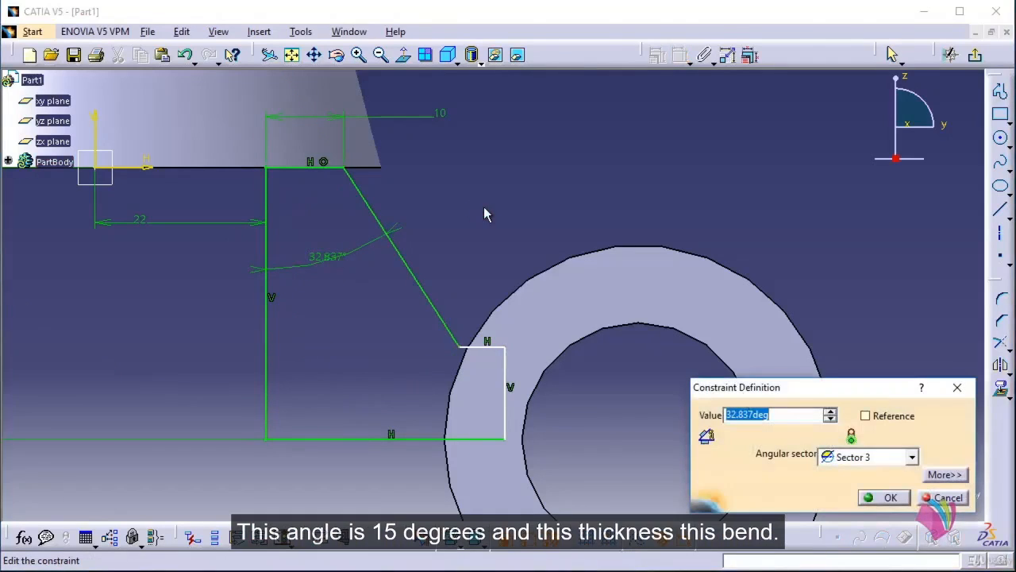
key("Return")
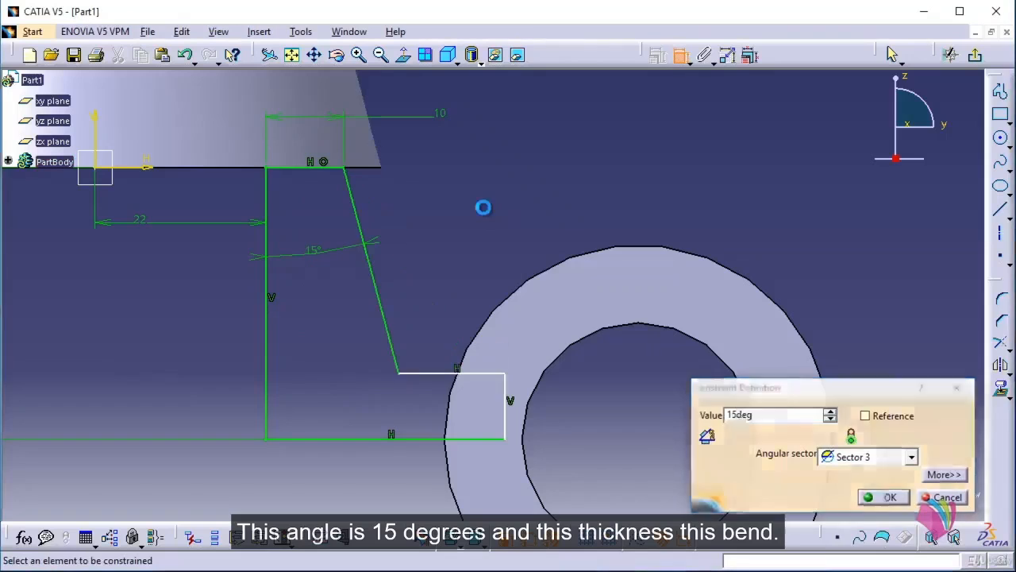
Dimension the short vertical line at the arm profile's end inside the ring and set it to 10 mm.
left_click(506, 403)
left_click(617, 386)
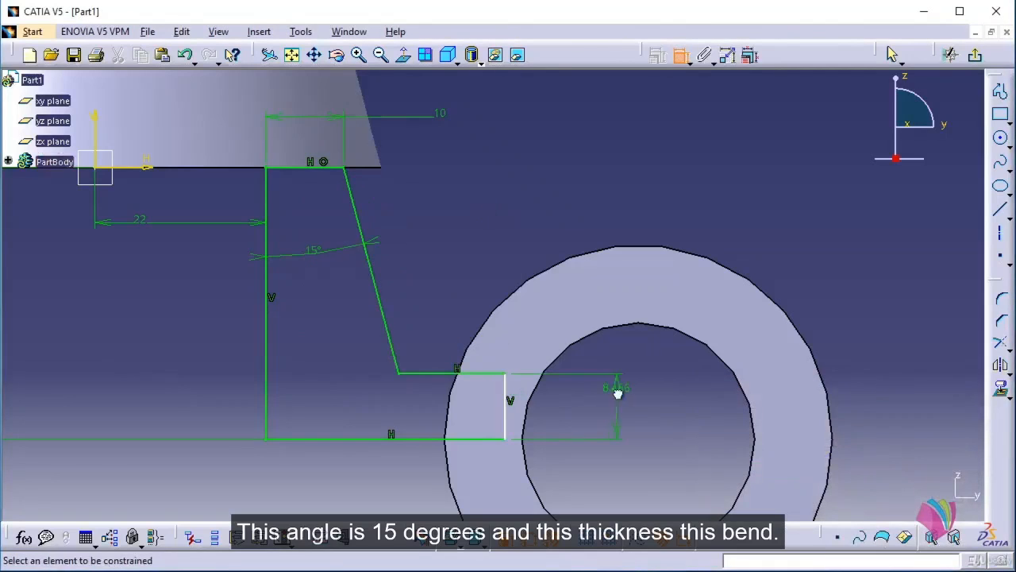
double_click(620, 393)
type("10")
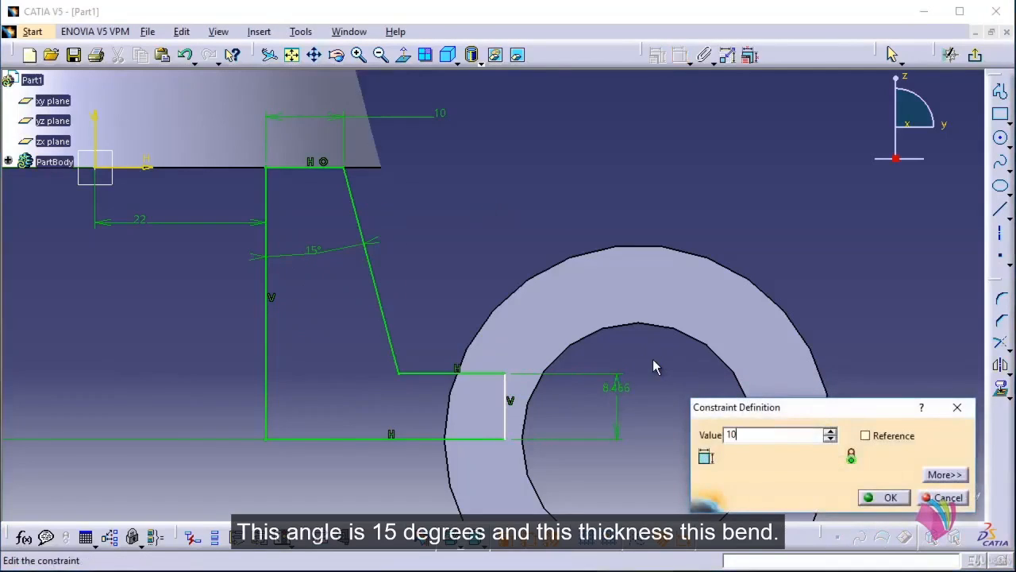
key("Return")
left_click(684, 58)
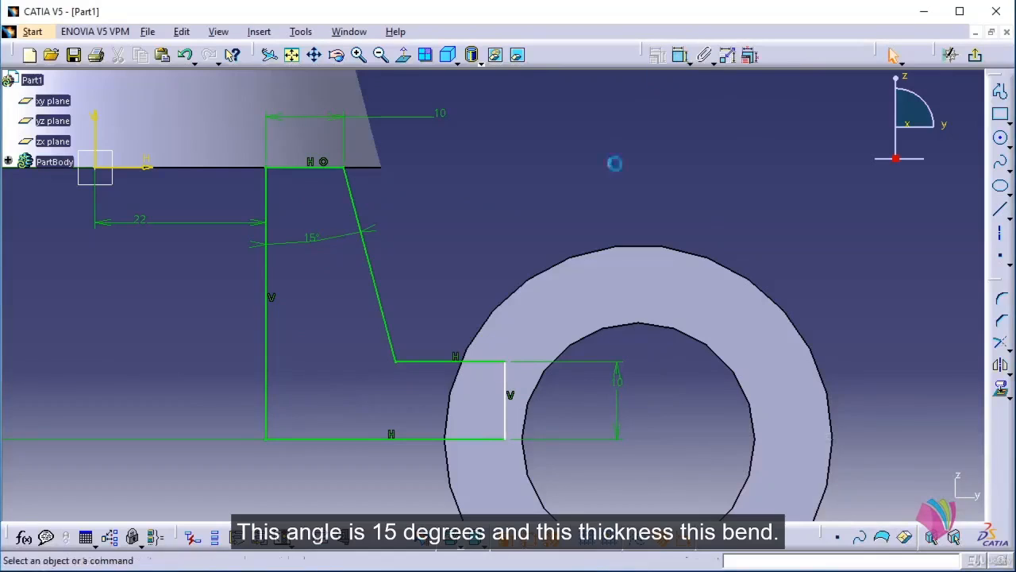
Shift the profile's short vertical end line slightly toward the cone side, keeping it within the ring's wall, and exit the sketch.
left_click_drag(506, 418, 498, 440)
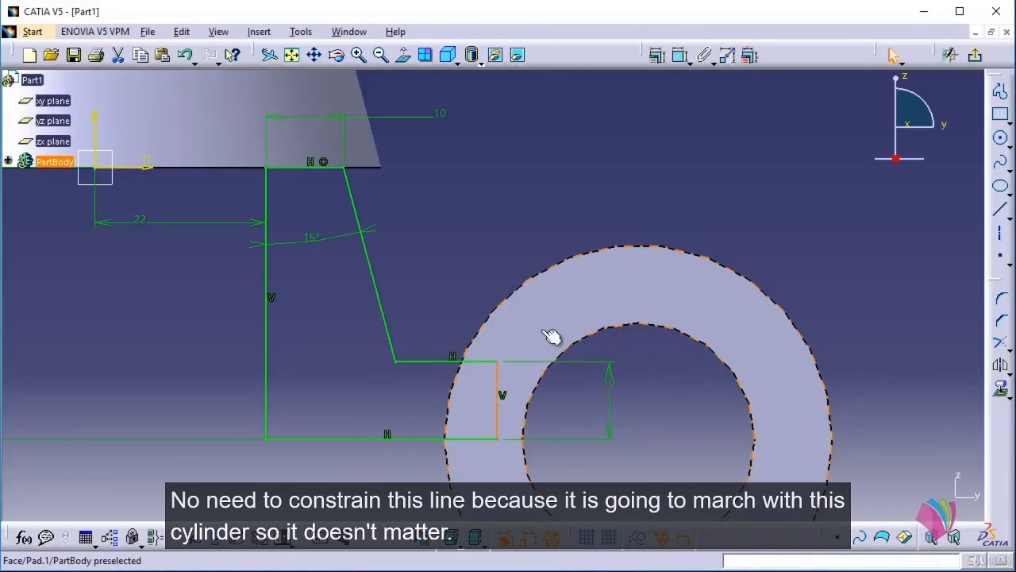
left_click(736, 226)
left_click(975, 55)
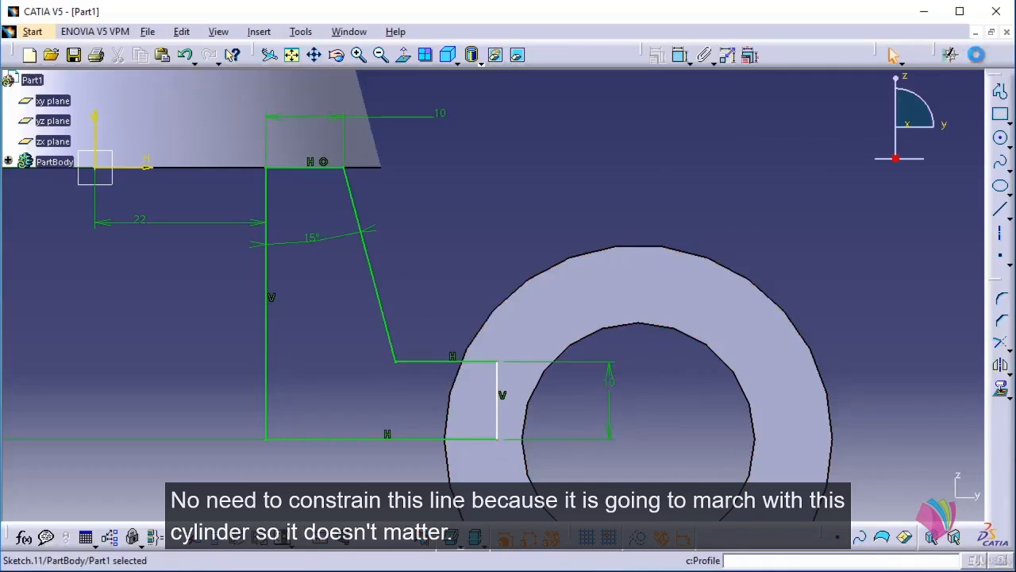
Pad the arm profile with mirrored extent and a length of 20/2 mm to join the cone and the cylinder.
middle_click_drag(782, 183, 488, 212)
left_click(566, 55)
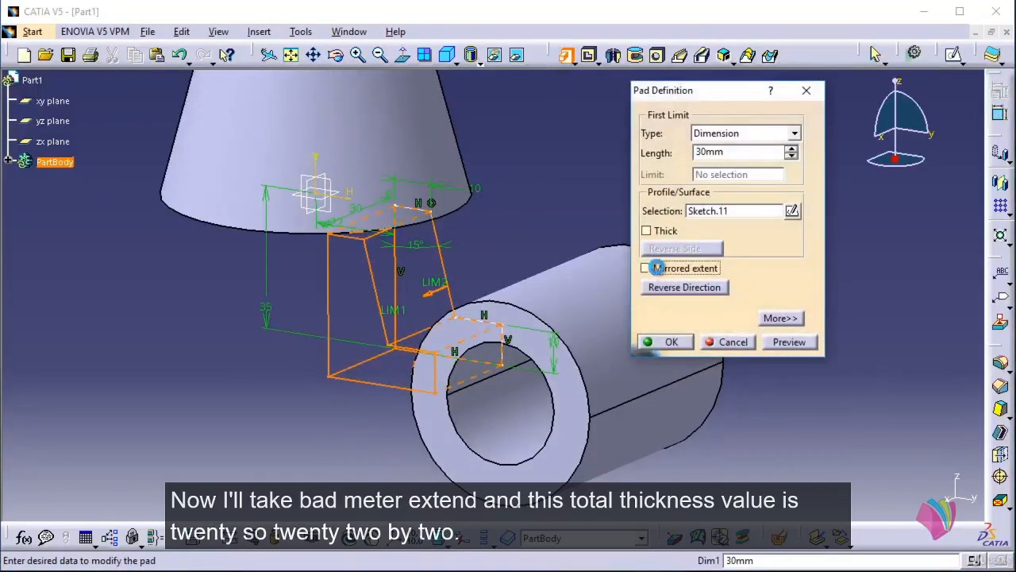
left_click(647, 268)
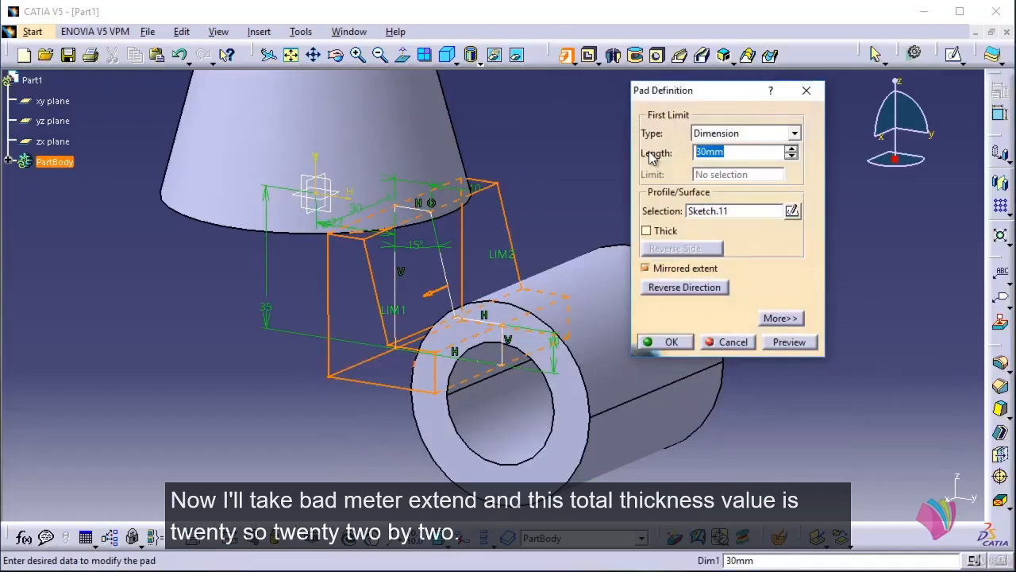
type("20/2")
key("Return")
left_click(648, 143)
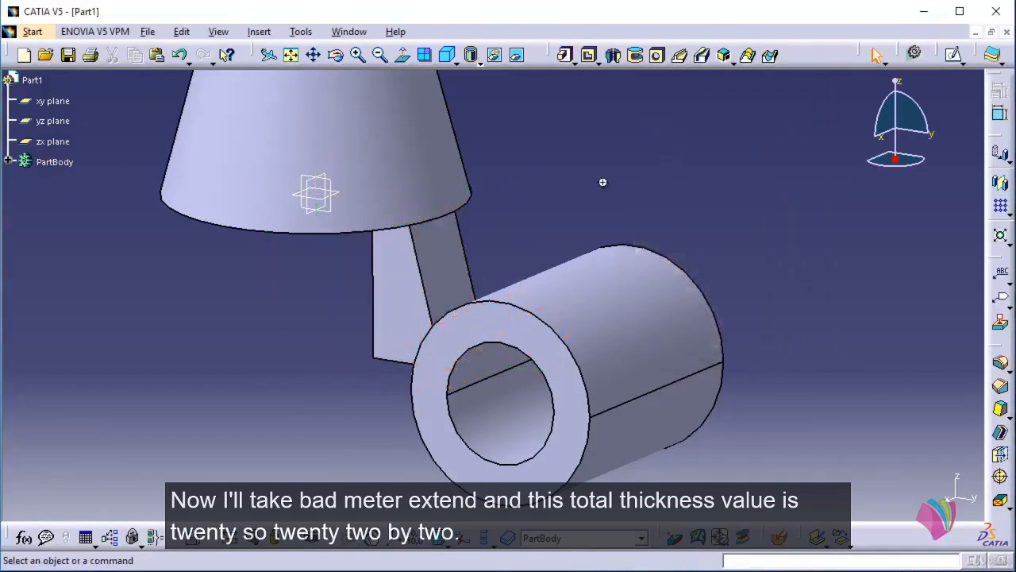
Apply a 6 mm edge fillet to the arm's inner corner edge between its slanted and horizontal faces.
mouse_move(603, 182)
middle_mouse_down()
mouse_move(466, 229)
mouse_move(581, 165)
mouse_move(604, 141)
mouse_move(614, 152)
mouse_move(545, 248)
mouse_move(494, 297)
mouse_move(476, 286)
mouse_move(499, 234)
mouse_move(464, 169)
mouse_move(469, 190)
mouse_move(617, 185)
middle_mouse_up()
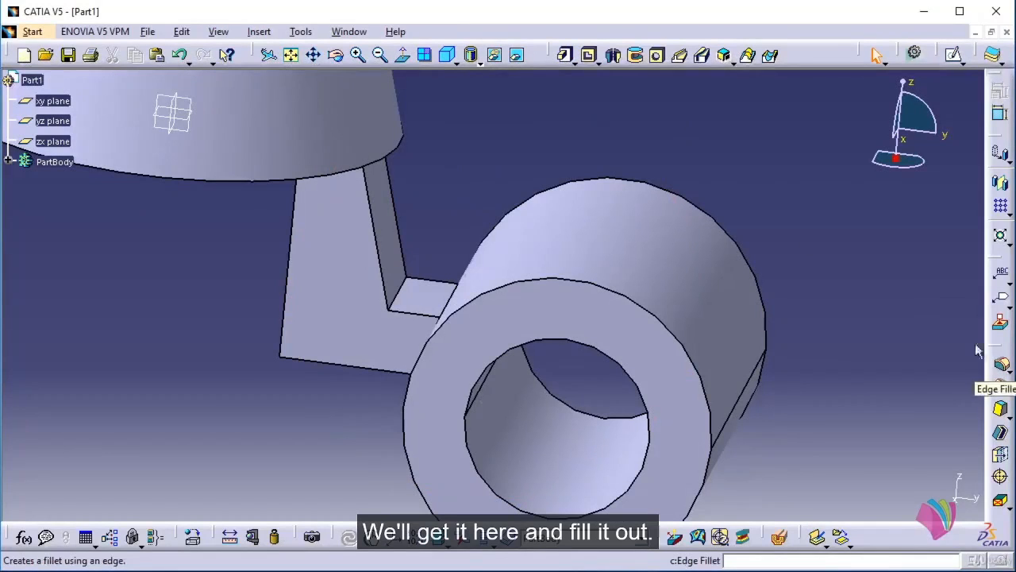
left_click(259, 32)
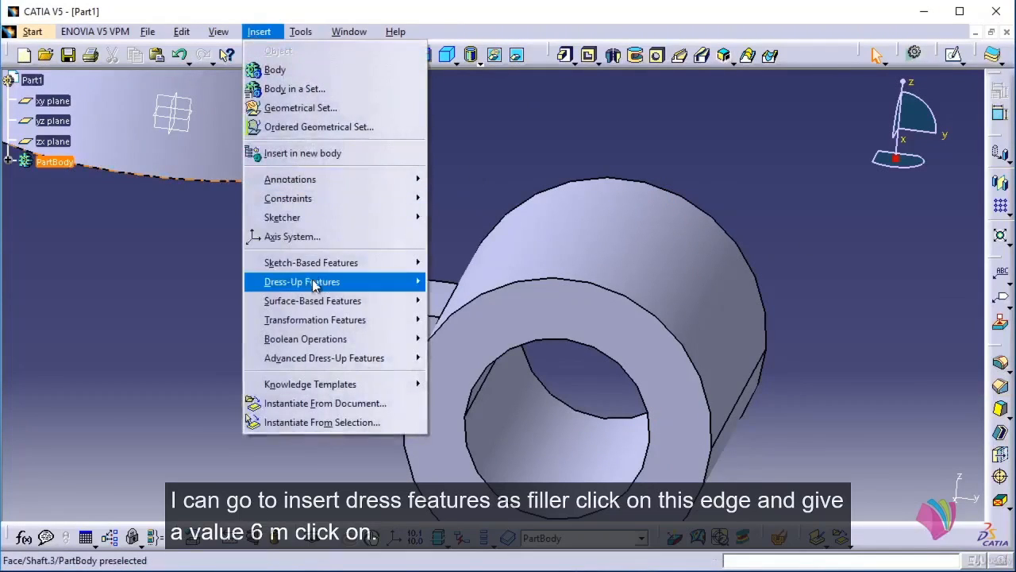
mouse_move(315, 284)
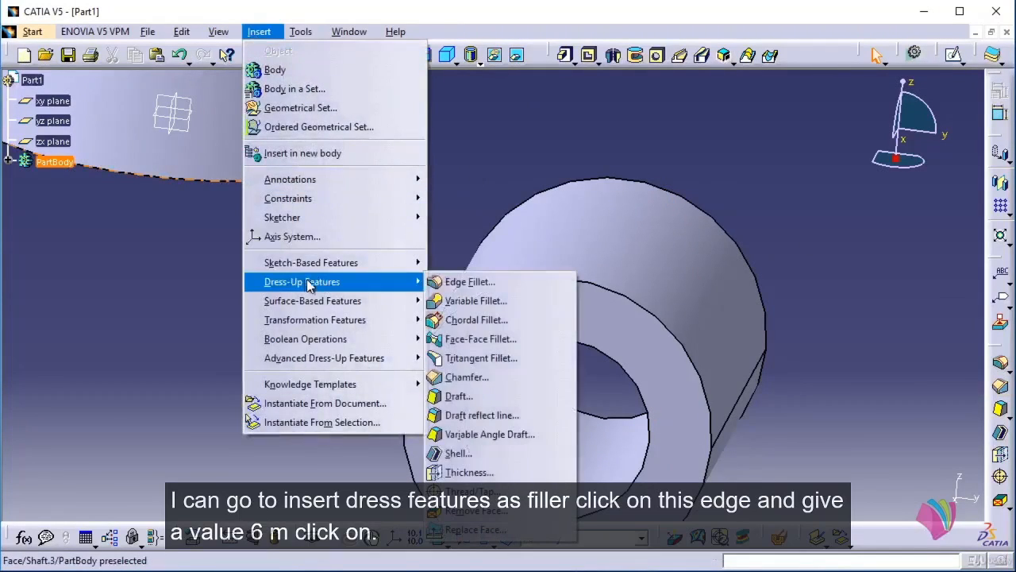
left_click(477, 282)
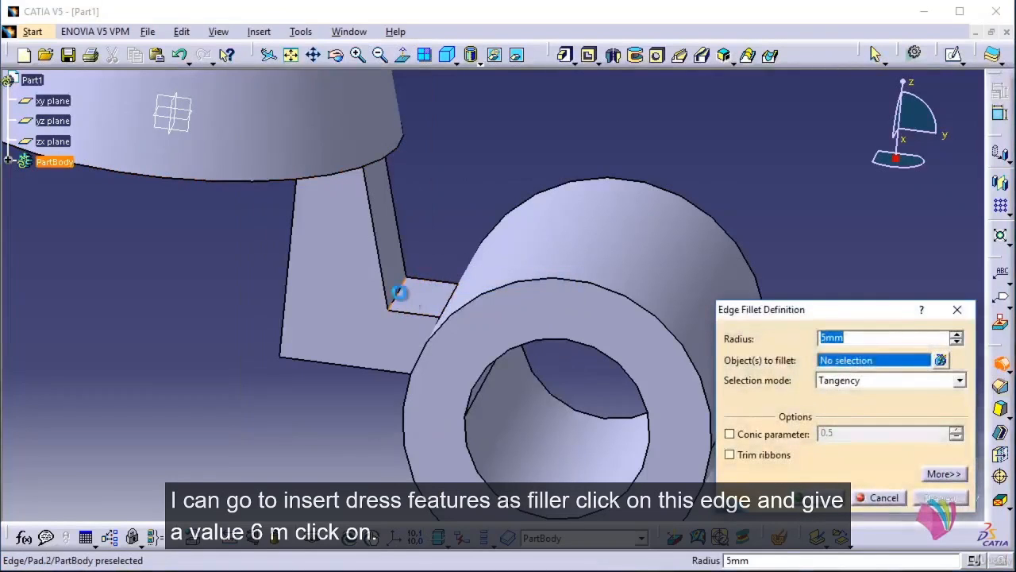
left_click(399, 292)
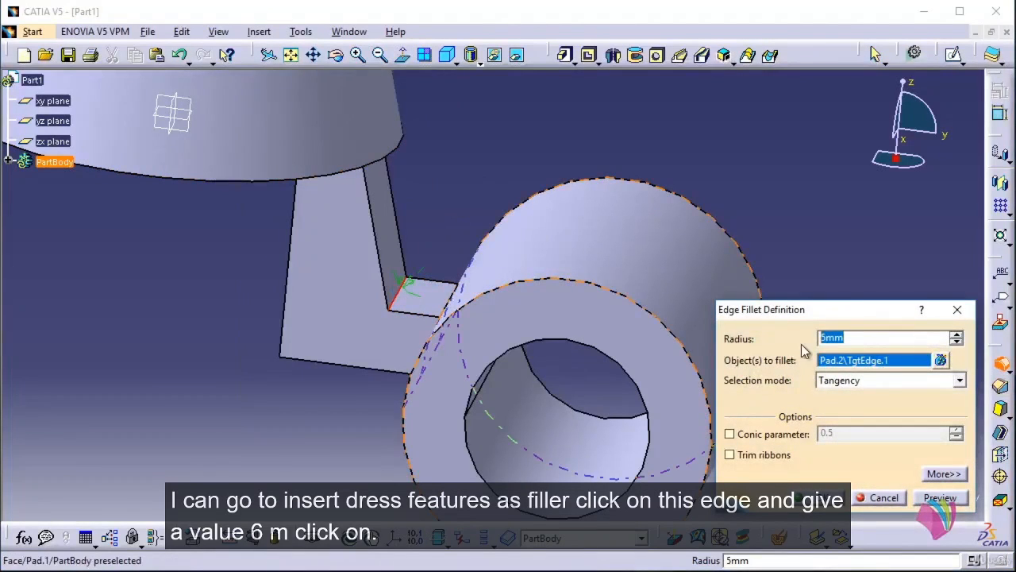
type("6")
left_click(822, 497)
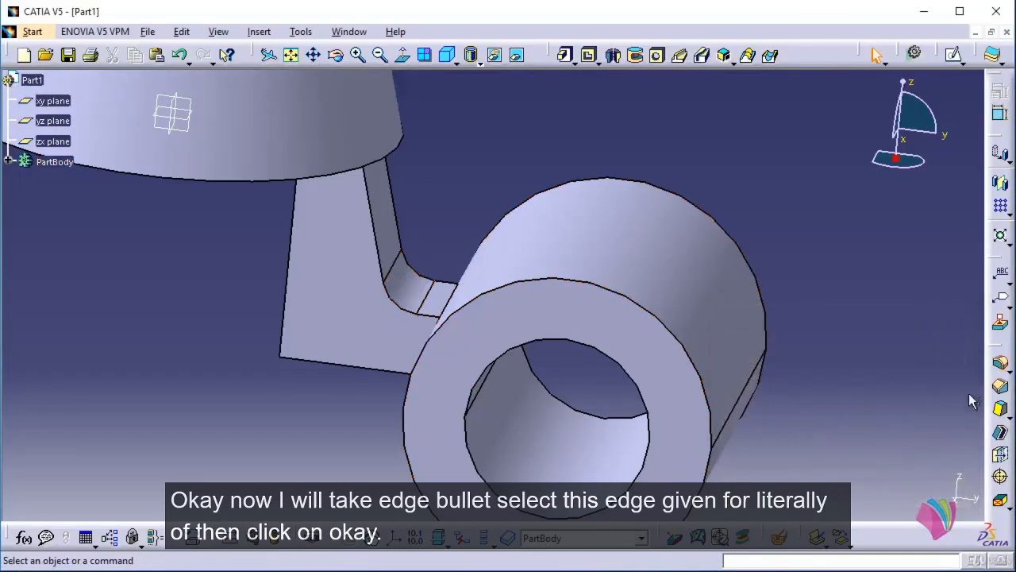
Apply a 10 mm edge fillet to the arm's outer bottom corner edge.
left_click(1001, 363)
middle_click_drag(675, 374, 386, 385)
left_click(338, 354)
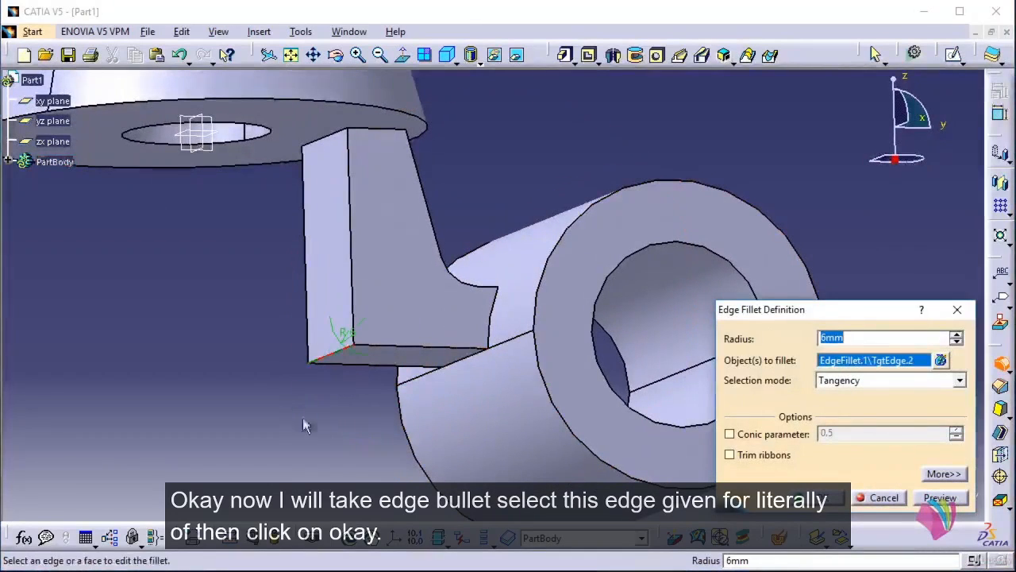
type("10")
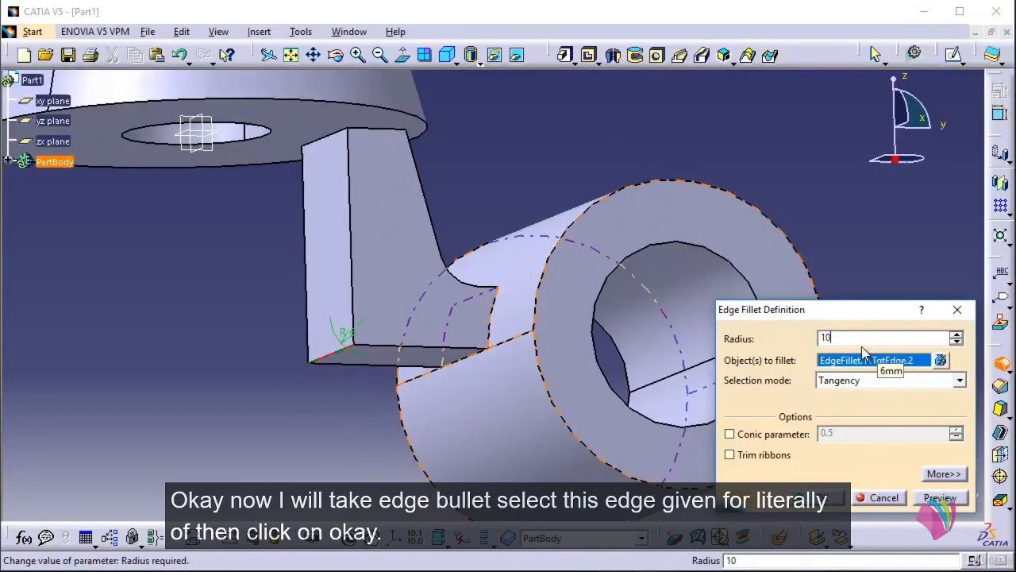
left_click(817, 498)
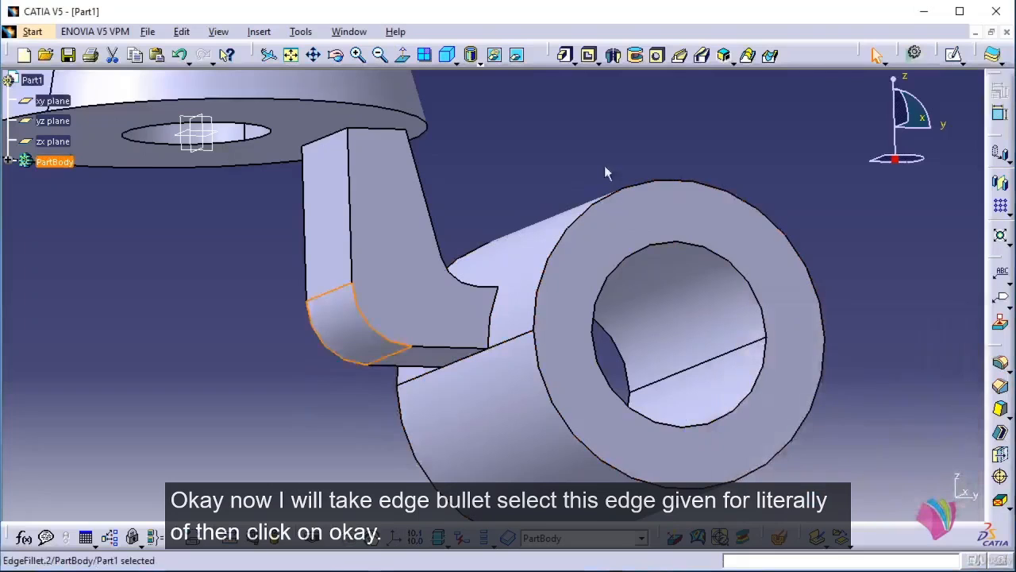
middle_click_drag(549, 186, 524, 294)
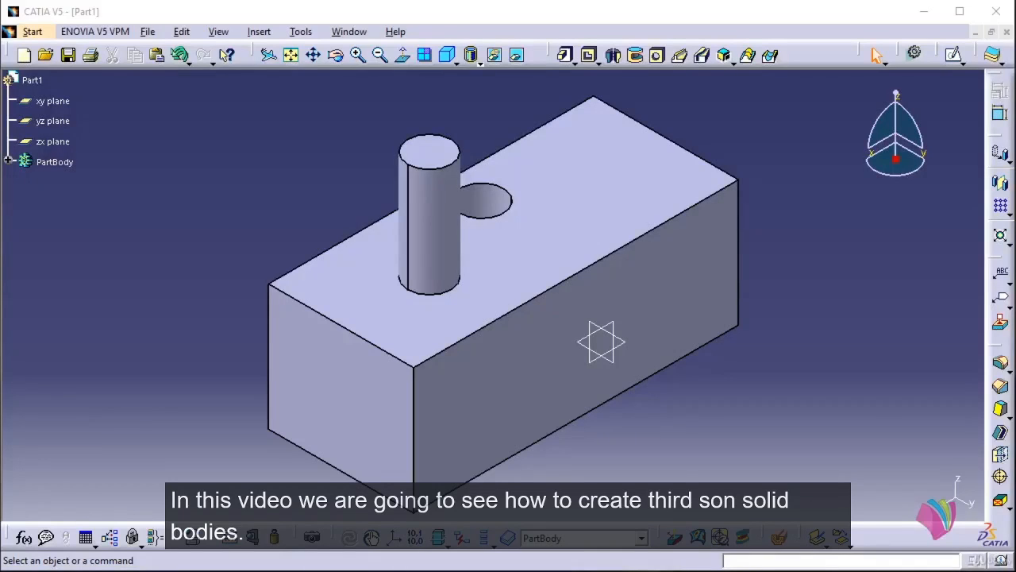
Examine the rectangular block's upright cylinder and through hole from several angles.
middle_click_drag(288, 224, 311, 217)
middle_click_drag(509, 274, 447, 257)
middle_click_drag(498, 175, 475, 236)
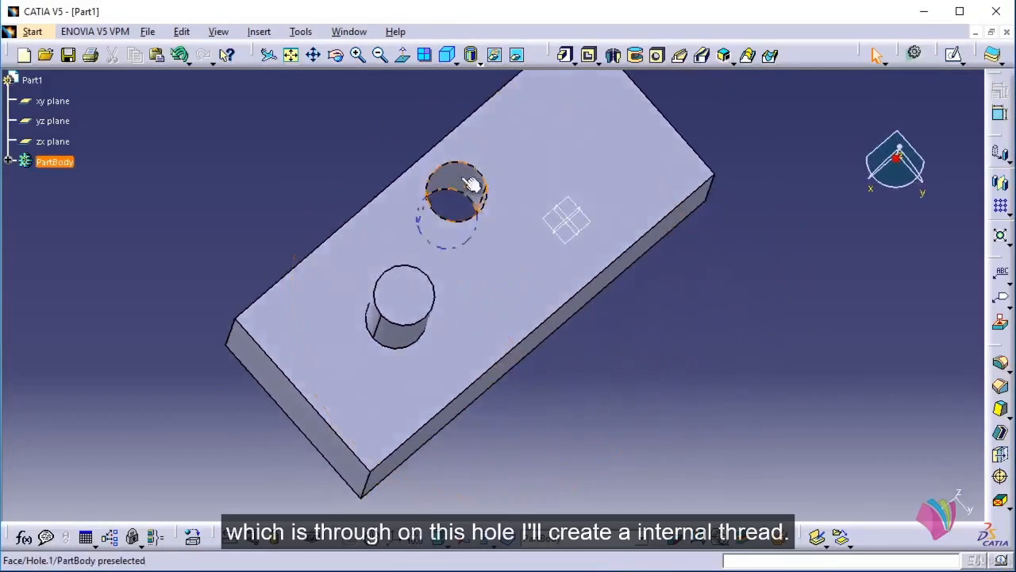
middle_click_drag(595, 310, 549, 183)
middle_click_drag(440, 291, 539, 214)
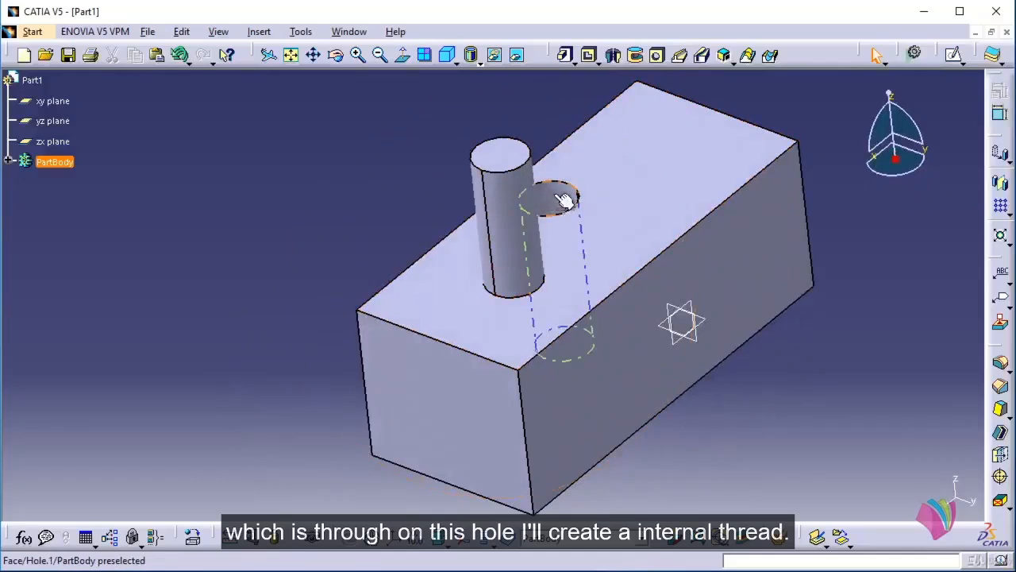
middle_click_drag(664, 320, 325, 197)
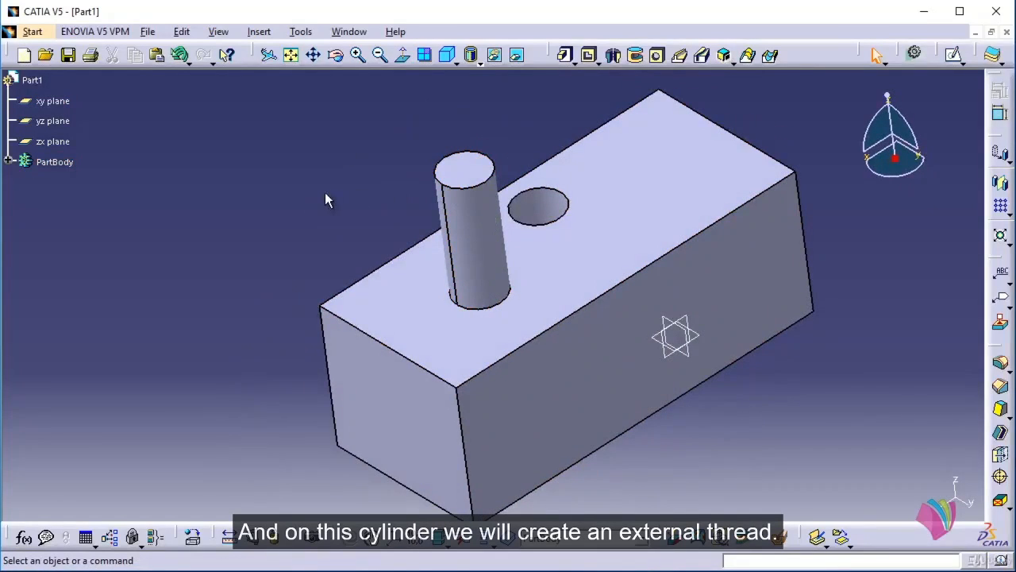
middle_click_drag(432, 323, 442, 283)
Start a Thread/Tap feature of kind Thread, using the upright cylinder's side as lateral face and its top as limit face.
left_click(256, 32)
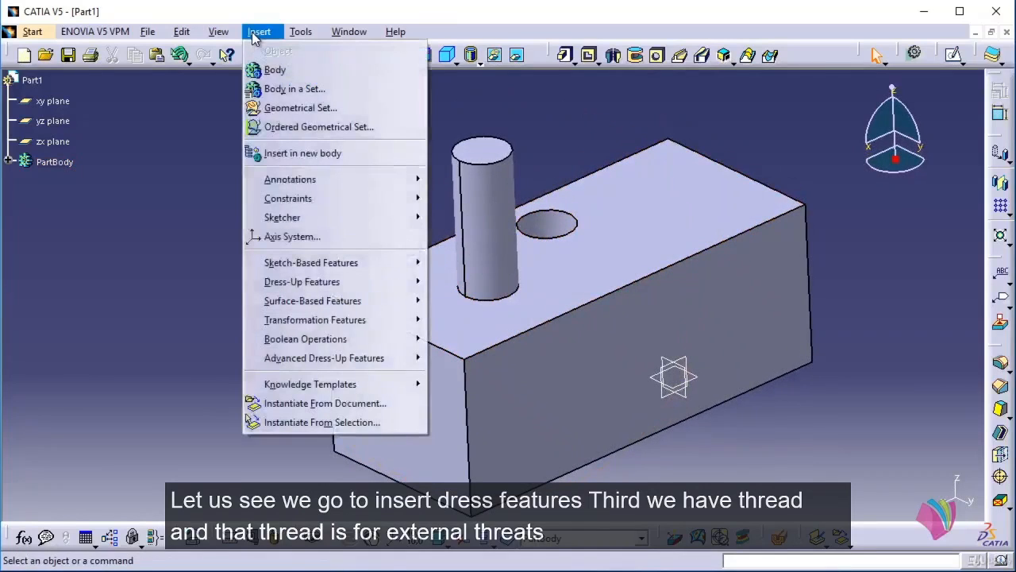
mouse_move(318, 287)
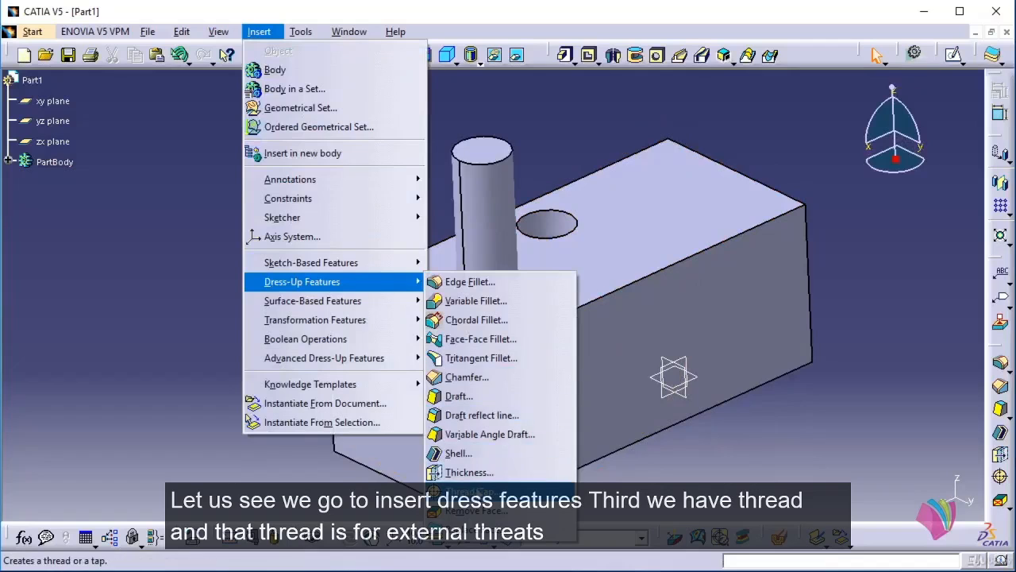
left_click(475, 490)
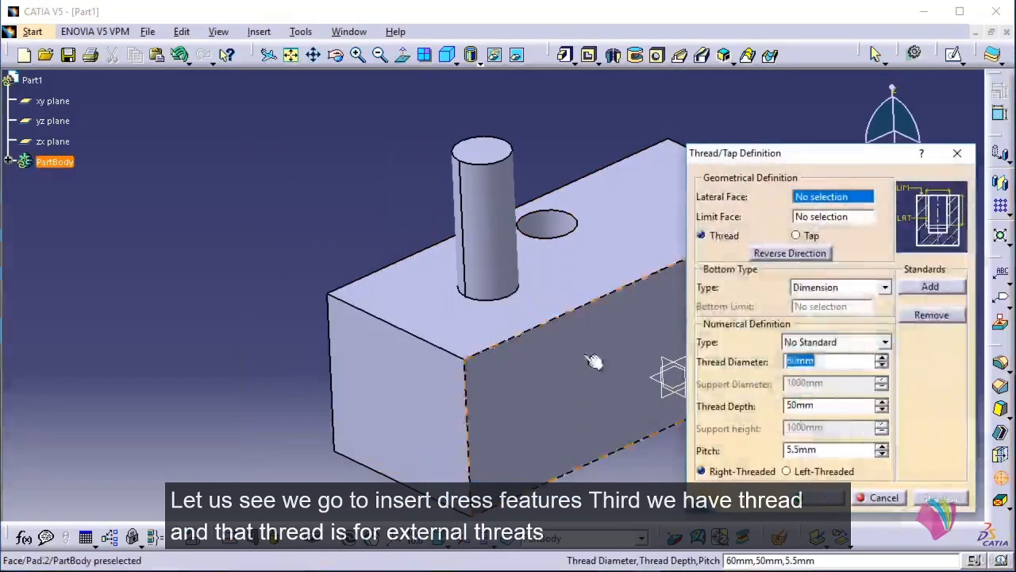
middle_click_drag(591, 361, 435, 333)
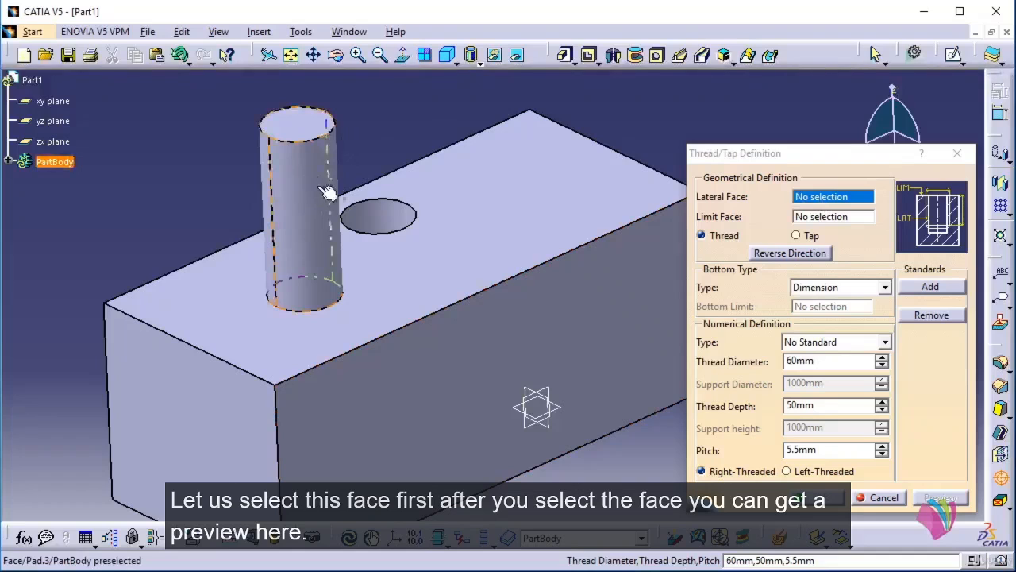
left_click(314, 191)
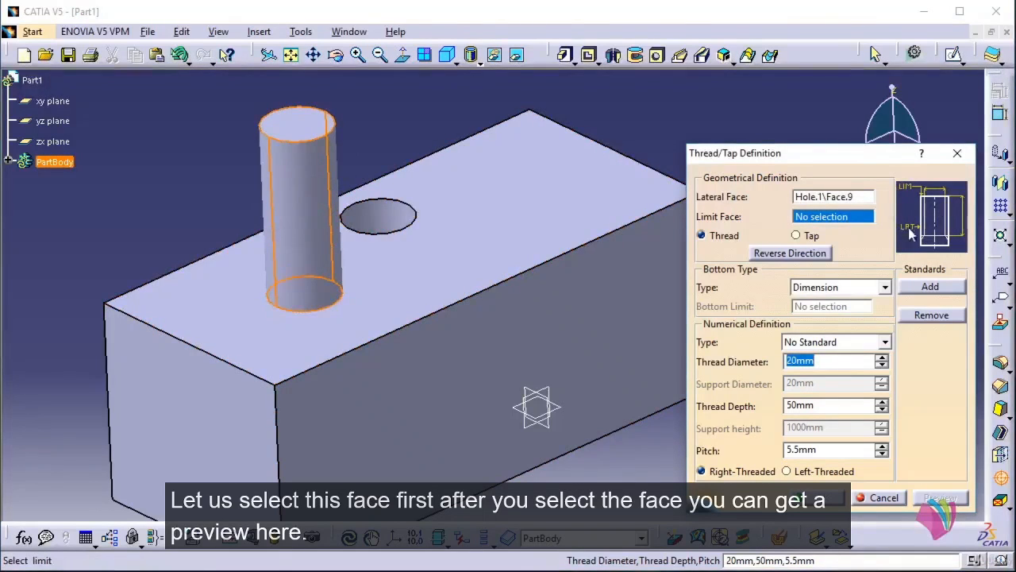
left_click(796, 235)
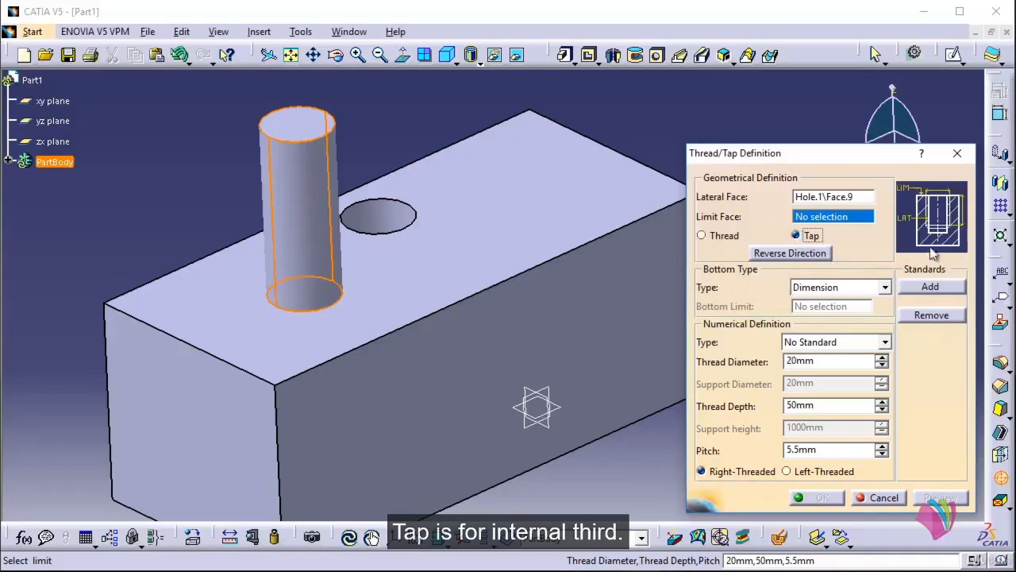
left_click(706, 236)
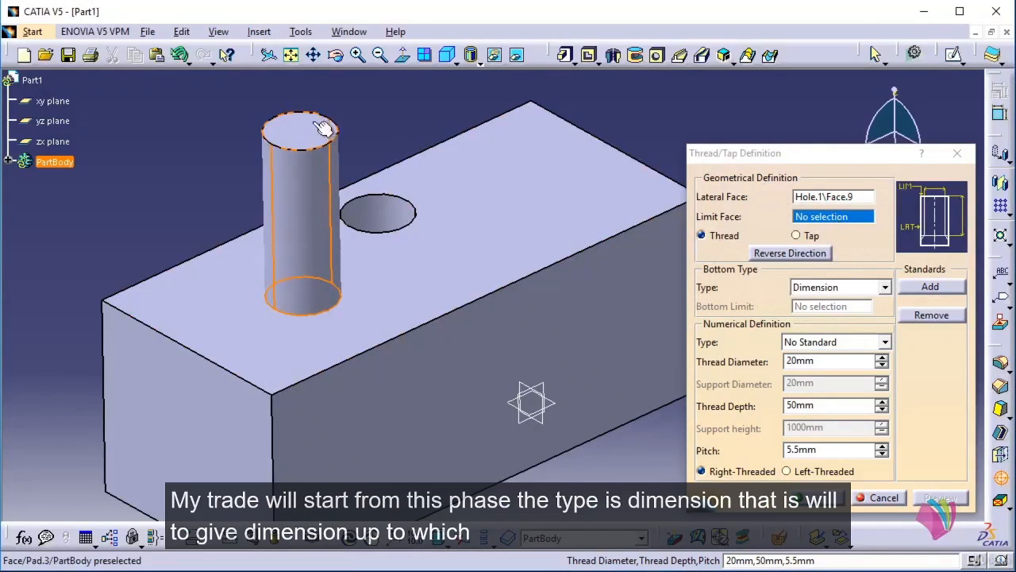
left_click(318, 132)
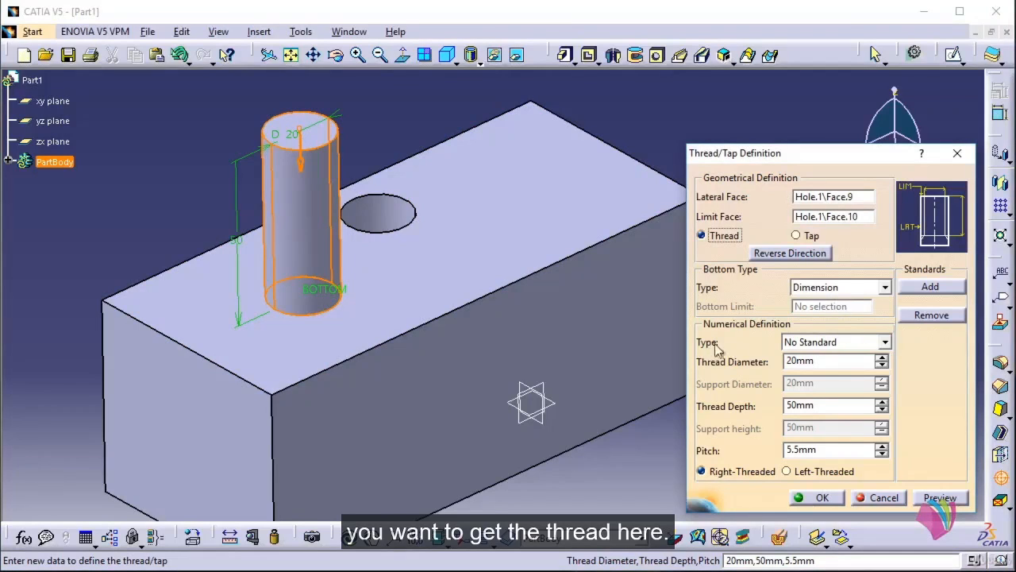
Set the thread type to Metric Thick Pitch and create the right-handed M20 thread with a 50 mm depth on the cylinder.
left_click(884, 343)
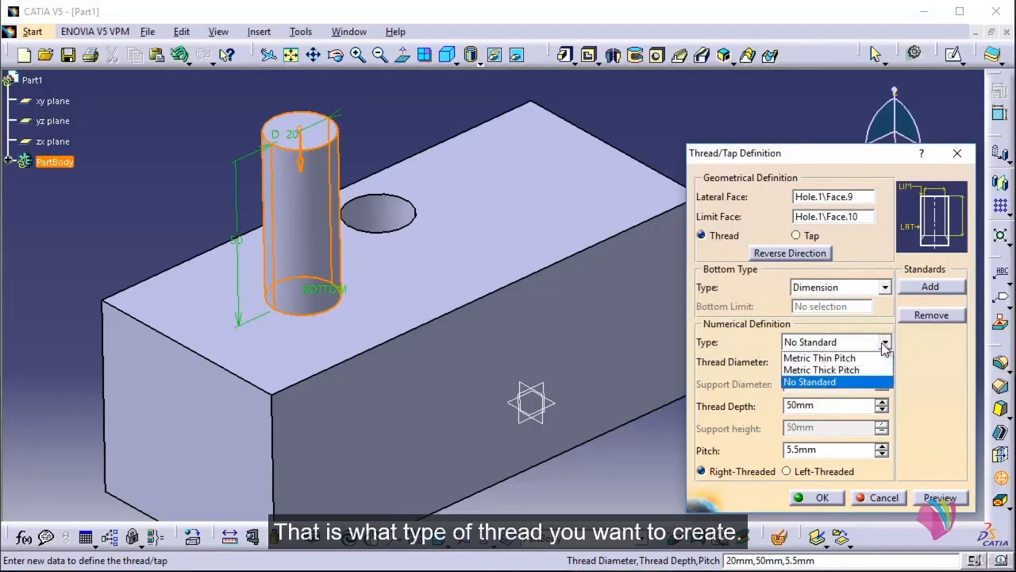
left_click(856, 370)
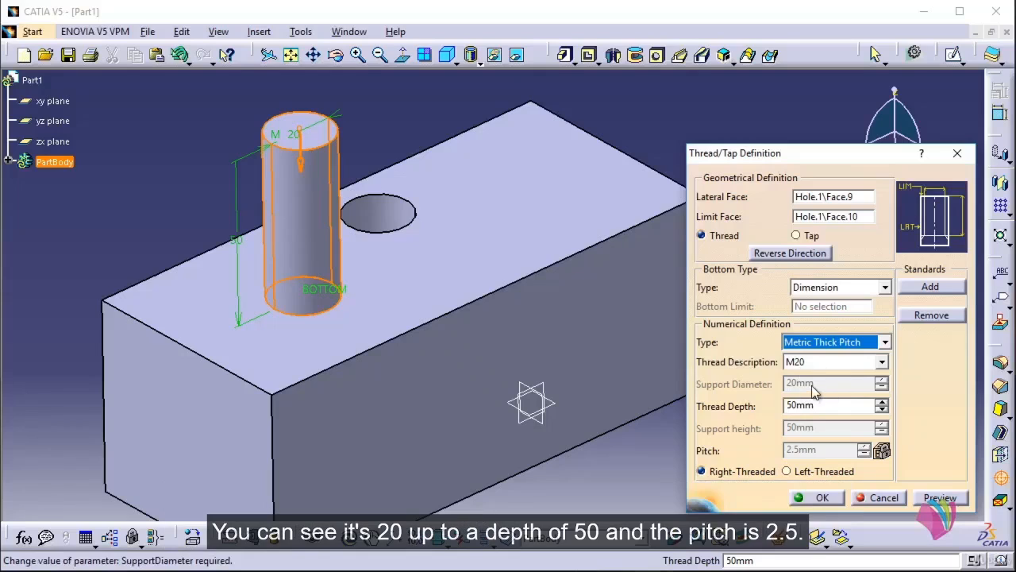
left_click(827, 406)
double_click(827, 406)
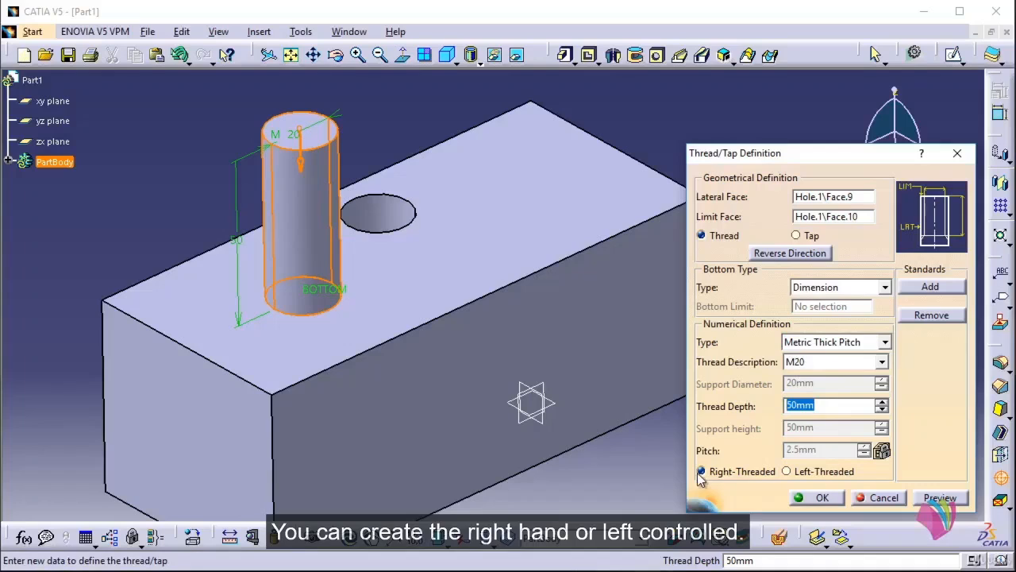
left_click(840, 498)
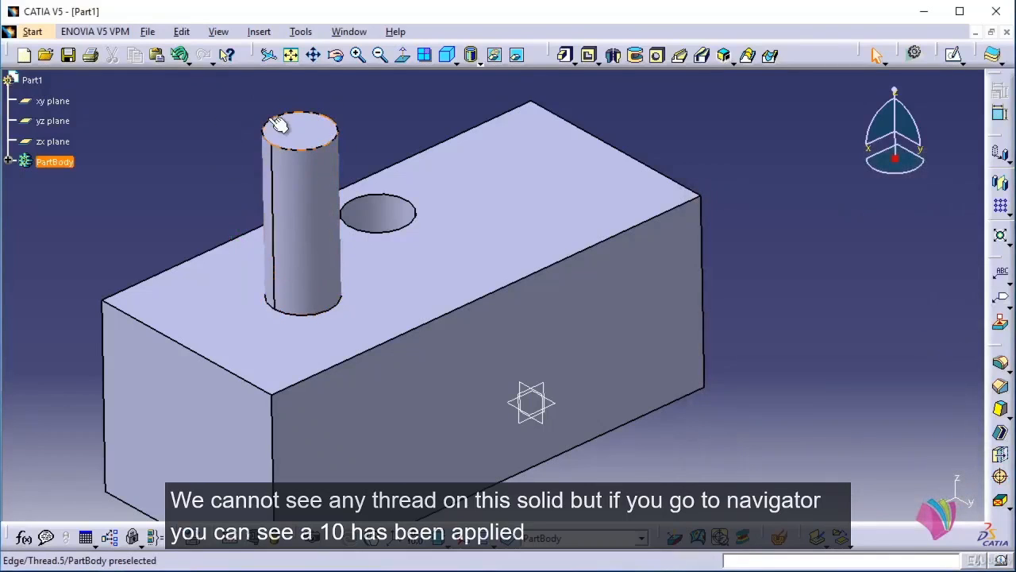
Expand the PartBody's features in the tree and select the new thread to highlight it on the cylinder.
left_click(8, 161)
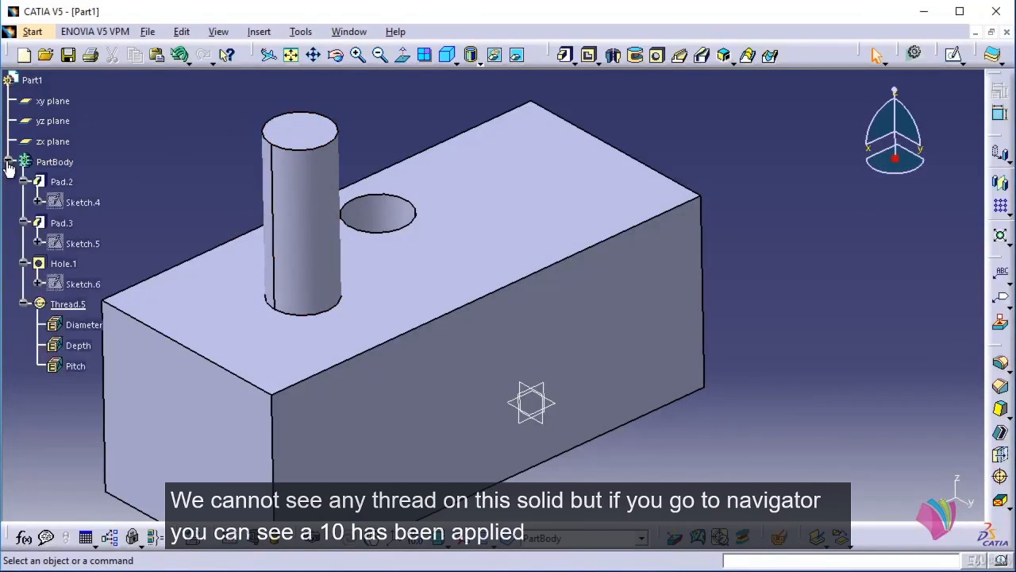
left_click(64, 308)
middle_click_drag(200, 176, 312, 202)
middle_click_drag(654, 309, 603, 342)
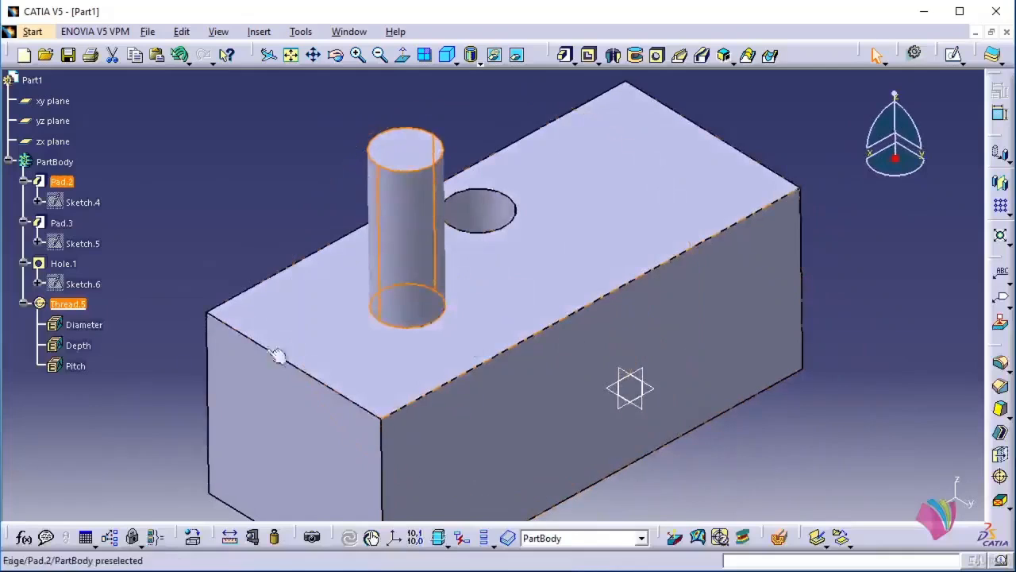
Review the cylinder thread's definition parameters without changing them, and highlight the thread on the model.
double_click(70, 305)
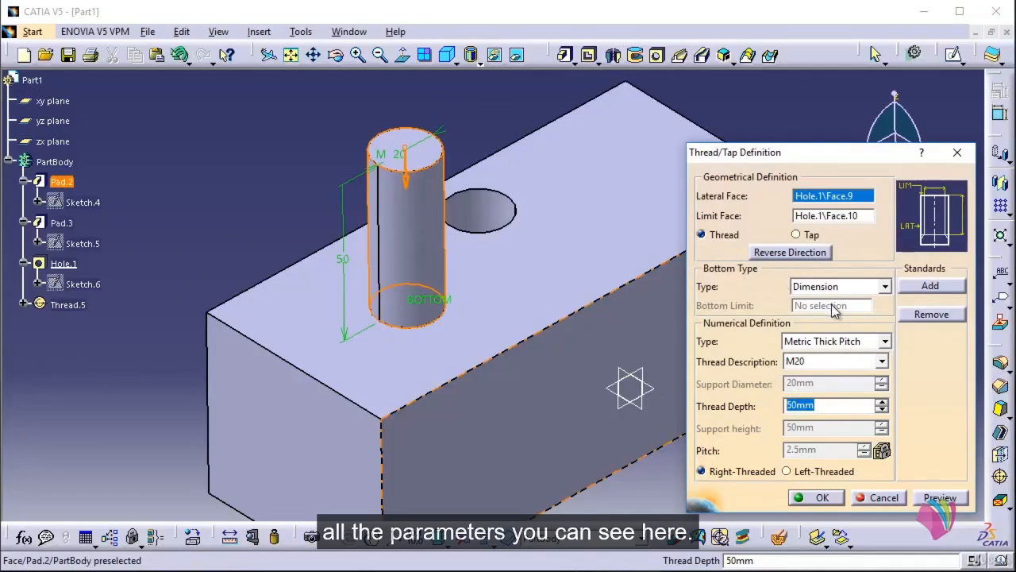
left_click(881, 498)
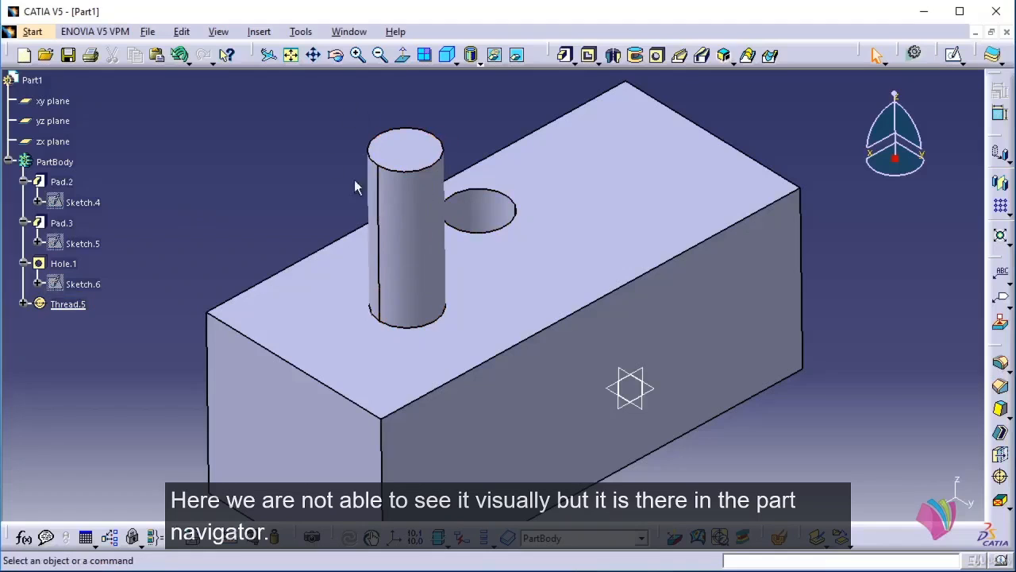
left_click(68, 304)
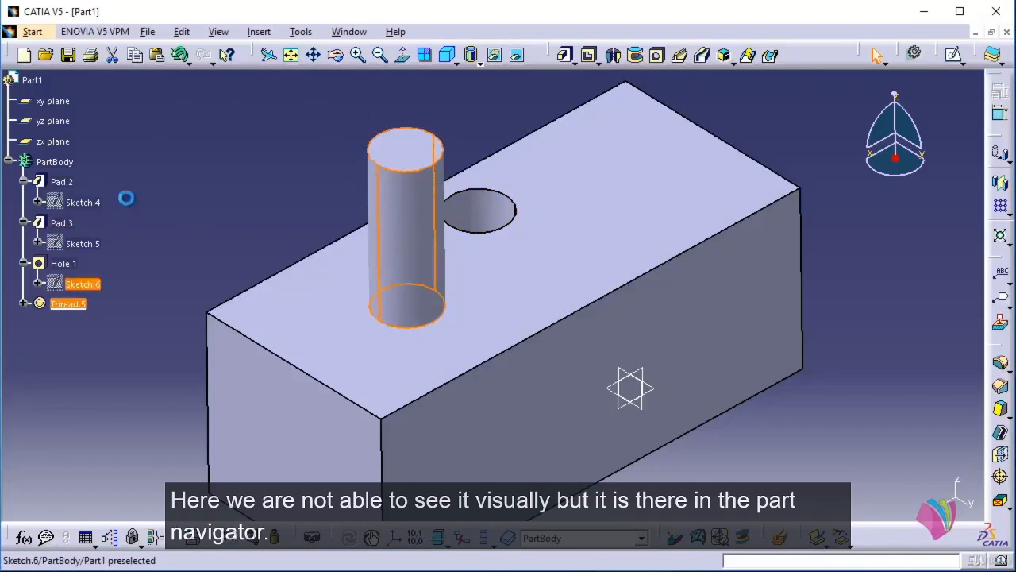
left_click(170, 145)
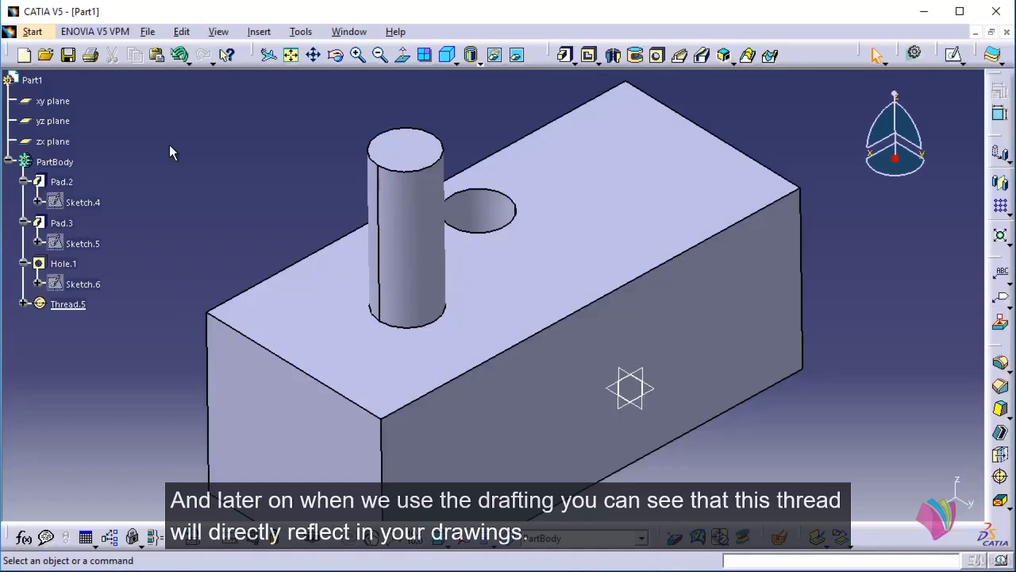
Start a Thread/Tap feature of kind Tap, using the through hole's wall as lateral face and the block's top as limit face.
middle_click_drag(170, 151, 554, 377)
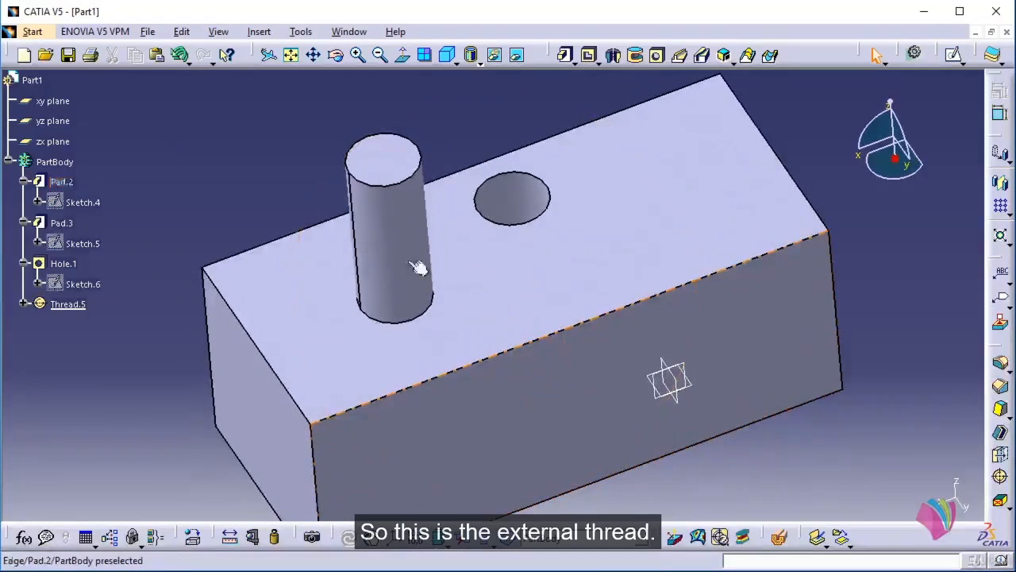
left_click(259, 32)
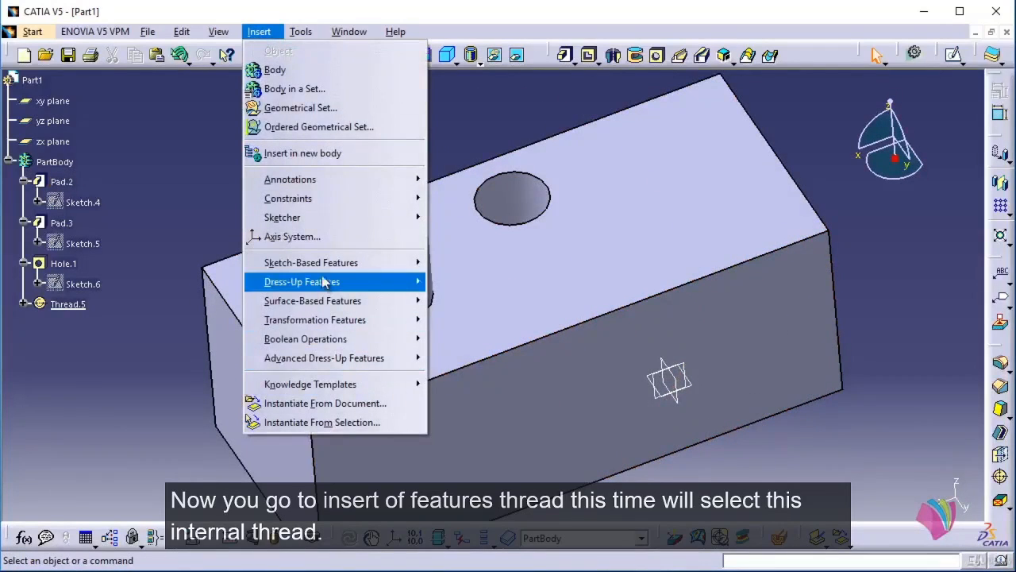
mouse_move(318, 284)
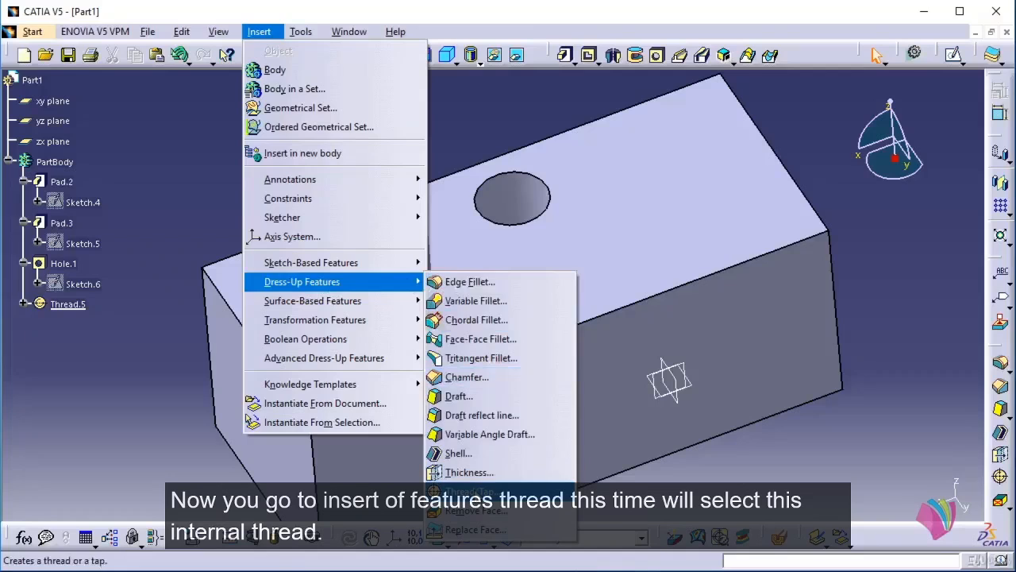
left_click(470, 492)
middle_click_drag(570, 232, 469, 254)
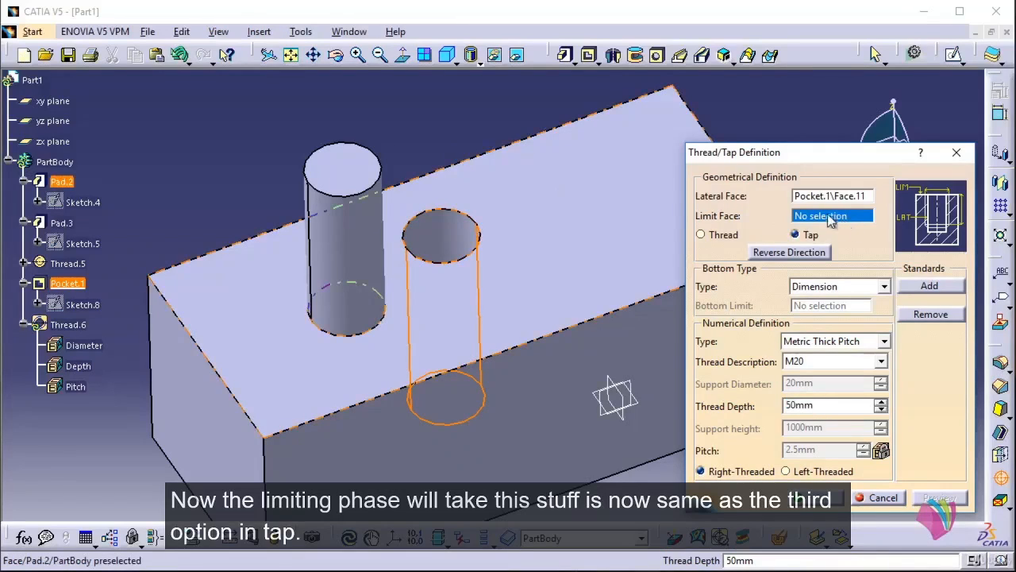
left_click(532, 200)
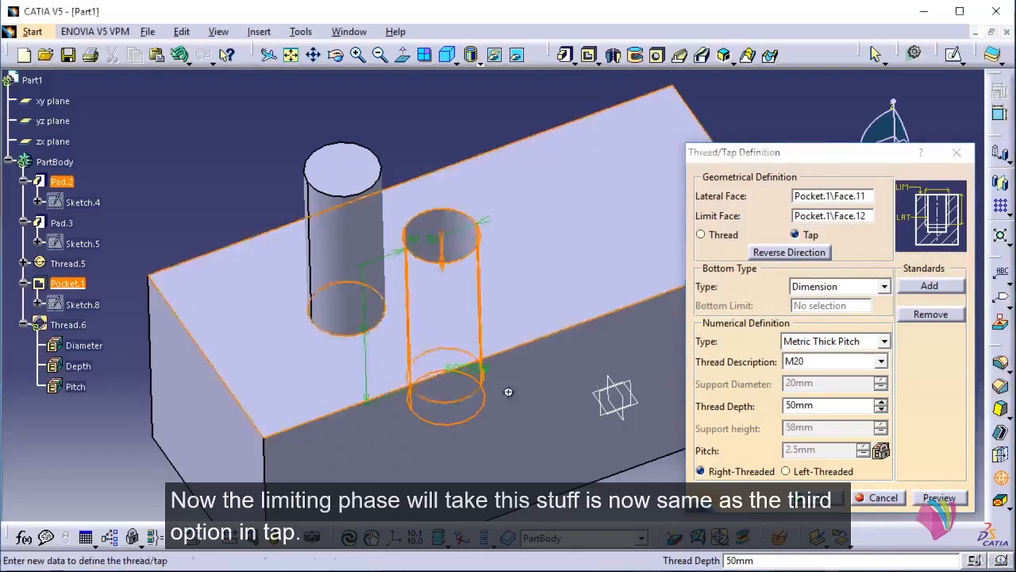
middle_click_drag(508, 390, 469, 324)
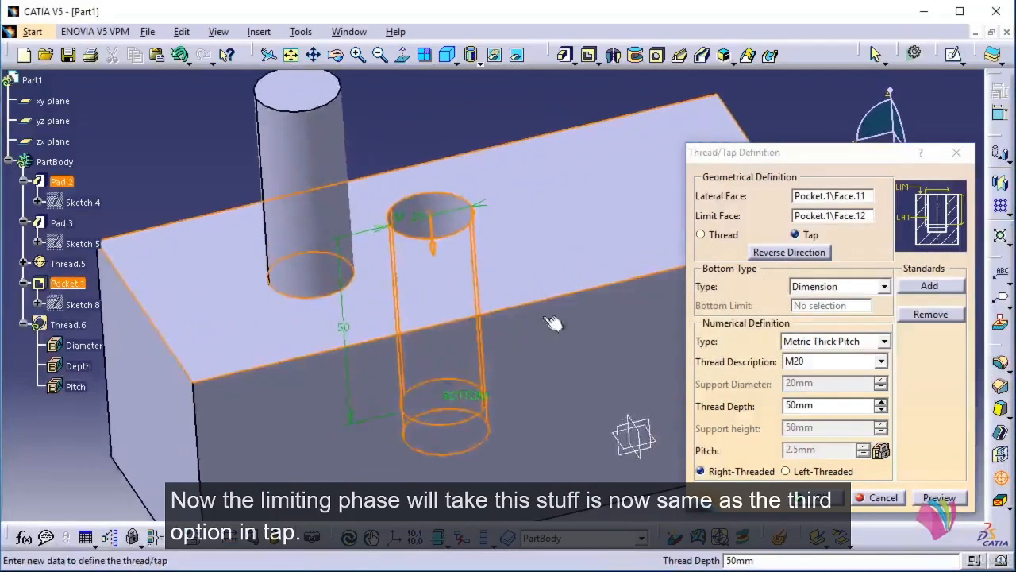
middle_click_drag(556, 321, 511, 345)
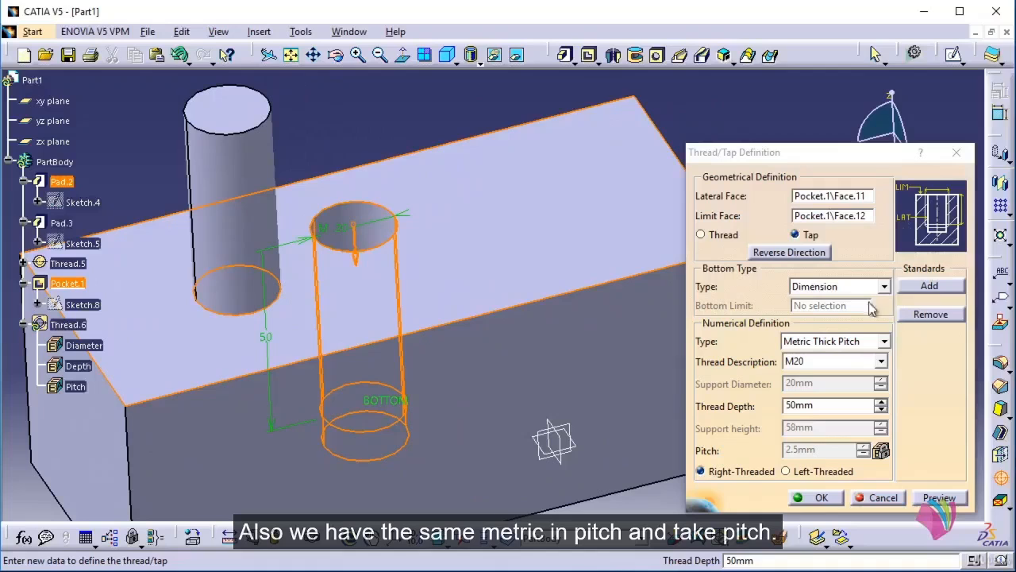
Try to create the M20 Metric Thick Pitch tap with 50 mm depth in the hole, and abandon the feature.
left_click(870, 342)
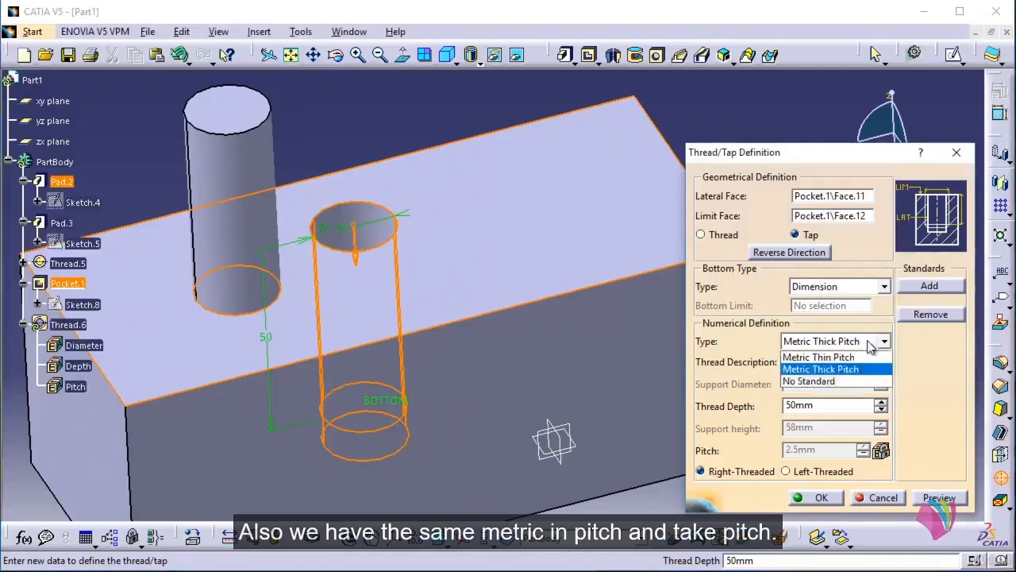
left_click(836, 372)
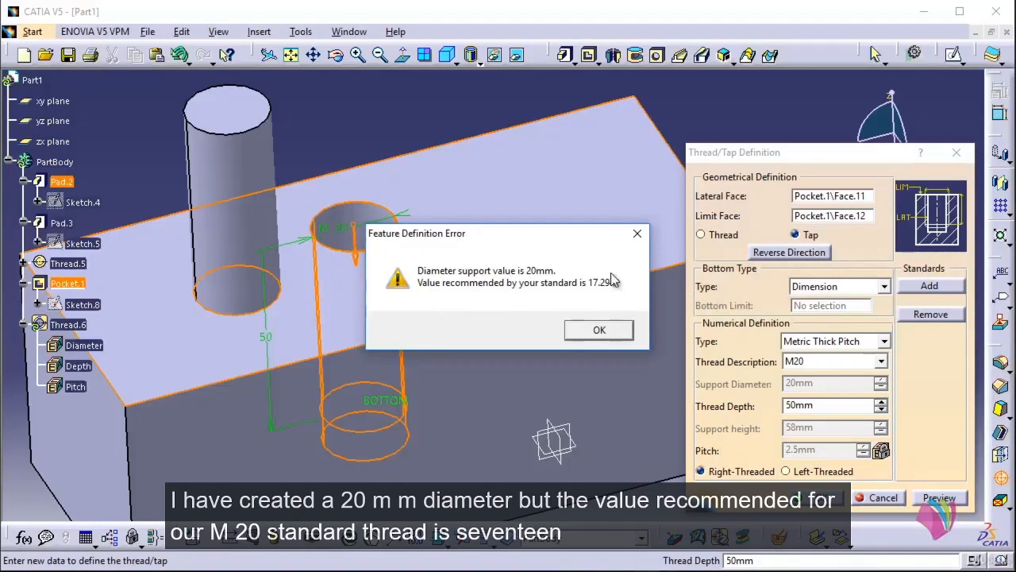
left_click(605, 330)
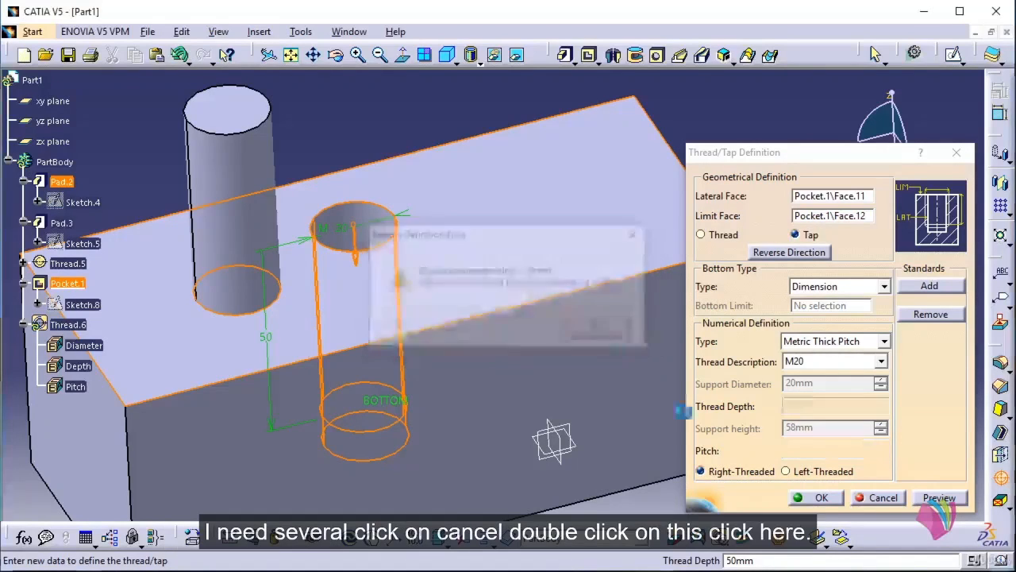
left_click(878, 498)
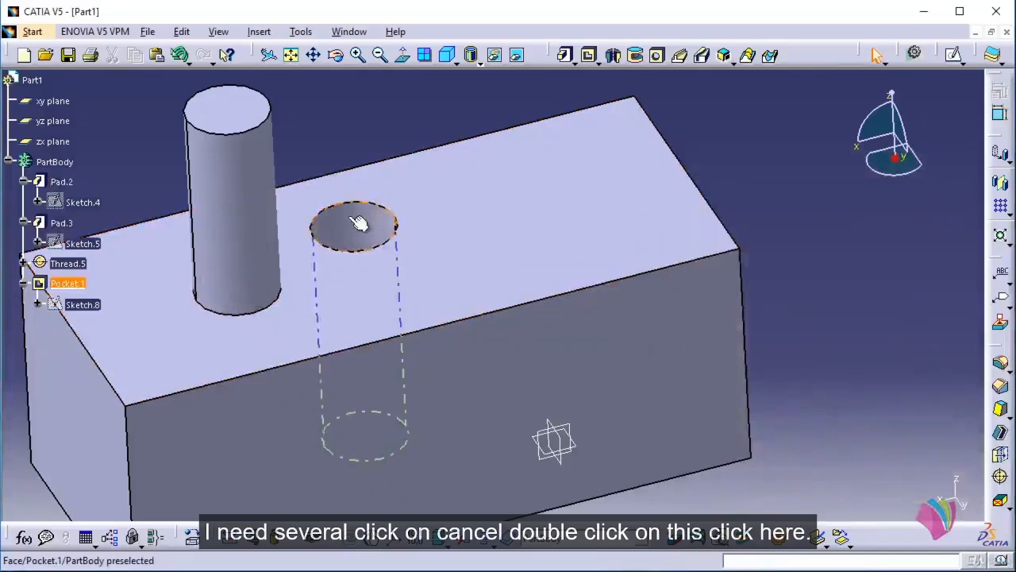
Edit the pocket's sketch to set the hole's diameter to 17.298 mm and update the pocket.
double_click(350, 216)
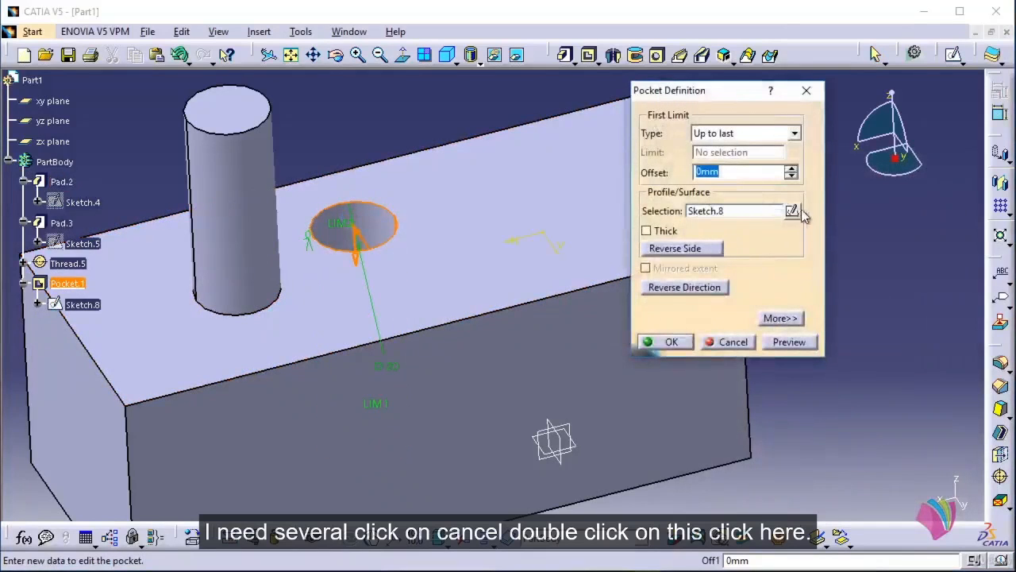
left_click(794, 210)
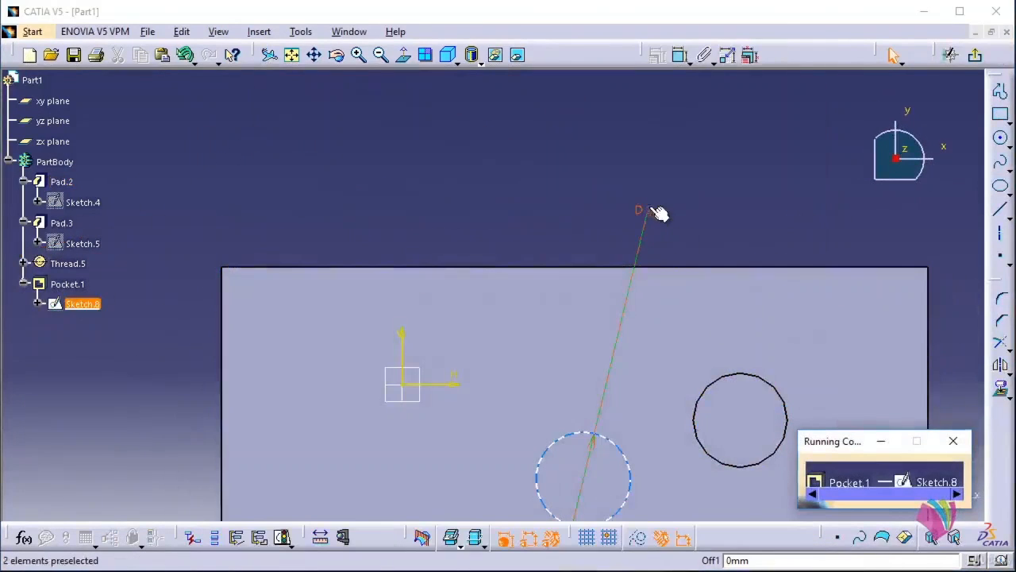
double_click(650, 201)
type("1")
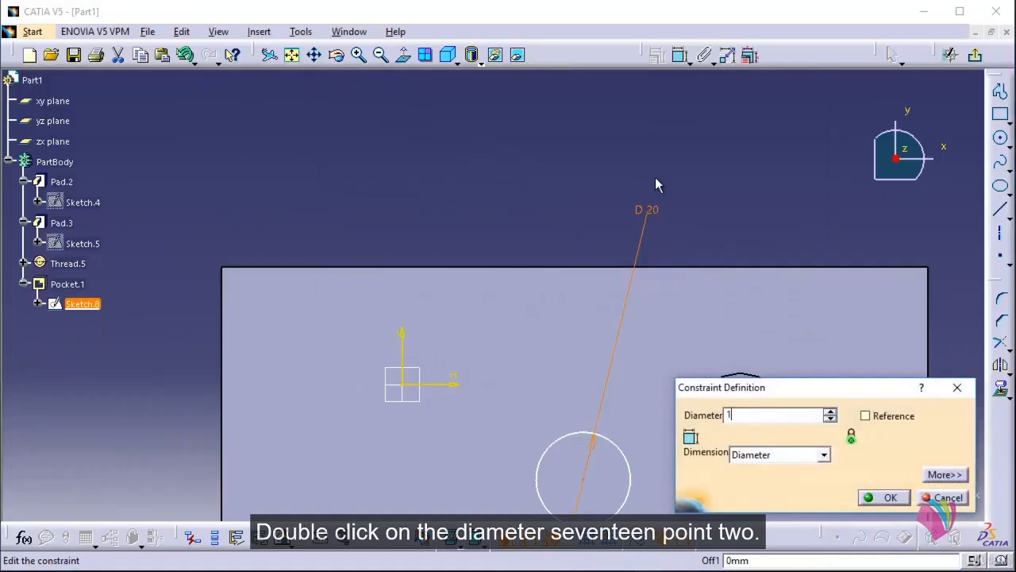
type("7.298")
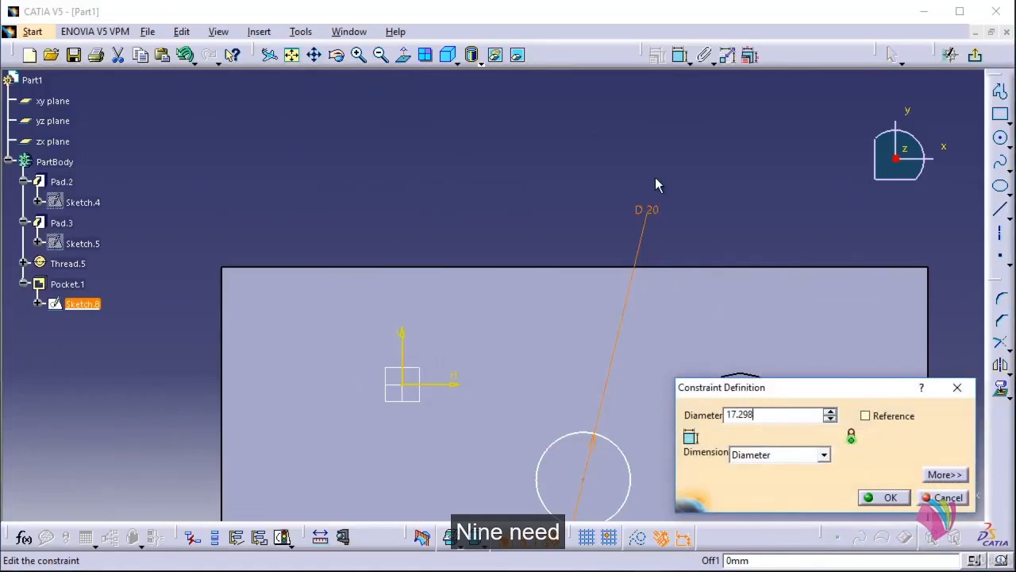
key("Return")
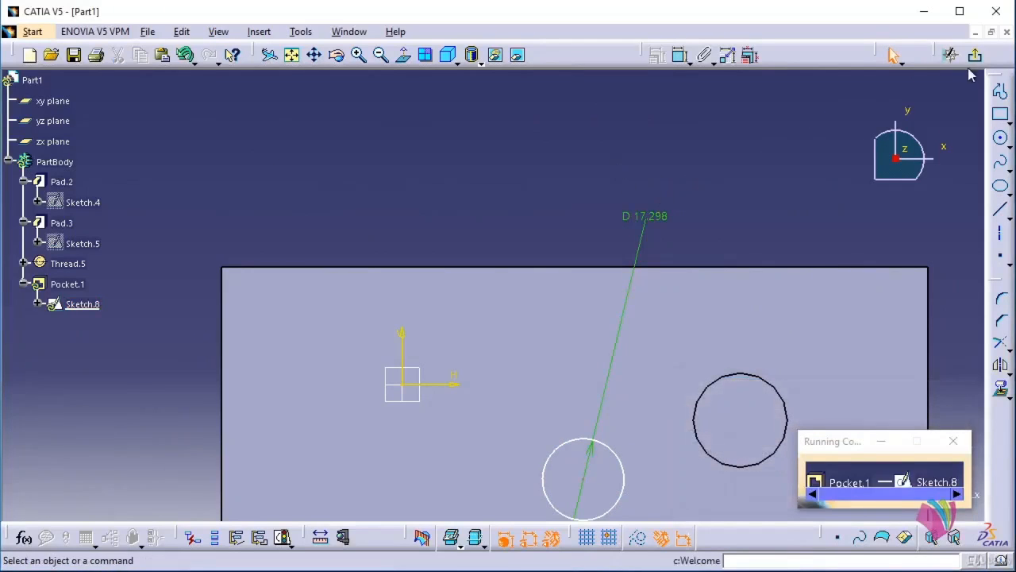
left_click(999, 91)
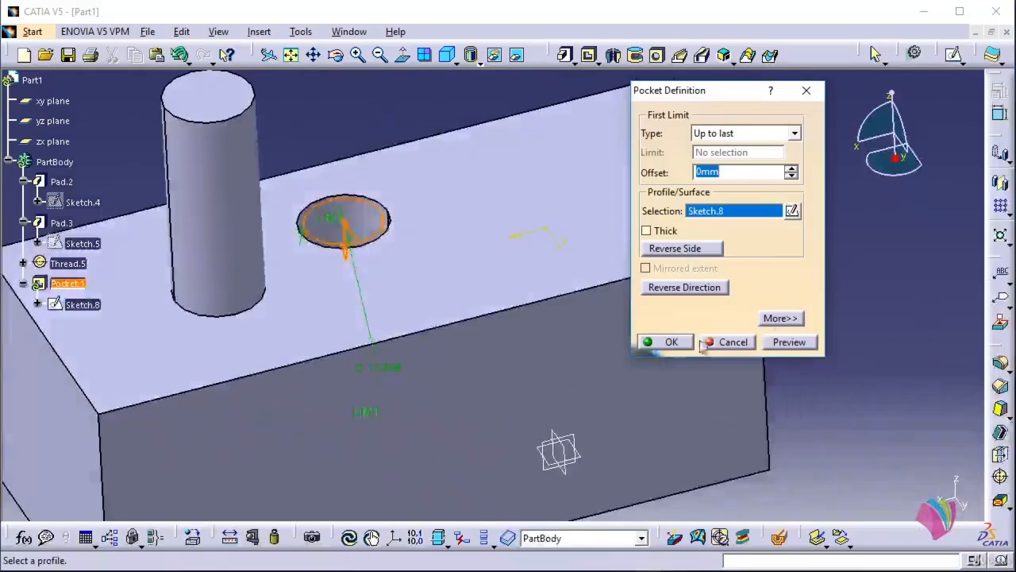
left_click(686, 342)
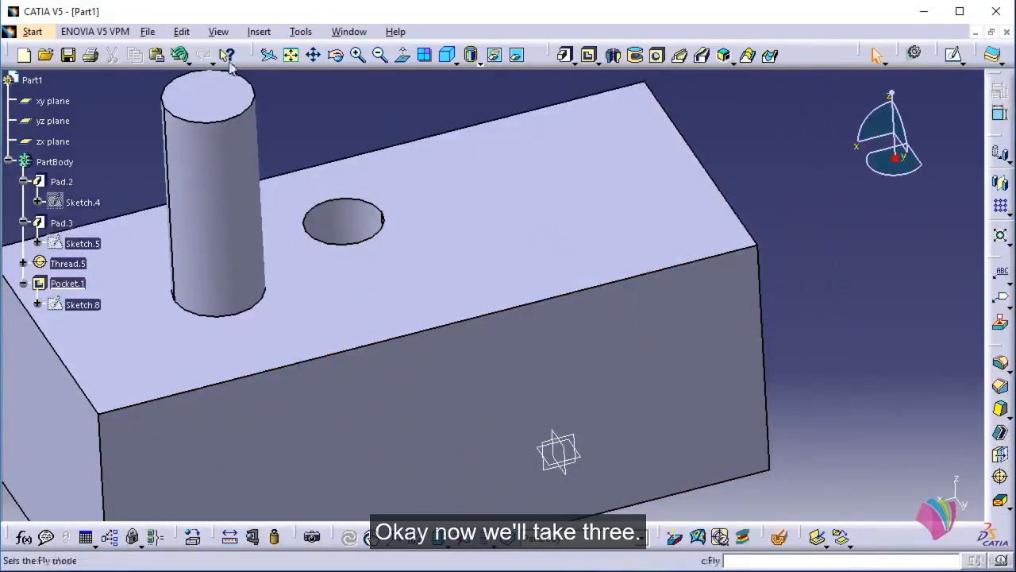
Start a Tap feature on the resized hole, with its wall as lateral face and the block's top as limit face.
left_click(259, 31)
mouse_move(302, 281)
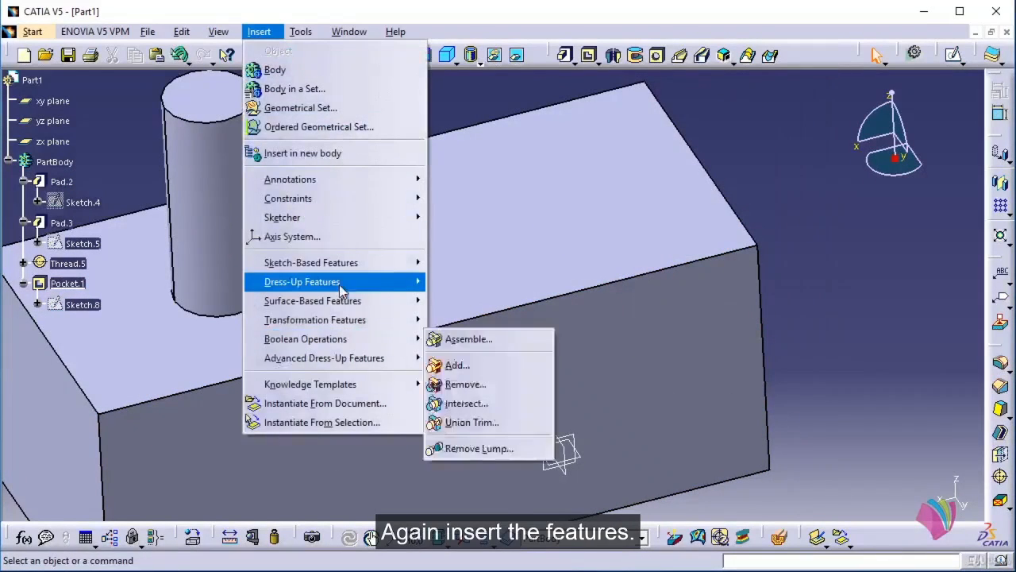
left_click(480, 491)
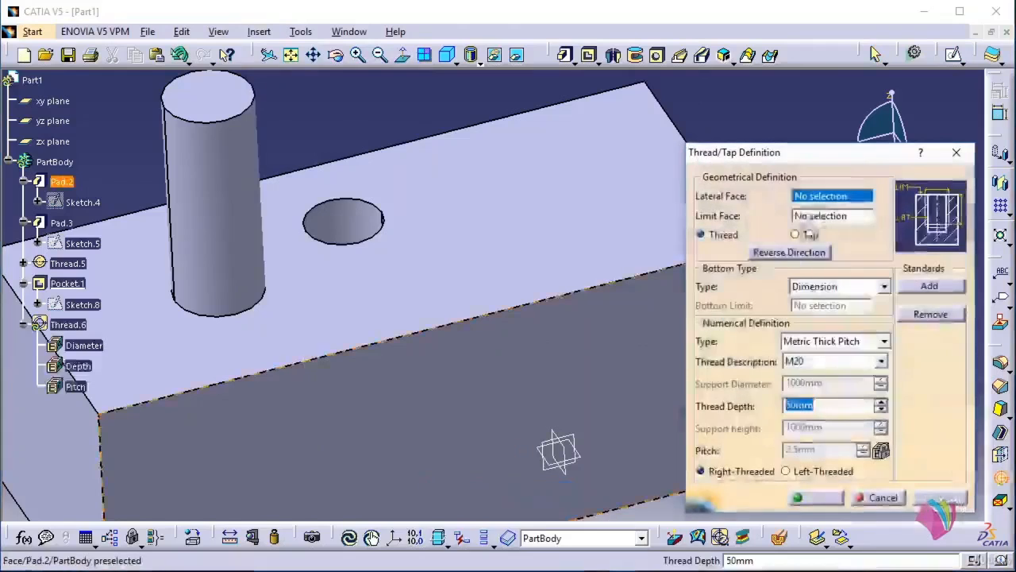
left_click(802, 235)
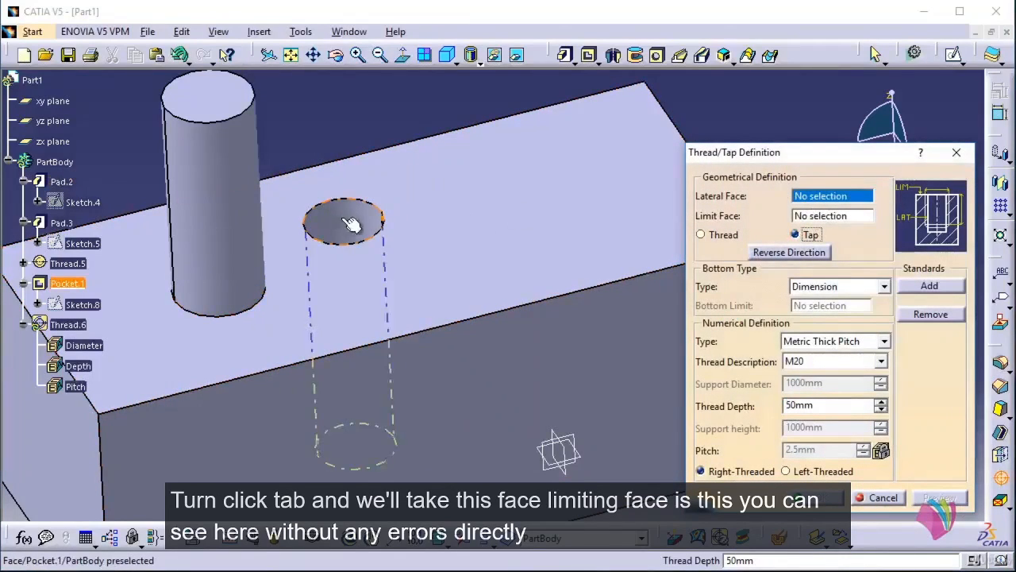
left_click(343, 220)
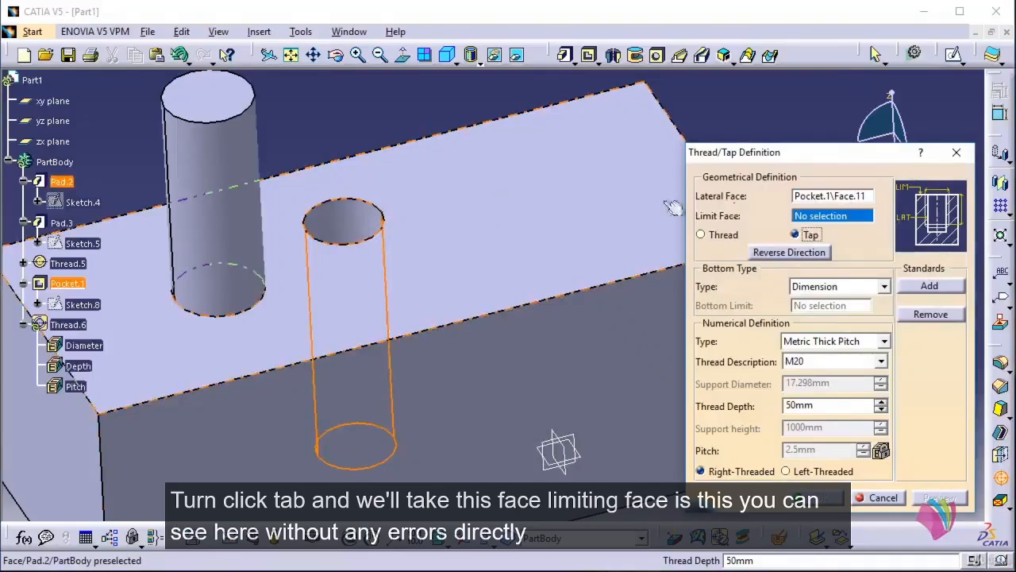
left_click(432, 195)
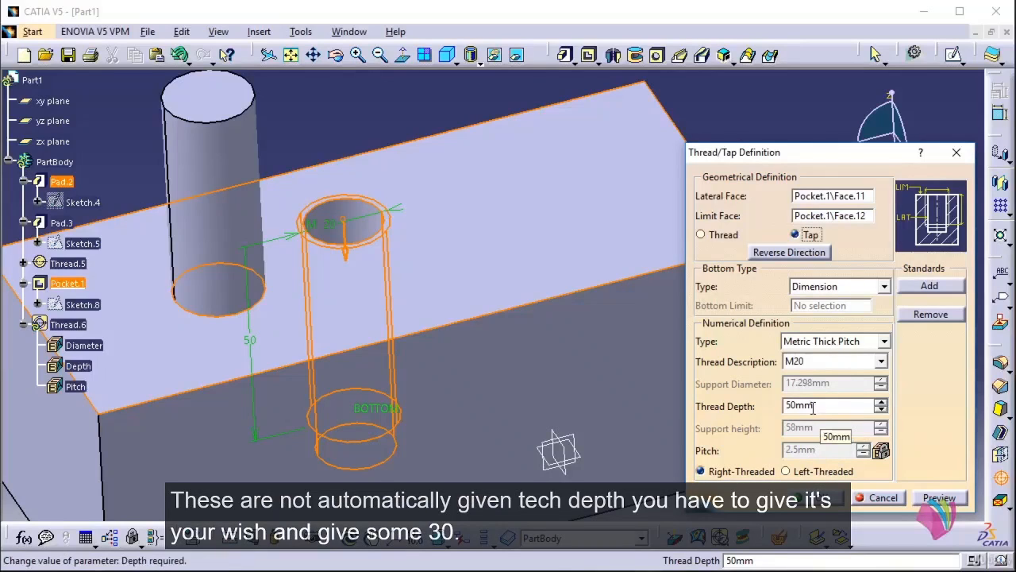
Set the thread depth to 30 mm and create the right-handed M20 Metric Thick Pitch tap.
double_click(836, 408)
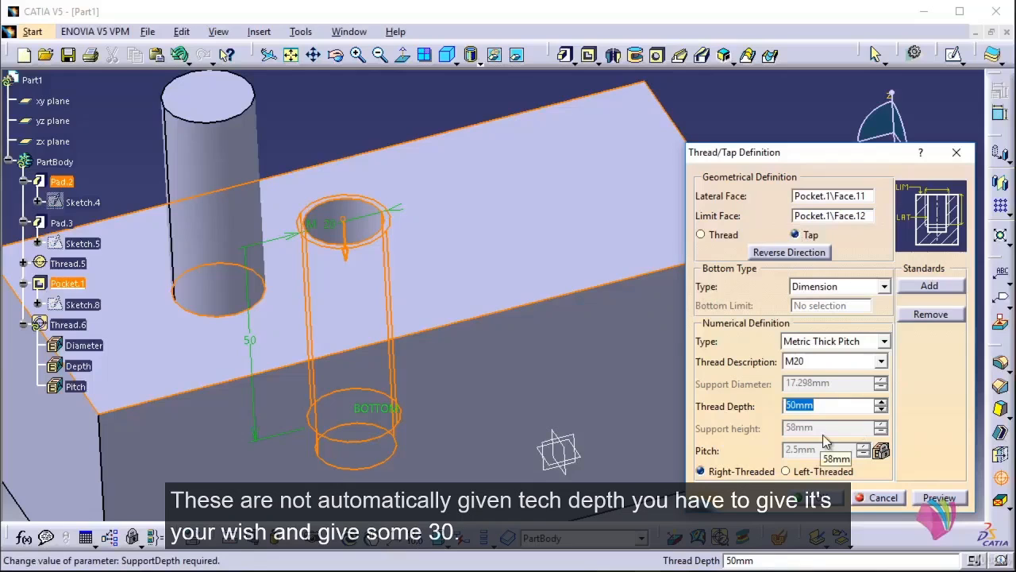
type("30")
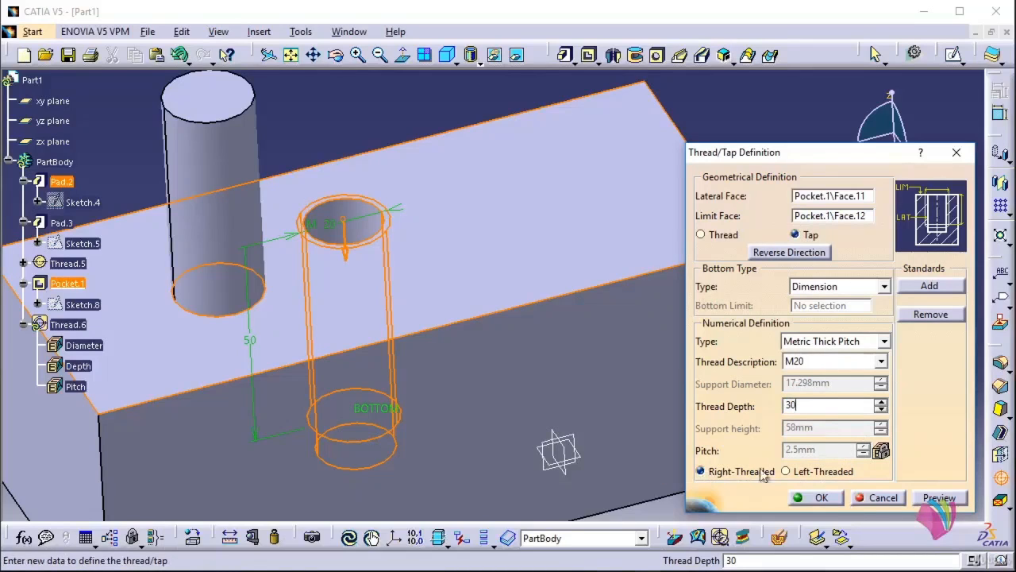
left_click(825, 500)
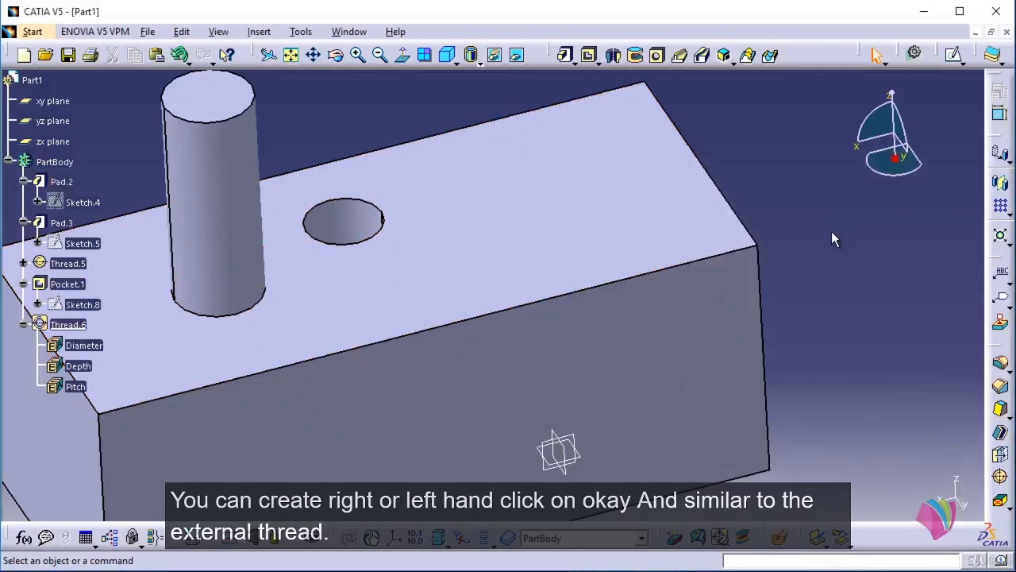
Select the new internal thread in the tree to highlight it in the hole, and clear the selection.
middle_click_drag(359, 323, 458, 338)
left_click(74, 324)
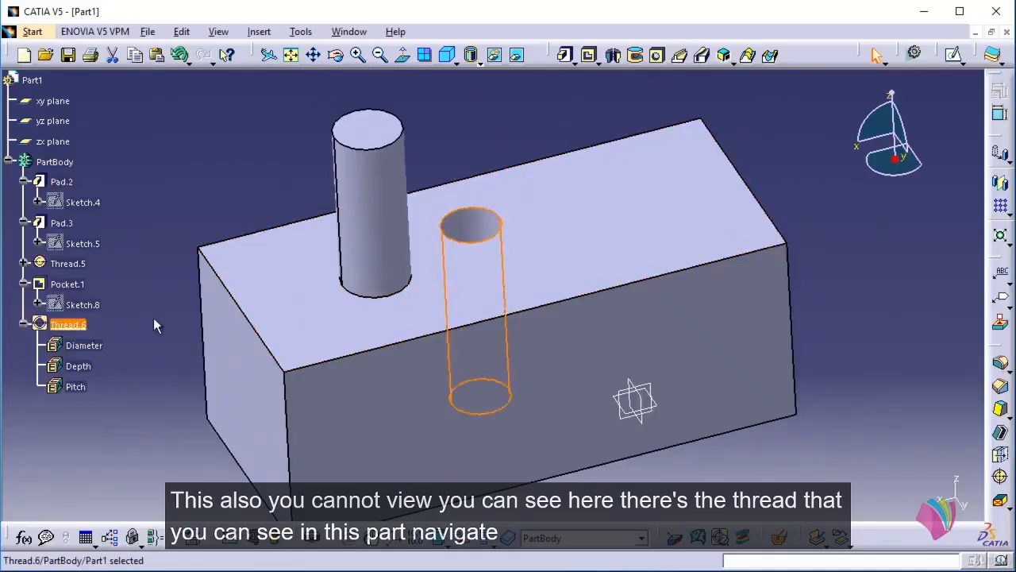
left_click(146, 320)
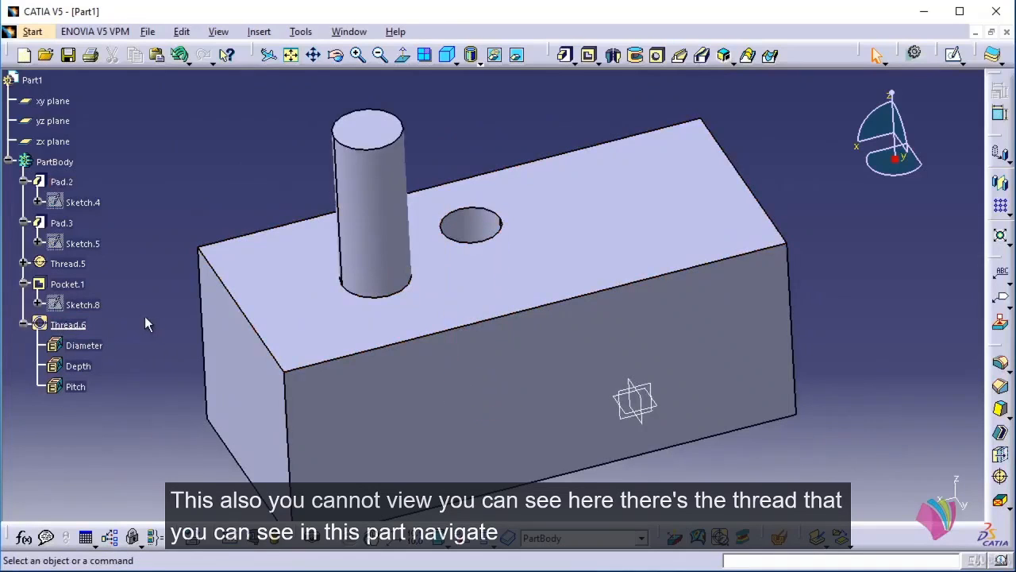
left_click(87, 324)
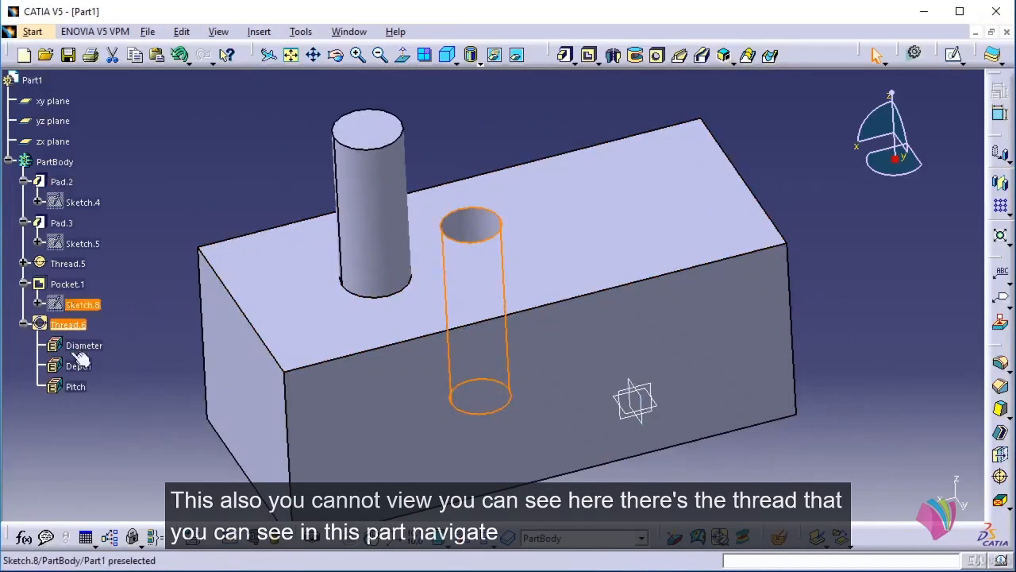
left_click(474, 158)
Start a Hole feature on the block's top face beside the existing tapped hole, and make it threaded.
middle_click_drag(475, 159, 491, 247)
middle_click_drag(581, 163, 500, 236)
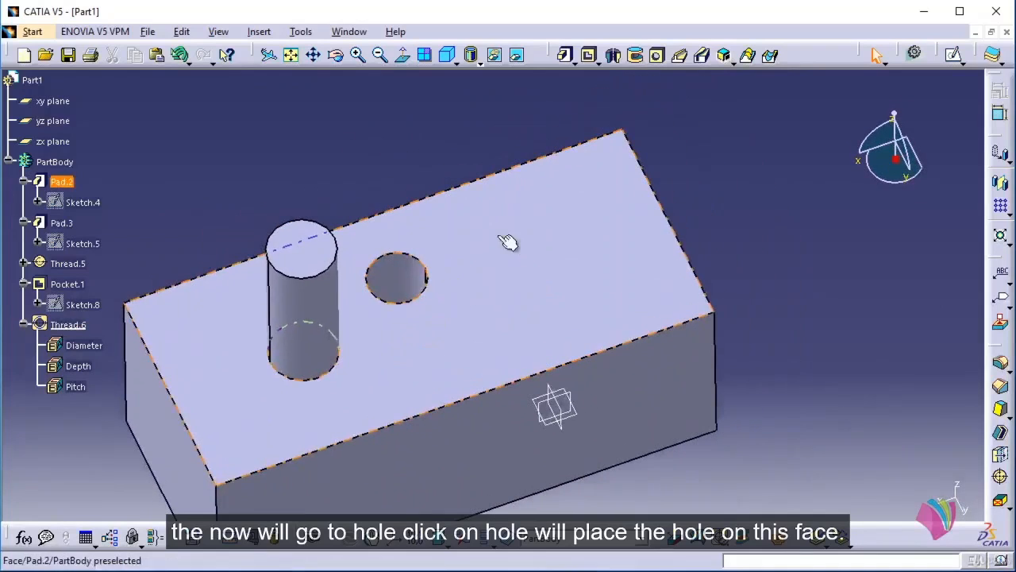
left_click(658, 54)
left_click(506, 243)
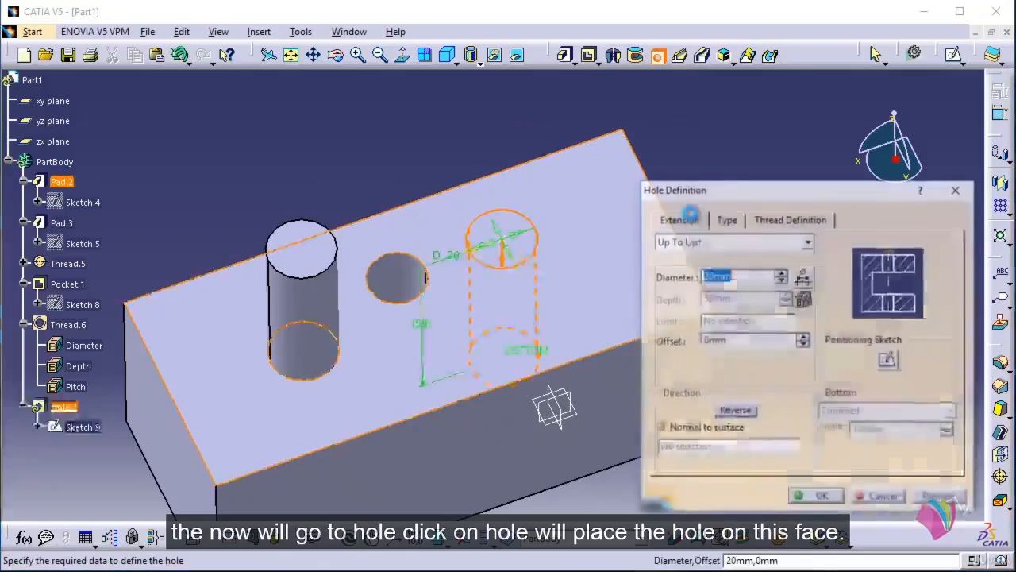
left_click(796, 221)
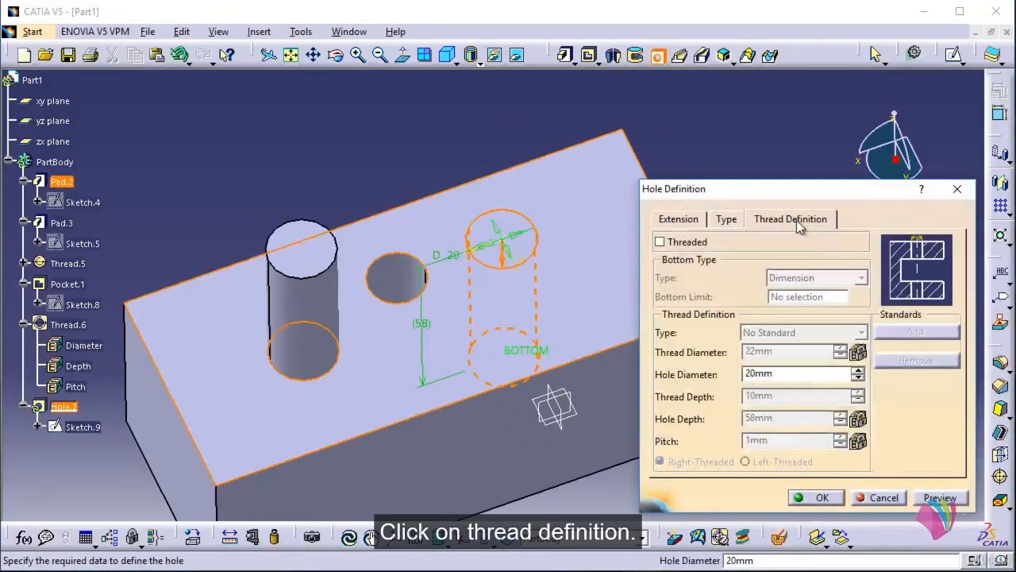
left_click(660, 243)
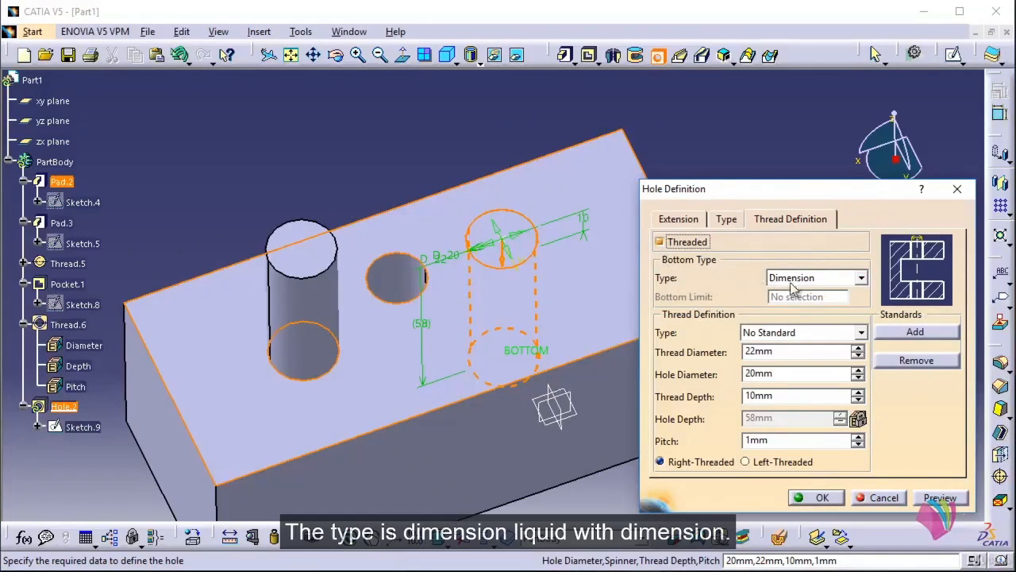
Define the hole's thread as Metric Thick Pitch with the M20 thread description.
left_click(786, 334)
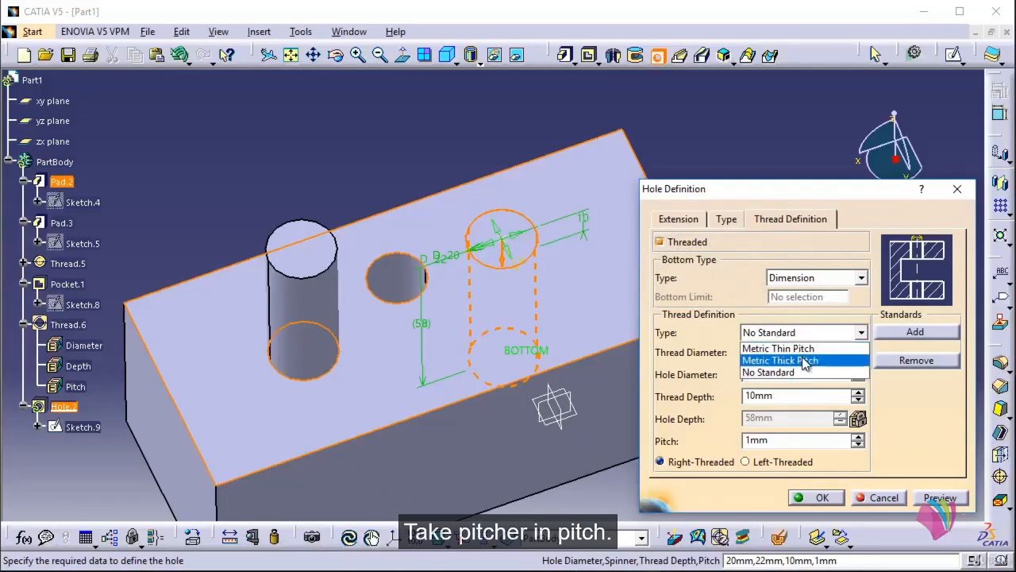
left_click(798, 360)
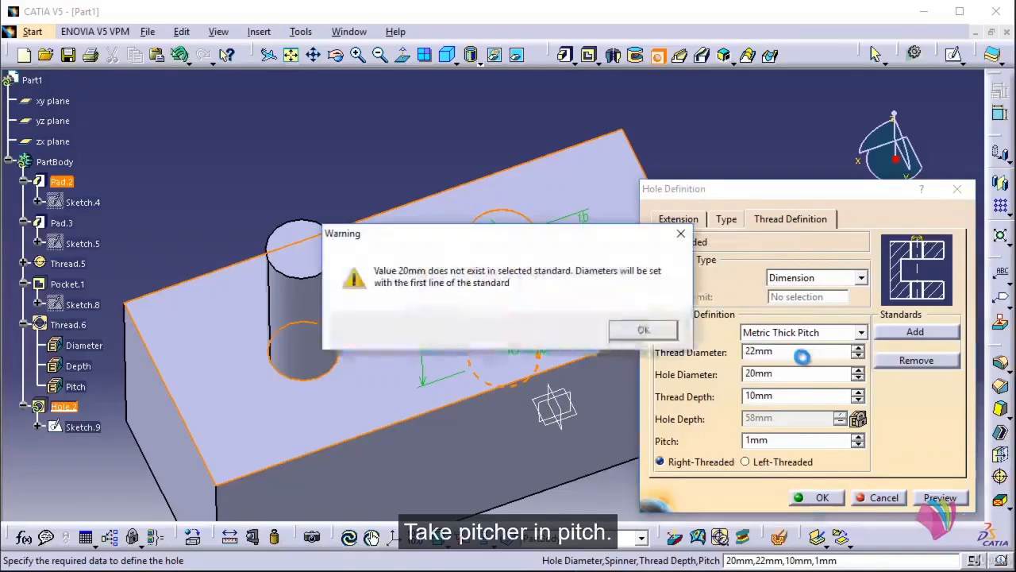
left_click(643, 330)
left_click(858, 352)
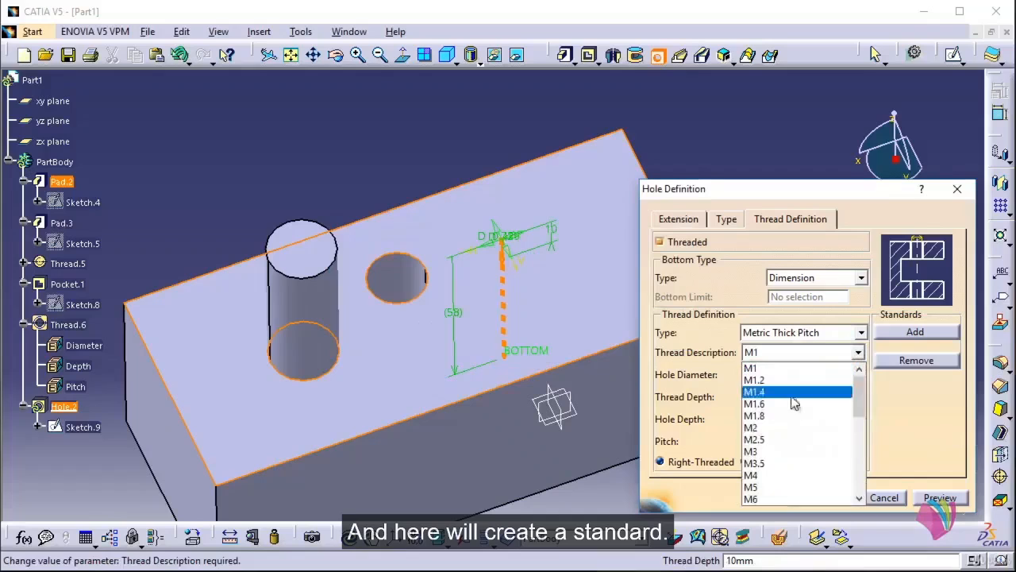
scroll(782, 476, "down", 3)
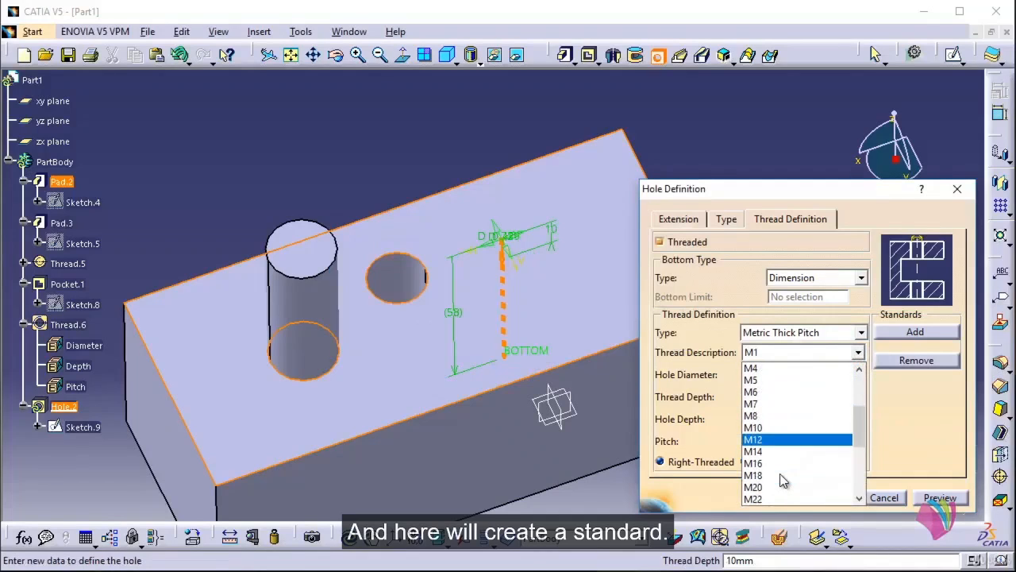
left_click(756, 488)
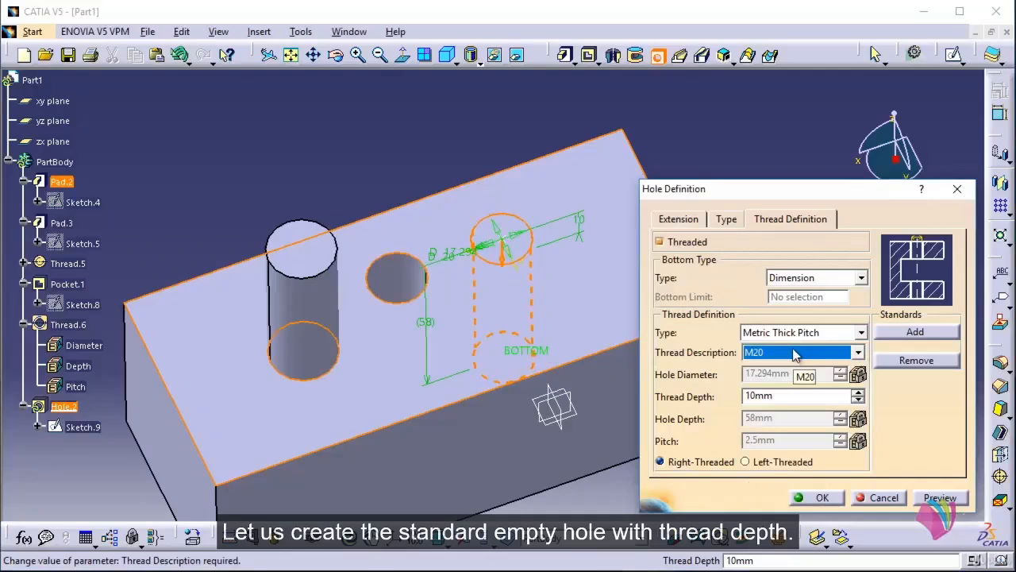
Set the thread depth to 40 mm and create the right-threaded hole.
left_click_drag(790, 395, 706, 399)
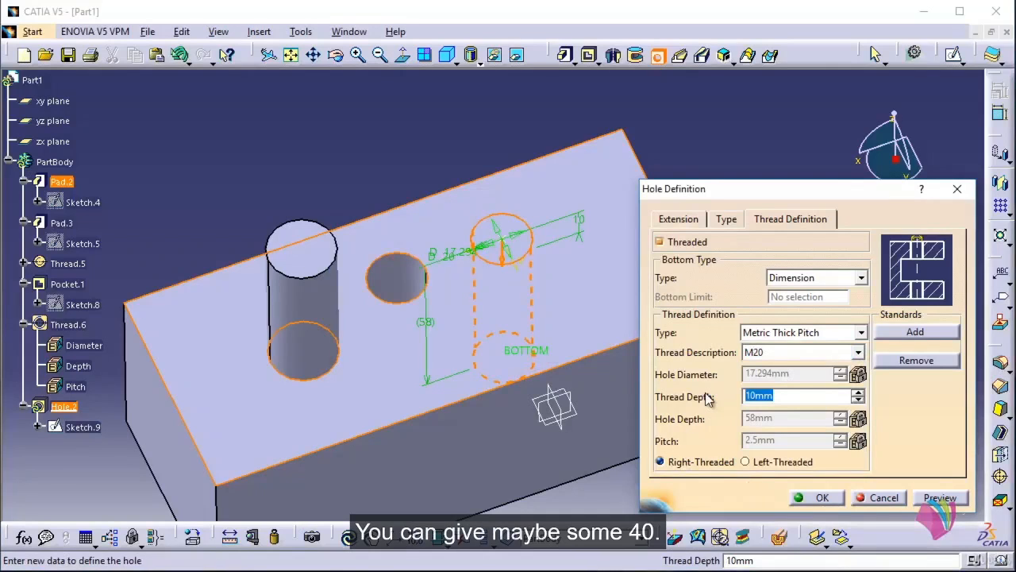
type("40")
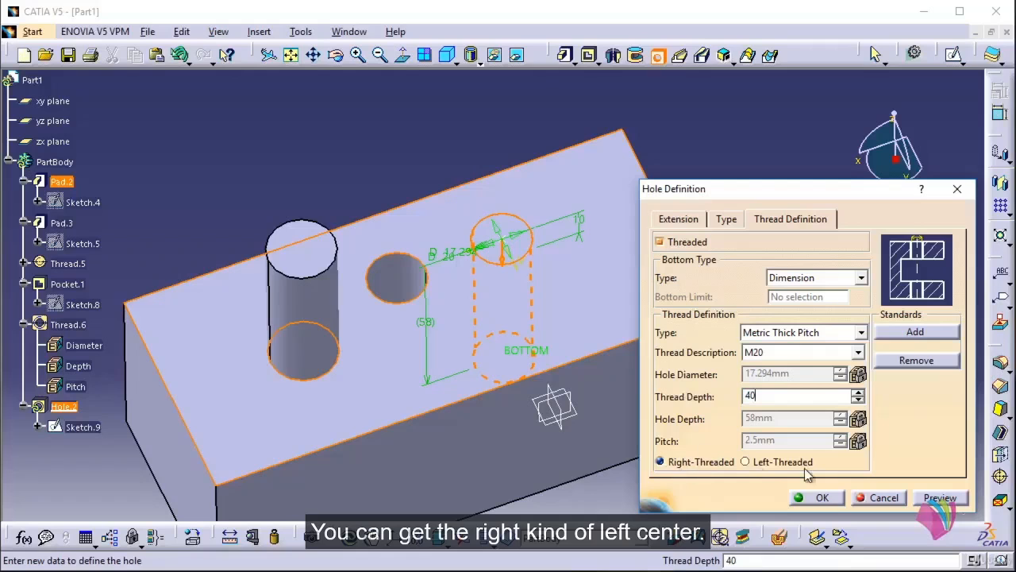
left_click(822, 498)
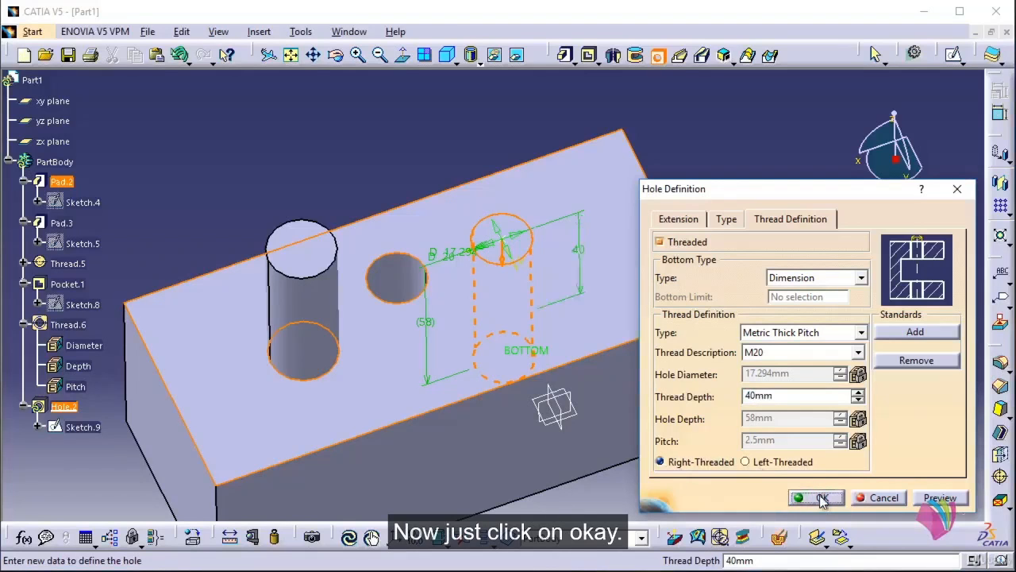
left_click(822, 498)
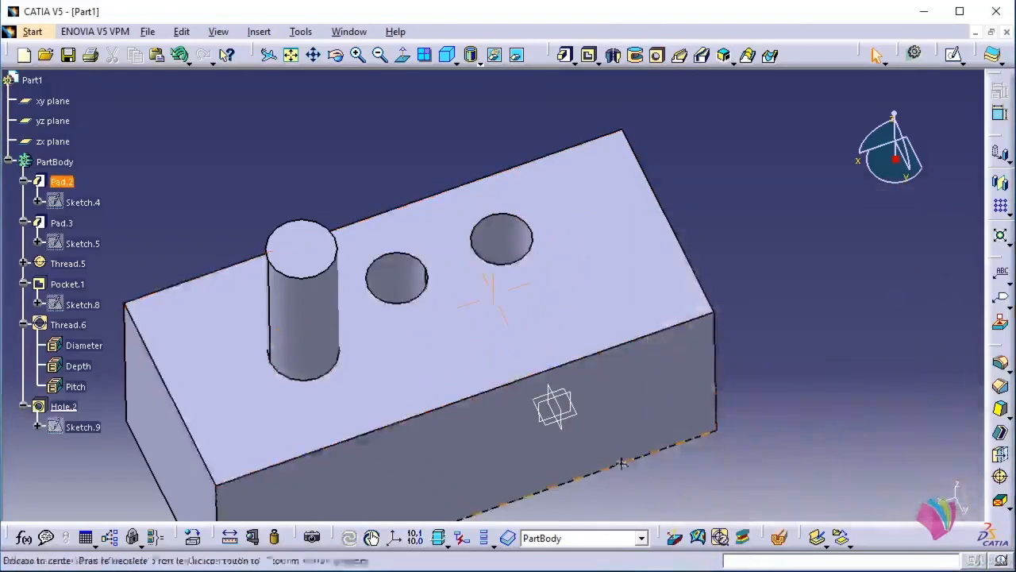
middle_click_drag(623, 463, 540, 367)
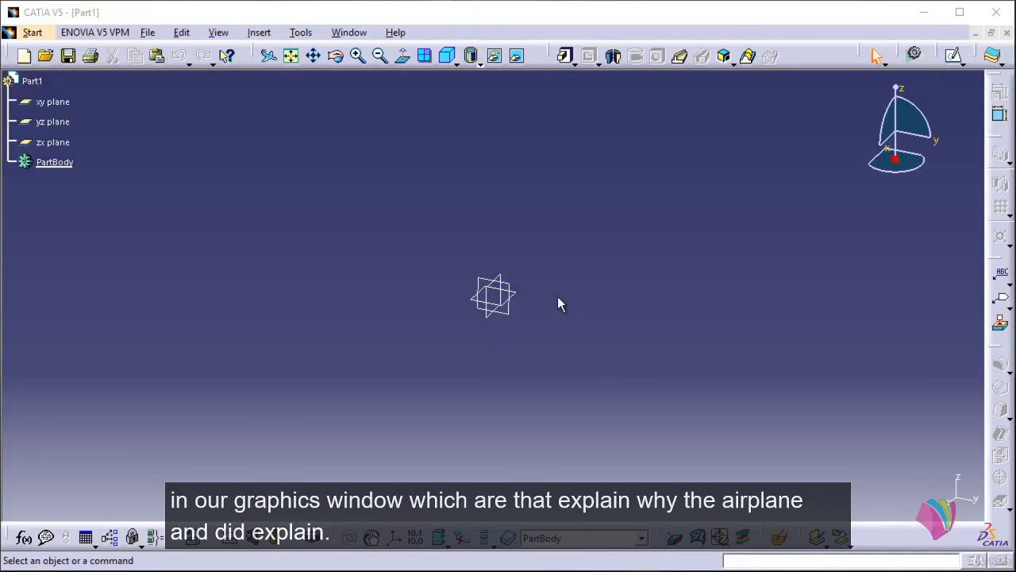
Highlight the xy, yz and zx planes one after another in the empty part, and clear the selection.
left_click(56, 102)
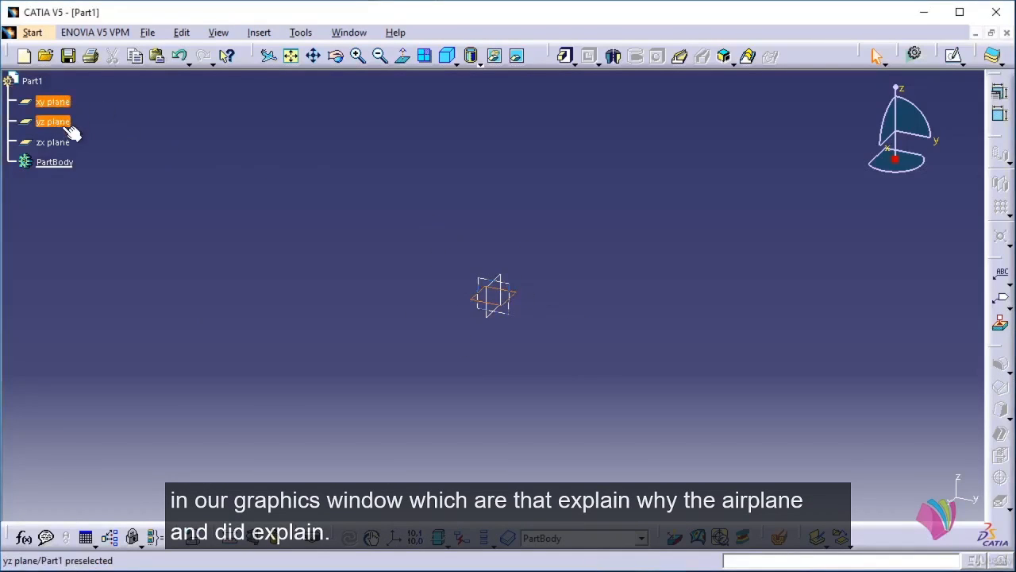
left_click(64, 125)
left_click(78, 144)
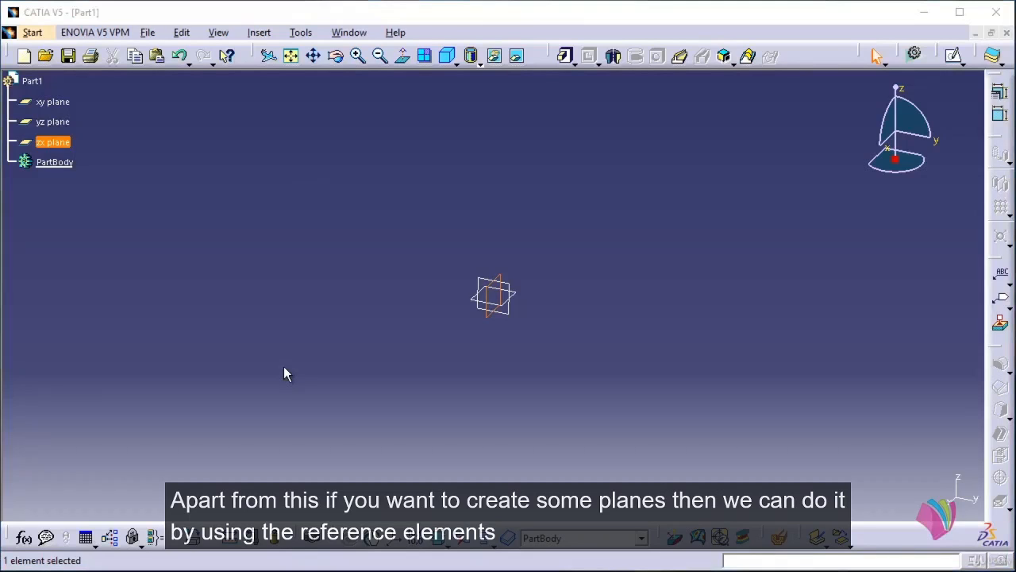
mouse_move(535, 345)
middle_mouse_down()
mouse_move(472, 363)
mouse_move(531, 341)
mouse_move(490, 342)
mouse_move(551, 341)
middle_mouse_up()
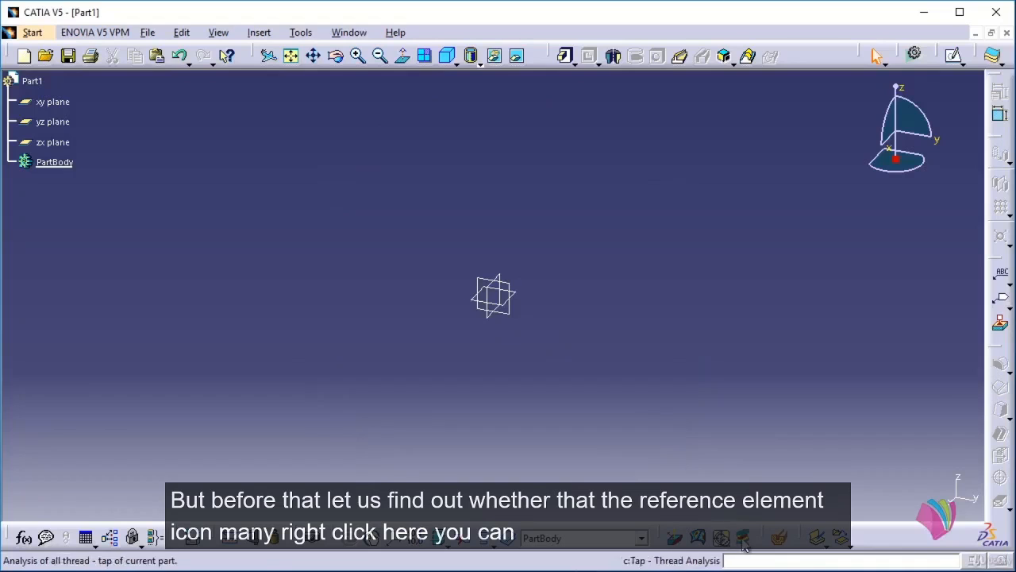
Dock the Reference Elements (Extended) tools in the lower row and the Annotations tools in the upper row, keeping Dress-Up Features at the side.
right_click(719, 540)
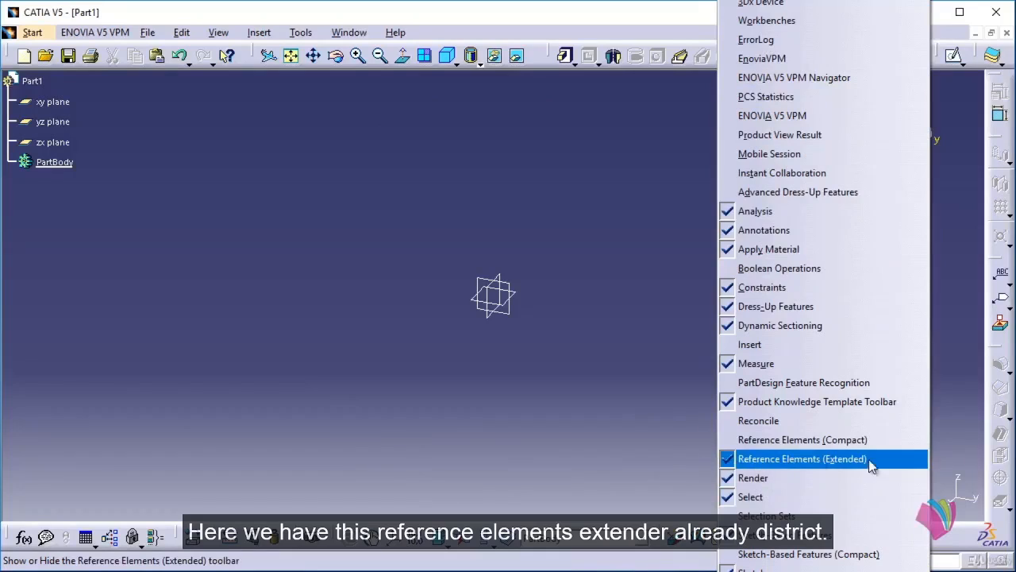
left_click(739, 459)
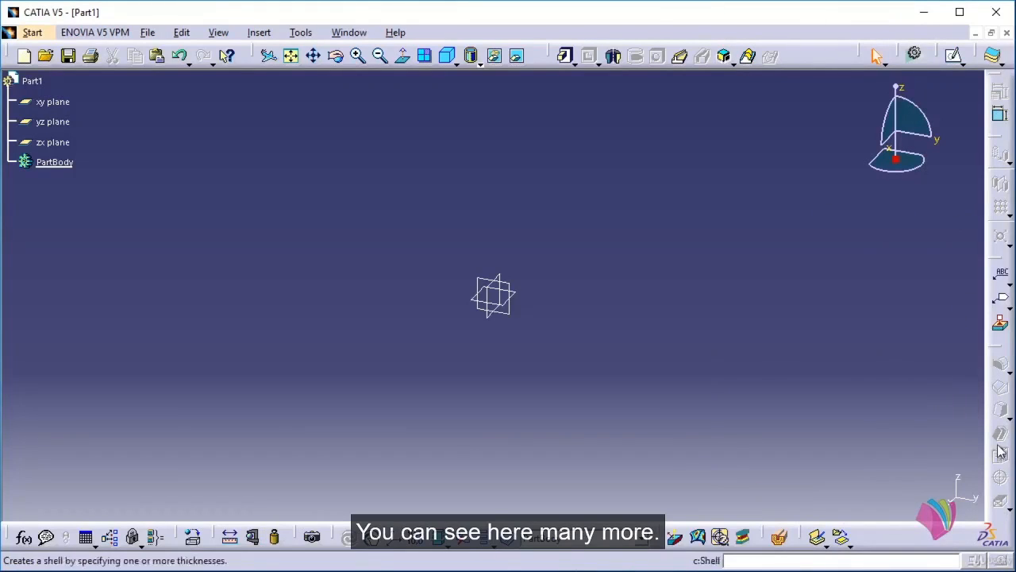
left_click_drag(1002, 353, 948, 333)
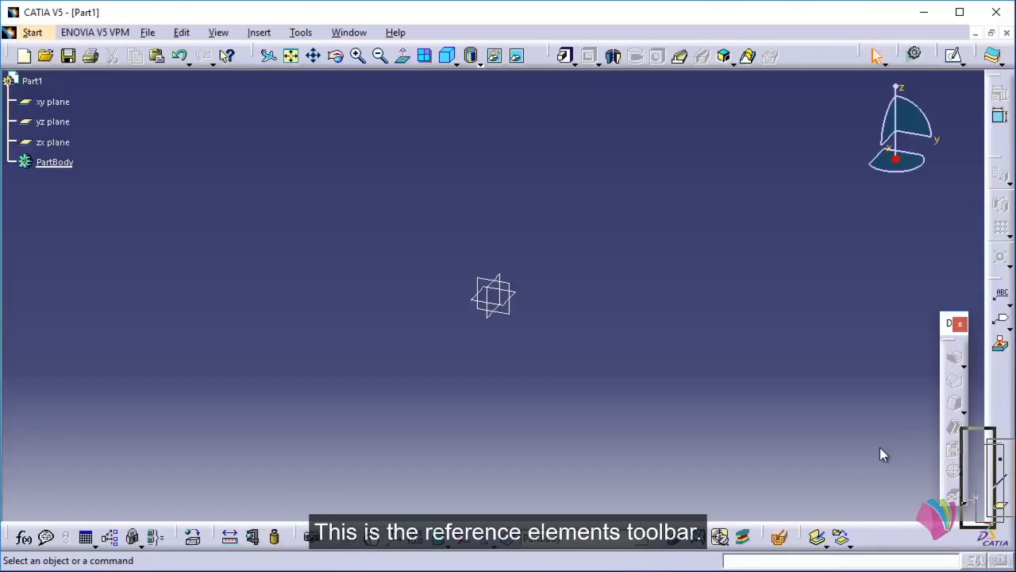
left_click_drag(880, 447, 883, 530)
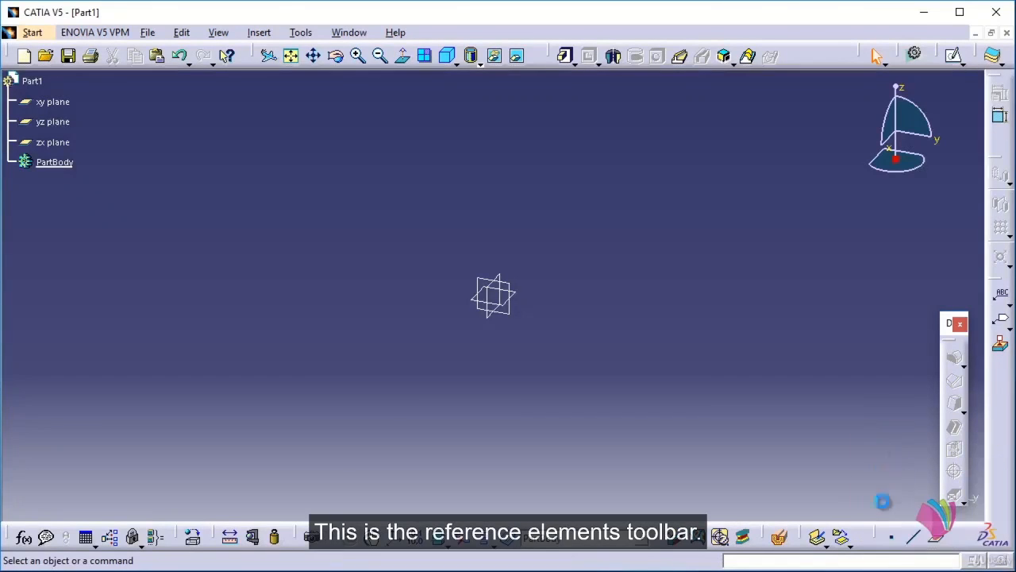
left_click_drag(950, 323, 792, 49)
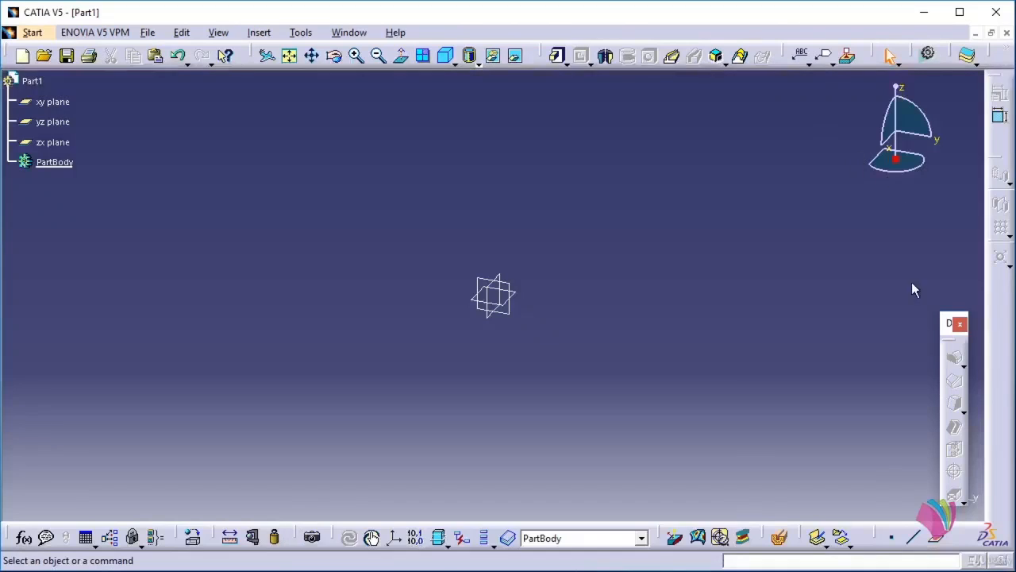
left_click_drag(952, 324, 999, 300)
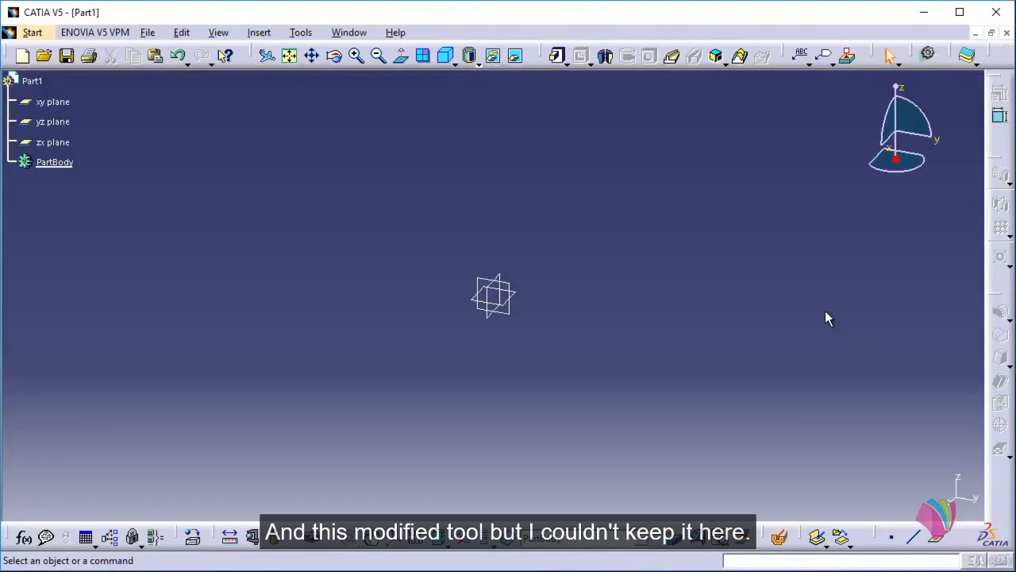
Start a reference plane of type Offset from plane, using the yz plane as reference.
left_click(942, 543)
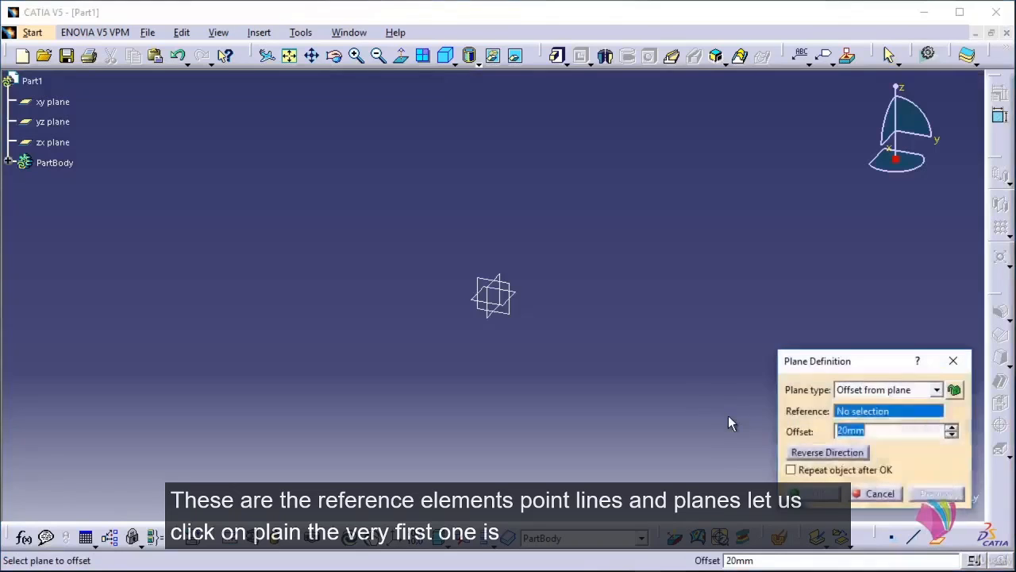
left_click(928, 390)
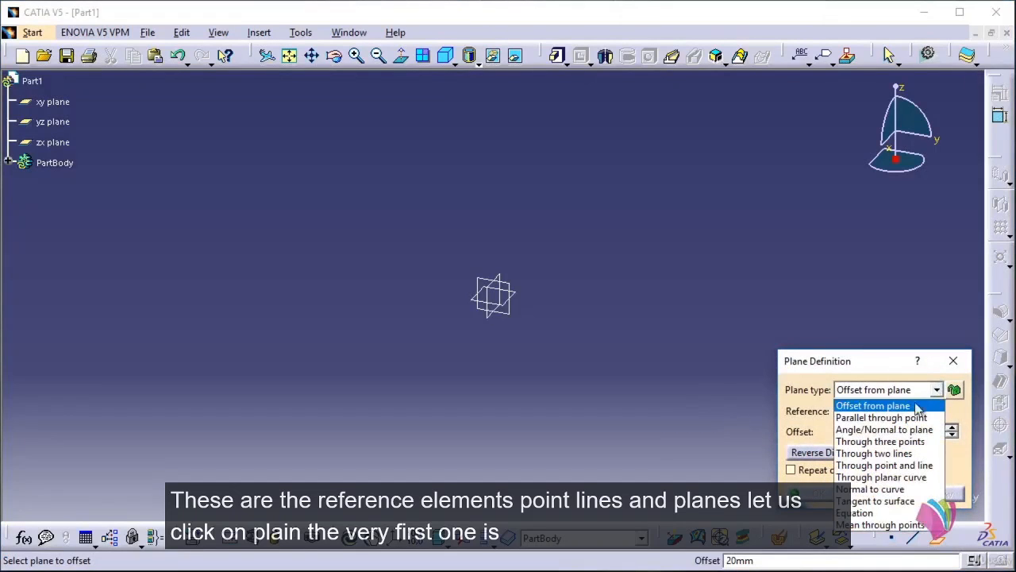
left_click(900, 405)
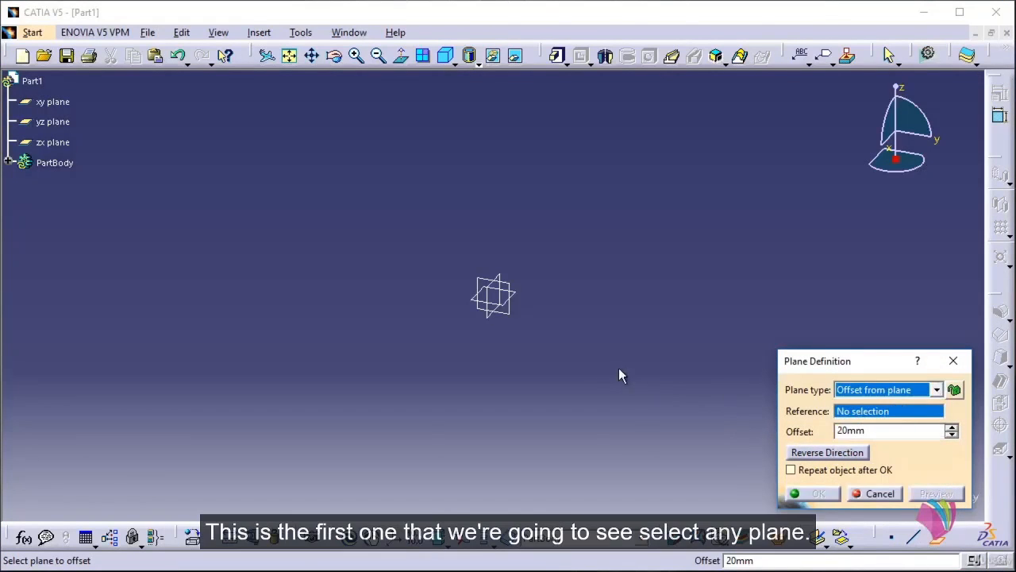
mouse_move(569, 309)
middle_mouse_down()
mouse_move(540, 329)
mouse_move(585, 310)
mouse_move(579, 318)
middle_mouse_up()
left_click(524, 312)
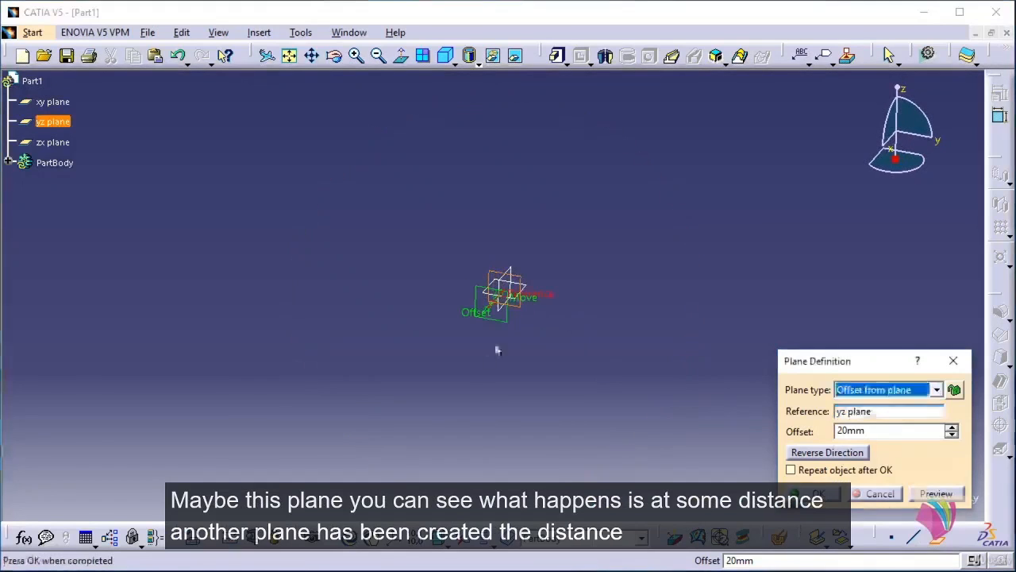
middle_click_drag(517, 363, 604, 223)
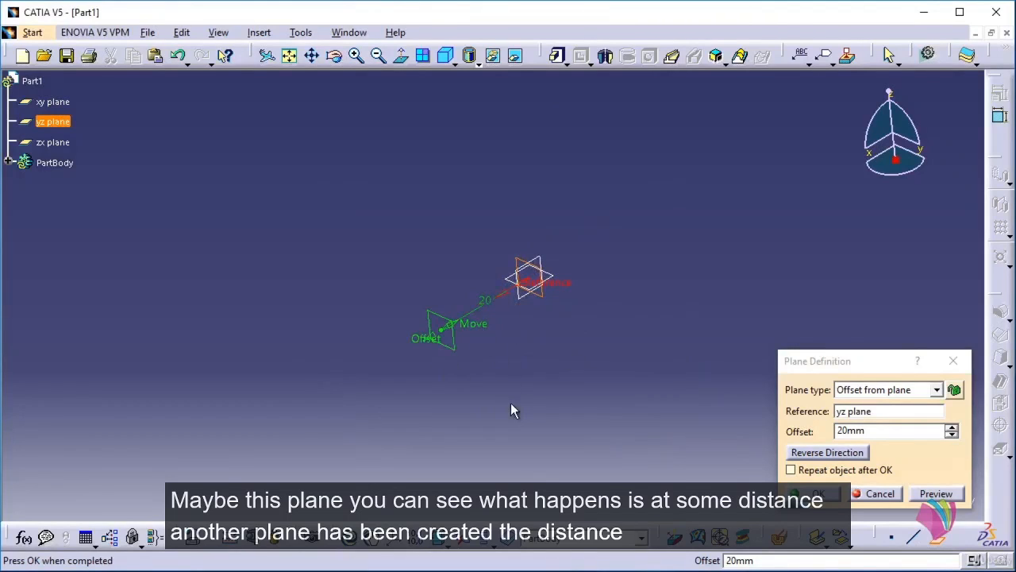
Set the plane's offset to 40 mm and create it with object repetition enabled.
double_click(894, 431)
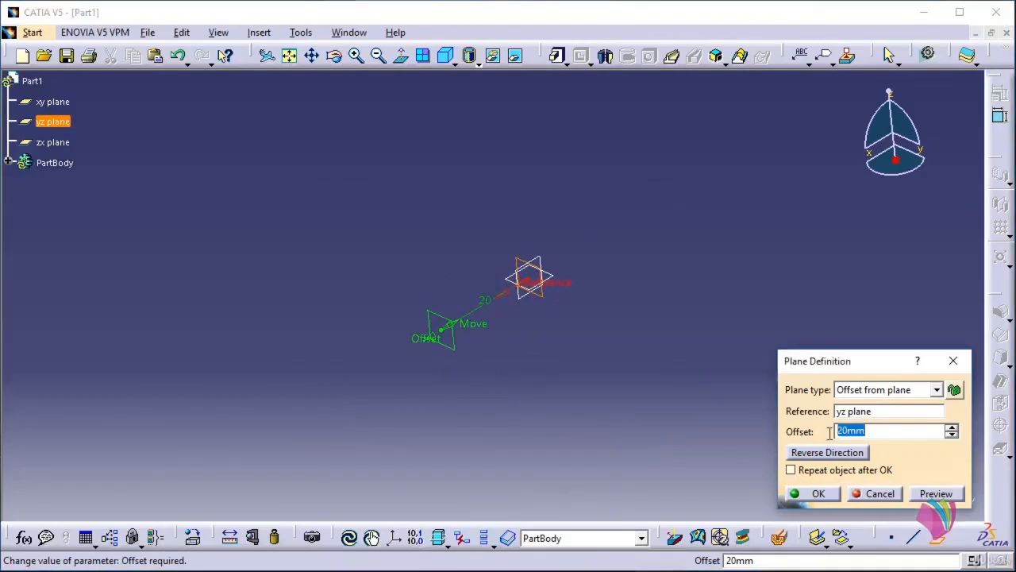
left_click(951, 426)
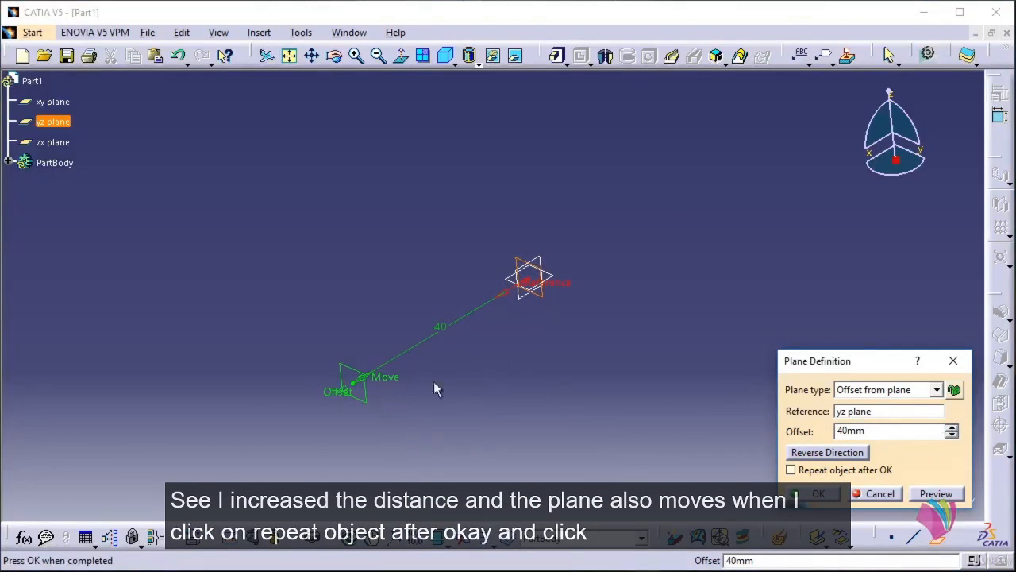
mouse_move(499, 330)
middle_mouse_down()
mouse_move(508, 312)
mouse_move(518, 350)
middle_mouse_up()
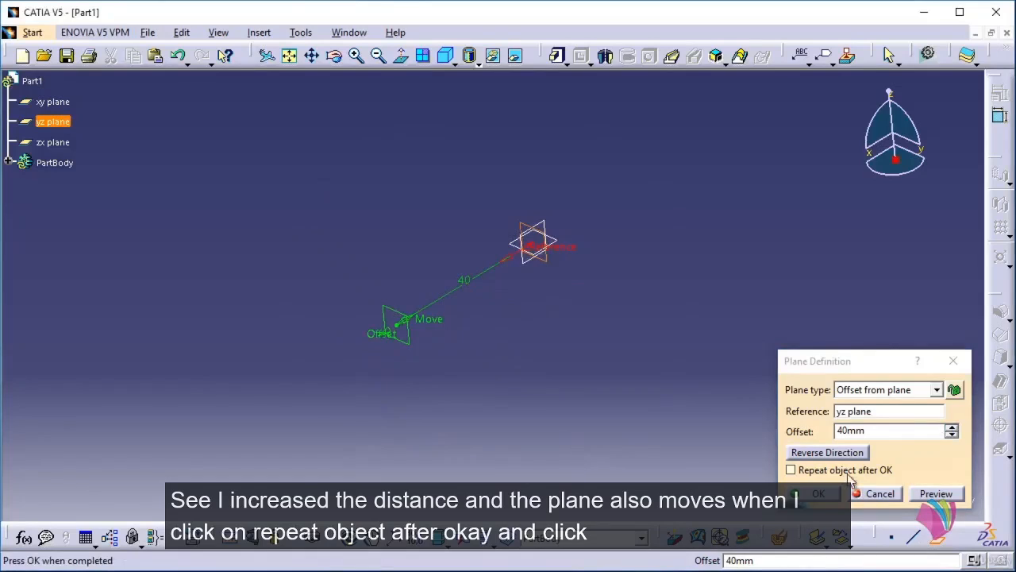
left_click(794, 470)
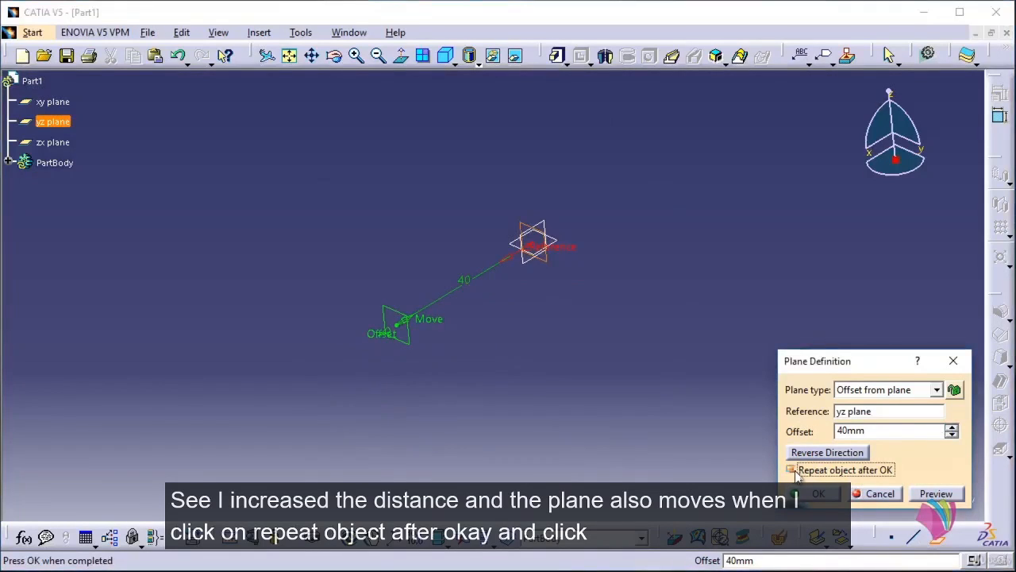
left_click(815, 494)
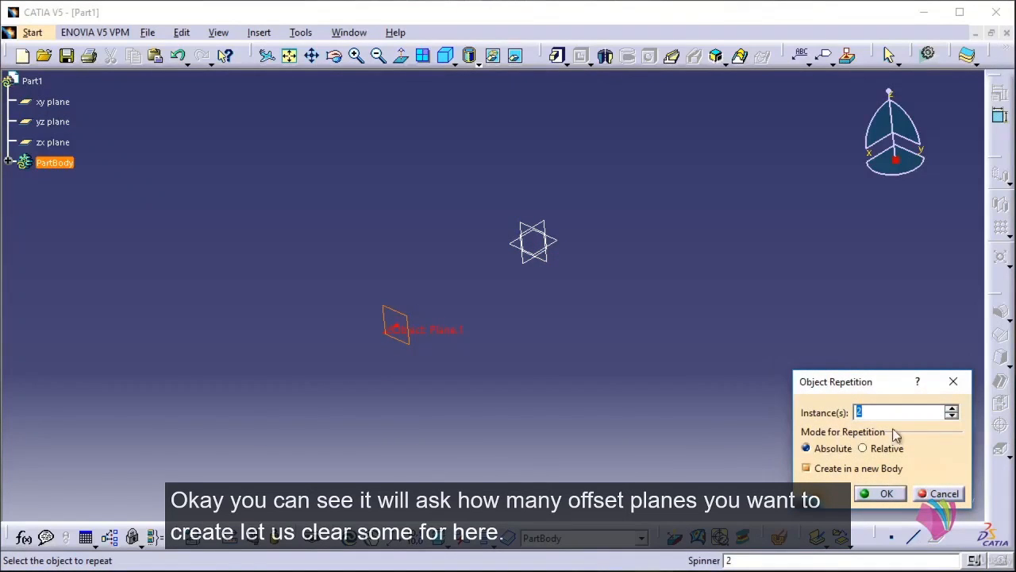
Repeat the offset plane with 4 instances in Absolute mode, without creating them in a new body.
left_click(951, 409)
left_click(808, 468)
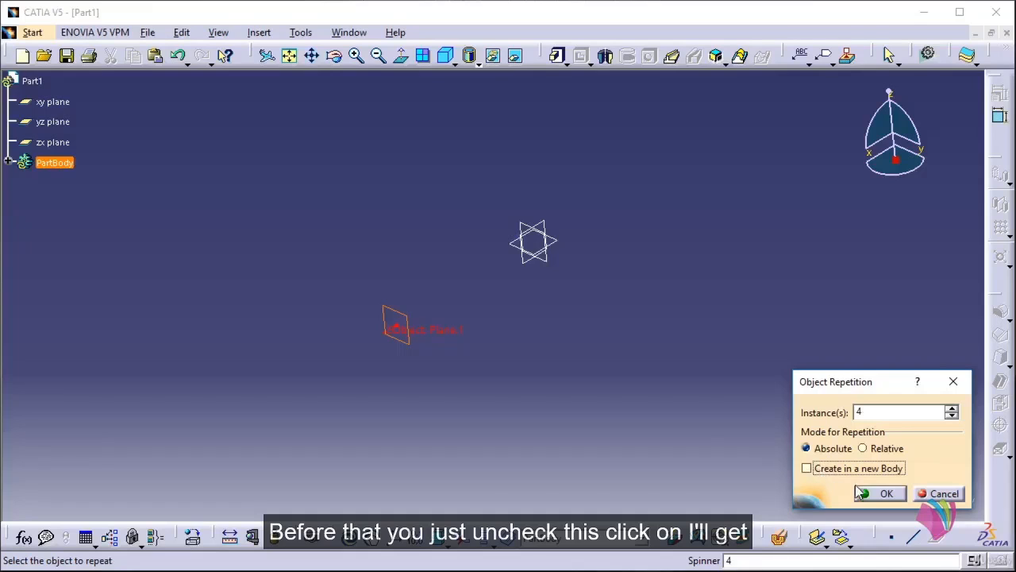
left_click(879, 493)
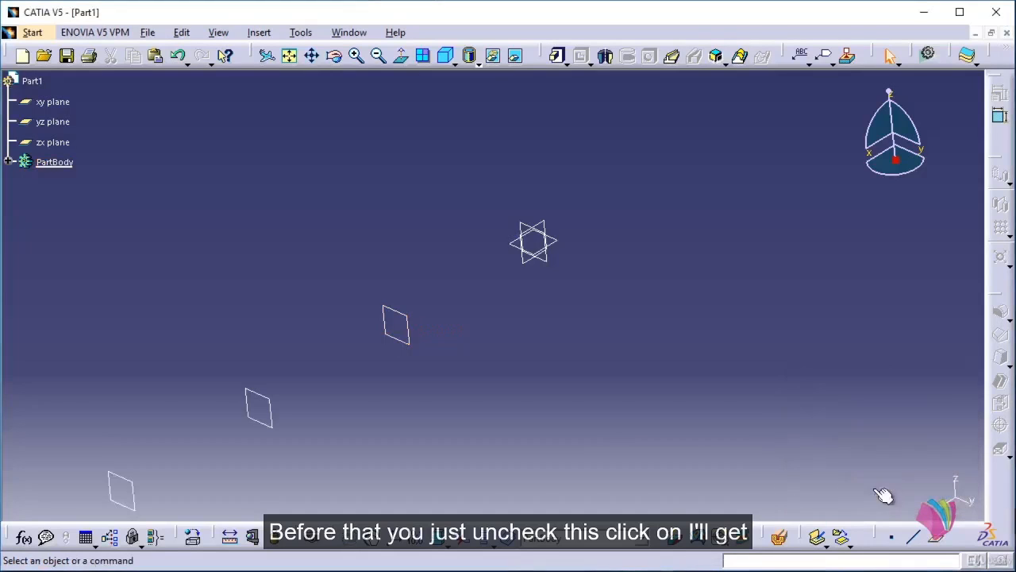
Edit the first plane offset from the yz plane and set its offset to 30 mm.
middle_click_drag(504, 413, 532, 405)
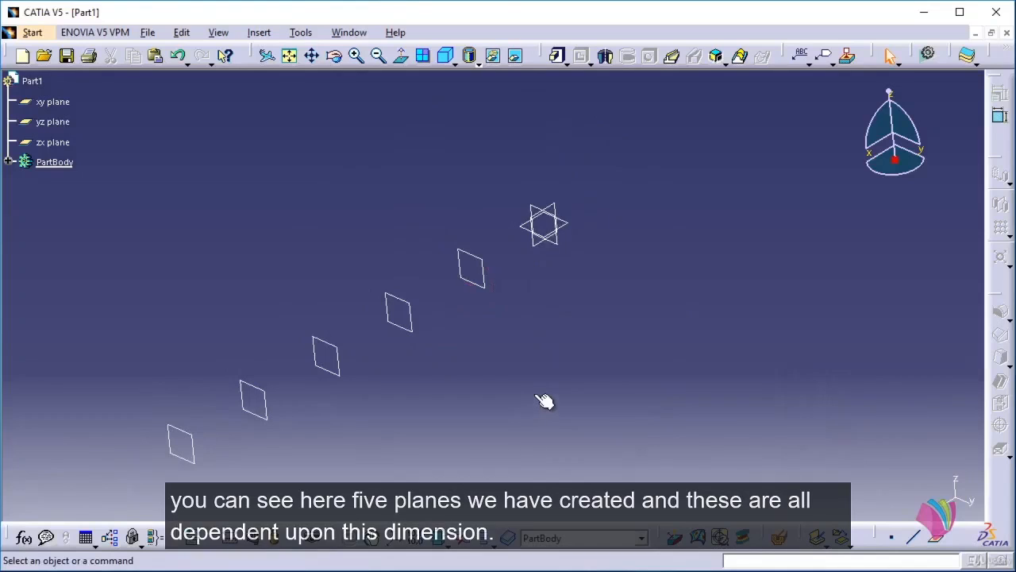
middle_click_drag(492, 368, 580, 344)
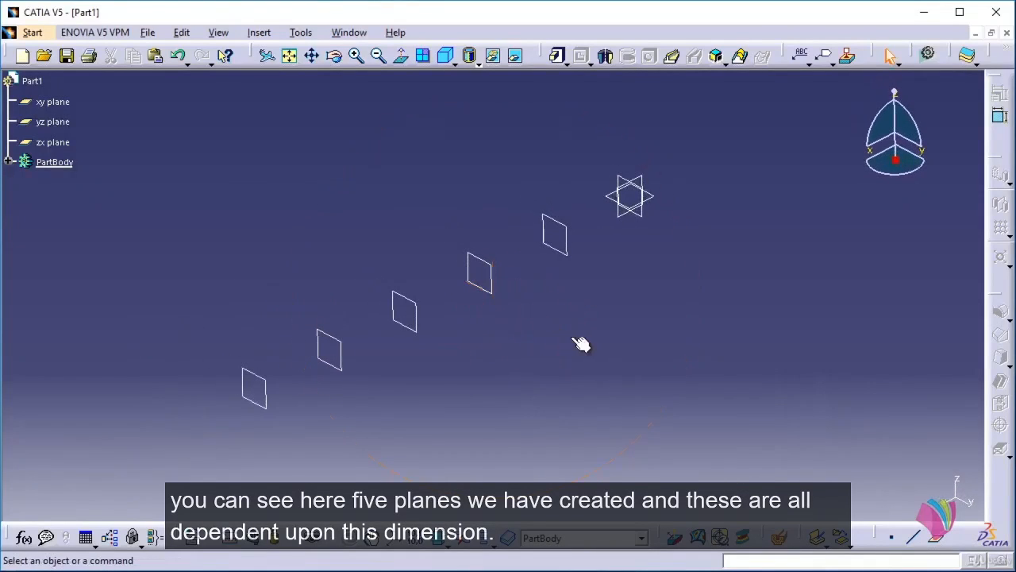
double_click(564, 224)
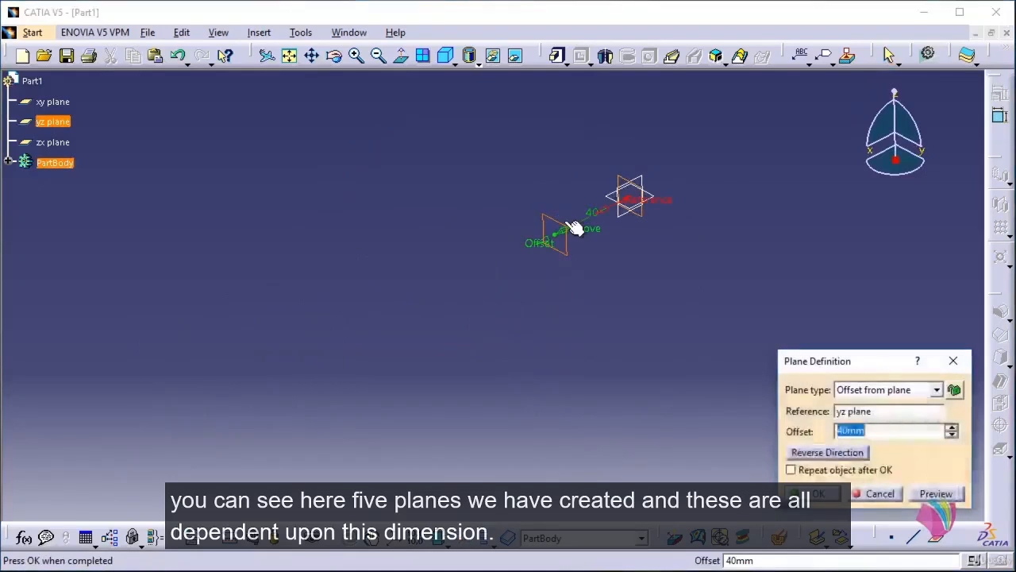
left_click(952, 434)
left_click(952, 434)
left_click(952, 434)
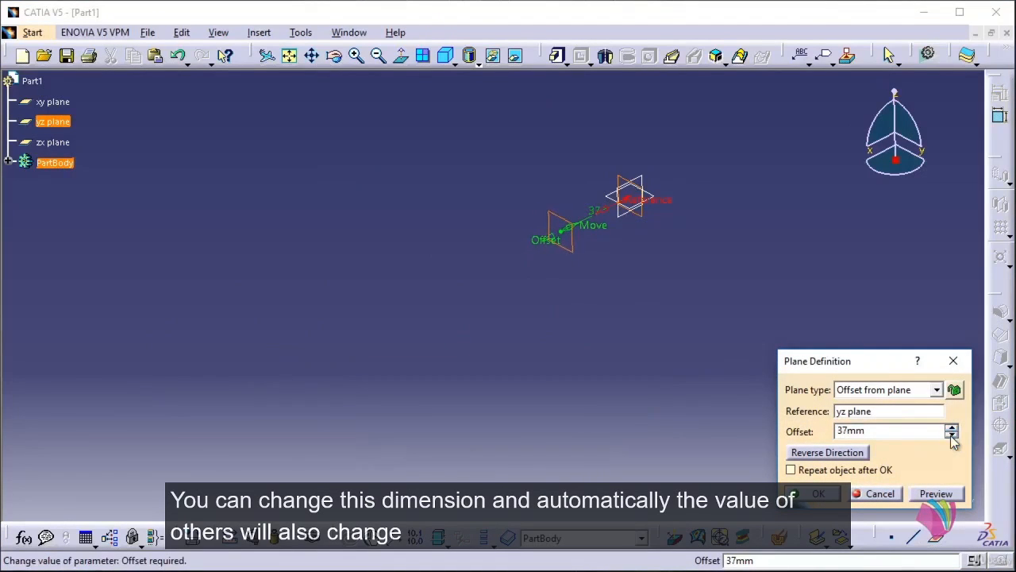
left_click(952, 434)
left_click(952, 434)
left_click(952, 434)
left_click(952, 435)
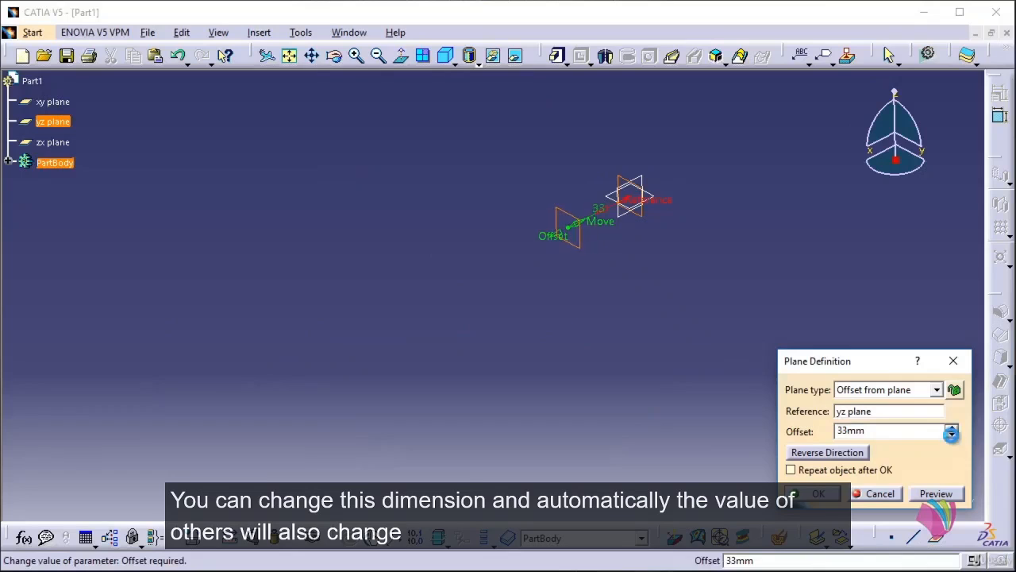
left_click(952, 435)
left_click(952, 435)
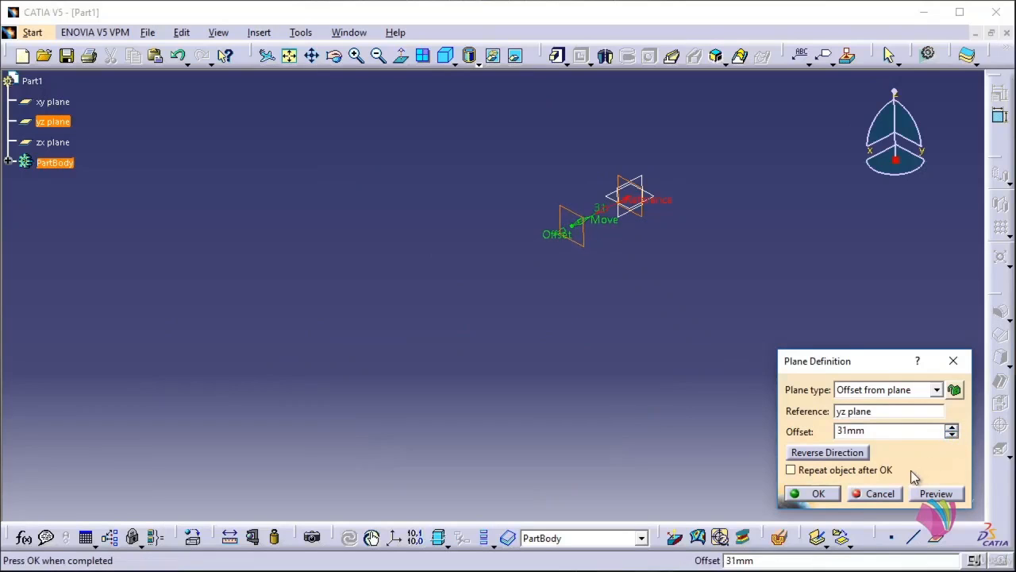
left_click(952, 434)
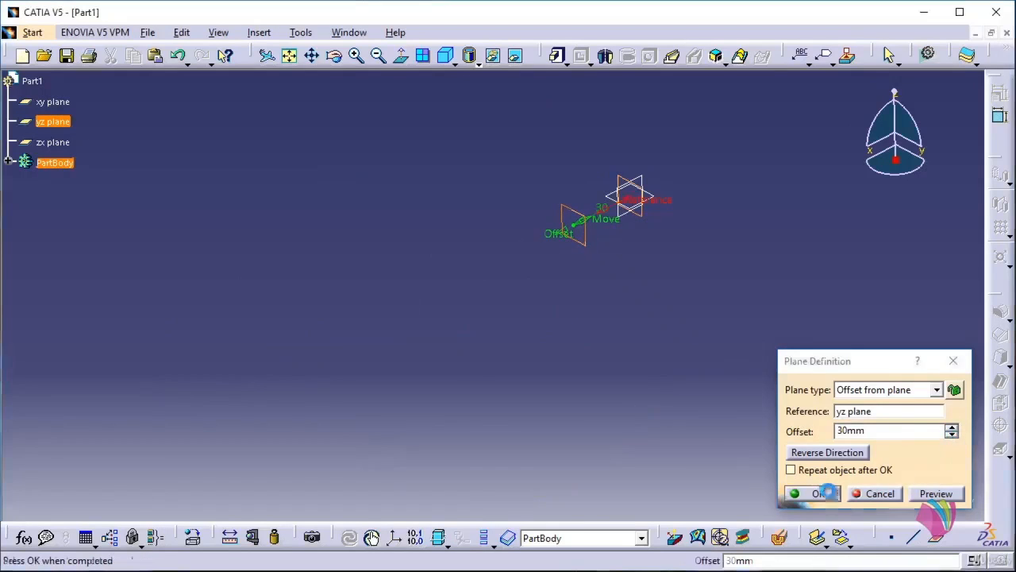
left_click(828, 491)
middle_click_drag(623, 386, 592, 287)
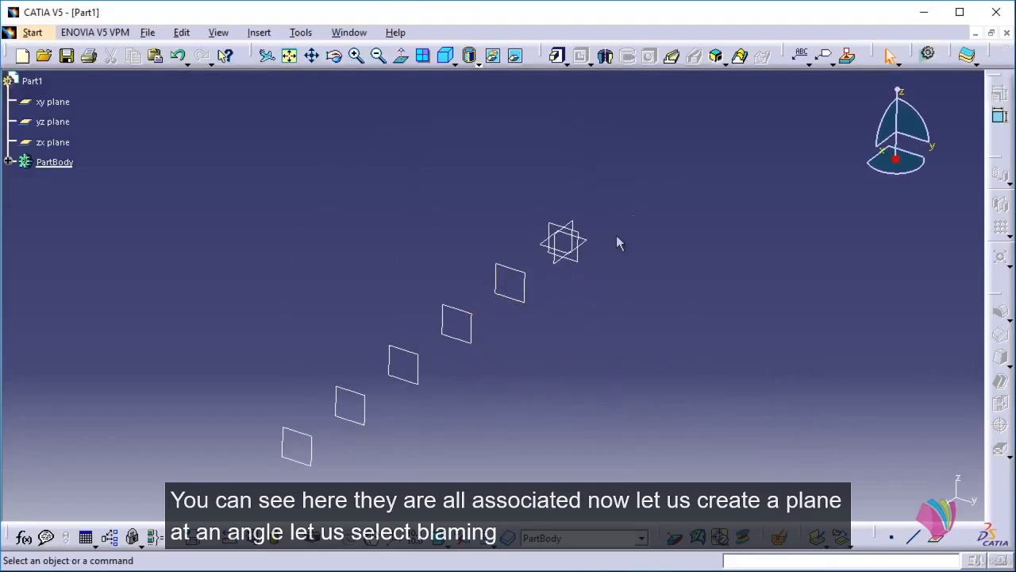
Start an Angle/Normal to plane reference plane with the yz plane as reference and the Y Axis as rotation axis.
left_click(940, 542)
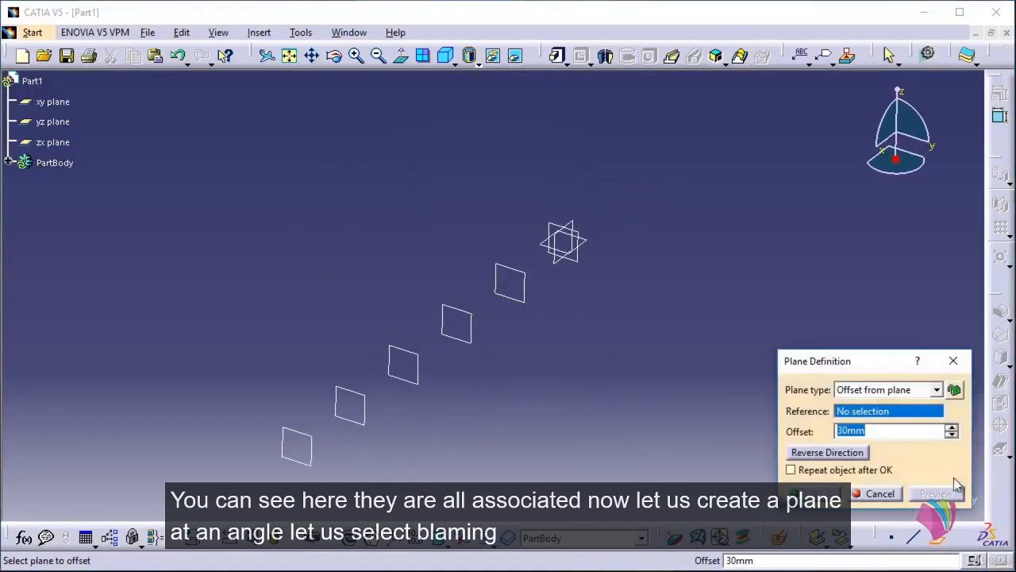
left_click(582, 265)
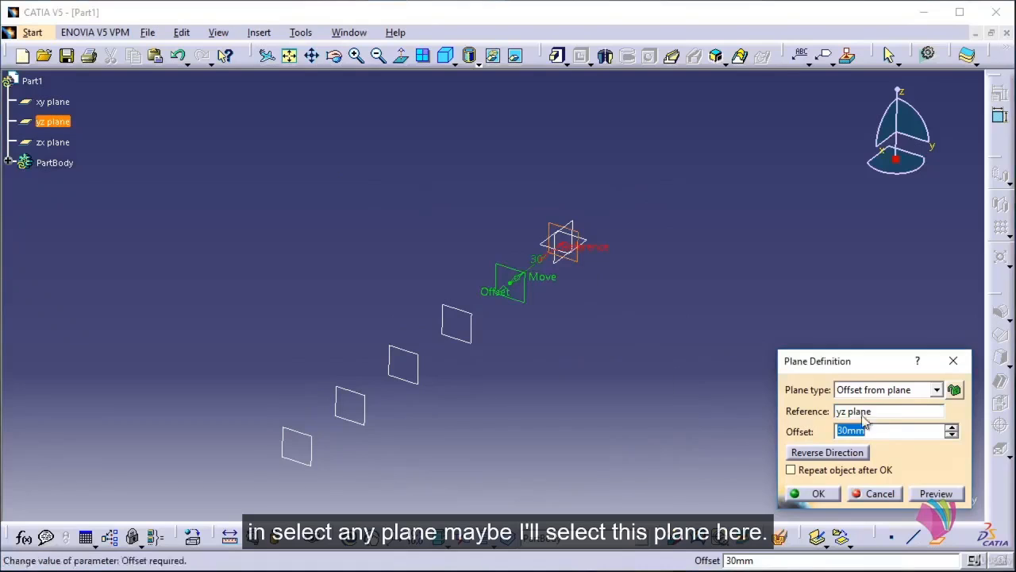
left_click(936, 389)
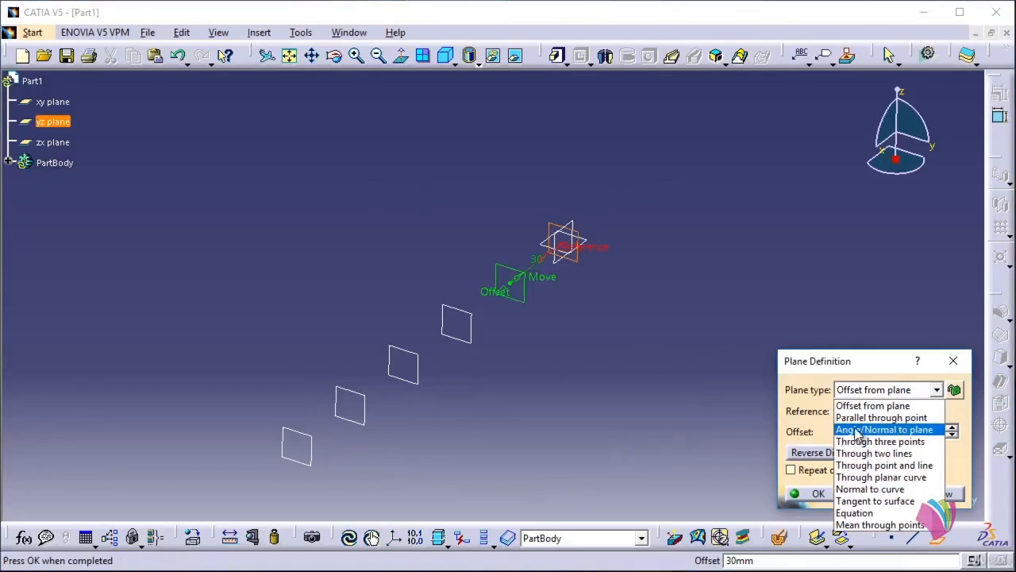
left_click(887, 431)
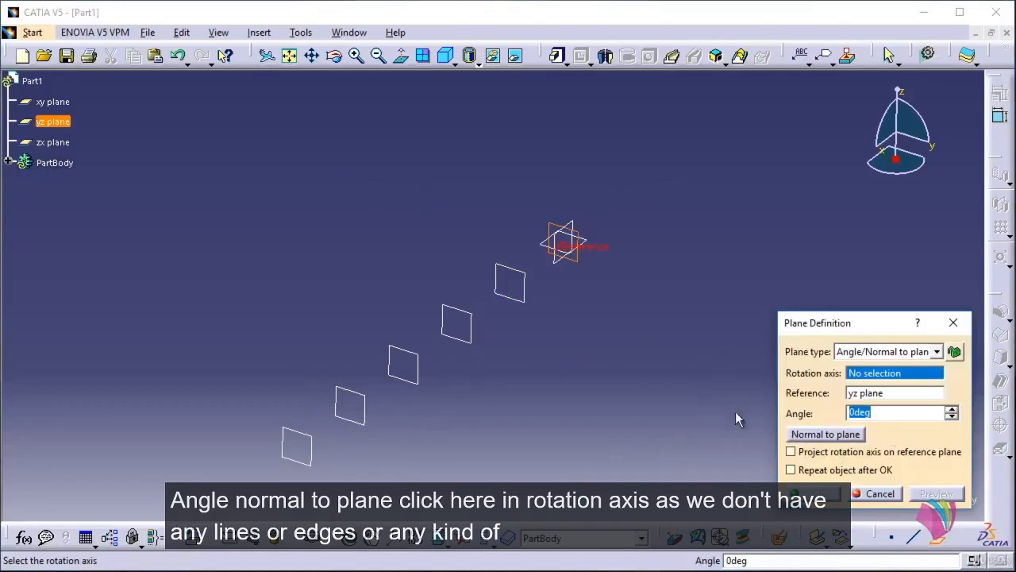
middle_click_drag(624, 332, 675, 334)
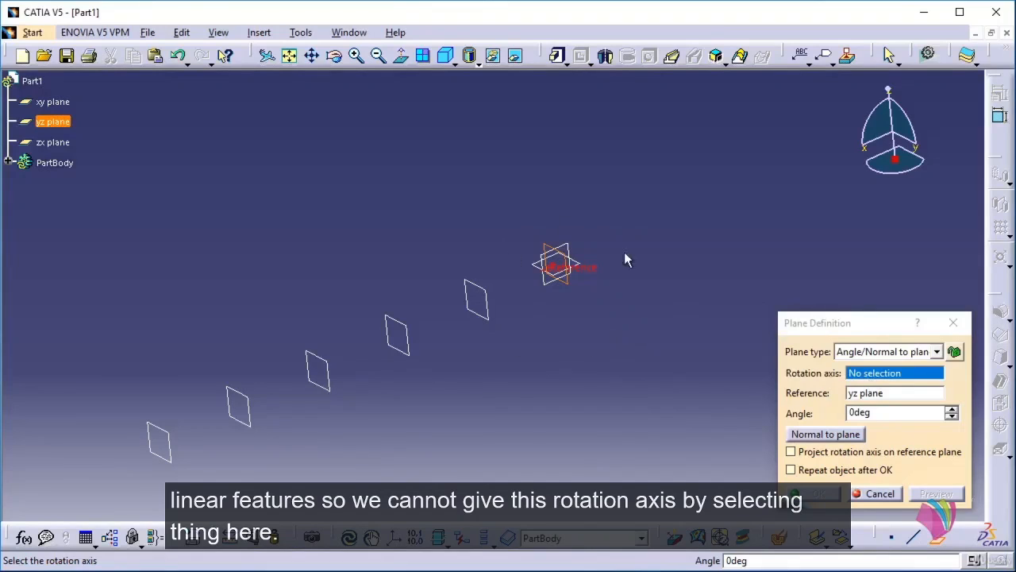
right_click(882, 379)
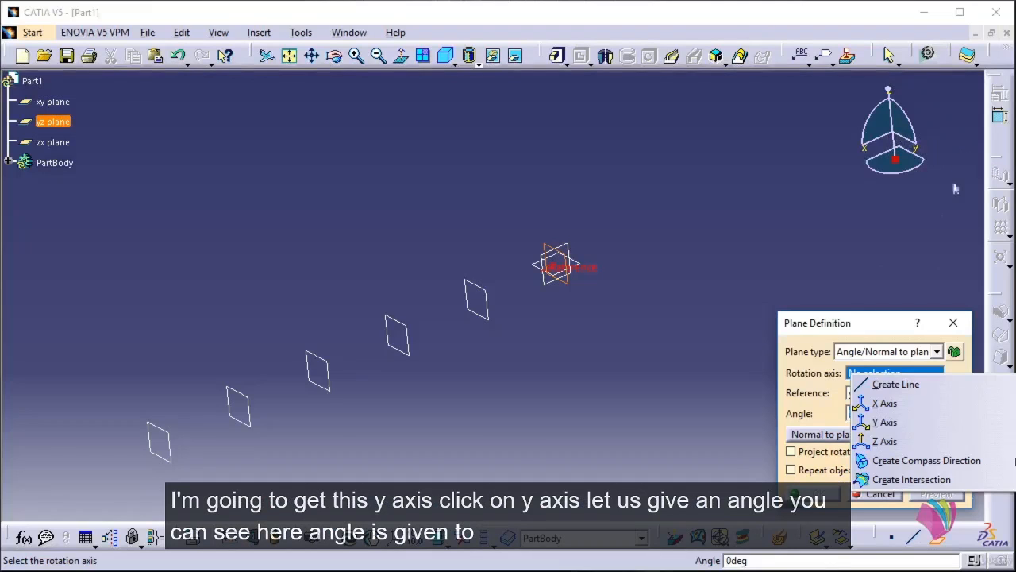
left_click(888, 422)
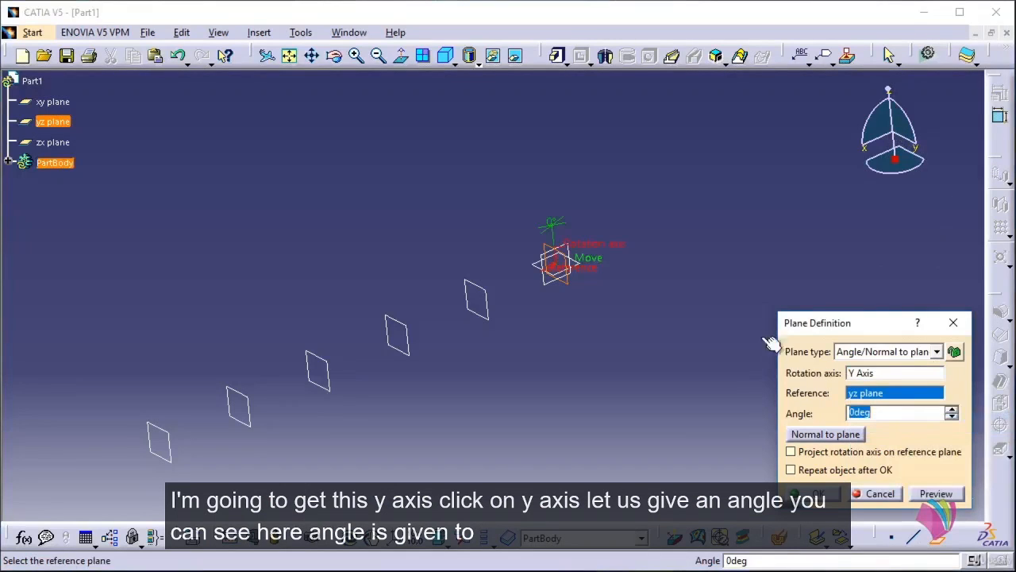
Try a 38-degree angle for the new plane about the Y axis.
left_click(950, 407)
left_click_drag(951, 409, 951, 408)
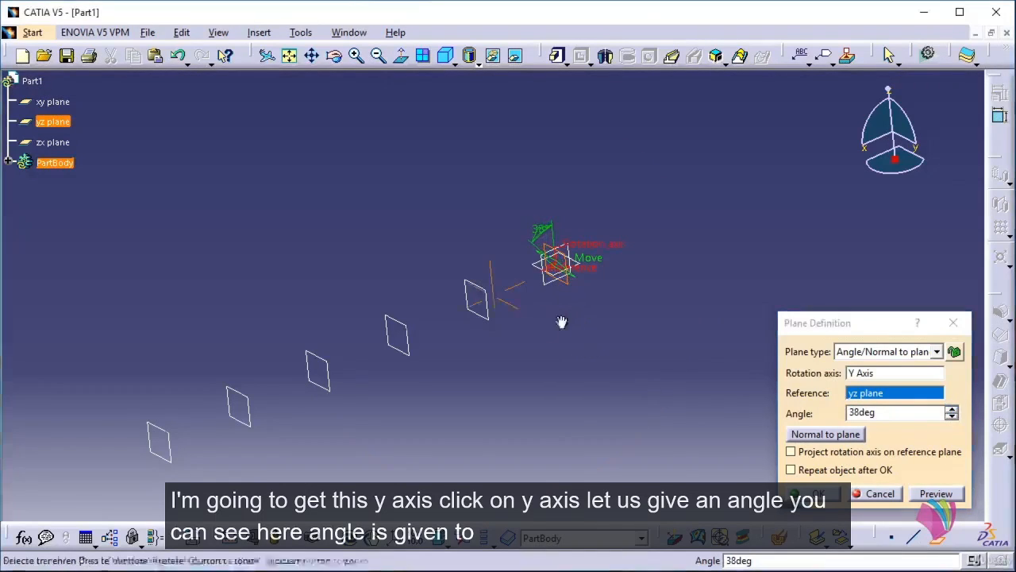
middle_click_drag(562, 321, 564, 282)
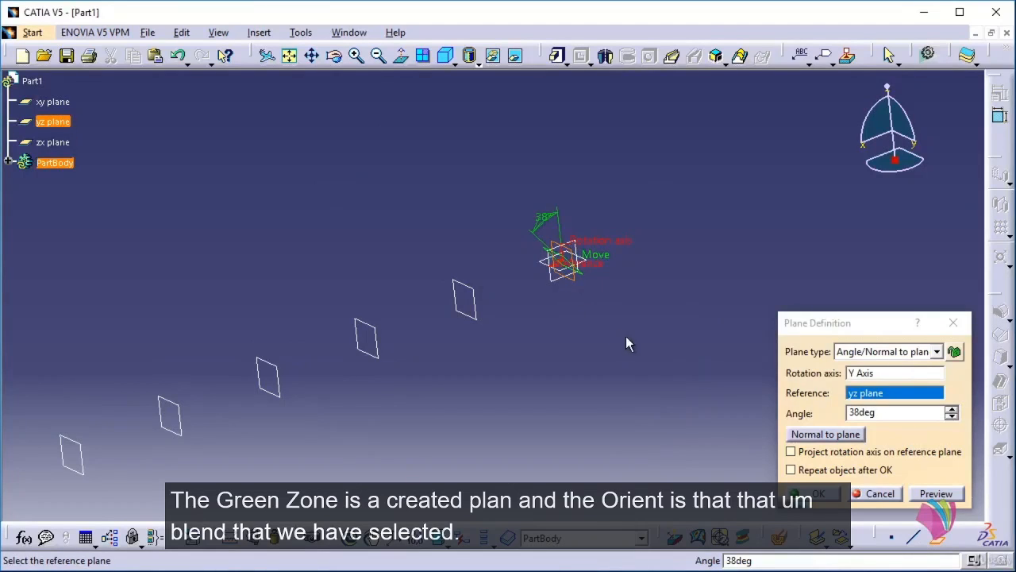
Set the plane's angle to 45 degrees and create it.
double_click(869, 413)
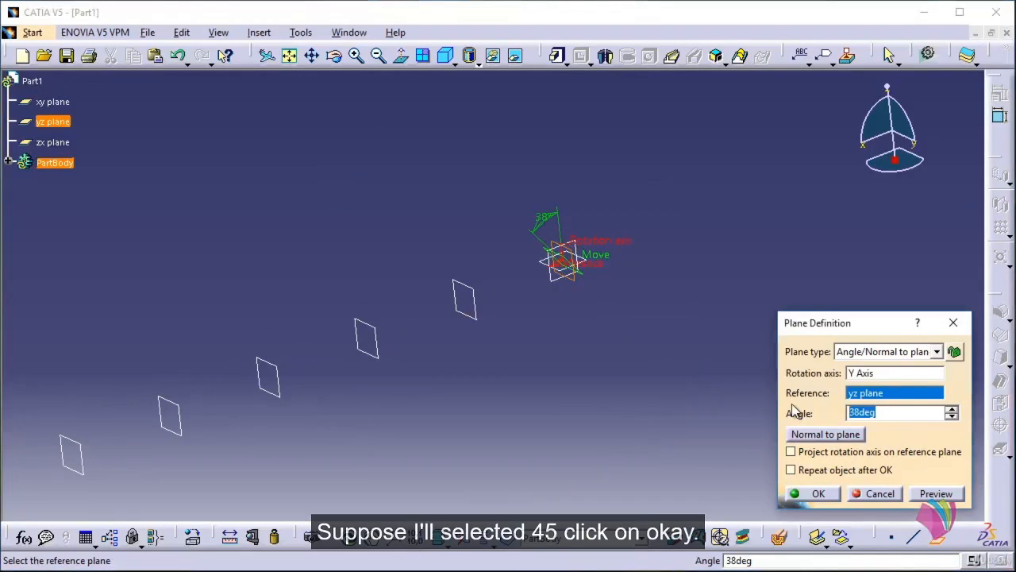
type("4")
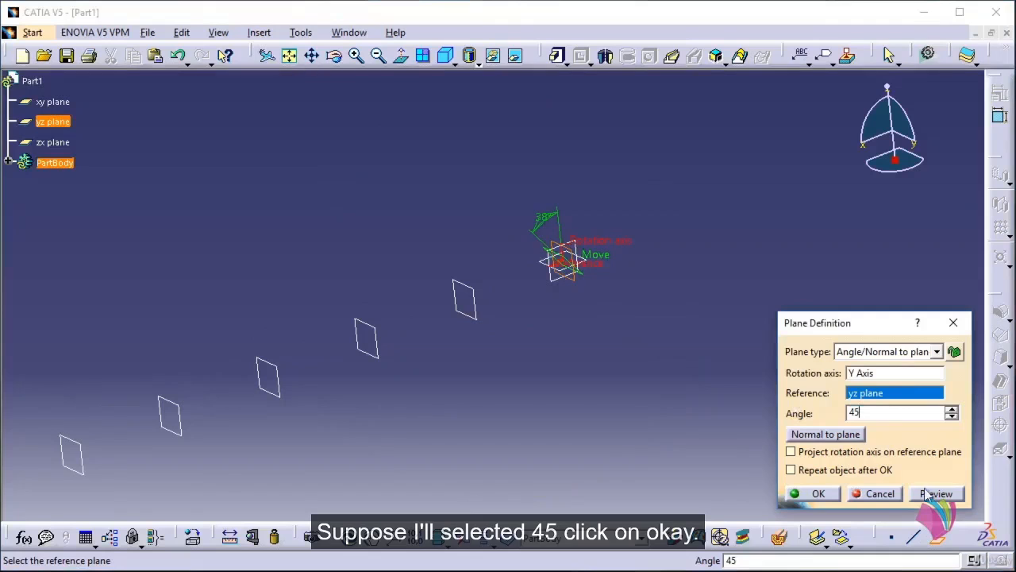
type("5")
left_click(820, 493)
middle_click_drag(597, 338, 553, 253)
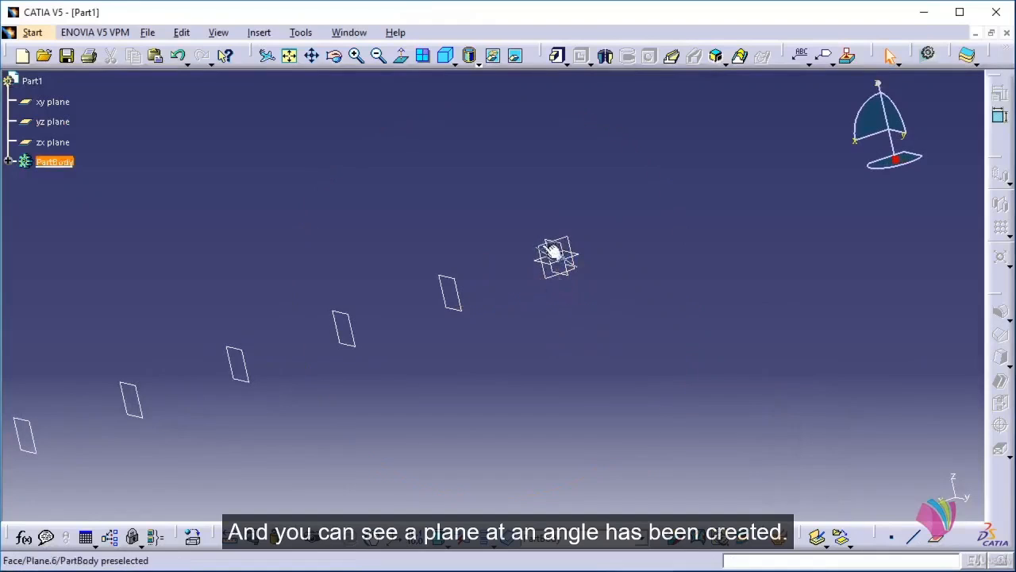
Create a plane offset 30 mm from the angled plane, with the offset direction reversed to lie above it.
middle_click_drag(642, 299, 658, 347)
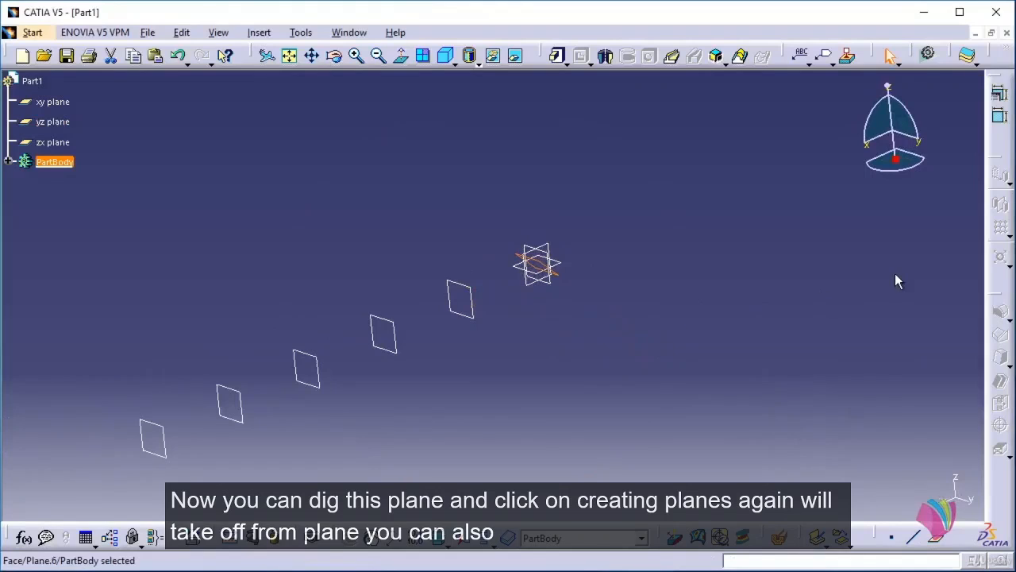
left_click(939, 538)
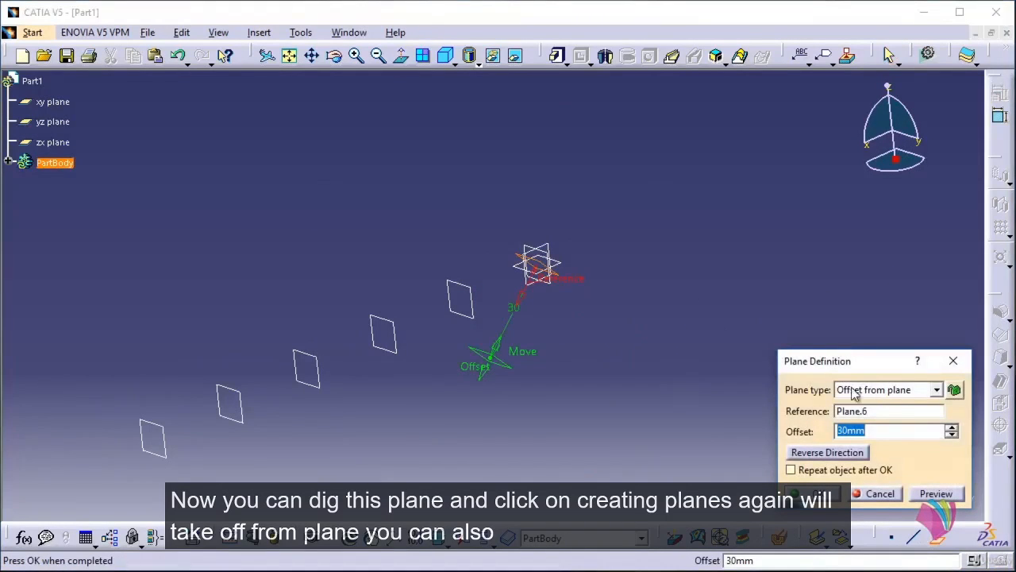
left_click(829, 453)
left_click(829, 453)
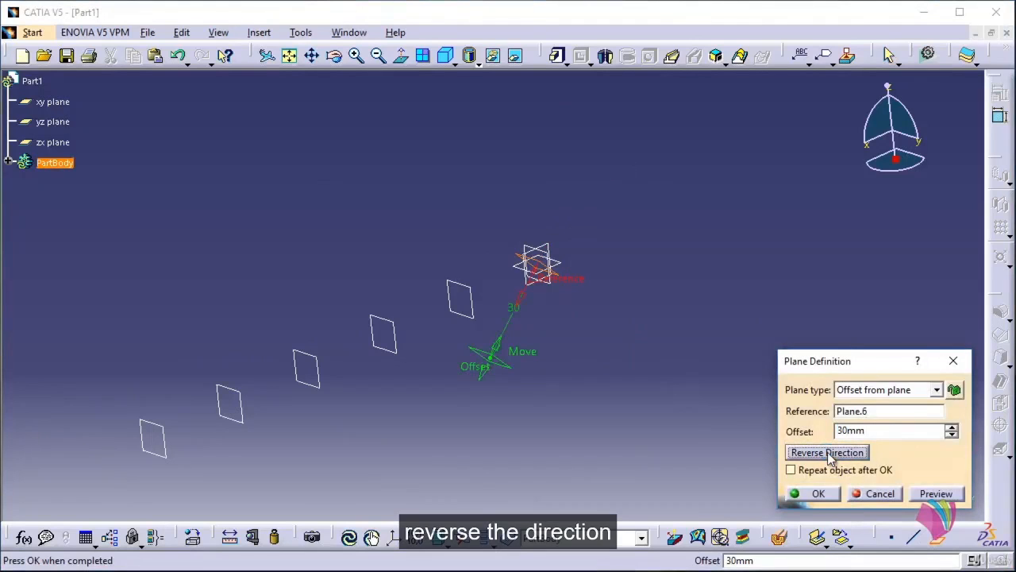
left_click(829, 452)
left_click(829, 452)
left_click(829, 452)
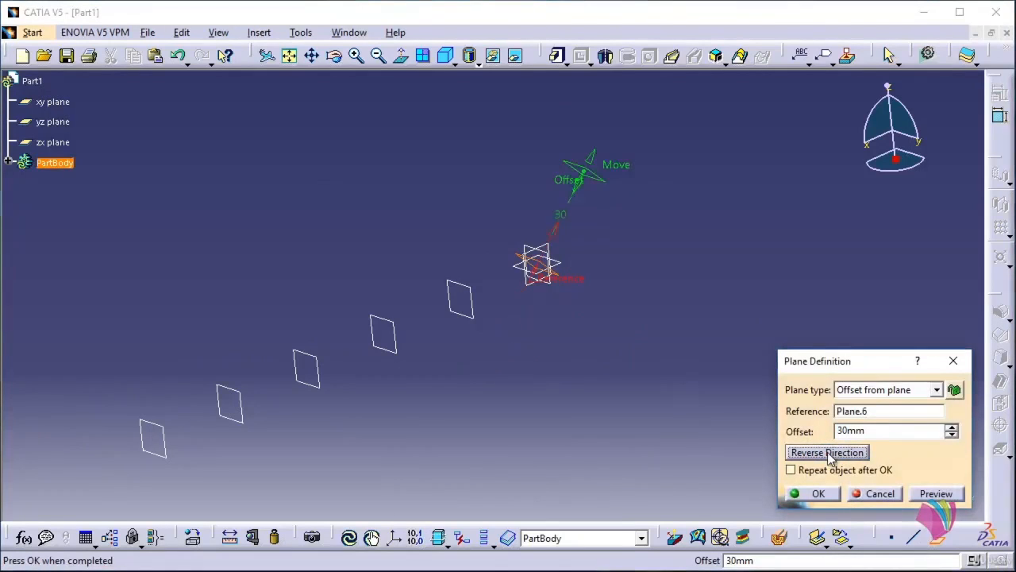
middle_click_drag(756, 425, 532, 367)
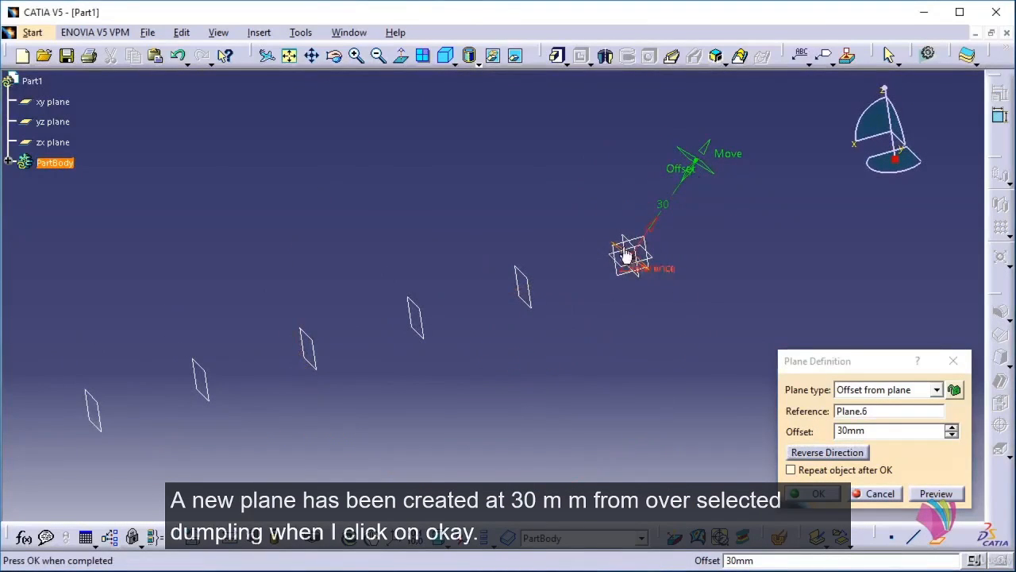
middle_click_drag(574, 310, 595, 342)
left_click(818, 493)
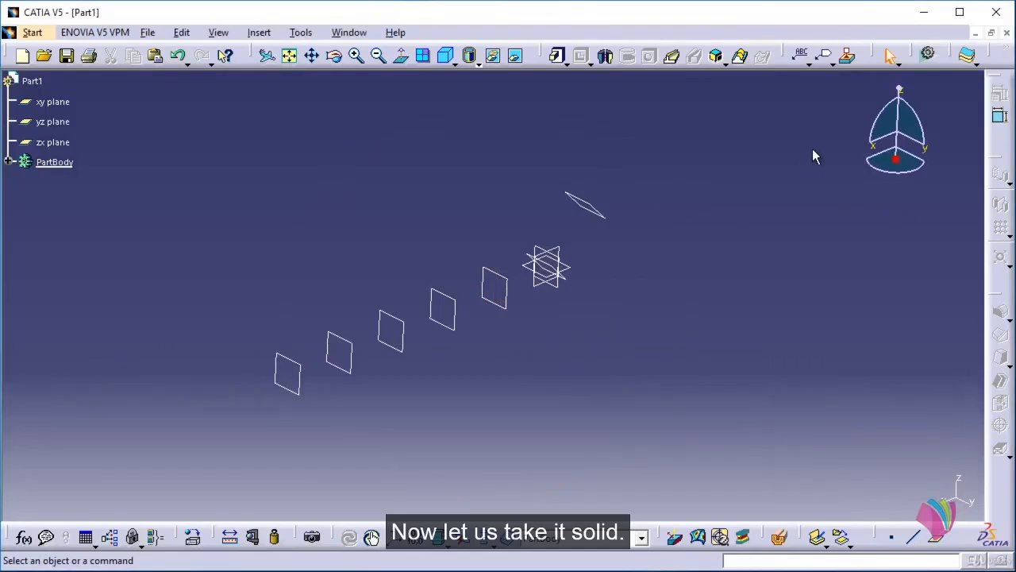
Close the toolbar holding Thick Surface and dock the Sketcher tools in the upper row beside the Annotations tools.
left_click_drag(998, 57, 865, 143)
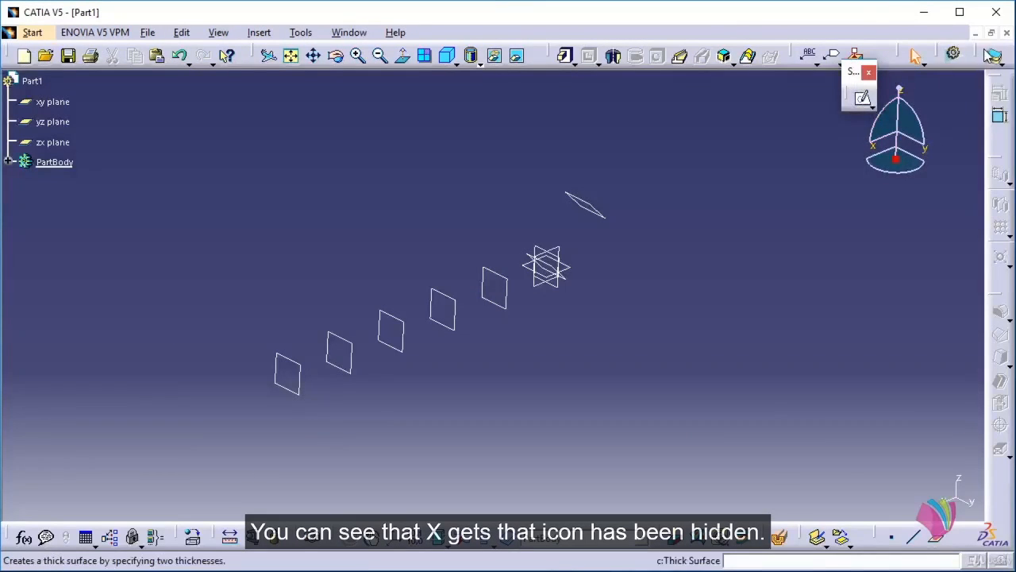
left_click_drag(967, 73, 956, 106)
left_click(957, 78)
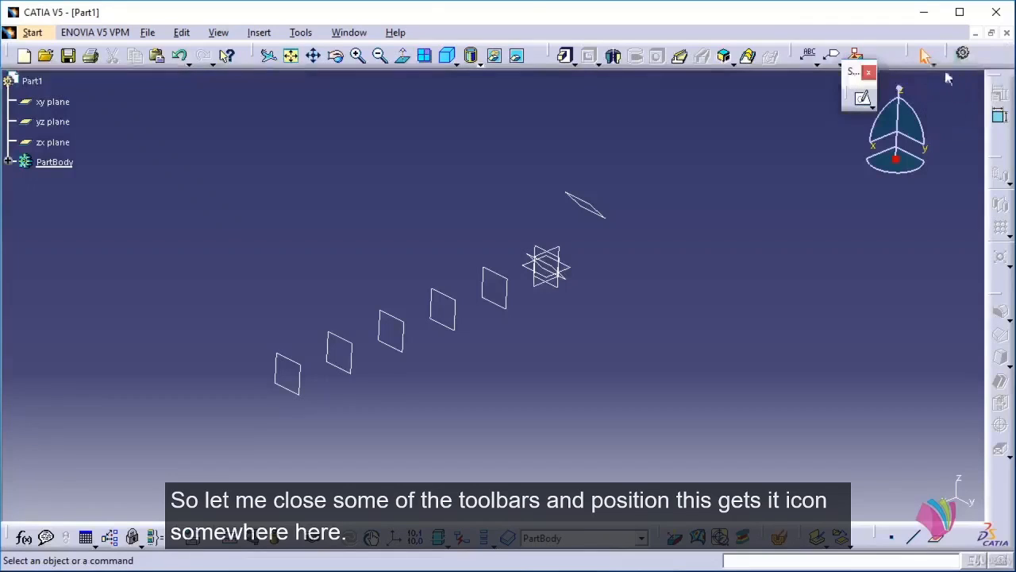
mouse_move(857, 71)
left_mouse_down()
mouse_move(872, 76)
mouse_move(892, 54)
left_mouse_up()
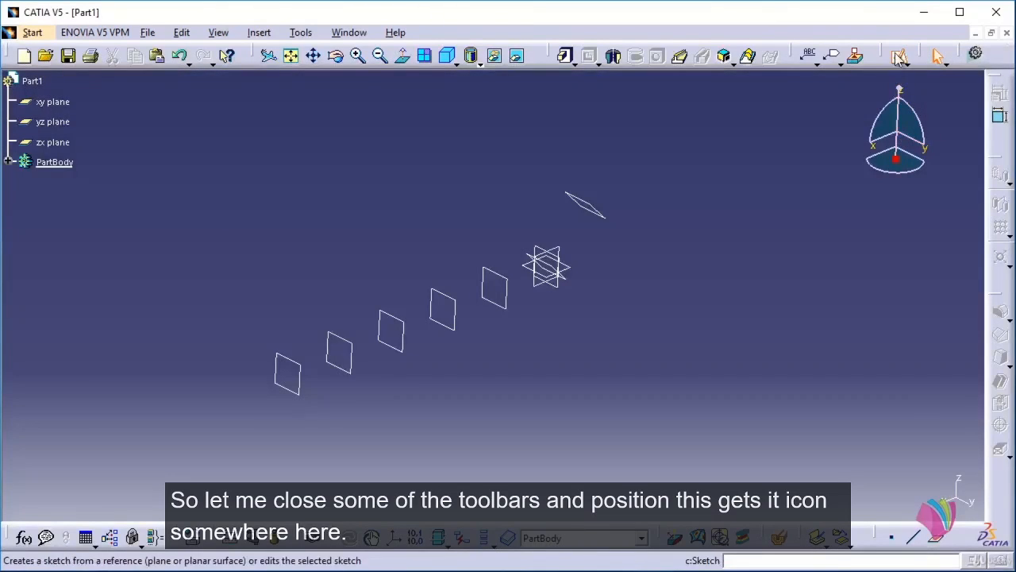
Sketch a rectangle on the xy plane, on the negative H side of the origin, and exit the sketch.
left_click(900, 57)
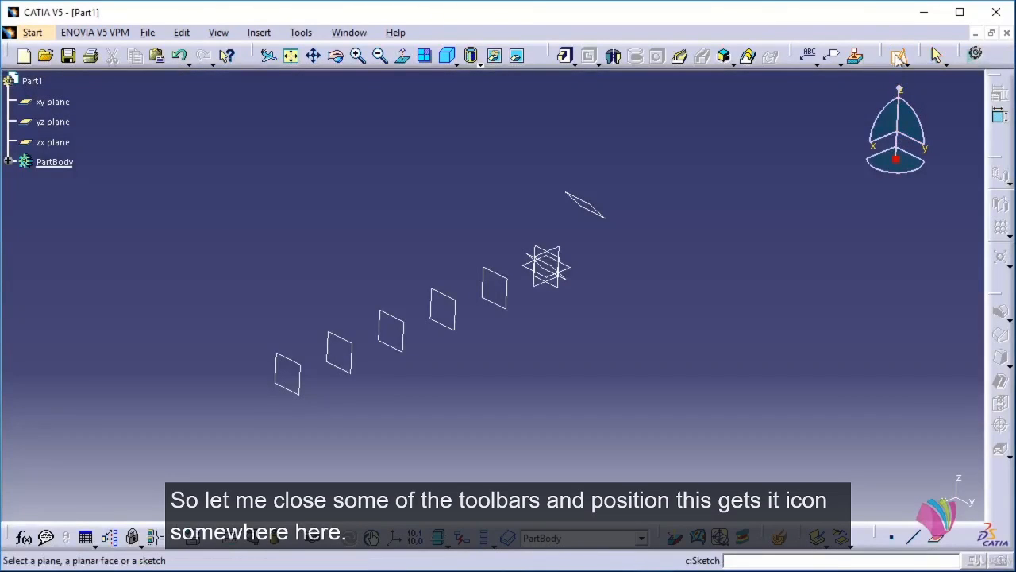
left_click(570, 271)
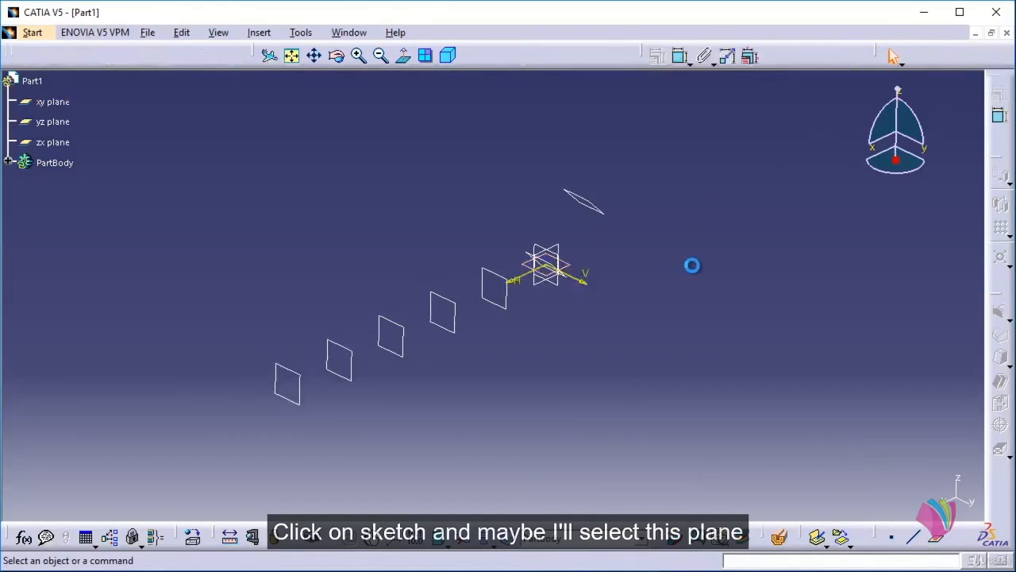
left_click(1000, 114)
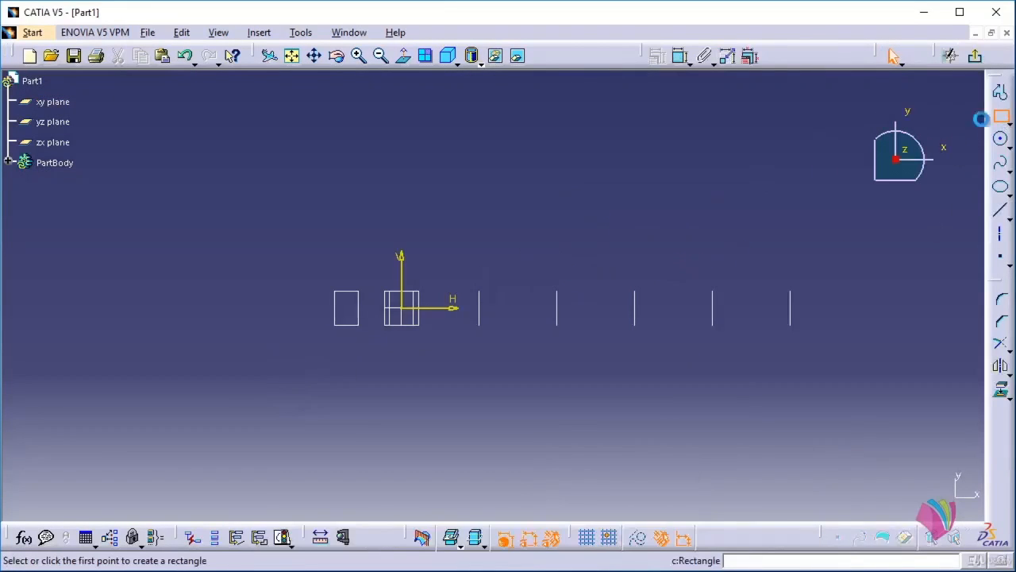
left_click(163, 231)
left_click(374, 442)
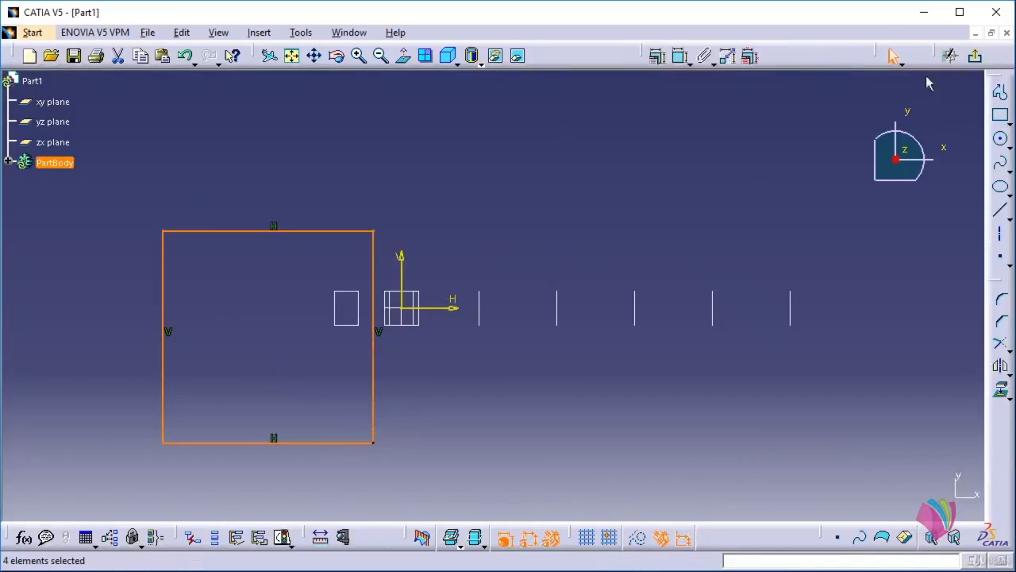
left_click(975, 55)
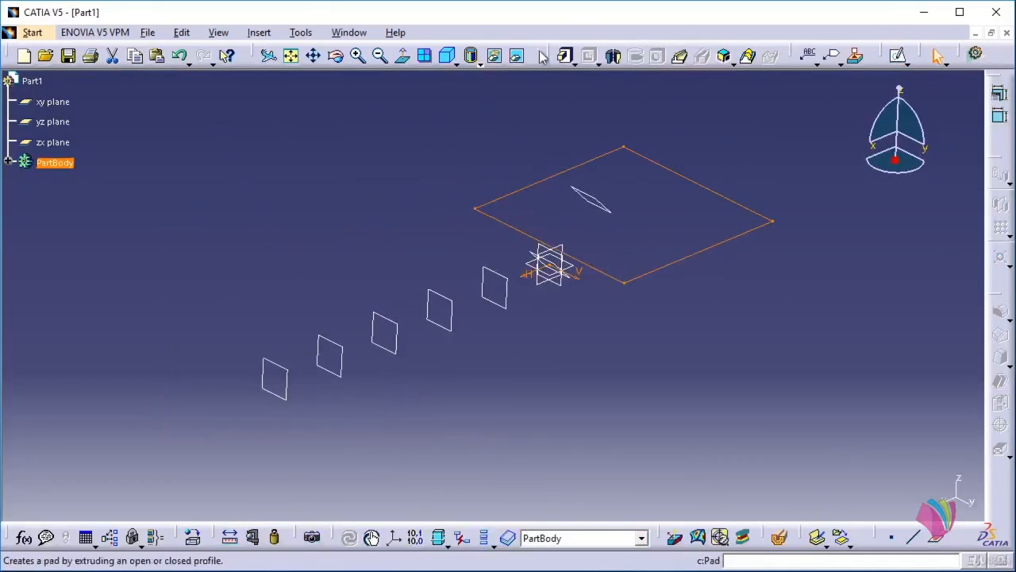
Pad the rectangular sketch 20 mm into a solid block.
left_click(565, 56)
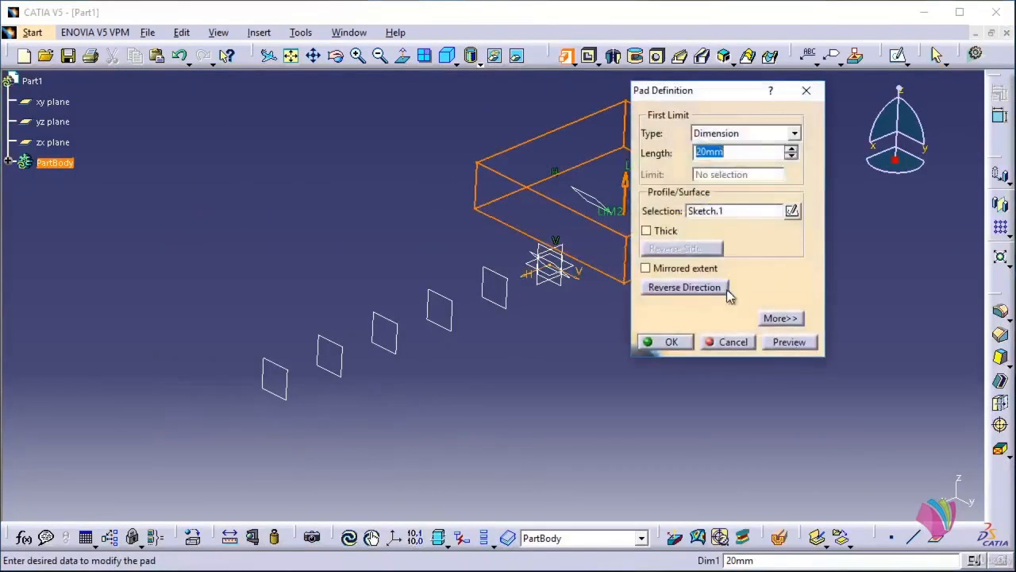
left_click(671, 342)
middle_click_drag(797, 213, 706, 233)
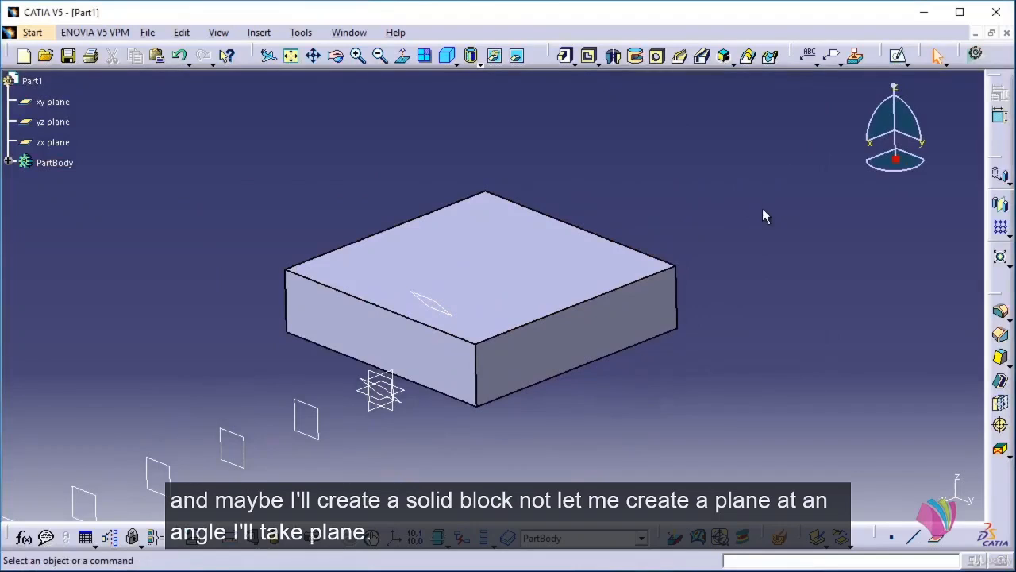
Create a plane at 45 degrees to the block's top face, rotated about the top edge farthest from the origin.
left_click(937, 536)
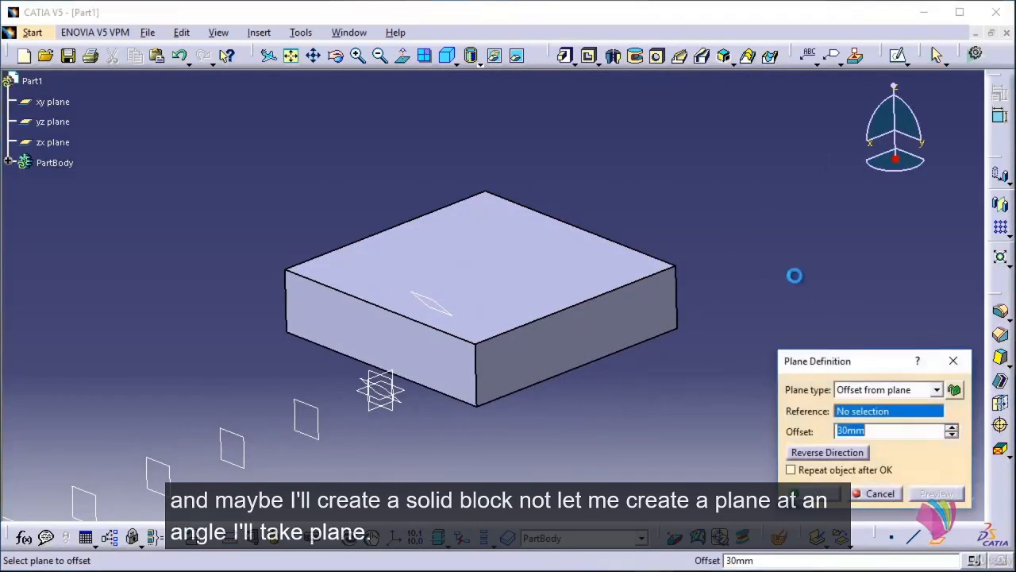
left_click(609, 255)
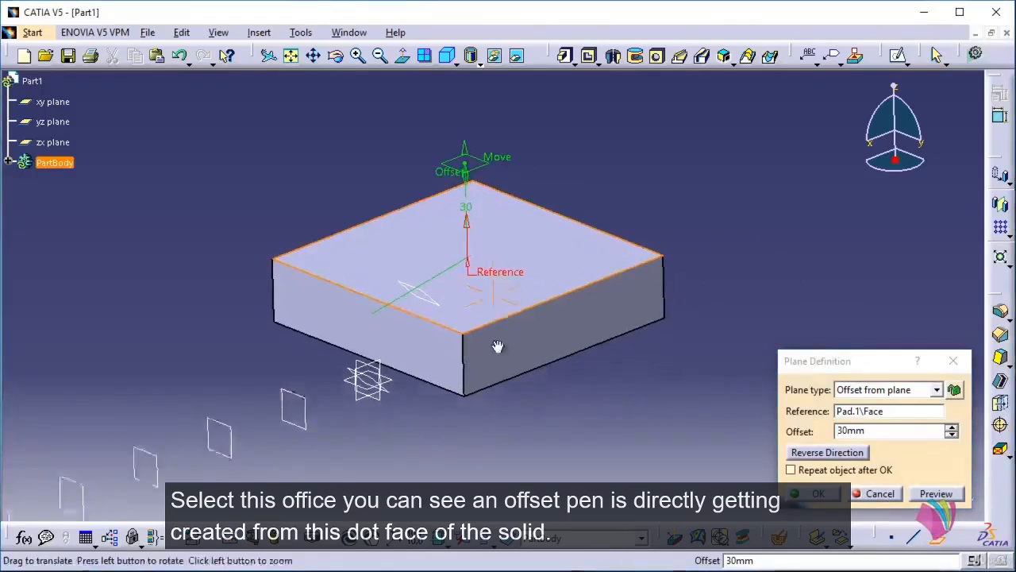
middle_click_drag(497, 347, 492, 326)
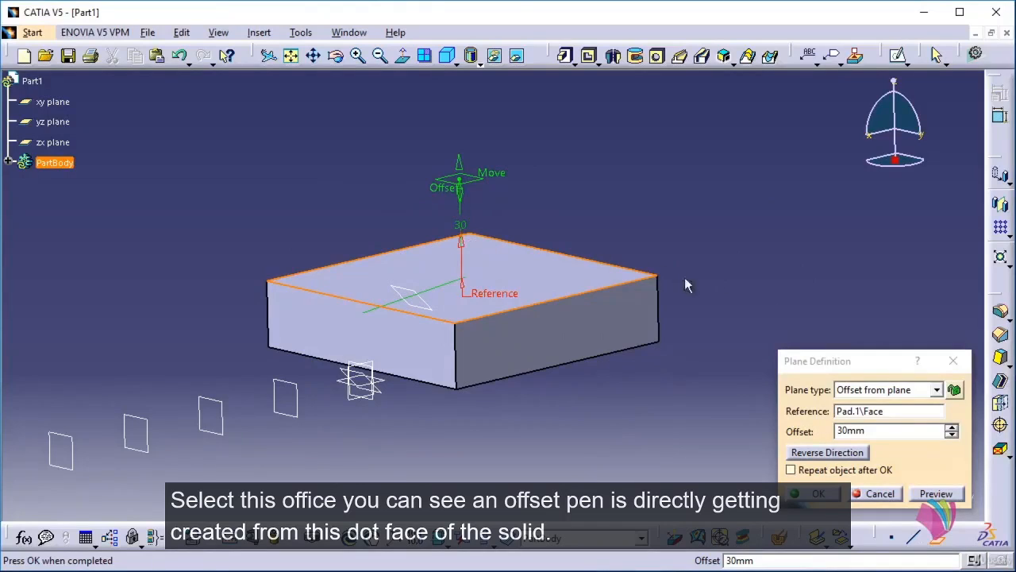
left_click(904, 391)
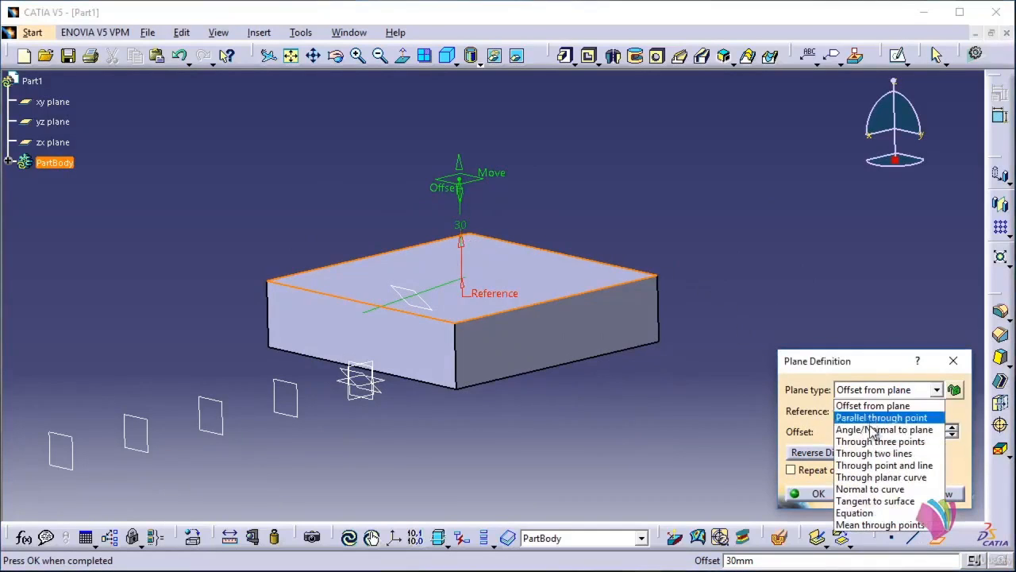
left_click(873, 427)
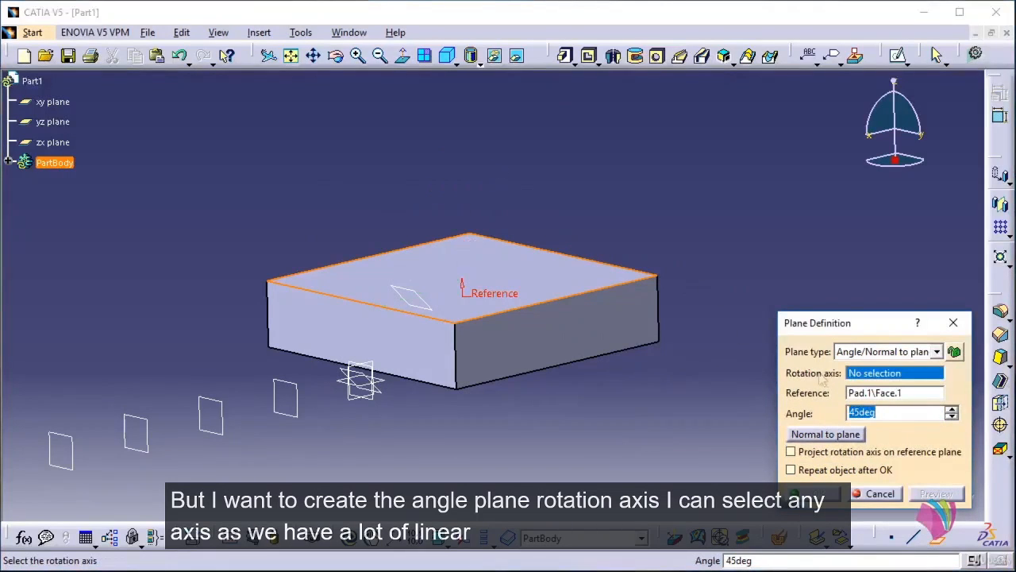
left_click(864, 378)
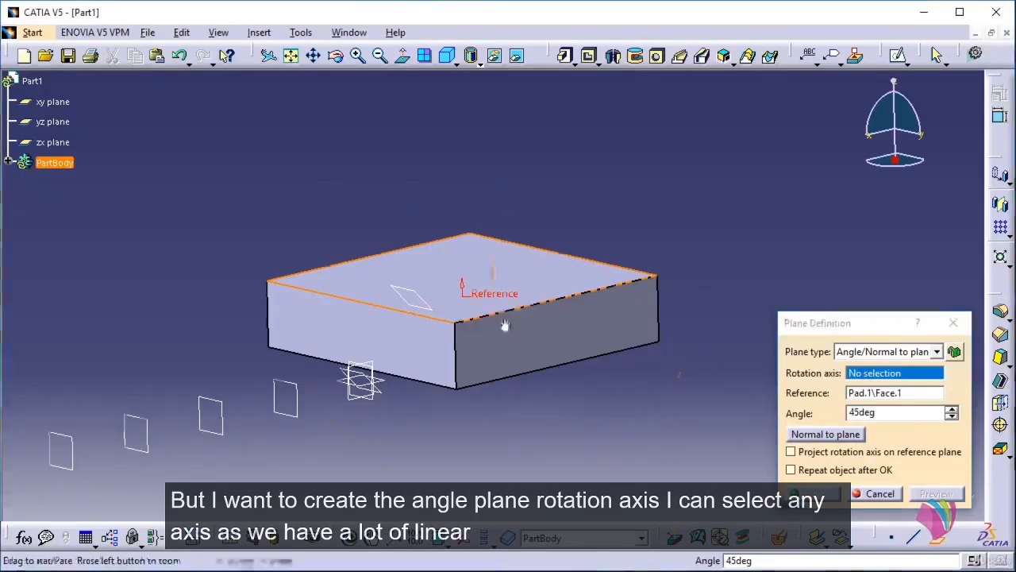
middle_click_drag(503, 326, 577, 345)
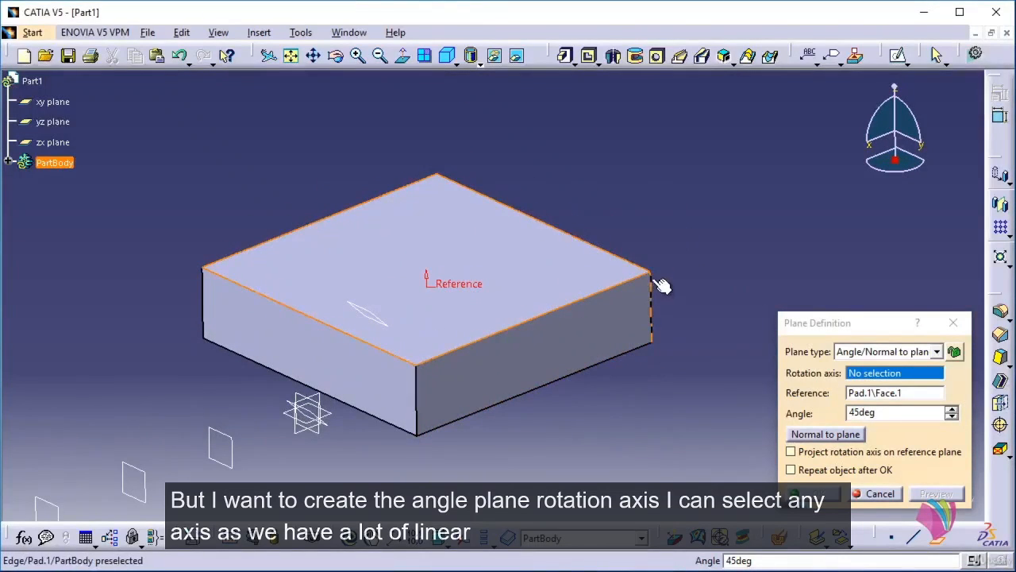
left_click(557, 227)
middle_click_drag(656, 321, 600, 307)
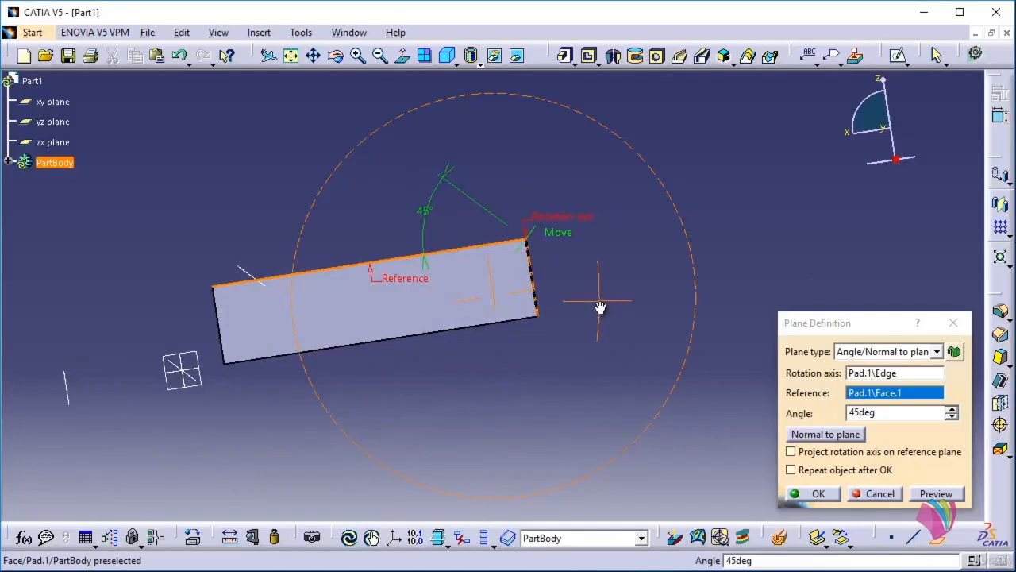
left_click(872, 493)
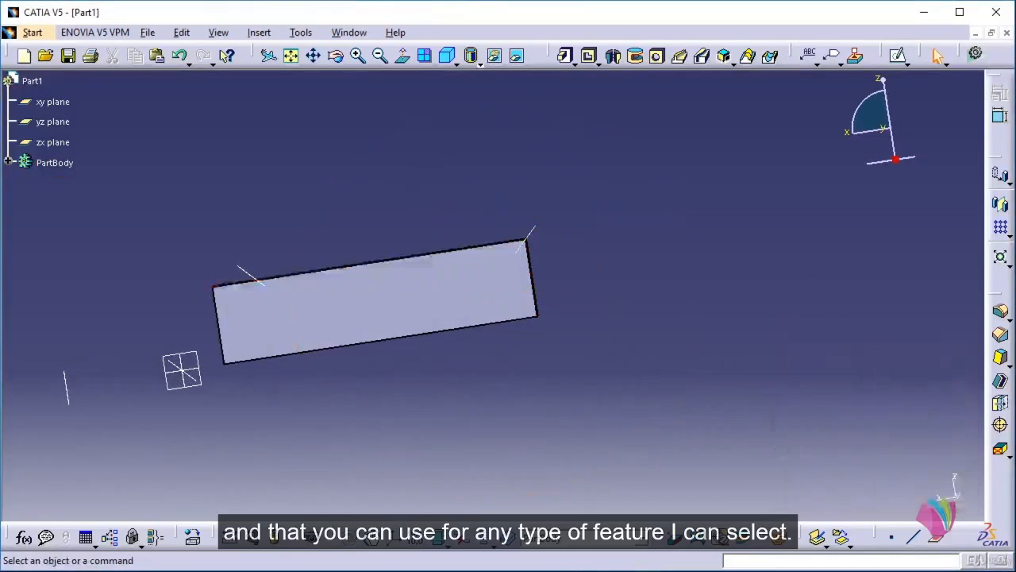
Sketch a circle on the new angled plane, straddling the block's top edge, and exit the sketch.
middle_click_drag(438, 277, 466, 312)
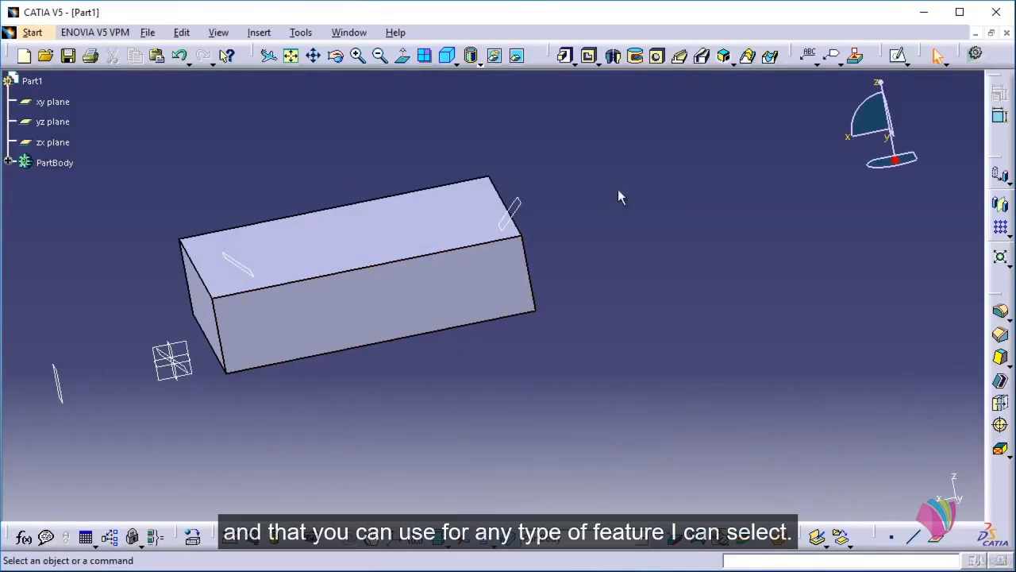
left_click(516, 208)
left_click(897, 55)
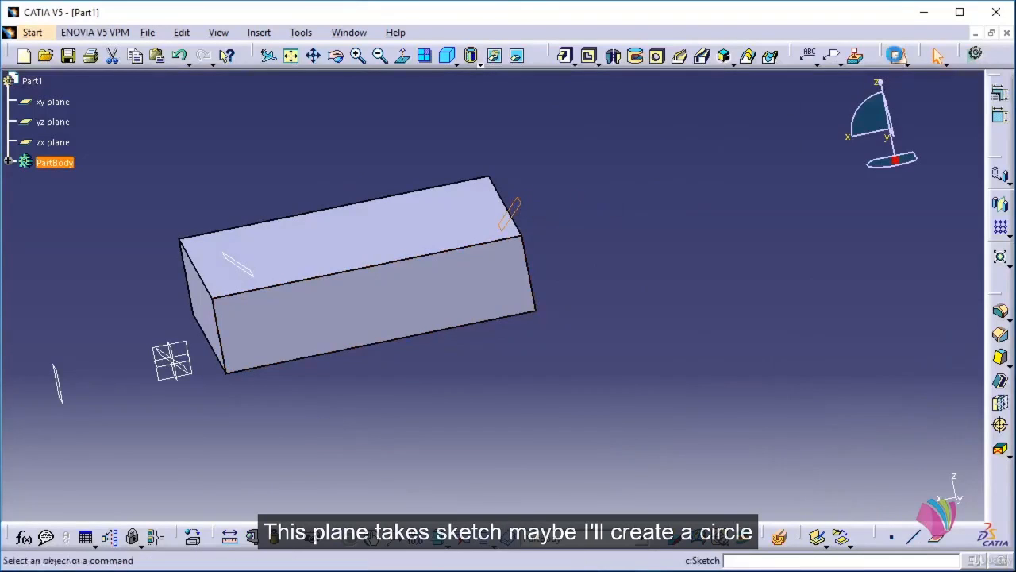
left_click(1001, 140)
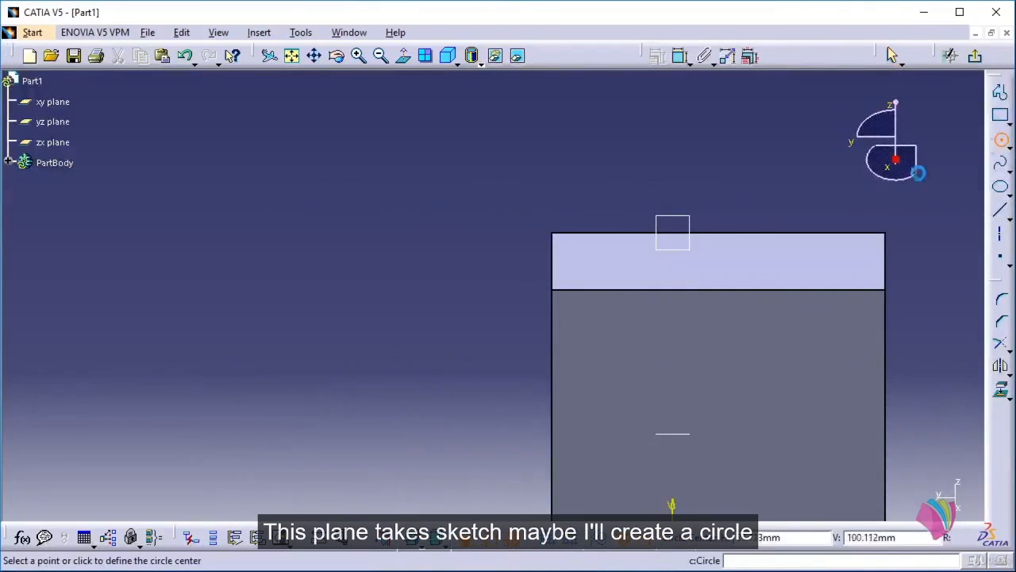
left_click(689, 228)
left_click(729, 247)
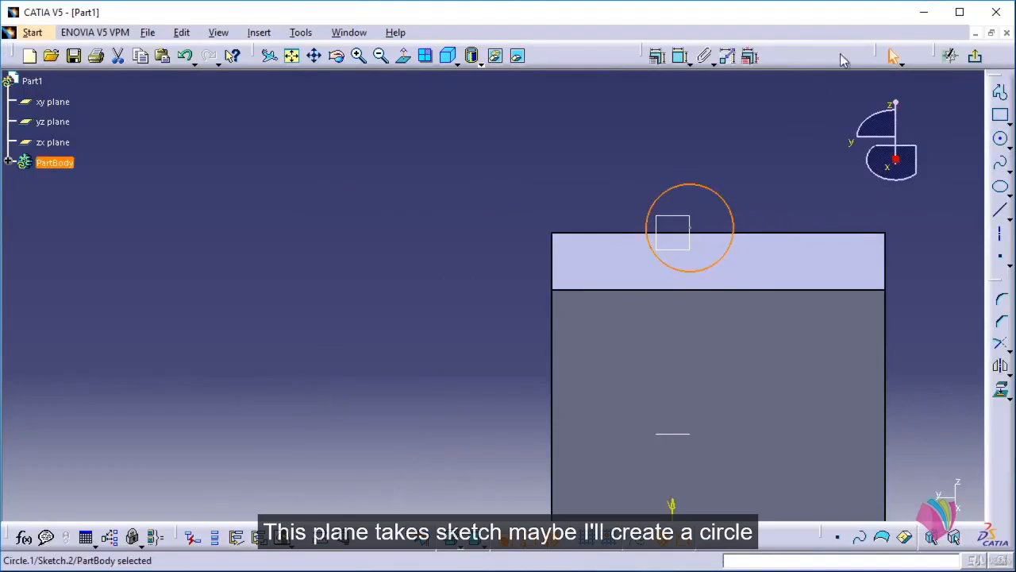
left_click(975, 55)
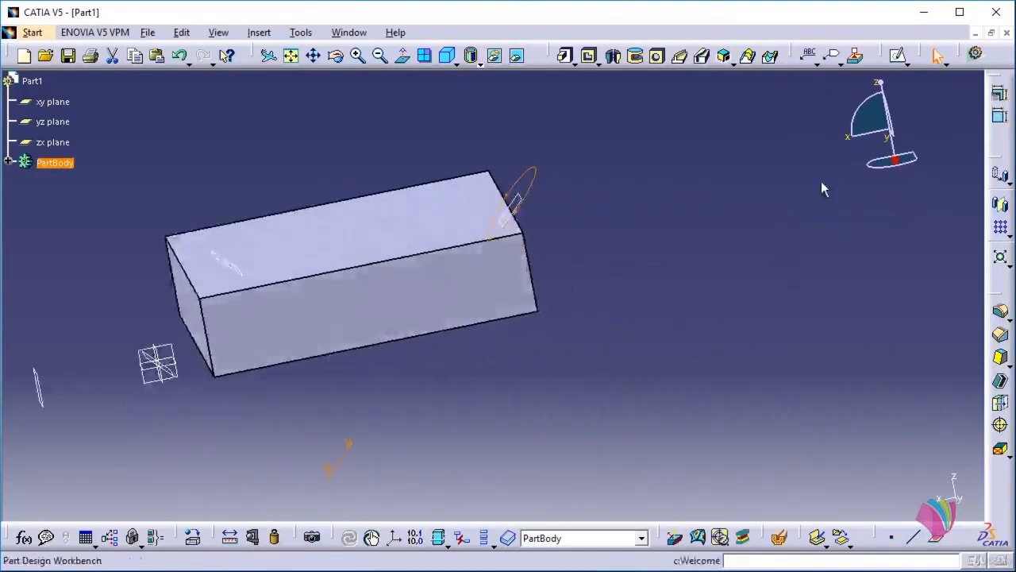
Pad the circle 20 mm in the reversed direction so the cylinder rises obliquely over the block.
left_click(566, 55)
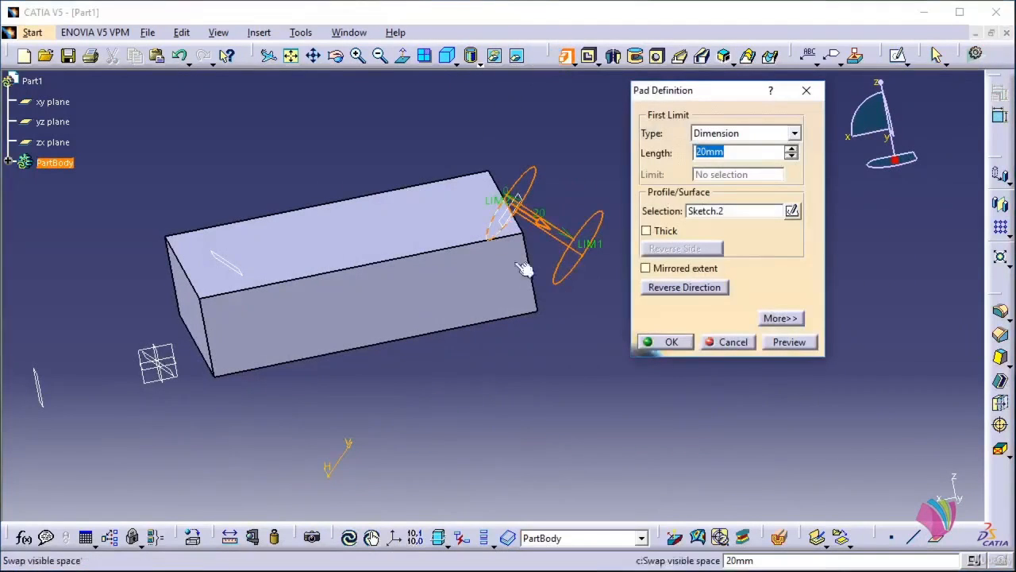
left_click(669, 289)
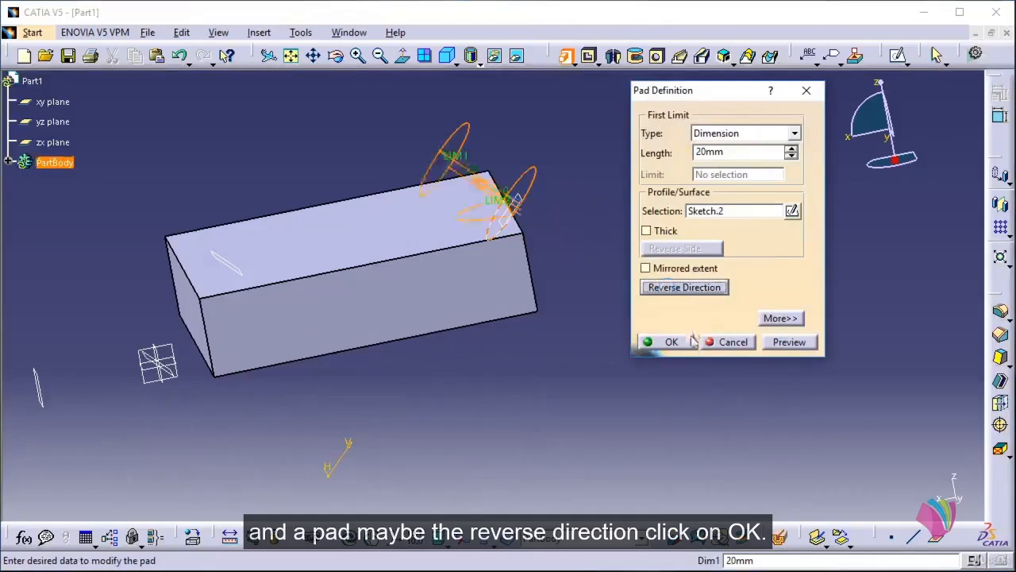
left_click(672, 342)
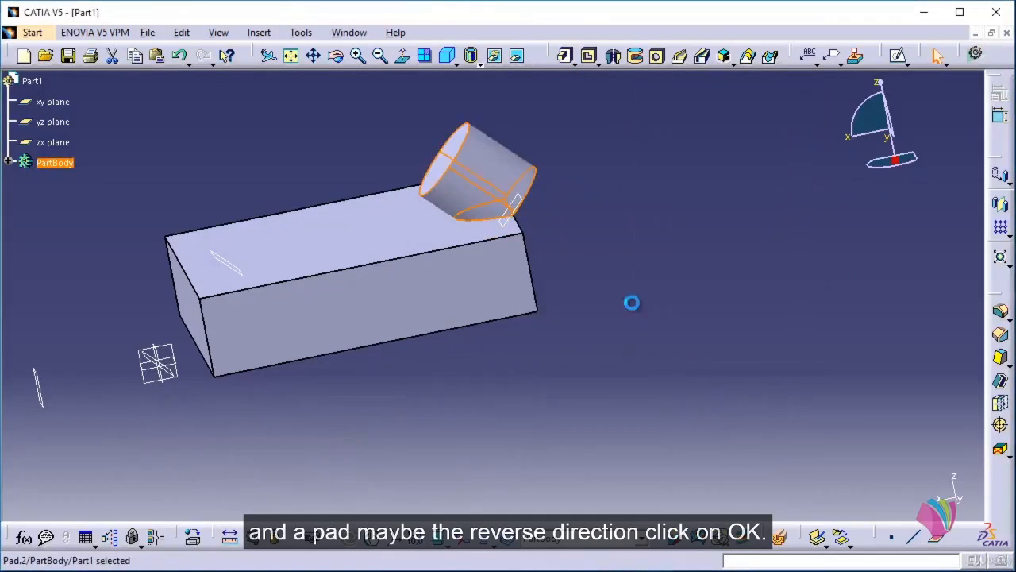
middle_click_drag(466, 268, 508, 293)
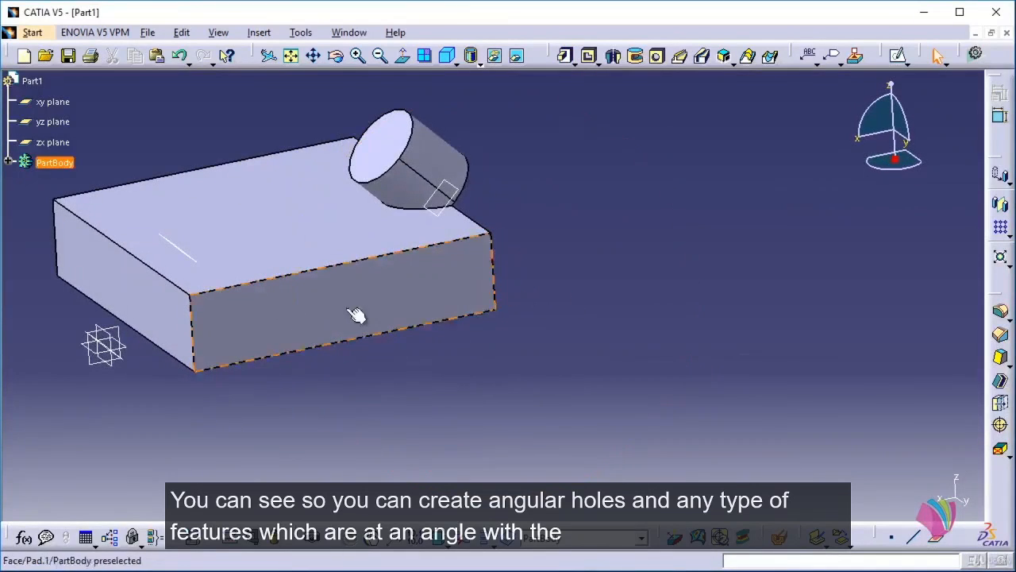
middle_click_drag(381, 312, 611, 383)
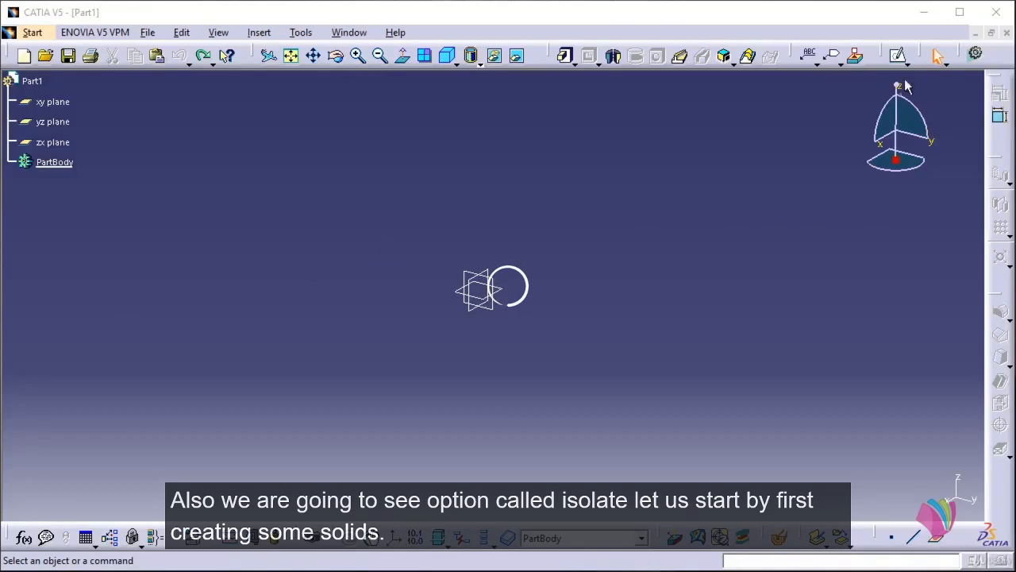
Sketch a rectangle on the xy plane of the empty part, on the negative H side of the origin.
left_click(897, 55)
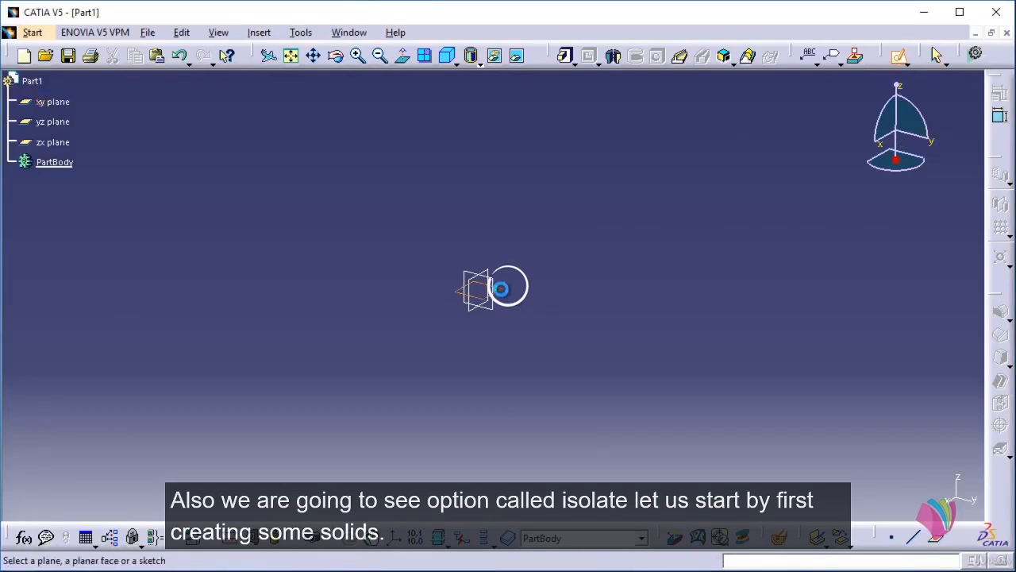
left_click(496, 289)
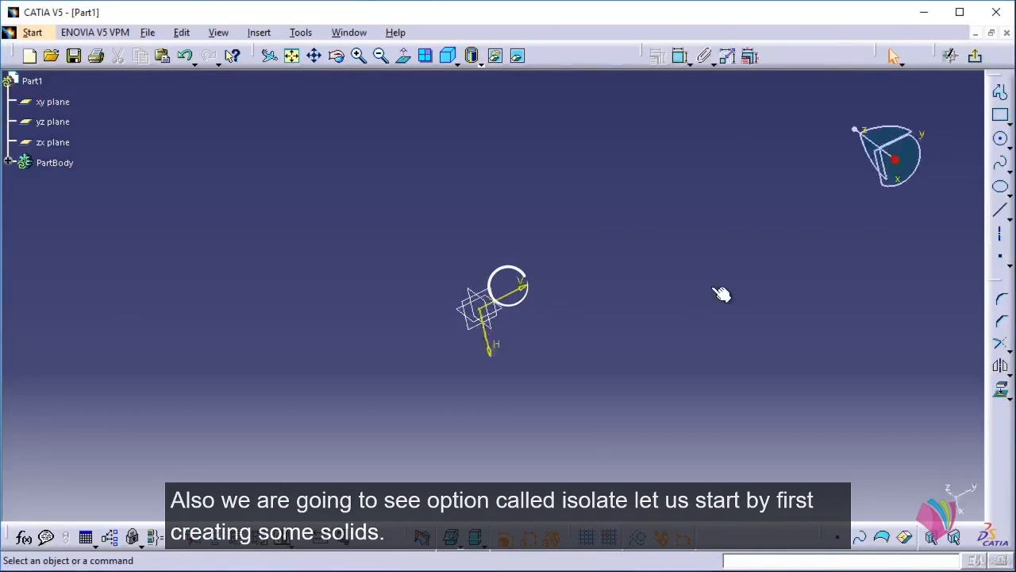
left_click(1001, 118)
left_click(347, 245)
left_click(470, 393)
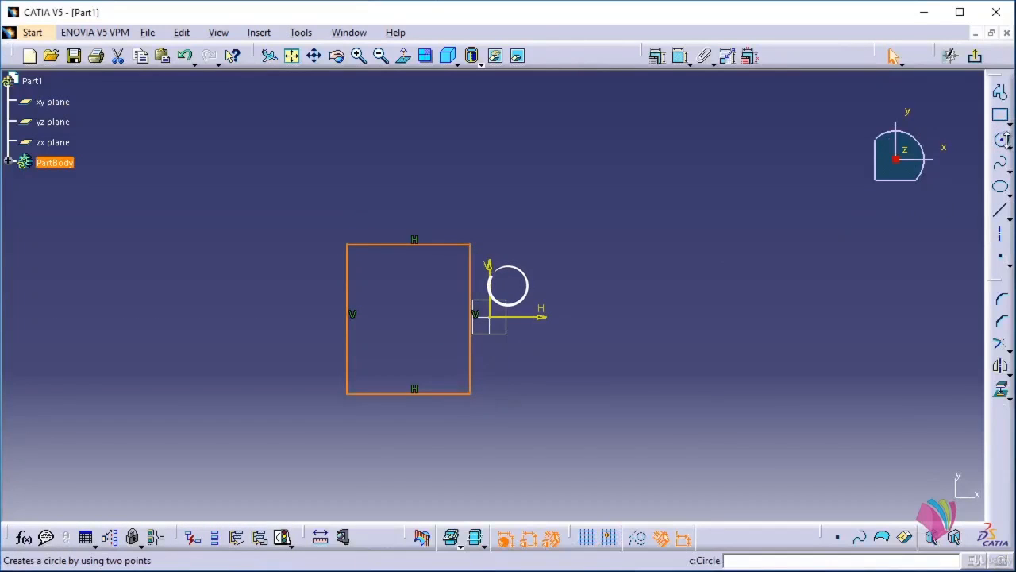
Add a large circle on the positive H side of the origin in the same sketch and exit it.
left_click(1009, 146)
left_click(874, 155)
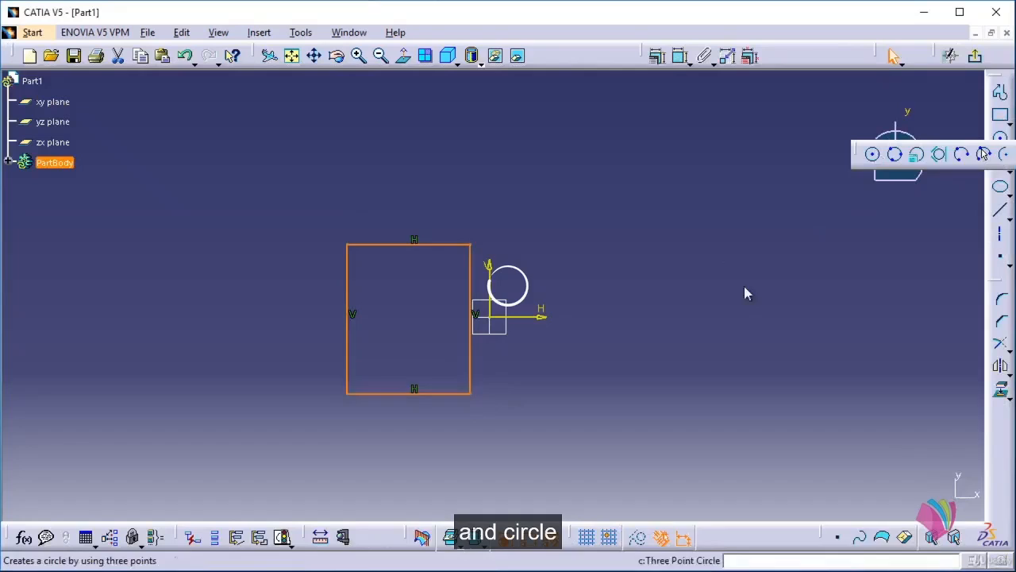
left_click(645, 295)
left_click(718, 351)
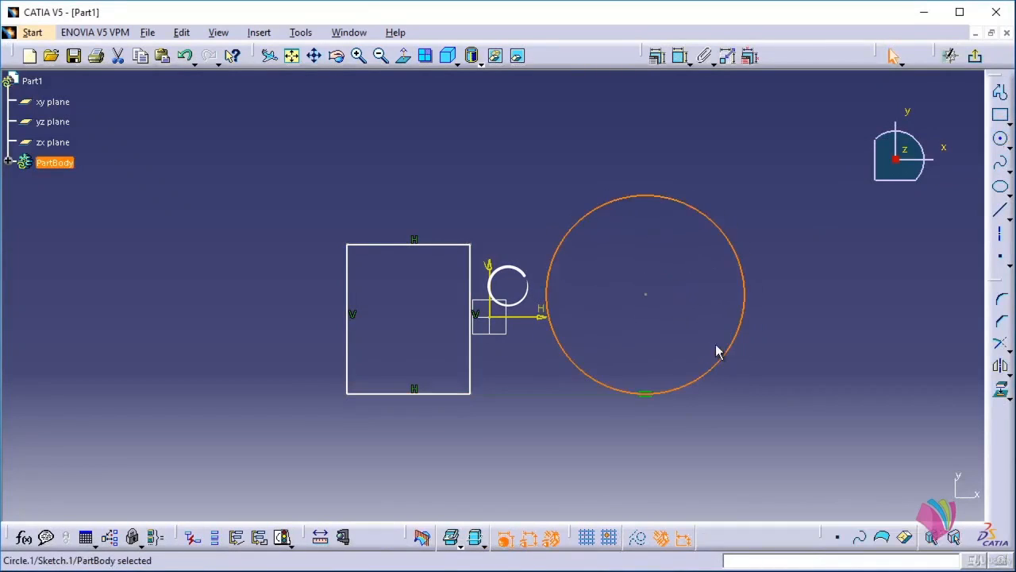
left_click(957, 60)
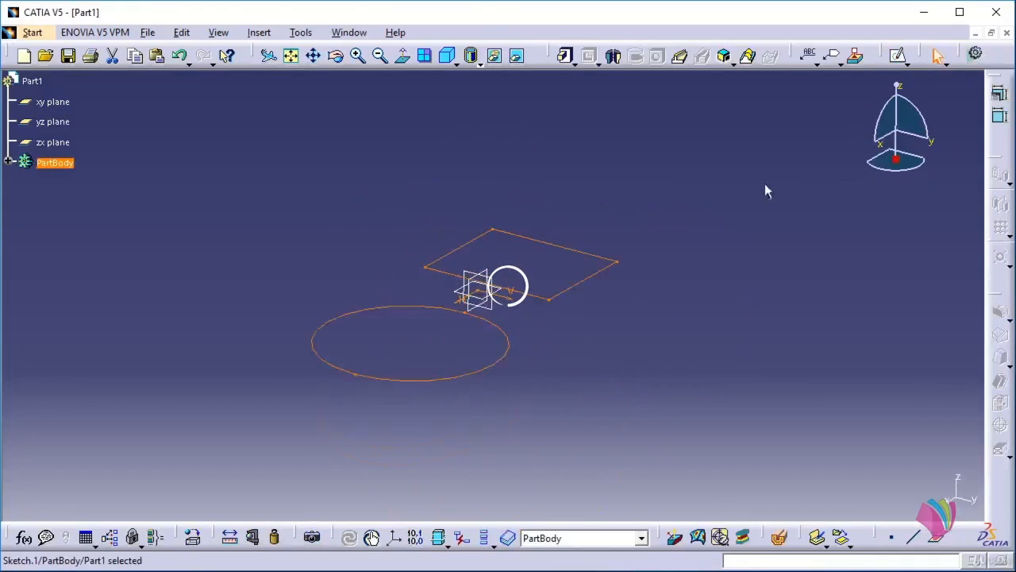
Pad the rectangle and circle sketch 20 mm into two separate solids.
left_click(567, 67)
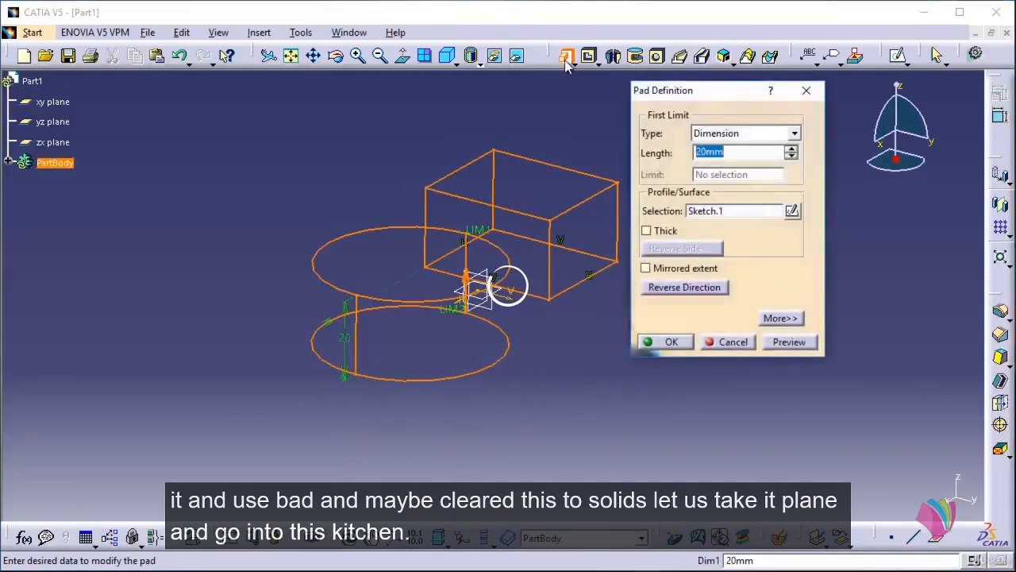
left_click(671, 342)
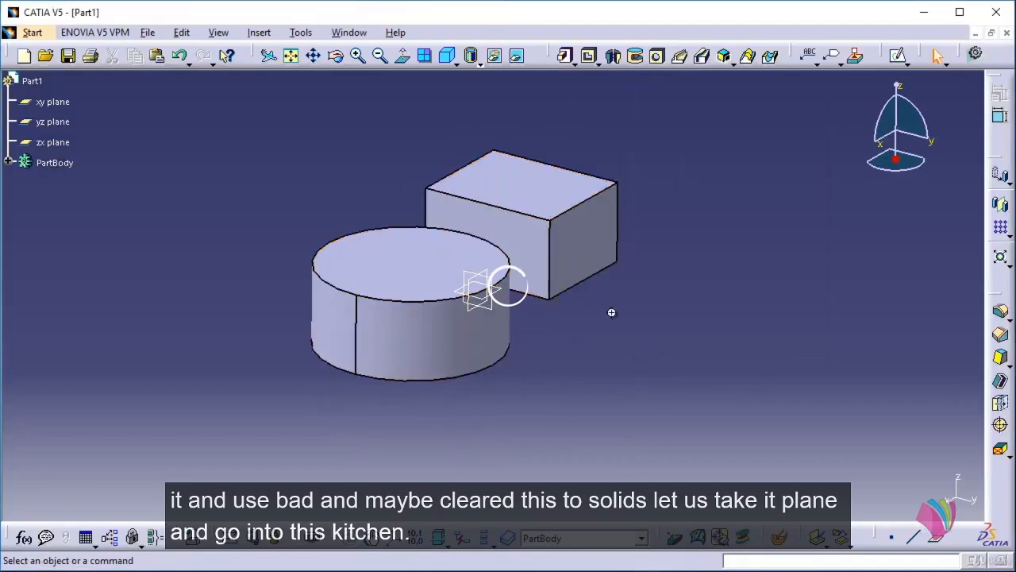
middle_click_drag(613, 311, 475, 307)
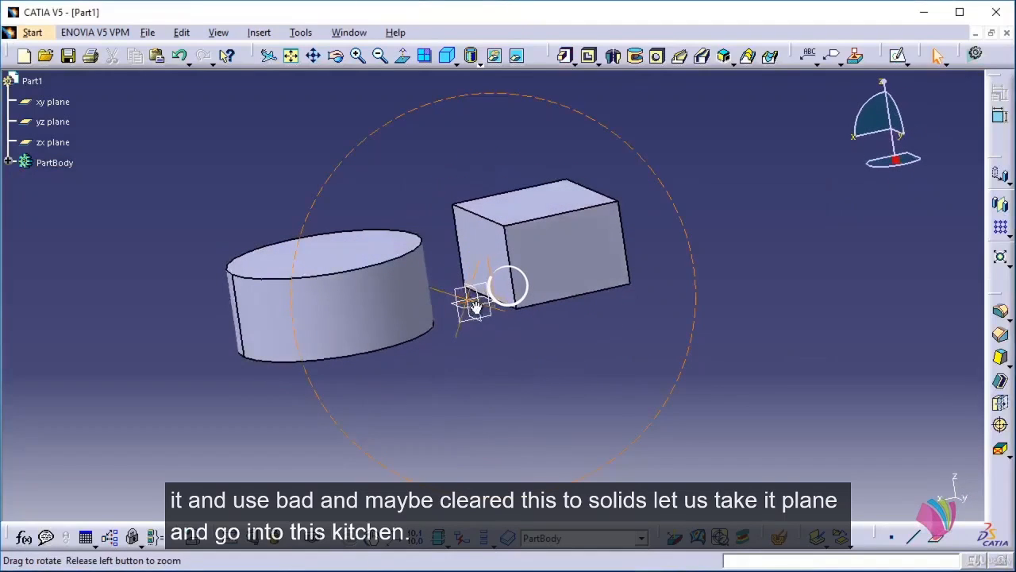
middle_click_drag(475, 307, 495, 334)
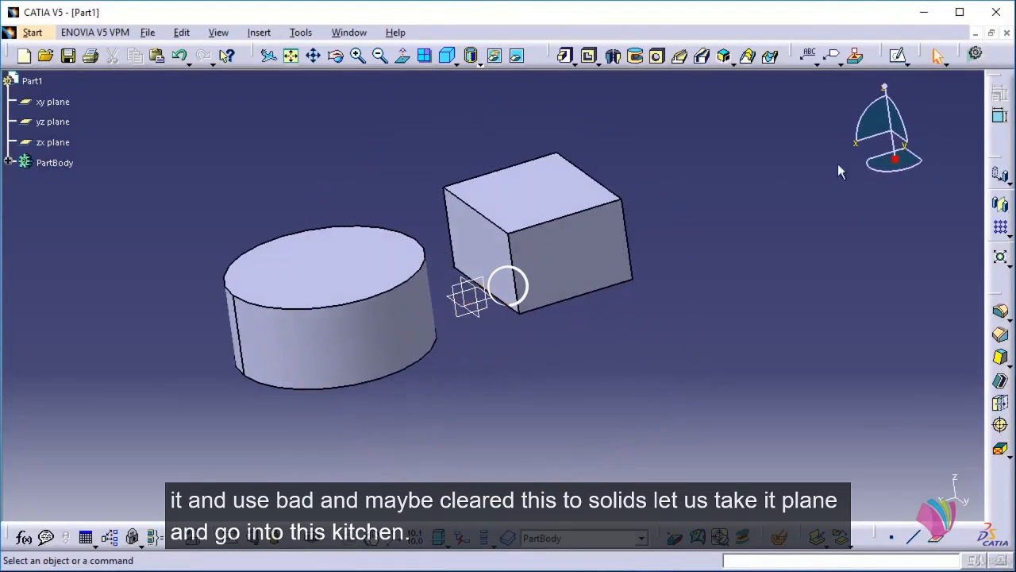
Open a sketch on the yz plane and start Project 3D Elements.
left_click(897, 55)
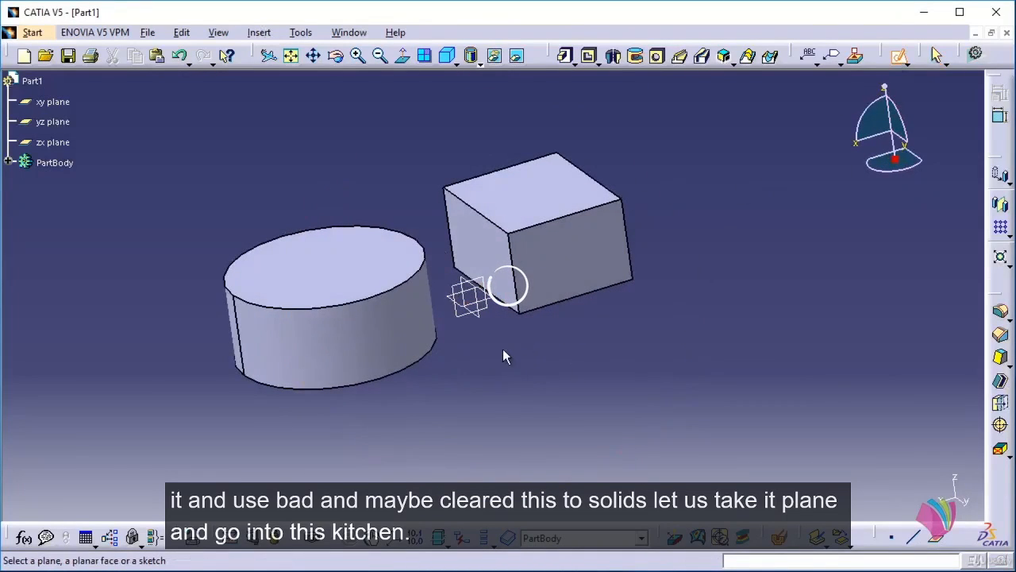
mouse_move(480, 331)
middle_mouse_down()
mouse_move(458, 417)
mouse_move(495, 367)
mouse_move(481, 390)
mouse_move(493, 379)
mouse_move(481, 322)
middle_mouse_up()
left_click(476, 312)
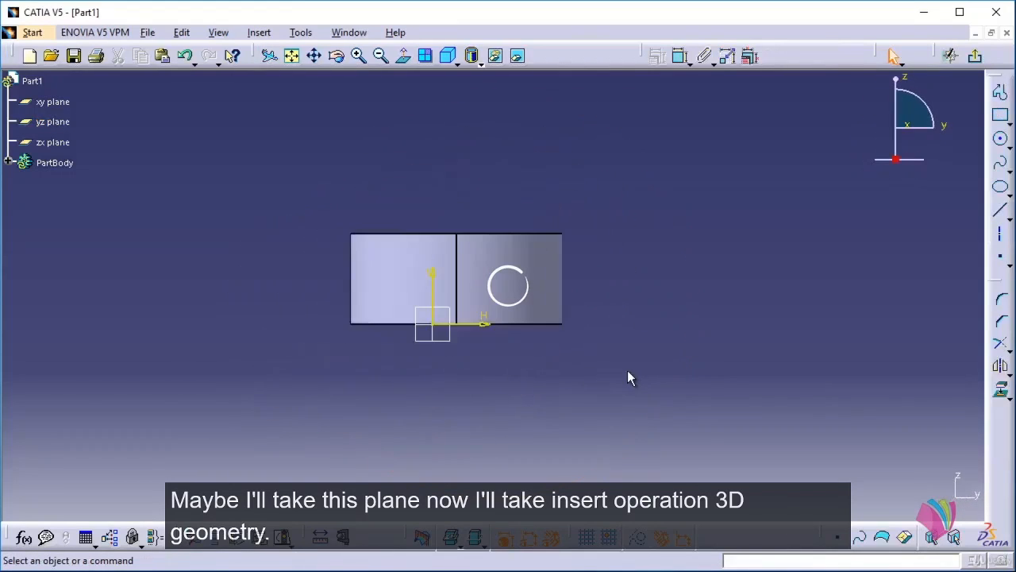
left_click(258, 35)
mouse_move(295, 111)
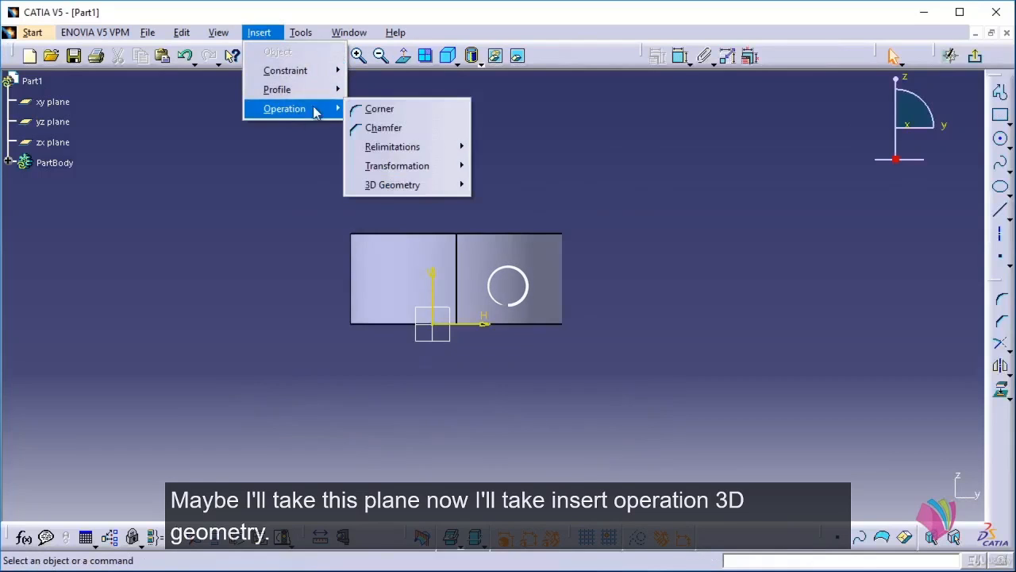
mouse_move(448, 186)
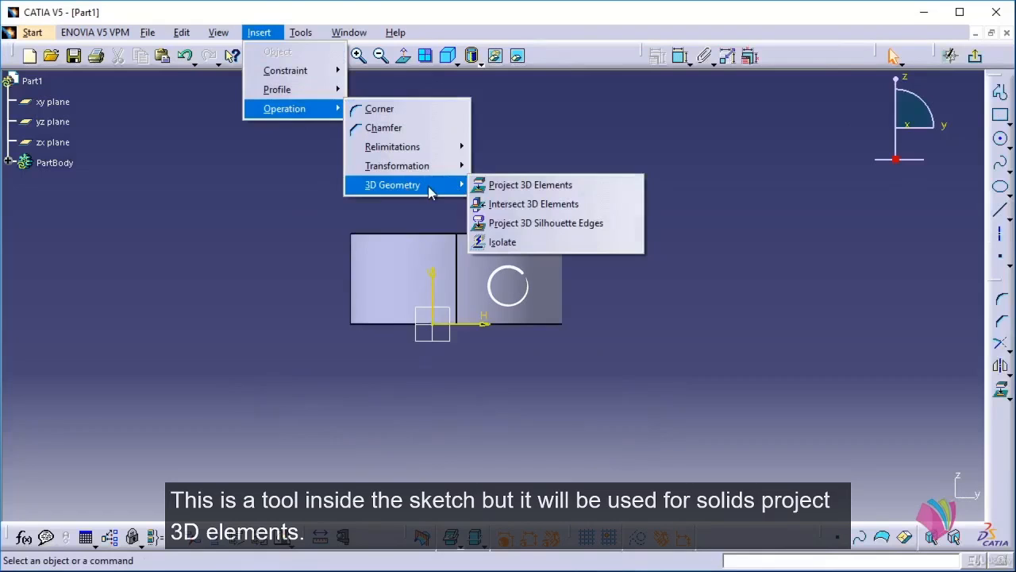
left_click(551, 186)
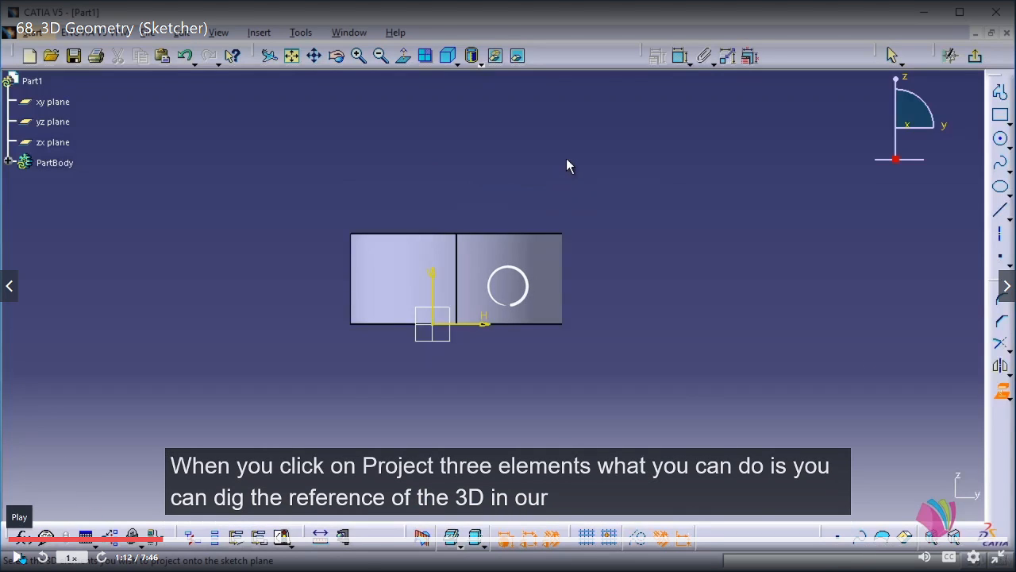
left_click(17, 556)
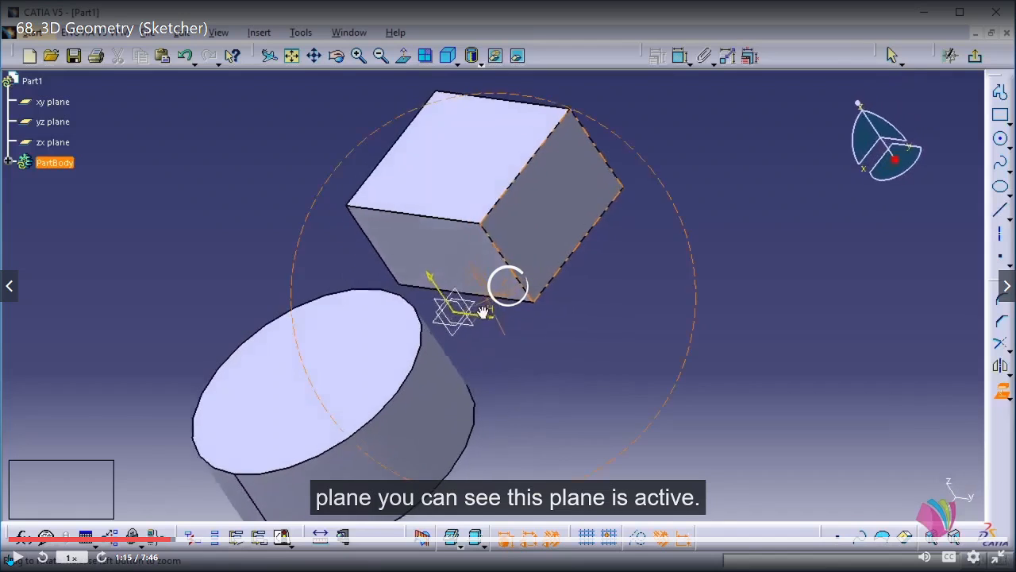
left_click(18, 556)
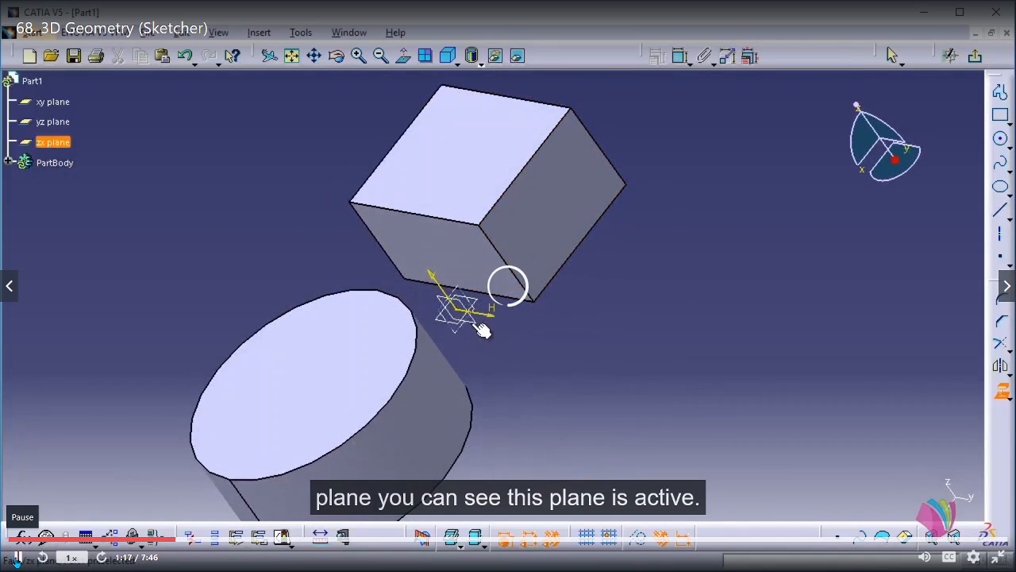
left_click(17, 555)
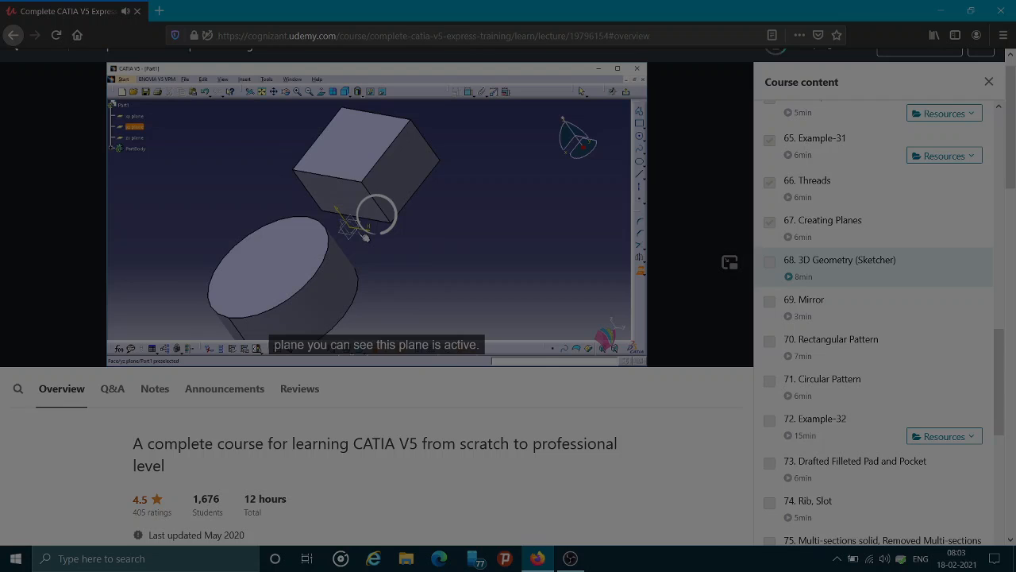
key("alt+Tab")
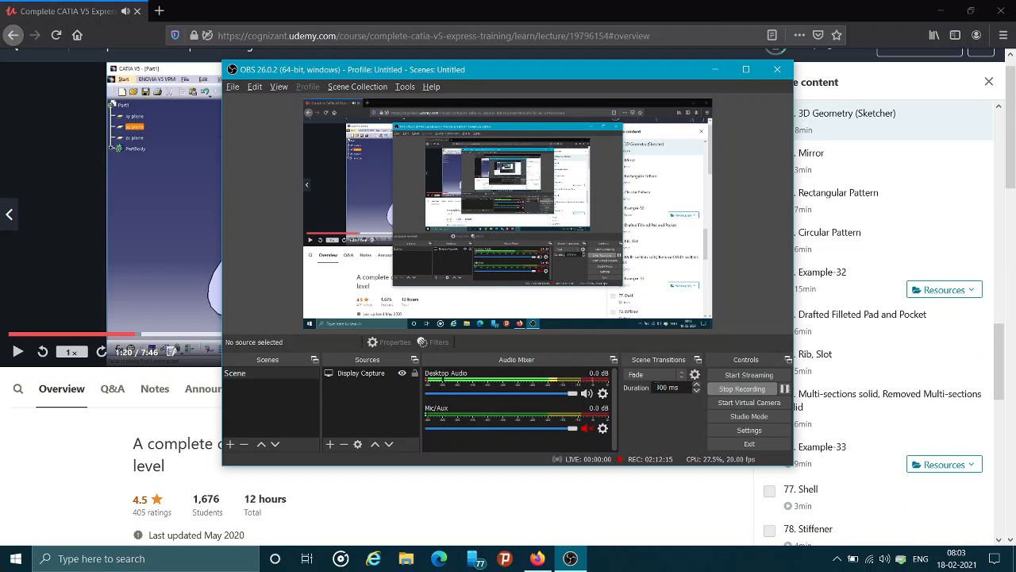